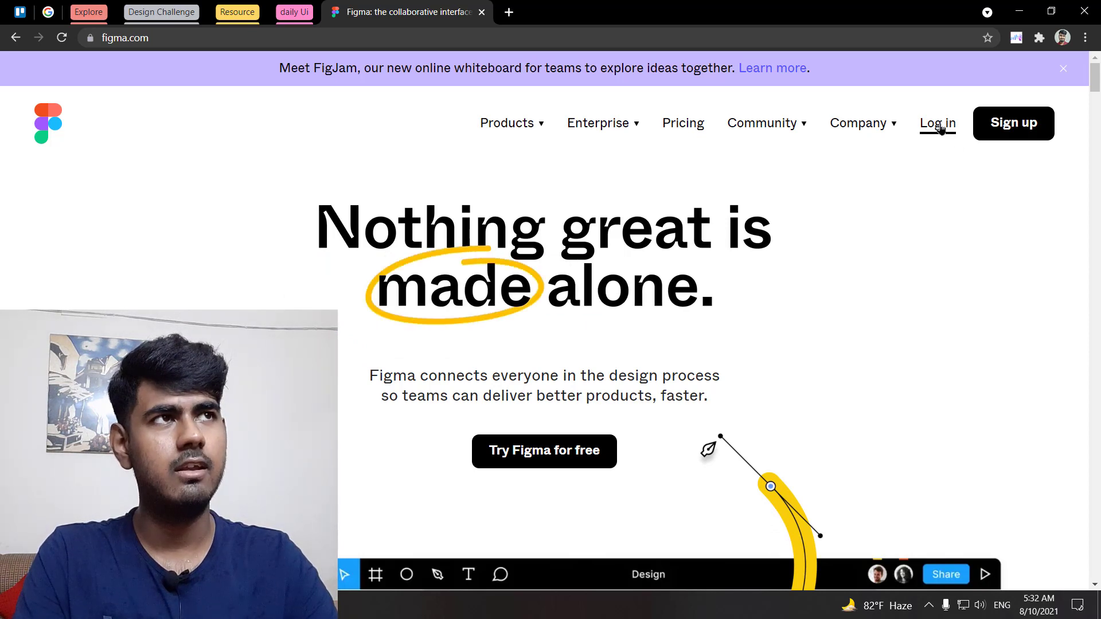
Step: Log in to Figma from figma.com to reach the Recently viewed files
left_click(940, 126)
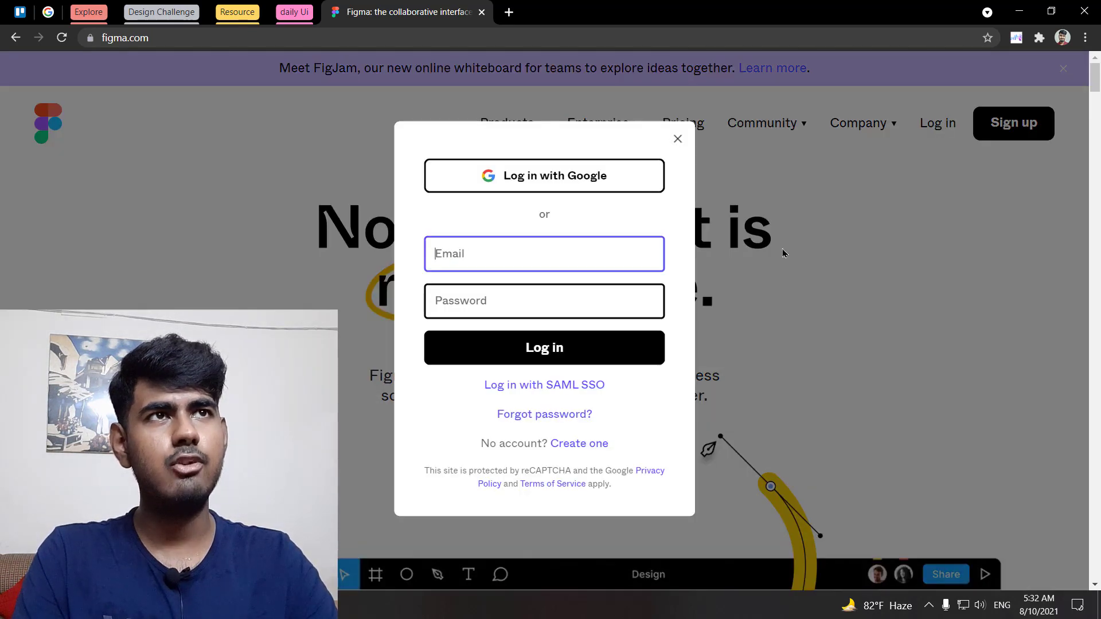
left_click(529, 174)
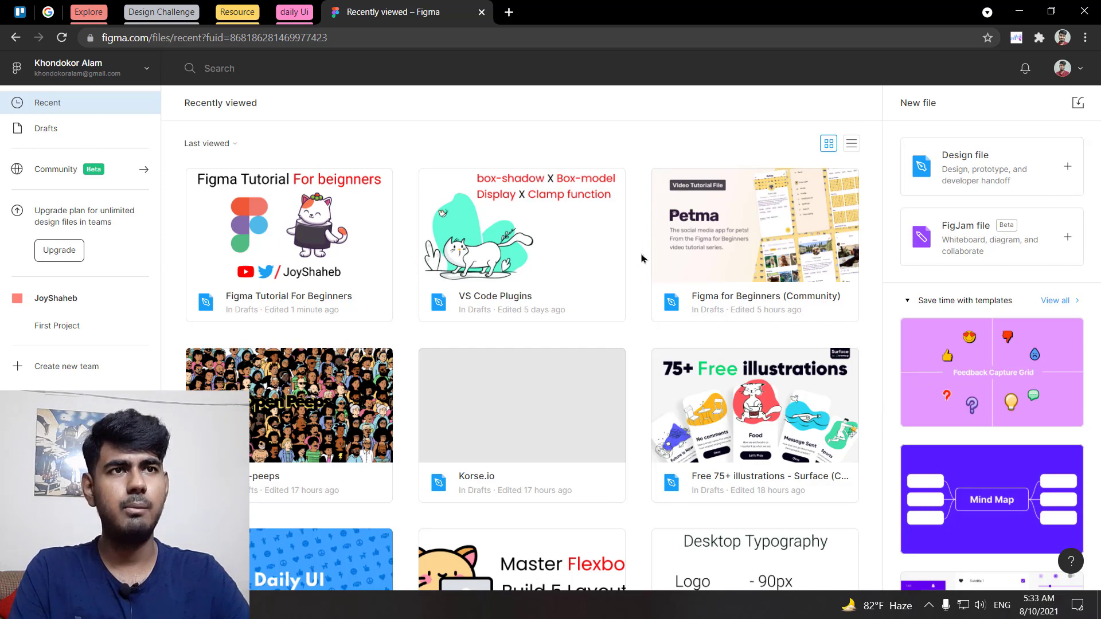
Step: Browse the recent drafts, then choose Community from the account dropdown
scroll(641, 258, "down", 6)
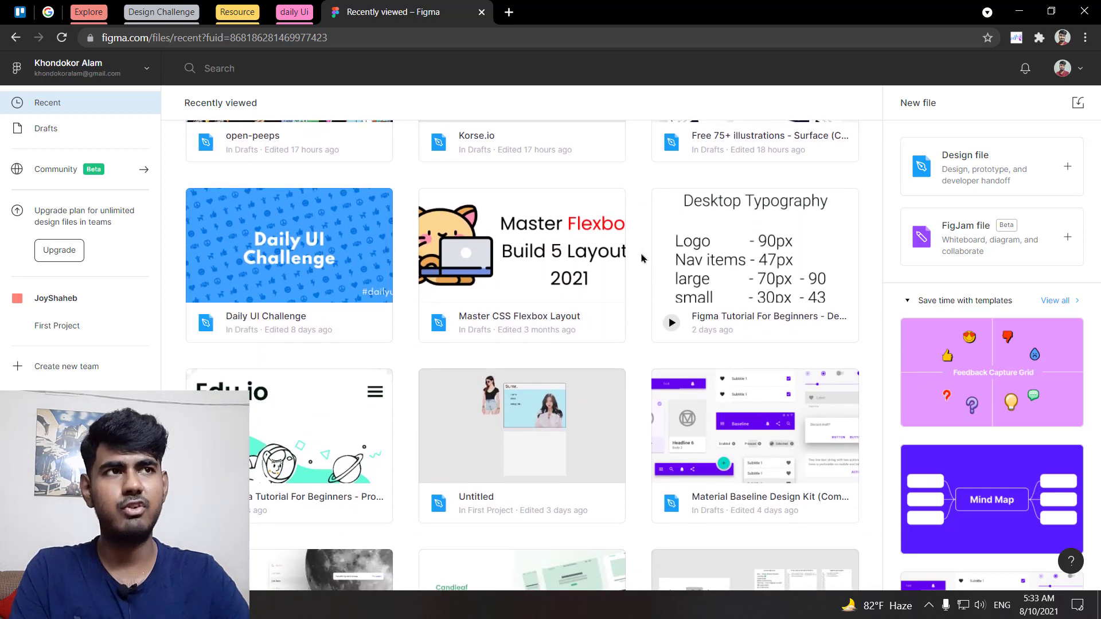
scroll(641, 258, "down", 2)
scroll(640, 258, "down", 3)
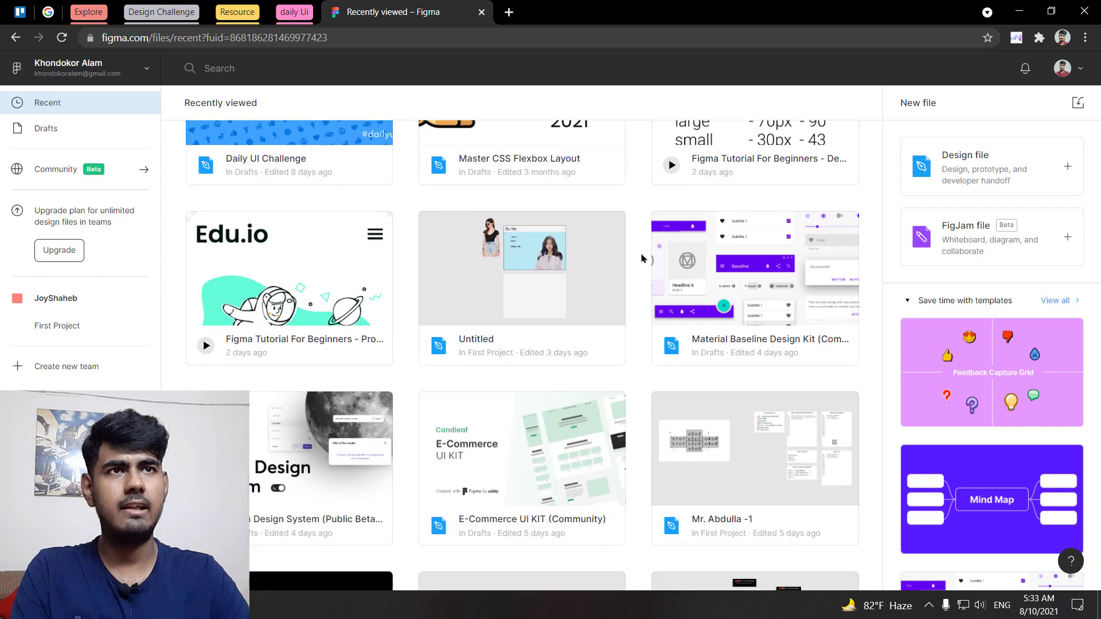
scroll(641, 258, "up", 10)
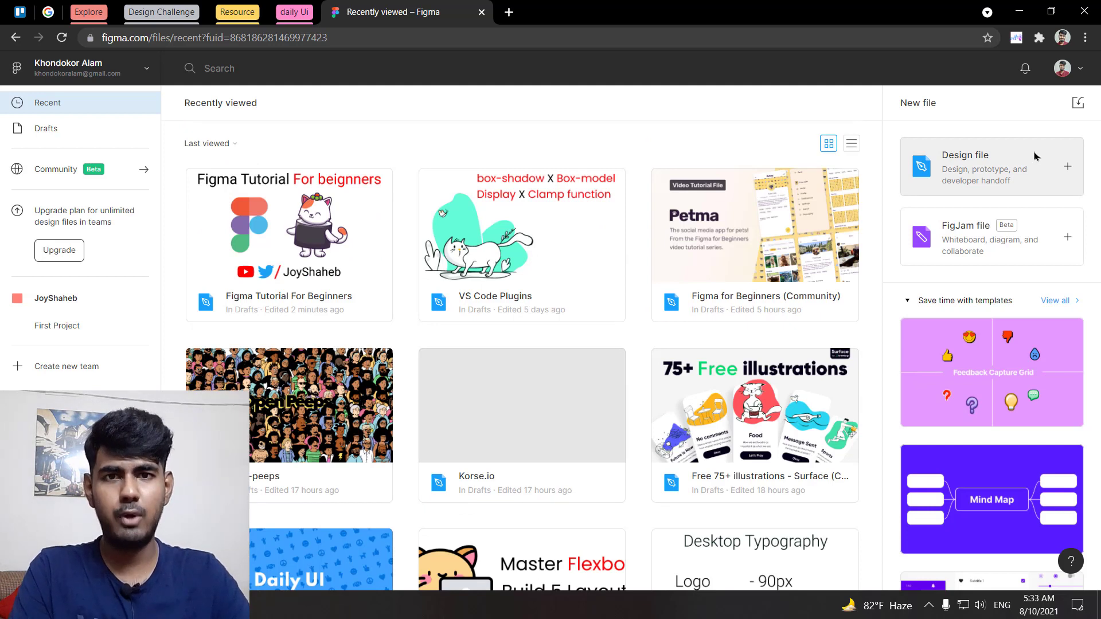
mouse_move(959, 385)
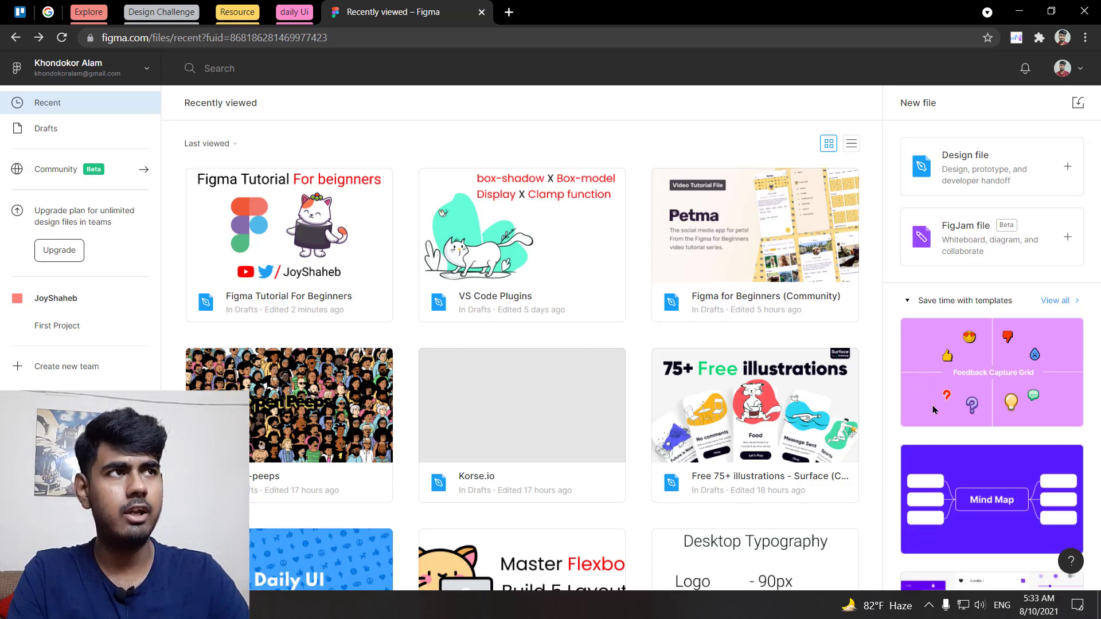
scroll(986, 413, "down", 4)
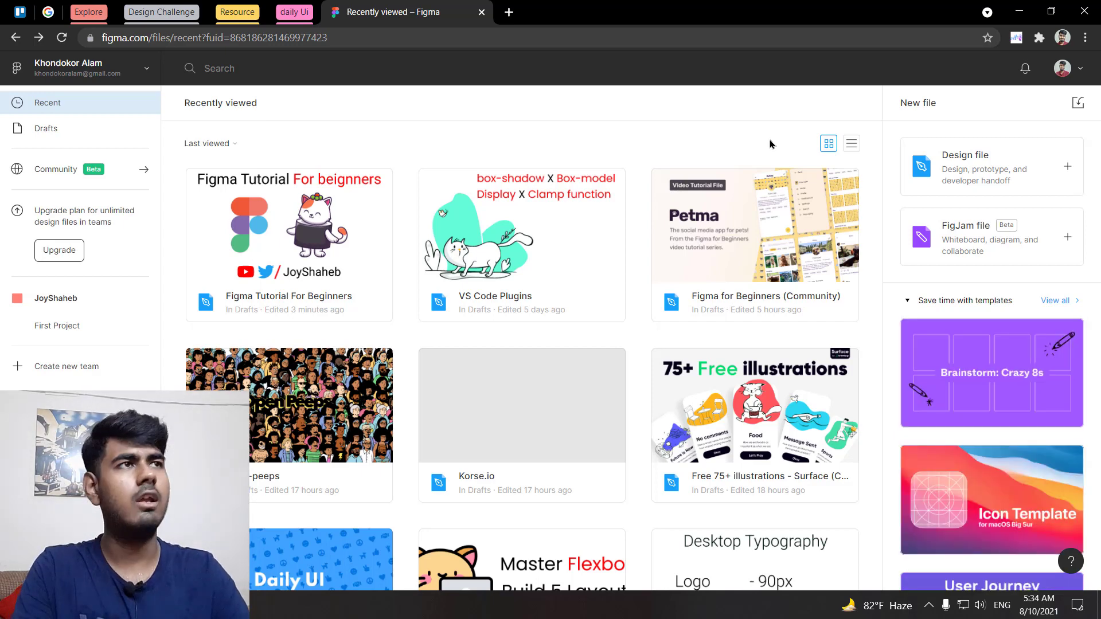
left_click(1088, 69)
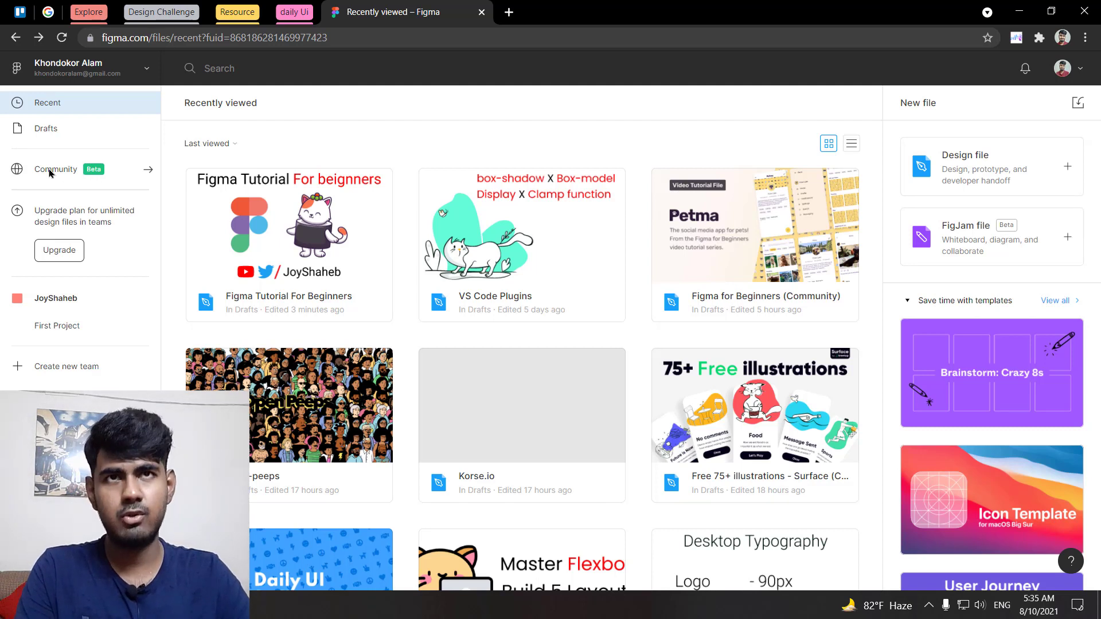
left_click(144, 67)
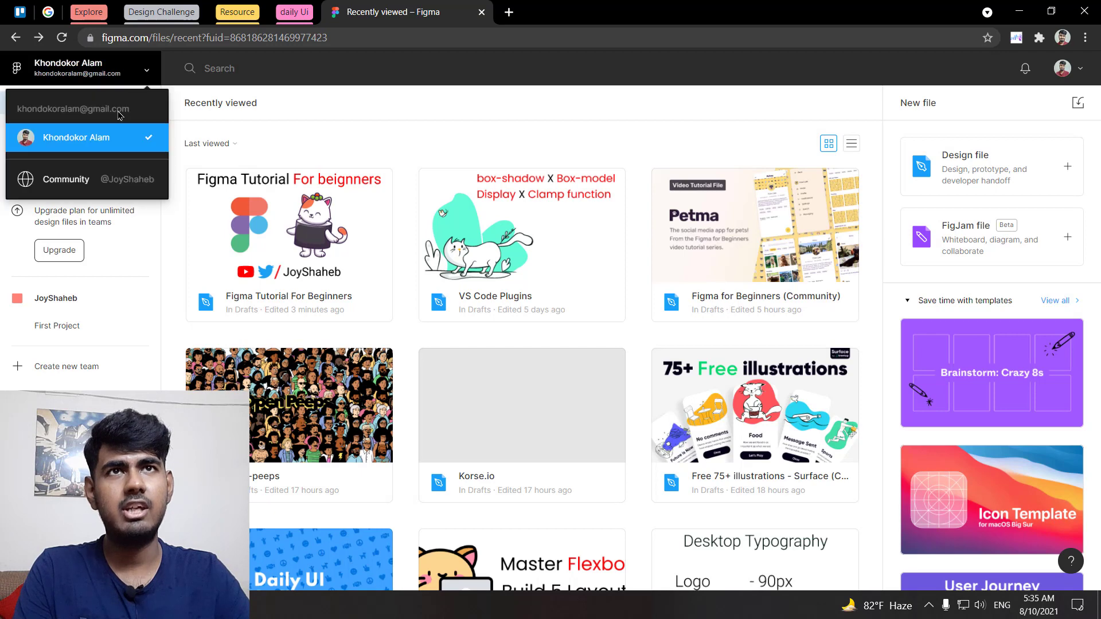
left_click(70, 186)
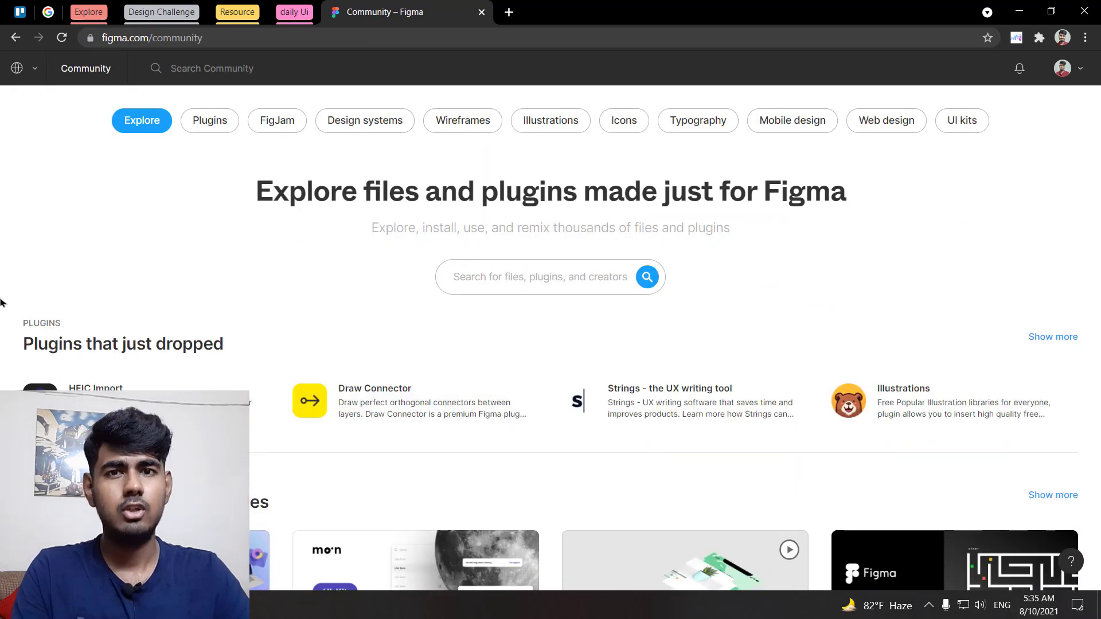
scroll(2, 302, "down", 3)
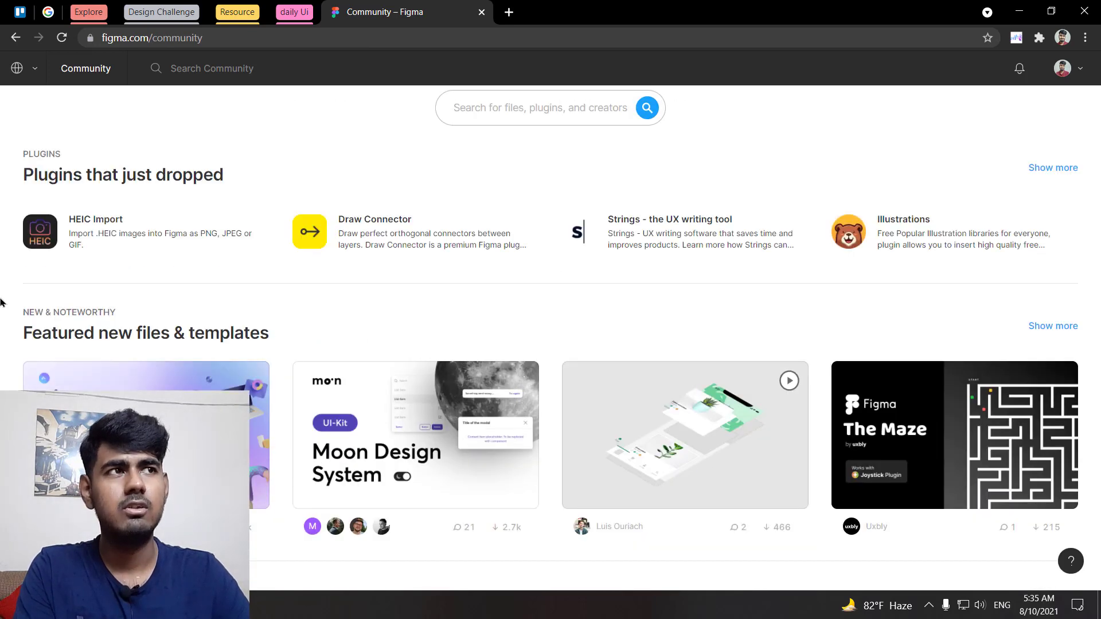
scroll(2, 302, "down", 2)
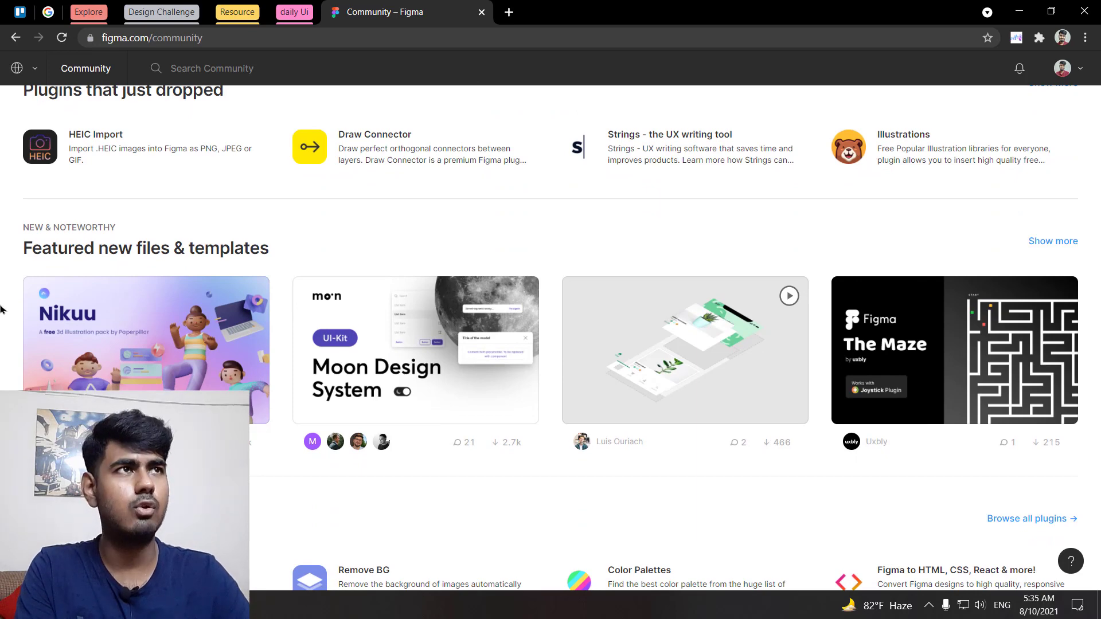
scroll(2, 310, "down", 10)
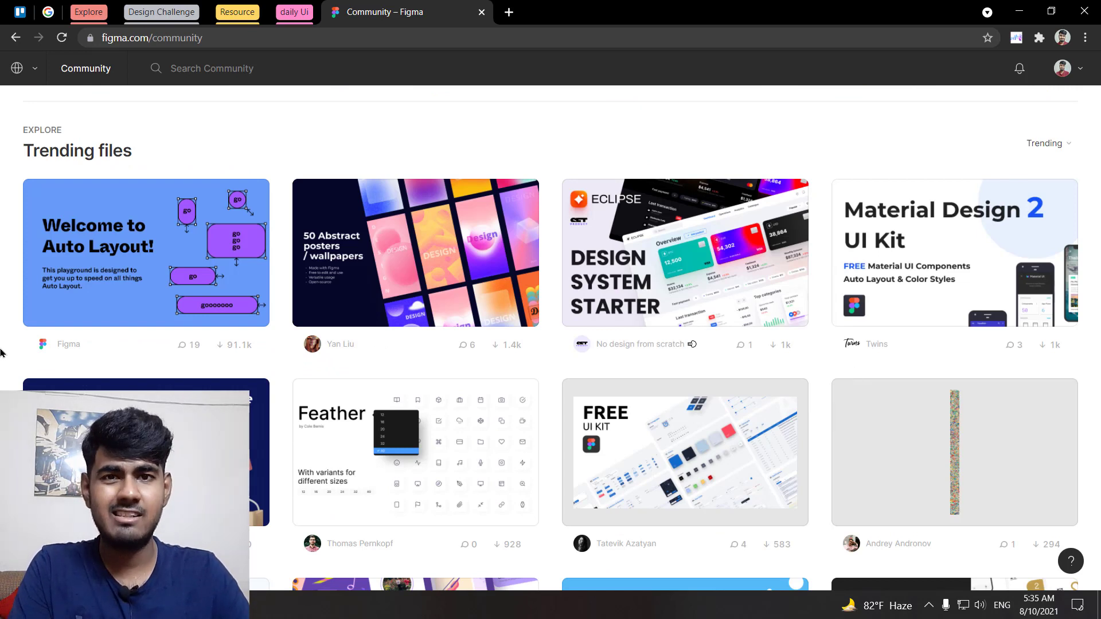
scroll(2, 353, "down", 1)
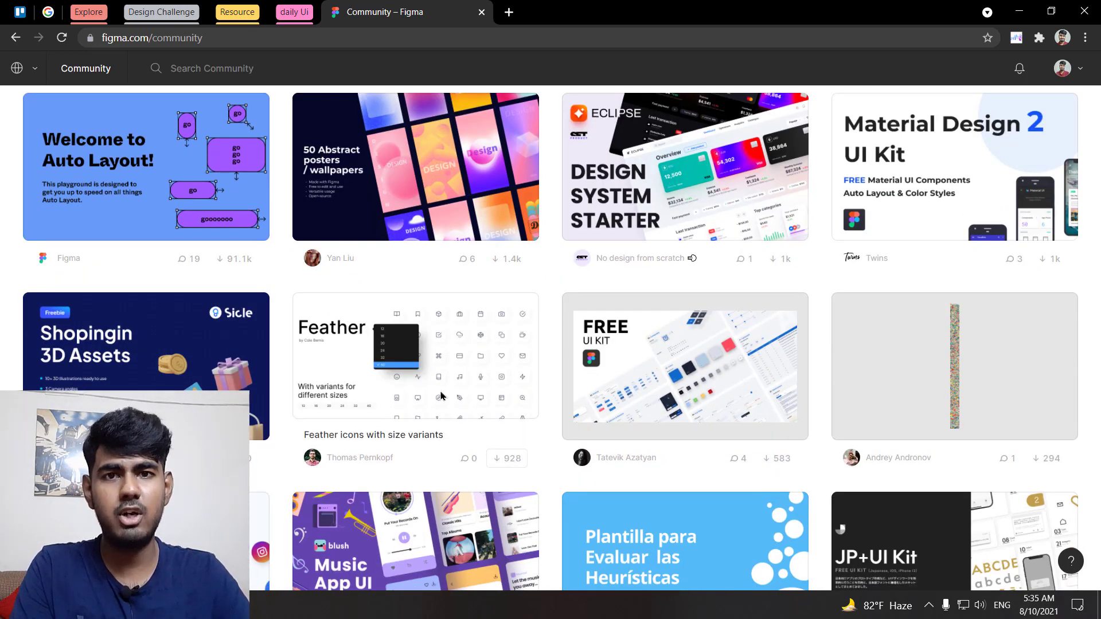
scroll(1, 385, "down", 5)
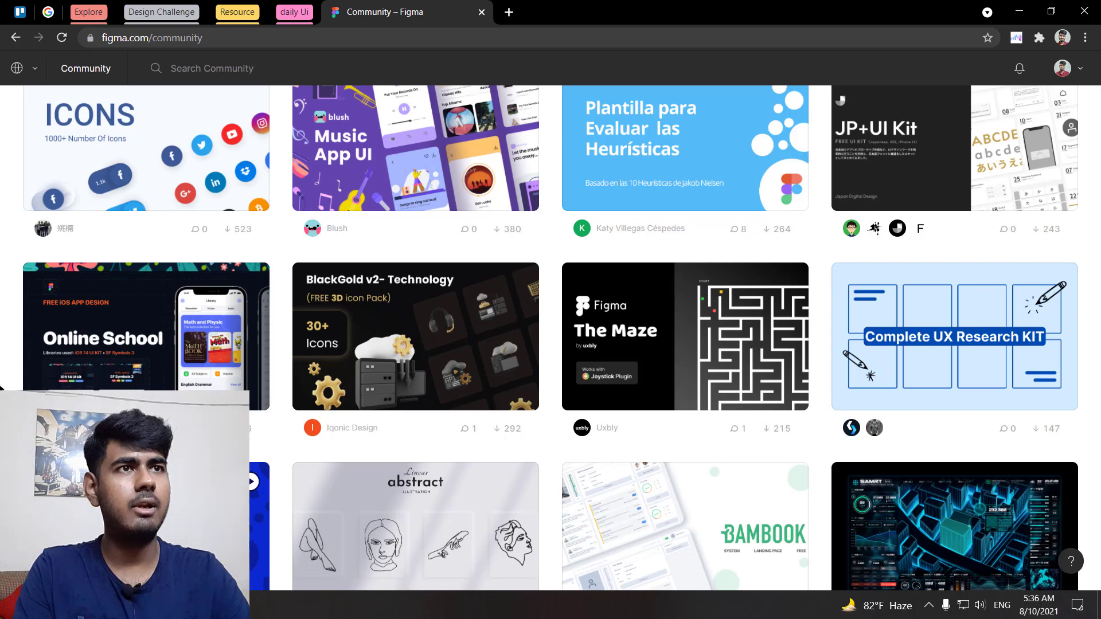
scroll(2, 388, "down", 4)
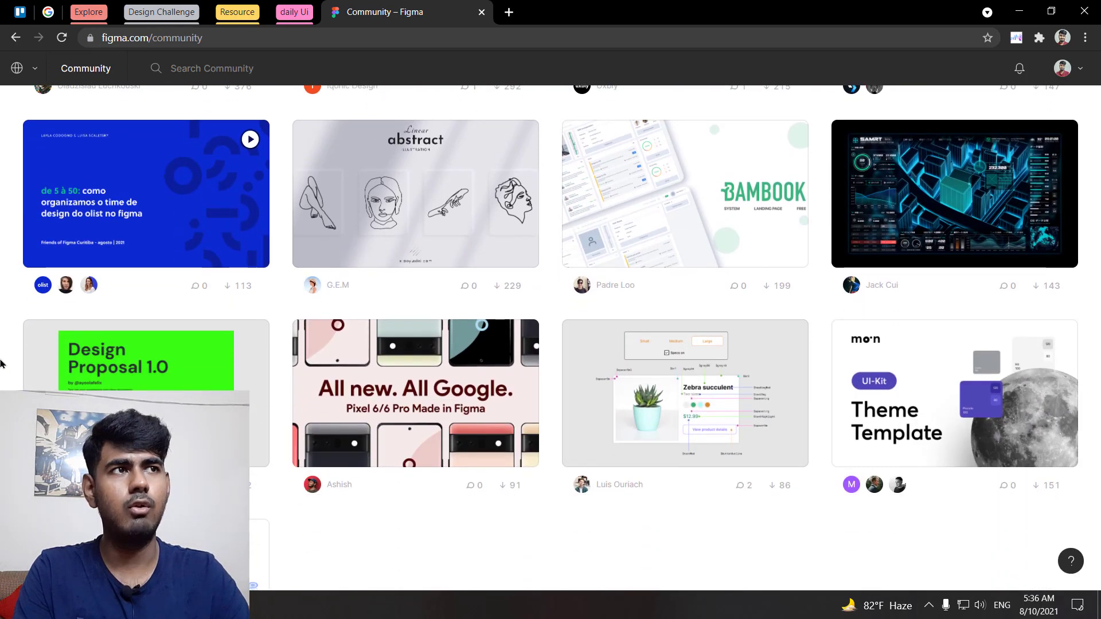
scroll(1, 365, "down", 1)
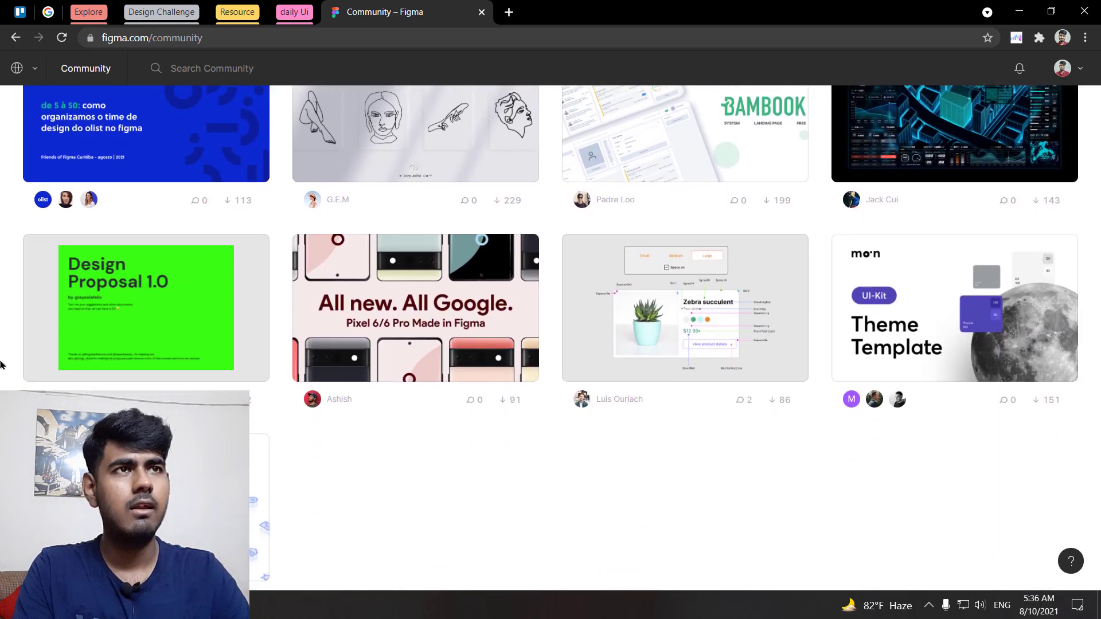
scroll(1, 364, "up", 15)
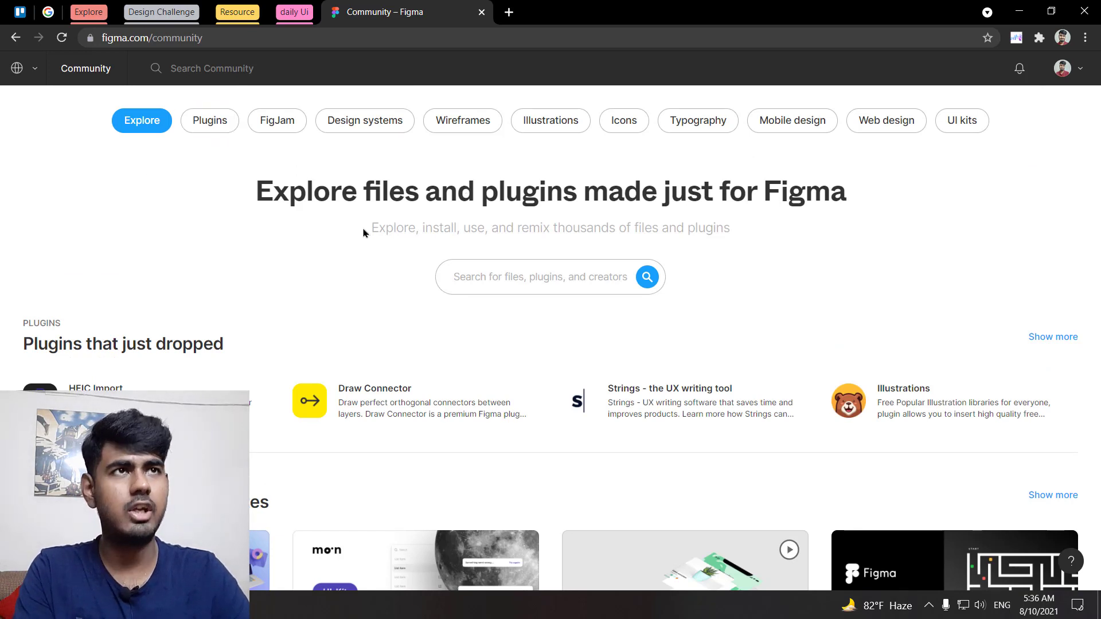
Step: Filter Community to Illustrations and open the Nikuu 3d Illustration Pack by Paperpillar
left_click(558, 130)
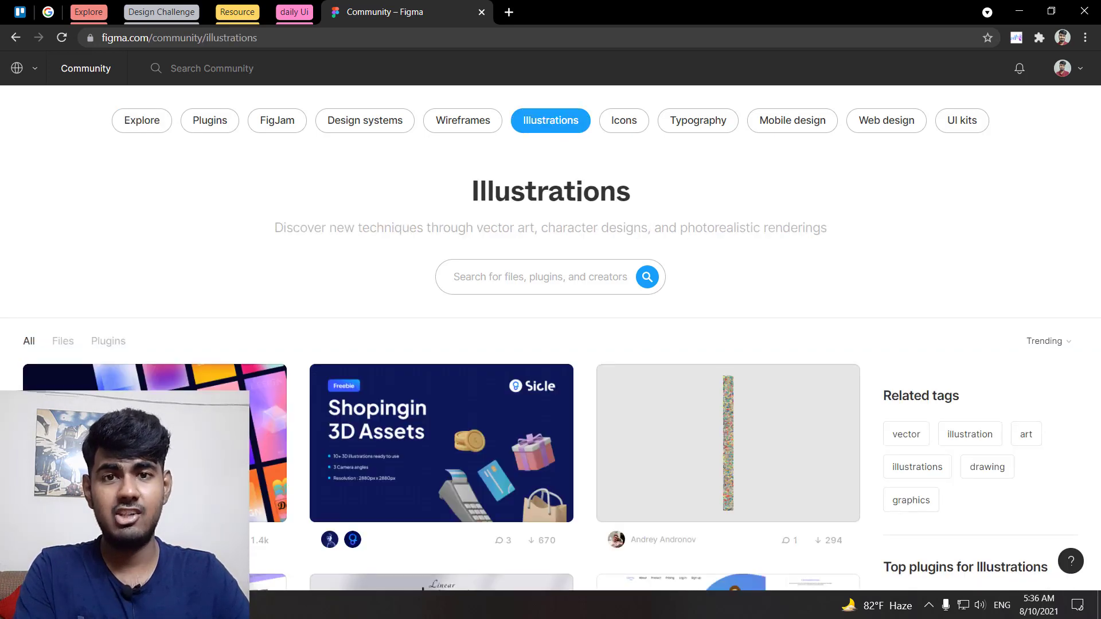
scroll(550, 338, "down", 2)
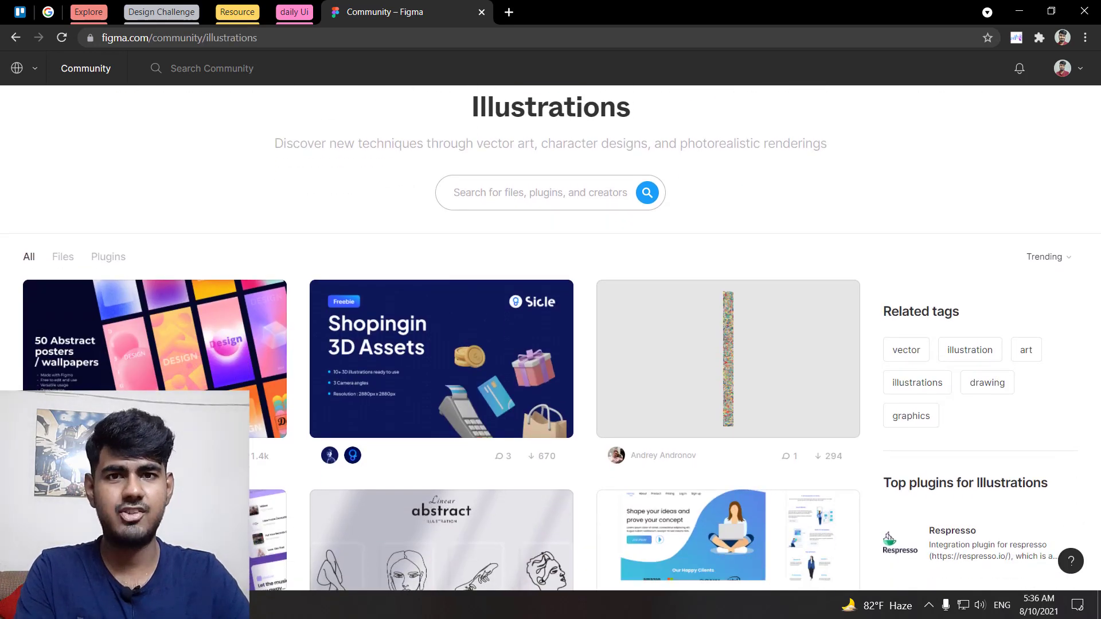
scroll(551, 338, "down", 2)
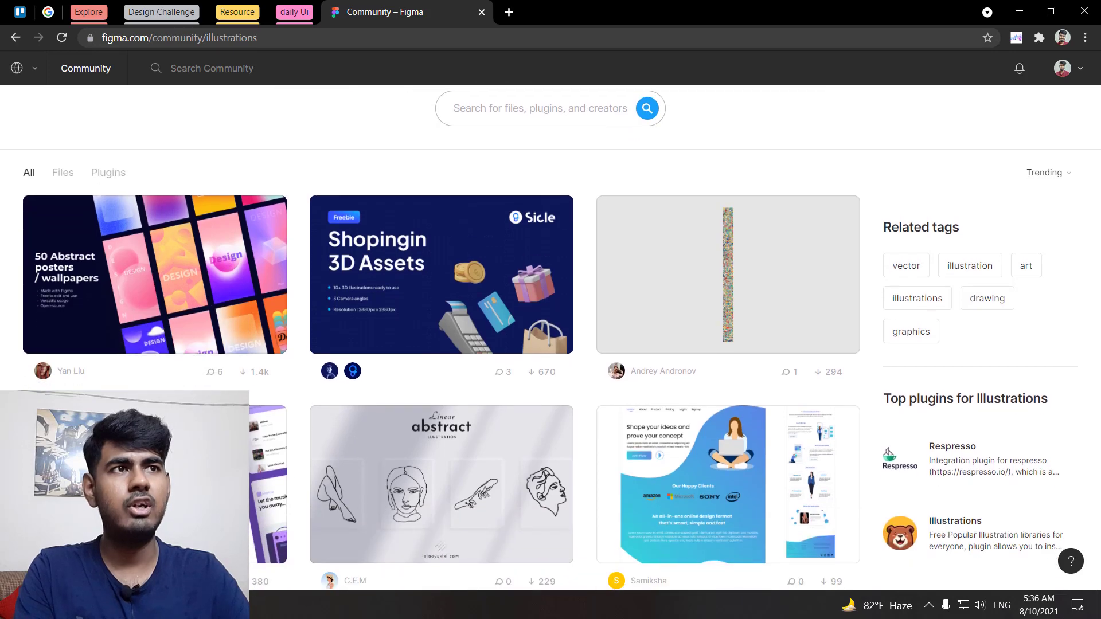
scroll(446, 314, "down", 6)
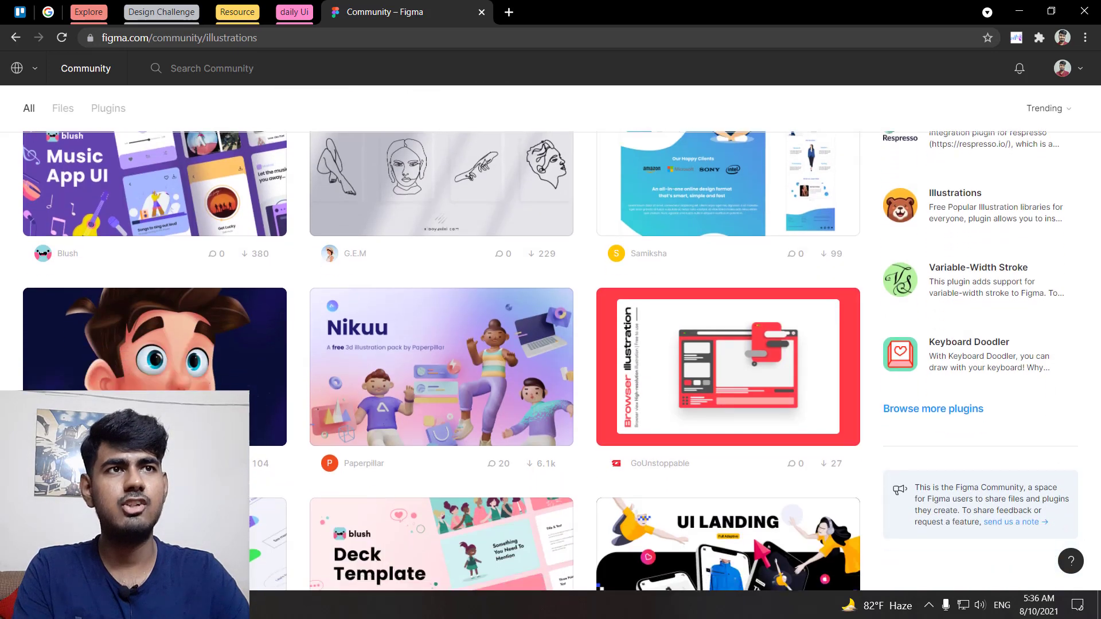
left_click(447, 315)
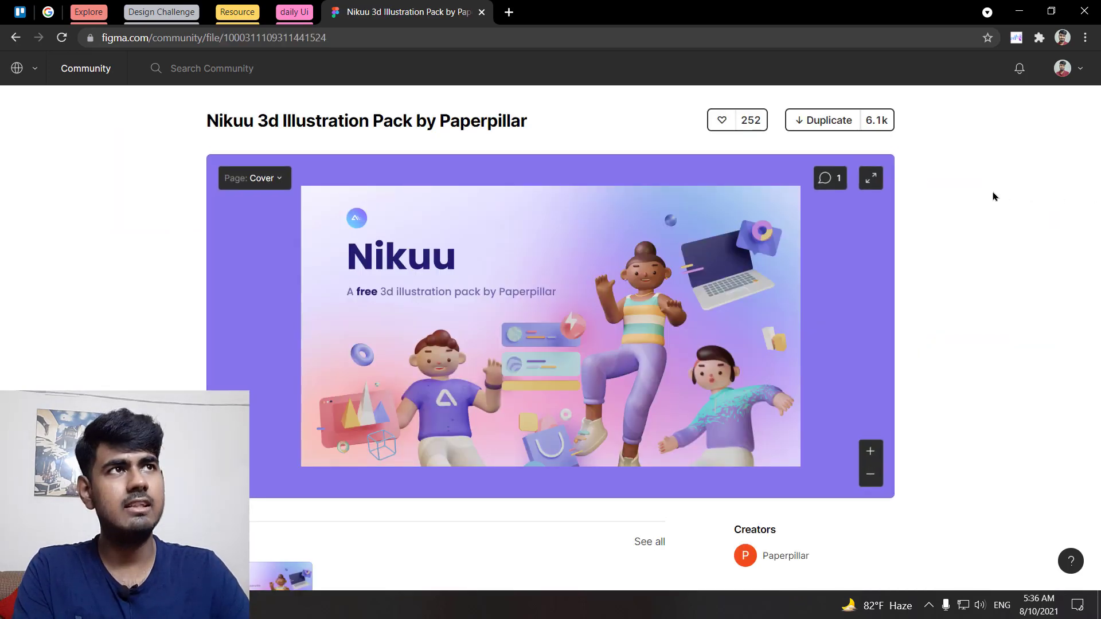
Step: Duplicate the Nikuu file as a draft and open its Components page
left_click(833, 121)
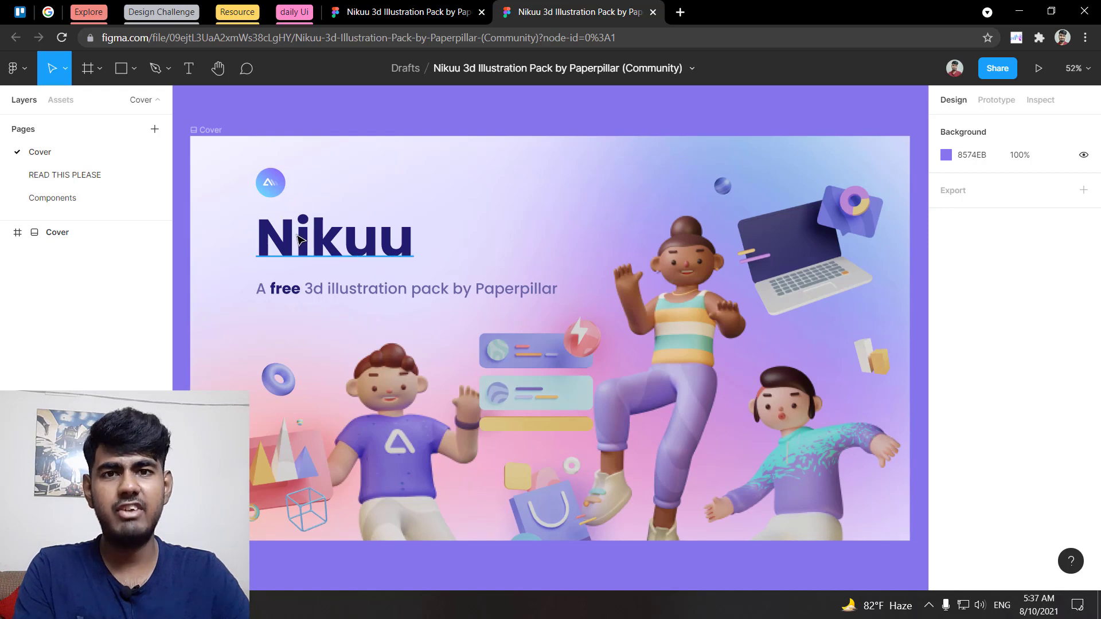
left_click(62, 199)
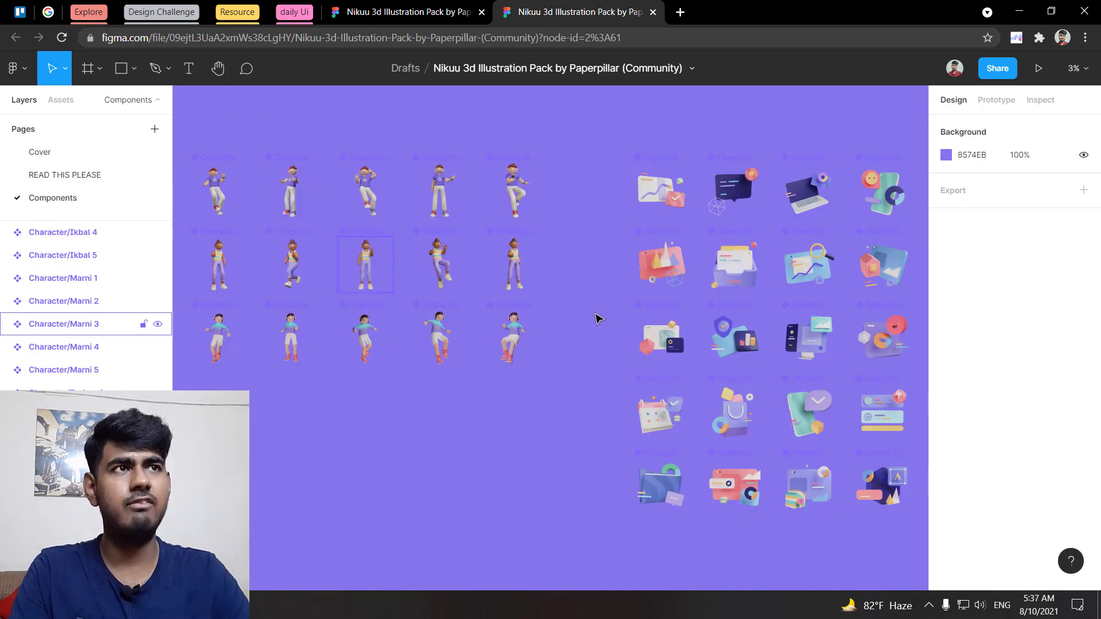
scroll(286, 214, "up", 1)
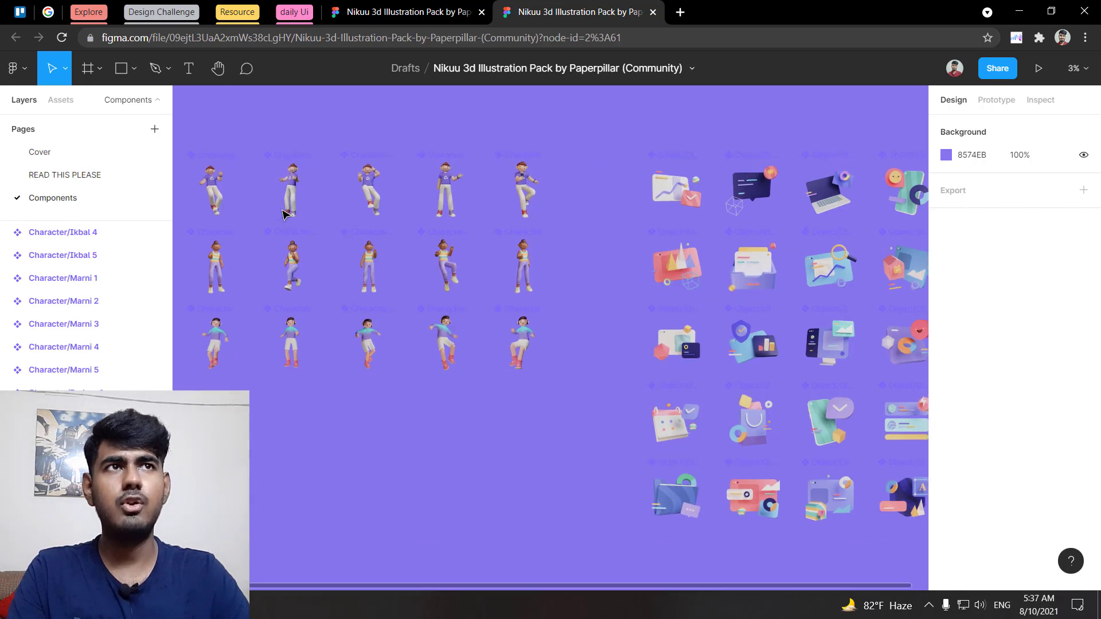
scroll(286, 214, "left", 1)
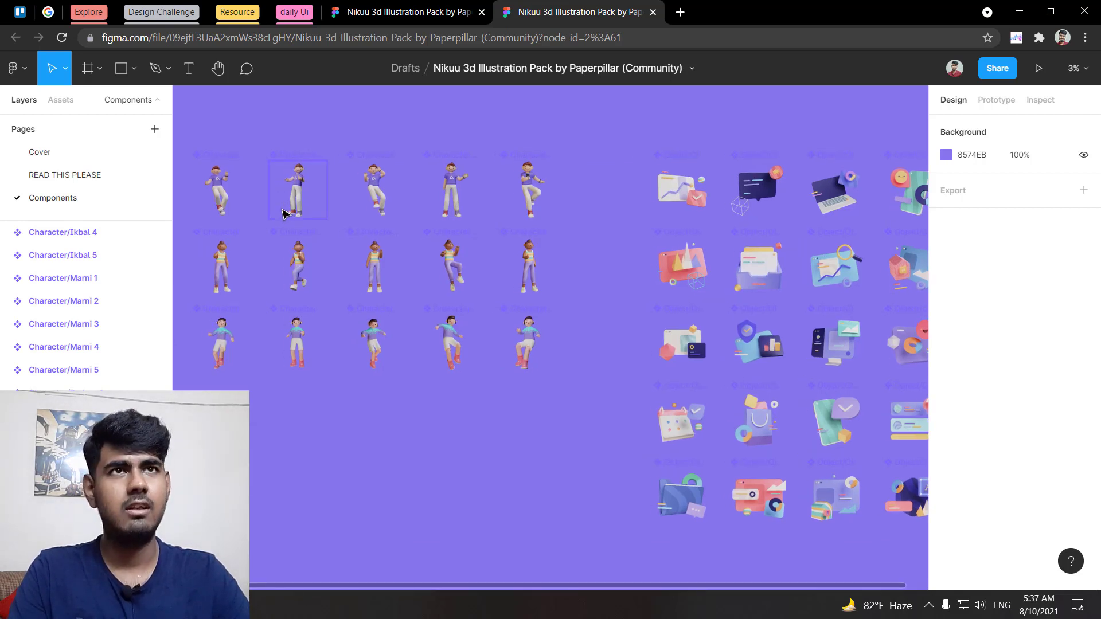
scroll(282, 213, "up", 4)
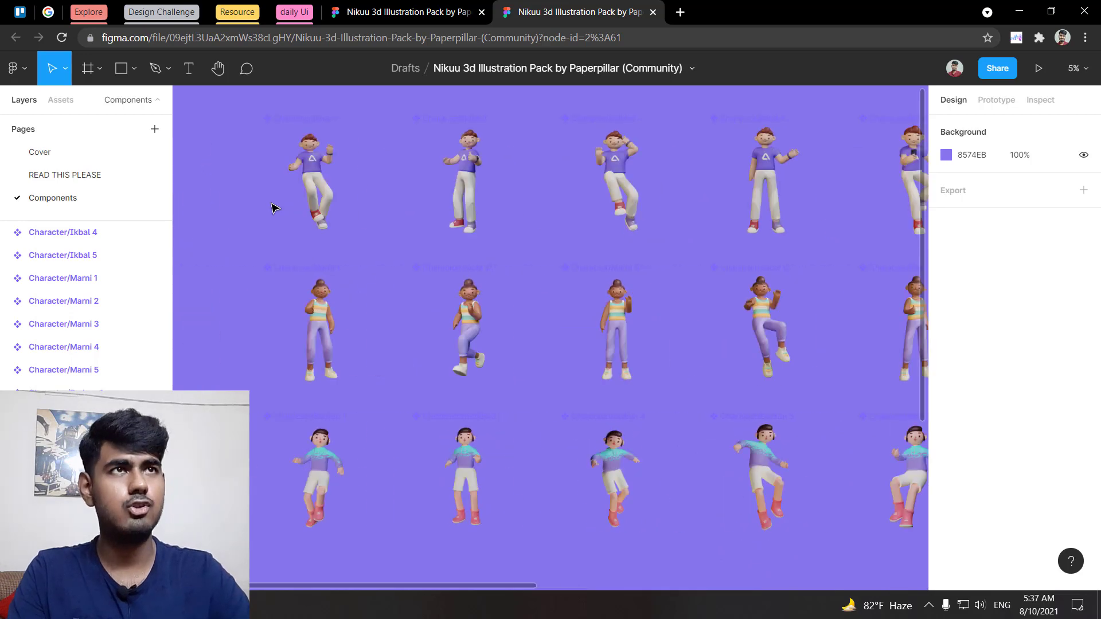
Step: Set the Components page canvas background to white (FFFFFF)
key("ctrl+backslash")
scroll(273, 207, "up", 3)
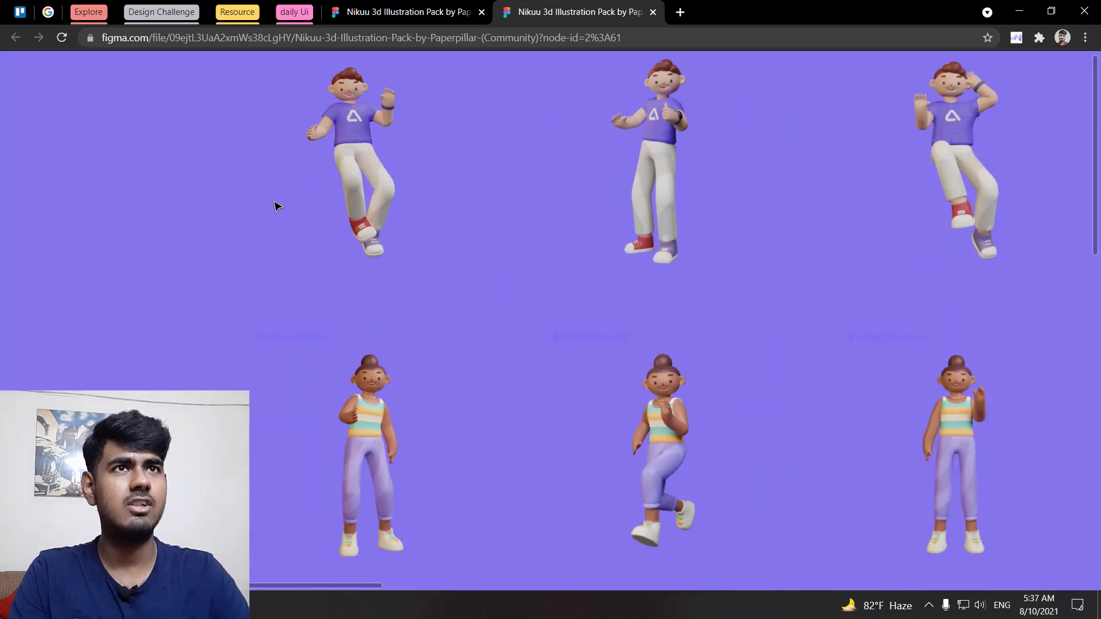
scroll(275, 206, "up", 2)
scroll(263, 218, "down", 5)
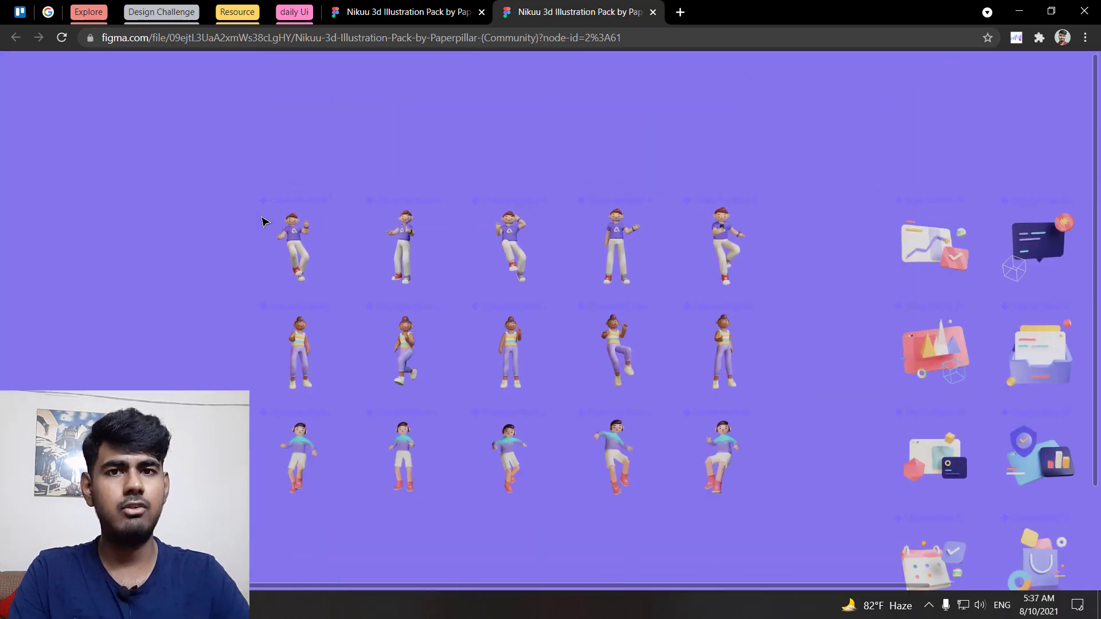
key("ctrl+backslash")
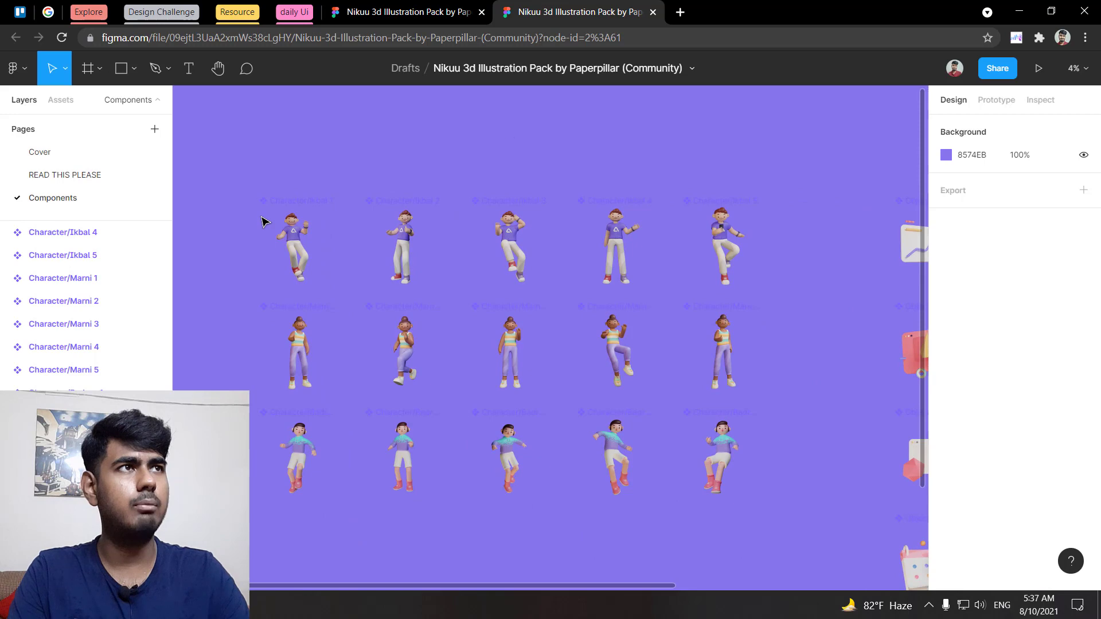
left_click(945, 156)
left_click_drag(835, 198, 661, 171)
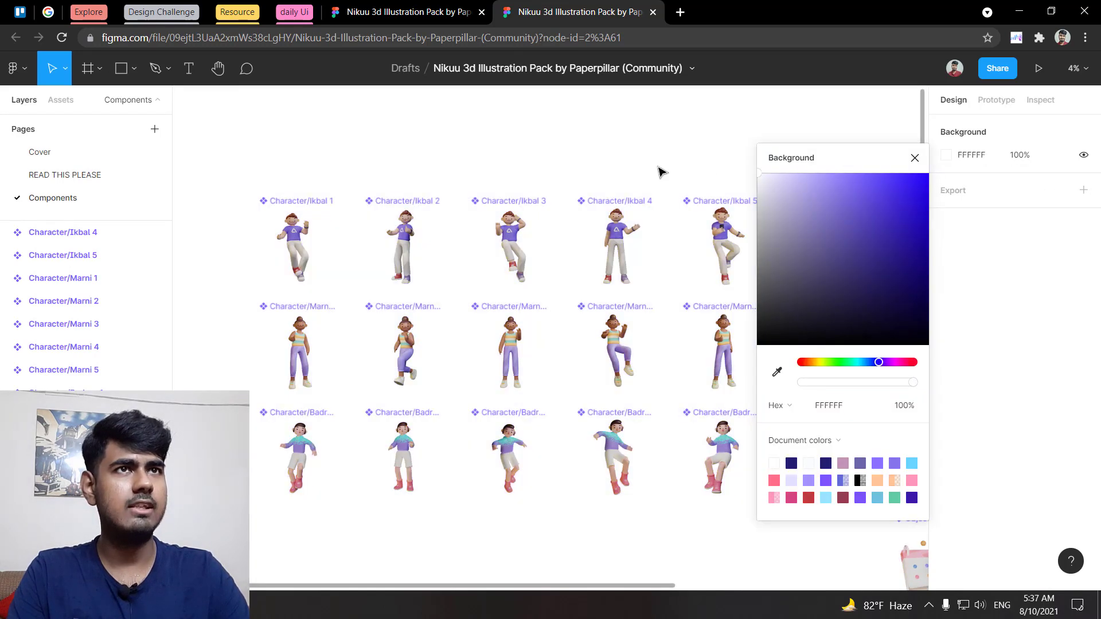
Step: Close the colour picker and view the canvas full screen with the UI hidden
left_click(914, 158)
scroll(266, 263, "up", 5)
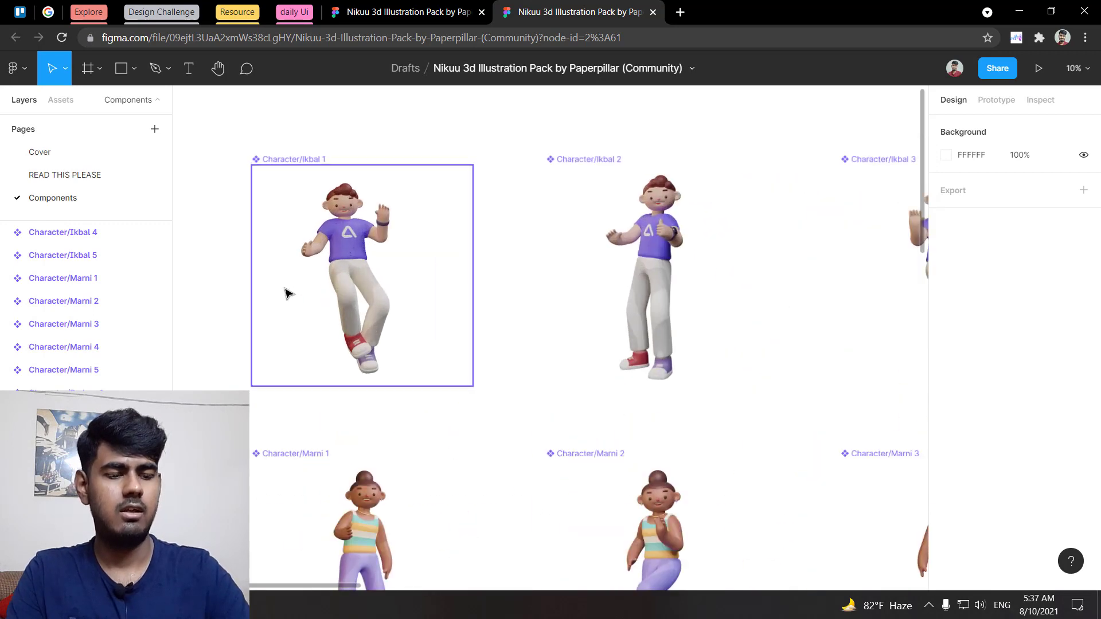
key("ctrl+backslash")
key("F11")
Step: Scroll around the canvas to browse the 3D illustrations
scroll(288, 293, "up", 5)
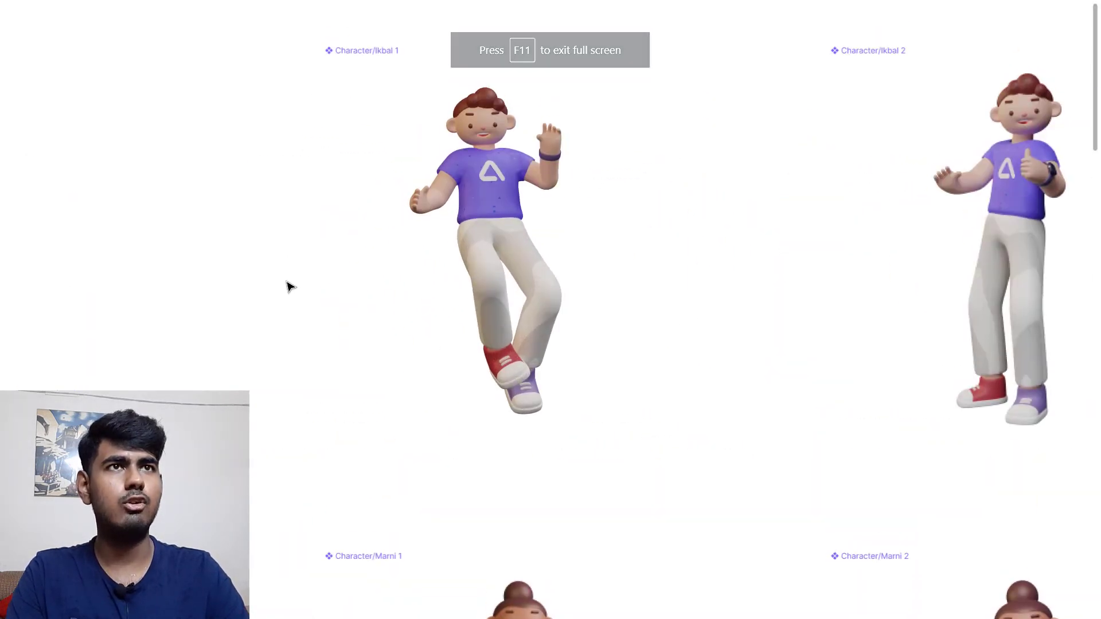
scroll(285, 270, "up", 5)
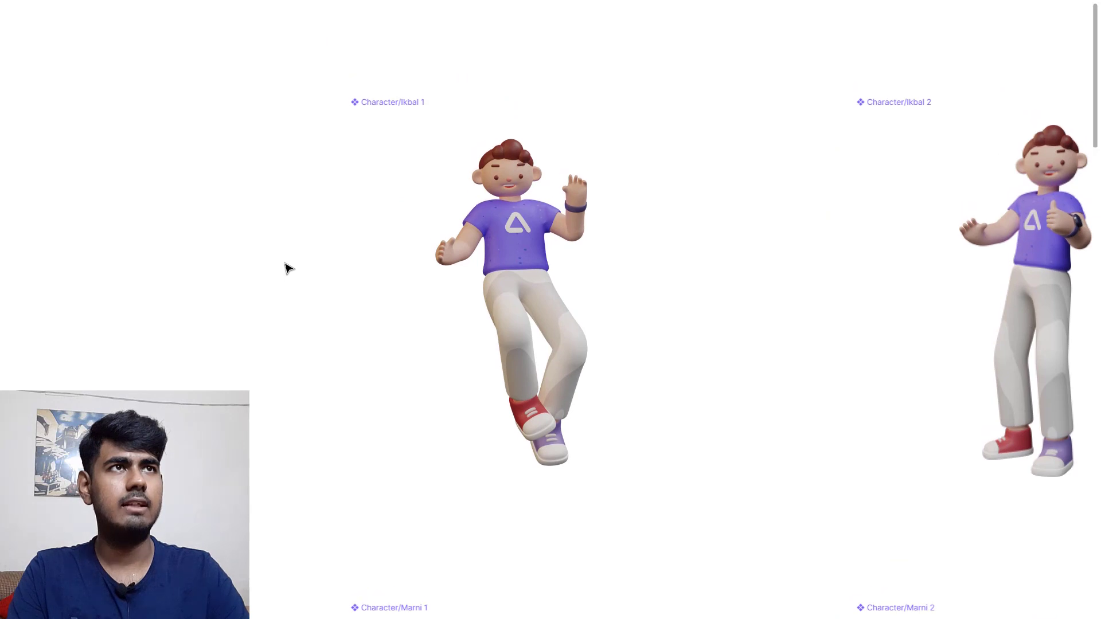
scroll(283, 265, "down", 5)
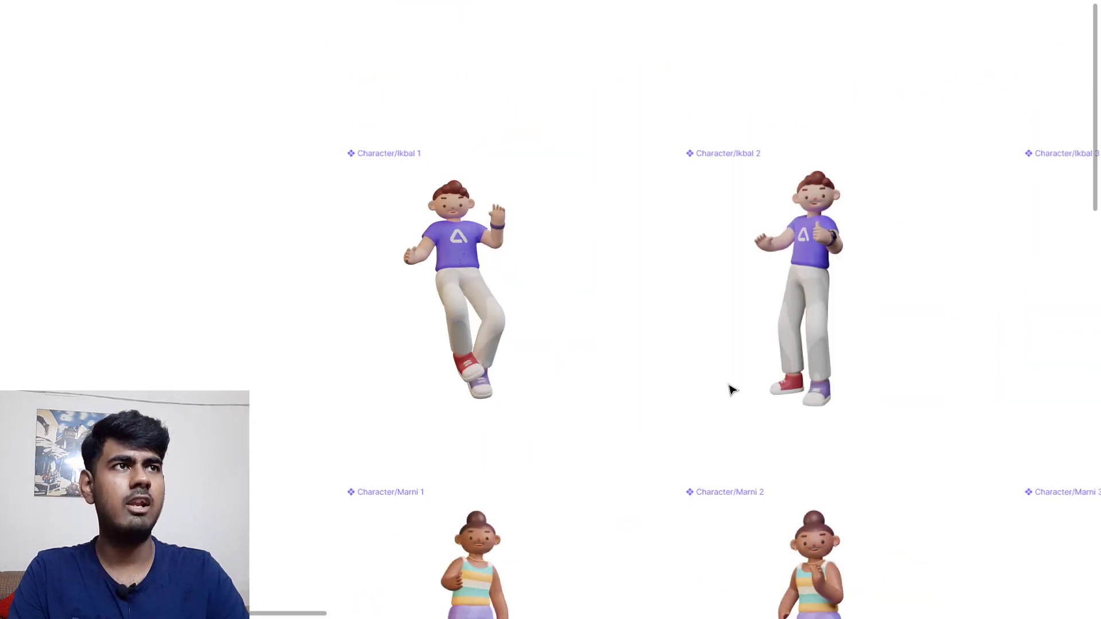
scroll(688, 401, "down", 5)
scroll(640, 398, "down", 5)
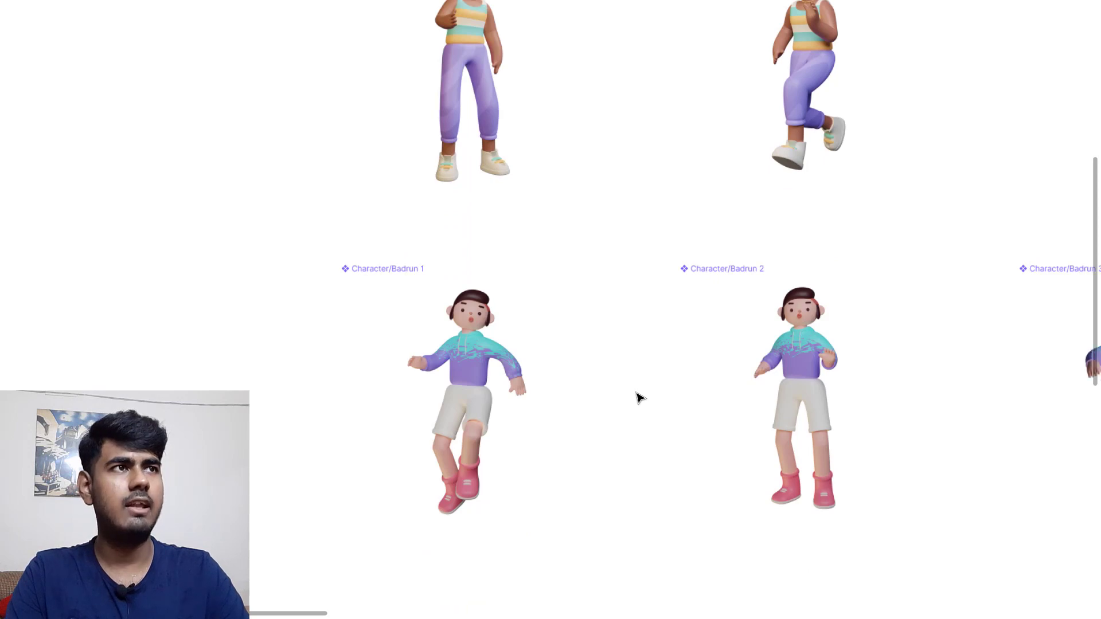
scroll(641, 398, "right", 15)
scroll(640, 398, "up", 3)
scroll(641, 398, "up", 3)
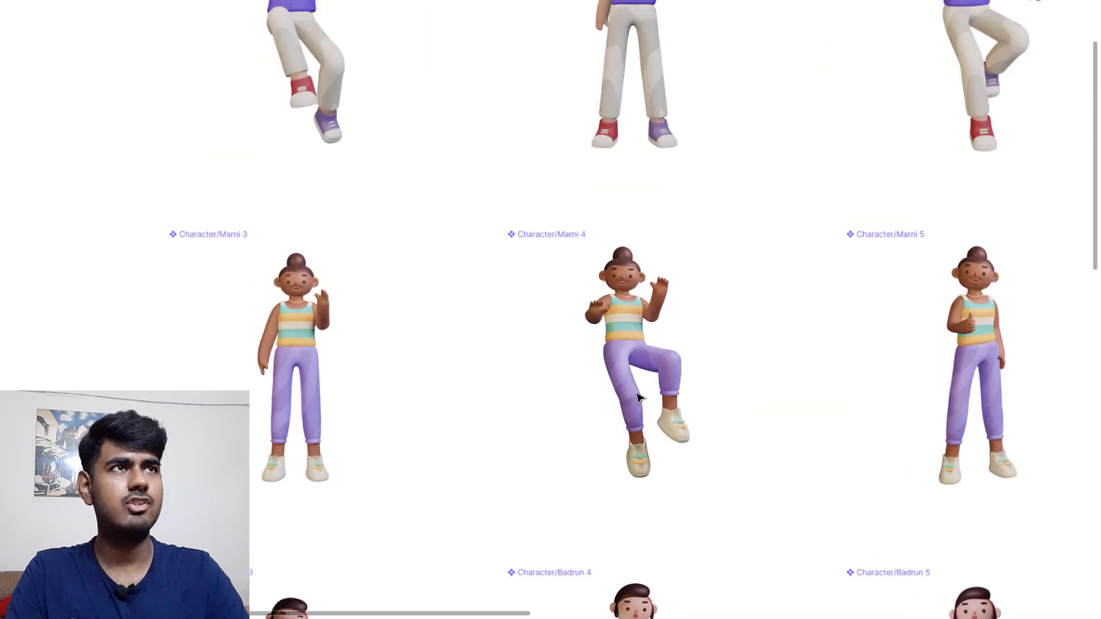
scroll(639, 398, "right", 15)
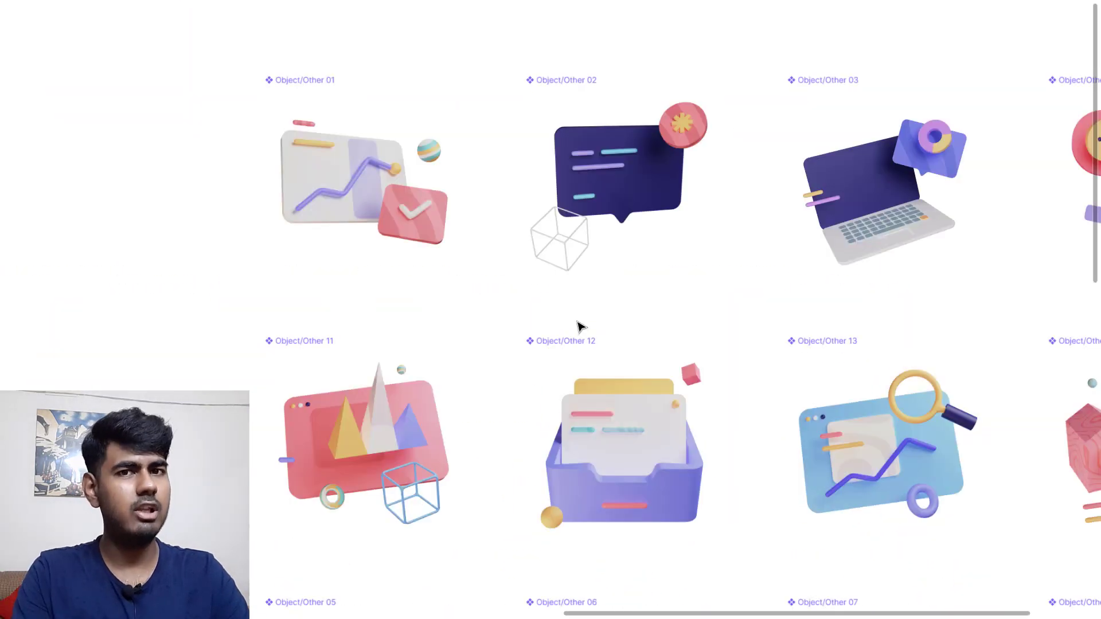
scroll(579, 326, "down", 5)
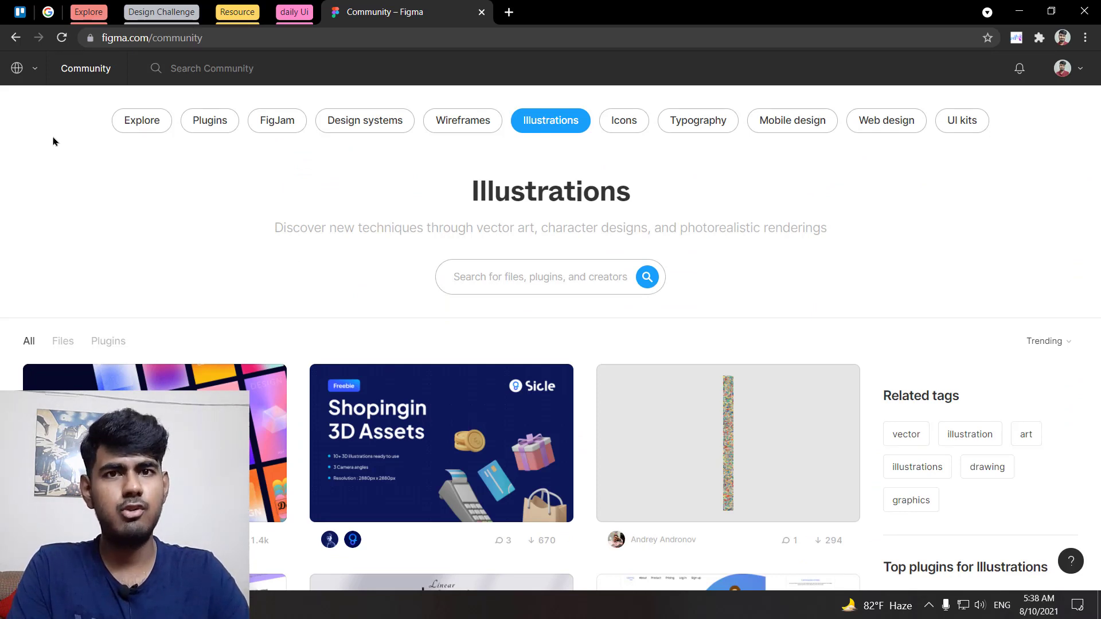
Step: Switch from the Community profile to your personal account
left_click(35, 73)
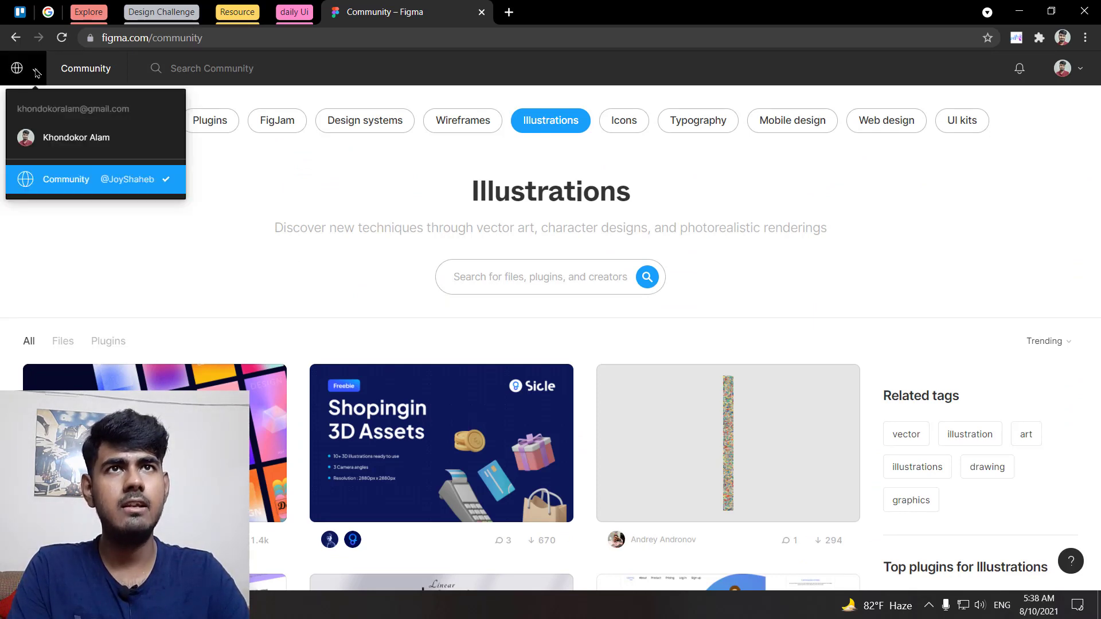
left_click(125, 146)
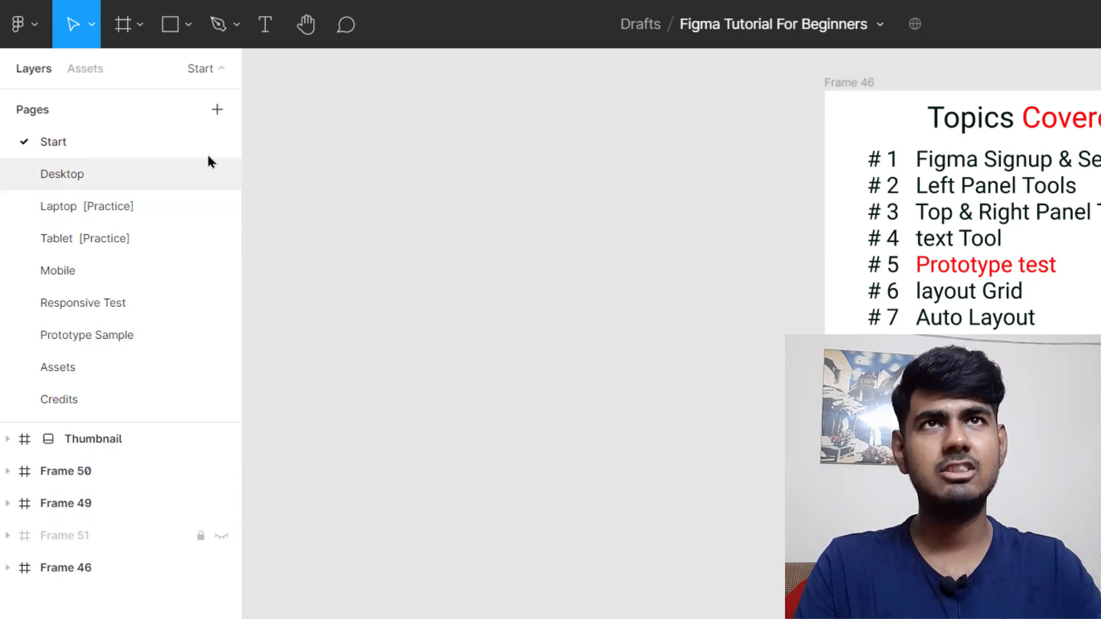
Step: Return from Assets to Layers, select the Desktop page, and add Page 10 below it
left_click(86, 70)
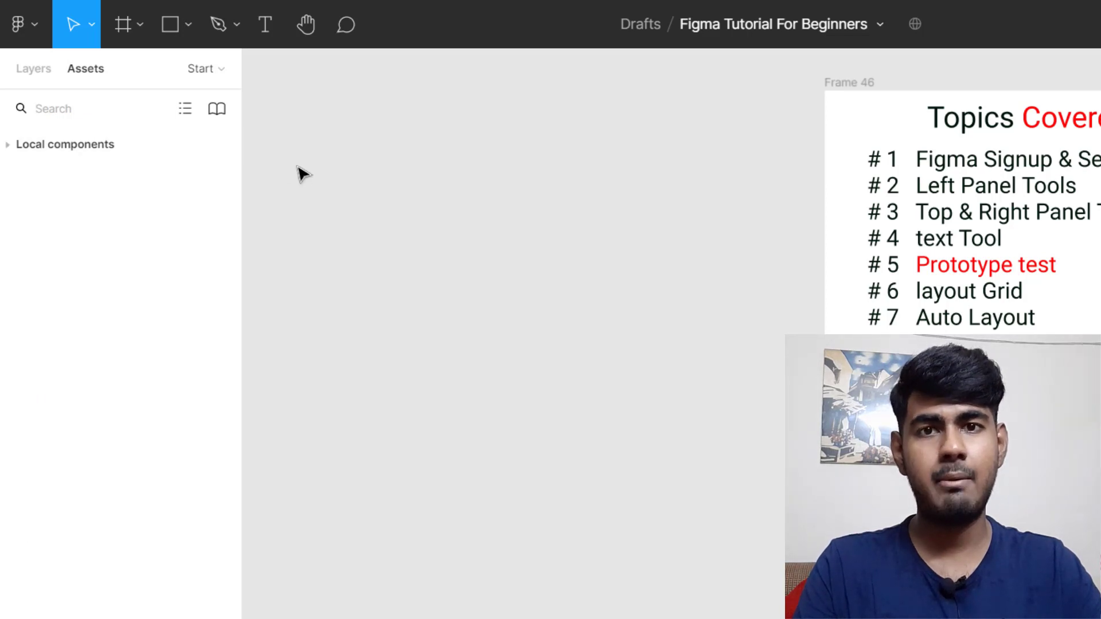
scroll(1070, 349, "up", 5)
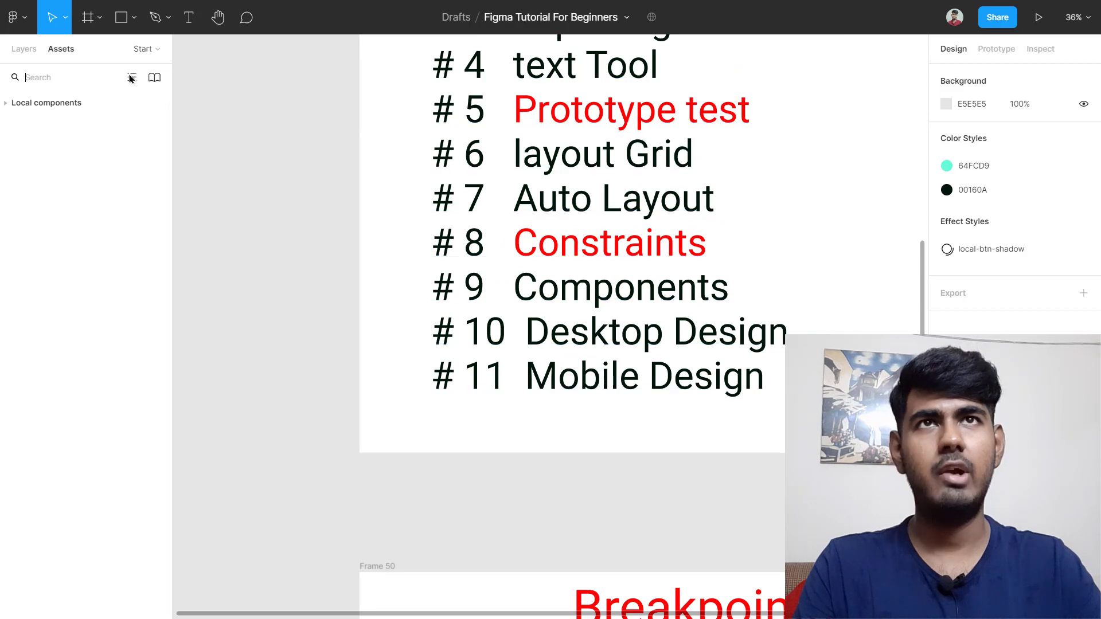
left_click(23, 51)
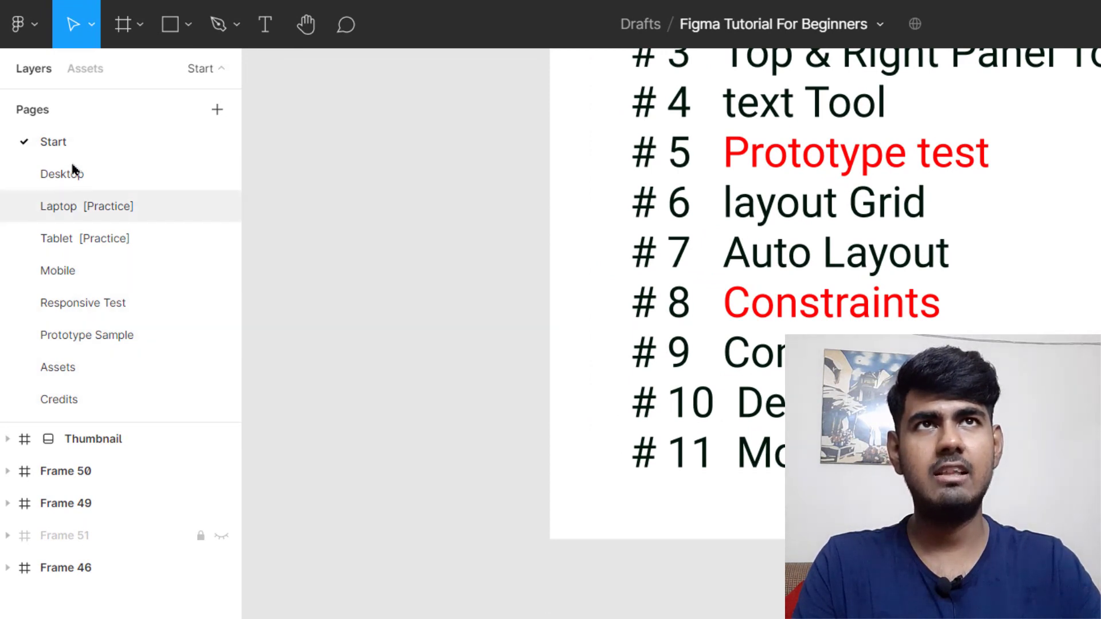
left_click(211, 71)
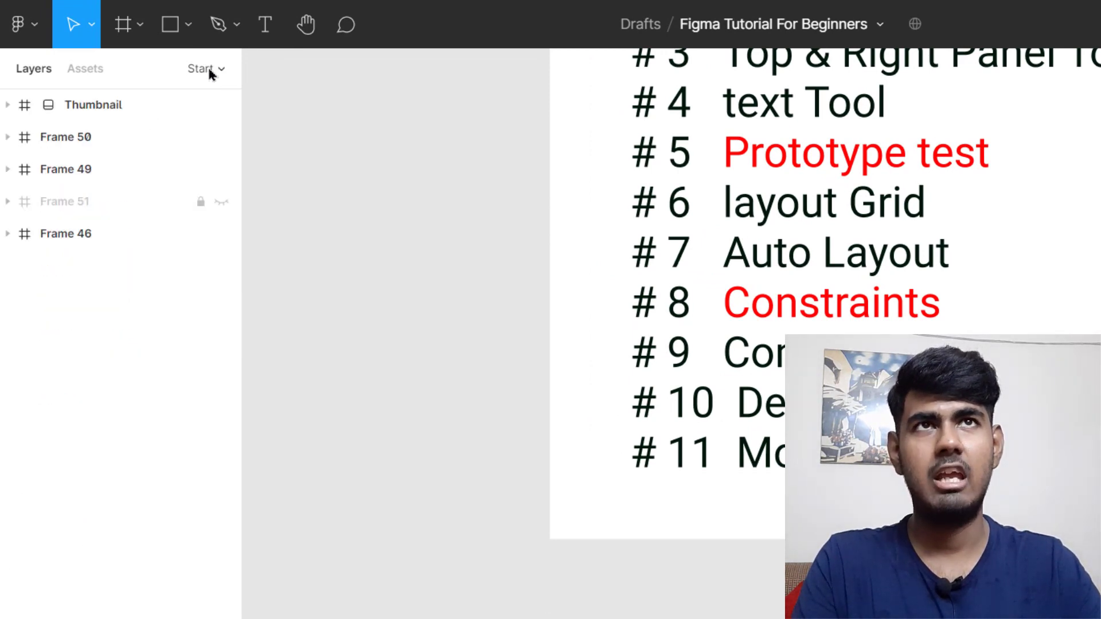
left_click(211, 71)
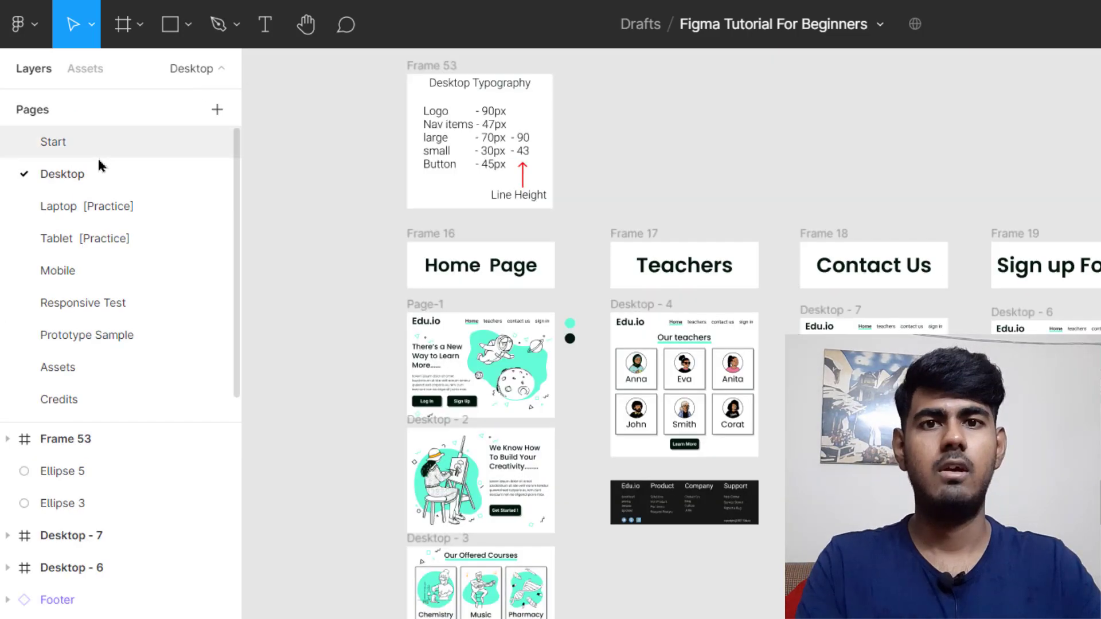
left_click(99, 167)
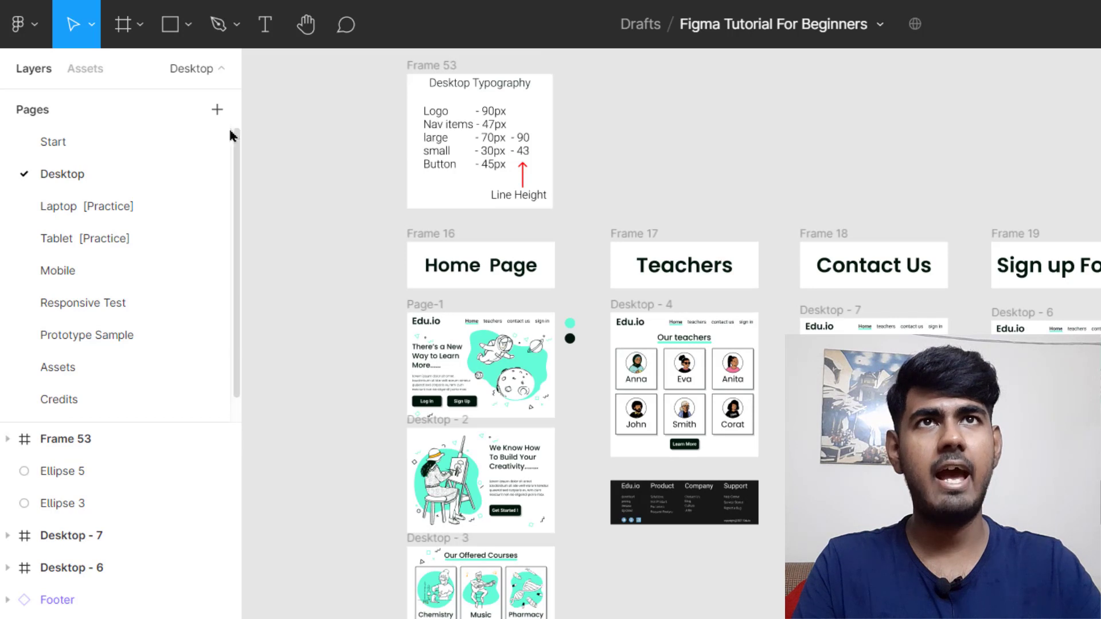
left_click(217, 109)
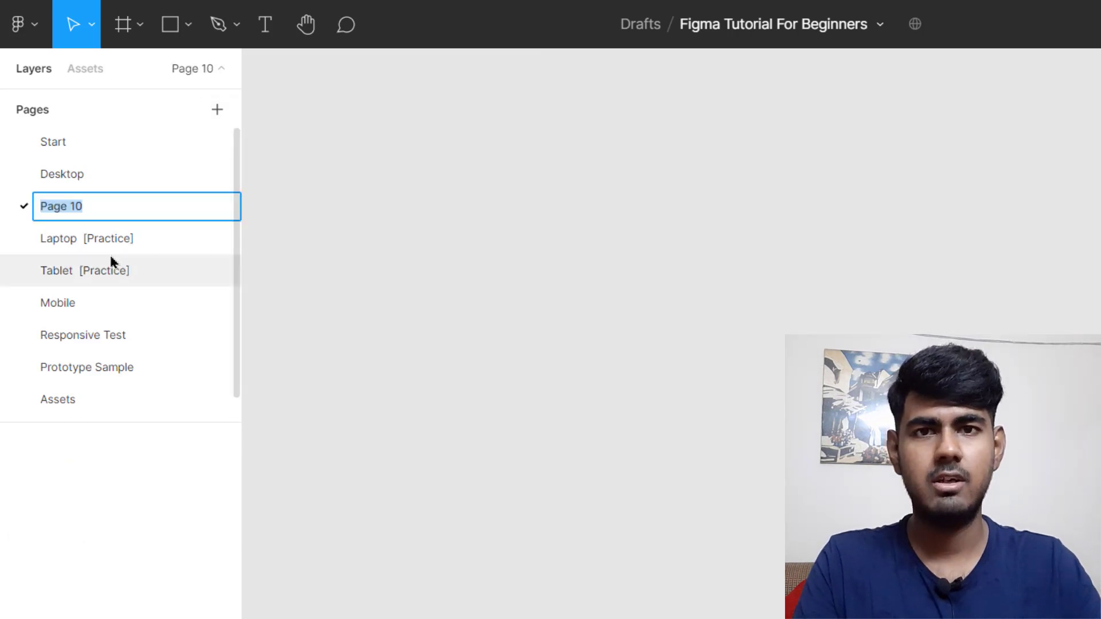
Step: Name the new page 'page-1', then delete it through its context menu
type("page-1")
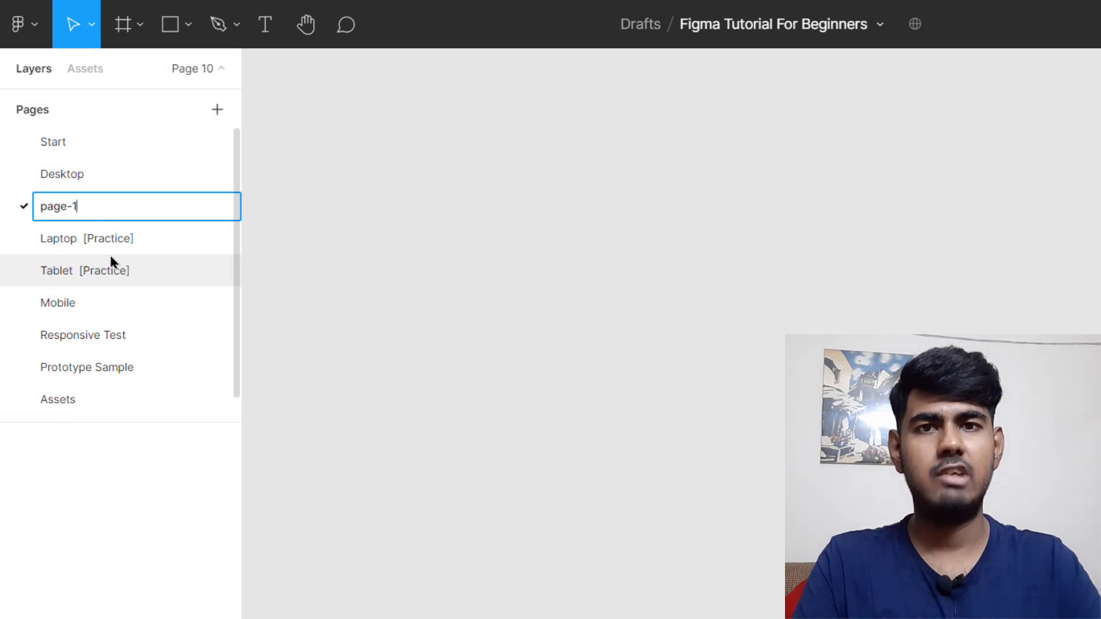
key("Return")
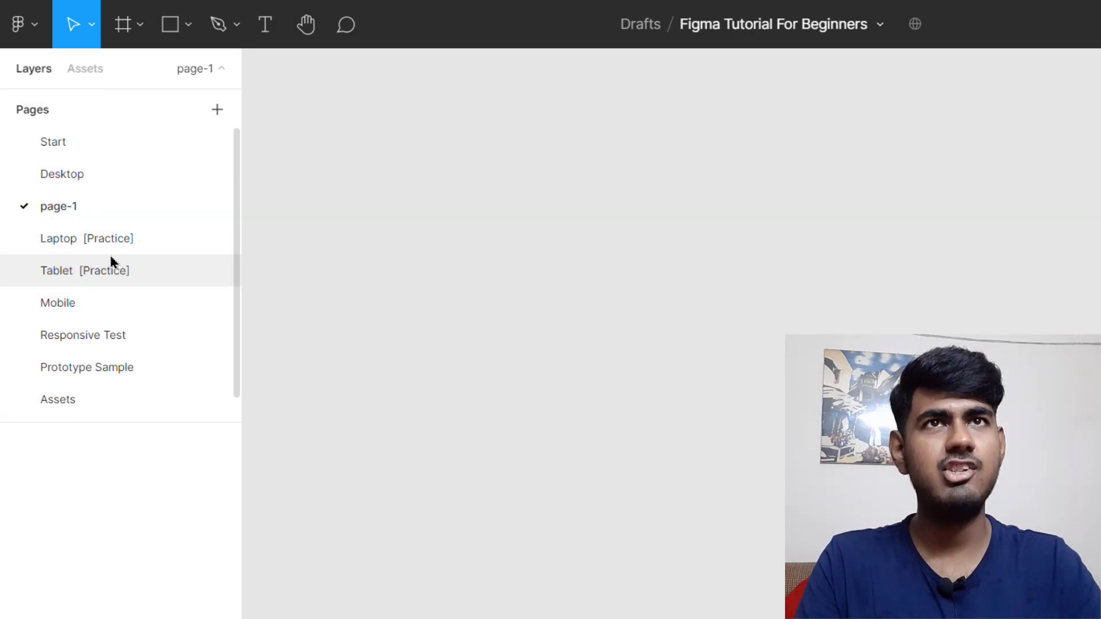
right_click(92, 207)
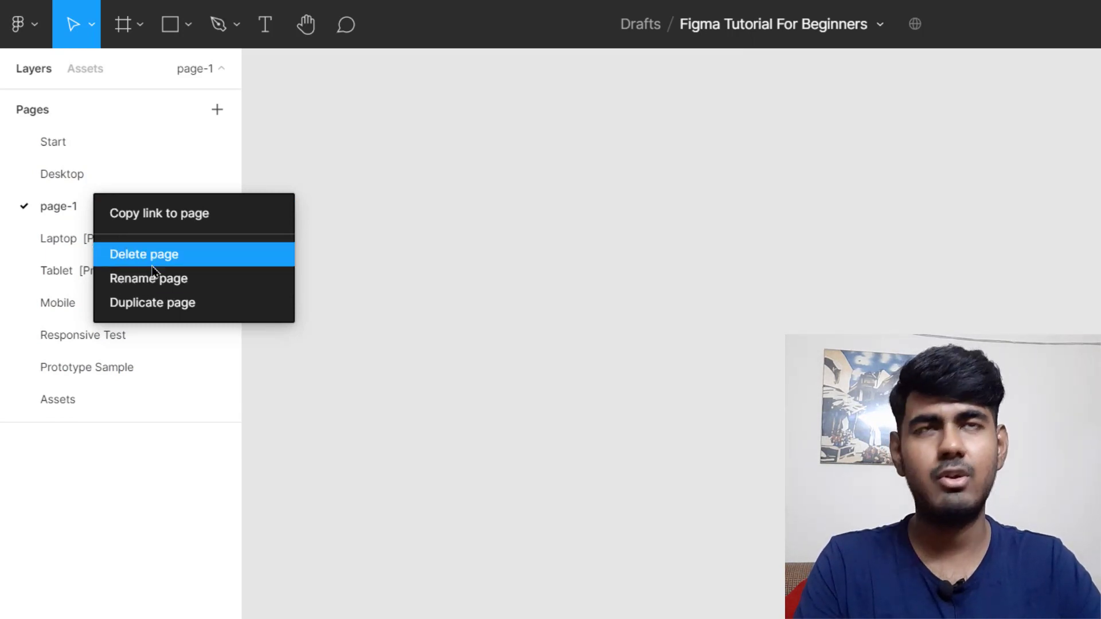
left_click(204, 253)
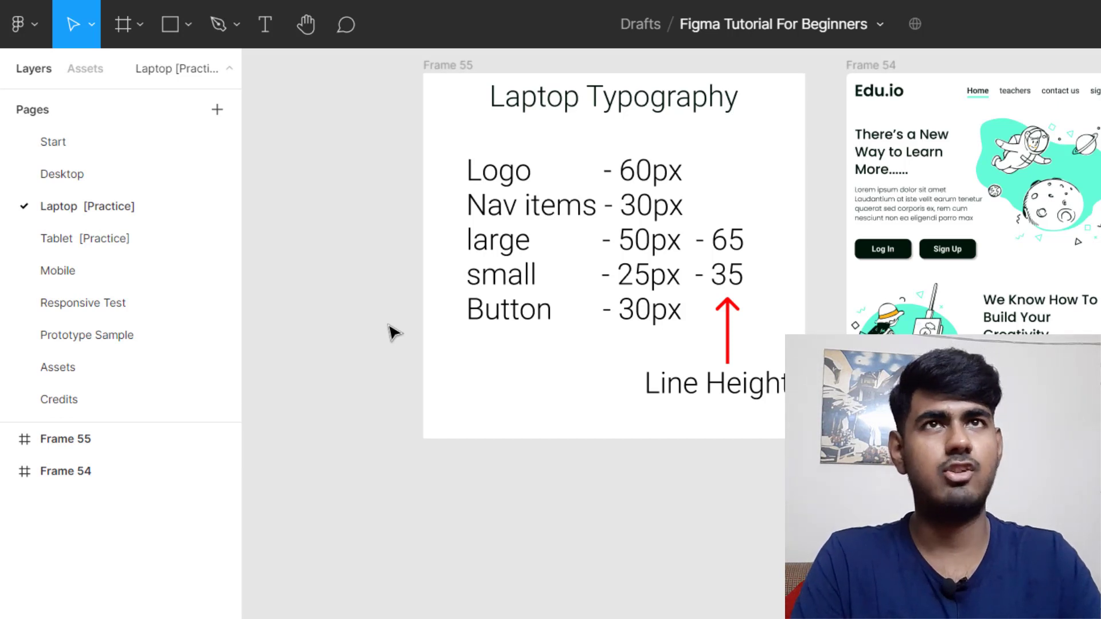
Step: Open the Start page and scroll through its topic list
left_click(117, 144)
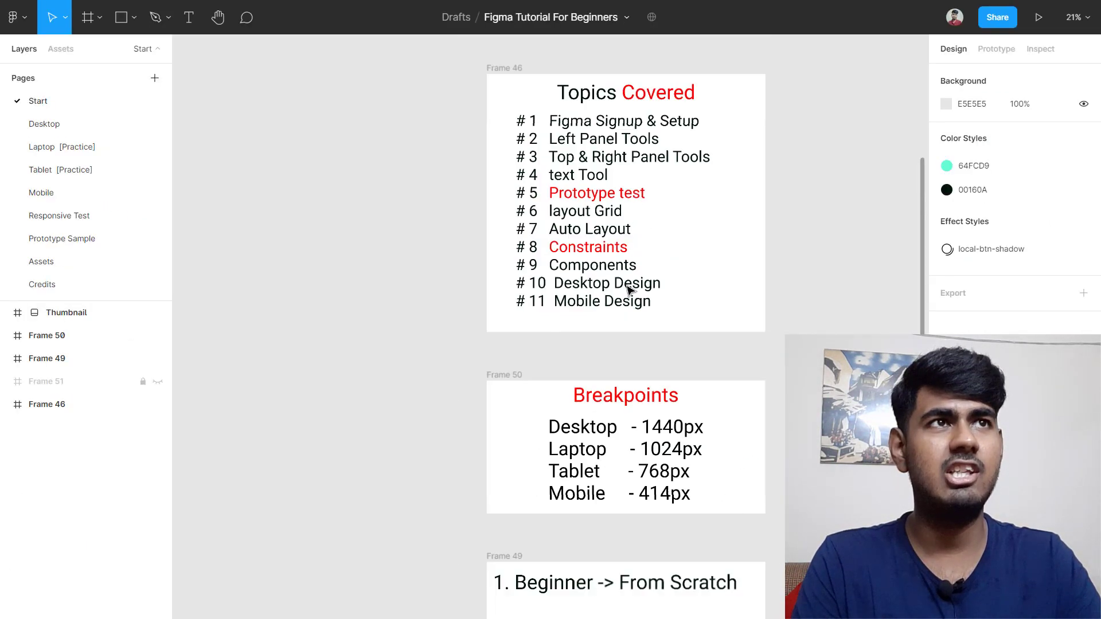
scroll(763, 170, "up", 3)
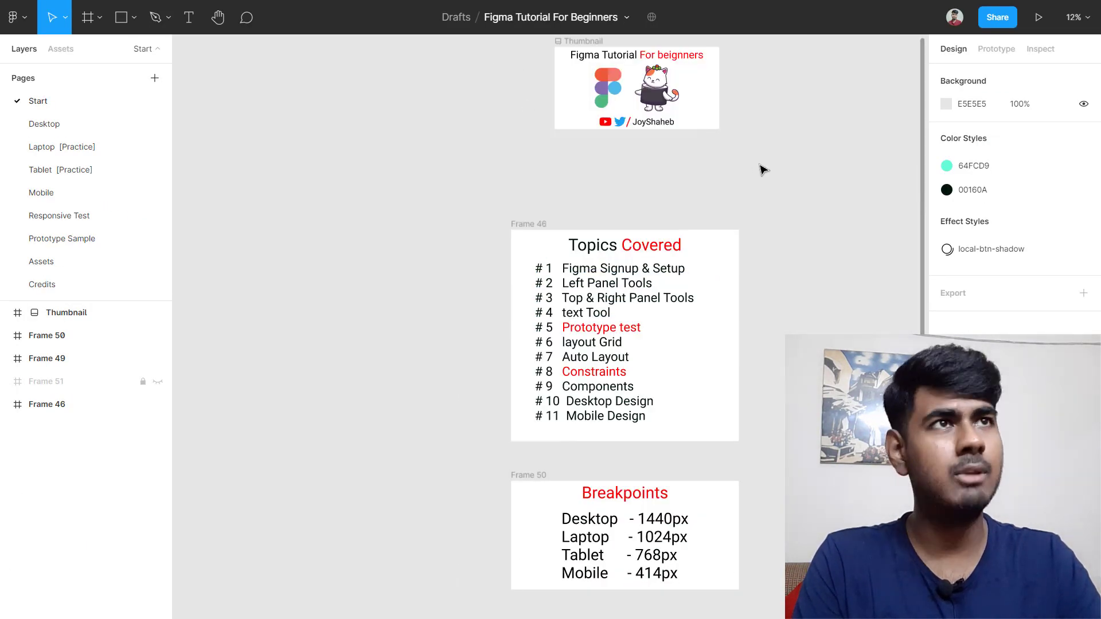
scroll(700, 266, "down", 2)
scroll(699, 266, "up", 2)
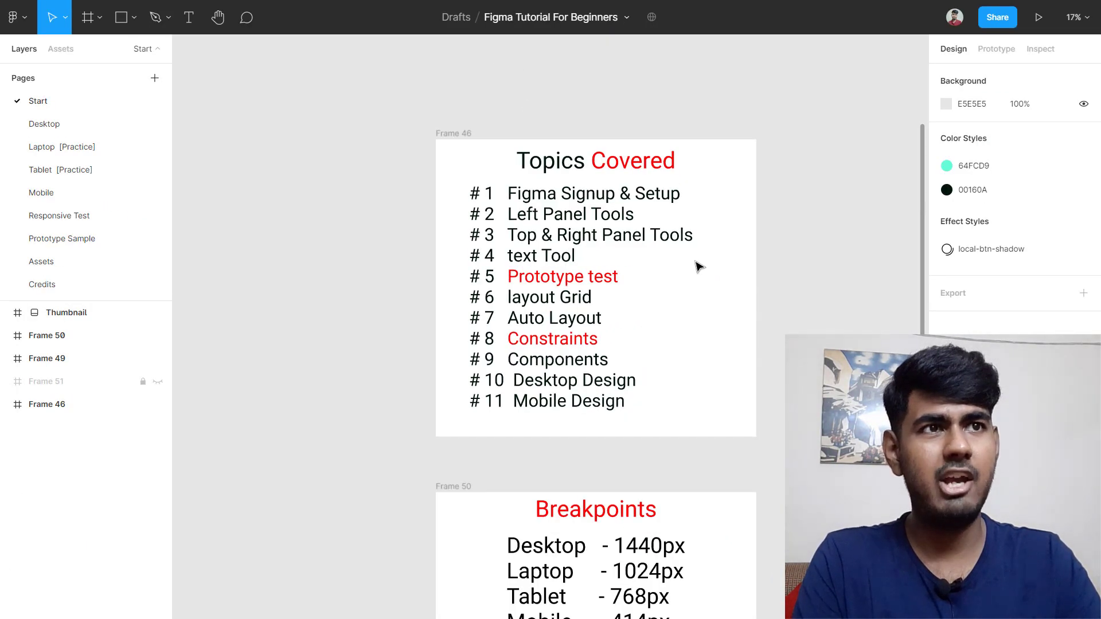
scroll(698, 266, "up", 1)
scroll(698, 266, "down", 3)
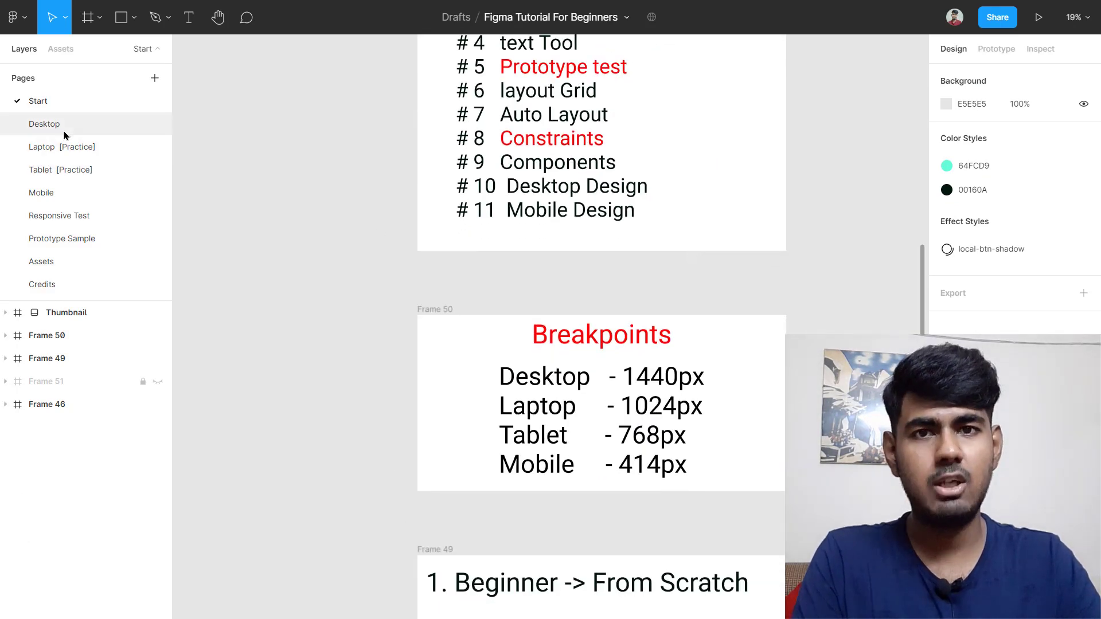
Step: Step through the Desktop, Laptop, Tablet, Mobile and Responsive Test pages, ending on Assets
left_click(44, 124)
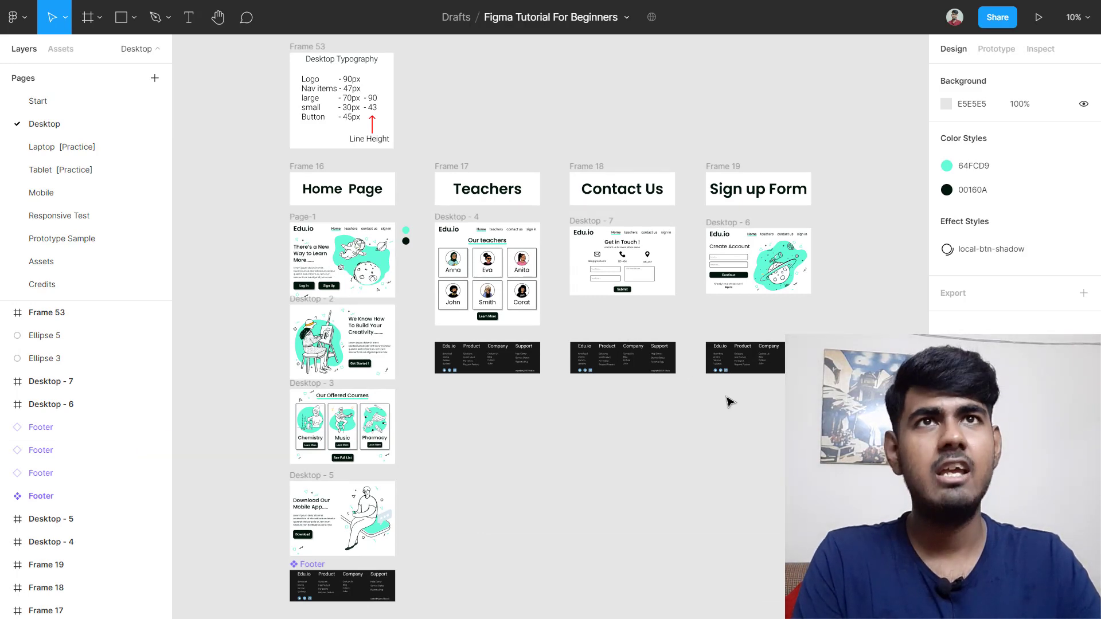
left_click(91, 147)
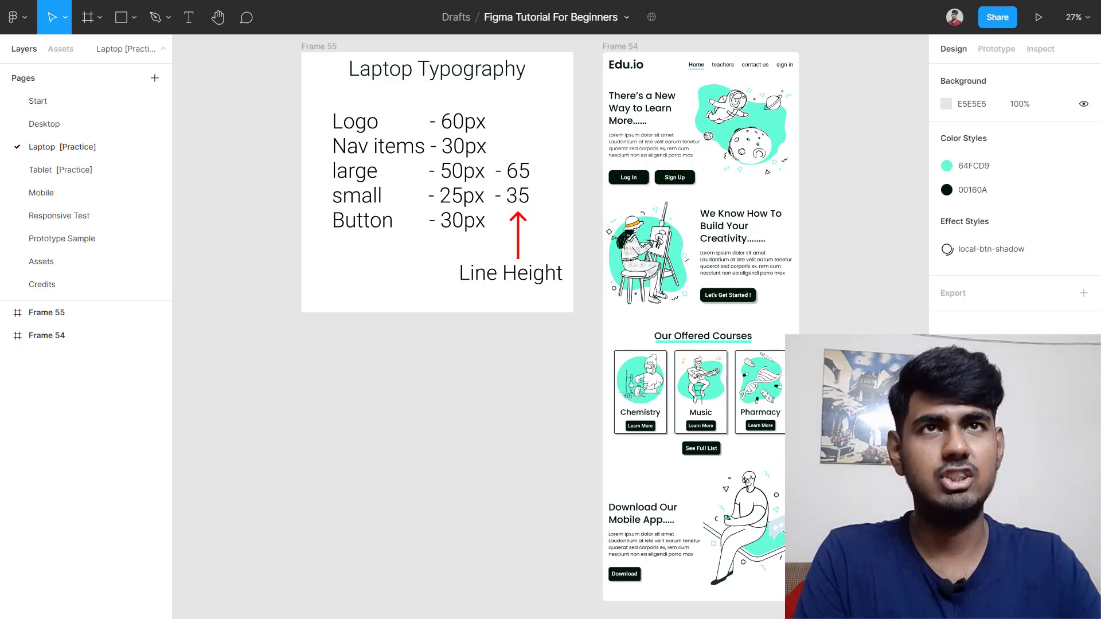
left_click(82, 171)
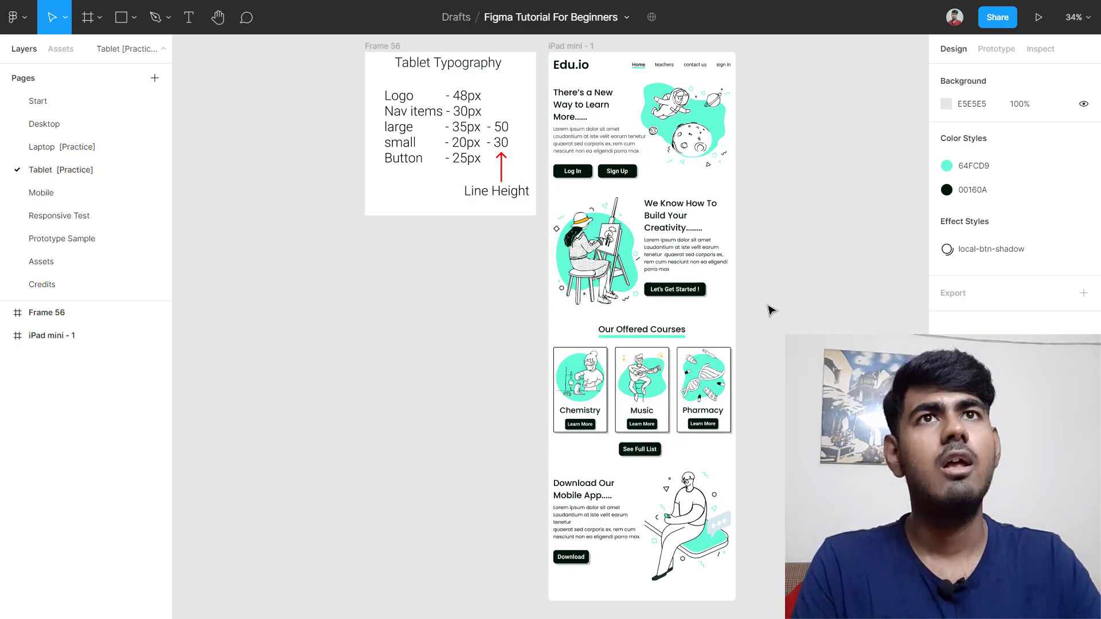
left_click(69, 191)
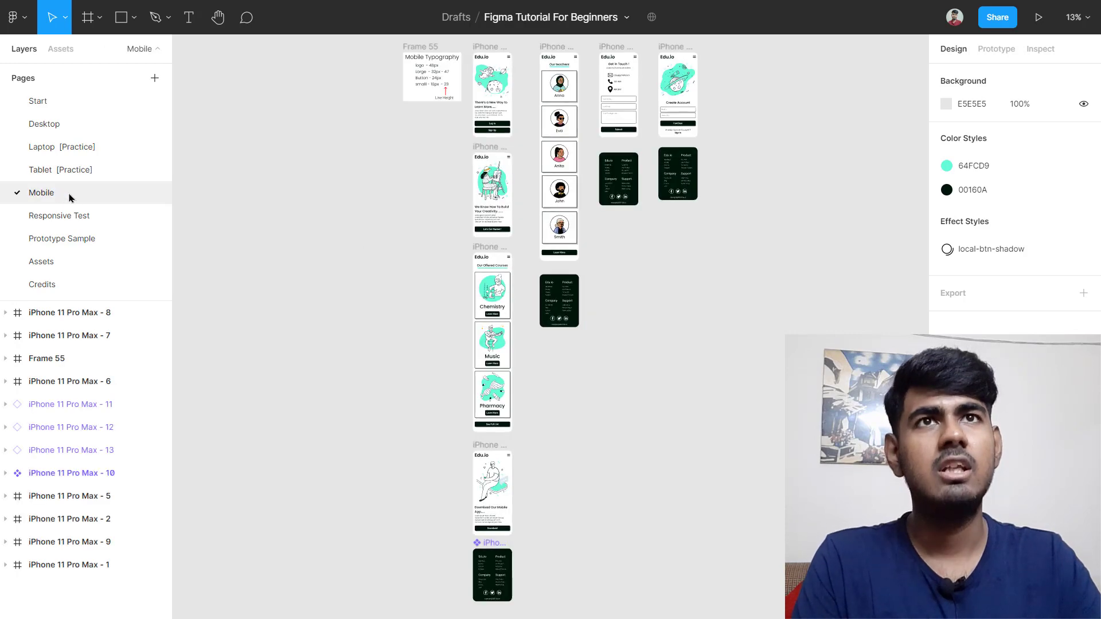
left_click(108, 218)
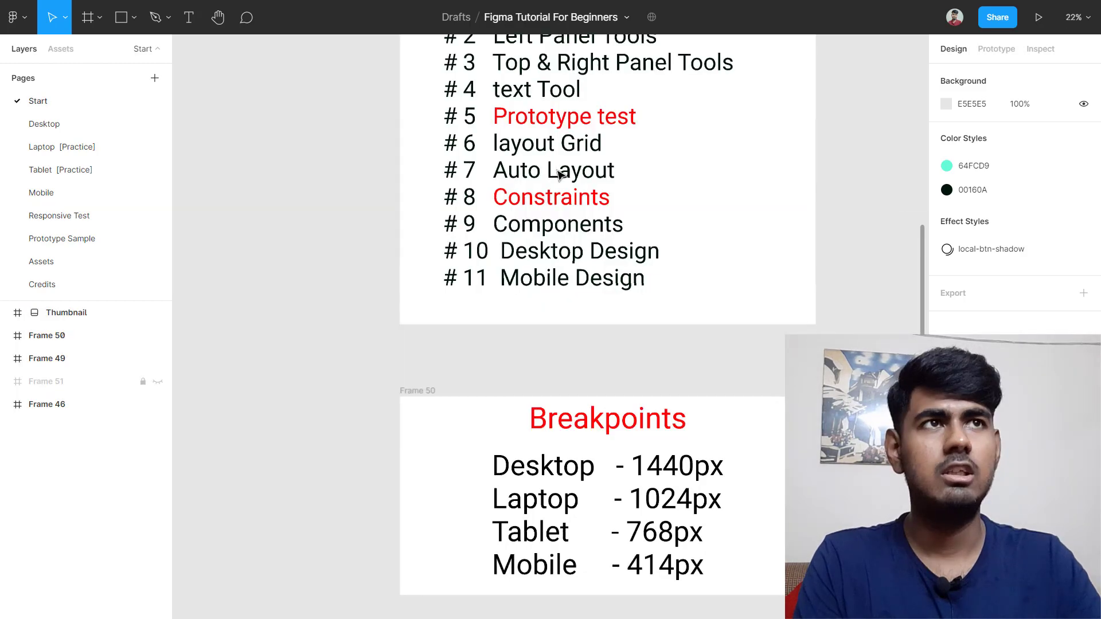
scroll(563, 174, "up", 2)
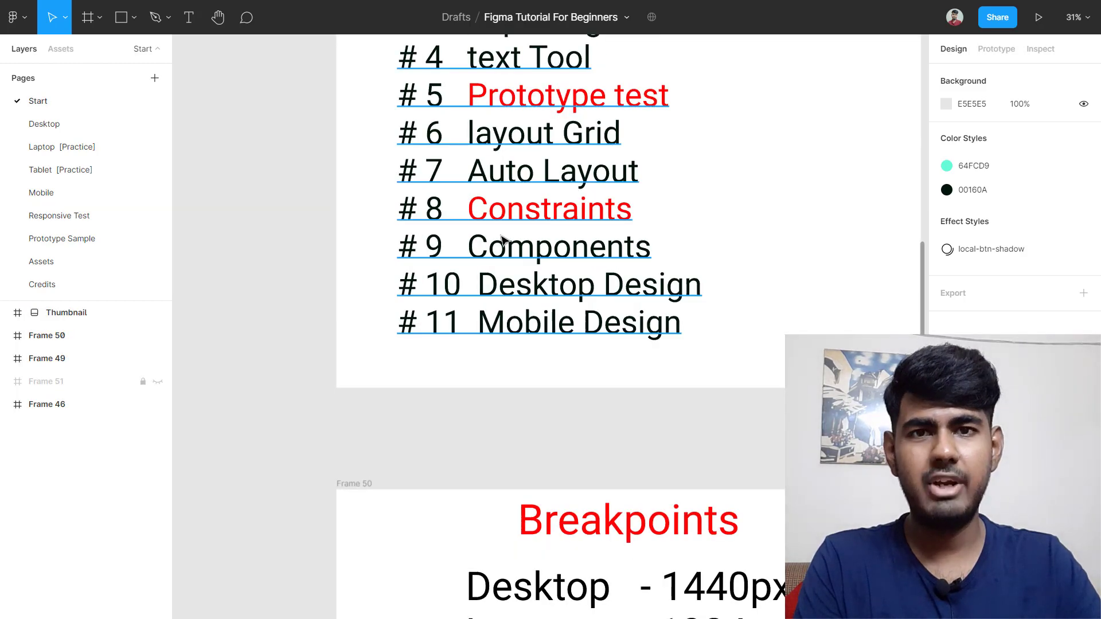
left_click(157, 246)
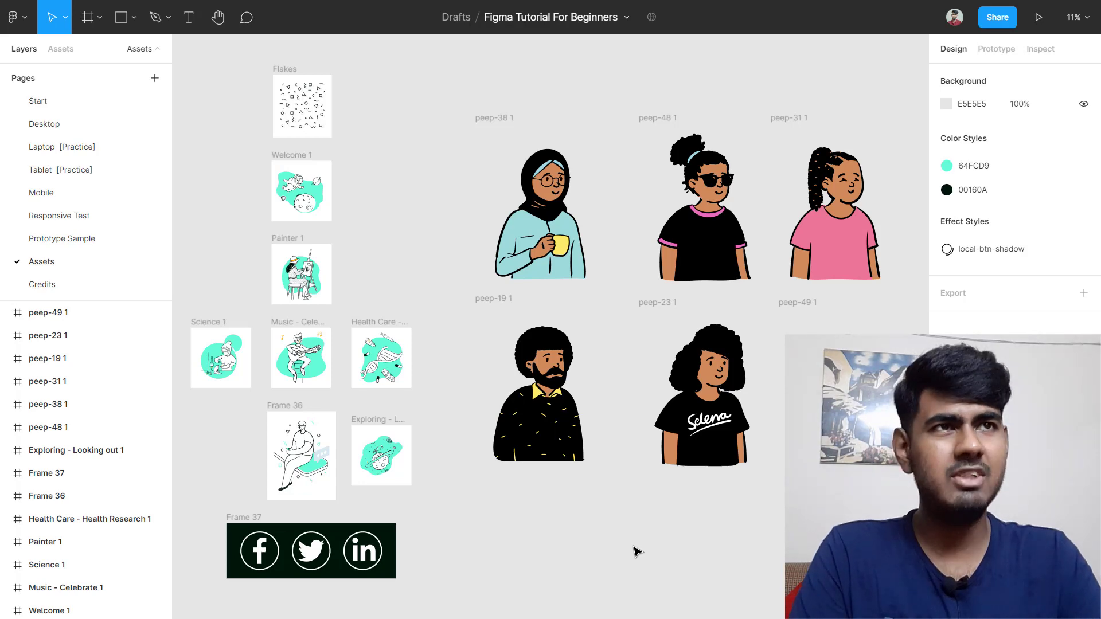
Step: On the Credits page, select the second figma.com link in the credit links text
left_click(63, 284)
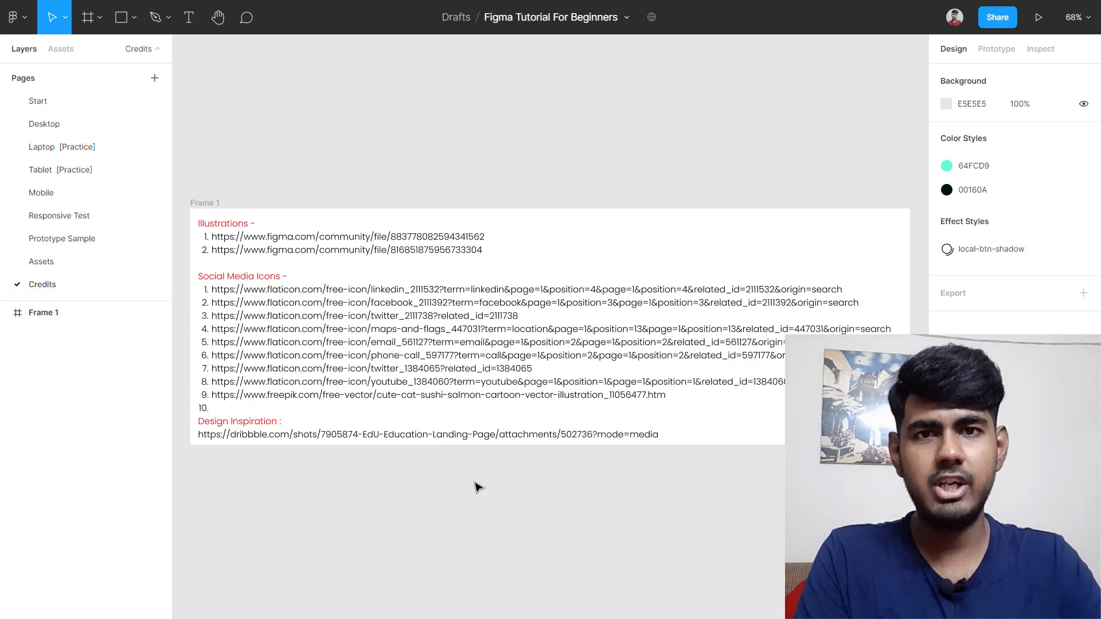
scroll(216, 314, "up", 5)
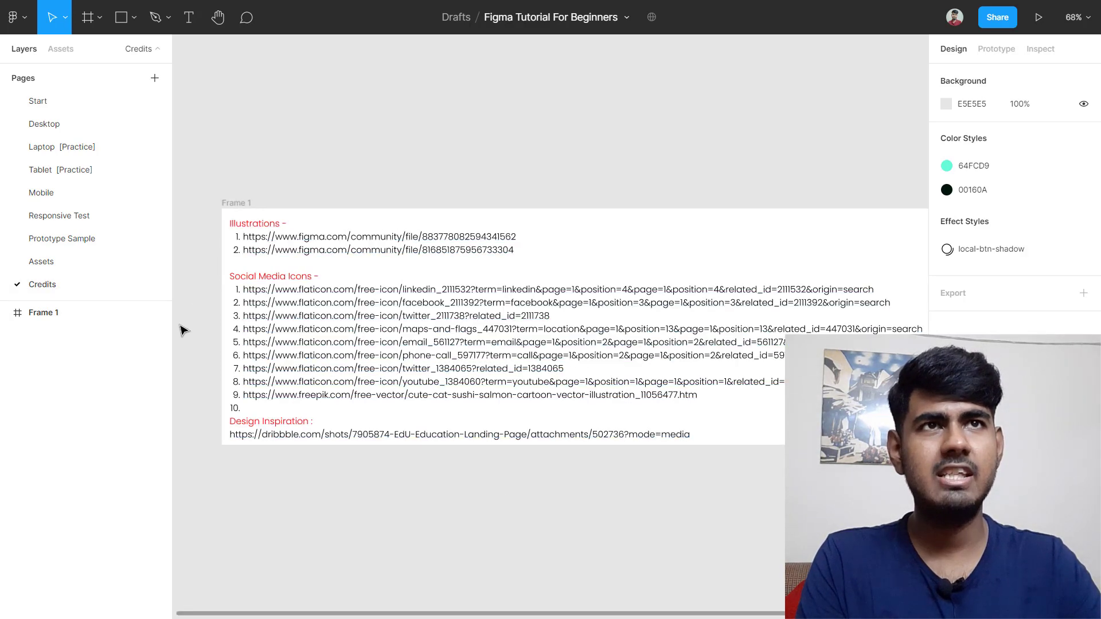
left_click(327, 219)
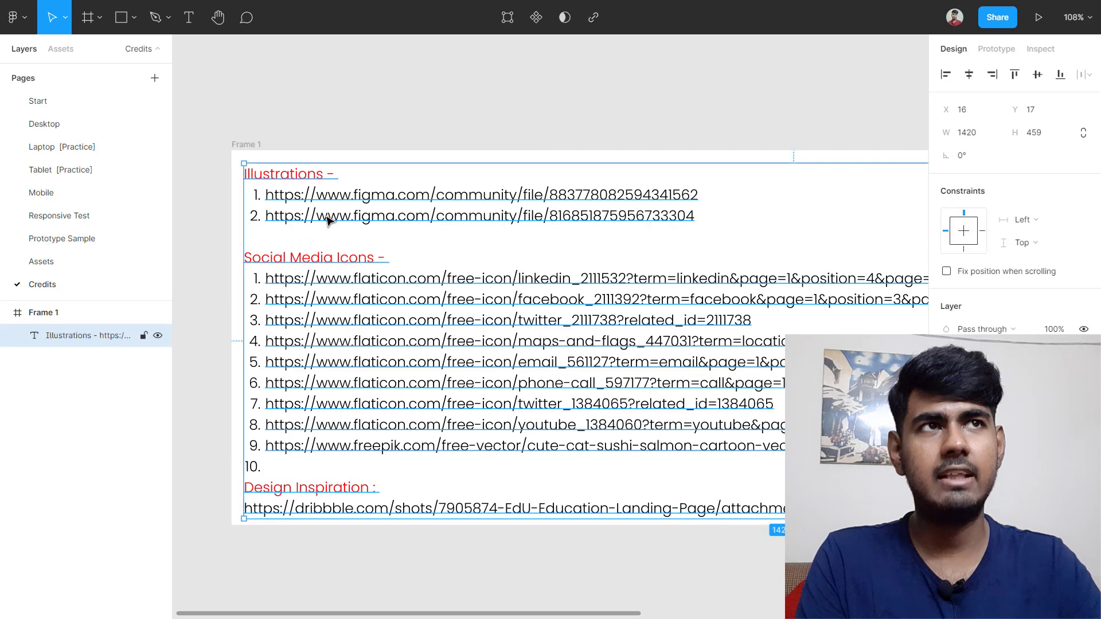
double_click(327, 217)
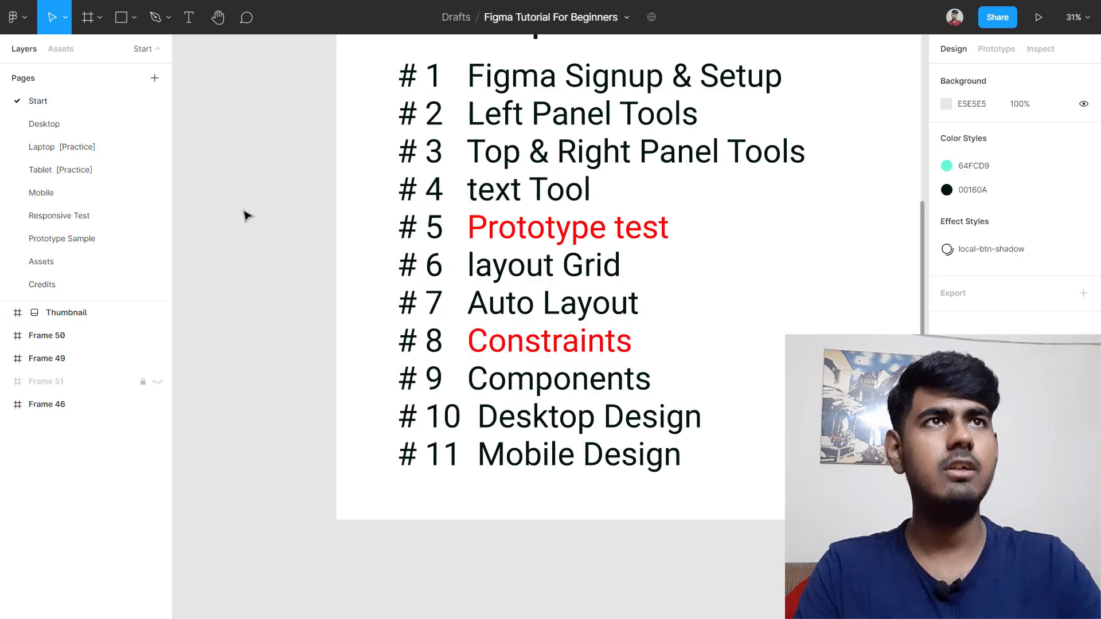
scroll(246, 215, "down", 3)
scroll(247, 215, "left", 5)
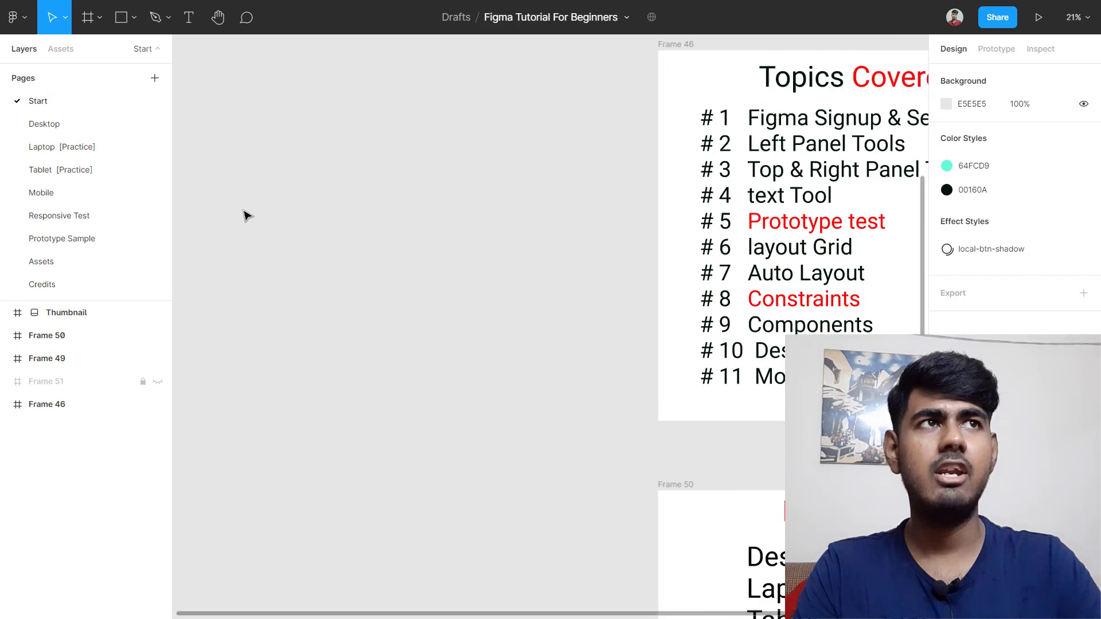
scroll(247, 215, "left", 4)
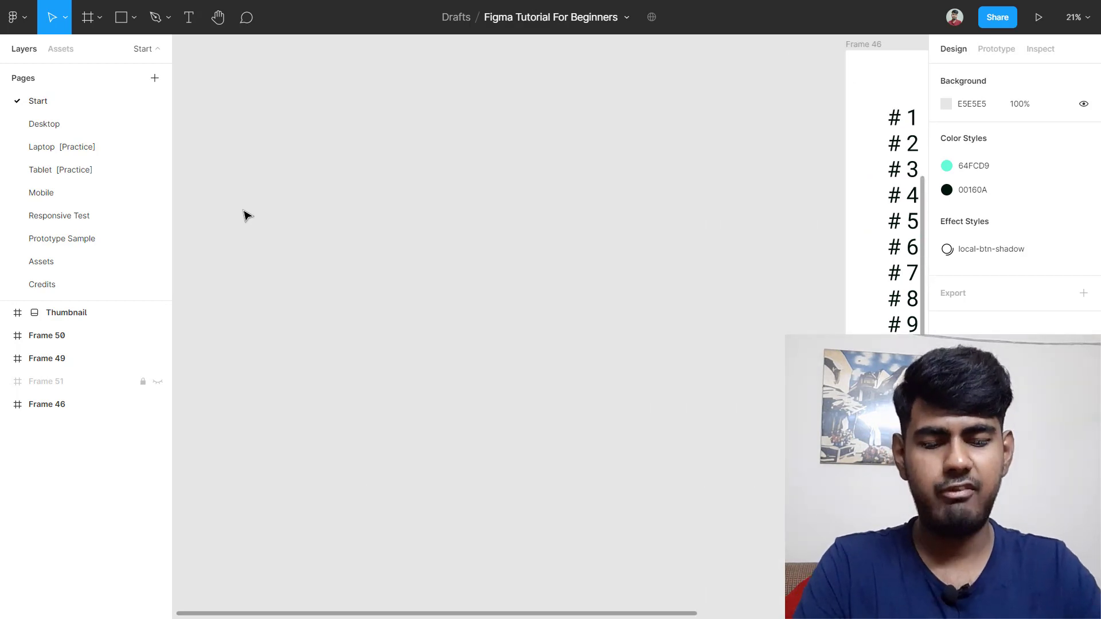
Step: Draw a 2864 × 1849 Frame 52 on the empty canvas beside Topics Covered
key("f")
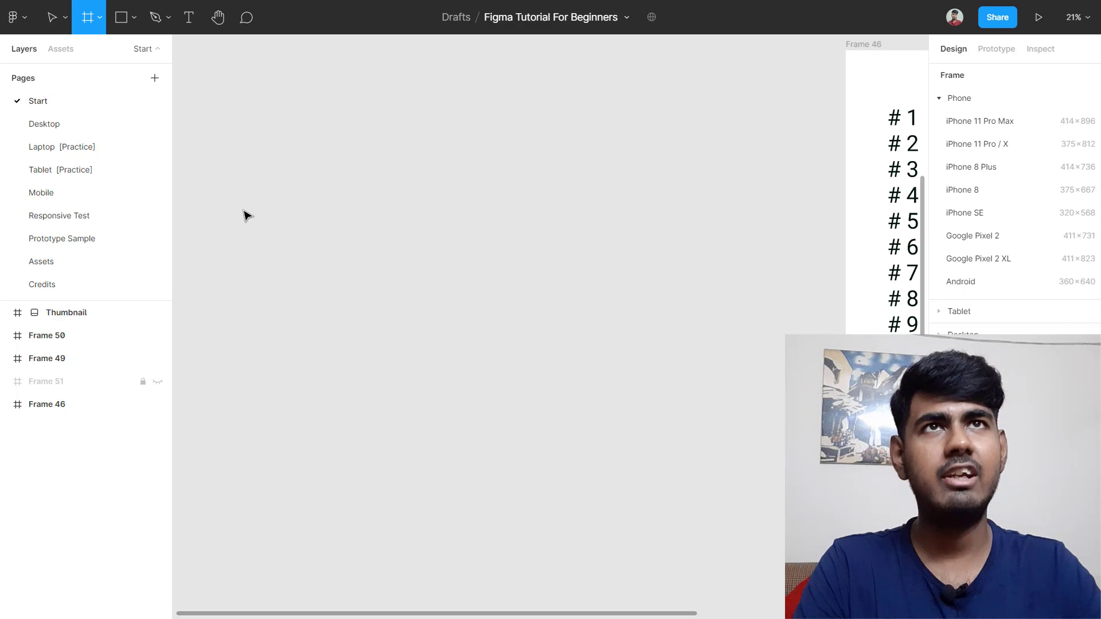
left_click(99, 16)
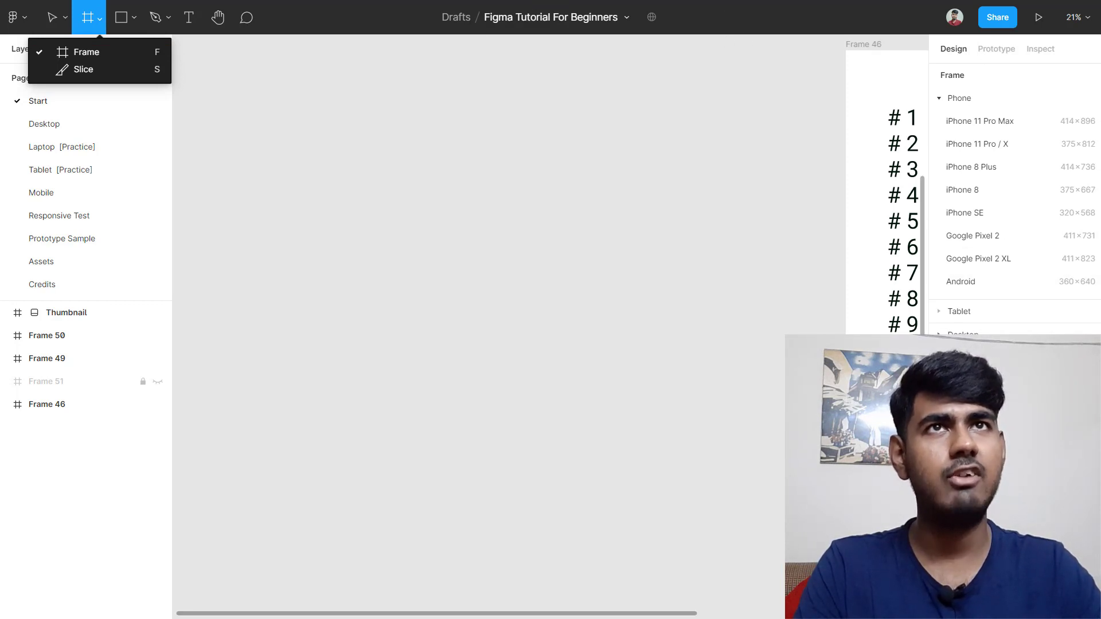
left_click(92, 57)
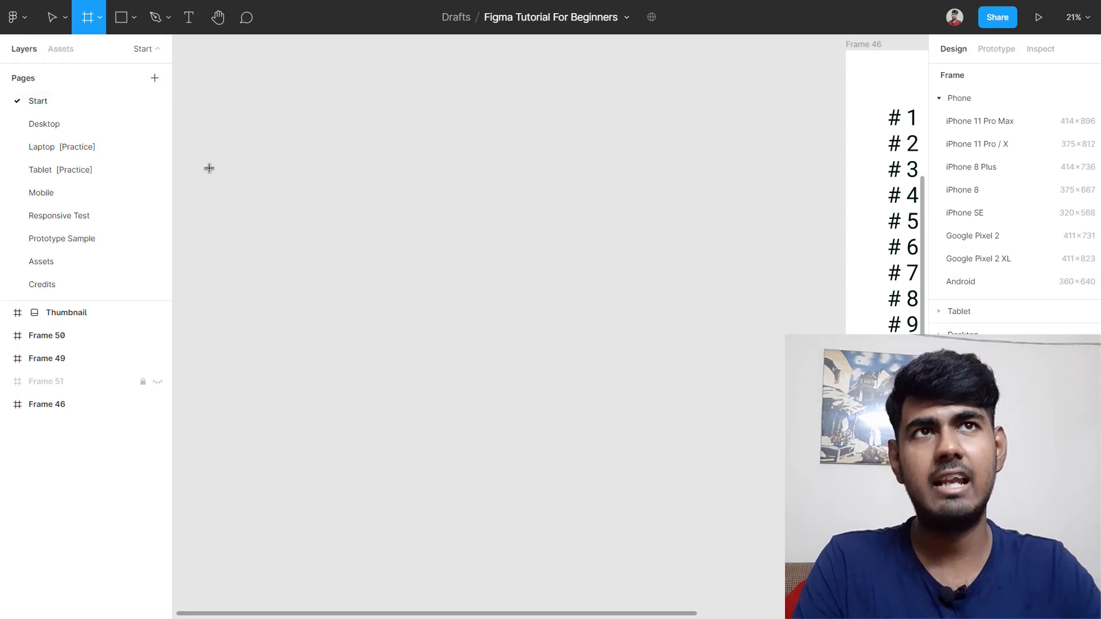
mouse_move(242, 129)
left_mouse_down()
mouse_move(481, 310)
mouse_move(674, 407)
left_mouse_up()
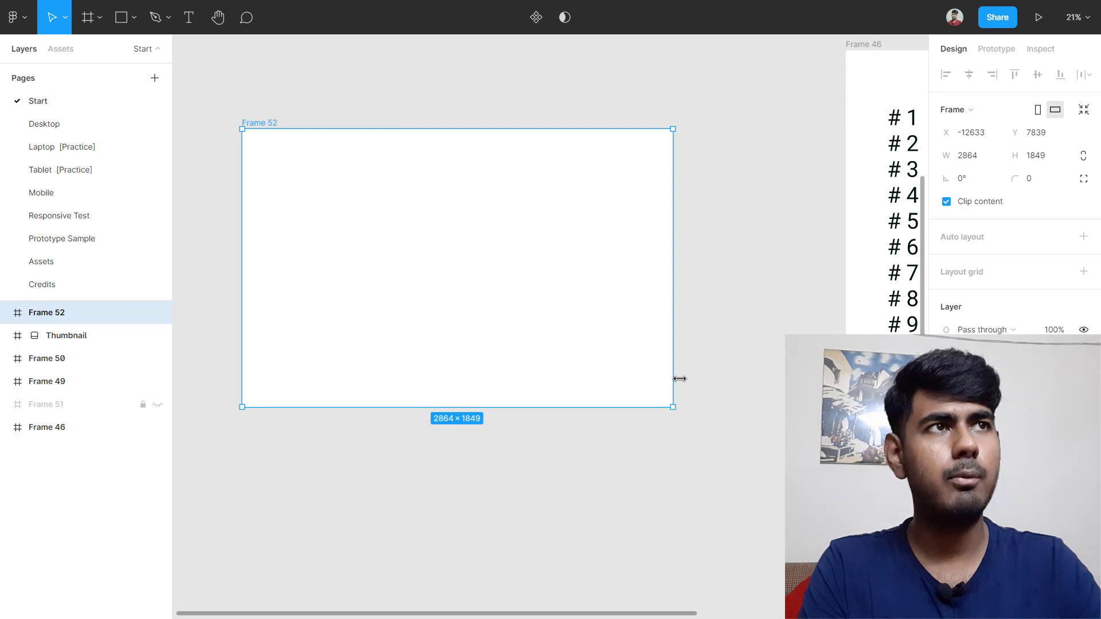
scroll(679, 378, "up", 4)
scroll(683, 381, "down", 2)
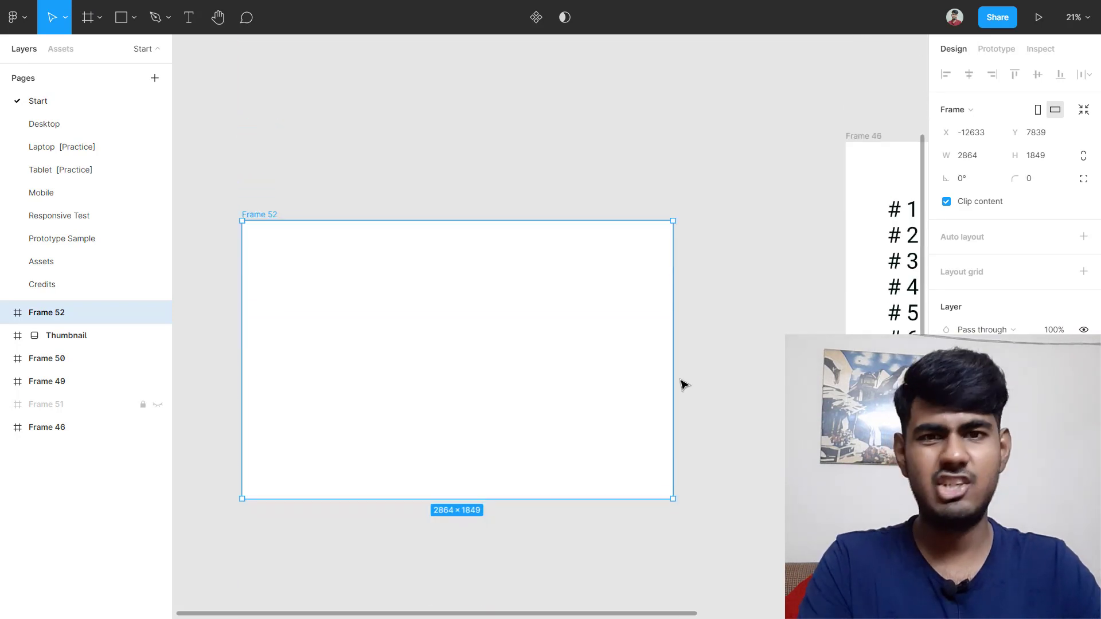
scroll(684, 384, "down", 1)
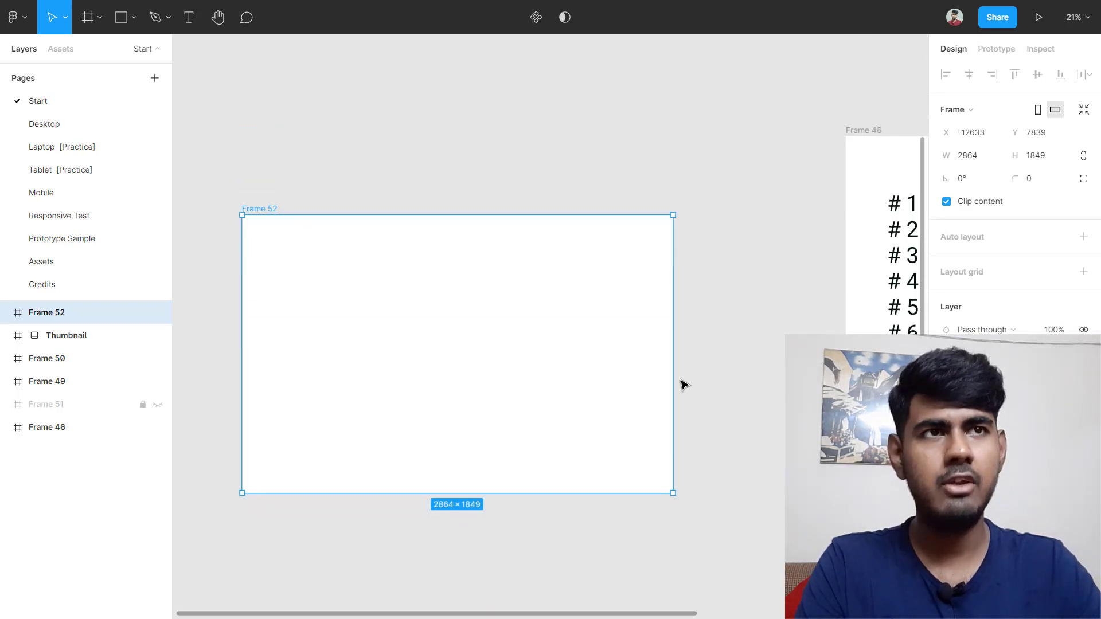
scroll(684, 384, "right", 3)
scroll(684, 384, "left", 4)
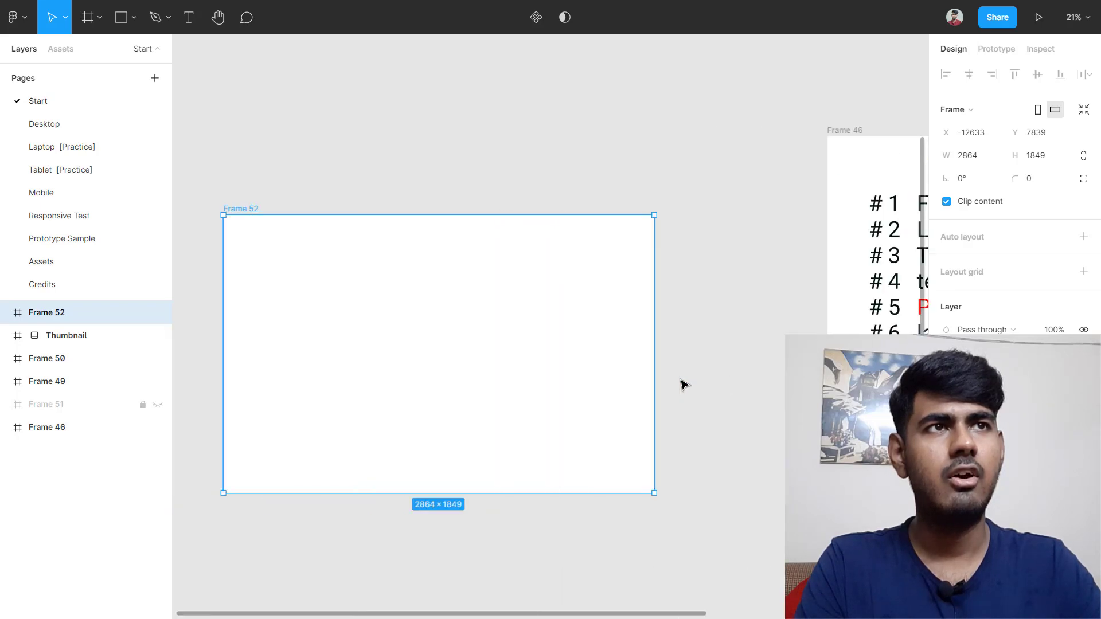
scroll(684, 384, "left", 2)
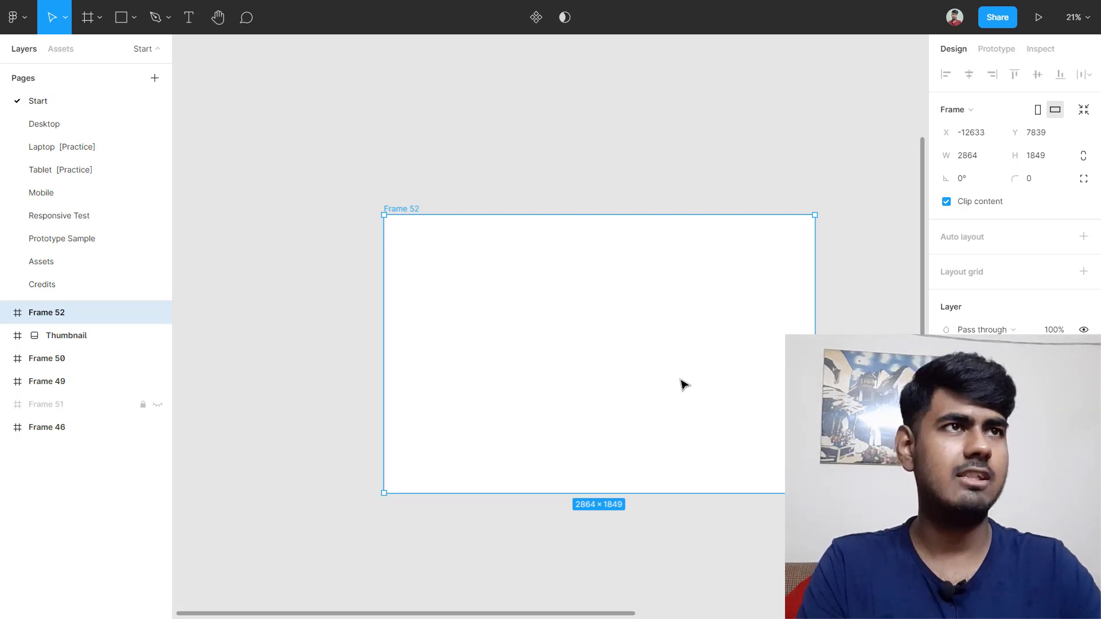
scroll(684, 384, "down", 5)
scroll(684, 384, "up", 4)
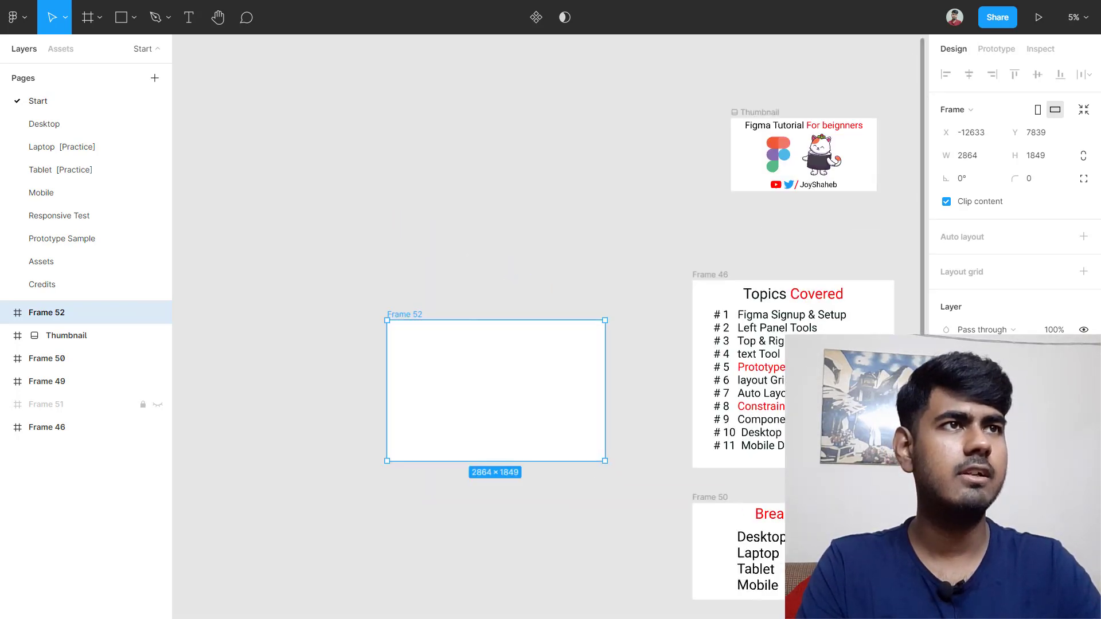
scroll(814, 396, "up", 3)
scroll(825, 395, "down", 4)
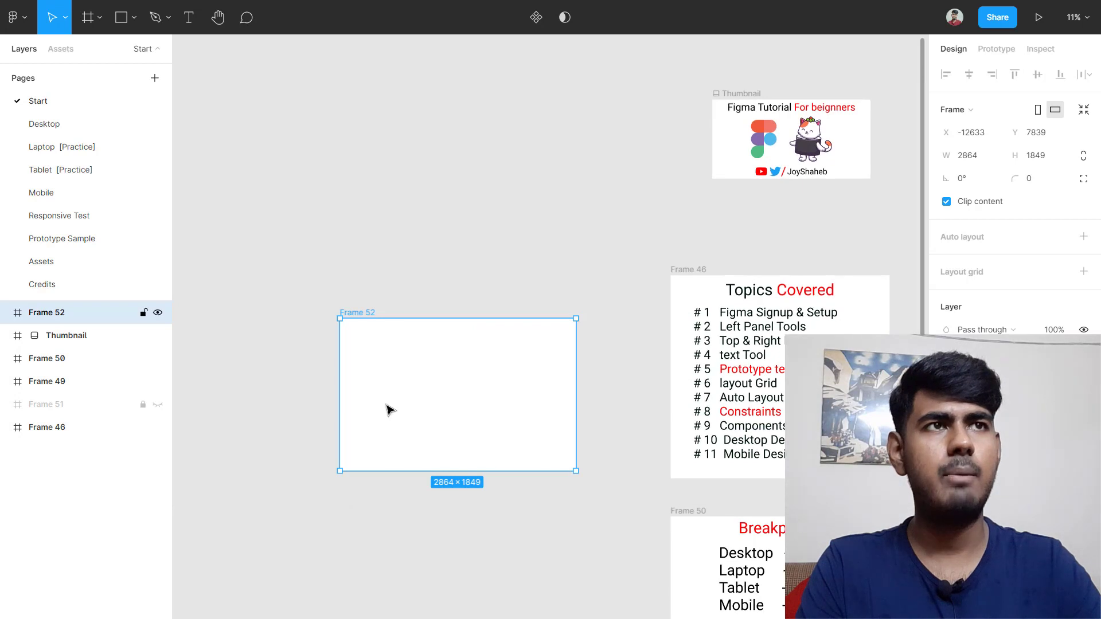
scroll(390, 409, "up", 2)
scroll(390, 410, "up", 4)
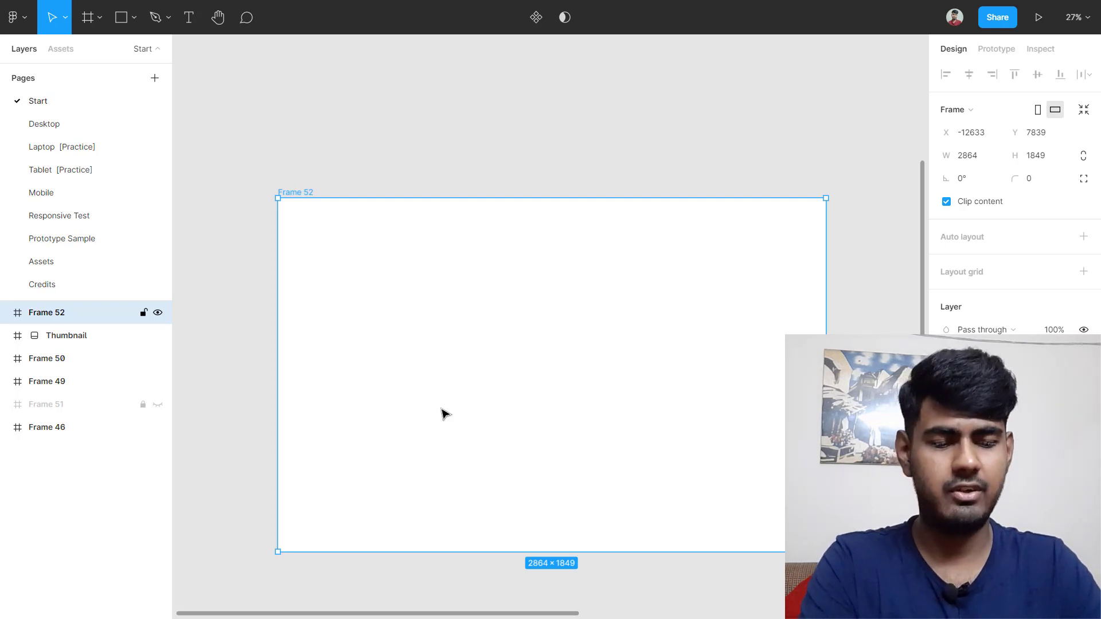
Step: Draw a circle in Frame 52, with a rectangle aligned level beside it
key("o")
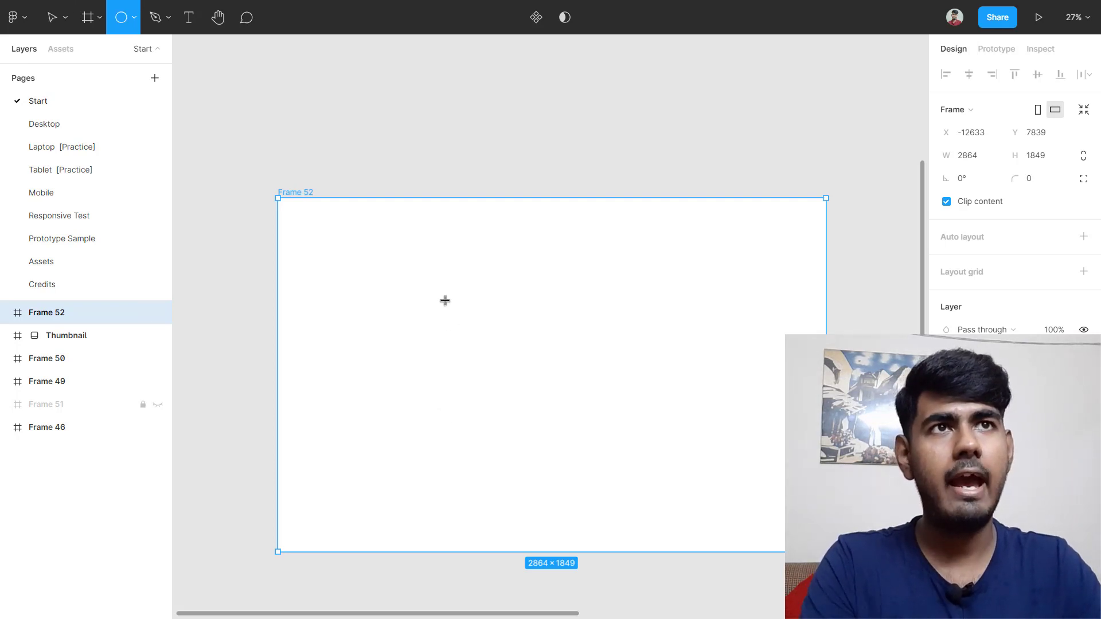
mouse_move(333, 231)
left_mouse_down()
mouse_move(401, 259)
mouse_move(408, 327)
mouse_move(421, 321)
left_mouse_up()
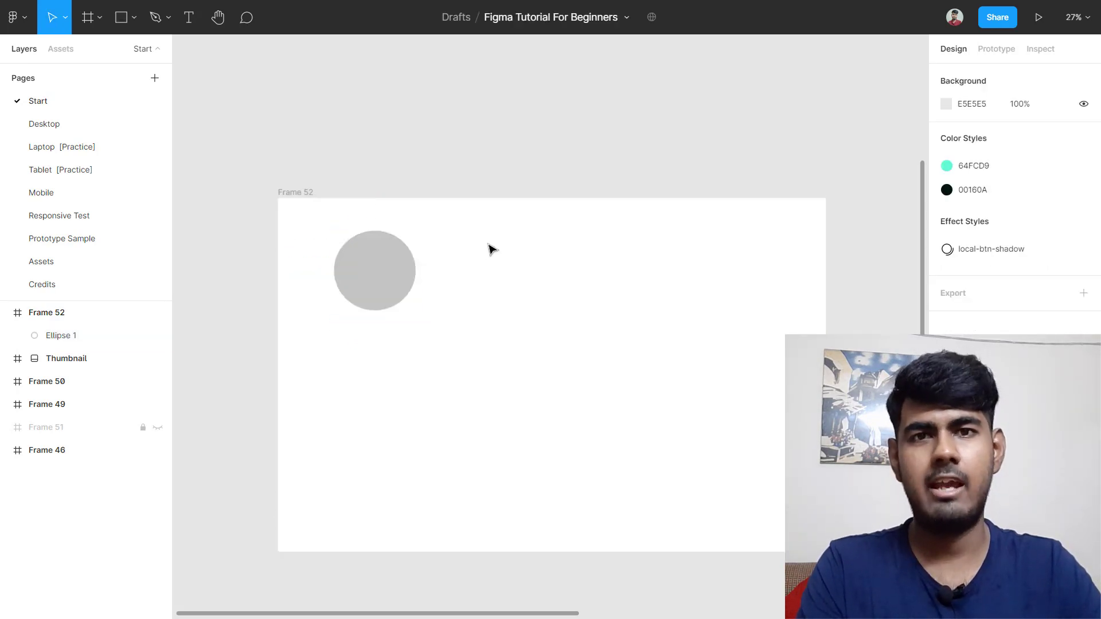
key("r")
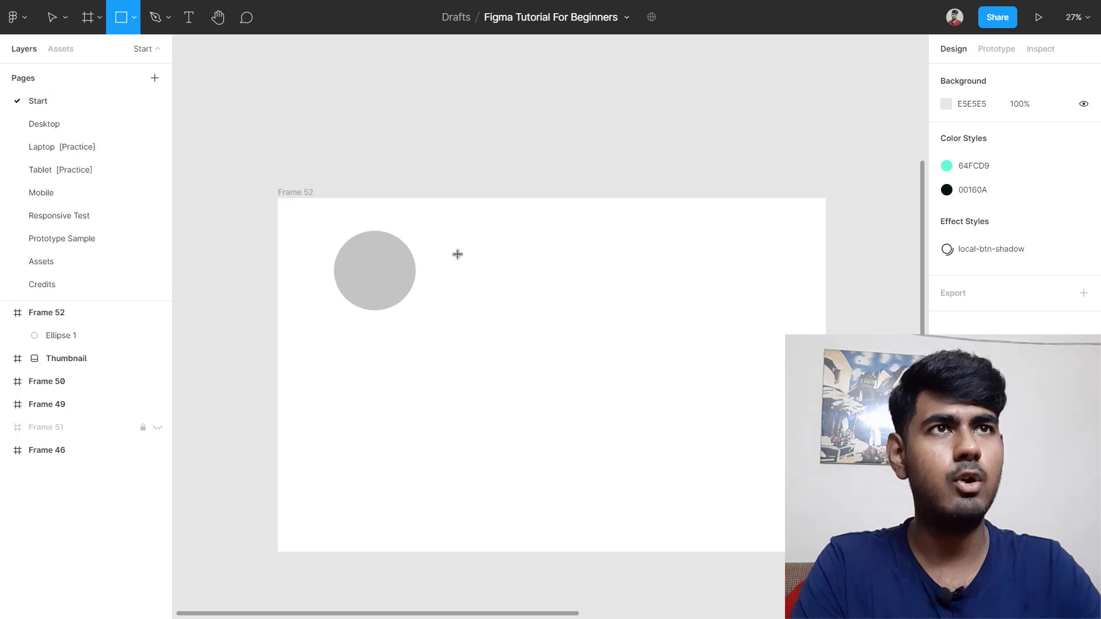
left_click_drag(453, 246, 596, 320)
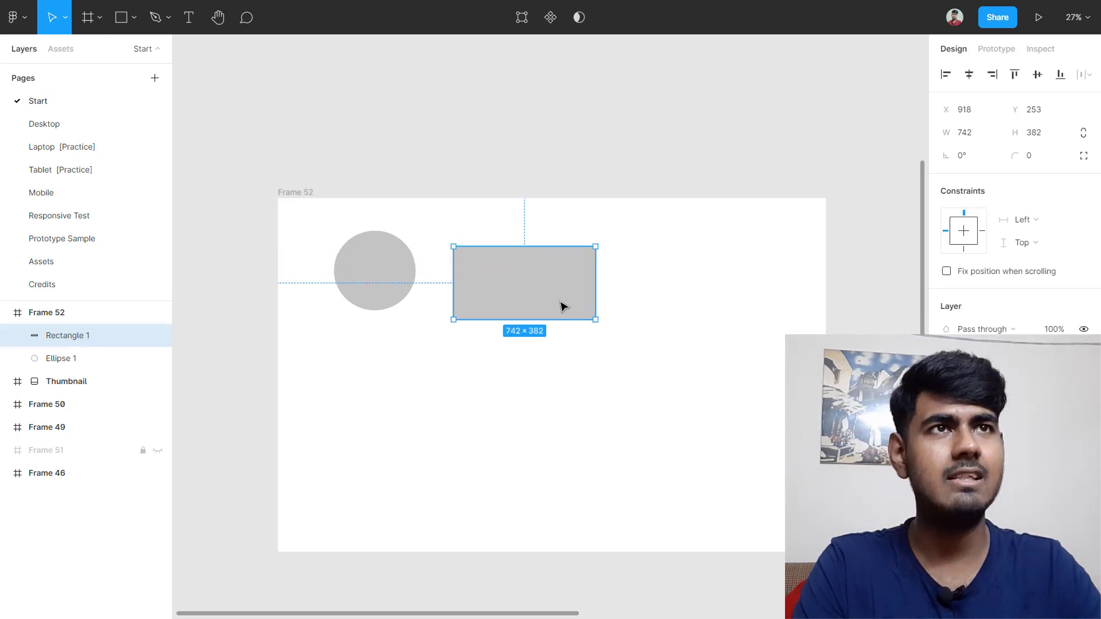
left_click_drag(540, 293, 539, 280)
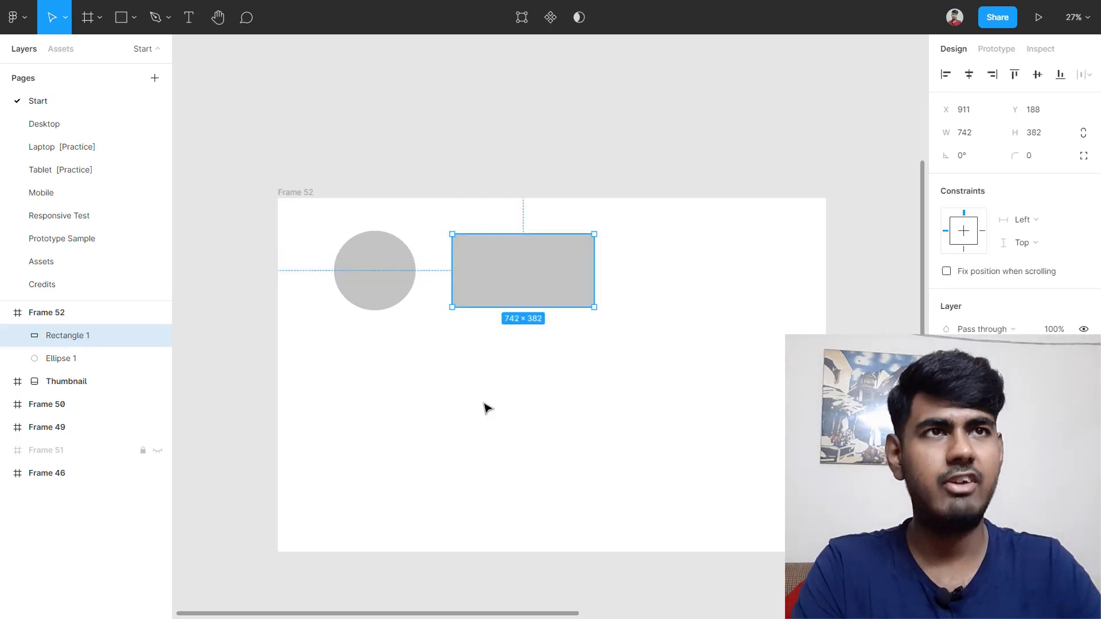
Step: Add a text layer reading 'dfdfddcf' below the circle and select its text
key("t")
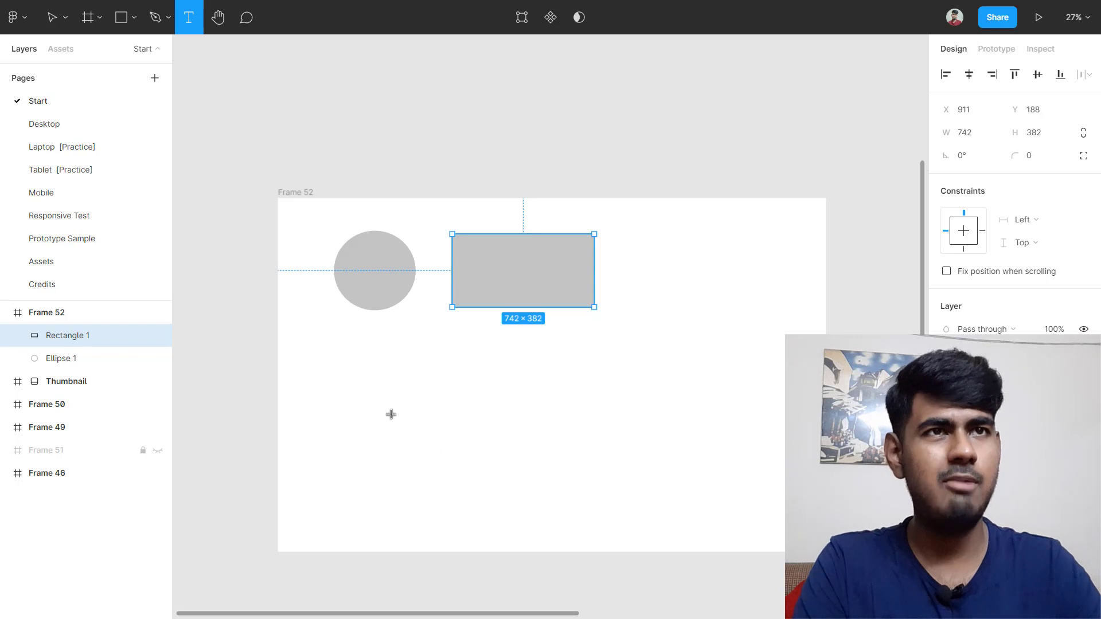
left_click(346, 368)
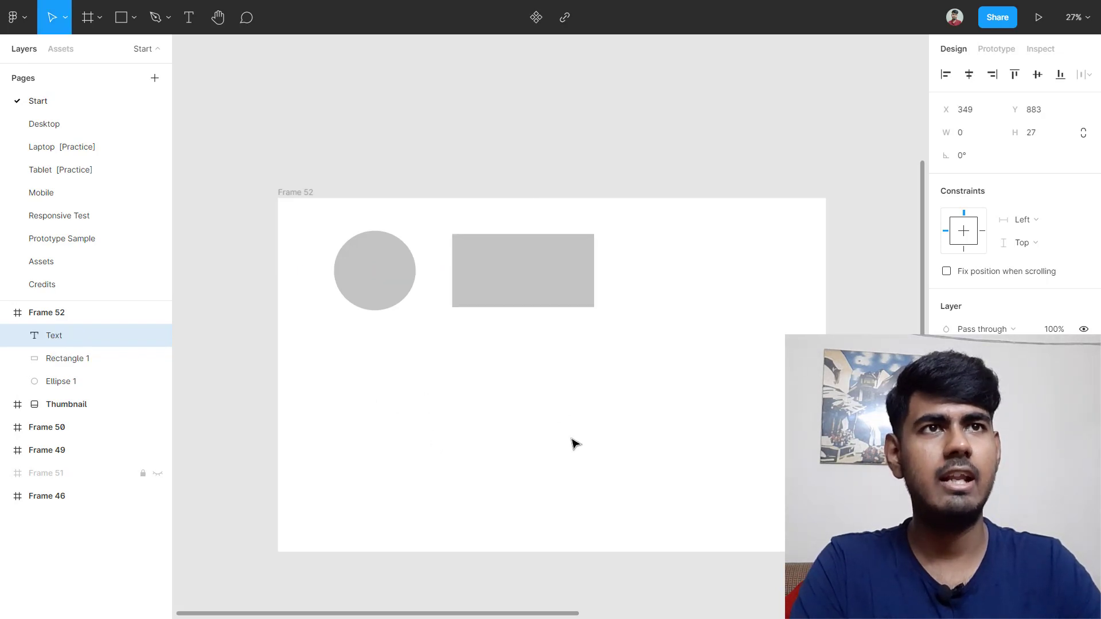
type("dfdfddcf")
key("ctrl+a")
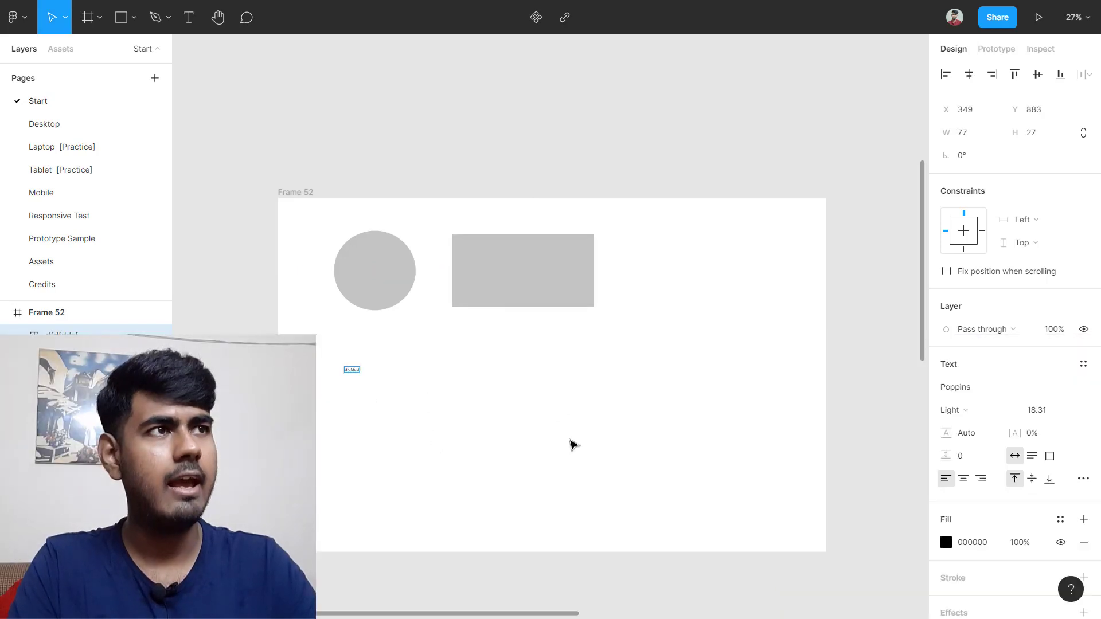
Step: Set the dfdfddsf text's font size to 50, then 200, and reselect Frame 52
left_click(1035, 410)
type("50")
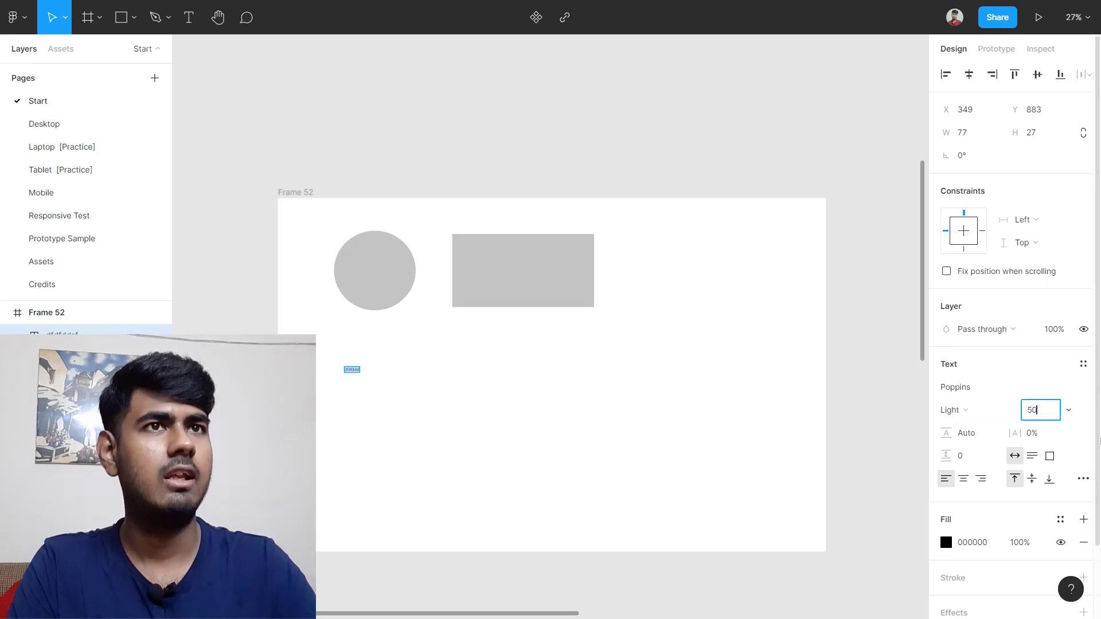
key("Return")
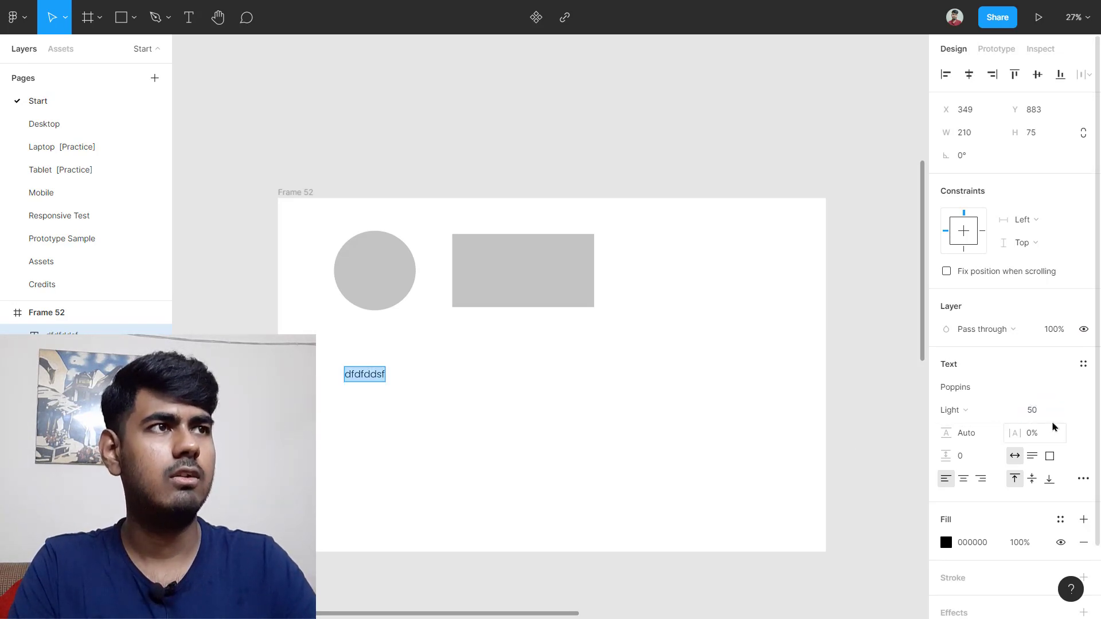
type("200")
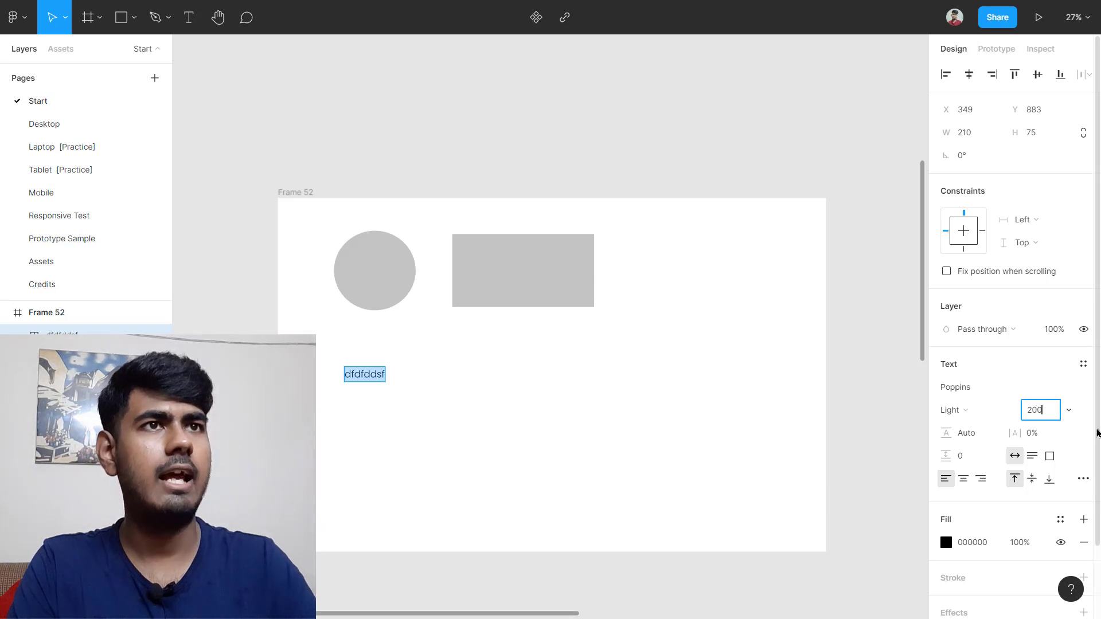
key("Return")
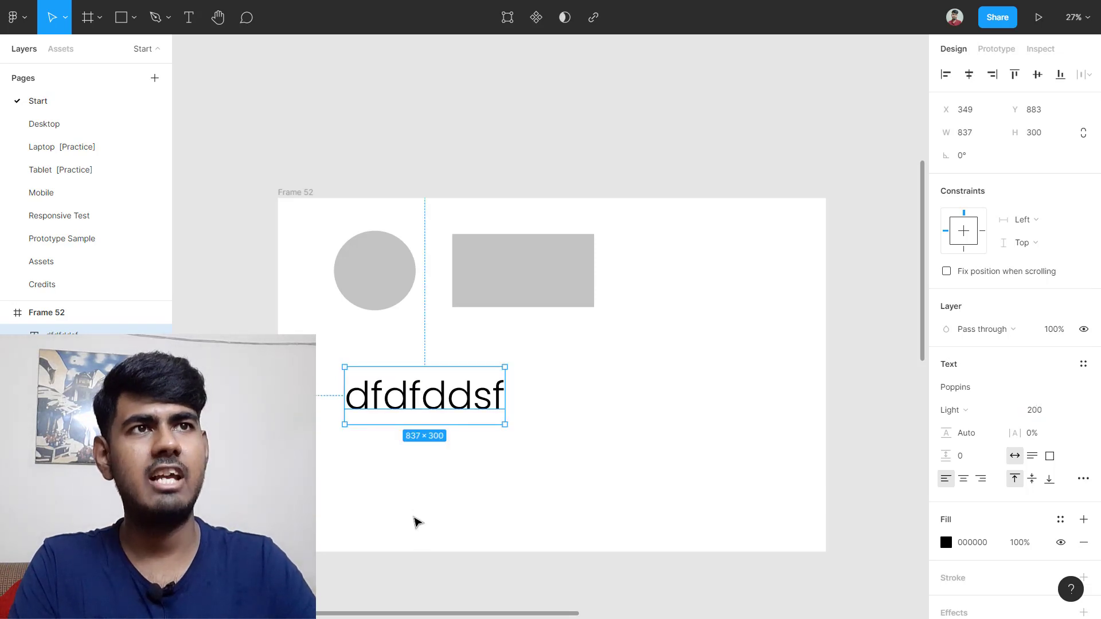
scroll(418, 504, "up", 3)
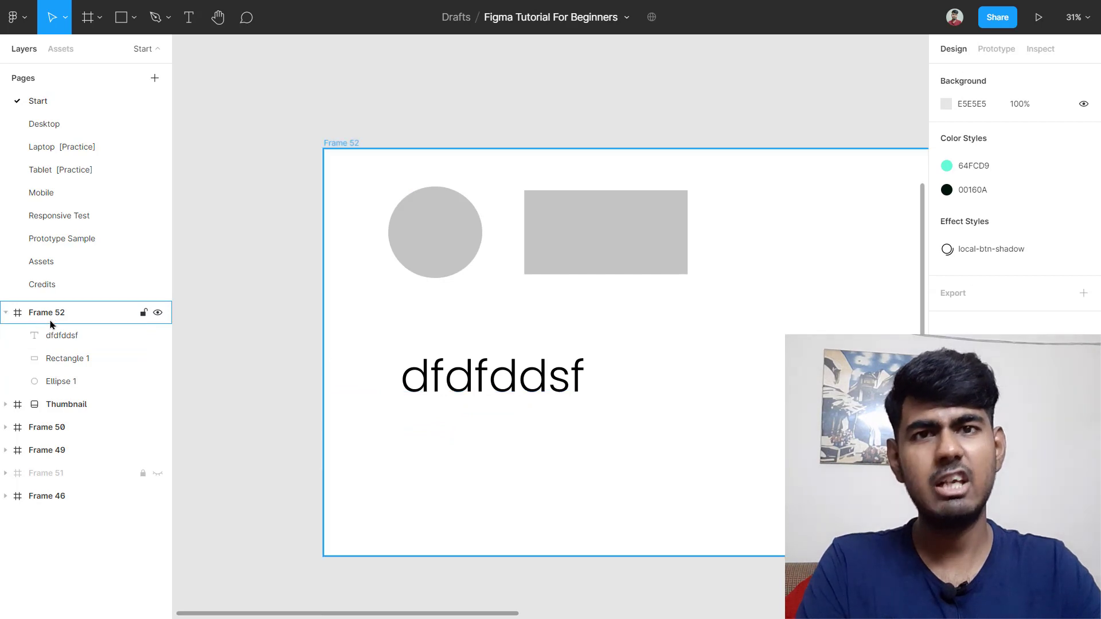
left_click(57, 321)
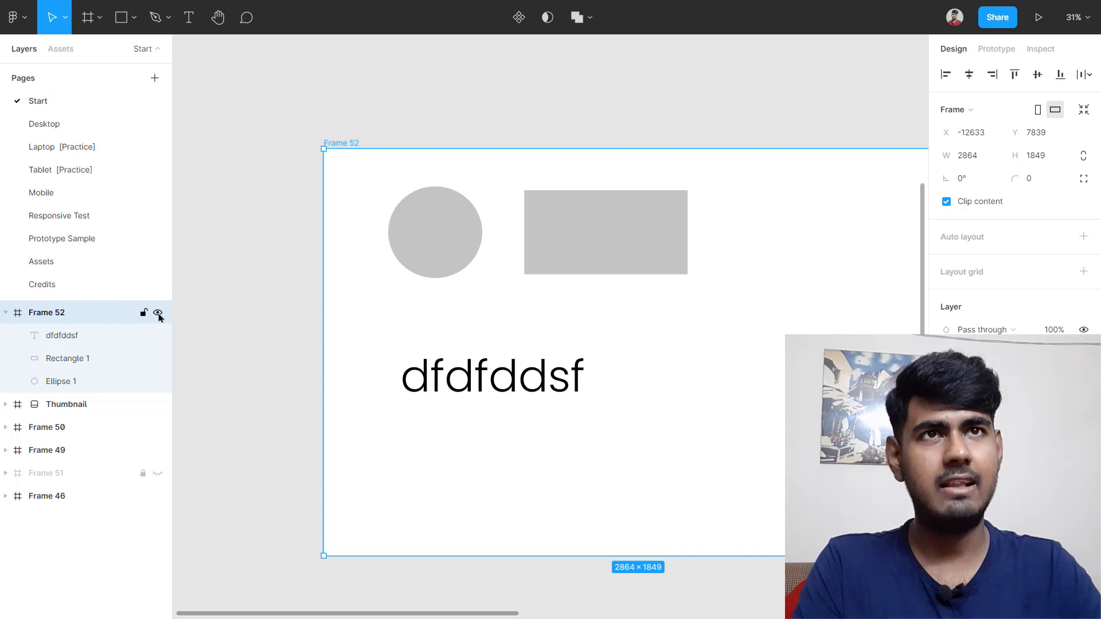
Step: Hide and reshow Frame 52, nudge it slightly, and fit it in view
left_click(157, 313)
left_click(158, 313)
scroll(750, 319, "down", 3)
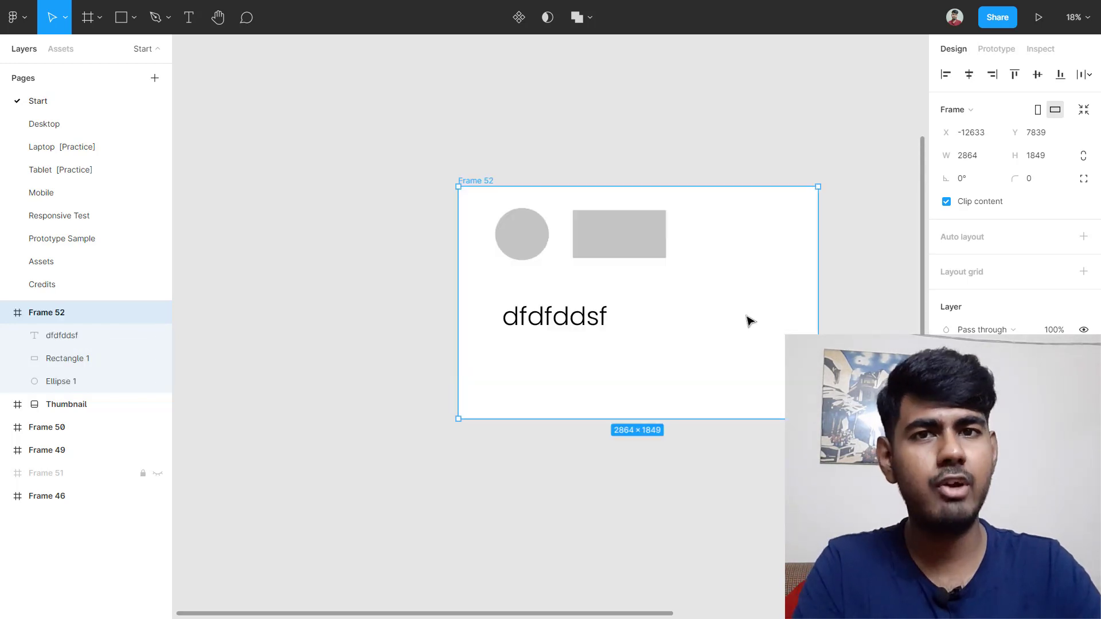
left_click_drag(766, 327, 724, 298)
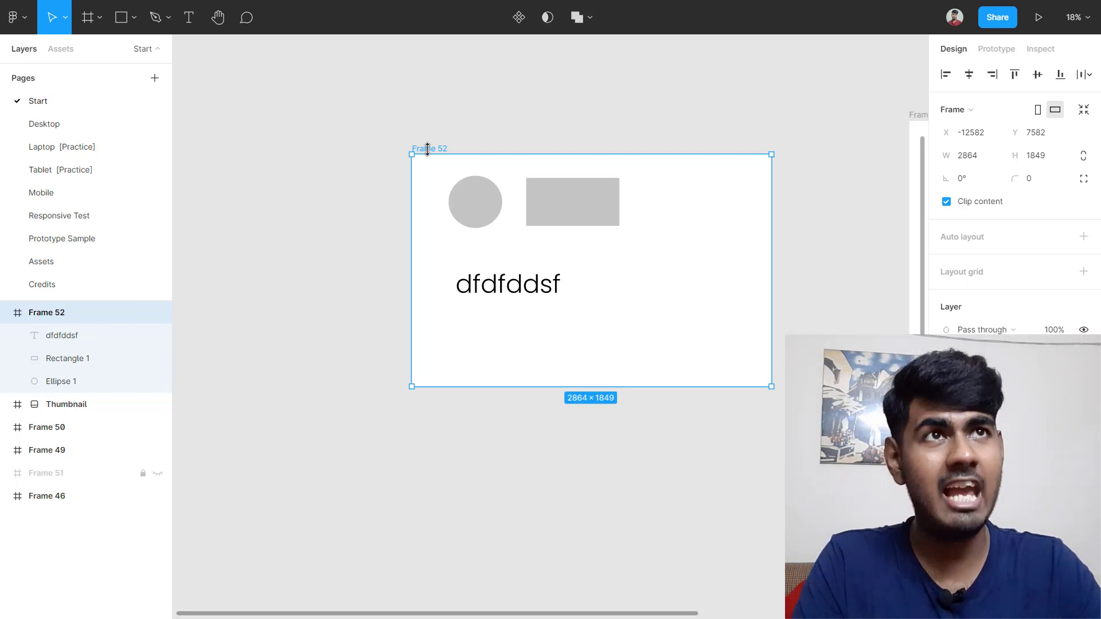
scroll(437, 150, "up", 5)
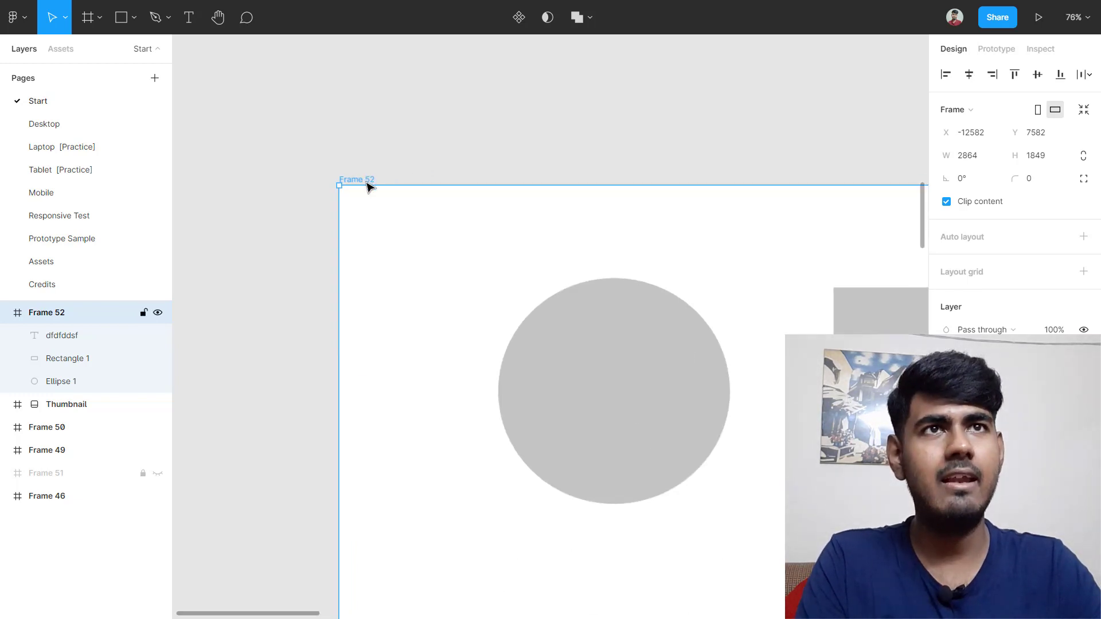
key("shift+2")
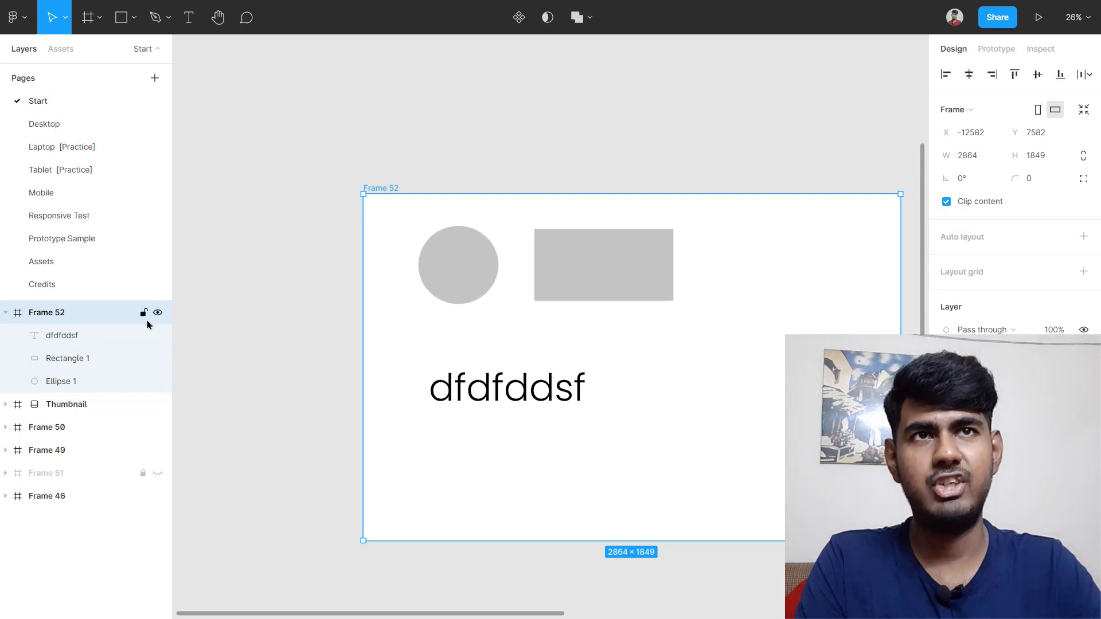
Step: Lock Frame 52, test that marquee selection skips its contents, then unlock it
left_click(144, 313)
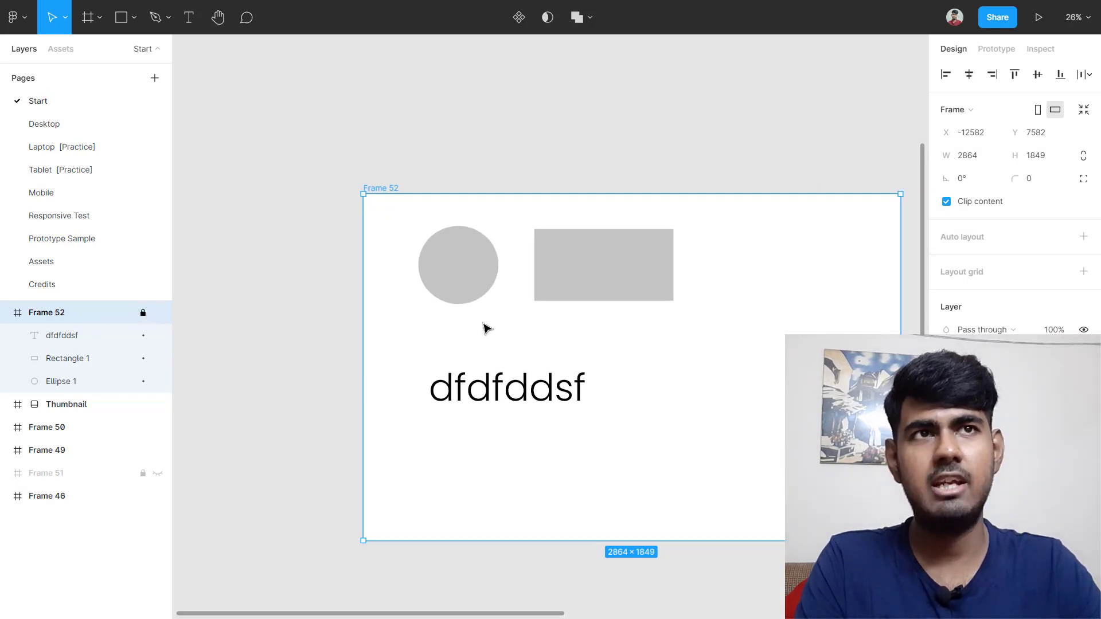
left_click(445, 292)
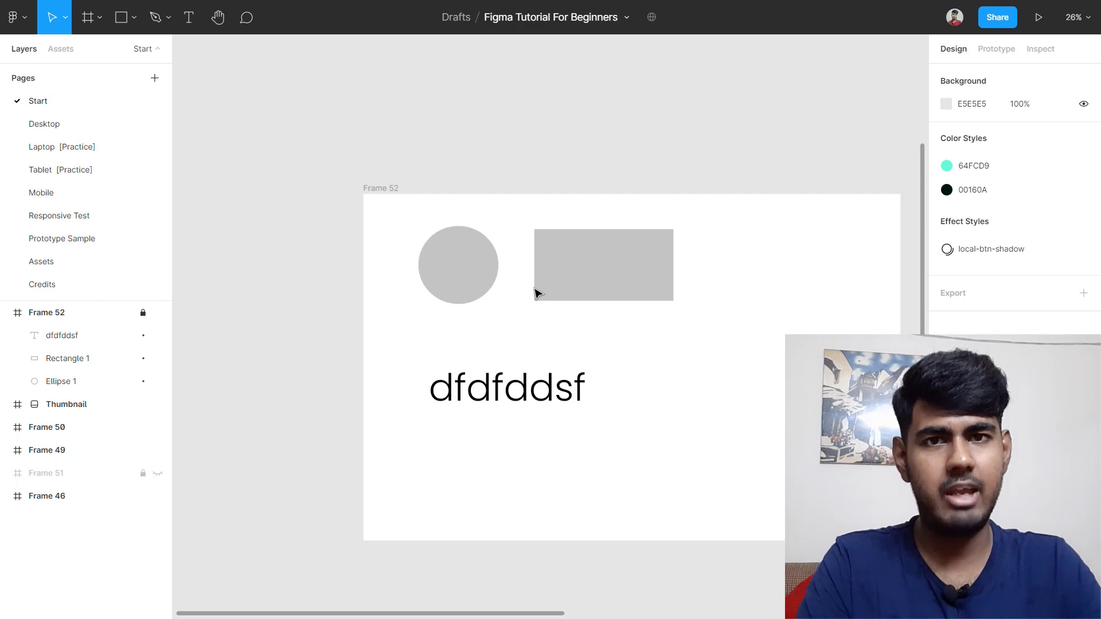
left_click_drag(407, 213, 705, 342)
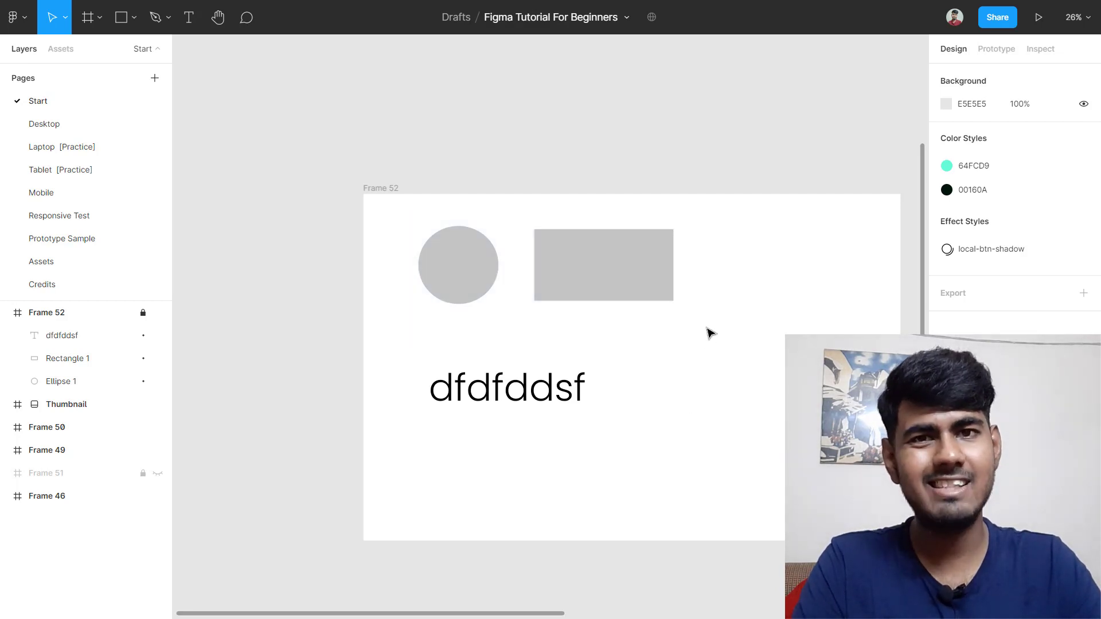
left_click_drag(385, 483, 768, 280)
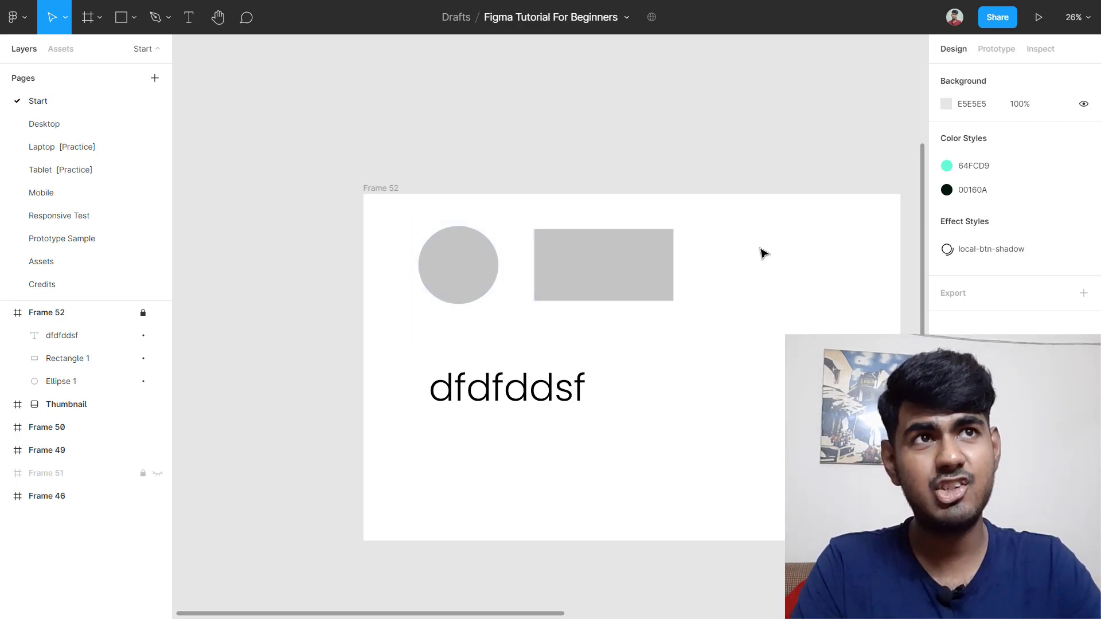
left_click_drag(759, 241, 391, 386)
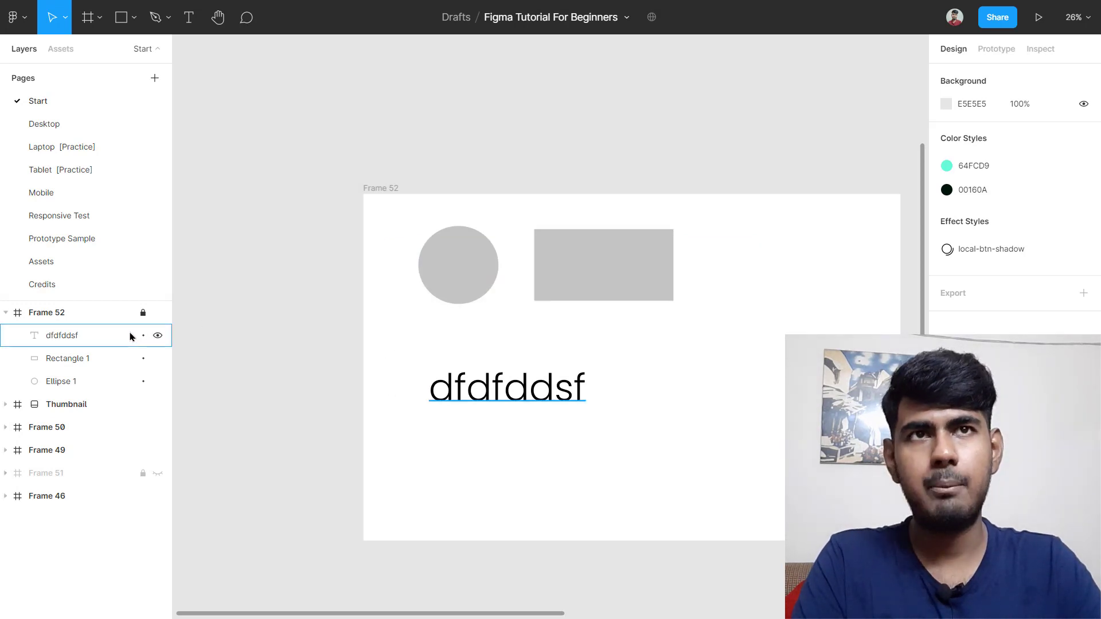
left_click(143, 313)
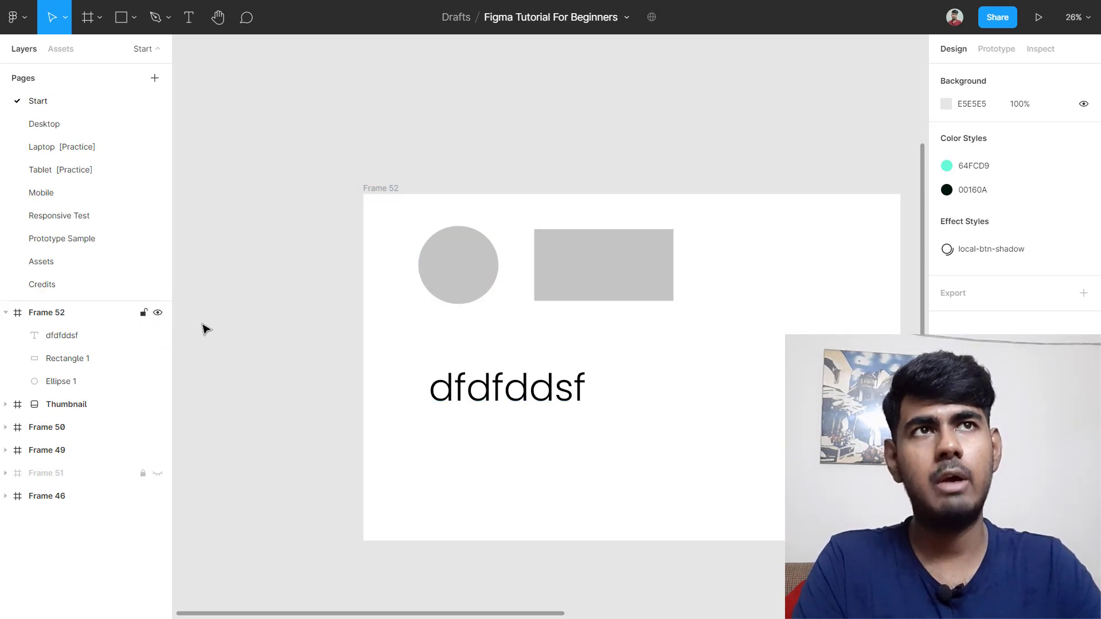
Step: Marquee-select the circle, rectangle and text in Frame 52 and bring up their context menu
left_click_drag(396, 212, 675, 440)
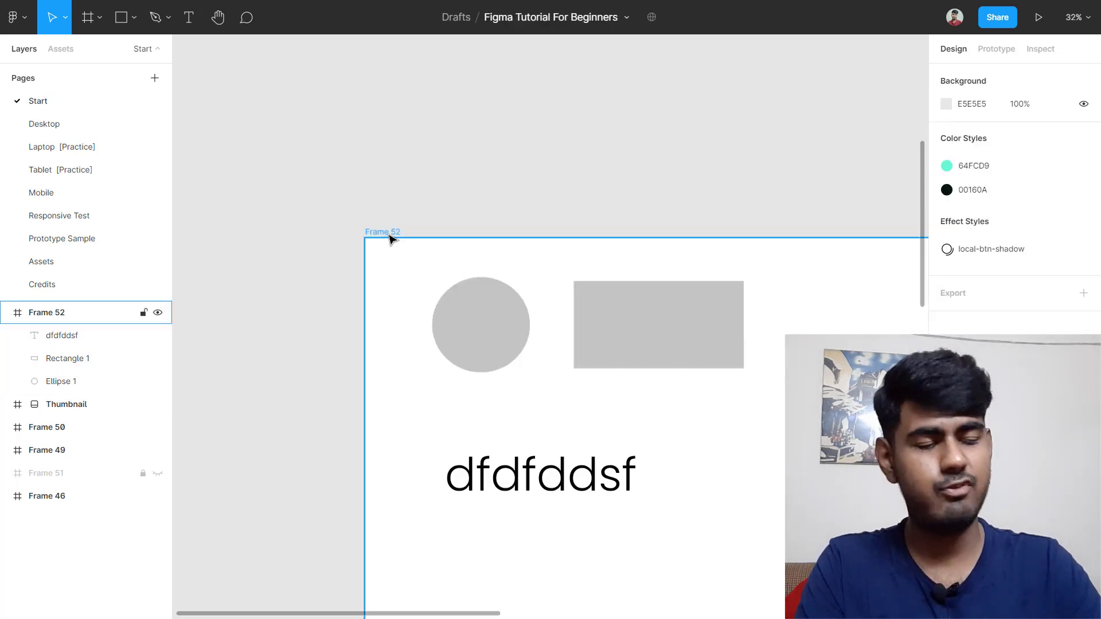
left_click(382, 233)
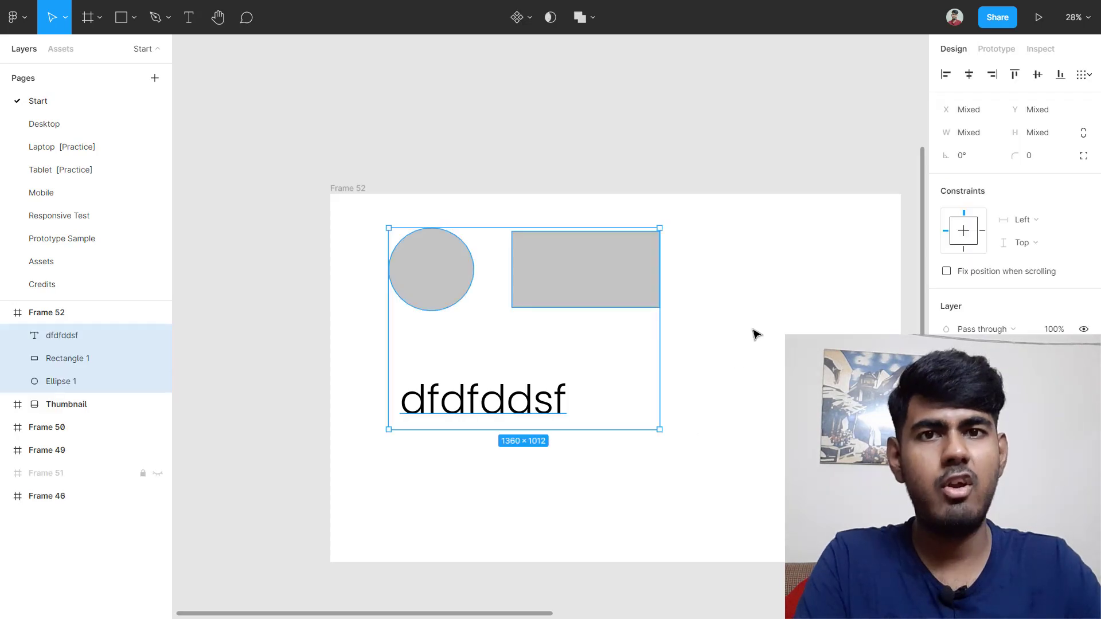
left_click(752, 330)
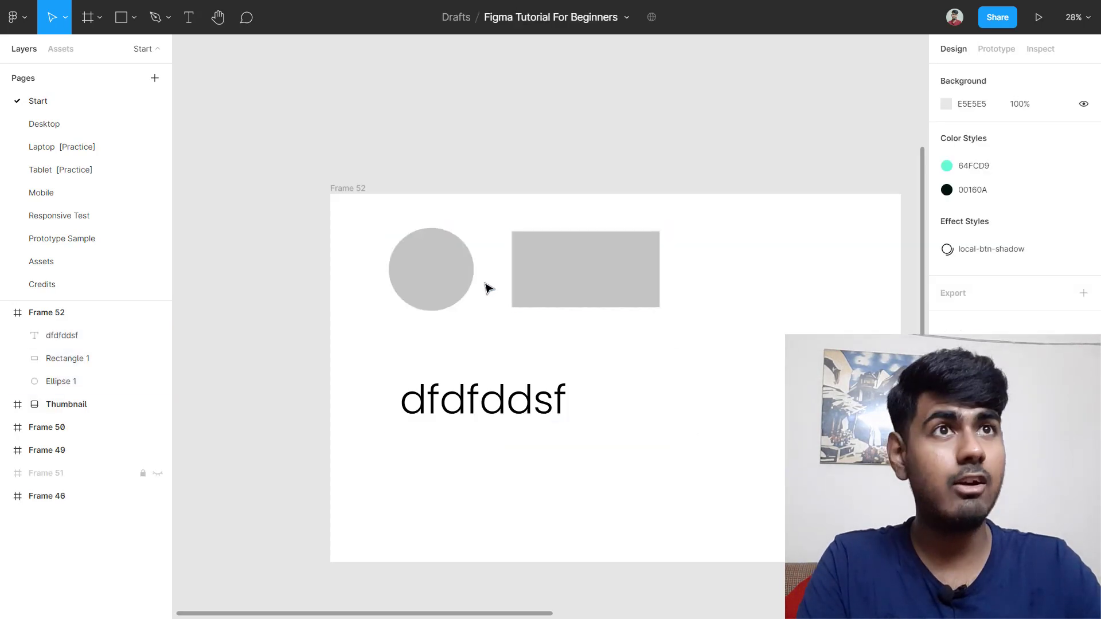
left_click_drag(353, 265, 793, 453)
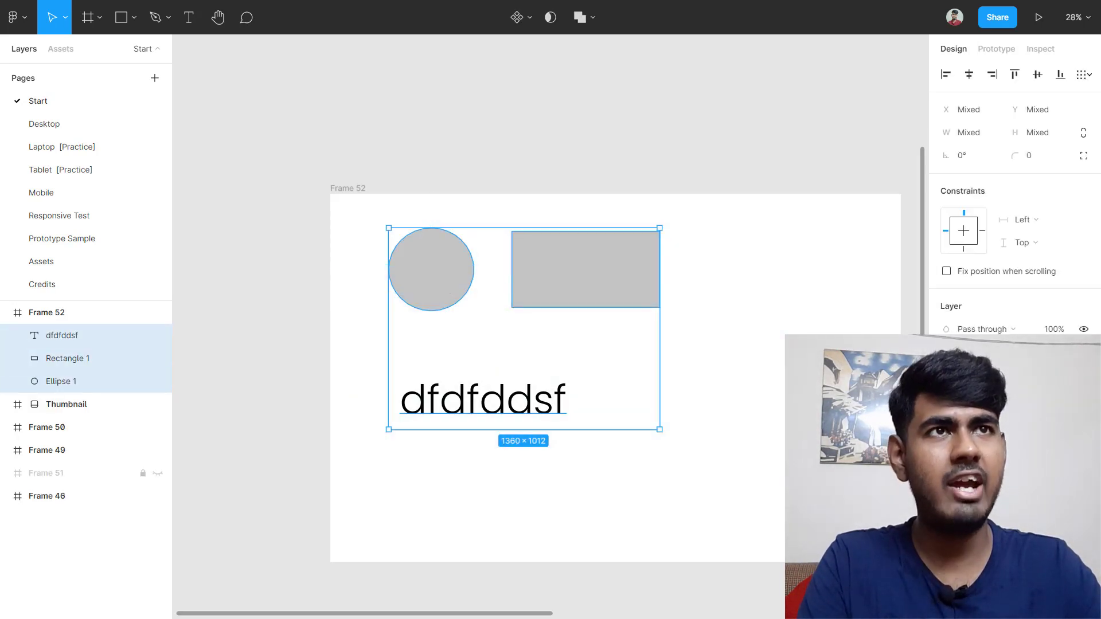
right_click(434, 275)
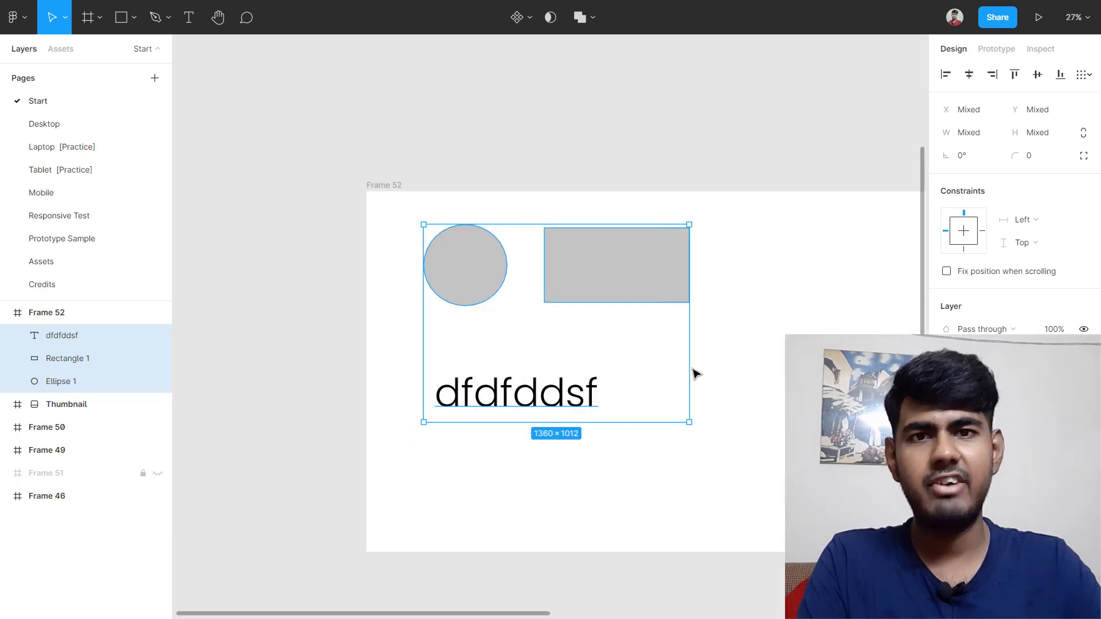
right_click(487, 279)
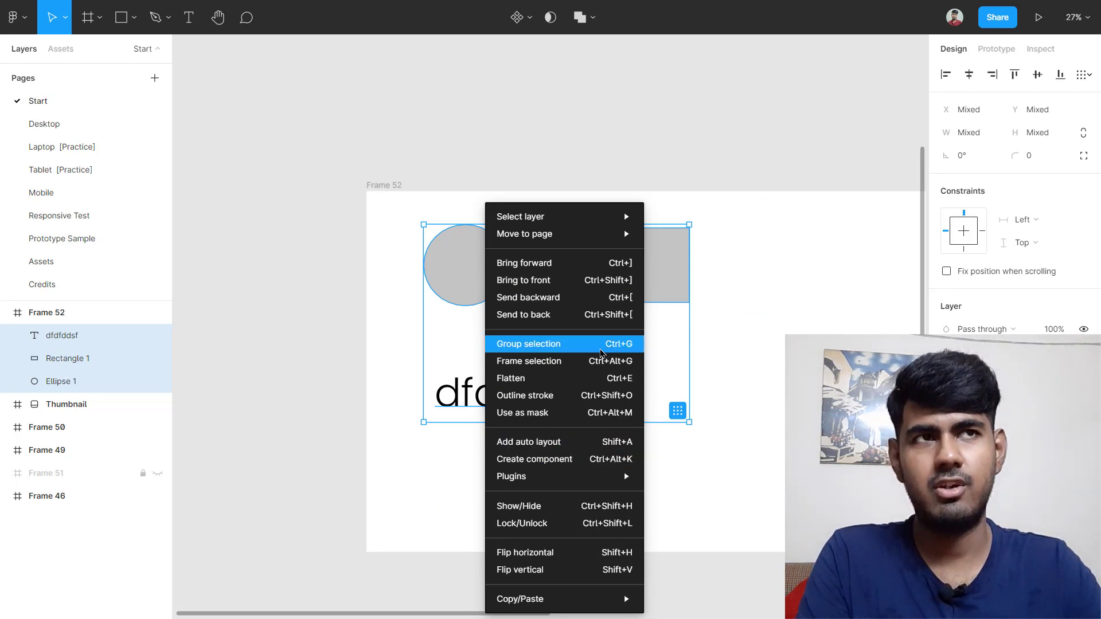
Step: Group the three objects as Group 2, then ungroup them with Ctrl+Shift+G
left_click(600, 352)
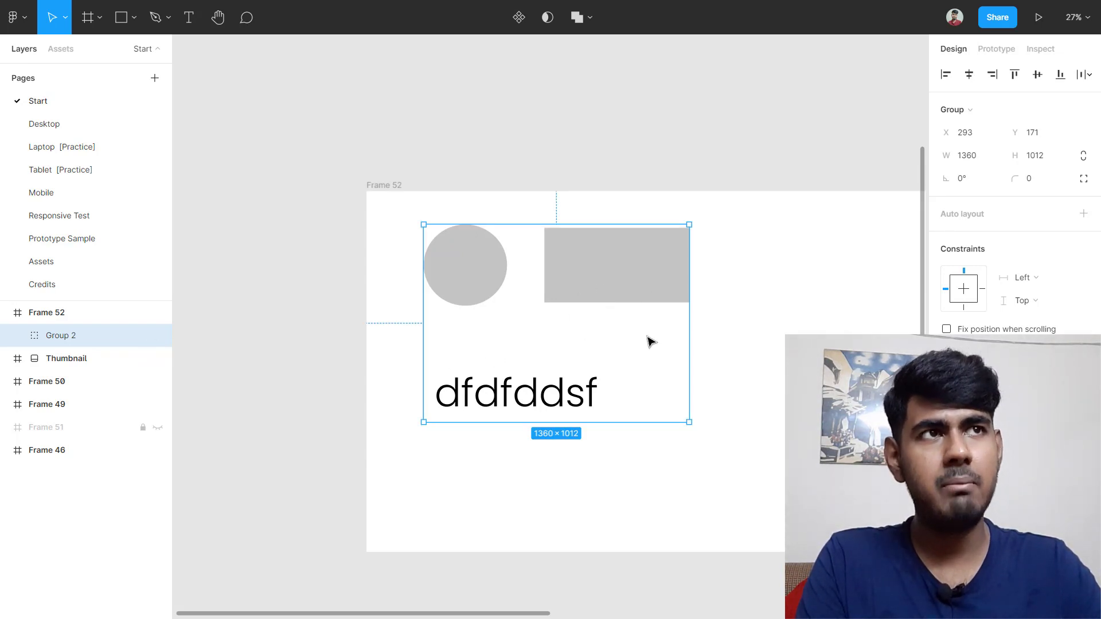
left_click(721, 328)
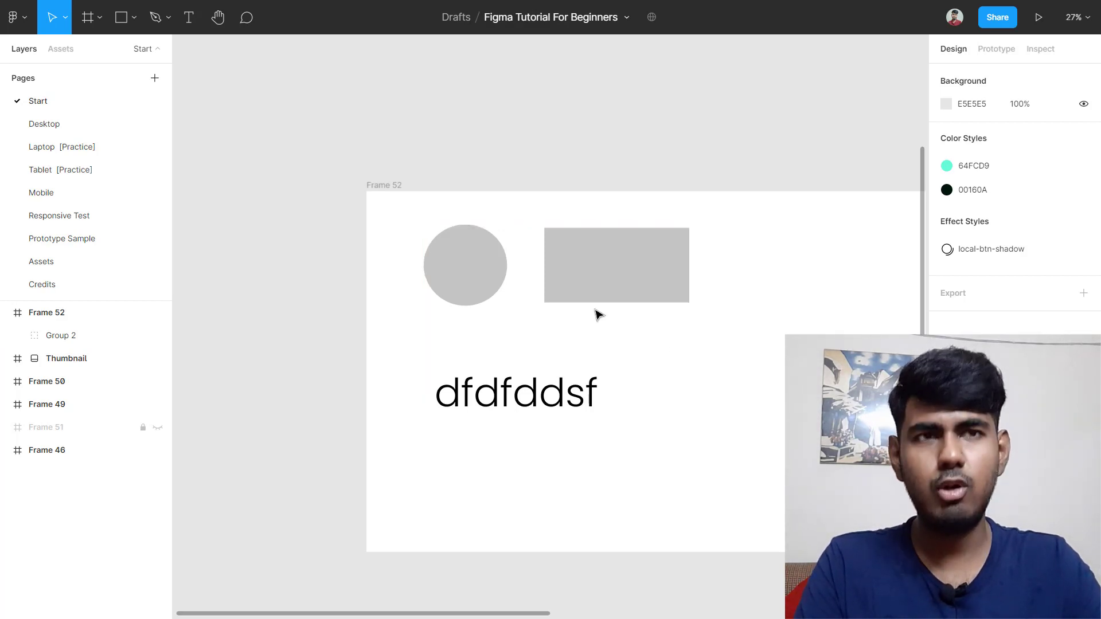
left_click(589, 281)
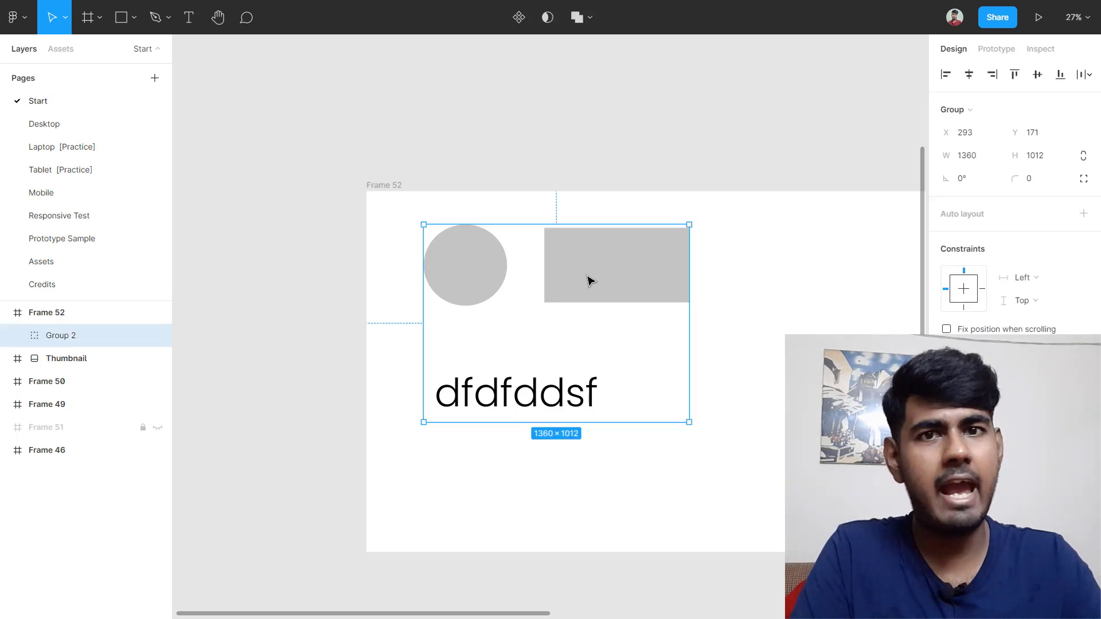
key("ctrl+shift+g")
left_click(887, 310)
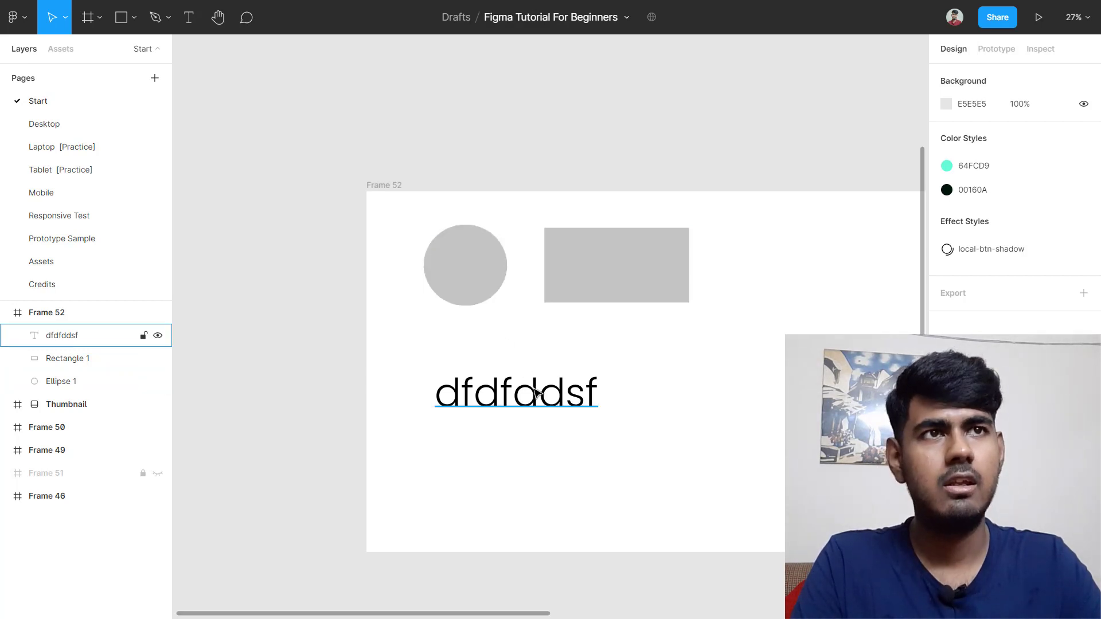
Step: Reselect the circle, rectangle and text, regroup them into Group 2, and select the group
key("ctrl+a")
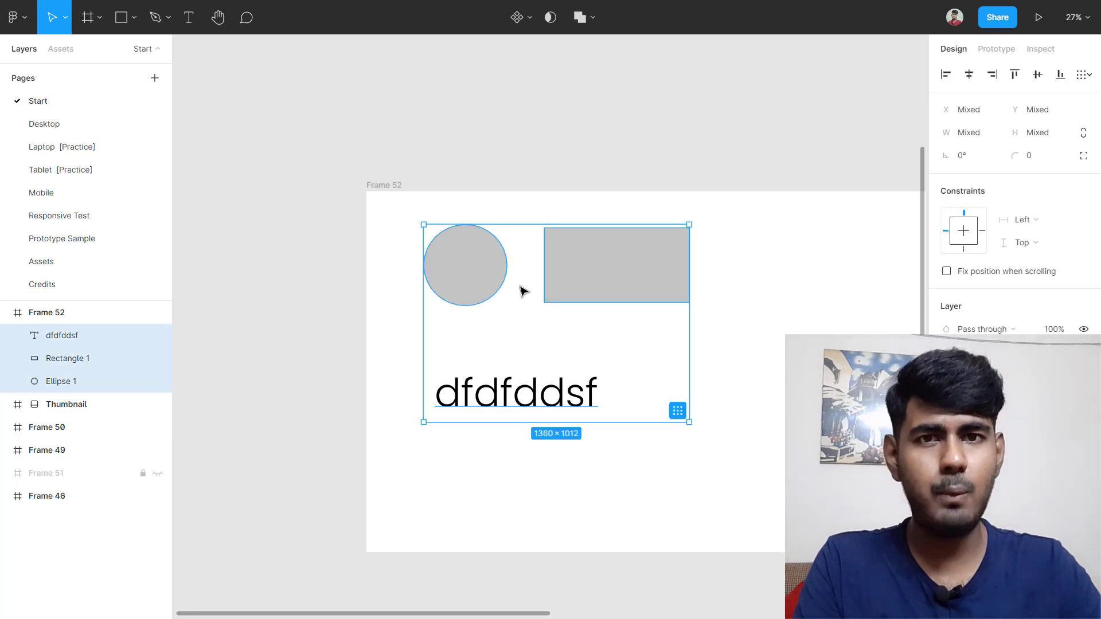
left_click(523, 291)
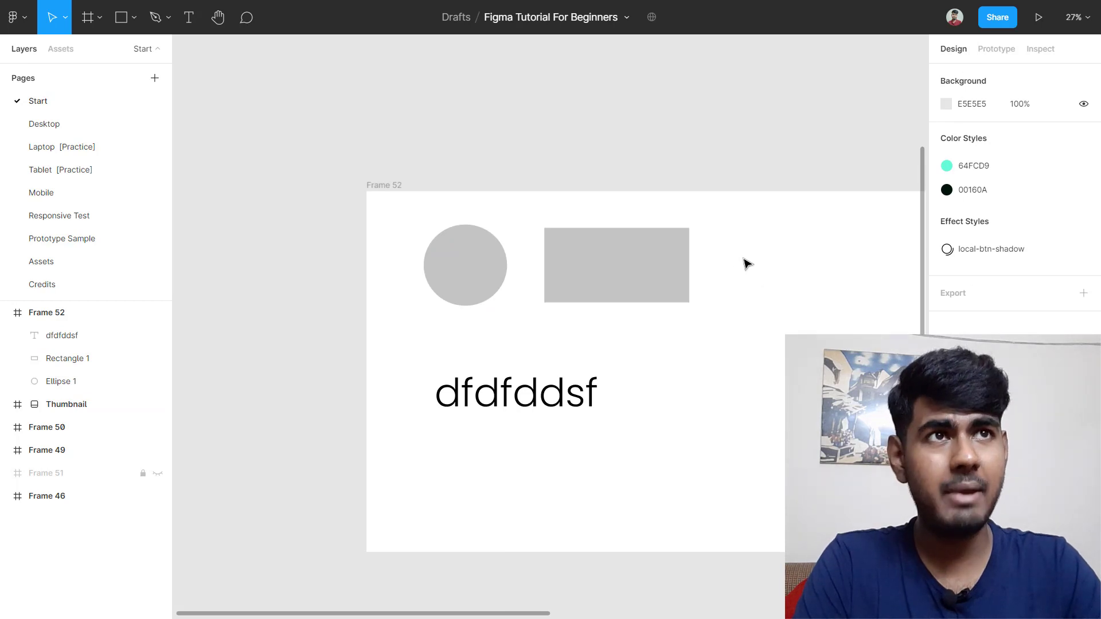
left_click_drag(743, 258, 338, 450)
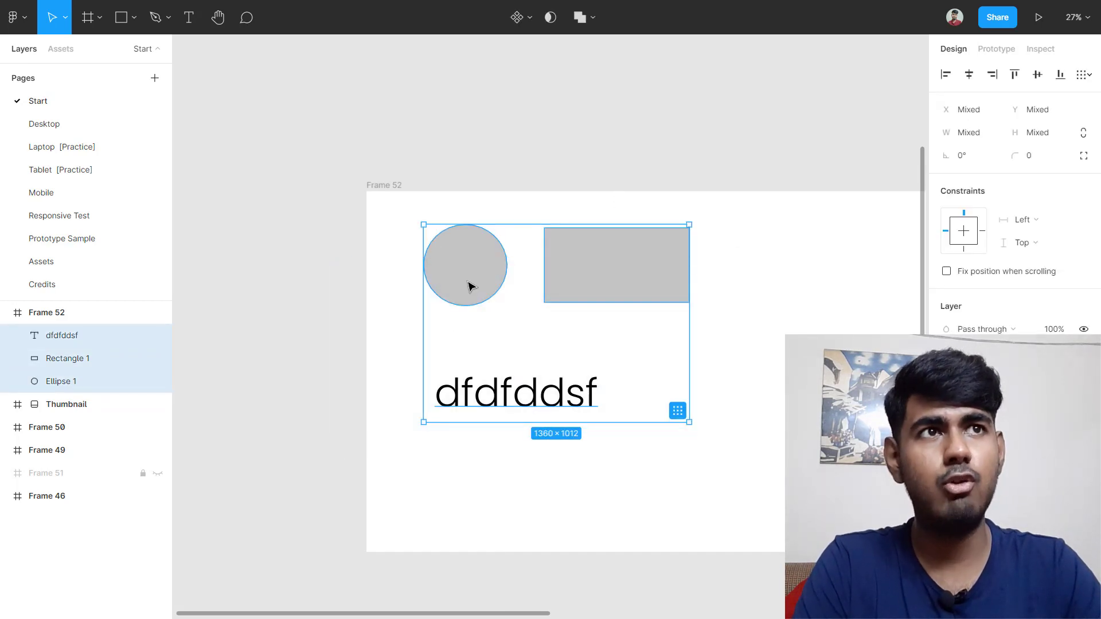
right_click(467, 283)
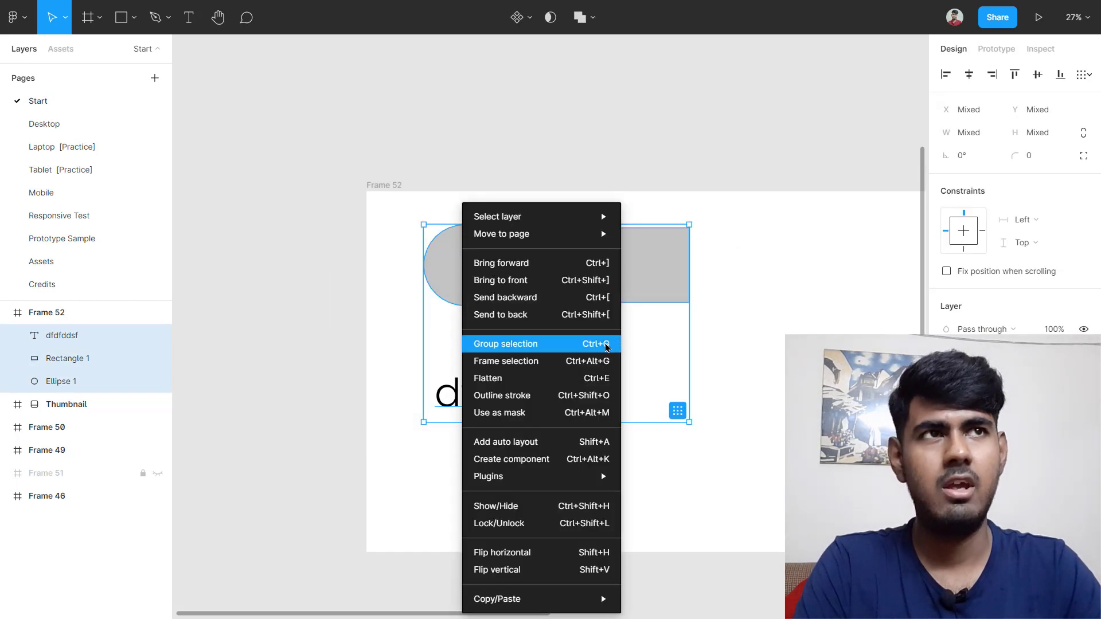
left_click(606, 344)
left_click(749, 266)
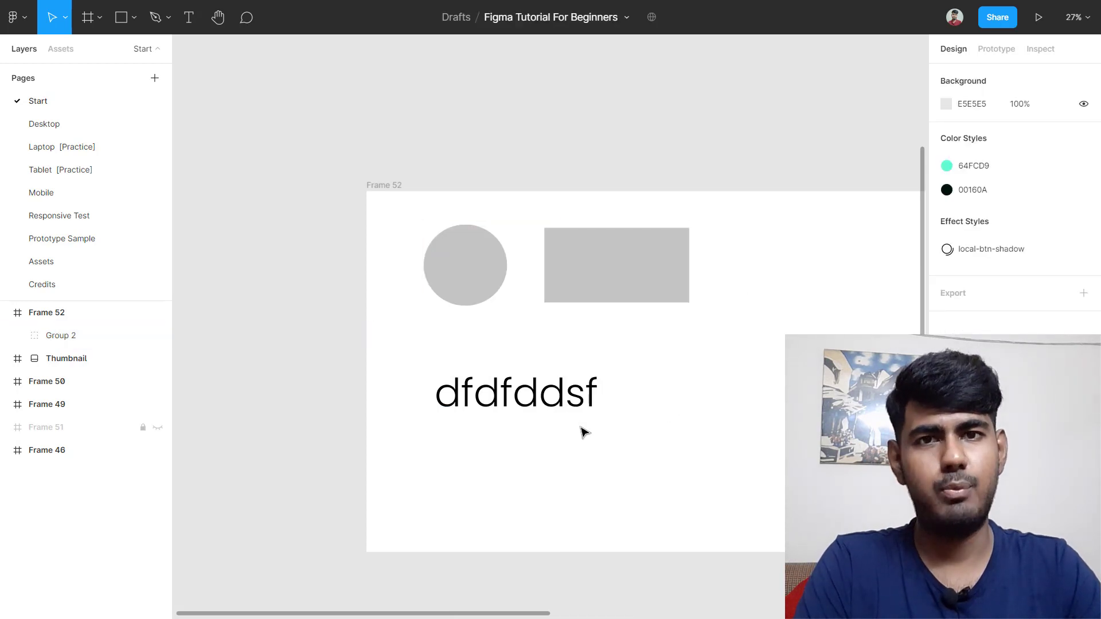
left_click(599, 294)
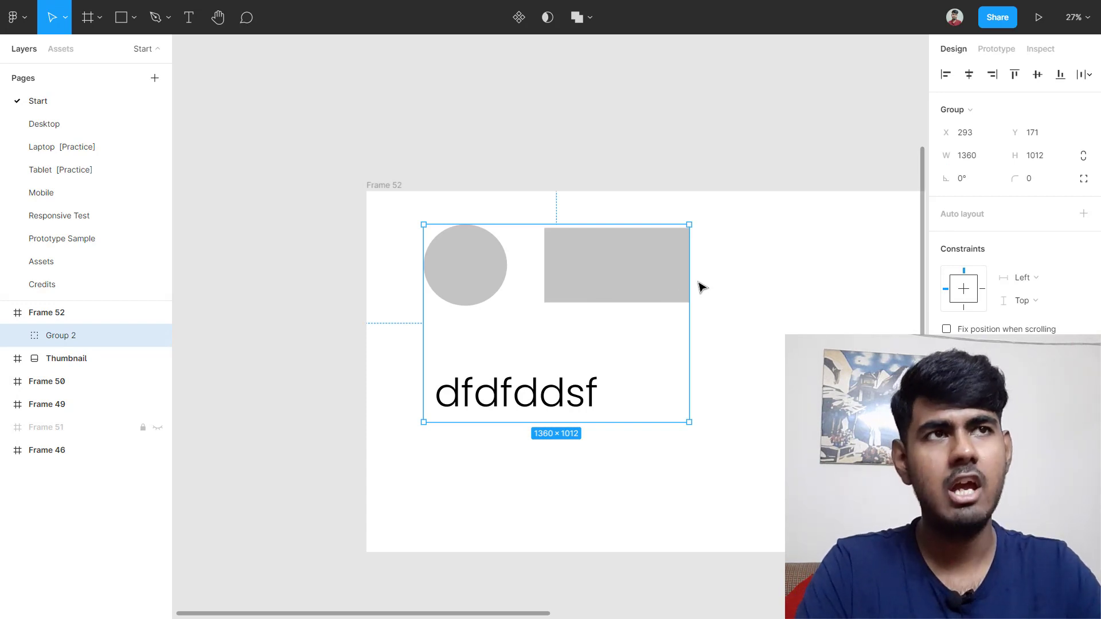
Step: Drill into Group 2 to select Rectangle 1, then the dfdfddsf text layer
double_click(631, 277)
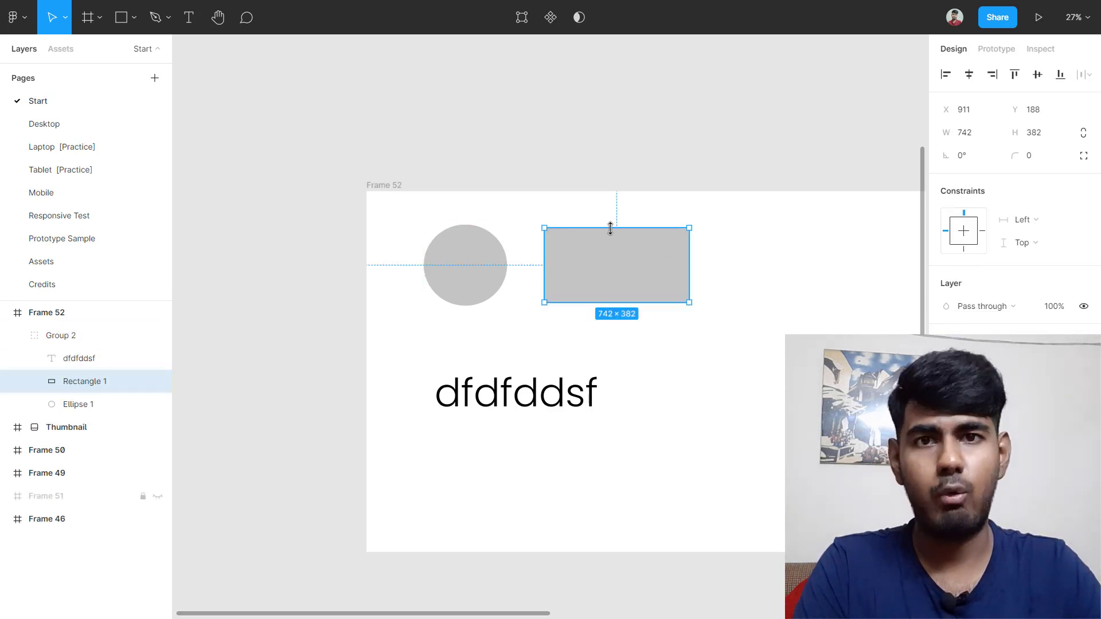
left_click(745, 285)
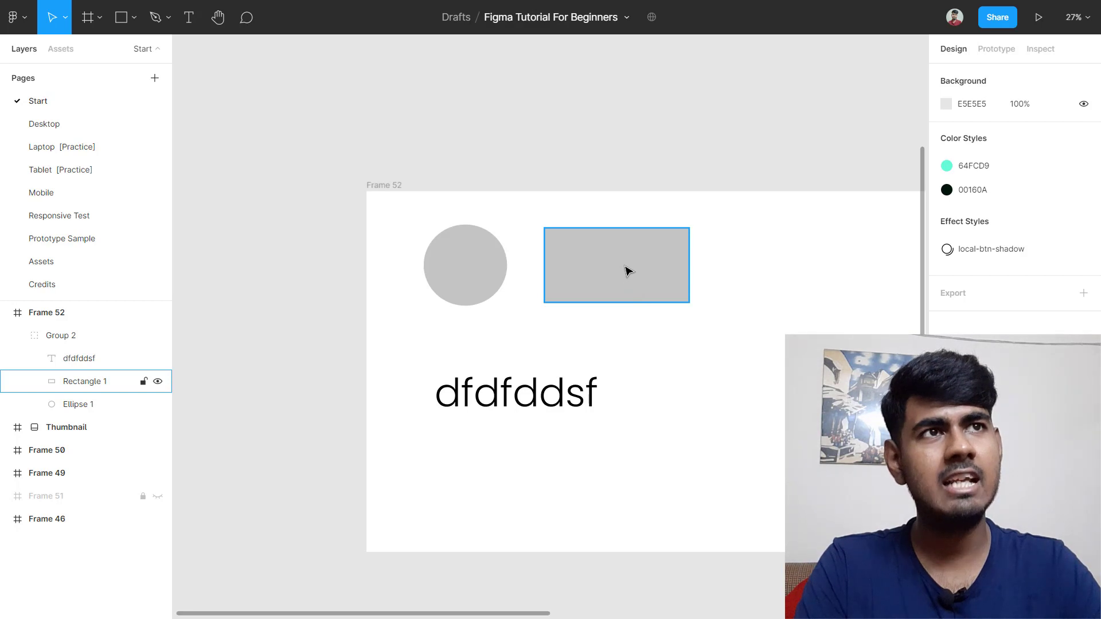
left_click(628, 271)
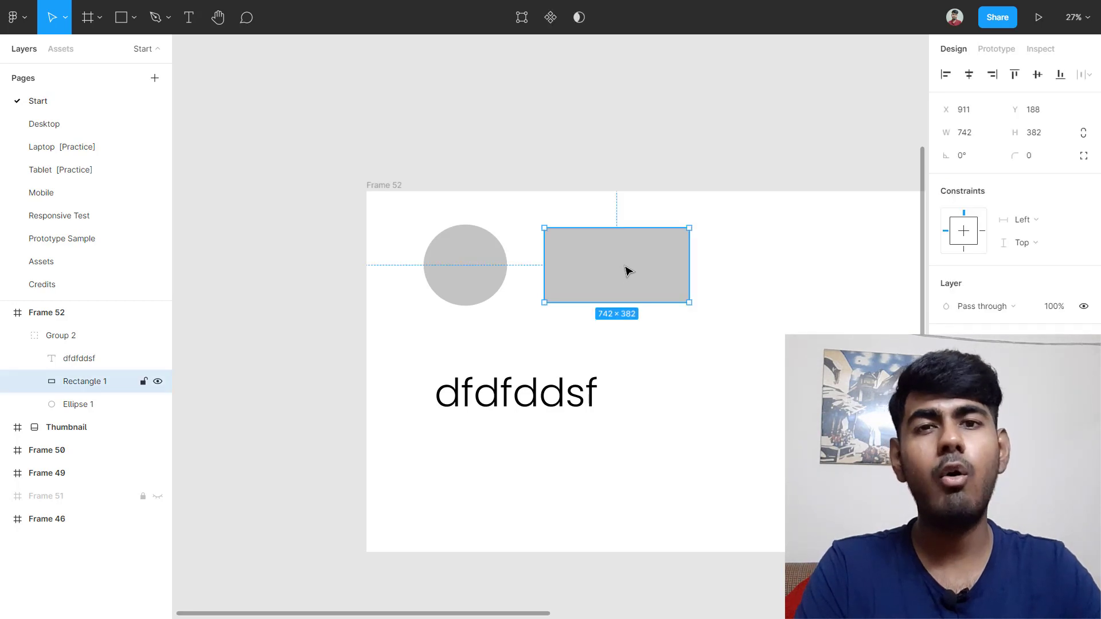
left_click(797, 285)
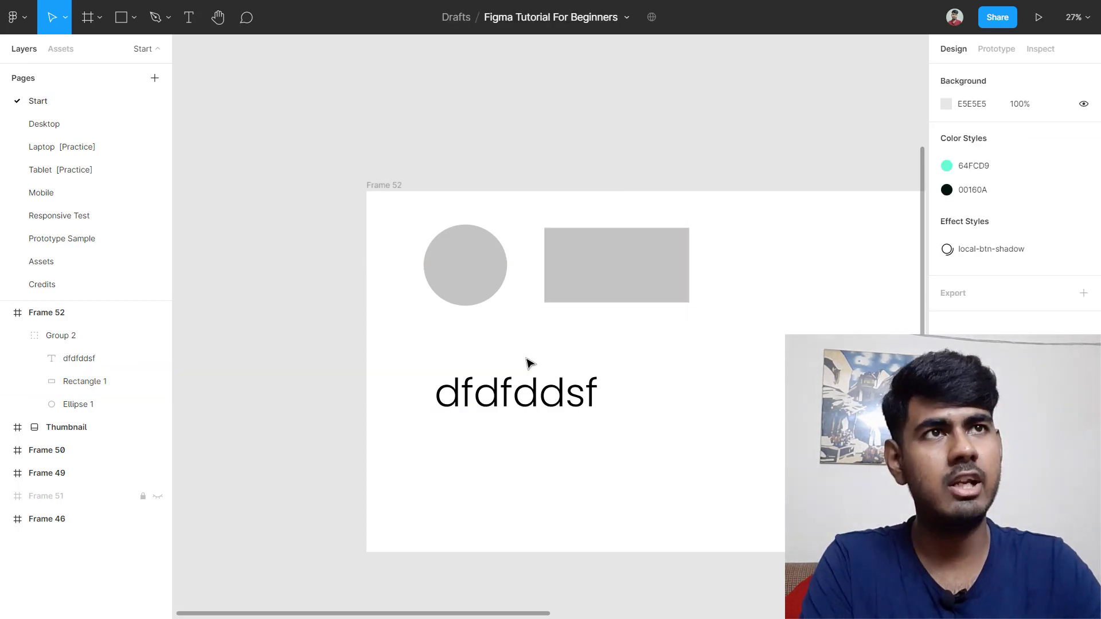
left_click(482, 290)
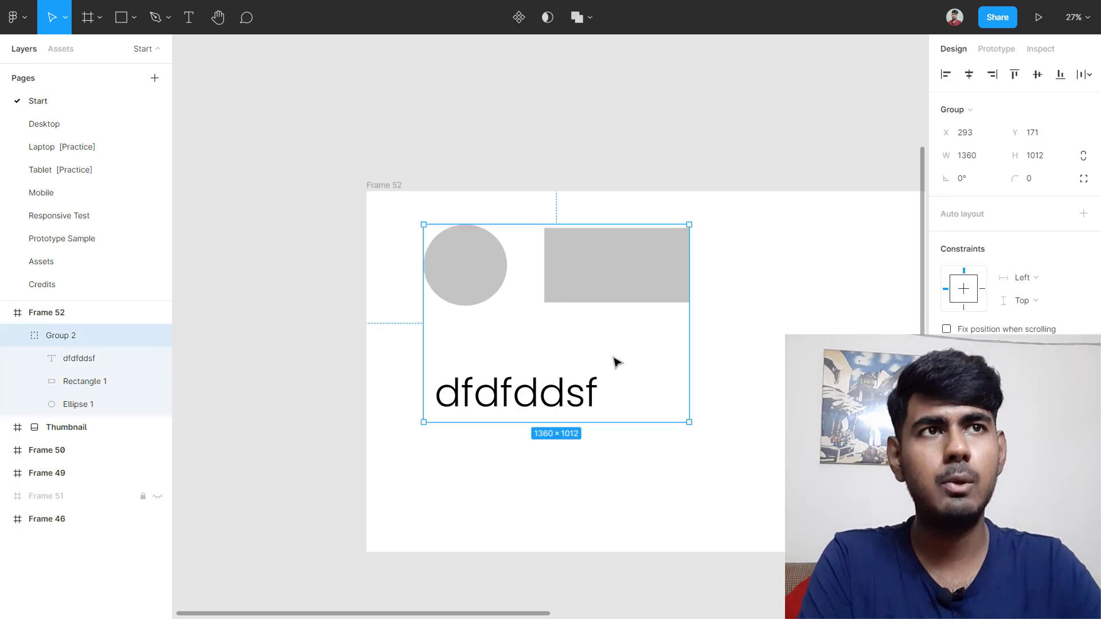
double_click(508, 401)
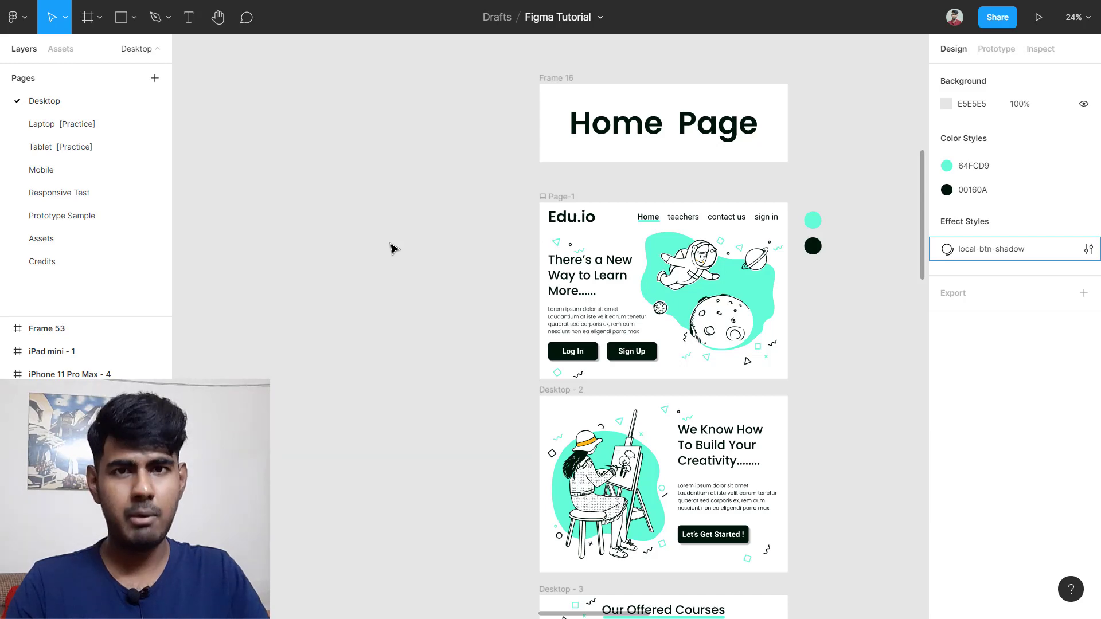
Step: Scroll around the Desktop page to look over its Edu.io design frames
scroll(392, 248, "right", 5)
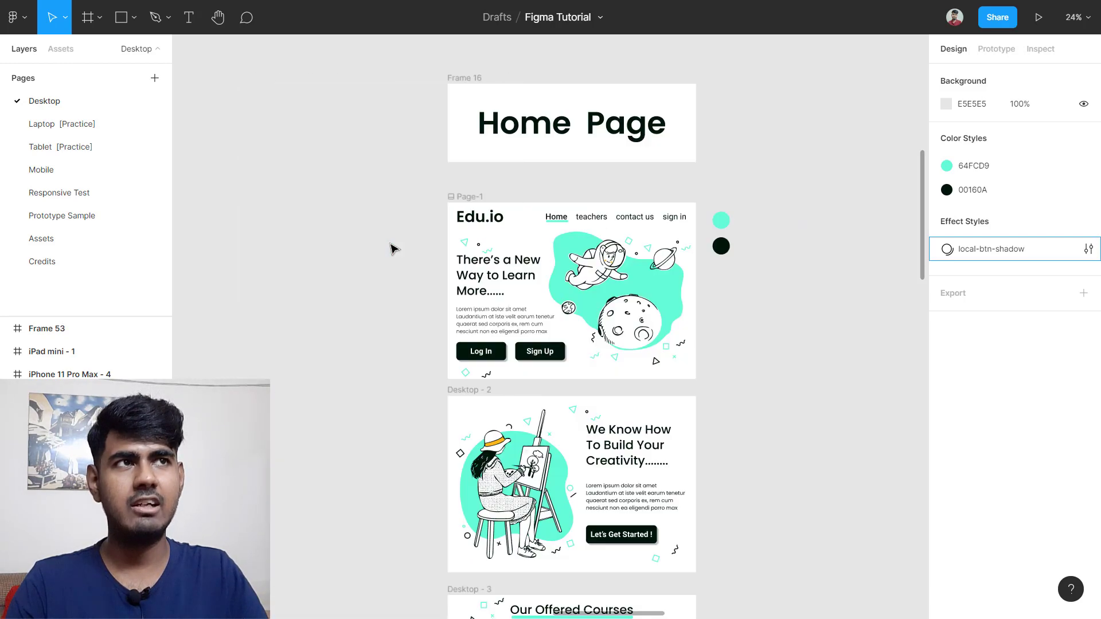
scroll(391, 248, "right", 8)
scroll(393, 248, "left", 9)
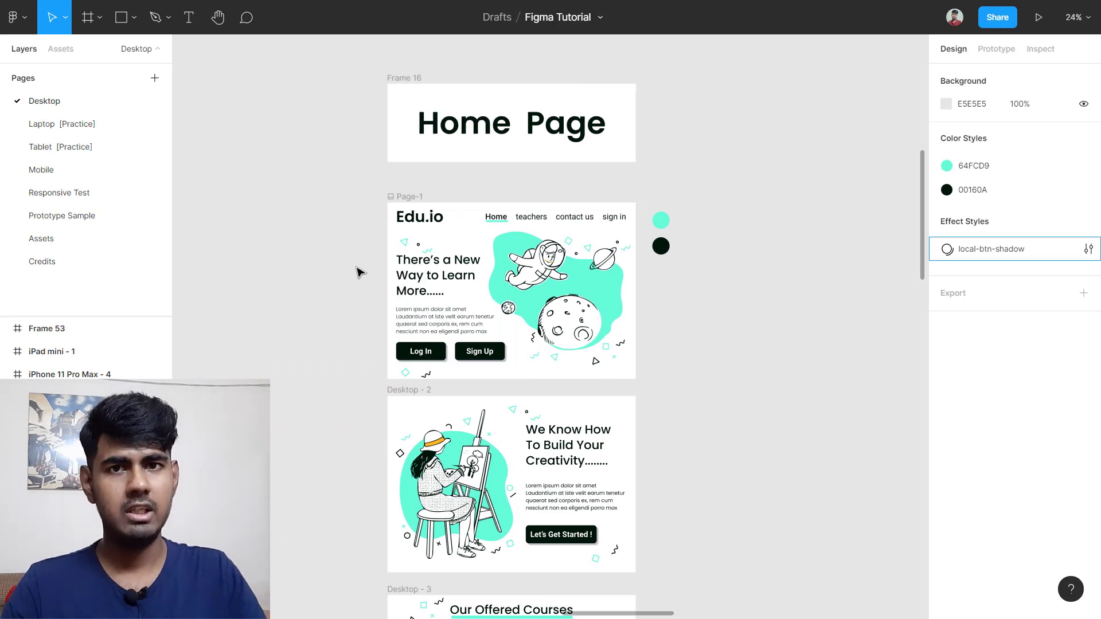
scroll(359, 272, "down", 8)
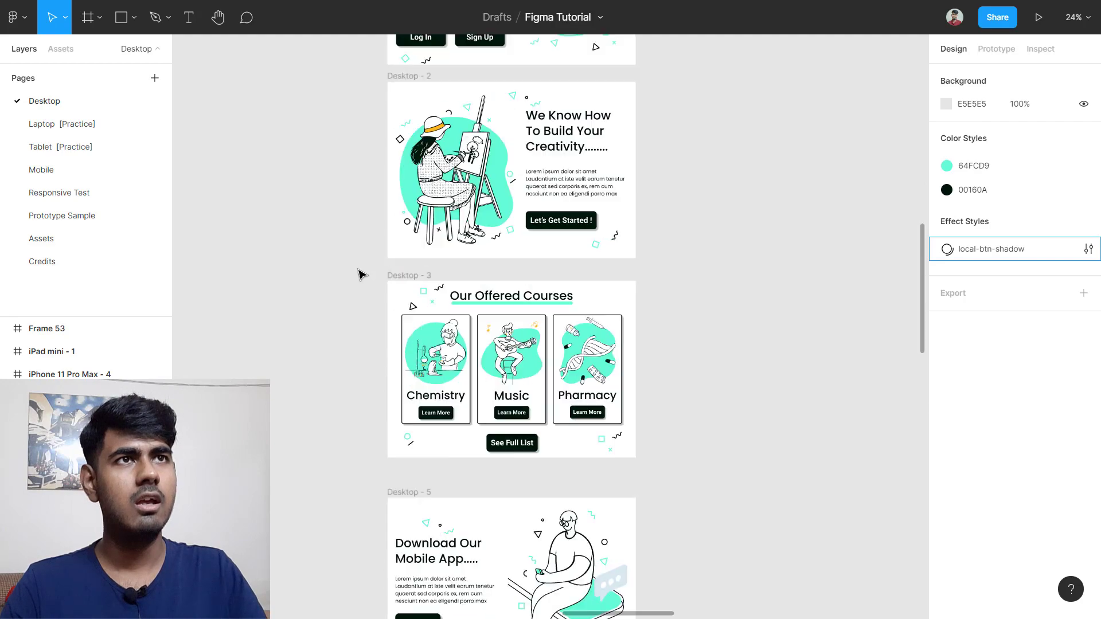
scroll(360, 273, "up", 8)
scroll(360, 275, "up", 2)
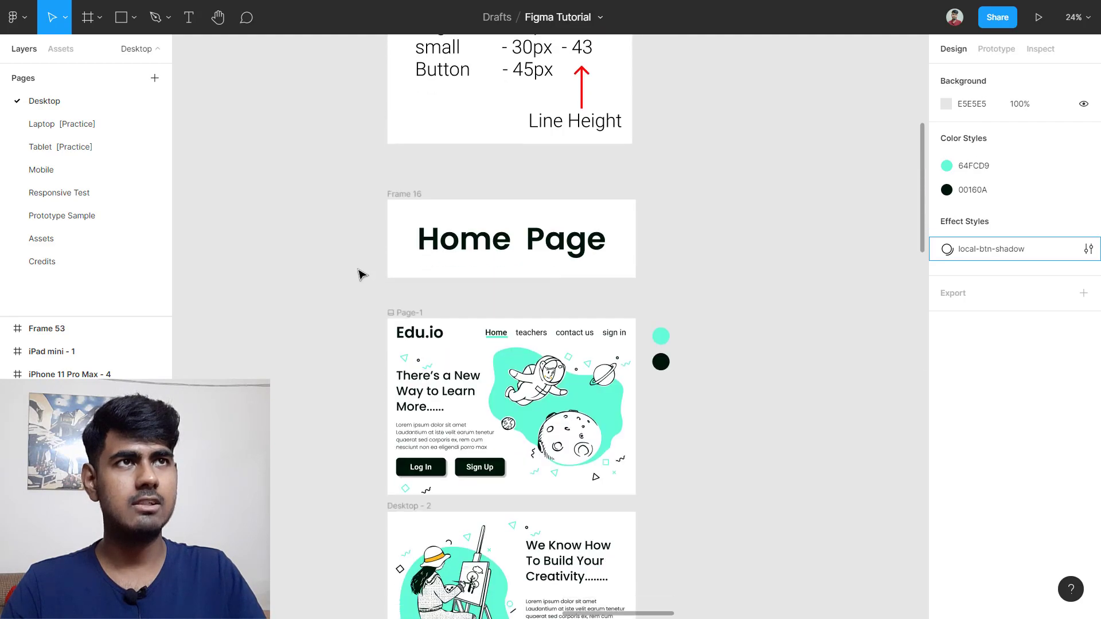
scroll(359, 274, "down", 11)
scroll(360, 274, "up", 3)
scroll(359, 274, "up", 9)
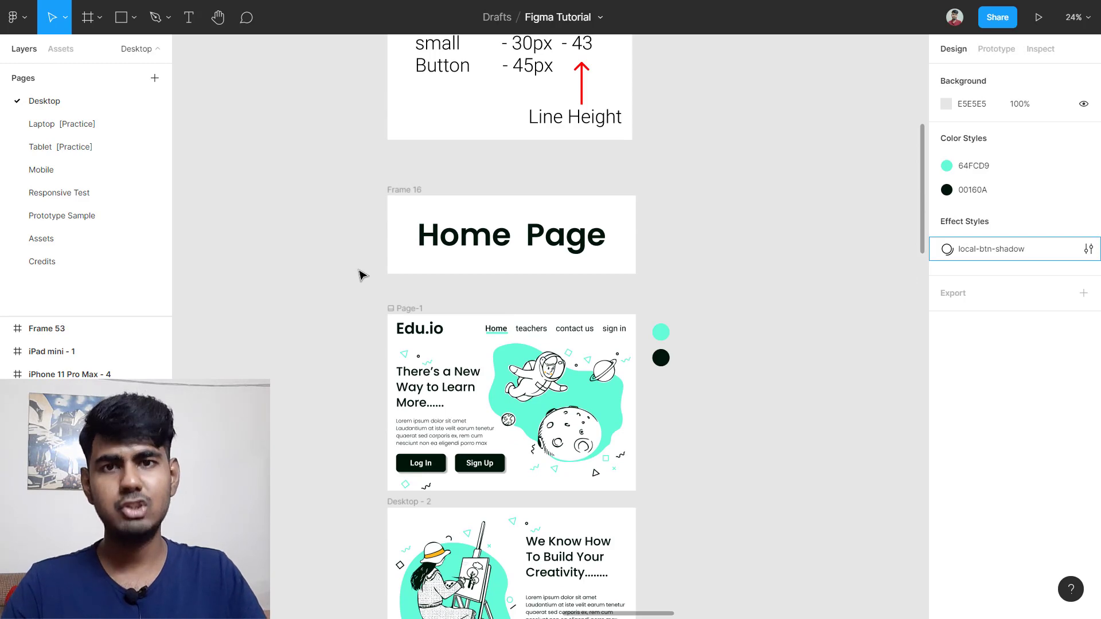
scroll(363, 275, "down", 11)
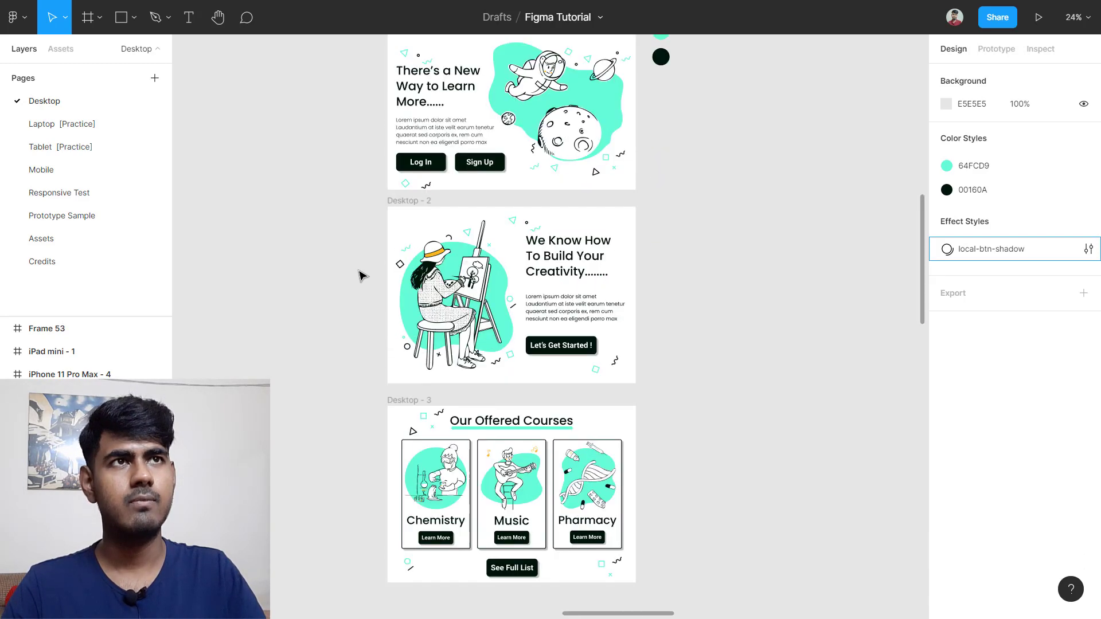
scroll(362, 276, "up", 6)
scroll(362, 276, "up", 1)
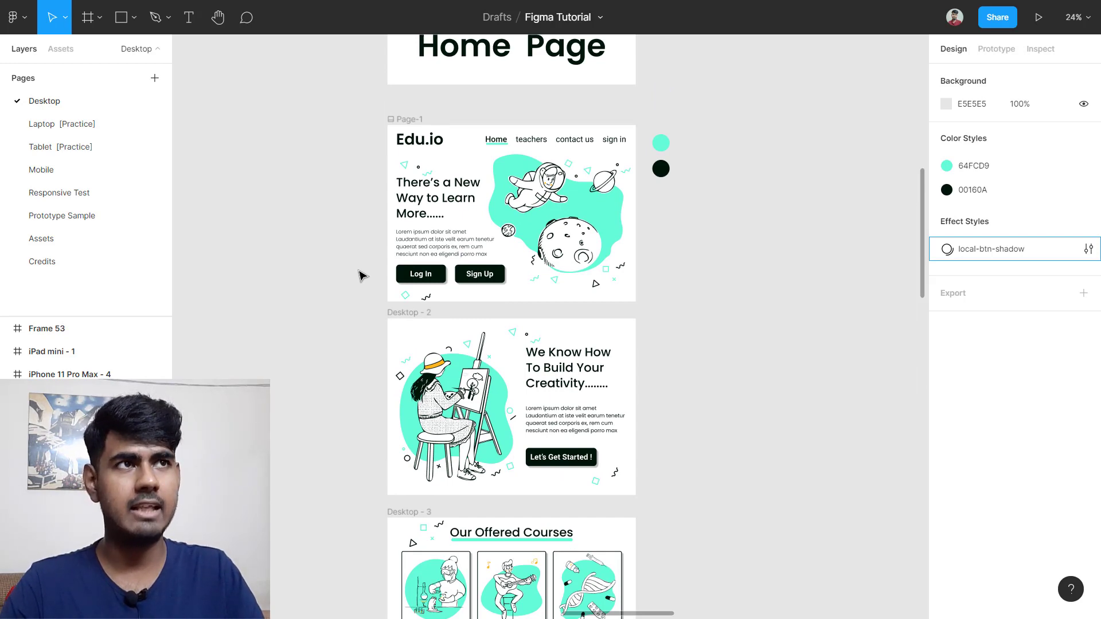
scroll(363, 275, "left", 4)
scroll(362, 275, "right", 7)
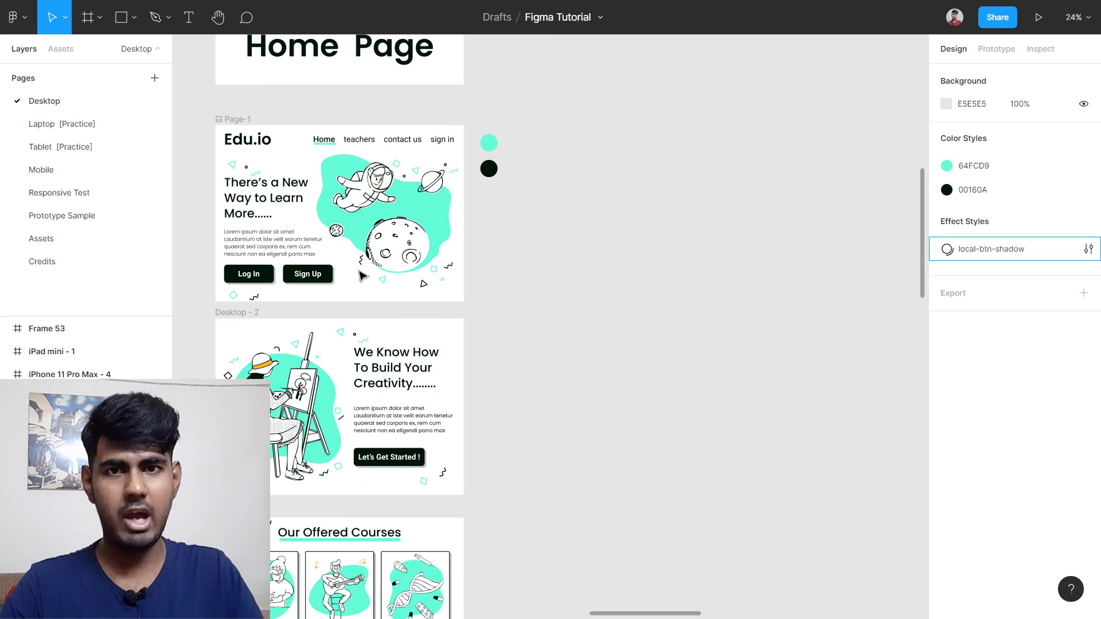
scroll(373, 310, "left", 3)
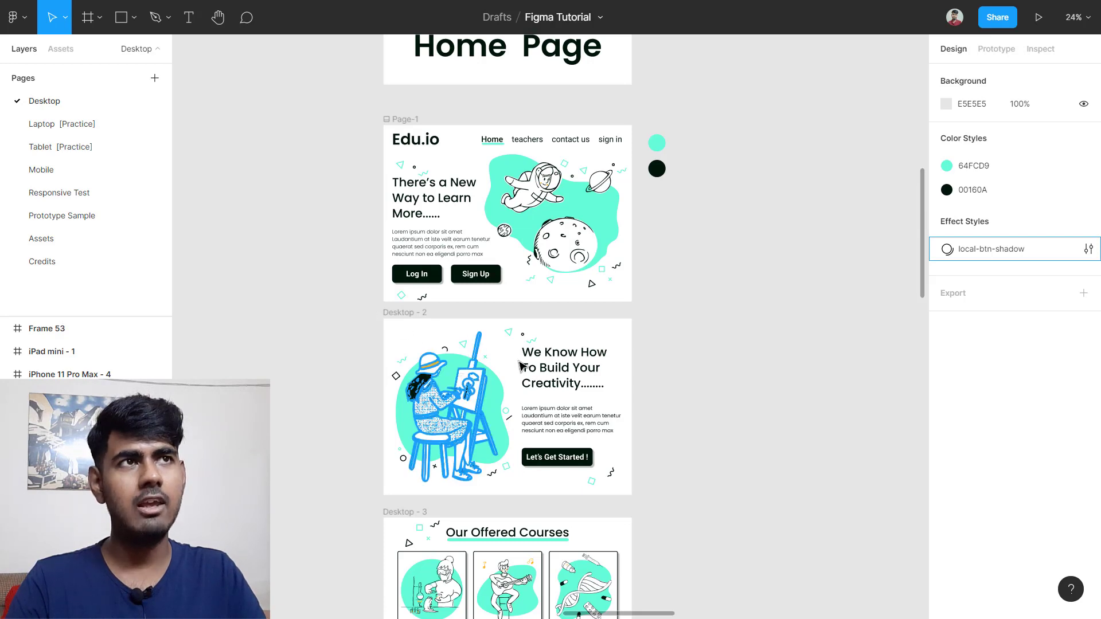
scroll(786, 378, "down", 5)
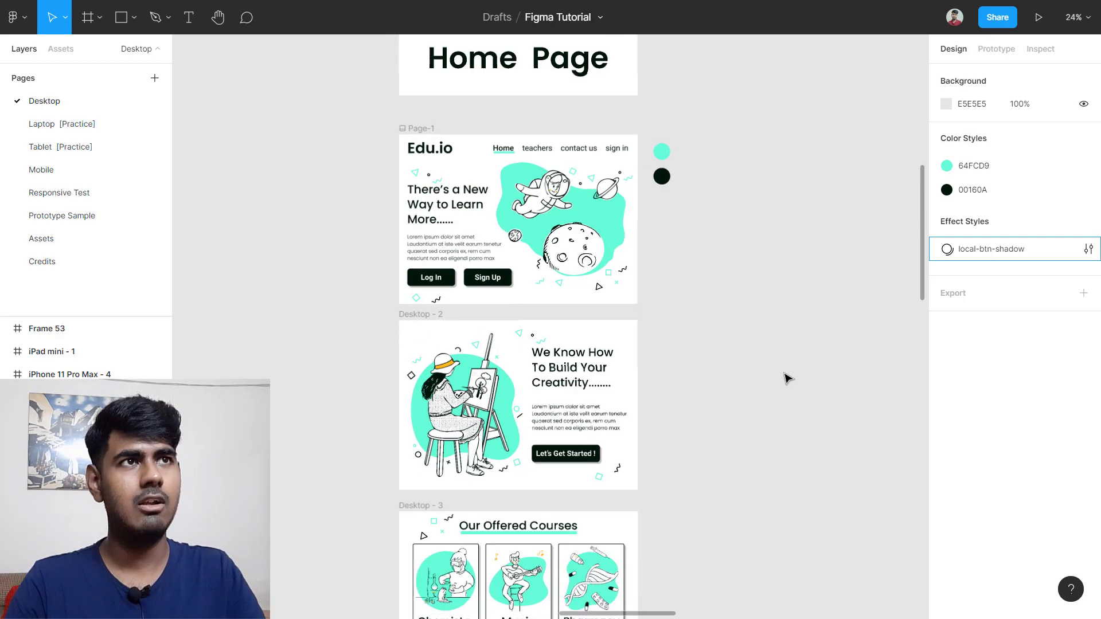
scroll(785, 379, "up", 5)
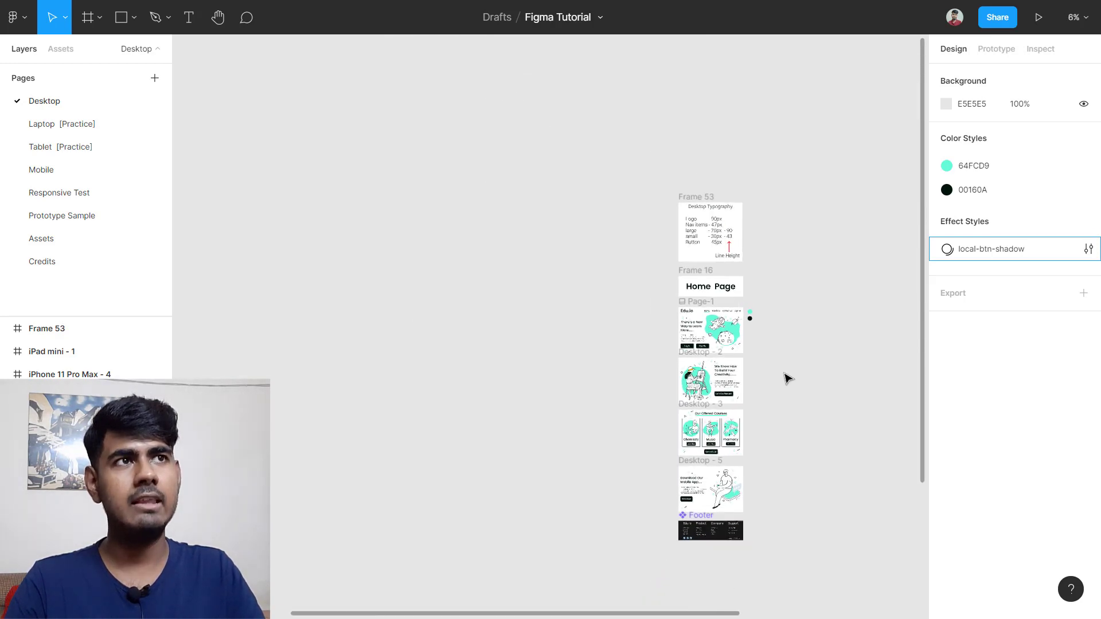
scroll(716, 349, "down", 5)
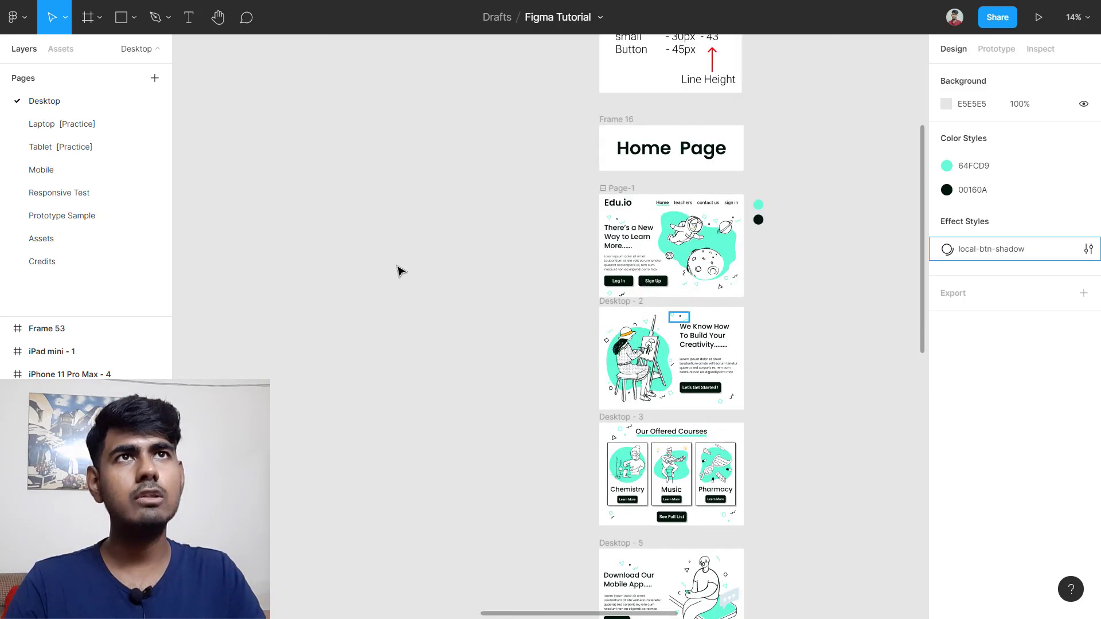
Step: Switch to the Hand tool and pan toward Frame 53 and the typography frame
left_click(222, 28)
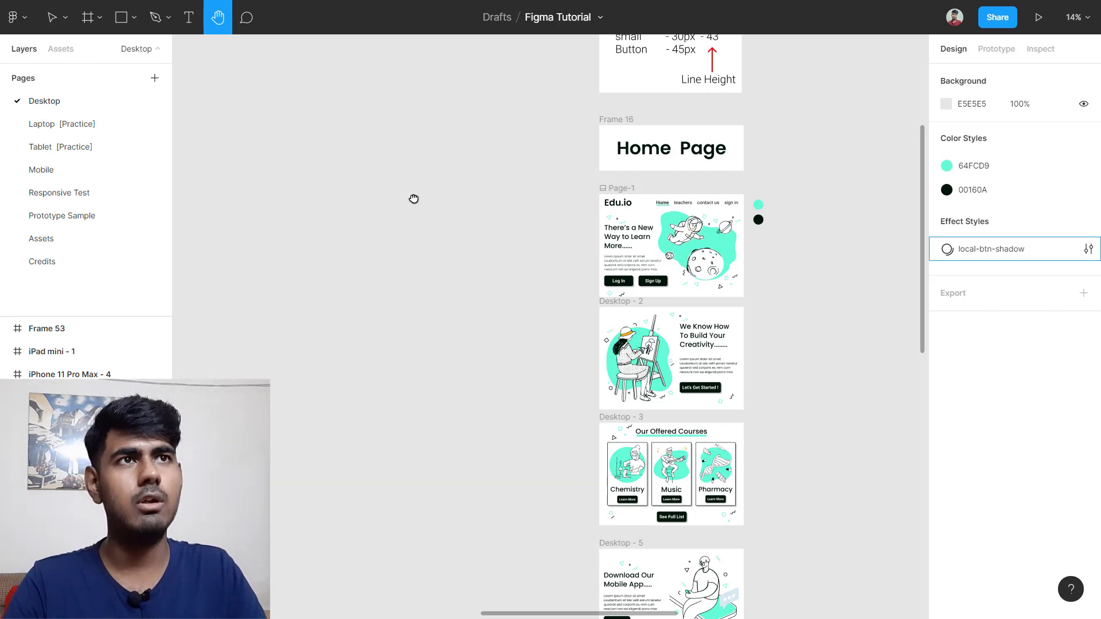
left_click_drag(412, 199, 439, 259)
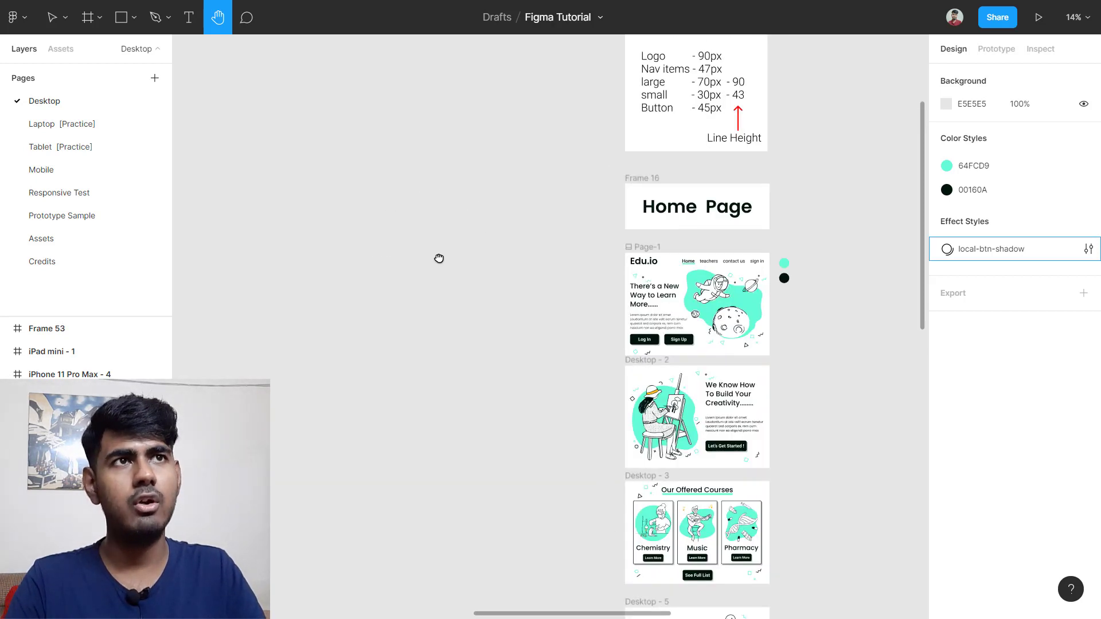
left_click_drag(476, 253, 252, 285)
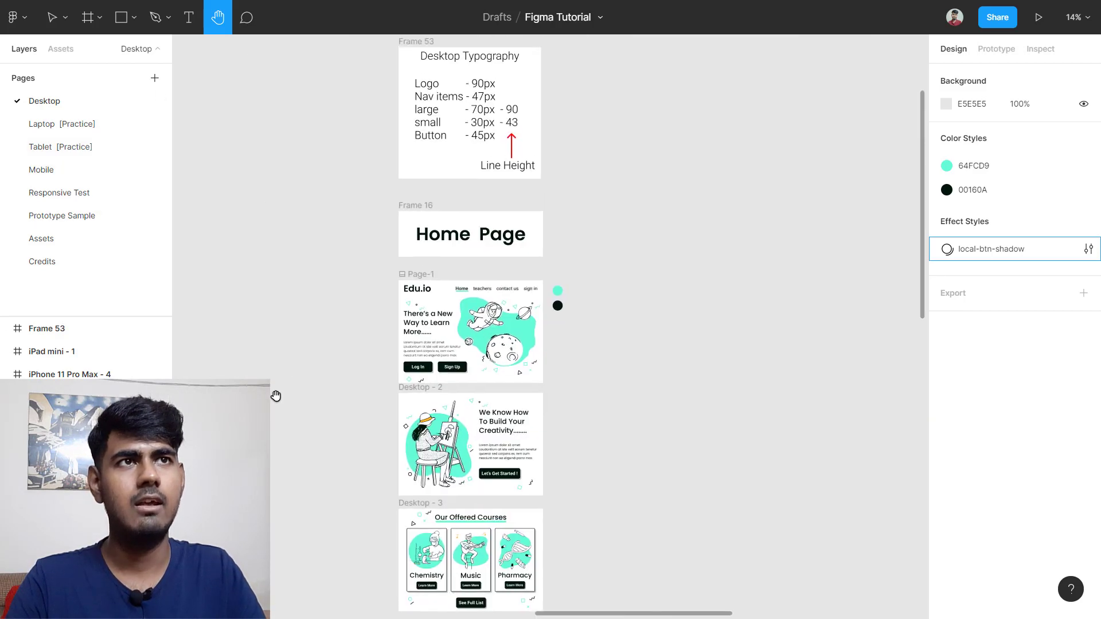
left_click_drag(281, 412, 280, 239)
left_click_drag(285, 345, 310, 189)
left_click_drag(187, 230, 458, 209)
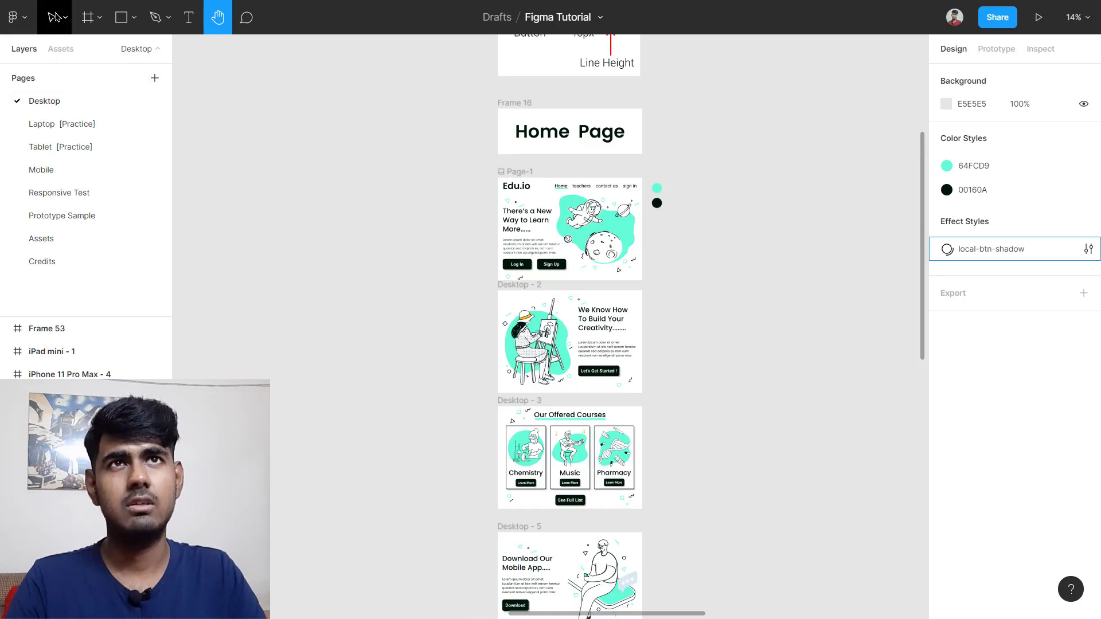
Step: Replace the Hand tool with the Move tool (V) from the toolbar dropdown
left_click(65, 17)
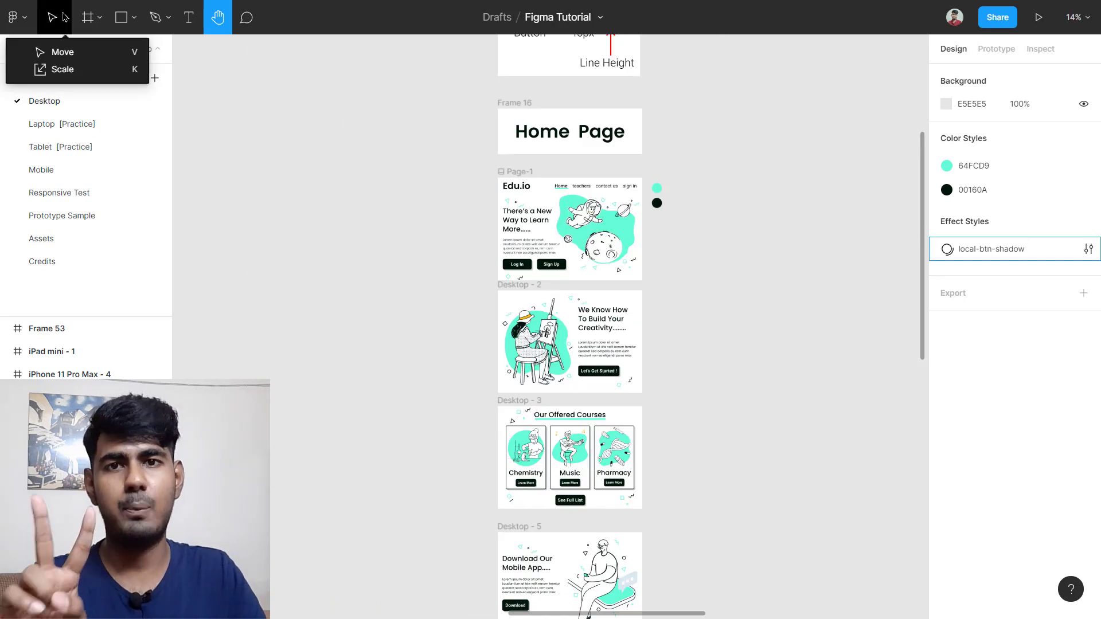
left_click(104, 59)
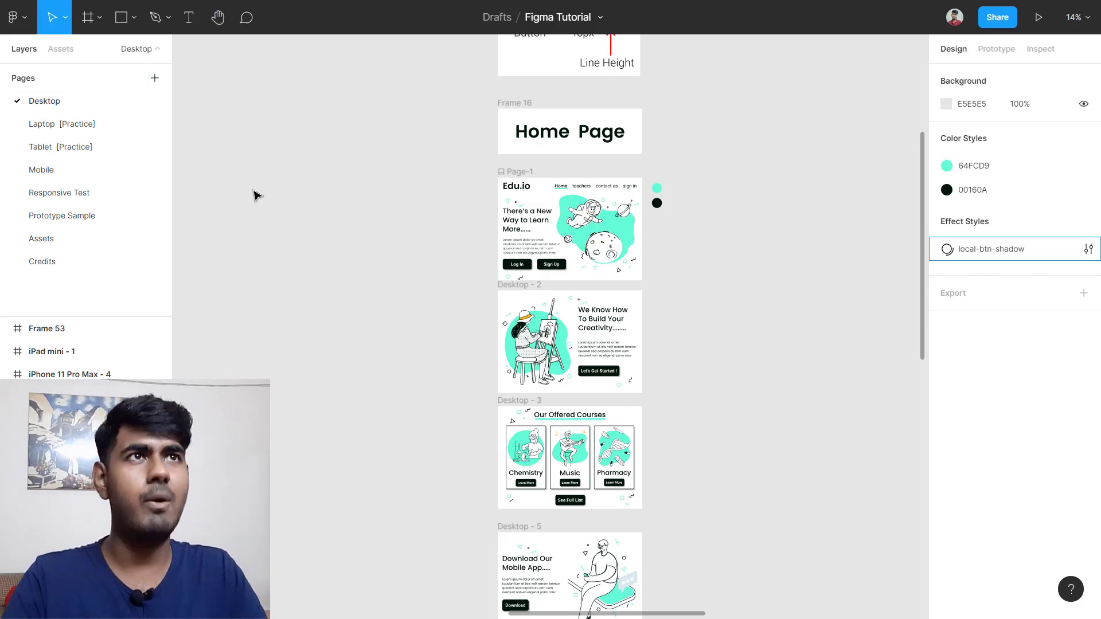
left_click(66, 23)
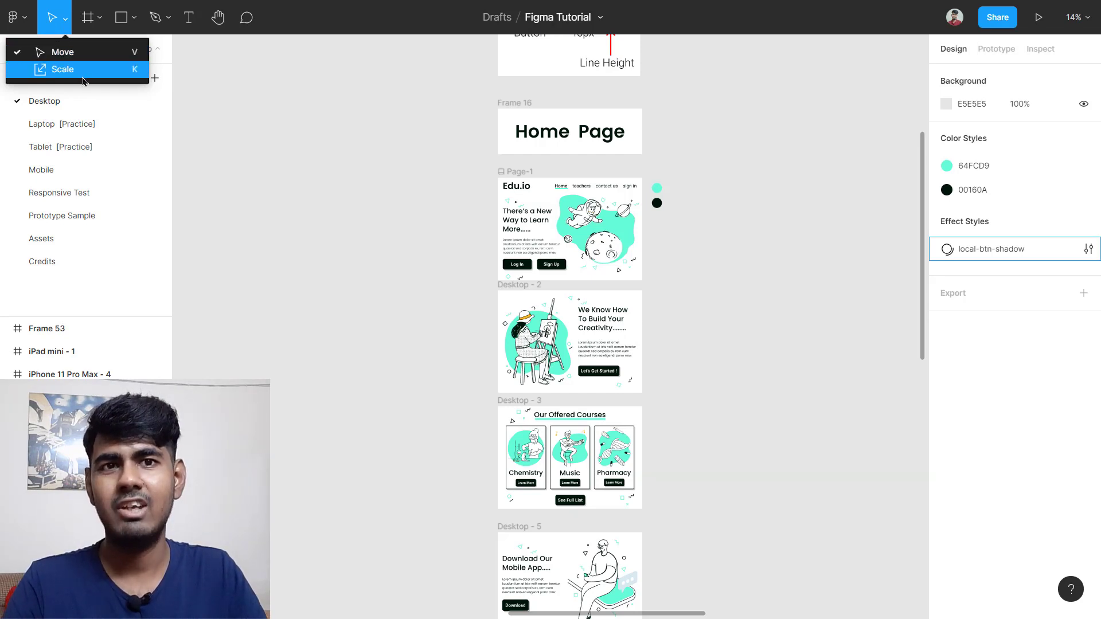
left_click(342, 136)
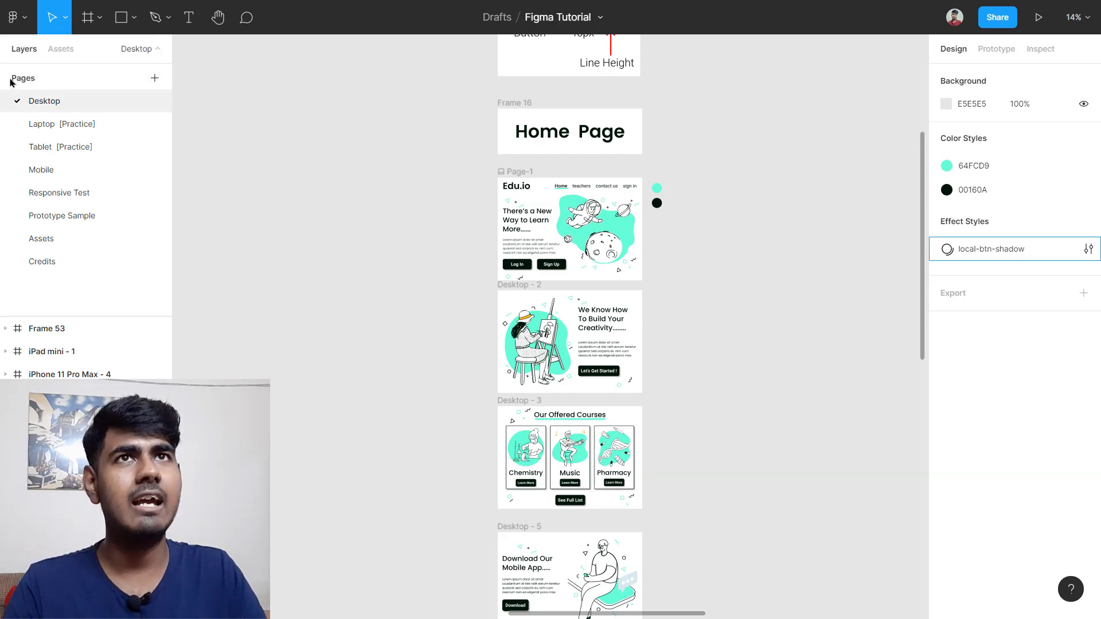
left_click(65, 23)
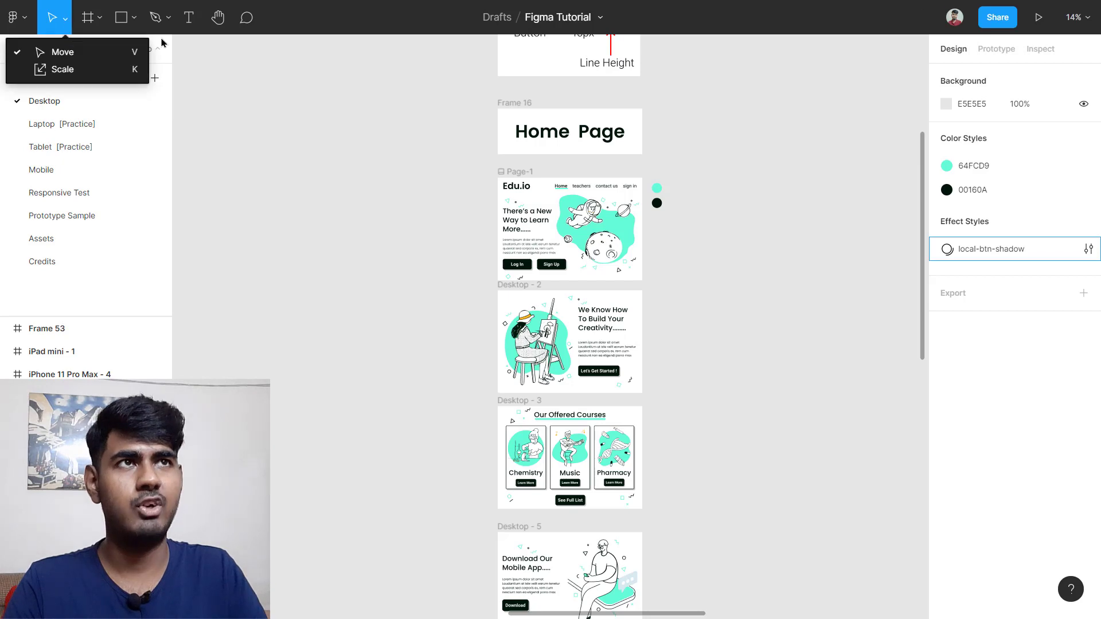
left_click(313, 162)
scroll(314, 161, "right", 2)
scroll(501, 109, "up", 5)
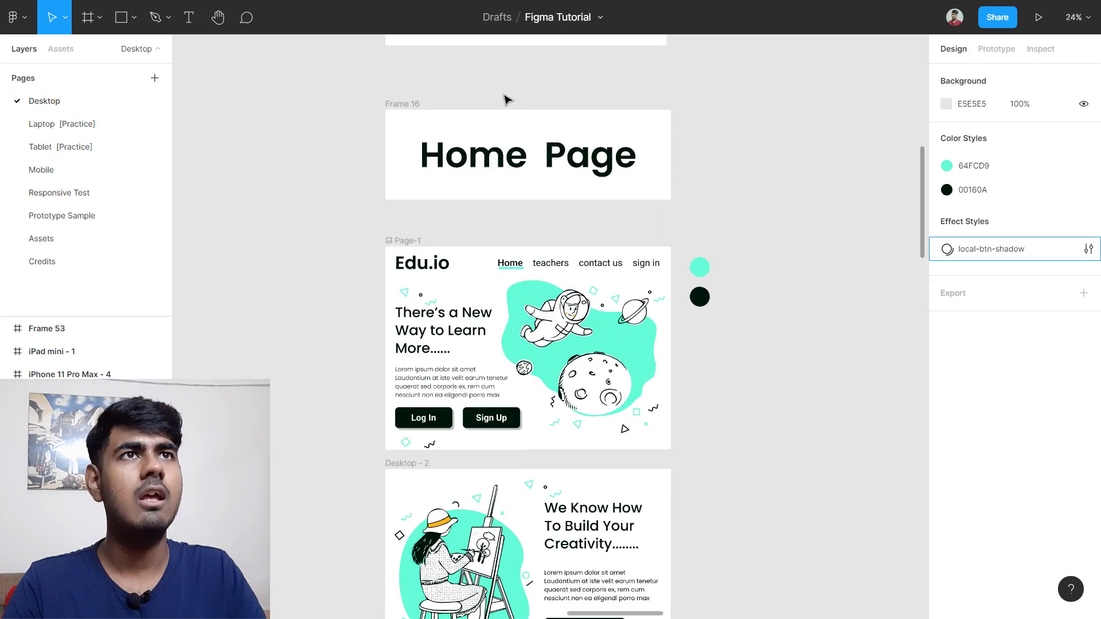
scroll(376, 111, "up", 3)
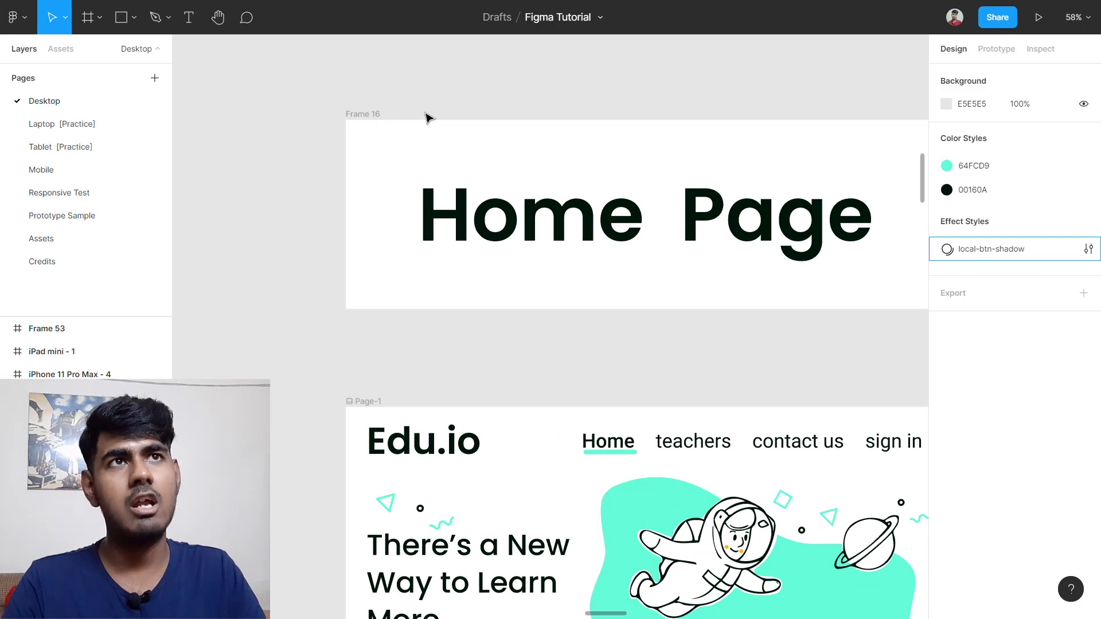
left_click(364, 117)
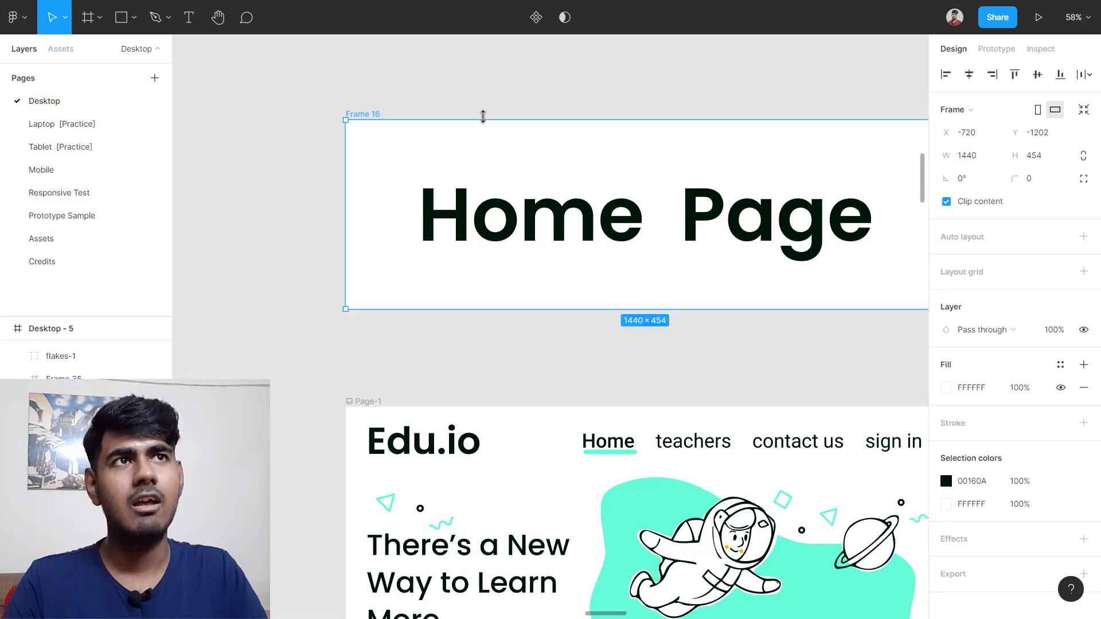
scroll(533, 146, "down", 1)
scroll(555, 151, "down", 5)
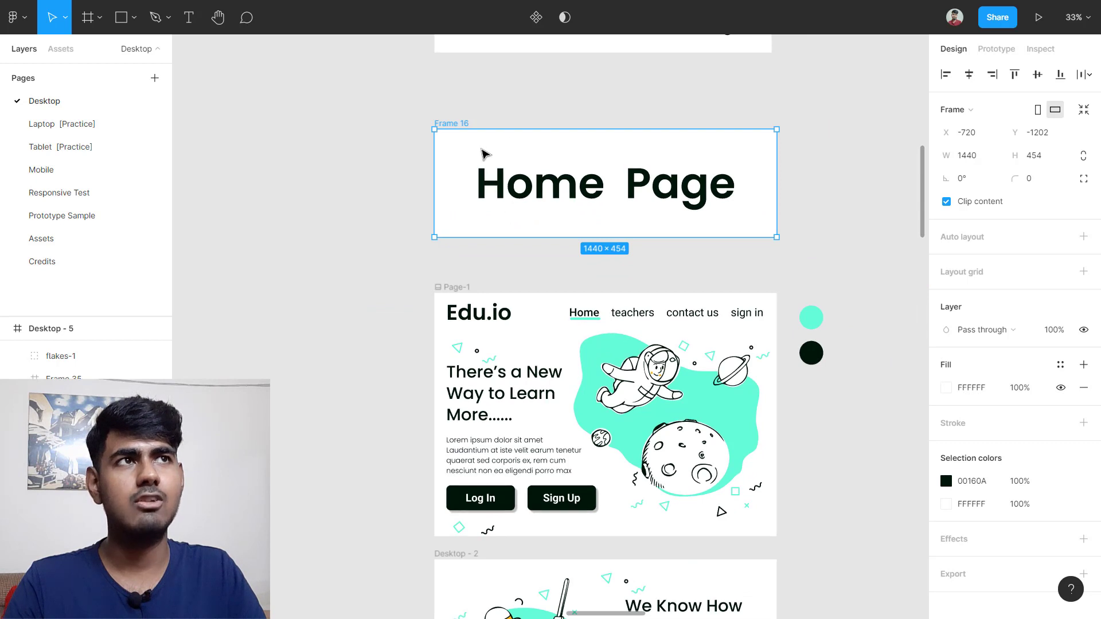
left_click_drag(498, 139, 497, 175)
scroll(497, 201, "down", 10)
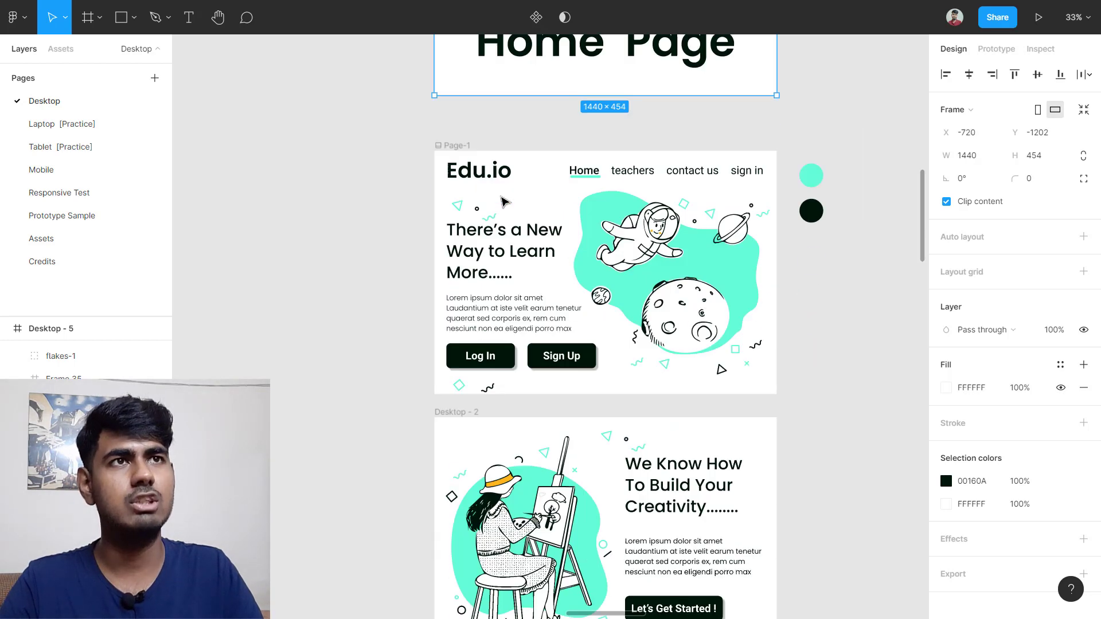
scroll(504, 270, "down", 4)
scroll(510, 252, "up", 5)
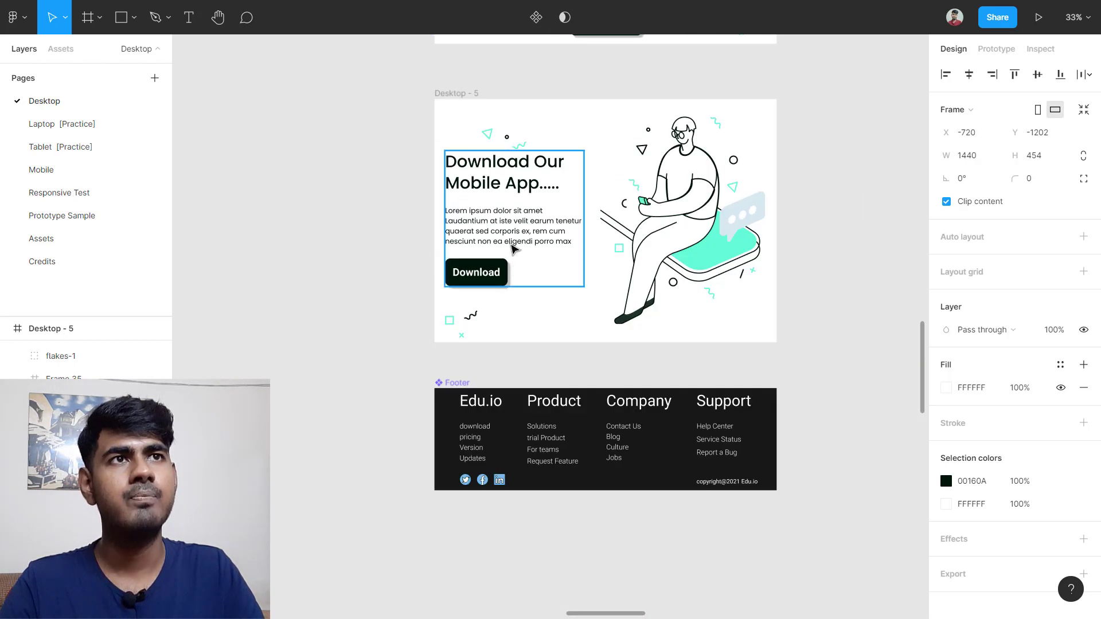
left_click(466, 235)
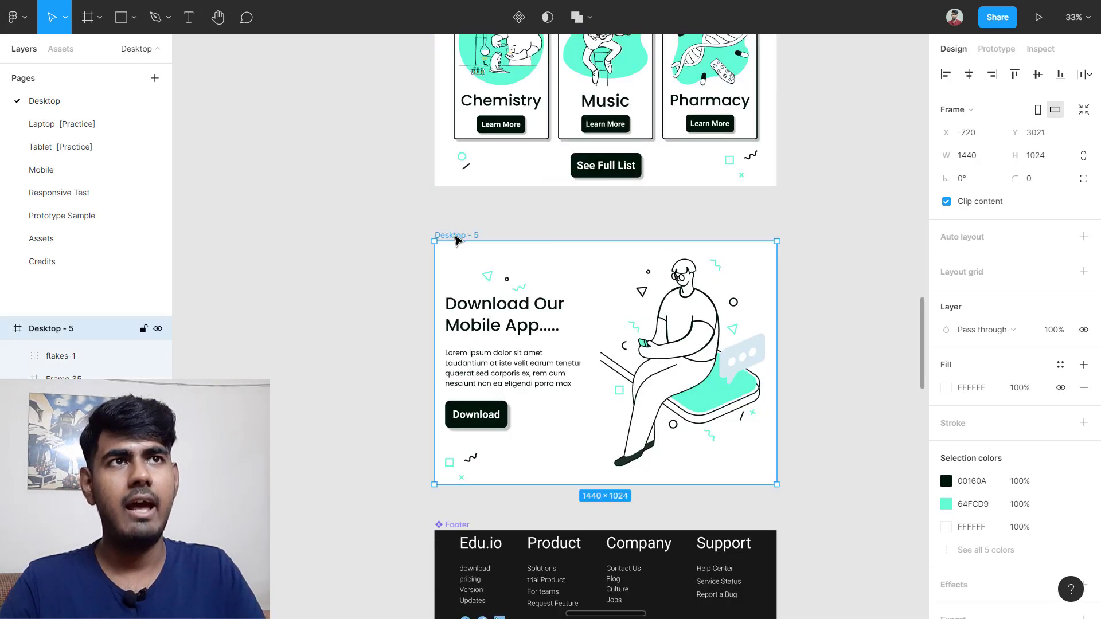
left_click_drag(464, 265, 488, 262)
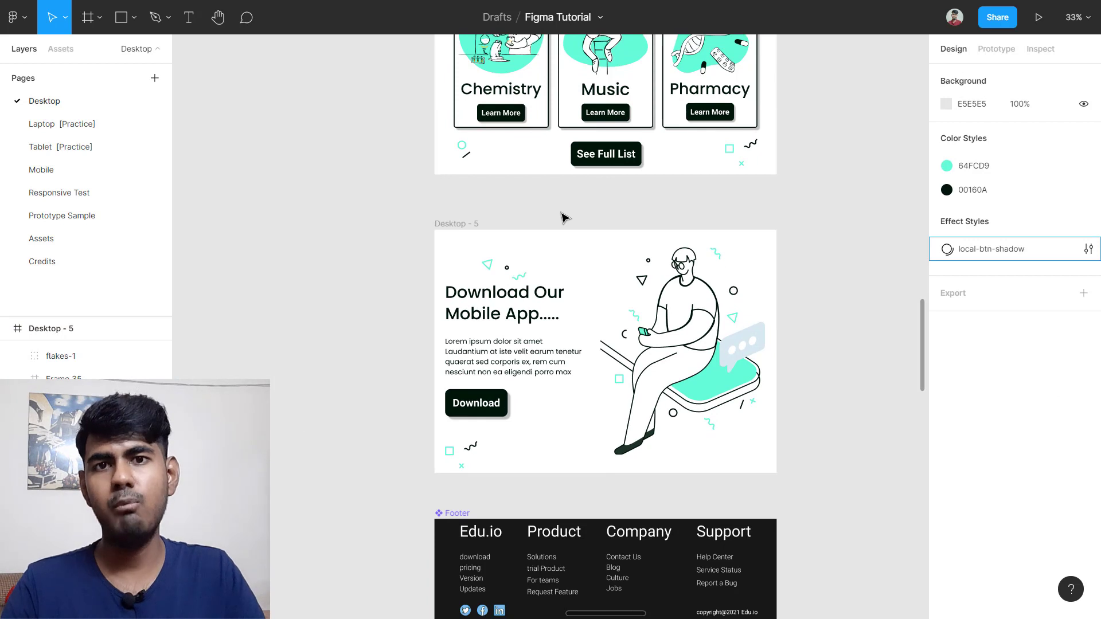
left_click(680, 329)
scroll(747, 400, "up", 2, "ctrl")
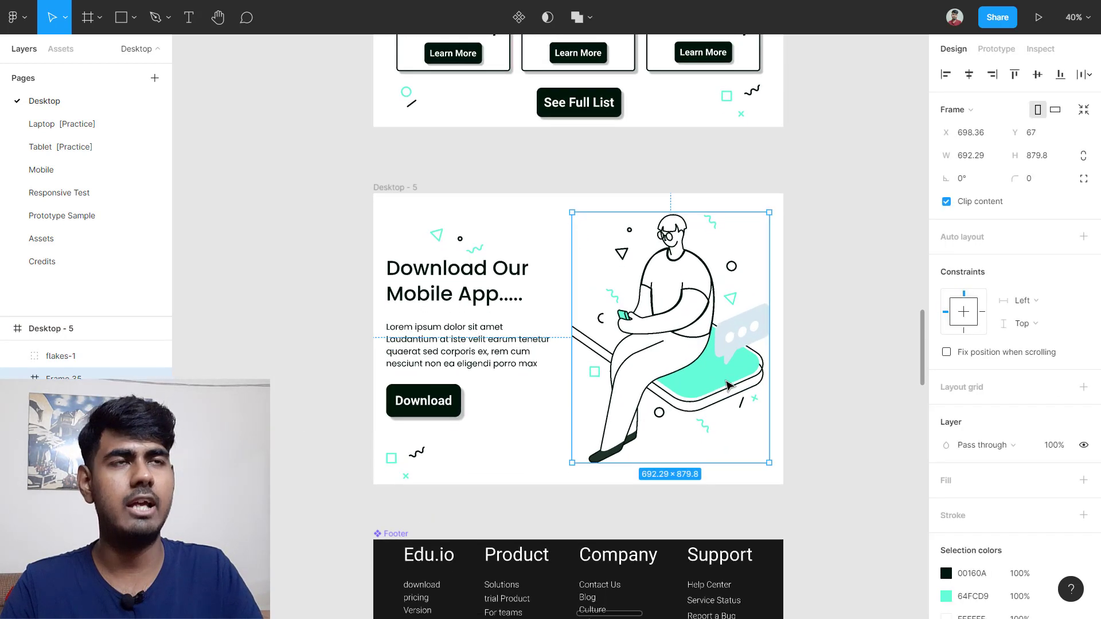
scroll(666, 326, "down", 1)
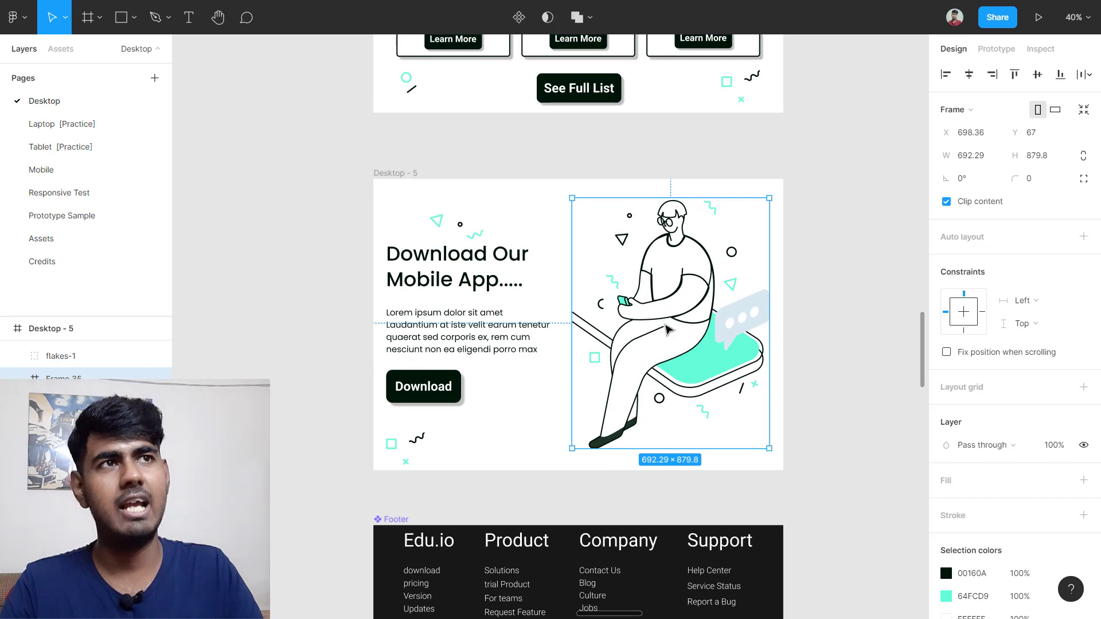
left_click_drag(665, 325, 750, 284)
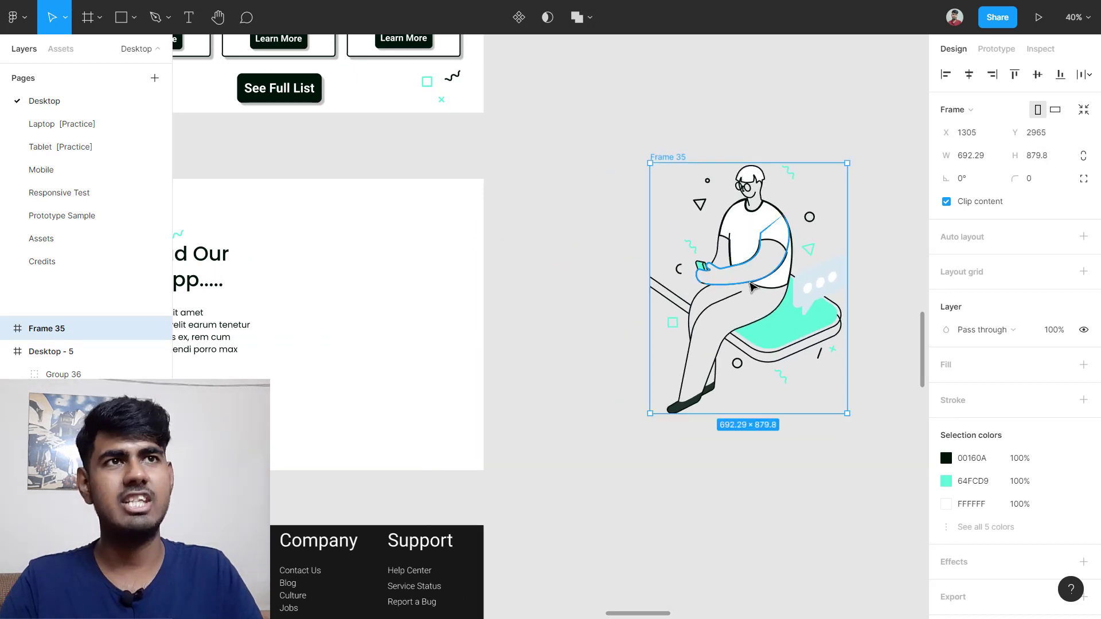
key("ctrl+z")
scroll(734, 289, "left", 2)
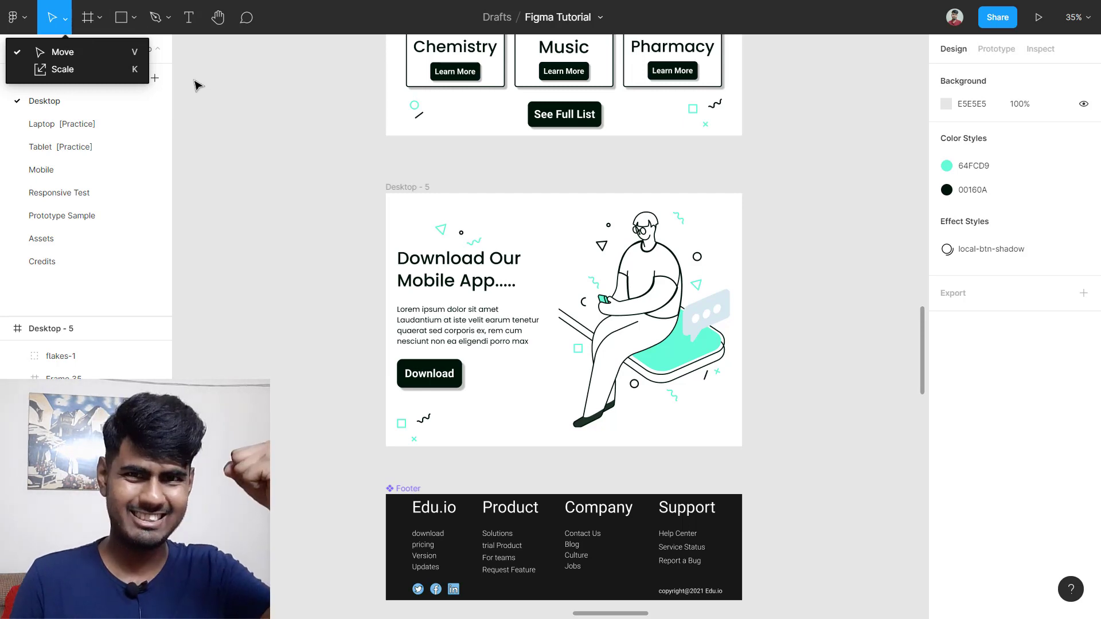
Step: Pan to an empty stretch of canvas and switch to the Frame tool with F
left_click(206, 150)
scroll(238, 224, "left", 6)
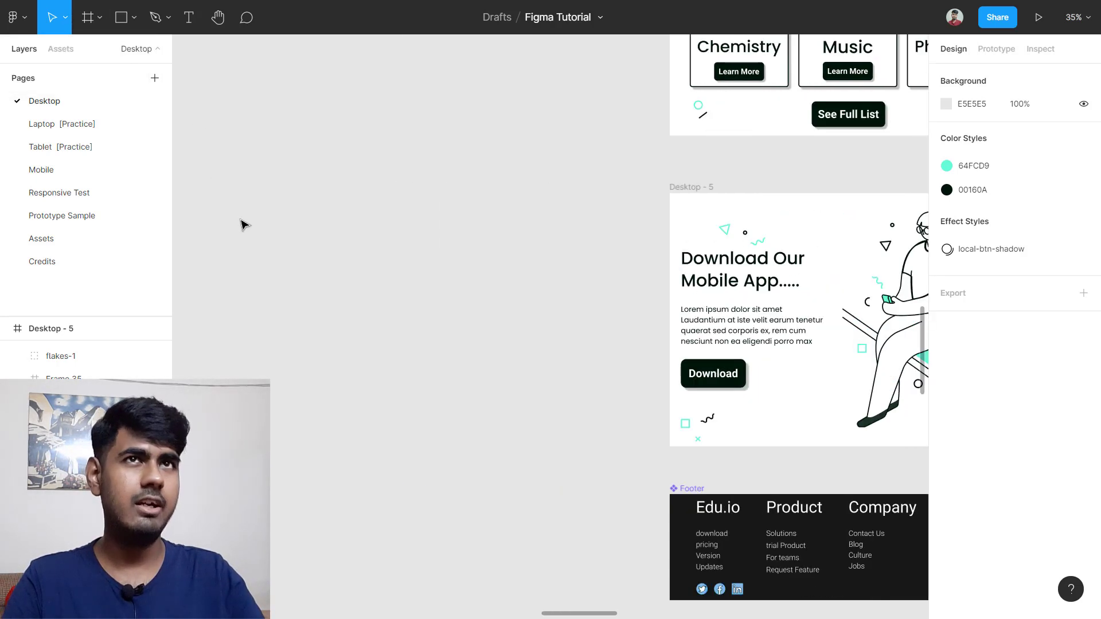
scroll(244, 224, "left", 3)
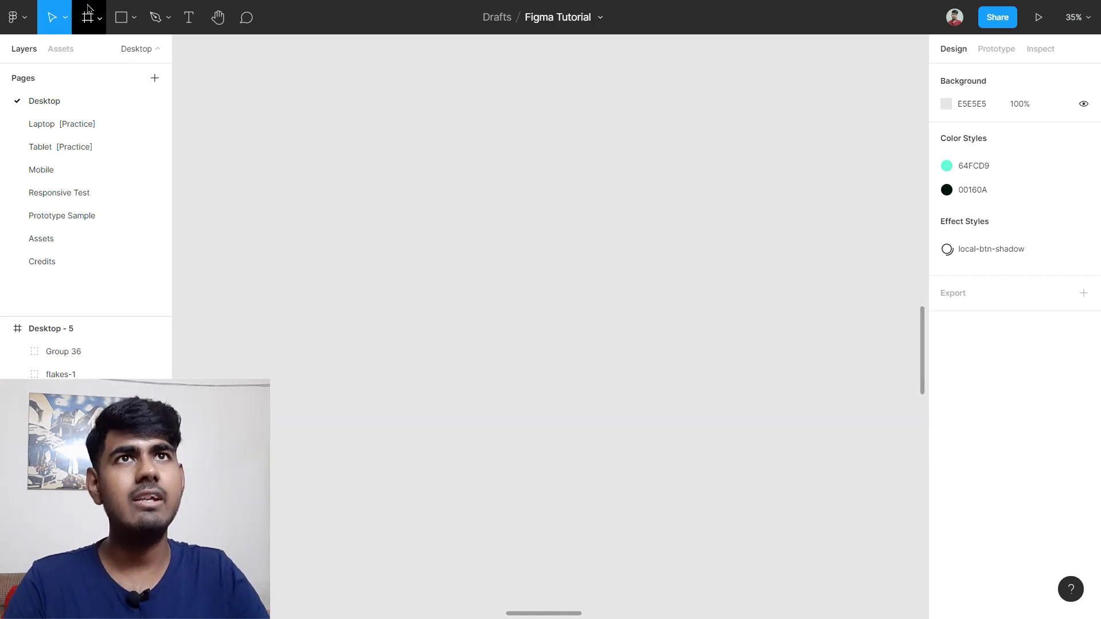
left_click(100, 19)
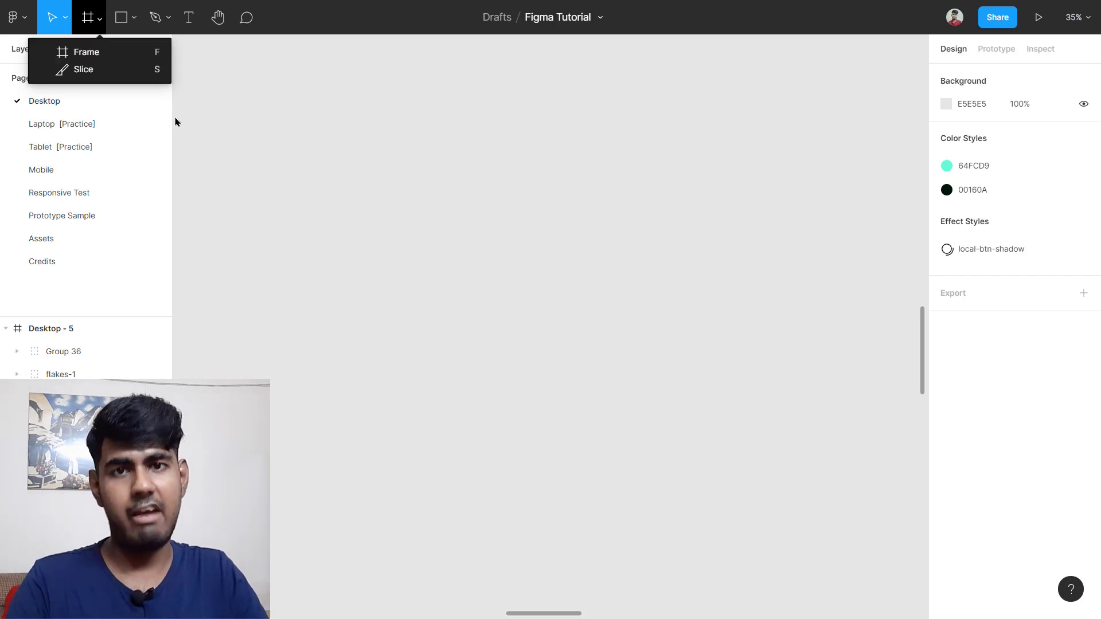
key("f")
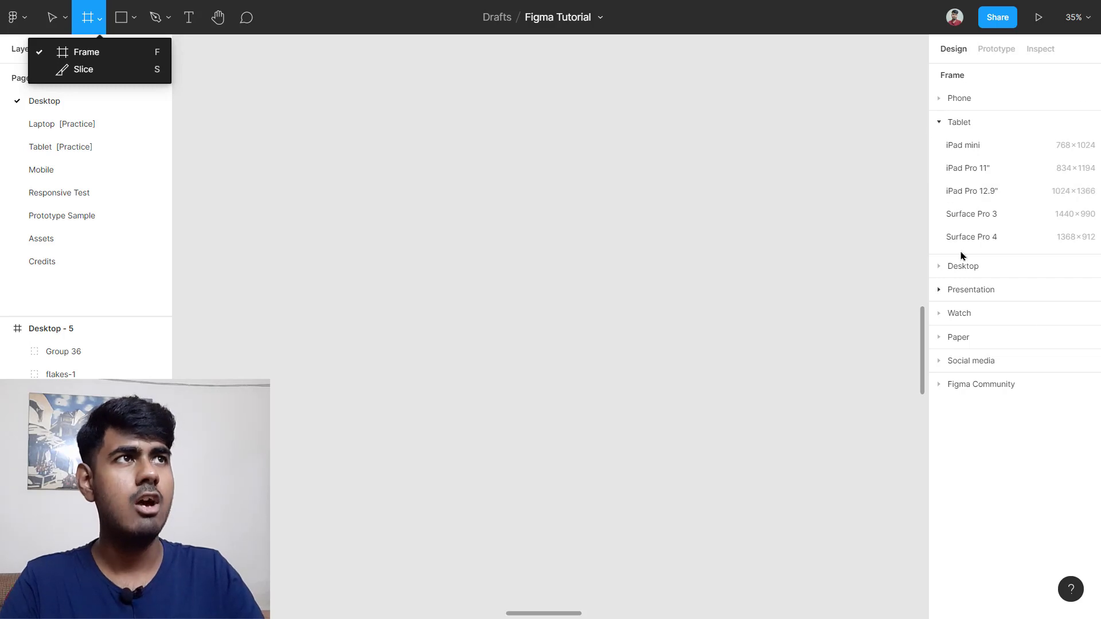
Step: Browse the Tablet, Phone, Desktop, Watch and Social media frame presets, collapsing each afterward
left_click(938, 122)
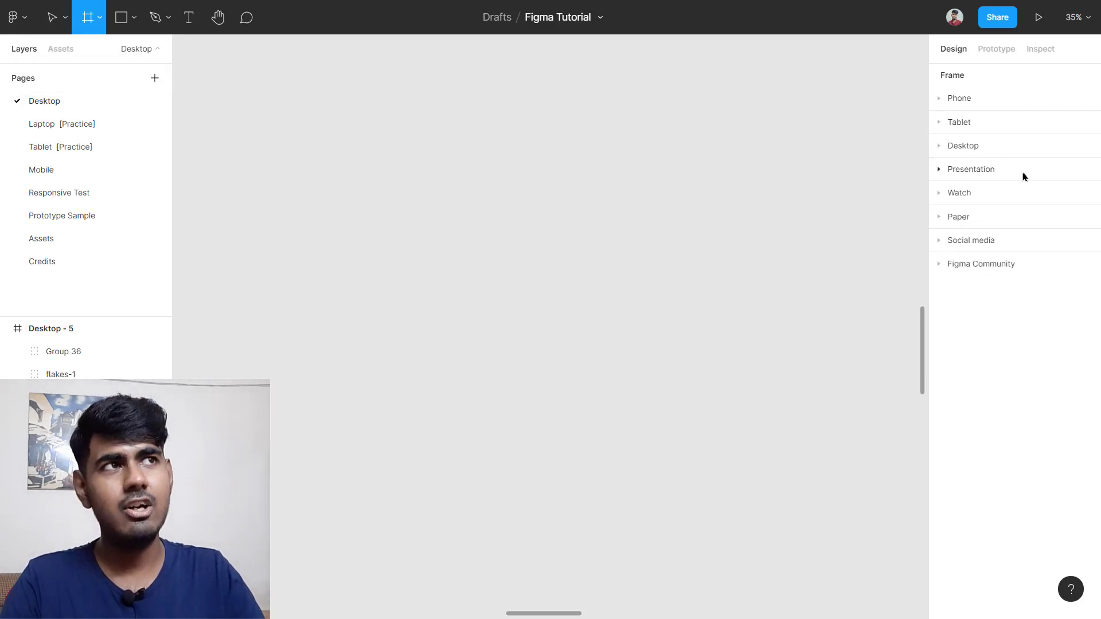
left_click(938, 99)
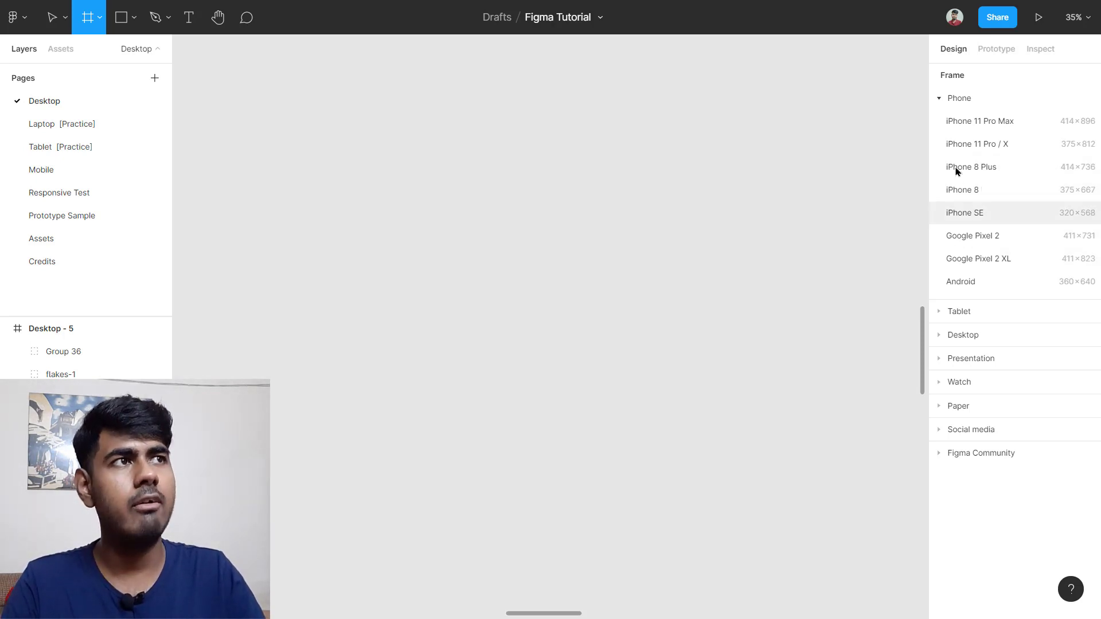
left_click(942, 99)
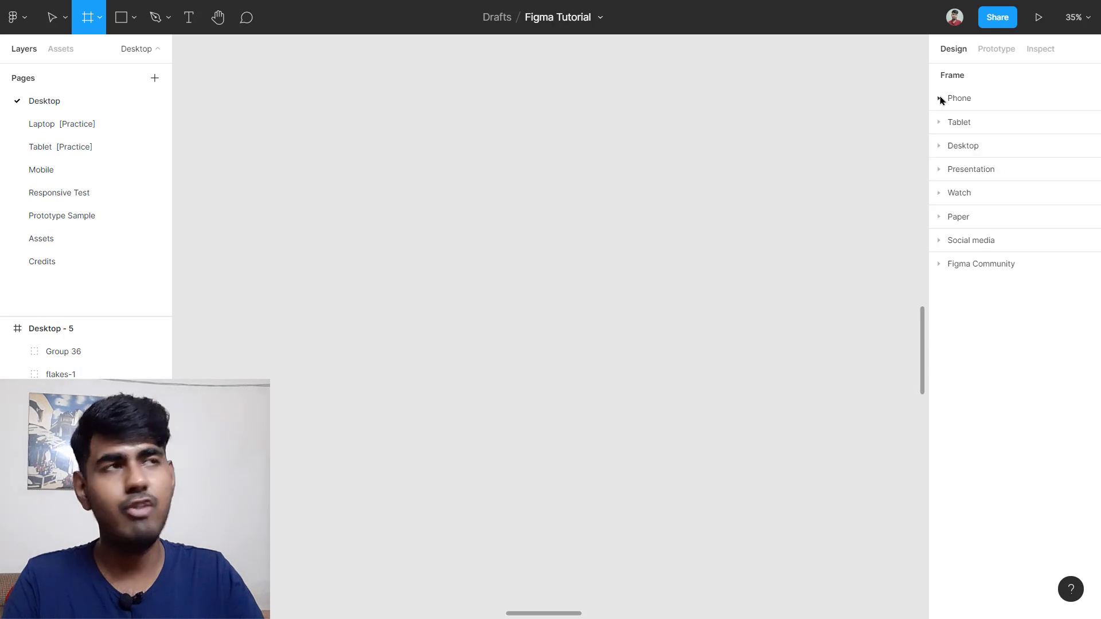
left_click(942, 122)
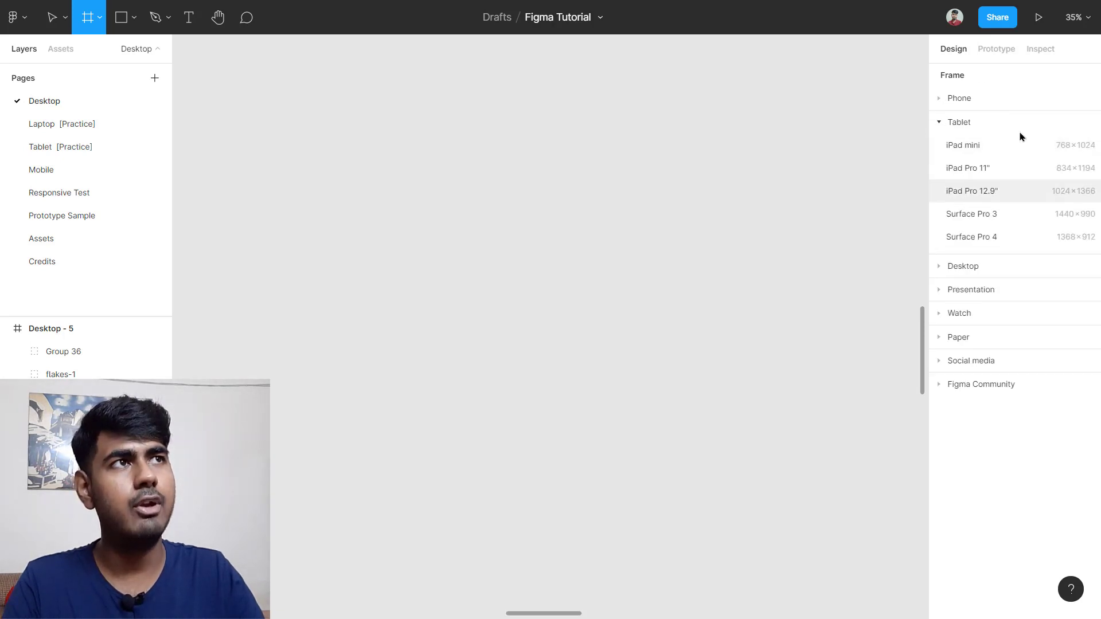
left_click(940, 125)
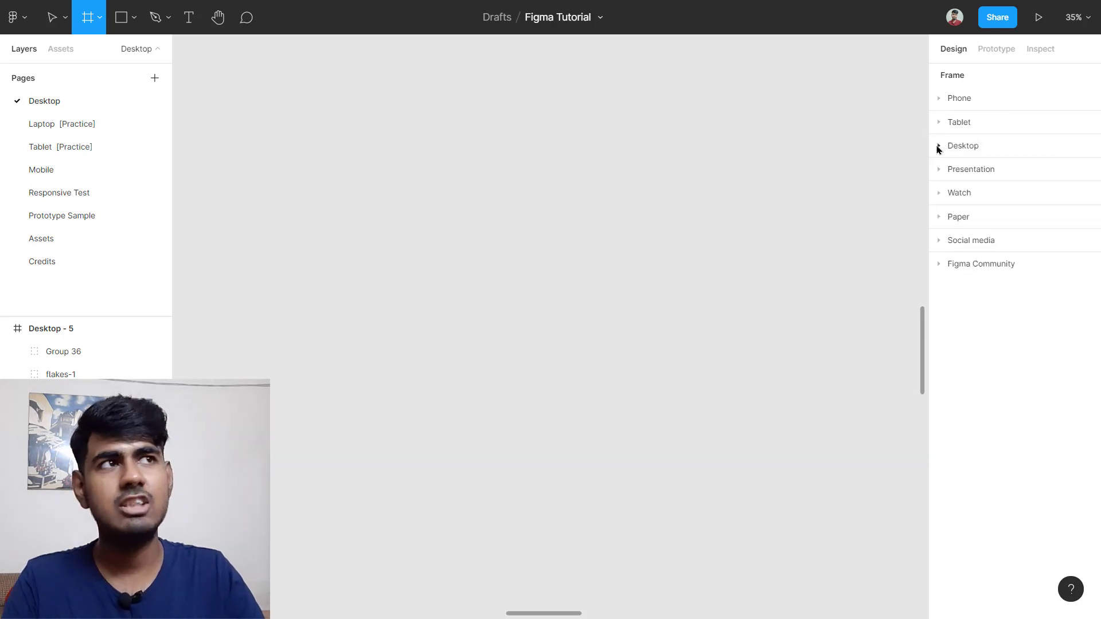
left_click(938, 147)
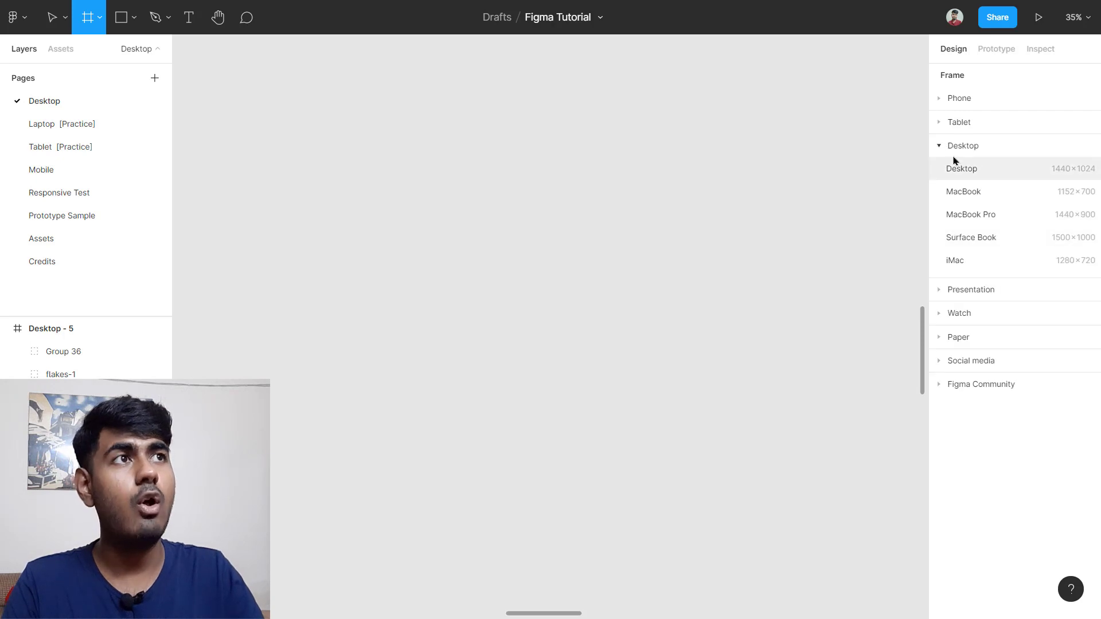
left_click(937, 148)
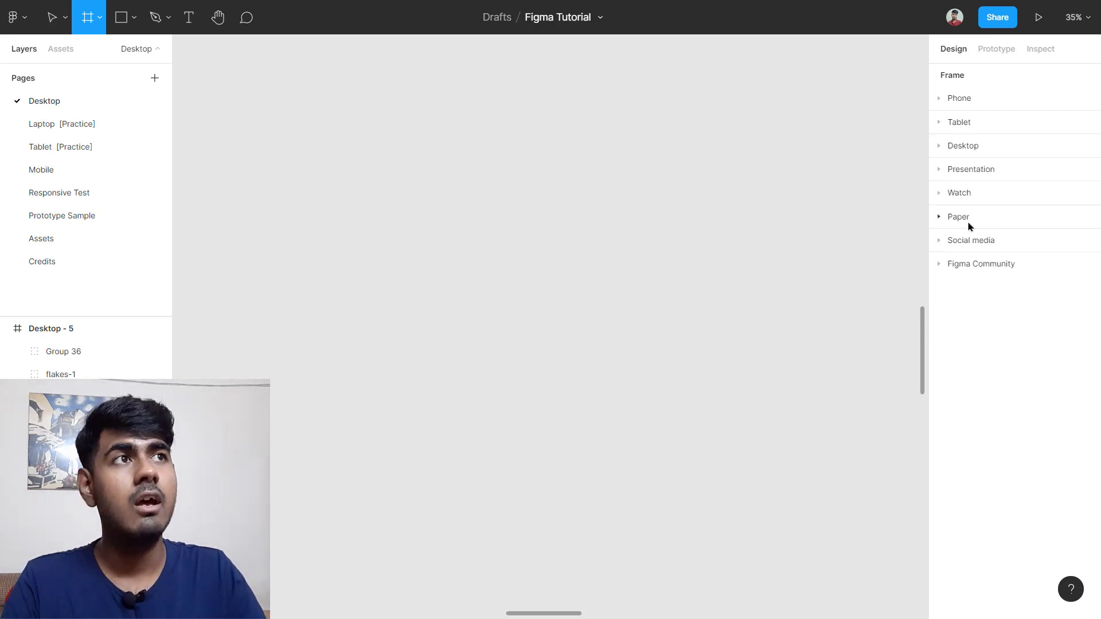
left_click(940, 195)
left_click(942, 199)
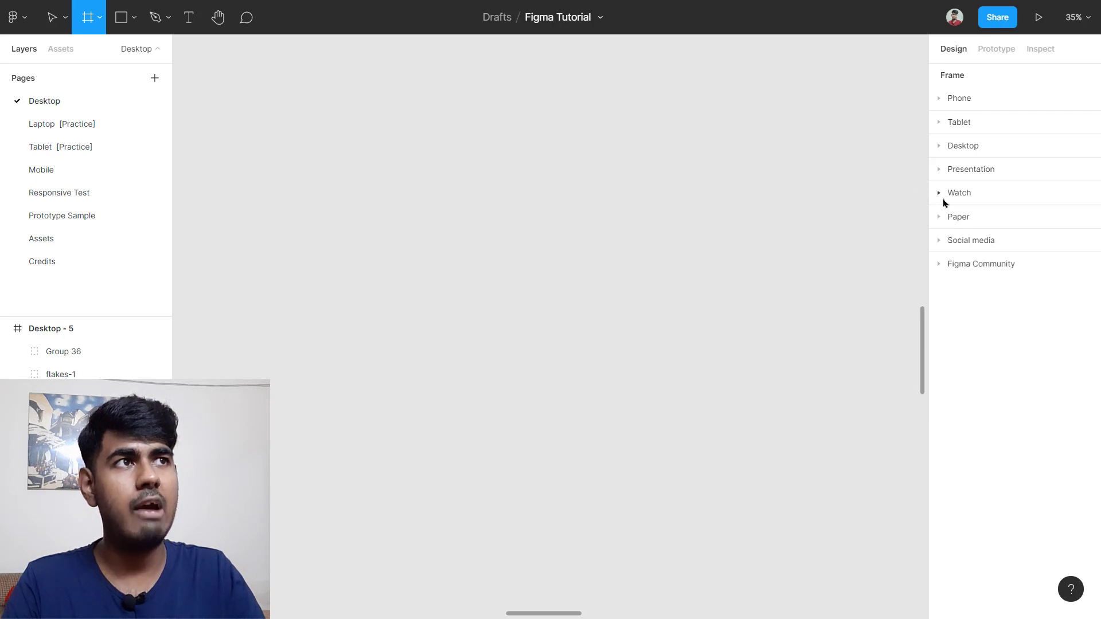
left_click(965, 243)
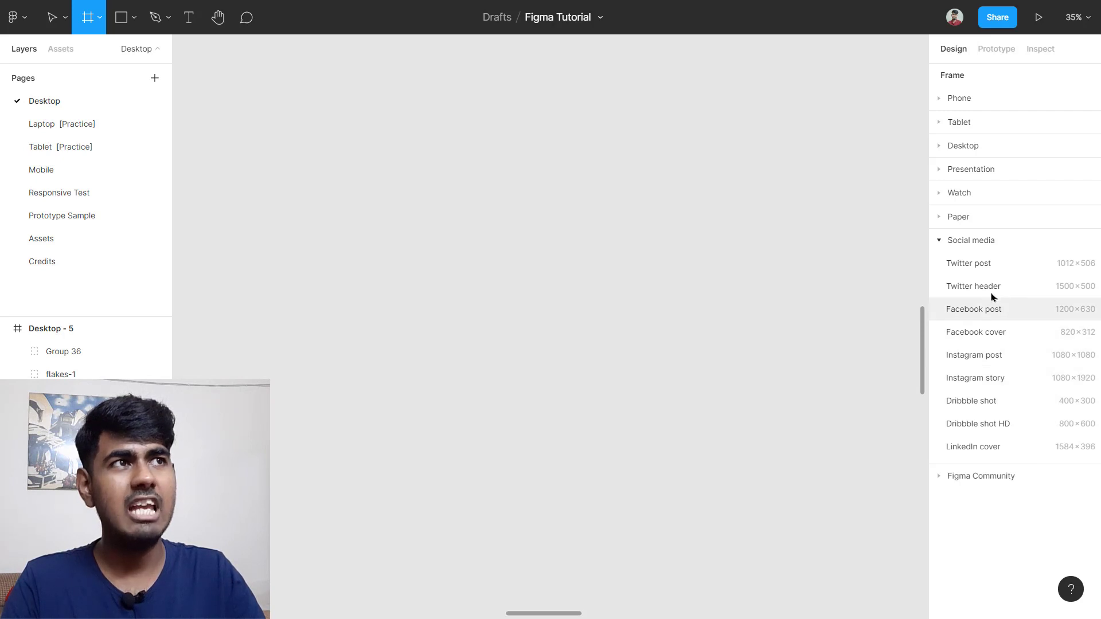
left_click(941, 243)
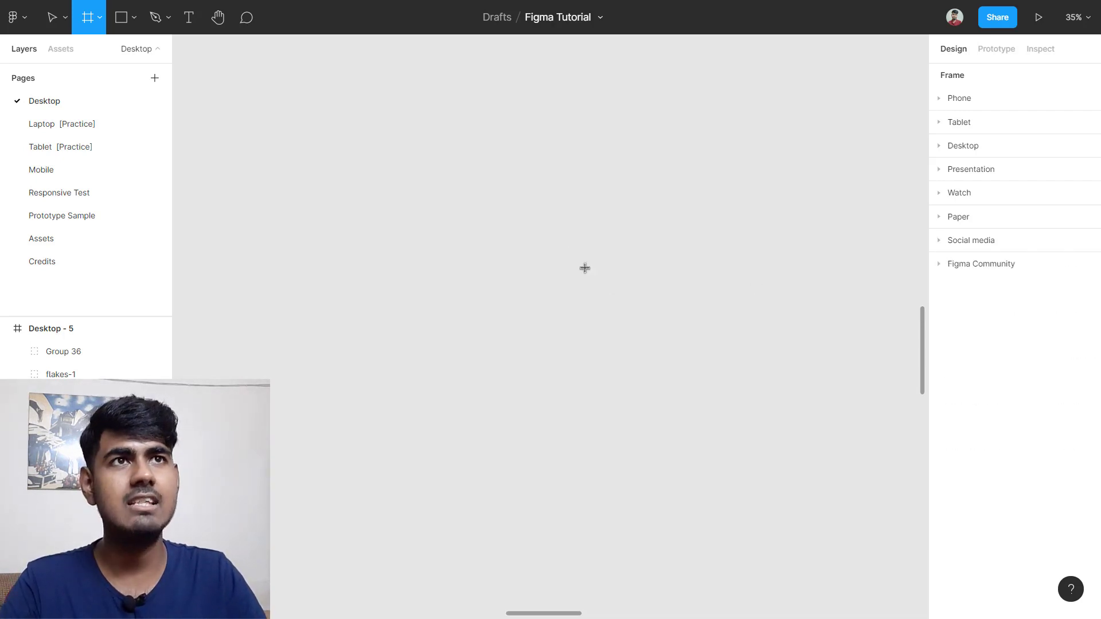
Step: Create Frame 54 as a large landscape rectangle, then apply the iPhone 11 Pro Max preset
left_click(356, 208)
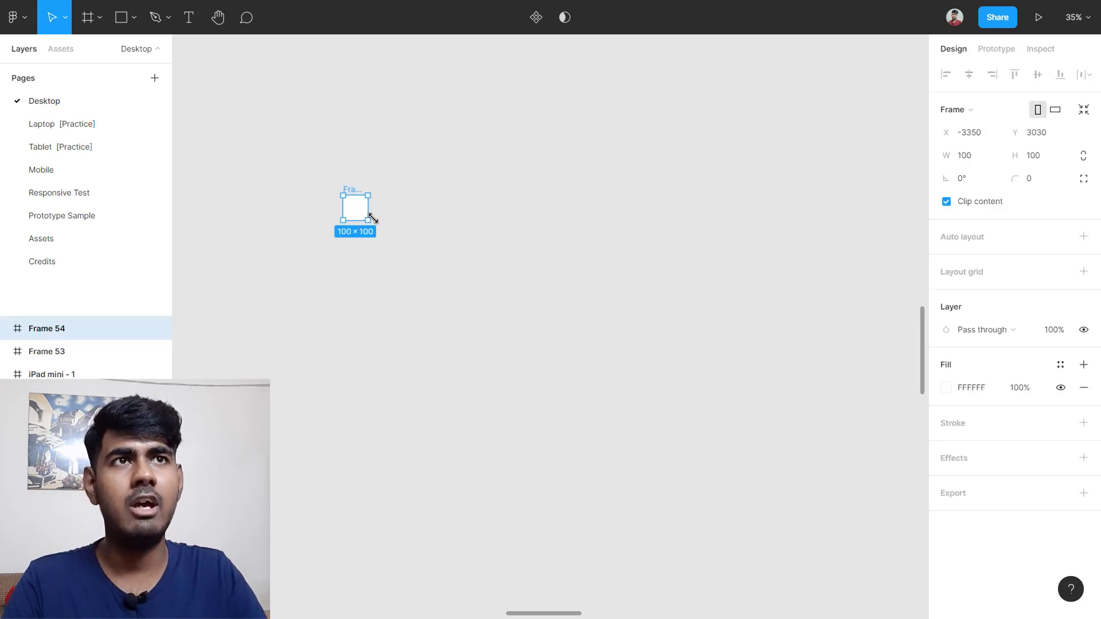
left_click_drag(367, 220, 777, 469)
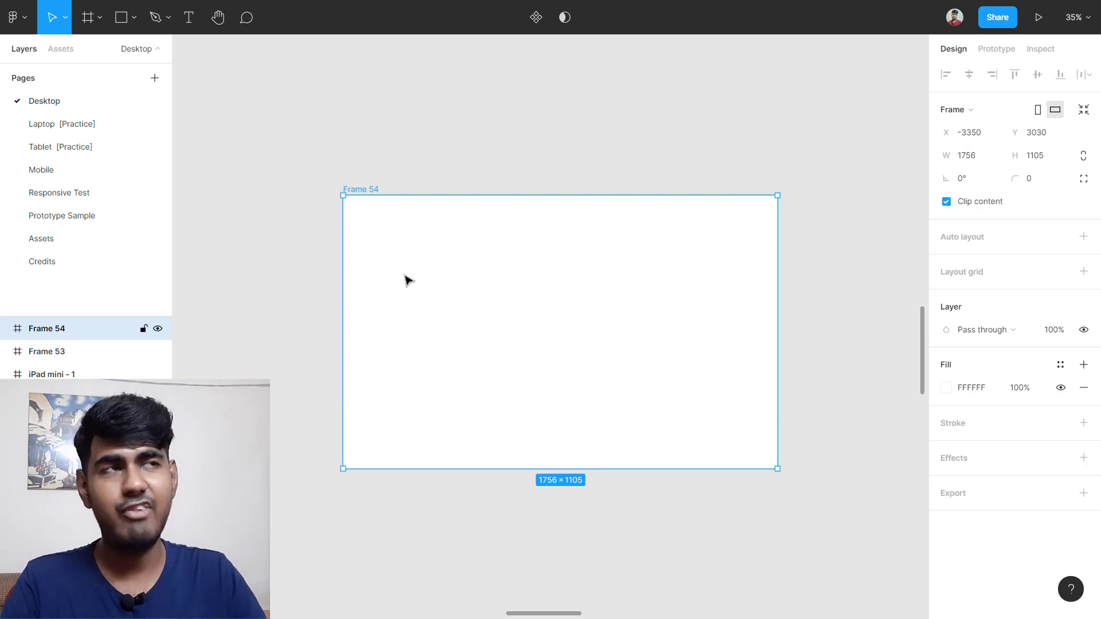
left_click(982, 113)
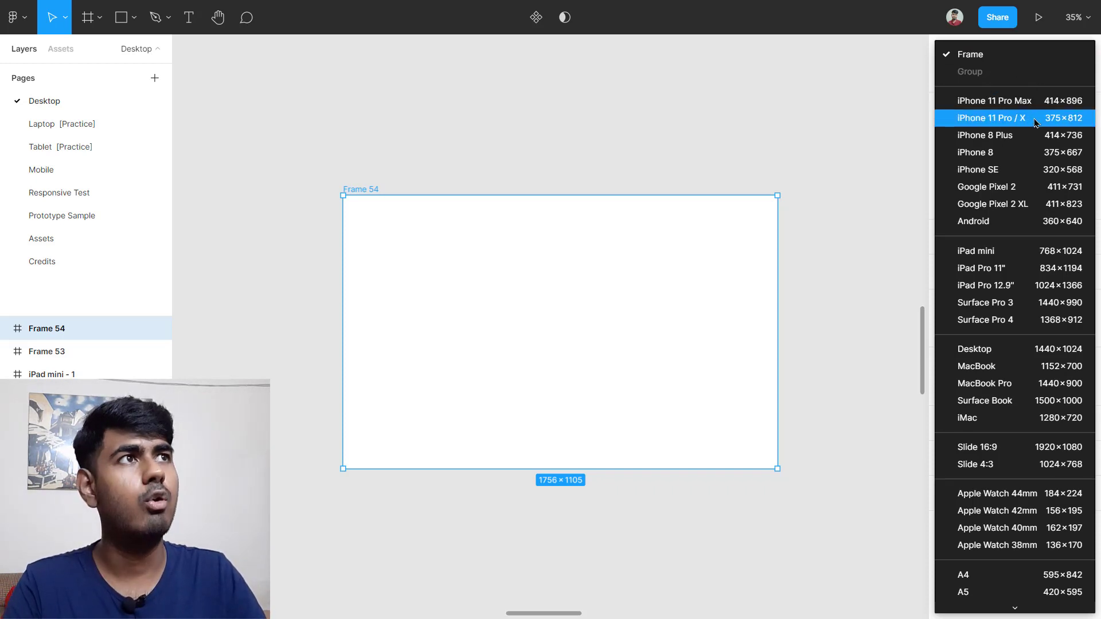
left_click(1042, 102)
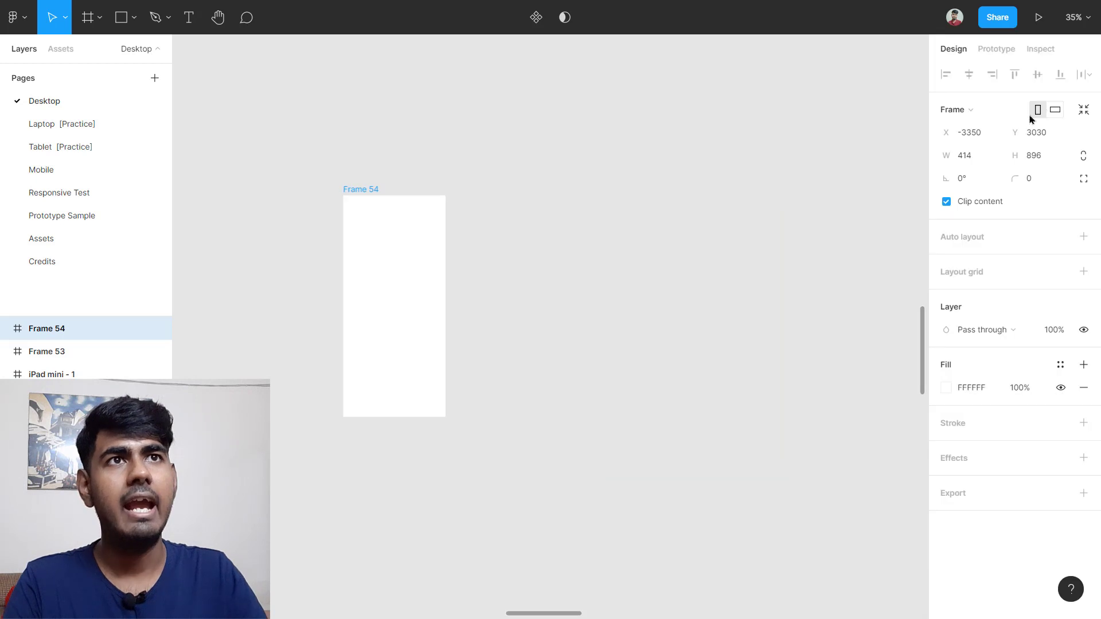
Step: Reselect Frame 54 and apply the Surface Pro 4 preset (1368 × 912)
left_click(747, 273)
left_click(396, 252)
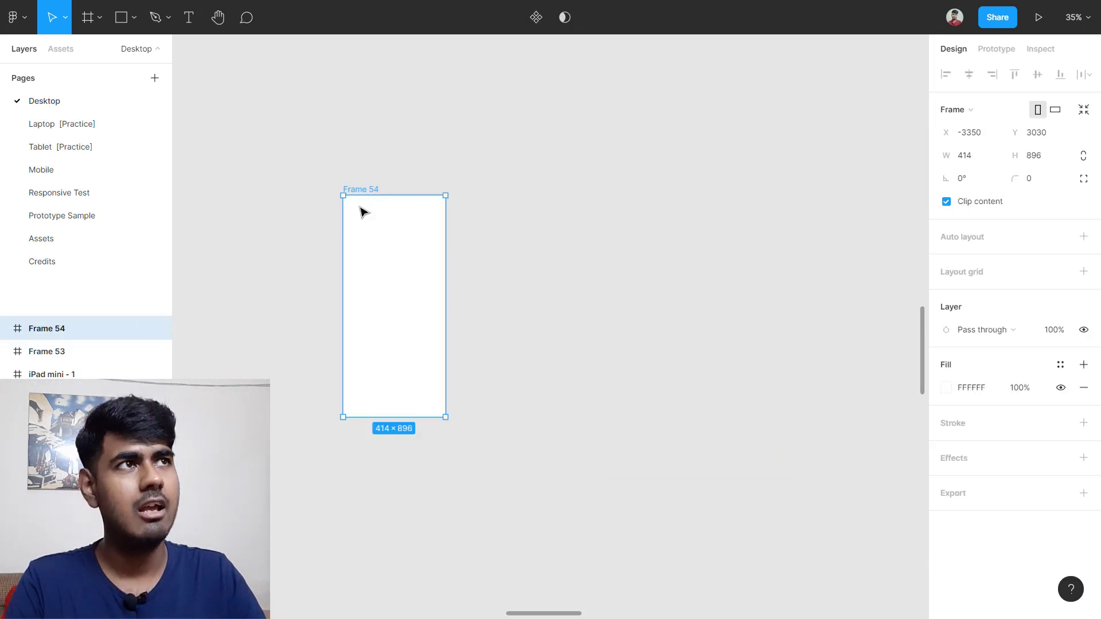
left_click(995, 120)
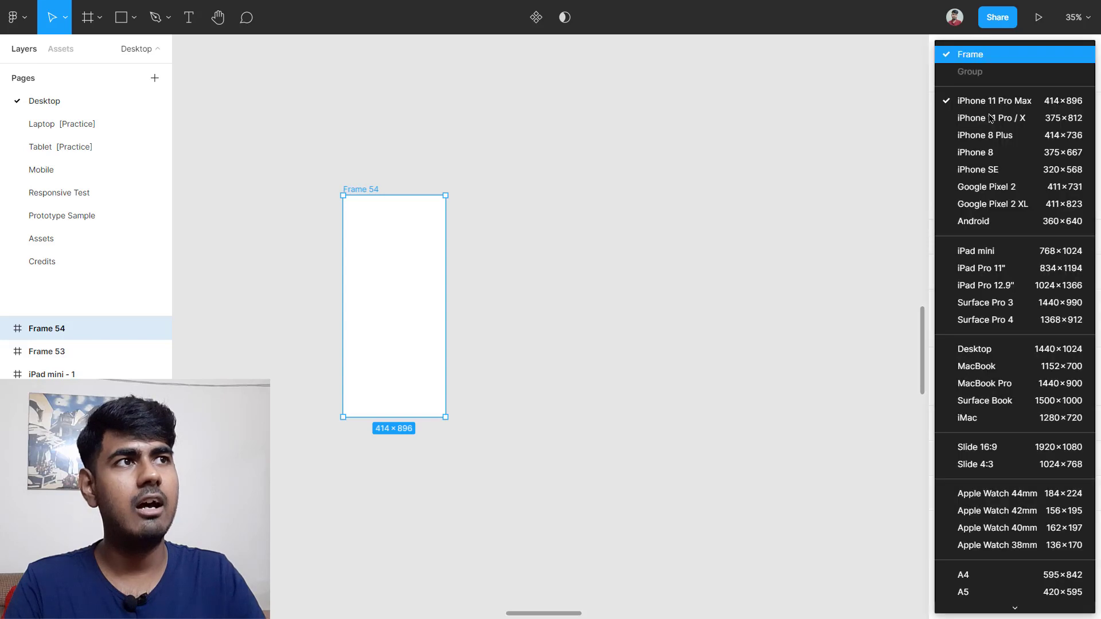
scroll(1037, 284, "down", 2)
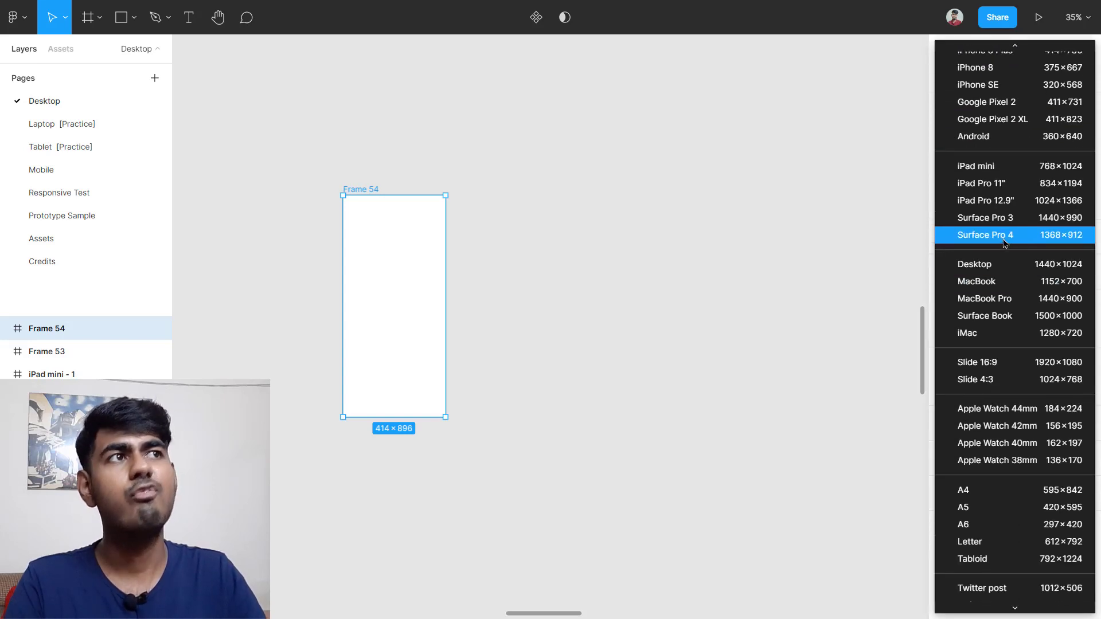
left_click(1079, 238)
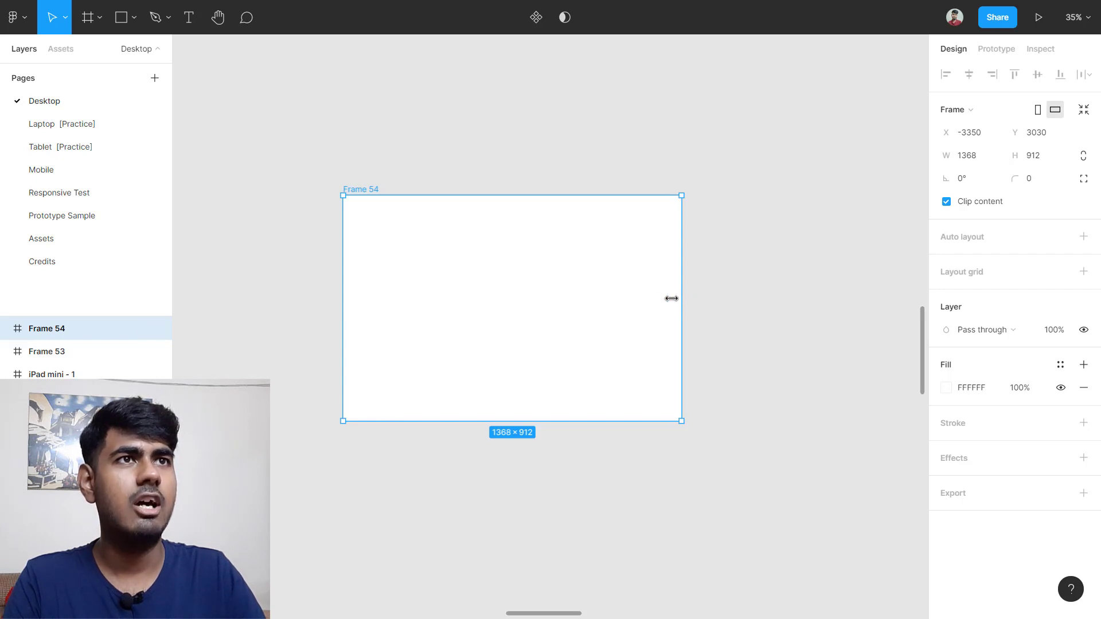
Step: Drag Frame 54's edges to 1093 × 859 and scrub its X position
left_click_drag(671, 298, 612, 298)
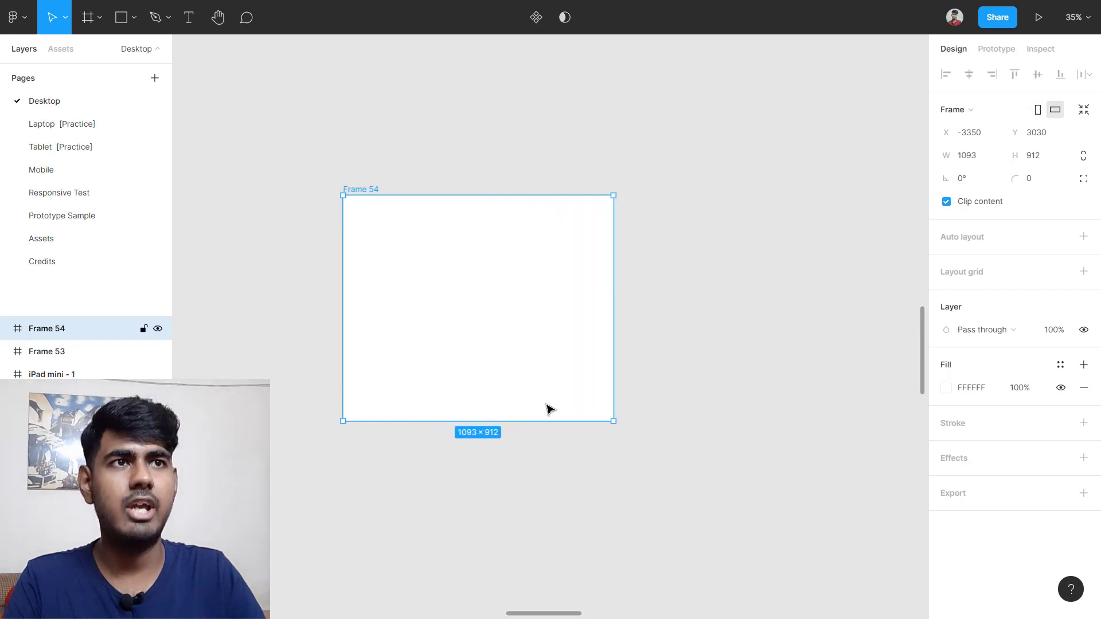
left_click_drag(541, 422, 559, 408)
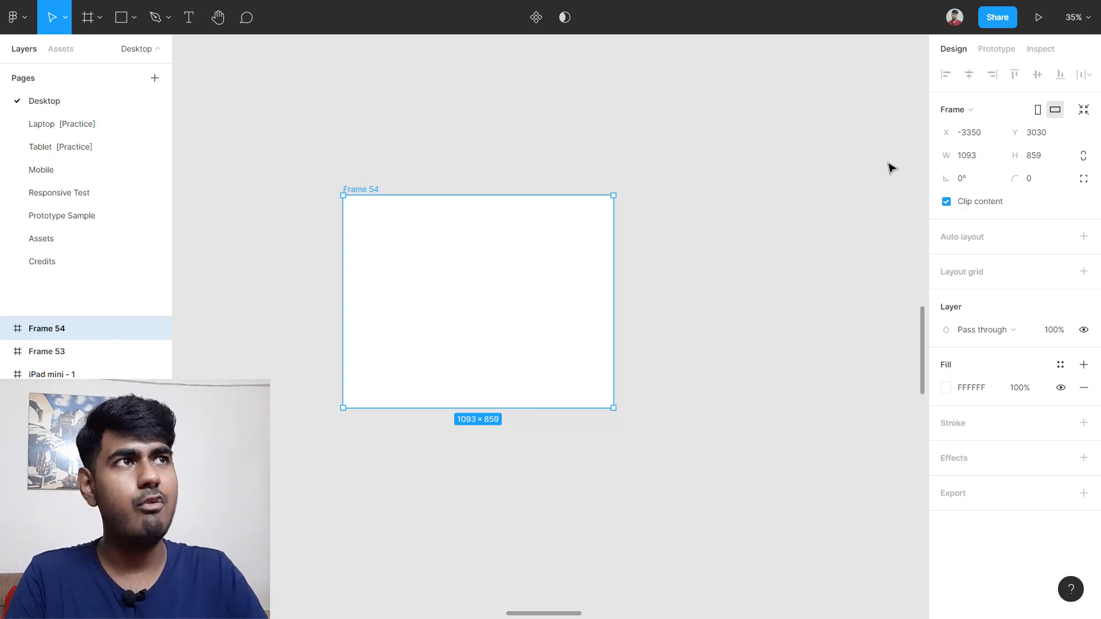
mouse_move(944, 134)
left_mouse_down()
mouse_move(975, 134)
mouse_move(277, 115)
mouse_move(762, 117)
mouse_move(930, 130)
left_mouse_up()
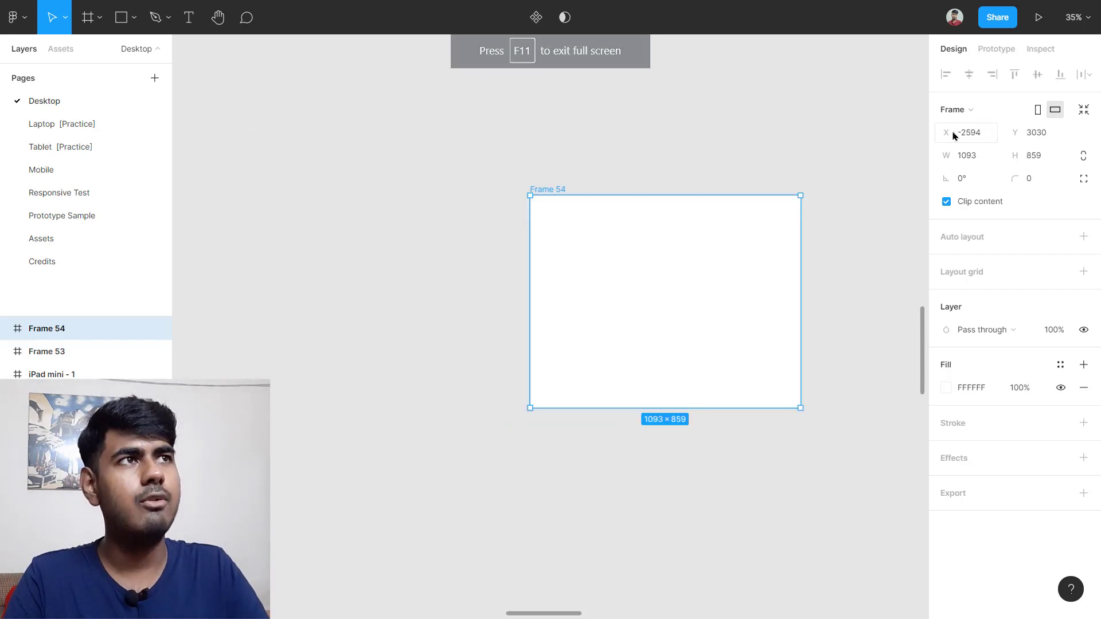
left_click_drag(955, 135, 1008, 132)
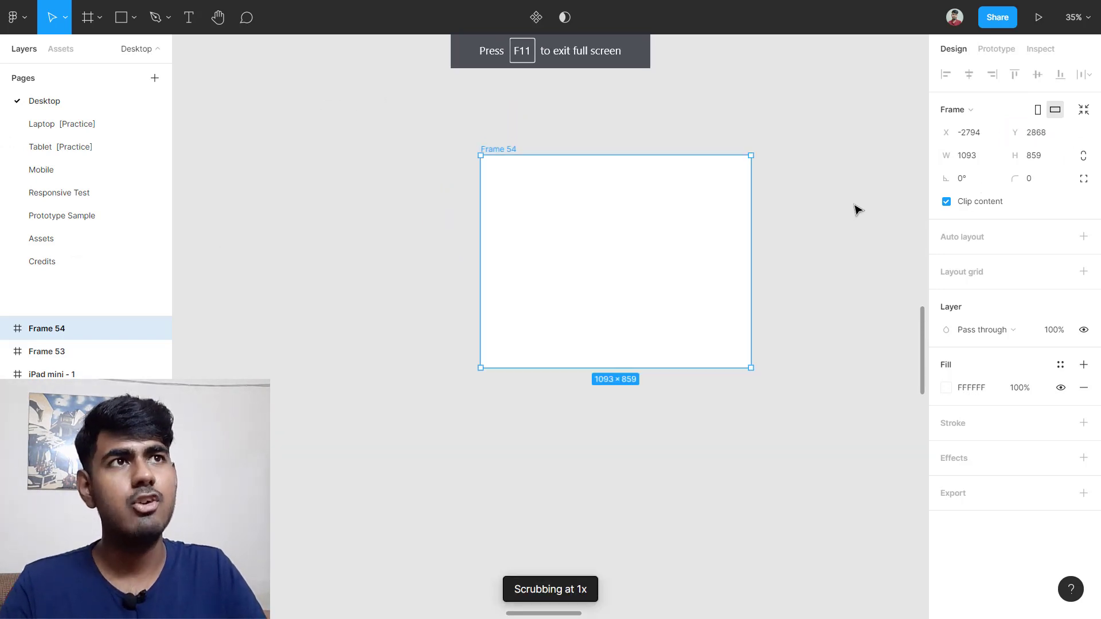
Step: Move Frame 54 beside the desktop designs at X 1621, Y 1588
scroll(667, 232, "down", 3)
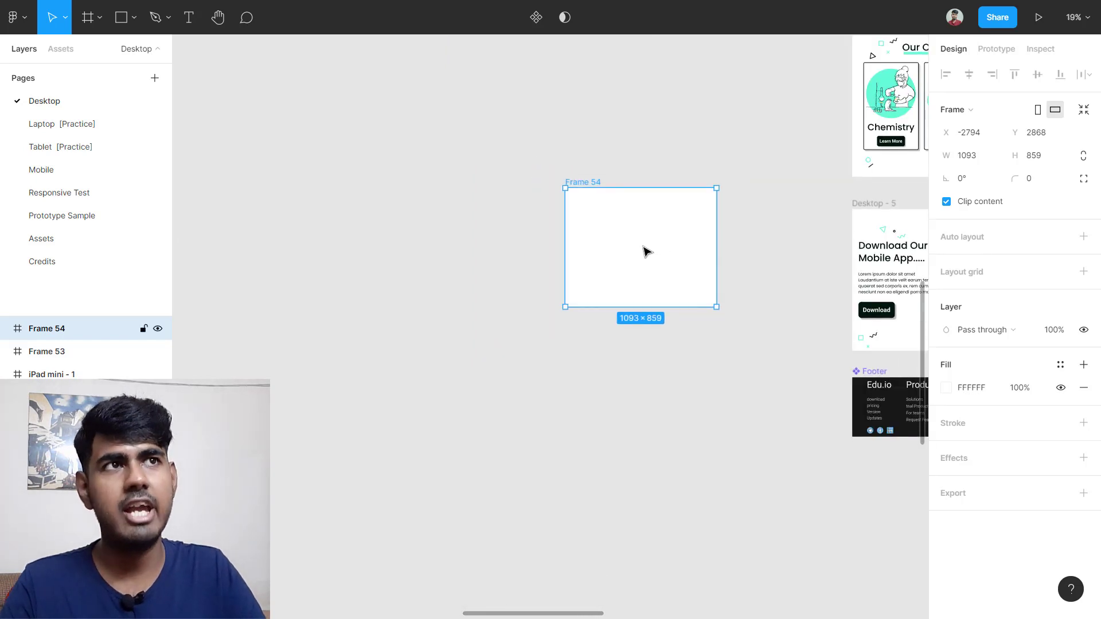
left_click_drag(659, 246, 616, 270)
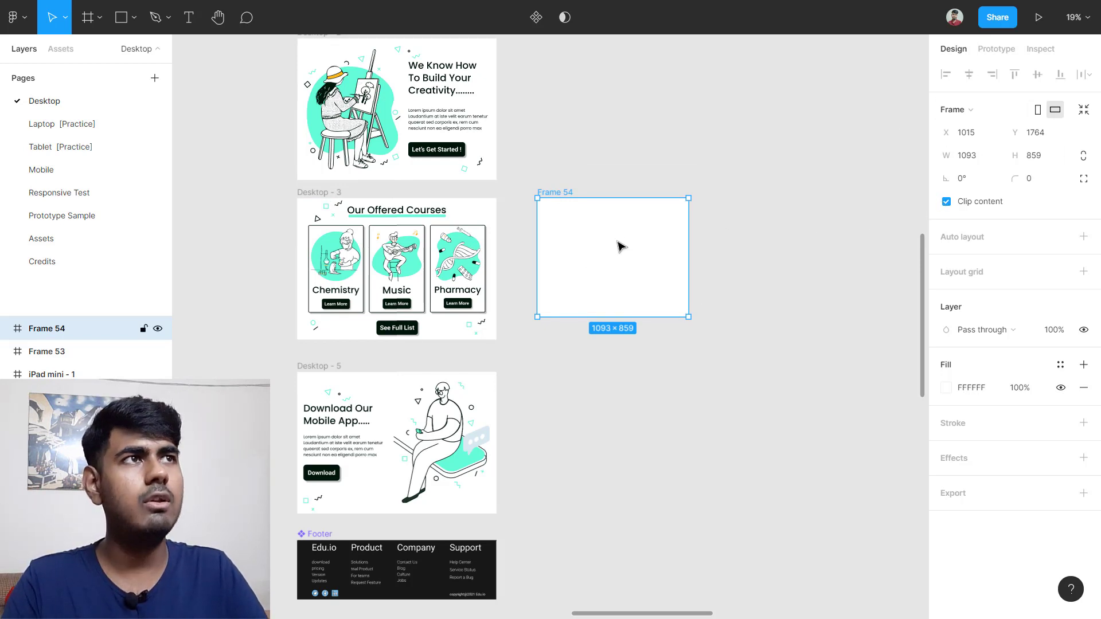
left_click_drag(619, 246, 705, 221)
scroll(754, 215, "up", 3)
scroll(755, 215, "up", 4)
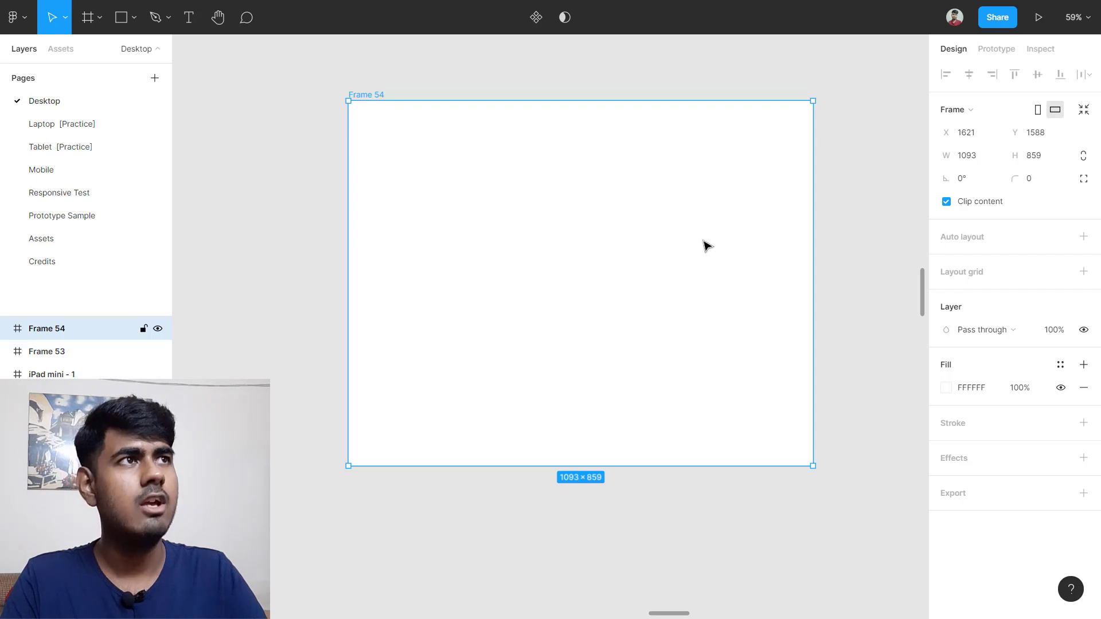
left_click(871, 168)
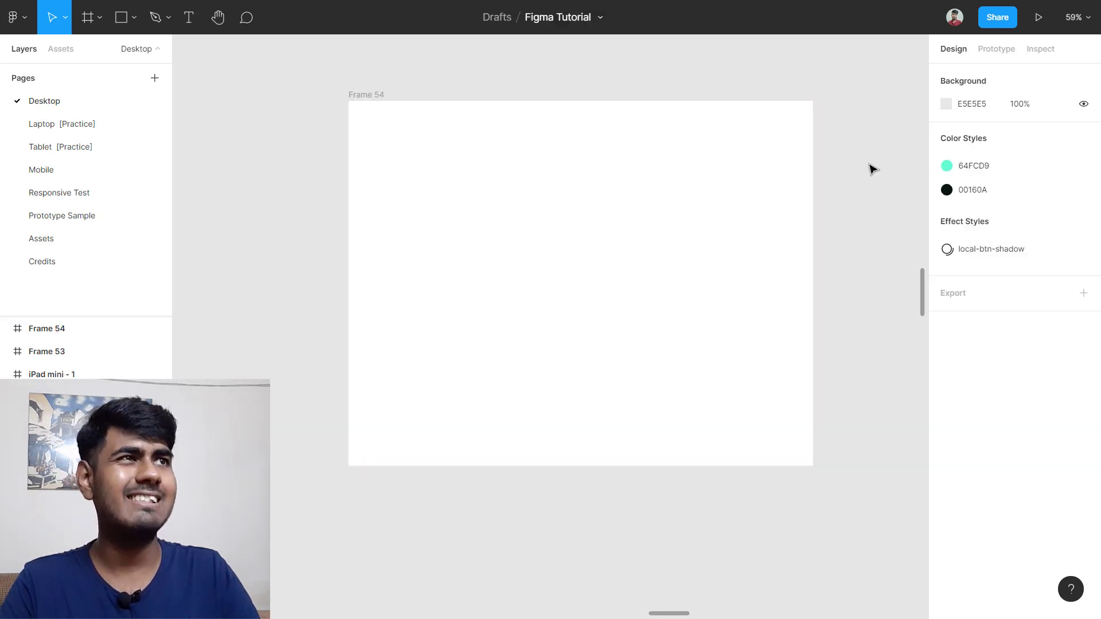
Step: Set Frame 54's width to 800 and nudge it slightly right and up
left_click(745, 213)
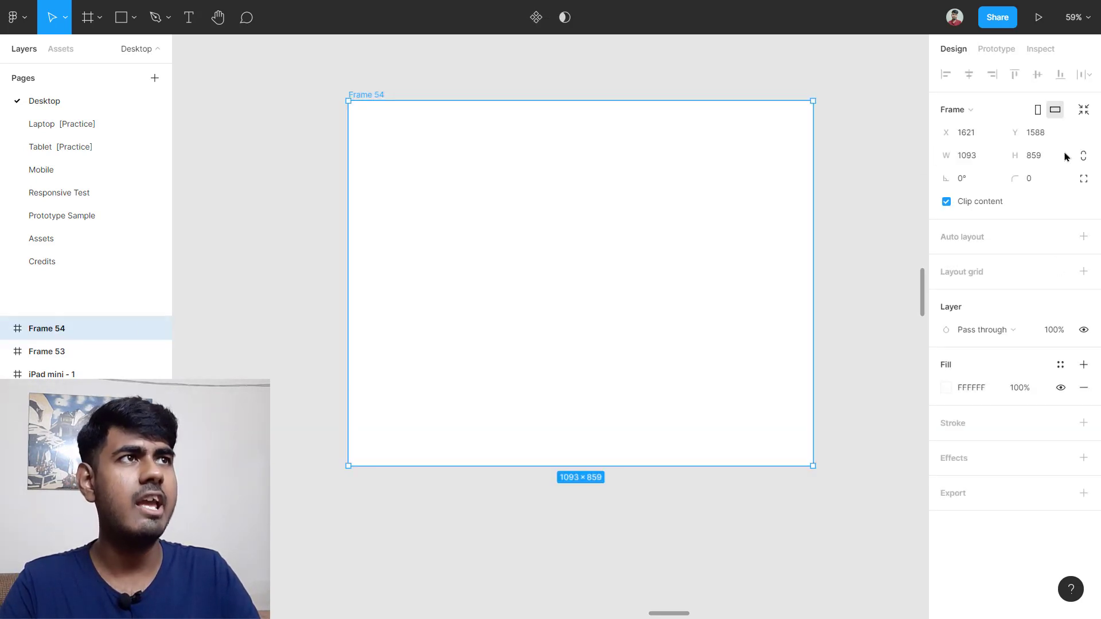
left_click(985, 155)
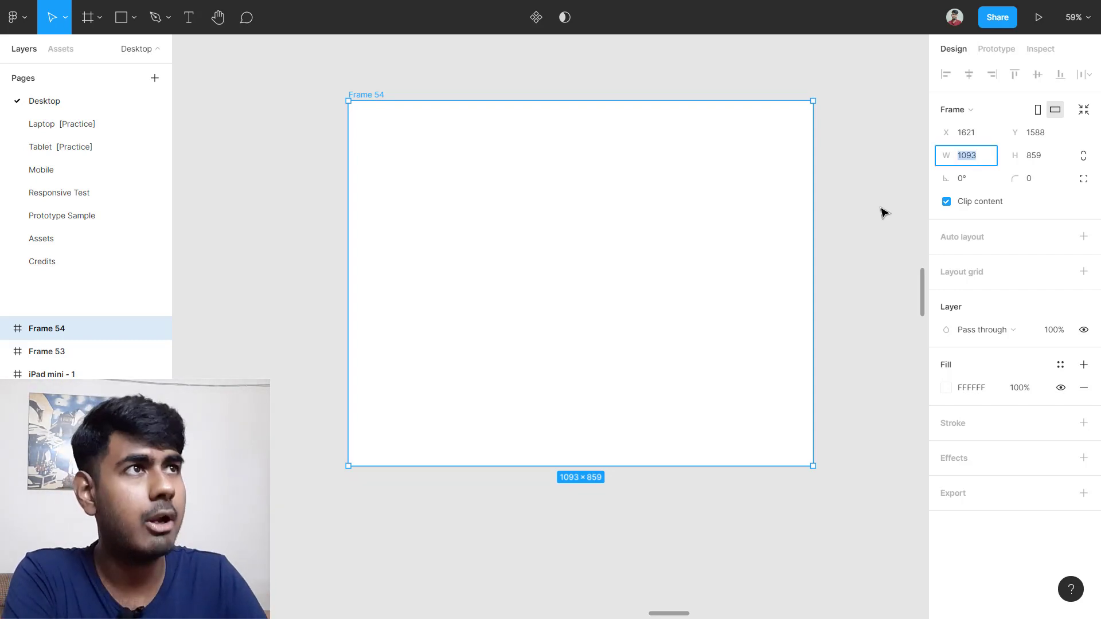
type("800")
key("Return")
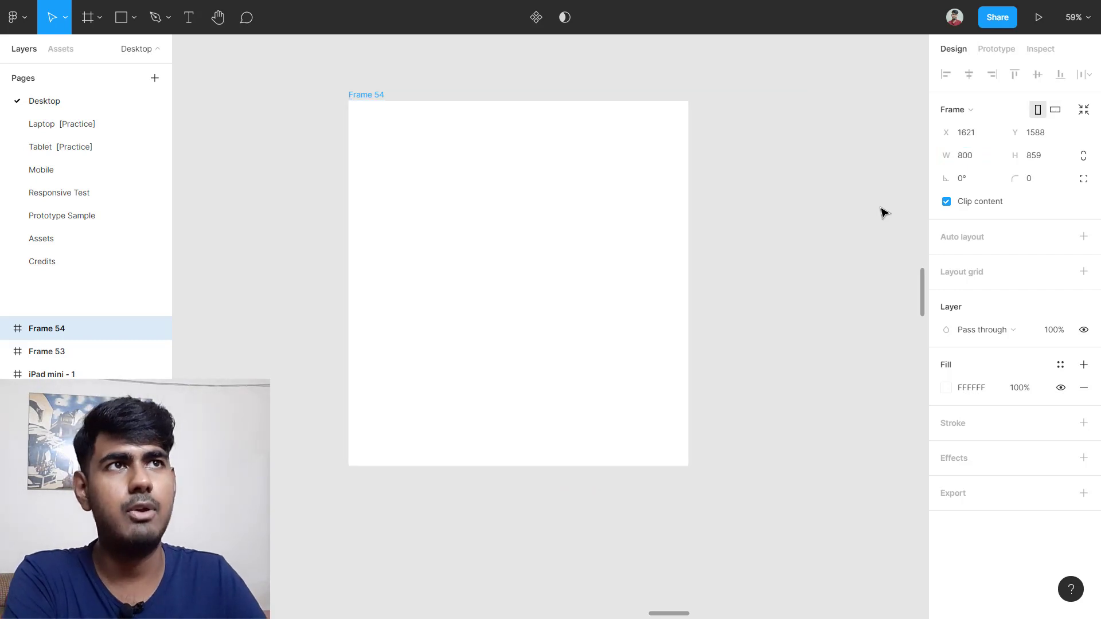
left_click_drag(533, 213, 586, 206)
scroll(557, 200, "up", 1)
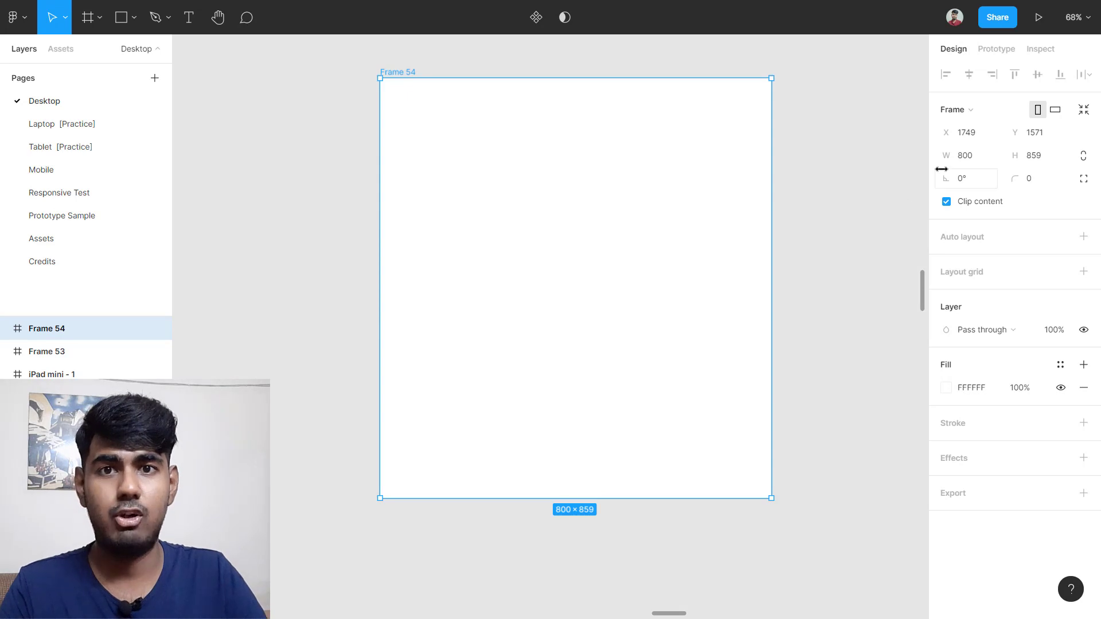
Step: Make the width 850 with 800+50, then the height 850 with 859-9
left_click(984, 159)
key("Right")
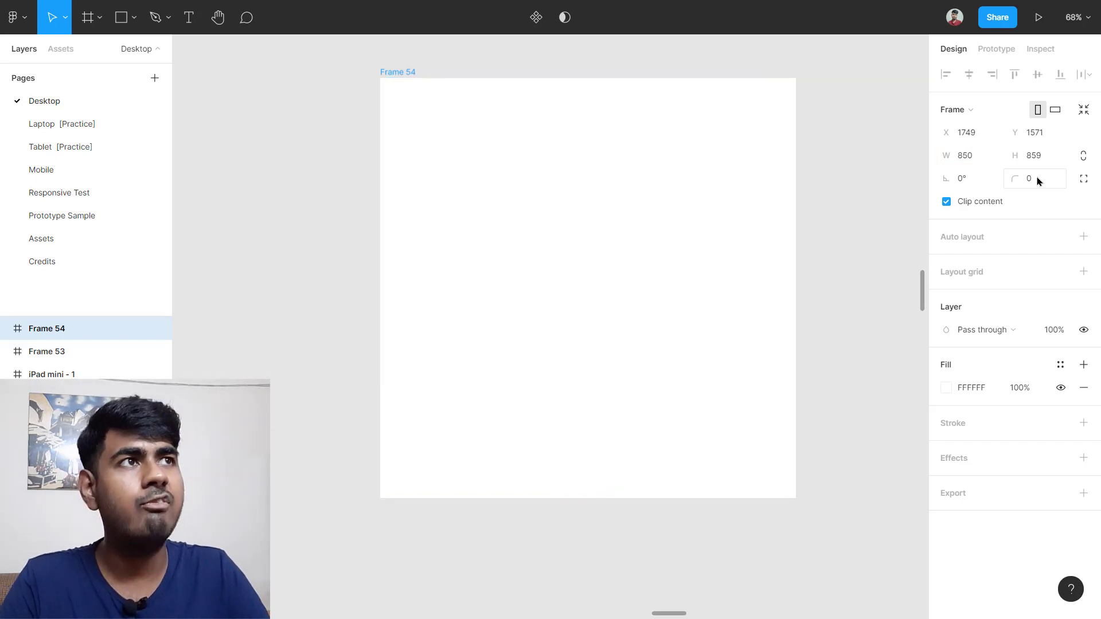
key("Return")
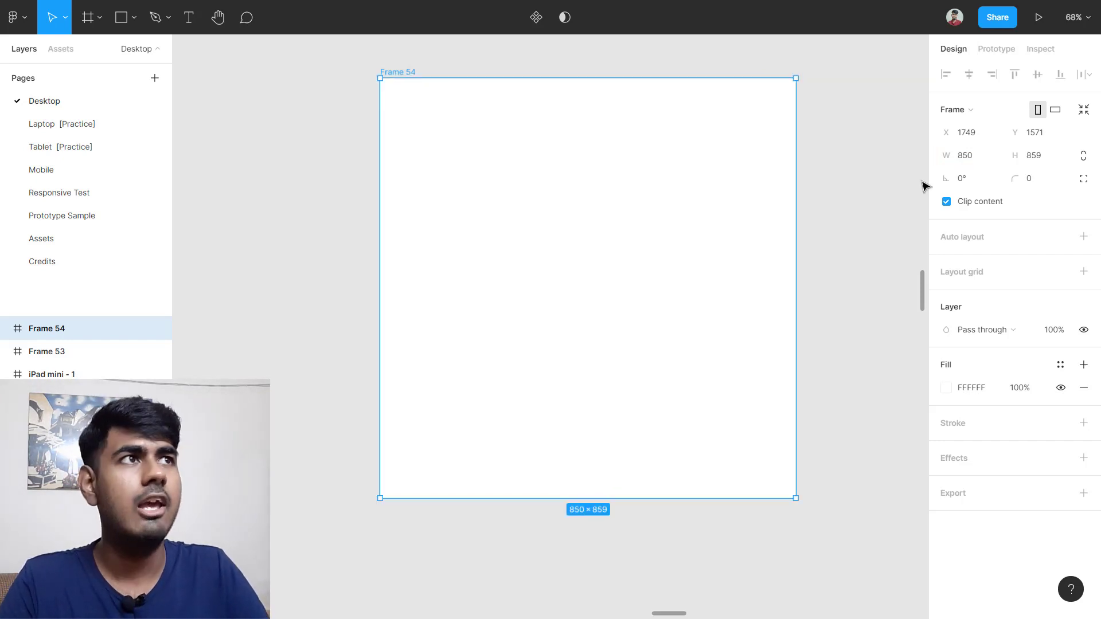
left_click(1048, 158)
left_click(1051, 159)
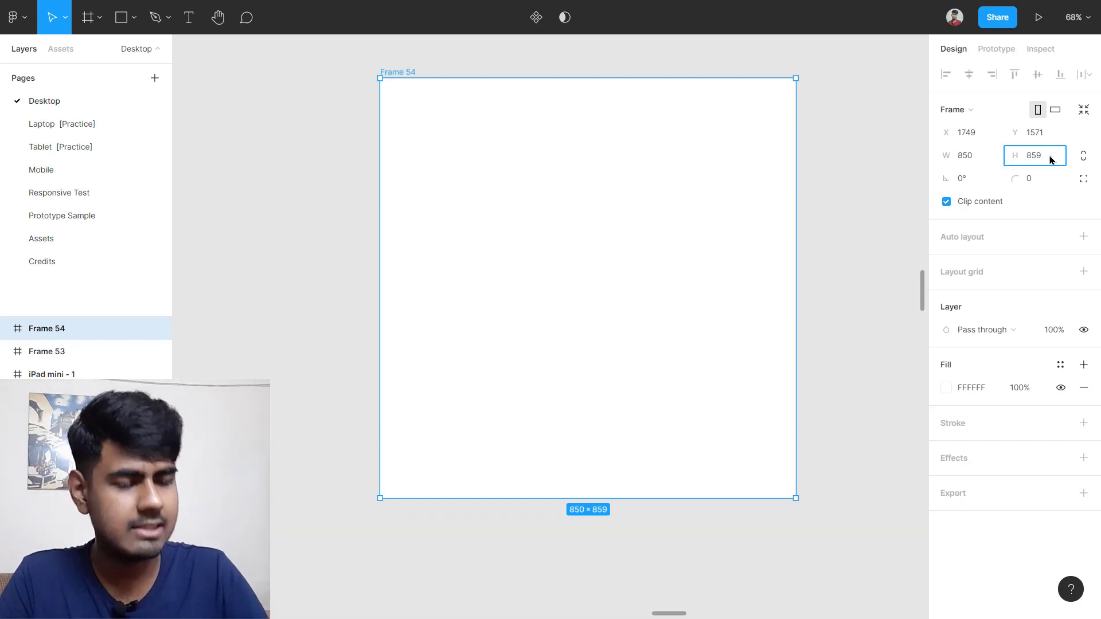
type("-9")
key("Return")
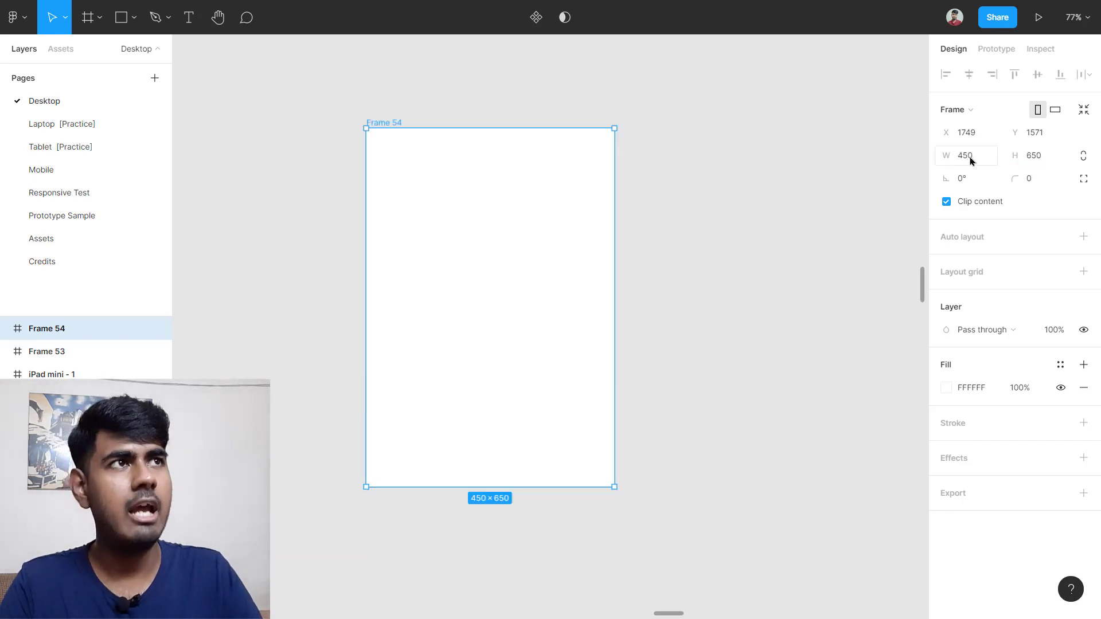
Step: Set width 350 and switch to landscape, giving 650 × 350 at X 1749, Y 1571
left_click(975, 154)
type("35")
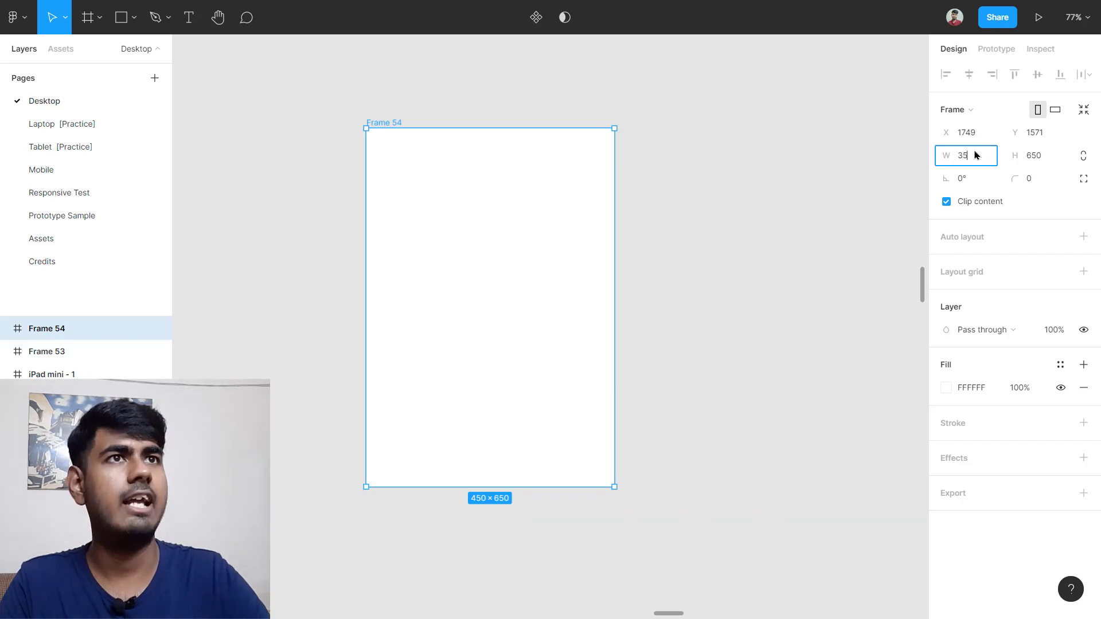
key("Return")
left_click(646, 288)
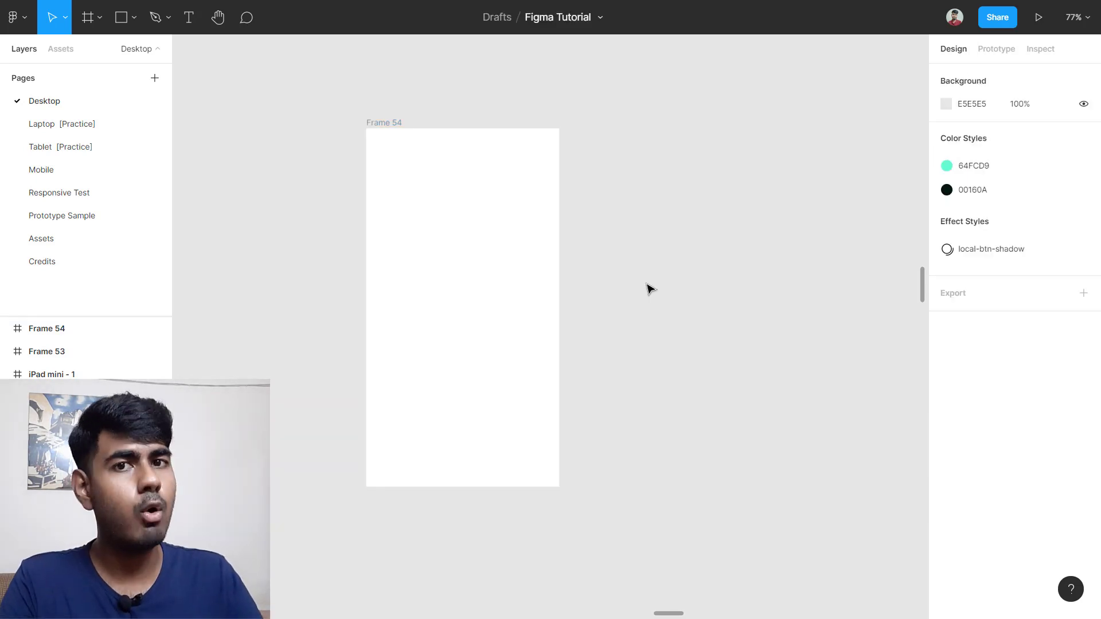
left_click(490, 313)
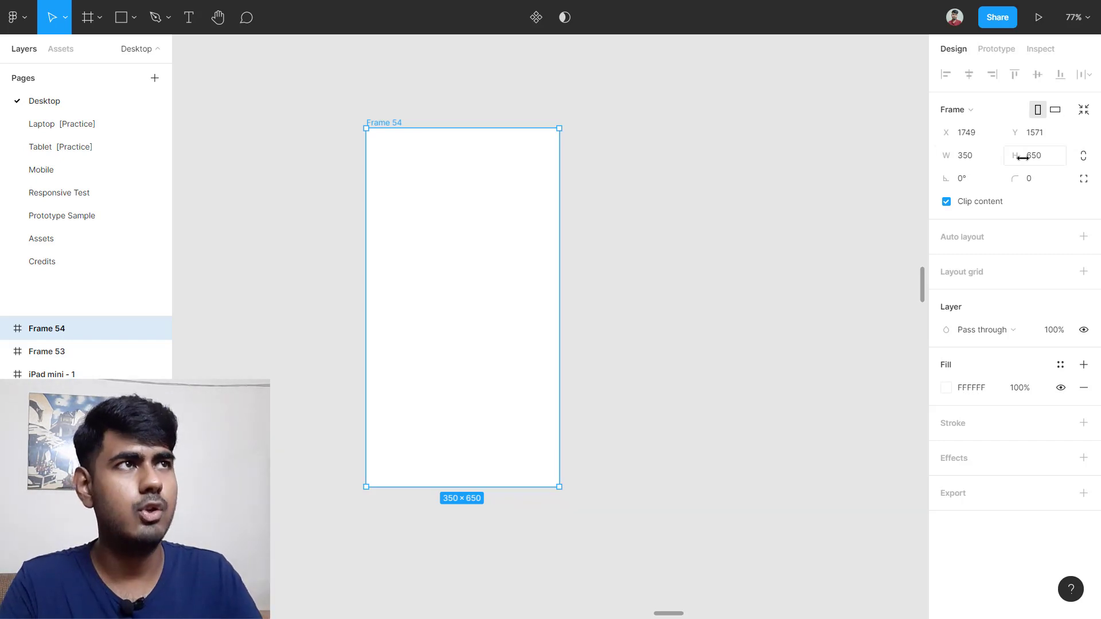
left_click(1055, 110)
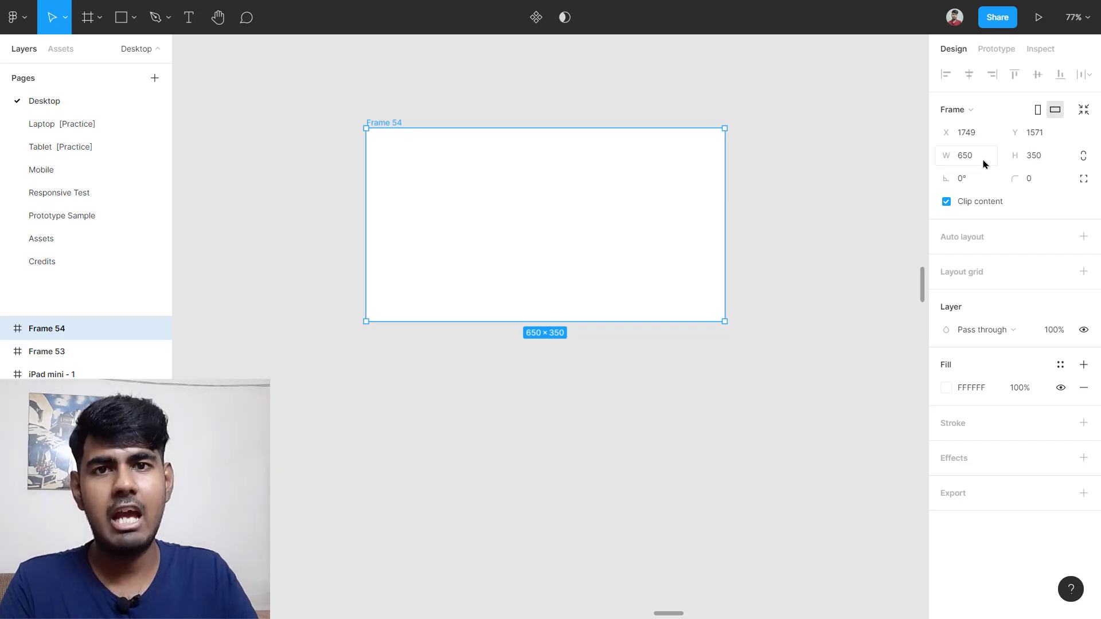
Step: Toggle Frame 54 between portrait and landscape, ending in landscape
left_click(1037, 111)
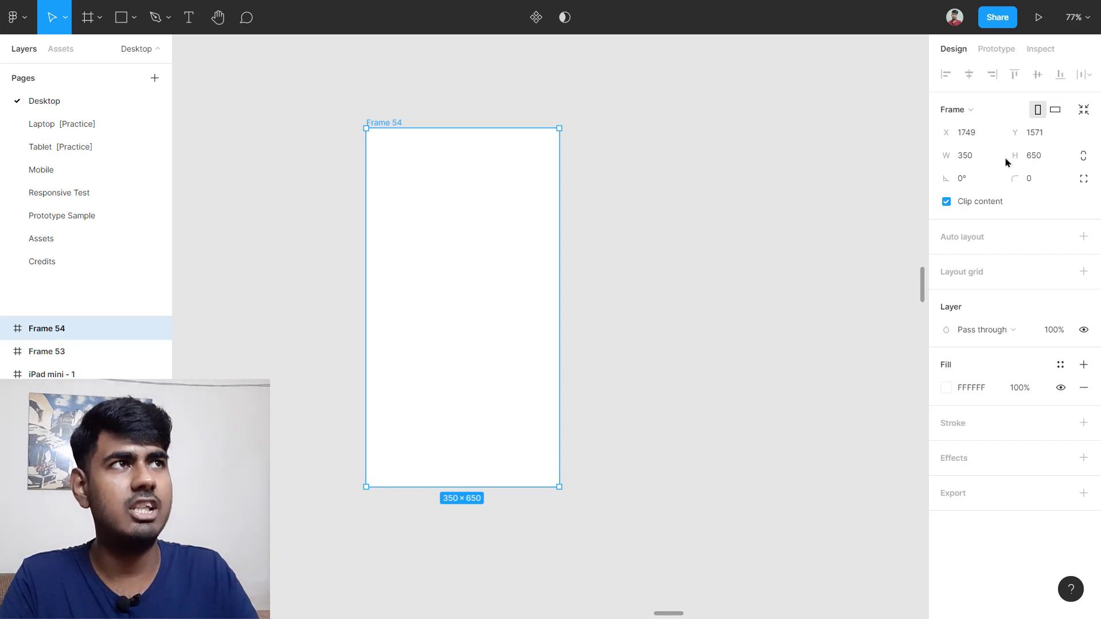
left_click(1055, 112)
left_click(1037, 110)
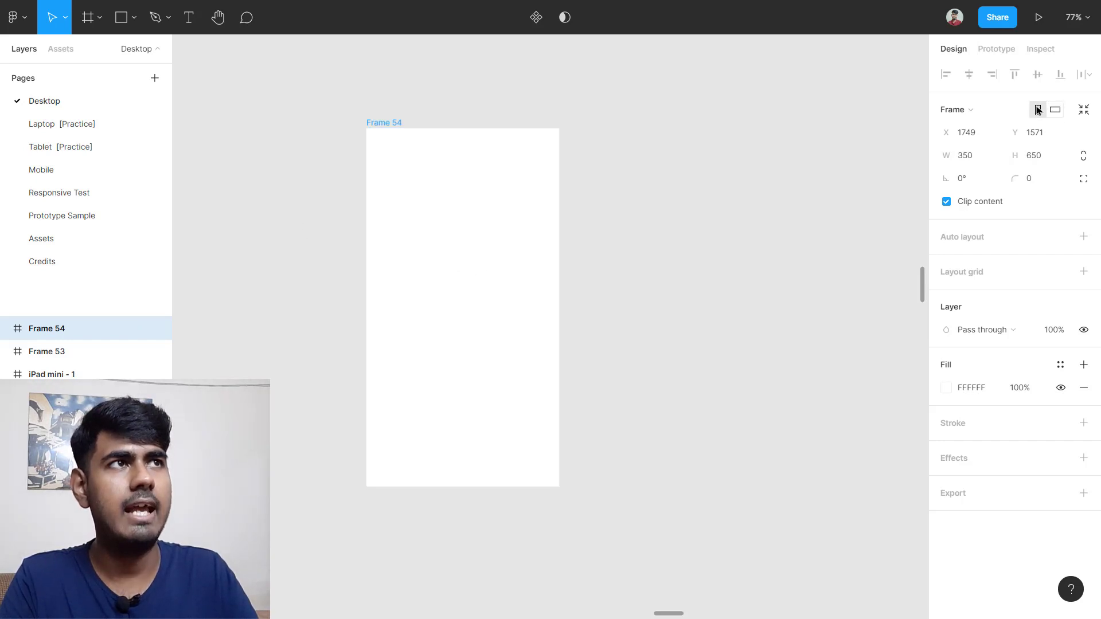
left_click(1055, 110)
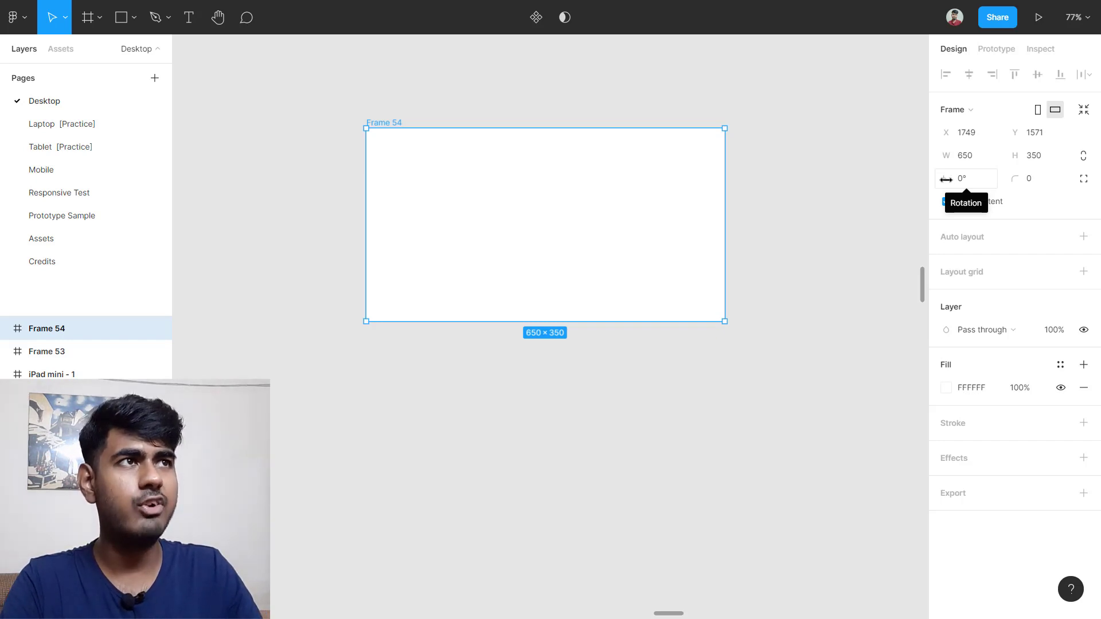
Step: Rotate Frame 54 to -113° by scrubbing the rotation field
left_click_drag(946, 179, 152, 165)
scroll(769, 147, "up", 1)
scroll(499, 226, "up", 3)
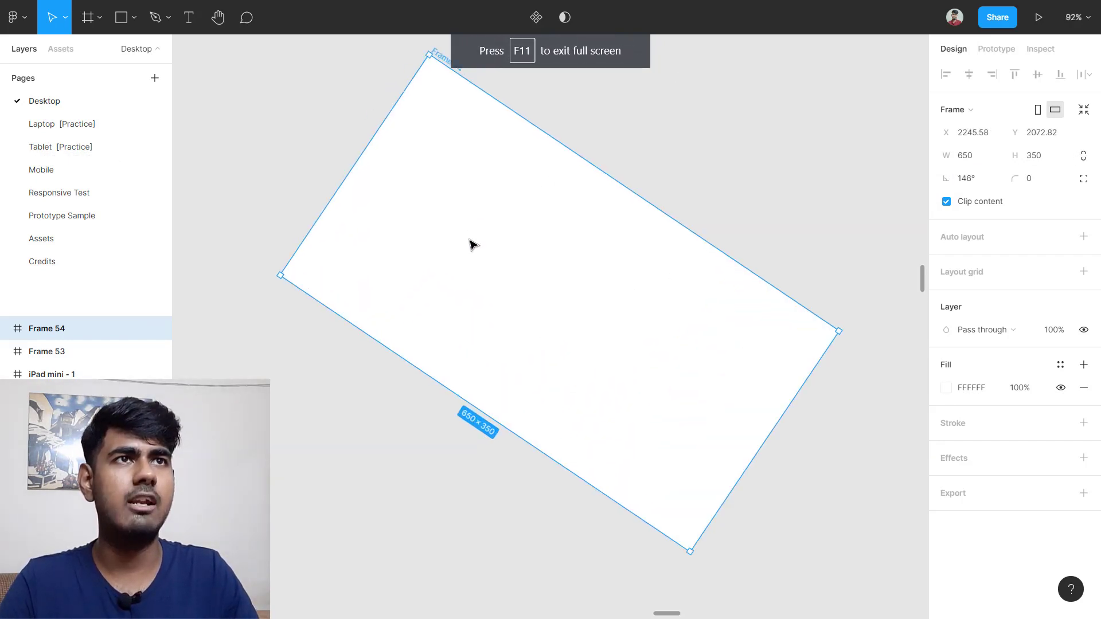
scroll(471, 244, "up", 2)
scroll(488, 243, "down", 1)
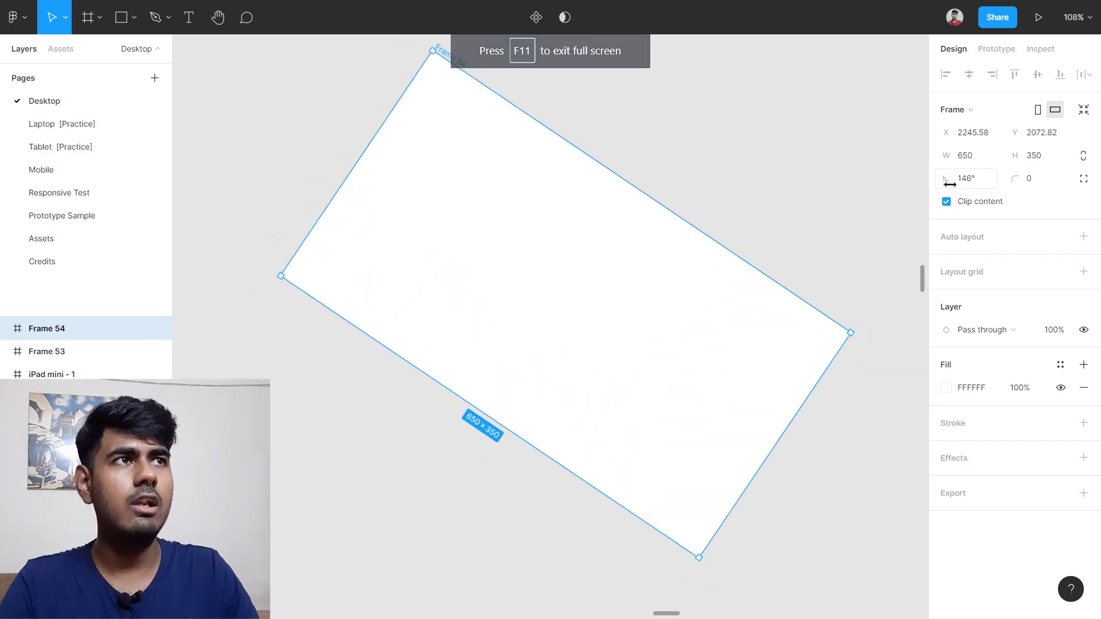
left_click_drag(950, 184, 172, 182)
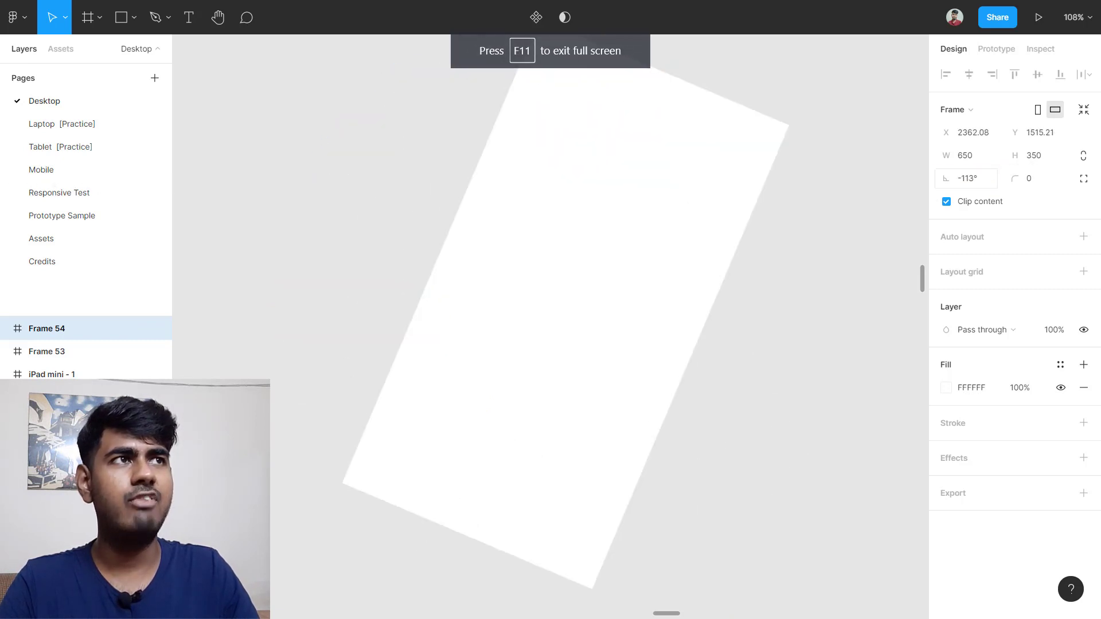
left_click_drag(990, 183, 990, 183)
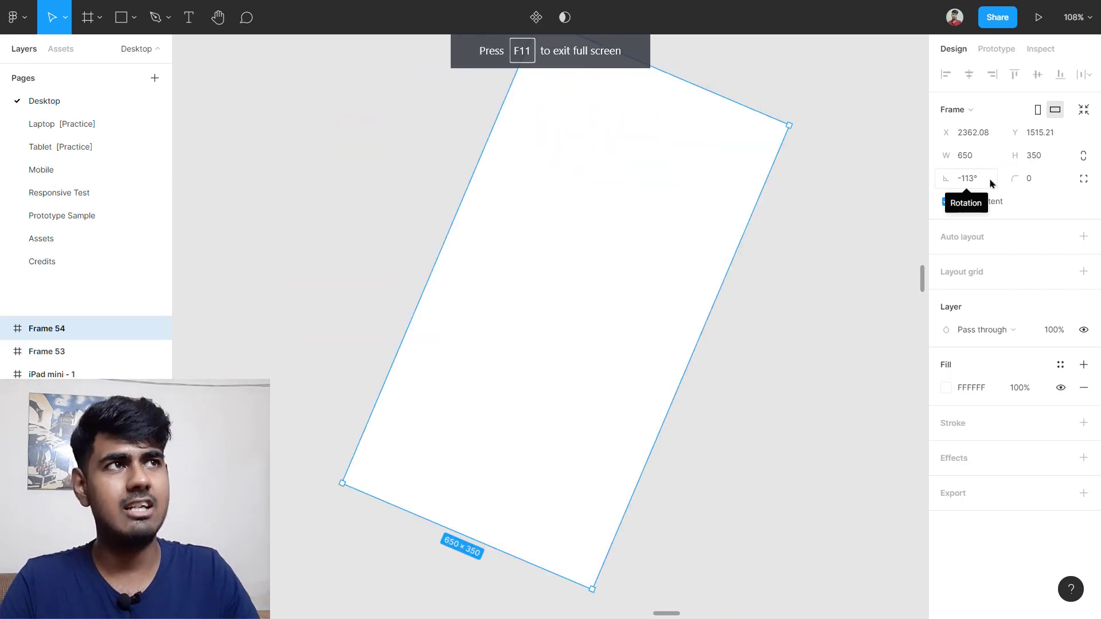
Step: Set Frame 54's rotation back to 0°
left_click(980, 183)
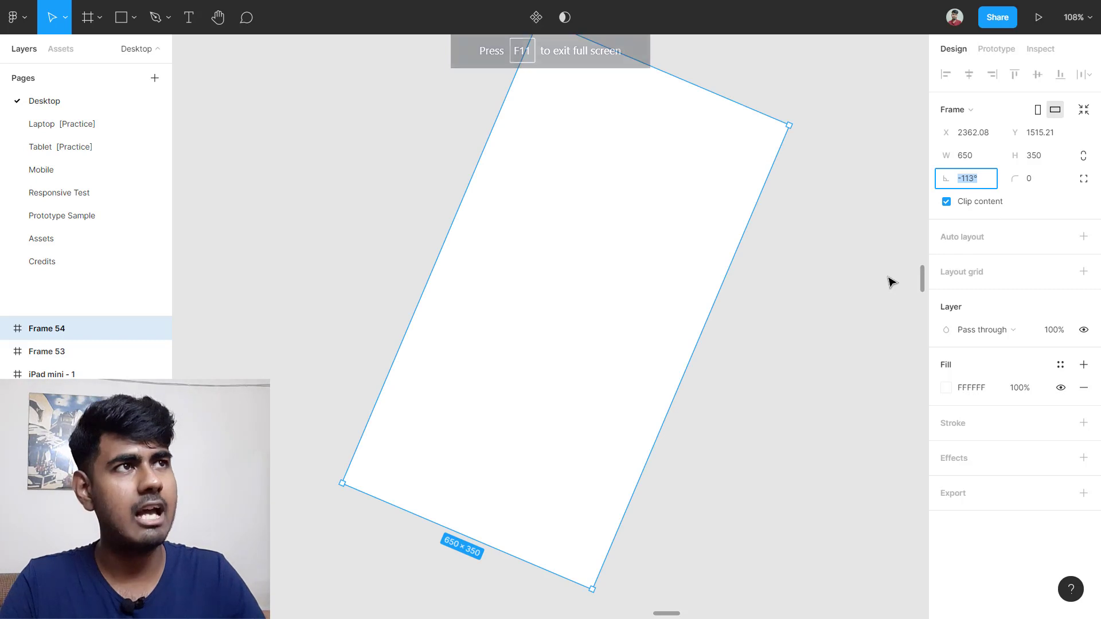
type("0")
key("Return")
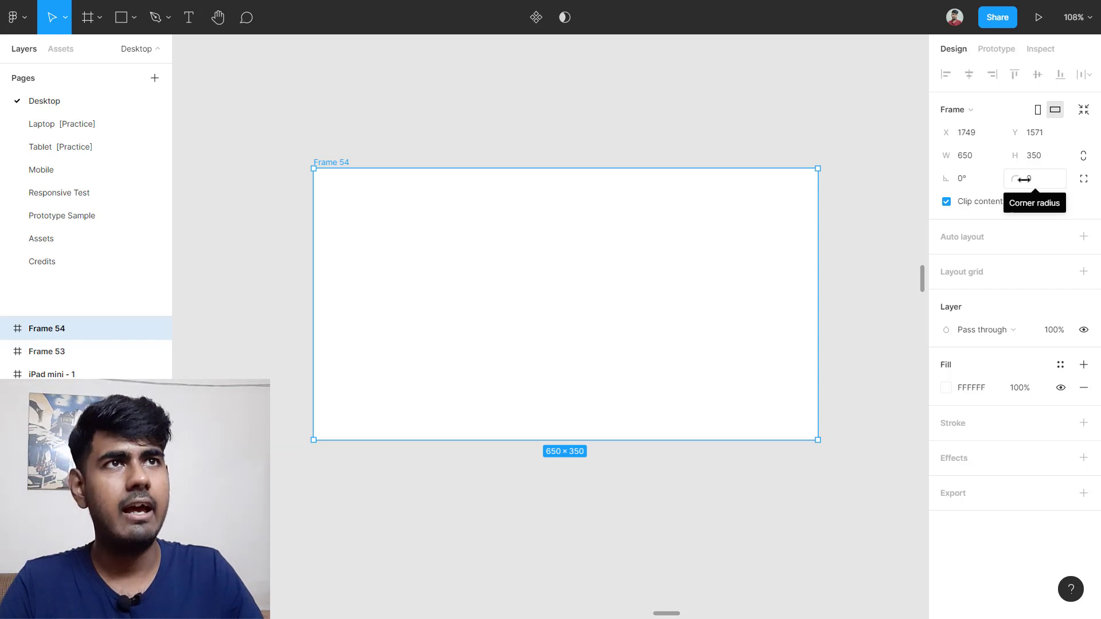
Step: Round Frame 54's corners, then return them to square
scroll(281, 176, "up", 5, "ctrl")
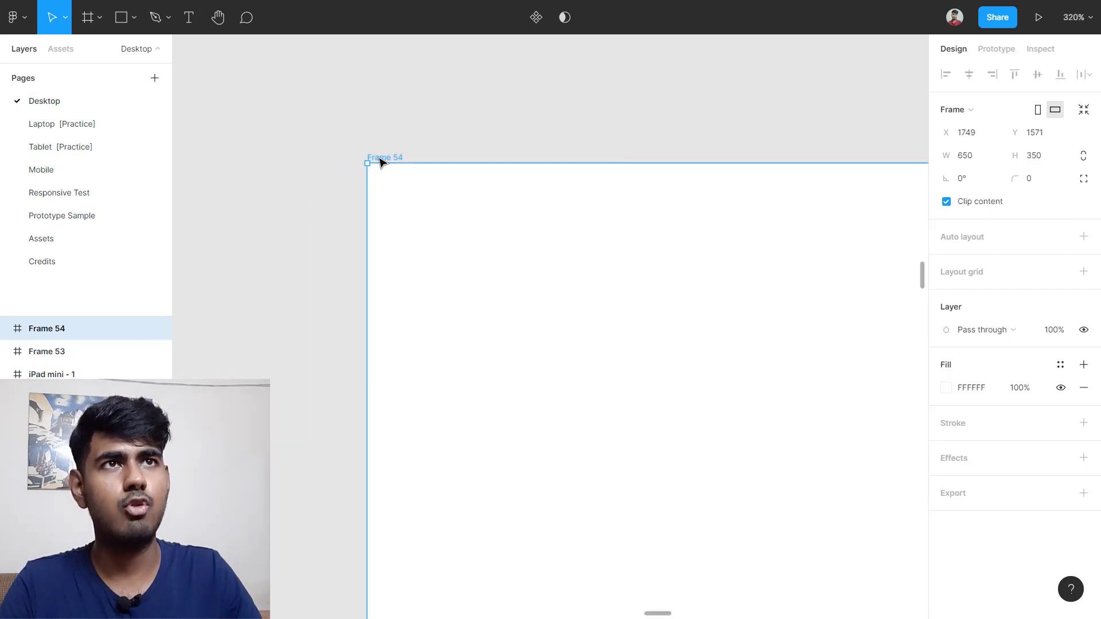
left_click(285, 199)
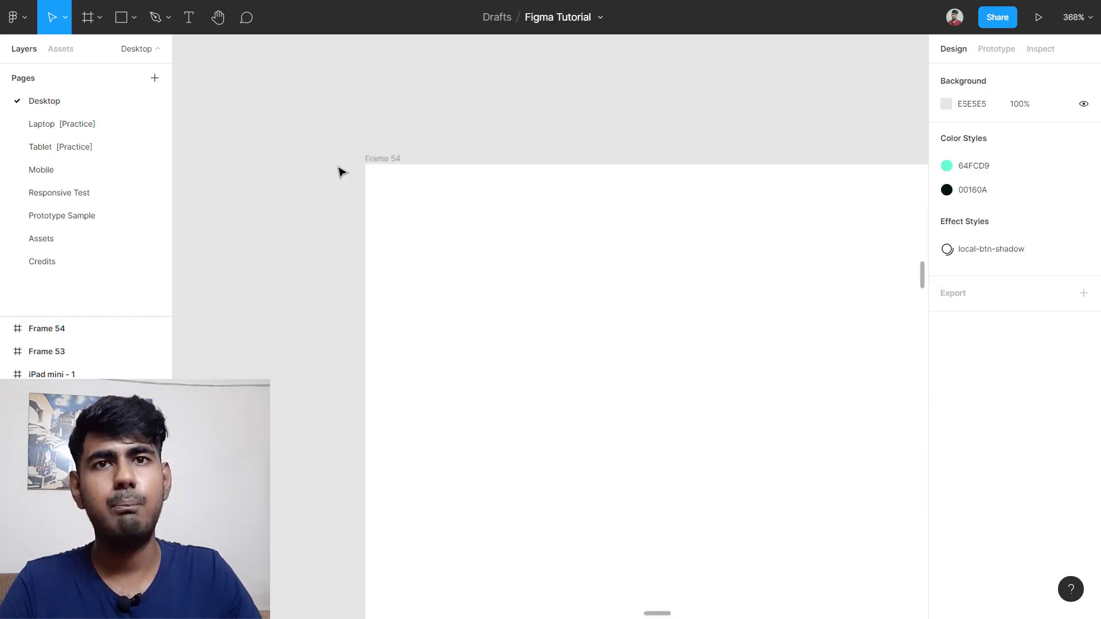
left_click(642, 189)
left_click_drag(1018, 175, 282, 165)
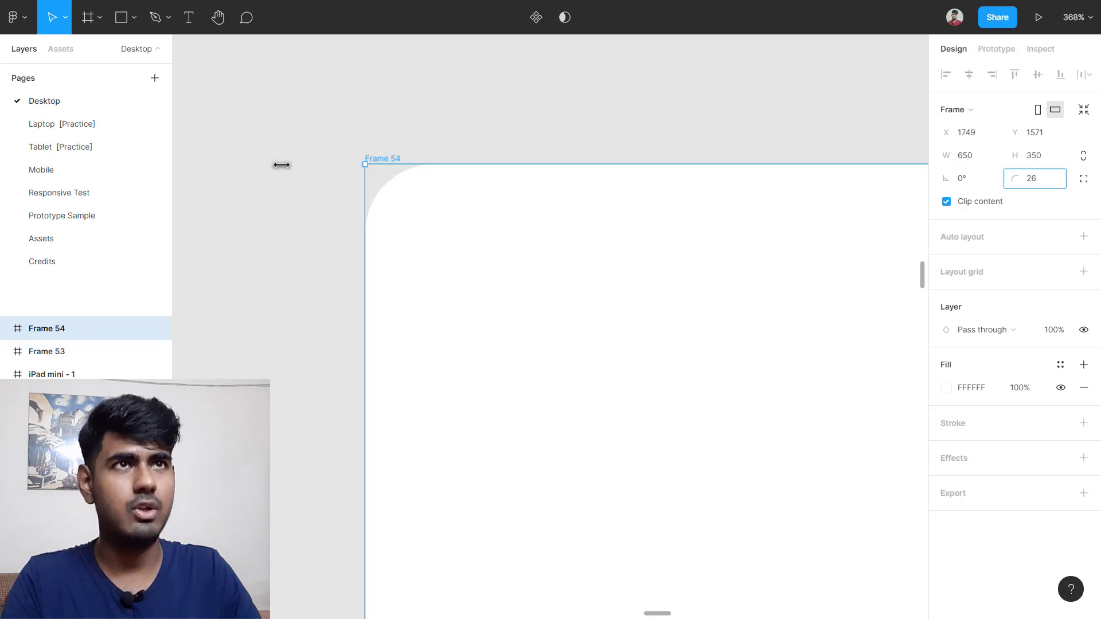
left_click_drag(281, 165, 963, 204)
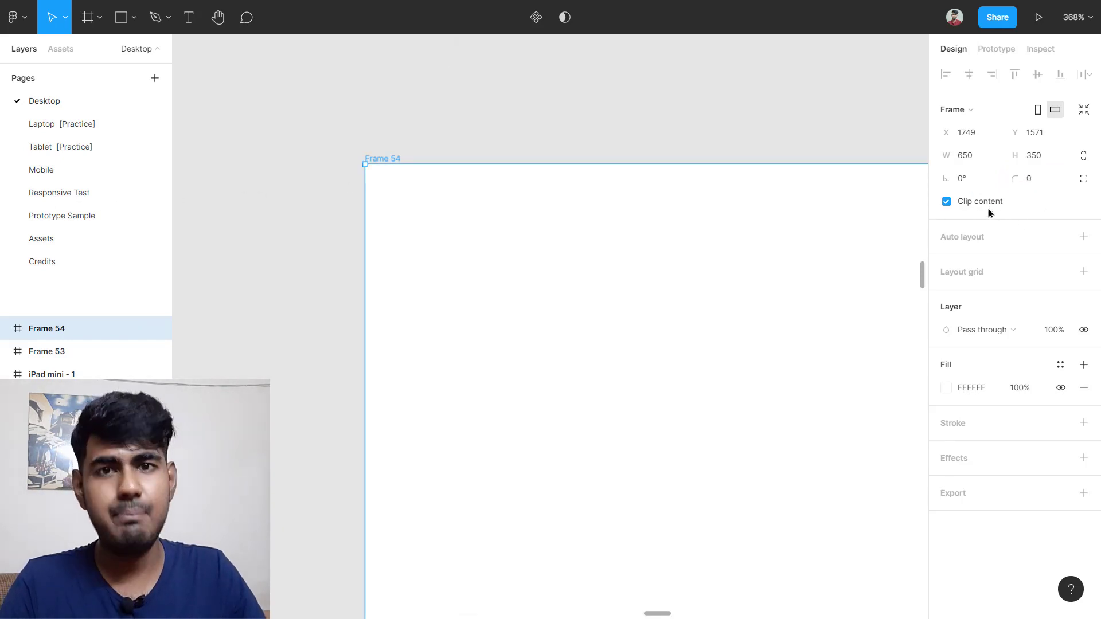
Step: Drag Frame 54's right edge in until it is 247 × 350 portrait
scroll(739, 251, "down", 3)
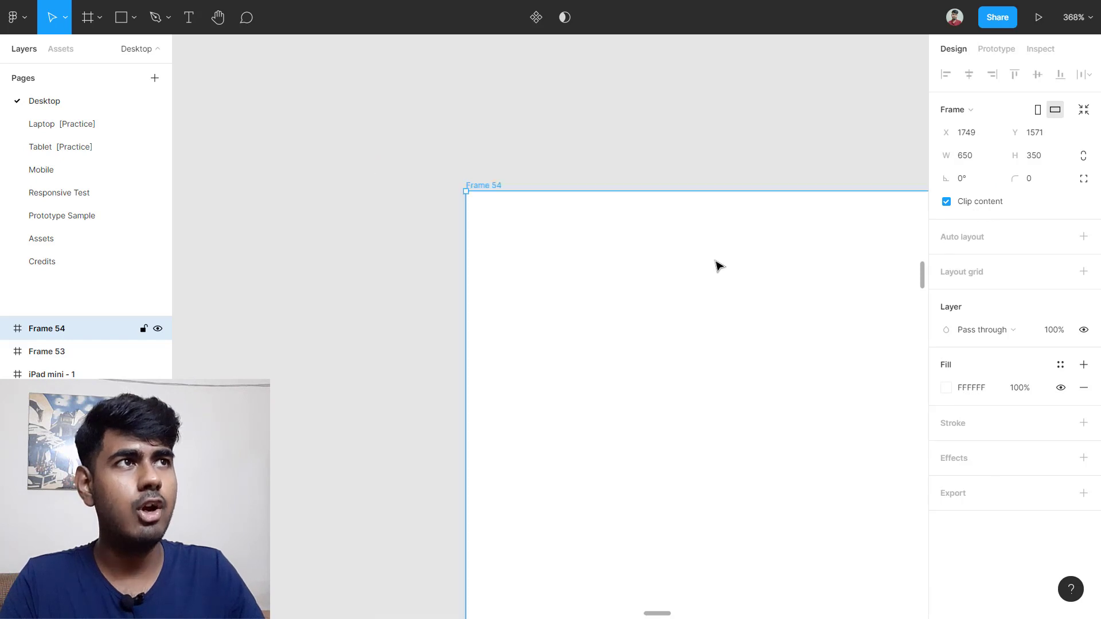
scroll(717, 263, "left", 4)
scroll(711, 270, "down", 3)
scroll(701, 275, "right", 1)
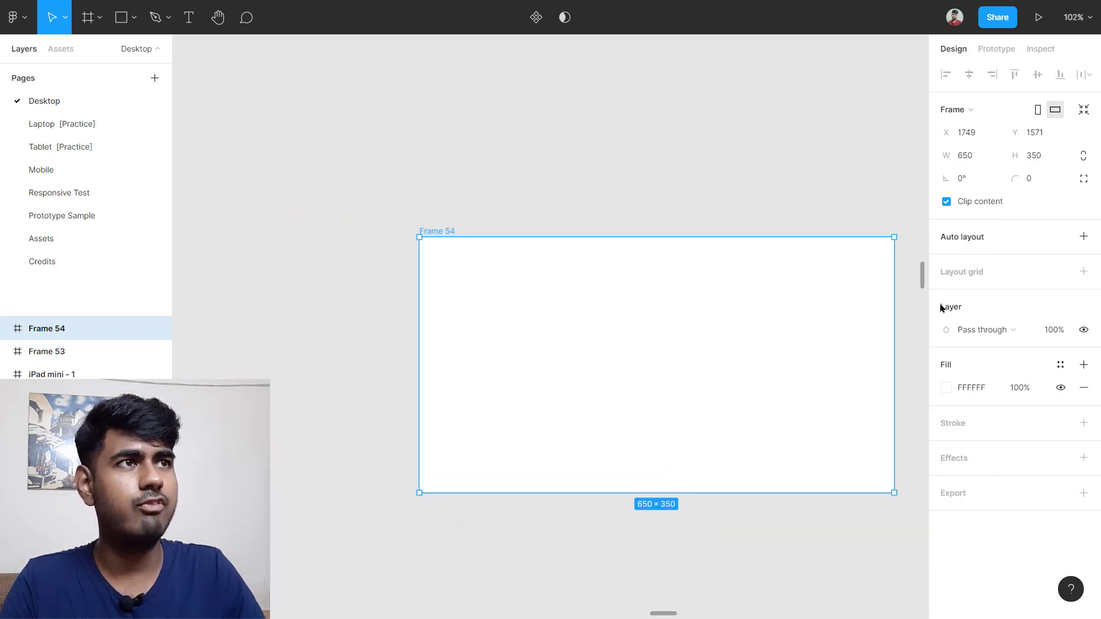
left_click_drag(892, 327, 603, 328)
scroll(516, 310, "up", 5)
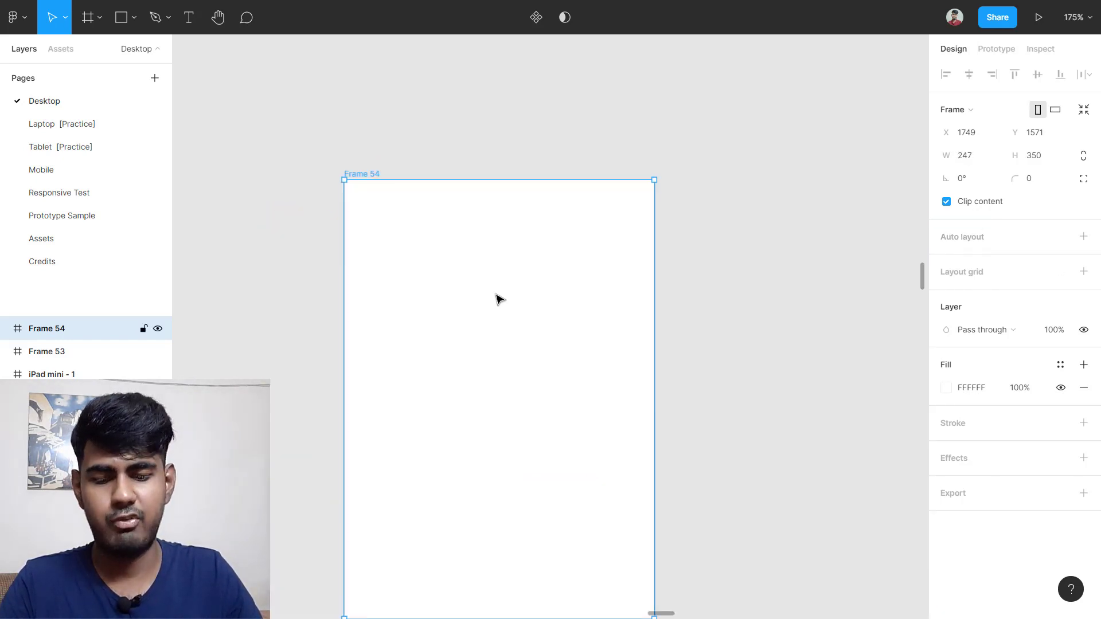
key("t")
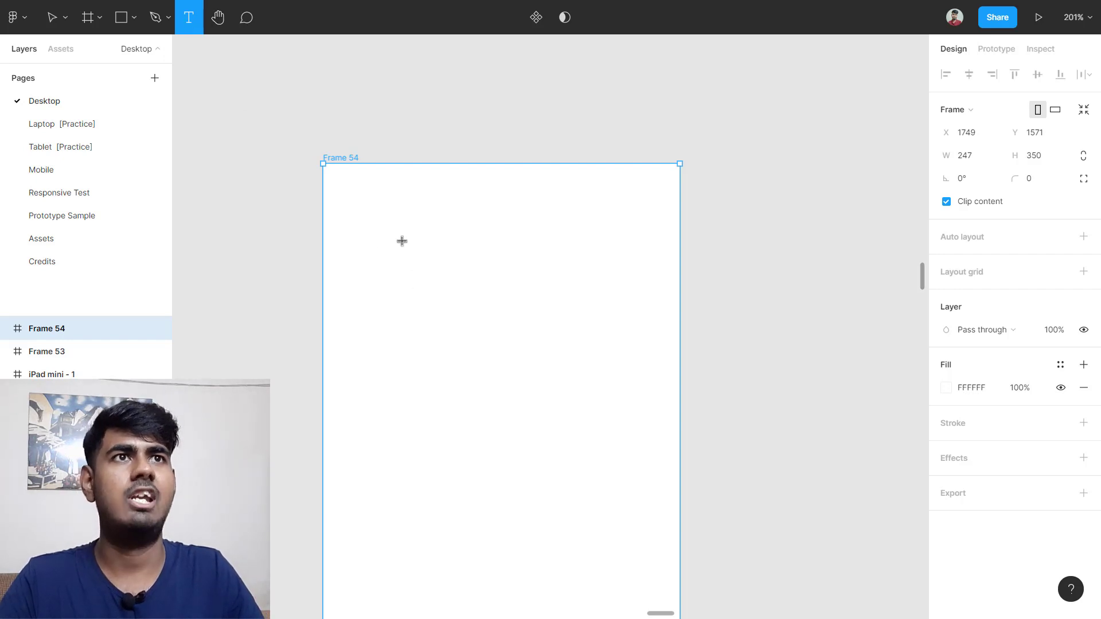
Step: Add a placeholder text layer 'SADF' in Frame 54 and move it toward the top
left_click(391, 207)
scroll(502, 302, "down", 1)
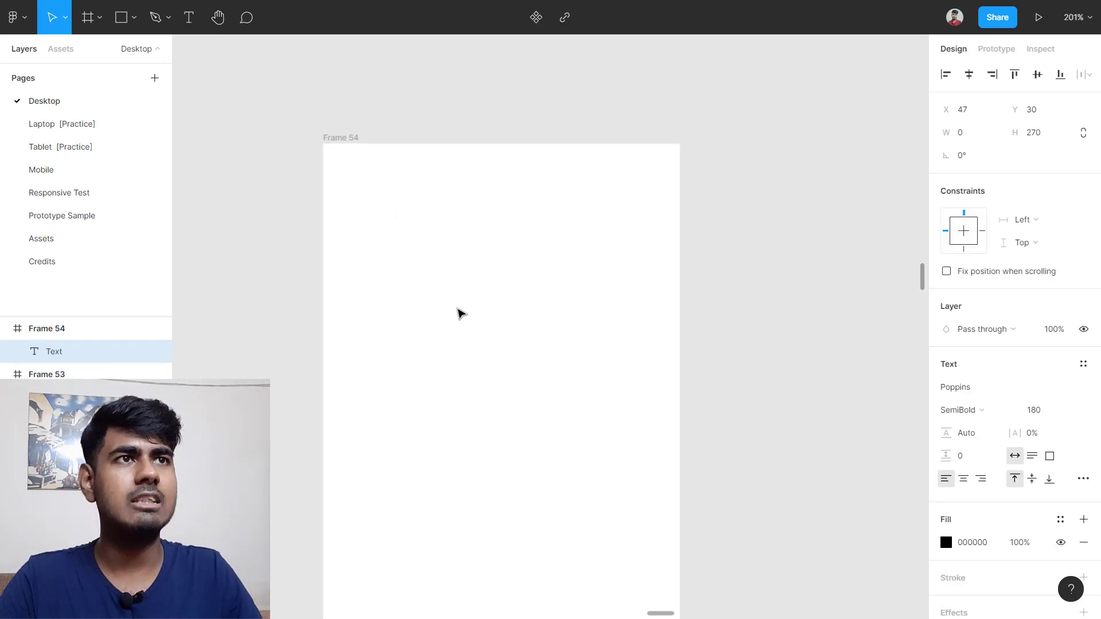
type("SADF")
scroll(598, 353, "down", 3)
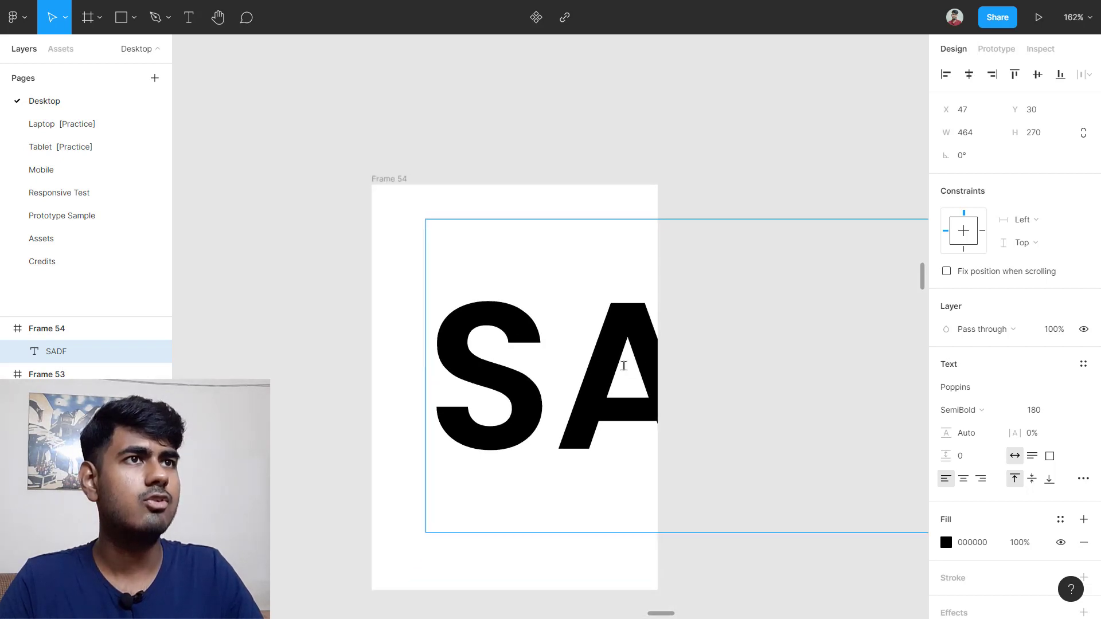
scroll(659, 367, "right", 1)
key("Escape")
left_click_drag(573, 358, 481, 323)
Step: Set the text's font size to 60 and move it back inside Frame 54
left_click(1039, 410)
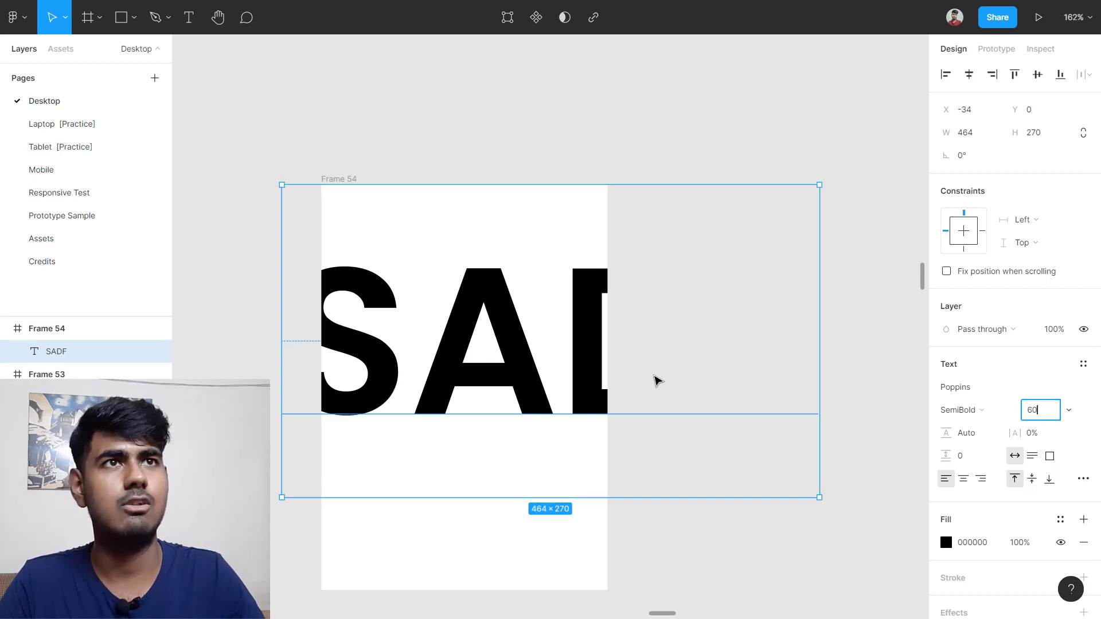
type("60")
key("Return")
left_click(465, 375)
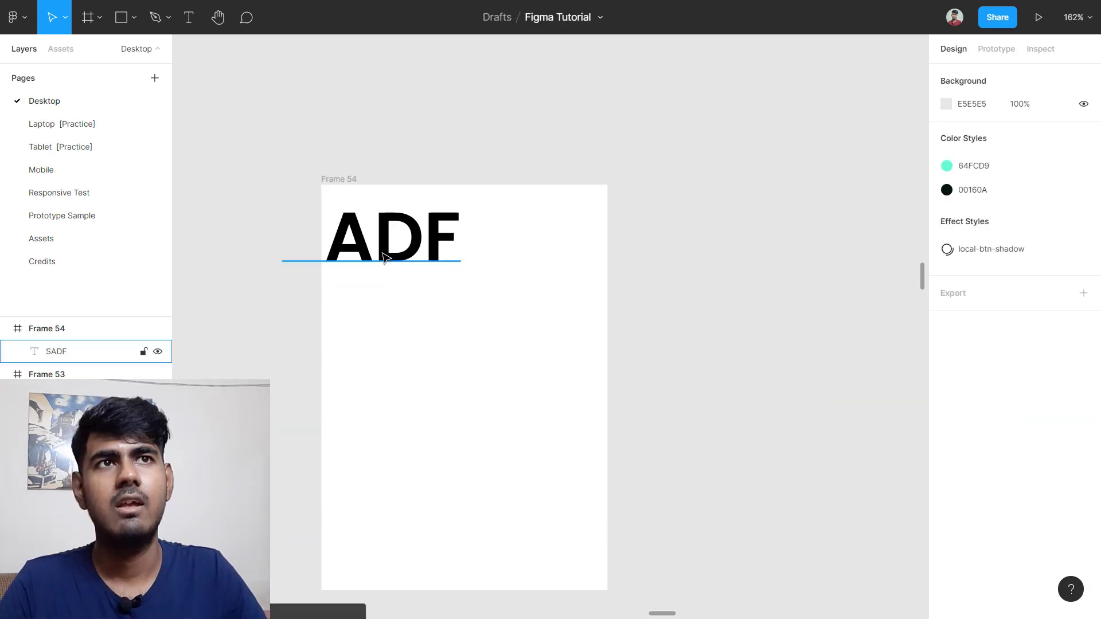
left_click_drag(385, 258, 408, 235)
Step: Change the text to 'ABC' and place it near Frame 54's top-left
double_click(418, 236)
type("ADASD")
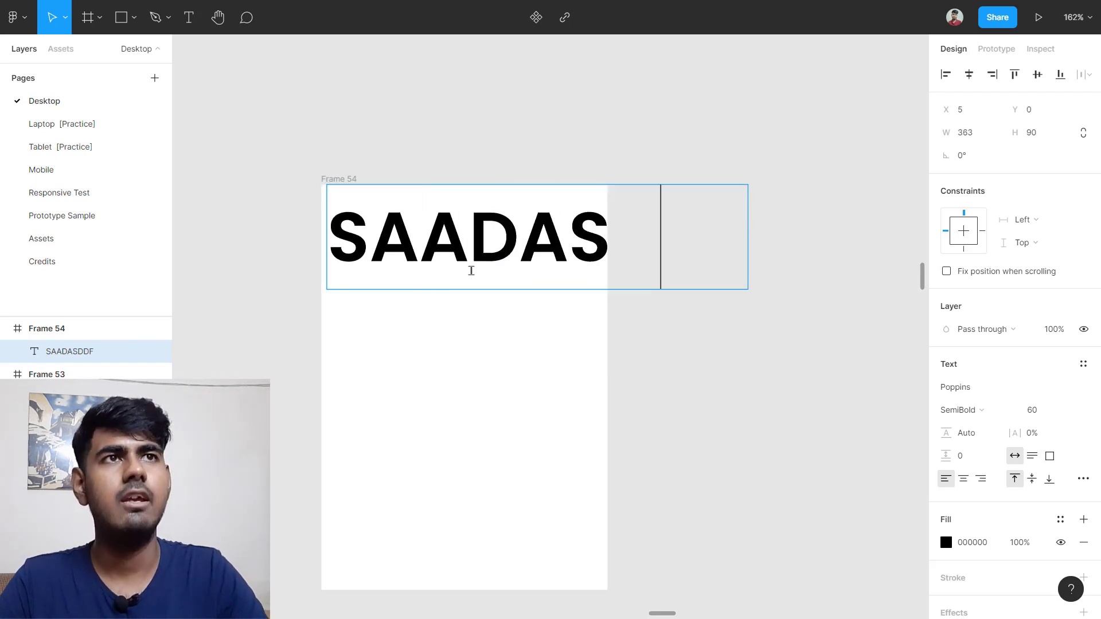
key("BackSpace")
key("BackSpace")
key("BackSpace")
key("BackSpace")
key("BackSpace")
key("BackSpace")
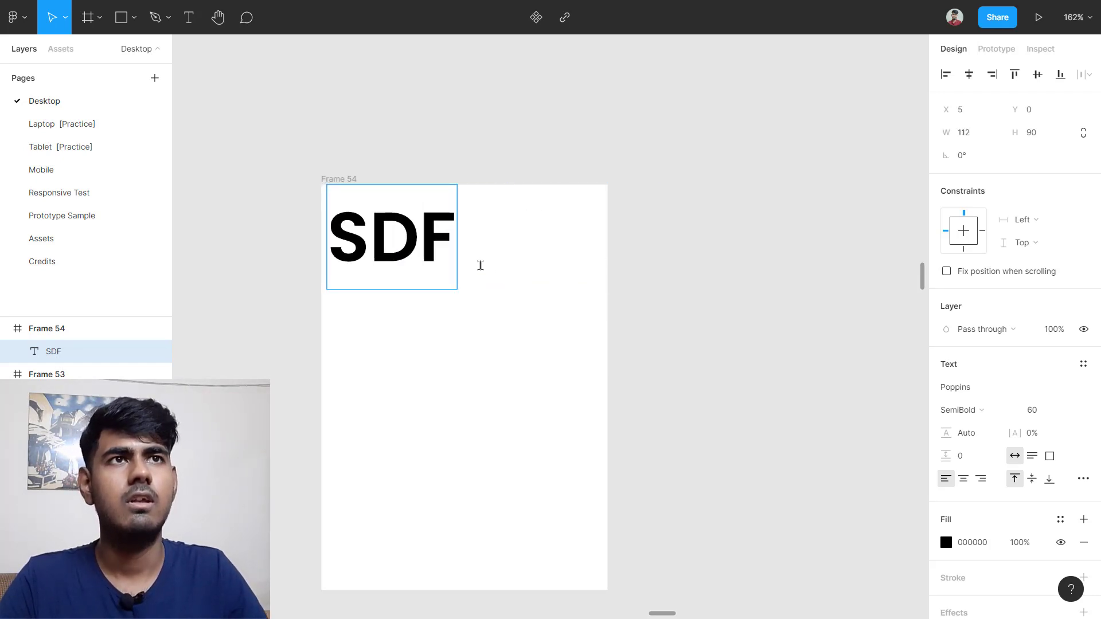
key("BackSpace")
key("Delete")
key("Delete")
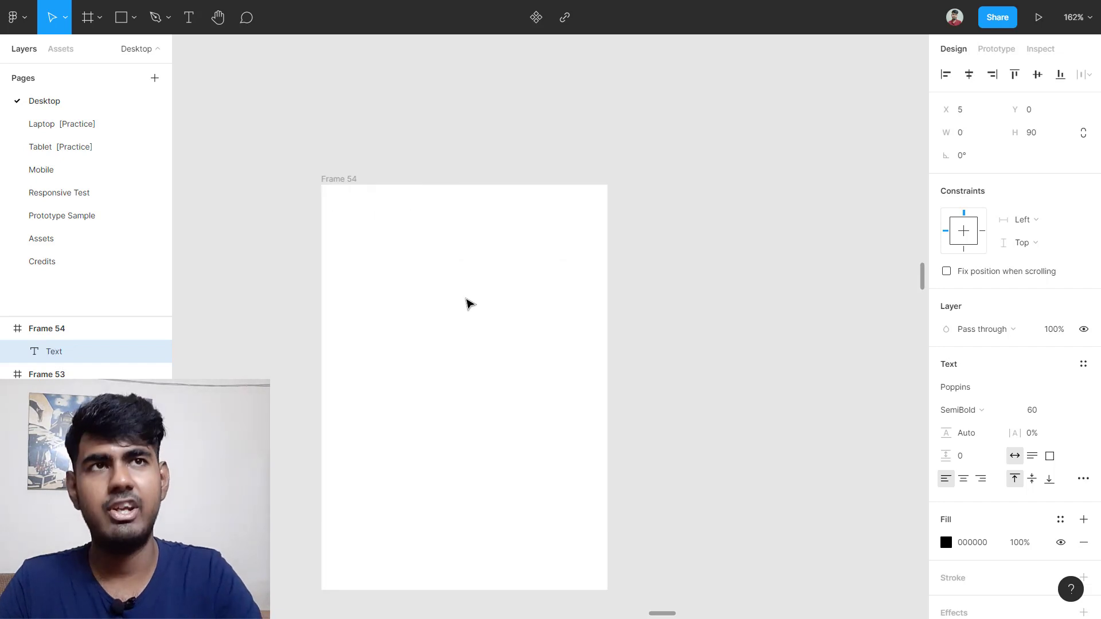
type("aBc")
key("BackSpace")
key("BackSpace")
key("BackSpace")
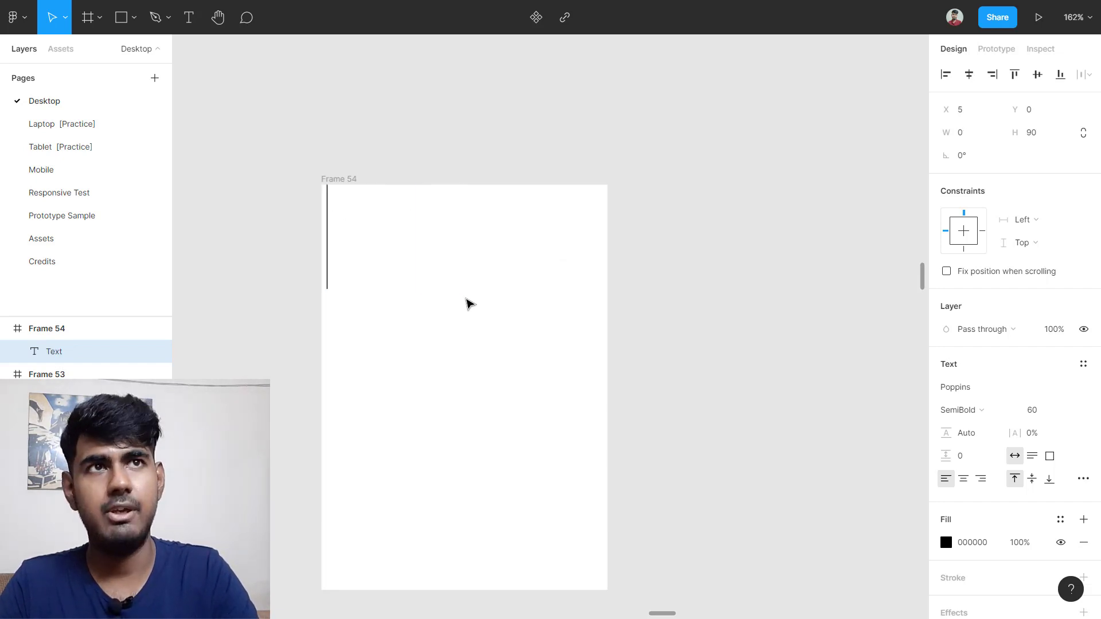
type("abc")
key("BackSpace")
key("BackSpace")
key("BackSpace")
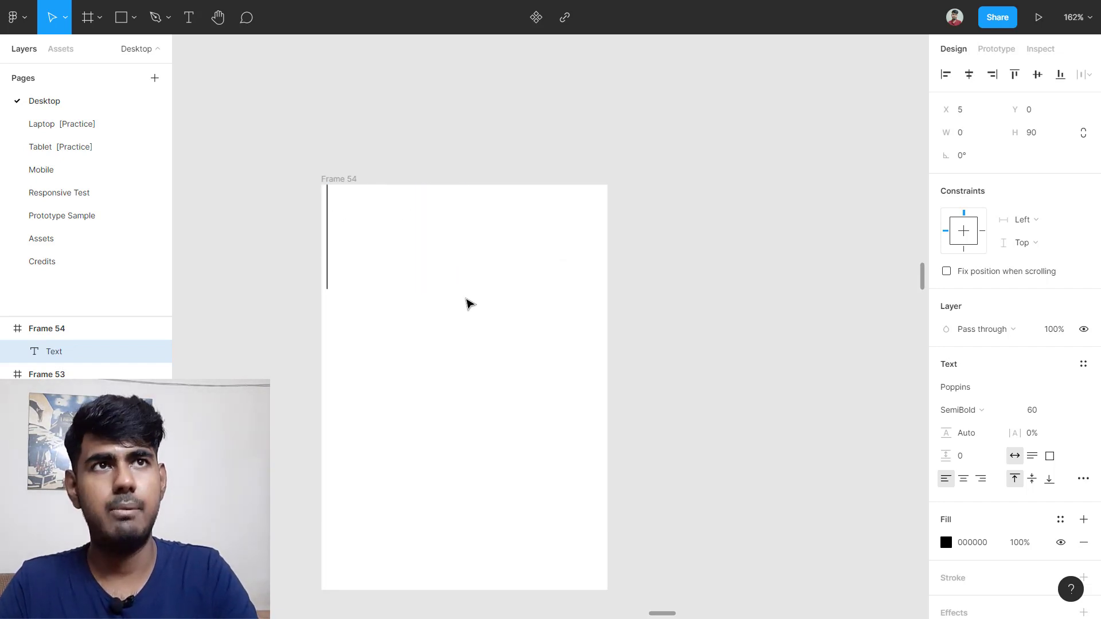
type("ABC")
key("Escape")
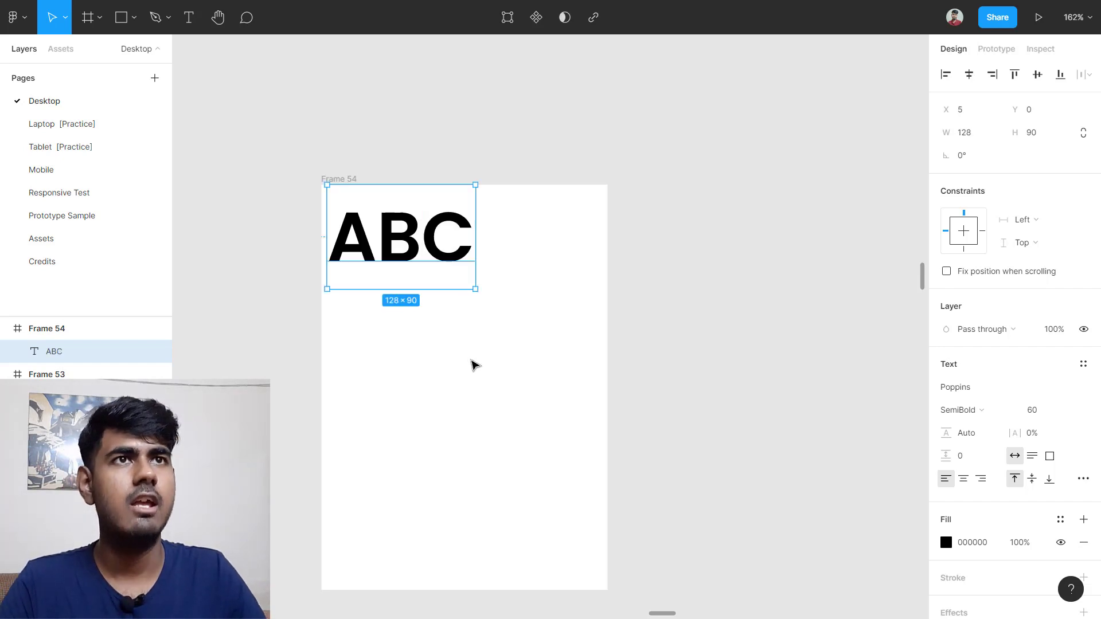
left_click_drag(406, 234, 406, 247)
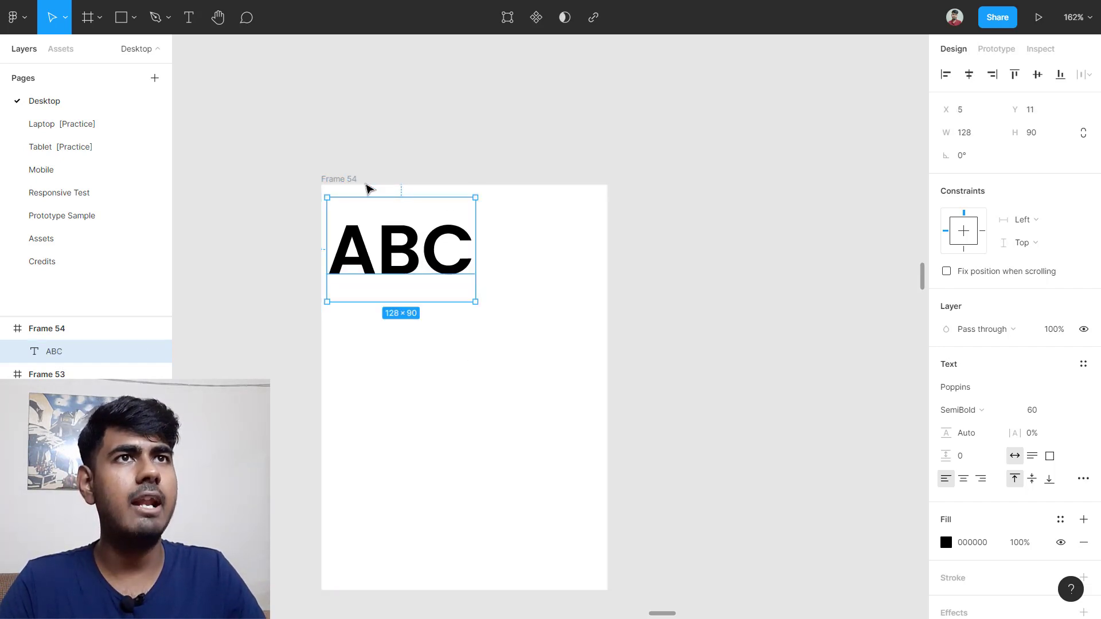
key("Escape")
left_click(350, 179)
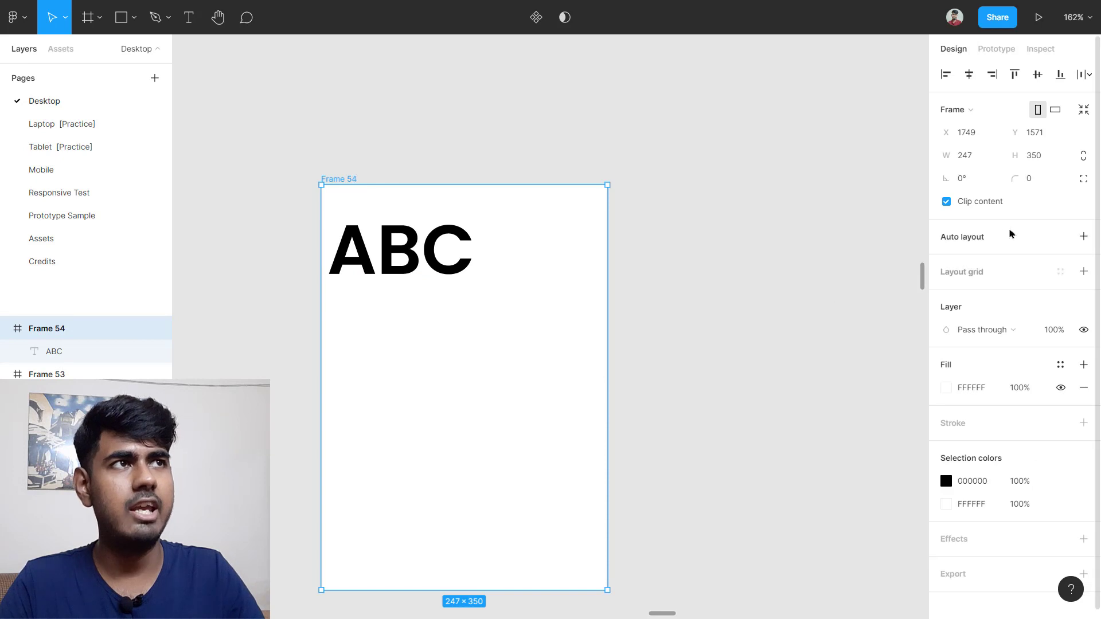
Step: Turn off clip content and shrink Frame 54 so ABC overflows it
left_click(946, 201)
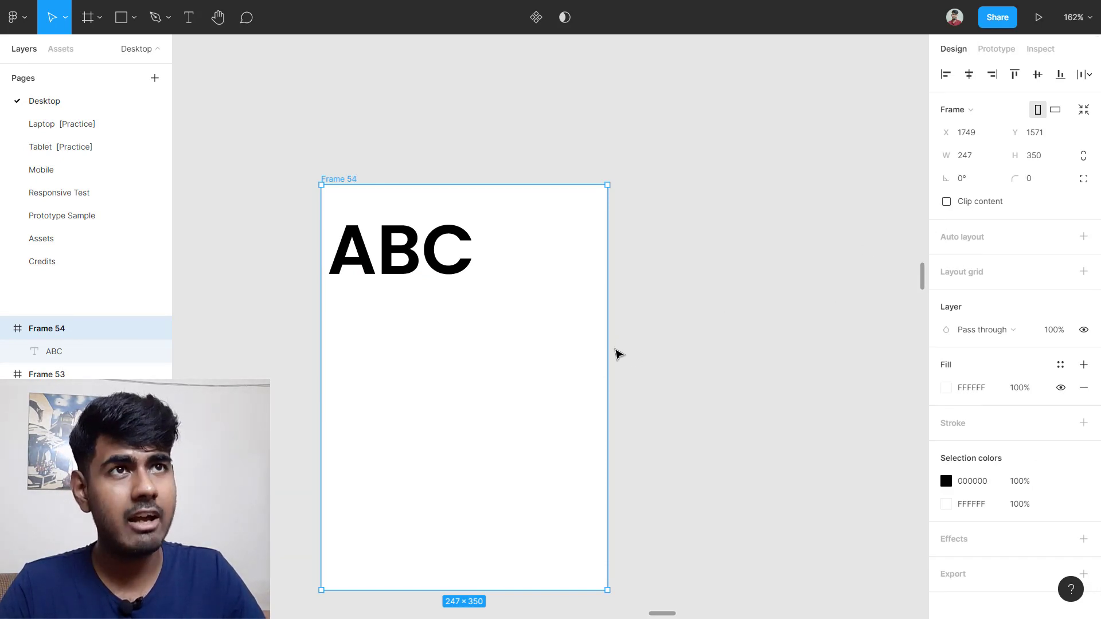
left_click_drag(608, 349, 420, 348)
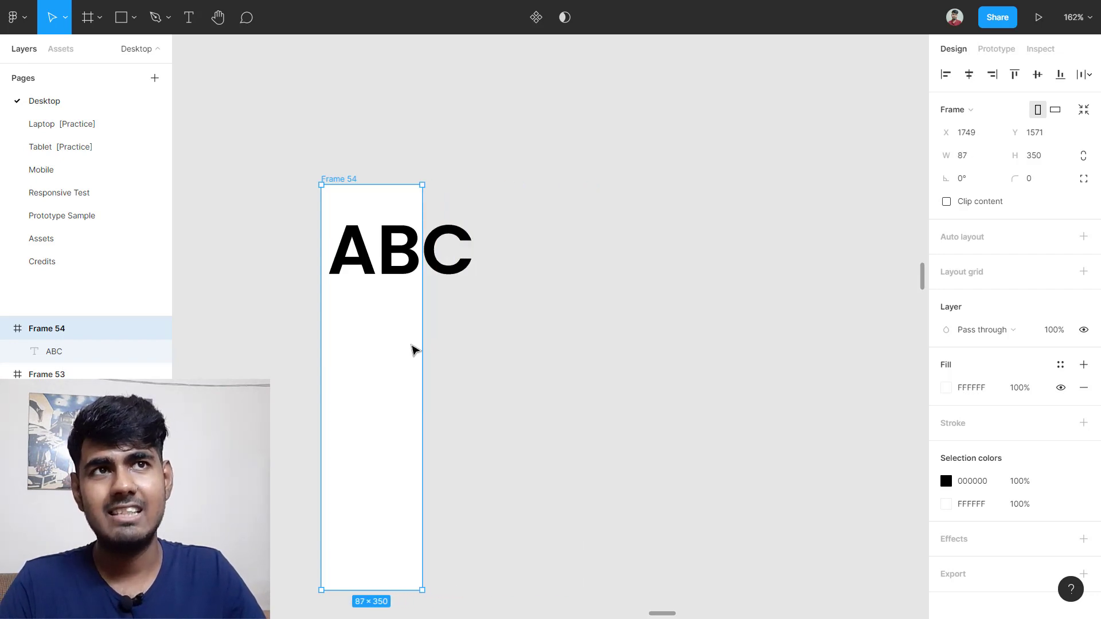
scroll(354, 311, "up", 3)
left_click_drag(352, 307, 495, 306)
scroll(521, 302, "up", 1)
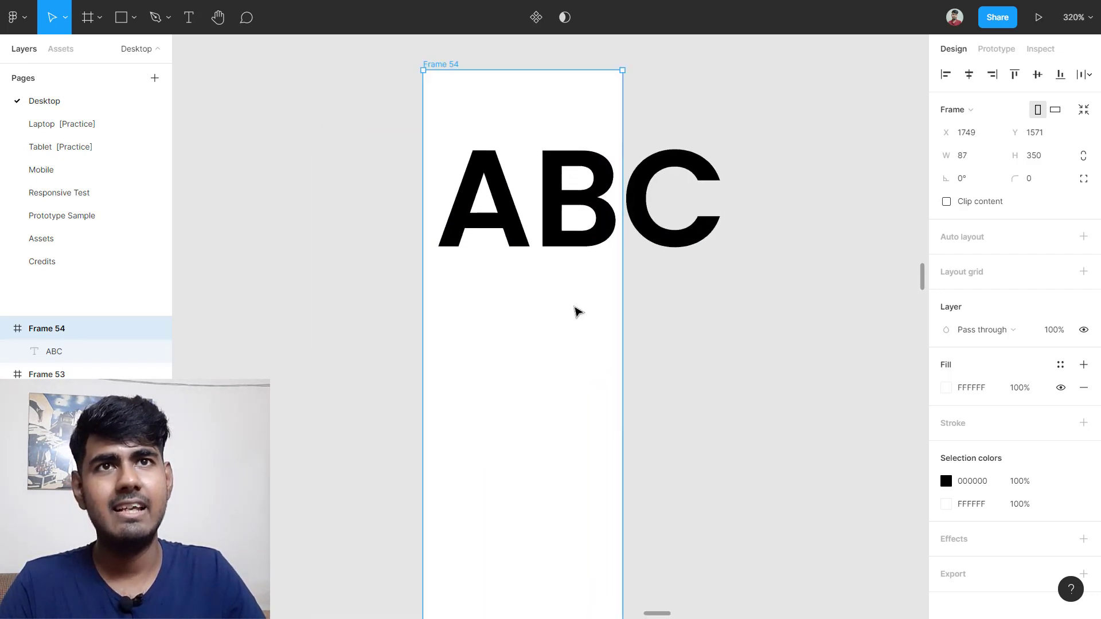
scroll(574, 310, "down", 1)
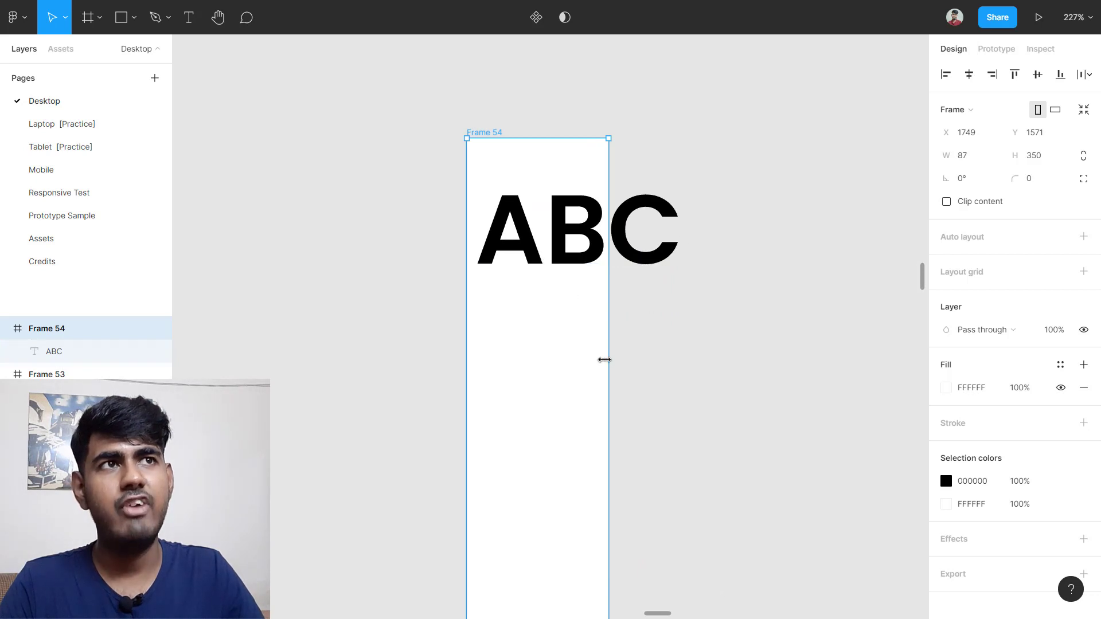
left_click_drag(612, 358, 574, 376)
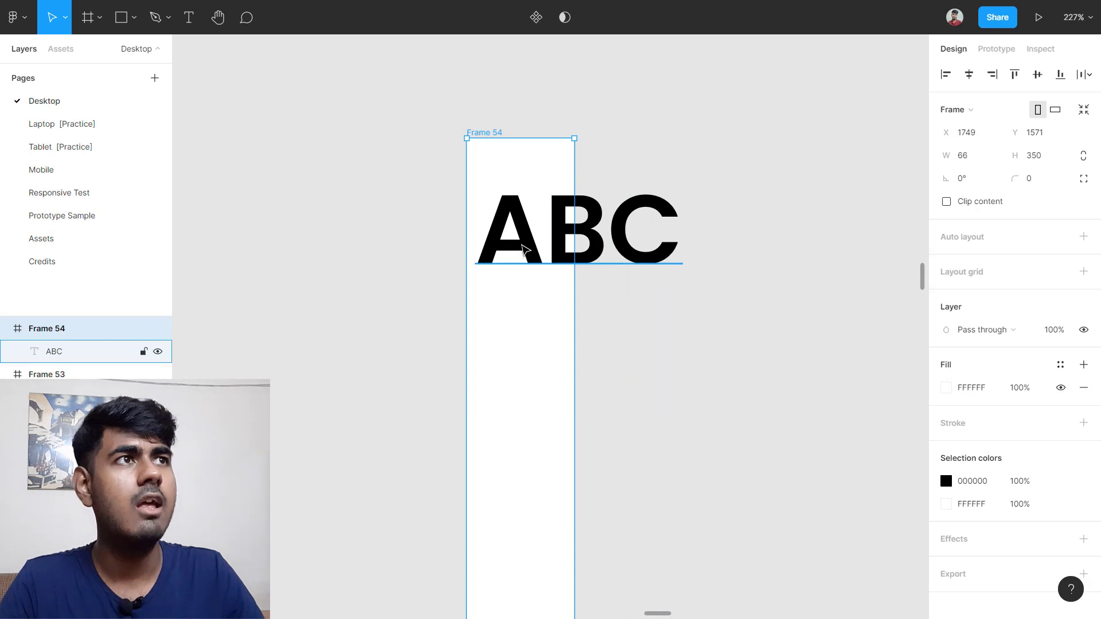
Step: Re-enable clipping and use Resize to fit, making Frame 54 128 × 90 around ABC
scroll(526, 256, "up", 4)
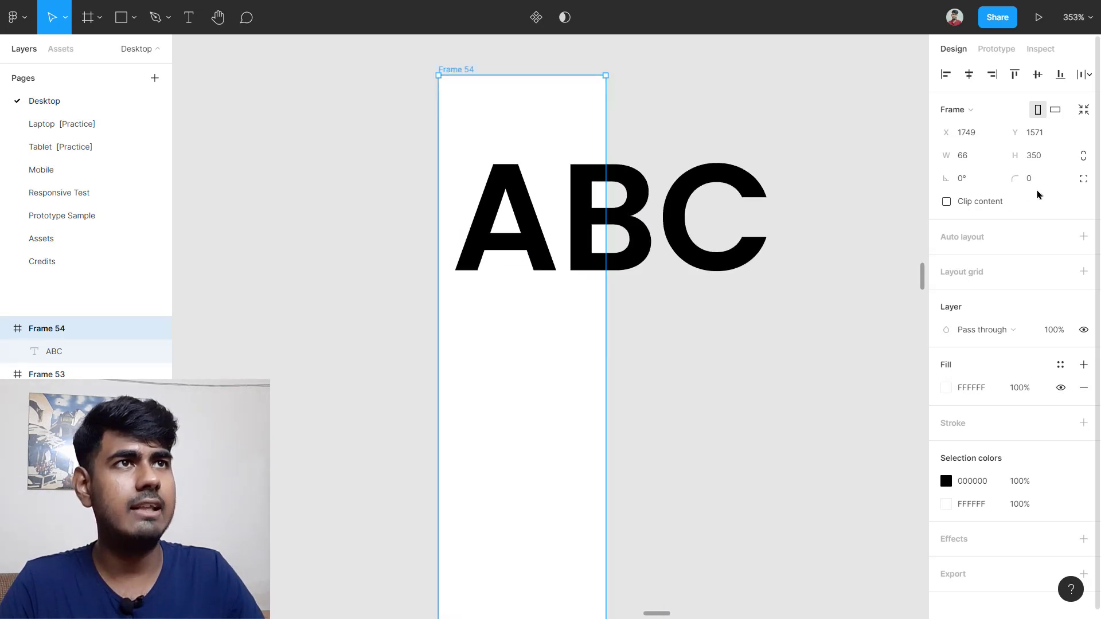
left_click(946, 201)
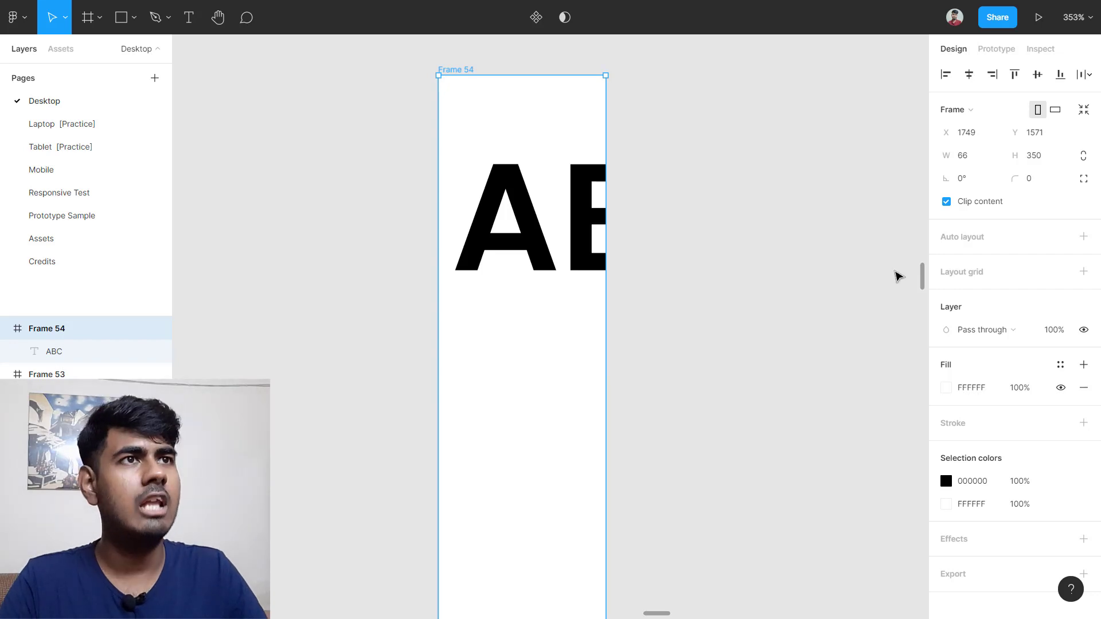
left_click_drag(605, 351, 840, 346)
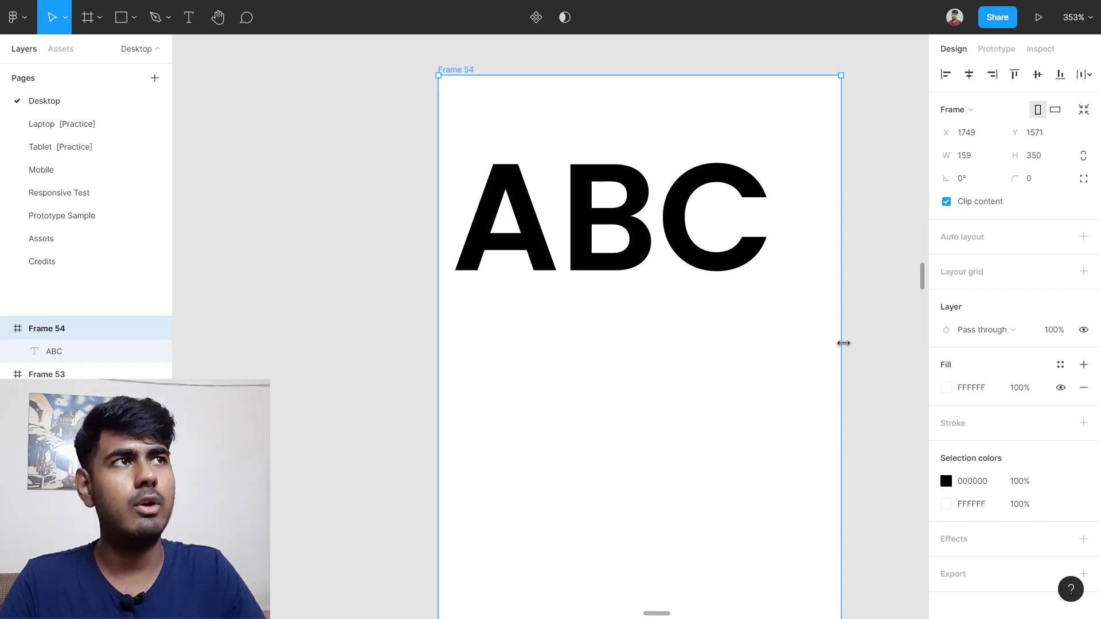
left_click_drag(843, 344, 727, 354)
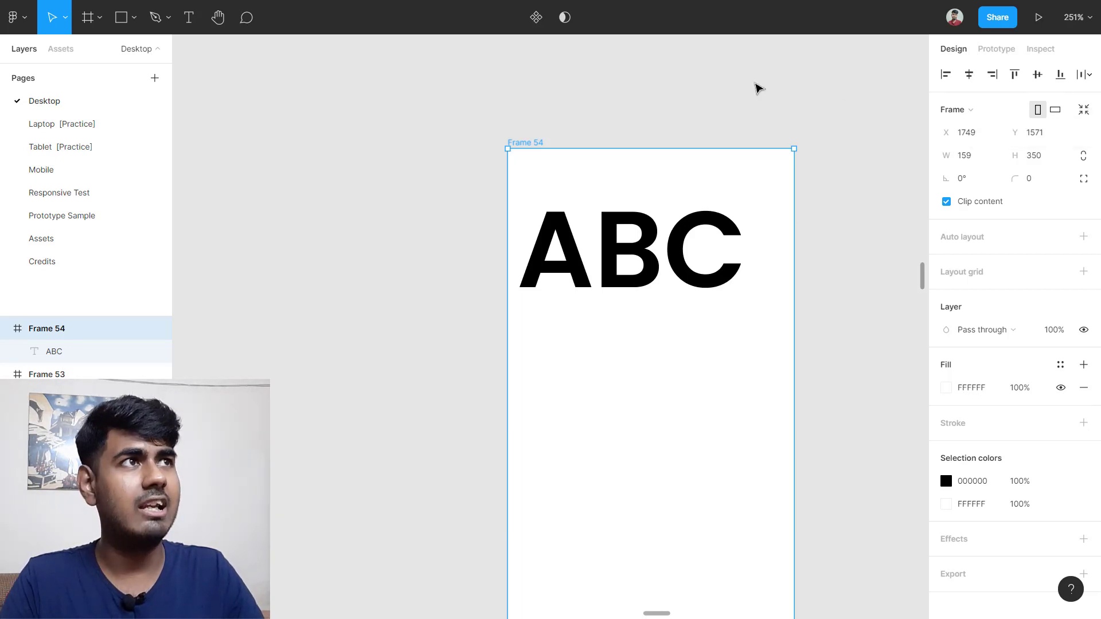
scroll(802, 95, "right", 1)
left_click(1083, 110)
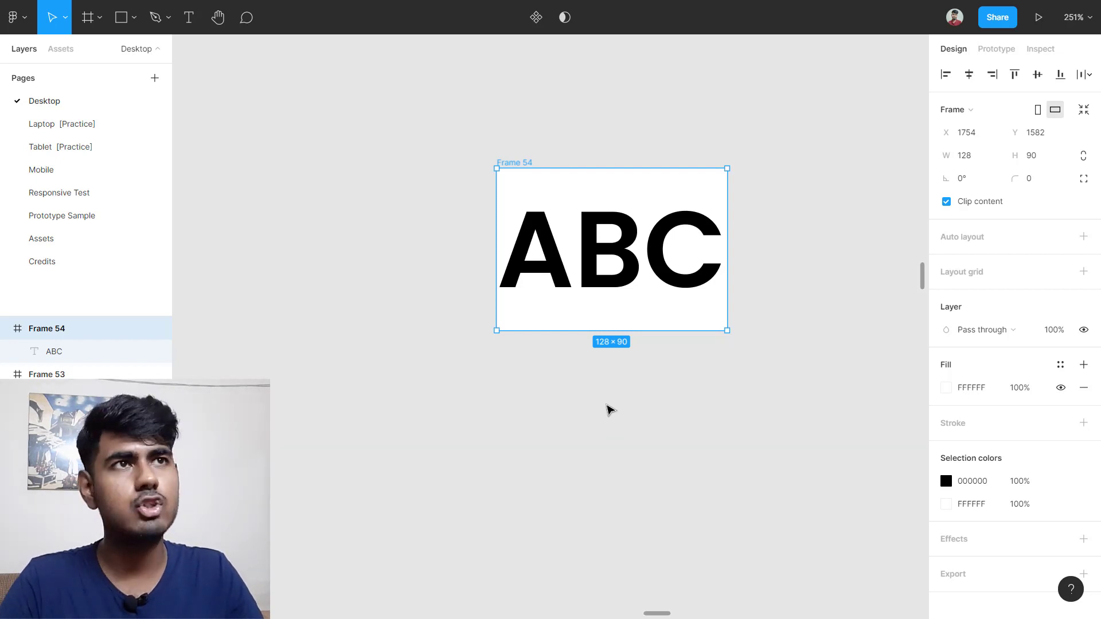
Step: Undo the frame resize and change the ABC text to 'Button' at font size 30
key("ctrl+z")
scroll(737, 353, "right", 1)
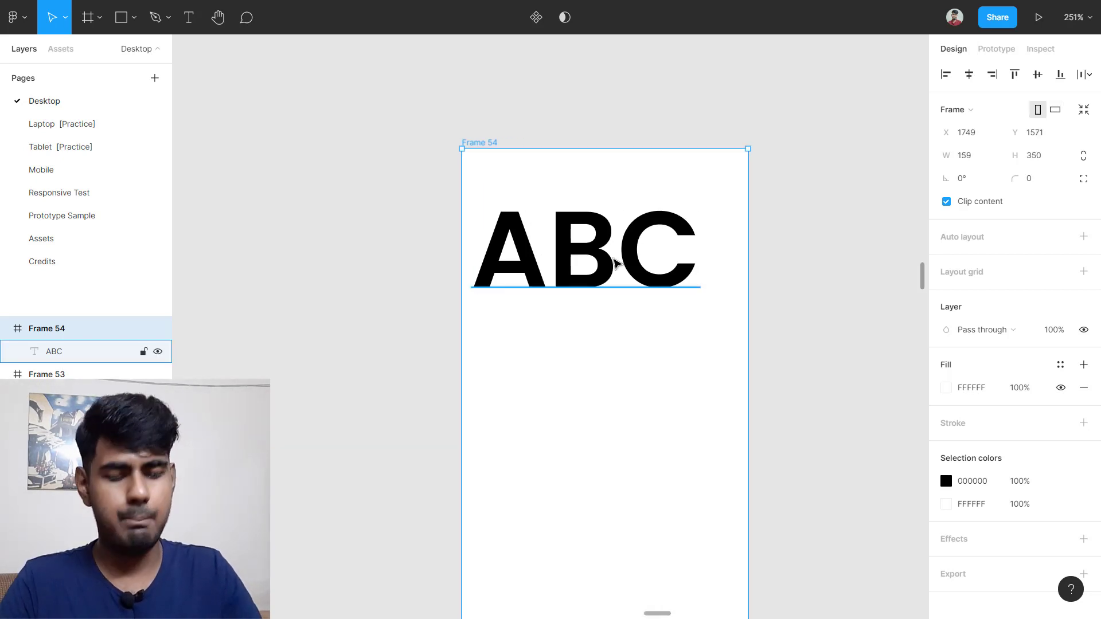
double_click(616, 263)
type("Button")
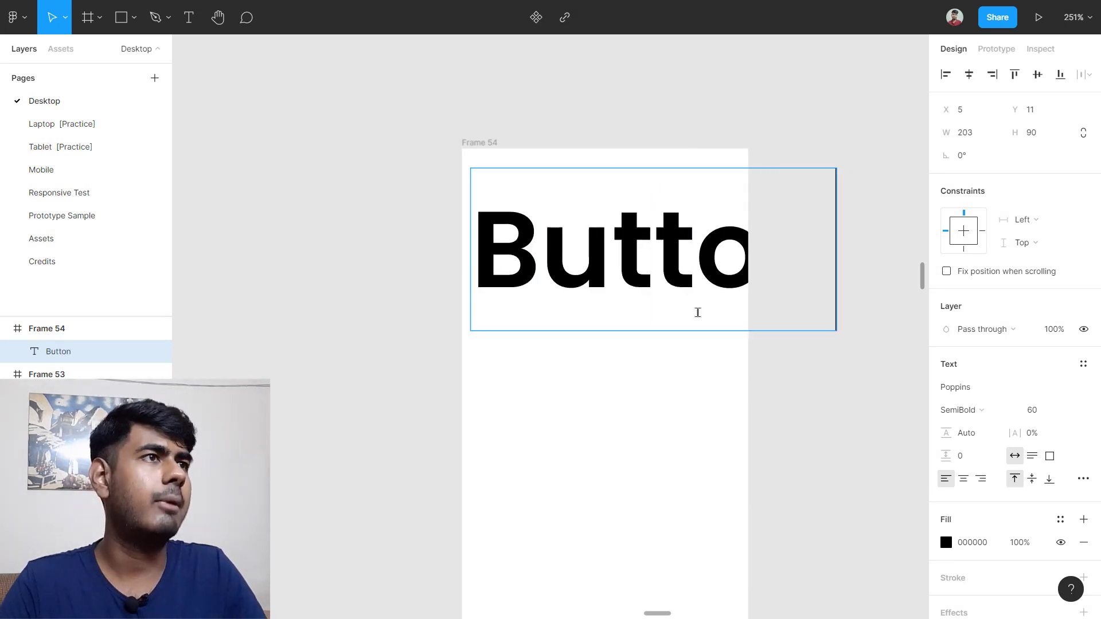
key("Escape")
left_click(1052, 413)
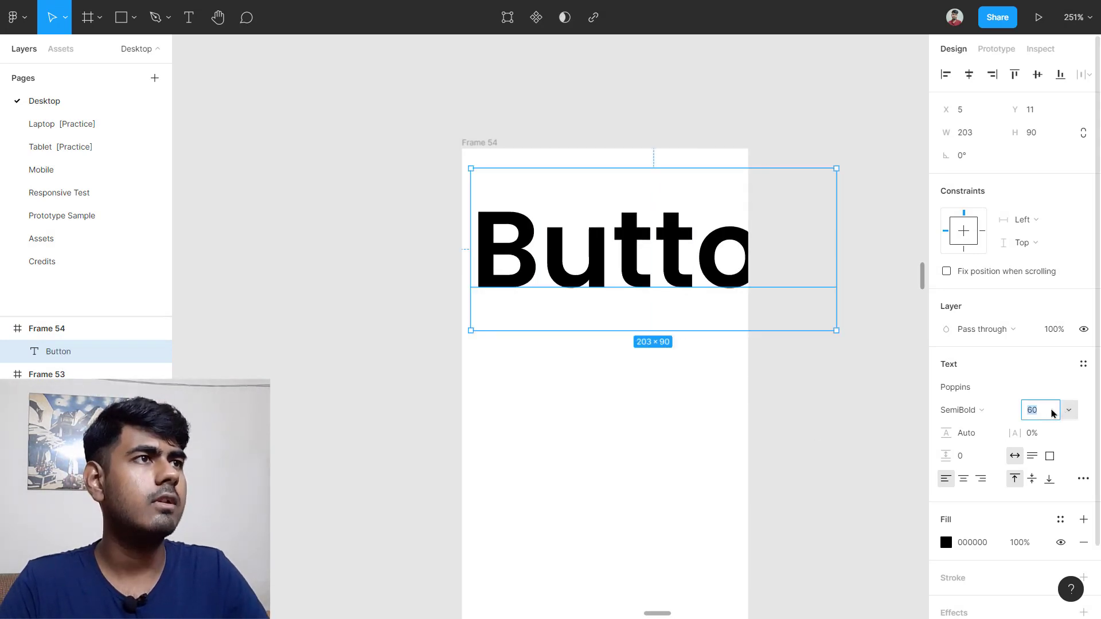
type("30")
key("Return")
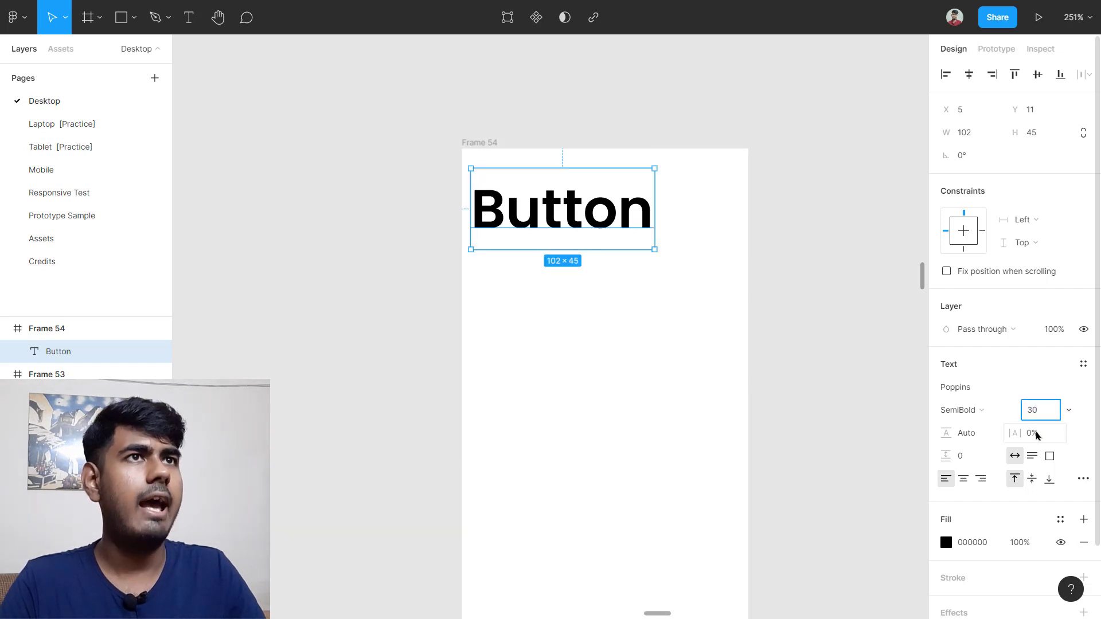
Step: Try manually shrinking Frame 54 and centring the Button text, then undo it
left_click(755, 351)
scroll(639, 250, "down", 3)
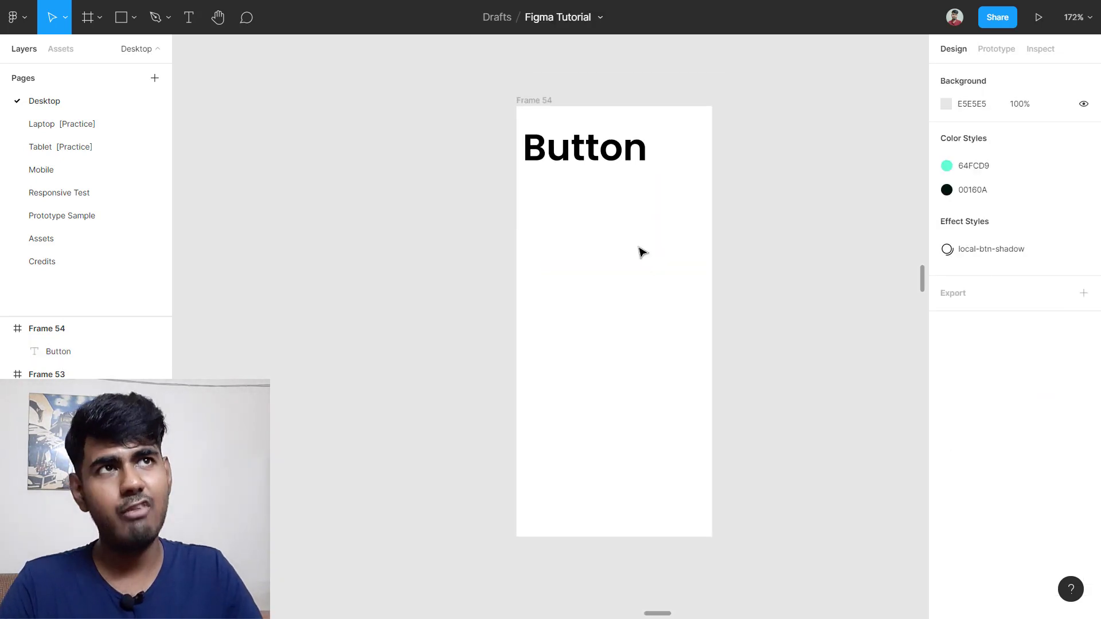
scroll(639, 251, "down", 1)
left_click(547, 90)
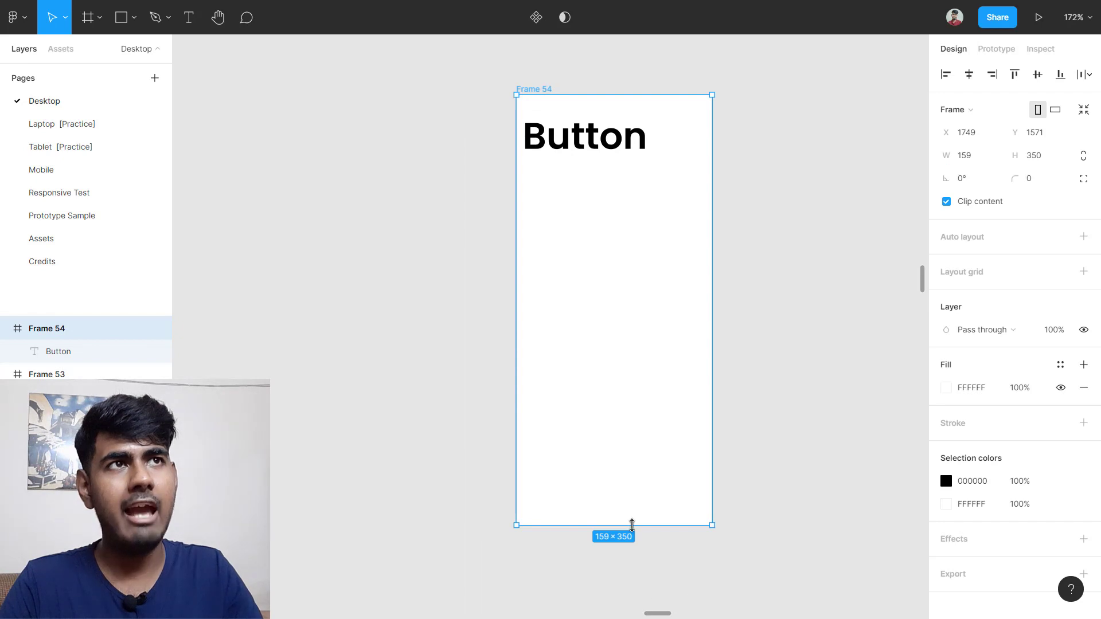
left_click_drag(631, 525, 613, 164)
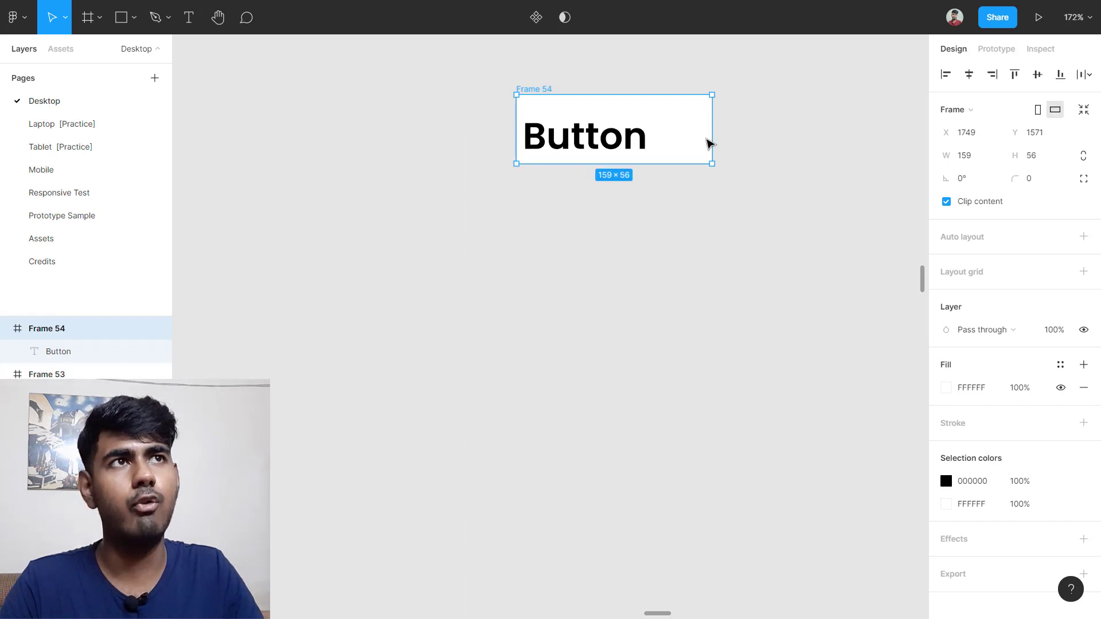
left_click_drag(703, 134, 666, 135)
left_click_drag(574, 143, 585, 136)
left_click(636, 207)
scroll(585, 157, "up", 2)
scroll(576, 171, "up", 3)
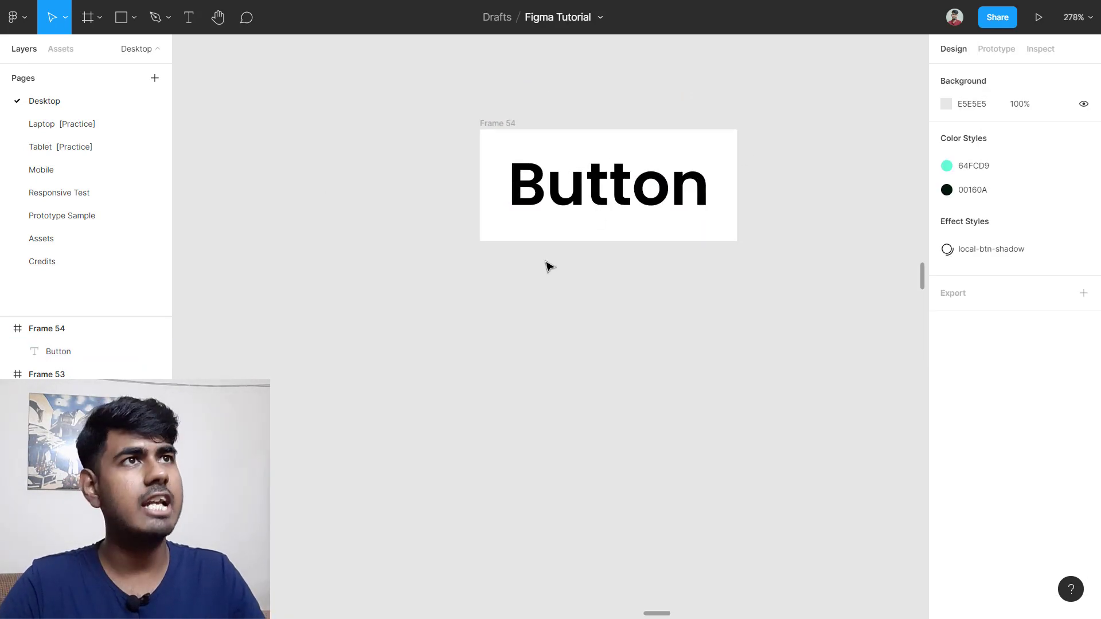
key("ctrl+z")
key("ctrl+z")
key("ctrl+z")
key("ctrl+z")
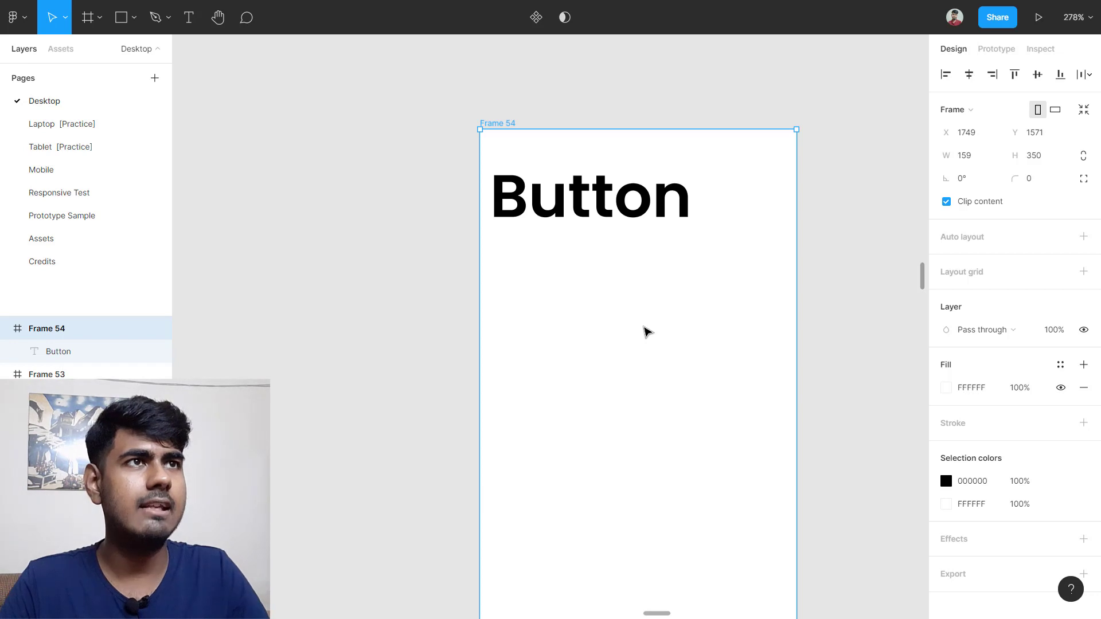
Step: Resize Frame 54 to fit the Button text at 102×45 and reselect the frame
scroll(648, 331, "down", 3, "ctrl")
left_click(805, 305)
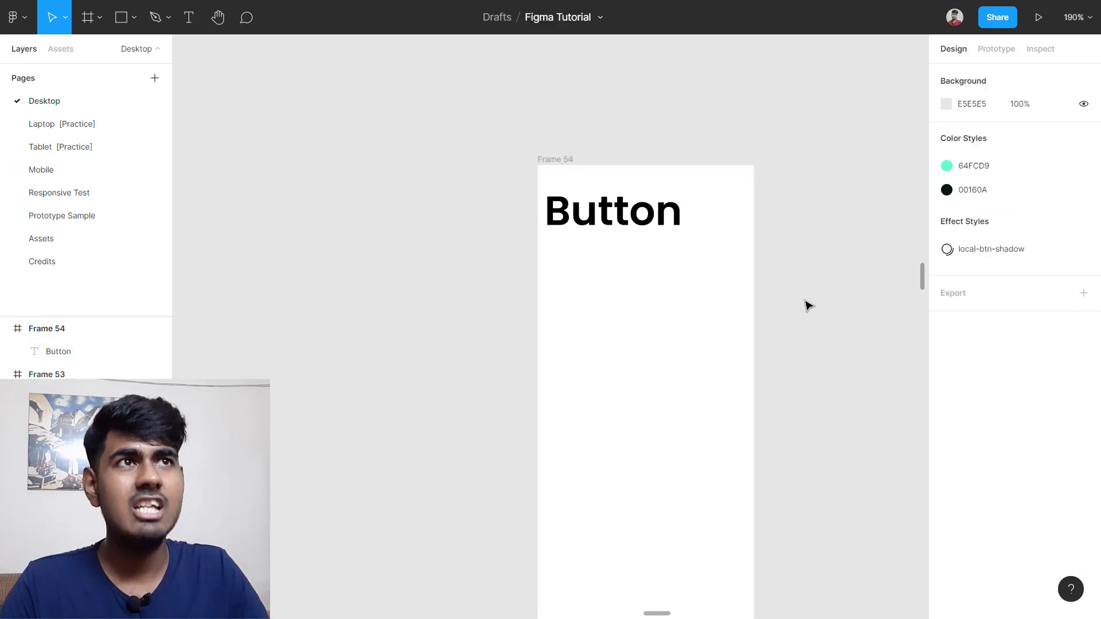
left_click(565, 160)
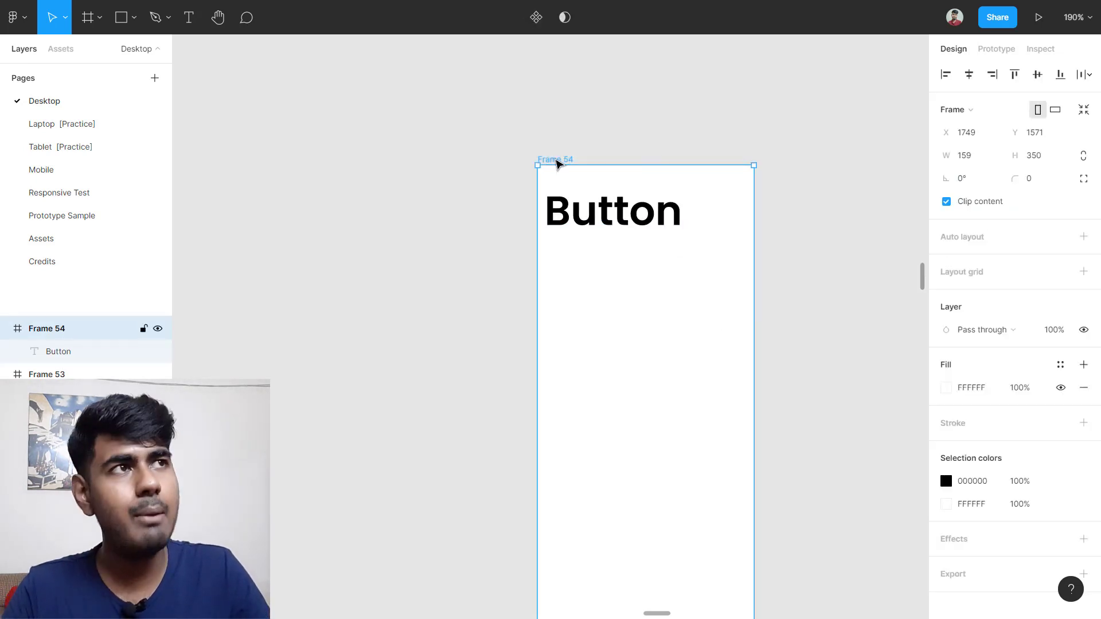
left_click(1084, 110)
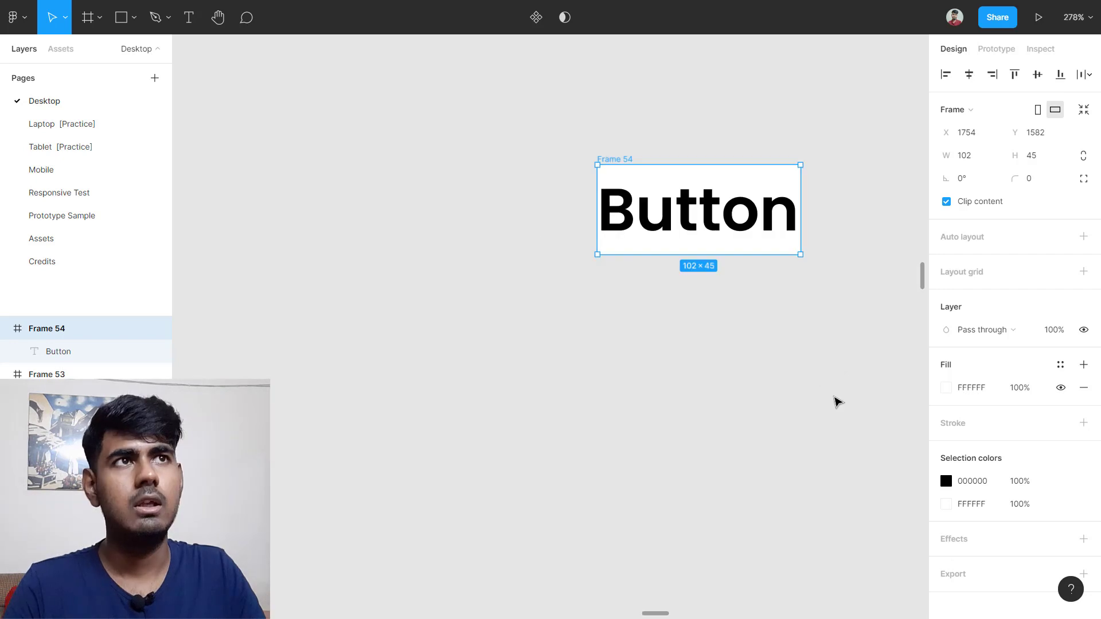
left_click(425, 175)
left_click_drag(415, 118, 835, 334)
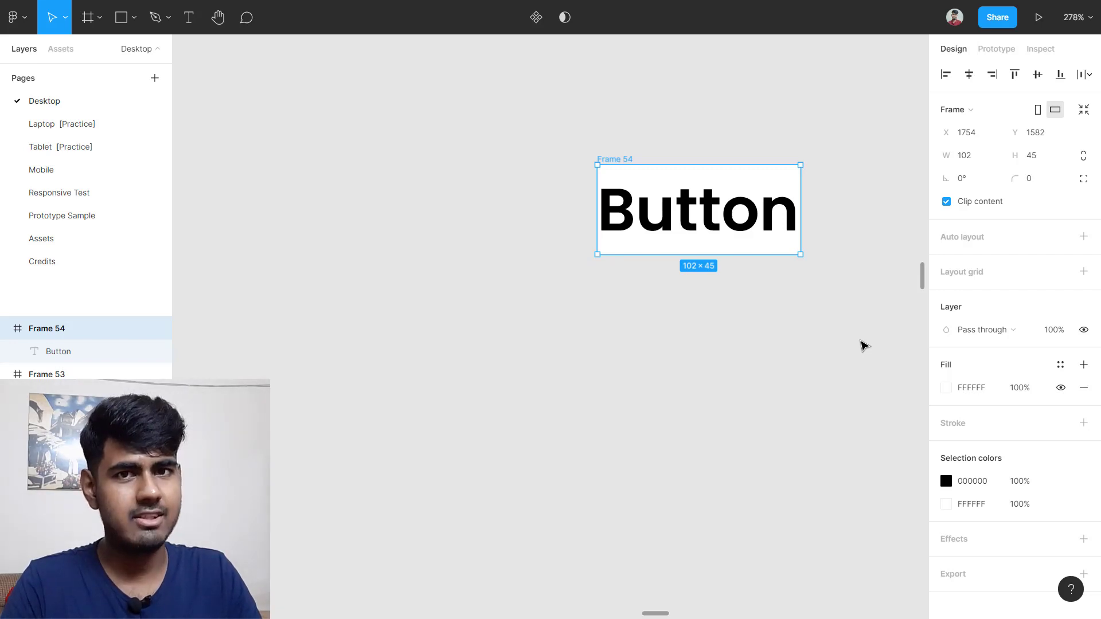
Step: Scrub Frame 54's corner radius up to 8
scroll(614, 187, "up", 5)
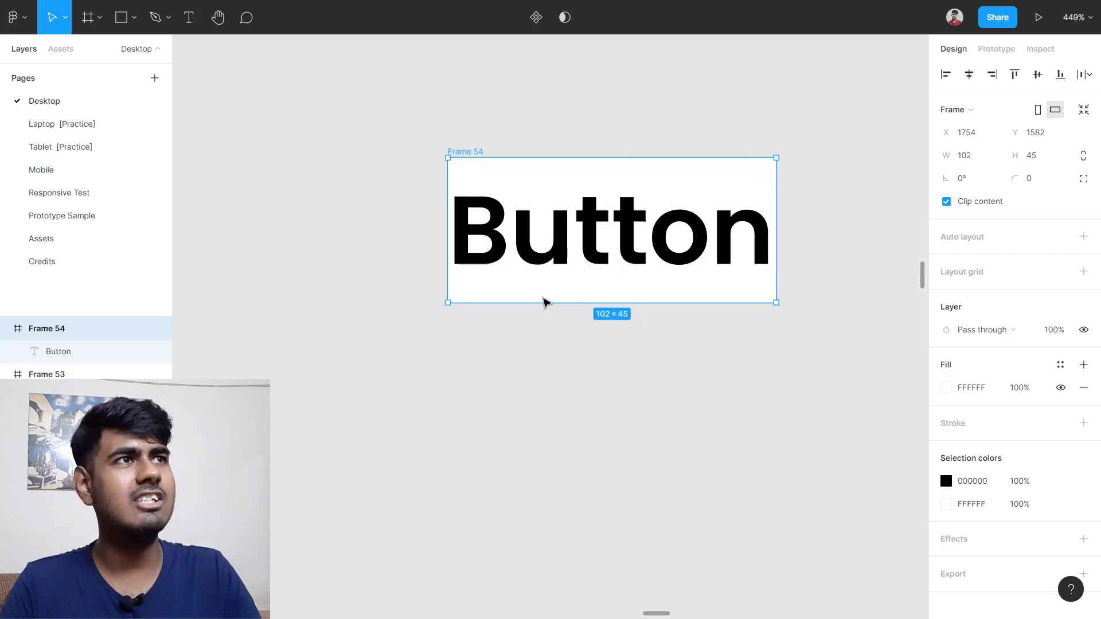
scroll(543, 298, "up", 3)
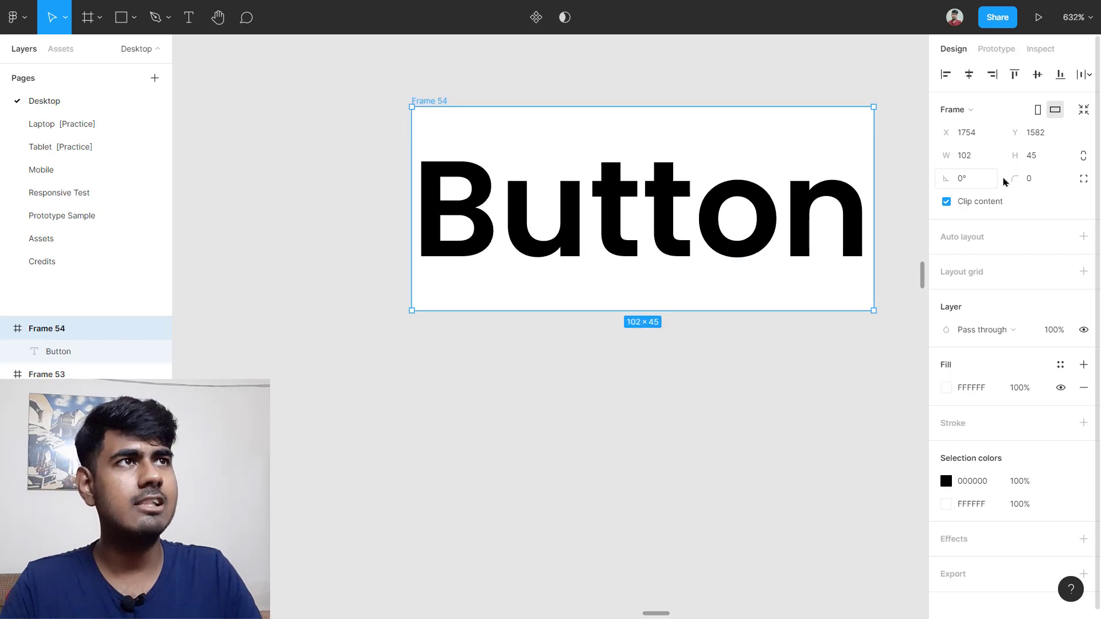
left_click_drag(1013, 179, 32, 175)
left_click(703, 445)
Step: Undo an accidental rotation of Frame 54
scroll(696, 431, "down", 5)
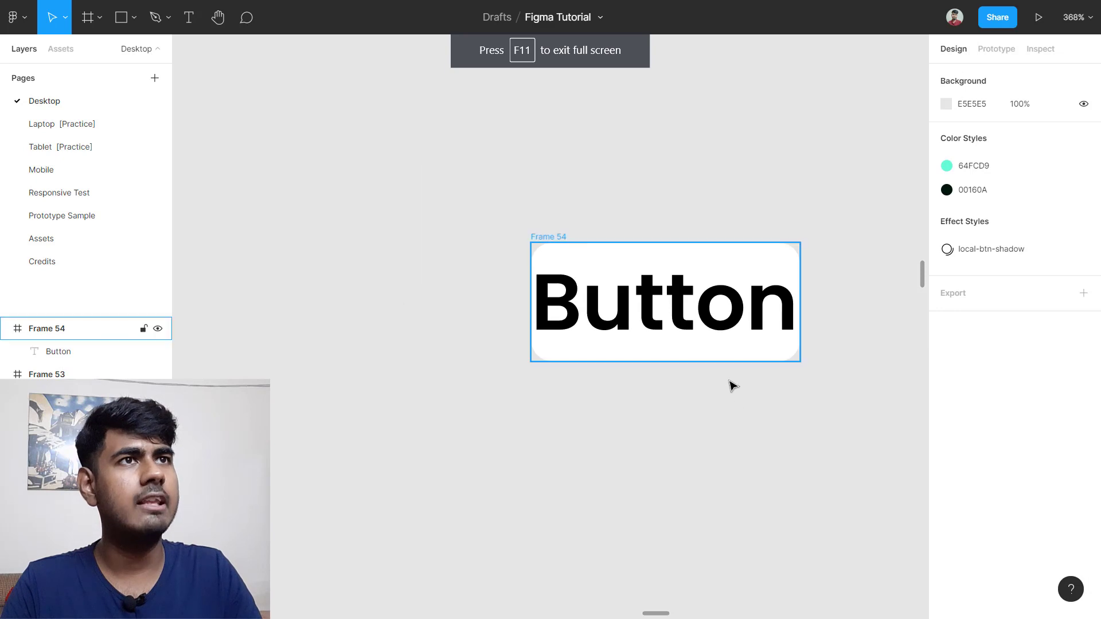
left_click(548, 251)
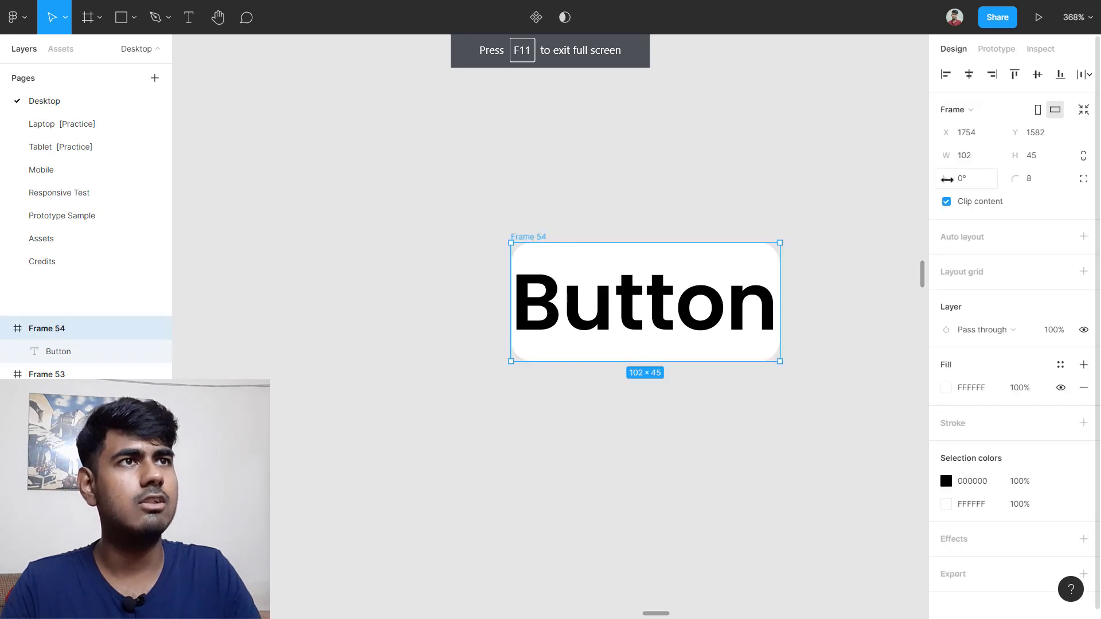
mouse_move(947, 180)
left_mouse_down()
mouse_move(17, 186)
mouse_move(824, 206)
mouse_move(946, 179)
left_mouse_up()
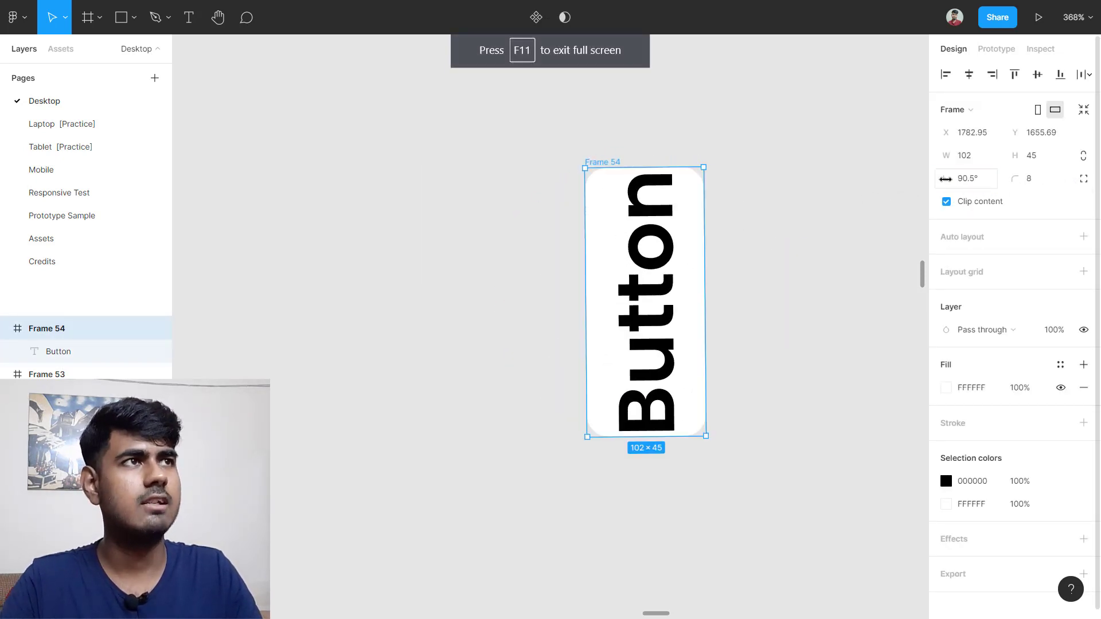
key("ctrl+z")
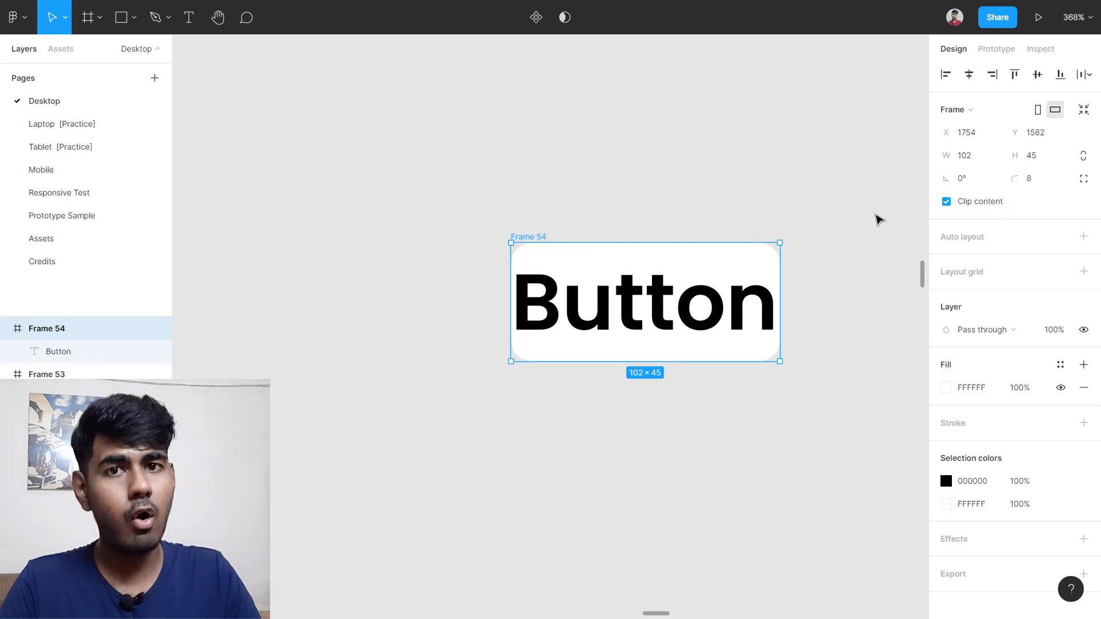
Step: Check the rounded corners and turn on independent per-corner radius values
scroll(621, 276, "up", 4)
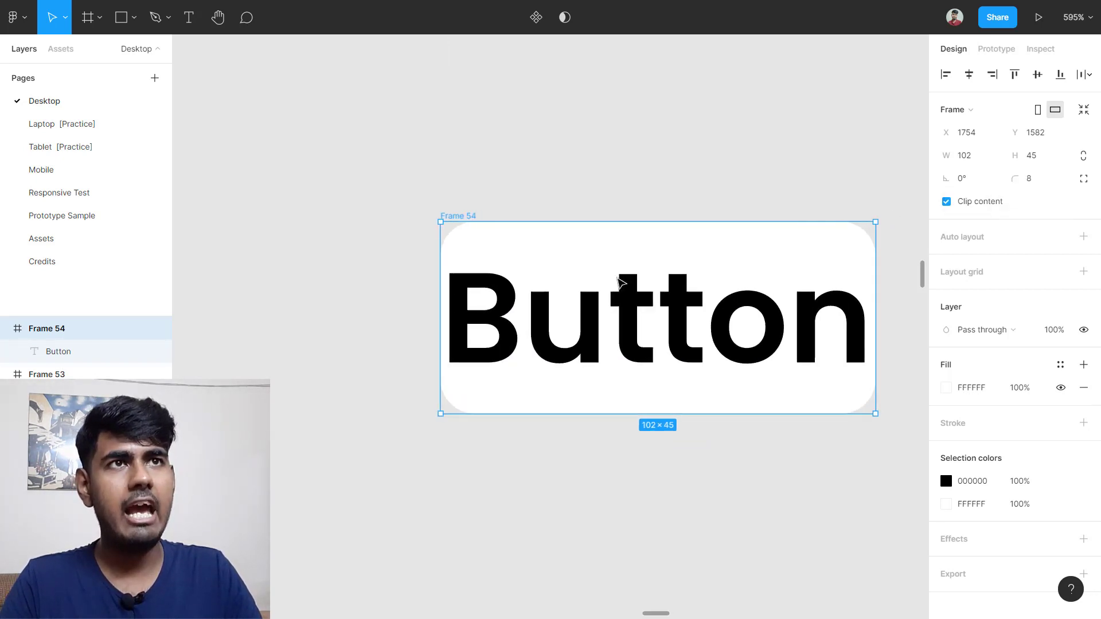
scroll(621, 277, "right", 1)
left_click(552, 220)
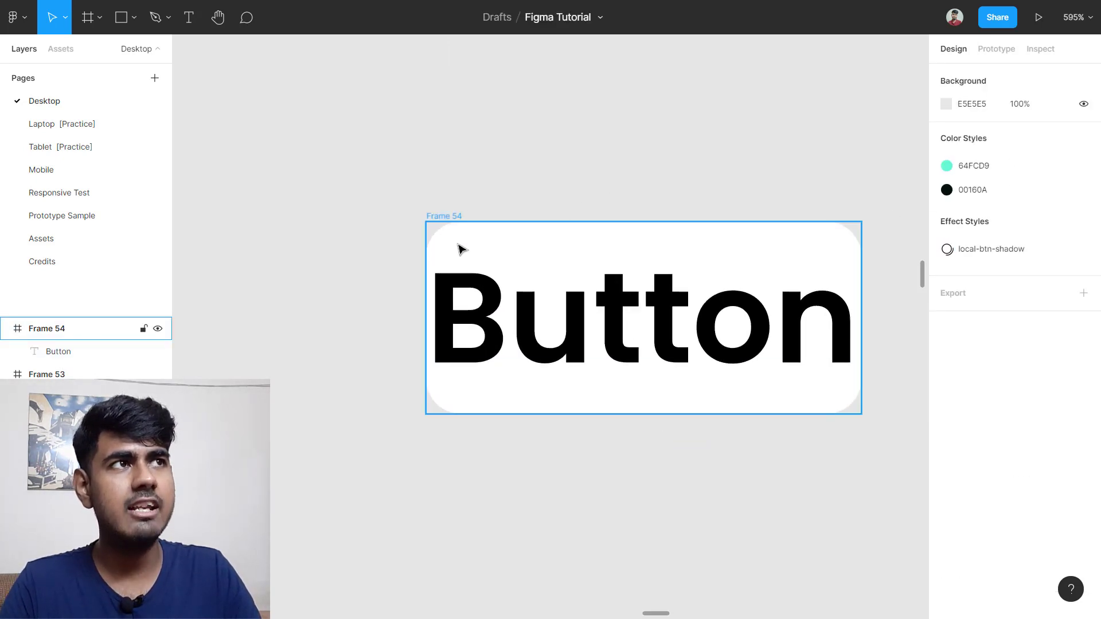
left_click(456, 249)
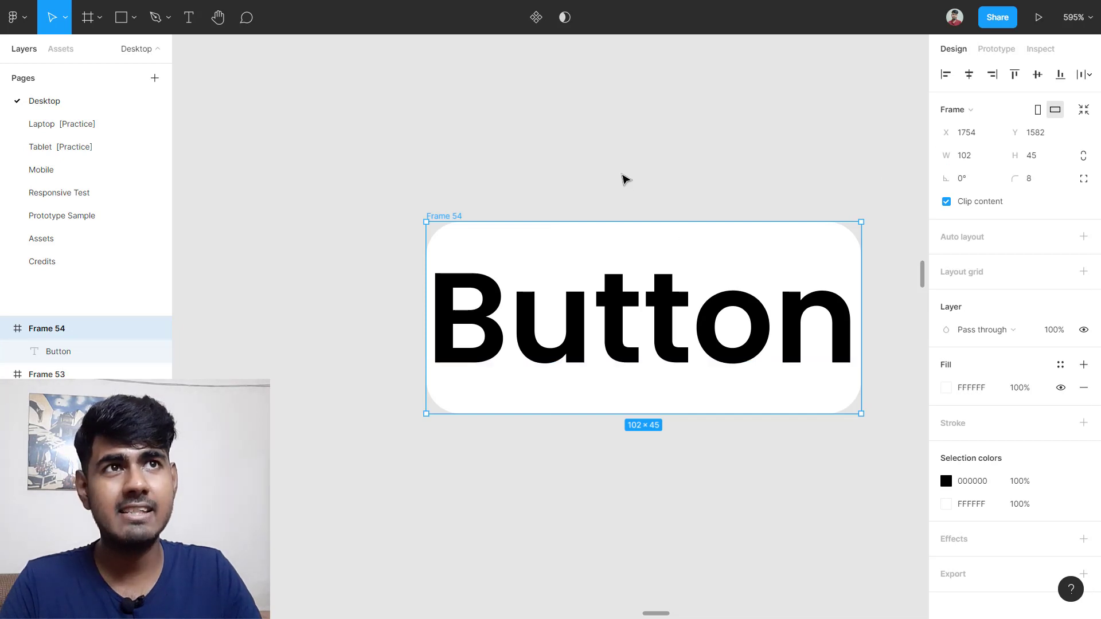
left_click(625, 177)
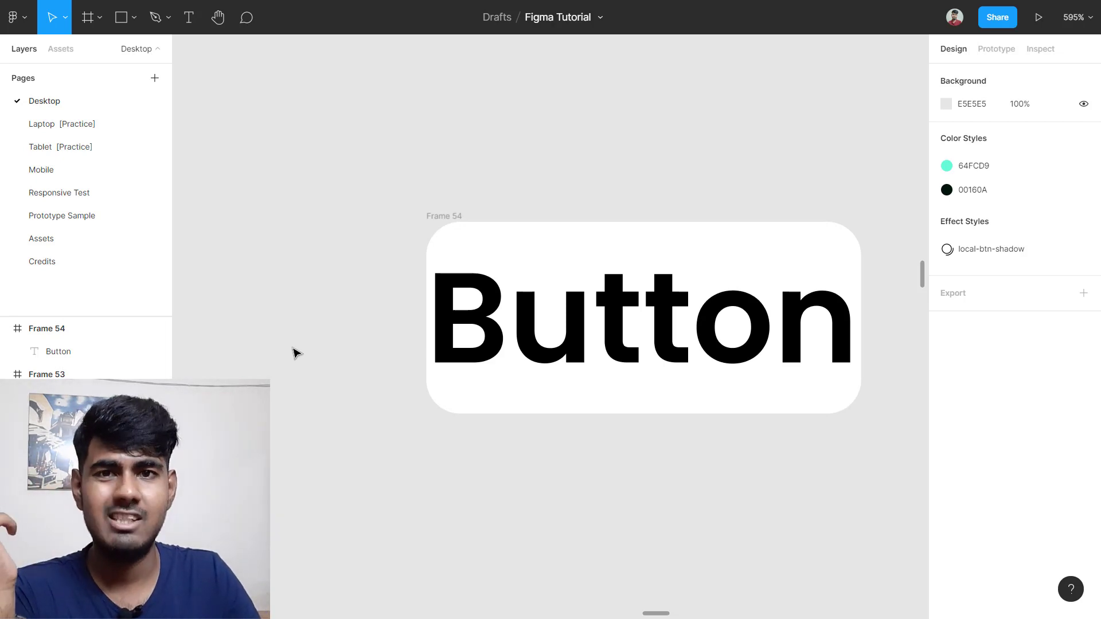
left_click(451, 217)
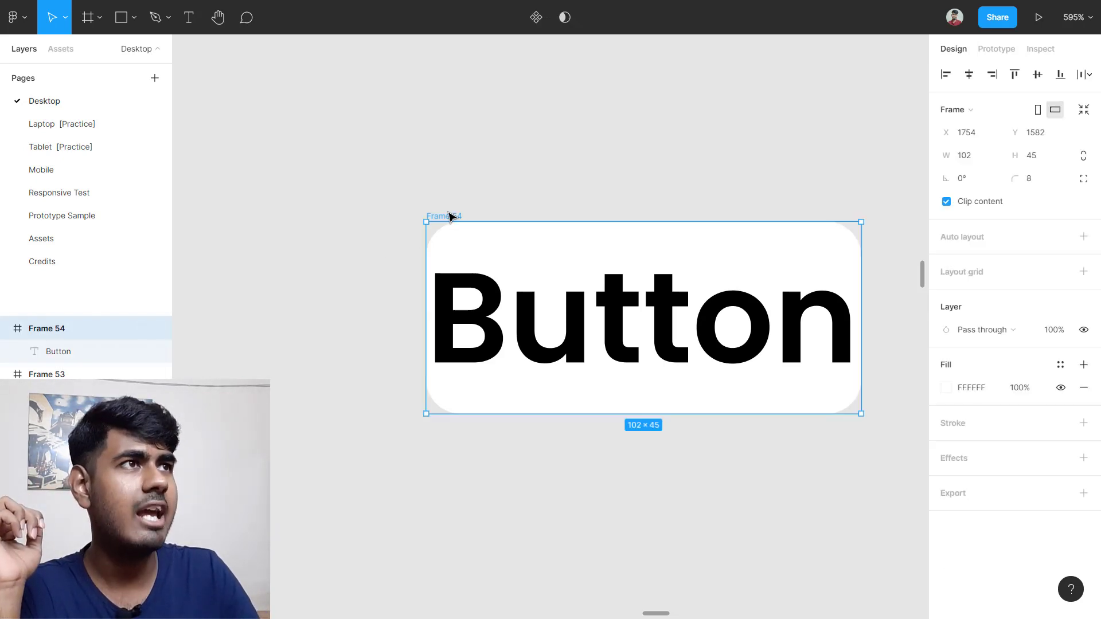
left_click(1085, 186)
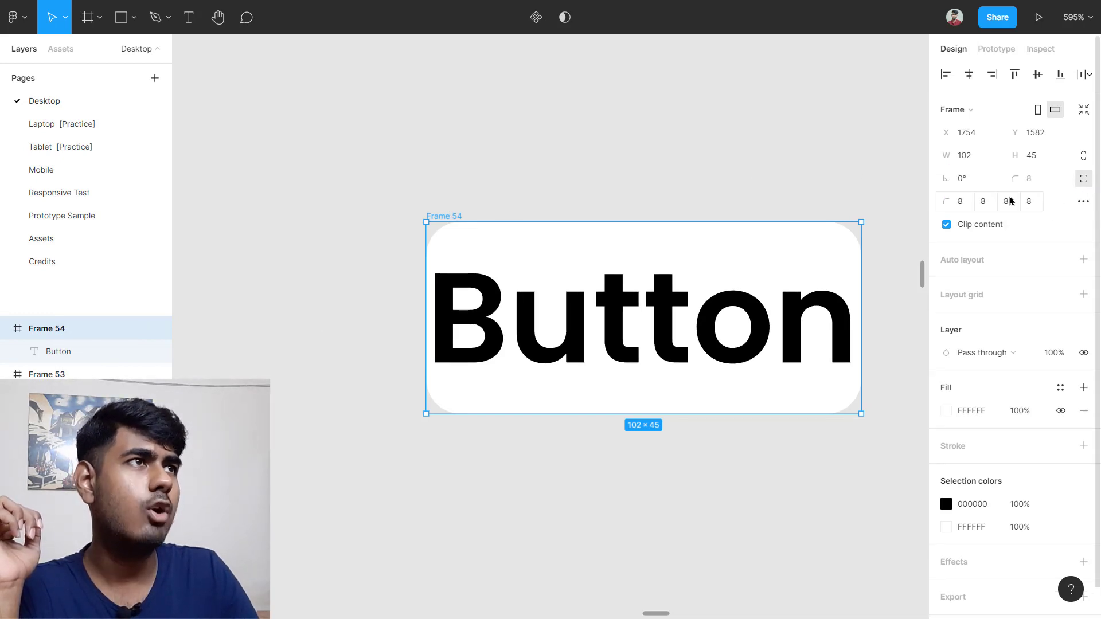
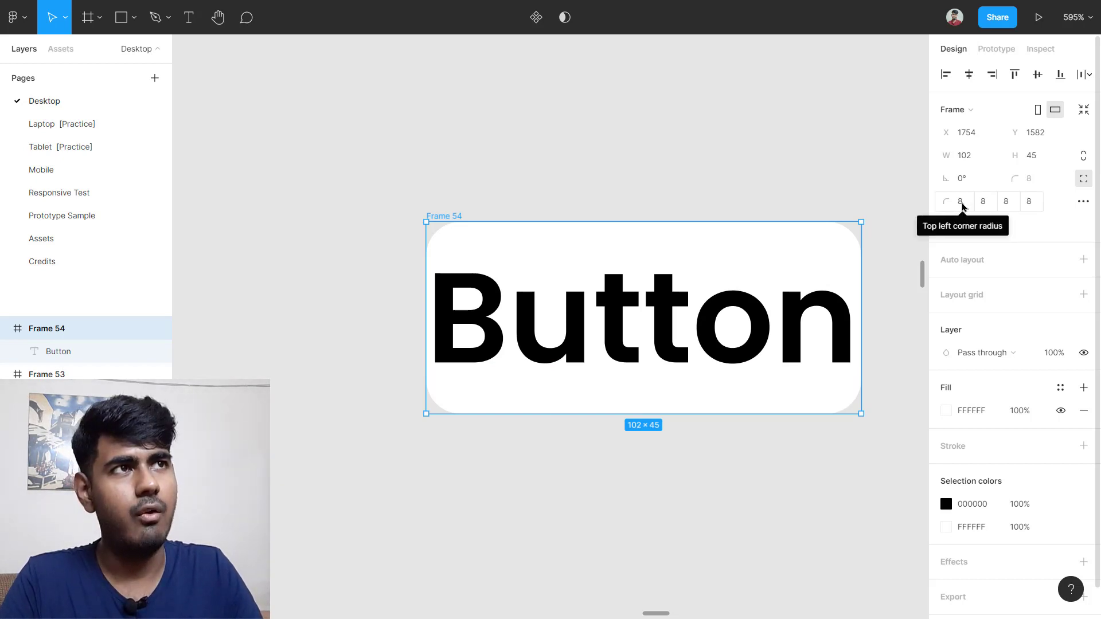
Step: Set Frame 54's top-right corner radius to 0 and check the result
left_click(987, 204)
type("0")
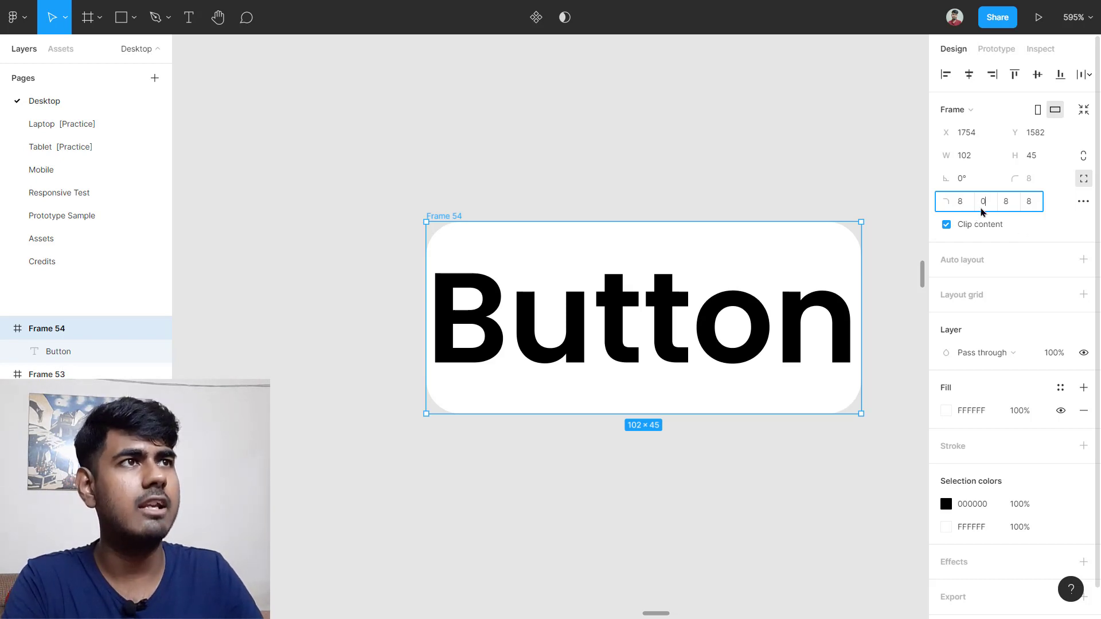
left_click(877, 230)
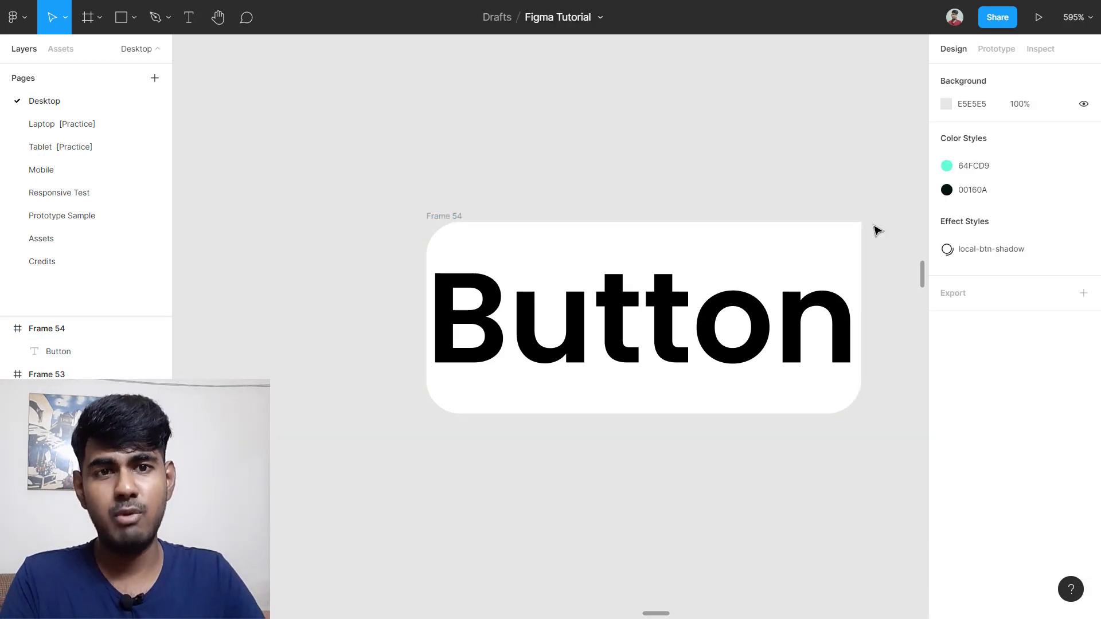
left_click(814, 250)
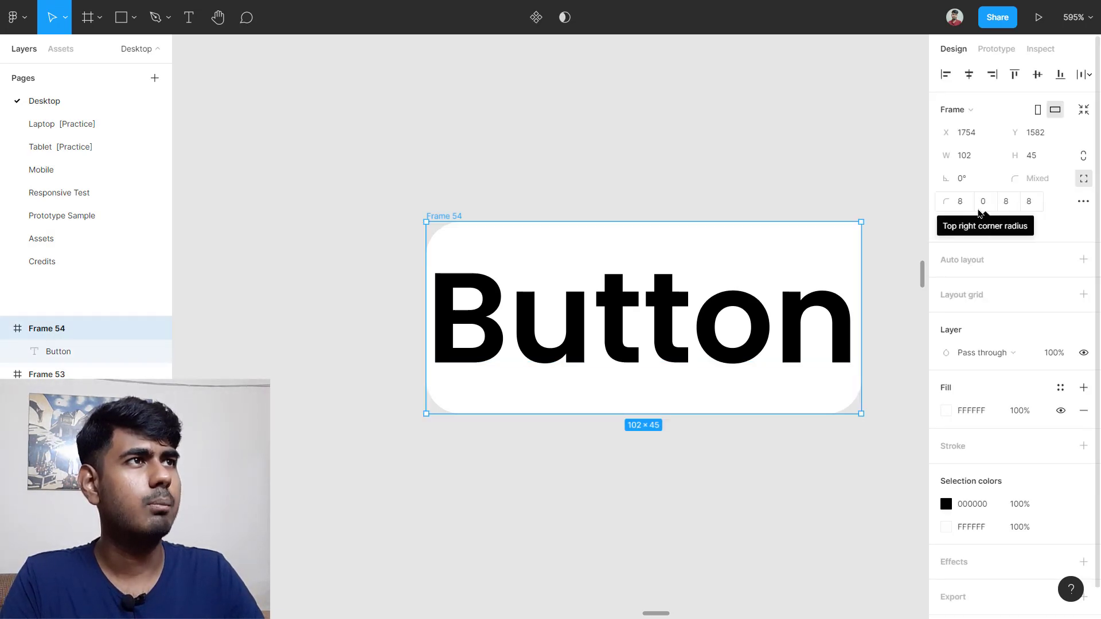
Step: Keep the bottom-left corner at 8 and square the bottom-right, giving radii 8, 0, 0, 8
left_click(1031, 202)
key("Return")
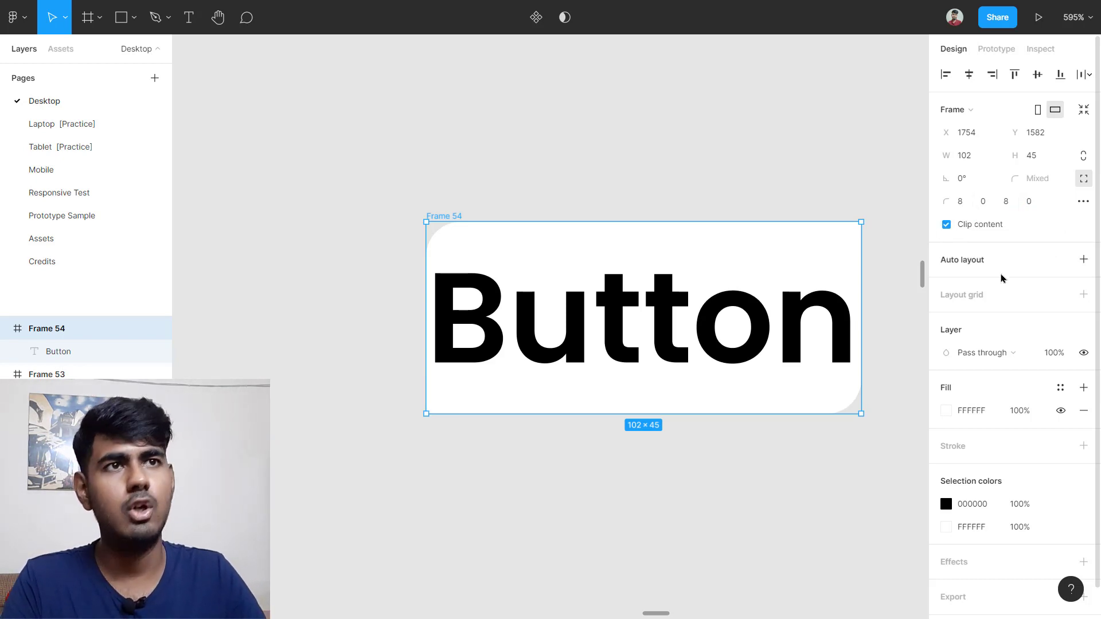
left_click(474, 463)
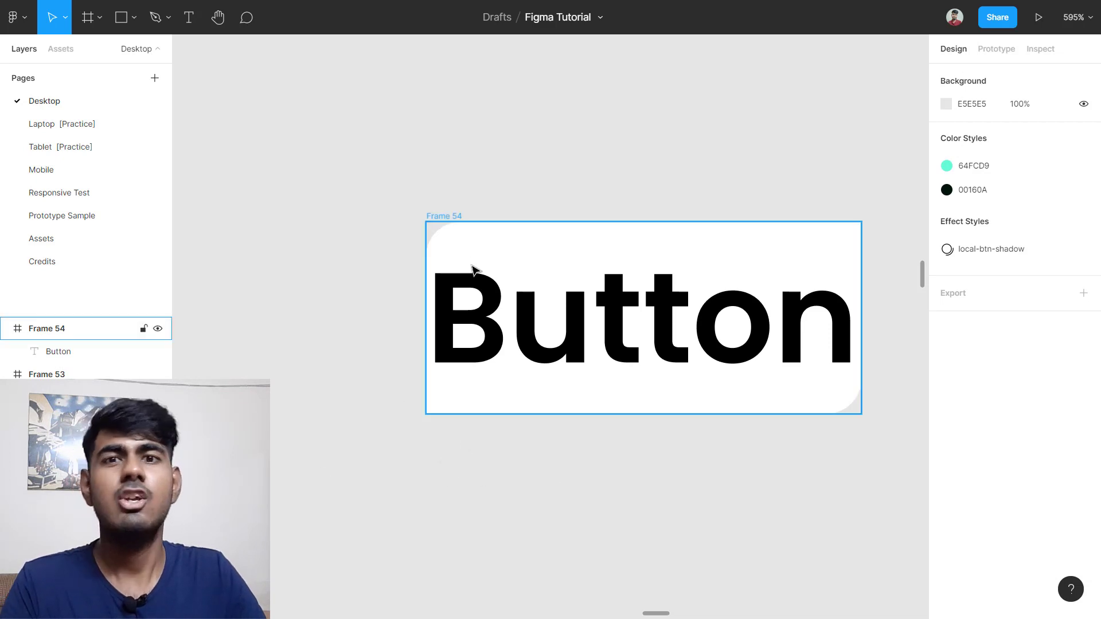
left_click(492, 249)
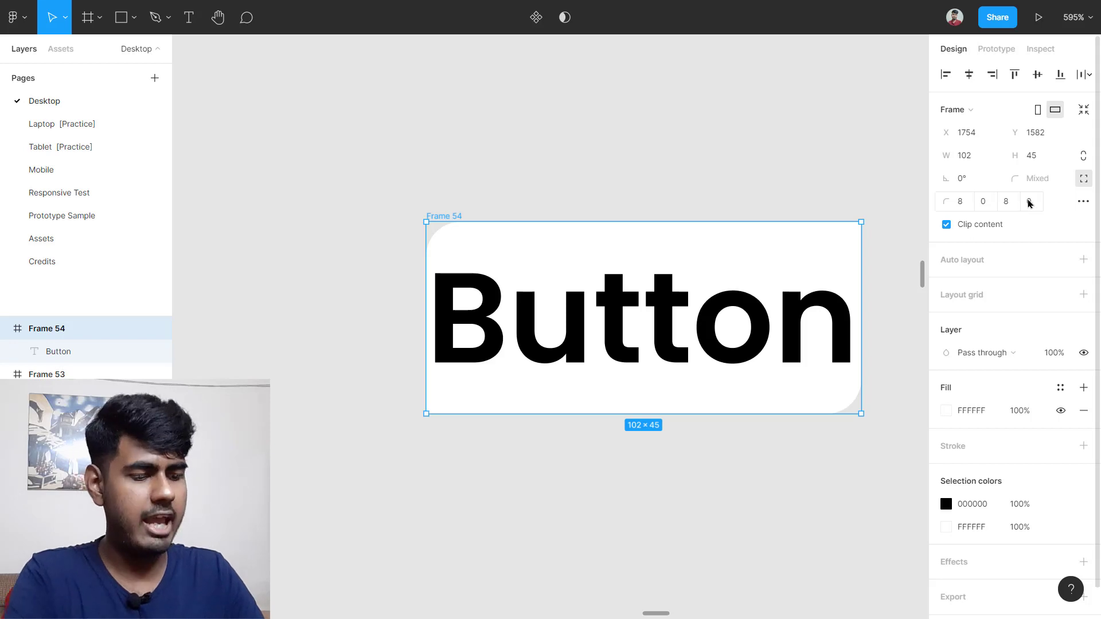
left_click(1029, 202)
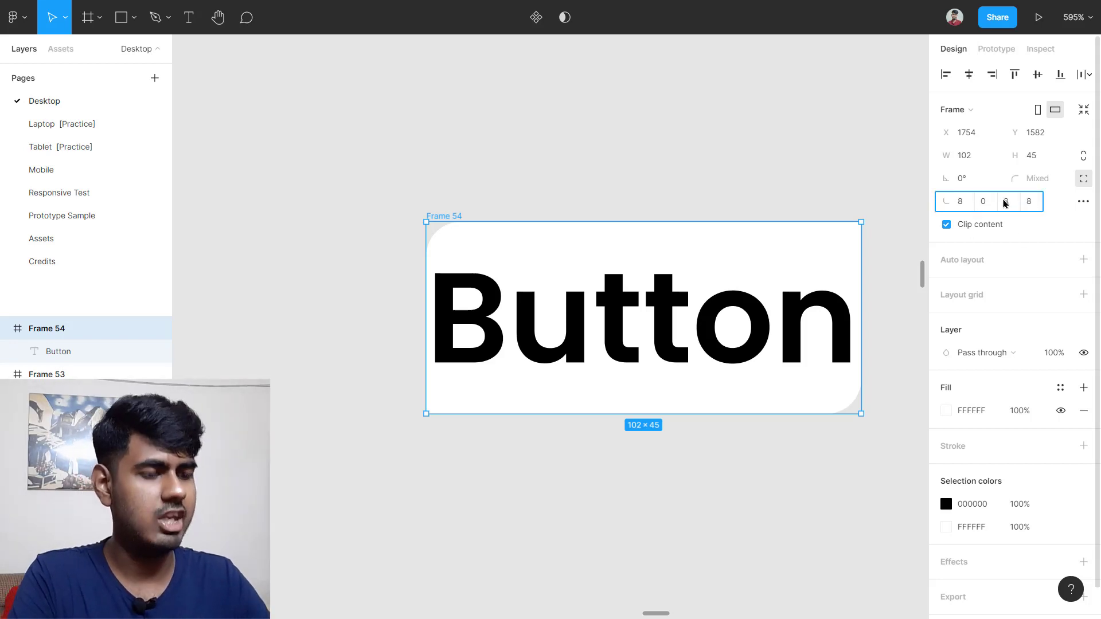
type("8")
left_click(1005, 203)
key("Return")
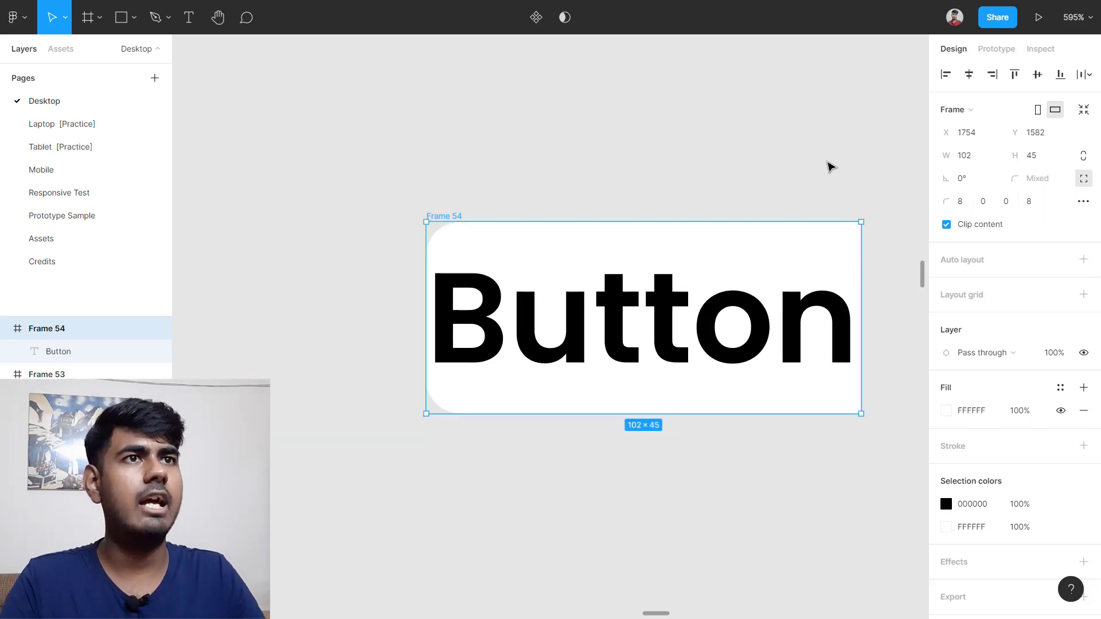
left_click(811, 178)
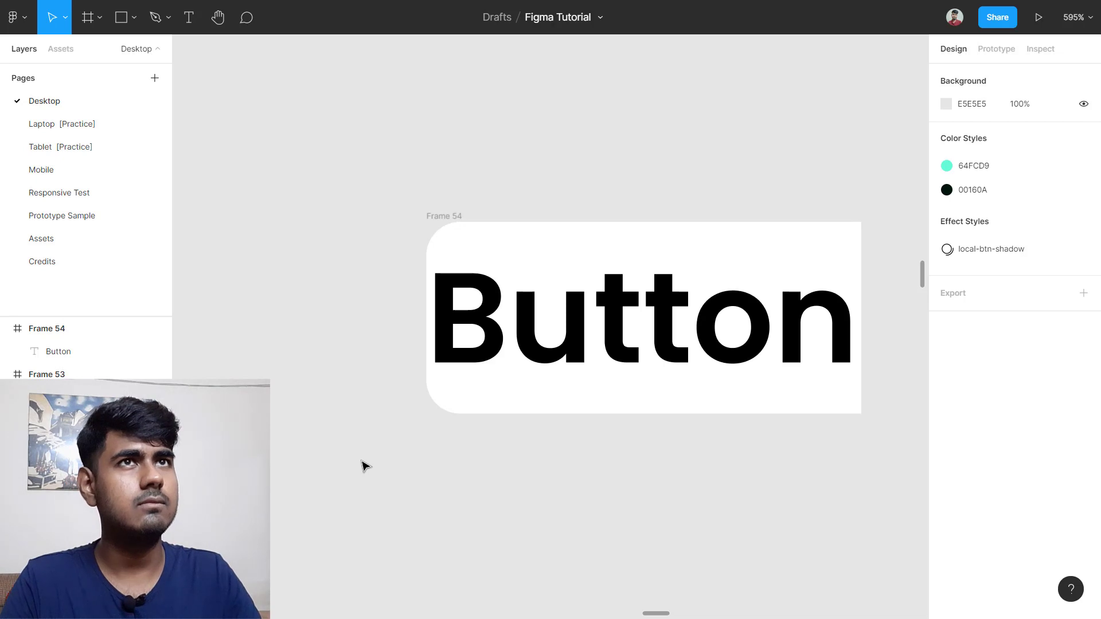
Step: Marquee-select Frame 54 on the canvas and delete it
left_click(98, 18)
scroll(268, 163, "down", 5)
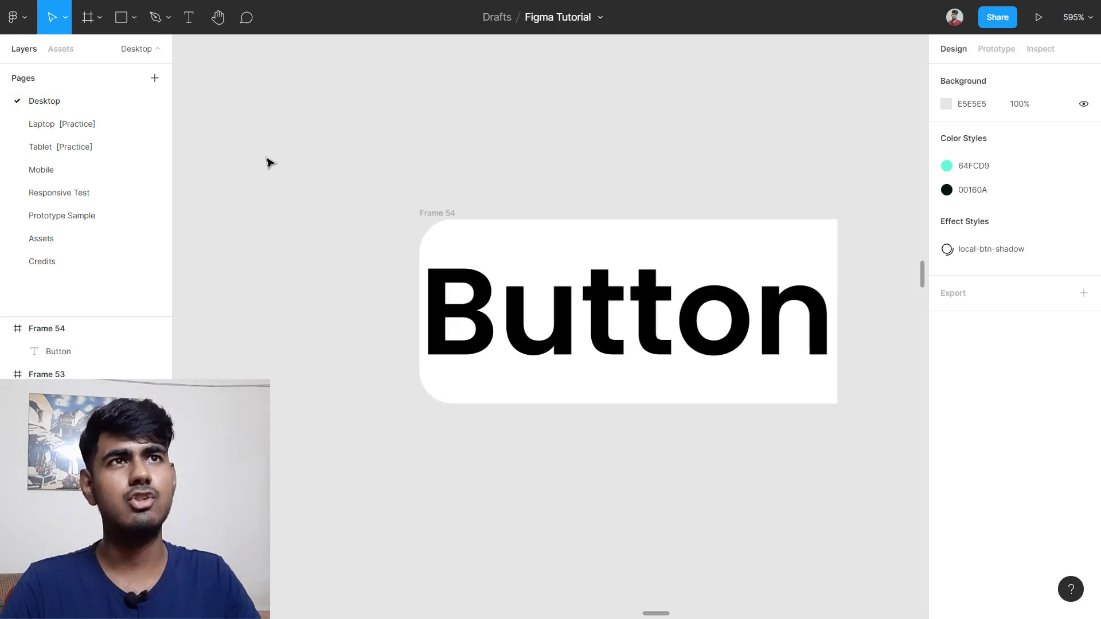
scroll(267, 162, "down", 10)
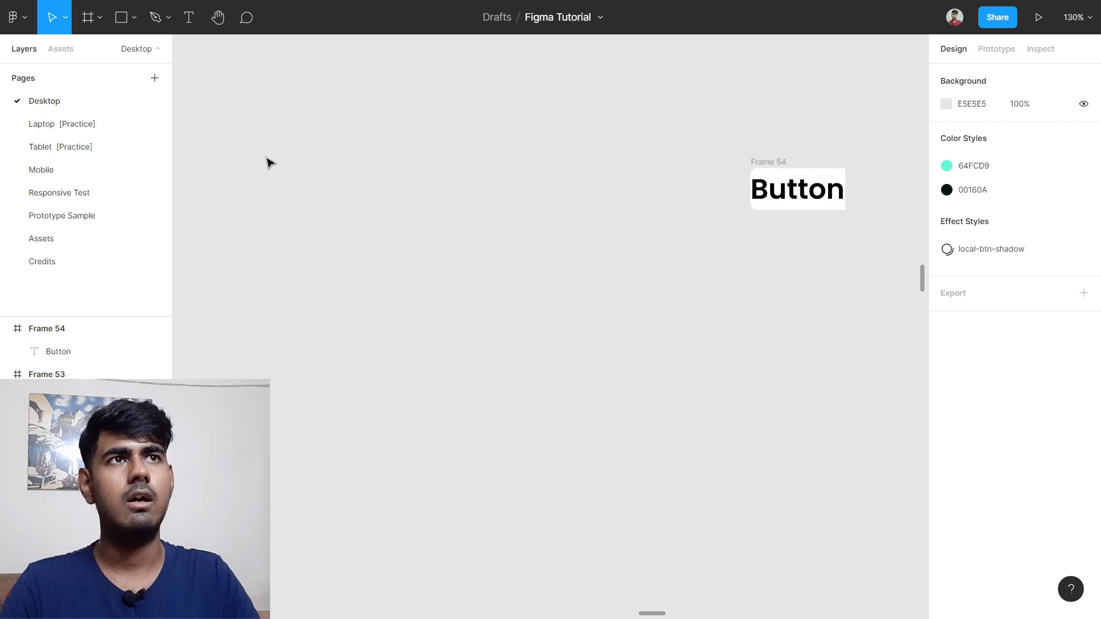
left_click_drag(427, 127, 602, 293)
key("Delete")
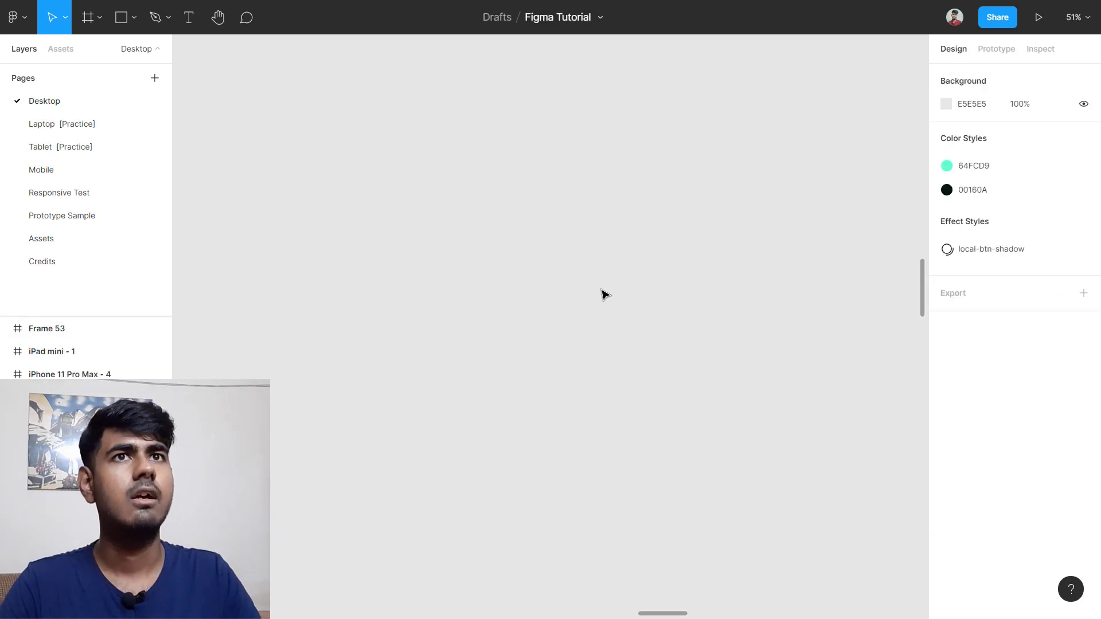
Step: Zoom and pan to the Desktop - 5 illustration of the seated person holding a phone
scroll(452, 241, "down", 10)
scroll(315, 378, "left", 3)
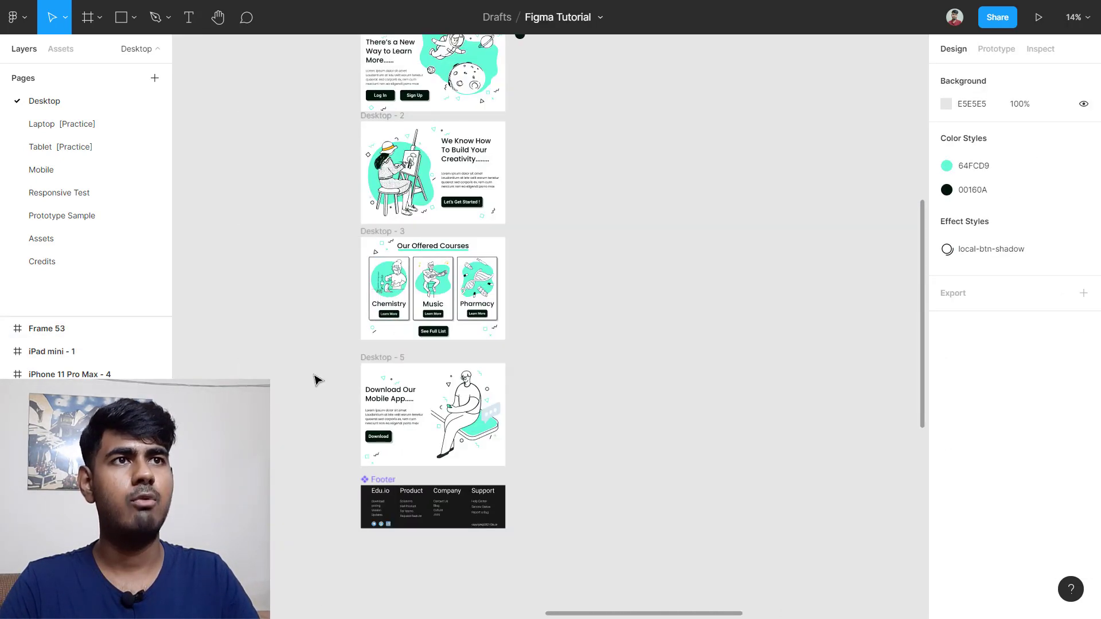
scroll(431, 412, "up", 3)
scroll(431, 411, "up", 10)
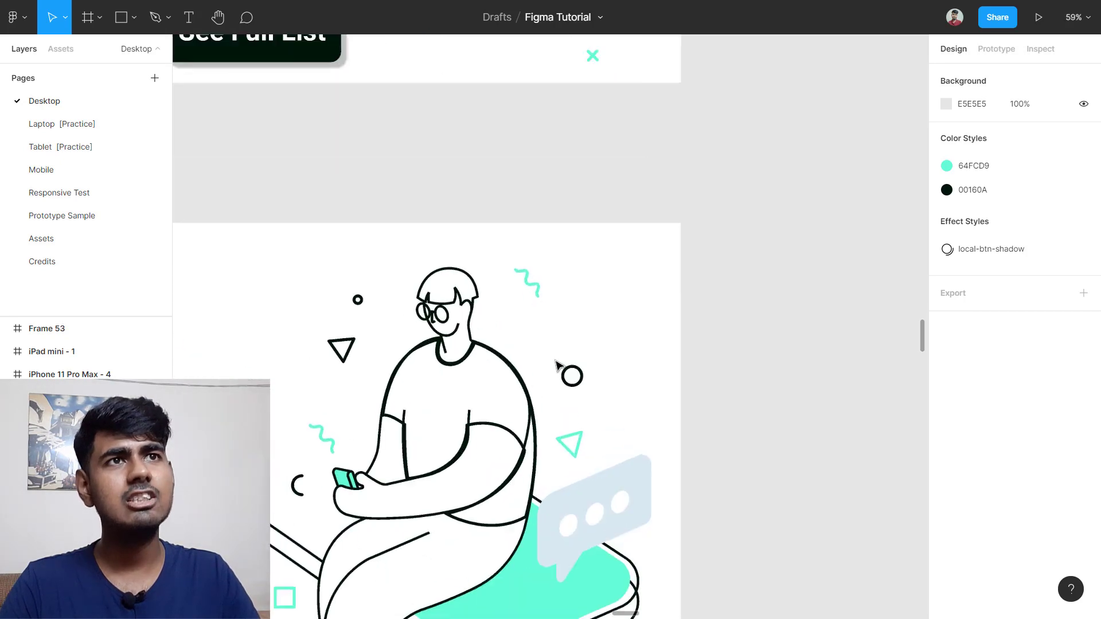
scroll(487, 402, "up", 3)
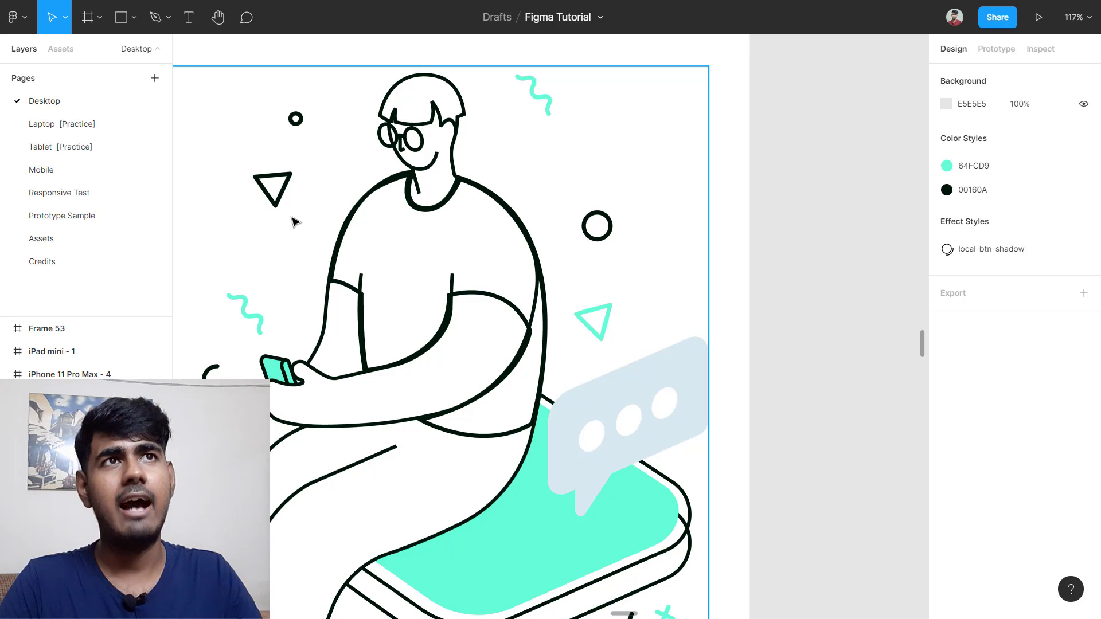
scroll(480, 142, "up", 2)
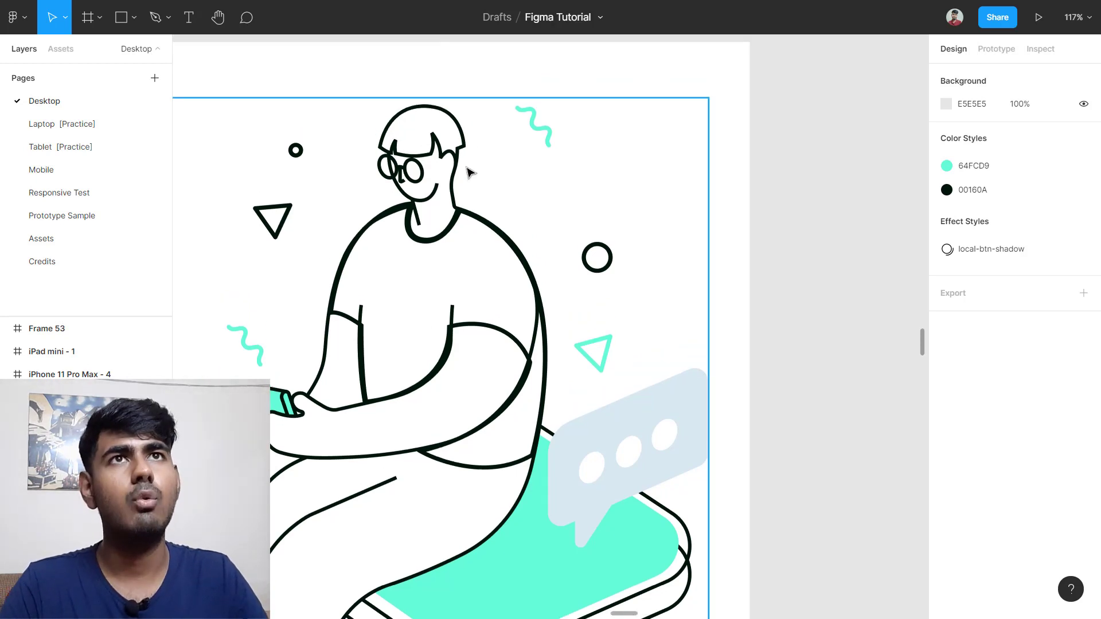
scroll(469, 172, "up", 1)
left_click(99, 18)
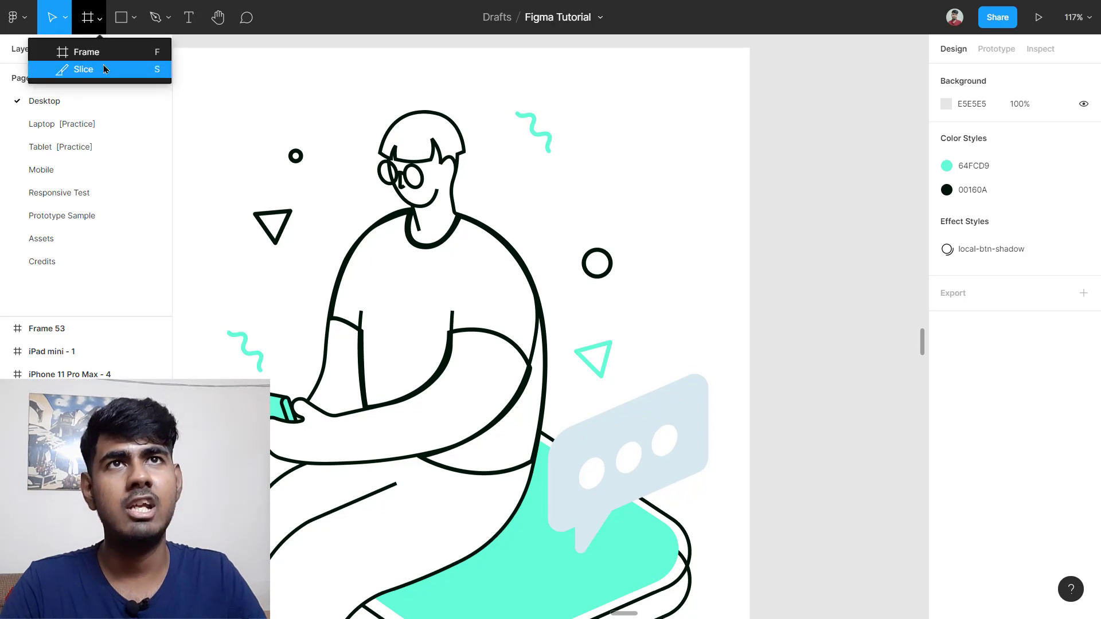
Step: Draw a slice over the character's head and adjust it to 227×169 at X 942, Y 53
left_click(101, 71)
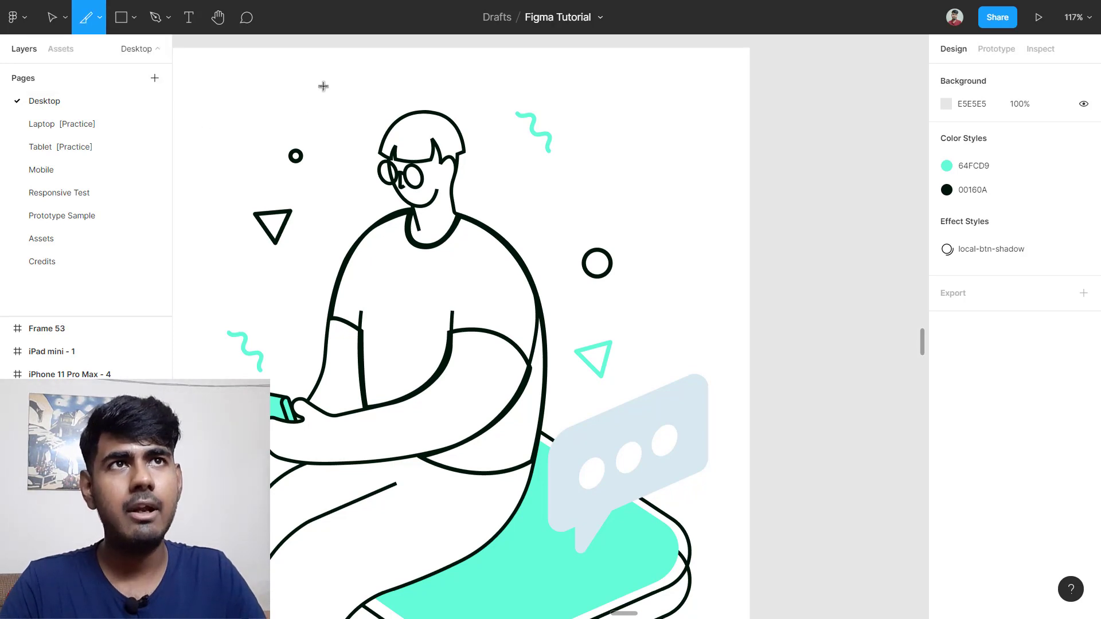
left_click_drag(330, 85, 541, 240)
scroll(504, 257, "left", 1)
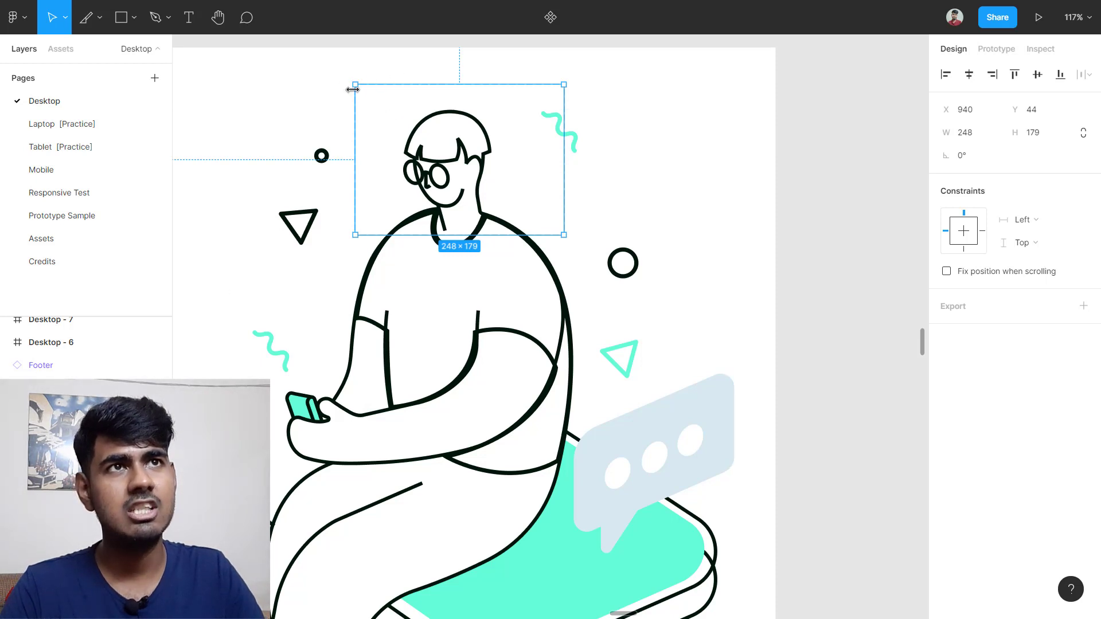
mouse_move(353, 93)
left_mouse_down()
mouse_move(401, 91)
mouse_move(339, 98)
mouse_move(349, 94)
left_mouse_up()
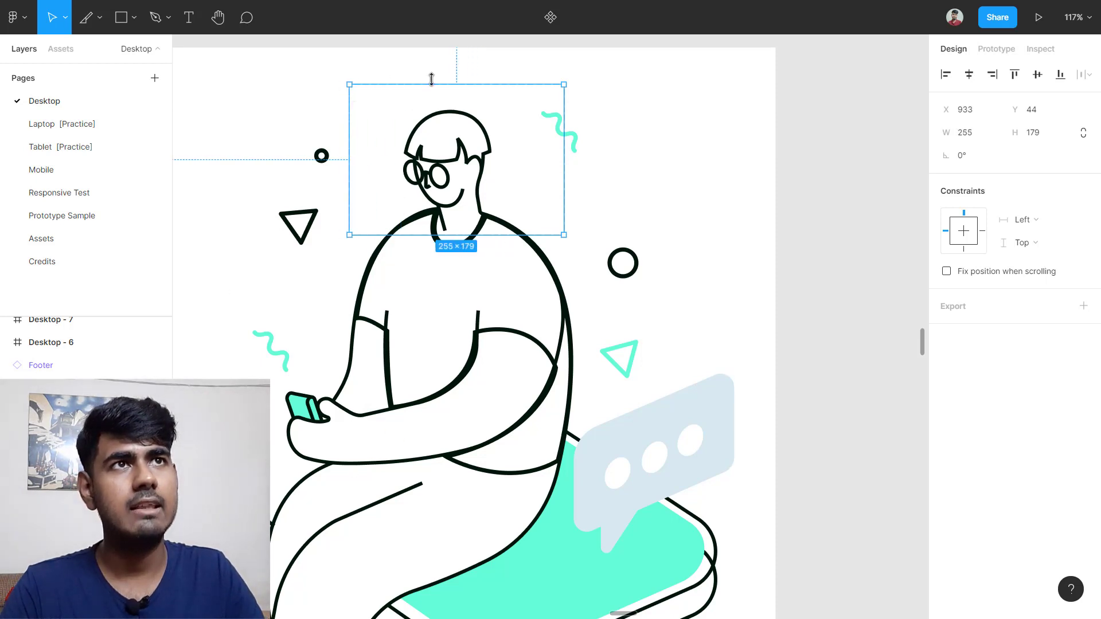
left_click_drag(453, 84, 455, 94)
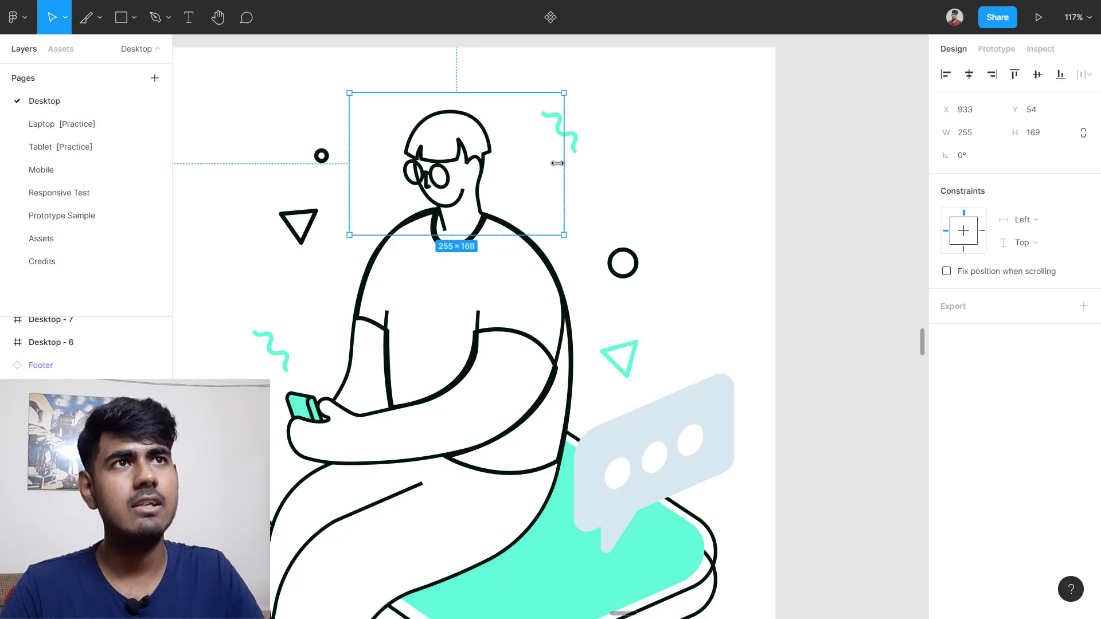
mouse_move(557, 163)
left_mouse_down()
mouse_move(520, 164)
mouse_move(541, 164)
left_mouse_up()
mouse_move(381, 132)
left_mouse_down()
mouse_move(341, 138)
mouse_move(425, 84)
mouse_move(396, 100)
mouse_move(386, 133)
left_mouse_up()
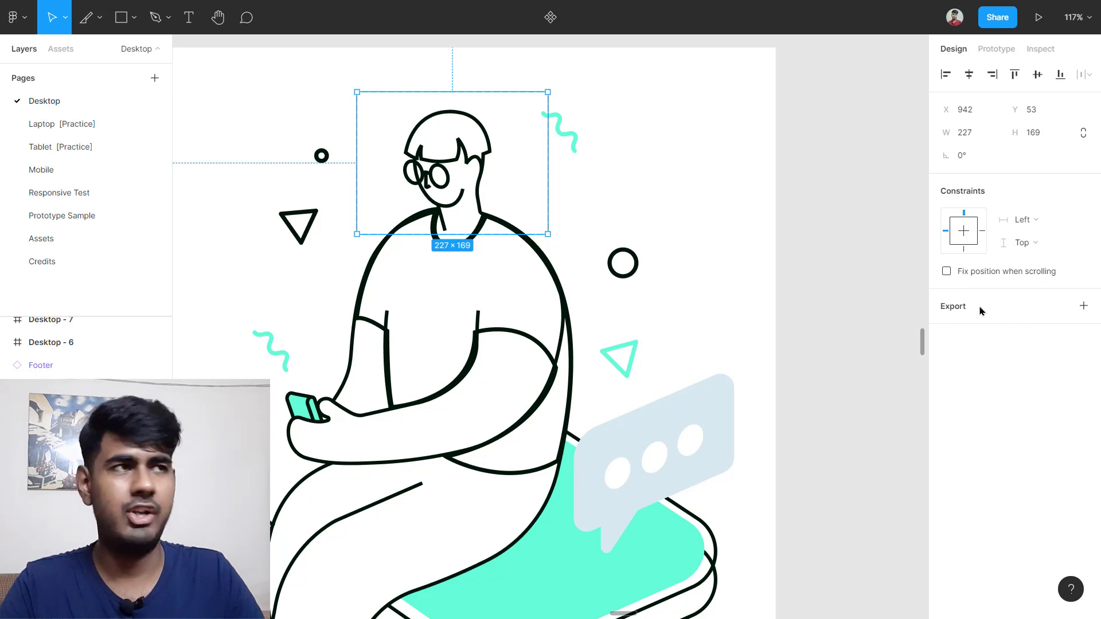
Step: Add an SVG export setting to the slice and export it as Slice 1.svg
left_click(1084, 305)
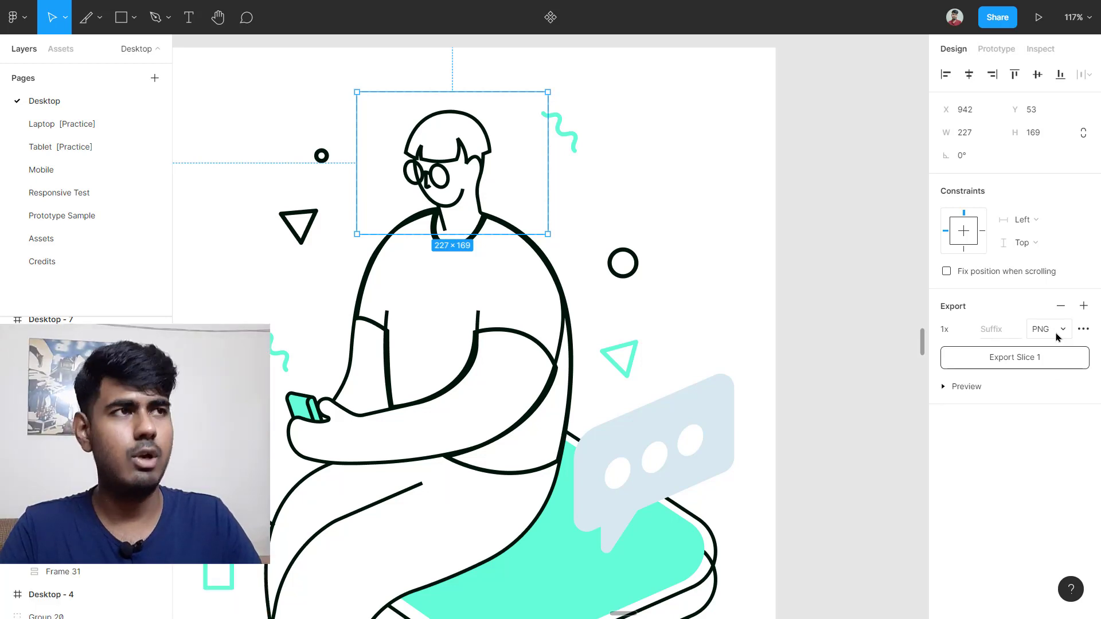
left_click(1057, 335)
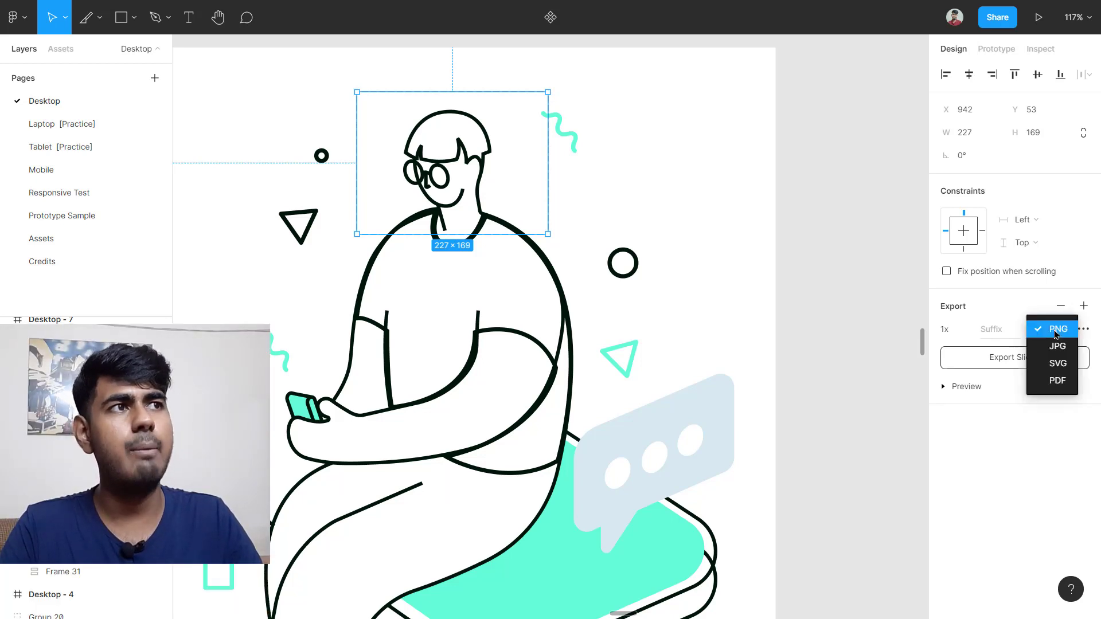
left_click(1067, 364)
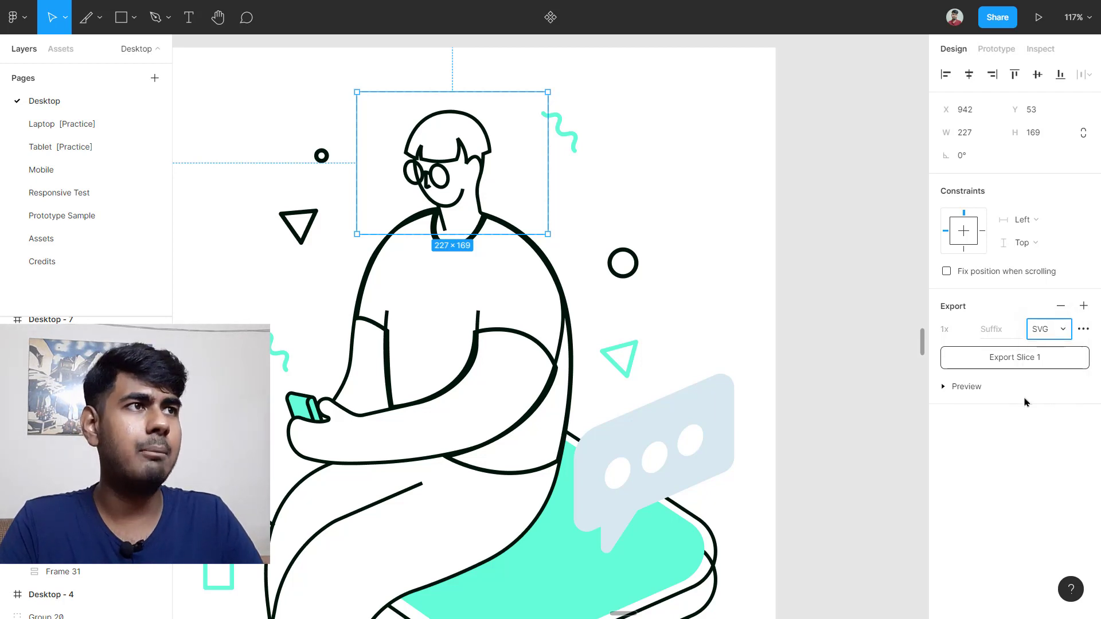
left_click(1024, 362)
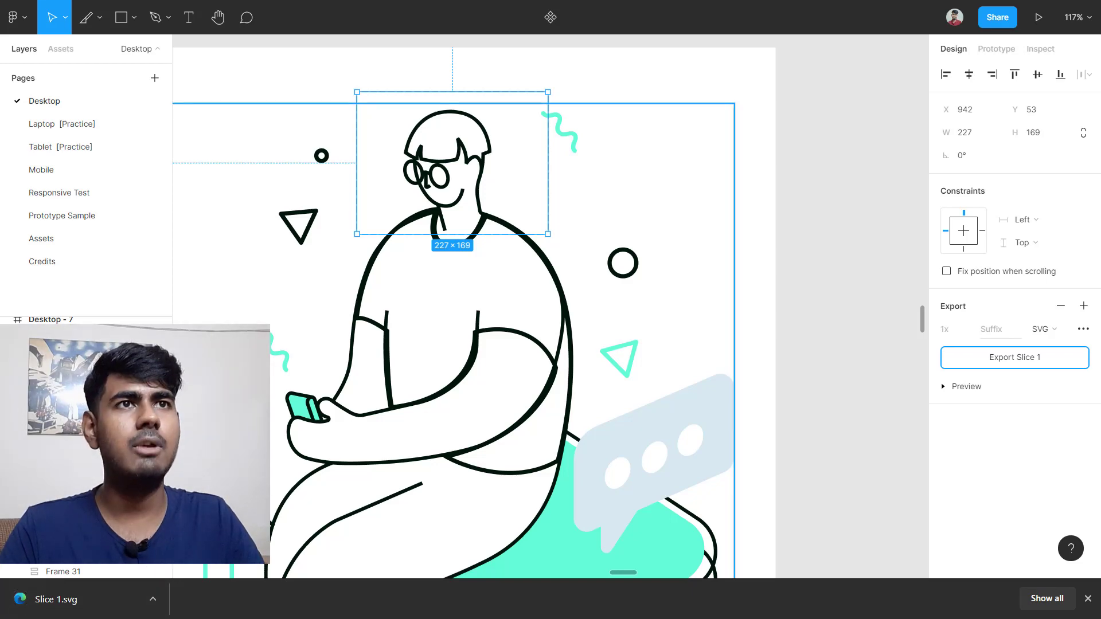
scroll(292, 507, "down", 6, "ctrl")
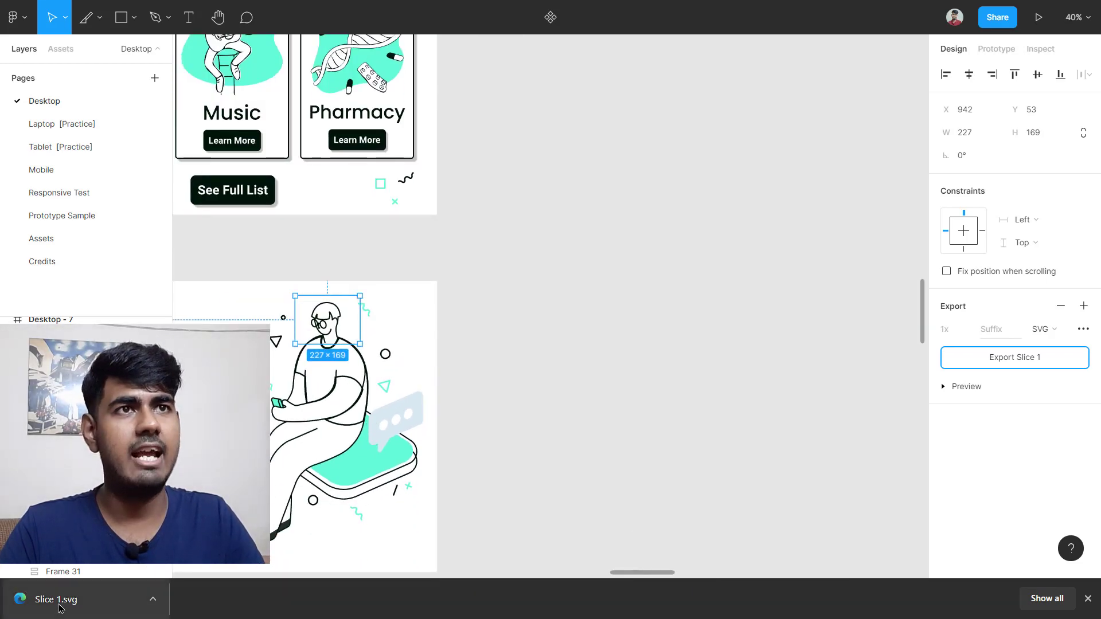
Step: Drop the downloaded Slice 1.svg onto the canvas
left_click_drag(55, 599, 541, 310)
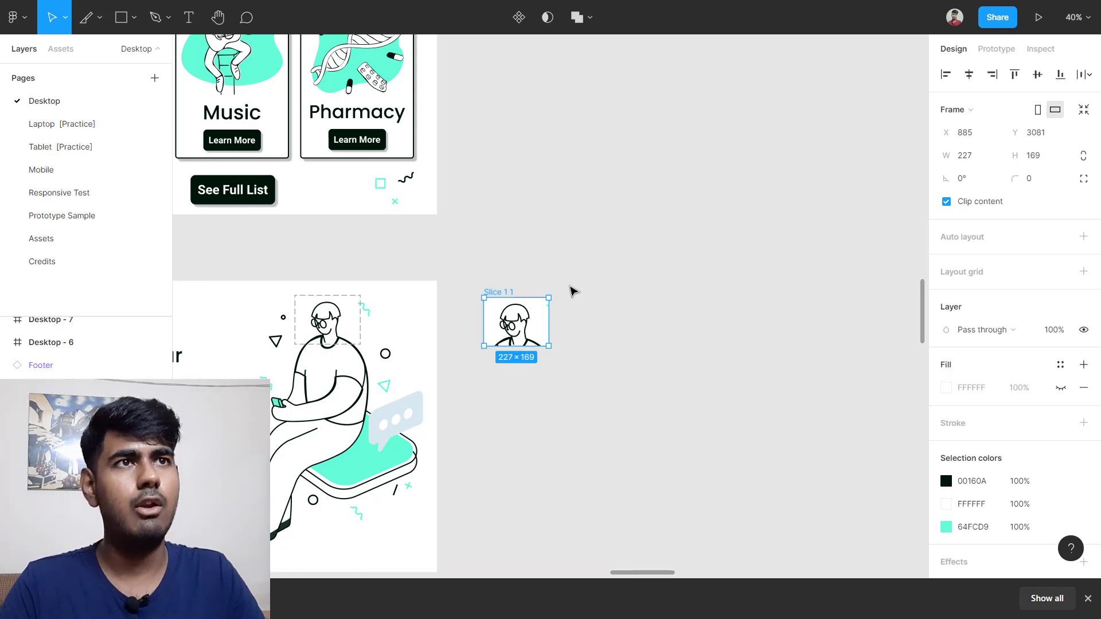
scroll(525, 344, "up", 5)
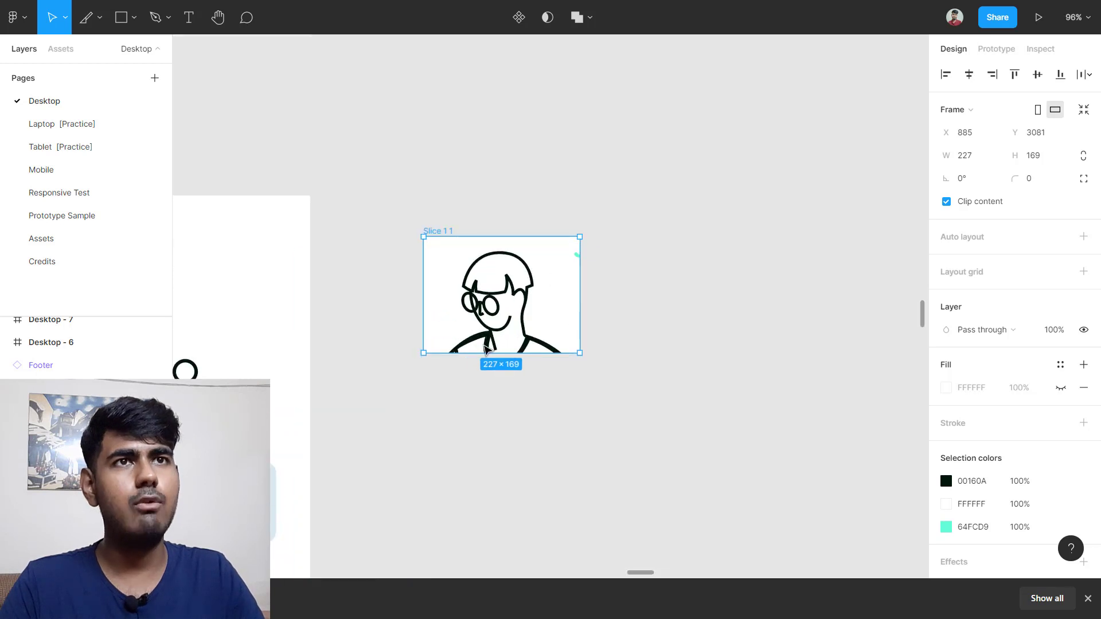
scroll(447, 343, "left", 5)
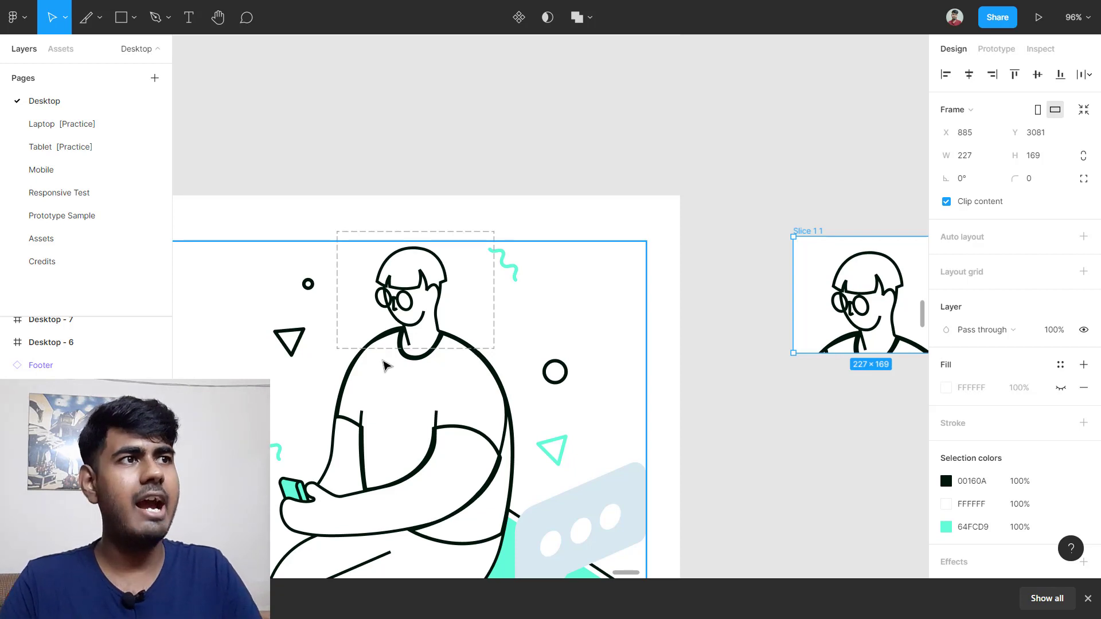
scroll(1020, 356, "down", 2)
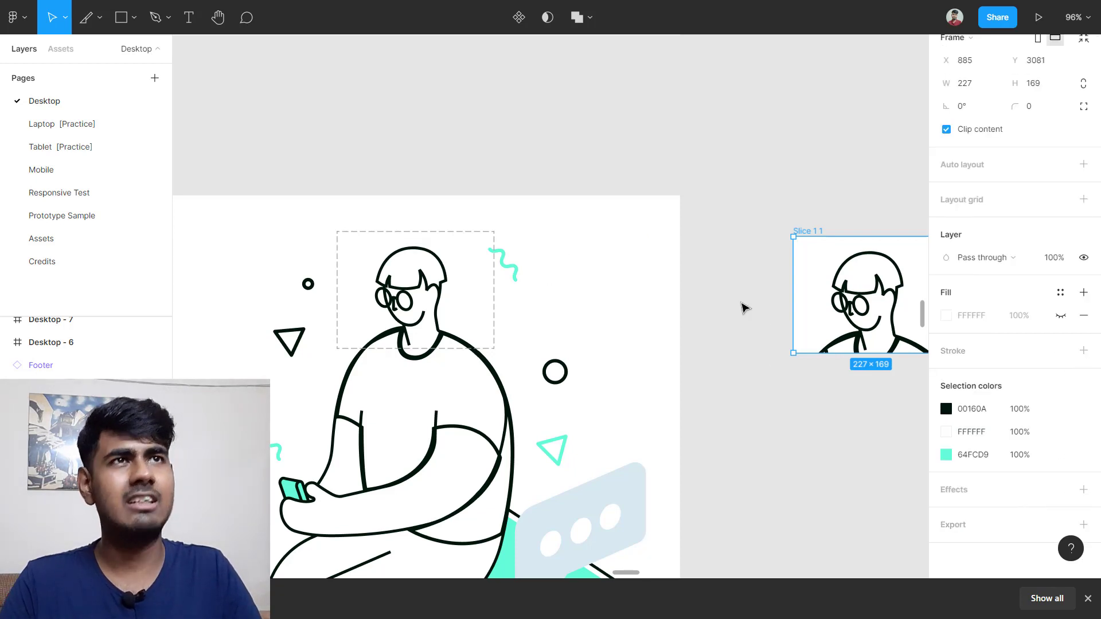
scroll(743, 306, "down", 4)
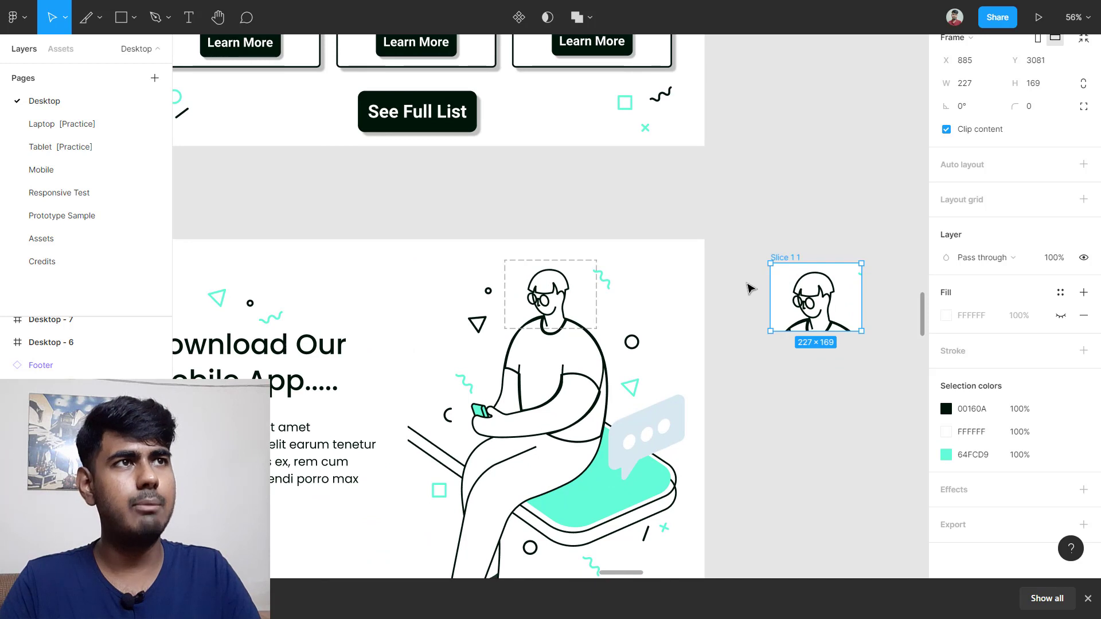
Step: Delete the two slices over the character's head
left_click_drag(761, 209, 884, 383)
key("Delete")
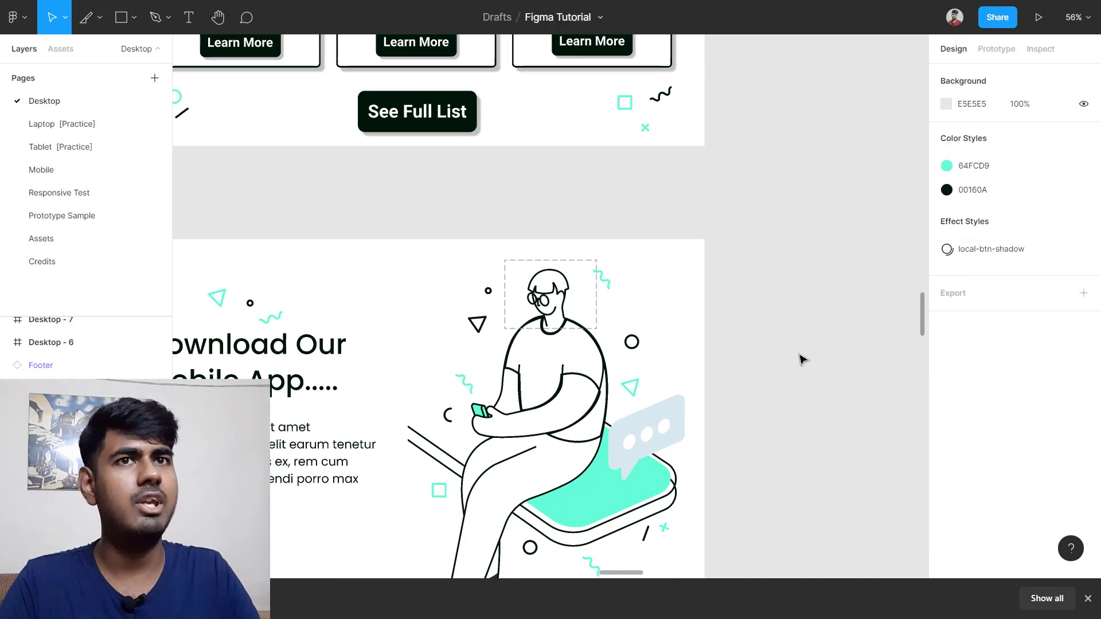
left_click(551, 294)
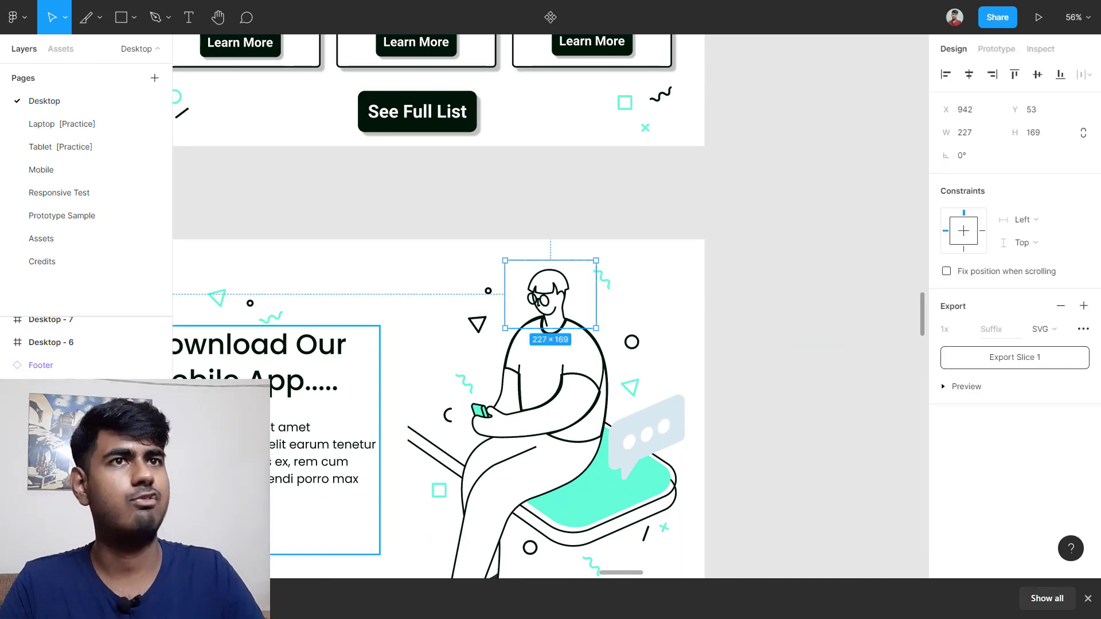
key("Delete")
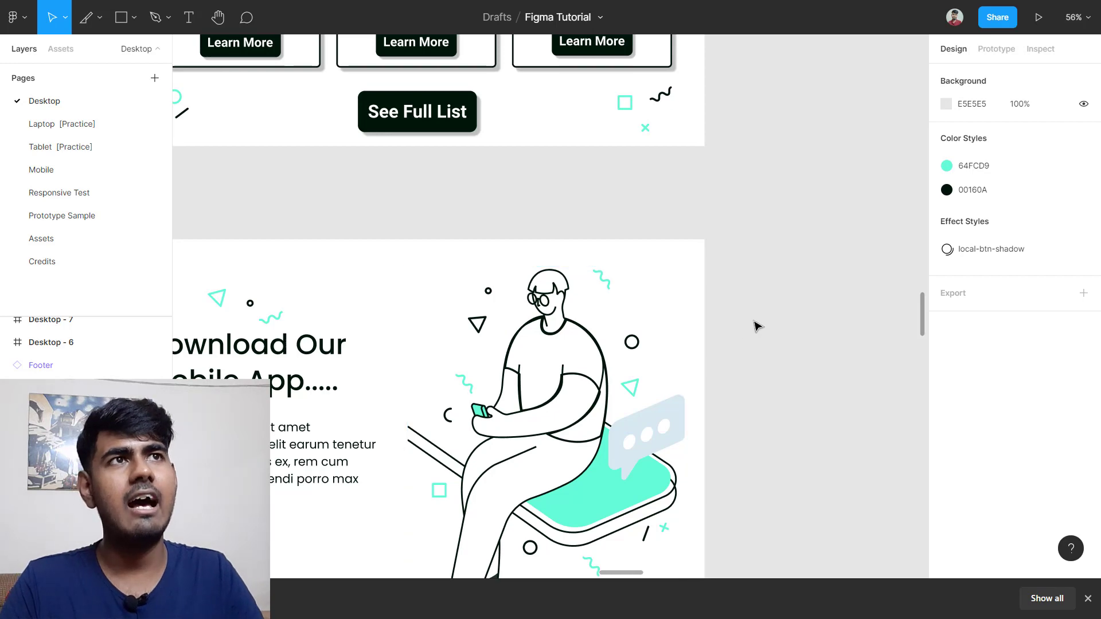
Step: Select the Page-1 hero frame, then the space illustration frame inside it
scroll(751, 324, "down", 5)
scroll(747, 326, "up", 5)
scroll(734, 318, "up", 5)
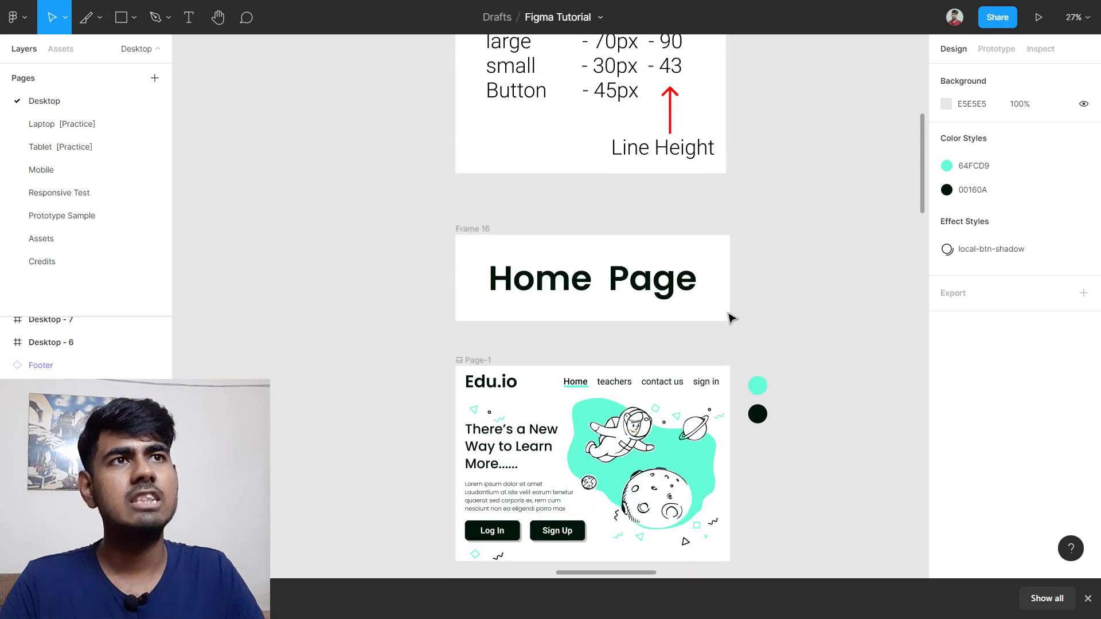
left_click(477, 299)
scroll(646, 411, "up", 5)
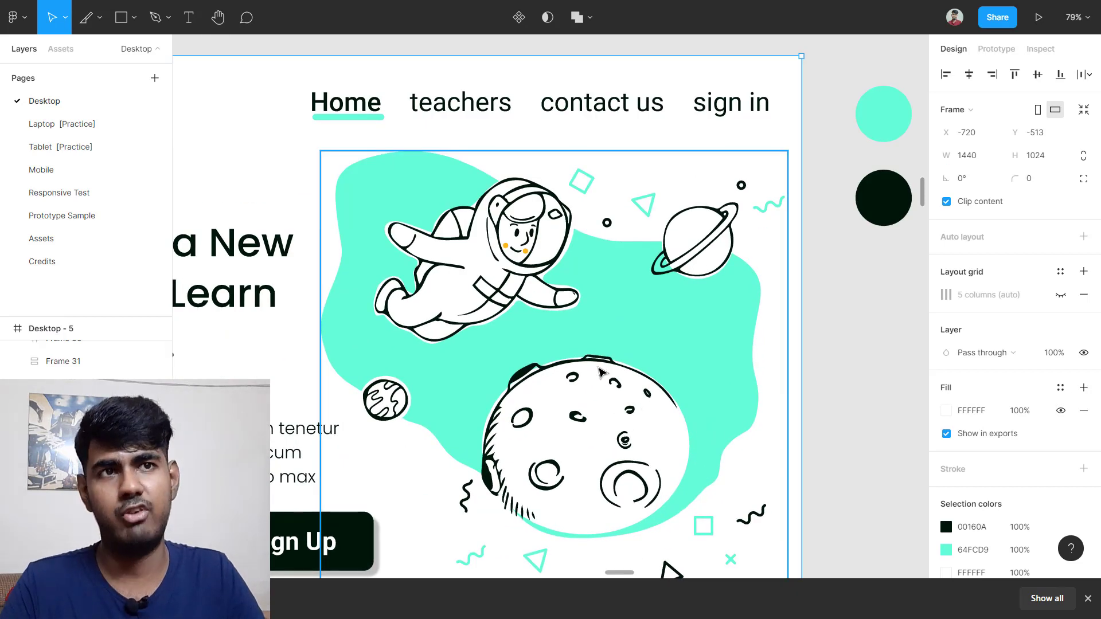
left_click(606, 360)
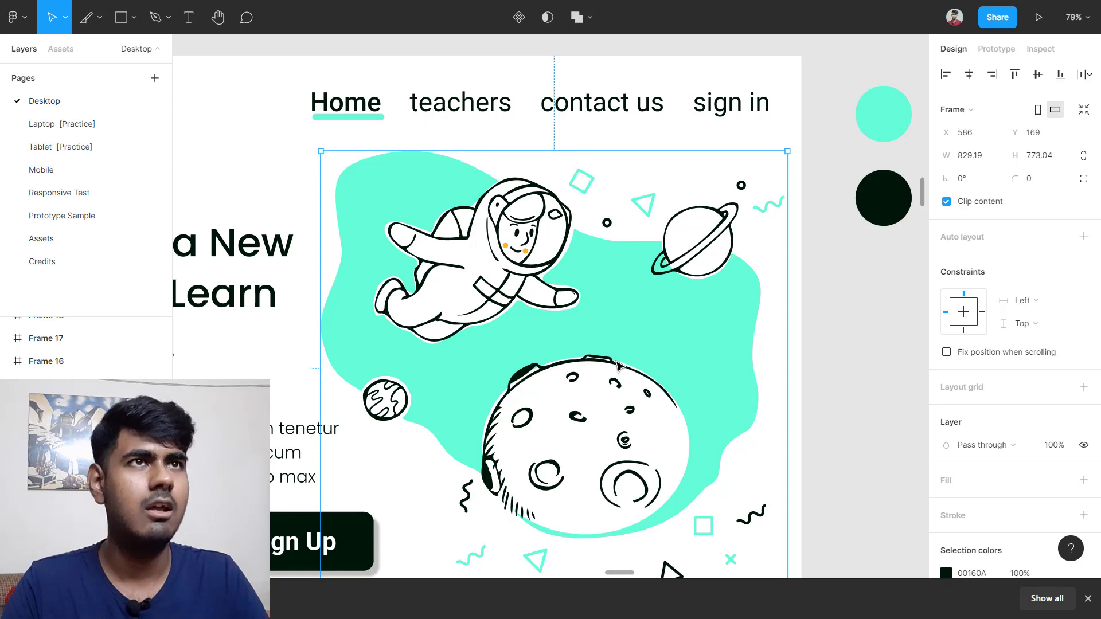
scroll(618, 366, "down", 8)
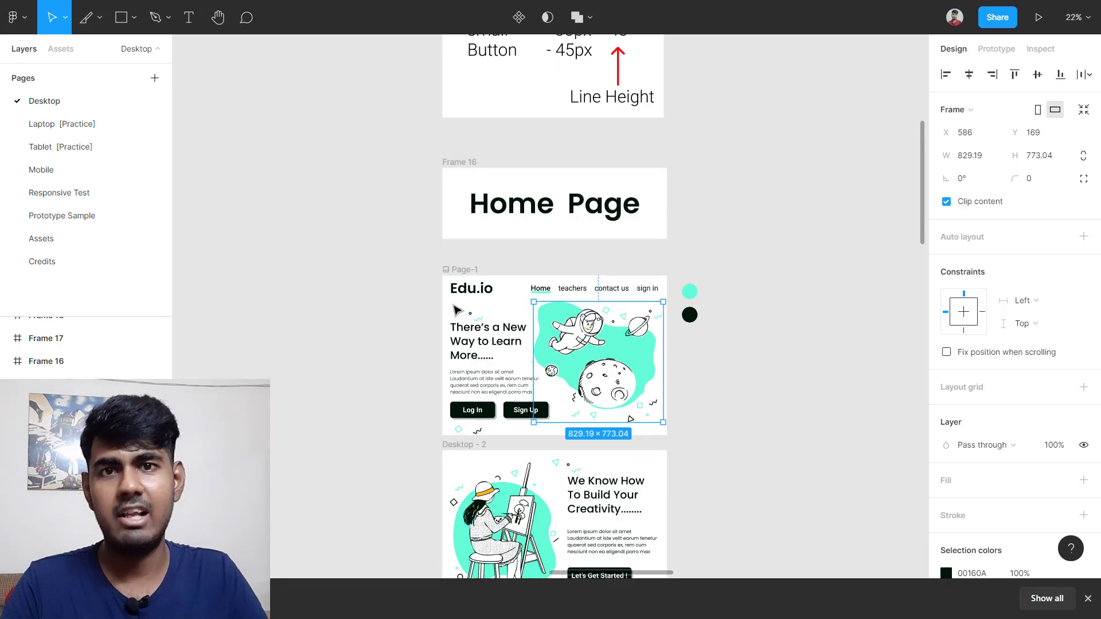
scroll(510, 385, "down", 3)
scroll(469, 53, "up", 1)
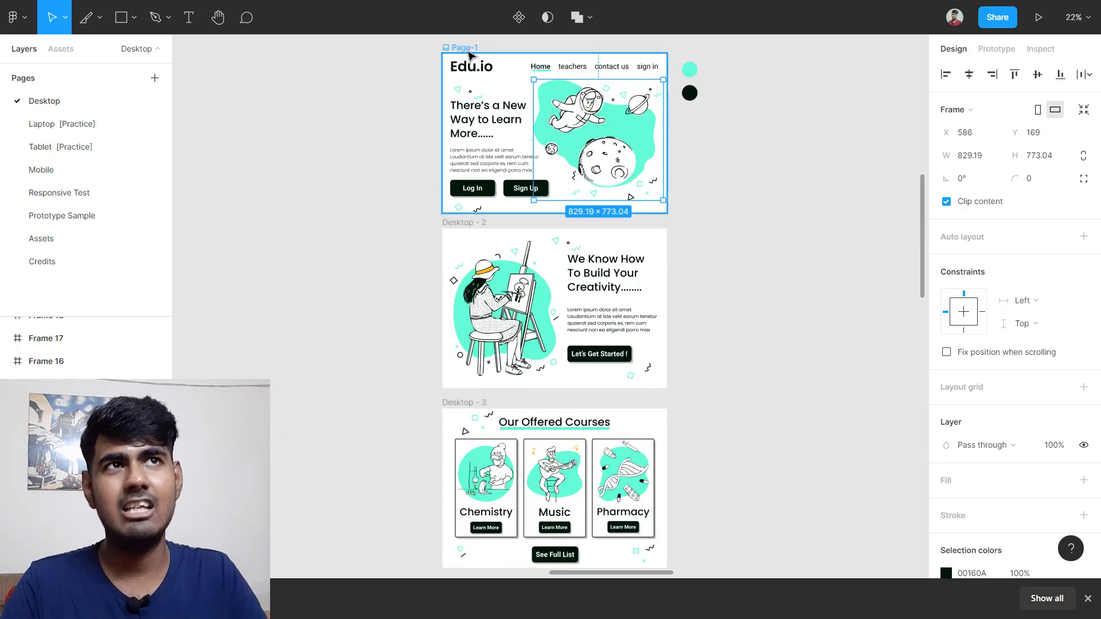
Step: Select Page-1, Desktop - 2 and Desktop - 3 together, then clear the selection
left_click(471, 49)
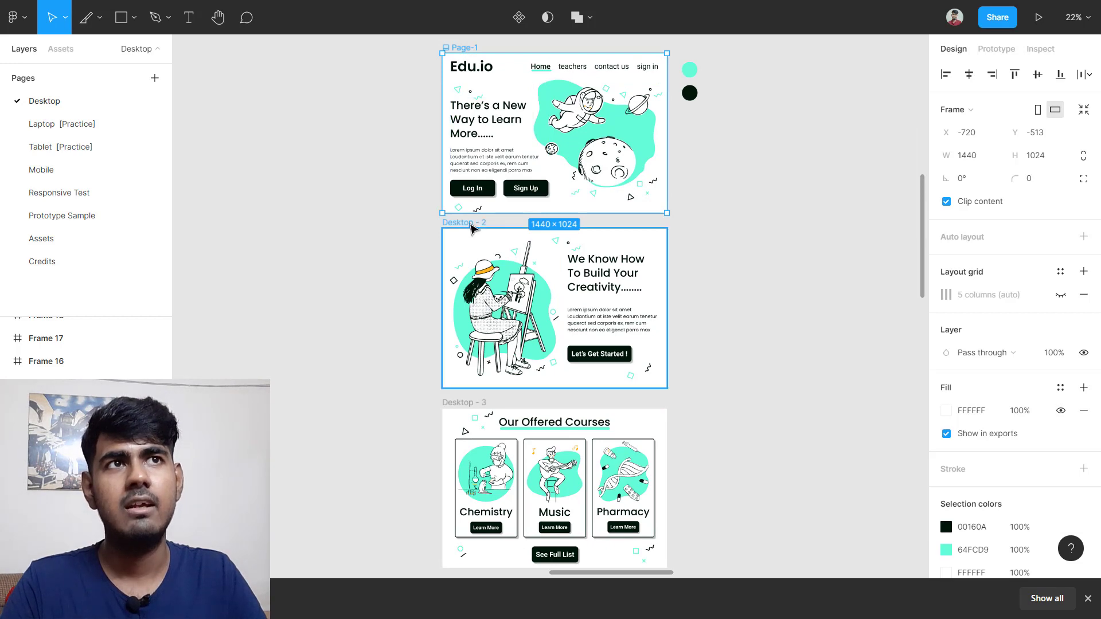
left_click(471, 223, "shift")
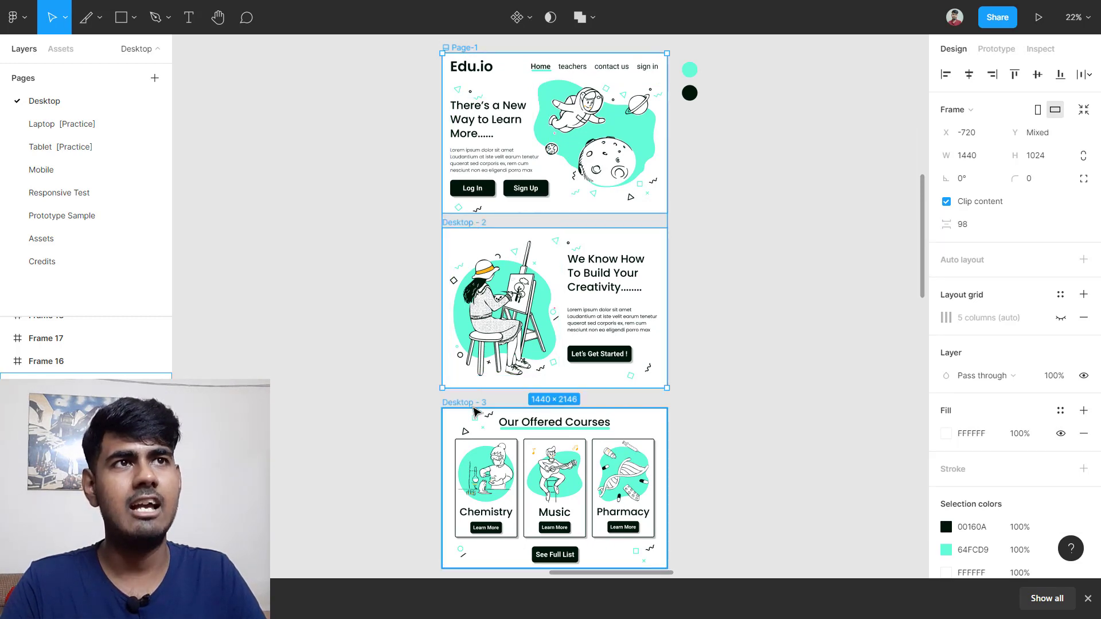
left_click(477, 402, "shift")
left_click(897, 355)
scroll(573, 201, "up", 2)
scroll(475, 132, "up", 3)
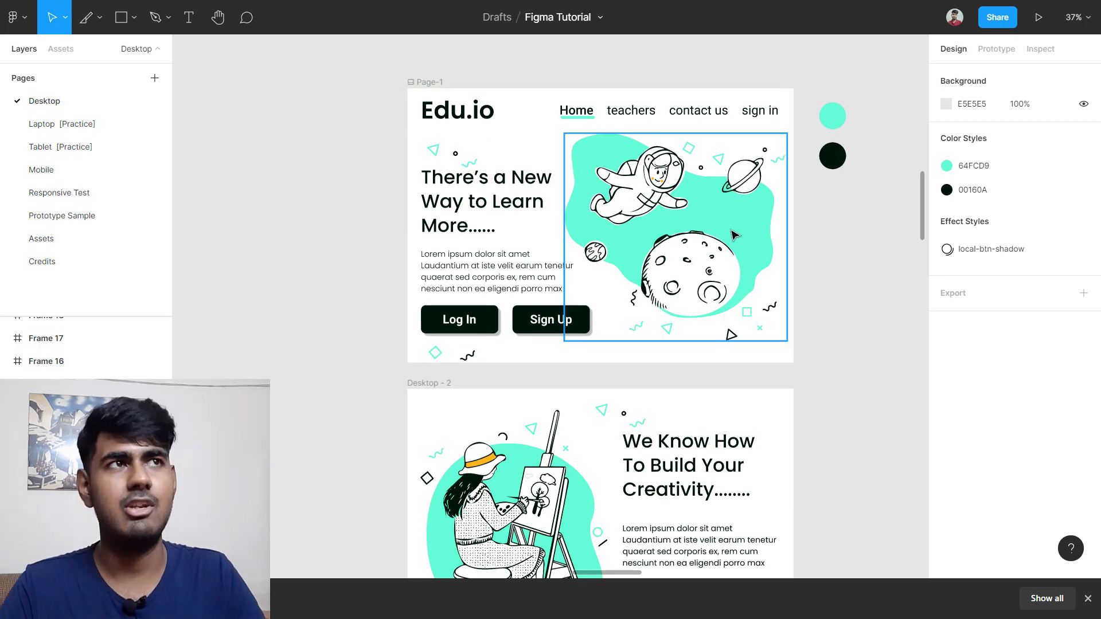
Step: Give the astronaut-and-moon frame (Frame 38) a 1x PNG export setting
left_click(731, 235)
scroll(803, 301, "right", 2)
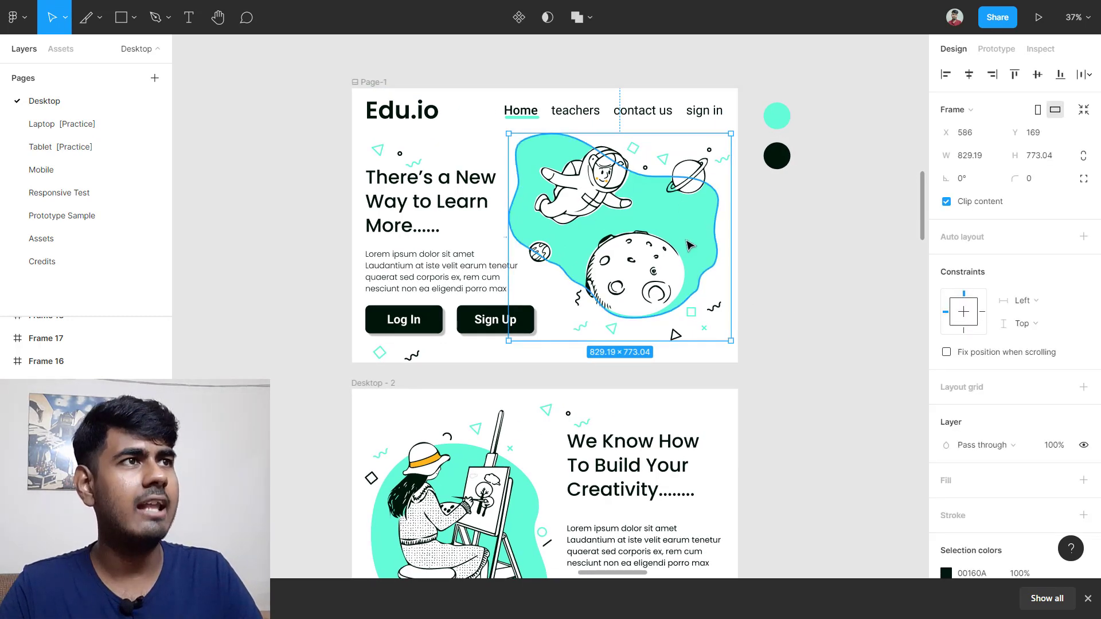
scroll(598, 218, "up", 3)
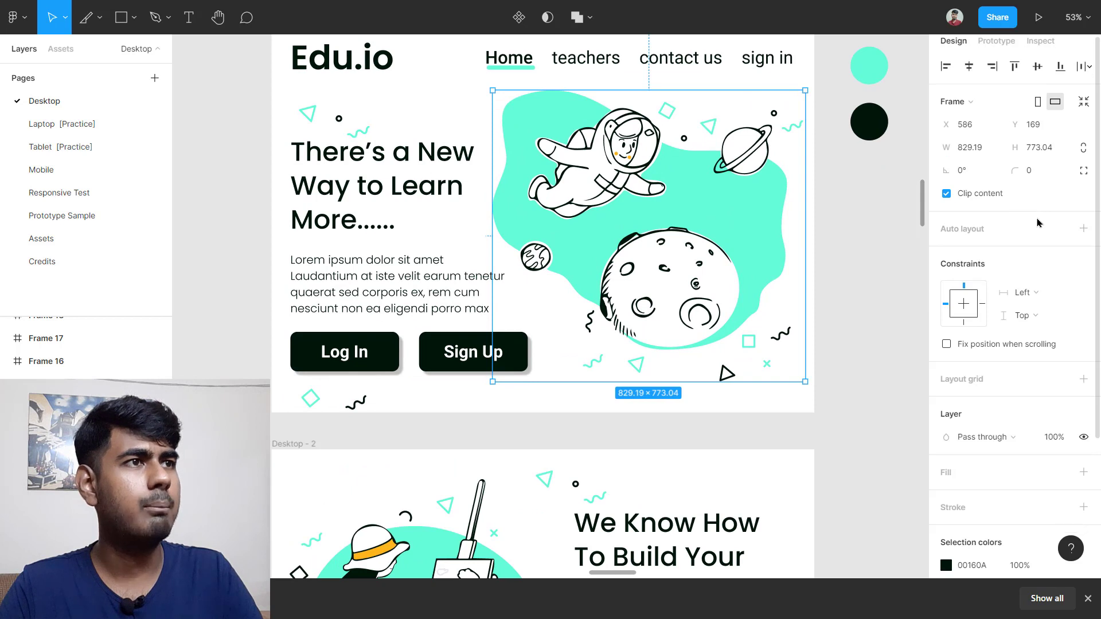
scroll(1037, 287, "down", 3)
left_click(1087, 599)
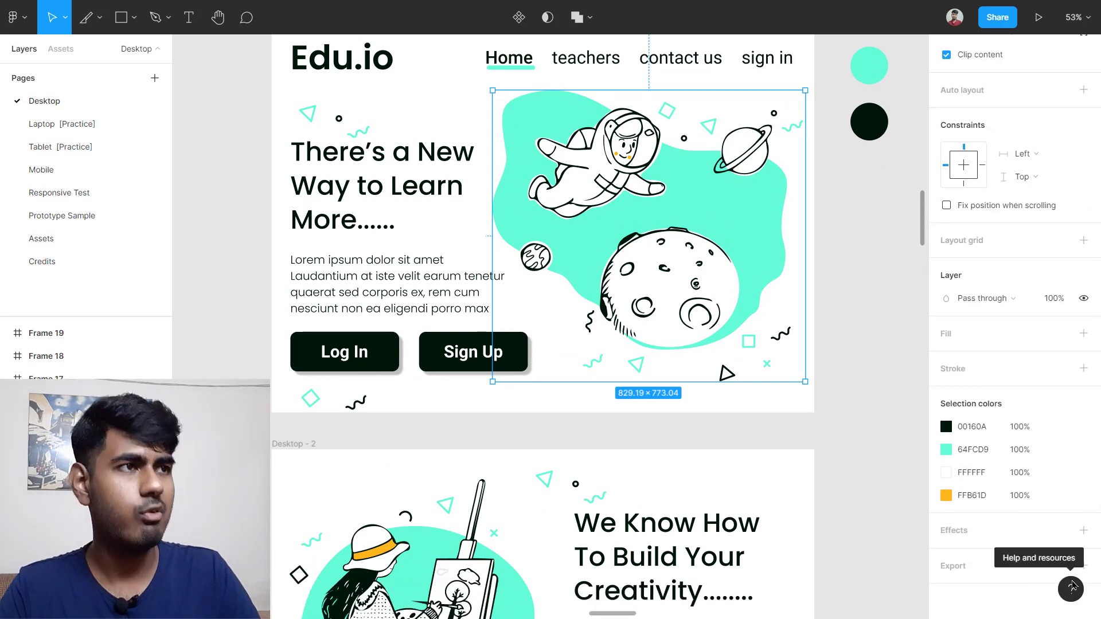
left_click(1083, 565)
scroll(1032, 539, "down", 2)
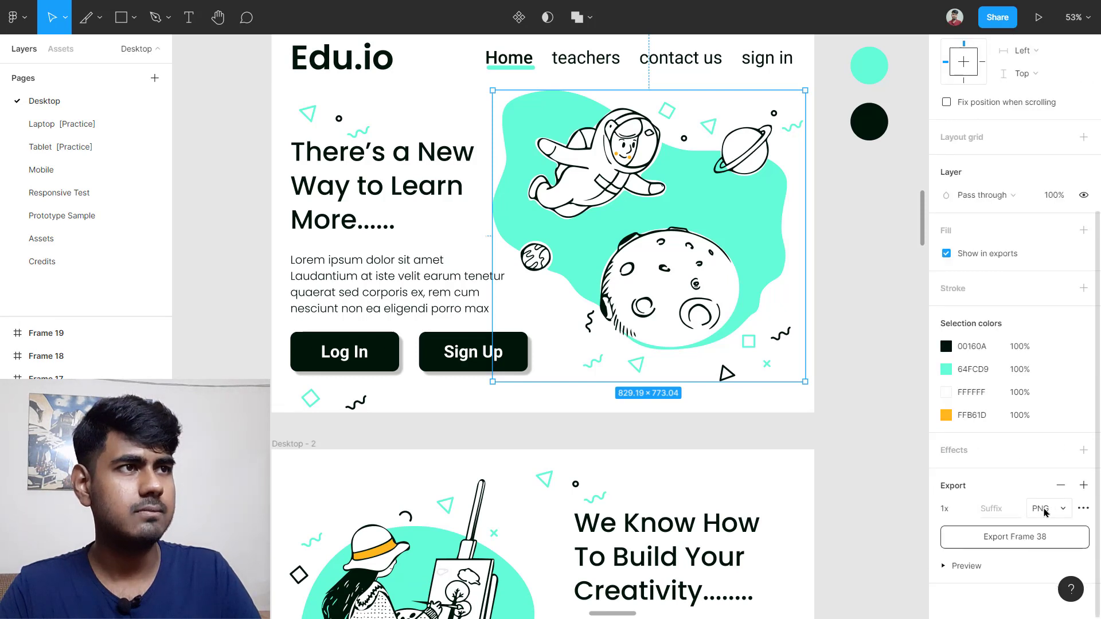
Step: Keep the illustration export at 1x scale and PNG format, and preview it
left_click(965, 510)
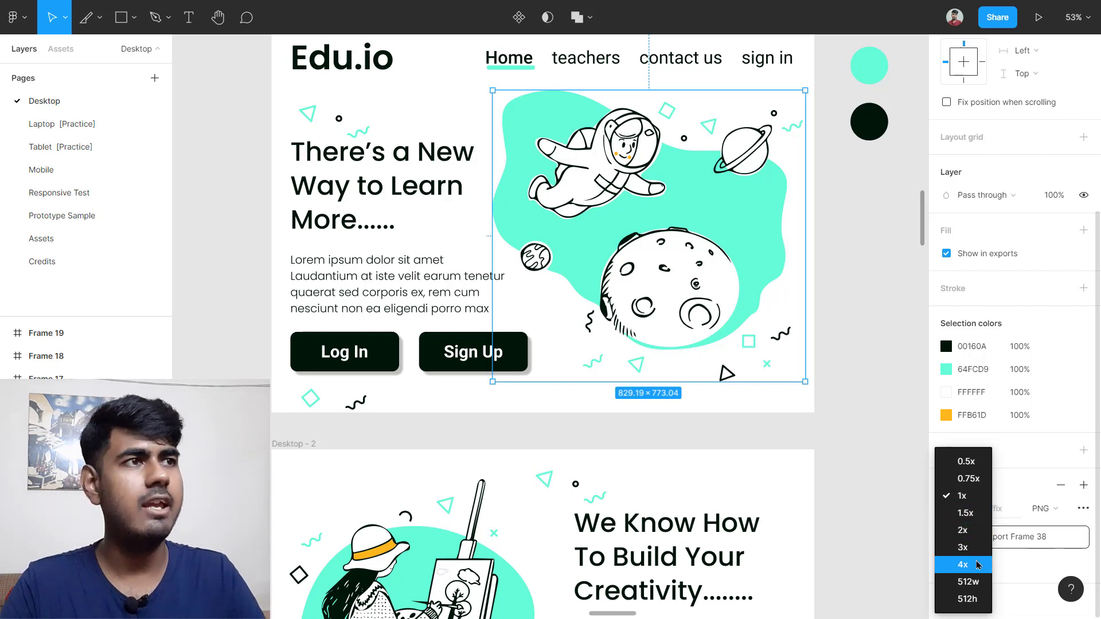
left_click(1024, 479)
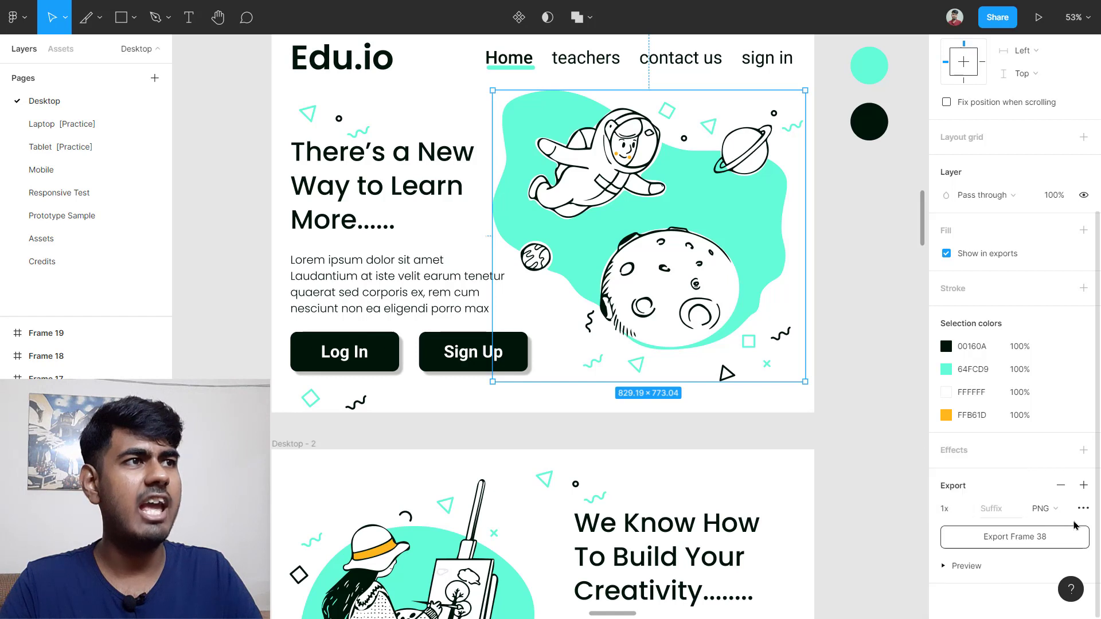
left_click(1060, 508)
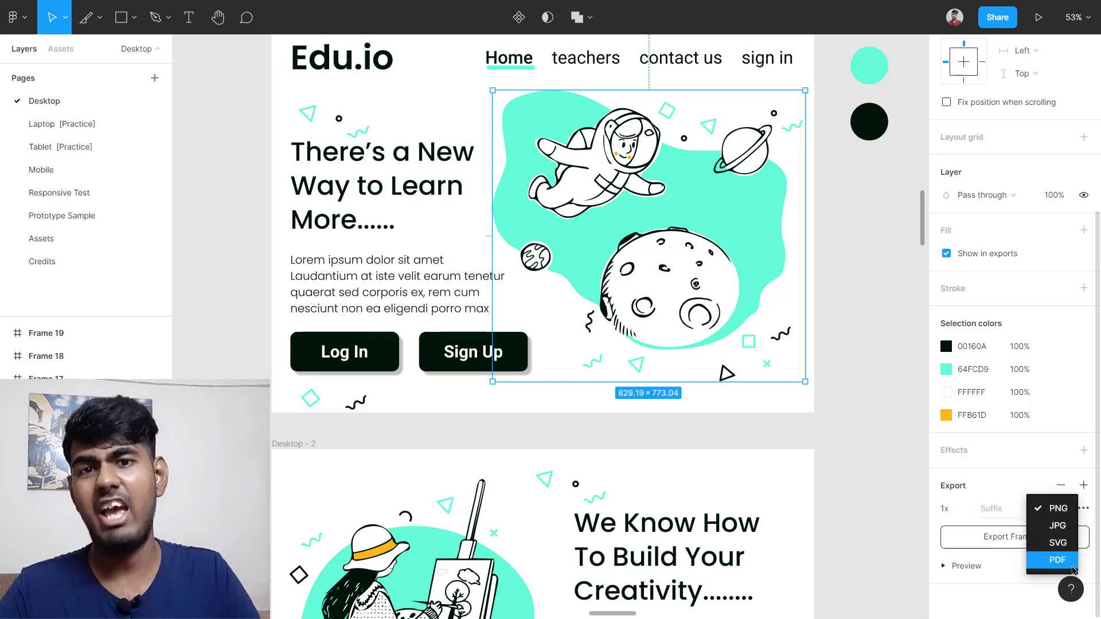
left_click(1003, 490)
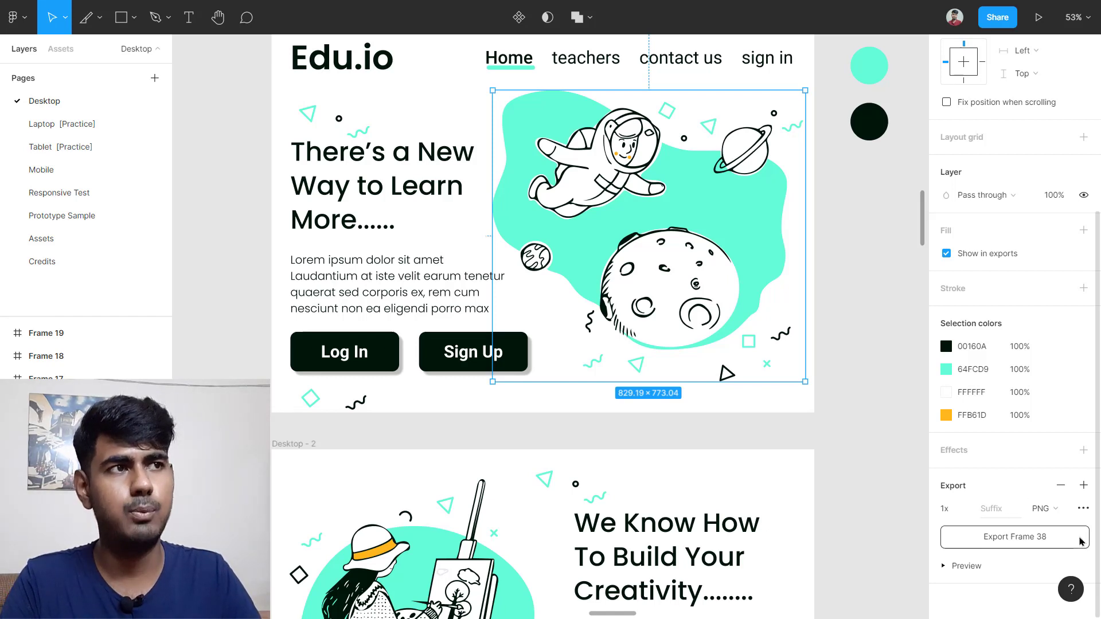
left_click(960, 570)
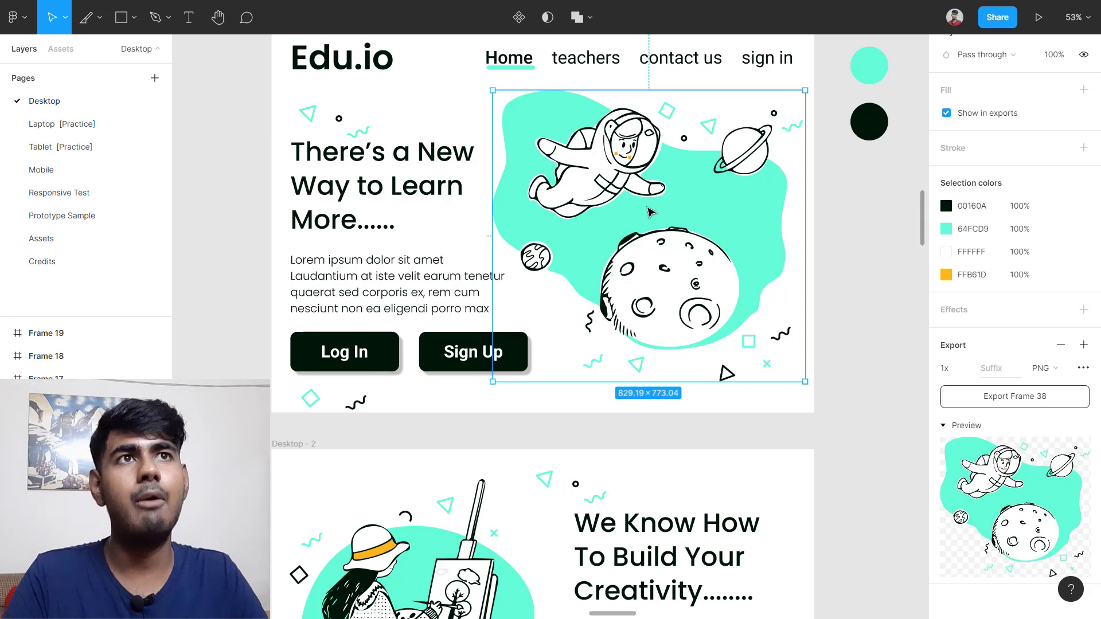
Step: Add a 1x PNG export setting to the hero's heading-and-buttons frame (Frame 6)
left_click(369, 208)
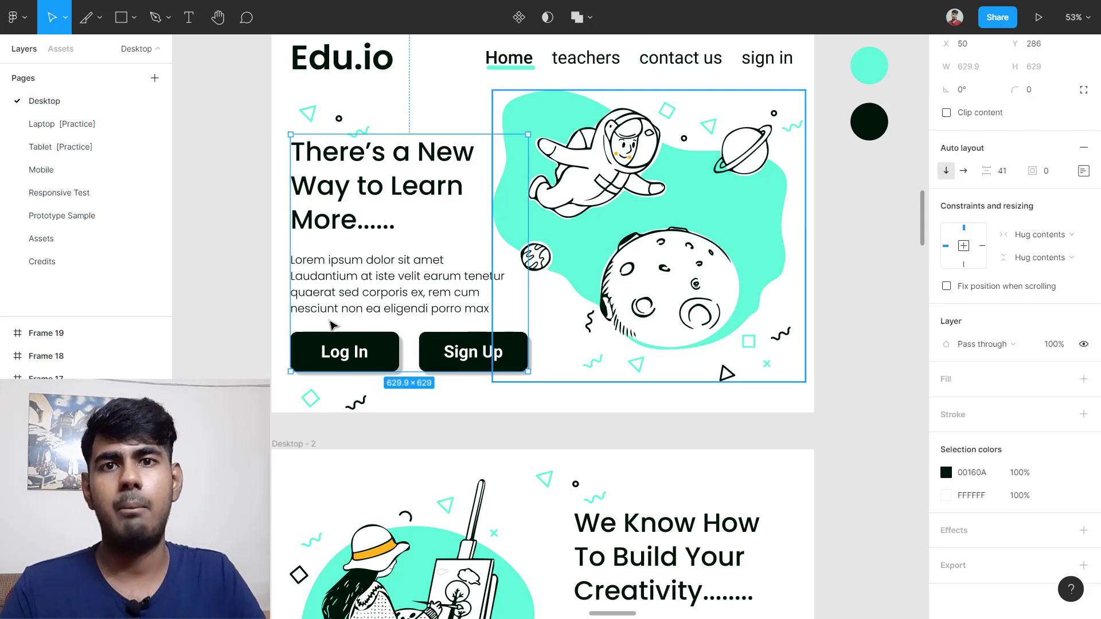
scroll(746, 287, "down", 2)
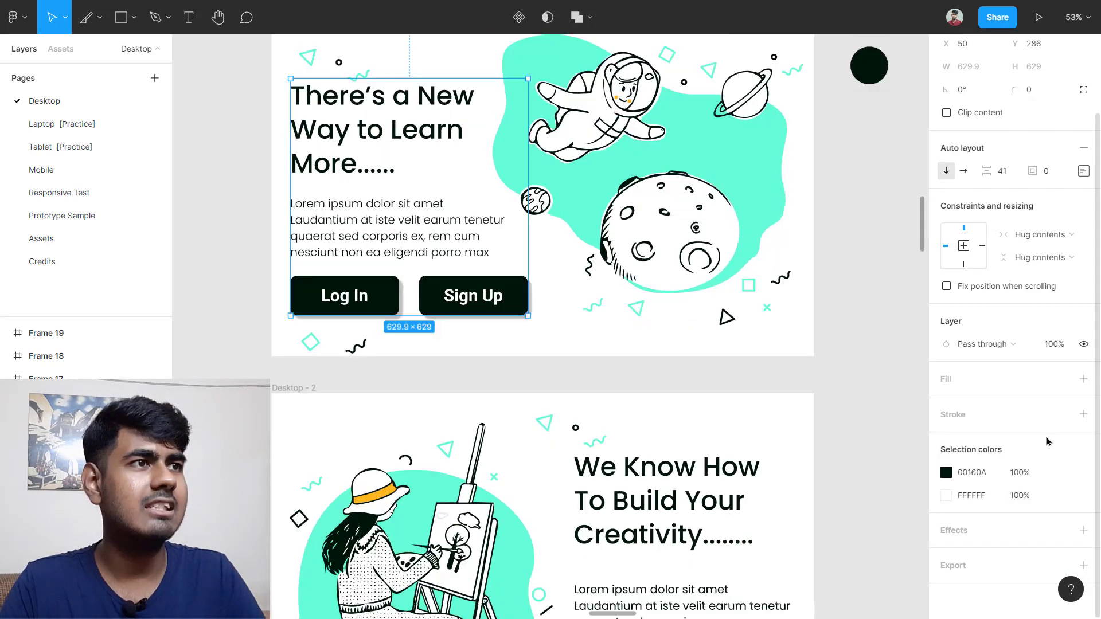
left_click(1083, 565)
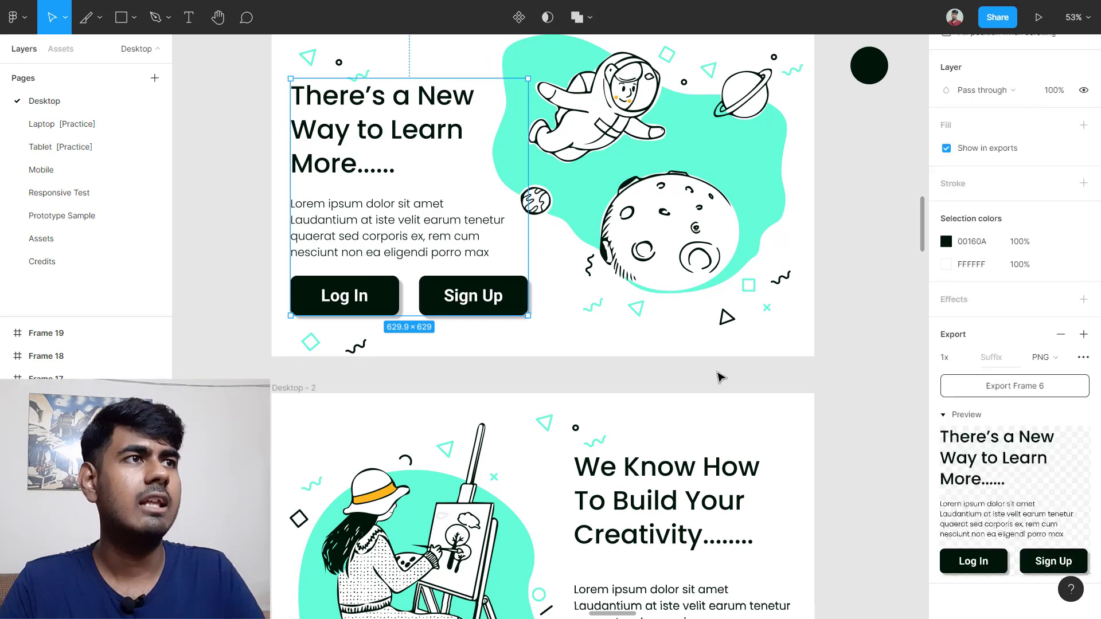
scroll(721, 378, "up", 5)
Step: Draw a Shift-constrained 851×851 circle on the empty canvas
left_click(956, 413)
left_click(967, 565)
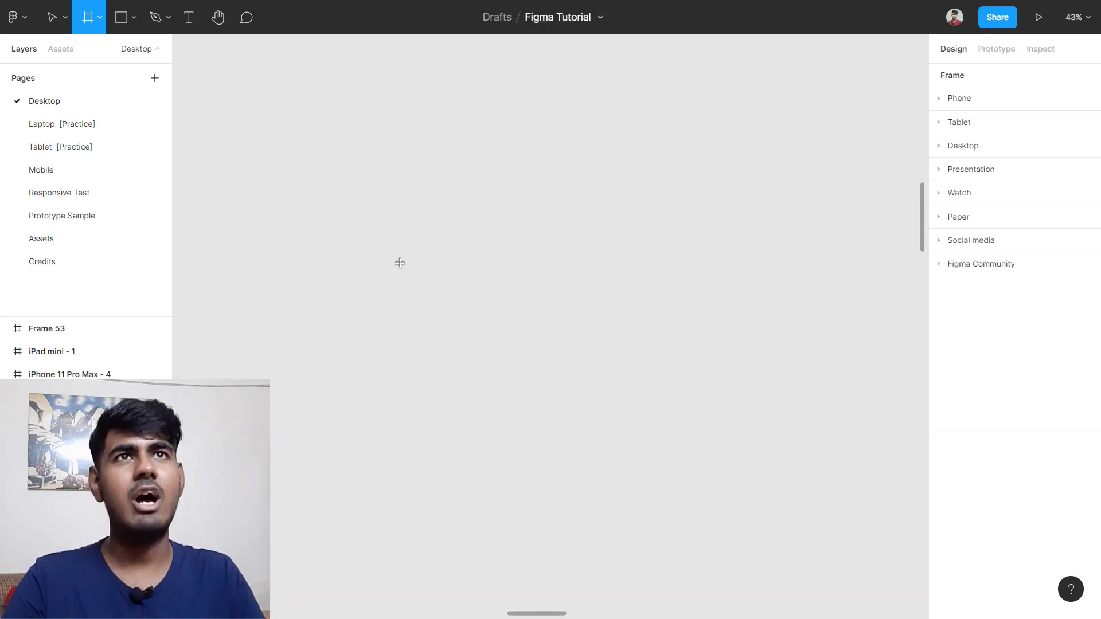
left_click(133, 21)
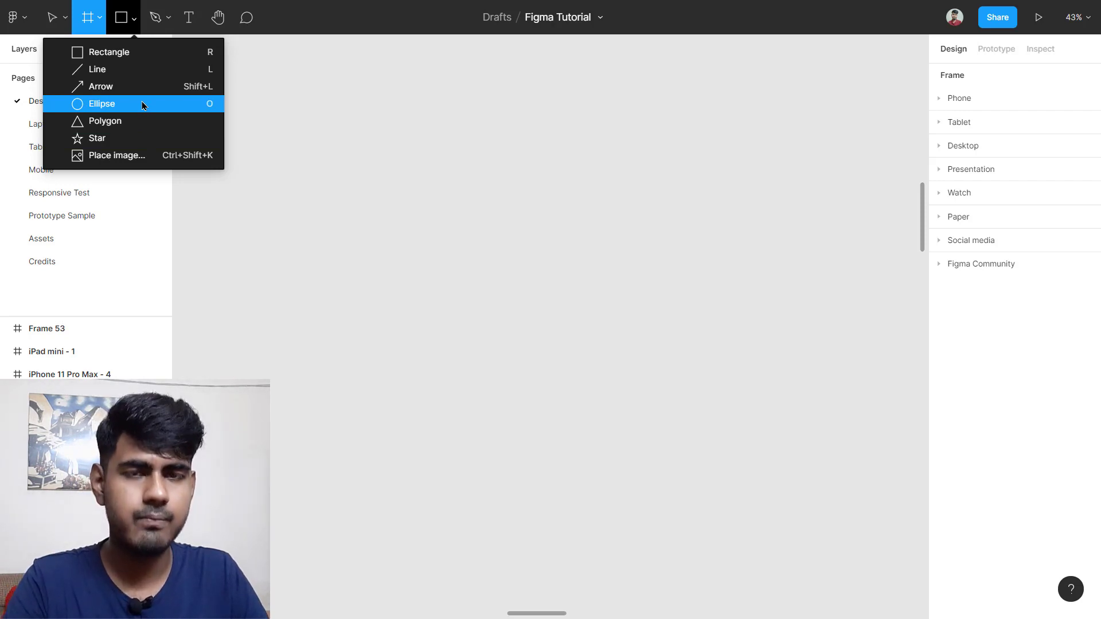
key("o")
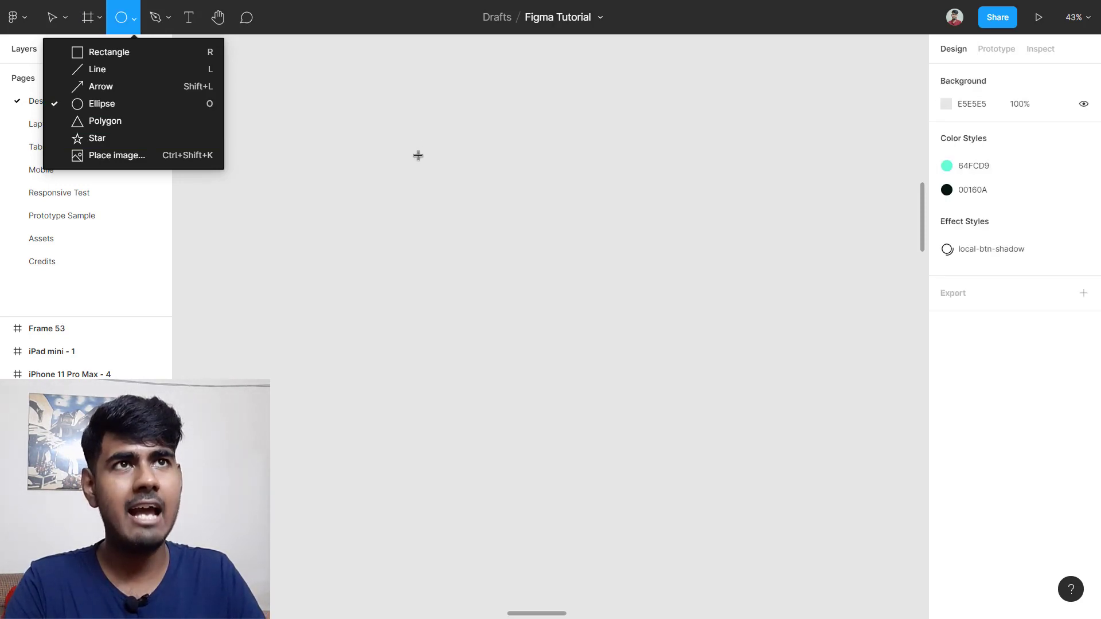
mouse_move(281, 155)
left_mouse_down()
mouse_move(304, 174)
mouse_move(617, 273)
mouse_move(548, 452)
mouse_move(409, 226)
mouse_move(722, 430)
mouse_move(406, 290)
mouse_move(454, 240)
mouse_move(521, 356)
mouse_move(597, 400)
mouse_move(480, 425)
mouse_move(373, 367)
mouse_move(412, 363)
left_mouse_up()
key("shift")
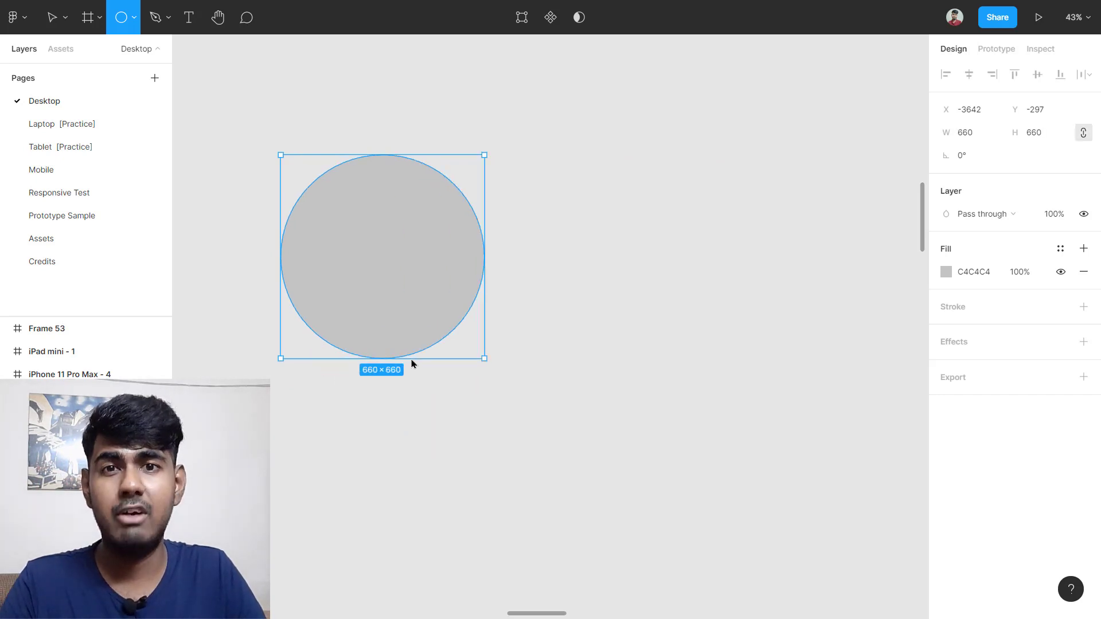
mouse_move(411, 363)
left_mouse_down()
mouse_move(465, 355)
mouse_move(390, 285)
mouse_move(531, 256)
mouse_move(394, 304)
mouse_move(588, 293)
mouse_move(539, 344)
mouse_move(435, 270)
mouse_move(653, 322)
mouse_move(588, 365)
mouse_move(575, 243)
mouse_move(636, 341)
mouse_move(562, 287)
left_mouse_up()
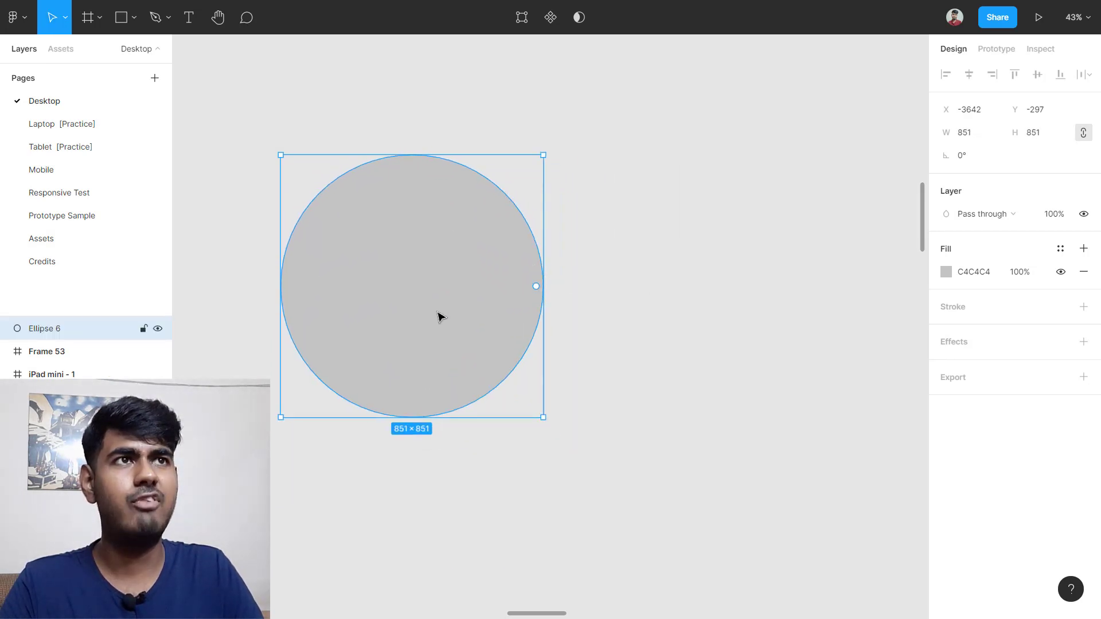
Step: Move the circle up and to the right, then delete it
left_click_drag(437, 316, 531, 281)
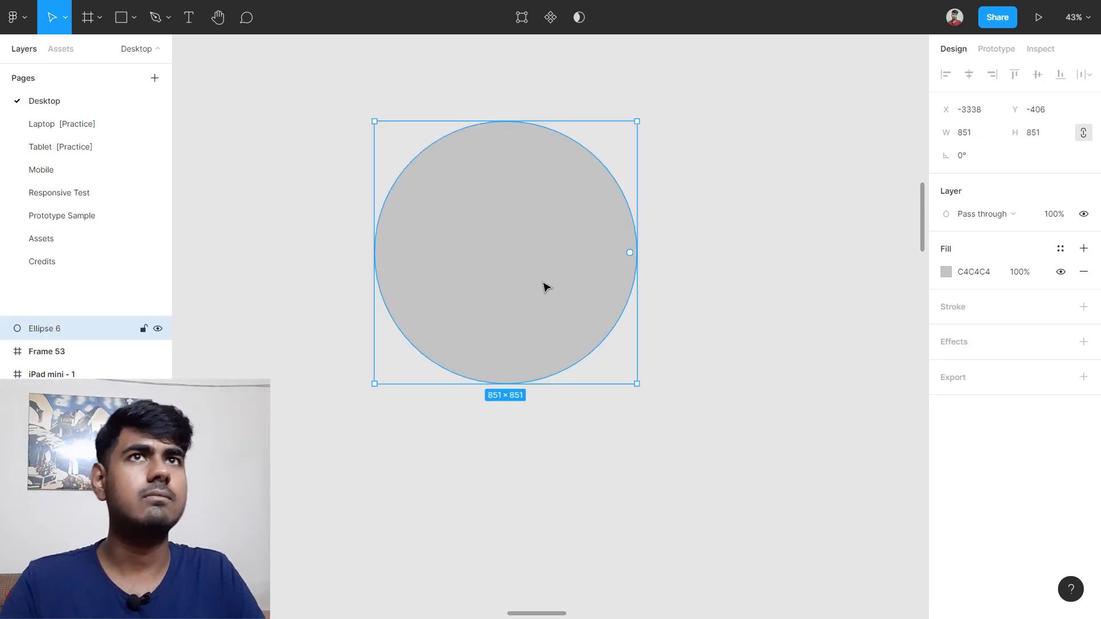
key("Delete")
left_click(142, 21)
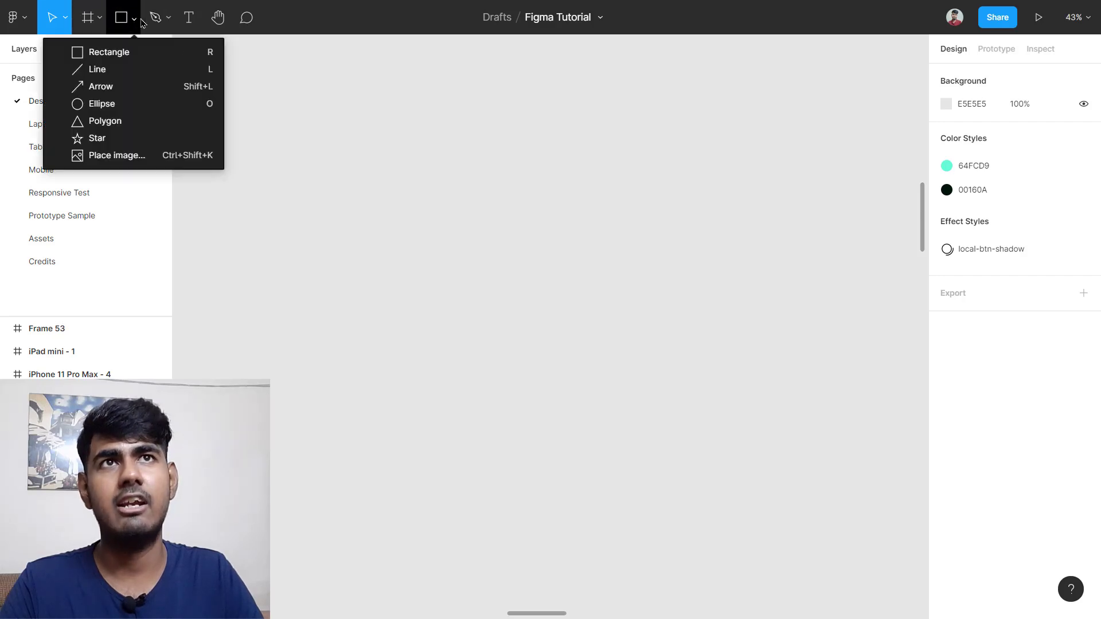
Step: Draw a wide rectangle, nudge it up-right, and resize it to 1333×671
left_click(160, 54)
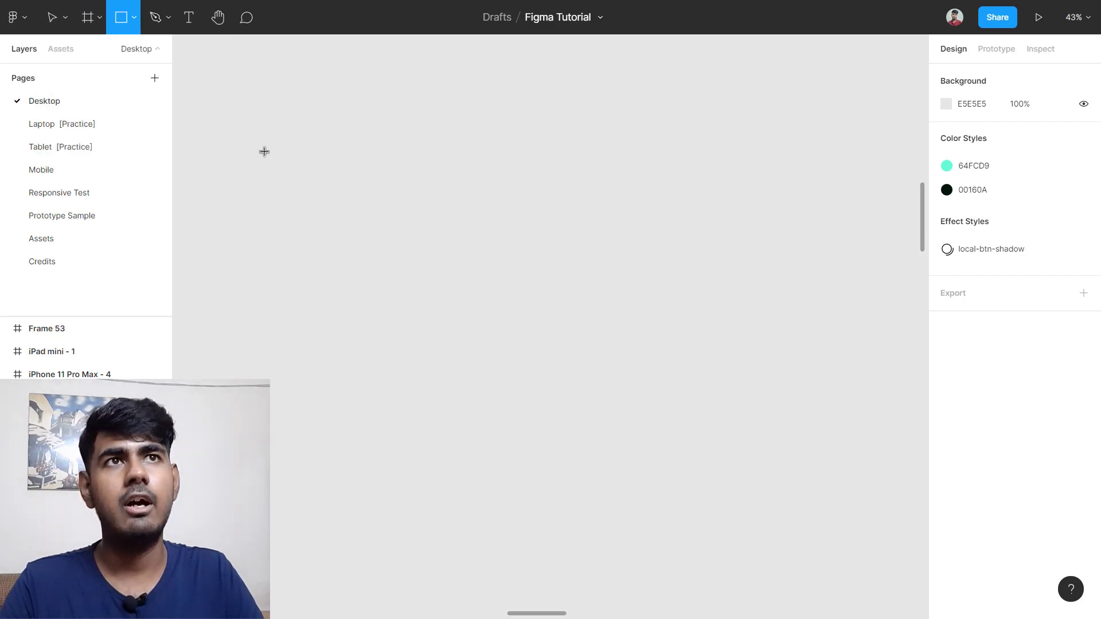
mouse_move(244, 146)
left_mouse_down()
mouse_move(383, 167)
mouse_move(680, 250)
mouse_move(661, 351)
mouse_move(754, 246)
left_mouse_up()
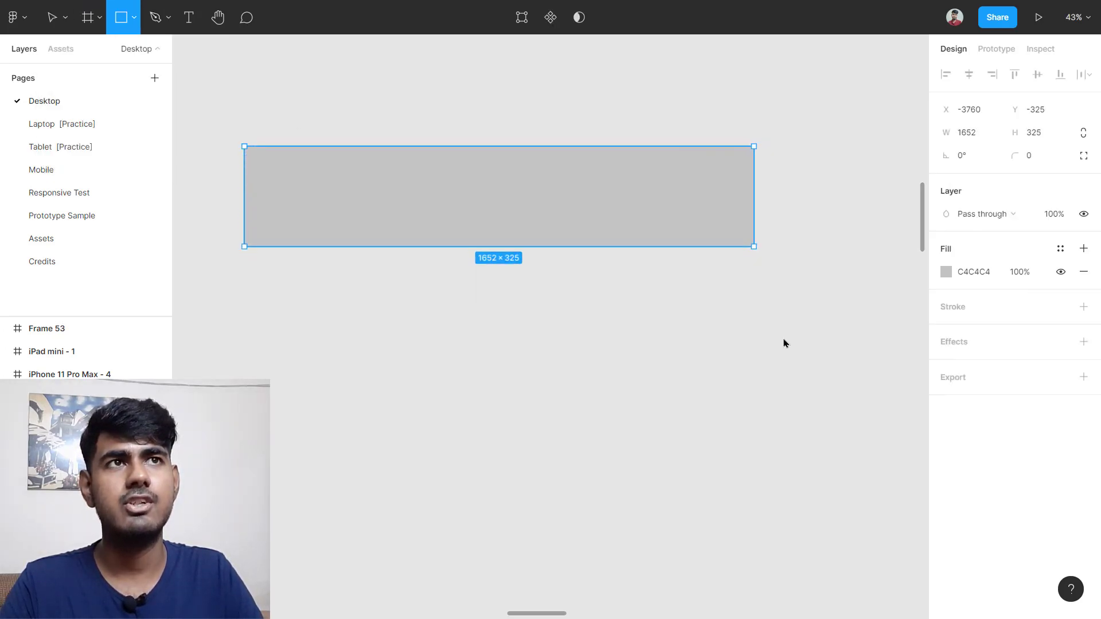
mouse_move(784, 343)
left_mouse_down()
mouse_move(578, 310)
mouse_move(707, 403)
mouse_move(735, 315)
mouse_move(672, 240)
mouse_move(661, 359)
mouse_move(717, 260)
mouse_move(658, 322)
left_mouse_up()
left_click_drag(342, 226, 419, 216)
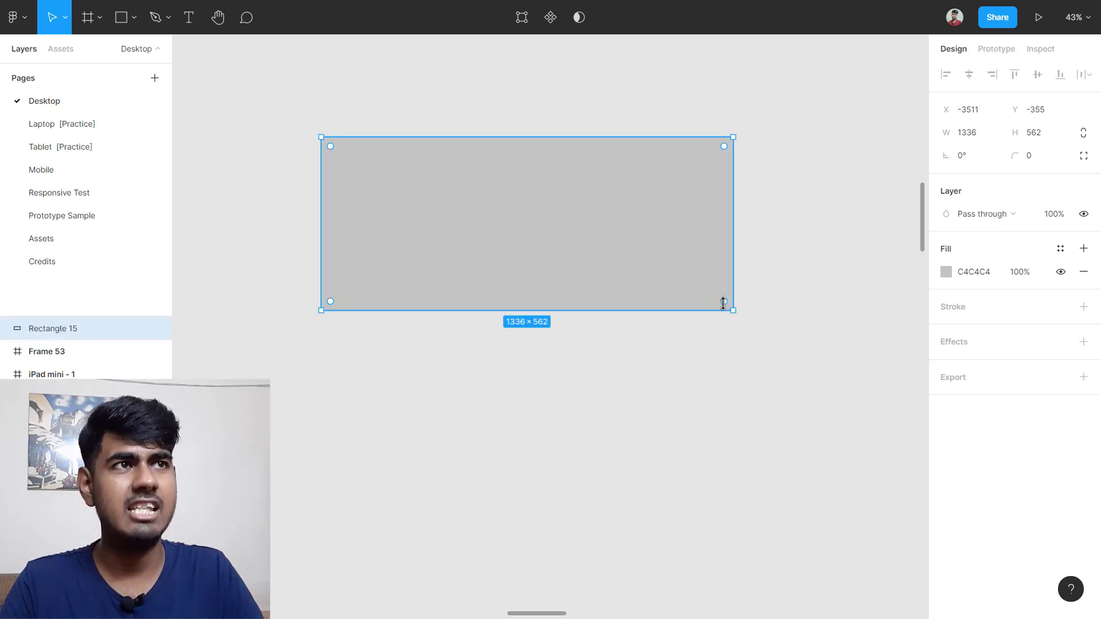
left_click_drag(732, 310, 733, 344)
left_click_drag(723, 335, 676, 261)
Step: Round the rectangle's corners to a radius of 120, then delete it
key("ctrl+z")
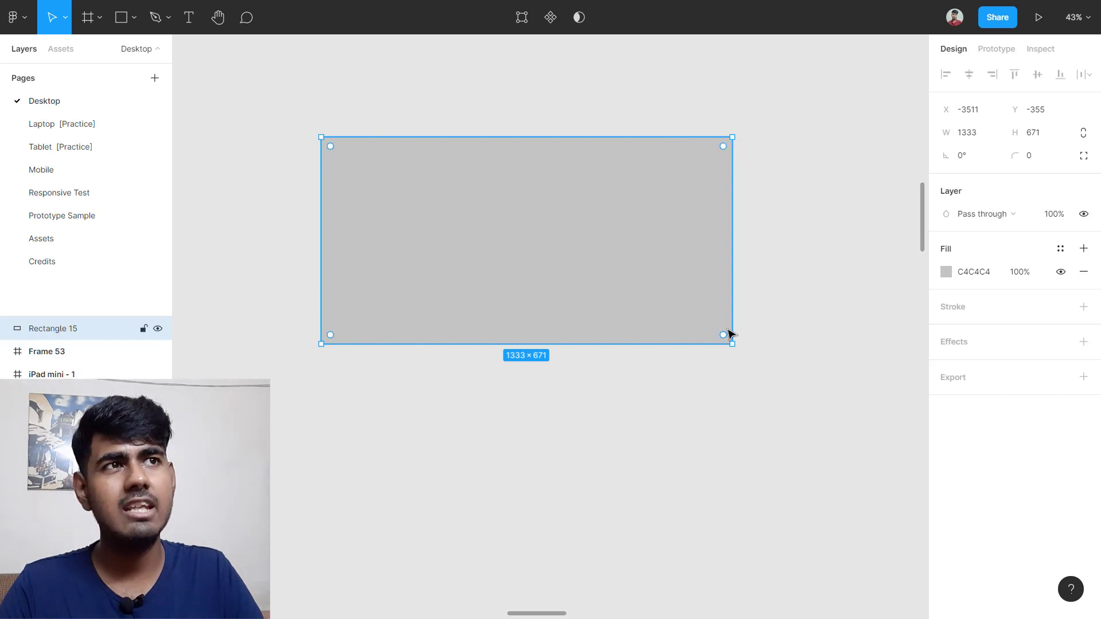
left_click_drag(727, 337, 676, 314)
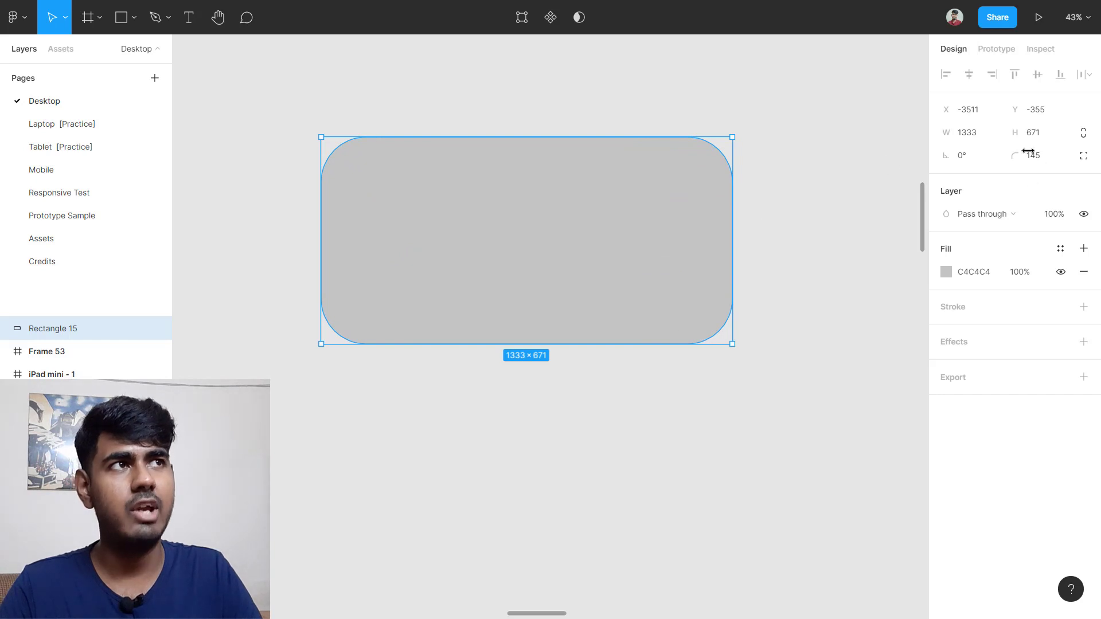
left_click_drag(1013, 155, 643, 275)
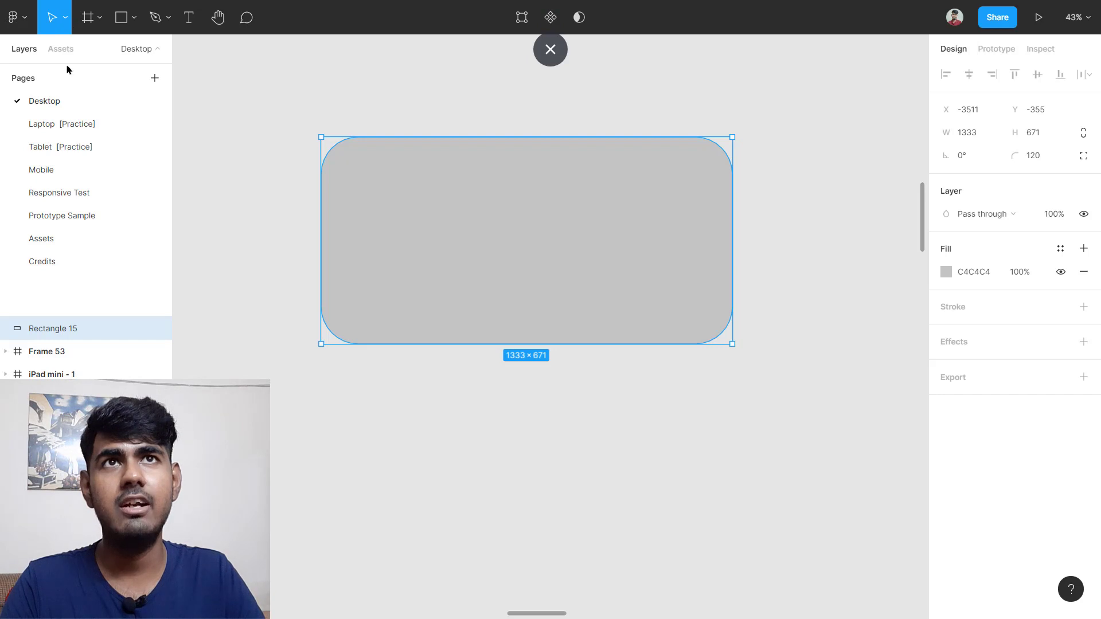
left_click(68, 20)
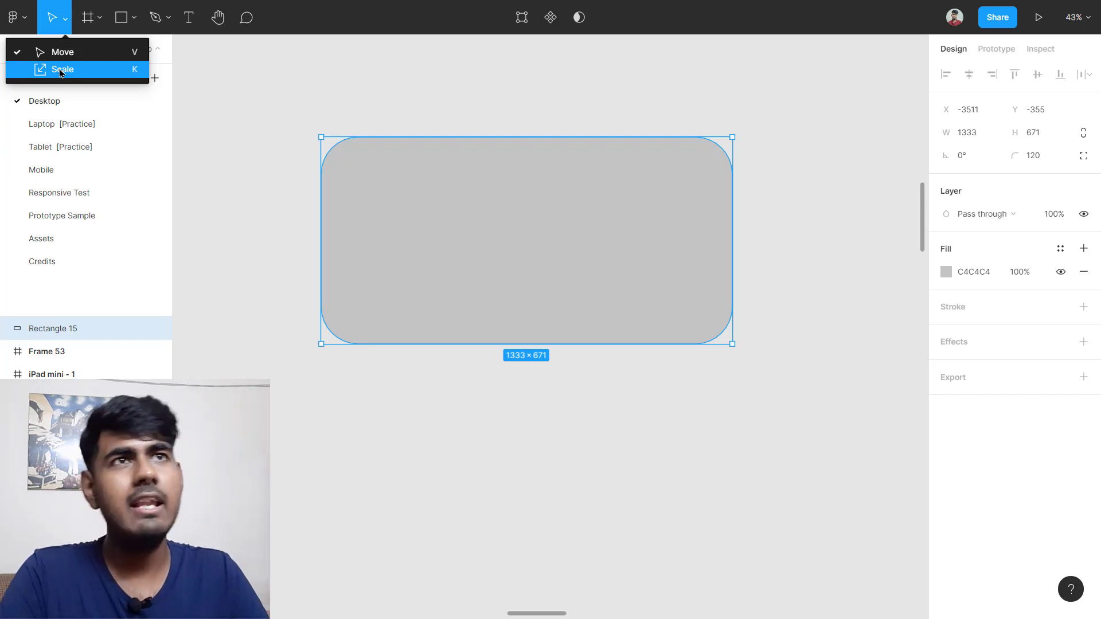
left_click(469, 260)
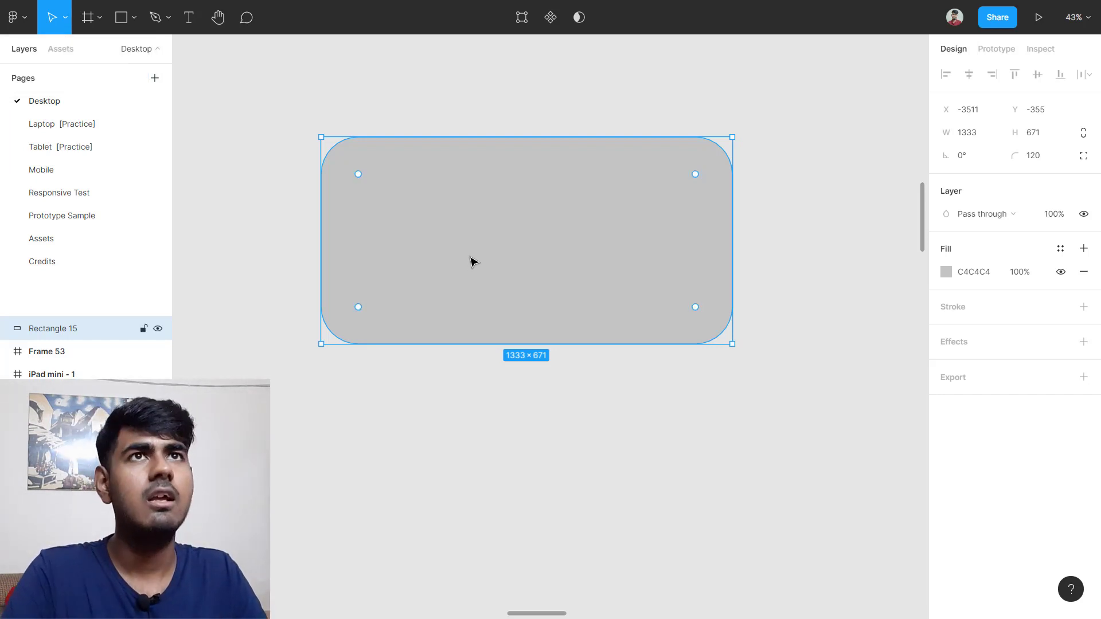
key("Delete")
Step: Draw a Shift-constrained circle and shrink it to 734×734
key("o")
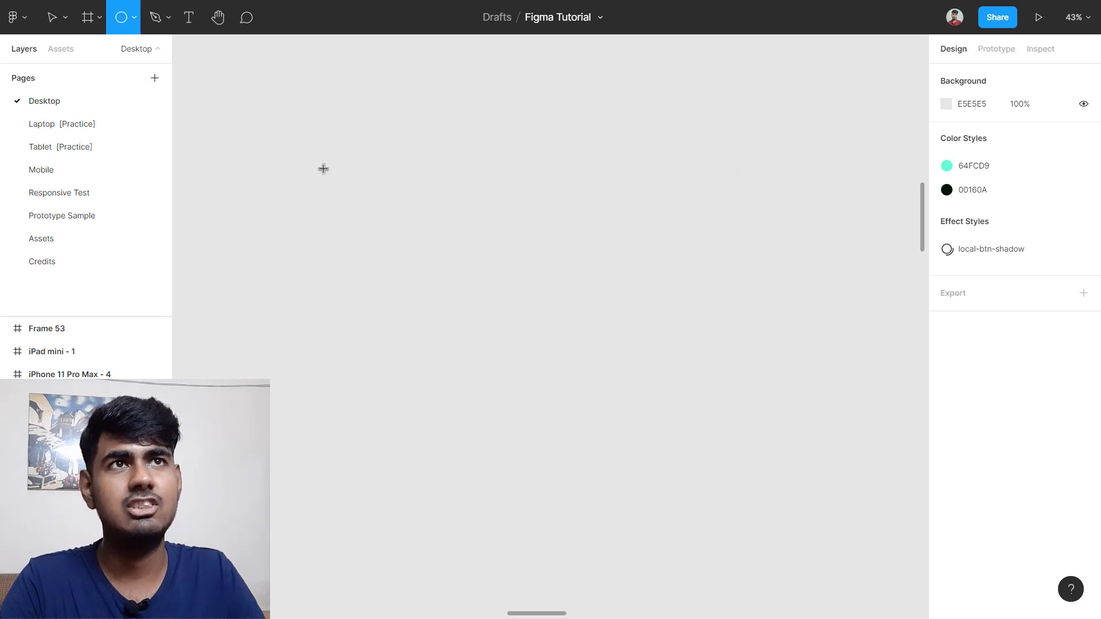
left_click_drag(286, 127, 648, 418)
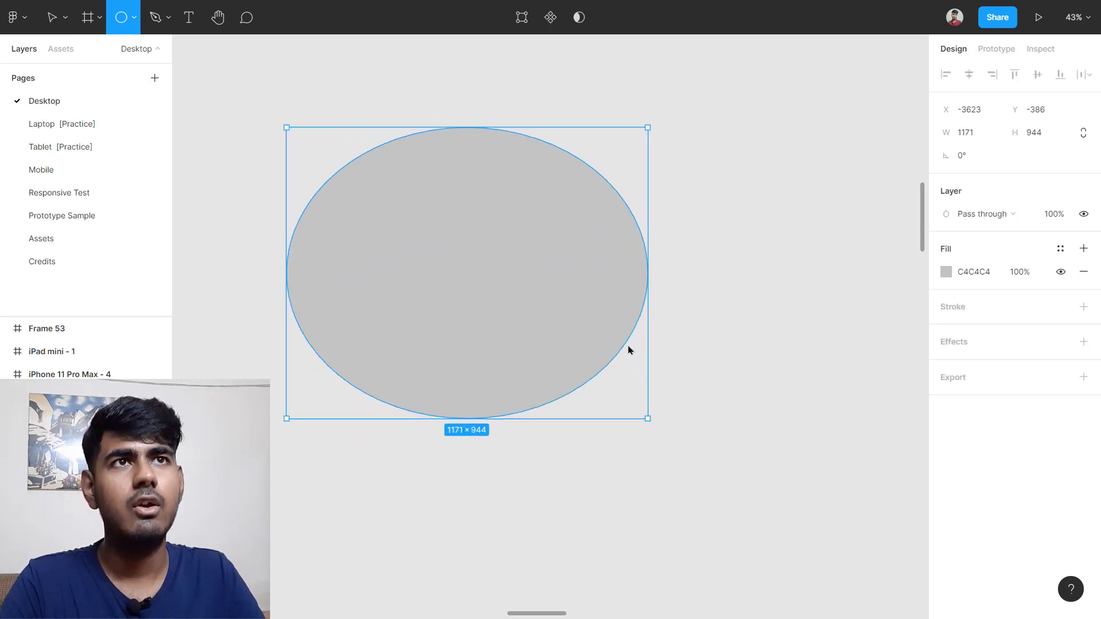
mouse_move(628, 350)
left_mouse_down()
mouse_move(595, 219)
mouse_move(597, 354)
mouse_move(582, 253)
mouse_move(673, 416)
mouse_move(522, 287)
mouse_move(519, 426)
left_mouse_up()
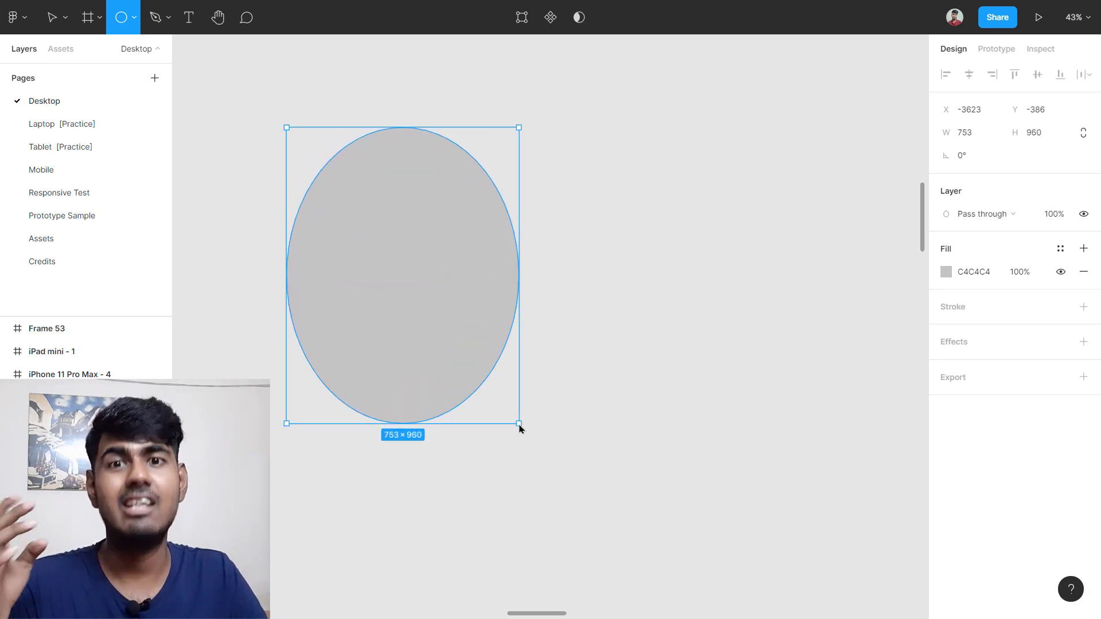
key("shift")
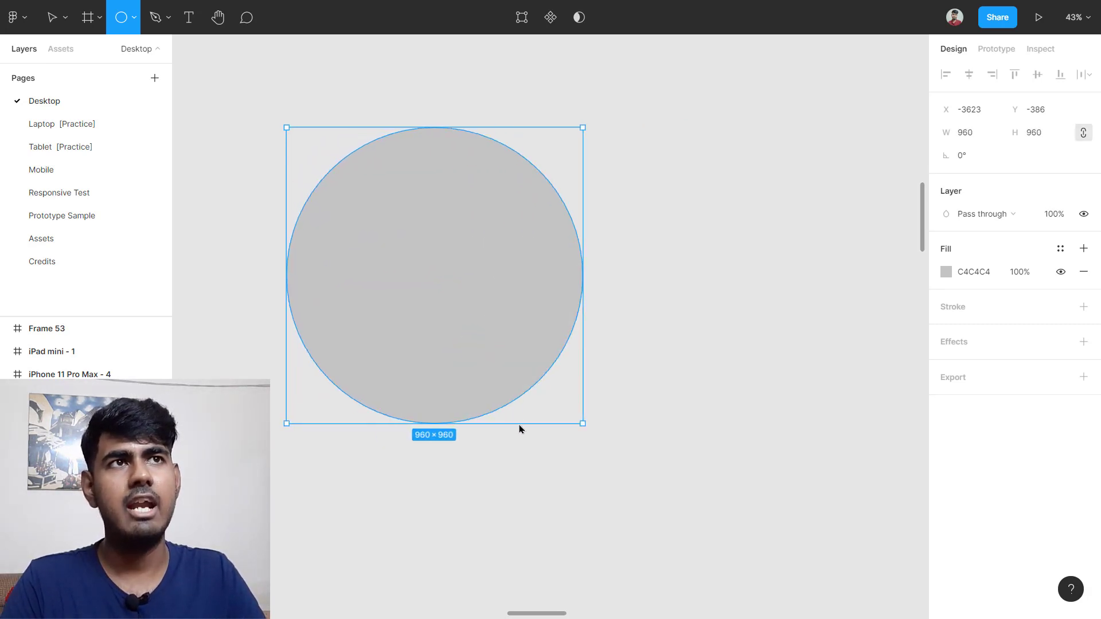
left_click_drag(522, 427, 514, 278)
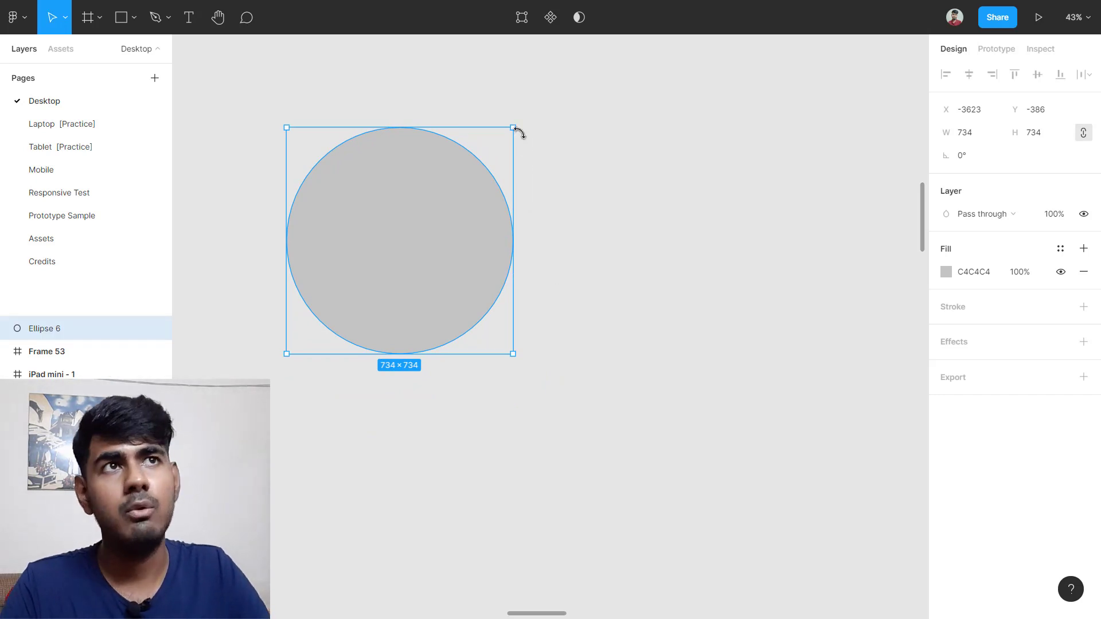
Step: Resize the circle, Ellipse 6, proportionally to 688×688
scroll(521, 118, "up", 2)
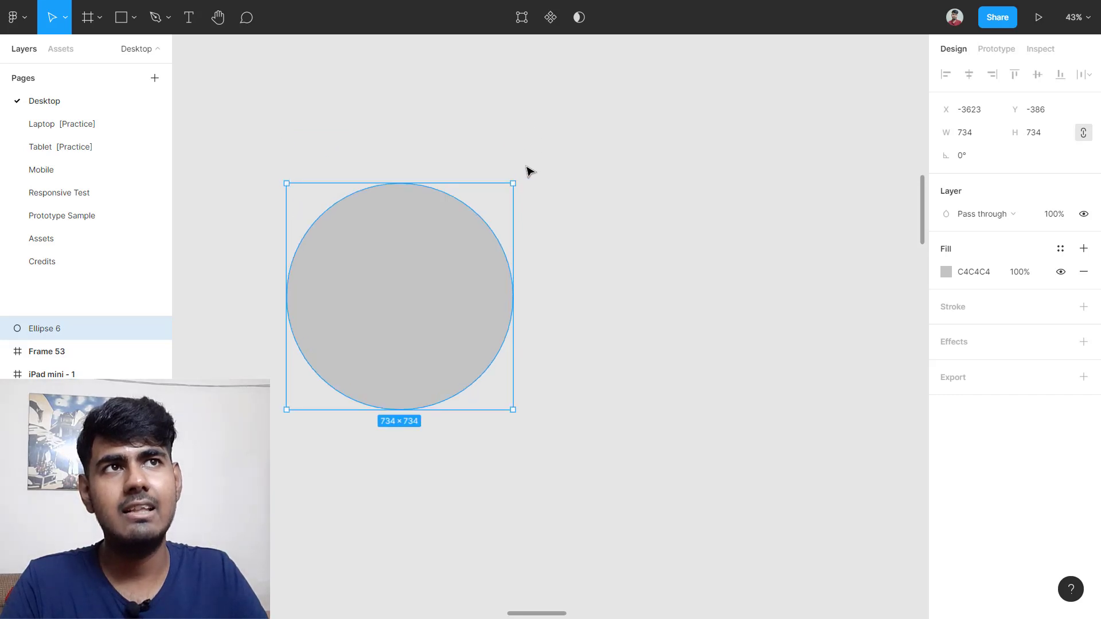
left_click_drag(513, 183, 595, 134)
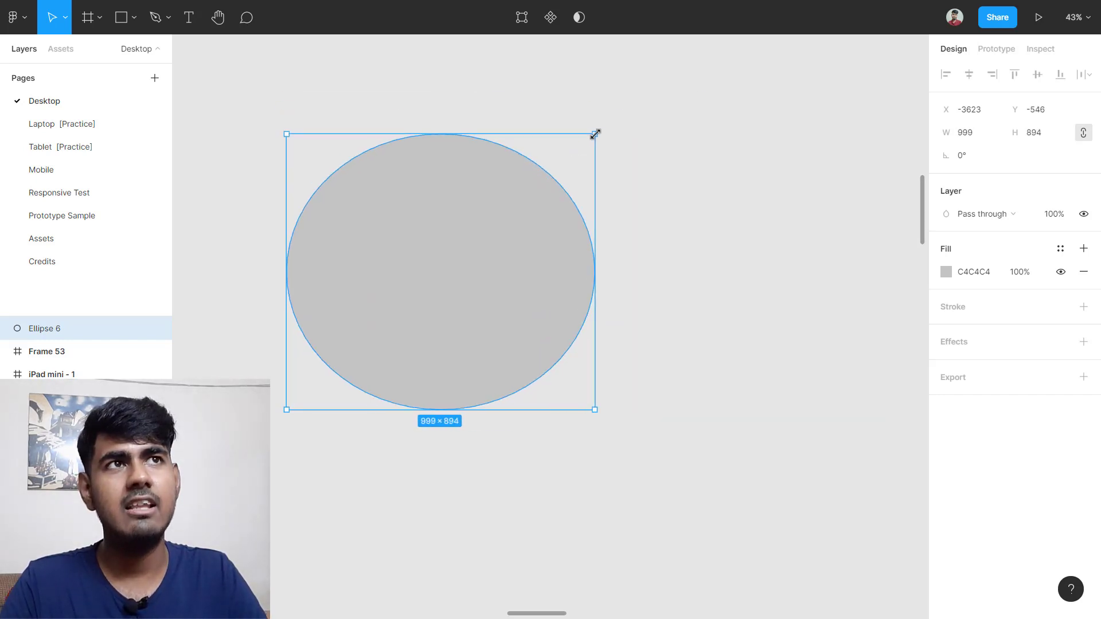
key("shift")
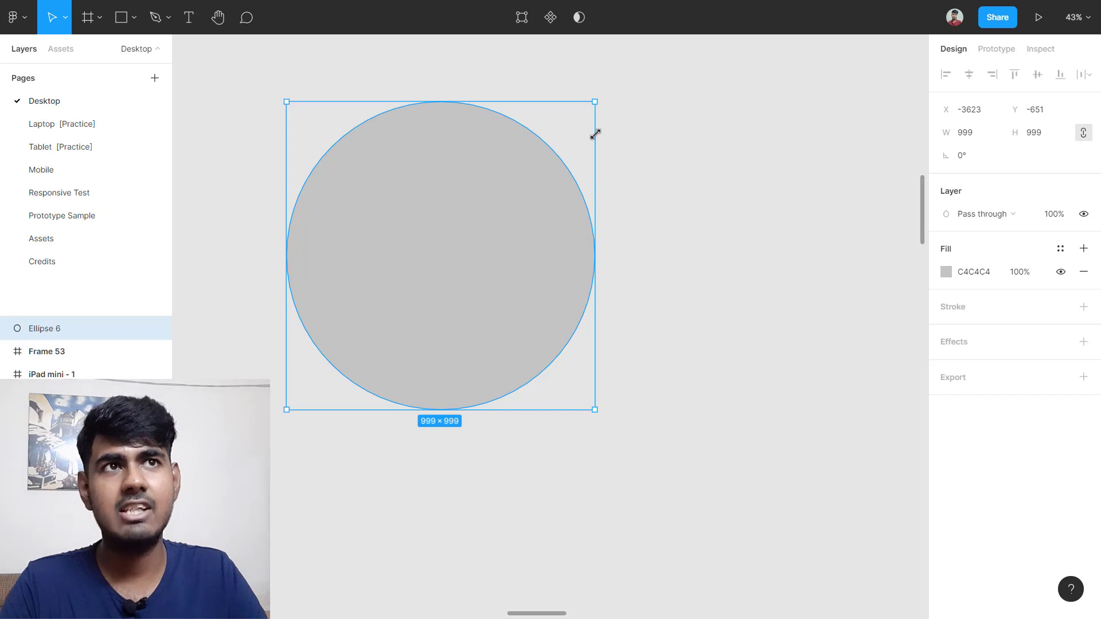
left_click_drag(595, 133, 499, 202)
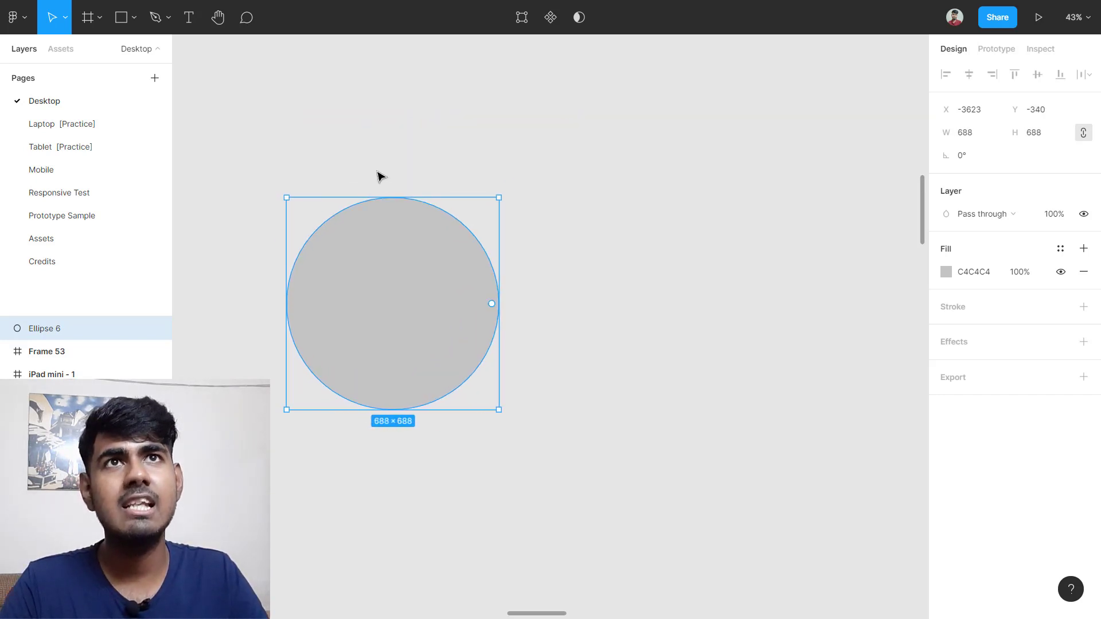
left_click(64, 16)
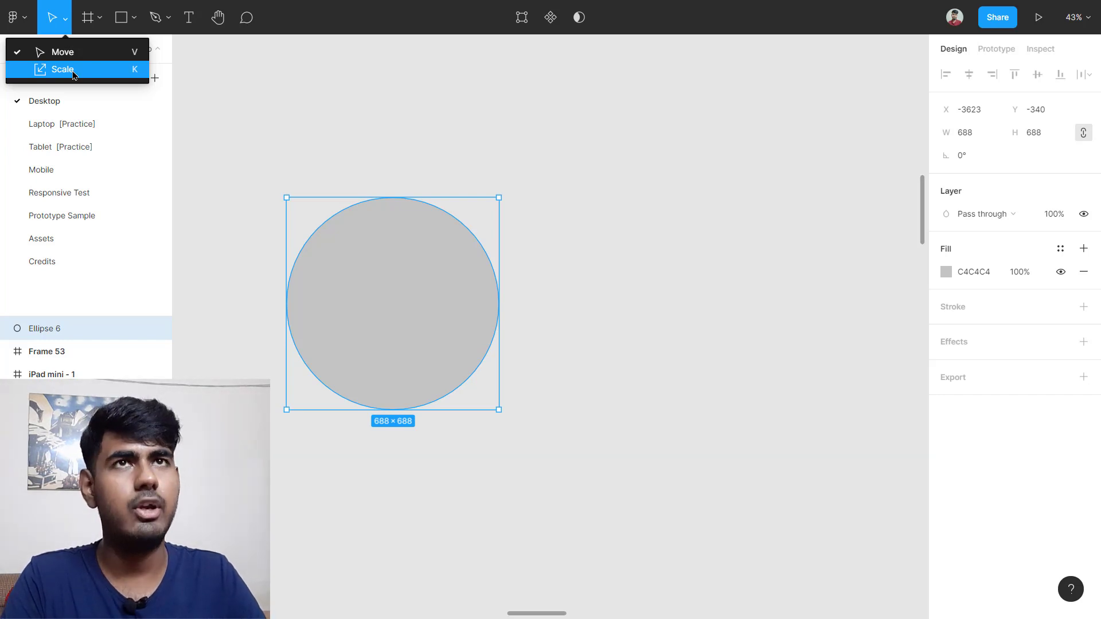
Step: Scale the circle proportionally up and down with the Scale tool, ending at 483×483
key("k")
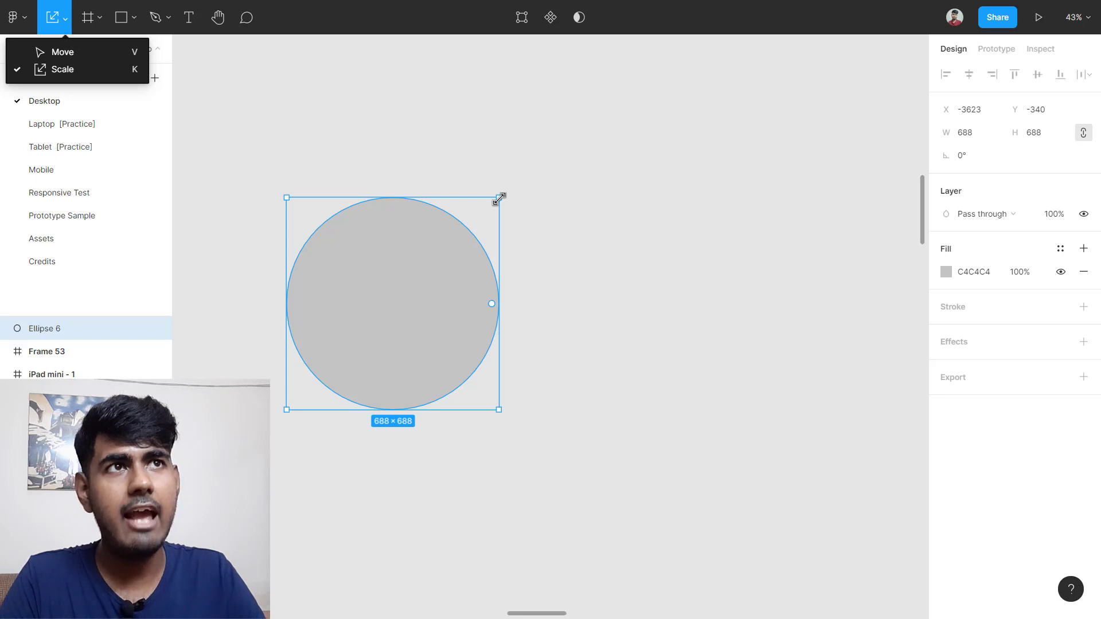
scroll(498, 198, "left", 5)
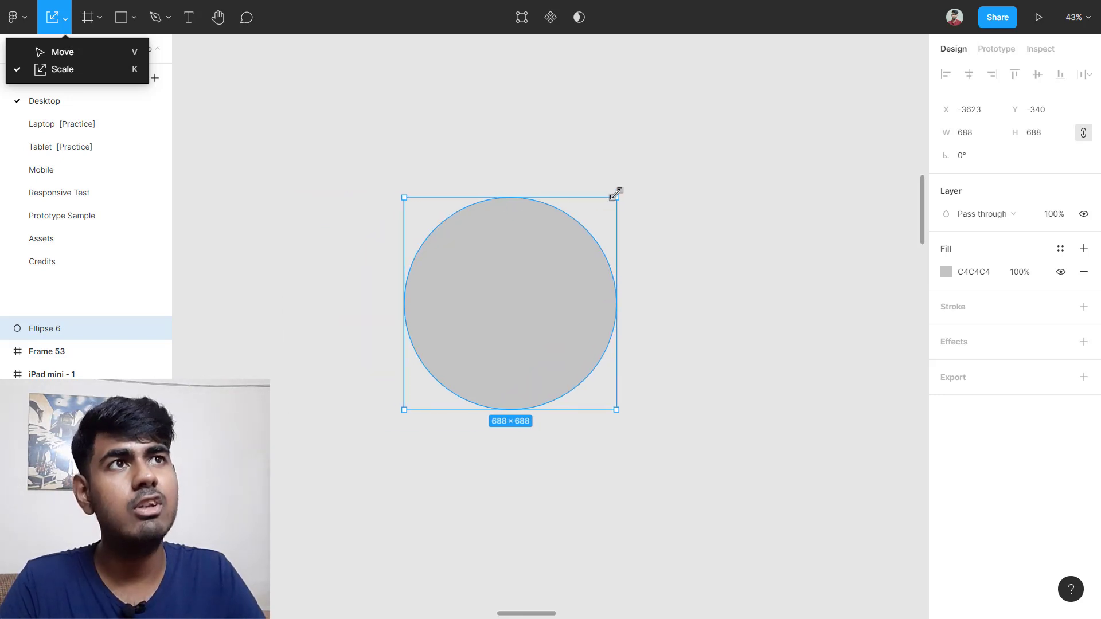
key("v")
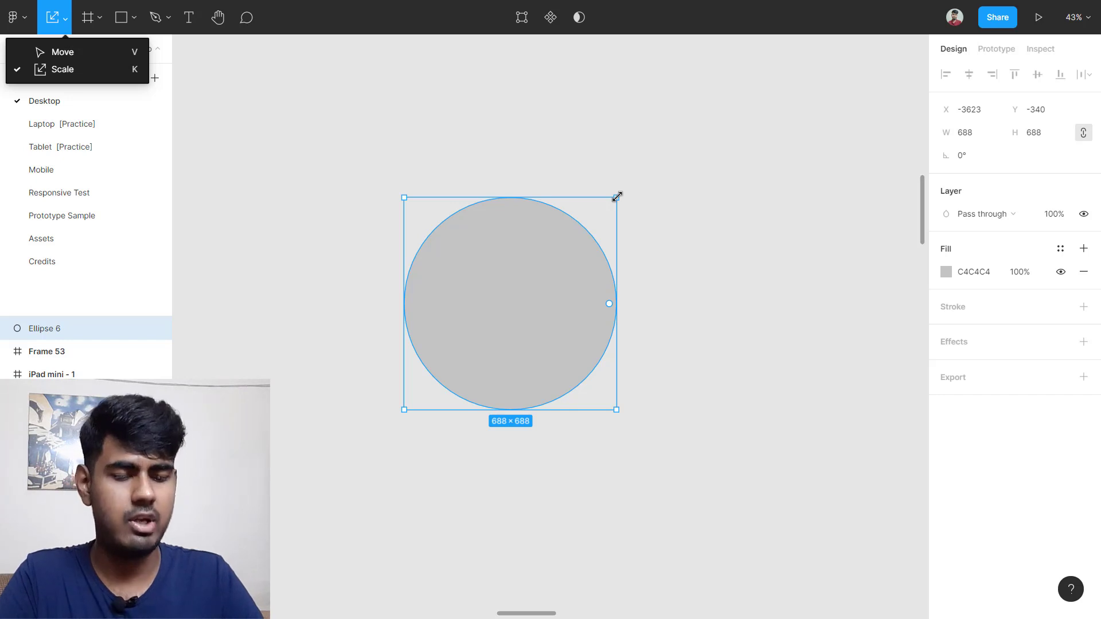
key("k")
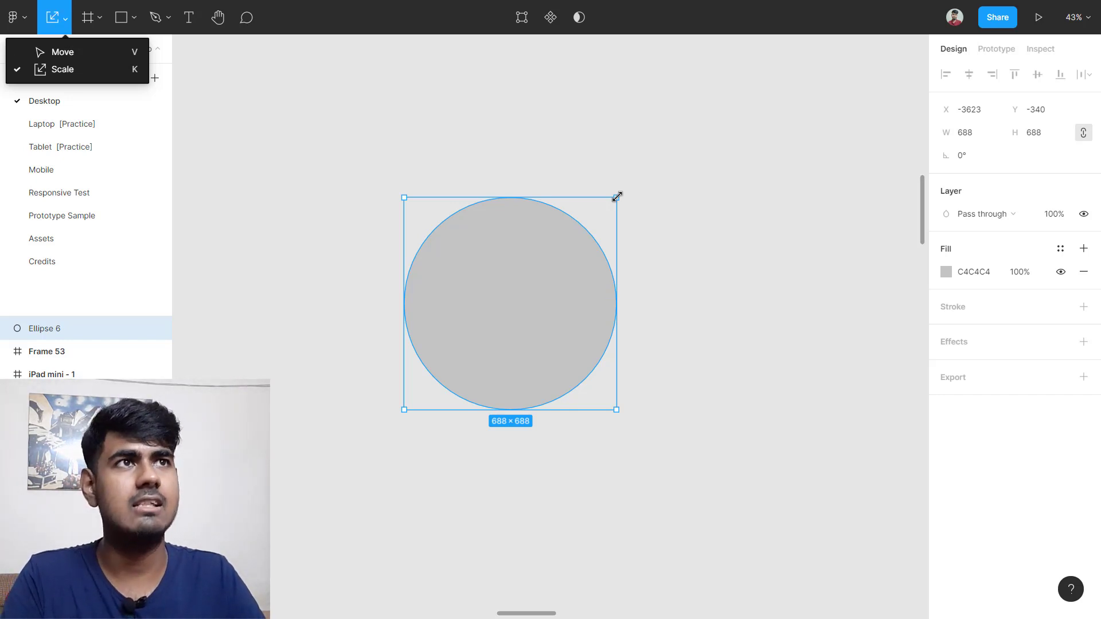
left_click_drag(617, 196, 646, 227)
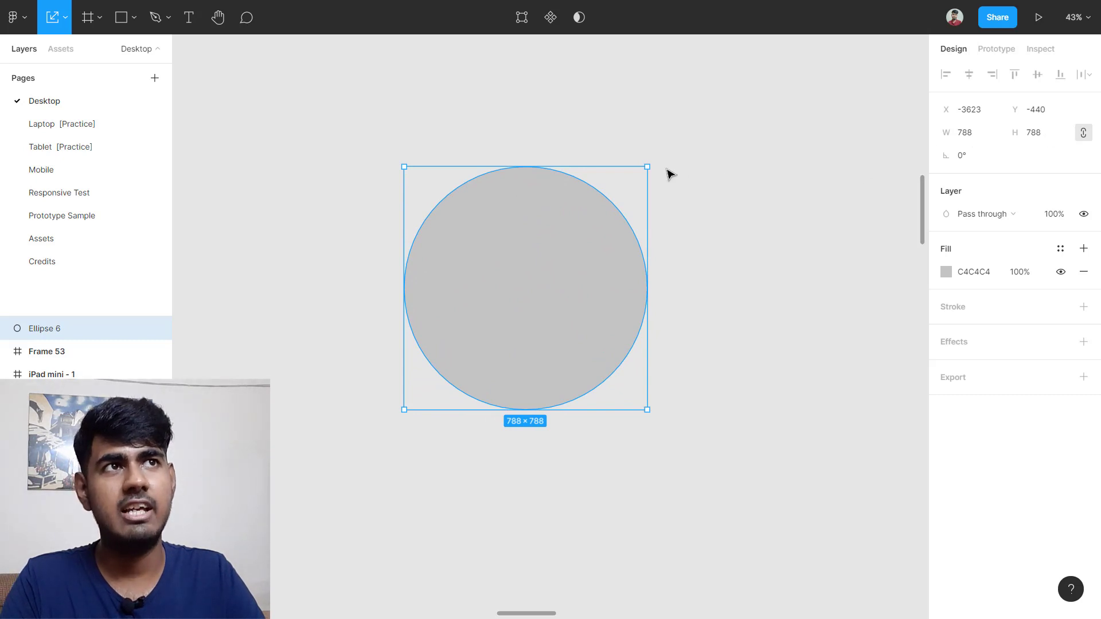
left_click_drag(647, 167, 553, 261)
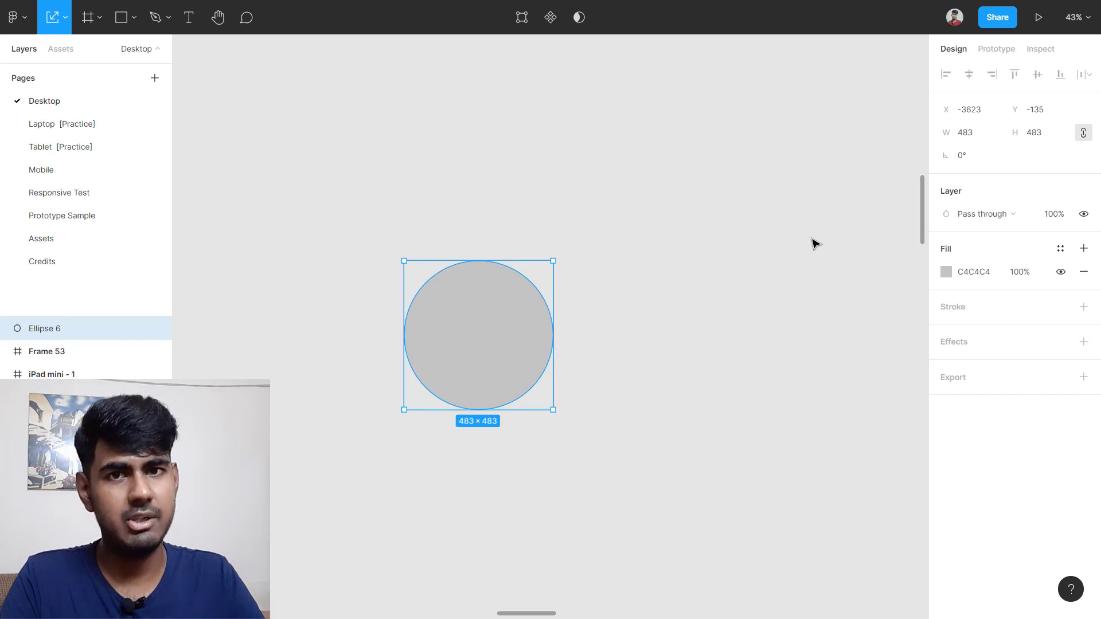
Step: Delete the circle so the canvas is empty
key("Delete")
key("ctrl+z")
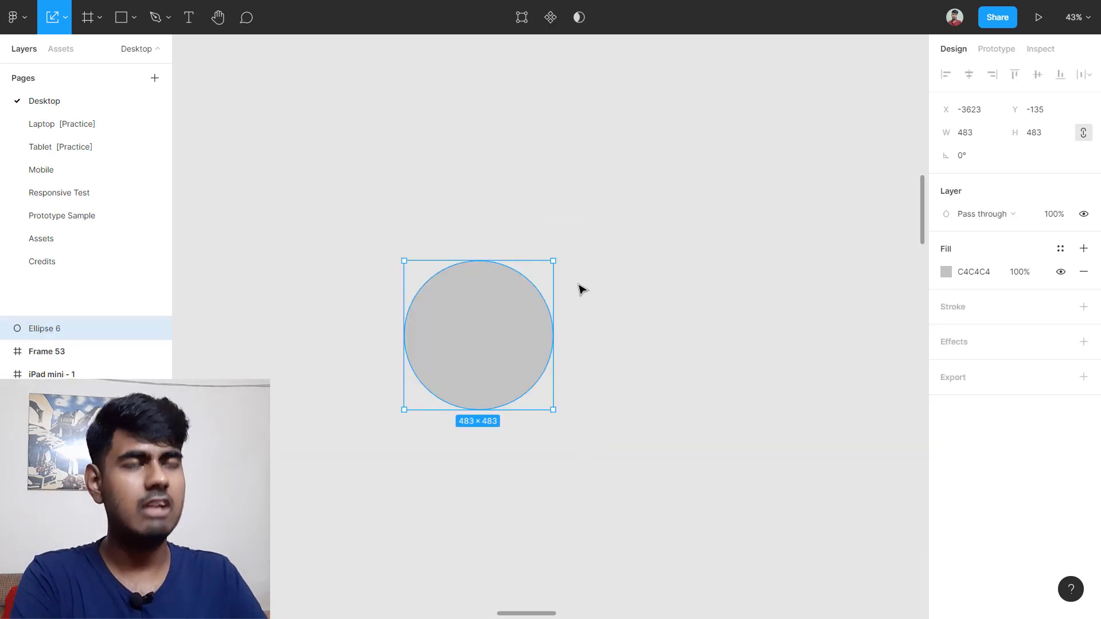
key("Delete")
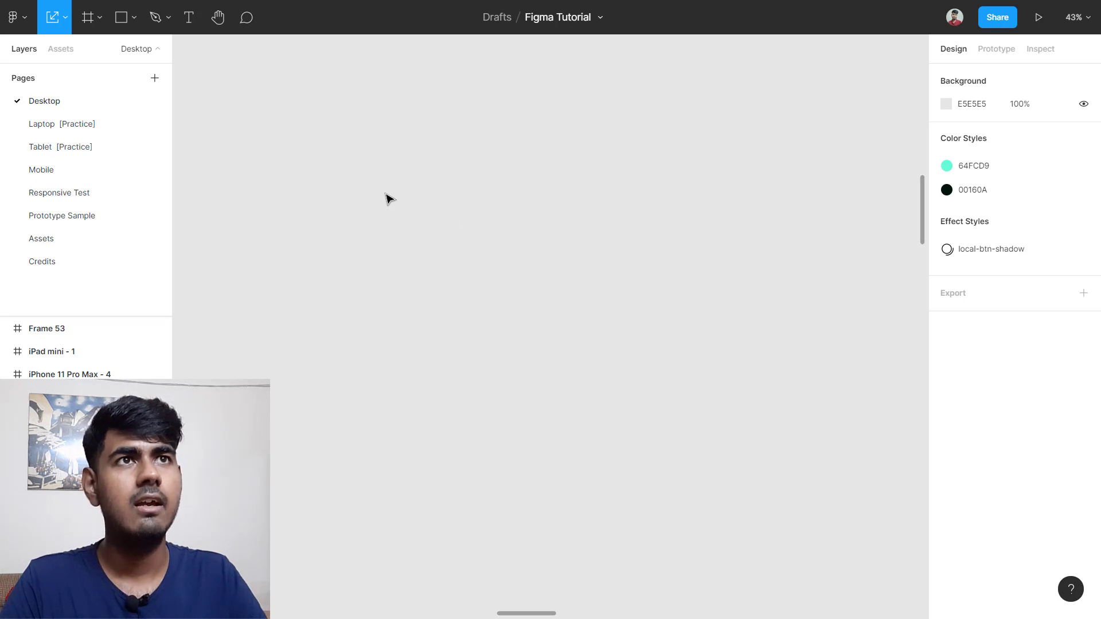
Step: Draw a square on empty canvas with the Rectangle tool
left_click_drag(379, 185, 432, 231)
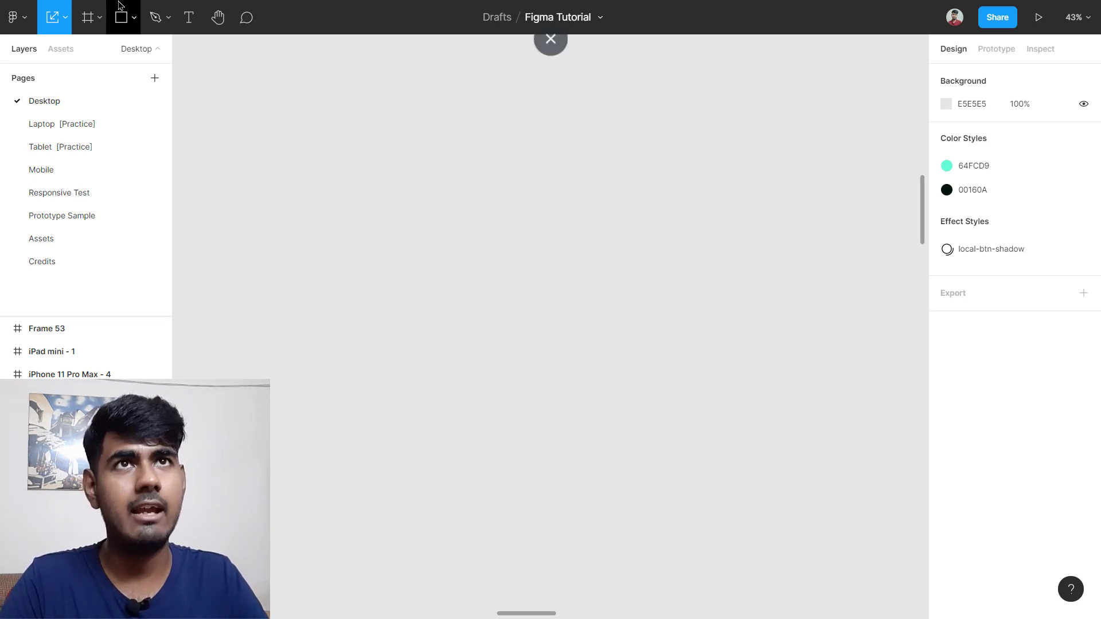
left_click(134, 18)
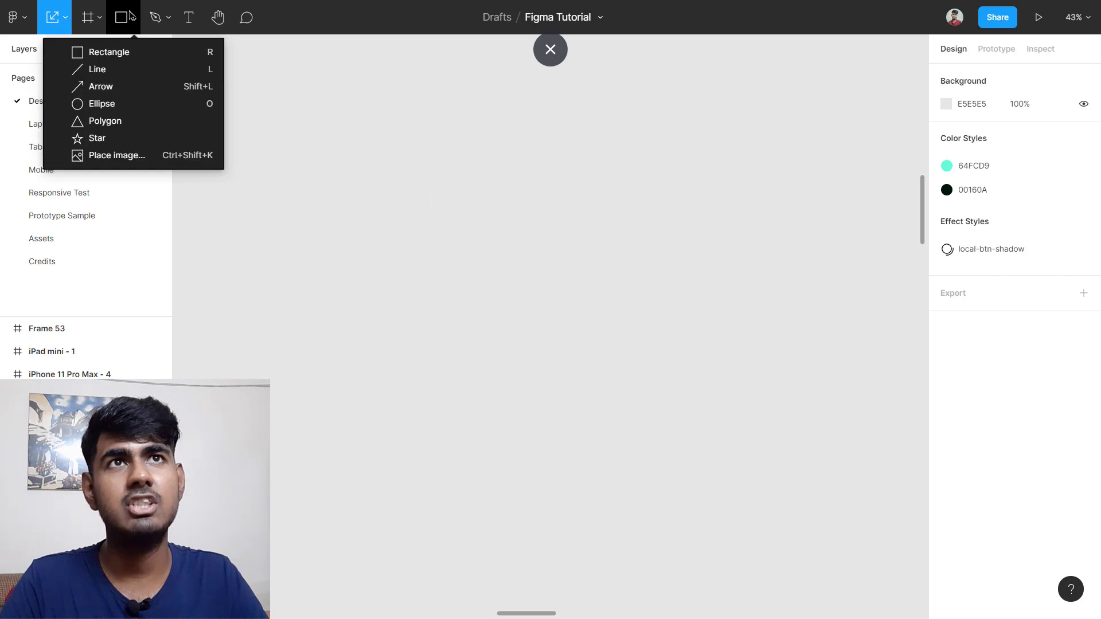
left_click(153, 57)
mouse_move(352, 162)
left_mouse_down()
mouse_move(518, 275)
mouse_move(567, 241)
mouse_move(569, 282)
mouse_move(504, 150)
mouse_move(503, 239)
left_mouse_up()
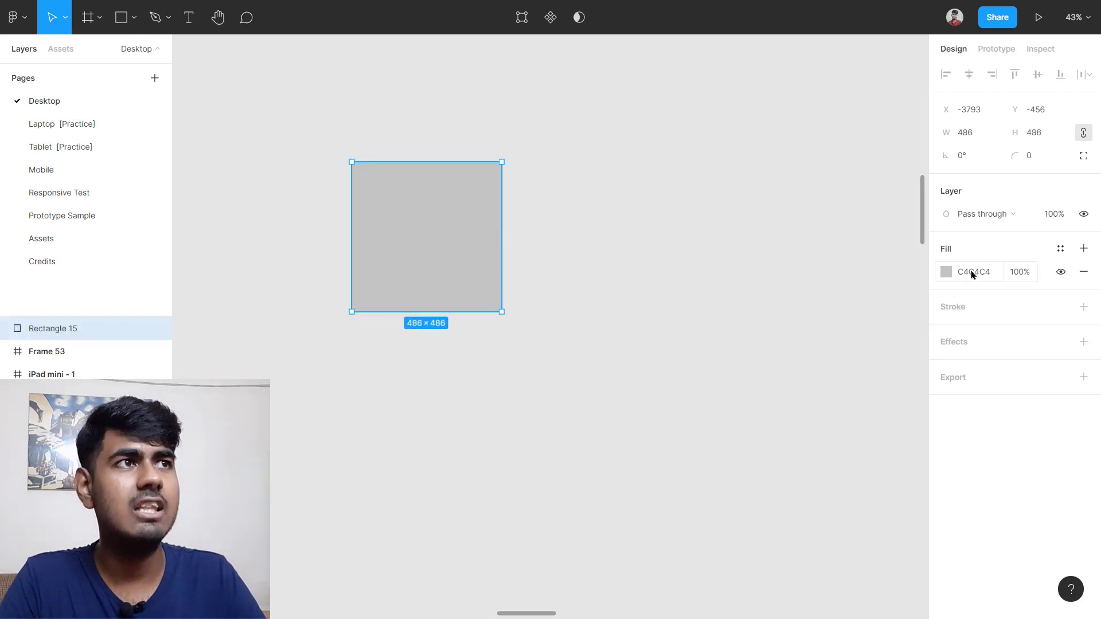
Step: Fill the square with the hero illustration's teal 64FCD9 using the eyedropper
left_click(949, 273)
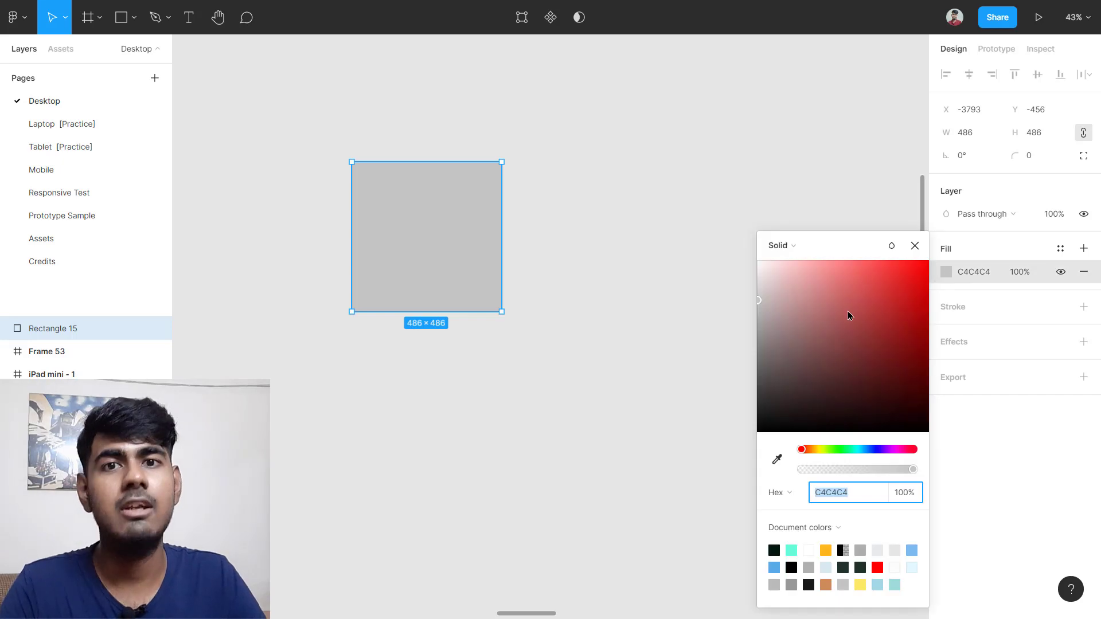
left_click_drag(847, 316, 893, 347)
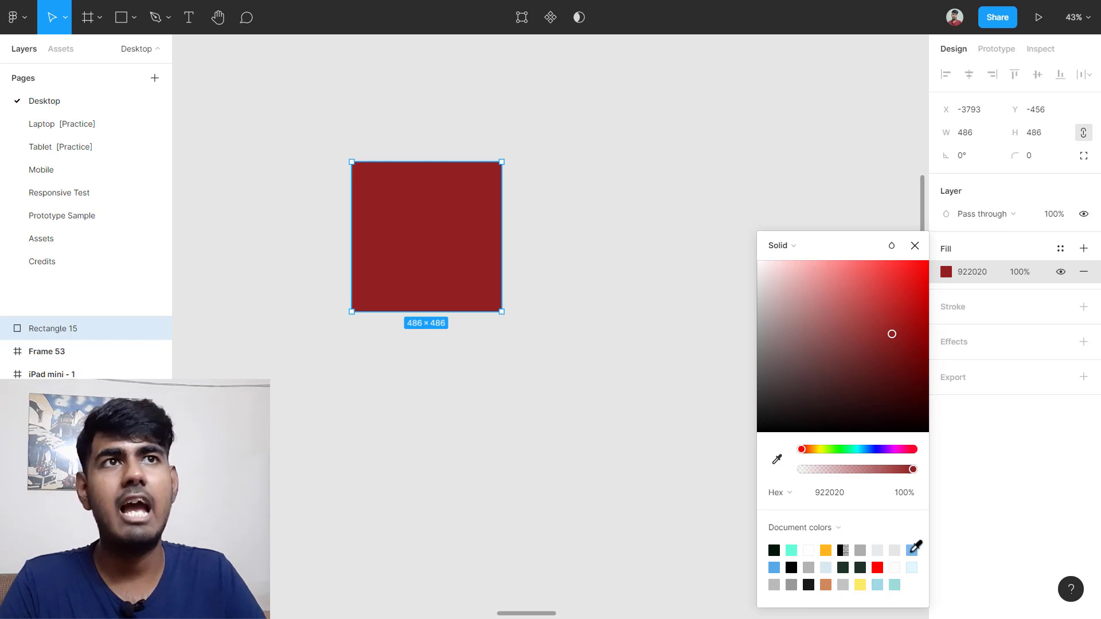
left_click(912, 551)
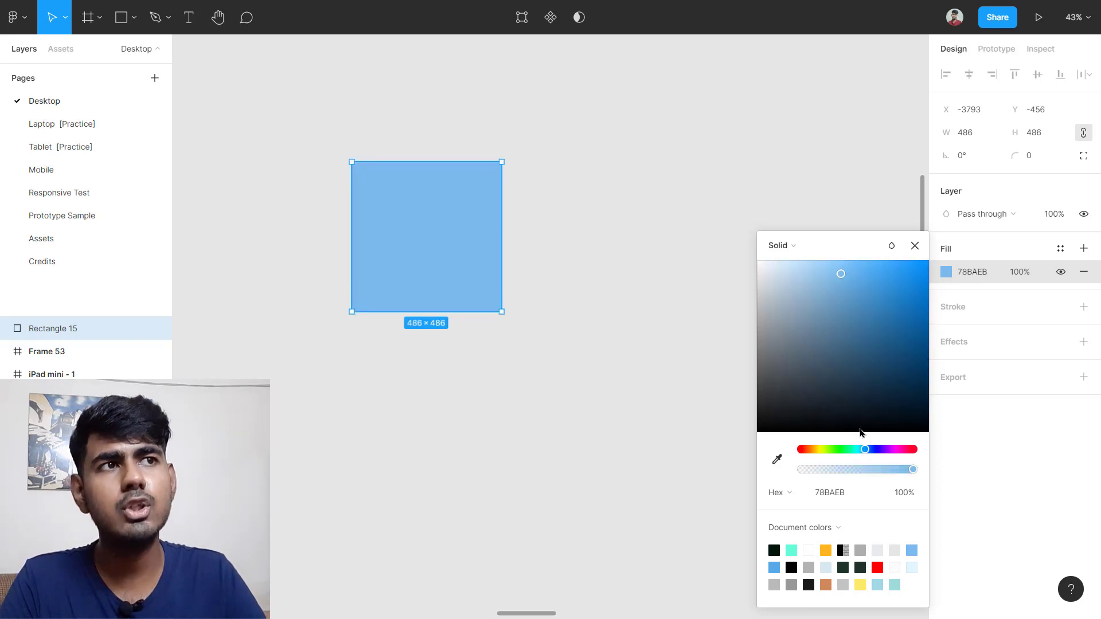
left_click(777, 460)
scroll(304, 350, "down", 4)
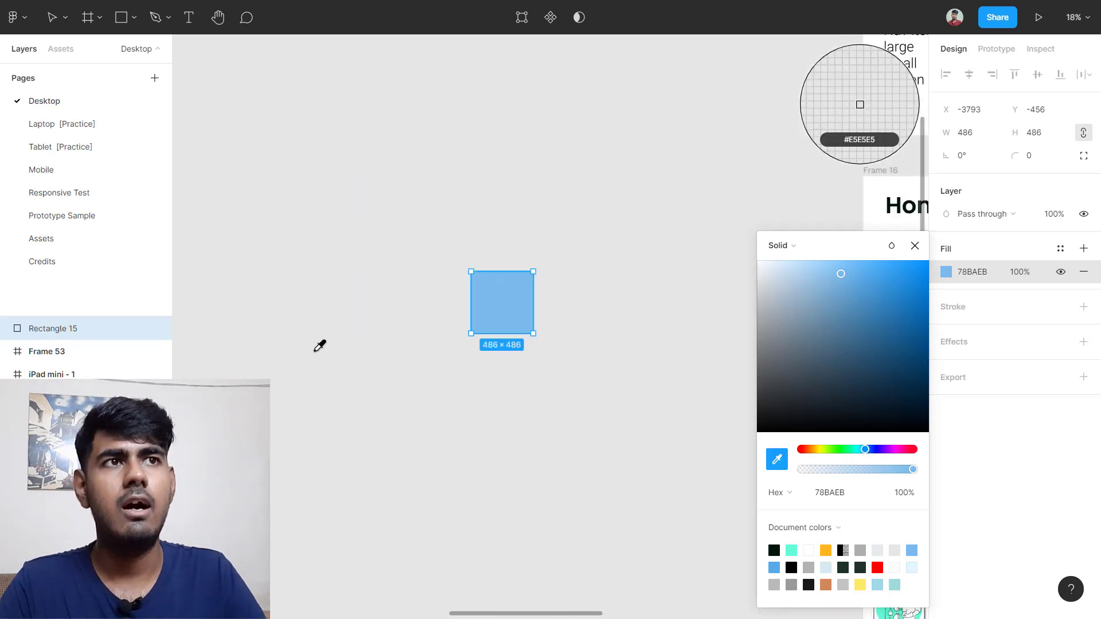
scroll(319, 346, "right", 10)
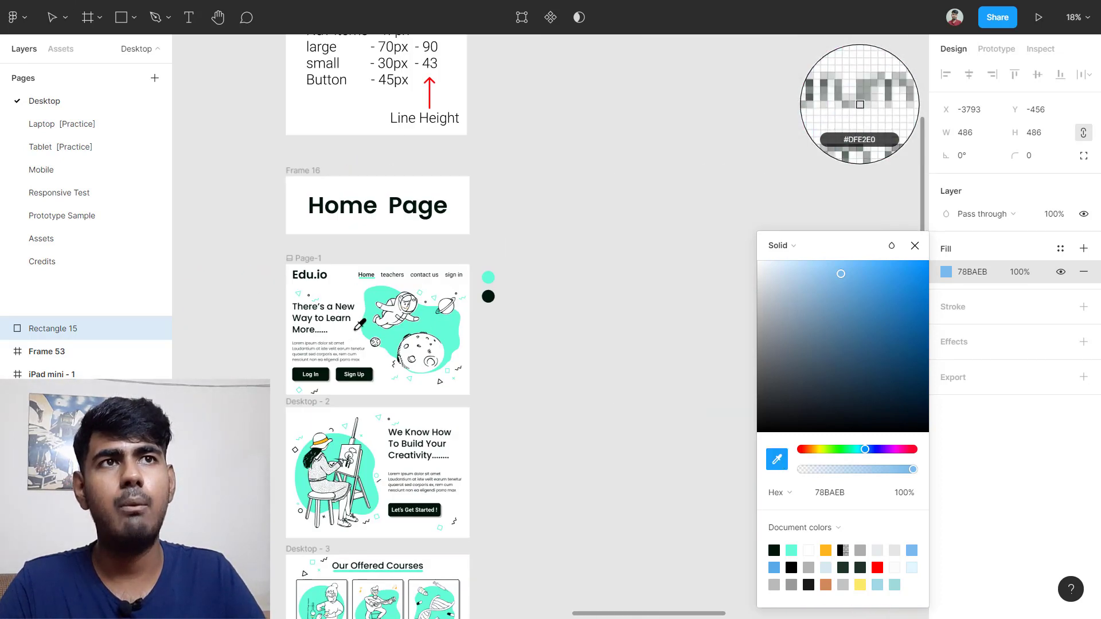
scroll(359, 325, "up", 3)
scroll(396, 327, "left", 10)
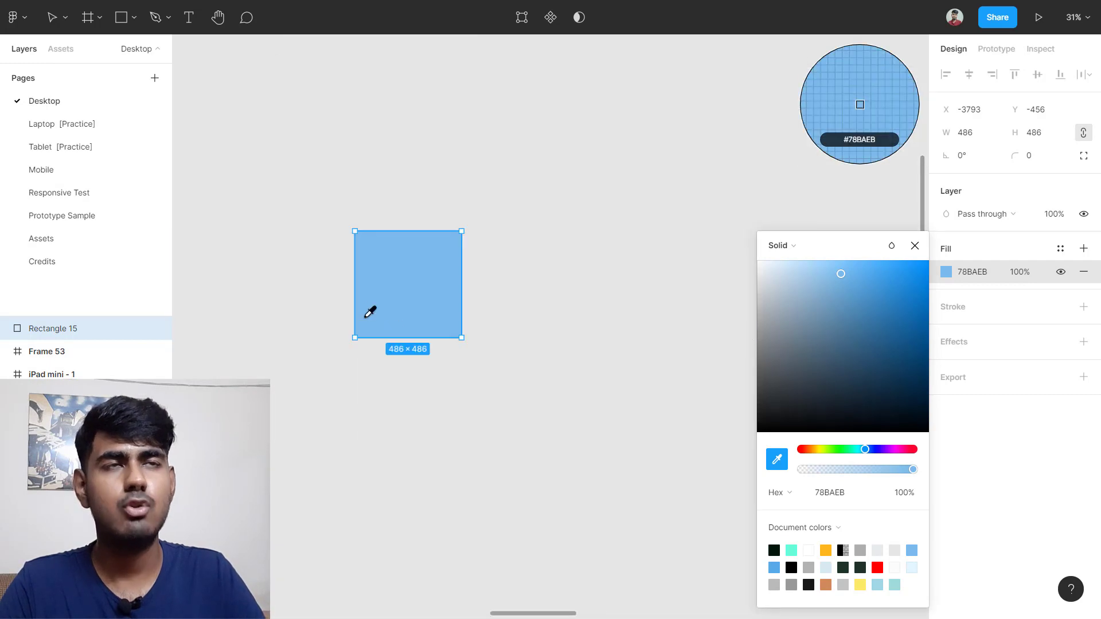
scroll(479, 300, "right", 6)
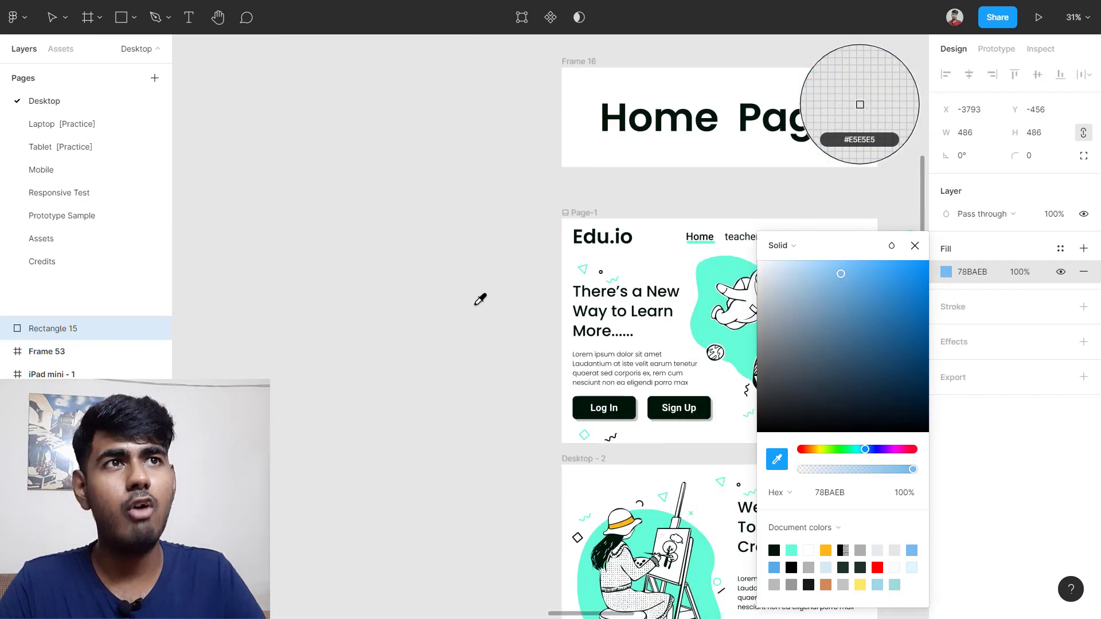
scroll(479, 300, "right", 5)
scroll(556, 313, "up", 3)
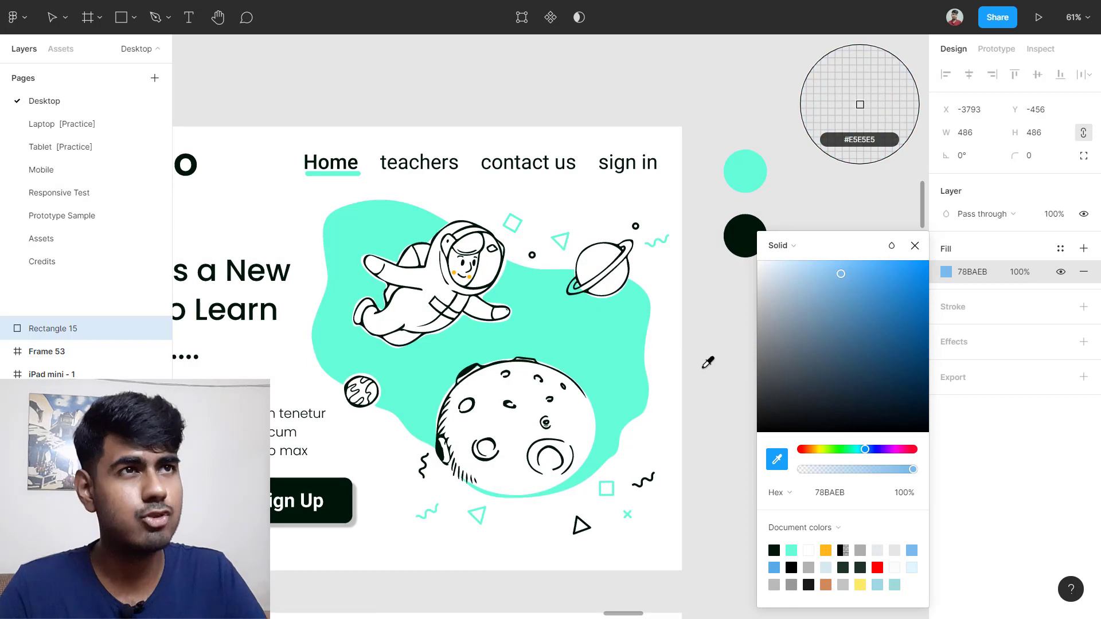
left_click(614, 329)
scroll(613, 329, "down", 5)
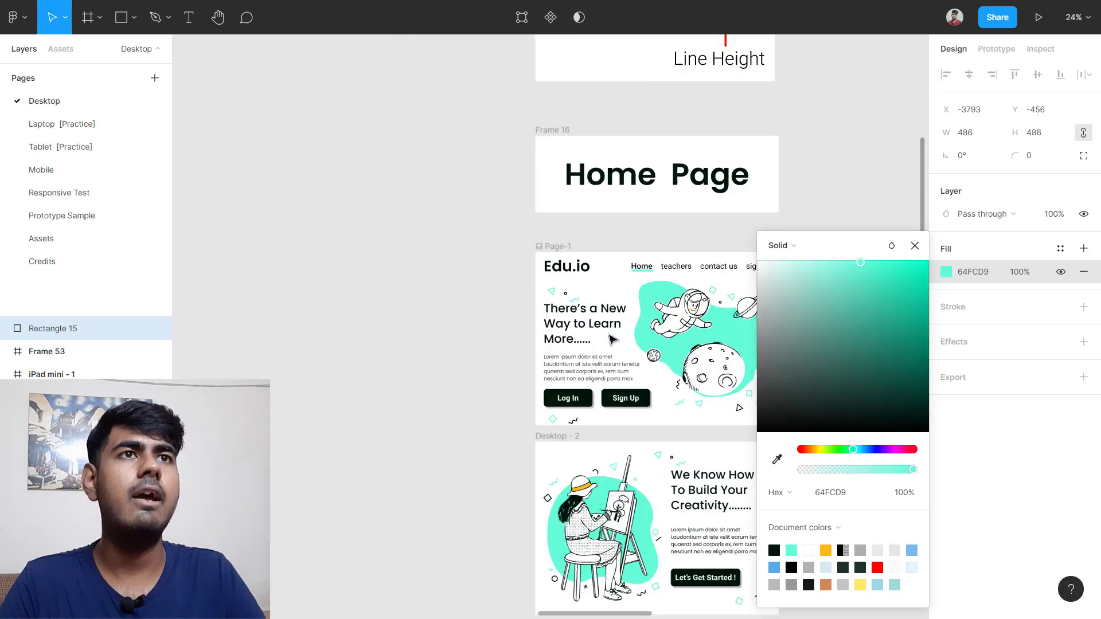
scroll(358, 344, "left", 5)
Step: Drag the rectangle into open canvas, undoing the last two moves
left_click_drag(388, 316, 600, 331)
scroll(596, 327, "down", 2)
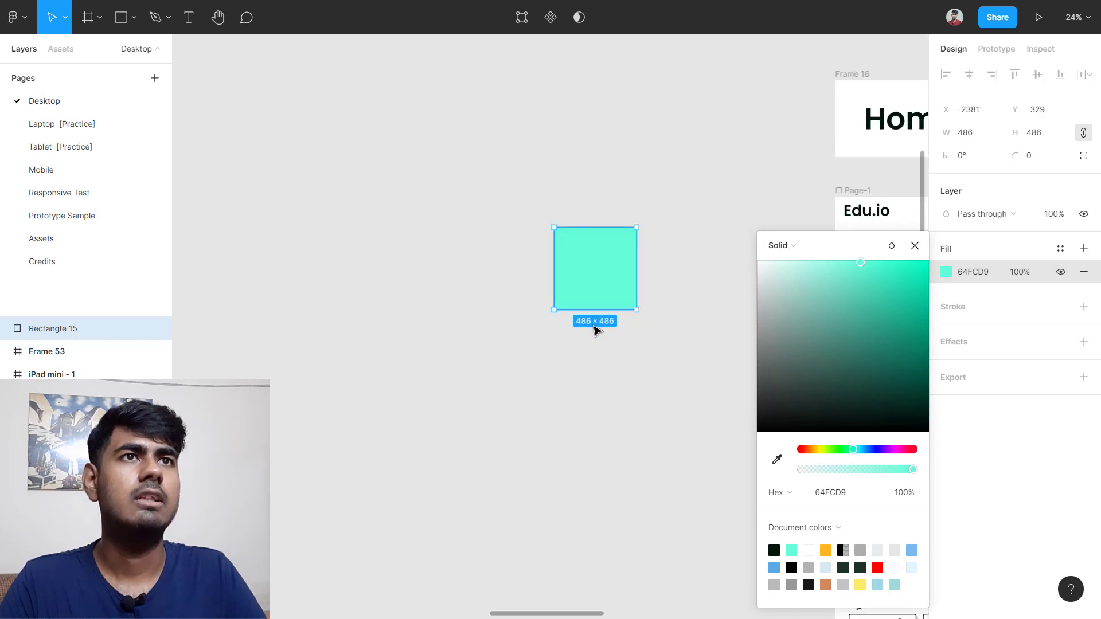
scroll(459, 287, "right", 5)
left_click_drag(333, 287, 464, 304)
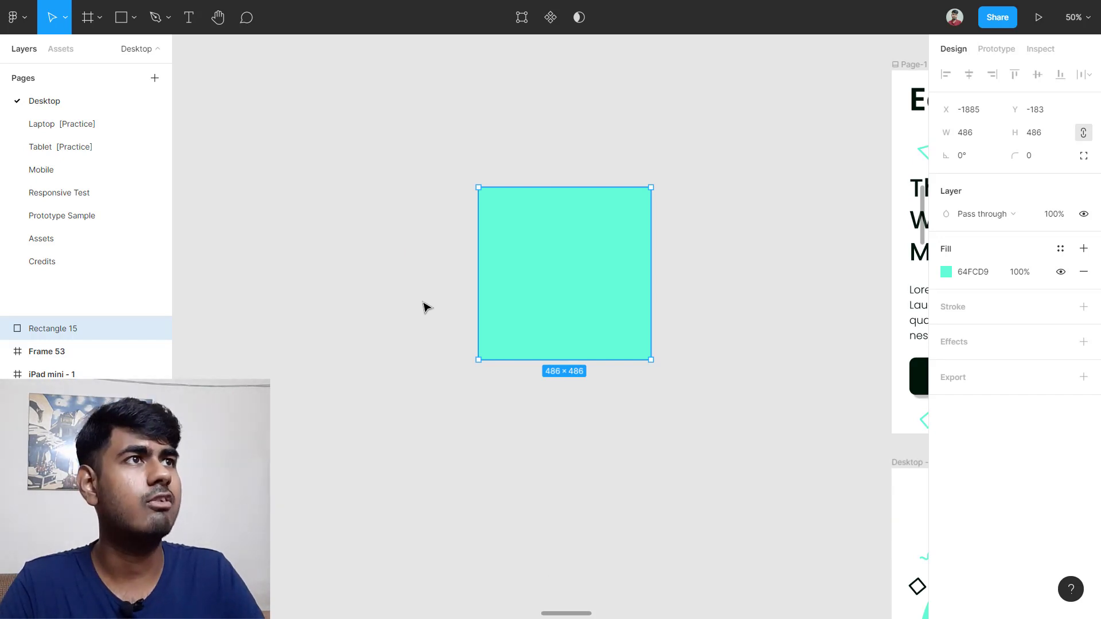
left_click_drag(620, 307, 401, 297)
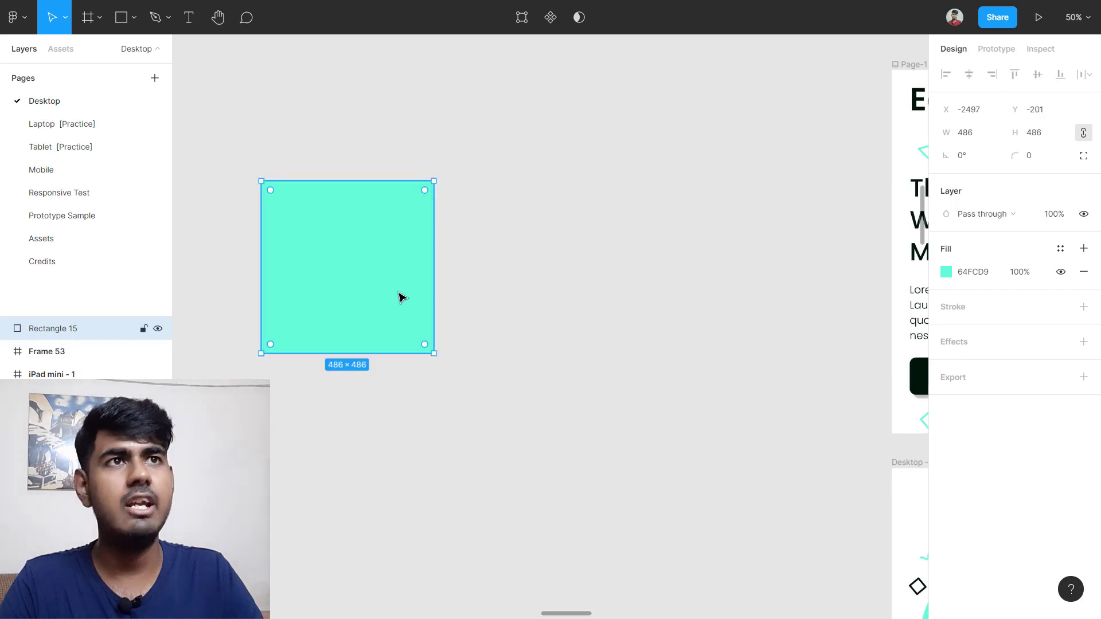
key("ctrl+z")
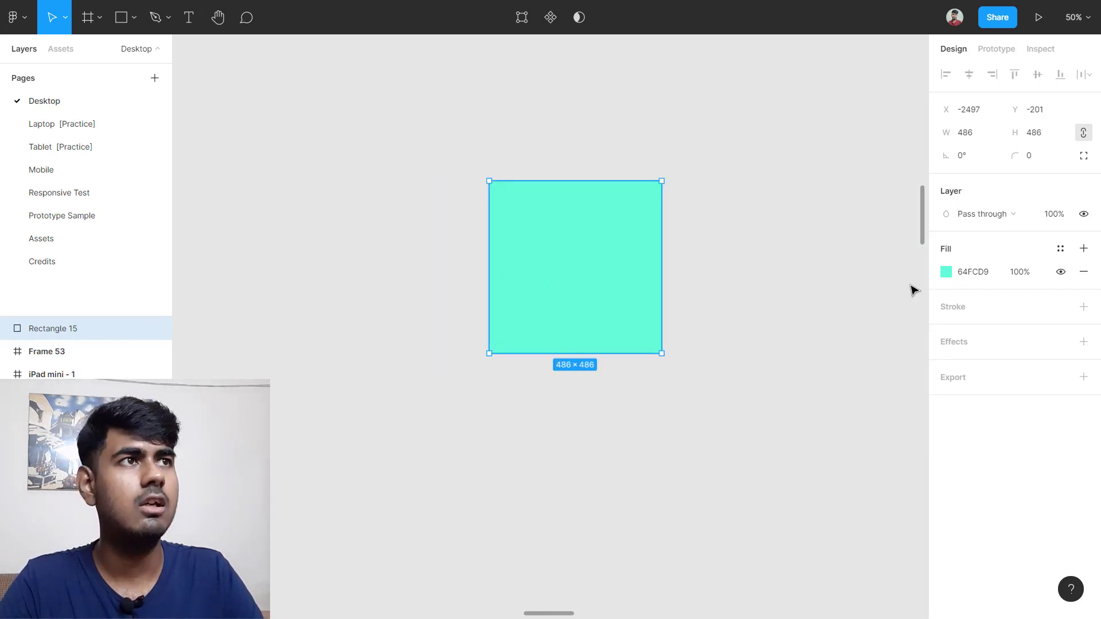
key("ctrl+z")
Step: Enter grey hex E4E4E4 as the rectangle's fill, then reselect the rectangle
left_click(968, 273)
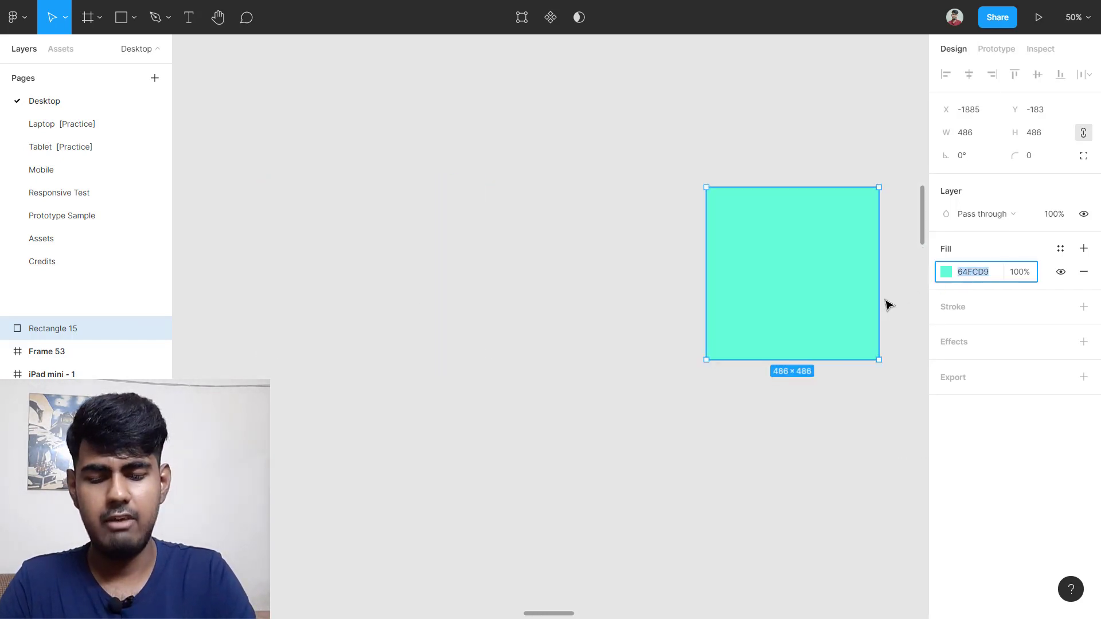
type("E4")
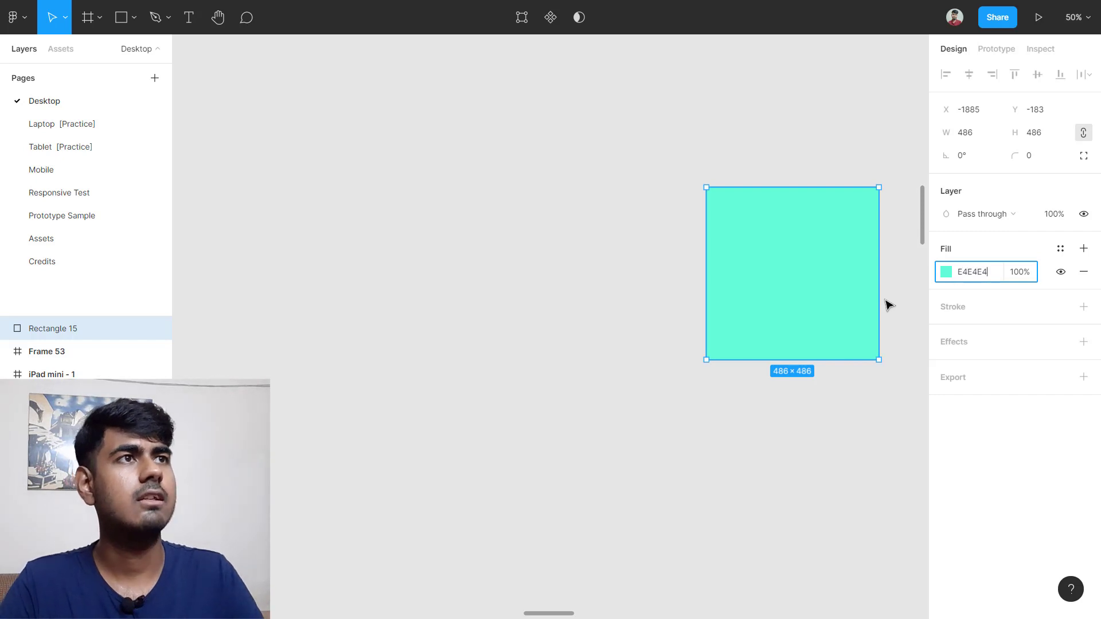
type("E4E4")
key("Return")
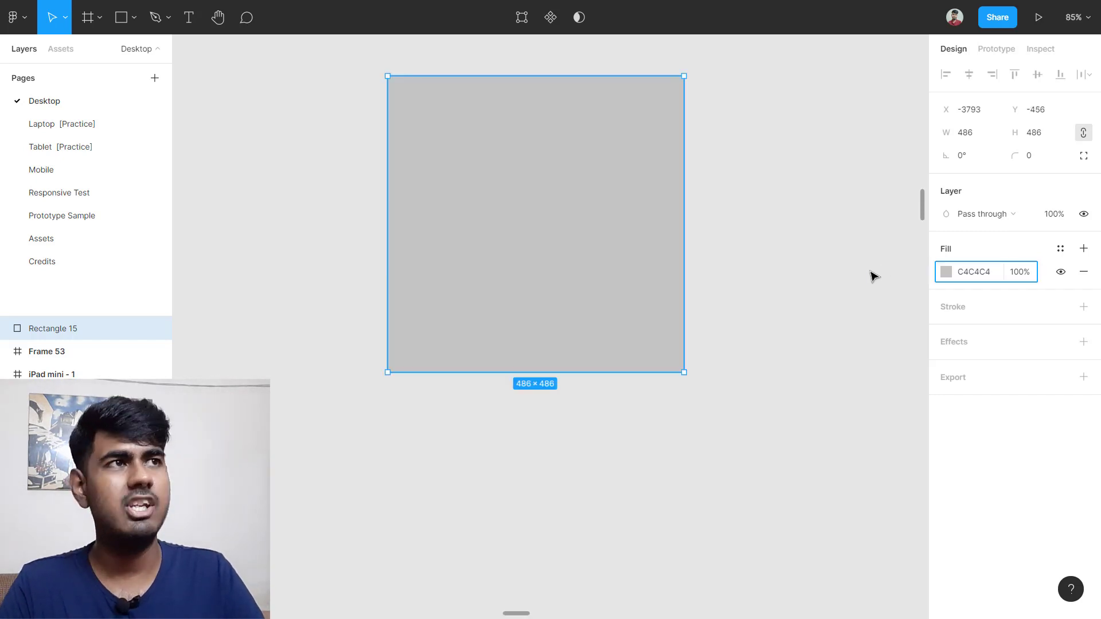
left_click(812, 247)
scroll(510, 231, "up", 1)
left_click(551, 291)
scroll(625, 275, "down", 3)
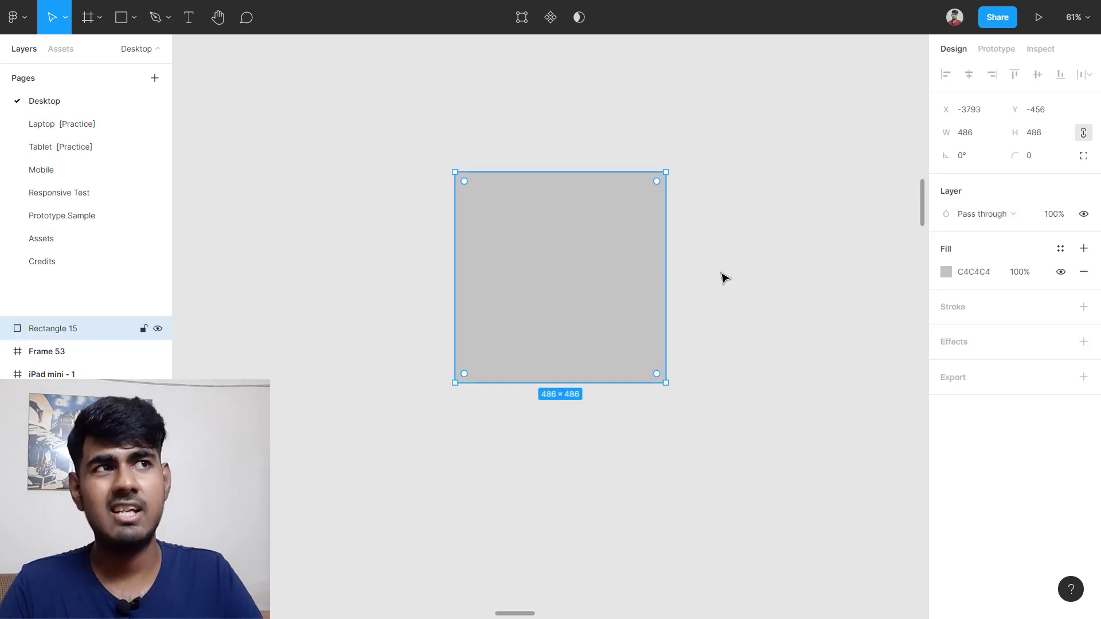
Step: Add a default black stroke to the rectangle
left_click(973, 312)
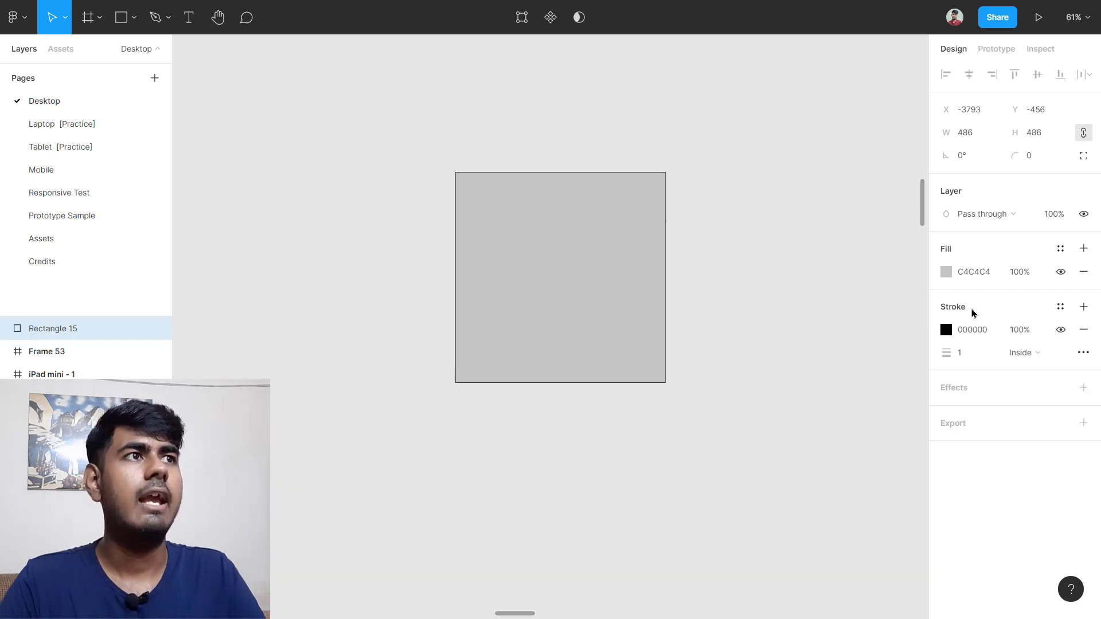
scroll(468, 166, "up", 10)
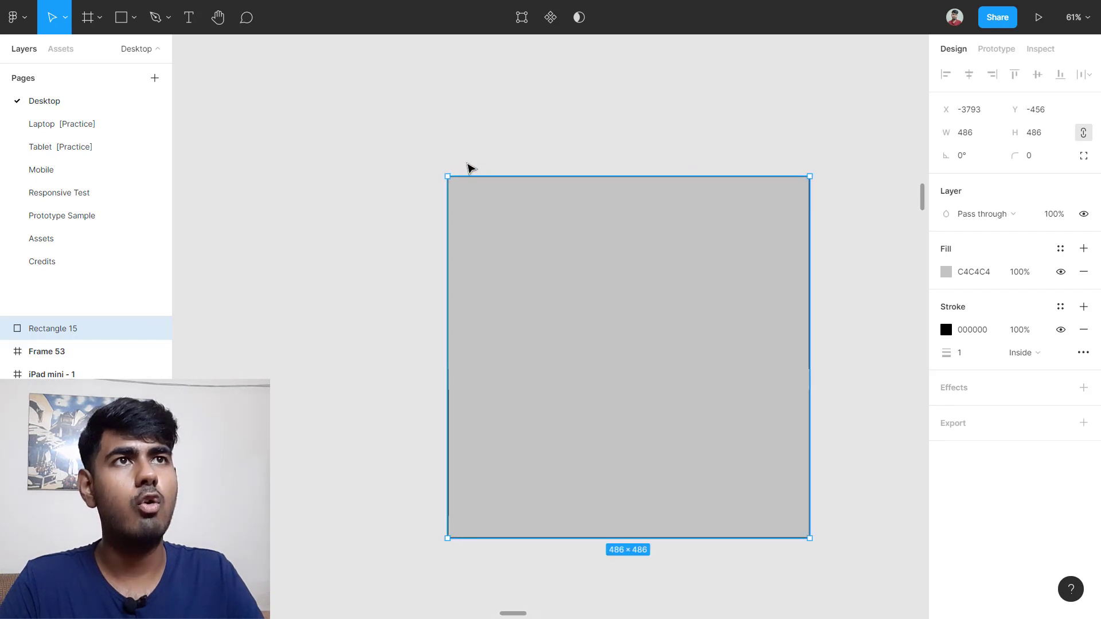
left_click(497, 179)
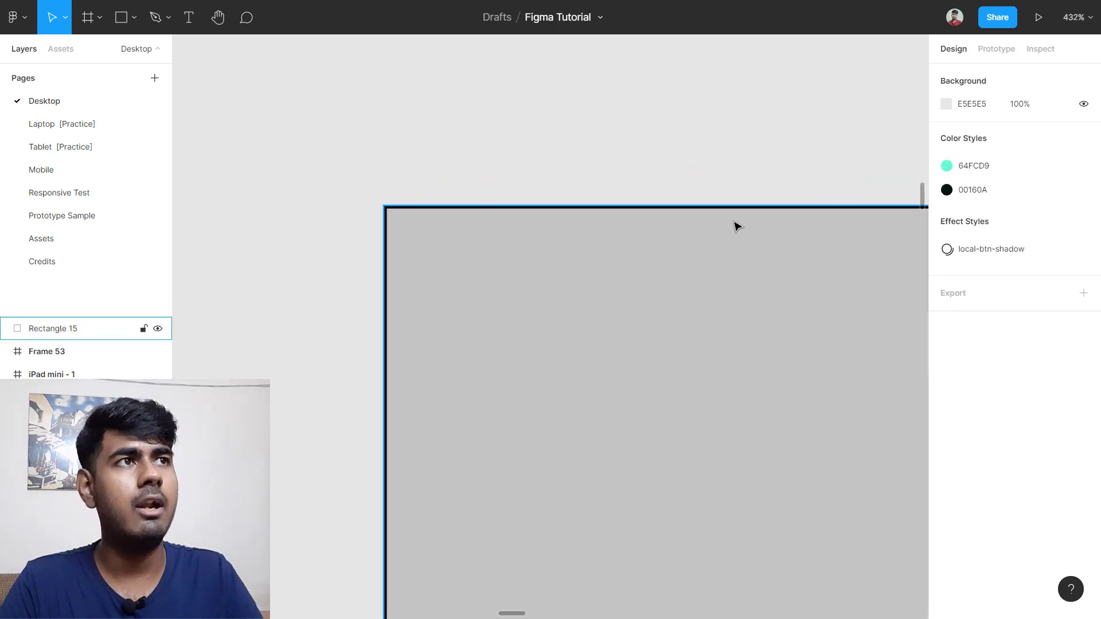
scroll(720, 244, "down", 3)
left_click(738, 323)
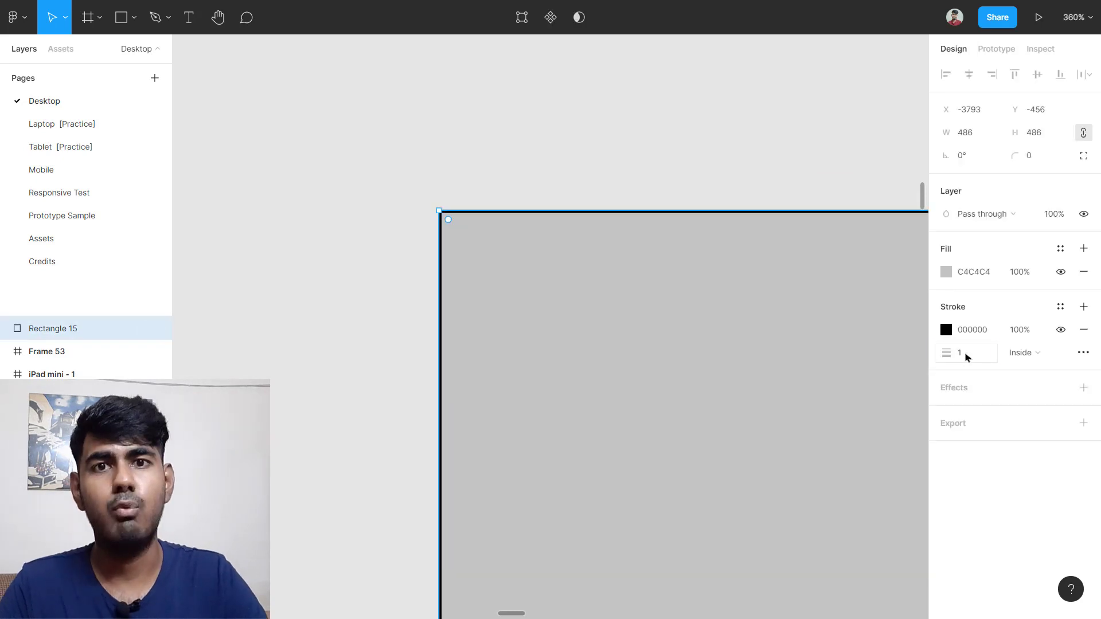
Step: Raise the stroke weight to 10 and check the Inside stroke on the square
left_click(967, 357)
key("Up")
key("Up")
key("Up")
key("Up")
key("Up")
key("Up")
key("Up")
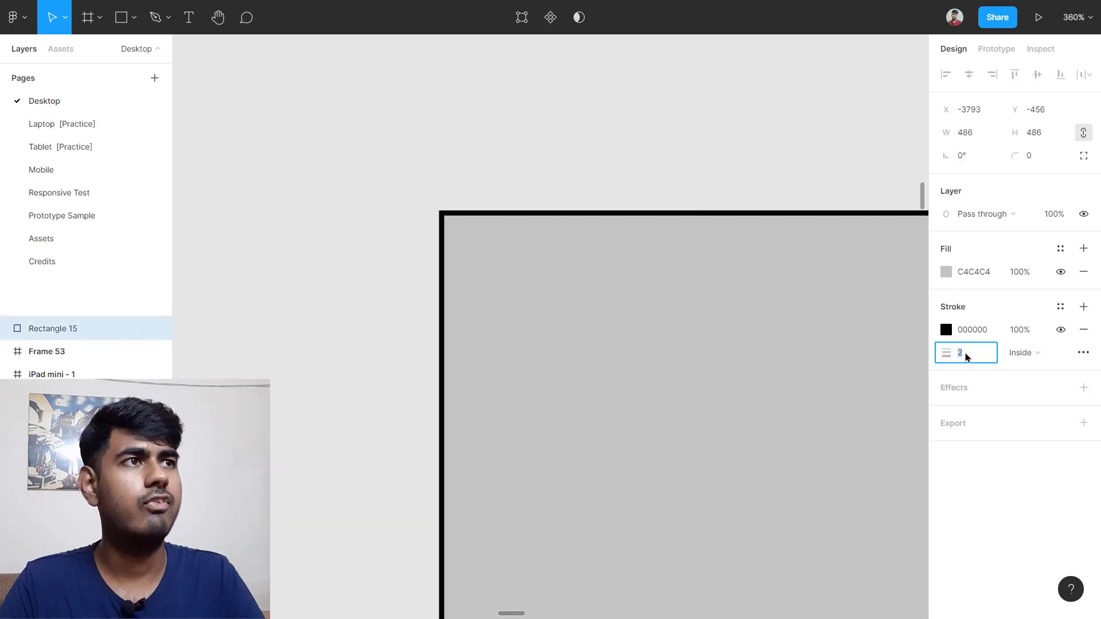
key("Up")
key("Up")
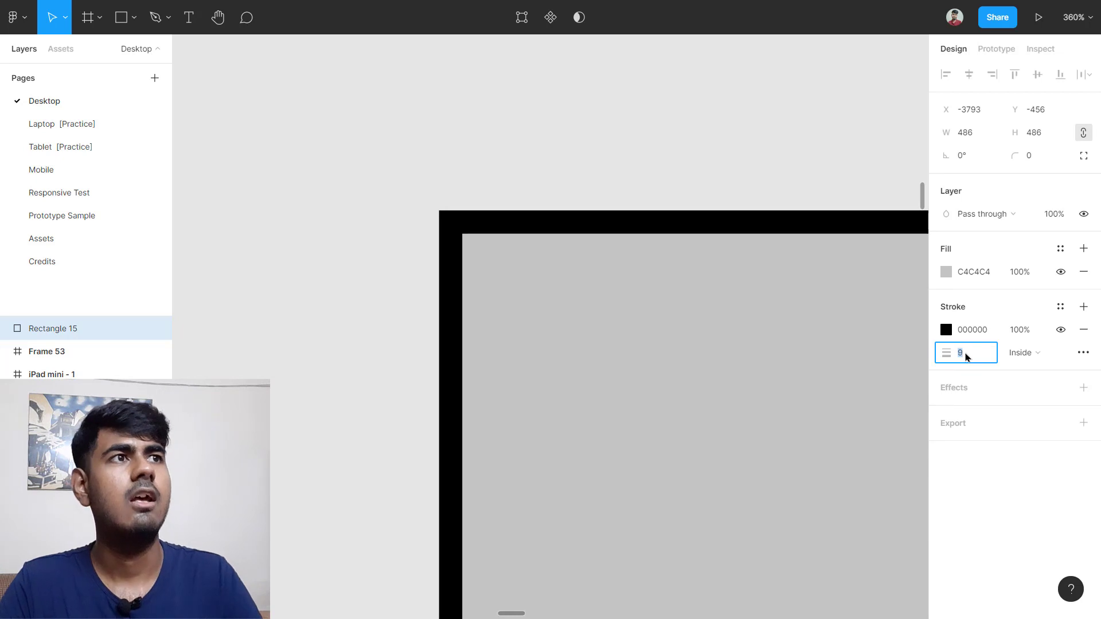
key("Return")
scroll(845, 351, "down", 3)
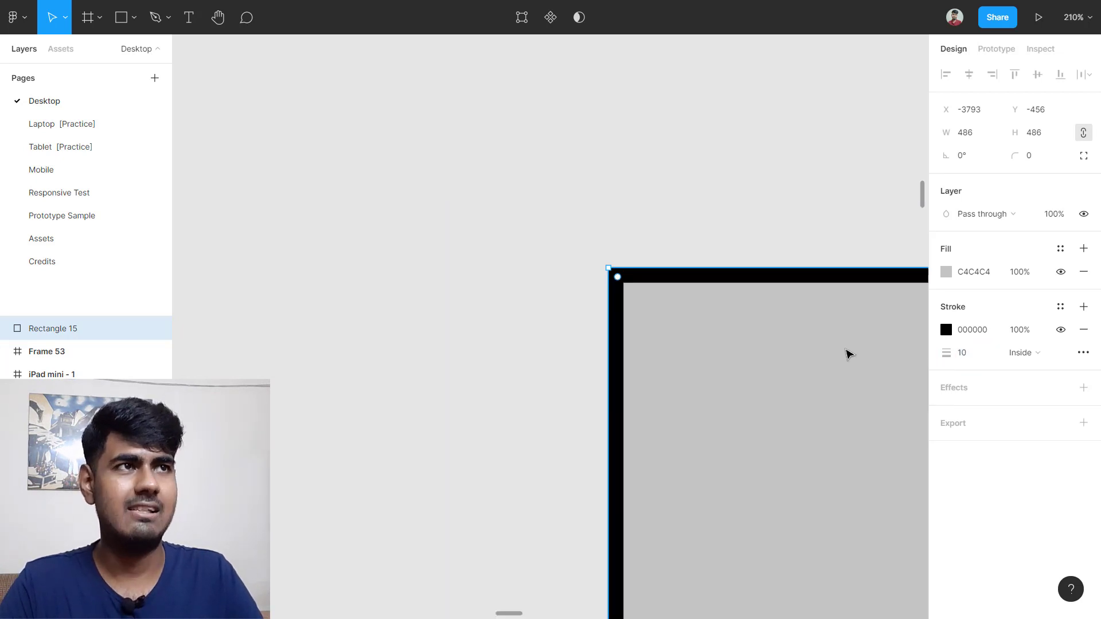
scroll(842, 354, "right", 3)
scroll(835, 361, "down", 5)
scroll(834, 366, "right", 3)
left_click(845, 361)
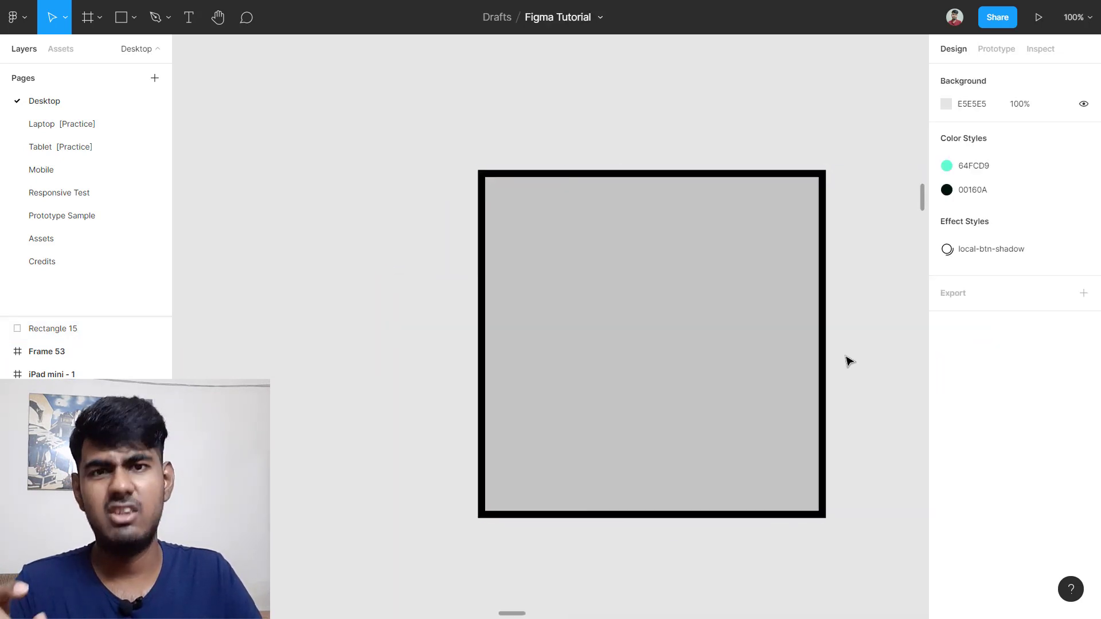
left_click(687, 377)
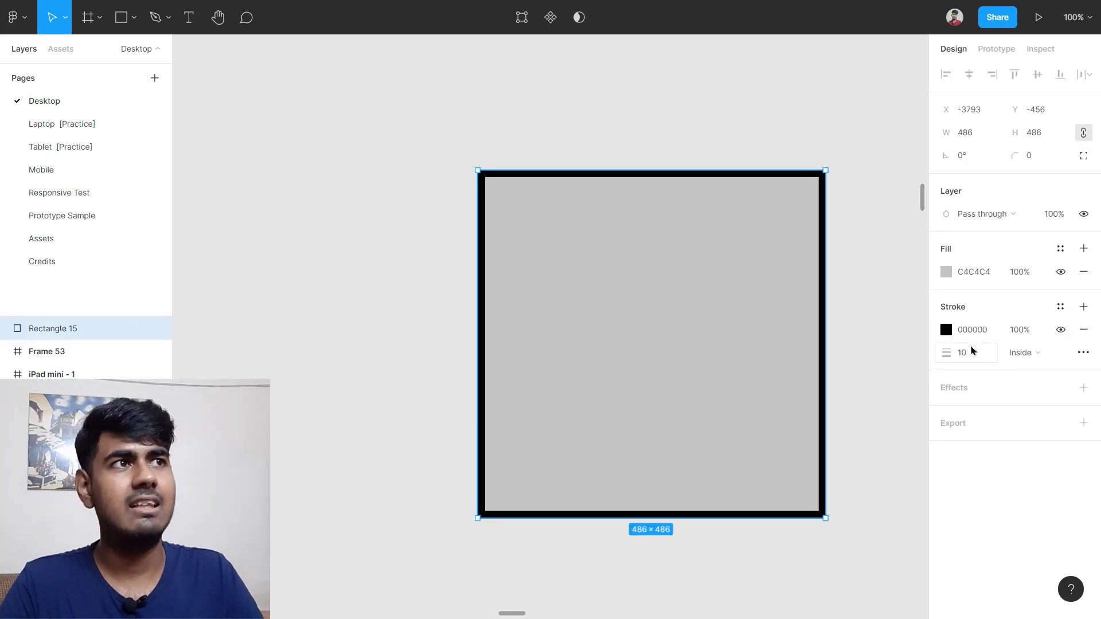
Step: Set the stroke alignment to Outside after trying Center, then toggle its visibility off and on
left_click(1024, 355)
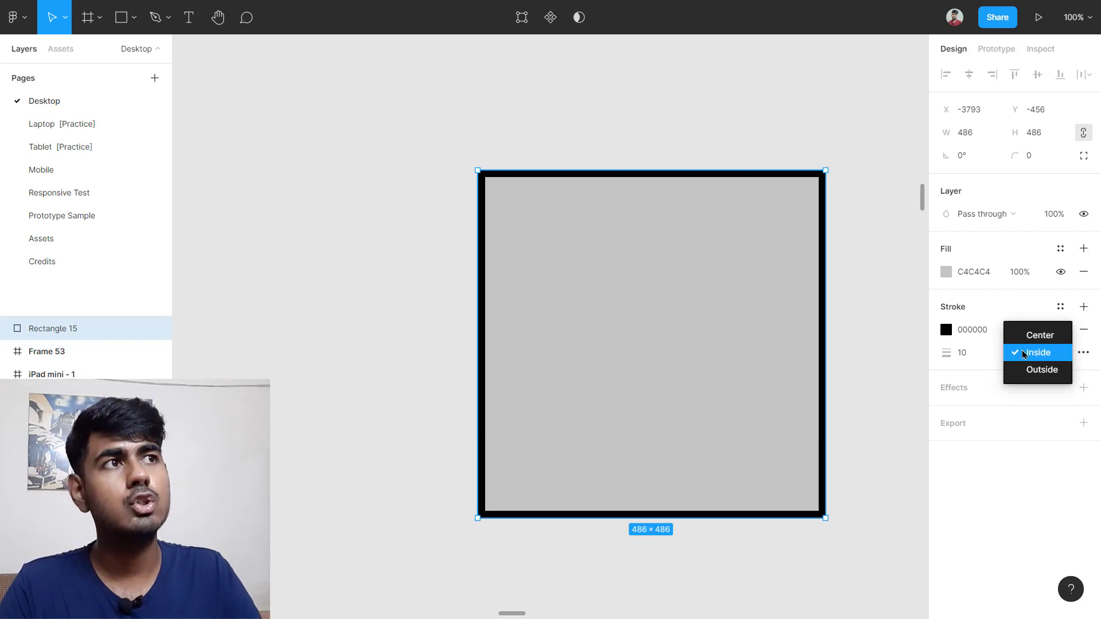
left_click(1042, 338)
left_click(1044, 351)
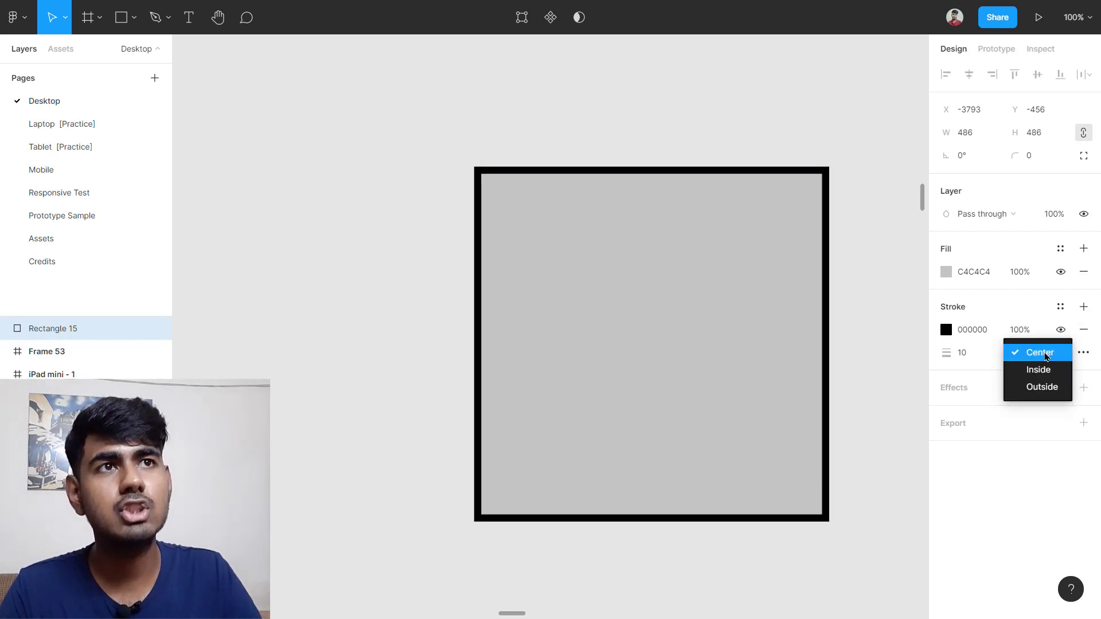
left_click(1037, 388)
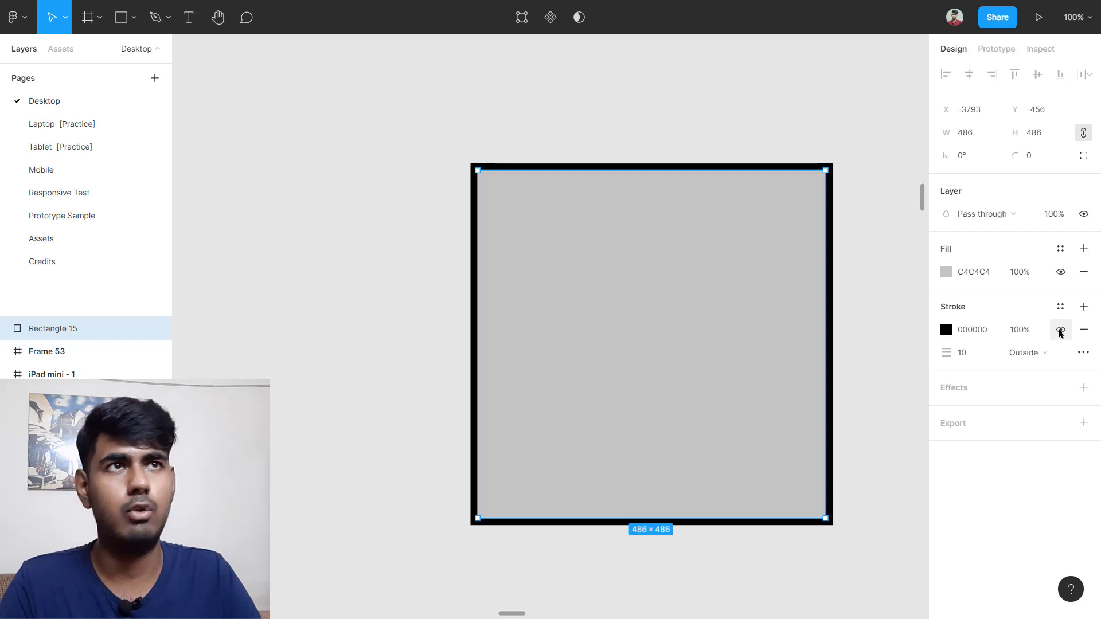
left_click(1059, 331)
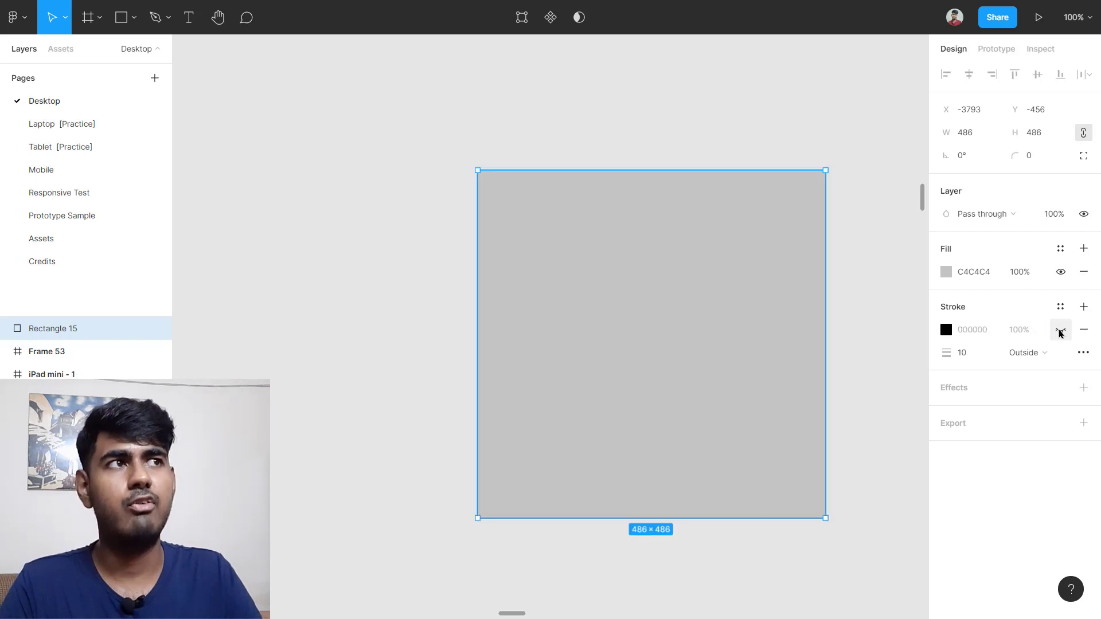
left_click(1060, 330)
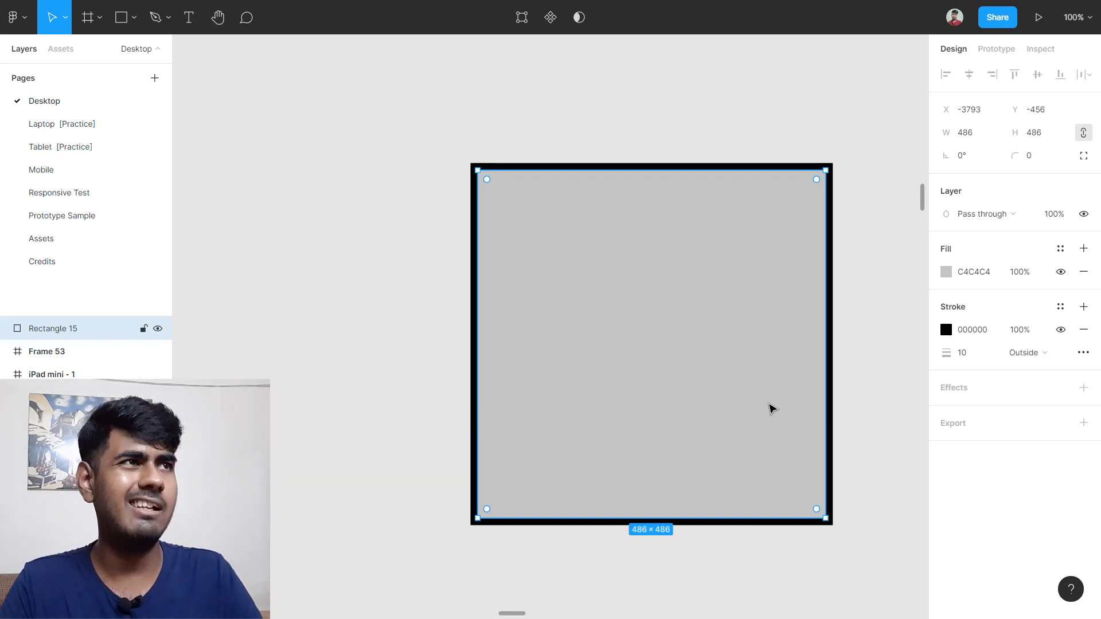
Step: Drop the stroke, resize the rectangle to 266×135 and add a Drop shadow effect
left_click(1083, 329)
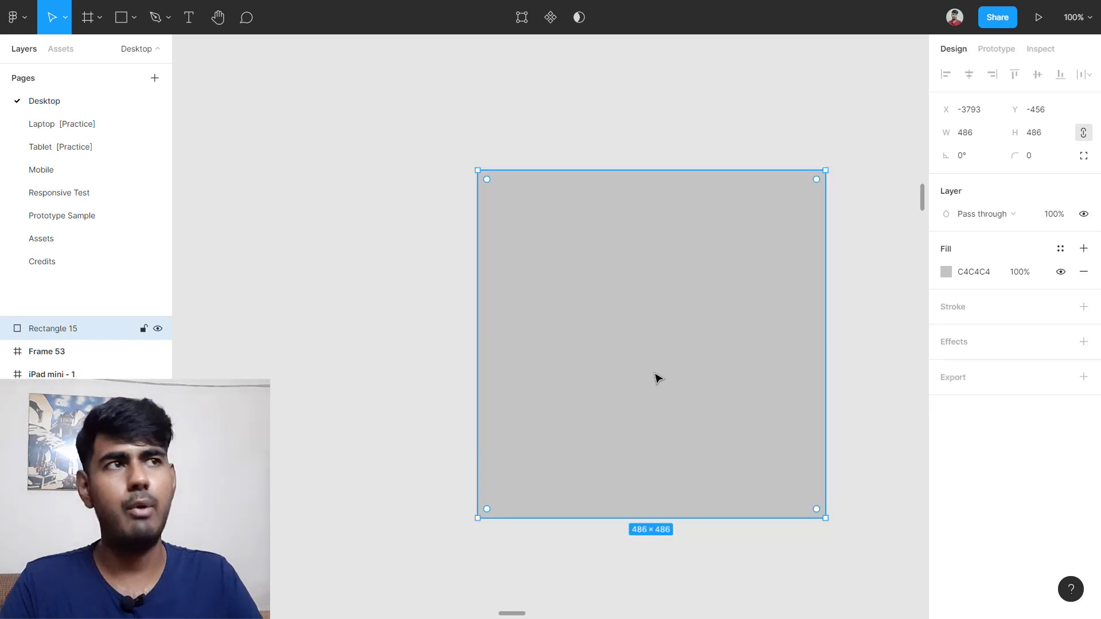
scroll(655, 375, "left", 1)
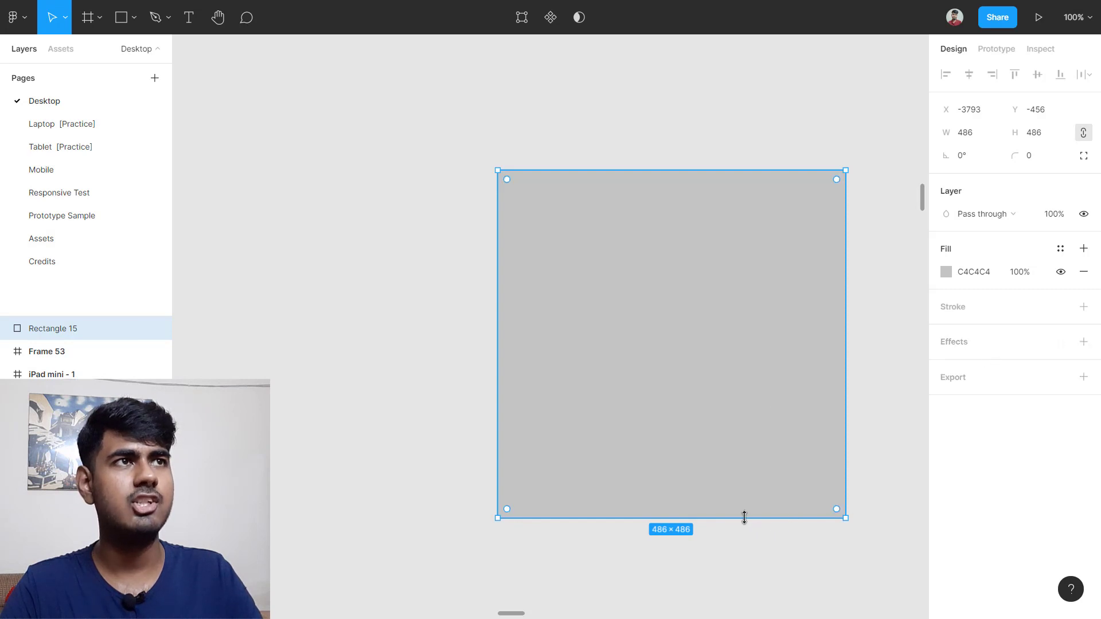
left_click_drag(744, 518, 744, 267)
left_click_drag(846, 218, 687, 219)
scroll(623, 201, "up", 5)
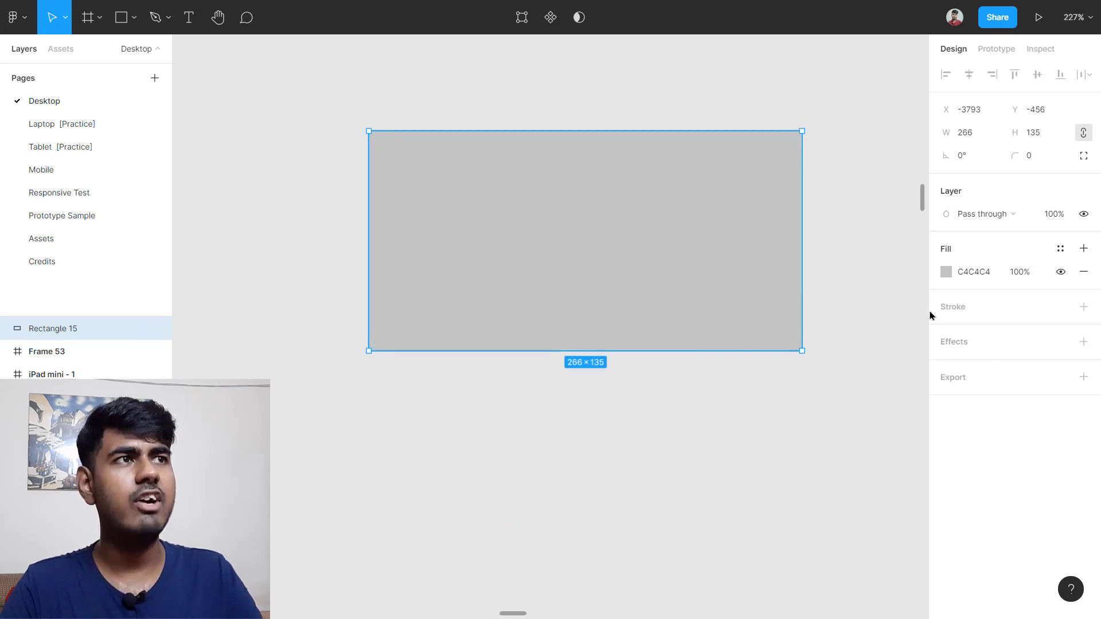
left_click(964, 346)
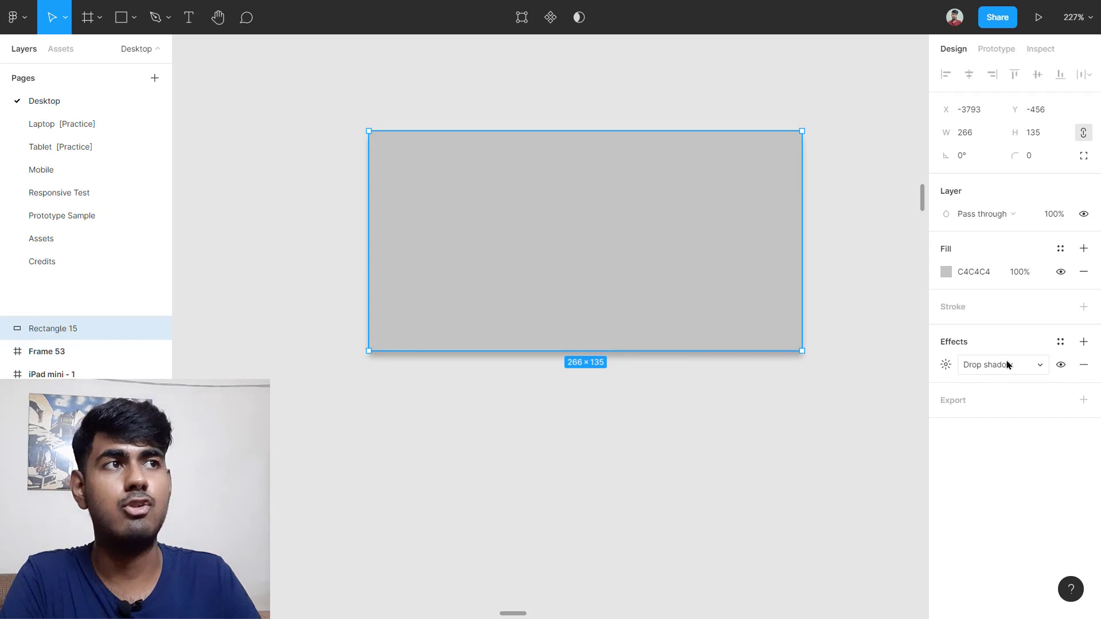
left_click(1031, 375)
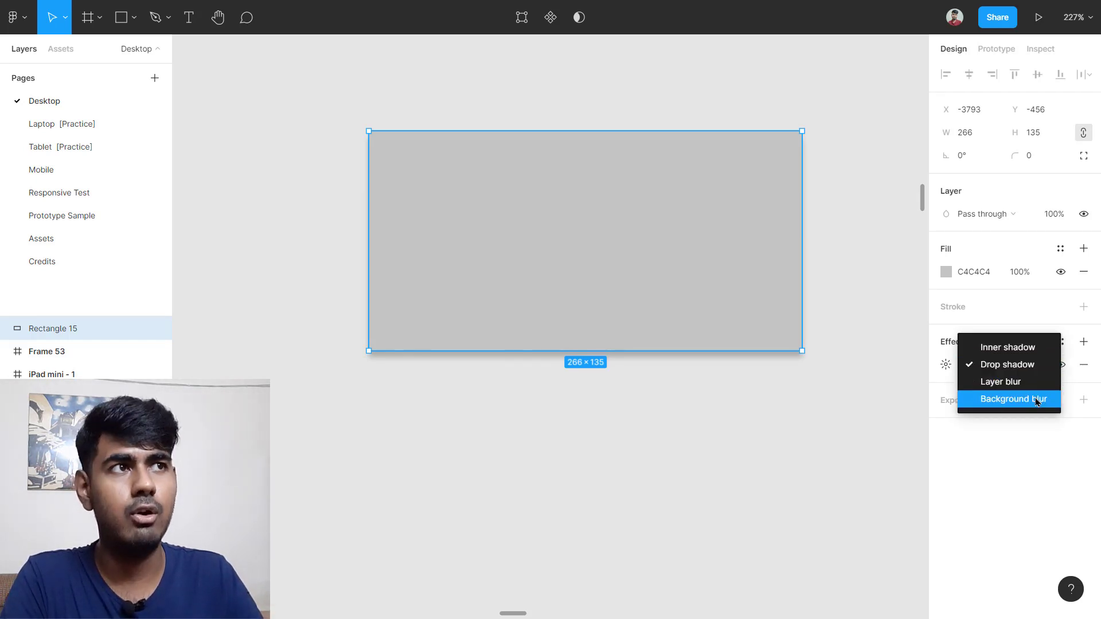
left_click(1030, 367)
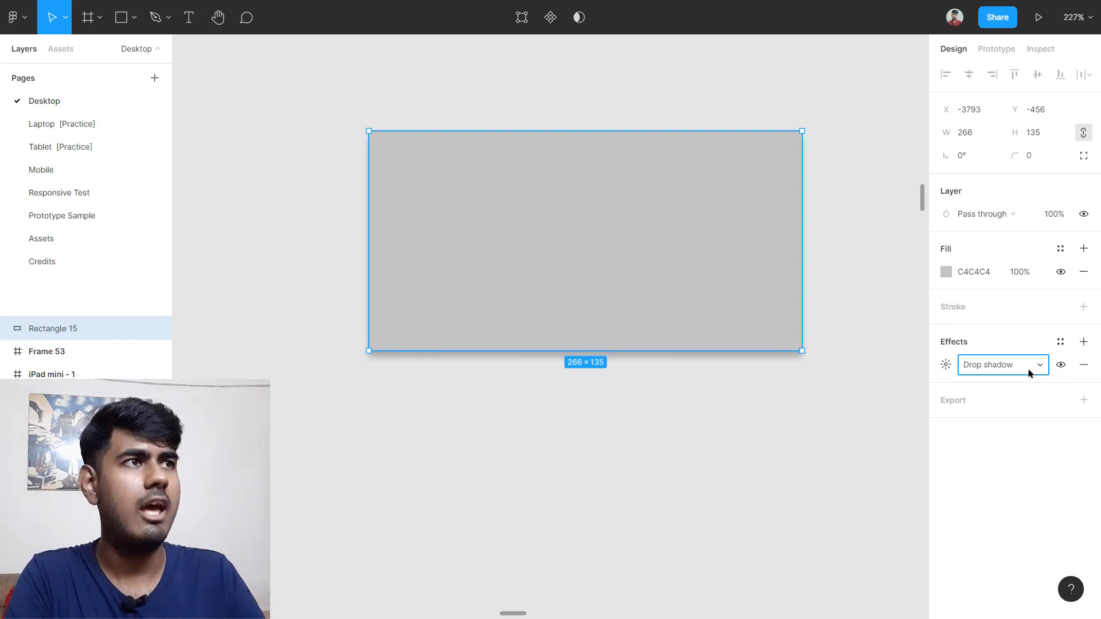
left_click(841, 398)
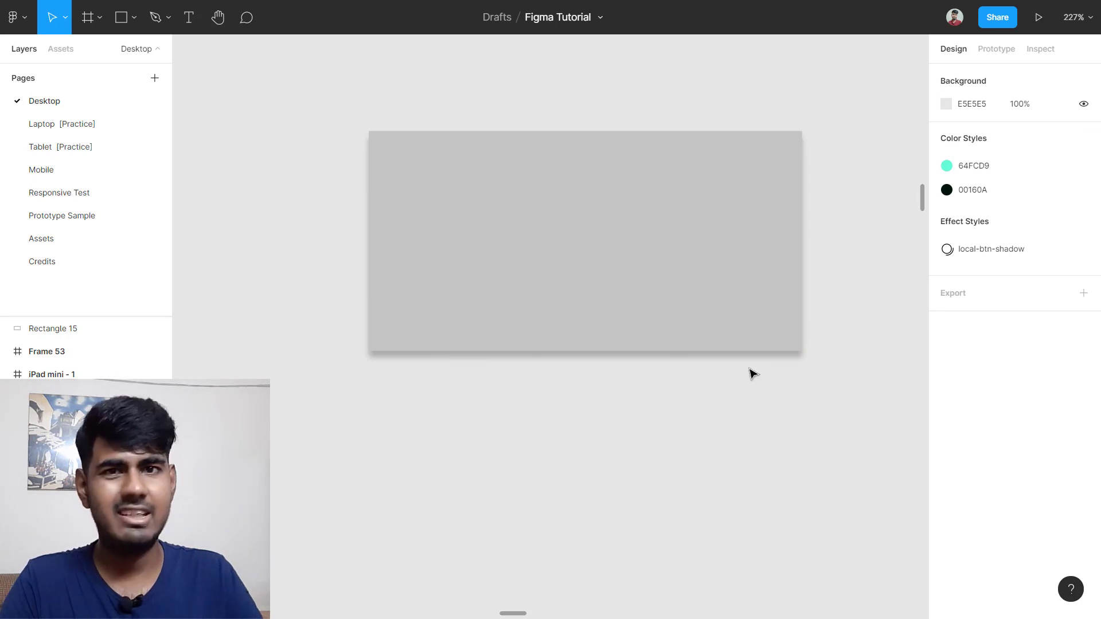
left_click(602, 344)
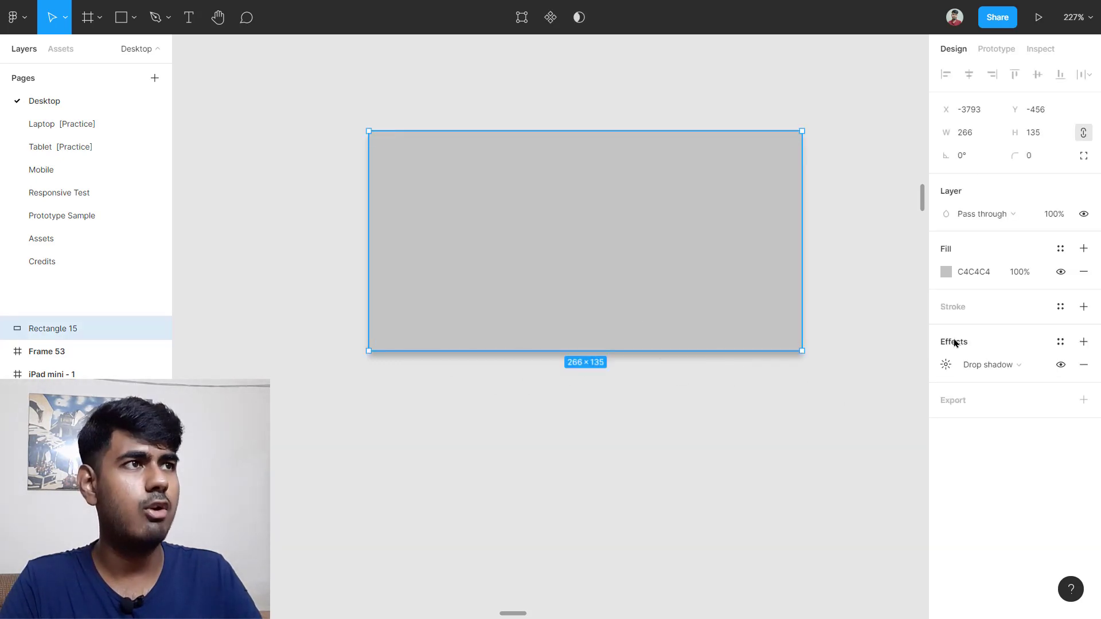
left_click(1059, 365)
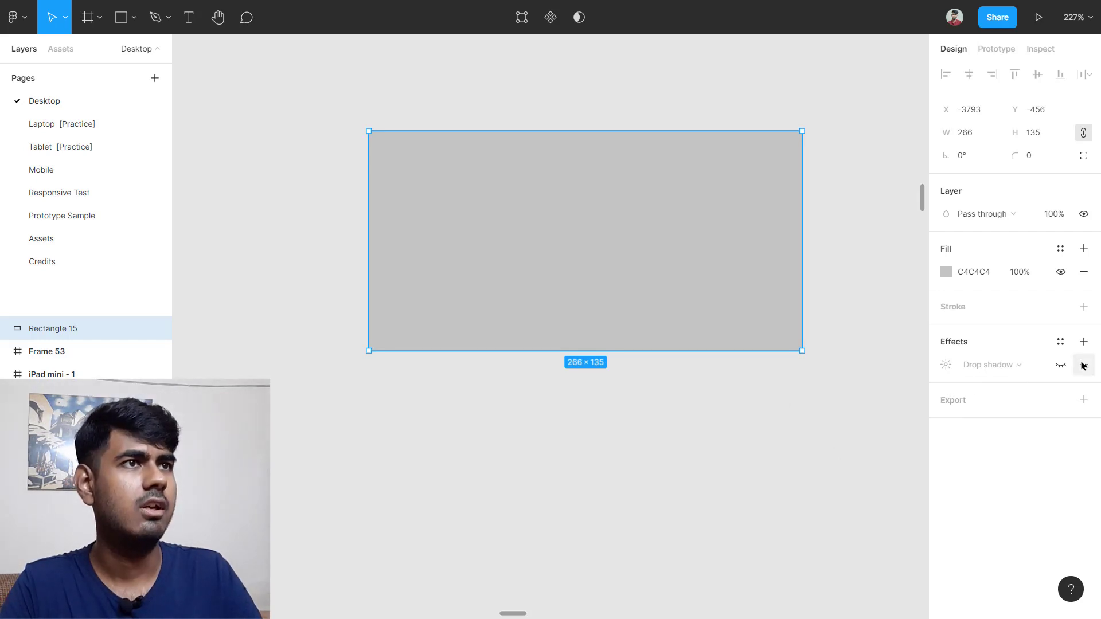
left_click(1060, 365)
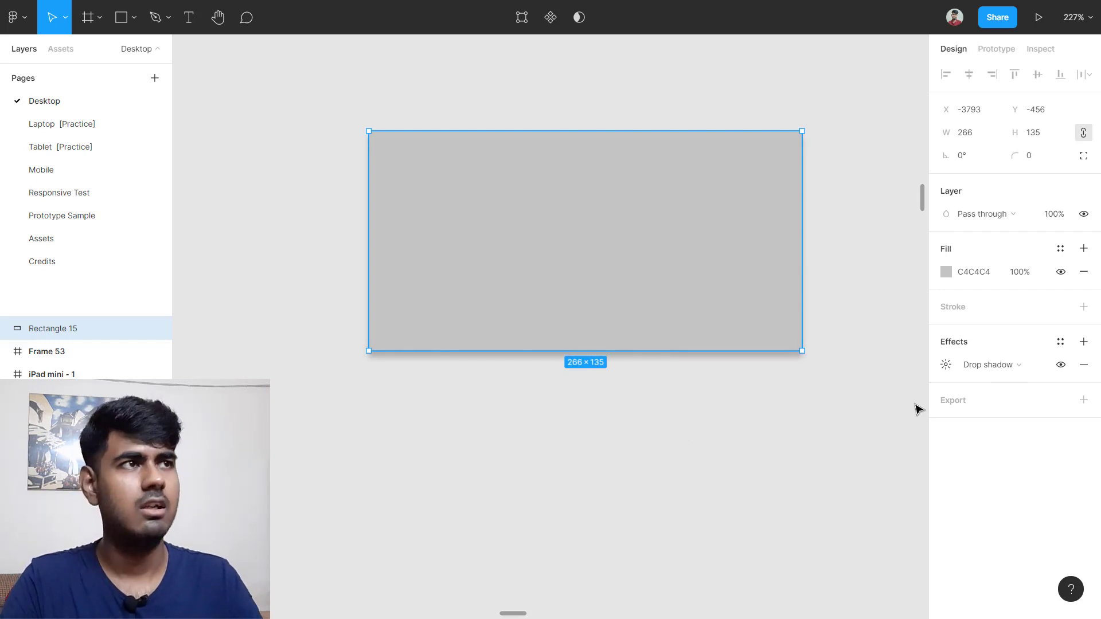
Step: Set the drop shadow to X -26, Y 33, spread 46 and blur 0 for a hard edge
left_click(948, 368)
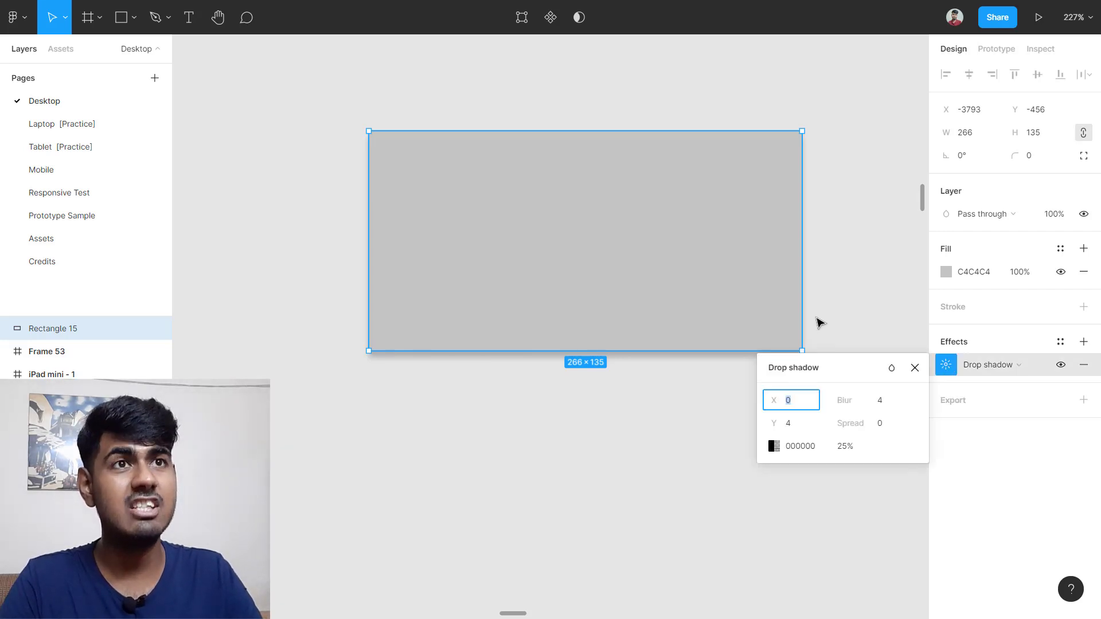
scroll(820, 323, "right", 2)
scroll(820, 323, "down", 2)
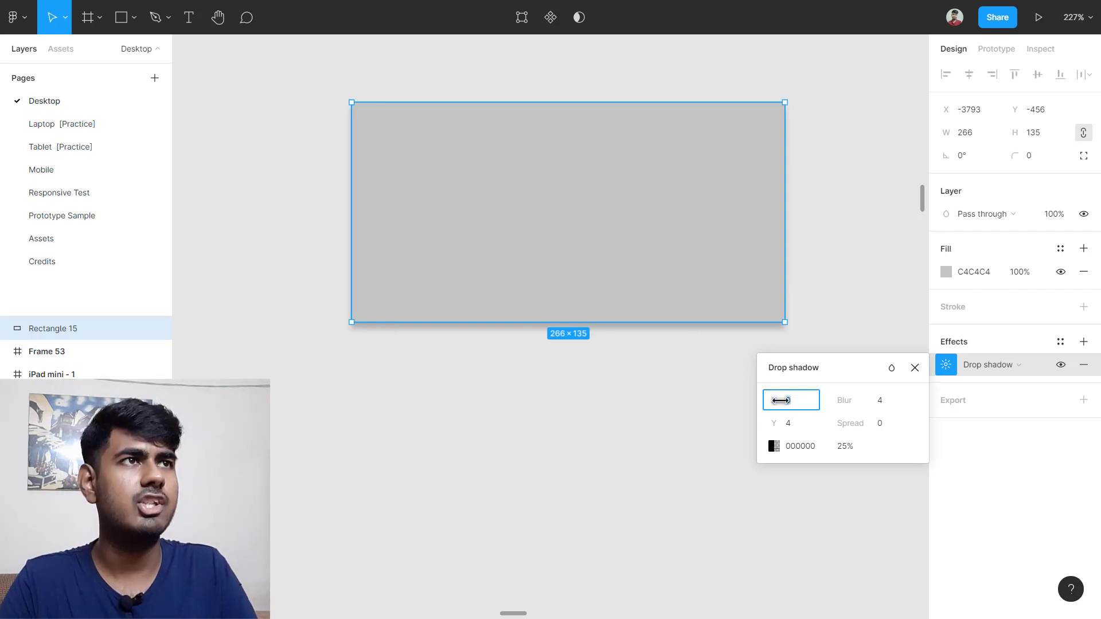
left_click_drag(780, 401, 743, 393)
scroll(741, 392, "down", 1)
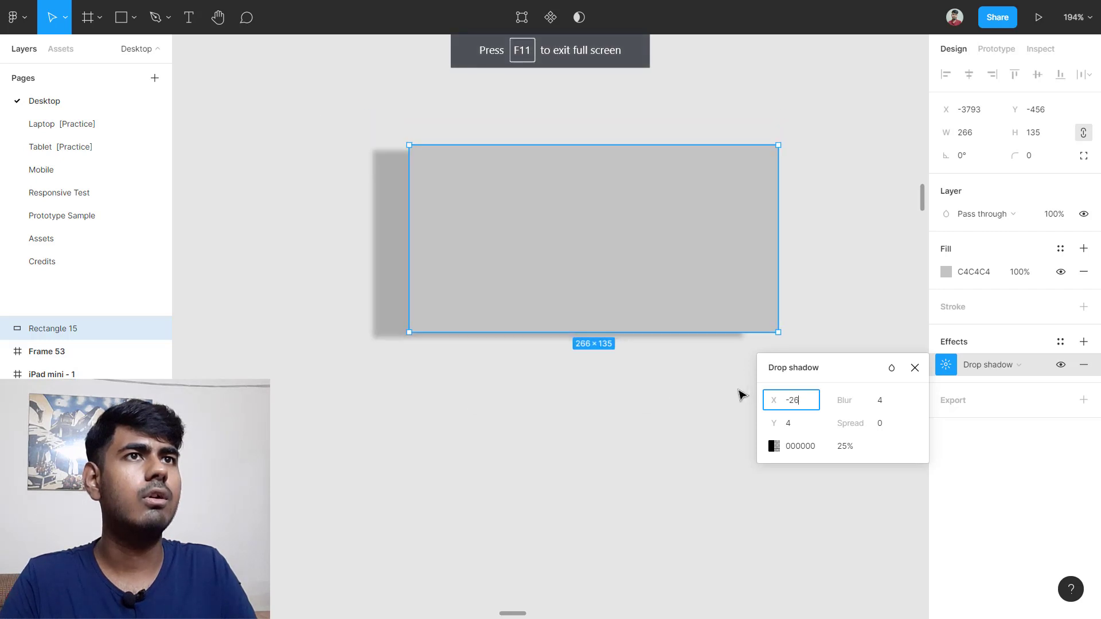
scroll(696, 401, "down", 2)
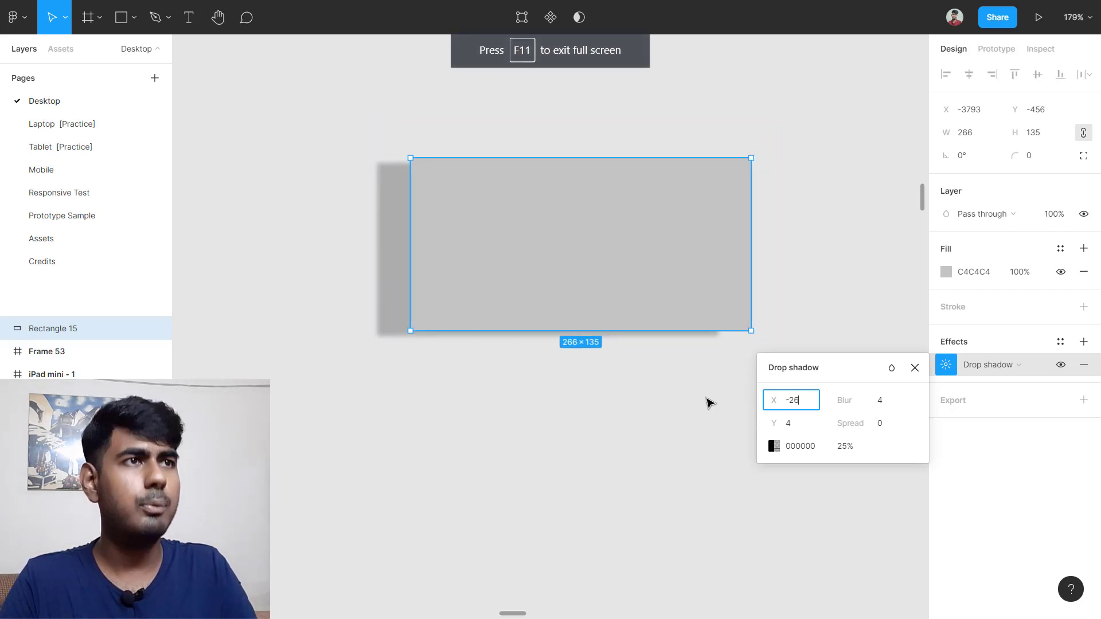
left_click_drag(774, 422, 848, 423)
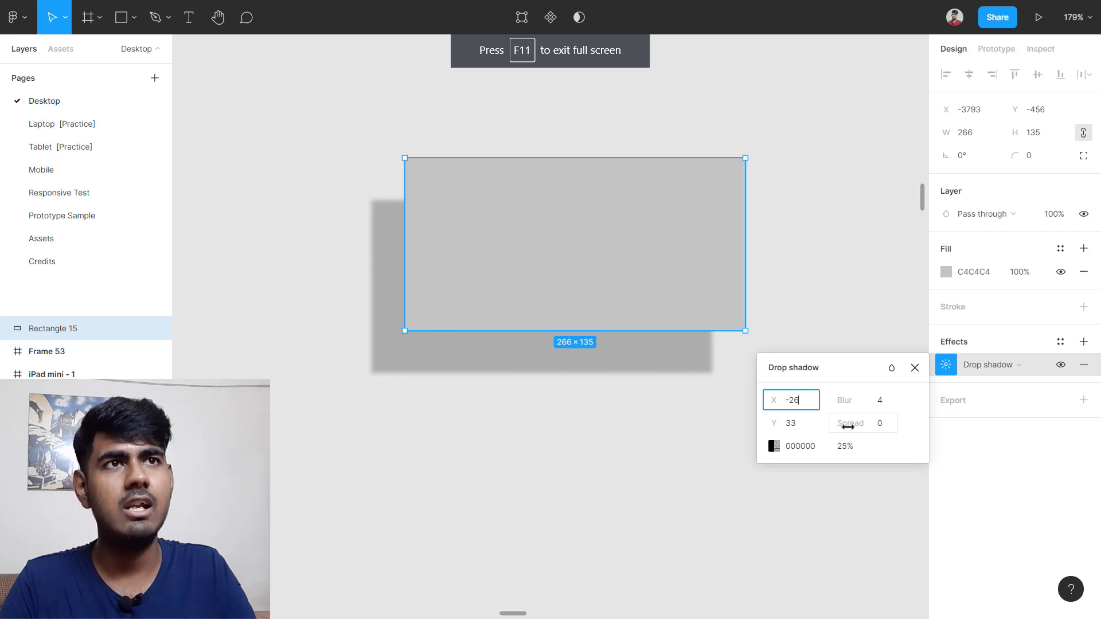
left_click_drag(847, 426, 906, 427)
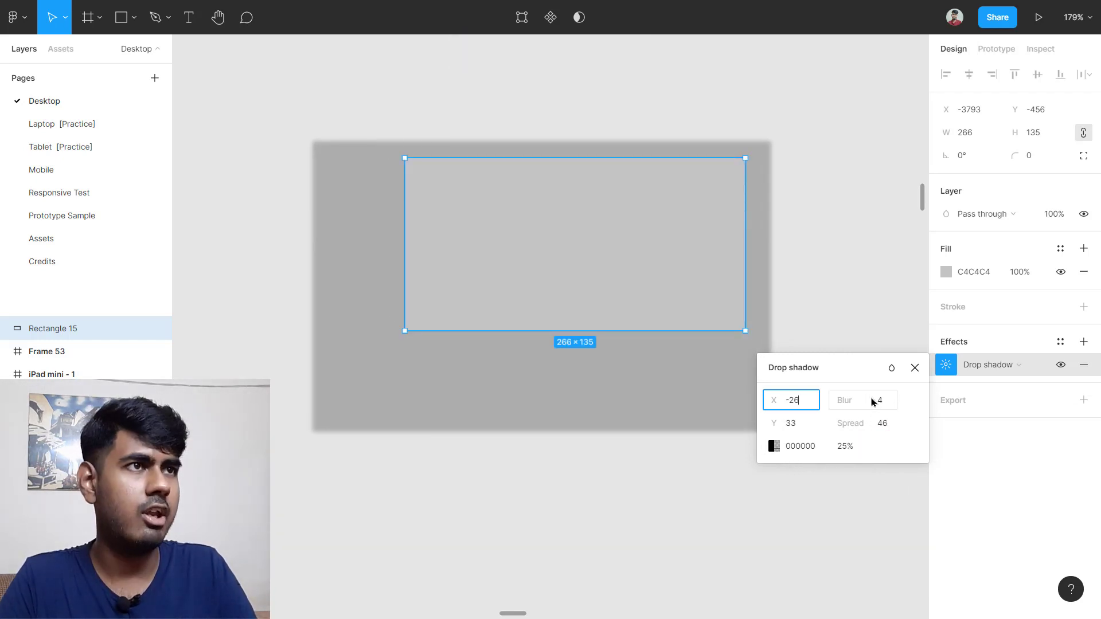
left_click_drag(853, 399, 936, 360)
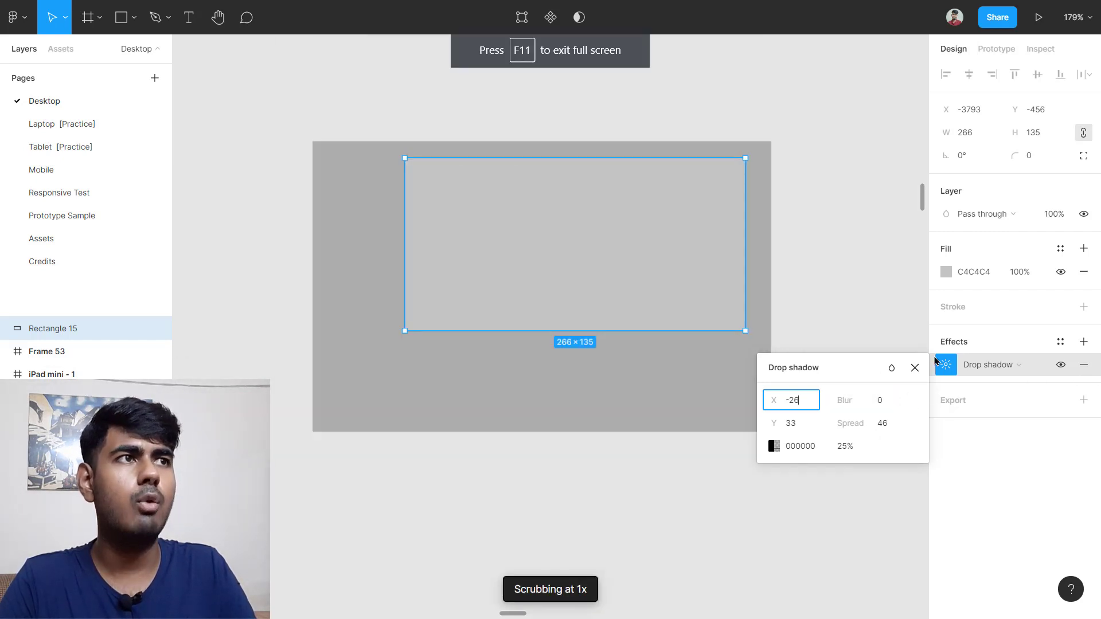
left_click(915, 367)
scroll(718, 414, "down", 3)
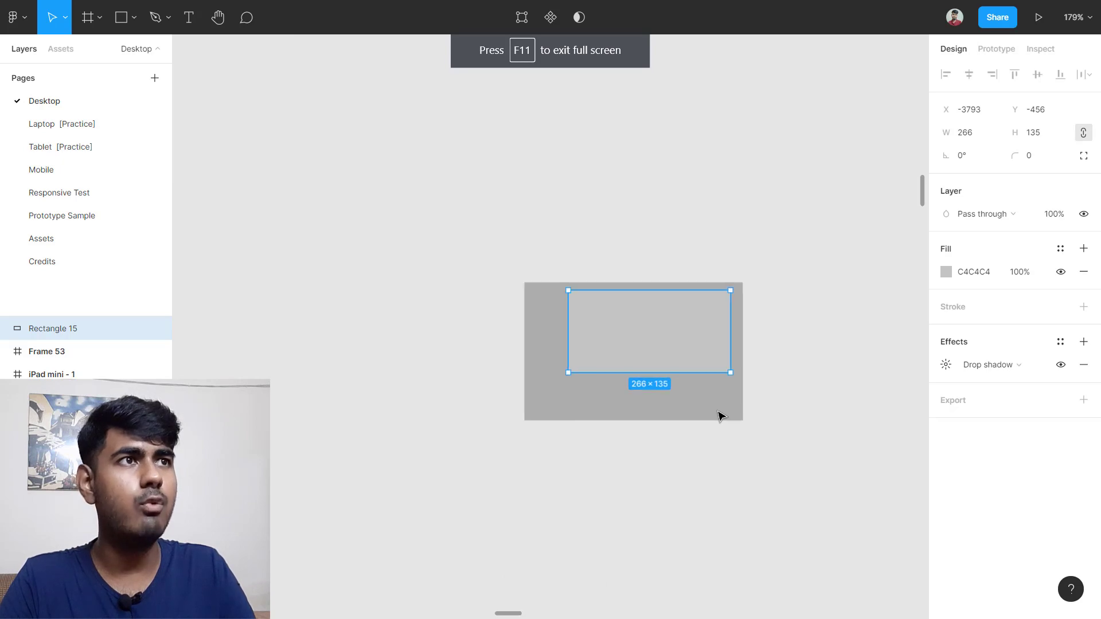
scroll(719, 414, "right", 4)
scroll(718, 414, "down", 3)
Step: Pan and zoom the canvas to the Edu.io Home Page frames and Our Offered Courses section
scroll(718, 413, "down", 4)
scroll(719, 414, "right", 4)
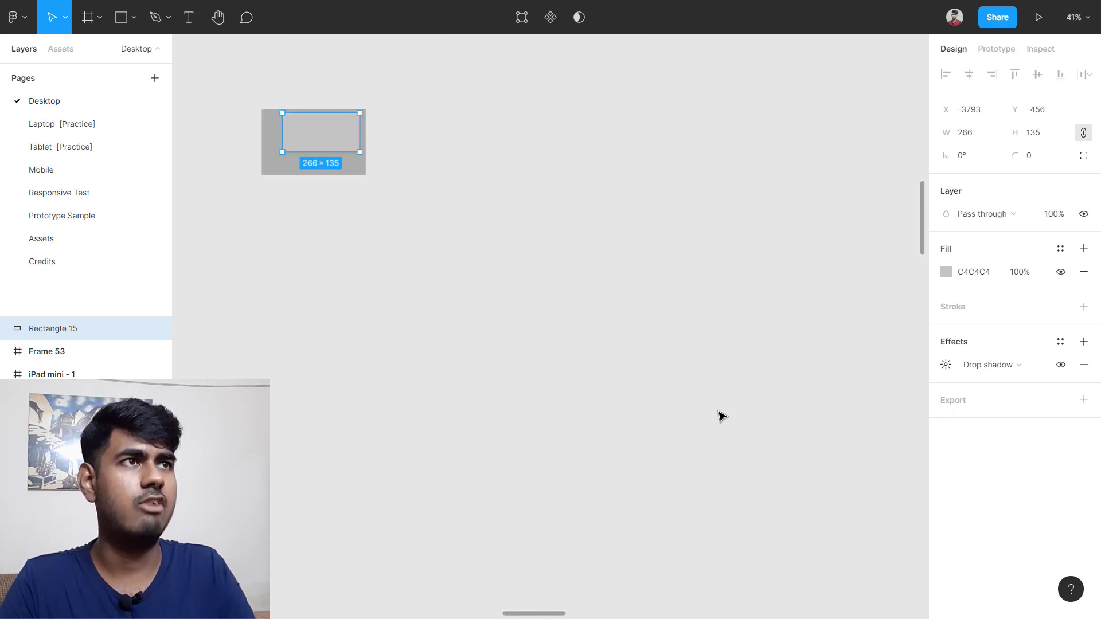
scroll(718, 413, "down", 4)
scroll(717, 411, "right", 5)
scroll(619, 372, "up", 5)
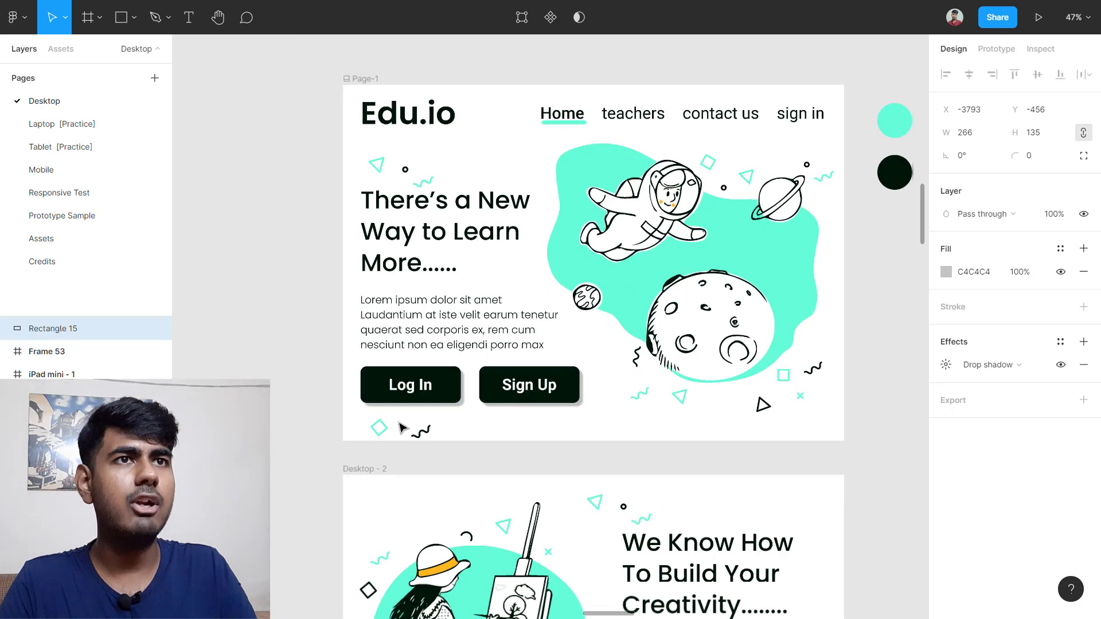
scroll(401, 427, "up", 5)
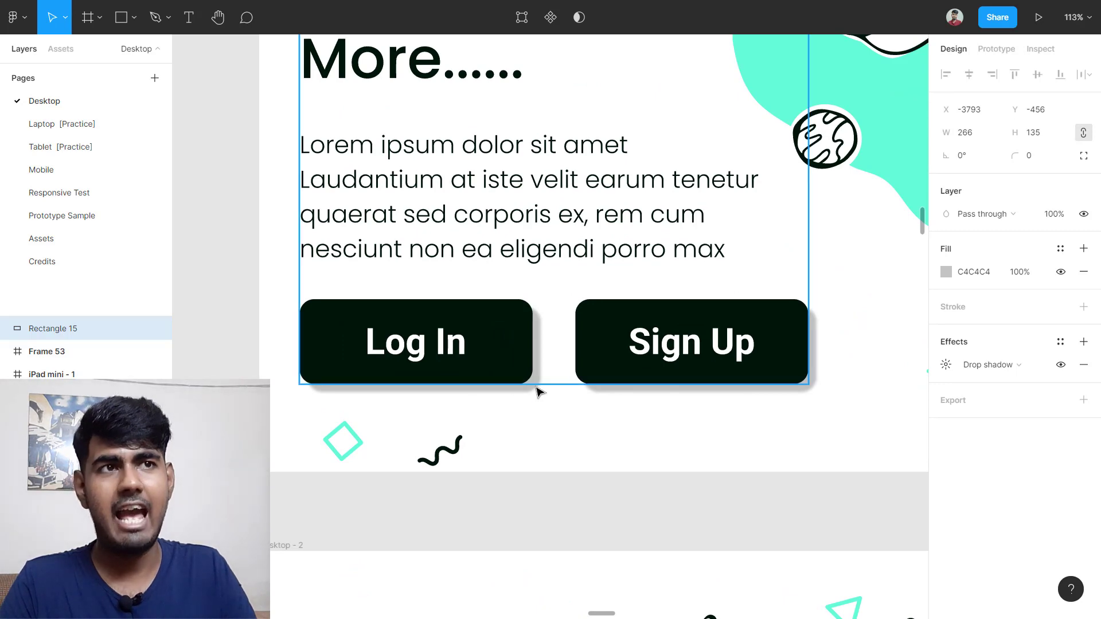
scroll(631, 418, "down", 5)
scroll(659, 459, "down", 8)
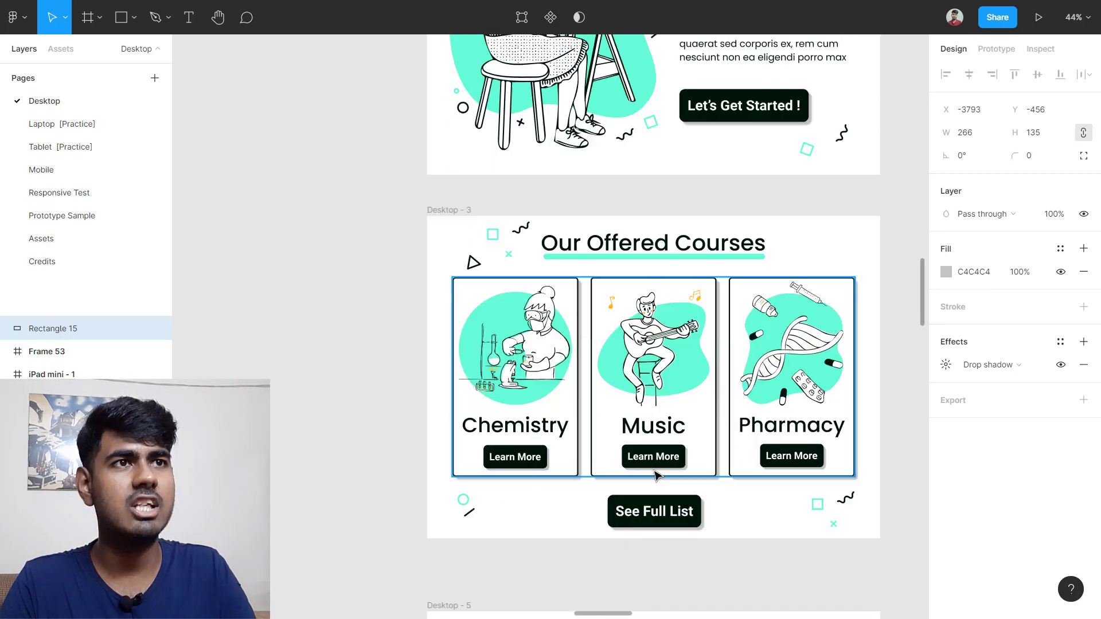
scroll(657, 474, "up", 8)
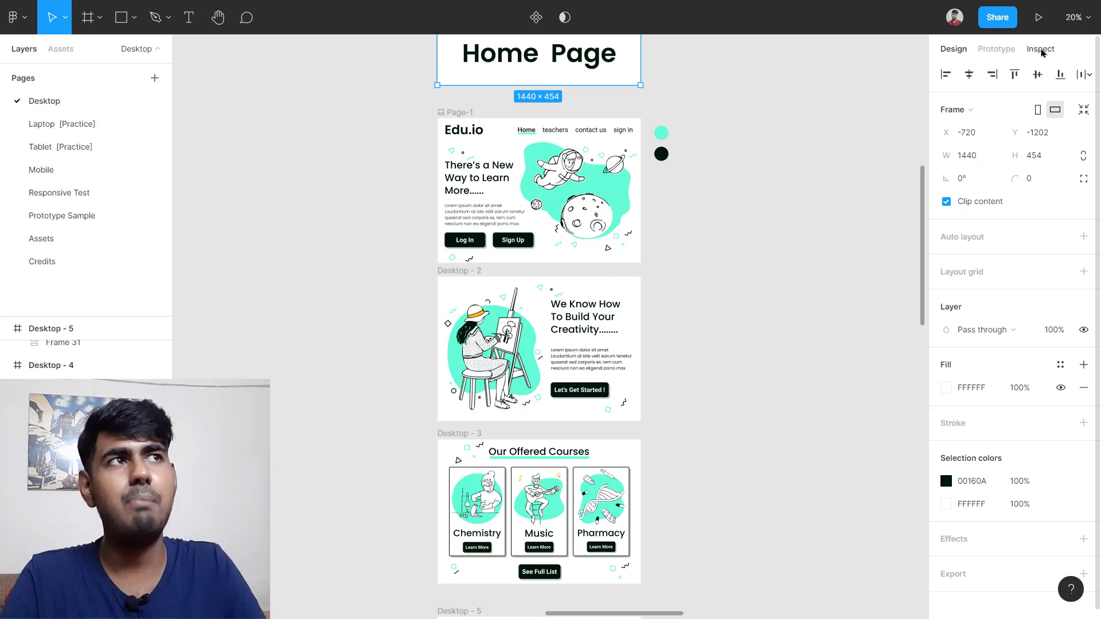
left_click(1040, 49)
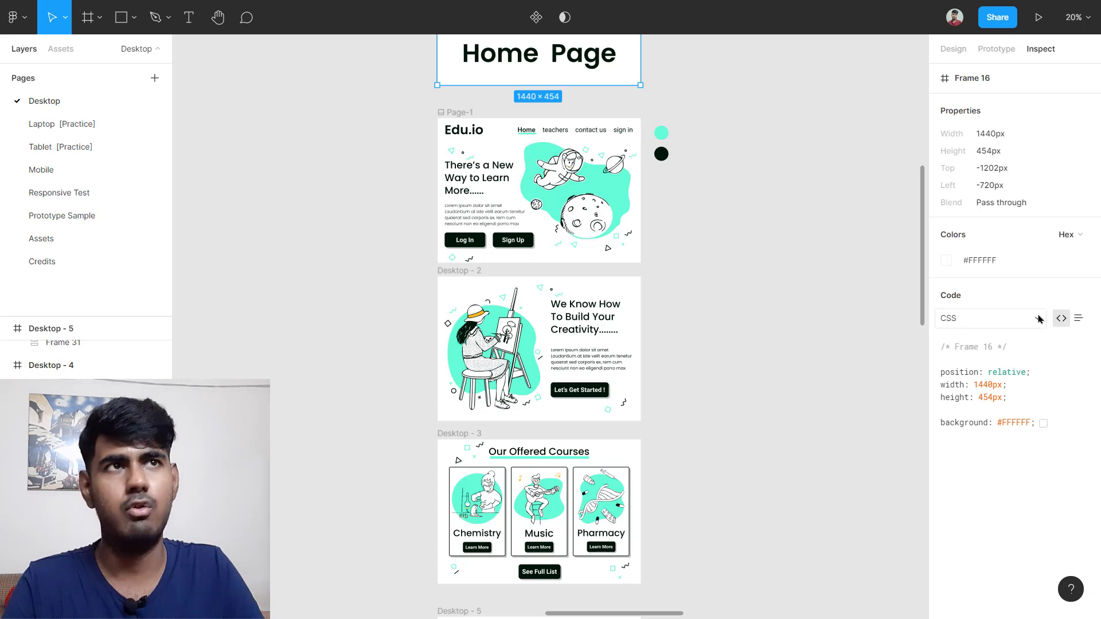
scroll(482, 189, "up", 6)
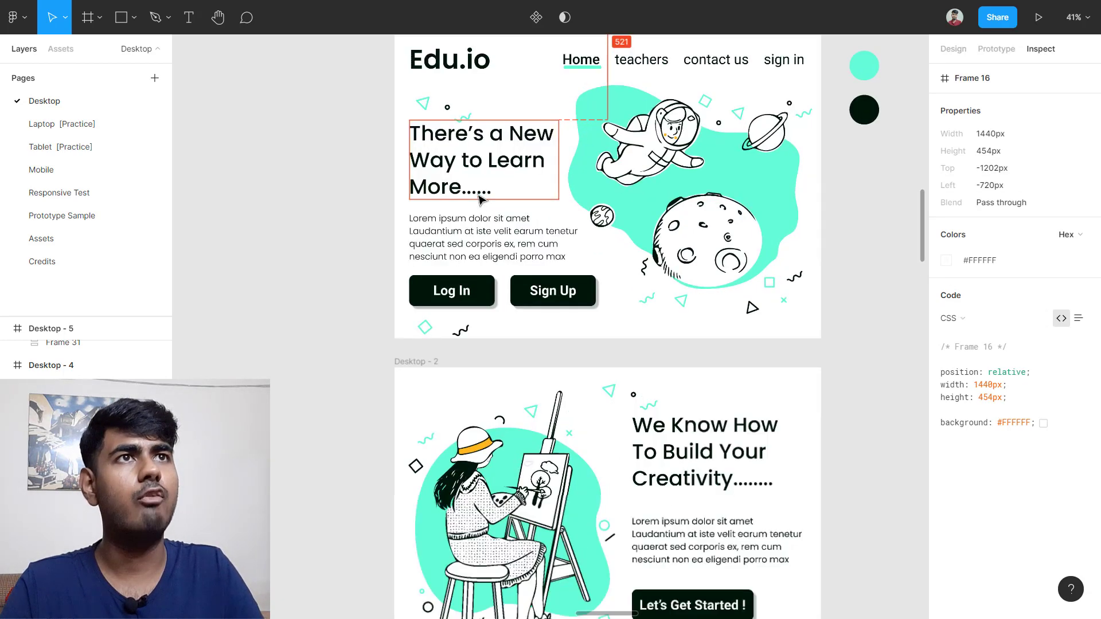
scroll(474, 211, "down", 4)
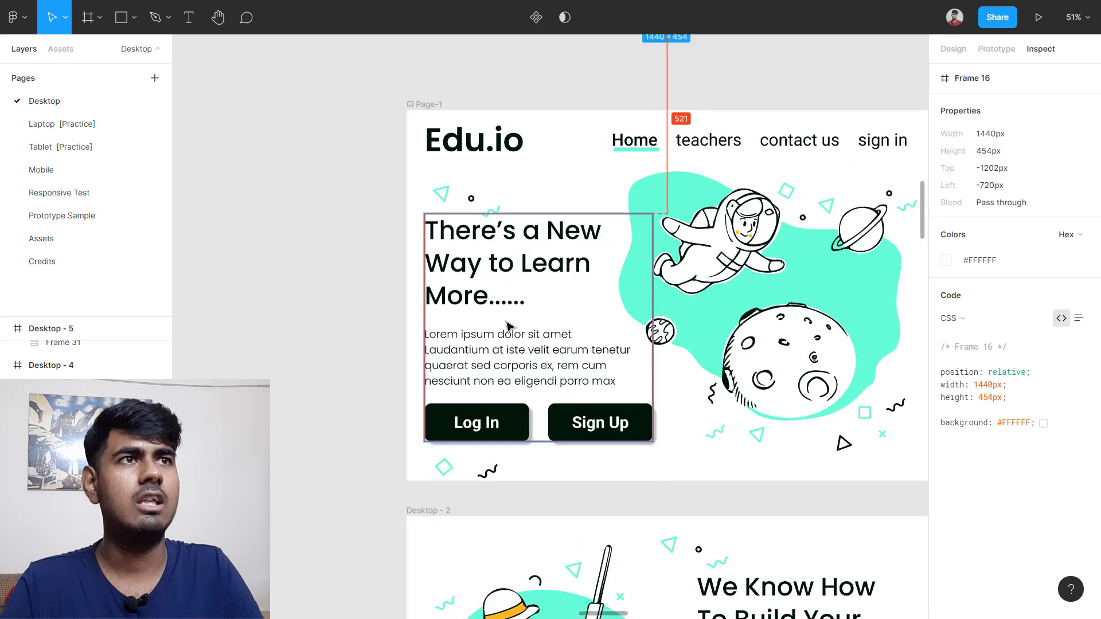
left_click(516, 320)
scroll(516, 321, "right", 1)
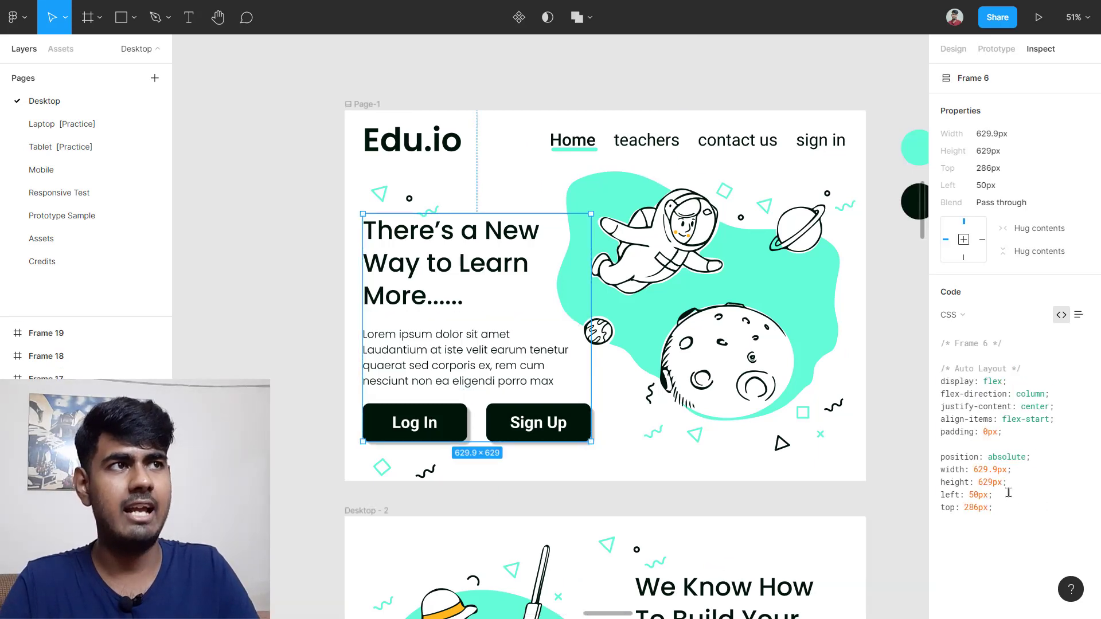
left_click_drag(1009, 493, 939, 344)
left_click(1056, 382)
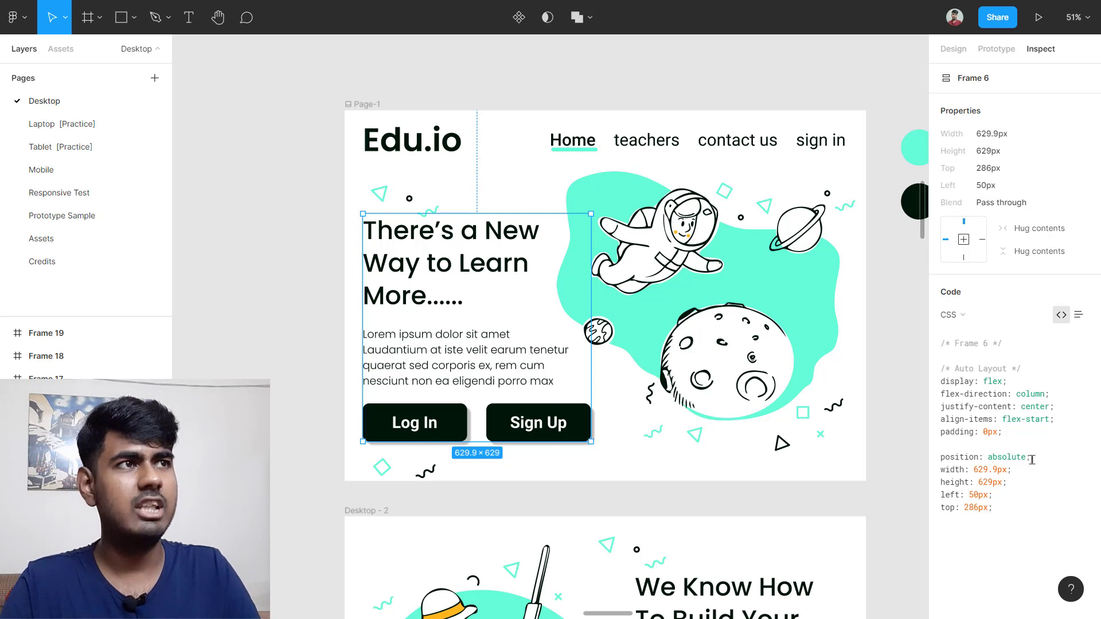
left_click_drag(1018, 382, 936, 379)
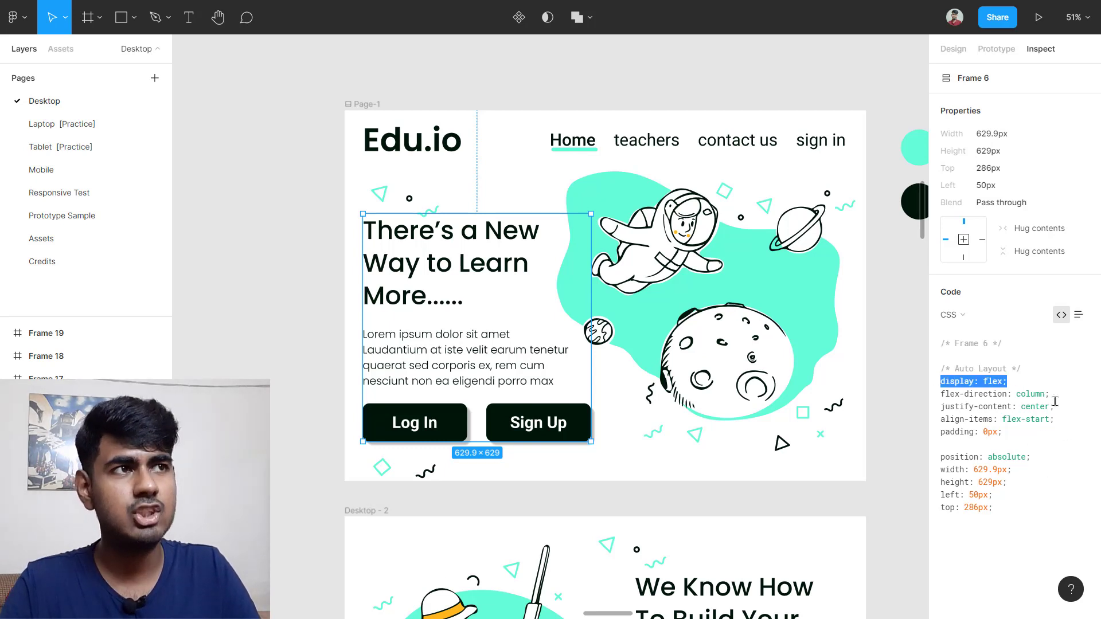
left_click_drag(1050, 394, 954, 394)
left_click_drag(1079, 407, 938, 410)
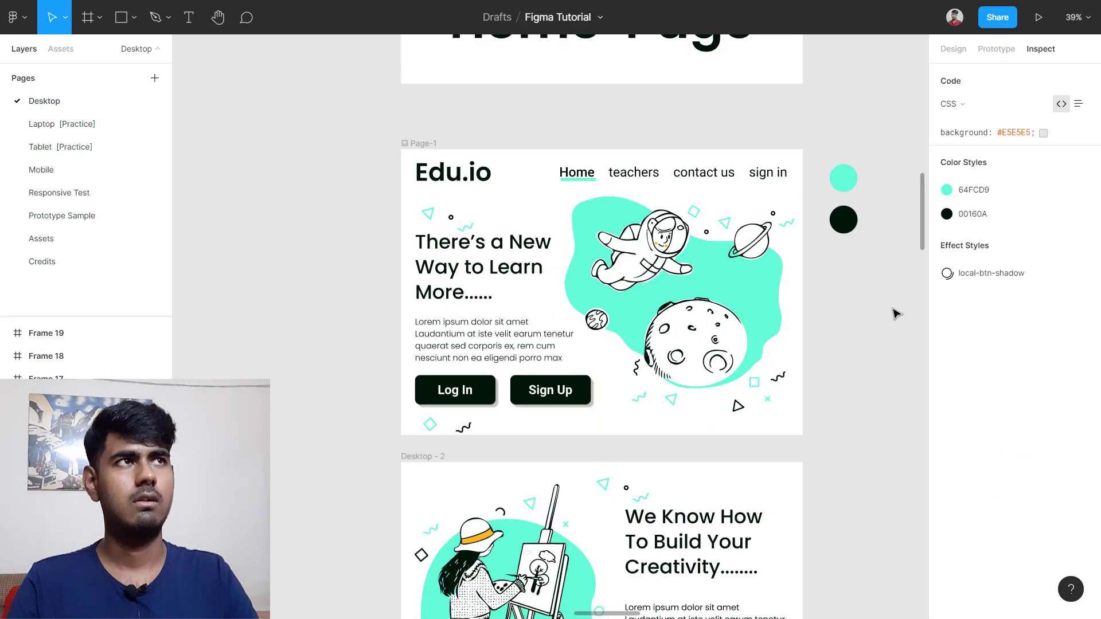
scroll(787, 315, "up", 1)
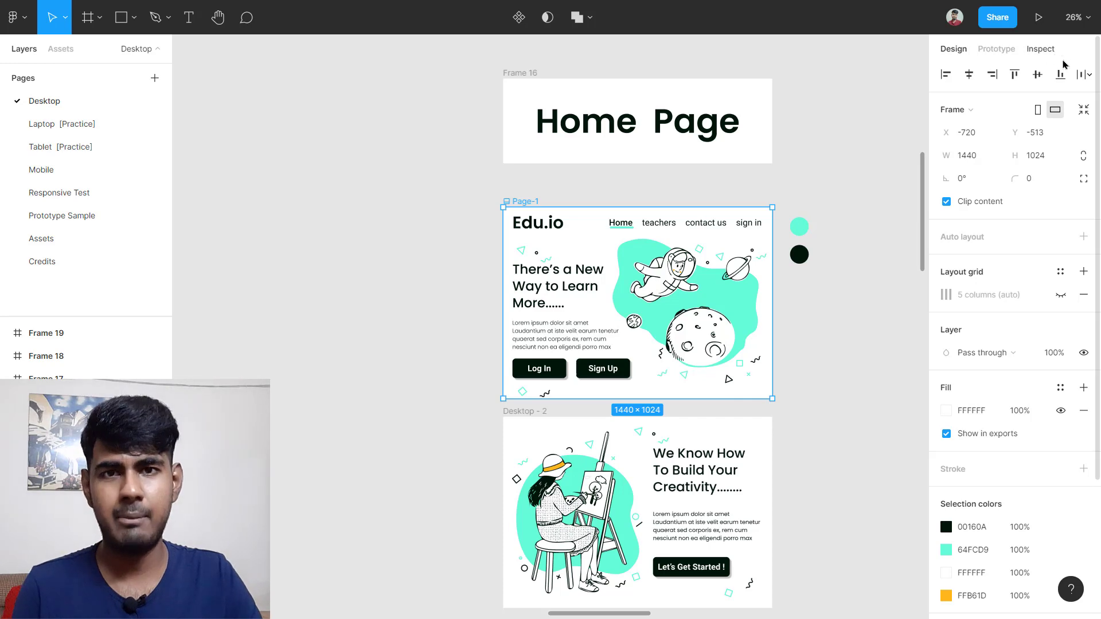
Step: Draw Frame 54 on empty canvas with the Frame tool (F)
scroll(344, 293, "left", 3)
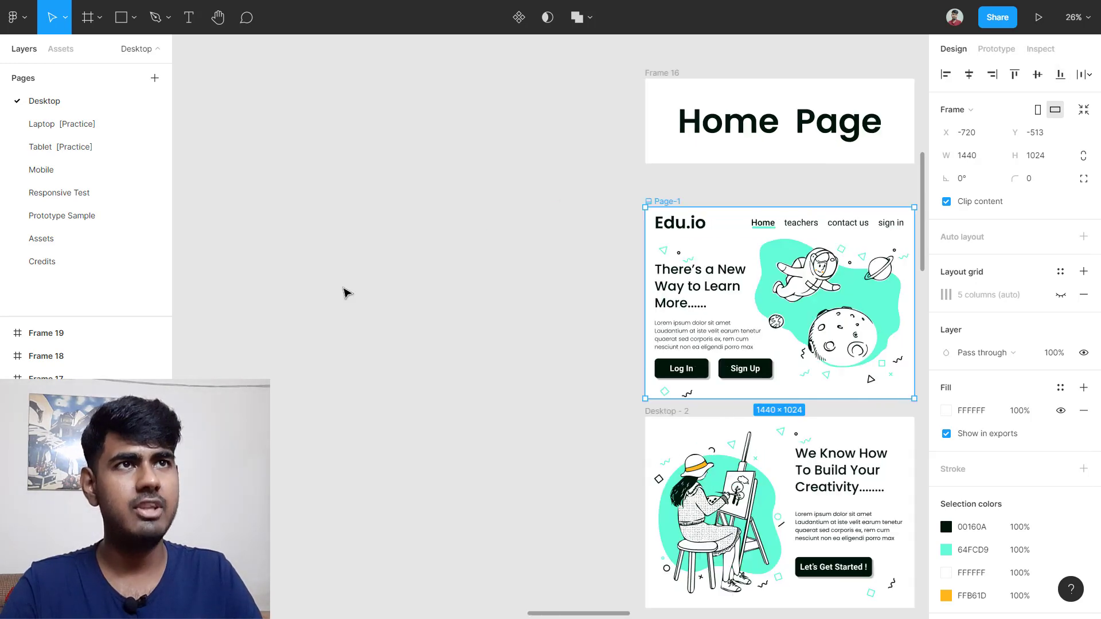
scroll(343, 293, "left", 2)
scroll(314, 327, "up", 3, "ctrl")
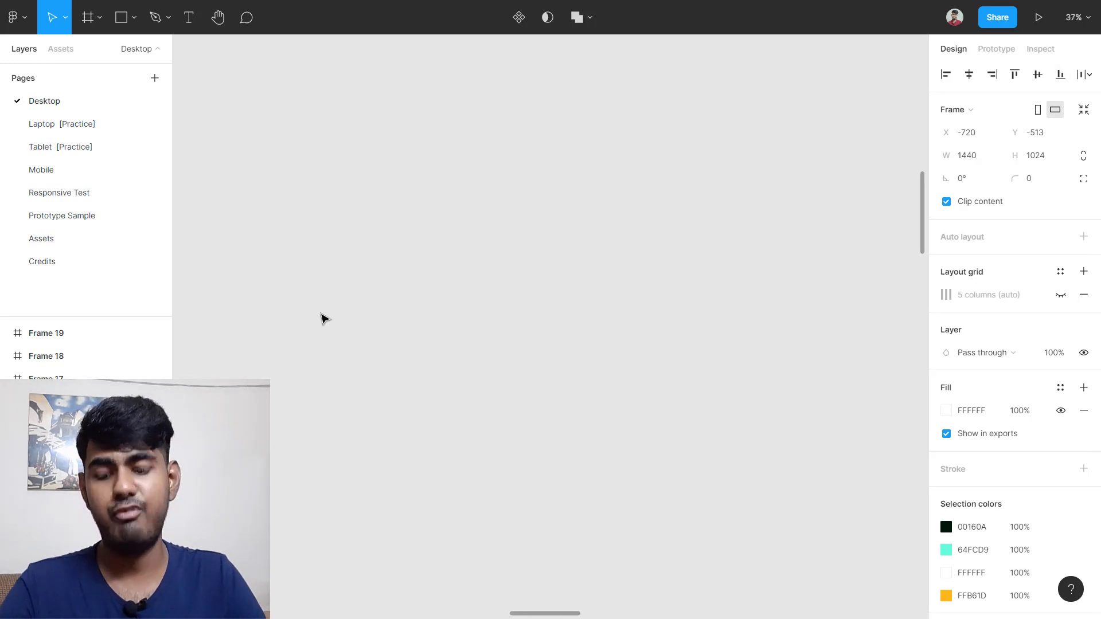
key("f")
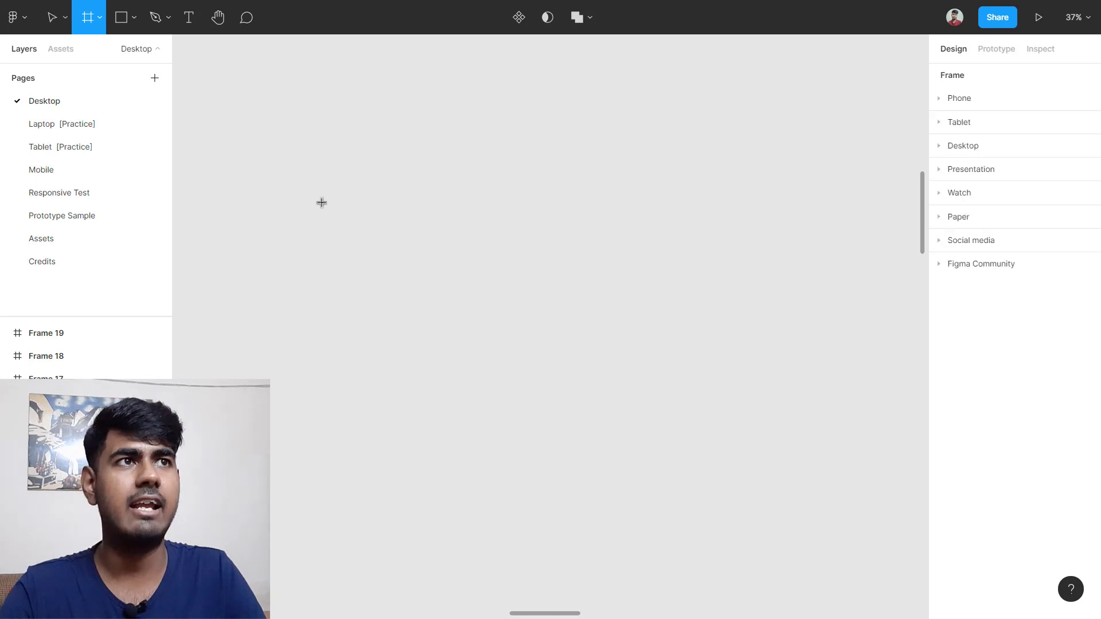
left_click_drag(320, 201, 817, 510)
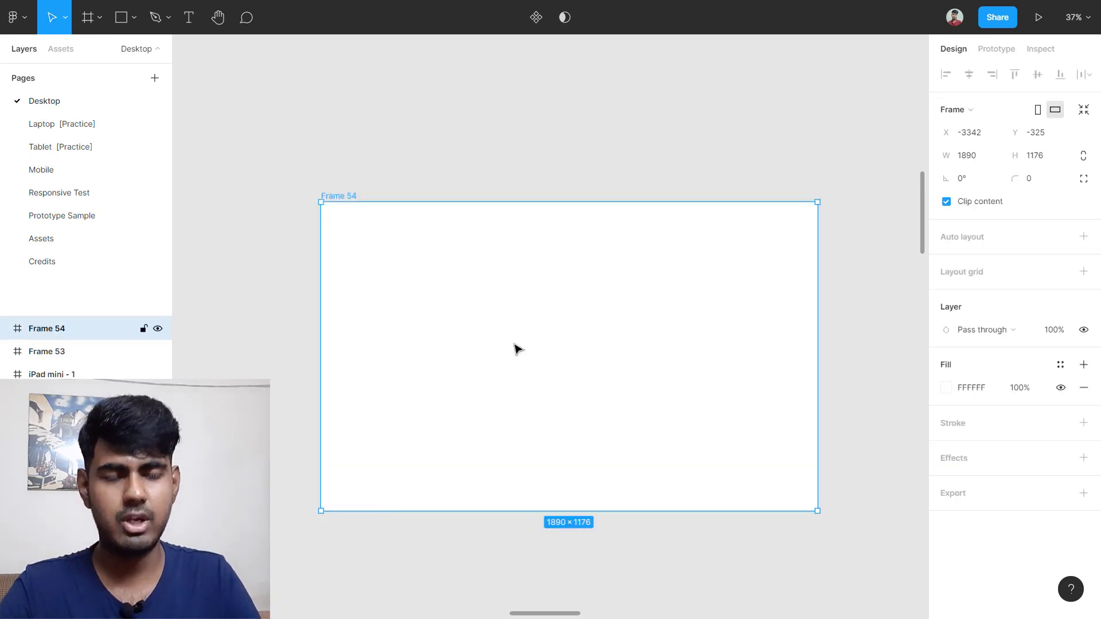
Step: Add a text box inside Frame 54 reading FDRDSEG
key("t")
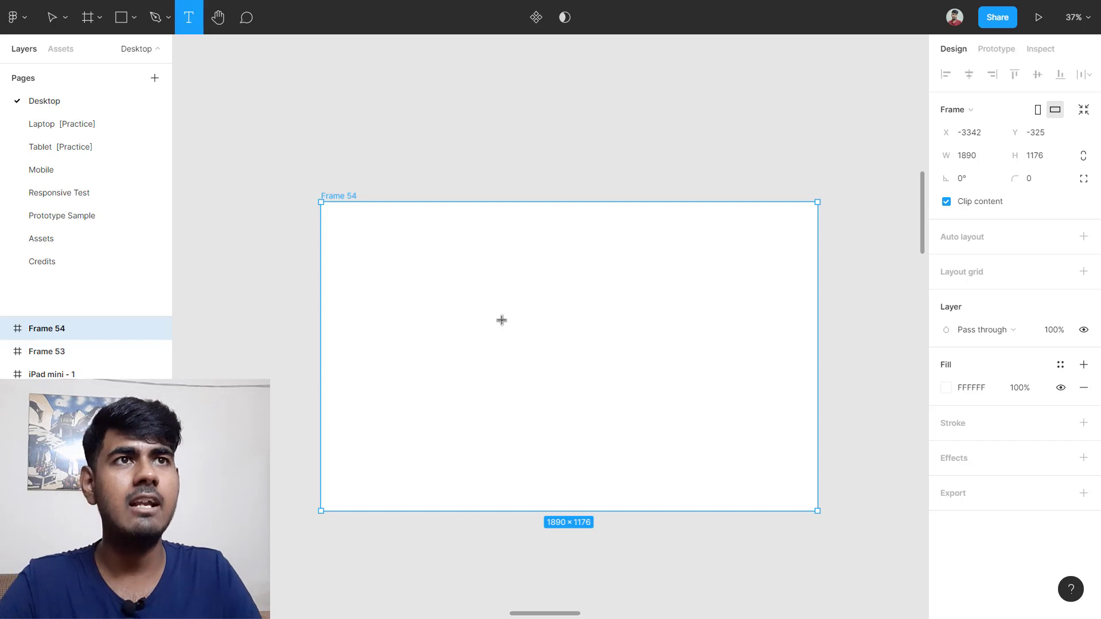
left_click(442, 288)
type("FDRDSEGDFG")
key("BackSpace")
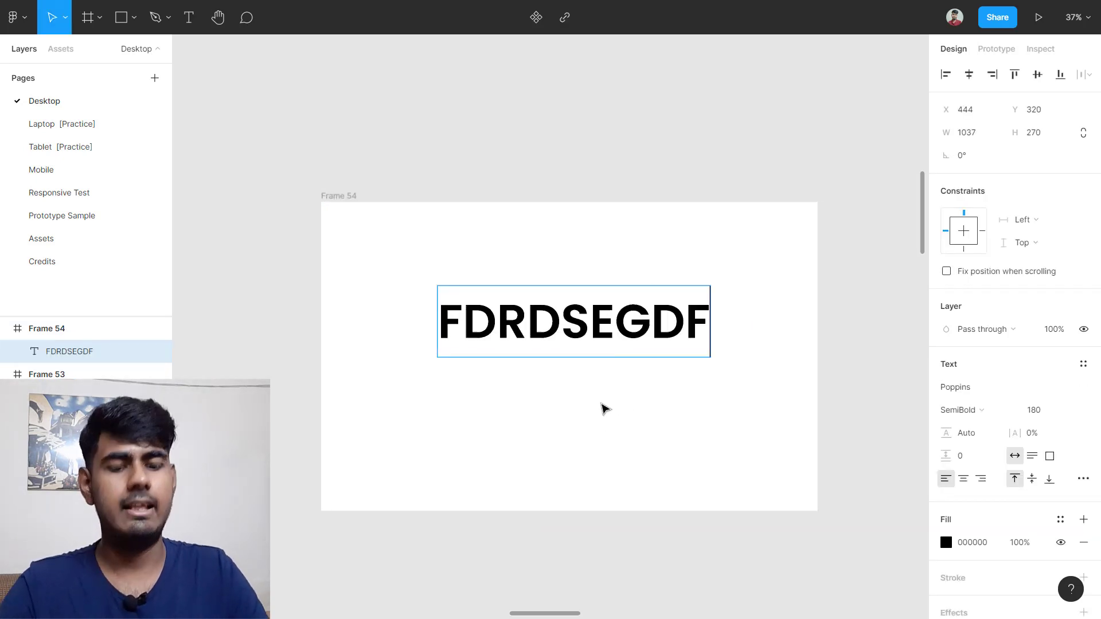
key("BackSpace")
key("BackSpace")
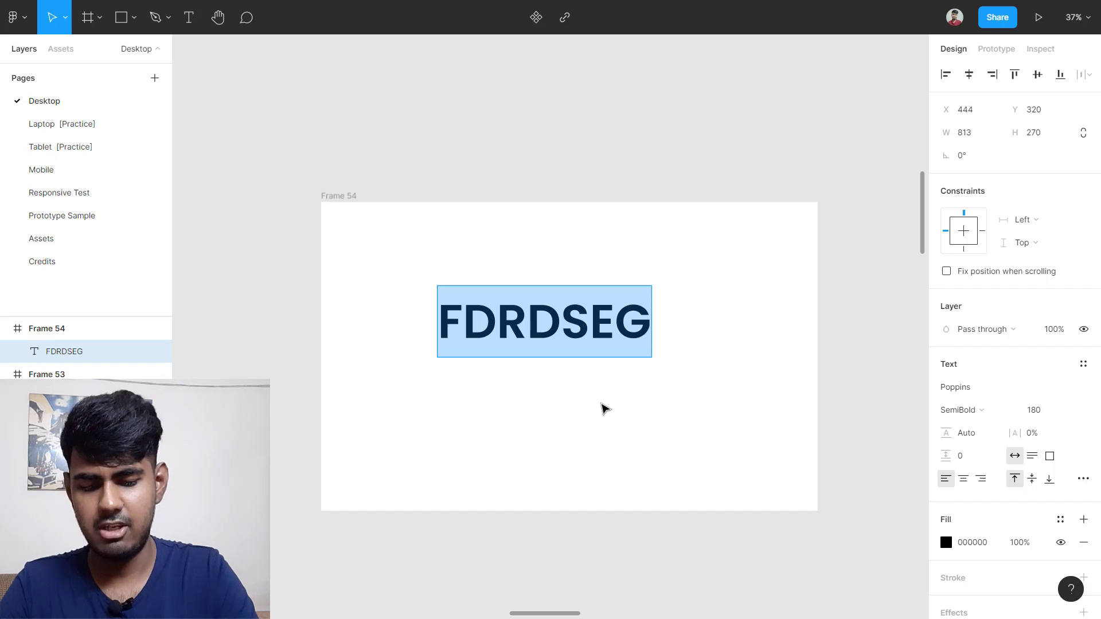
Step: Replace the text with ABCD in capital letters and exit text editing
type("abcd")
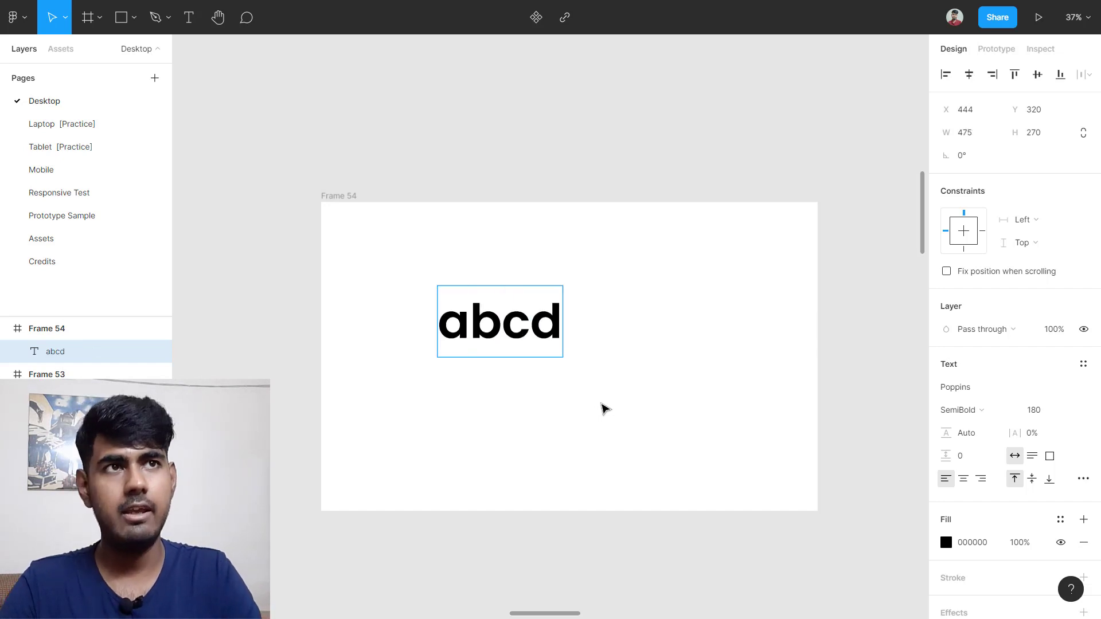
key("ctrl+a")
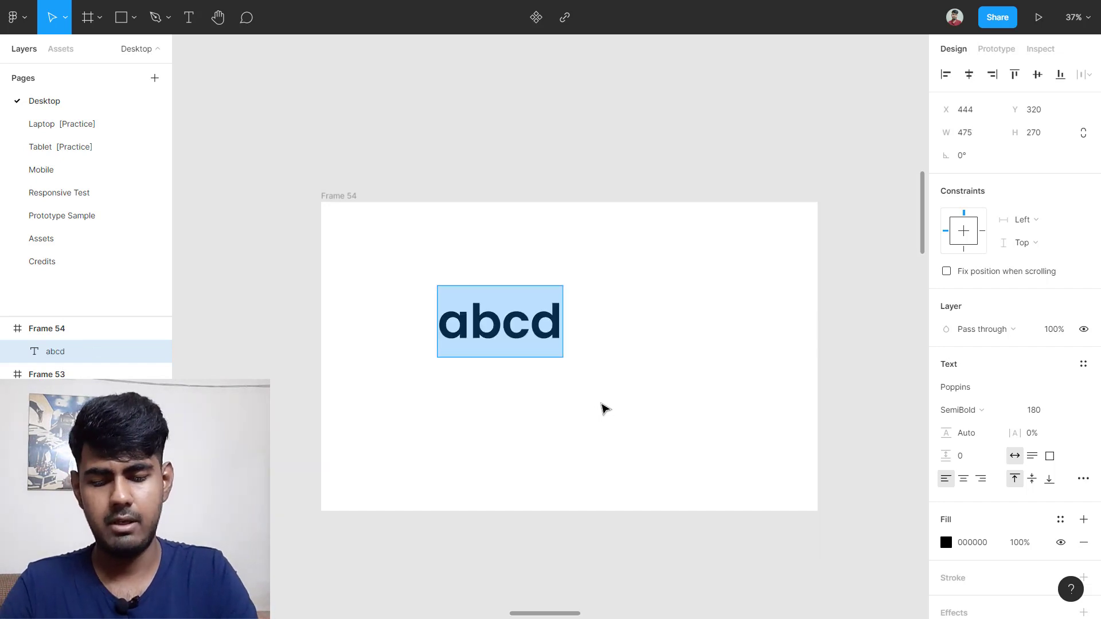
type("A")
key("BackSpace")
type("a")
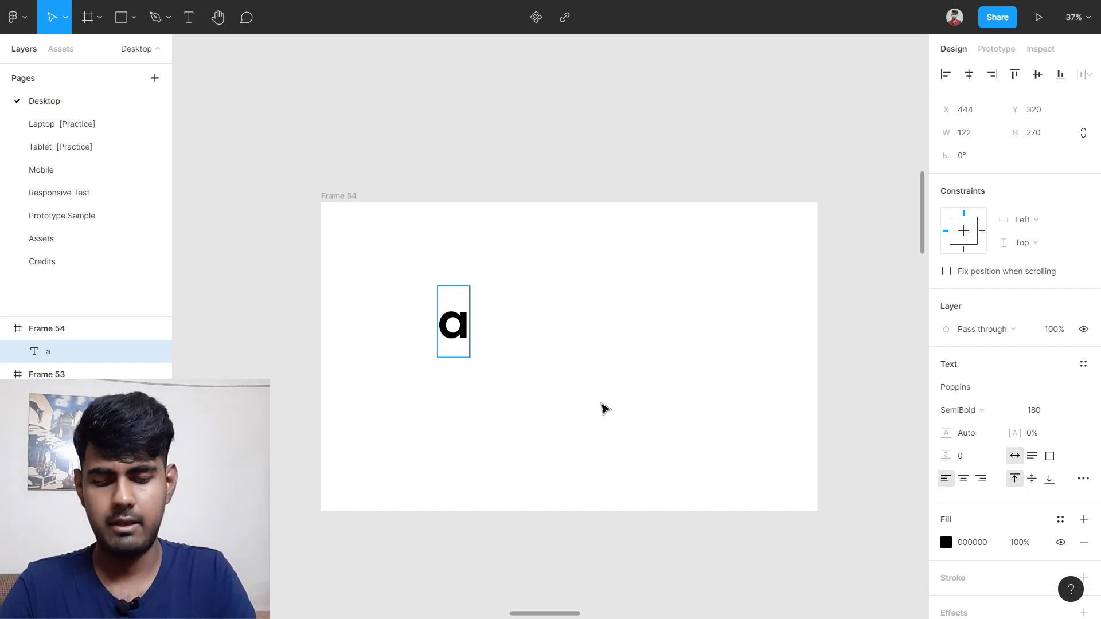
key("BackSpace")
type("ABC")
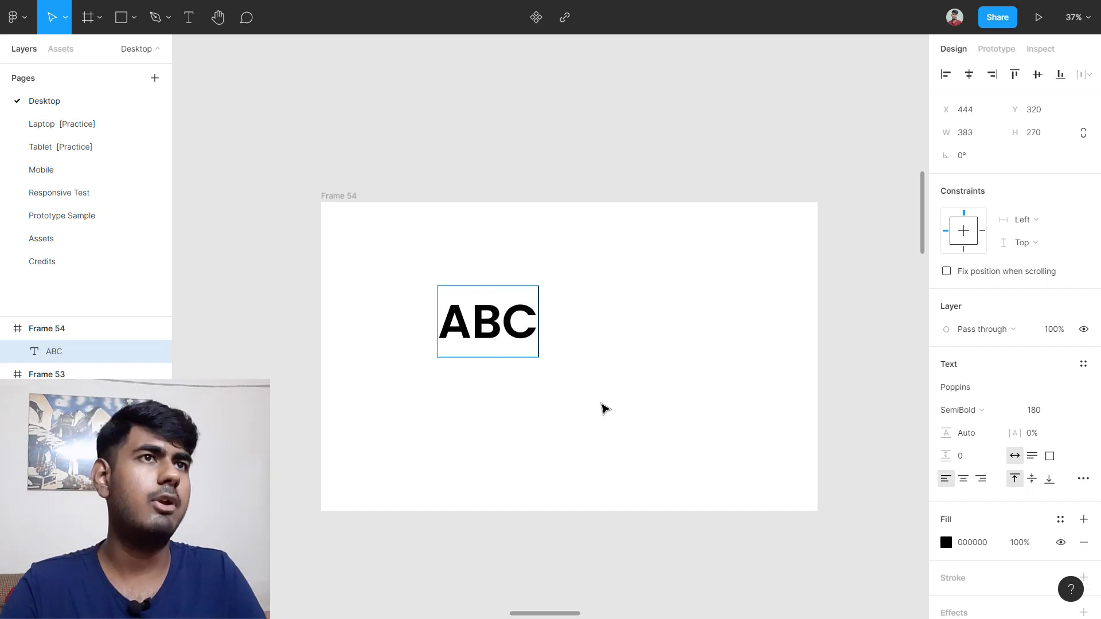
type("D")
key("Escape")
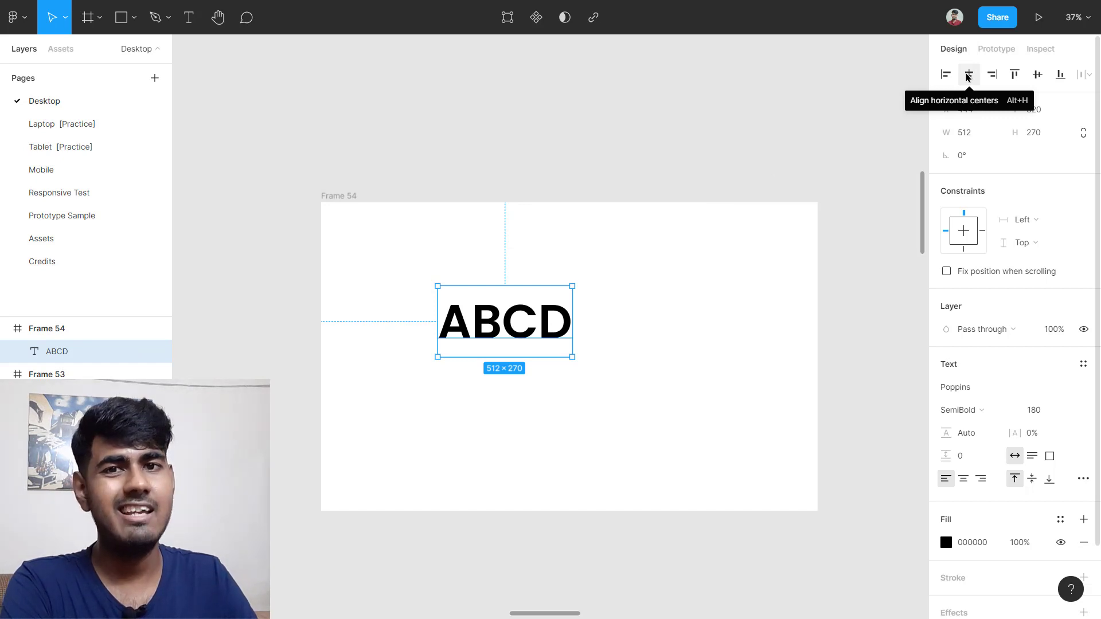
Step: Align ABCD vertically centred and flush to Frame 54's right edge, after trying centre and left
left_click(967, 77)
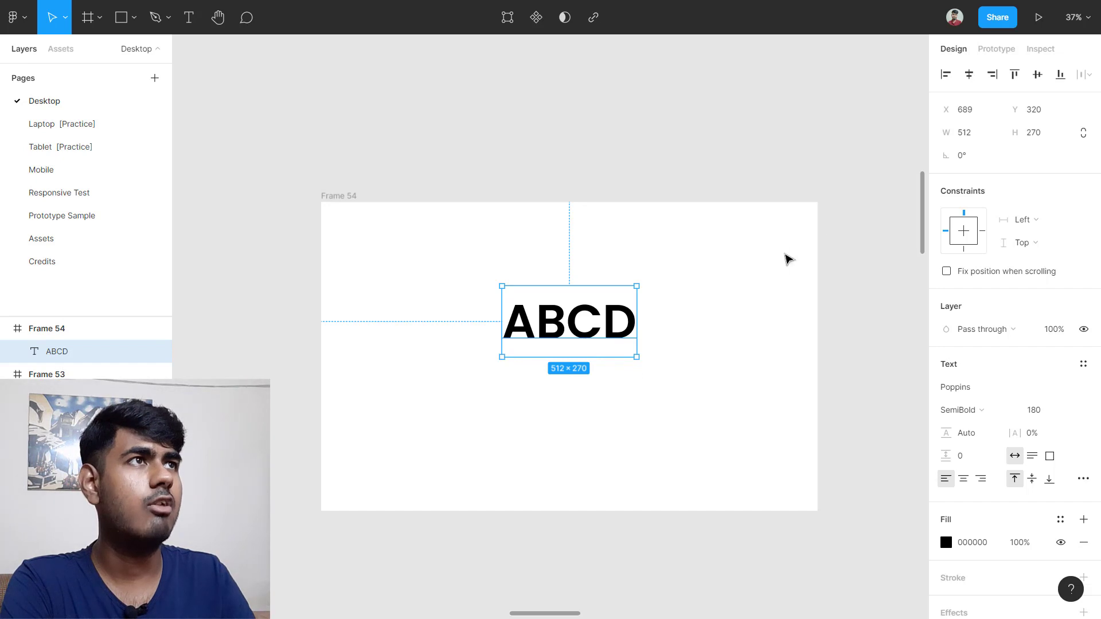
left_click(1038, 75)
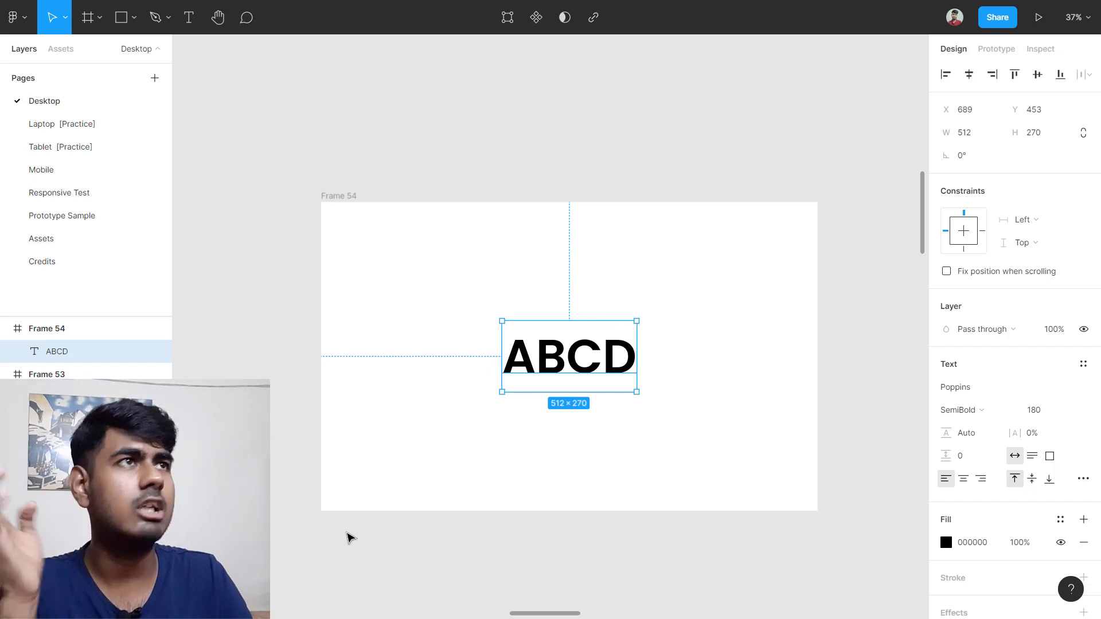
left_click(947, 73)
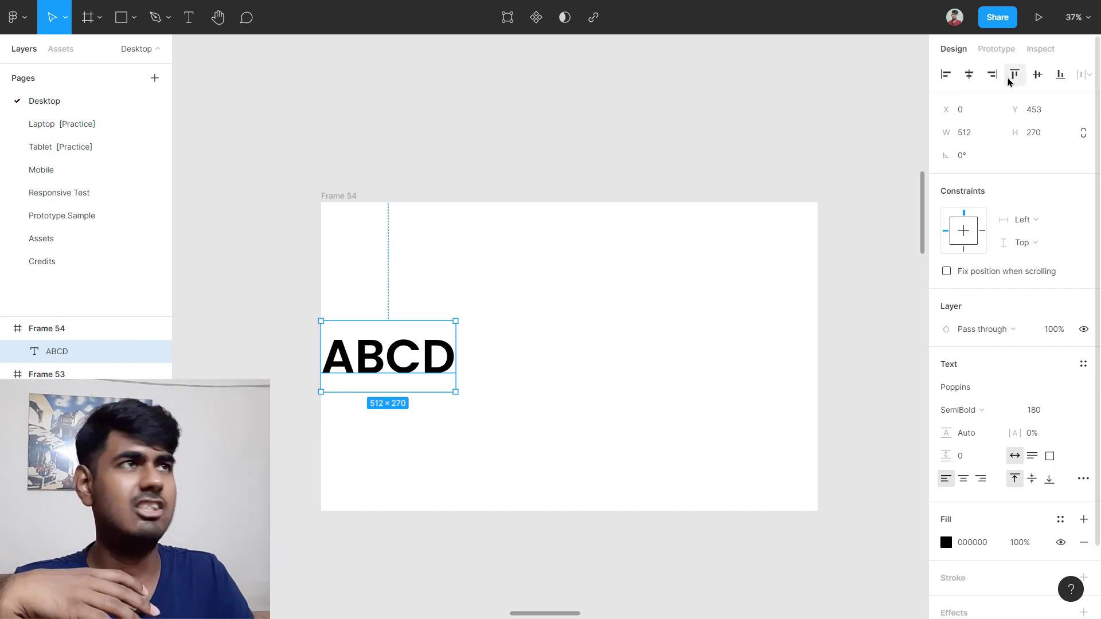
left_click(992, 75)
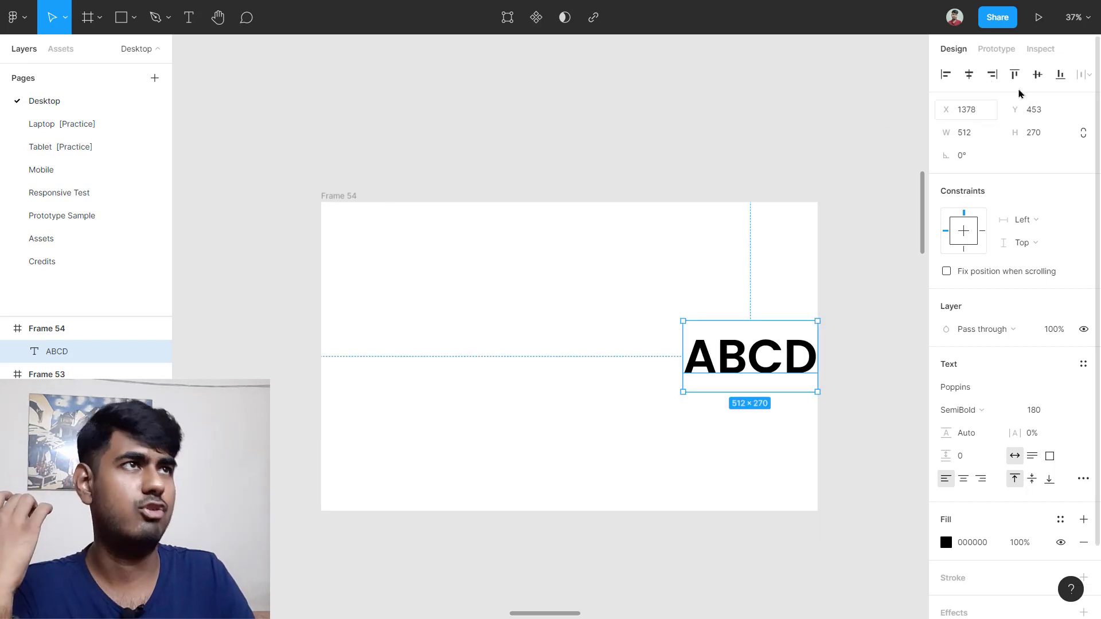
left_click(646, 57)
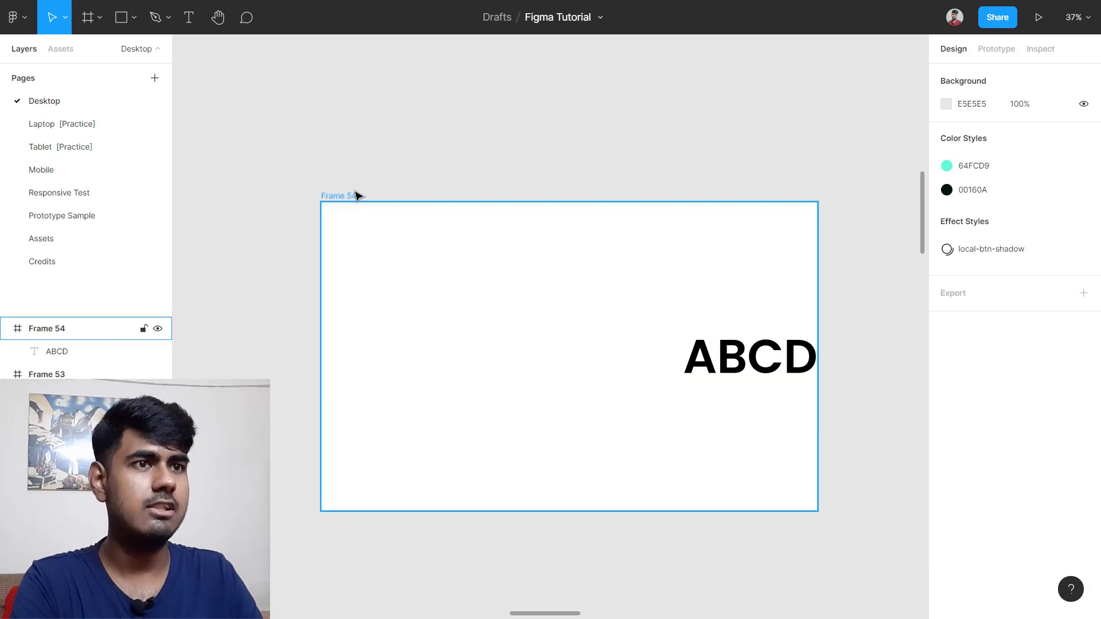
Step: Delete Frame 54 with its ABCD text, then zoom out to show every Edu.io frame
left_click(336, 198)
key("Delete")
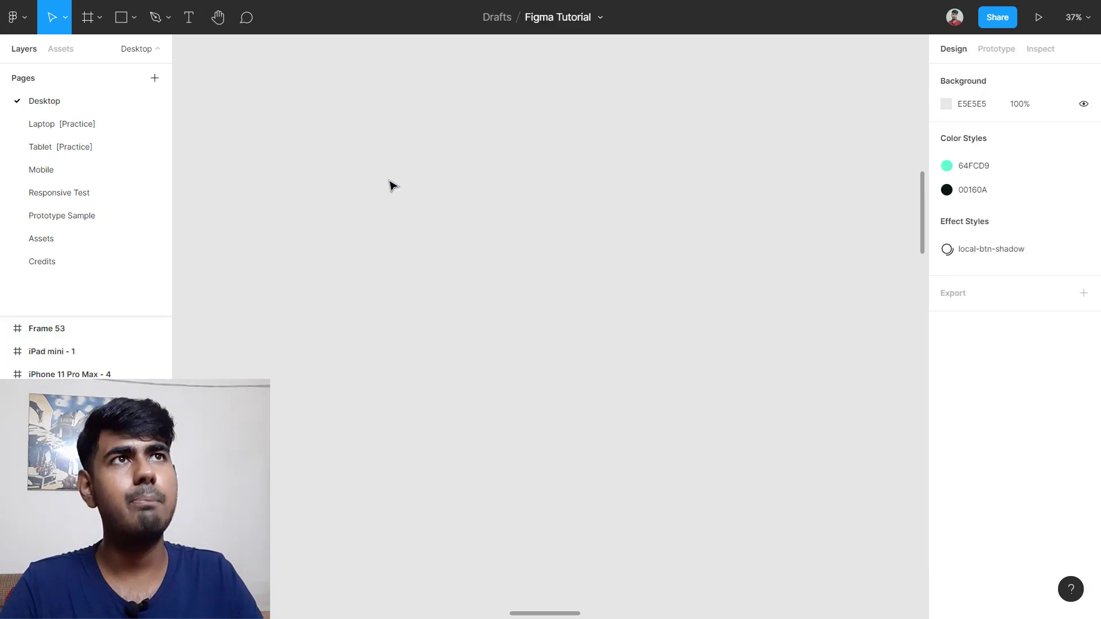
double_click(542, 19)
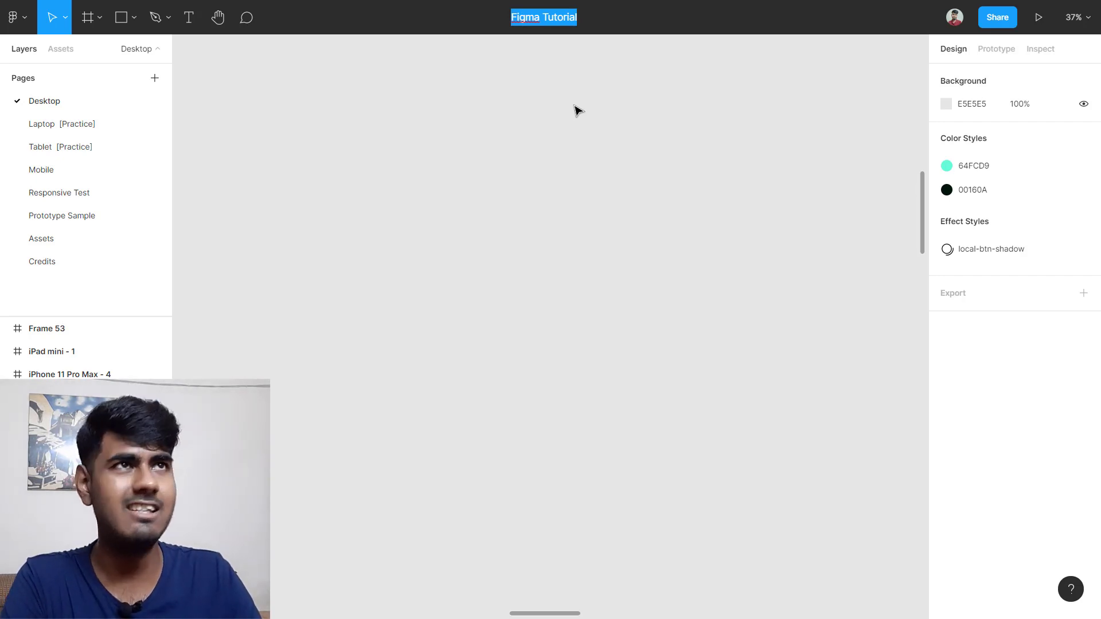
key("Return")
left_click(602, 19)
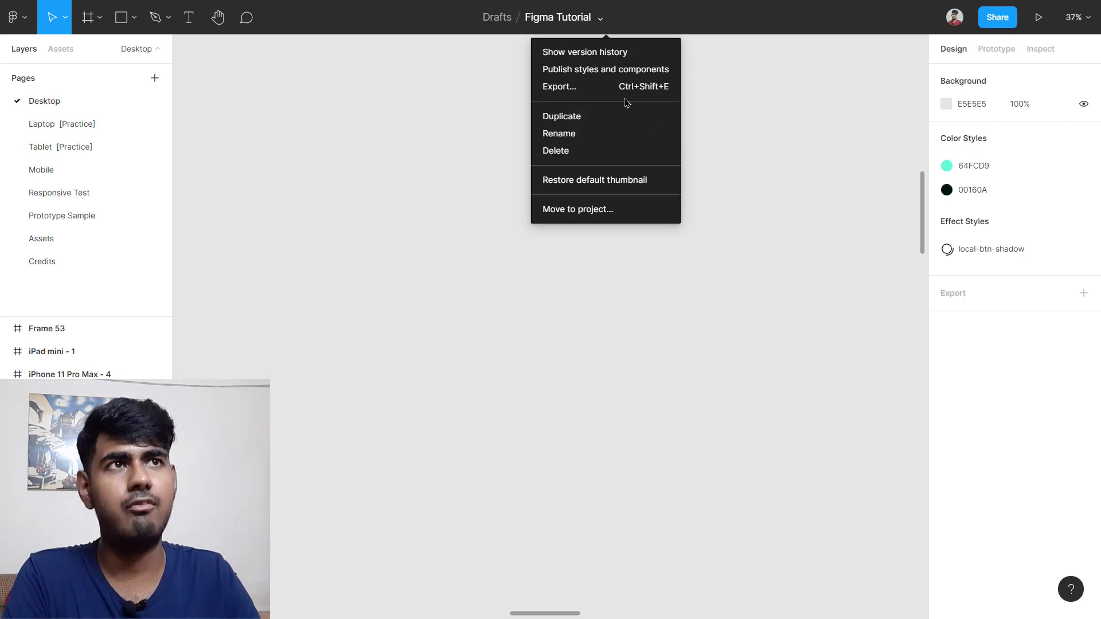
left_click(713, 123)
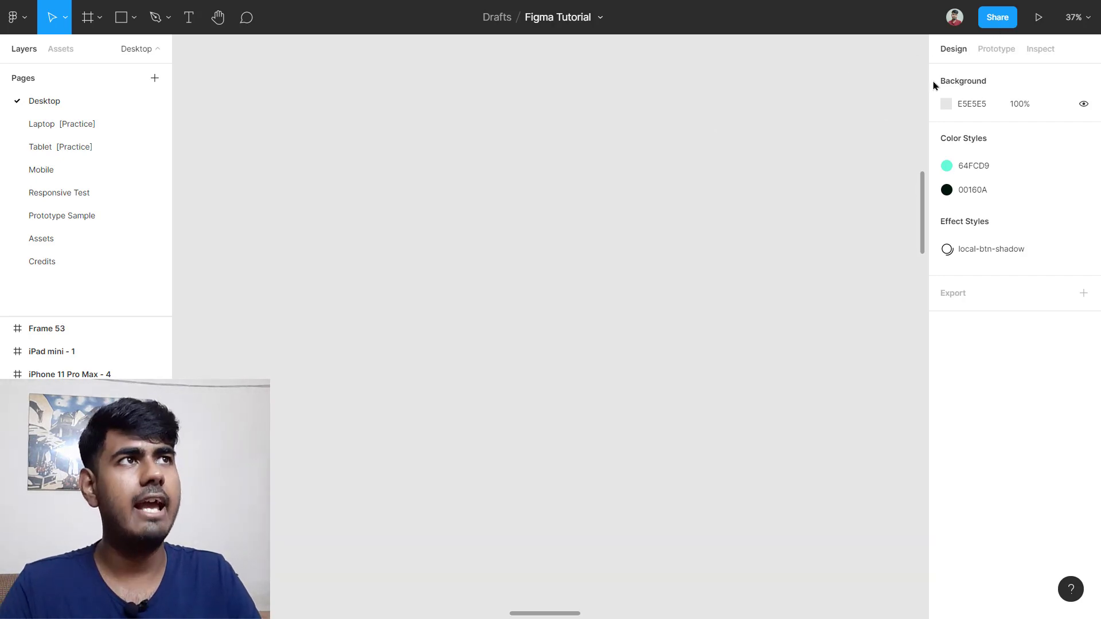
key("shift+1")
scroll(683, 177, "up", 5)
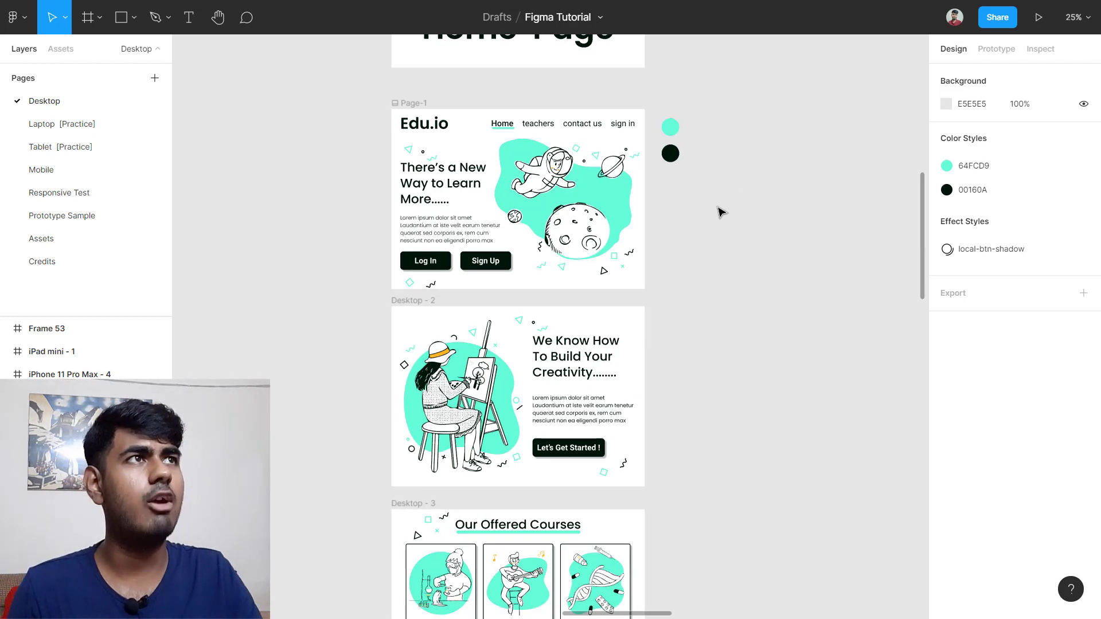
Step: Open and dismiss the Share dialog, then switch the right panel to Prototype
left_click(1004, 26)
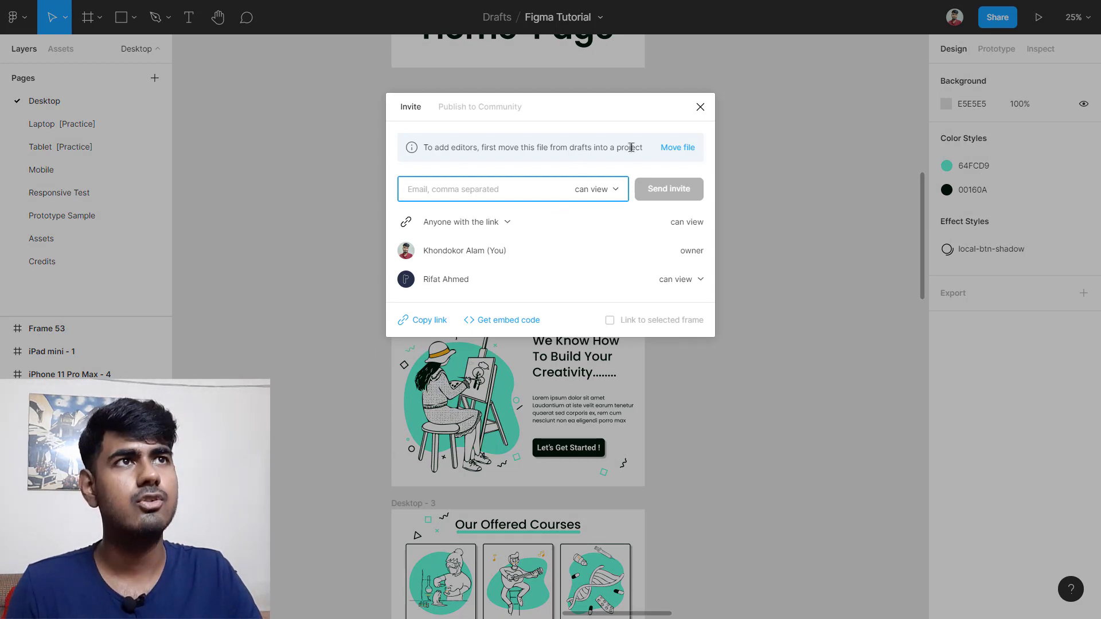
left_click(701, 108)
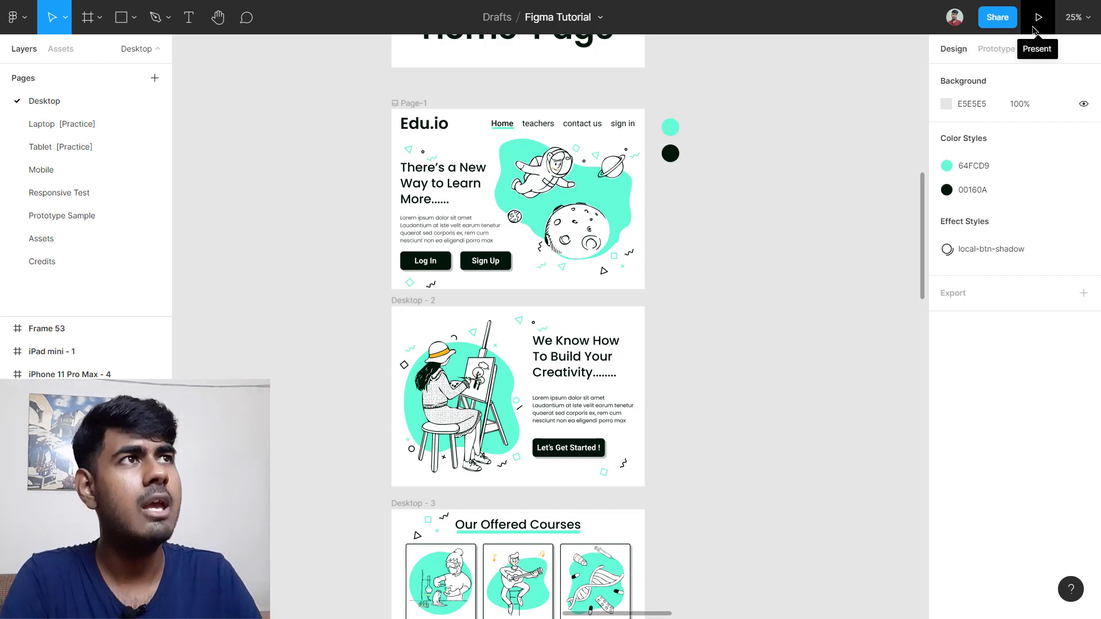
left_click(998, 48)
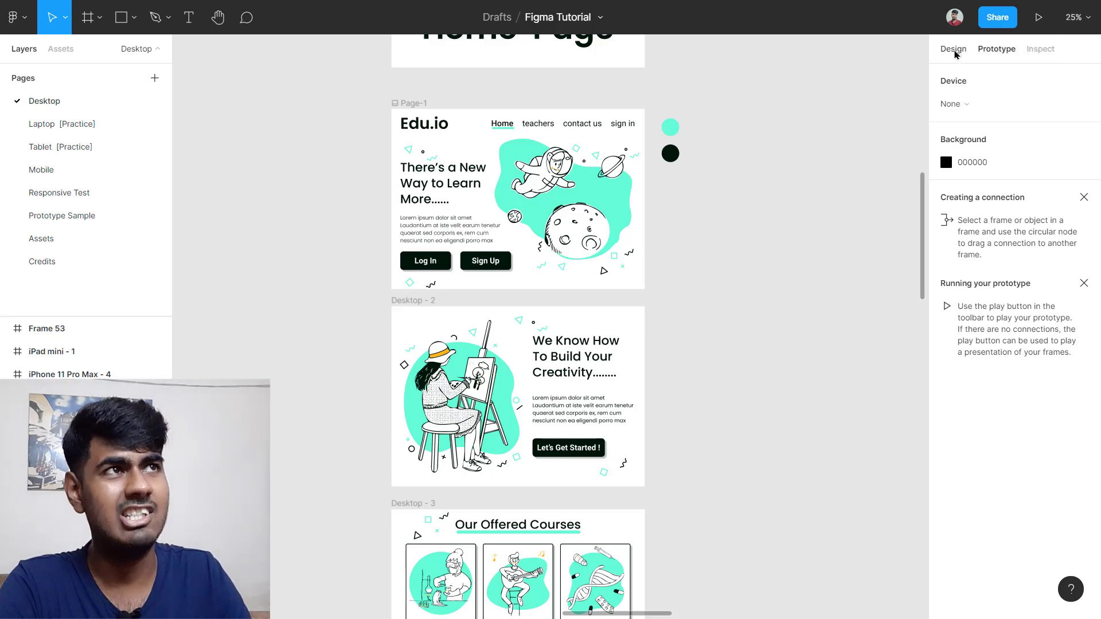
Step: Return to the Design panel, start presenting and step through five slides
left_click(953, 52)
left_click(1047, 22)
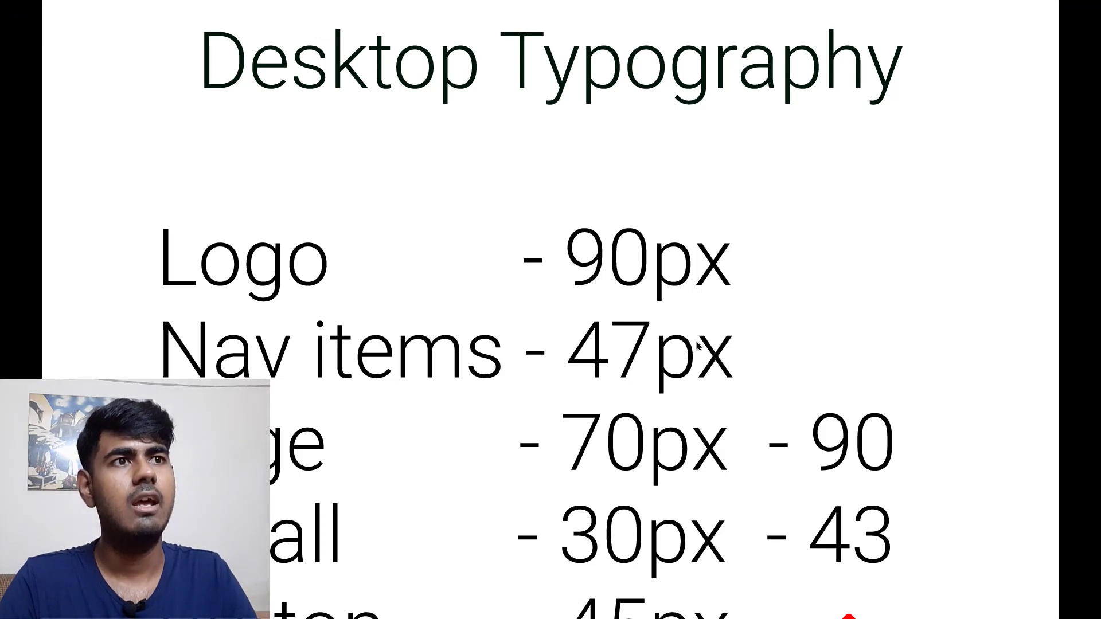
mouse_move(583, 599)
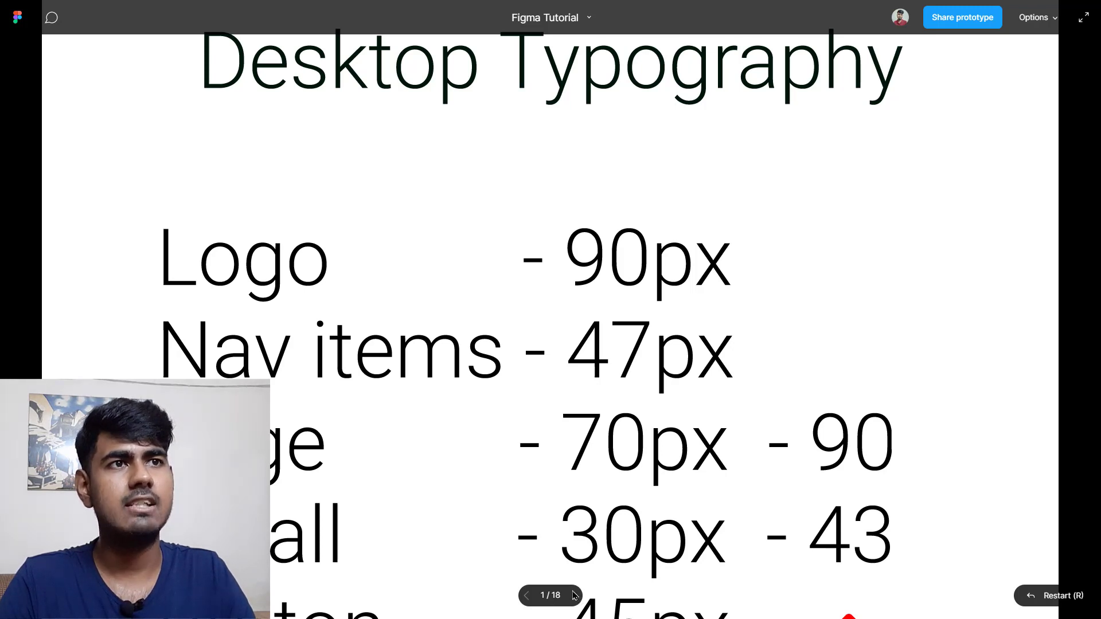
left_click(574, 595)
left_click(574, 596)
left_click(574, 596)
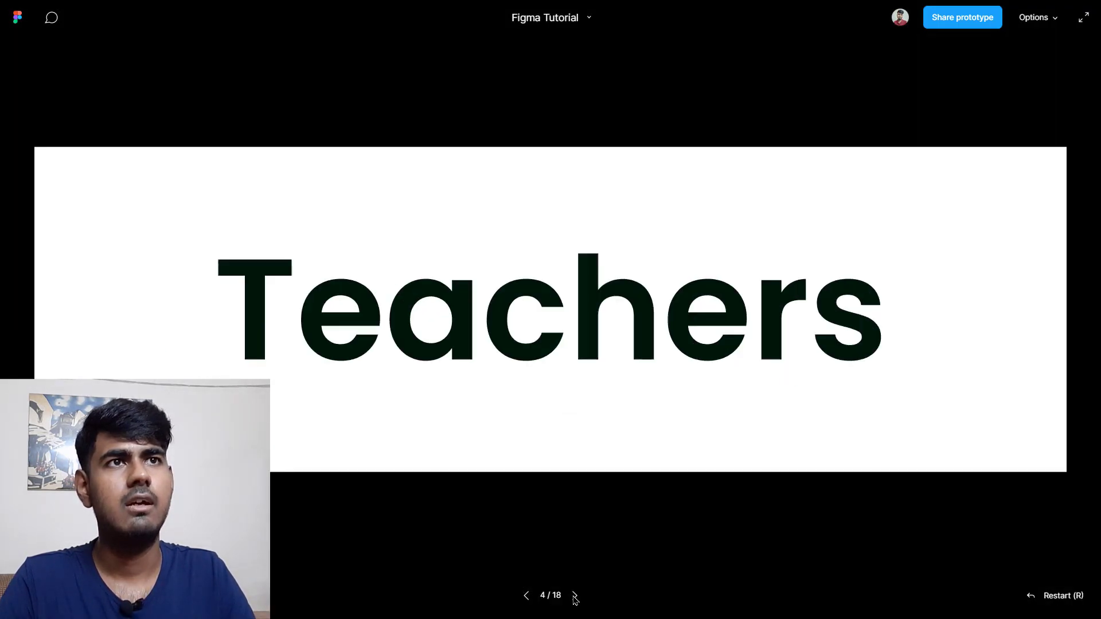
left_click(574, 596)
left_click(574, 595)
left_click(573, 596)
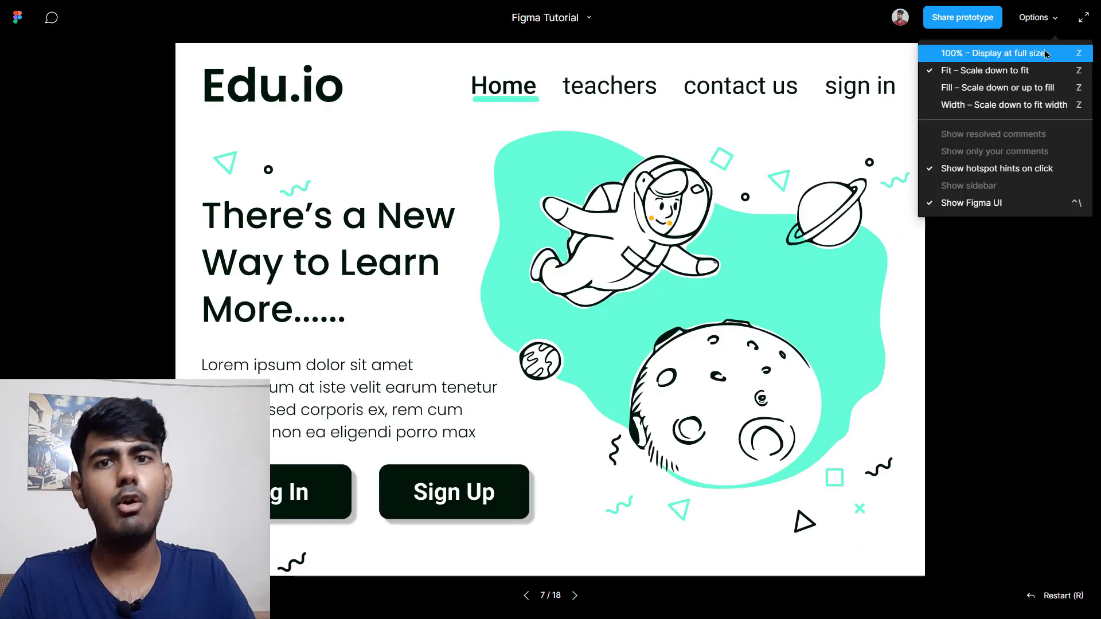
Step: Set the presentation to Fit – Scale down to fit and advance four more slides
left_click(1026, 49)
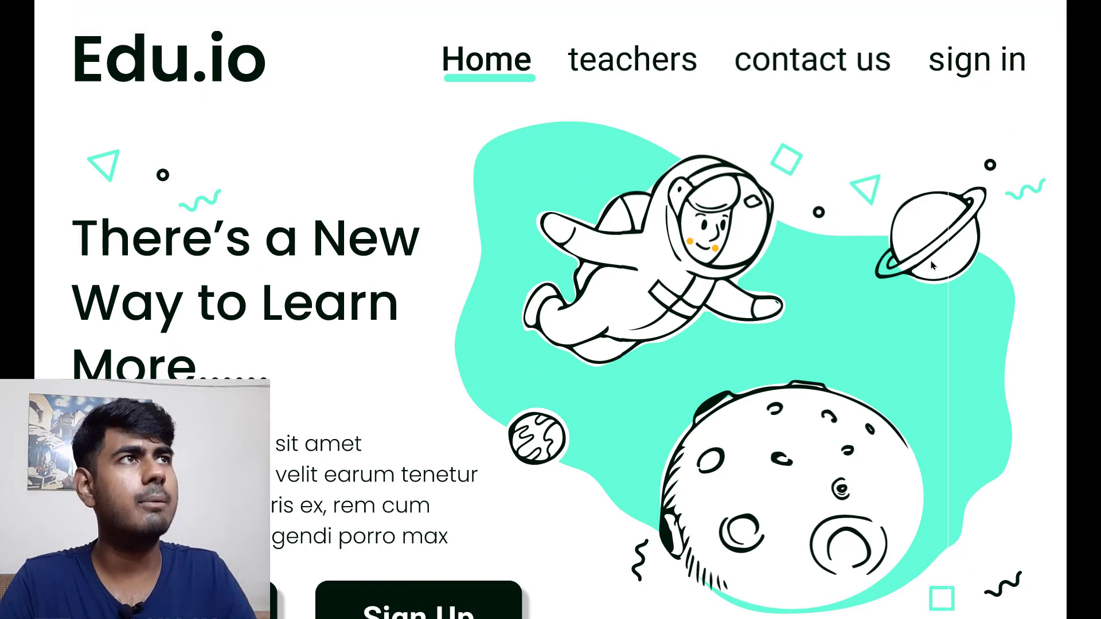
left_click(1056, 18)
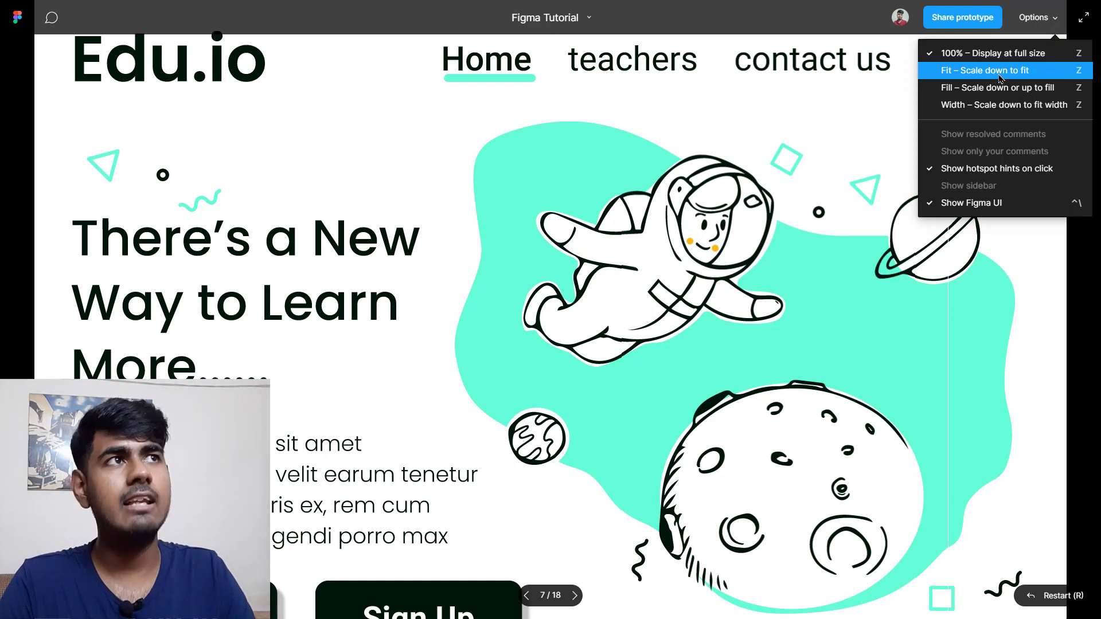
left_click(1011, 77)
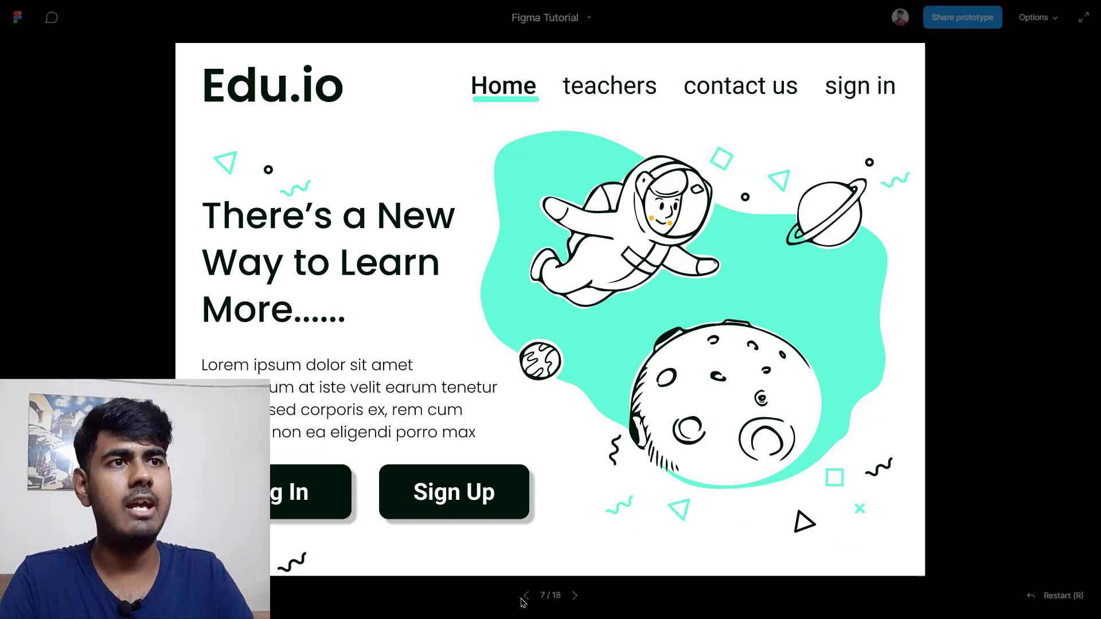
left_click(577, 597)
left_click(576, 597)
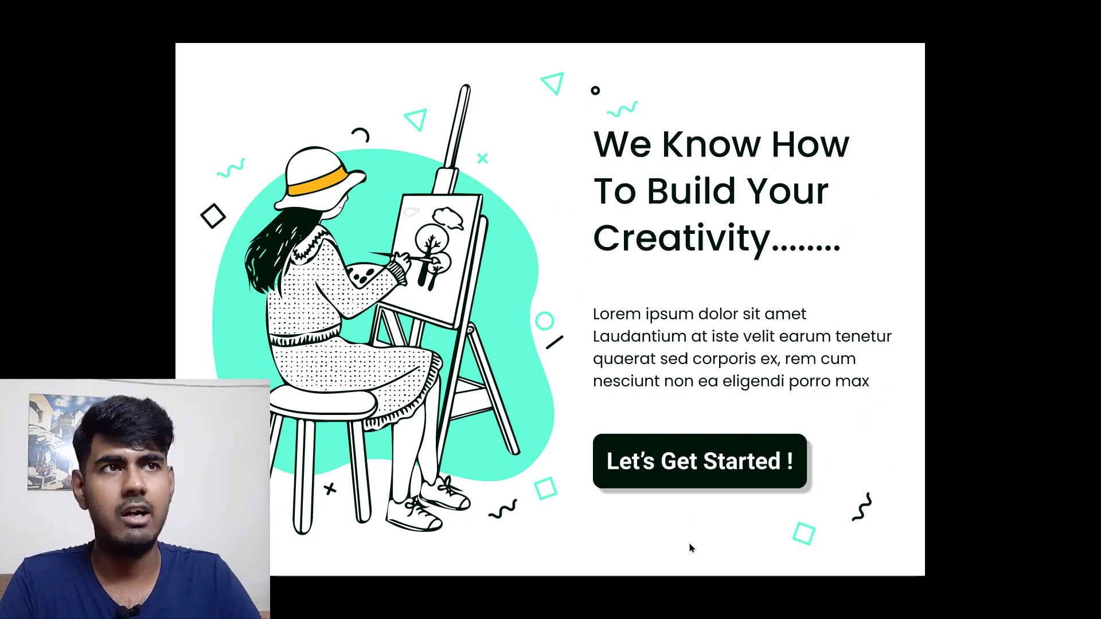
key("Right")
key("Right")
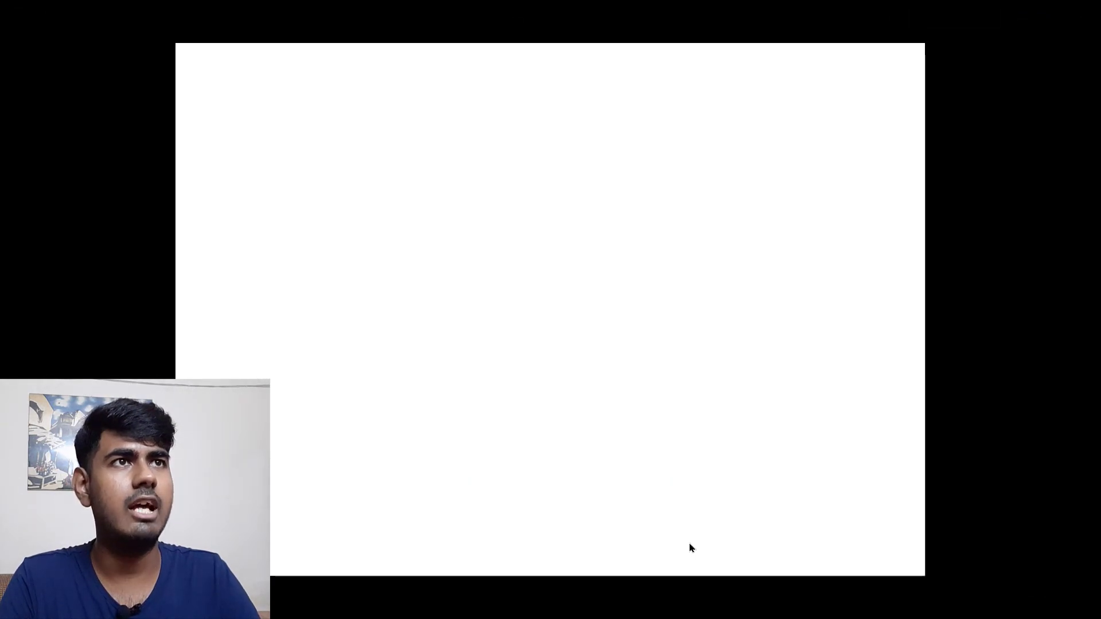
key("Right")
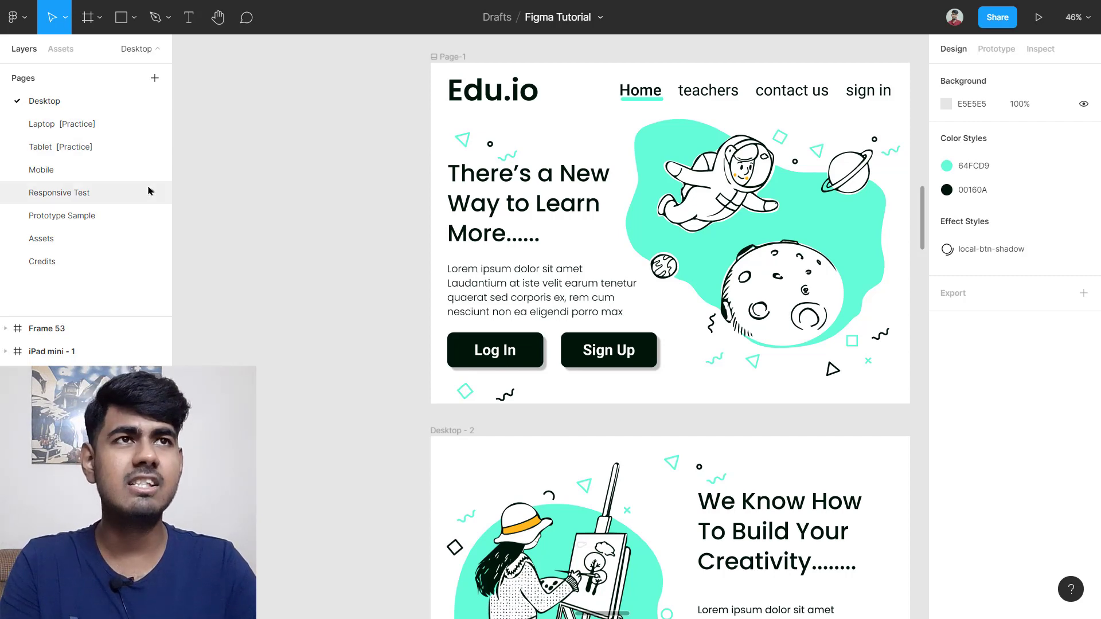
Step: Open the Mobile page and zoom in to check its typography sizes
scroll(455, 209, "down", 3)
scroll(458, 213, "up", 5)
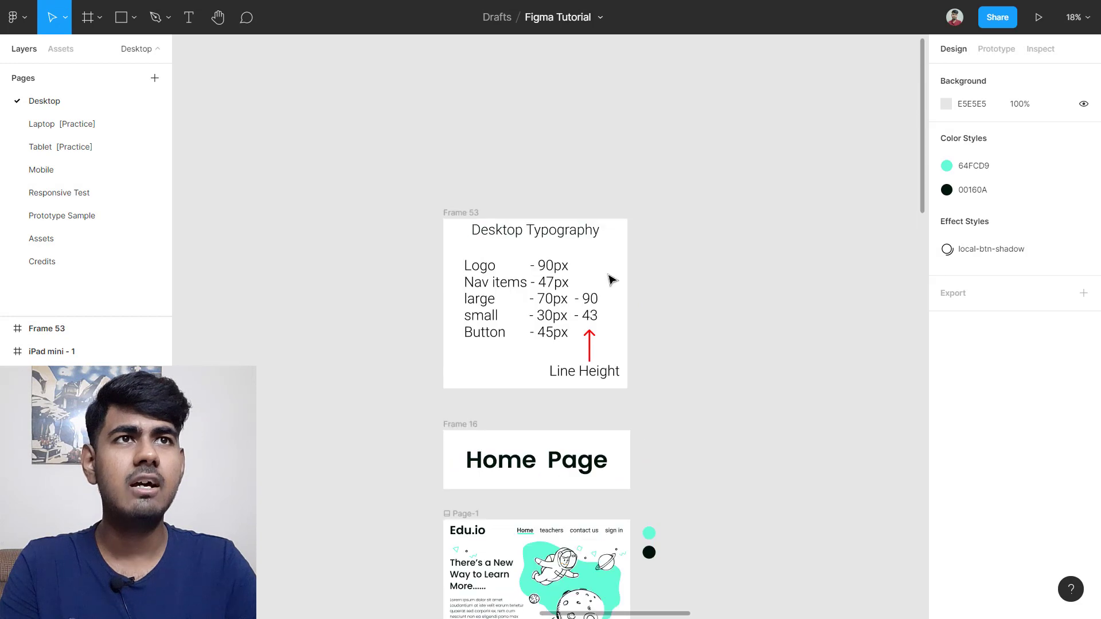
scroll(624, 339, "up", 3)
scroll(624, 339, "up", 2)
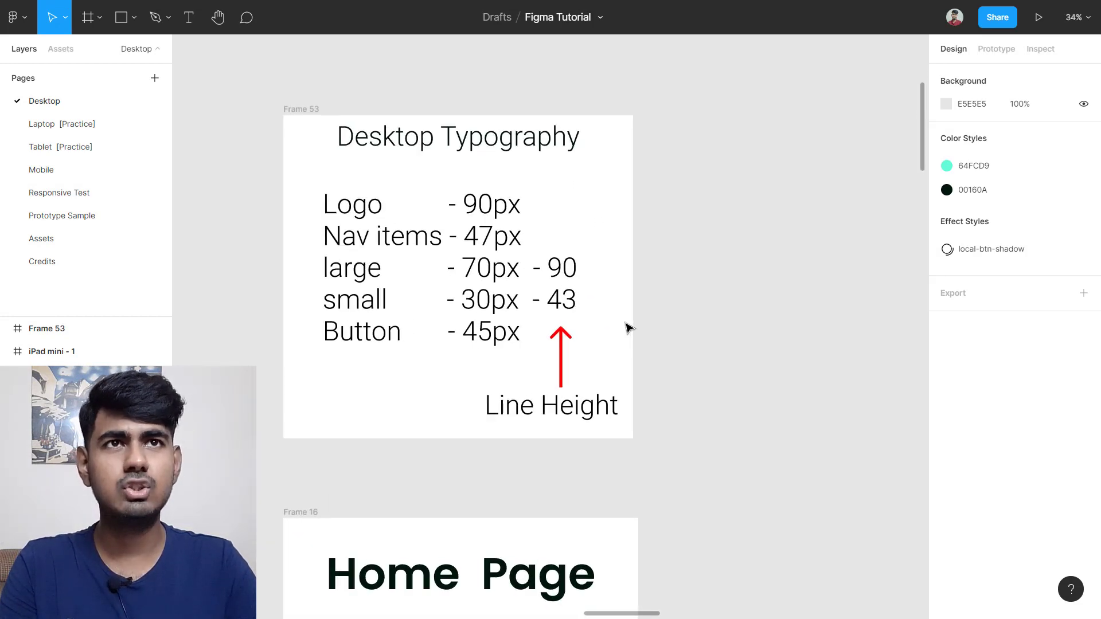
scroll(627, 327, "up", 3)
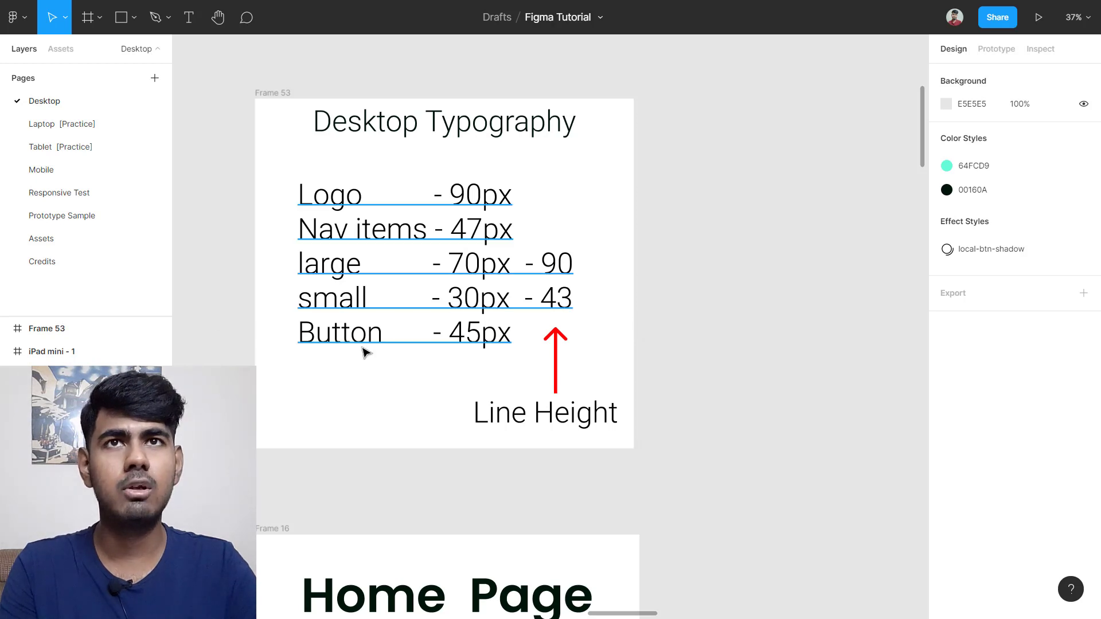
left_click(55, 179)
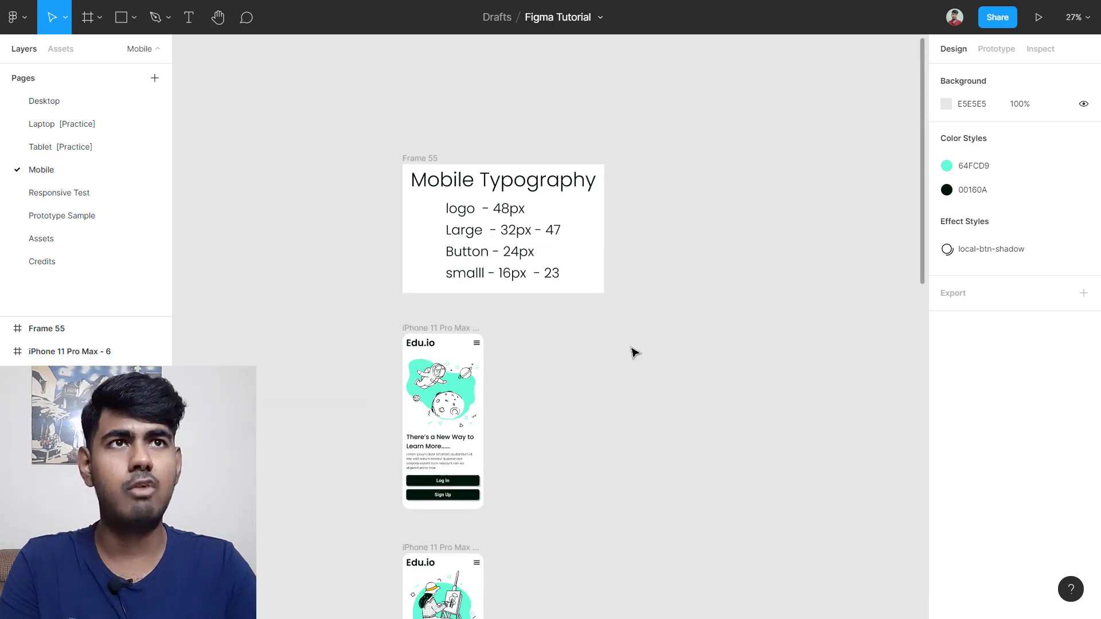
scroll(601, 268, "up", 3)
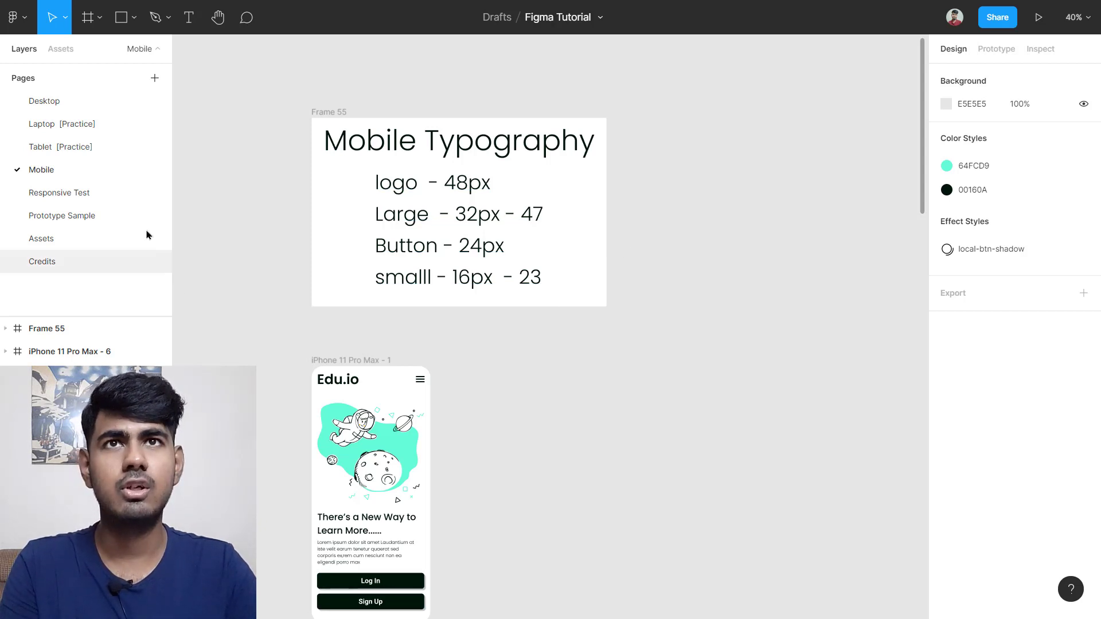
Step: Open the Laptop [Practice] page and review its typography sizes
left_click(79, 132)
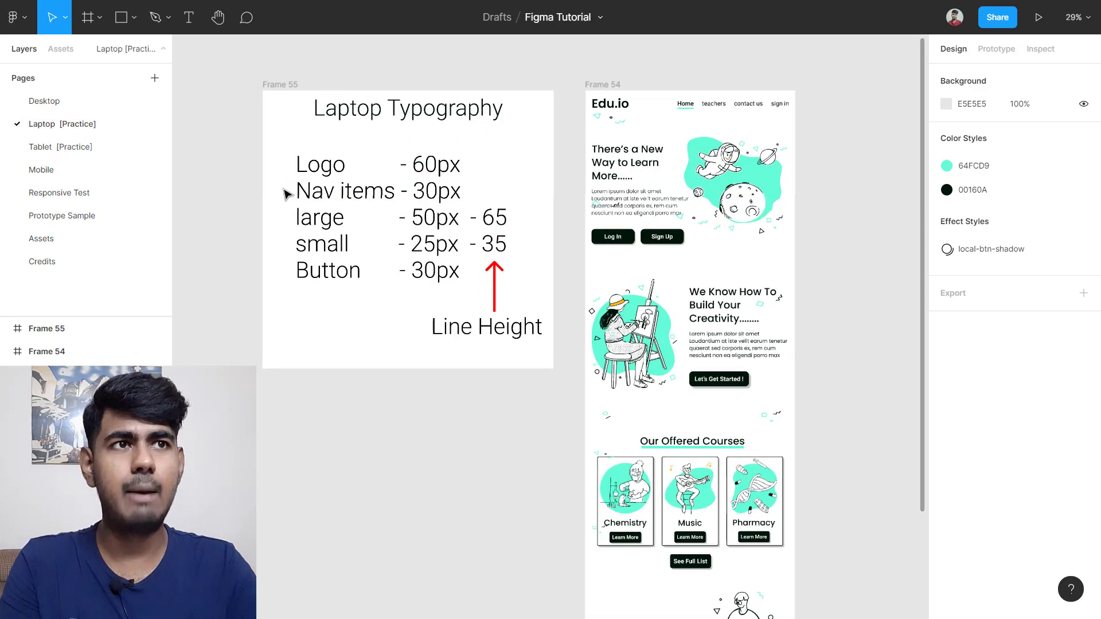
scroll(284, 189, "up", 1)
scroll(814, 321, "right", 1)
scroll(642, 331, "left", 1)
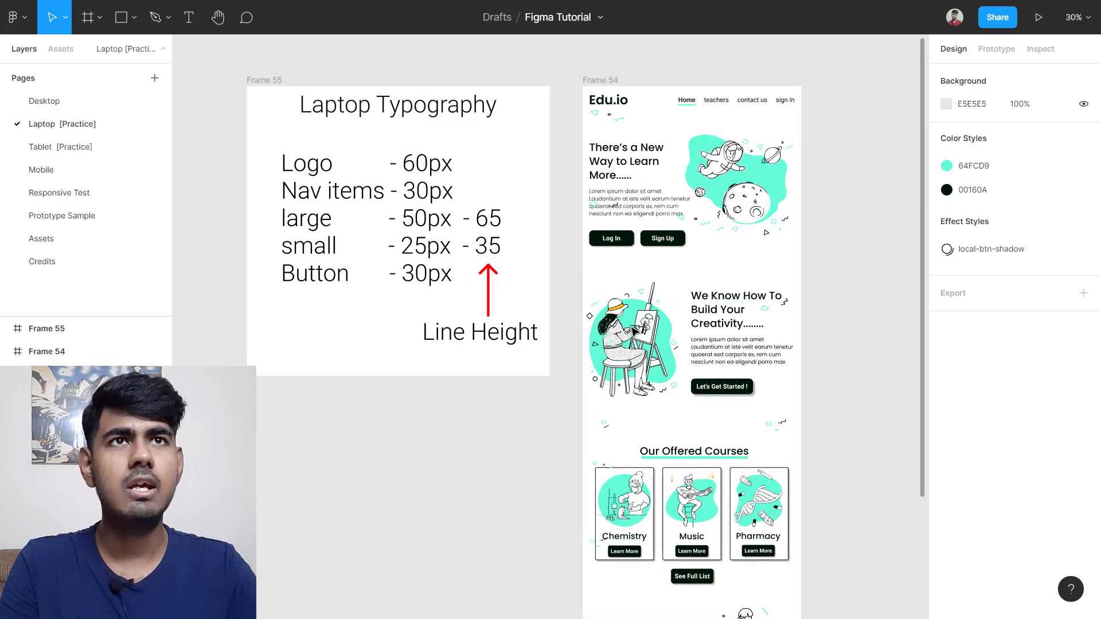
scroll(284, 187, "up", 5)
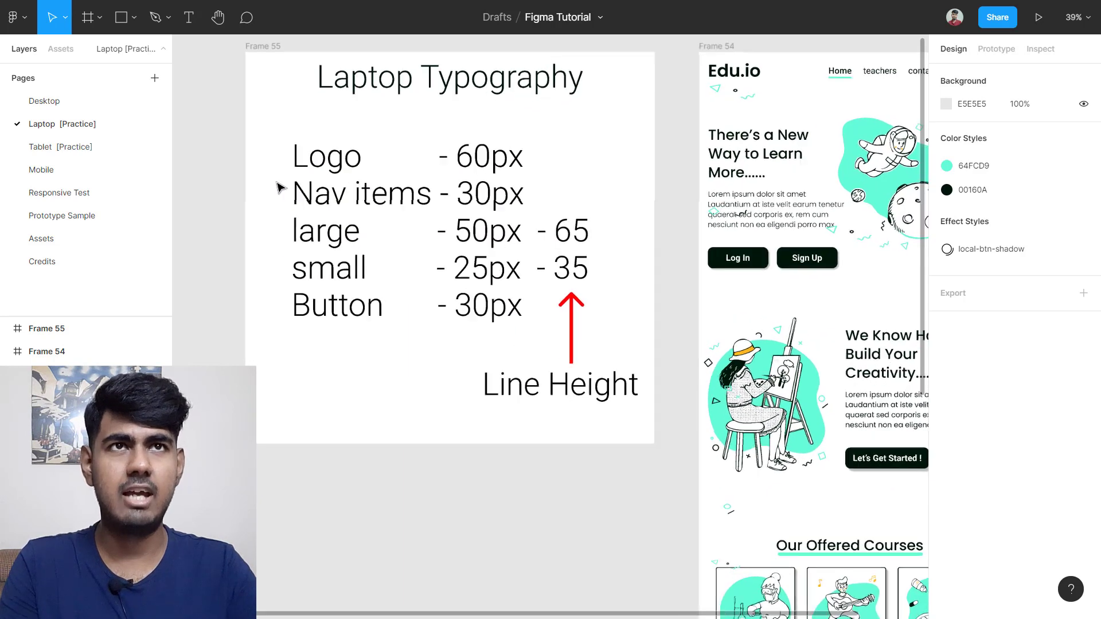
scroll(277, 184, "up", 1)
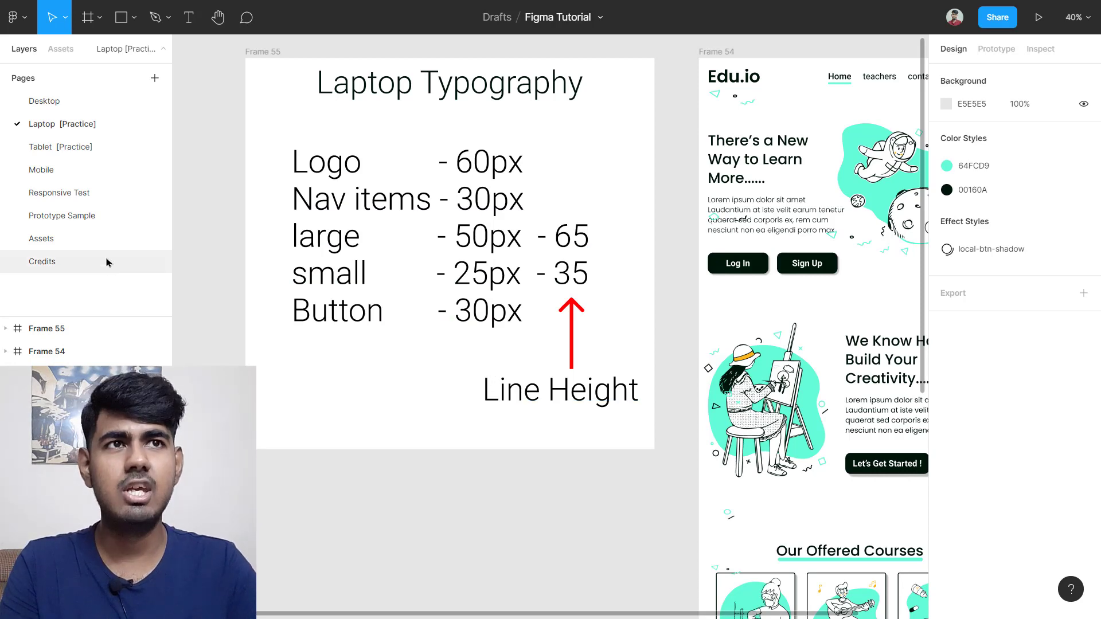
Step: Switch to the Desktop page and scroll over its layout
left_click(60, 102)
scroll(781, 322, "down", 5)
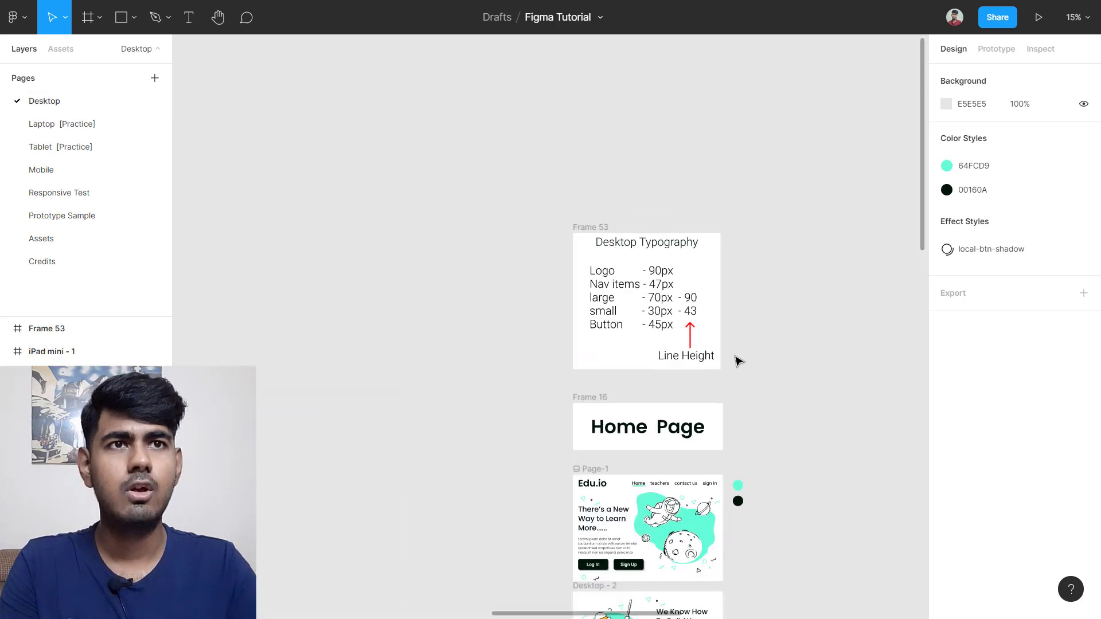
scroll(464, 373, "left", 3)
scroll(464, 373, "up", 3)
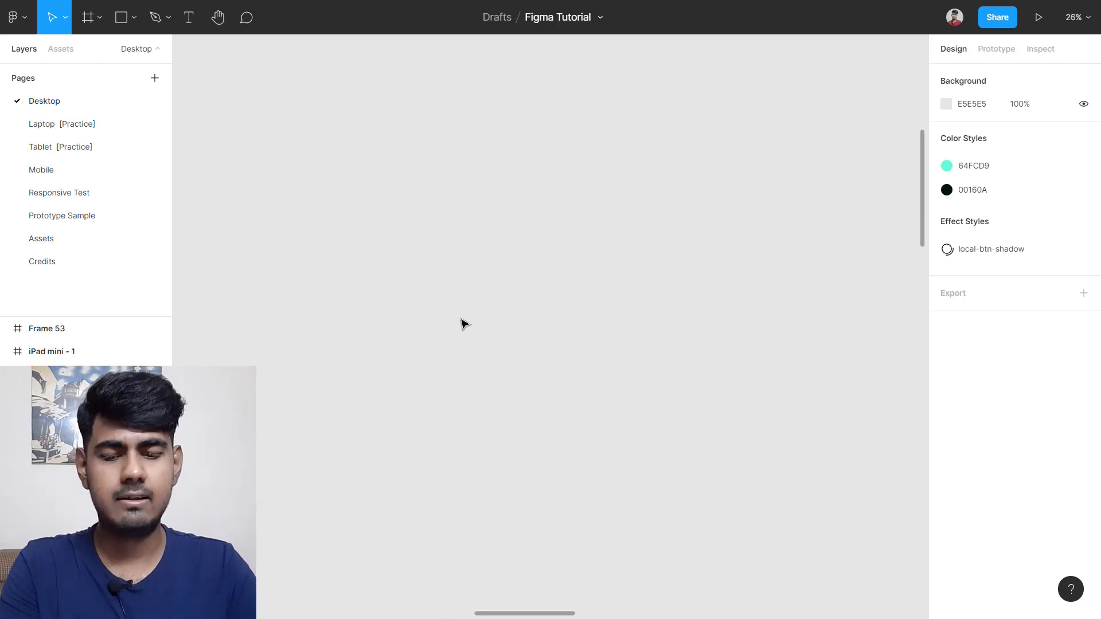
Step: Draw and delete a test rectangle, then draw Frame 54 on the canvas
key("r")
mouse_move(329, 212)
left_mouse_down()
mouse_move(521, 270)
mouse_move(685, 390)
left_mouse_up()
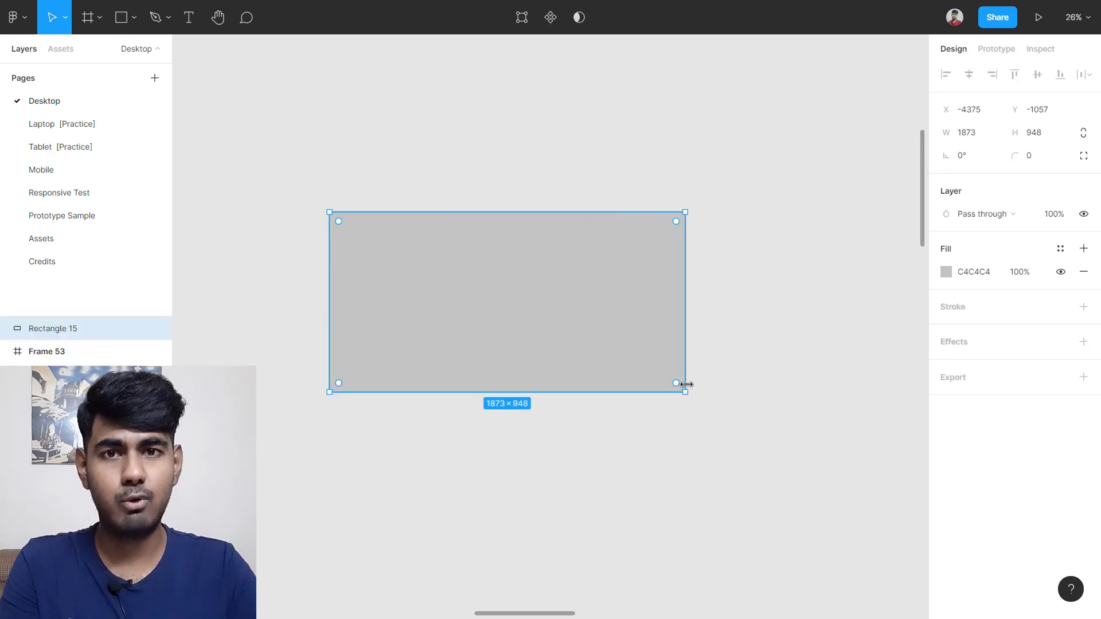
key("Delete")
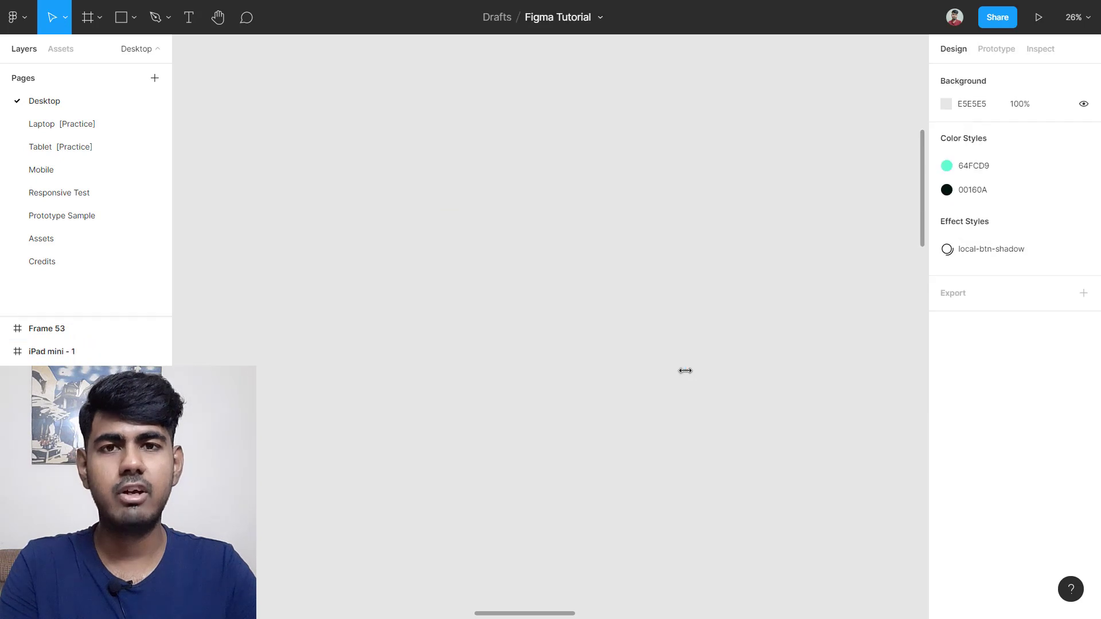
key("f")
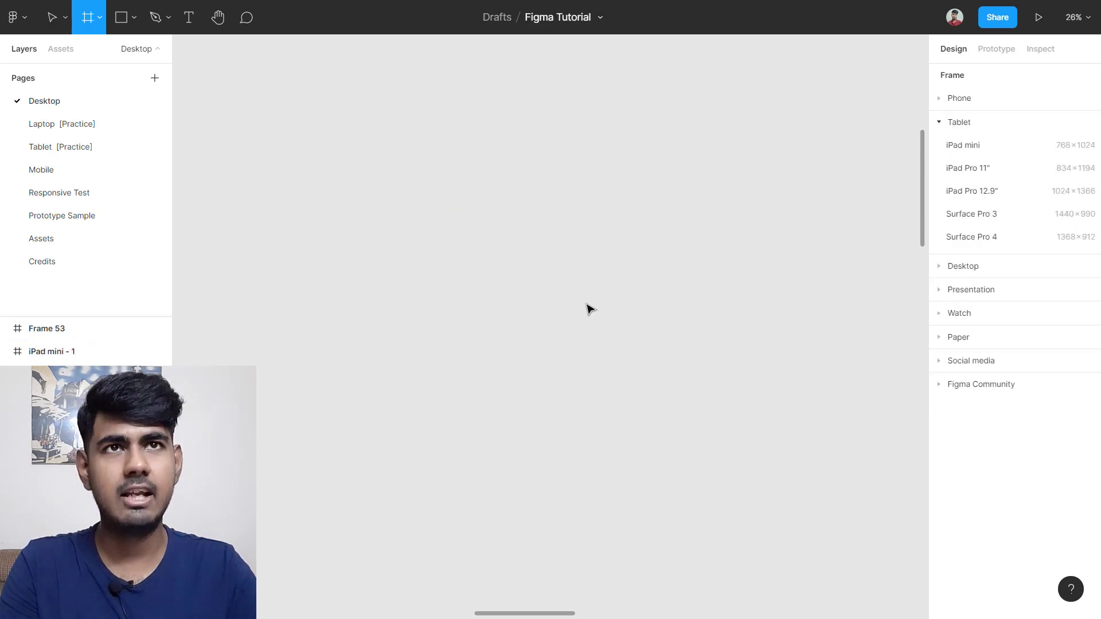
mouse_move(262, 179)
left_mouse_down()
mouse_move(285, 202)
mouse_move(645, 352)
mouse_move(774, 496)
left_mouse_up()
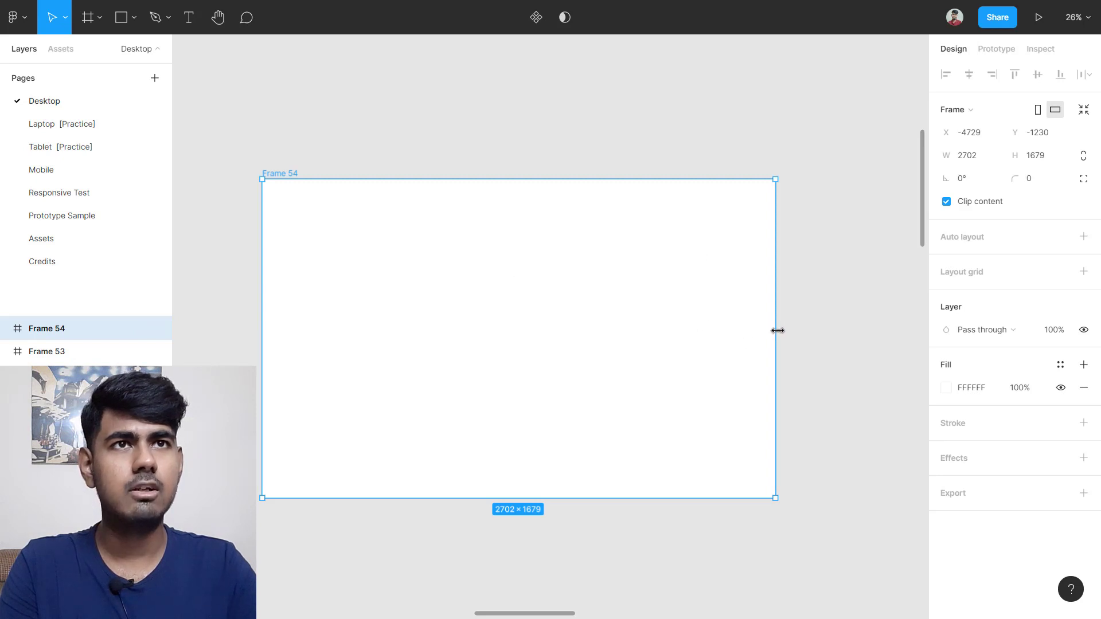
left_click_drag(775, 329, 482, 310)
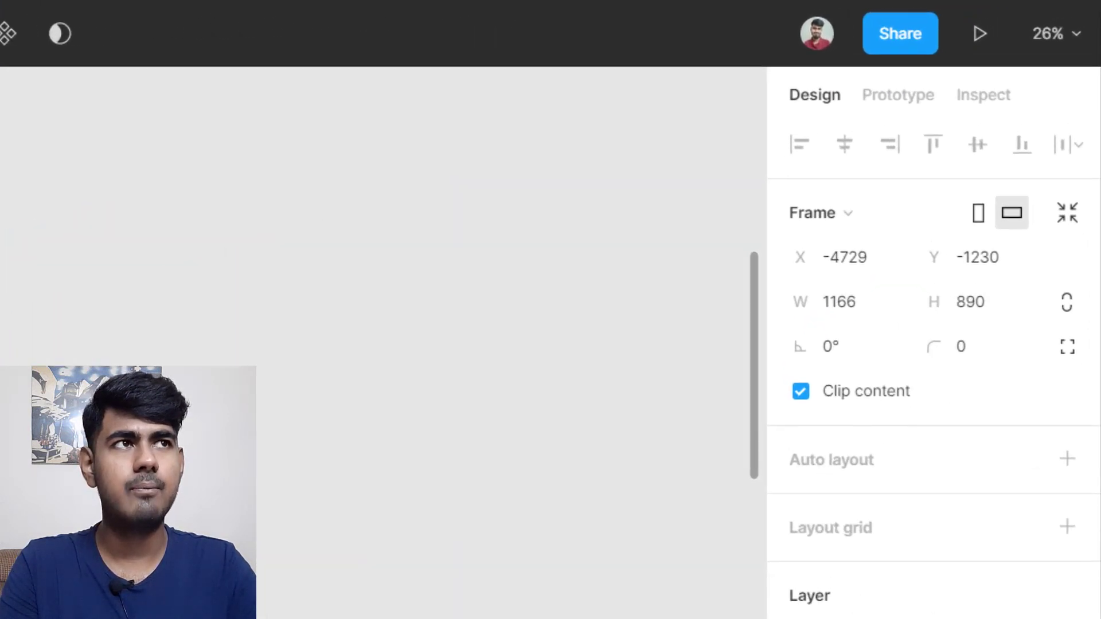
Step: Size Frame 54 to 1000 × 500 and zoom to fit it
left_click(929, 223)
type("10")
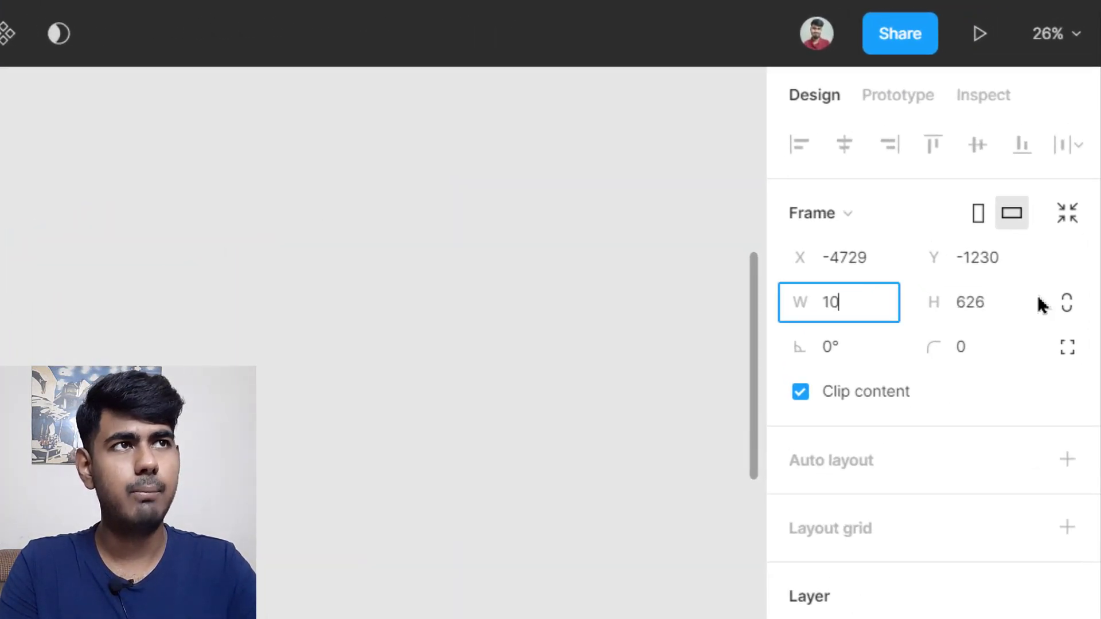
type("00")
key("Tab")
type("500")
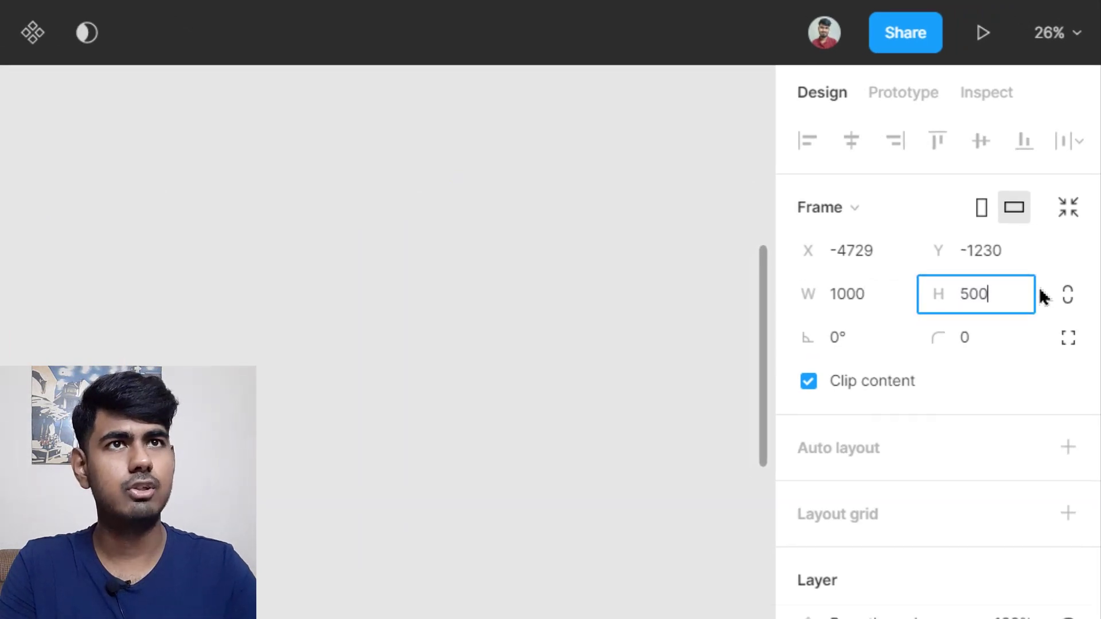
key("Return")
scroll(339, 197, "up", 3)
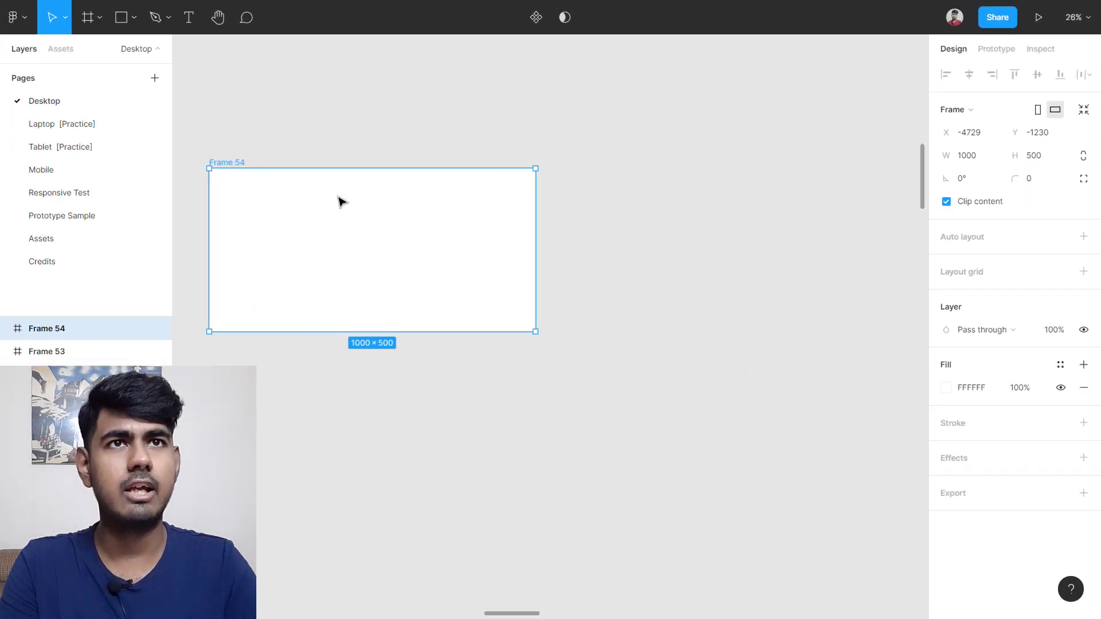
key("shift+2")
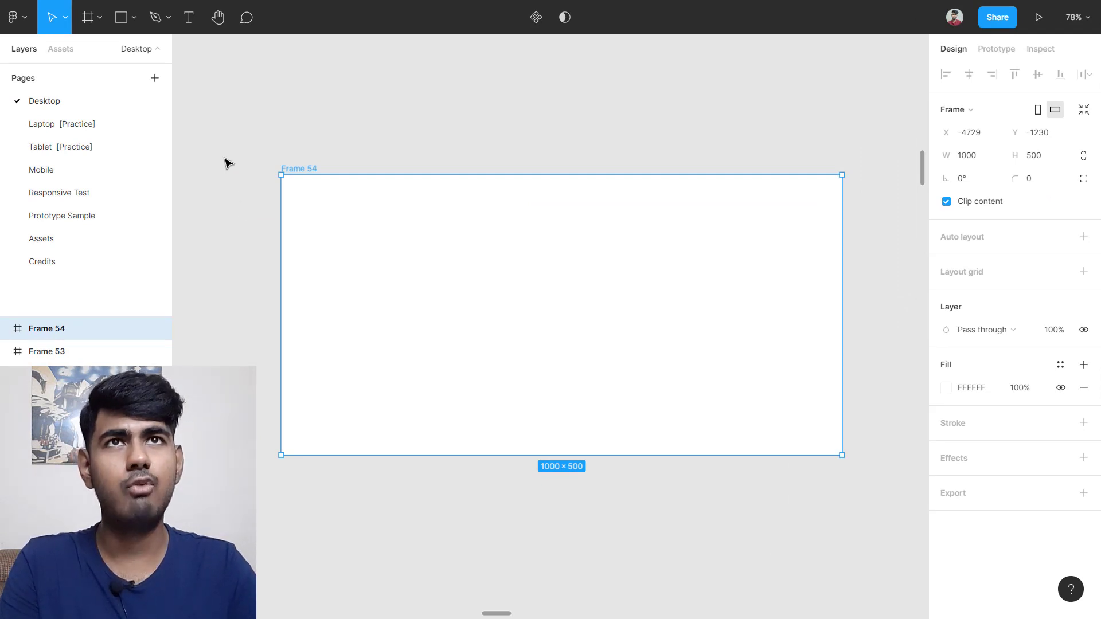
left_click(189, 16)
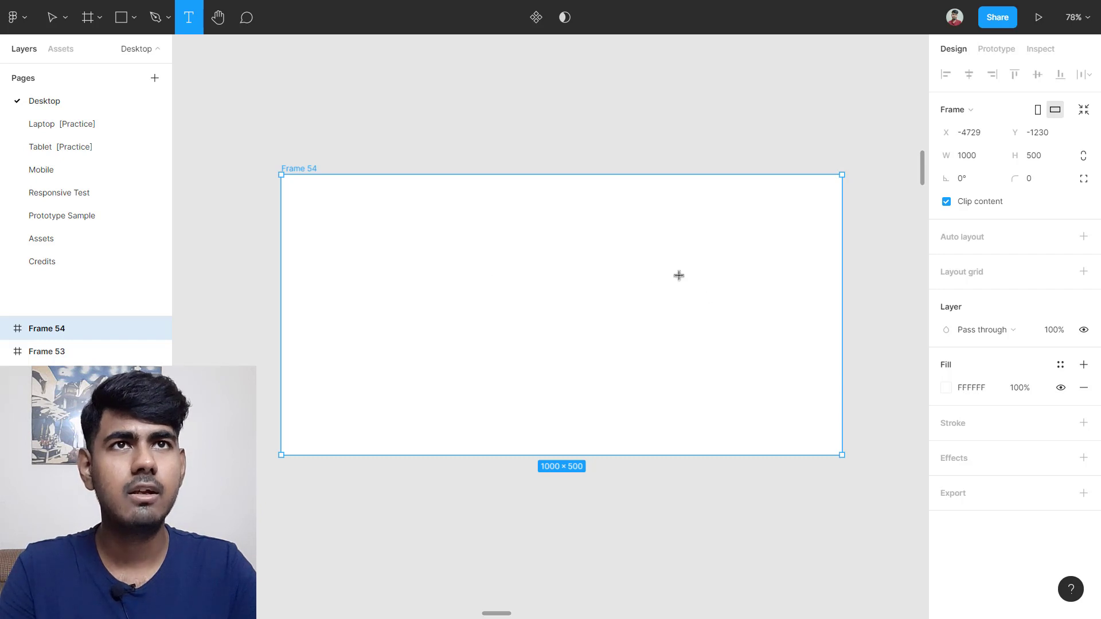
Step: Add a 'fdsfdsfsd' text box inside Frame 54 and set its size to 12
left_click(437, 228)
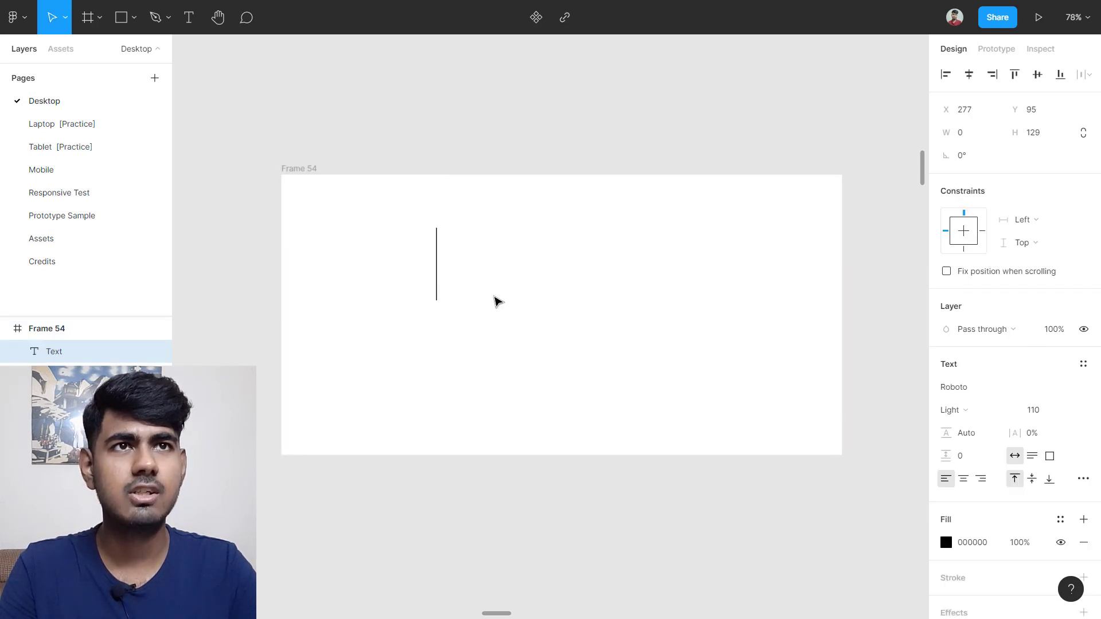
type("fdsfdsfsd")
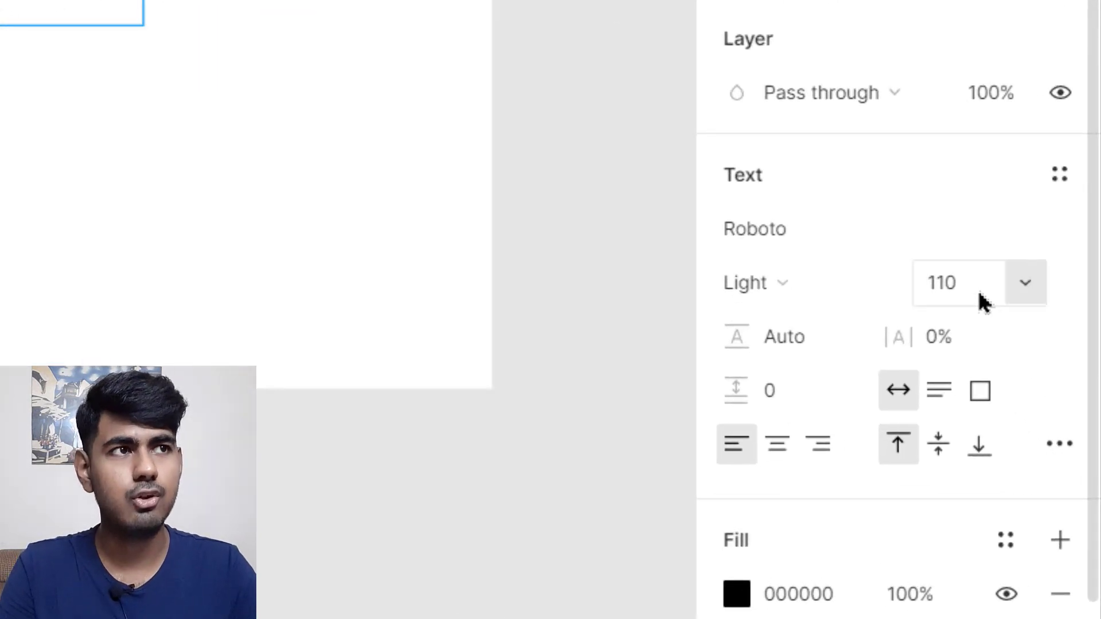
left_click(981, 299)
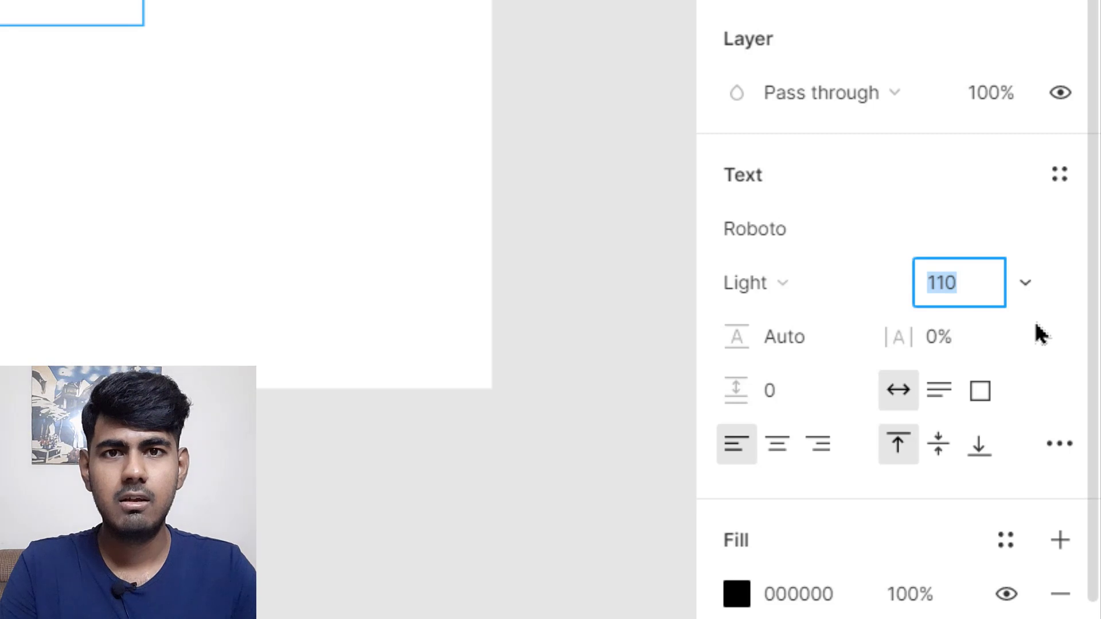
type("12")
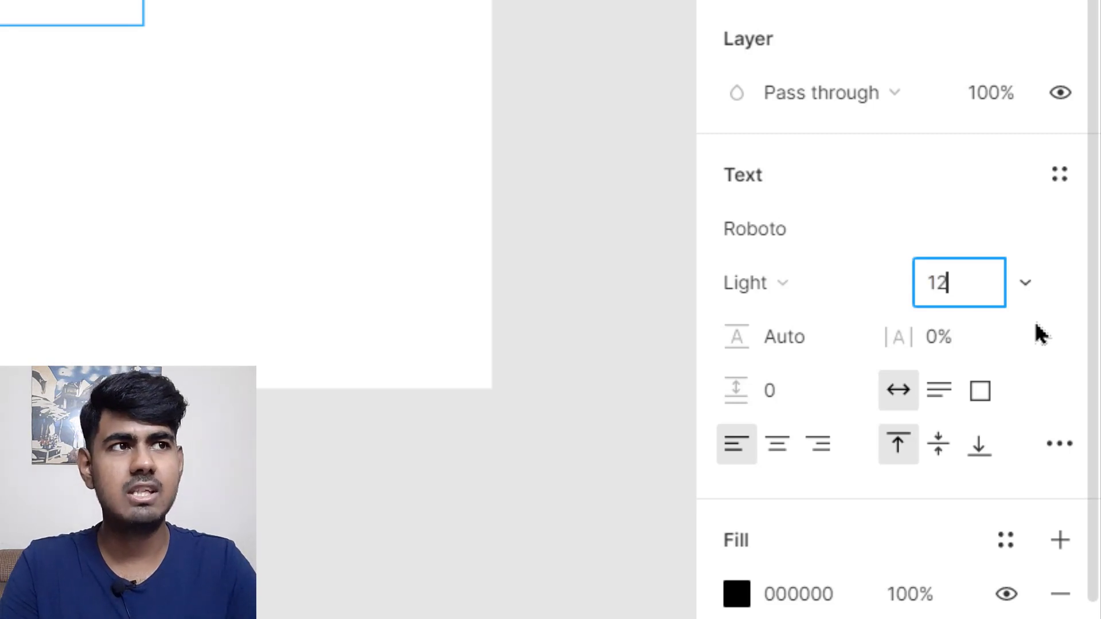
key("Return")
key("ctrl+z")
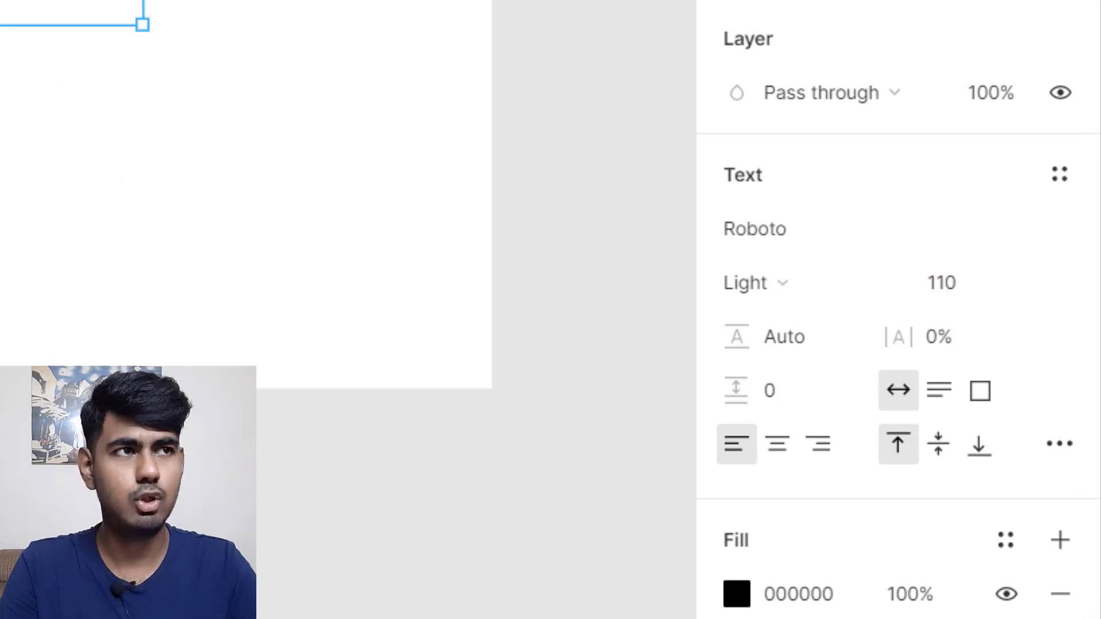
left_click(999, 294)
type("12")
key("Return")
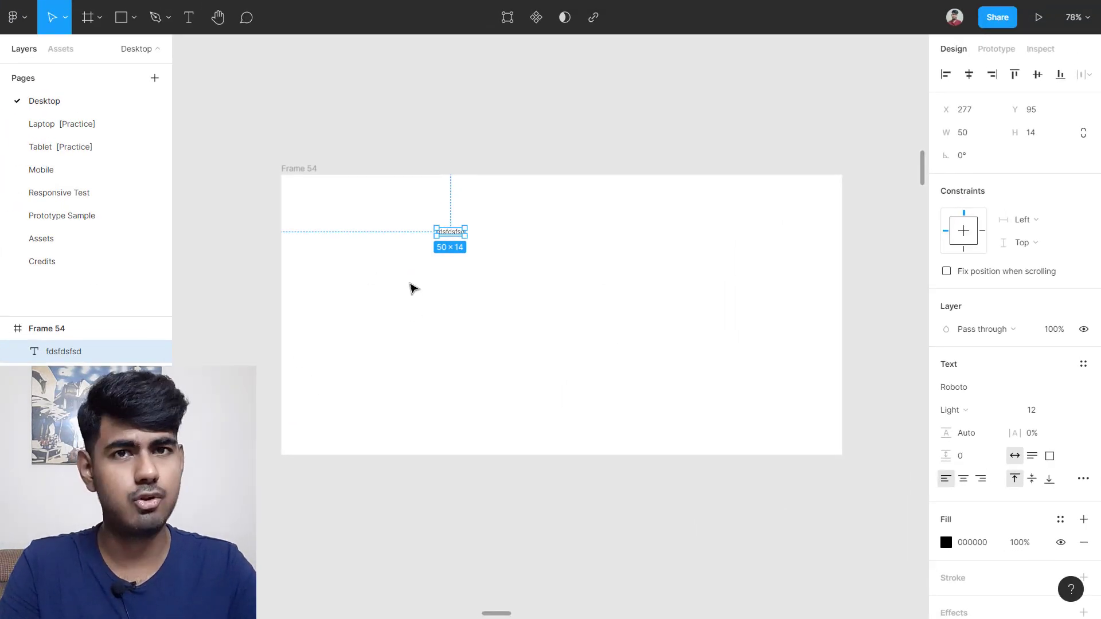
Step: Reselect the fdsfdsfsd text and change its font size to 90
left_click(472, 349)
left_click_drag(404, 202, 552, 285)
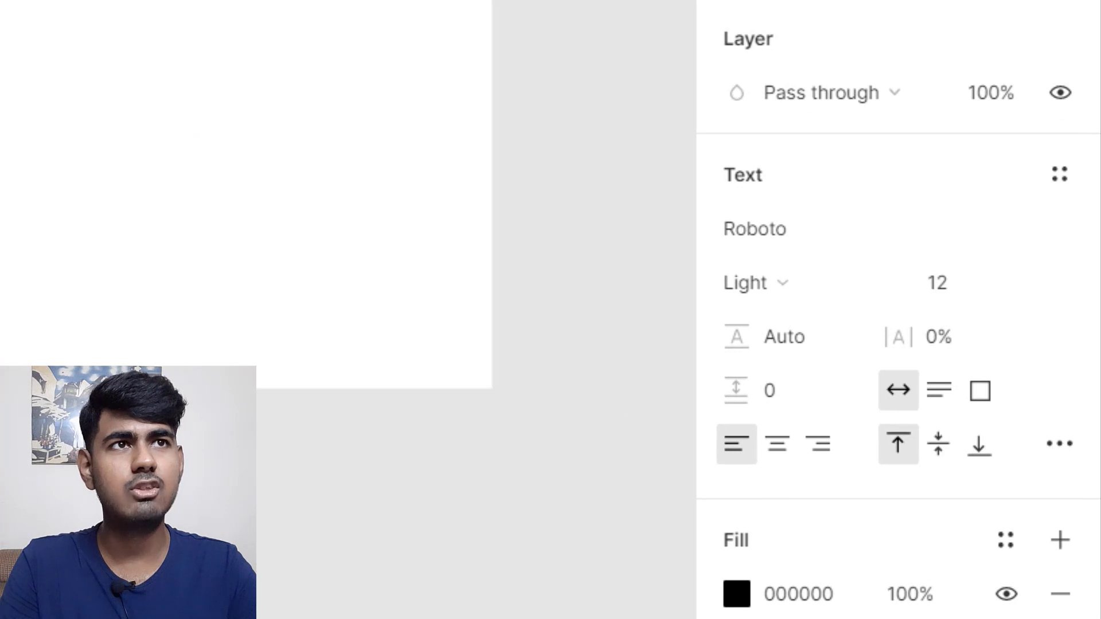
scroll(592, 140, "right", 5)
scroll(593, 139, "down", 6)
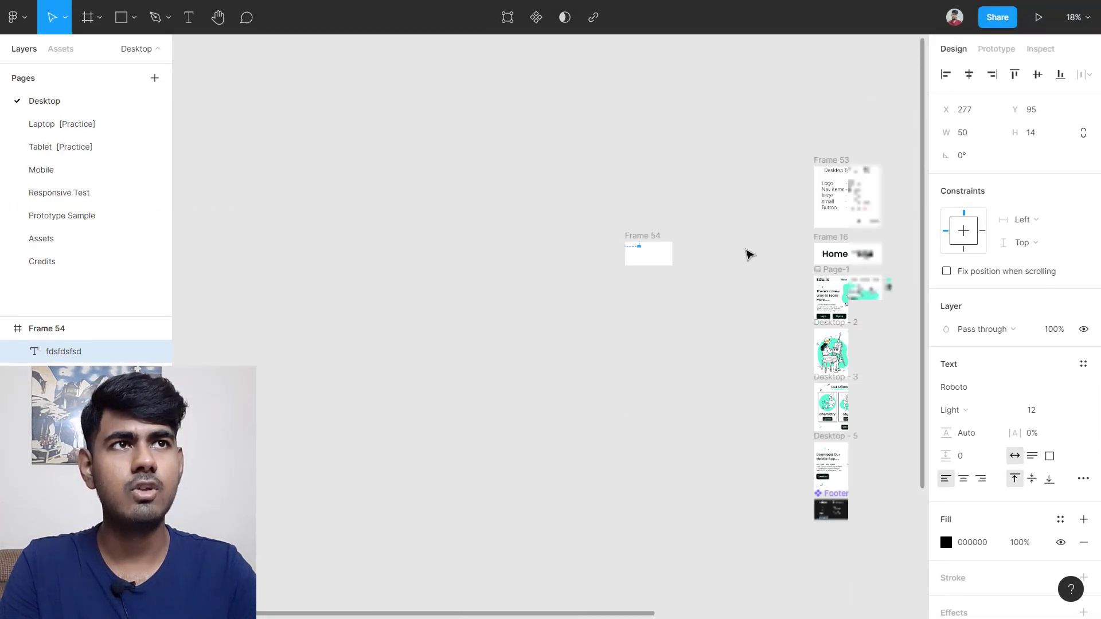
scroll(574, 109, "right", 3)
scroll(565, 41, "up", 5)
scroll(729, 175, "up", 3)
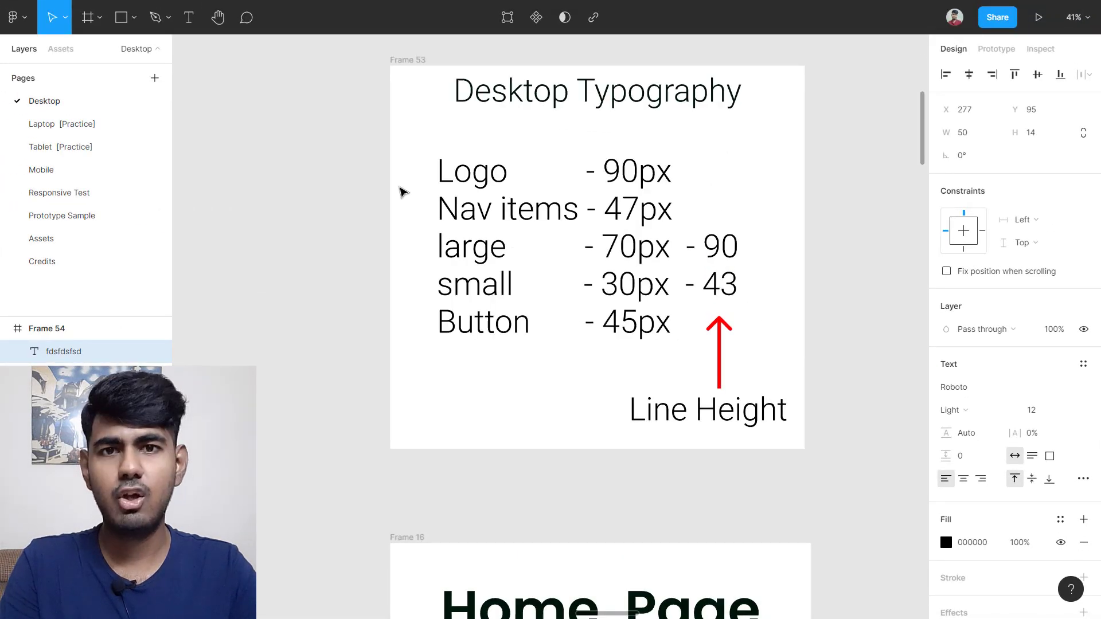
scroll(274, 253, "down", 4)
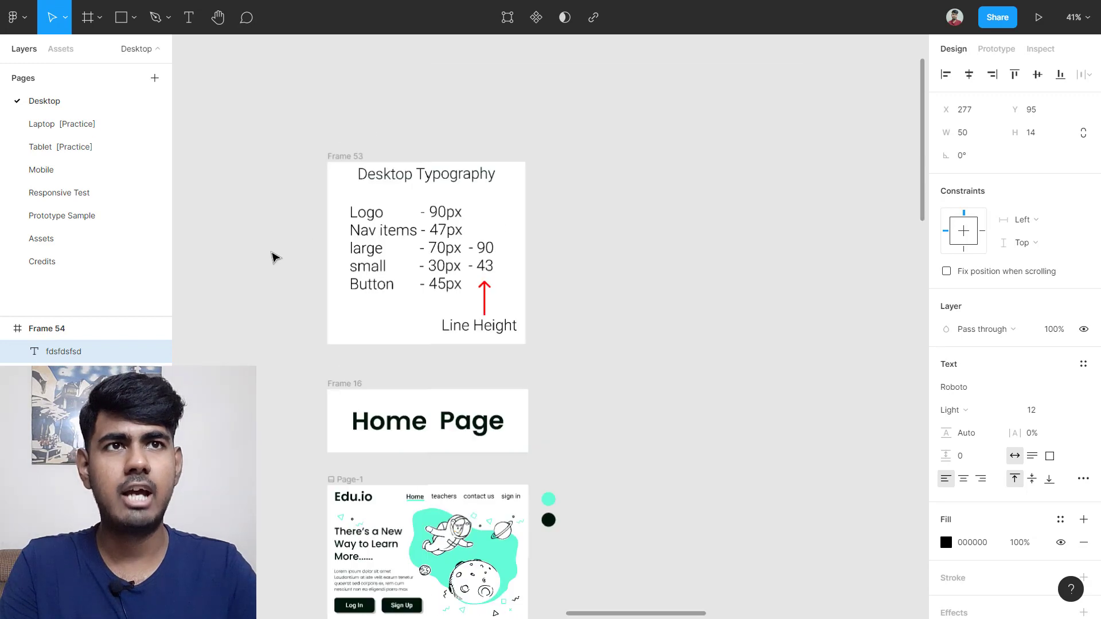
scroll(275, 261, "left", 8)
scroll(435, 448, "up", 2)
scroll(469, 314, "up", 2)
scroll(469, 314, "up", 6)
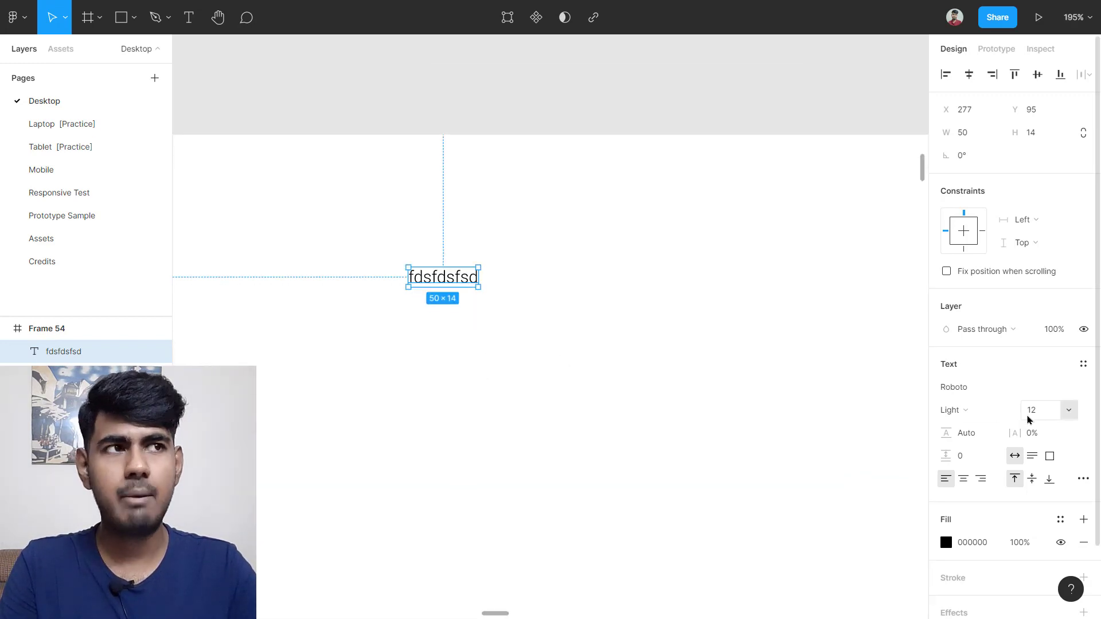
left_click(1043, 410)
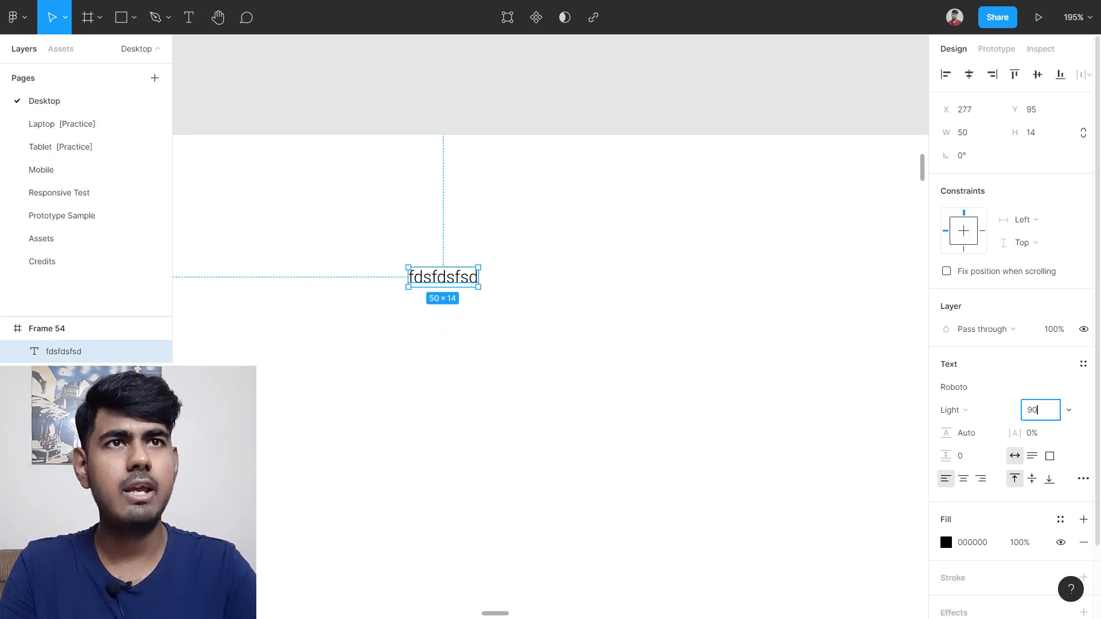
type("90")
key("Return")
scroll(789, 528, "down", 3)
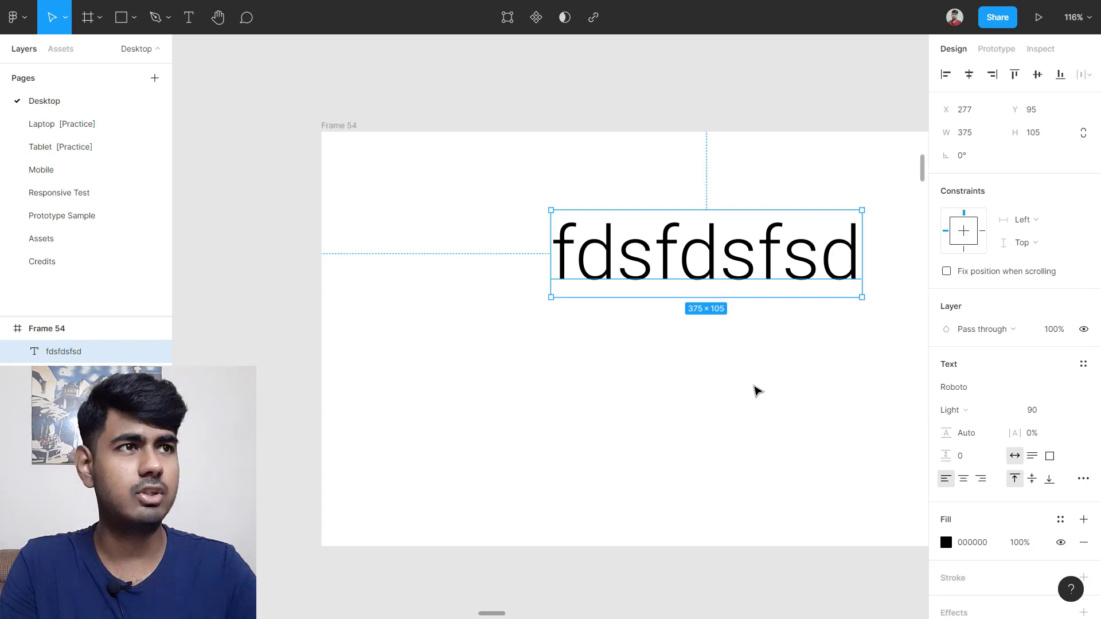
scroll(774, 358, "right", 1)
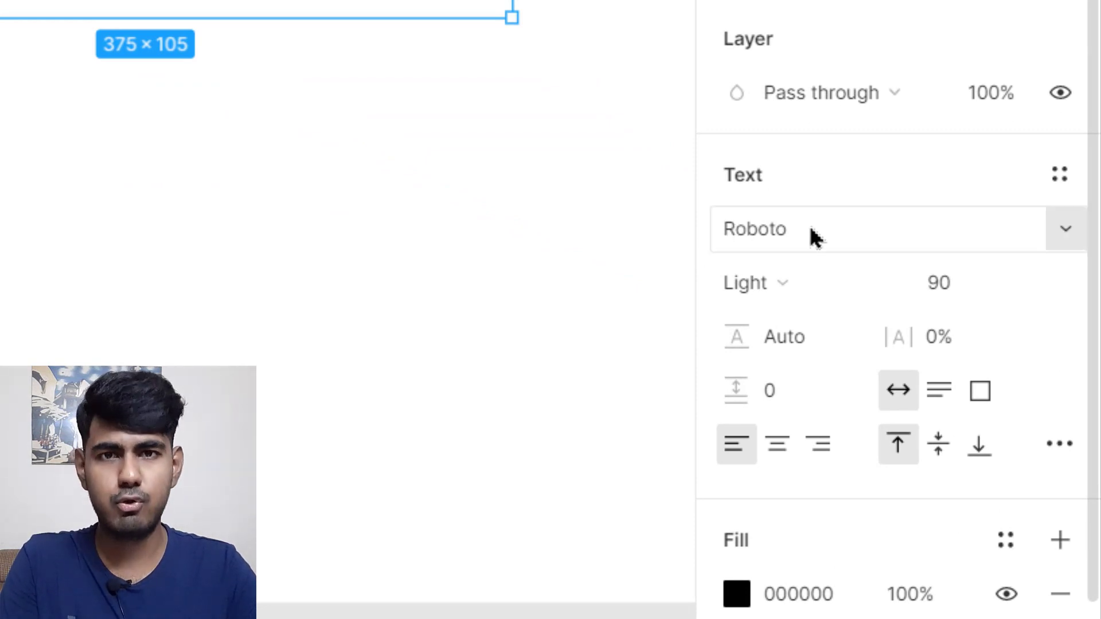
scroll(36, 176, "right", 1)
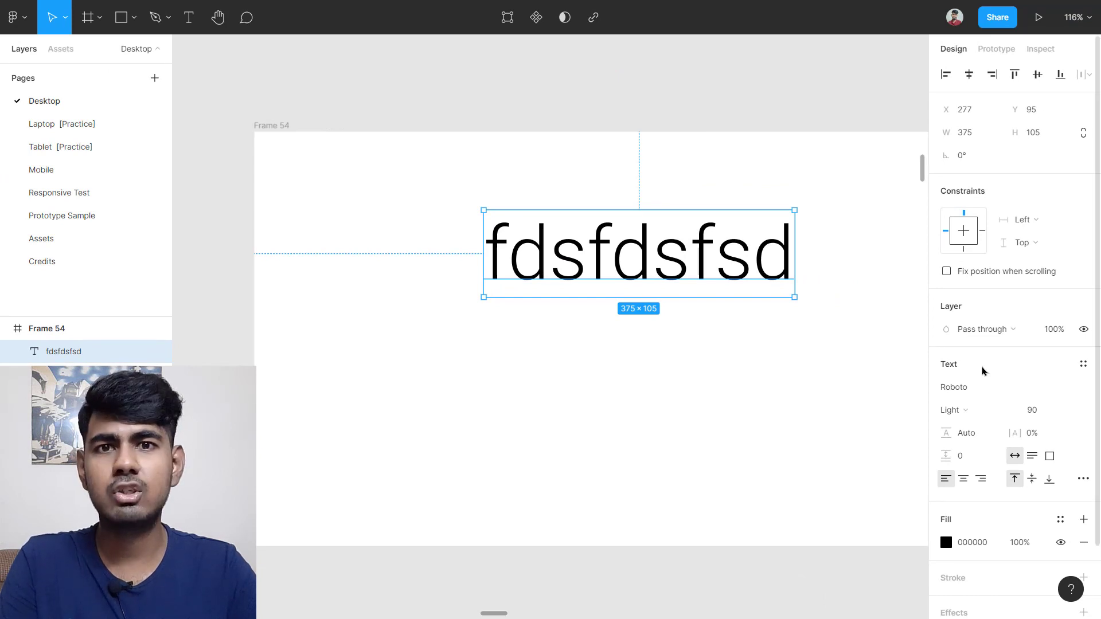
Step: Try Poppins and Sansation fonts on the text, settling on Poppins
left_click(985, 387)
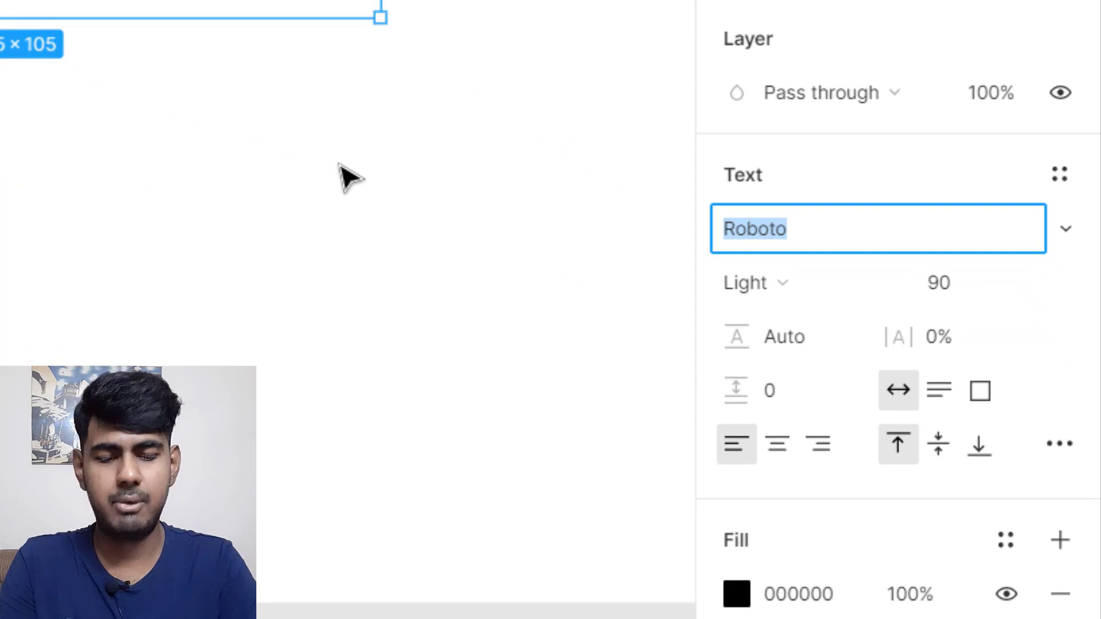
type("Poppins")
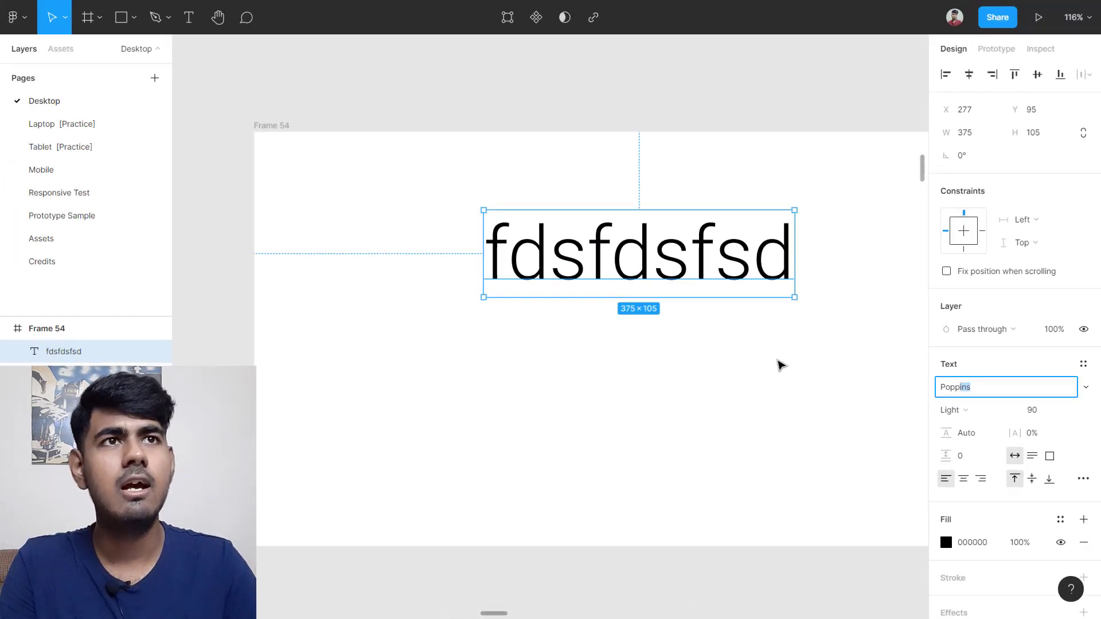
key("Return")
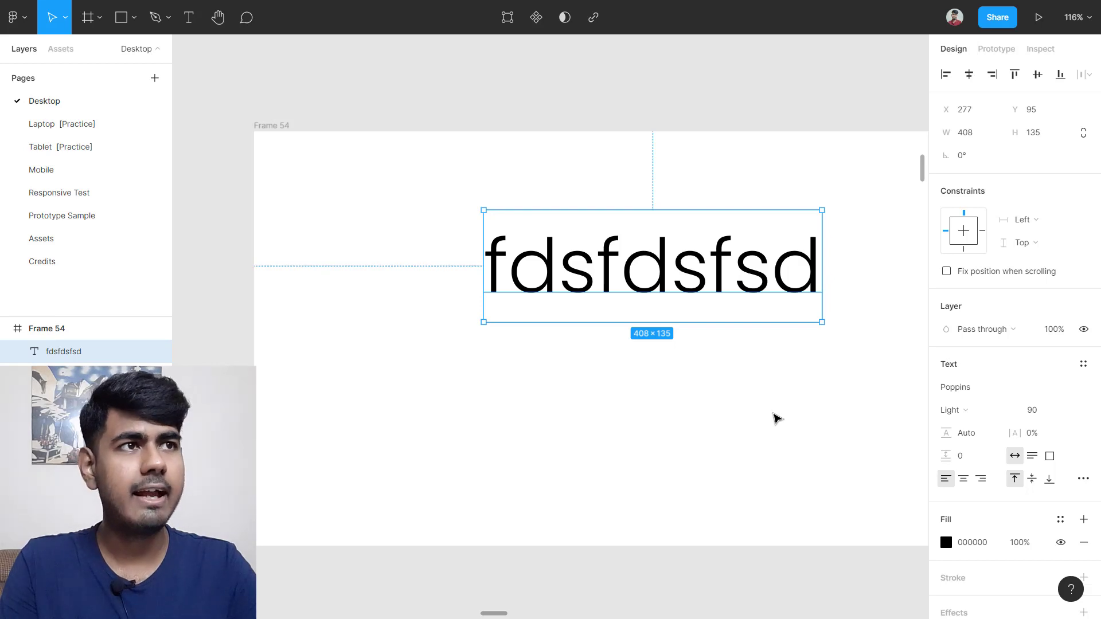
left_click(969, 388)
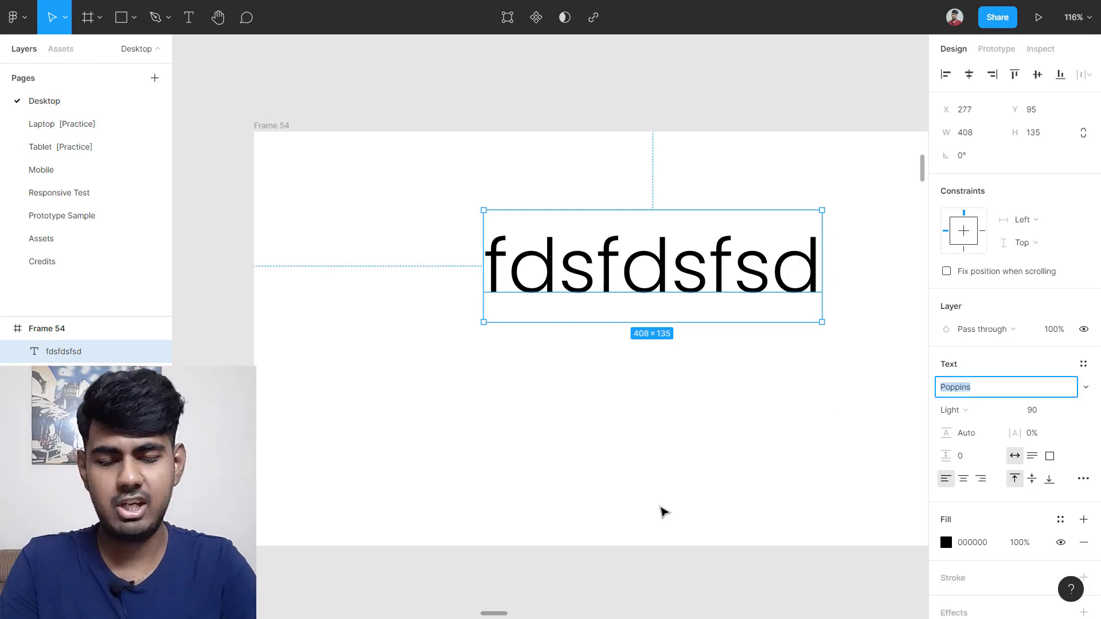
type("Sansation")
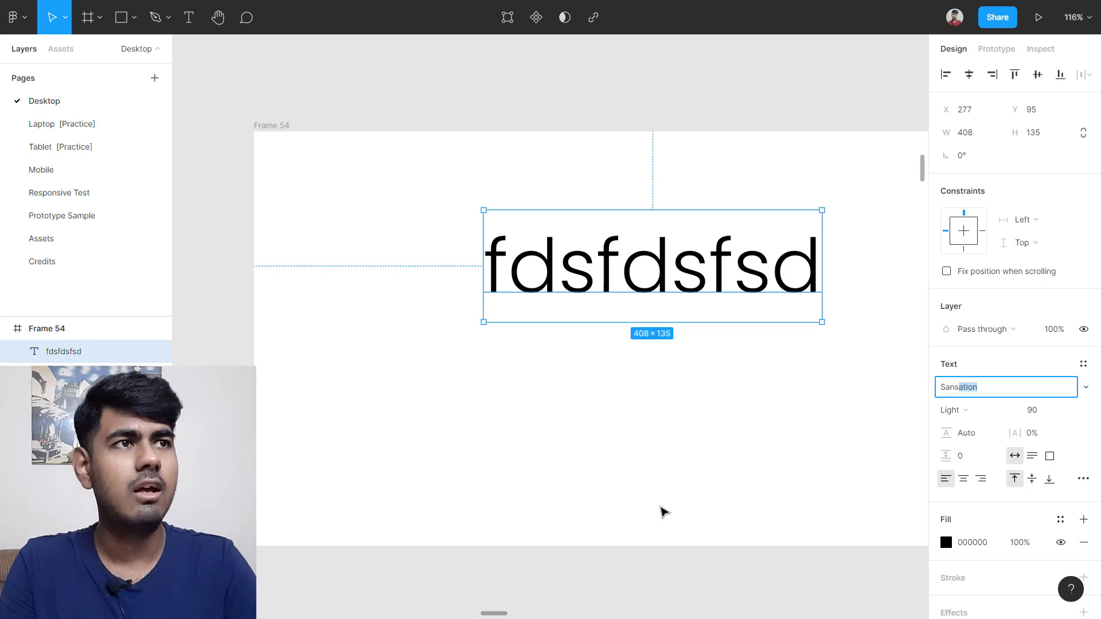
key("Right")
key("Return")
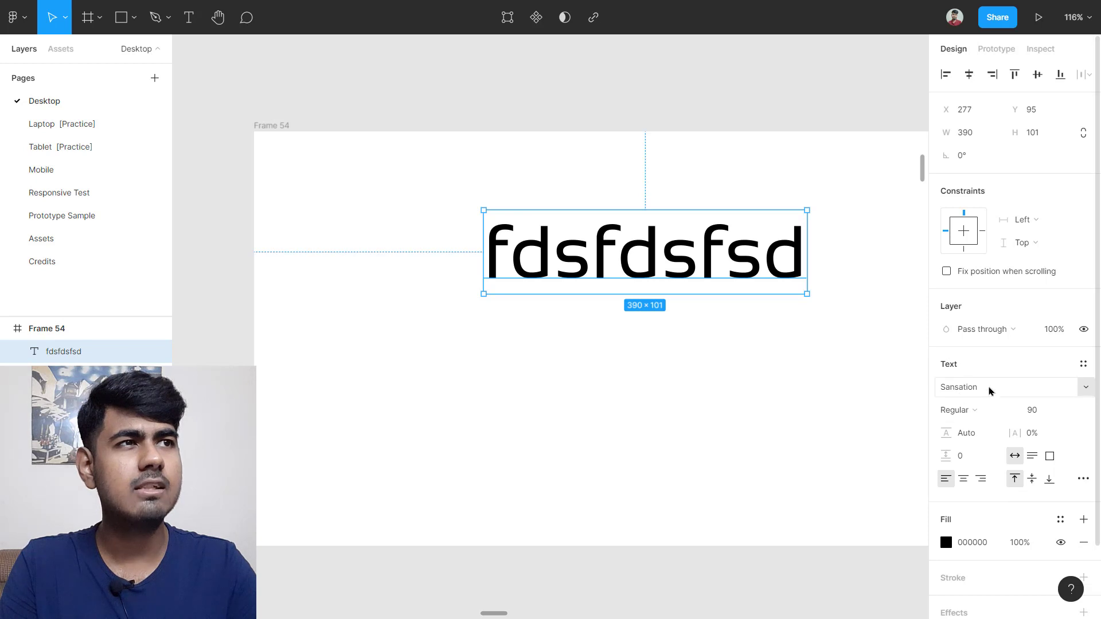
left_click(1089, 389)
scroll(1017, 111, "up", 15)
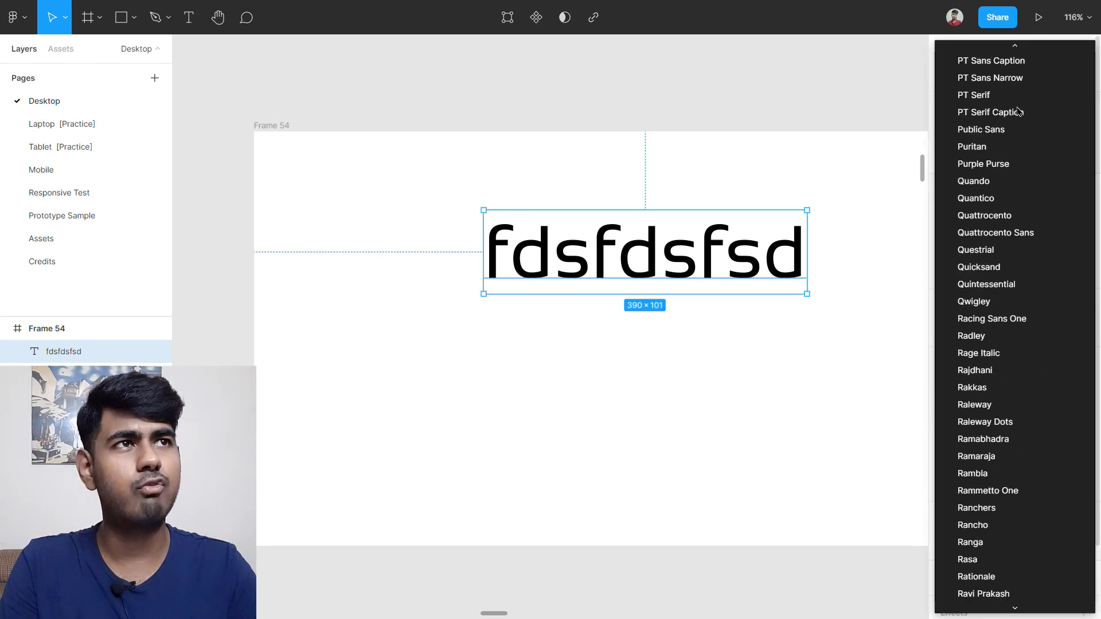
scroll(1032, 275, "down", 15)
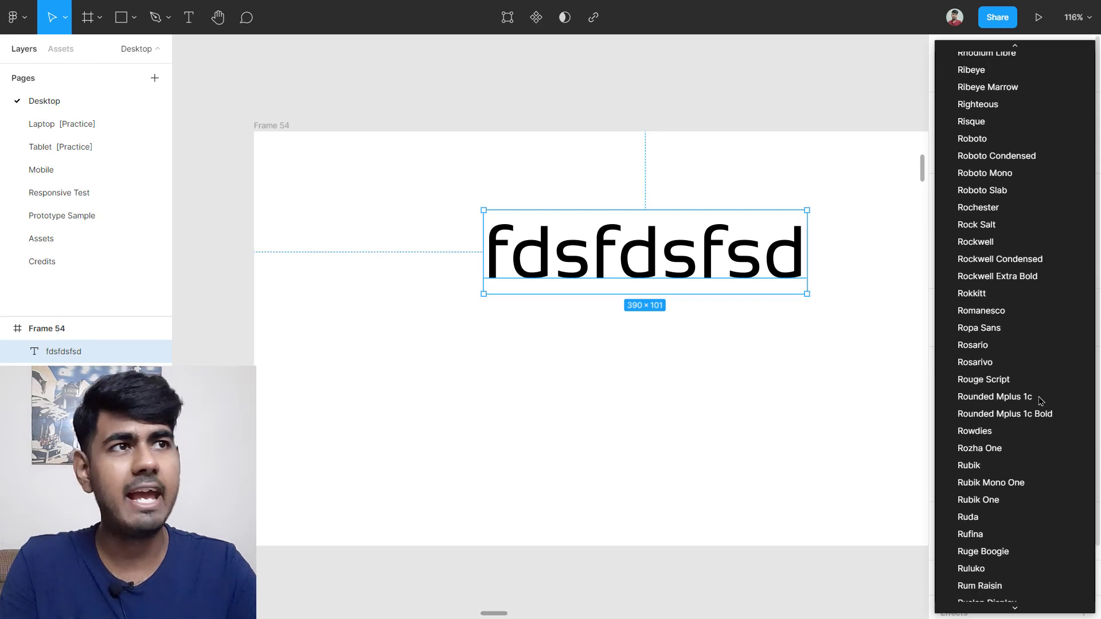
scroll(1041, 400, "down", 10)
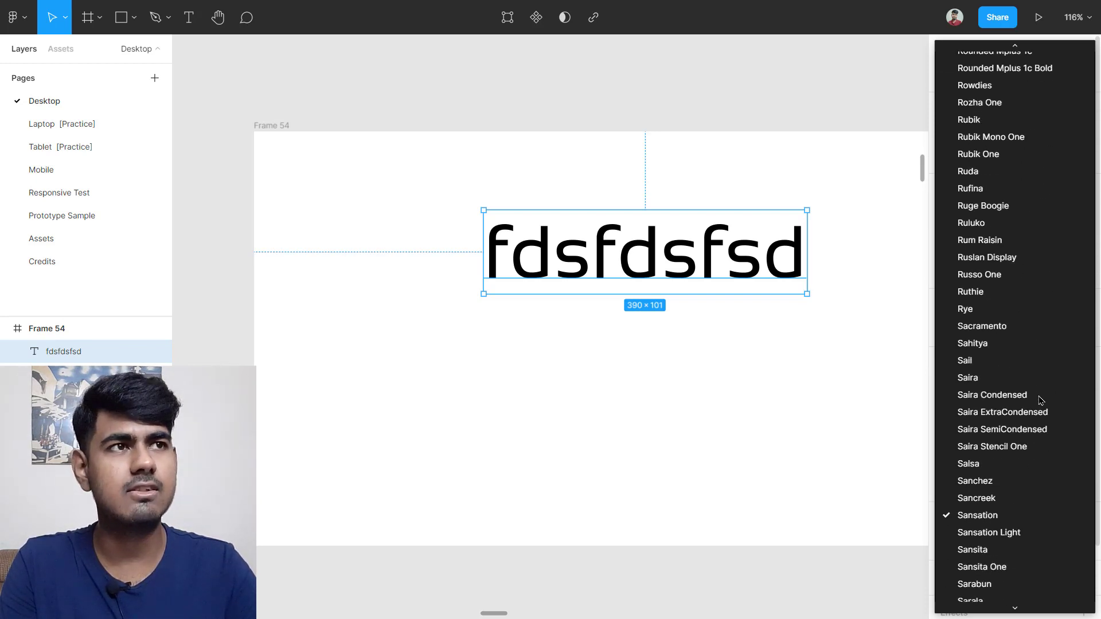
scroll(1041, 400, "down", 5)
left_click(742, 396)
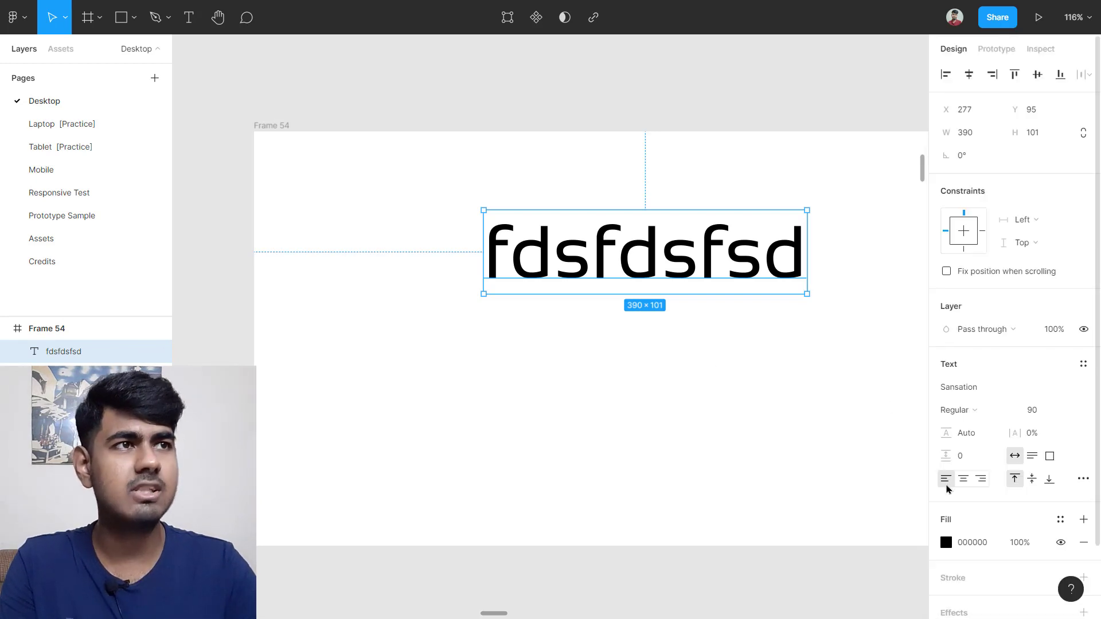
left_click(994, 396)
type("Poppins")
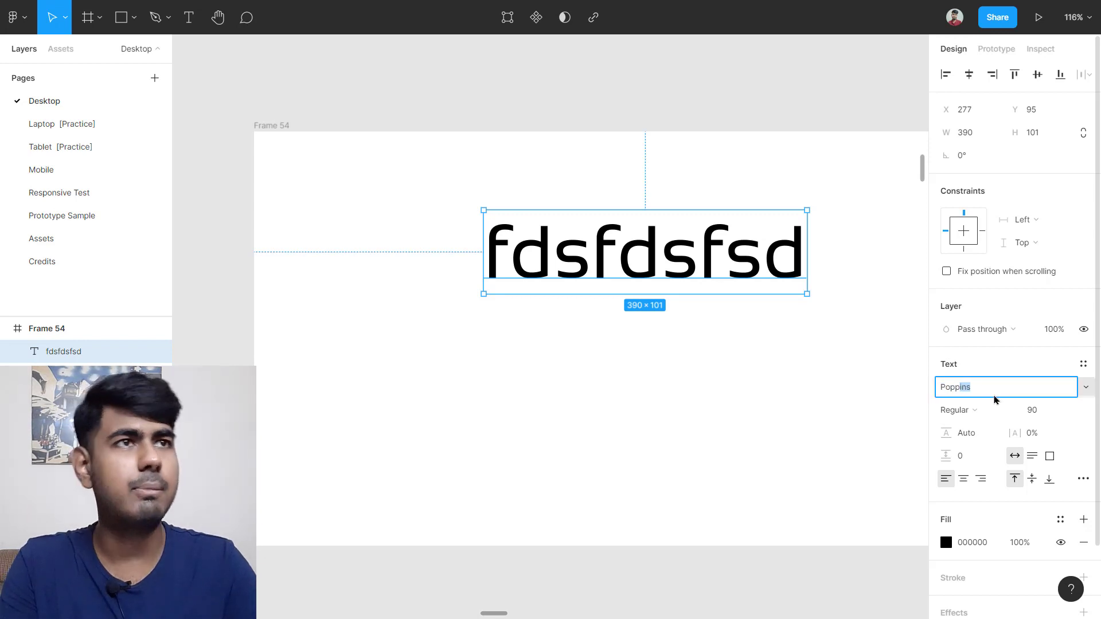
key("Return")
Step: Change the text to 'EDU.io' and move it up and left in the frame
double_click(710, 261)
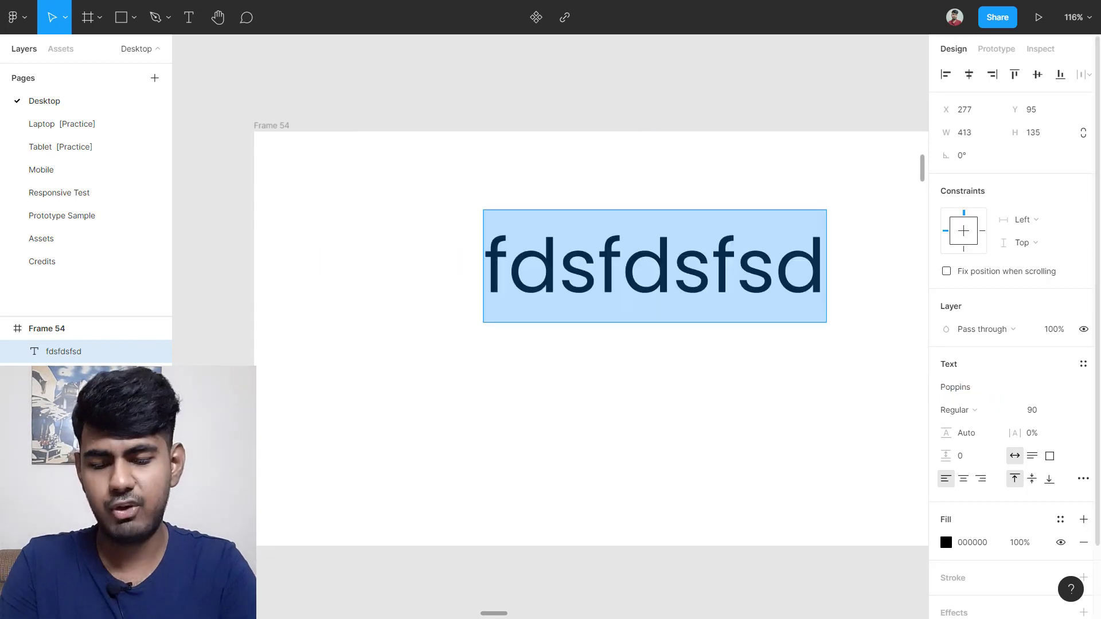
type("Edu")
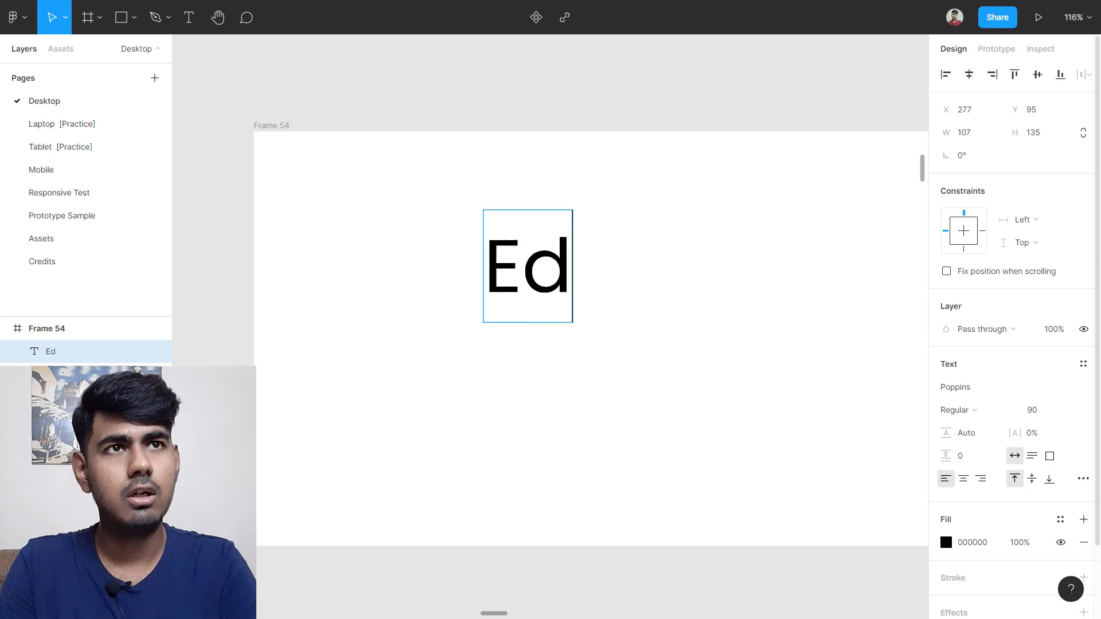
key("BackSpace")
key("BackSpace")
type("DU.io")
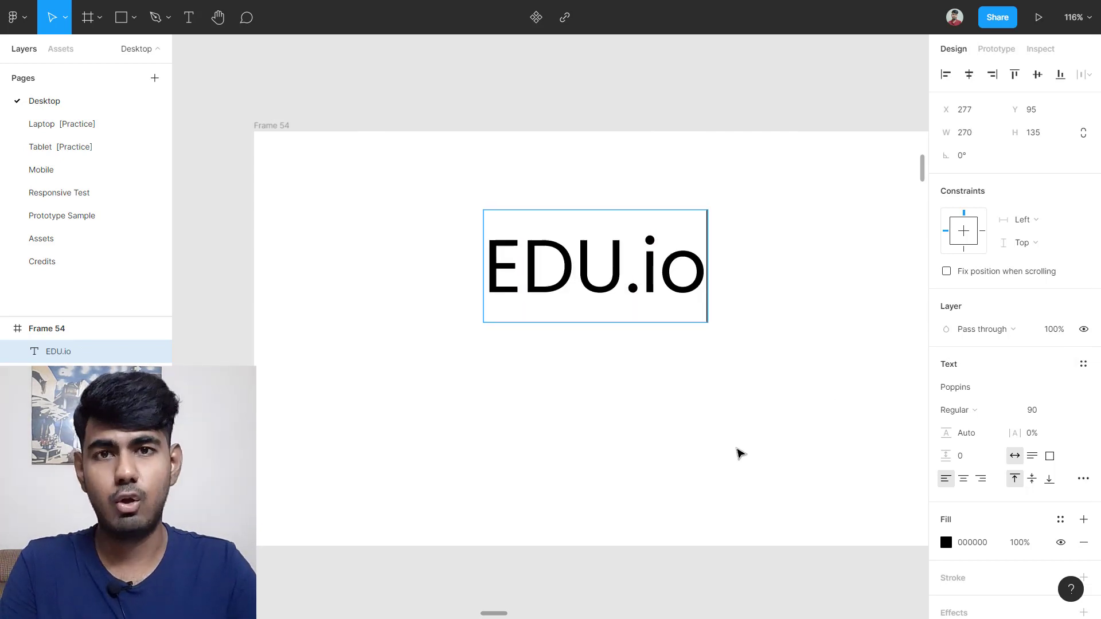
key("Escape")
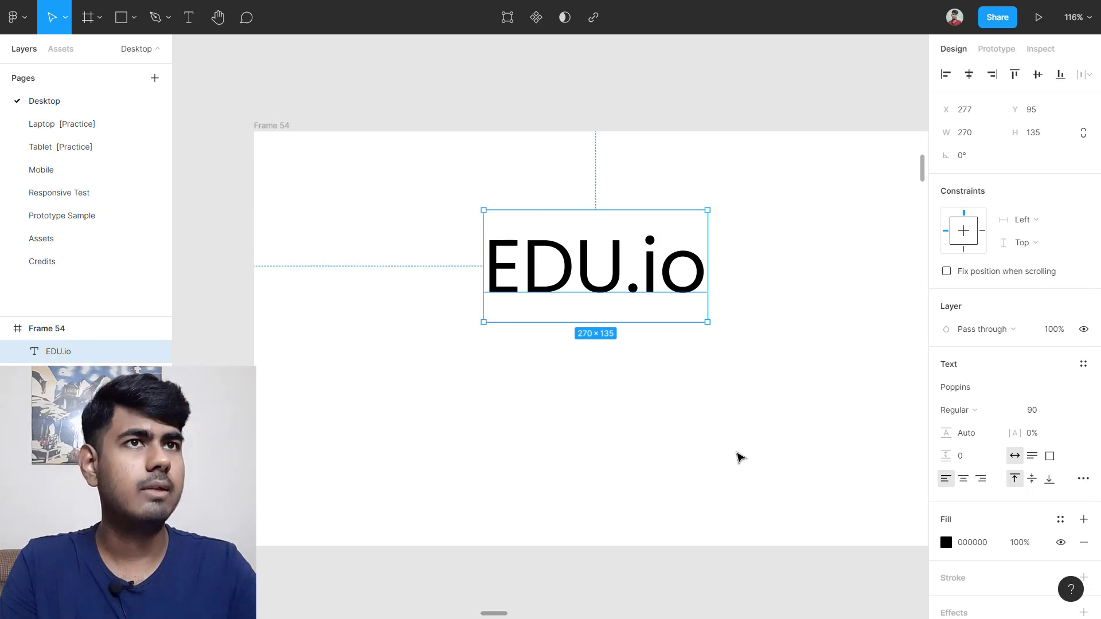
left_click(737, 457)
left_click_drag(623, 276, 494, 254)
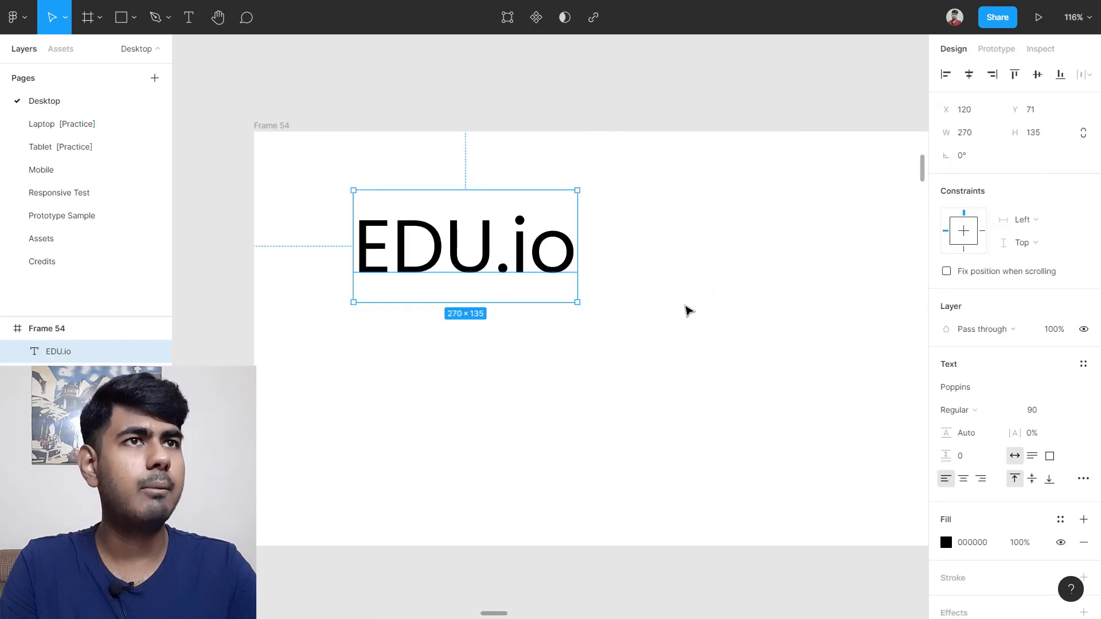
Step: Make EDU.io Poppins ExtraLight and move it up to the frame's top edge
left_click(688, 310)
left_click(539, 267)
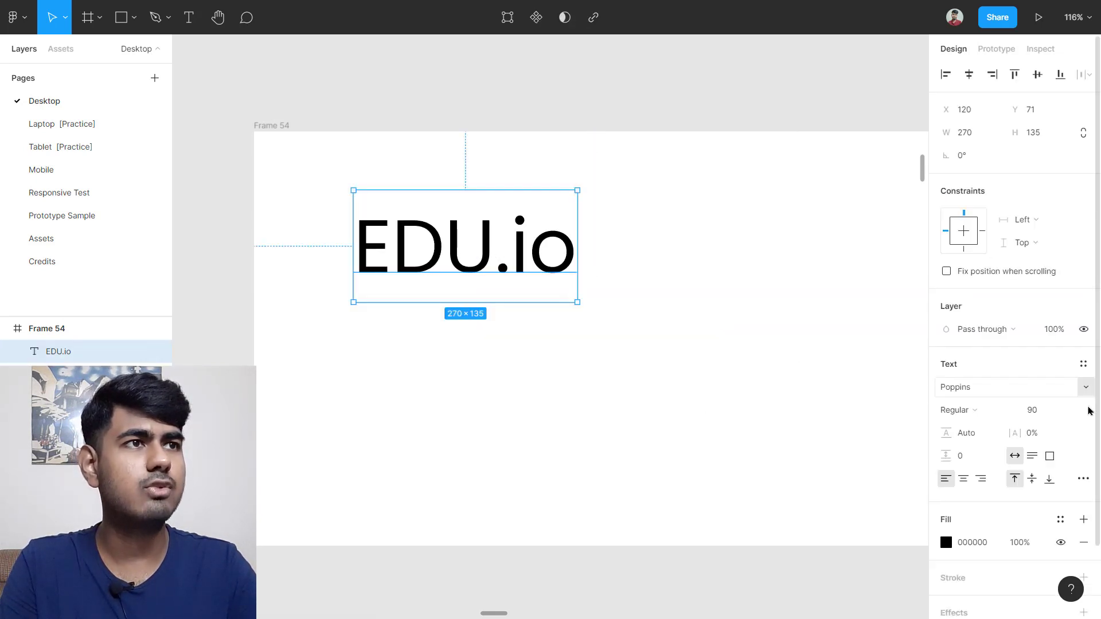
left_click(975, 409)
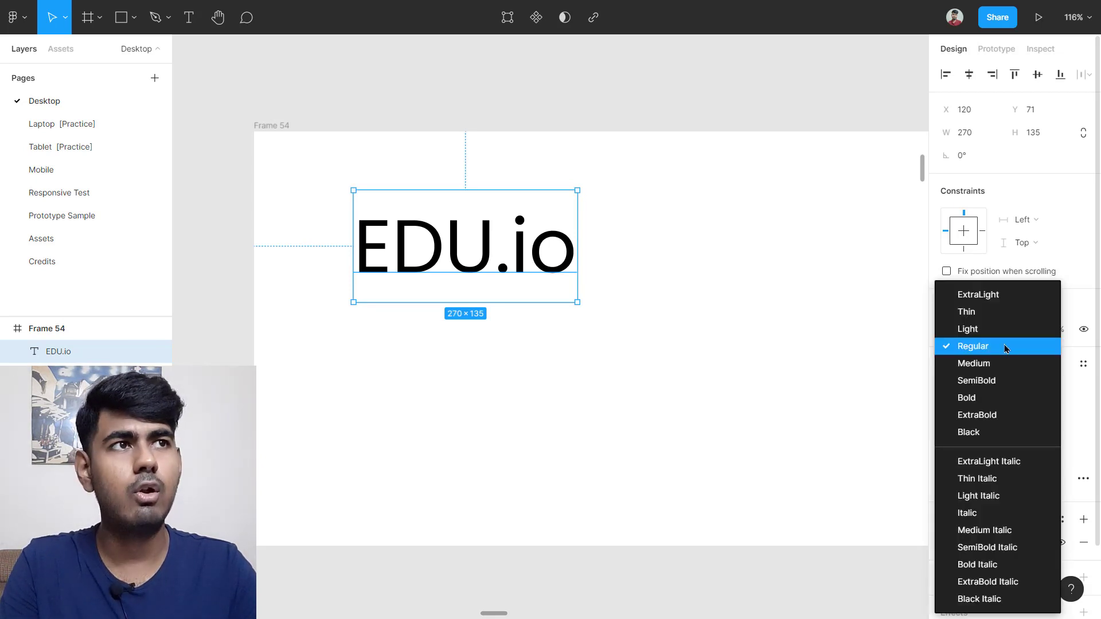
left_click(1002, 300)
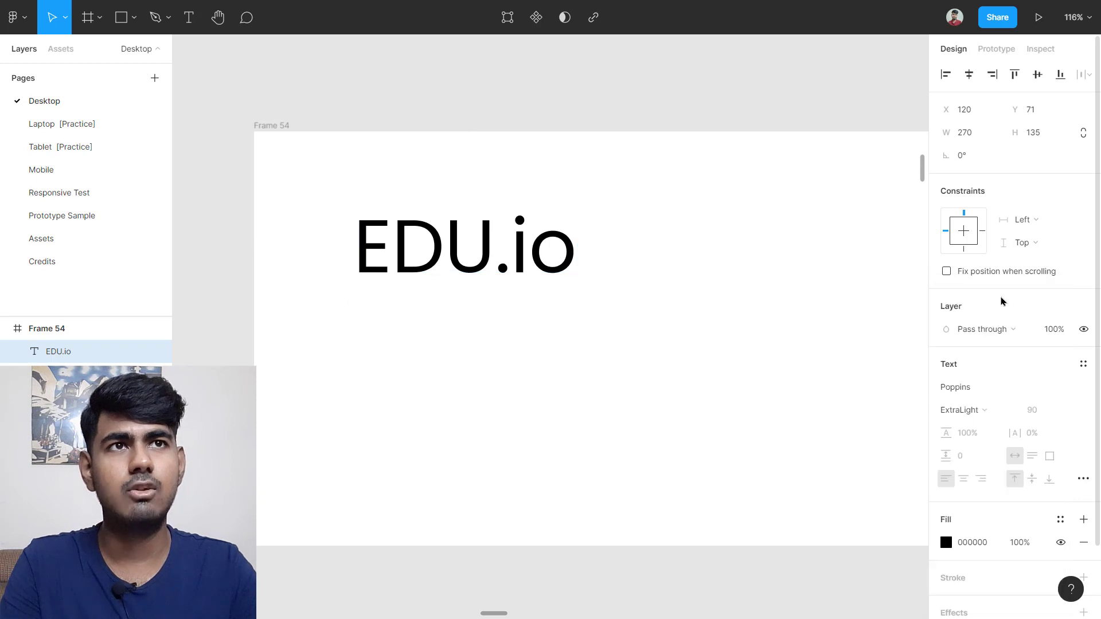
left_click_drag(382, 270, 528, 211)
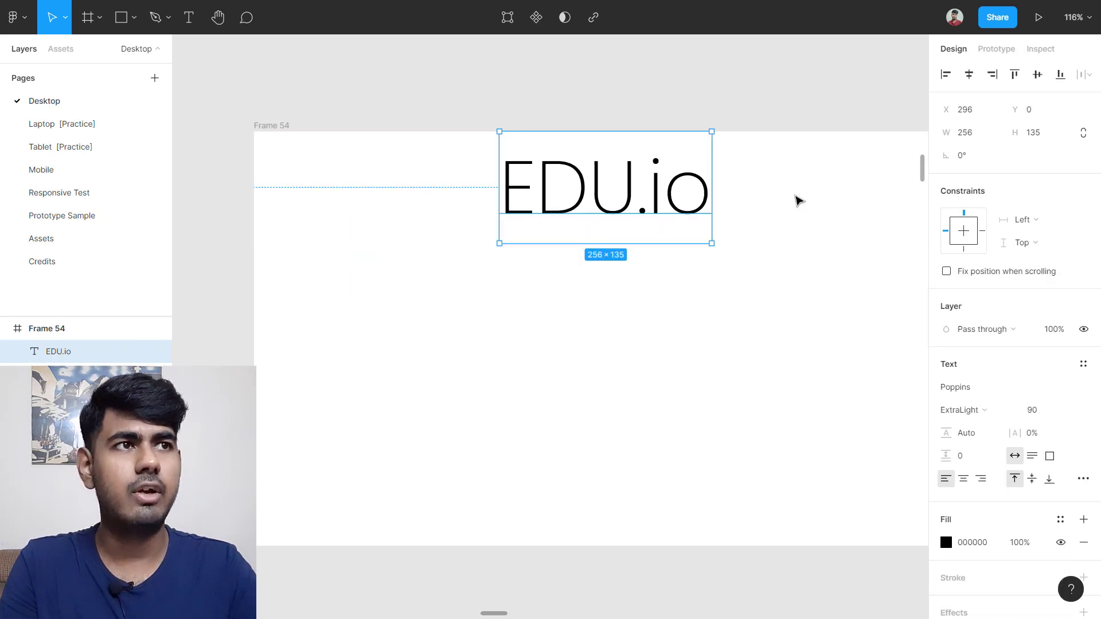
Step: Try Thin and ExtraBold weights, then set EDU.io to Regular at the top-left corner
left_click(966, 410)
left_click(977, 315)
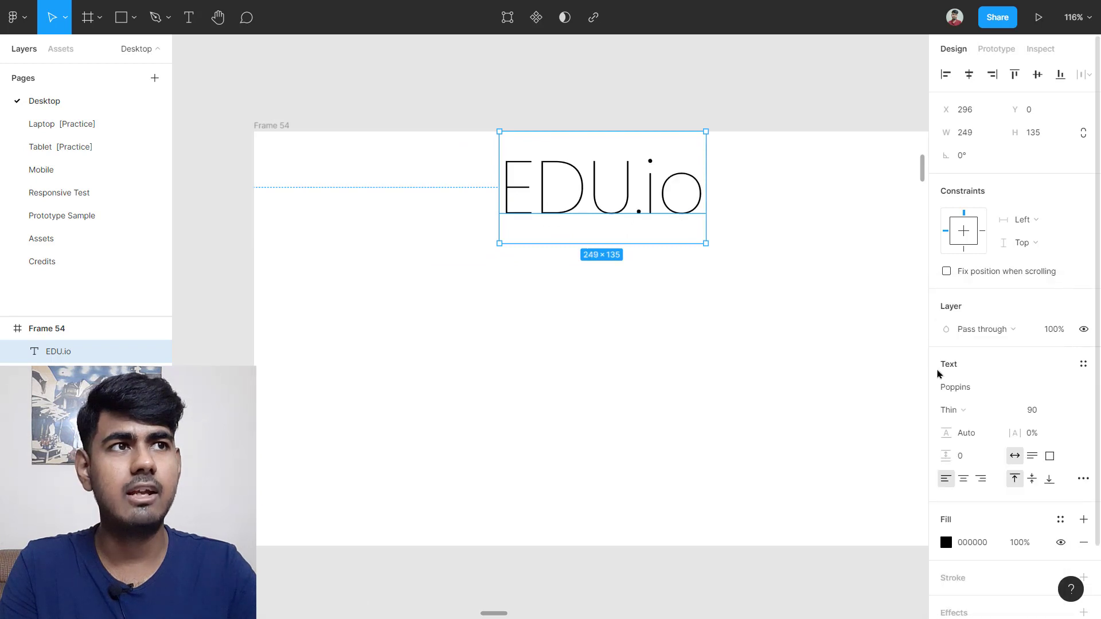
left_click(968, 408)
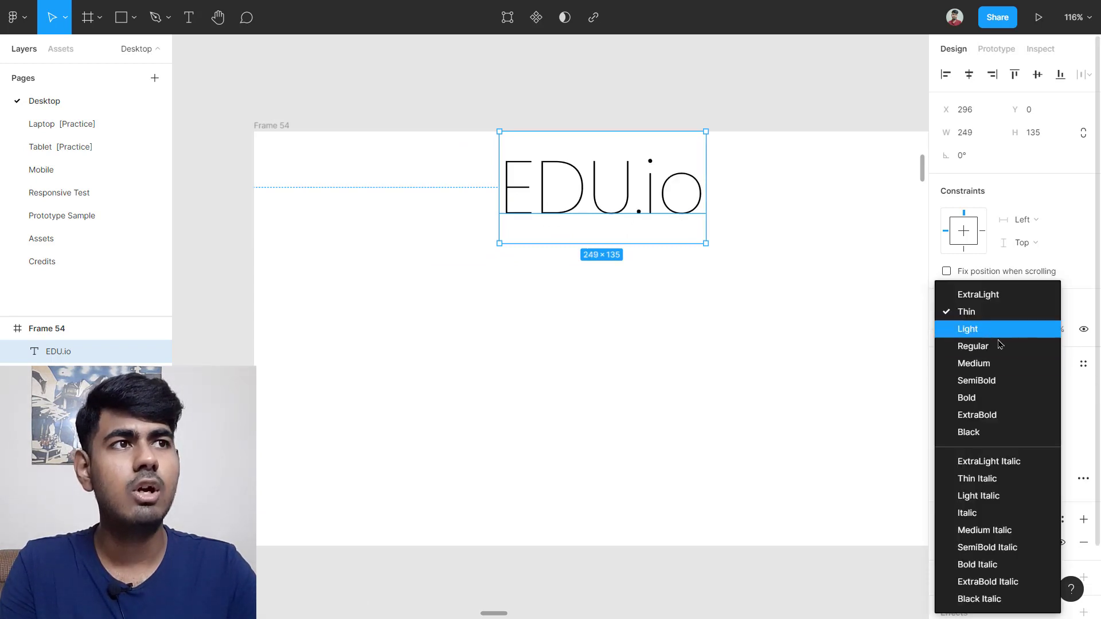
left_click(995, 415)
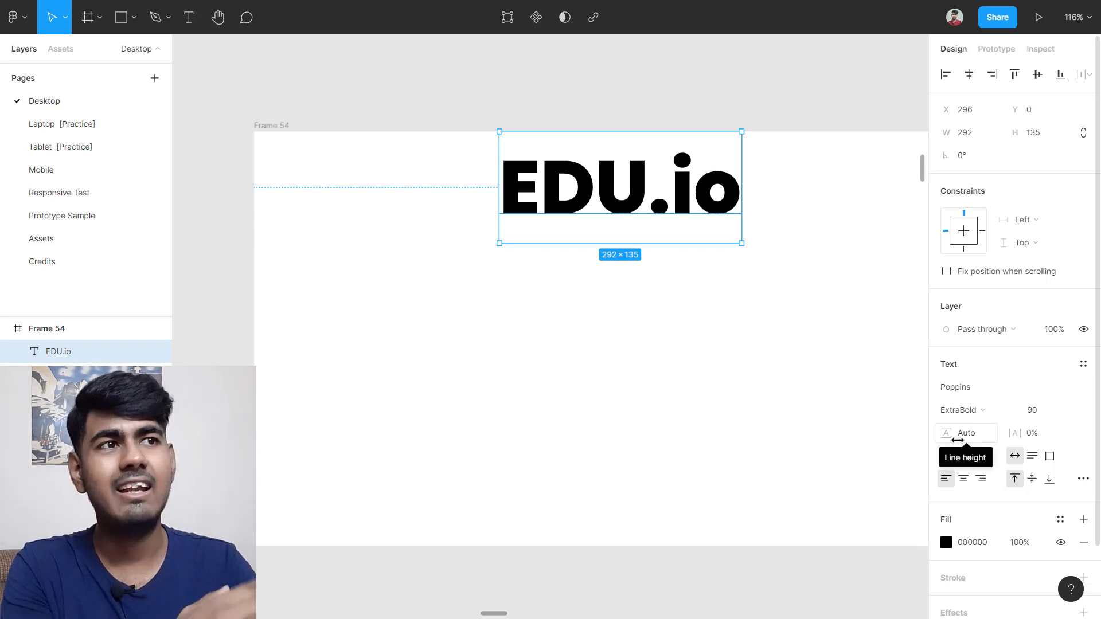
scroll(967, 351, "down", 3)
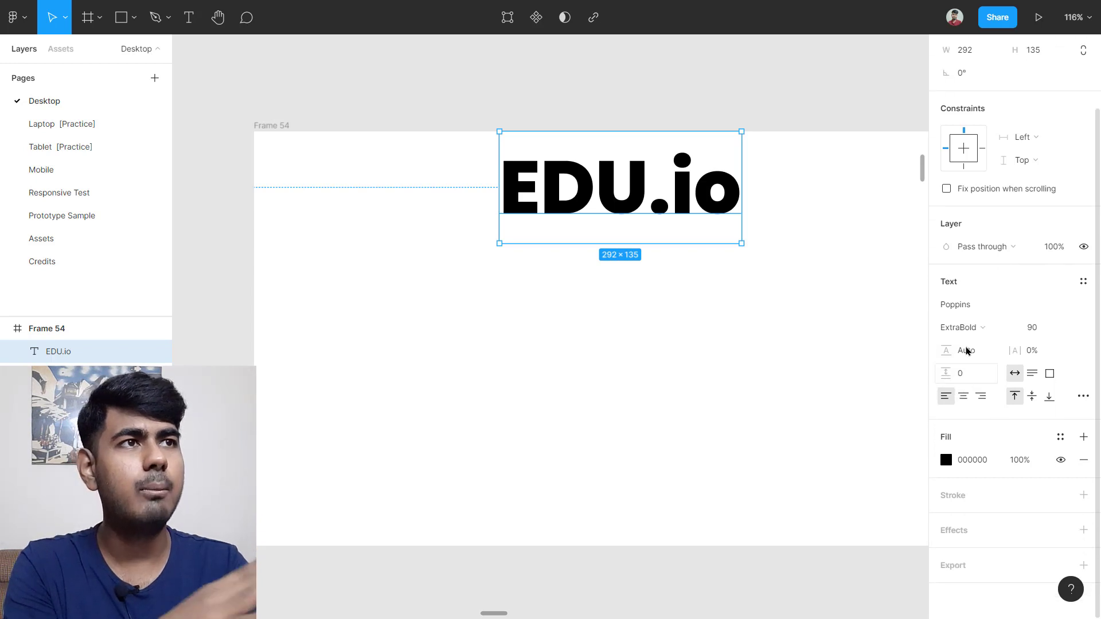
left_click(979, 330)
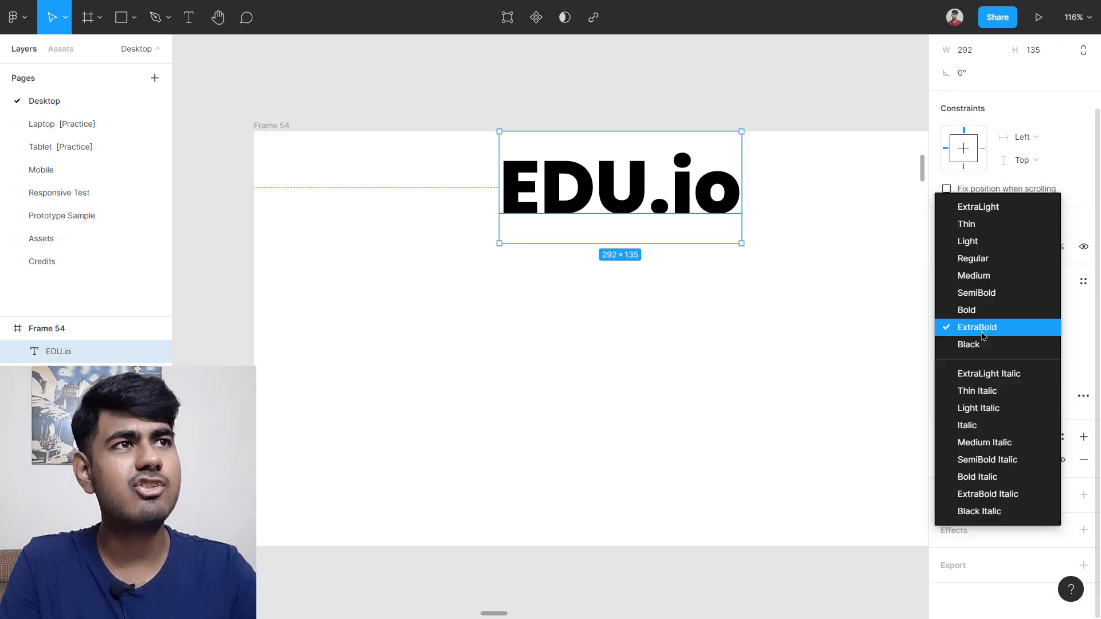
left_click(980, 259)
left_click_drag(585, 198, 369, 184)
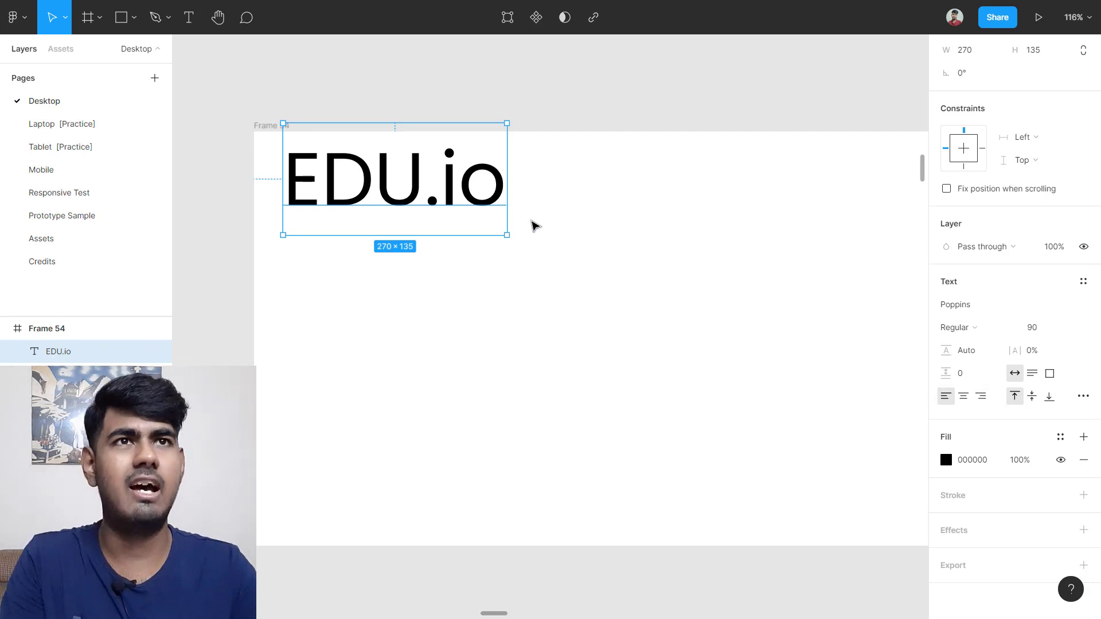
Step: Delete the EDU.io text layer from Frame 54
scroll(532, 222, "down", 4)
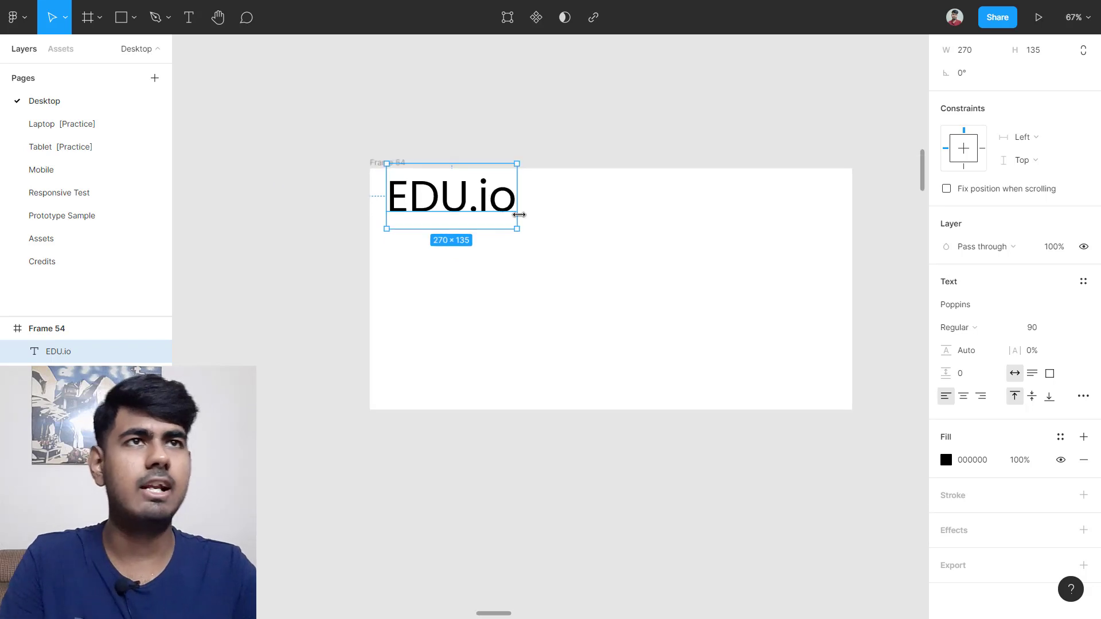
key("Delete")
scroll(652, 200, "down", 3)
scroll(707, 238, "right", 5)
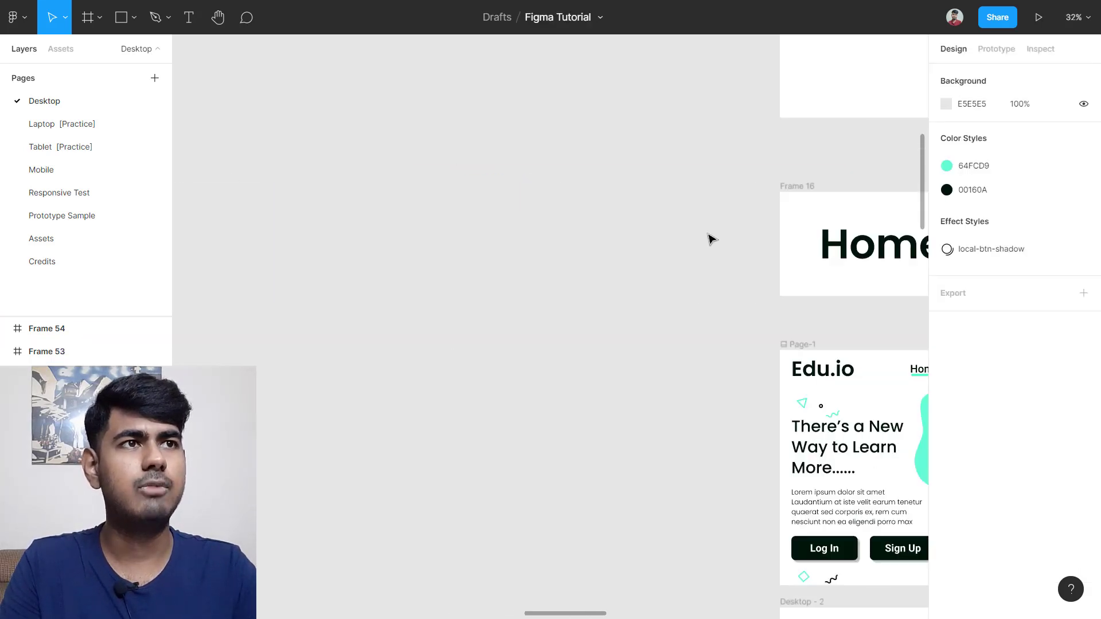
scroll(710, 239, "down", 2)
scroll(846, 464, "up", 1)
scroll(847, 464, "up", 5)
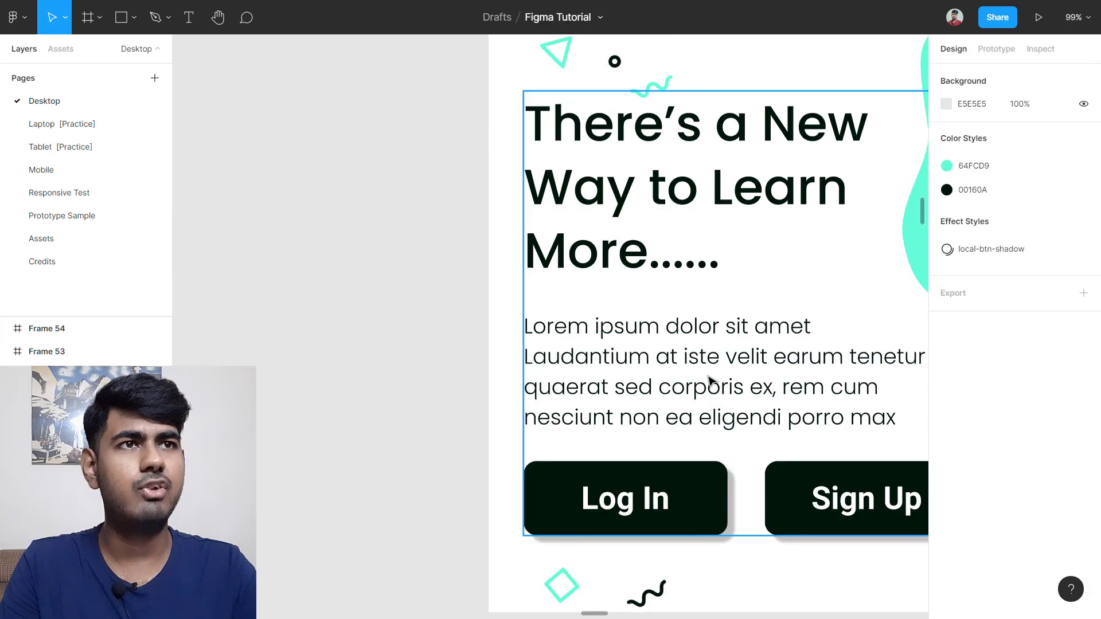
scroll(712, 381, "down", 2)
scroll(718, 386, "right", 1)
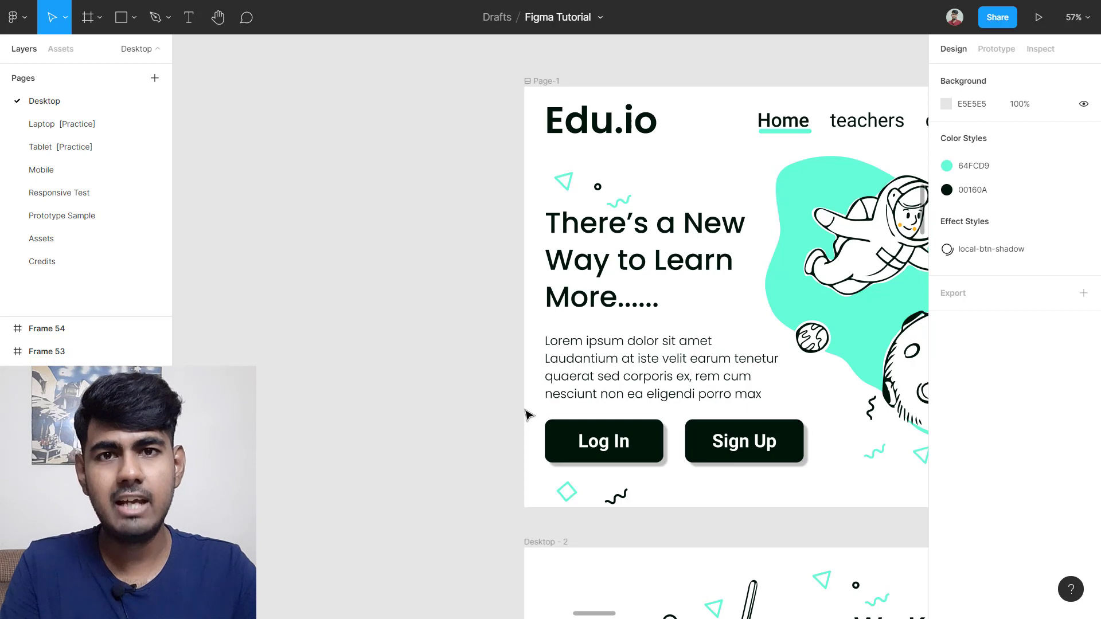
Step: Copy the hero's lorem ipsum paragraph from Page-1 into Frame 54
left_click(652, 373)
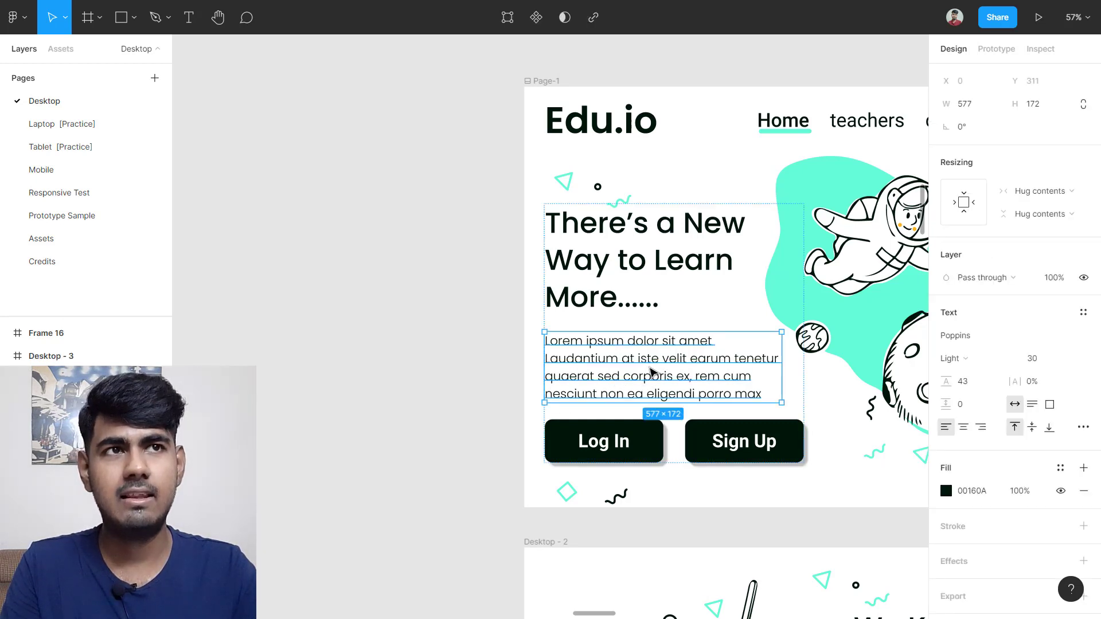
scroll(652, 373, "down", 5)
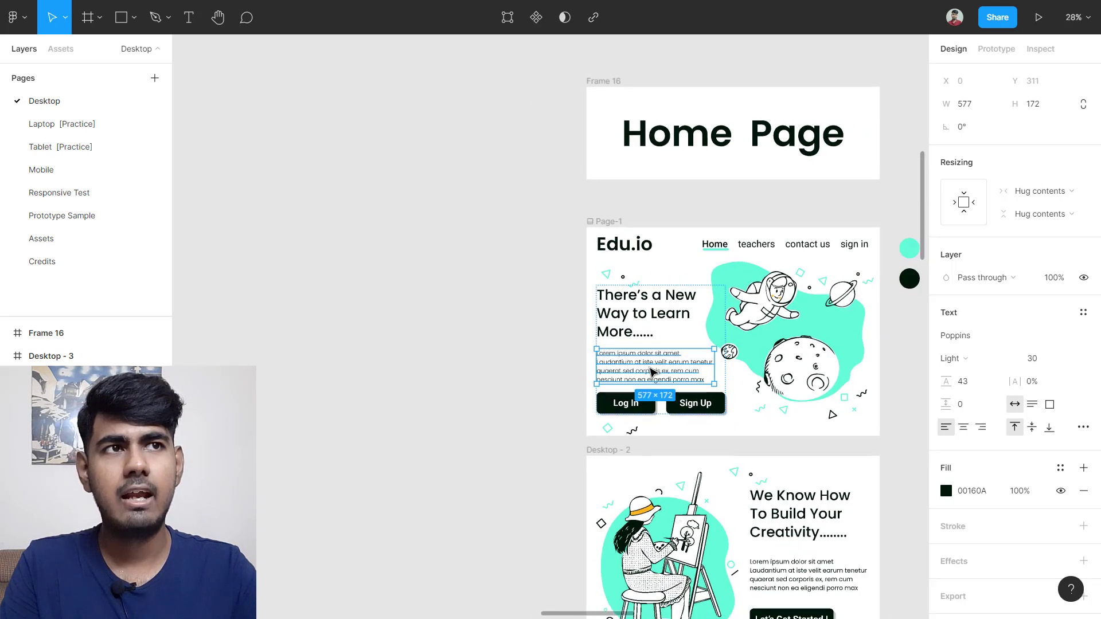
scroll(652, 372, "left", 3)
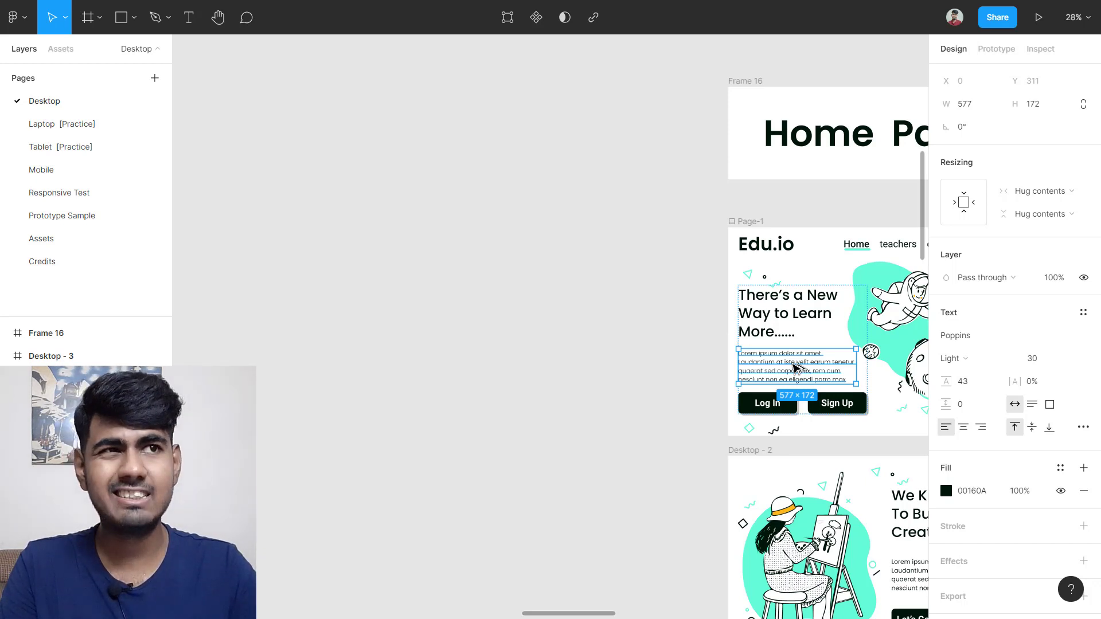
left_click_drag(795, 367, 440, 126)
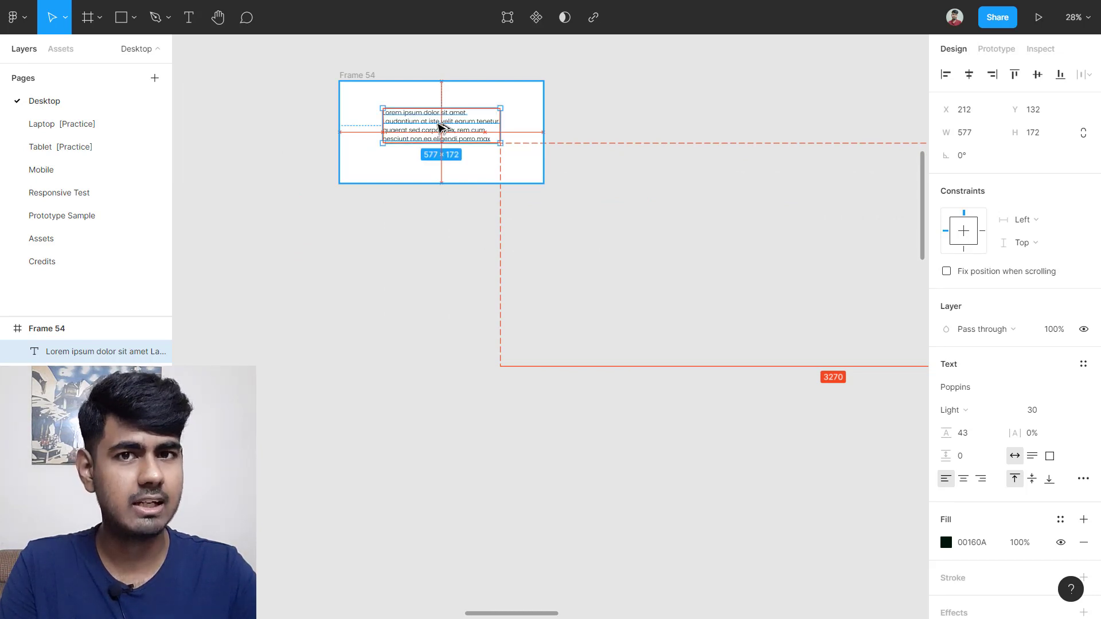
Step: Settle the copied paragraph inside Frame 54 and select it
left_click_drag(440, 126, 440, 126)
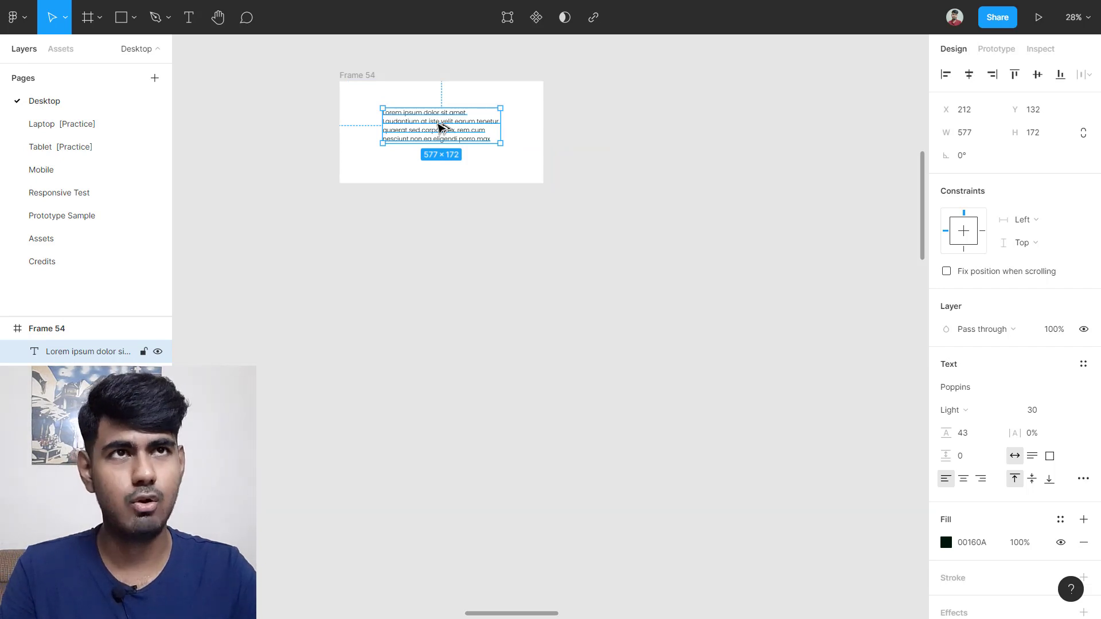
left_click(500, 253)
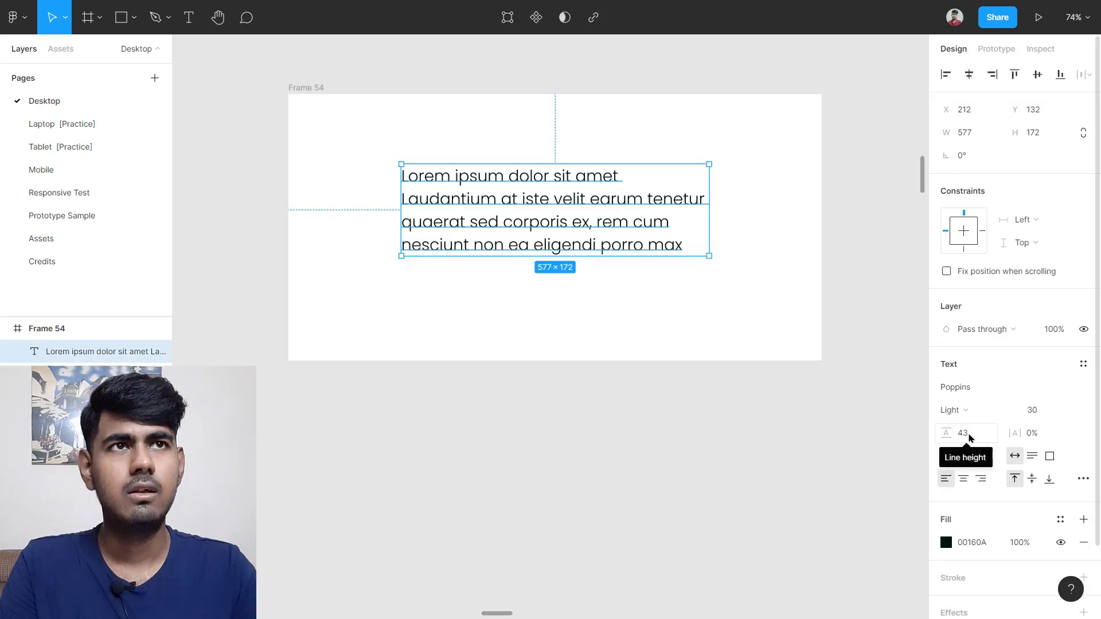
left_click(450, 384)
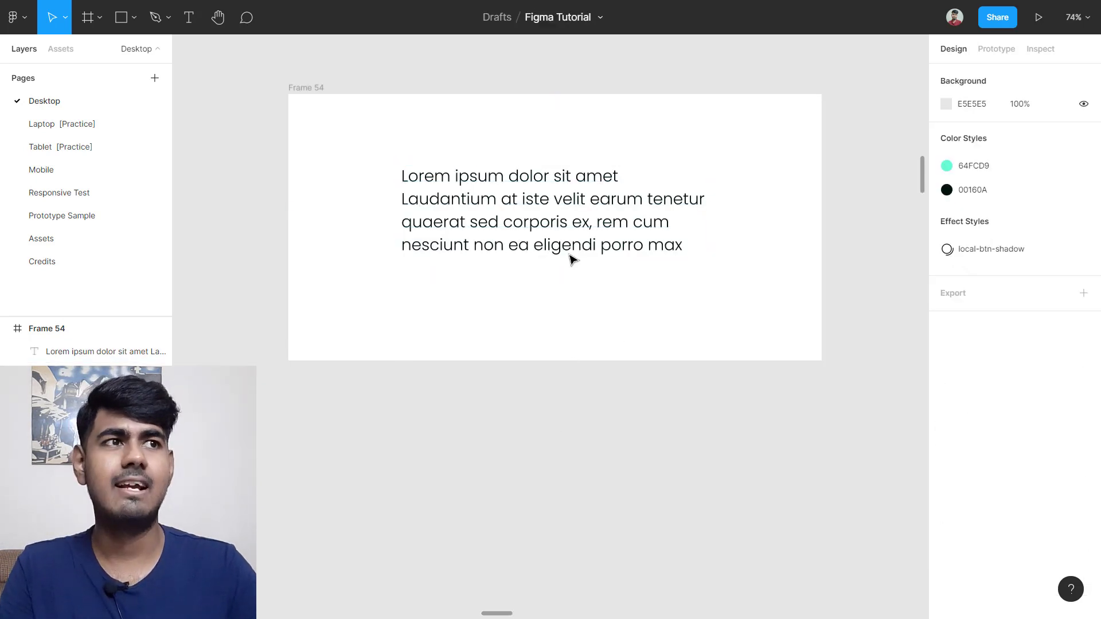
left_click(503, 207)
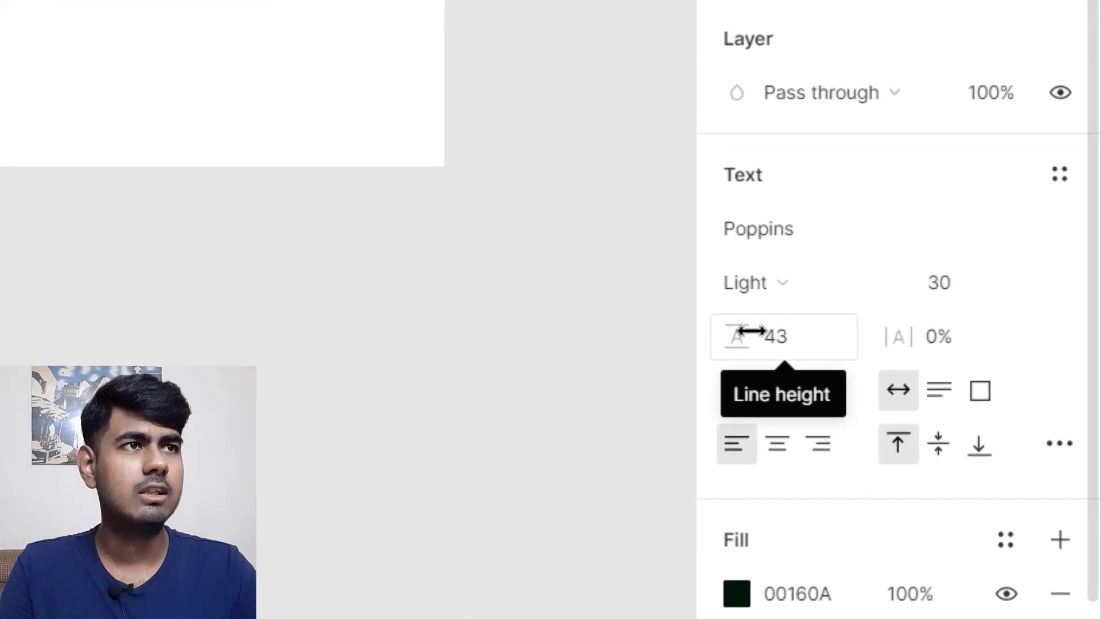
scroll(763, 304, "down", 3)
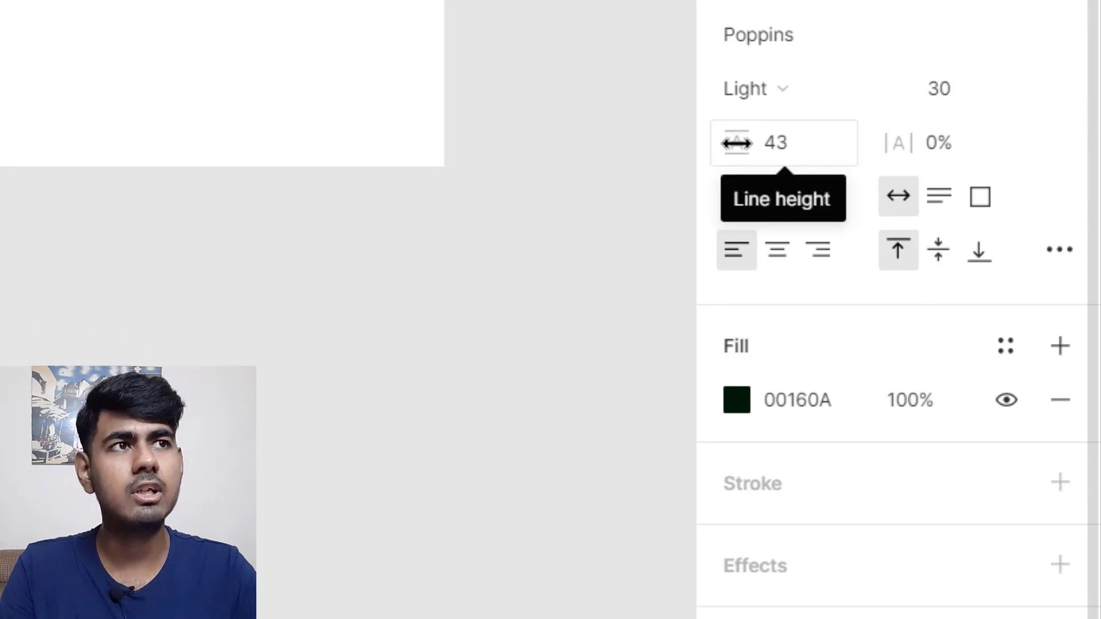
Step: Try a line height of 110 and reposition the paragraph within Frame 54
left_click(797, 159)
key("ctrl+a")
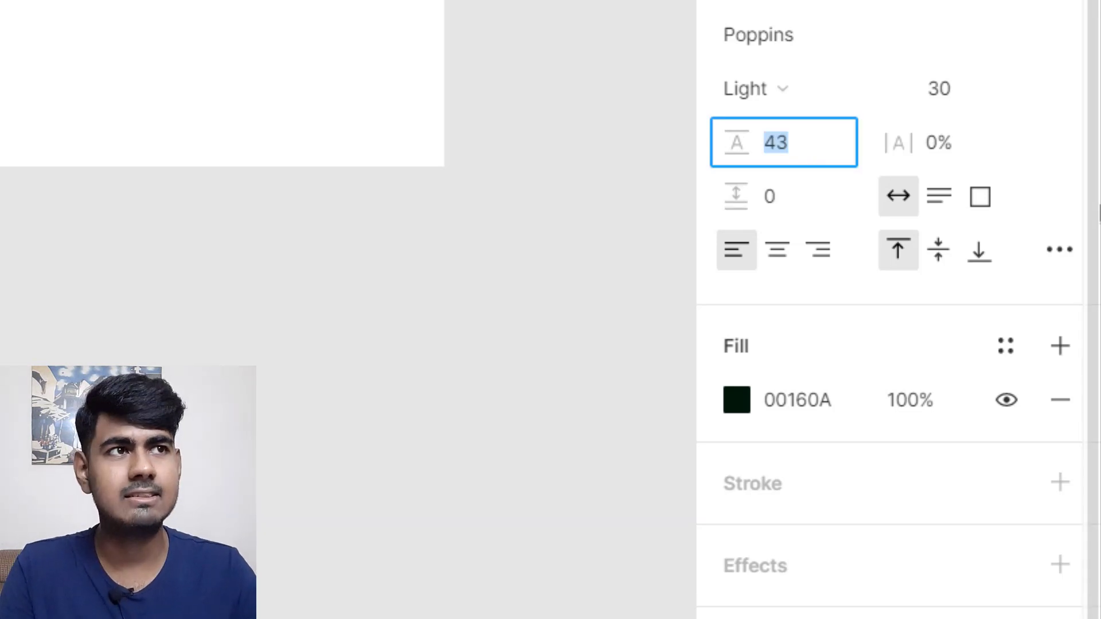
type("110")
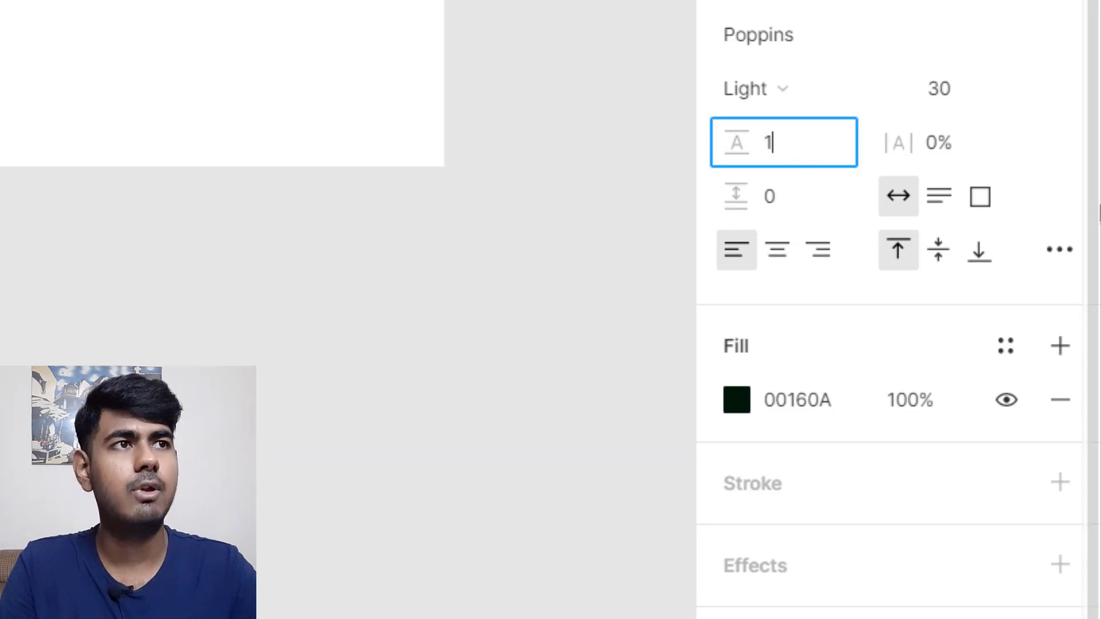
key("Return")
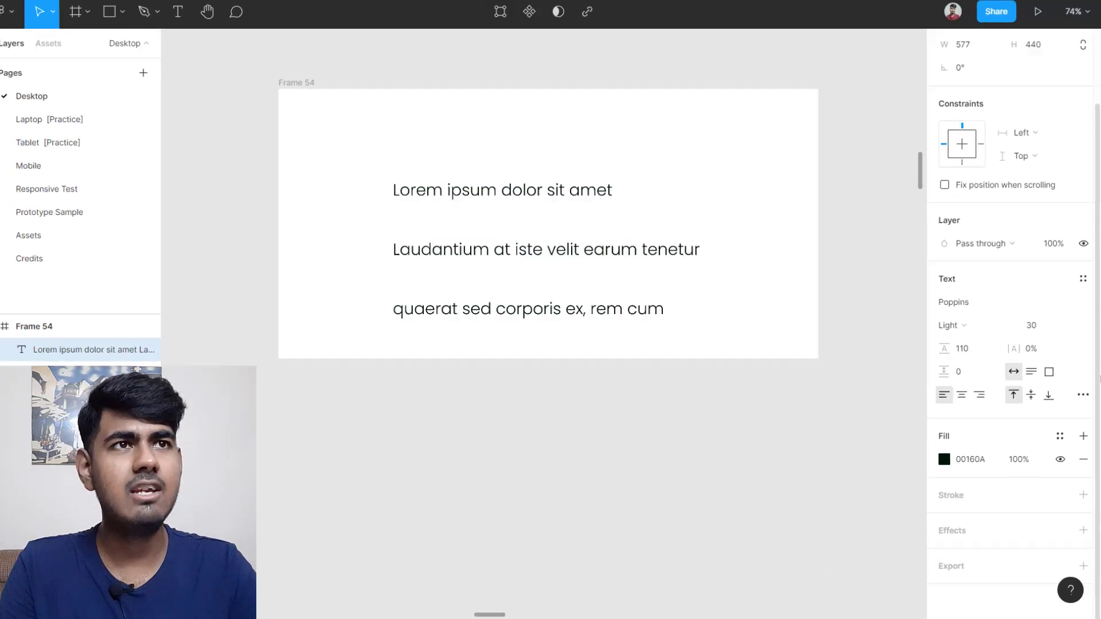
left_click_drag(564, 301, 551, 236)
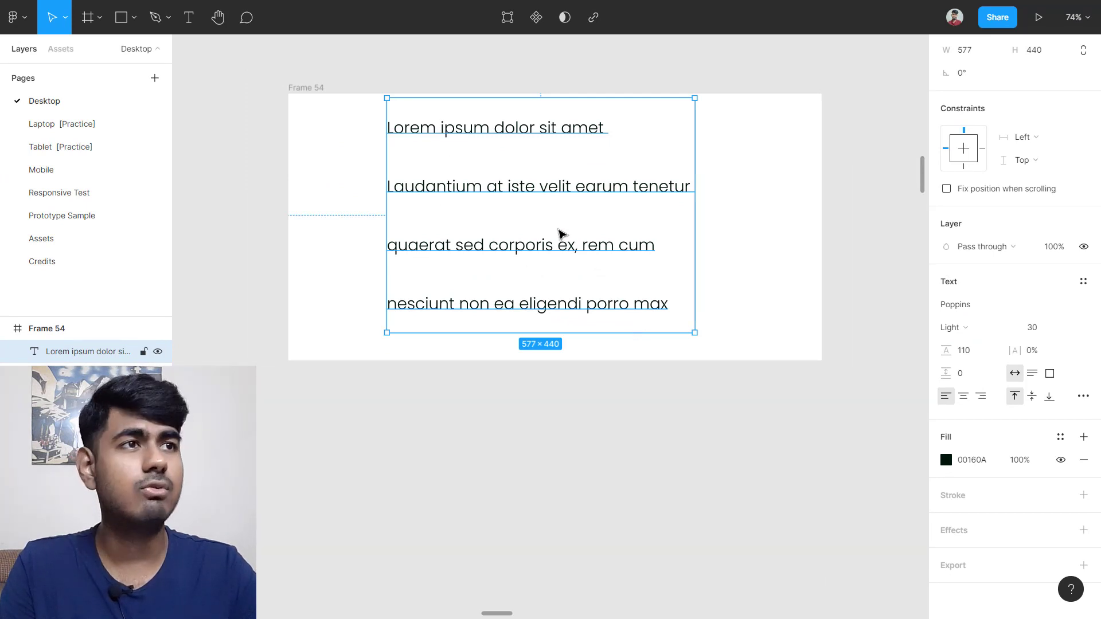
left_click_drag(558, 229, 561, 250)
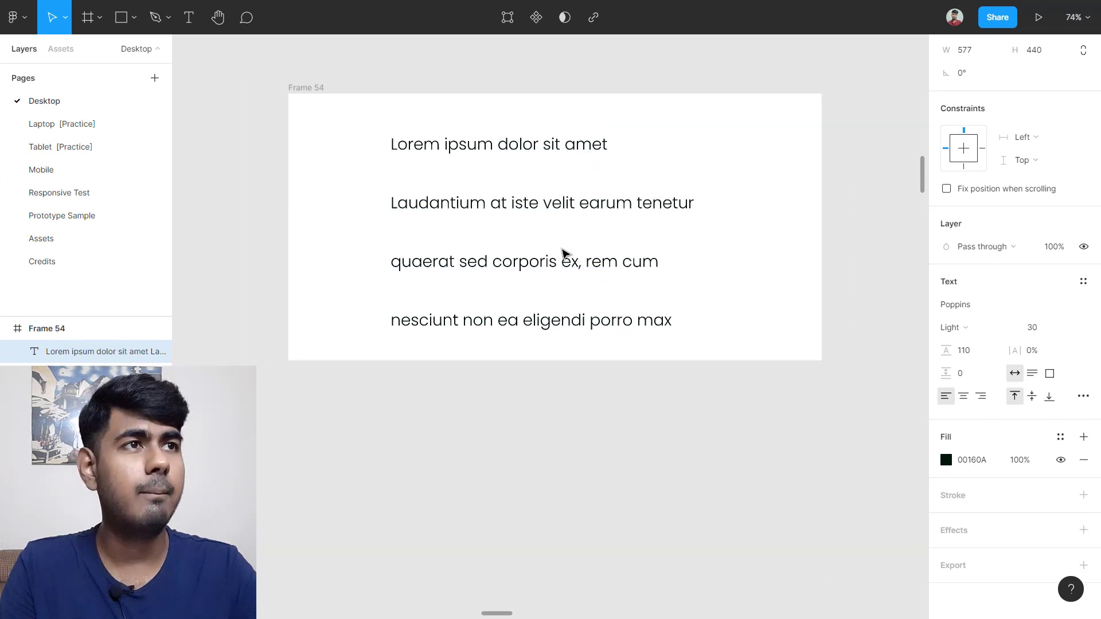
Step: Apply a line height of 20 and move the paragraph about 160 px down
left_click(974, 352)
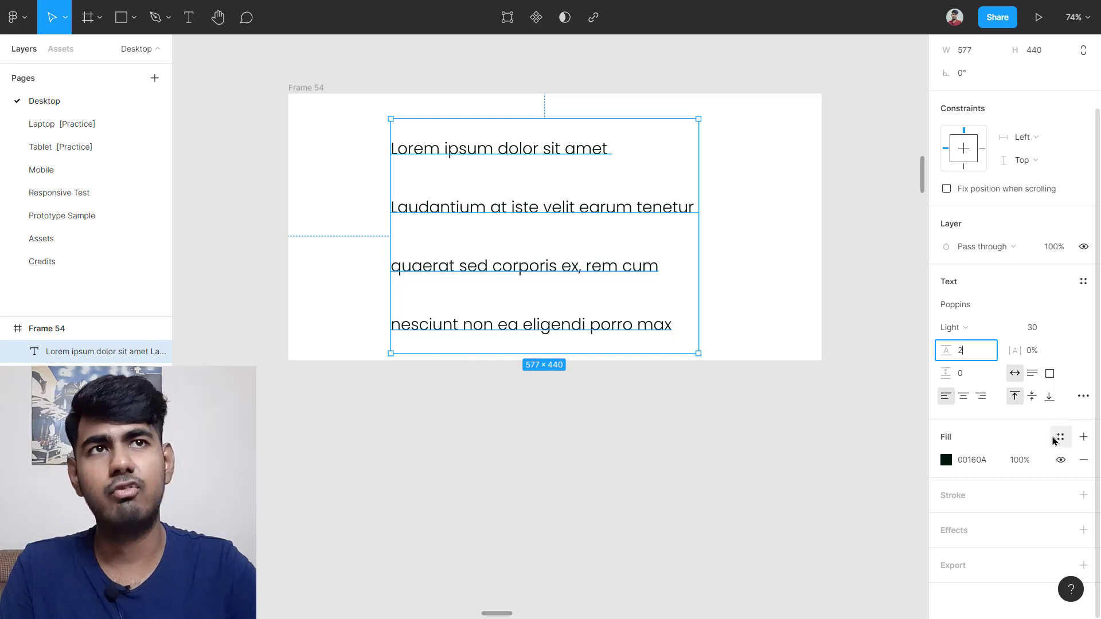
key("Return")
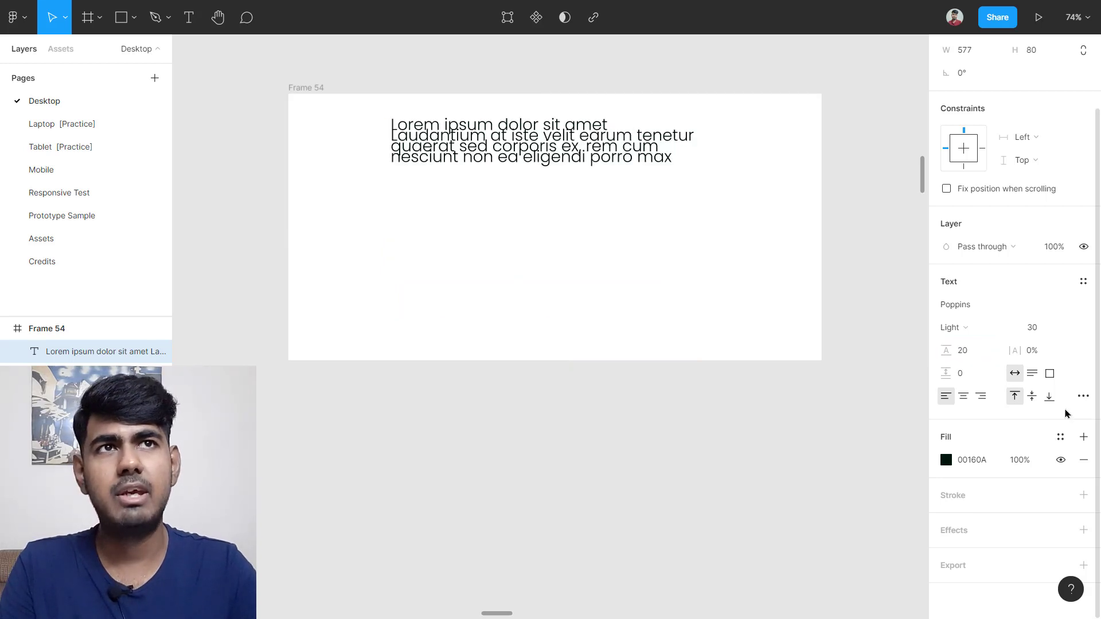
left_click(567, 307)
left_click_drag(529, 152, 527, 244)
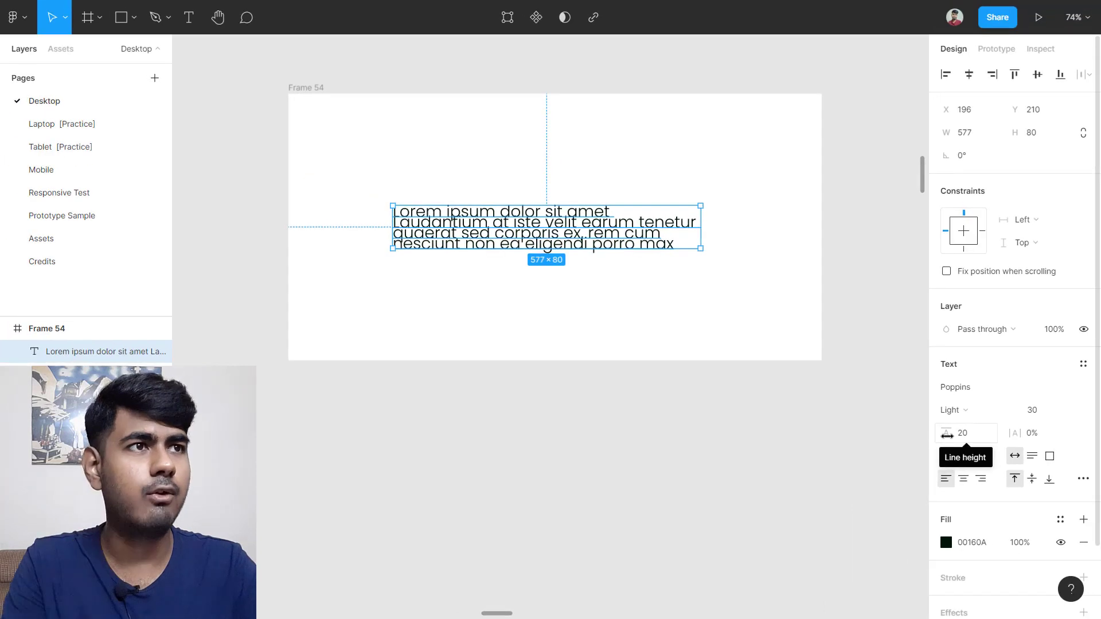
Step: Scrub the line height up to 51, then set it to 43
mouse_move(947, 436)
left_mouse_down()
mouse_move(905, 444)
mouse_move(948, 430)
mouse_move(1090, 430)
mouse_move(939, 430)
mouse_move(1017, 414)
mouse_move(992, 420)
left_mouse_up()
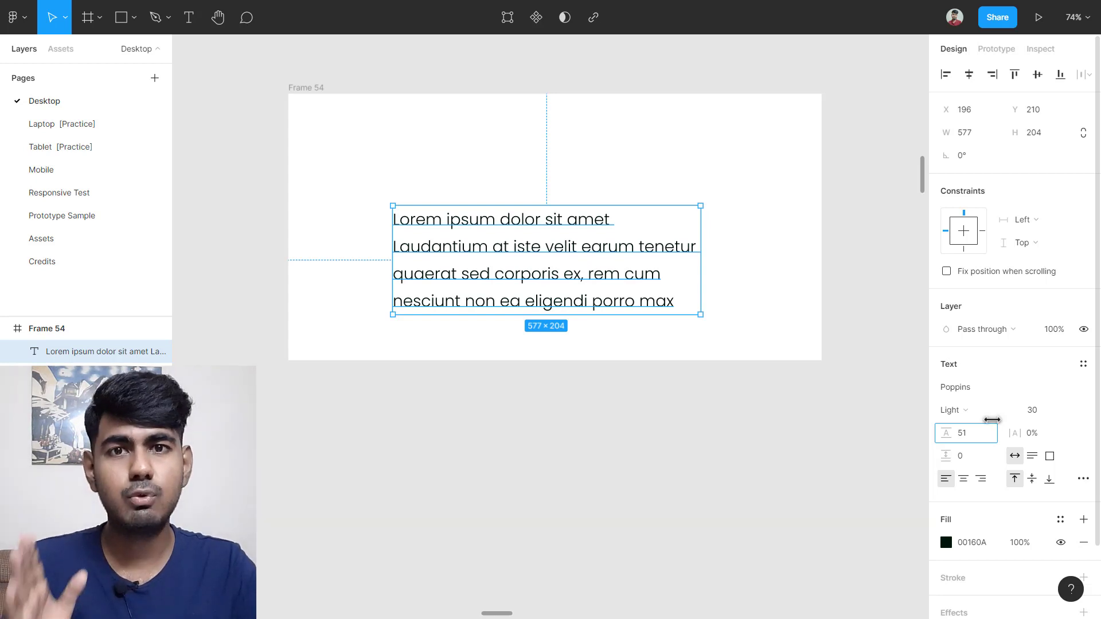
key("F11")
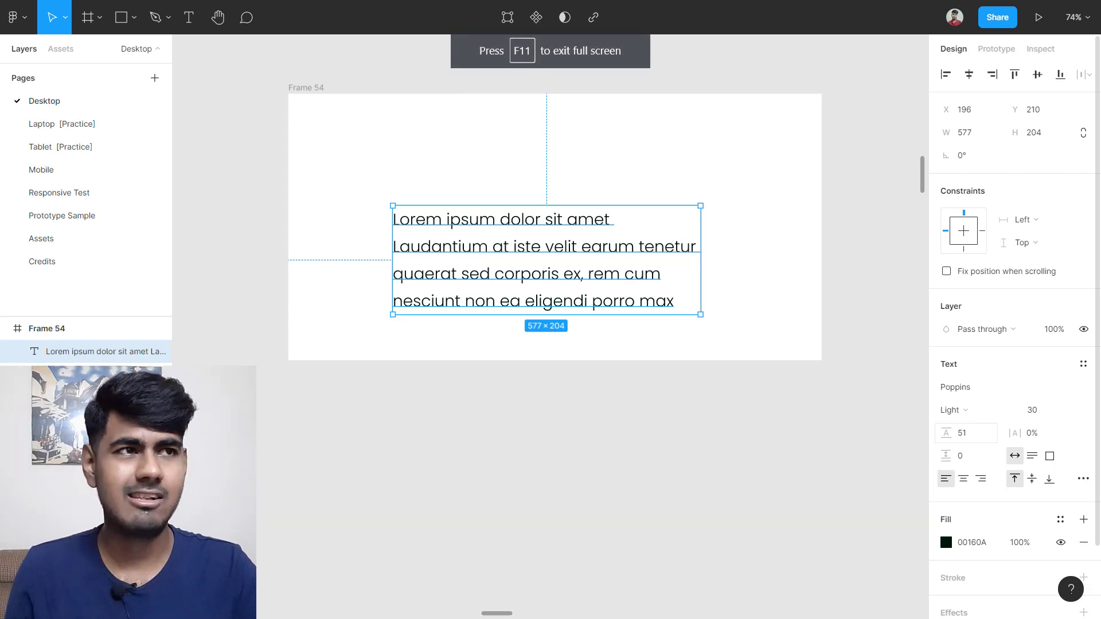
left_click(981, 431)
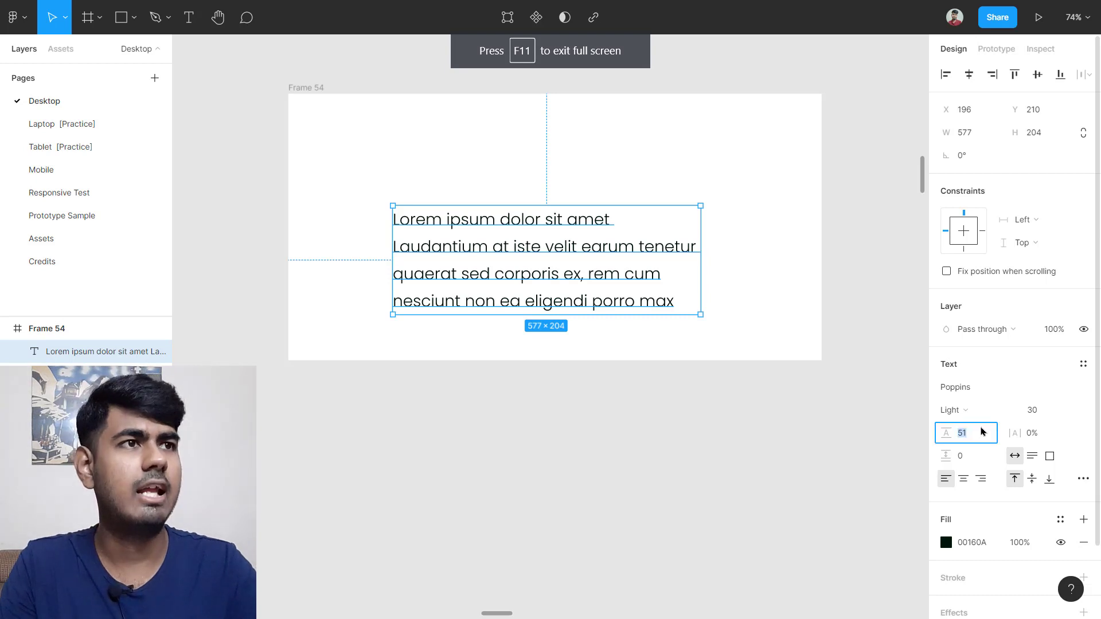
type("43")
key("Return")
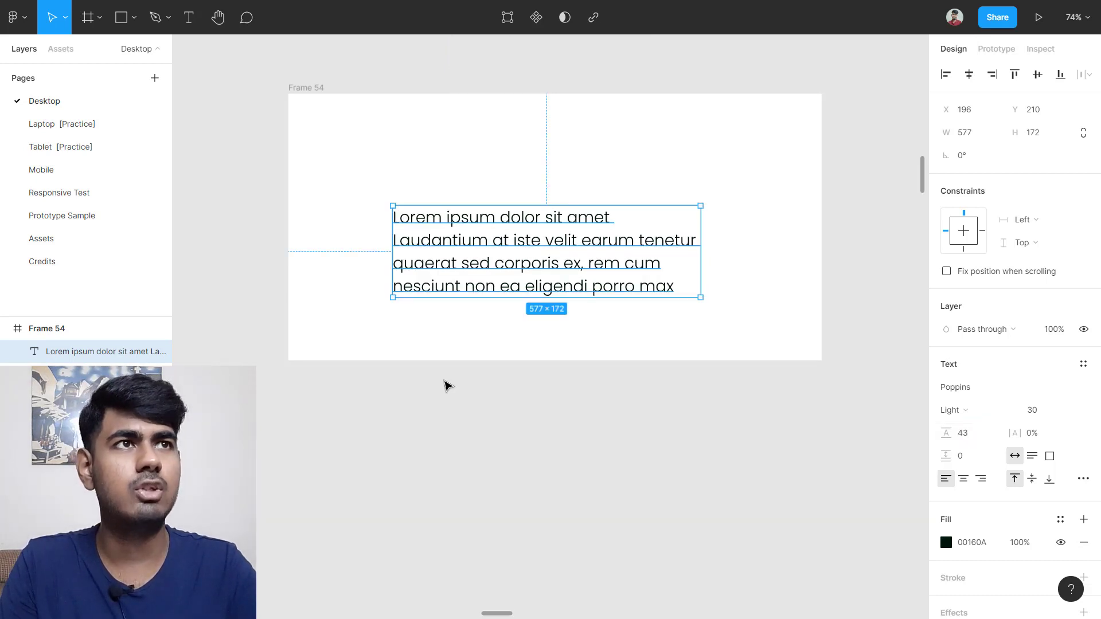
left_click(445, 383)
scroll(445, 383, "down", 6)
scroll(789, 257, "down", 8)
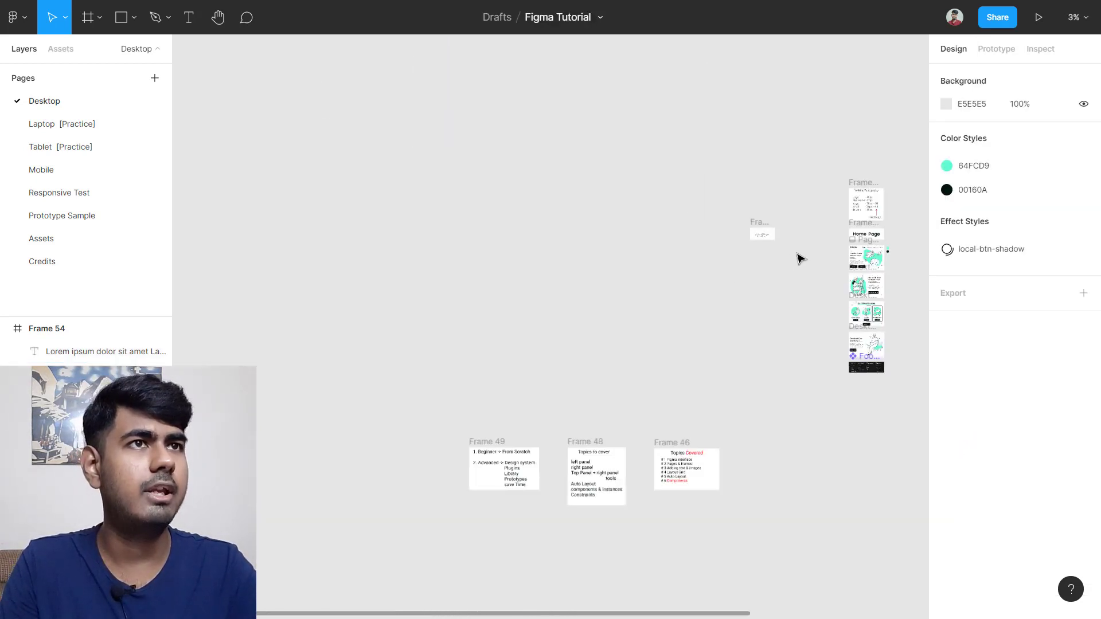
scroll(799, 240, "right", 3)
scroll(797, 216, "up", 9)
scroll(838, 207, "up", 3)
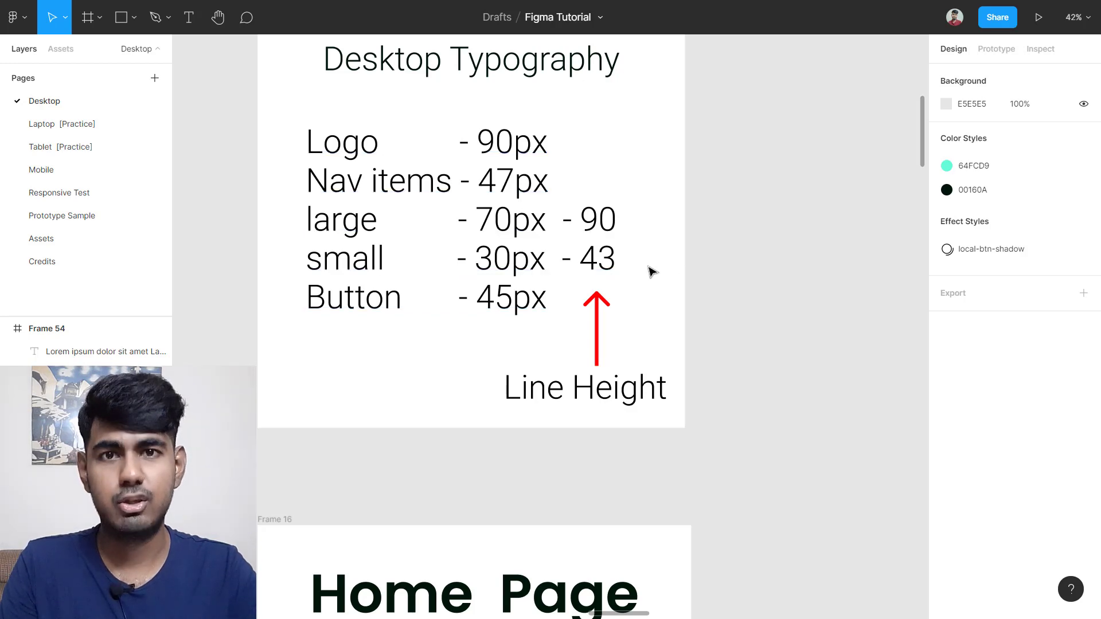
scroll(651, 271, "down", 10)
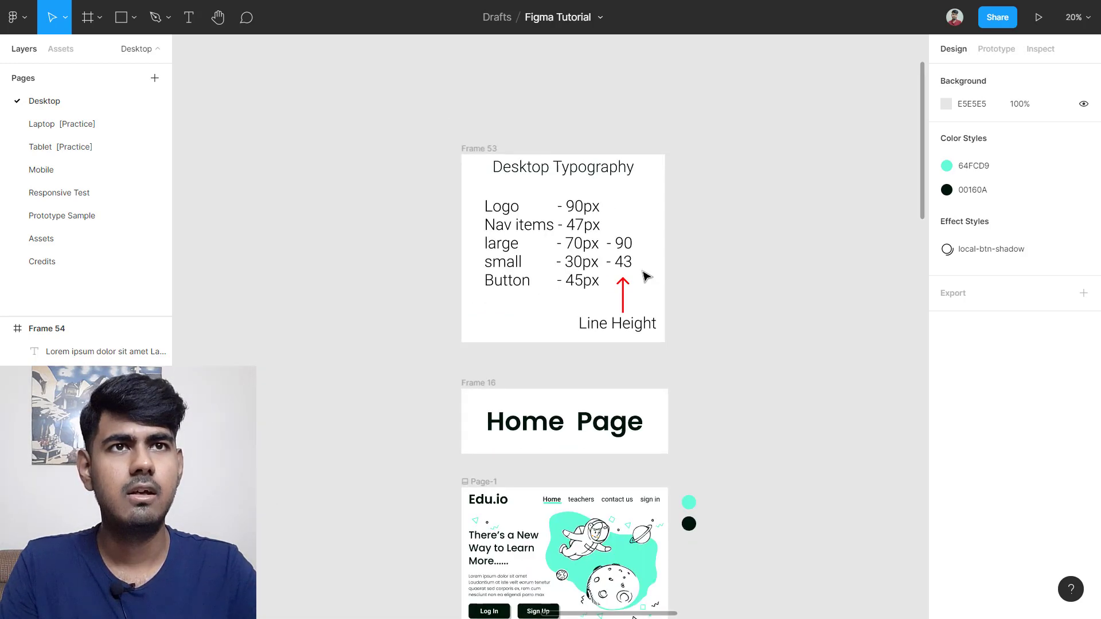
scroll(573, 408, "up", 10)
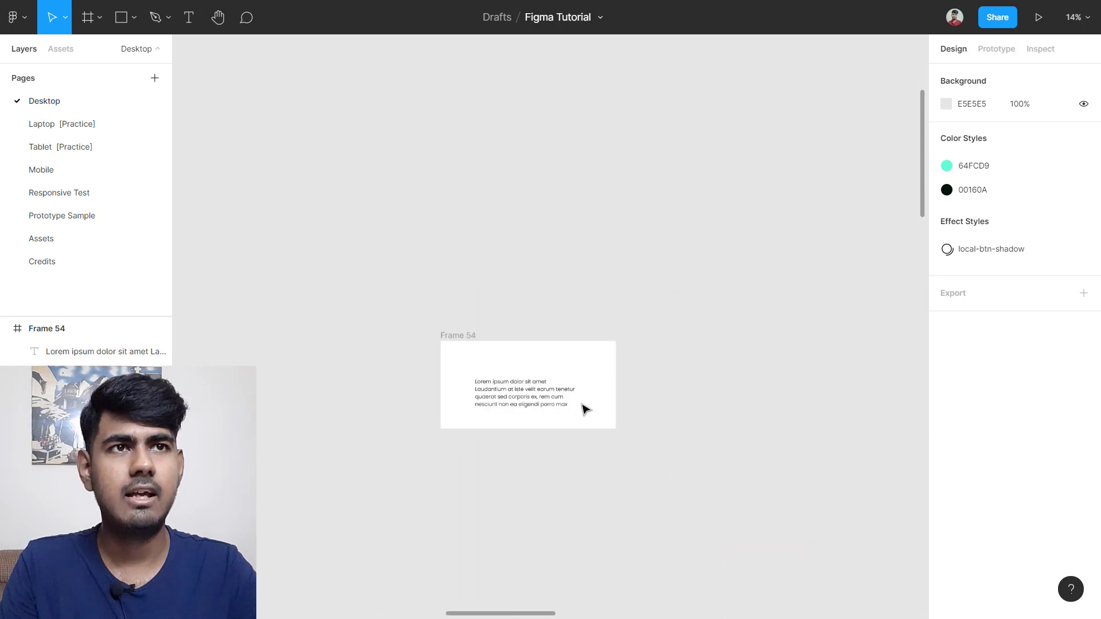
left_click(539, 401)
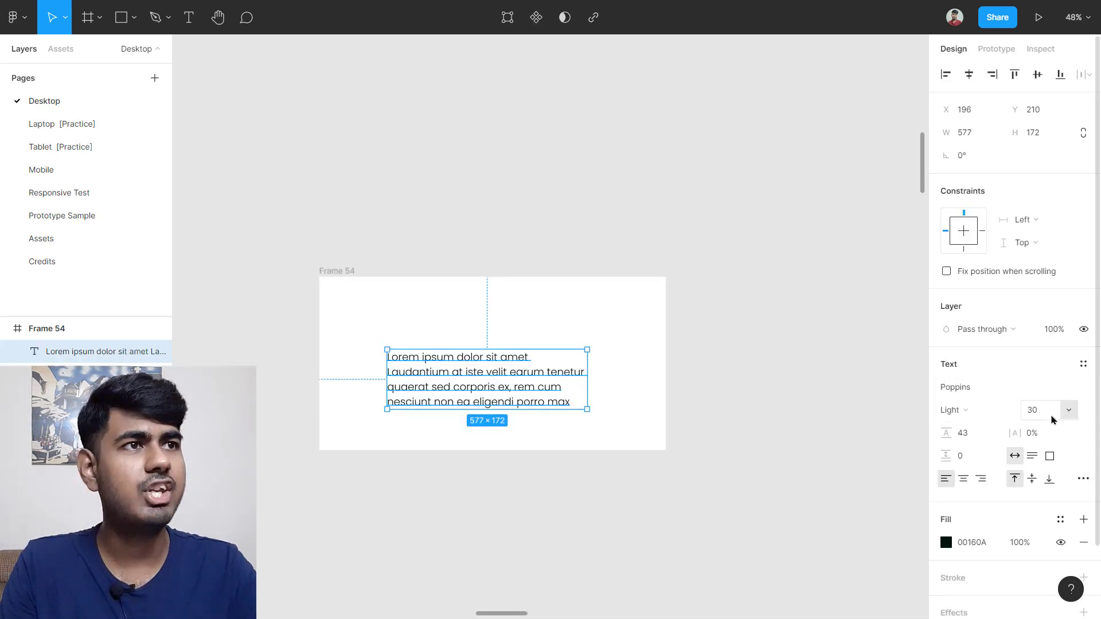
scroll(469, 440, "up", 3)
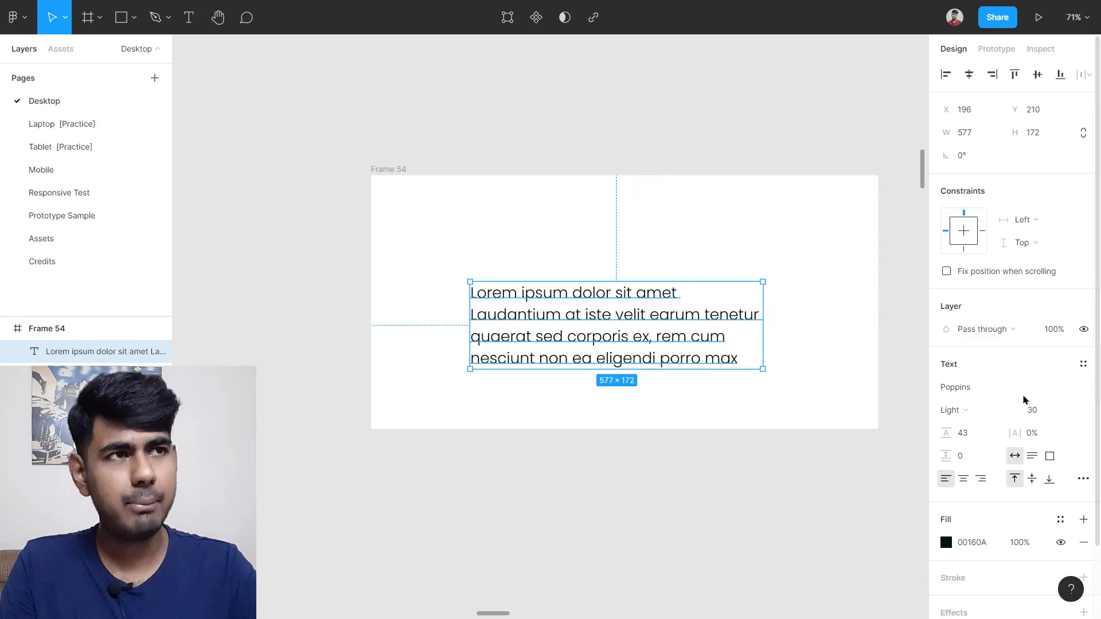
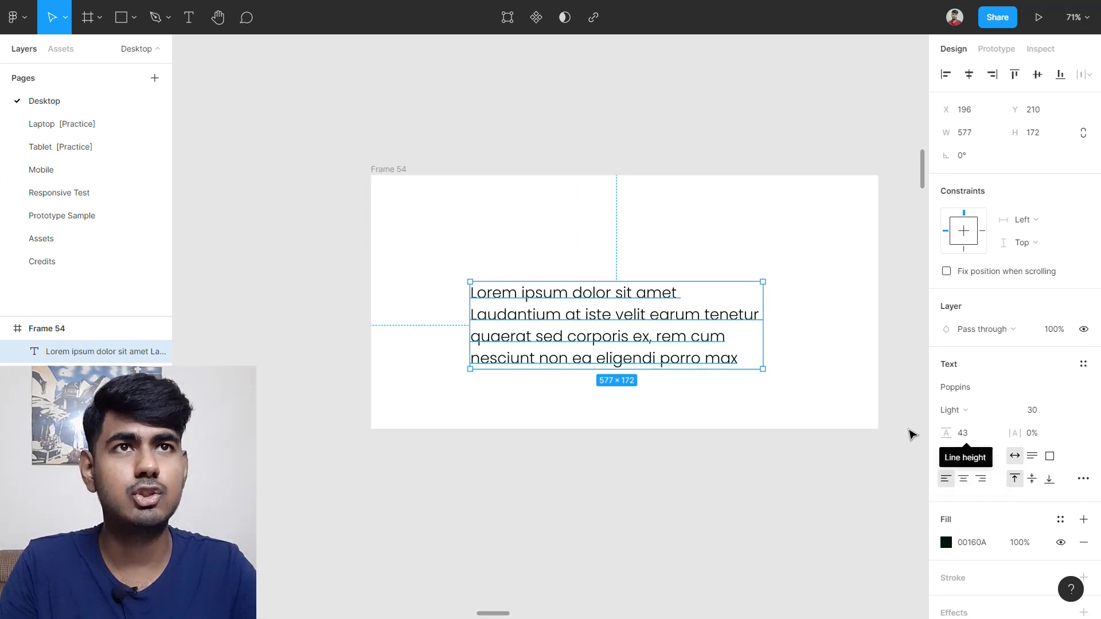
Step: Move the Lorem ipsum text to Frame 54's top-left at X32 Y35 and try 30% letter spacing
left_click_drag(634, 336, 548, 246)
scroll(560, 265, "right", 1)
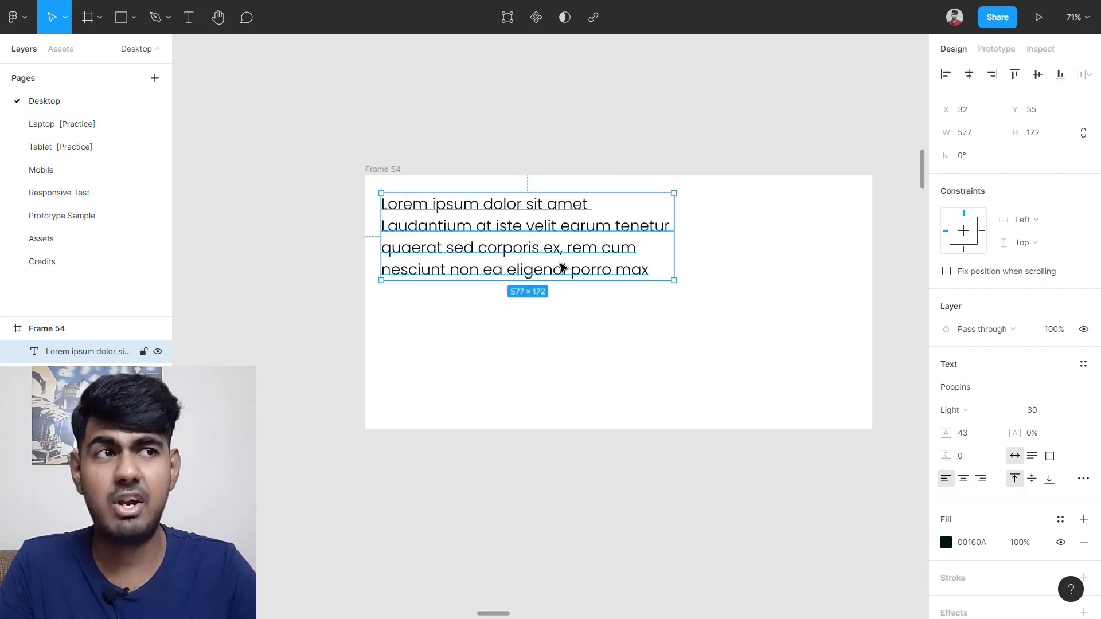
left_click(1040, 441)
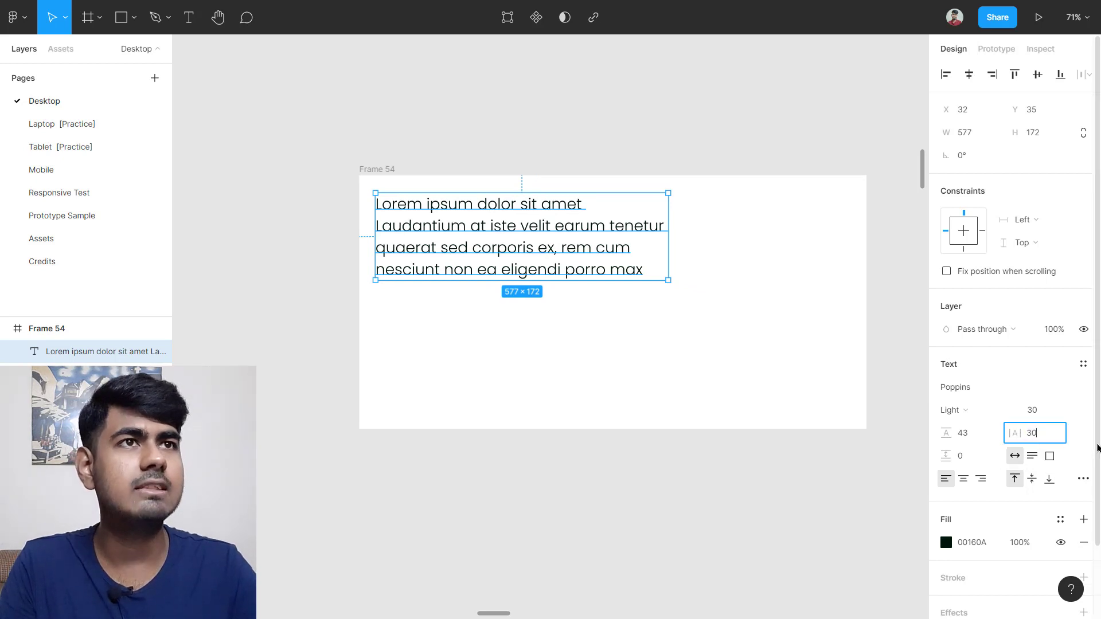
type("30")
key("Return")
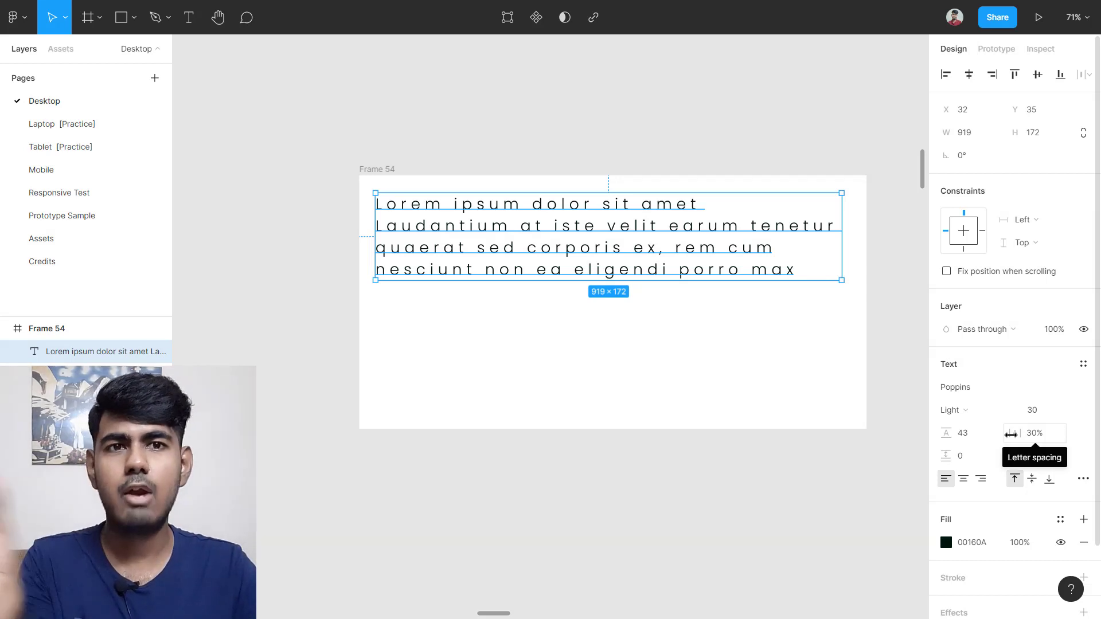
Step: Scrub the letter spacing wider, then reset it to 0%
left_click_drag(1010, 435, 1043, 477)
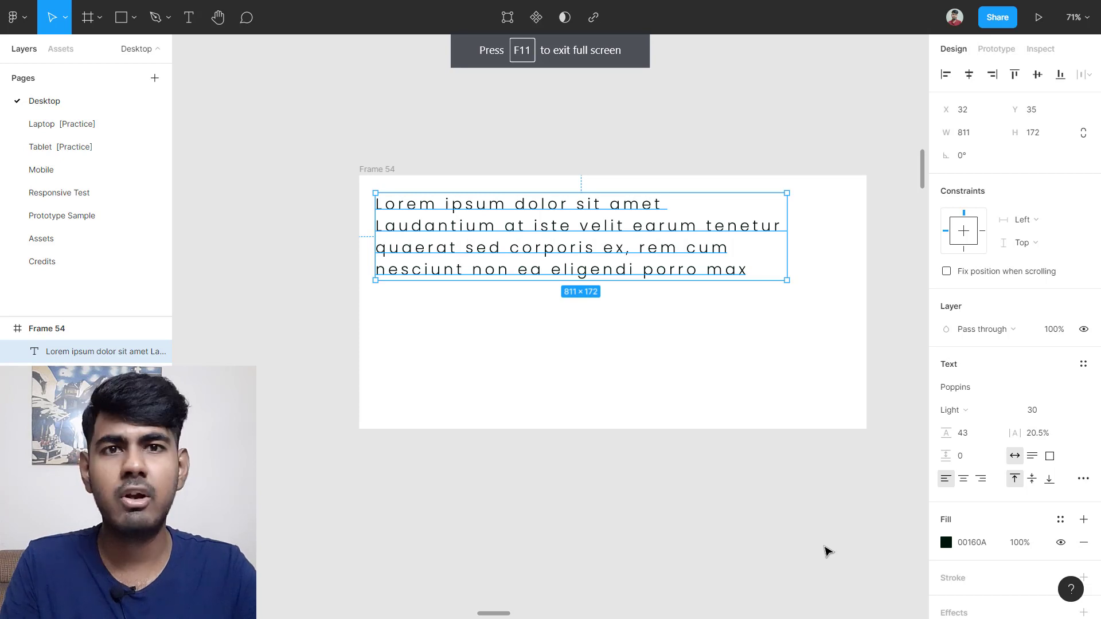
left_click(1038, 434)
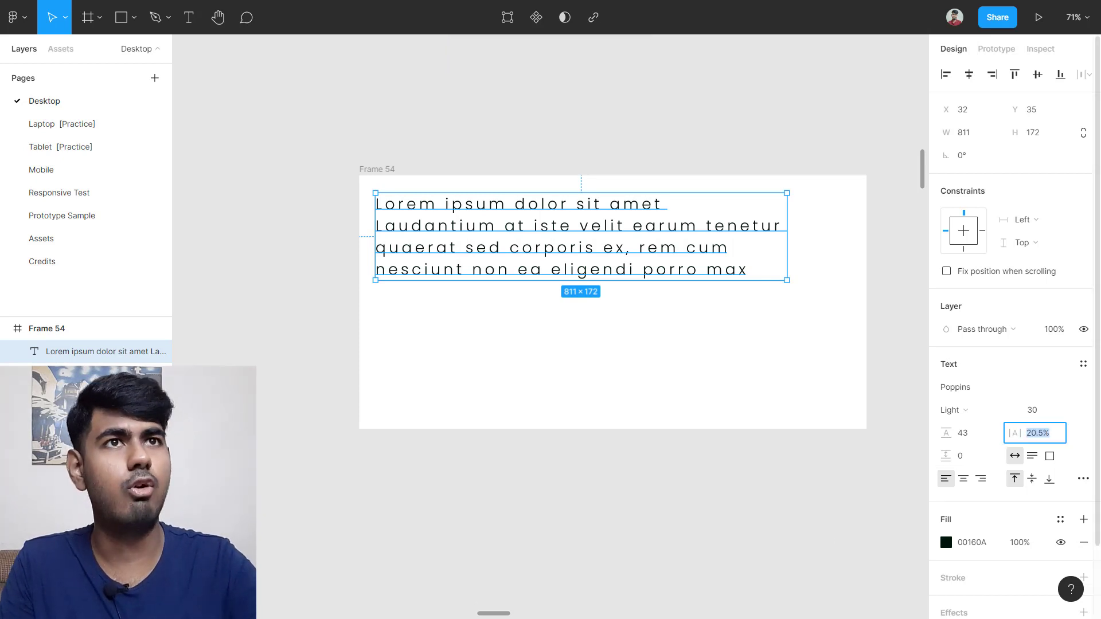
type("0")
key("Return")
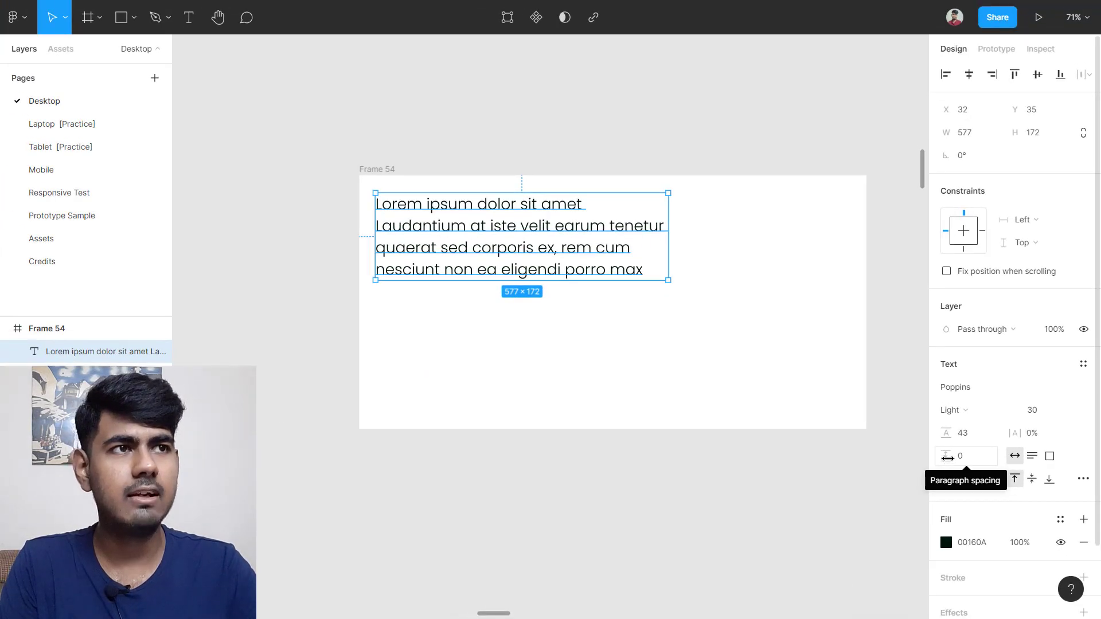
Step: Test a larger paragraph spacing on the text, then undo it
left_click_drag(947, 456, 1009, 446)
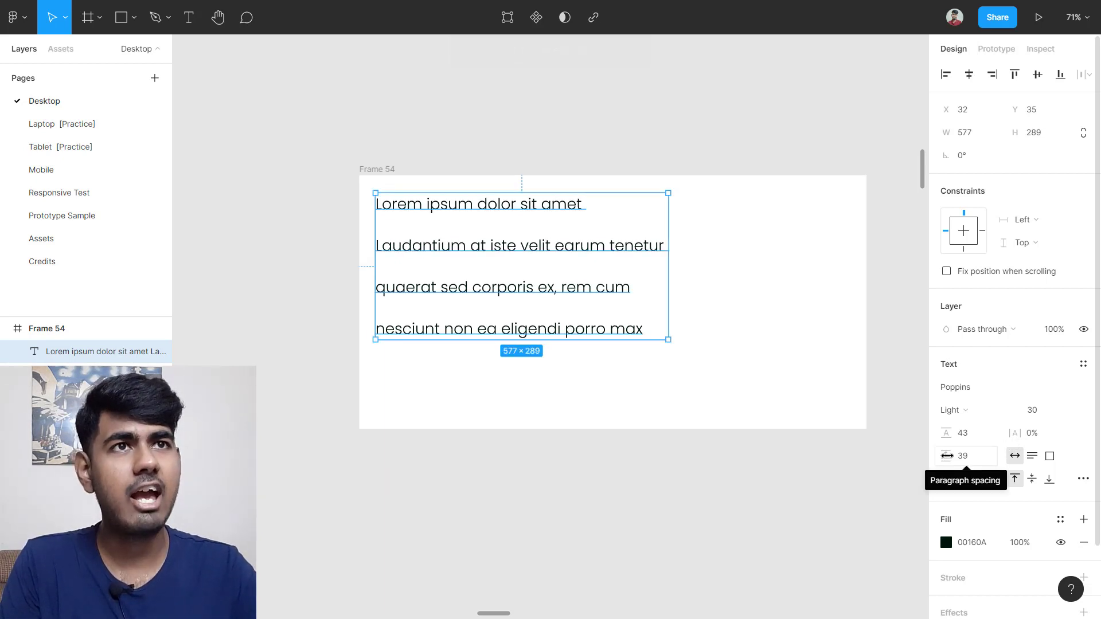
double_click(522, 285)
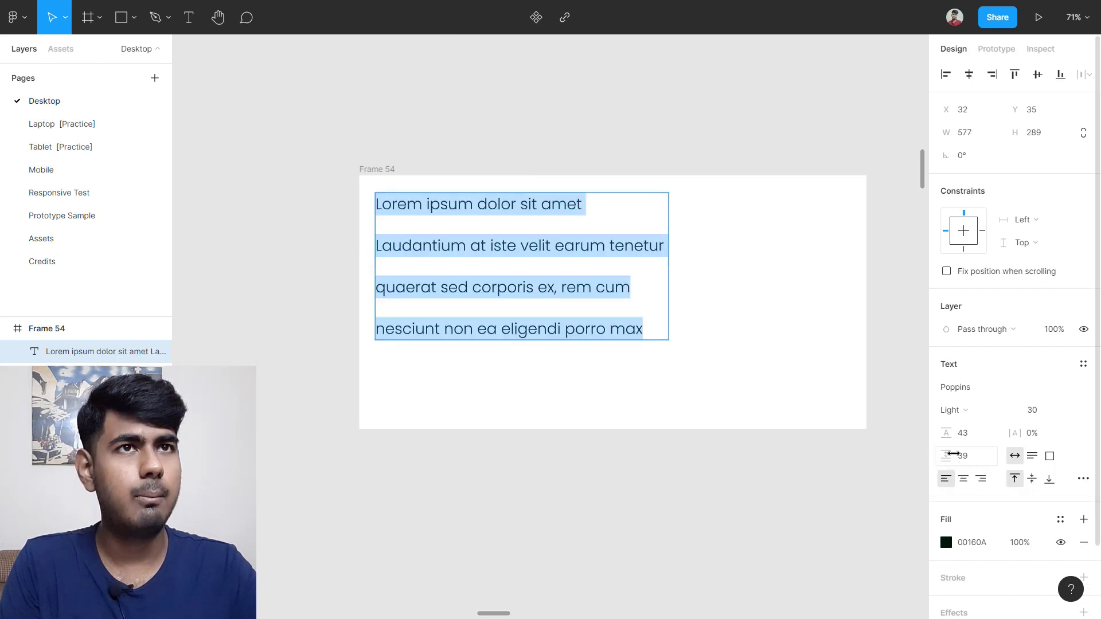
mouse_move(952, 454)
left_mouse_down()
mouse_move(929, 452)
mouse_move(953, 454)
left_mouse_up()
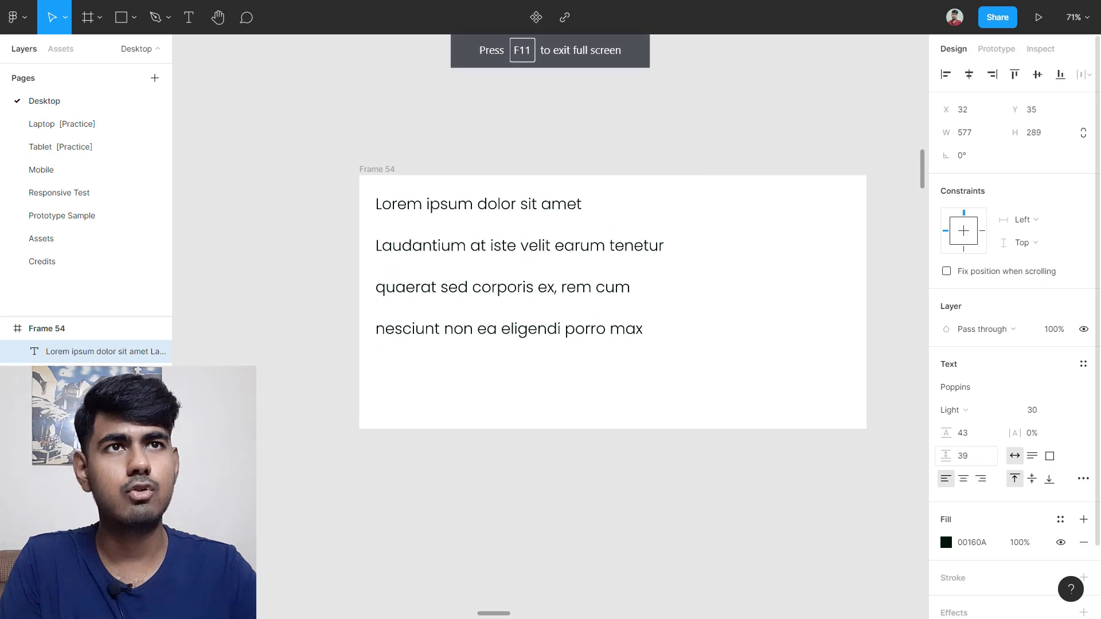
left_click(499, 374)
key("ctrl+z")
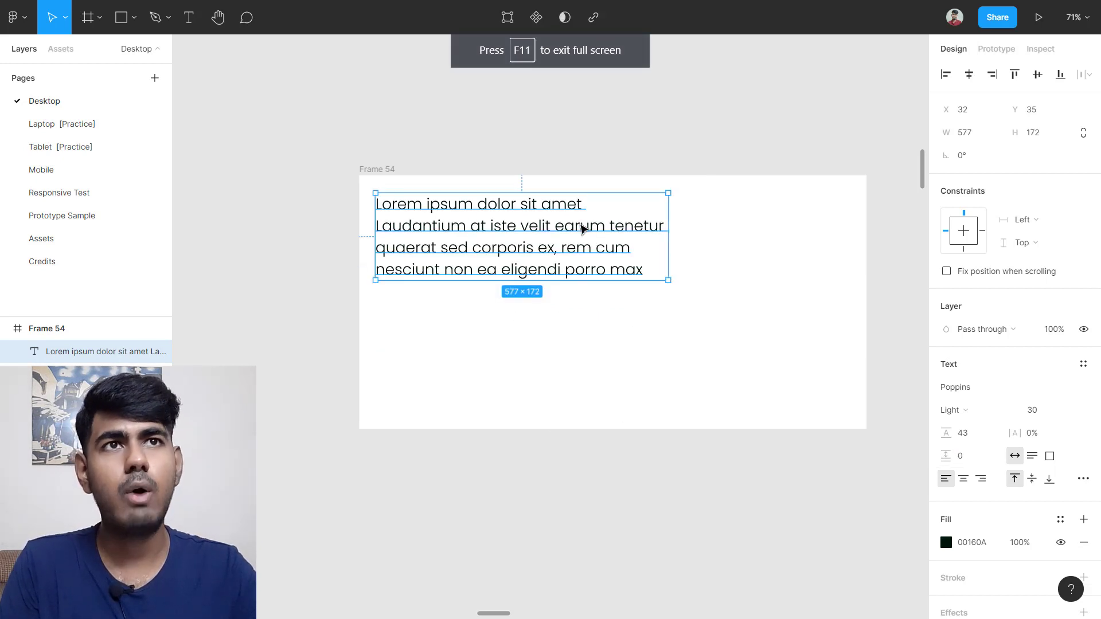
Step: Join the Laudantium, quaerat and nesciunt lines onto the first line by deleting the line breaks
double_click(543, 276)
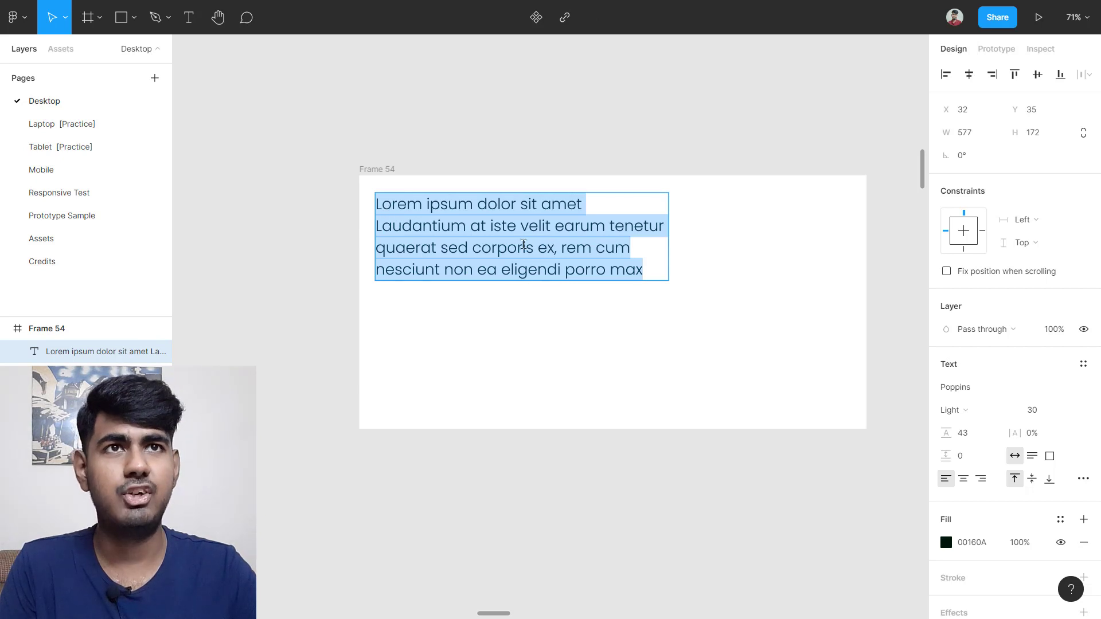
left_click(383, 227)
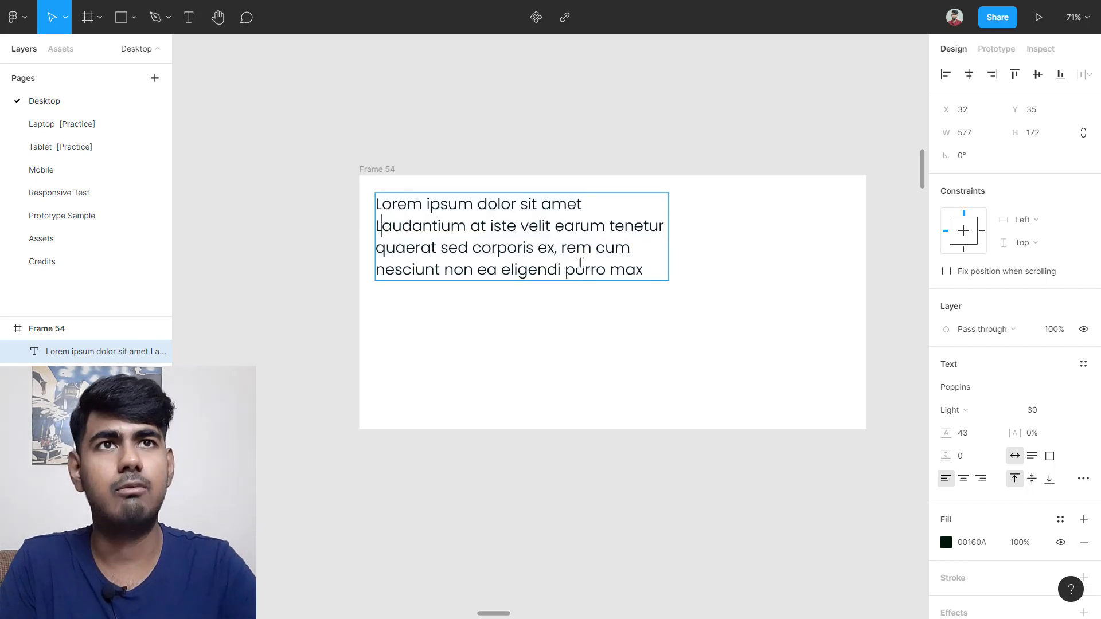
key("BackSpace")
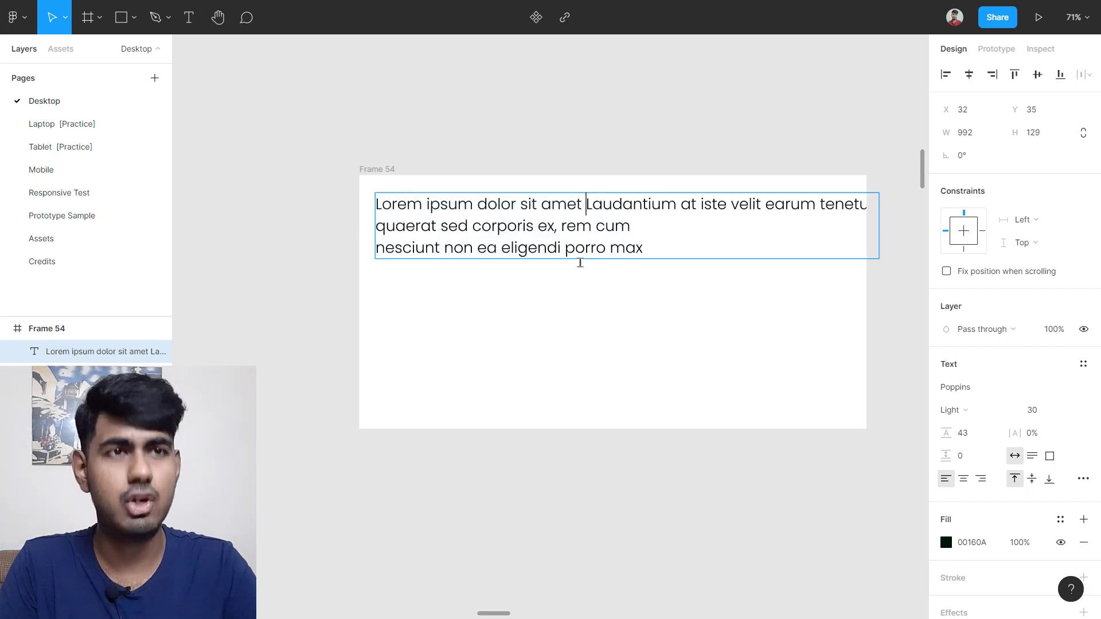
key("BackSpace")
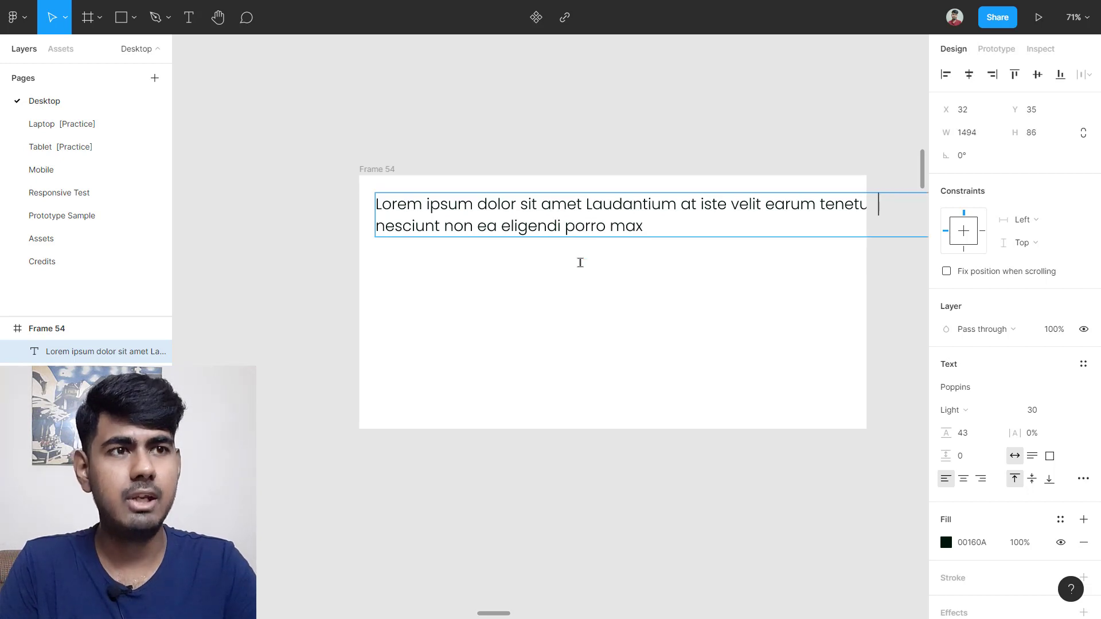
key("BackSpace")
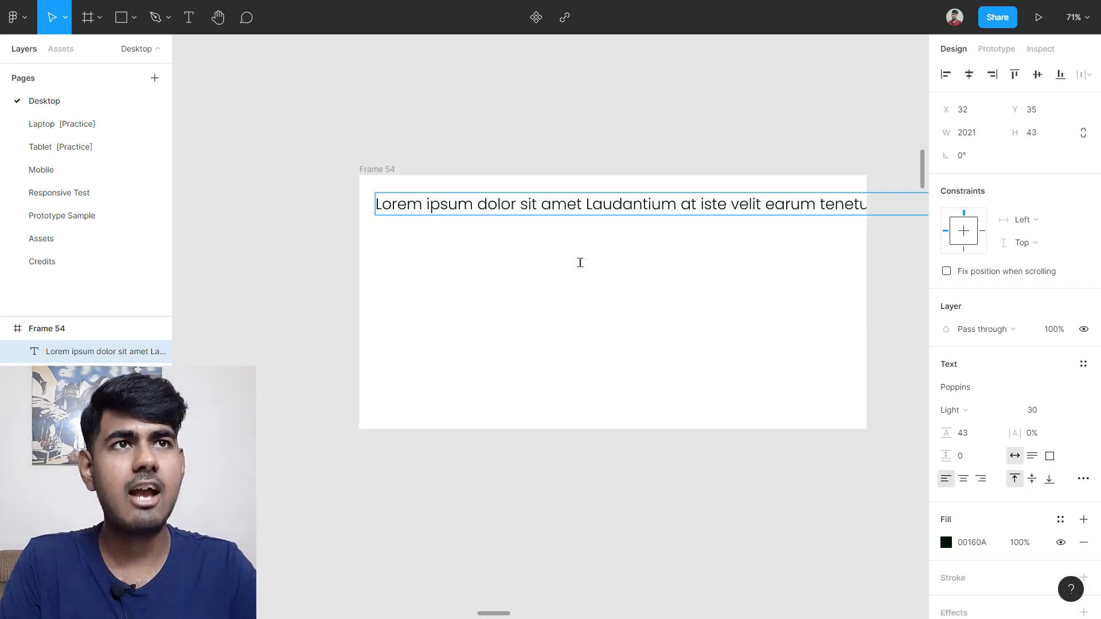
scroll(580, 263, "down", 5)
key("shift+2")
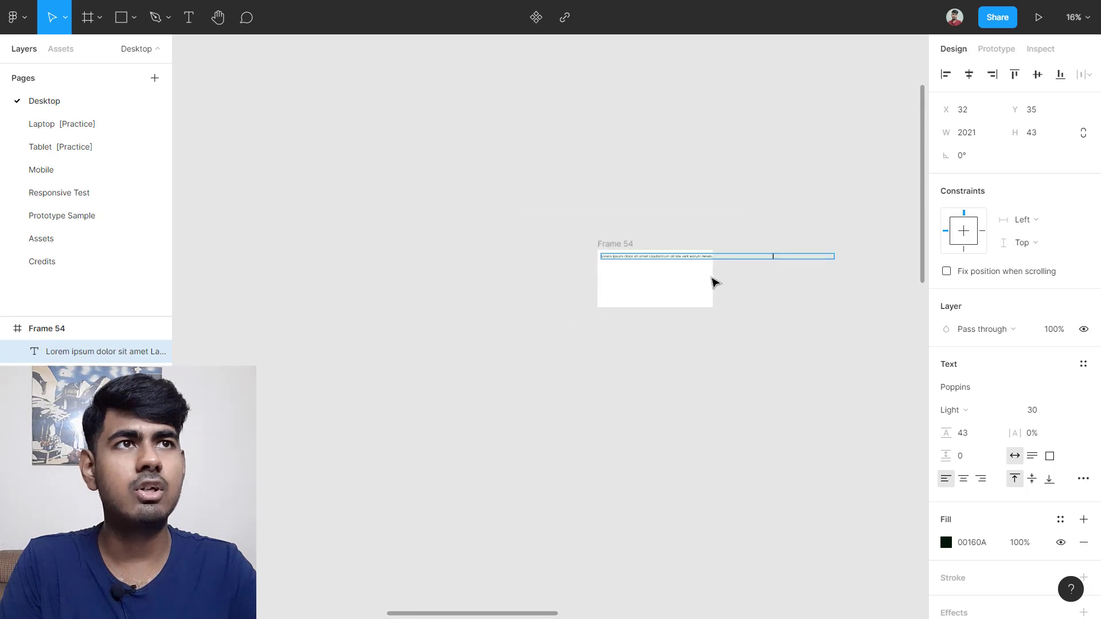
key("Escape")
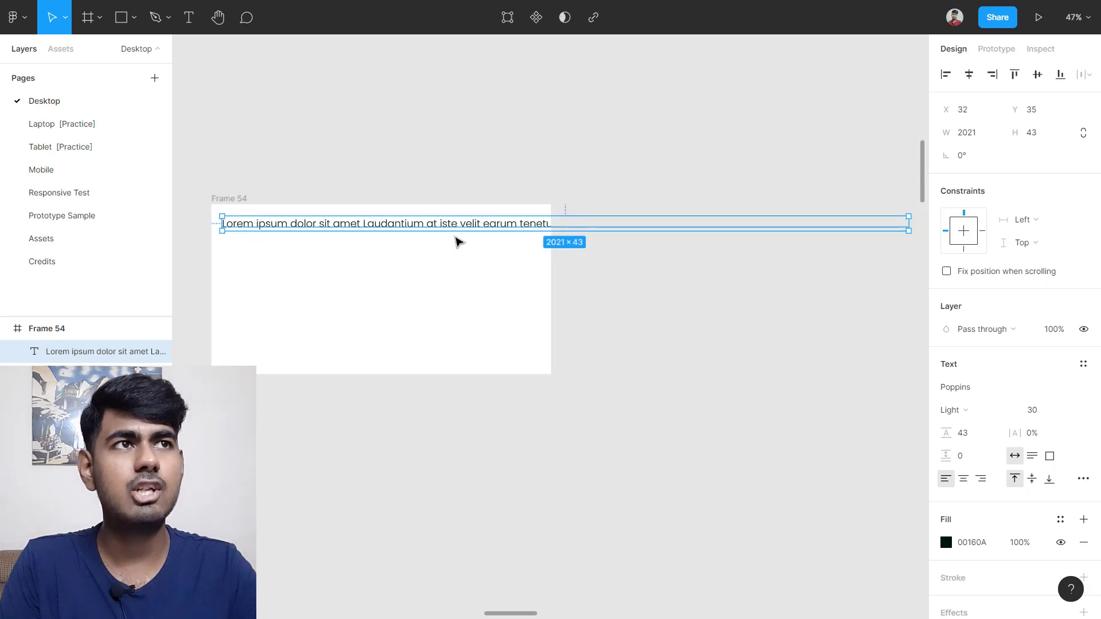
Step: Narrow the text box from the right edge so the paragraph rewraps at 606 px wide
scroll(871, 234, "right", 1)
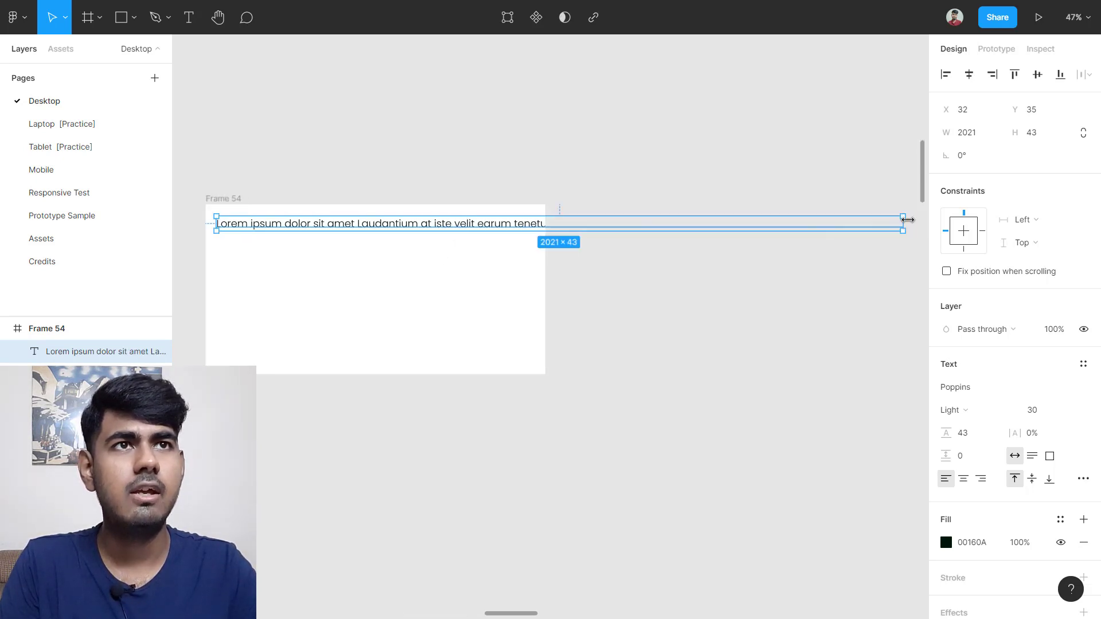
left_click_drag(908, 220, 450, 238)
scroll(336, 265, "up", 3)
scroll(344, 265, "left", 2)
scroll(349, 265, "up", 3)
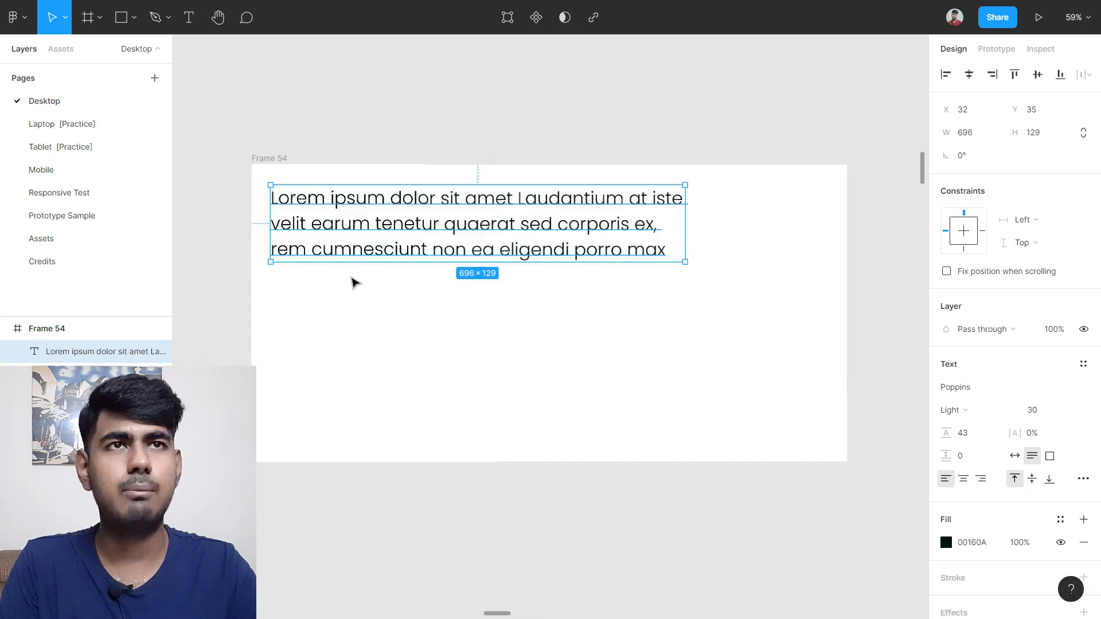
scroll(359, 286, "up", 3)
scroll(406, 321, "left", 3)
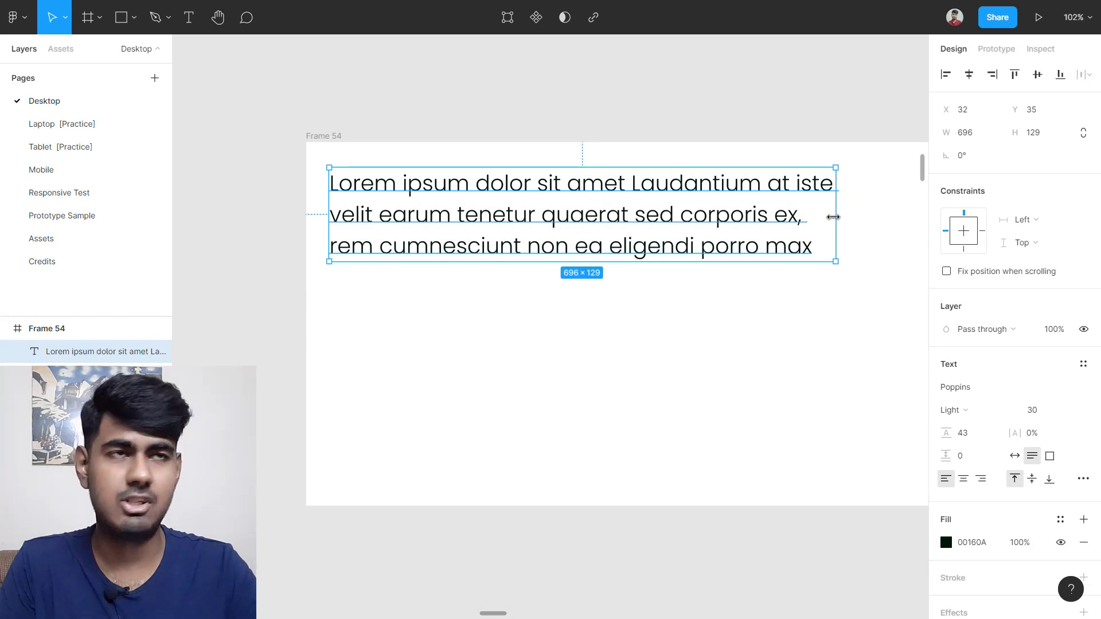
left_click_drag(833, 216, 761, 219)
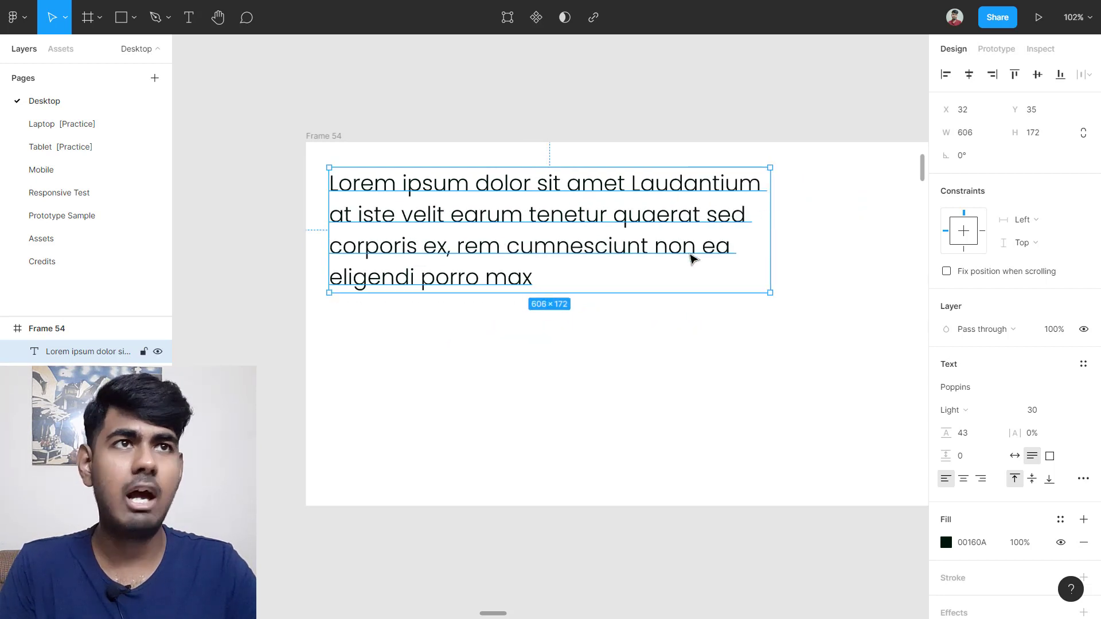
Step: Reselect the text and try a paragraph spacing of 23
left_click(688, 310)
left_click(639, 262)
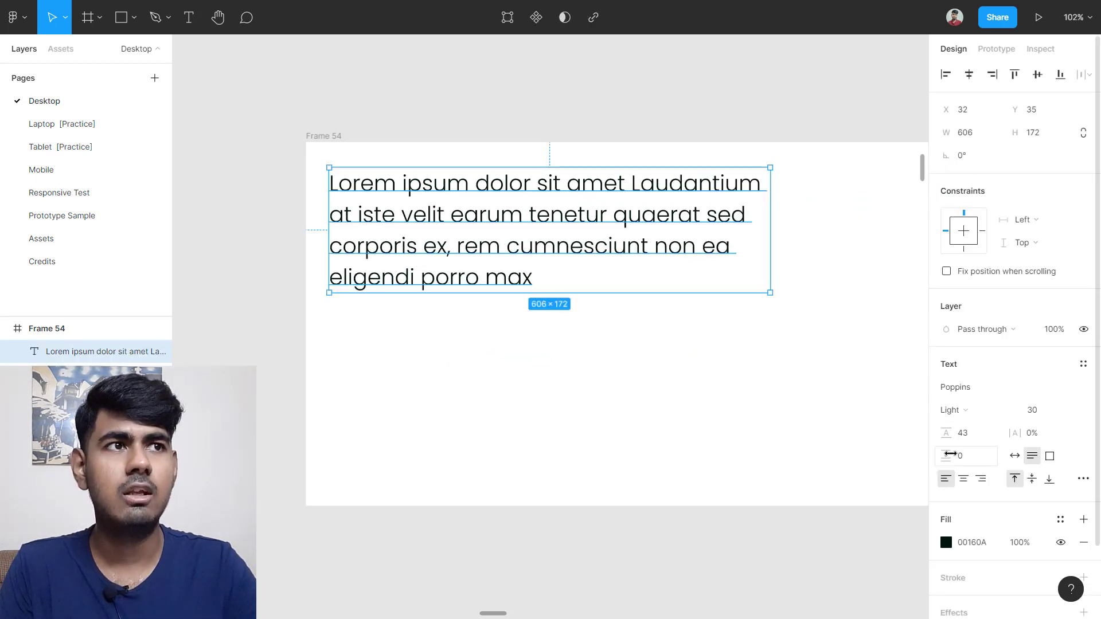
mouse_move(950, 453)
left_mouse_down()
mouse_move(1018, 440)
mouse_move(916, 455)
mouse_move(1058, 449)
mouse_move(942, 456)
left_mouse_up()
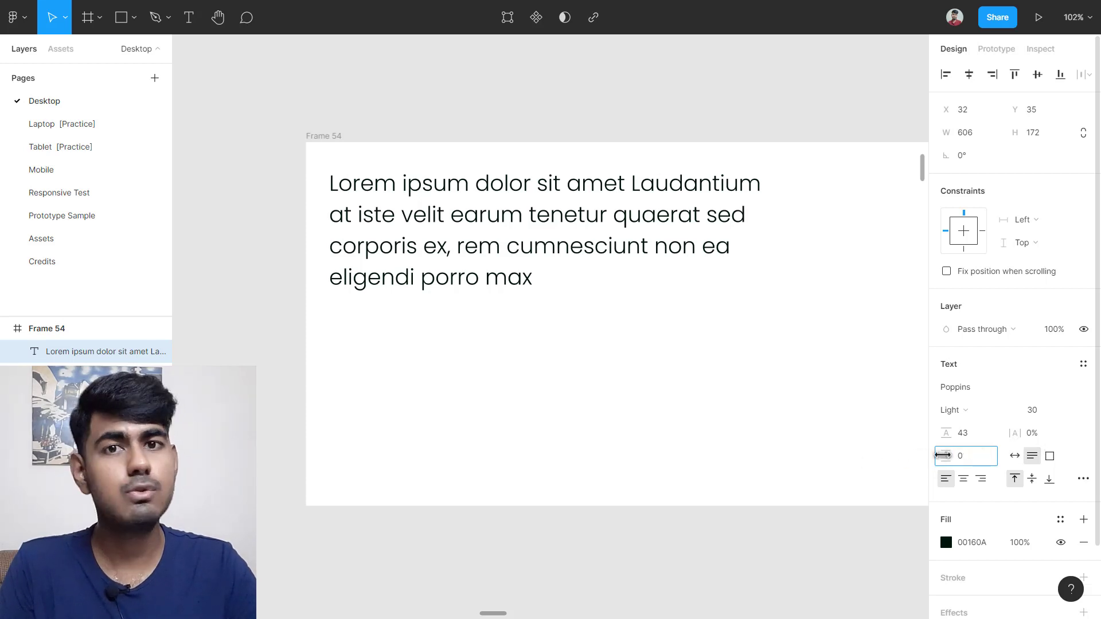
key("Escape")
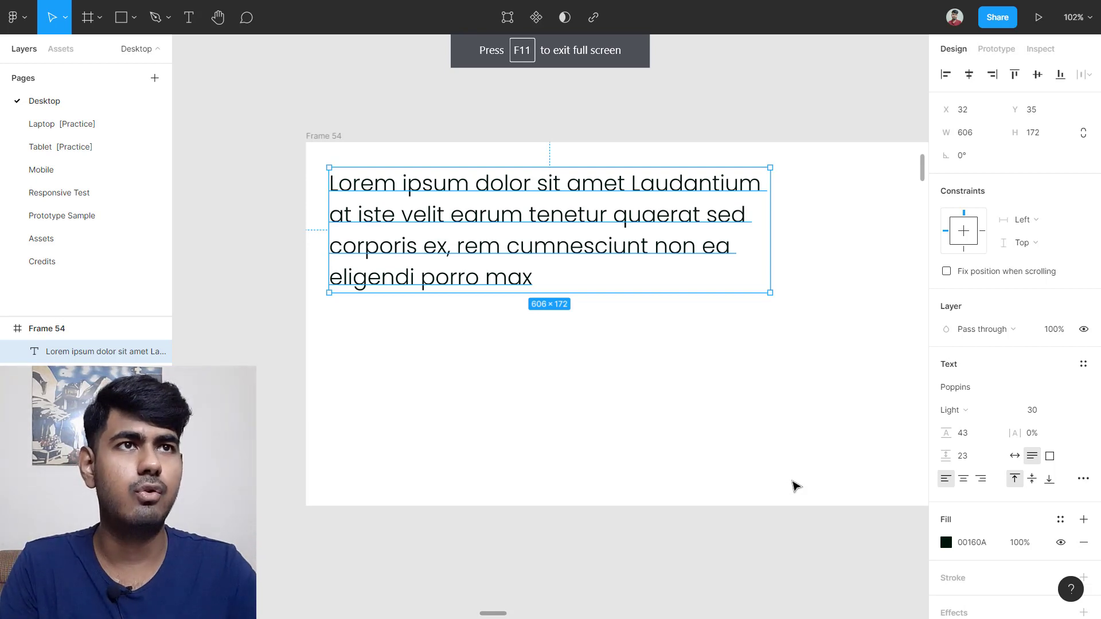
scroll(717, 439, "down", 1)
key("Escape")
Step: Paste 'corporis ex, rem cumnesciunt non ea eligendi porro max' as a new paragraph and adjust paragraph spacing
double_click(566, 258)
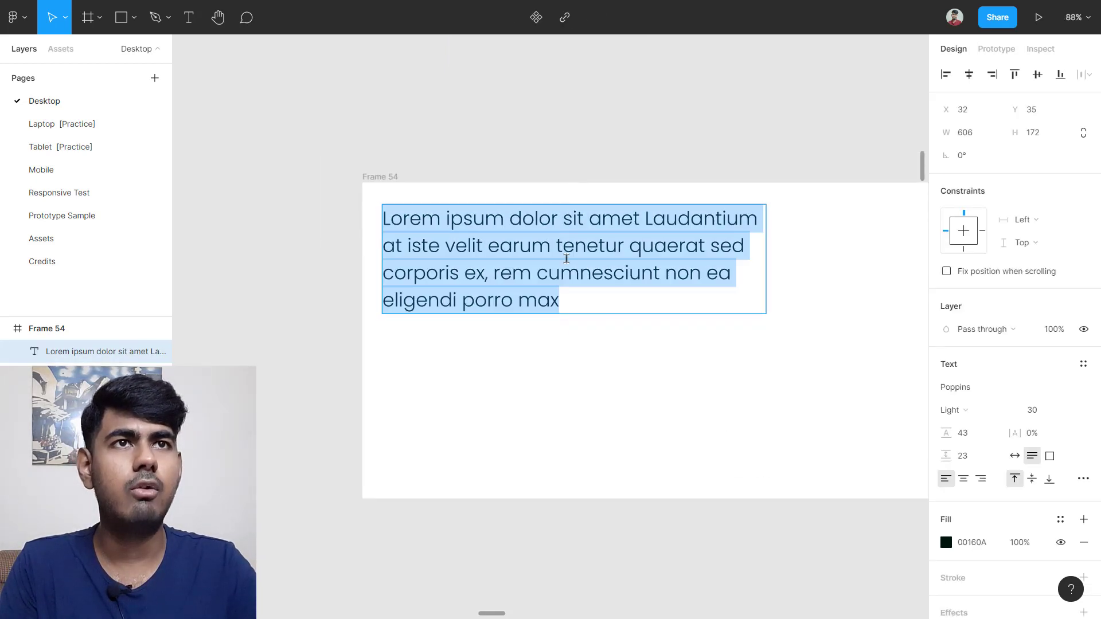
left_click_drag(573, 302, 413, 267)
key("ctrl+c")
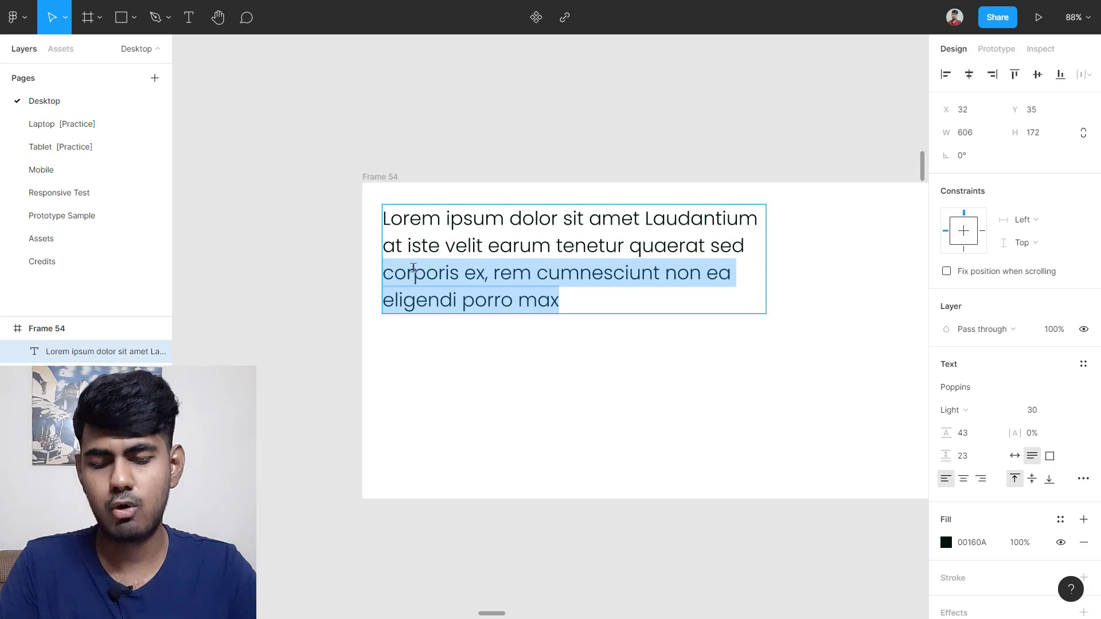
left_click(627, 302)
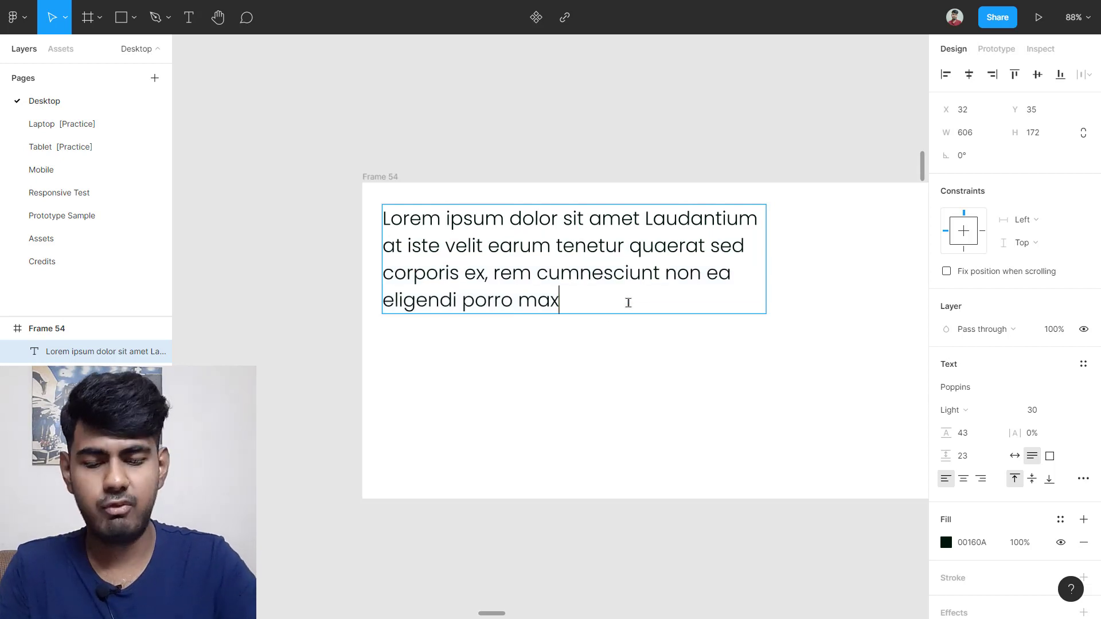
key("Return")
key("Return")
key("Return")
key("ctrl+v")
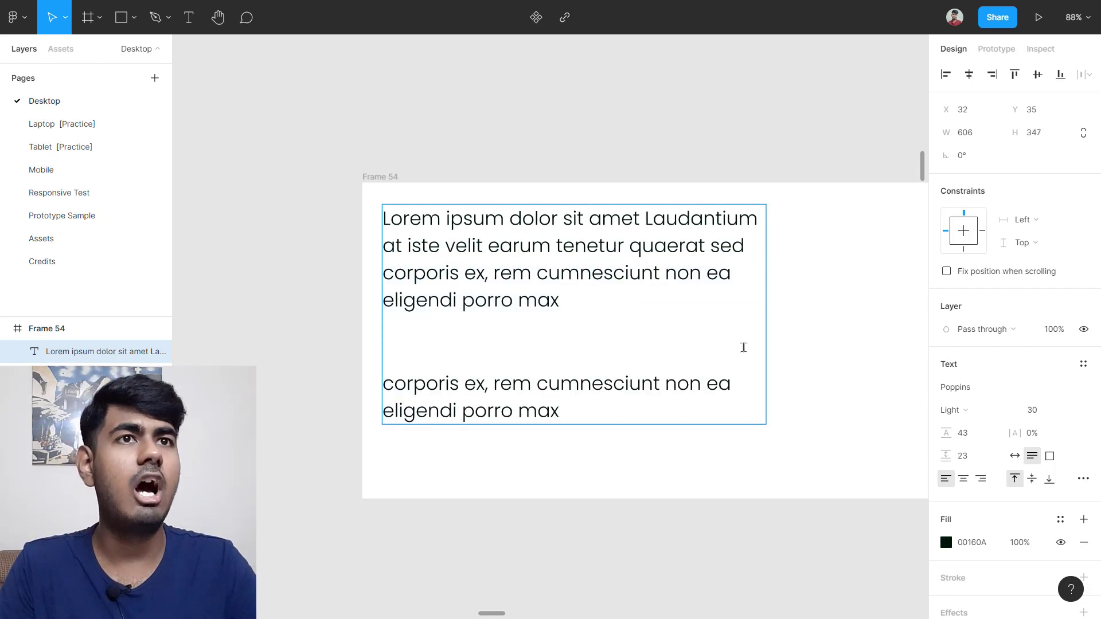
key("Escape")
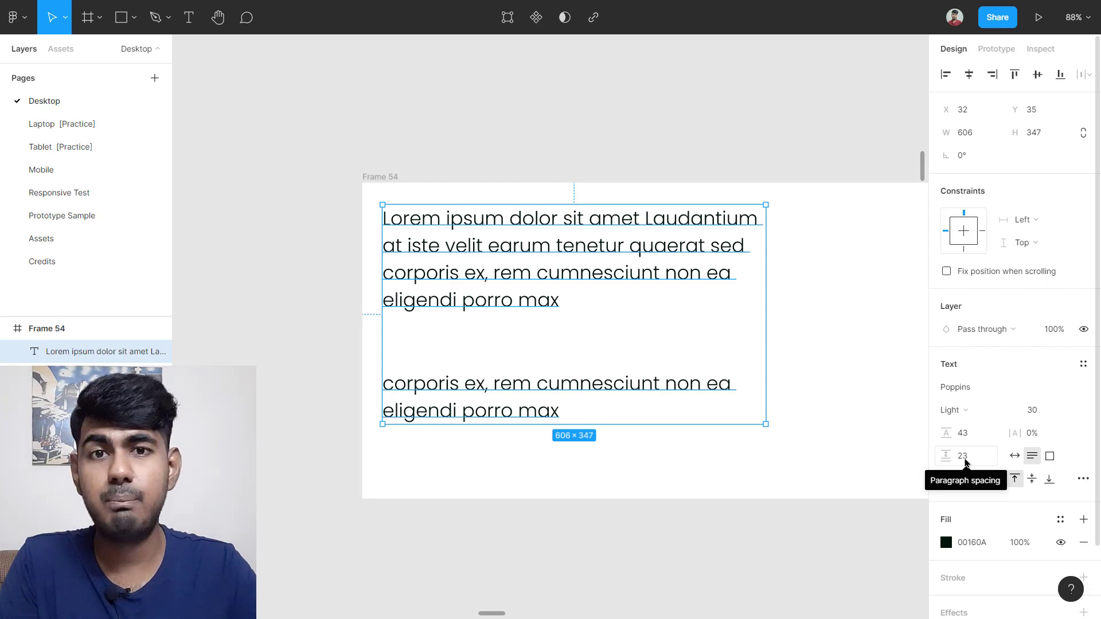
left_click_drag(949, 457, 842, 439)
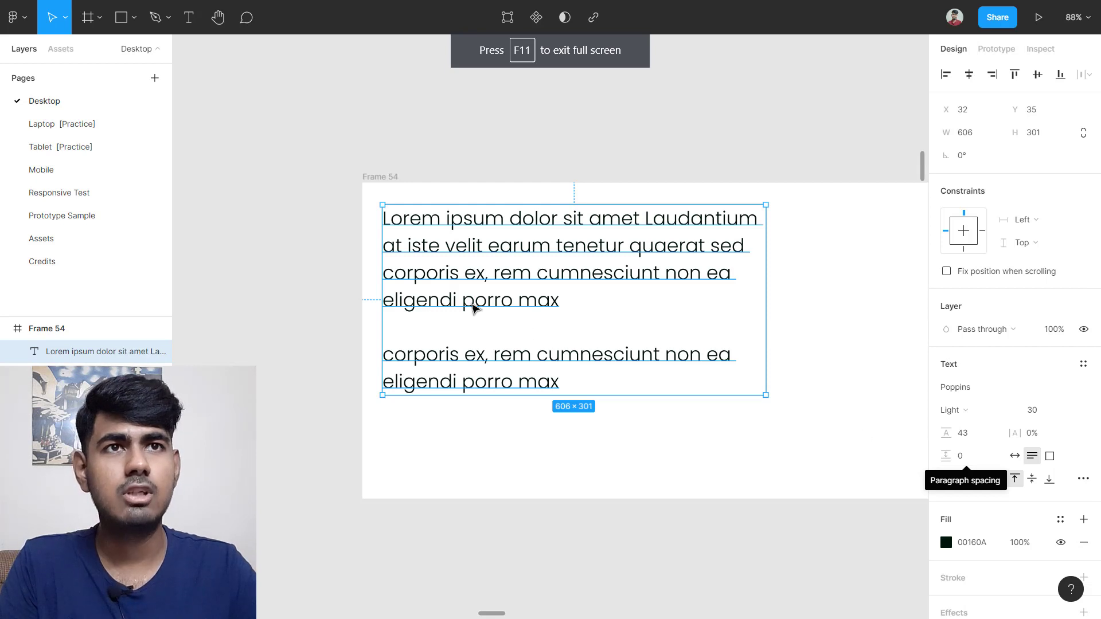
left_click(447, 327)
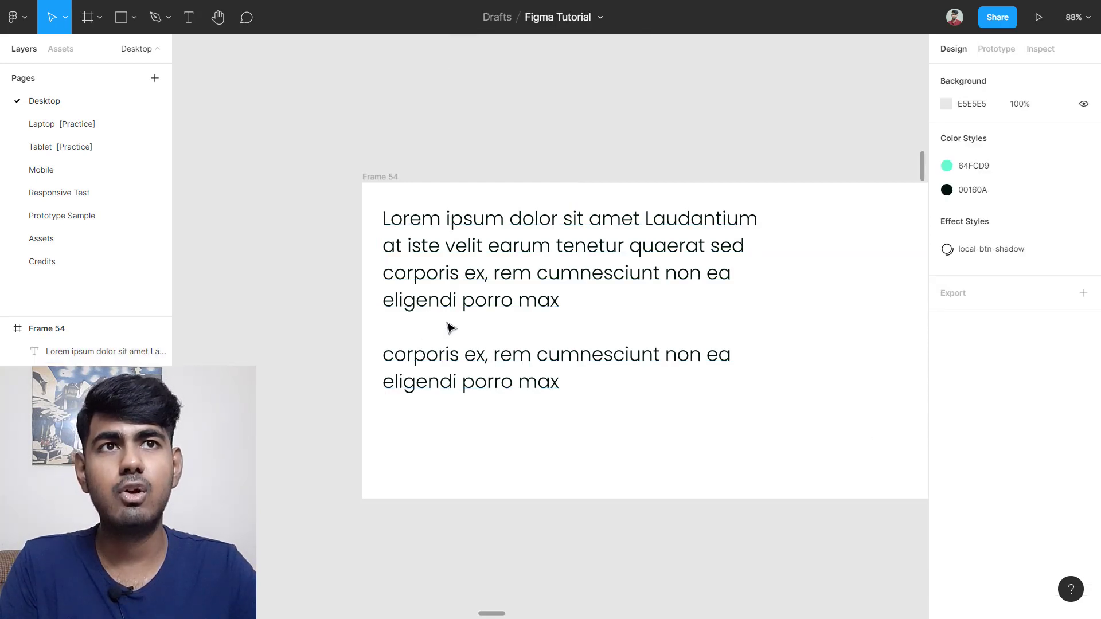
Step: Delete the empty line between the two paragraphs
double_click(406, 285)
left_click(416, 325)
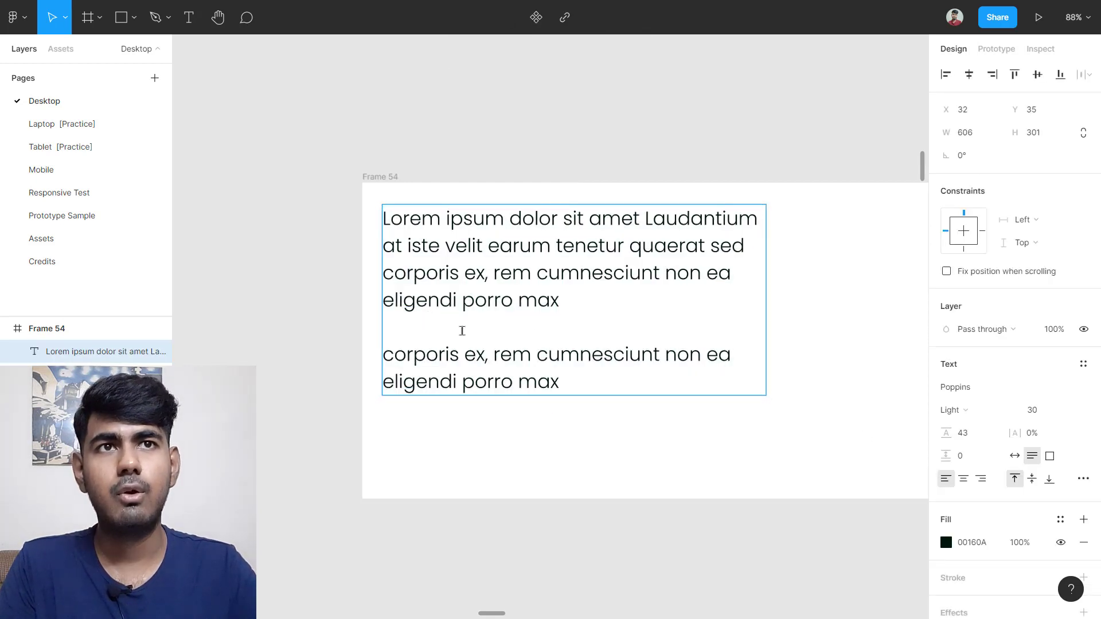
type("adsad")
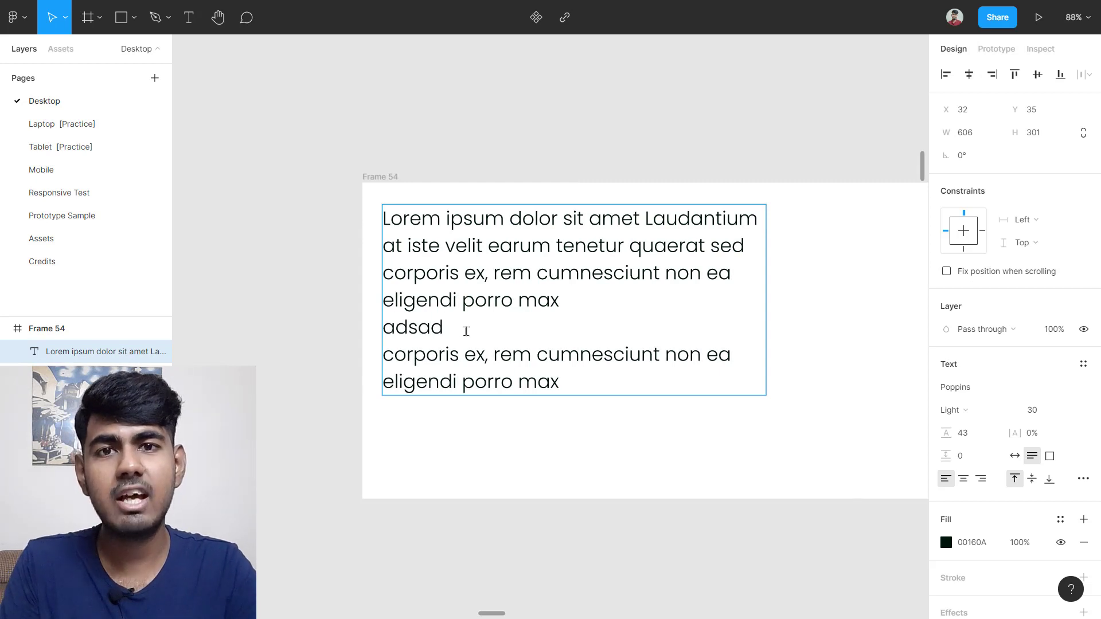
key("BackSpace")
key("BackSpace")
key("BackSpace")
key("BackSpace")
key("BackSpace")
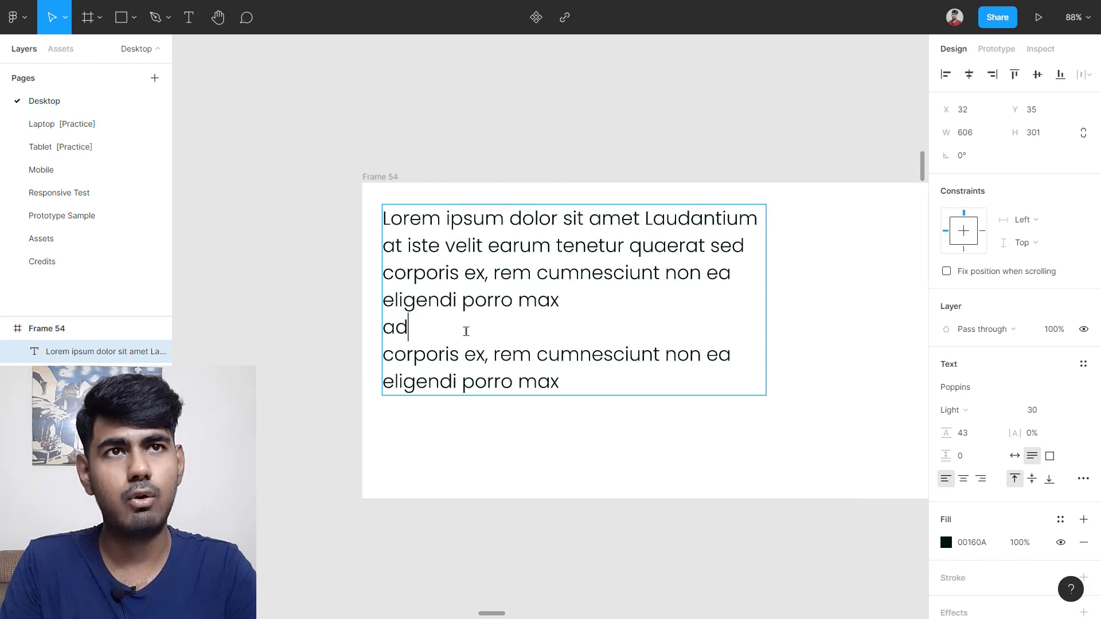
key("BackSpace")
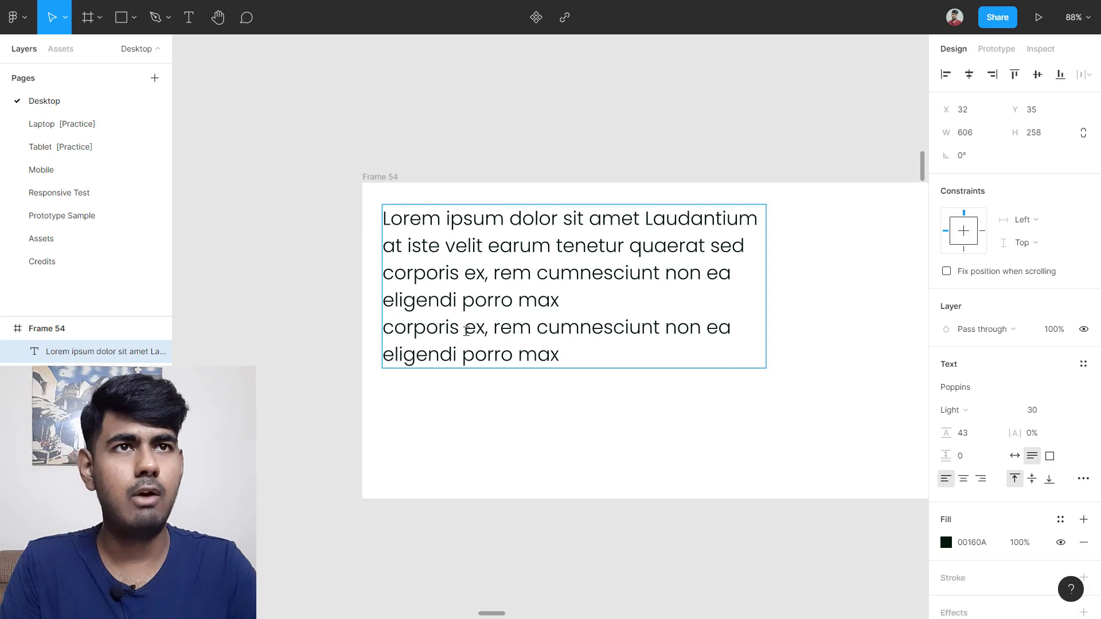
key("Escape")
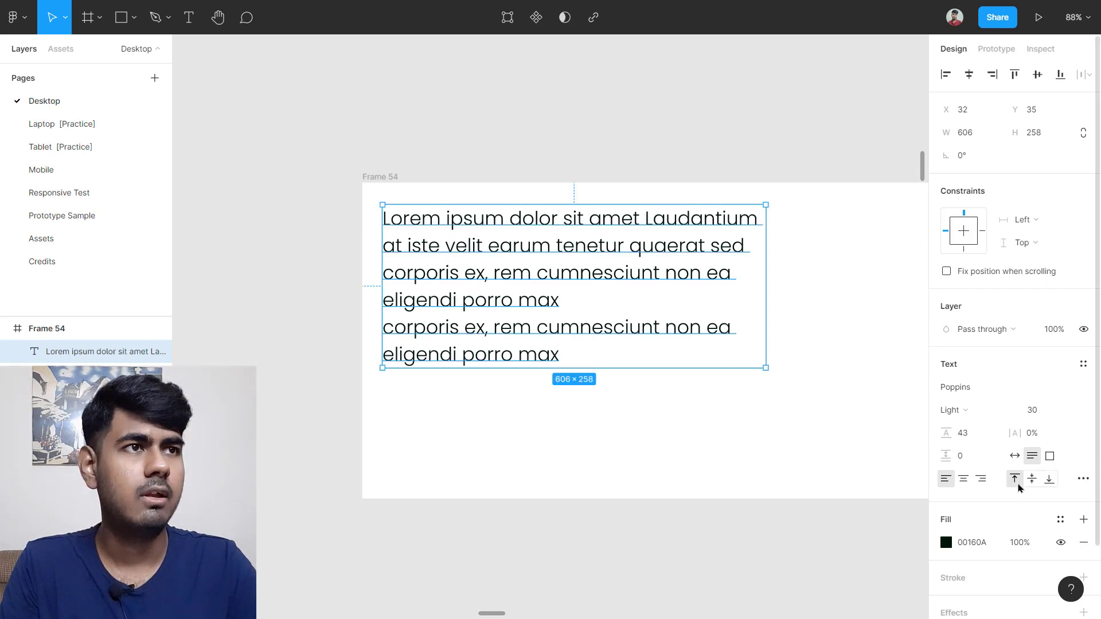
Step: Raise the paragraph spacing briefly, then set it back to 0
left_click_drag(944, 456, 1009, 455)
left_click_drag(38, 431, 803, 442)
left_click(638, 439)
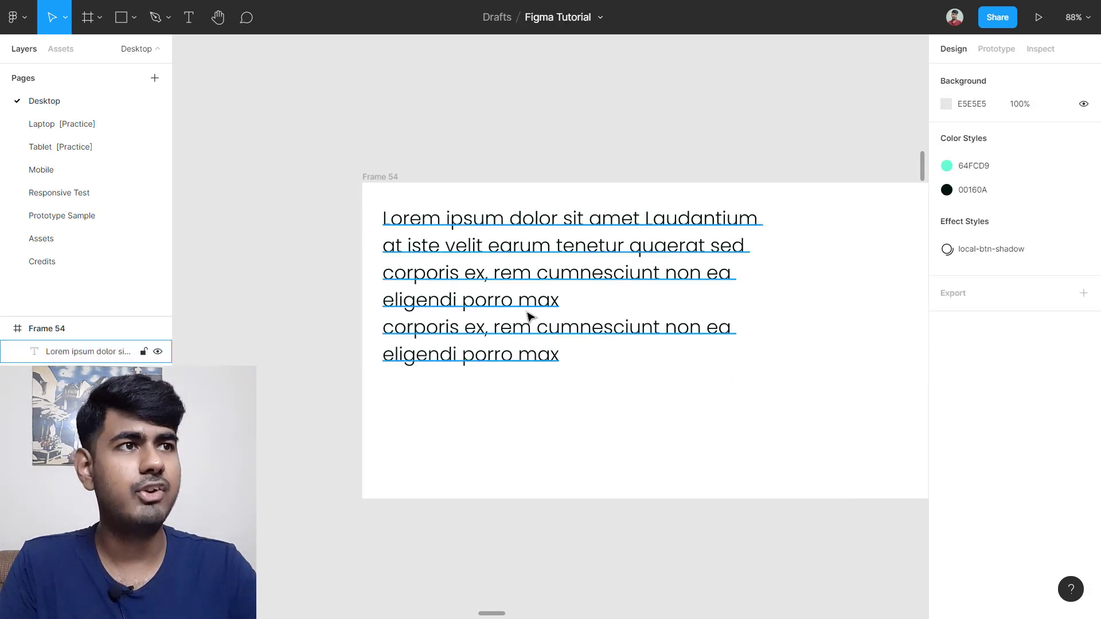
Step: Widen the Lorem ipsum text box to 912 px so the repeated sentence fits on one line
left_click(504, 316)
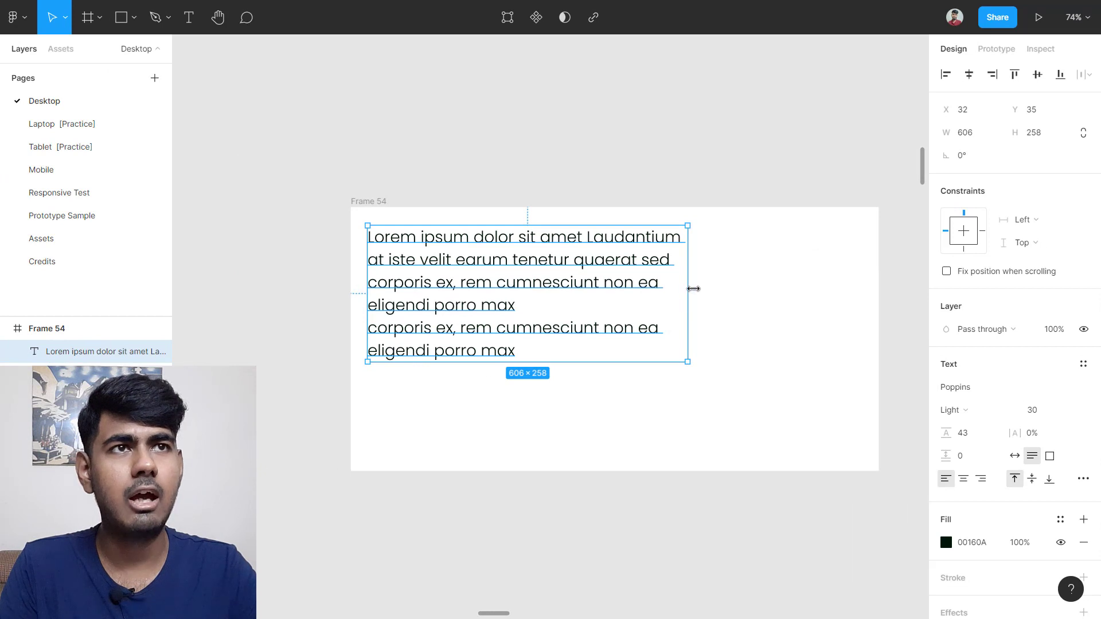
left_click_drag(693, 288, 850, 291)
key("Escape")
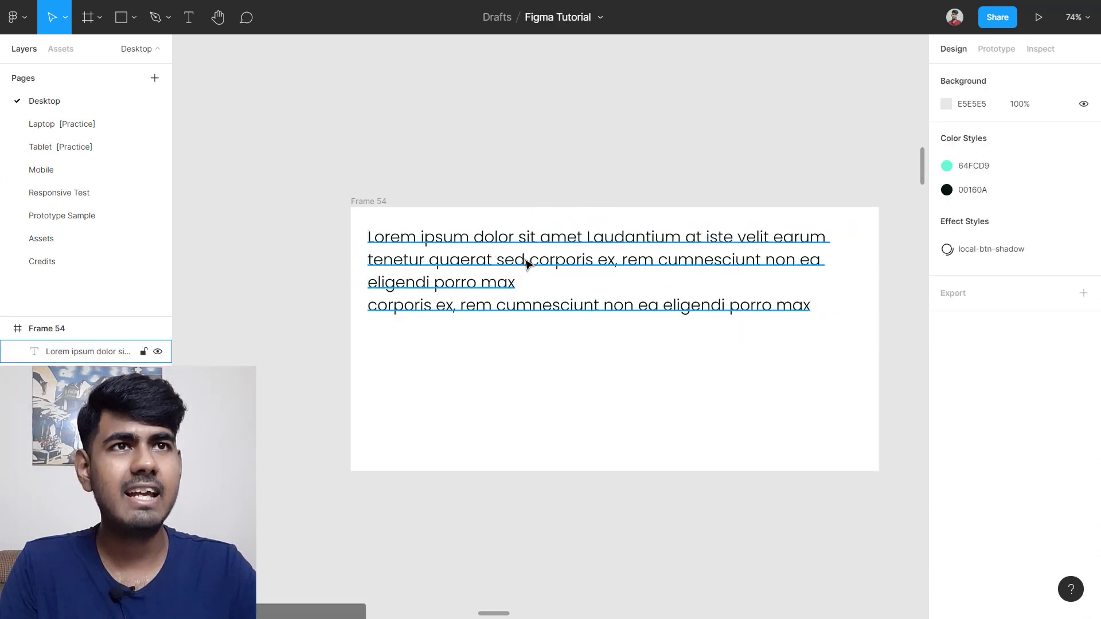
left_click(523, 275)
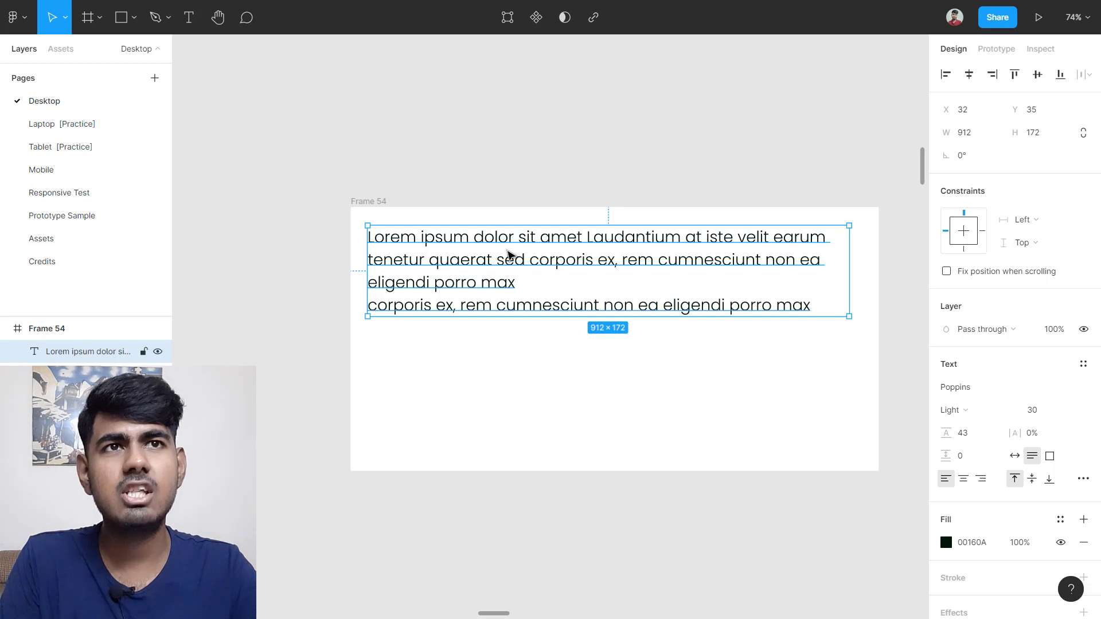
scroll(432, 326, "up", 5)
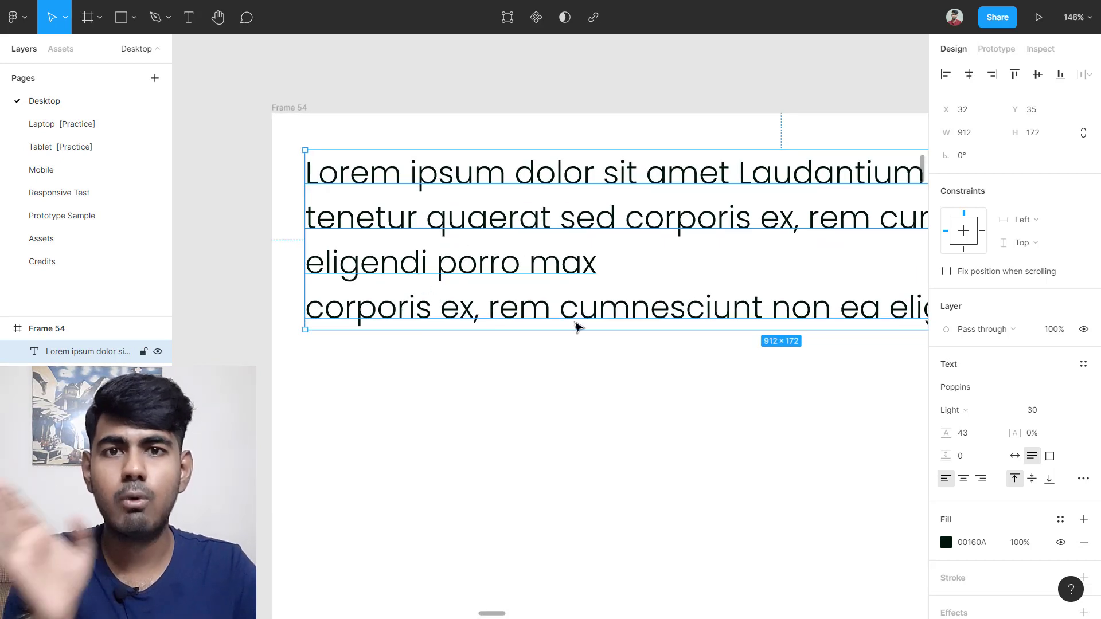
Step: Try centered alignment, then set the Lorem ipsum text to right-aligned
left_click(965, 480)
scroll(582, 461, "down", 5)
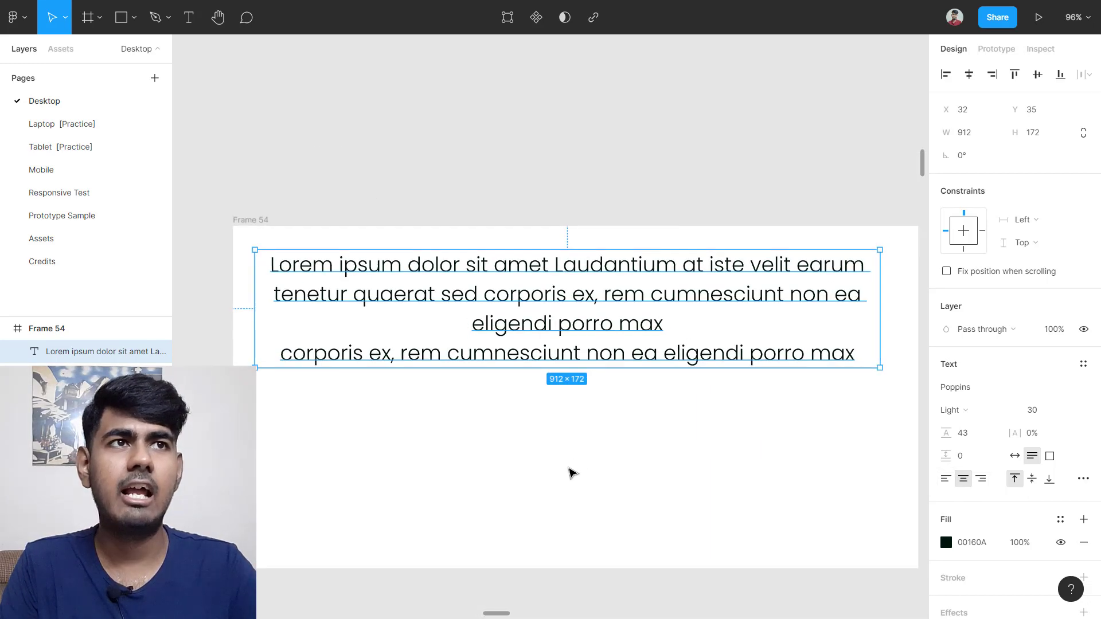
left_click(449, 505)
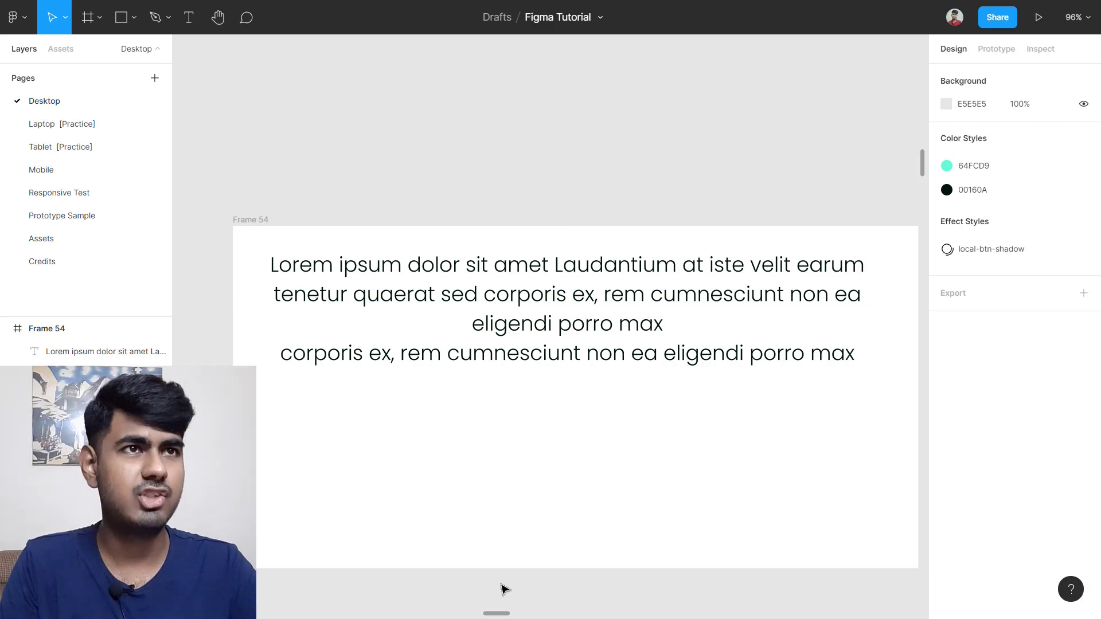
left_click(558, 326)
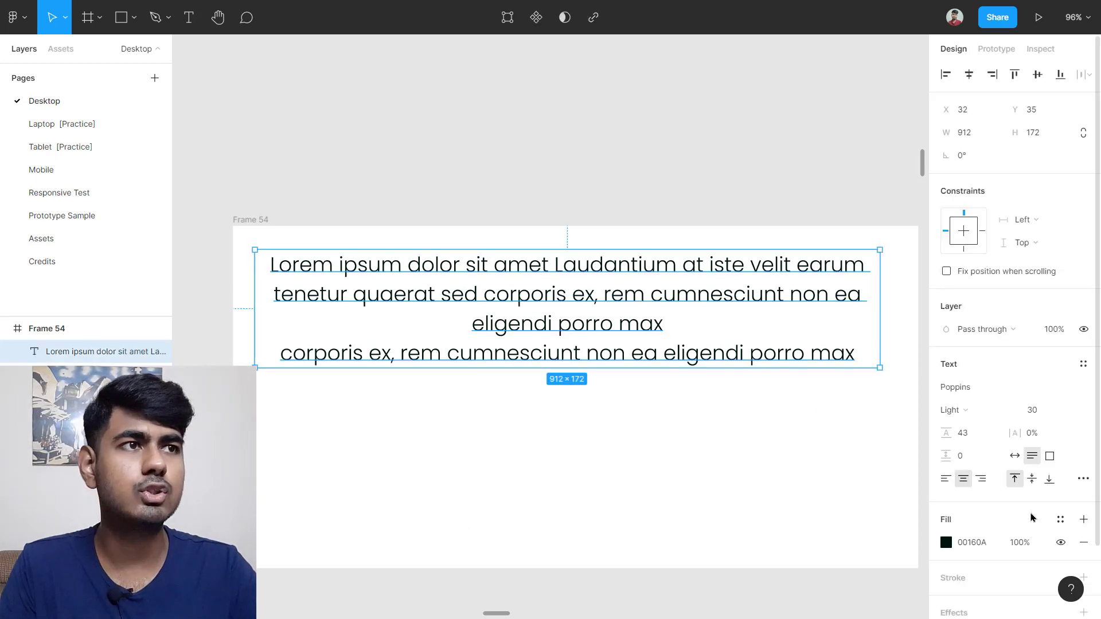
left_click(986, 480)
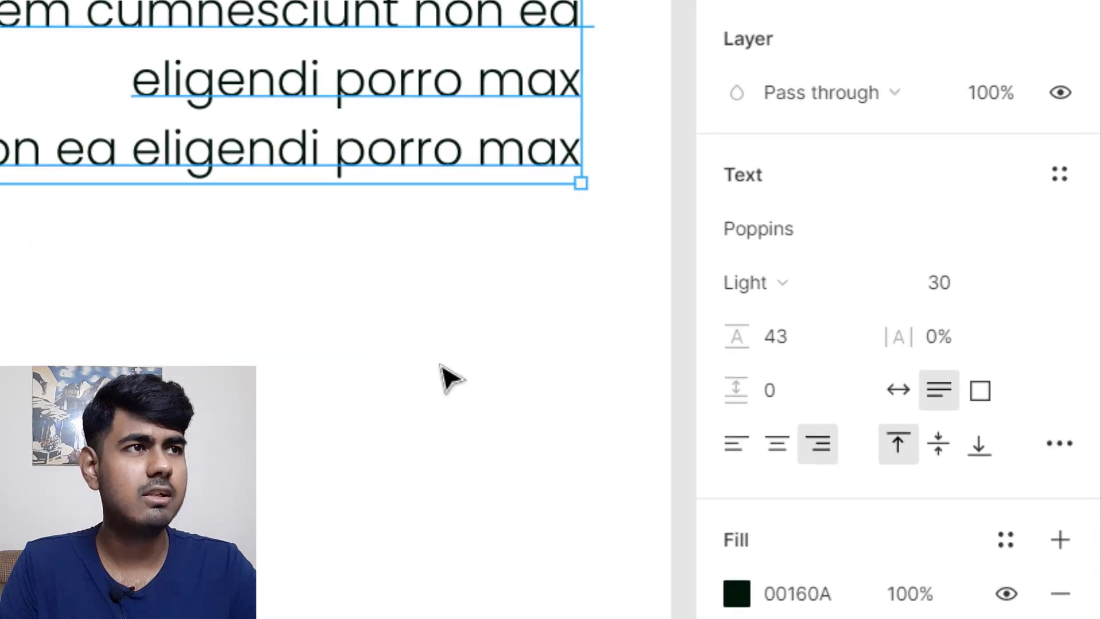
scroll(821, 451, "down", 4)
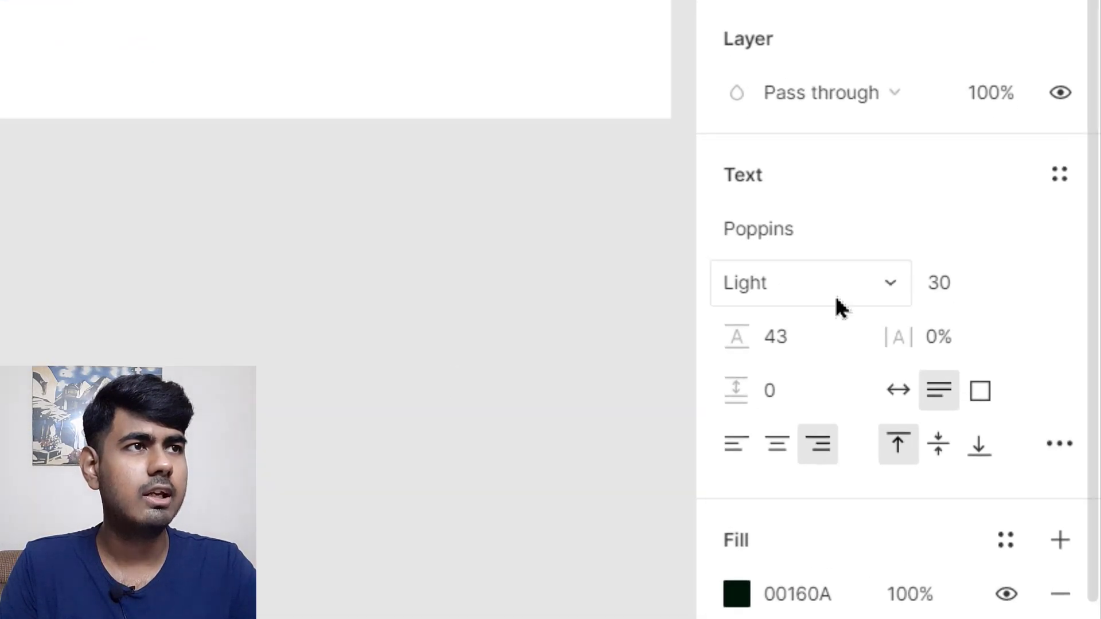
Step: Justify the Lorem ipsum text from the Type details panel
scroll(841, 308, "down", 3)
left_click(1062, 265)
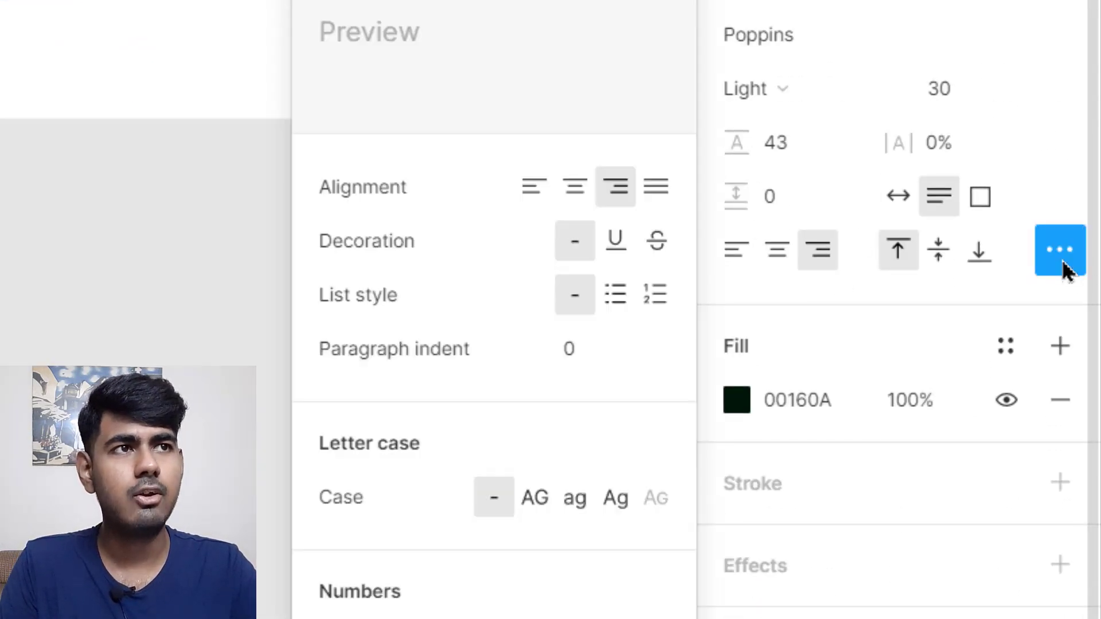
left_click(664, 188)
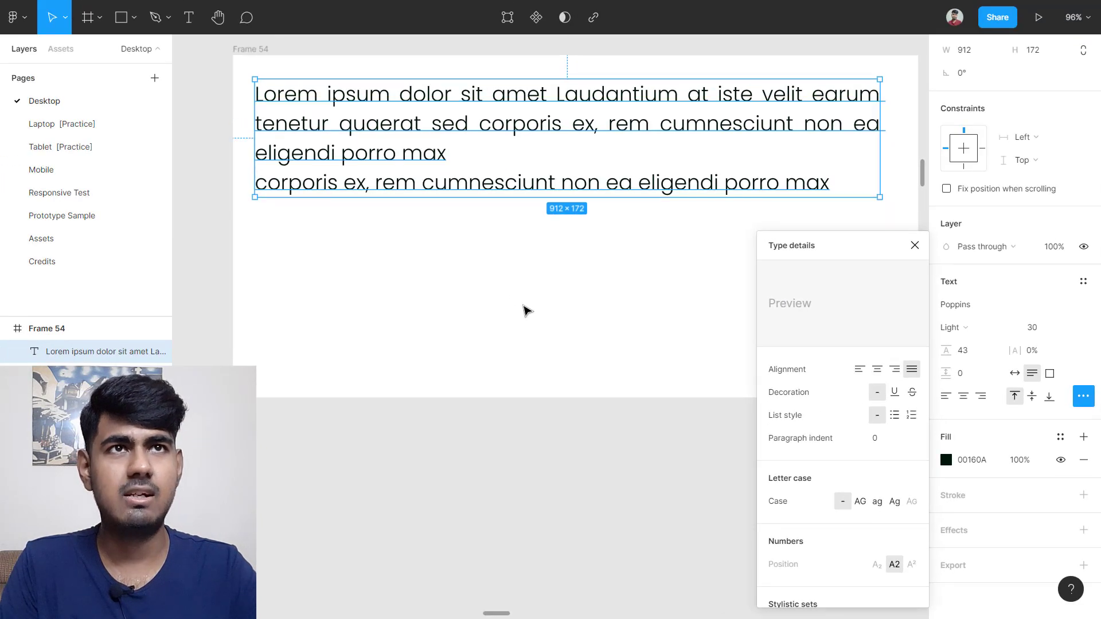
left_click(510, 348)
scroll(602, 270, "up", 1)
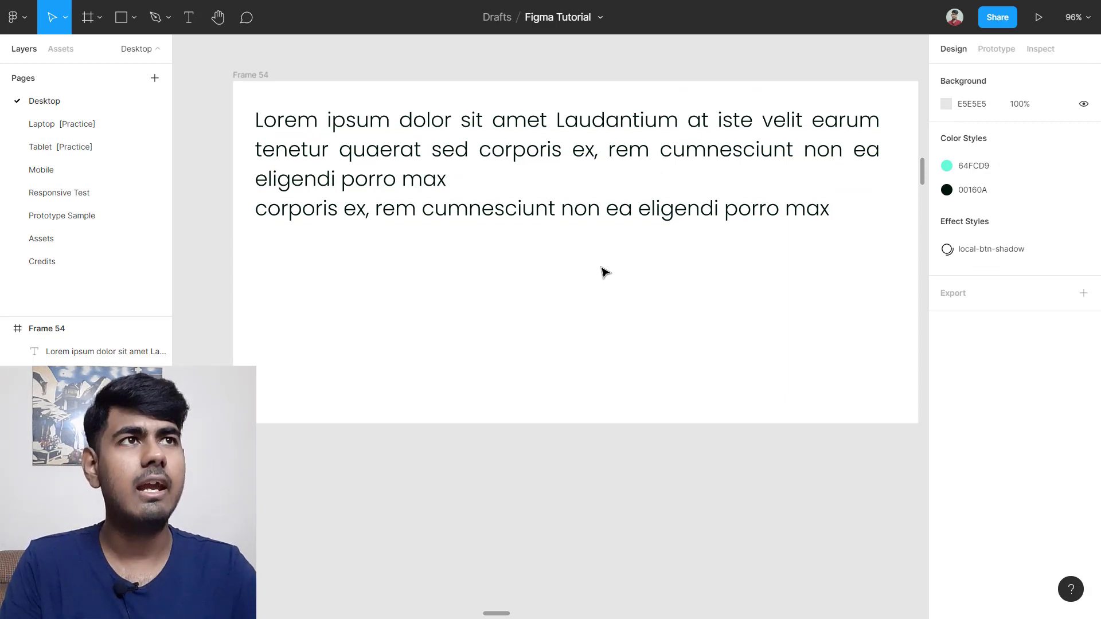
Step: Remove the line break before 'corporis ex' to join the second paragraph onto the first
left_click(828, 213)
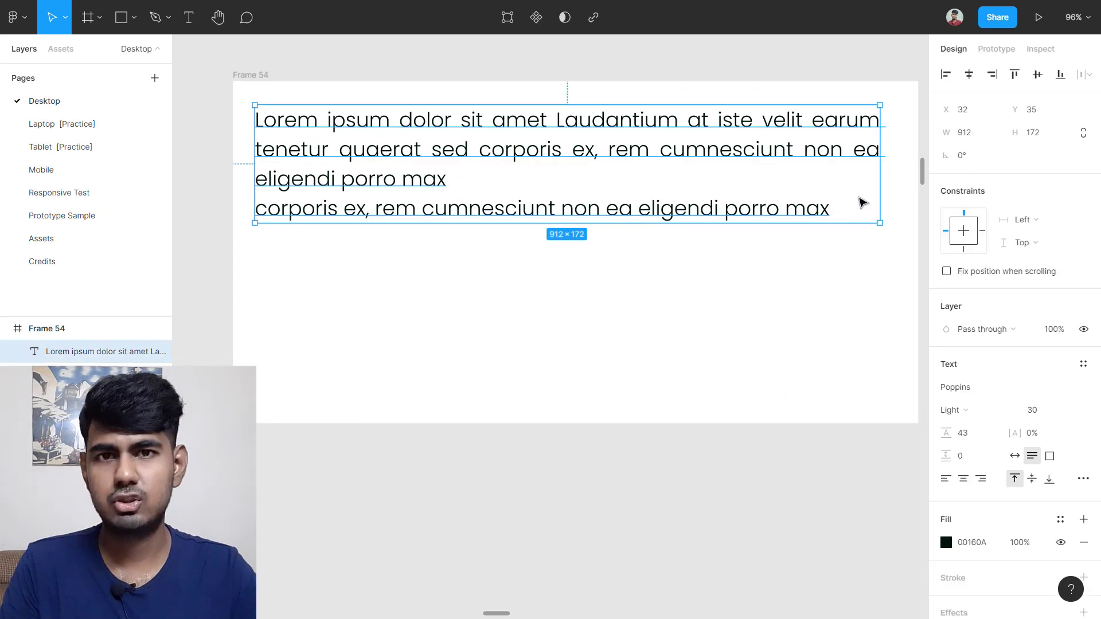
scroll(402, 230, "up", 1)
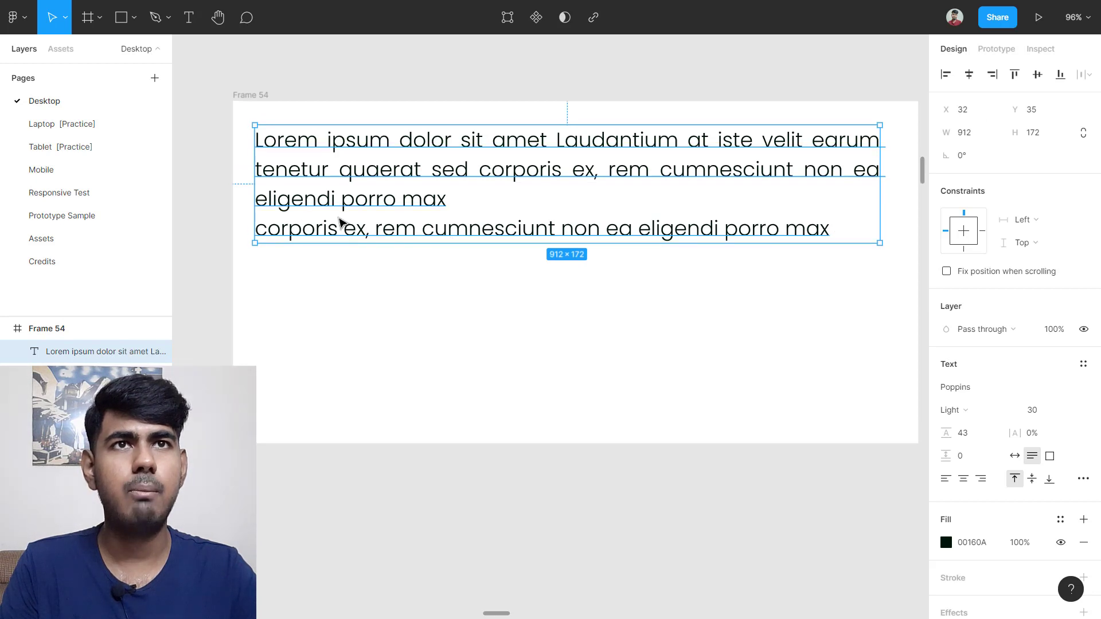
double_click(293, 216)
left_click(260, 229)
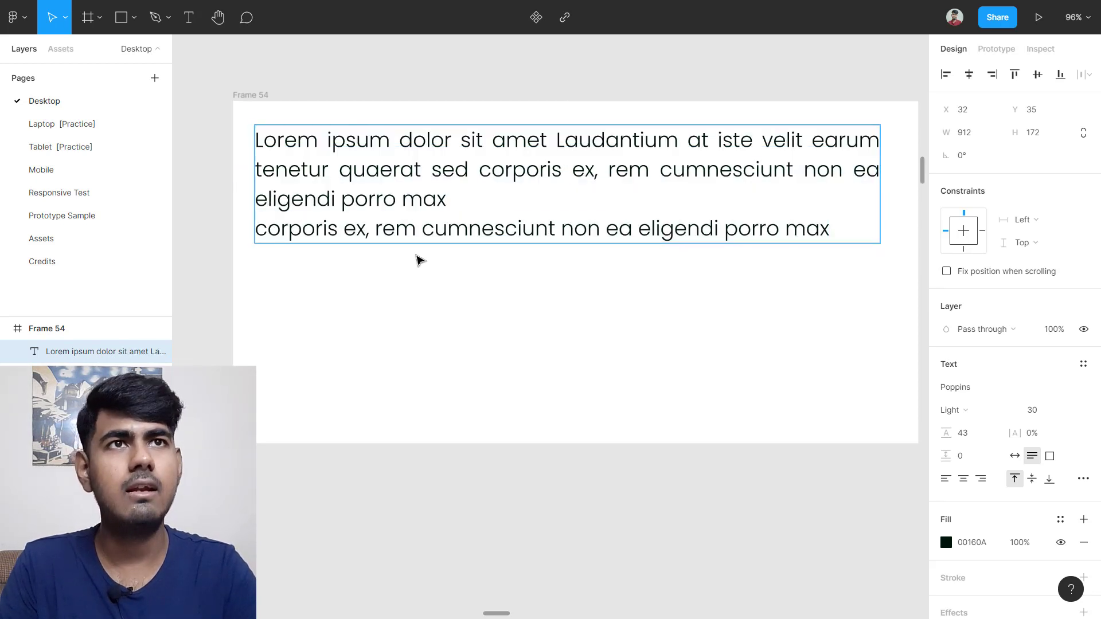
key("BackSpace")
key("Escape")
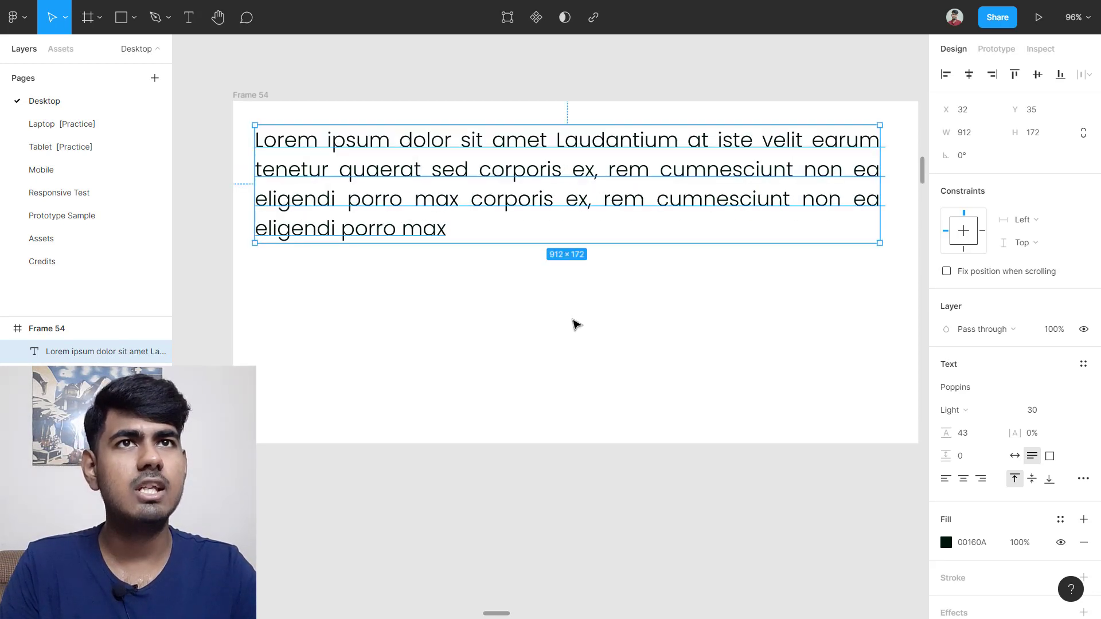
Step: Reselect the Poppins Light 30 text layer and focus its font size field
left_click(576, 324)
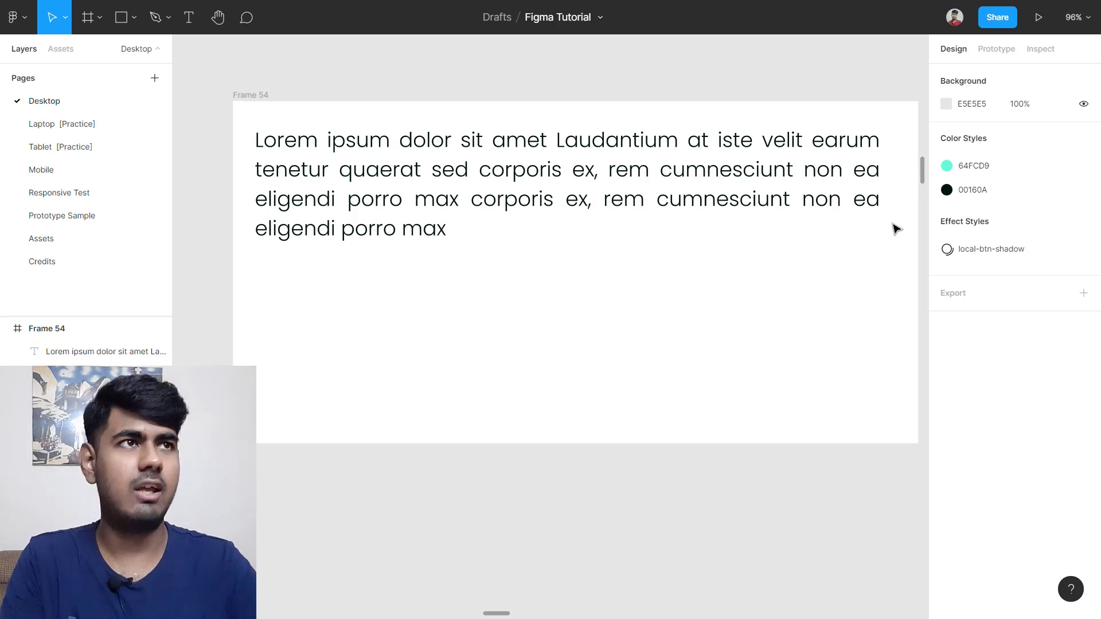
left_click(872, 227)
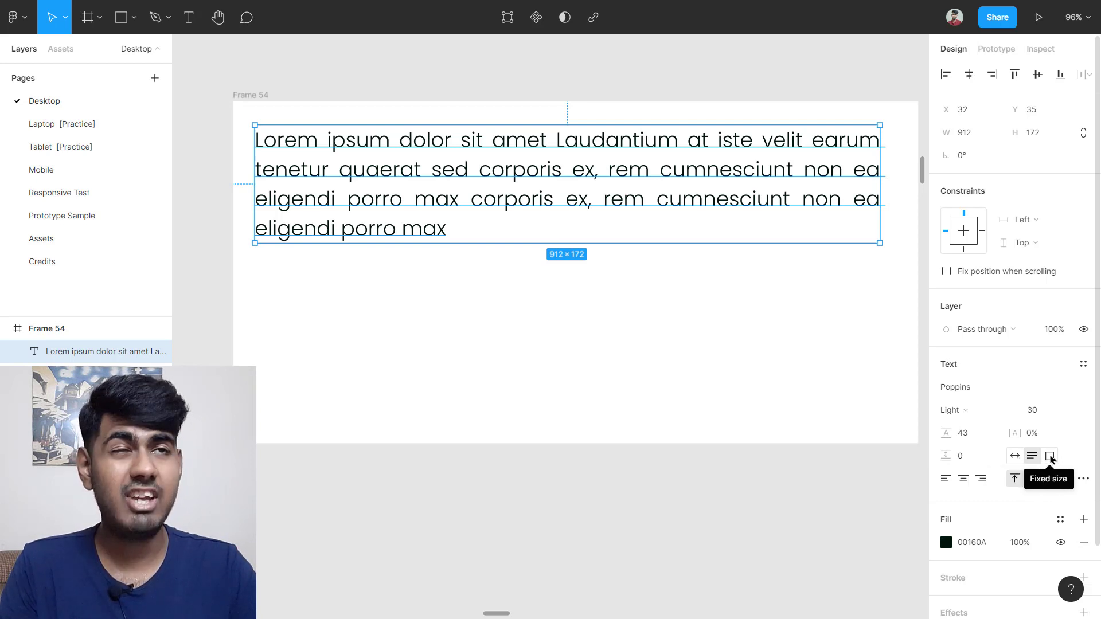
left_click(626, 318)
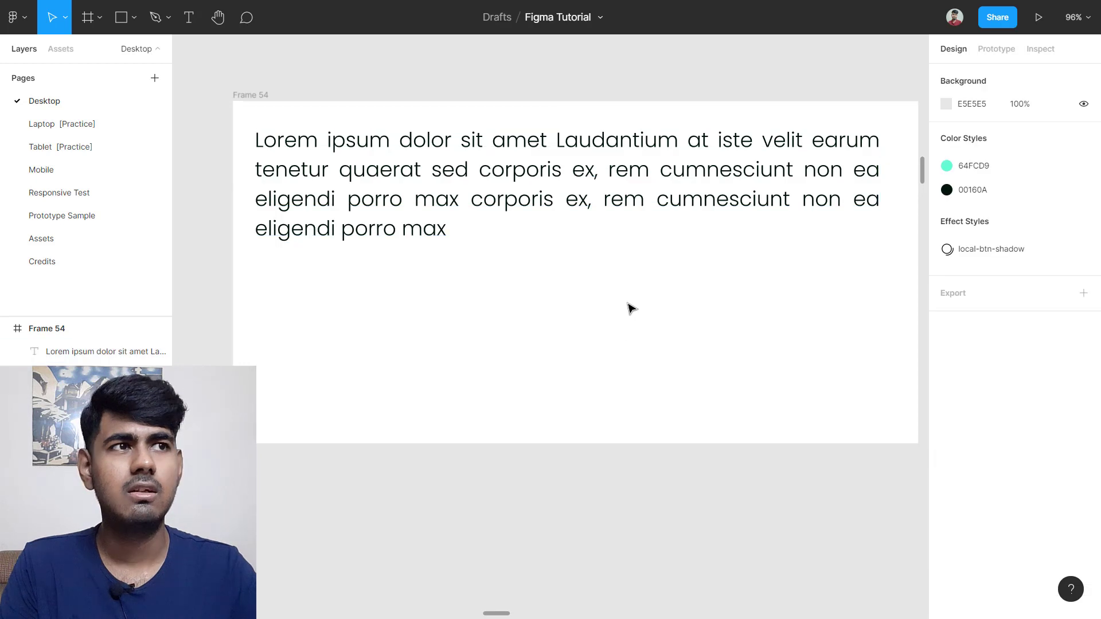
left_click(626, 220)
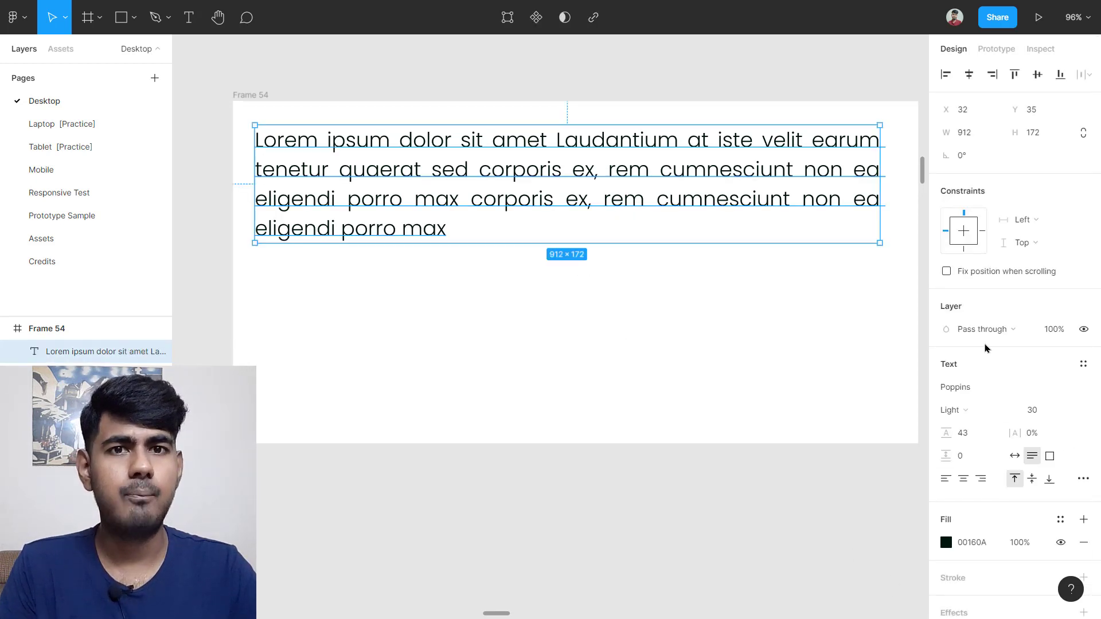
left_click(1036, 418)
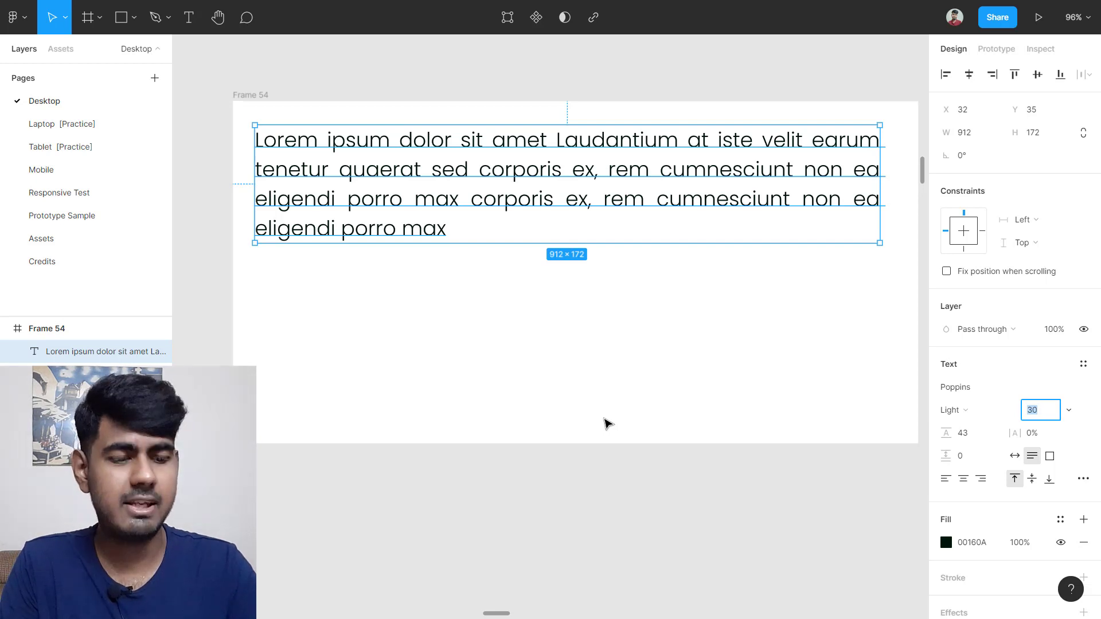
Step: Apply font size 20, drag the box taller as fixed size, and move it lower in Frame 54
key("Return")
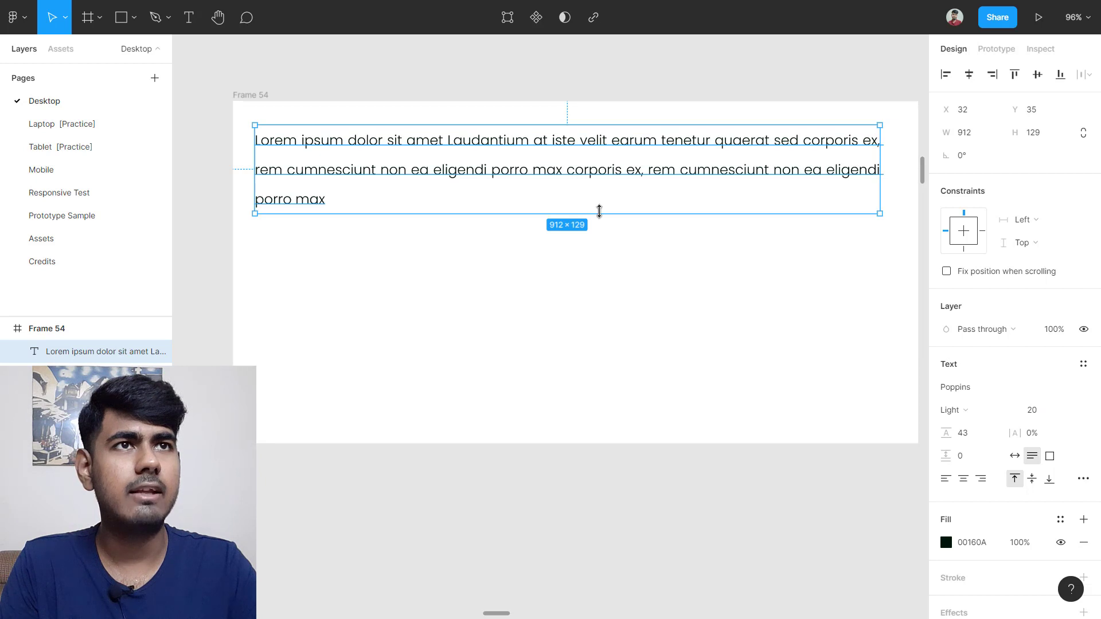
left_click_drag(599, 211, 610, 321)
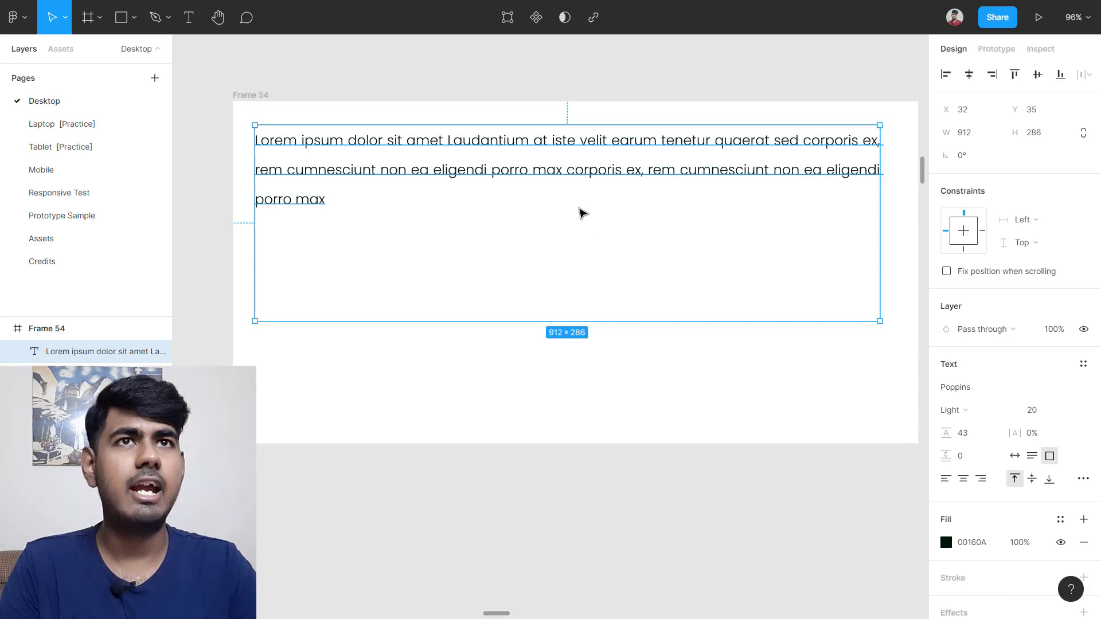
left_click_drag(580, 214, 591, 257)
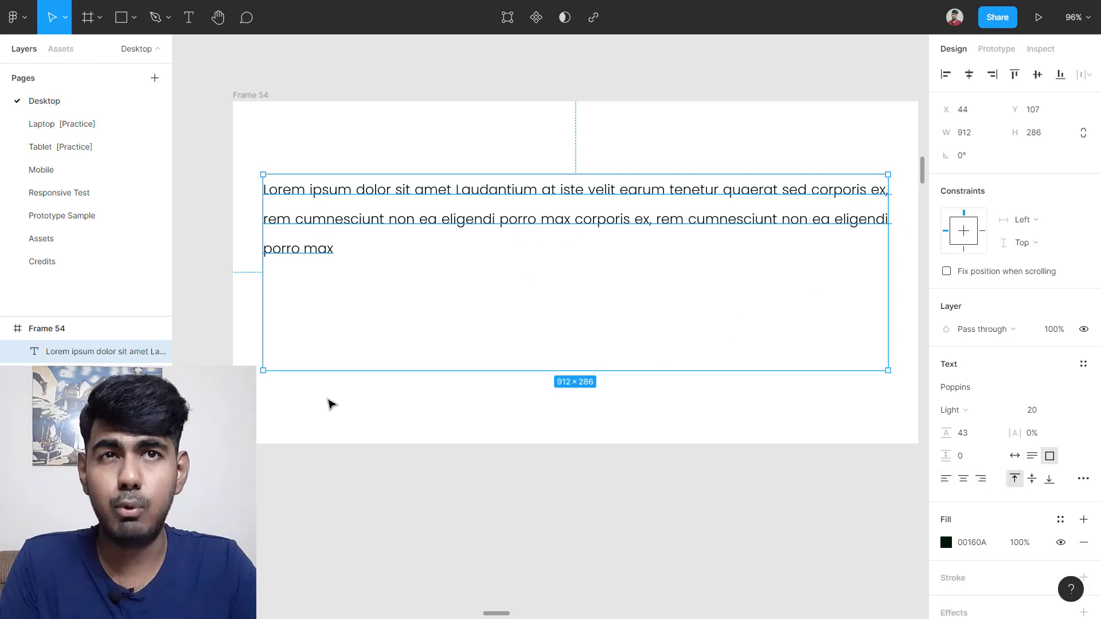
Step: Switch the Lorem ipsum text box to Auto width and reselect it
left_click(1018, 459)
left_click(663, 318)
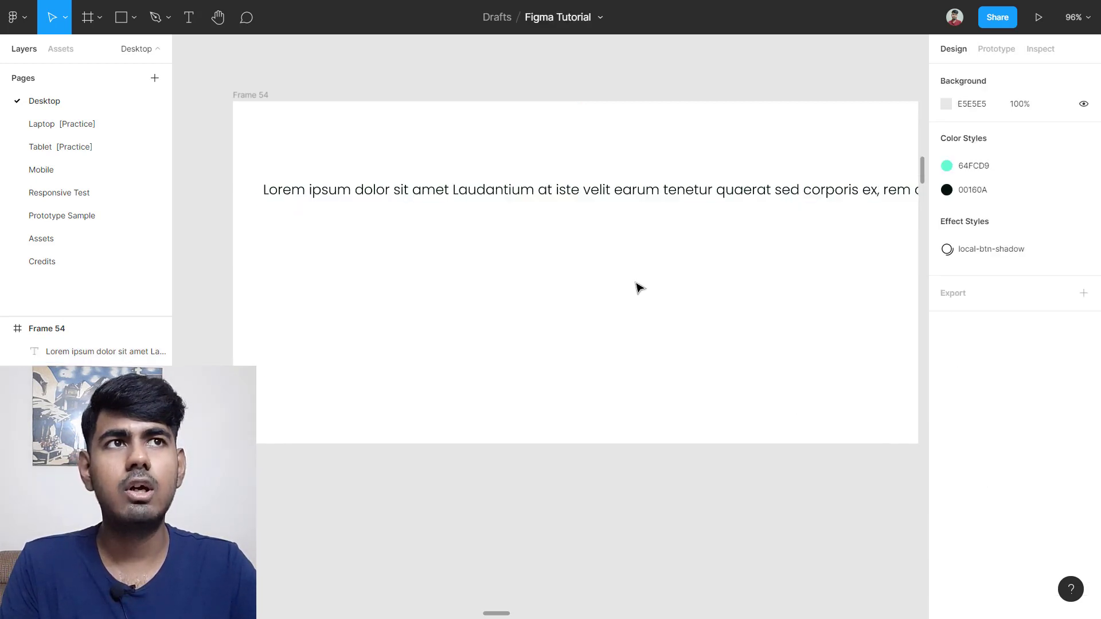
scroll(665, 235, "down", 5)
left_click(669, 215)
scroll(688, 235, "right", 5)
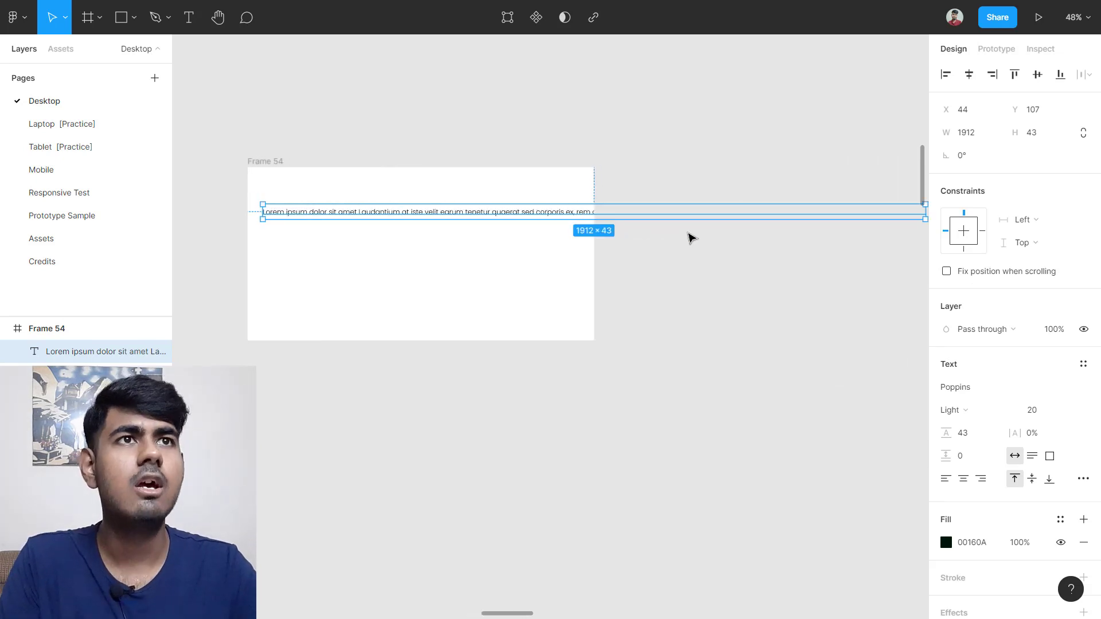
scroll(573, 211, "up", 4)
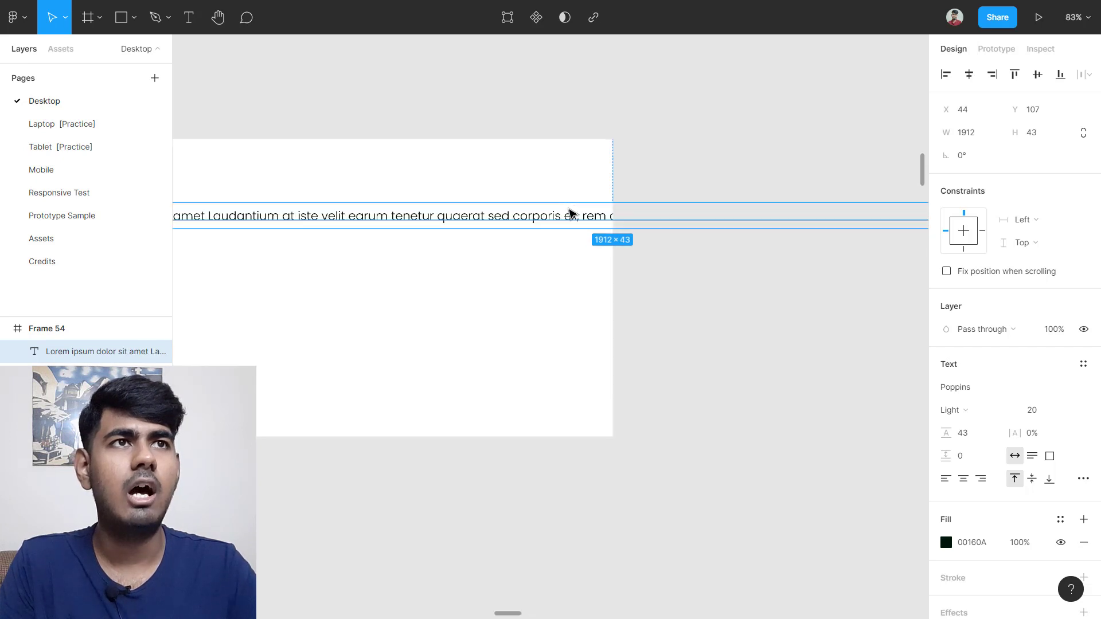
scroll(566, 224, "left", 1)
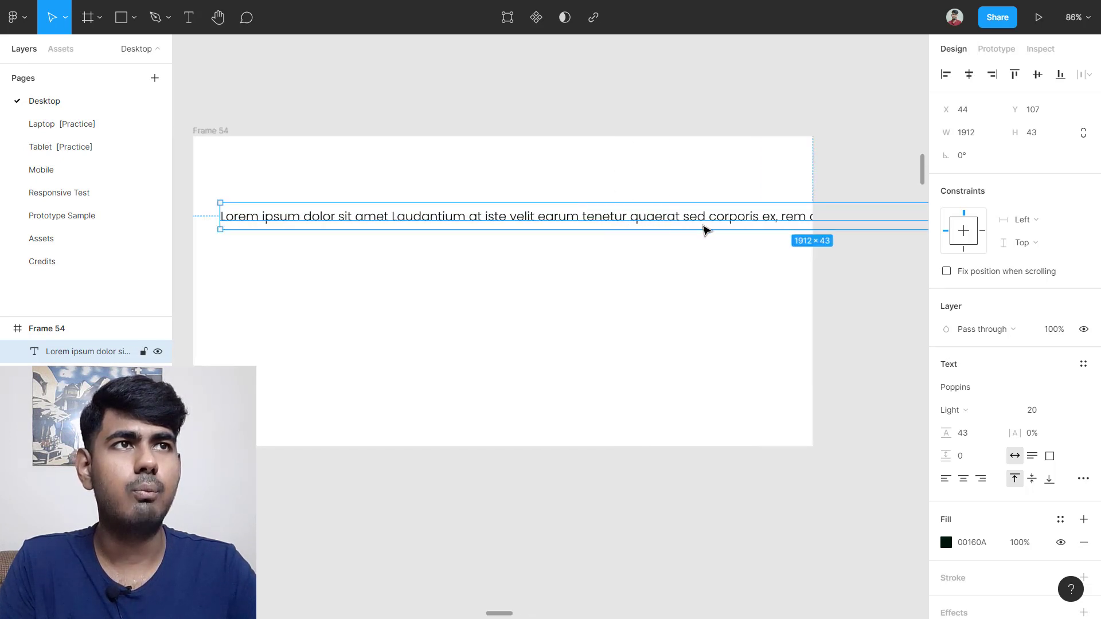
Step: Insert line breaks before 'rem' and 'ea' to split the text into three lines
double_click(781, 217)
left_click(781, 217)
key("Return")
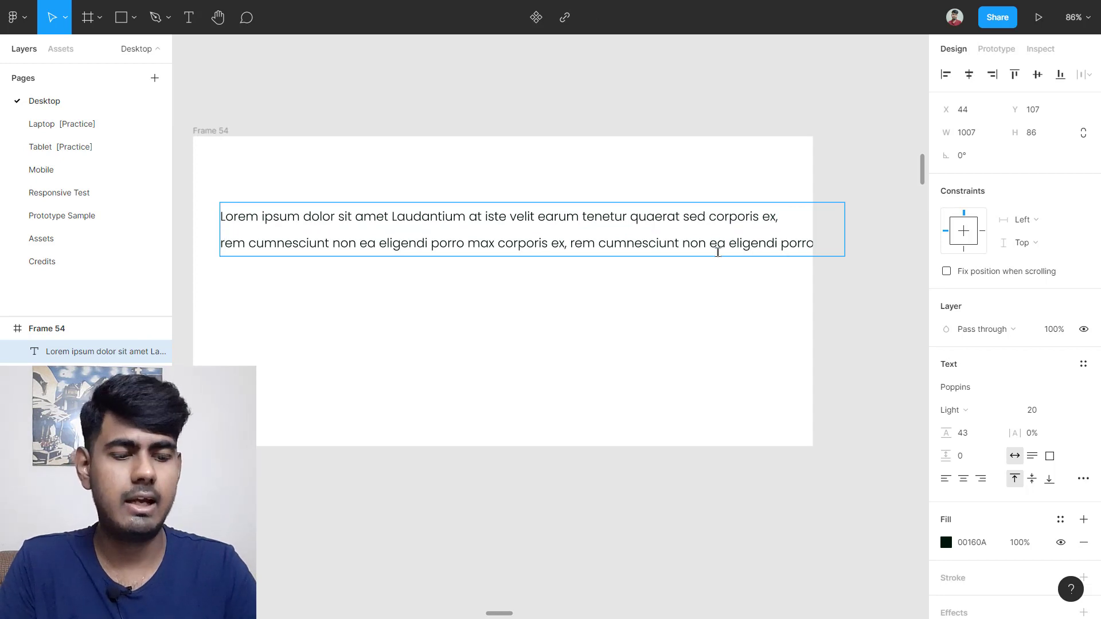
key("Return")
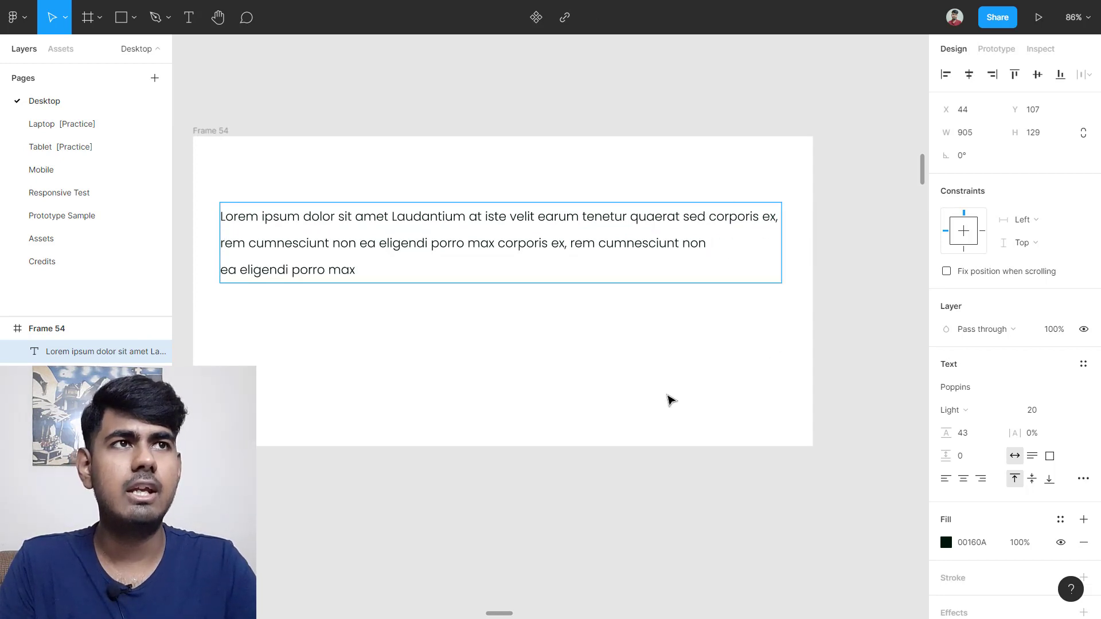
key("Escape")
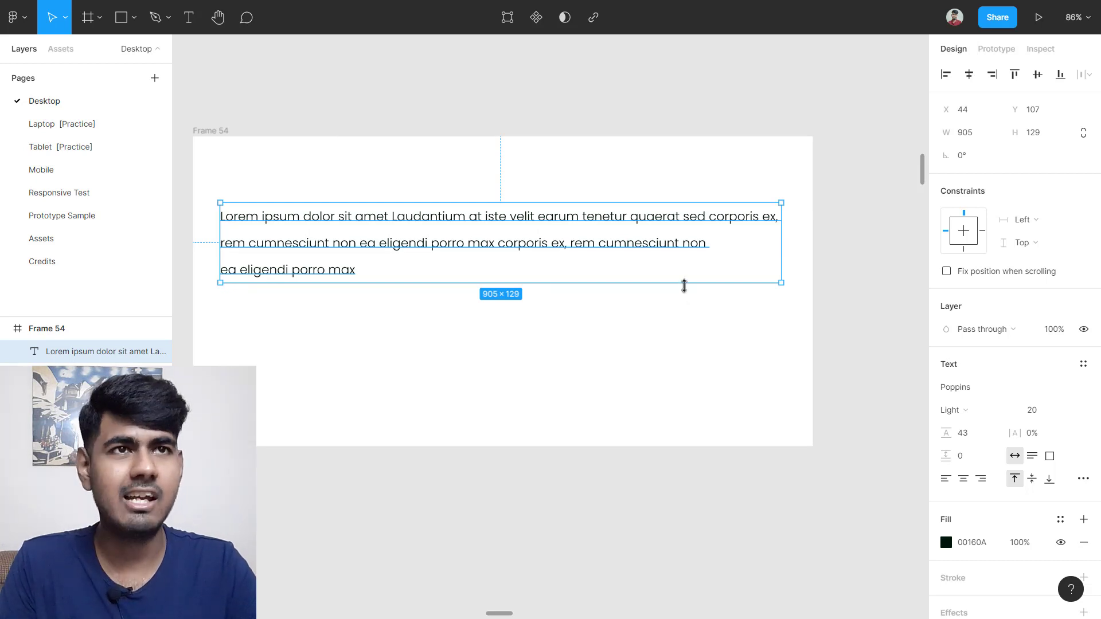
Step: Drag the text box taller, wider and back, then undo the last two resizes
left_click_drag(682, 280, 681, 366)
left_click_drag(786, 278, 893, 273)
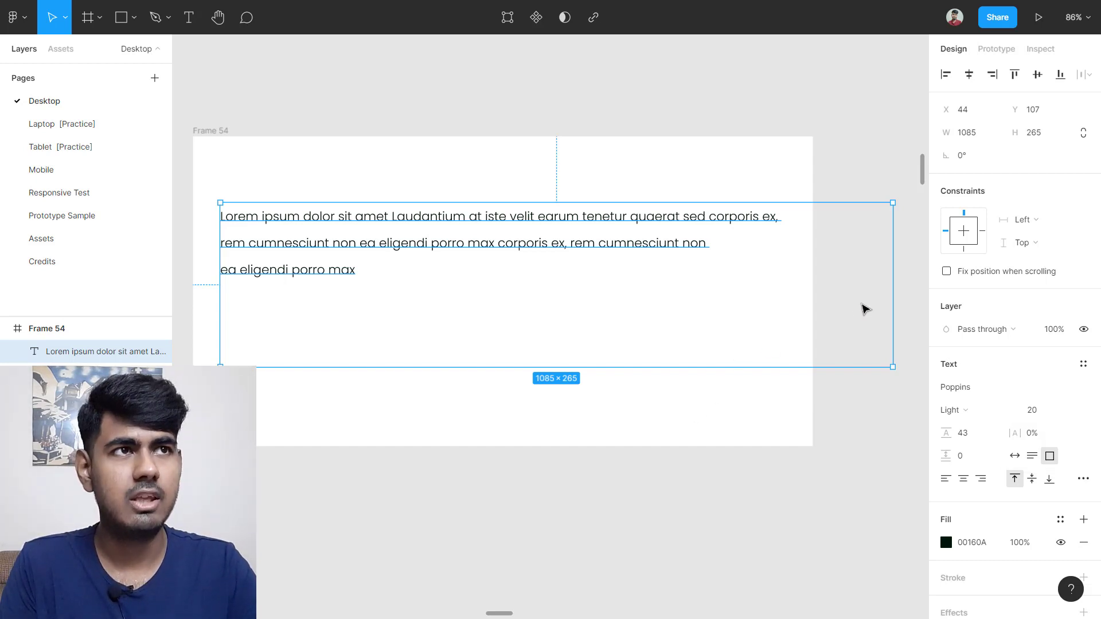
left_click_drag(893, 292, 785, 294)
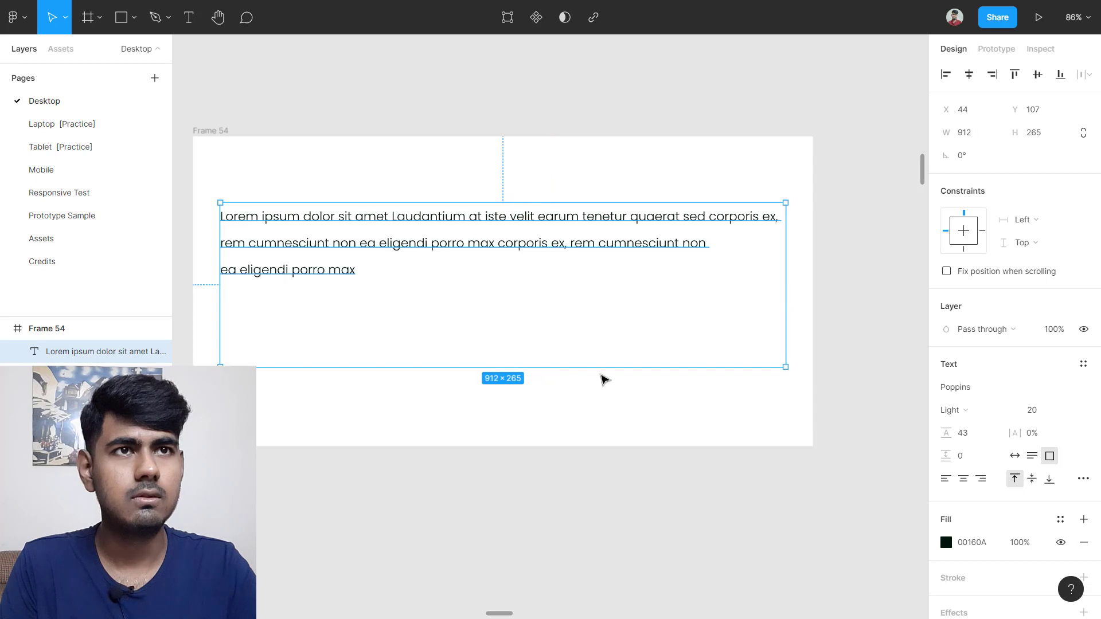
left_click_drag(541, 368, 536, 286)
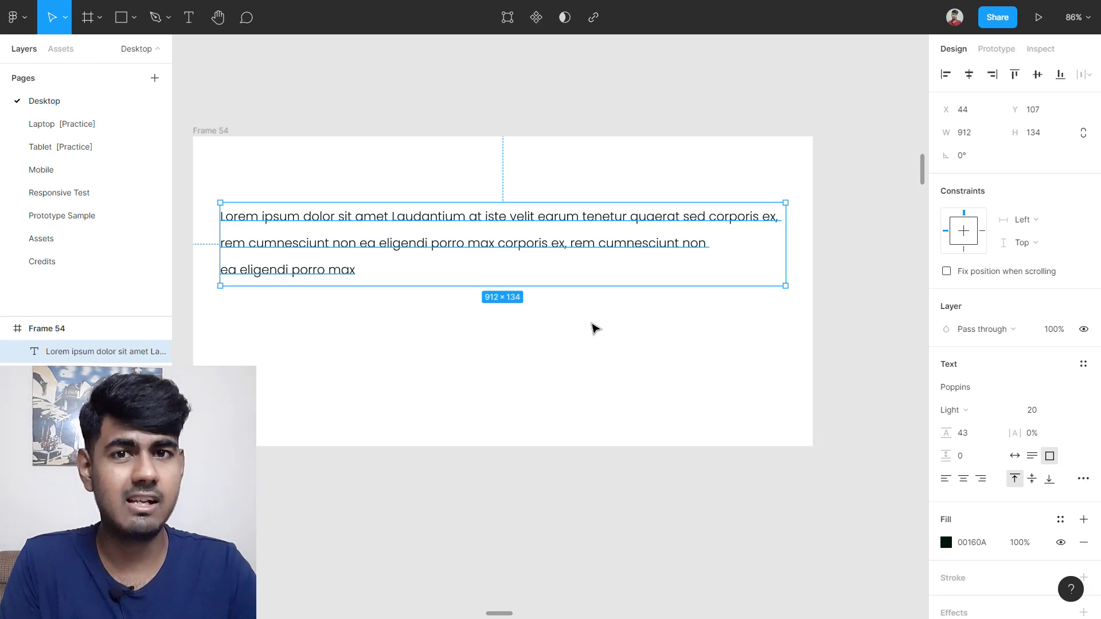
key("ctrl+z")
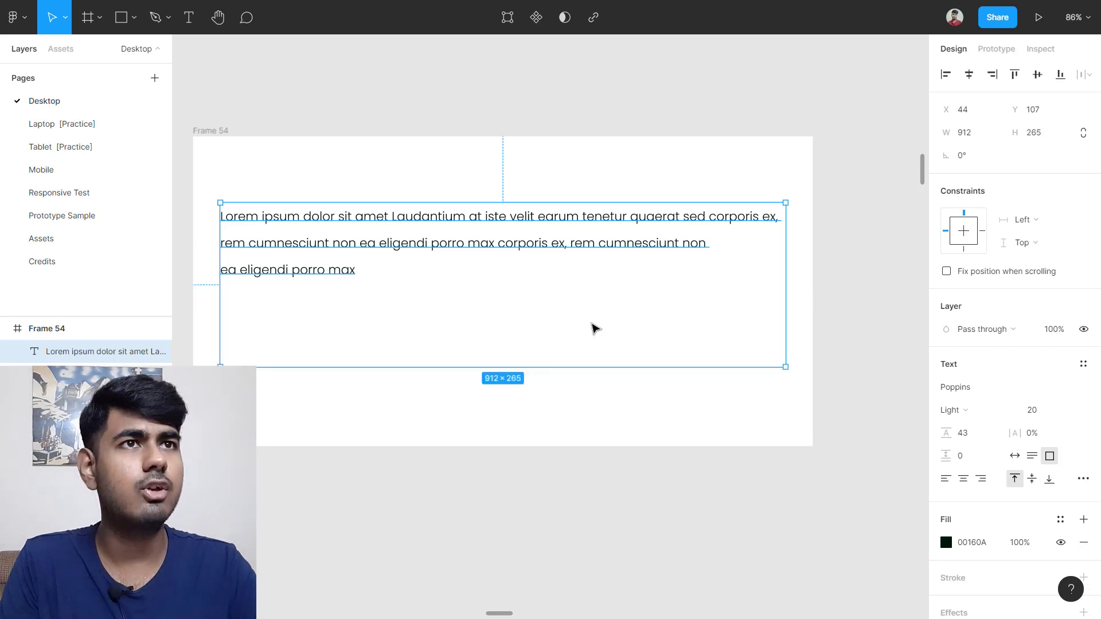
key("ctrl+z")
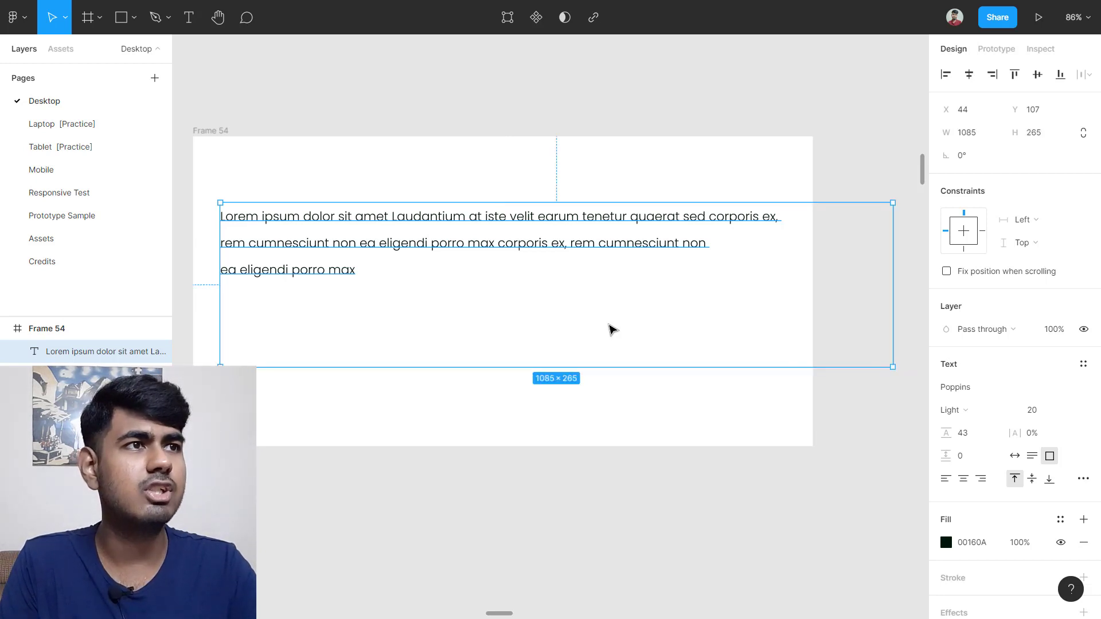
Step: Apply Auto width, then Auto height, so the 905-wide box fits its three lines
left_click(1016, 456)
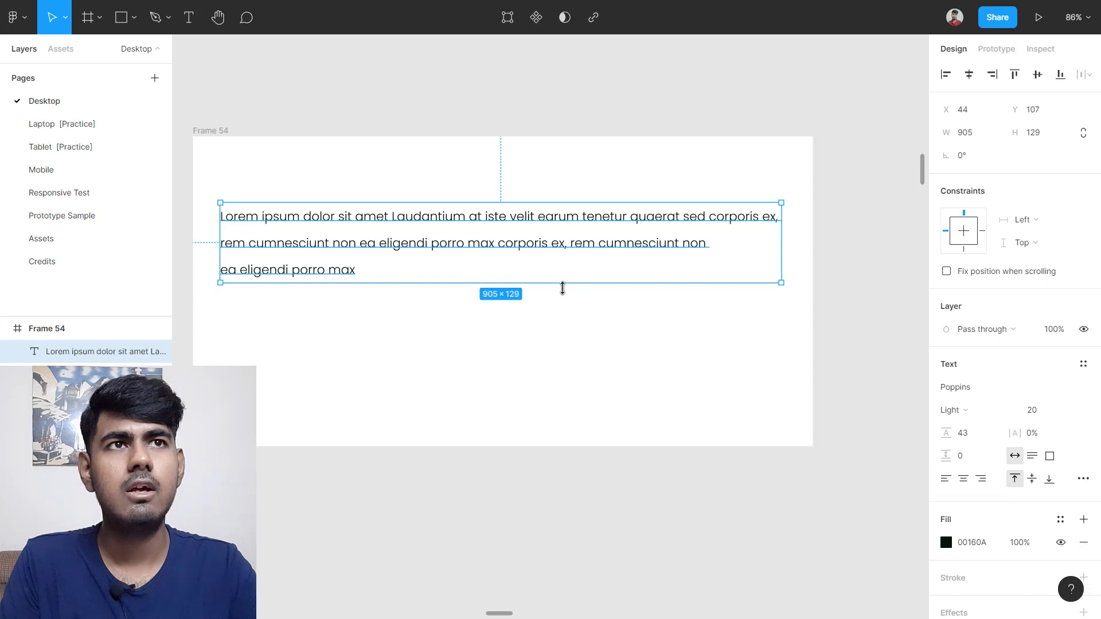
left_click(631, 338)
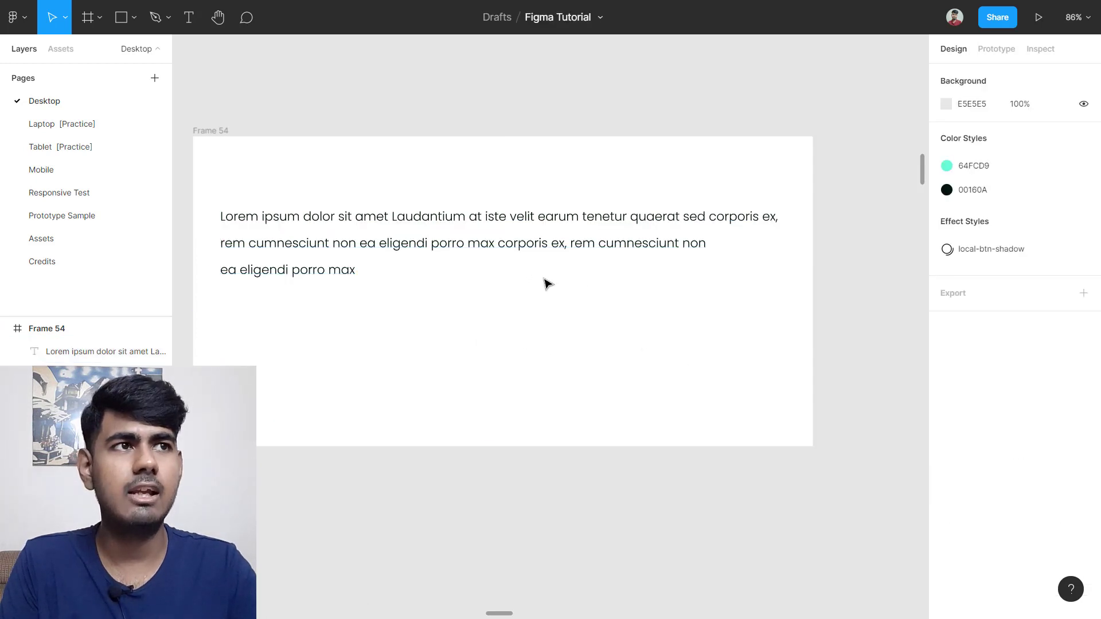
left_click(534, 249)
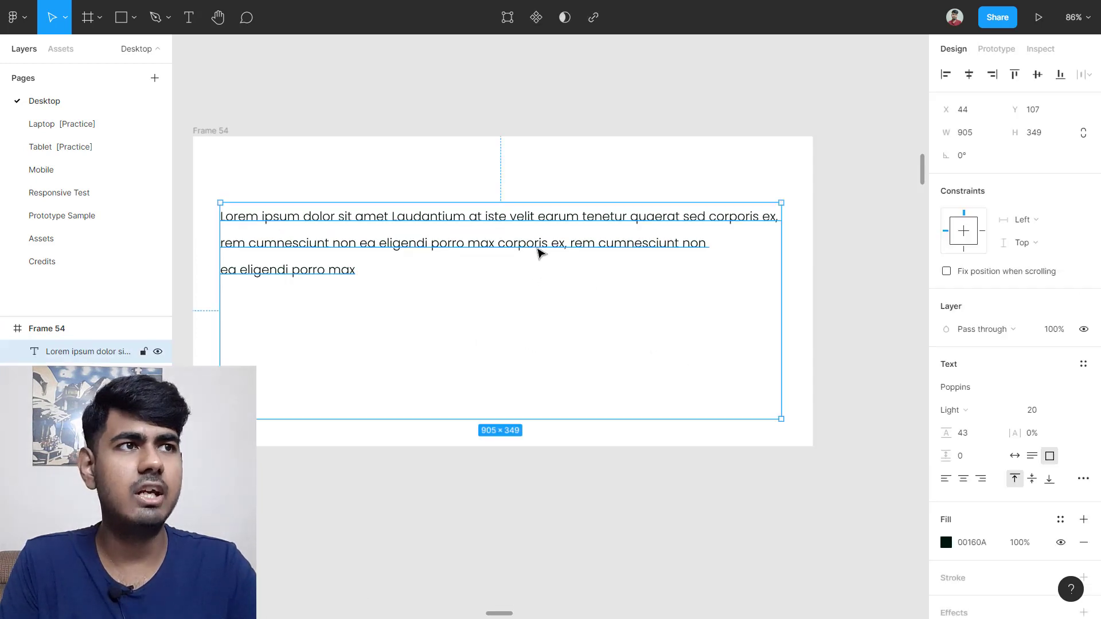
left_click(1032, 457)
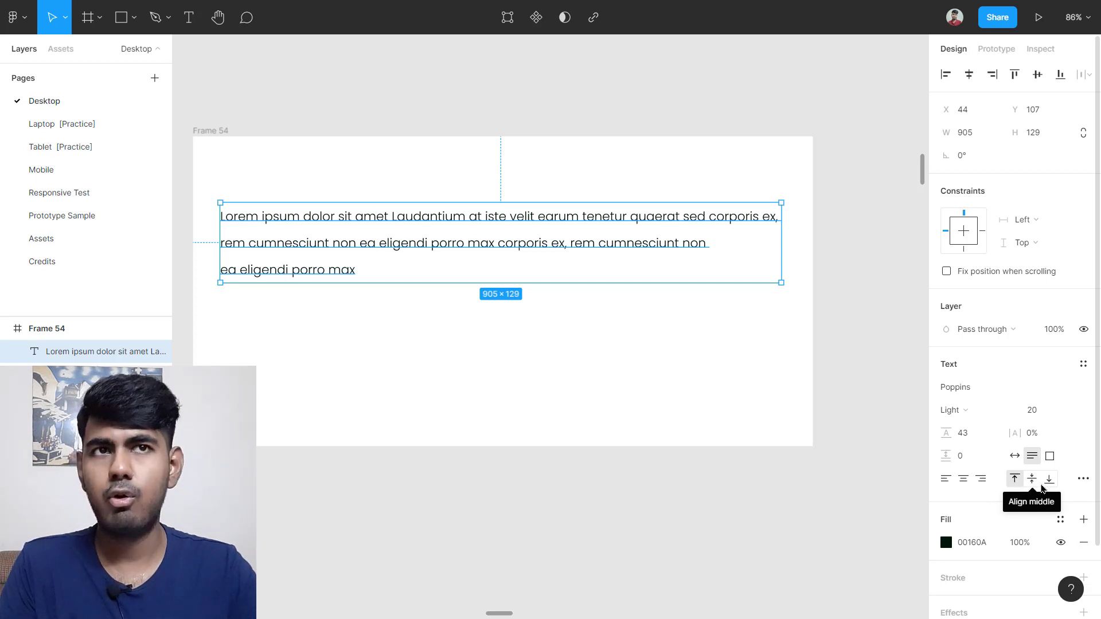
Step: Move the text block to X 19, Y 20, stretch its box taller, and try middle, bottom and top alignment, ending on top
left_click_drag(453, 248, 430, 192)
left_click_drag(518, 225, 557, 404)
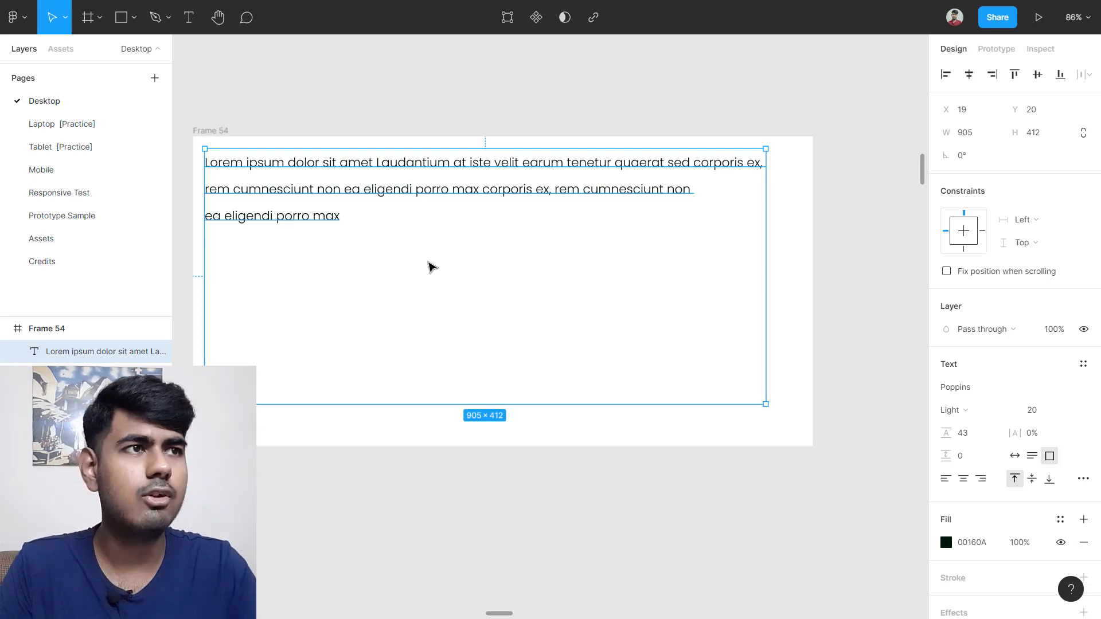
left_click(1032, 480)
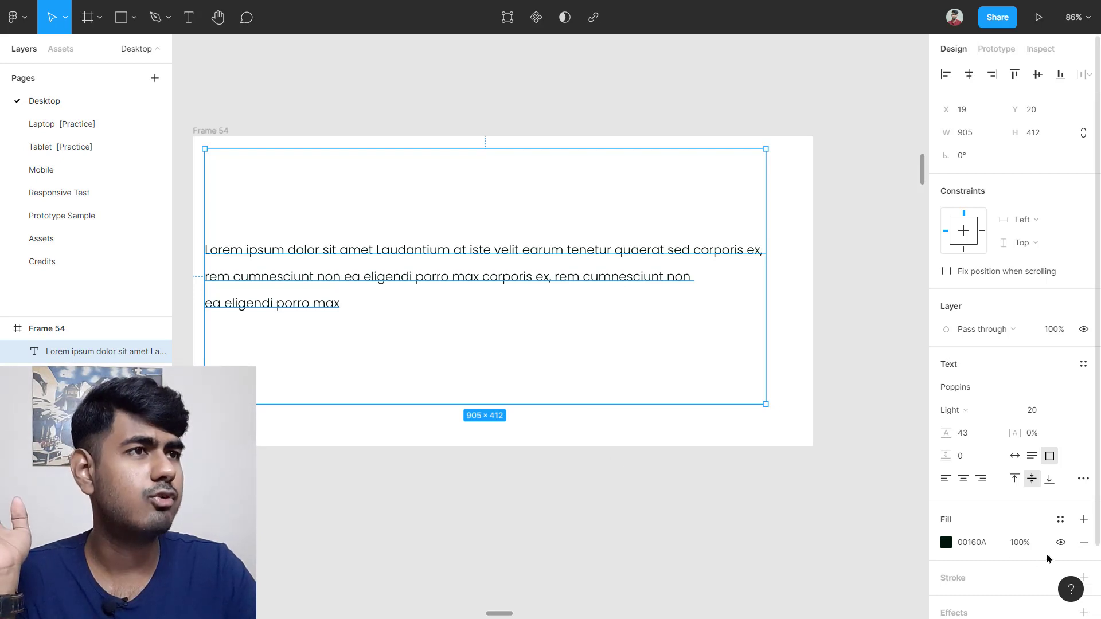
left_click(1051, 480)
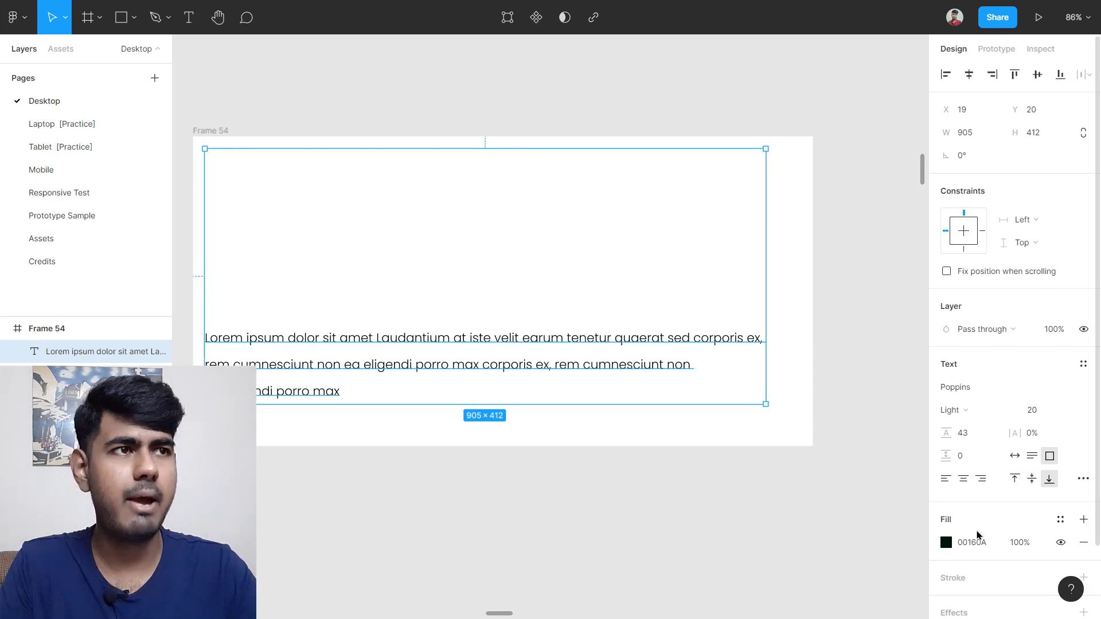
left_click(1015, 478)
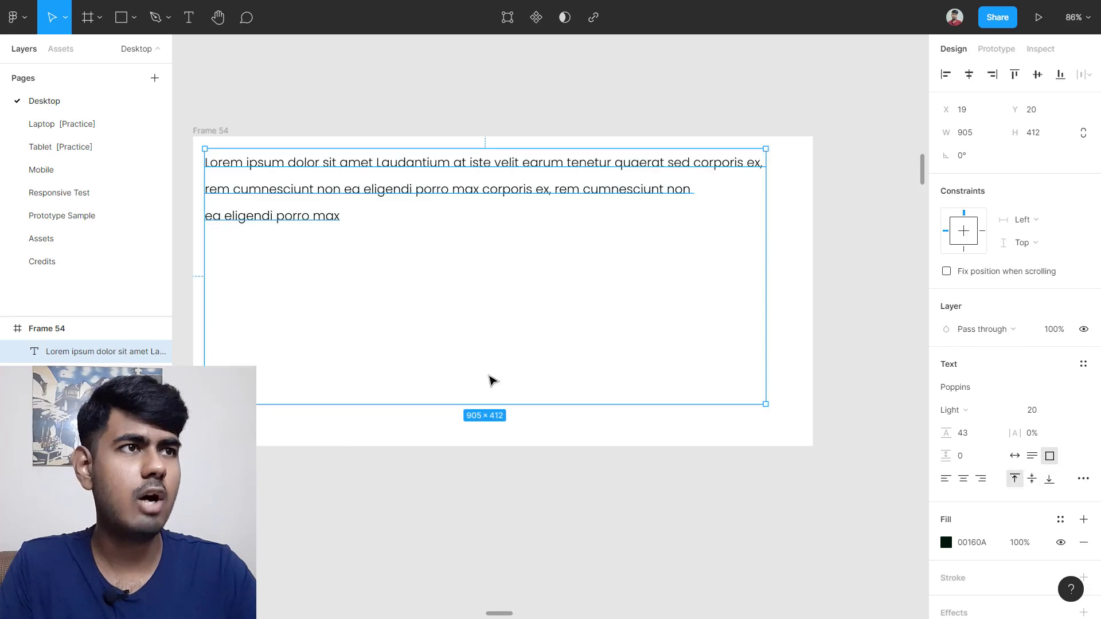
Step: Set the text box to Auto width and open its Type details settings
left_click(1014, 456)
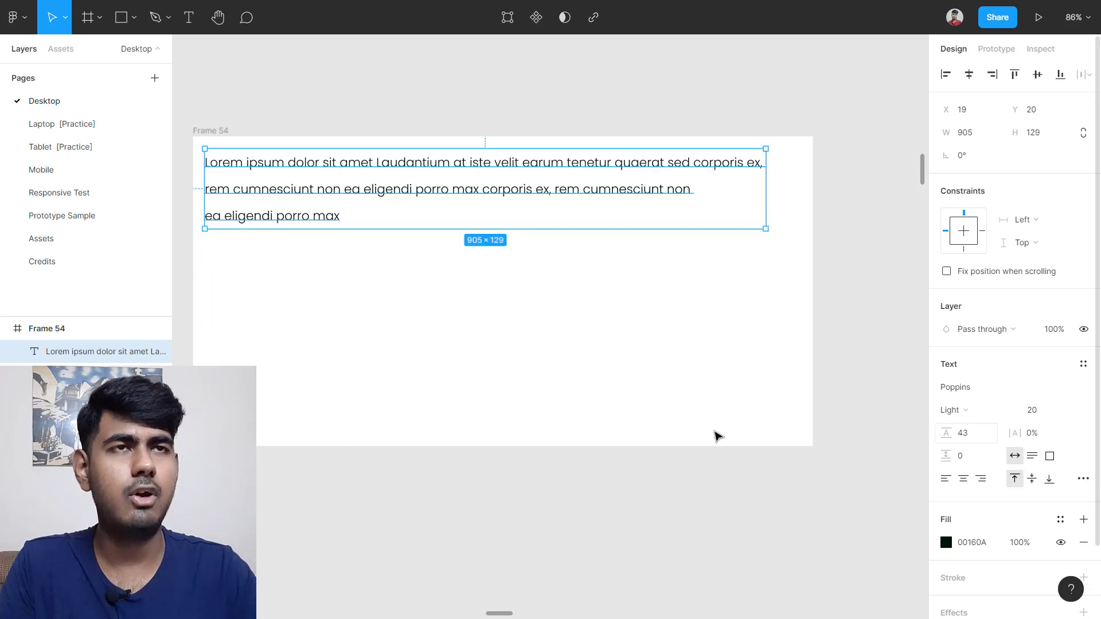
left_click(401, 326)
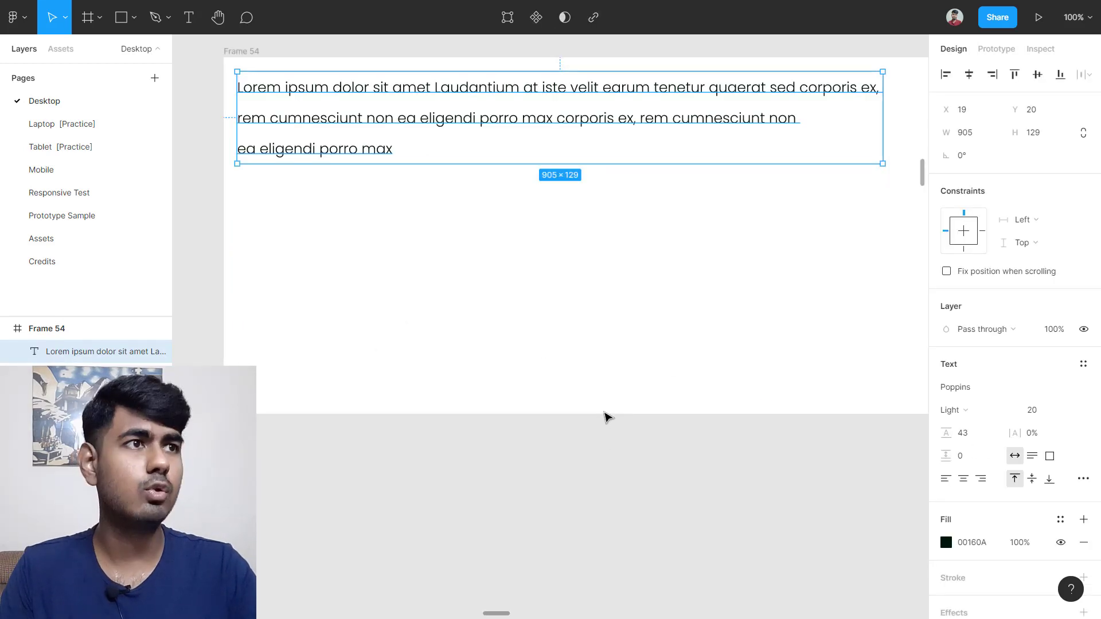
left_click(1083, 479)
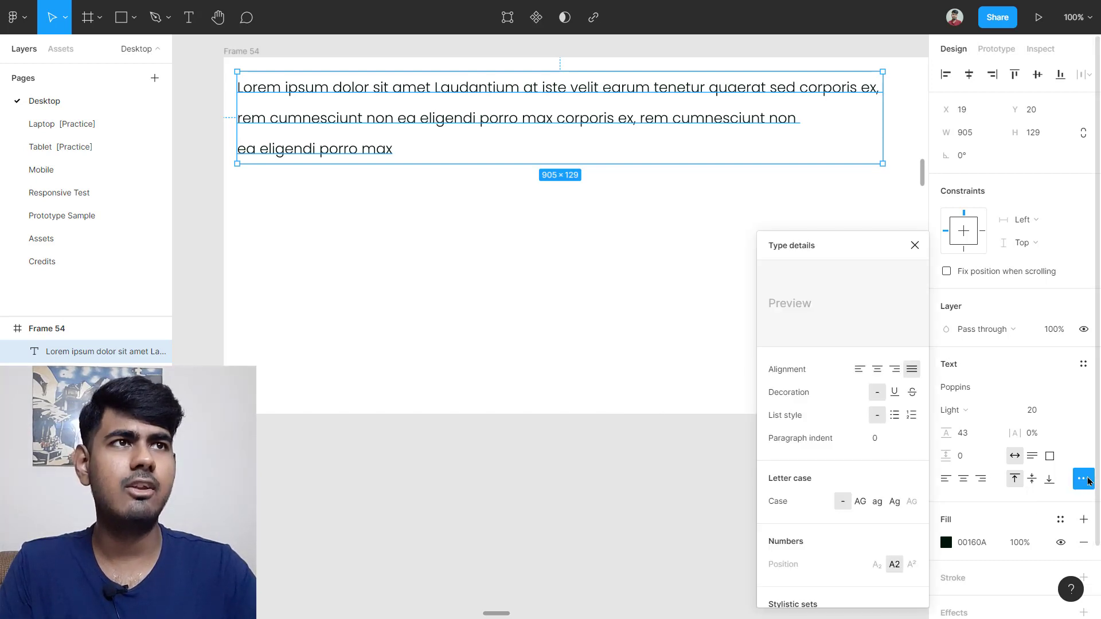
scroll(560, 275, "up", 1)
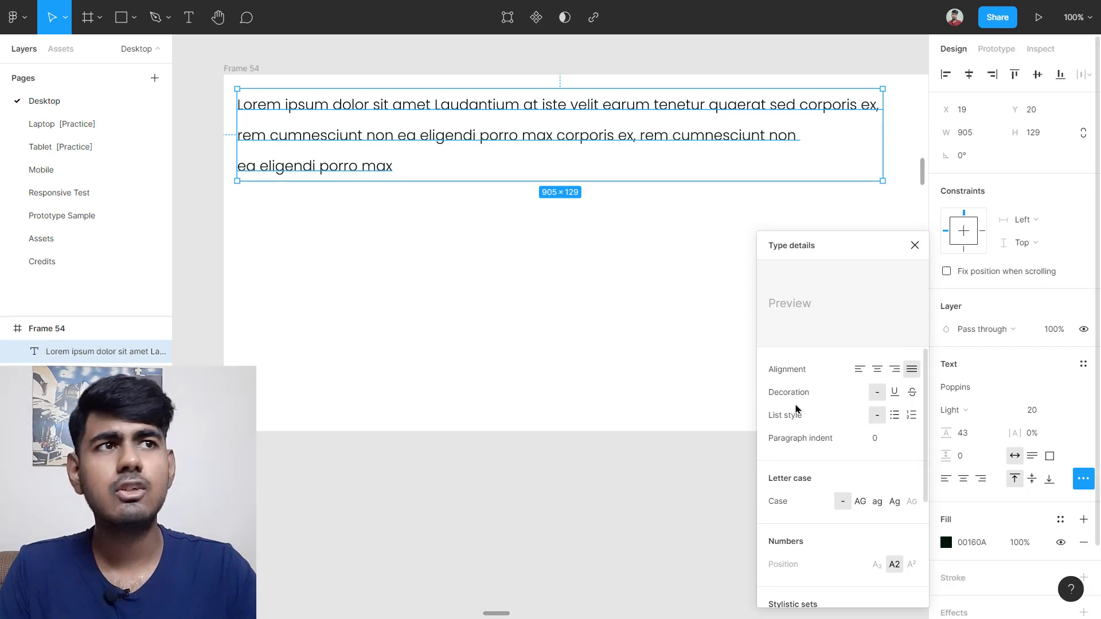
left_click(896, 392)
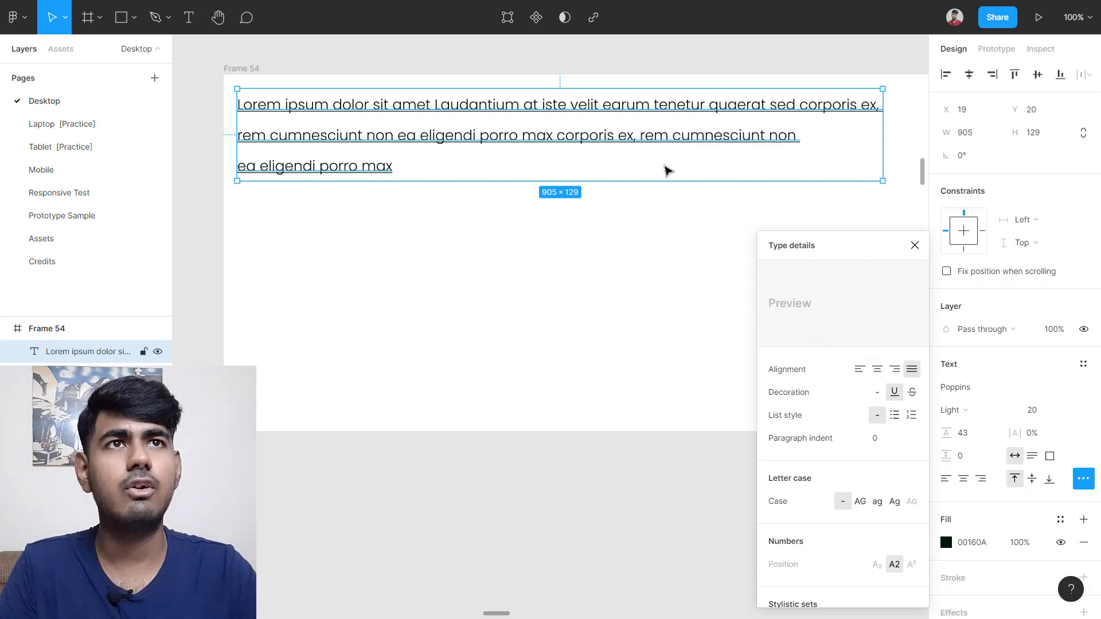
left_click(437, 204)
left_click(641, 152)
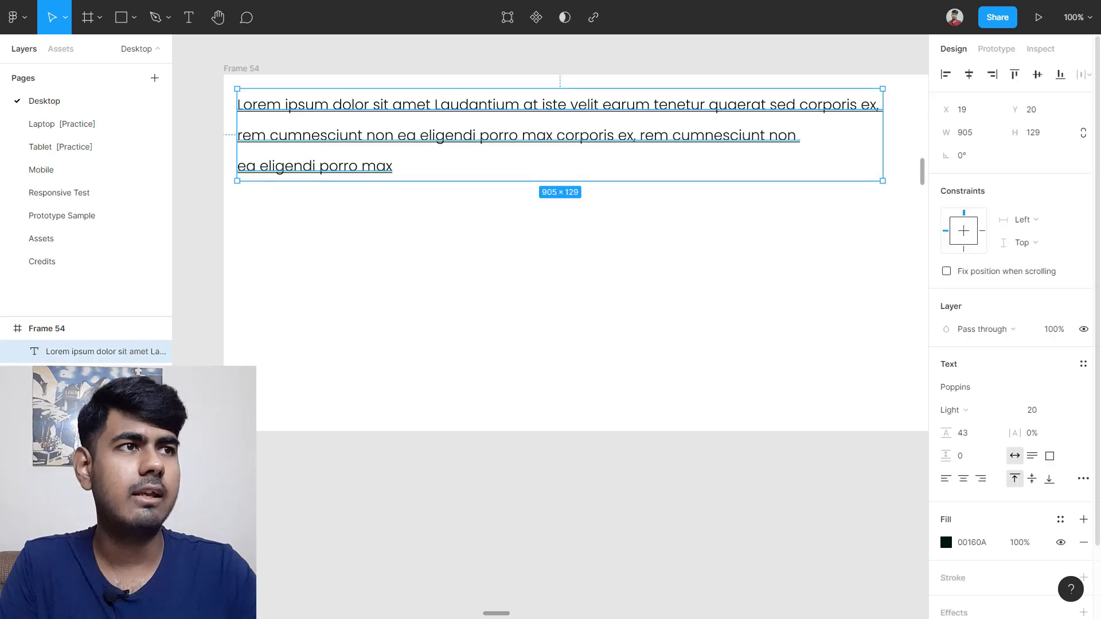
left_click(1083, 478)
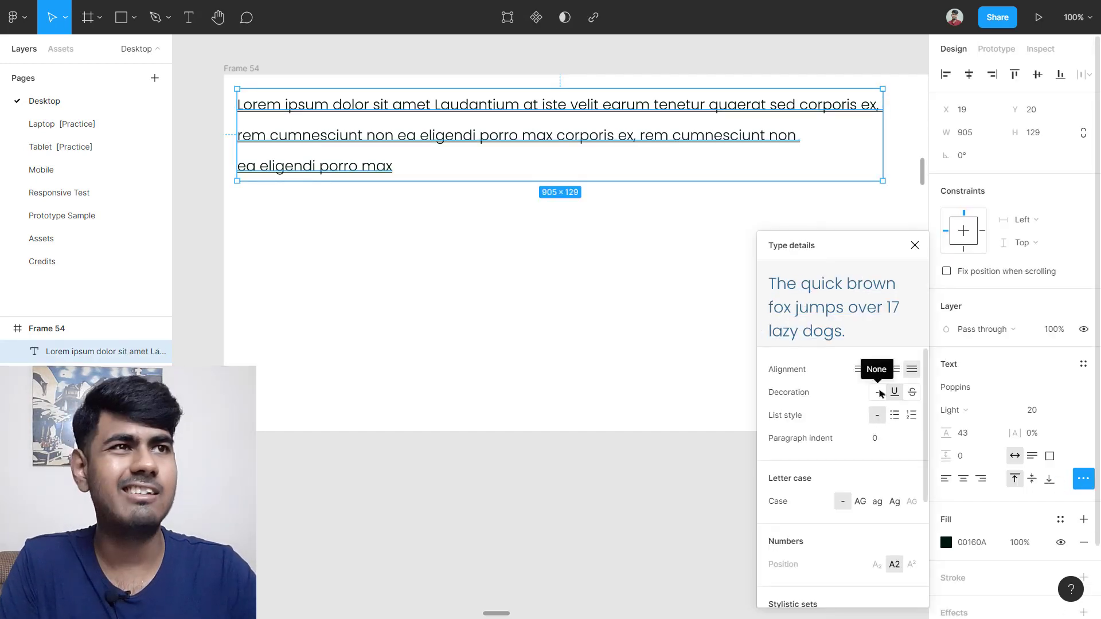
left_click(879, 393)
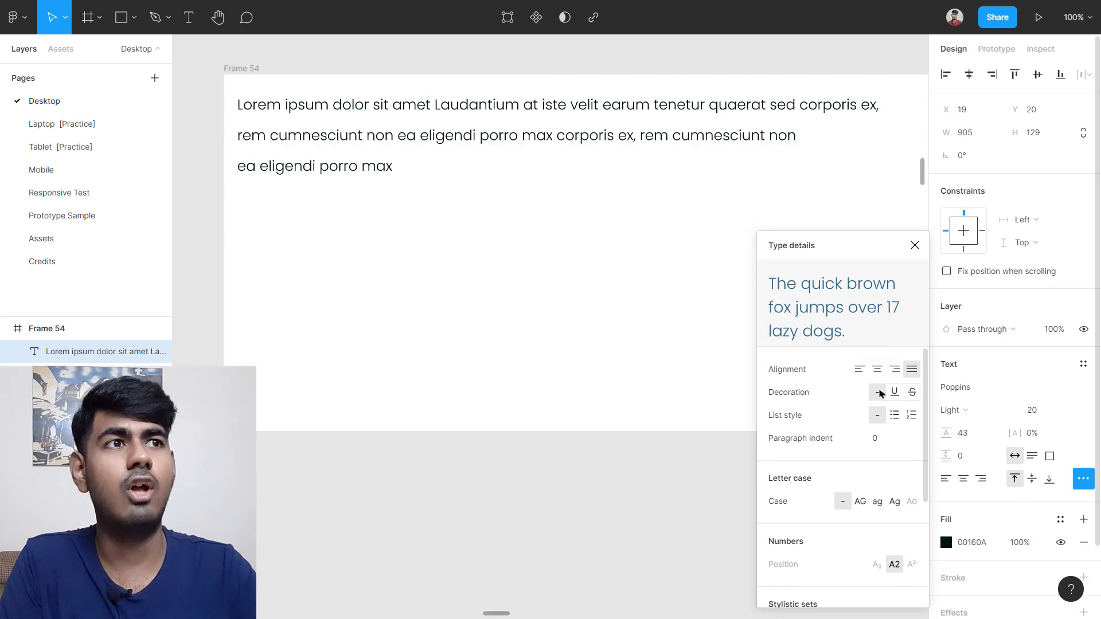
left_click(911, 396)
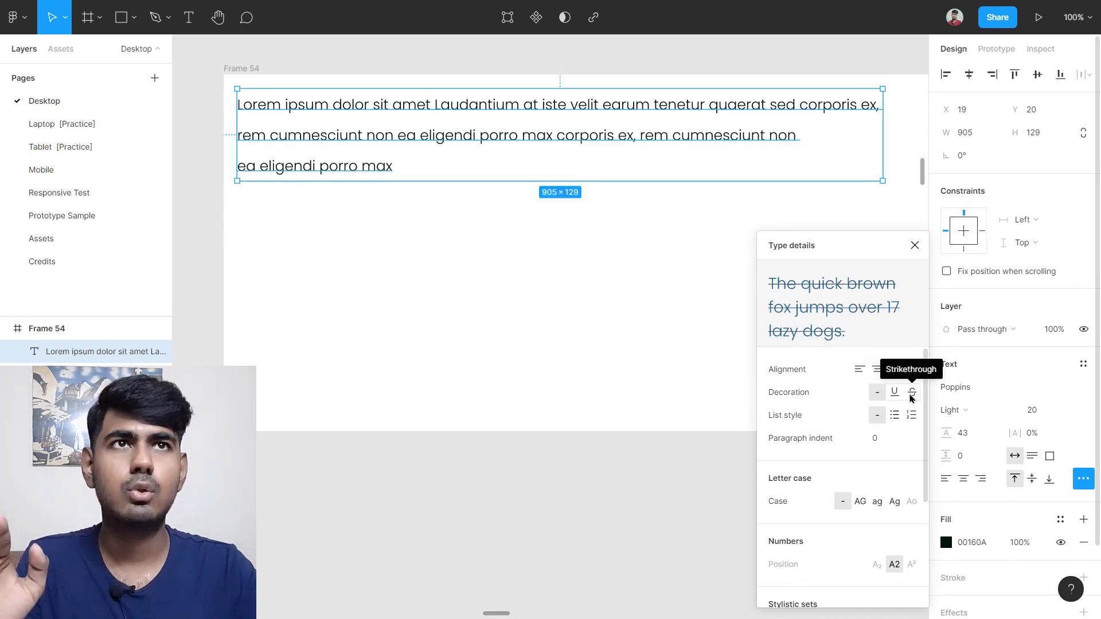
left_click(876, 396)
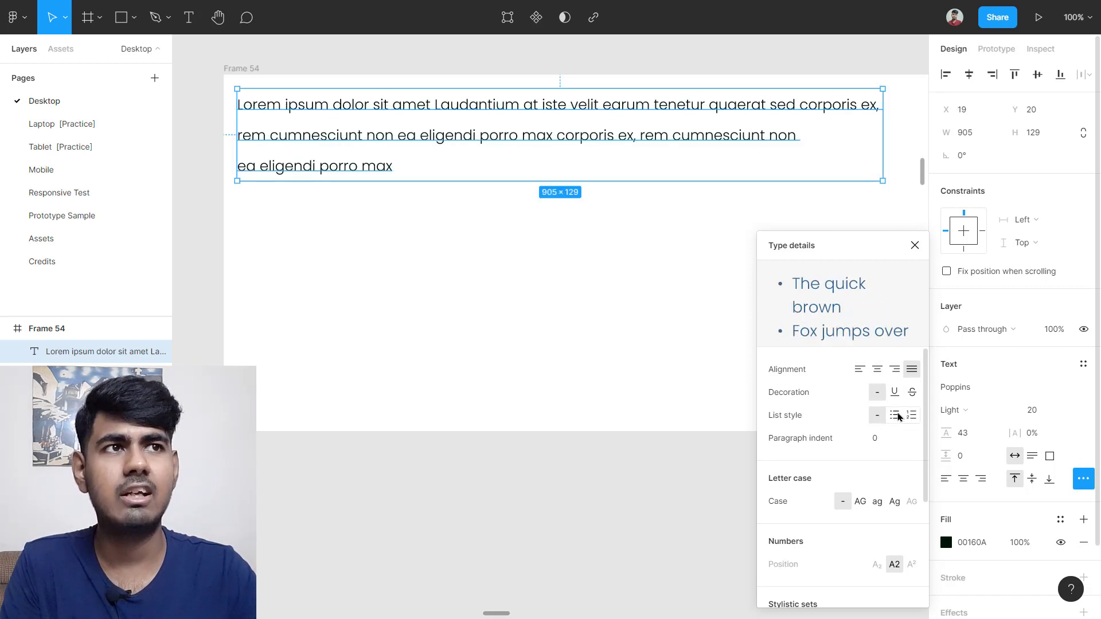
Step: Try bulleted and numbered list styles, then set List style to none
left_click(896, 416)
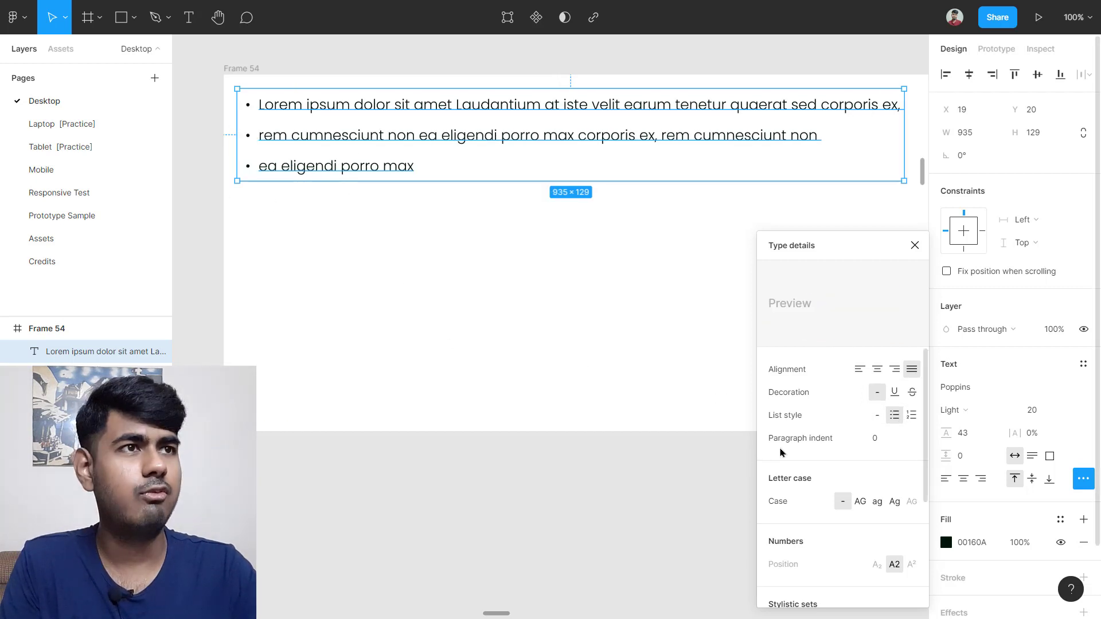
left_click(911, 416)
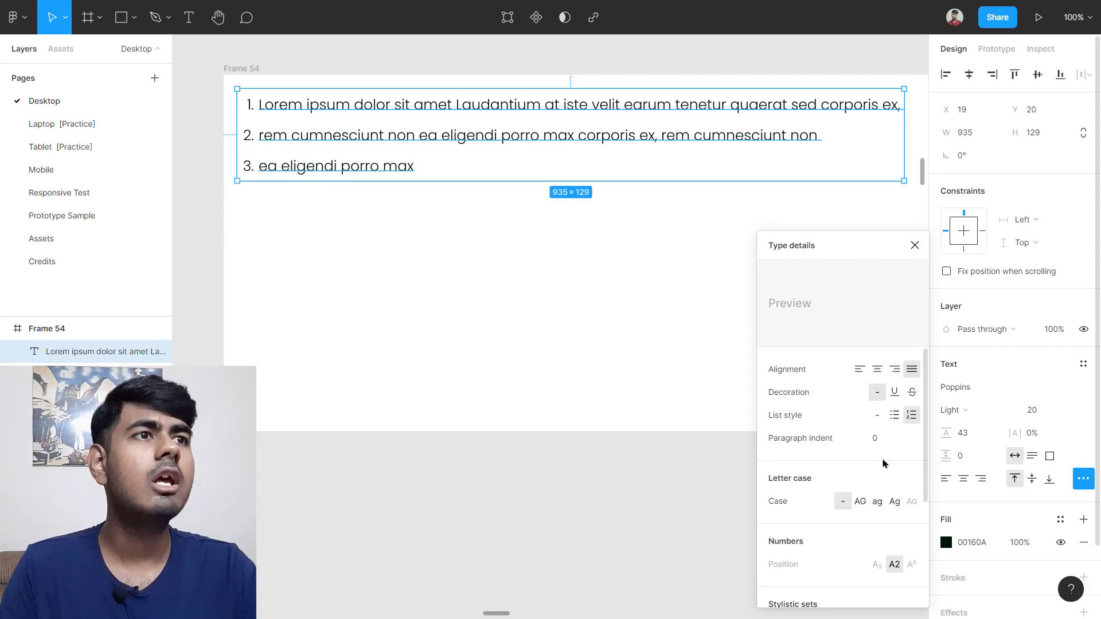
left_click(877, 415)
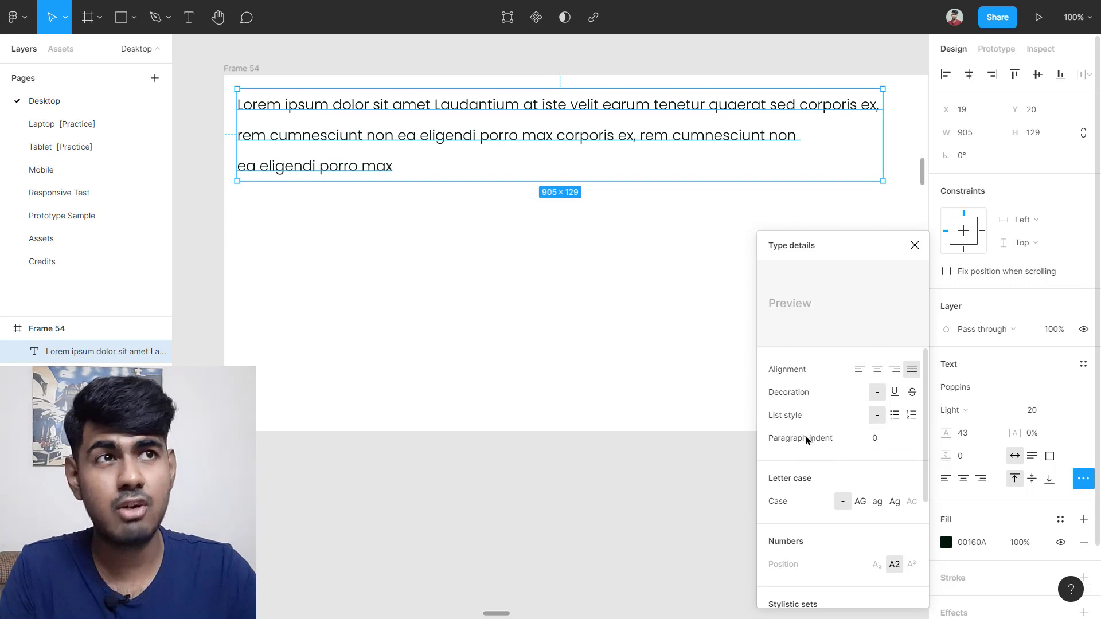
Step: Give the text a 30 px paragraph indent and close the Type details panel
left_click(900, 450)
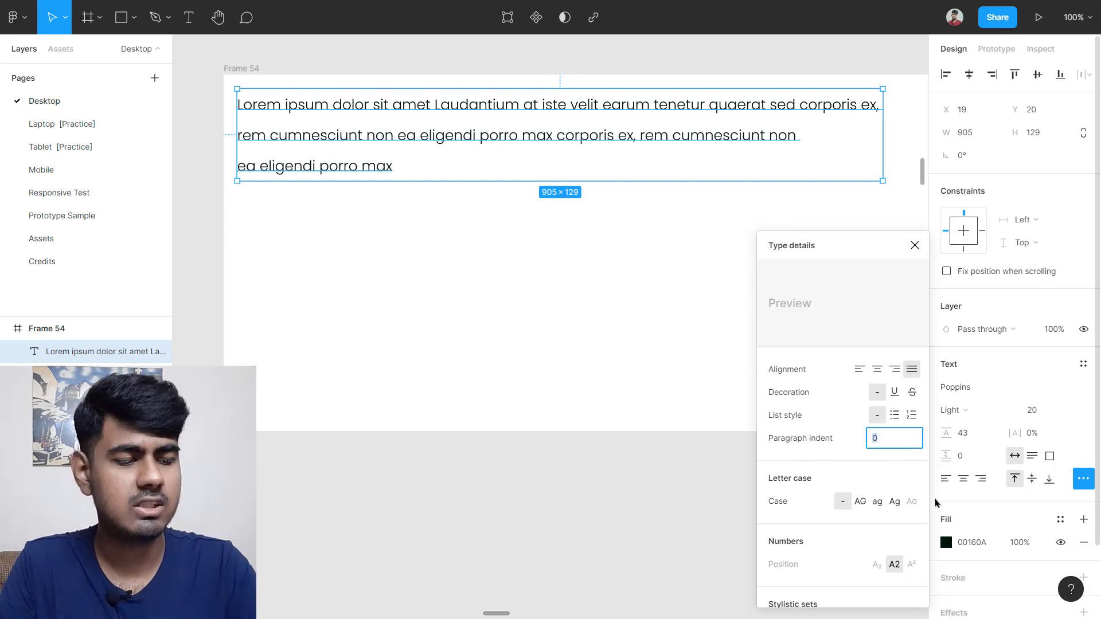
key("Return")
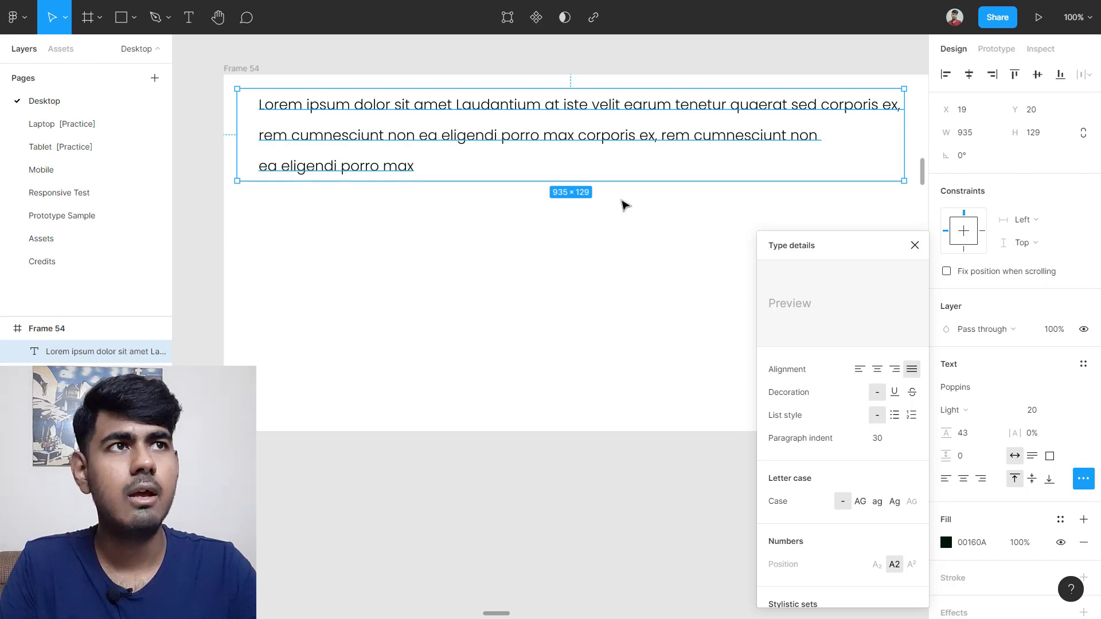
left_click(915, 246)
scroll(659, 186, "up", 2)
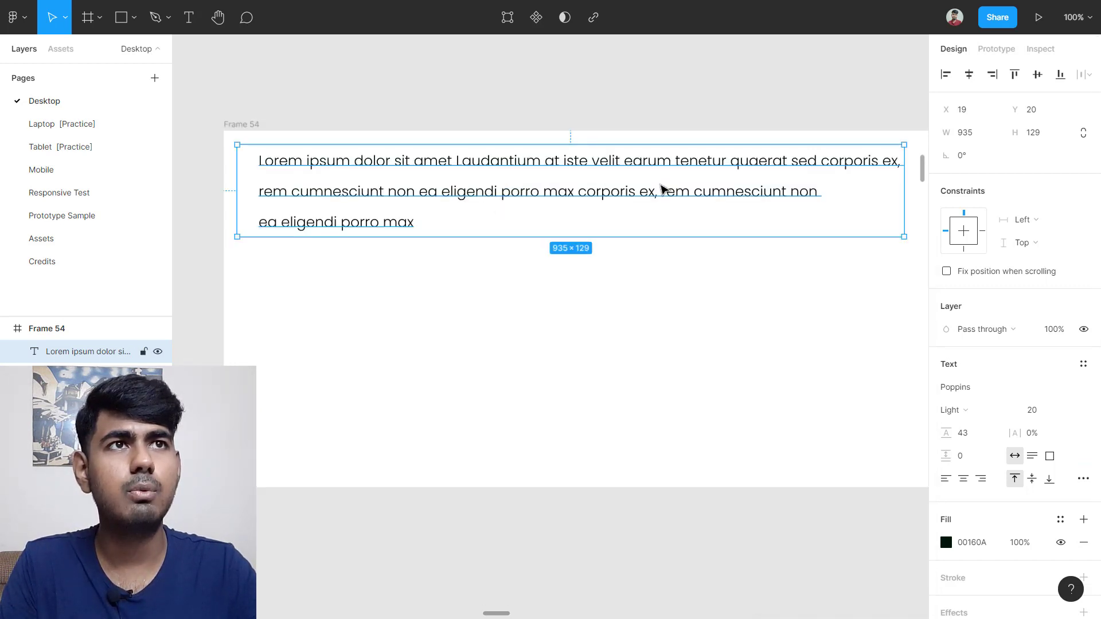
Step: Delete both line breaks so the Lorem ipsum lines join into one paragraph
double_click(633, 196)
left_click(382, 178)
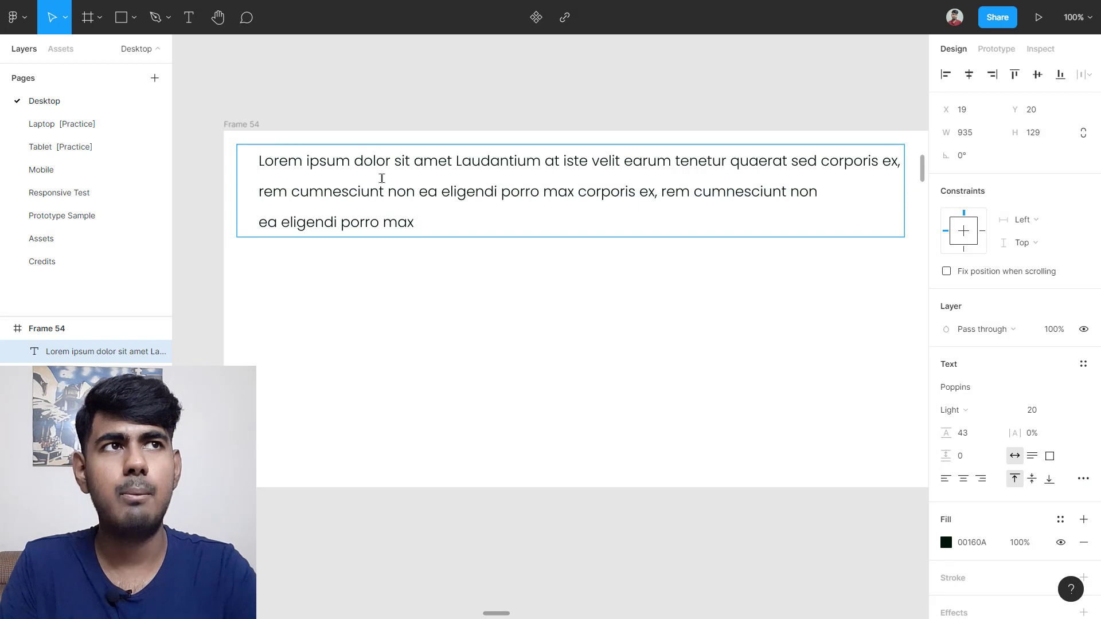
key("BackSpace")
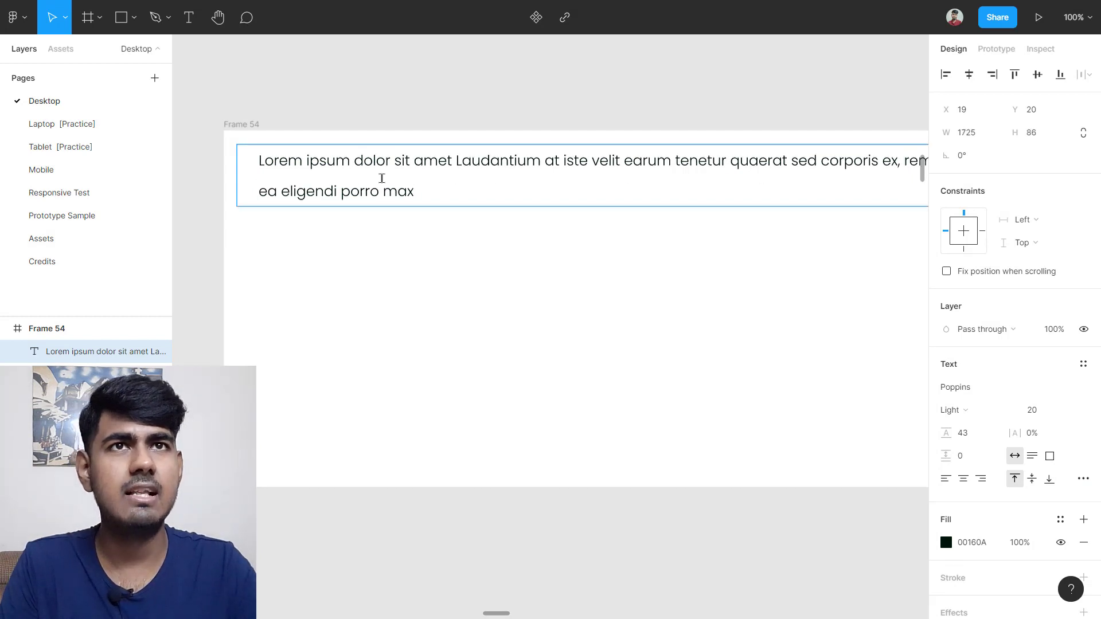
left_click(255, 194)
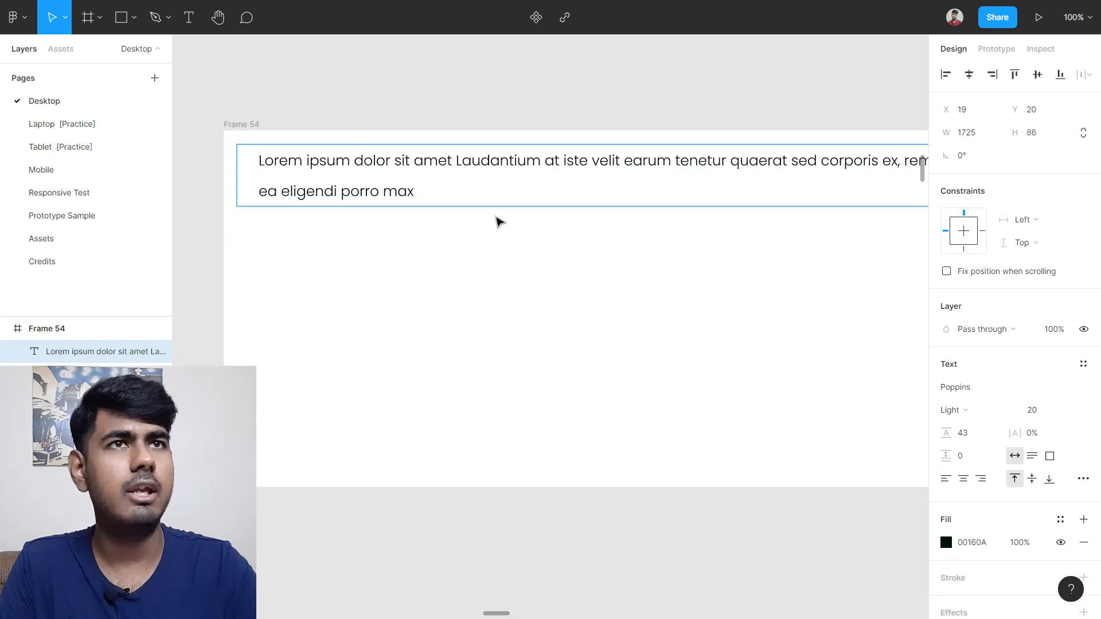
key("BackSpace")
scroll(498, 222, "down", 5)
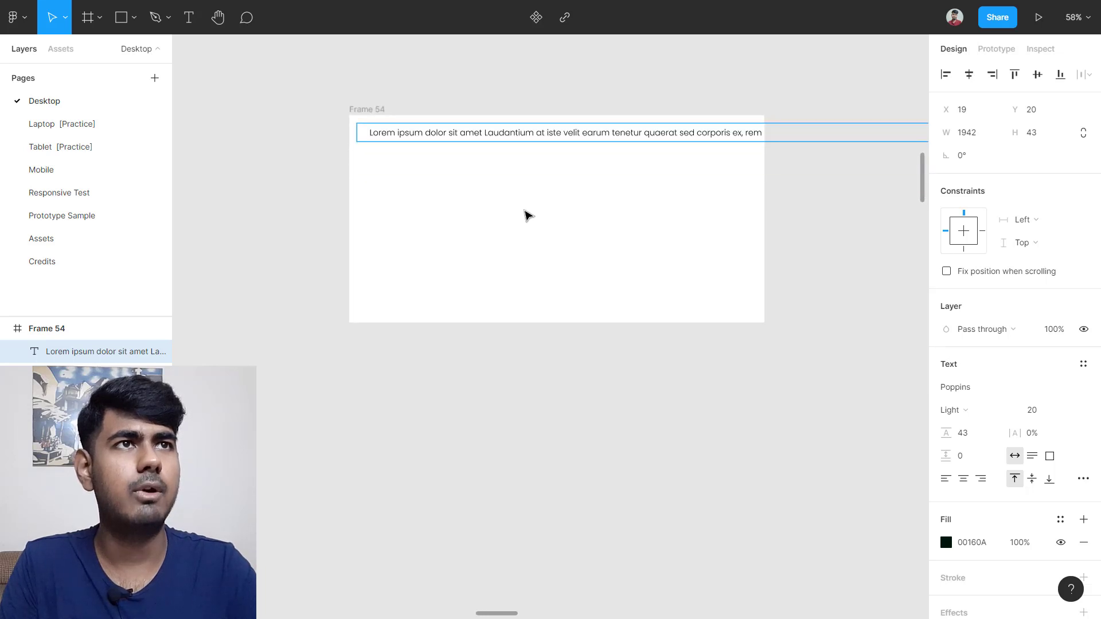
scroll(624, 146, "down", 4)
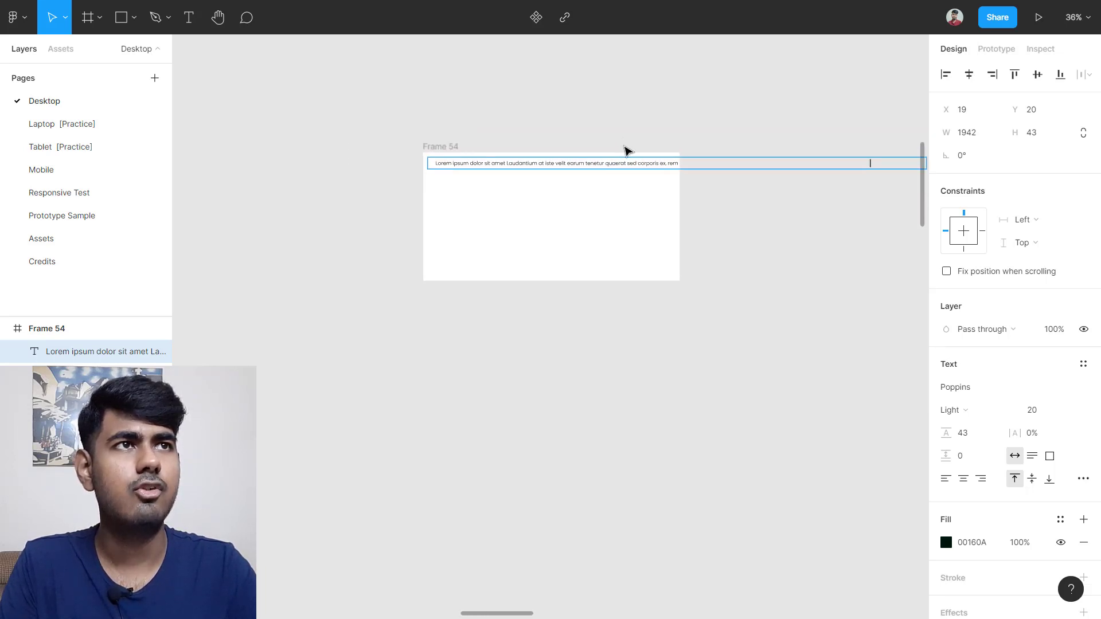
scroll(628, 150, "down", 1)
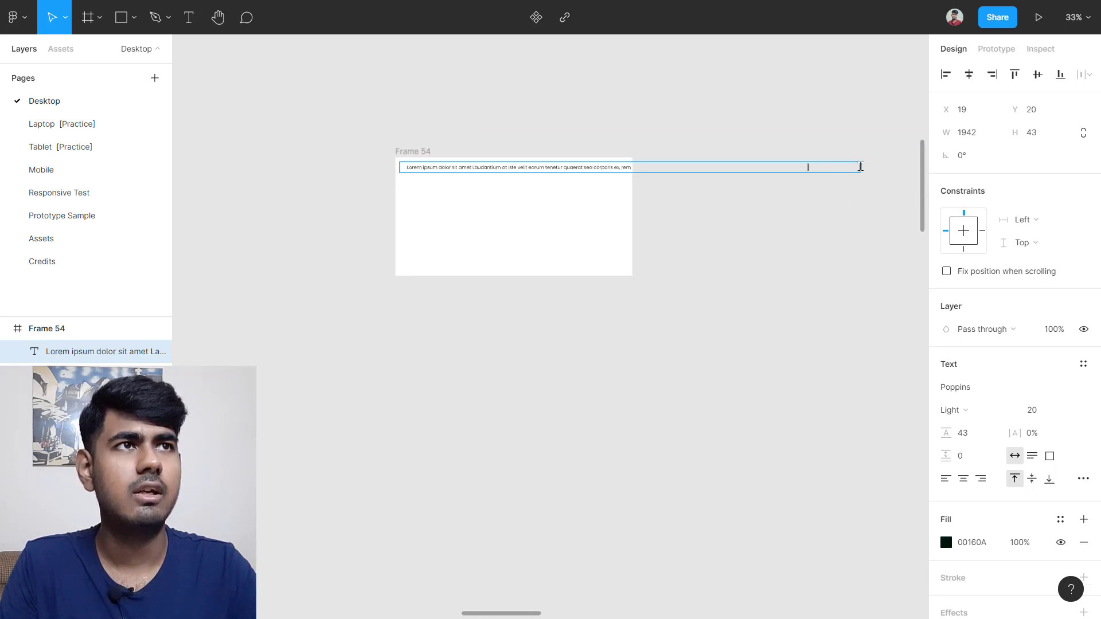
scroll(857, 175, "up", 5)
key("Escape")
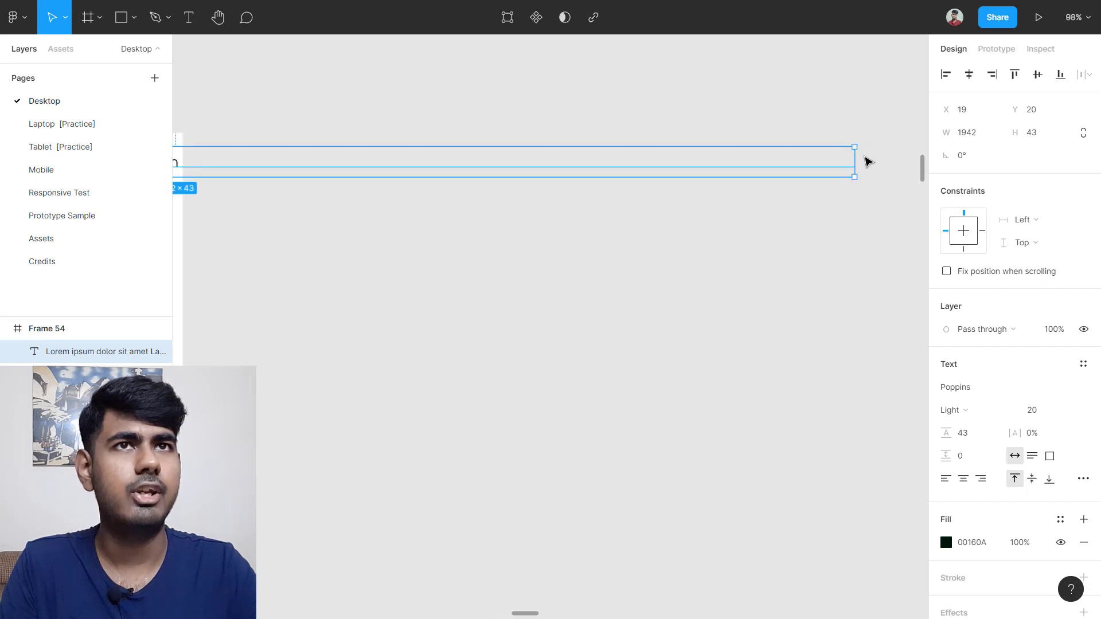
Step: Narrow the text box to 855 wide so the paragraph wraps over three lines
left_click_drag(857, 156, 251, 171)
scroll(267, 182, "left", 5)
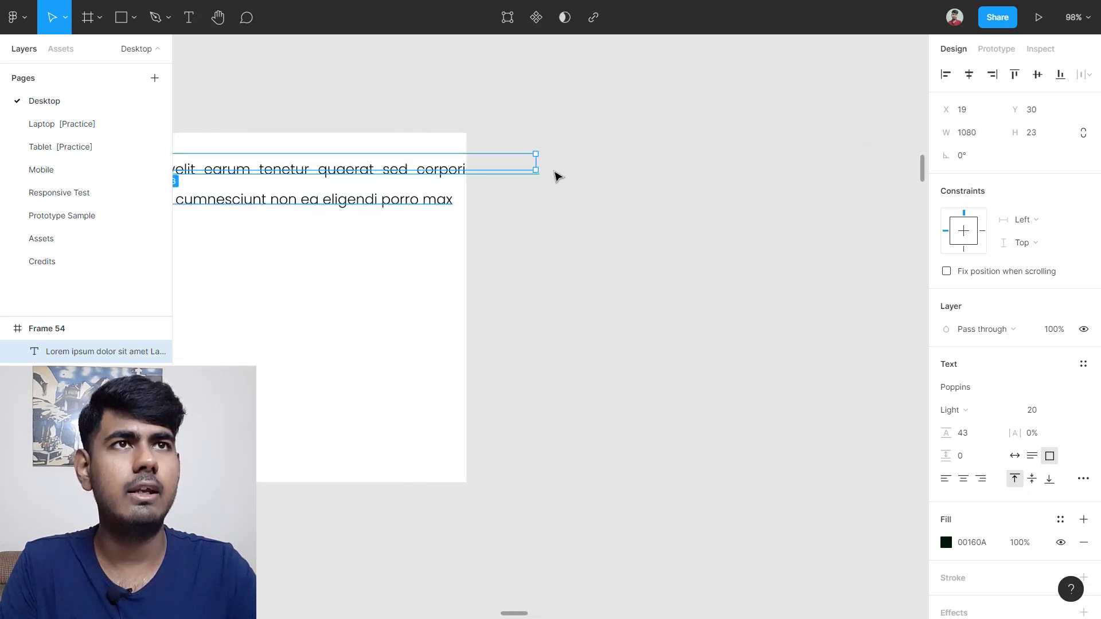
left_click_drag(540, 163, 422, 182)
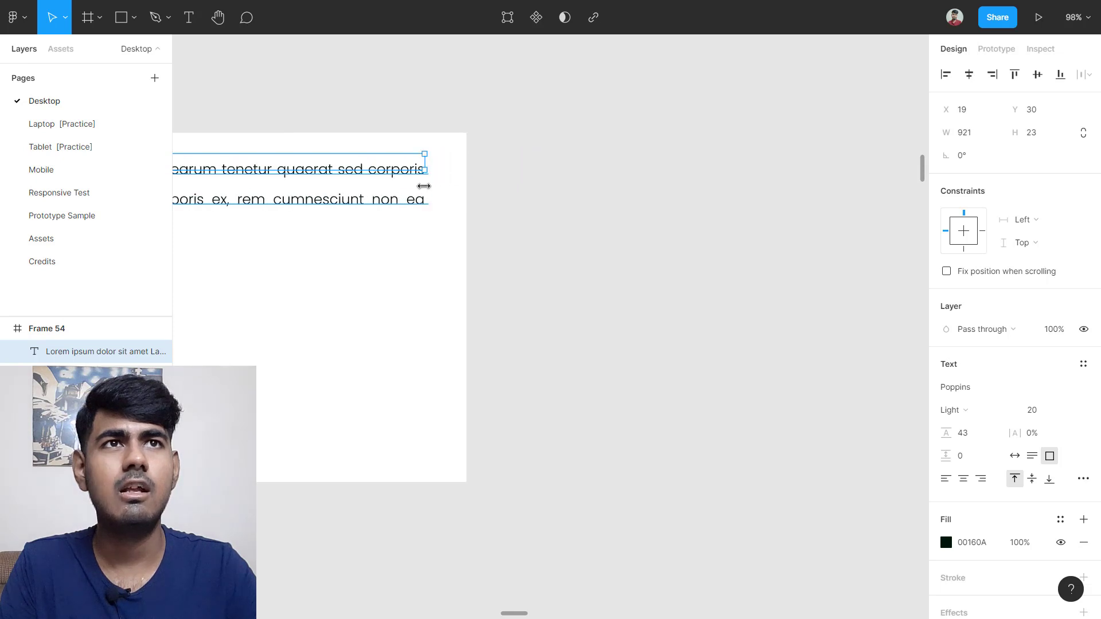
scroll(432, 199, "left", 5)
scroll(505, 263, "left", 5)
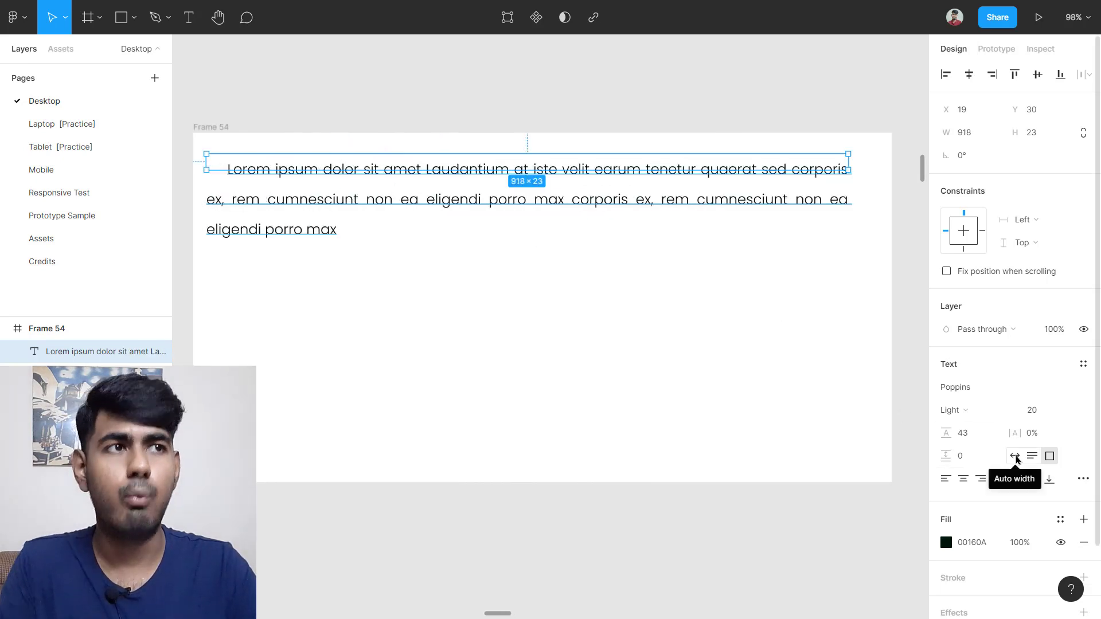
left_click(1014, 456)
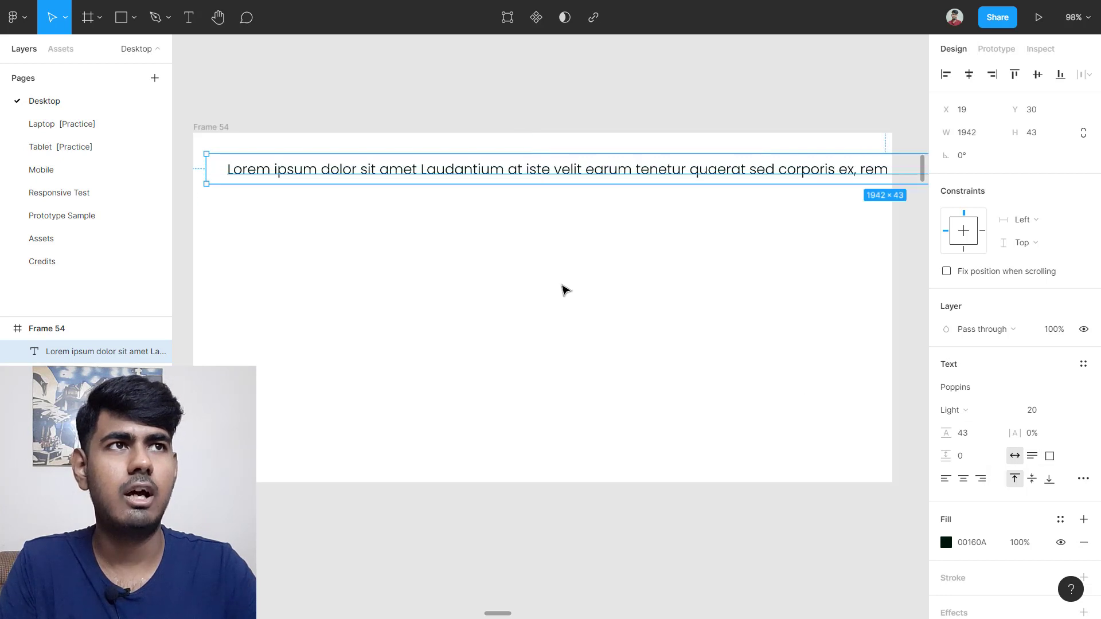
scroll(560, 290, "down", 6)
left_click_drag(848, 244, 604, 259)
scroll(415, 265, "up", 5)
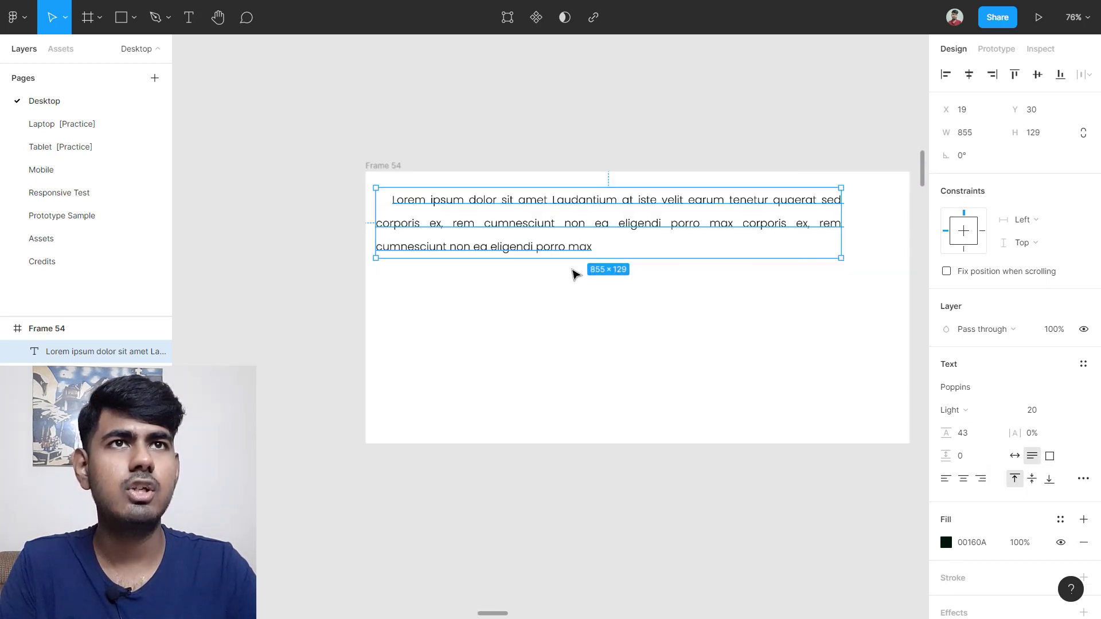
scroll(541, 318, "up", 1)
left_click_drag(528, 310, 548, 309)
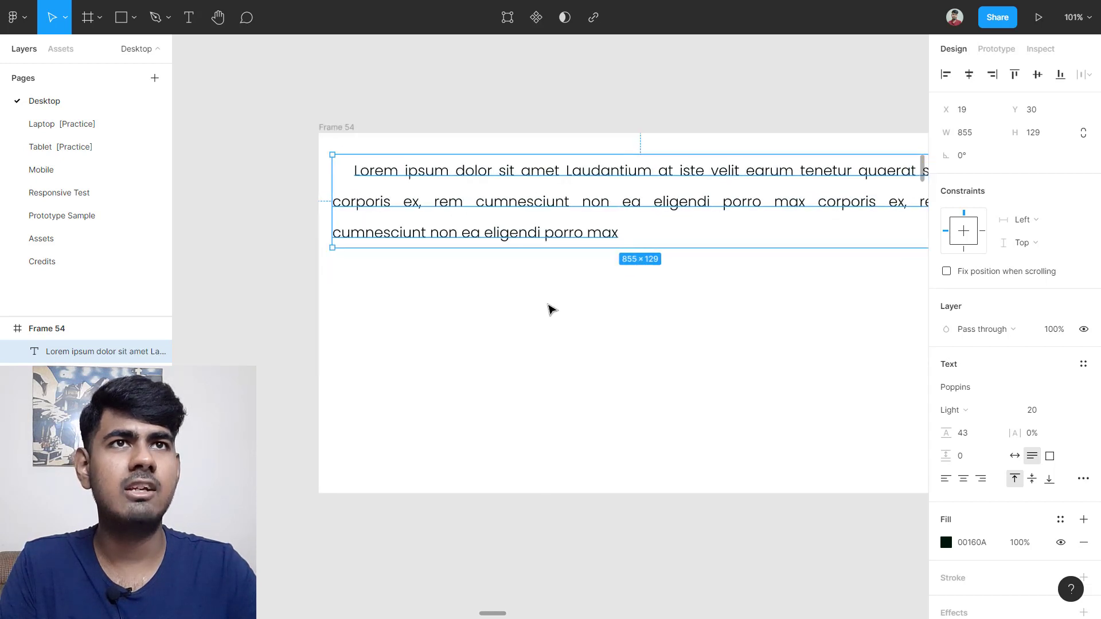
left_click(548, 310)
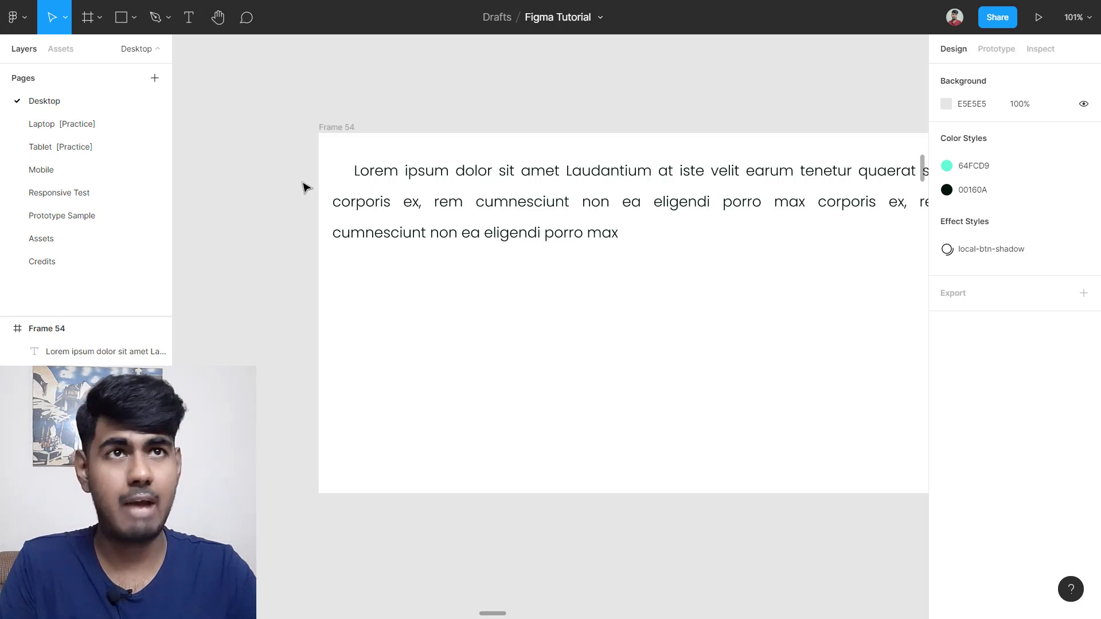
Step: Reselect the paragraph and open Type details to edit its first-line indent
left_click(645, 168)
scroll(700, 322, "down", 3)
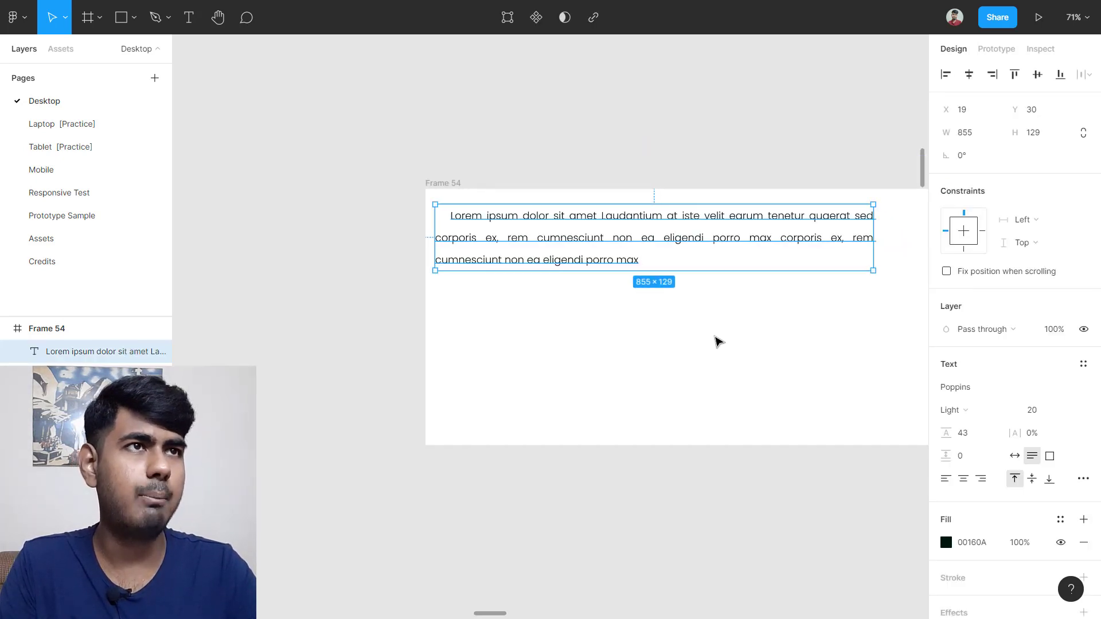
scroll(660, 413, "up", 3)
scroll(774, 442, "left", 1)
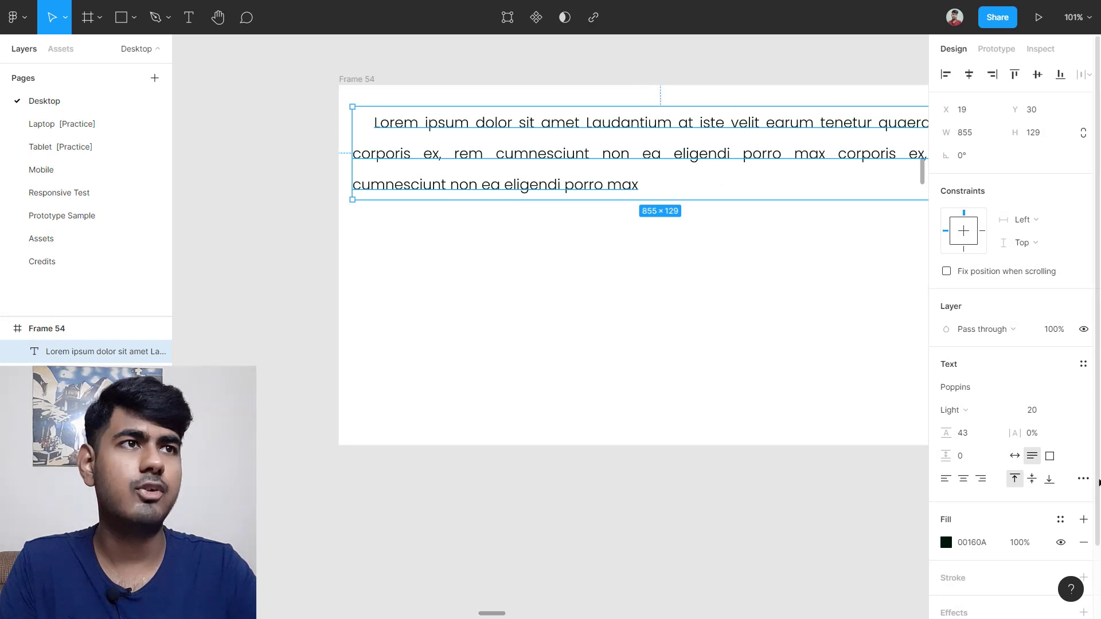
left_click(1083, 478)
left_click(897, 438)
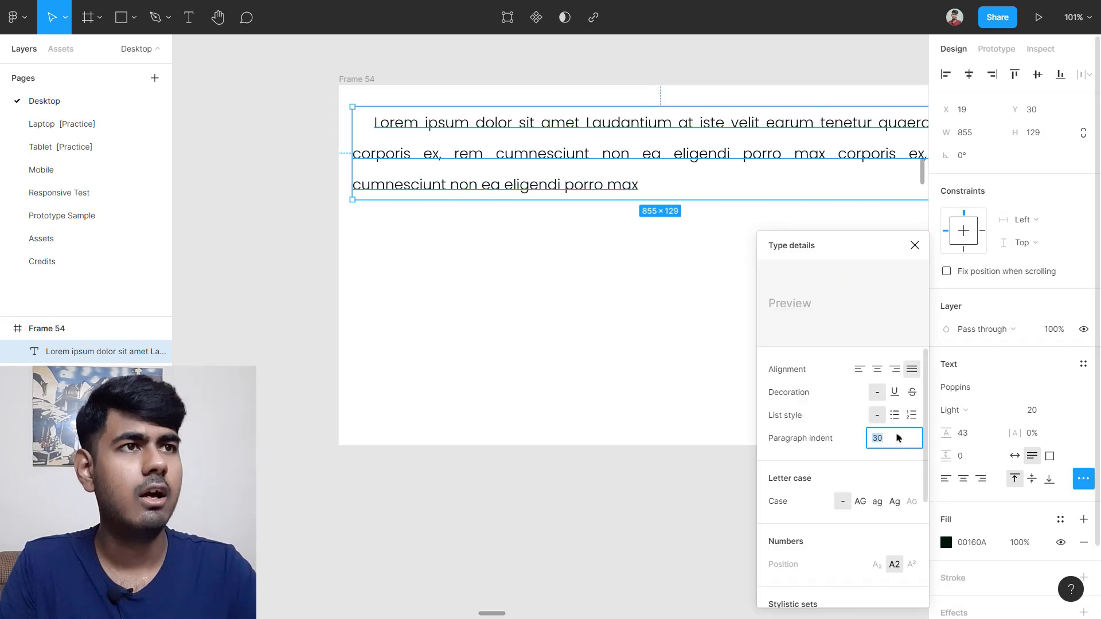
Step: Apply a 100 px paragraph indent to the text and close the type settings
key("Return")
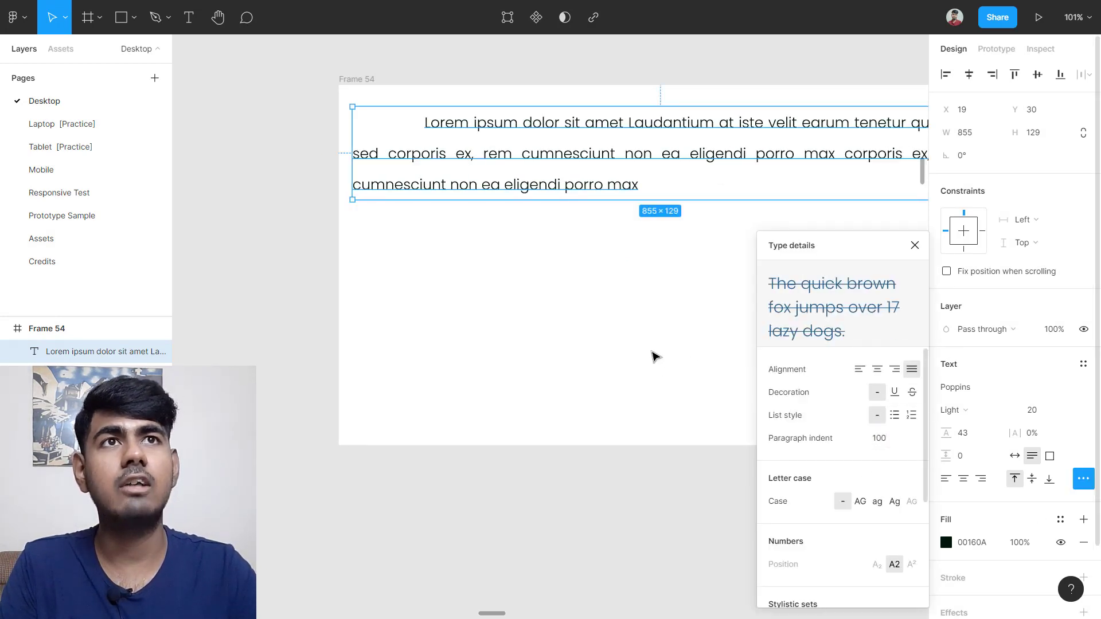
left_click(499, 370)
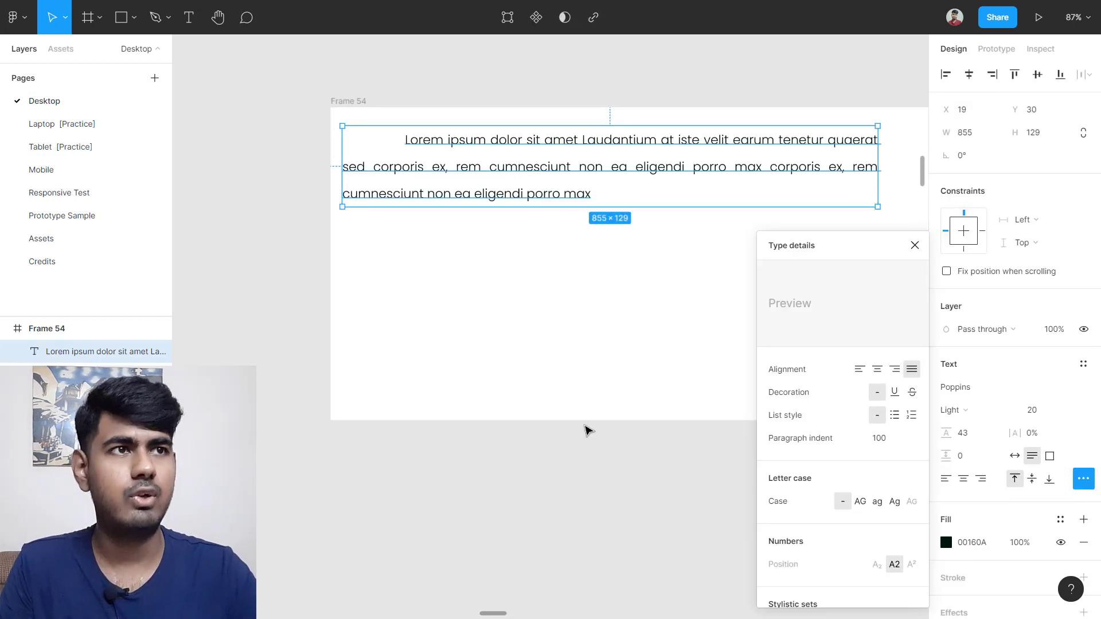
scroll(535, 379, "up", 2)
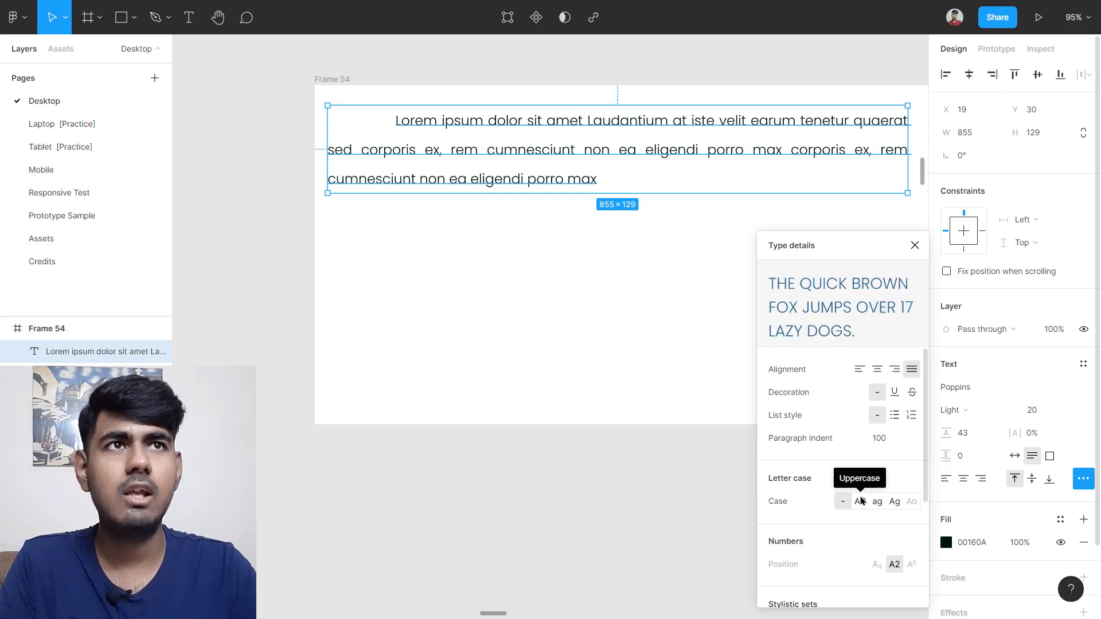
left_click(498, 300)
scroll(436, 140, "up", 5)
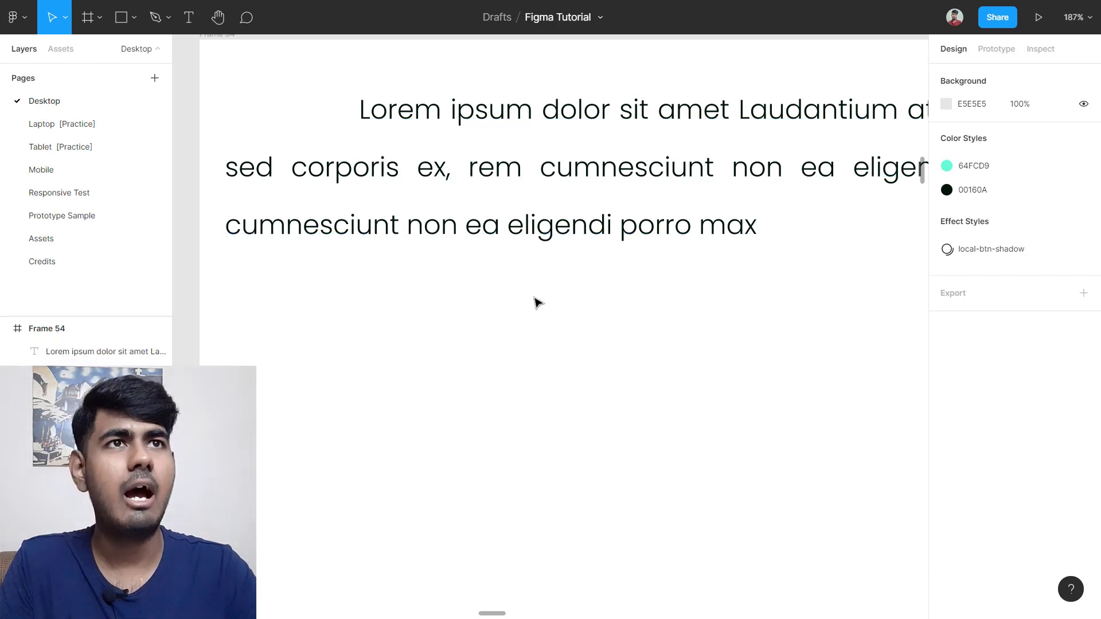
scroll(538, 302, "down", 5)
Step: Change the paragraph's letter case, briefly uppercase, then set it to lowercase
left_click(580, 226)
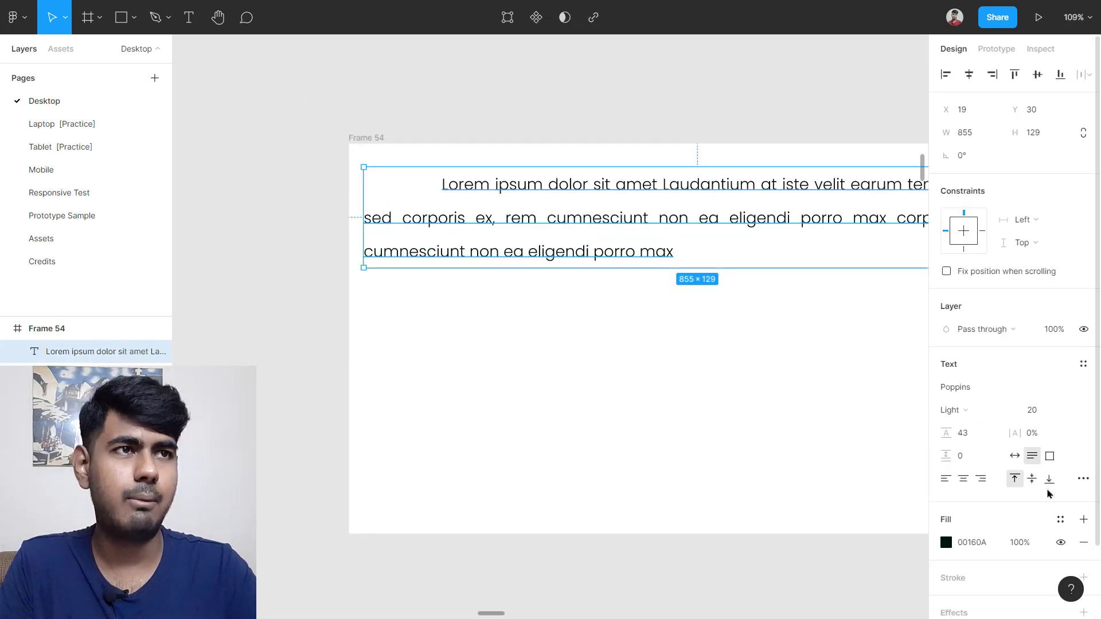
left_click(1083, 478)
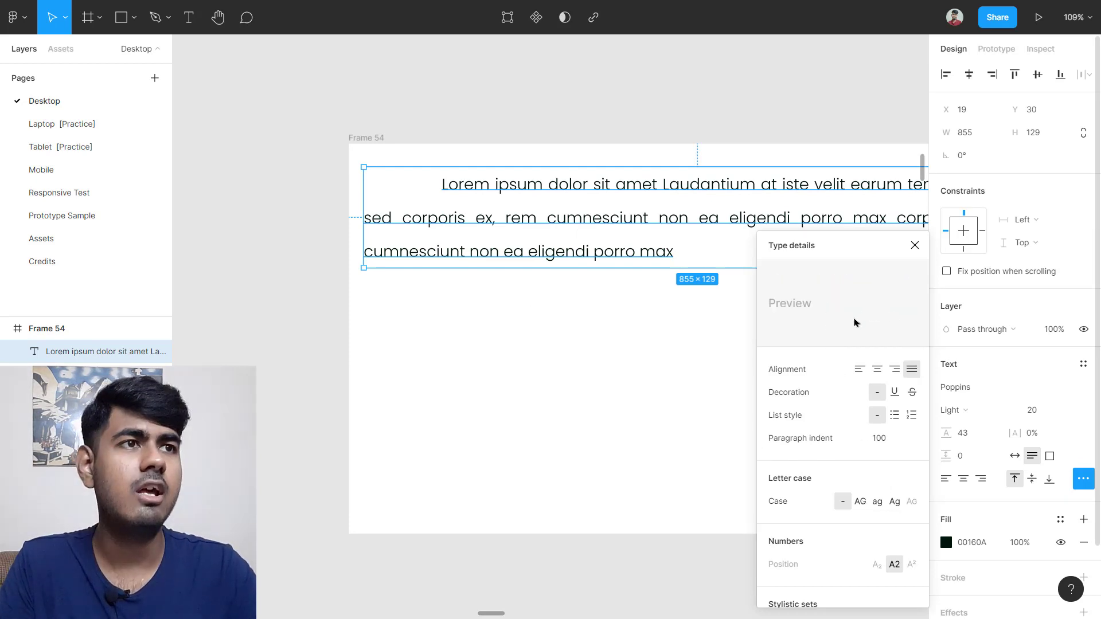
left_click(860, 501)
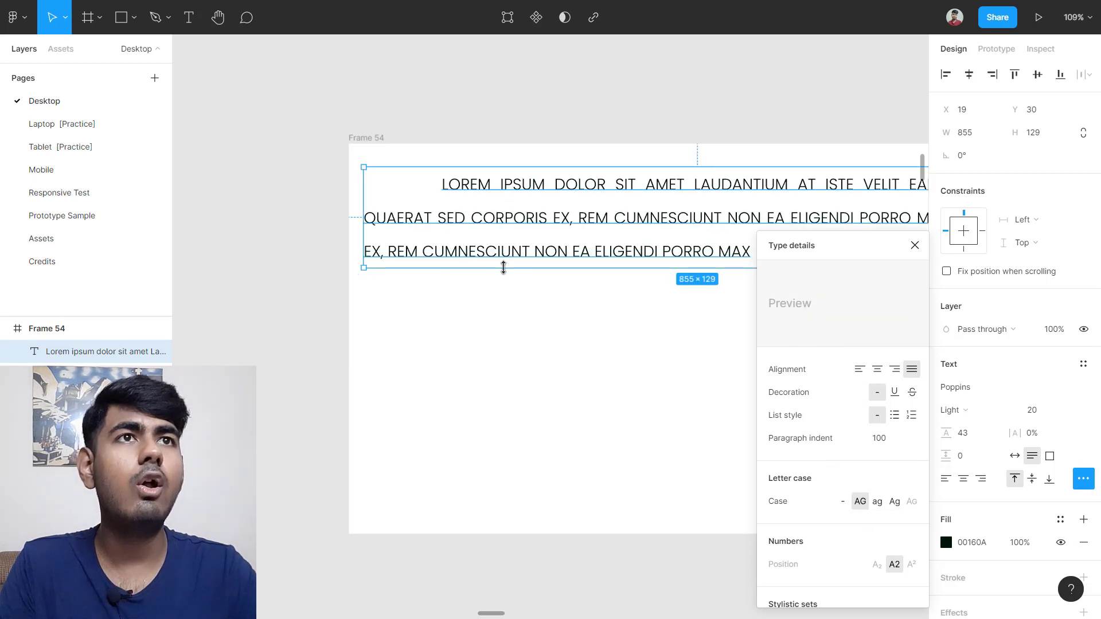
left_click(545, 362)
scroll(632, 275, "up", 2)
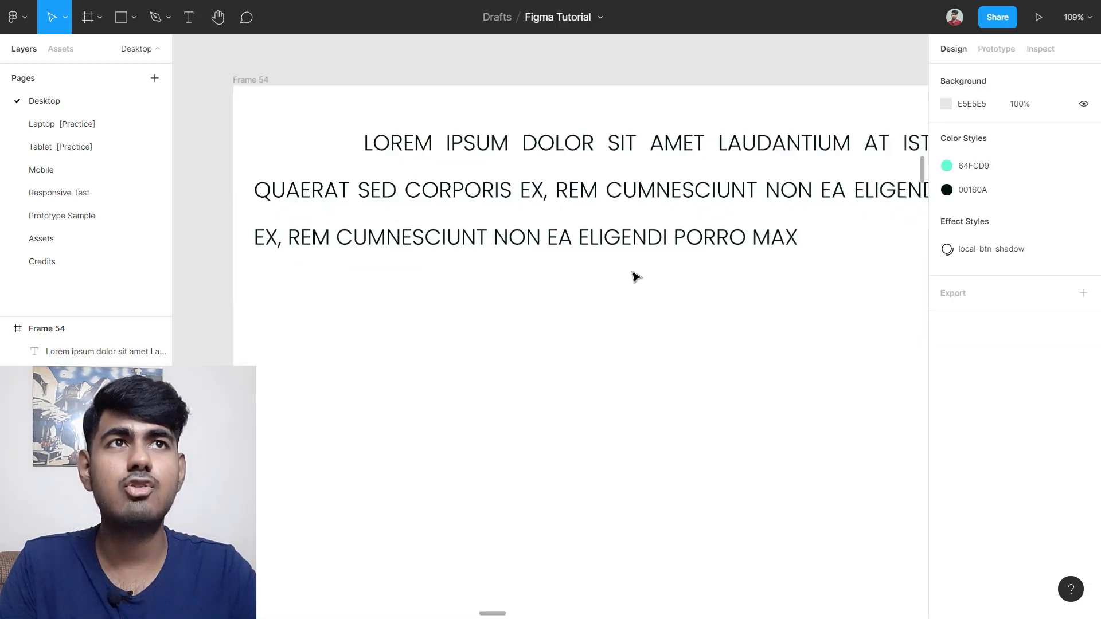
scroll(629, 291, "up", 1)
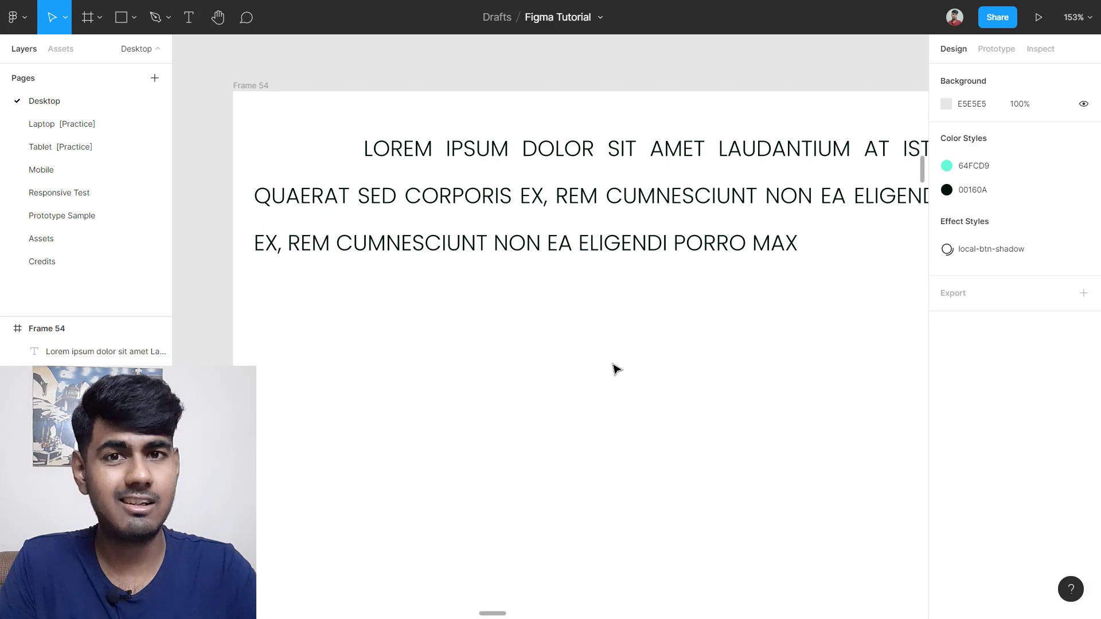
left_click(634, 263)
scroll(707, 386, "down", 3)
scroll(779, 467, "right", 1)
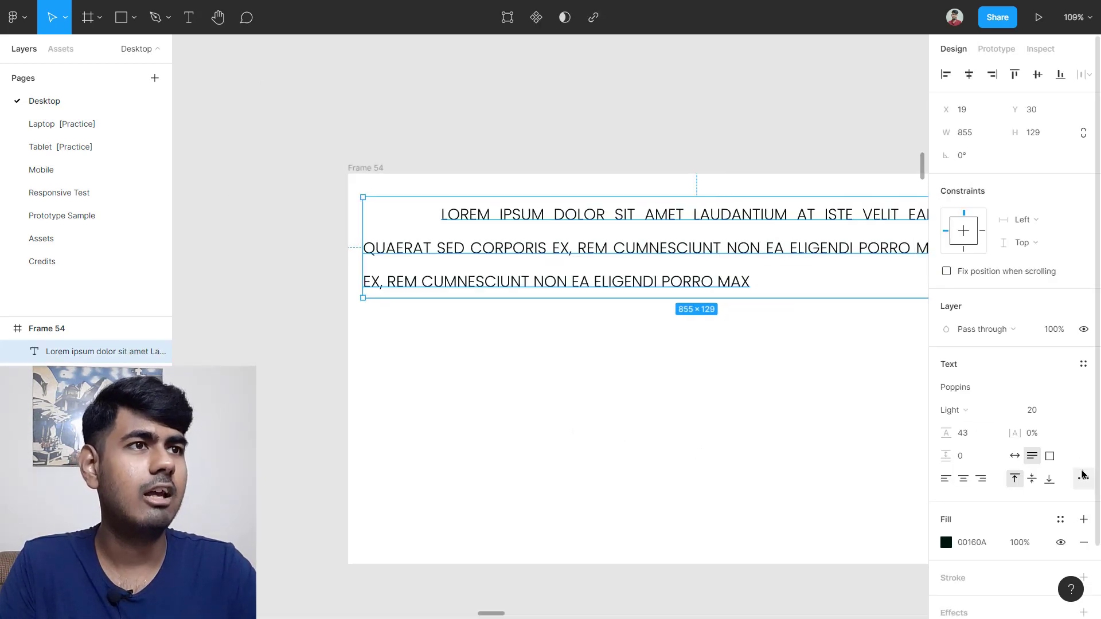
left_click(1083, 479)
left_click(877, 501)
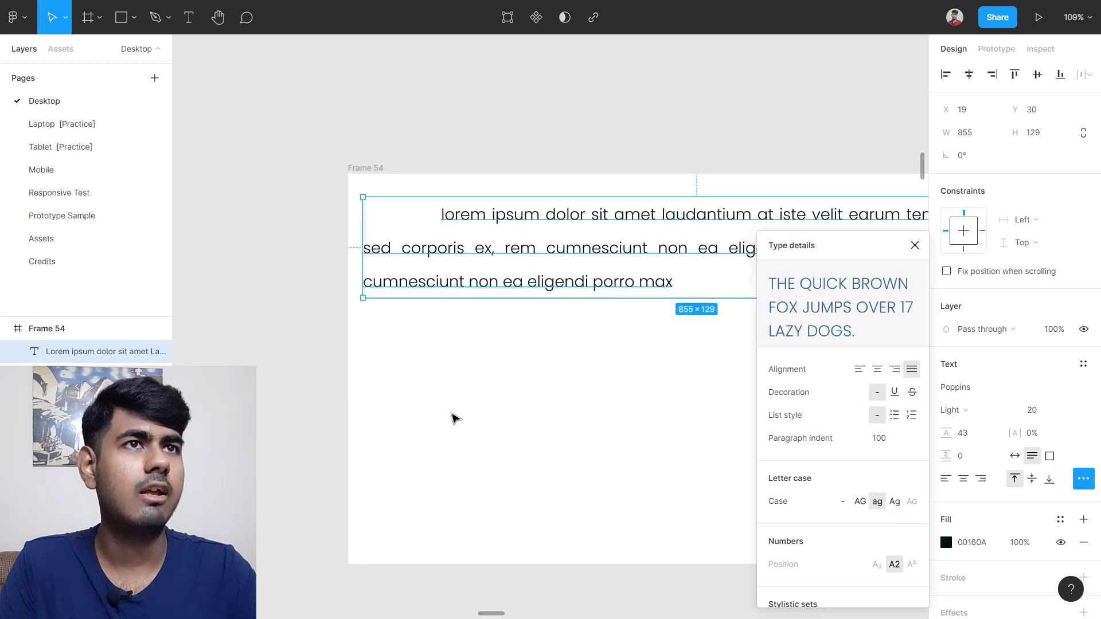
left_click(455, 418)
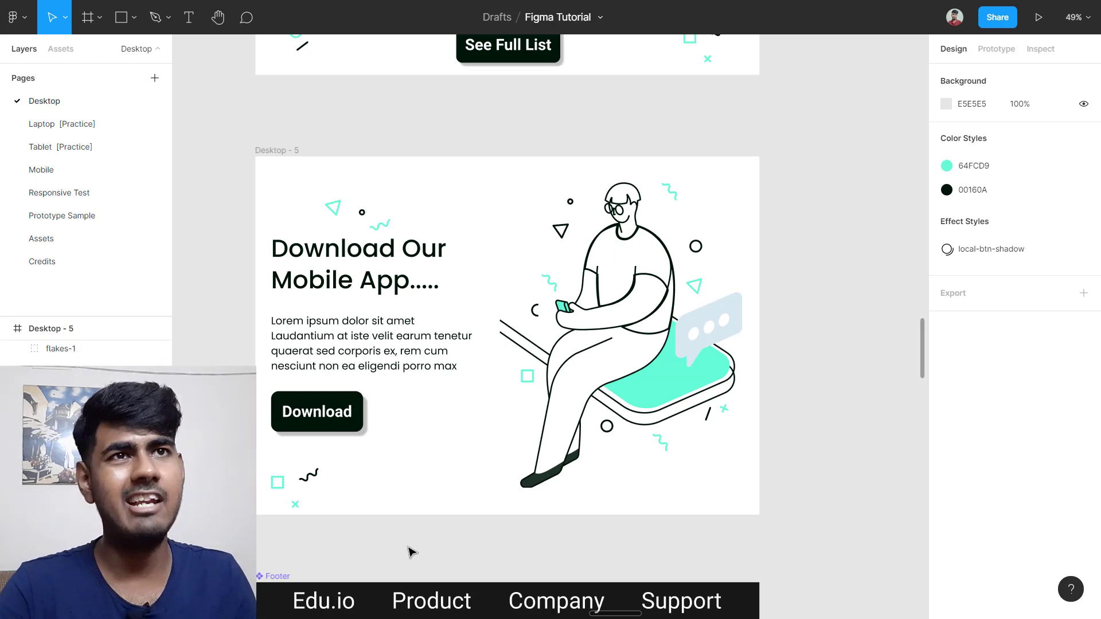
Step: Double-click into the Desktop - 5 group to select its Poppins Regular 30 Lorem ipsum paragraph
double_click(400, 342)
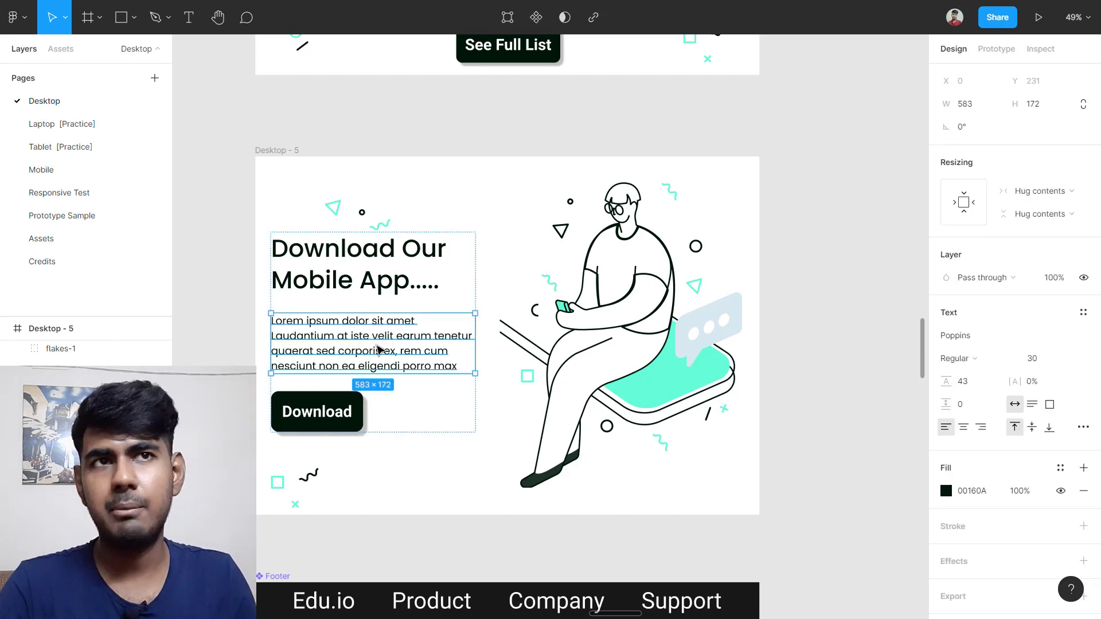
left_click(494, 478)
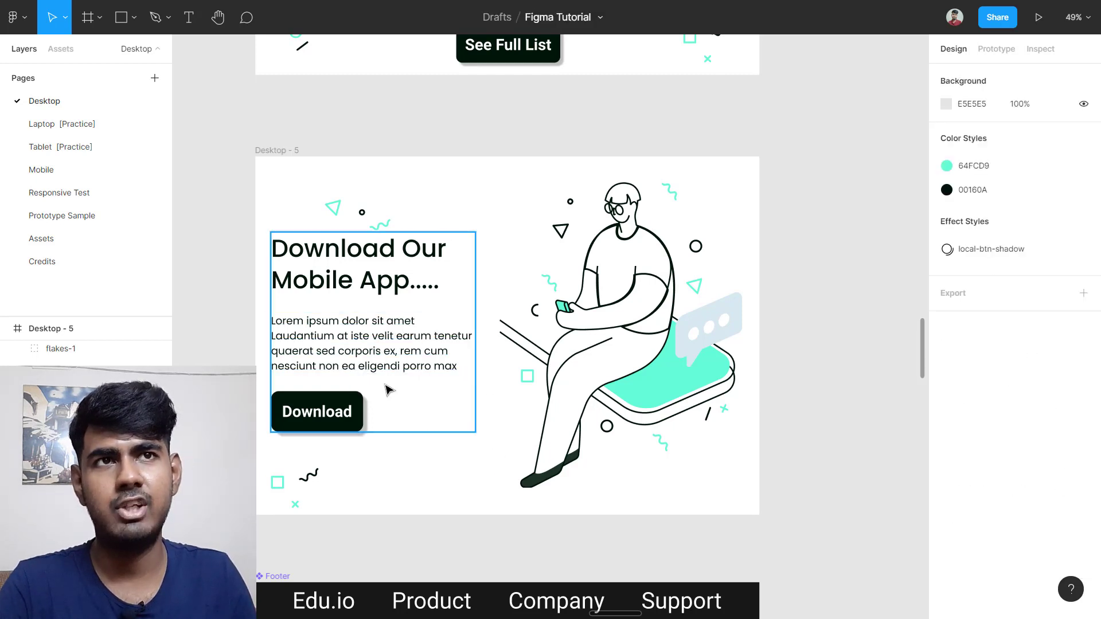
double_click(392, 357)
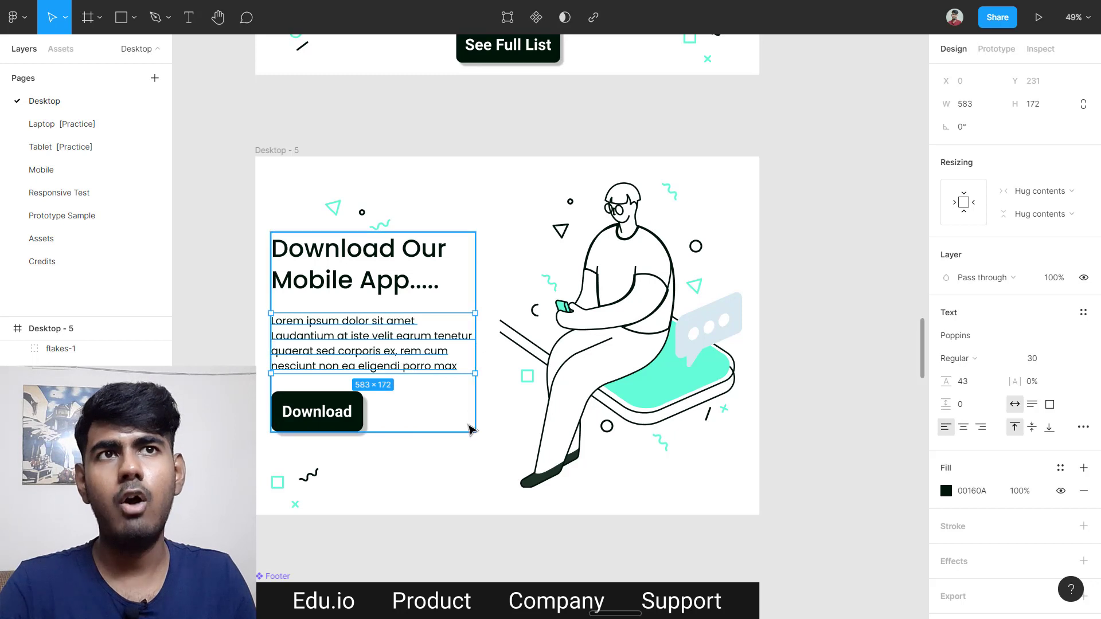
left_click(469, 441)
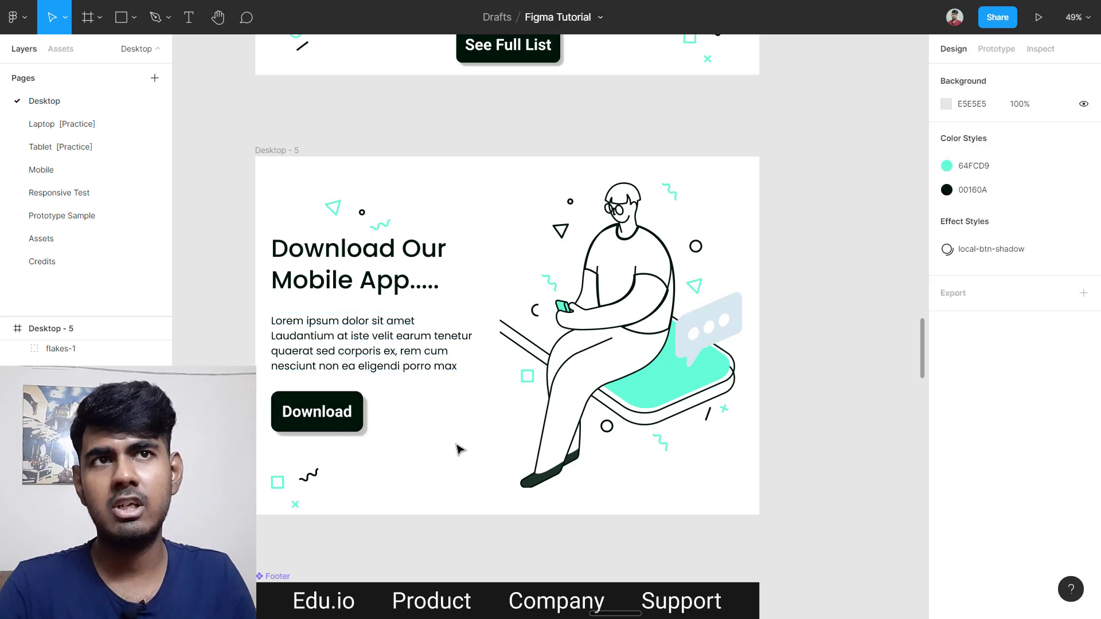
double_click(363, 351)
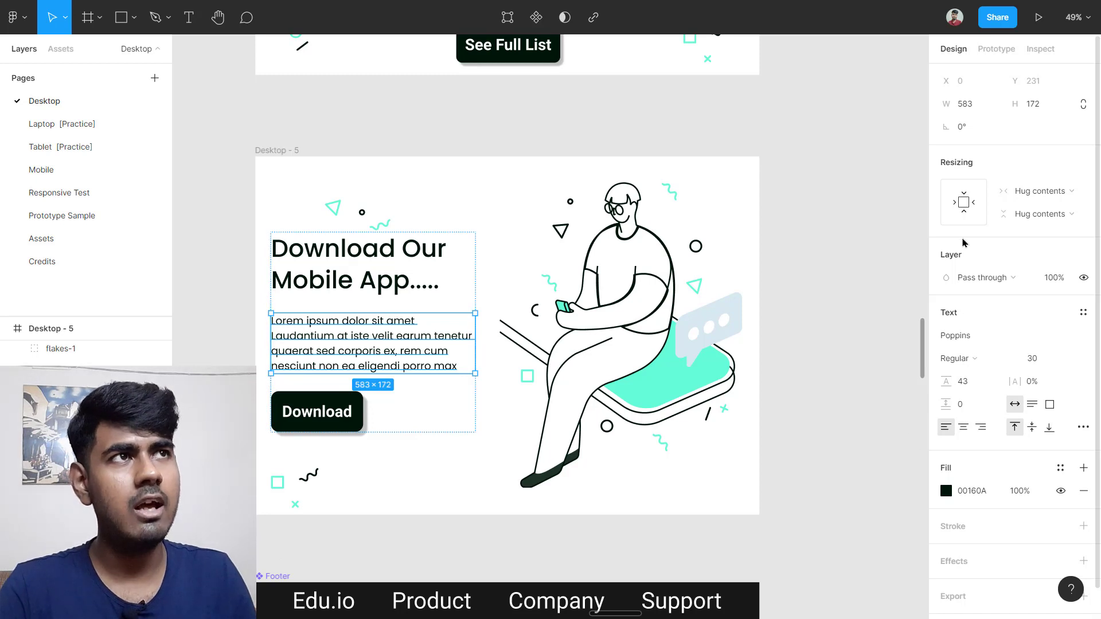
scroll(997, 269, "down", 1)
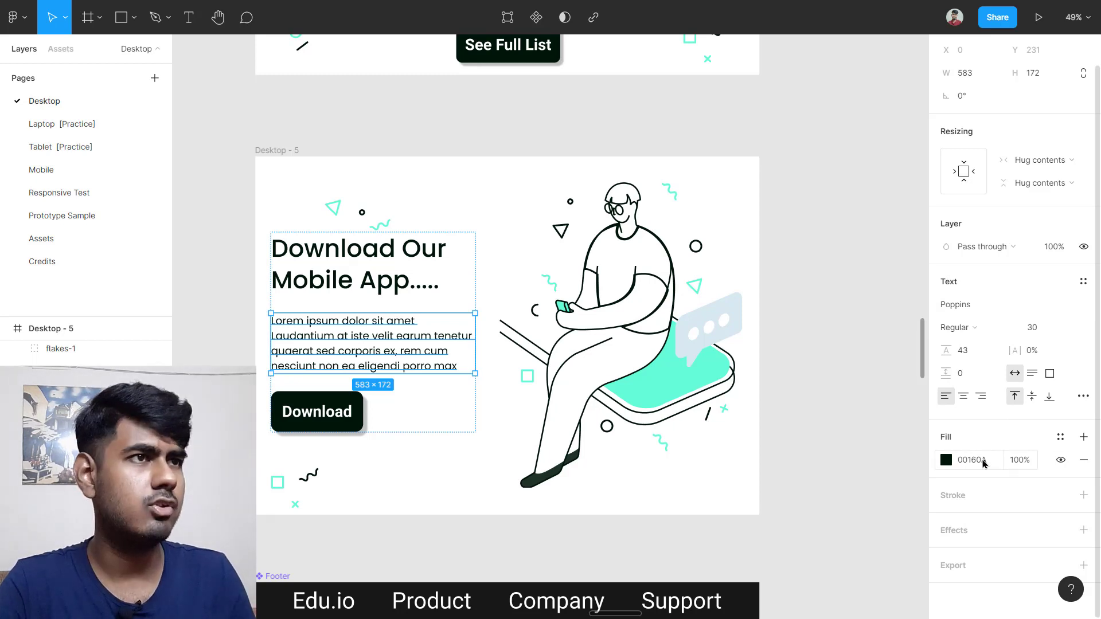
scroll(951, 476, "up", 1)
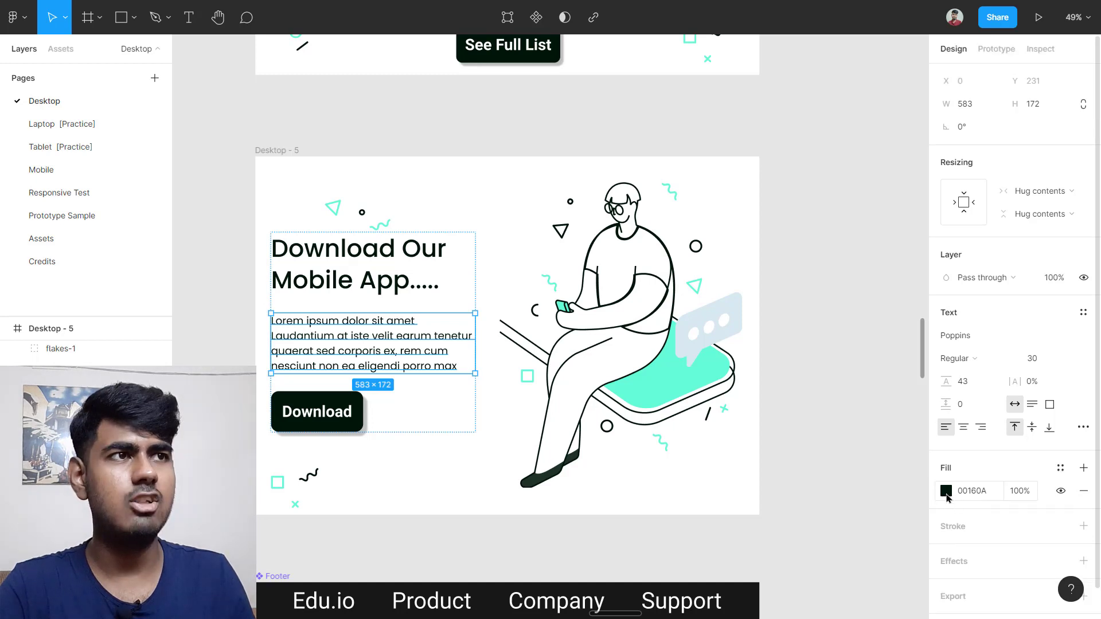
scroll(947, 497, "down", 1)
Step: Set the paragraph fill to dark red 702020 using the eyedropper, colour field and hue slider
left_click(946, 461)
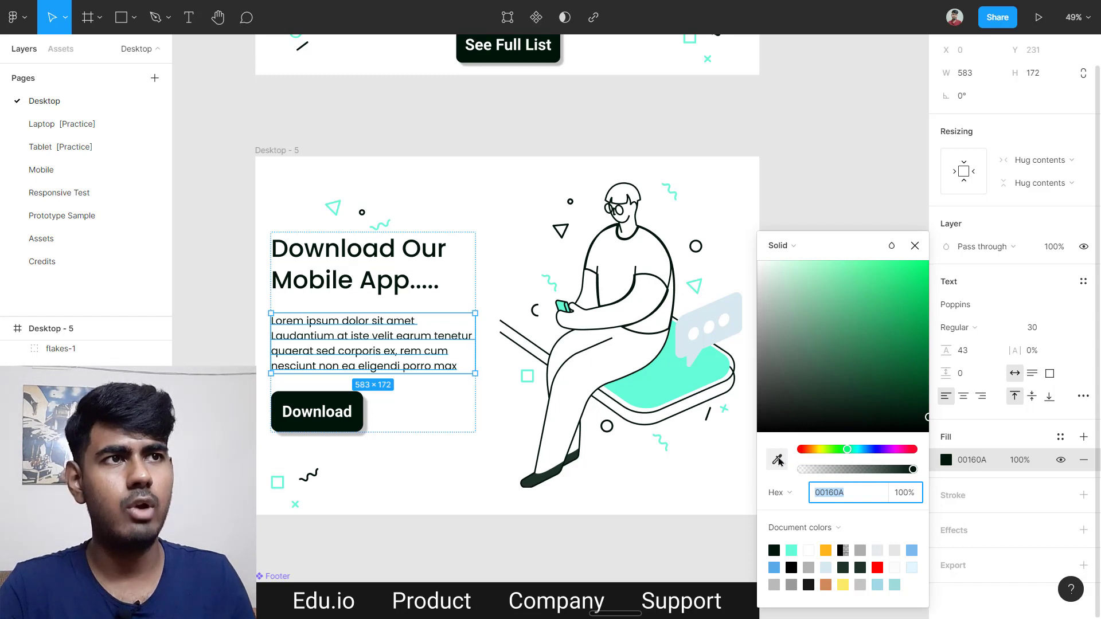
left_click(779, 461)
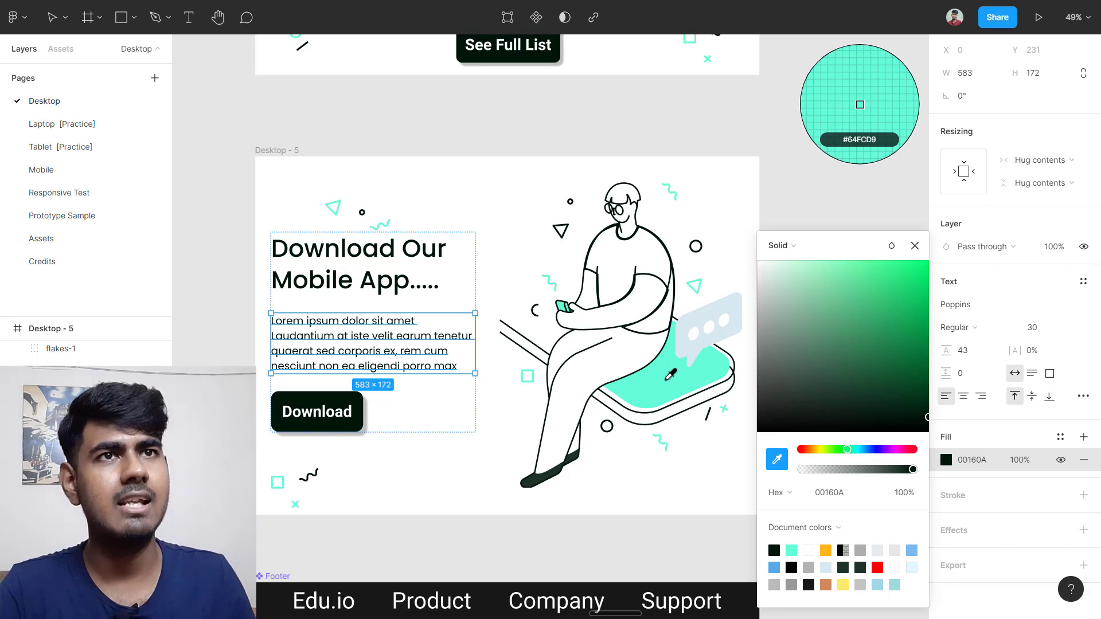
left_click(666, 376)
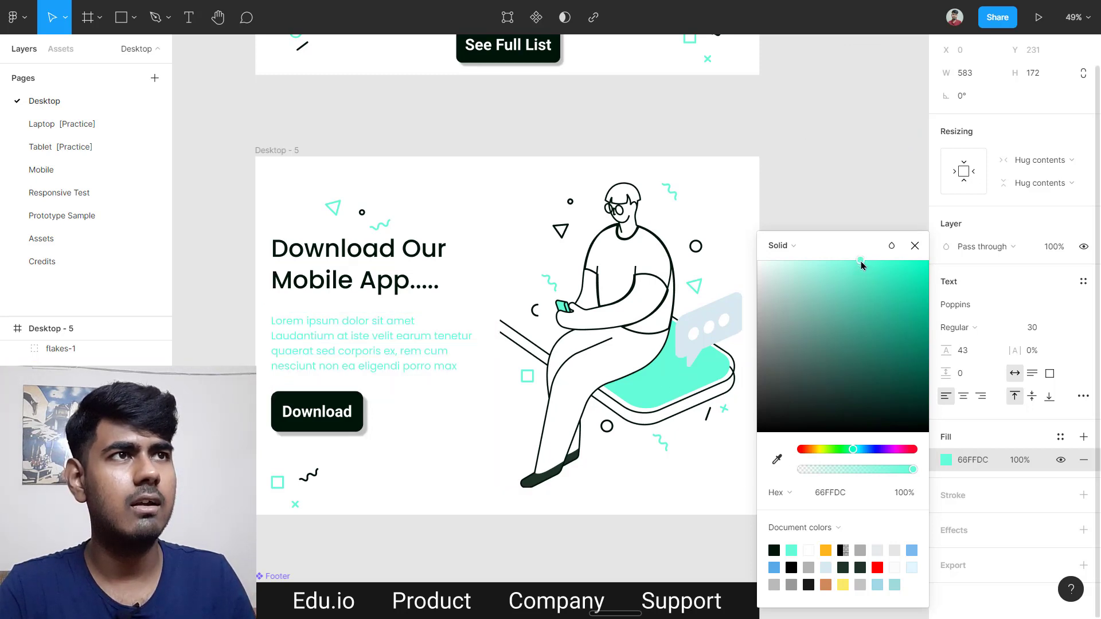
left_click_drag(860, 264, 903, 380)
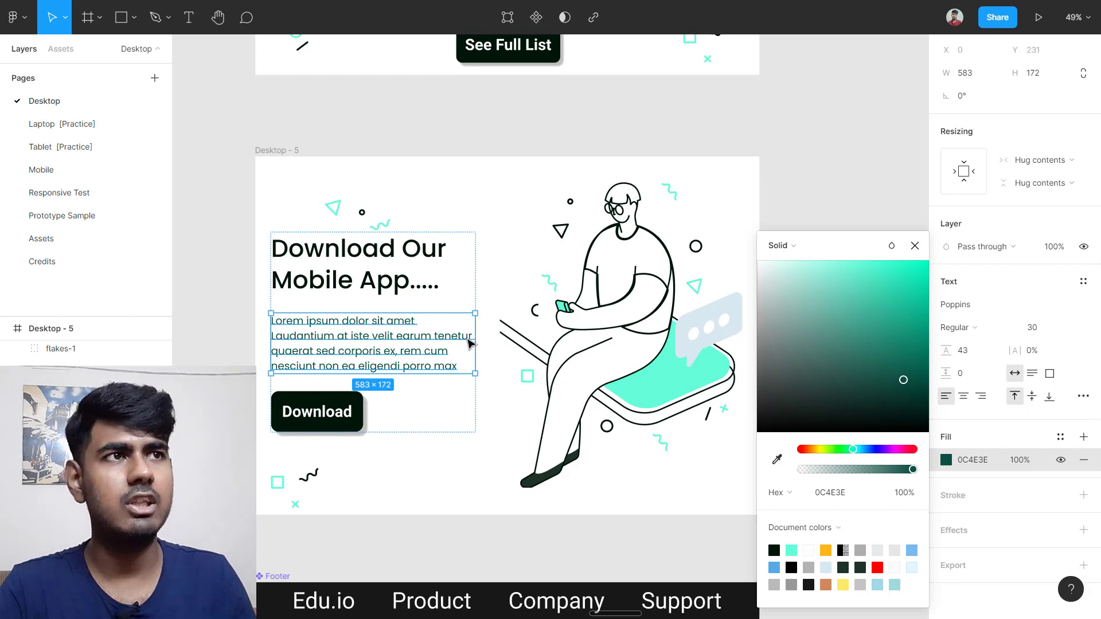
left_click_drag(904, 380, 803, 325)
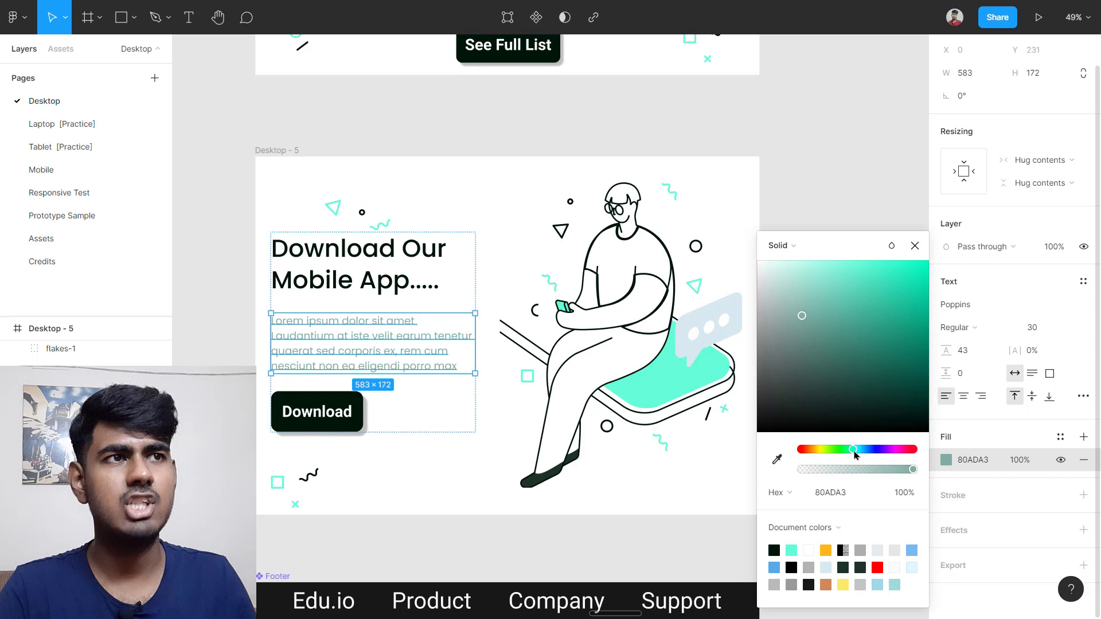
left_click_drag(855, 455, 792, 454)
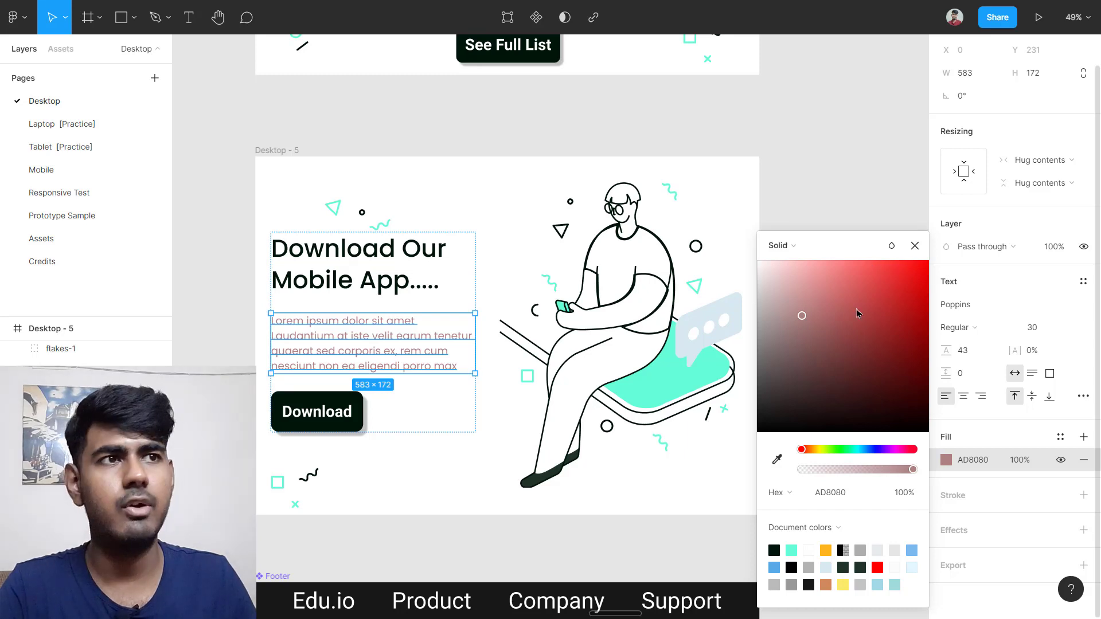
left_click_drag(825, 313, 880, 357)
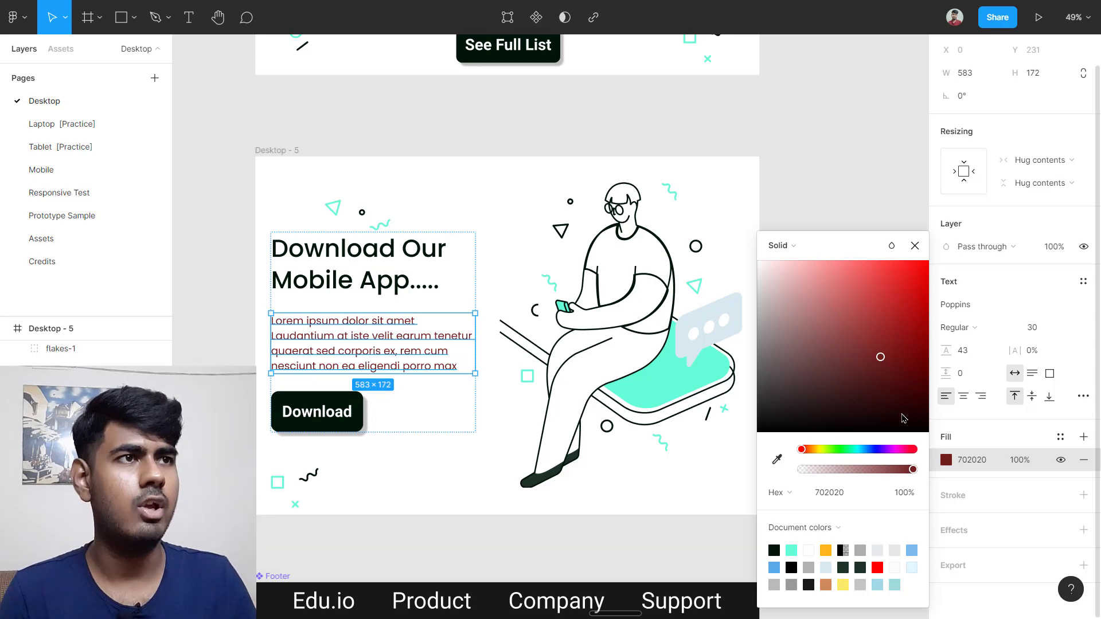
Step: Drag the paragraph's fill opacity down toward 0%
left_click_drag(911, 471, 908, 473)
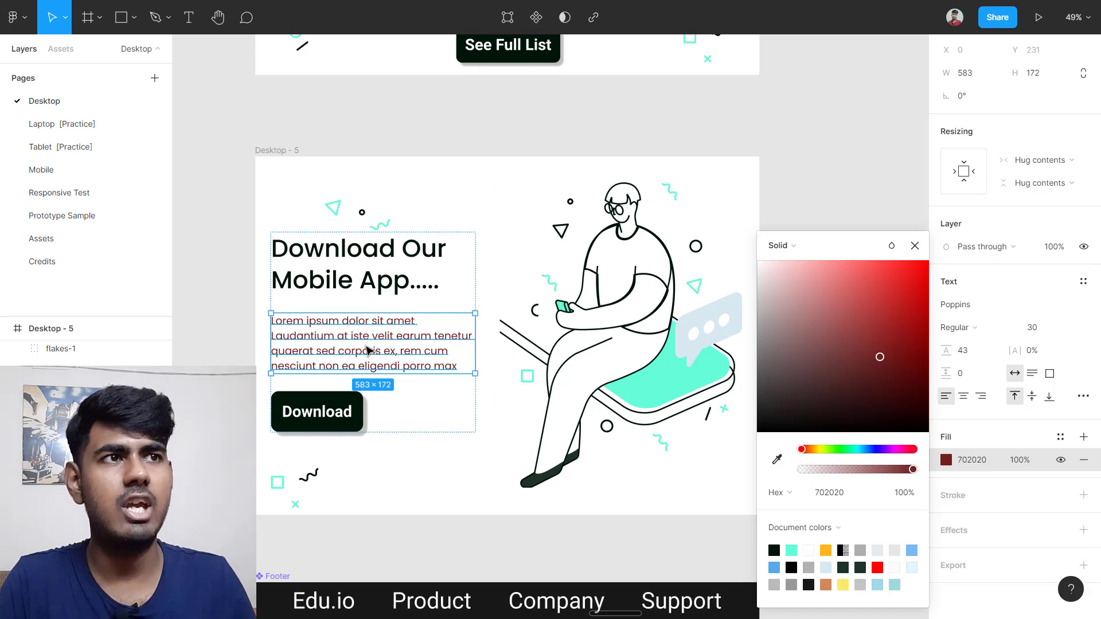
scroll(367, 351, "up", 5)
scroll(367, 350, "left", 2)
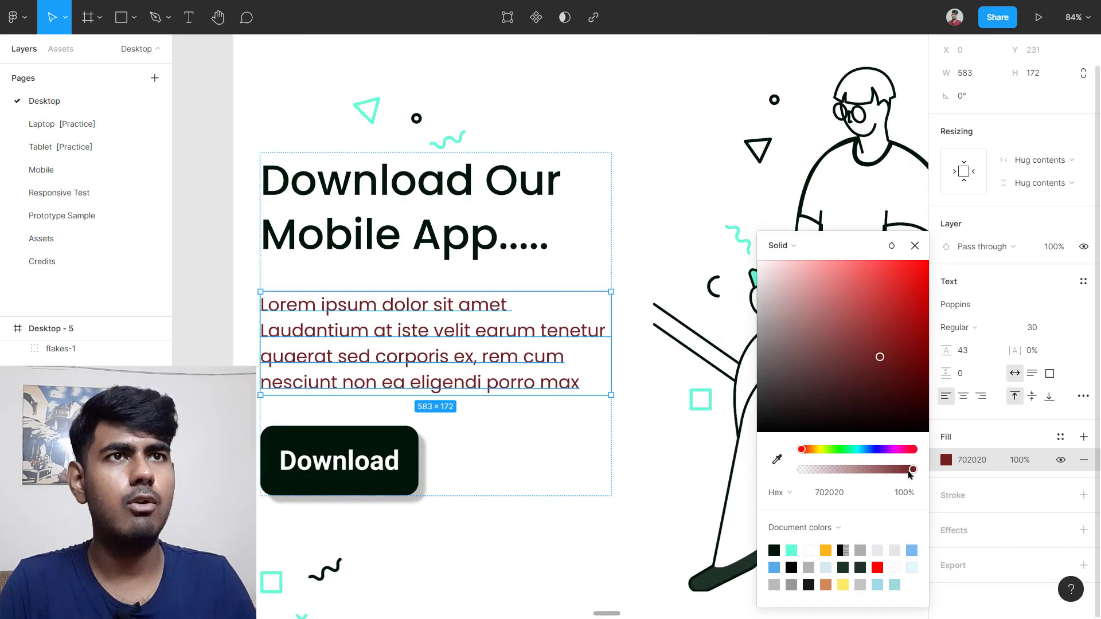
left_click_drag(909, 474, 717, 467)
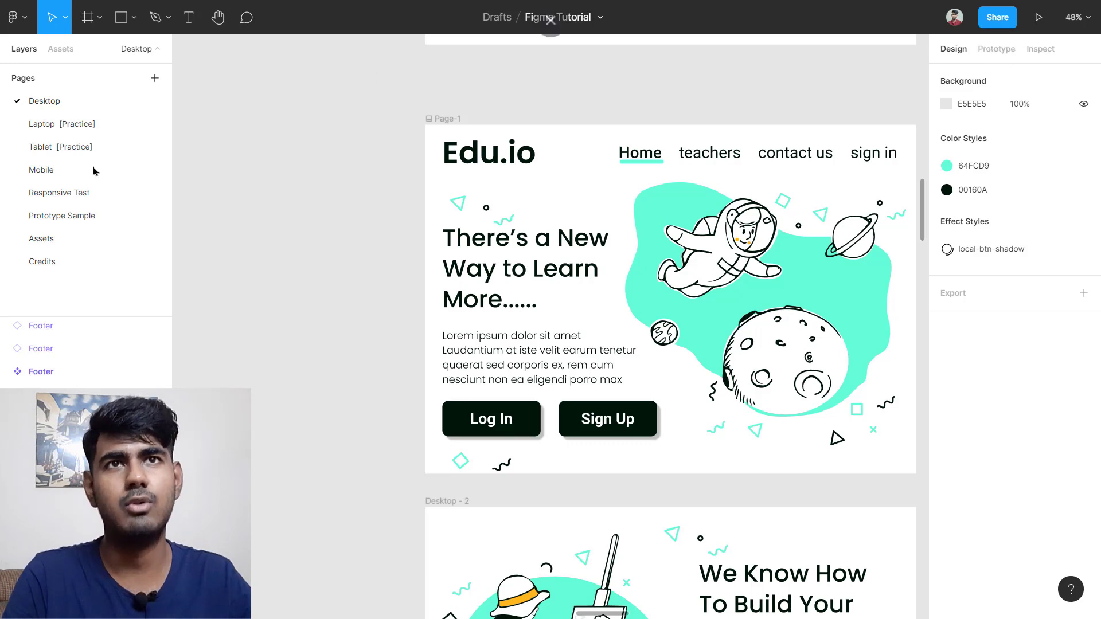
Step: Go to the Prototype Sample page showing the Edu.io home and navigation menu frames
left_click(79, 224)
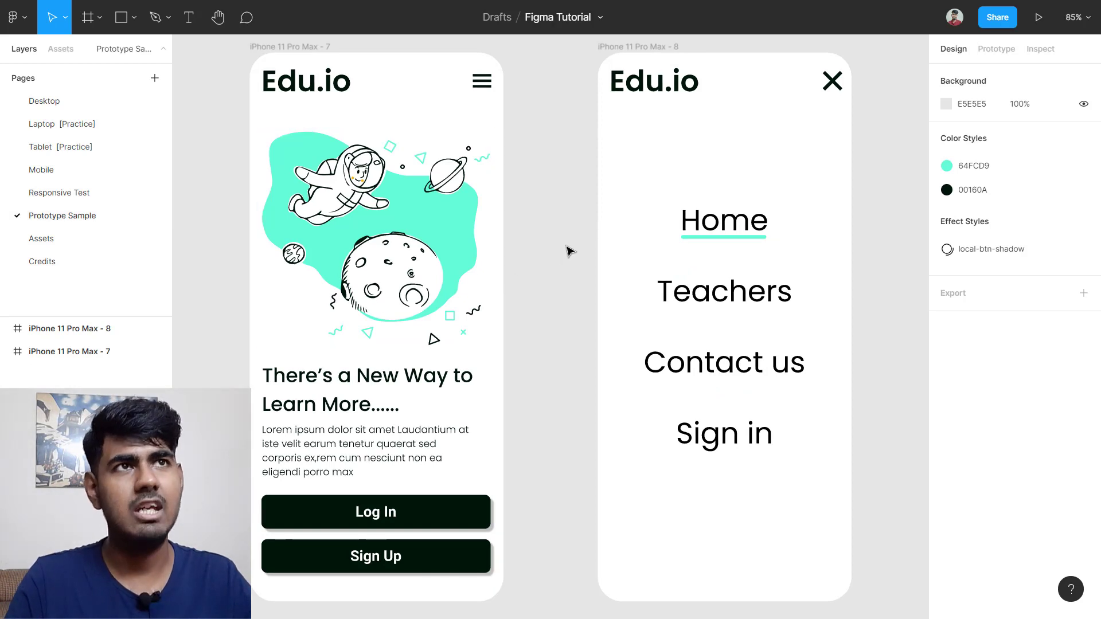
scroll(569, 250, "down", 3)
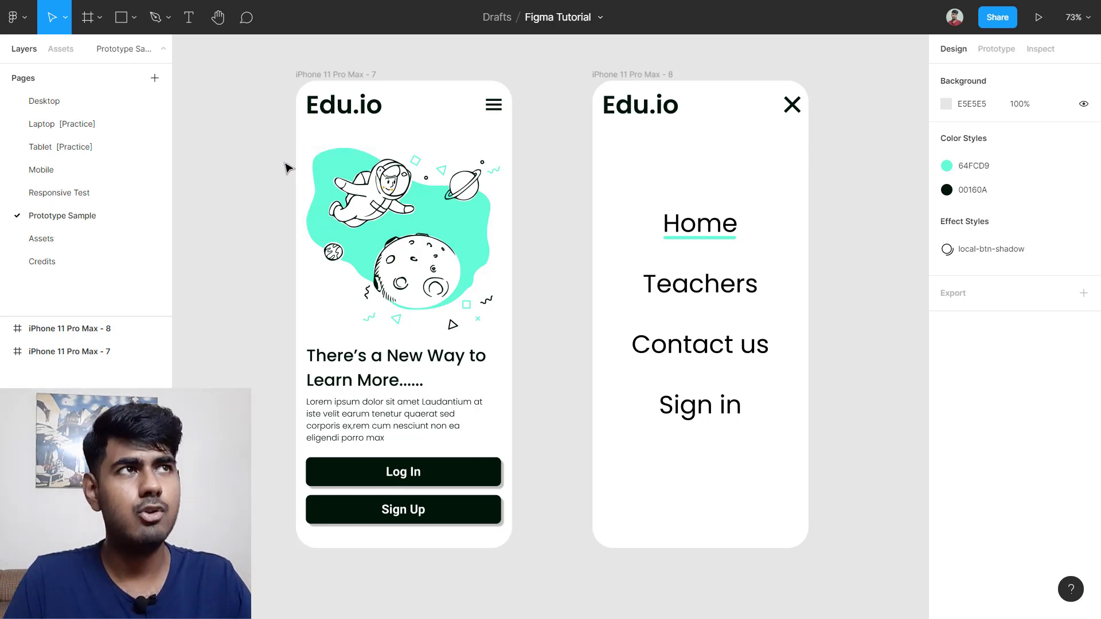
scroll(286, 166, "down", 1)
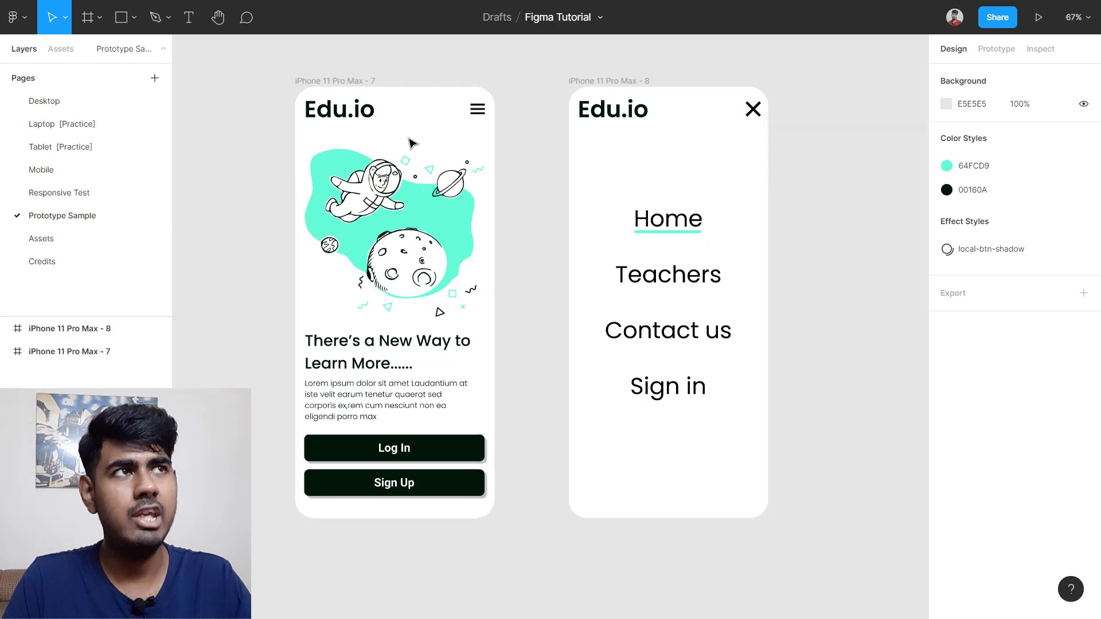
Step: In Prototype mode, delete the menu-icon and close-icon connections between frames 7 and 8
left_click(996, 50)
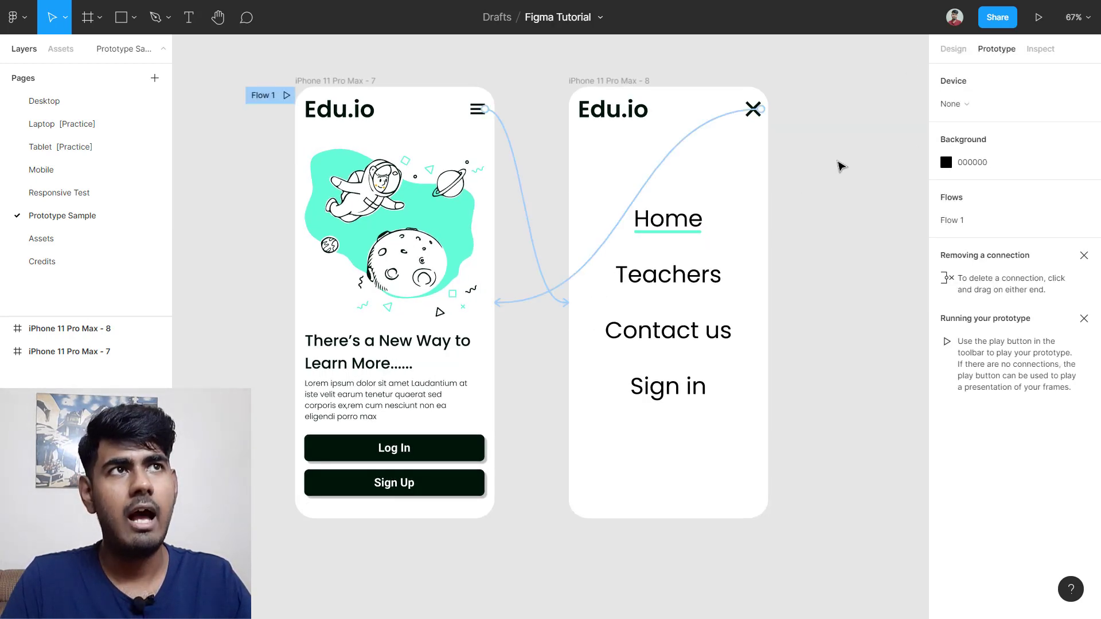
scroll(841, 166, "down", 1)
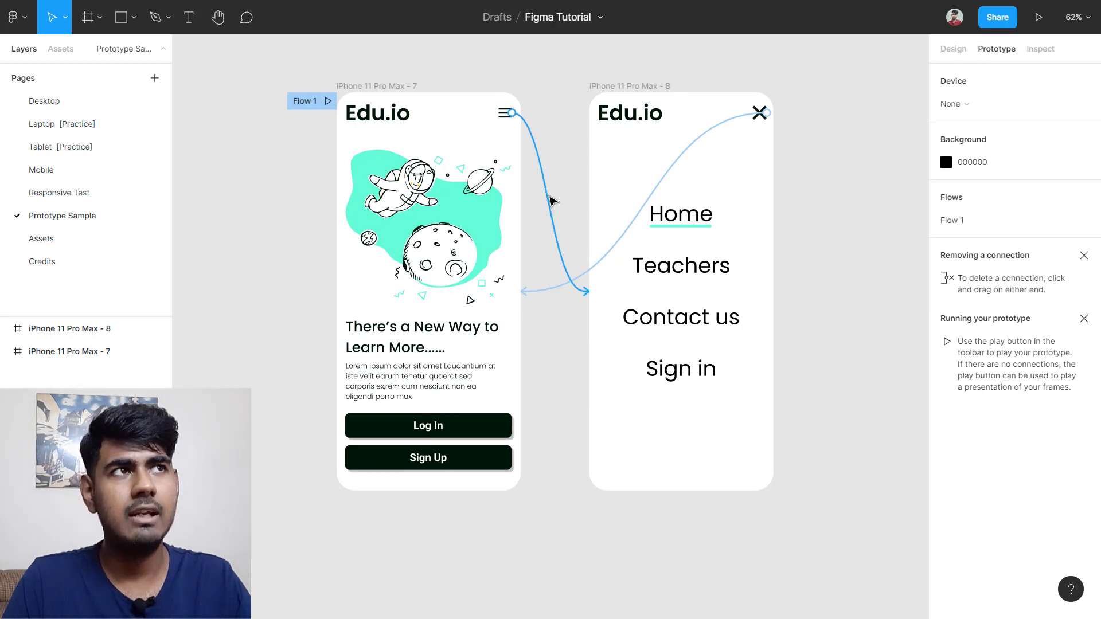
left_click(555, 203)
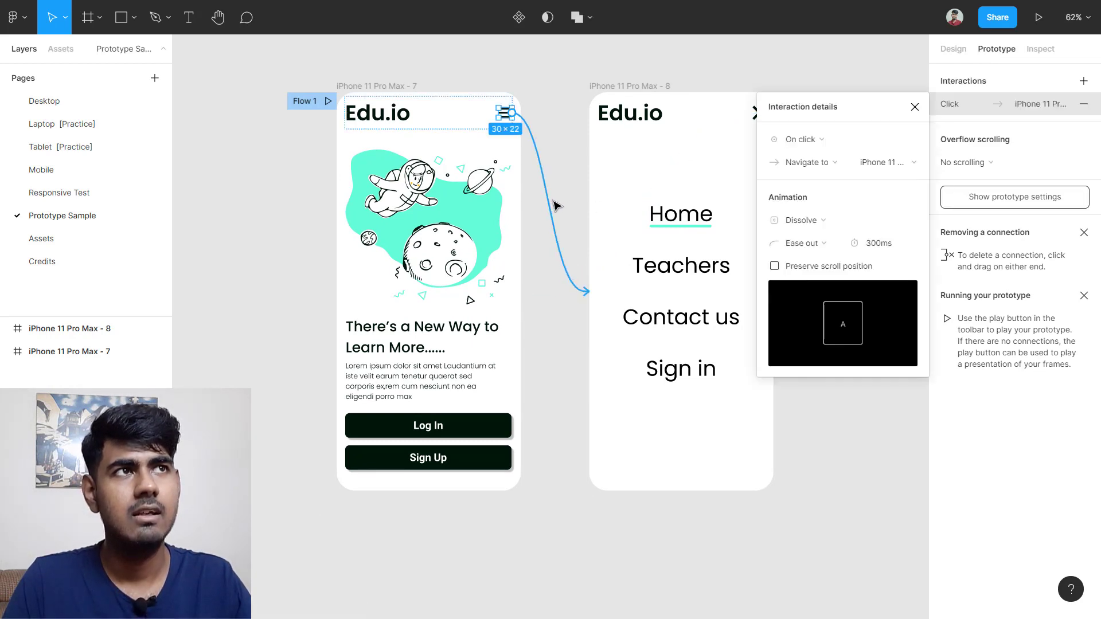
key("Delete")
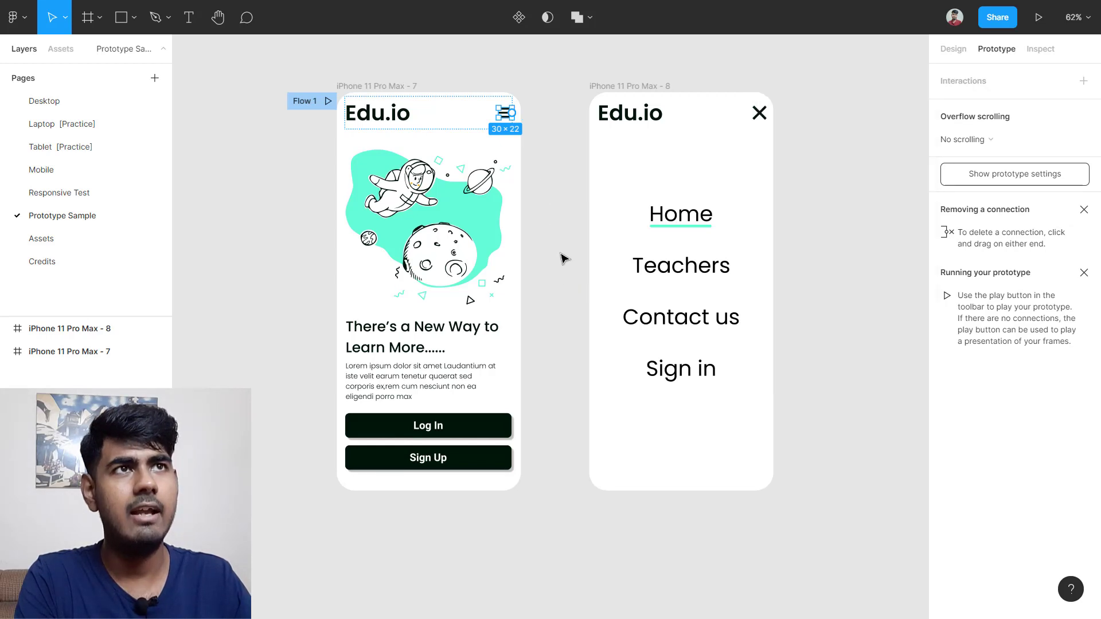
left_click(562, 168)
left_click(575, 282)
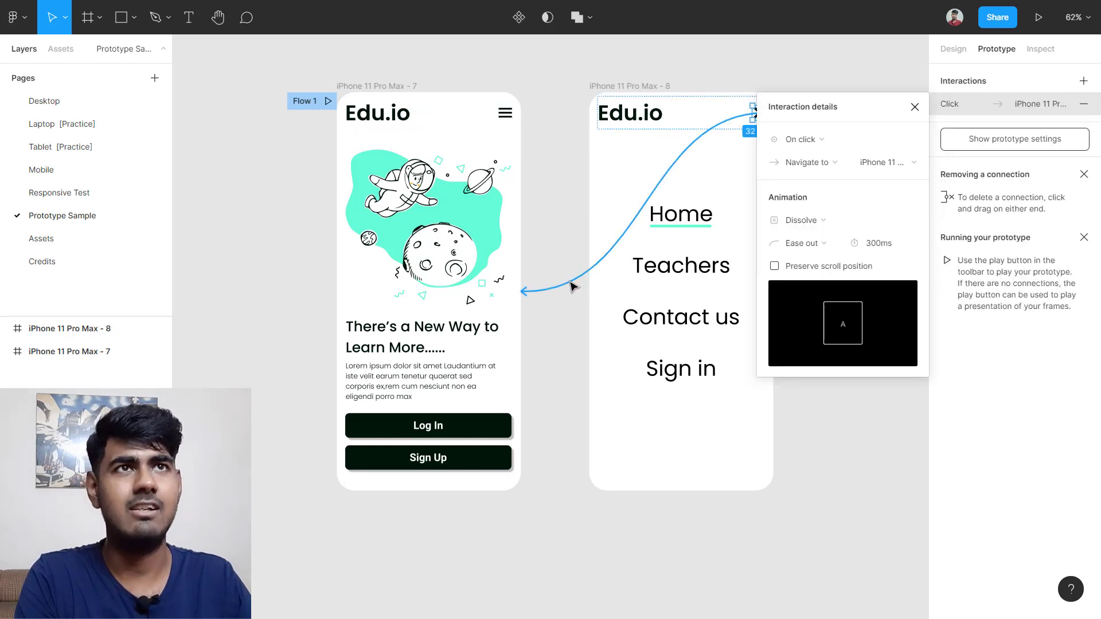
key("Delete")
left_click(555, 216)
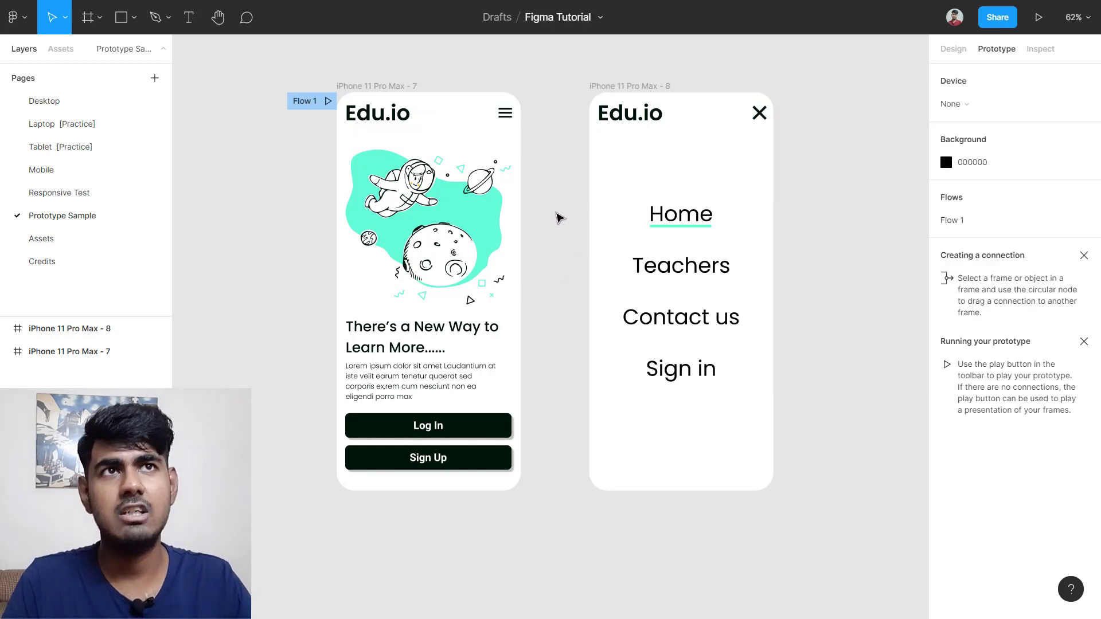
Step: Delete the iPhone 11 Pro Max - 7 frame, then undo with Ctrl+Z
left_click(314, 103)
key("Delete")
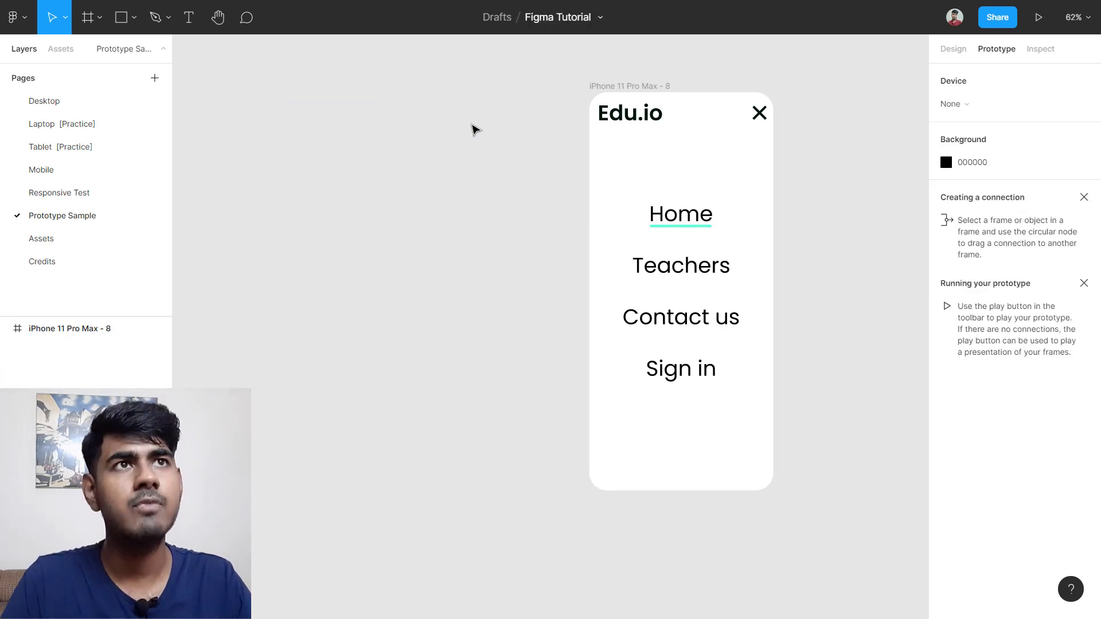
key("ctrl+z")
left_click(539, 169)
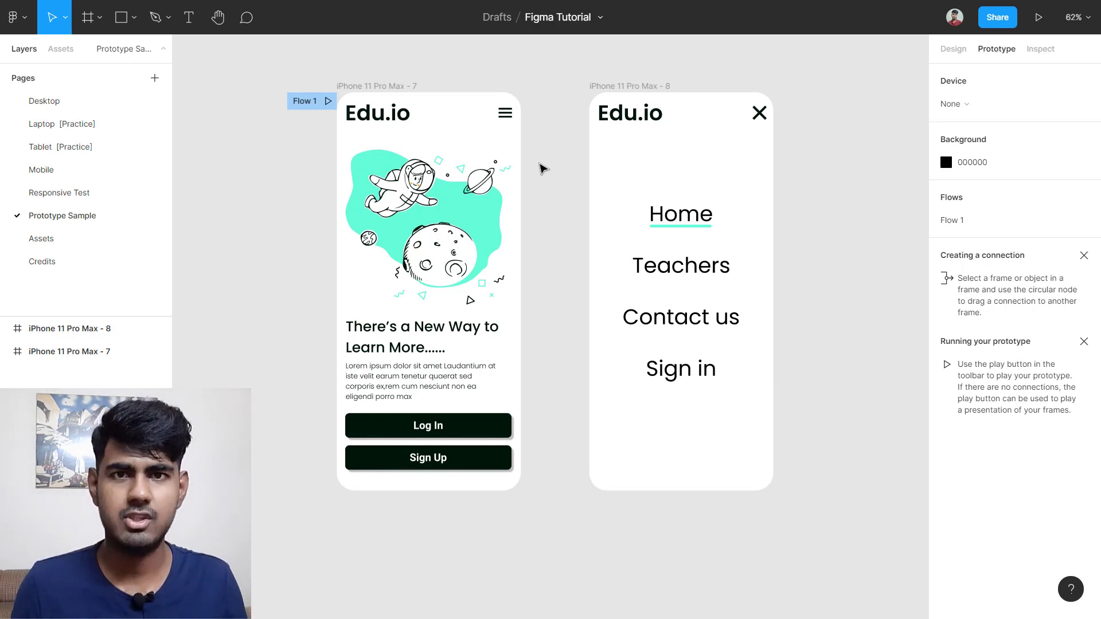
scroll(608, 305, "up", 3)
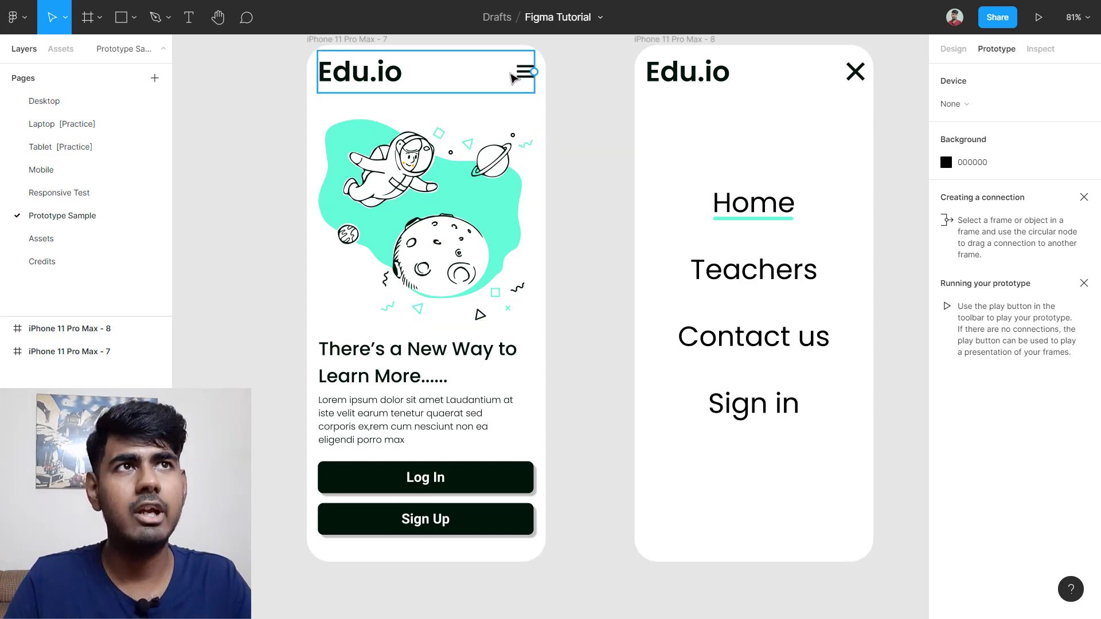
scroll(545, 65, "up", 1)
scroll(544, 109, "up", 2)
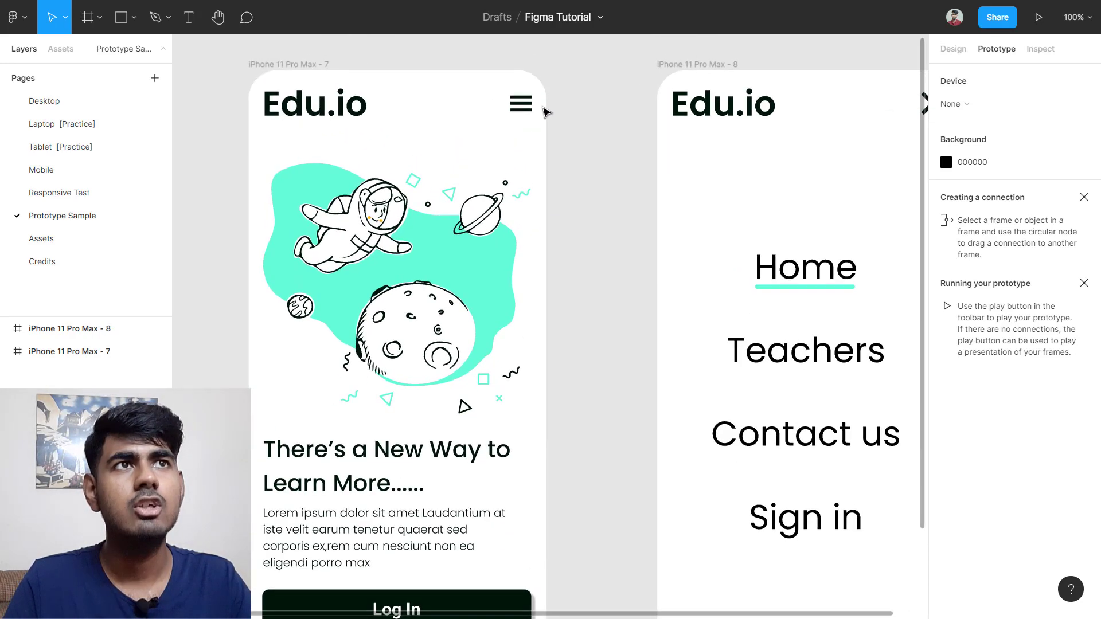
scroll(545, 110, "up", 2)
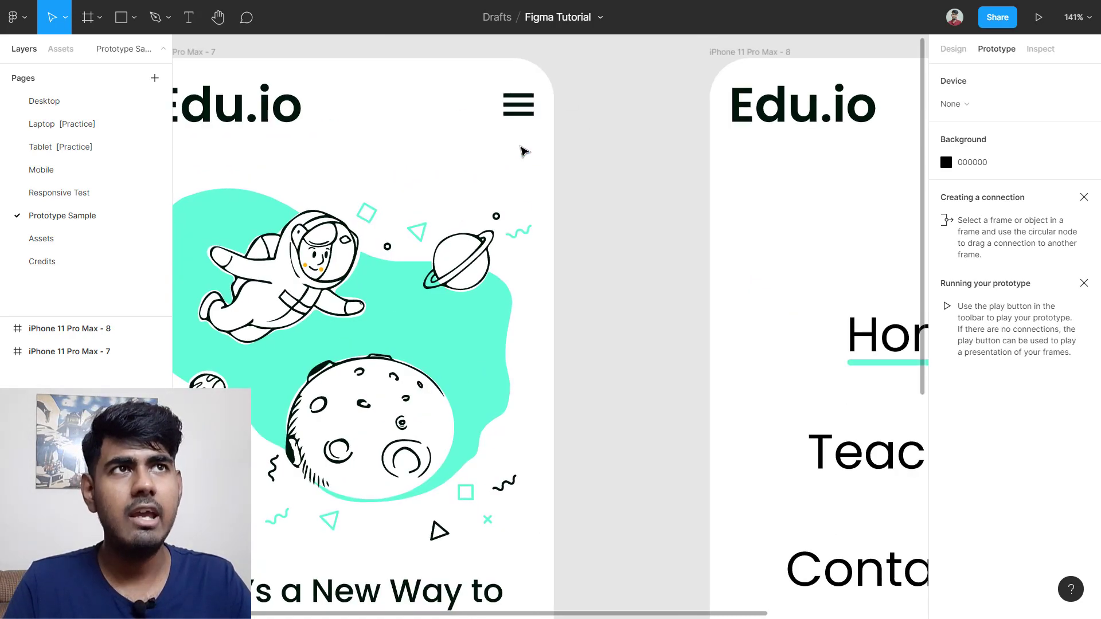
scroll(551, 152, "down", 4)
scroll(559, 158, "right", 3)
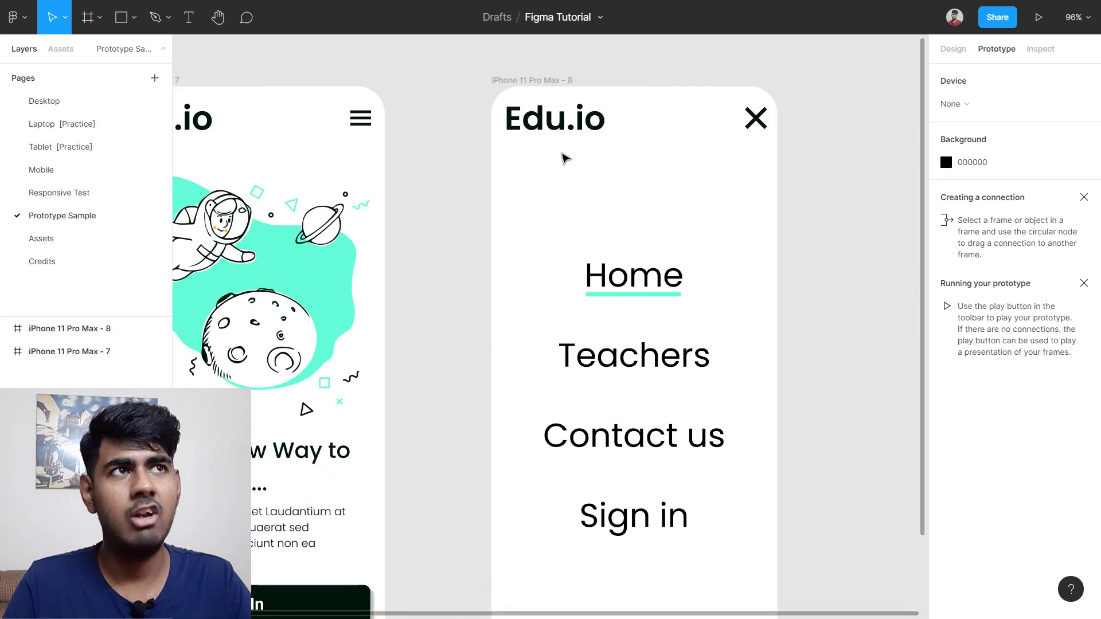
scroll(745, 201, "left", 4)
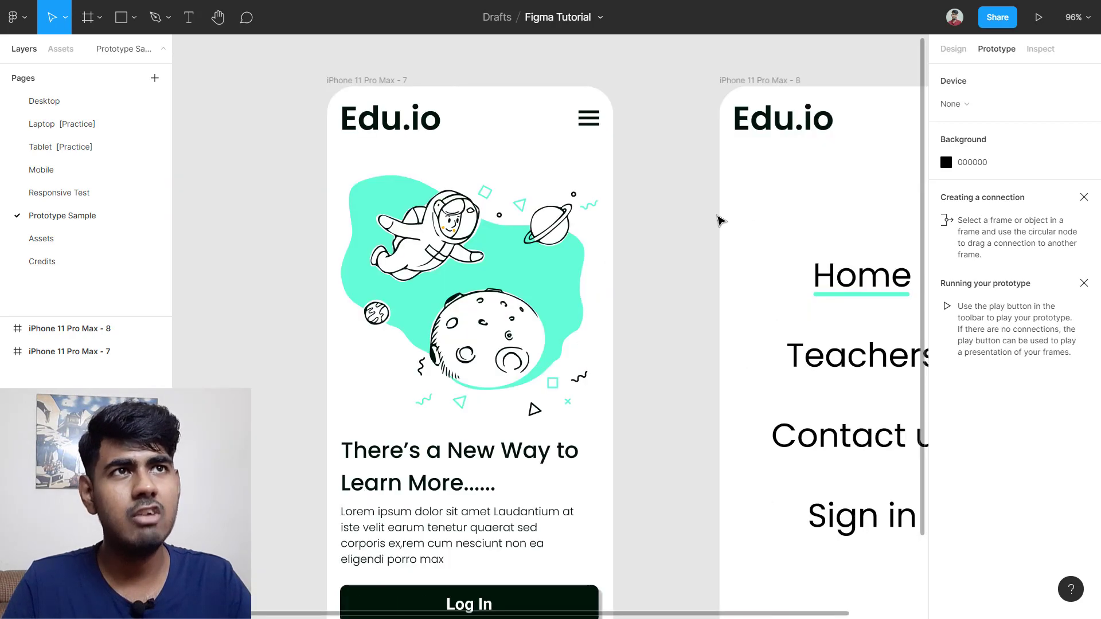
scroll(631, 275, "down", 3)
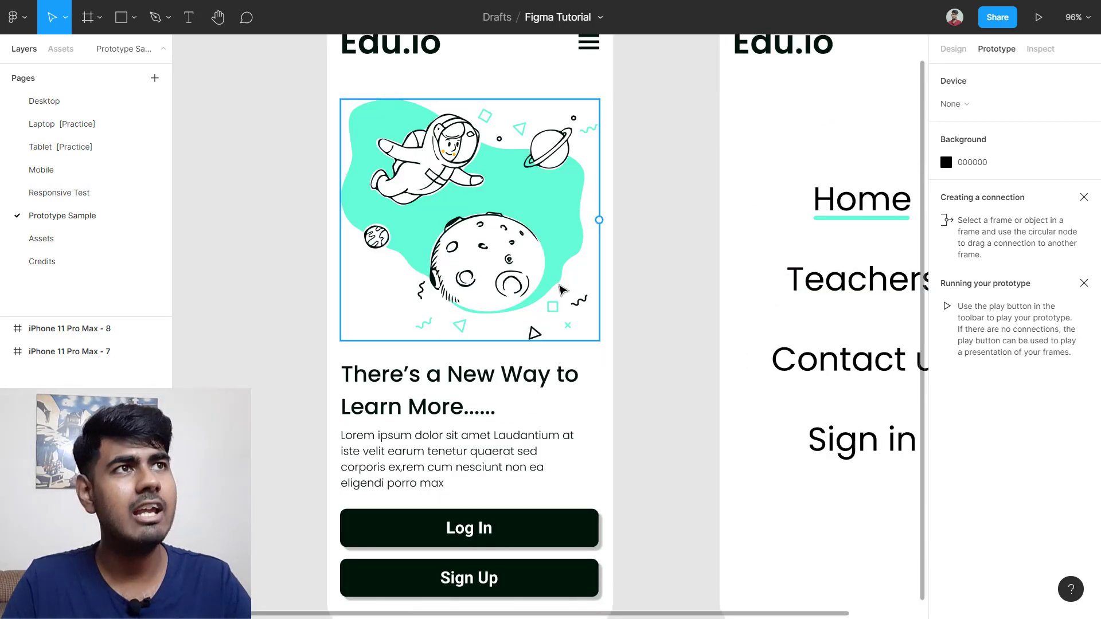
scroll(561, 289, "right", 4)
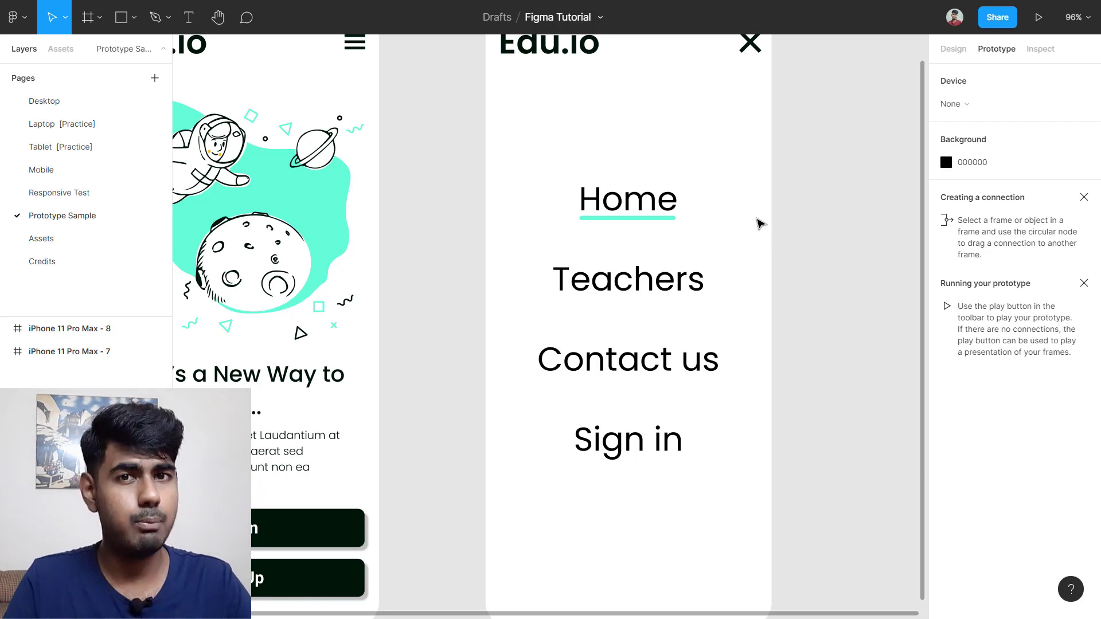
scroll(760, 223, "down", 5)
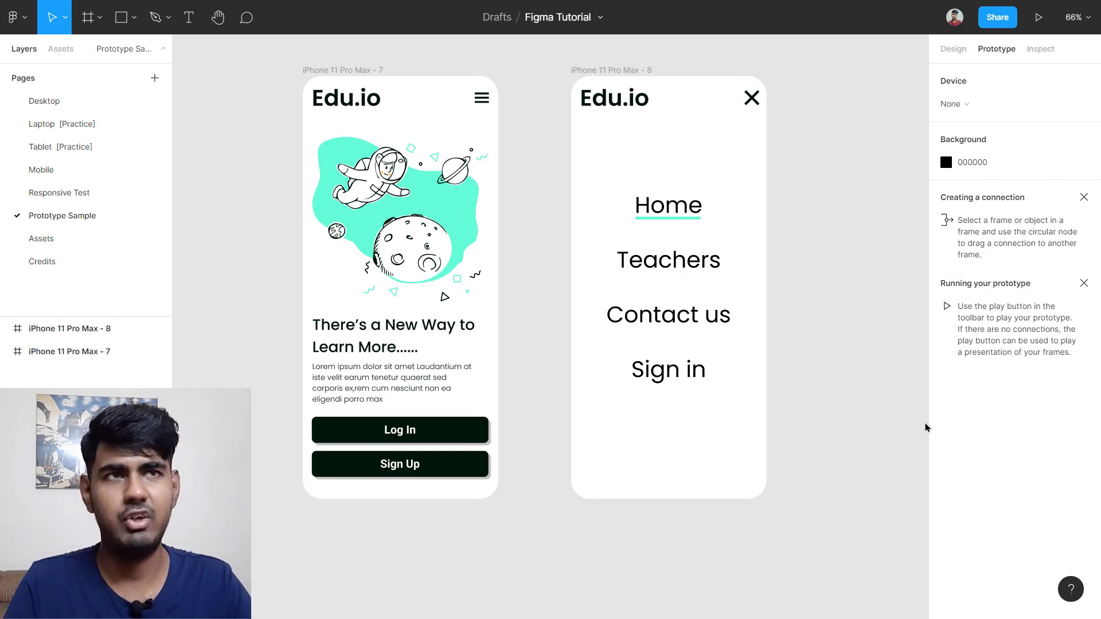
scroll(813, 246, "up", 2)
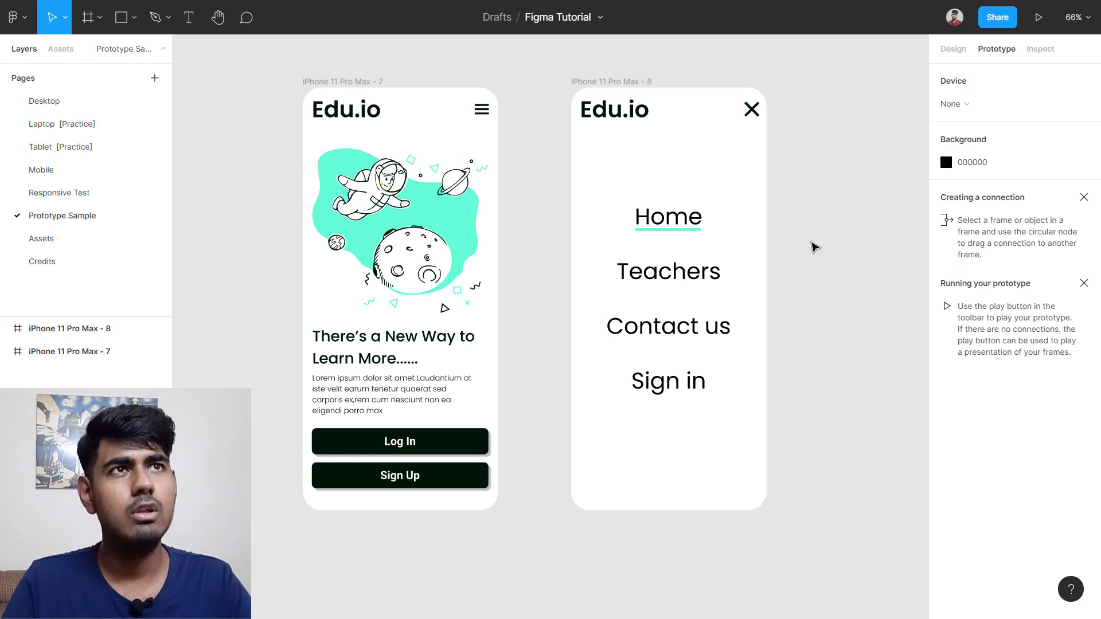
scroll(814, 246, "left", 2)
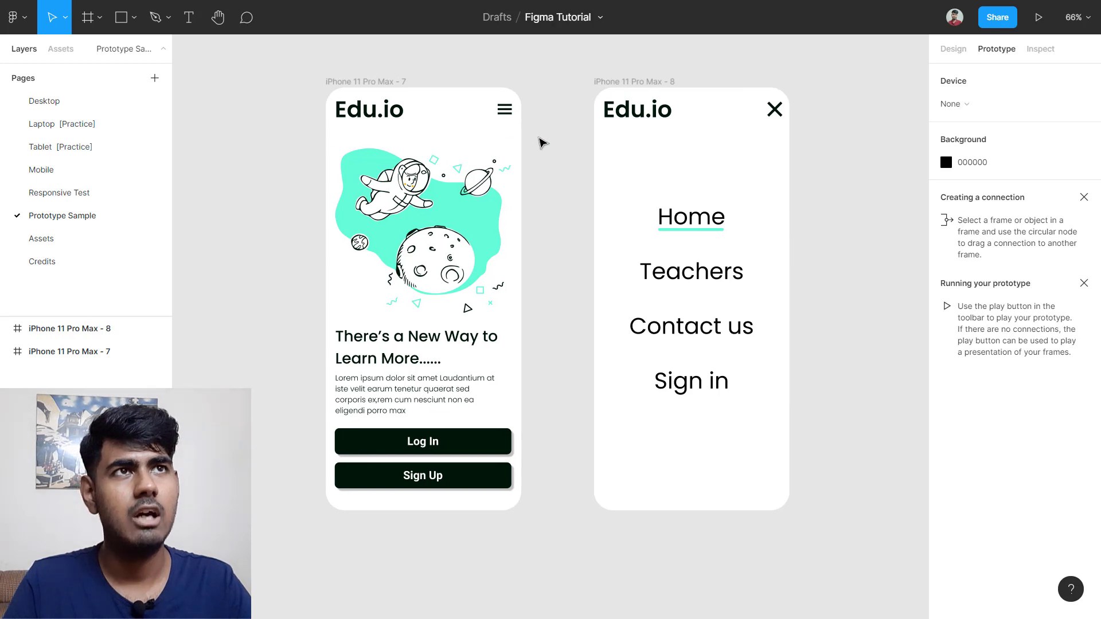
Step: Select the header group, then double-click to select the hamburger icon within Frame 52
left_click(504, 109)
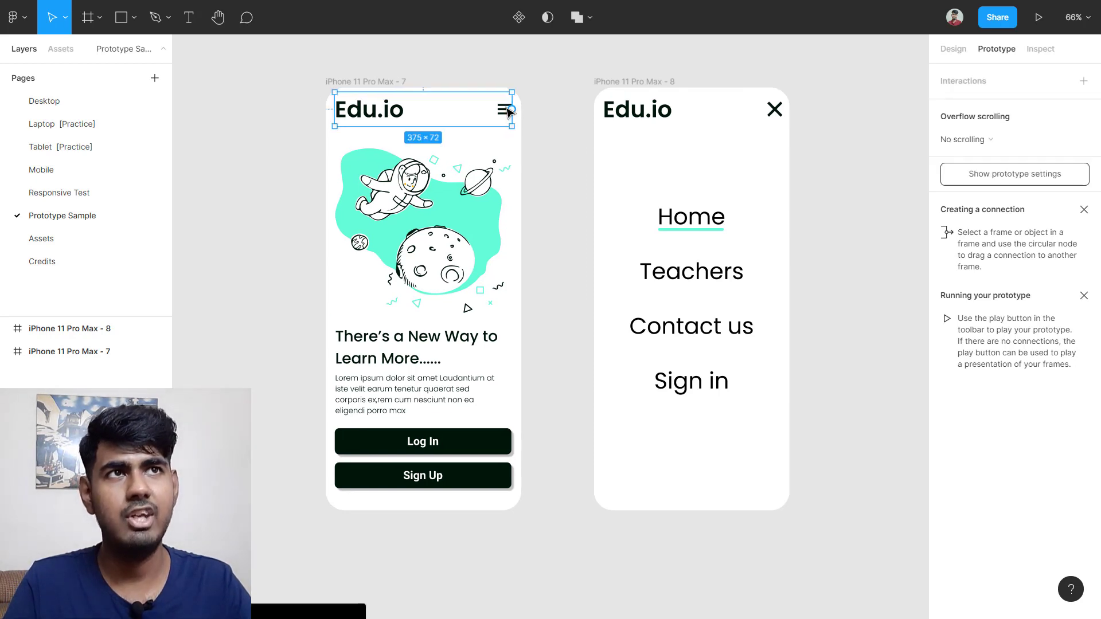
double_click(504, 110)
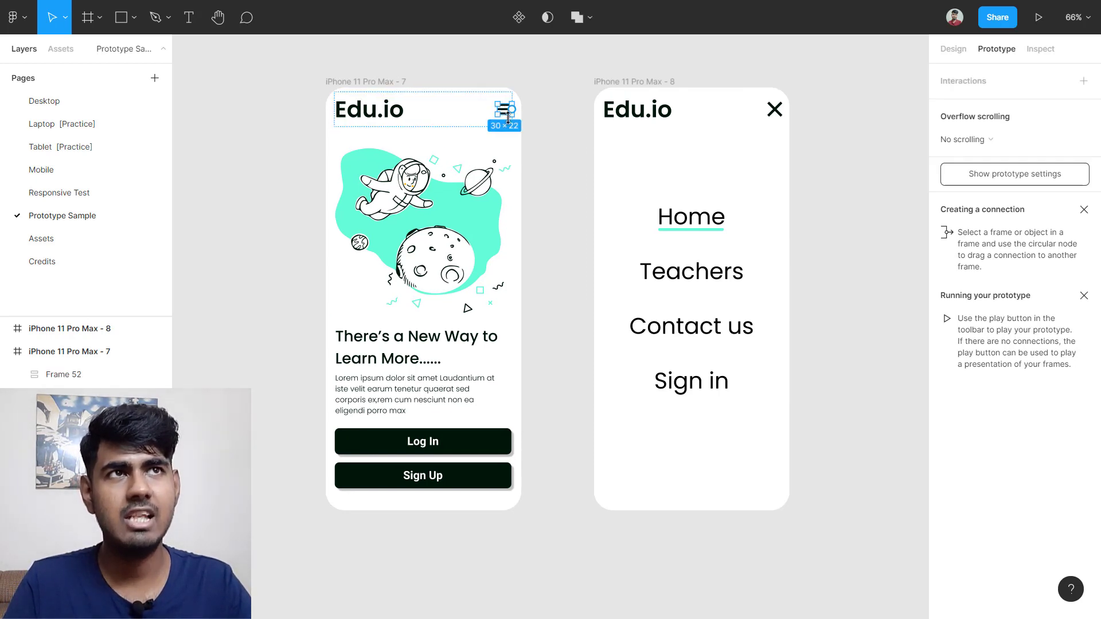
scroll(505, 112, "up", 2)
scroll(505, 113, "up", 5)
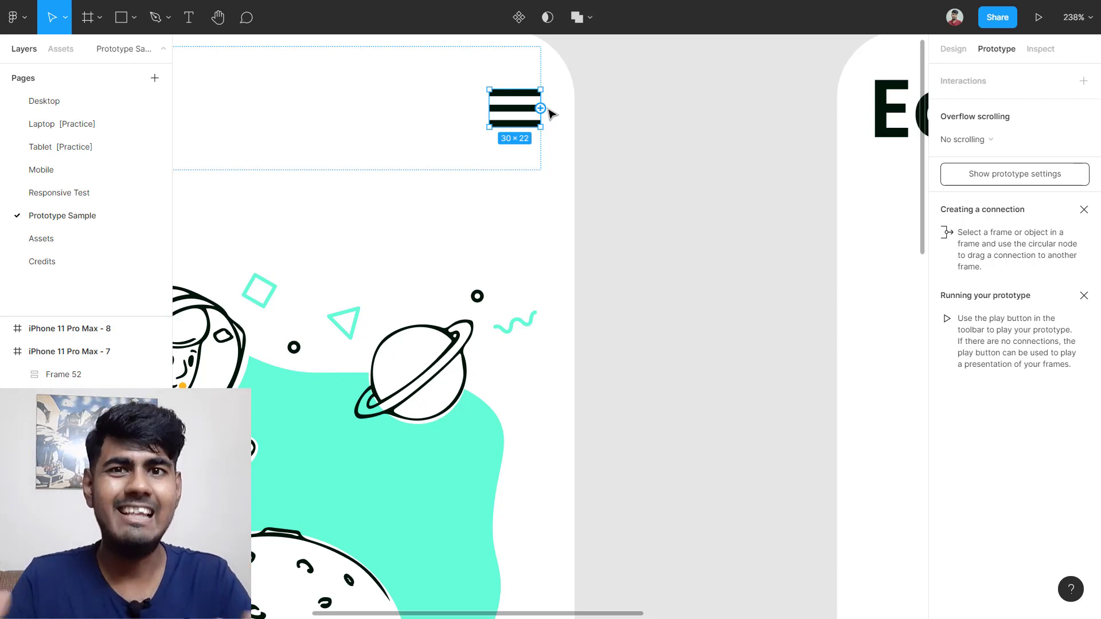
scroll(548, 110, "down", 5)
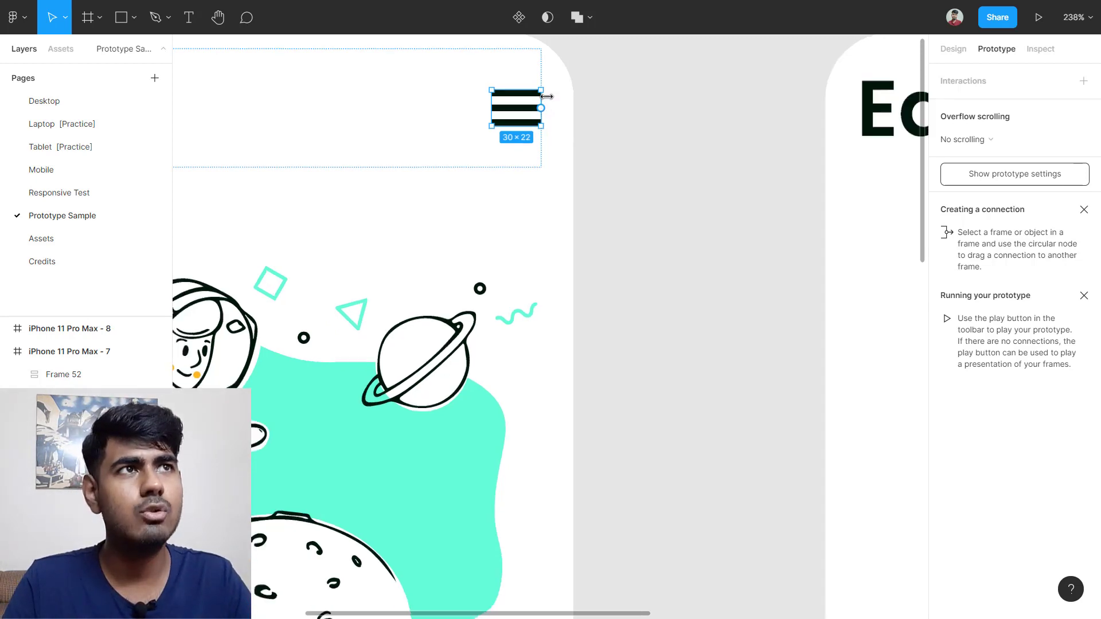
scroll(817, 174, "right", 2)
scroll(776, 187, "down", 1)
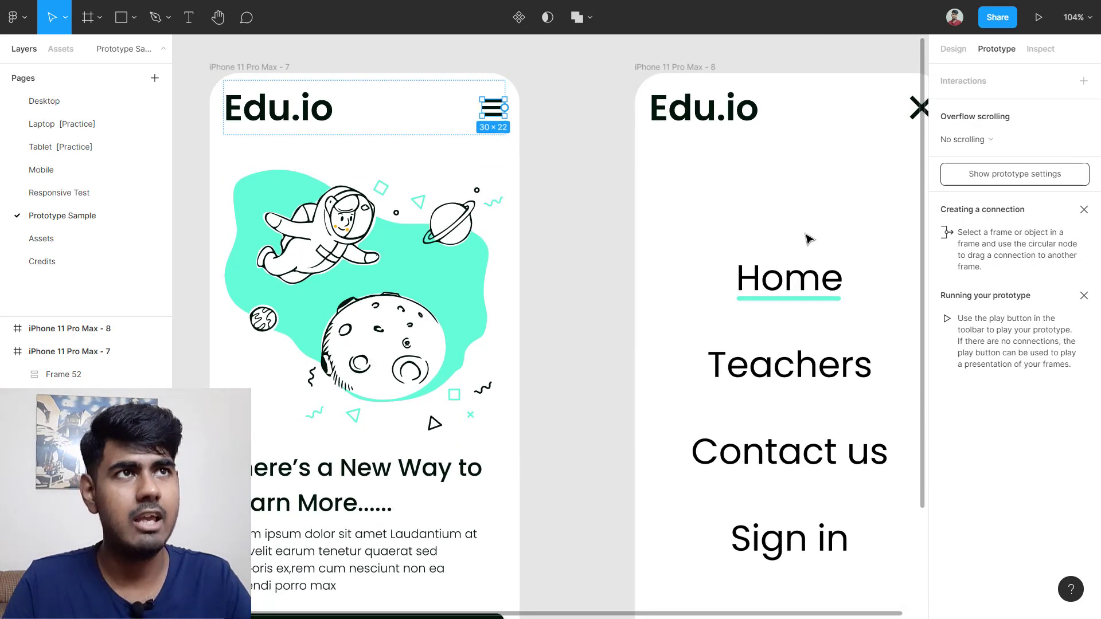
scroll(808, 239, "down", 3)
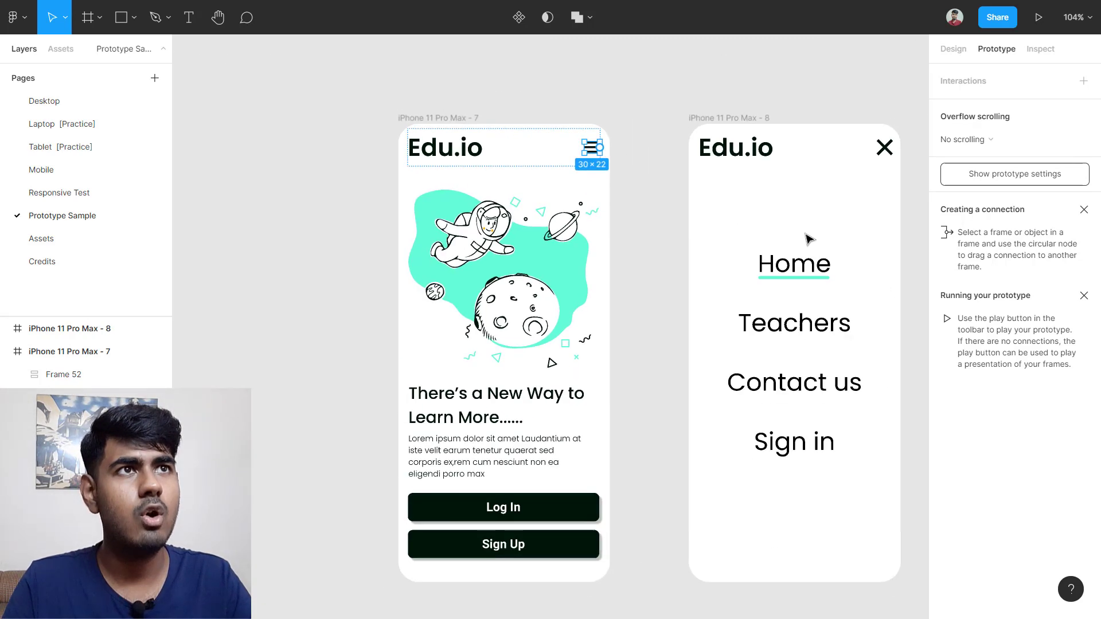
scroll(639, 211, "right", 2)
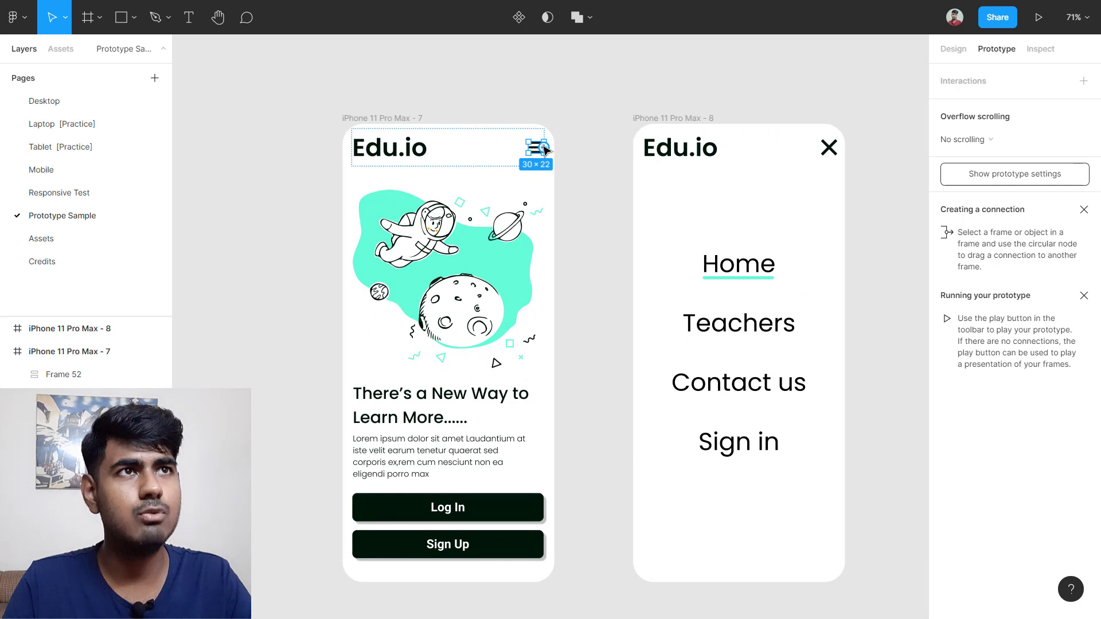
Step: Link the hamburger icon to iPhone 11 Pro Max - 8 with an On click, Navigate to interaction
left_click_drag(542, 149, 642, 275)
scroll(516, 246, "right", 2)
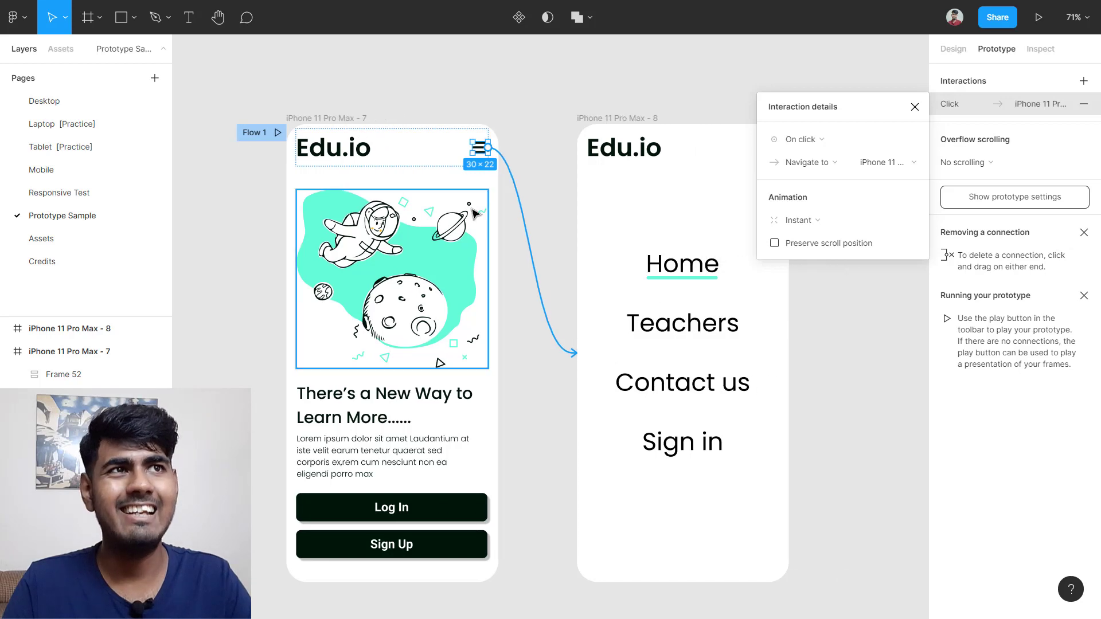
scroll(547, 229, "right", 1)
scroll(539, 329, "down", 1)
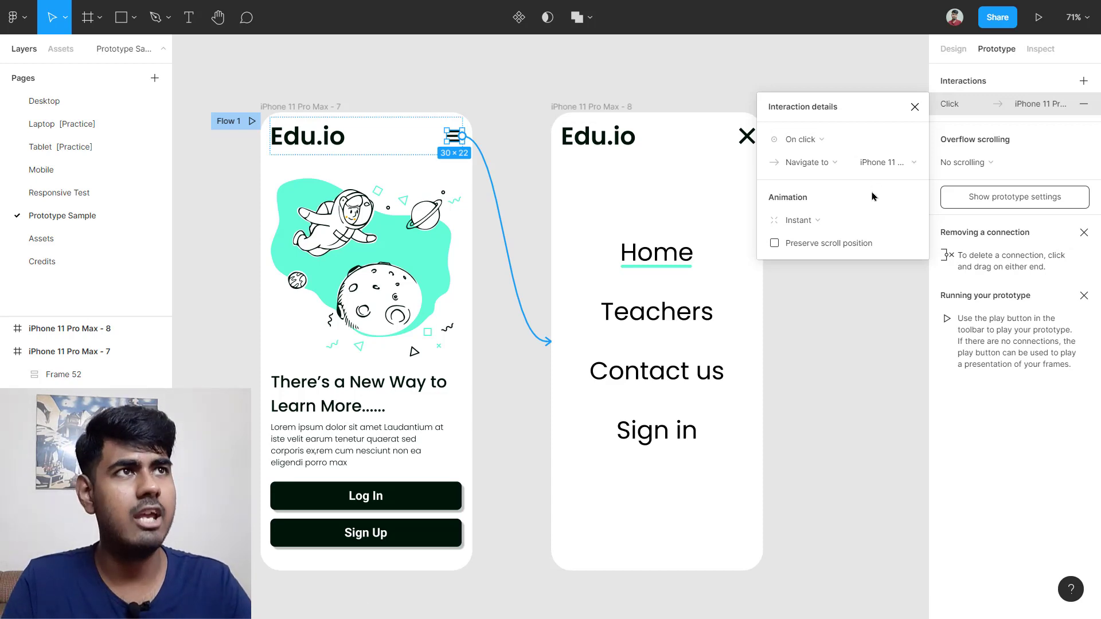
left_click(828, 145)
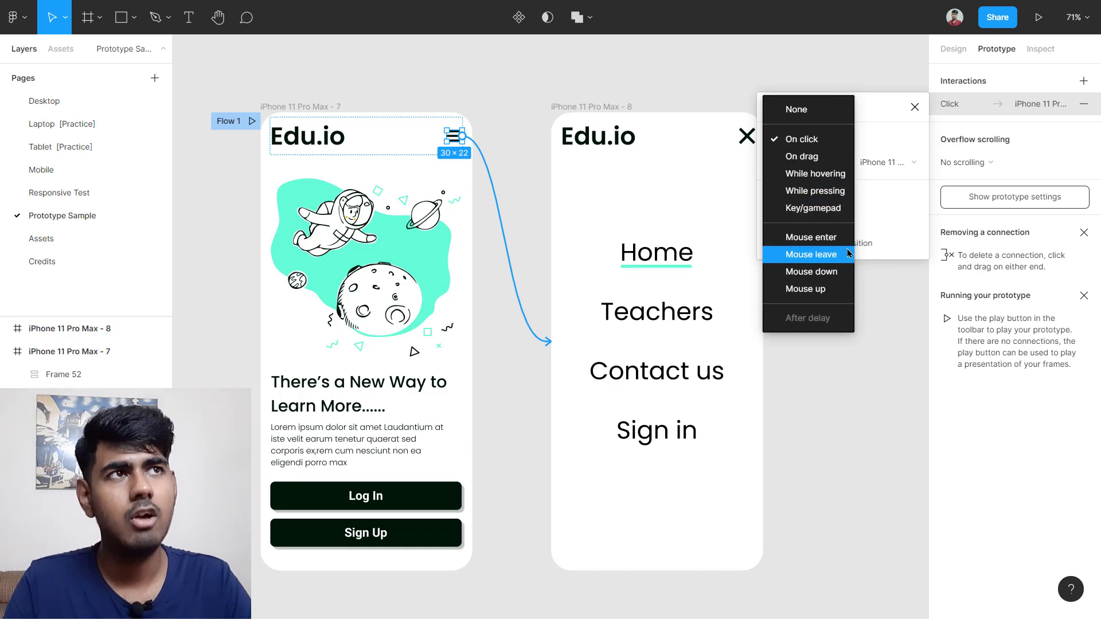
left_click(826, 143)
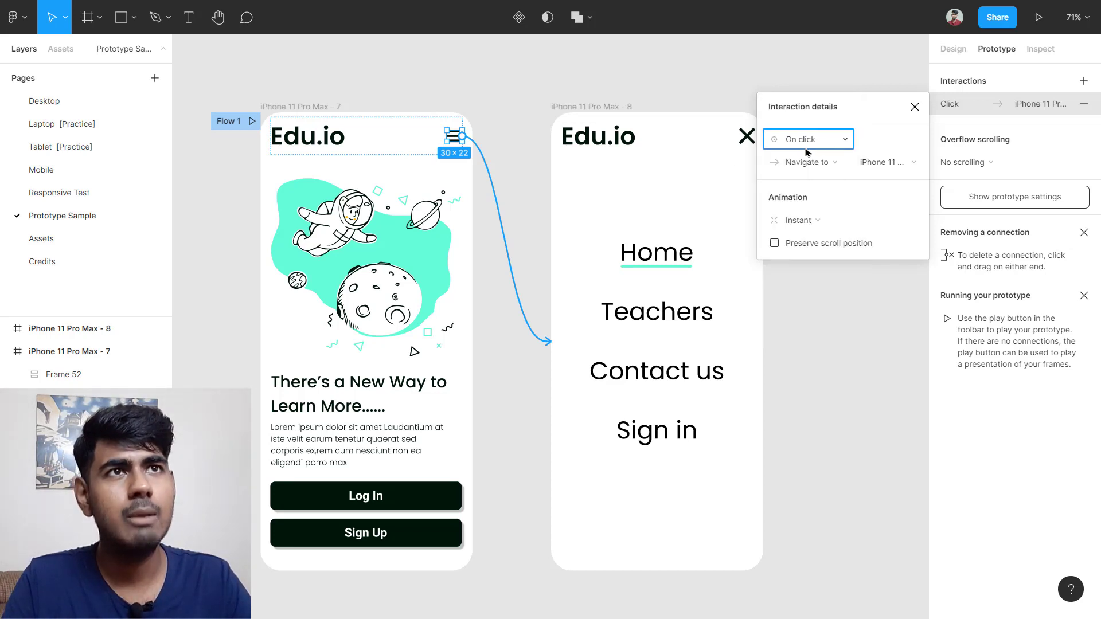
left_click(401, 166)
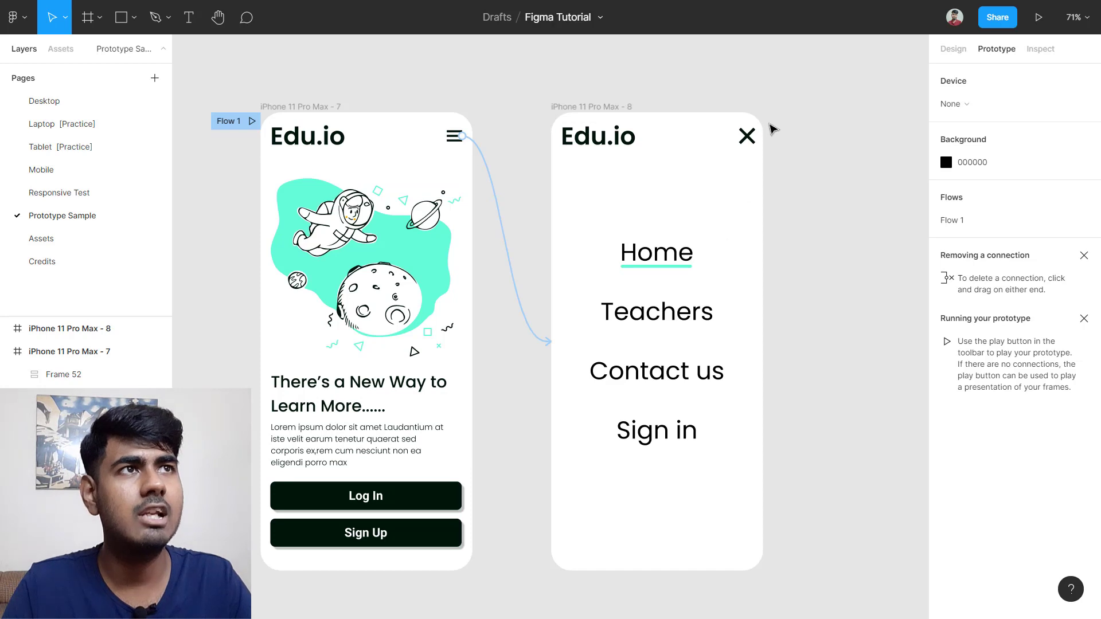
Step: Link the menu screen's X close icon back to the home screen, frame 7
left_click(746, 136)
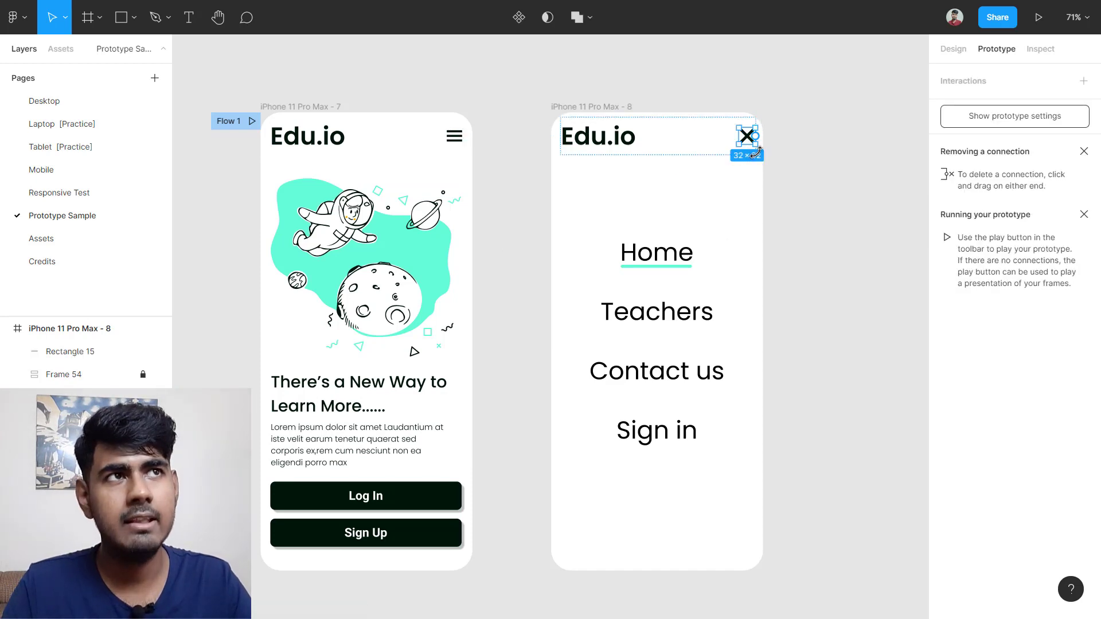
scroll(758, 141, "up", 10)
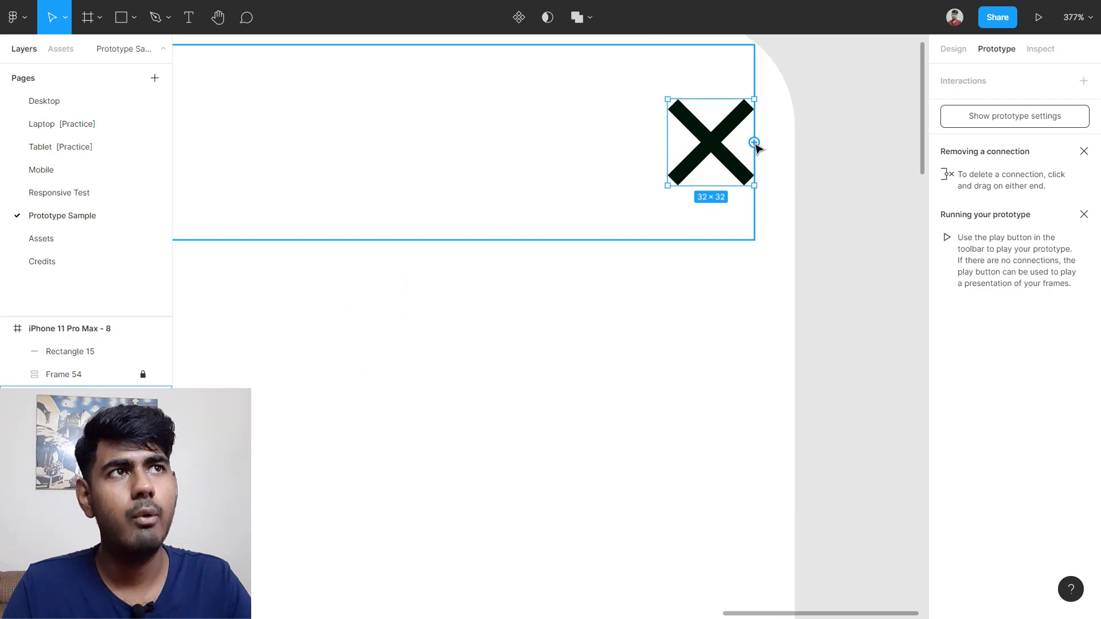
scroll(757, 146, "down", 10)
left_click_drag(756, 140, 450, 242)
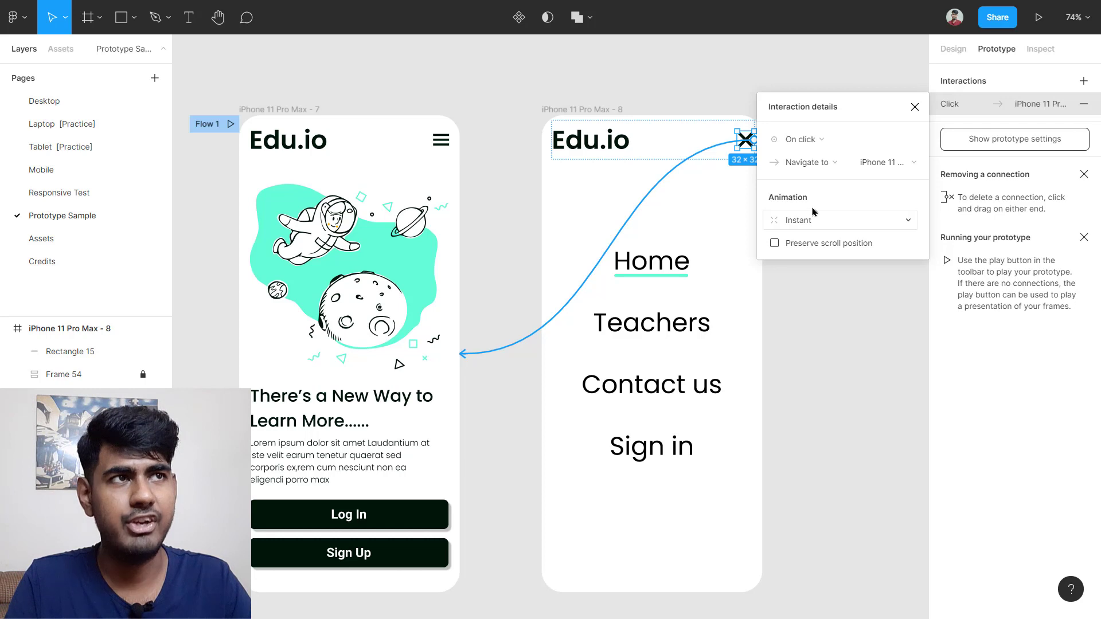
Step: Change the close interaction's animation from Instant to Dissolve
left_click(820, 228)
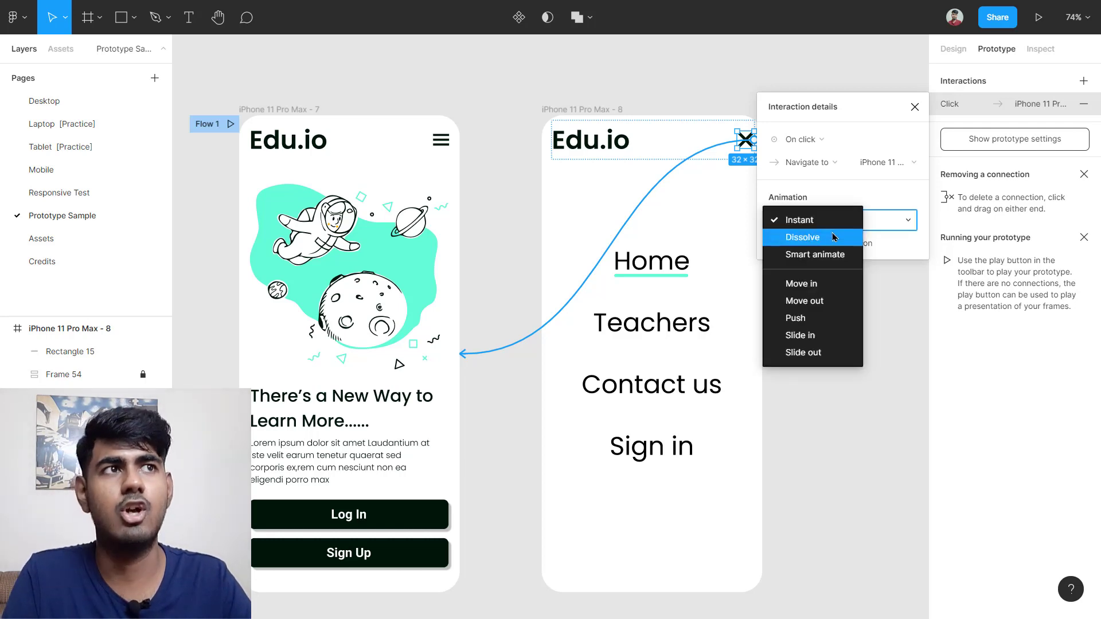
left_click(833, 237)
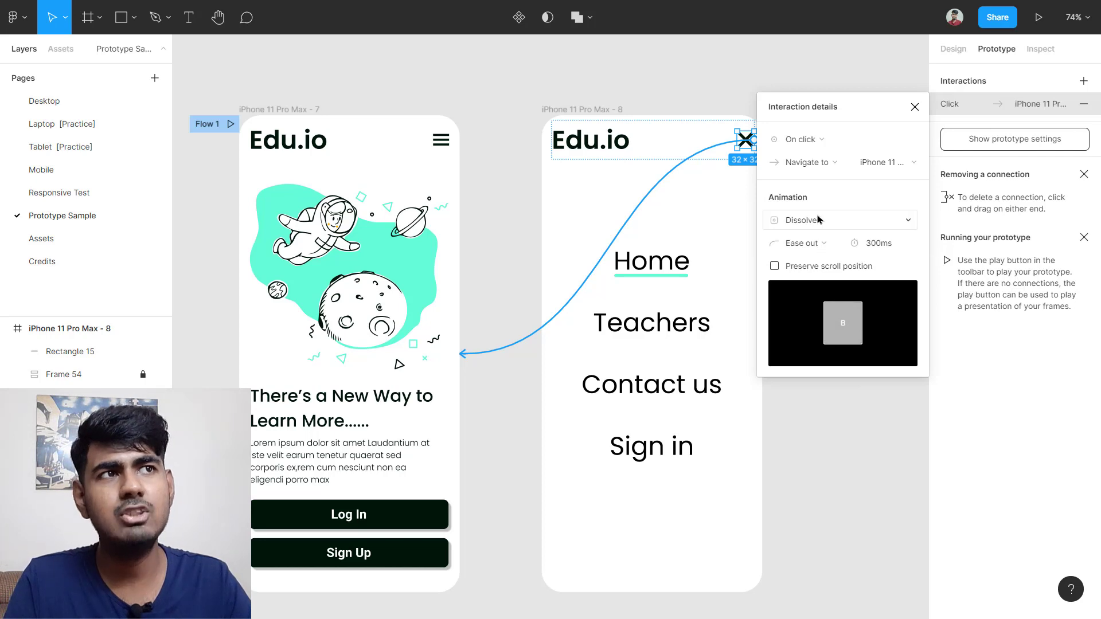
left_click(818, 219)
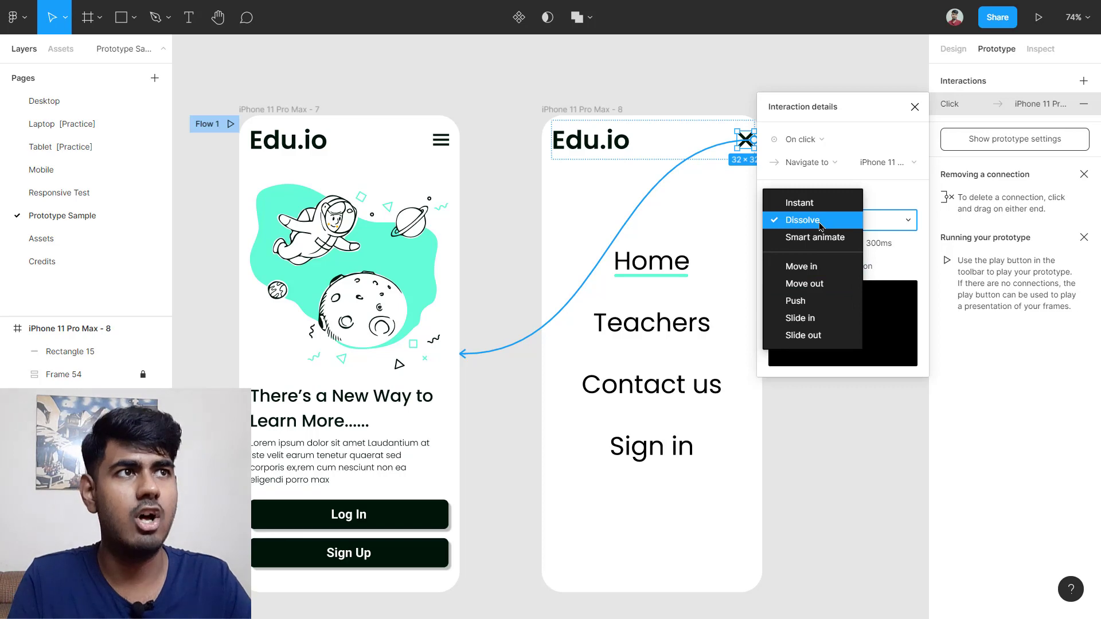
left_click(820, 226)
scroll(492, 232, "down", 3)
left_click(481, 180)
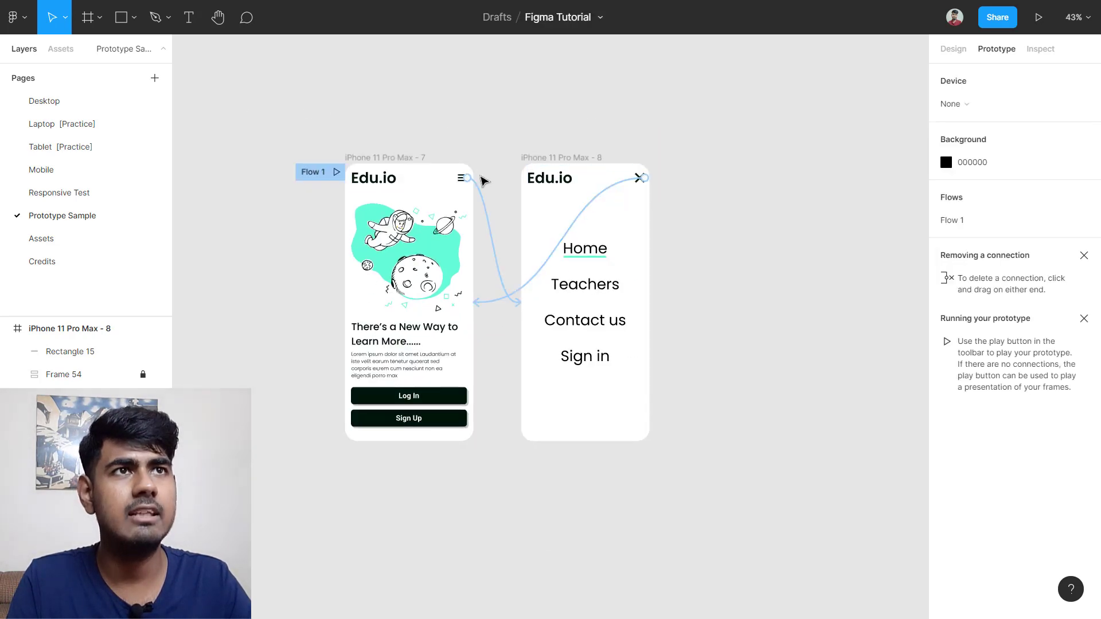
left_click(480, 192)
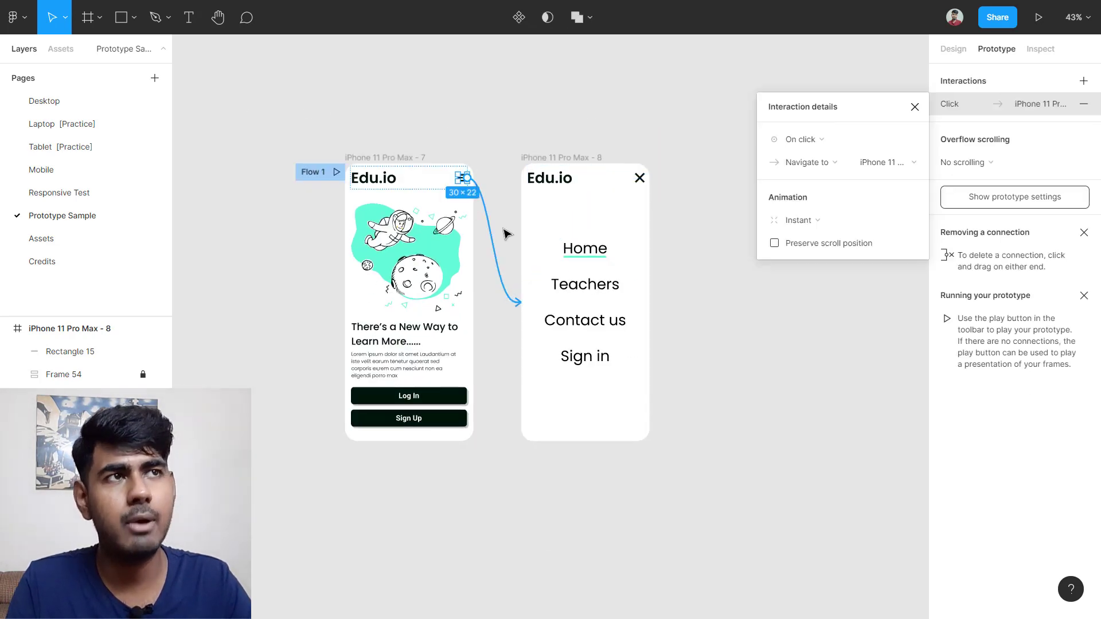
left_click(798, 222)
left_click(800, 238)
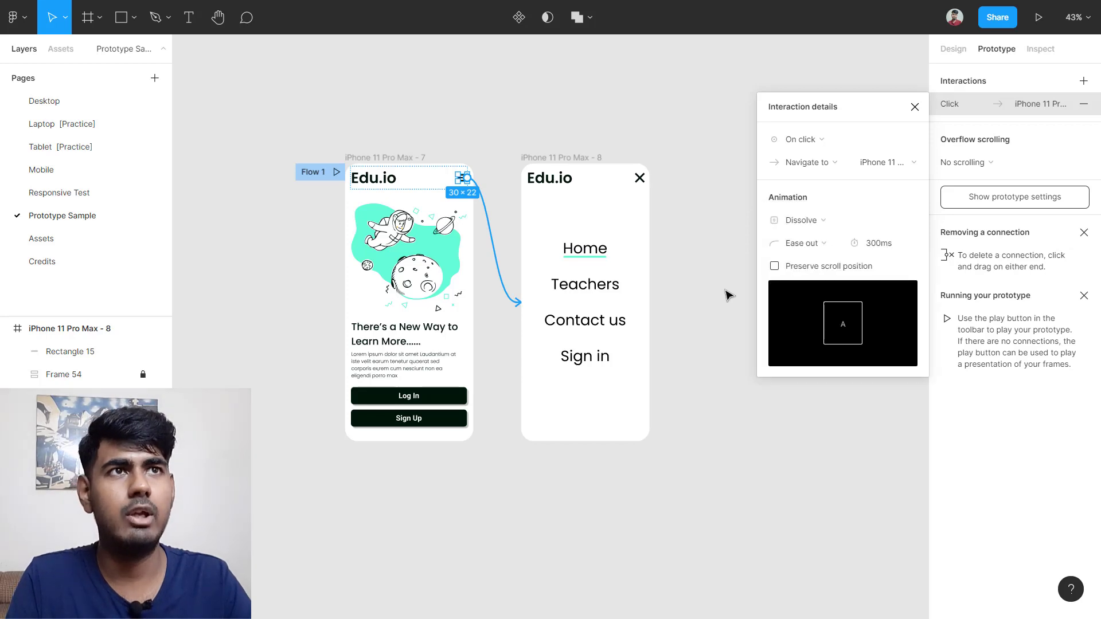
left_click(708, 295)
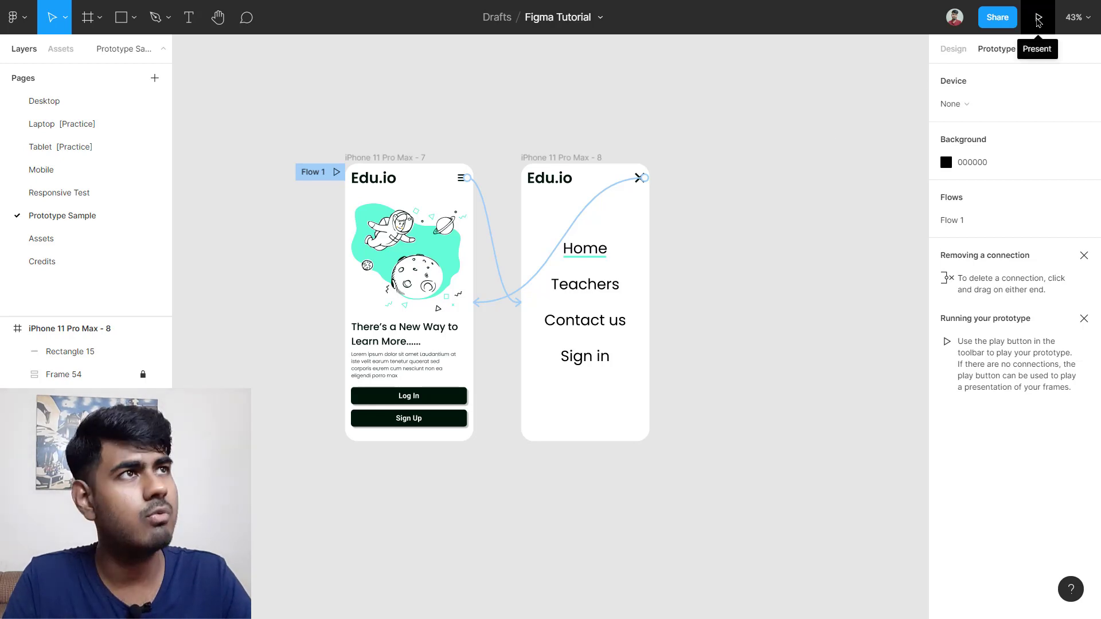
Step: Present the prototype full screen and repeatedly open and close the phone's navigation menu
left_click(1038, 19)
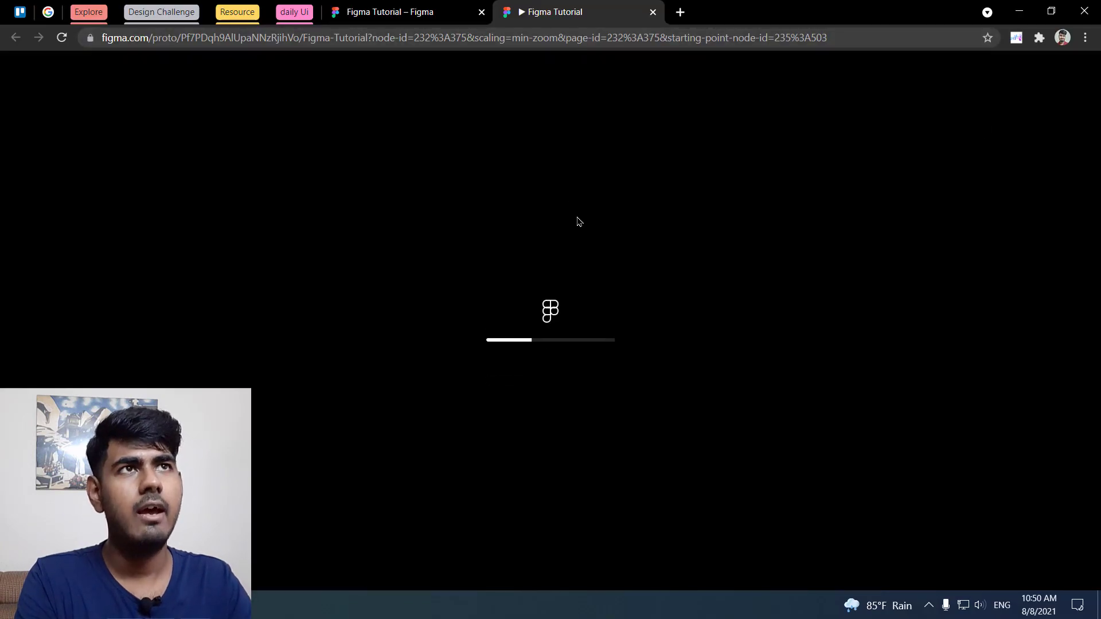
key("F11")
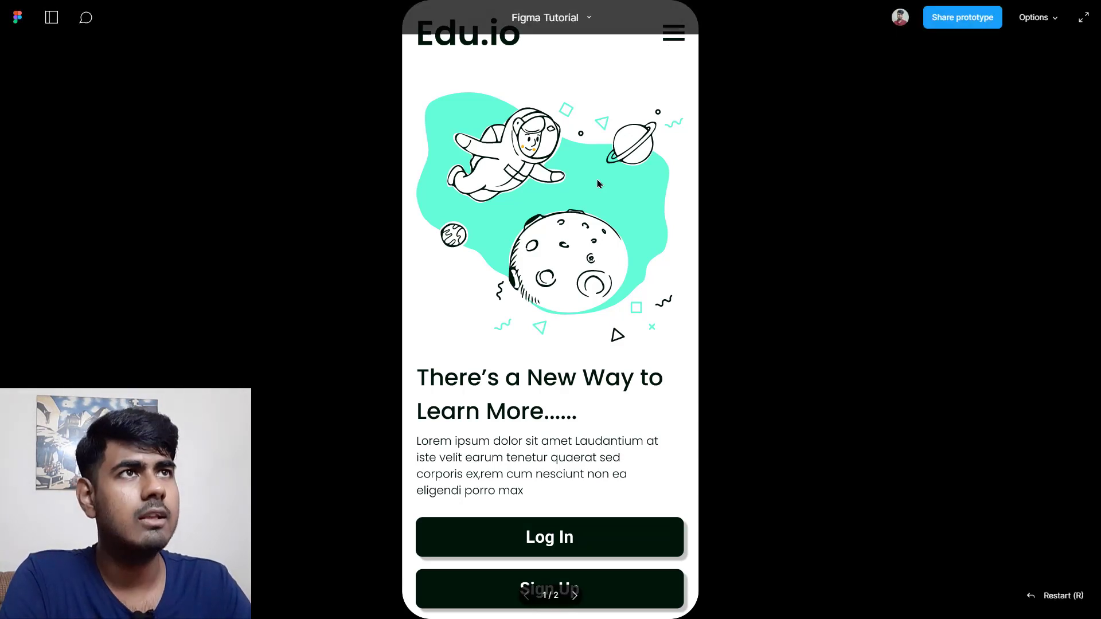
left_click(675, 35)
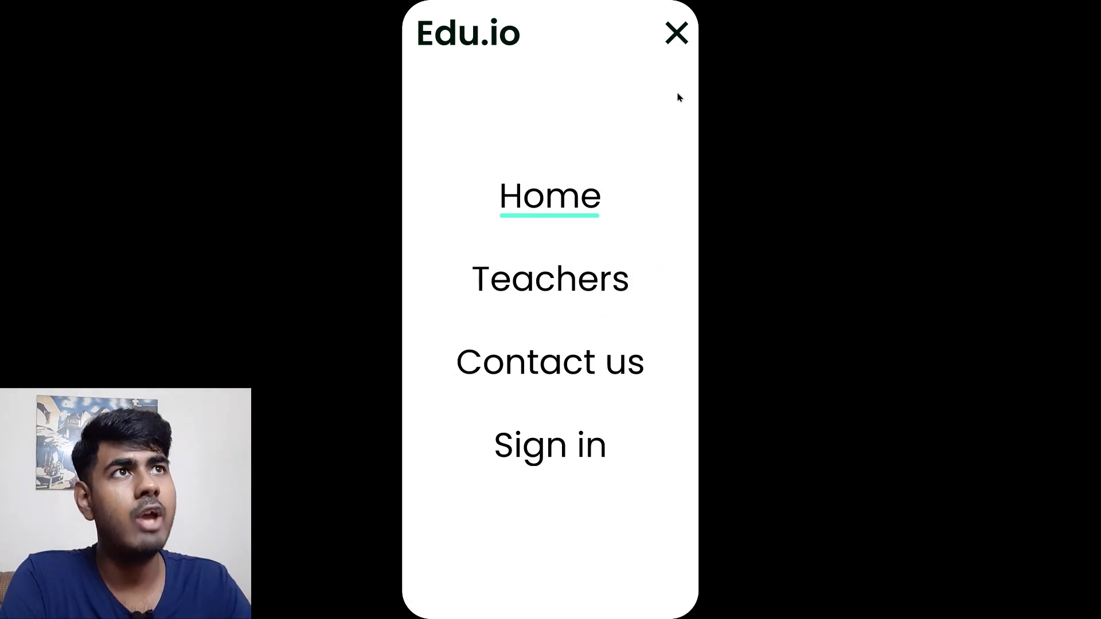
left_click(667, 42)
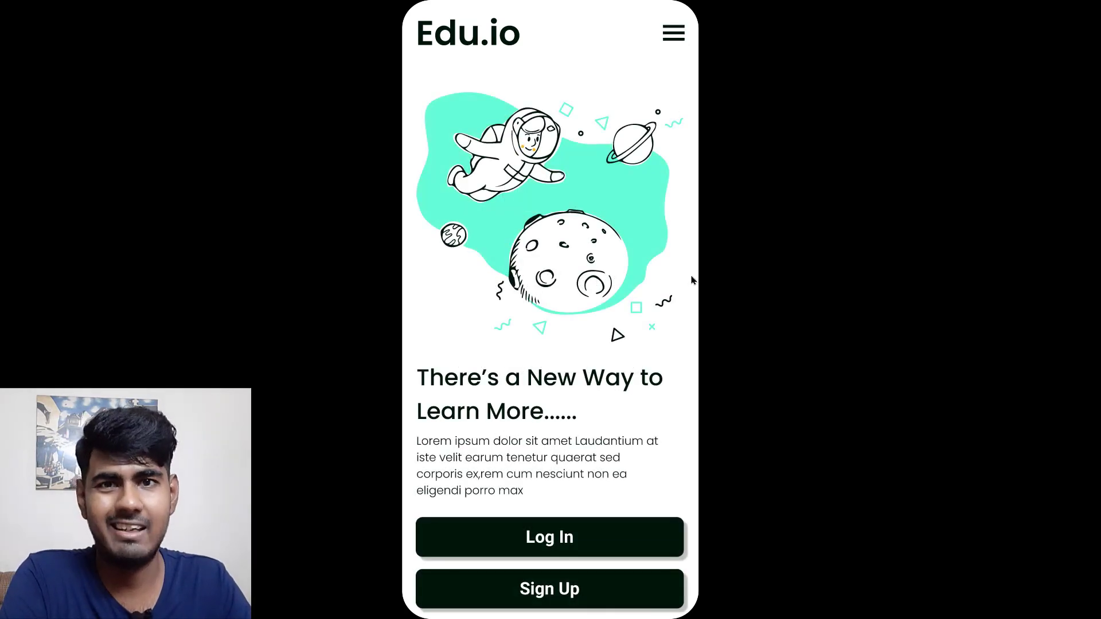
left_click(667, 39)
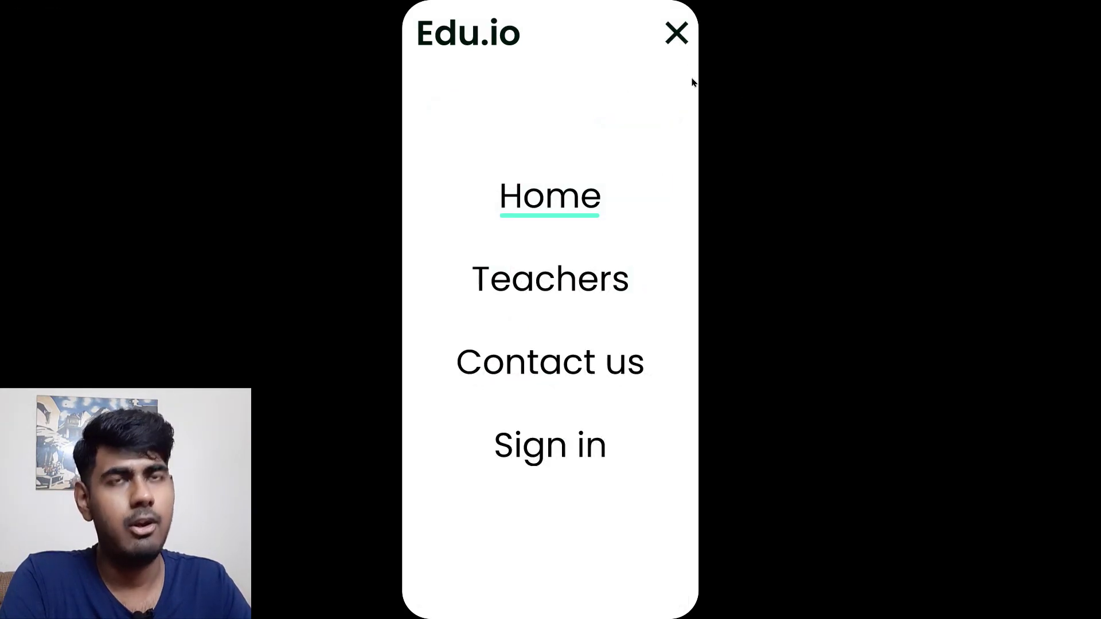
left_click(681, 50)
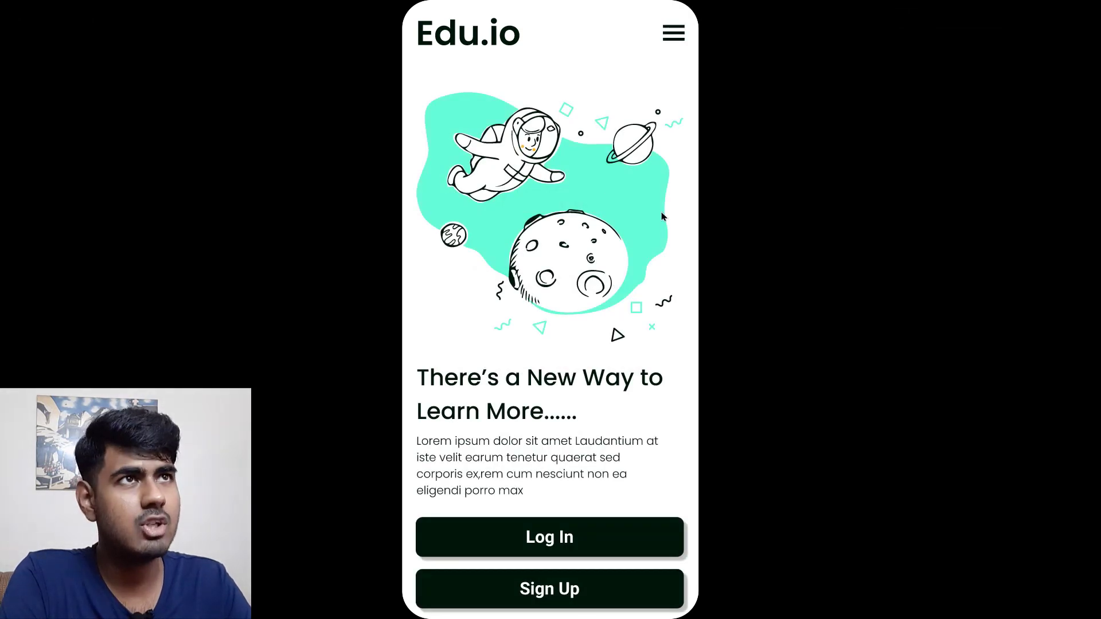
left_click(673, 36)
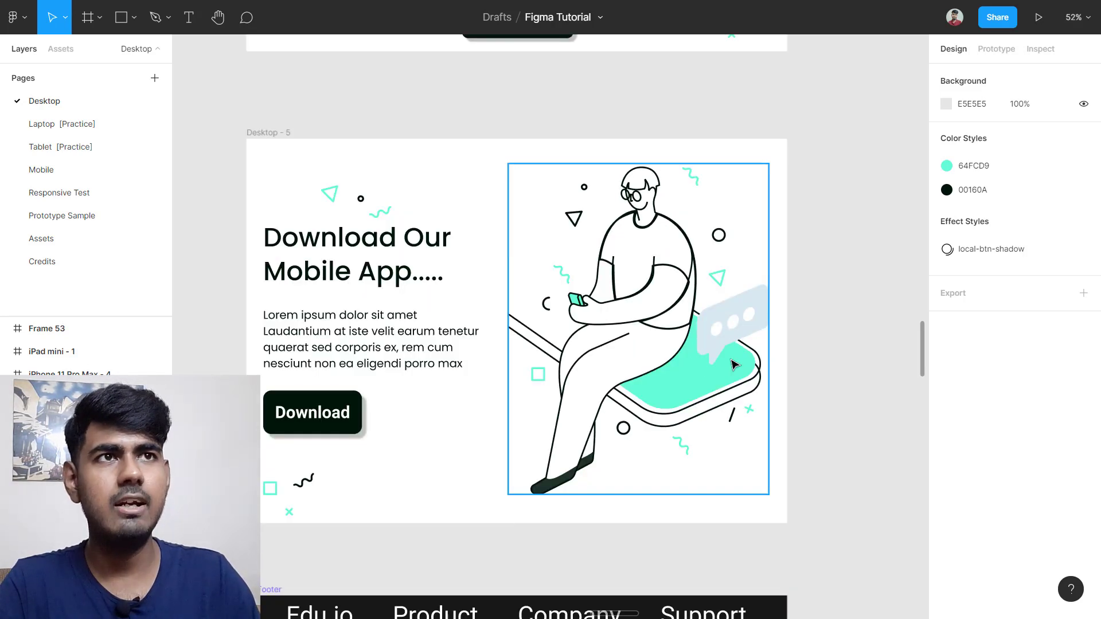
Step: Draw a new frame, Frame 54, in empty space on the Desktop page
scroll(735, 365, "down", 5)
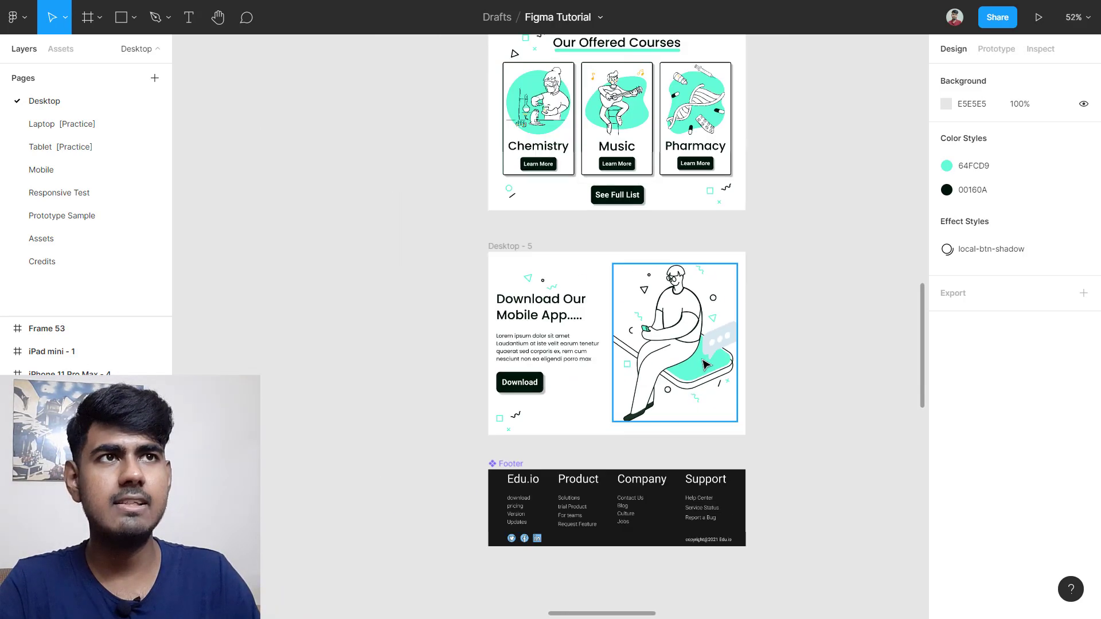
scroll(484, 295, "left", 10)
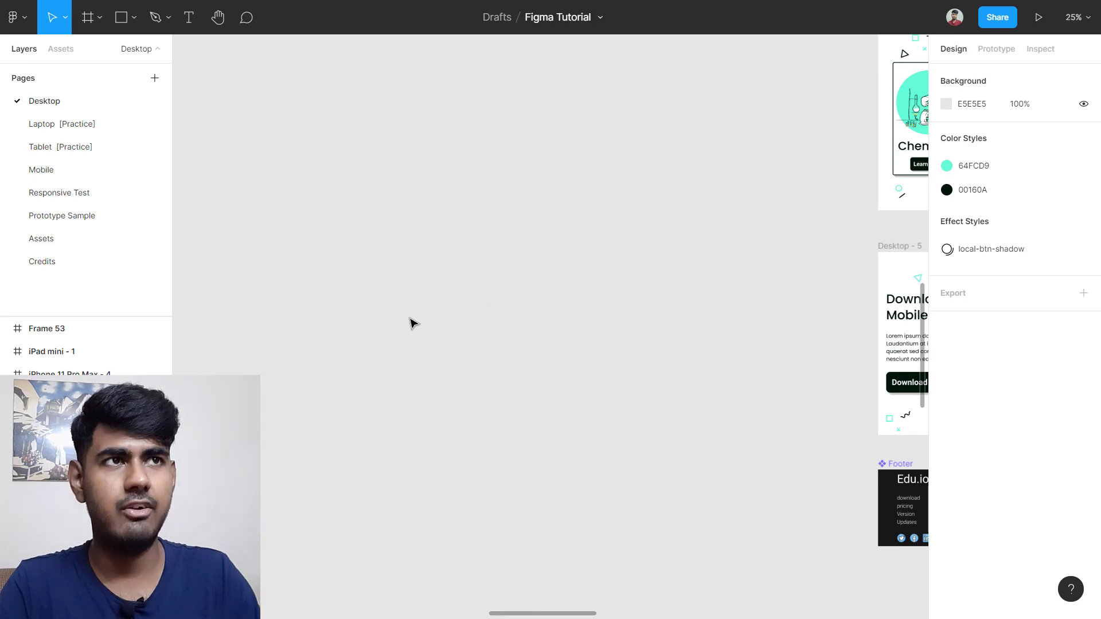
scroll(410, 324, "up", 3)
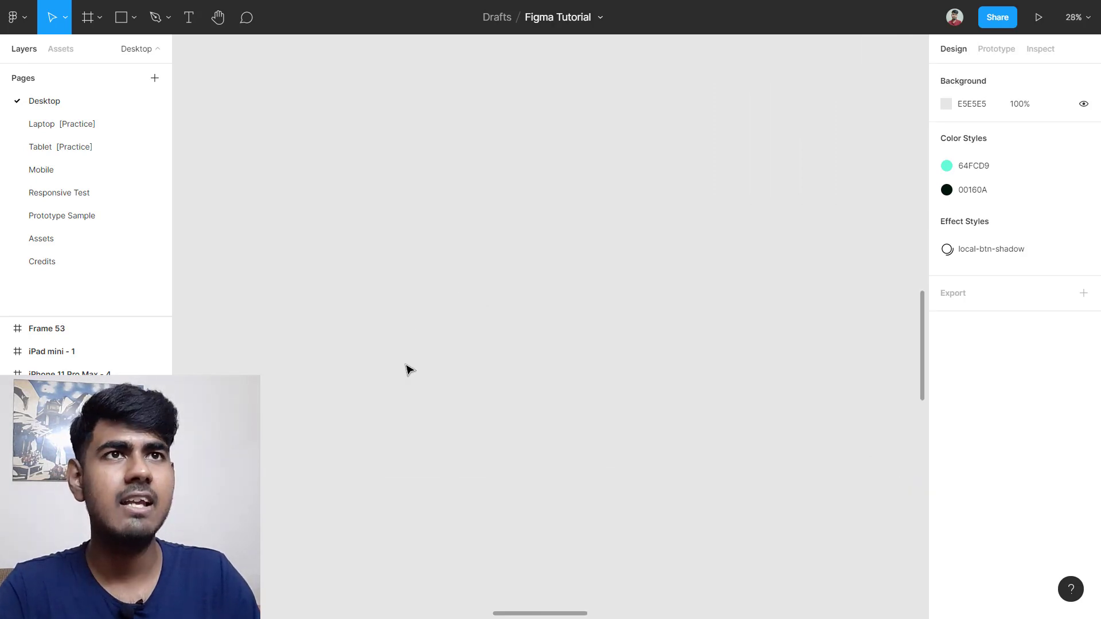
key("f")
left_click_drag(306, 229, 776, 516)
Step: Resize Frame 54 to 1414 × 1049 and shift it to the right
left_click_drag(541, 403, 605, 393)
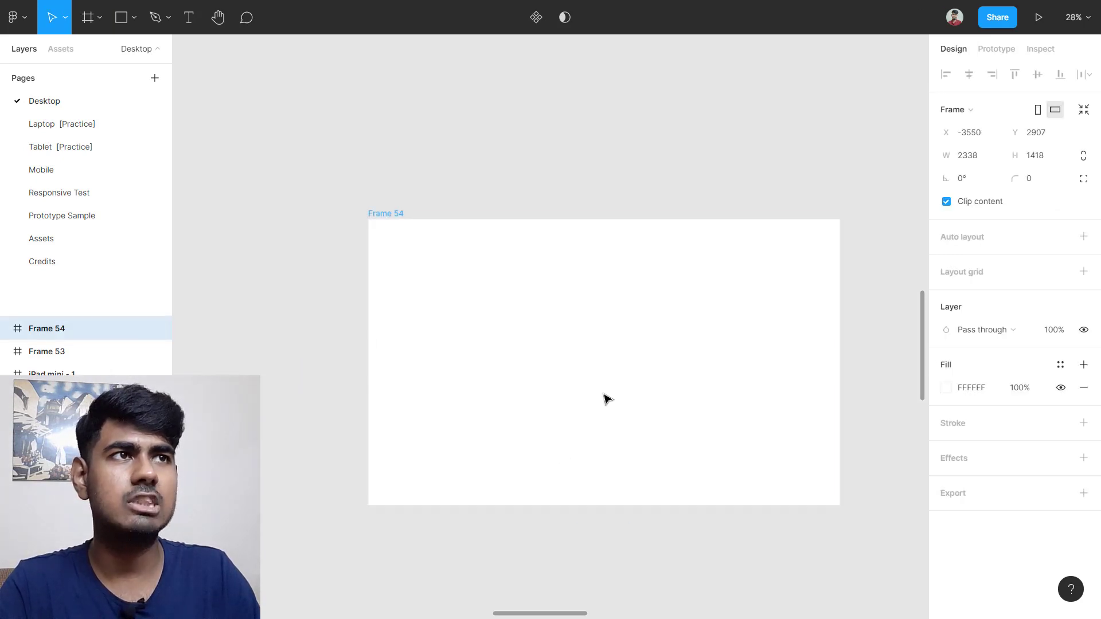
scroll(533, 391, "right", 2)
left_click_drag(321, 360, 376, 356)
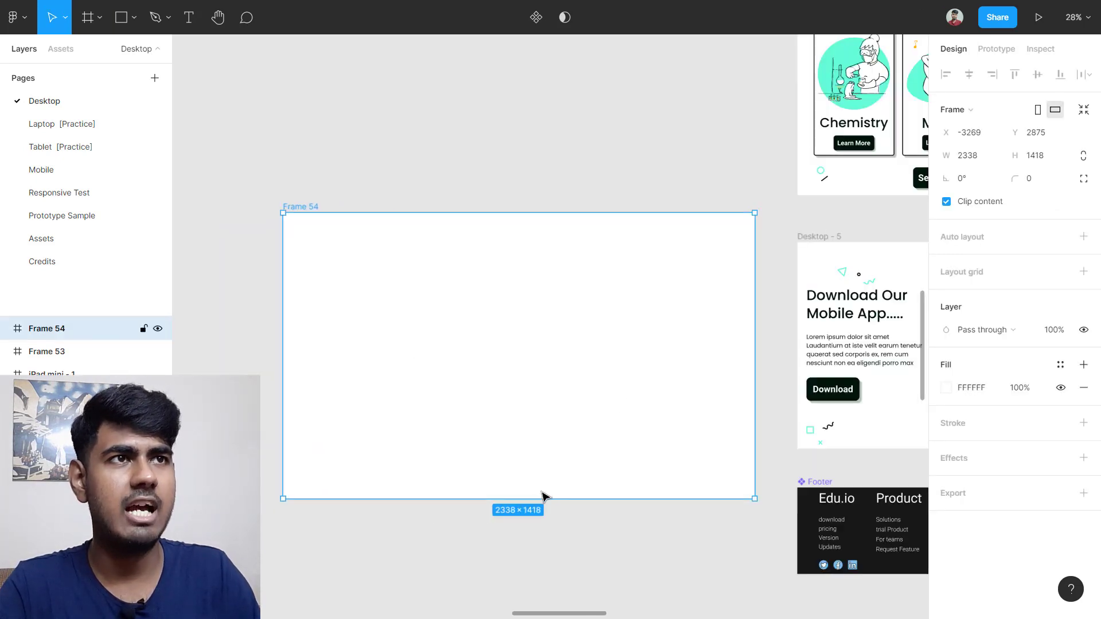
left_click_drag(541, 498, 540, 425)
left_click_drag(751, 342, 685, 342)
left_click_drag(519, 363, 562, 398)
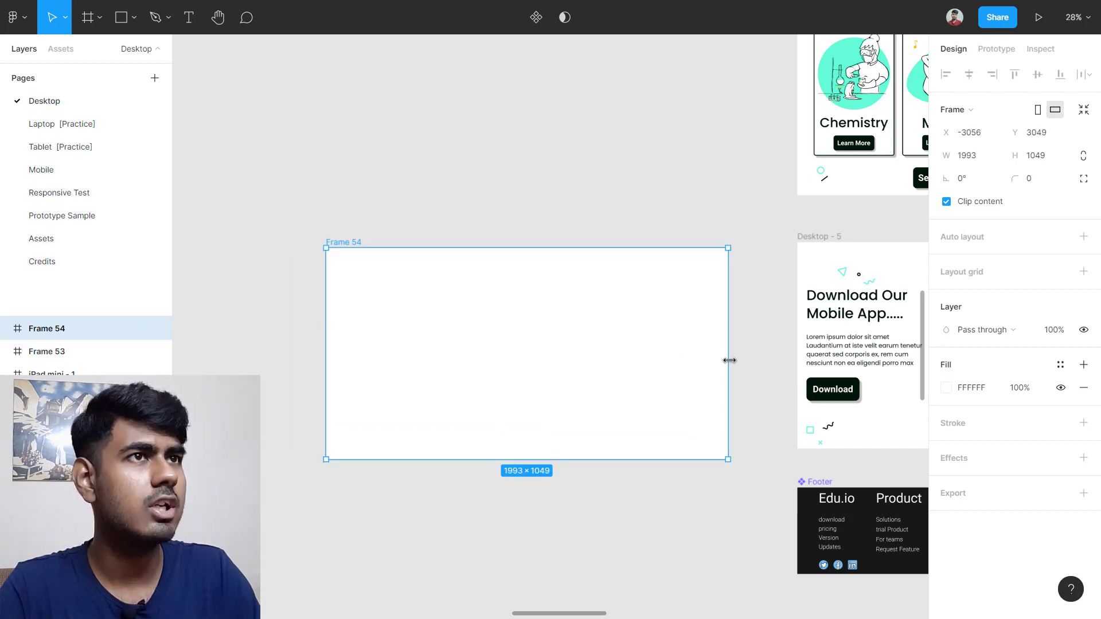
left_click_drag(727, 359, 610, 367)
left_click_drag(413, 376, 452, 369)
scroll(450, 355, "up", 3)
scroll(446, 347, "up", 1)
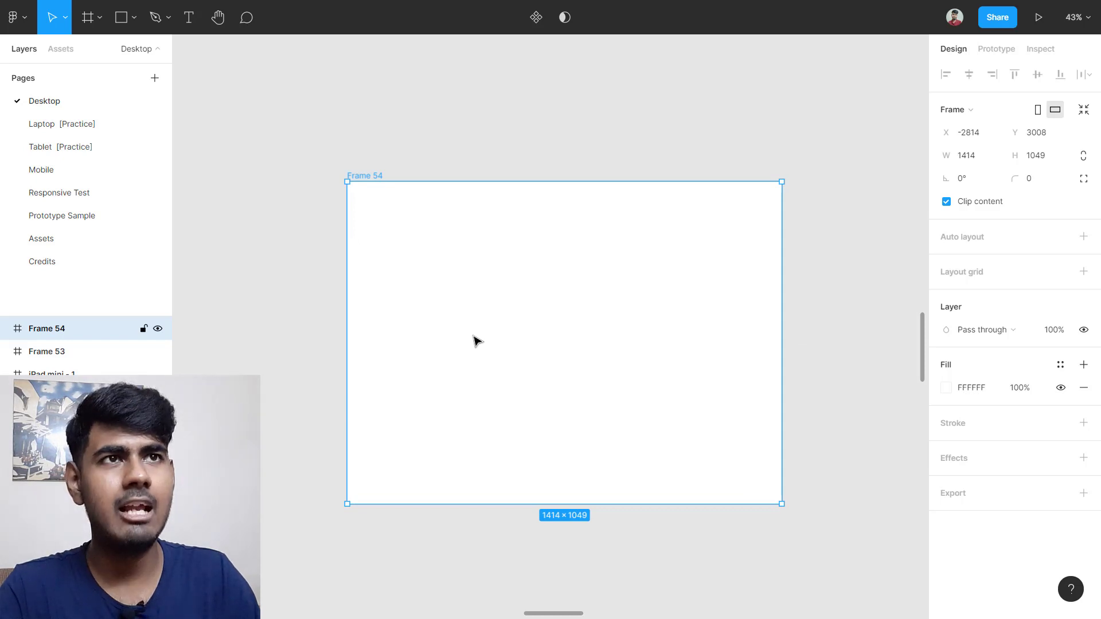
Step: Add the text 'dsfsdfsefsefsd' inside Frame 54 at font size 60
key("t")
left_click(474, 273)
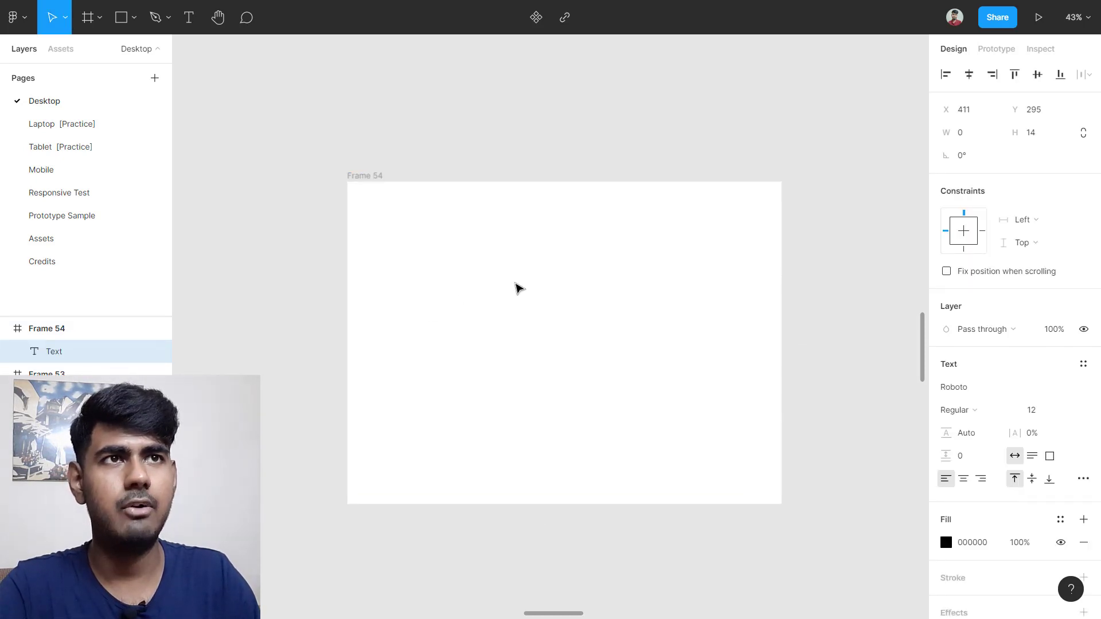
type("dsfsdfsefsefsd")
key("Escape")
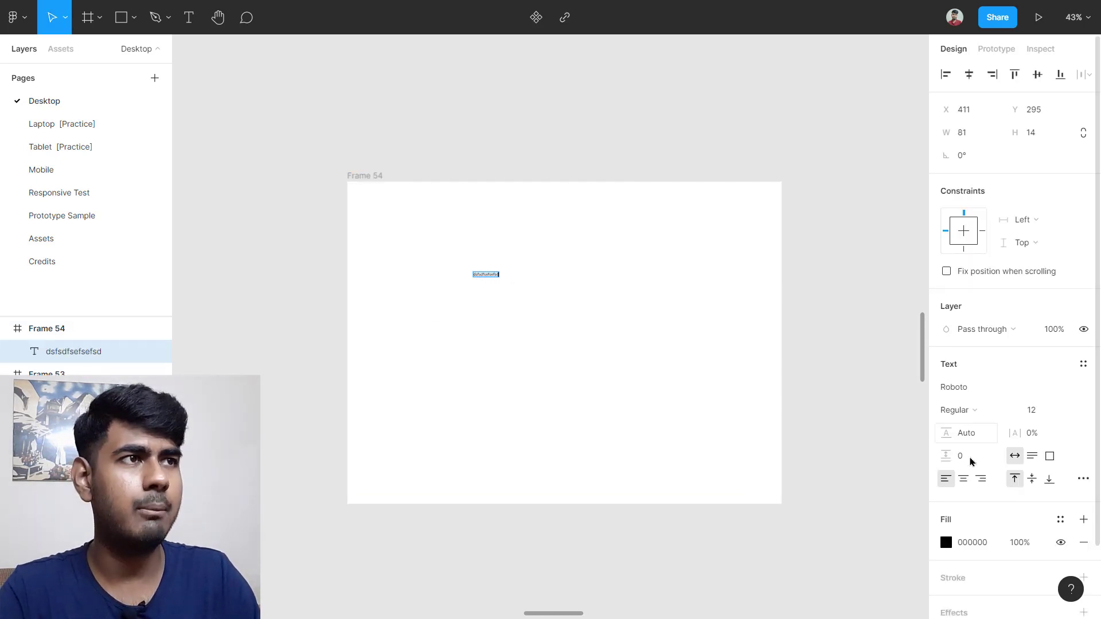
left_click(1045, 411)
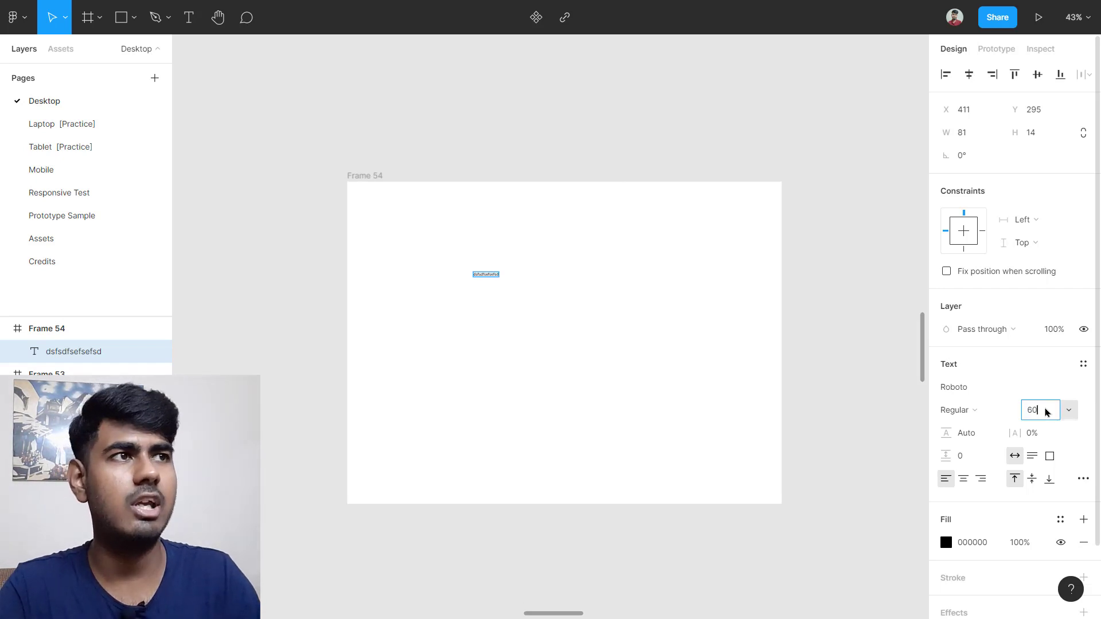
key("Return")
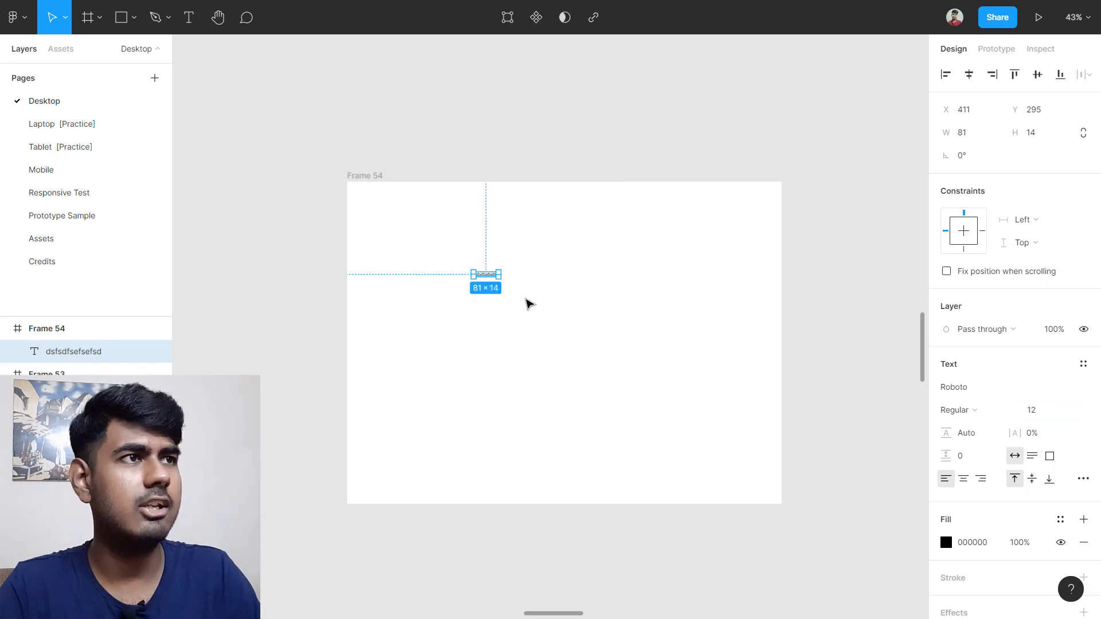
left_click(1036, 409)
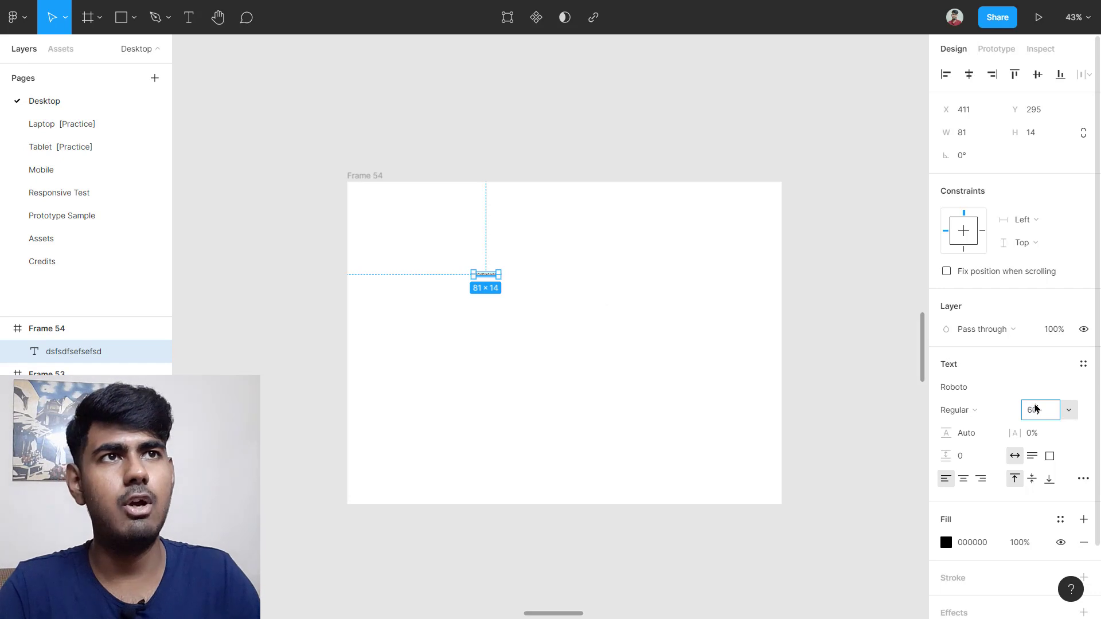
key("Return")
left_click(609, 364)
Step: Duplicate the text line twice below it and stagger the three lines horizontally
scroll(457, 364, "up", 1)
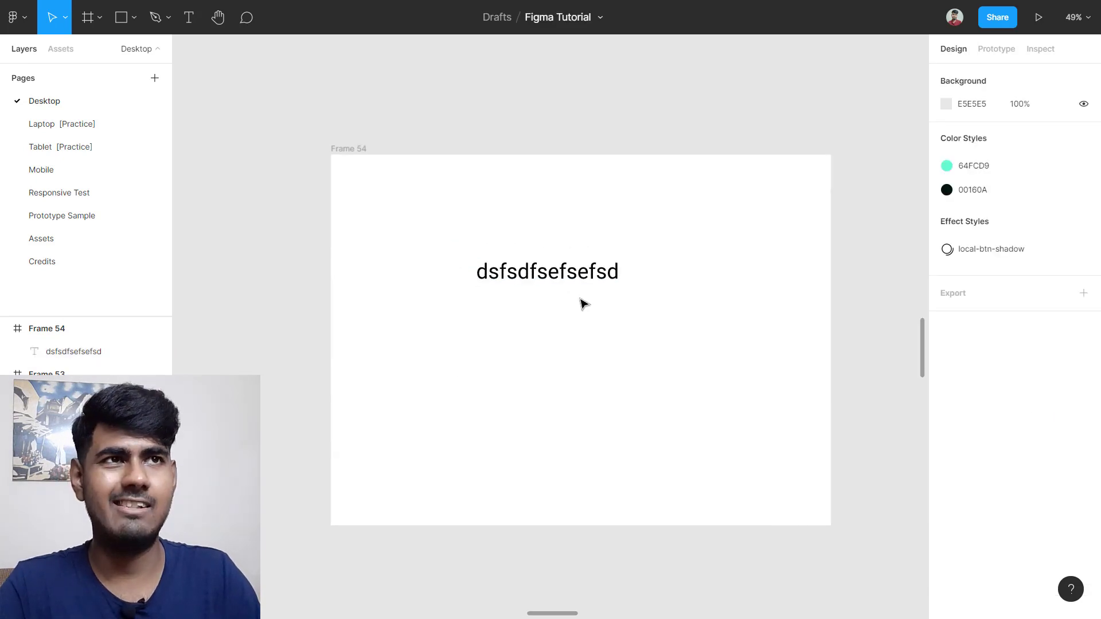
left_click(602, 272)
left_click_drag(575, 278, 536, 269)
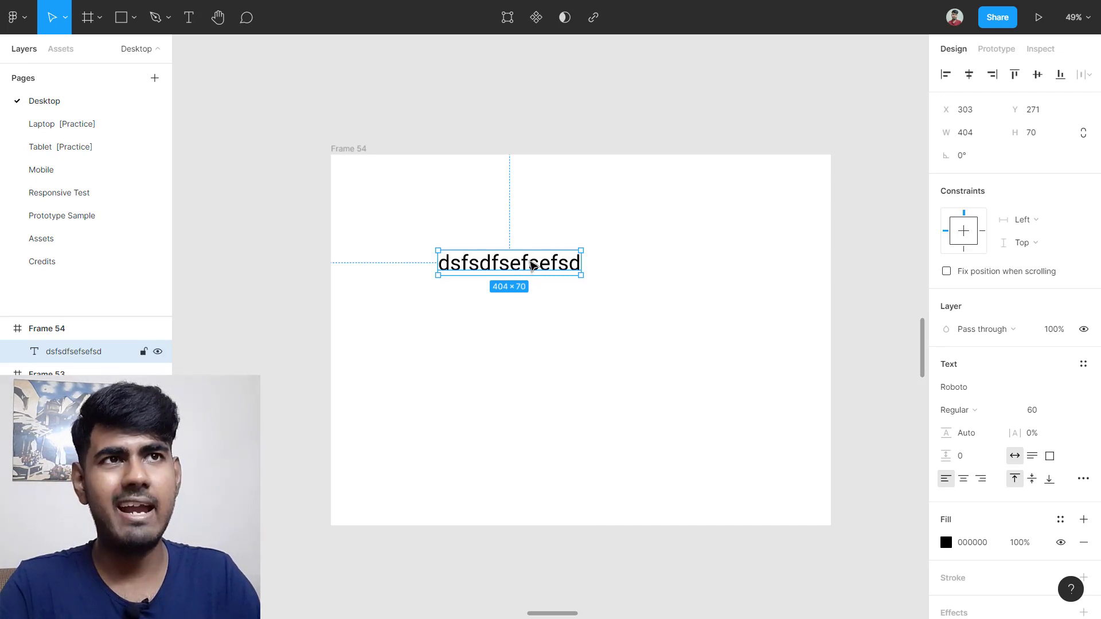
left_click_drag(532, 264, 536, 365)
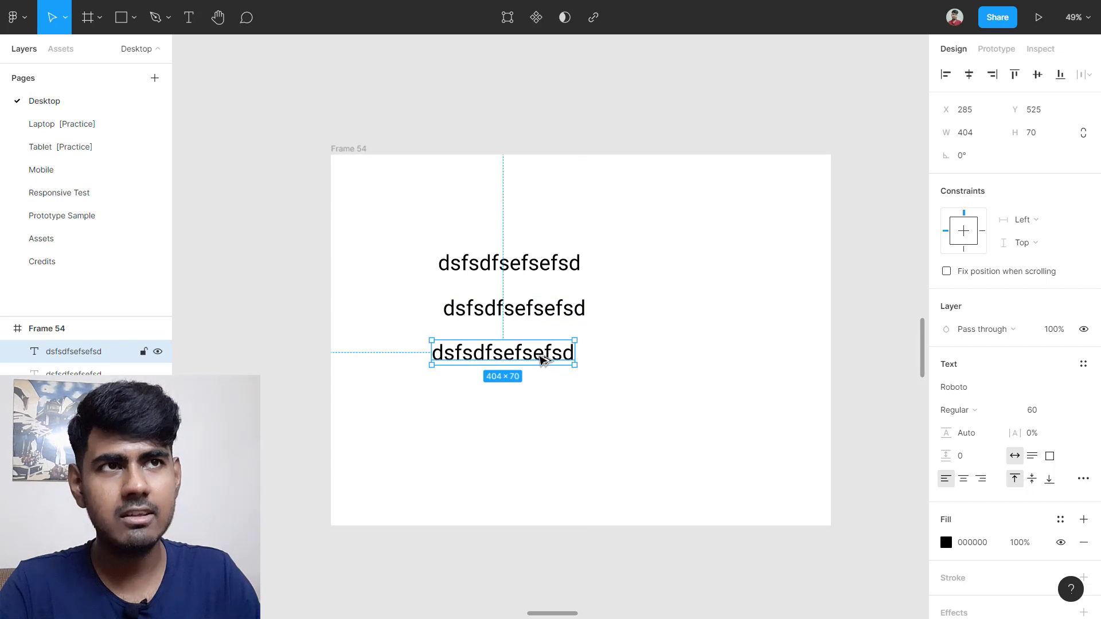
left_click_drag(542, 358, 630, 409)
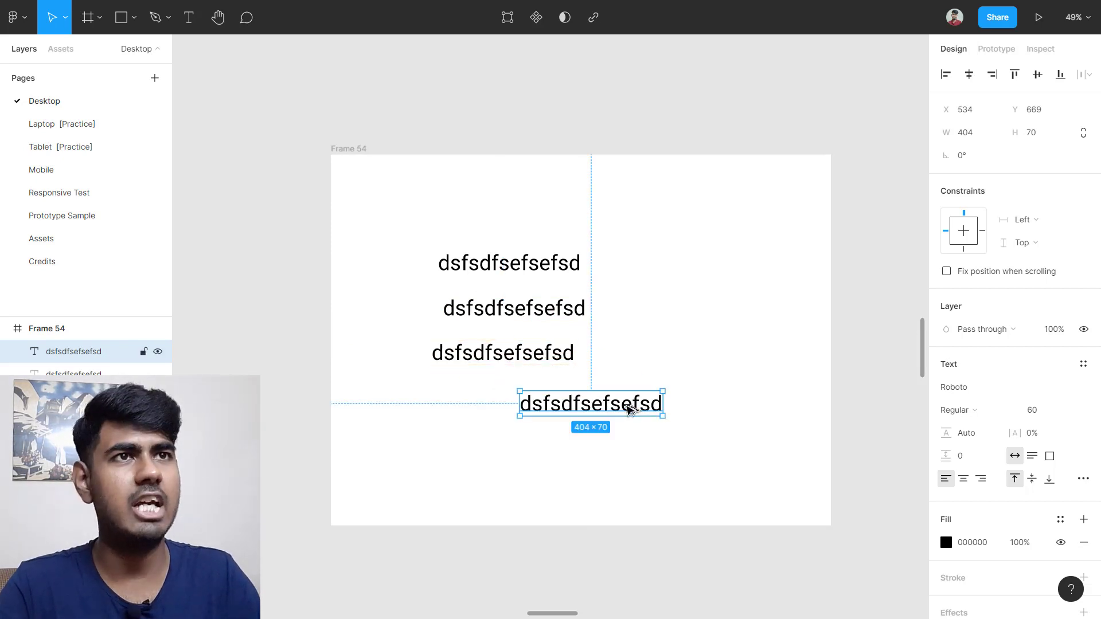
key("ctrl+z")
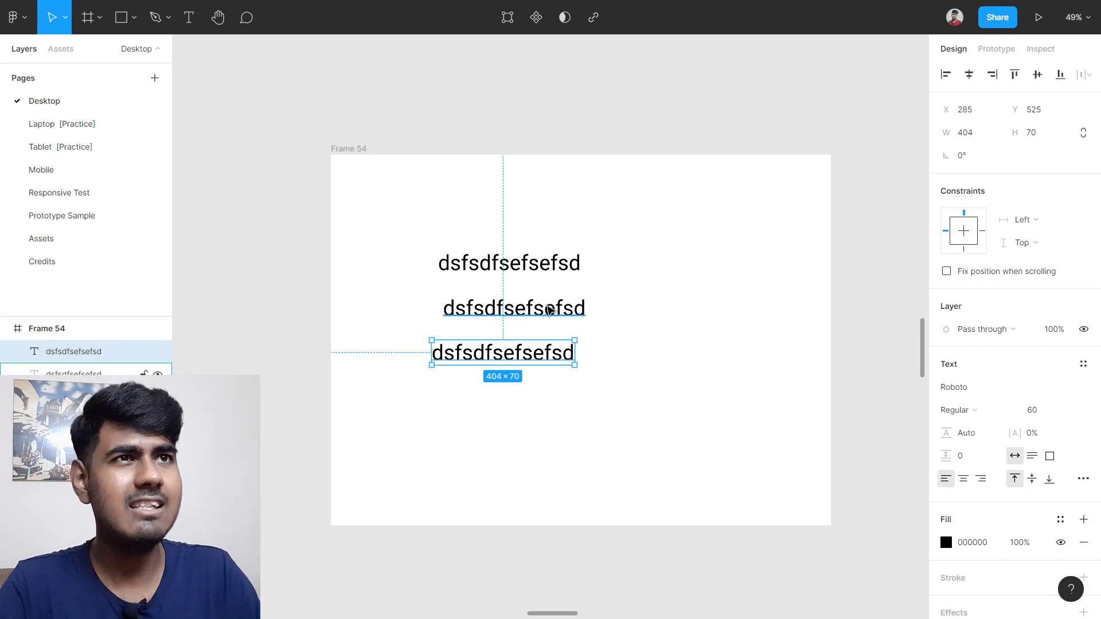
left_click_drag(549, 310, 619, 307)
left_click_drag(501, 356, 417, 358)
left_click(595, 388)
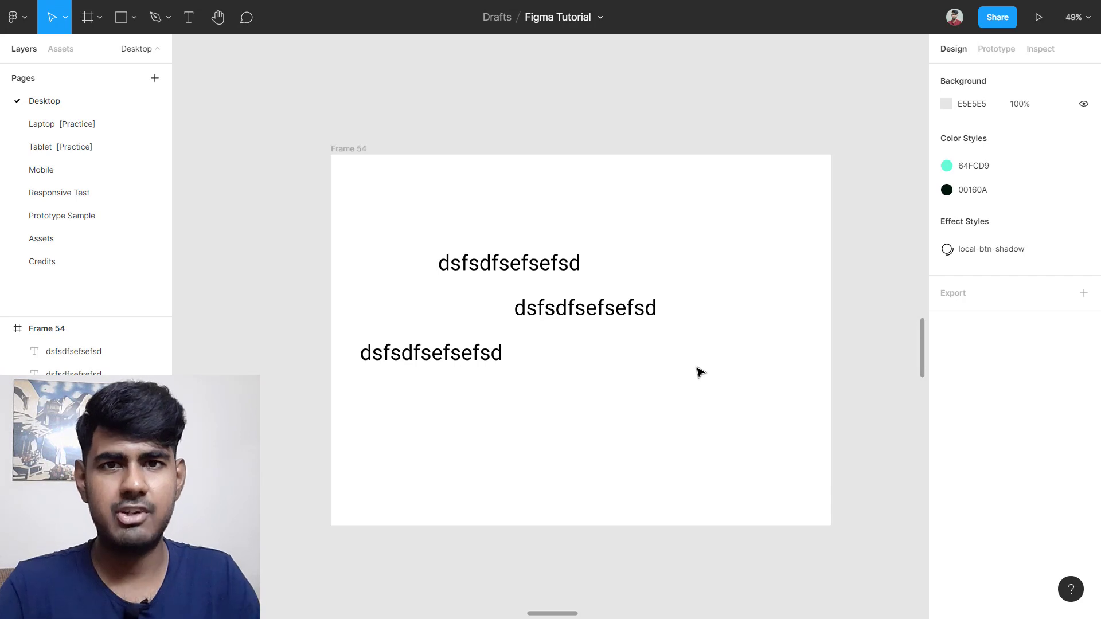
scroll(700, 372, "down", 3)
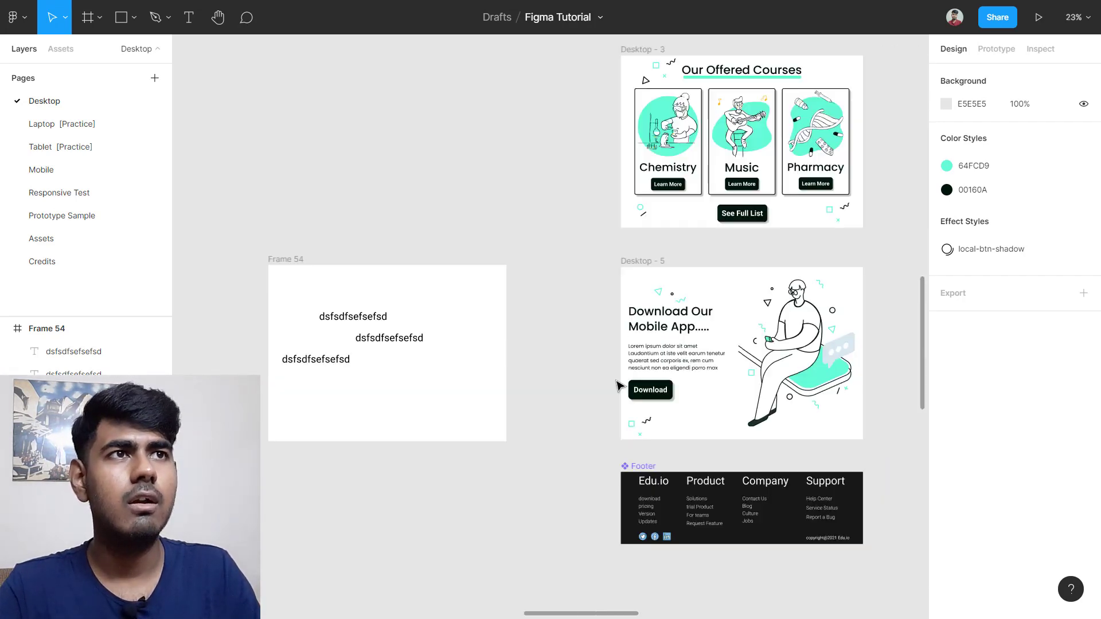
scroll(712, 376, "up", 5)
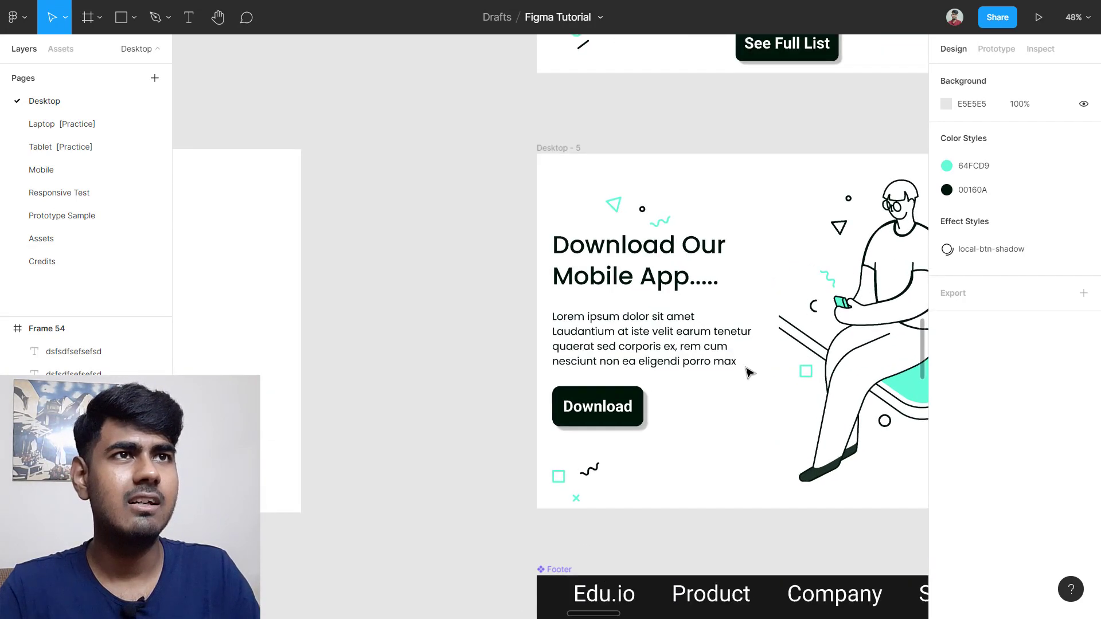
scroll(749, 373, "up", 1)
scroll(718, 386, "right", 2)
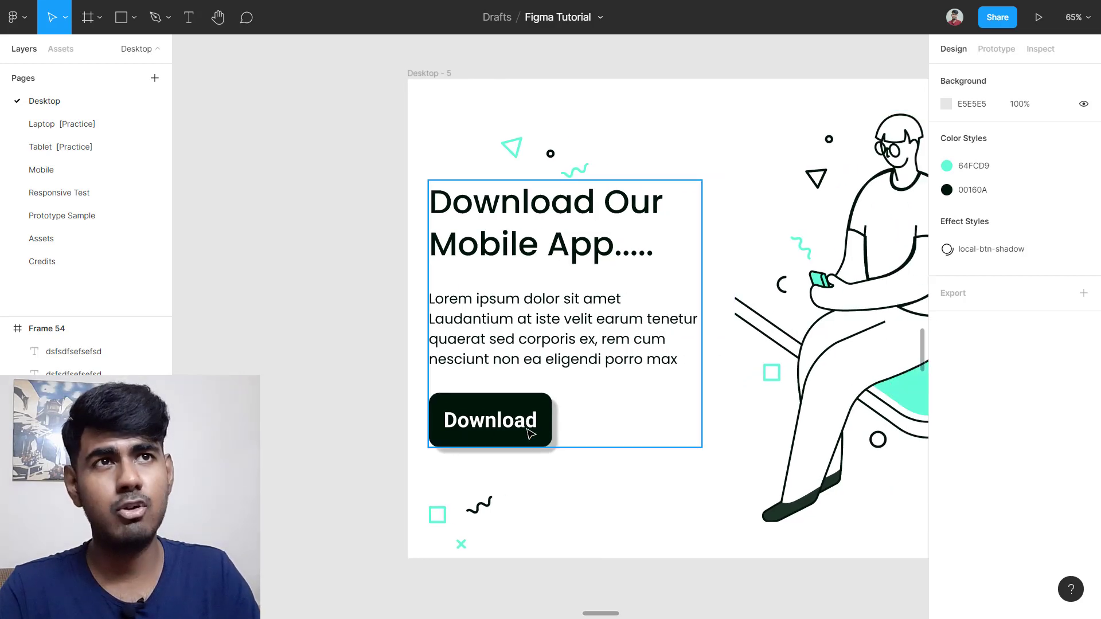
scroll(540, 424, "up", 1)
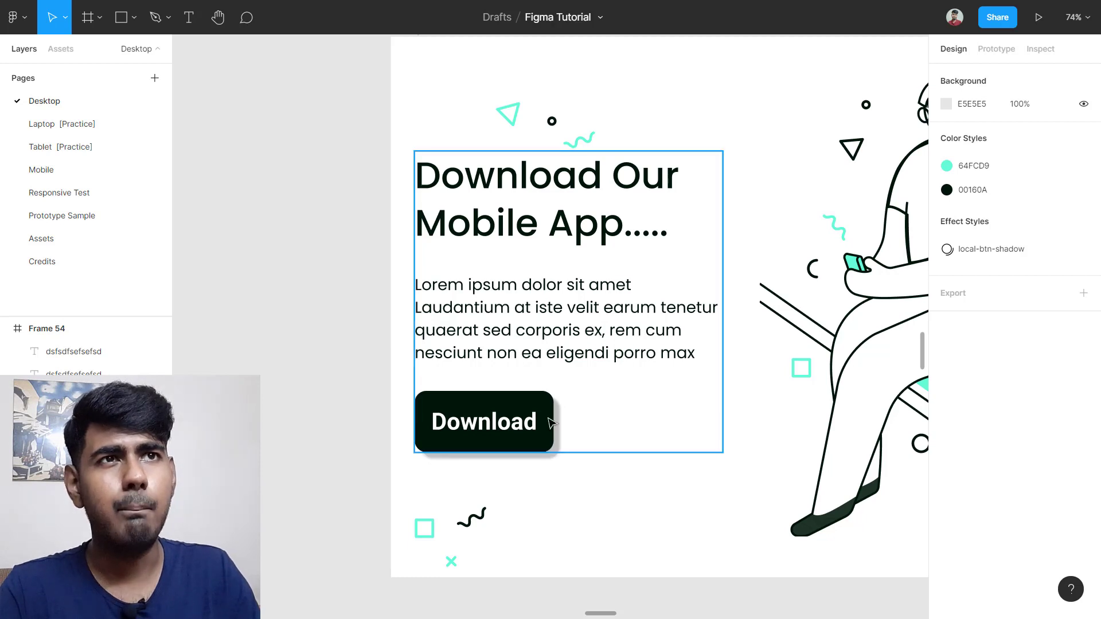
left_click(516, 372)
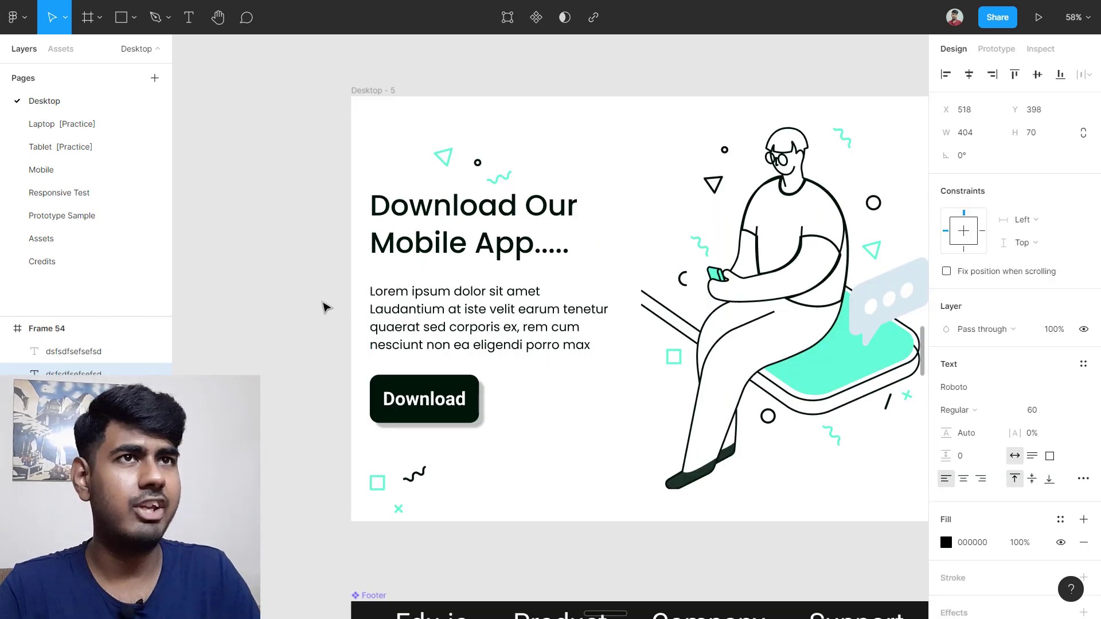
Step: Align the middle text under the top line at X 303, Y 380, and move the bottom text up beneath it
scroll(425, 330, "left", 10)
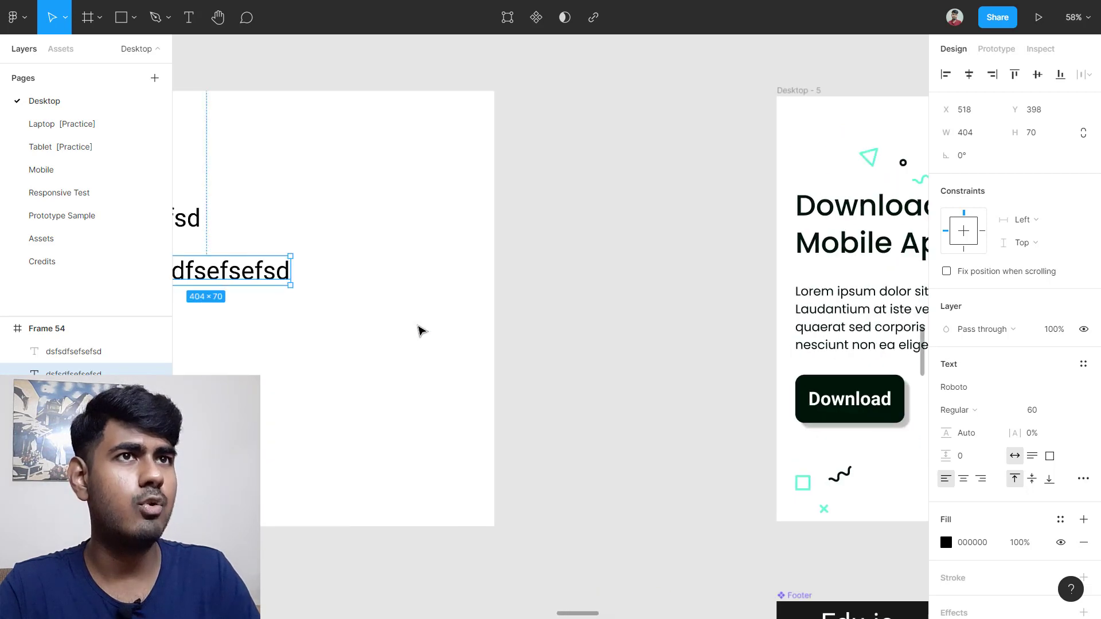
scroll(422, 331, "left", 8)
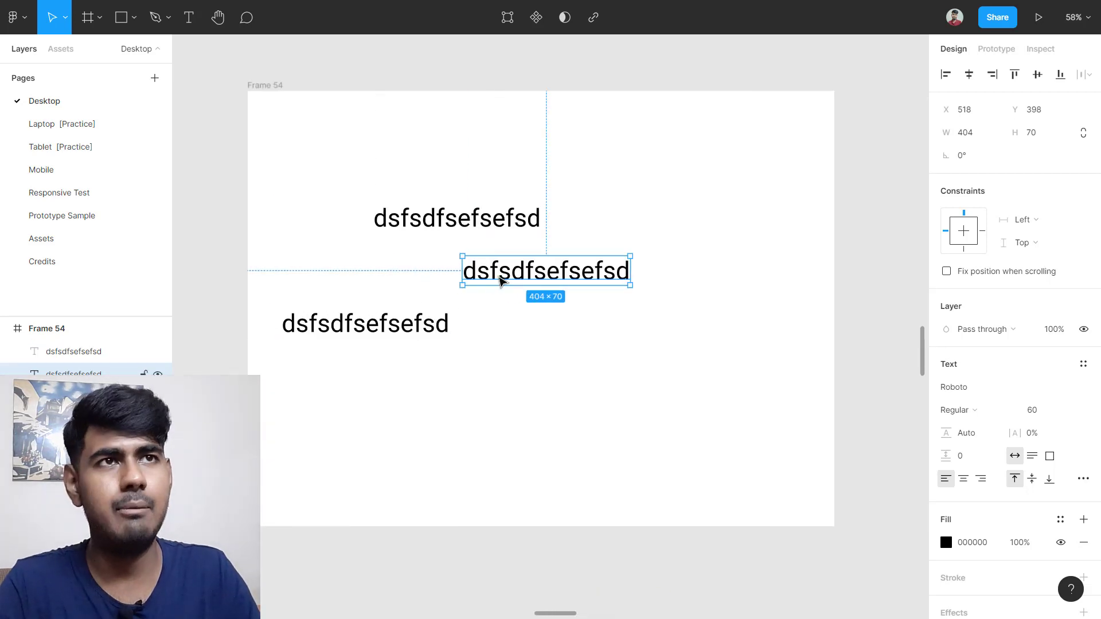
scroll(485, 270, "up", 3)
scroll(485, 272, "left", 3)
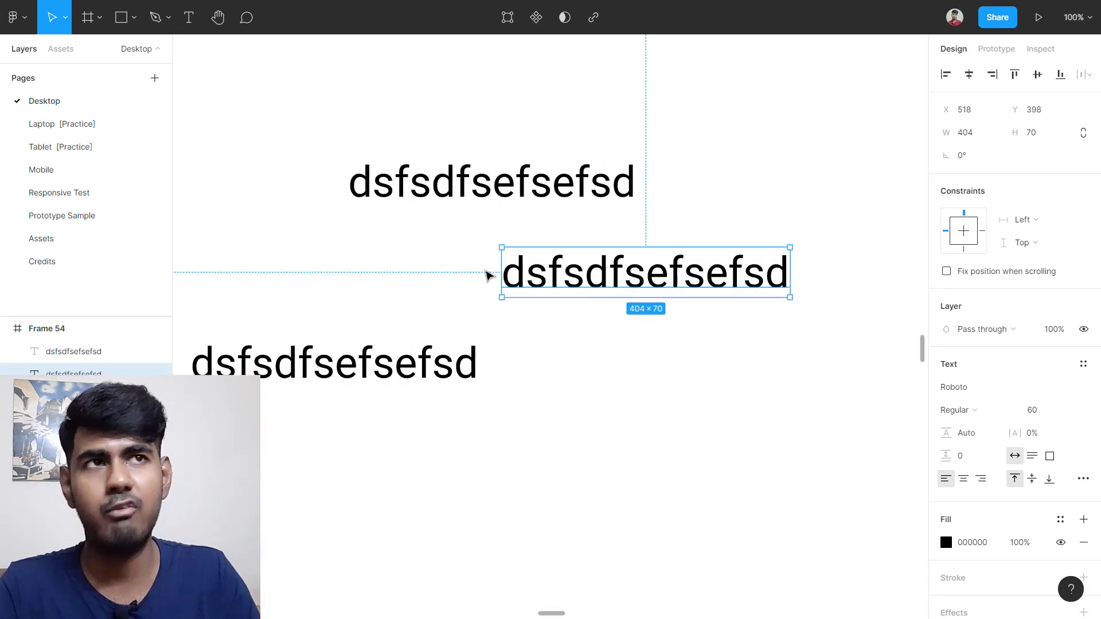
left_click_drag(722, 282, 545, 285)
left_click_drag(423, 277, 453, 270)
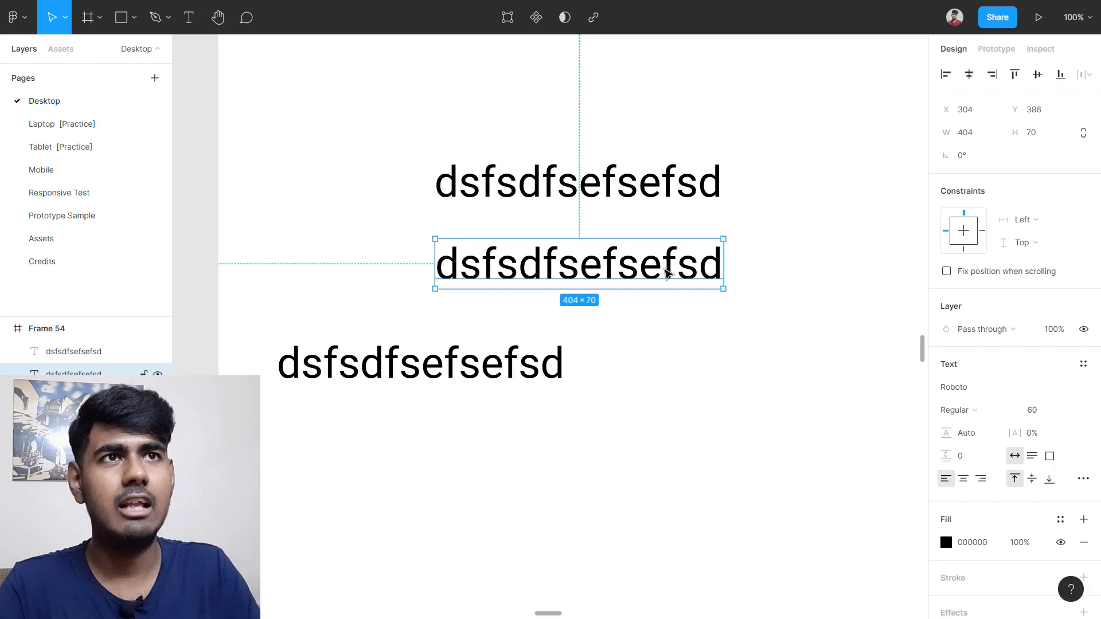
mouse_move(644, 272)
left_mouse_down()
mouse_move(616, 268)
mouse_move(641, 266)
left_mouse_up()
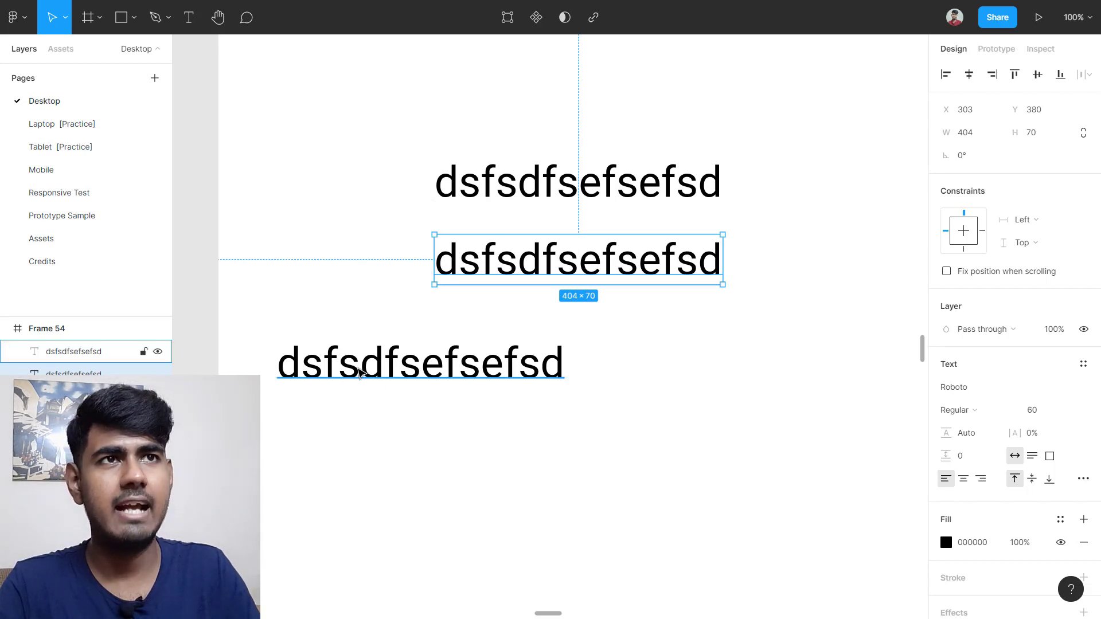
left_click_drag(391, 371, 547, 338)
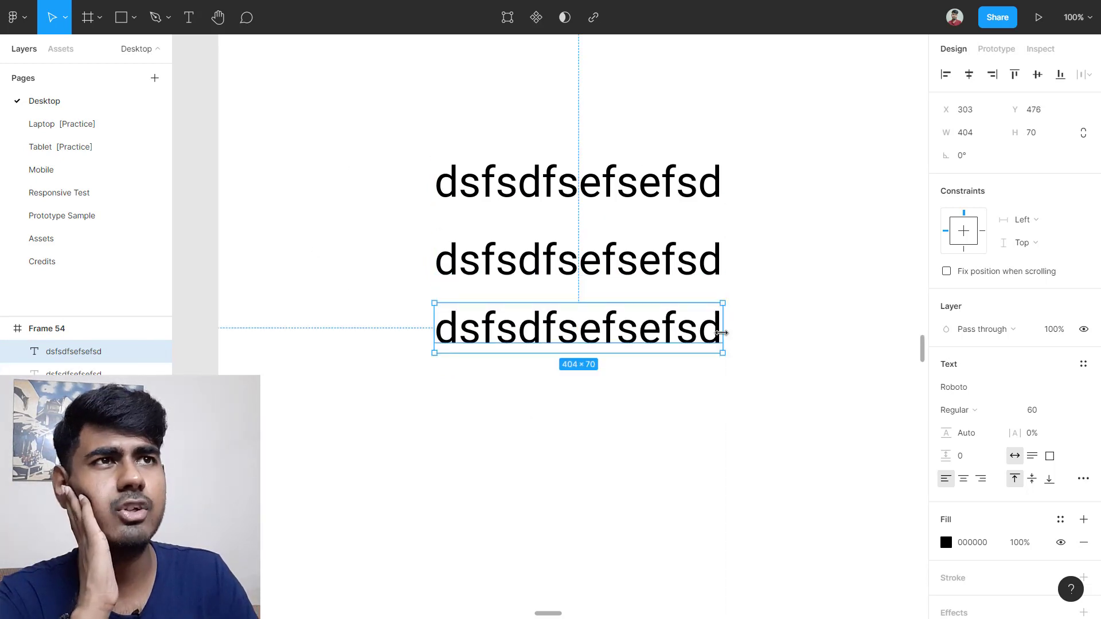
Step: Shorten the middle text line to 'dsffsd'
double_click(630, 256)
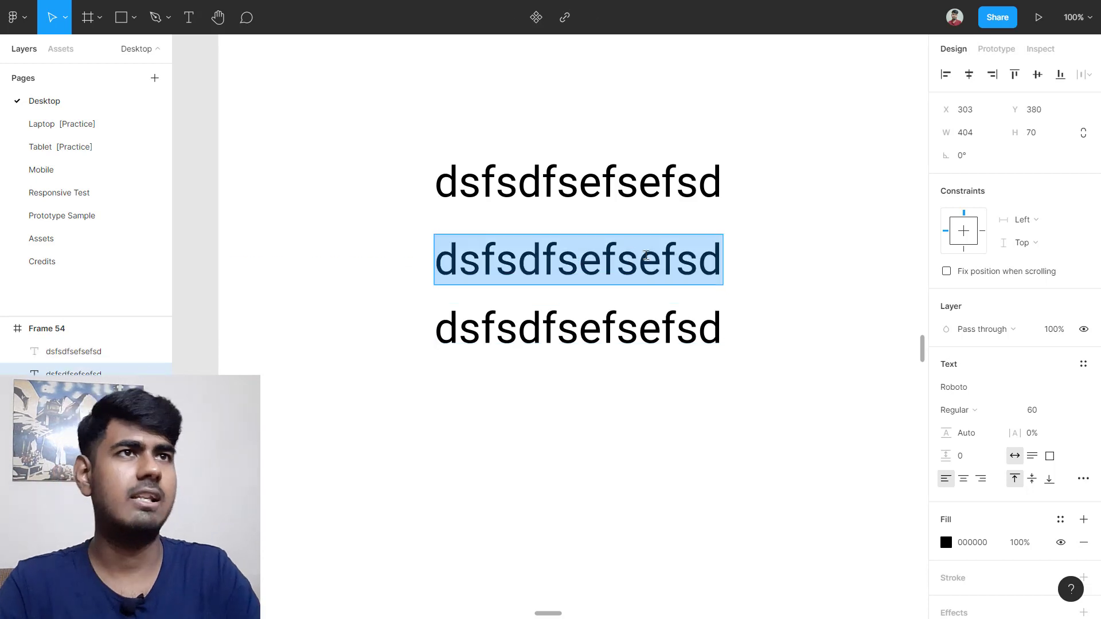
left_click(661, 258)
key("BackSpace")
key("BackSpace")
key("BackSpace")
key("BackSpace")
key("BackSpace")
key("BackSpace")
key("BackSpace")
key("BackSpace")
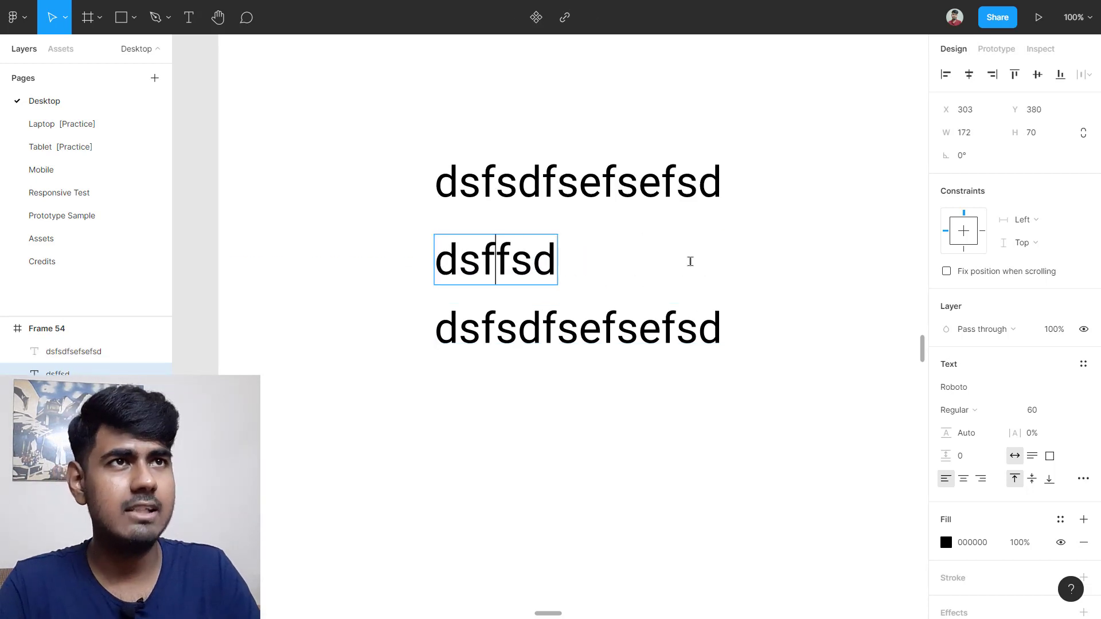
key("Escape")
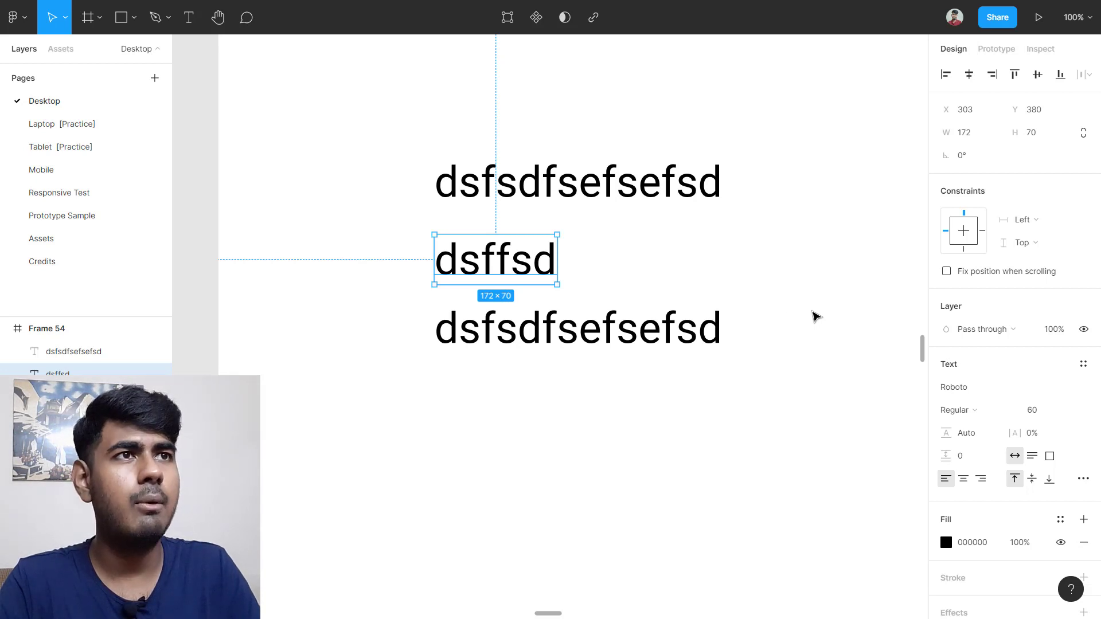
Step: Trim the bottom text line to 'dsfsdfsef' and clear the selection
double_click(675, 337)
left_click(716, 336)
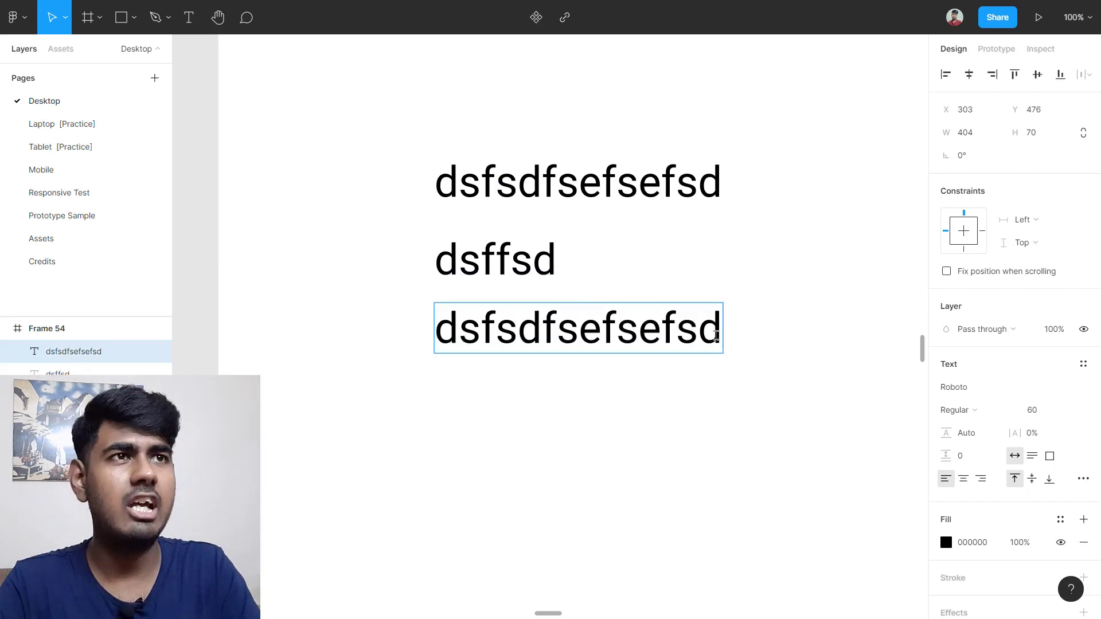
key("BackSpace")
key("BackSpace")
key("BackSpace")
key("BackSpace")
key("BackSpace")
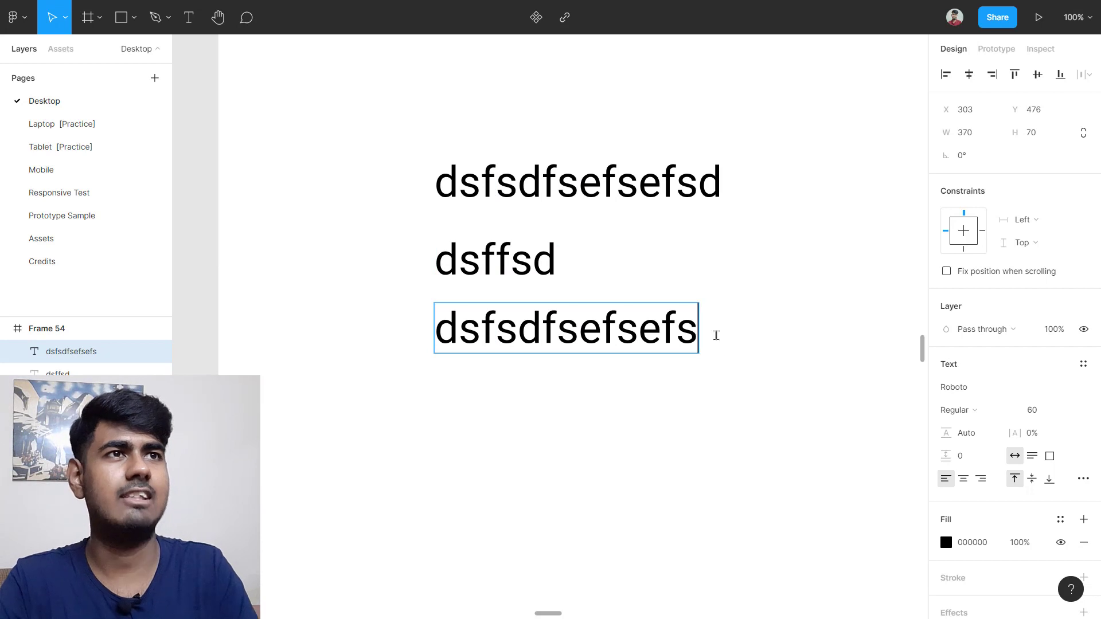
key("Escape")
left_click(550, 429)
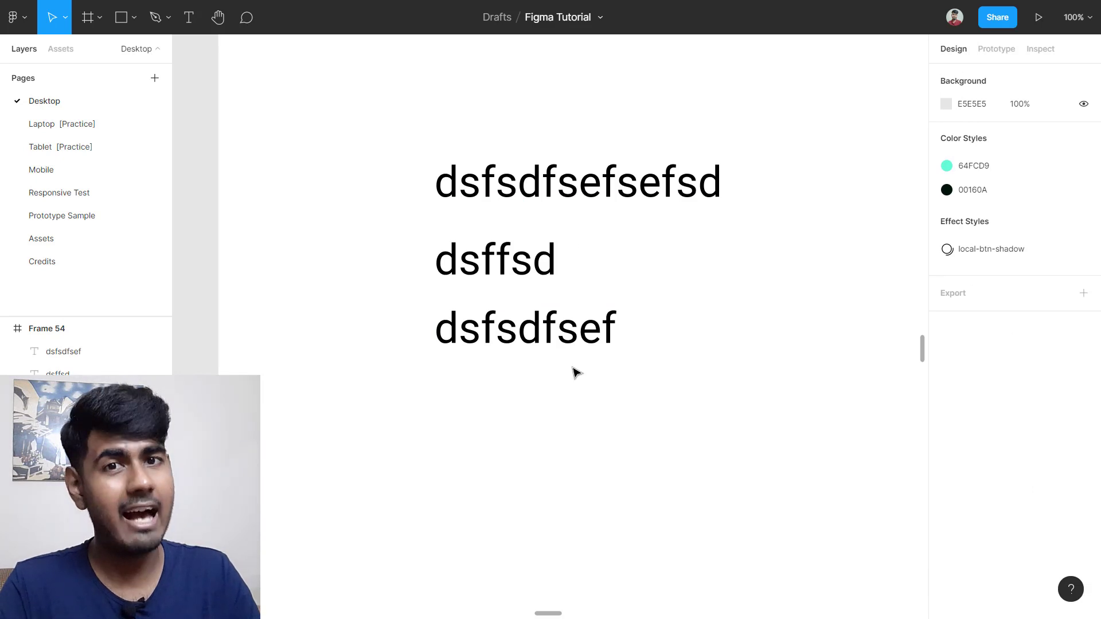
Step: Drag 'dsfsdfsef' lower and measure its gap to the middle line 'dsffsd'
left_click_drag(546, 328, 555, 353)
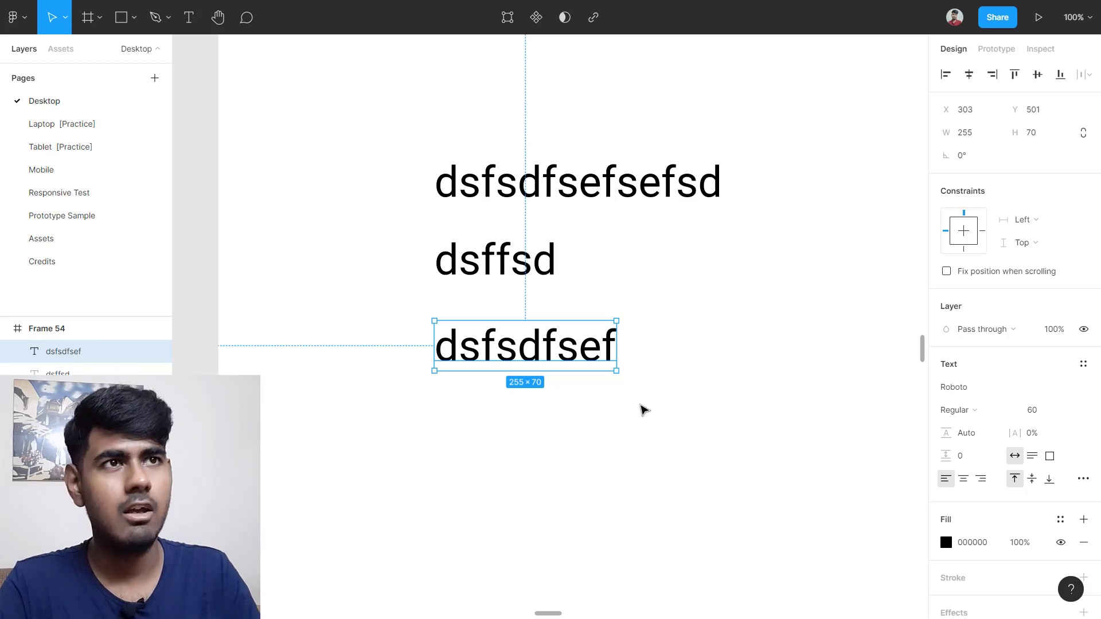
key("alt")
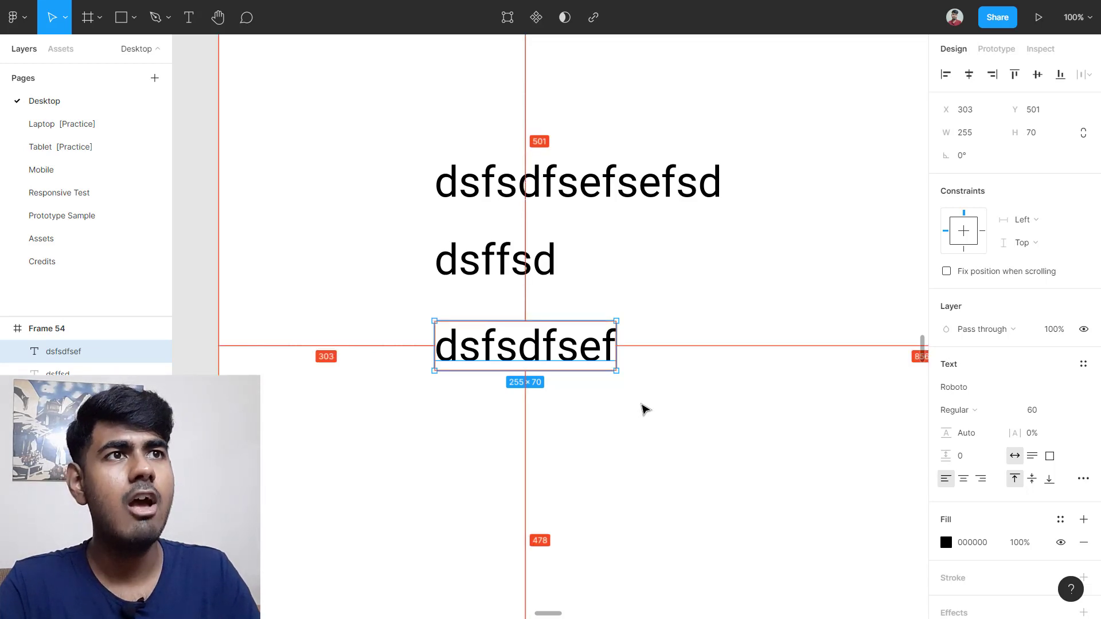
key("alt")
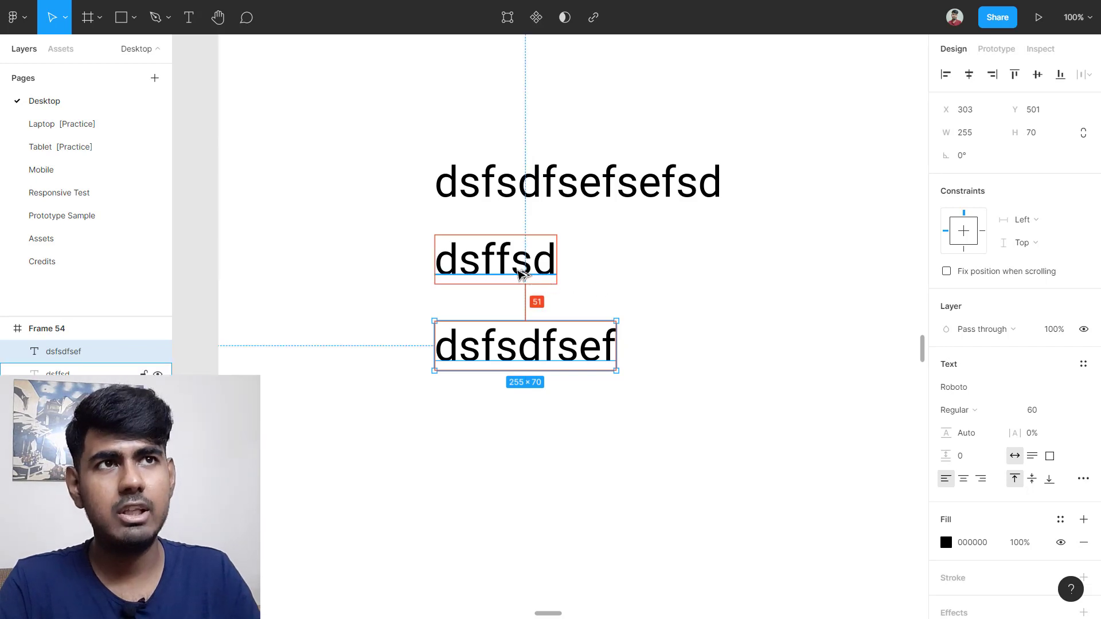
scroll(513, 289, "up", 5)
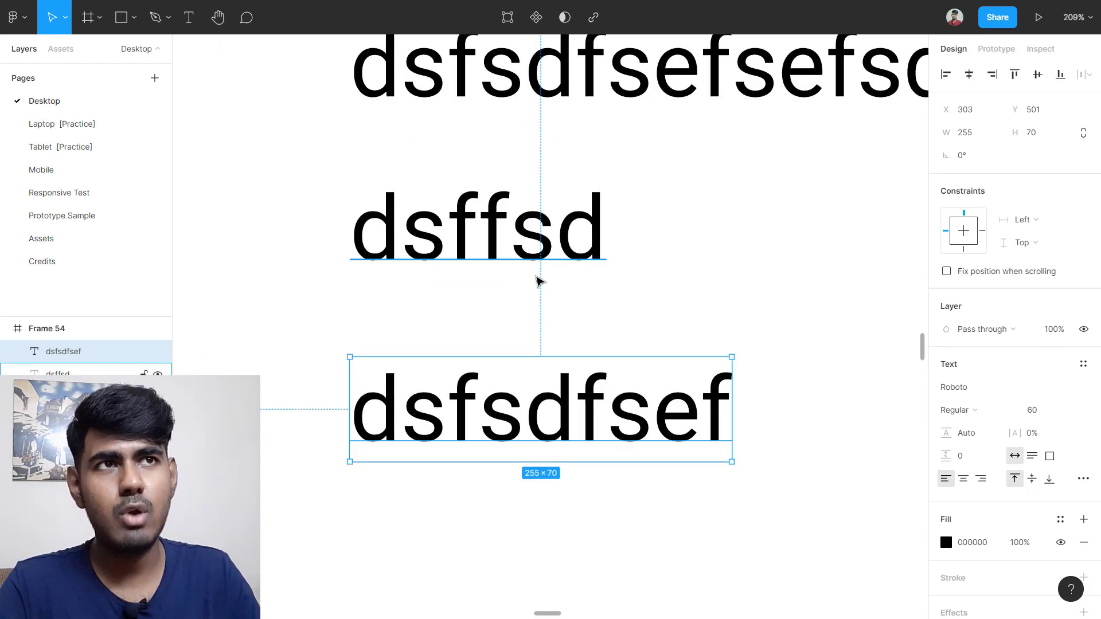
key("alt")
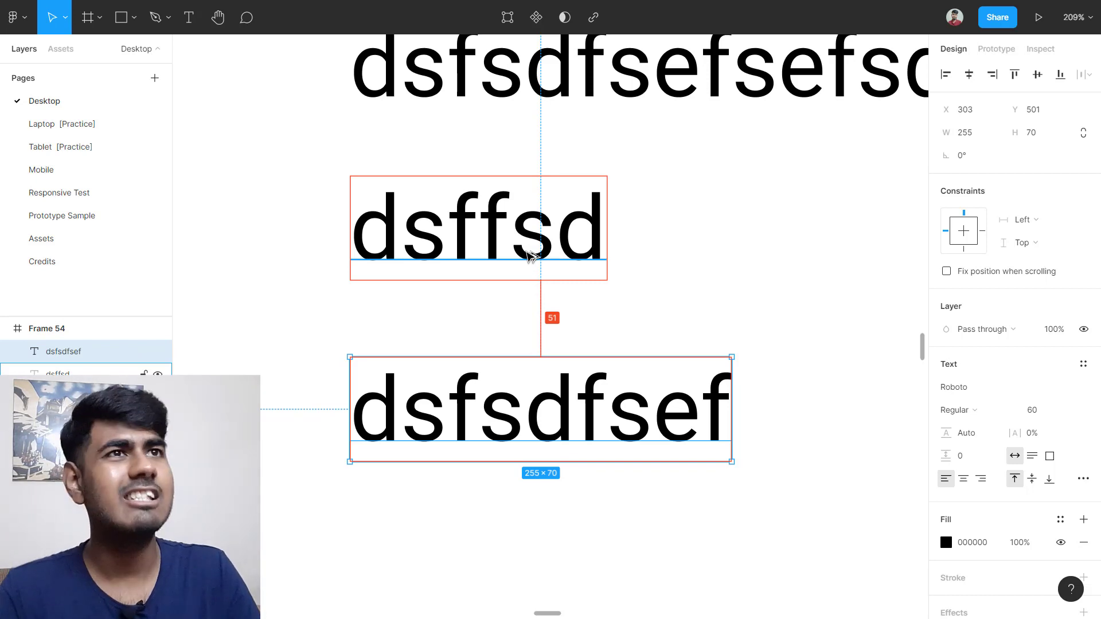
scroll(527, 255, "up", 2)
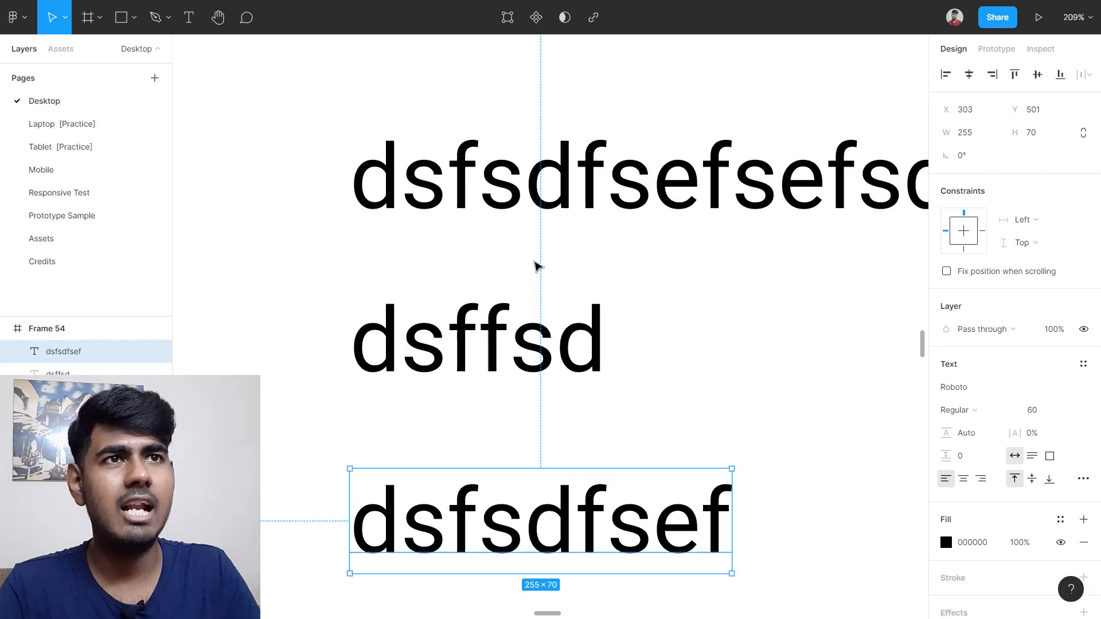
Step: Measure the 39 px gap between 'dsffsd' and the top line, then deselect
left_click(468, 341)
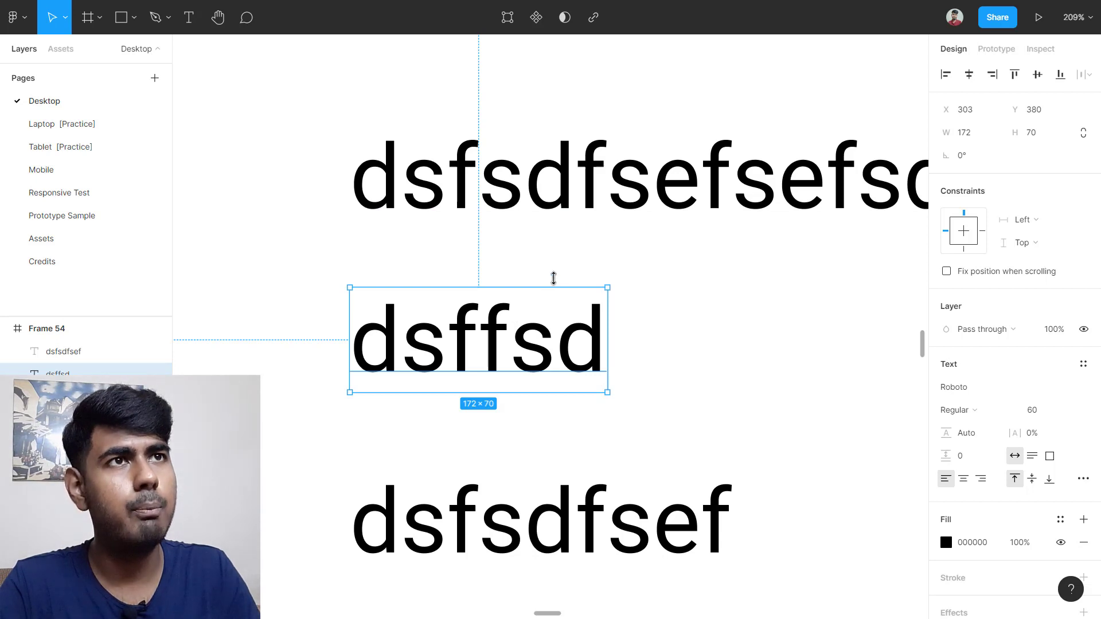
key("alt")
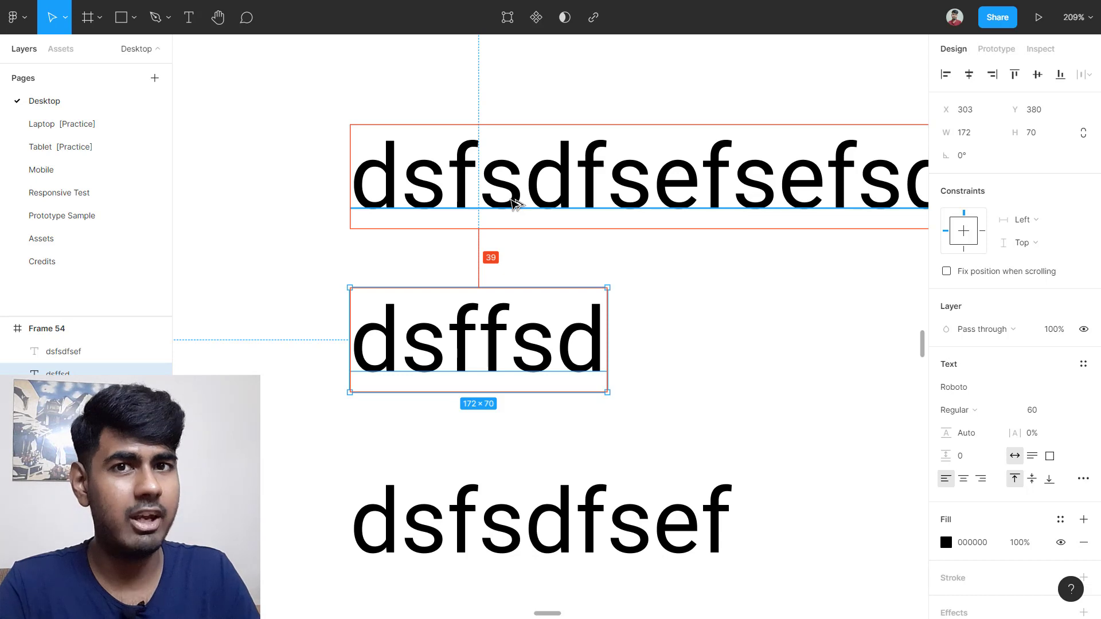
scroll(516, 212, "down", 6)
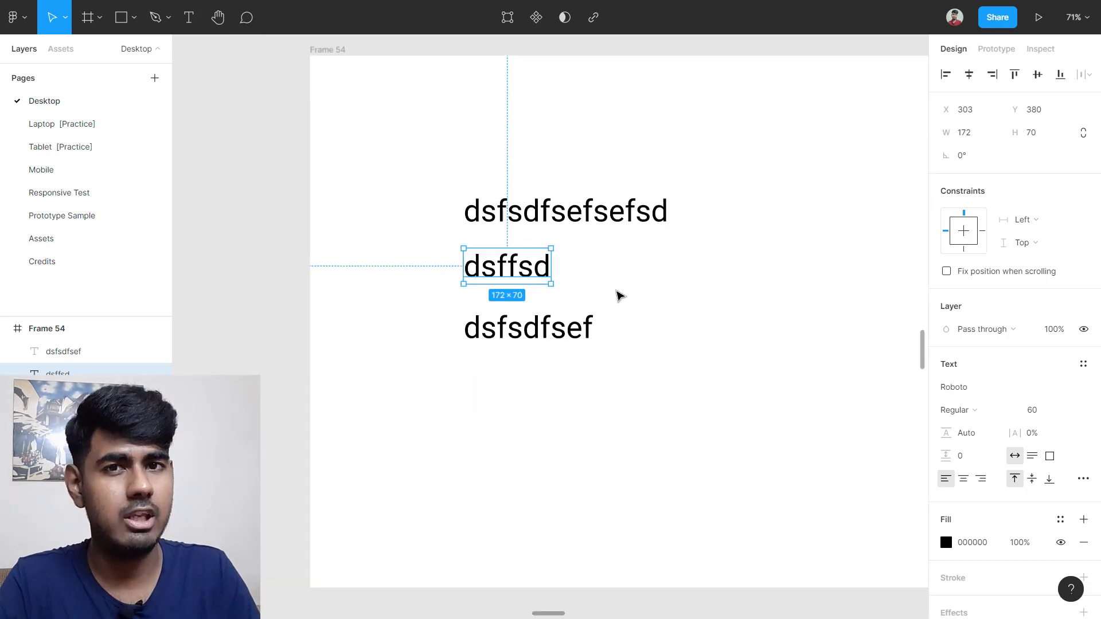
left_click(672, 320)
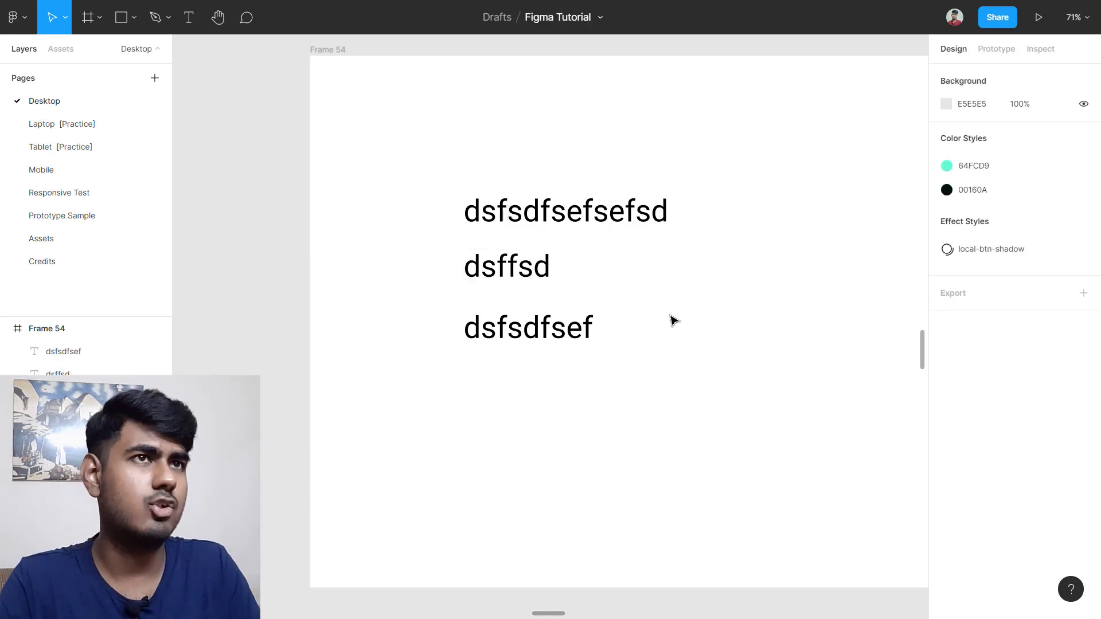
scroll(633, 275, "down", 2)
scroll(499, 261, "right", 2)
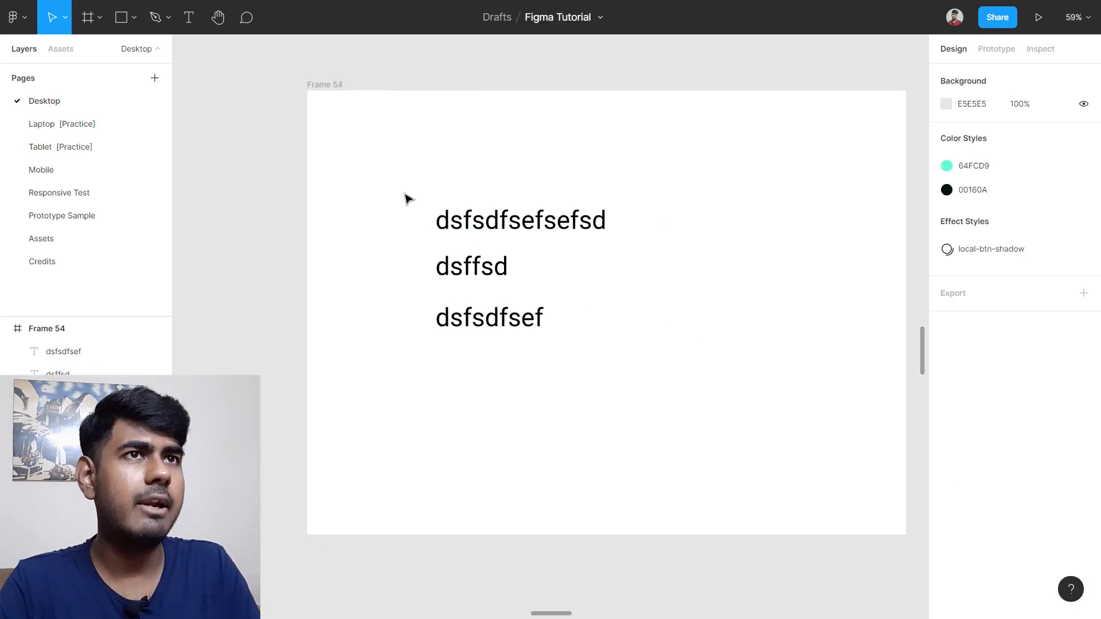
Step: Marquee-select the three text lines and open their right-click context menu
left_click_drag(375, 192, 602, 356)
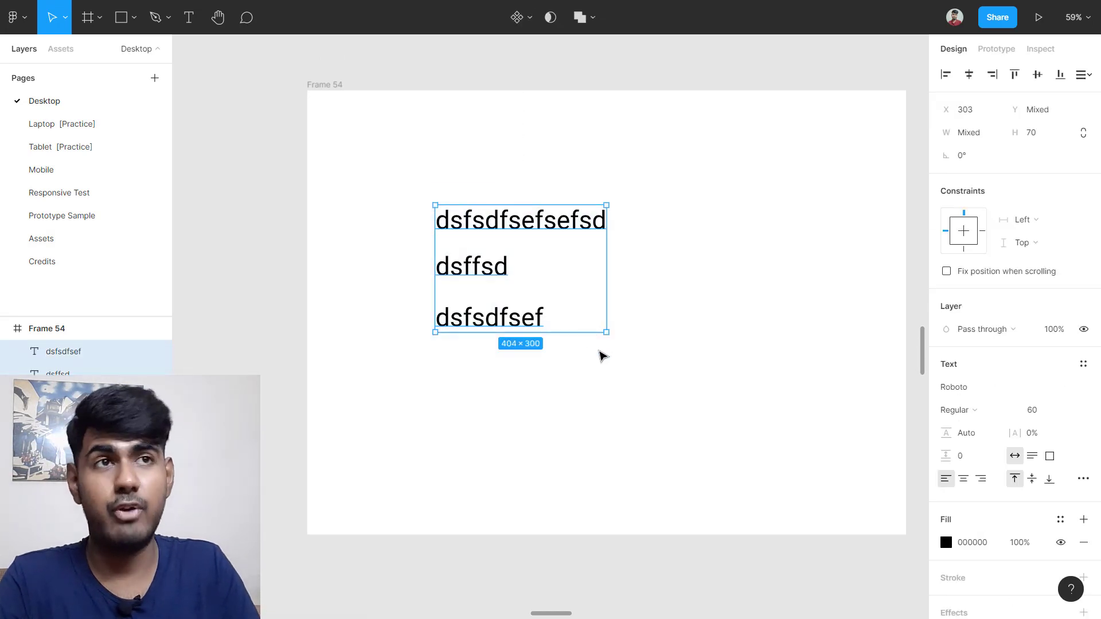
right_click(483, 263)
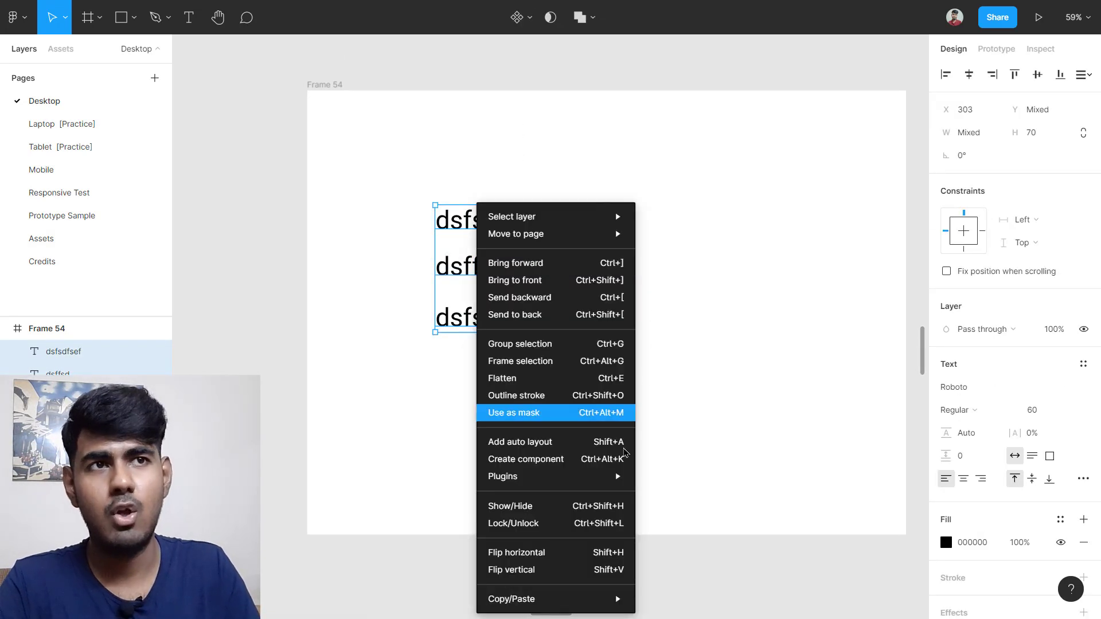
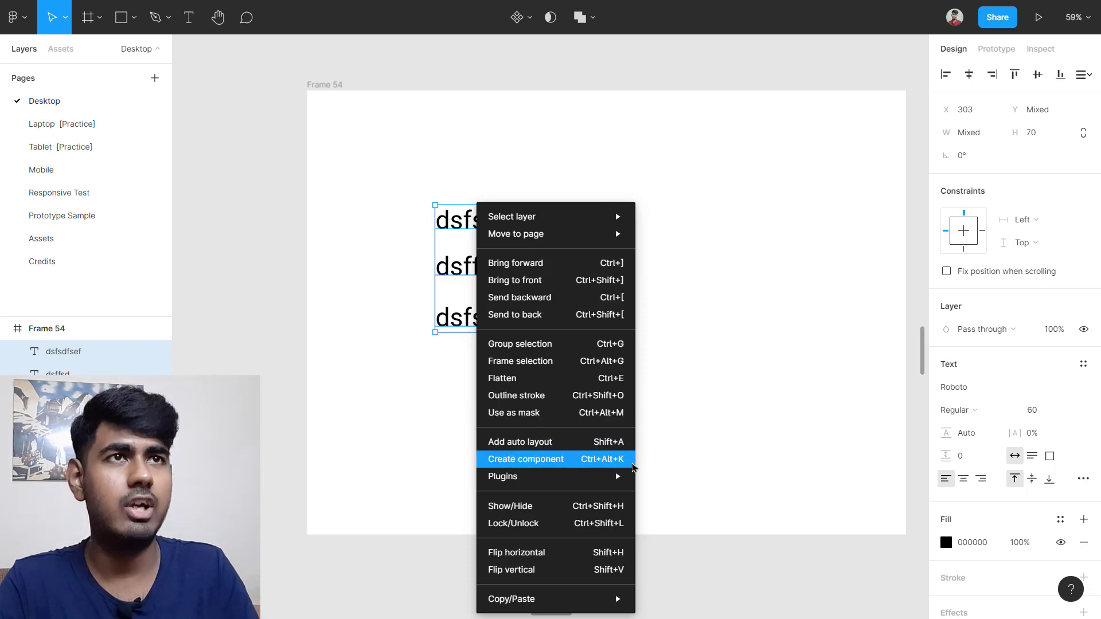
Step: Wrap the three text lines in auto layout as Frame 55, then remove the auto layout again
left_click(597, 452)
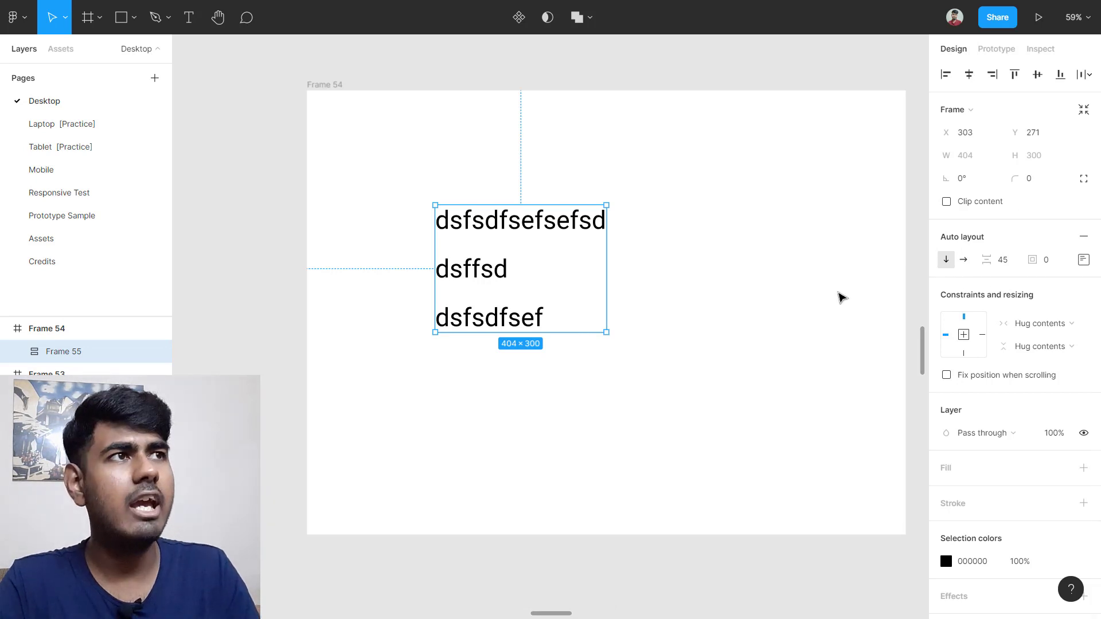
left_click(1083, 238)
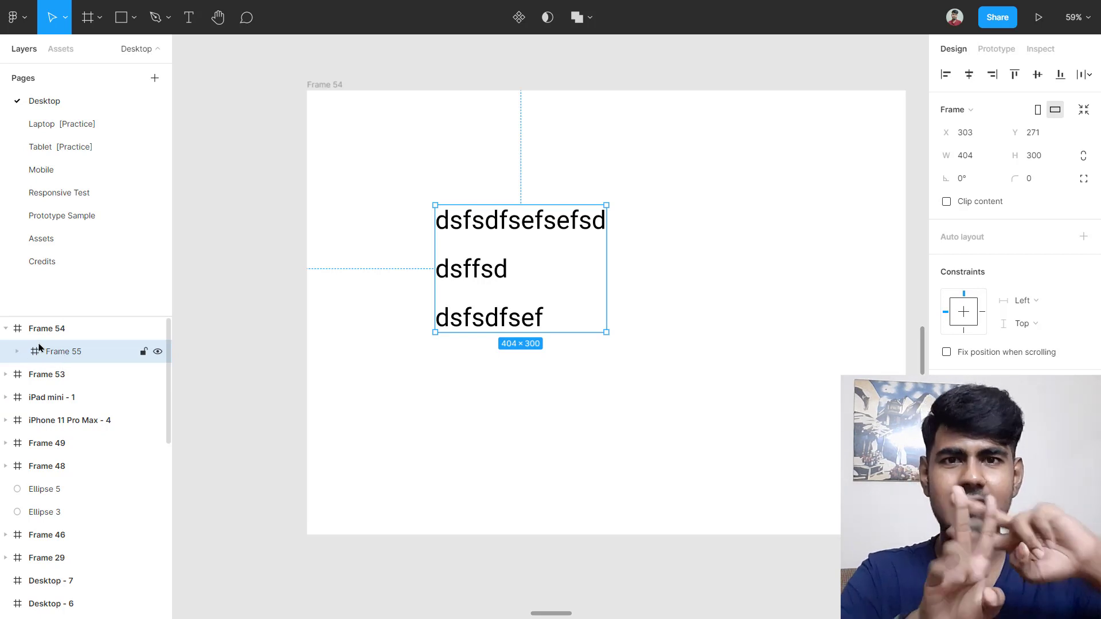
Step: Reselect Frame 55 and undo to restore its vertical auto layout with 45 spacing
key("Escape")
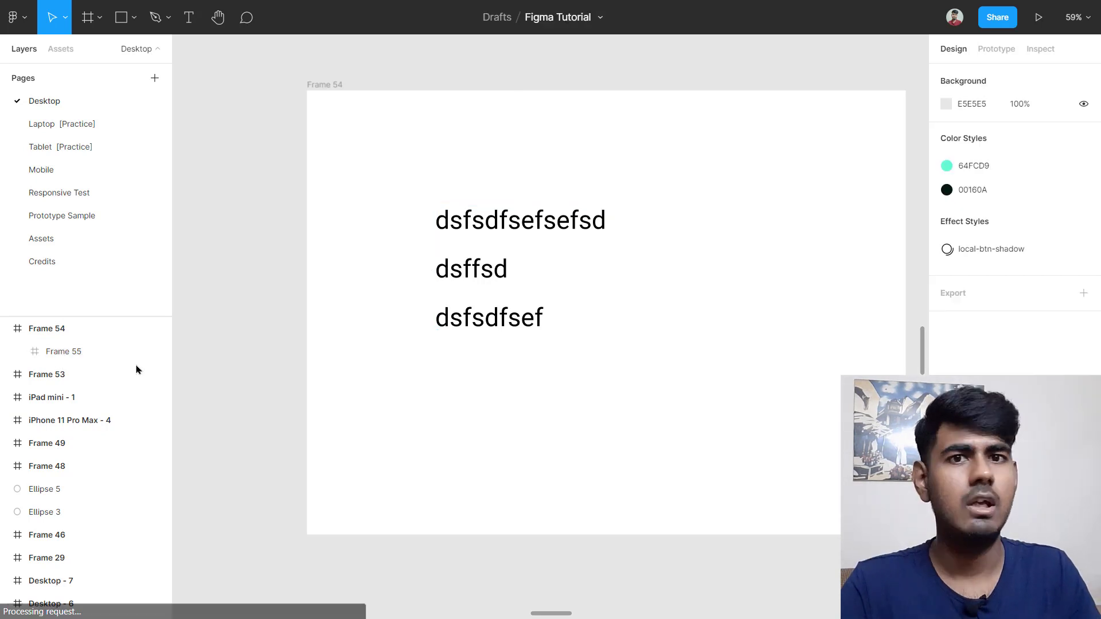
left_click(83, 358)
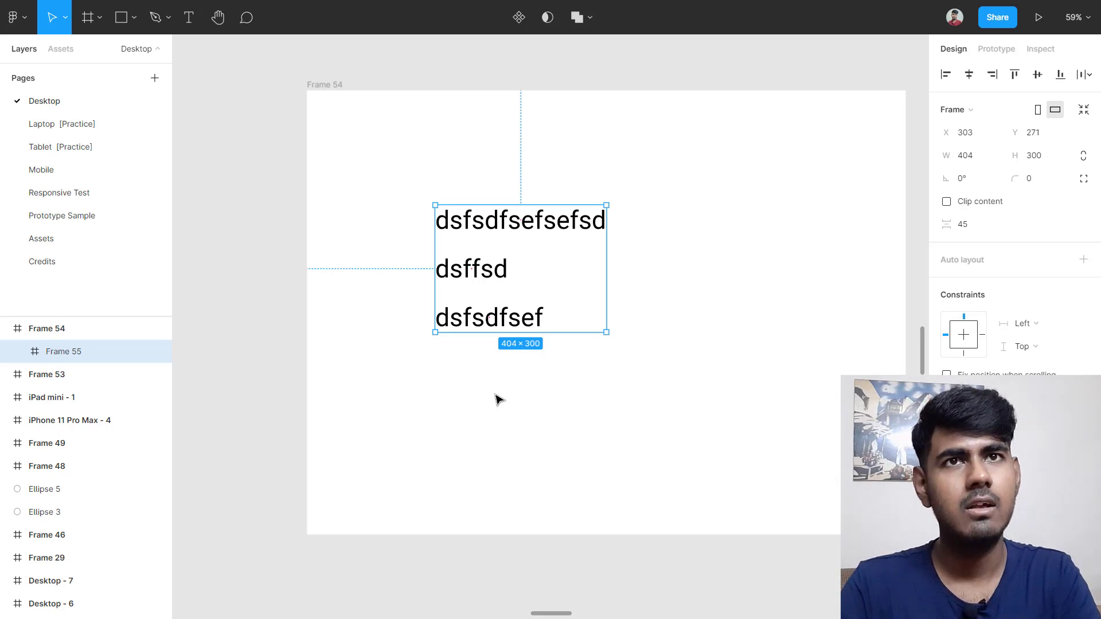
key("ctrl+z")
key("ctrl+z")
key("ctrl+z")
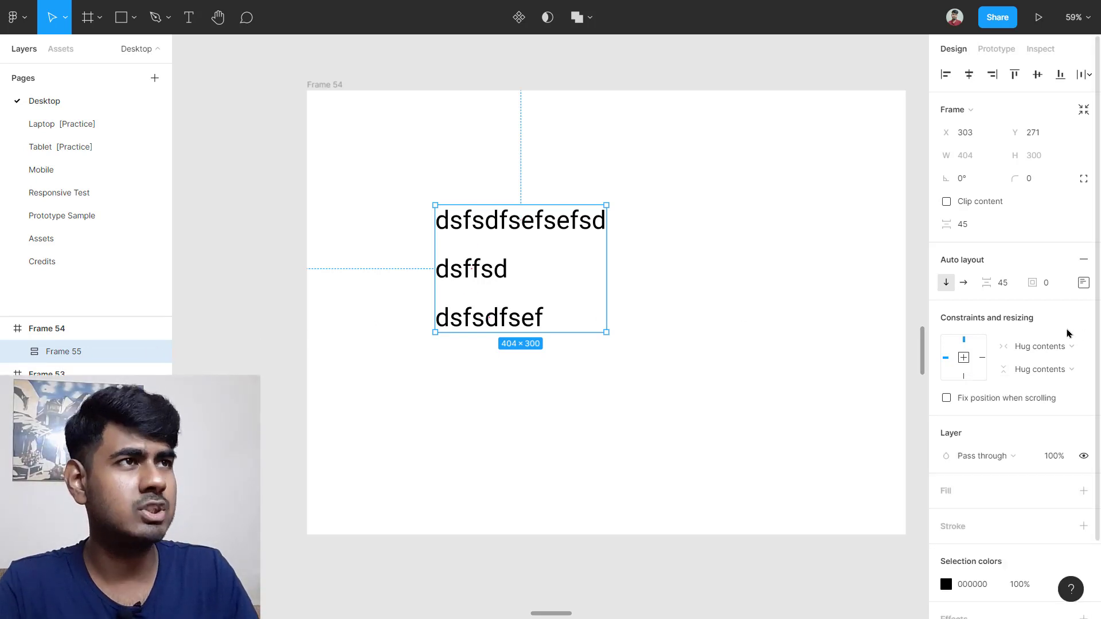
scroll(522, 343, "up", 2)
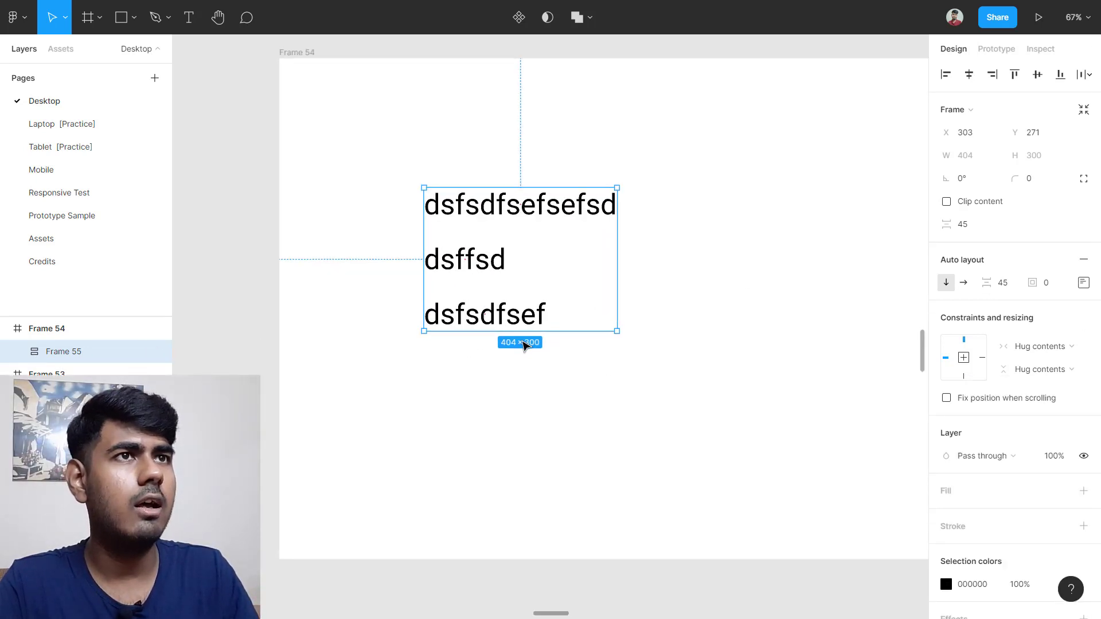
Step: Set the spacing between Frame 55's three text rows to 25
scroll(522, 343, "up", 1)
left_click(587, 411)
left_click(509, 229)
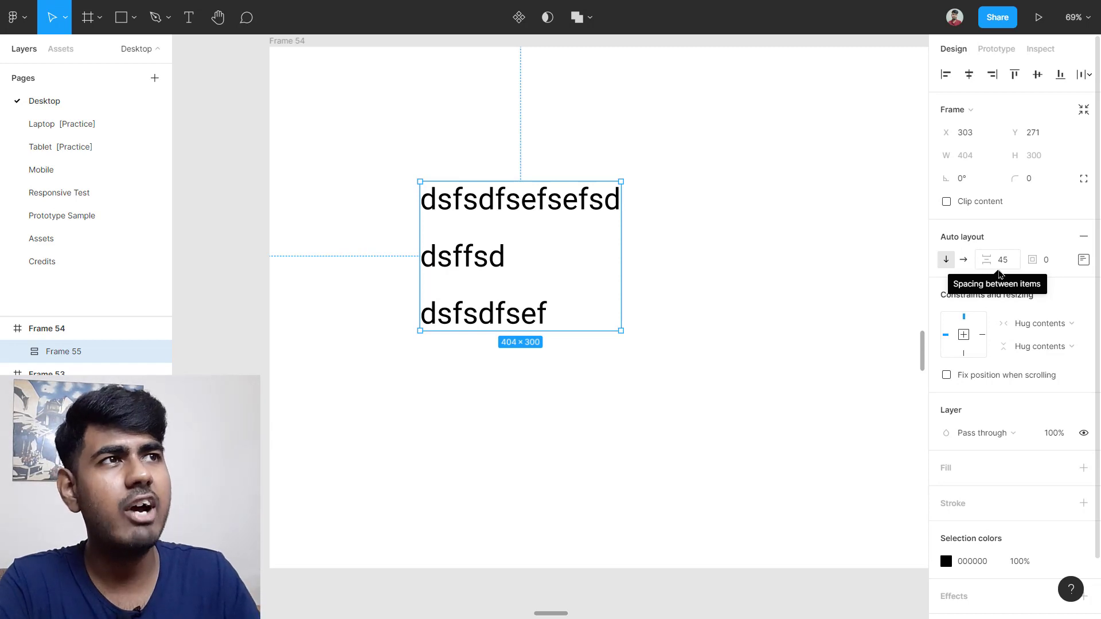
left_click_drag(990, 262, 992, 292)
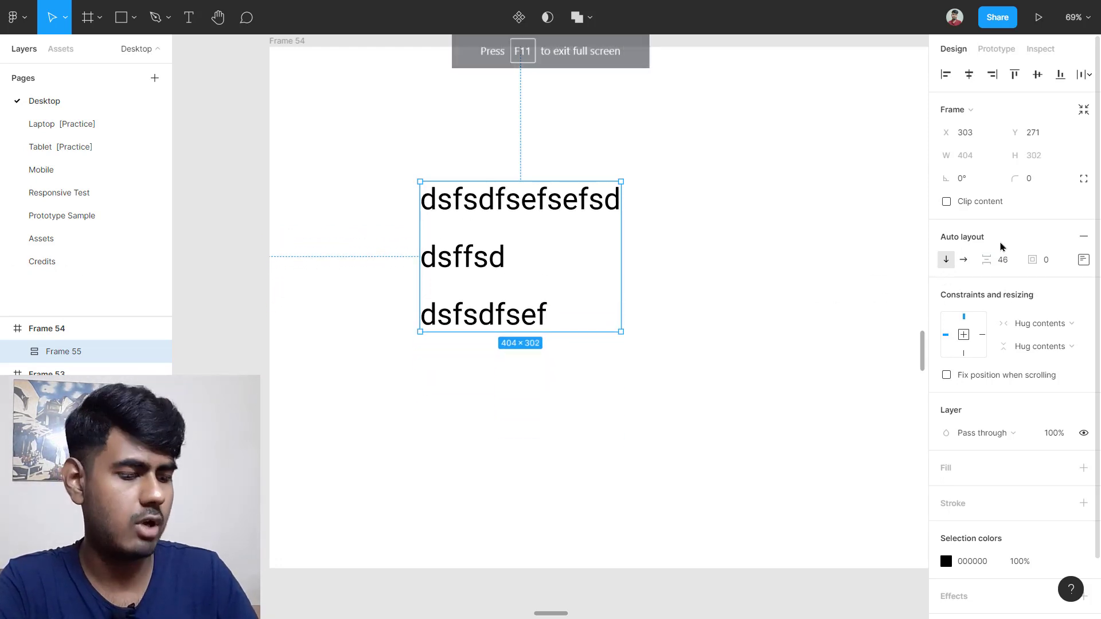
left_click(1007, 261)
type("25")
key("Return")
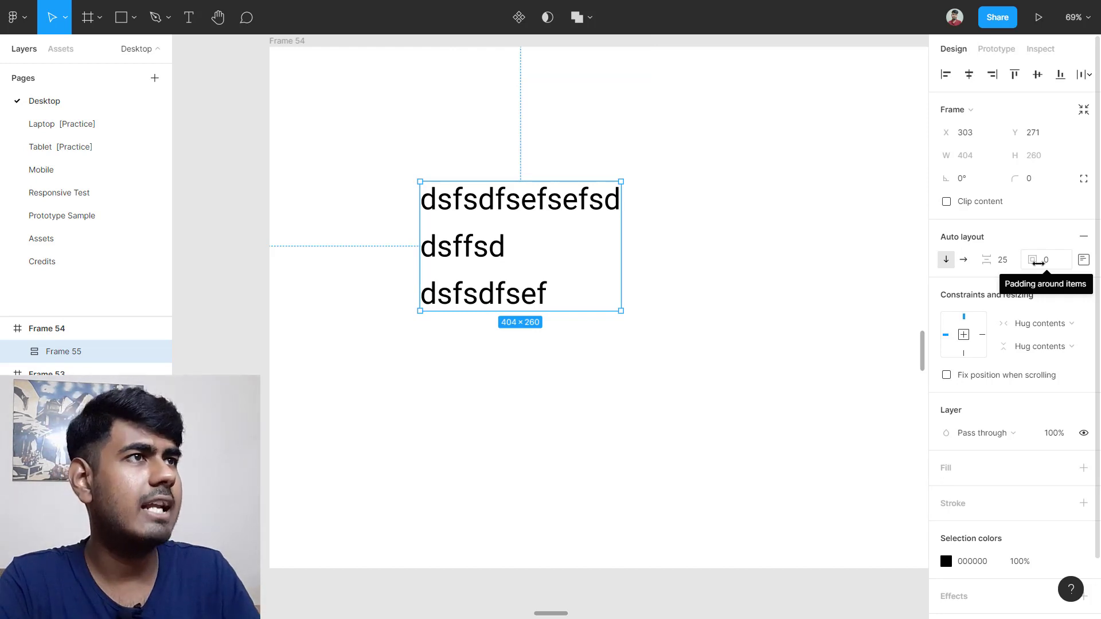
Step: Try out padding around Frame 55's text rows, leaving it at 0
left_click_drag(1027, 261, 1062, 261)
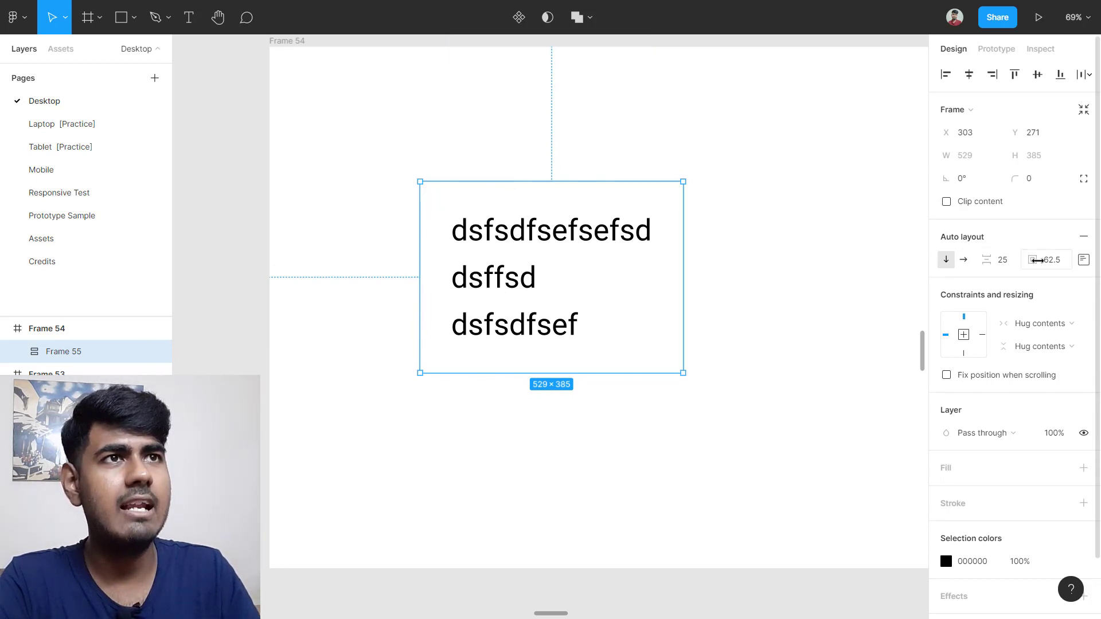
left_click_drag(1037, 260, 924, 287)
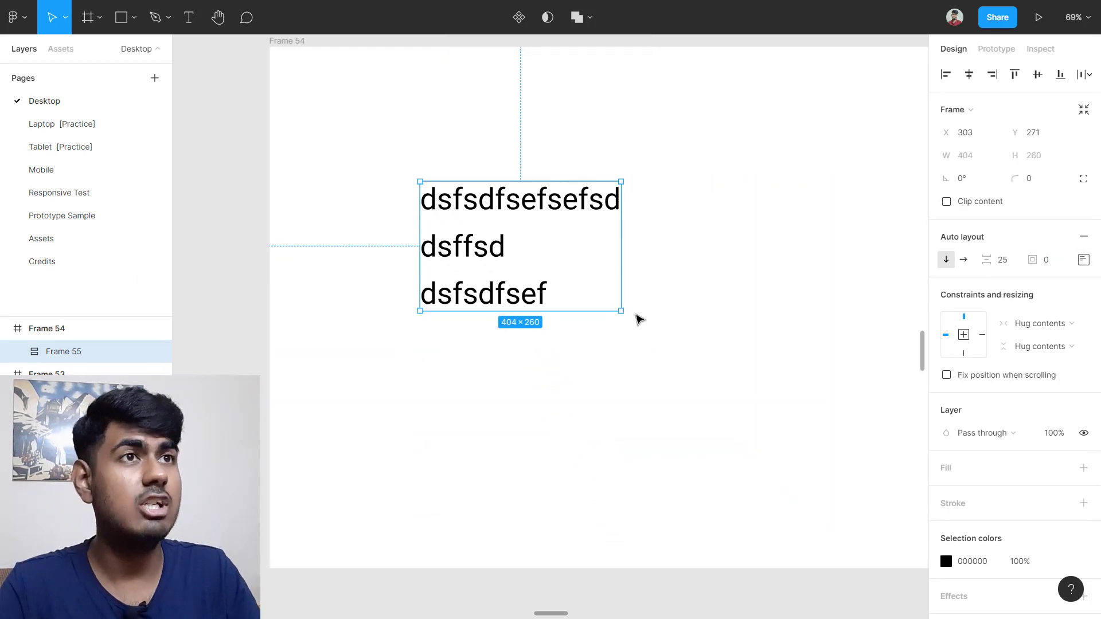
scroll(639, 319, "down", 3)
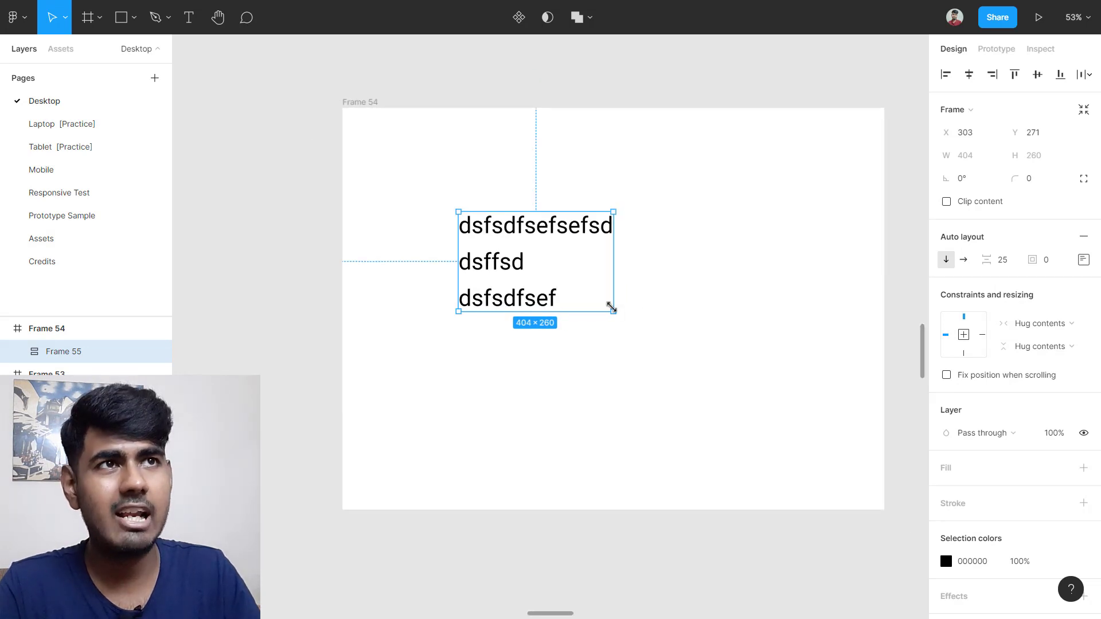
Step: Enlarge Frame 55, test centre and bottom-right alignment, then return to top-left at 404×260
left_click_drag(612, 311, 733, 389)
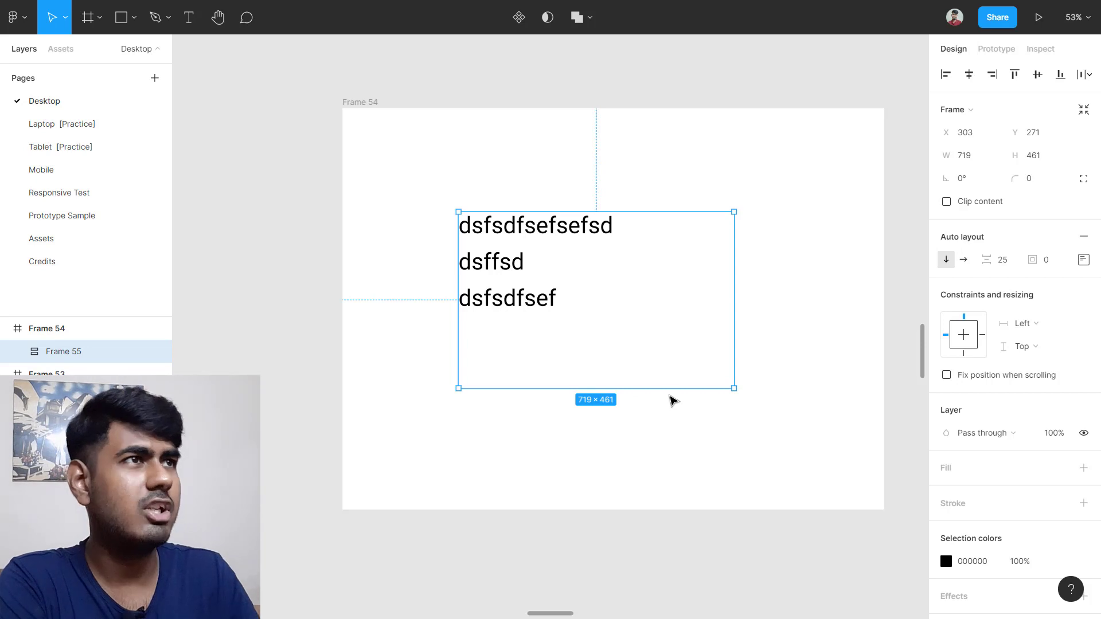
left_click(1083, 261)
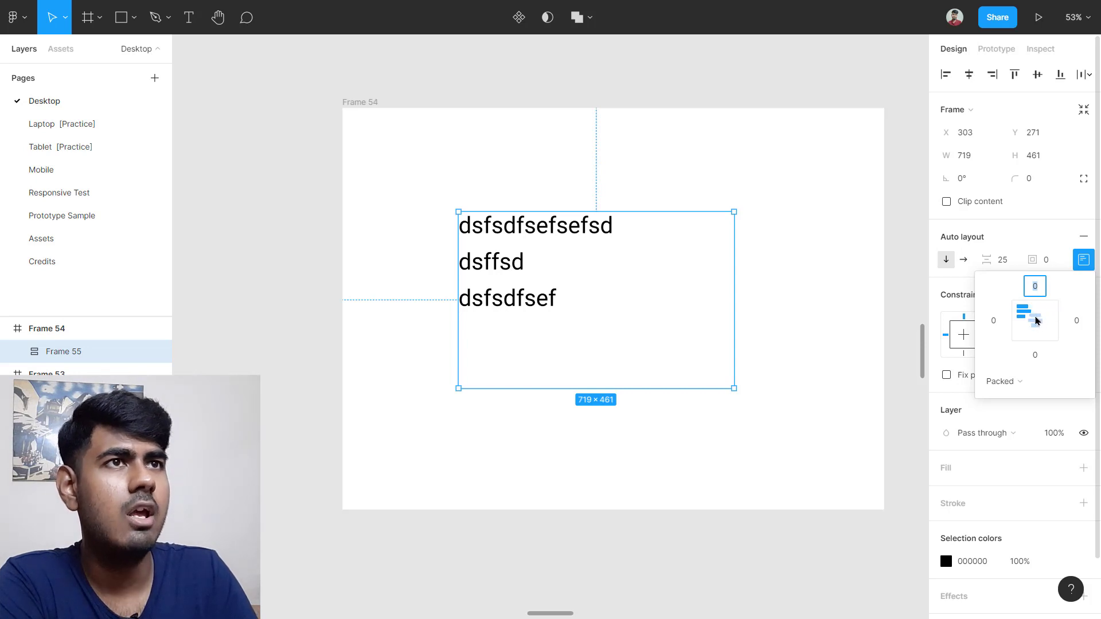
left_click(1035, 320)
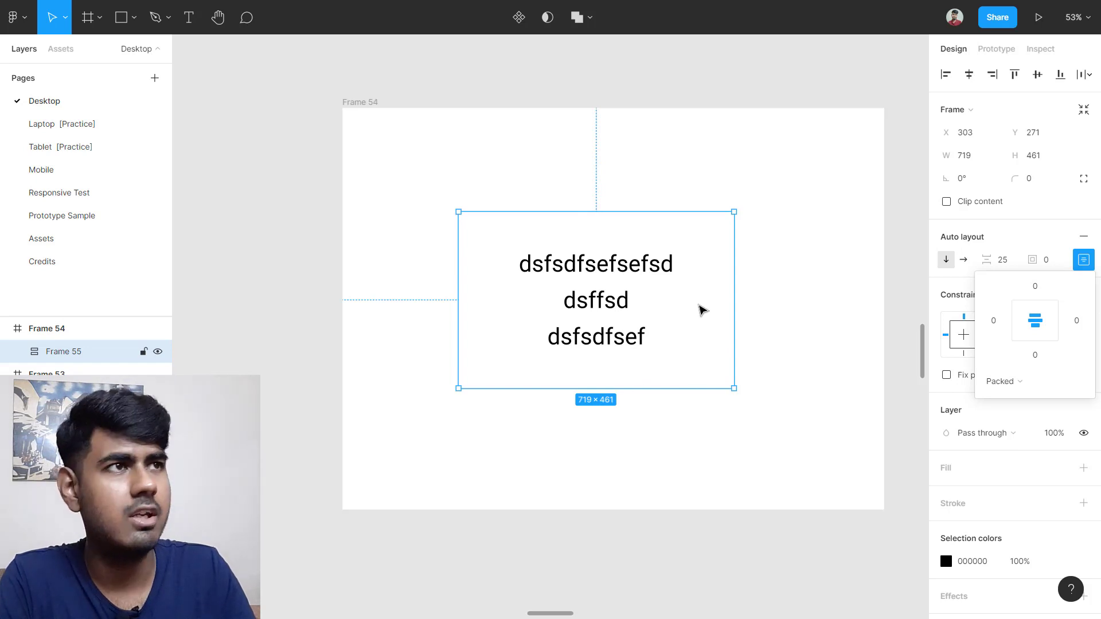
left_click(1053, 337)
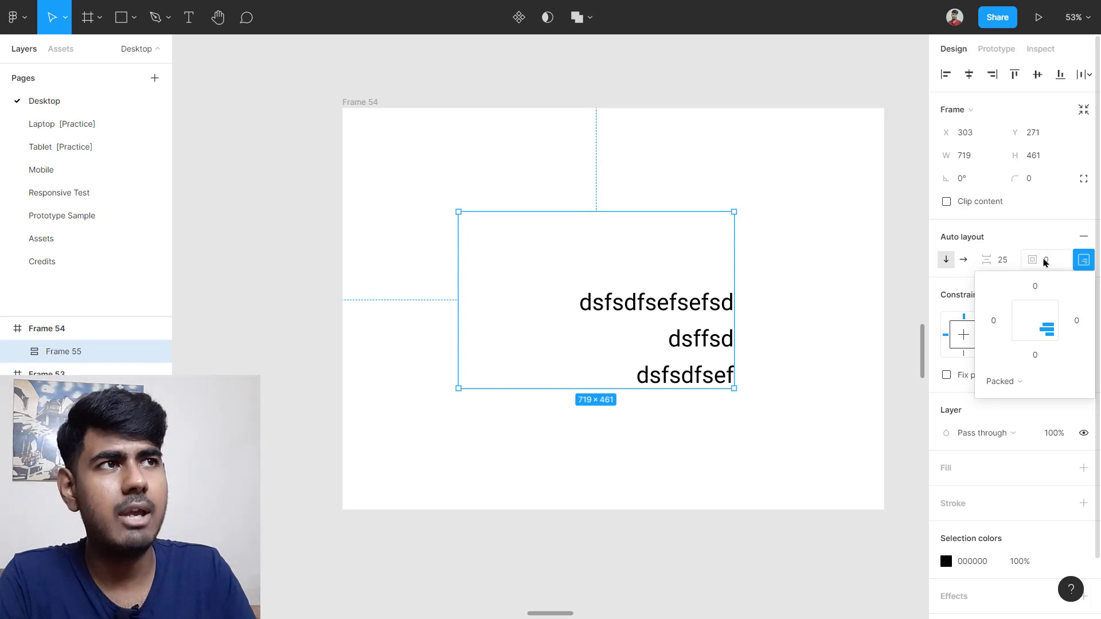
left_click(1021, 311)
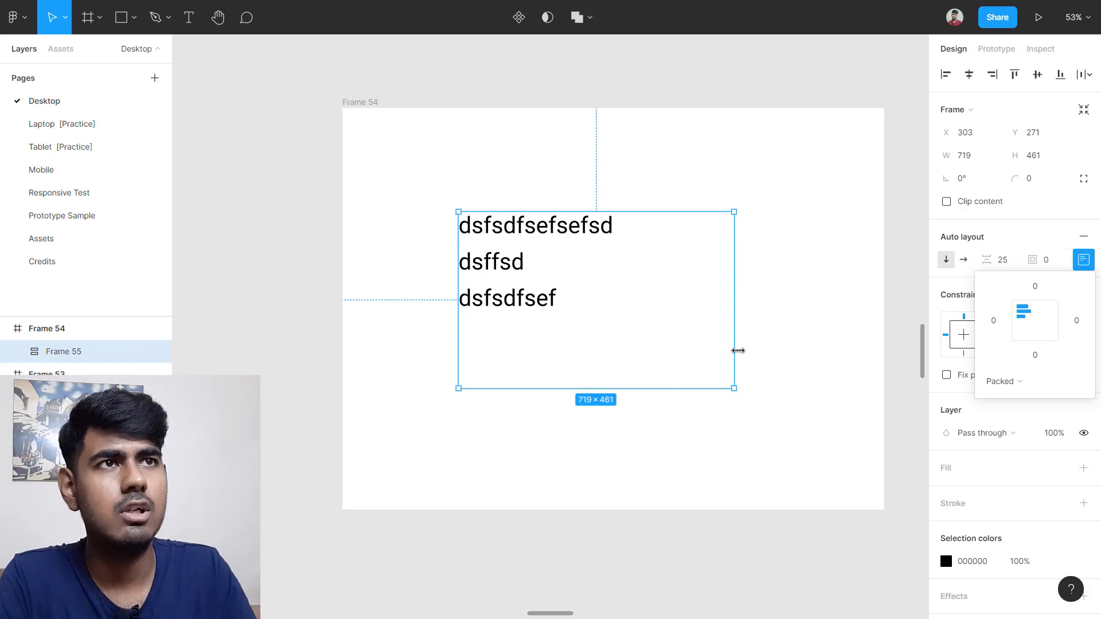
left_click_drag(734, 388, 614, 312)
left_click(663, 312)
left_click(535, 256)
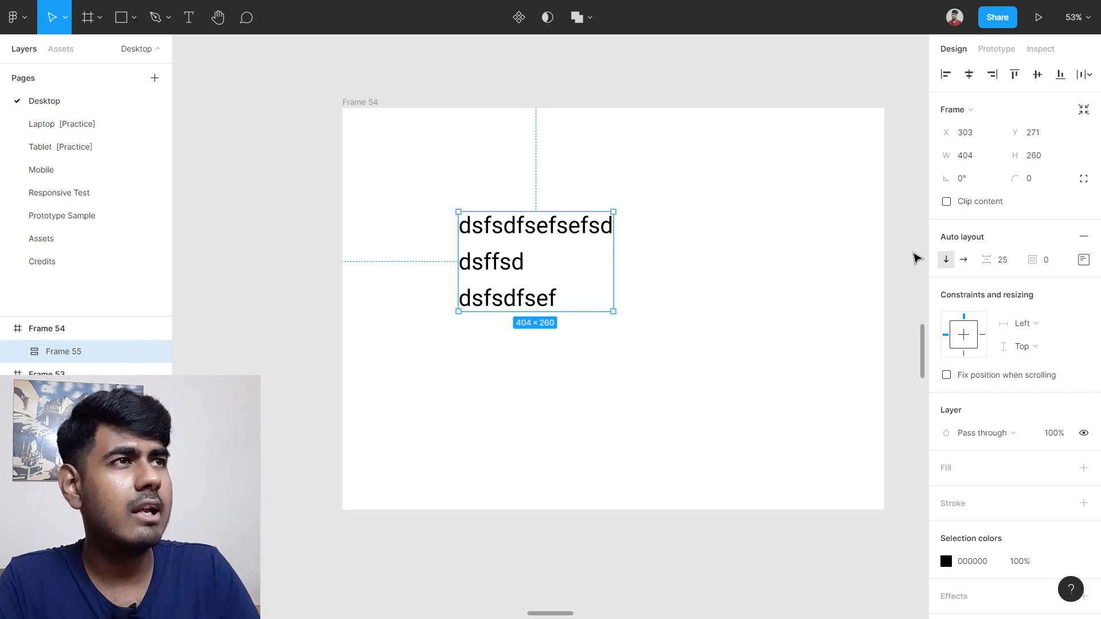
Step: Give Frame 55 left padding 50 and top padding 25, and widen it to 535
left_click(1083, 261)
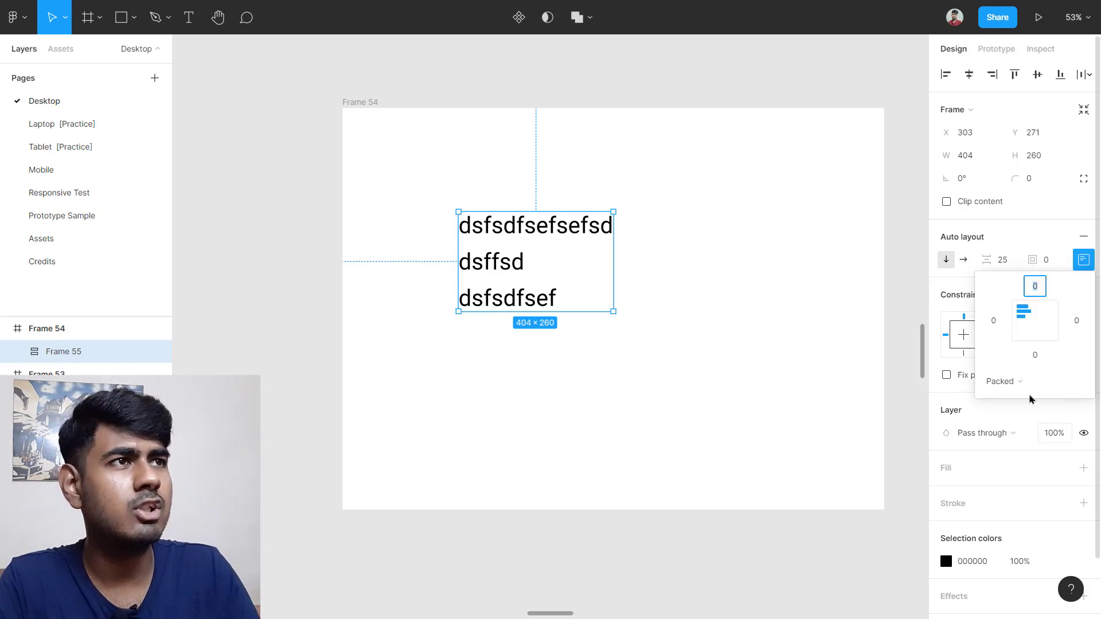
left_click(993, 320)
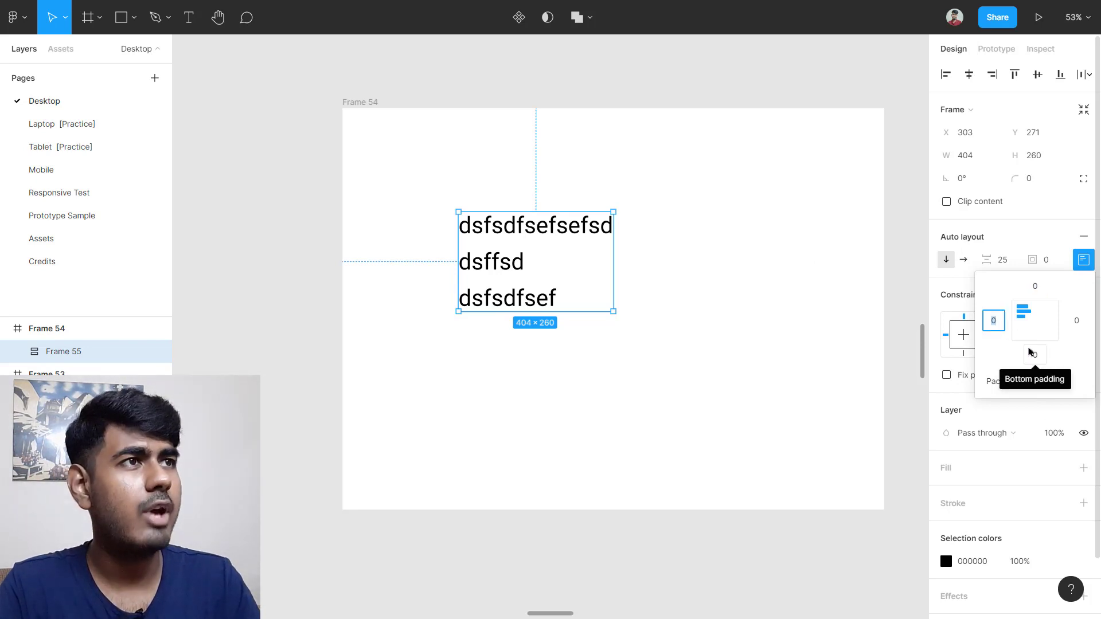
type("502")
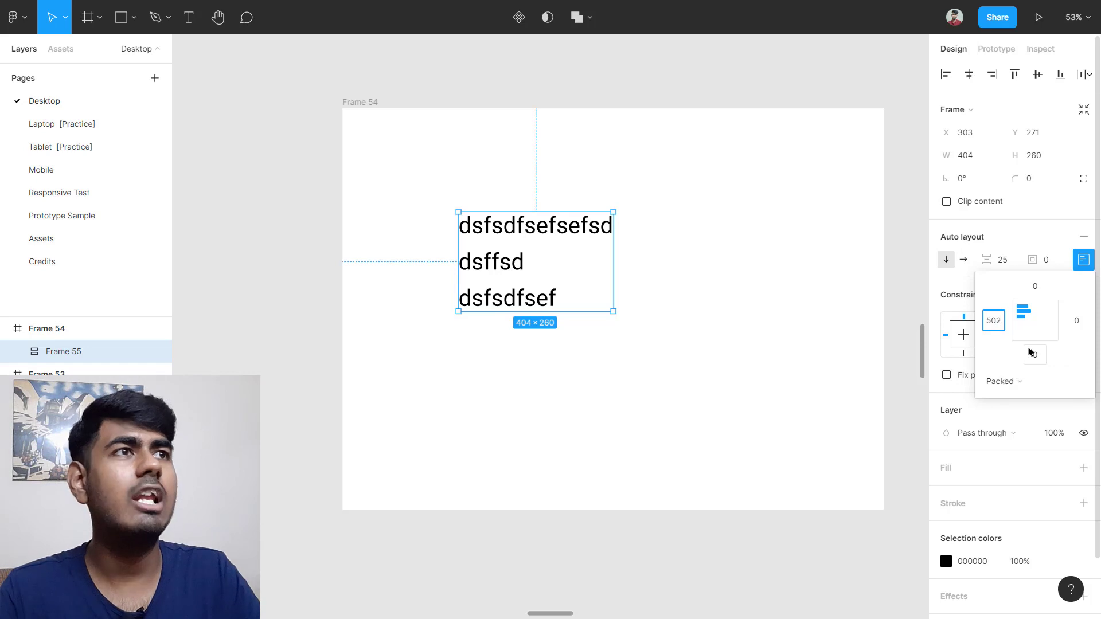
key("Return")
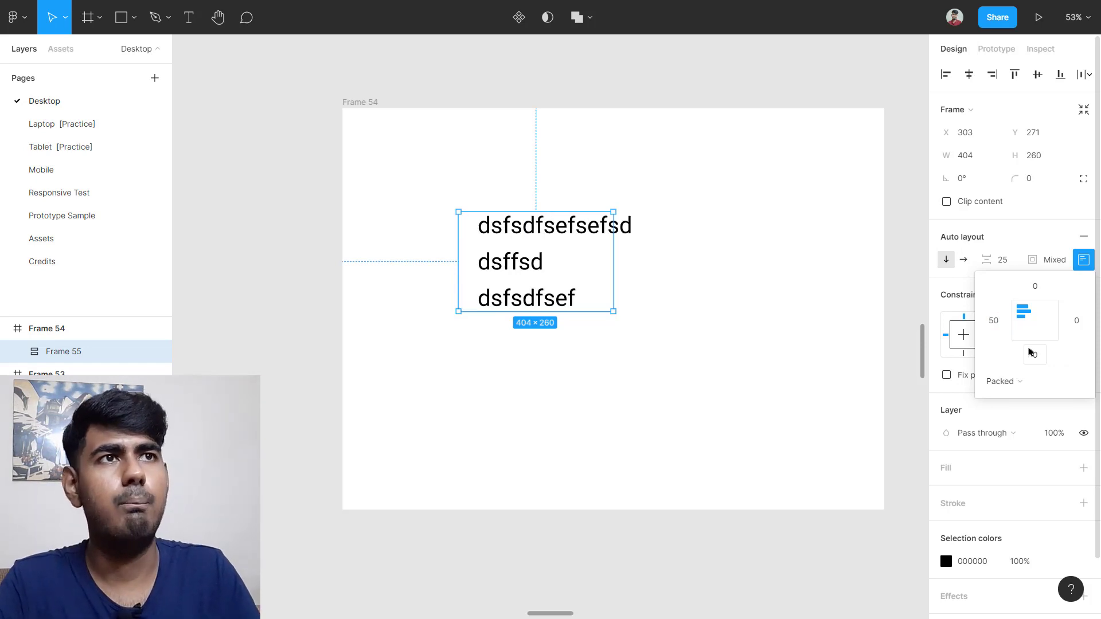
left_click_drag(615, 269, 663, 268)
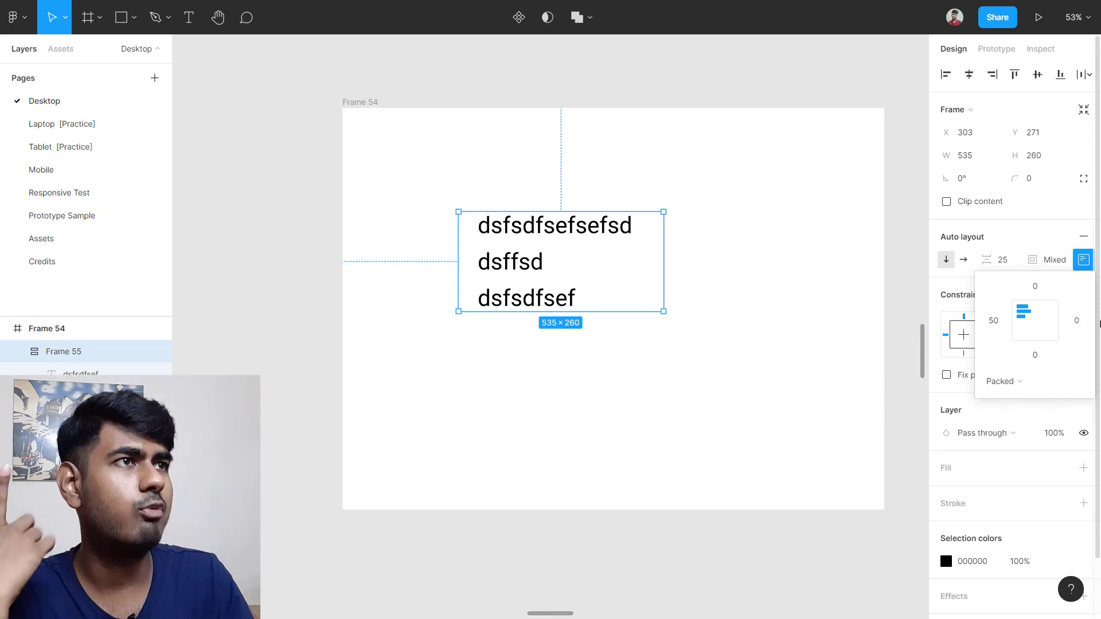
left_click(1040, 286)
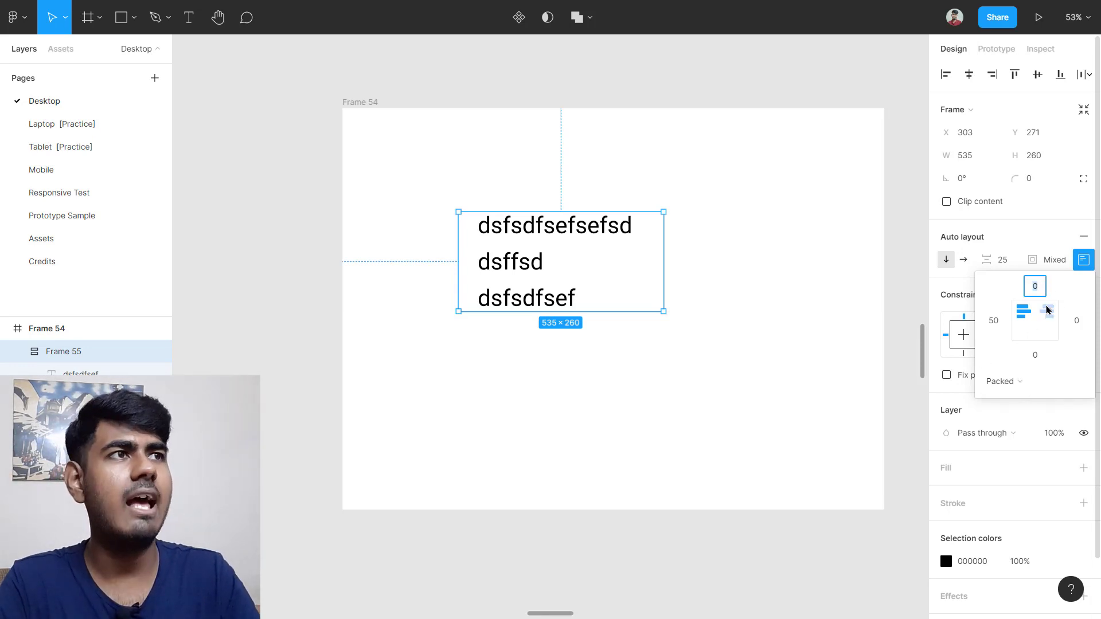
key("Return")
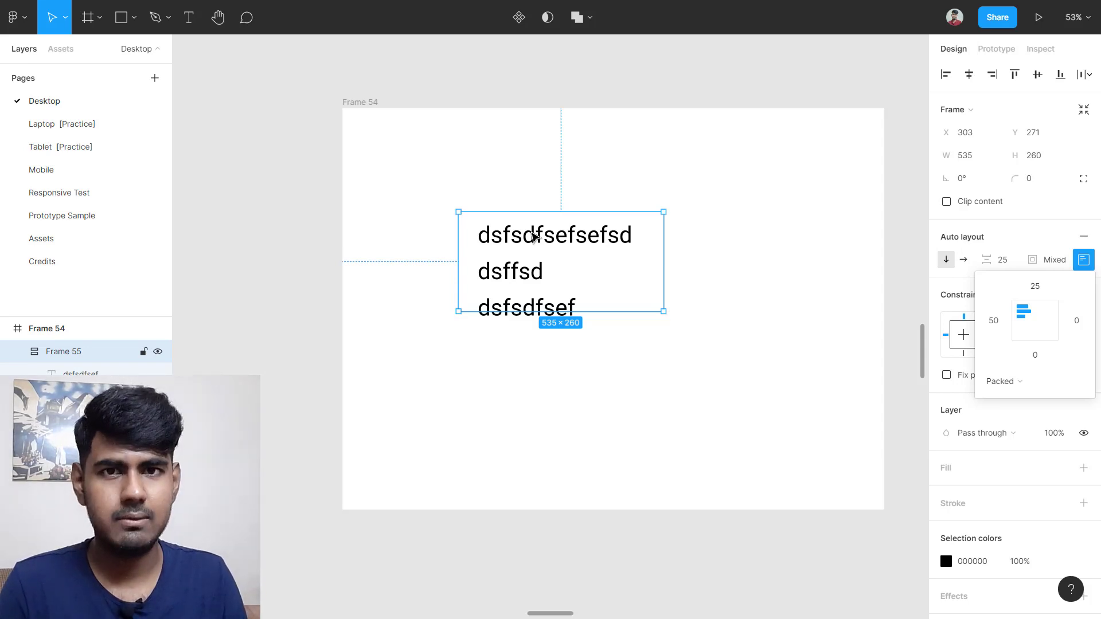
key("Escape")
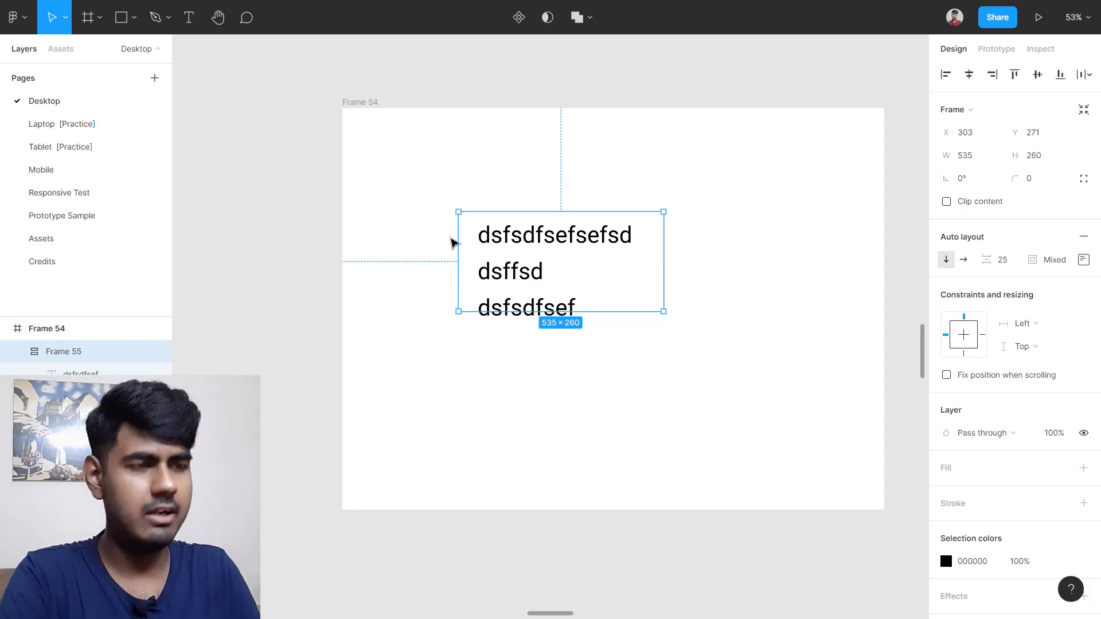
Step: Delete Frame 55 along with its three text lines
key("Delete")
scroll(592, 255, "down", 5)
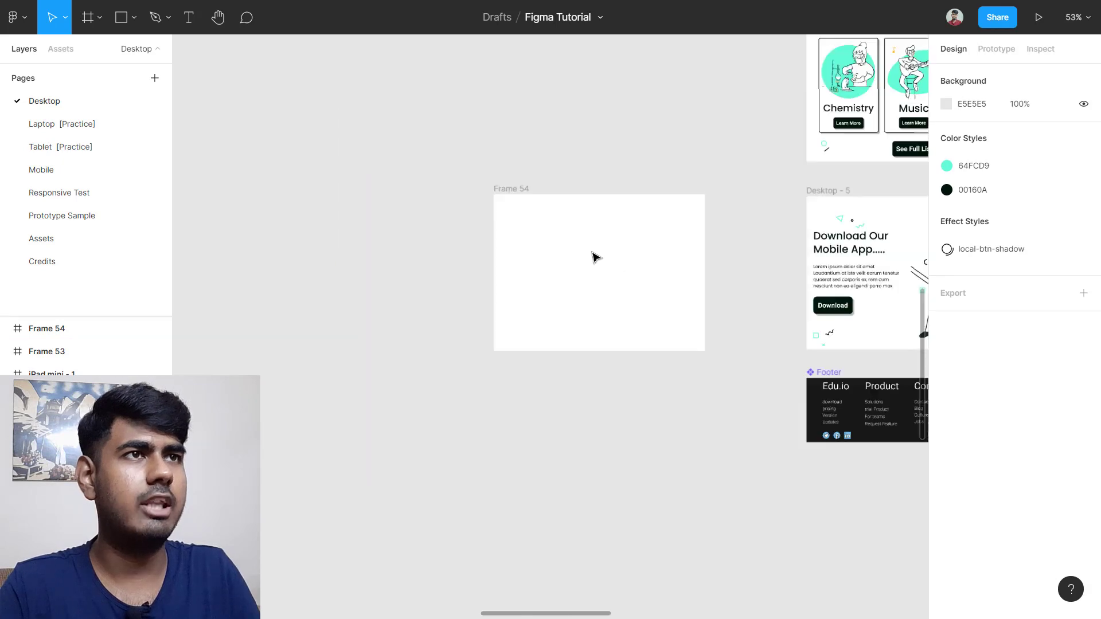
scroll(700, 319, "right", 3)
scroll(718, 314, "up", 2)
scroll(718, 314, "up", 3)
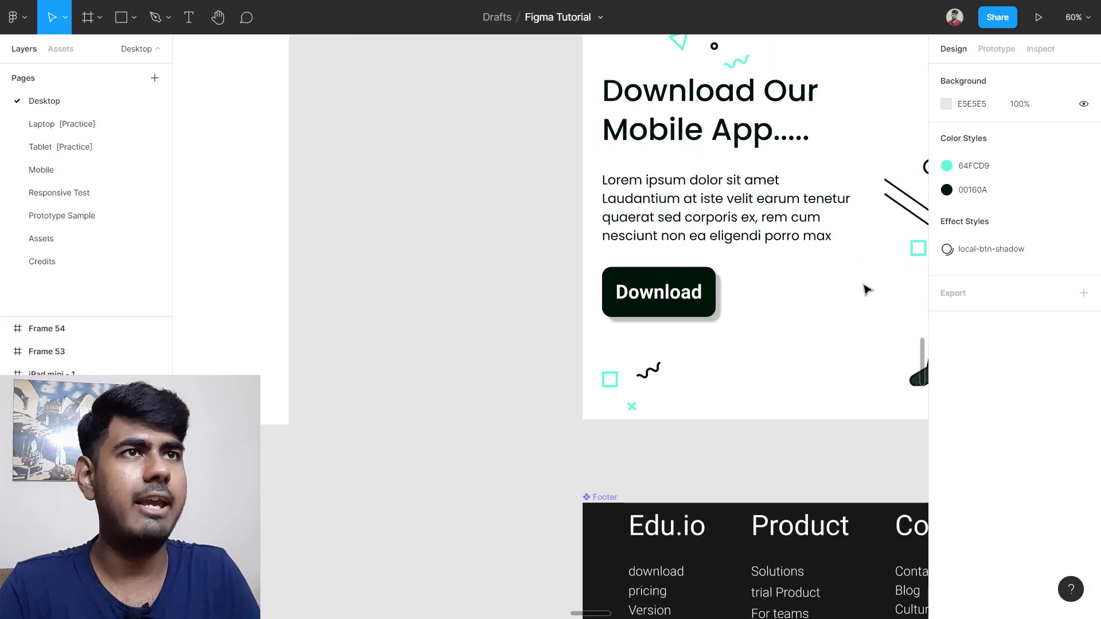
scroll(789, 302, "up", 3)
scroll(754, 336, "down", 3)
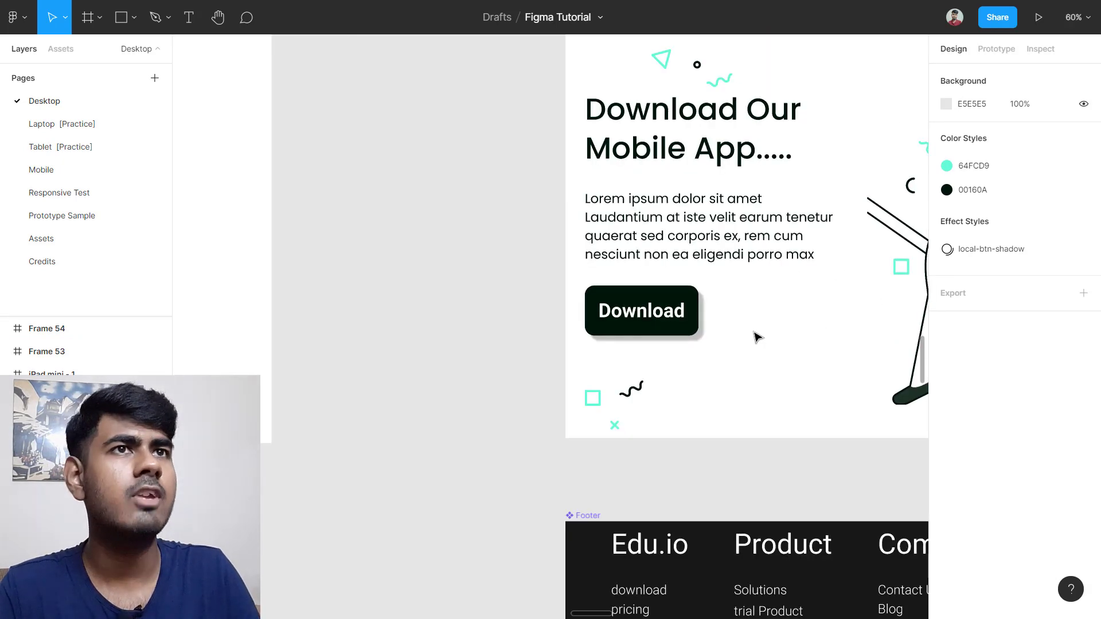
scroll(754, 337, "down", 3)
scroll(551, 286, "left", 3)
Step: Zoom to the empty Frame 54 and discard a text box started inside it
left_click(550, 286)
key("shift+2")
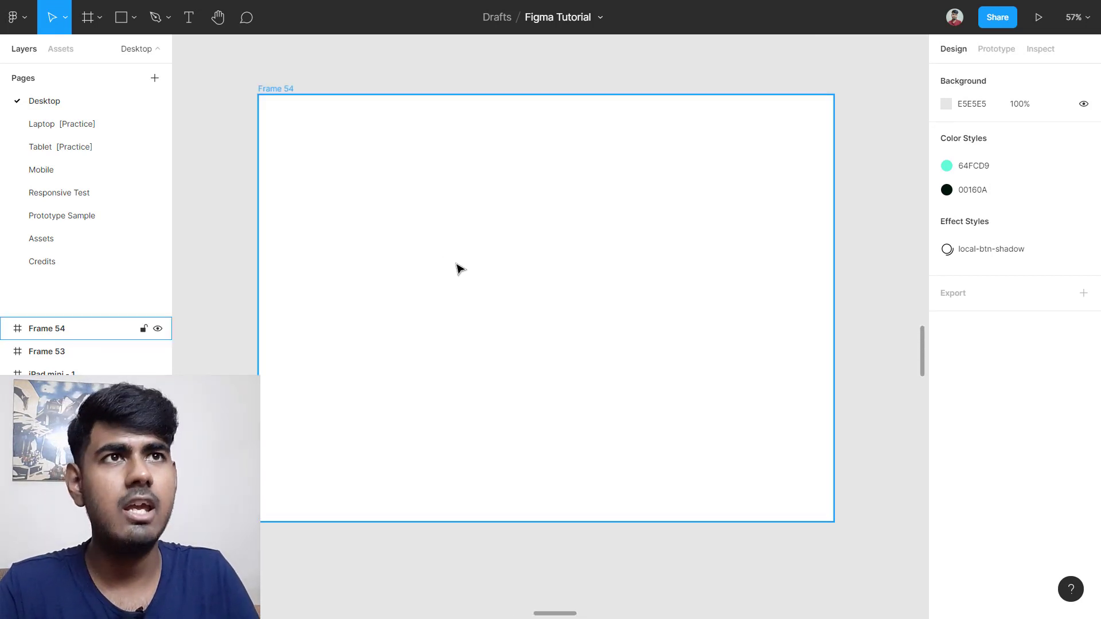
key("t")
left_click(459, 231)
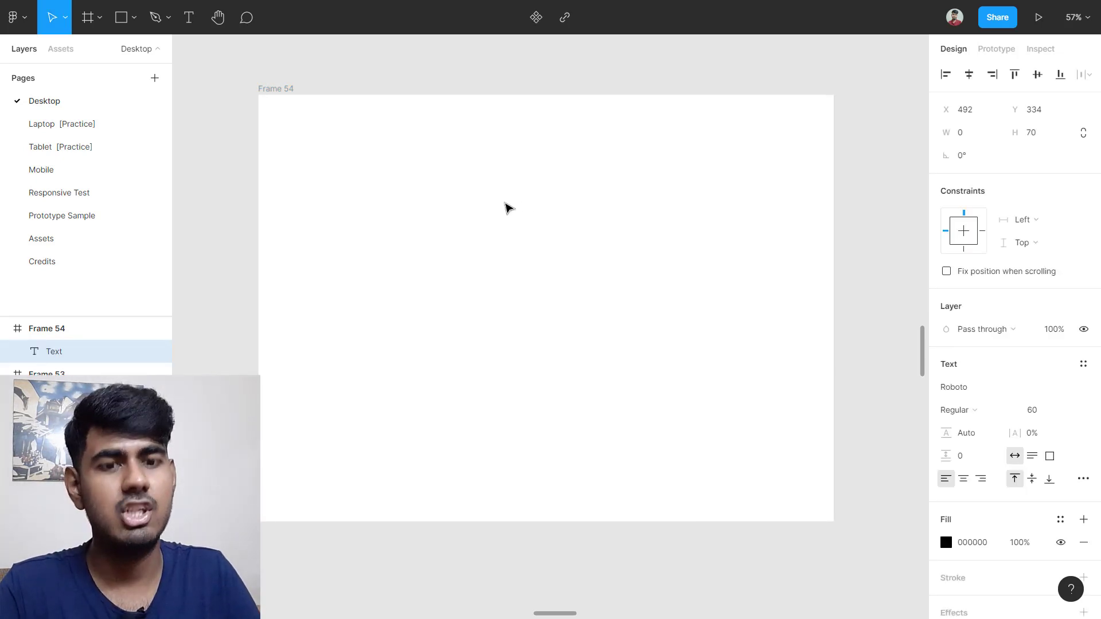
key("Escape")
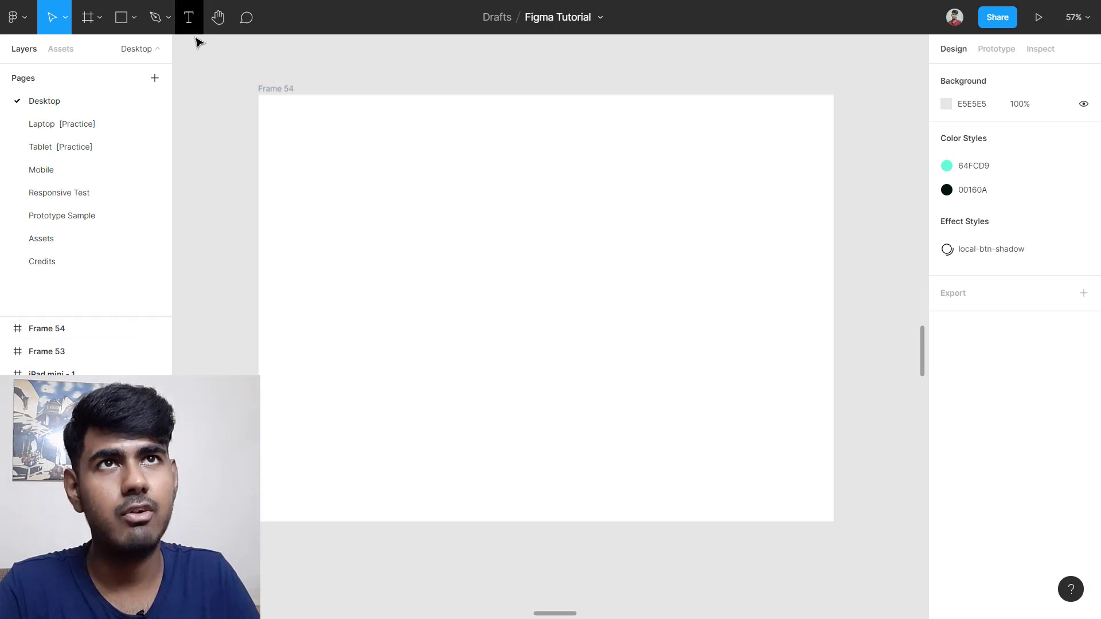
Step: Add a text layer reading 'Button' inside Frame 54
key("t")
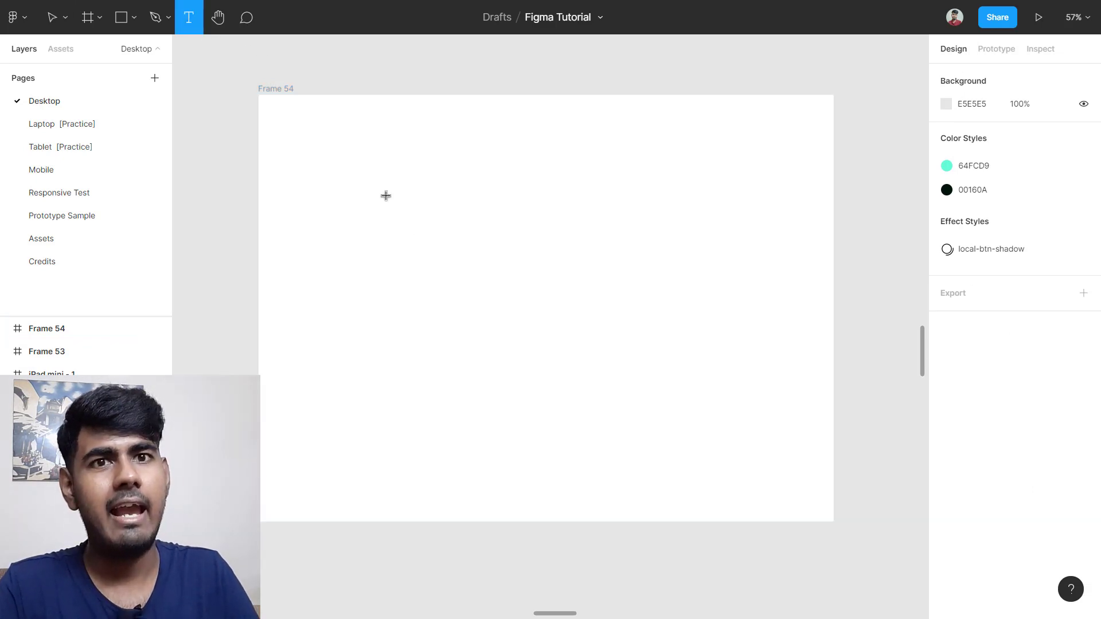
left_click(386, 195)
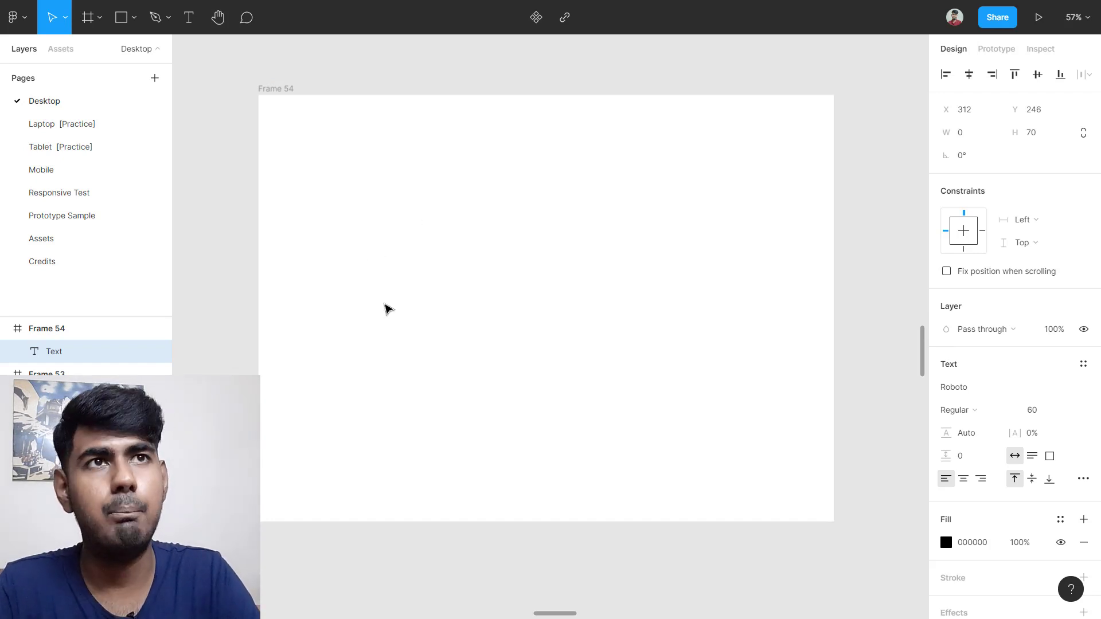
type("Bu")
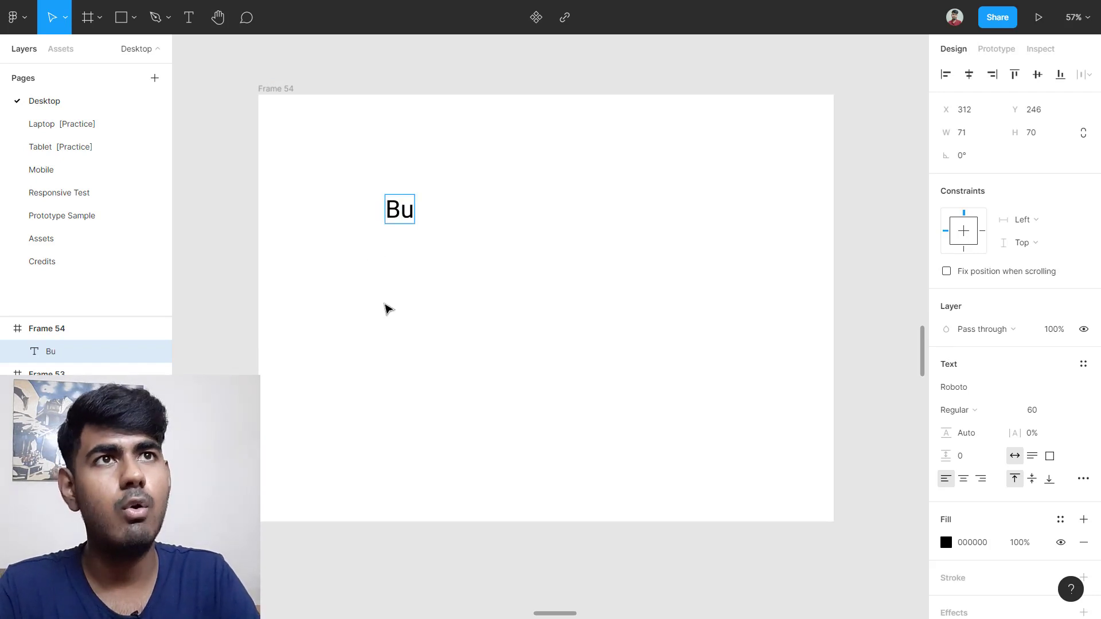
type("tton")
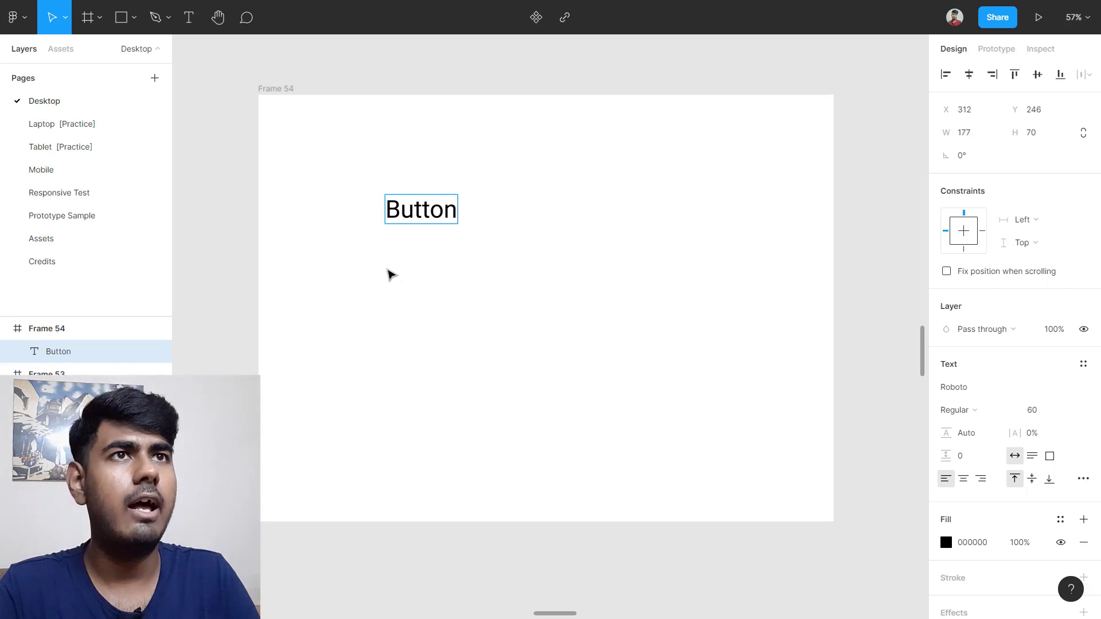
key("Escape")
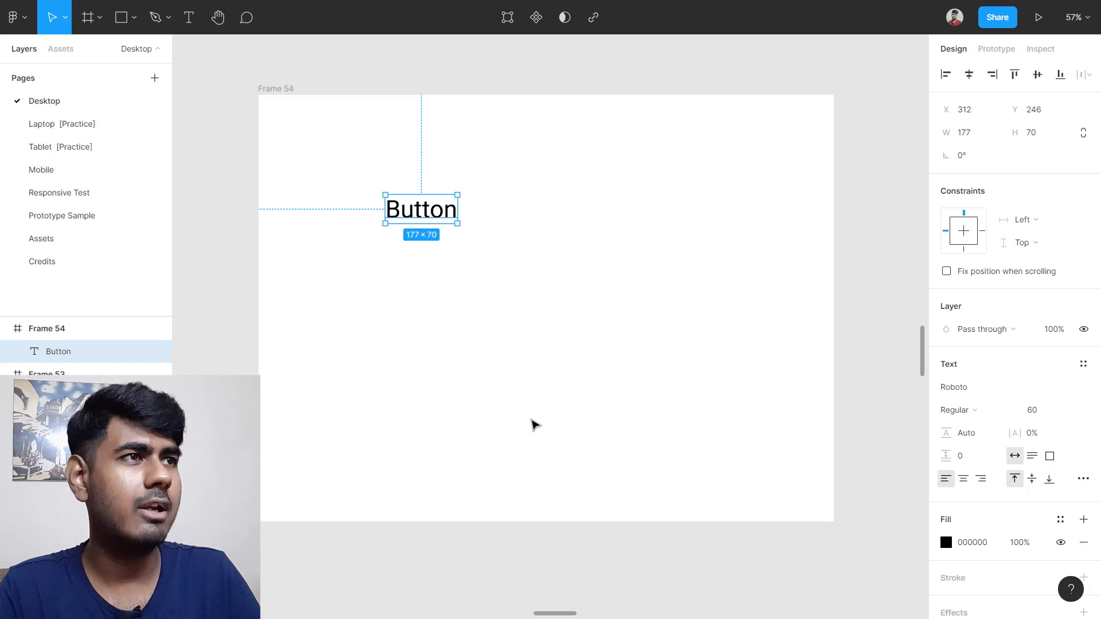
Step: Set the text's letter case to uppercase so it reads BUTTON
left_click(1082, 478)
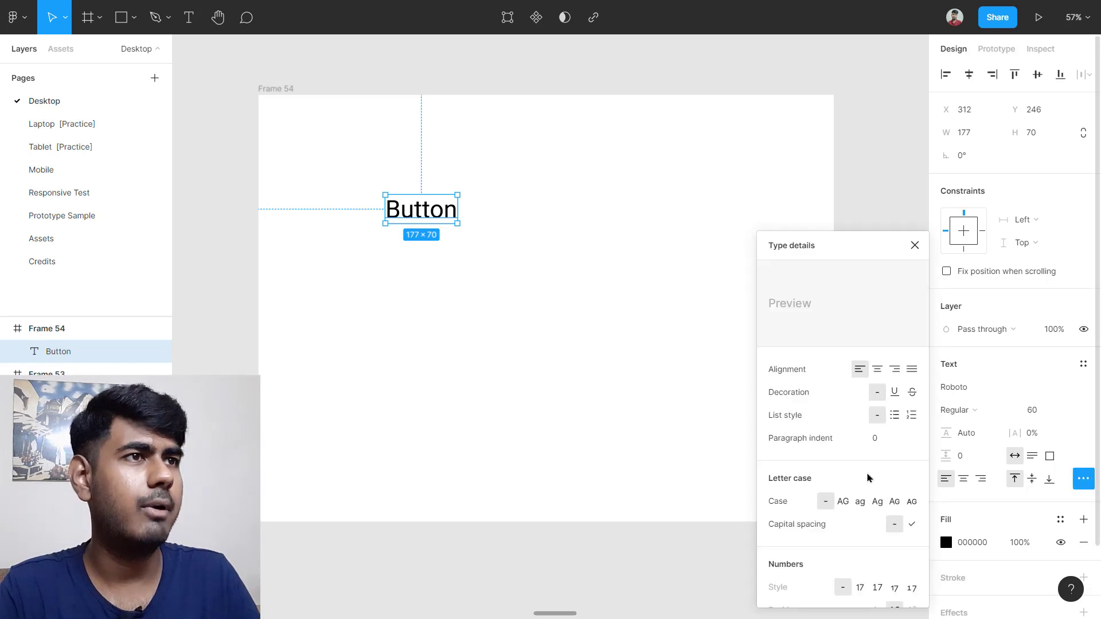
scroll(865, 402, "down", 3)
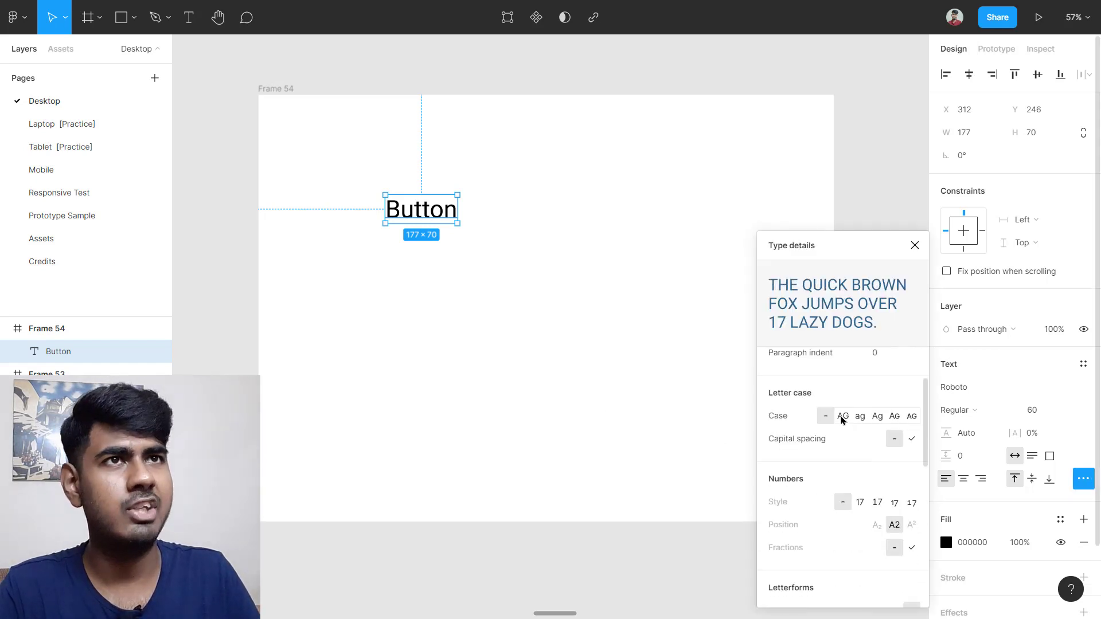
left_click(842, 417)
left_click(420, 295)
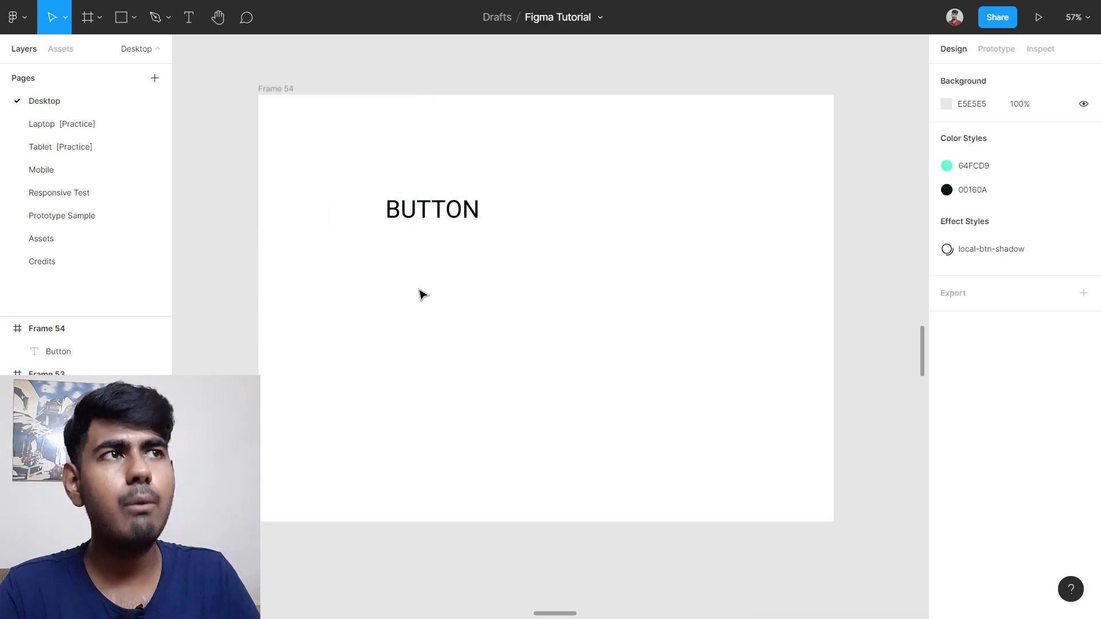
left_click(435, 218)
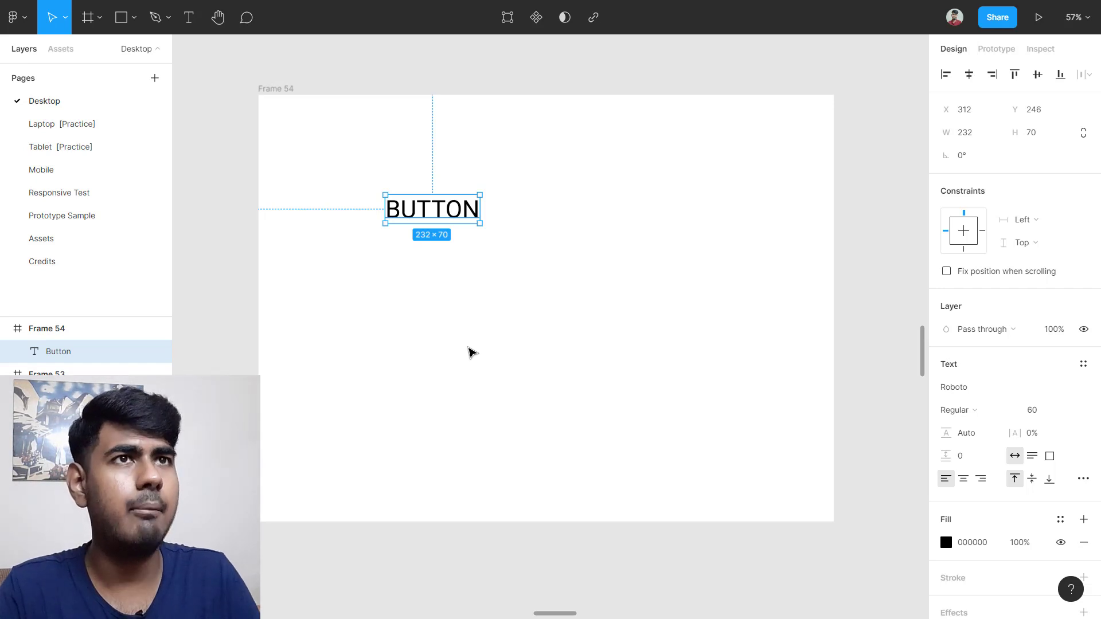
Step: Wrap the BUTTON text in an auto layout frame with Shift+A
right_click(427, 208)
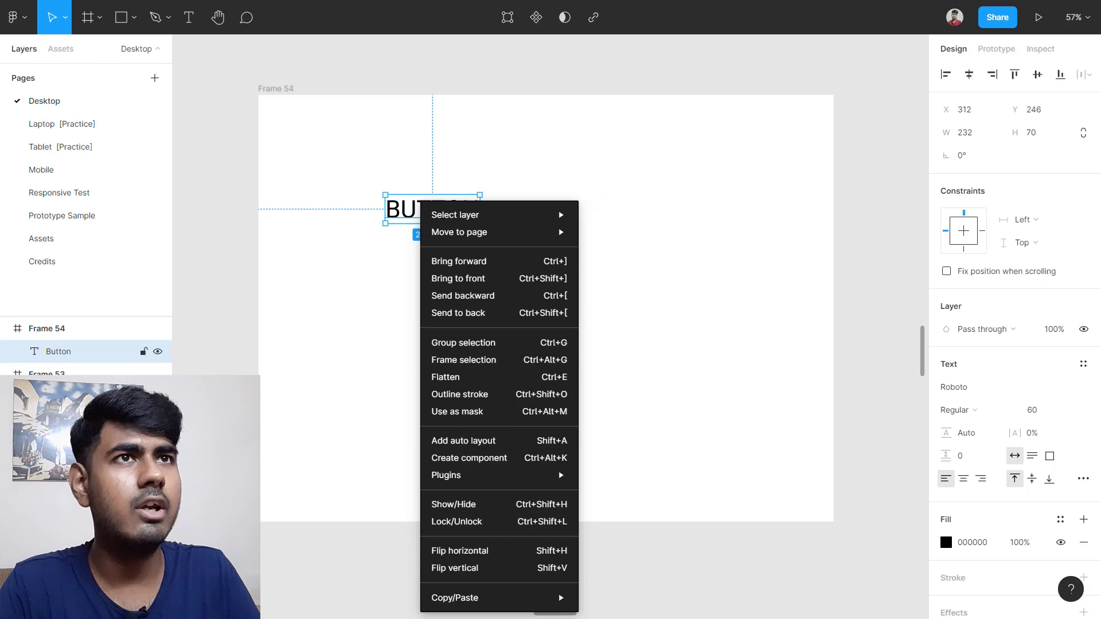
left_click(262, 410)
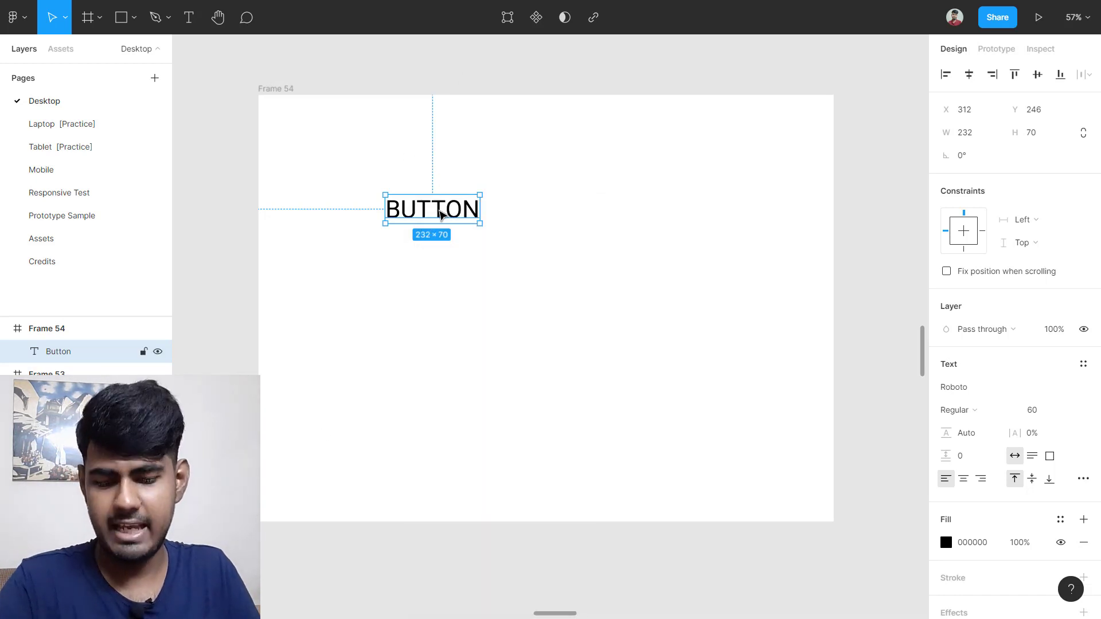
key("shift+a")
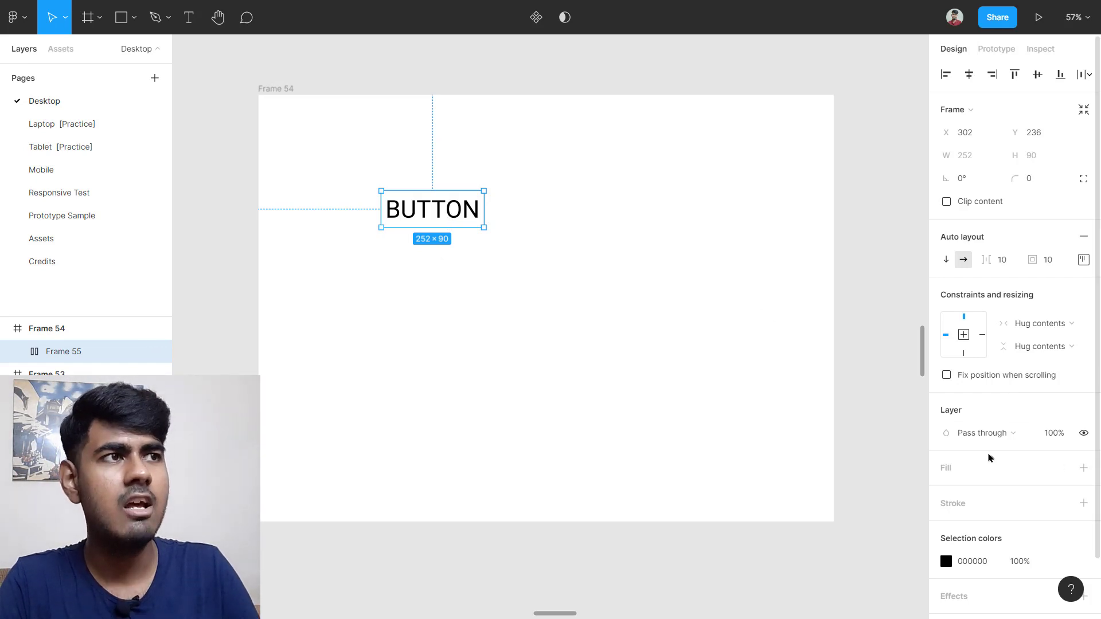
Step: Give the new button frame a solid black 000000 fill
left_click(949, 476)
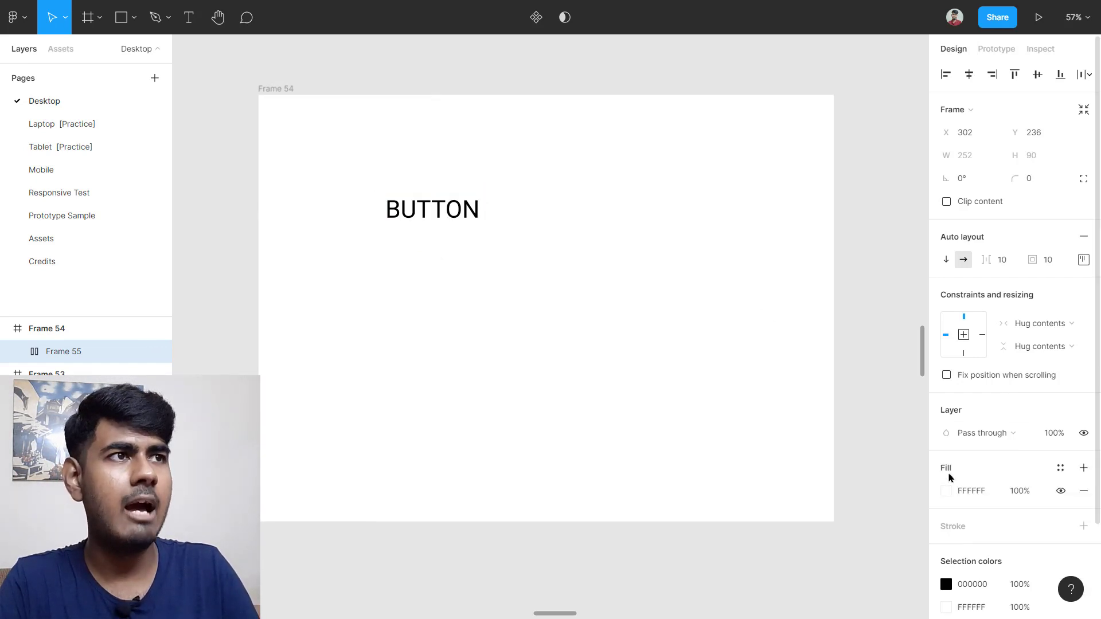
scroll(976, 462, "down", 2)
left_click(980, 410)
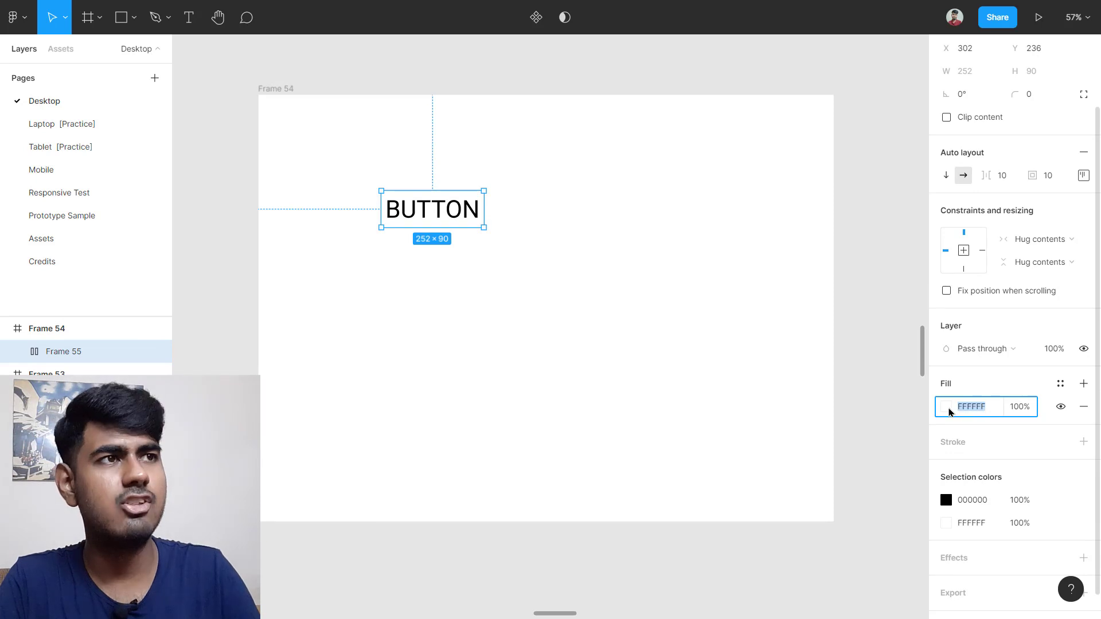
type("000000")
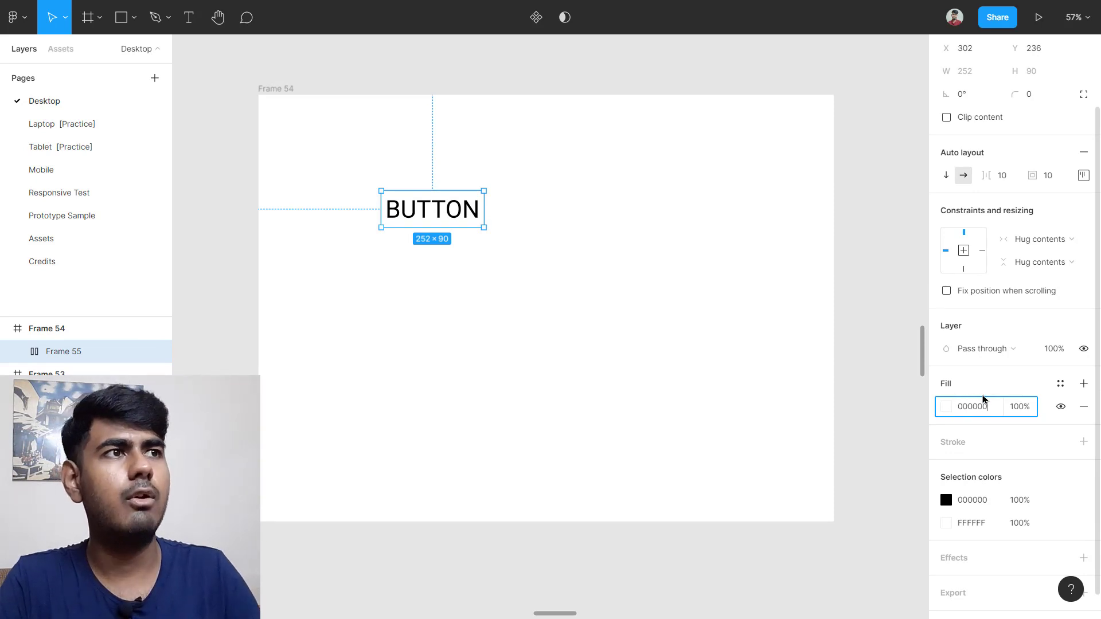
key("Return")
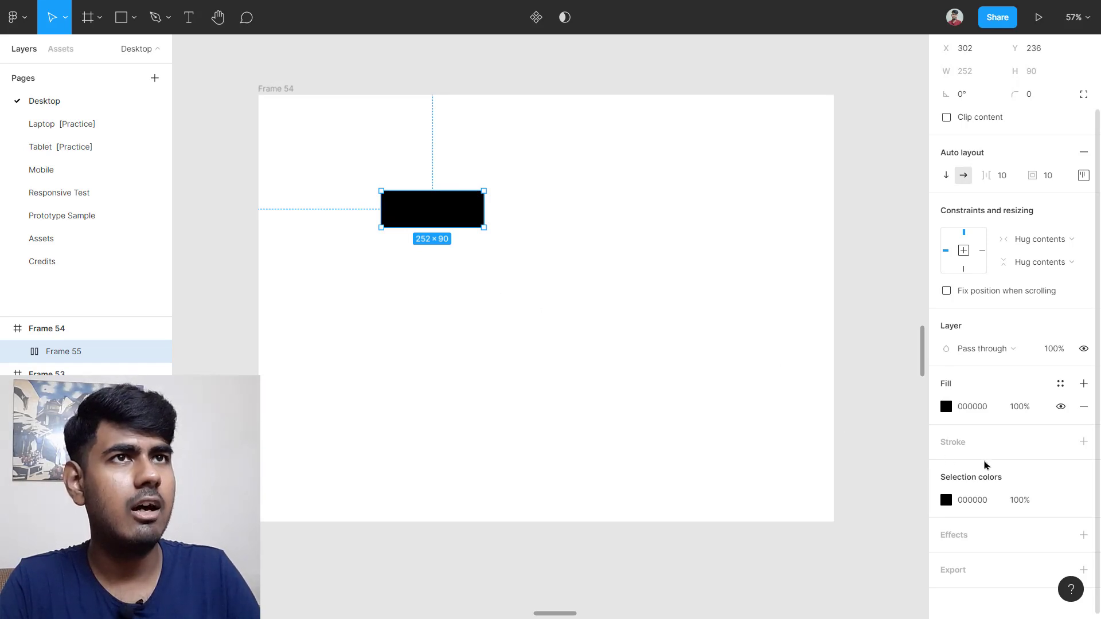
scroll(984, 465, "down", 1)
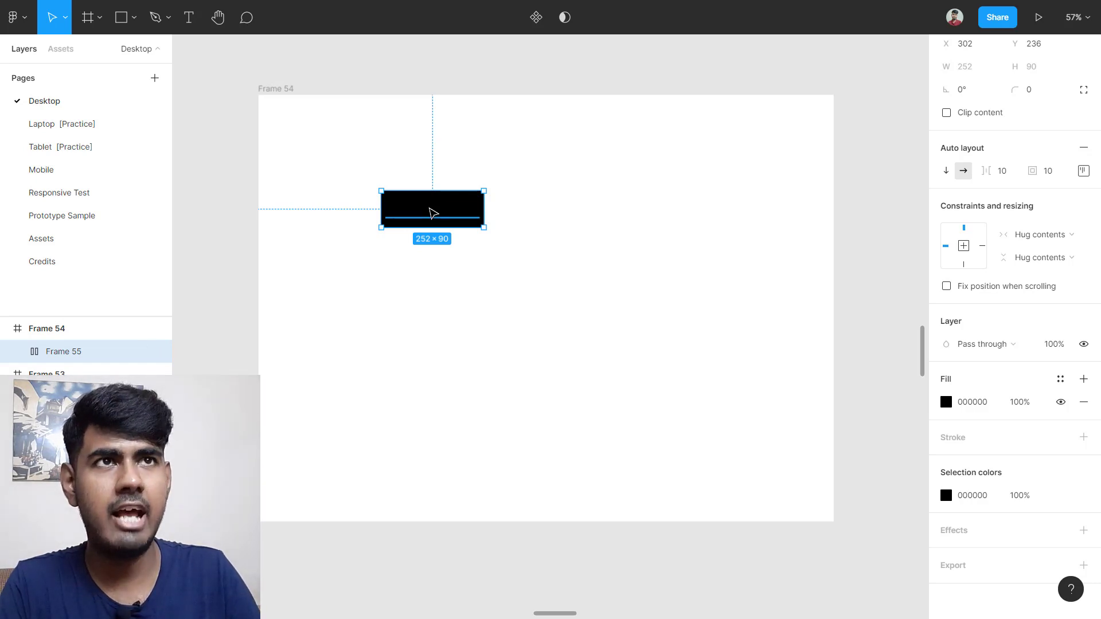
left_click(433, 213)
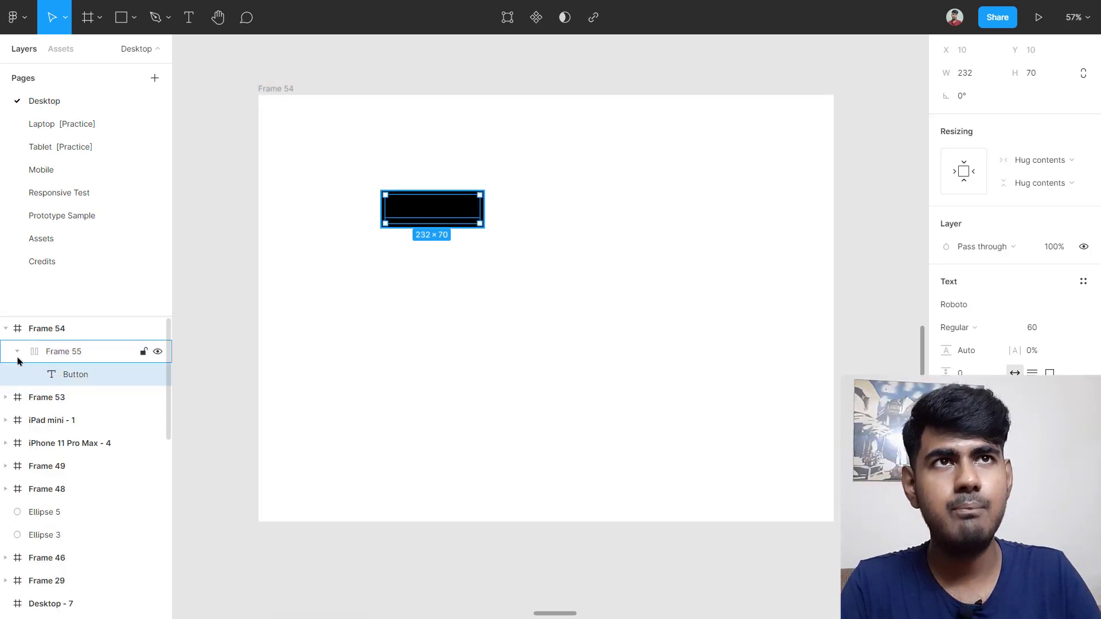
Step: Select the Button text layer and set its fill to white FFFFFF
left_click(14, 335)
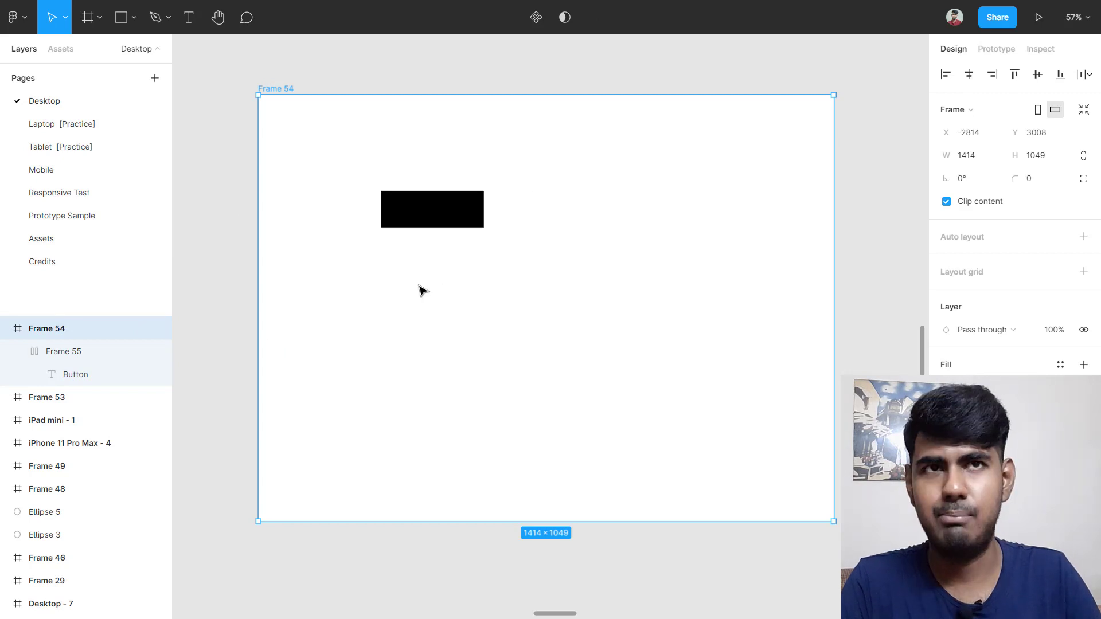
left_click(40, 356)
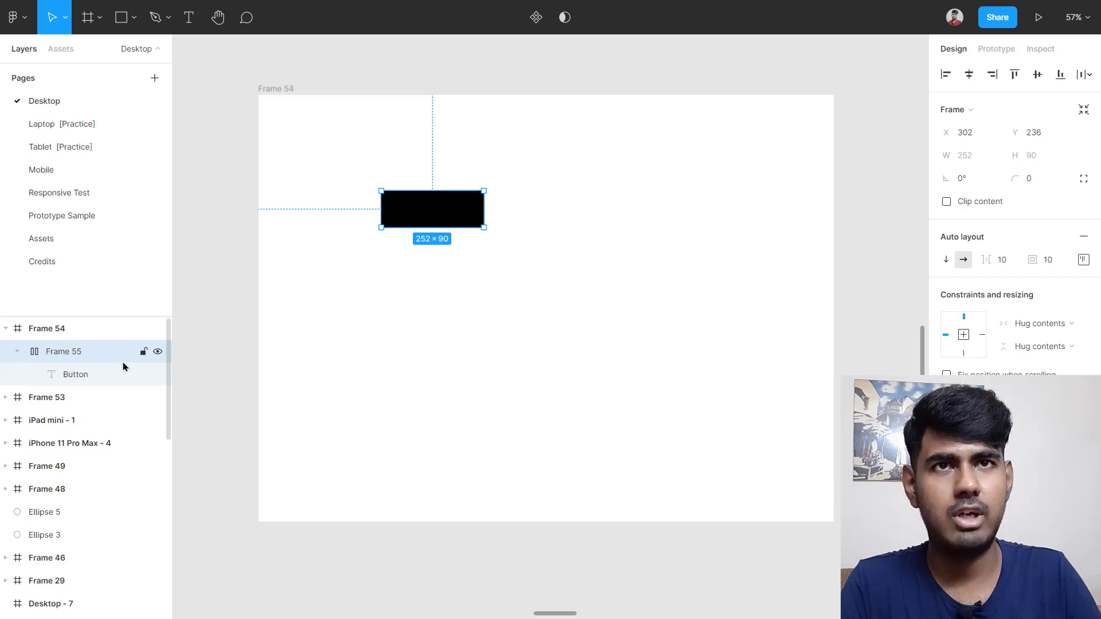
left_click(82, 374)
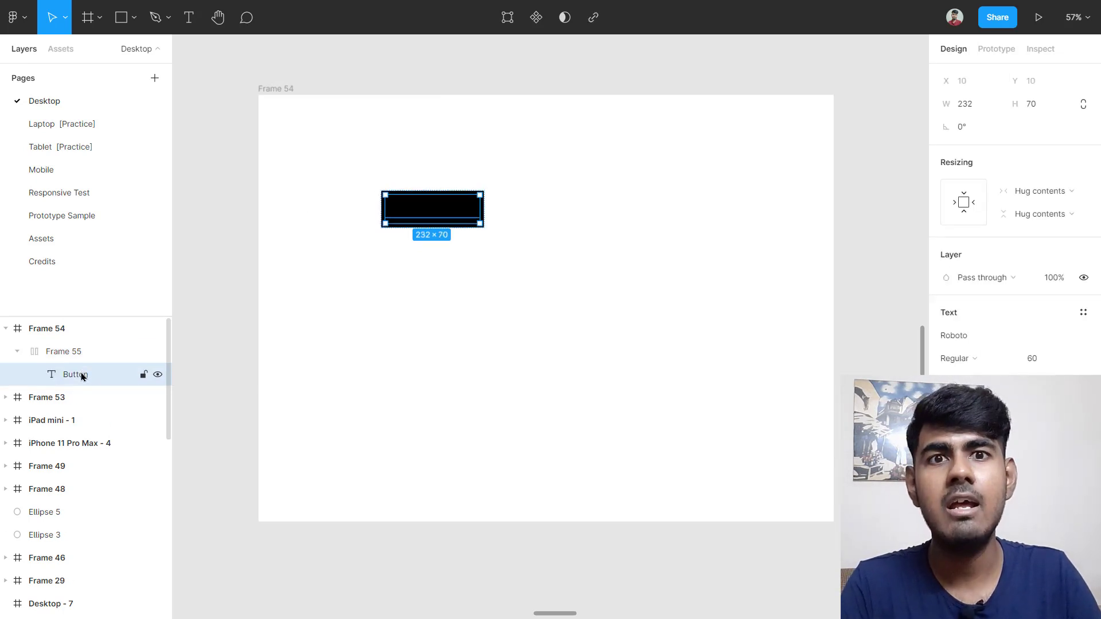
left_click(350, 360)
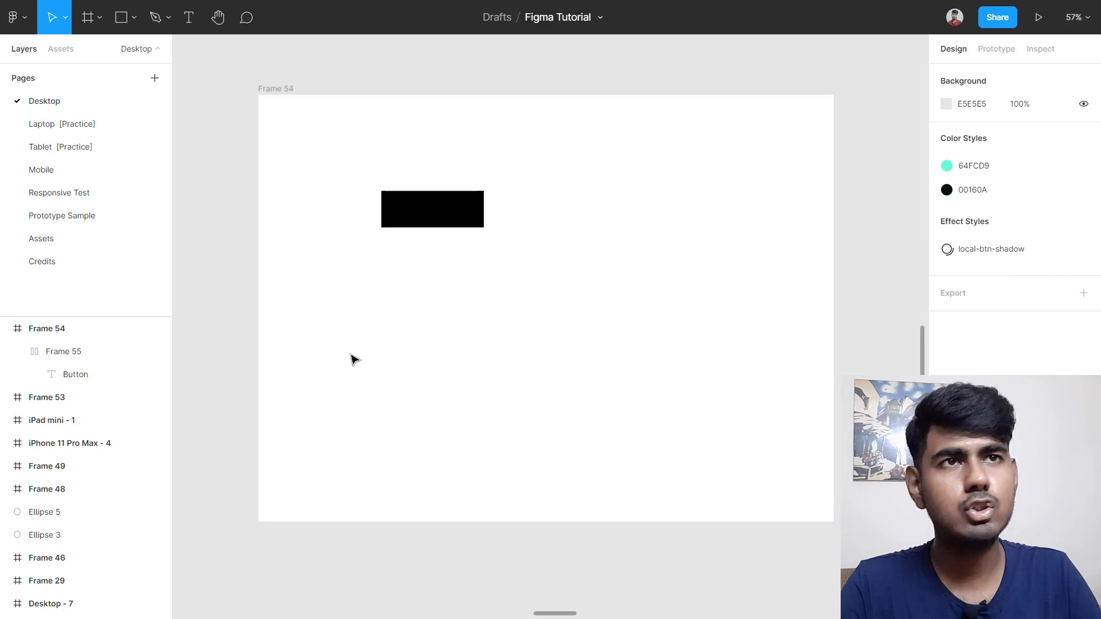
left_click(438, 214)
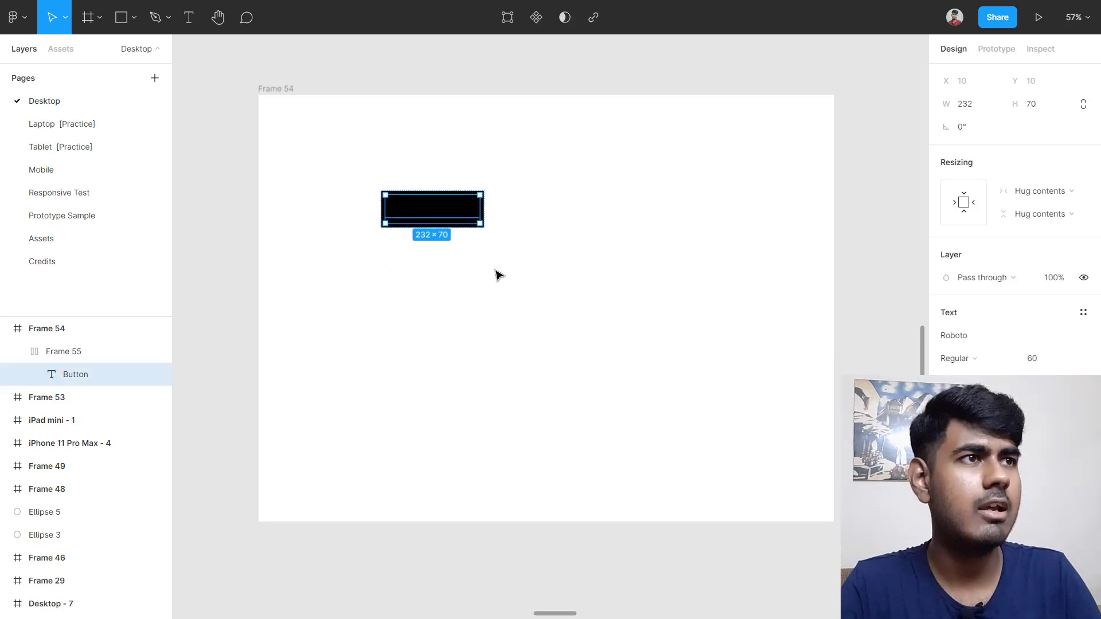
scroll(1044, 413, "down", 1)
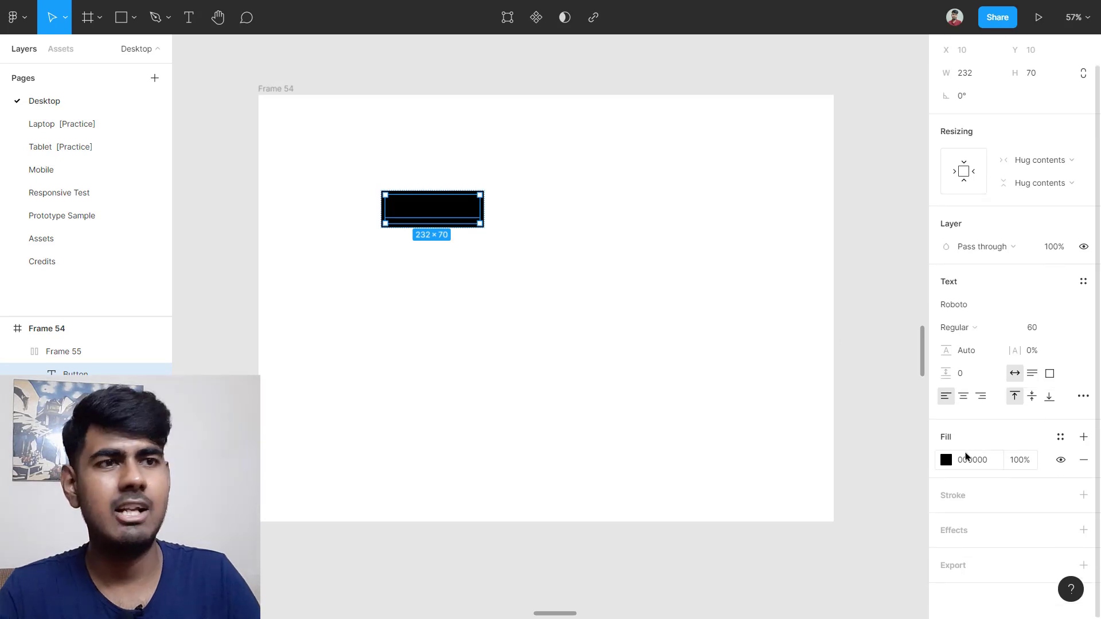
left_click(970, 462)
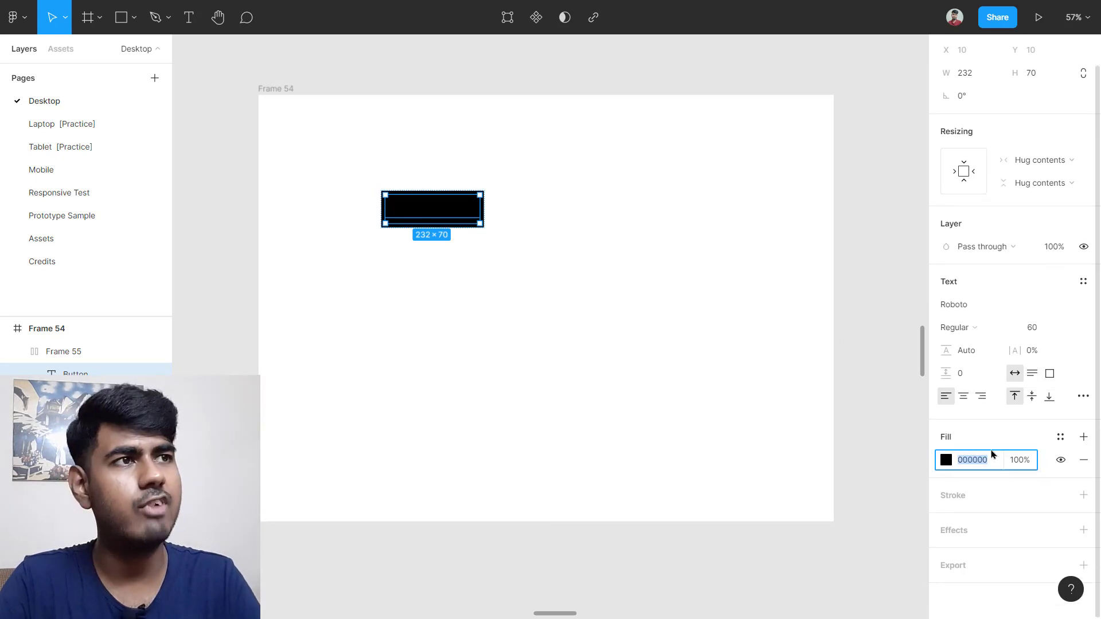
type("ffffff")
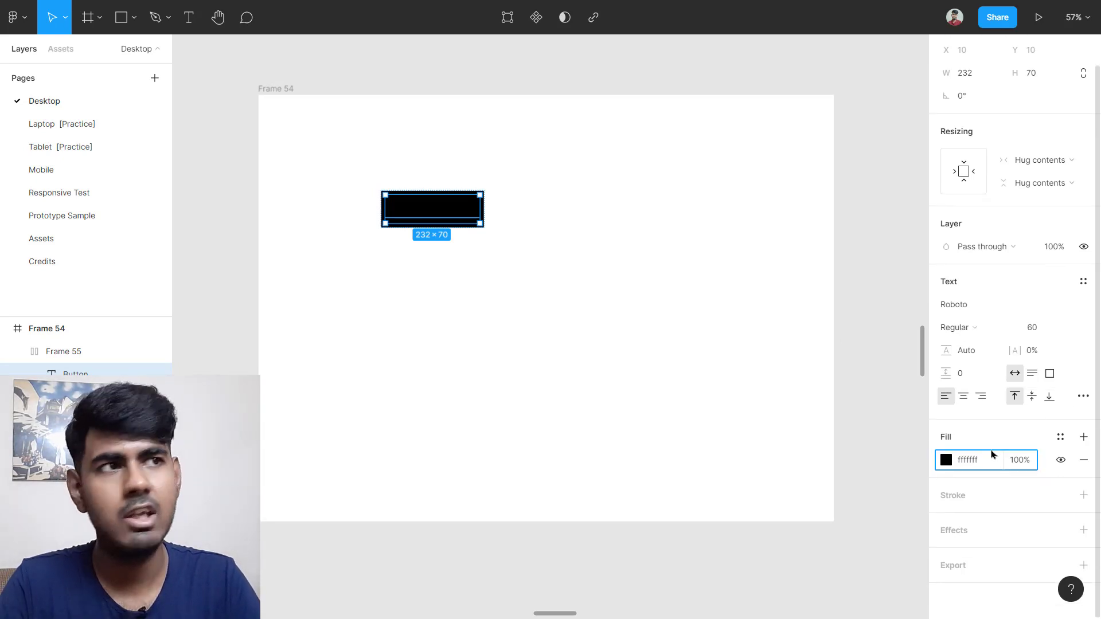
key("Return")
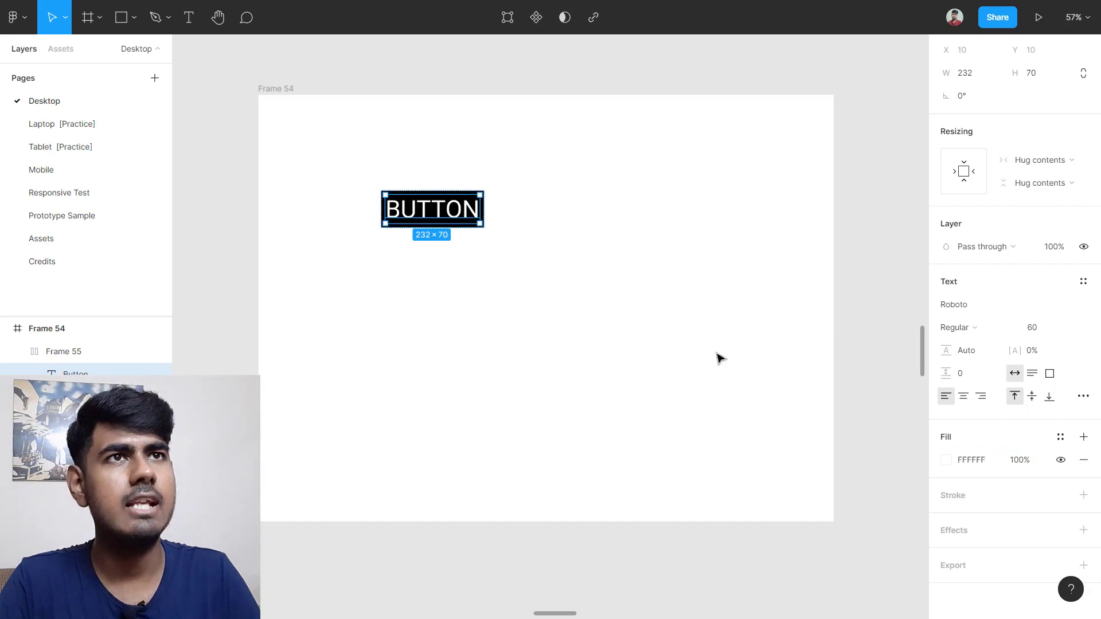
left_click(669, 356)
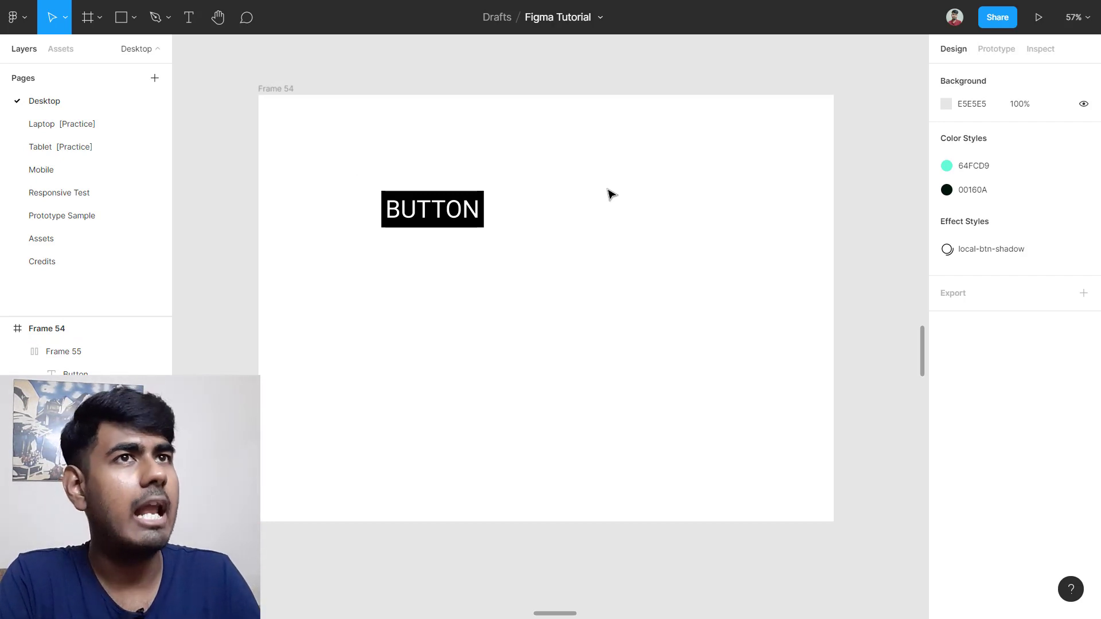
left_click(447, 210)
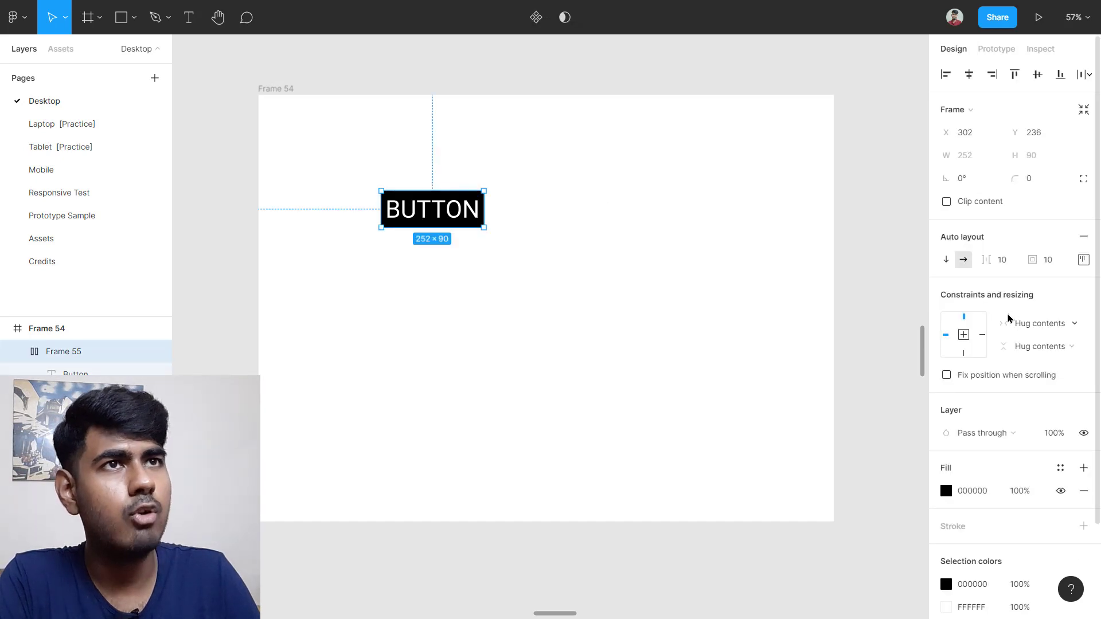
left_click(1082, 262)
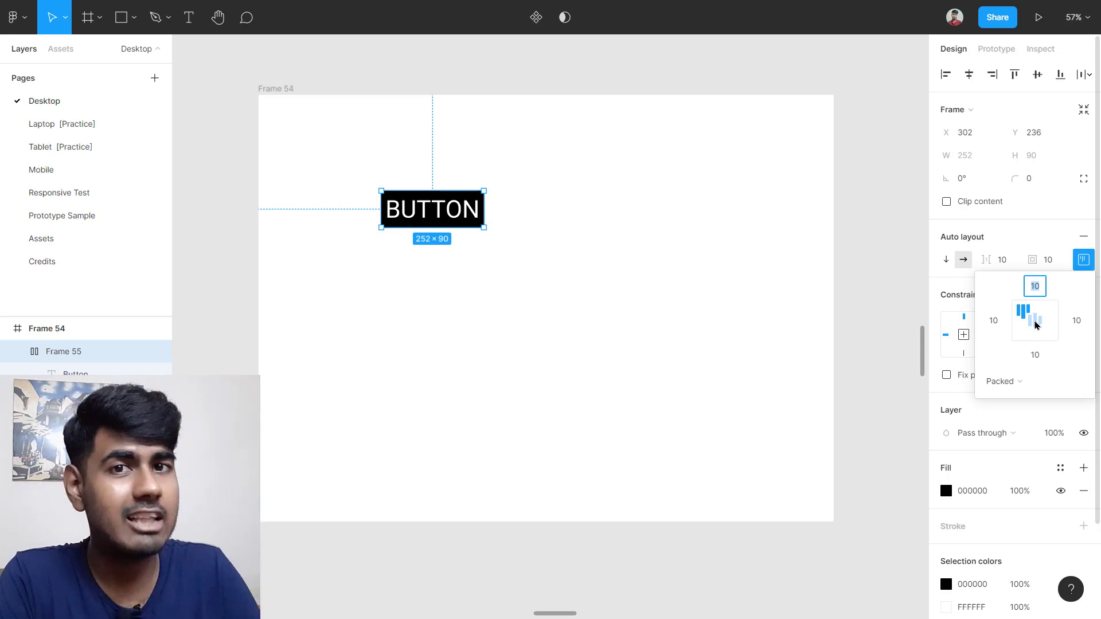
left_click(585, 390)
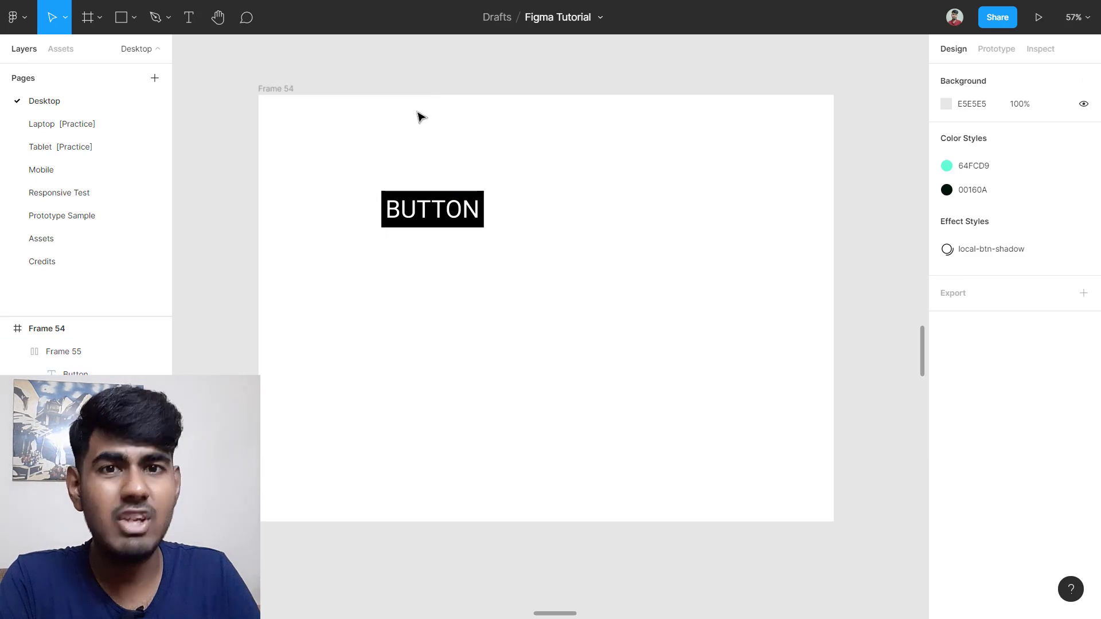
left_click(424, 215)
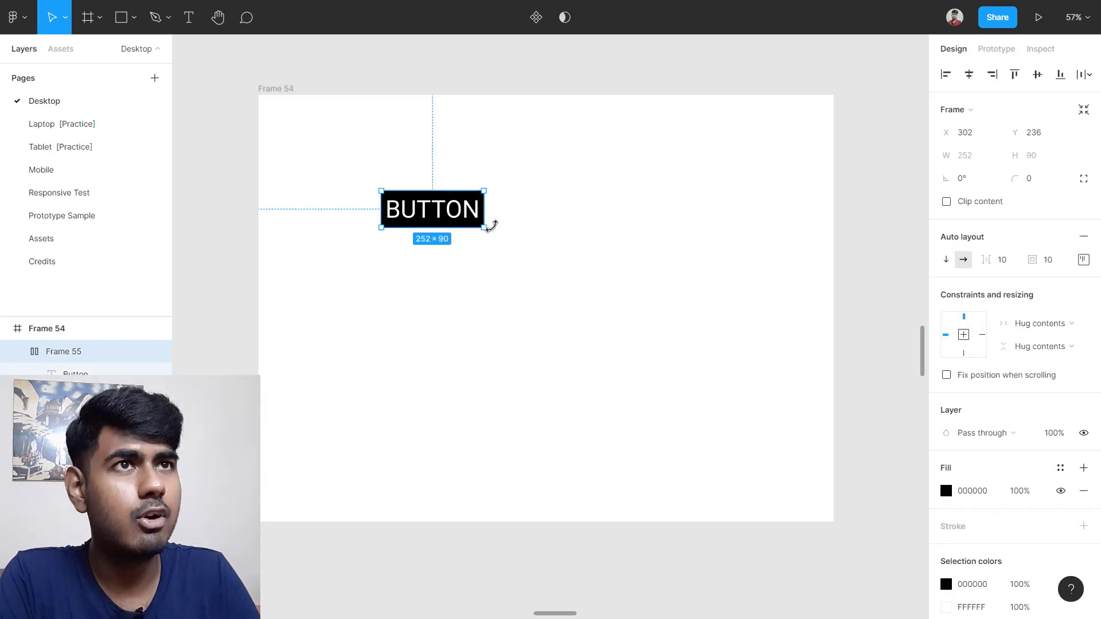
left_click_drag(486, 211, 634, 210)
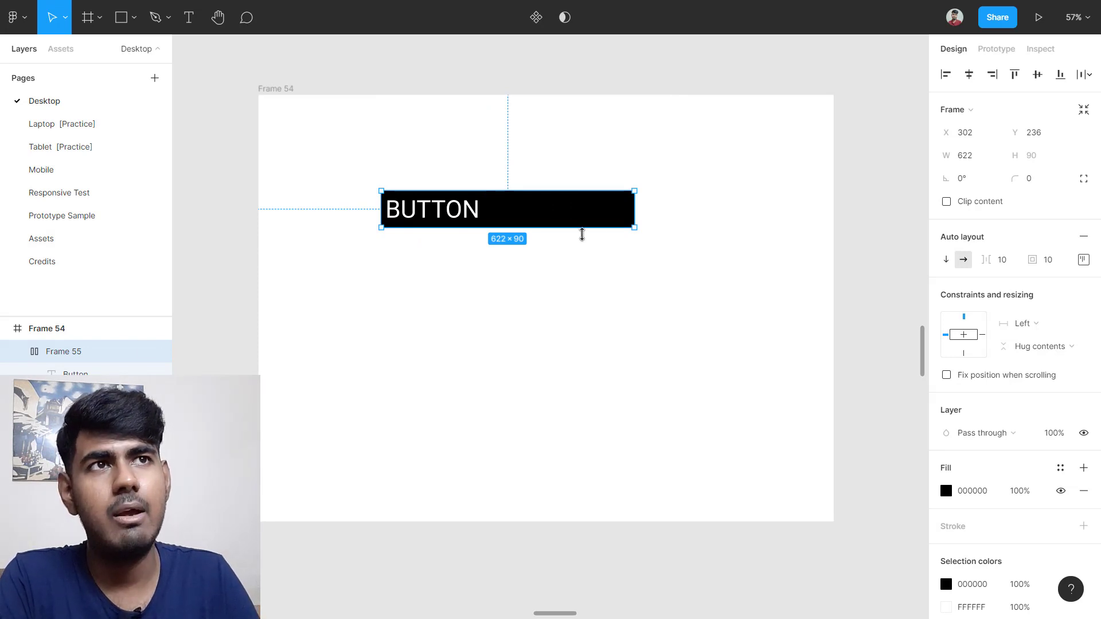
left_click_drag(570, 234, 587, 332)
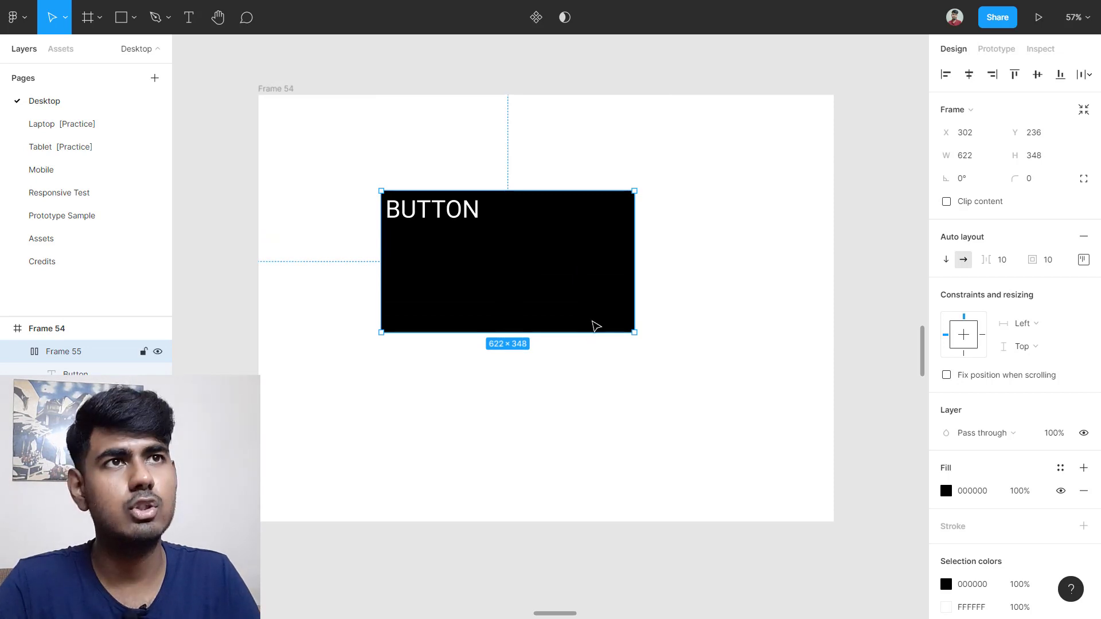
key("ctrl+z")
key("ctrl+z")
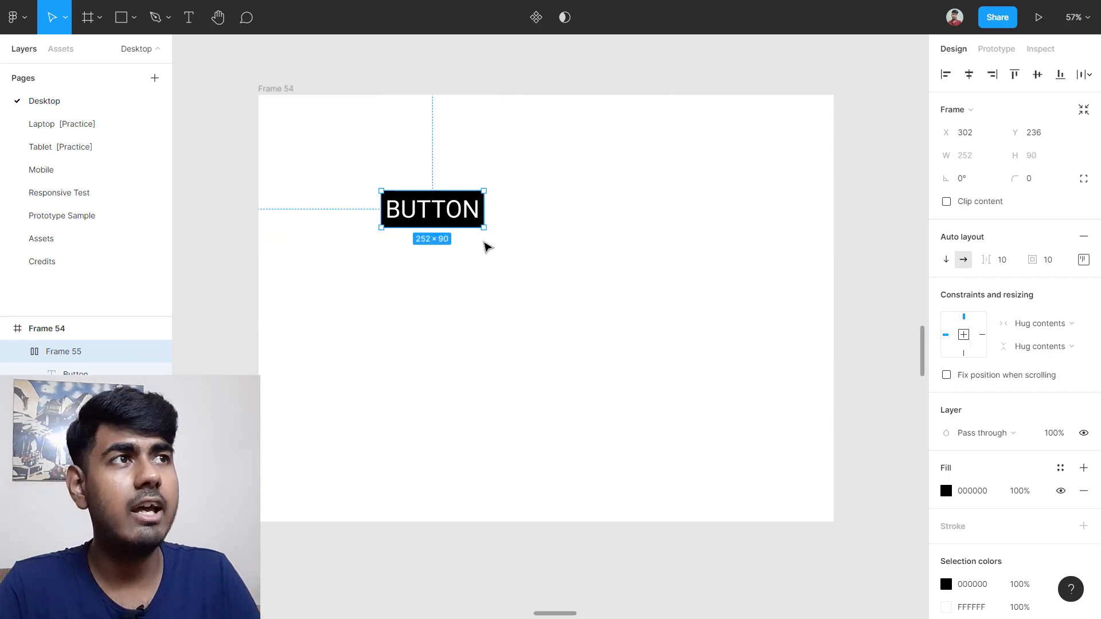
left_click(1083, 259)
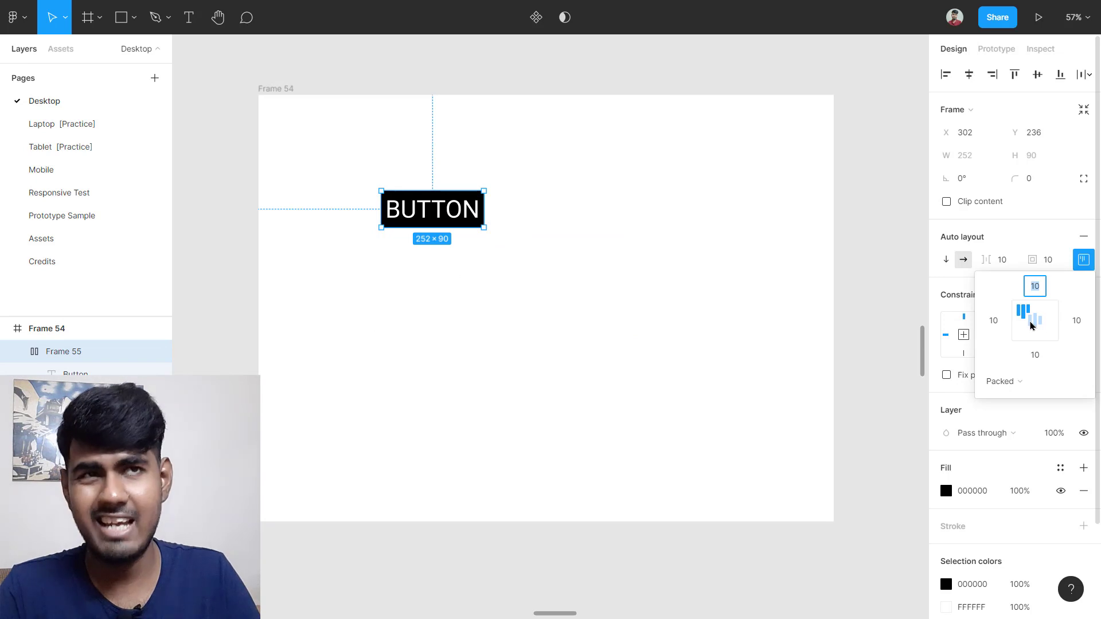
left_click(471, 245)
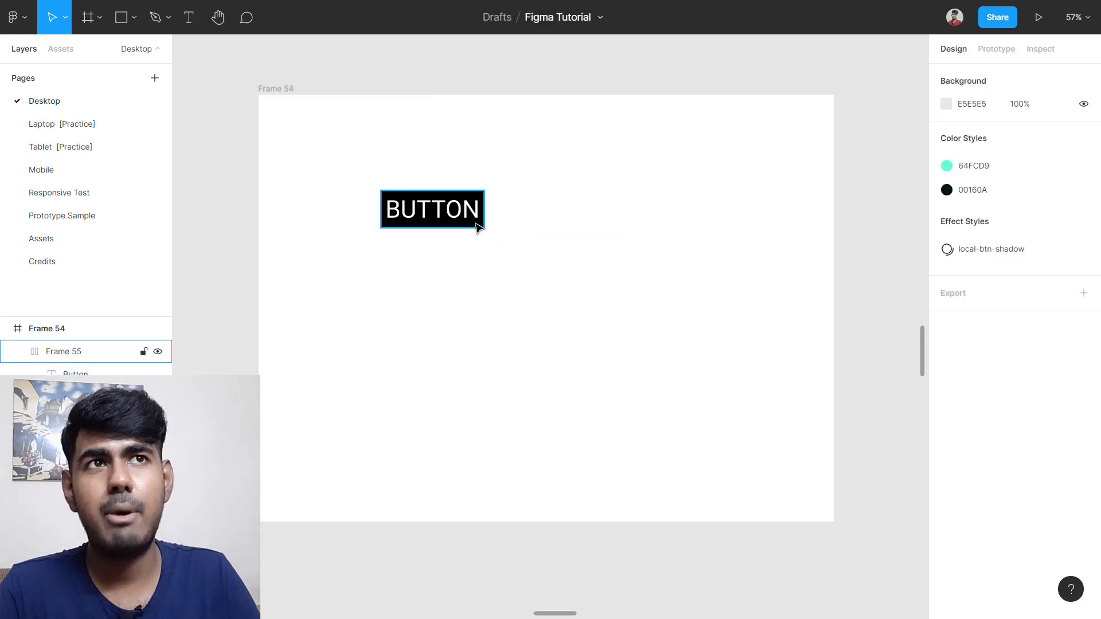
Step: Enlarge the BUTTON frame, then set it back to hugging its contents
left_click(481, 225)
left_click_drag(487, 228, 667, 345)
double_click(667, 344)
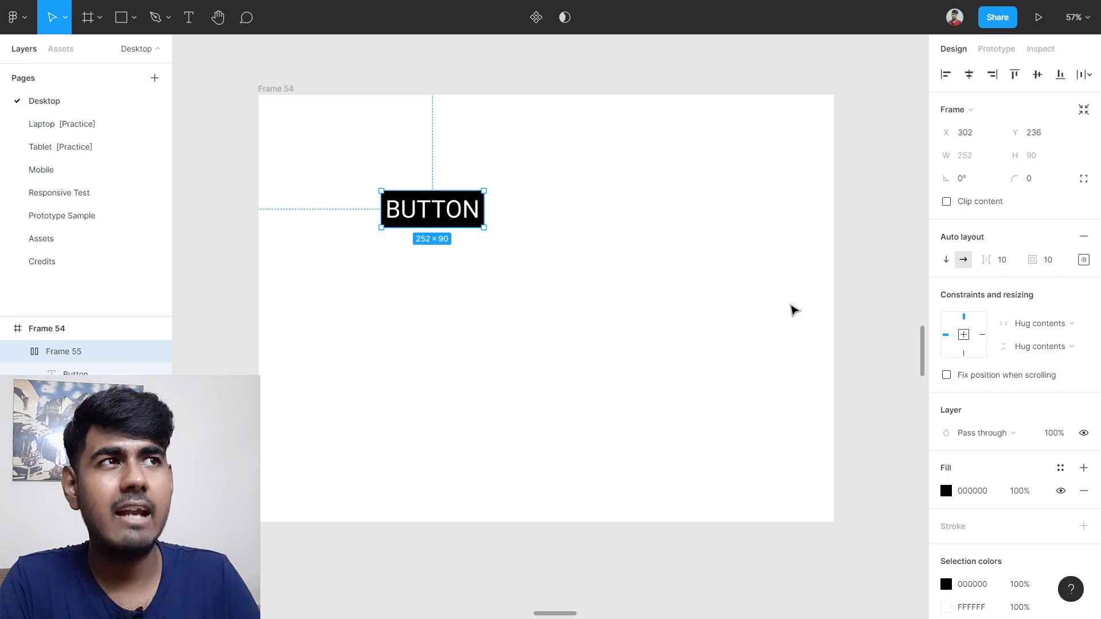
Step: Set the button's left and right padding to 30, widening it to 292×90
left_click(1083, 261)
left_click(1003, 322)
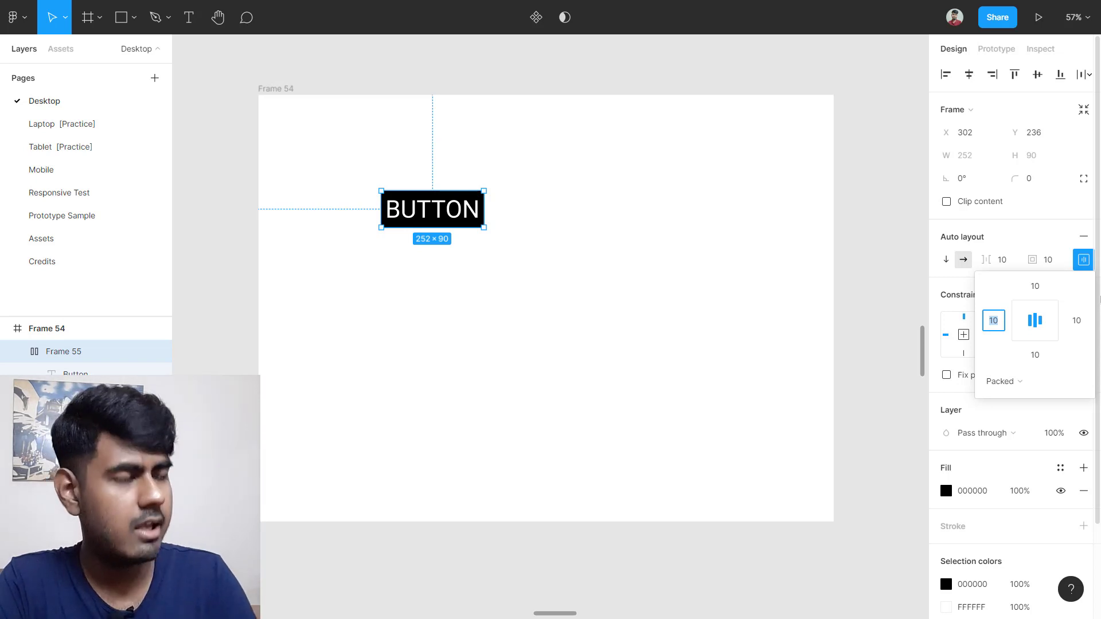
key("Return")
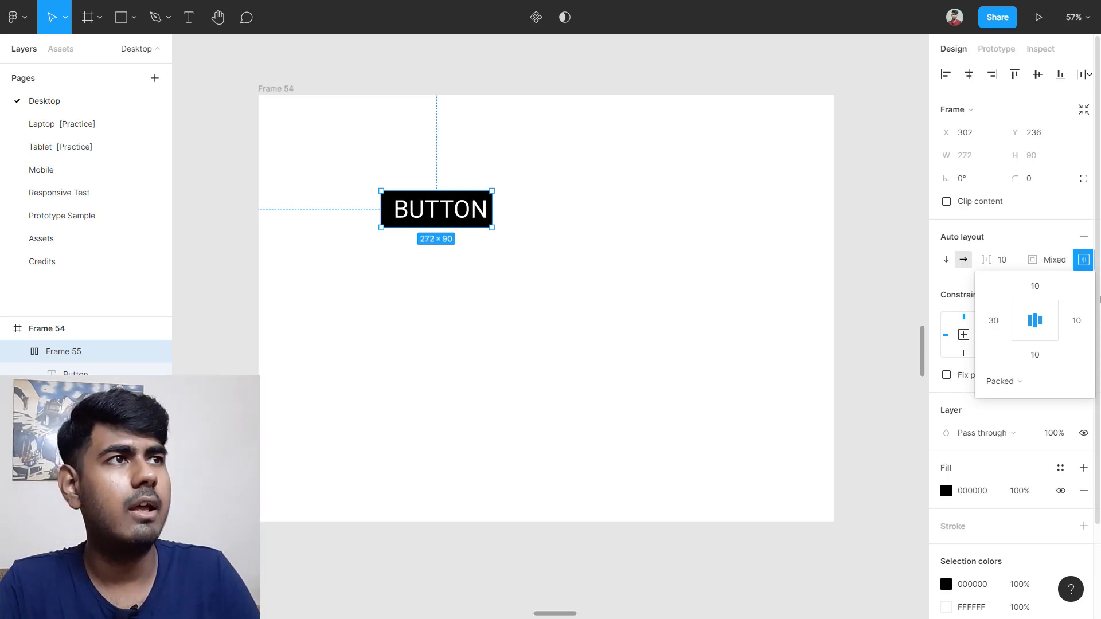
left_click(1077, 323)
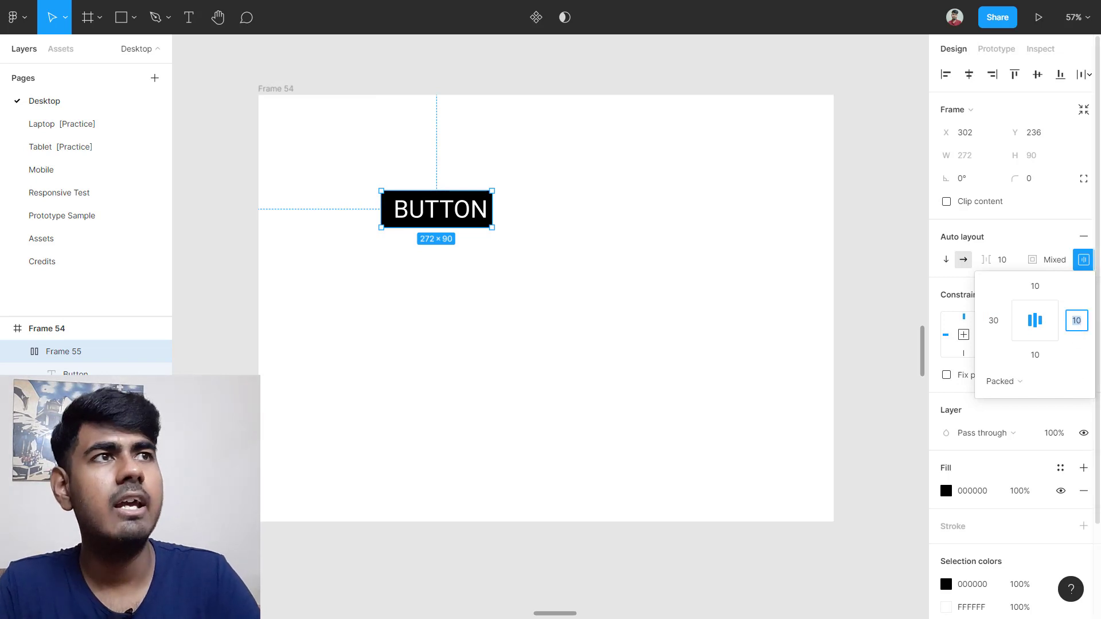
type("30")
key("Return")
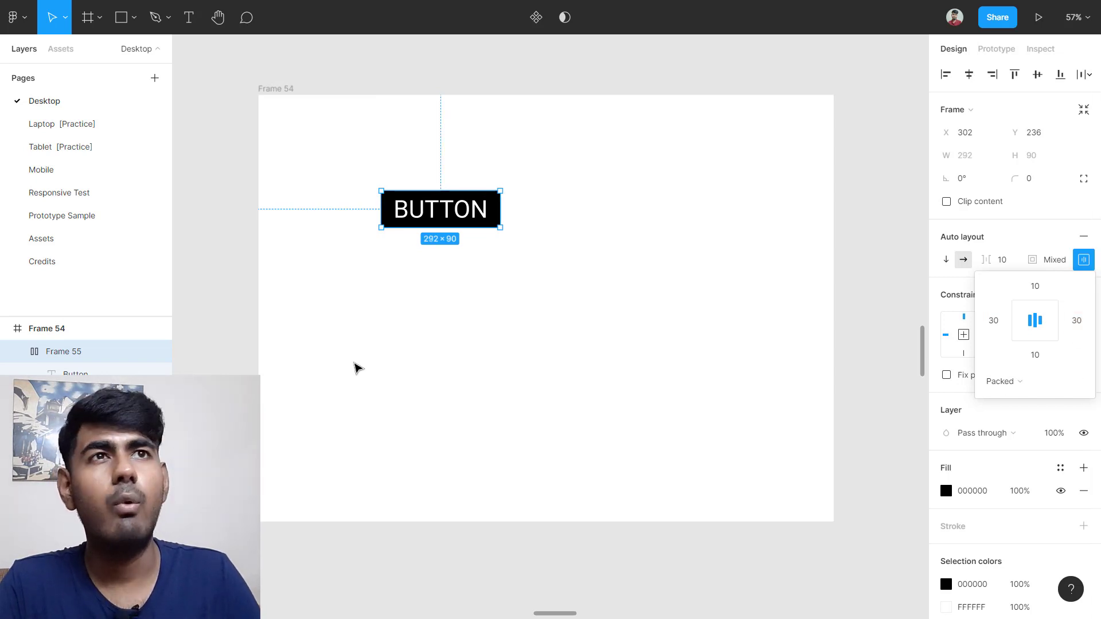
left_click(356, 369)
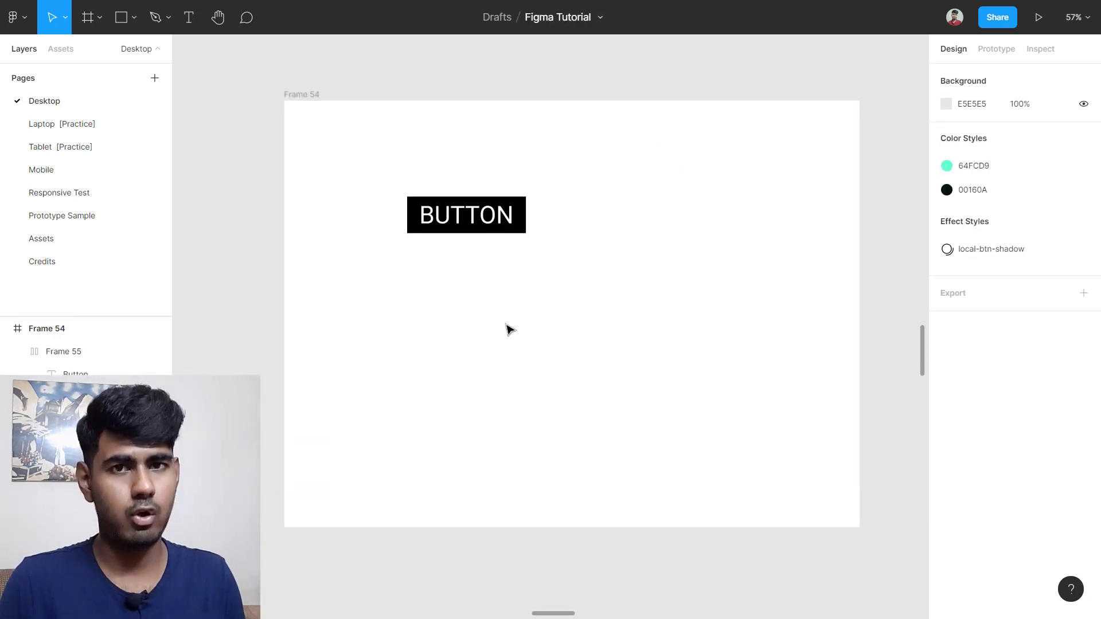
left_click(505, 216)
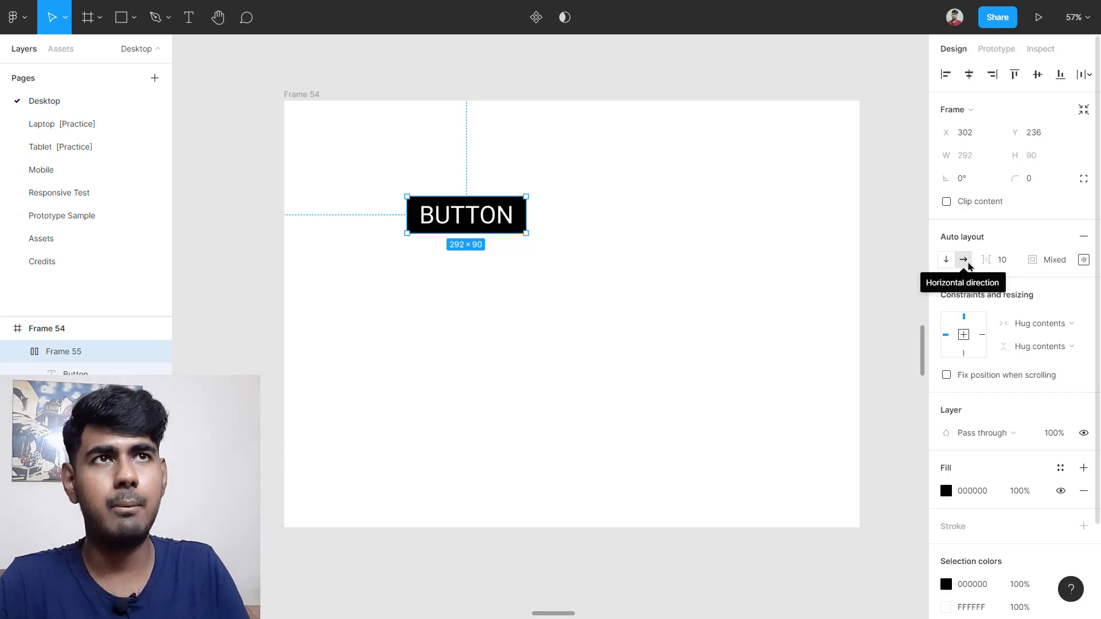
left_click(536, 246)
Step: Delete the BUTTON frame from the Desktop page
left_click(504, 226)
key("Delete")
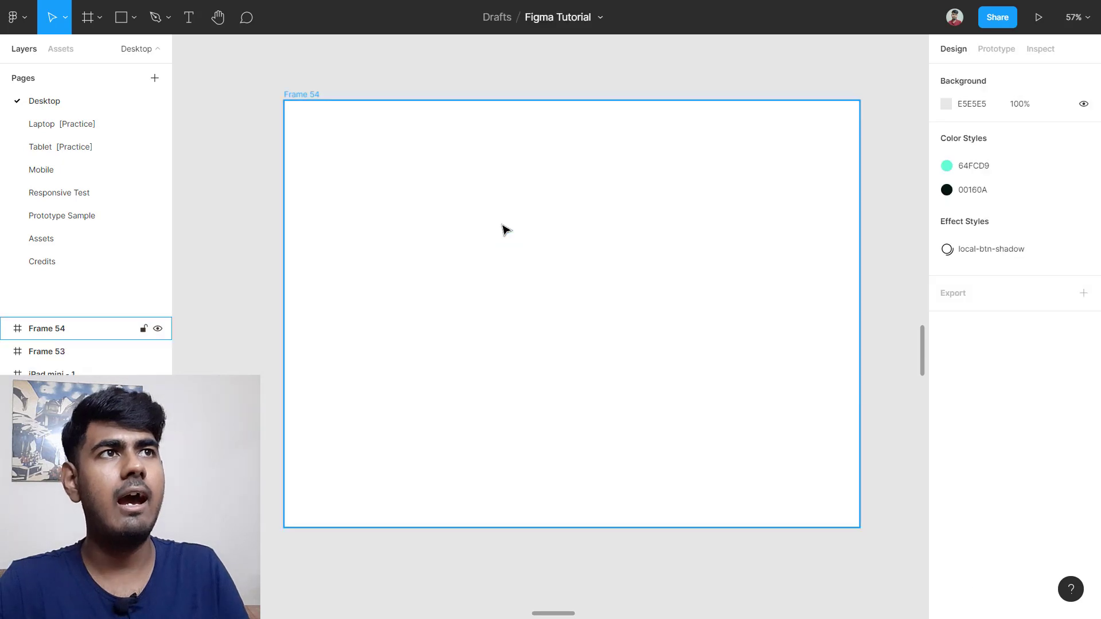
scroll(505, 230, "down", 5)
scroll(539, 276, "right", 8)
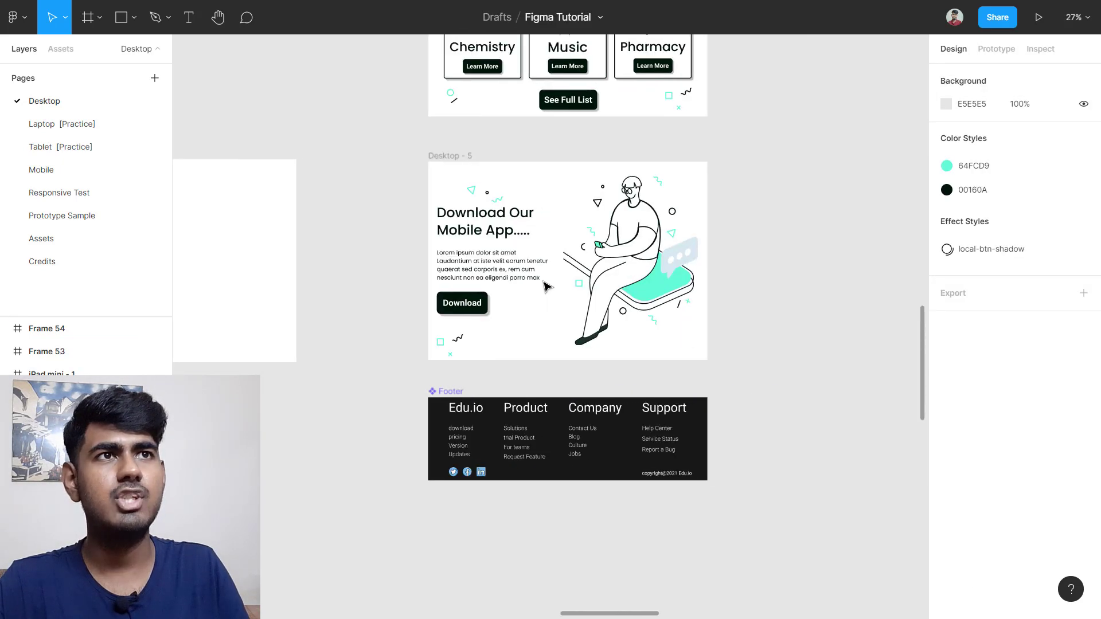
scroll(548, 285, "up", 5)
scroll(548, 256, "up", 3)
scroll(568, 290, "up", 5)
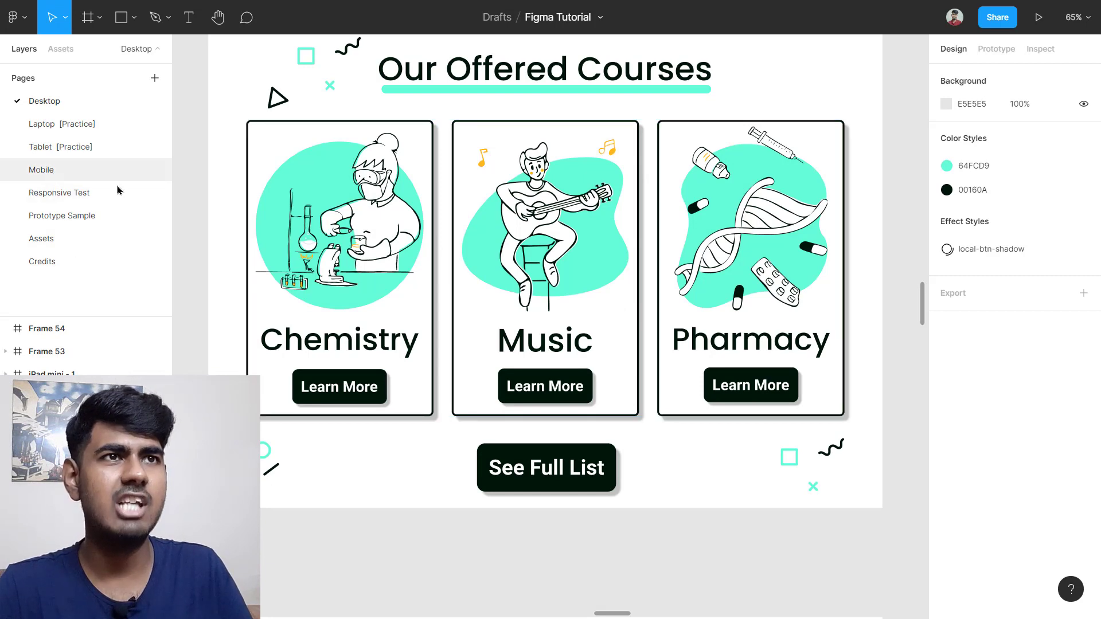
Step: Look over the Mobile page, then return to the Desktop page
left_click(54, 172)
scroll(583, 421, "up", 6)
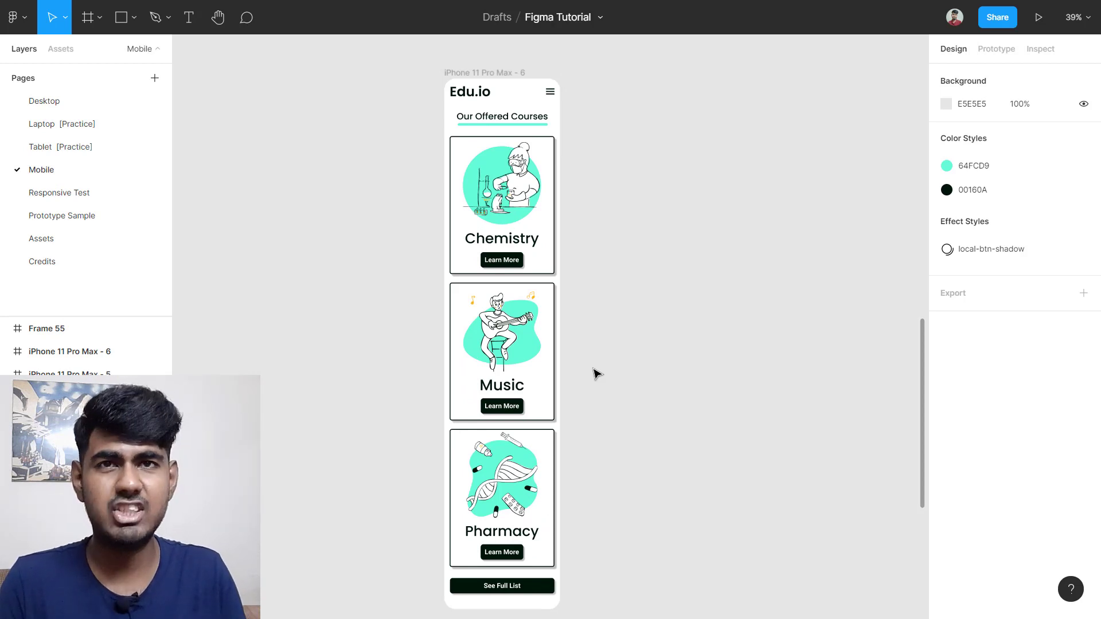
left_click(48, 103)
scroll(583, 305, "down", 7)
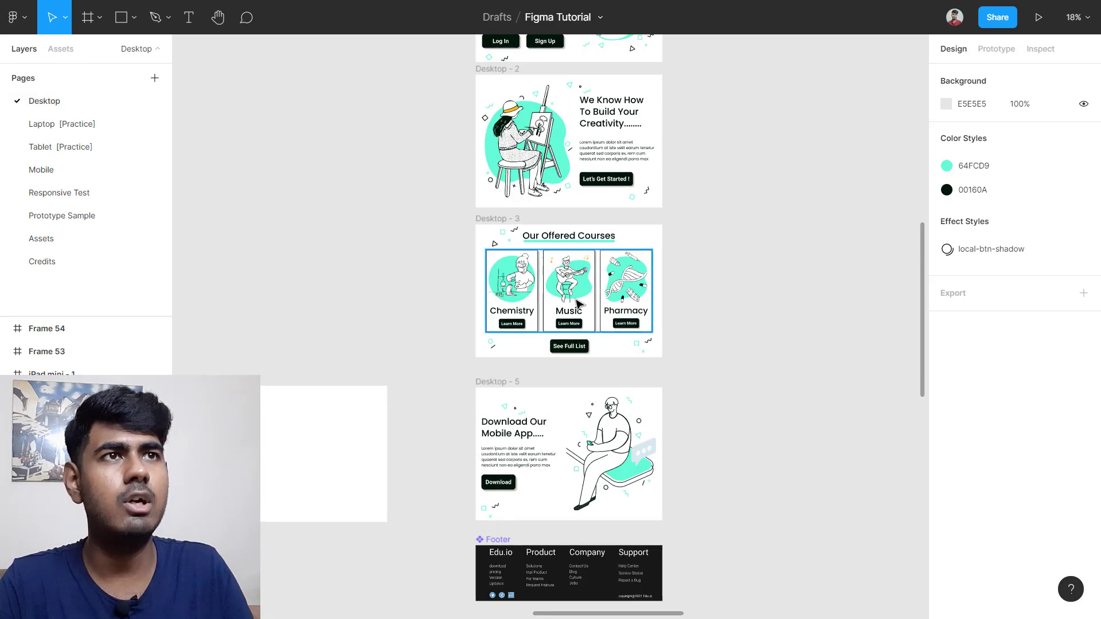
scroll(478, 412, "right", 2)
scroll(551, 347, "right", 2)
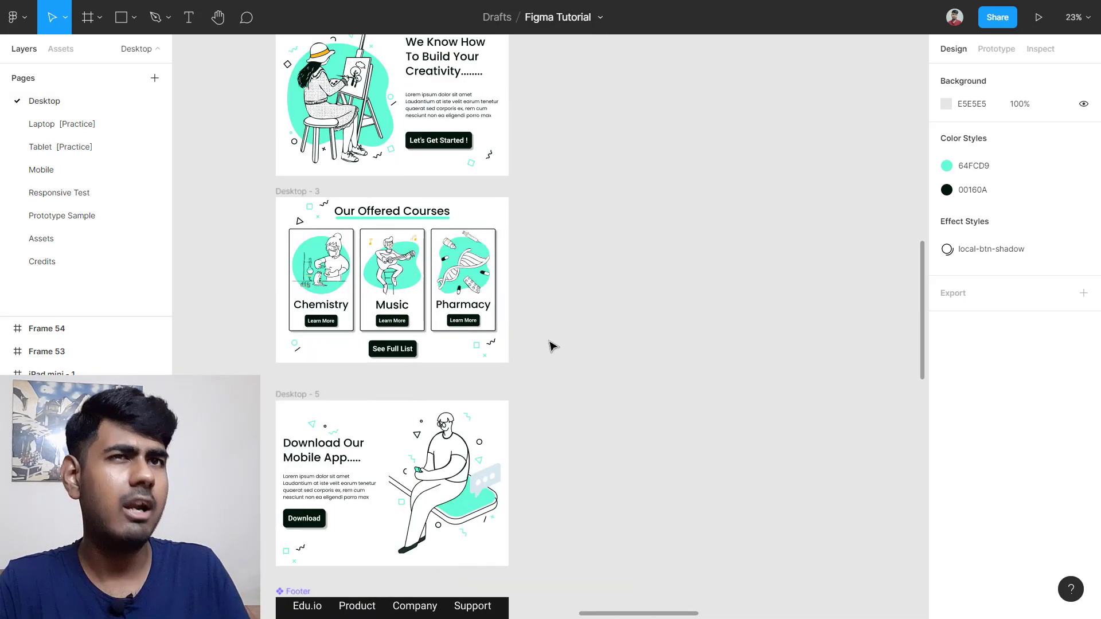
scroll(541, 336, "left", 4)
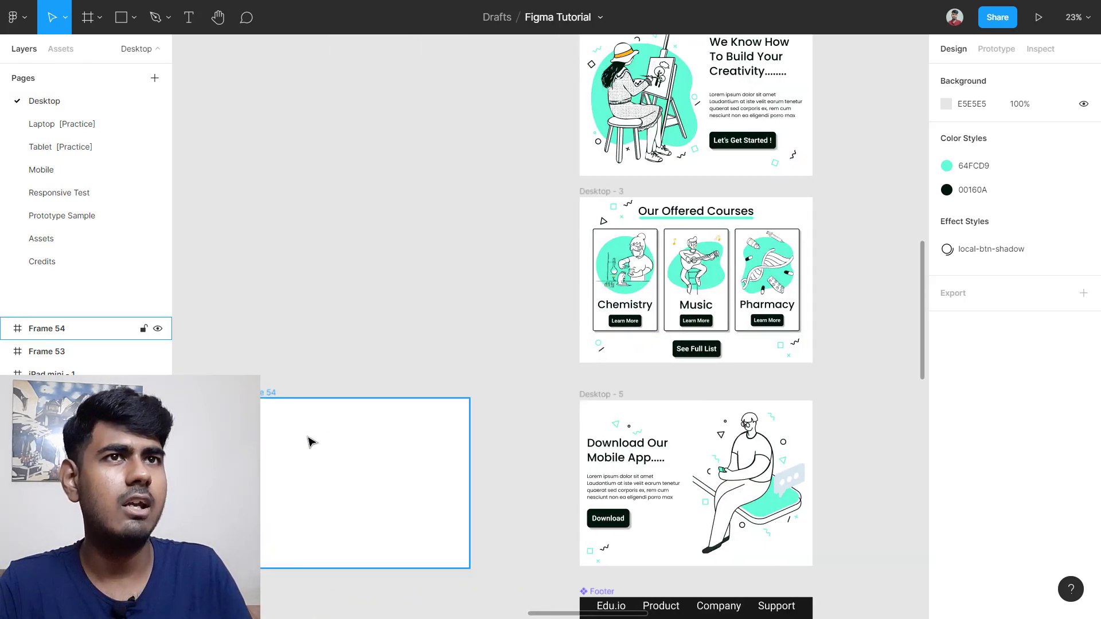
Step: Move Frame 54 beside the Desktop frames and resize it to 1520×1994
left_click_drag(321, 409, 361, 336)
left_click_drag(425, 364, 425, 519)
left_click_drag(490, 350, 508, 350)
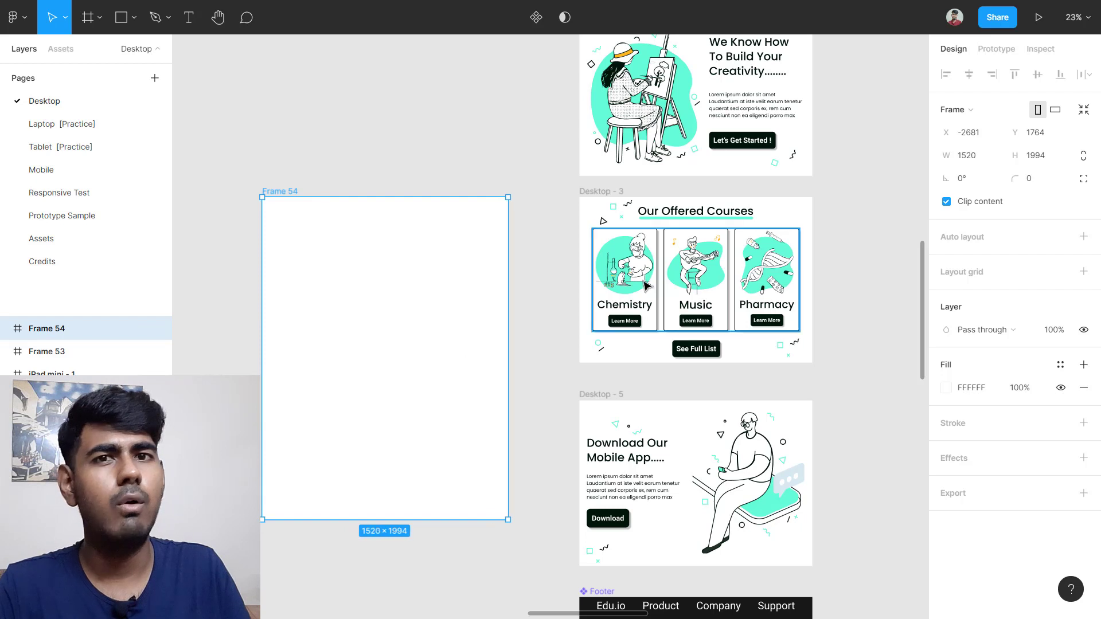
Step: Copy the row of three course cards into Frame 54
left_click(701, 278)
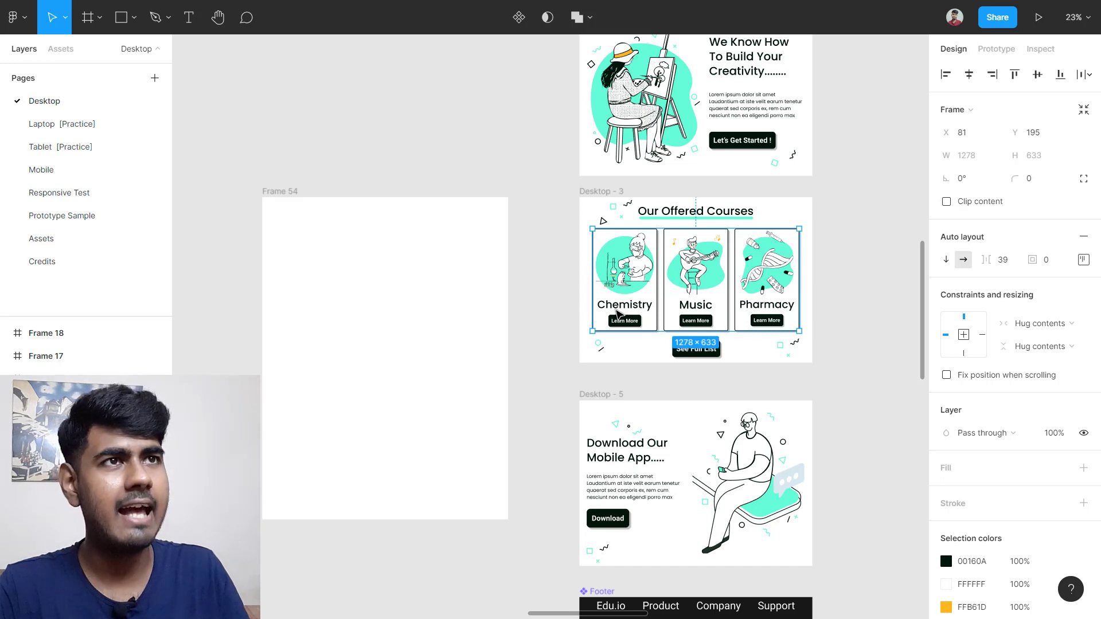
left_click_drag(630, 293, 336, 293)
scroll(318, 321, "up", 3)
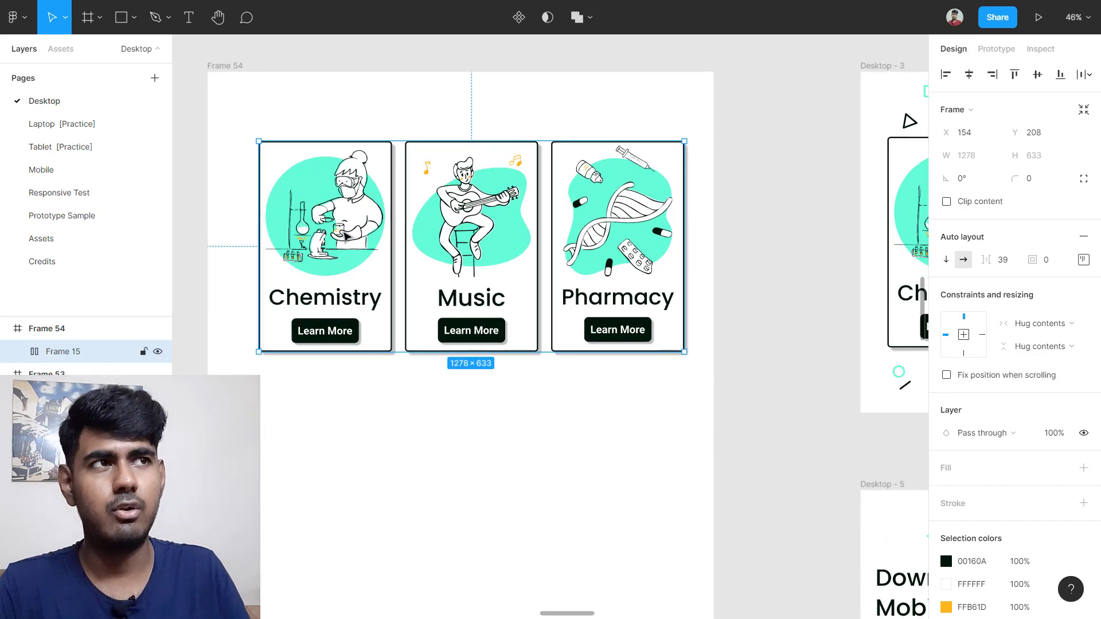
scroll(482, 344, "left", 2)
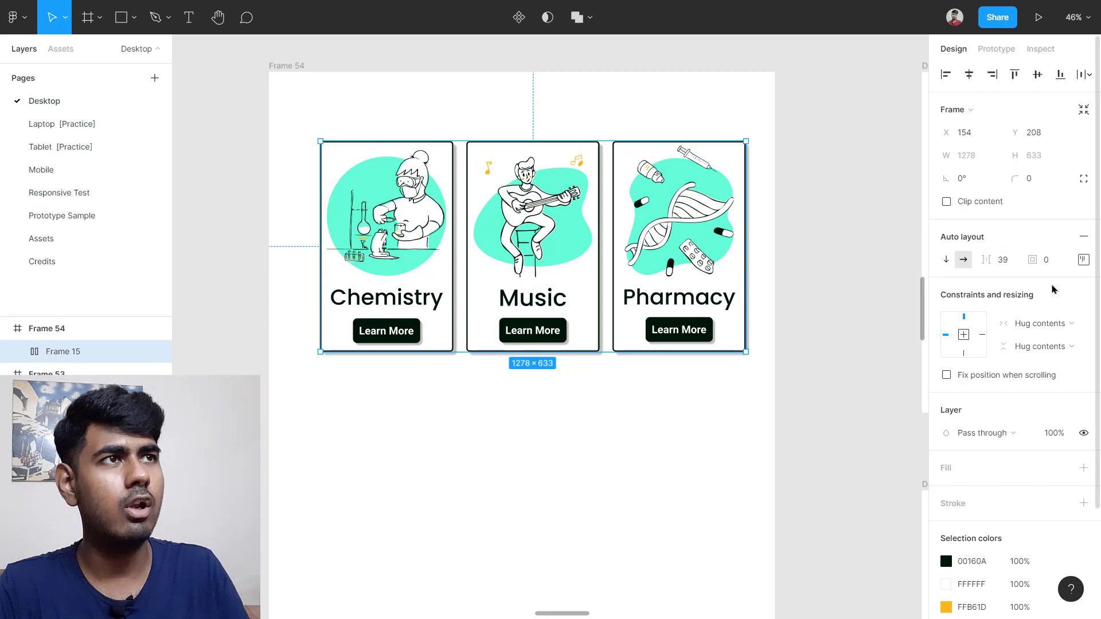
scroll(735, 312, "left", 2)
scroll(717, 304, "left", 1)
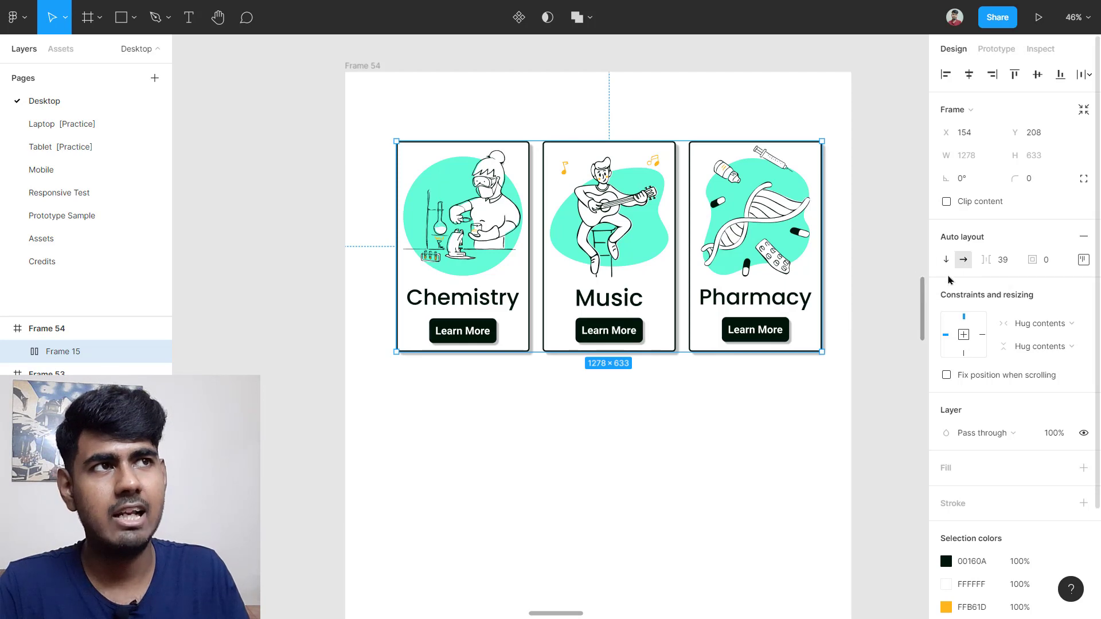
Step: Stack the cards vertically at the top of Frame 54 and lengthen the frame to 1520×2512
left_click(946, 259)
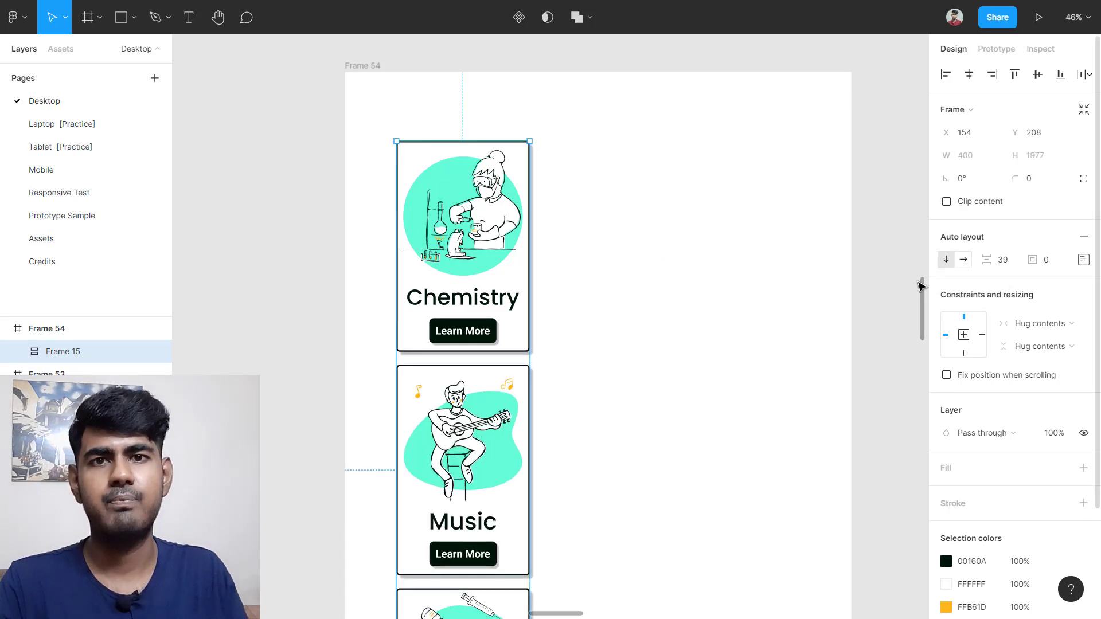
scroll(609, 314, "down", 5)
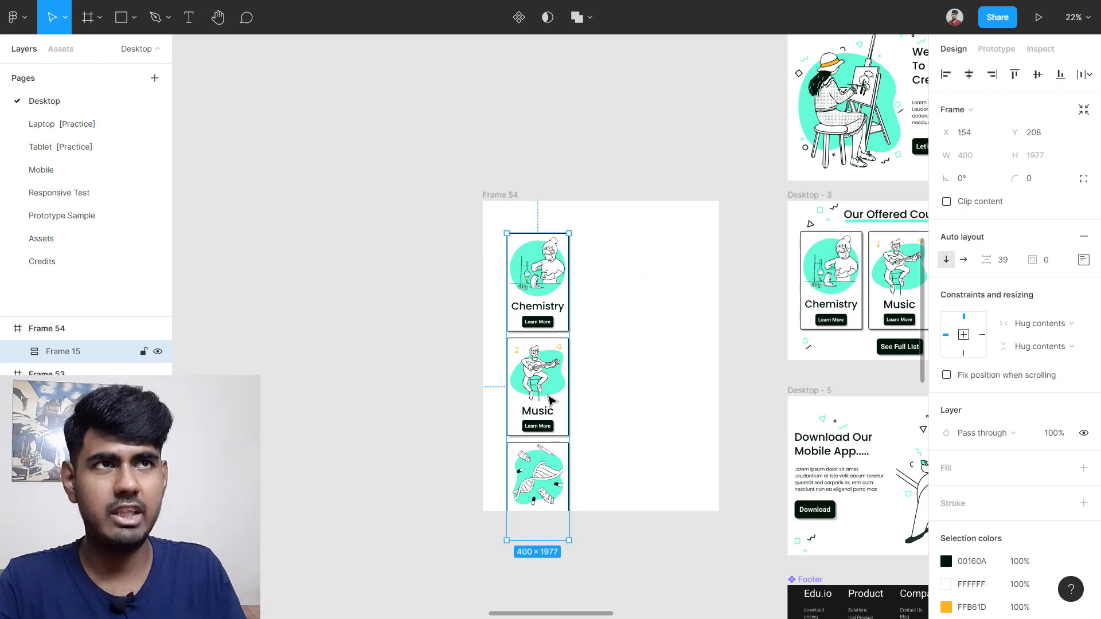
left_click_drag(550, 399, 560, 369)
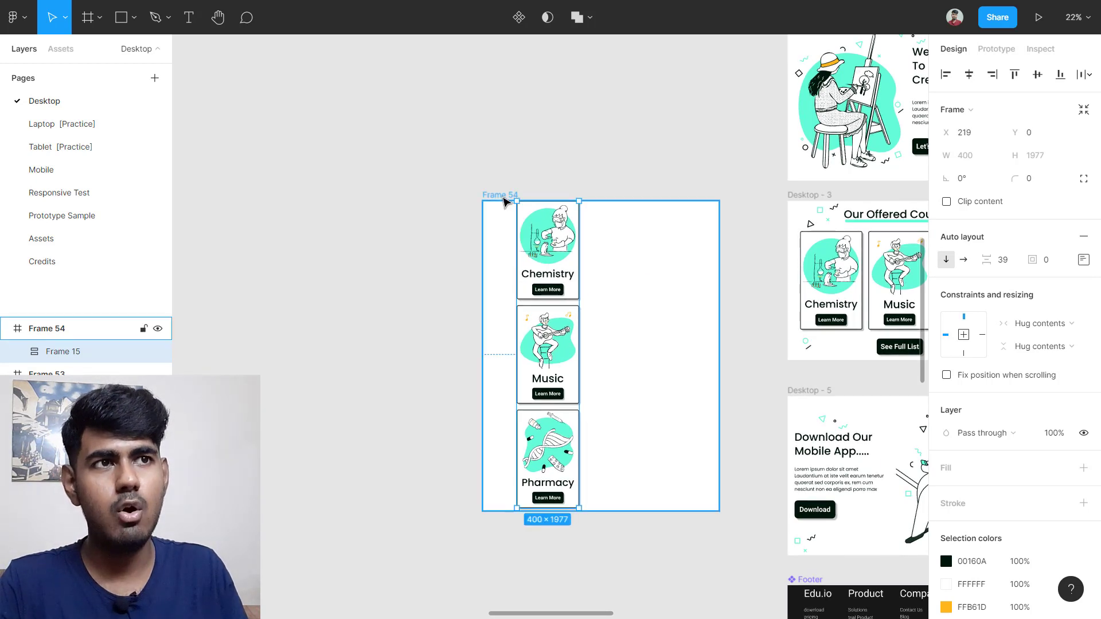
left_click(503, 198)
scroll(688, 393, "down", 1)
left_click_drag(658, 487, 635, 566)
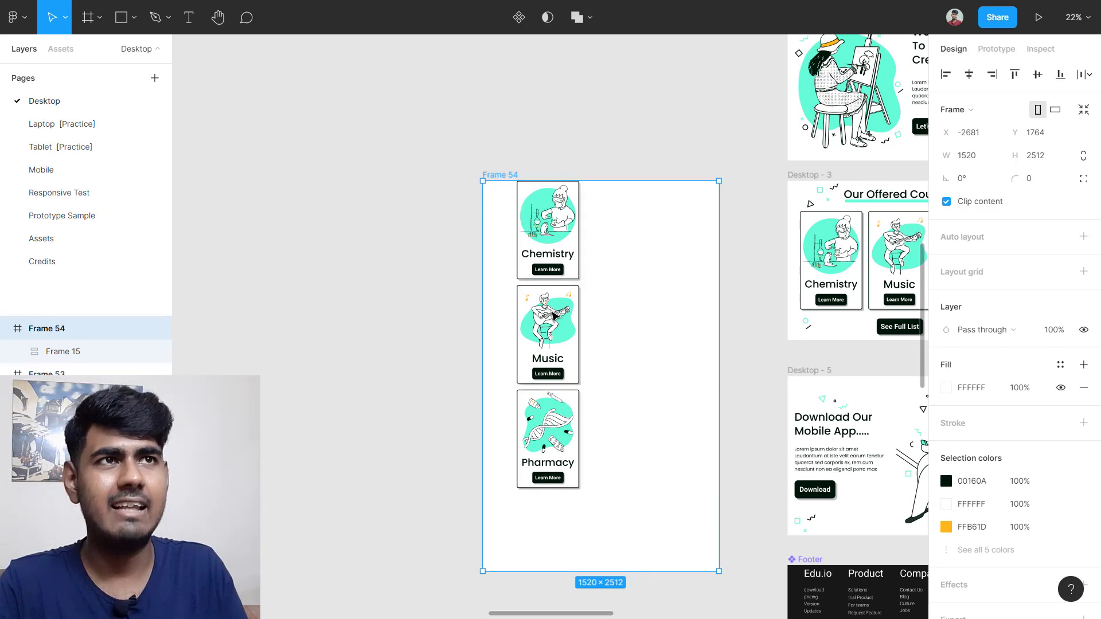
Step: Shrink the course card stack Frame 15 proportionally with the Scale tool (K)
left_click_drag(557, 366, 593, 358)
scroll(613, 209, "up", 5)
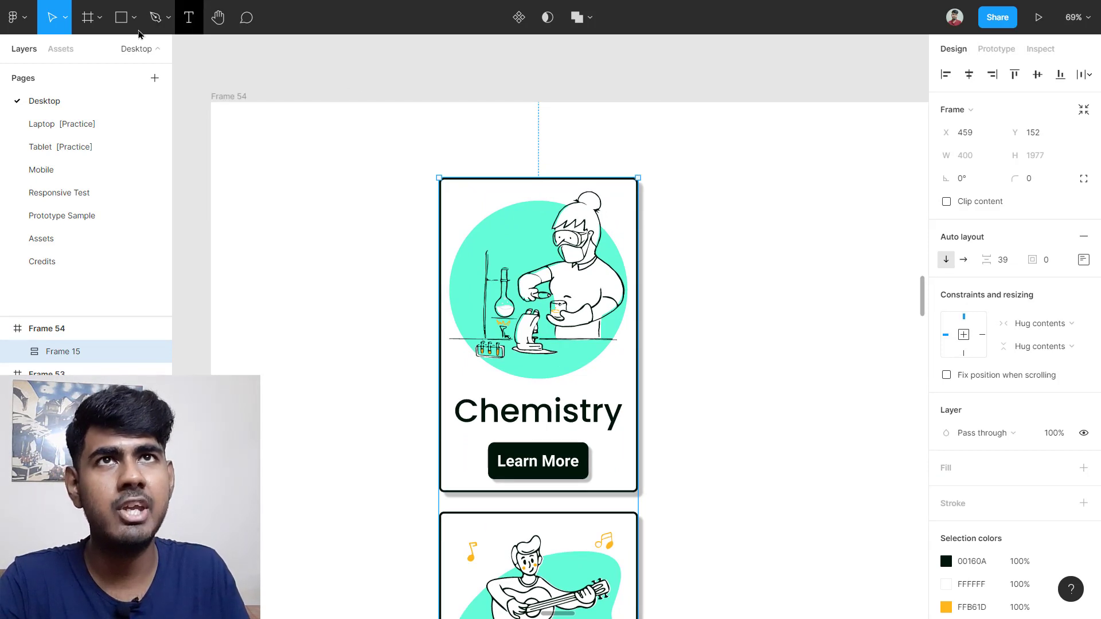
left_click(61, 19)
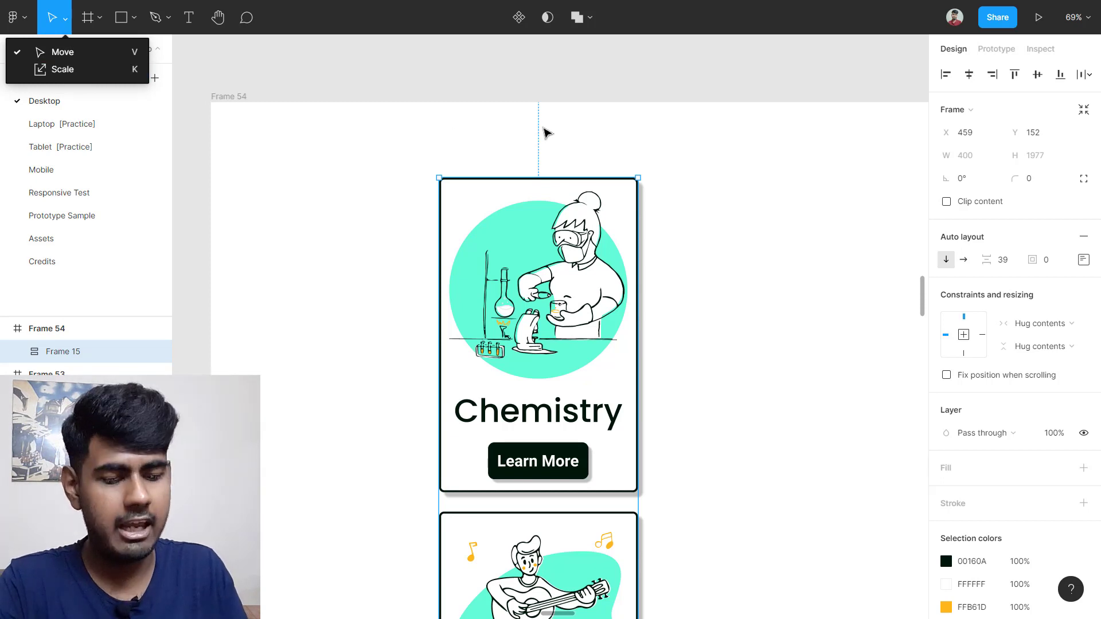
left_click(583, 154)
key("k")
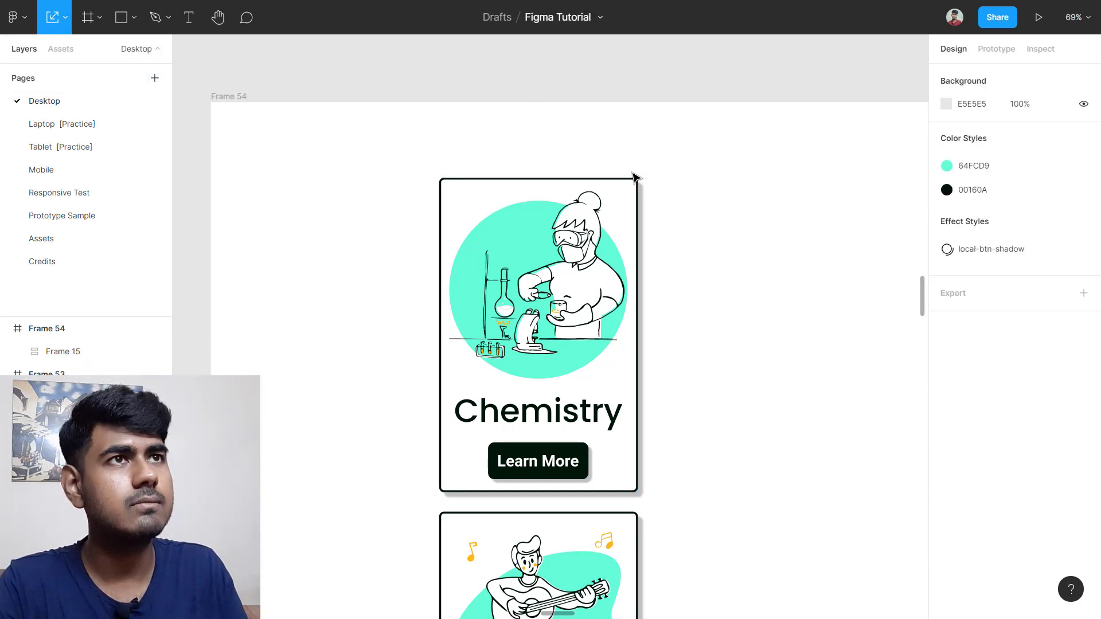
left_click(609, 212)
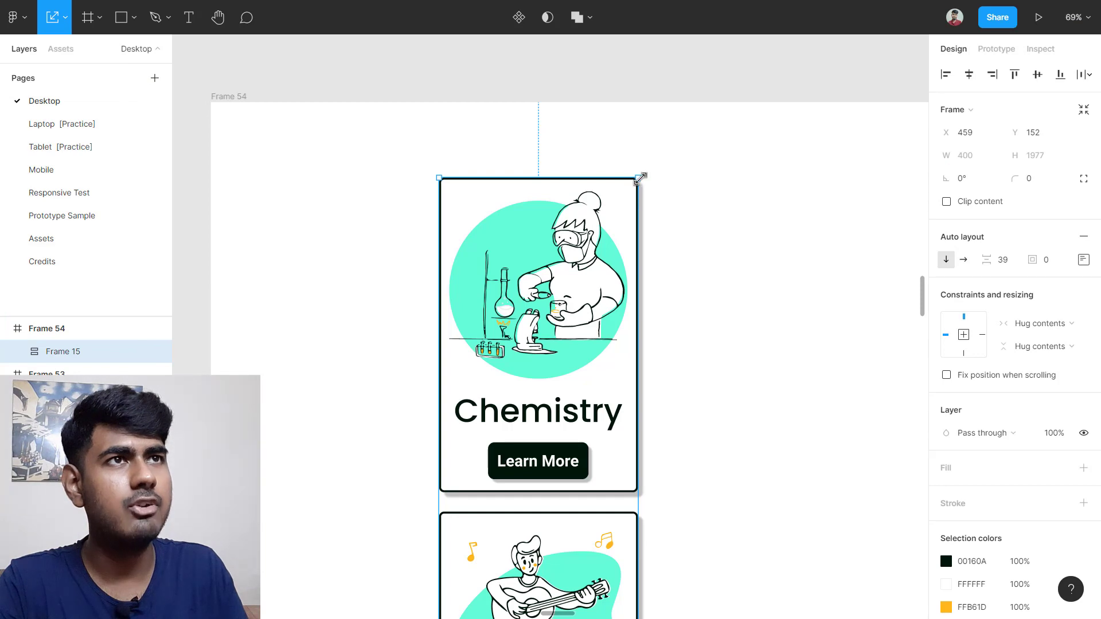
left_click_drag(640, 177, 562, 342)
scroll(659, 351, "down", 3)
scroll(674, 361, "down", 3)
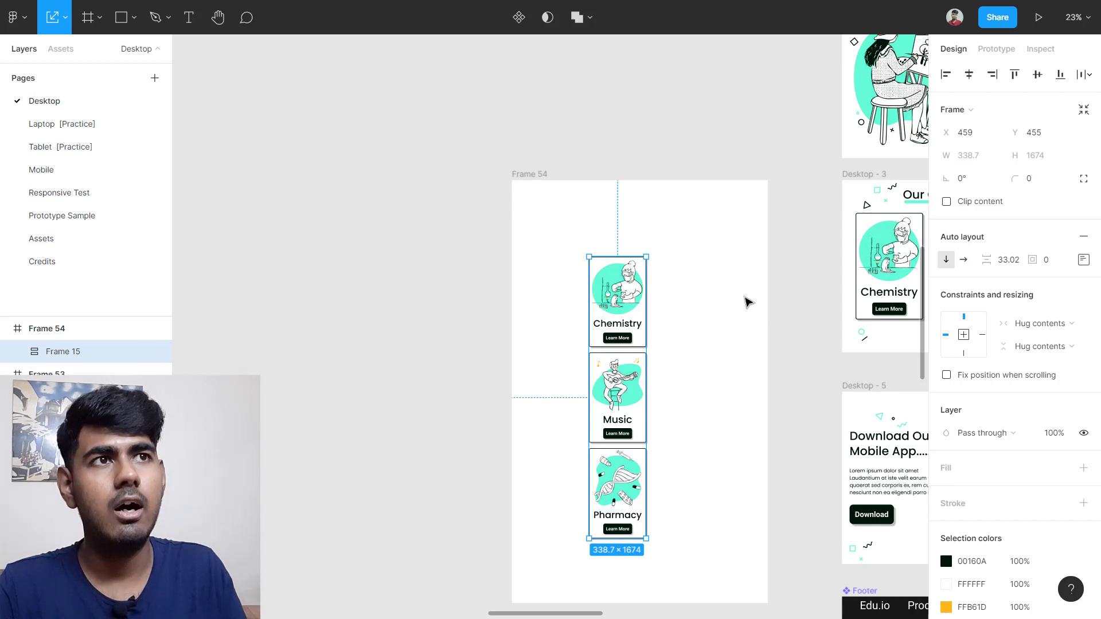
Step: Narrow Frame 54 to 578 wide around the card column
left_click(535, 179)
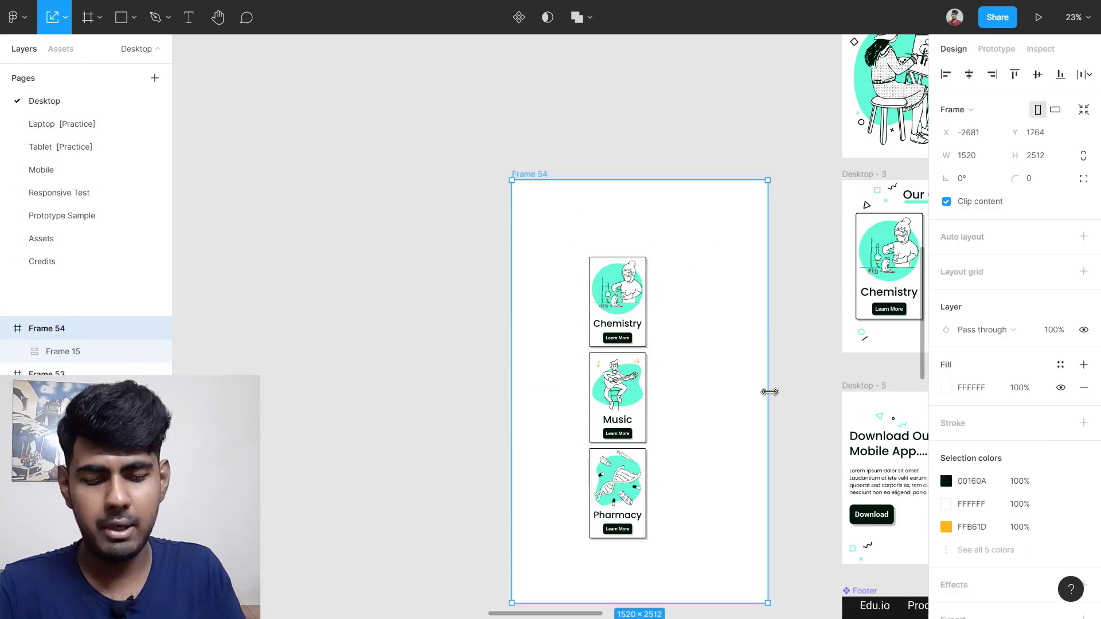
key("v")
left_click_drag(767, 393, 665, 405)
left_click_drag(512, 398, 547, 402)
key("ctrl+z")
left_click(610, 401)
left_click(525, 175)
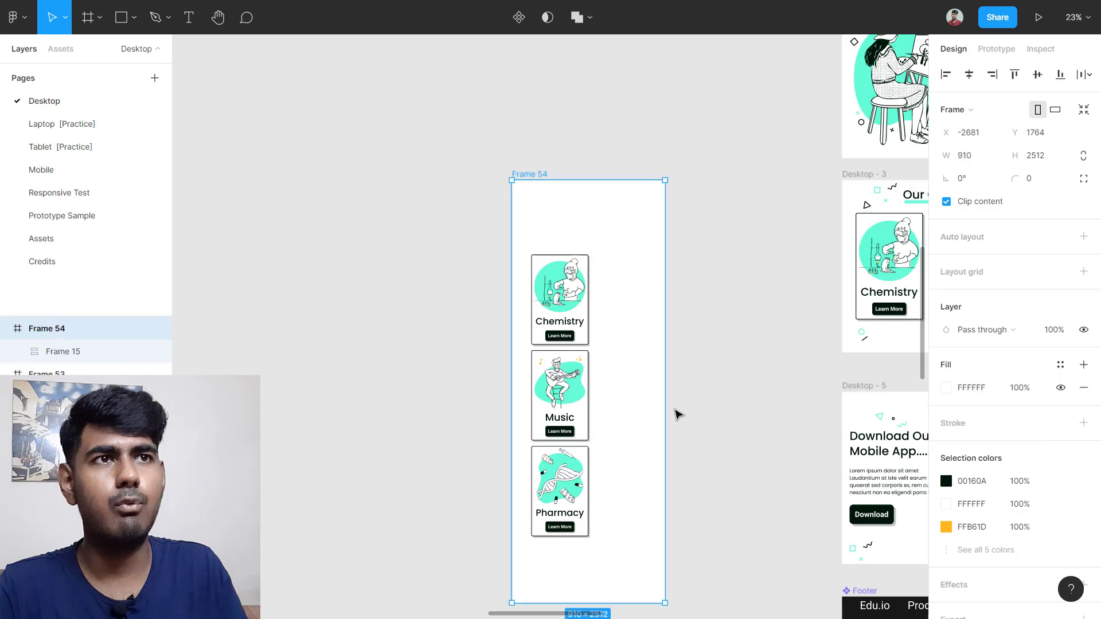
left_click_drag(661, 408, 609, 409)
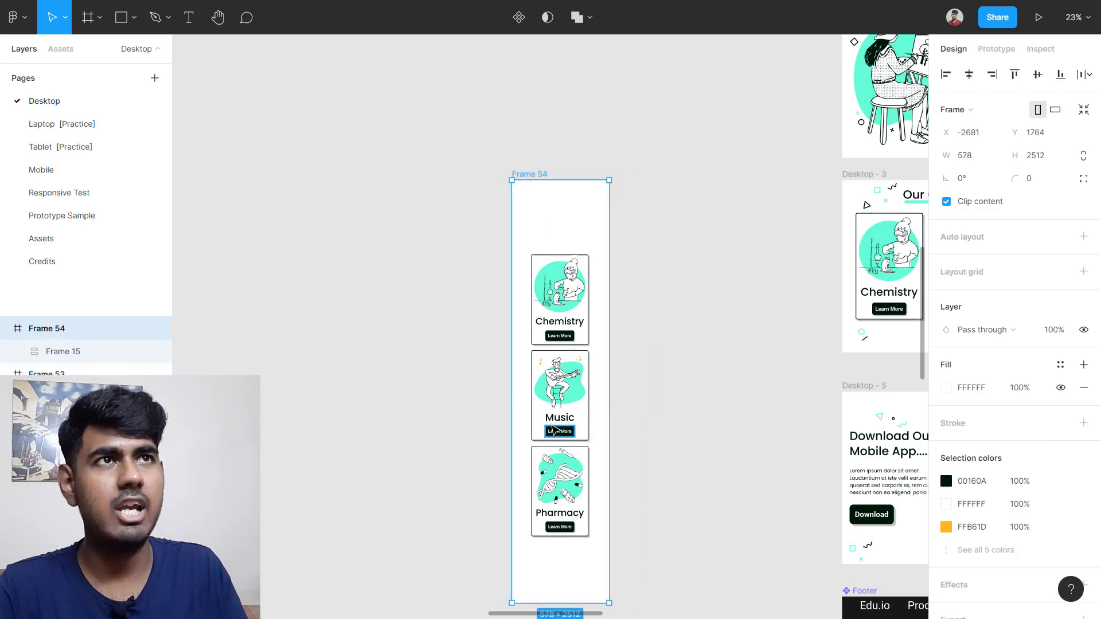
scroll(556, 417, "up", 3)
left_click(555, 417)
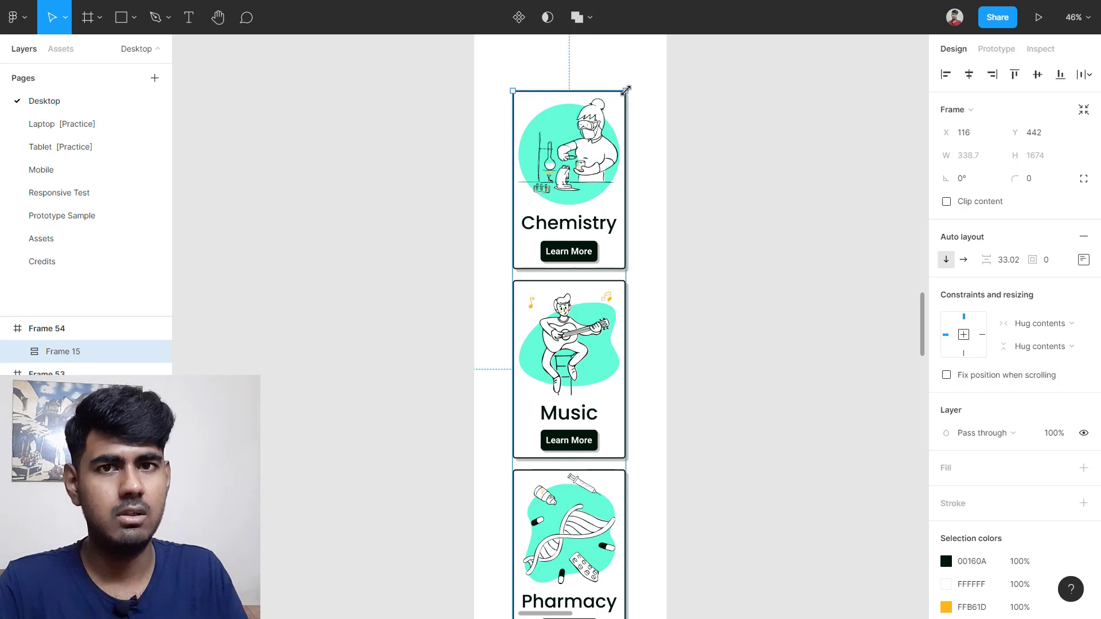
scroll(523, 427, "down", 2)
left_click(531, 421)
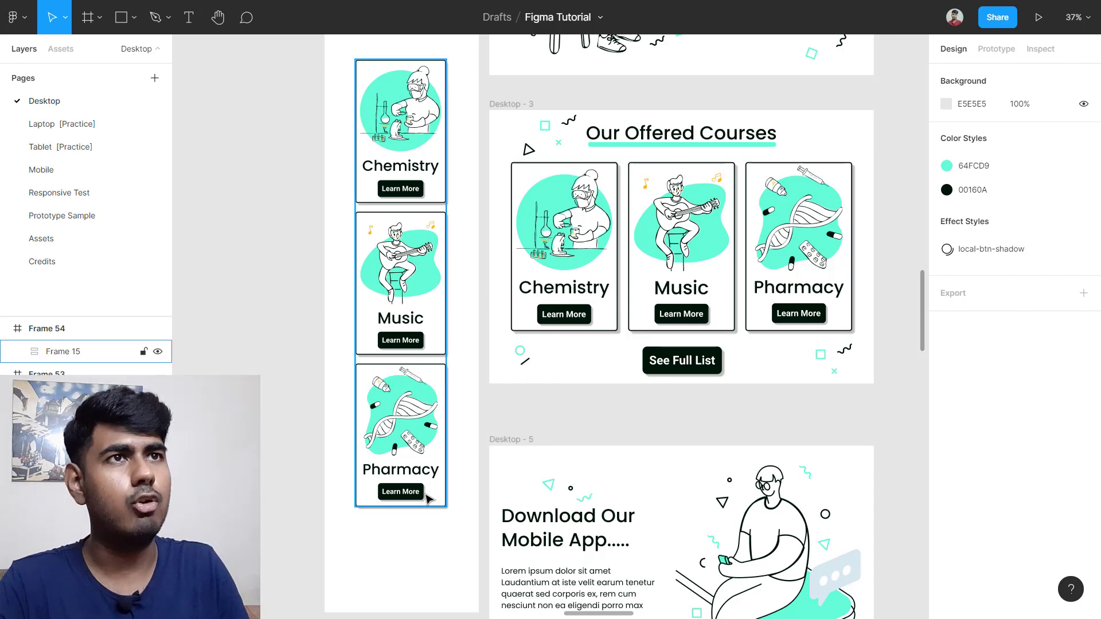
scroll(584, 298, "up", 5)
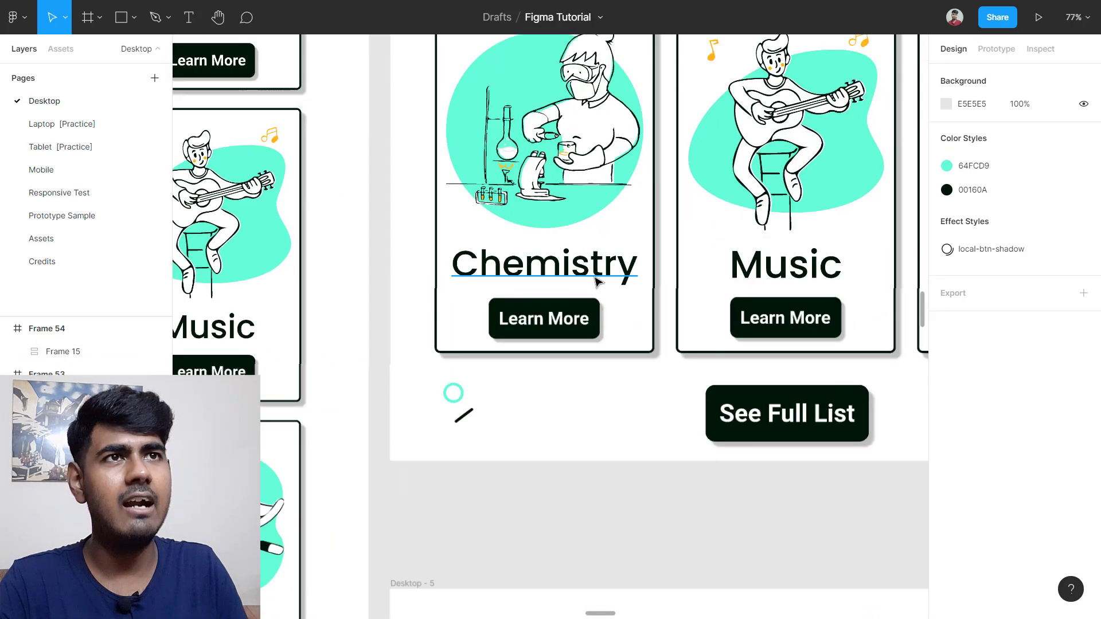
scroll(596, 281, "up", 4)
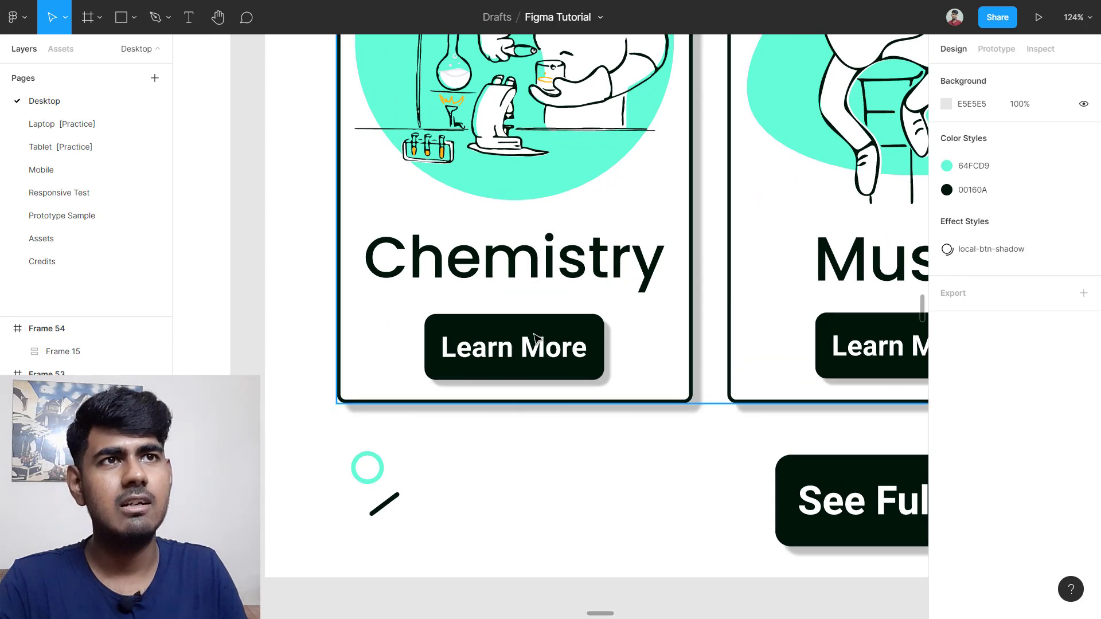
scroll(527, 351, "down", 5)
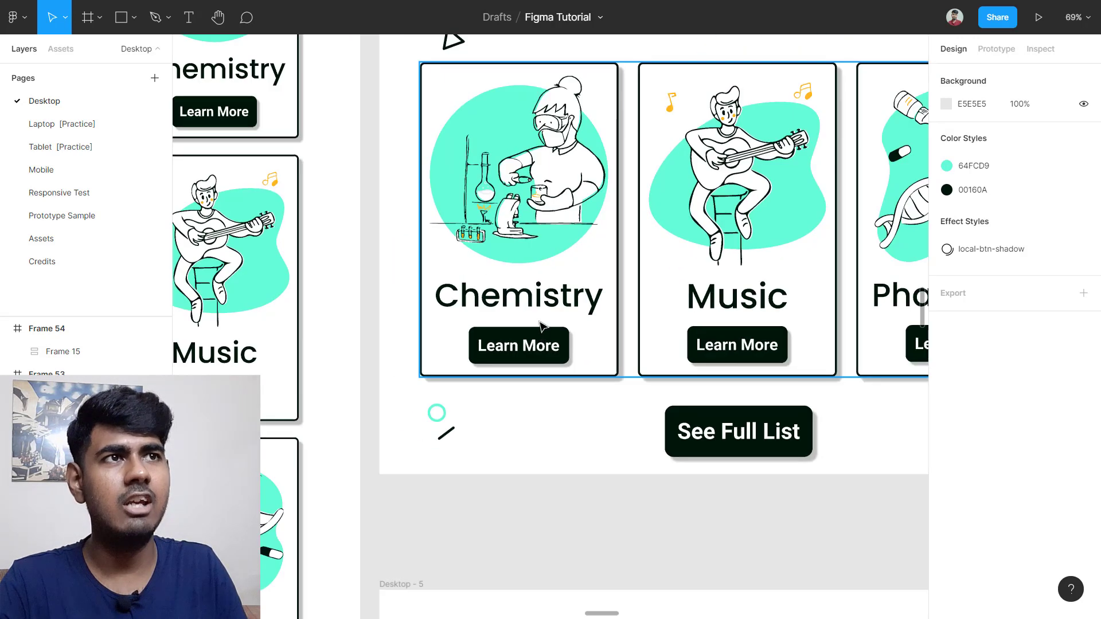
scroll(554, 292, "up", 1)
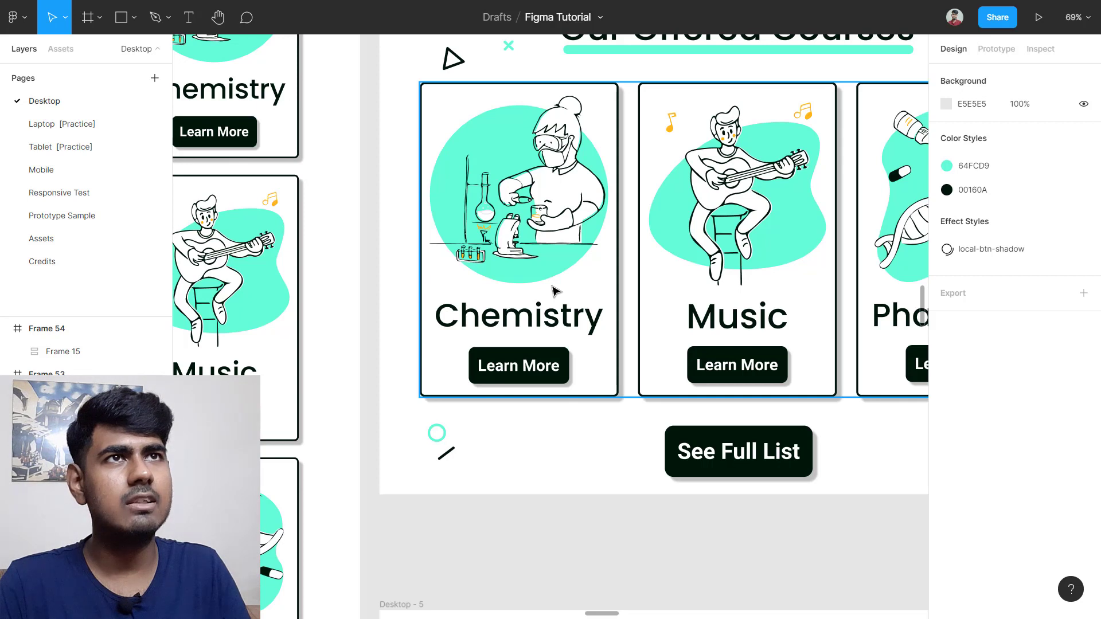
left_click(459, 116)
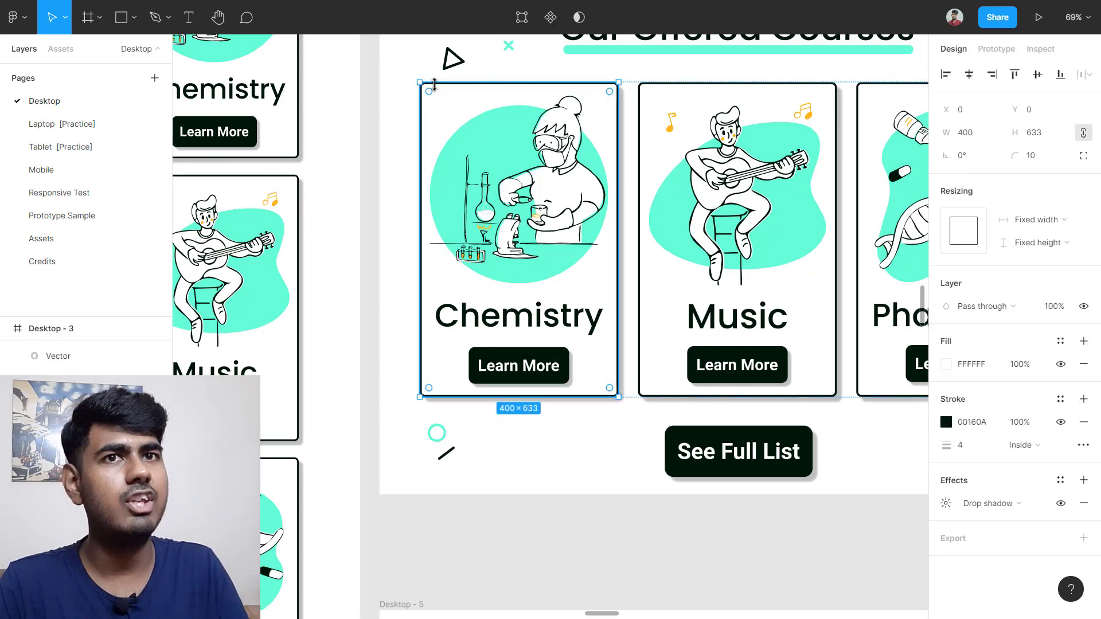
double_click(446, 105)
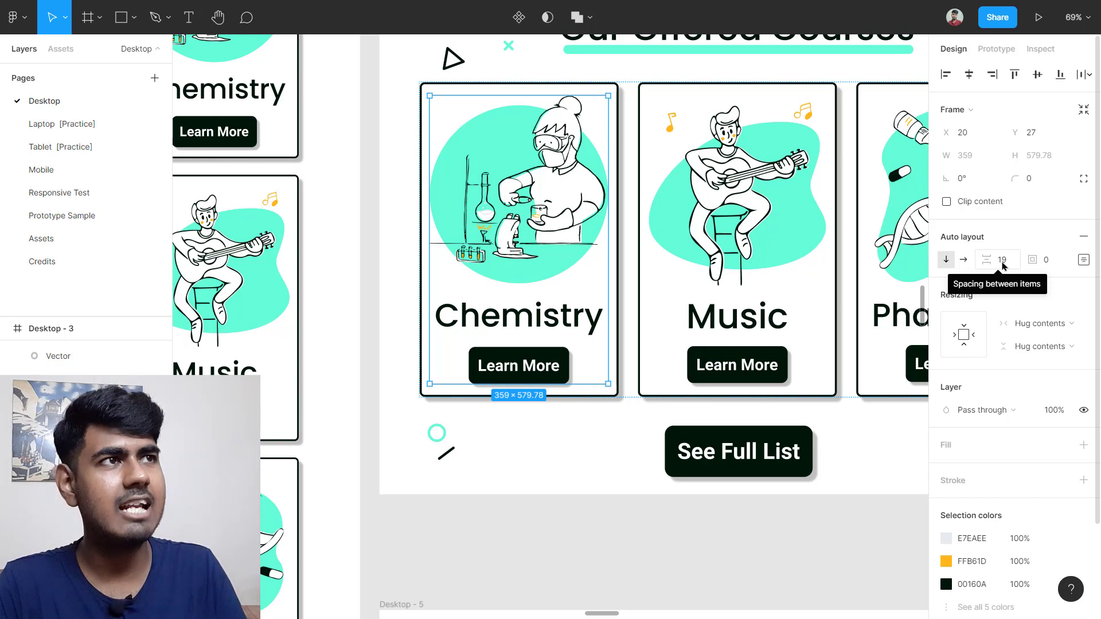
left_click(1083, 261)
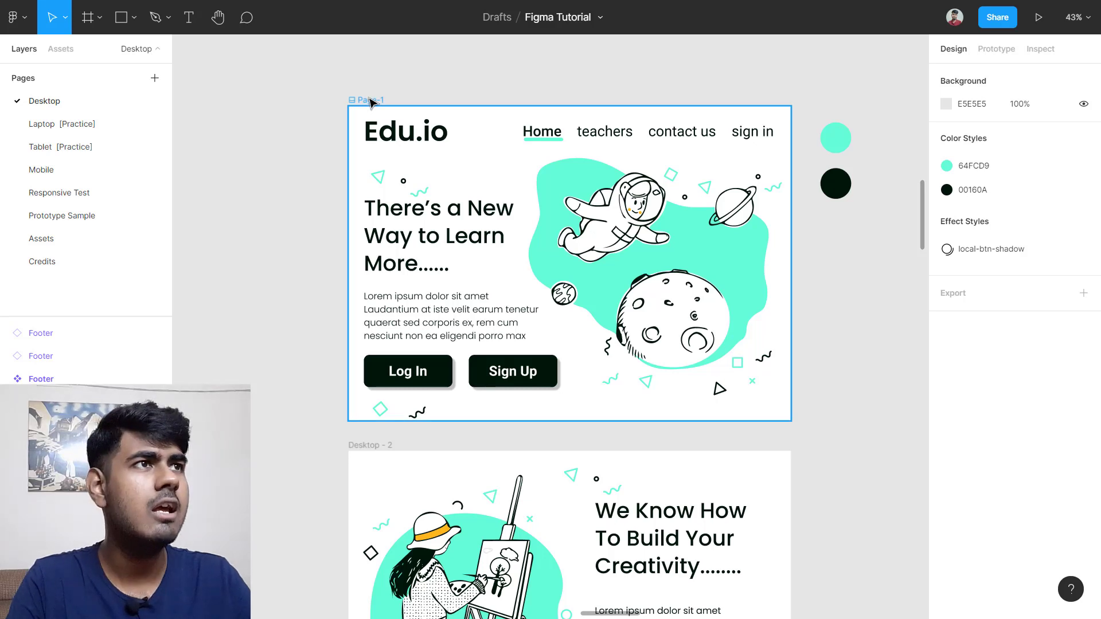
Step: Turn on the Page-1 frame's 5-column layout grid and open its Columns settings
left_click(371, 101)
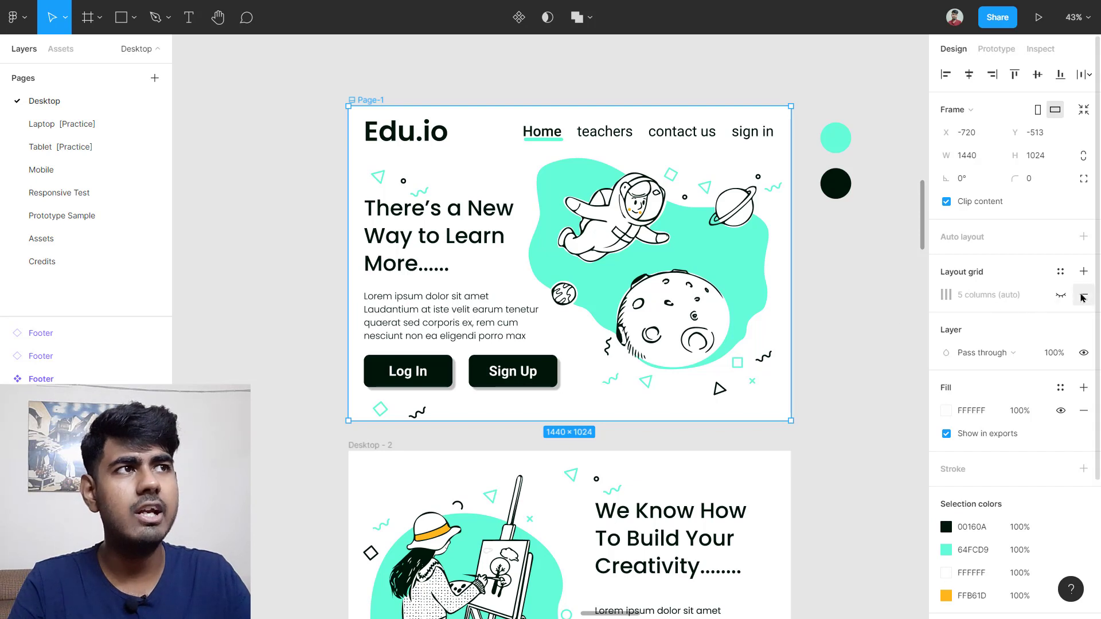
left_click(1061, 296)
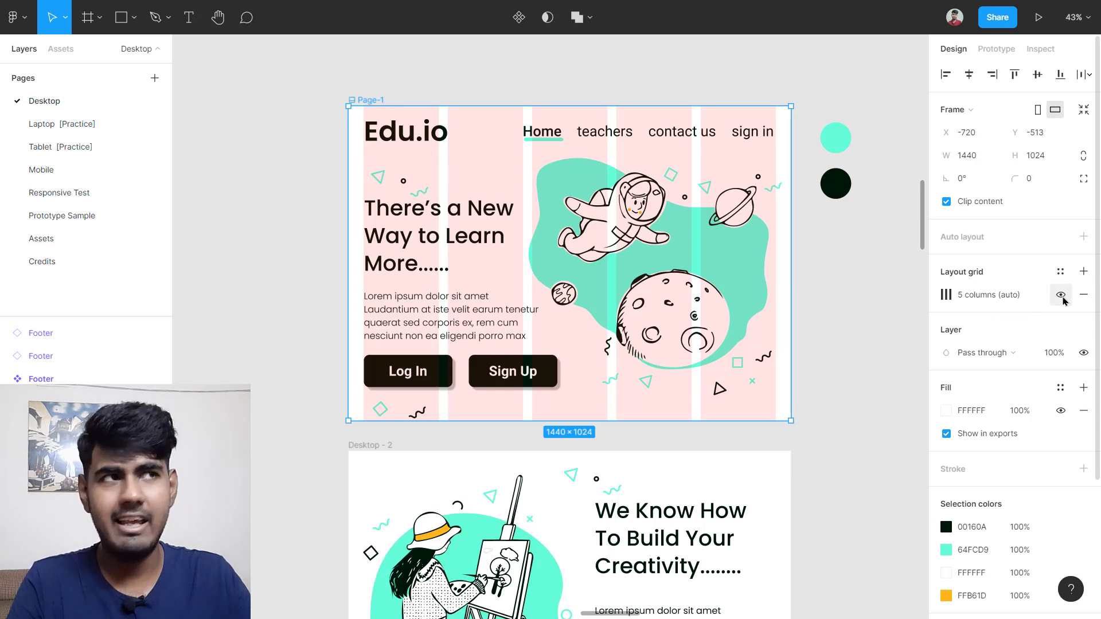
left_click(1062, 297)
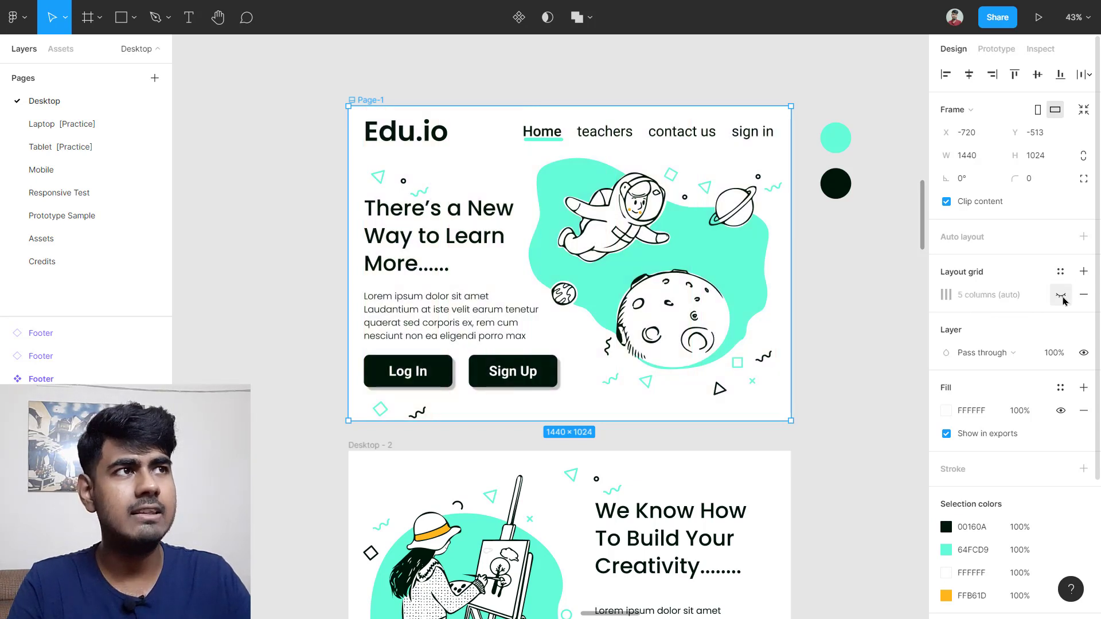
left_click(1061, 297)
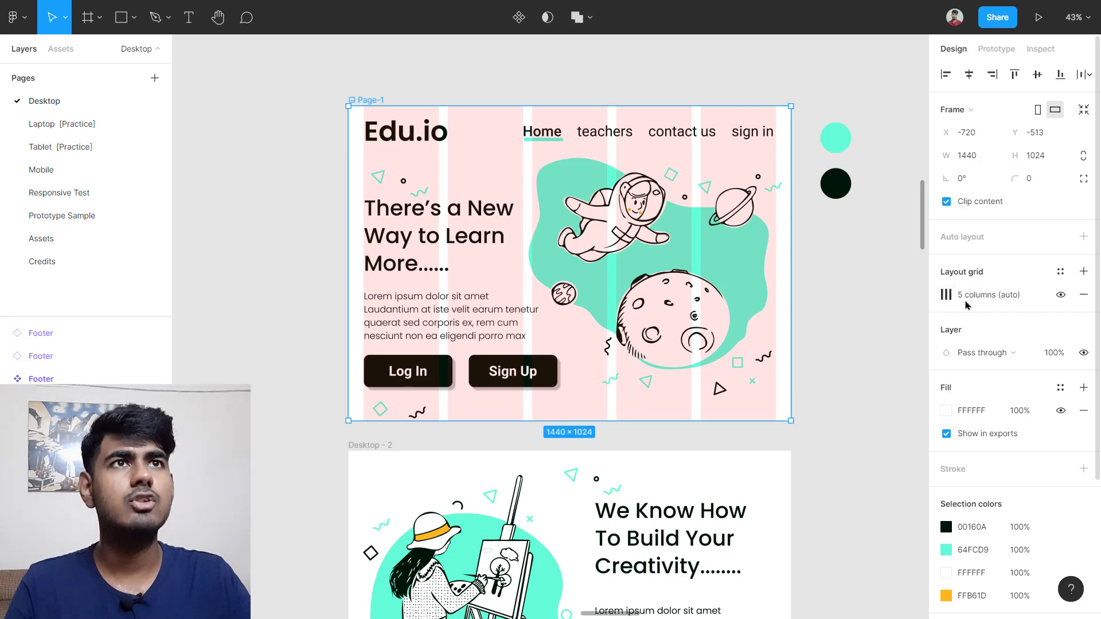
scroll(559, 313, "left", 1)
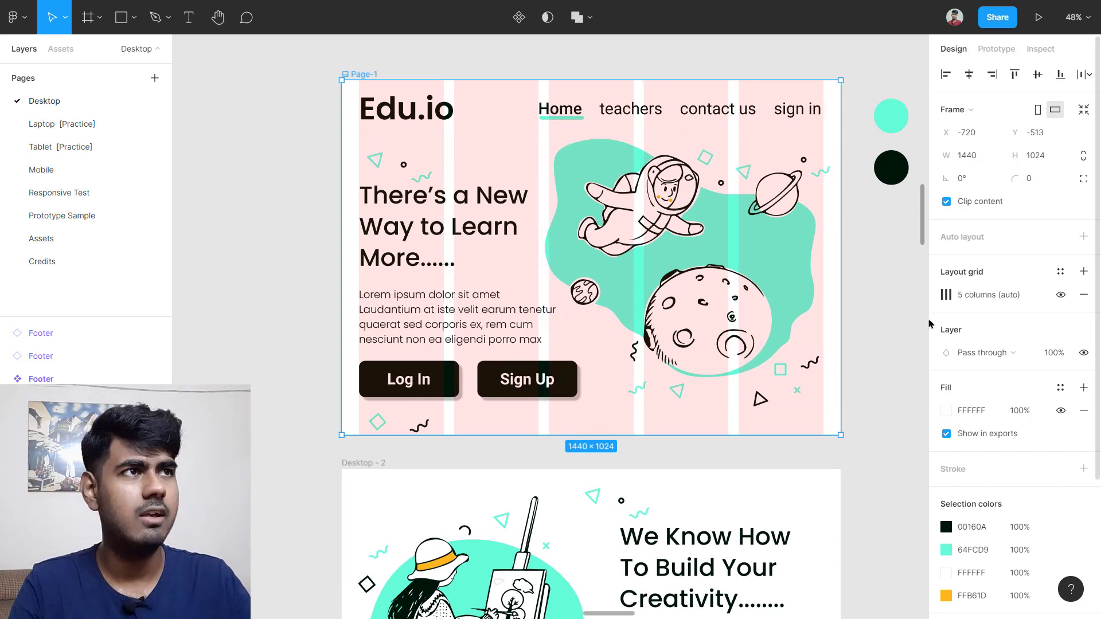
left_click(946, 295)
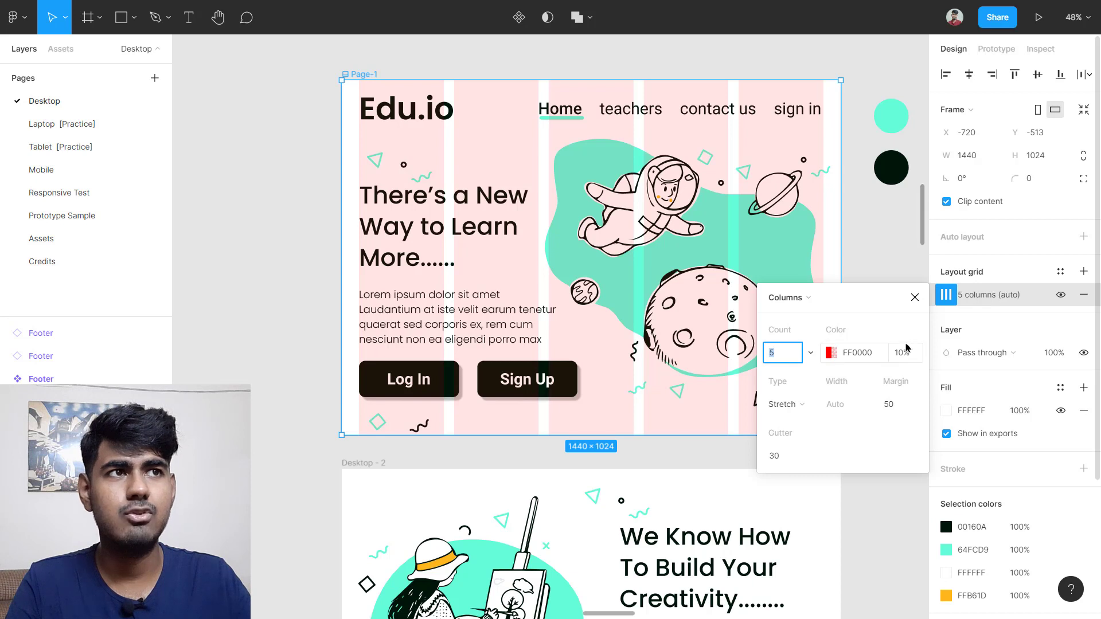
Step: Switch Page-1's layout grid type to a 10px square Grid in FF0000 at 10% opacity
left_click(878, 258)
left_click(365, 75)
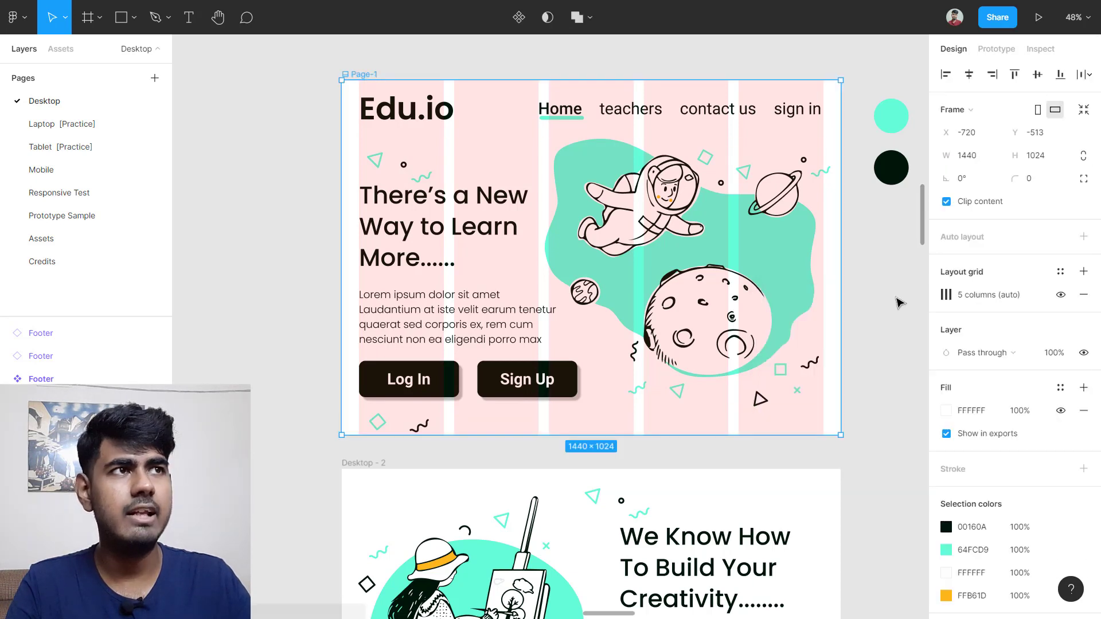
left_click(946, 294)
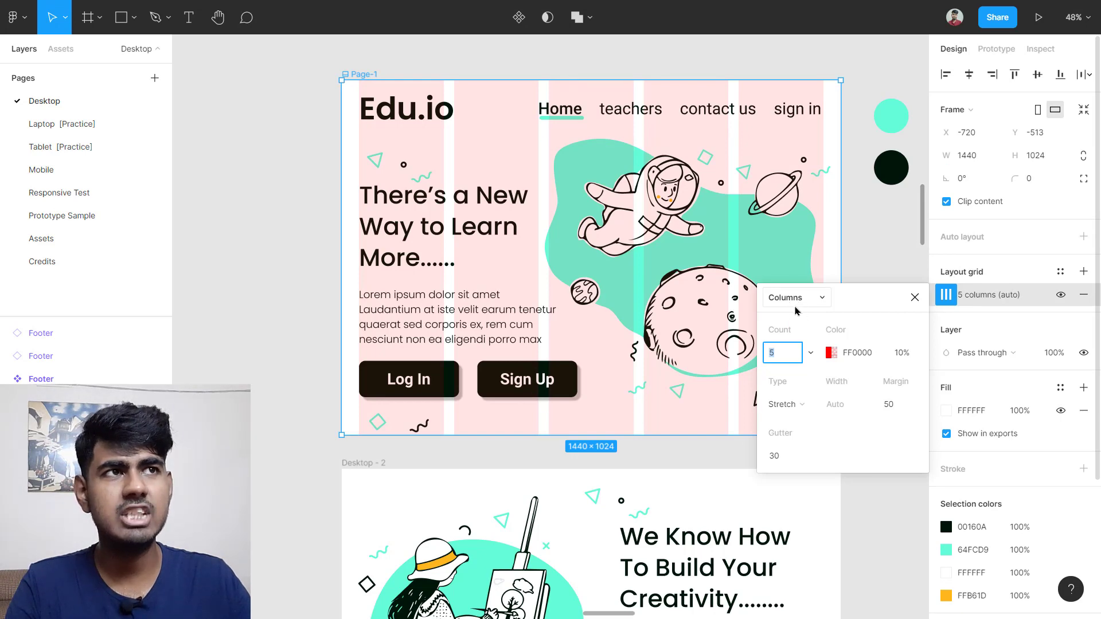
left_click(810, 299)
left_click(810, 280)
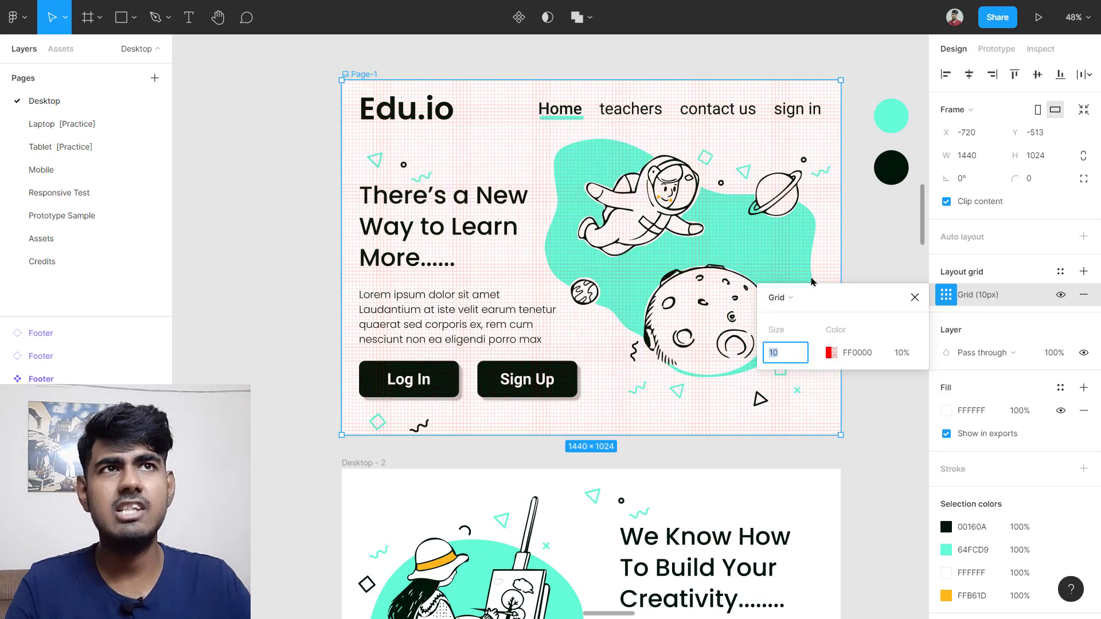
scroll(385, 149, "up", 5)
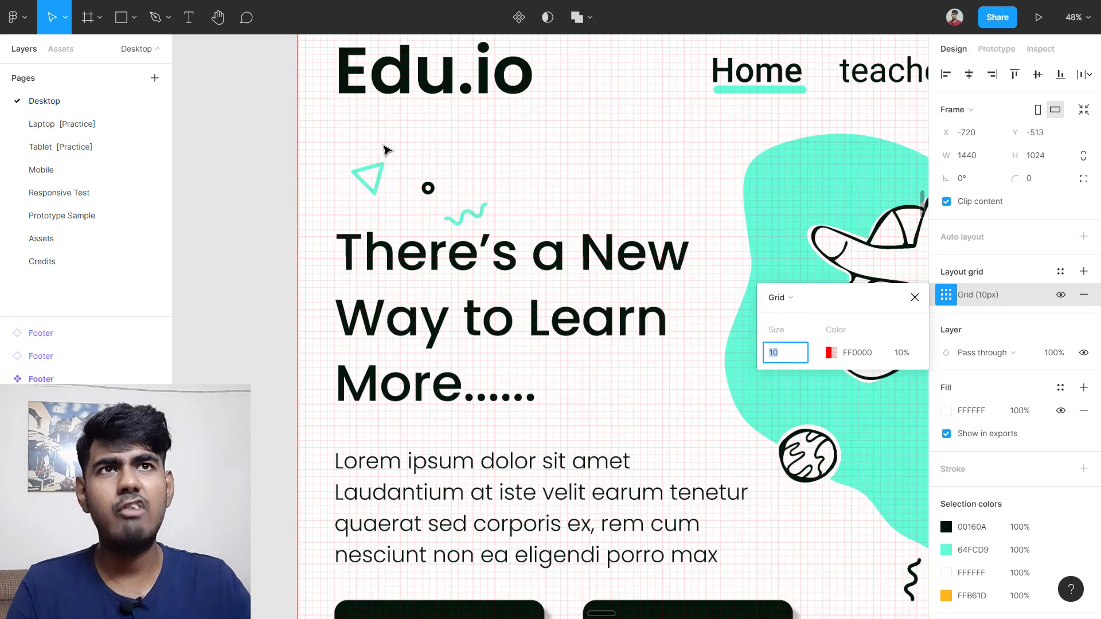
scroll(385, 150, "up", 1)
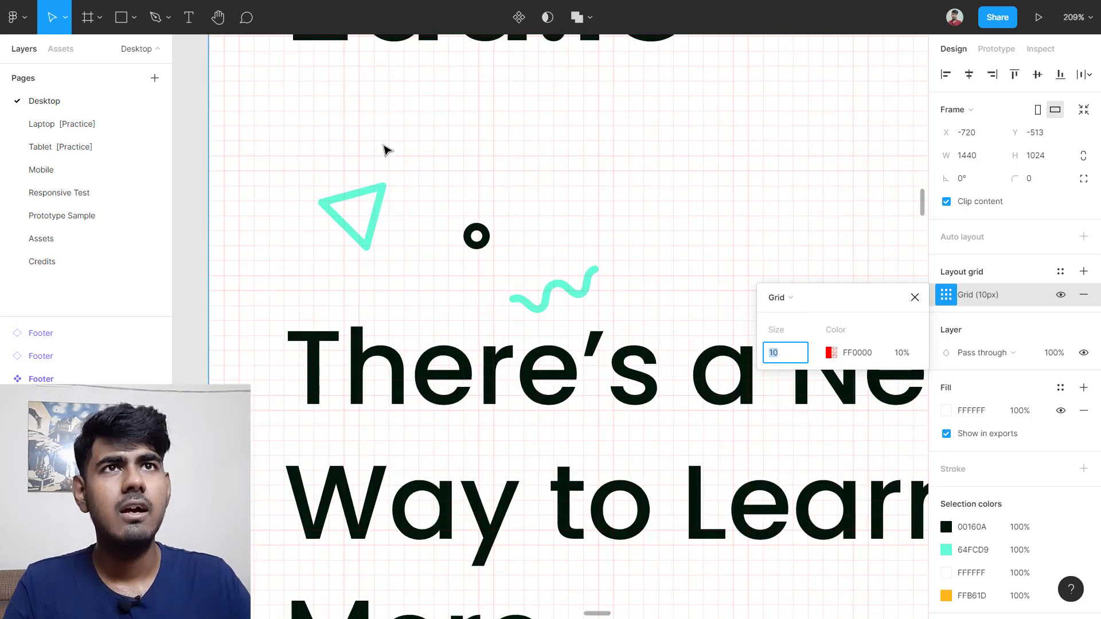
scroll(386, 150, "up", 1)
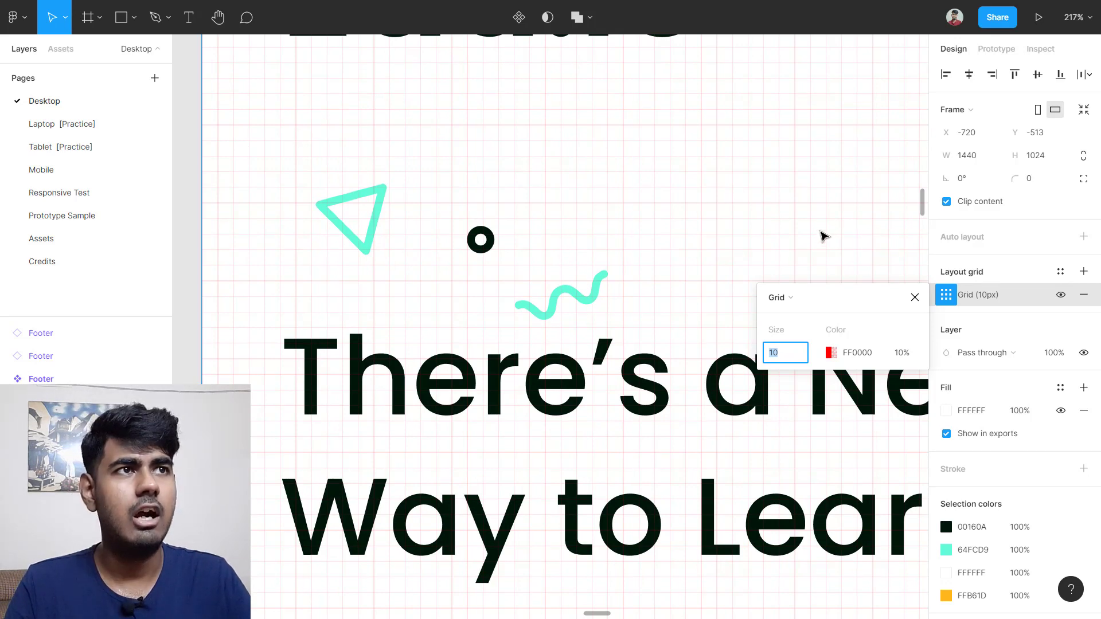
scroll(808, 229, "down", 3)
scroll(820, 229, "down", 3)
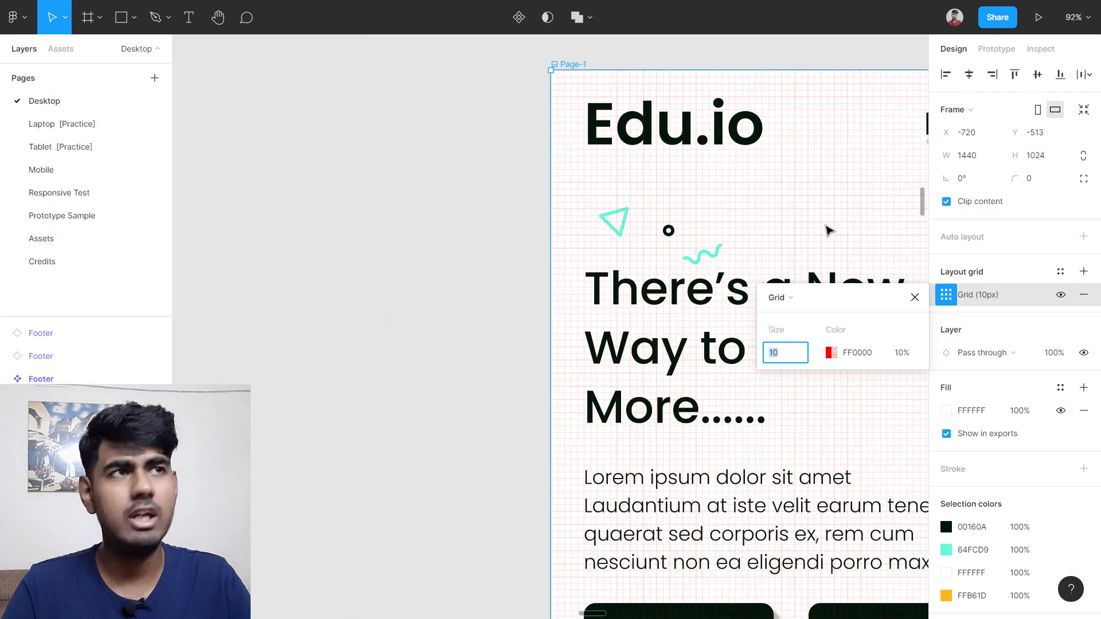
scroll(828, 229, "right", 3)
left_click(779, 297)
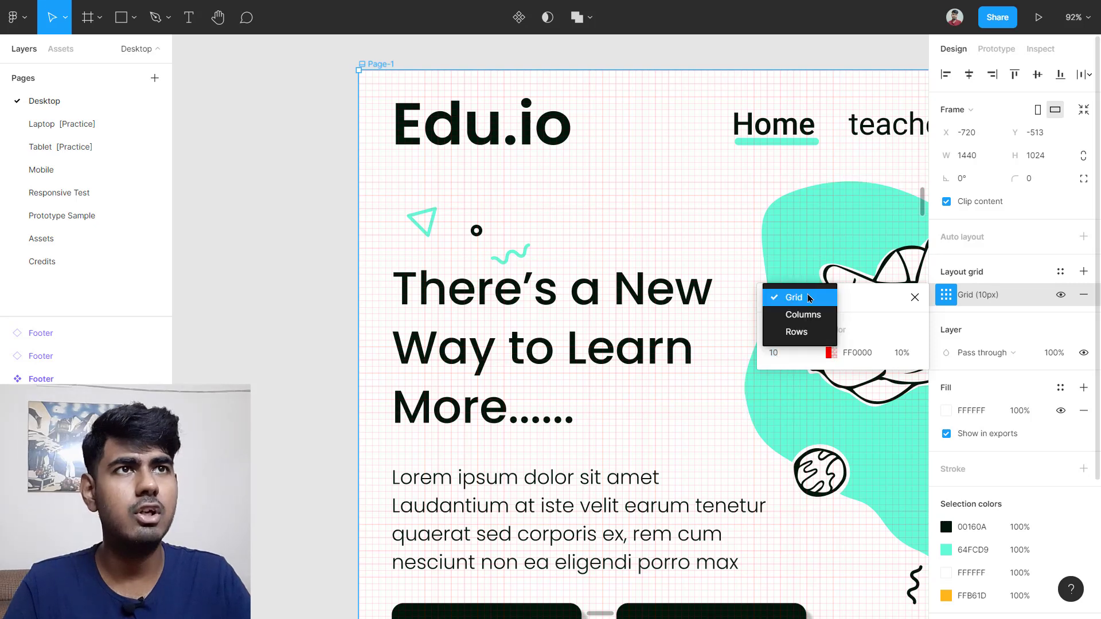
Step: Switch the Page-1 layout grid type to Rows
left_click(780, 329)
scroll(677, 281, "down", 3)
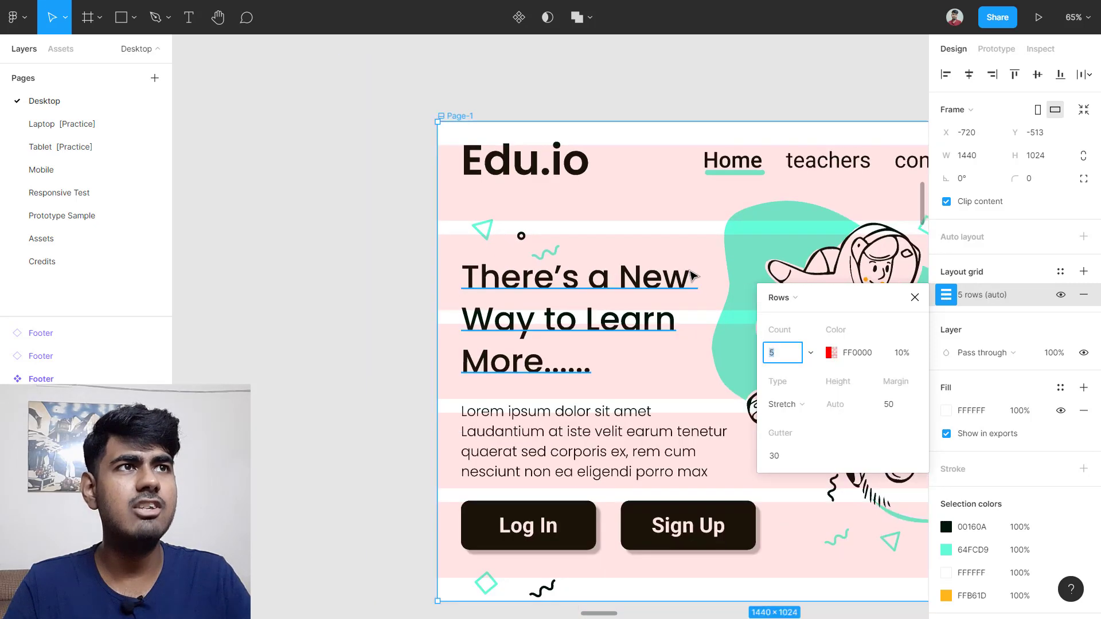
scroll(698, 280, "down", 3)
scroll(825, 263, "right", 3)
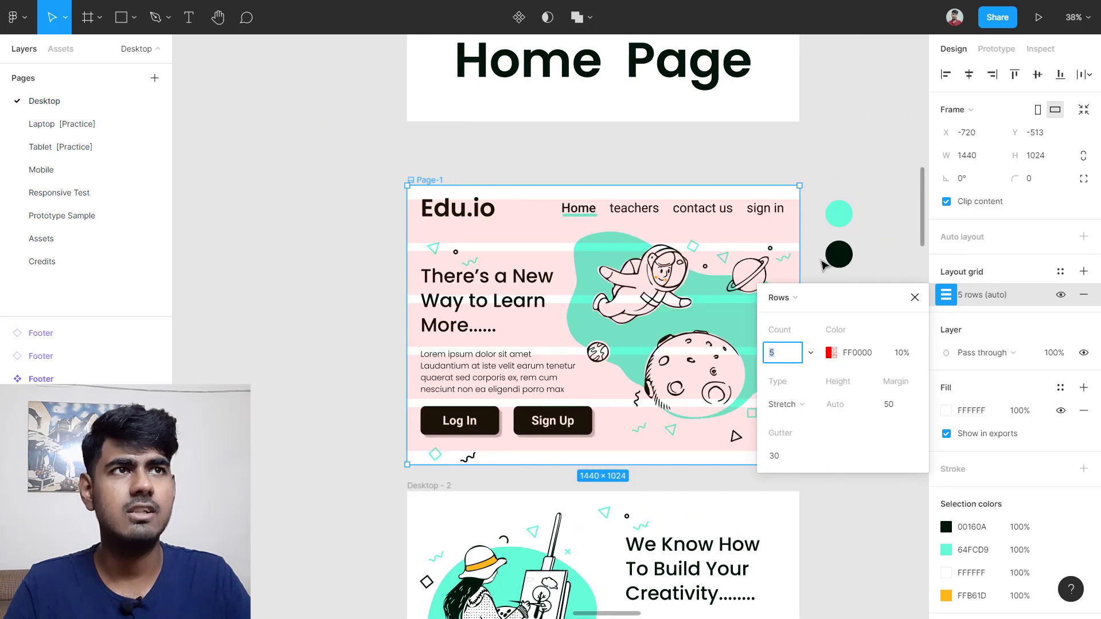
scroll(753, 283, "left", 2)
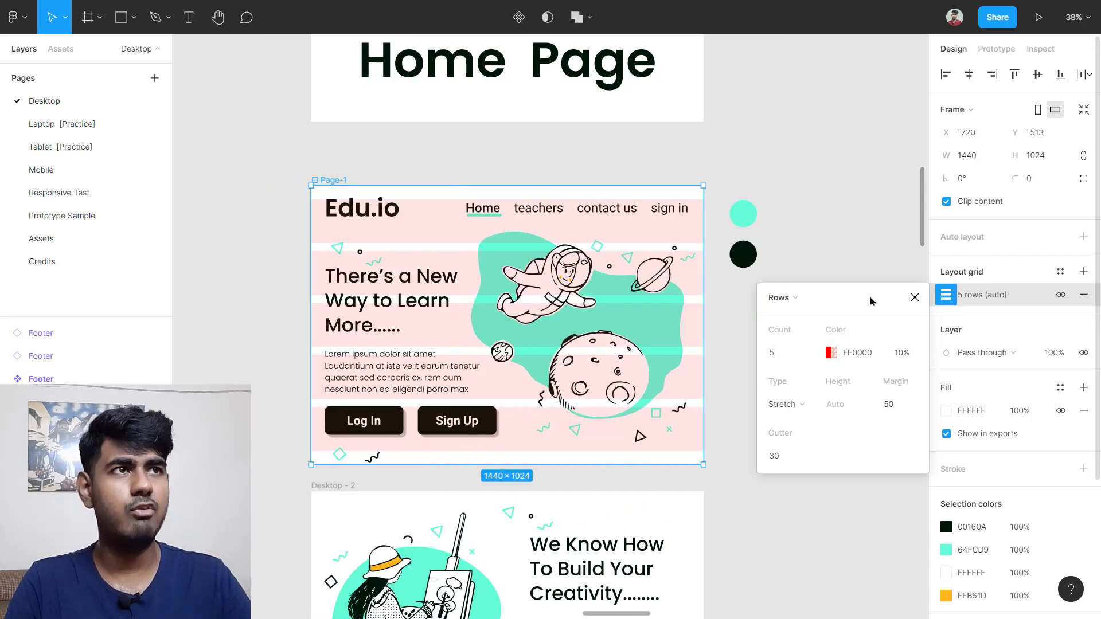
Step: Change the grid back to 5 columns (50 margin, 30 gutter), inspect it, then hide it
left_click(779, 298)
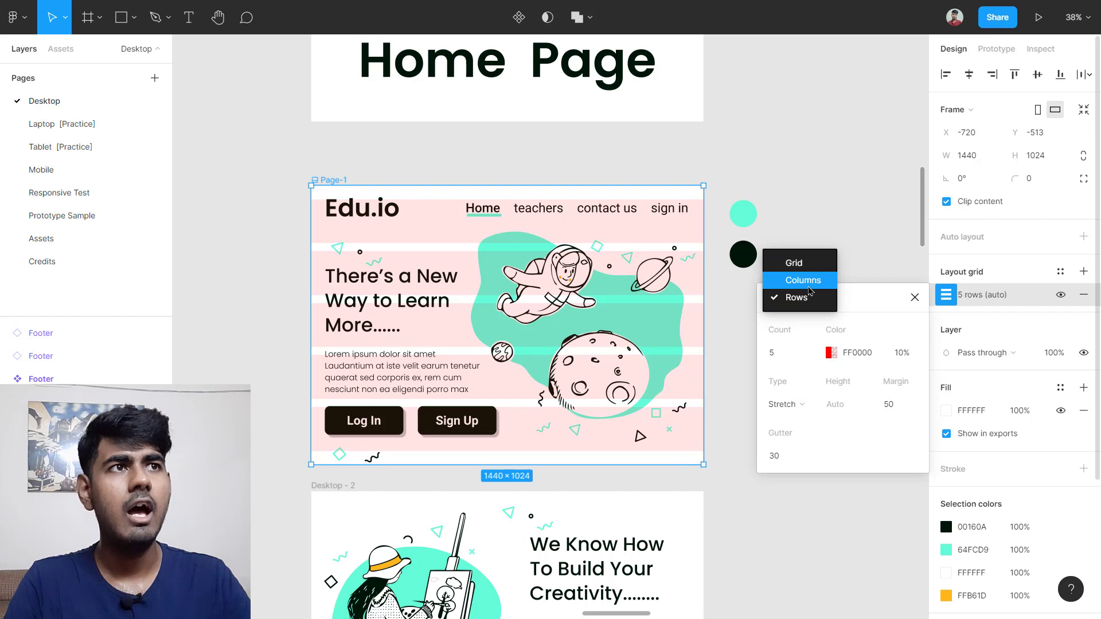
left_click(810, 280)
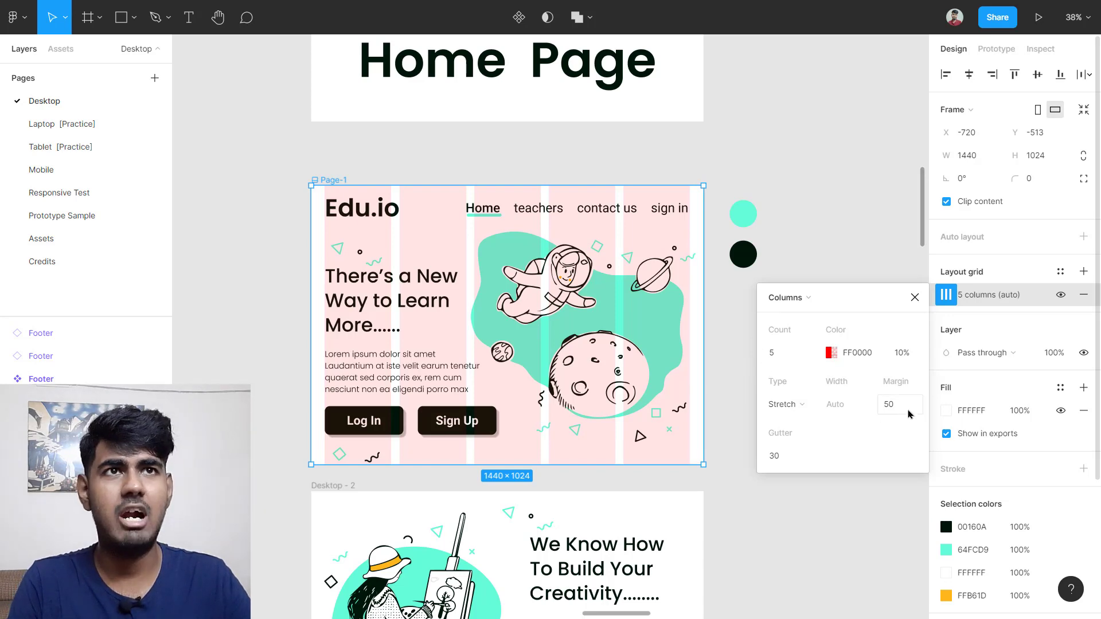
scroll(321, 236, "up", 5)
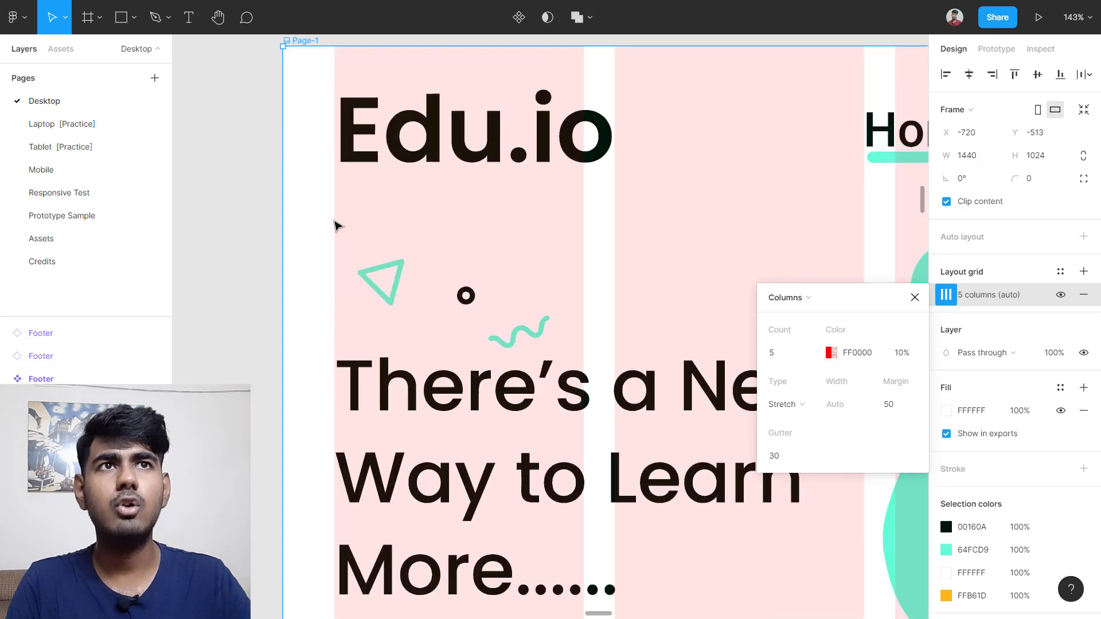
scroll(308, 216, "up", 3)
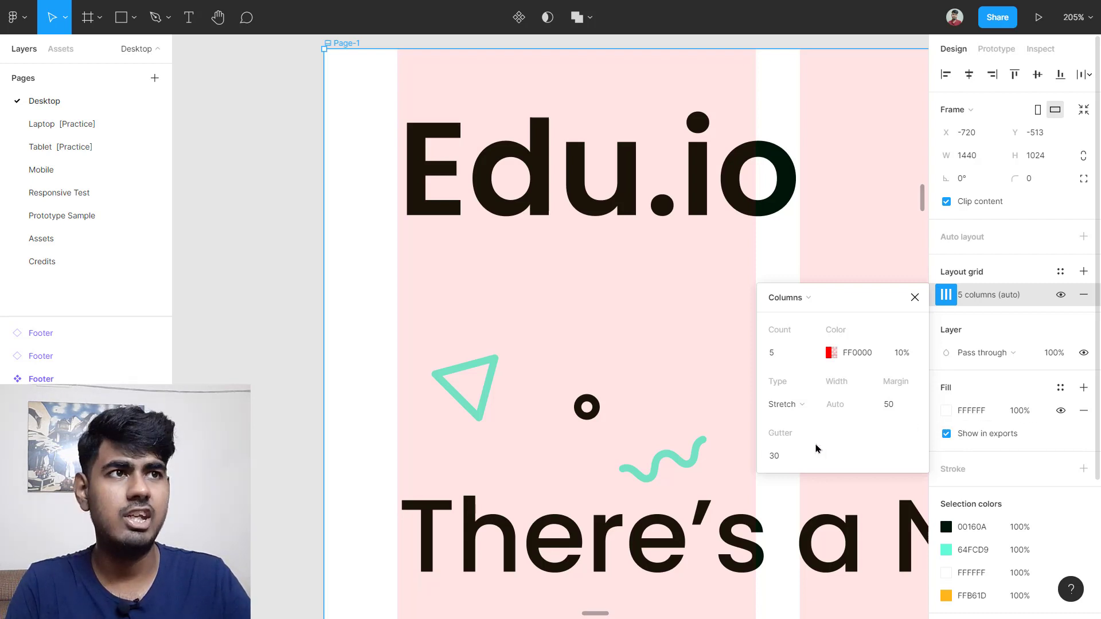
scroll(572, 346, "right", 5)
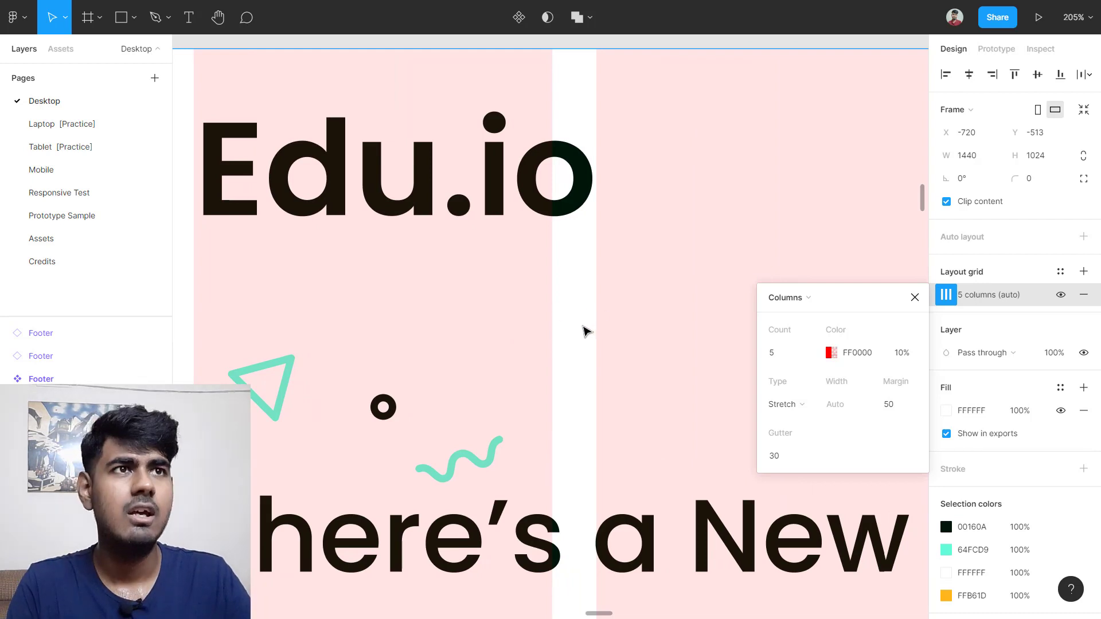
scroll(585, 330, "down", 5)
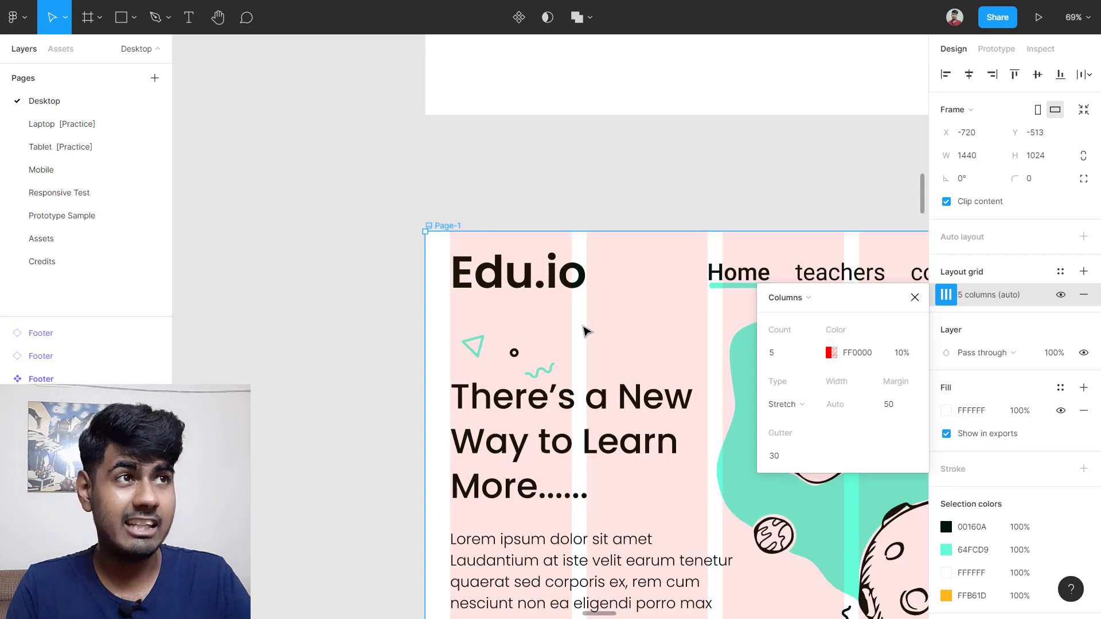
scroll(586, 331, "right", 3)
scroll(584, 331, "down", 1)
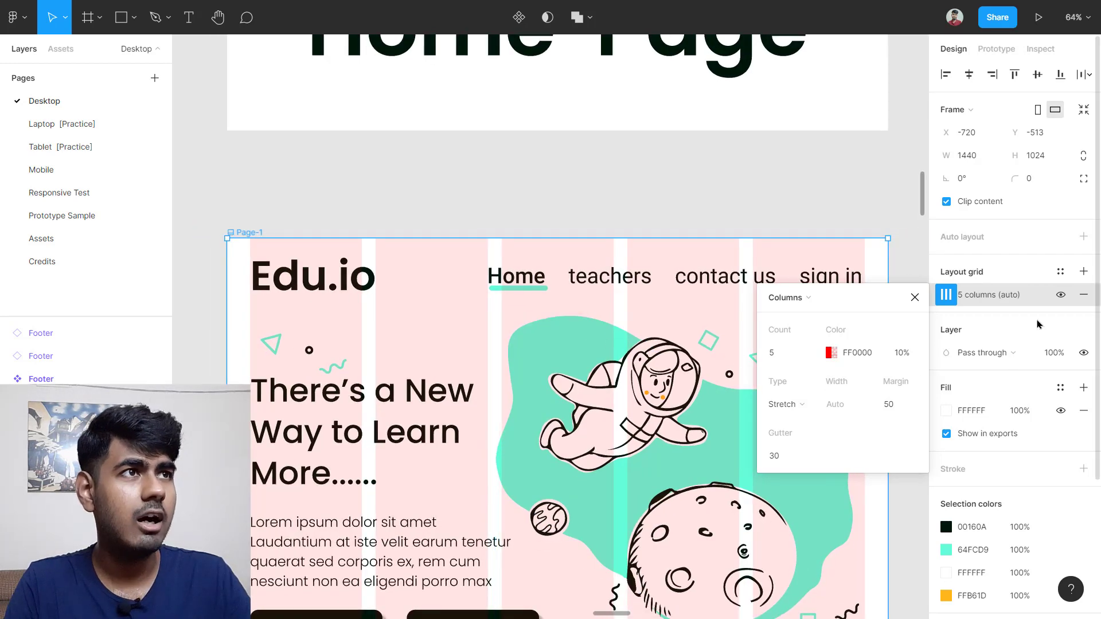
left_click(1060, 298)
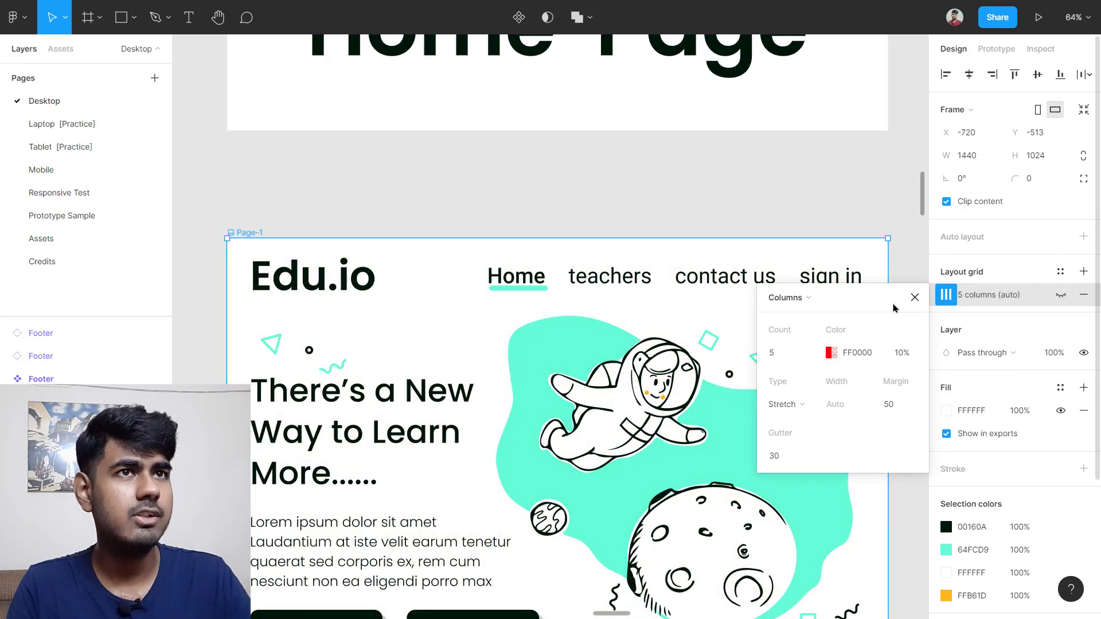
Step: Show the 3-column layout grid on the Desktop - 3 frame
left_click(916, 298)
scroll(900, 286, "down", 3)
scroll(897, 298, "down", 5)
scroll(894, 304, "down", 5)
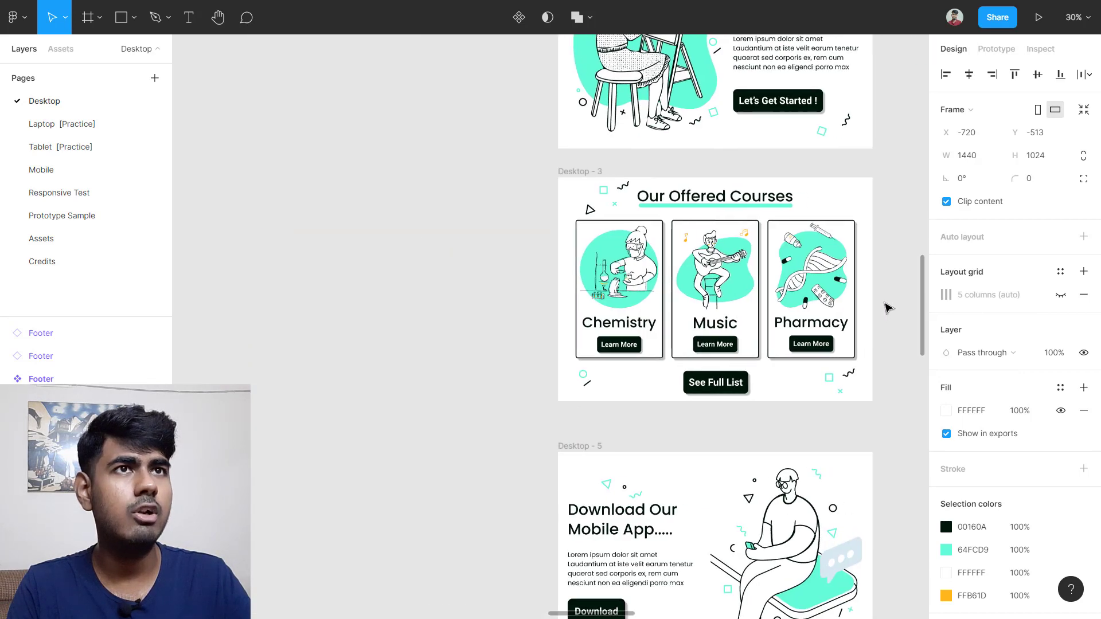
scroll(749, 275, "right", 3)
scroll(814, 206, "up", 4)
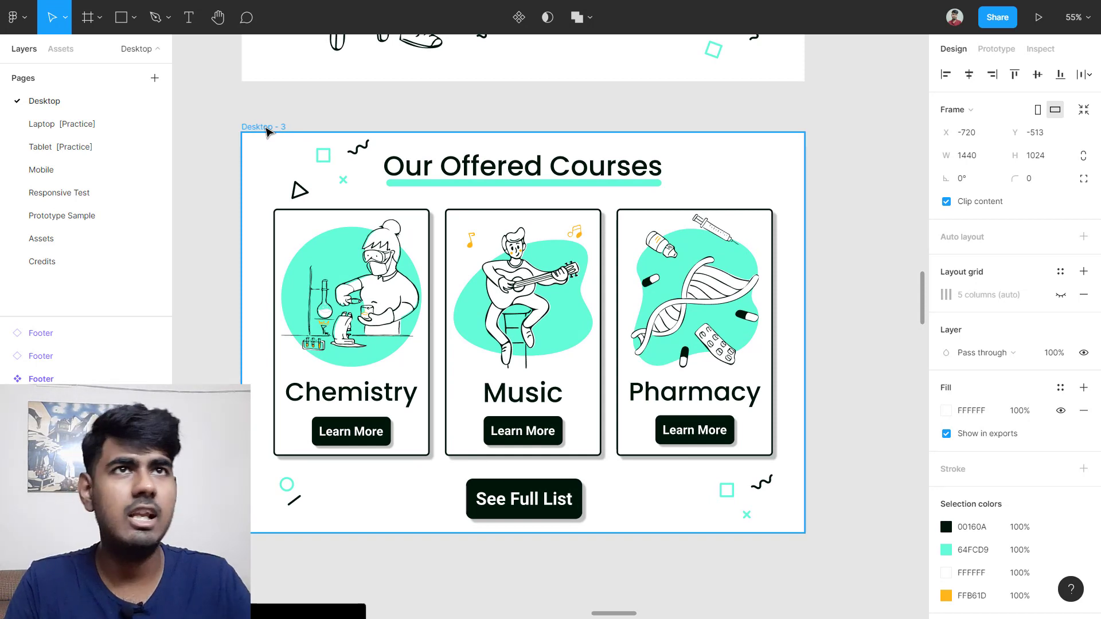
left_click(271, 134)
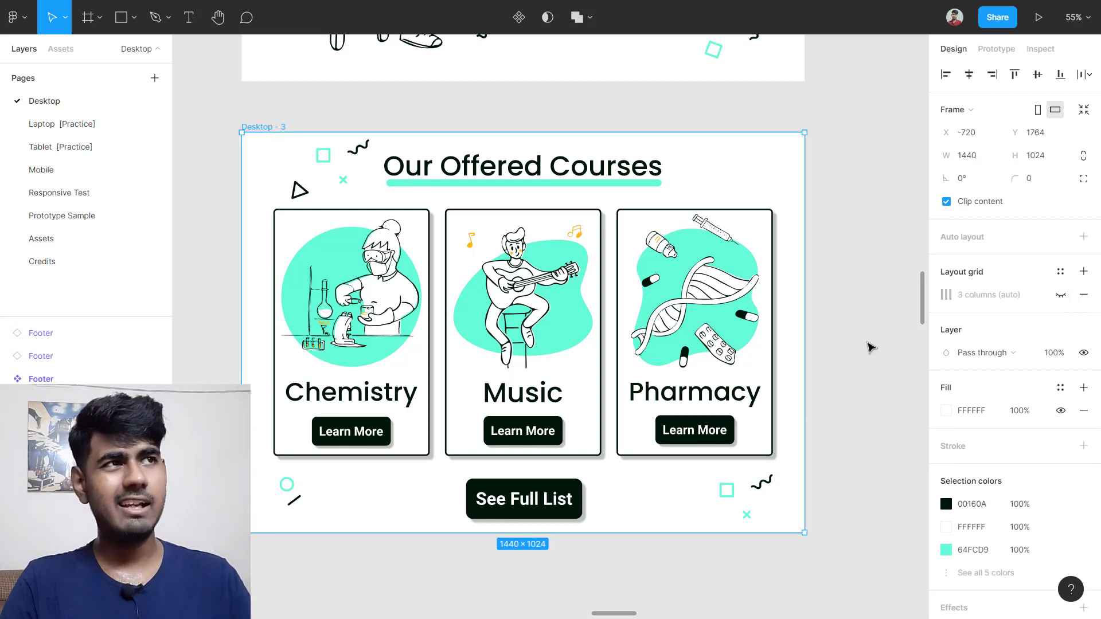
left_click(1060, 295)
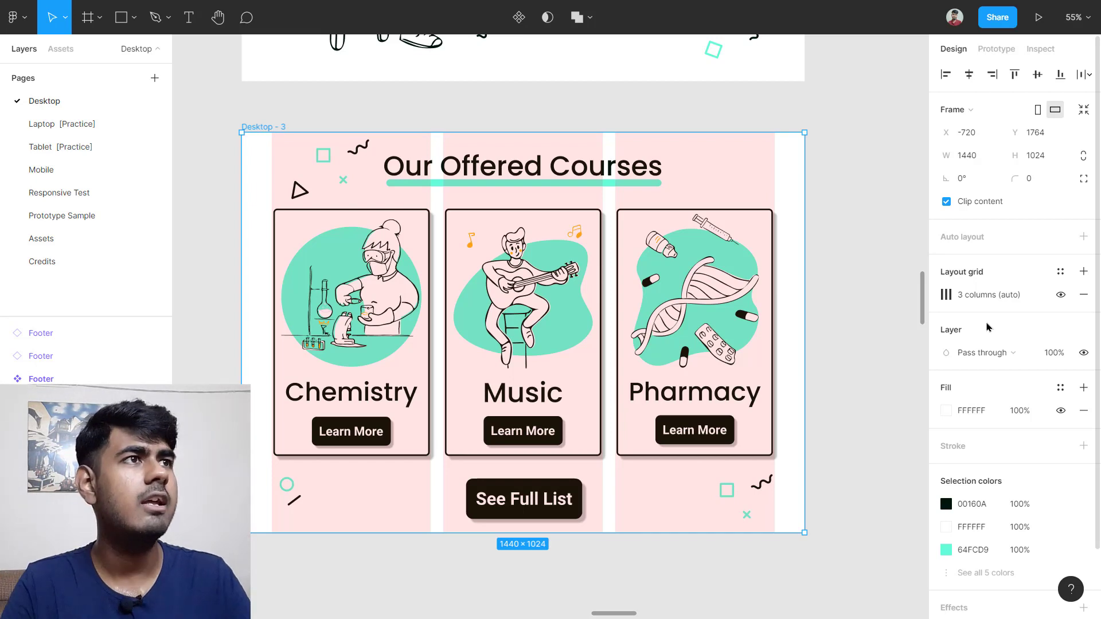
Step: Preview the grid at 70% opacity, restore 10%, and reopen the column settings
left_click(944, 295)
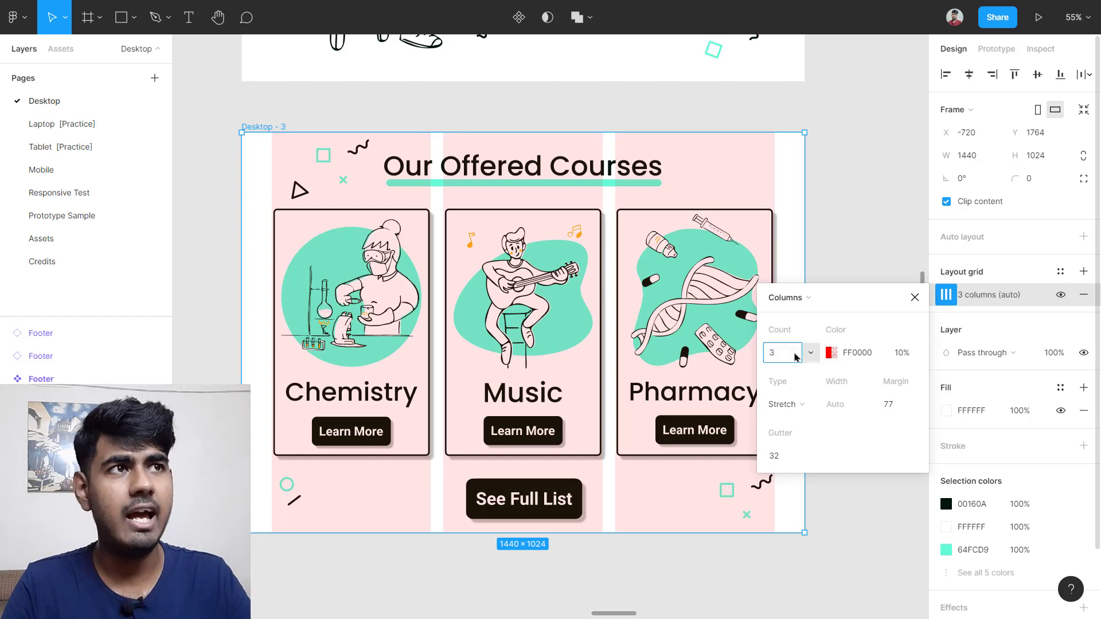
left_click(904, 359)
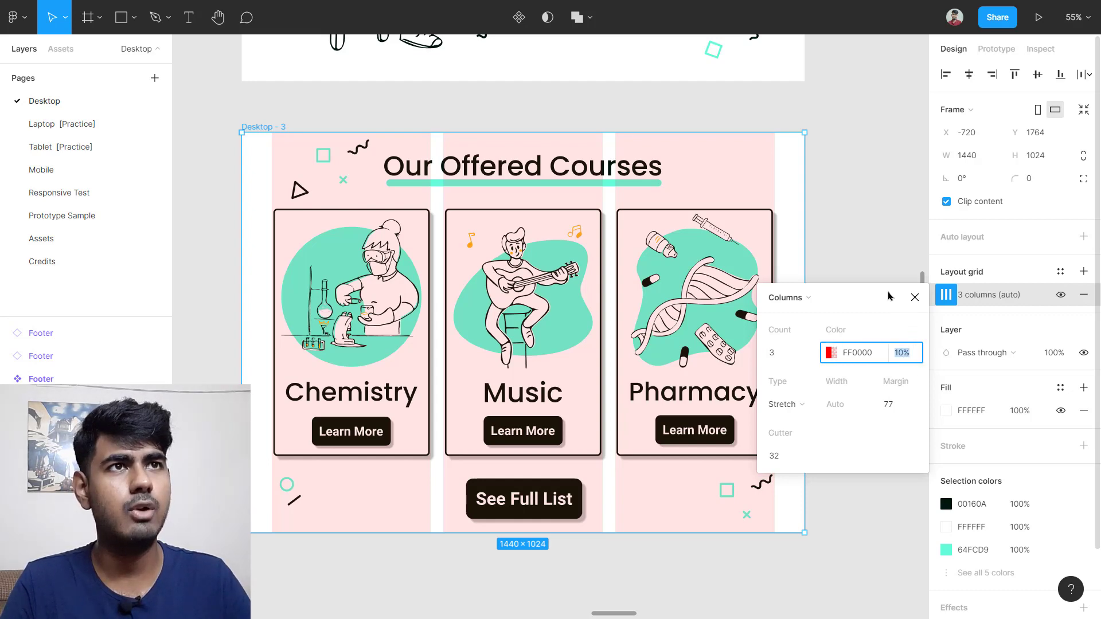
key("shift+Up")
key("shift+Up")
key("shift+Up")
key("shift+Up")
key("shift+Up")
key("shift+Up")
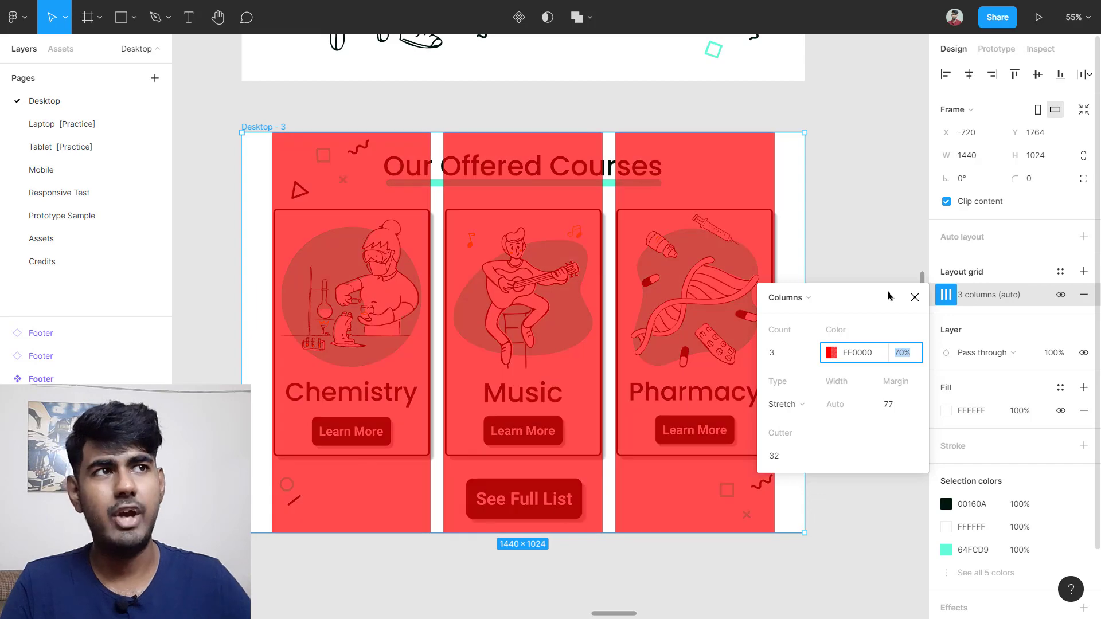
key("shift+Down")
key("shift+Down")
key("shift+Down")
key("shift+Down")
key("shift+Down")
key("shift+Down")
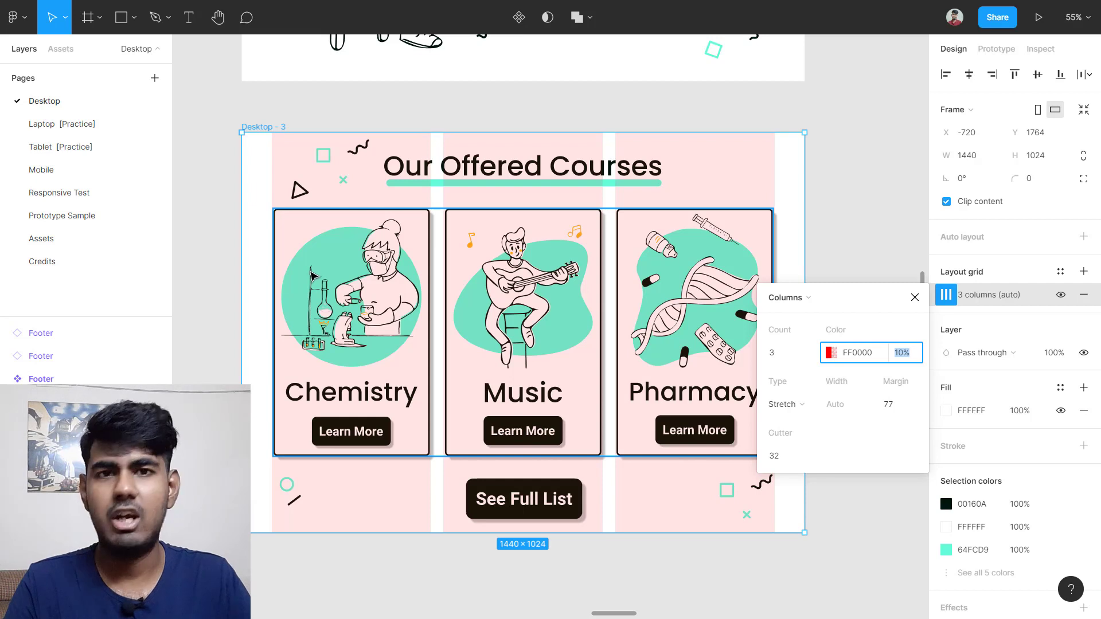
left_click(914, 297)
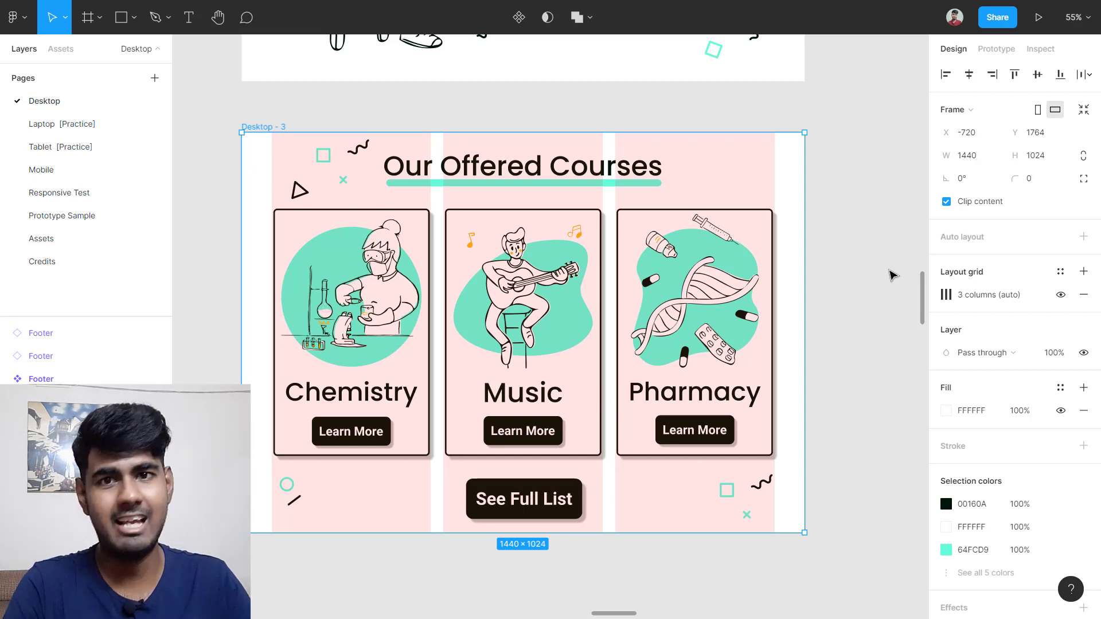
left_click(262, 148)
left_click(274, 127)
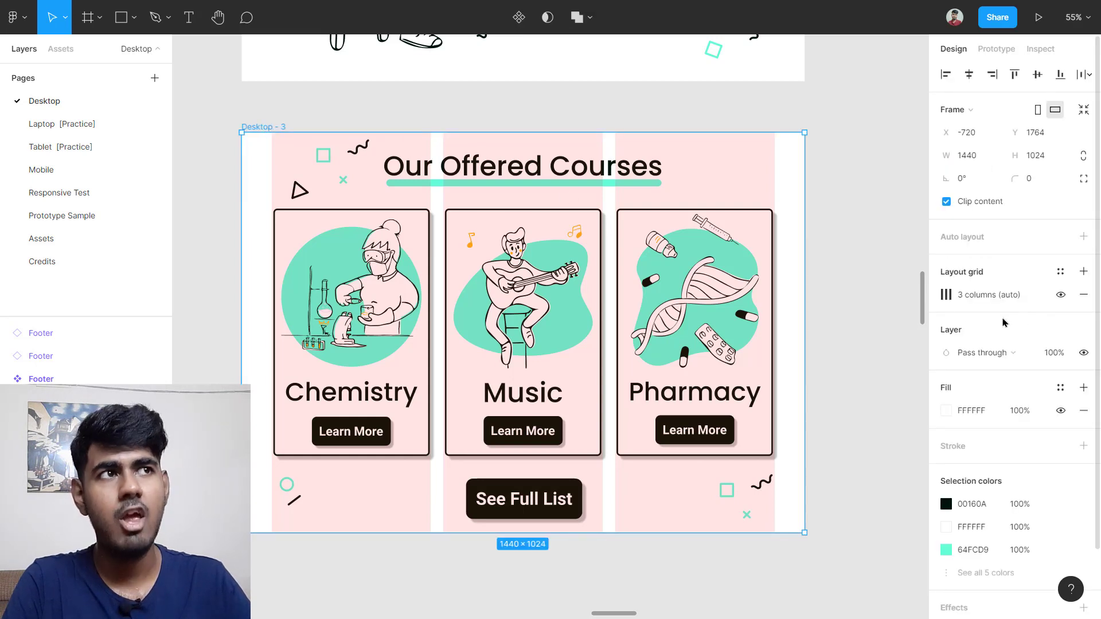
left_click(946, 294)
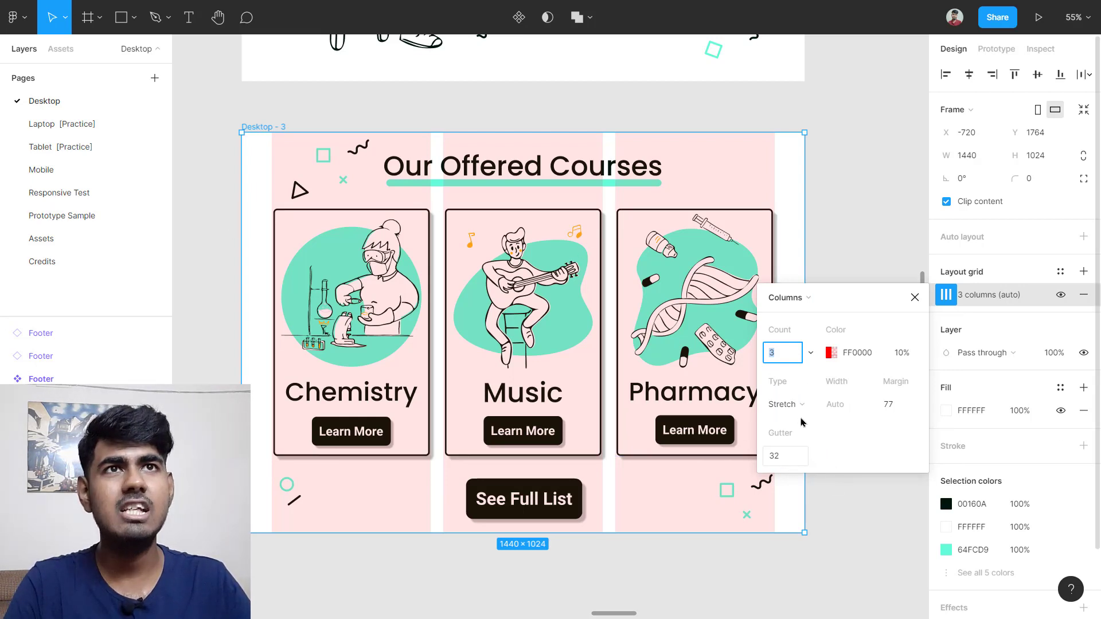
Step: Close the Columns popup, deselect, and zoom around Desktop - 3's 3-column grid behind the course cards
left_click(204, 154)
scroll(249, 145, "up", 10)
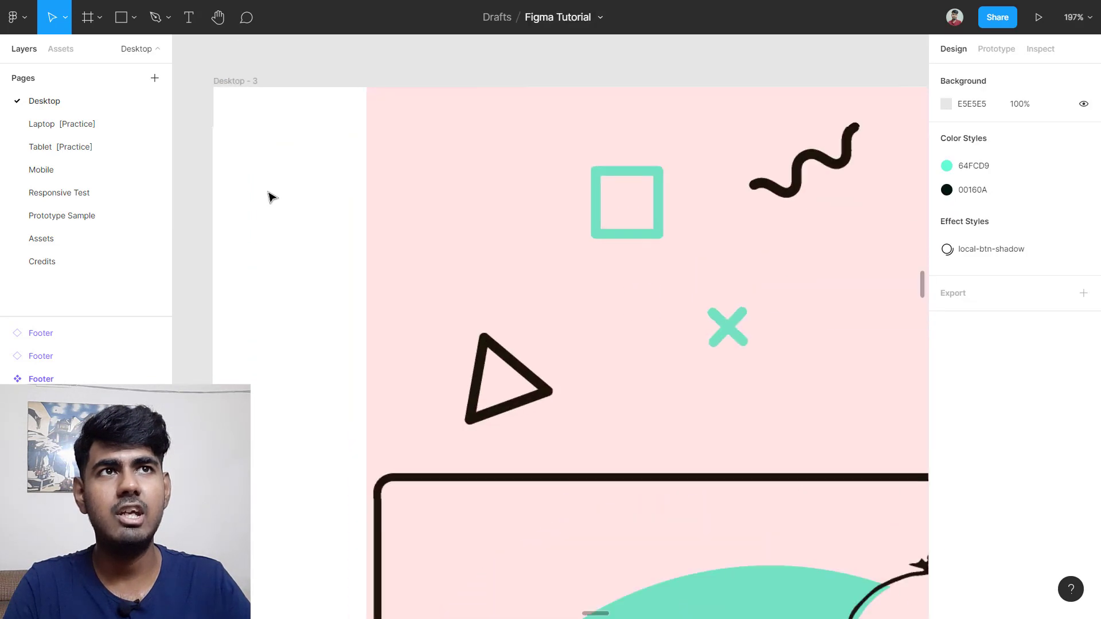
scroll(337, 187, "up", 5)
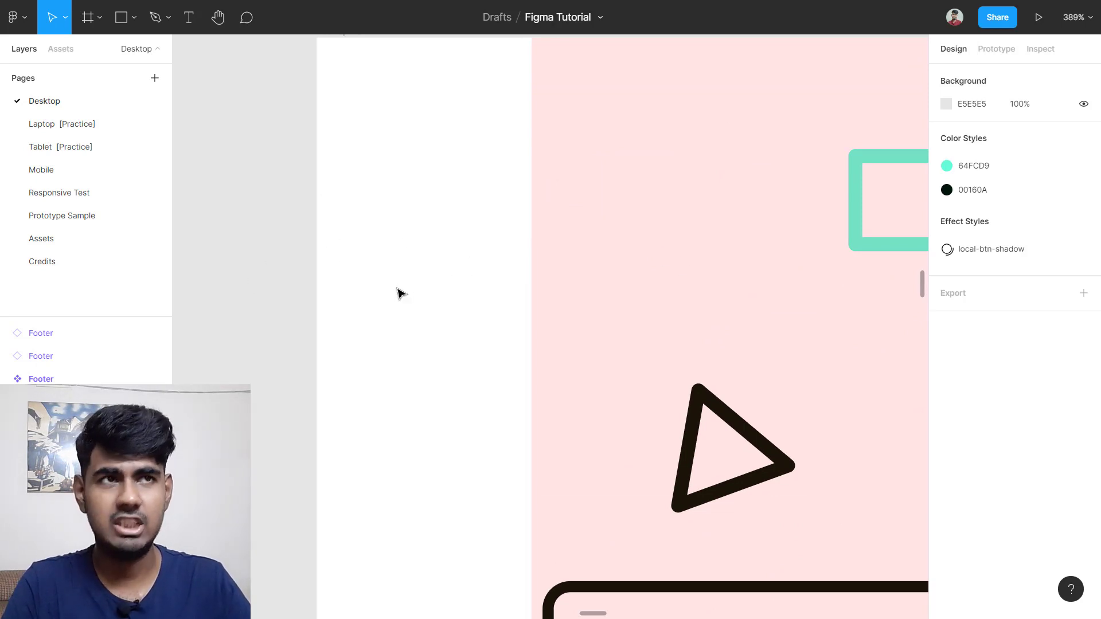
scroll(400, 294, "down", 5)
scroll(467, 312, "up", 5)
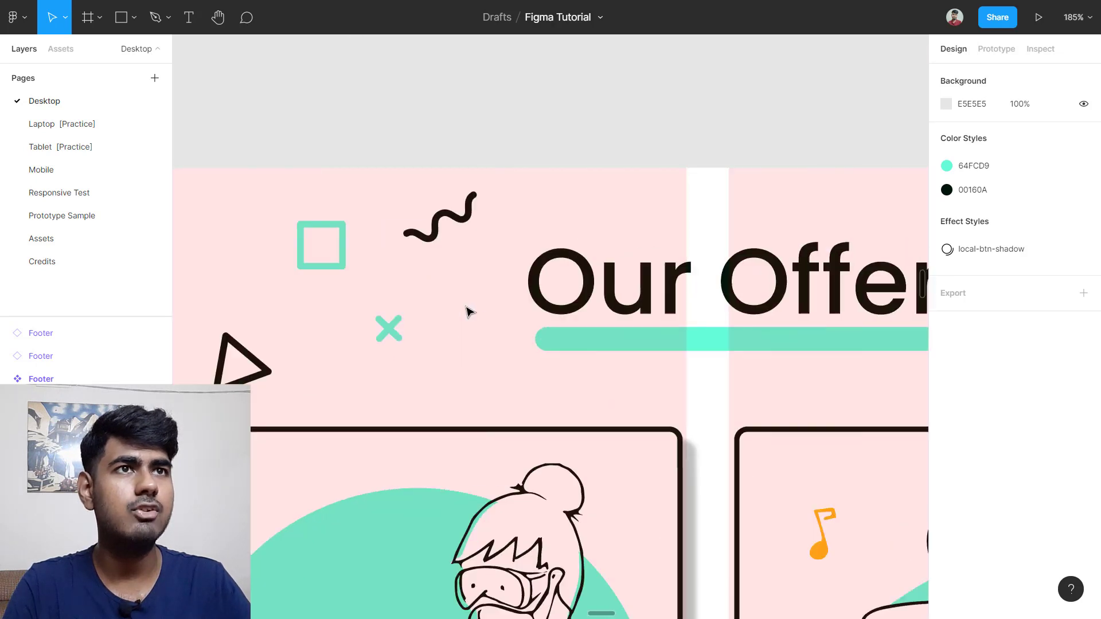
scroll(474, 208, "up", 5)
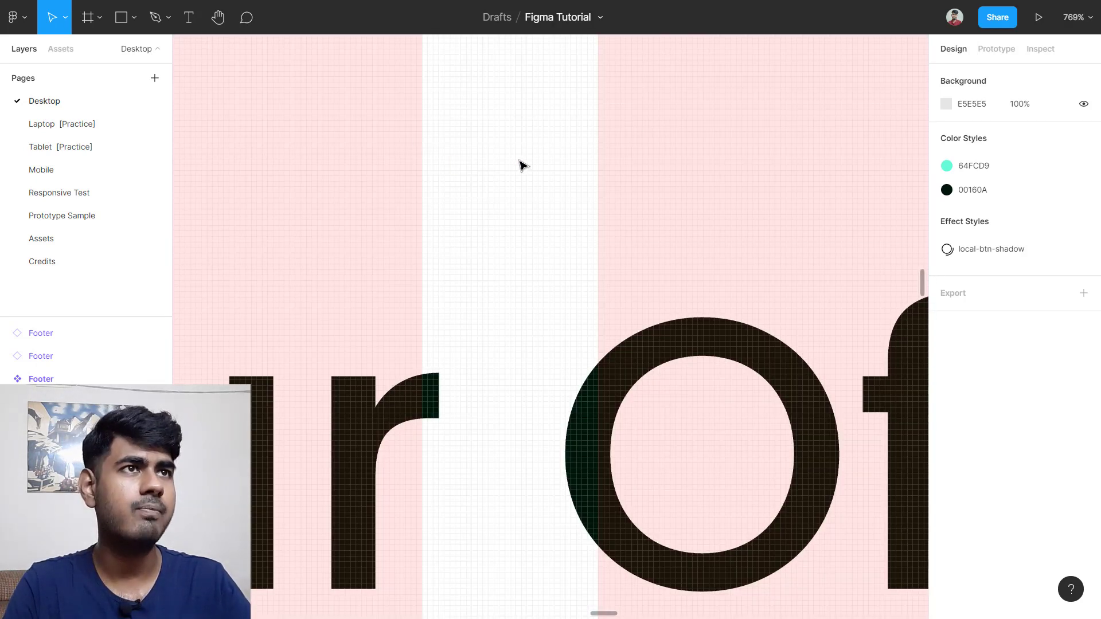
scroll(522, 166, "down", 10)
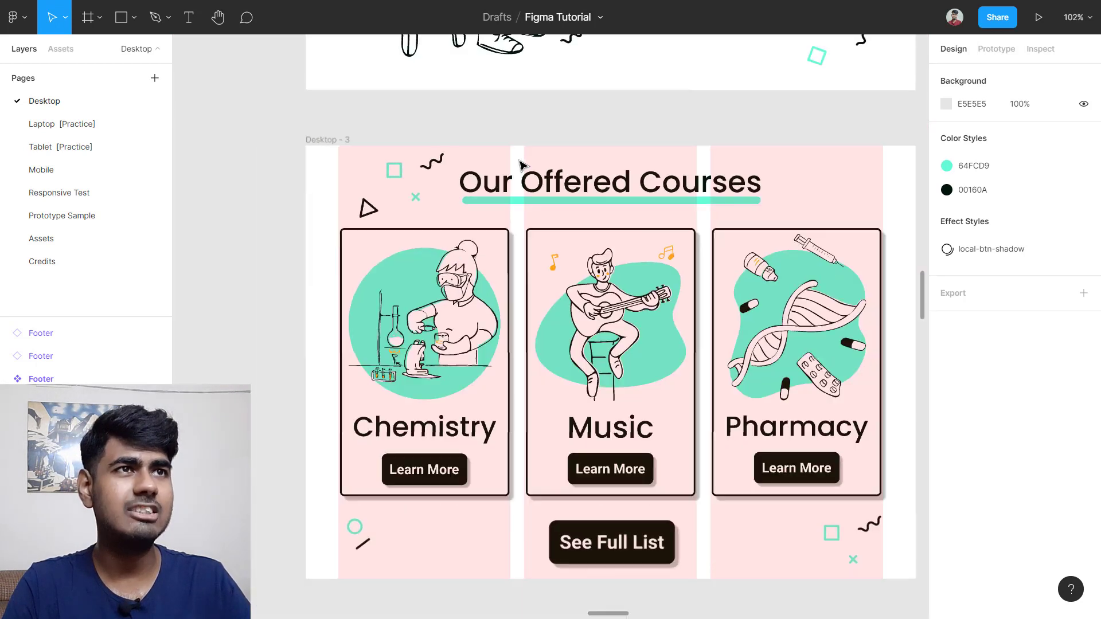
scroll(602, 177, "down", 2)
scroll(602, 189, "up", 5)
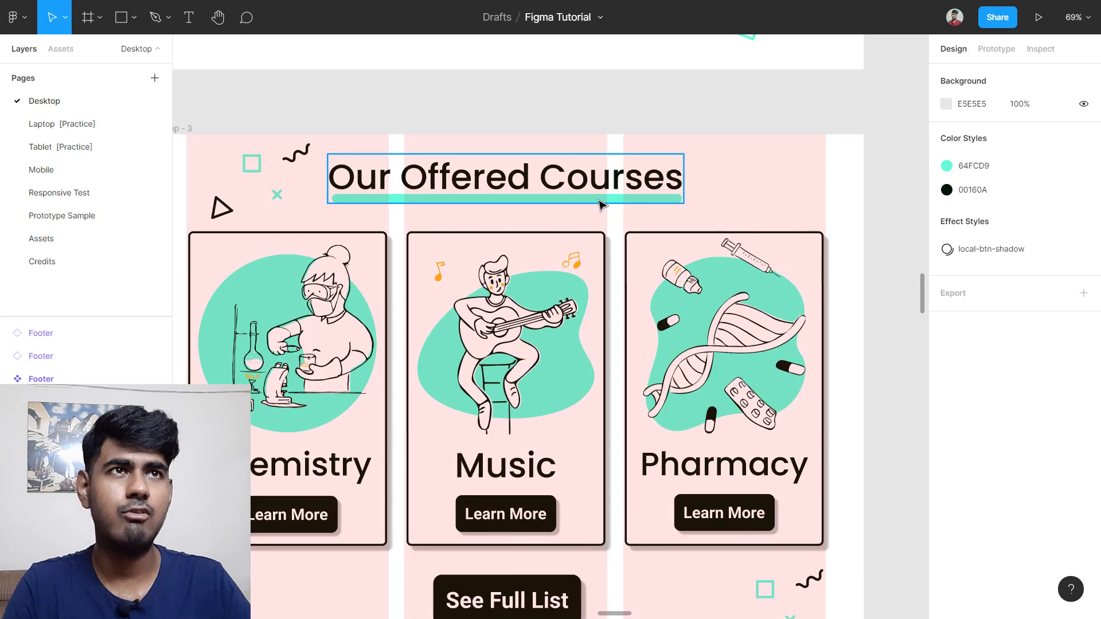
scroll(600, 205, "down", 1)
scroll(493, 209, "down", 2)
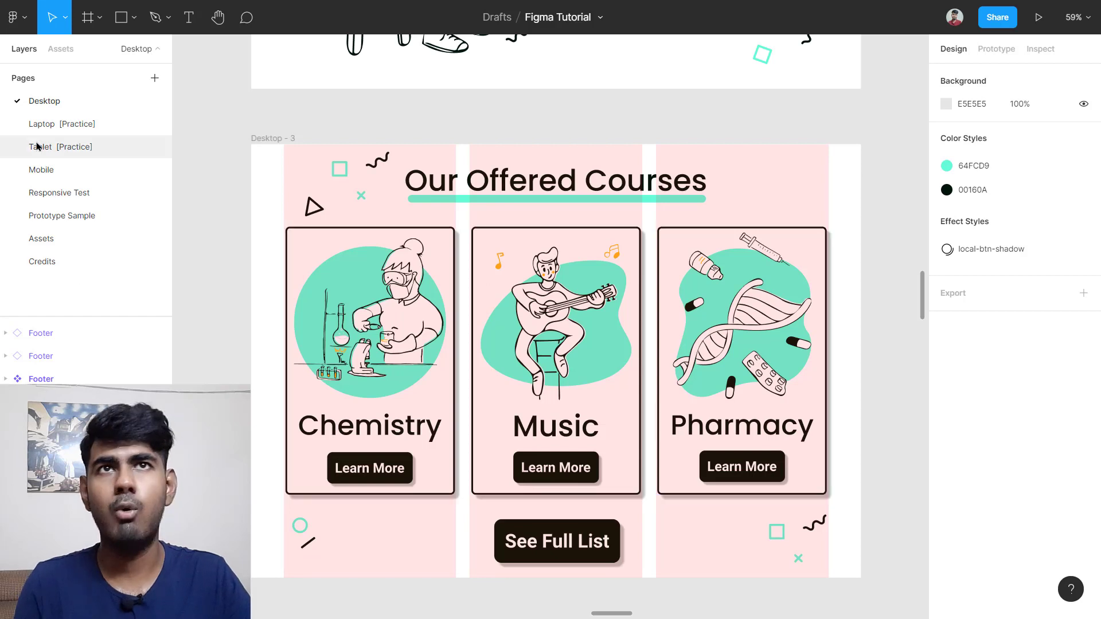
Step: On the Mobile page, view iPhone 11 Pro Max - 6's 1-column grid settings (20 margin, 20 gutter)
left_click(51, 173)
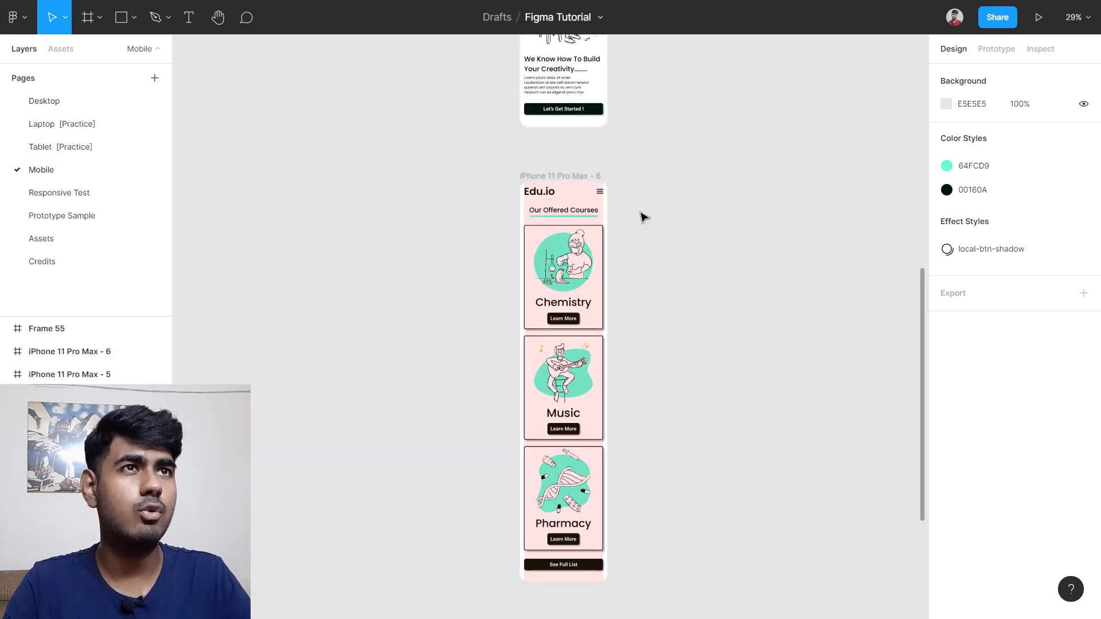
scroll(643, 217, "up", 2)
scroll(602, 183, "down", 1)
left_click(561, 159)
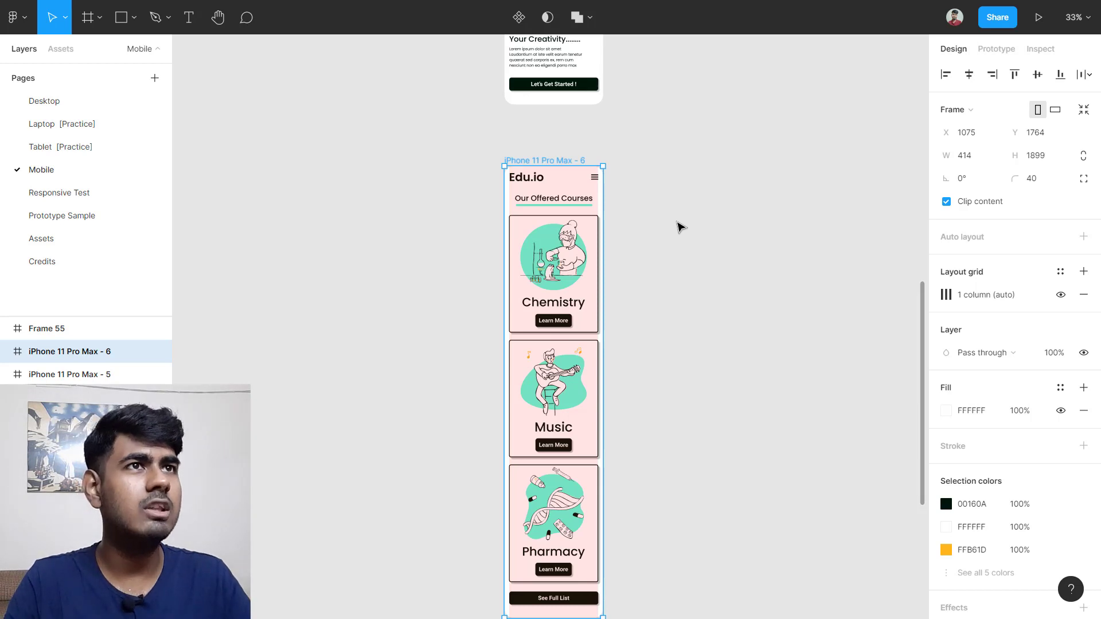
scroll(545, 281, "left", 4)
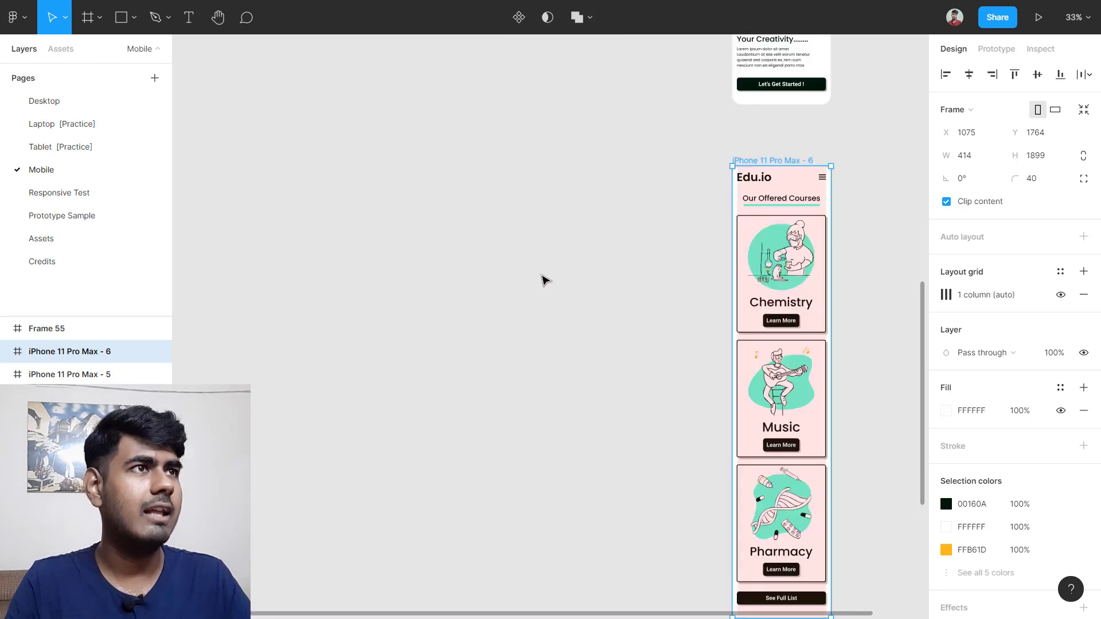
scroll(865, 319, "right", 3)
scroll(799, 267, "up", 5)
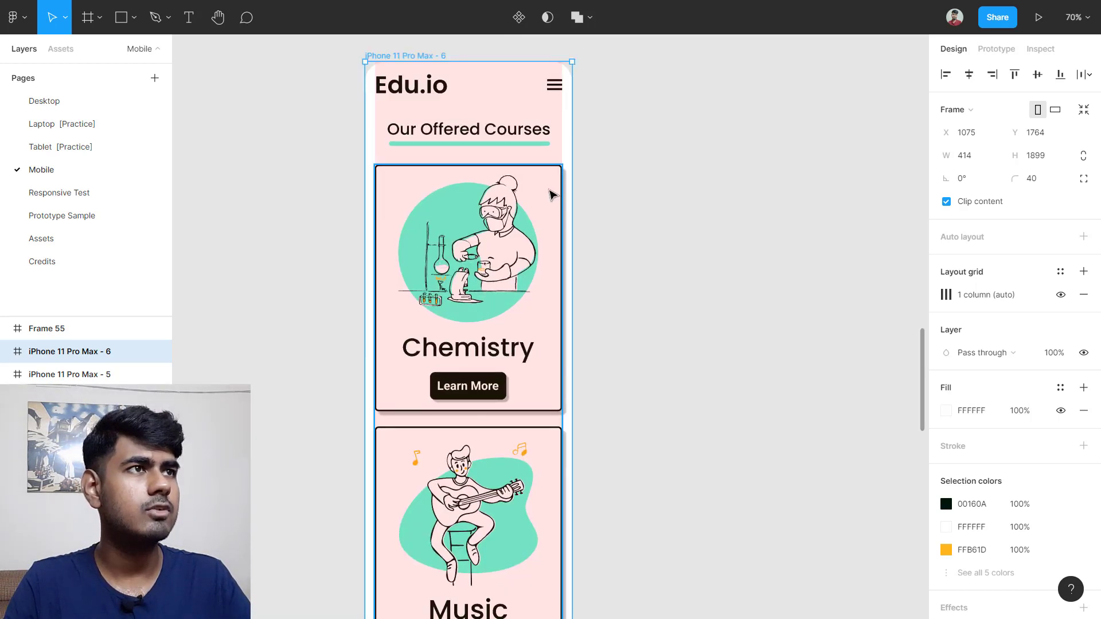
left_click(945, 294)
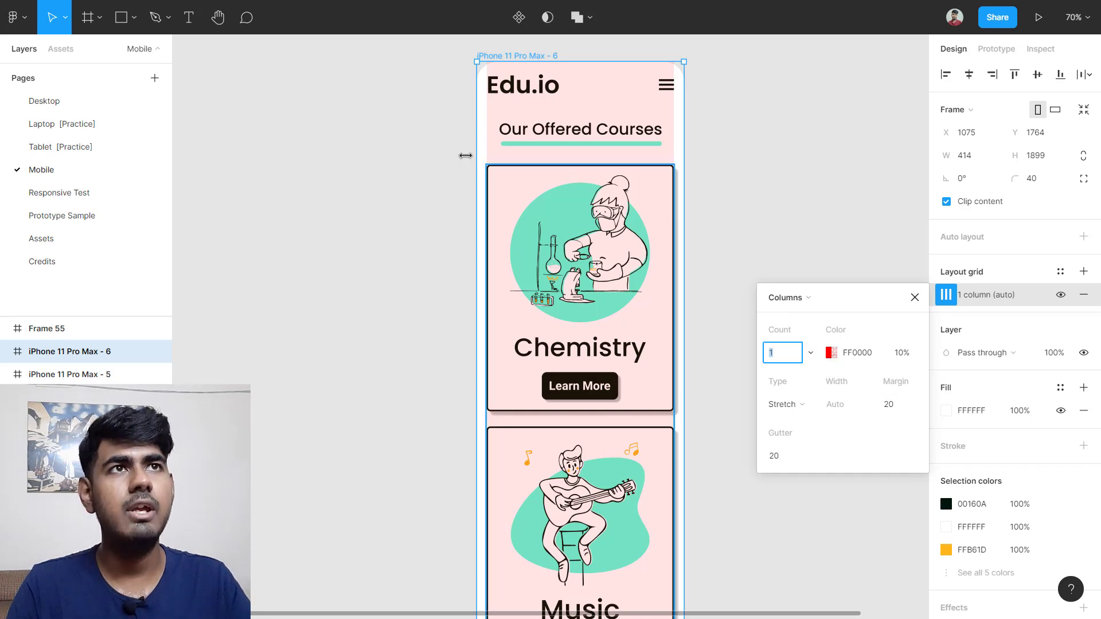
scroll(476, 127, "up", 10)
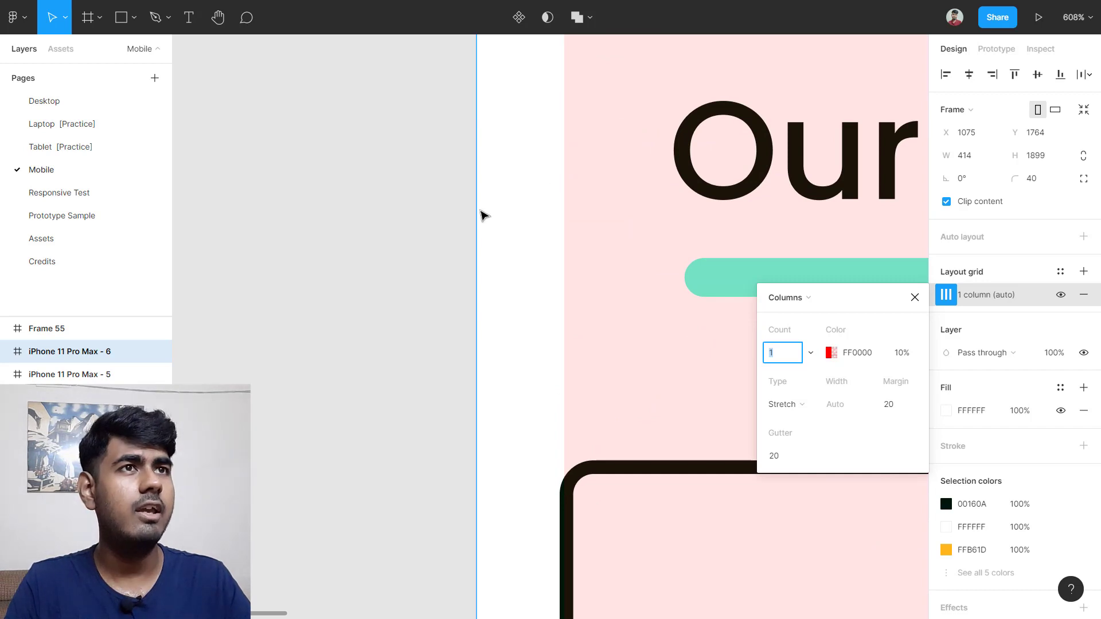
scroll(480, 209, "down", 10)
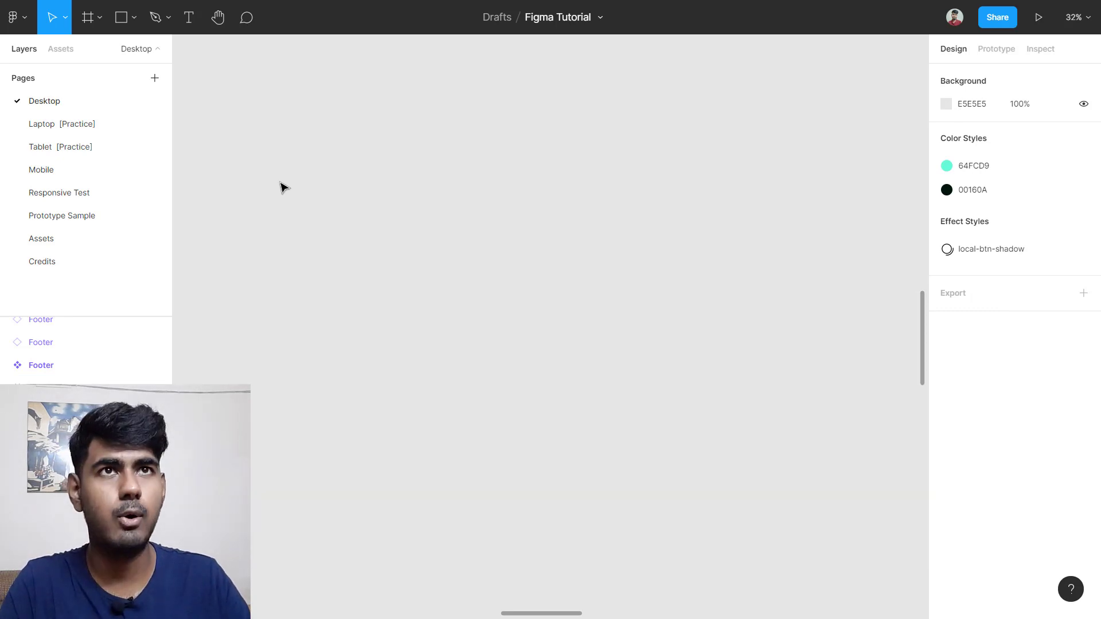
Step: Draw a new Frame 54 and add a layout grid, changing its type to Columns, then Rows
key("f")
left_click_drag(278, 139, 802, 472)
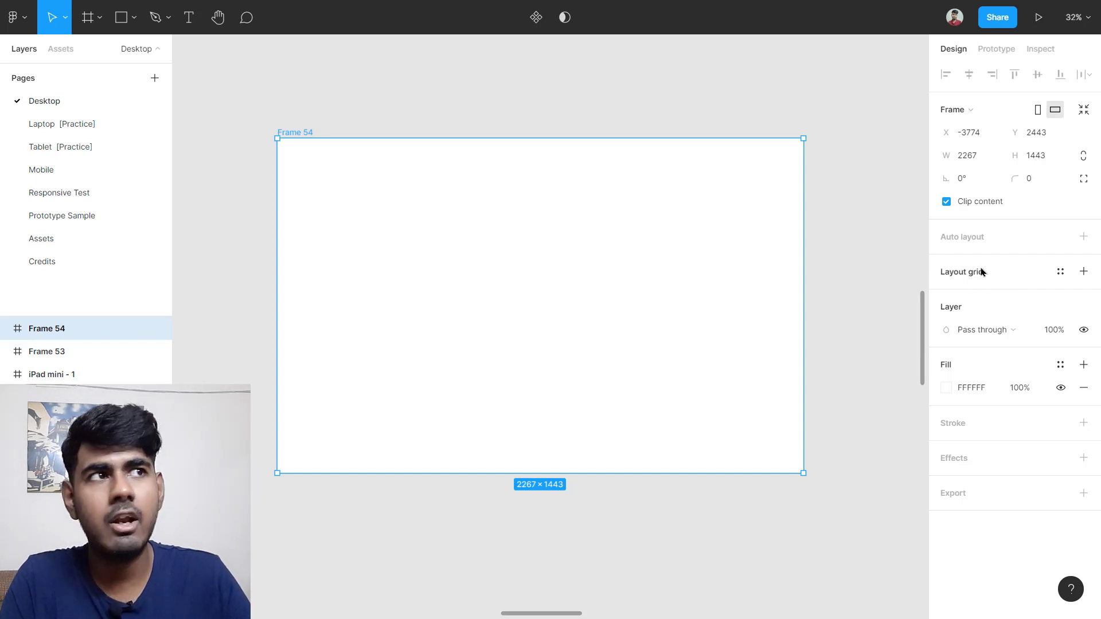
left_click(1084, 272)
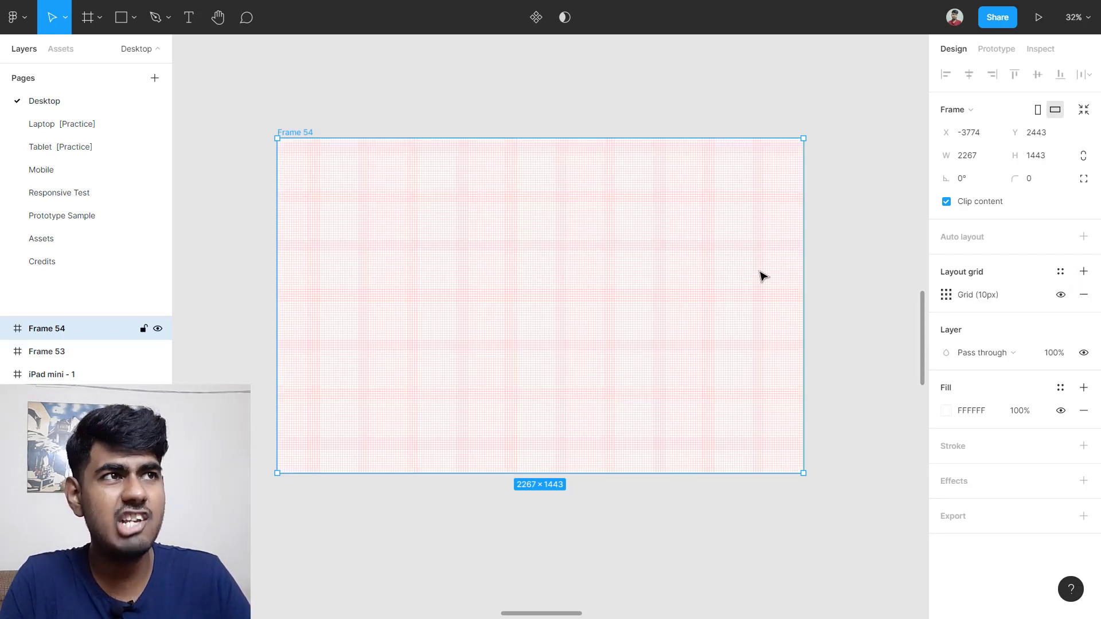
left_click(946, 295)
left_click(786, 298)
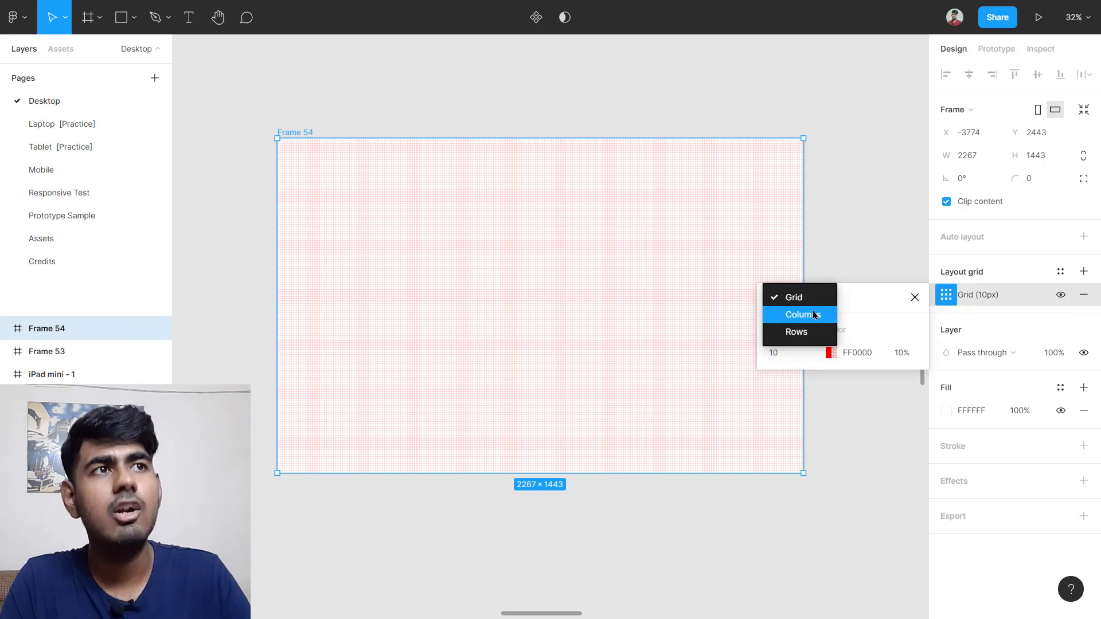
left_click(814, 315)
left_click(792, 297)
left_click(796, 314)
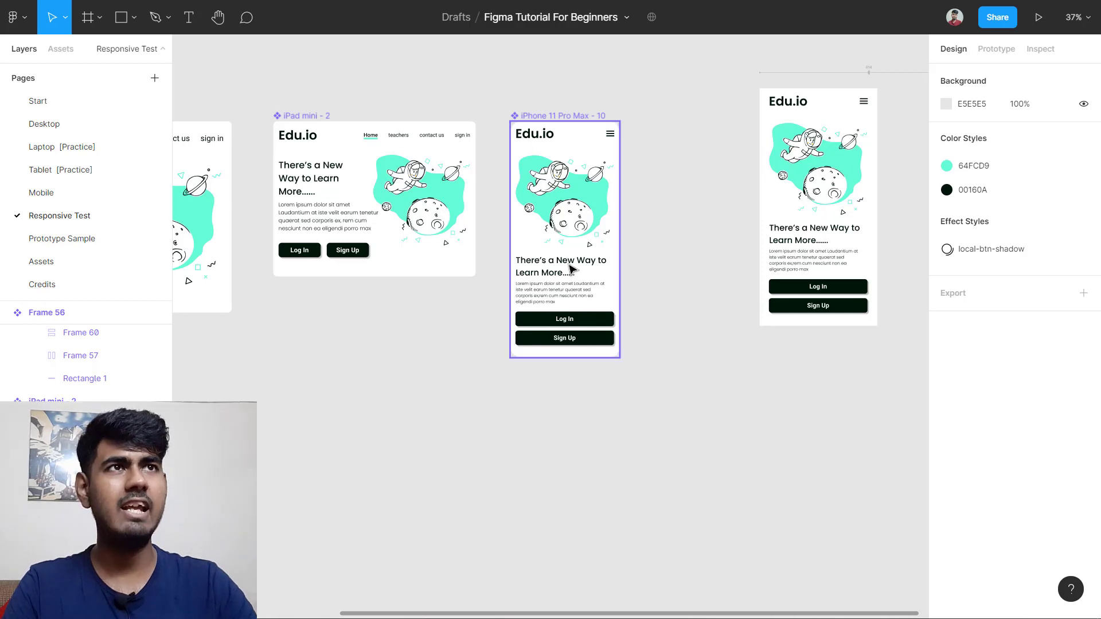
left_click(579, 238)
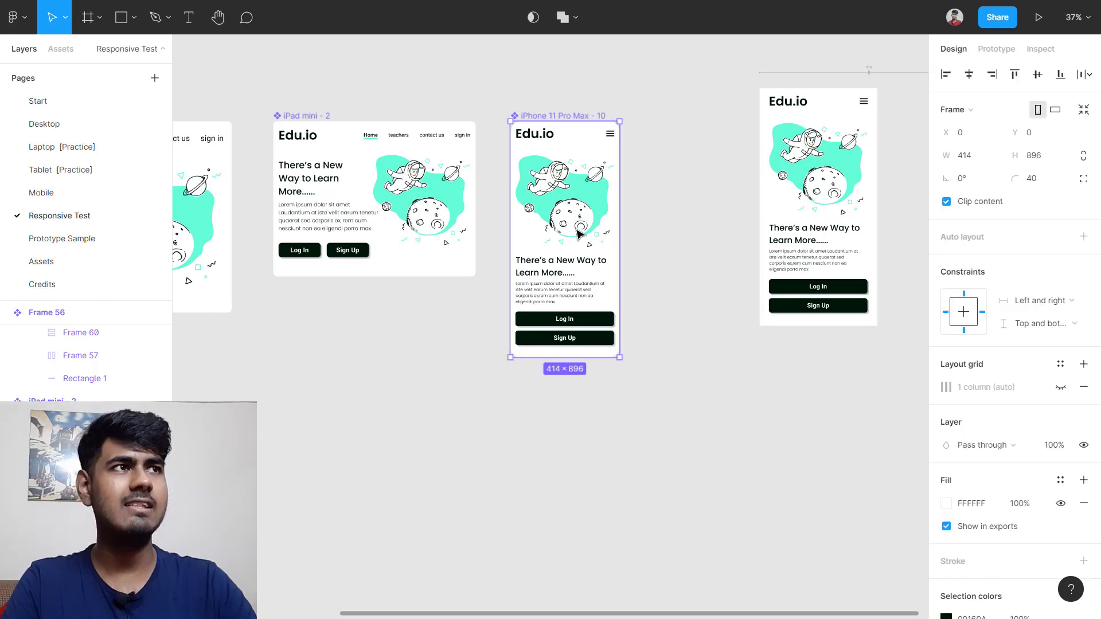
left_click(899, 372)
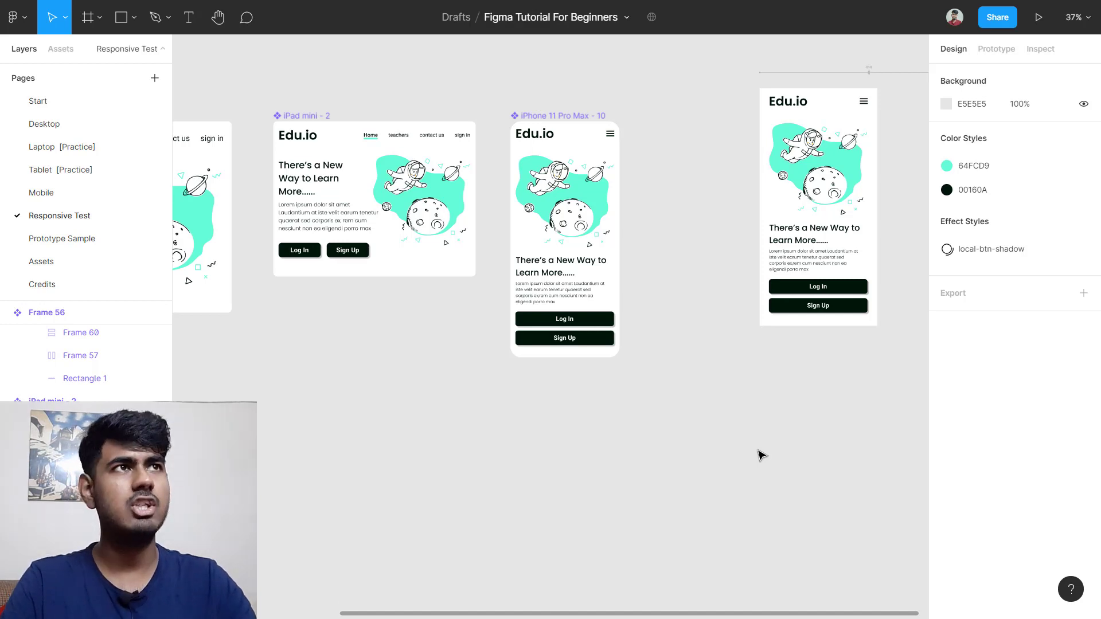
scroll(767, 189, "left", 2)
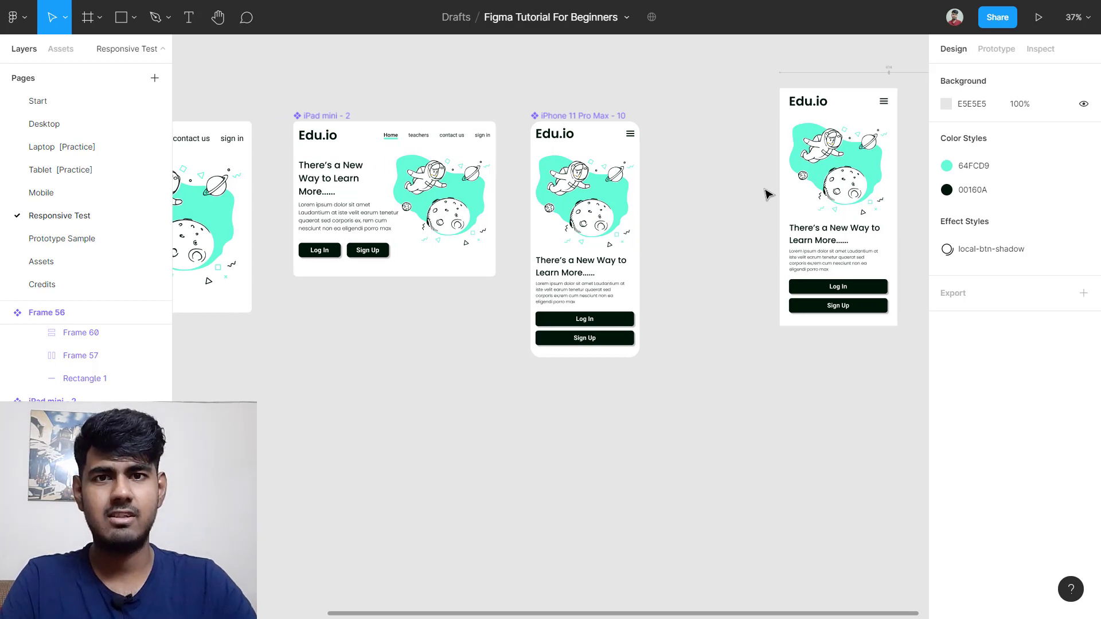
scroll(767, 194, "right", 10)
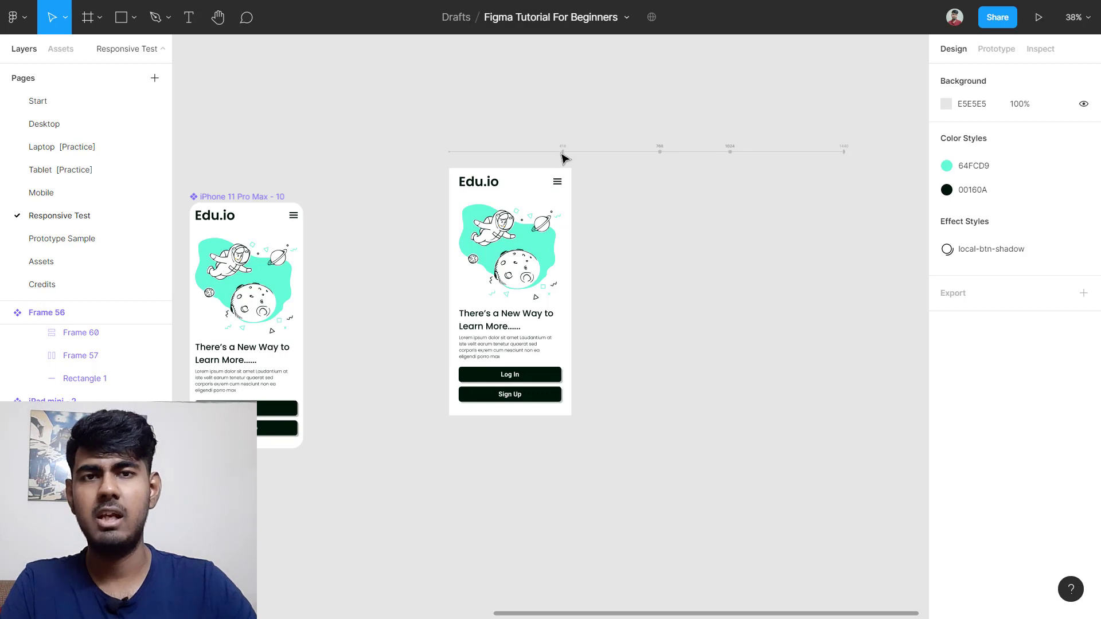
scroll(564, 155, "up", 10)
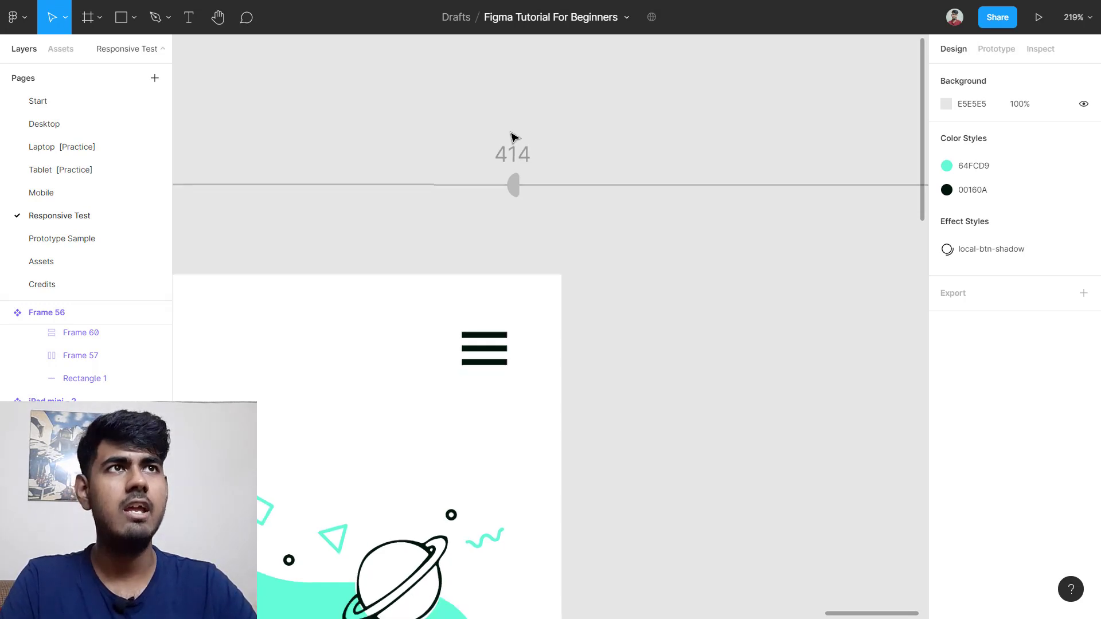
scroll(522, 140, "down", 1)
scroll(522, 141, "right", 10)
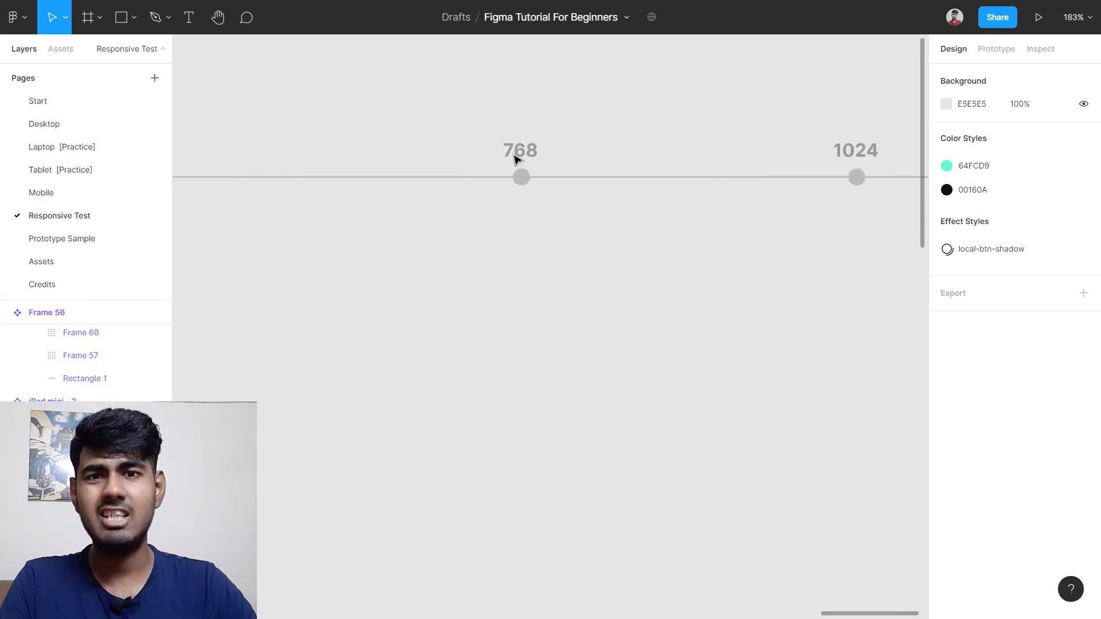
scroll(515, 156, "up", 1)
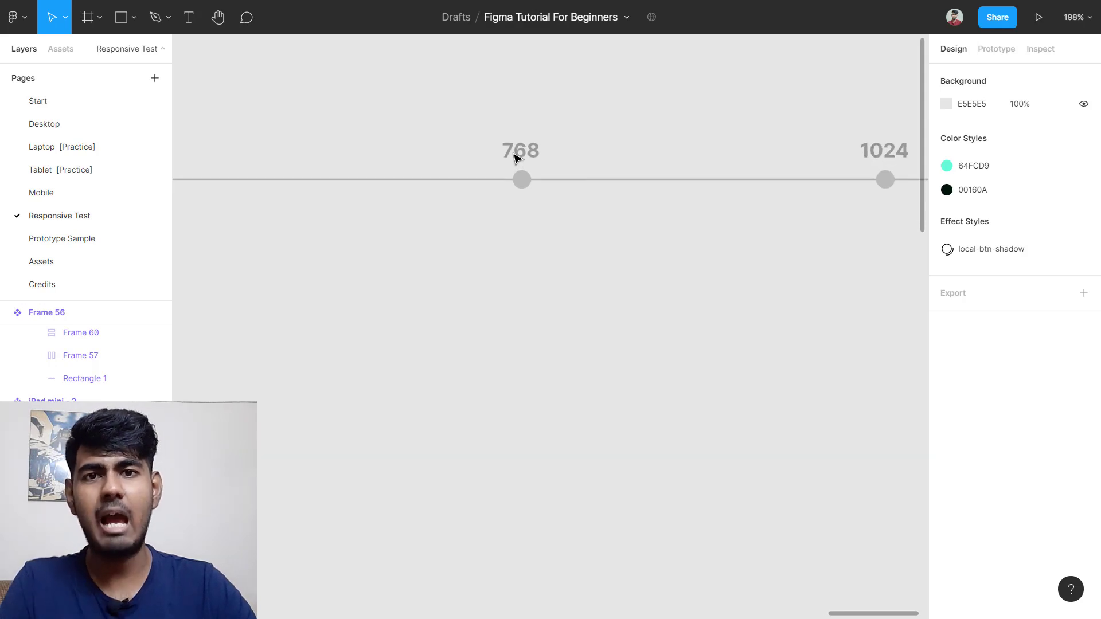
scroll(515, 156, "down", 3)
scroll(703, 140, "right", 3)
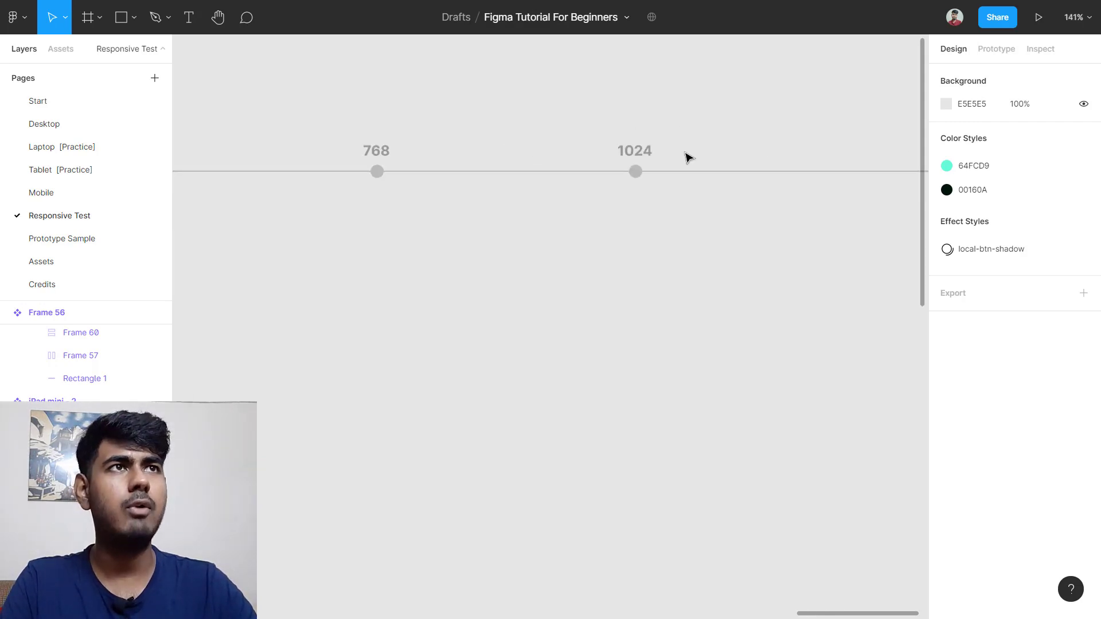
scroll(669, 150, "up", 3)
scroll(687, 150, "down", 1)
scroll(687, 150, "right", 8)
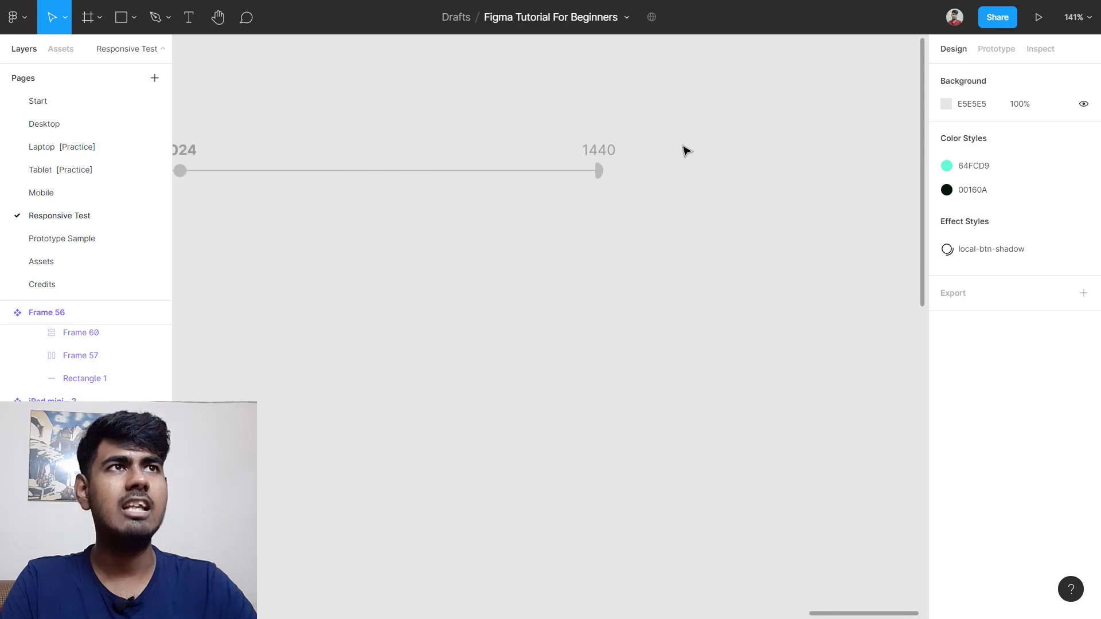
scroll(606, 164, "up", 5)
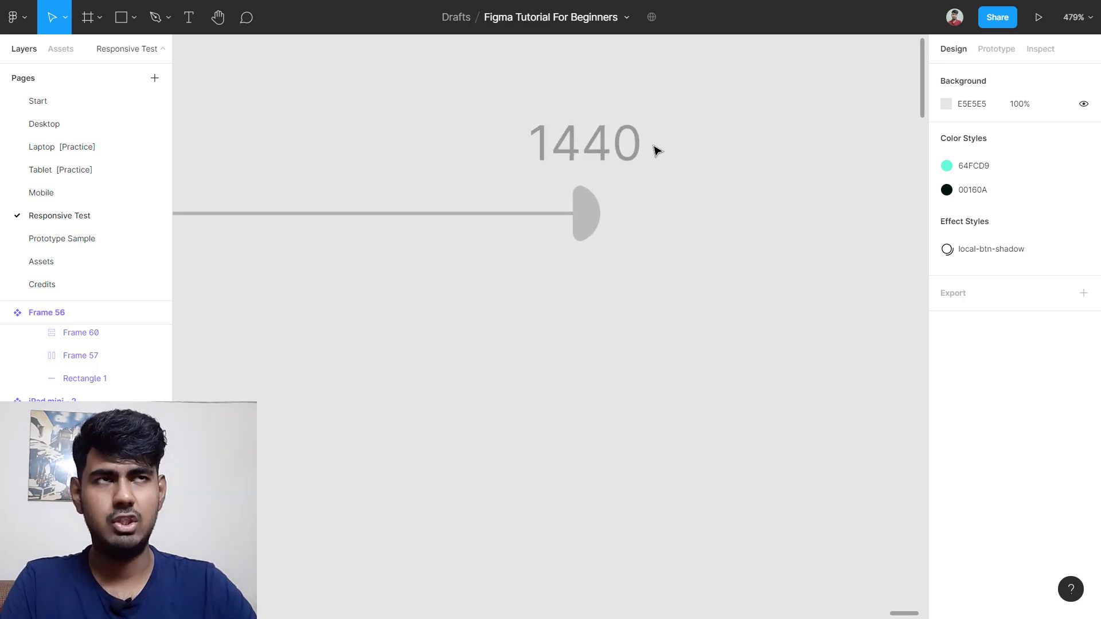
scroll(657, 150, "down", 8)
scroll(439, 248, "left", 3)
scroll(386, 260, "down", 1)
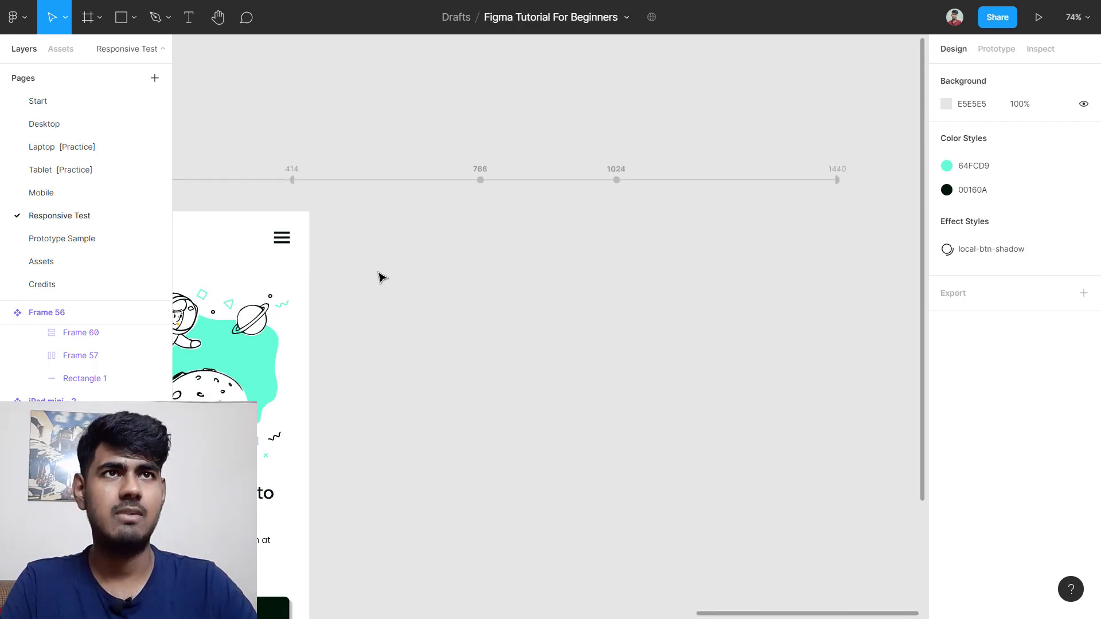
scroll(377, 284, "down", 1)
scroll(371, 292, "down", 3)
scroll(373, 292, "left", 3)
scroll(442, 332, "down", 1)
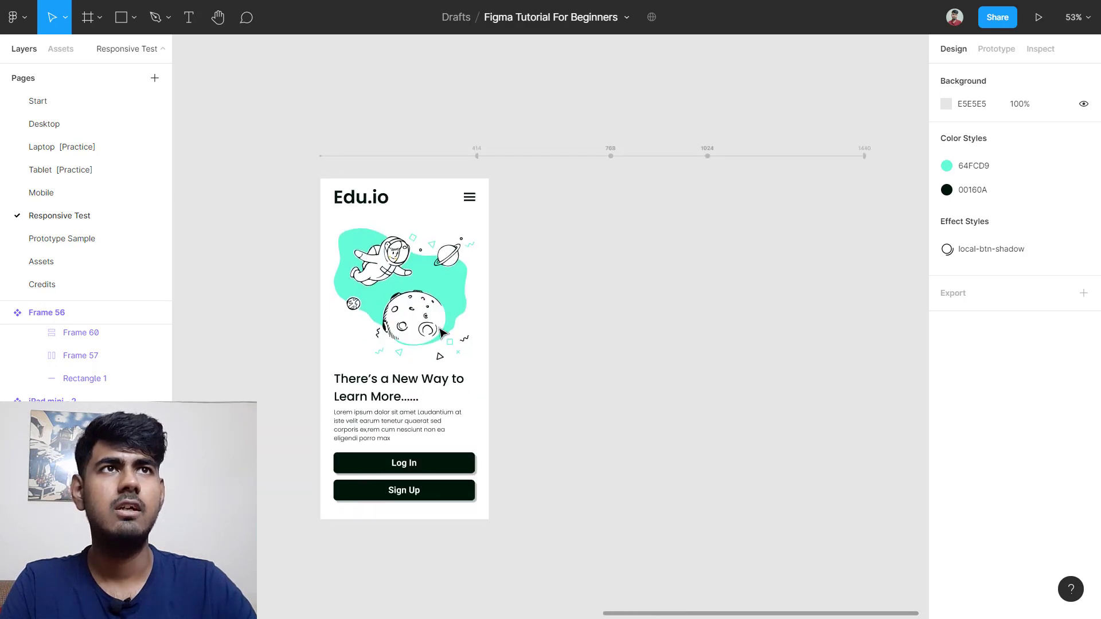
scroll(444, 339, "up", 2)
Step: Widen the adaptive Edu.io frame in stages from 446 px to about 1040 px, reaching its desktop layout
left_click(492, 304)
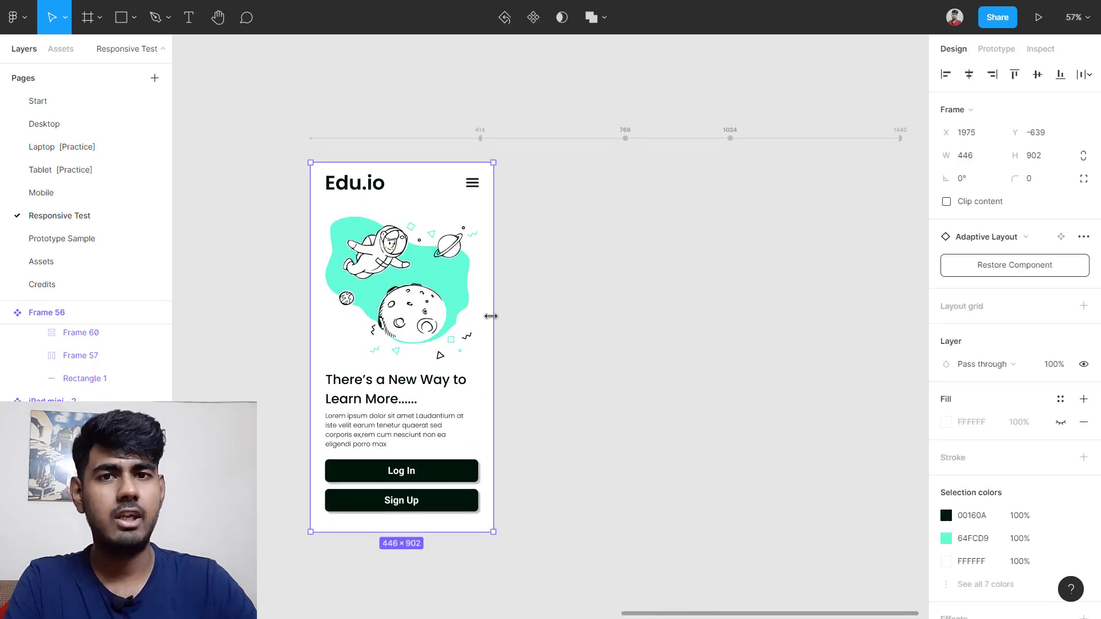
left_click_drag(491, 316, 581, 316)
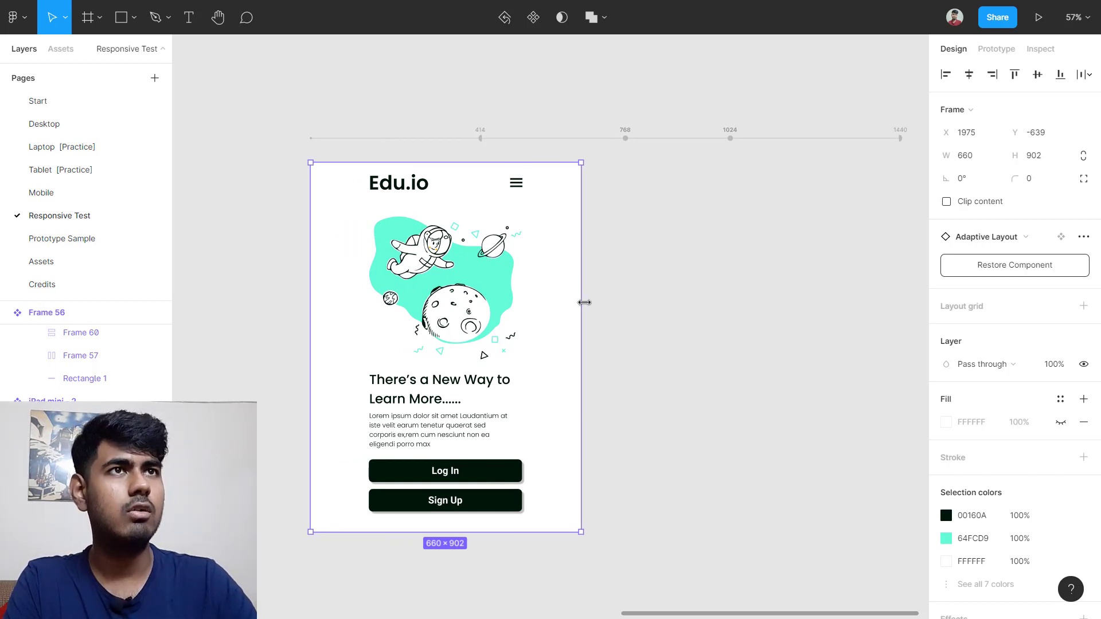
left_click_drag(585, 302, 616, 300)
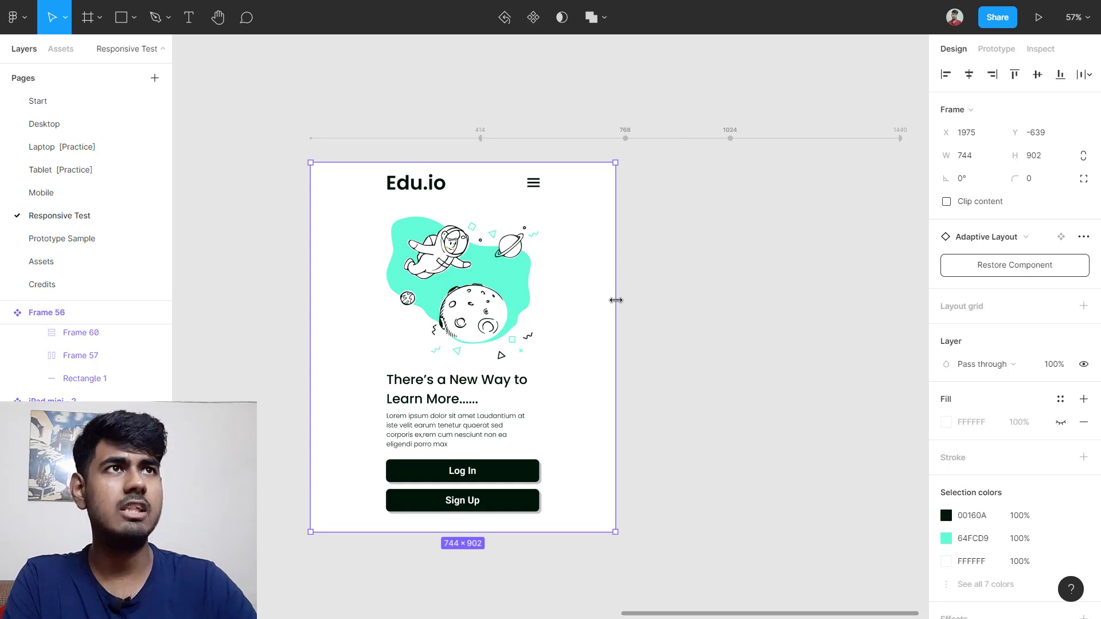
left_click_drag(616, 298, 640, 292)
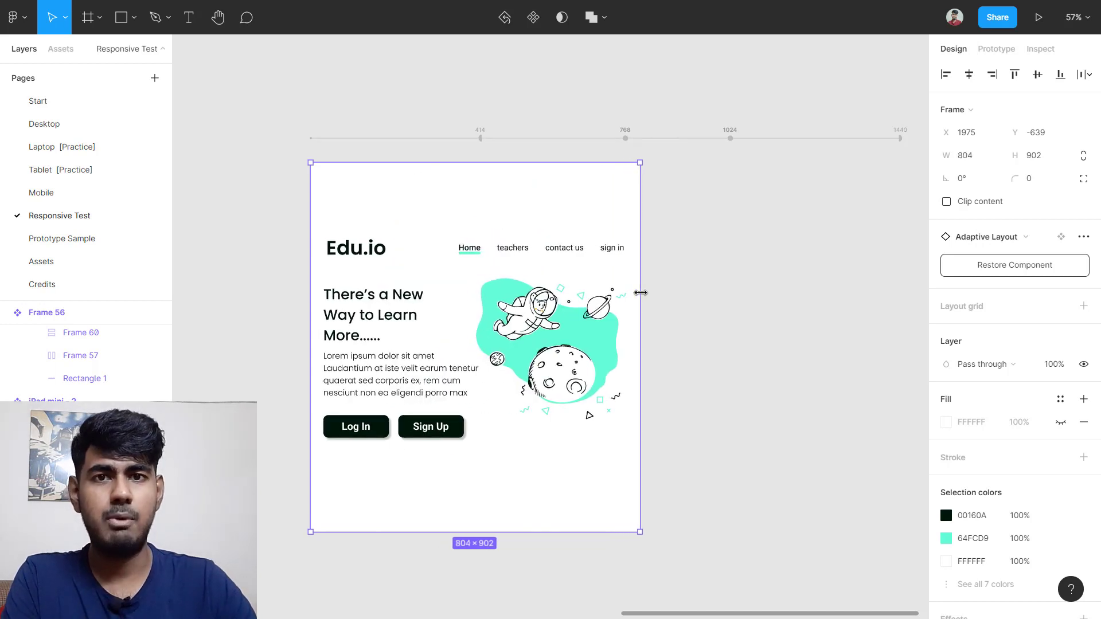
left_click_drag(640, 293, 721, 290)
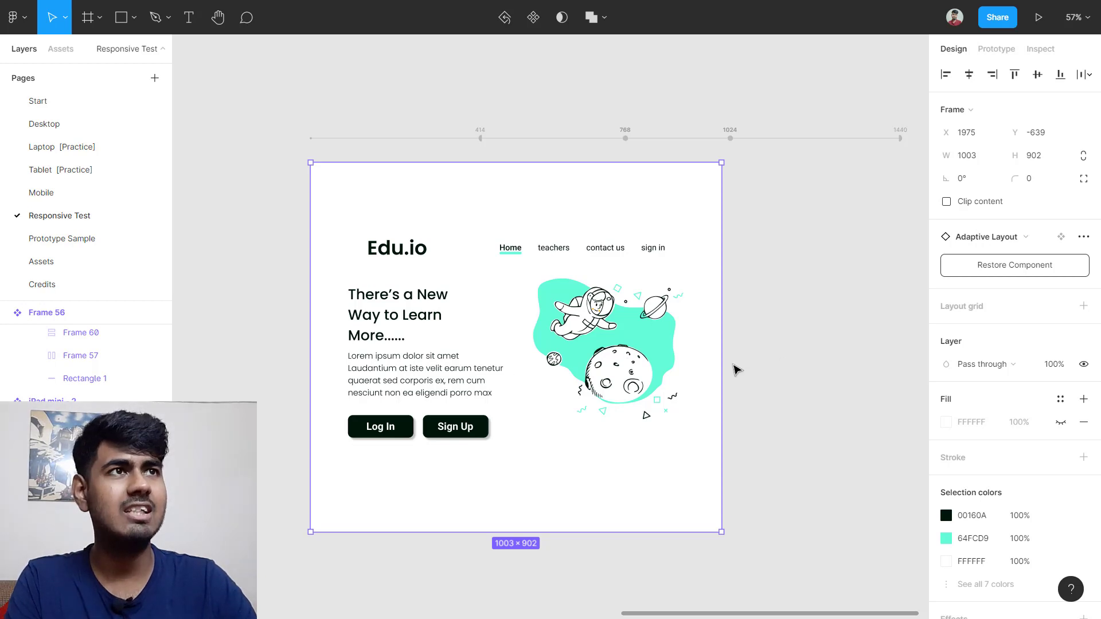
left_click_drag(721, 367, 737, 362)
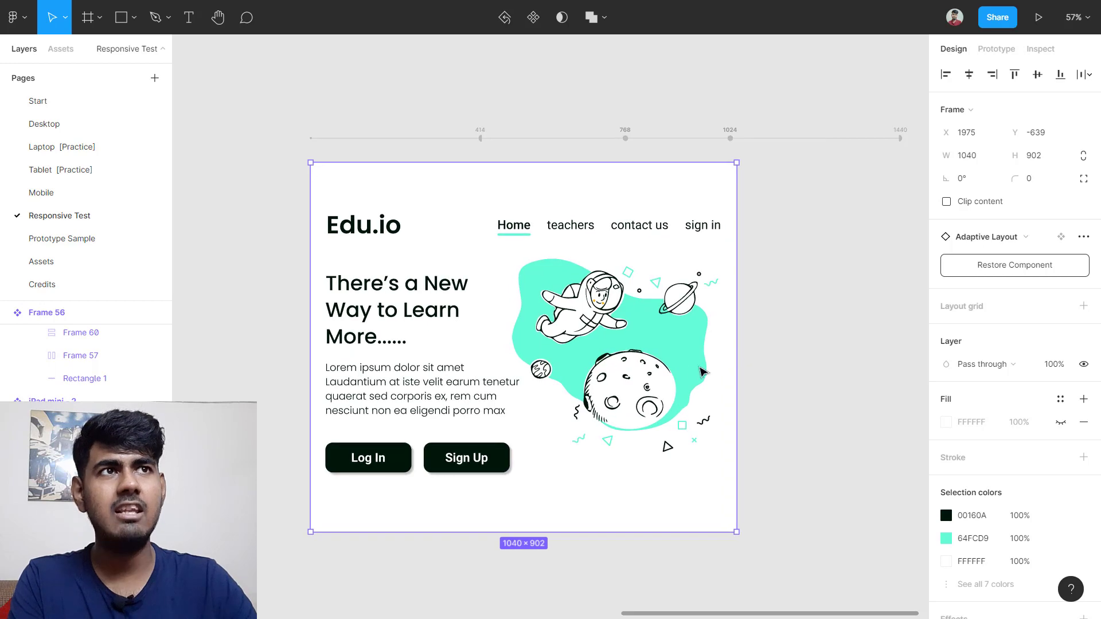
scroll(701, 372, "up", 3, "ctrl")
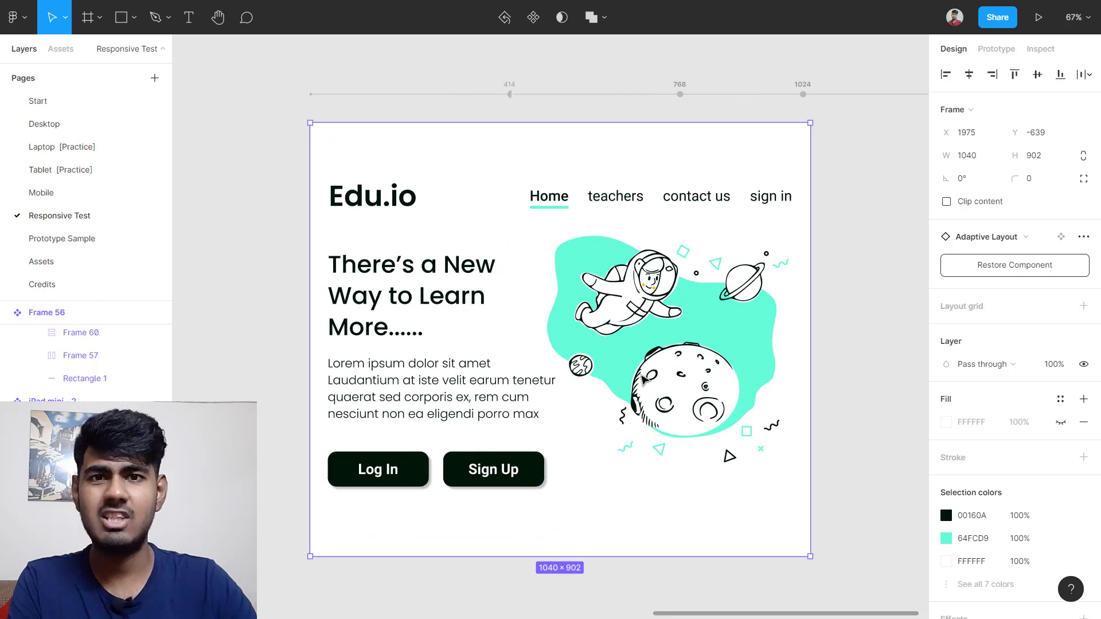
scroll(645, 378, "up", 1, "ctrl")
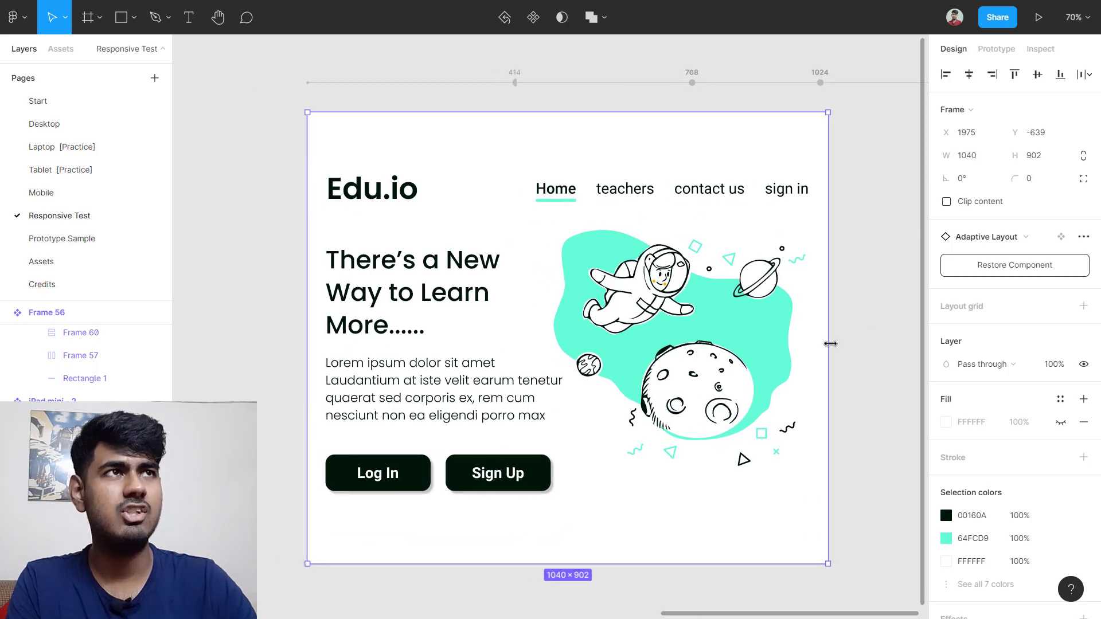
left_click_drag(830, 343, 840, 371)
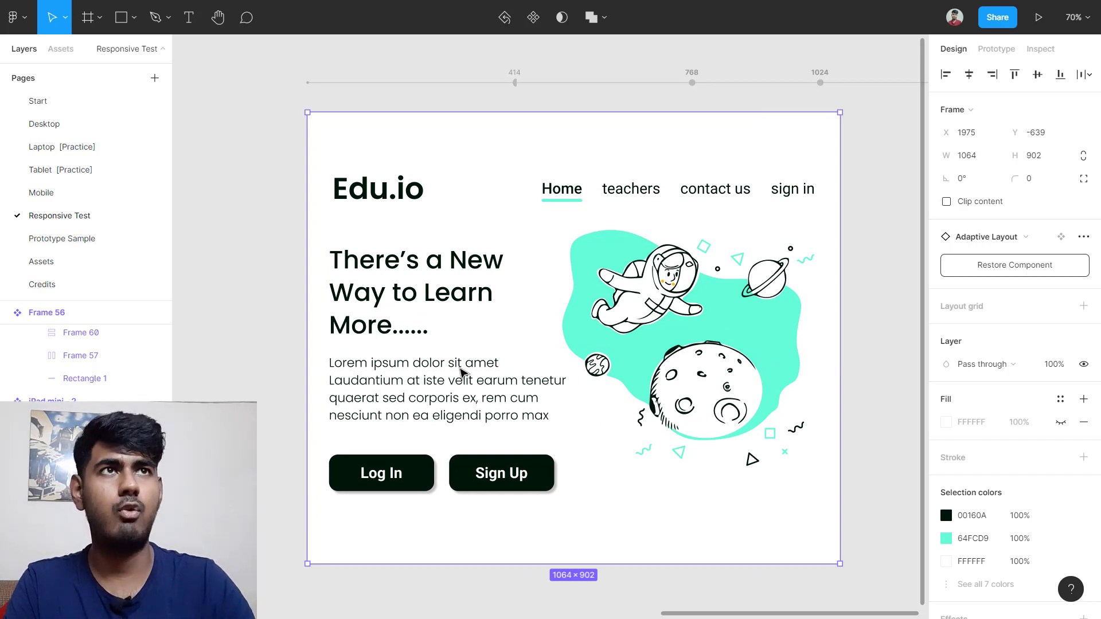
key("Delete")
scroll(461, 372, "down", 4)
scroll(460, 373, "left", 4)
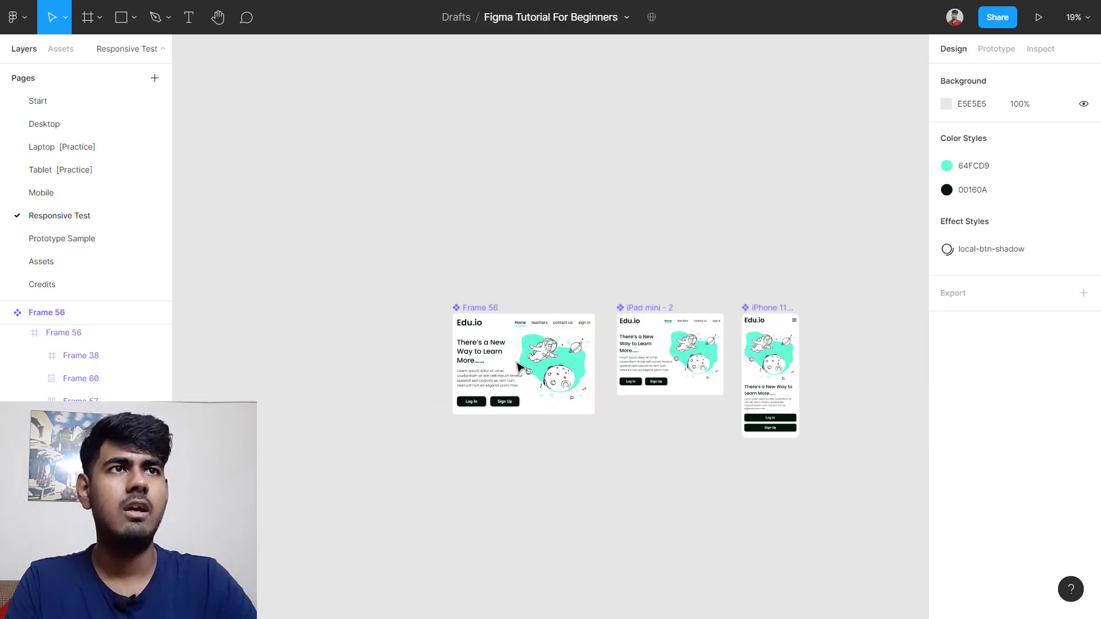
scroll(519, 367, "up", 3)
scroll(428, 338, "right", 4)
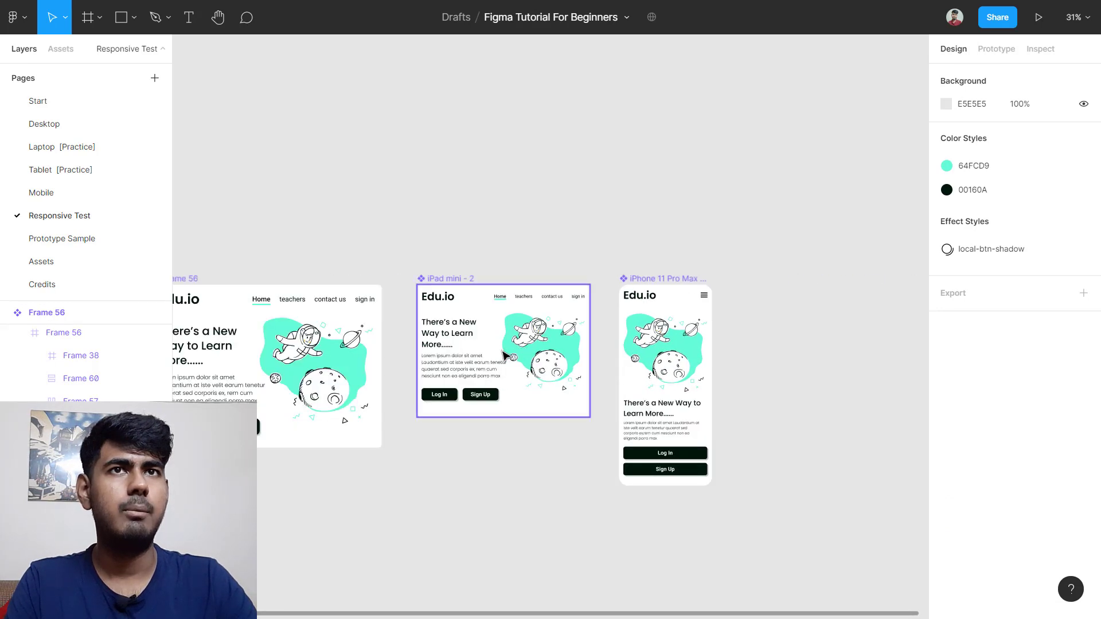
left_click(497, 349)
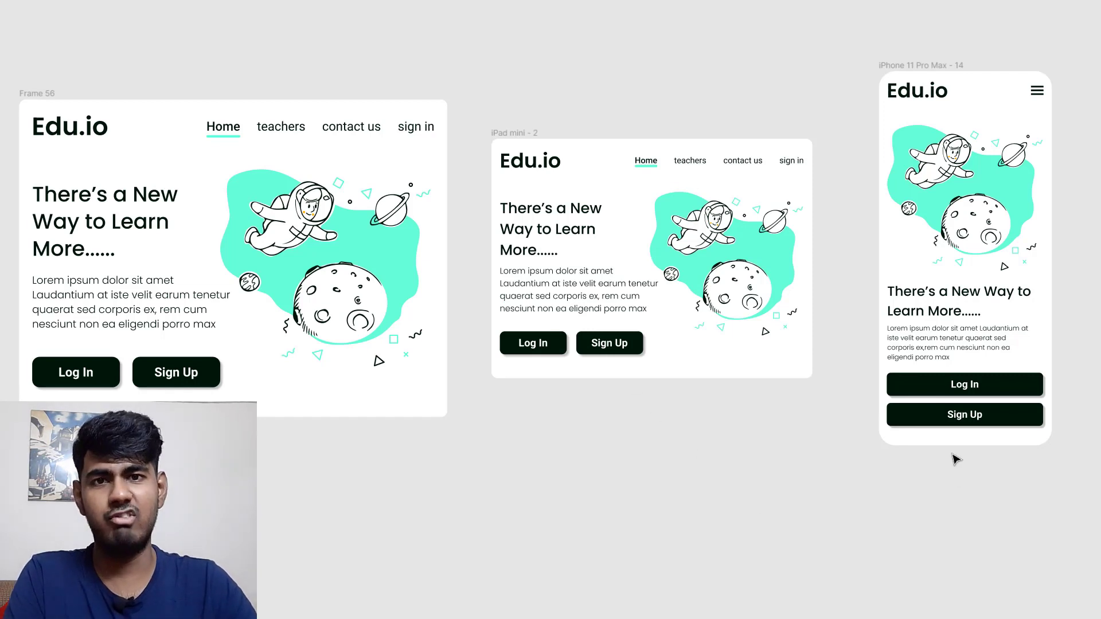
scroll(966, 457, "right", 10)
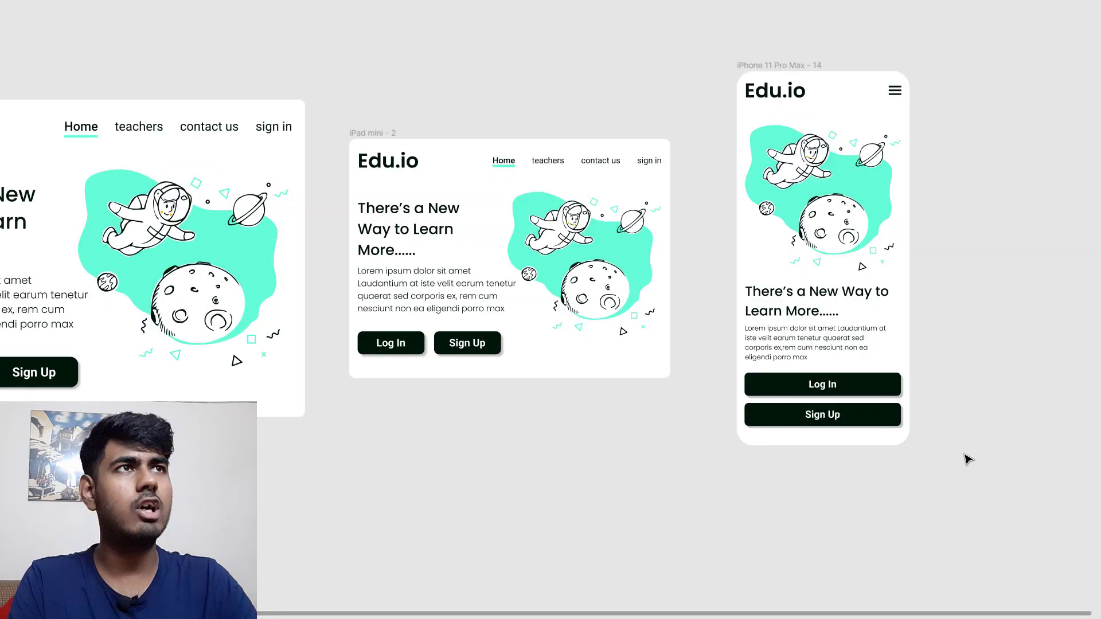
Step: Select the iPhone 11 Pro Max - 14 frame and toggle the interface panels with Ctrl+\
left_click(423, 64)
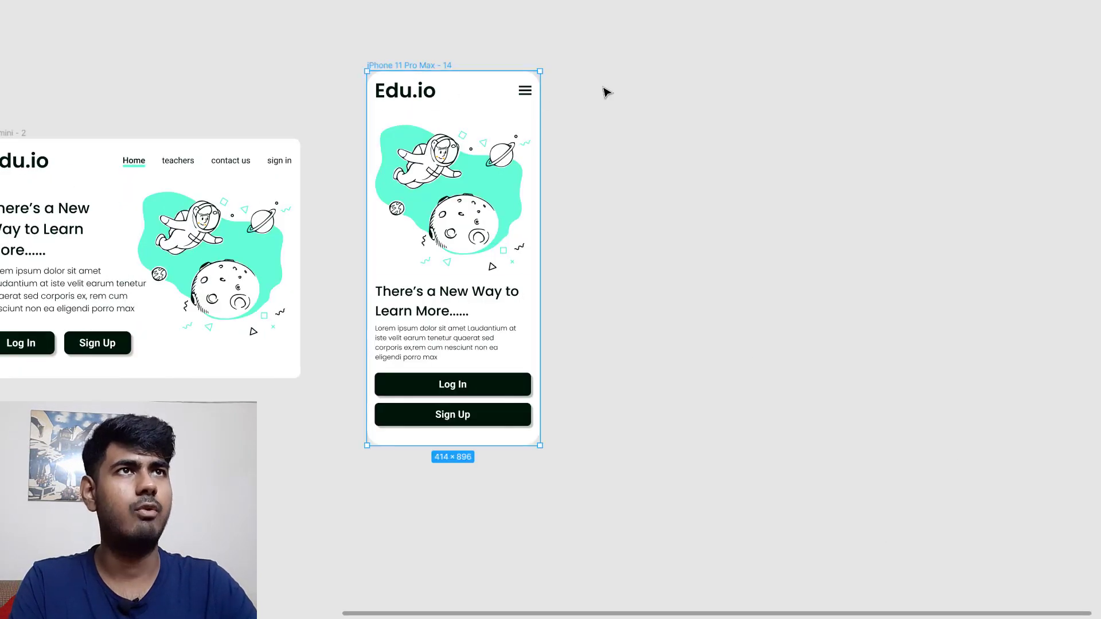
left_click_drag(406, 66, 582, 95)
scroll(694, 164, "up", 4)
scroll(714, 215, "down", 1)
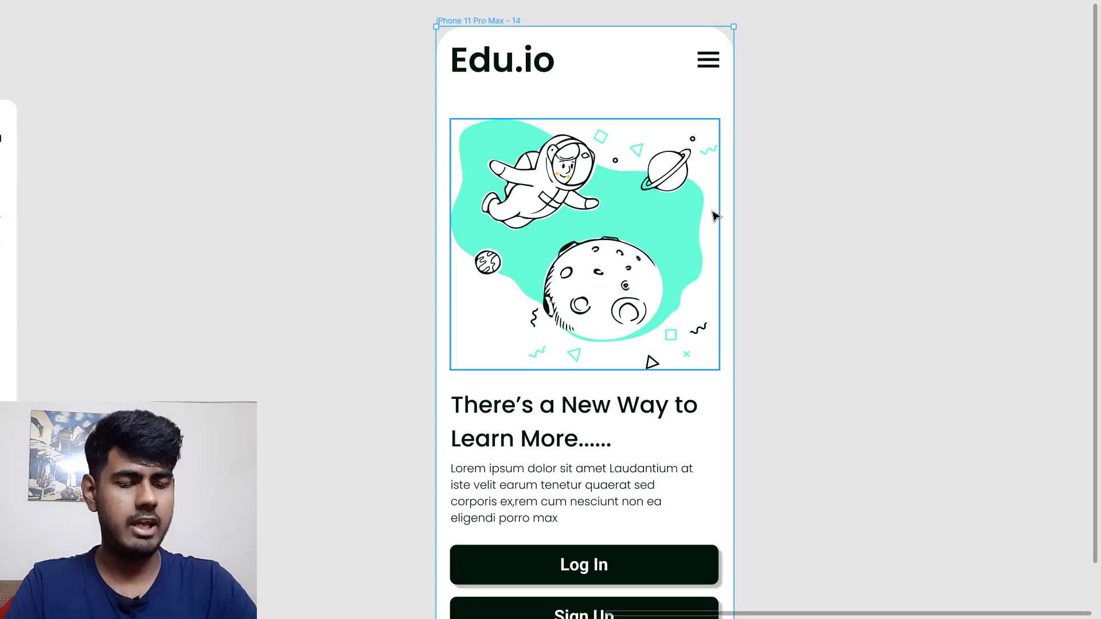
key("ctrl+backslash")
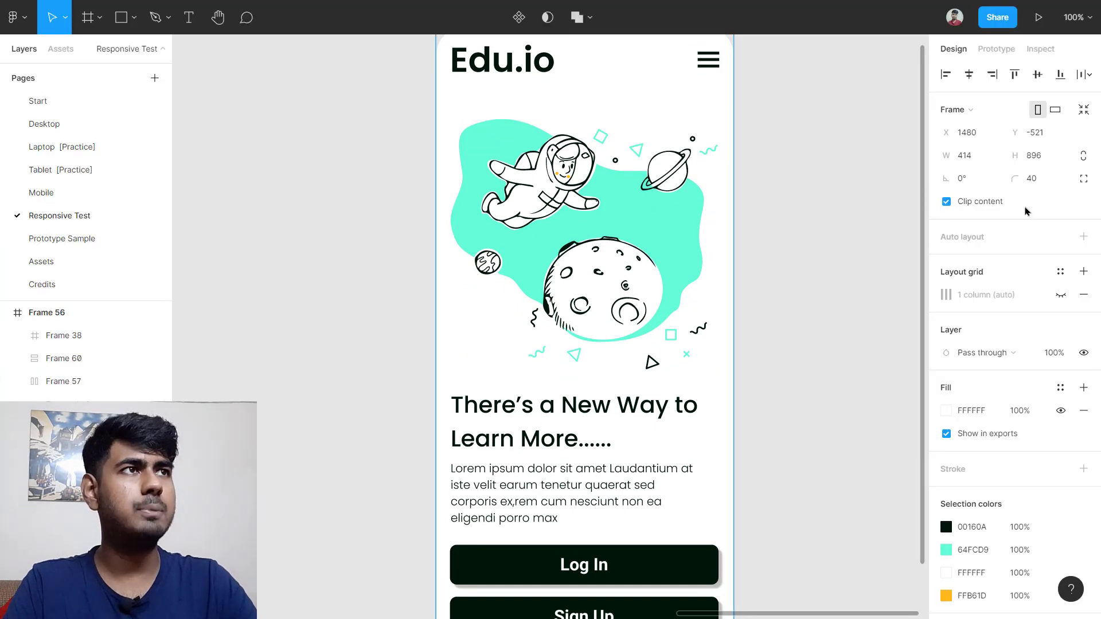
scroll(828, 258, "down", 2)
scroll(831, 259, "down", 1)
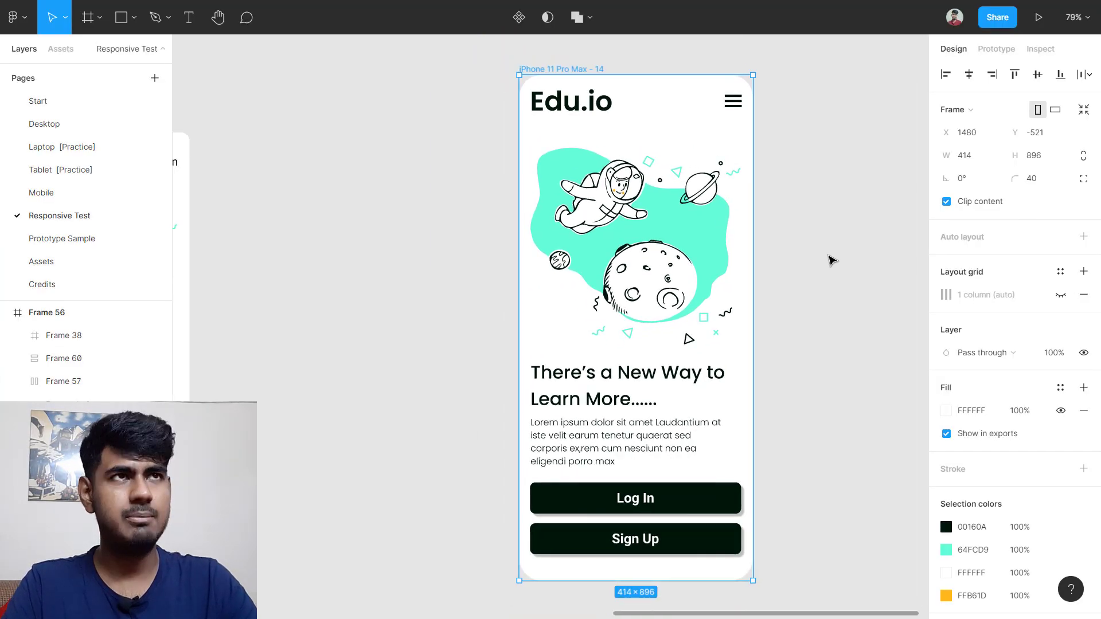
scroll(831, 259, "right", 1)
scroll(830, 260, "down", 2)
Step: Group all layers inside the iPhone frame into one 375 × 839.41 group, then reselect the frame
left_click(845, 242)
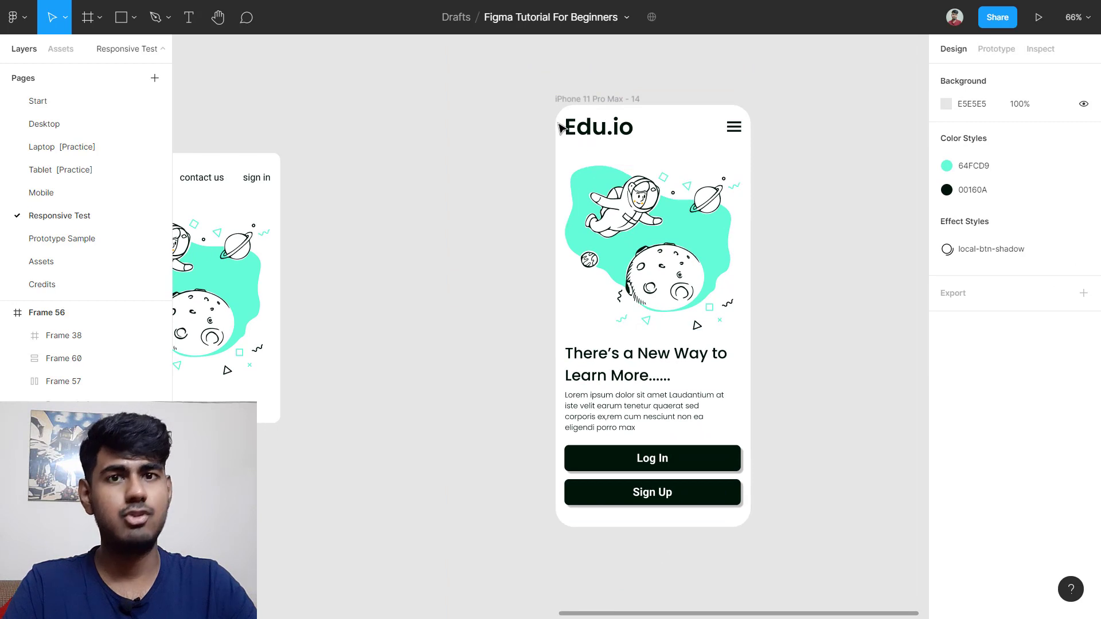
left_click_drag(558, 123, 785, 519)
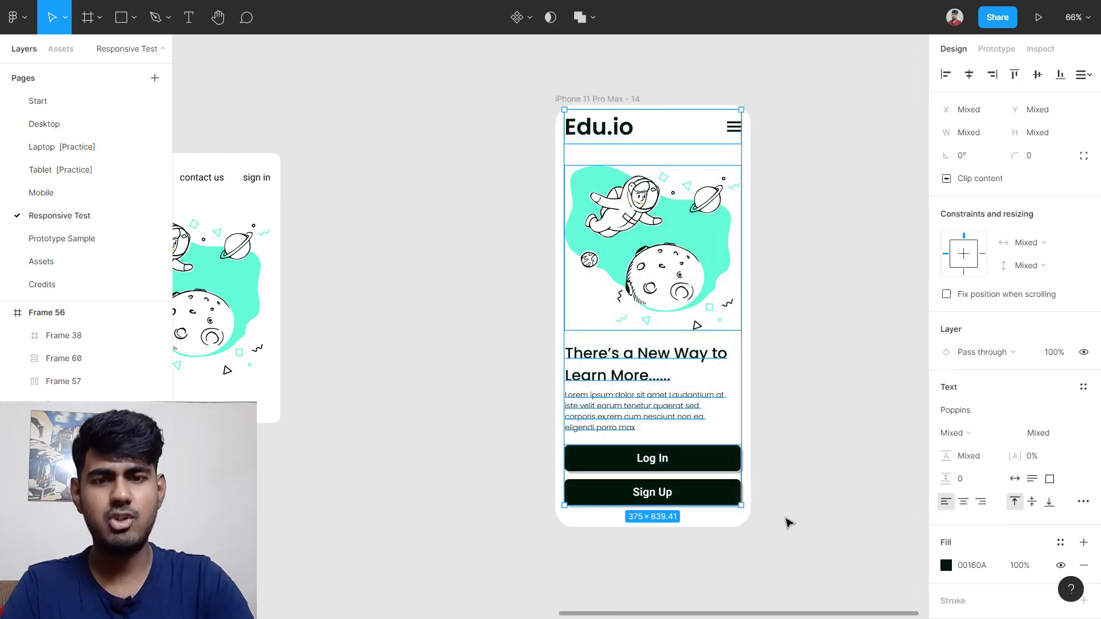
key("ctrl+g")
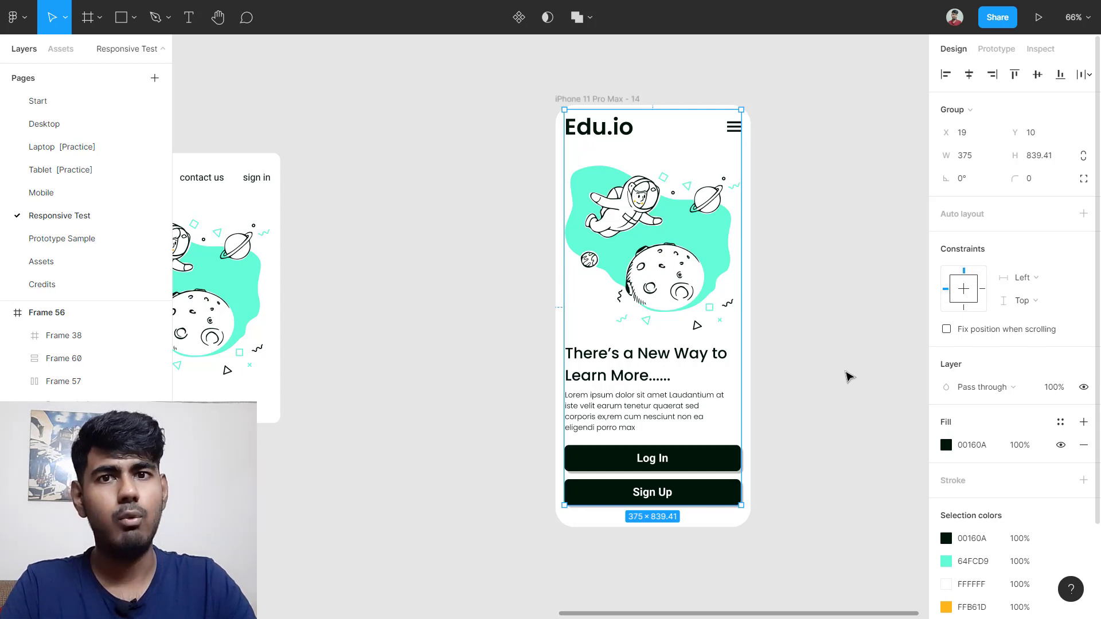
left_click(845, 327)
left_click(642, 112)
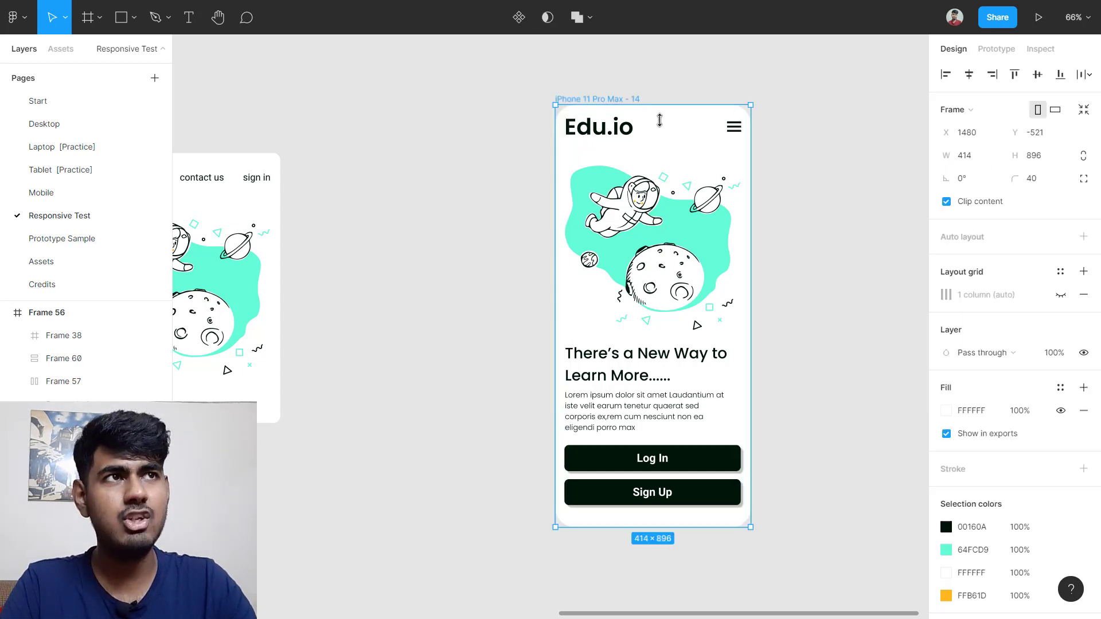
scroll(757, 279, "right", 1)
scroll(758, 279, "down", 2)
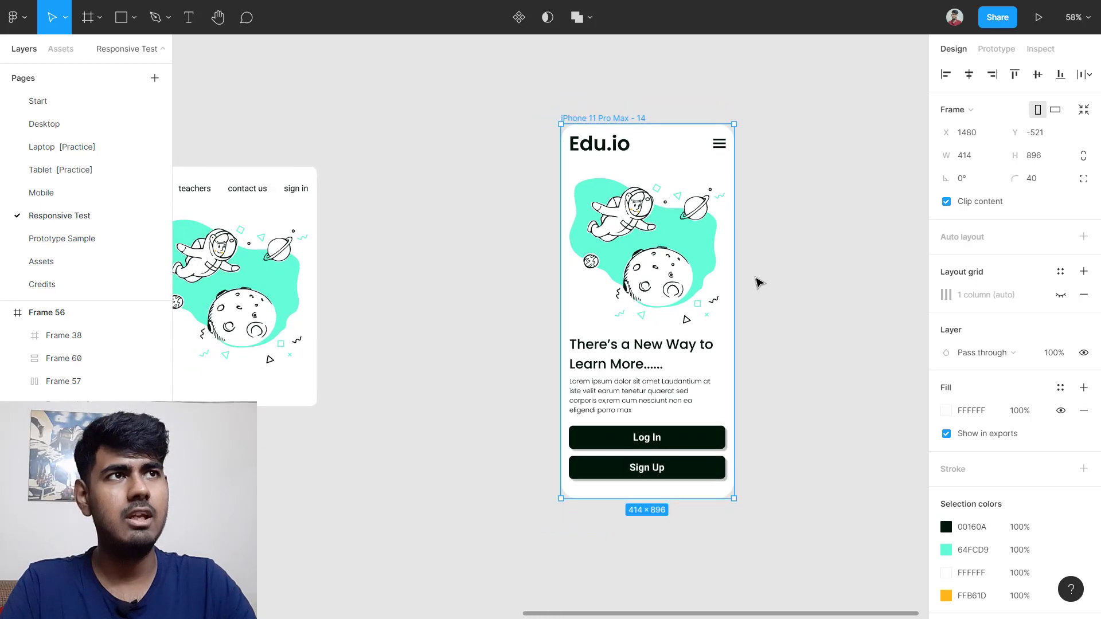
left_click_drag(725, 297, 860, 282)
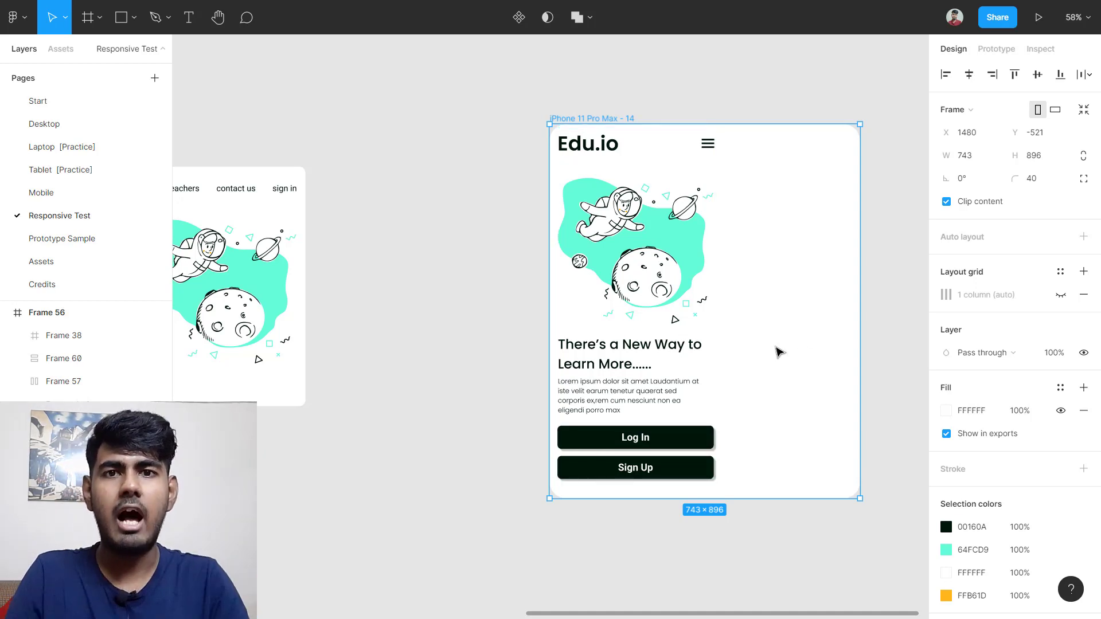
key("ctrl+z")
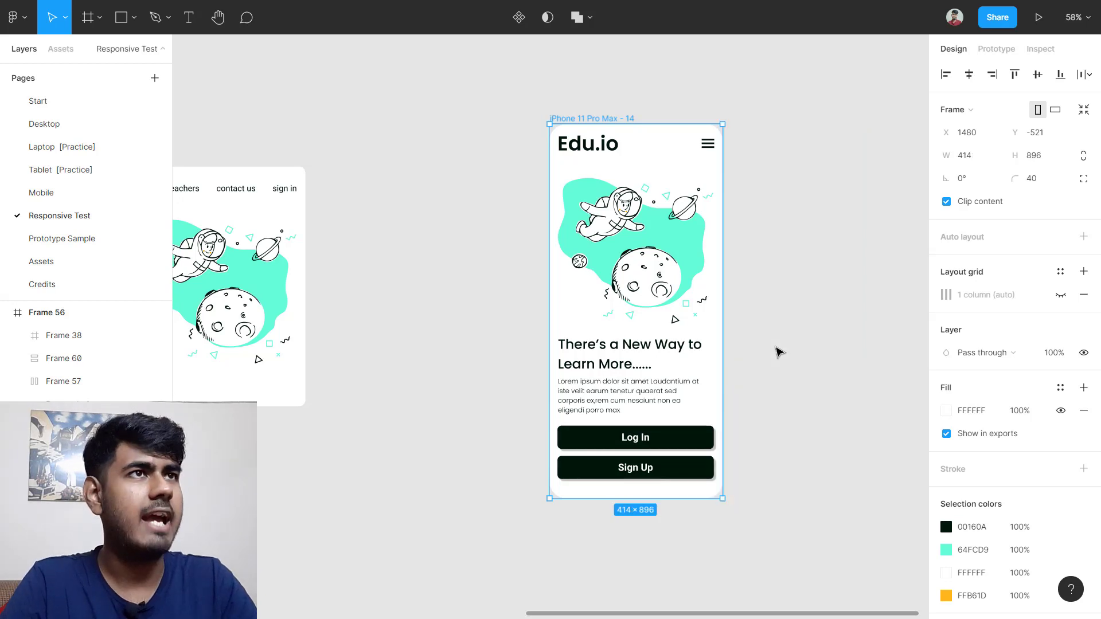
left_click(662, 267)
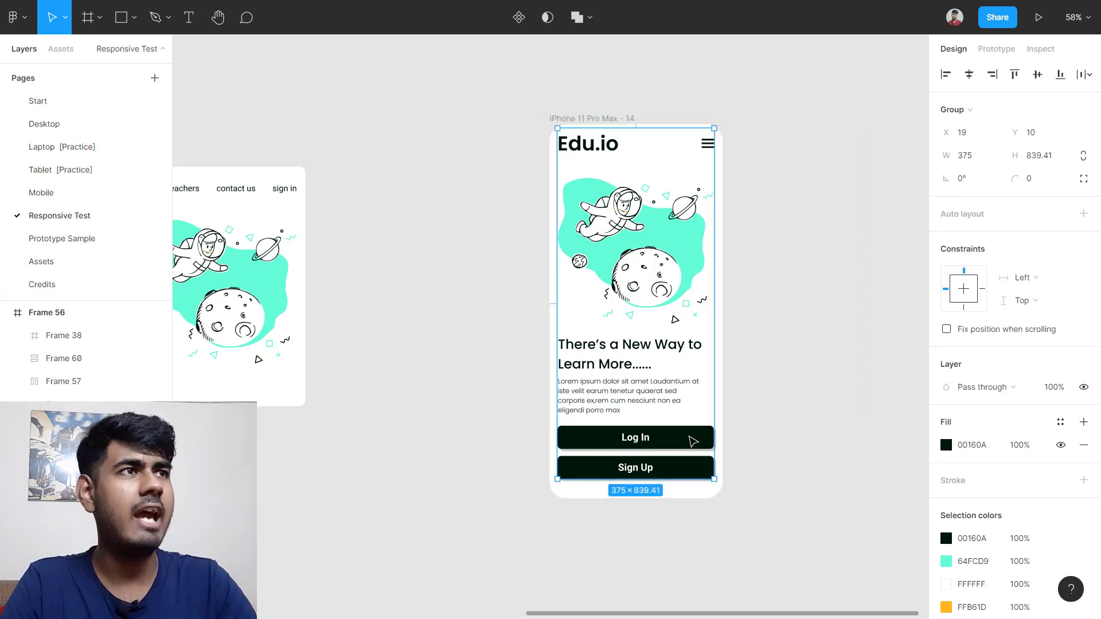
Step: Constrain the content group to the bottom and right edges of the iPhone frame
left_click(964, 308)
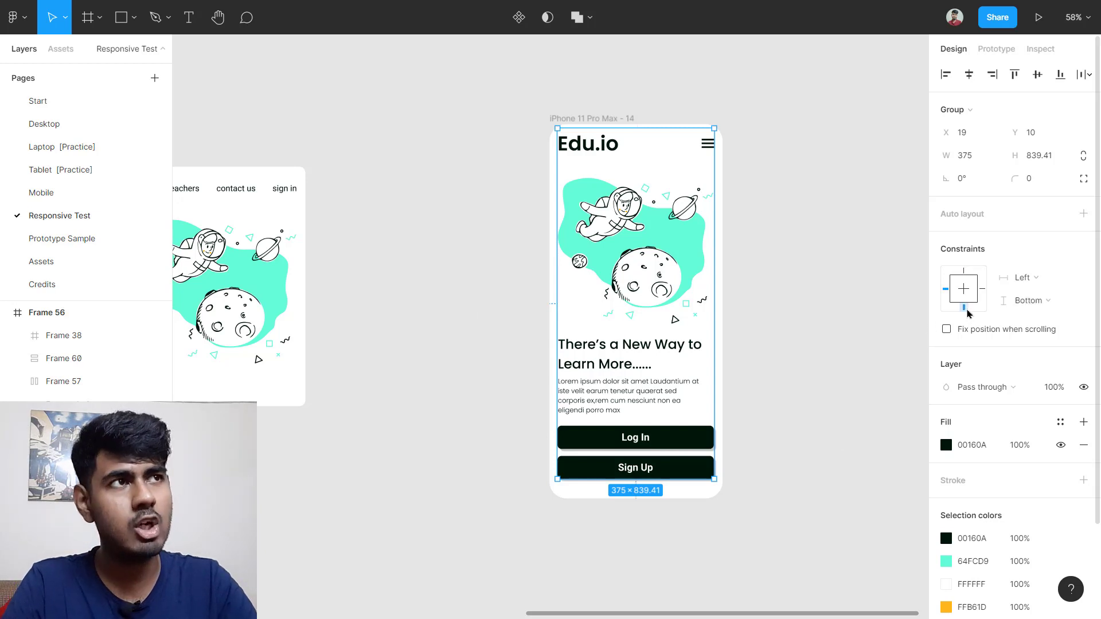
left_click(982, 289)
scroll(731, 353, "right", 3)
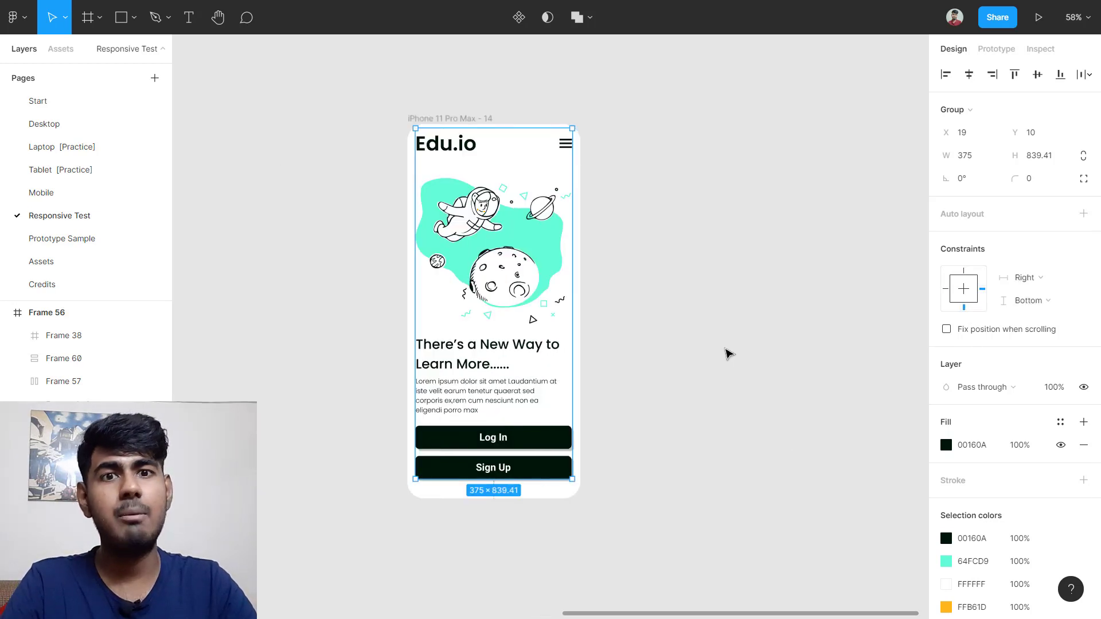
left_click(720, 336)
Step: Test the pinning by stretching the iPhone frame, then undo back to 414 × 896
left_click(518, 158)
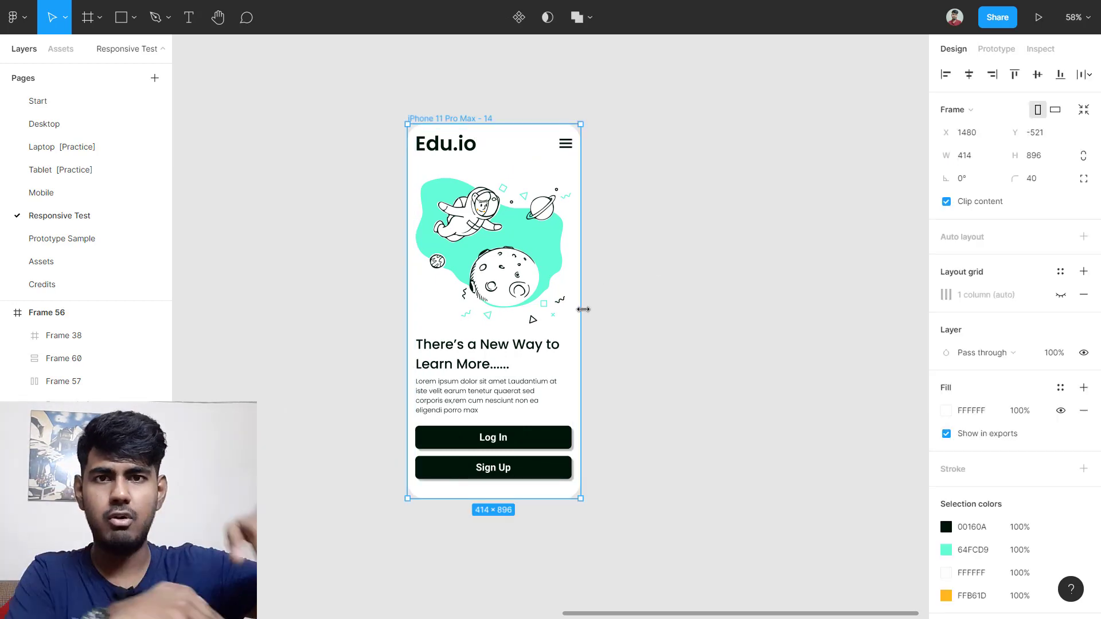
left_click_drag(583, 310, 780, 310)
scroll(779, 309, "down", 1)
scroll(769, 474, "right", 3)
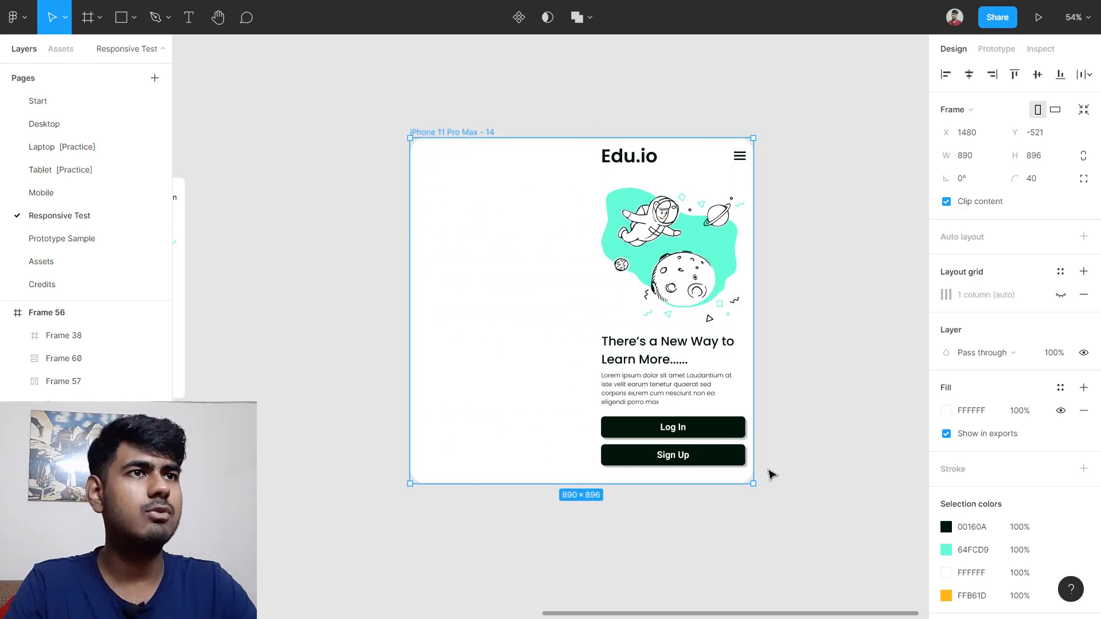
scroll(614, 509, "down", 1)
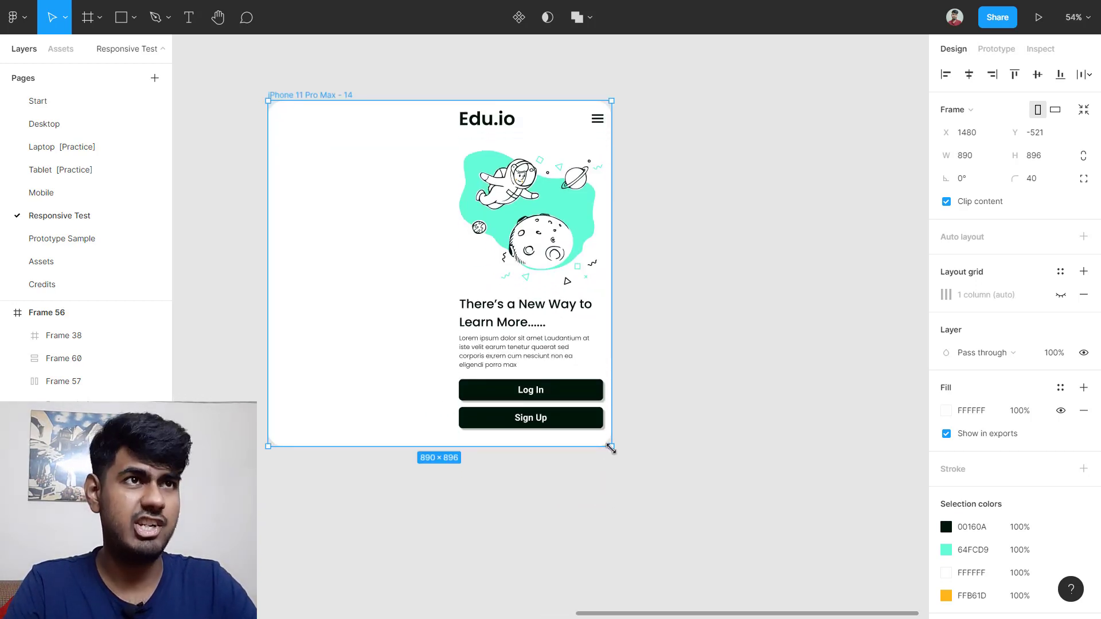
left_click_drag(610, 454, 748, 570)
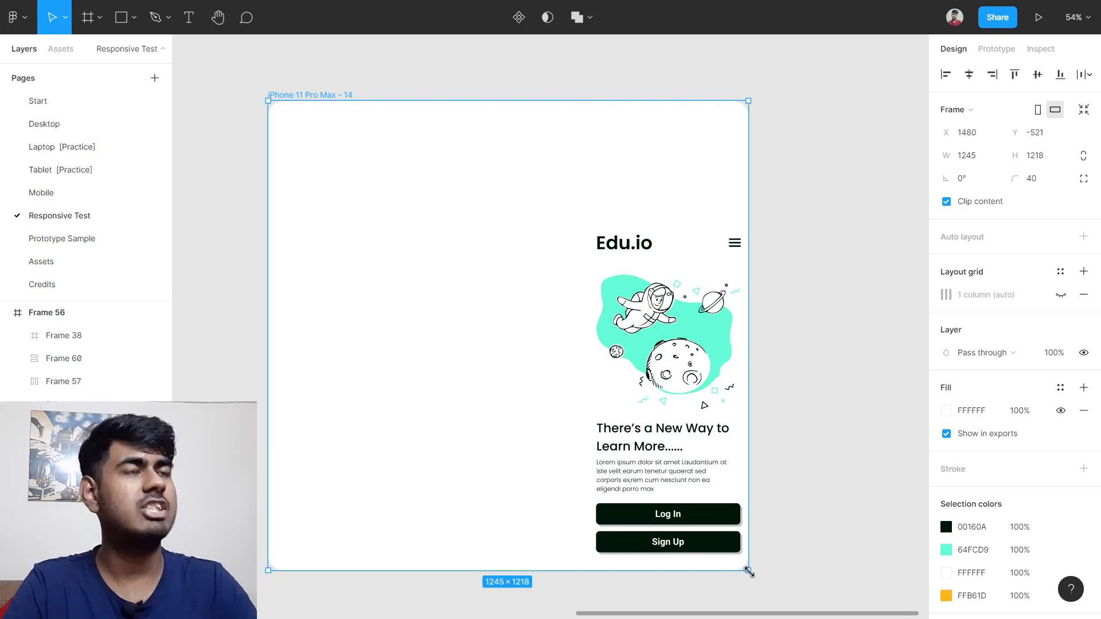
key("ctrl+z")
key("ctrl+z")
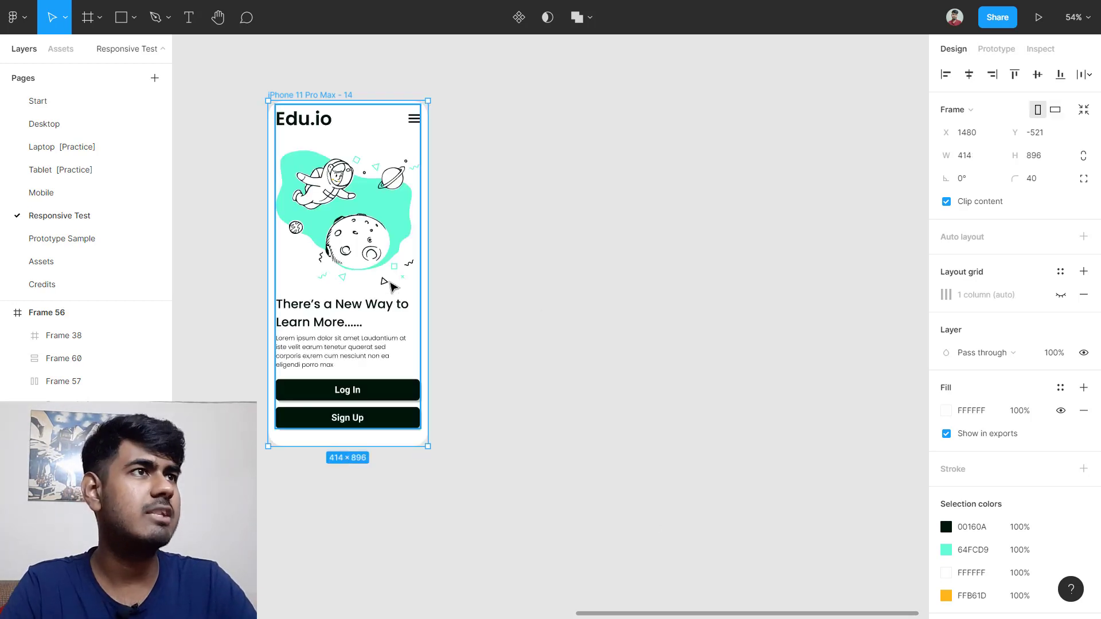
Step: Set the content group's horizontal constraint to Left and test by enlarging the iPhone frame
left_click(458, 235)
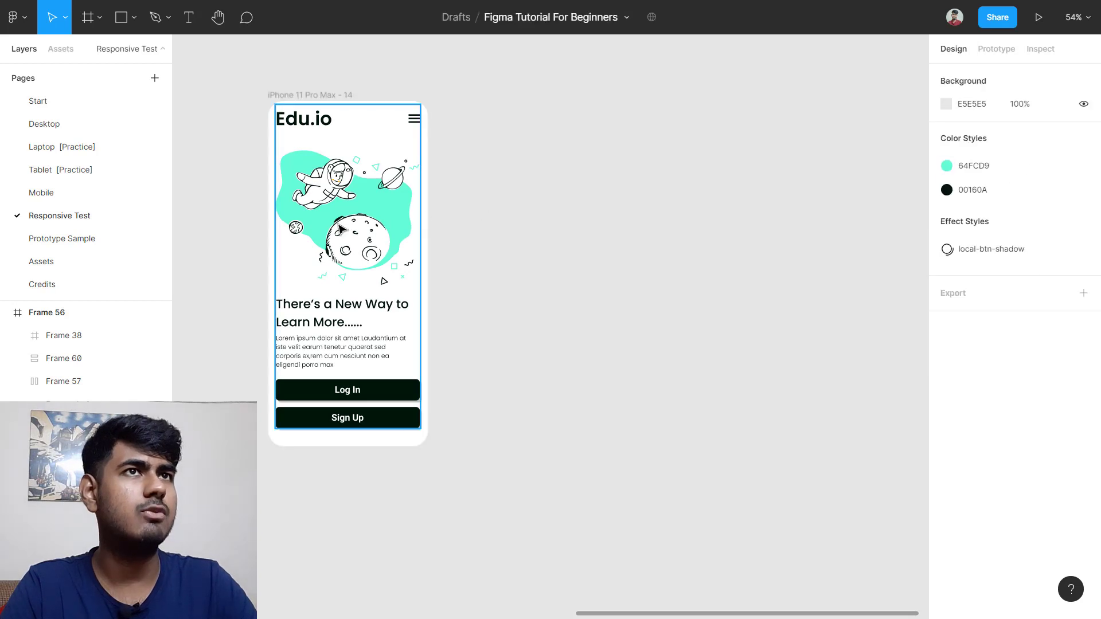
left_click(395, 235)
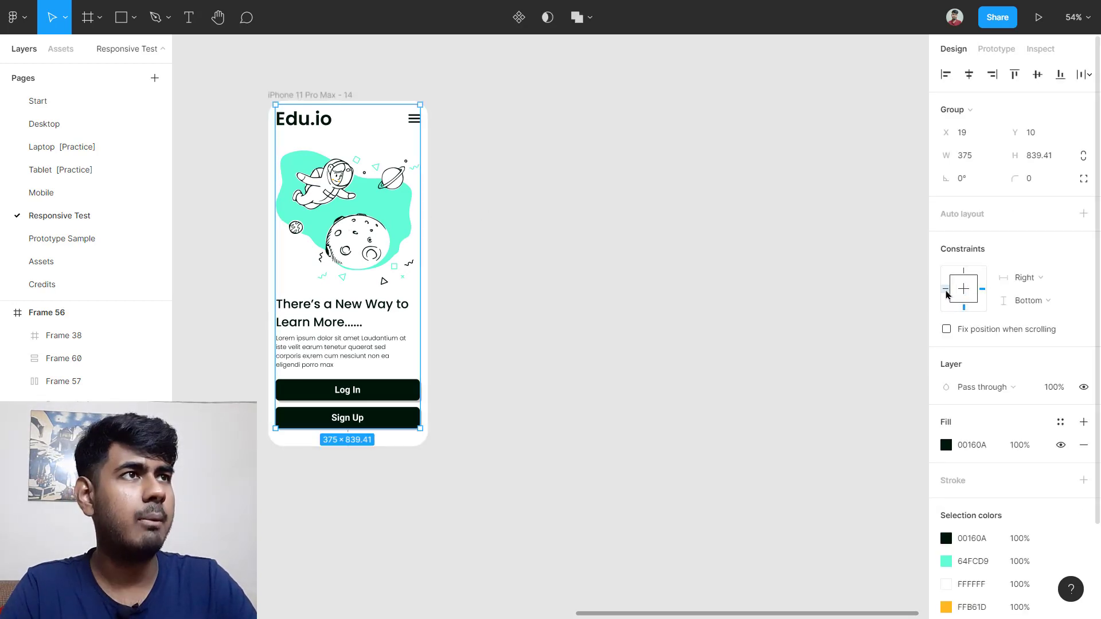
left_click(1040, 287)
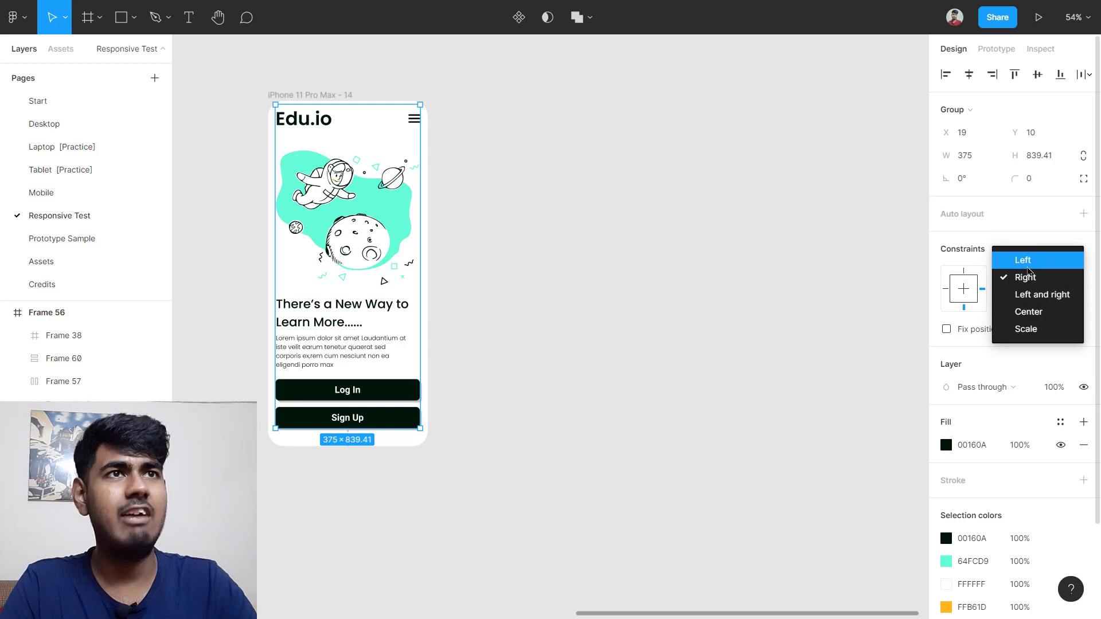
left_click(1026, 262)
left_click(680, 301)
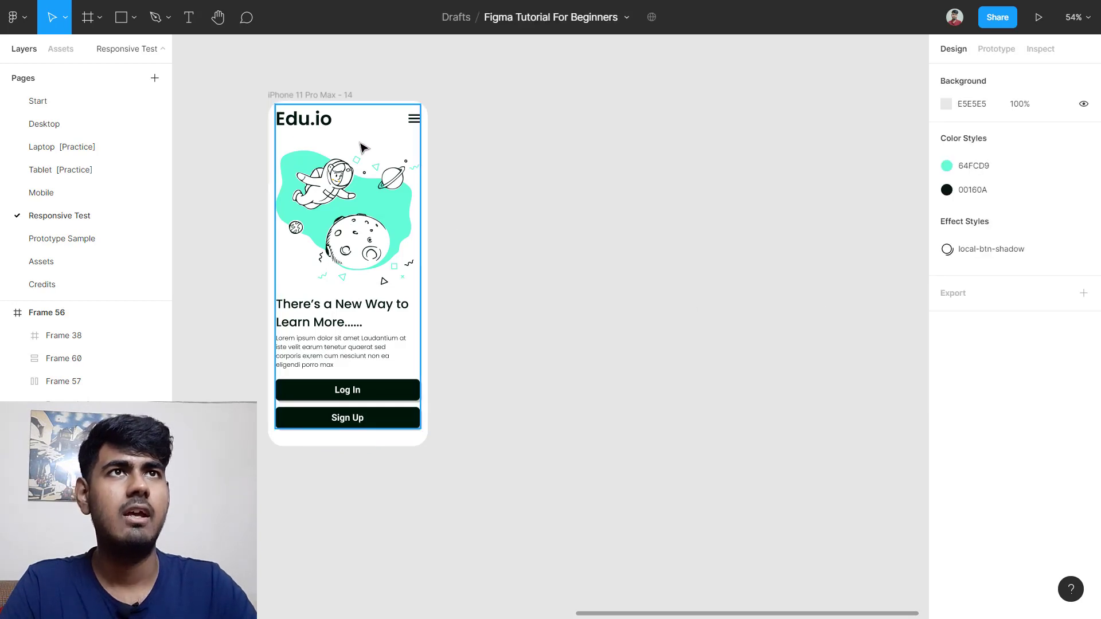
left_click(339, 96)
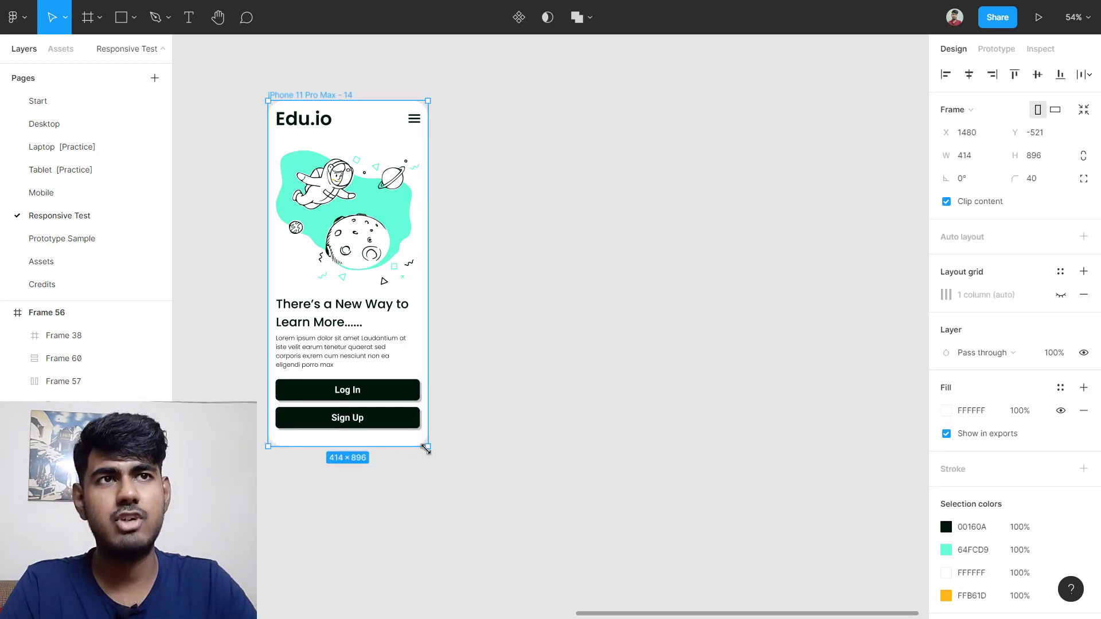
left_click_drag(428, 446, 753, 586)
scroll(630, 488, "down", 5)
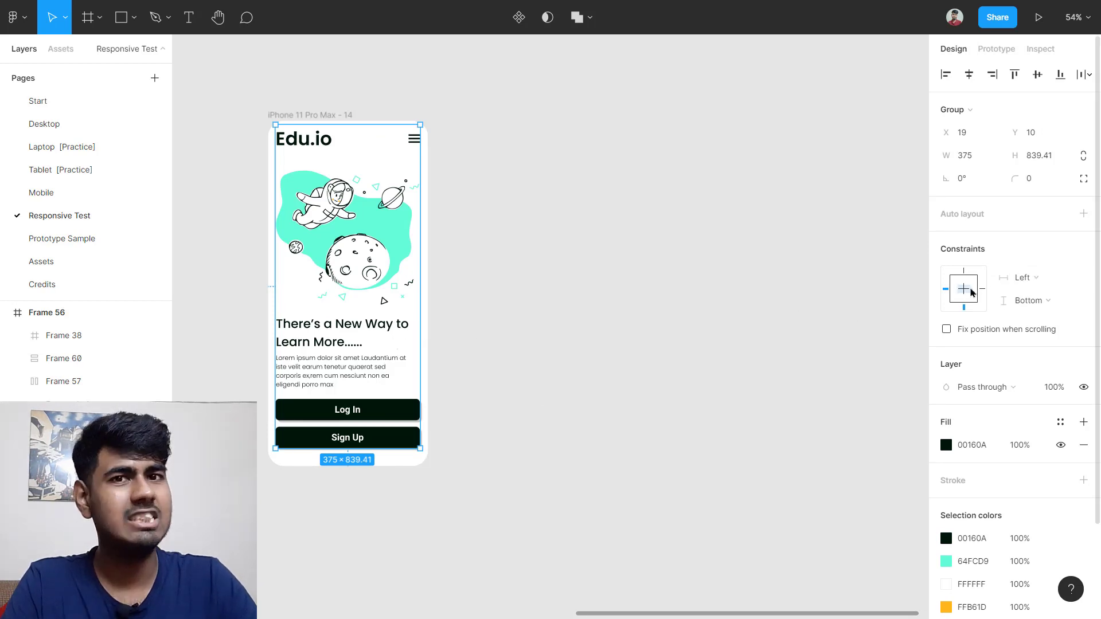
Step: Constrain the content group to Center both ways, test by widening the frame, then undo to 414 px
left_click(972, 293)
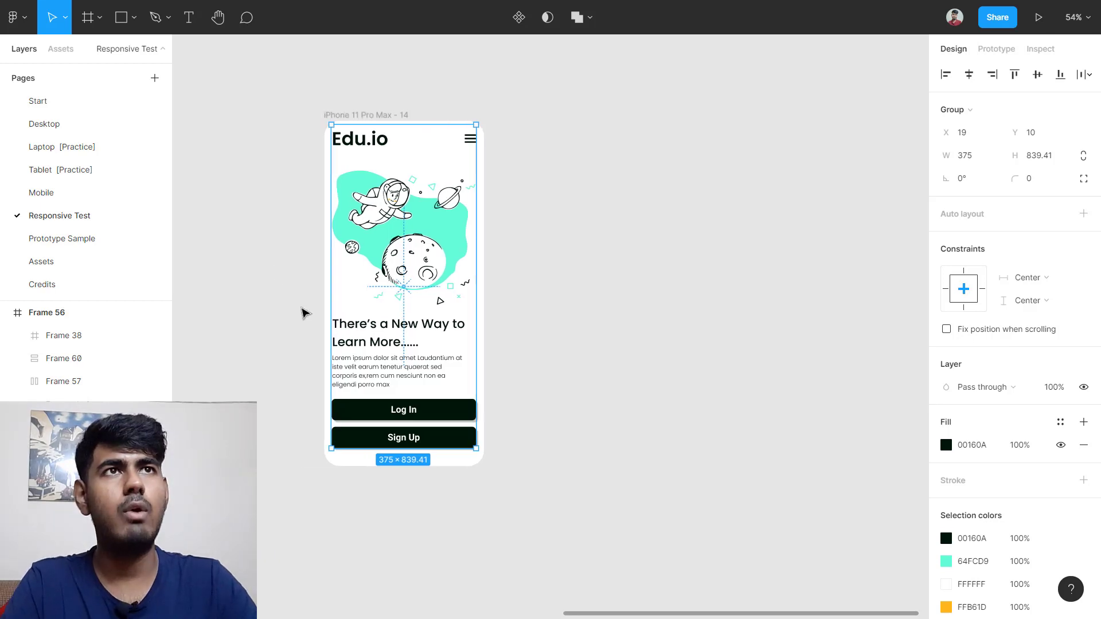
scroll(304, 315, "left", 2)
left_click(402, 121)
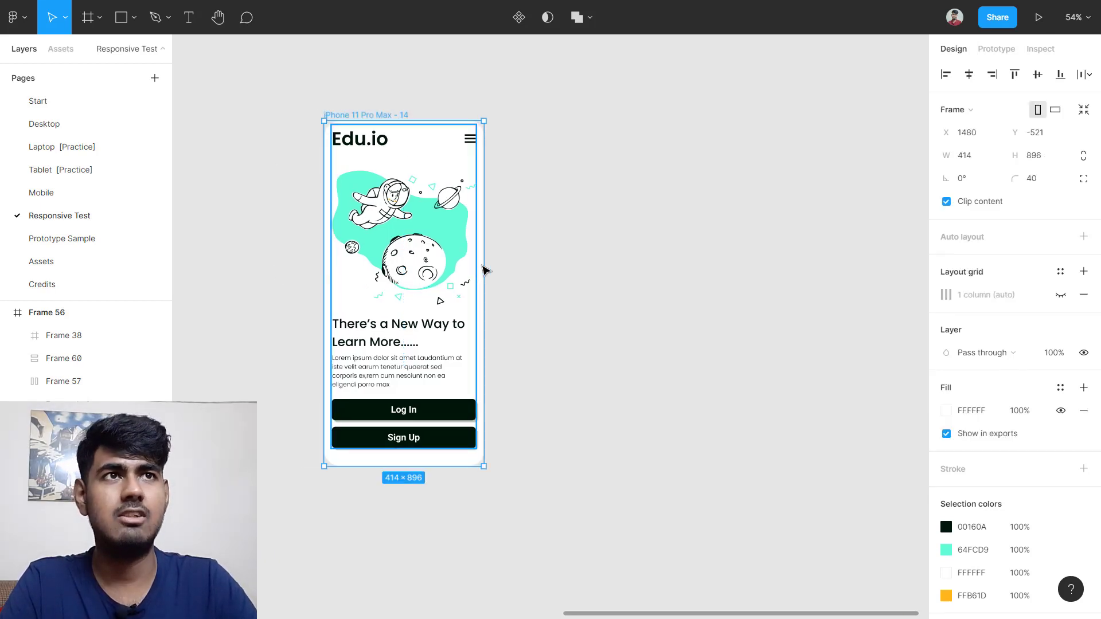
left_click_drag(484, 269, 843, 261)
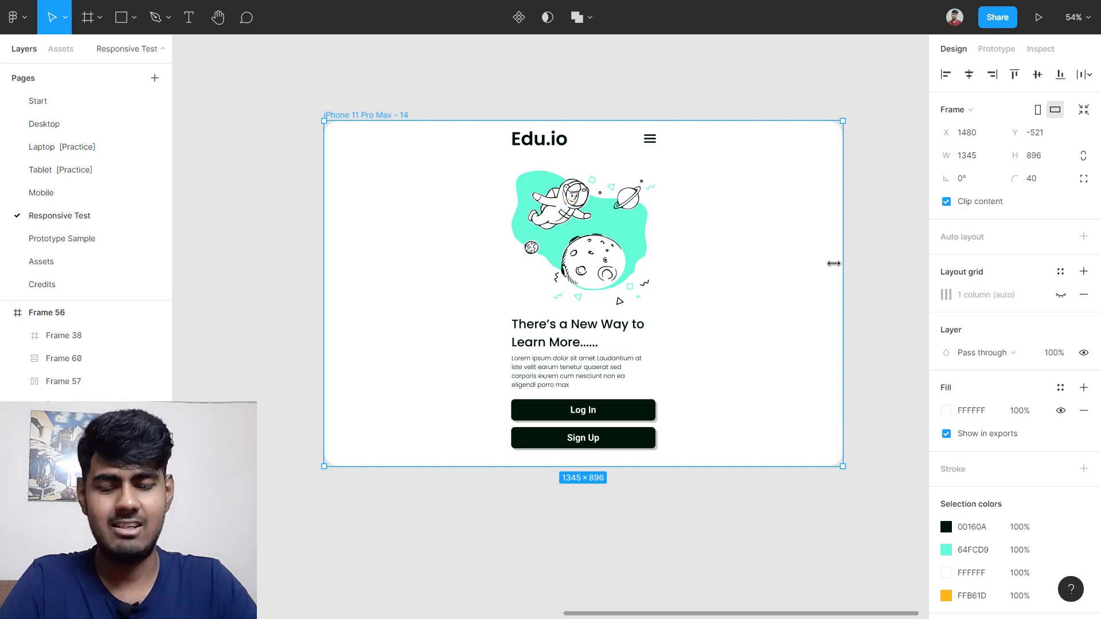
key("ctrl+z")
scroll(719, 287, "down", 5)
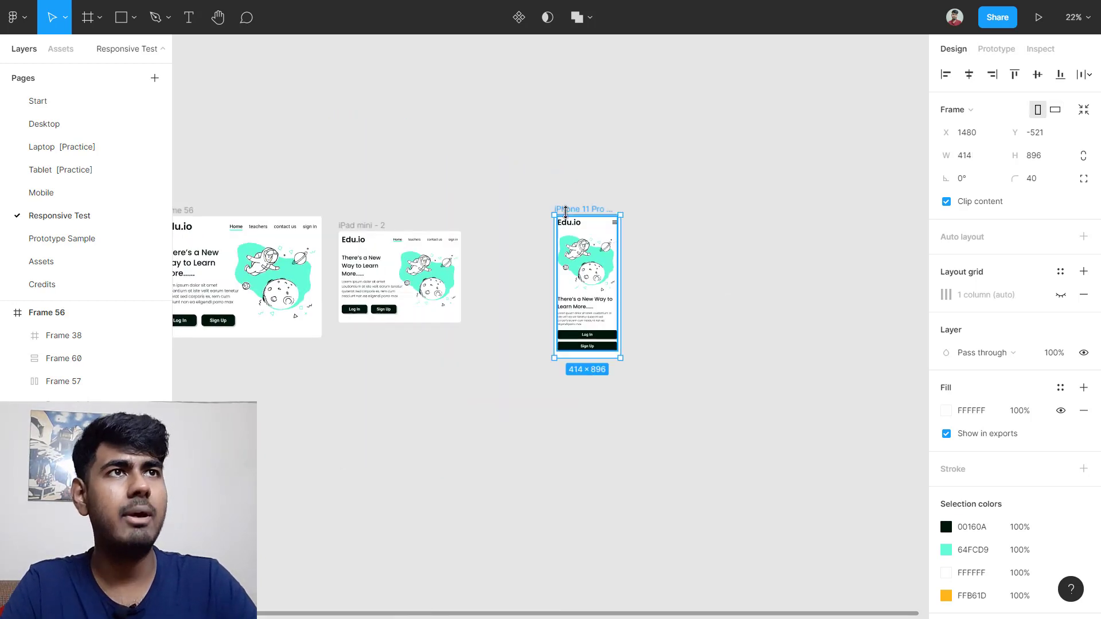
Step: Move the iPhone frame left and group Frame 56's contents as Group 38, centred both ways
scroll(593, 240, "up", 3)
scroll(607, 229, "left", 4)
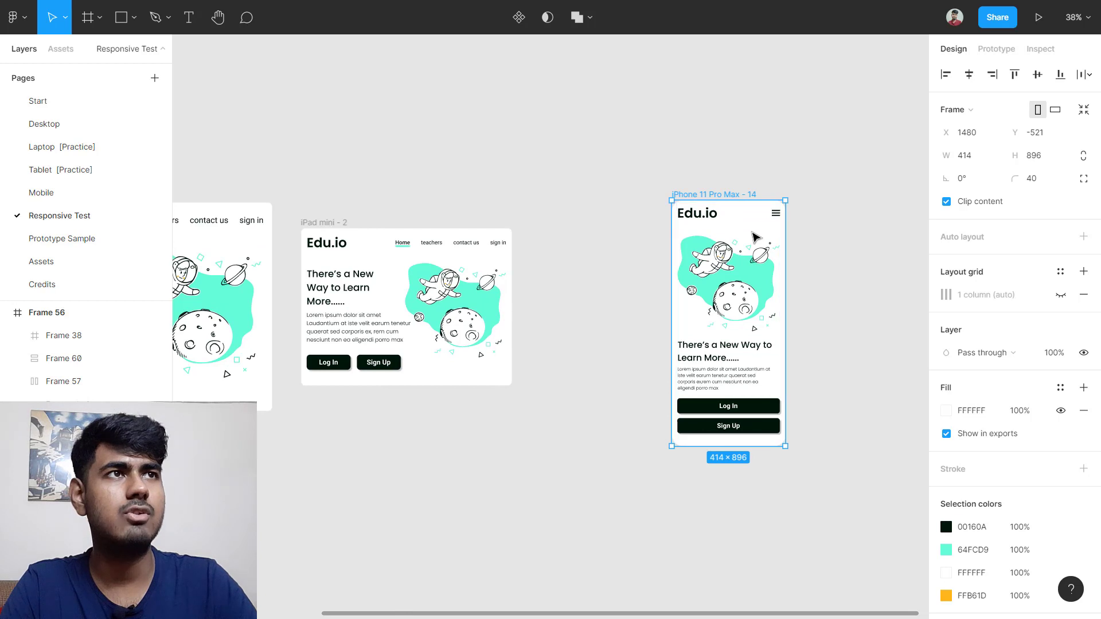
left_click_drag(751, 231, 629, 236)
scroll(573, 240, "left", 5)
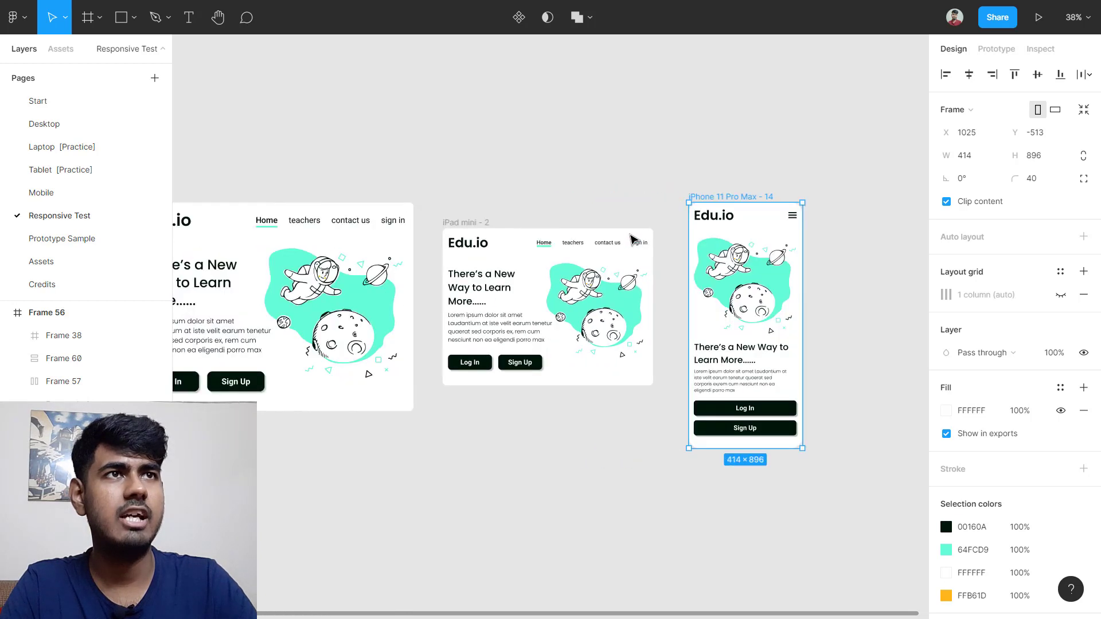
left_click_drag(229, 223, 525, 421)
key("ctrl+g")
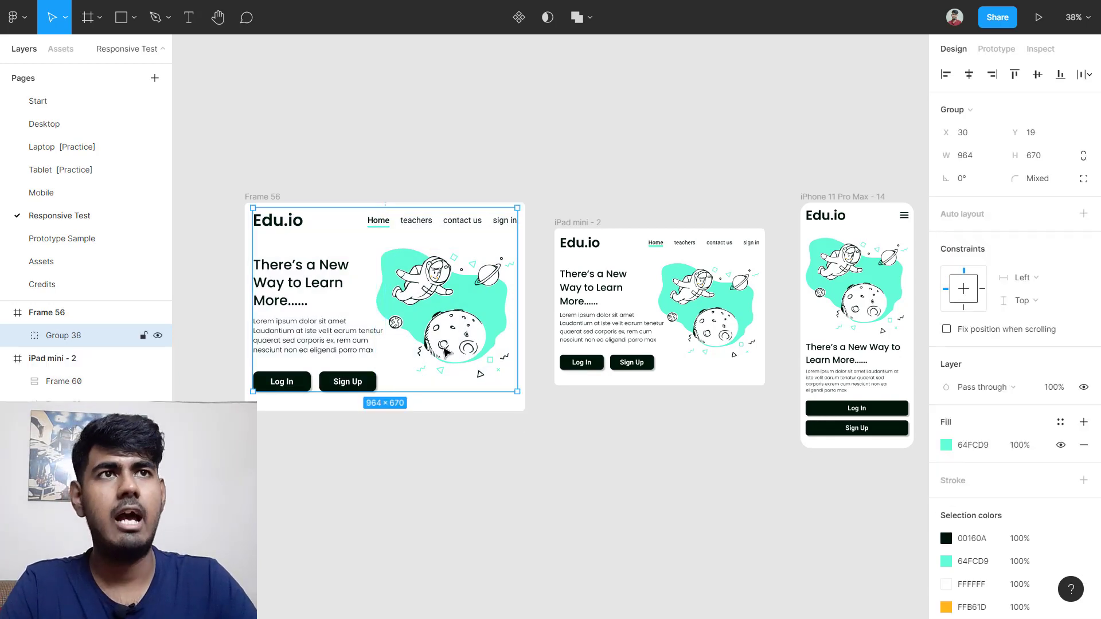
left_click(966, 290)
left_click(964, 288)
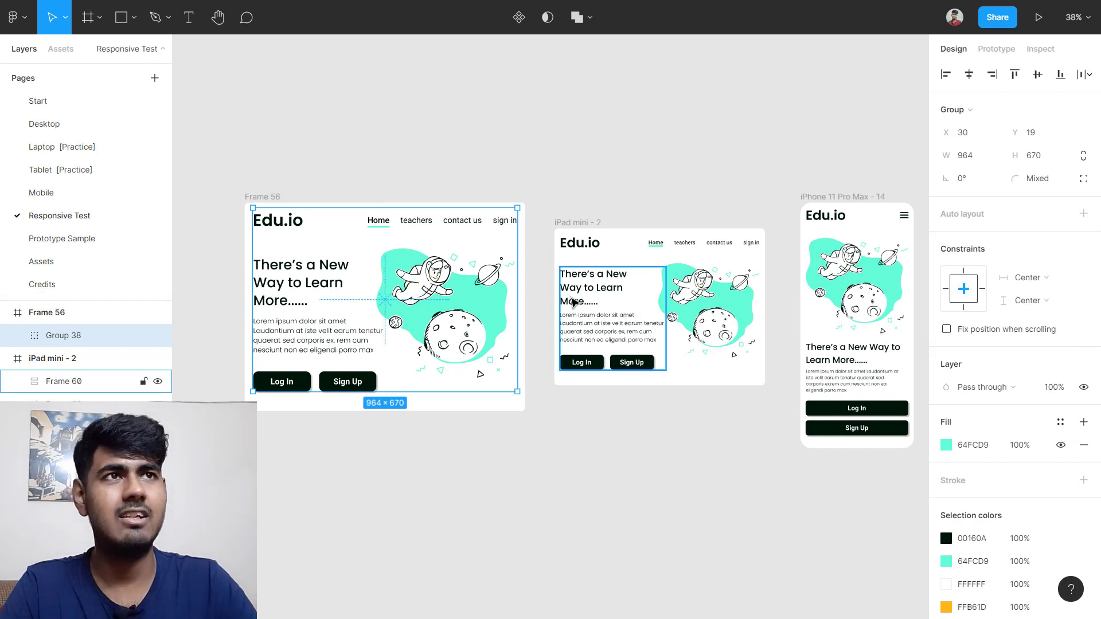
Step: Group the iPad mini - 2 contents into 728×500 Group 39, constrained to Center
left_click(539, 252)
left_click_drag(550, 216, 771, 433)
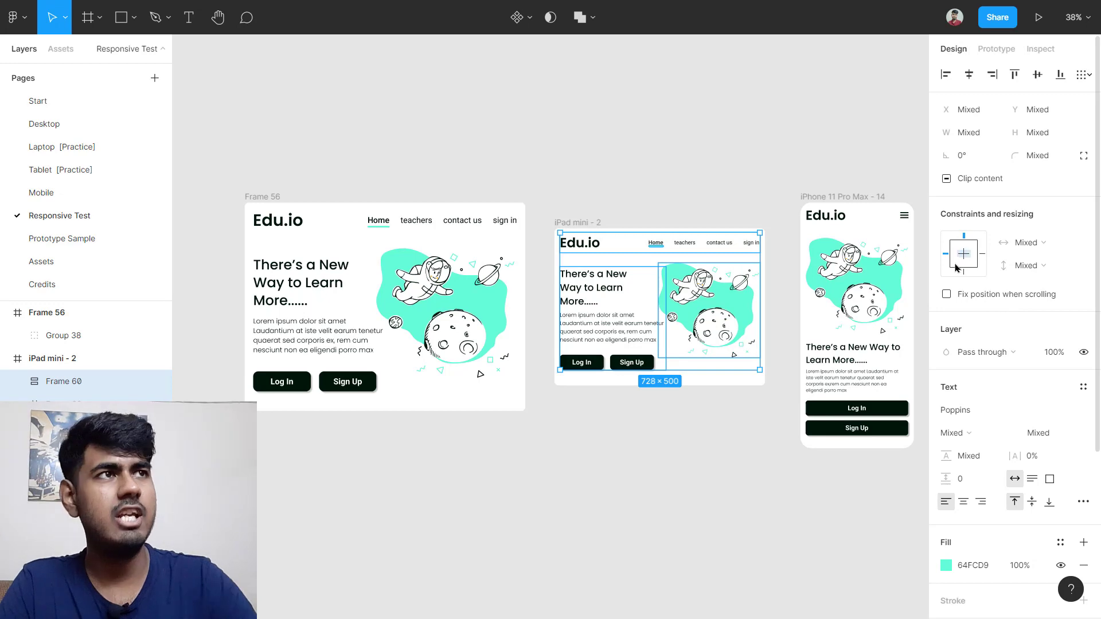
key("ctrl+g")
left_click(964, 289)
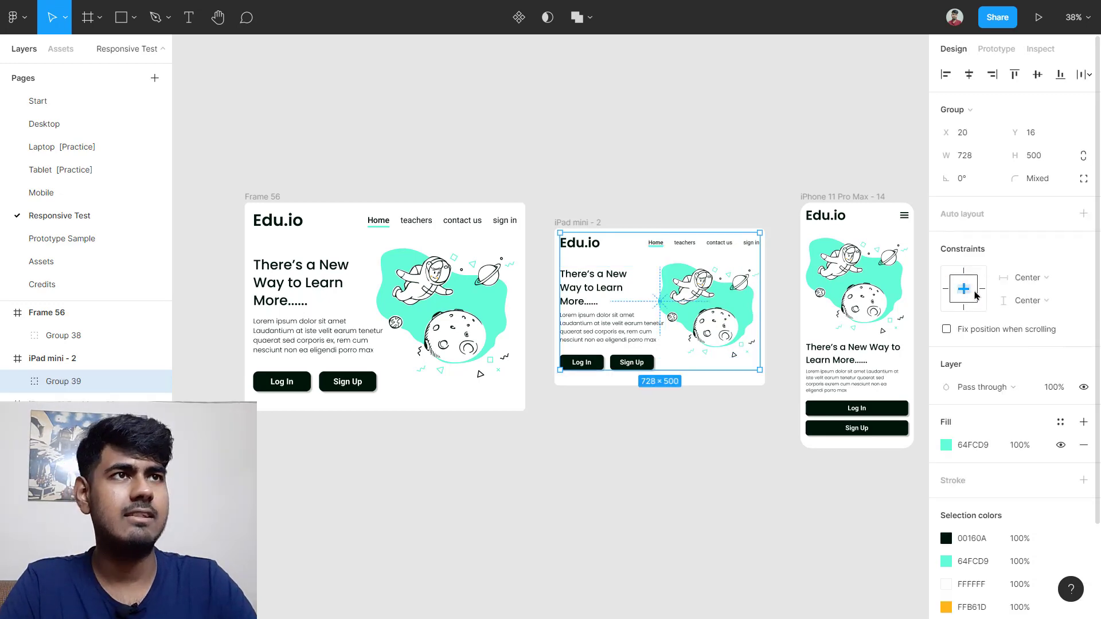
scroll(797, 281, "right", 5)
left_click(740, 256)
Step: Launch the Breakpoints plugin from the canvas context menu and create a new Adaptive Layout
scroll(688, 206, "right", 3)
right_click(659, 166)
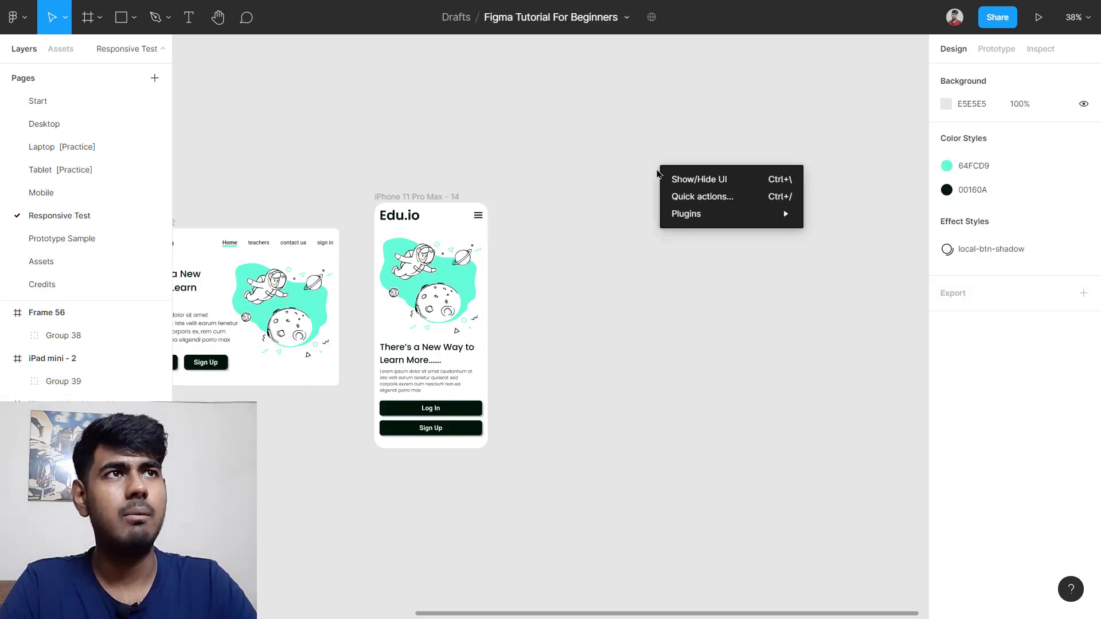
mouse_move(714, 223)
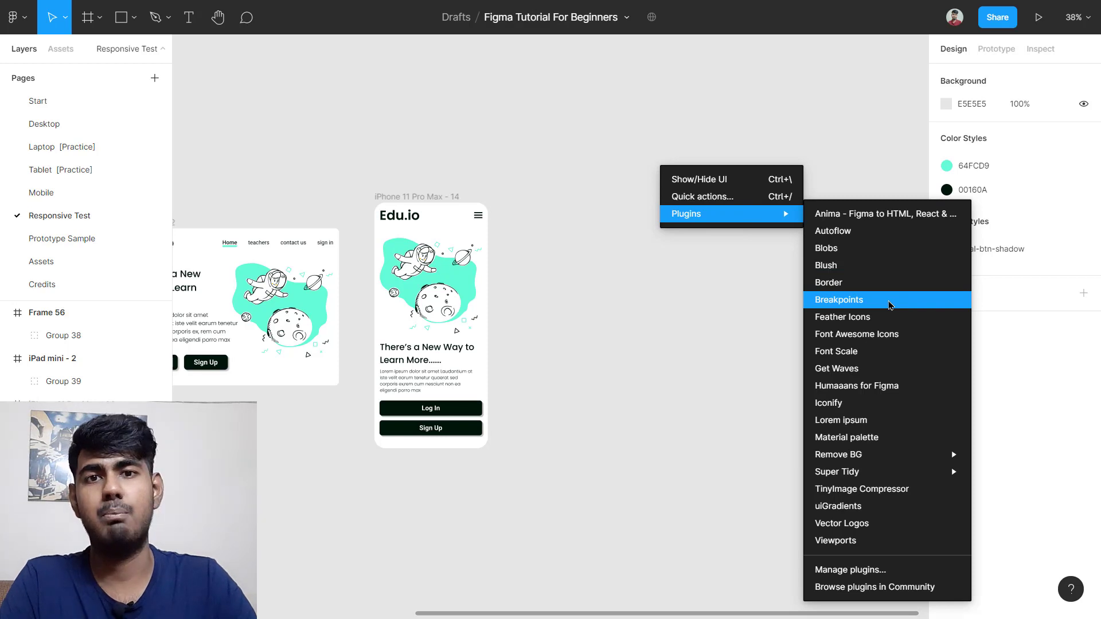
left_click(890, 303)
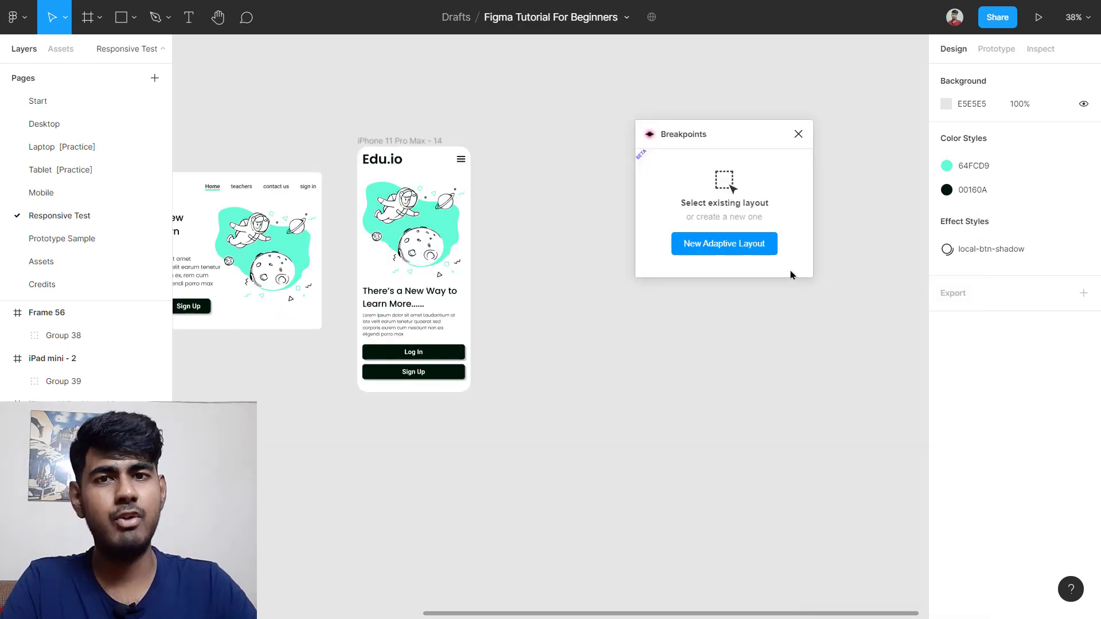
left_click(754, 256)
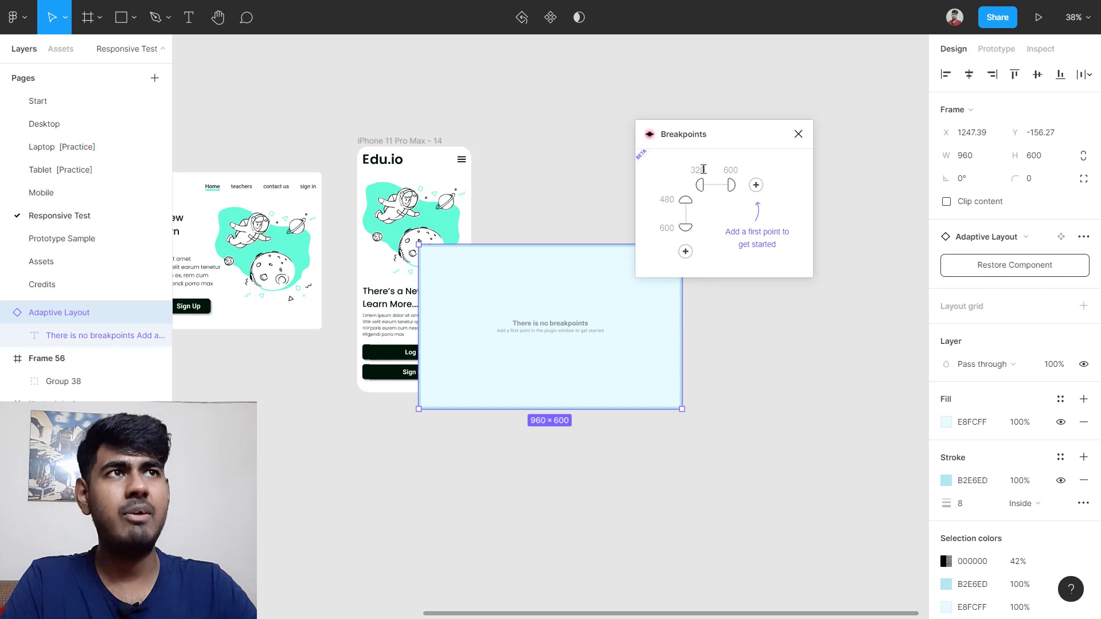
Step: Place the 960×600 Adaptive Layout frame beside the iPhone frame and select it for editing
left_click_drag(538, 324, 646, 230)
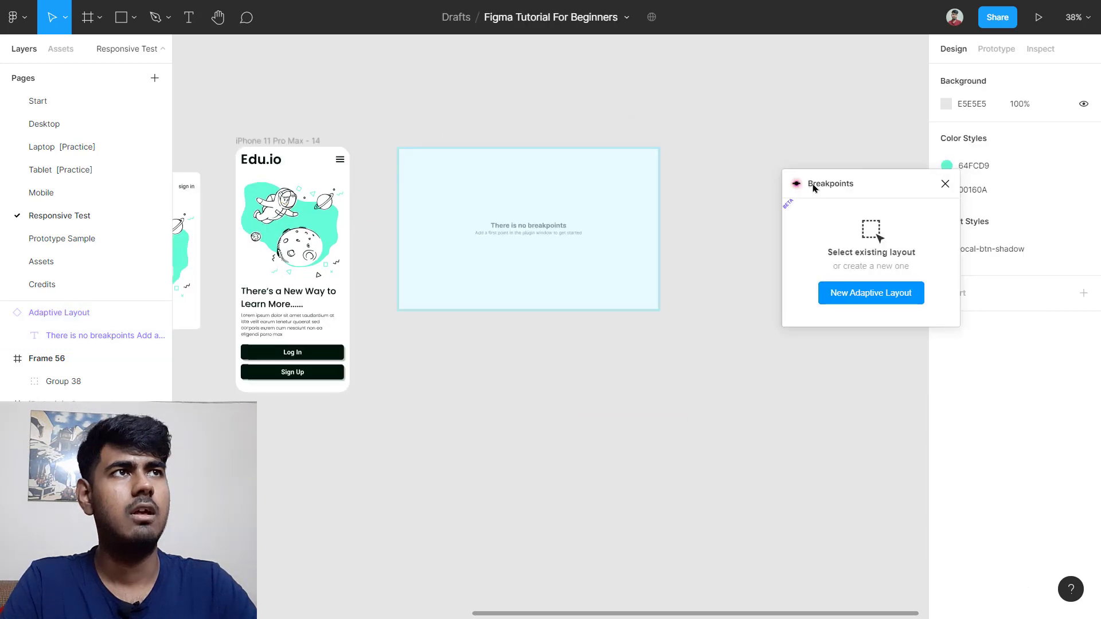
left_click_drag(814, 187, 724, 171)
left_click(585, 207)
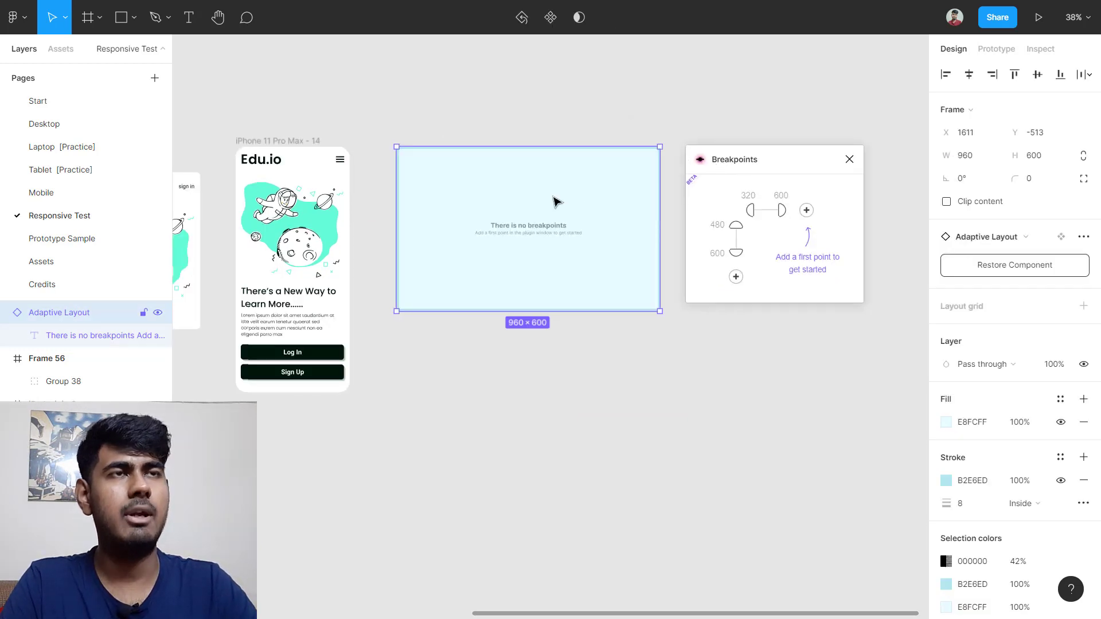
left_click(749, 196)
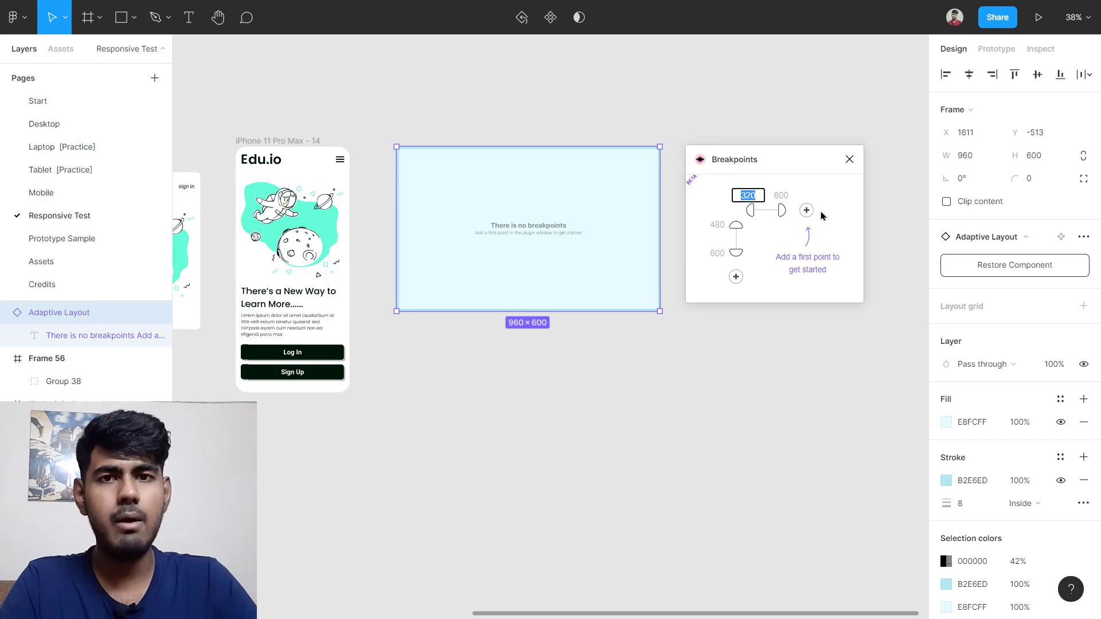
Step: Change the first two breakpoints from 320 and 600 to 414 and 768
type("414")
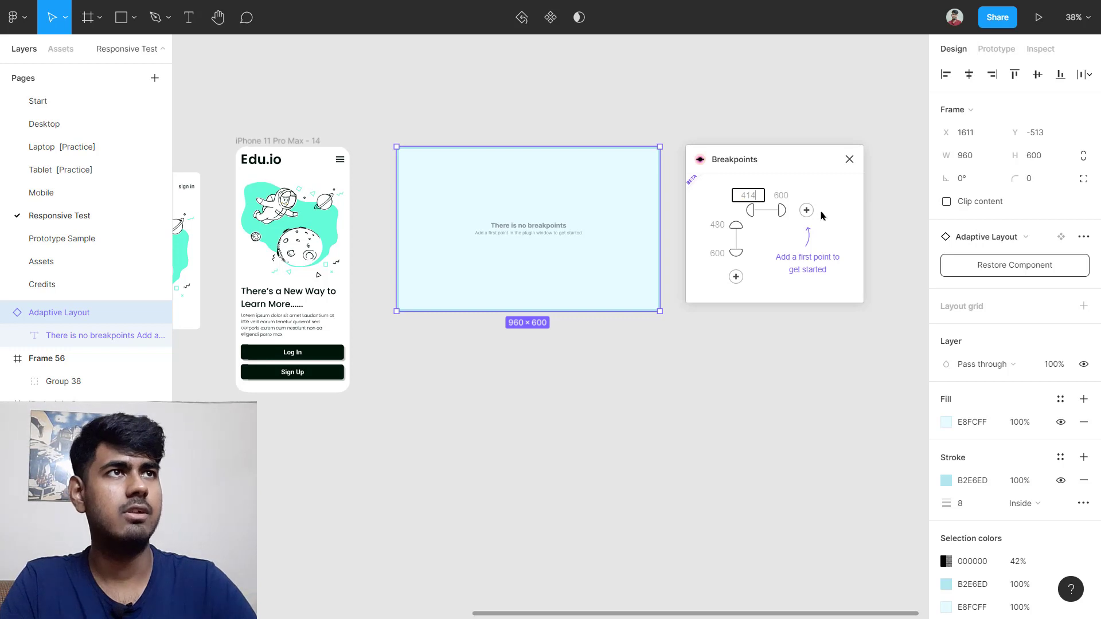
key("Return")
left_click(786, 194)
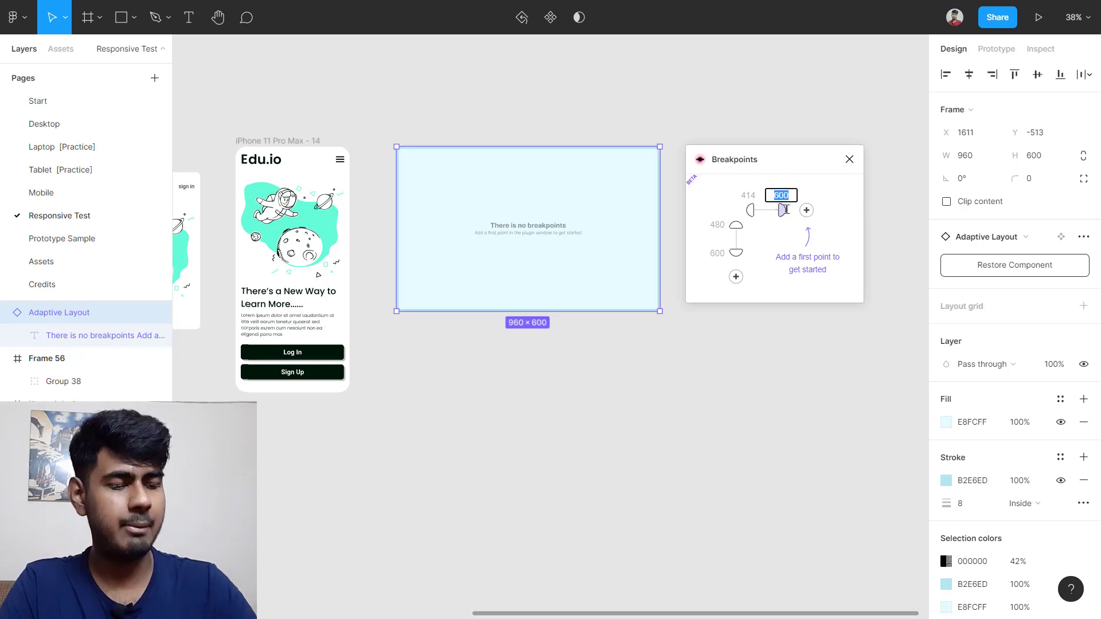
type("768")
key("Return")
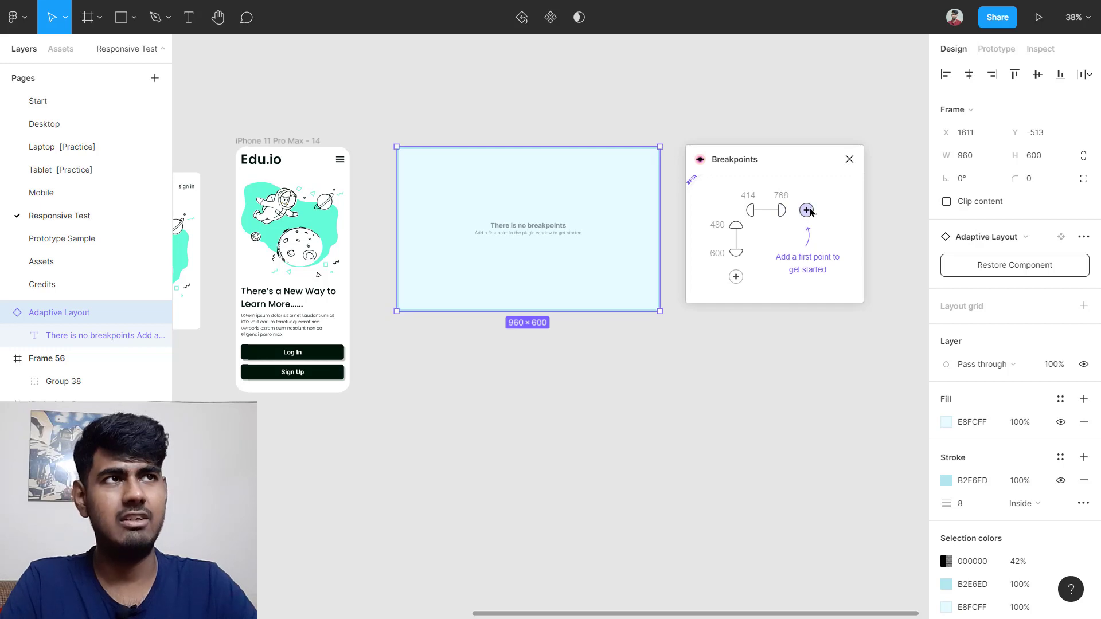
Step: Add breakpoints 1024 and 1440, then pick the master-frame cell for the 414–767 range
left_click(807, 210)
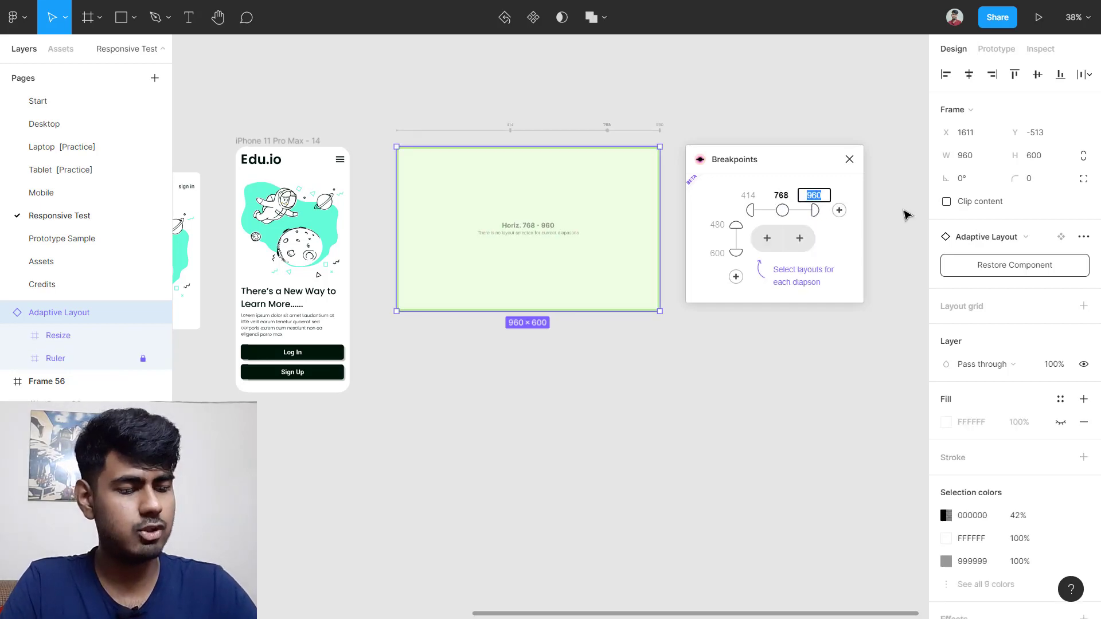
type("1024")
key("Return")
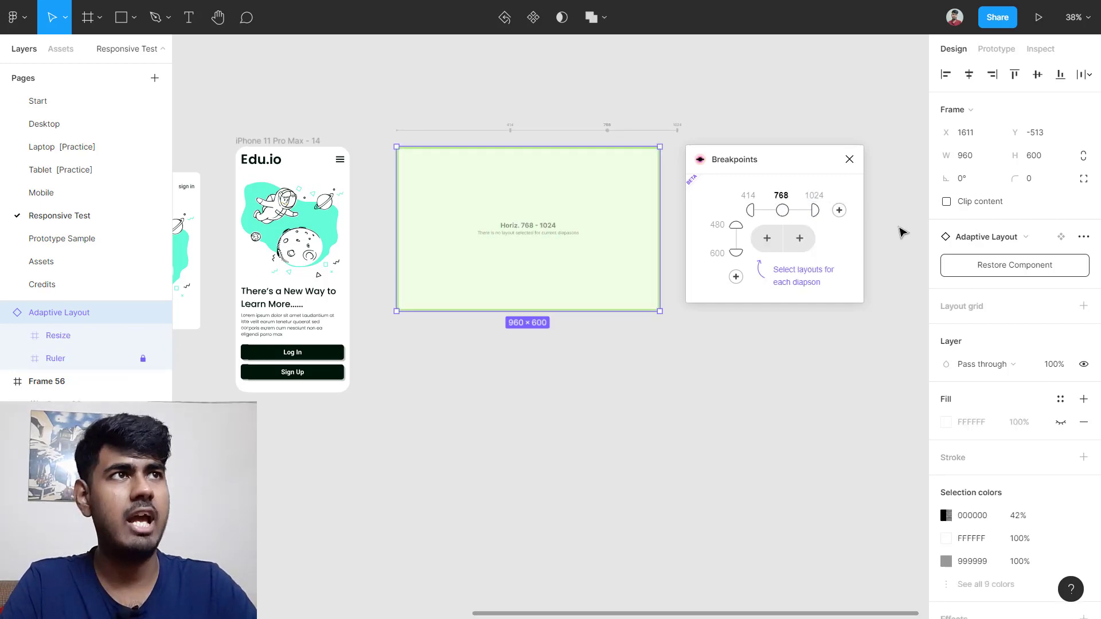
left_click(839, 210)
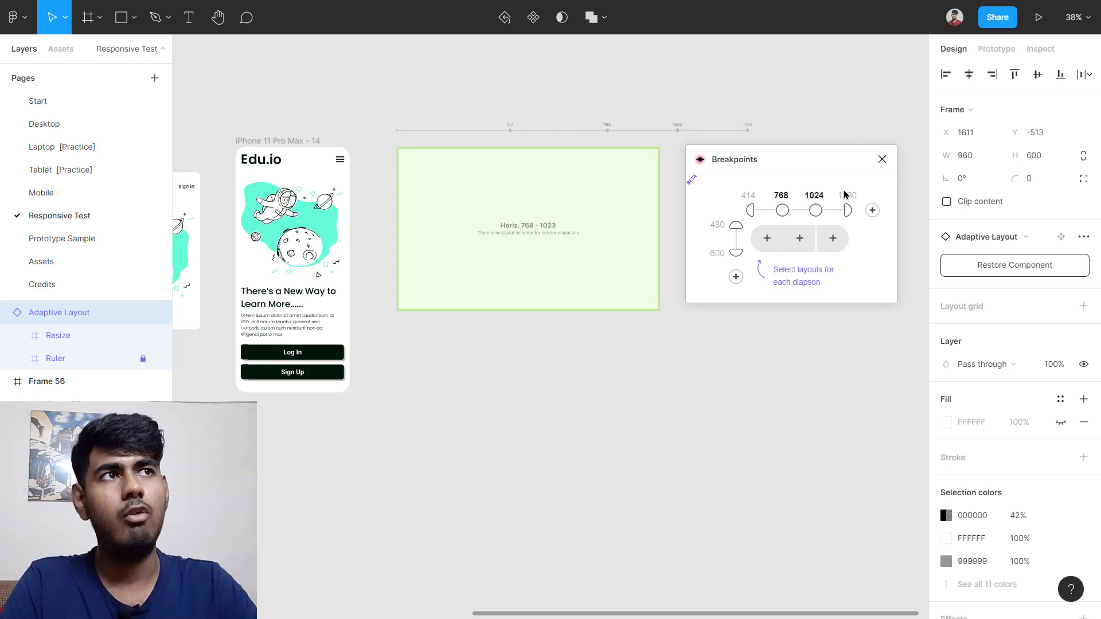
left_click(846, 195)
type("1")
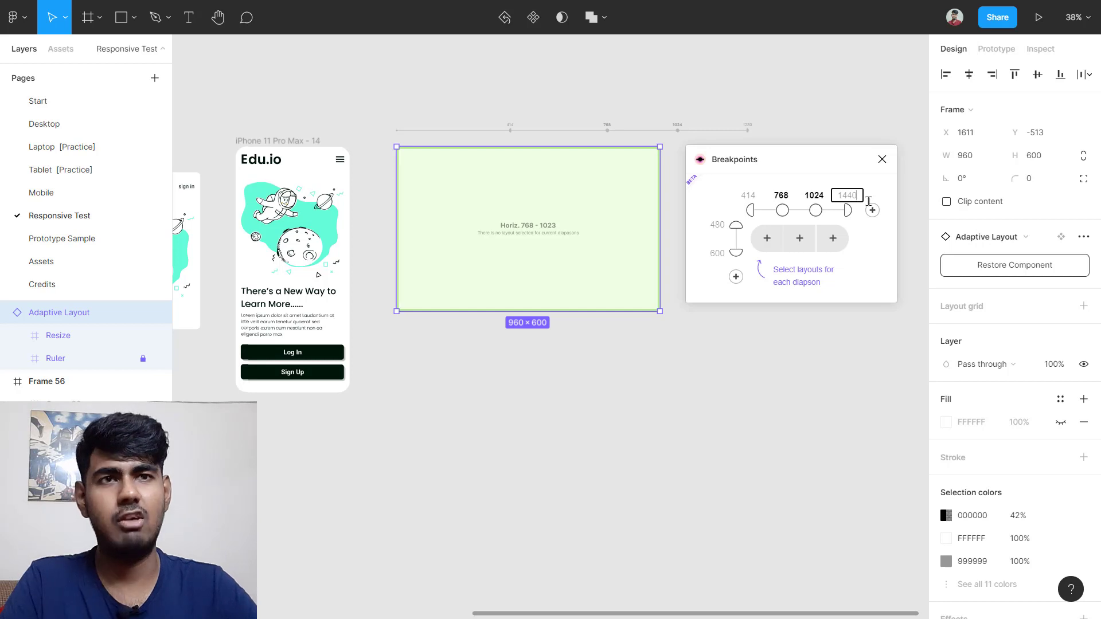
type("440")
key("Return")
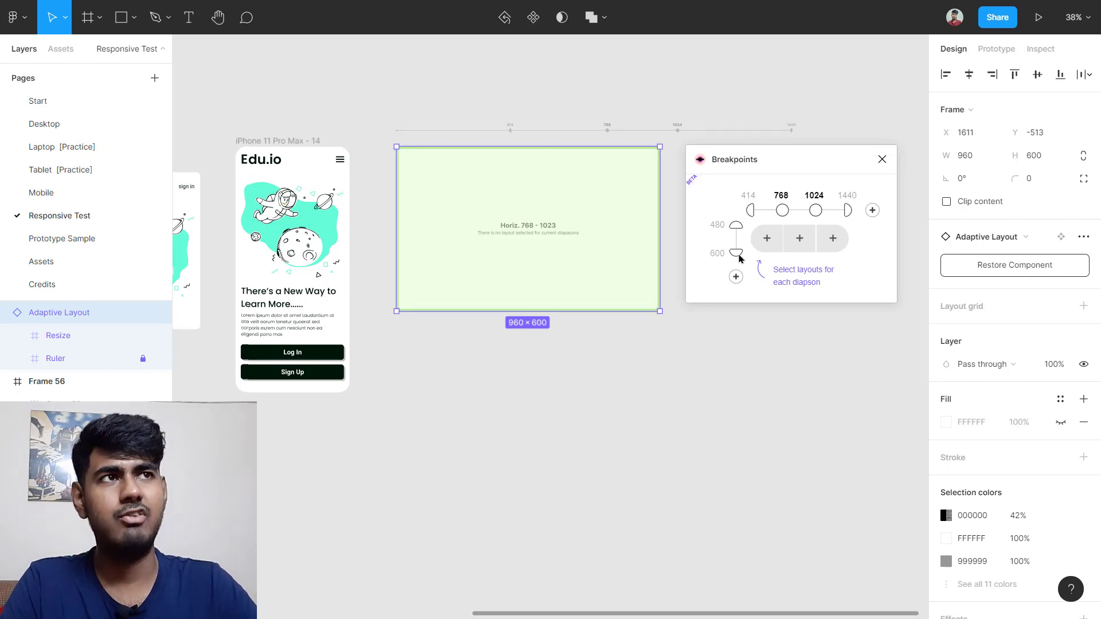
left_click(765, 239)
Step: Assign the iPhone frame to 414–767, iPad mini to 768–1023, and Frame 56 to 1024–1440
scroll(410, 295, "left", 5)
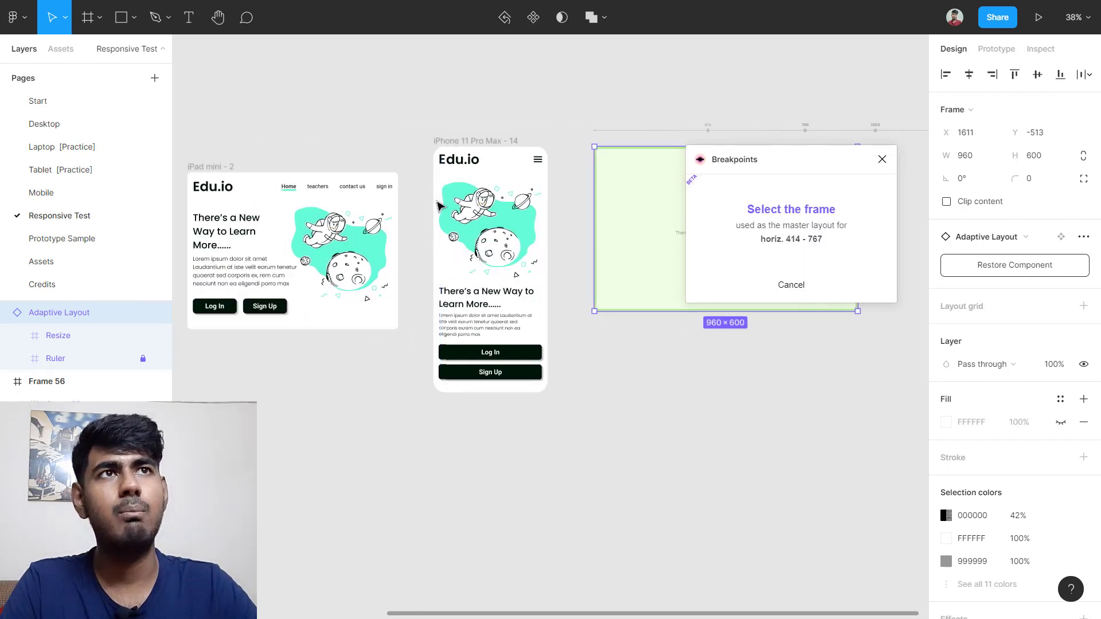
left_click(479, 144)
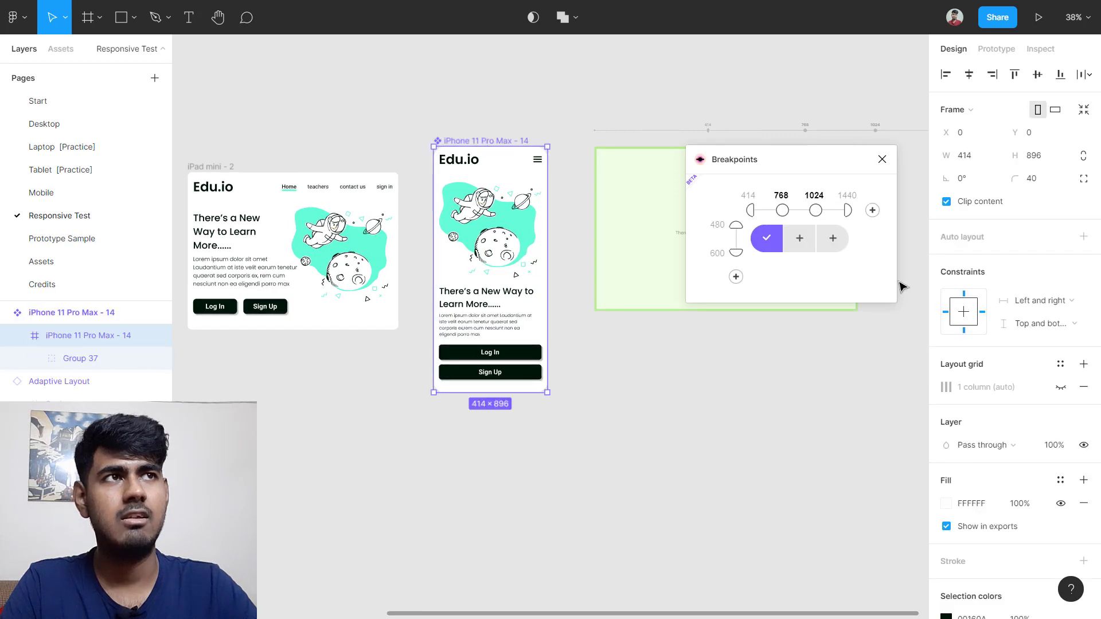
scroll(376, 192, "left", 4)
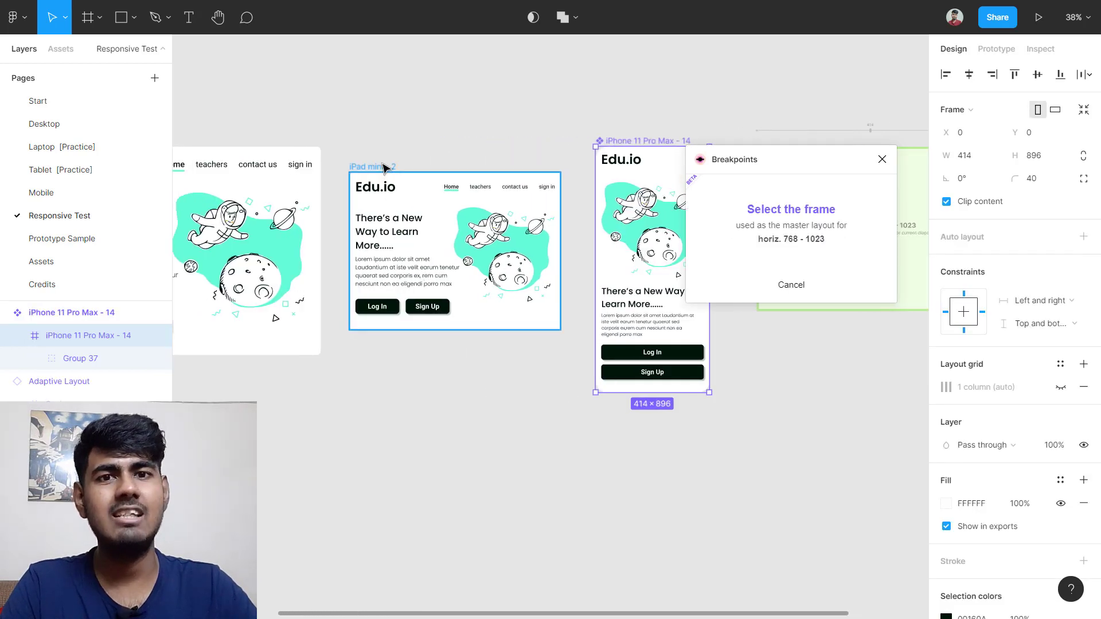
left_click(384, 168)
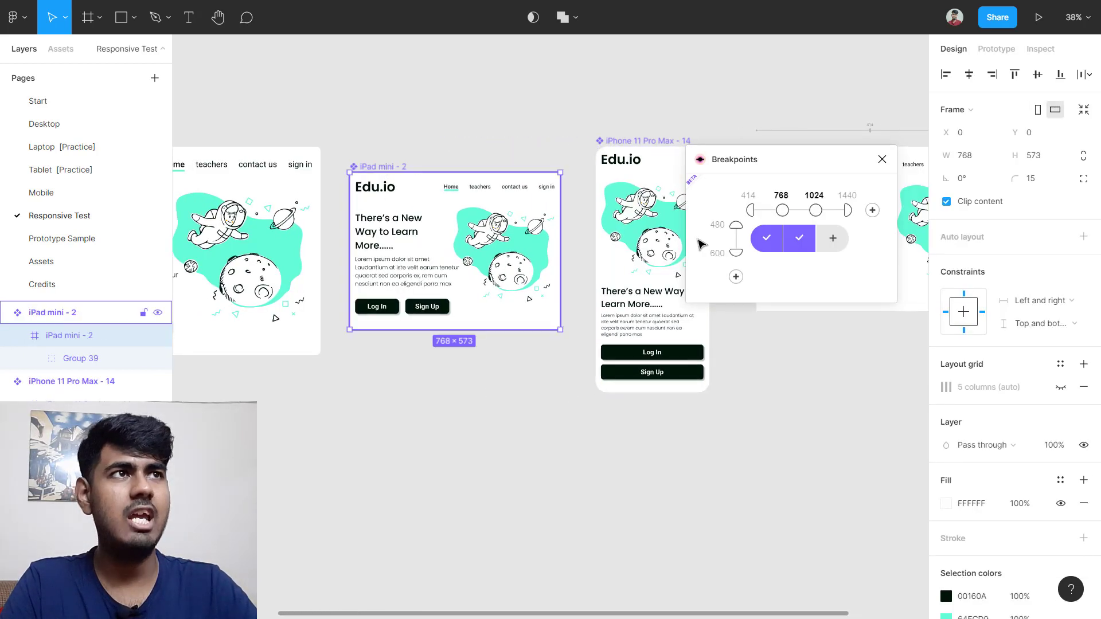
left_click(837, 241)
scroll(295, 192, "left", 6)
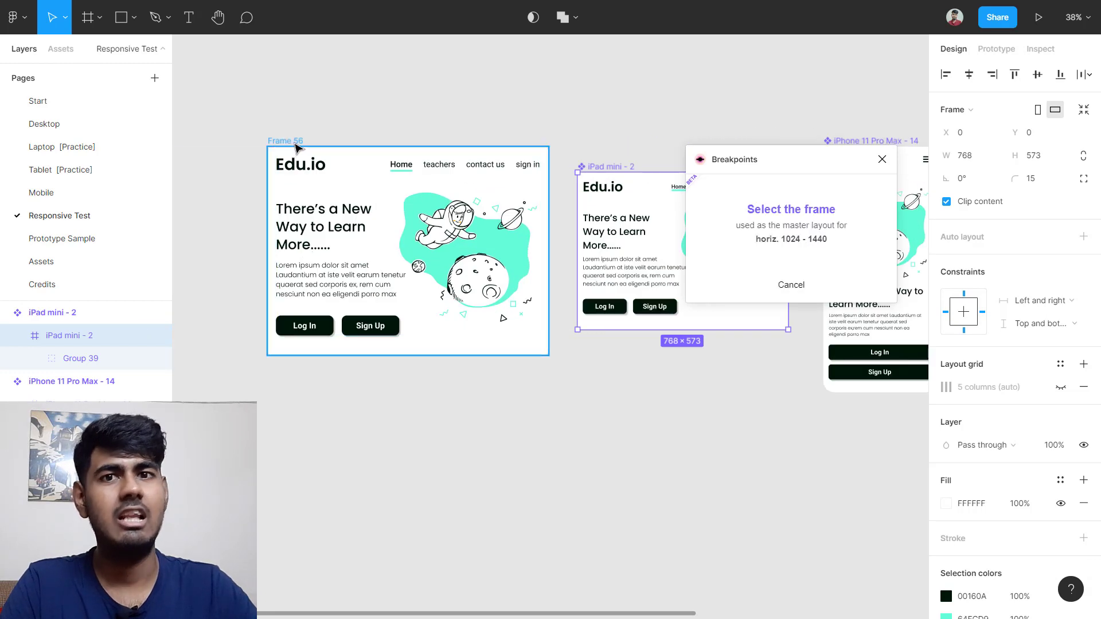
left_click(296, 146)
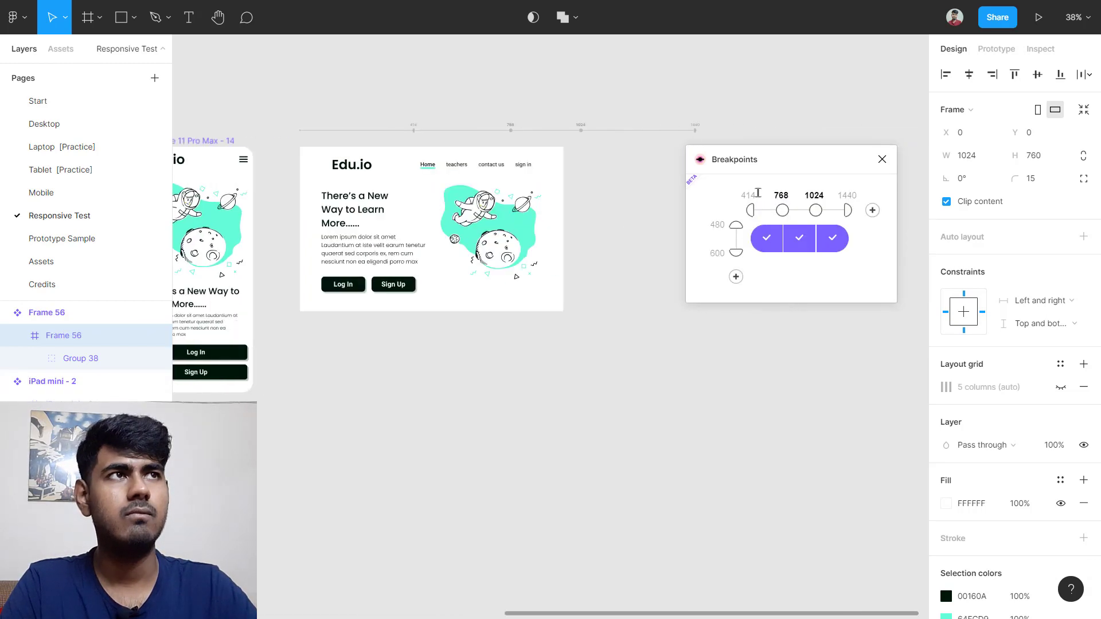
Step: Close the Breakpoints plugin and select the Adaptive Layout frame
left_click(881, 159)
scroll(373, 237, "up", 5)
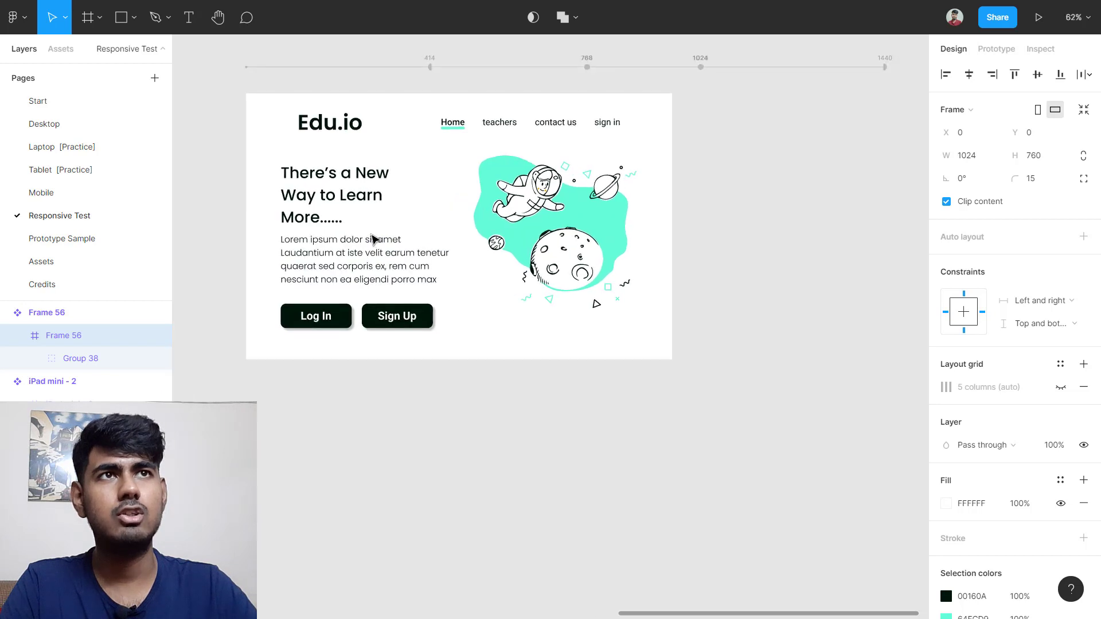
scroll(374, 238, "up", 2)
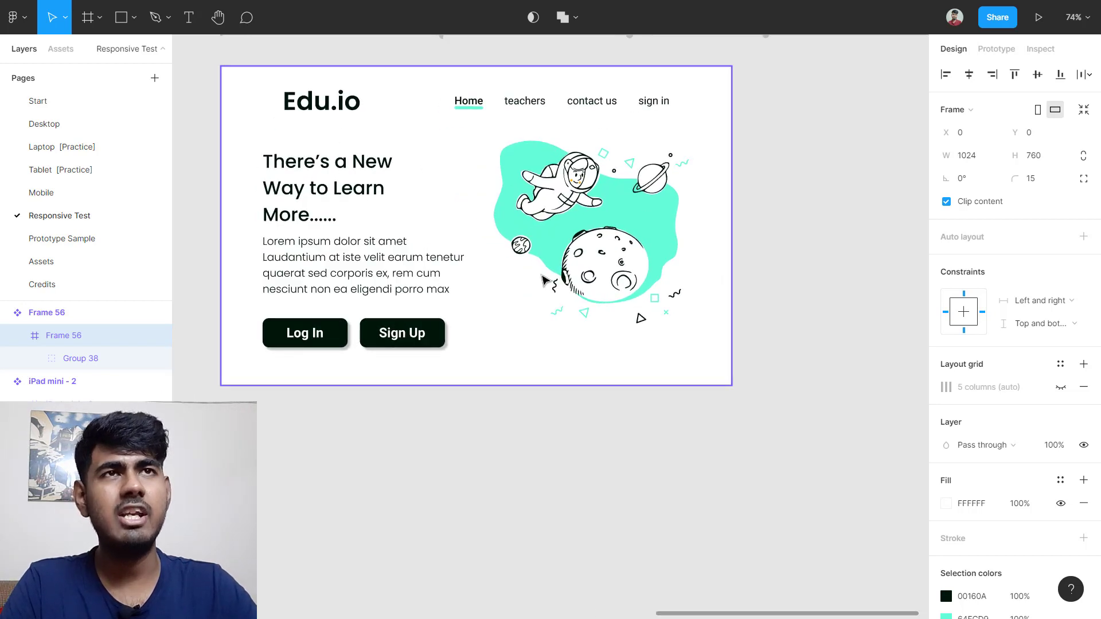
scroll(555, 226, "down", 2)
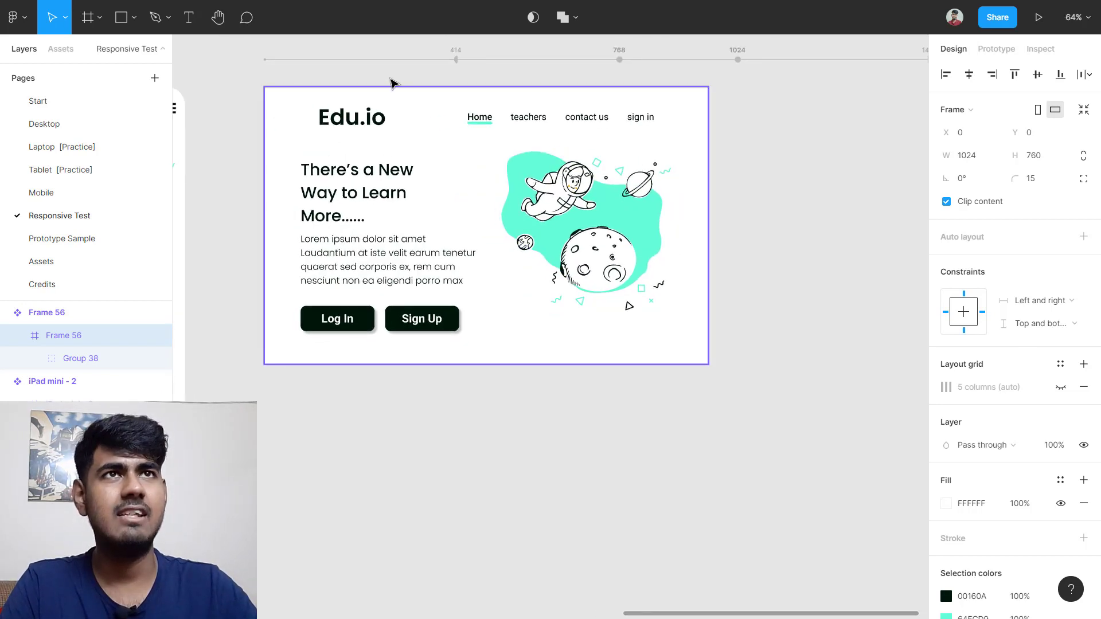
left_click(279, 175)
Step: Narrow, heighten, then widen the Adaptive Layout frame to 1059×887, watching mobile, tablet and desktop layouts swap
scroll(298, 179, "left", 3)
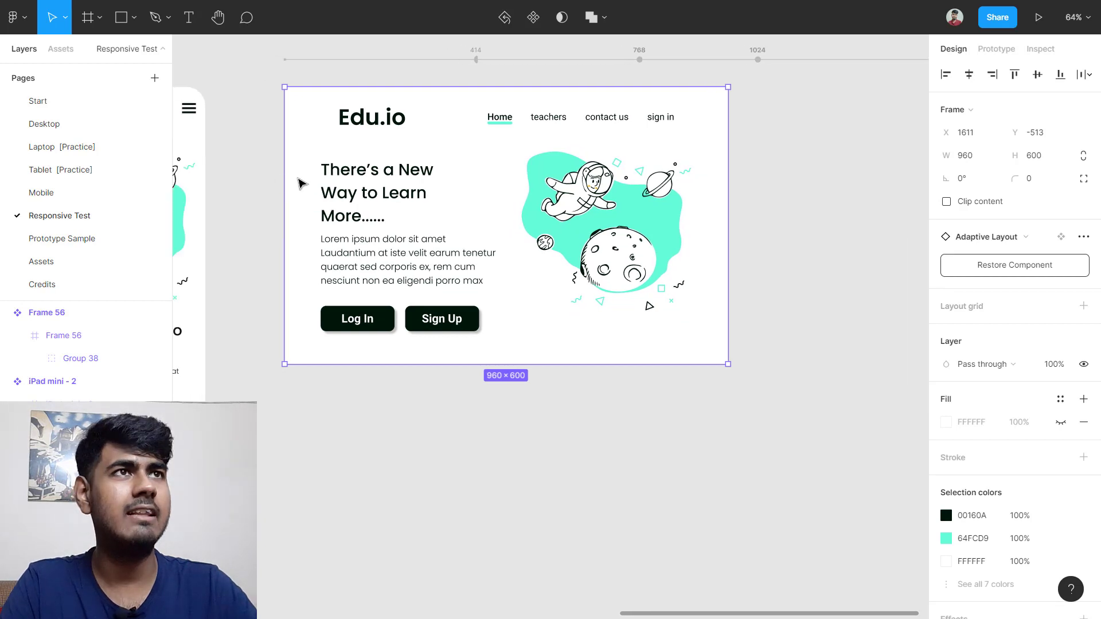
left_click_drag(741, 222, 655, 222)
scroll(767, 342, "down", 1)
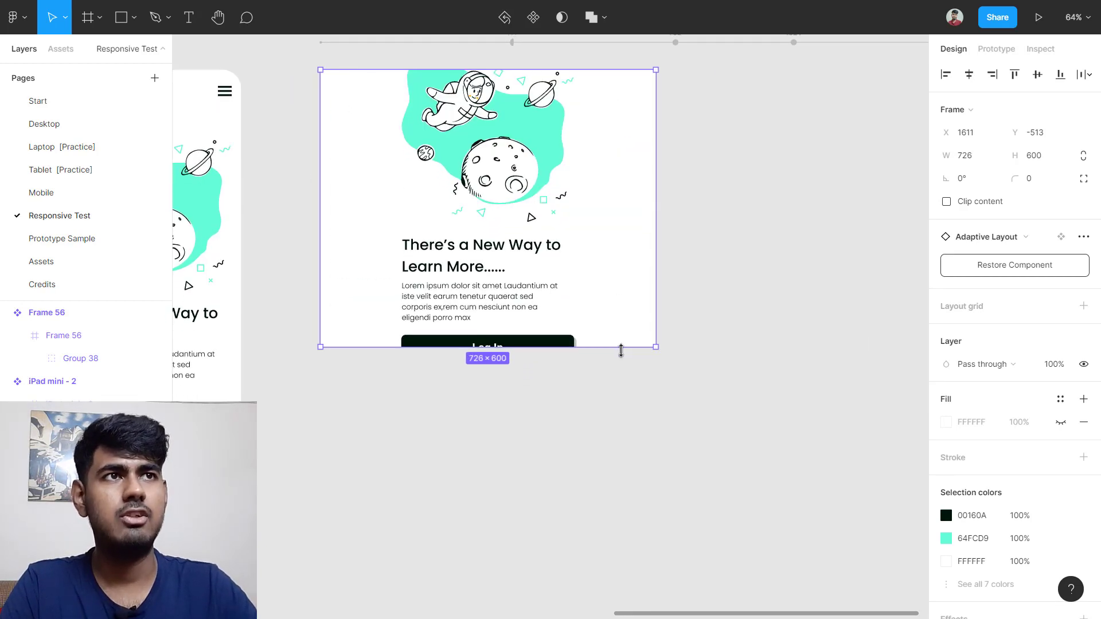
left_click_drag(619, 349, 605, 500)
scroll(596, 355, "up", 1)
left_click_drag(656, 267, 810, 275)
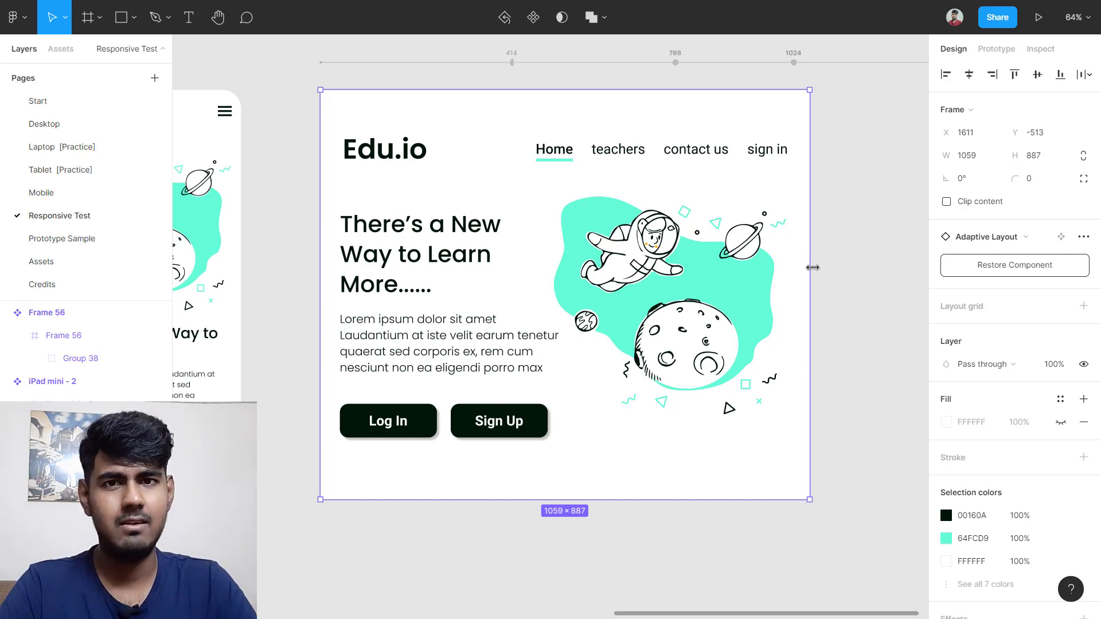
scroll(812, 268, "down", 5)
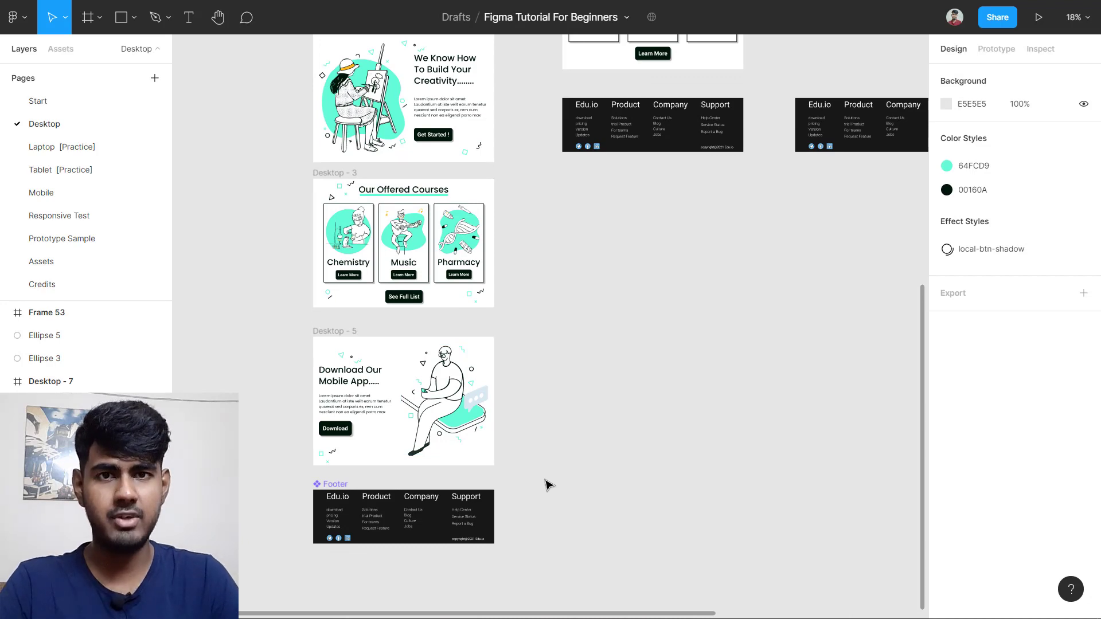
scroll(332, 415, "down", 3)
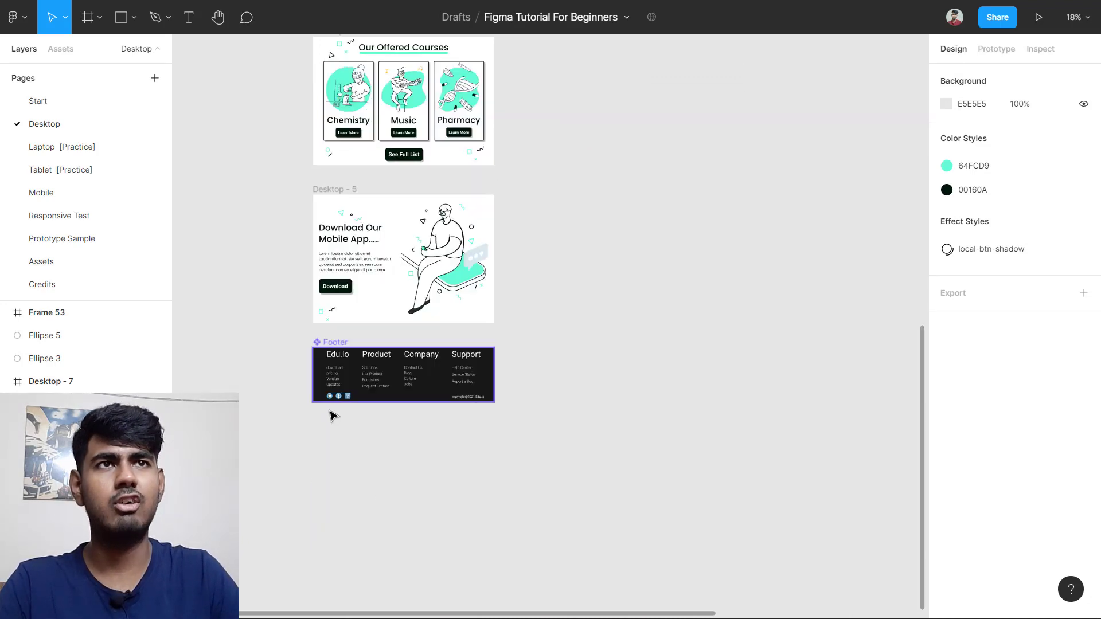
scroll(327, 388, "up", 5, "ctrl")
scroll(336, 432, "up", 1, "ctrl")
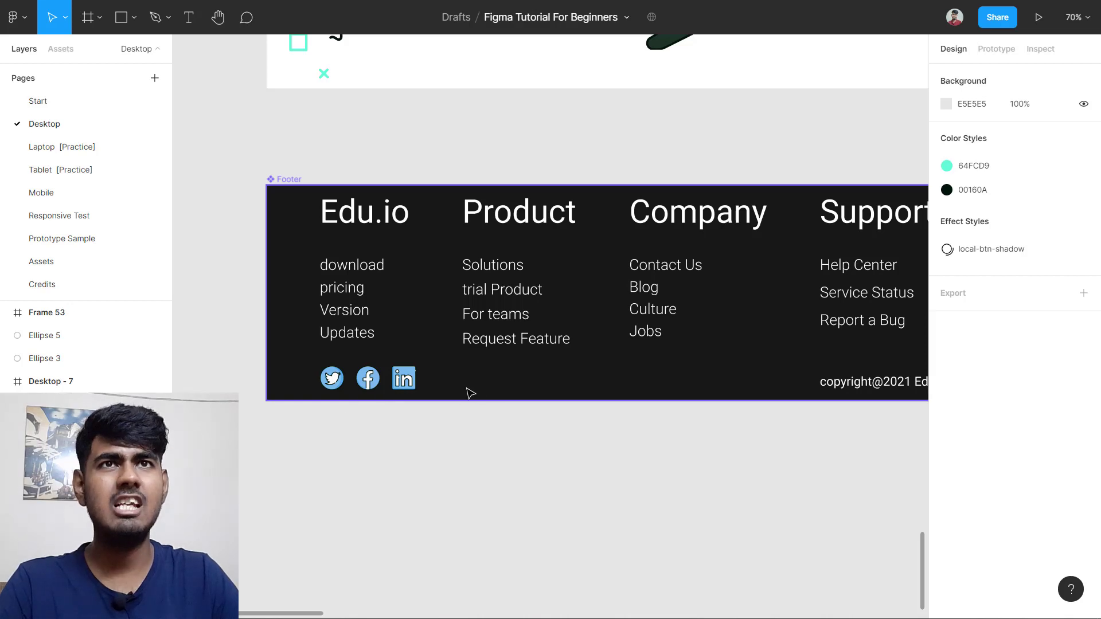
left_click(61, 267)
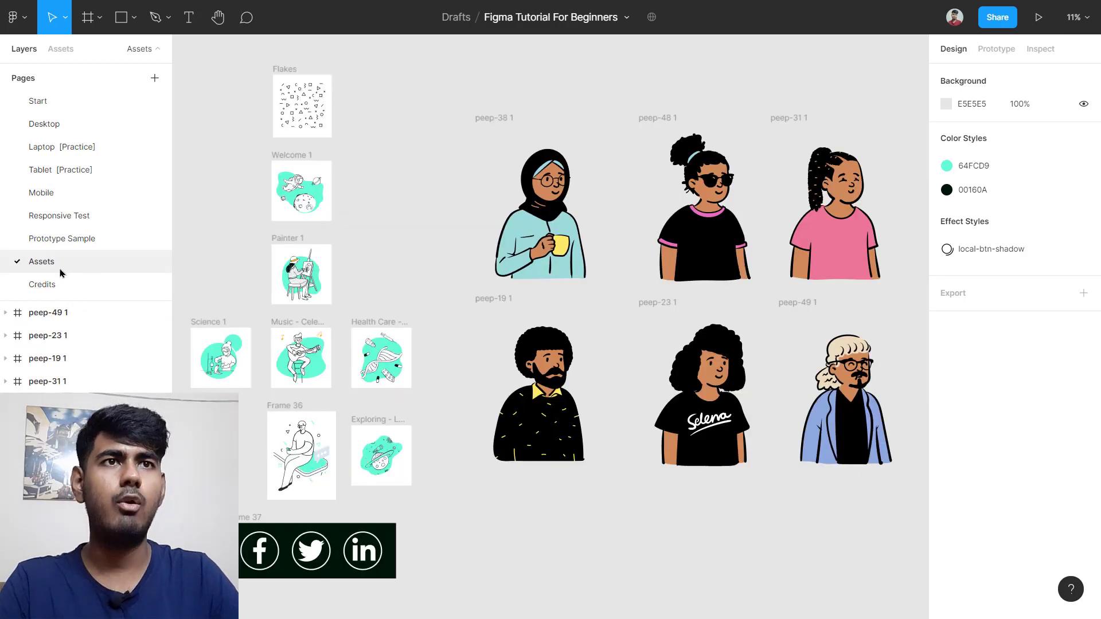
scroll(430, 511, "down", 3)
scroll(265, 396, "up", 5)
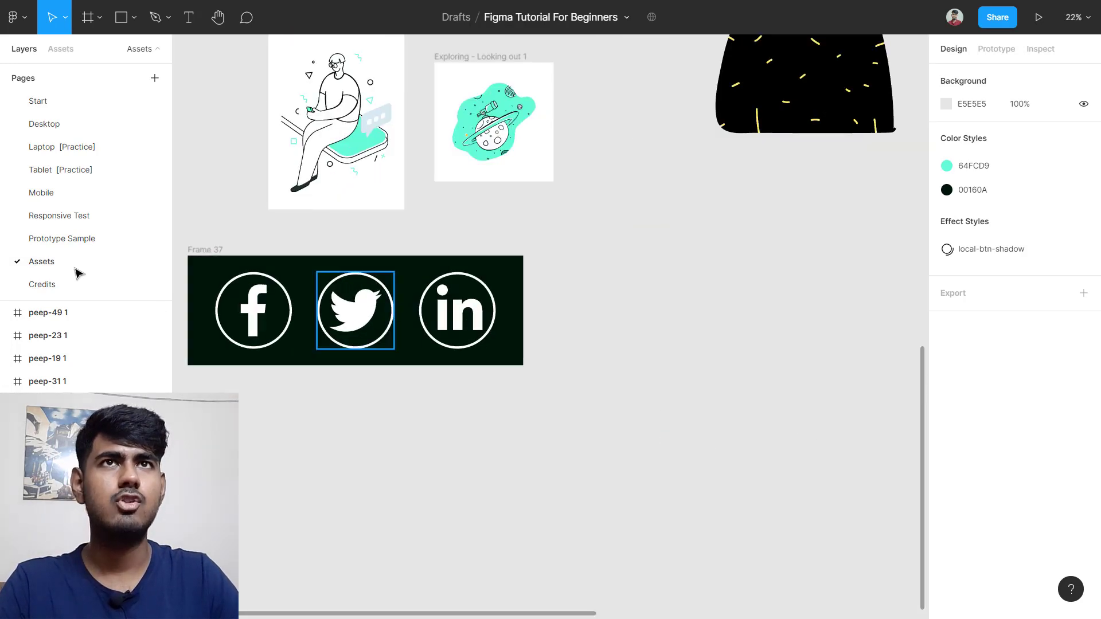
left_click(49, 125)
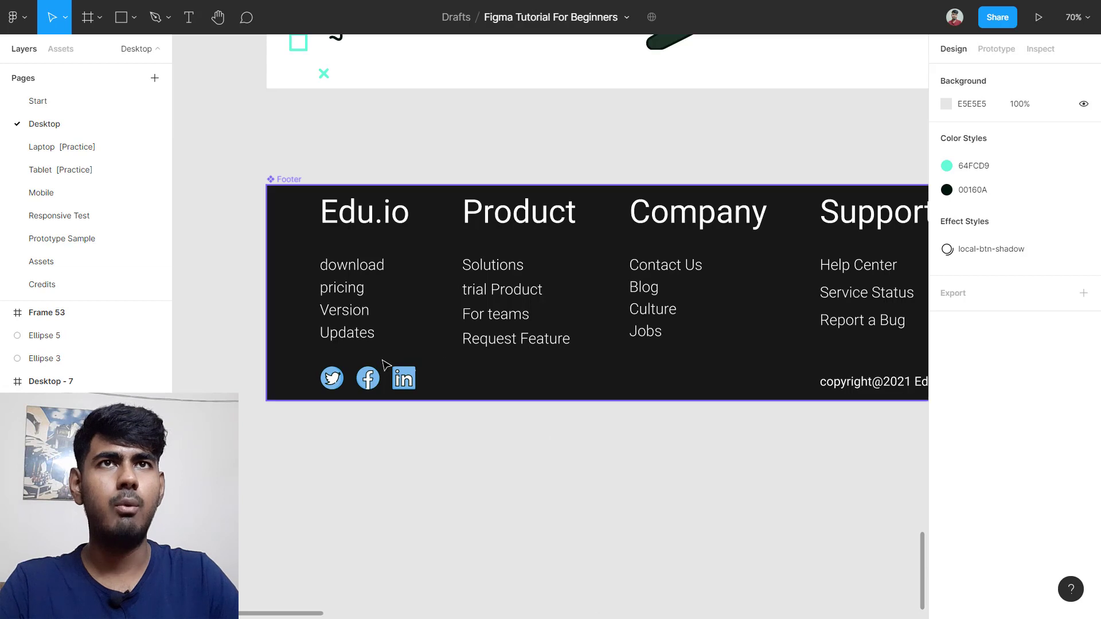
left_click(72, 261)
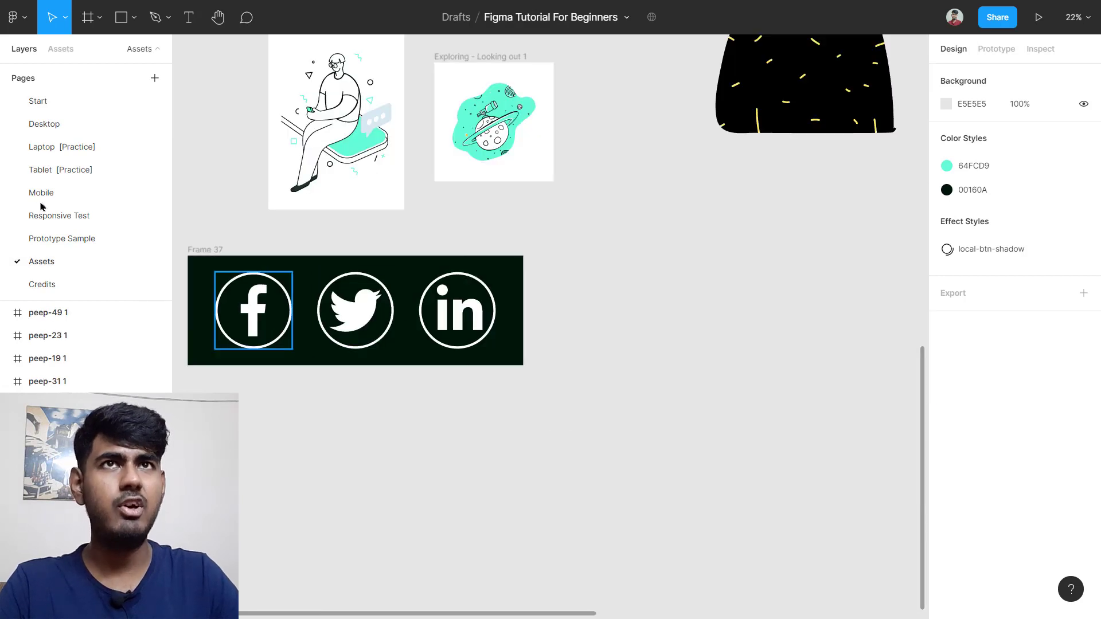
left_click(69, 123)
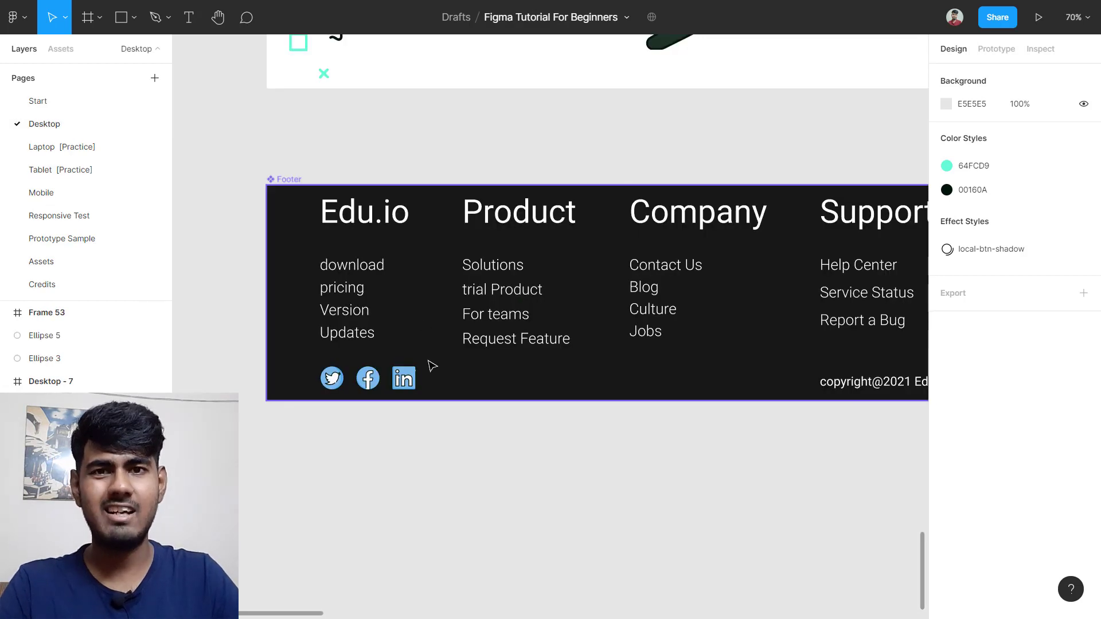
scroll(431, 364, "down", 2)
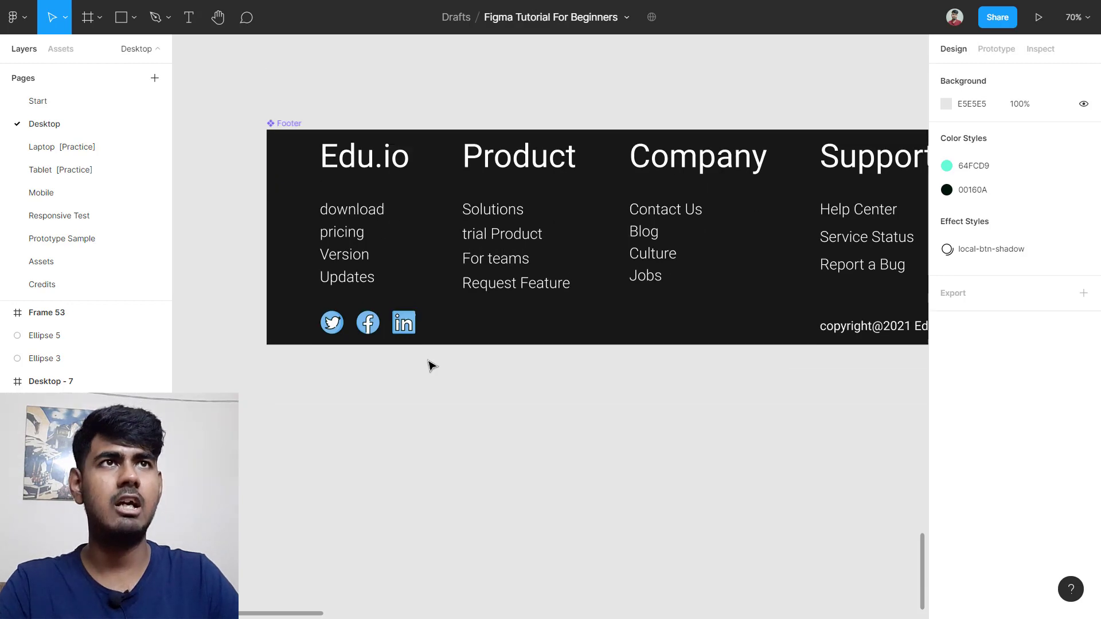
scroll(430, 364, "down", 5, "ctrl")
scroll(413, 287, "left", 4)
scroll(374, 177, "left", 3)
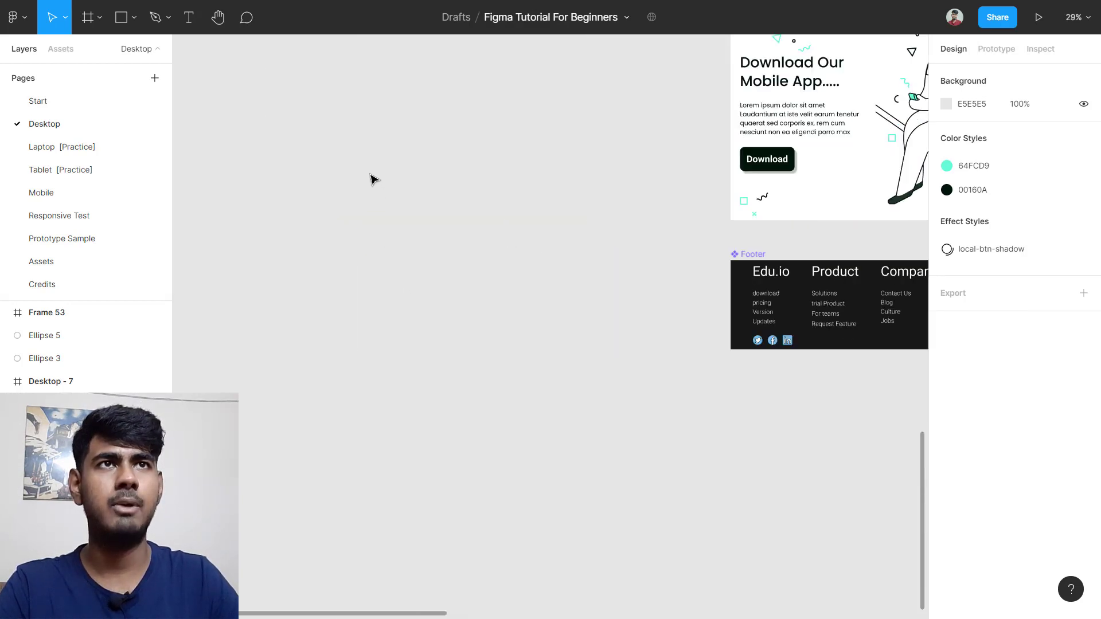
scroll(304, 192, "up", 1)
scroll(292, 206, "left", 1)
Step: Draw a new 1485×739 frame, Frame 69, on the canvas
key("f")
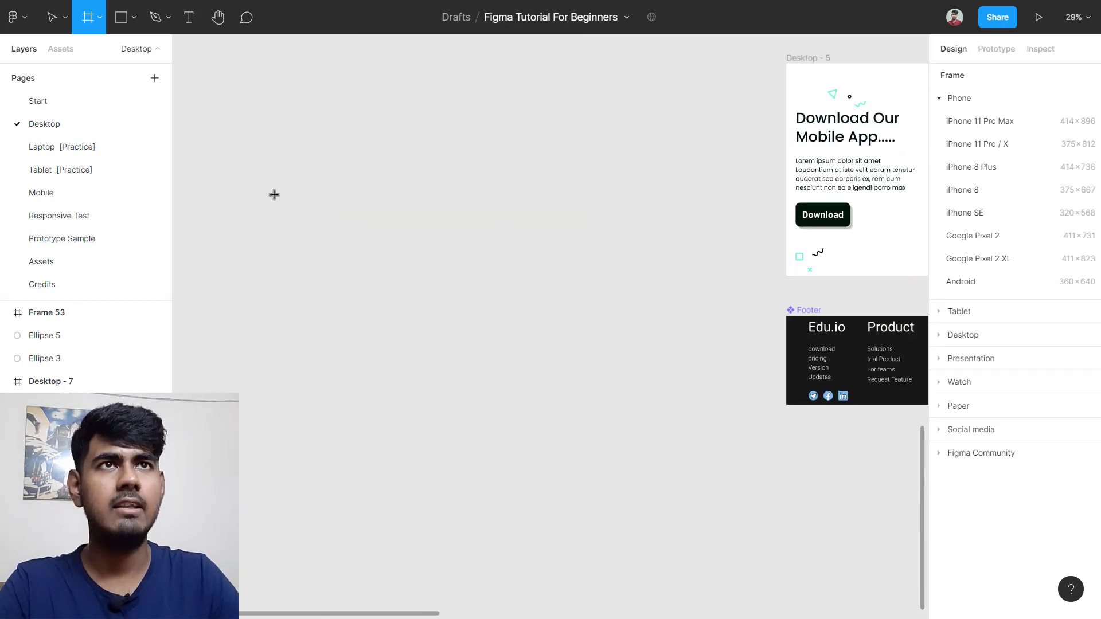
left_click_drag(263, 184, 574, 342)
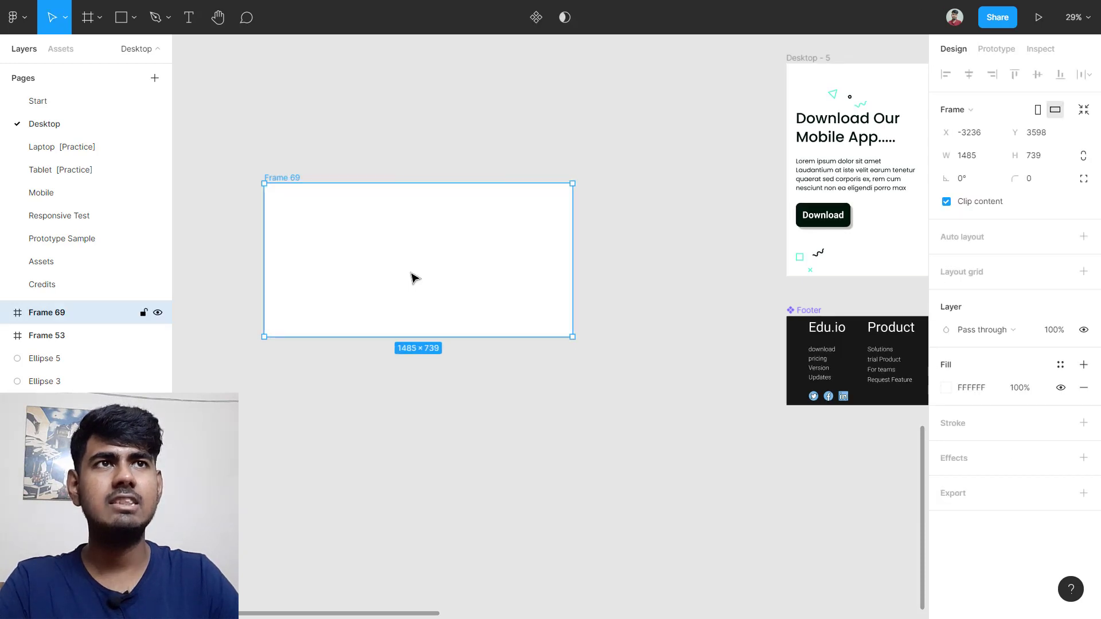
scroll(401, 261, "up", 4, "ctrl")
scroll(379, 258, "left", 3)
scroll(521, 240, "up", 1, "ctrl")
scroll(521, 240, "up", 1, "ctrl")
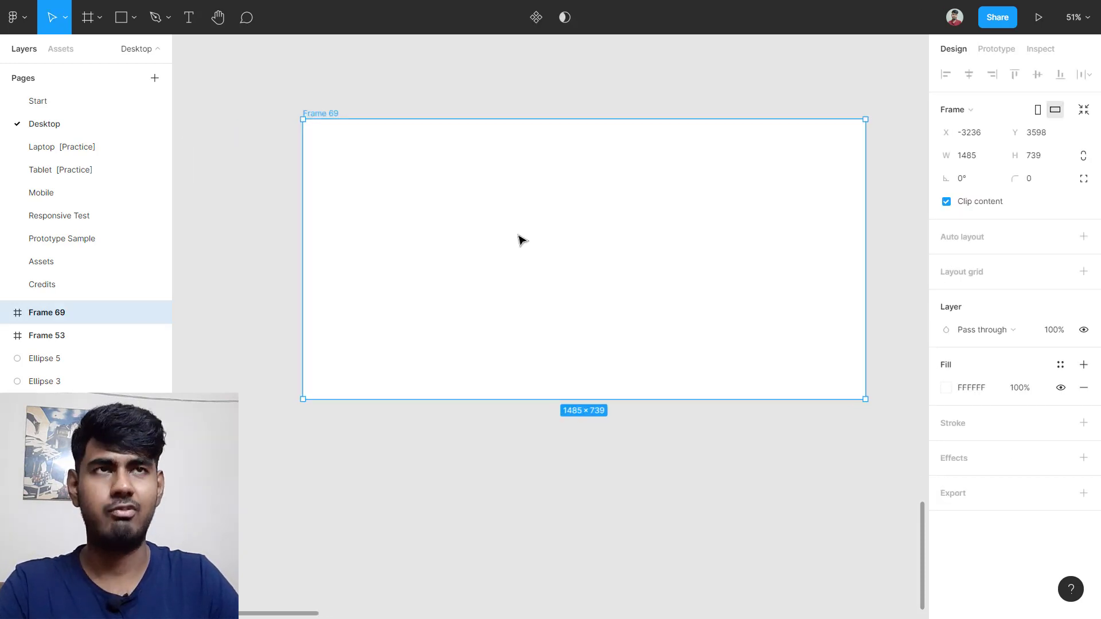
Step: Add an 'abcd' text layer inside Frame 69 at font size 100, Regular weight
key("t")
left_click(342, 185)
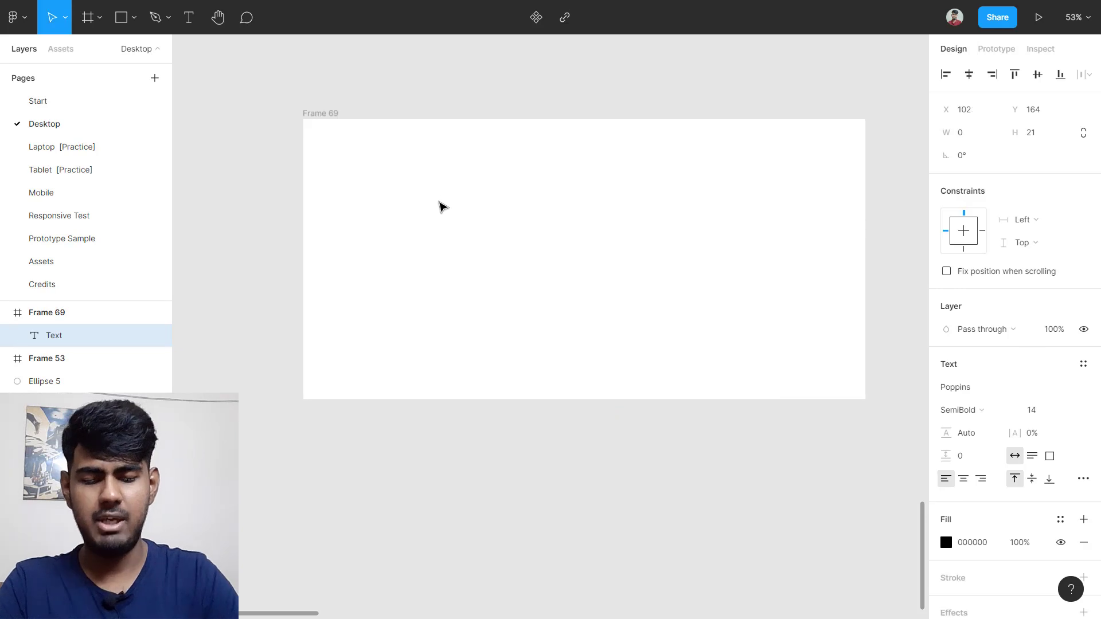
type("a")
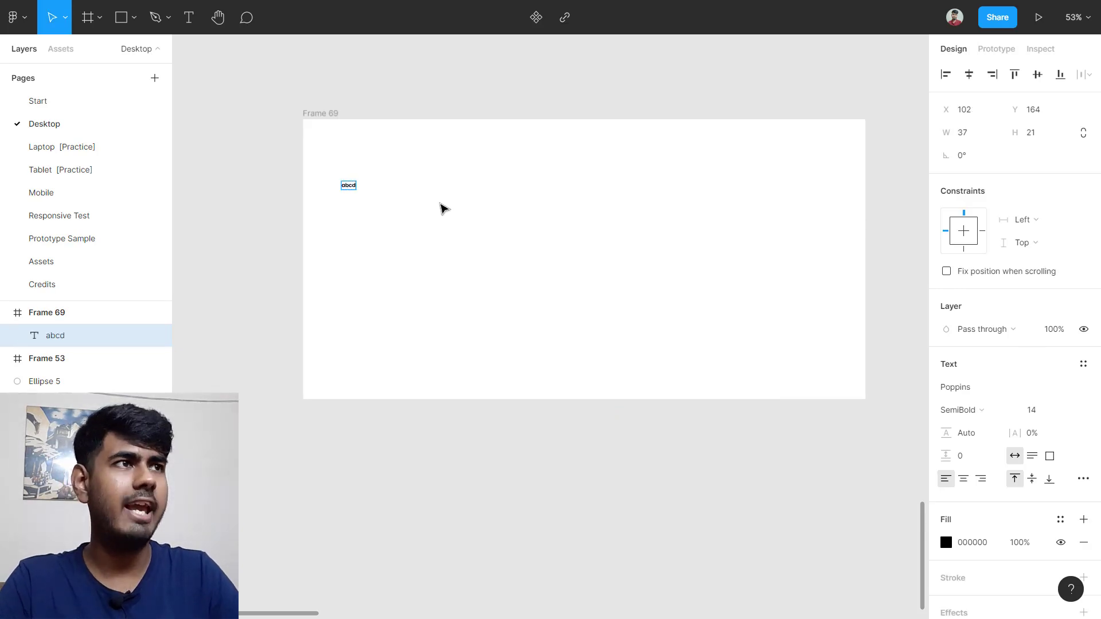
type("bcd")
key("ctrl+a")
left_click(1051, 409)
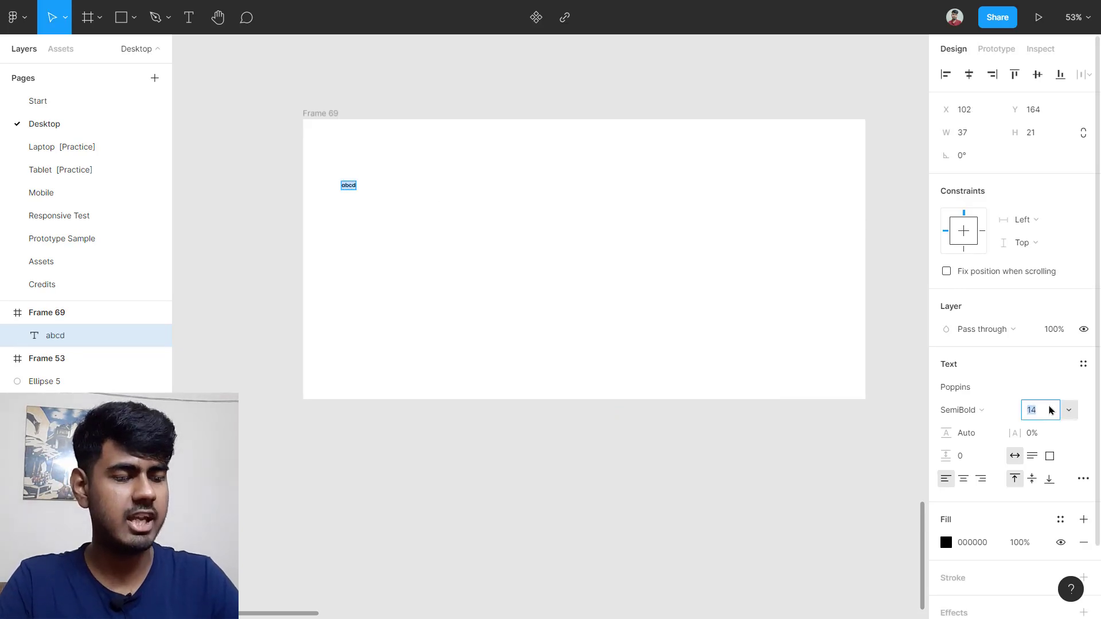
key("Return")
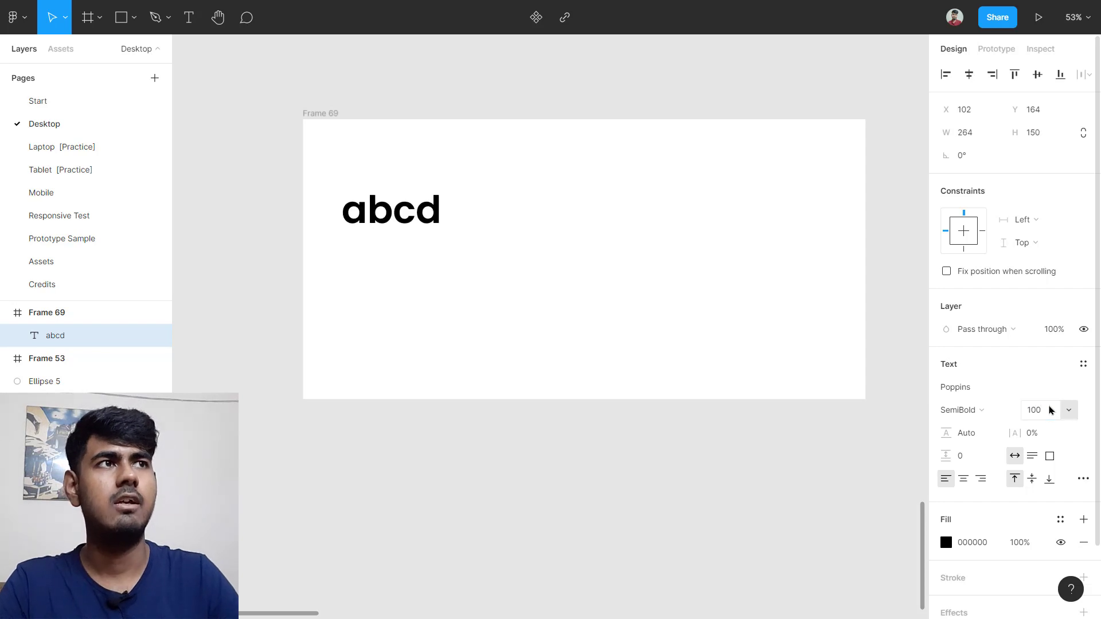
left_click(623, 362)
left_click(985, 409)
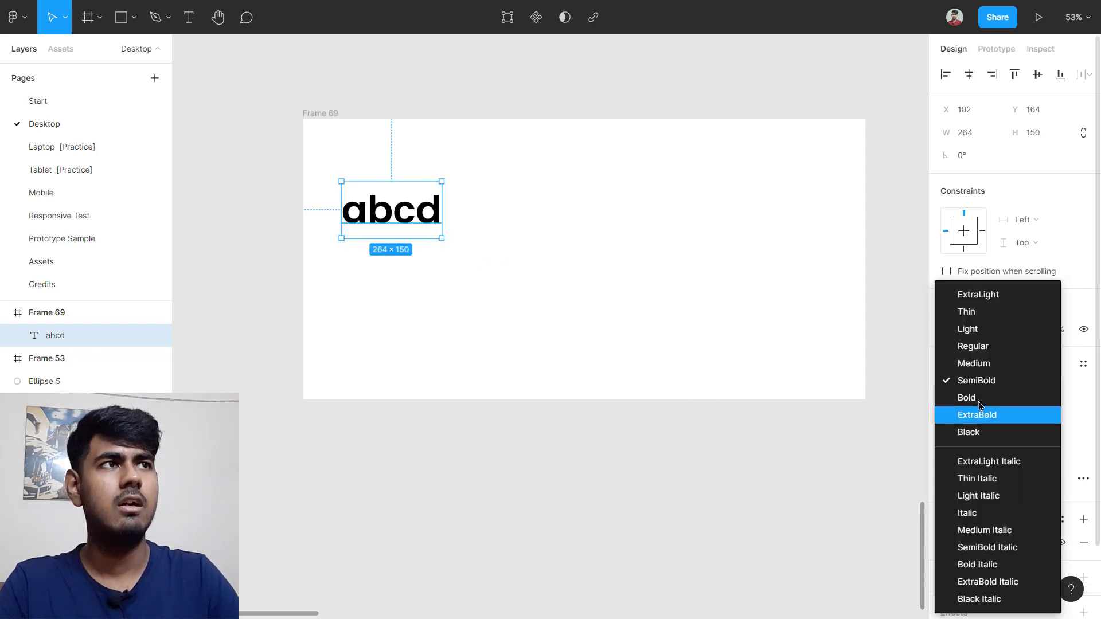
left_click(977, 346)
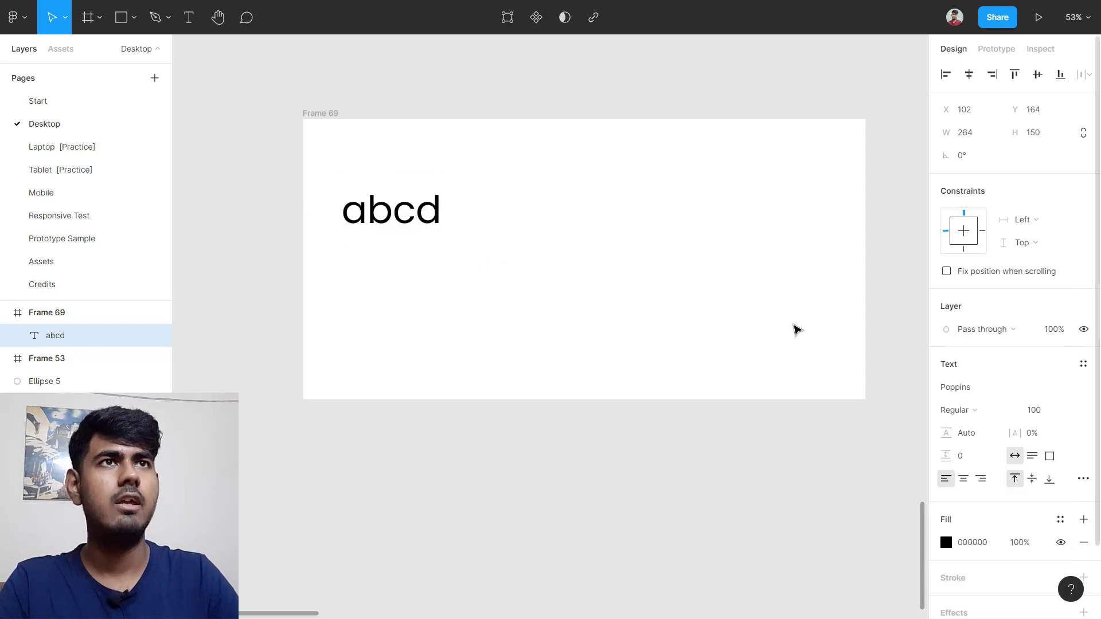
Step: Move the abcd text to the frame's top left and duplicate it beside the original
left_click(794, 327)
left_click_drag(408, 211, 421, 175)
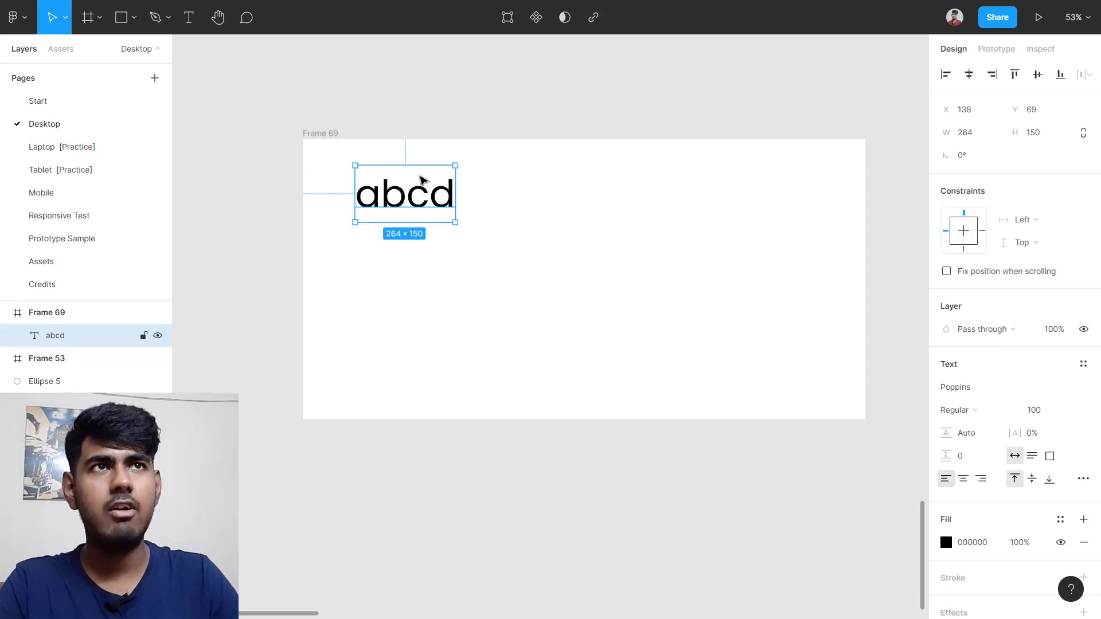
scroll(425, 189, "up", 1)
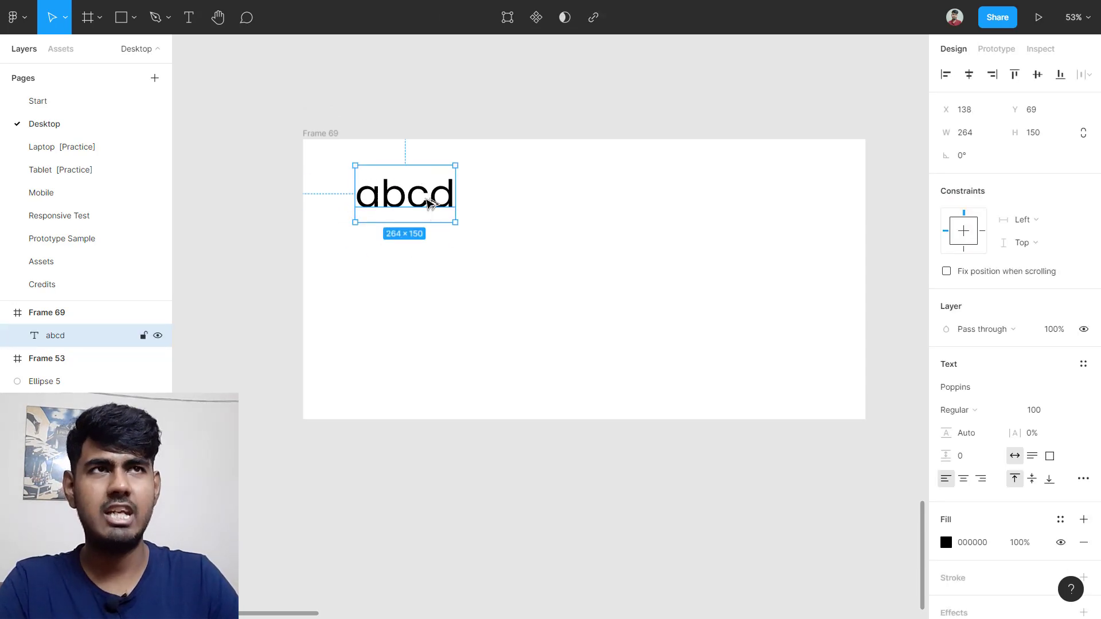
left_click_drag(416, 196, 740, 198)
scroll(423, 220, "up", 1)
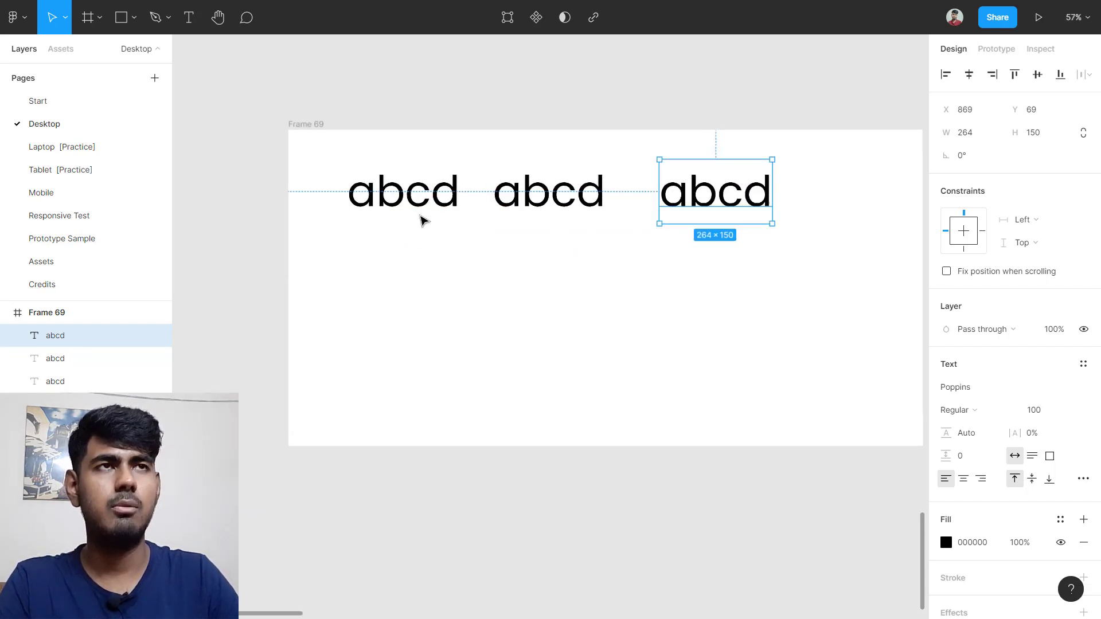
scroll(422, 219, "up", 3)
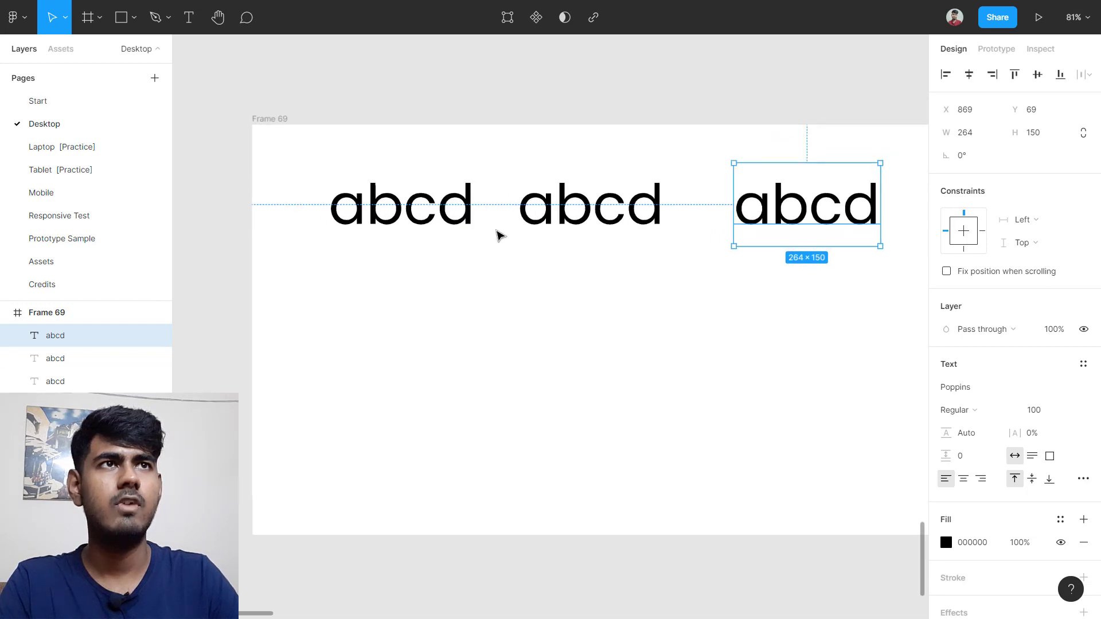
left_click(516, 264)
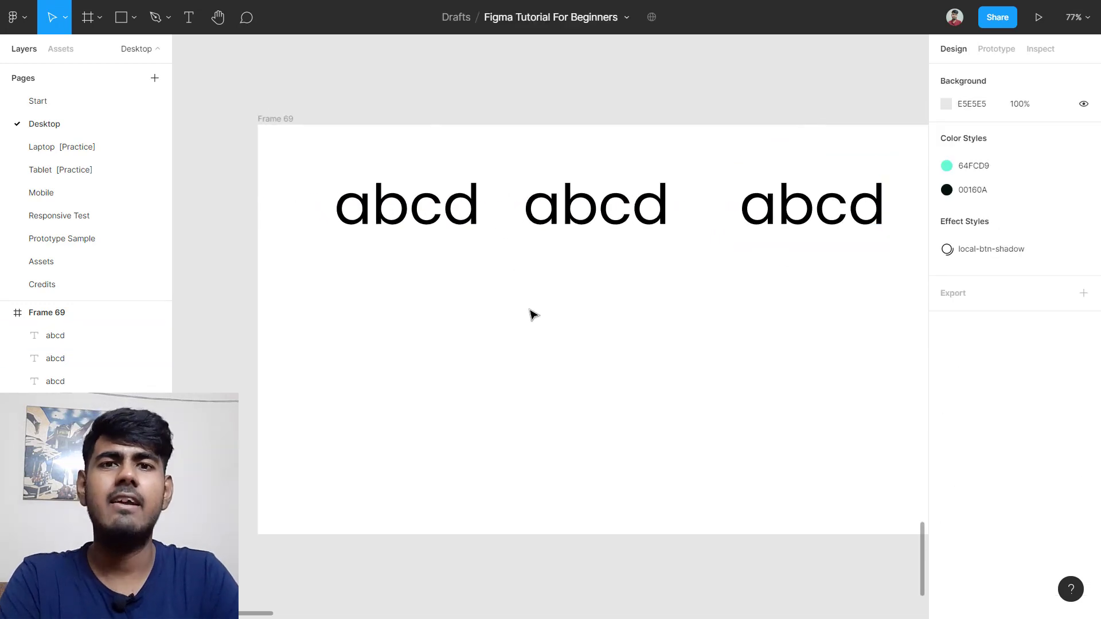
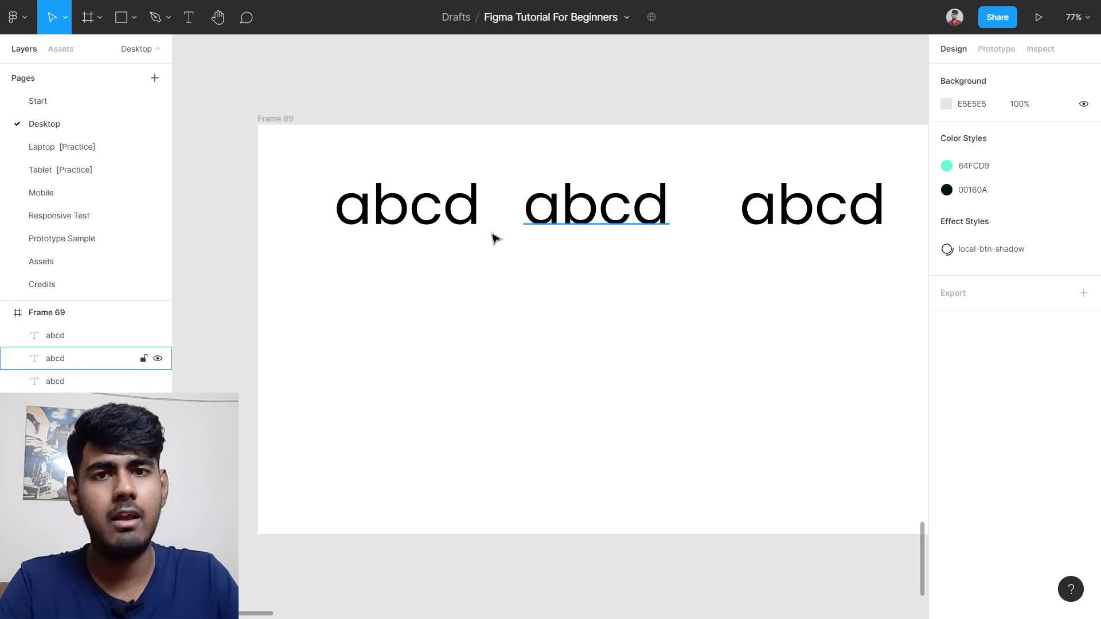
Step: Remove the c from each of the three abcd texts so they read abd
double_click(456, 226)
left_click(449, 214)
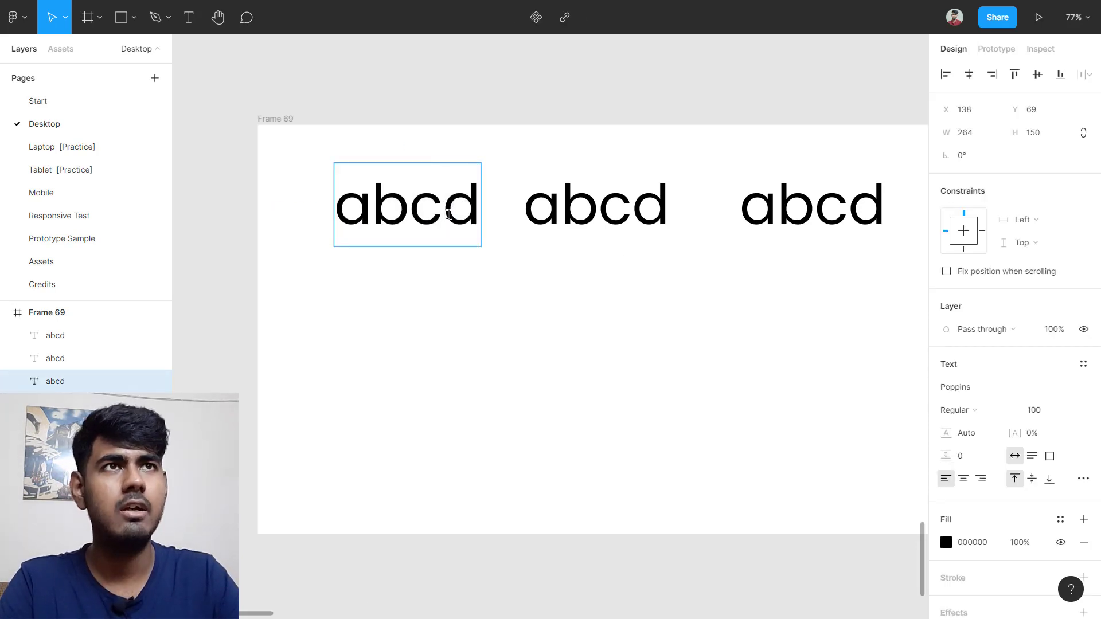
key("BackSpace")
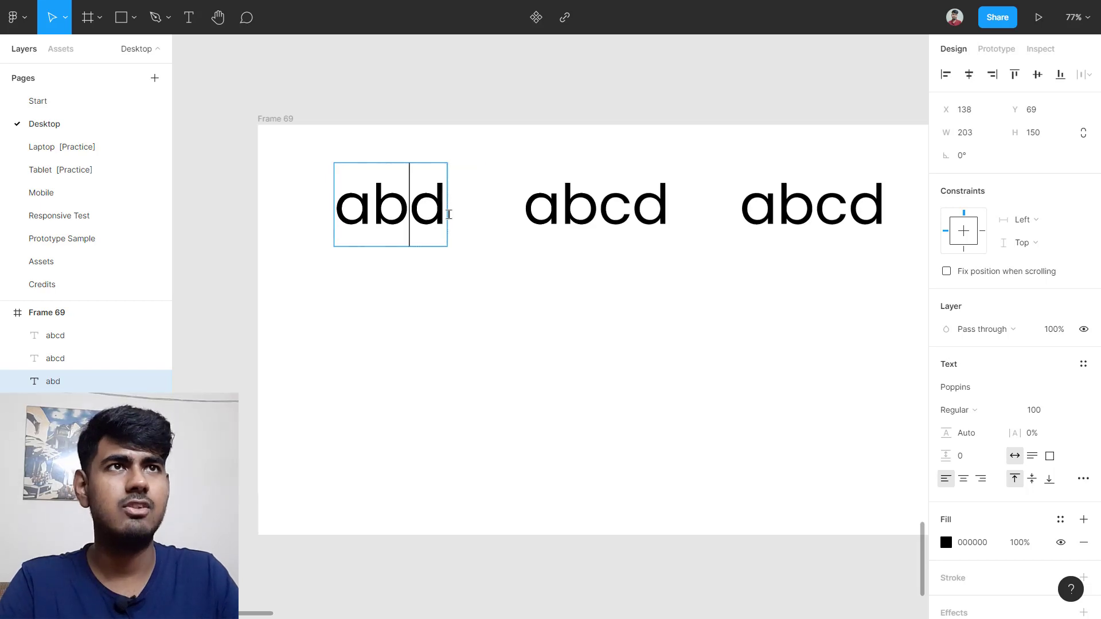
key("Escape")
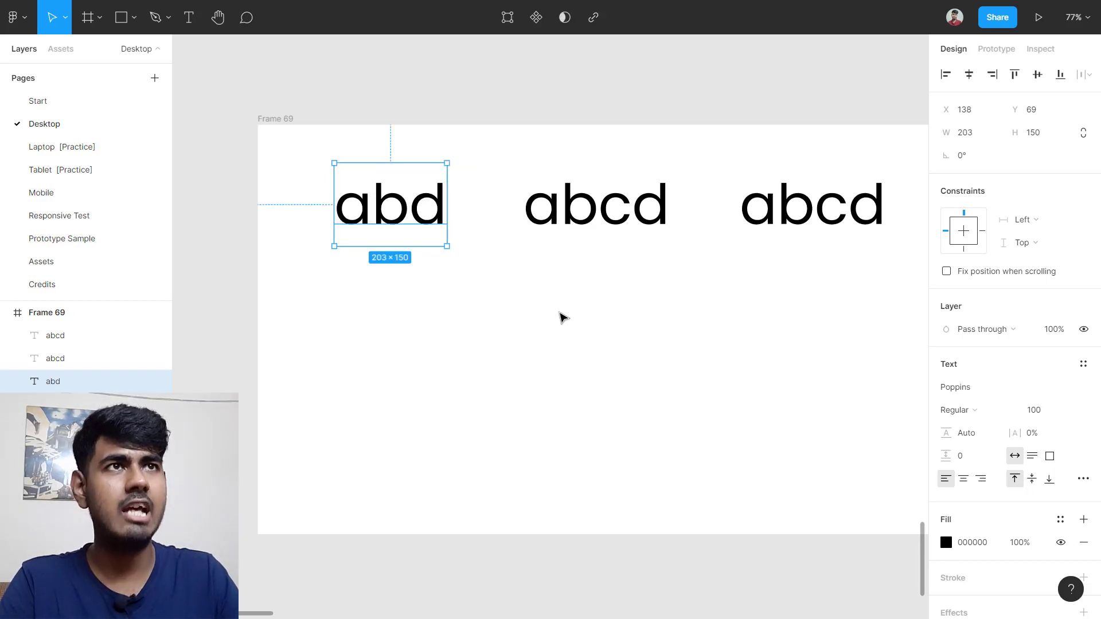
double_click(616, 211)
left_click(618, 211)
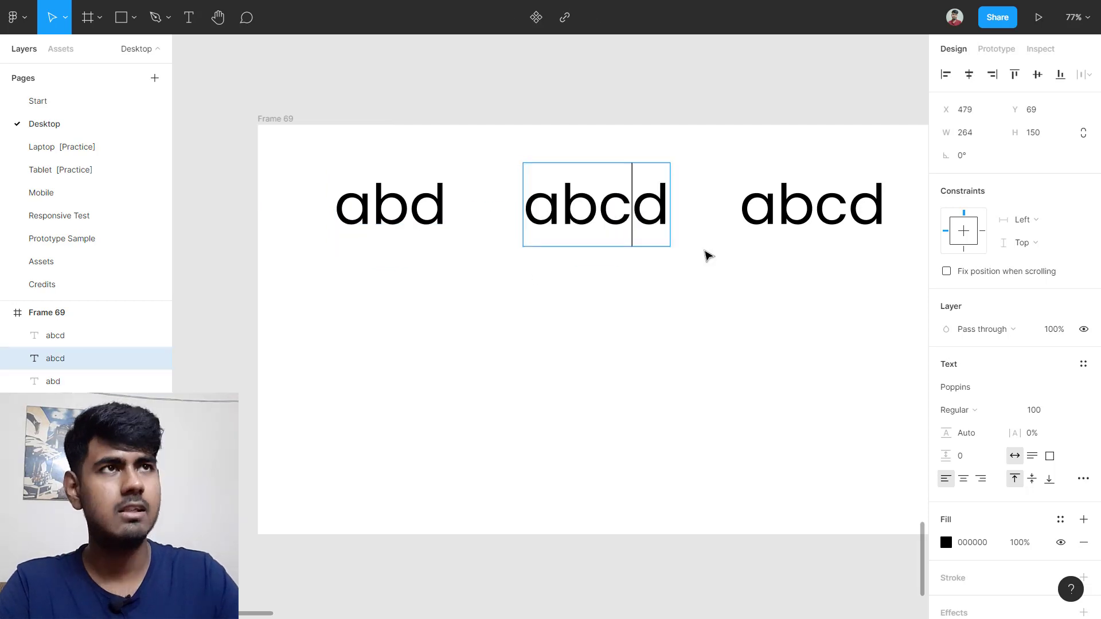
key("BackSpace")
key("Escape")
double_click(847, 216)
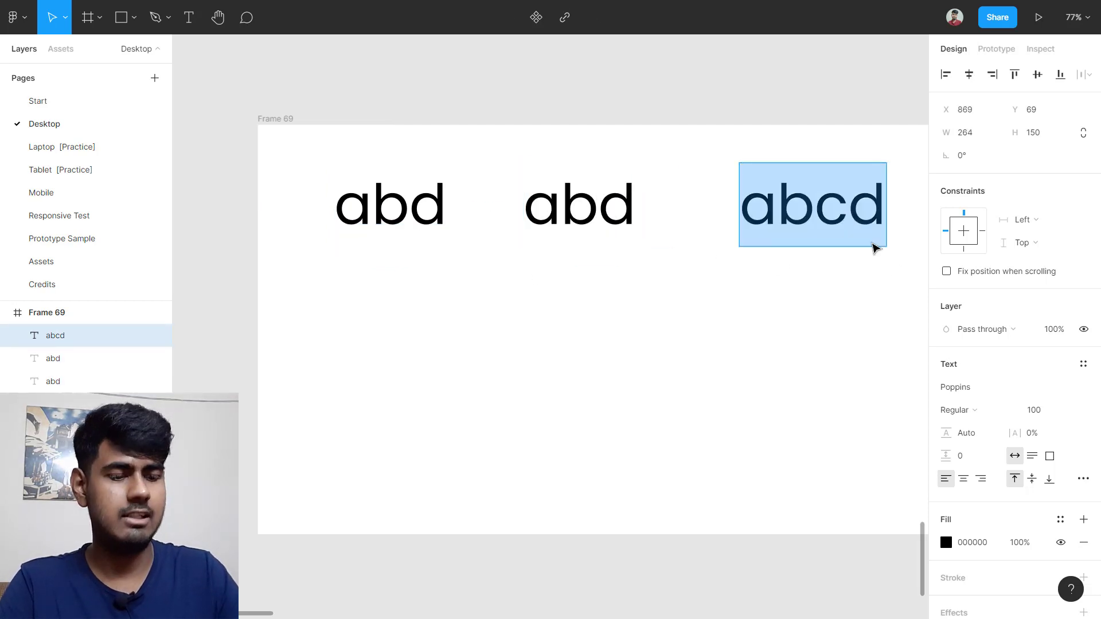
key("BackSpace")
key("Escape")
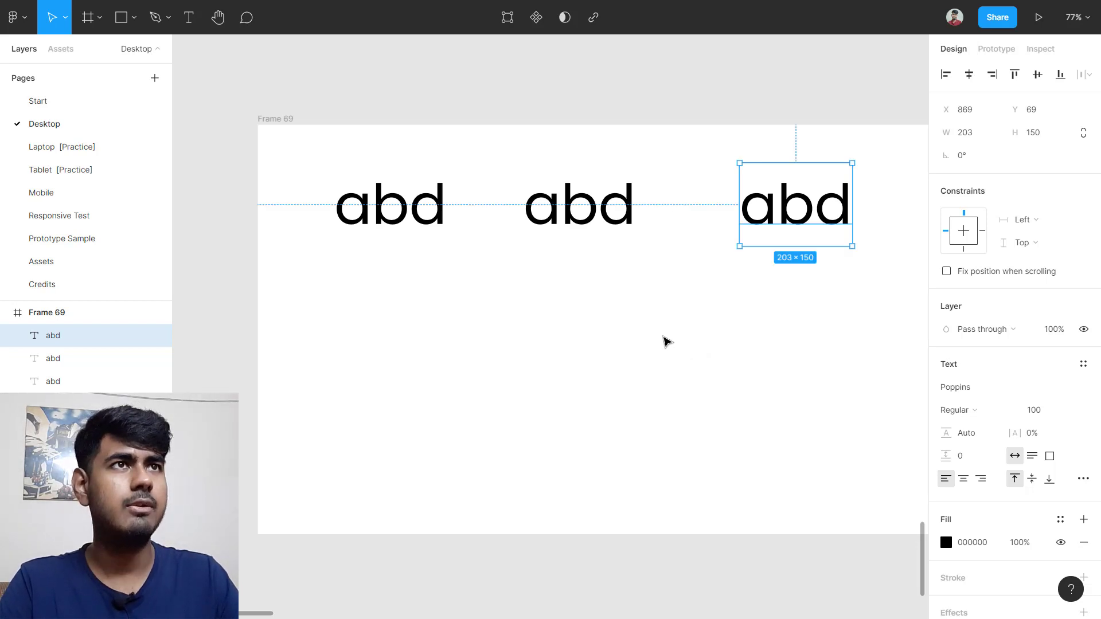
Step: Delete the second and third abd texts, keeping only the first
left_click(659, 339)
left_click_drag(554, 284, 824, 219)
key("Delete")
Step: Edit the remaining text back to read 'abcd'
double_click(334, 210)
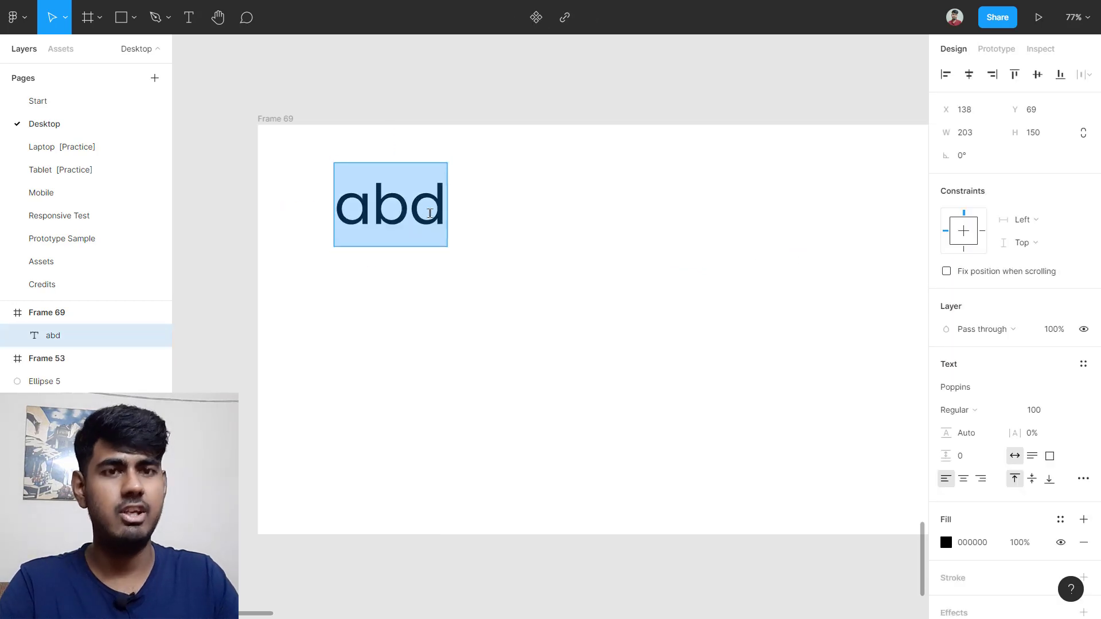
left_click(410, 210)
type("C")
key("Escape")
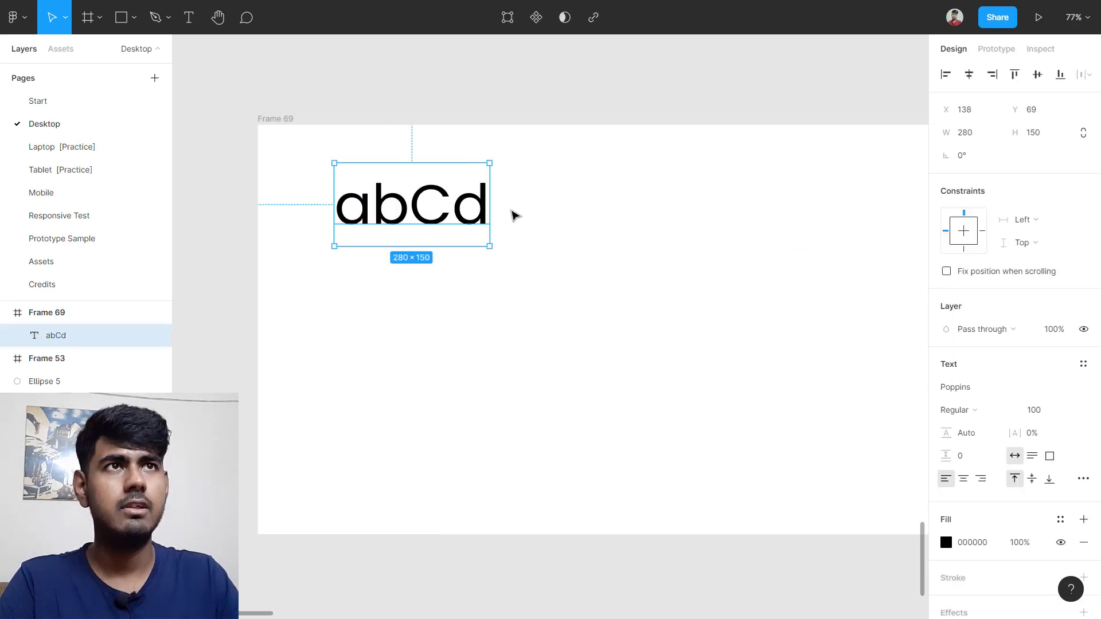
double_click(467, 217)
key("BackSpace")
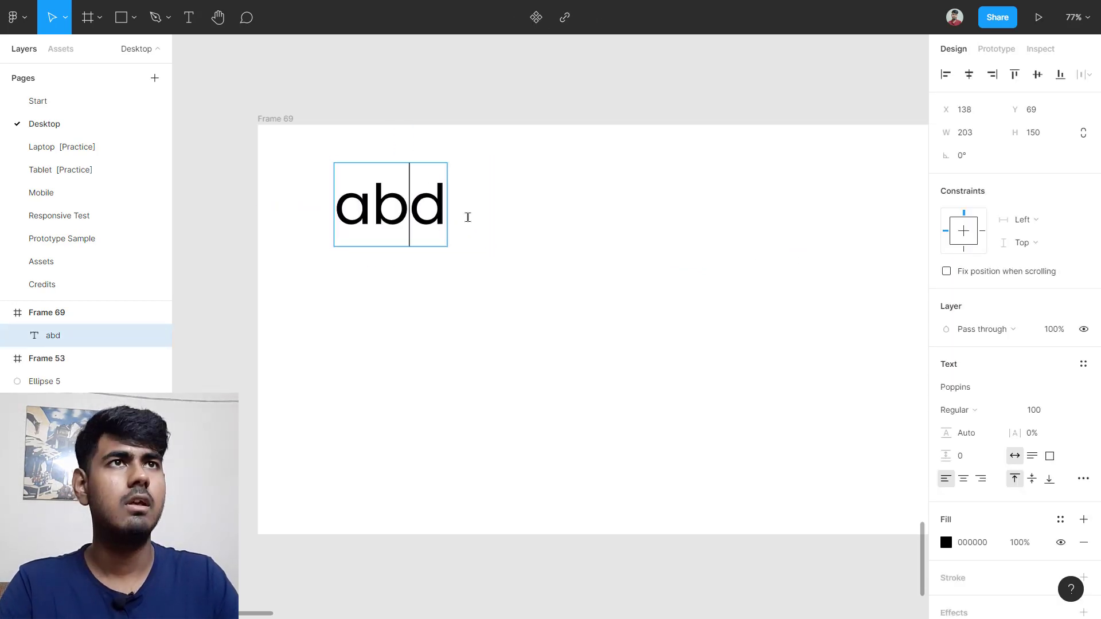
type("c")
key("Escape")
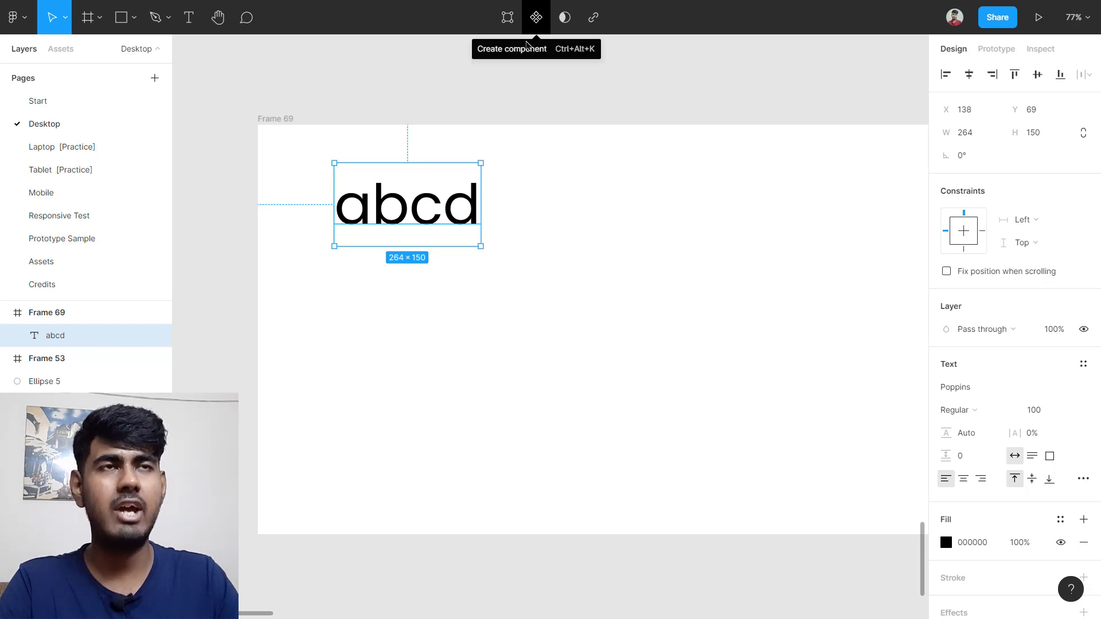
Step: Convert the abcd text into a component and Alt-drag copies of it across and down the frame
right_click(391, 202)
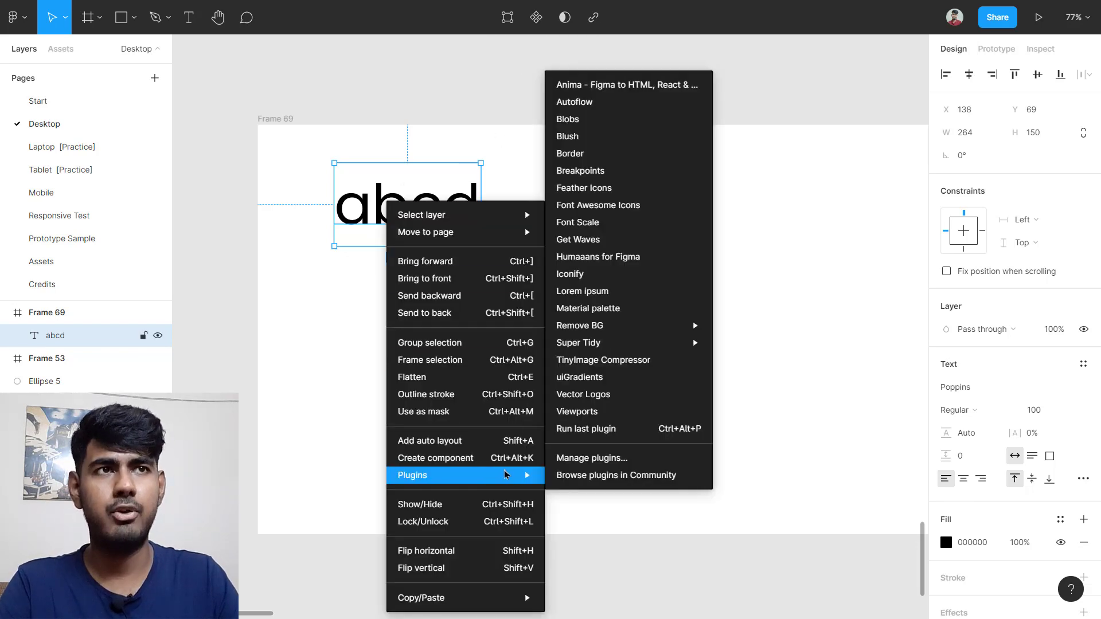
left_click(506, 459)
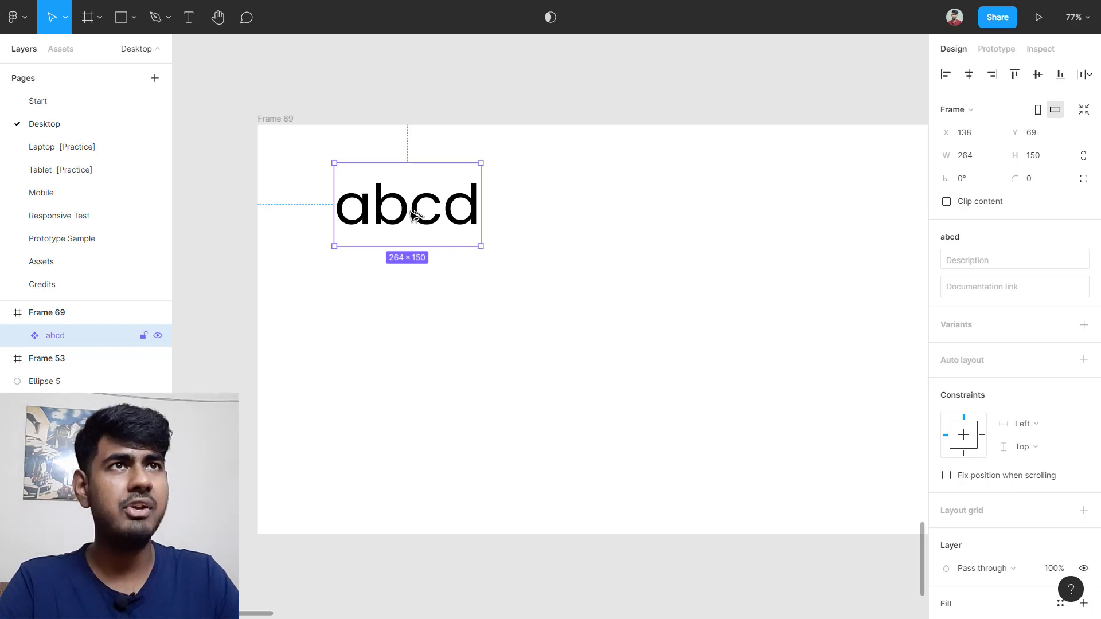
left_click_drag(412, 216, 596, 208)
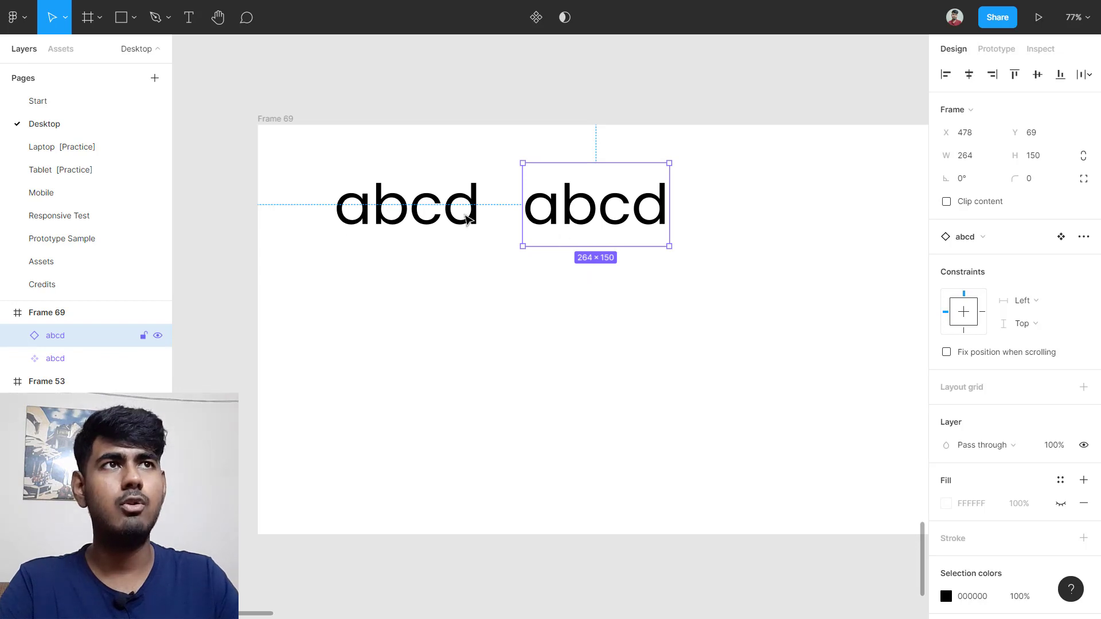
left_click(420, 228)
left_click_drag(420, 217, 789, 213)
left_click_drag(381, 204, 788, 344)
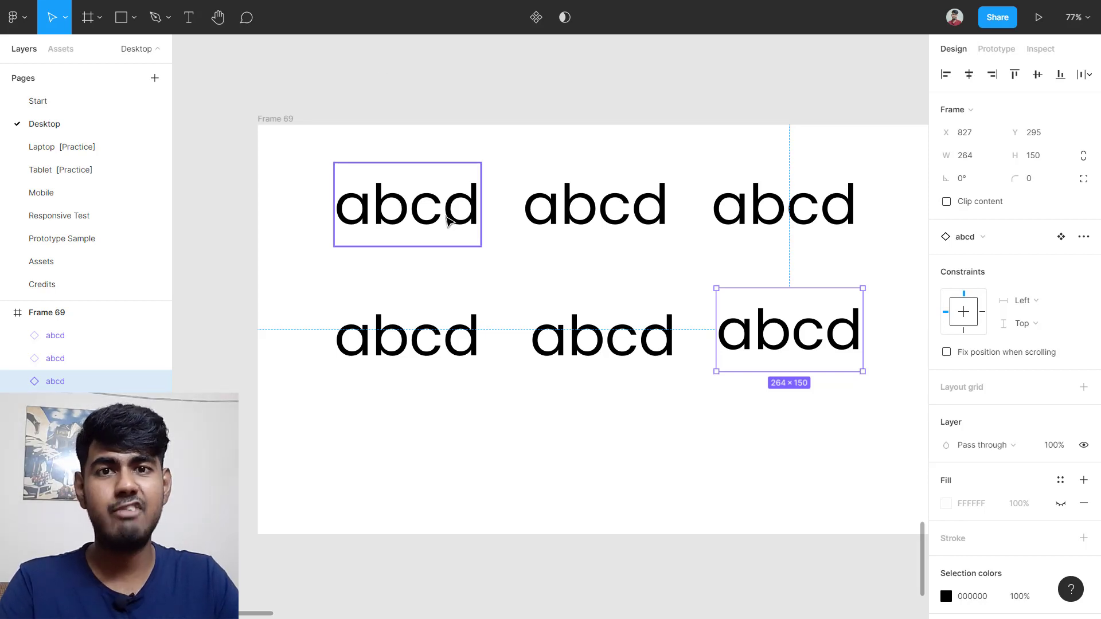
Step: Delete the c in the top-left main component's text, narrowing it to 203×150
left_click(448, 220)
double_click(447, 221)
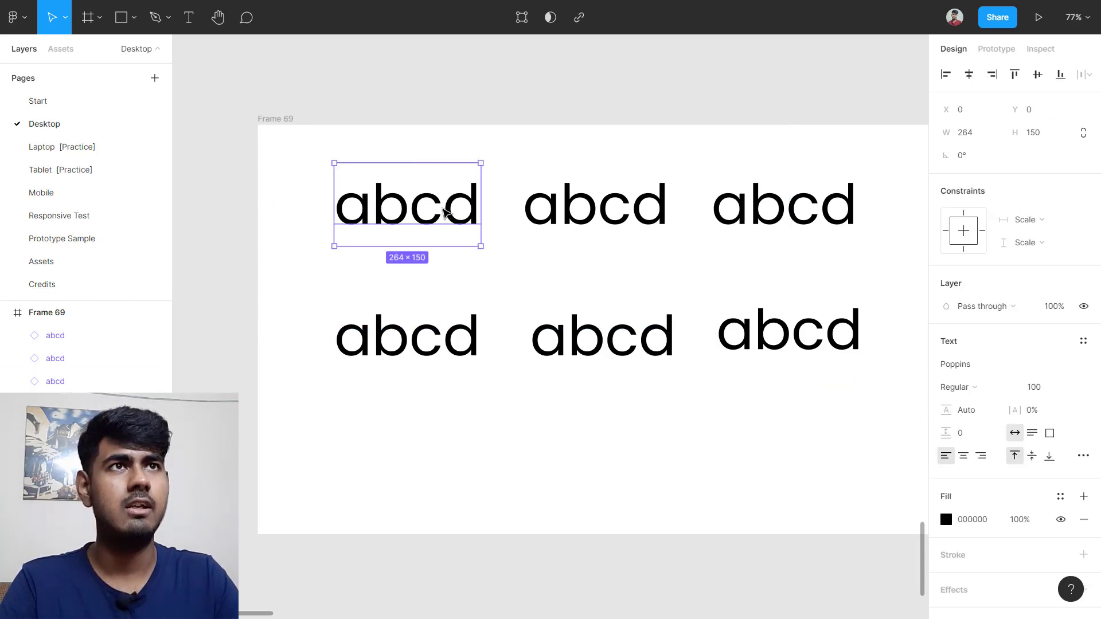
double_click(446, 221)
left_click(444, 222)
key("BackSpace")
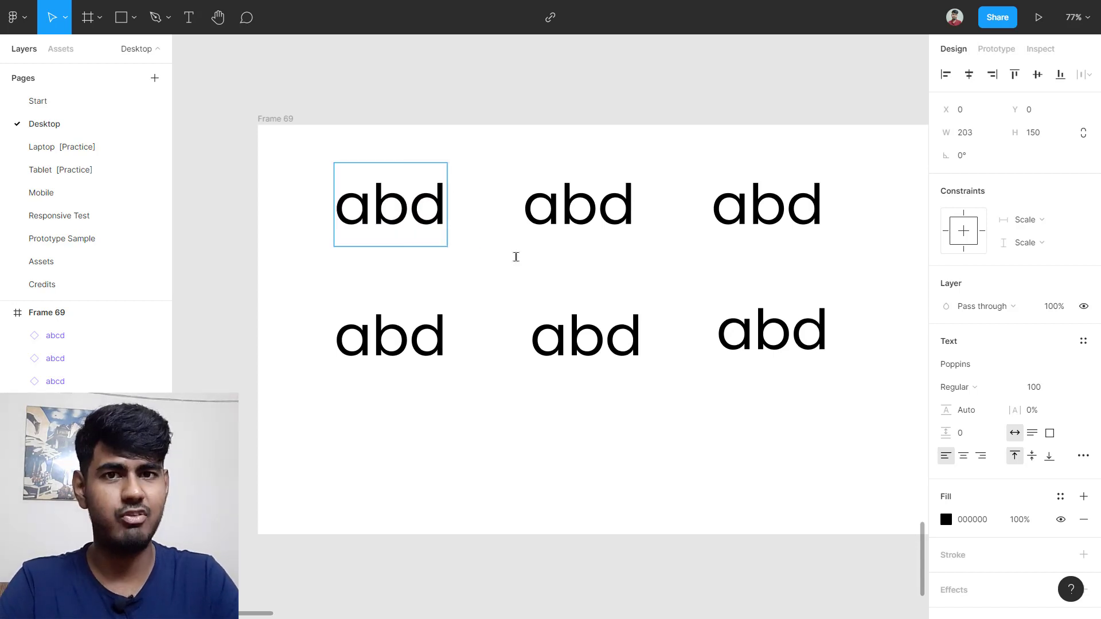
key("Escape")
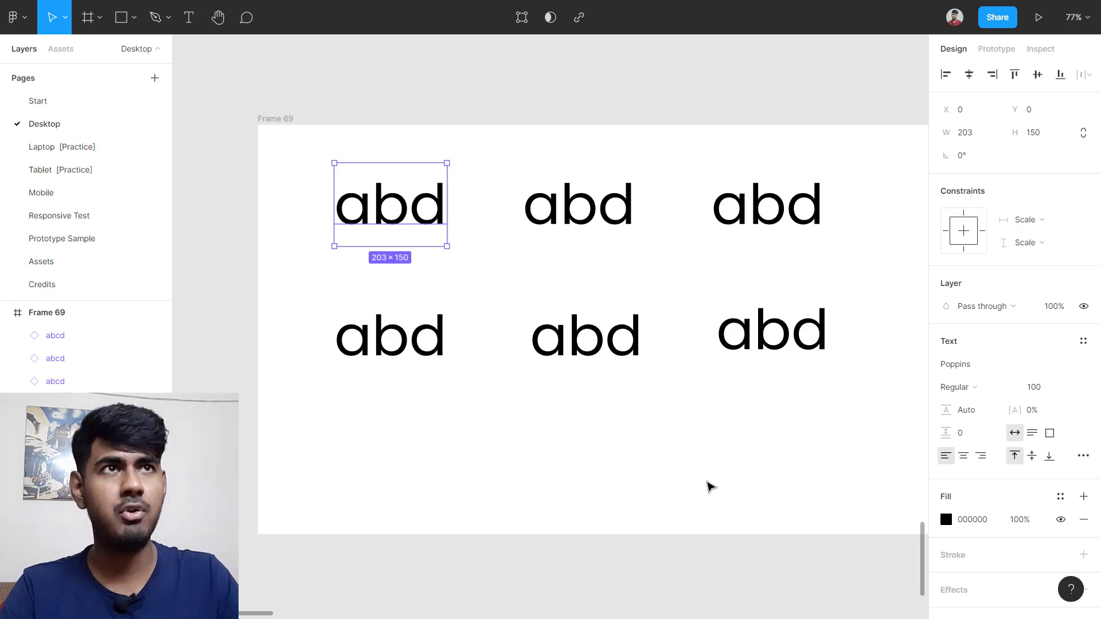
left_click(562, 114)
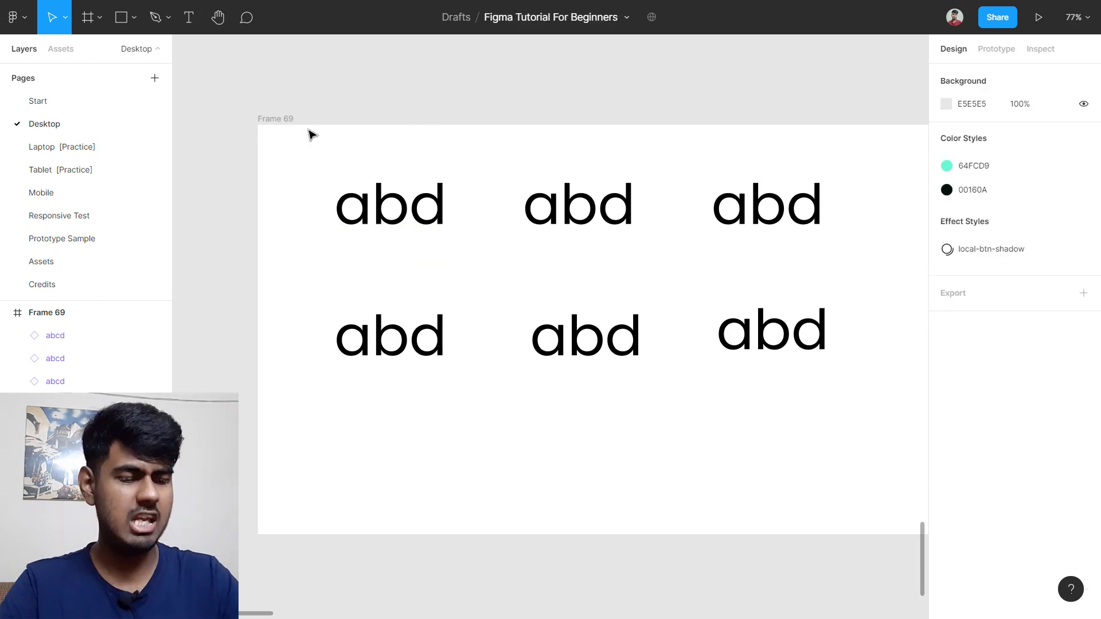
Step: Delete Frame 69 along with its abd copies
left_click(266, 122)
key("Delete")
scroll(548, 189, "right", 10)
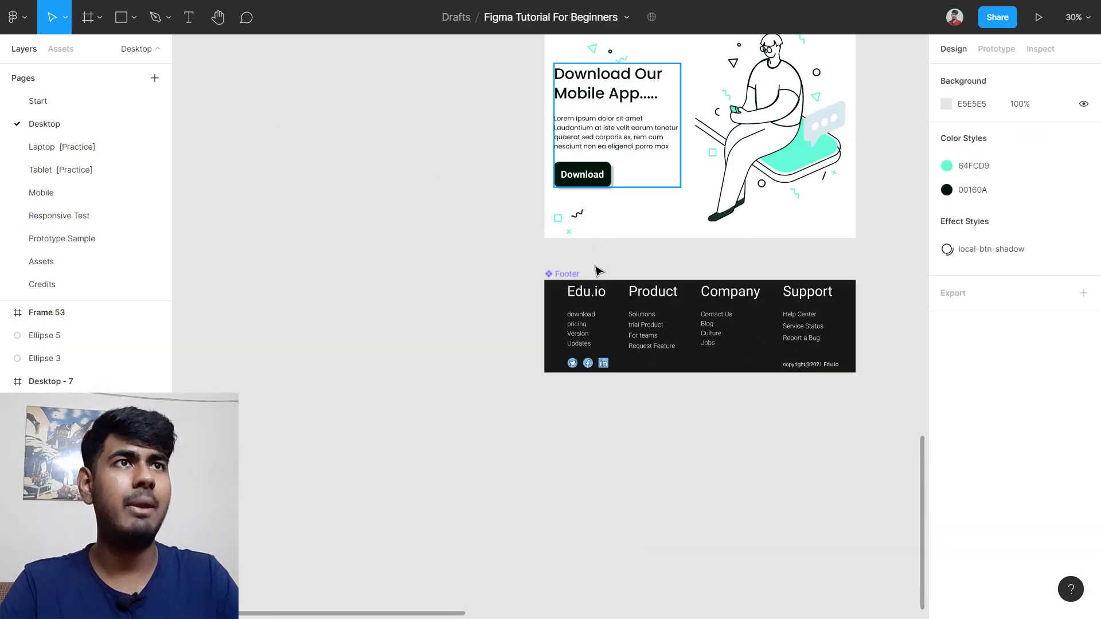
scroll(731, 350, "up", 5)
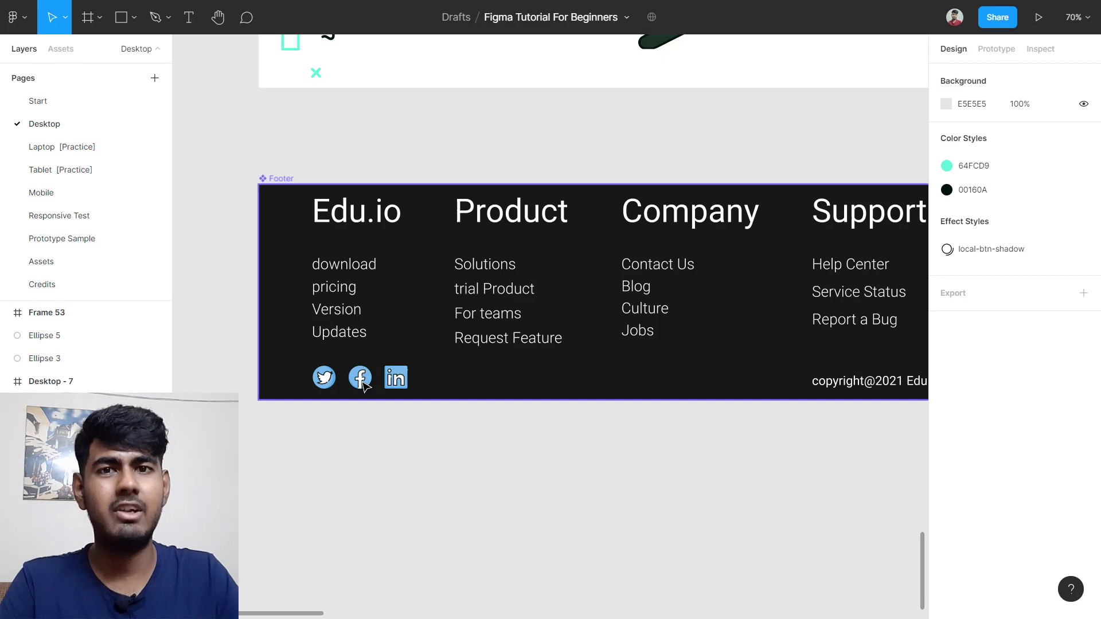
scroll(803, 251, "down", 5)
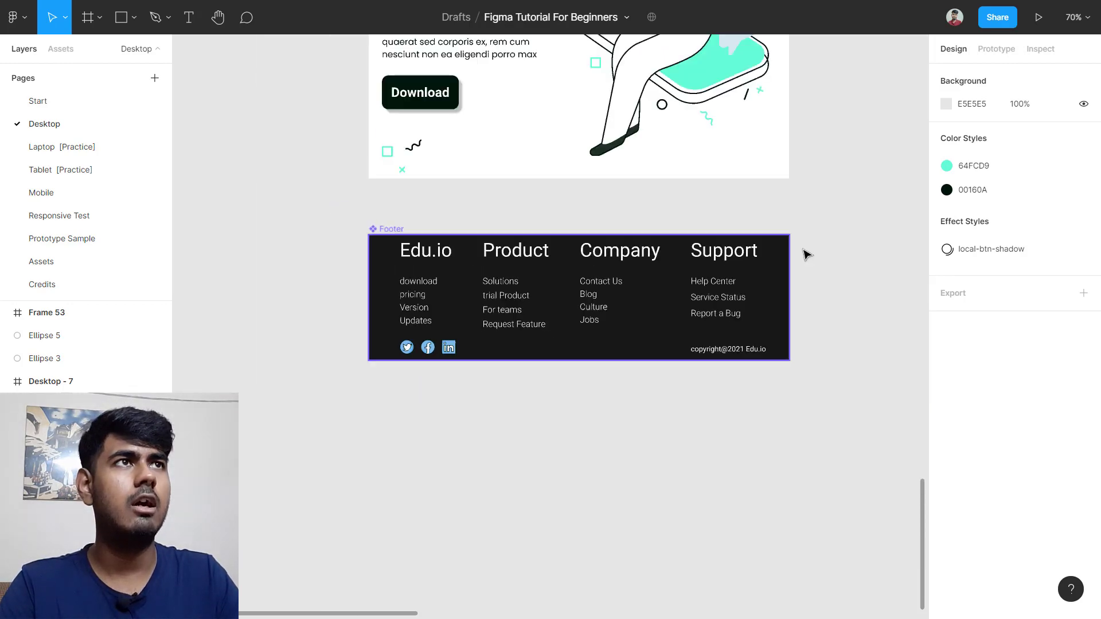
scroll(820, 232, "up", 5)
scroll(842, 105, "up", 5)
scroll(837, 114, "right", 5)
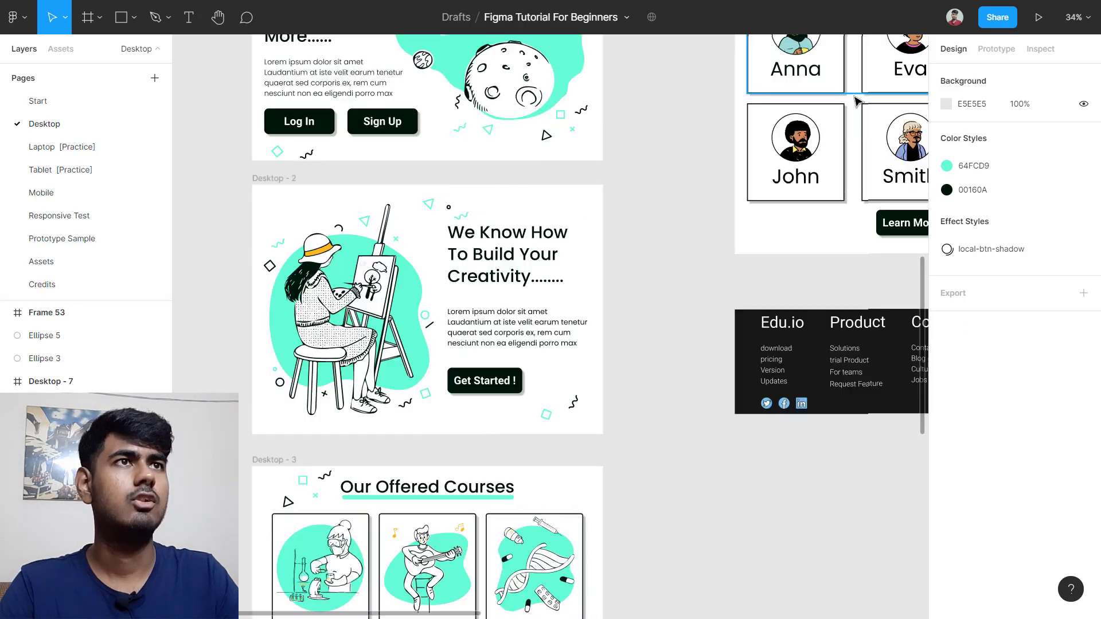
scroll(776, 123, "up", 4)
scroll(672, 240, "up", 2)
scroll(672, 239, "up", 5)
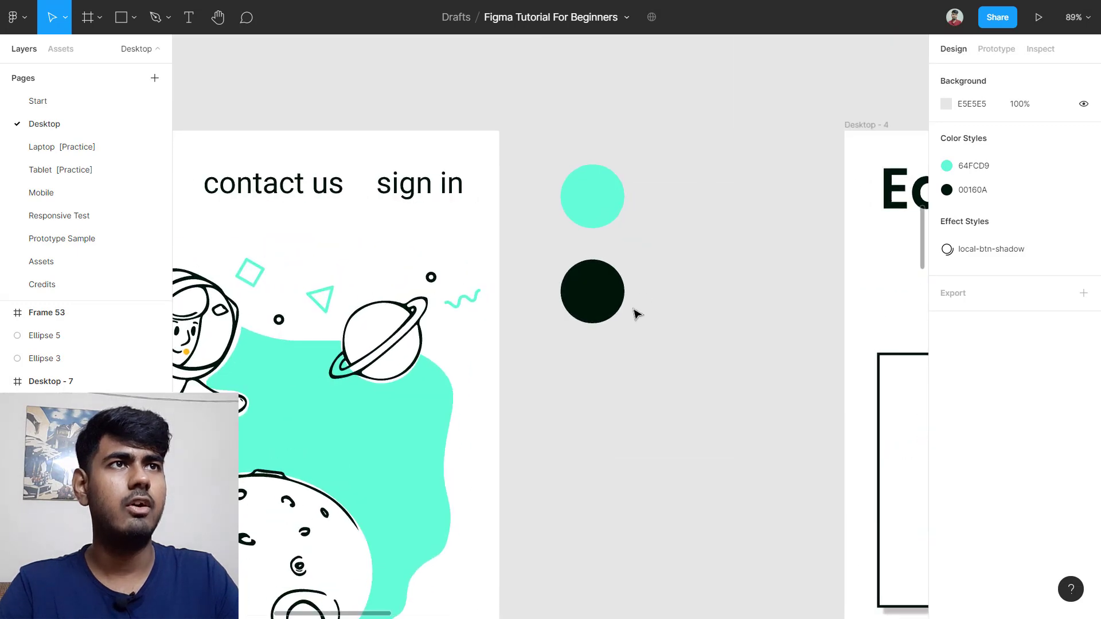
Step: Check the colour circles' fills, 00160A and 64FCD9, then scroll toward the footer
left_click(612, 307)
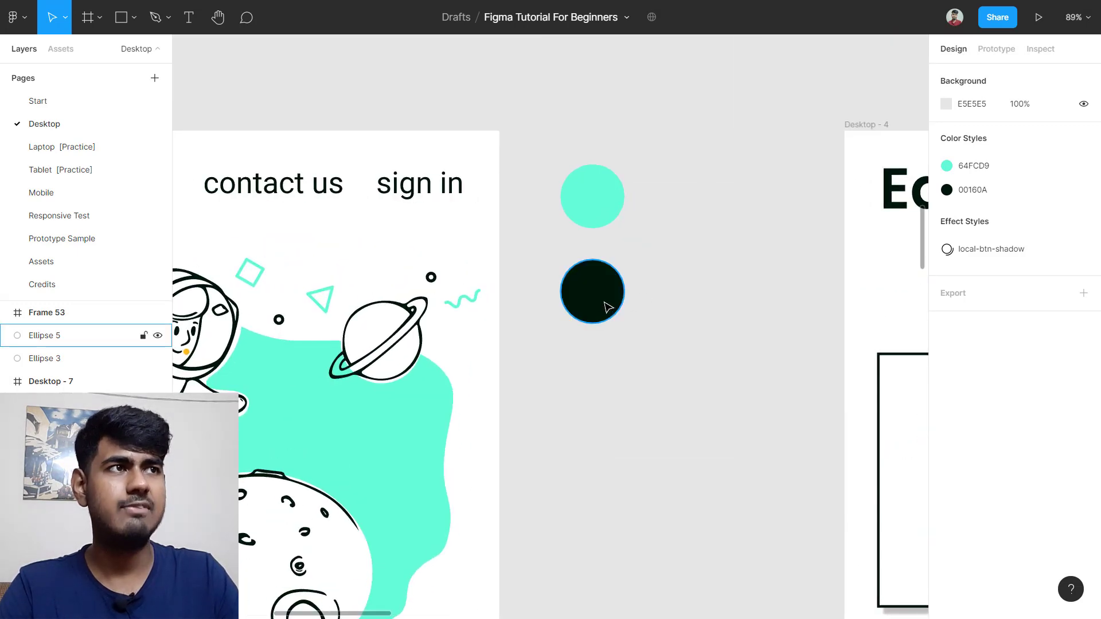
left_click(609, 308)
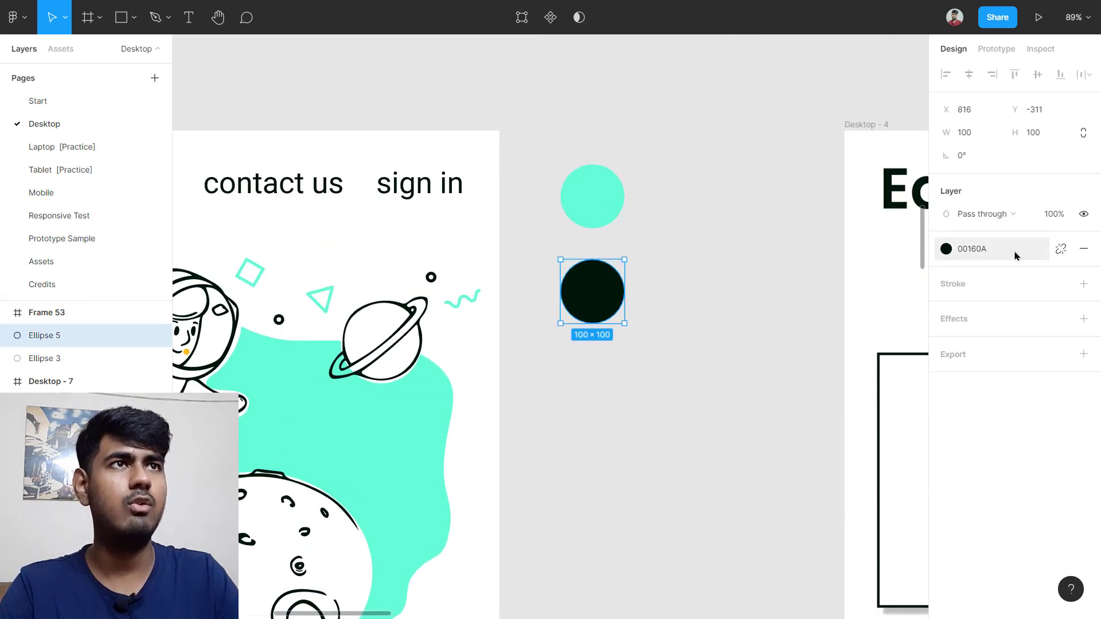
left_click(618, 204)
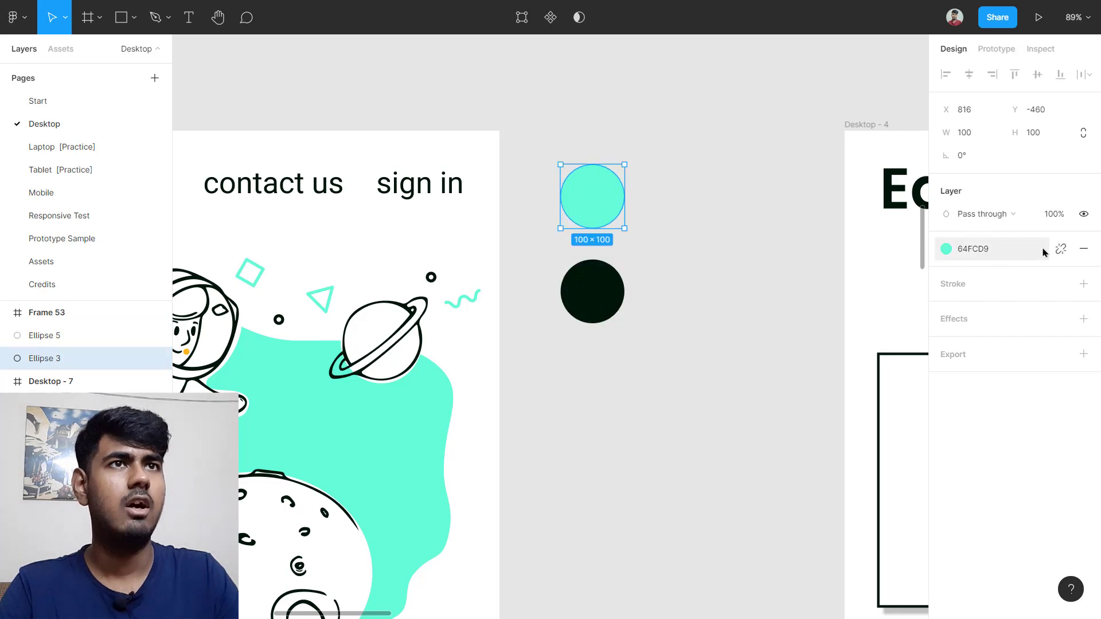
left_click(652, 398)
scroll(651, 398, "down", 5, "ctrl")
scroll(375, 482, "down", 10)
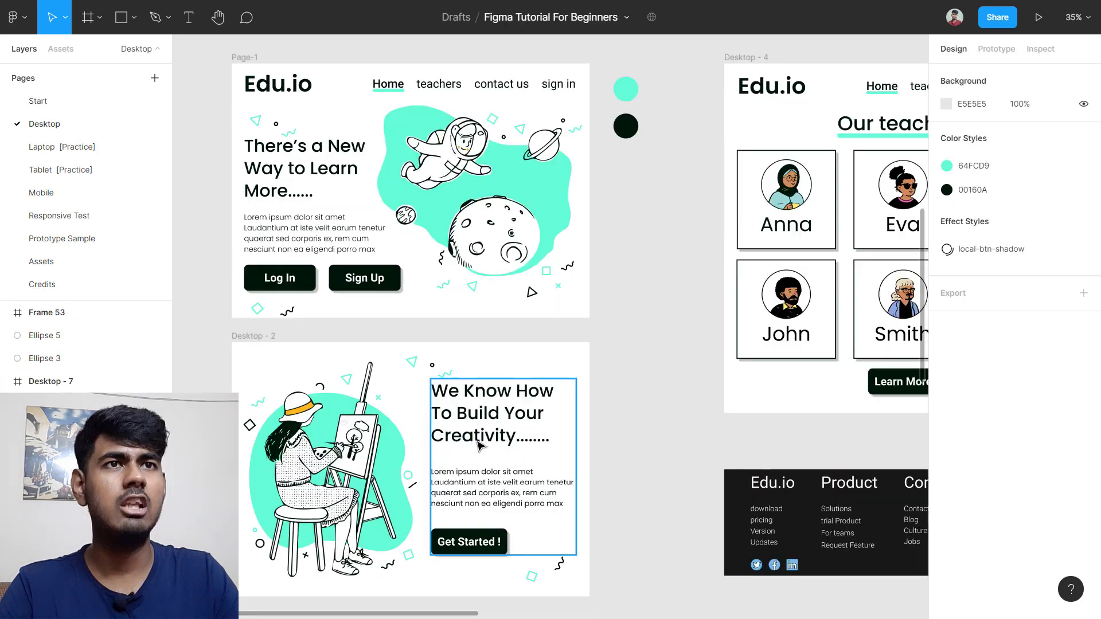
scroll(332, 510, "down", 10)
scroll(249, 364, "up", 10, "ctrl")
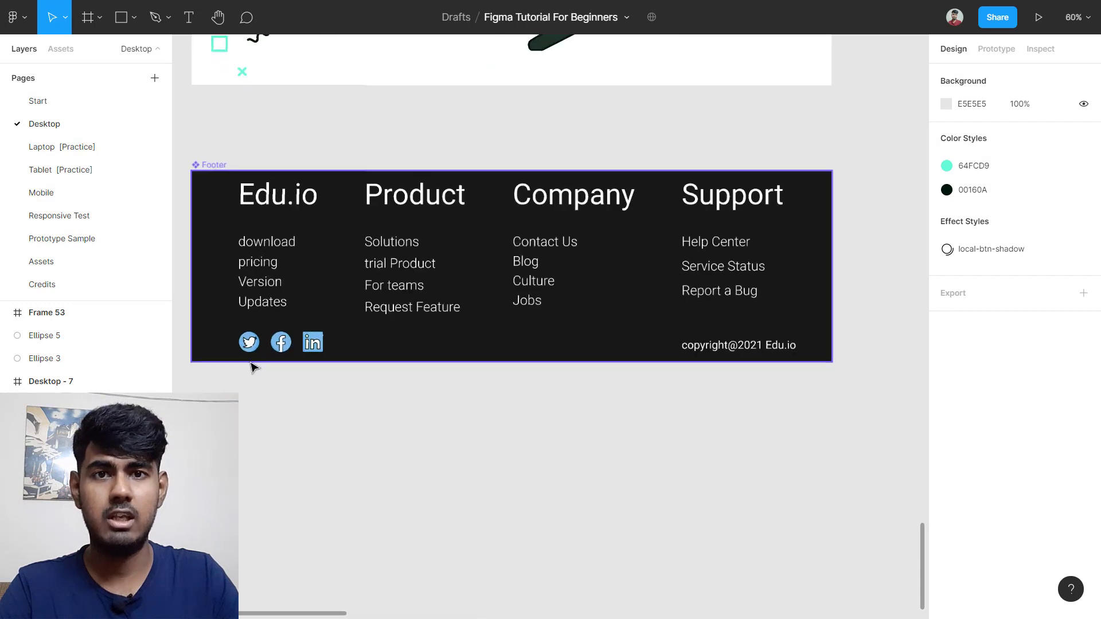
scroll(254, 367, "up", 1, "ctrl")
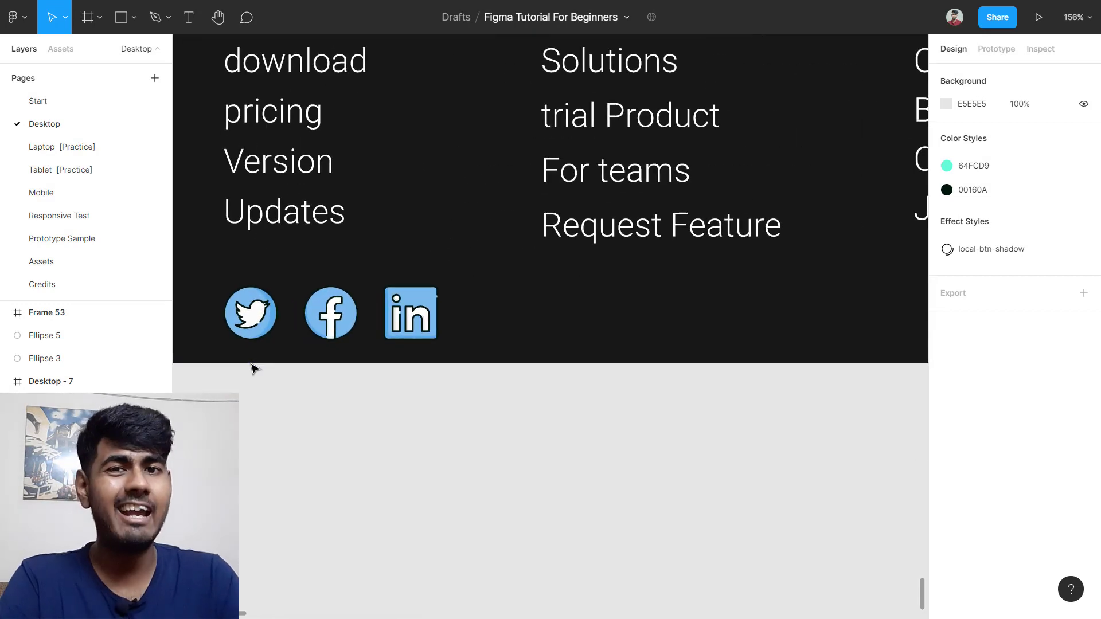
Step: On the Assets page, duplicate social icons Frame 37 and move the copy to the Desktop page
left_click(80, 271)
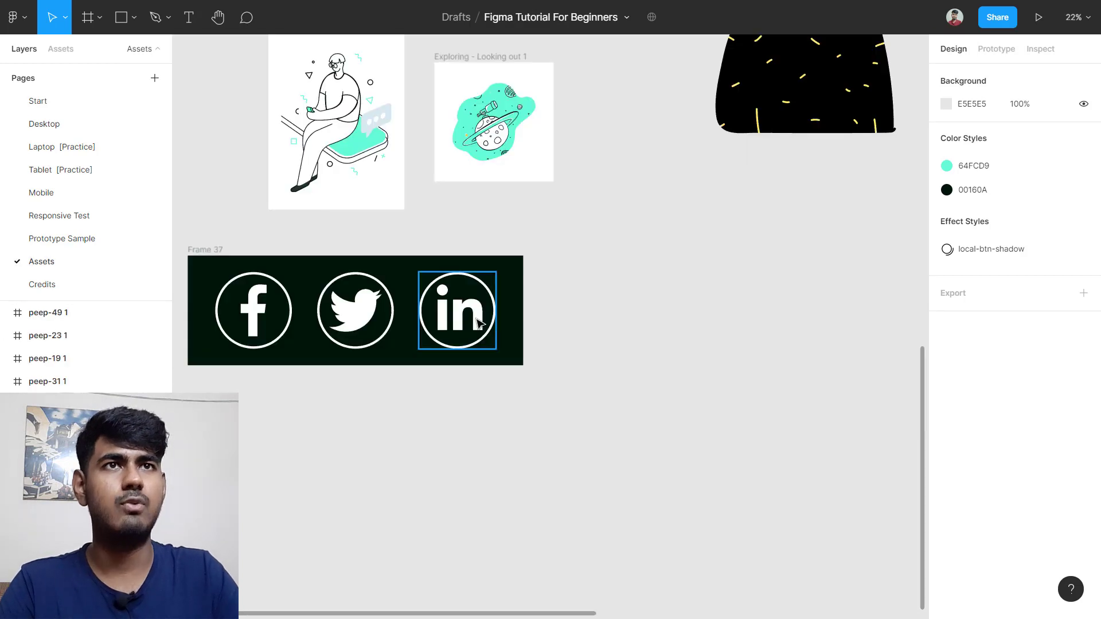
left_click(210, 251)
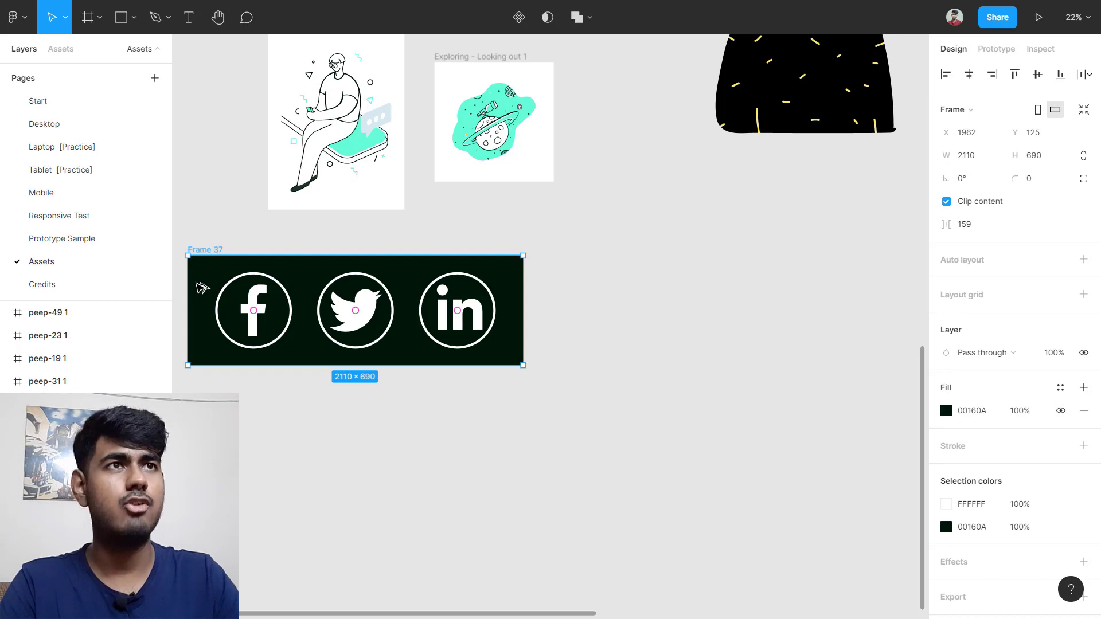
left_click_drag(201, 288, 562, 282)
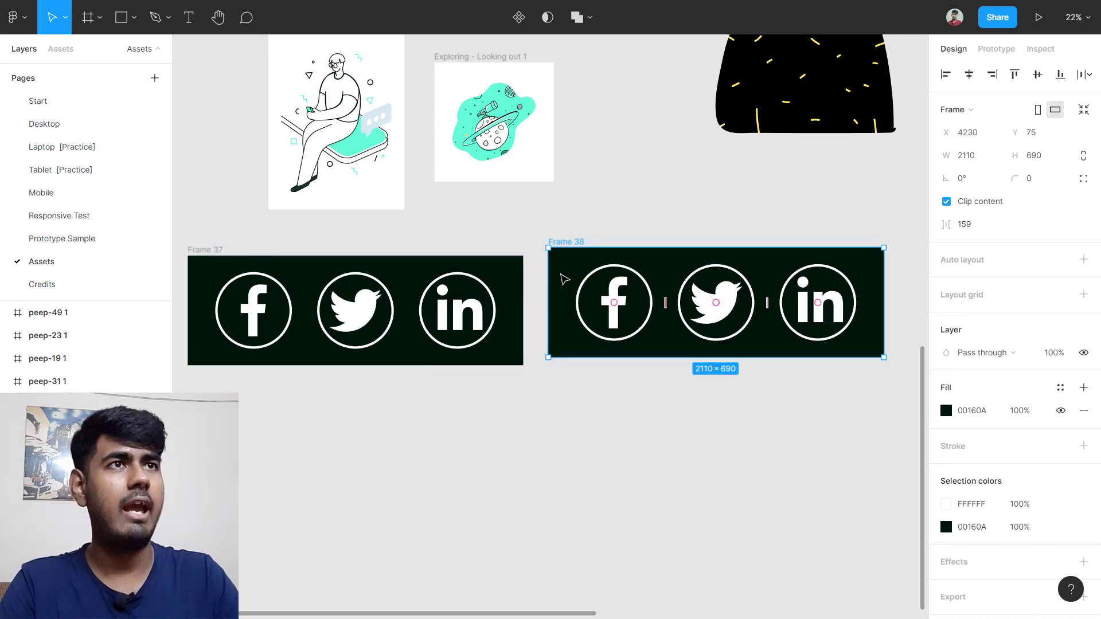
right_click(561, 278)
mouse_move(601, 209)
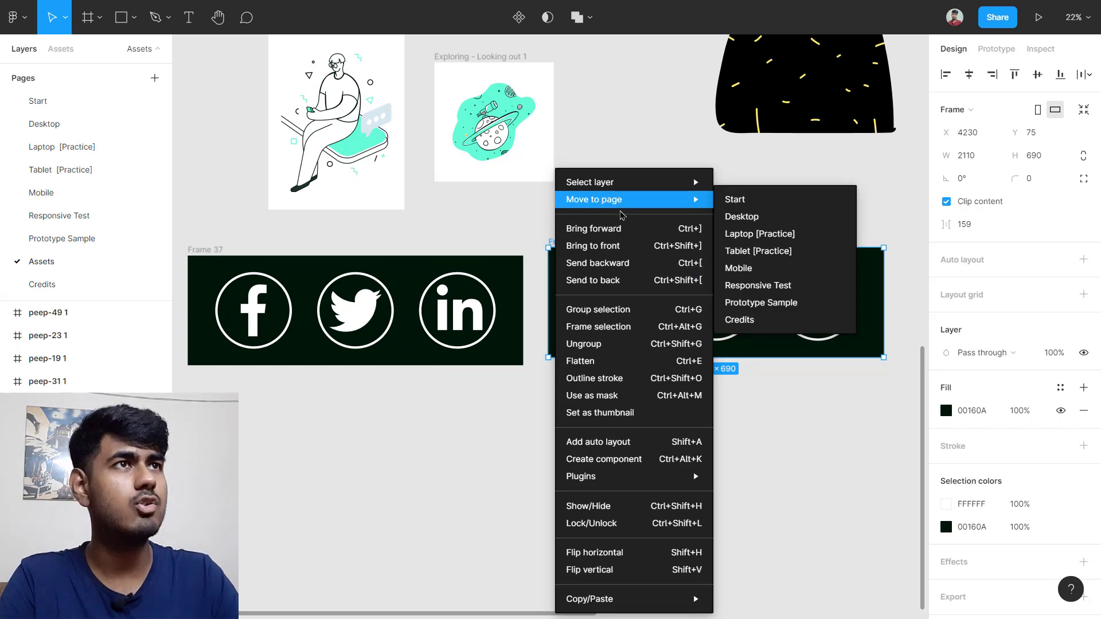
left_click(767, 217)
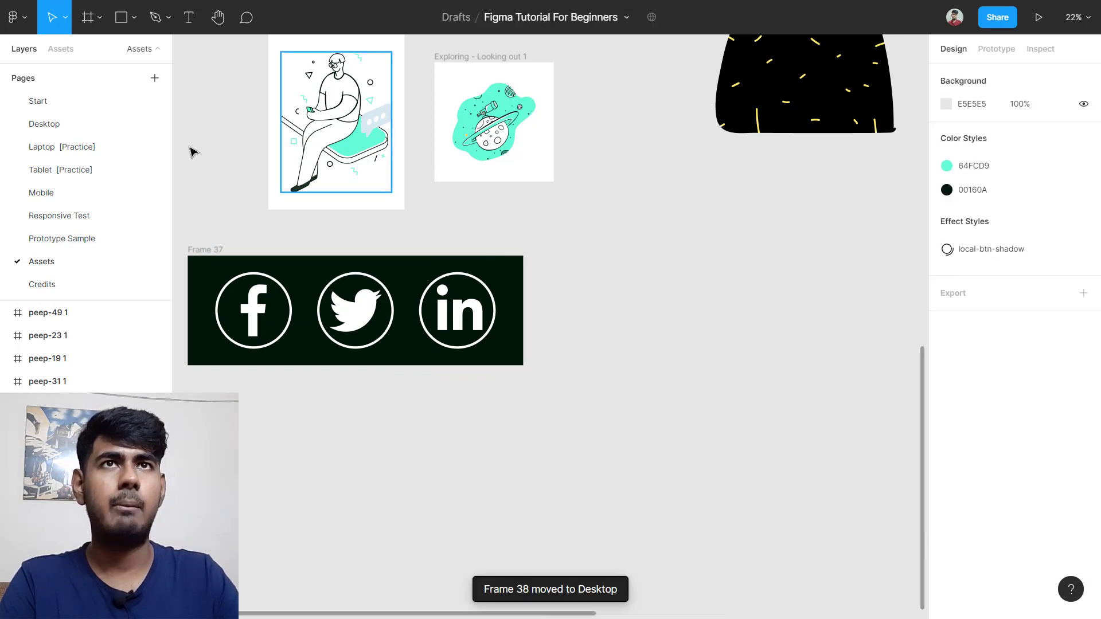
Step: On the Desktop page, place Frame 38 beside the Desktop-5 Footer
left_click(78, 138)
scroll(666, 346, "down", 5)
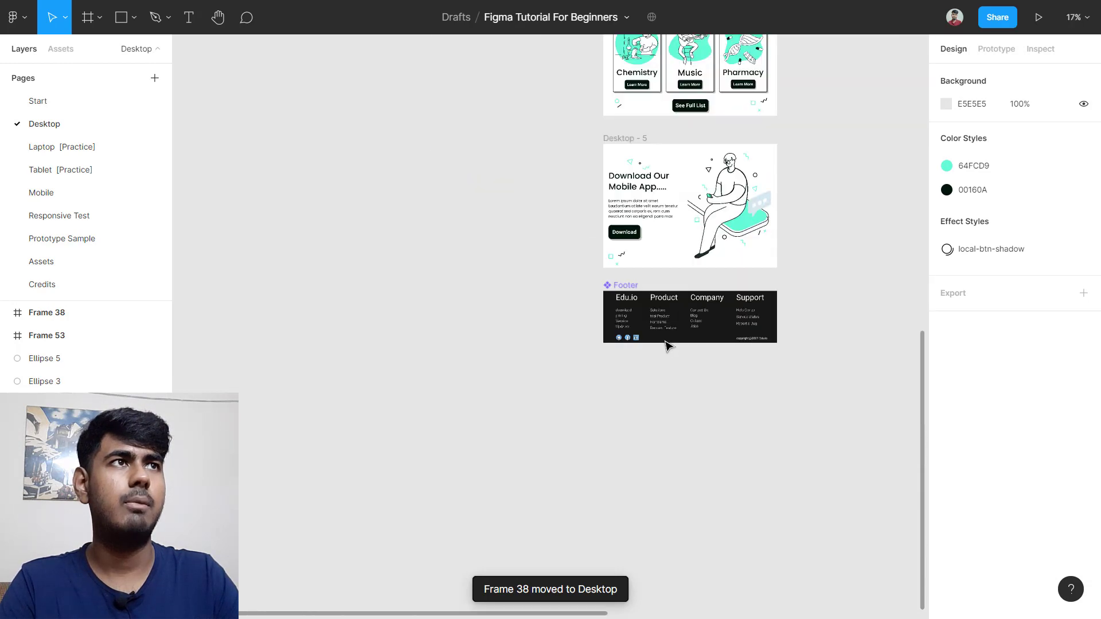
scroll(666, 346, "down", 8)
scroll(776, 248, "up", 7)
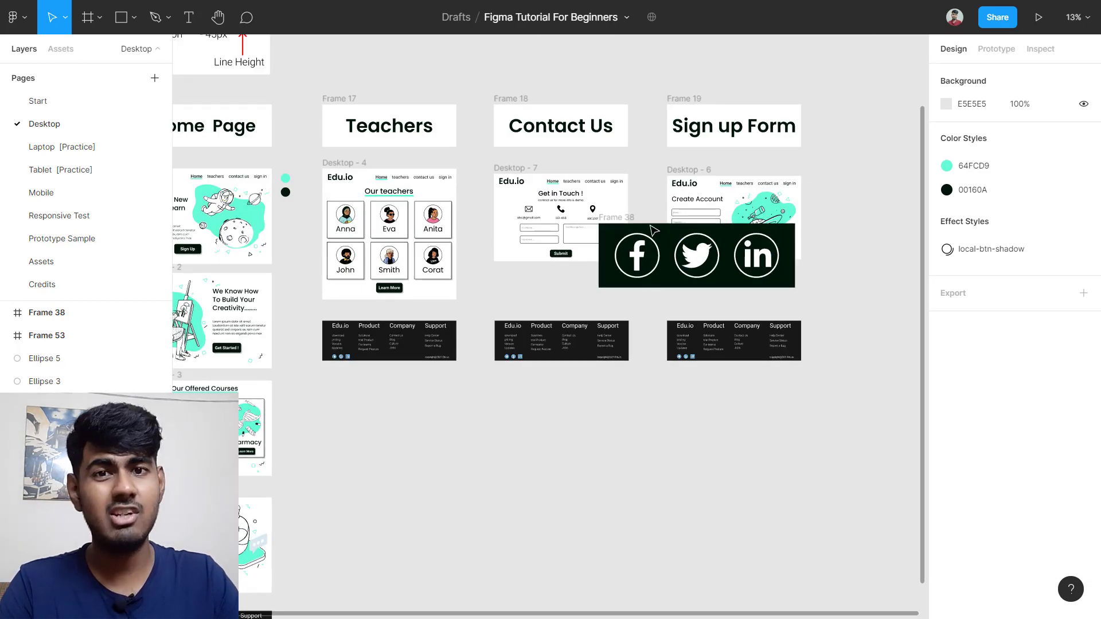
left_click(621, 223)
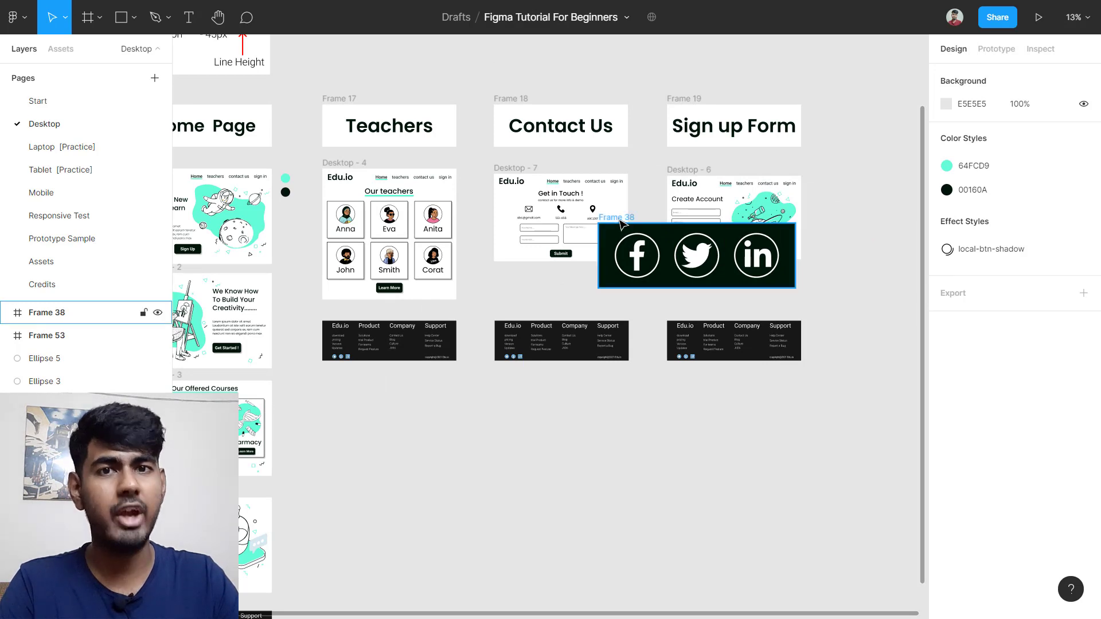
left_click_drag(620, 222, 618, 439)
scroll(618, 439, "up", 10)
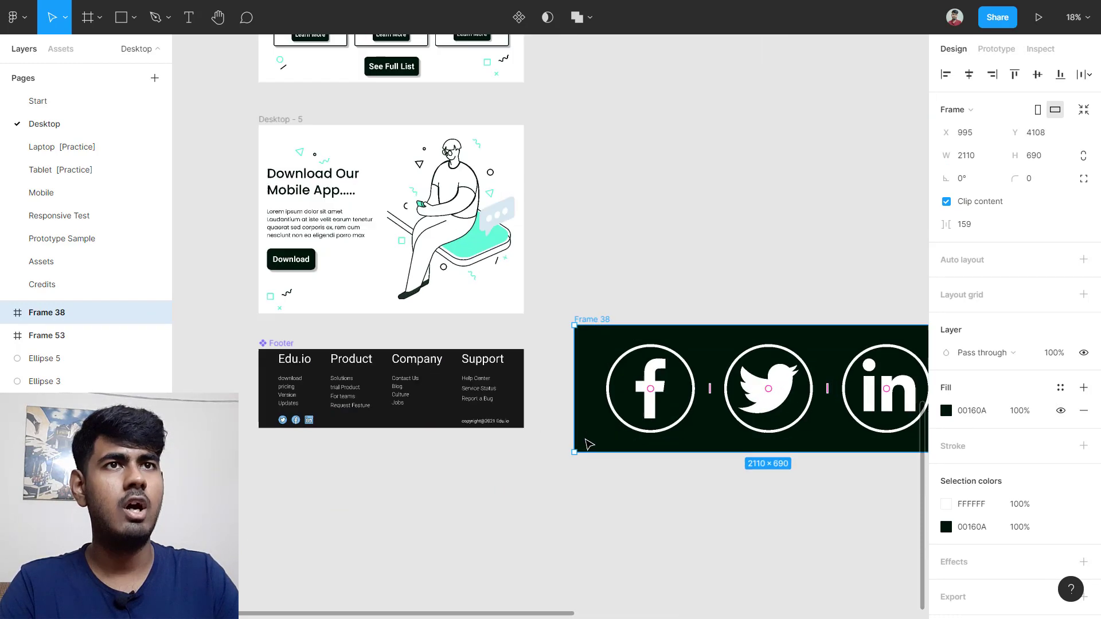
scroll(298, 421, "up", 8)
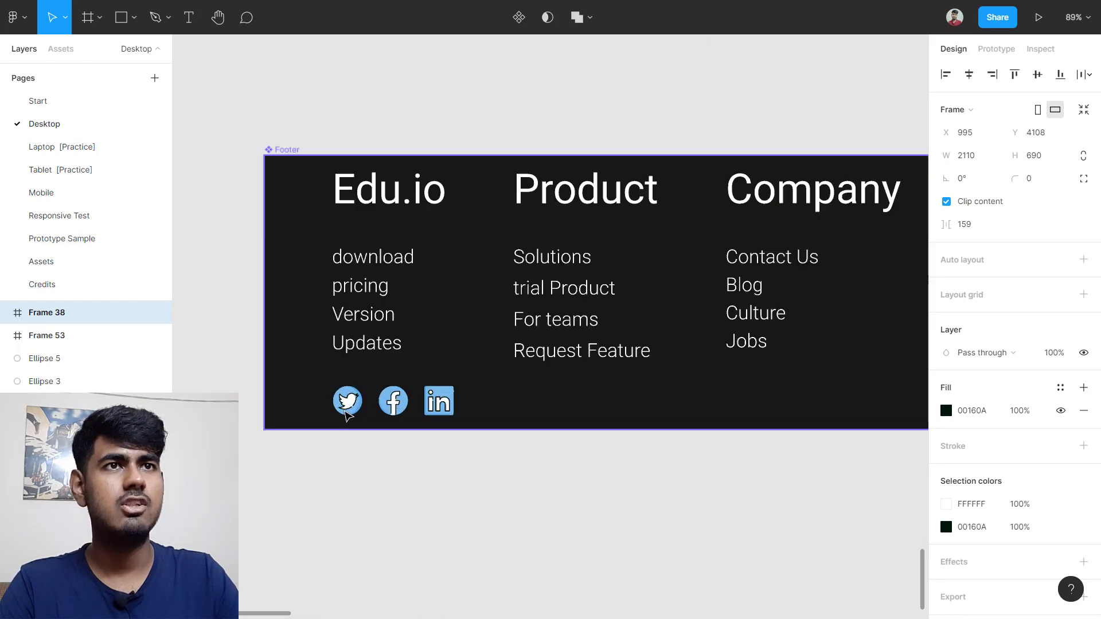
left_click(367, 446)
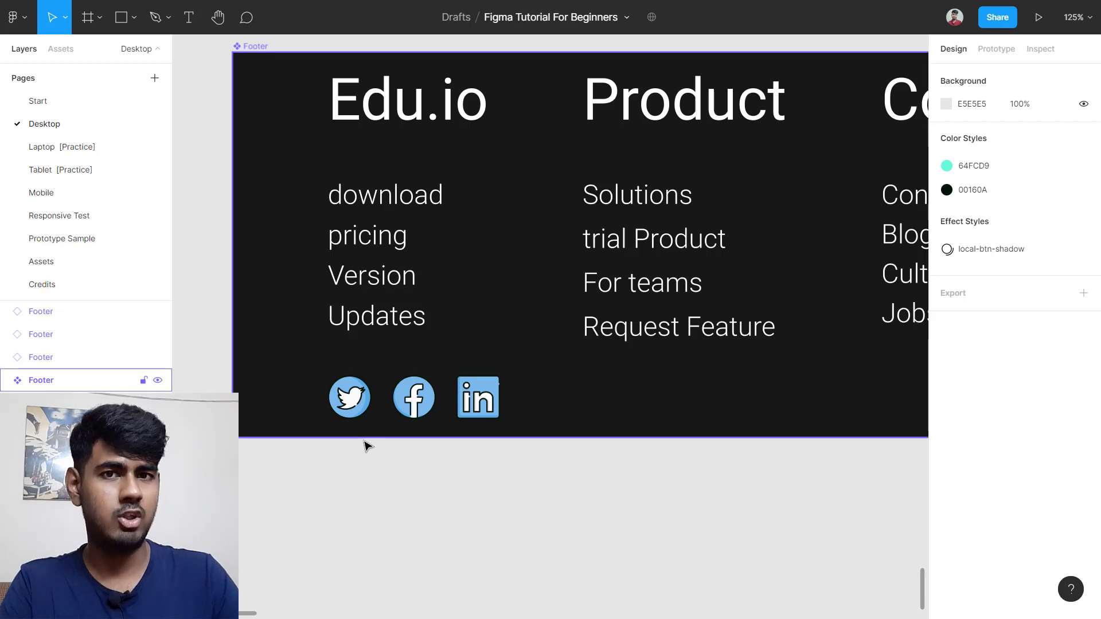
left_click(348, 396)
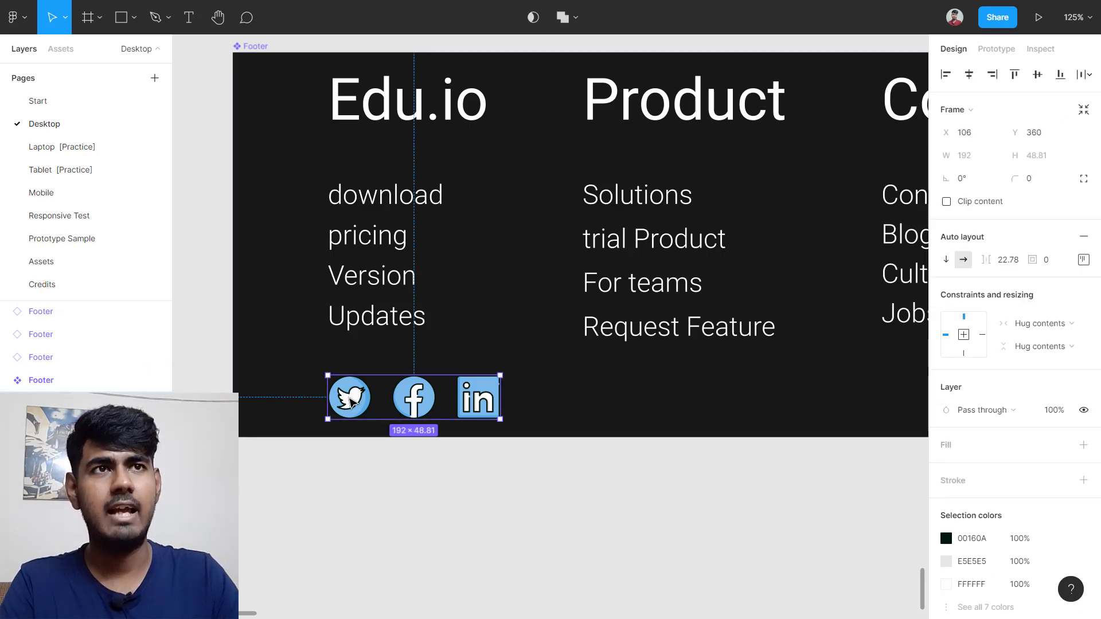
left_click(350, 398)
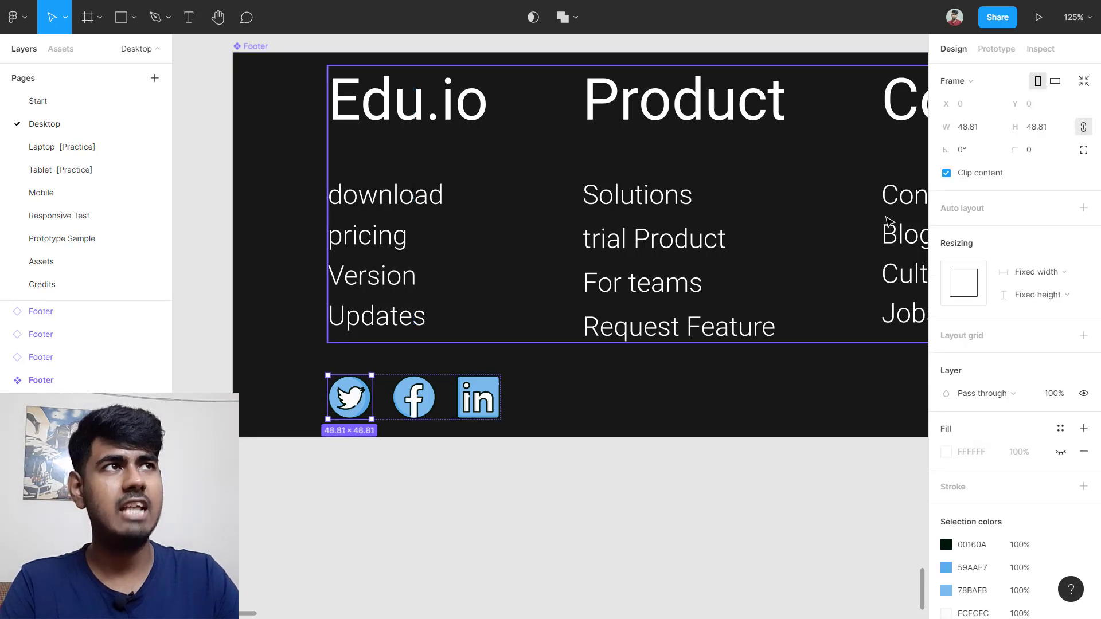
left_click(979, 129)
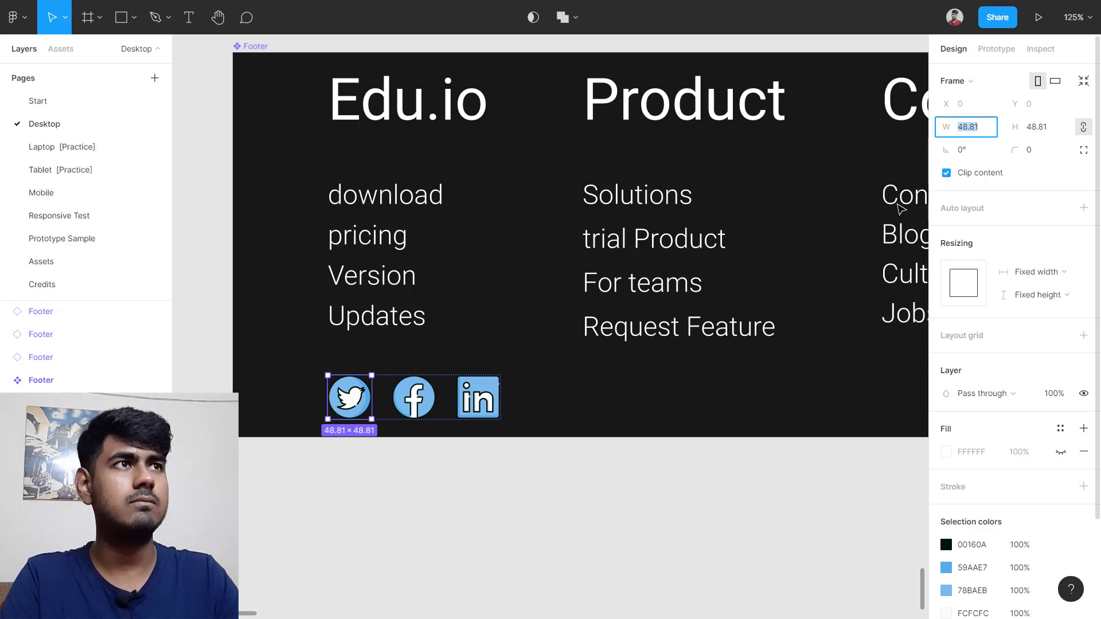
scroll(900, 209, "down", 5)
scroll(879, 239, "right", 10)
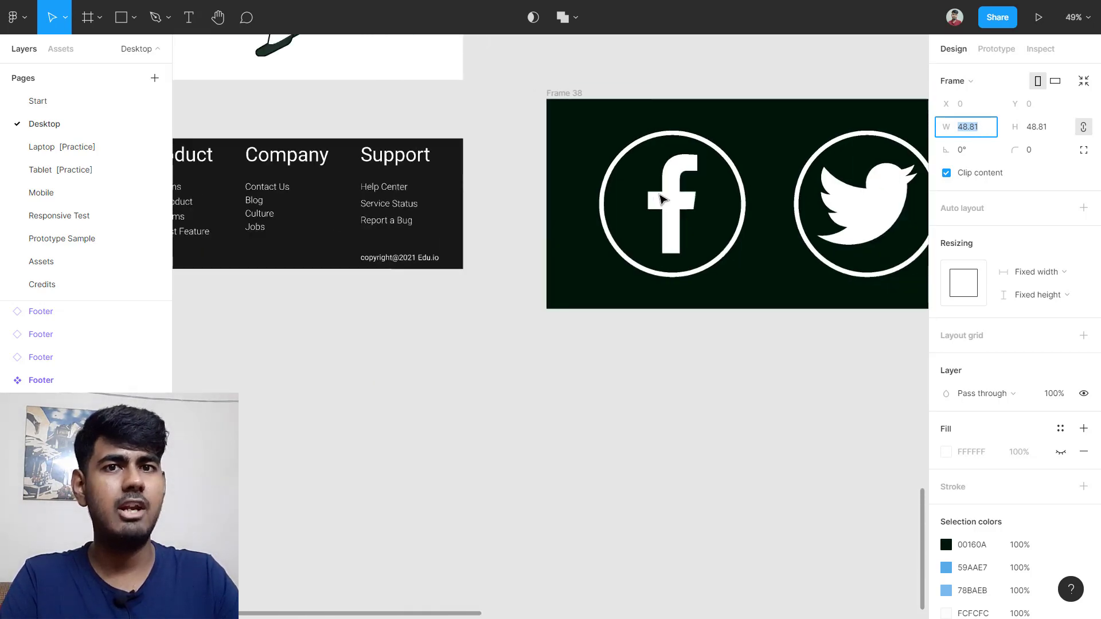
scroll(662, 199, "down", 3)
scroll(801, 248, "right", 5)
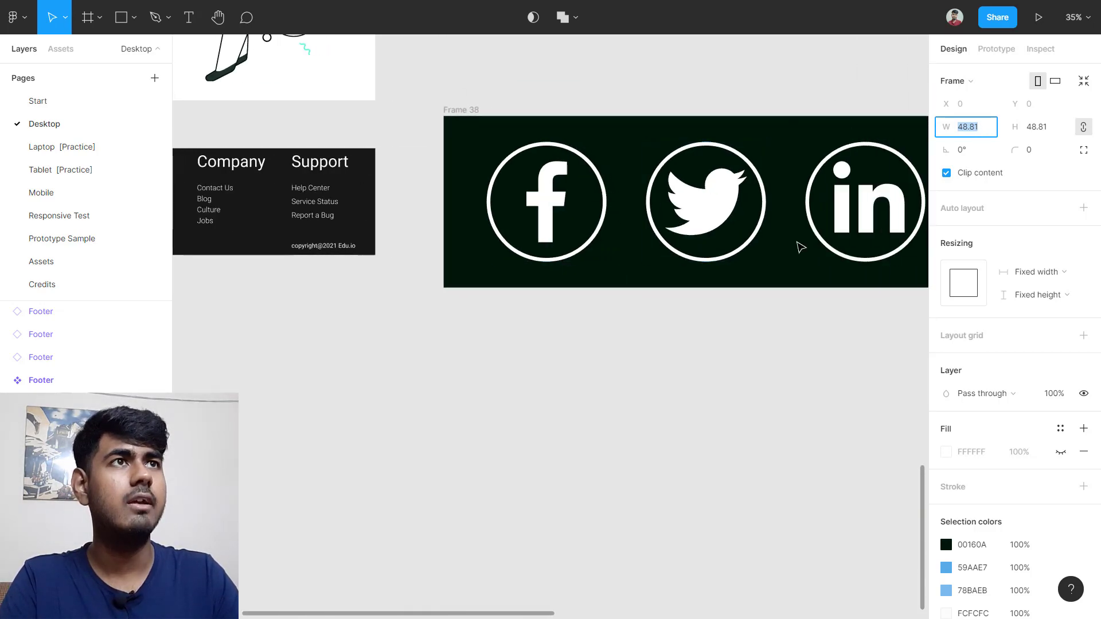
scroll(654, 171, "down", 1)
Step: Scale the Facebook icon down with locked proportions to a width of 48.81
scroll(652, 168, "down", 1)
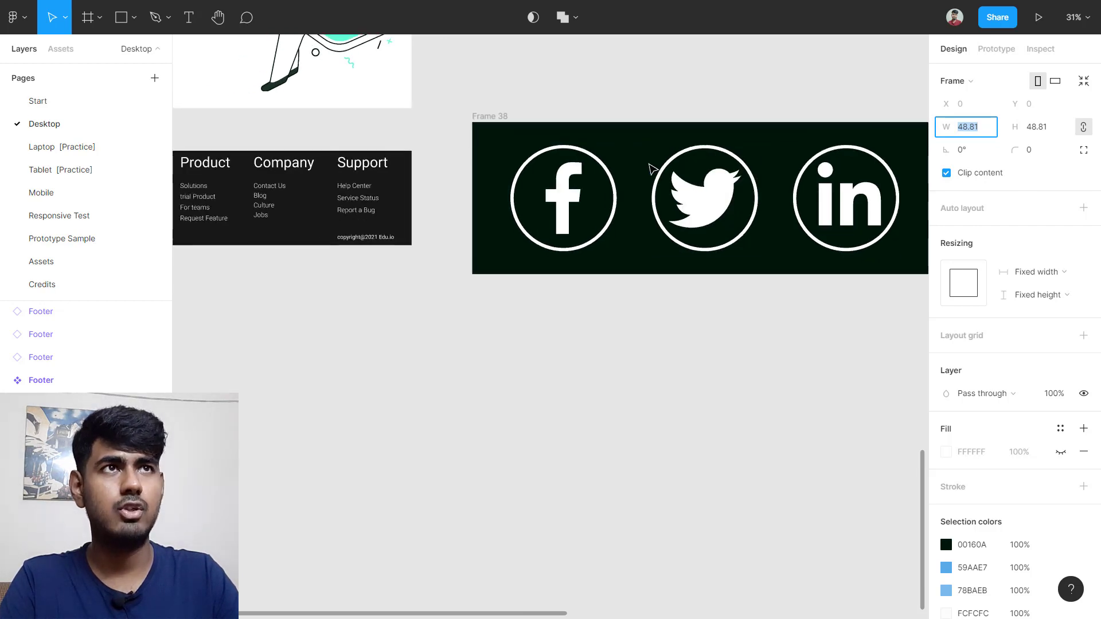
left_click(609, 159)
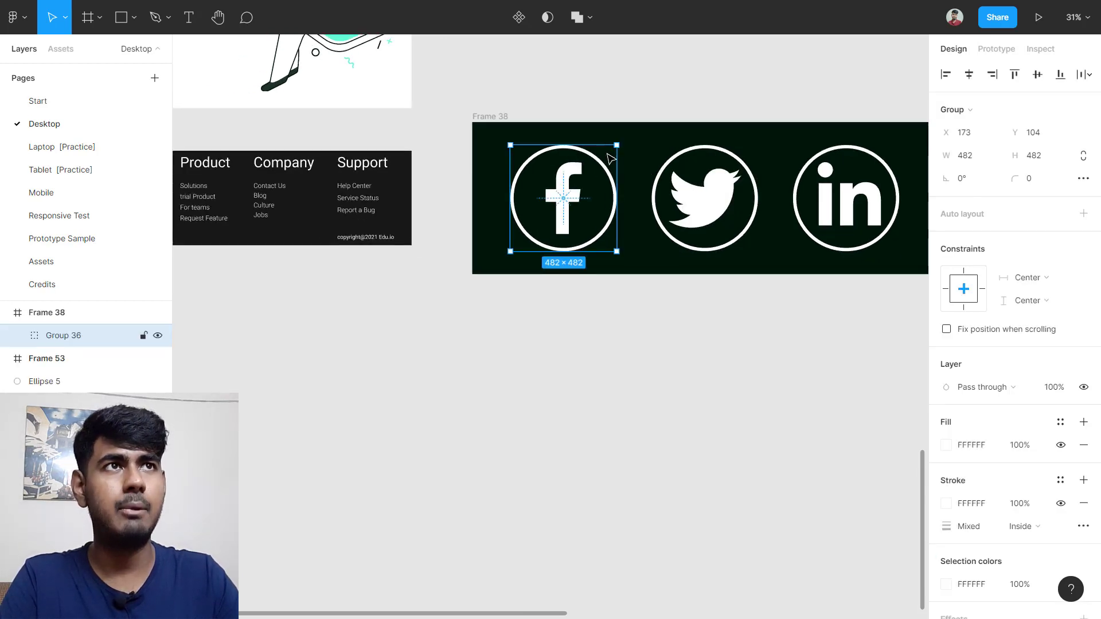
scroll(614, 146, "up", 6)
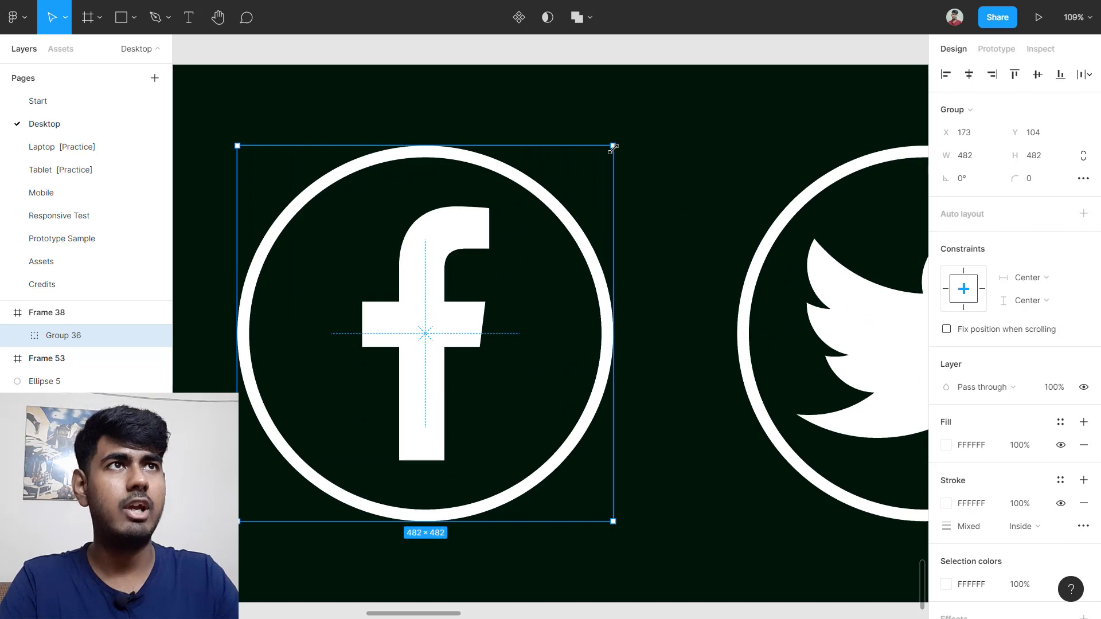
key("k")
left_click_drag(611, 145, 413, 338)
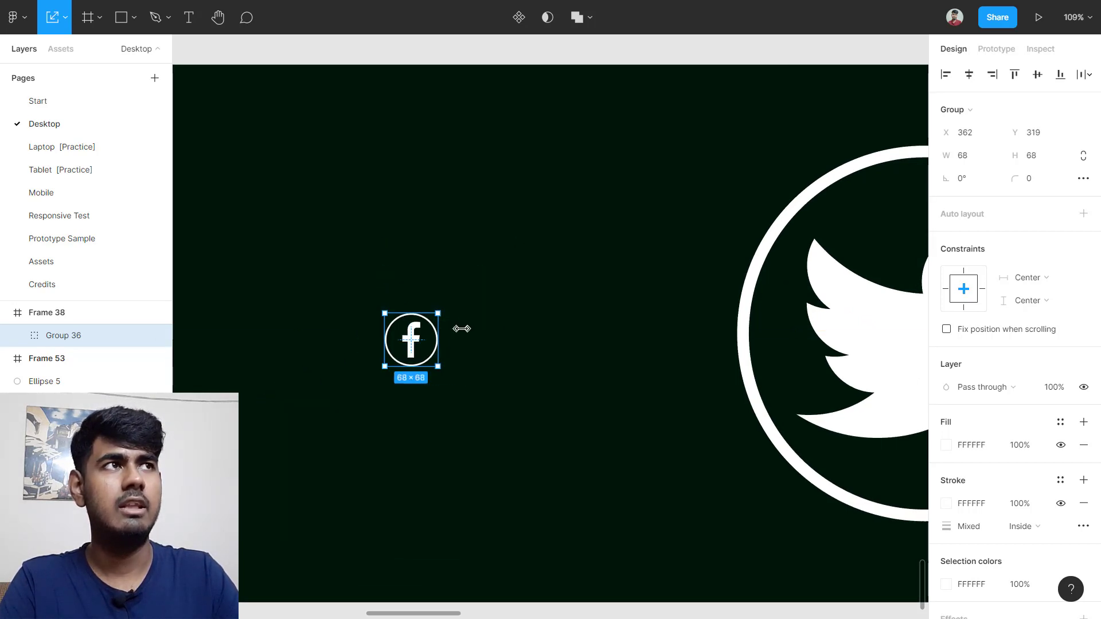
left_click(1083, 154)
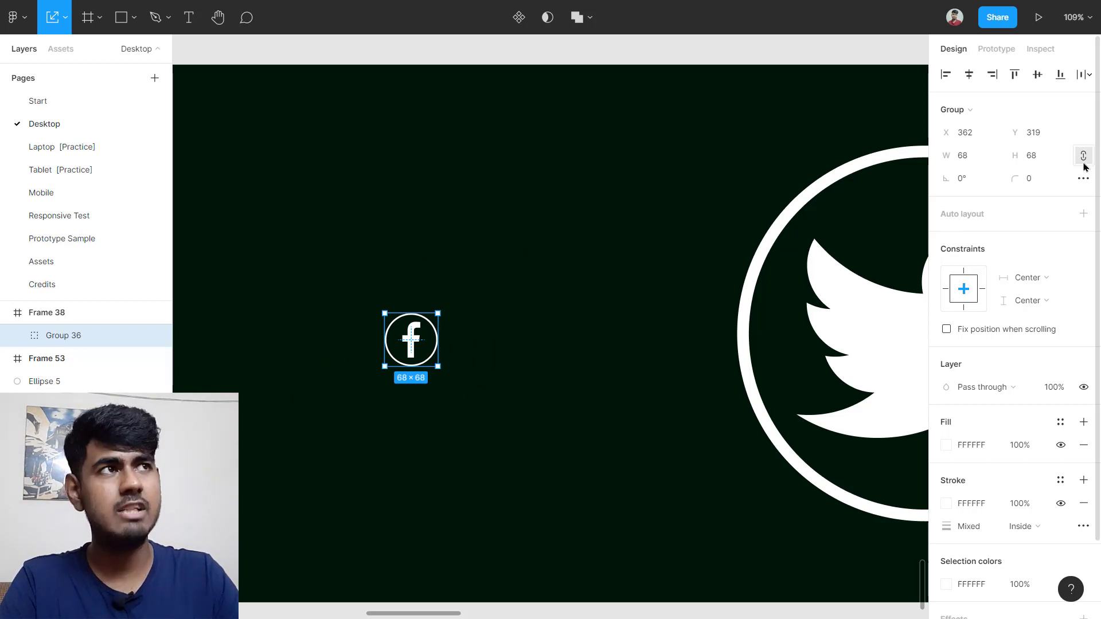
left_click(973, 163)
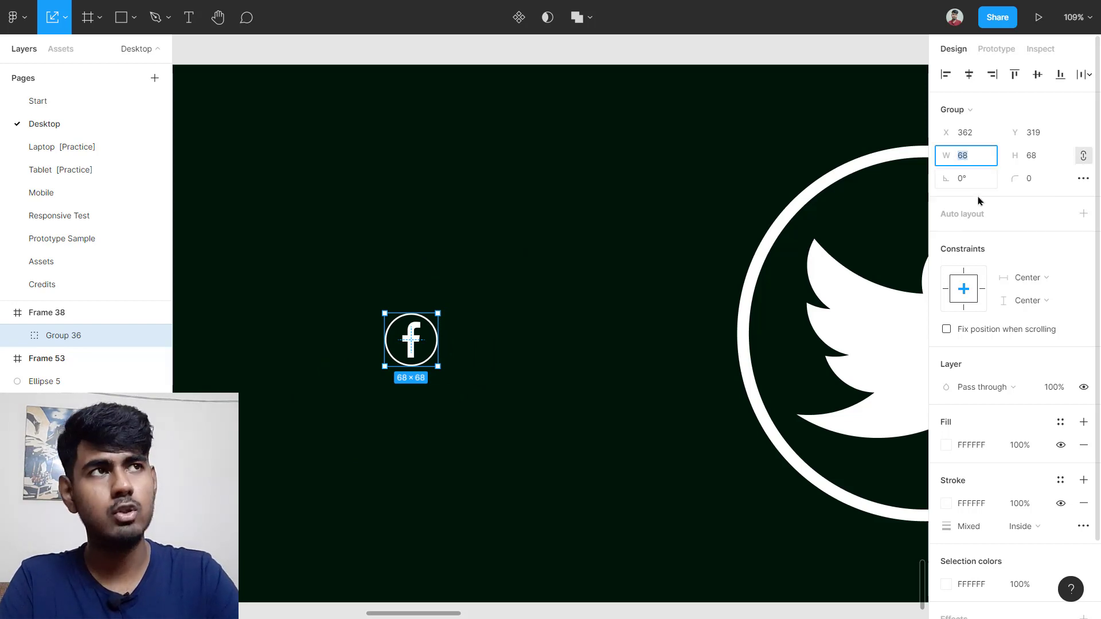
type("48.81")
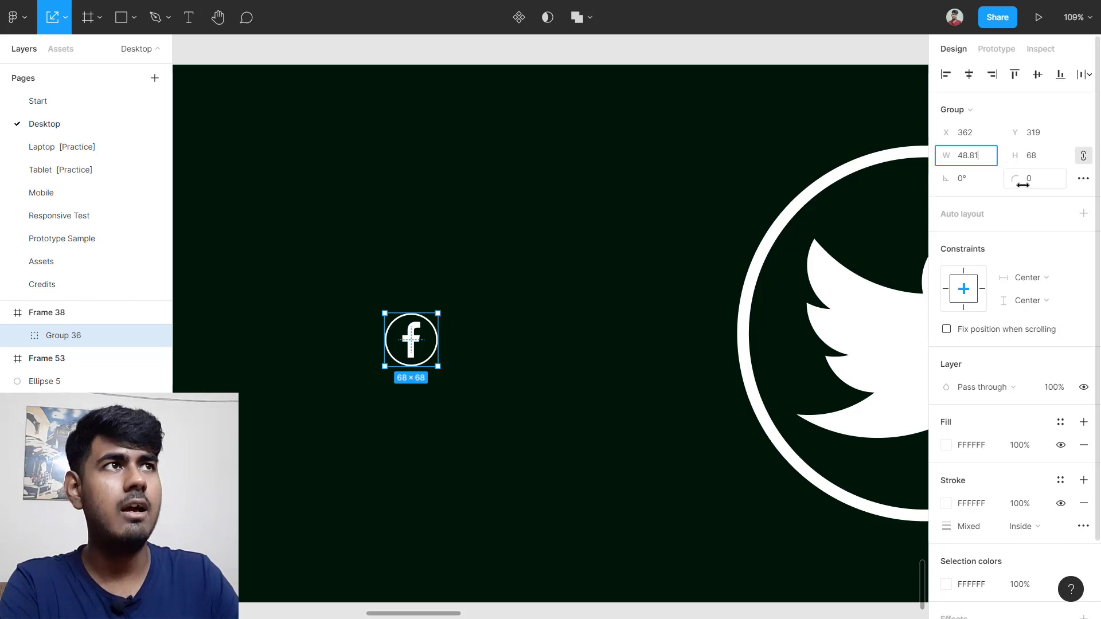
key("Return")
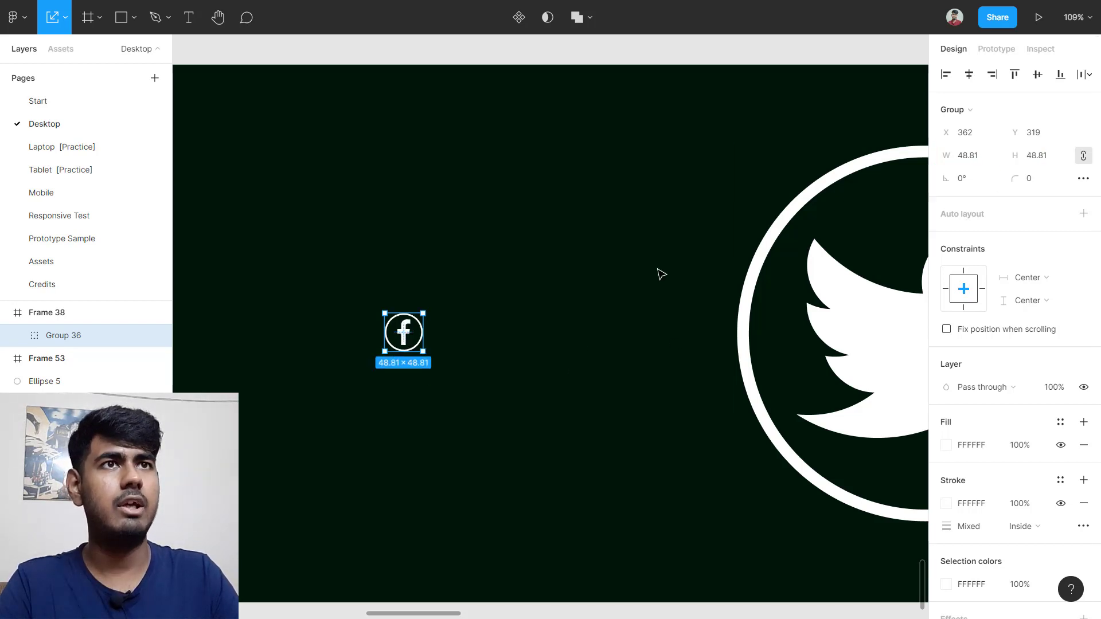
Step: Drag the resized Facebook icon into the Footer beneath the Product column
left_click(658, 273)
left_click(409, 344)
scroll(408, 344, "up", 10)
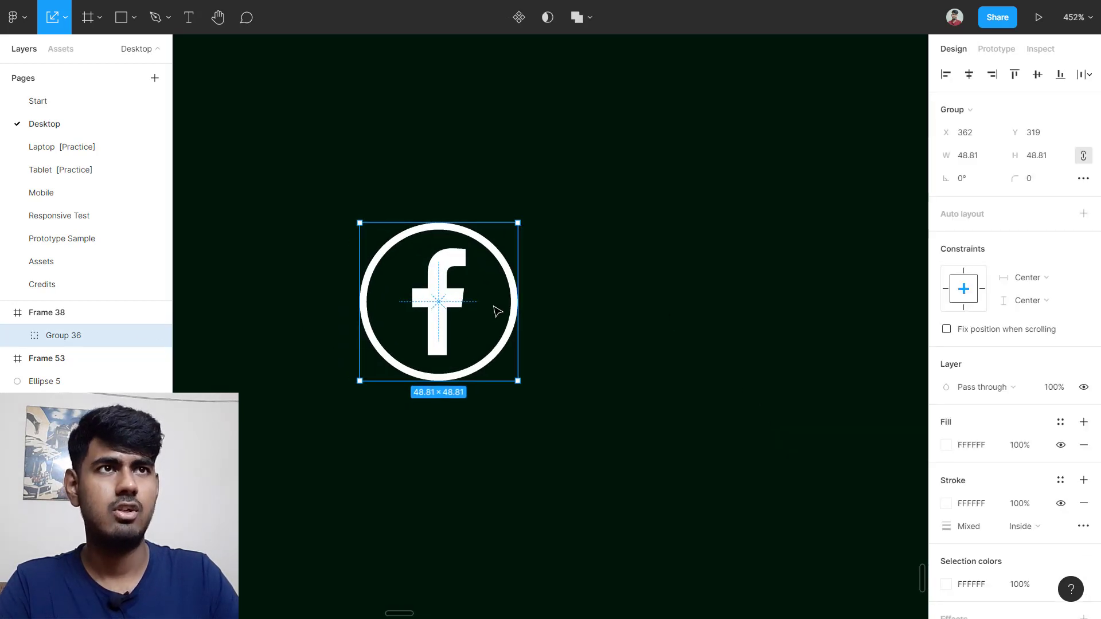
scroll(497, 312, "down", 10)
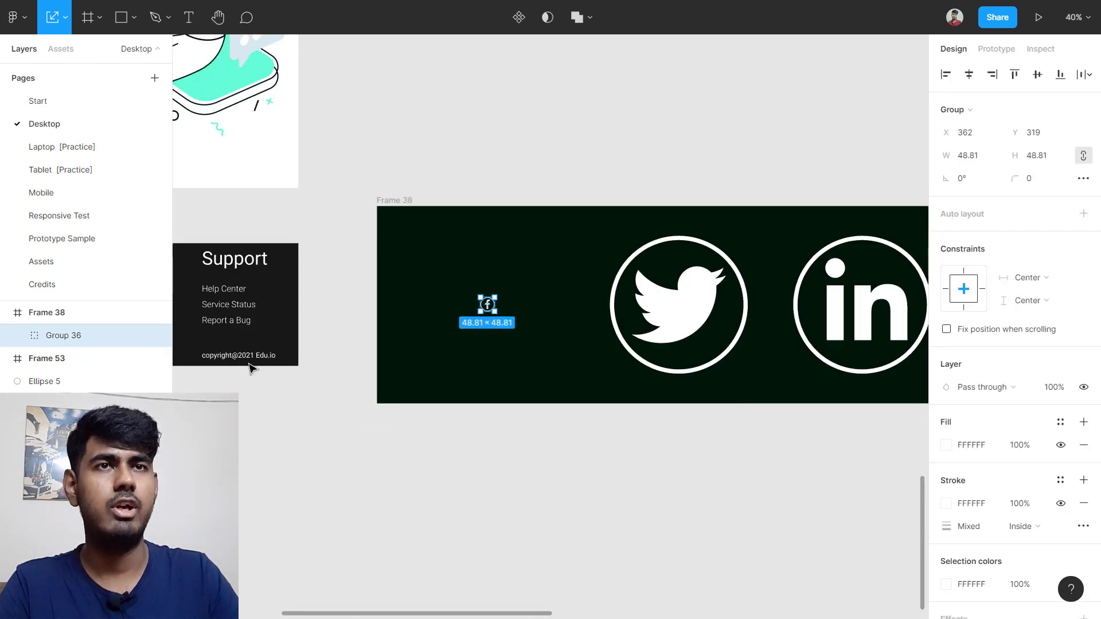
left_click_drag(487, 304, 521, 351)
left_click(332, 474)
scroll(332, 474, "up", 4)
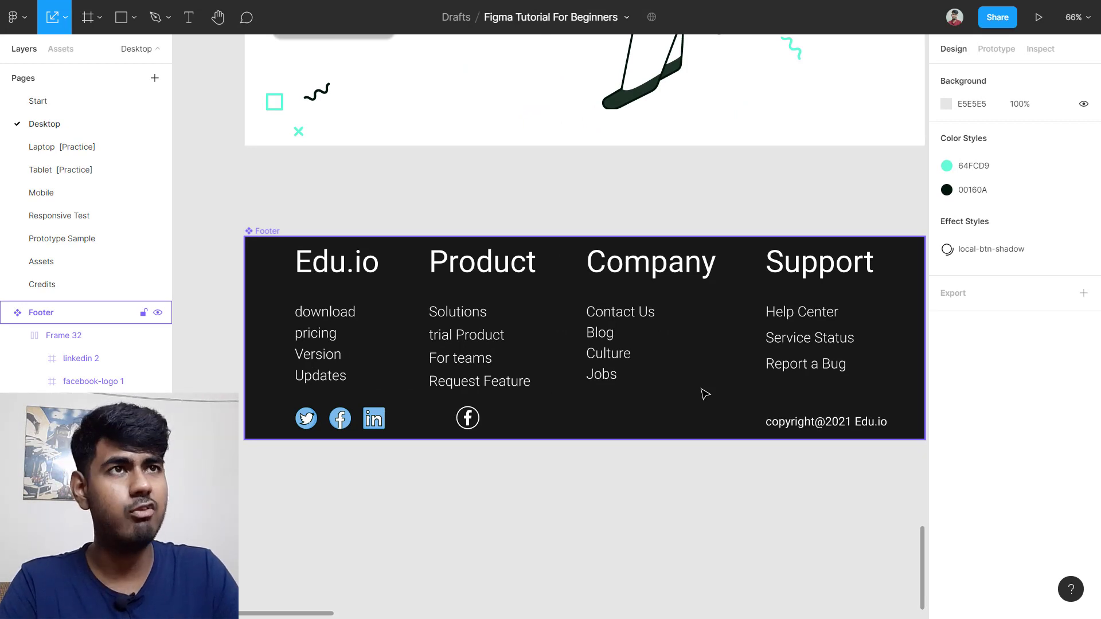
Step: Pan and zoom to about 147% on the Footer's social icon row
scroll(659, 381, "down", 6)
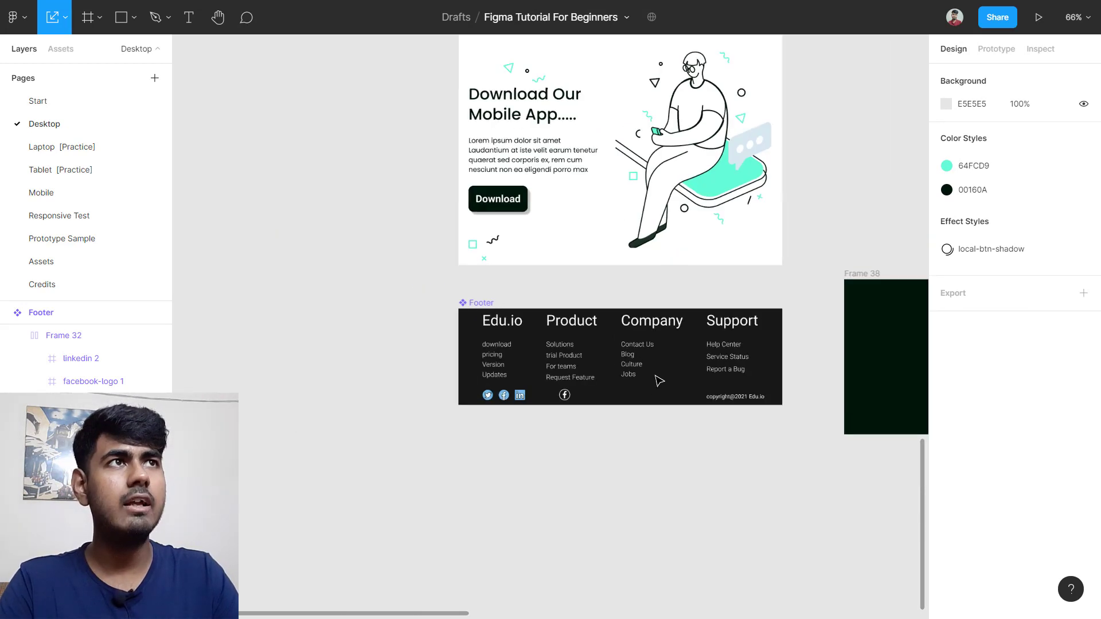
scroll(838, 179, "right", 5)
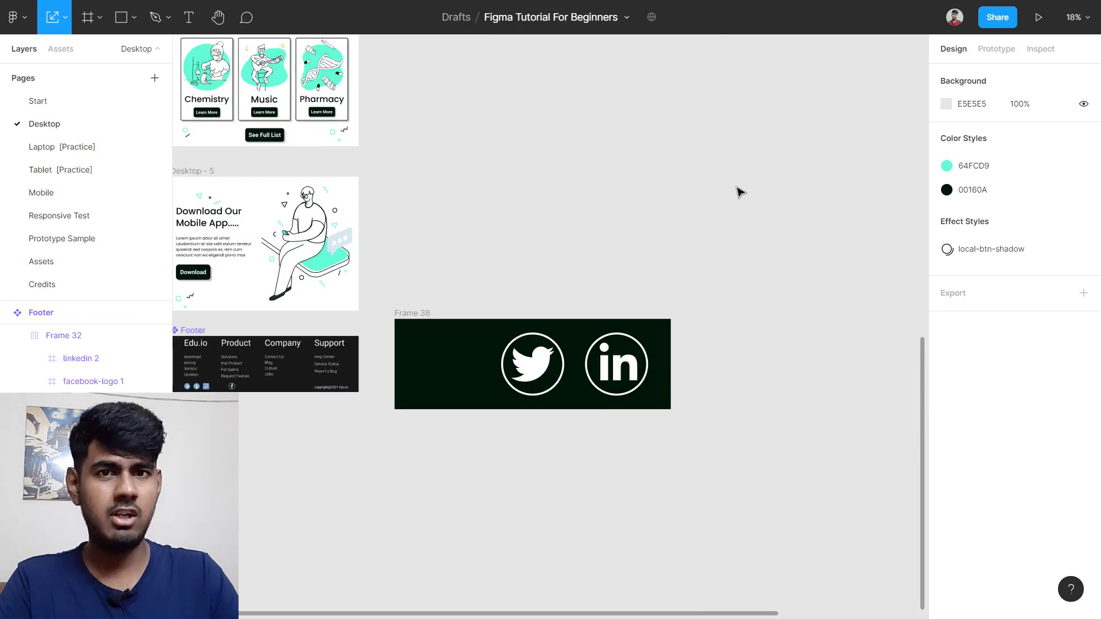
scroll(685, 209, "up", 5)
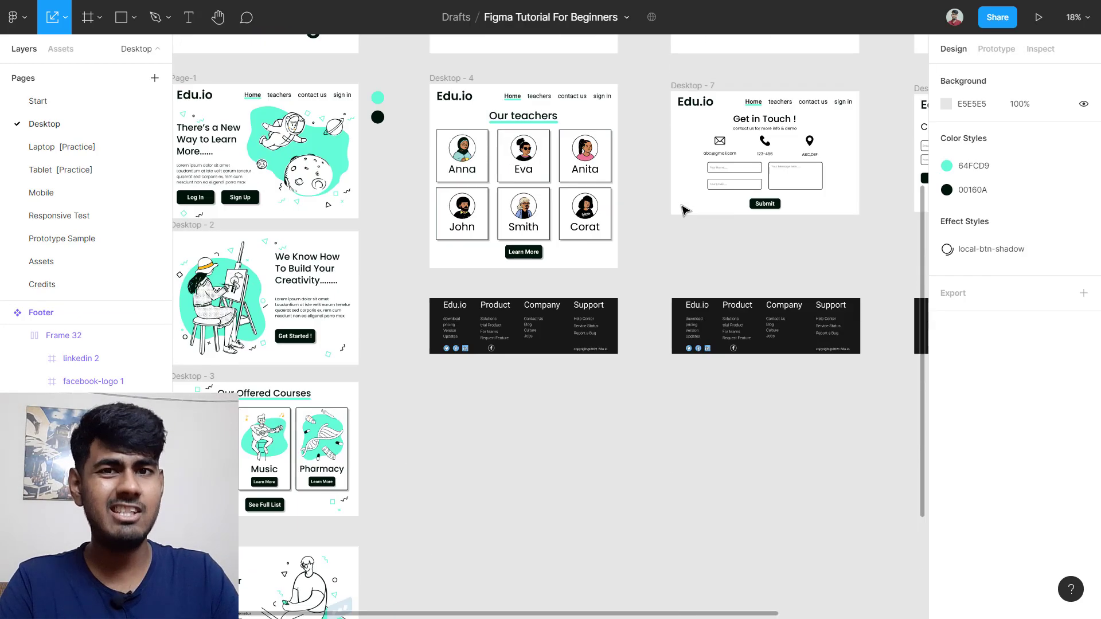
scroll(543, 343, "up", 8)
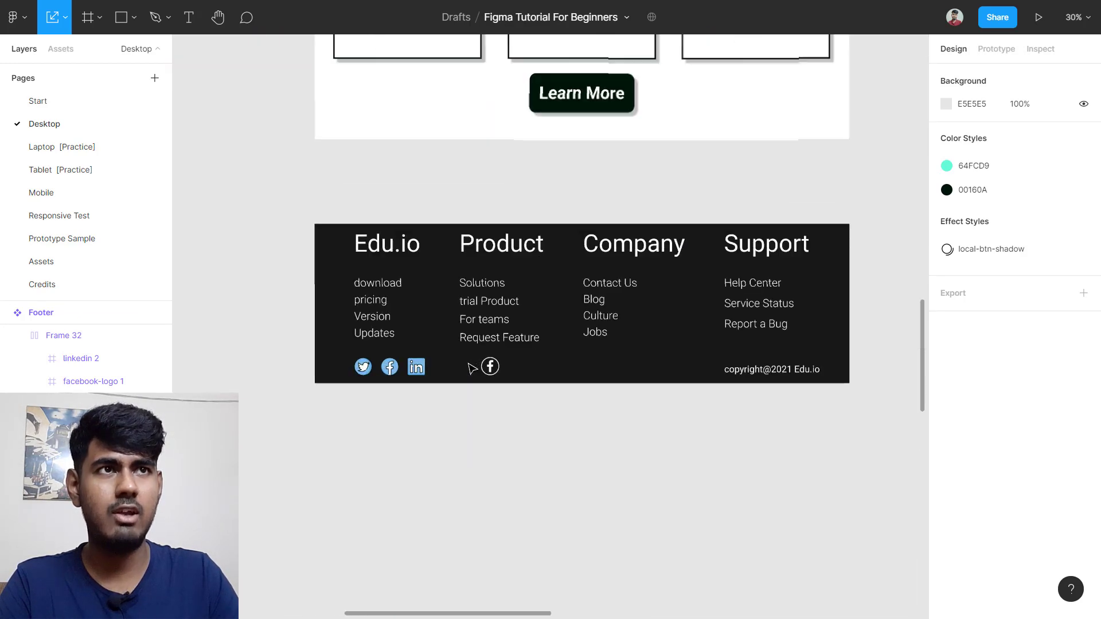
scroll(472, 370, "up", 3)
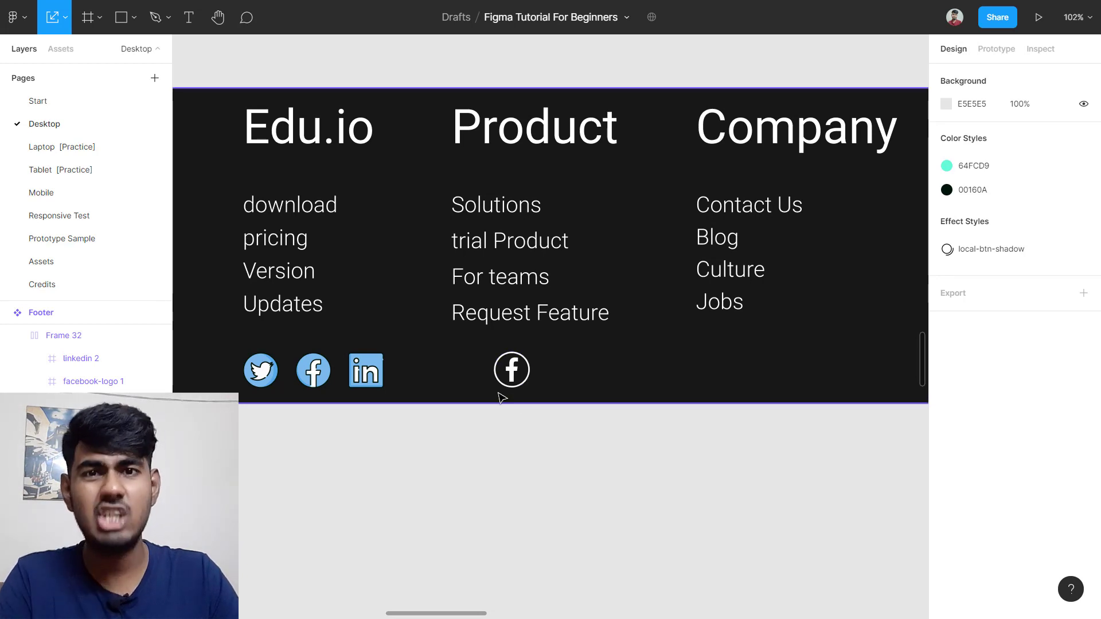
scroll(534, 387, "down", 5)
scroll(534, 387, "right", 8)
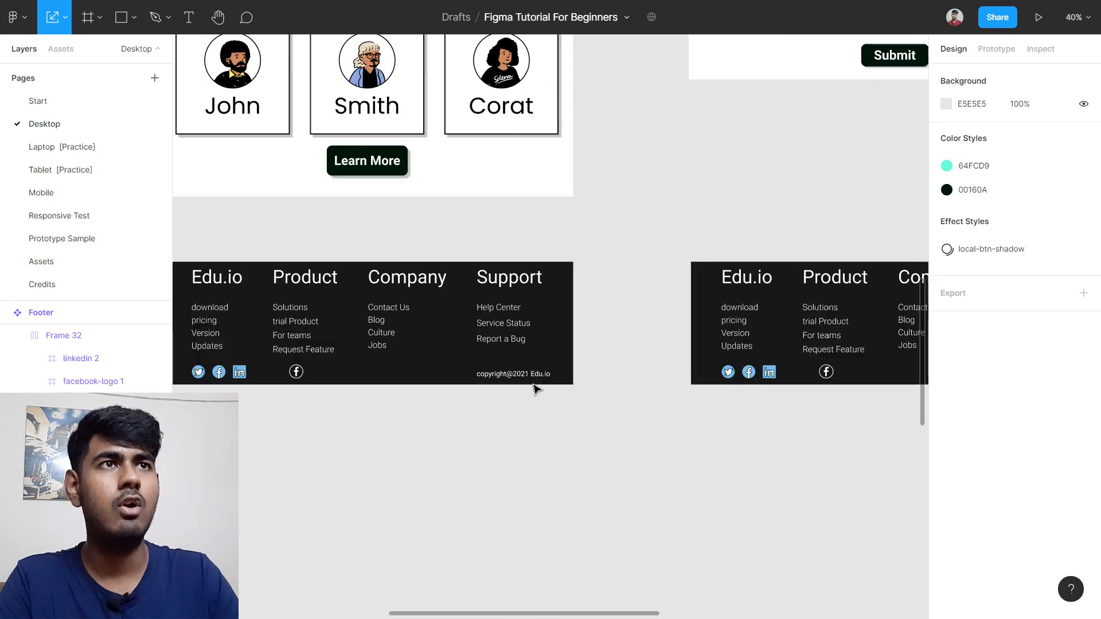
scroll(539, 380, "right", 8)
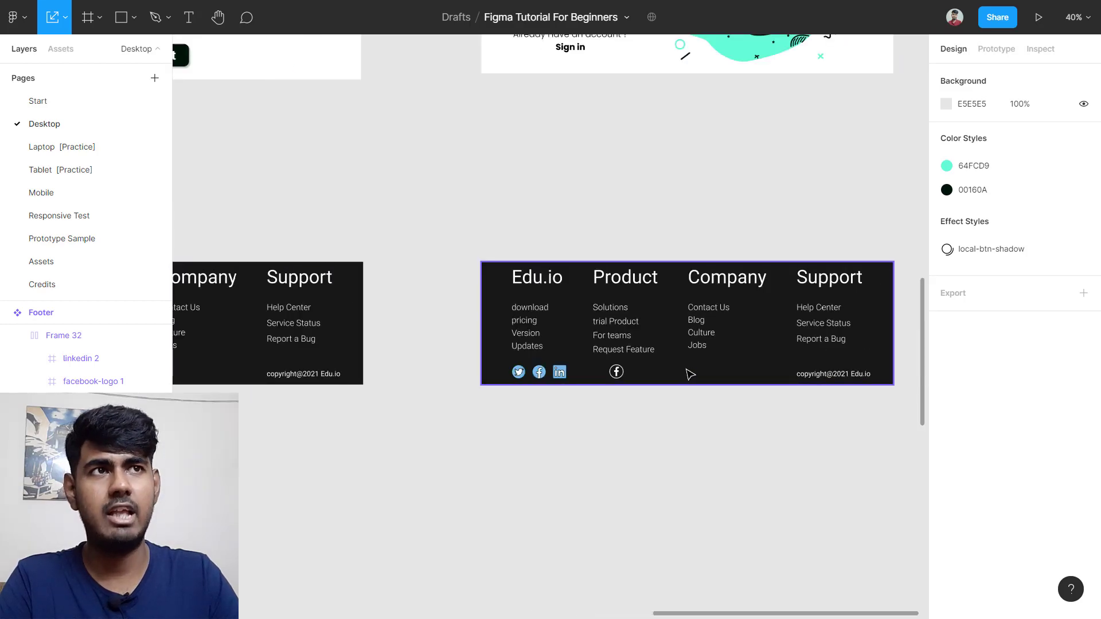
scroll(691, 373, "right", 1)
scroll(594, 386, "up", 3)
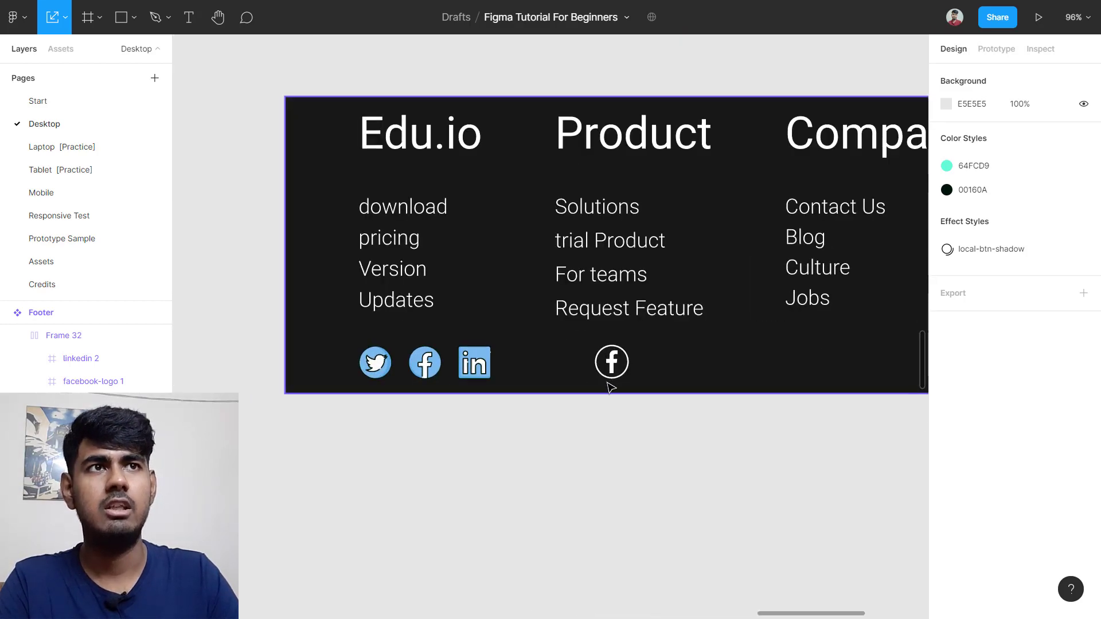
scroll(609, 386, "down", 5)
scroll(622, 365, "up", 3)
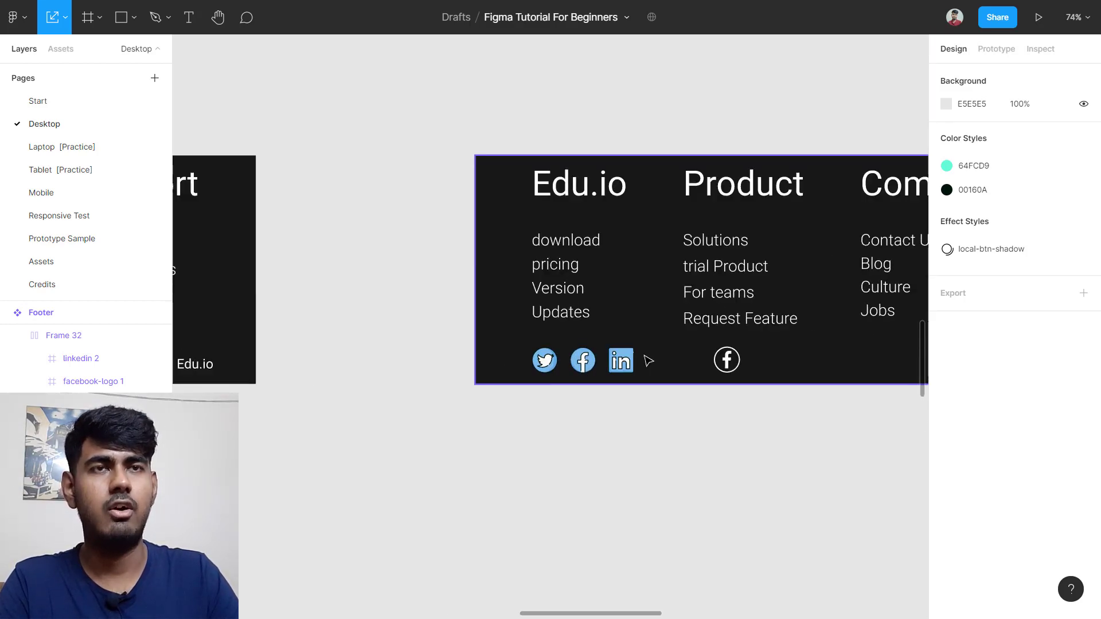
scroll(352, 420, "down", 5)
scroll(344, 435, "left", 5)
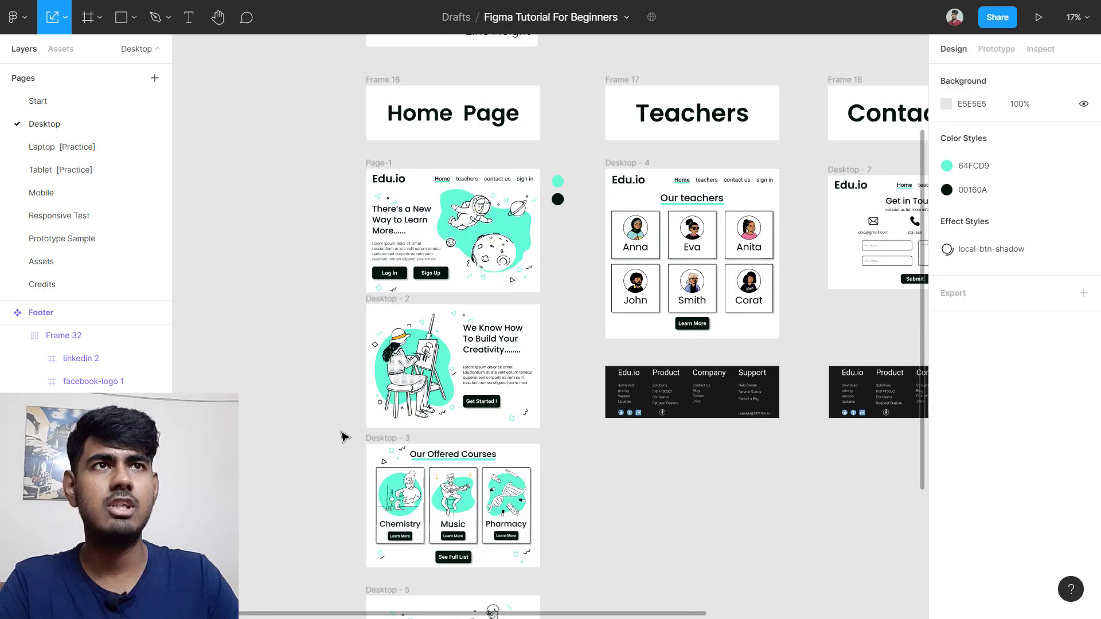
scroll(375, 435, "down", 5)
scroll(385, 245, "up", 5)
scroll(474, 238, "up", 5)
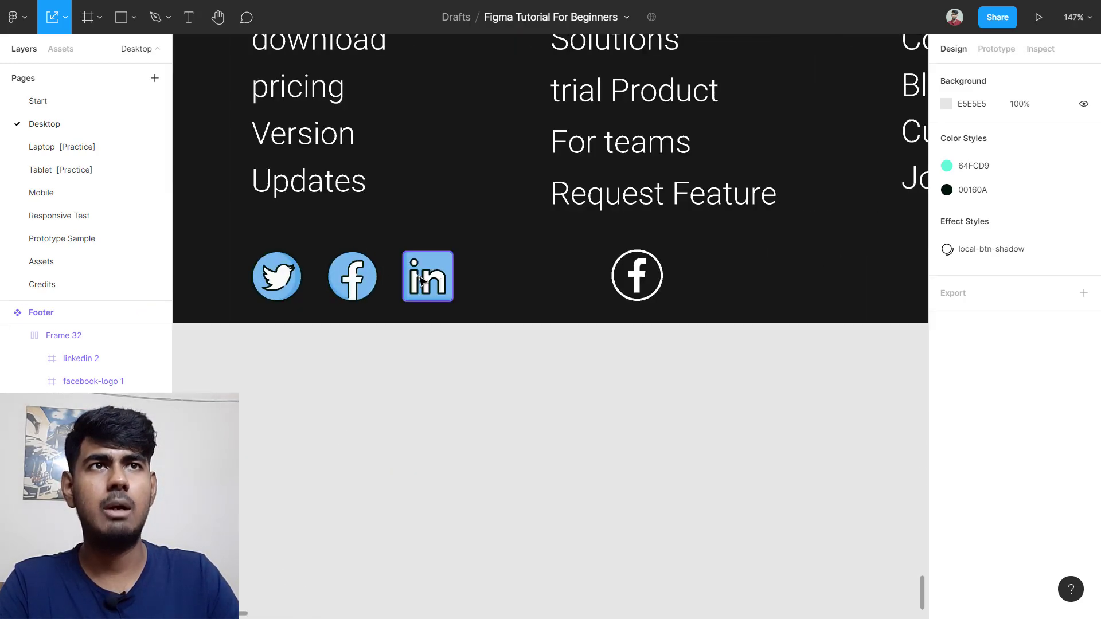
scroll(459, 281, "left", 3)
Step: Delete the old coloured icon row, Frame 32, from the Footer and zoom out to Frame 38
double_click(455, 287)
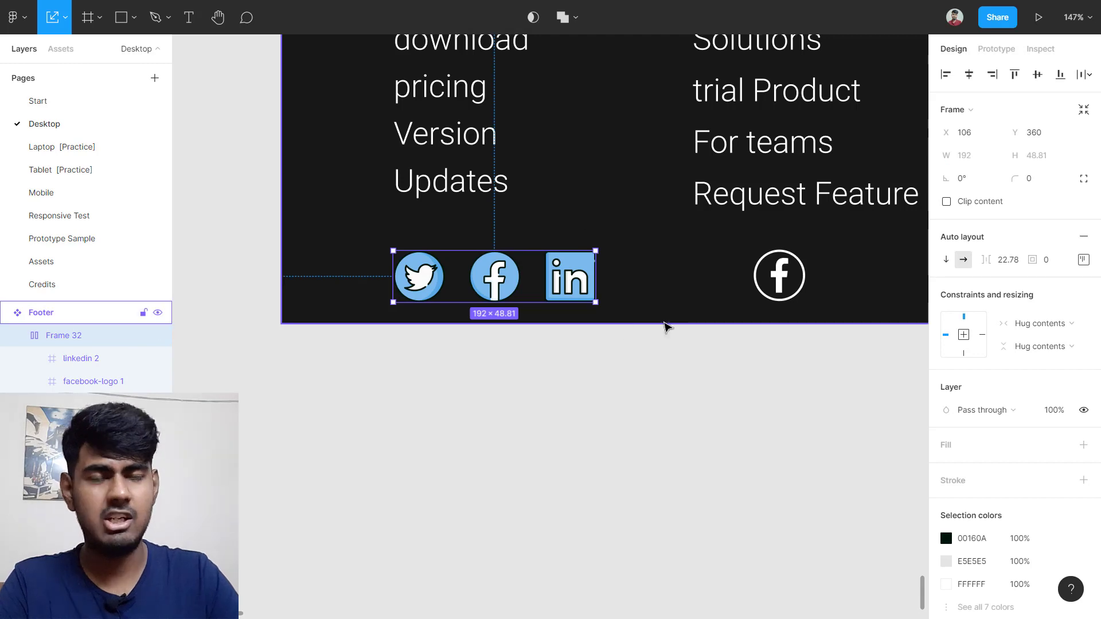
key("Delete")
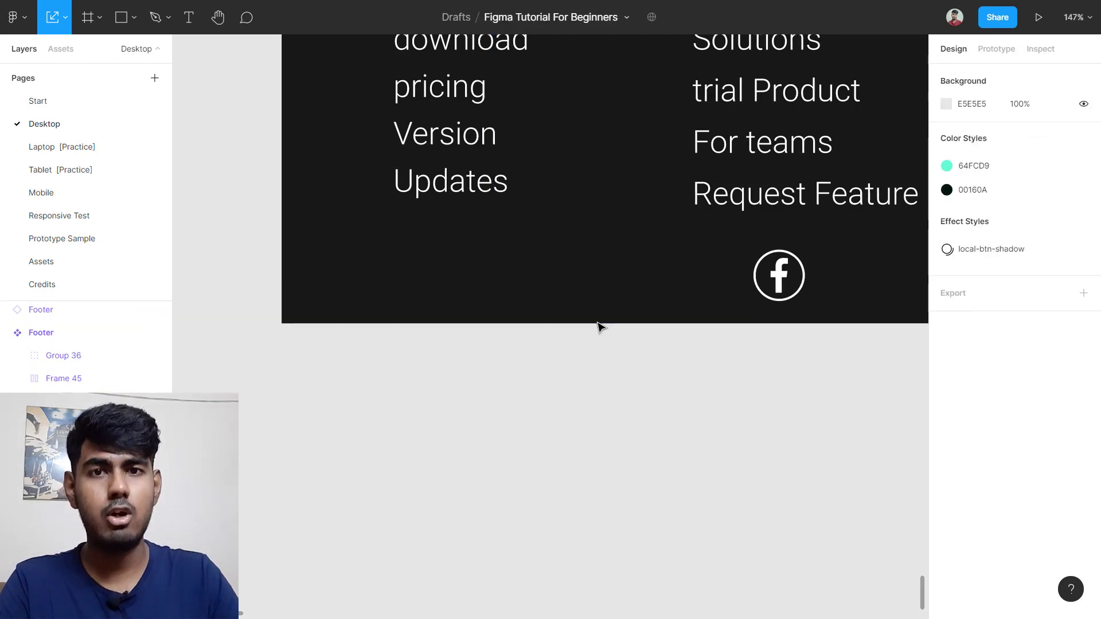
scroll(598, 326, "down", 5)
scroll(598, 326, "down", 5)
scroll(597, 326, "up", 10)
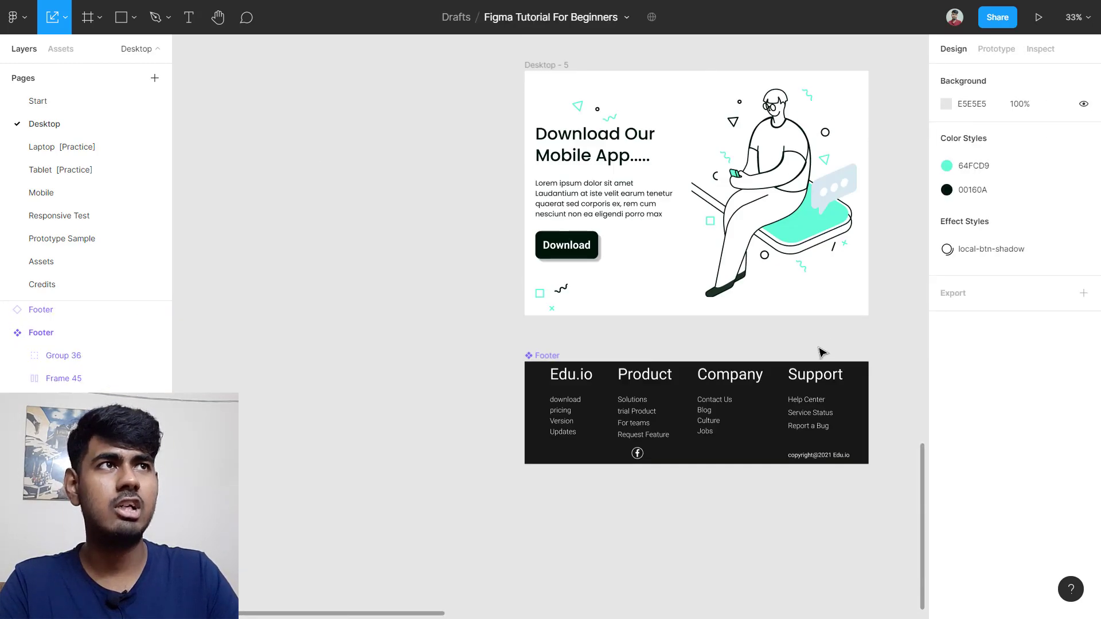
scroll(803, 325, "right", 5)
scroll(680, 233, "right", 5)
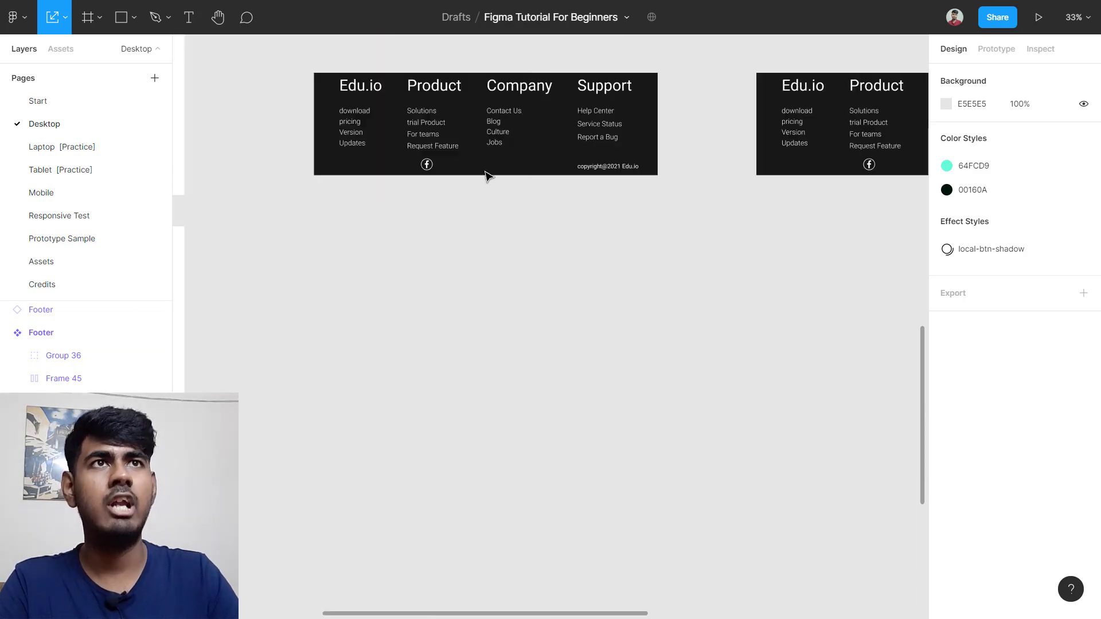
scroll(396, 166, "up", 3)
scroll(395, 166, "down", 5)
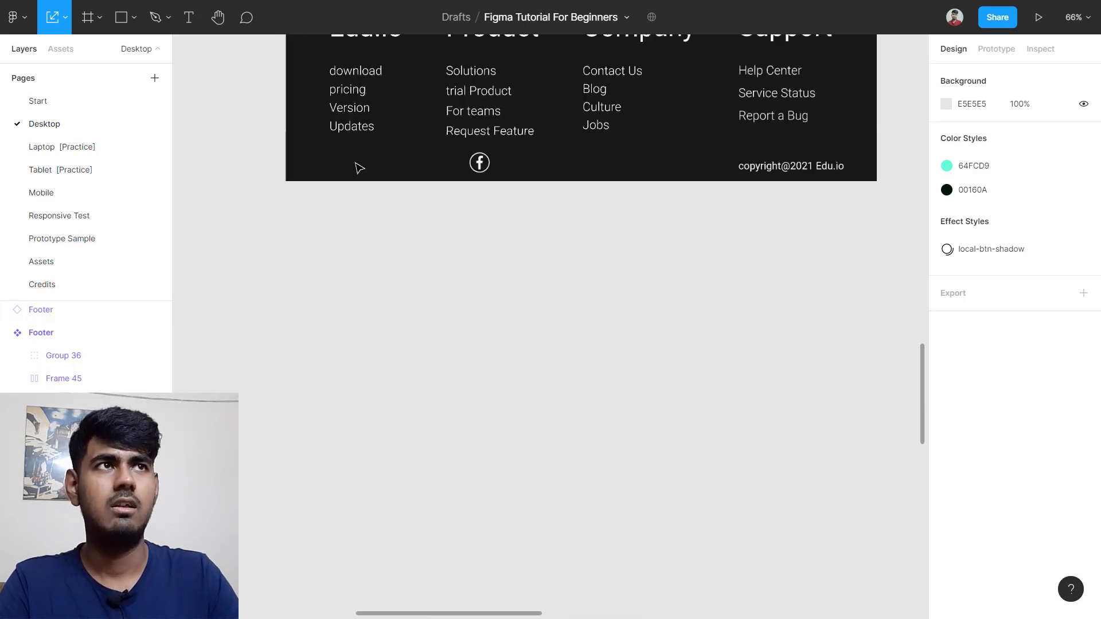
scroll(631, 161, "right", 3)
scroll(718, 153, "up", 5)
scroll(717, 154, "up", 4)
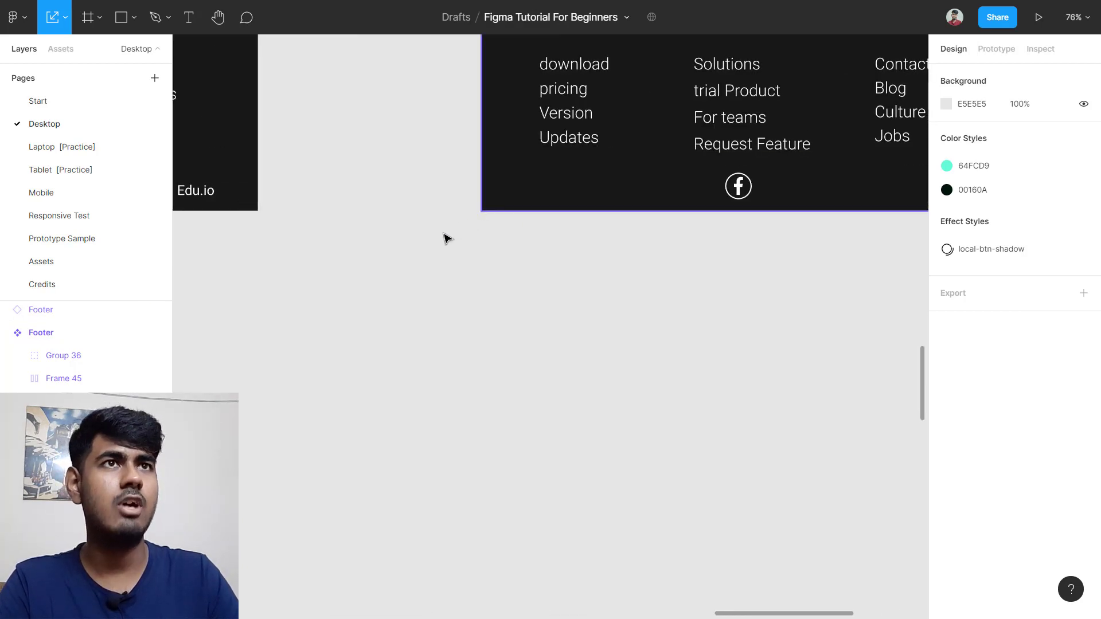
scroll(445, 239, "down", 6)
scroll(394, 304, "left", 3)
scroll(386, 307, "down", 6)
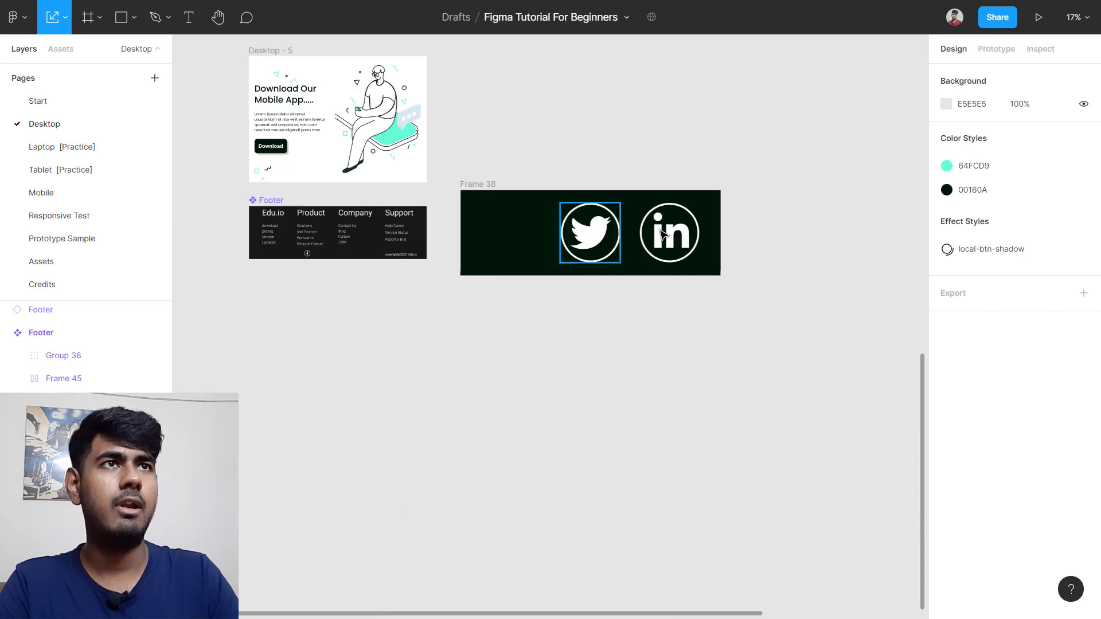
scroll(501, 225, "up", 5)
Step: Scale the Twitter and LinkedIn icons together to 48.81 width with locked proportions
left_click_drag(265, 139, 753, 326)
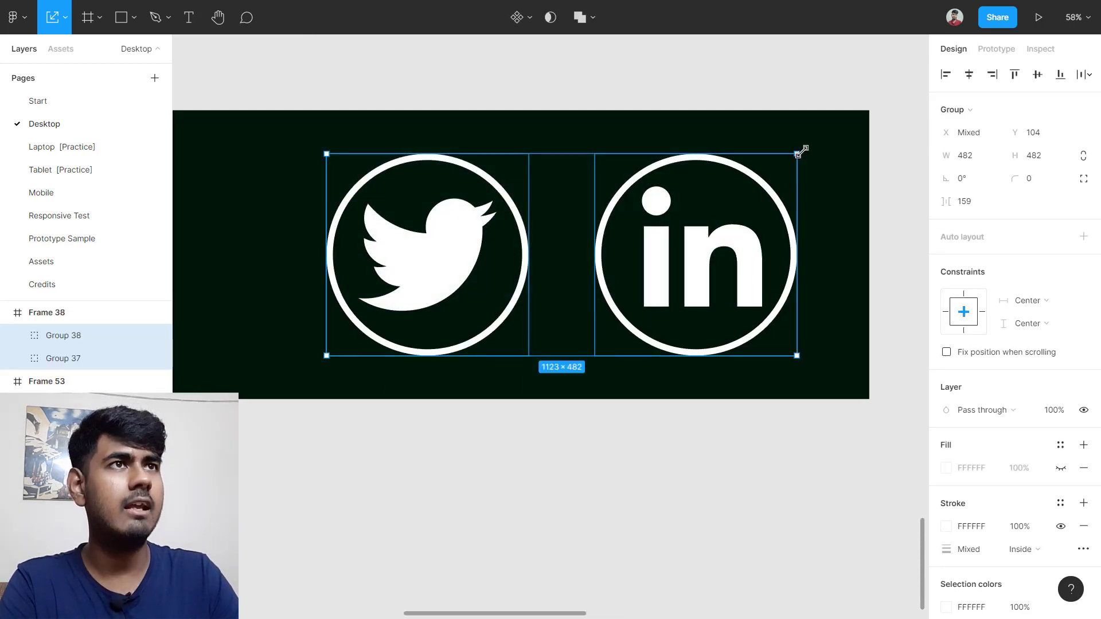
left_click_drag(800, 150, 420, 307)
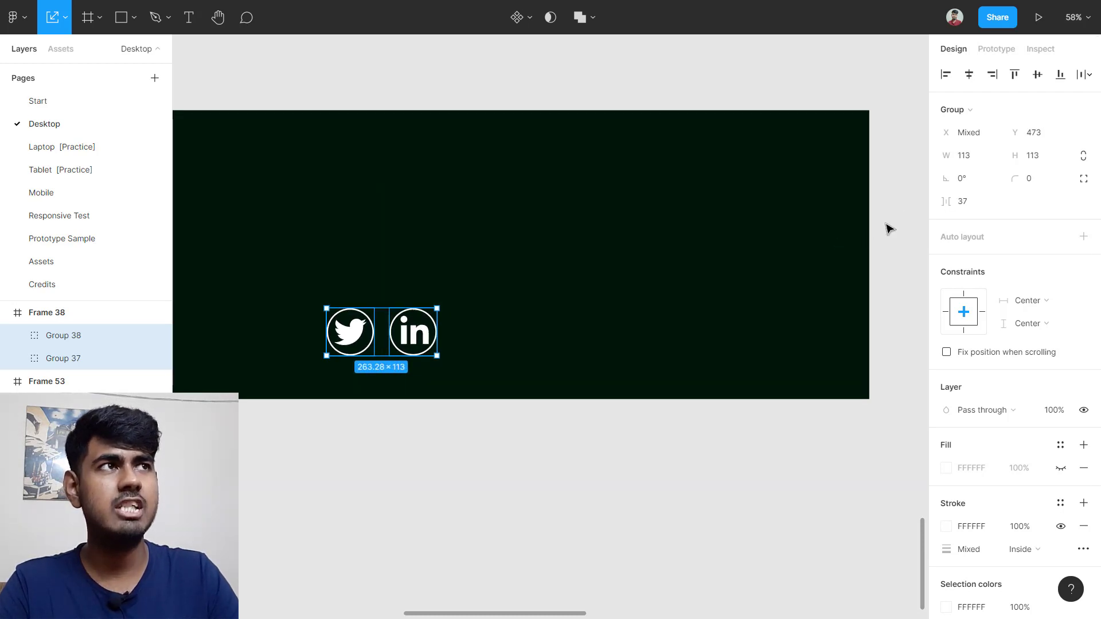
left_click(1074, 162)
left_click(969, 155)
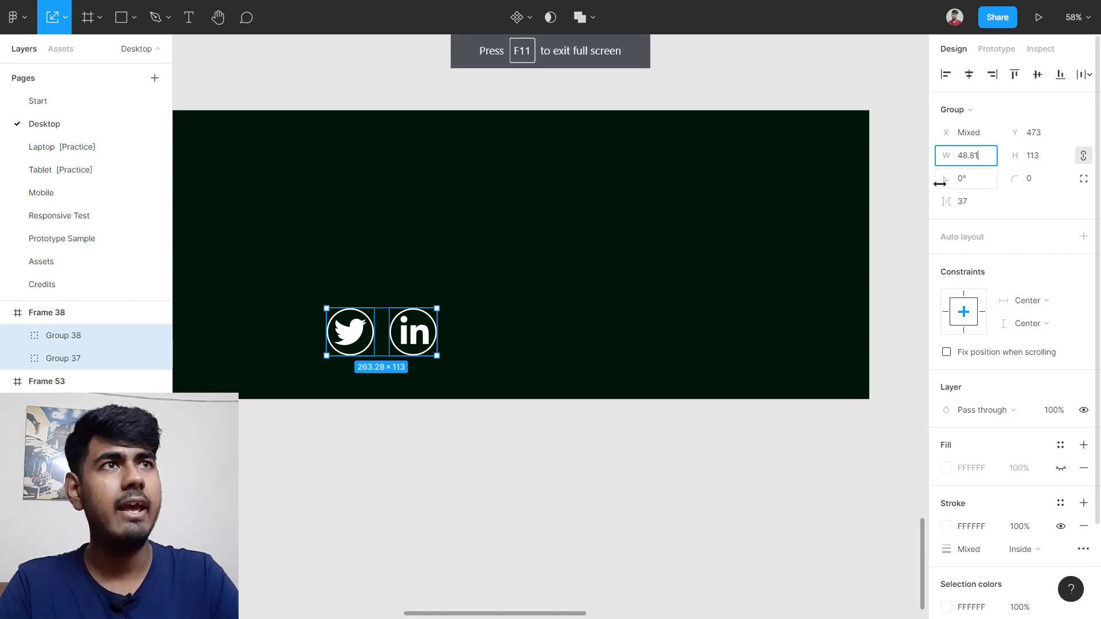
key("Return")
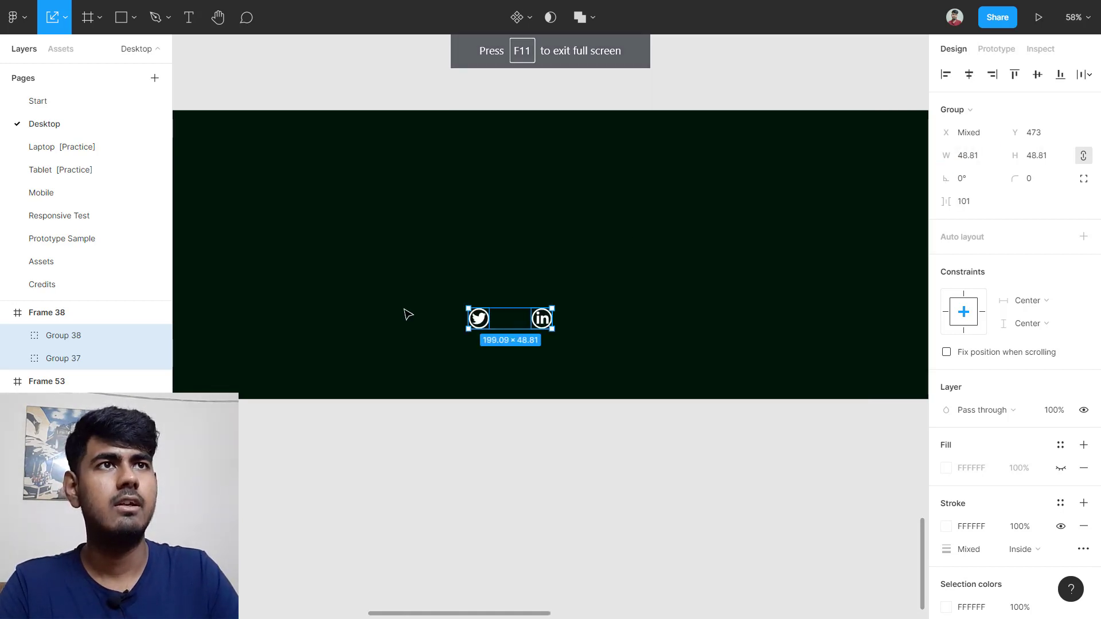
Step: Move both icons into the Footer, left of the Facebook icon
left_click_drag(409, 282, 631, 390)
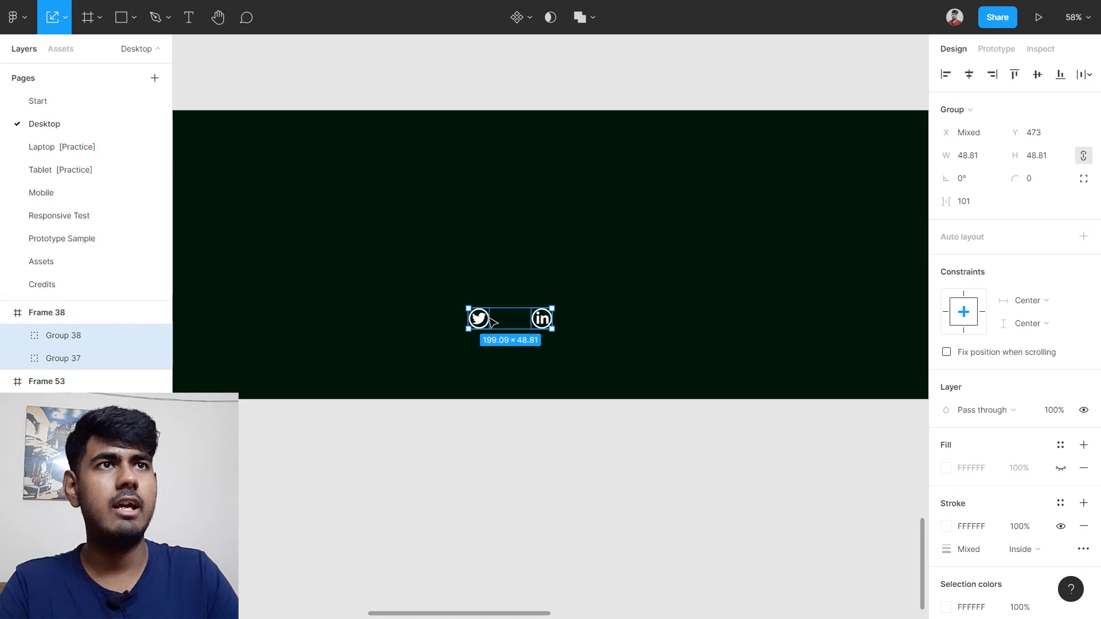
scroll(492, 323, "down", 3)
left_click_drag(483, 317, 399, 325)
scroll(399, 327, "up", 3)
scroll(400, 326, "up", 5)
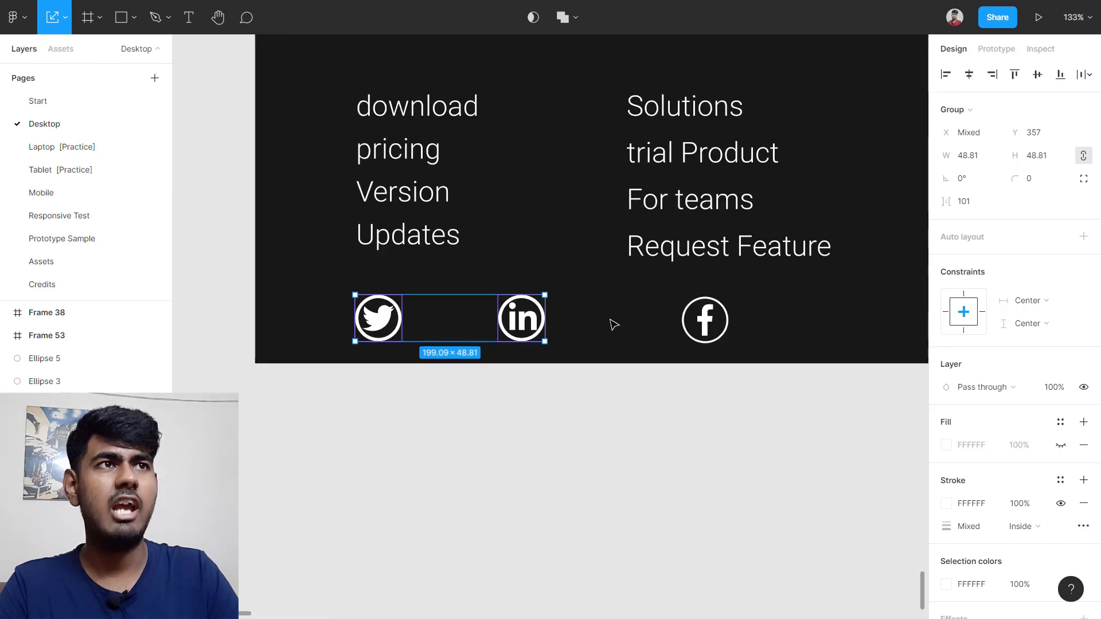
Step: Place Facebook between Twitter and LinkedIn, then select all three icons as one row
left_click(708, 327)
left_click_drag(708, 327, 448, 328)
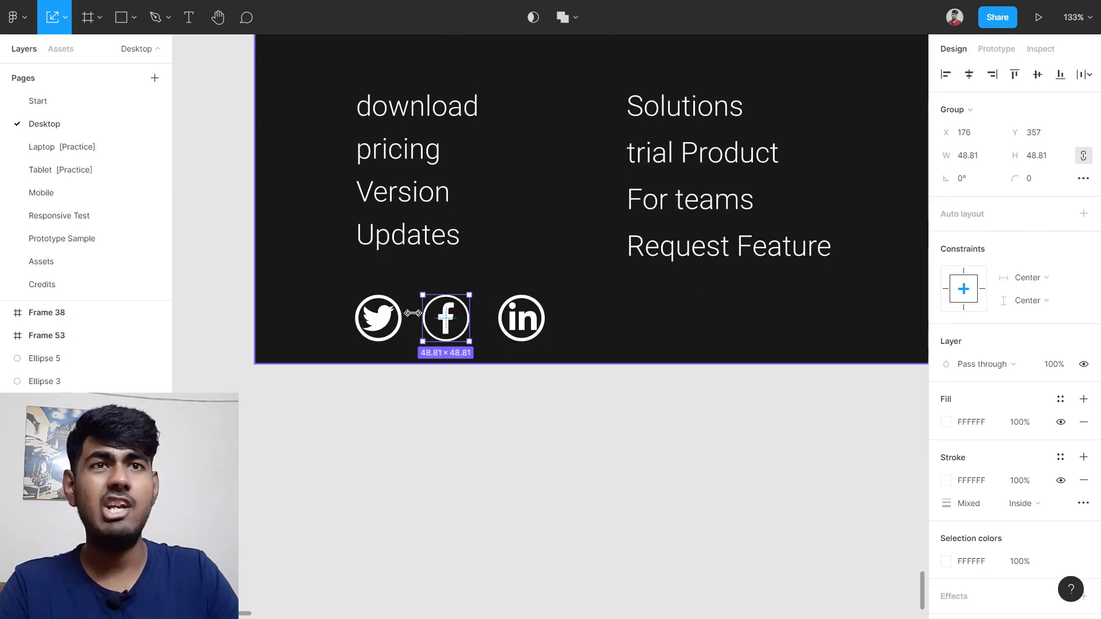
left_click(337, 297)
left_click_drag(335, 305, 360, 322)
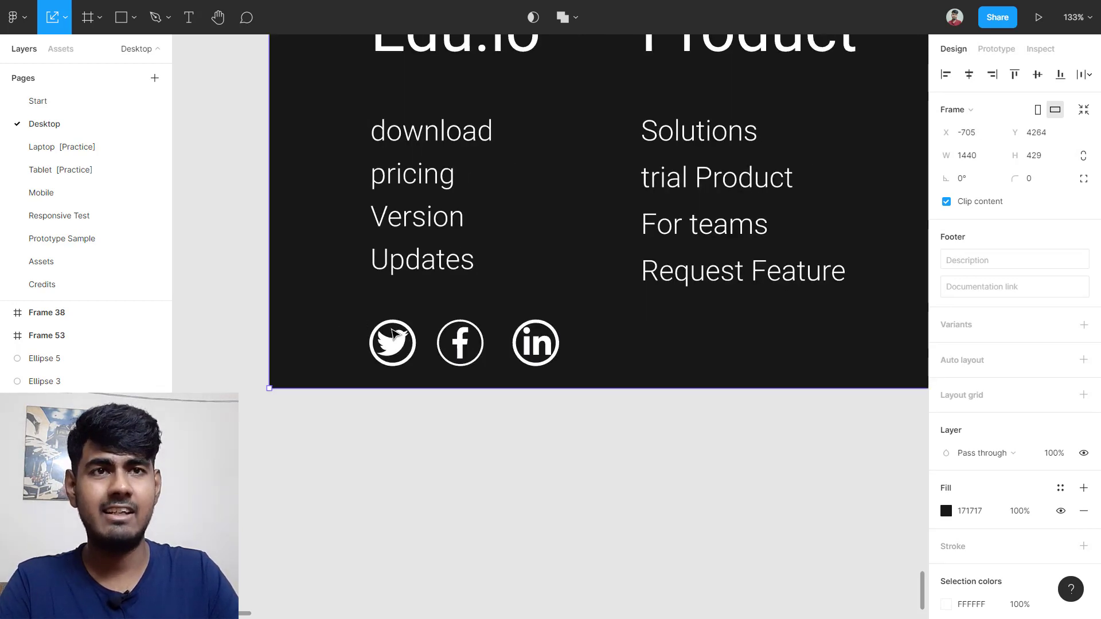
left_click_drag(340, 315, 592, 371)
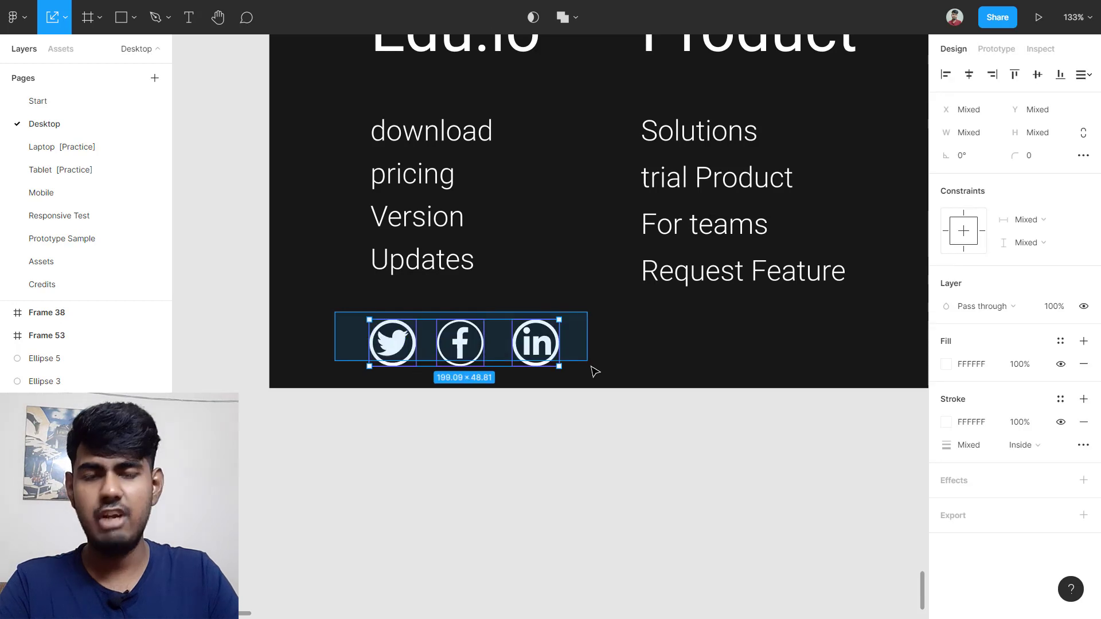
Step: Wrap the three footer social icons in a horizontal auto layout with 20 spacing between items
key("shift+a")
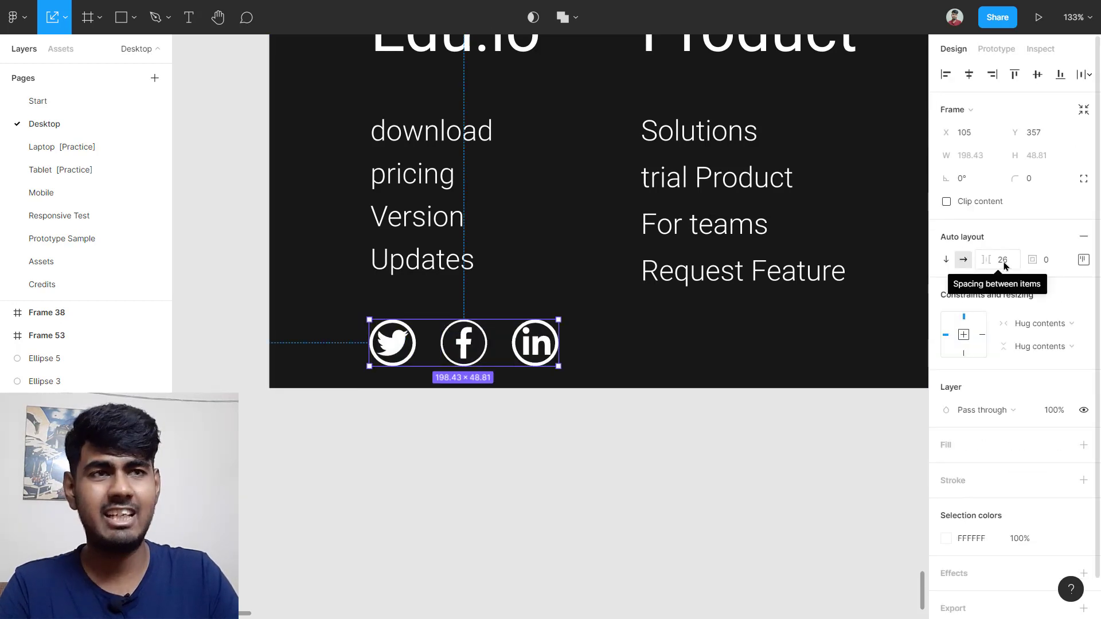
left_click(1002, 261)
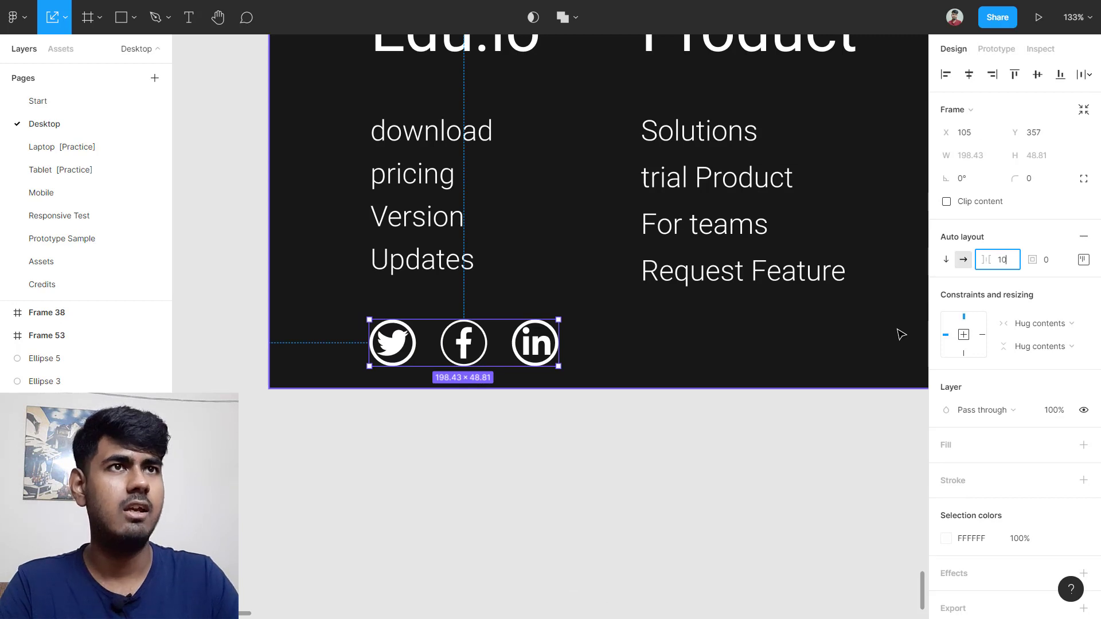
key("Return")
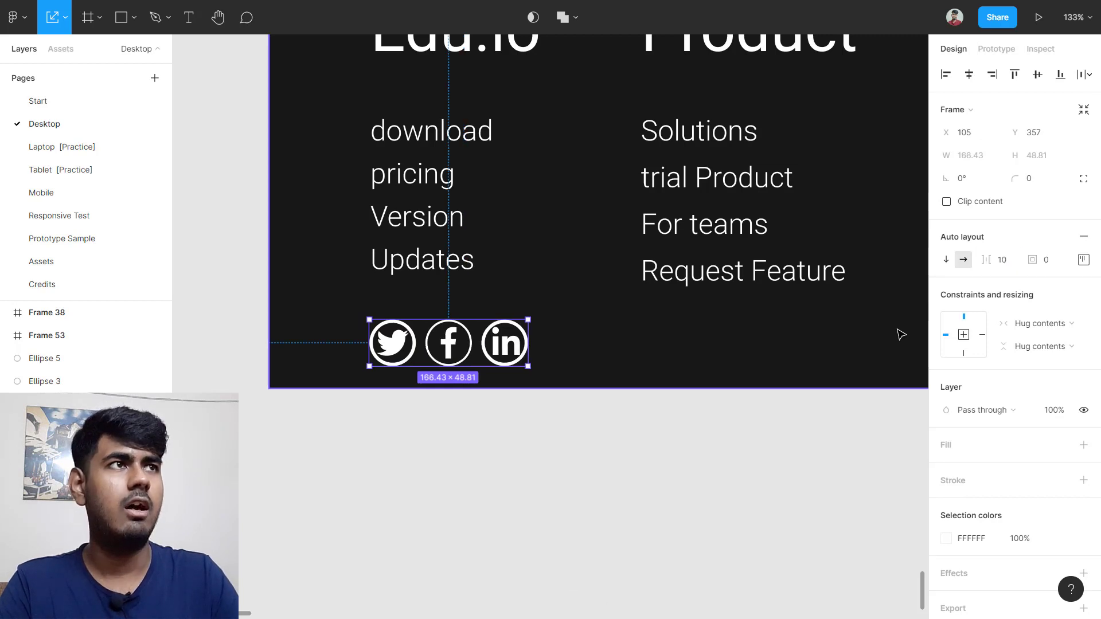
left_click(1012, 261)
key("Return")
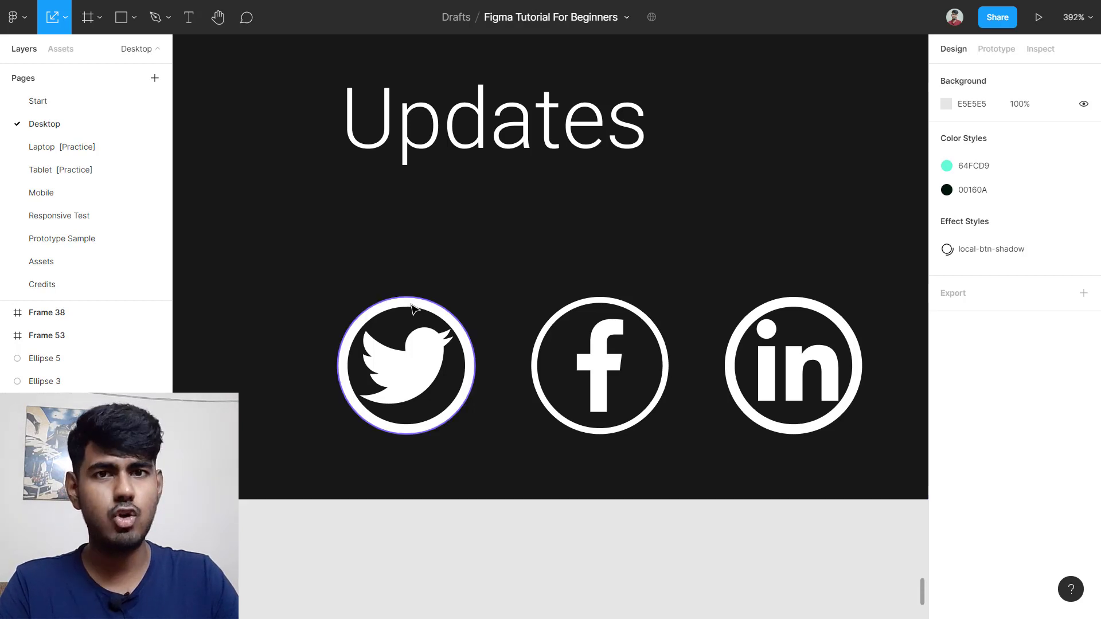
Step: Give the Twitter and LinkedIn circle icons a 2 px stroke weight
left_click(413, 310)
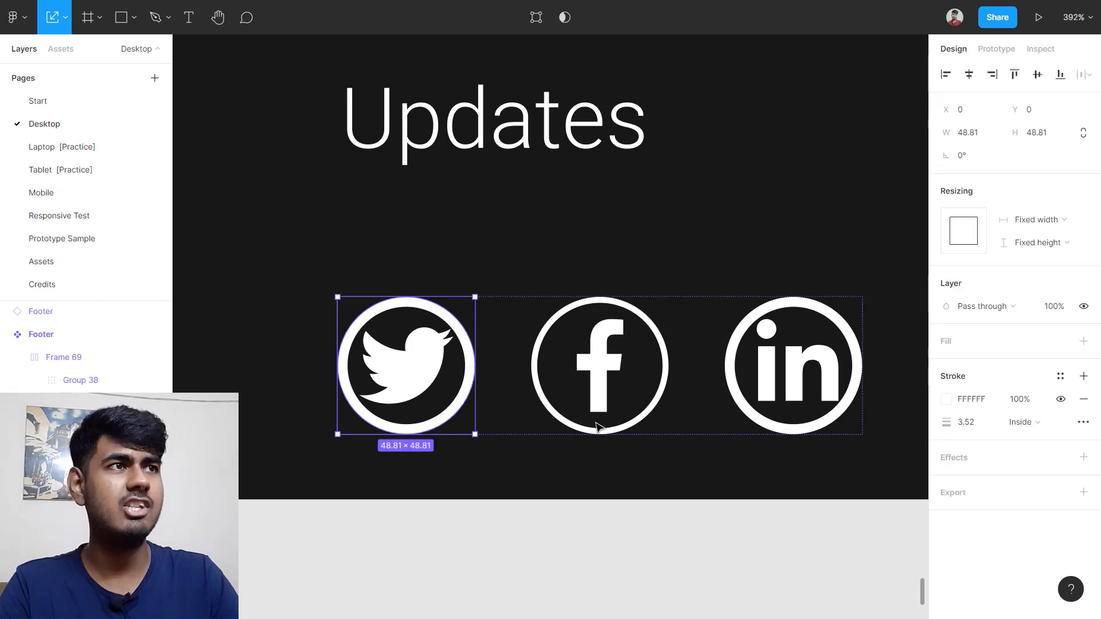
left_click(968, 425)
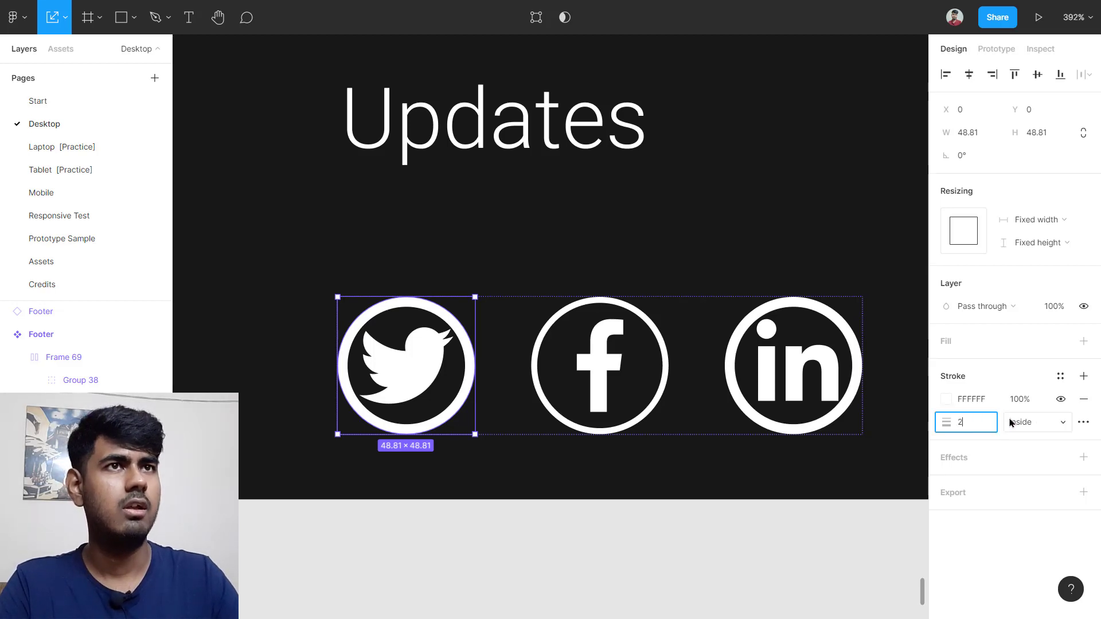
key("Return")
scroll(745, 344, "right", 5)
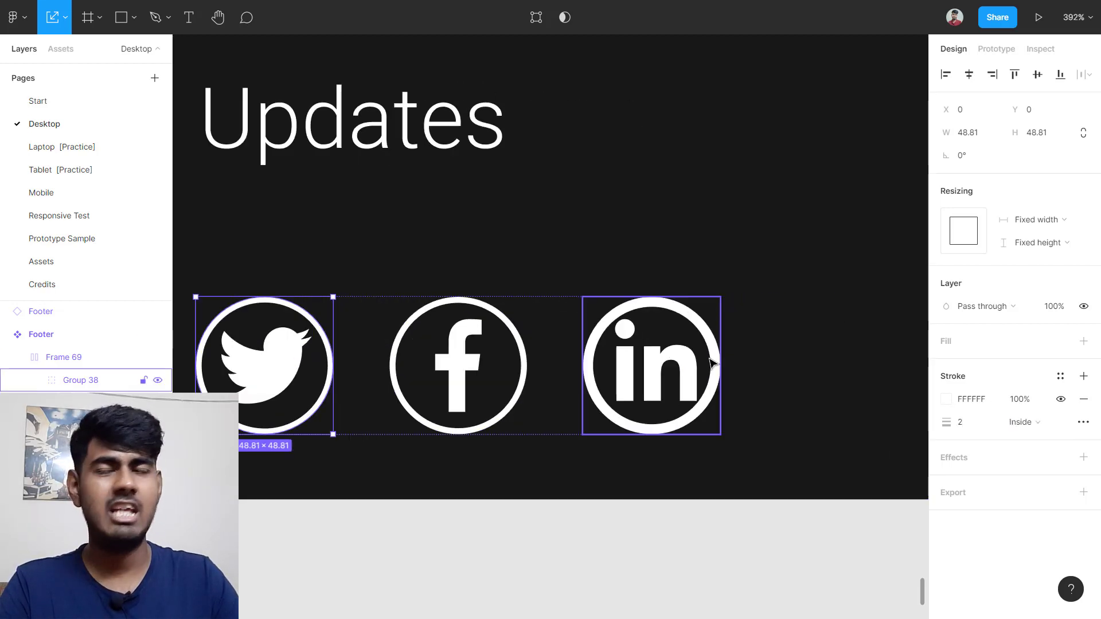
left_click(697, 322)
left_click(631, 278)
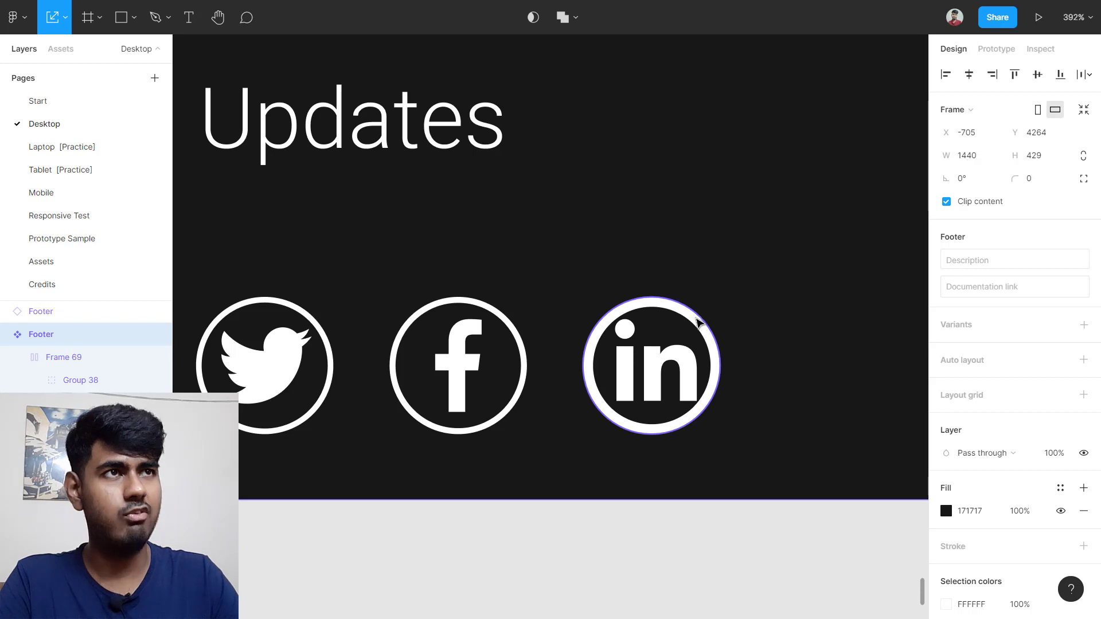
left_click(697, 322)
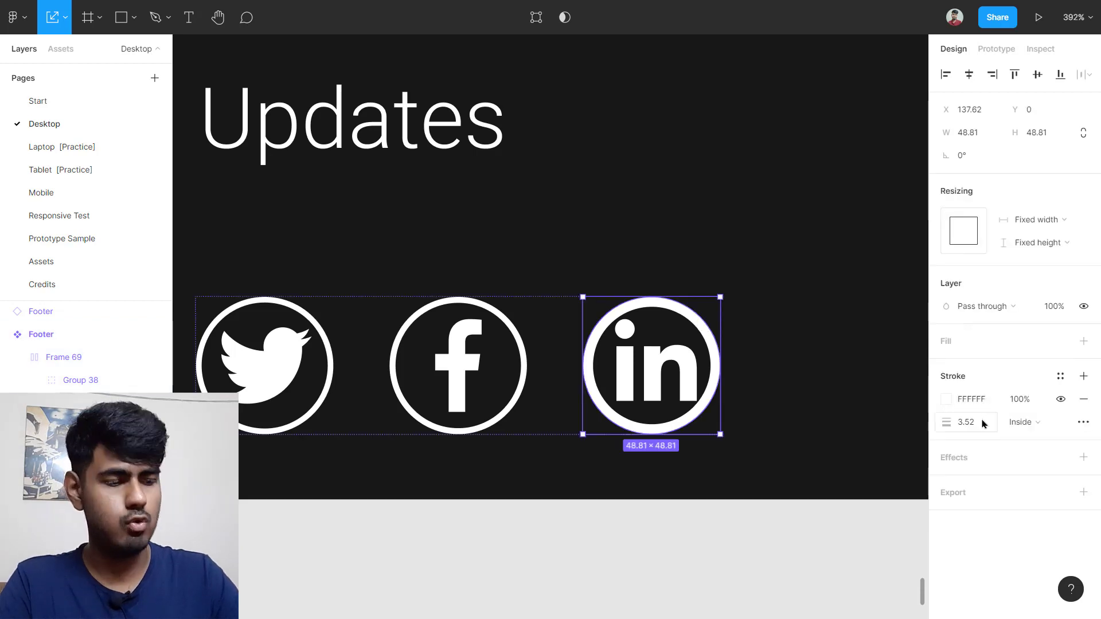
left_click(981, 424)
key("Return")
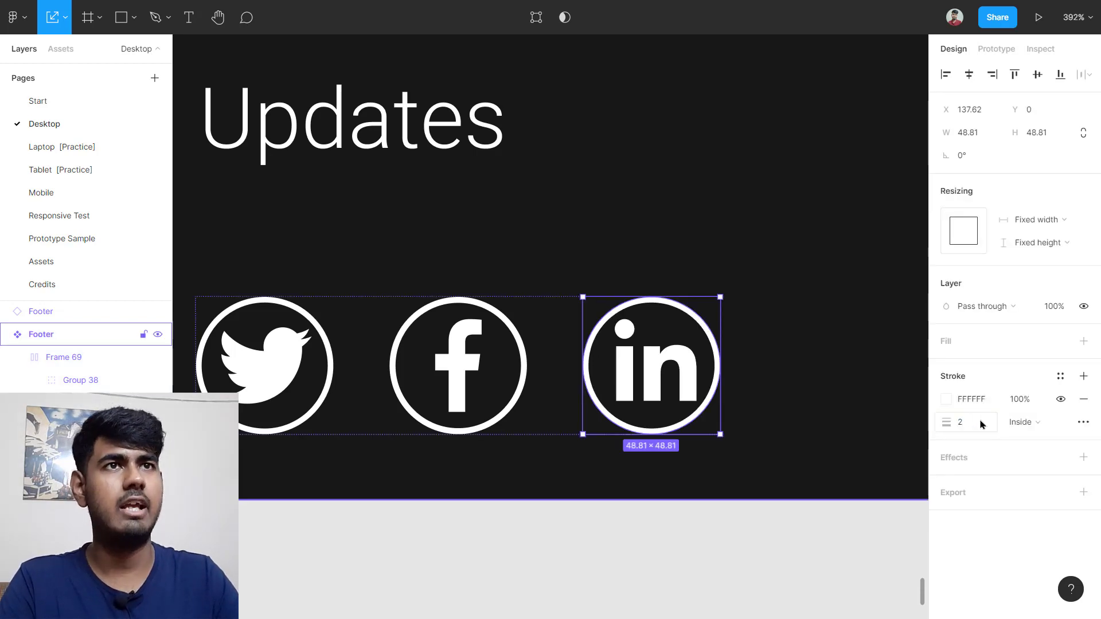
Step: Nudge the footer's social icon row slightly up and right, to X 106, Y 352
left_click(833, 329)
scroll(833, 329, "down", 5)
scroll(834, 334, "down", 3)
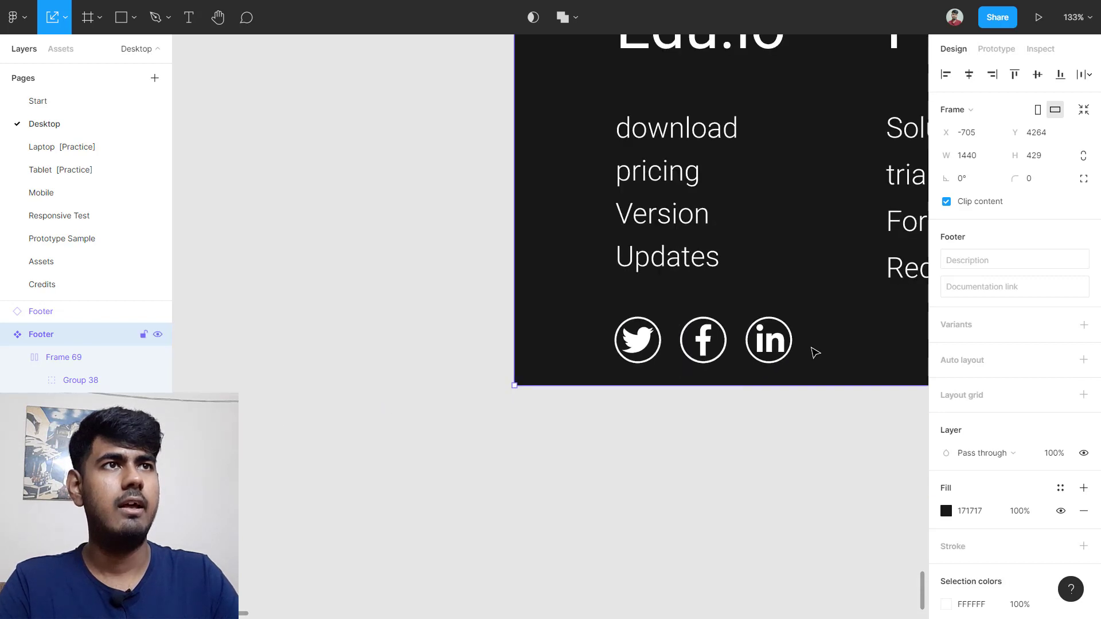
left_click(646, 354)
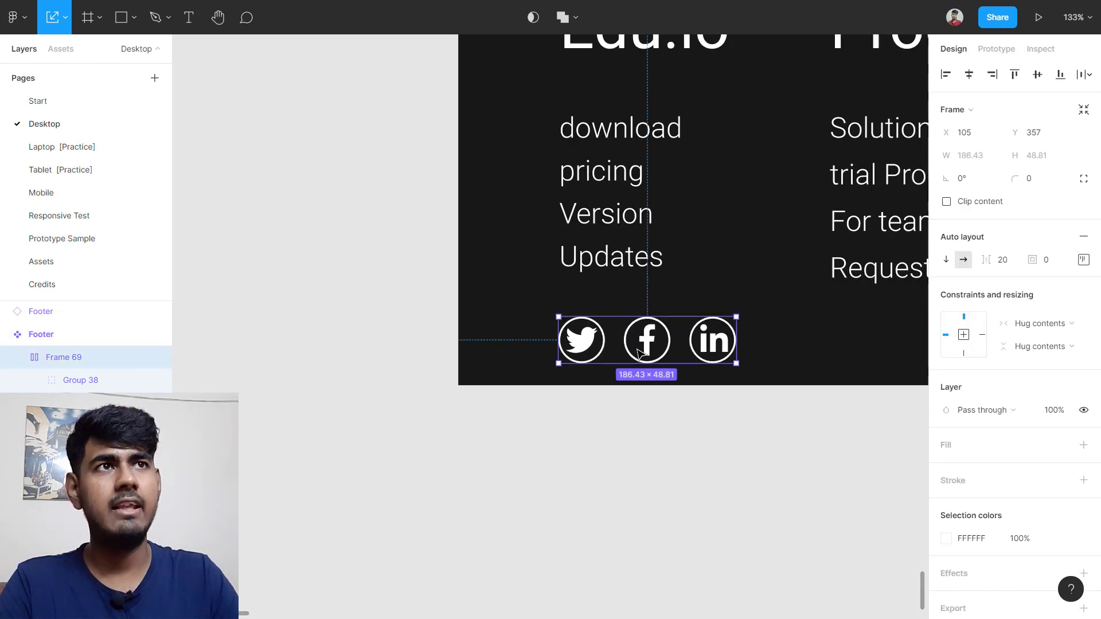
mouse_move(637, 349)
left_mouse_down()
mouse_move(657, 348)
mouse_move(643, 348)
left_mouse_up()
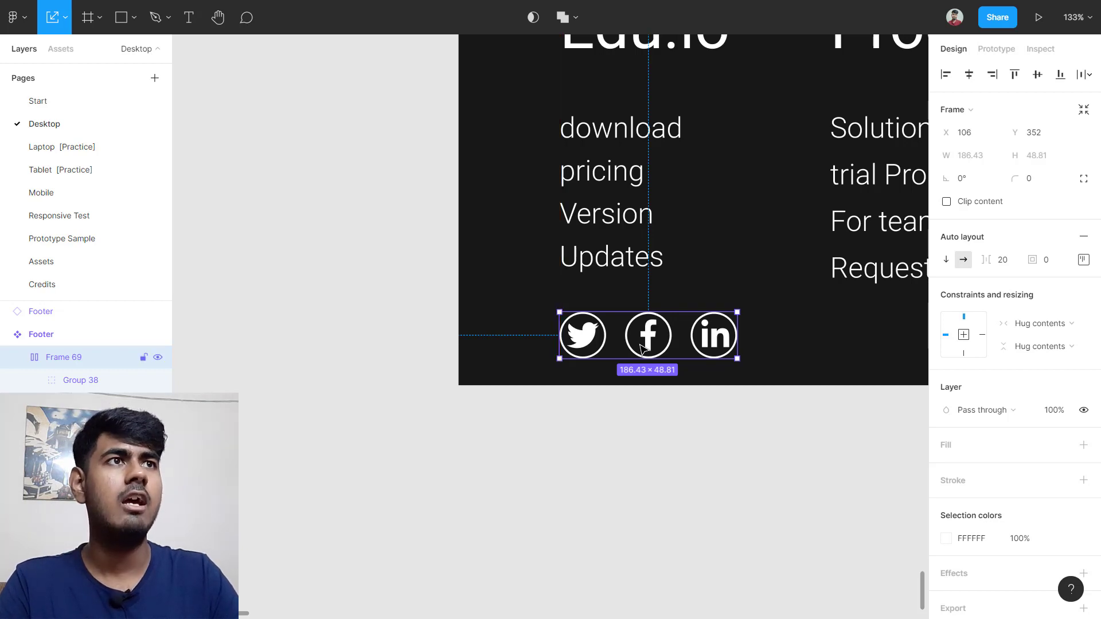
scroll(640, 348, "down", 5)
scroll(641, 348, "right", 4)
scroll(641, 348, "right", 5)
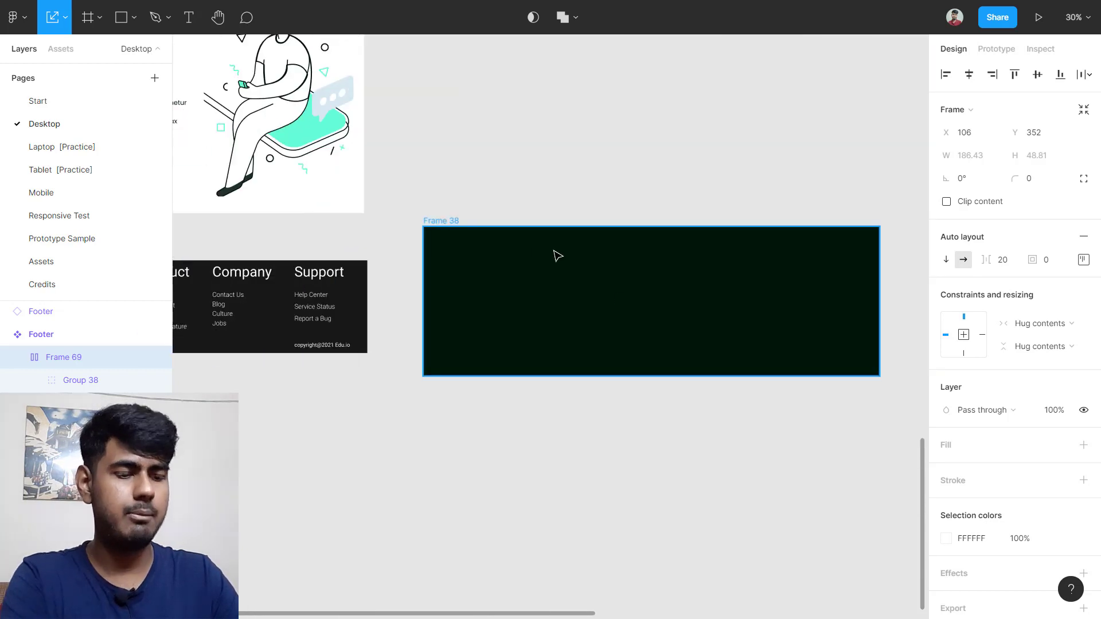
Step: Delete the empty Frame 38 beside the footer and scroll up to review the page footers
key("Escape")
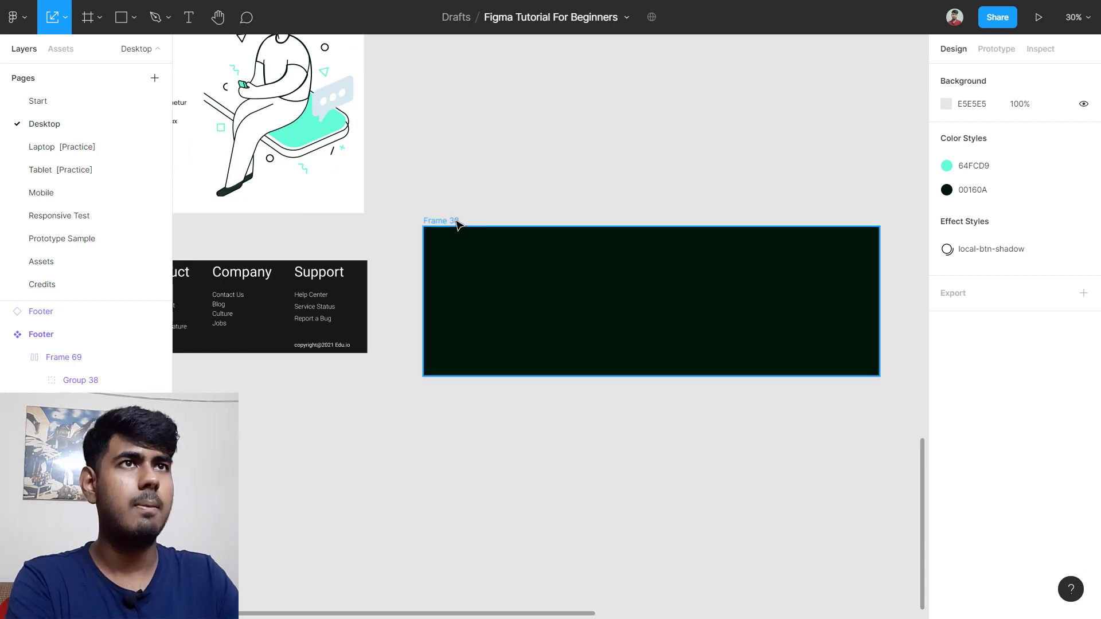
left_click(457, 224)
key("Delete")
scroll(462, 225, "up", 5)
scroll(461, 226, "up", 2)
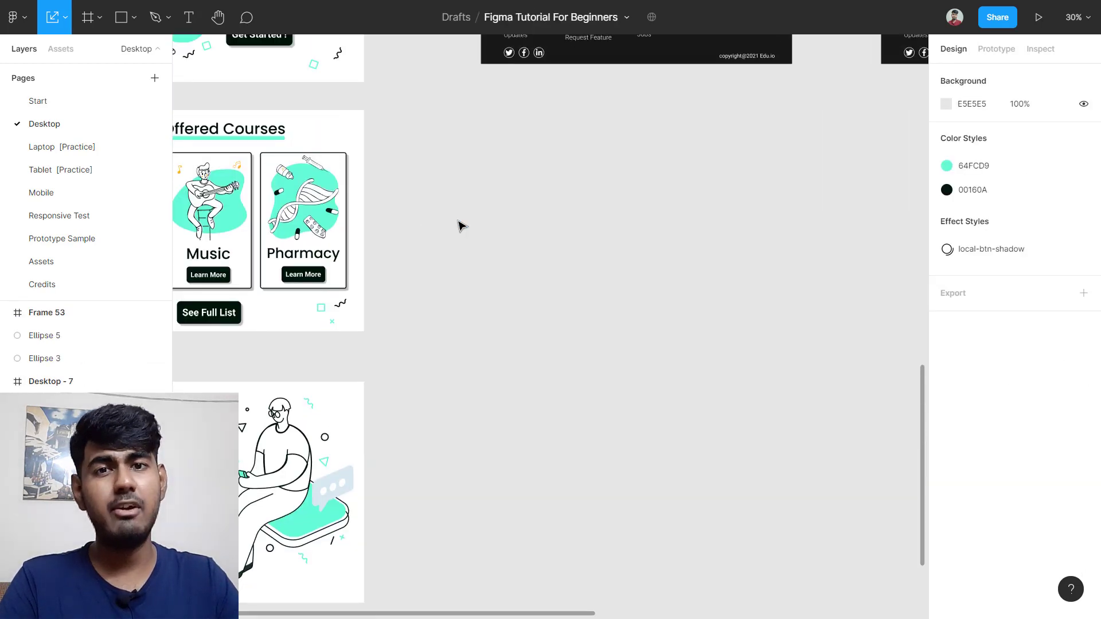
scroll(462, 230, "up", 3)
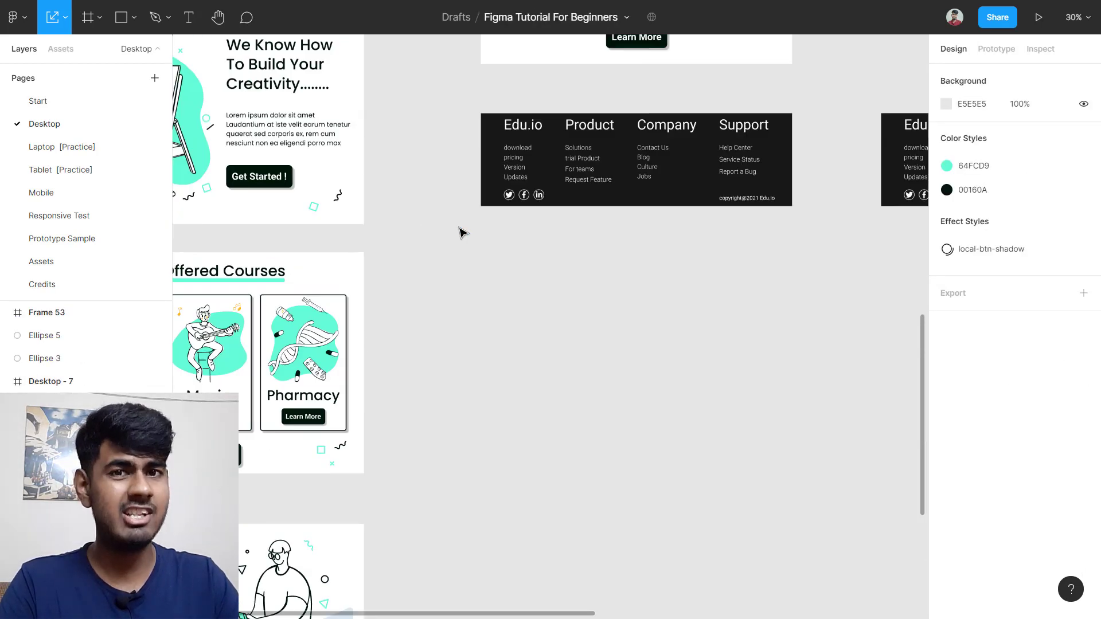
scroll(630, 135, "up", 8)
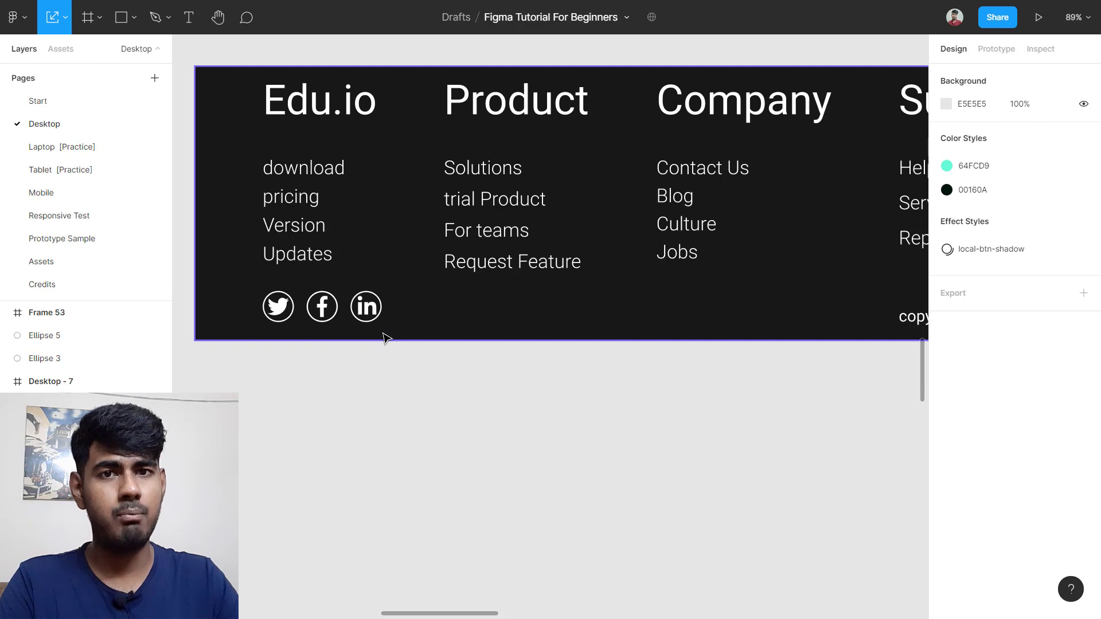
scroll(384, 337, "down", 6)
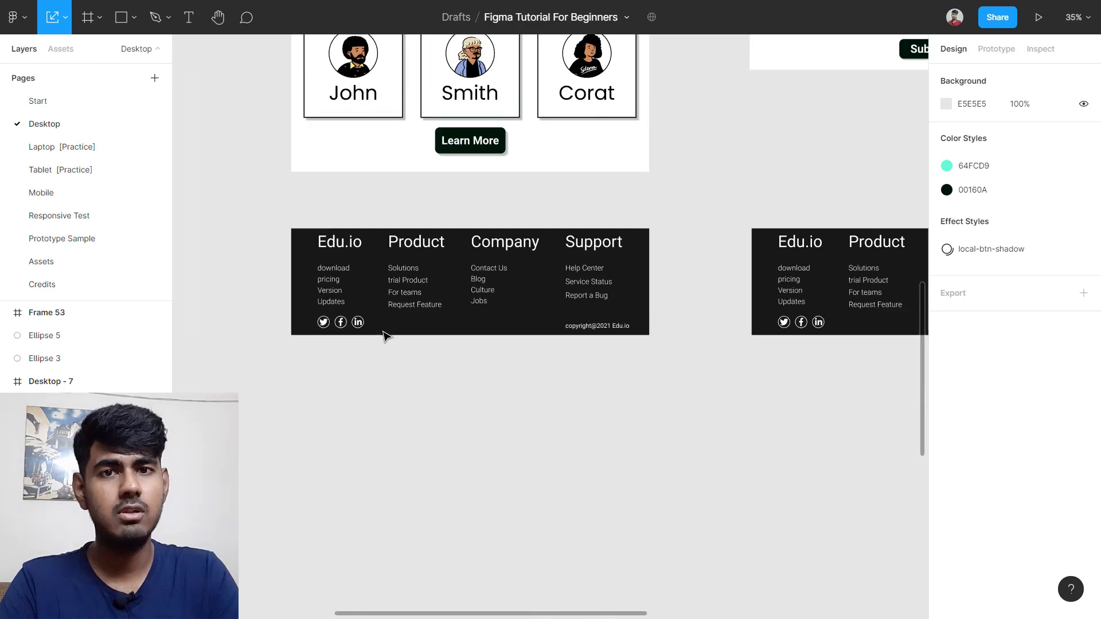
scroll(846, 304, "up", 6)
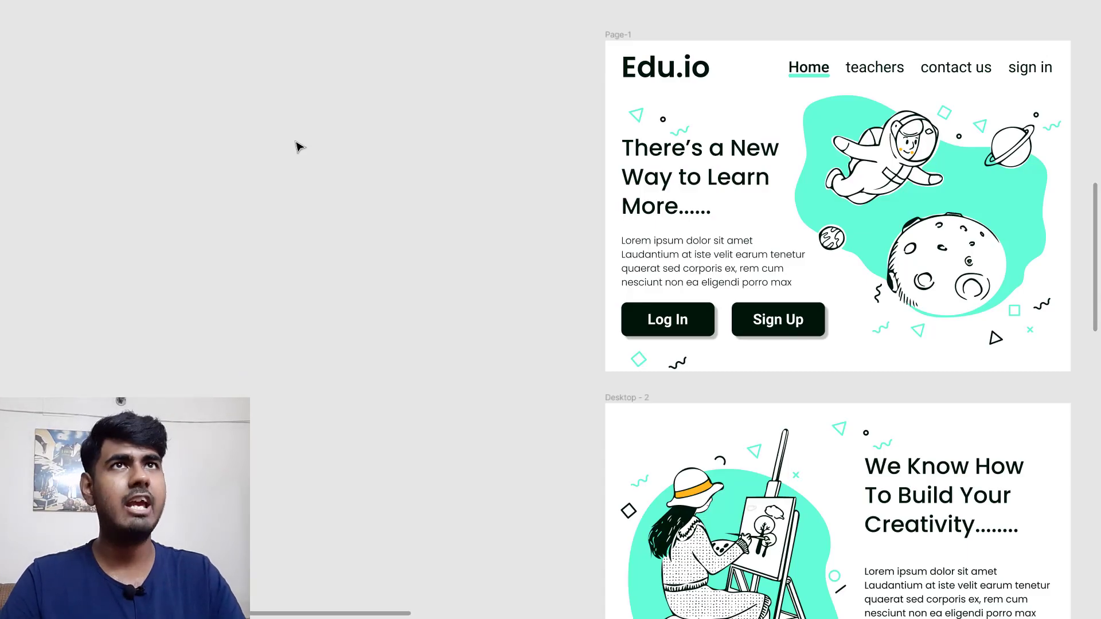
Step: Draw a large frame on the empty canvas, then delete it as unwanted
key("f")
left_click_drag(52, 52, 529, 367)
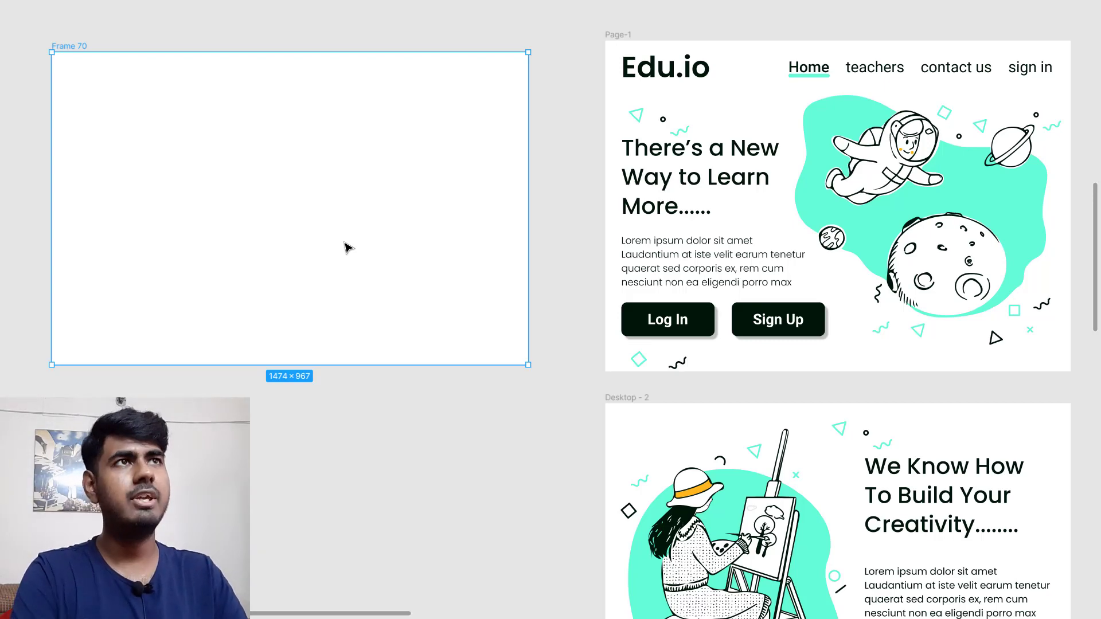
key("Delete")
Step: Move the Teachers, Contact Us and Sign up Form headings, pages and footers further right
scroll(348, 243, "down", 5)
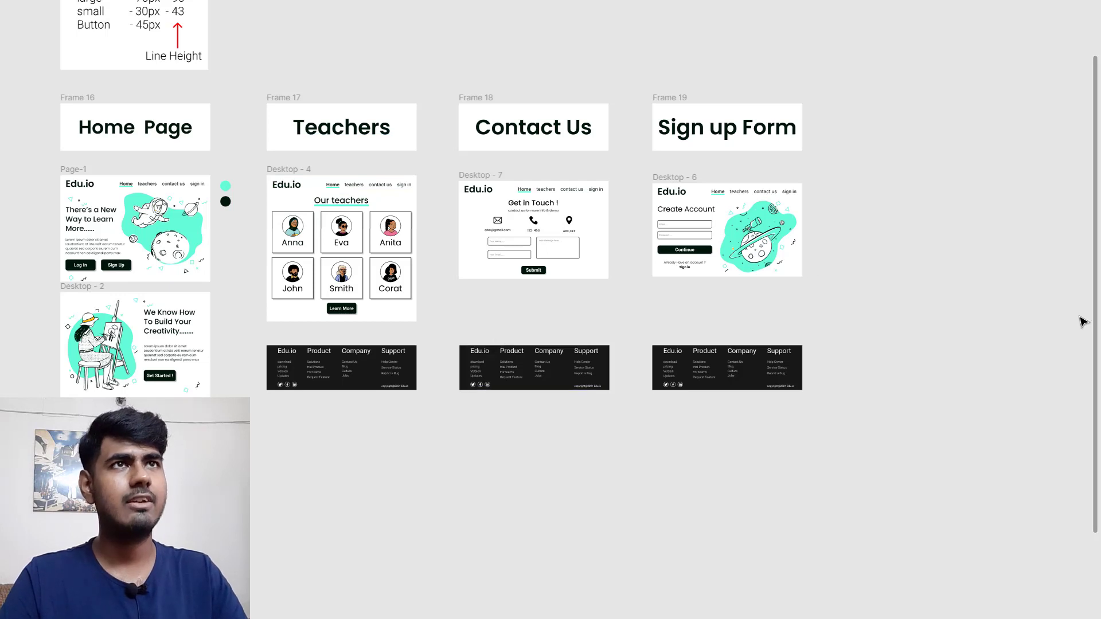
left_click(290, 98)
left_click(478, 96, "shift")
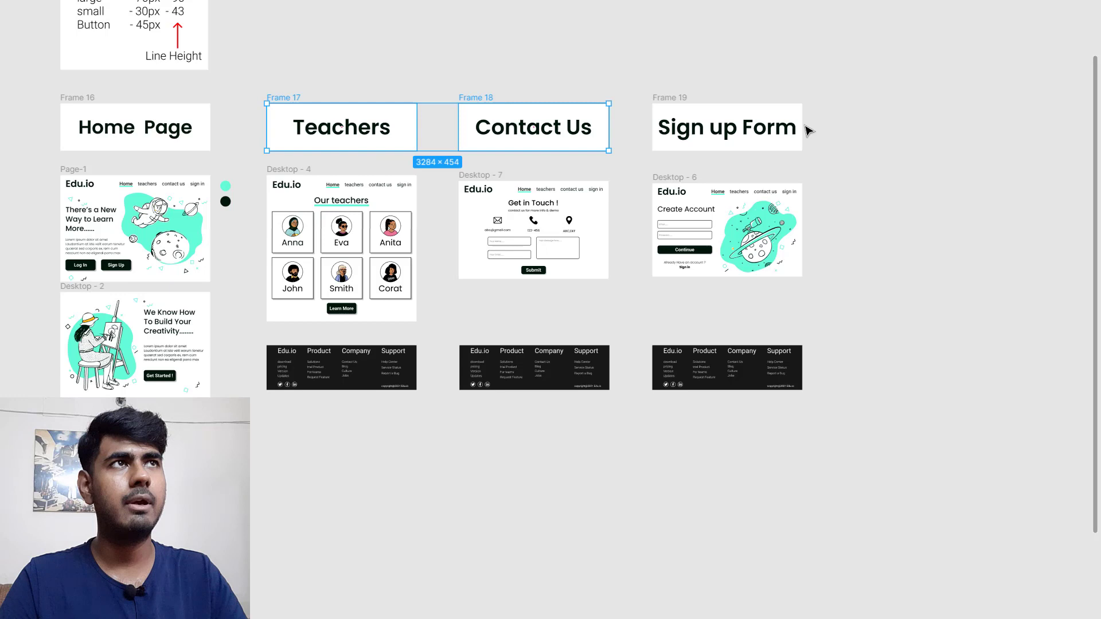
left_click(673, 102, "shift")
left_click(678, 178, "shift")
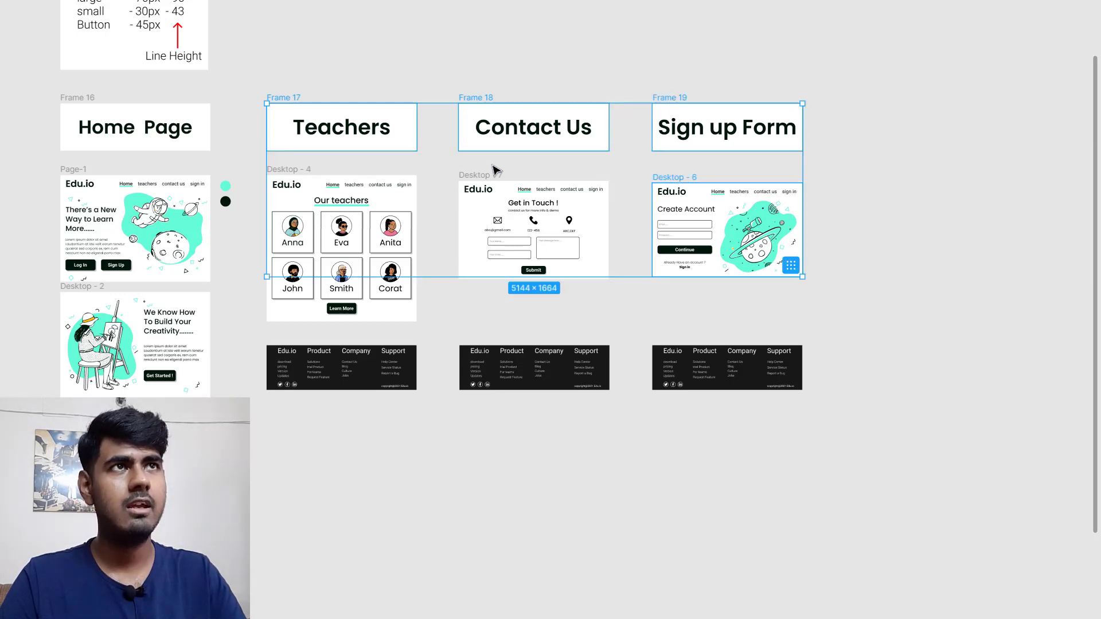
left_click(476, 178, "shift")
left_click(289, 169, "shift")
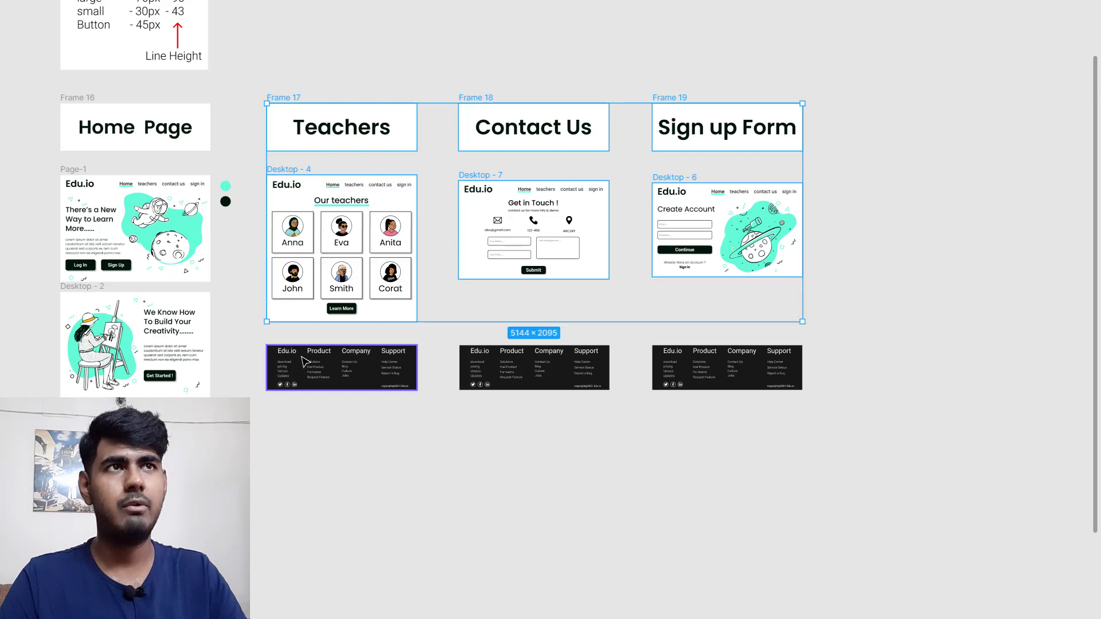
left_click(344, 367, "shift")
left_click(527, 388, "shift")
left_click(725, 374, "shift")
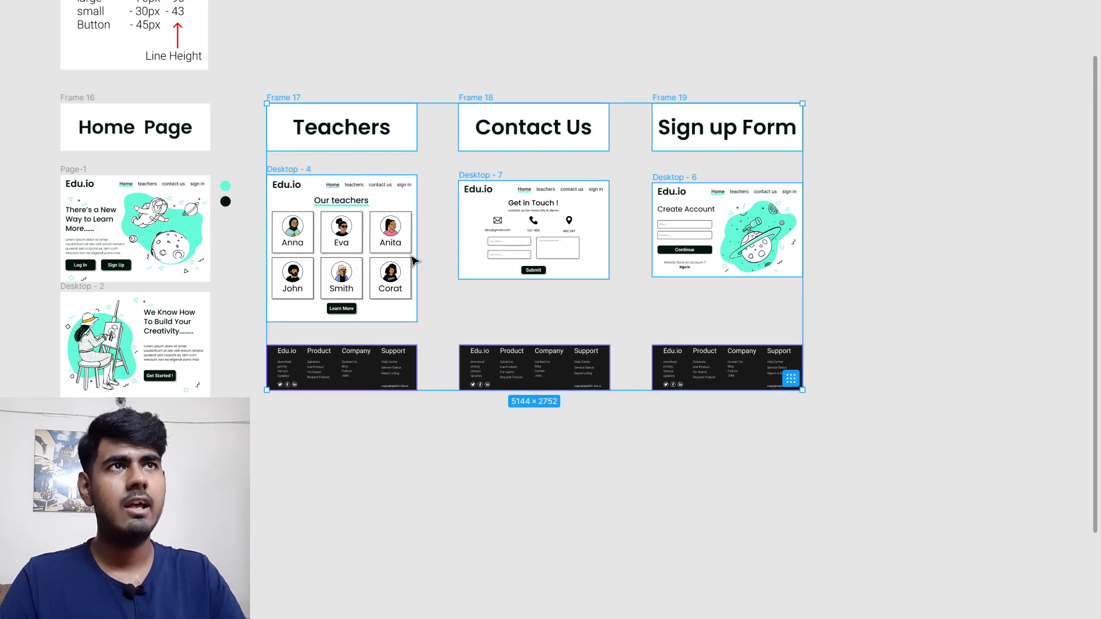
left_click_drag(490, 253, 731, 255)
Step: Move the two colour circles up above the home page and restore the interface panels
scroll(270, 248, "left", 3)
scroll(256, 280, "up", 5)
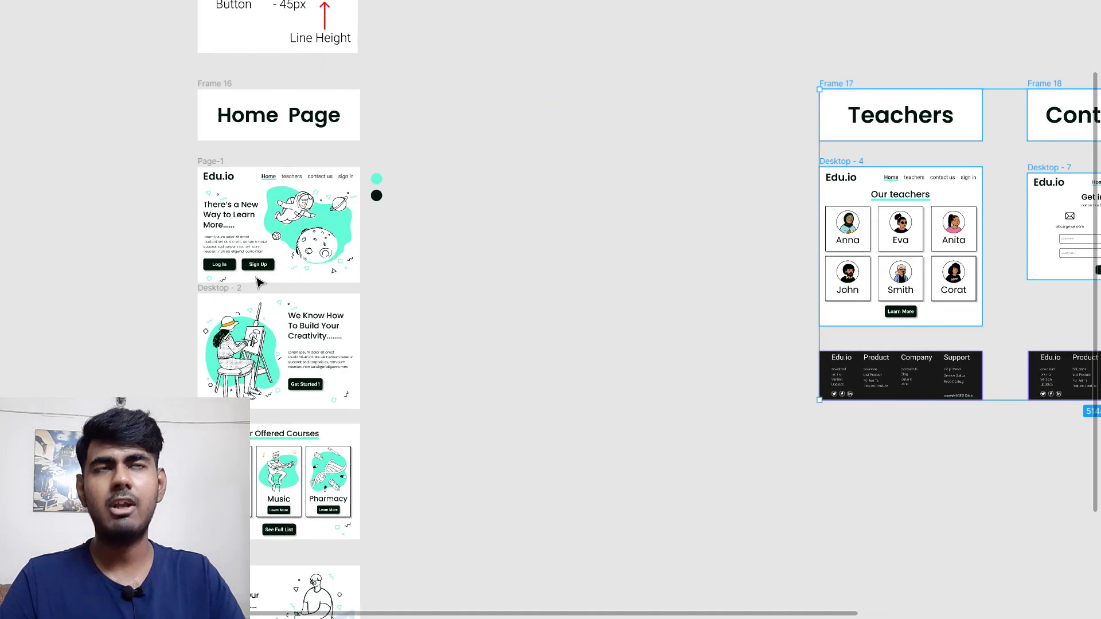
scroll(257, 262, "up", 1)
scroll(327, 233, "up", 2)
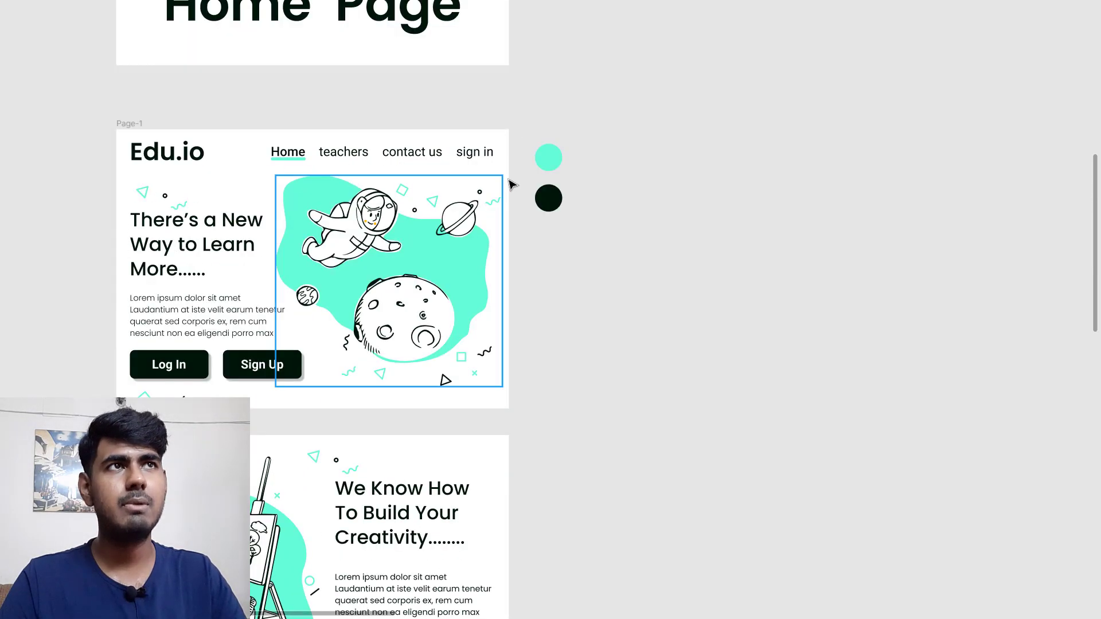
left_click_drag(523, 136, 616, 286)
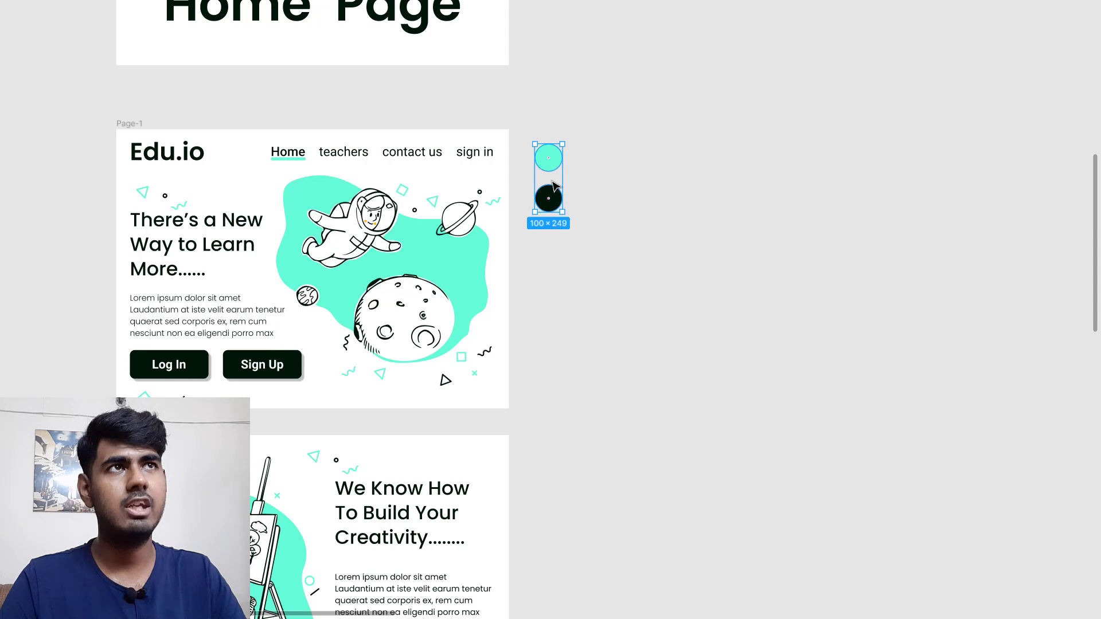
left_click_drag(553, 183, 535, 77)
scroll(318, 288, "up", 2)
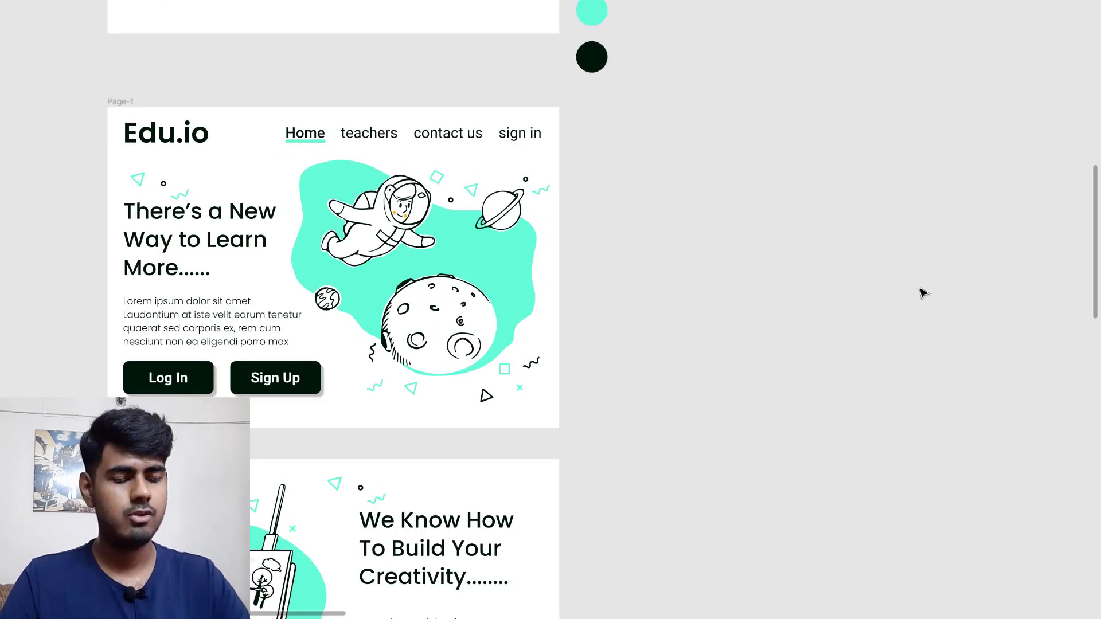
key("ctrl+backslash")
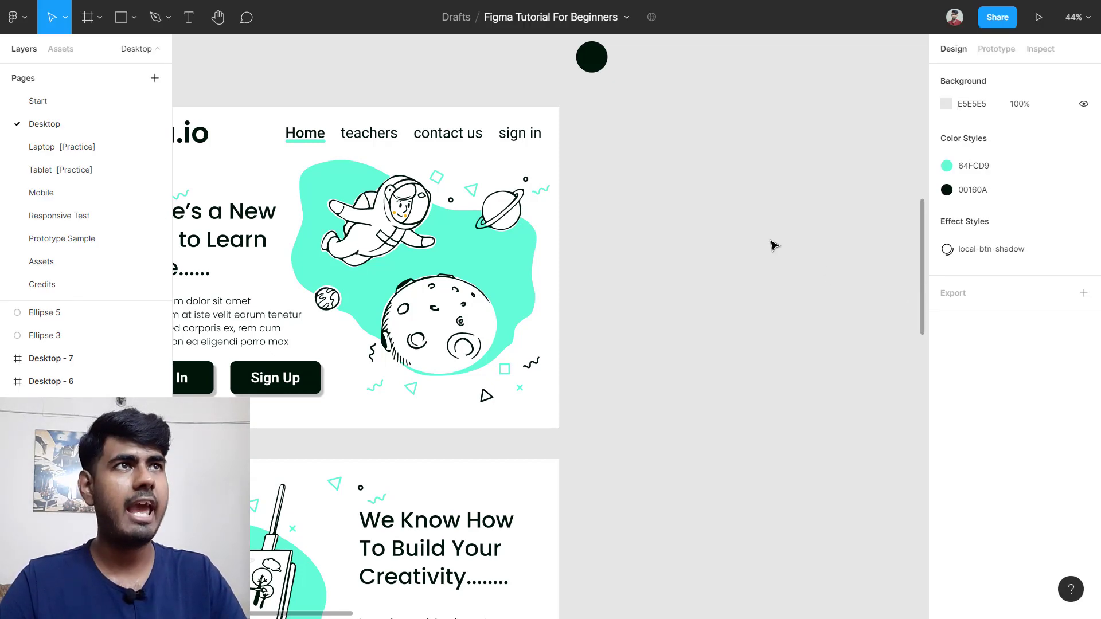
Step: Create the 1440×1024 Desktop - 8 frame, place it right of Page-1, then select Page-1
key("f")
scroll(768, 244, "right", 5)
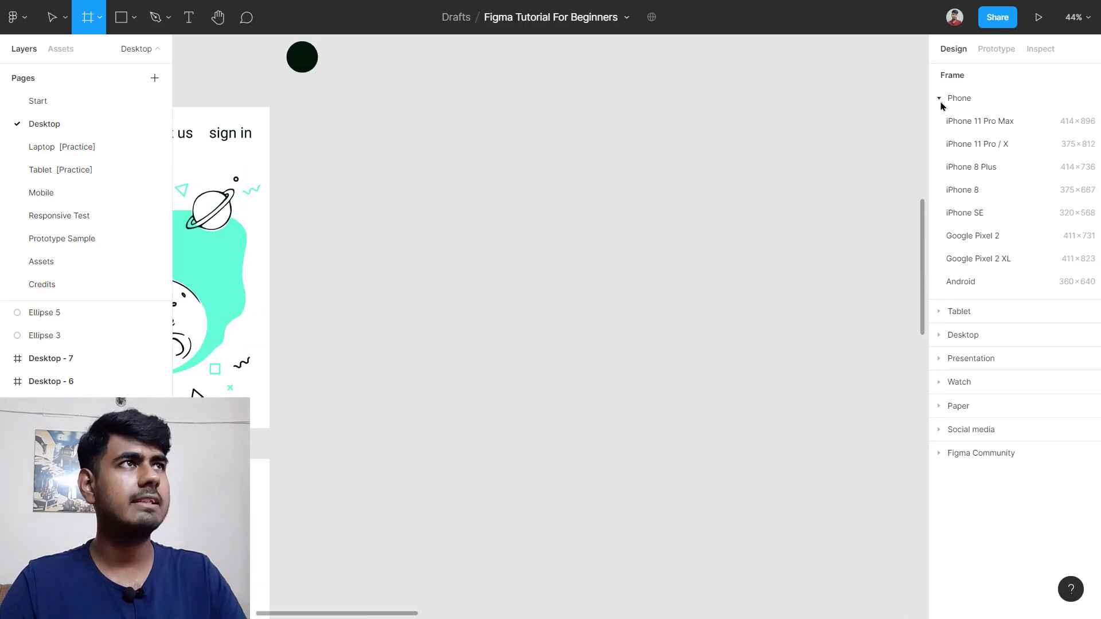
left_click(939, 99)
left_click(946, 148)
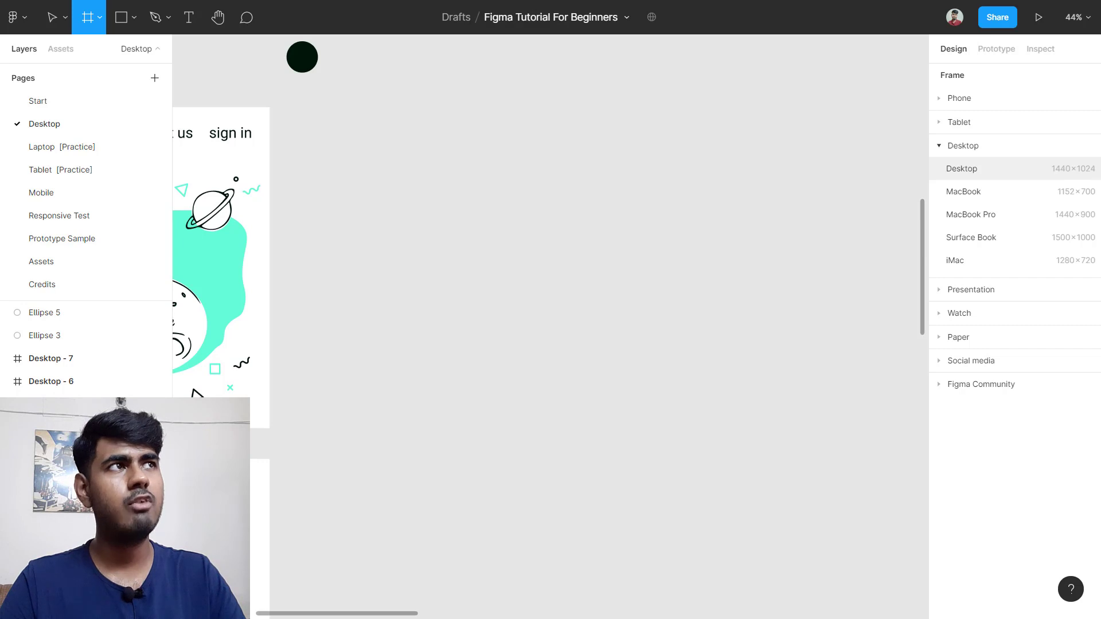
left_click(1080, 173)
left_click_drag(622, 332, 612, 276)
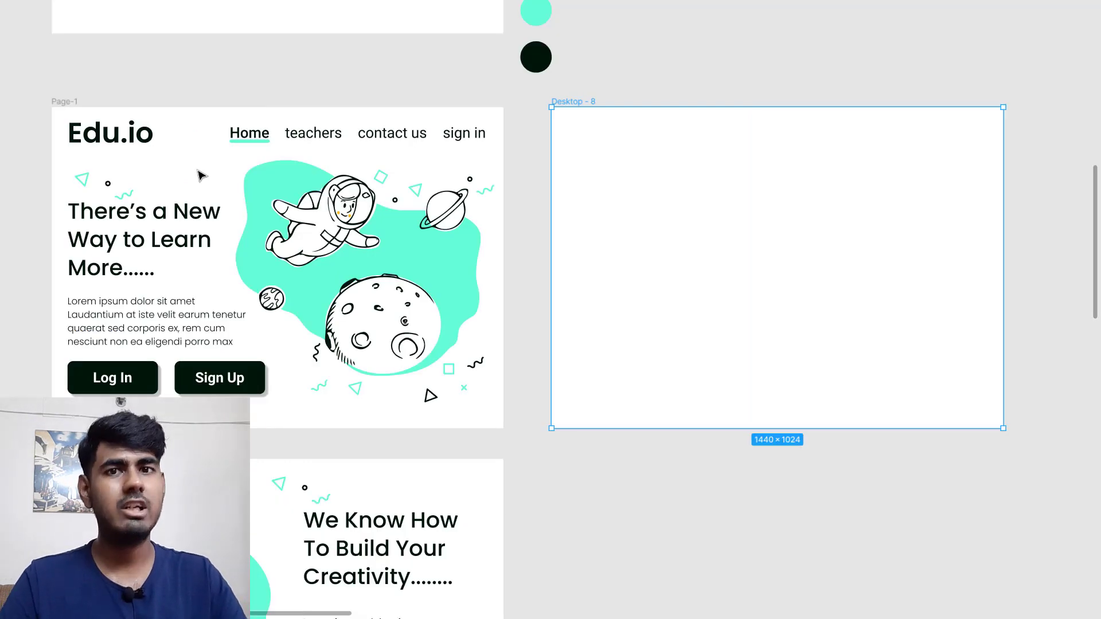
left_click(79, 107)
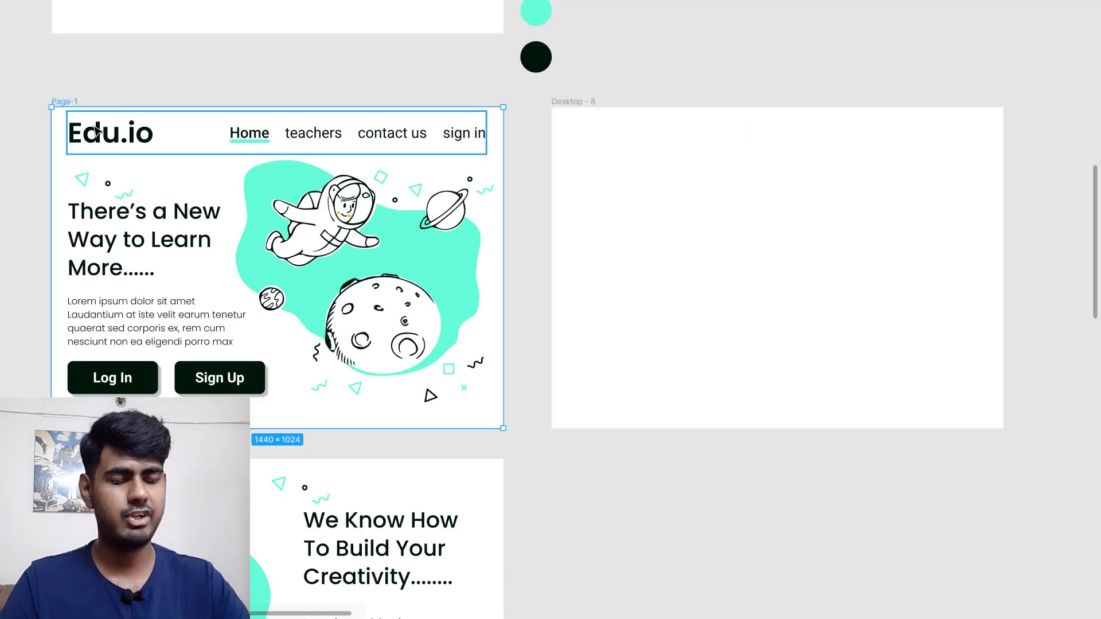
key("ctrl+backslash")
scroll(295, 211, "left", 3)
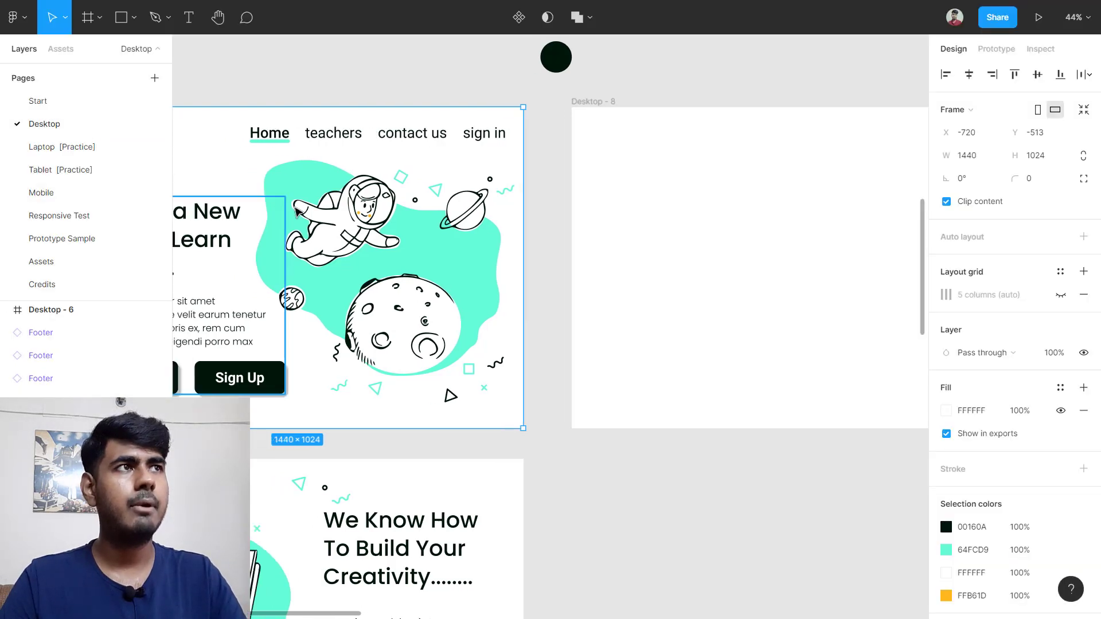
Step: Open Page-1's 5-column layout grid settings, leaving the grid overlay switched off
left_click(1061, 298)
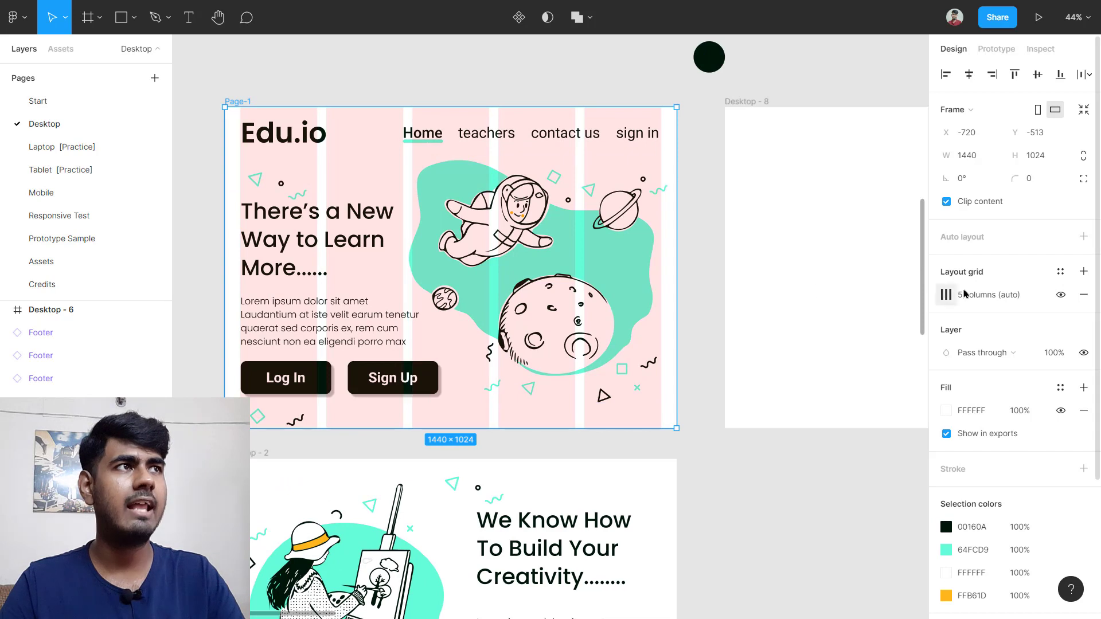
left_click(947, 295)
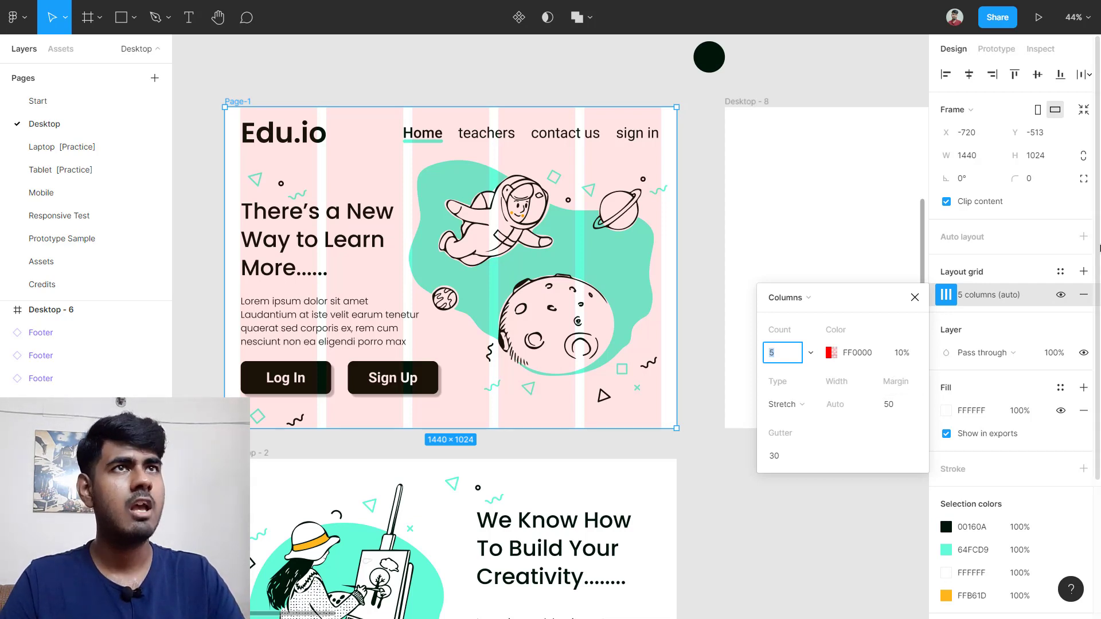
left_click(1062, 296)
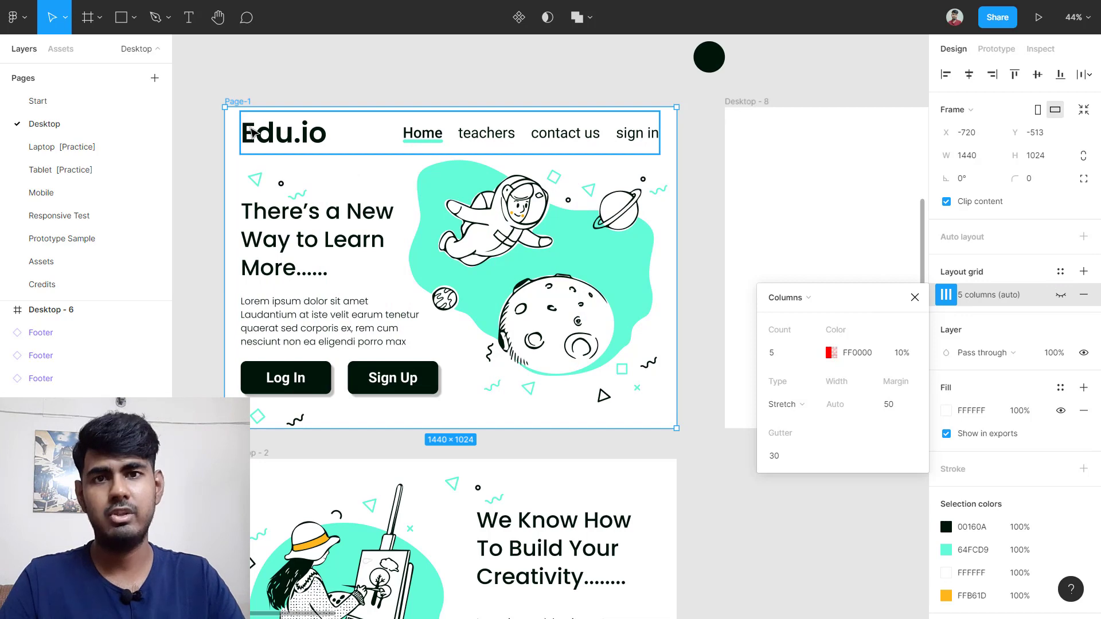
Step: Draw a temporary rectangle from the page's left edge to the Edu.io logo, measuring 50 px wide
scroll(246, 133, "up", 10)
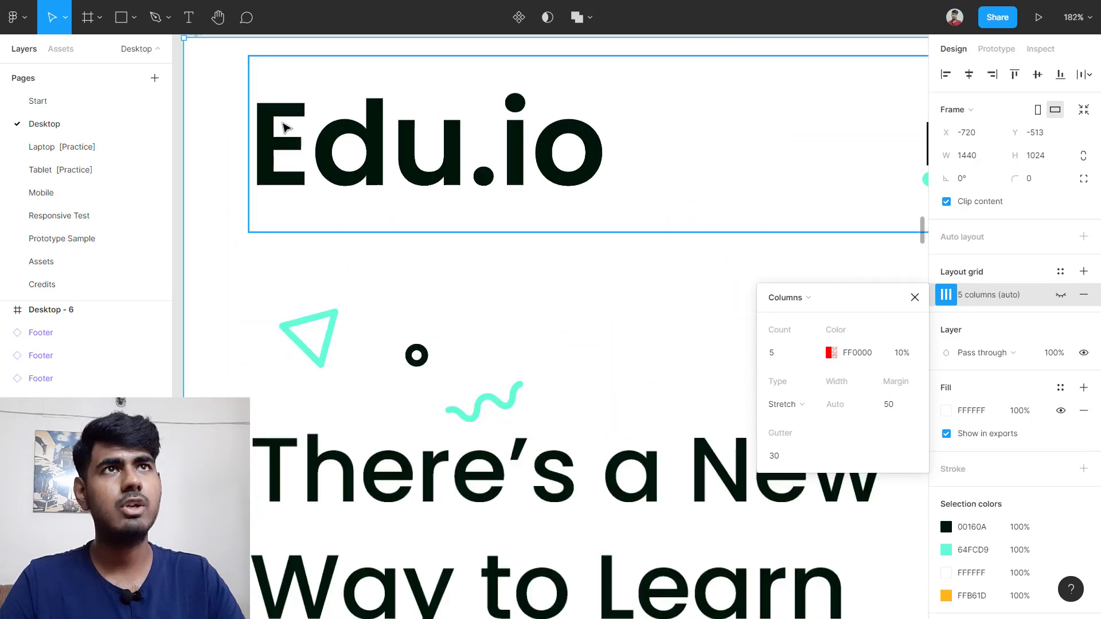
key("ctrl+backslash")
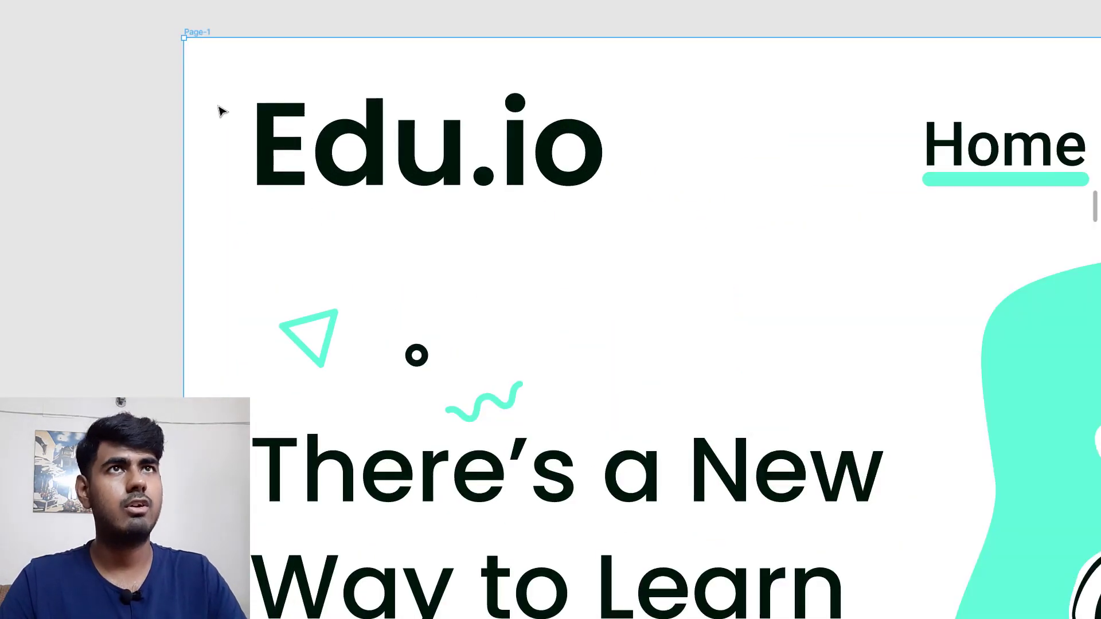
scroll(98, 130, "up", 1)
scroll(250, 144, "up", 5)
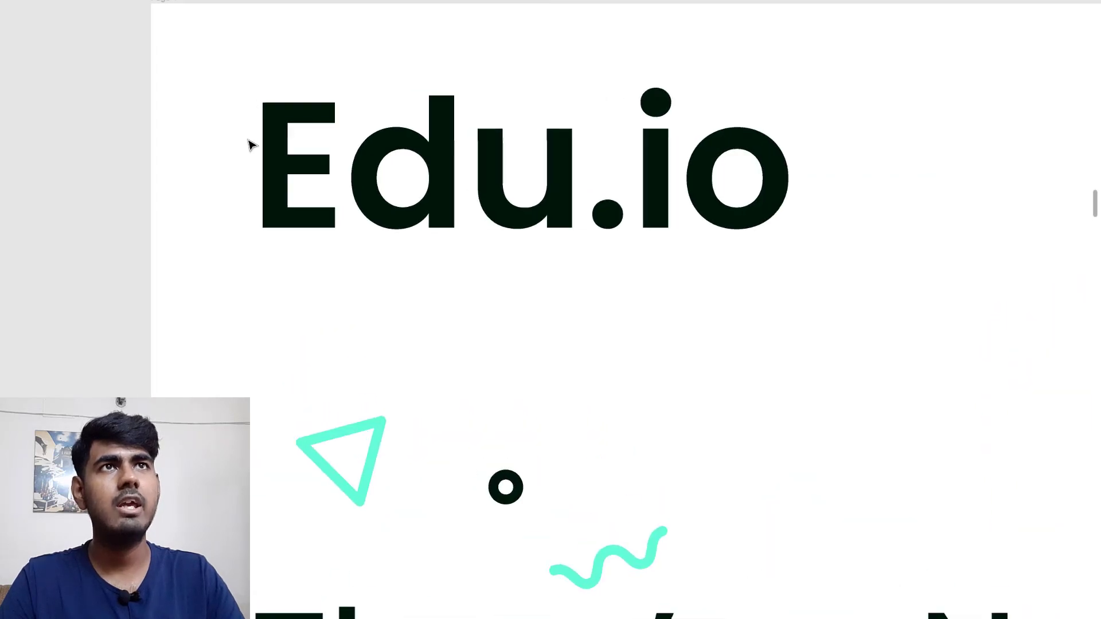
left_click(338, 173)
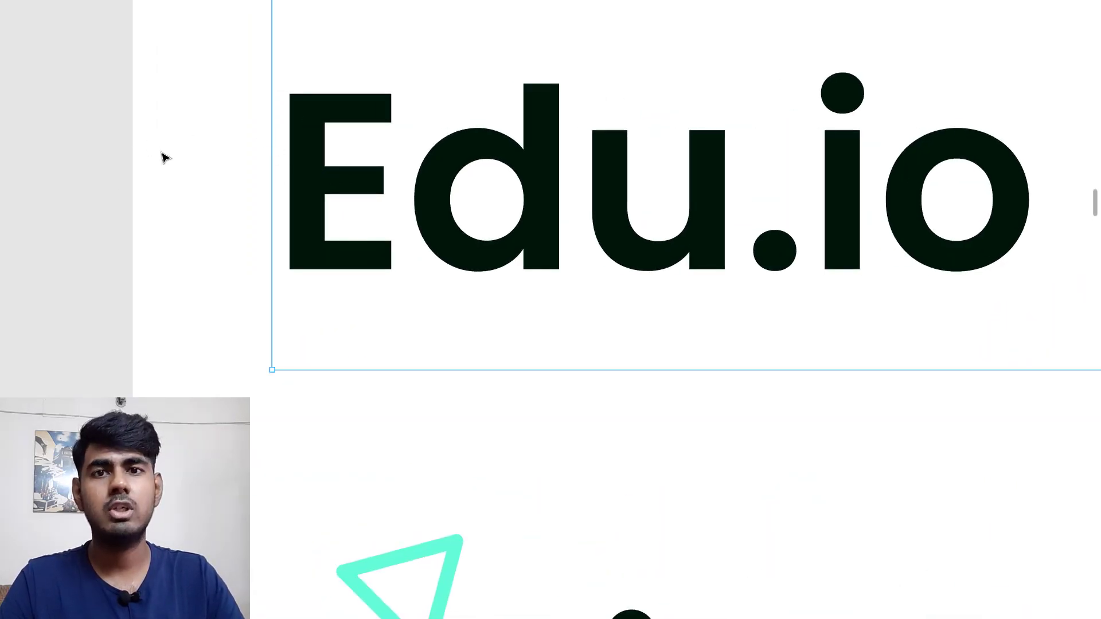
scroll(163, 155, "left", 3)
scroll(264, 162, "up", 2)
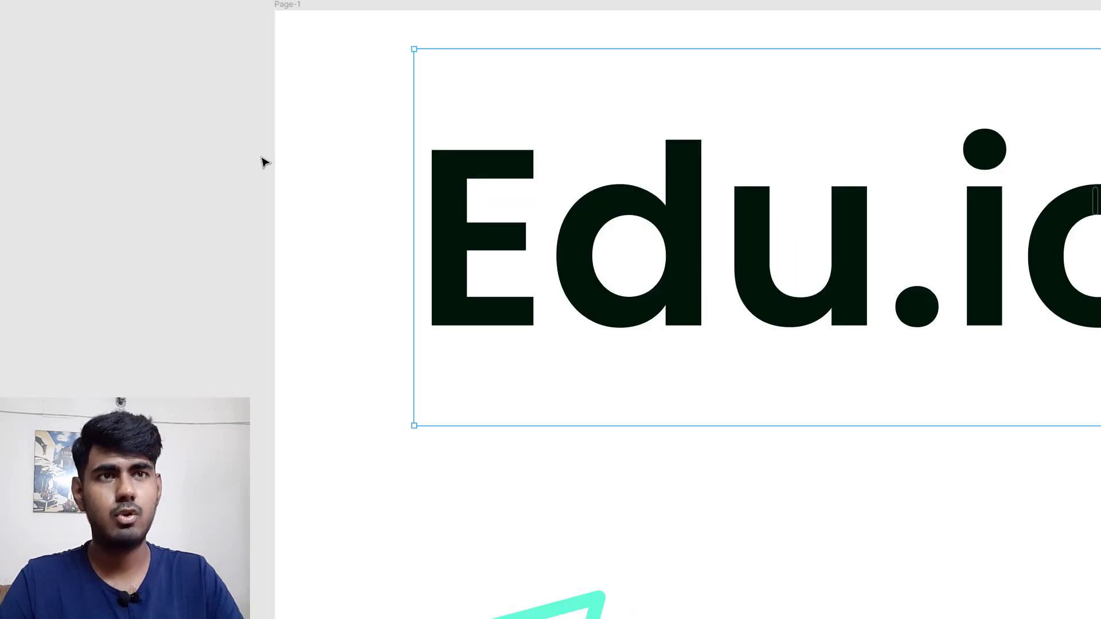
key("r")
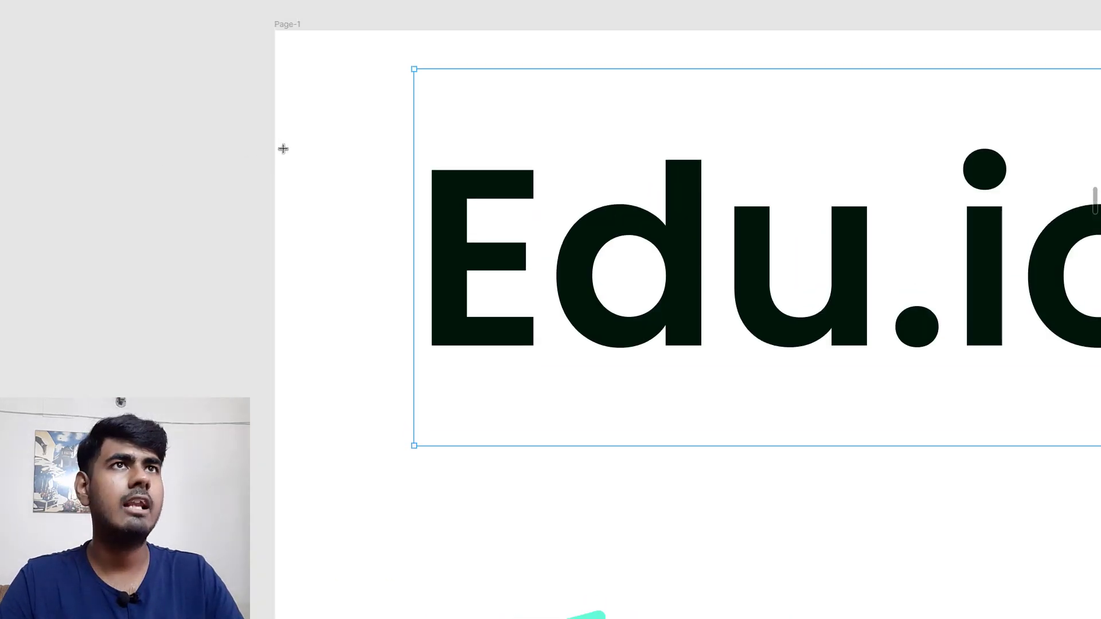
left_click_drag(282, 147, 387, 227)
mouse_move(356, 184)
left_mouse_down()
mouse_move(353, 173)
mouse_move(346, 184)
left_mouse_up()
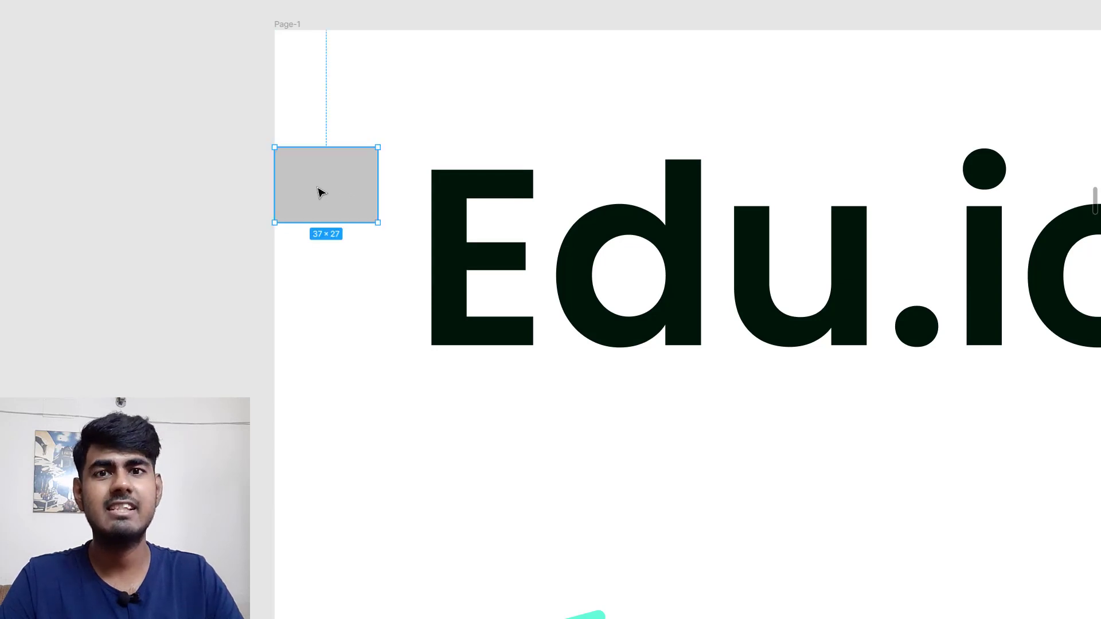
scroll(318, 192, "up", 1)
scroll(318, 192, "up", 5)
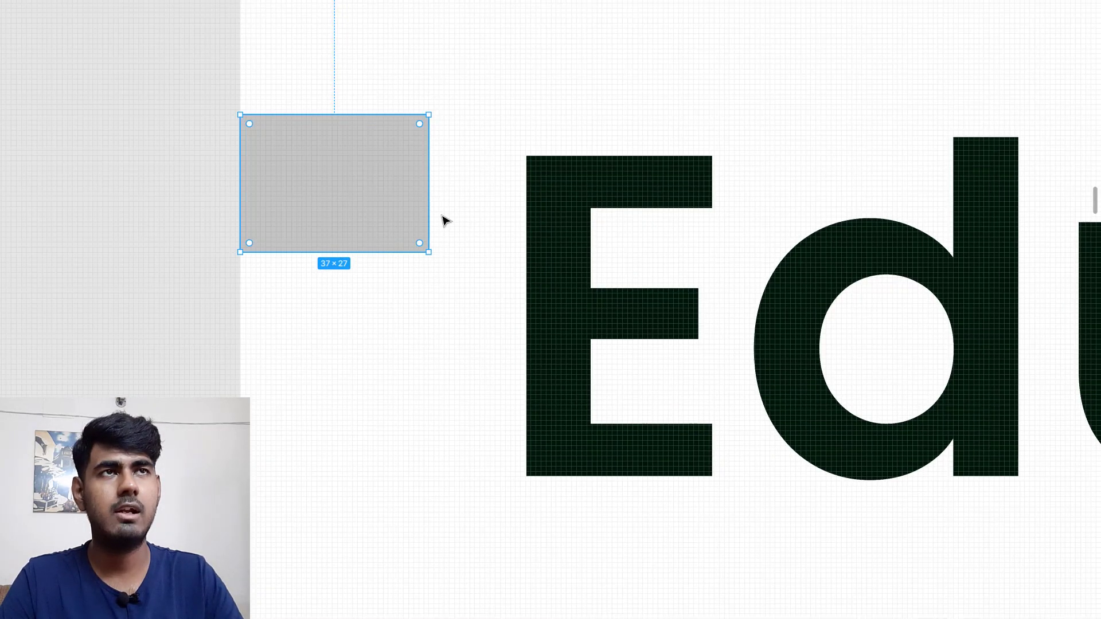
scroll(381, 232, "left", 5)
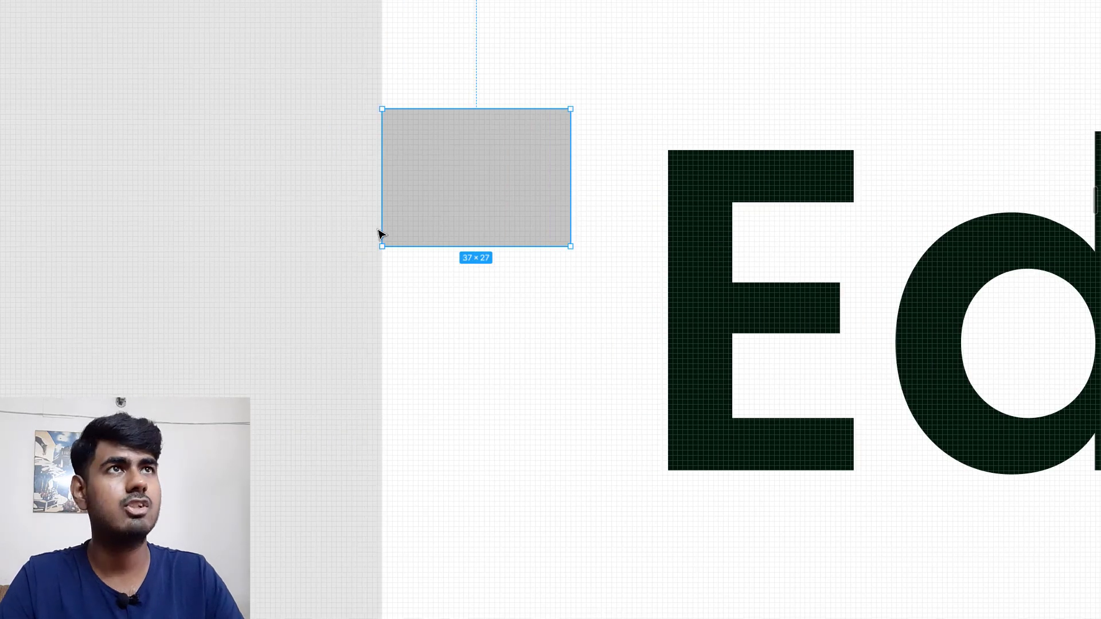
left_click_drag(455, 187, 456, 218)
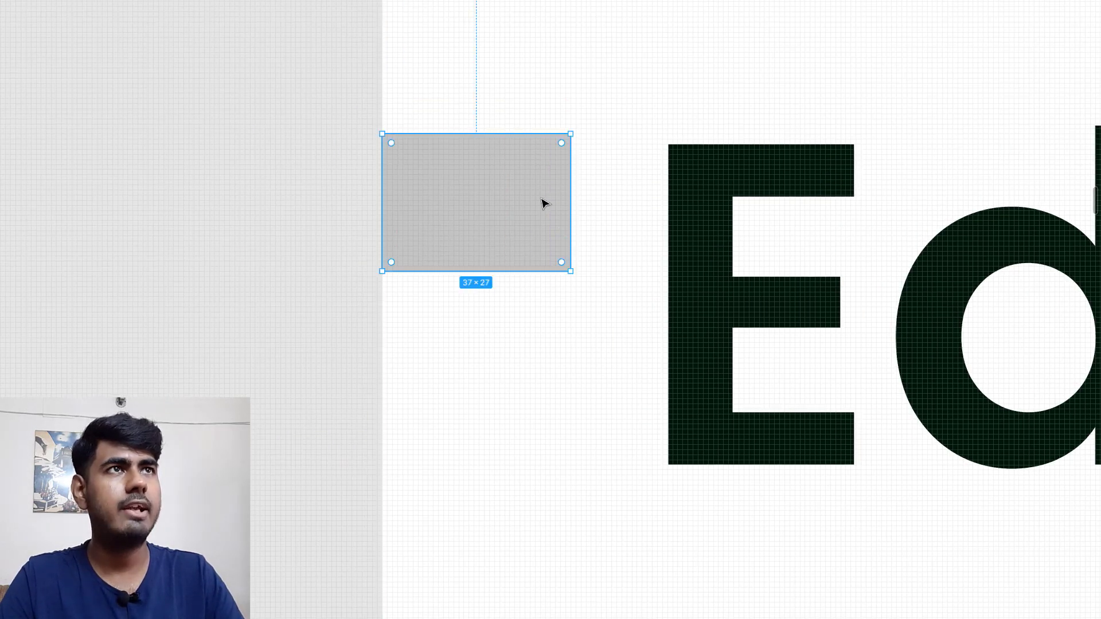
left_click_drag(570, 199, 636, 197)
left_click(619, 208)
left_click(704, 304)
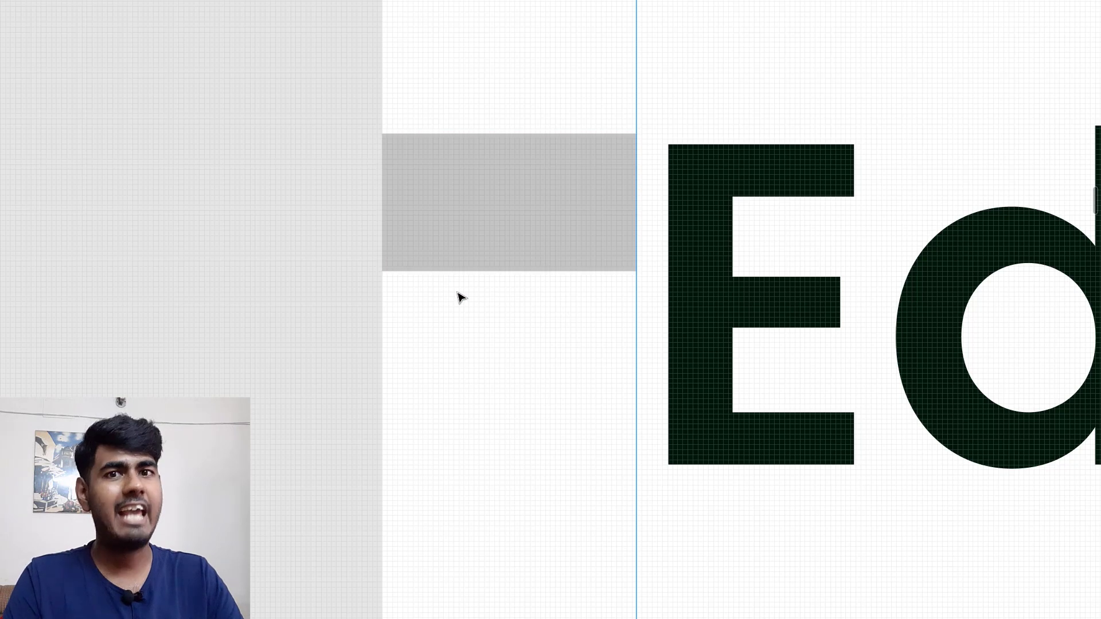
left_click(462, 235)
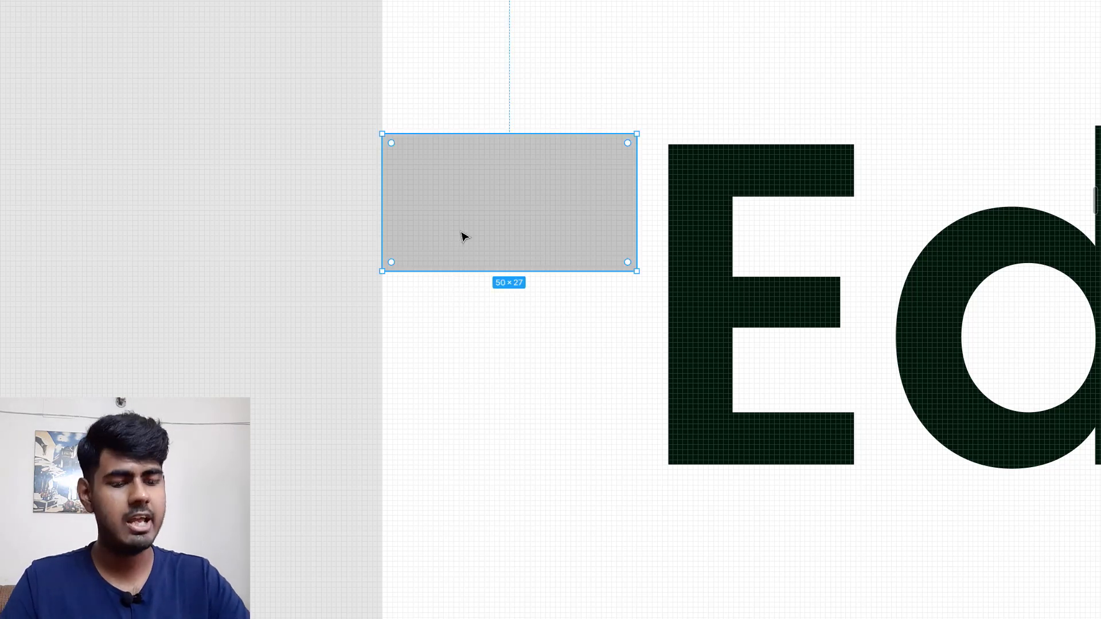
Step: Restore the panels, delete the measuring rectangle and select the empty Desktop - 8 frame
key("ctrl+backslash")
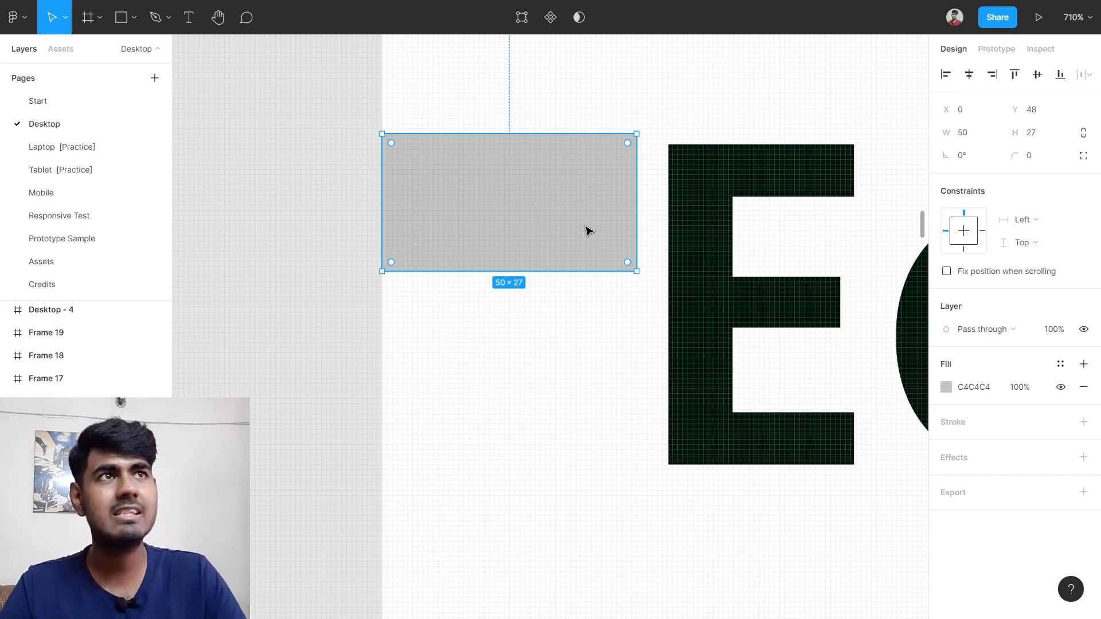
scroll(585, 229, "up", 1)
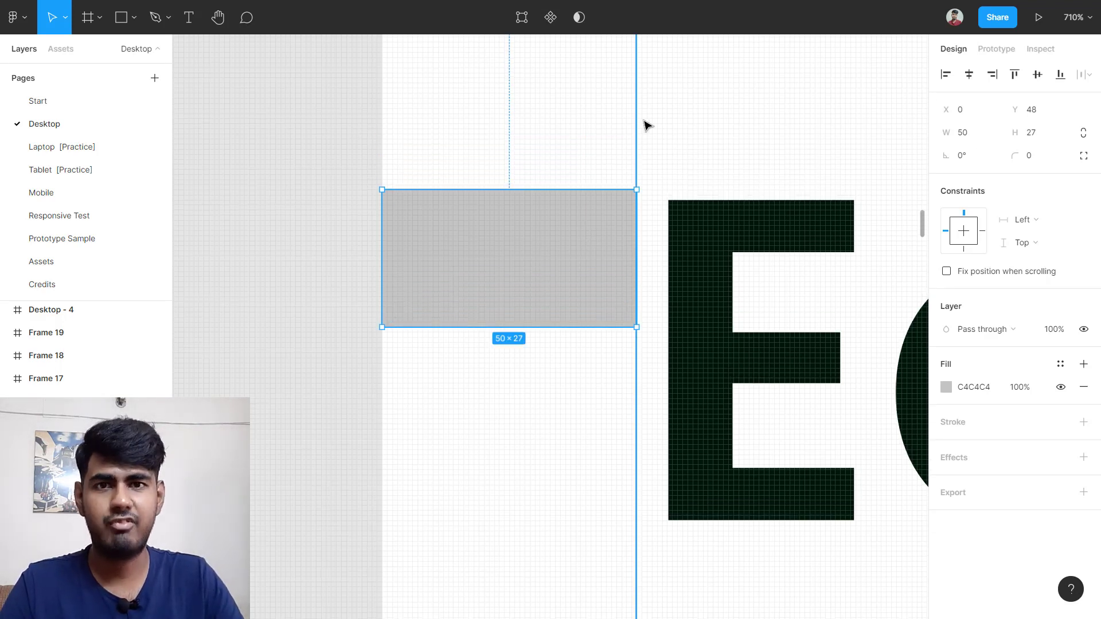
key("shift+0")
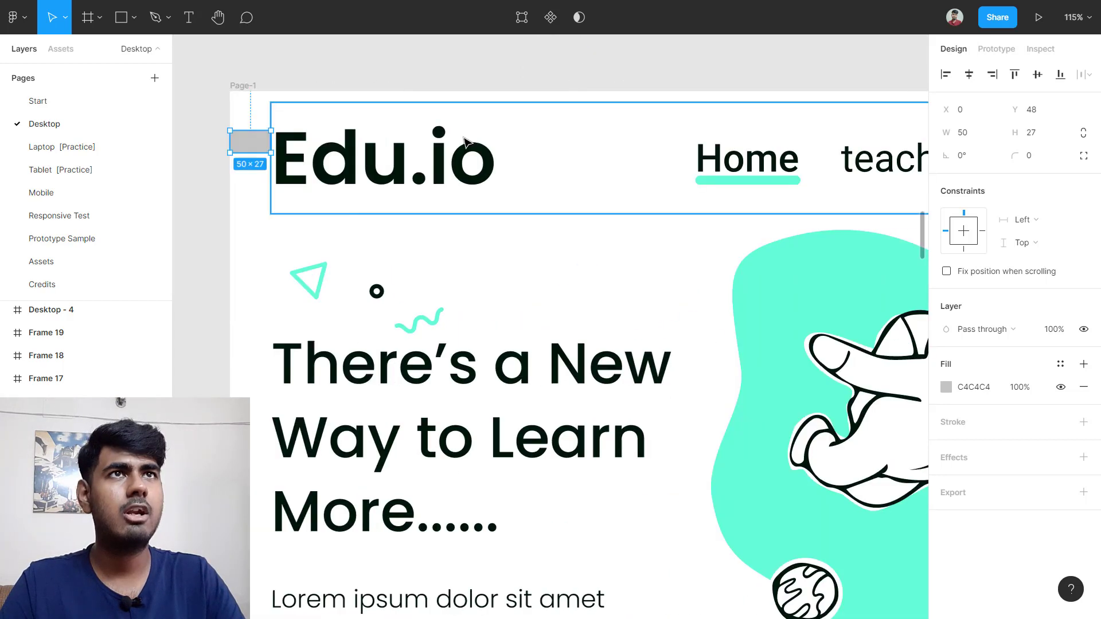
key("Delete")
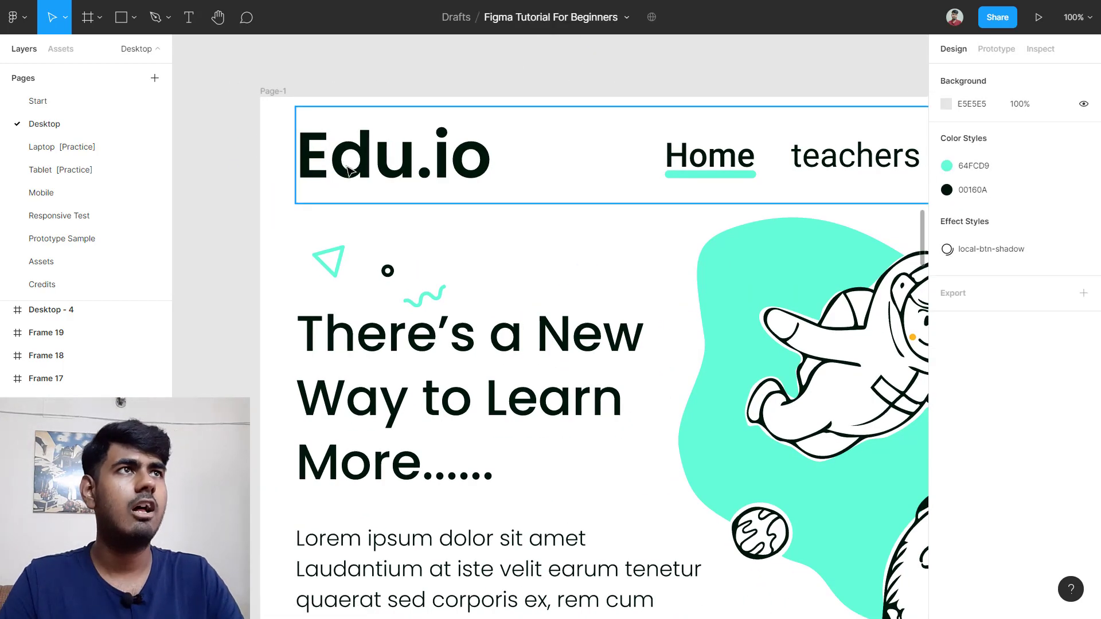
scroll(347, 169, "right", 5)
scroll(348, 170, "down", 4)
scroll(348, 171, "right", 5)
scroll(607, 216, "down", 4)
scroll(629, 214, "up", 3)
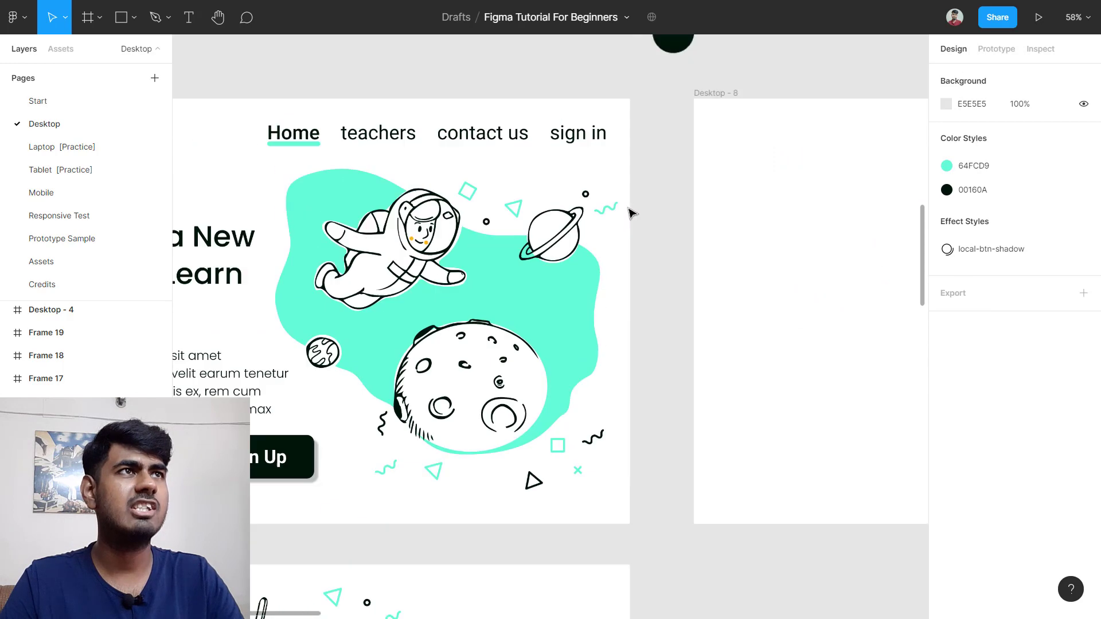
scroll(630, 213, "right", 1)
left_click(675, 217)
scroll(681, 221, "down", 3)
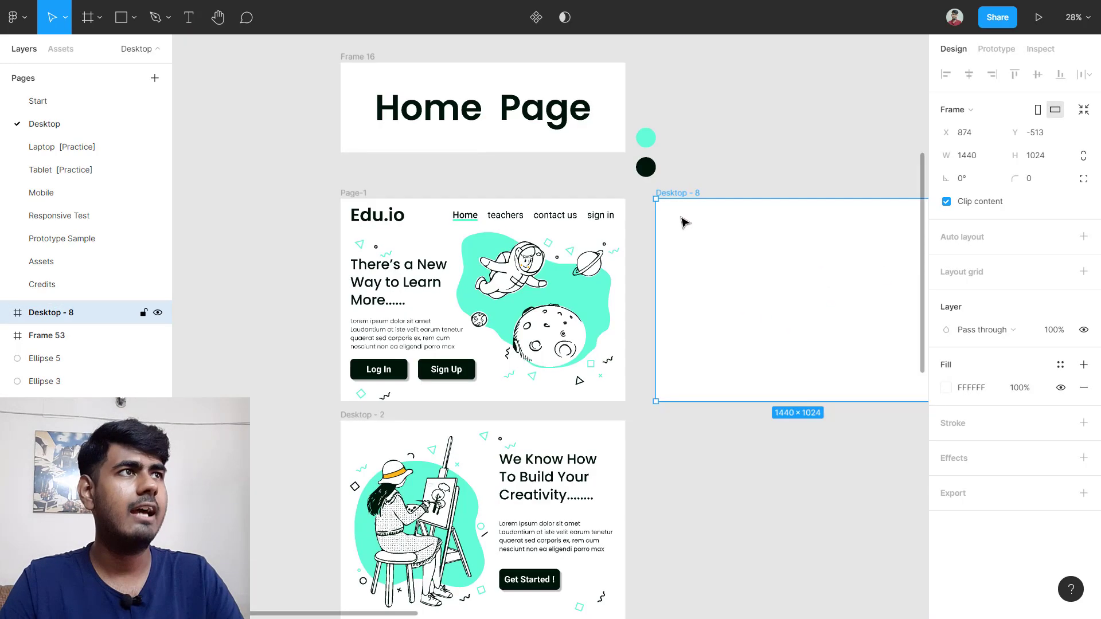
scroll(698, 245, "up", 2)
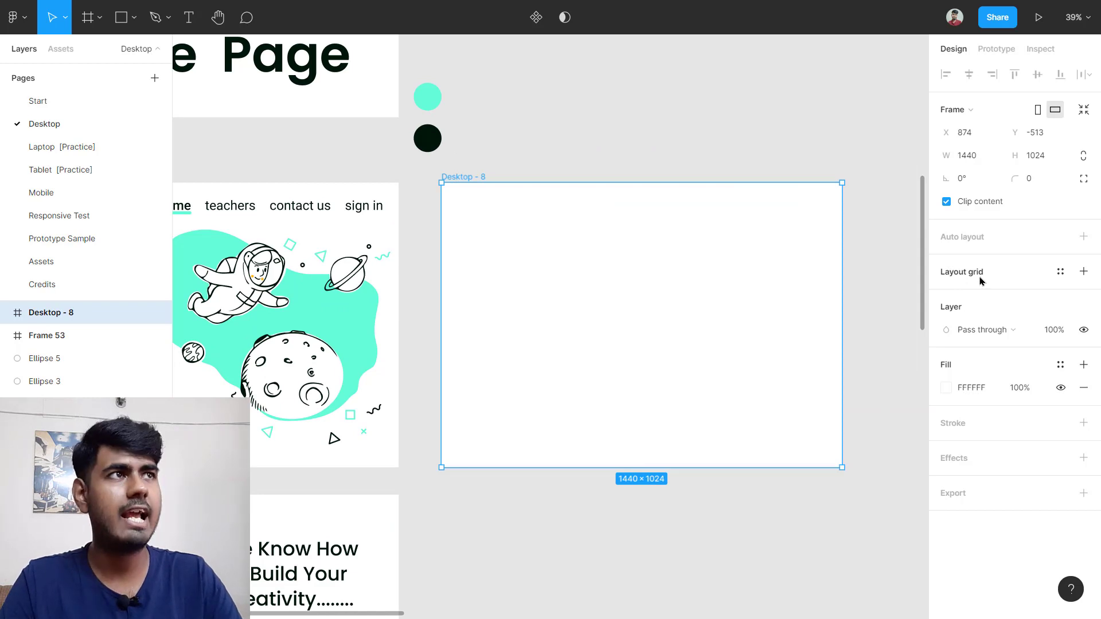
Step: Add a Columns layout grid to Desktop - 8 with a 50 px margin
left_click(1083, 271)
left_click(946, 294)
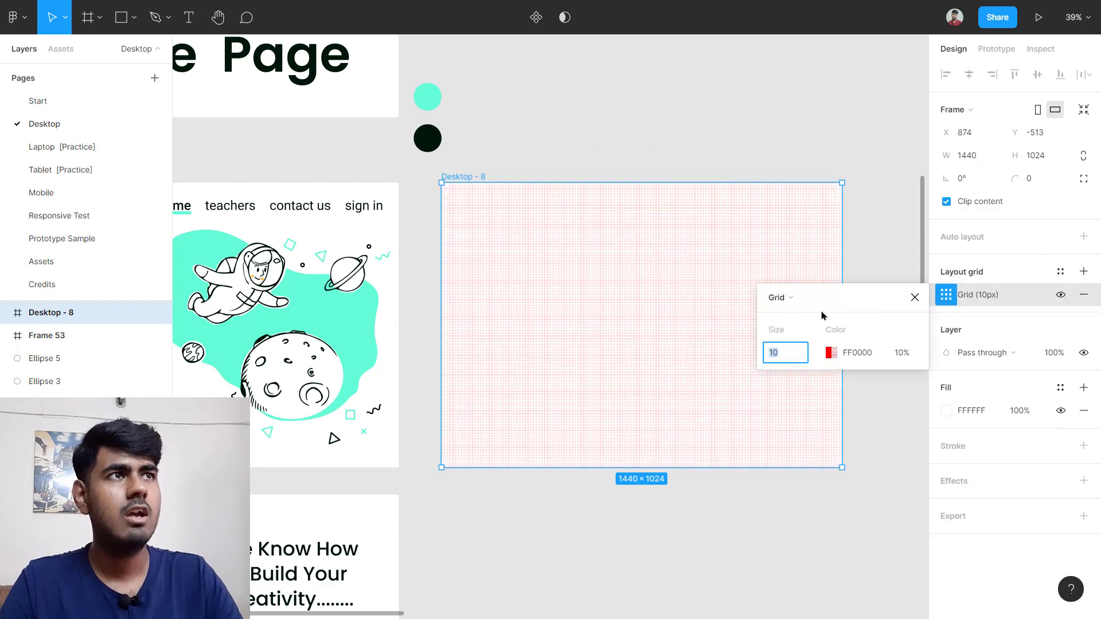
left_click(780, 297)
left_click(801, 314)
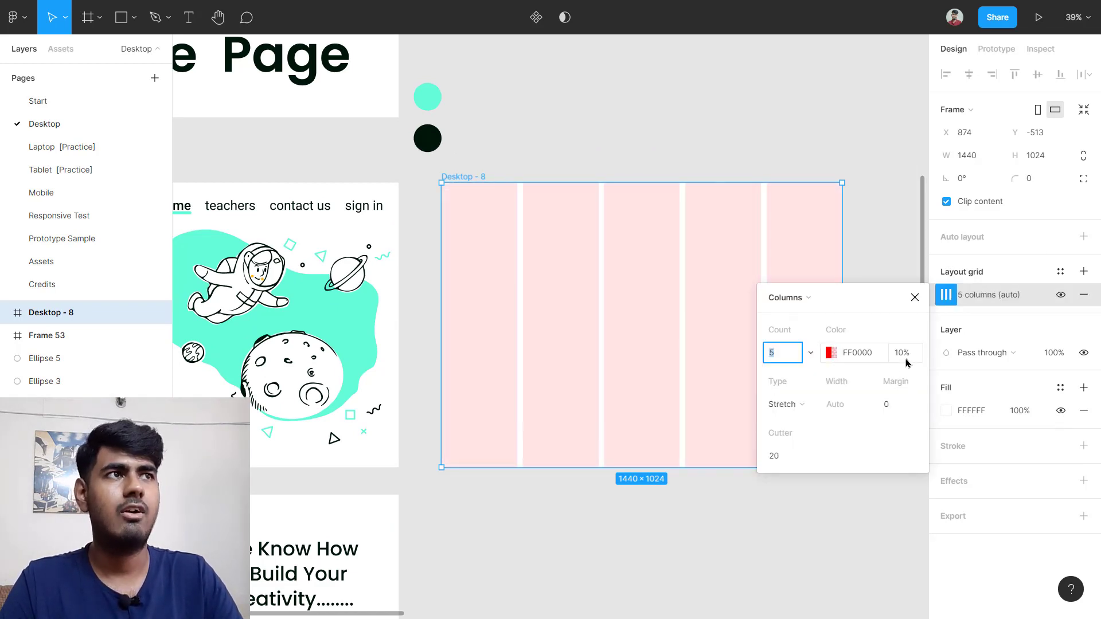
left_click(889, 407)
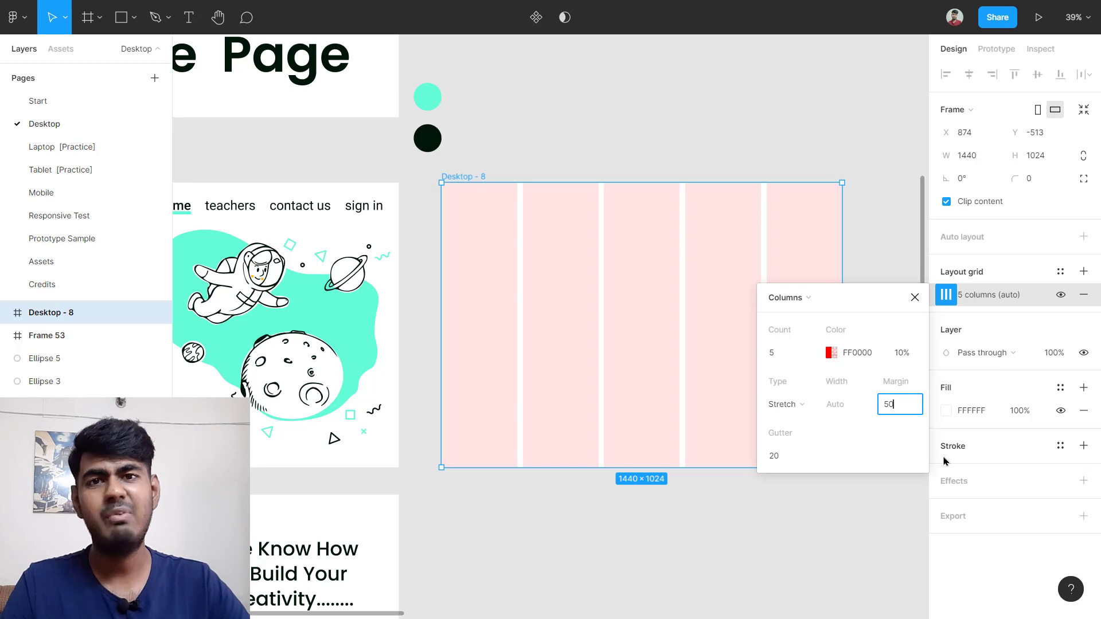
key("Return")
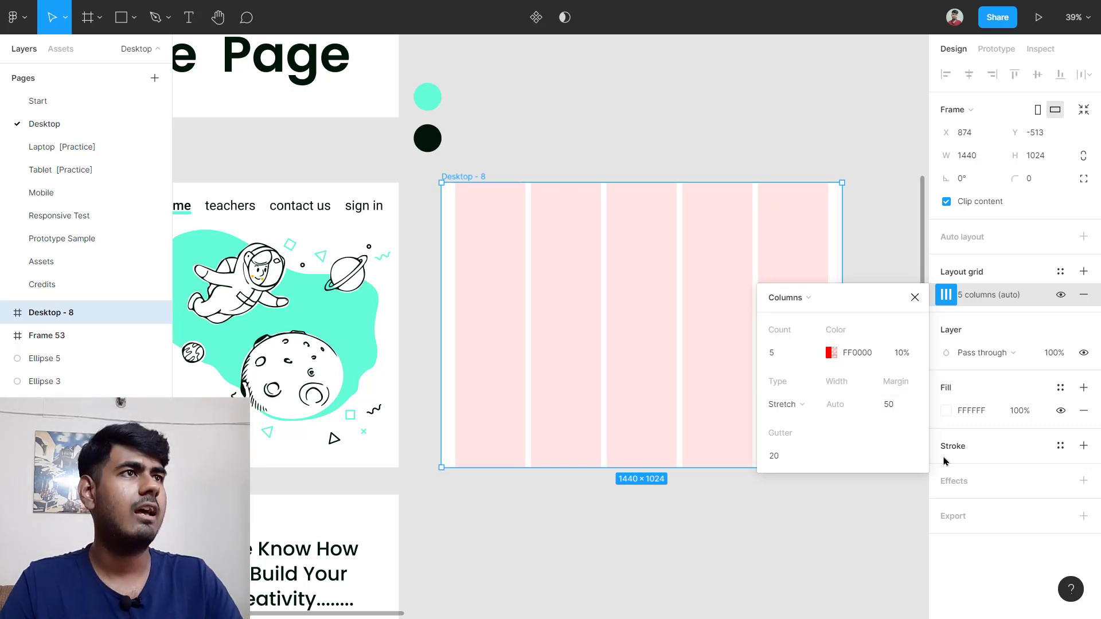
Step: Set the column grid's gutter to 30 px after comparing with Page-1's grid
scroll(639, 314, "left", 5)
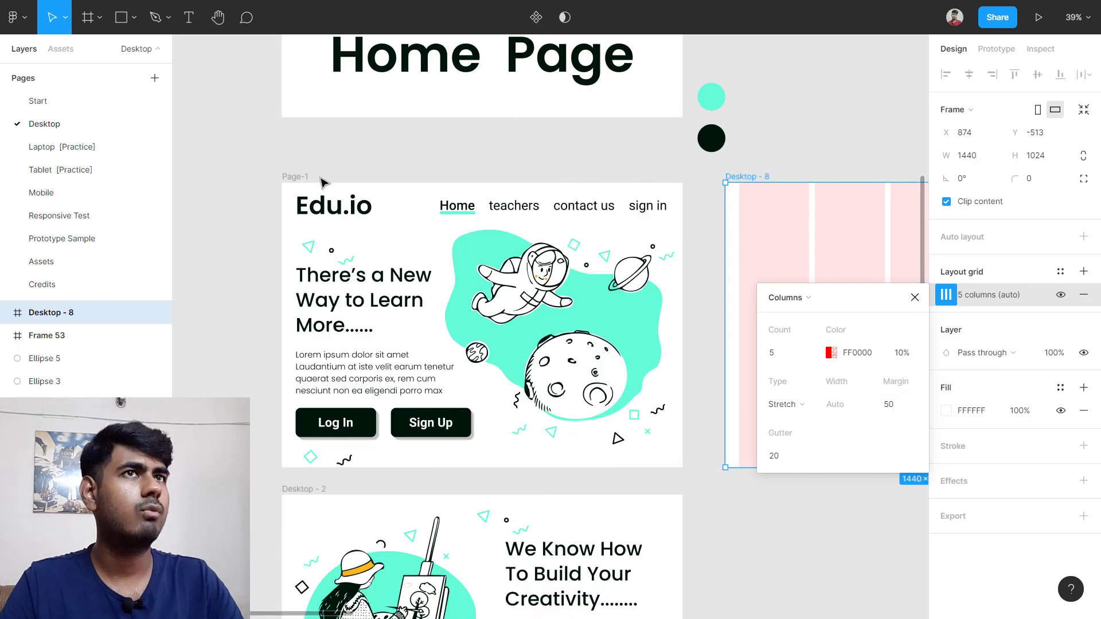
left_click(300, 177)
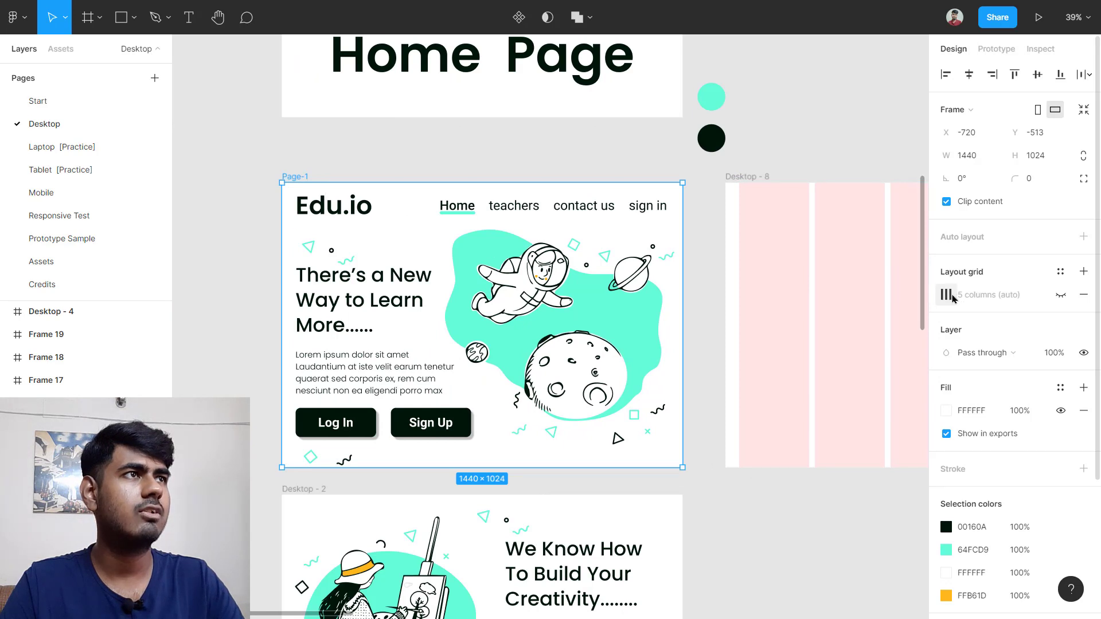
left_click(952, 297)
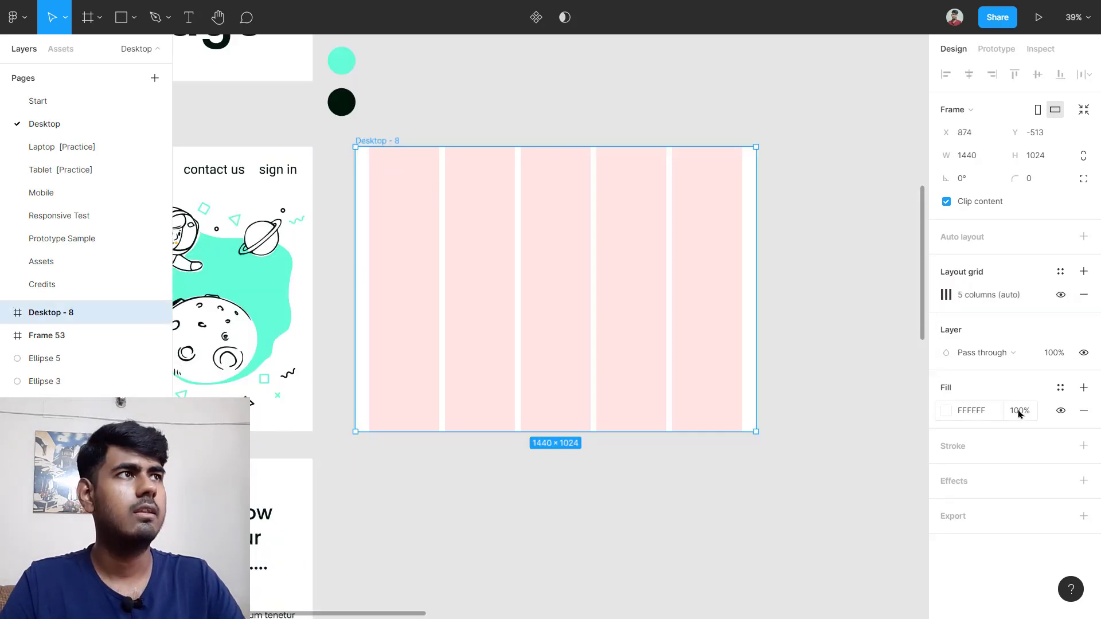
left_click(946, 294)
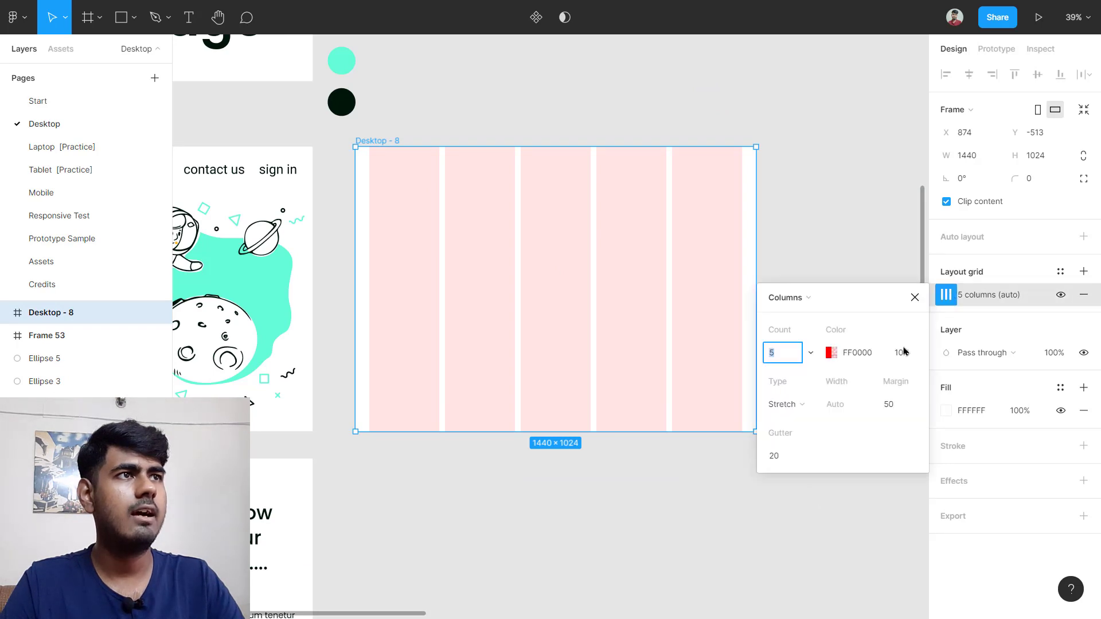
left_click(794, 459)
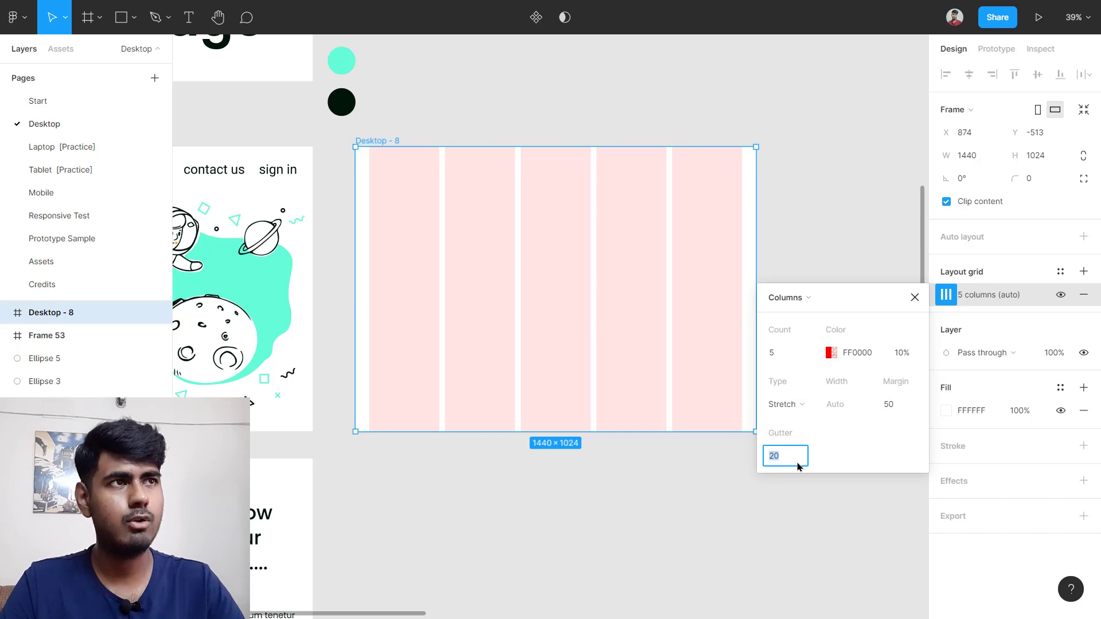
key("shift+Up")
key("shift+Up")
key("shift+Up")
key("shift+Up")
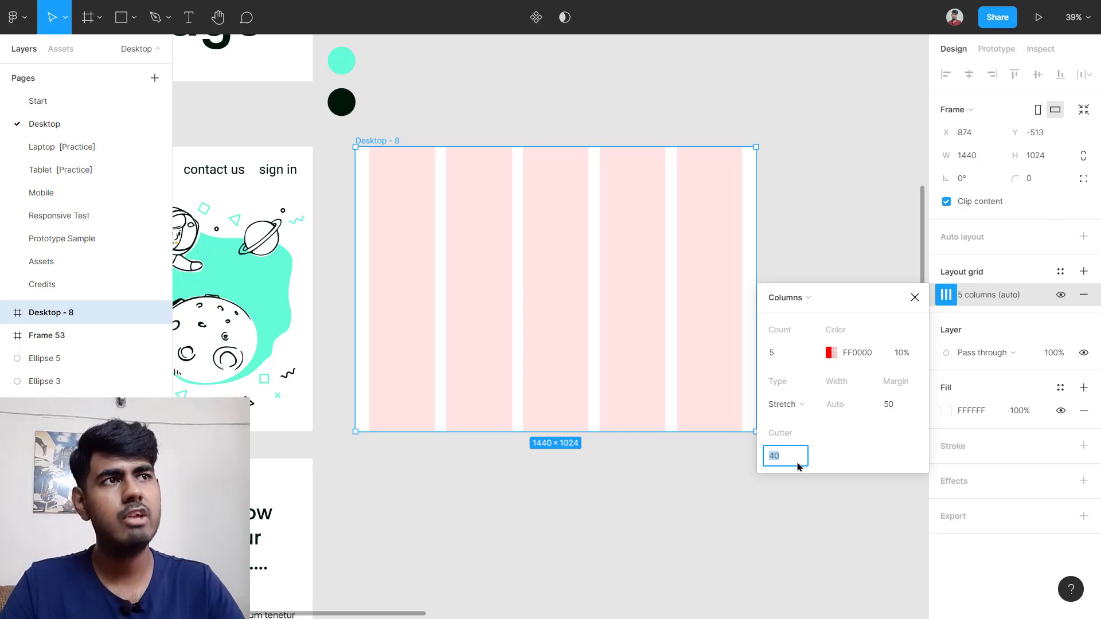
key("shift+Up")
key("shift+Up")
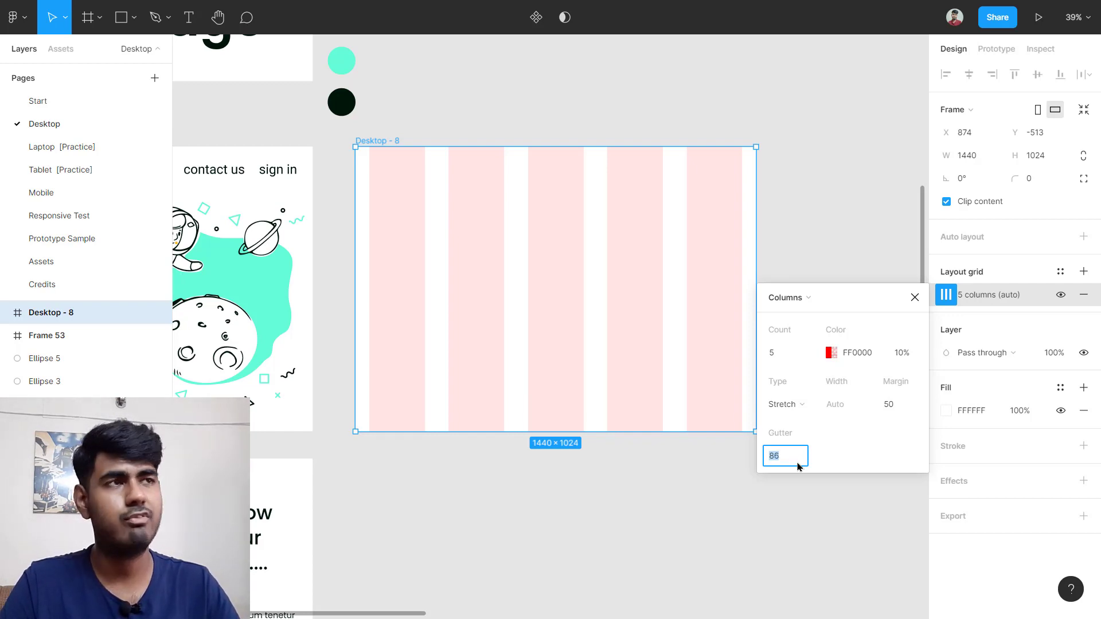
key("shift+Down")
key("shift+Down")
key("shift+Down")
key("shift+Down")
key("shift+Down")
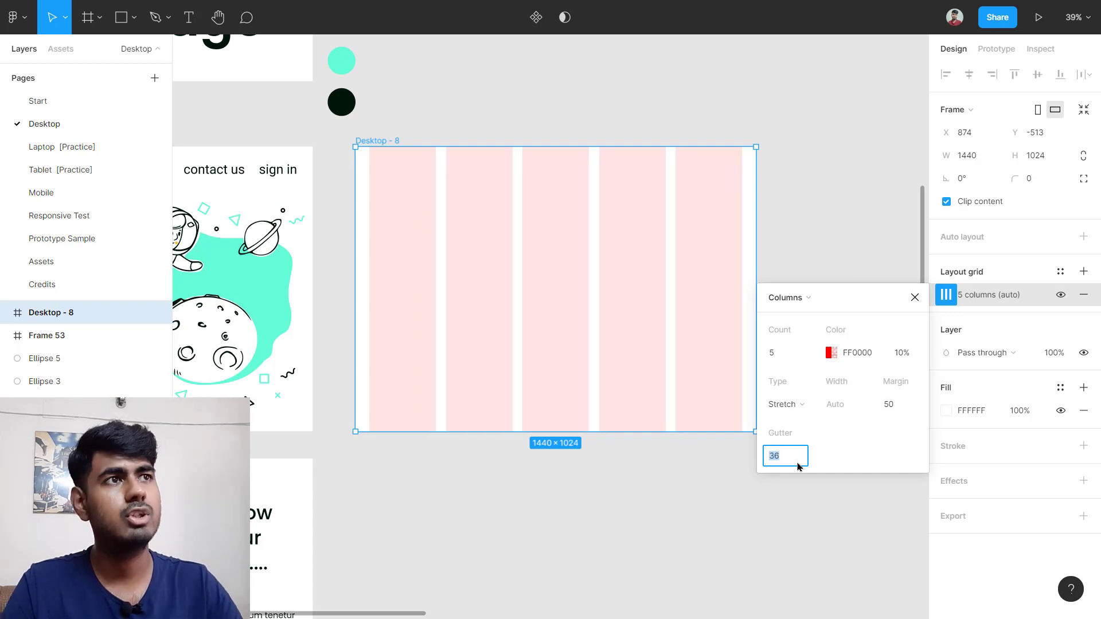
type("30")
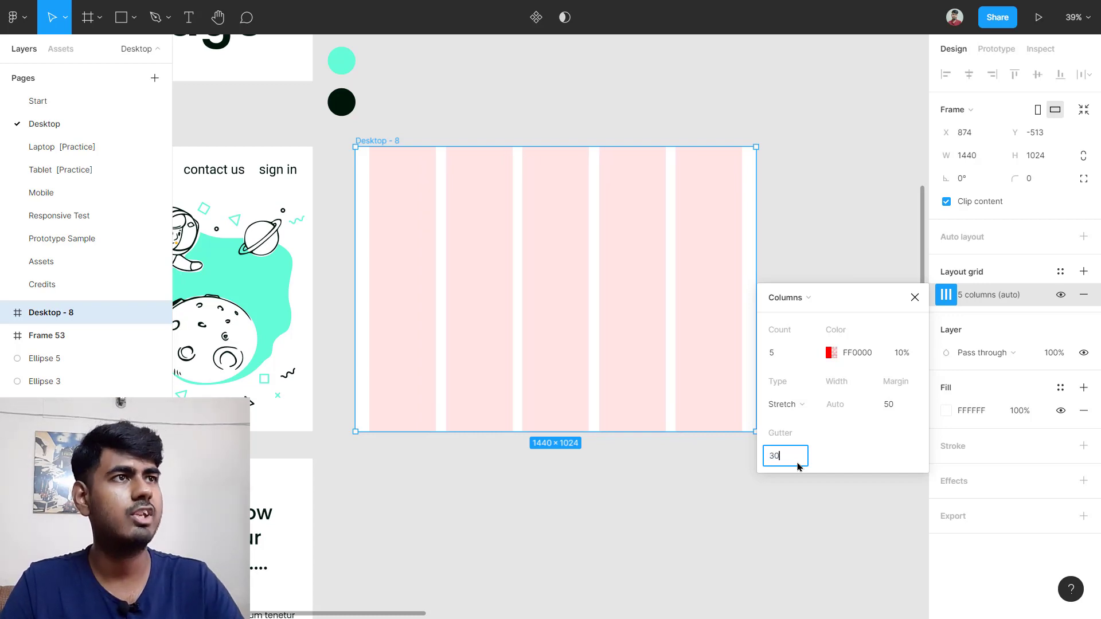
key("Return")
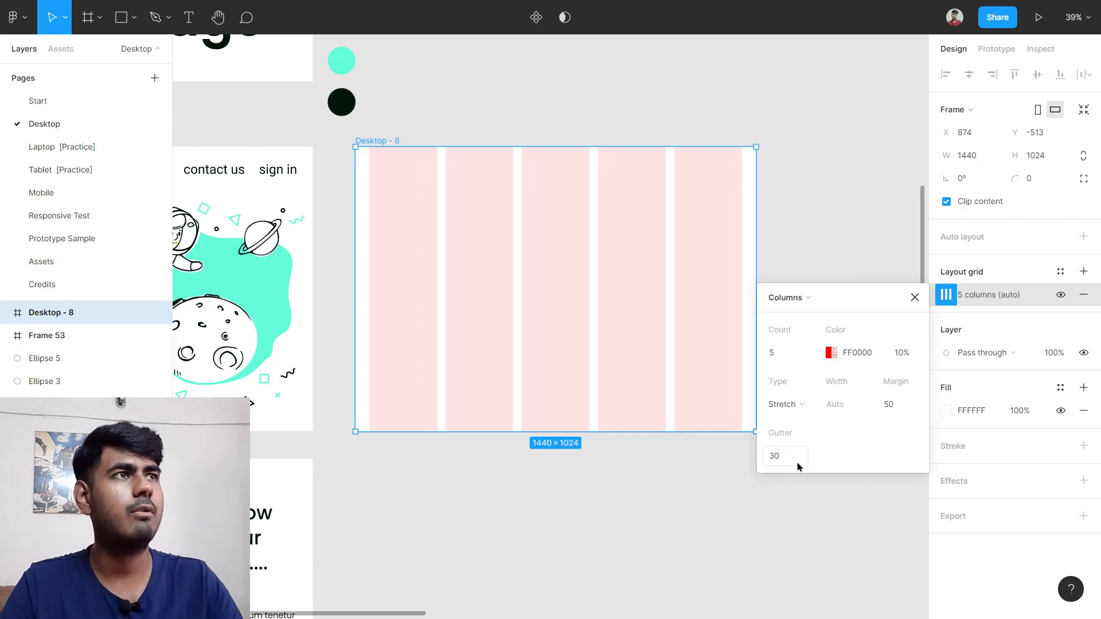
Step: Close the Columns popup, then check that Page-1's Edu.io logo uses Poppins SemiBold at size 90
left_click(914, 297)
scroll(624, 462, "down", 1)
scroll(460, 235, "left", 5)
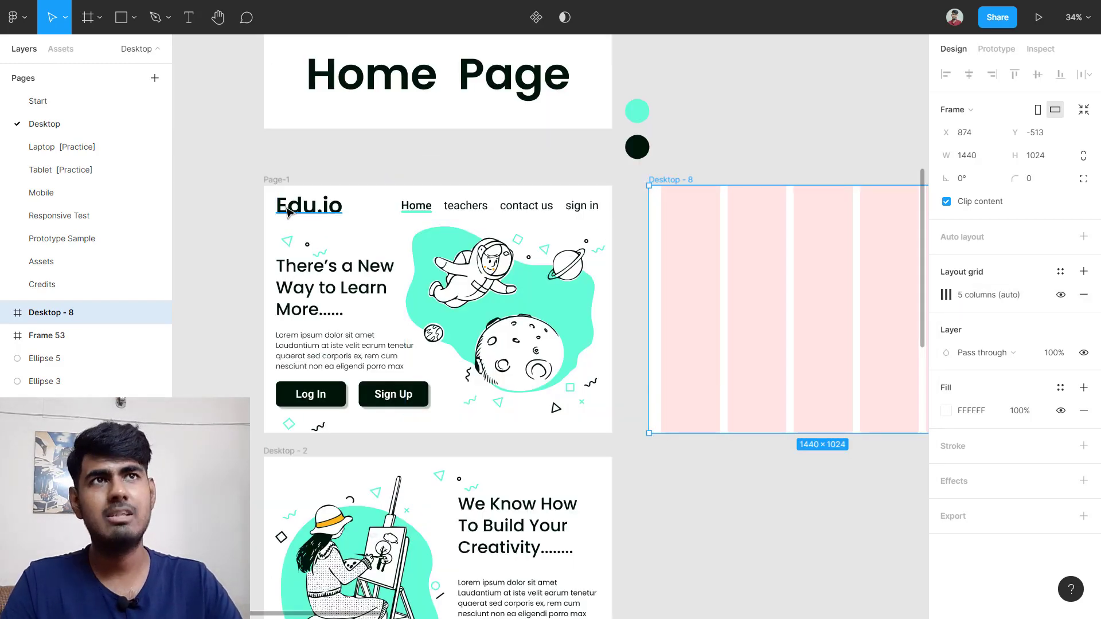
scroll(288, 212, "up", 3)
scroll(288, 212, "up", 1)
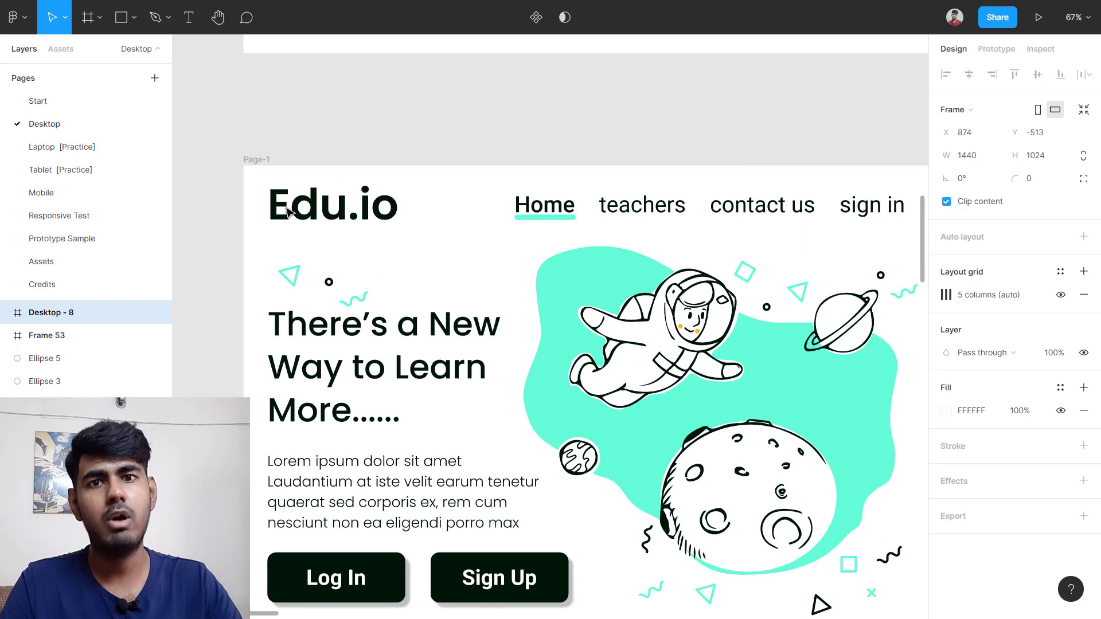
left_click(343, 220)
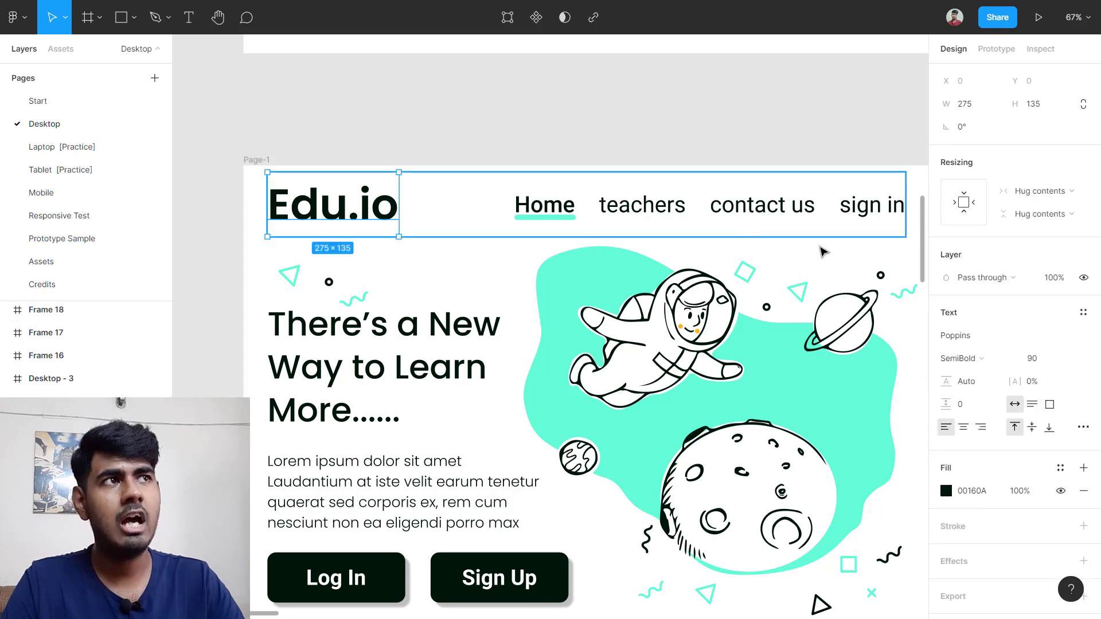
scroll(1032, 395, "down", 1)
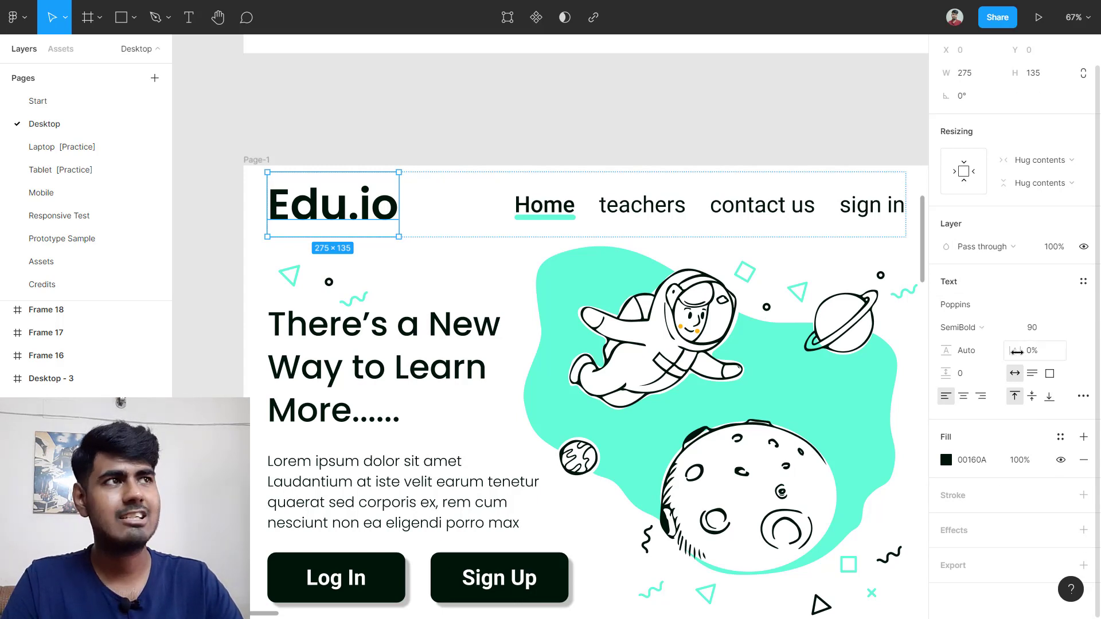
left_click(1045, 327)
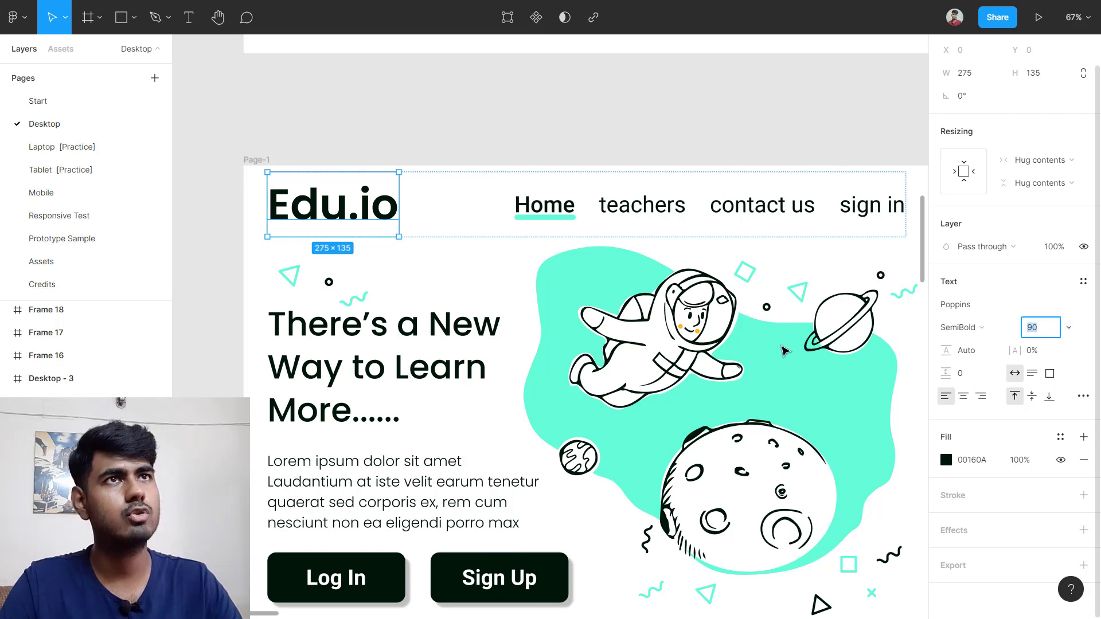
scroll(762, 336, "down", 4)
scroll(762, 336, "right", 5)
scroll(682, 326, "up", 2)
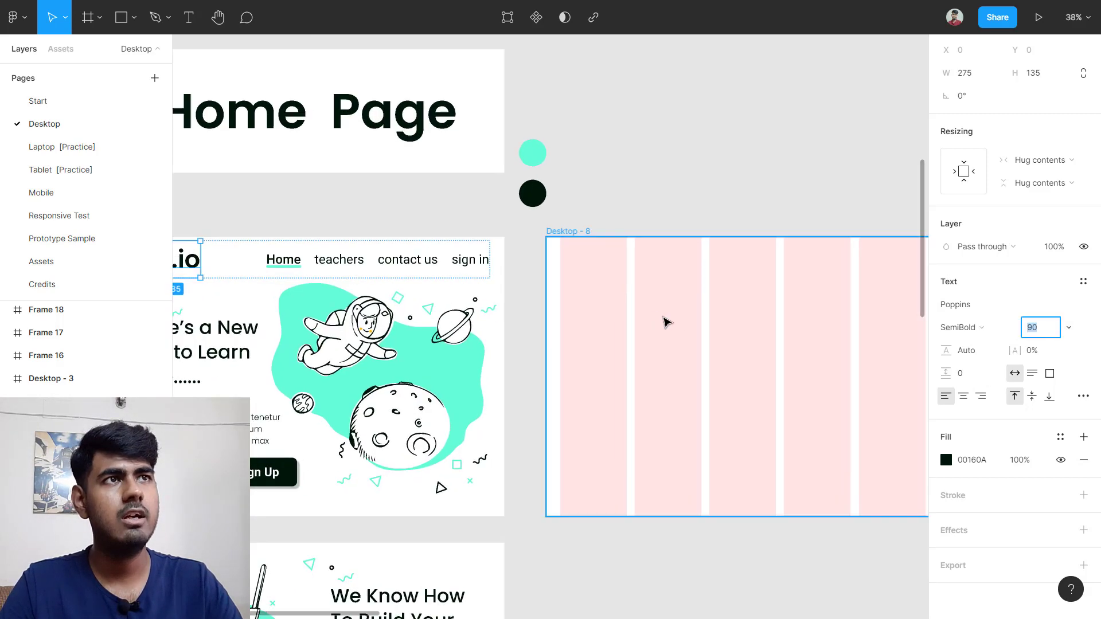
Step: Add a text box reading 'Edu.io' inside the Desktop - 8 frame
left_click(659, 312)
key("Escape")
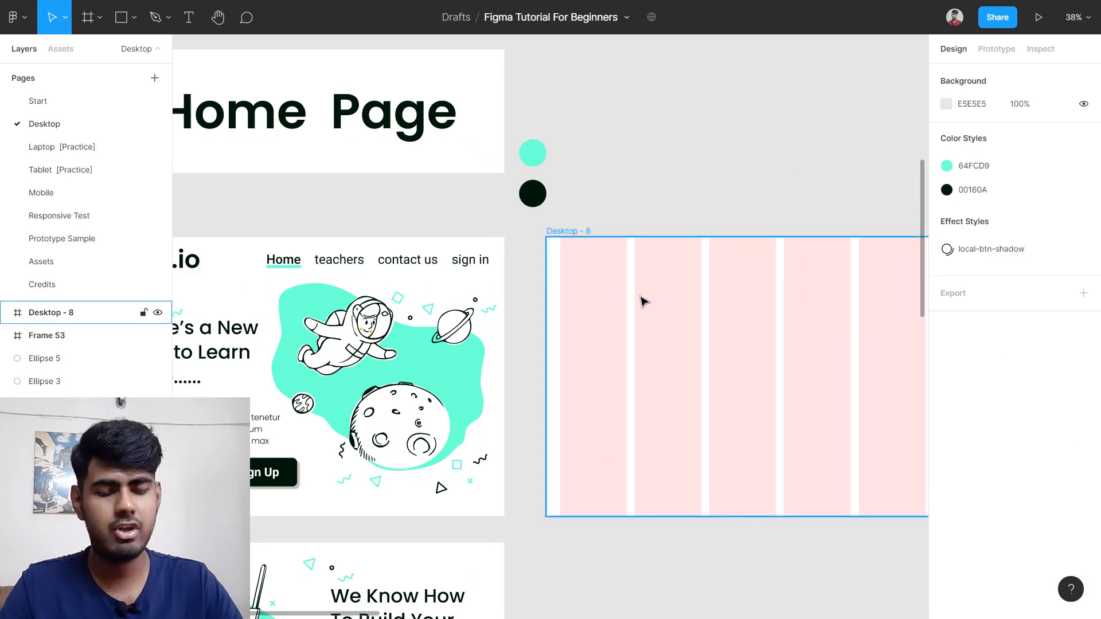
key("t")
left_click(602, 283)
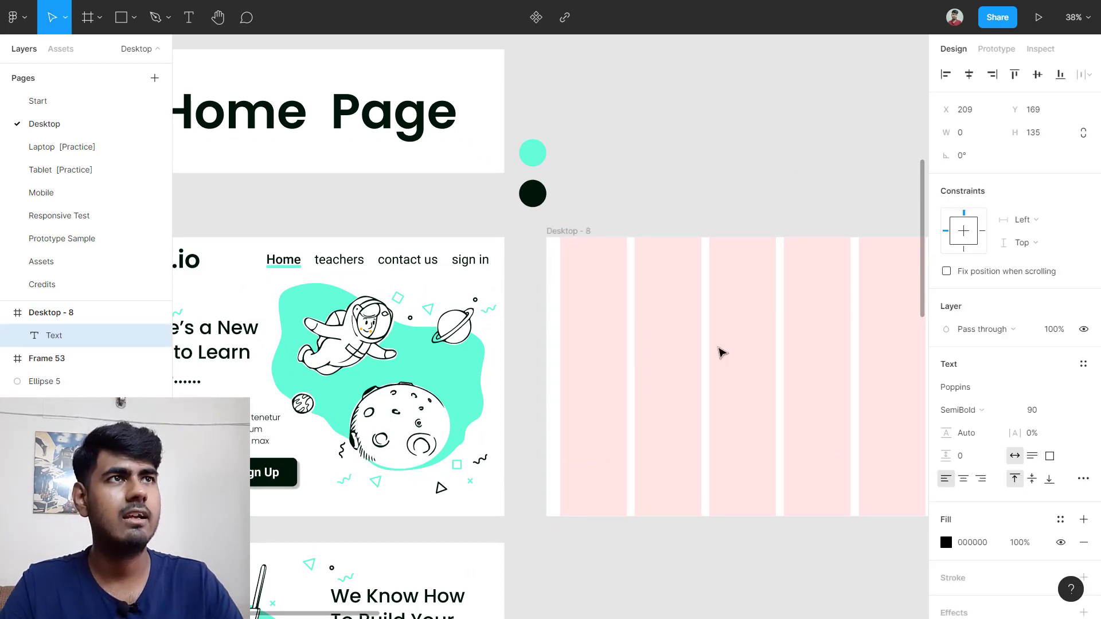
type("eD")
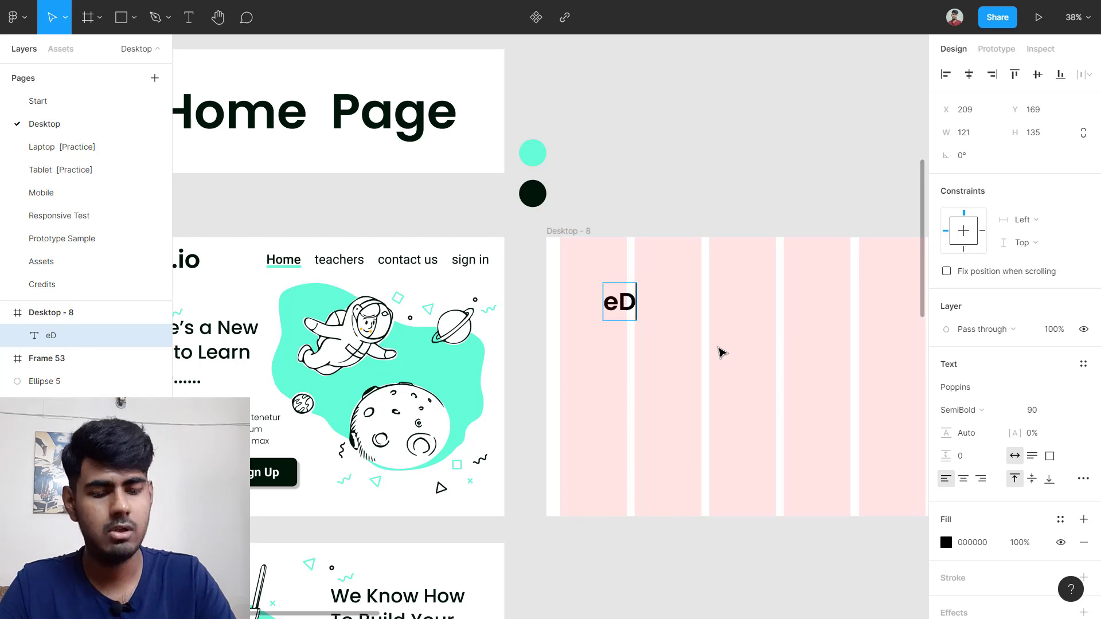
key("BackSpace")
key("BackSpace")
type("Ed")
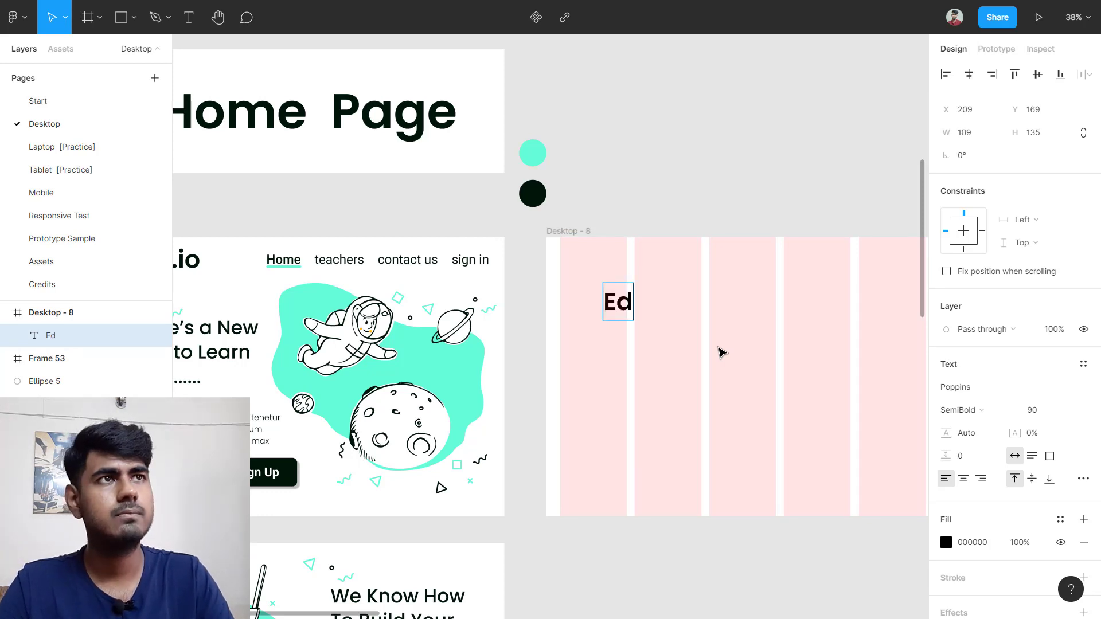
type("u.o")
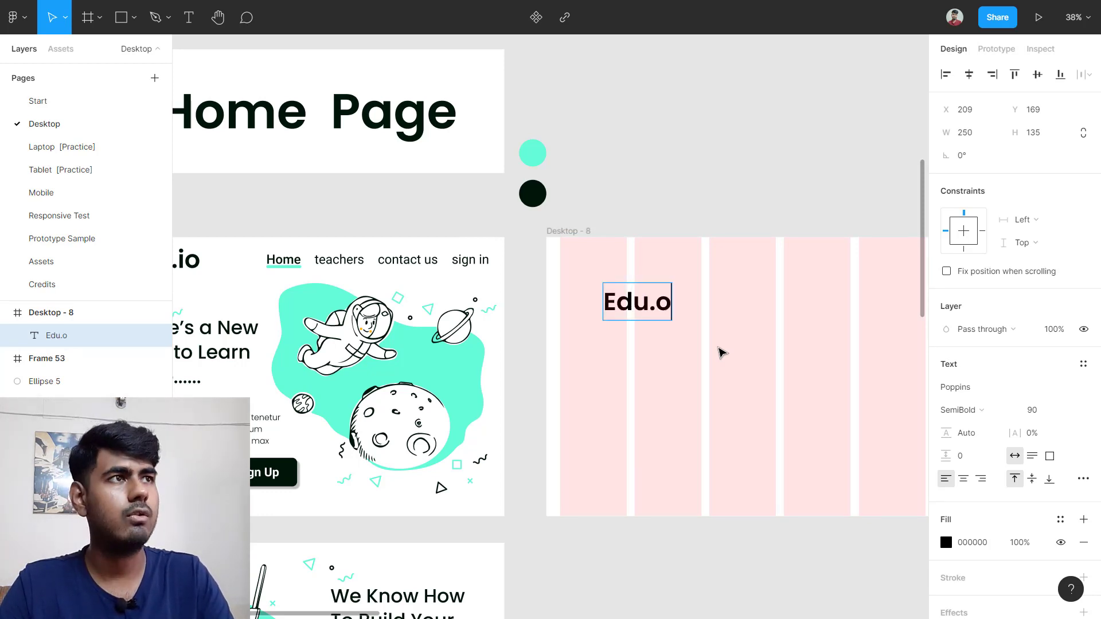
key("BackSpace")
type("io")
key("Escape")
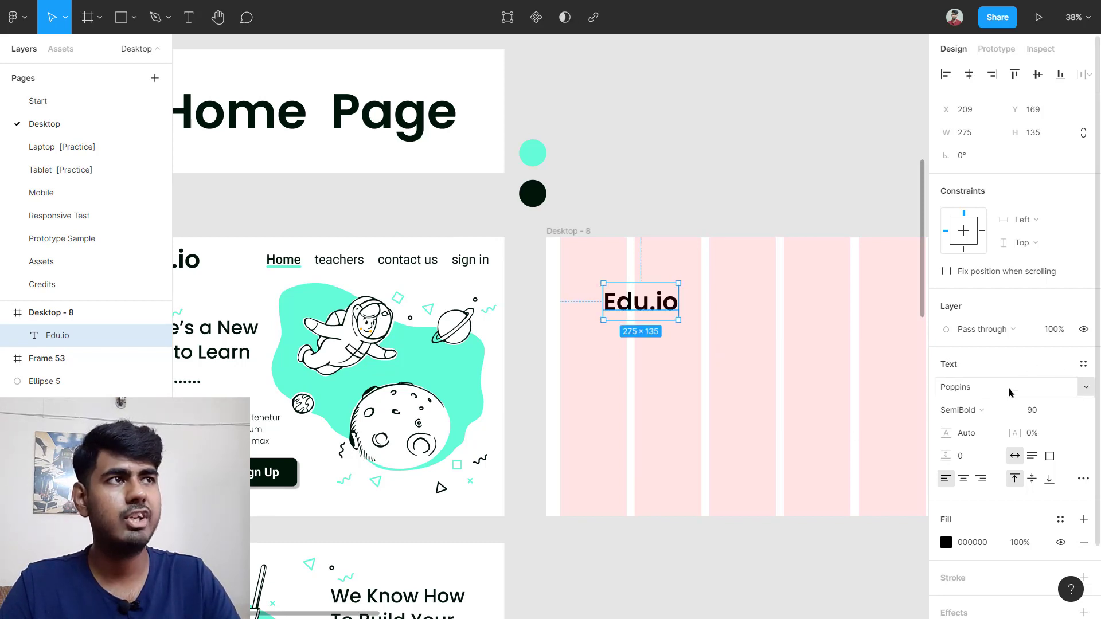
Step: Set Edu.io to Poppins SemiBold size 90 and move it to the frame's top-left corner
left_click(964, 410)
left_click(967, 382)
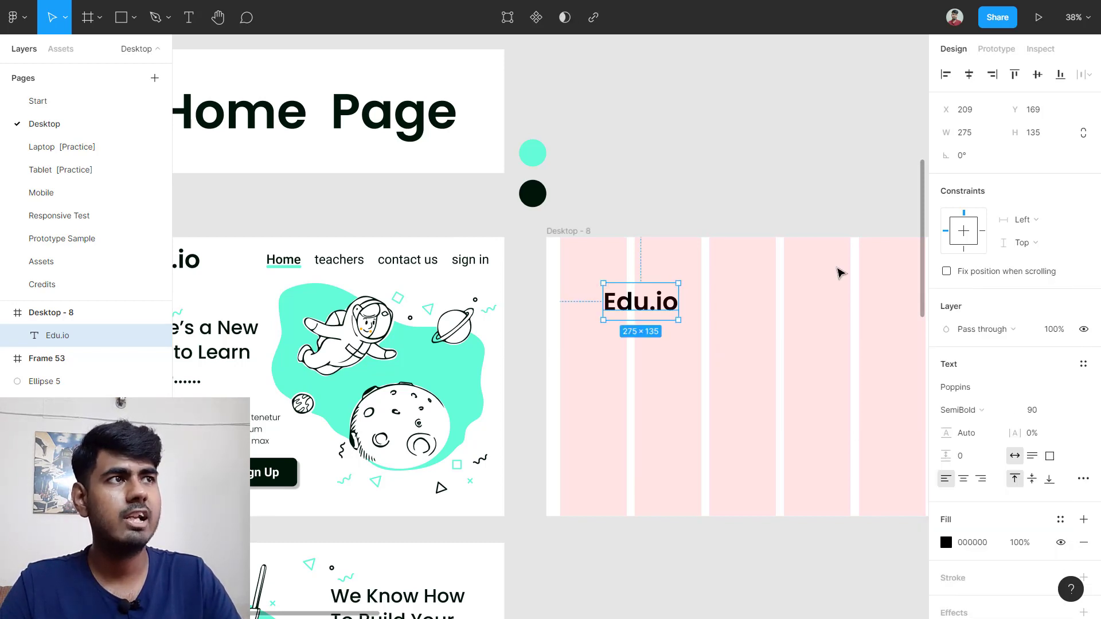
left_click(1047, 411)
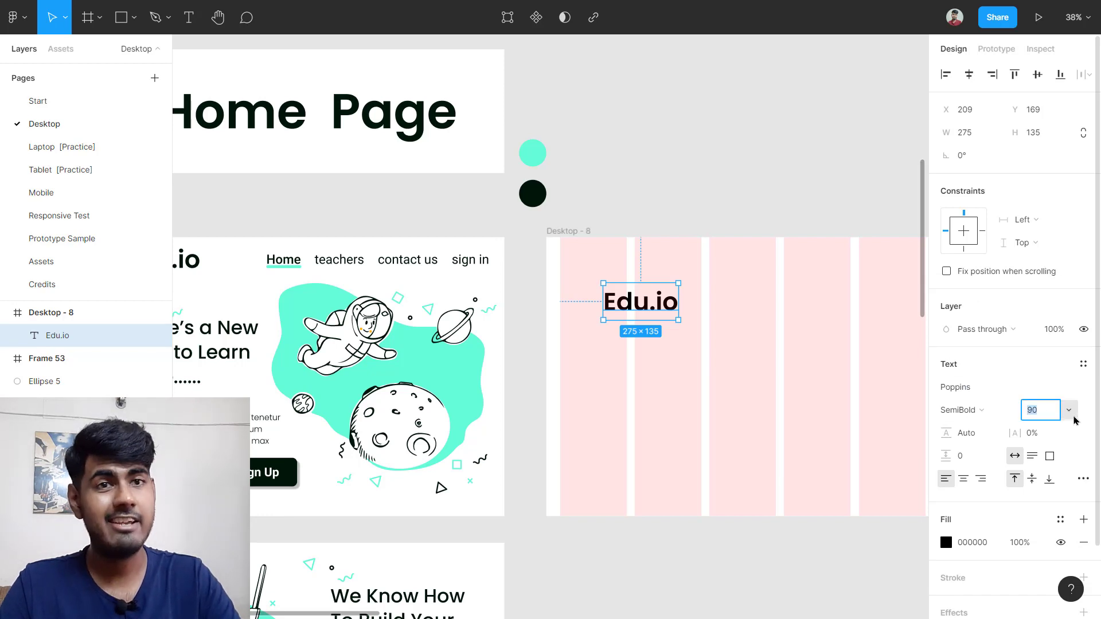
type("90")
key("Return")
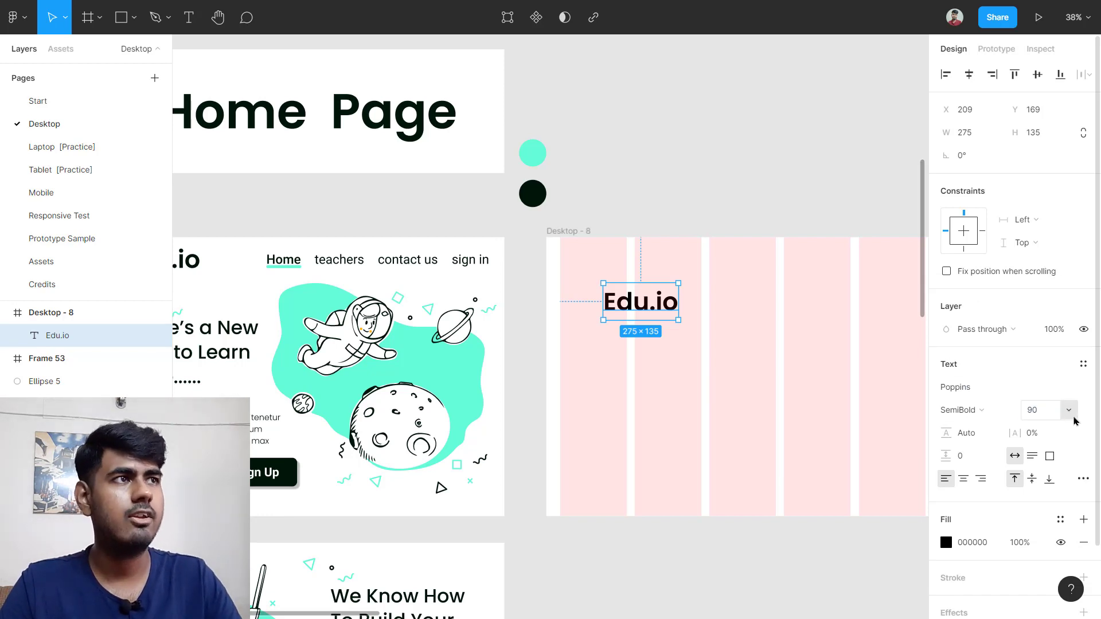
left_click_drag(654, 312, 557, 263)
scroll(614, 258, "up", 5)
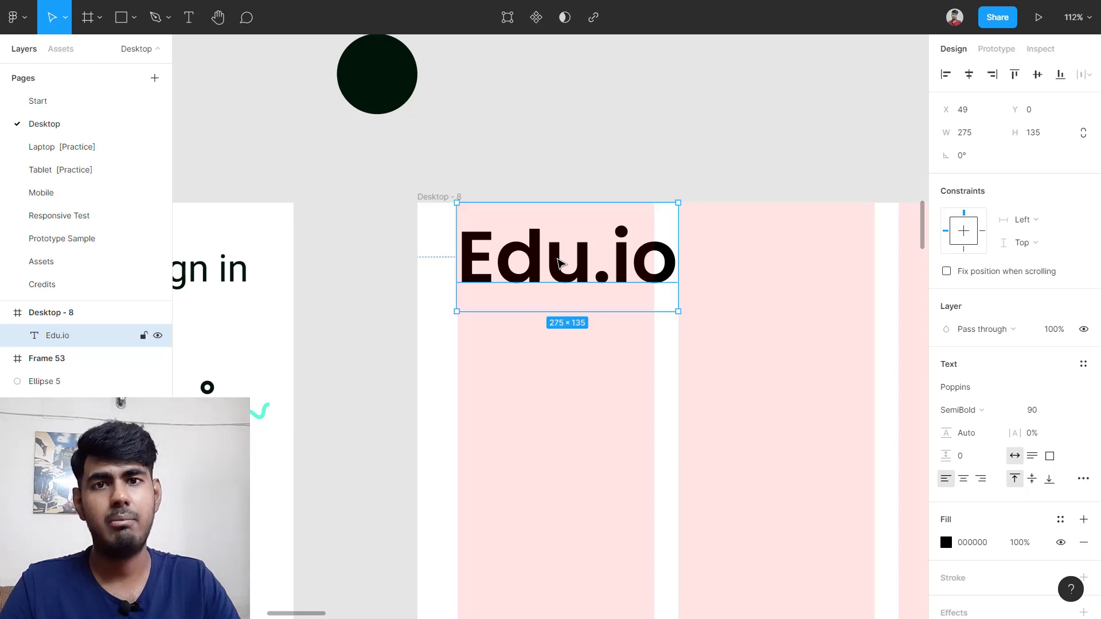
scroll(559, 263, "down", 5)
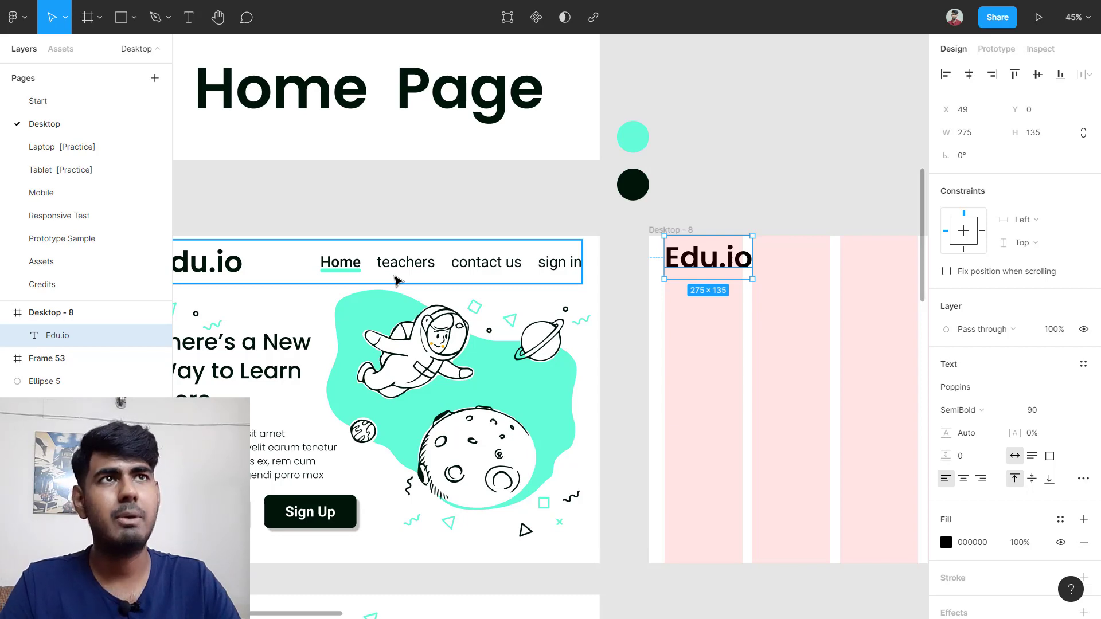
scroll(396, 280, "down", 3)
scroll(396, 279, "up", 5)
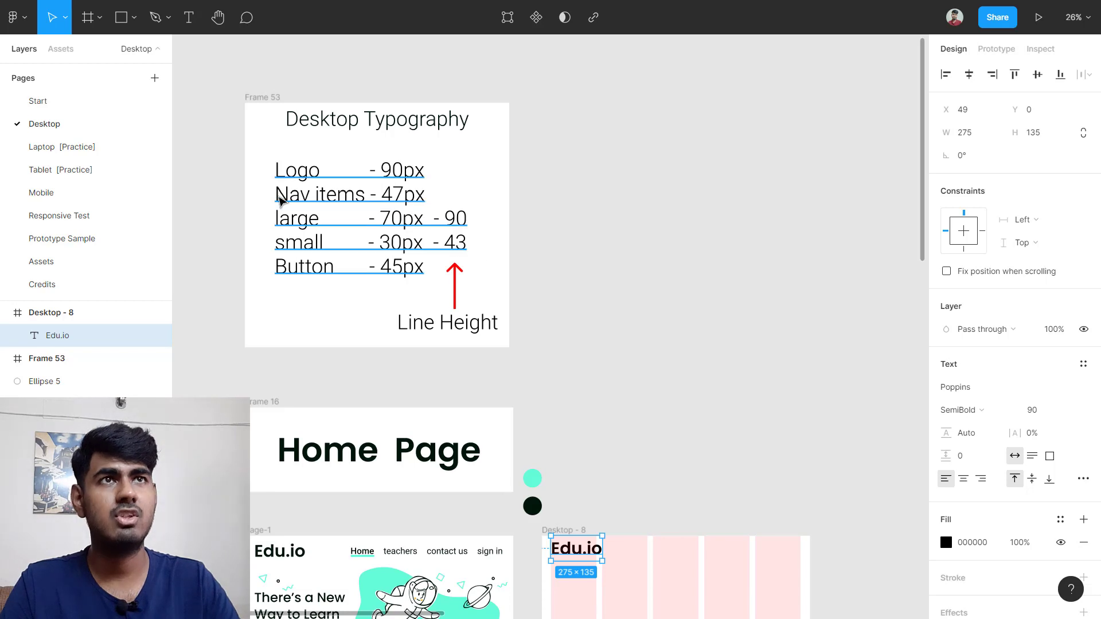
scroll(264, 189, "up", 2)
scroll(264, 189, "up", 4)
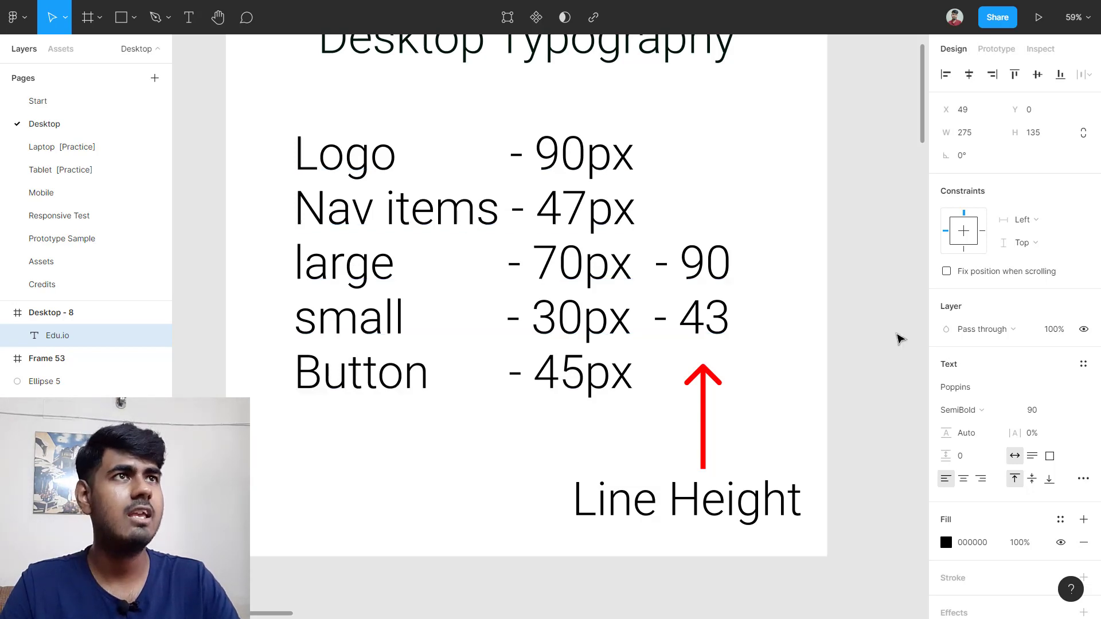
scroll(891, 347, "down", 5)
scroll(856, 413, "right", 5)
scroll(839, 441, "down", 5)
scroll(689, 356, "up", 5)
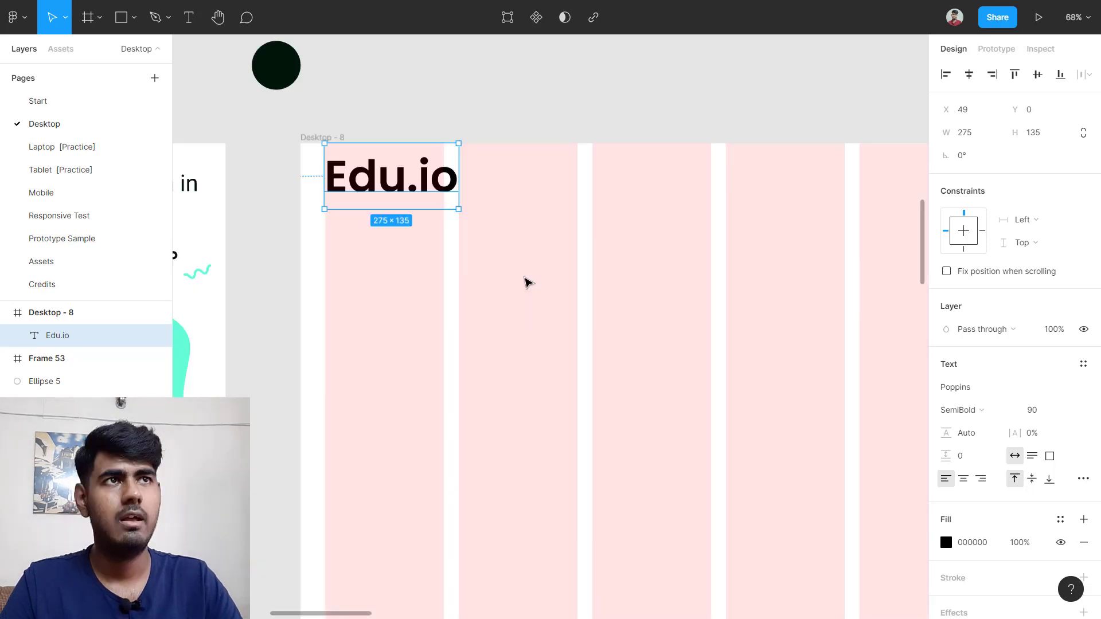
key("Return")
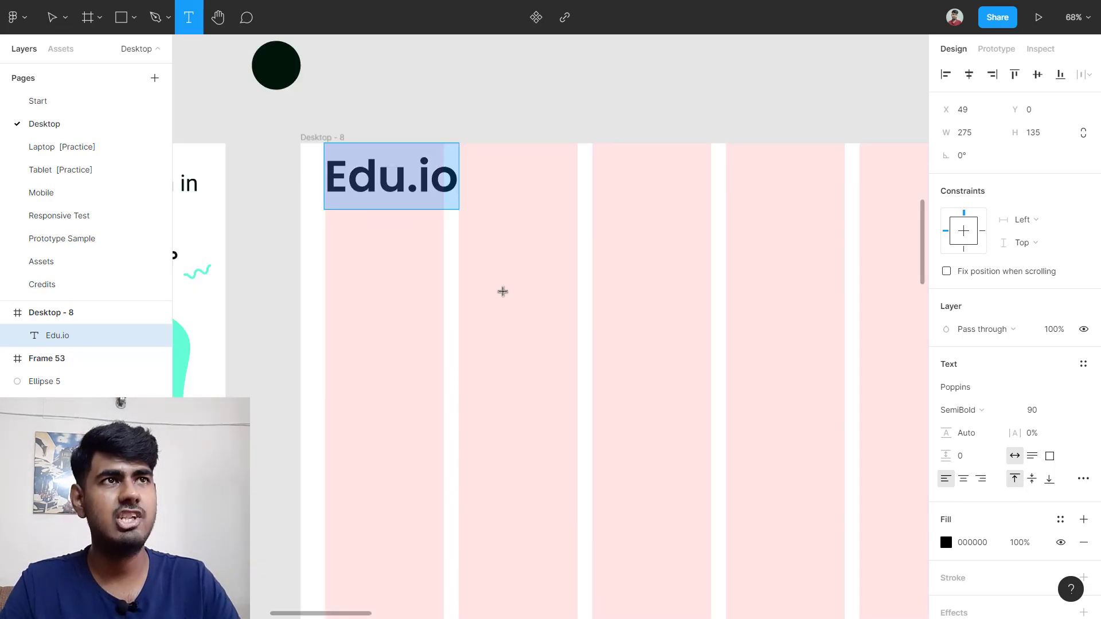
left_click(504, 290)
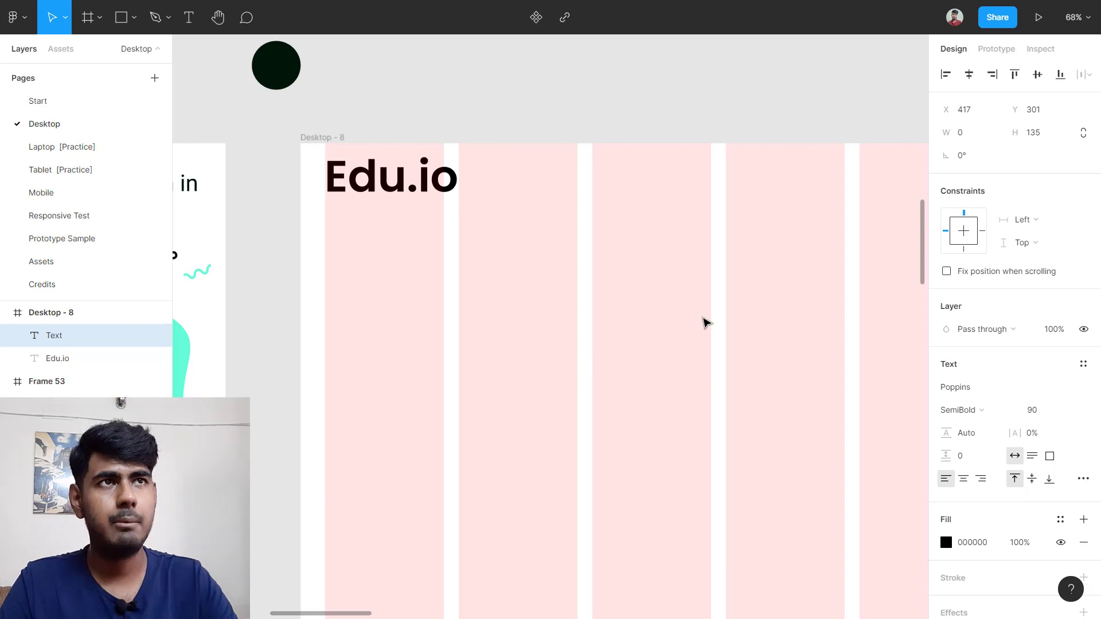
type("Home")
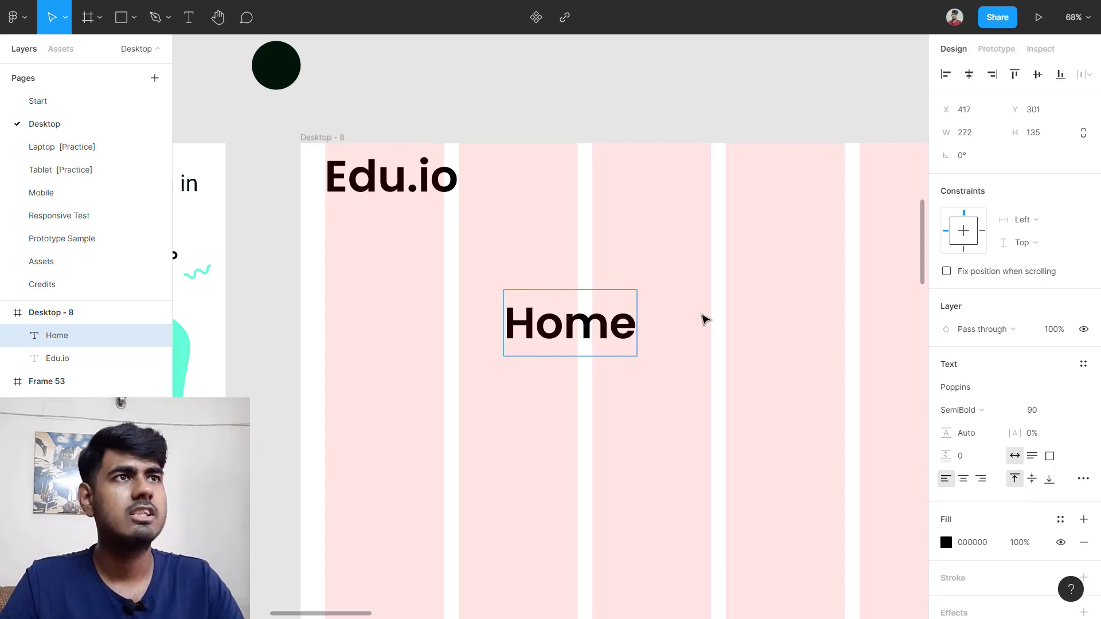
scroll(703, 317, "down", 2)
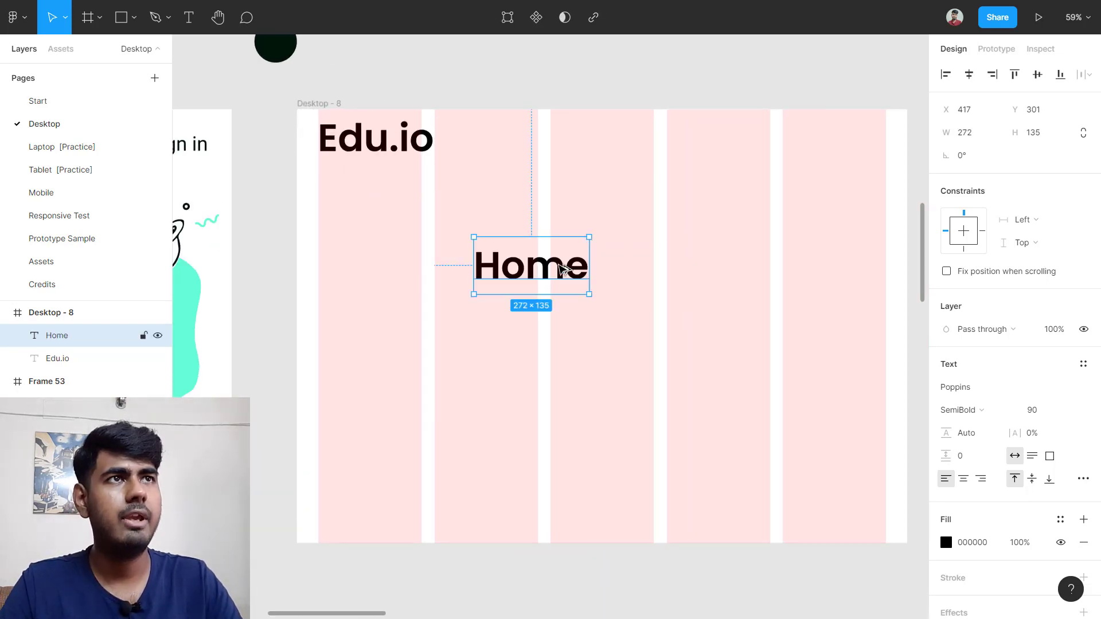
left_click_drag(576, 267, 565, 462)
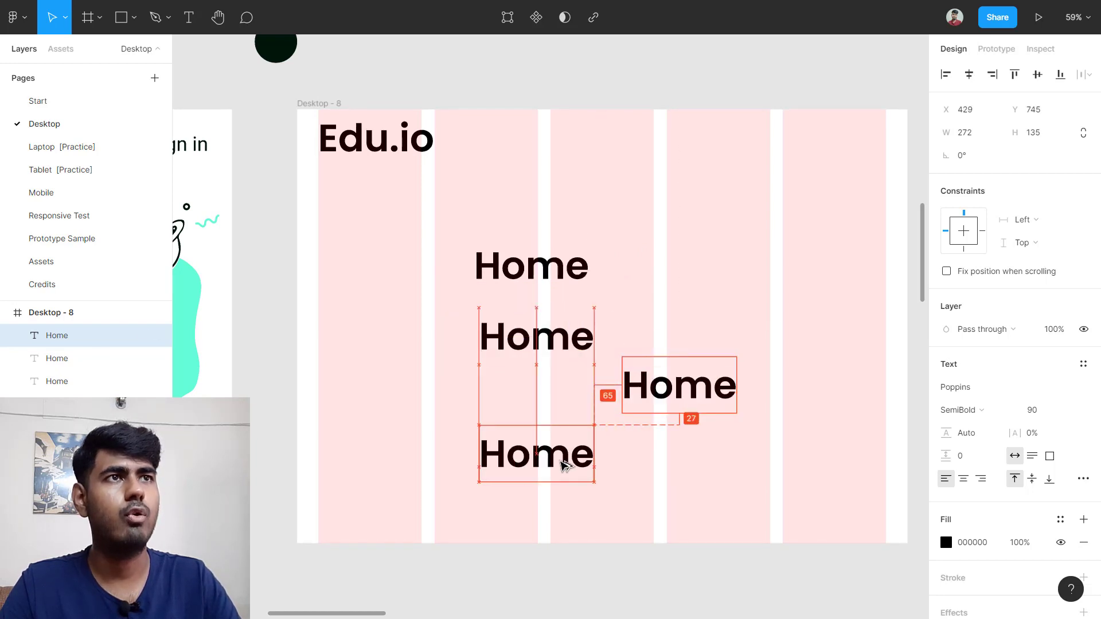
double_click(520, 347)
scroll(520, 347, "down", 2)
scroll(601, 346, "left", 4)
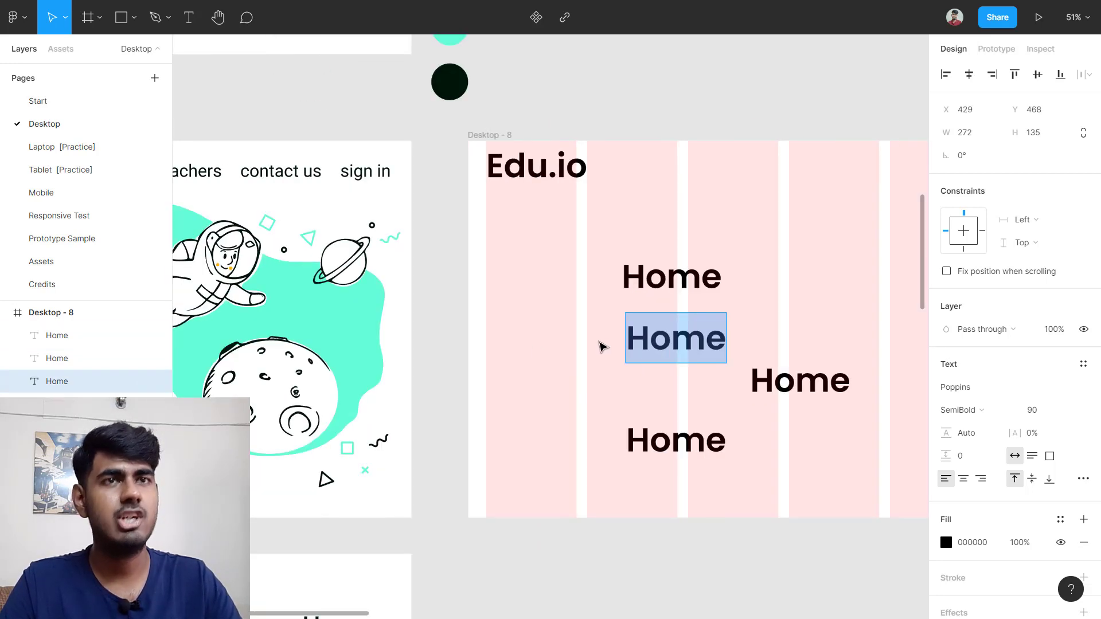
type("teachers")
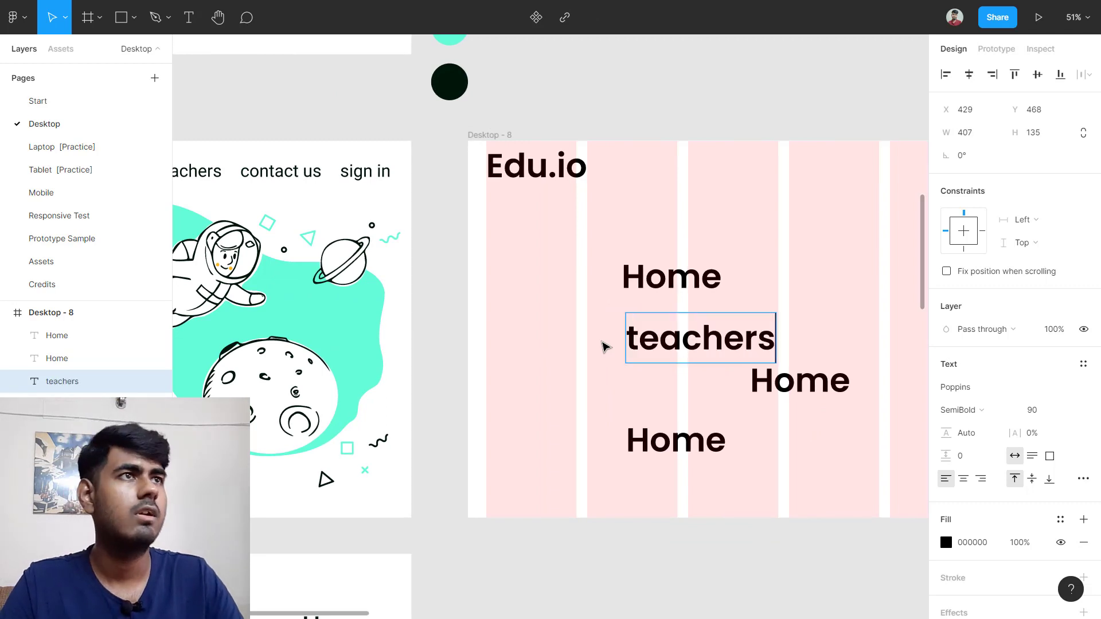
scroll(641, 351, "right", 2)
double_click(756, 397)
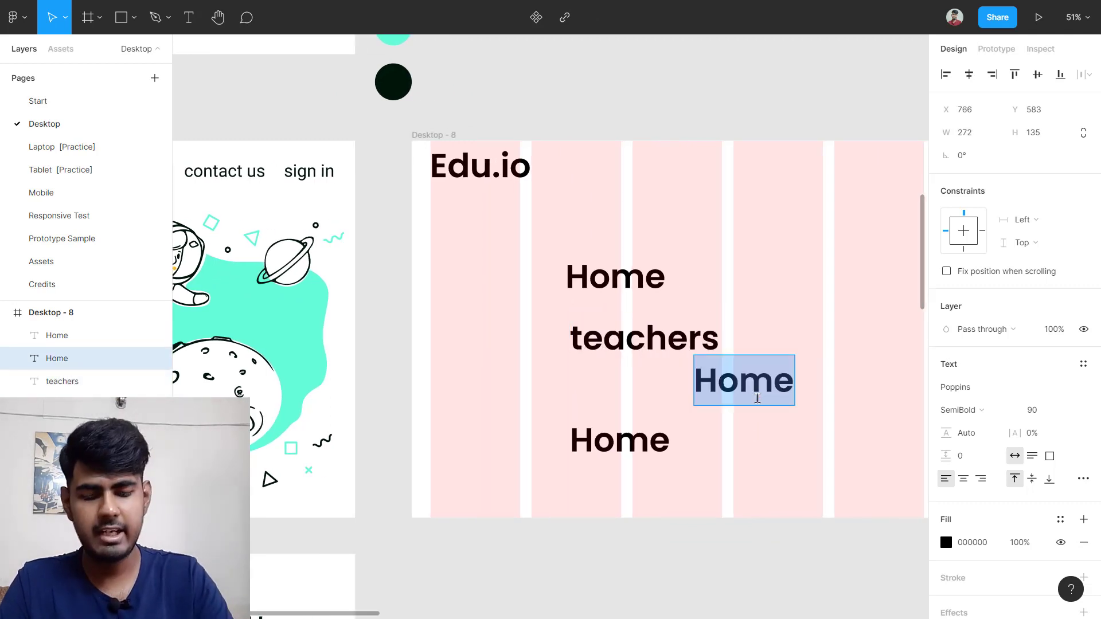
type("Conatct")
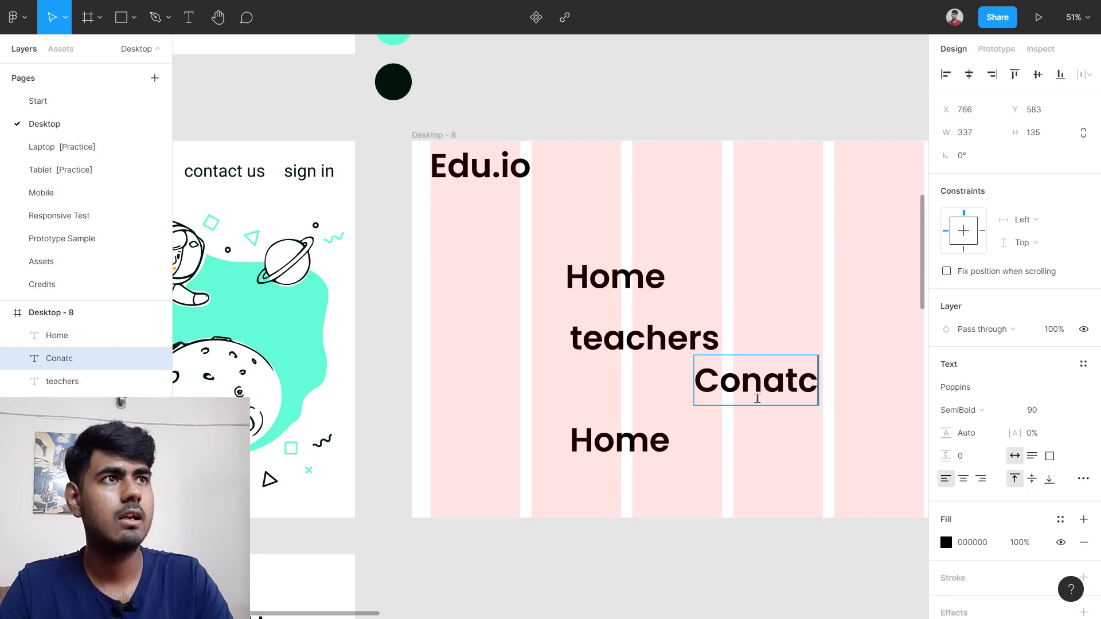
key("BackSpace")
key("BackSpace")
key("BackSpace")
key("BackSpace")
type("tact us")
double_click(628, 446)
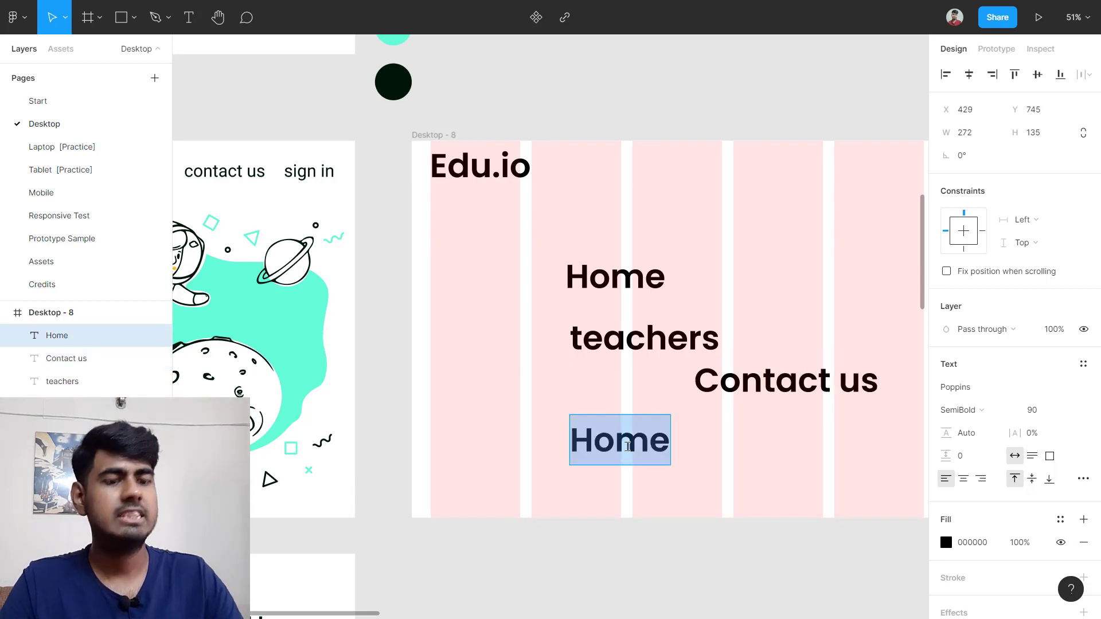
type("sign in")
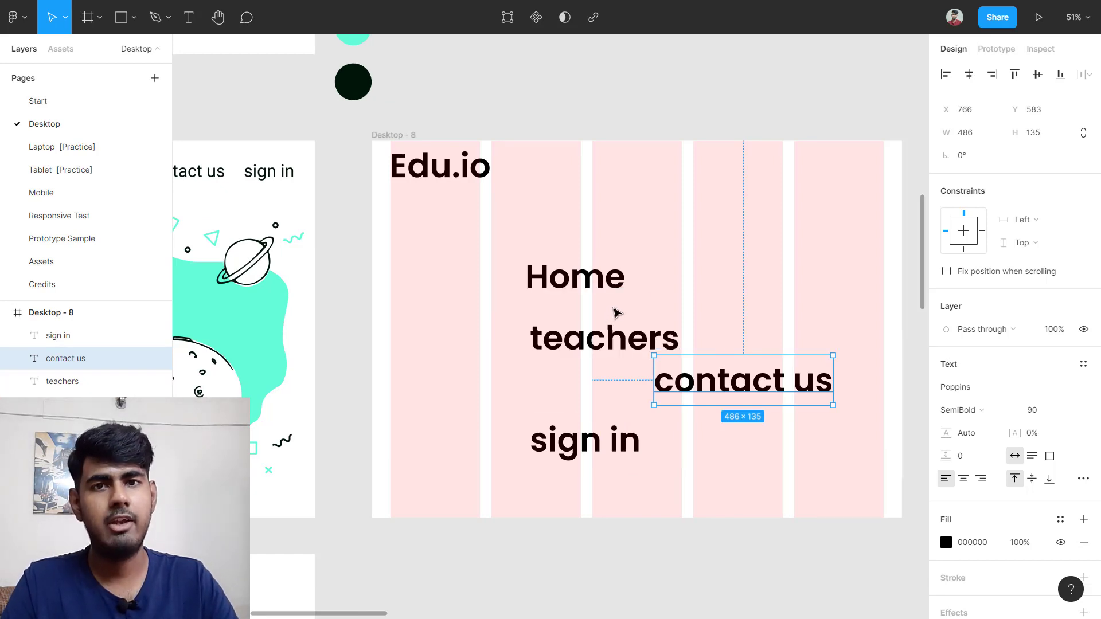
scroll(219, 190, "up", 4)
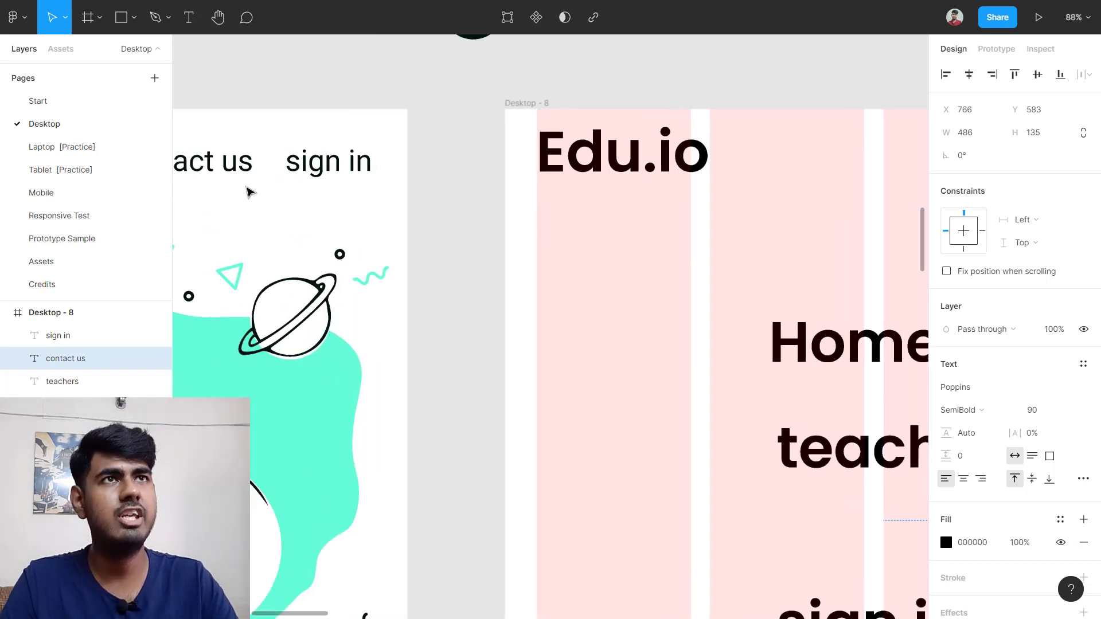
scroll(249, 189, "left", 5)
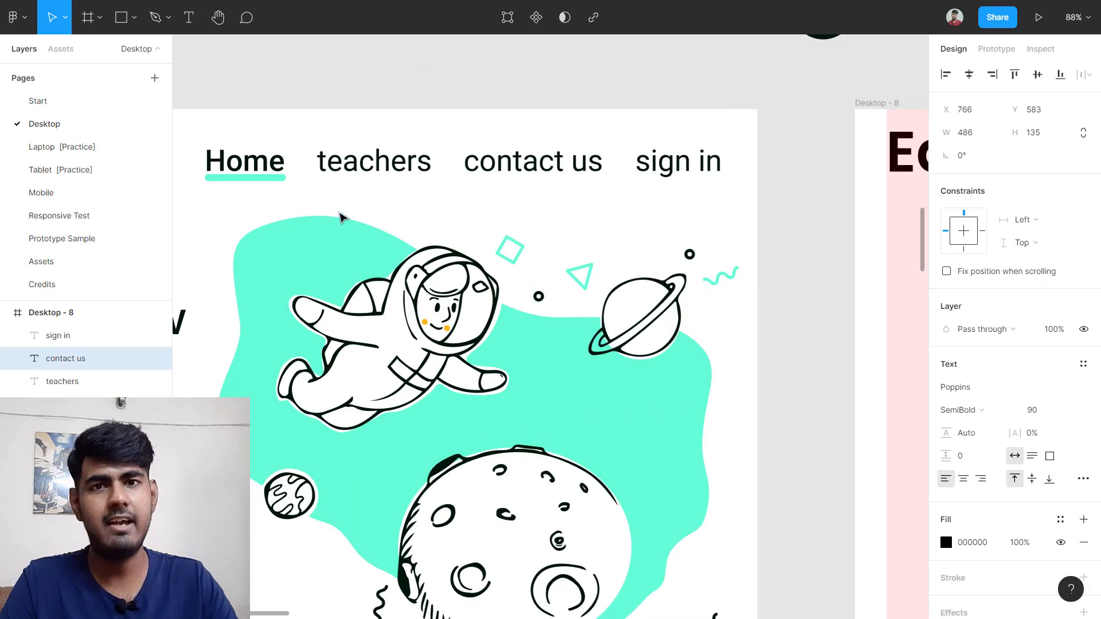
left_click(394, 170)
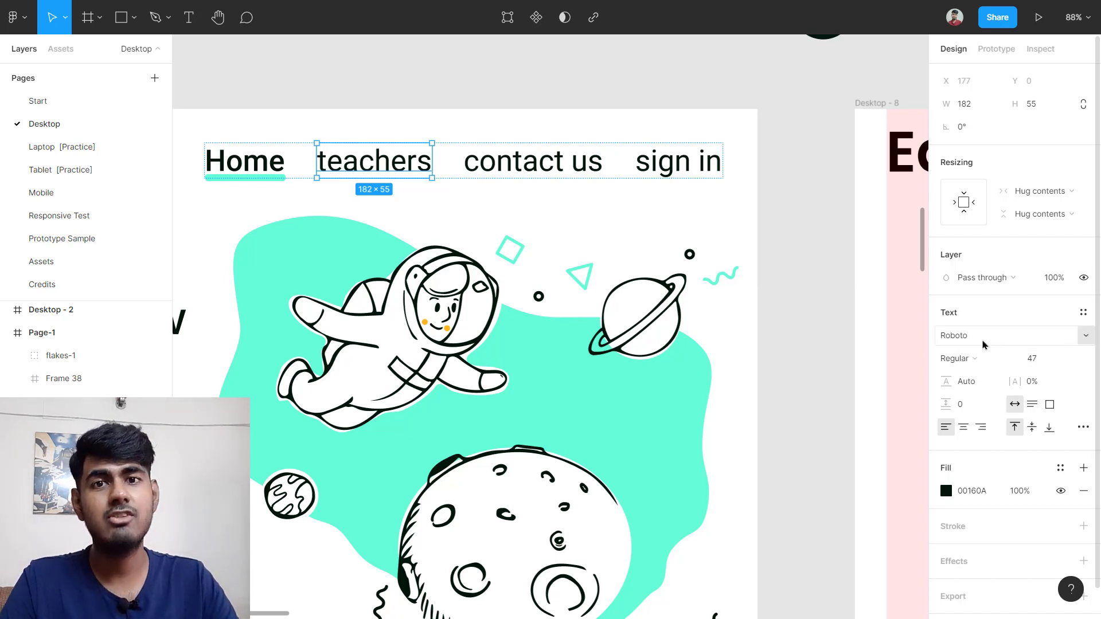
scroll(881, 354, "down", 5)
scroll(516, 321, "right", 5)
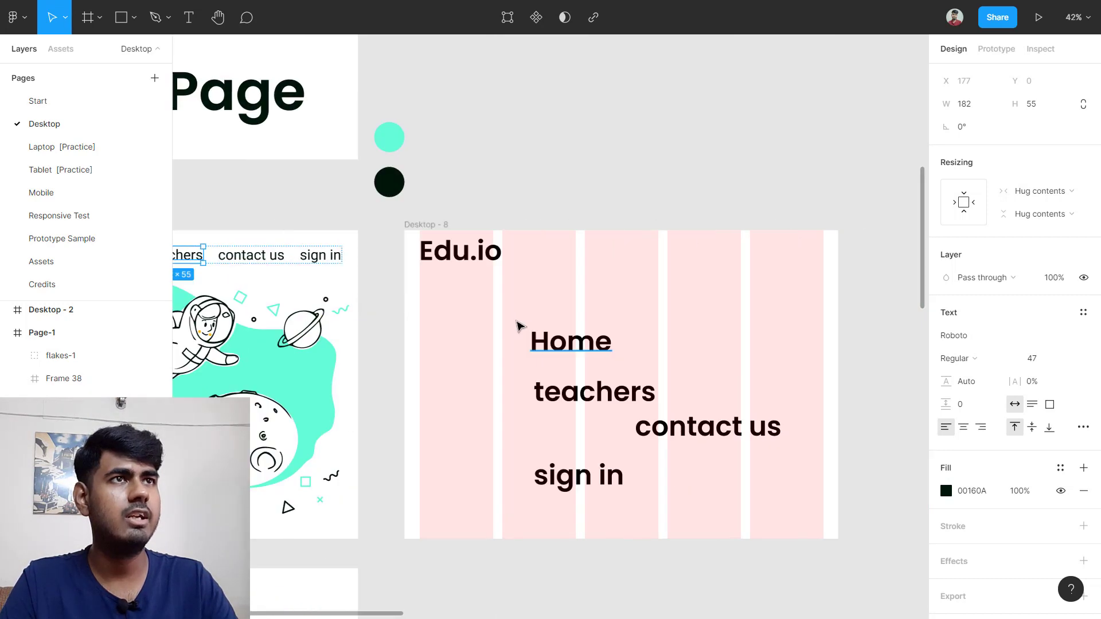
scroll(545, 336, "up", 3, "ctrl")
scroll(614, 327, "down", 2)
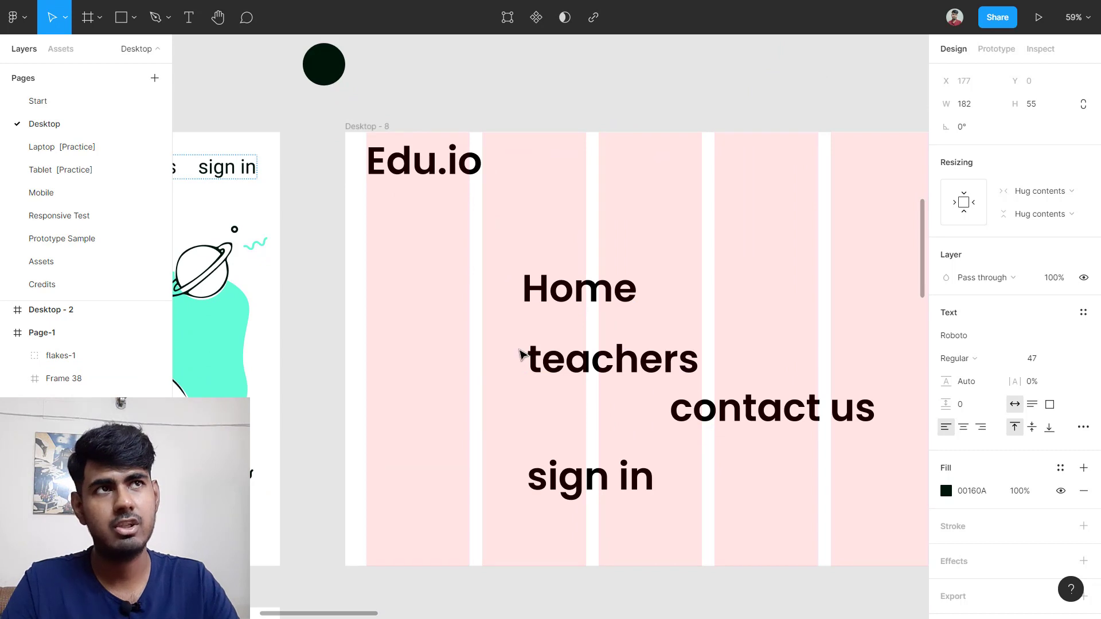
Step: Set Home, teachers, contact us and sign in to size 47, Regular weight, Roboto font
left_click_drag(479, 258, 771, 510)
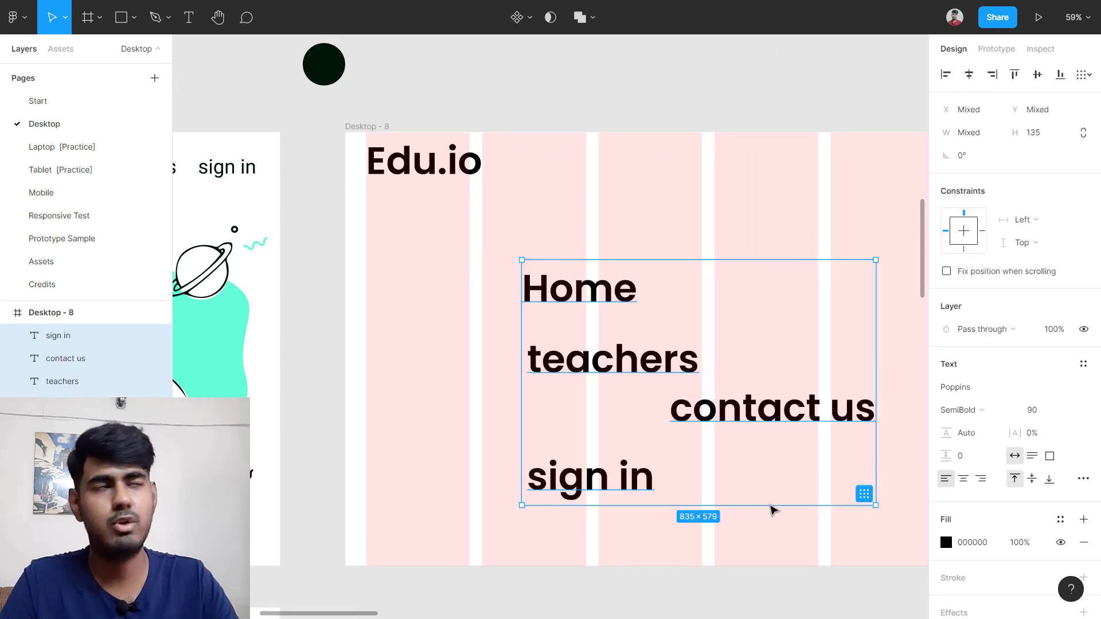
left_click(1042, 416)
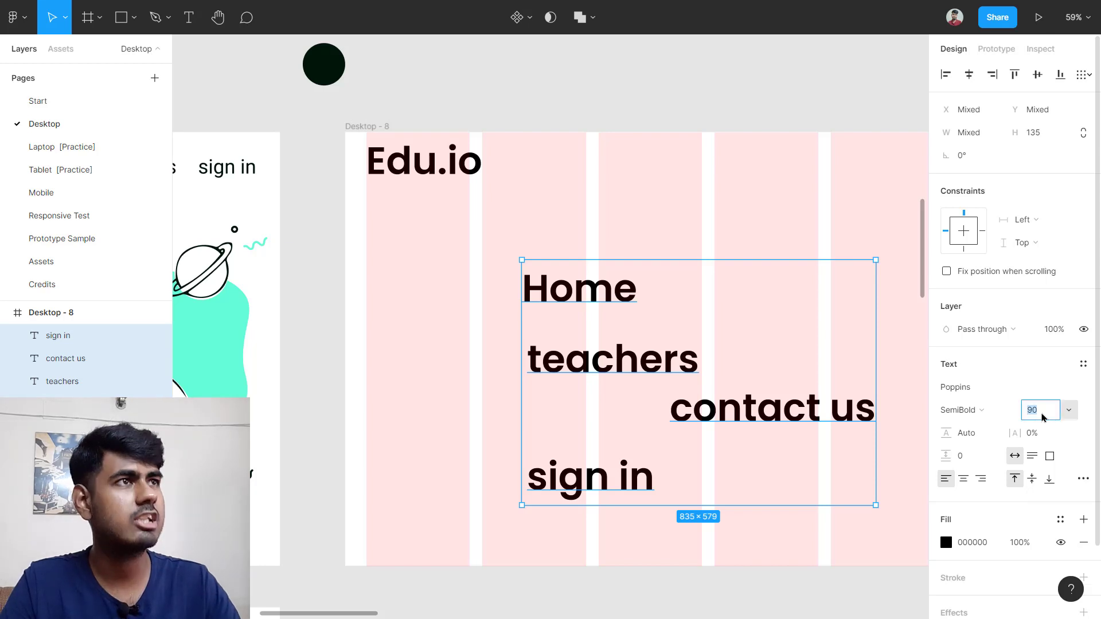
type("47")
key("Return")
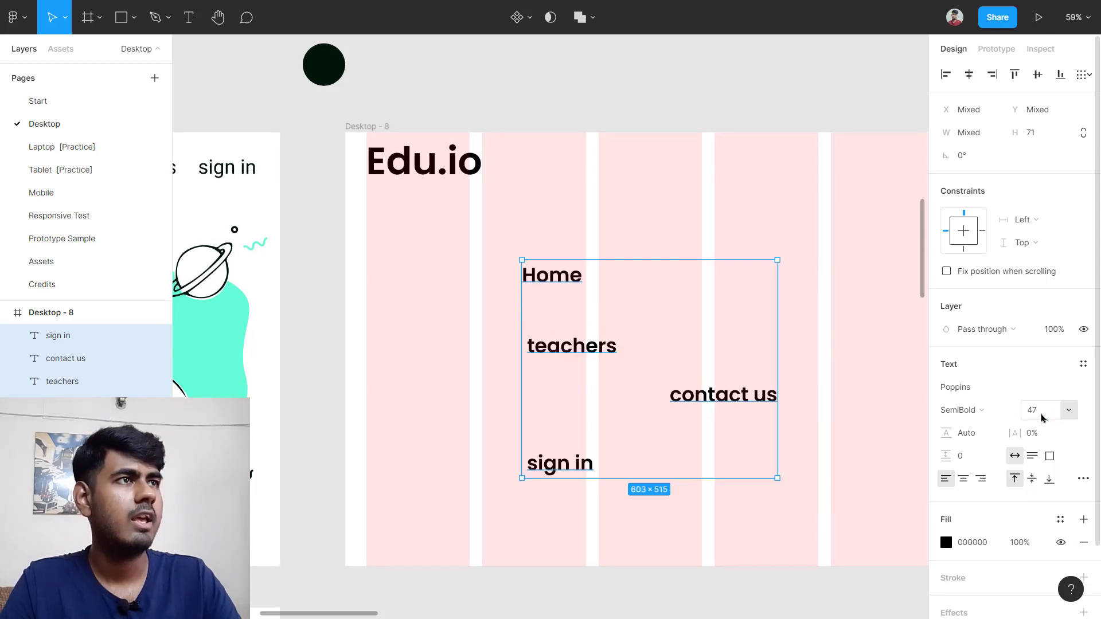
left_click(999, 411)
left_click(992, 348)
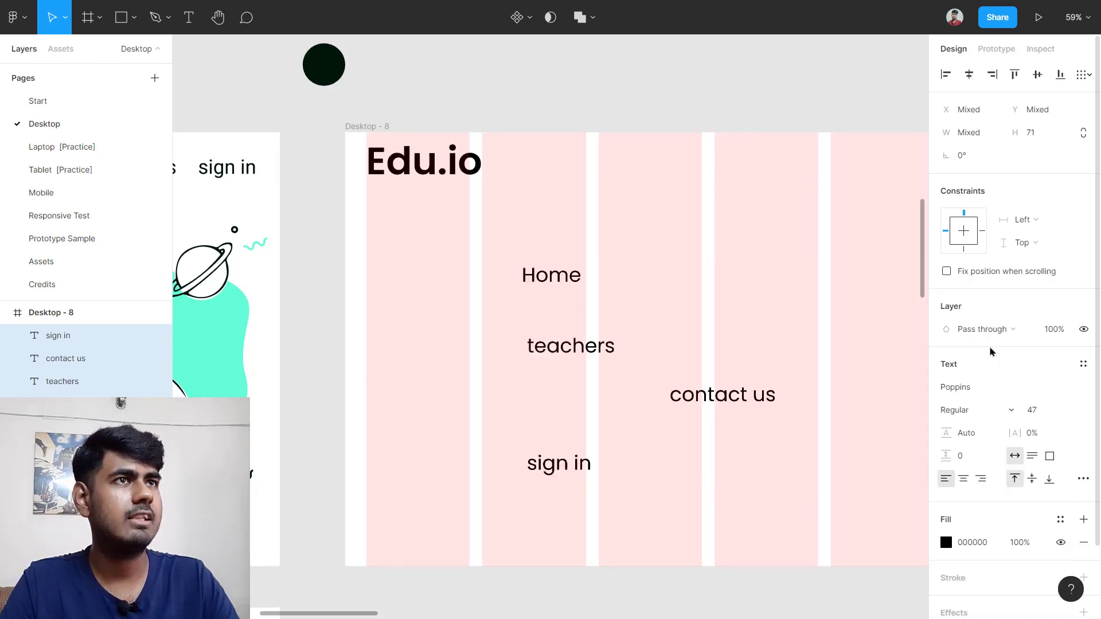
left_click(974, 387)
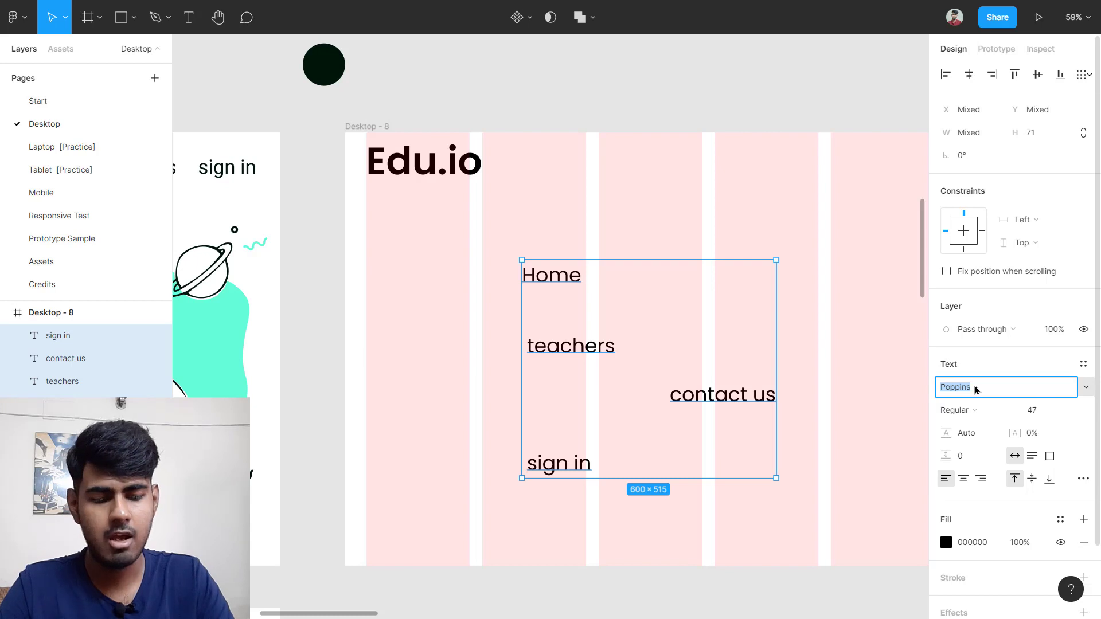
type("Roboto")
key("Return")
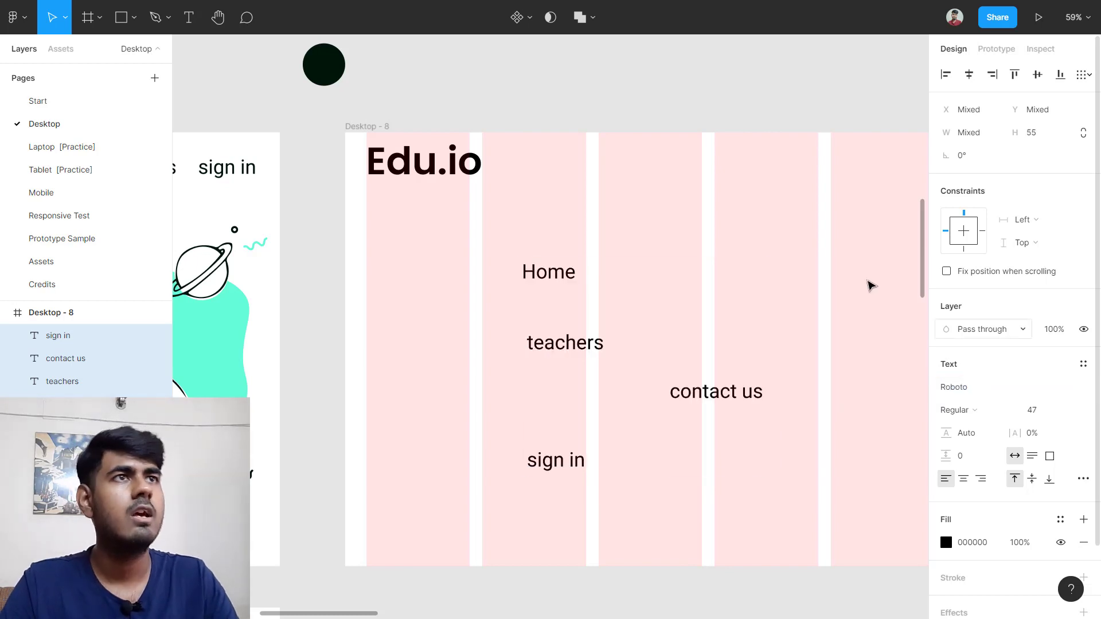
left_click(835, 260)
left_click_drag(418, 222, 793, 543)
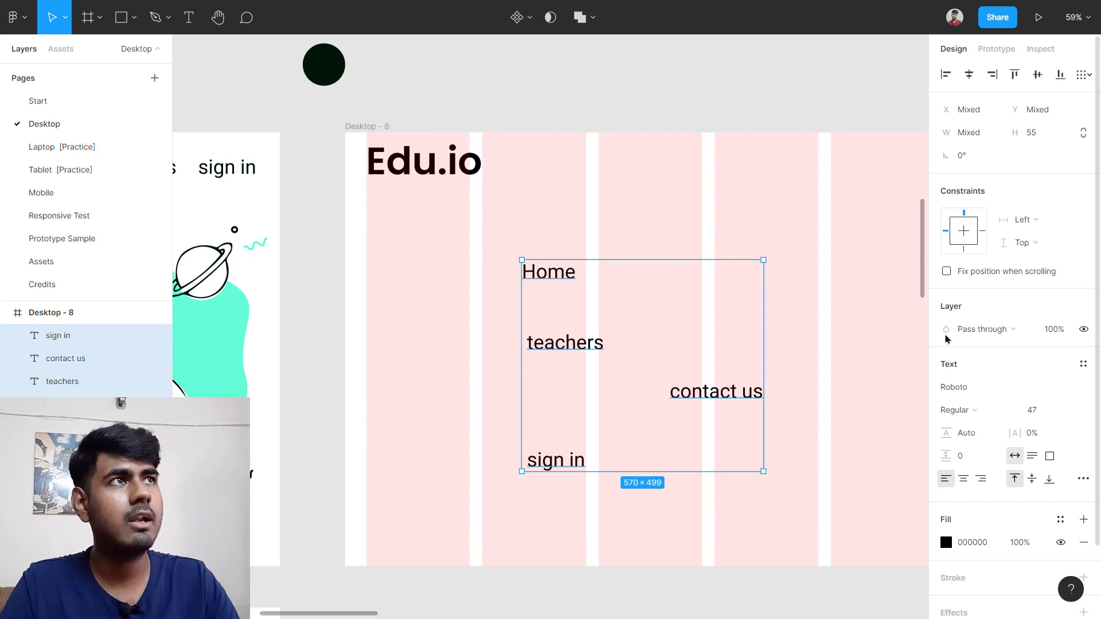
Step: Wrap the four nav labels in a horizontal auto-layout frame, Frame 70
right_click(632, 316)
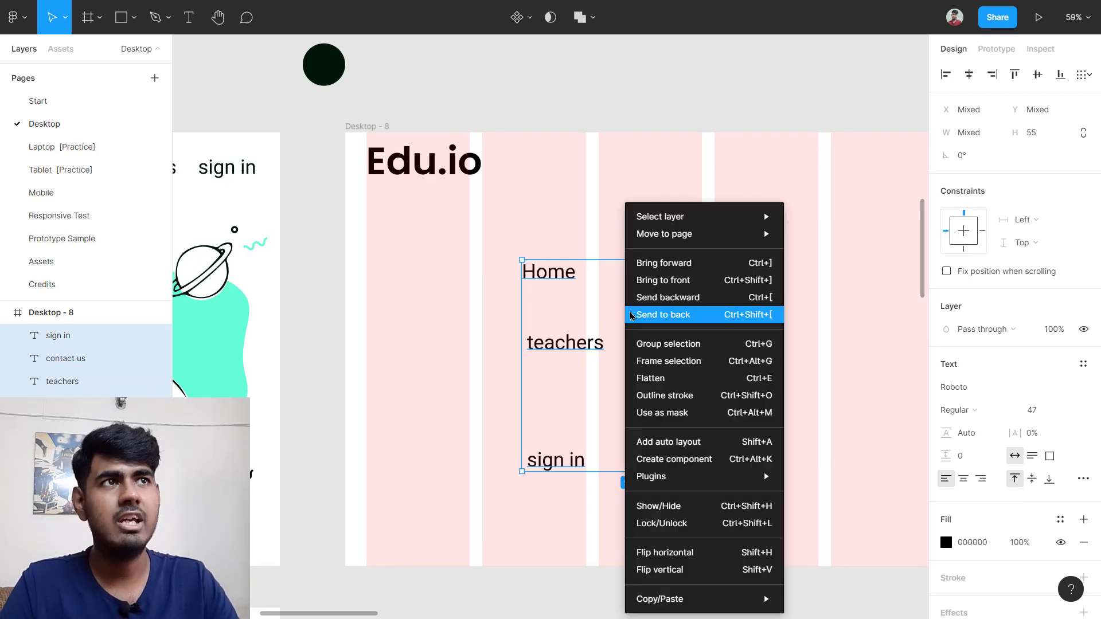
left_click(741, 443)
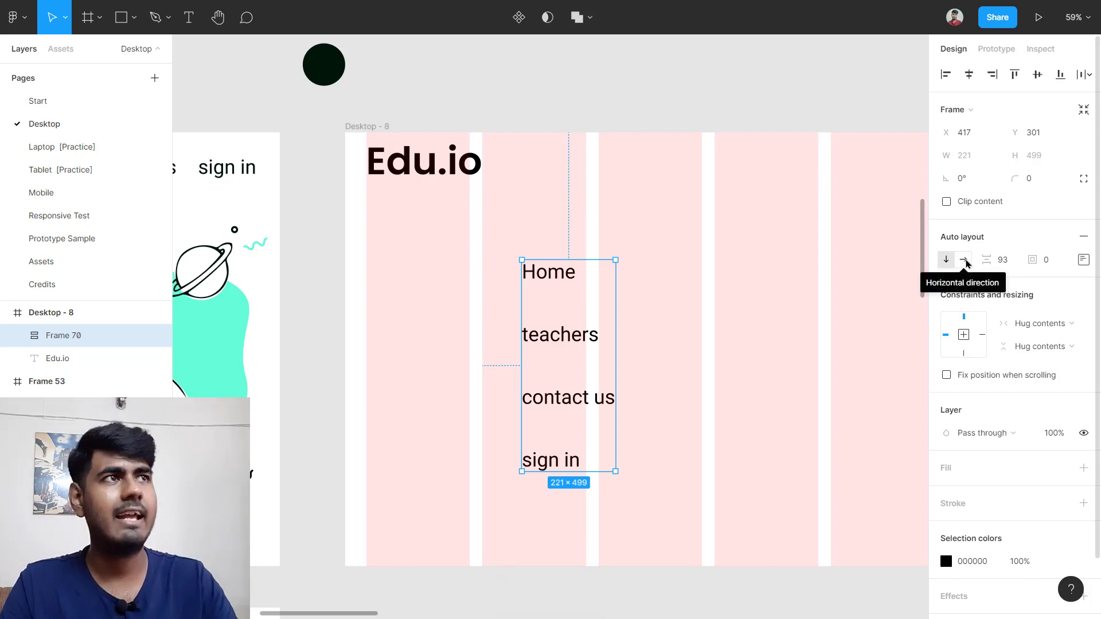
left_click(965, 261)
scroll(772, 381, "right", 1)
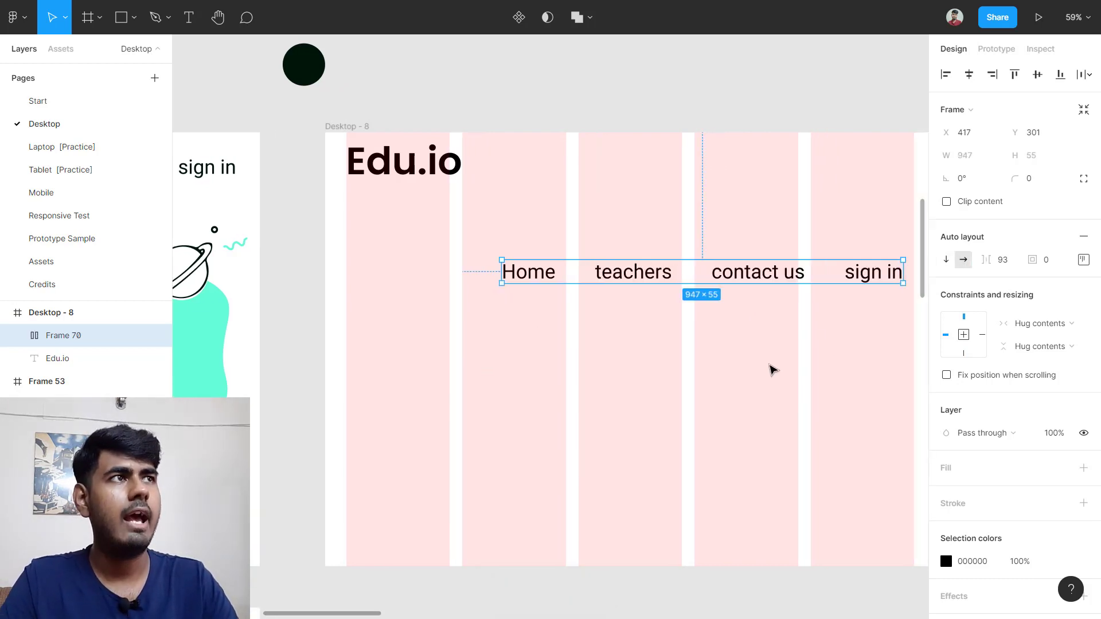
left_click(1083, 259)
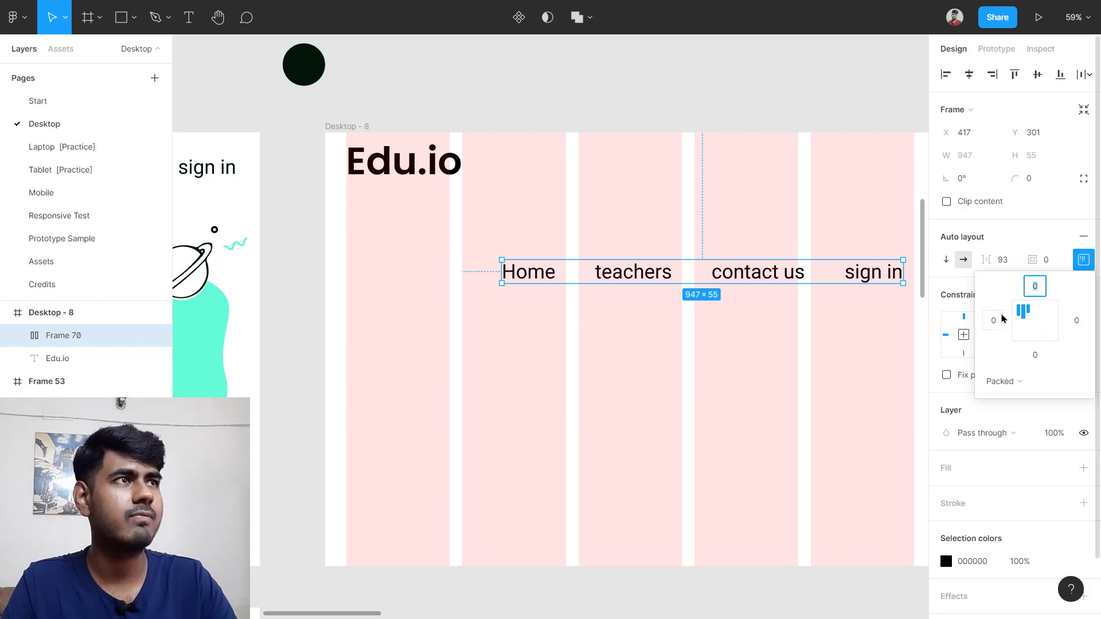
left_click(676, 382)
Step: Move the nav row to the top of Desktop-8 beside Edu.io, around X 443, Y 25
left_click(682, 281)
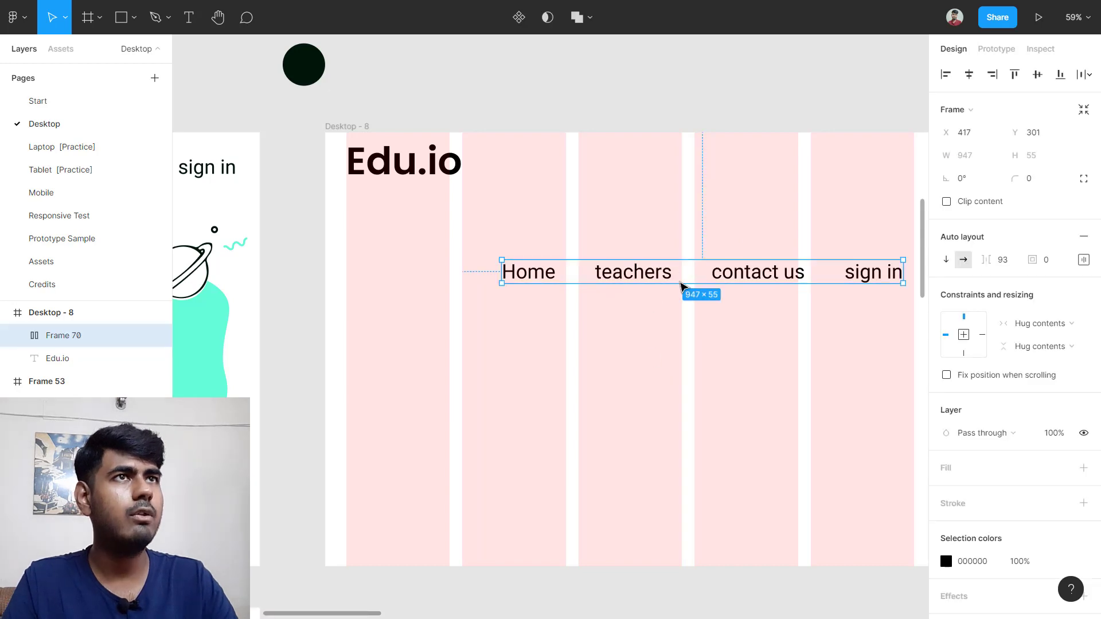
scroll(692, 275, "right", 3)
scroll(751, 226, "up", 5)
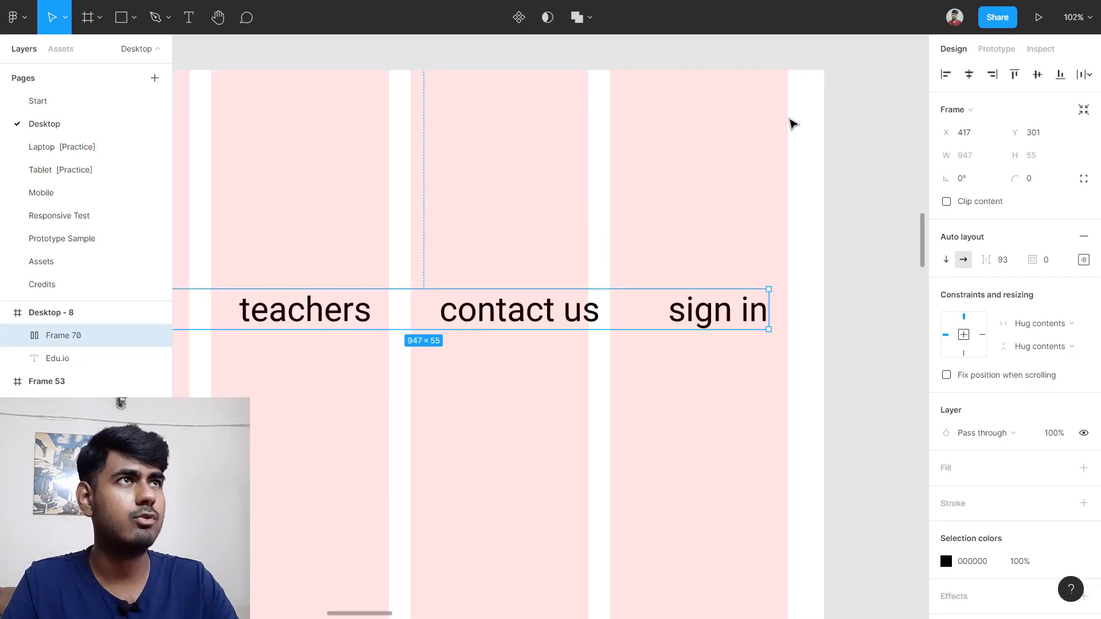
left_click_drag(732, 310, 750, 108)
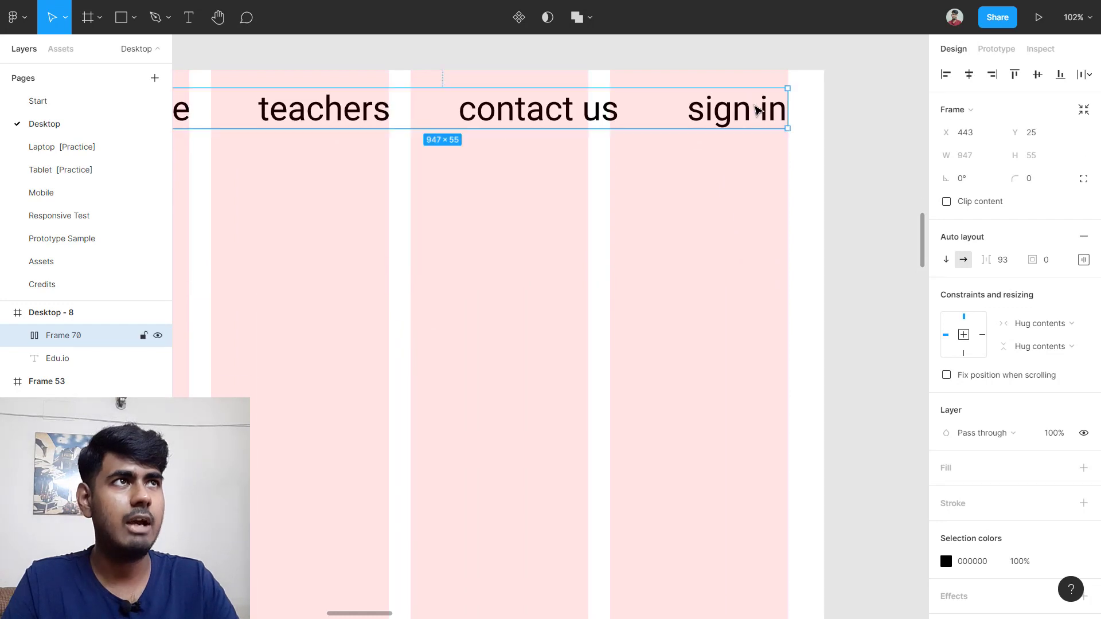
scroll(818, 110, "up", 3)
scroll(816, 109, "up", 5)
mouse_move(605, 115)
left_mouse_down()
mouse_move(570, 127)
mouse_move(592, 128)
left_mouse_up()
scroll(593, 128, "down", 10)
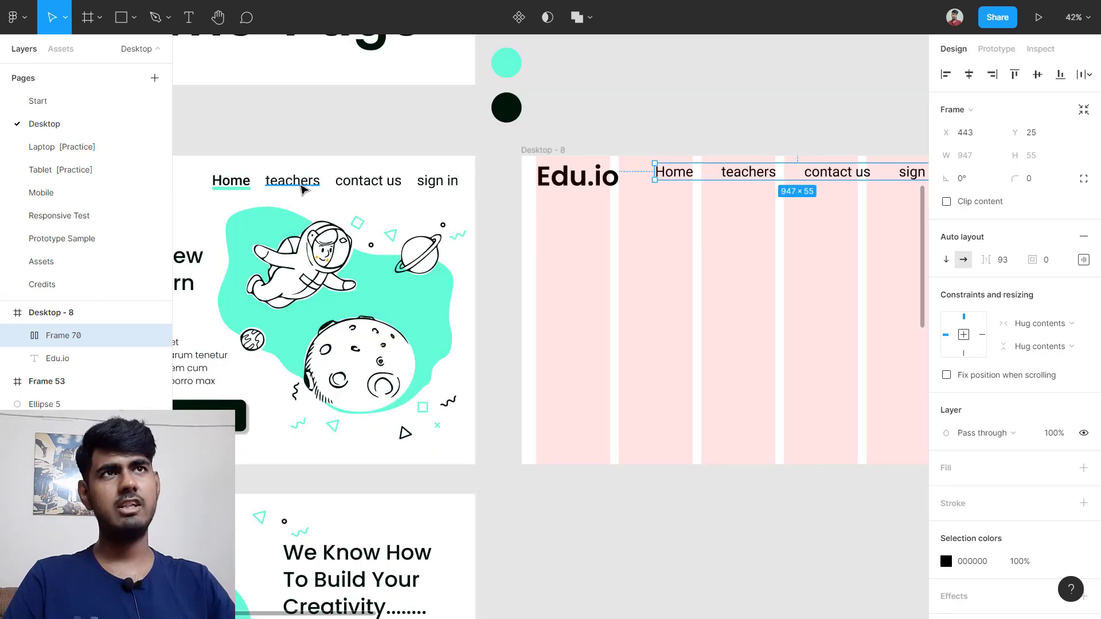
Step: Compare with the reference nav bar and change Frame 70's item spacing from 93 to 50
scroll(298, 197, "up", 4)
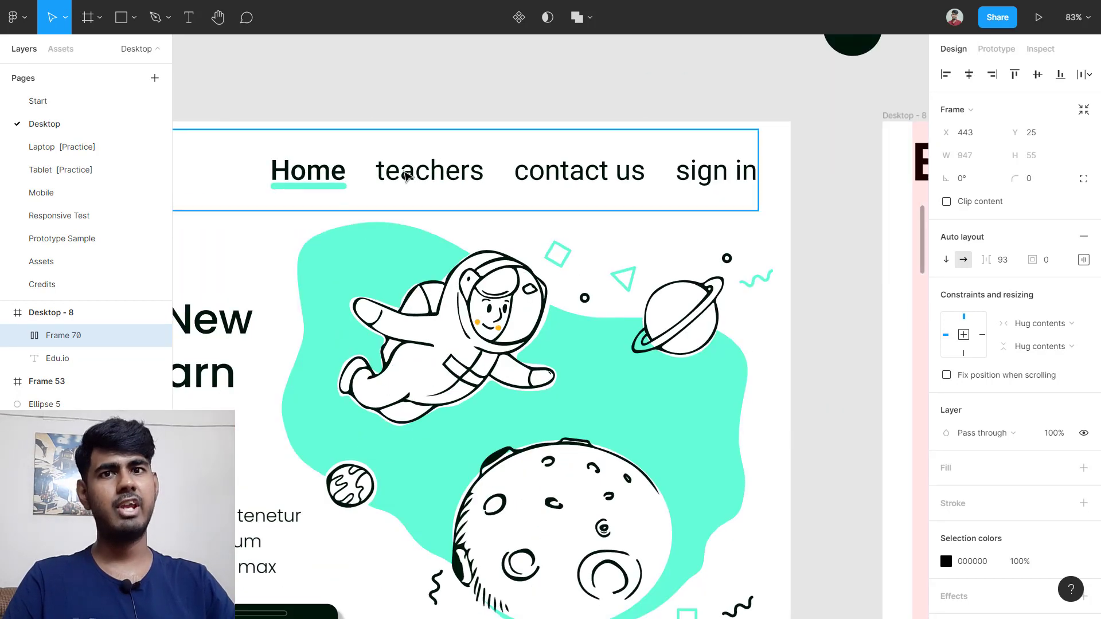
double_click(427, 172)
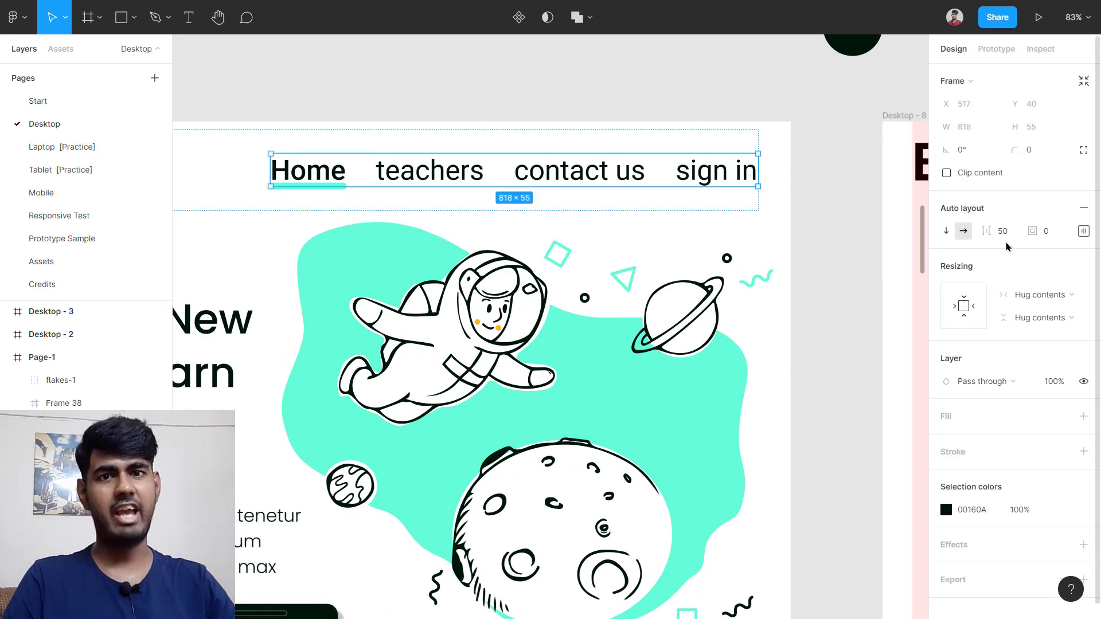
scroll(806, 256, "down", 5)
scroll(609, 209, "right", 3)
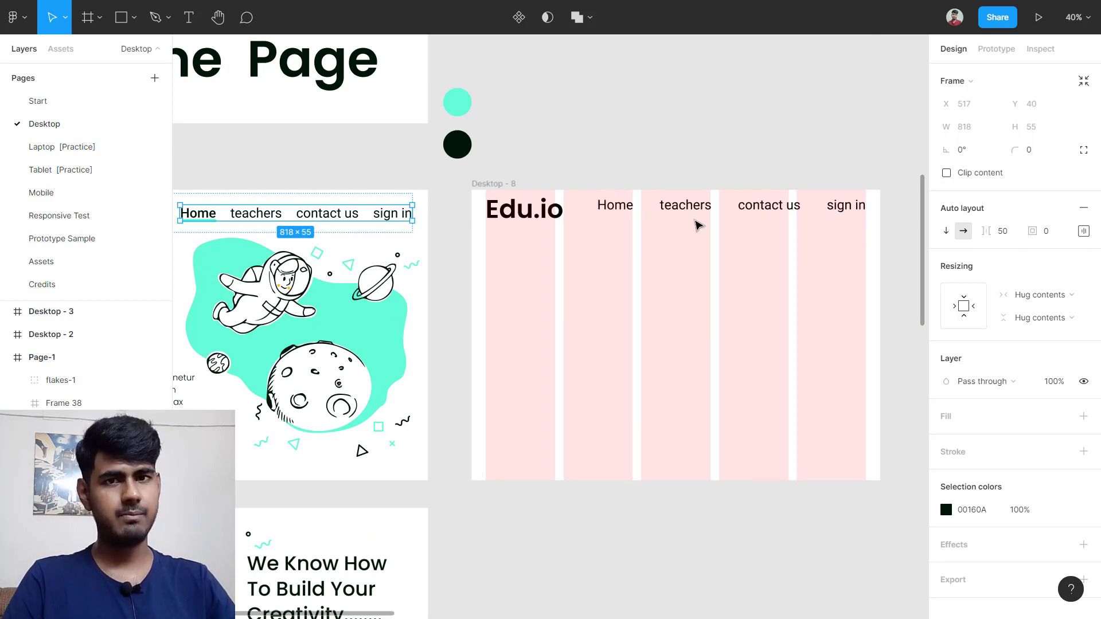
left_click(699, 217)
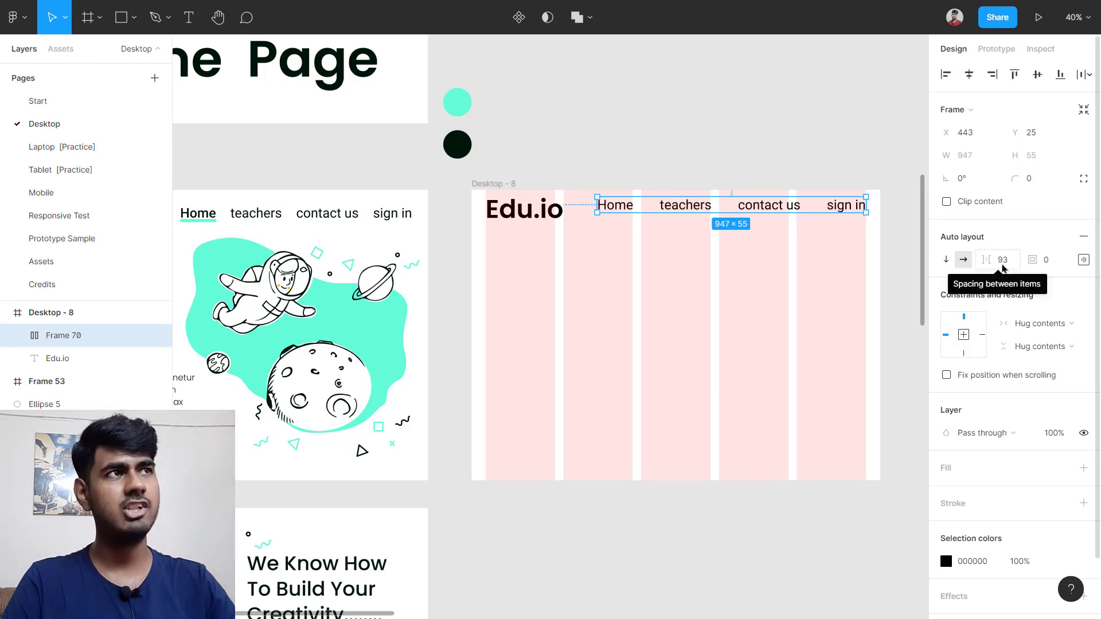
left_click(1003, 264)
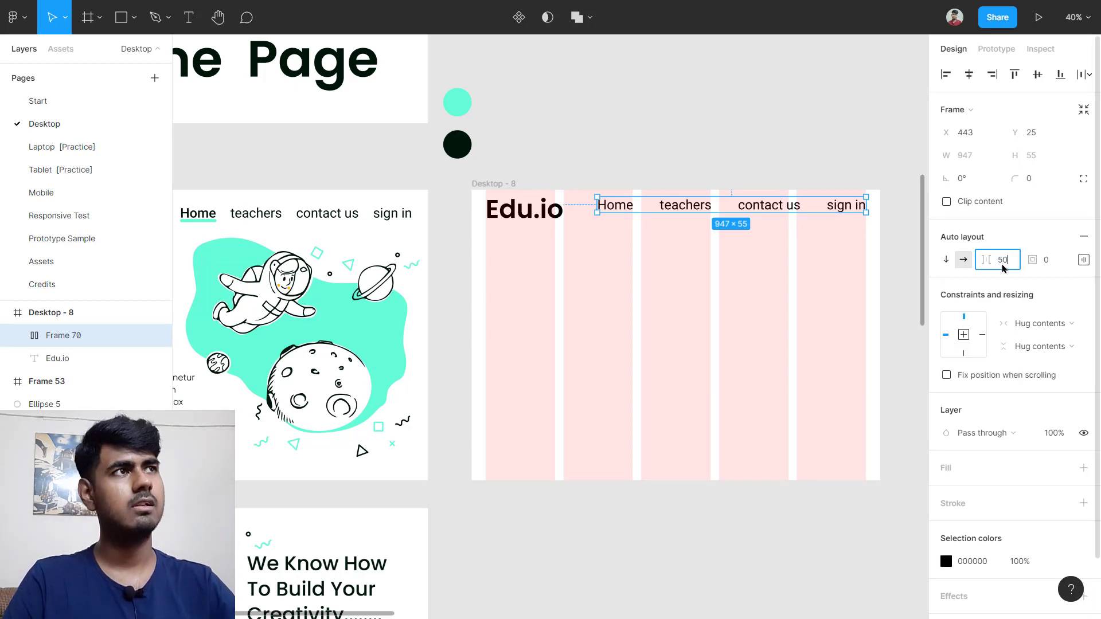
key("Return")
Step: Shift the nav row right to X 572, Y 43, flush with the grid's right edge
scroll(850, 224, "up", 3)
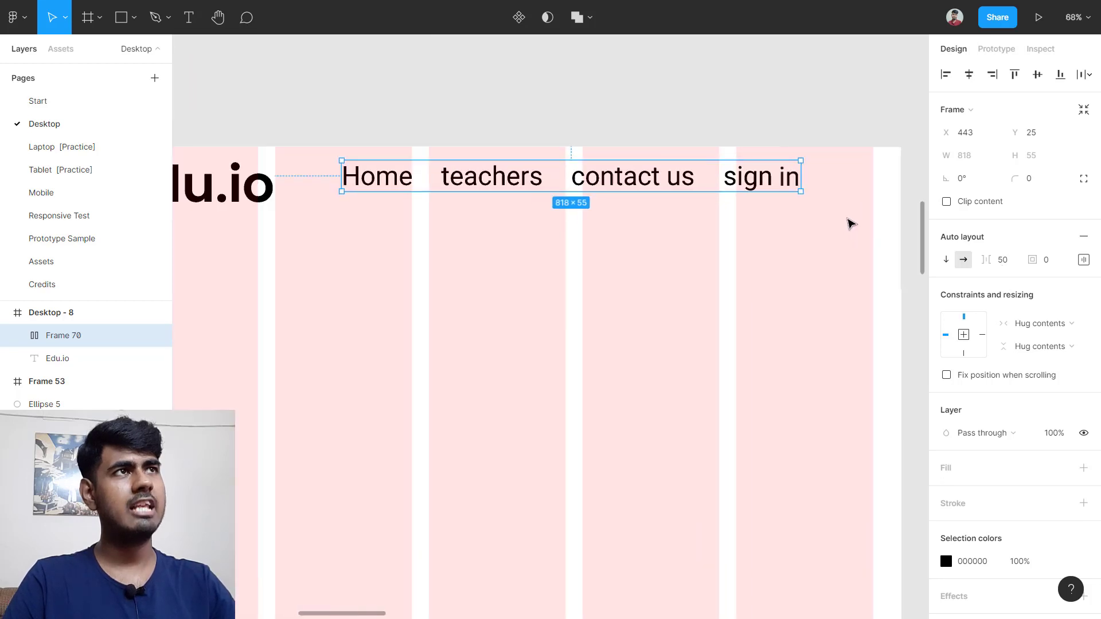
scroll(846, 218, "up", 3)
left_click_drag(707, 173, 794, 185)
scroll(785, 195, "down", 3)
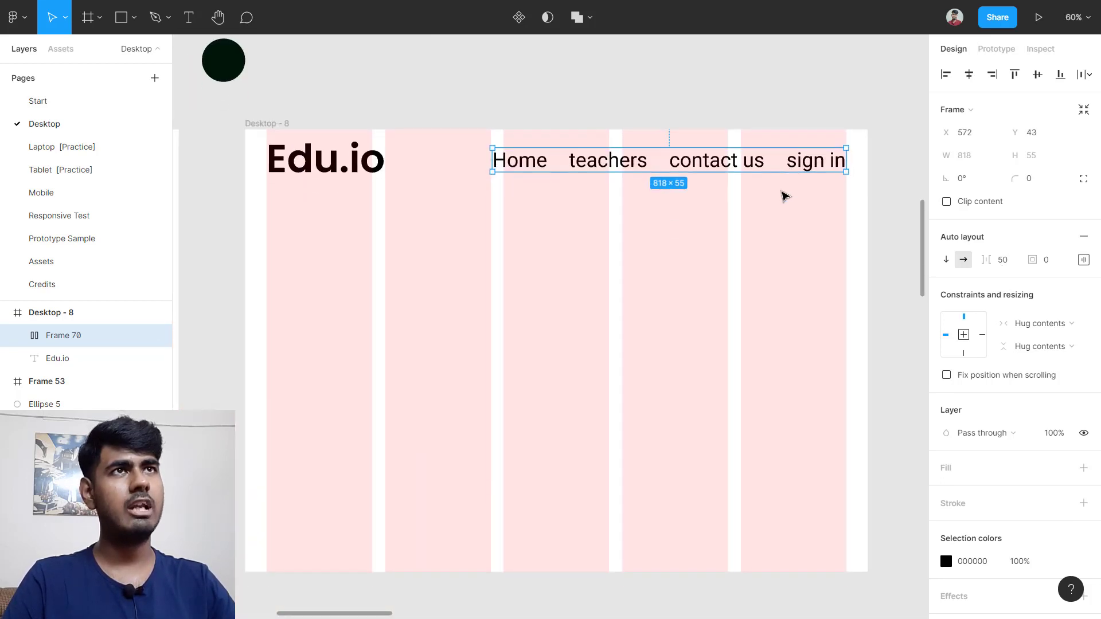
left_click(332, 228)
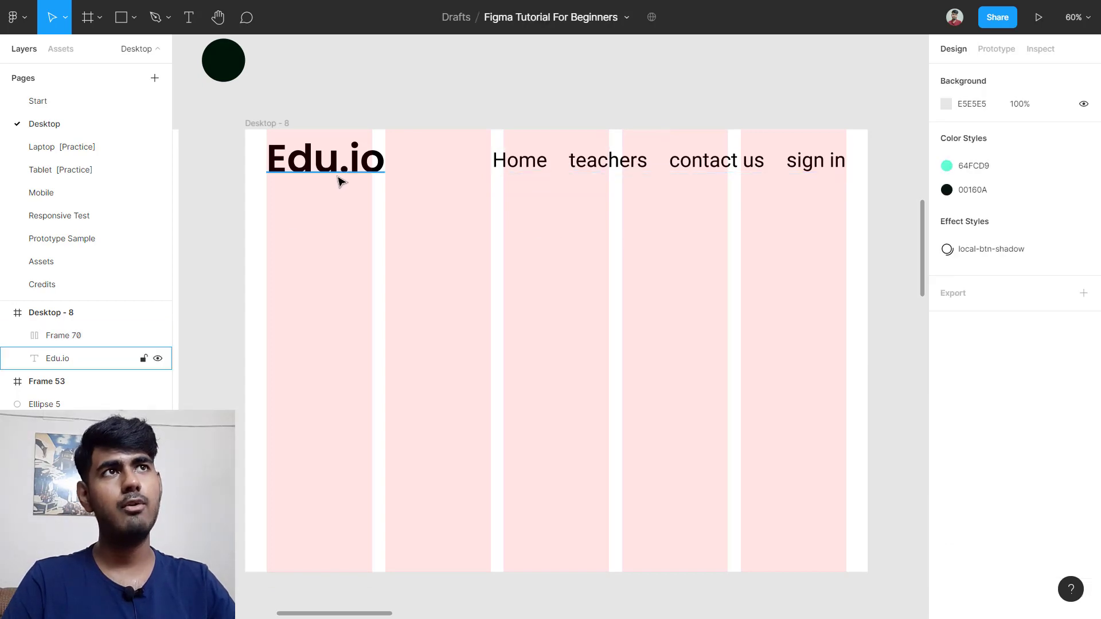
Step: Change the Home nav label in Desktop - 8 to Medium weight
left_click_drag(303, 210, 523, 172)
scroll(523, 166, "up", 5)
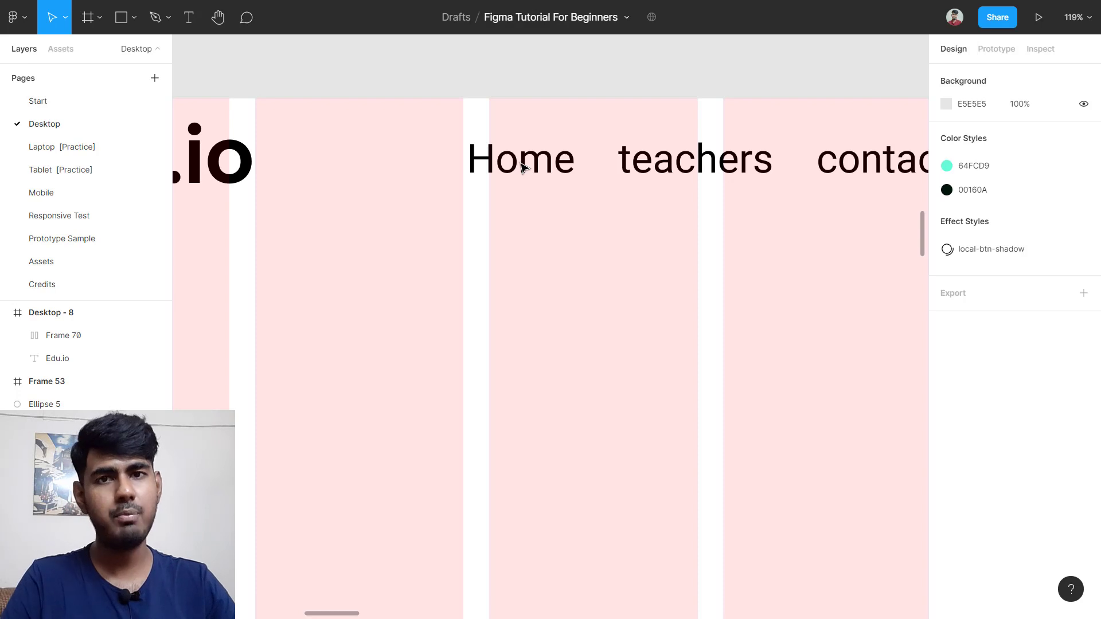
double_click(523, 166)
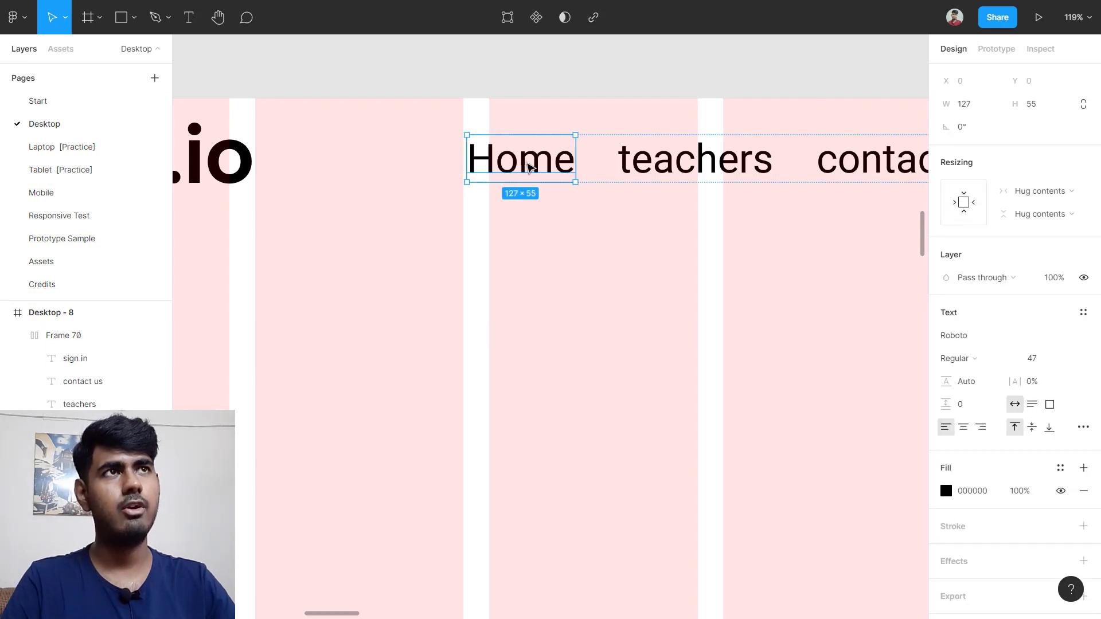
left_click(982, 361)
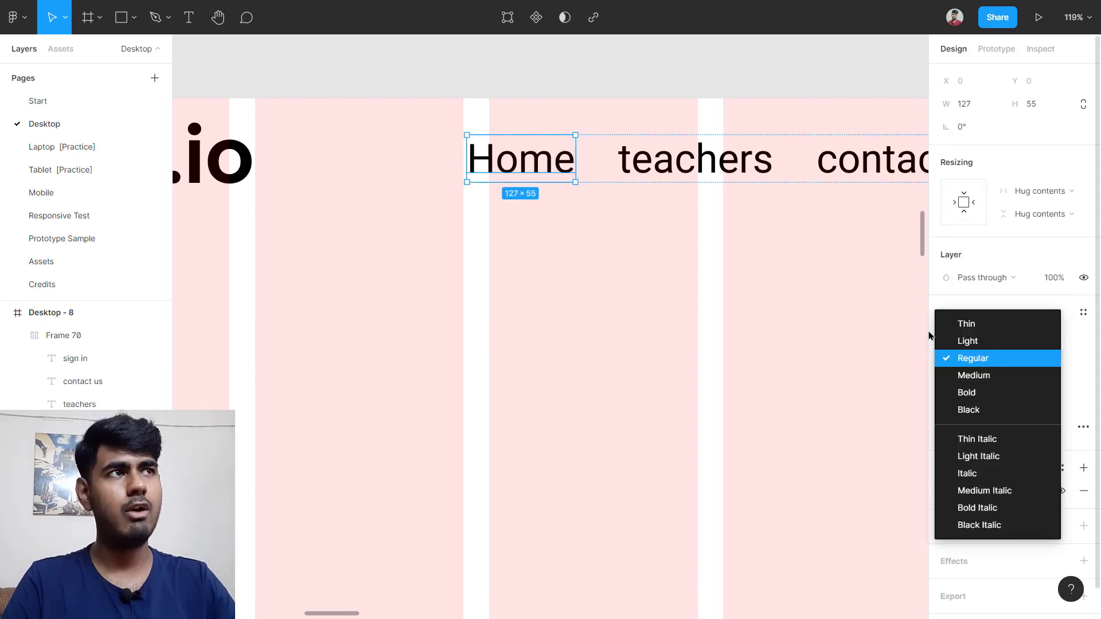
left_click(1016, 374)
left_click(551, 329)
Step: Check the Page-1 reference Home link's font settings, Roboto Medium 47, for comparison
scroll(551, 329, "down", 5)
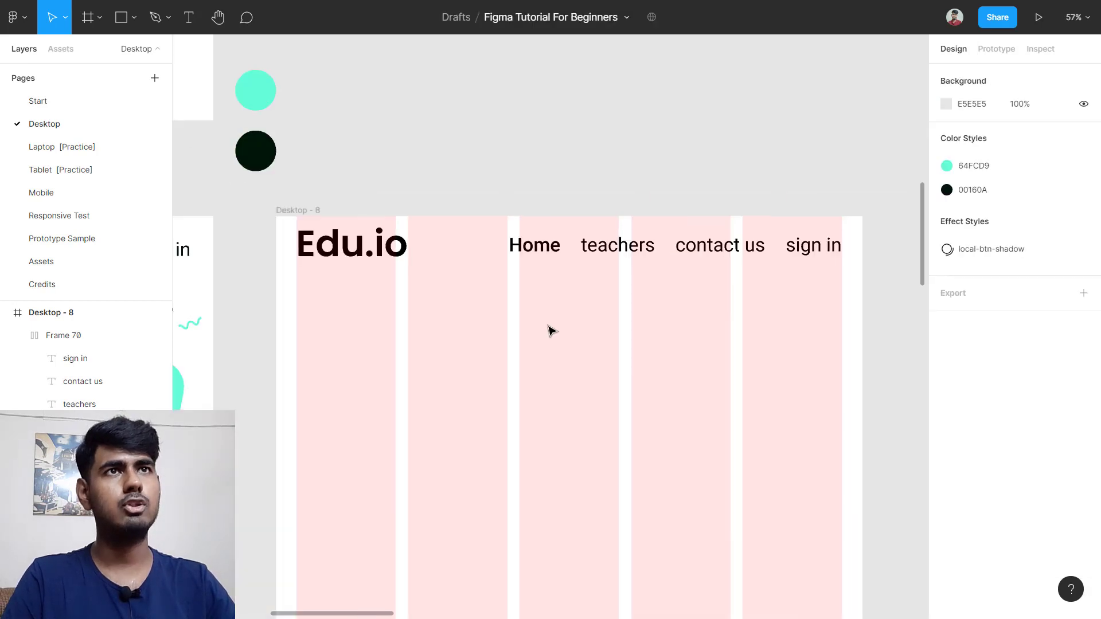
scroll(229, 265, "left", 3)
scroll(228, 265, "left", 5)
scroll(291, 266, "up", 5)
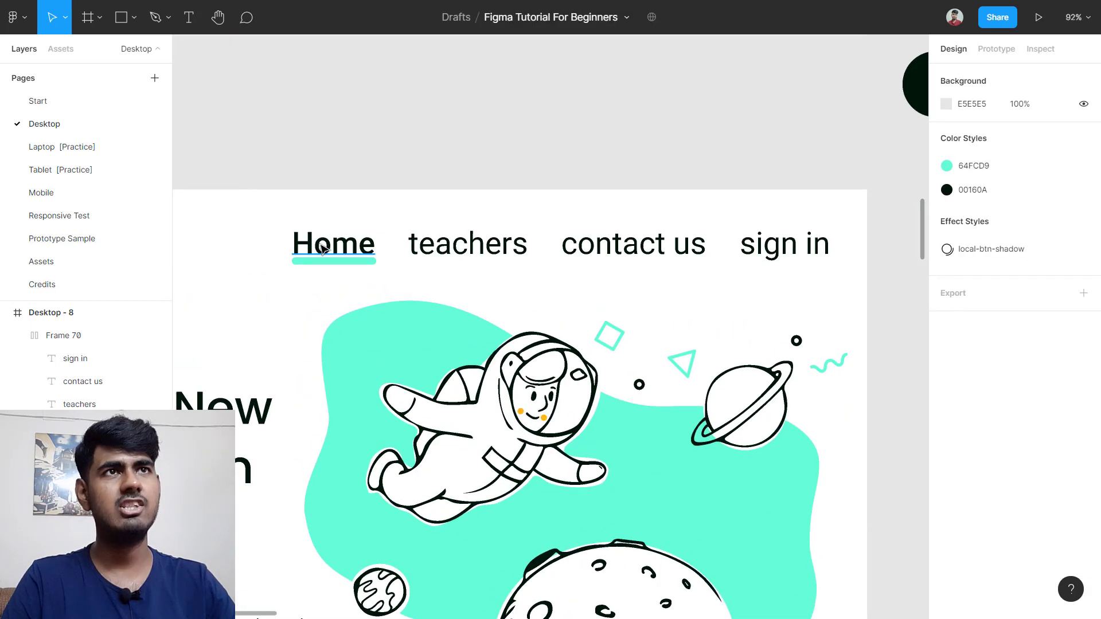
left_click(335, 246)
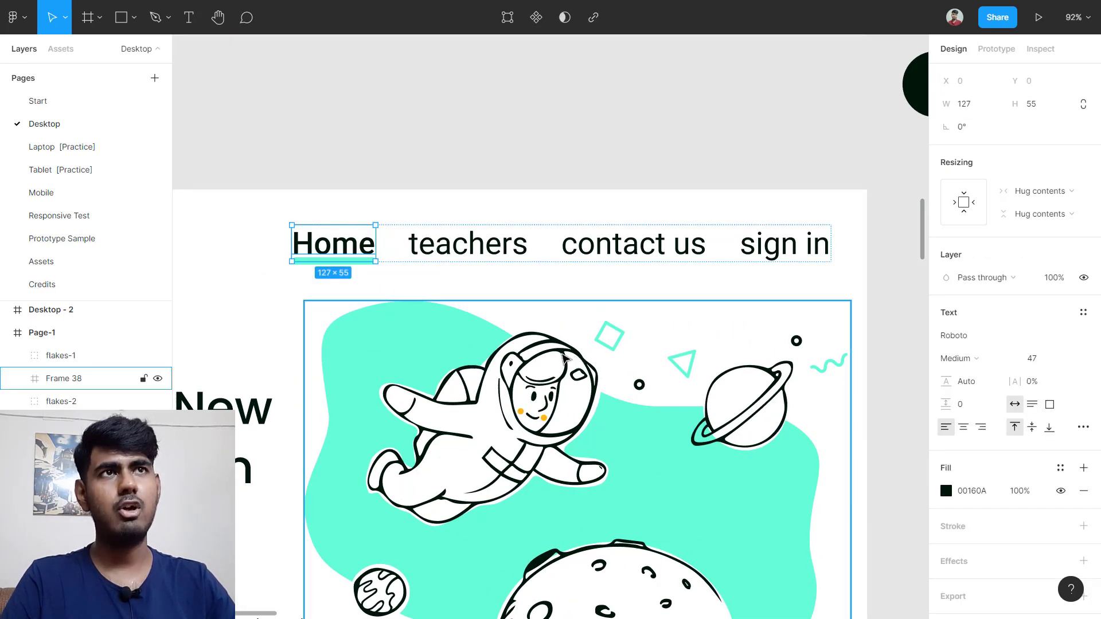
left_click(293, 304)
scroll(293, 304, "down", 5)
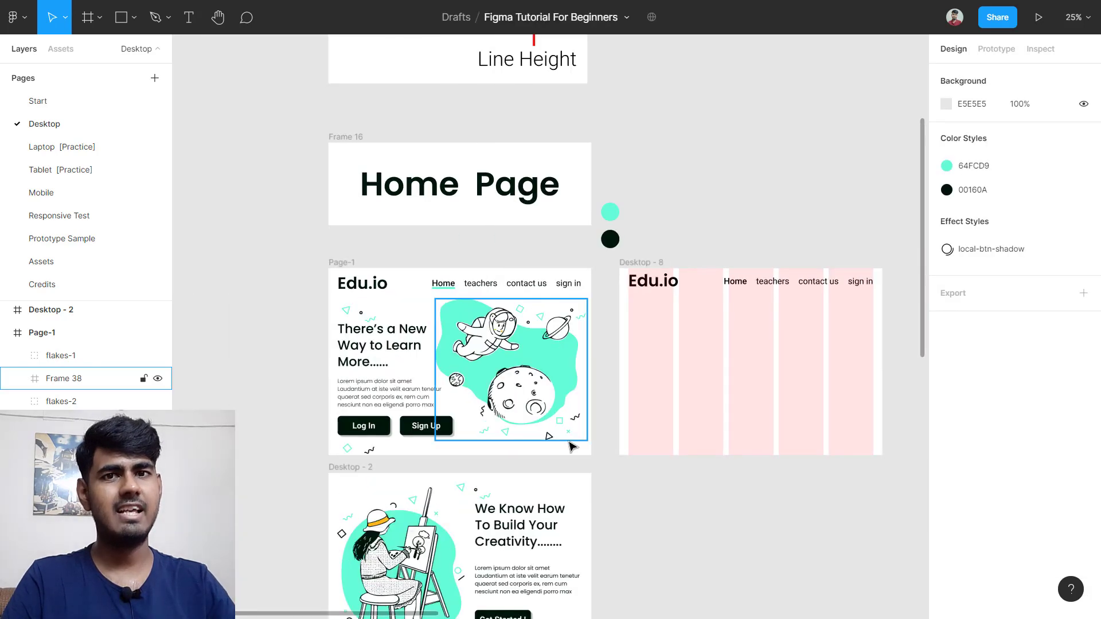
scroll(787, 342, "up", 3)
scroll(786, 342, "up", 2)
Step: Wrap Edu.io and the nav row in Frame 71, a horizontal auto layout with contents vertically centred
left_click(403, 290)
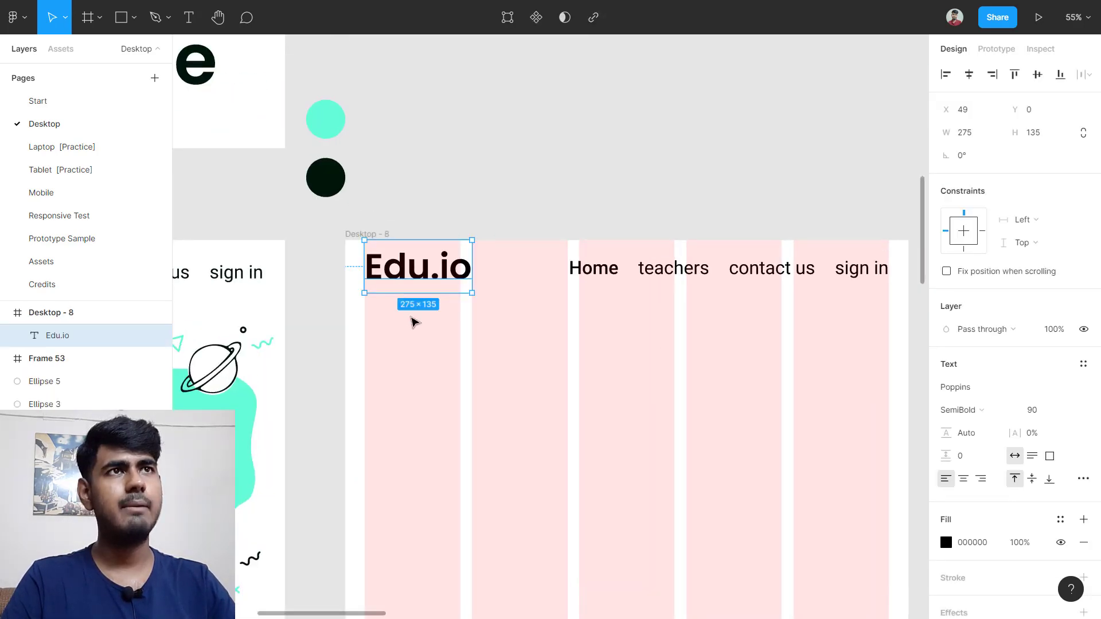
left_click(413, 319)
left_click_drag(496, 285, 788, 256)
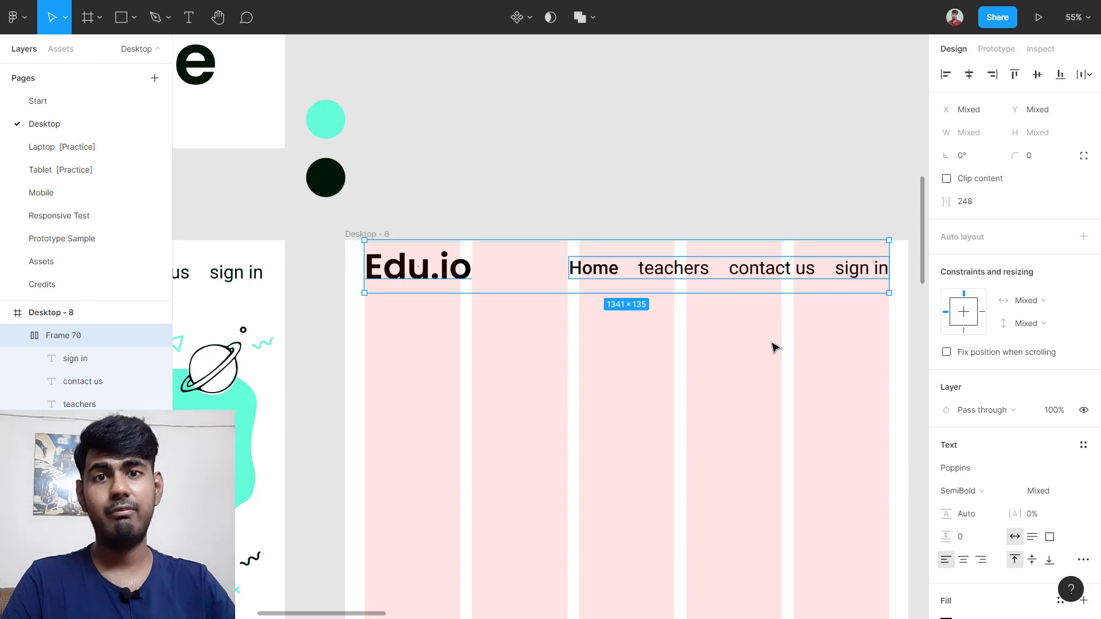
key("shift+a")
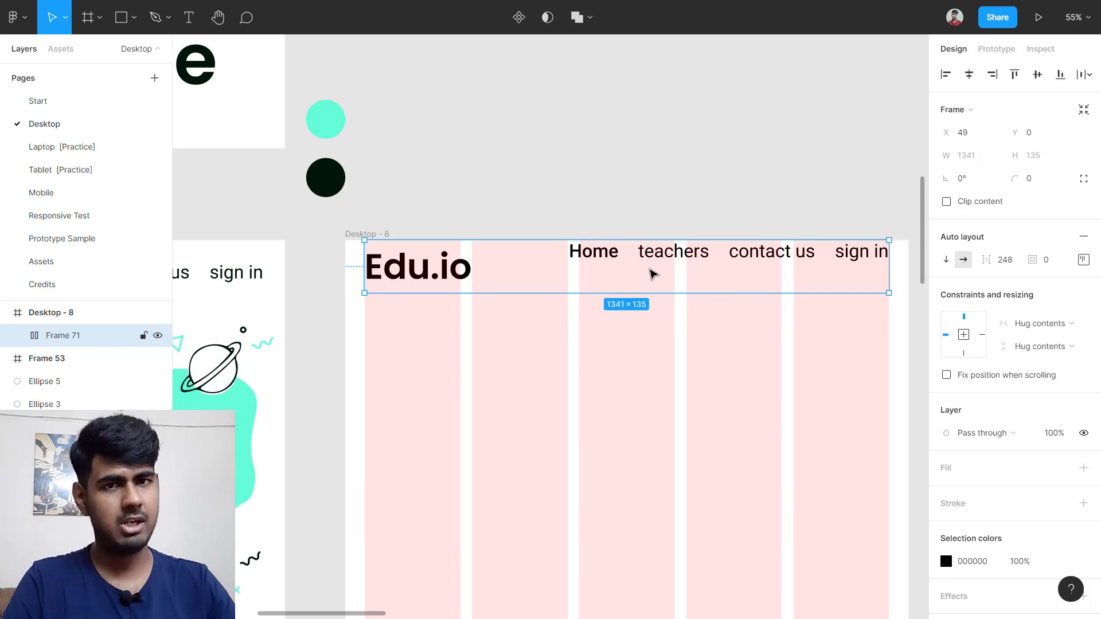
left_click(1082, 261)
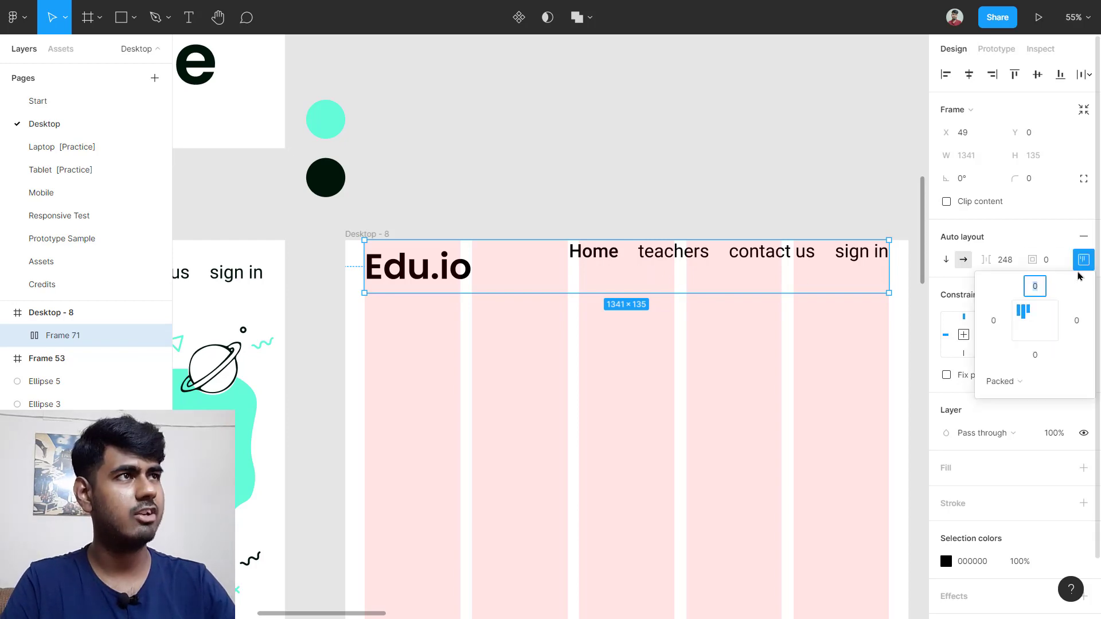
left_click(1034, 326)
left_click(816, 393)
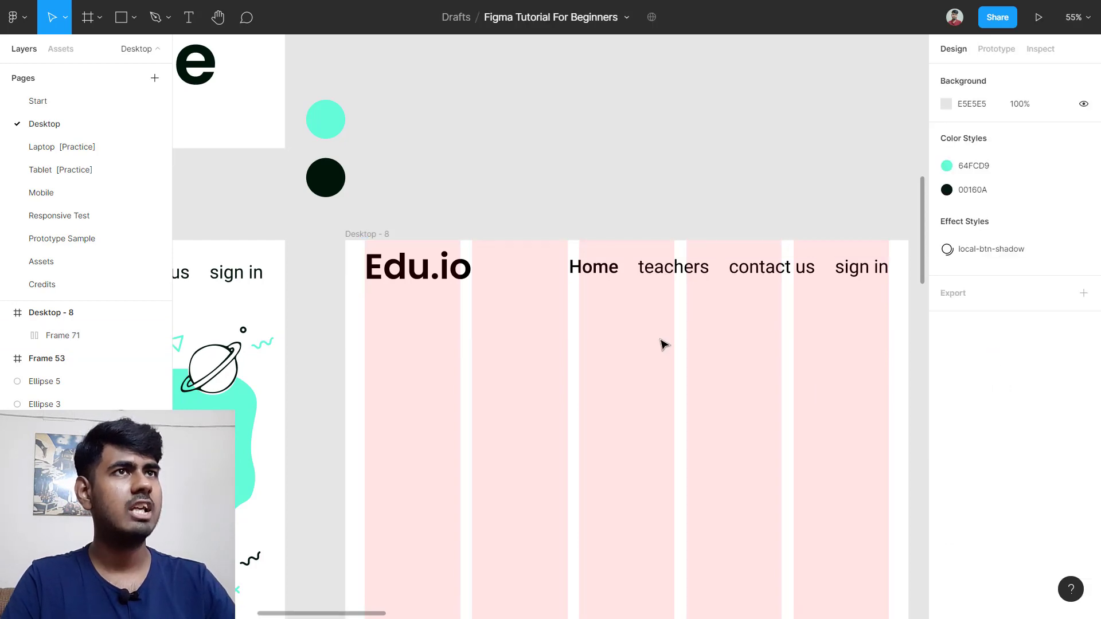
scroll(664, 344, "down", 5)
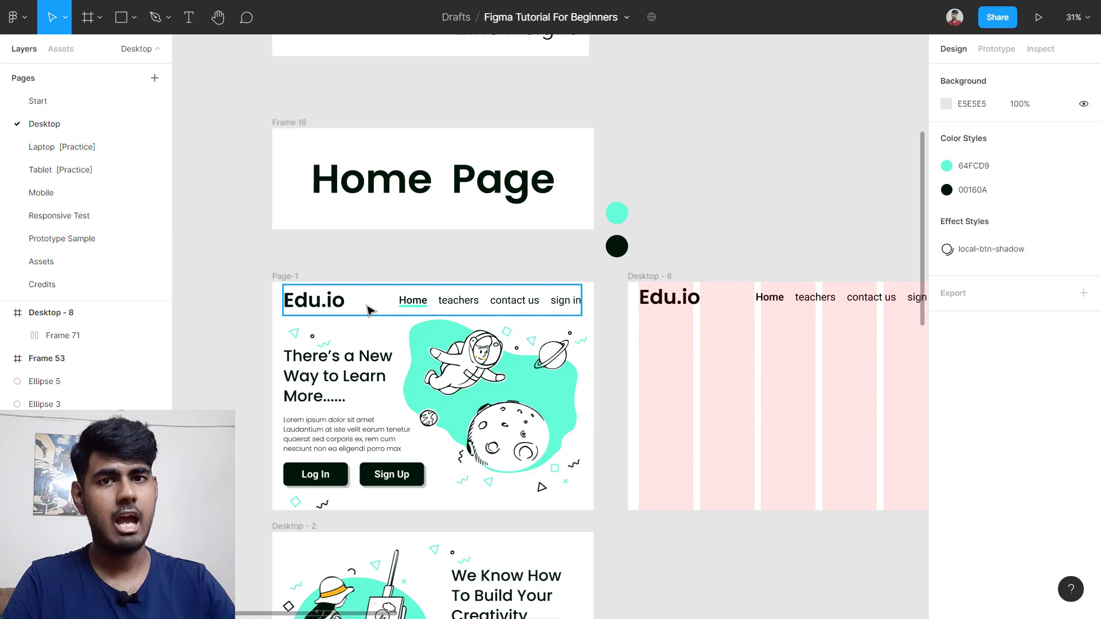
scroll(405, 310, "up", 5)
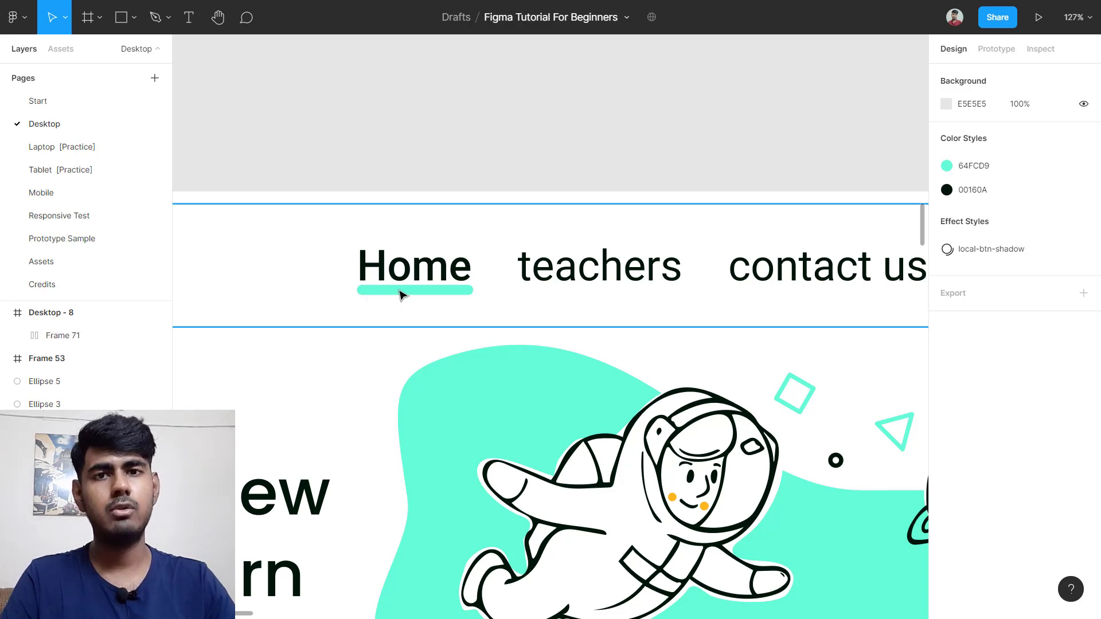
scroll(400, 294, "down", 10)
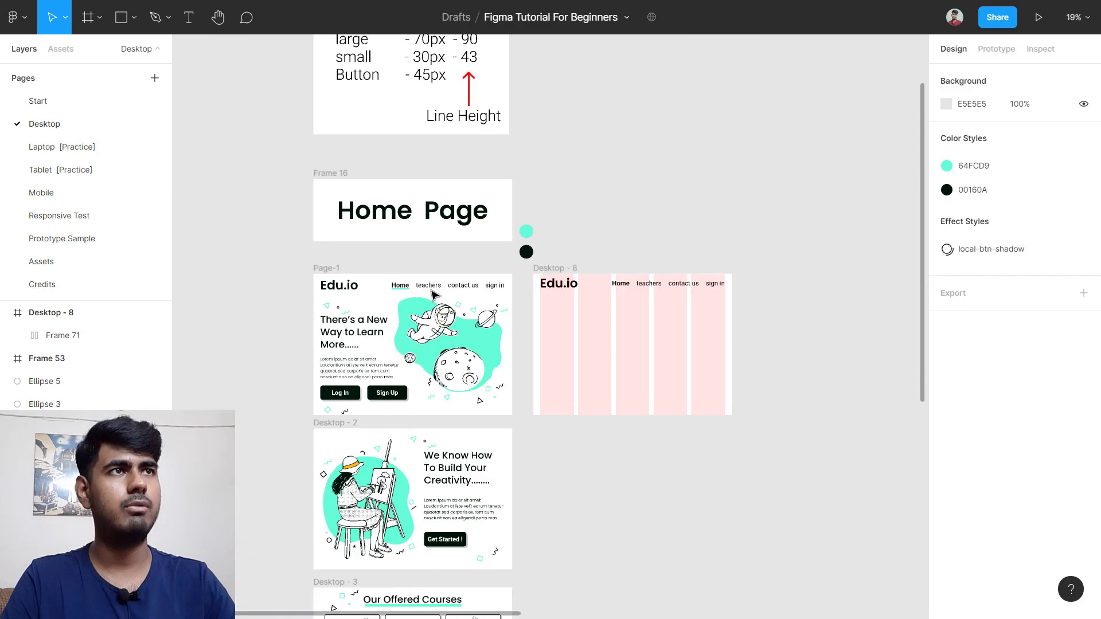
scroll(453, 304, "right", 4)
scroll(465, 315, "up", 3)
scroll(507, 294, "up", 4)
left_click(509, 254)
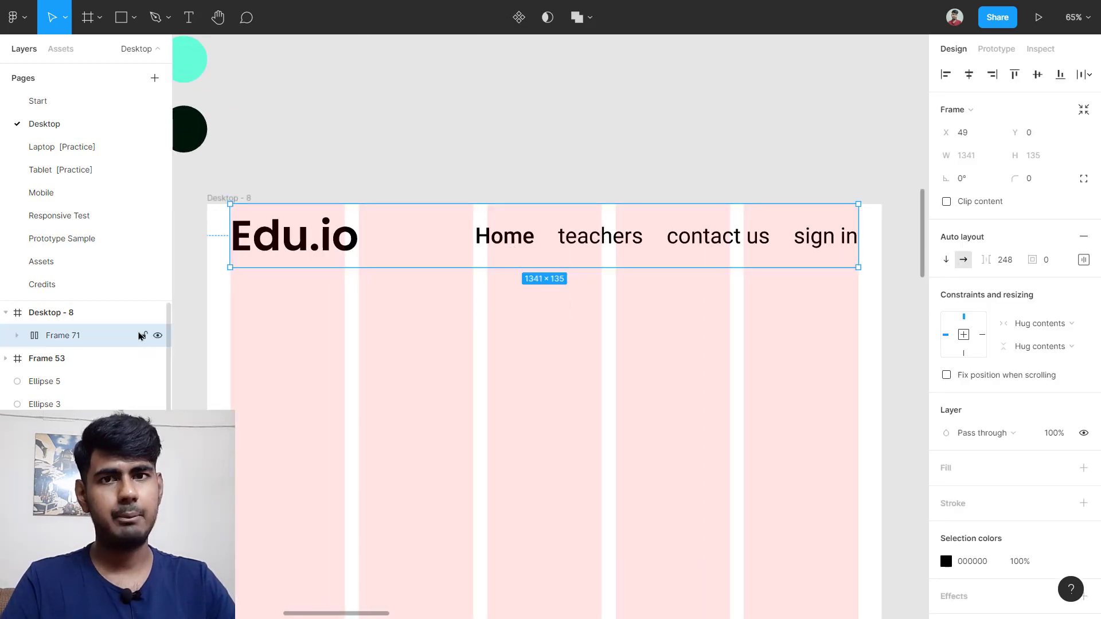
Step: Lock Frame 71, the Edu.io header row, from the Layers panel
left_click(143, 335)
scroll(519, 266, "up", 8)
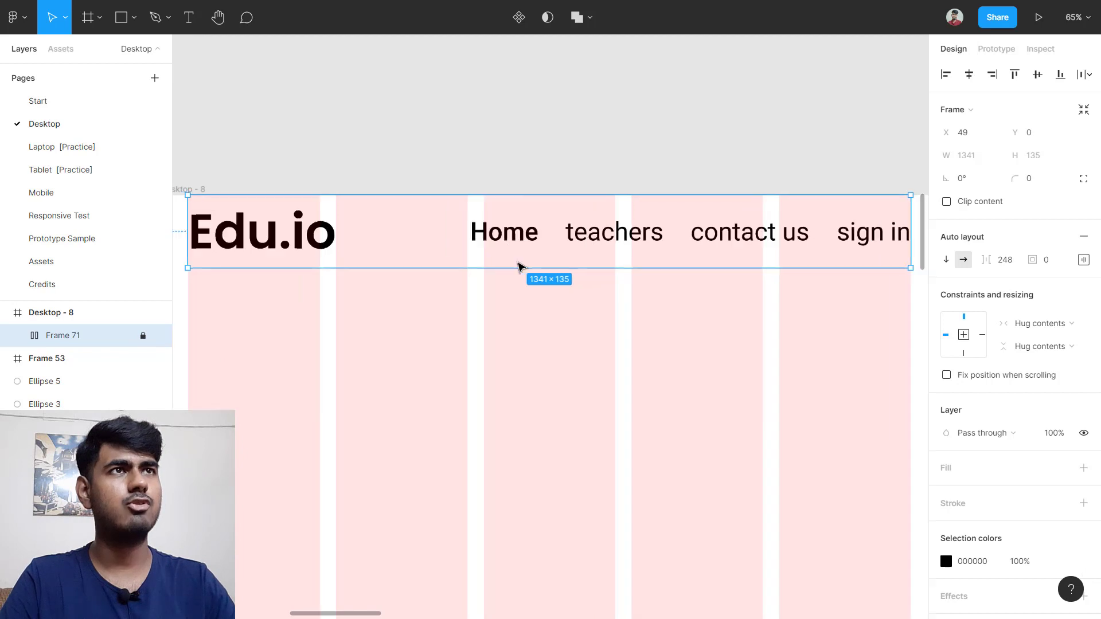
scroll(481, 248, "up", 6)
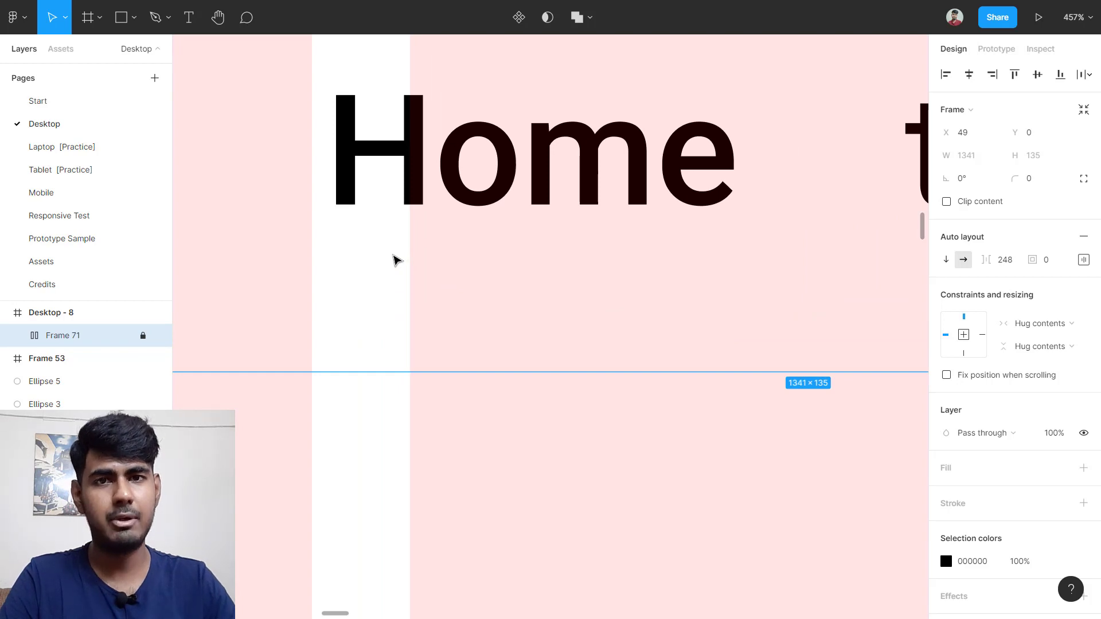
Step: Draw a 126×7 rectangle with corner radius 10 just below the Home link
key("r")
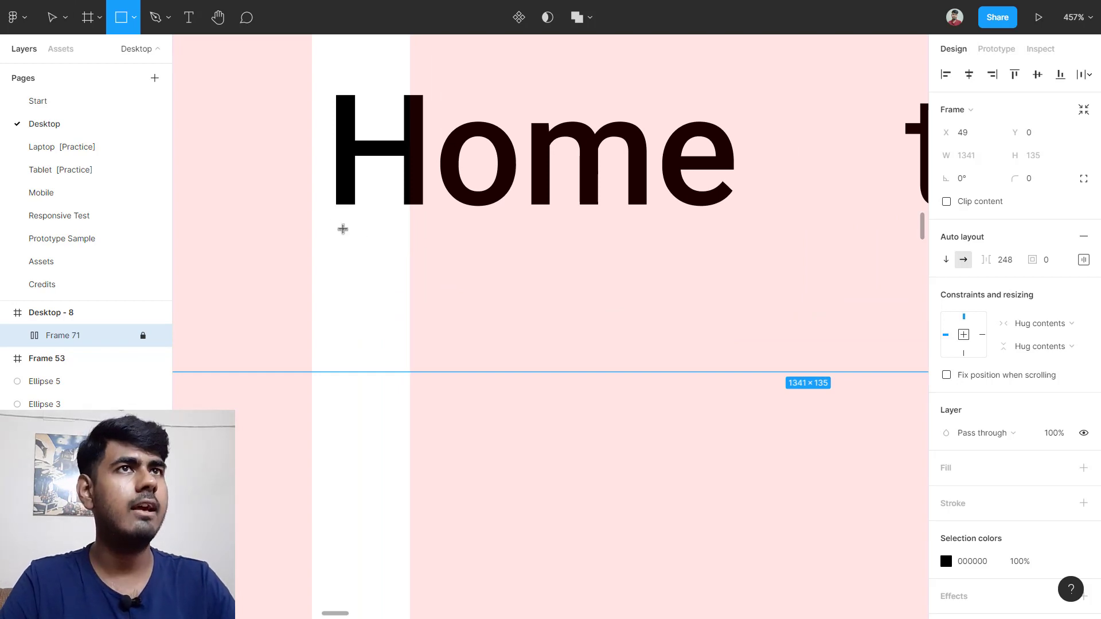
mouse_move(335, 218)
left_mouse_down()
mouse_move(732, 251)
mouse_move(329, 231)
left_mouse_up()
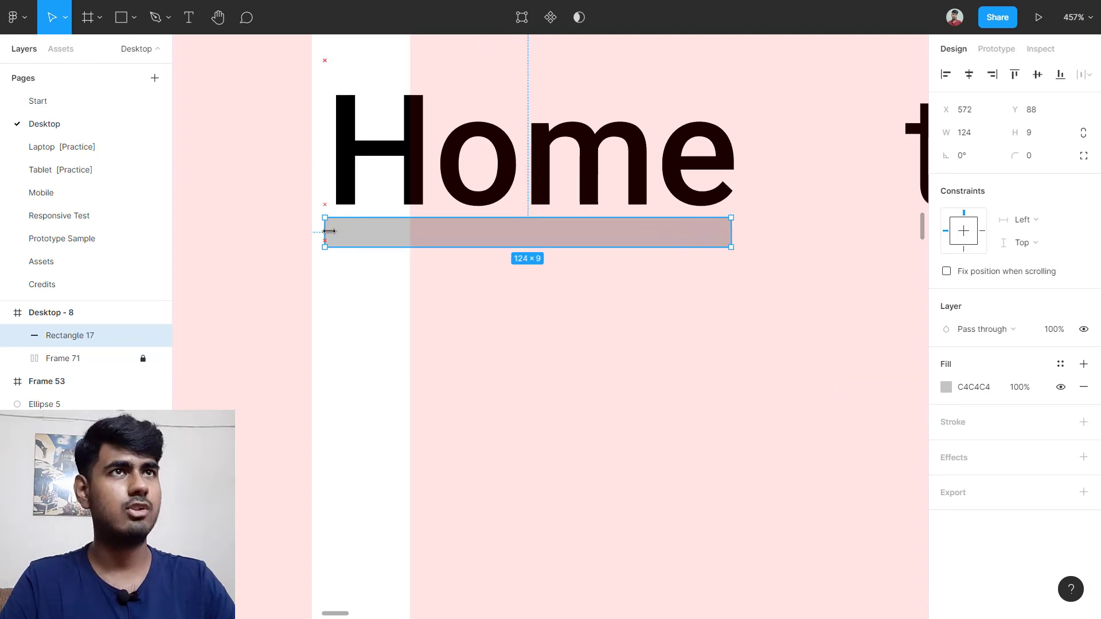
mouse_move(729, 241)
left_mouse_down()
mouse_move(759, 239)
mouse_move(738, 241)
left_mouse_up()
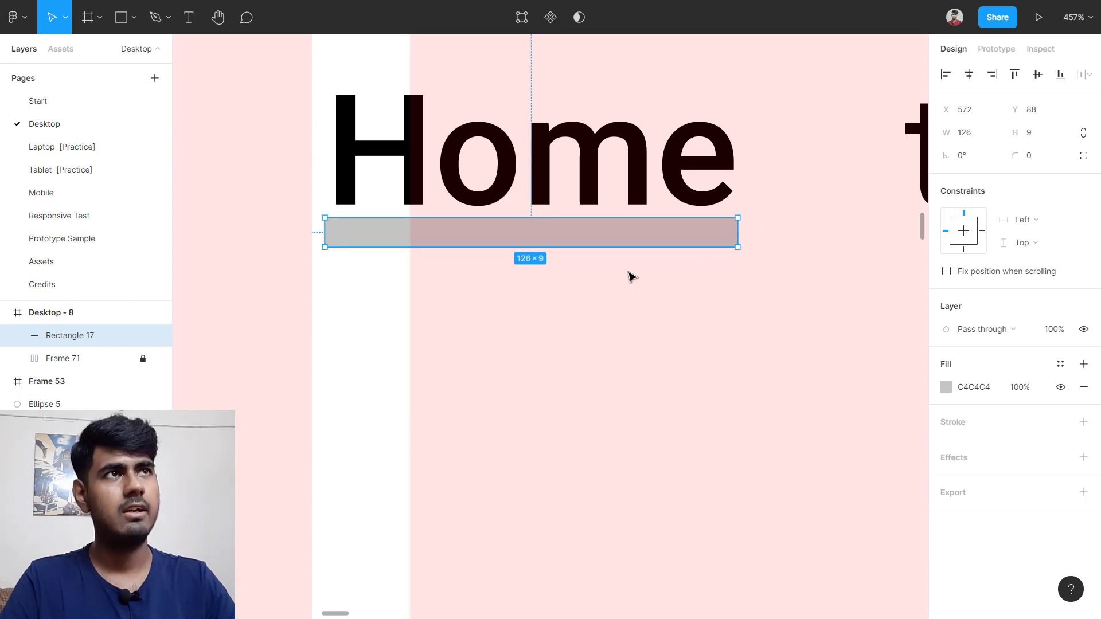
left_click_drag(627, 244, 627, 240)
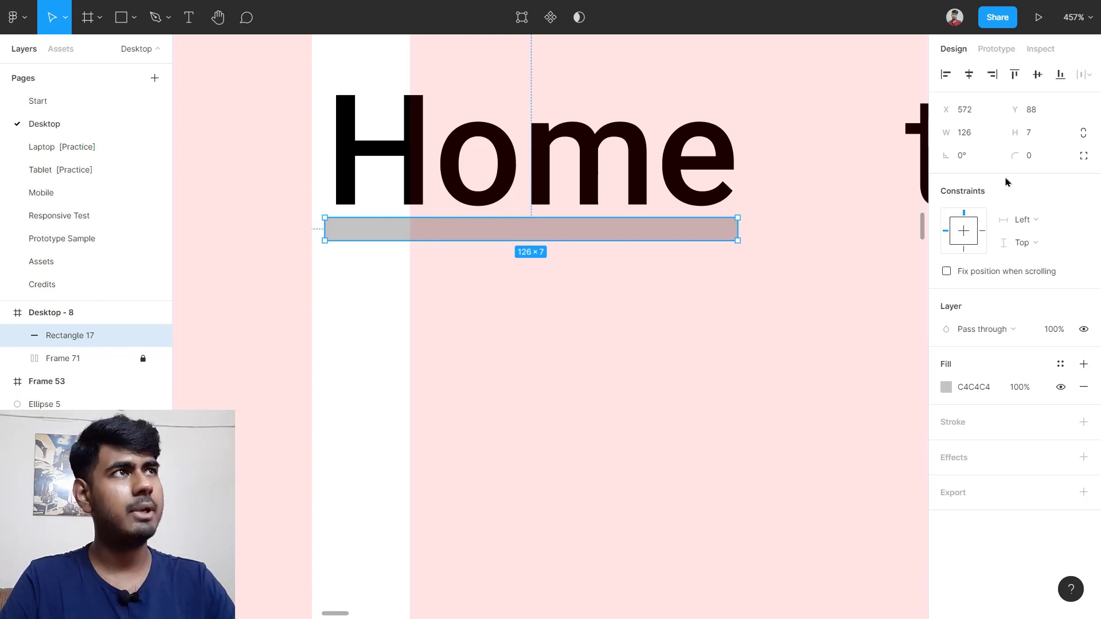
left_click(1033, 159)
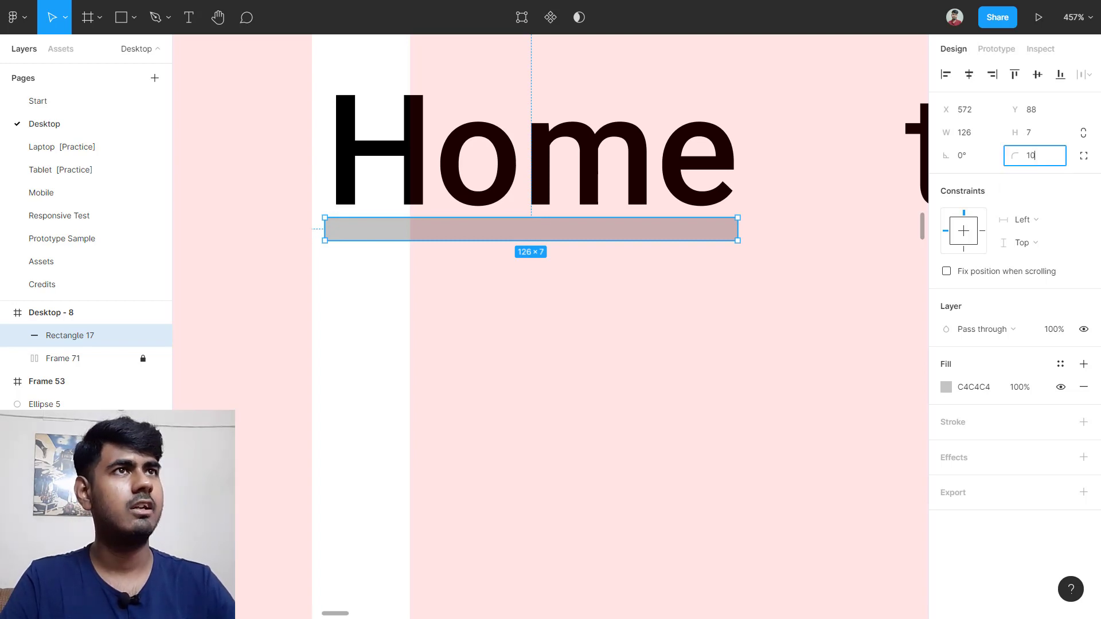
key("Return")
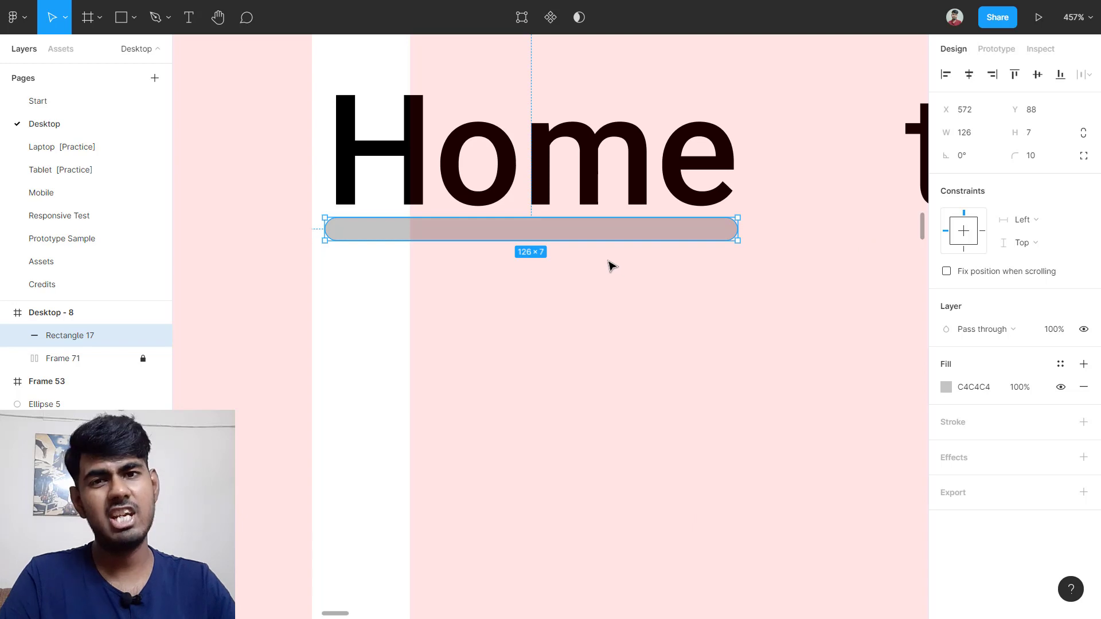
scroll(612, 265, "down", 10)
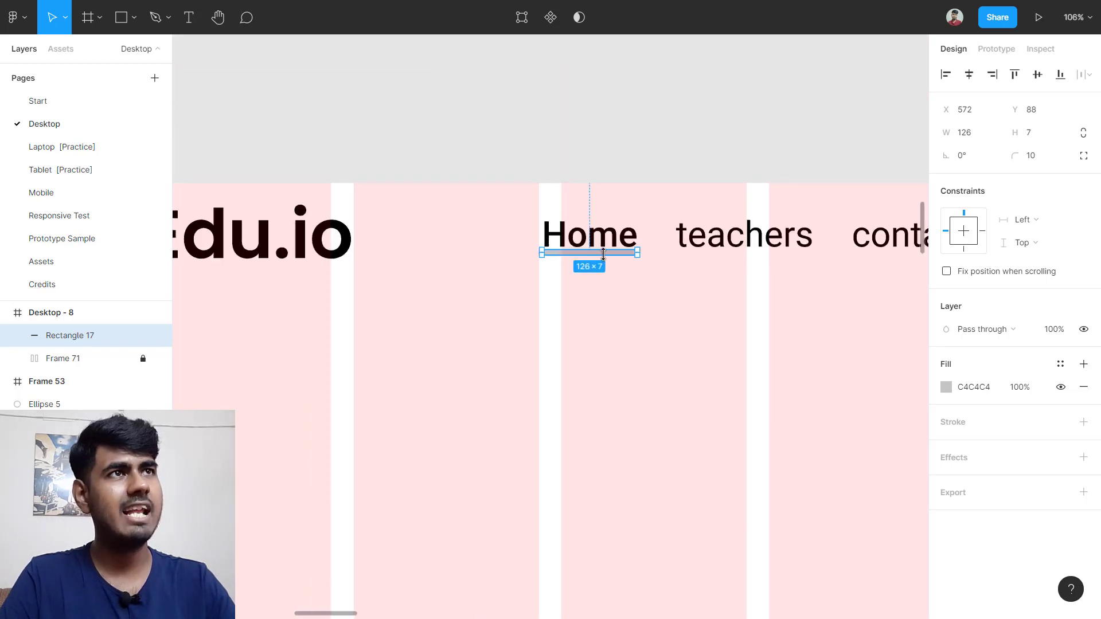
scroll(509, 290, "down", 5)
scroll(388, 160, "left", 3)
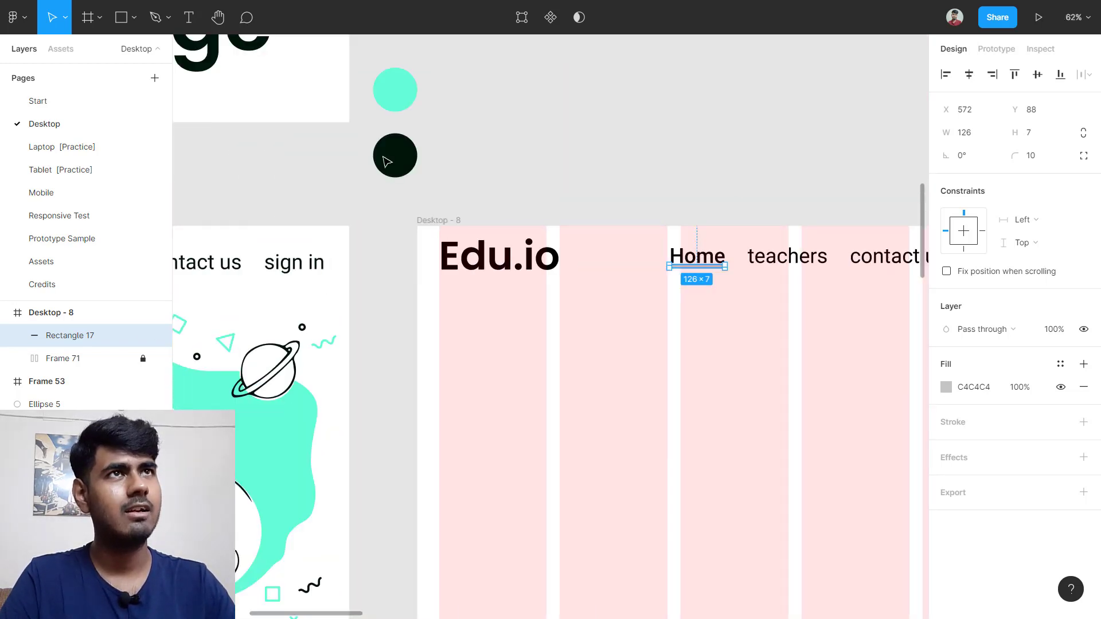
scroll(436, 126, "up", 1)
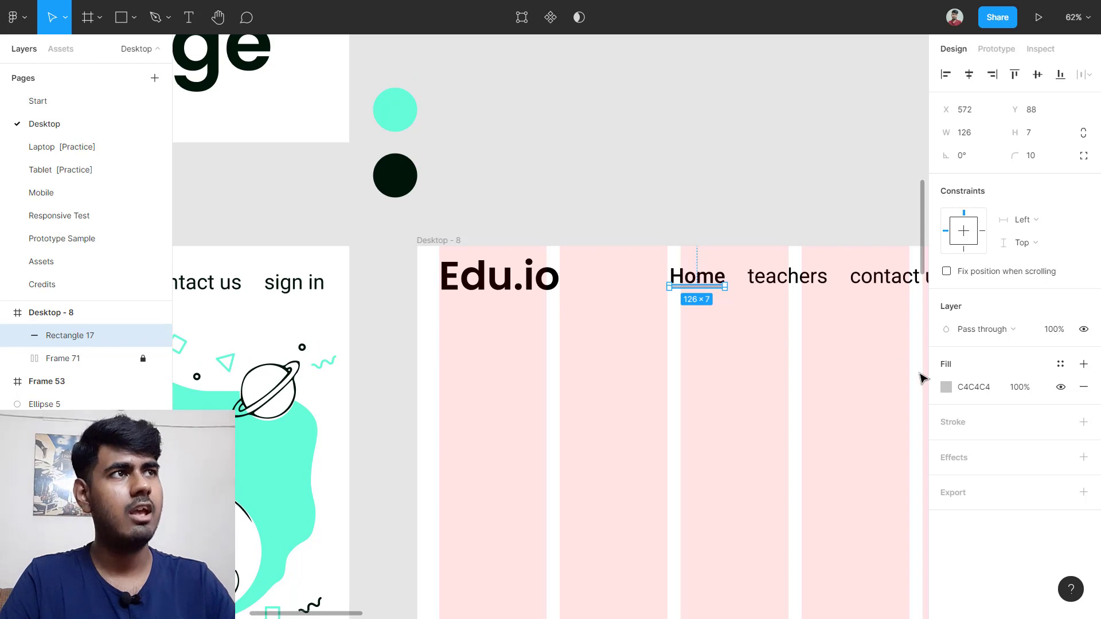
Step: Fill the Home underline with teal 64FCD9 sampled from the teal circle
left_click(946, 388)
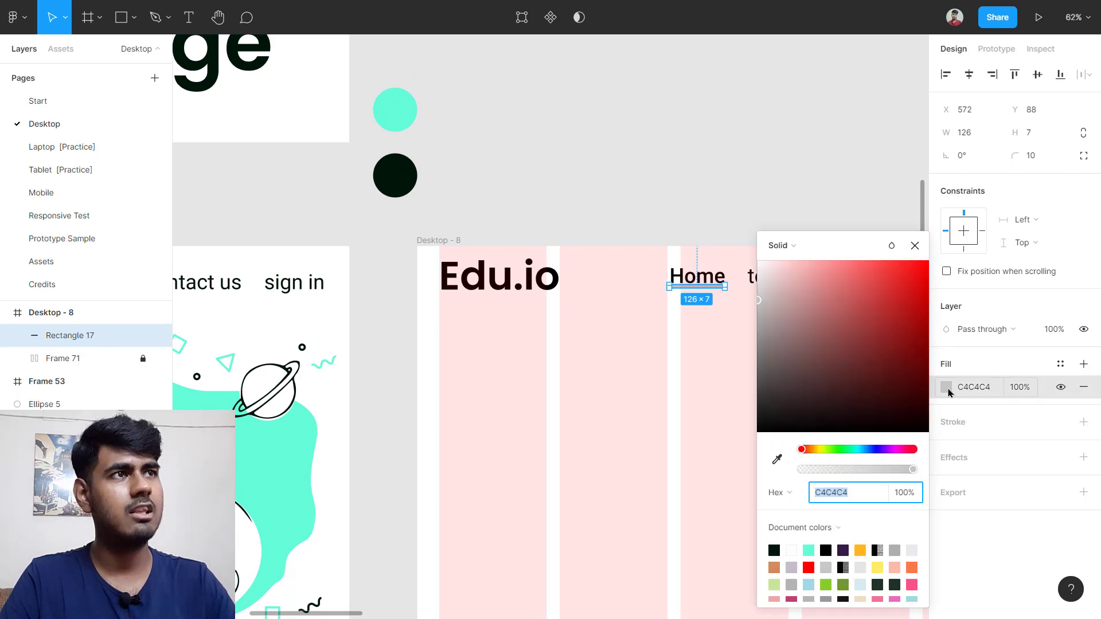
left_click(777, 461)
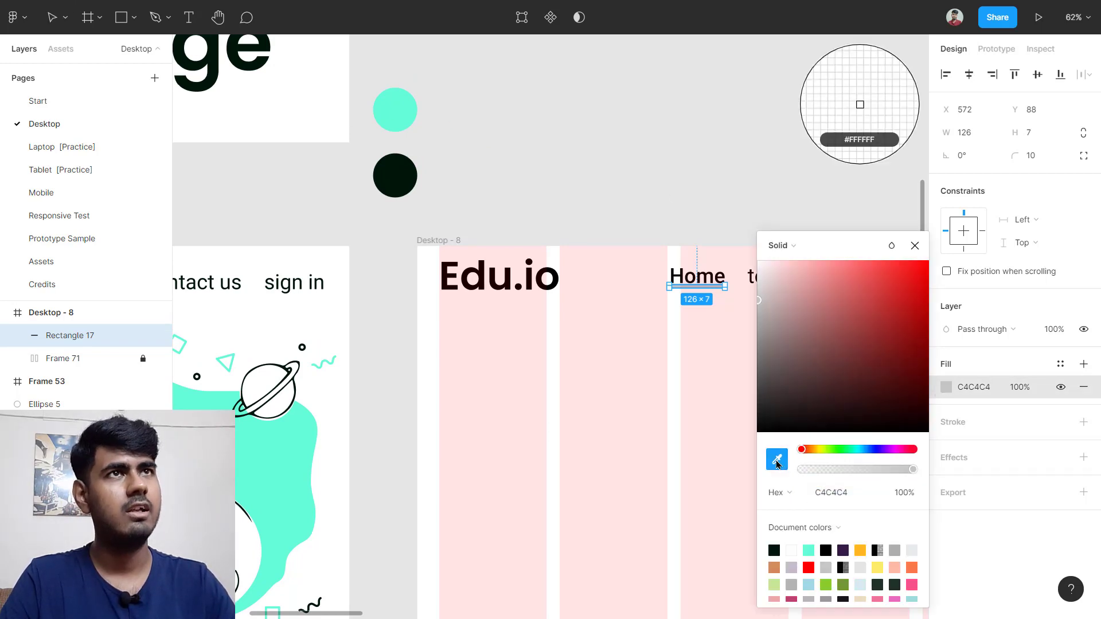
left_click(404, 111)
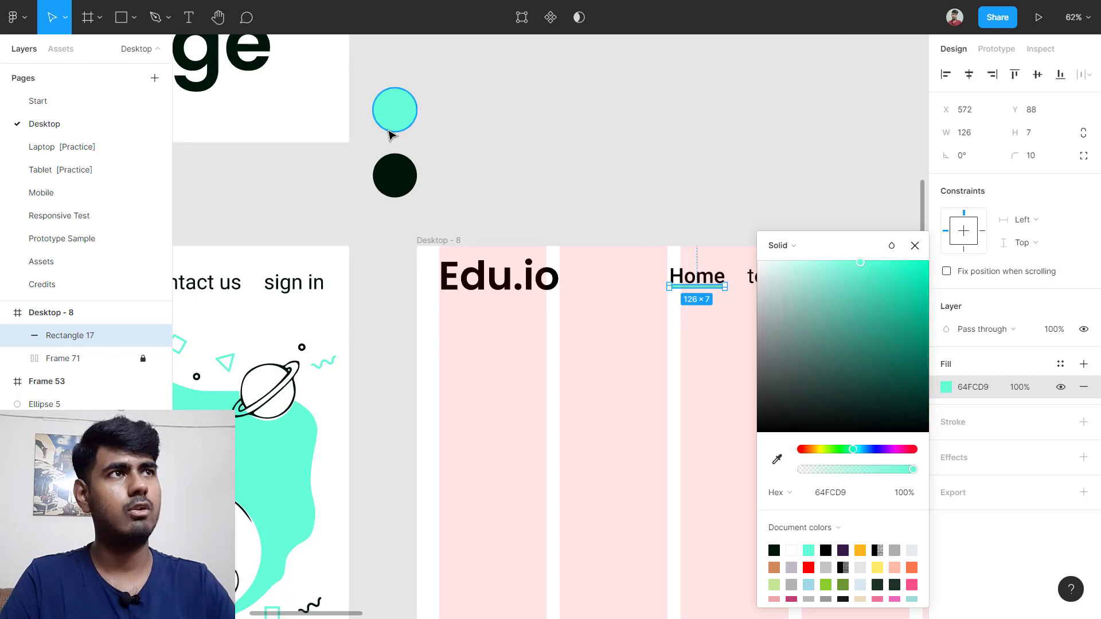
left_click(915, 245)
left_click(840, 198)
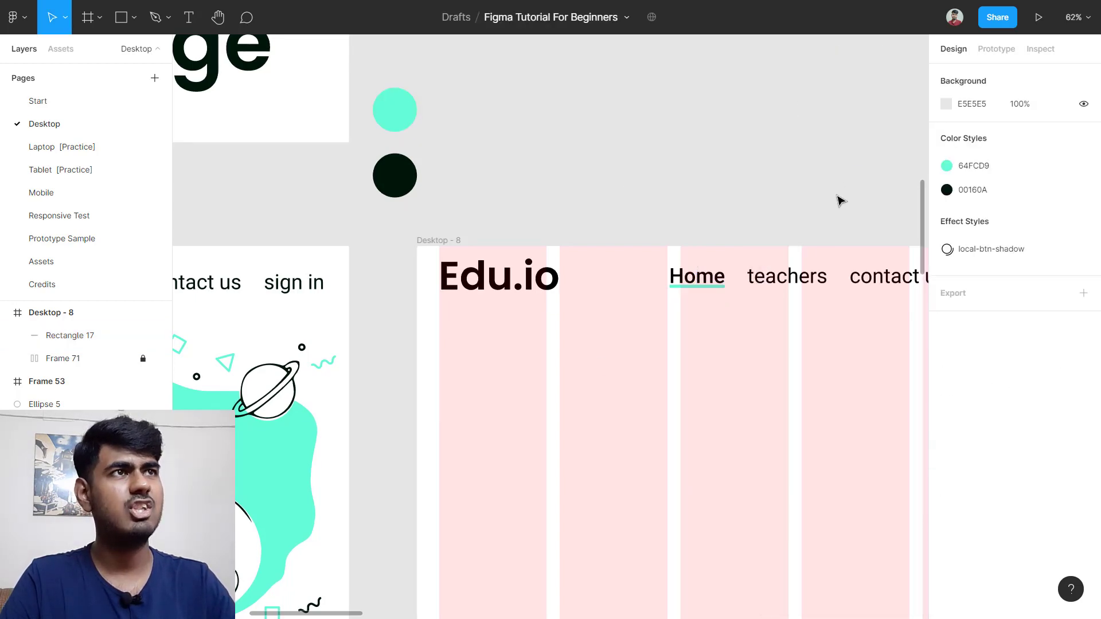
scroll(711, 301, "up", 5)
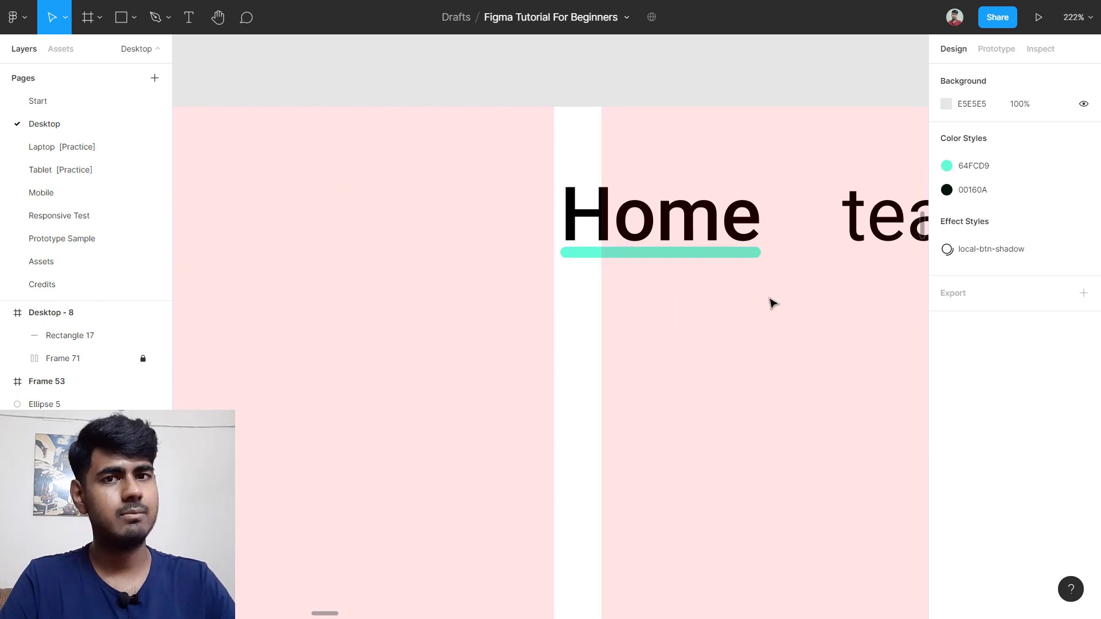
scroll(771, 302, "down", 8)
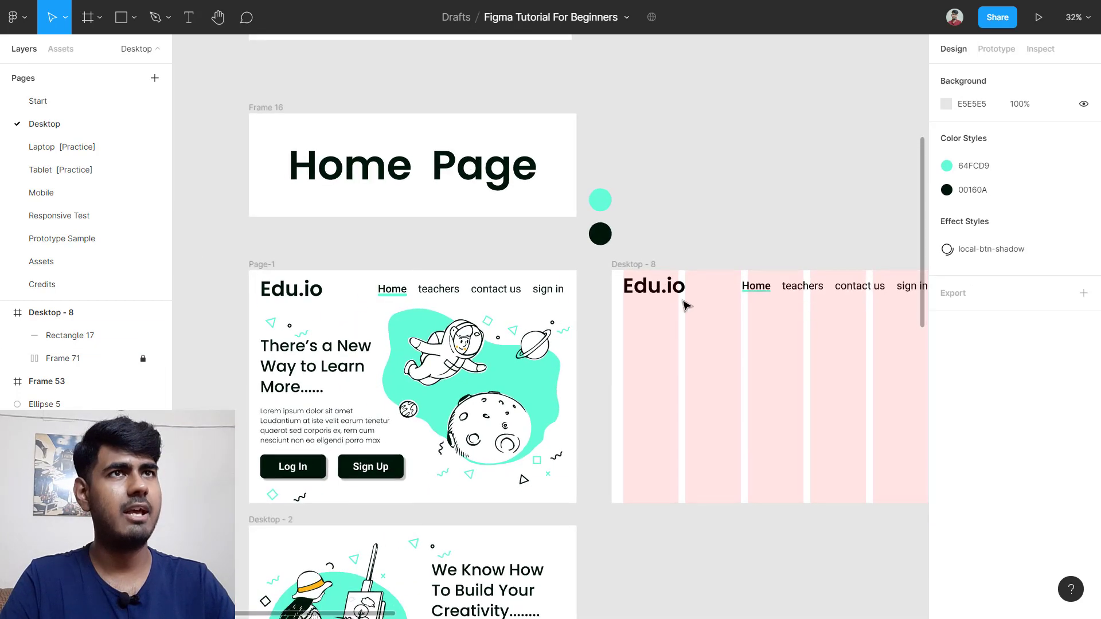
scroll(618, 253, "down", 2)
scroll(617, 253, "right", 1)
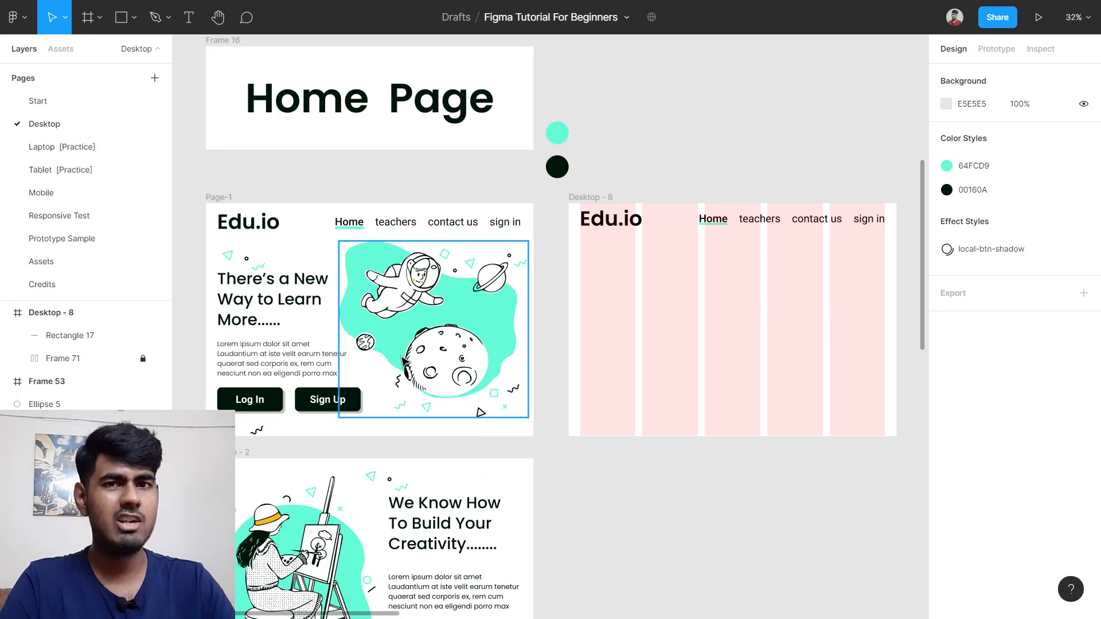
Step: On the Assets page, duplicate the Welcome 1 astronaut illustration as Welcome 2
left_click(66, 272)
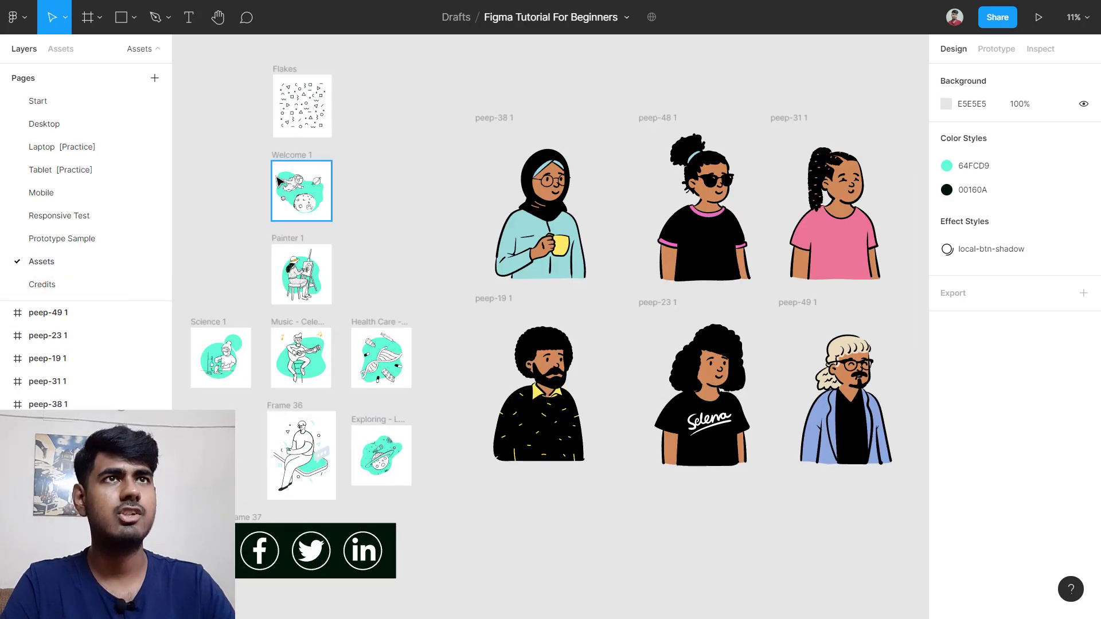
scroll(279, 183, "up", 5)
left_click(298, 103)
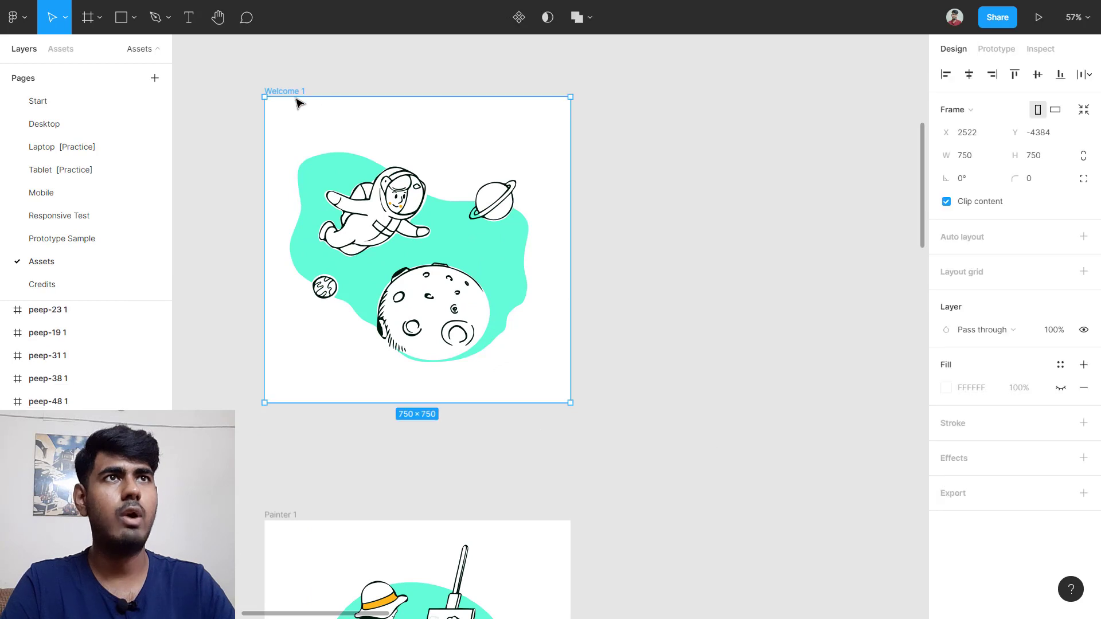
scroll(313, 129, "down", 2)
scroll(356, 149, "left", 5)
scroll(394, 147, "down", 2)
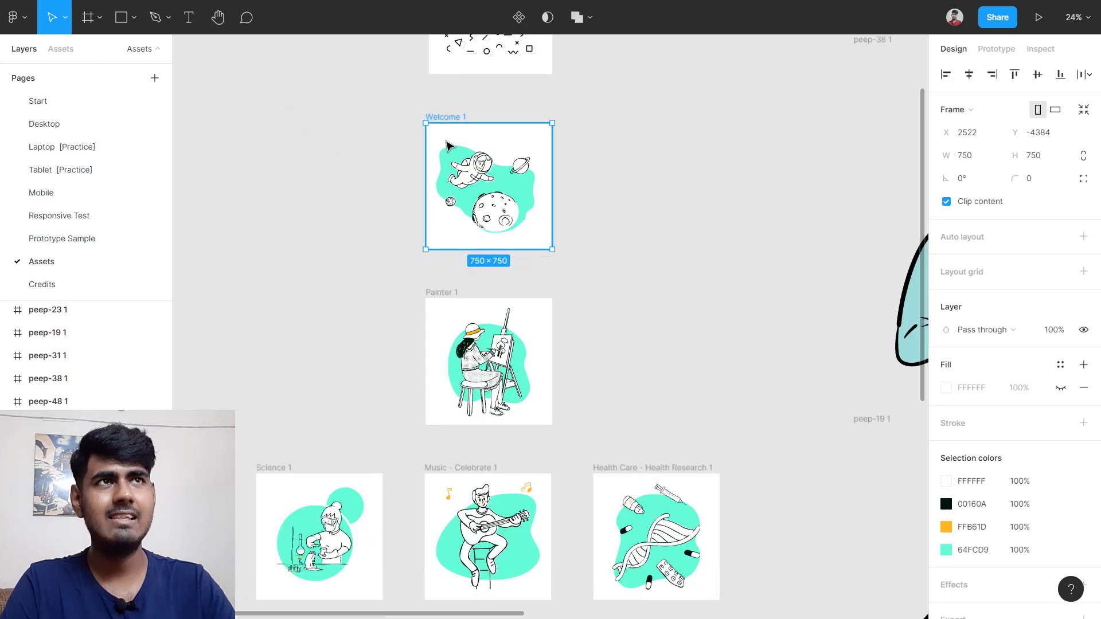
scroll(550, 160, "left", 2)
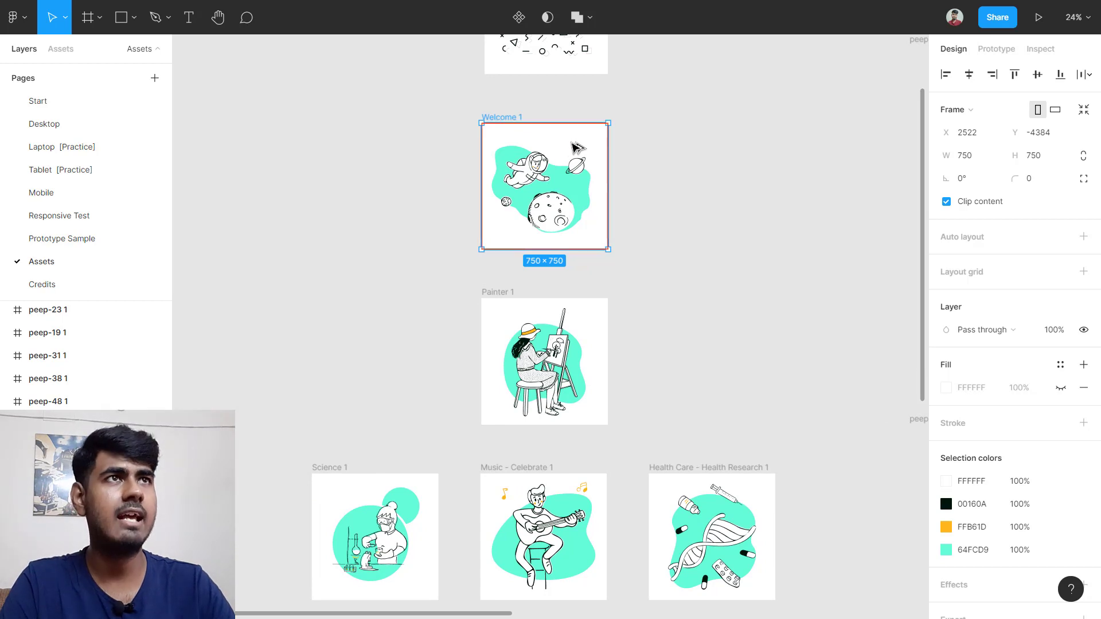
left_click_drag(579, 147, 408, 164)
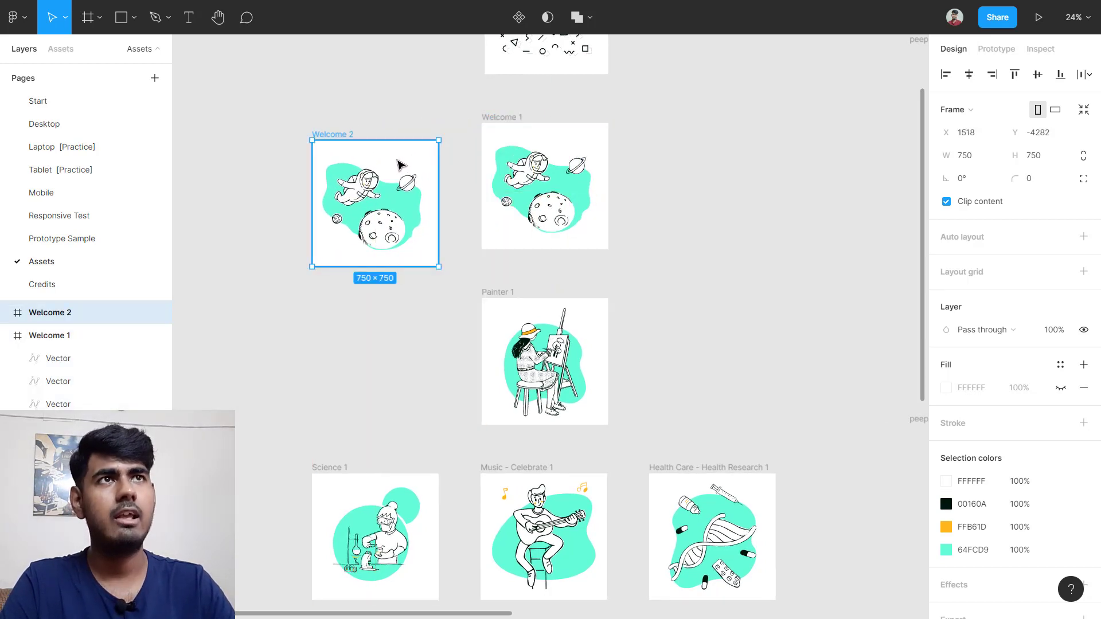
Step: Move Welcome 2 to the Desktop page and return to that page
right_click(398, 161)
mouse_move(484, 179)
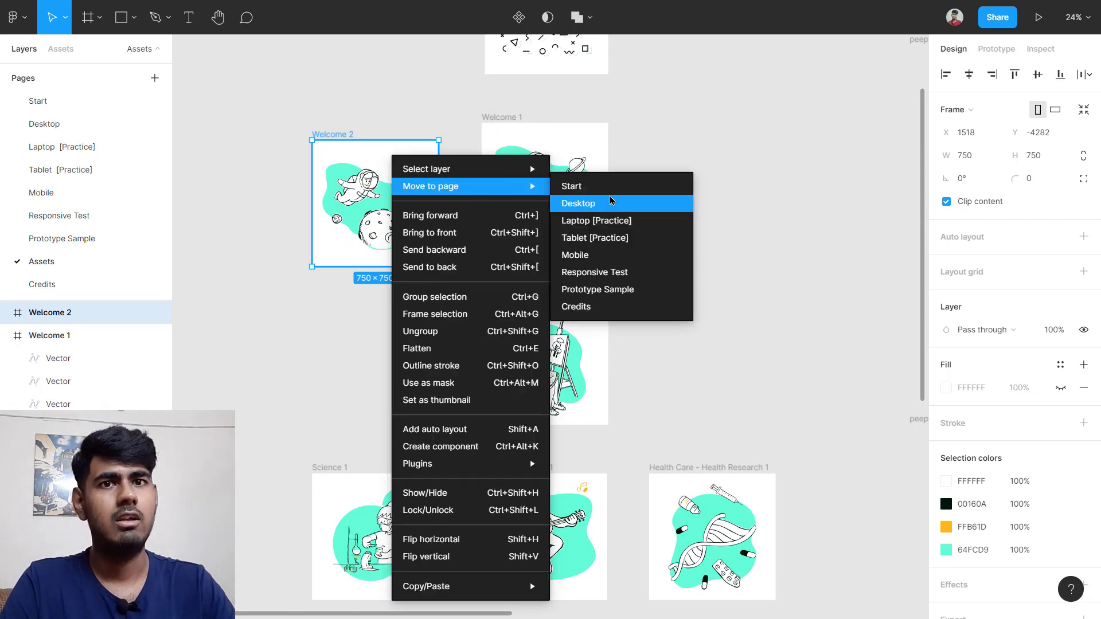
left_click(611, 200)
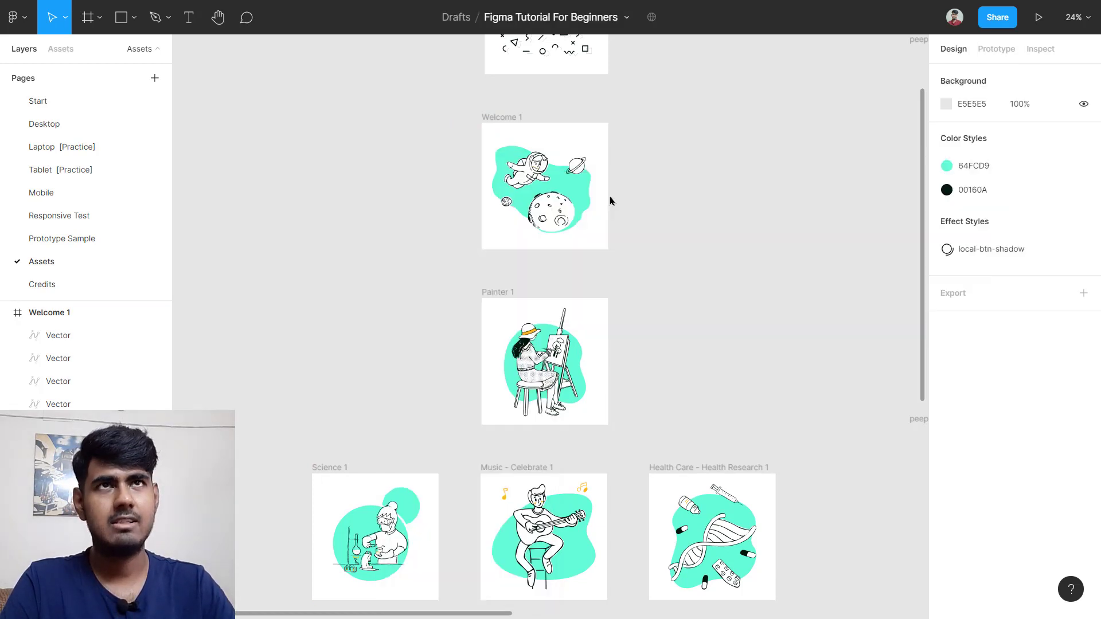
left_click(60, 132)
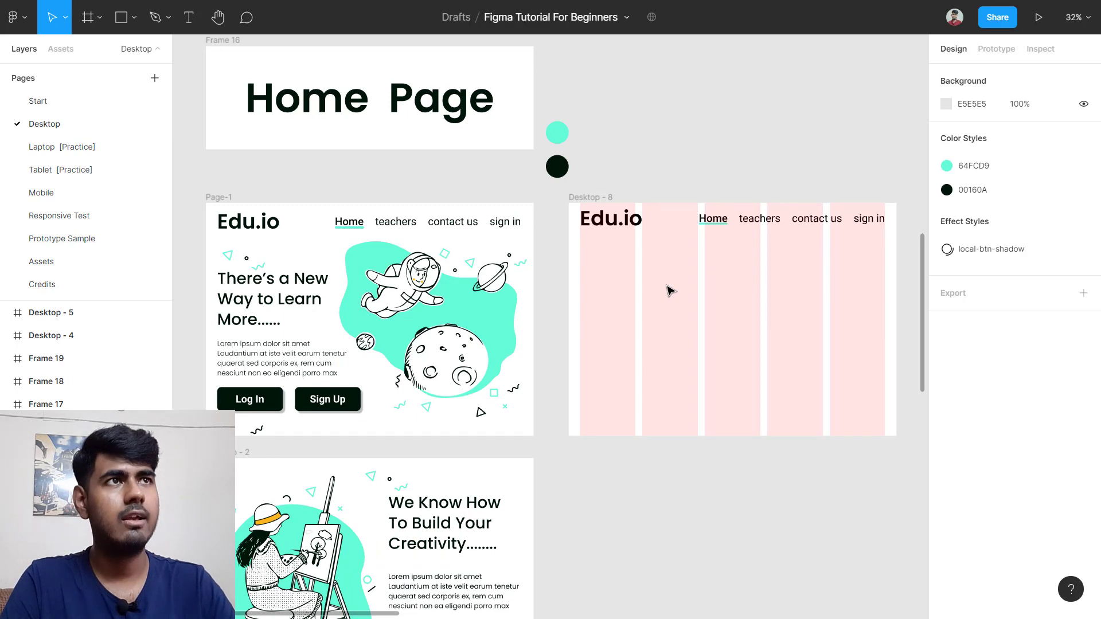
Step: Move the Welcome 2 illustration down and right, next to Desktop - 8
scroll(668, 290, "down", 10)
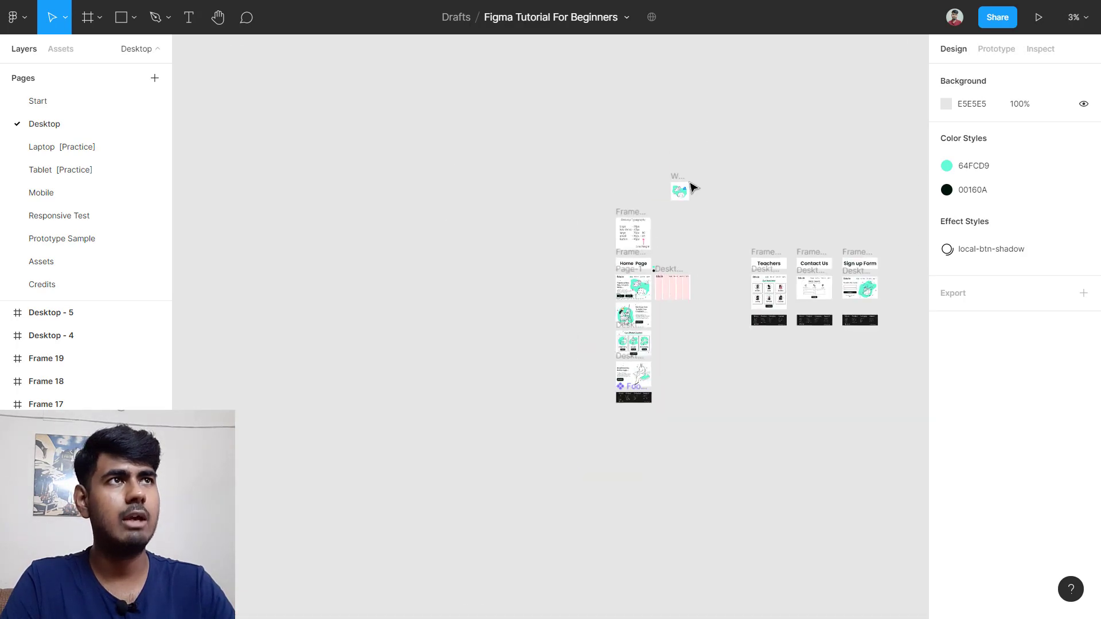
scroll(692, 188, "up", 8)
left_click_drag(651, 228, 698, 355)
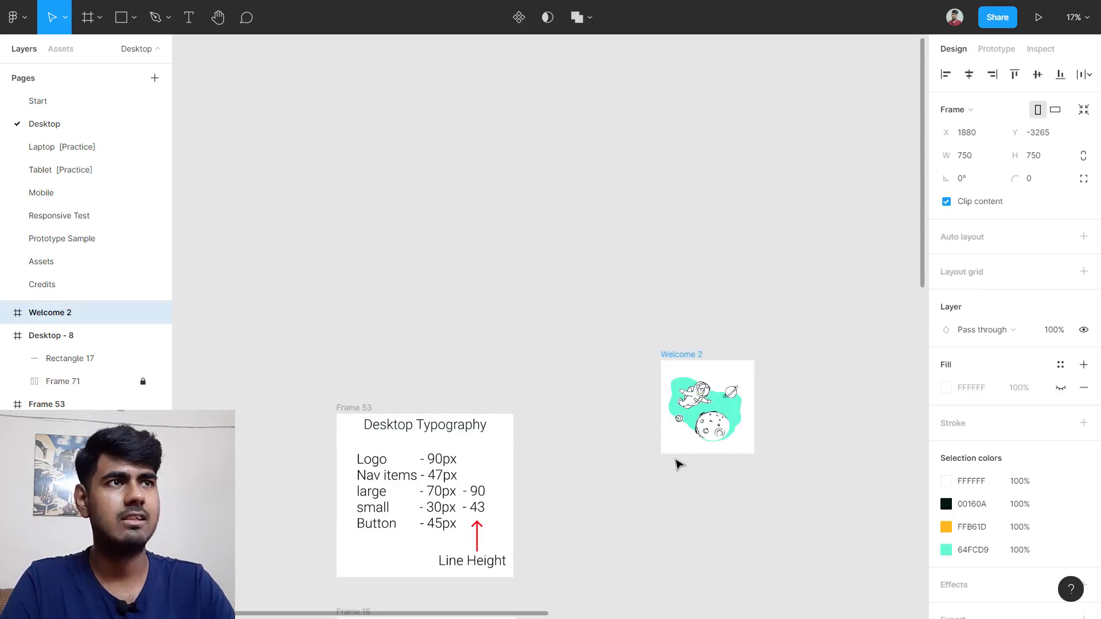
scroll(678, 463, "down", 10)
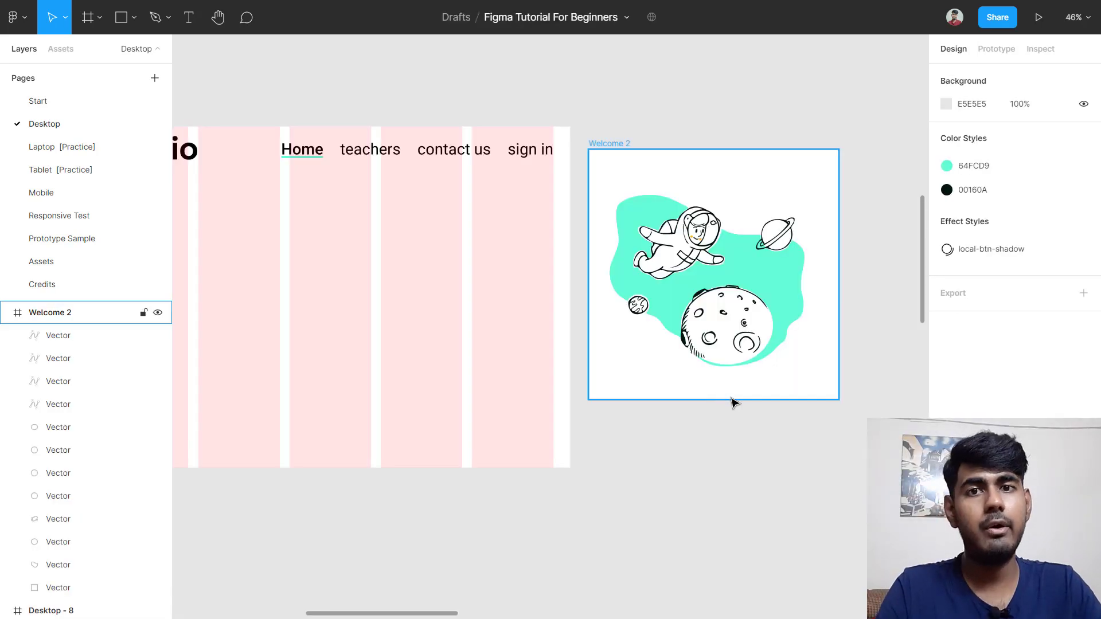
left_click(761, 194)
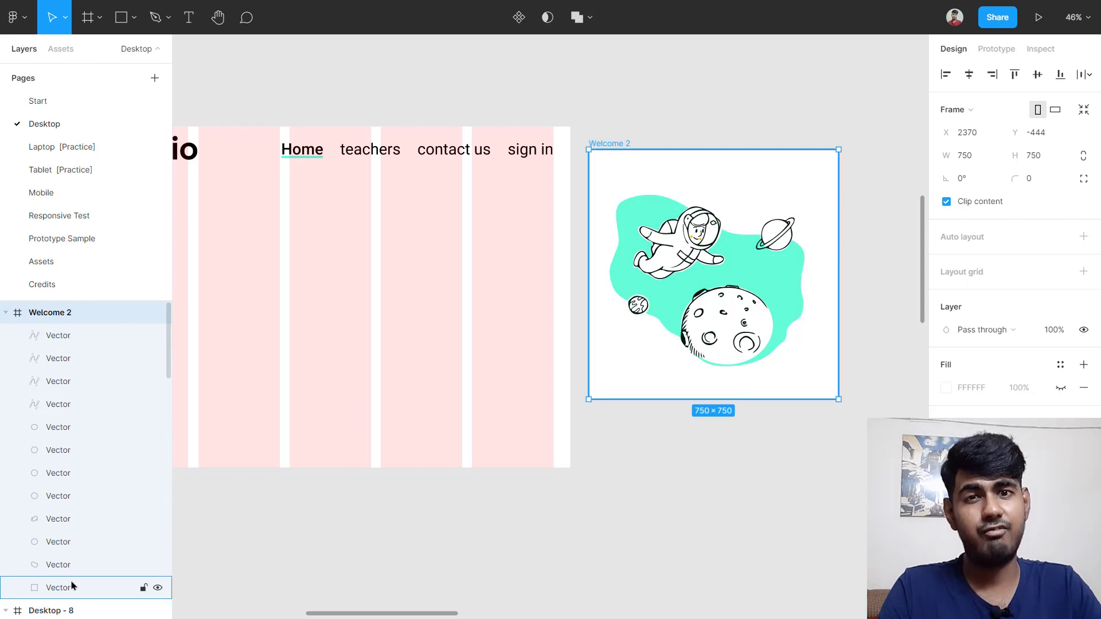
Step: Delete Welcome 2's last Vector layer, the white background behind the astronaut
scroll(74, 592, "down", 4)
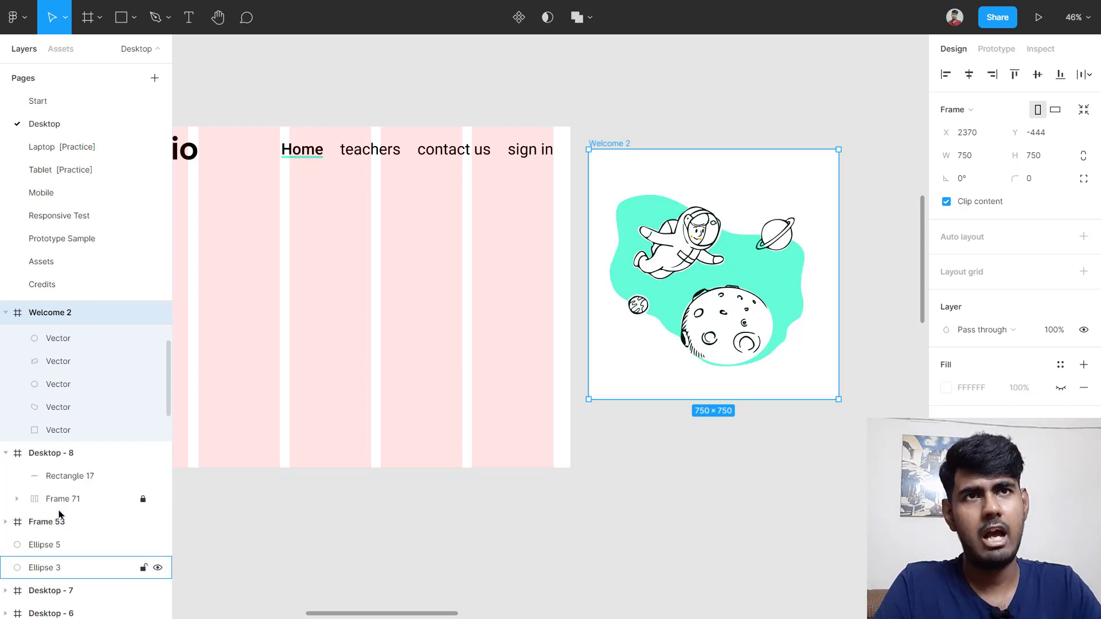
scroll(66, 415, "up", 4)
scroll(76, 519, "down", 2)
scroll(65, 590, "down", 2)
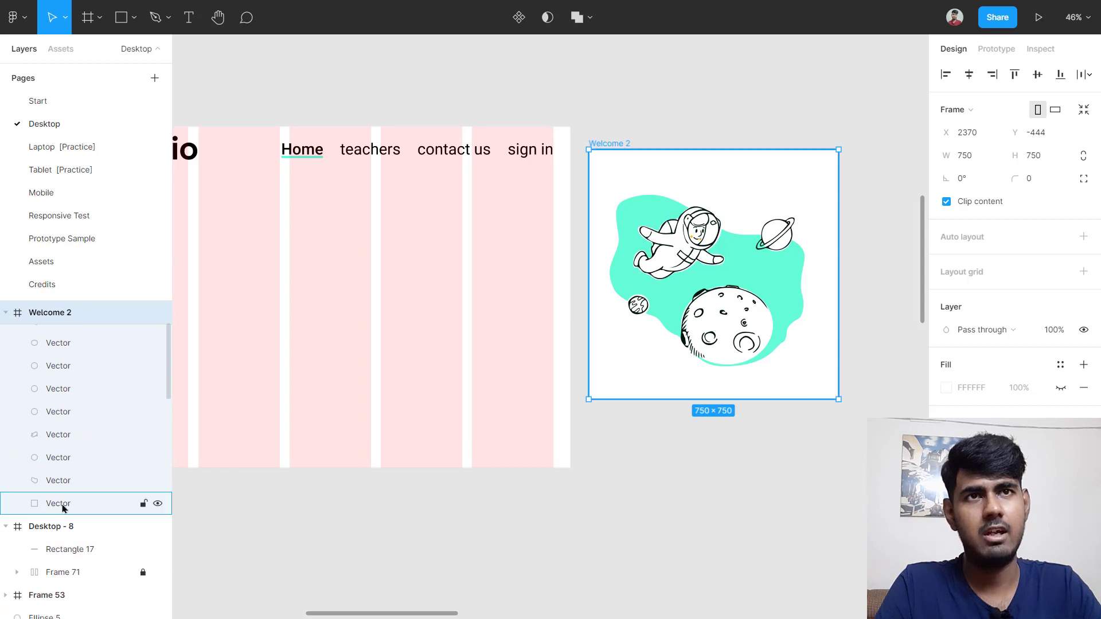
left_click(63, 503)
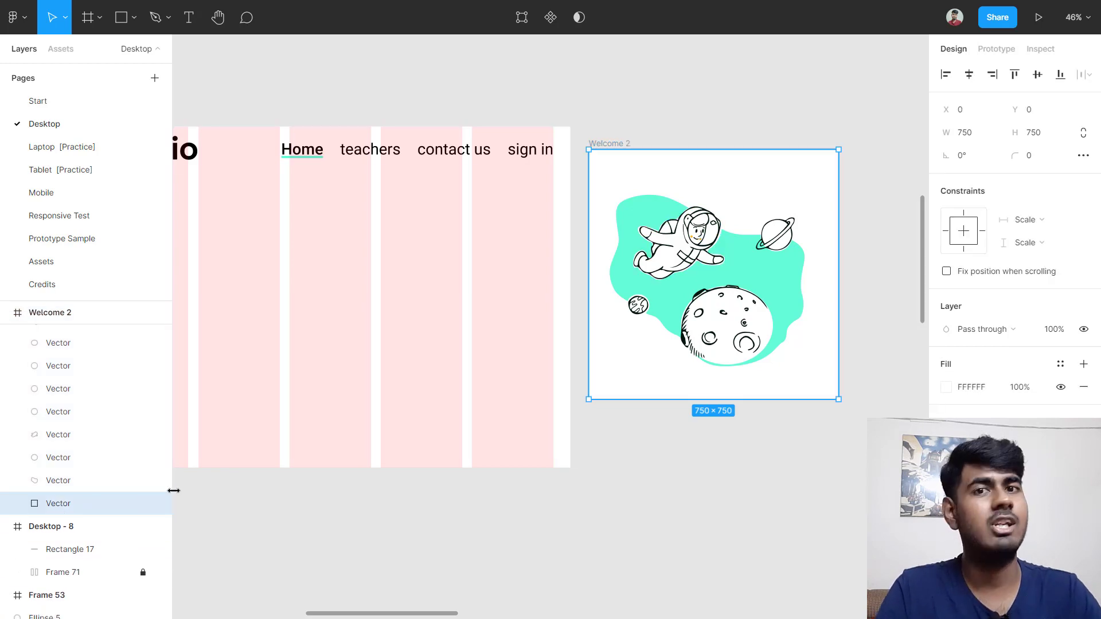
key("Delete")
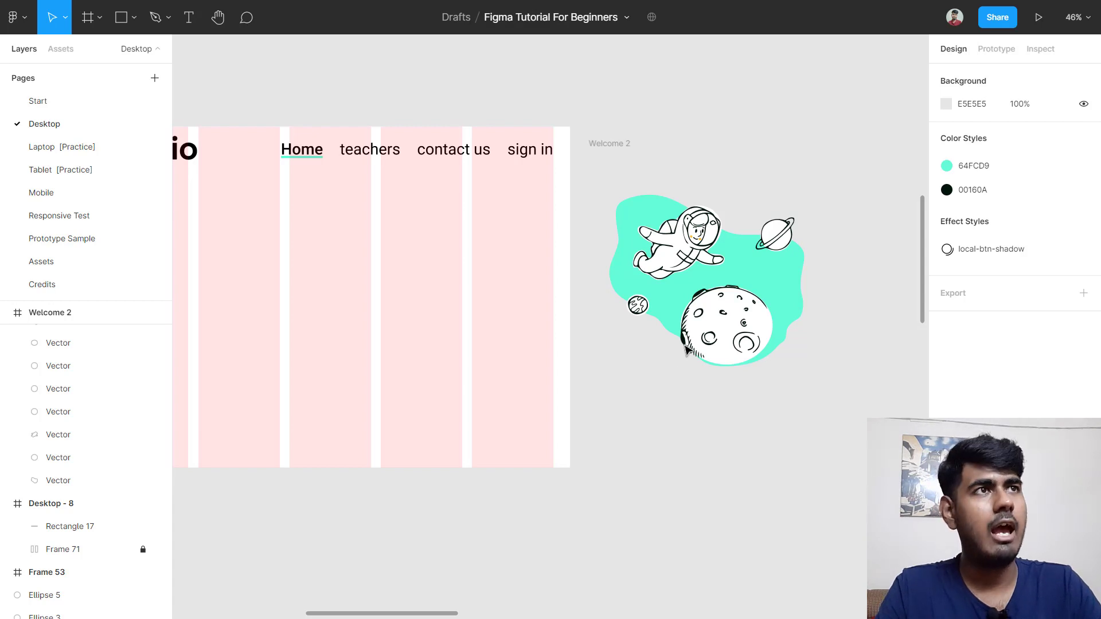
left_click(624, 147)
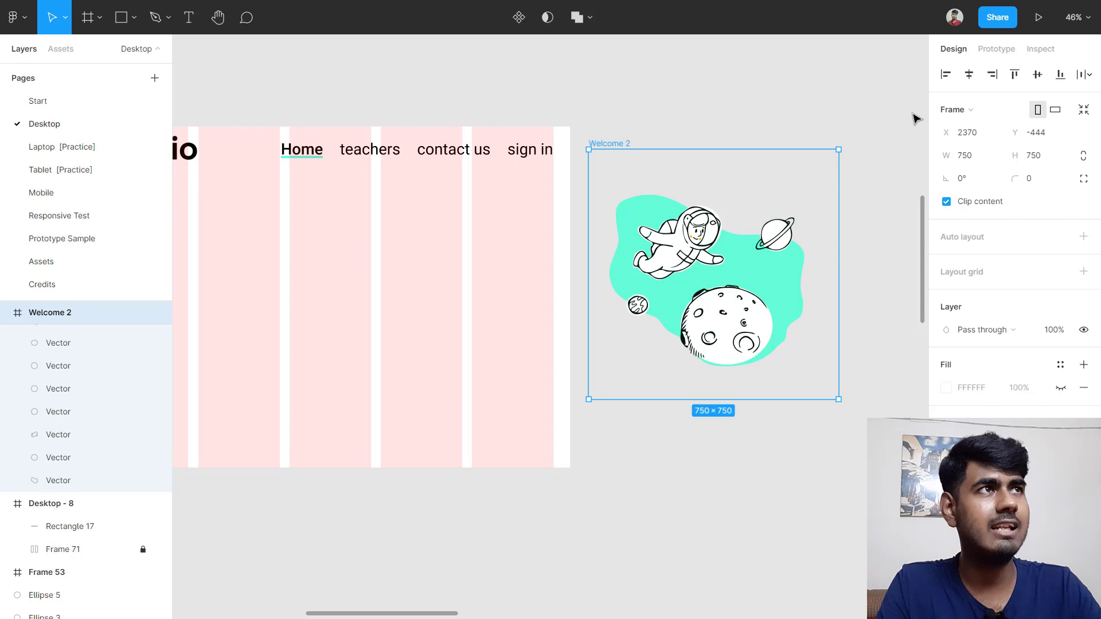
Step: Convert Welcome 2 from a frame into a group
left_click(967, 112)
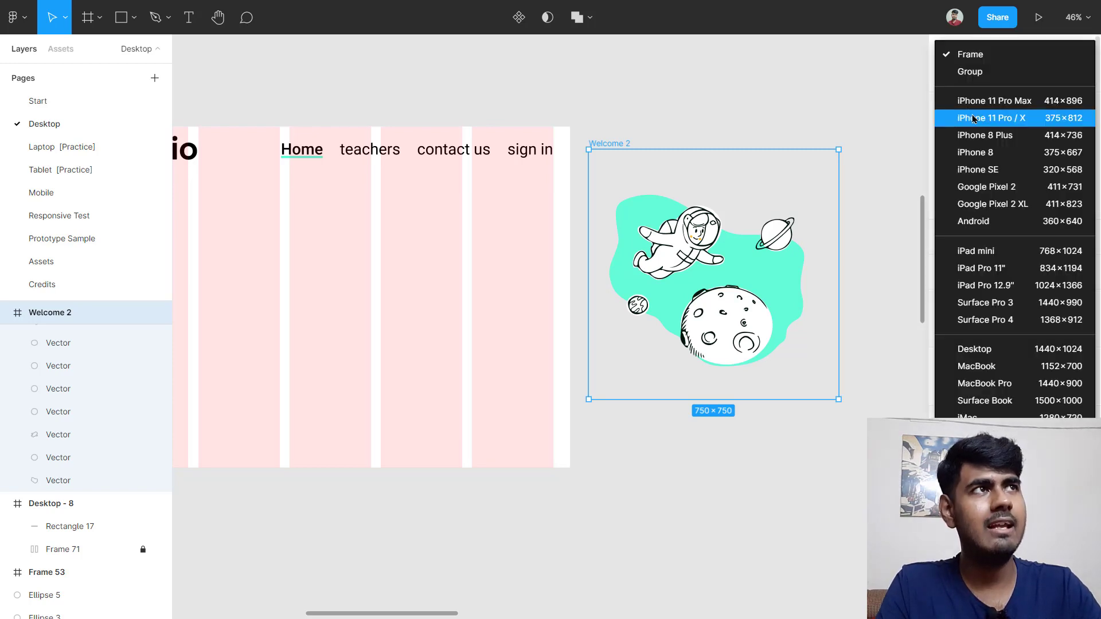
left_click(970, 69)
left_click(800, 115)
left_click(662, 217)
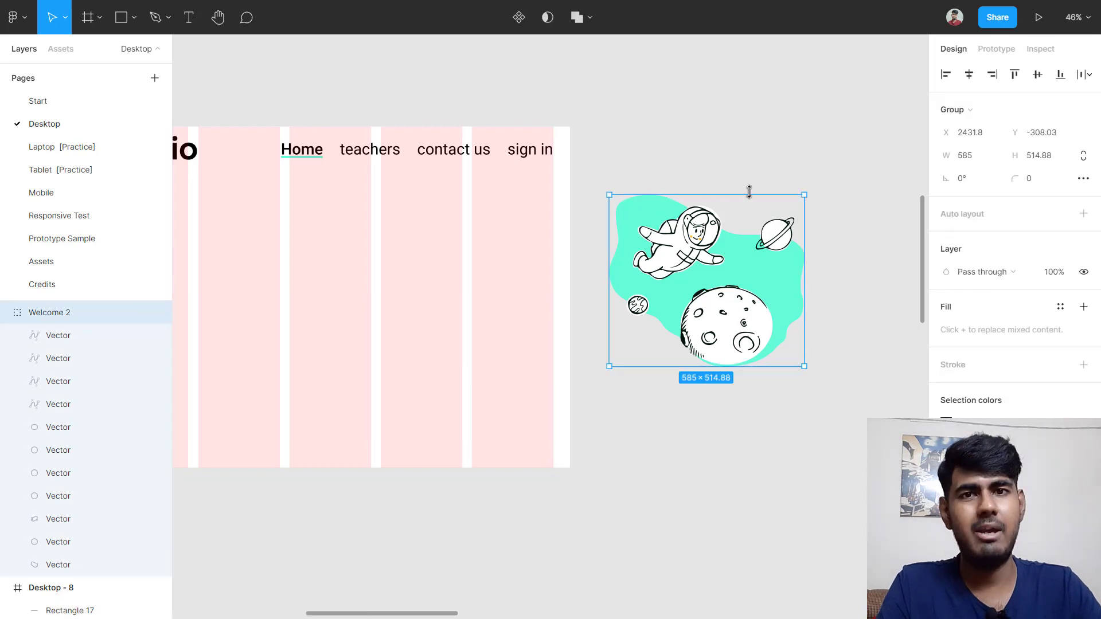
Step: Place the astronaut group on Desktop - 8's right half at X 749, Y 214, beneath the nav
left_click_drag(759, 298, 492, 296)
scroll(492, 296, "up", 2)
scroll(492, 295, "down", 3)
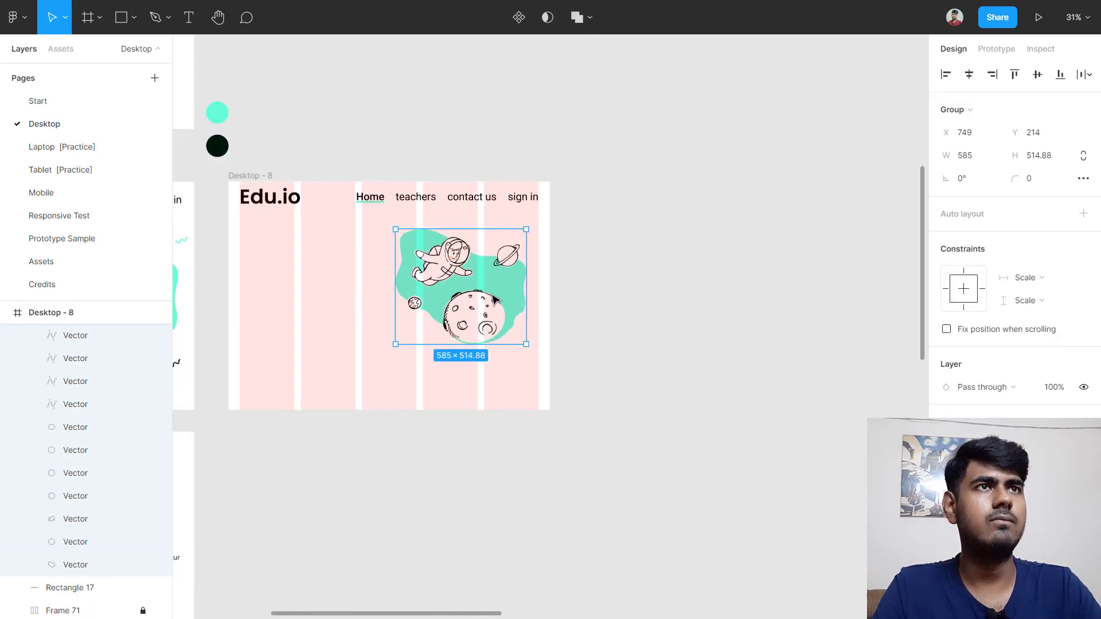
scroll(497, 294, "left", 4)
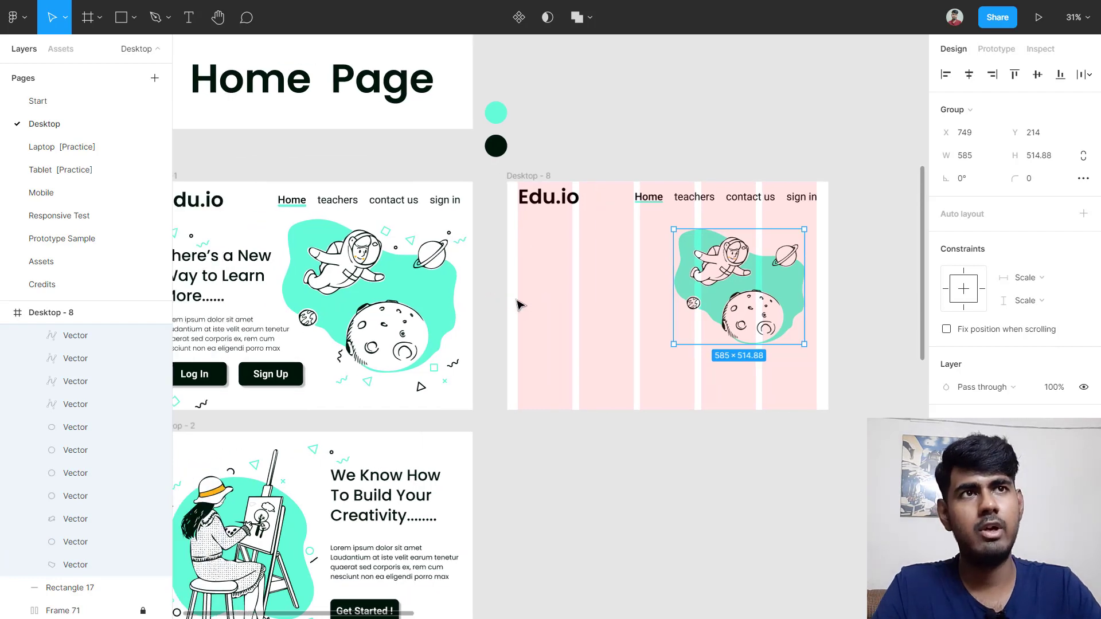
left_click(376, 281)
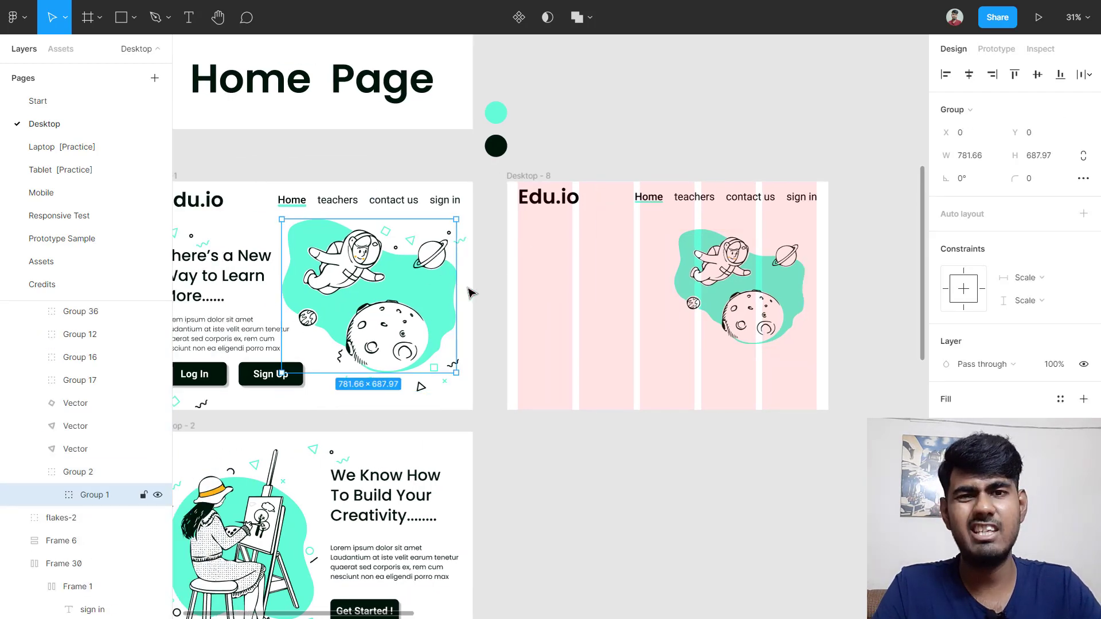
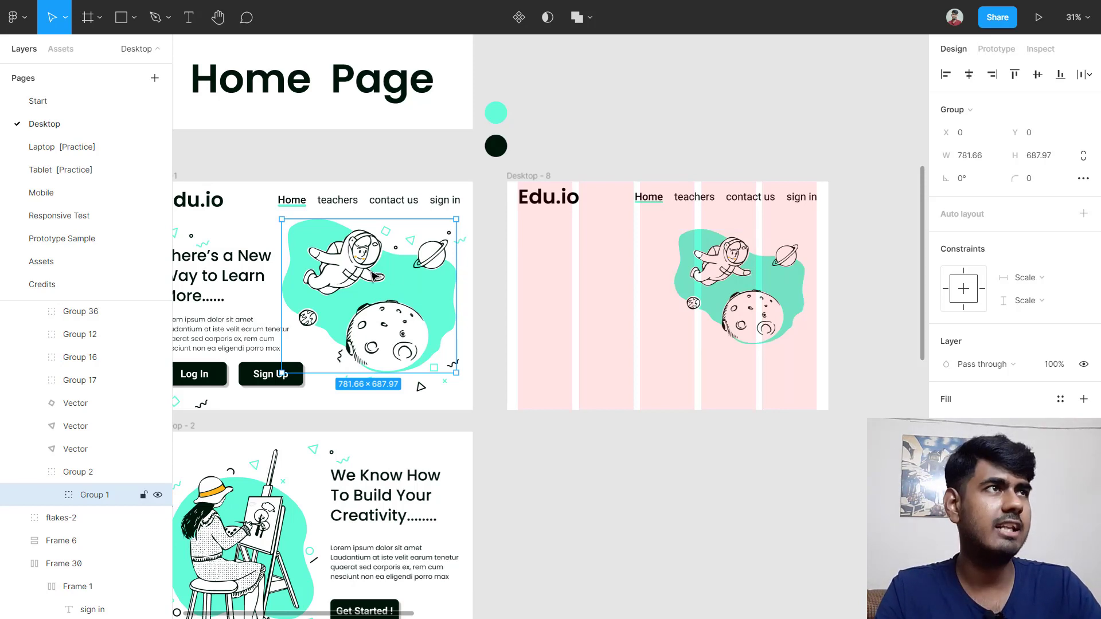
Step: Lock the illustration group's proportions and set its width to 781.66
left_click(968, 160)
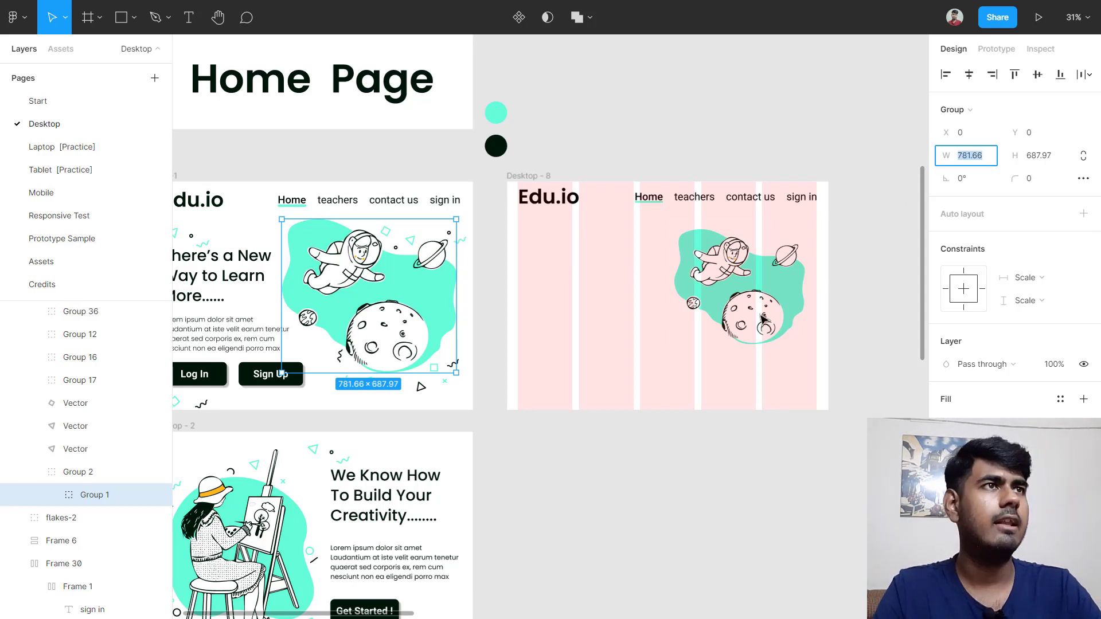
left_click(748, 288)
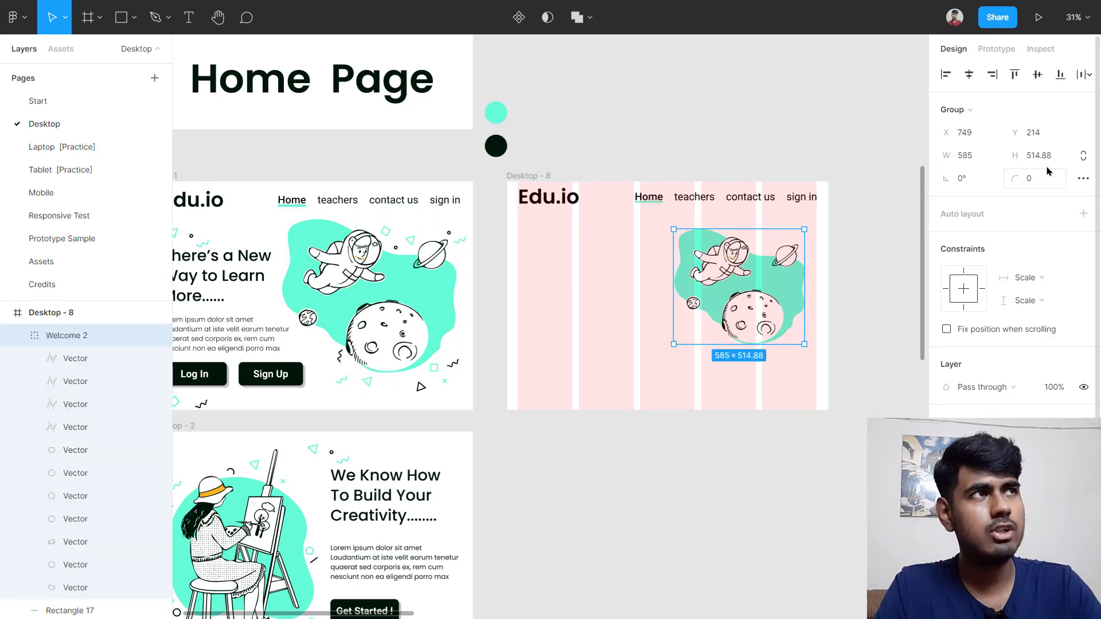
left_click(1084, 156)
left_click(969, 157)
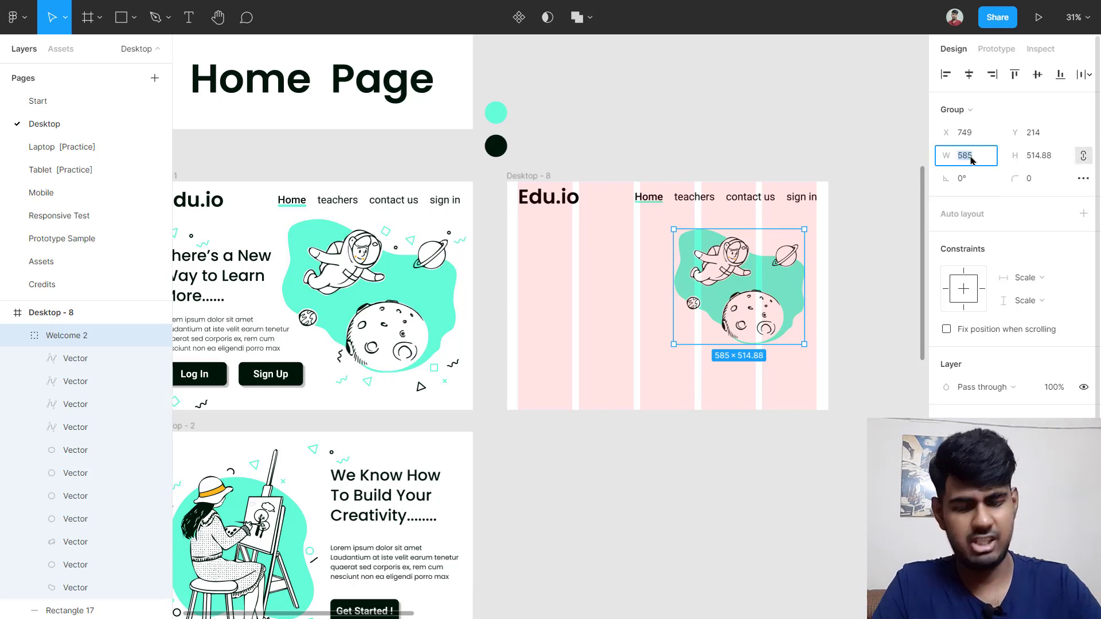
type("781.66")
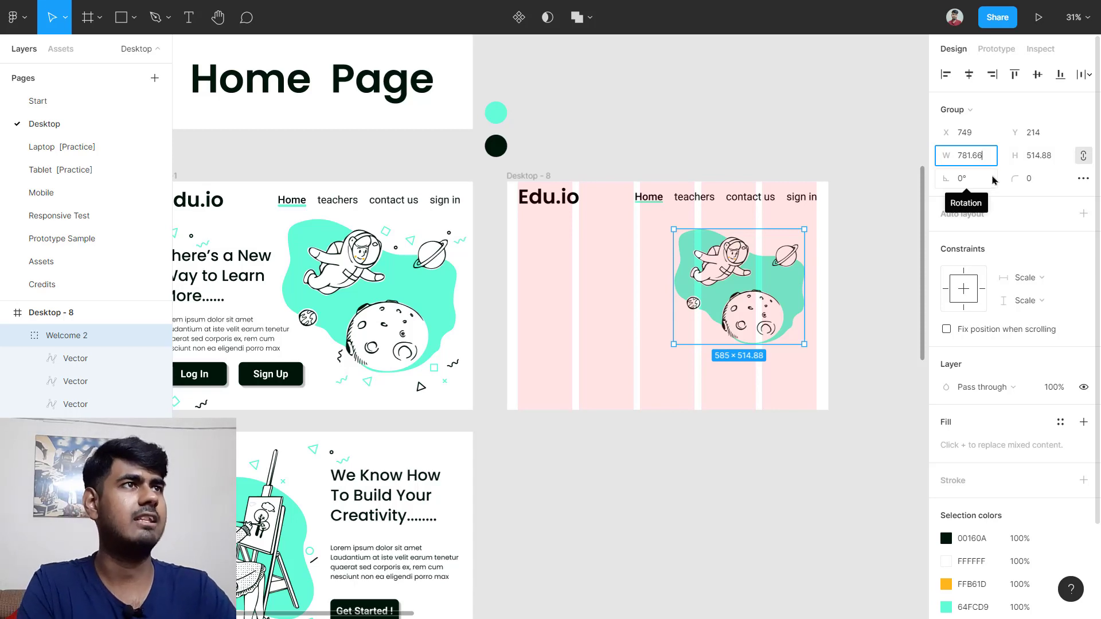
key("Return")
Step: Move the enlarged illustration so its right side is flush with Desktop-8's right edge
left_click(872, 247)
left_click_drag(685, 277, 378, 279)
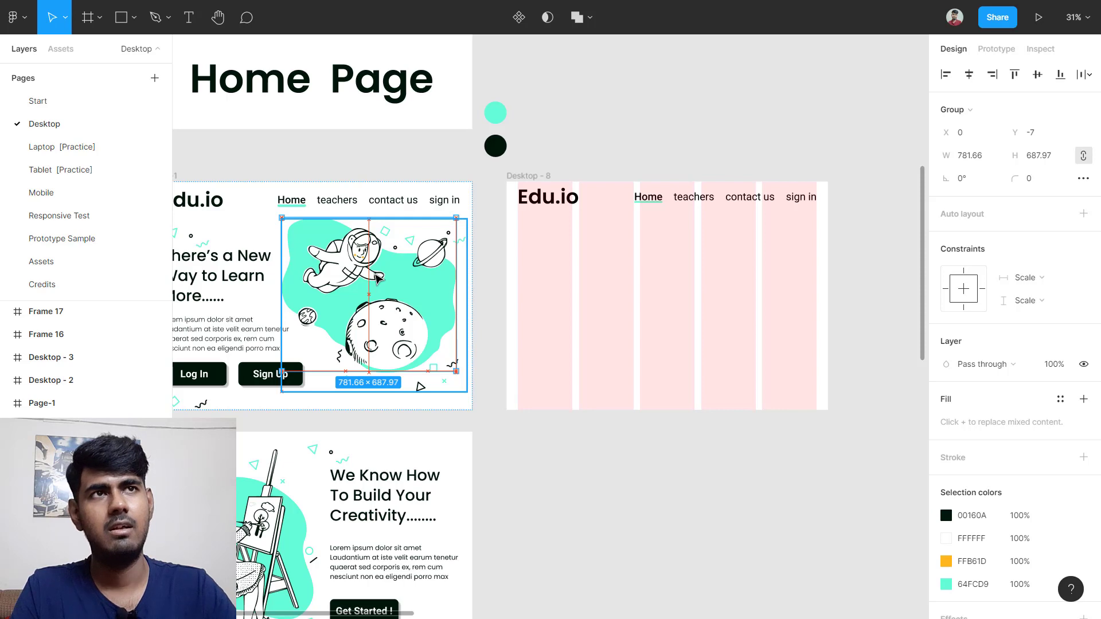
left_click_drag(378, 279, 736, 275)
scroll(790, 252, "up", 5)
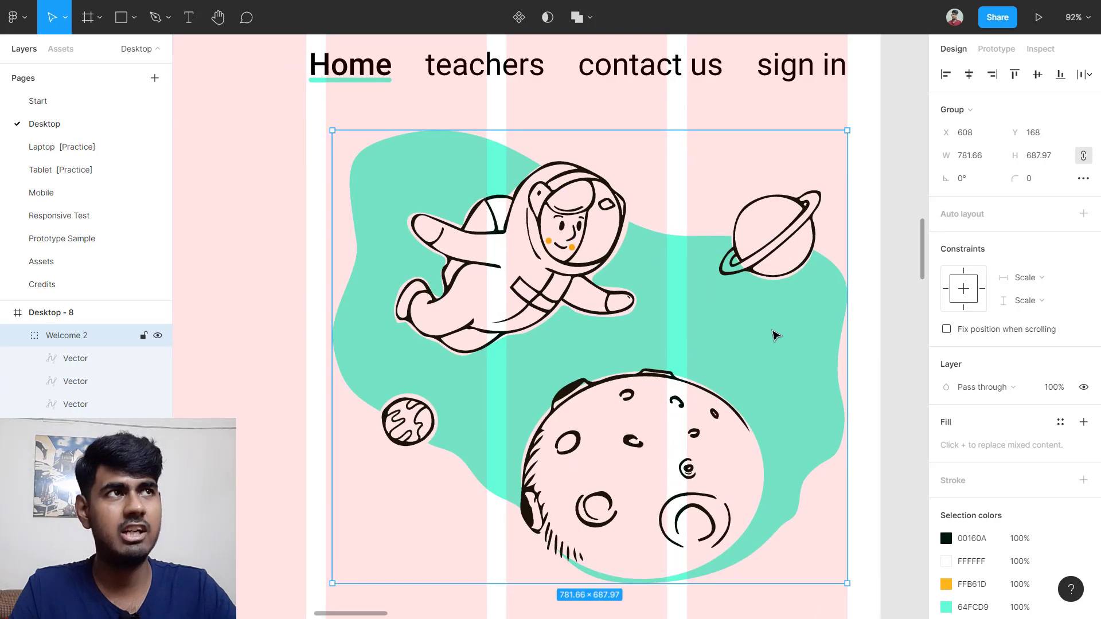
left_click_drag(759, 320, 776, 319)
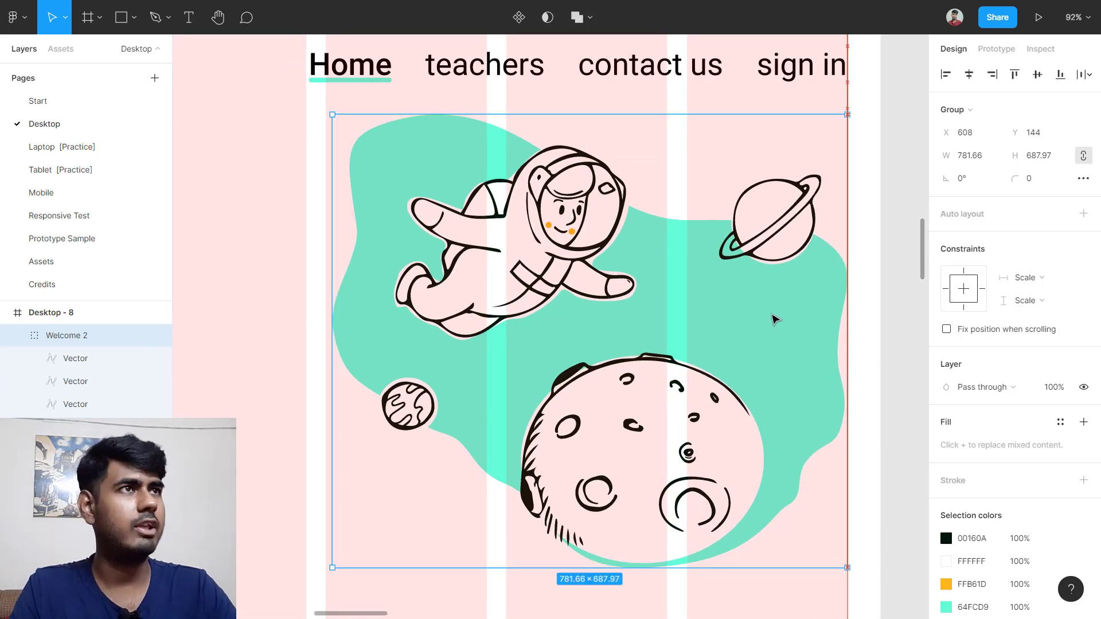
scroll(772, 315, "down", 4)
left_click(409, 304)
scroll(409, 305, "left", 2)
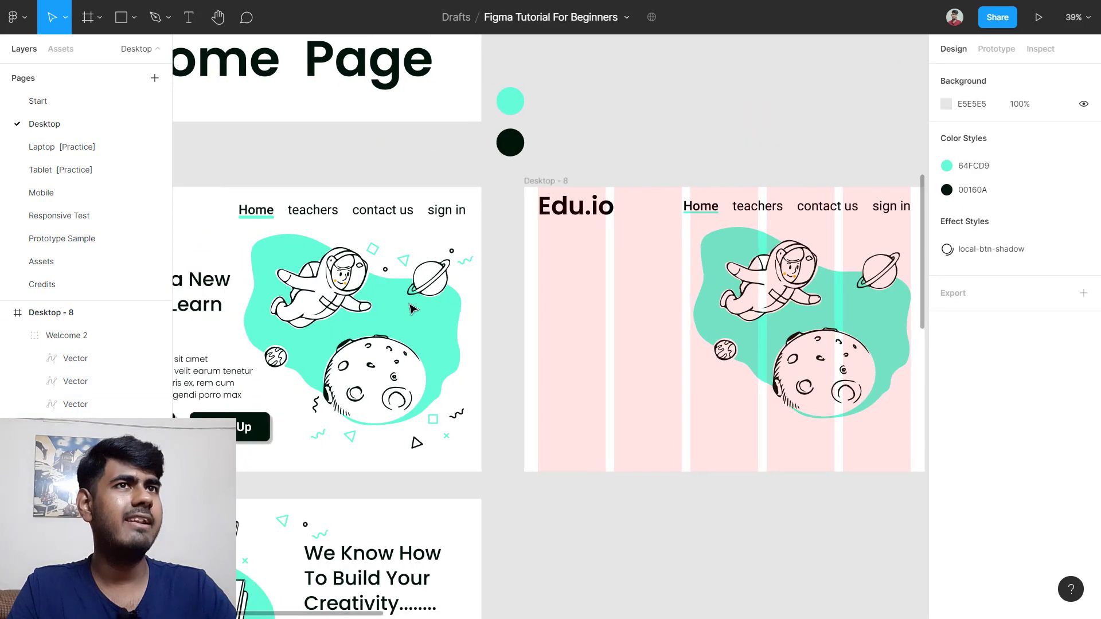
Step: Copy the reference hero heading into a new text box at Desktop-8's top left, below Edu.io
scroll(409, 308, "left", 3)
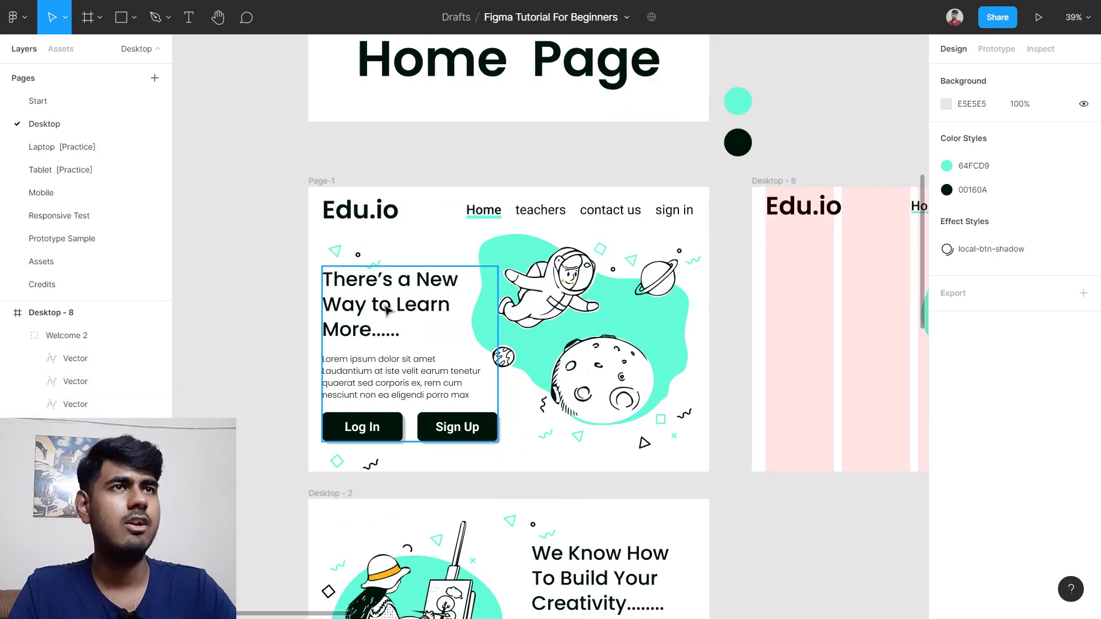
double_click(387, 307)
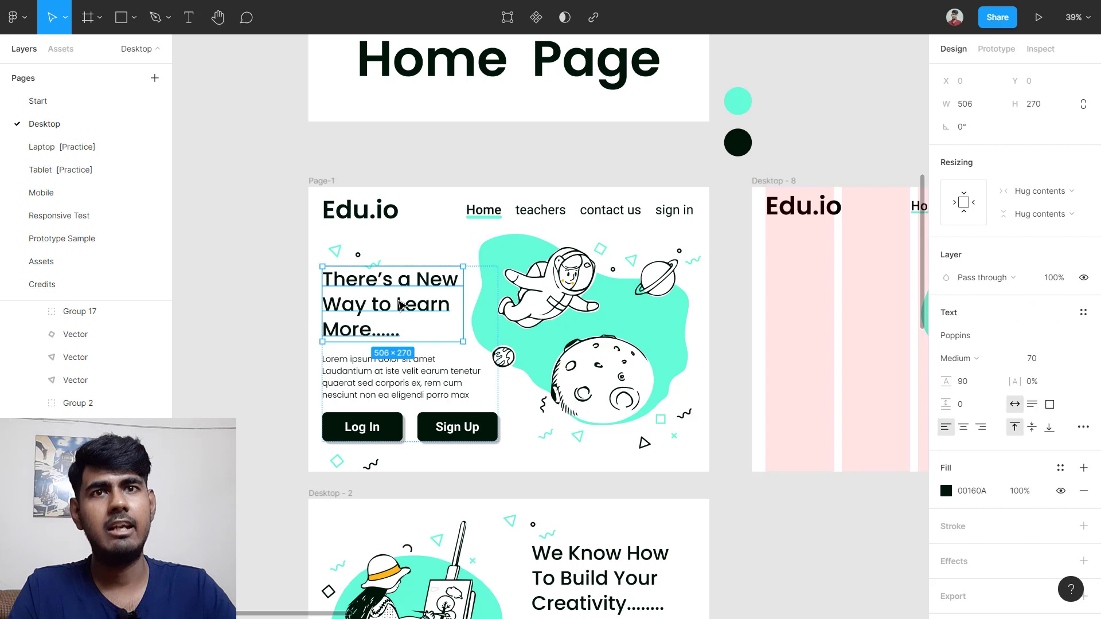
double_click(401, 304)
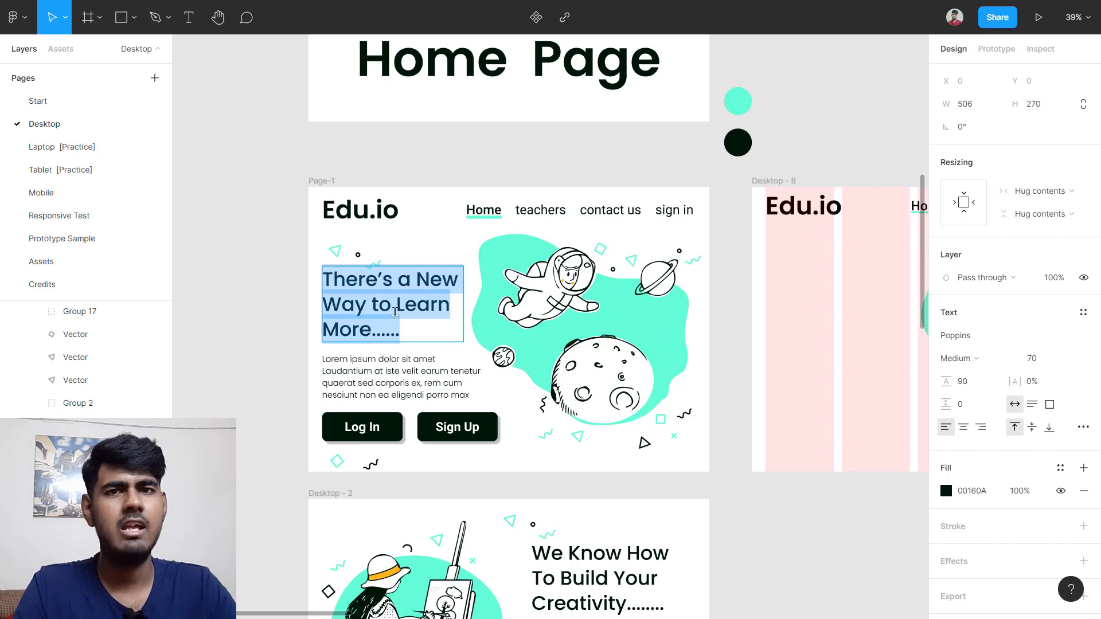
scroll(573, 333, "right", 4)
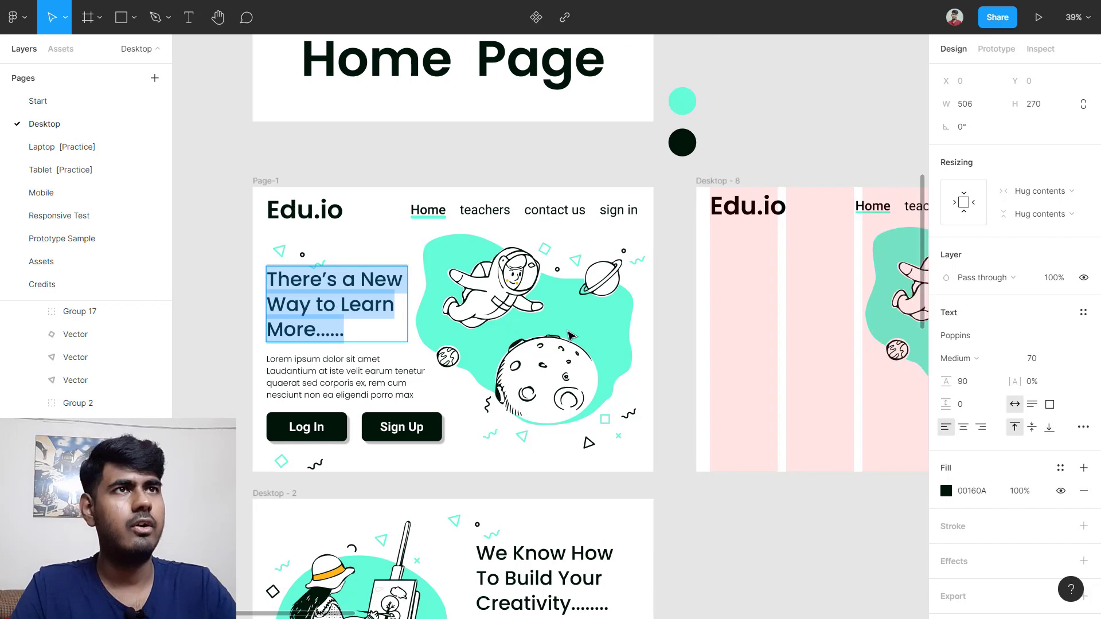
key("Escape")
scroll(686, 288, "right", 2)
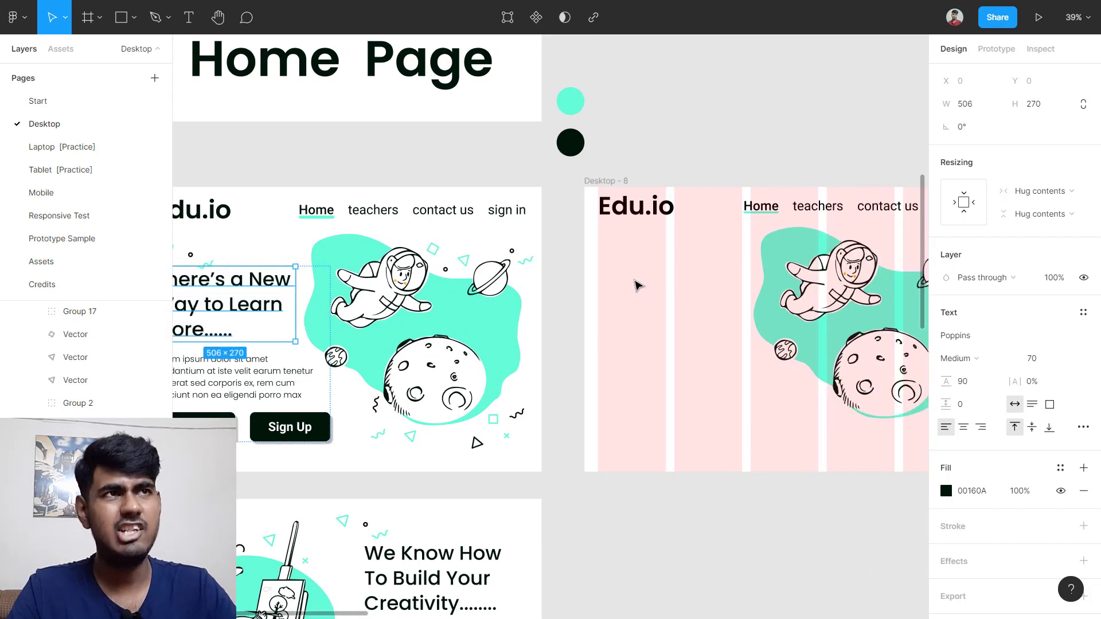
key("Return")
key("ctrl+c")
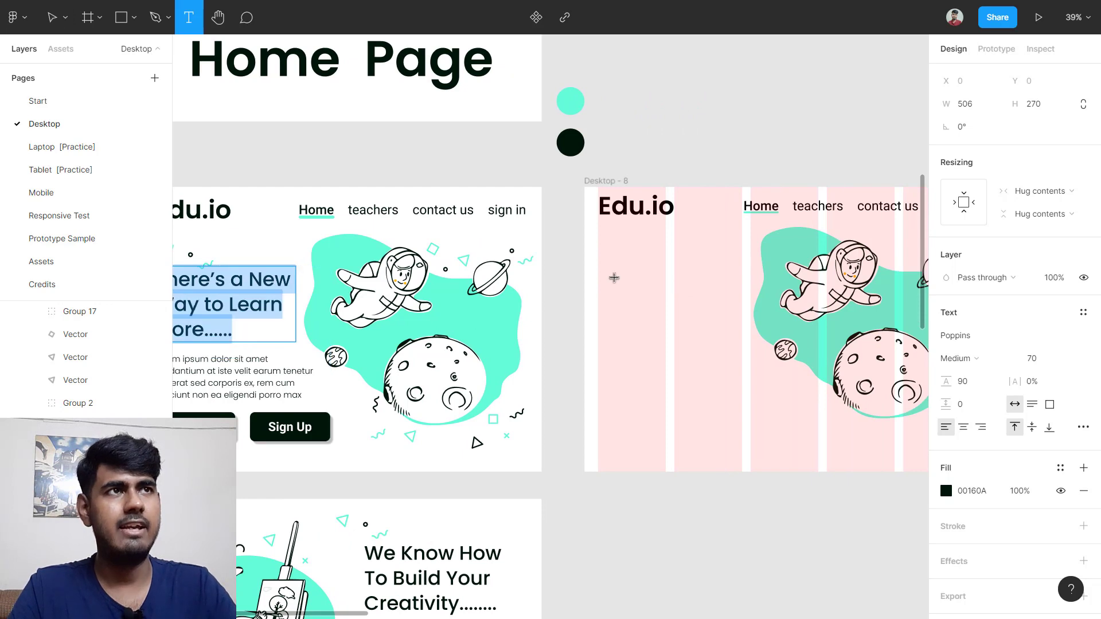
left_click(614, 277)
key("ctrl+v")
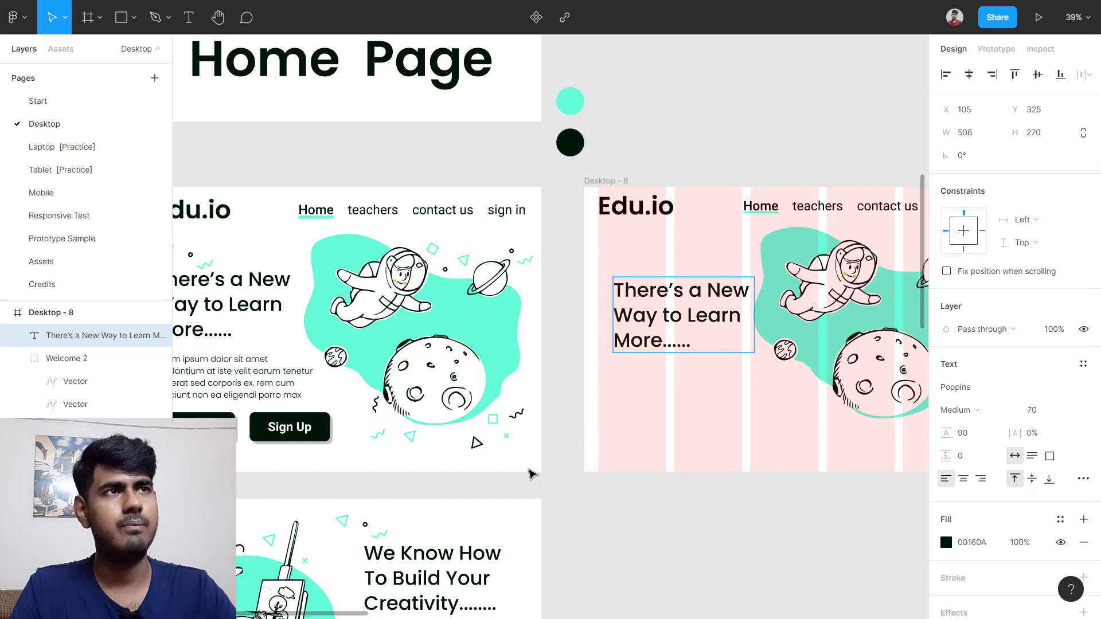
key("Escape")
left_click_drag(677, 338, 664, 299)
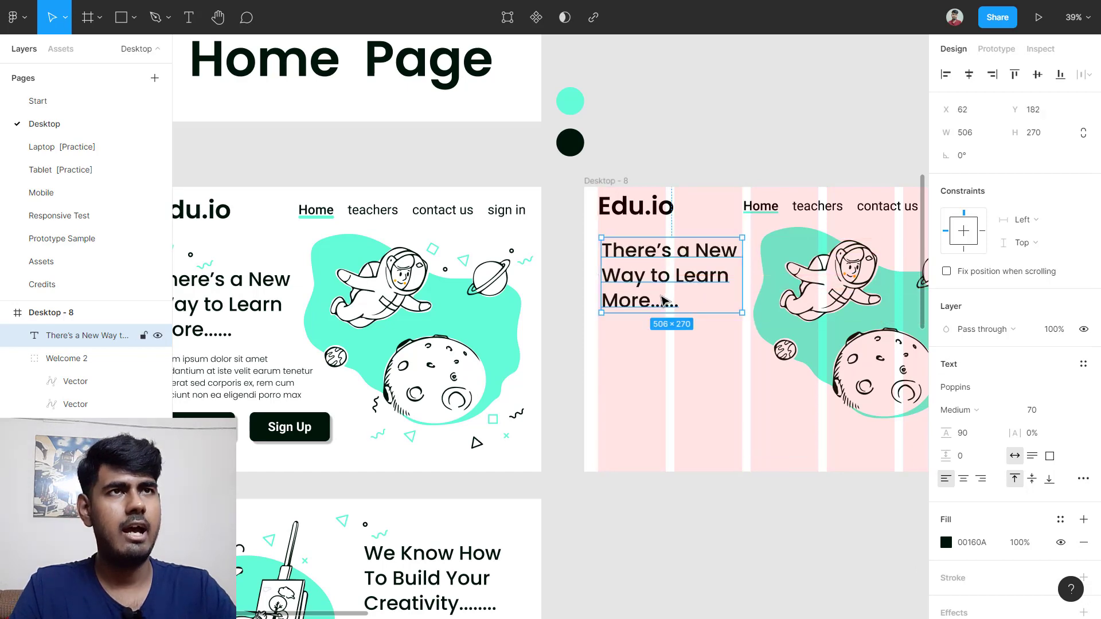
Step: Duplicate the lorem paragraph from Page-1 into Desktop-8 beneath the heading
scroll(516, 344, "left", 2)
left_click(324, 383)
double_click(325, 382)
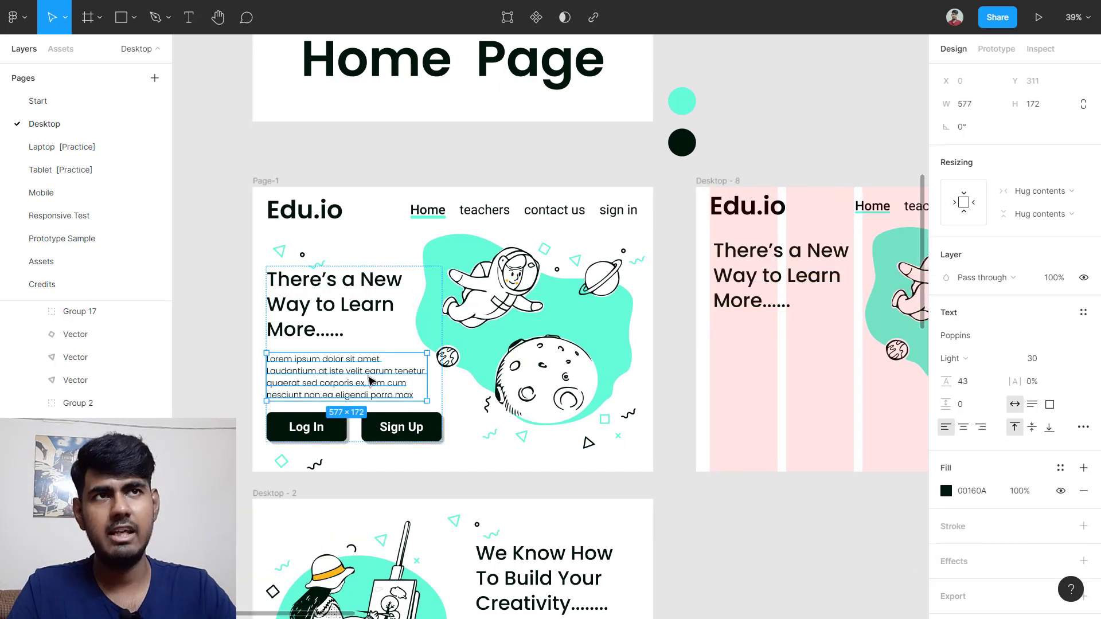
left_click(213, 380)
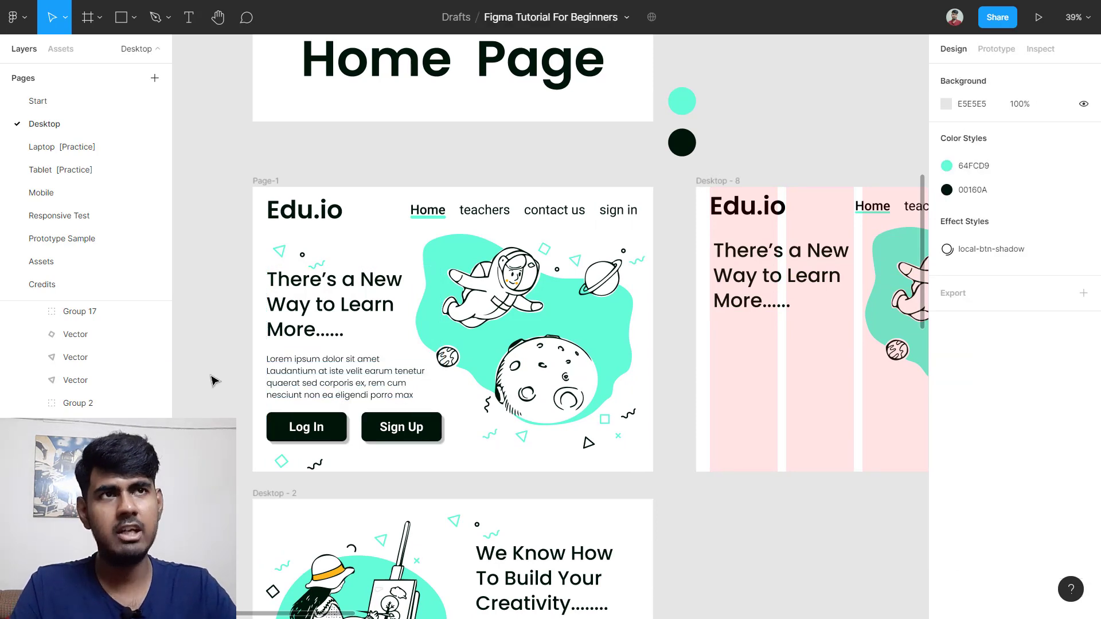
double_click(321, 390)
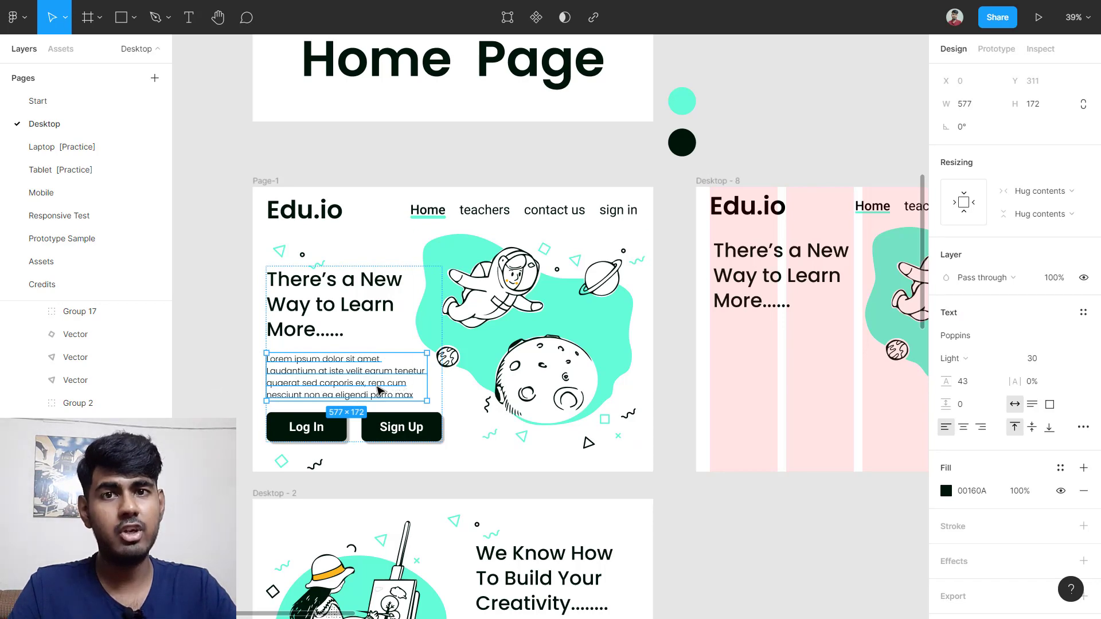
left_click_drag(357, 393, 668, 358)
scroll(269, 438, "left", 3)
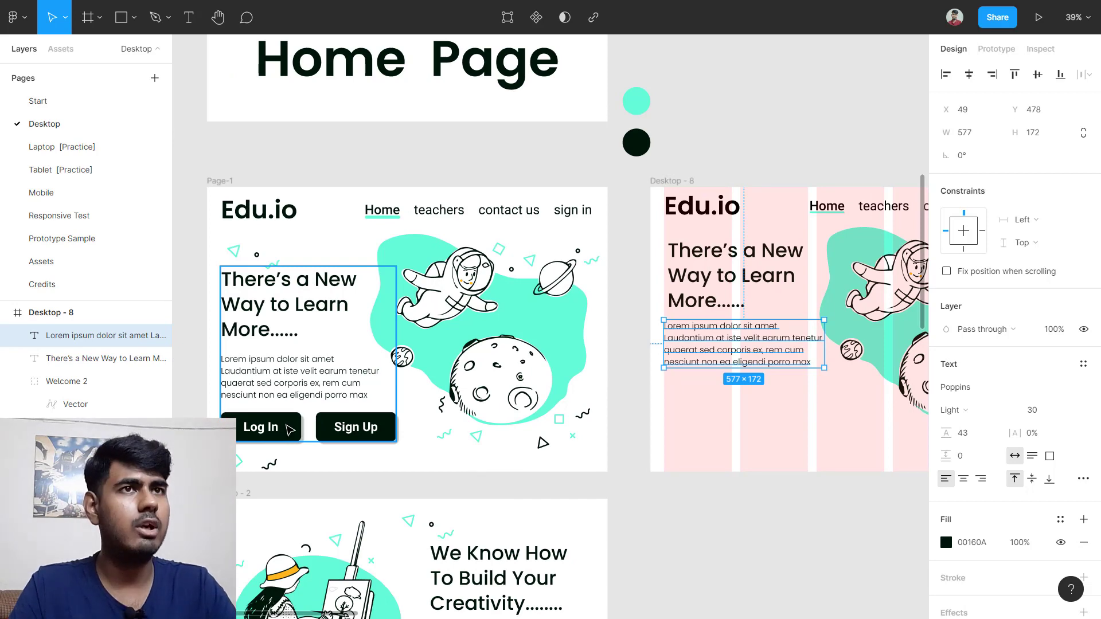
scroll(290, 430, "right", 5)
scroll(501, 425, "up", 5)
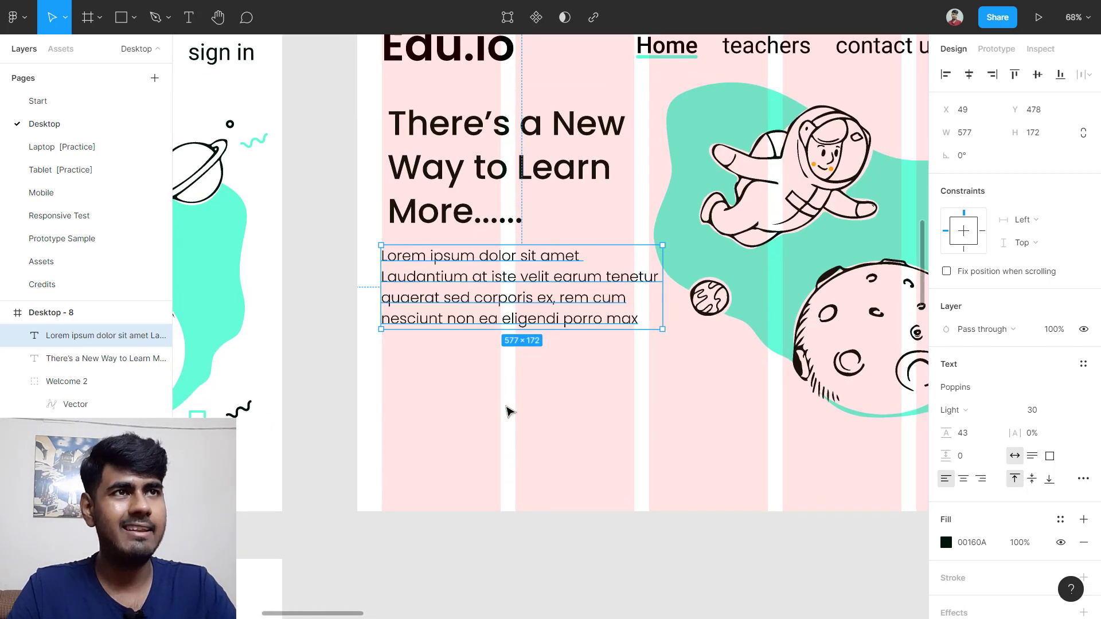
Step: Add a 'Log in' text layer below the paragraph on Desktop-8
left_click(510, 411)
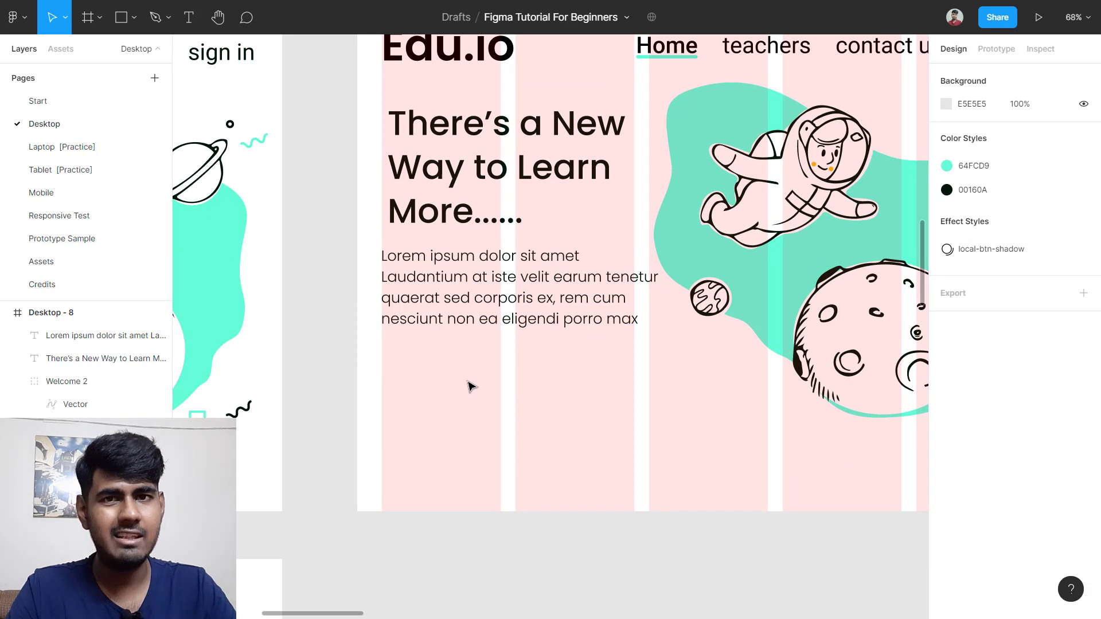
key("t")
left_click(445, 414)
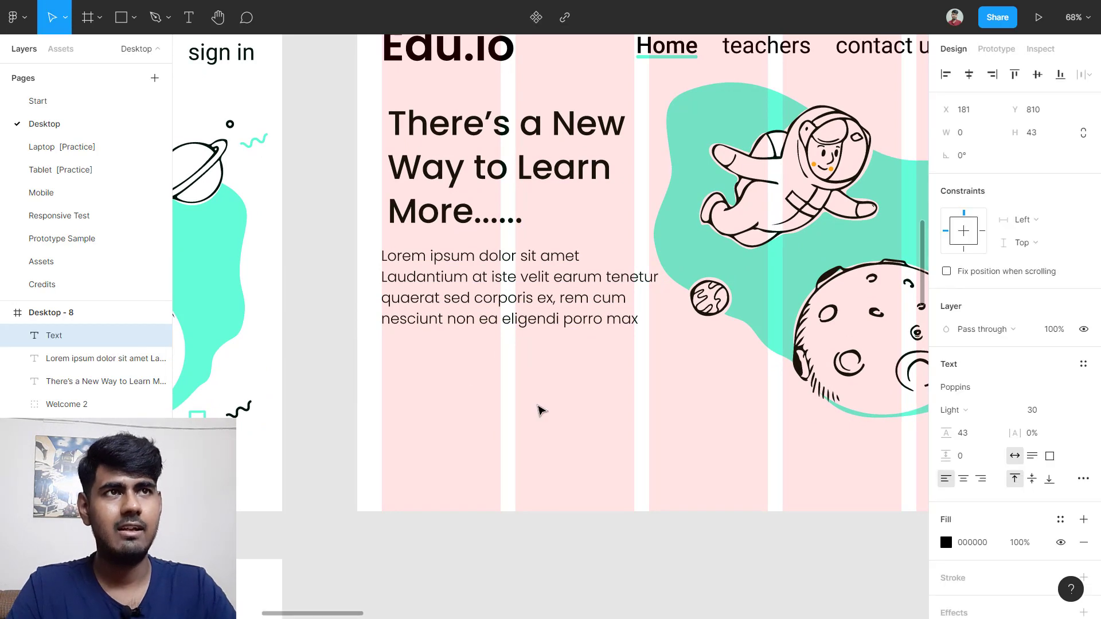
type("Logn")
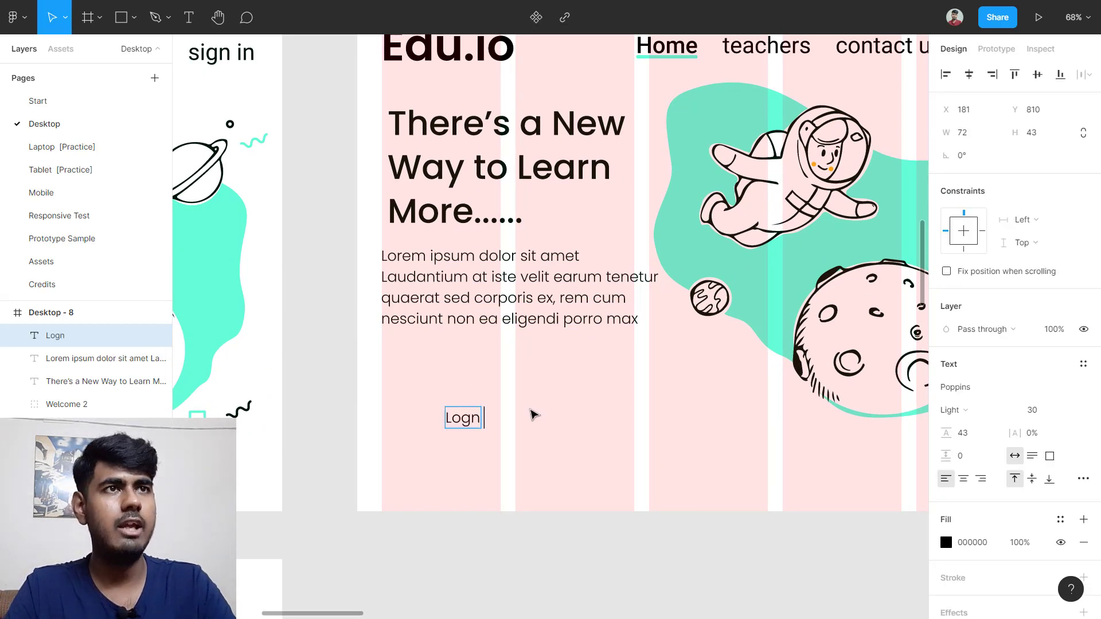
type("i")
key("BackSpace")
key("BackSpace")
key("BackSpace")
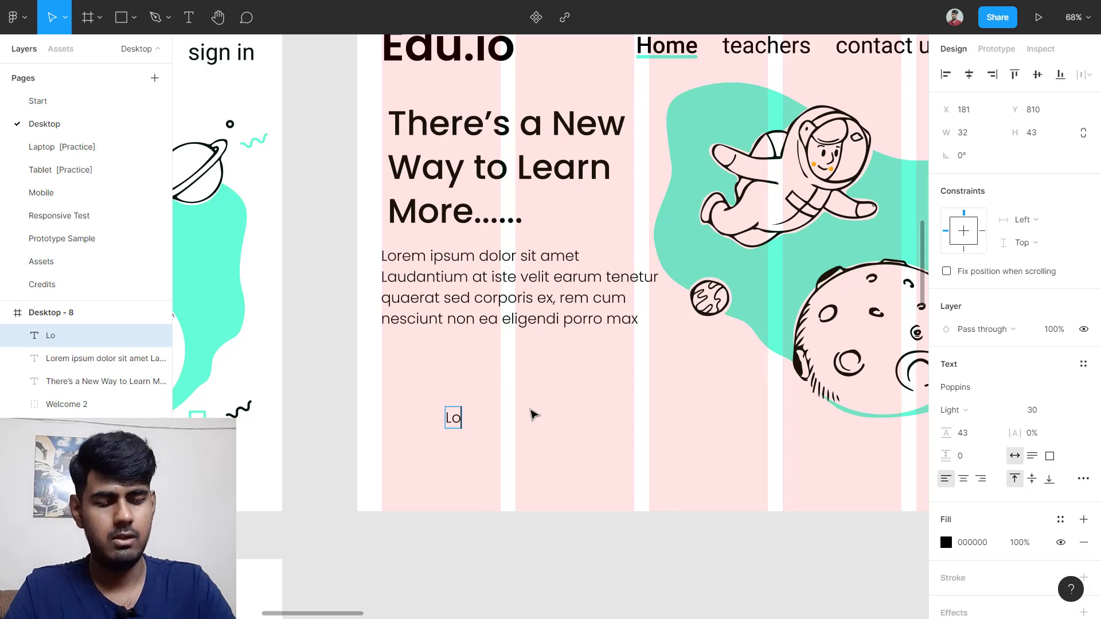
type("g in")
key("Escape")
Step: Check the reference Log In label, then change the Desktop-8 Log in text's font to Roboto
scroll(533, 414, "down", 5)
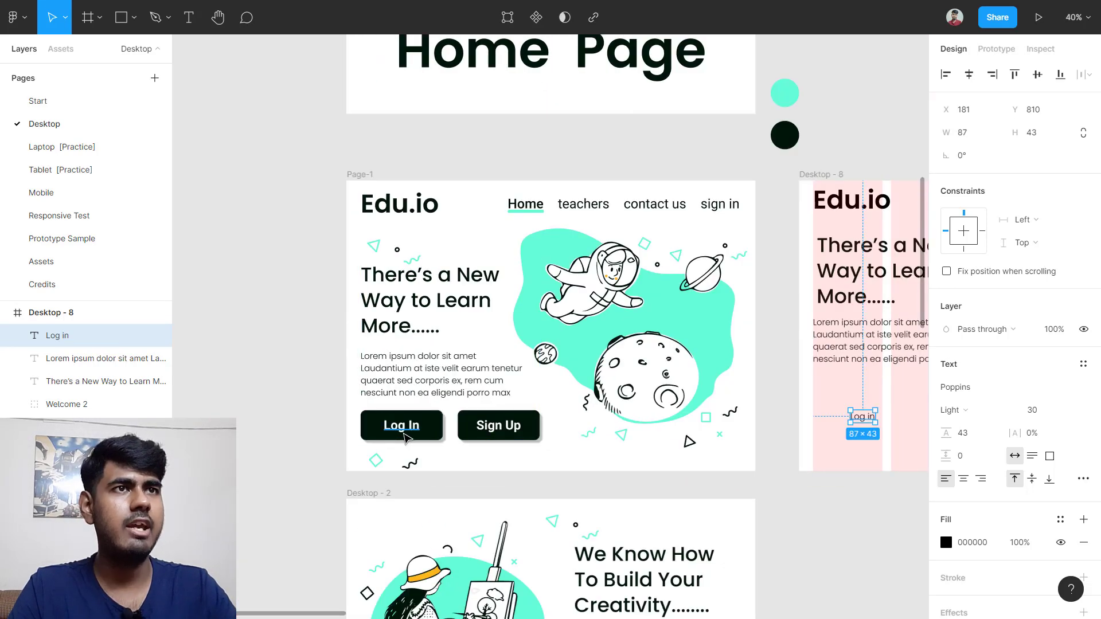
left_click(405, 435)
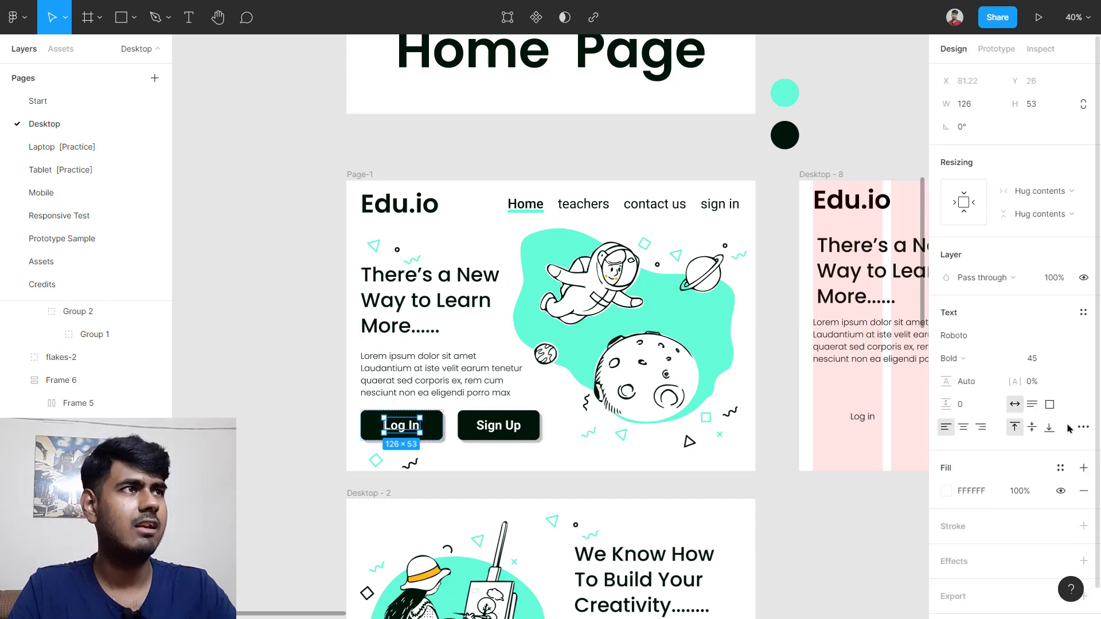
scroll(1024, 376, "down", 1)
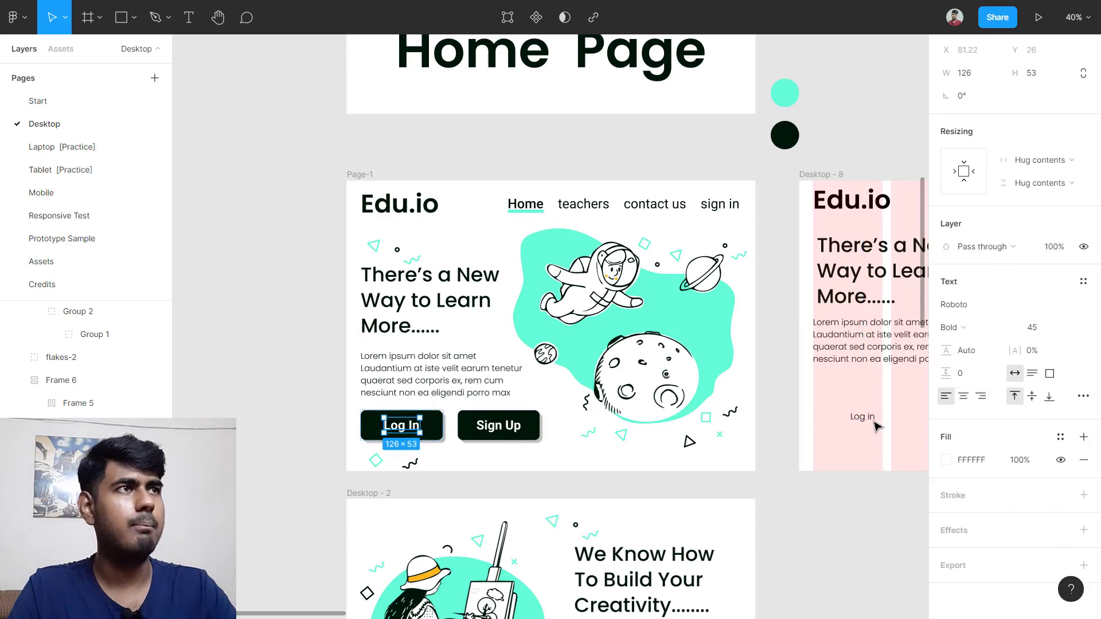
scroll(798, 519, "right", 3)
left_click(727, 421)
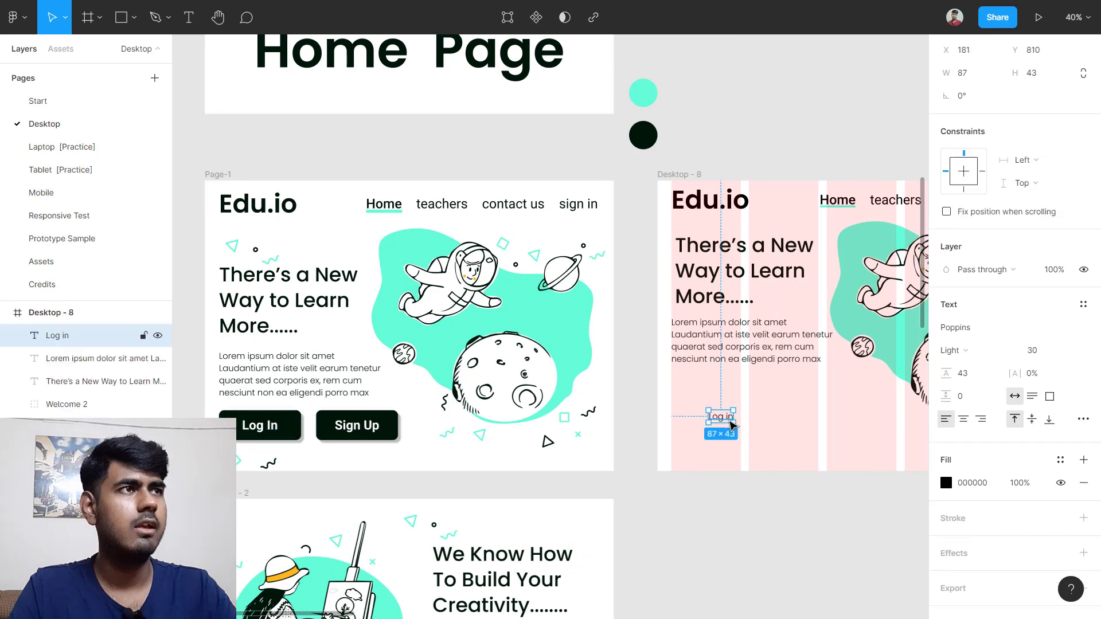
scroll(757, 424, "up", 5)
left_click(992, 332)
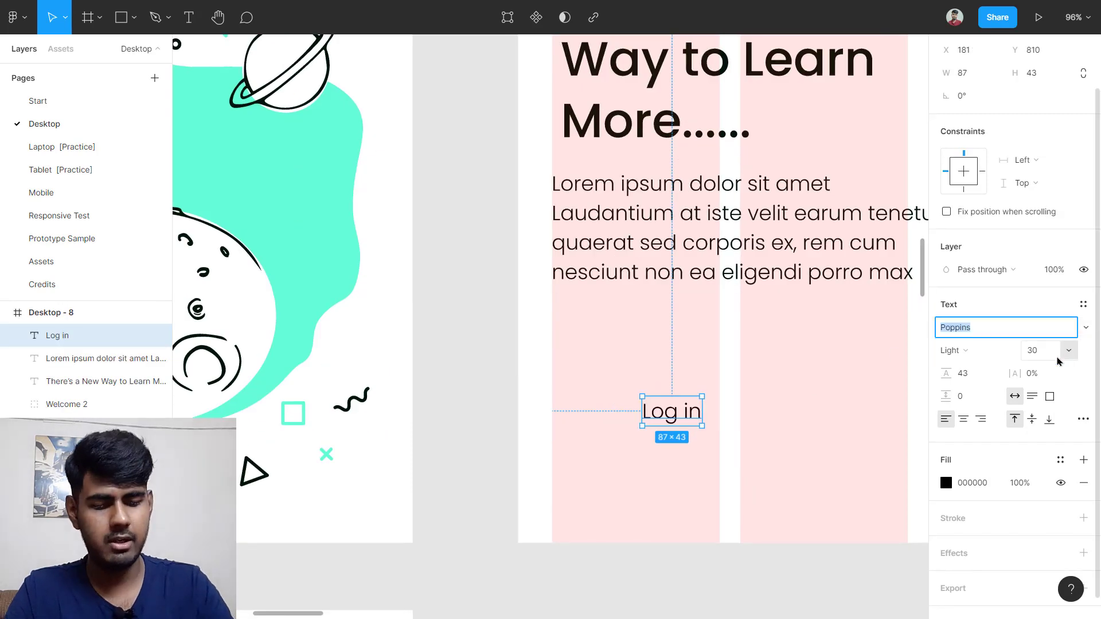
type("robo")
key("Return")
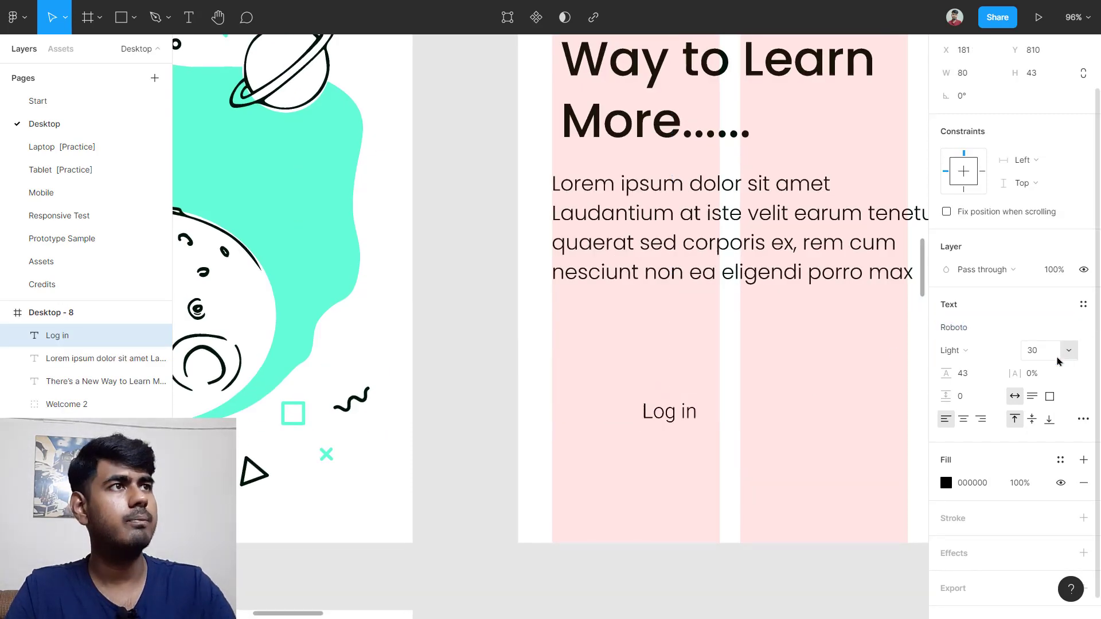
Step: Set the Log in text to Bold weight at font size 45
left_click(964, 350)
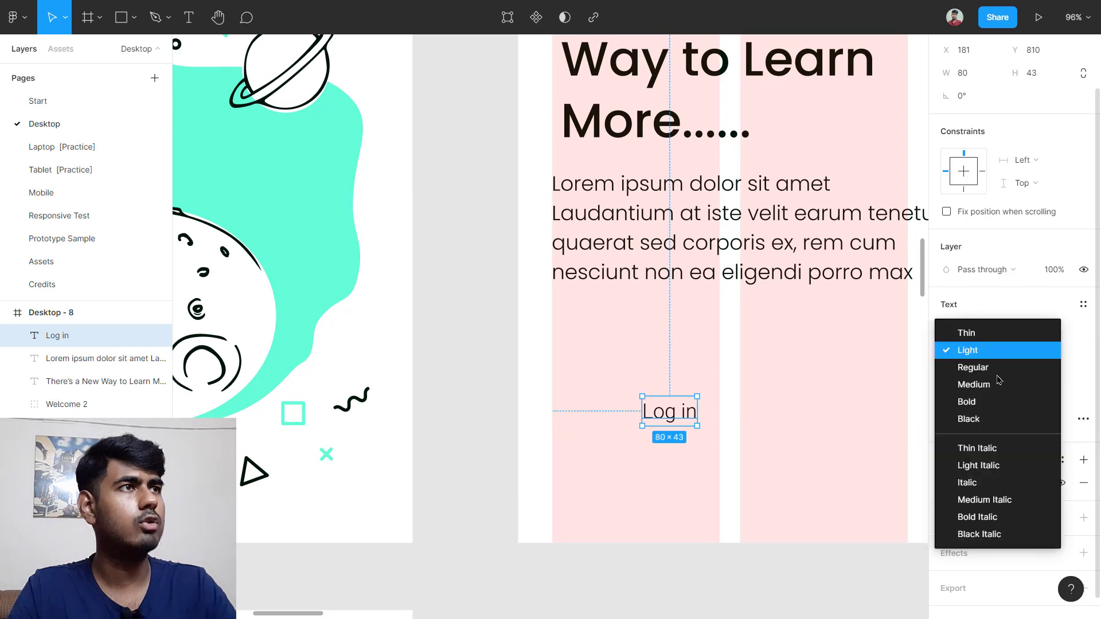
left_click(992, 401)
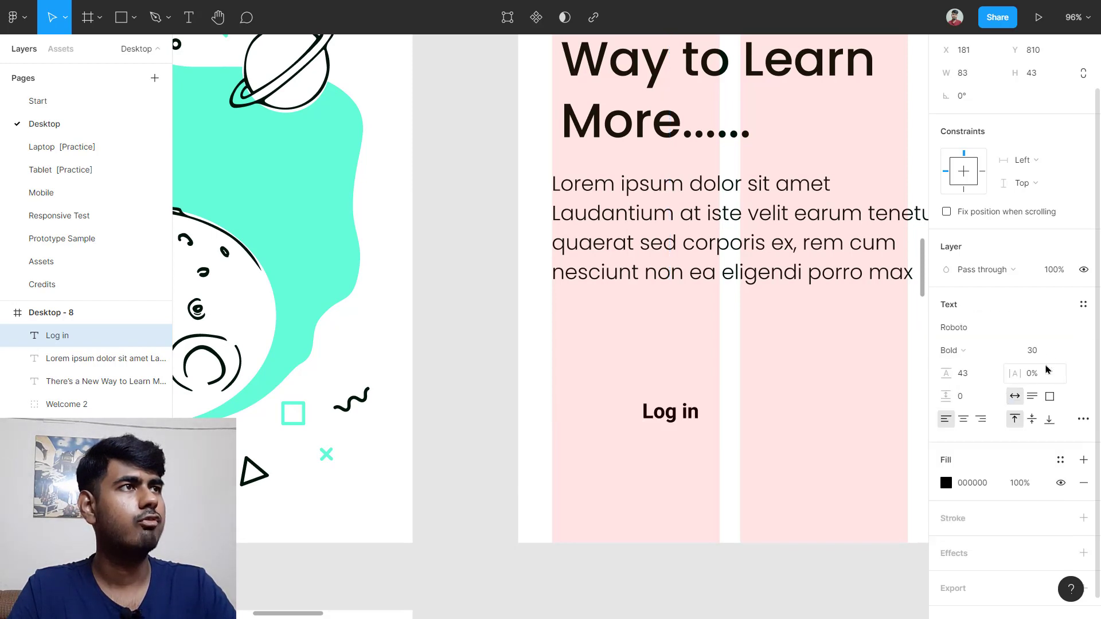
left_click(1046, 355)
type("45")
key("Return")
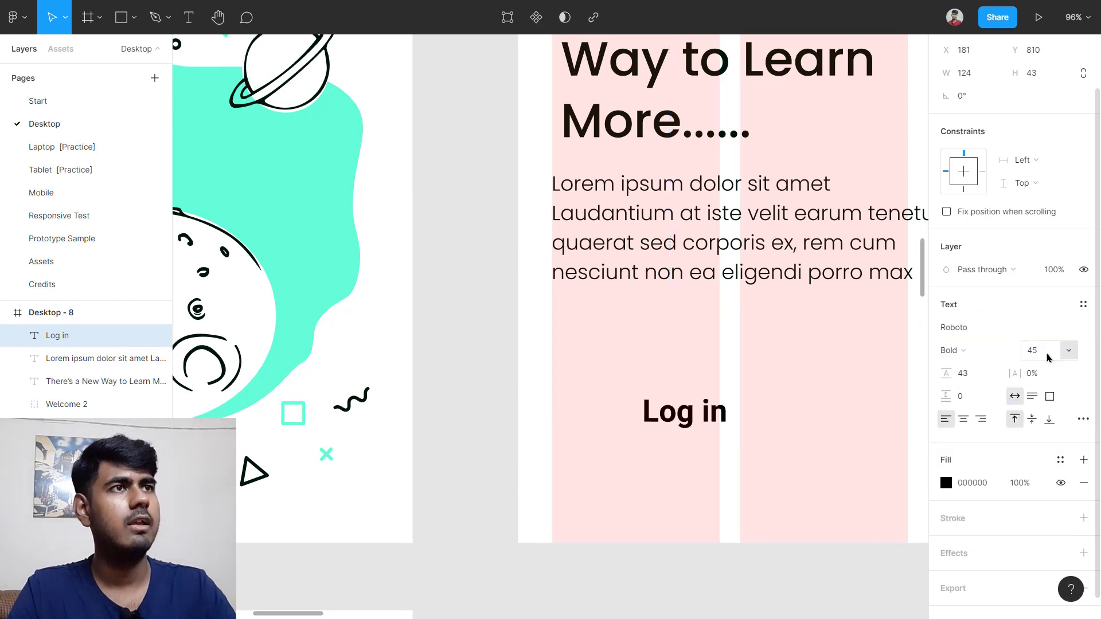
left_click(882, 396)
scroll(811, 418, "up", 5)
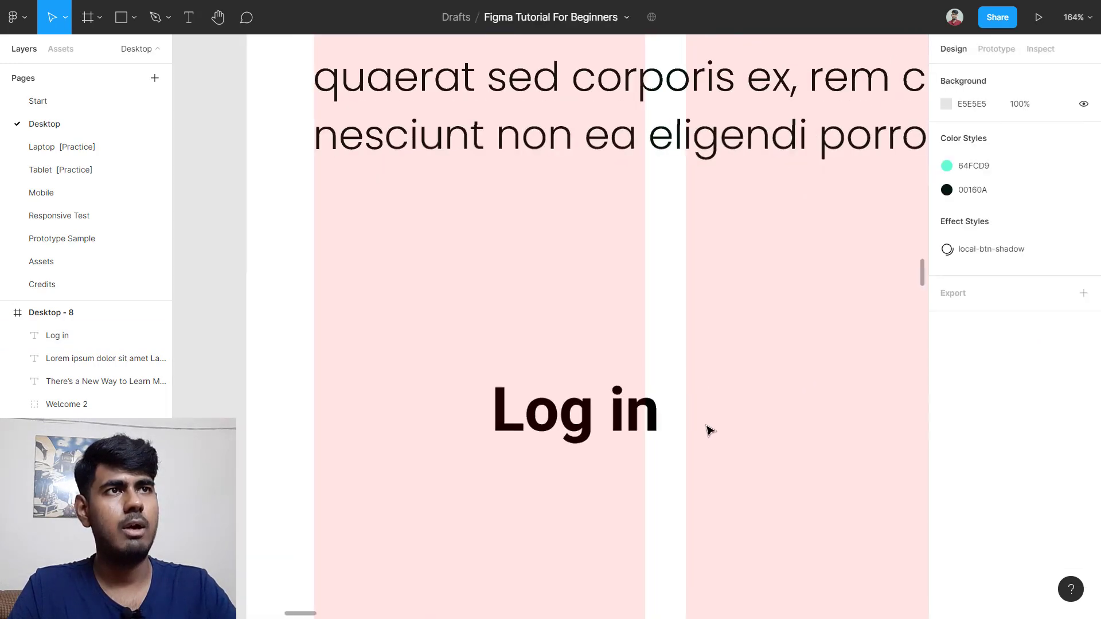
left_click(687, 405)
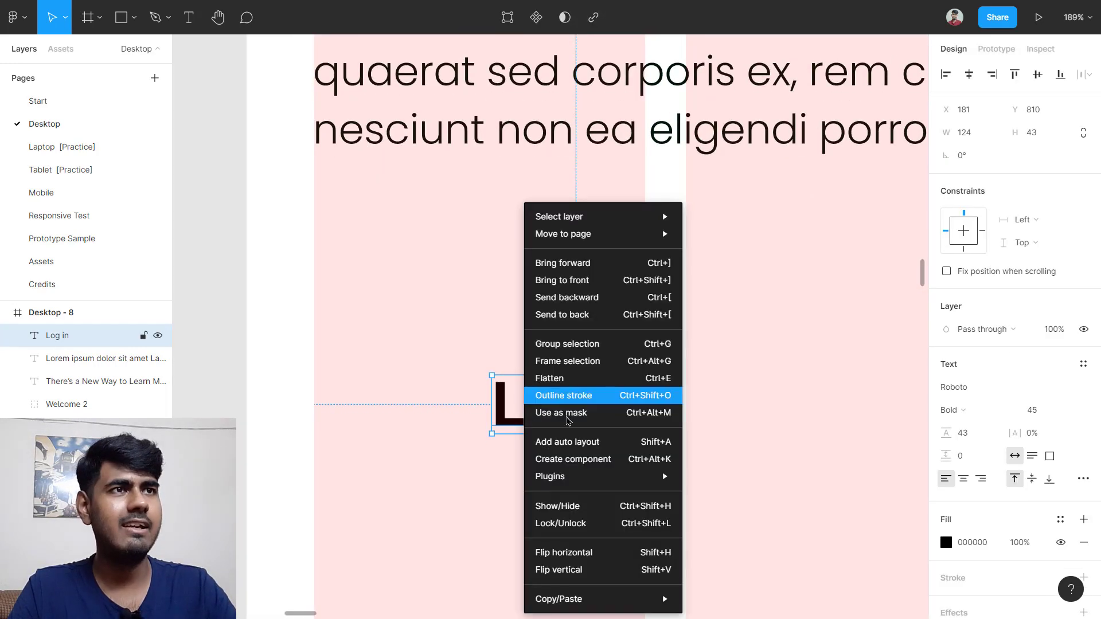
Step: Wrap the Log in text in an auto-layout frame and give the frame a fill
right_click(523, 401)
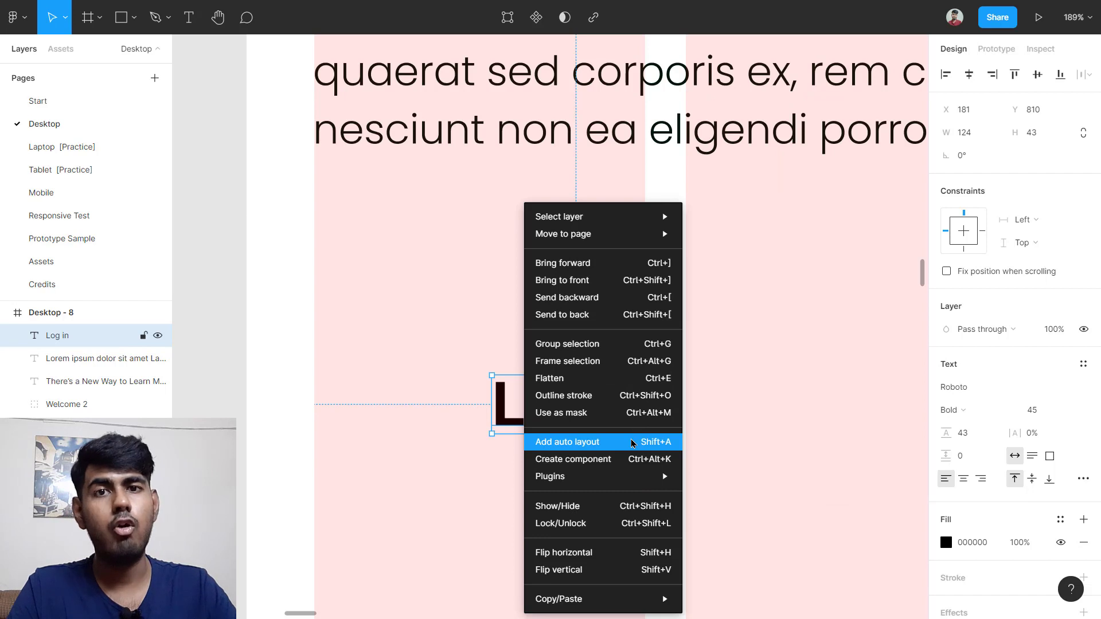
left_click(633, 443)
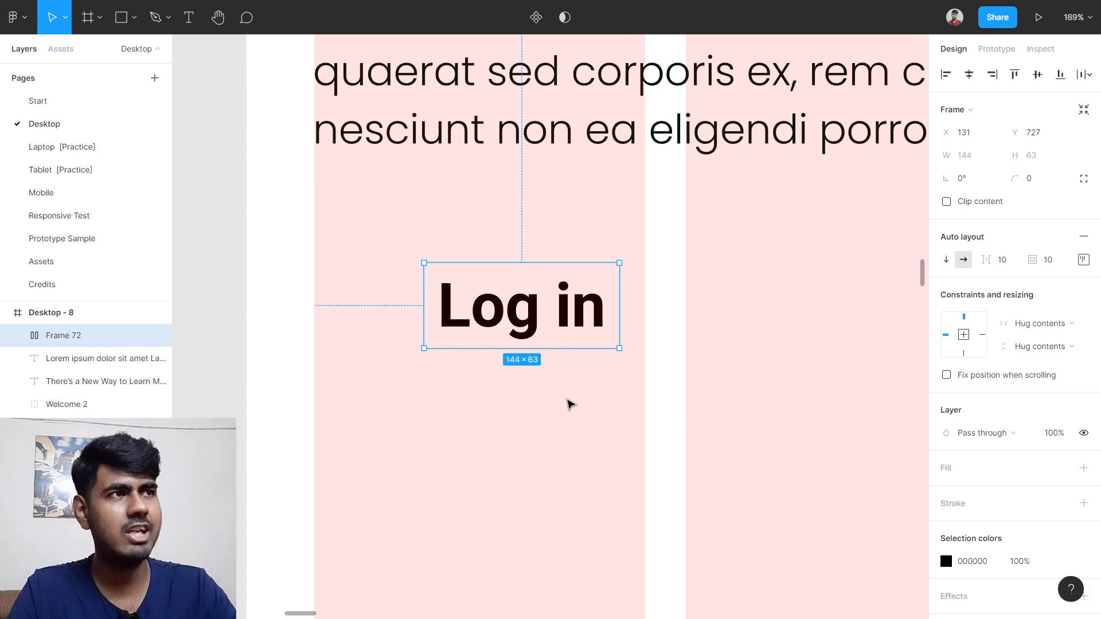
scroll(1060, 344, "down", 2)
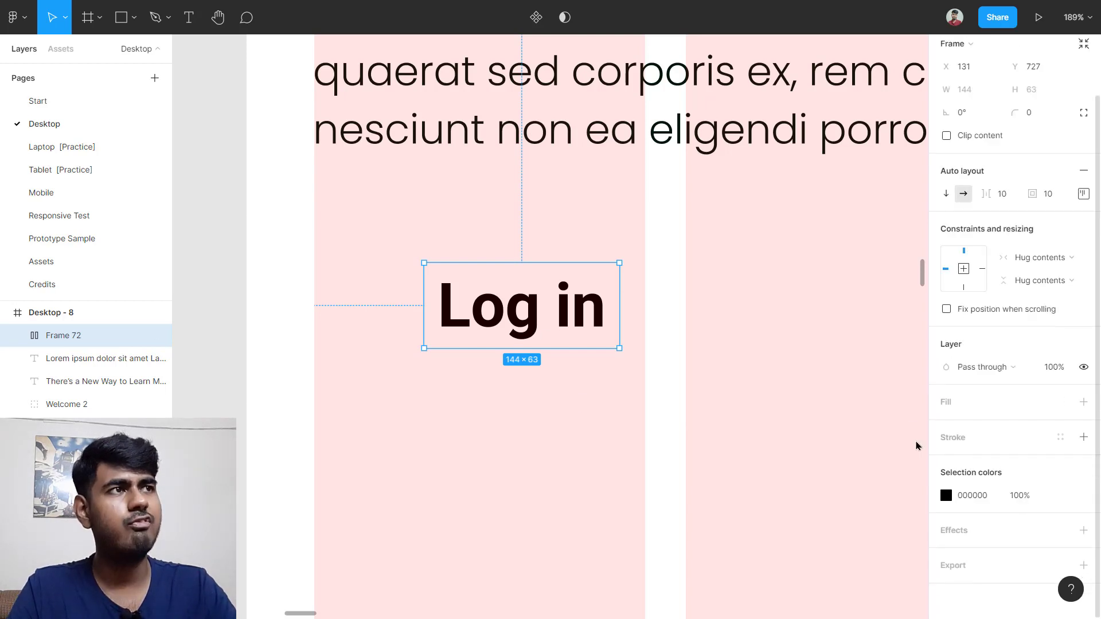
left_click(973, 408)
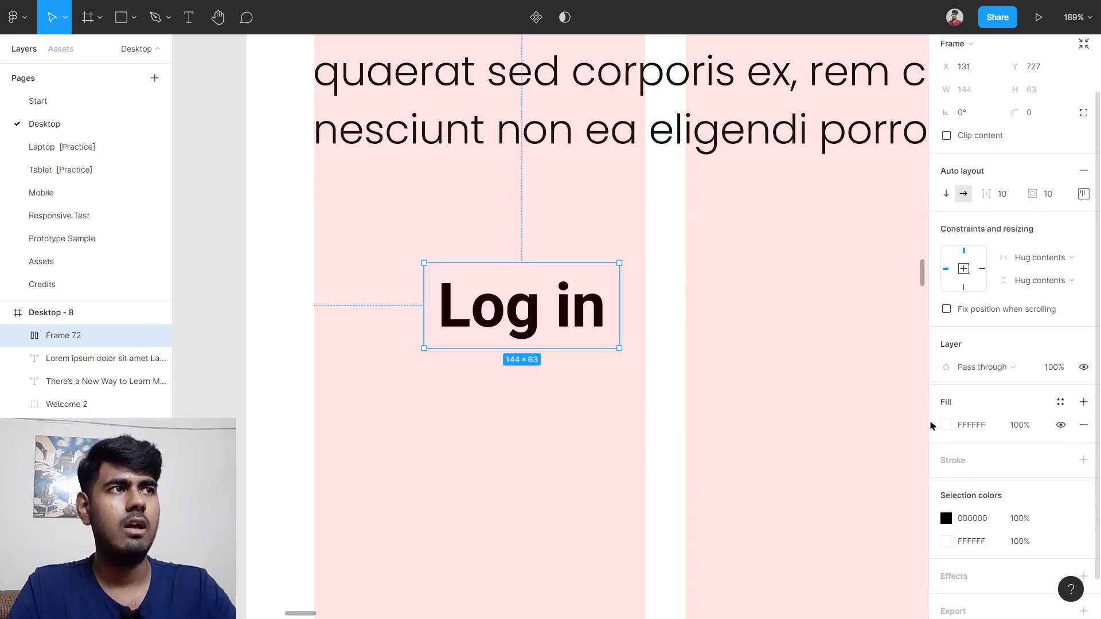
left_click(945, 425)
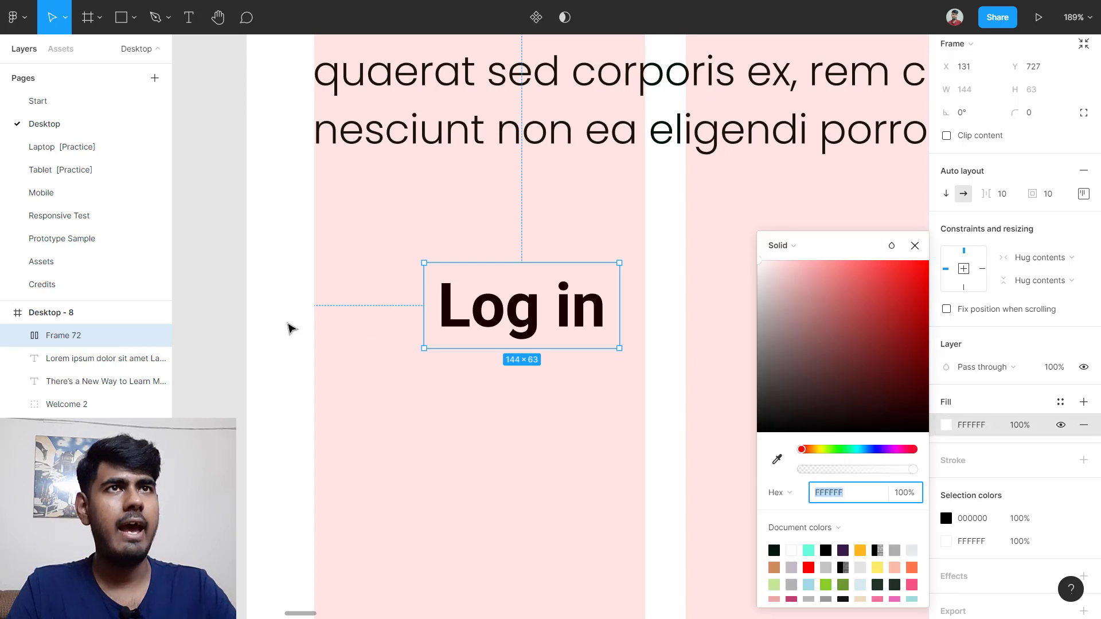
Step: Sample the dark circle's 00160A colour into the button's fill
scroll(287, 318, "down", 5)
scroll(285, 310, "up", 5)
scroll(284, 310, "left", 3)
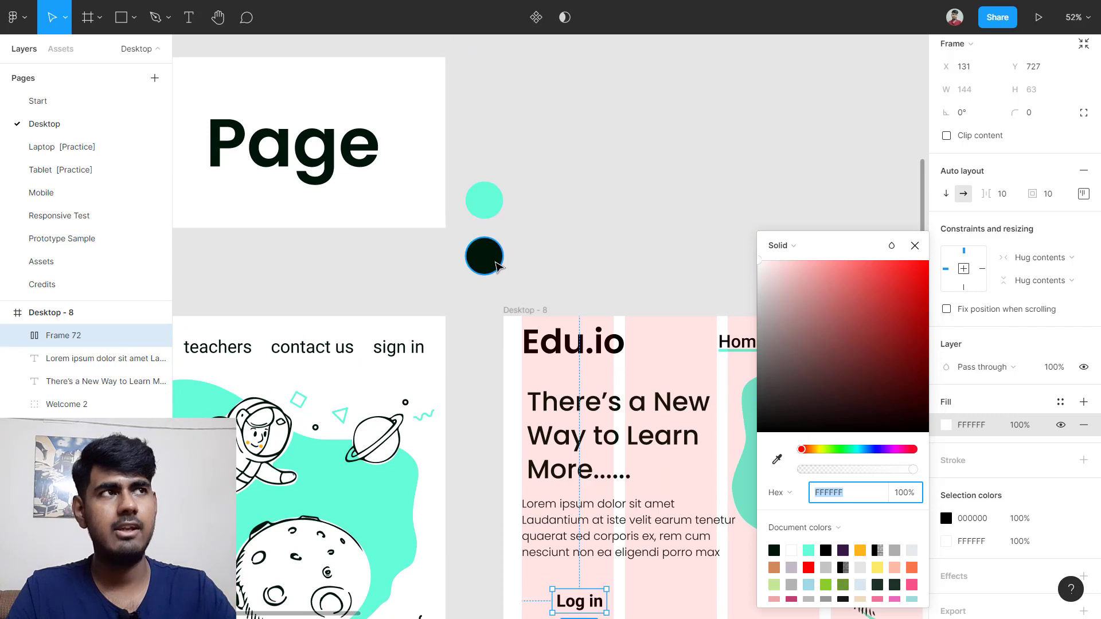
left_click(496, 266)
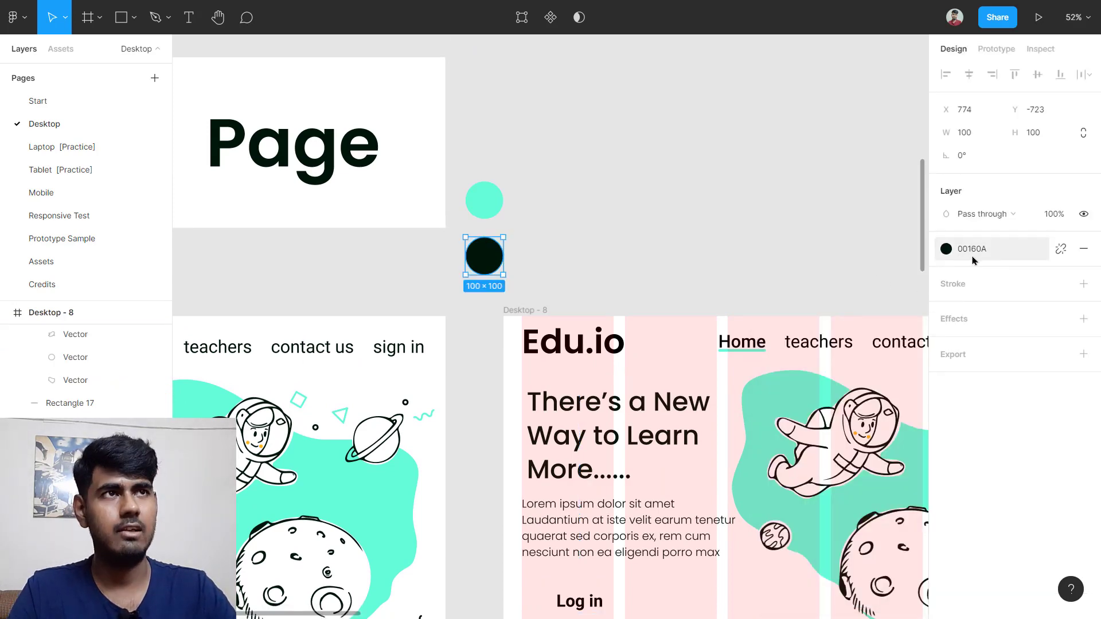
scroll(814, 309, "down", 4)
left_click(591, 491)
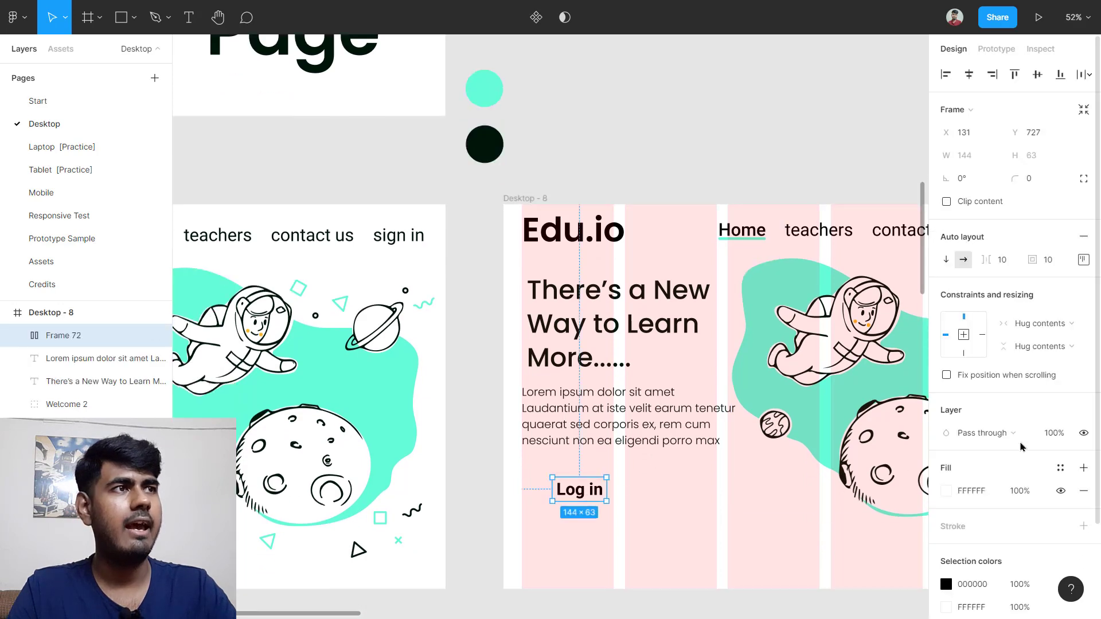
scroll(1021, 447, "down", 2)
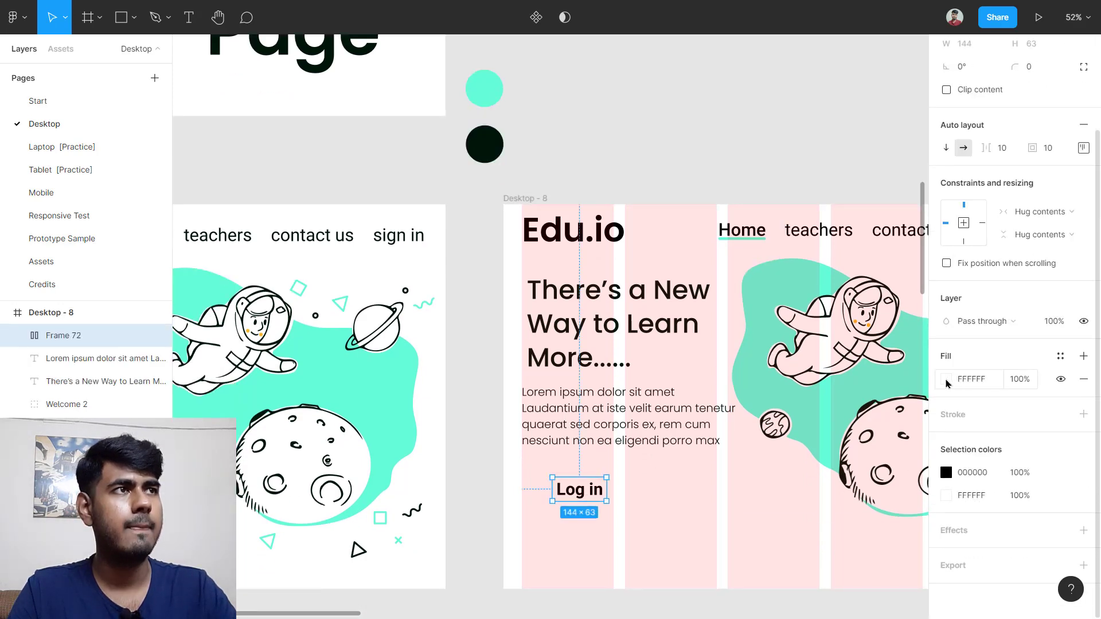
left_click(946, 381)
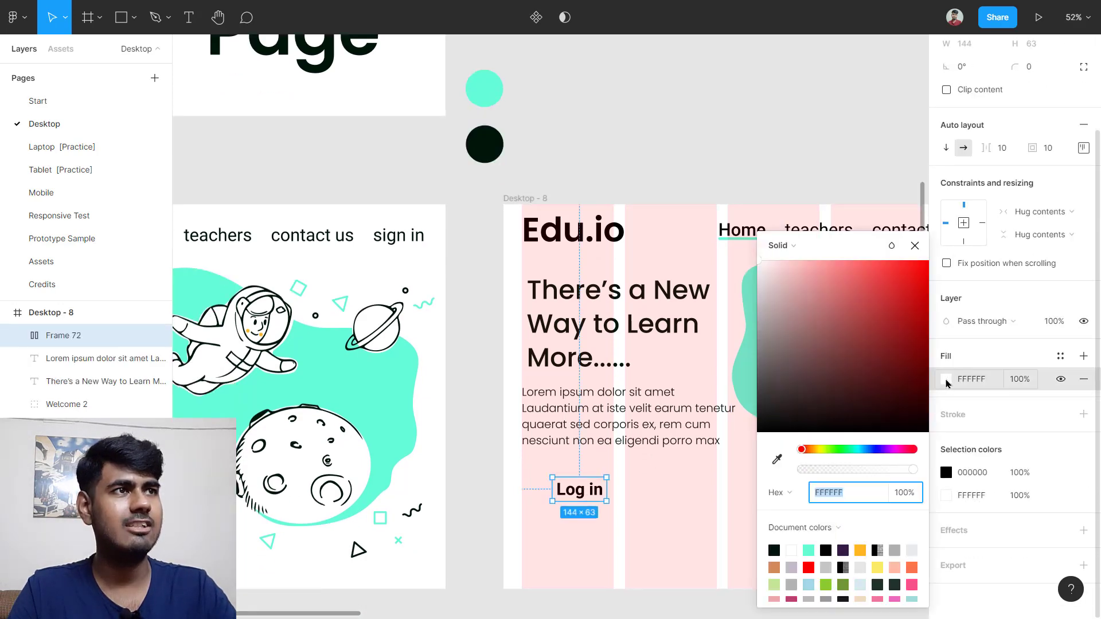
left_click(775, 459)
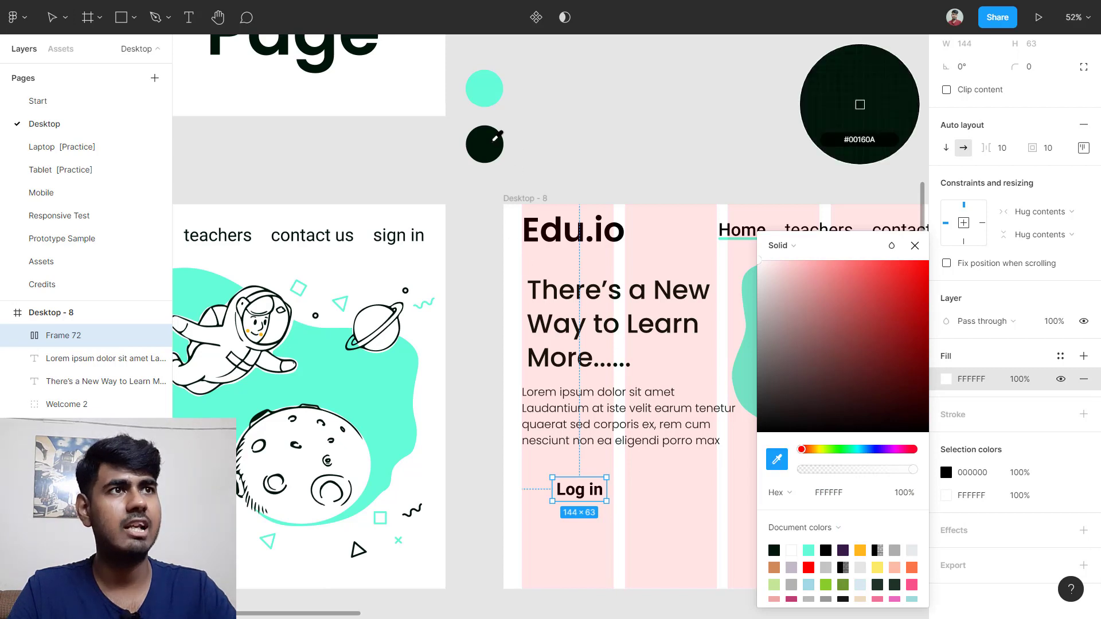
left_click(495, 139)
left_click(914, 246)
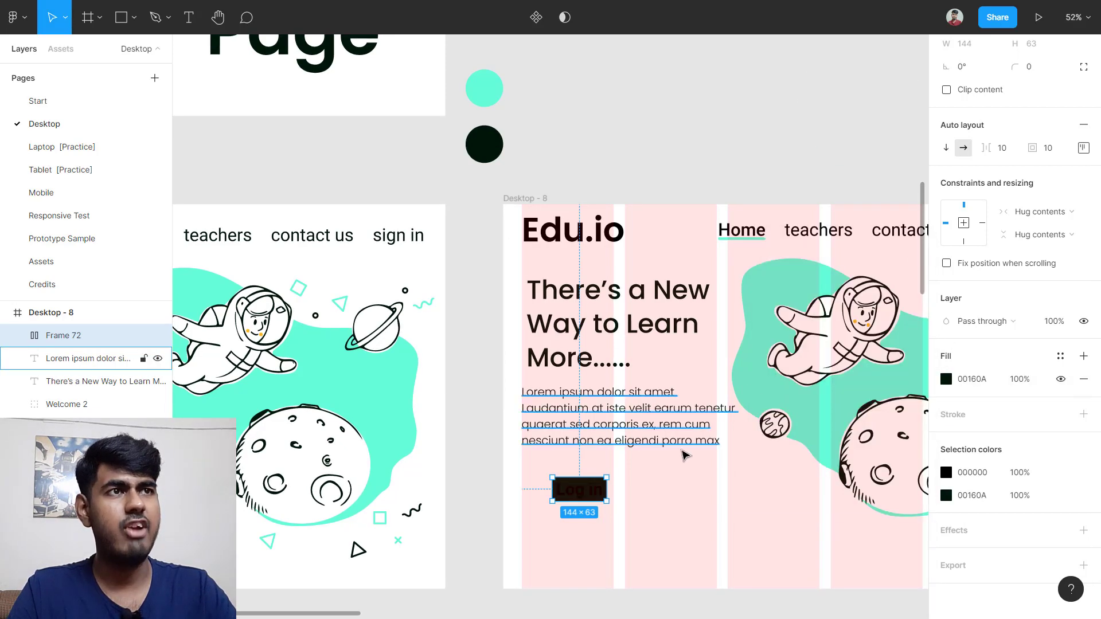
scroll(684, 456, "down", 1)
Step: Make the Log in label white by setting its text colour to FFF
double_click(583, 477)
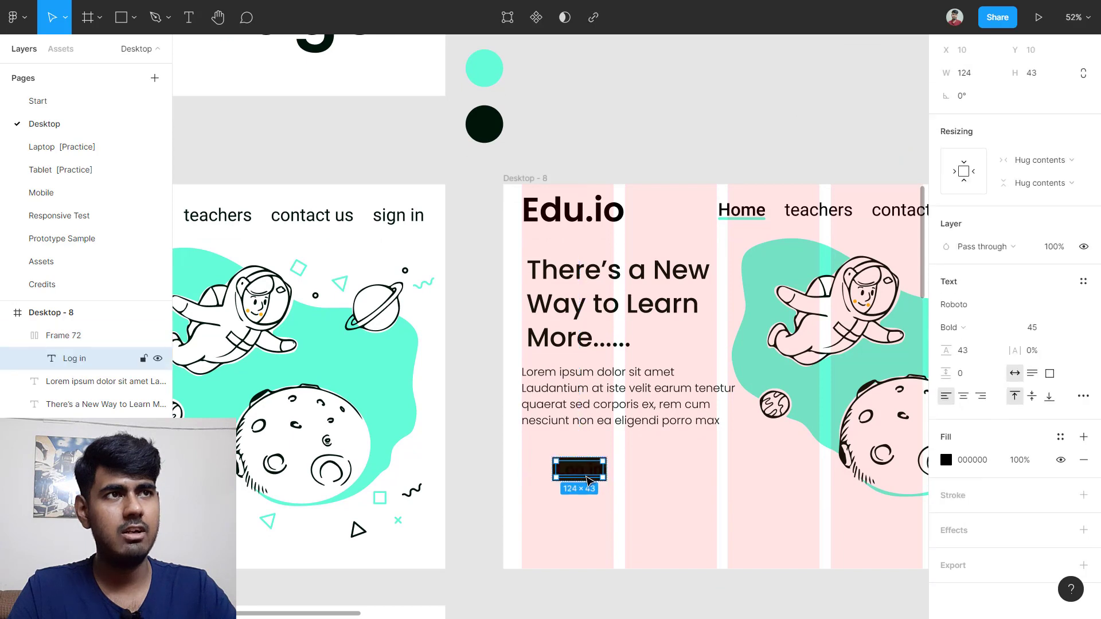
left_click(651, 481)
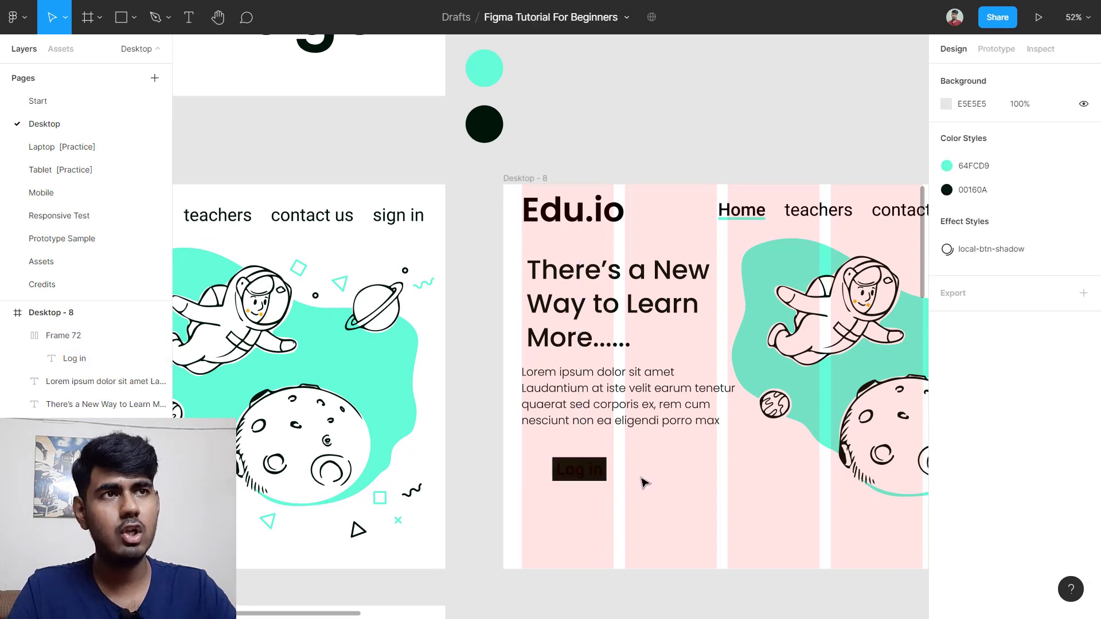
double_click(578, 480)
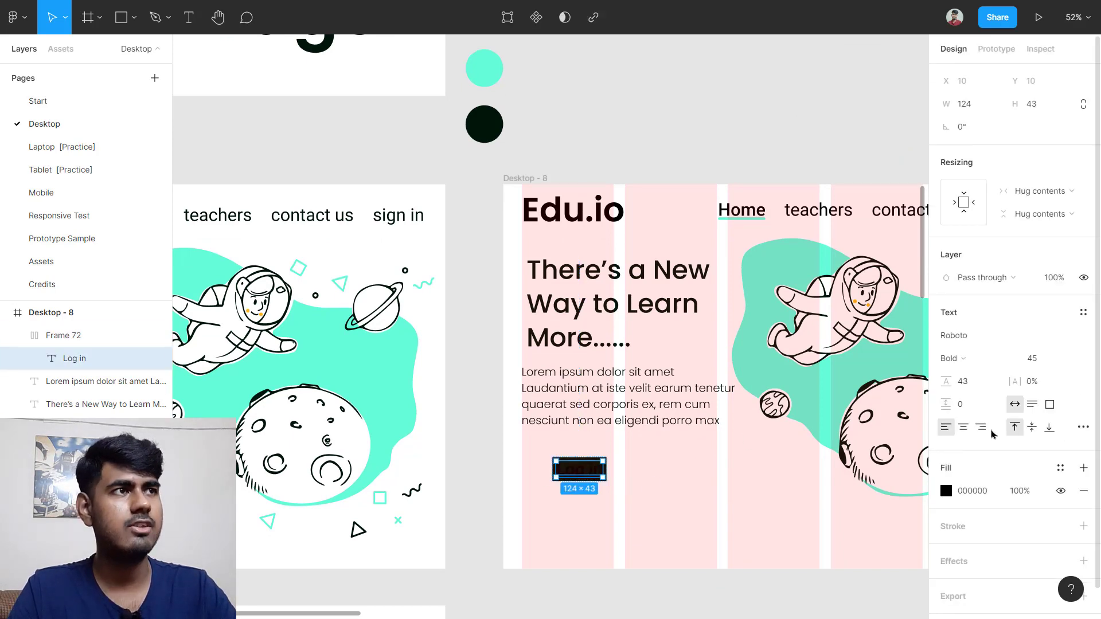
left_click(978, 492)
type("fff")
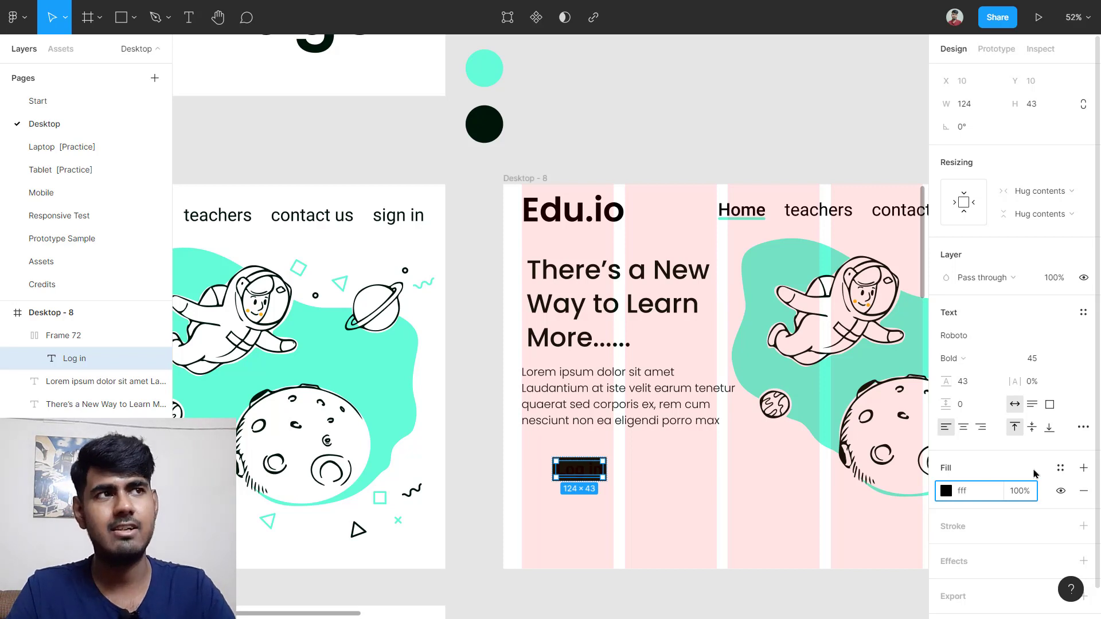
key("Return")
left_click(634, 531)
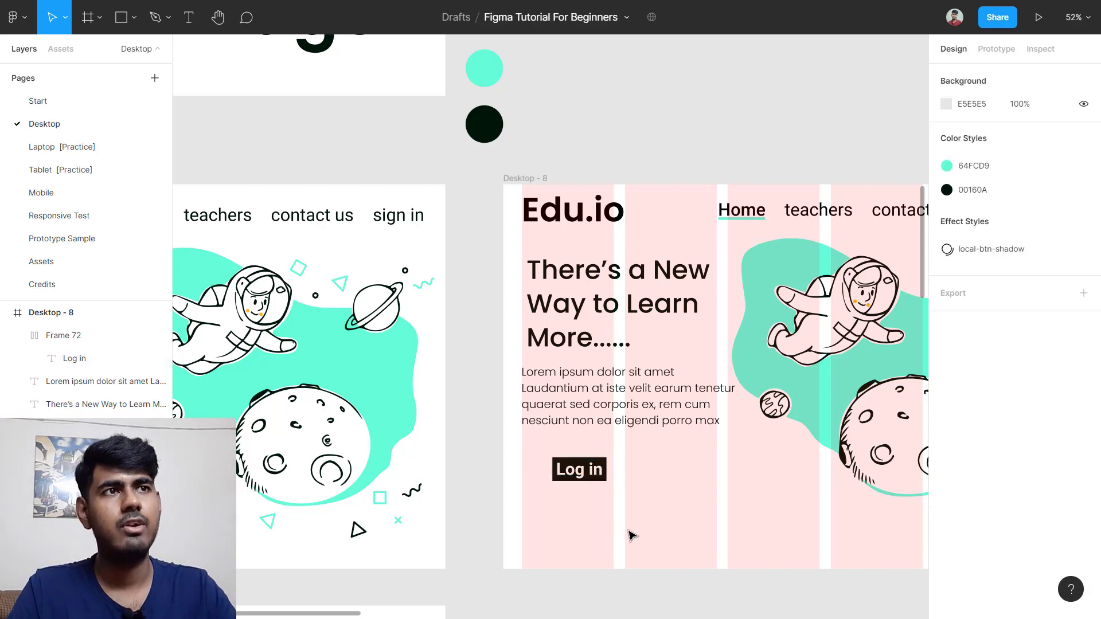
scroll(591, 494, "up", 10, "ctrl")
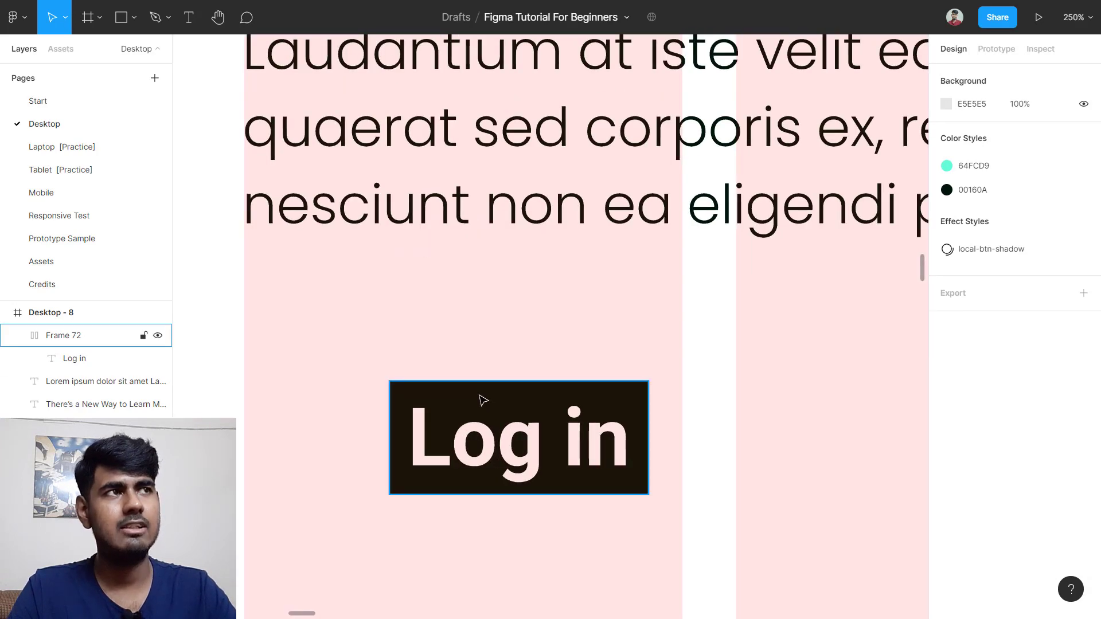
left_click(483, 400)
left_click(1046, 178)
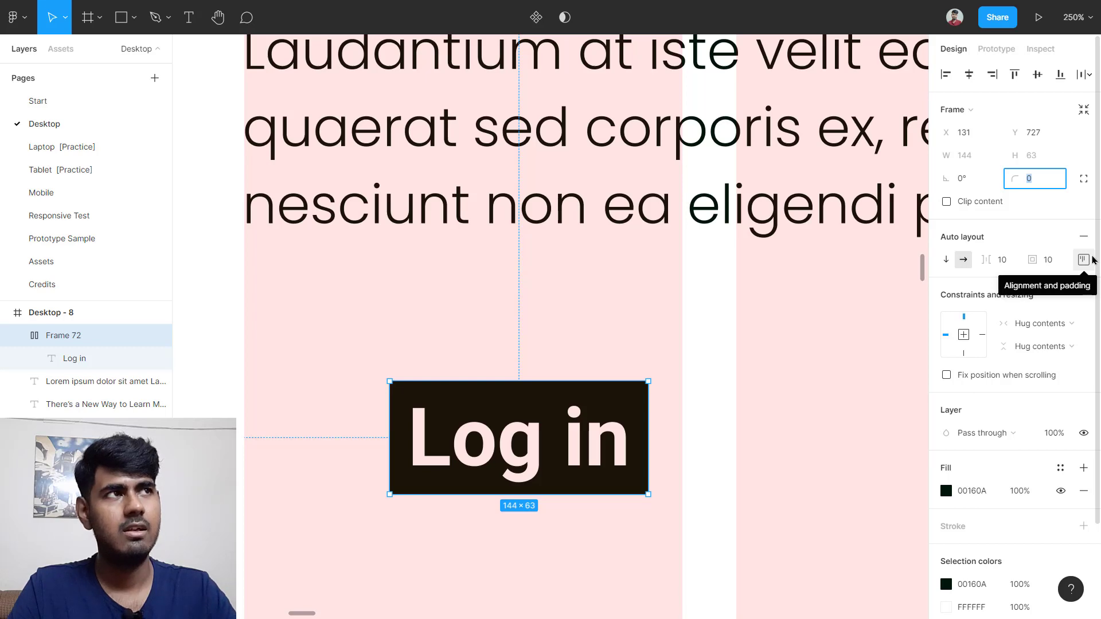
type("18")
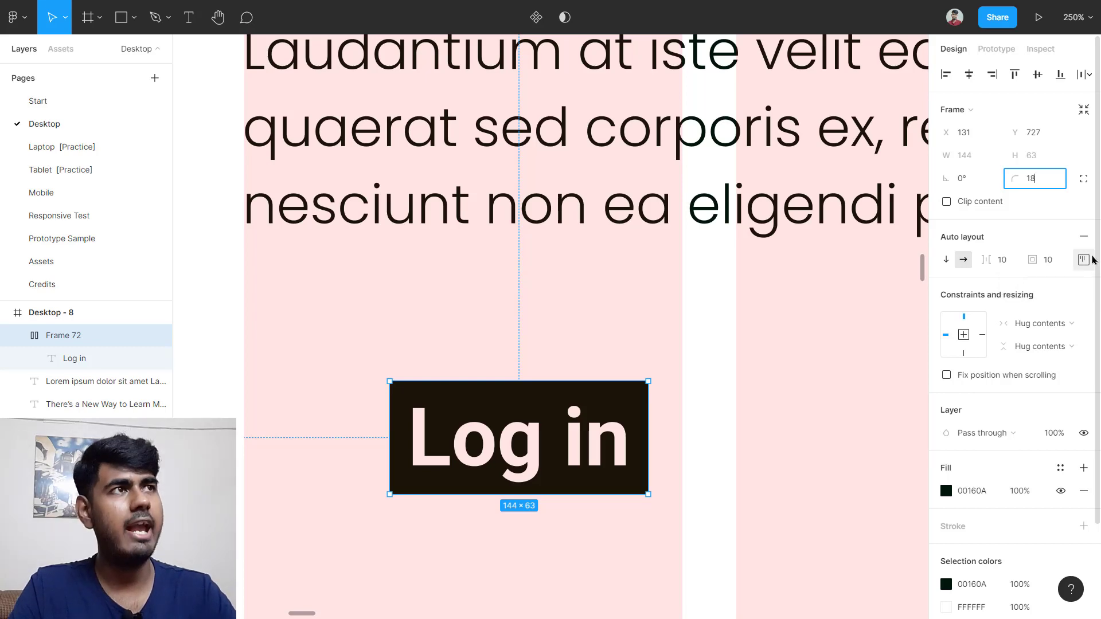
key("Return")
scroll(583, 368, "down", 6, "ctrl")
scroll(584, 368, "left", 6)
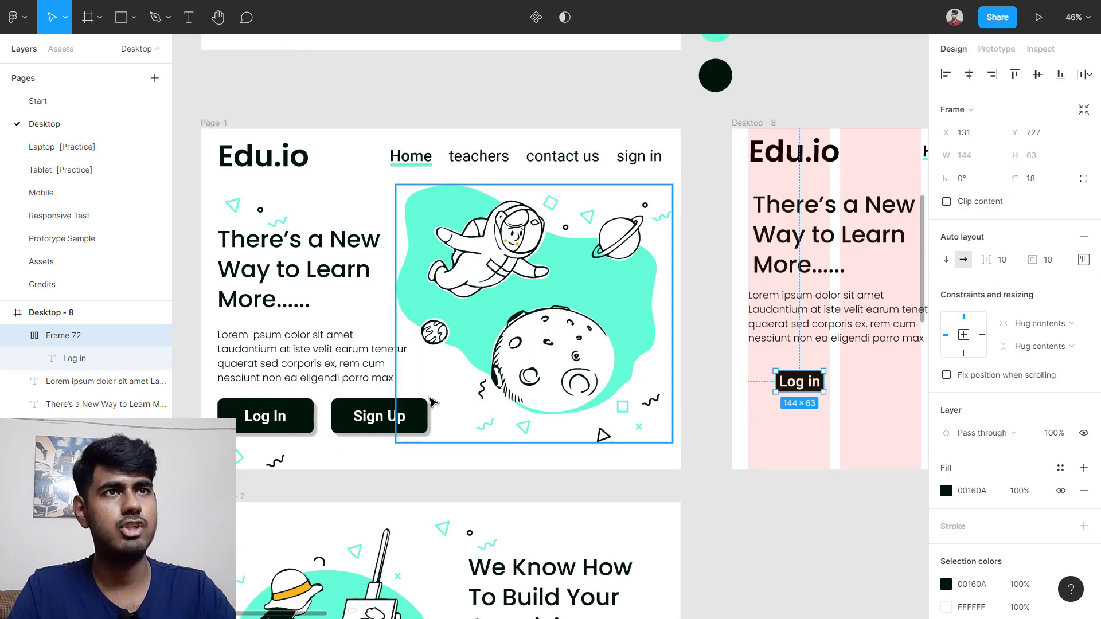
left_click(452, 420, "ctrl")
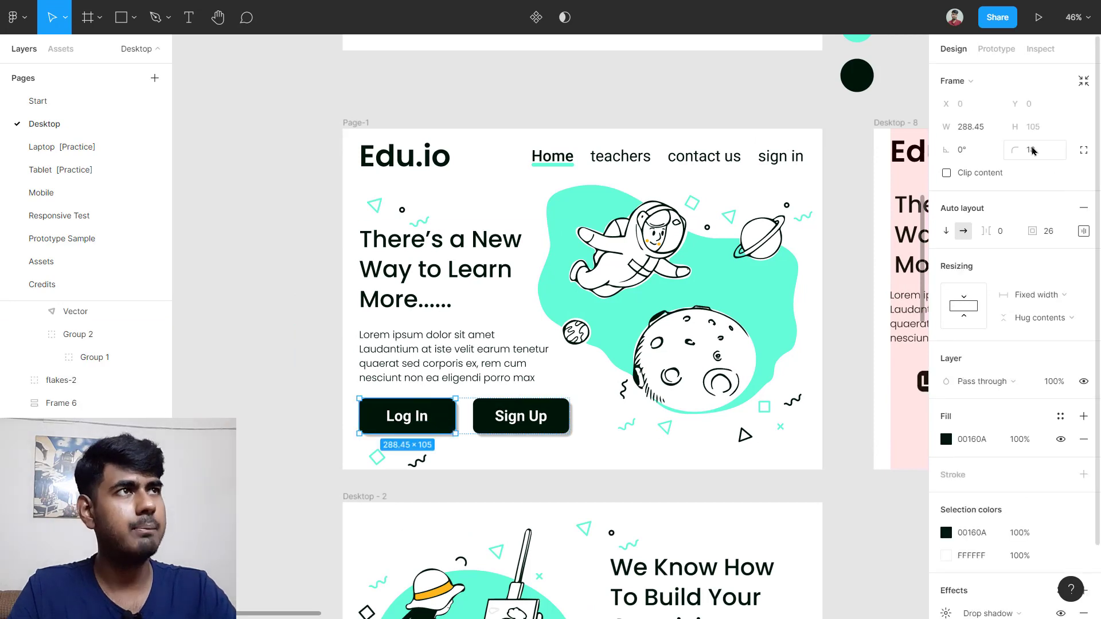
left_click(980, 134)
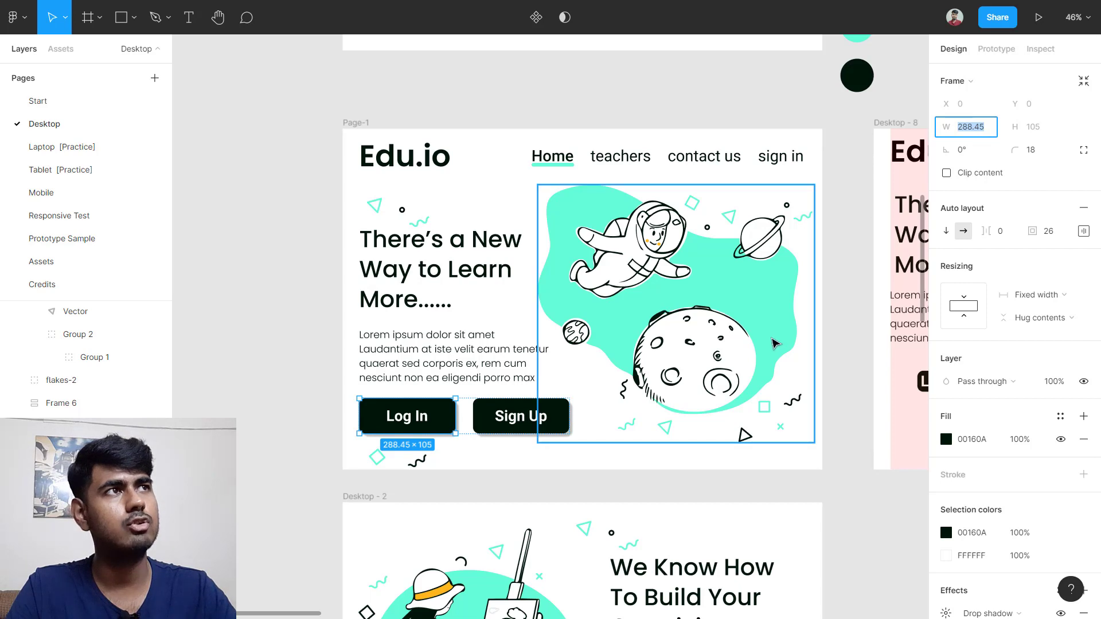
scroll(828, 247, "right", 5)
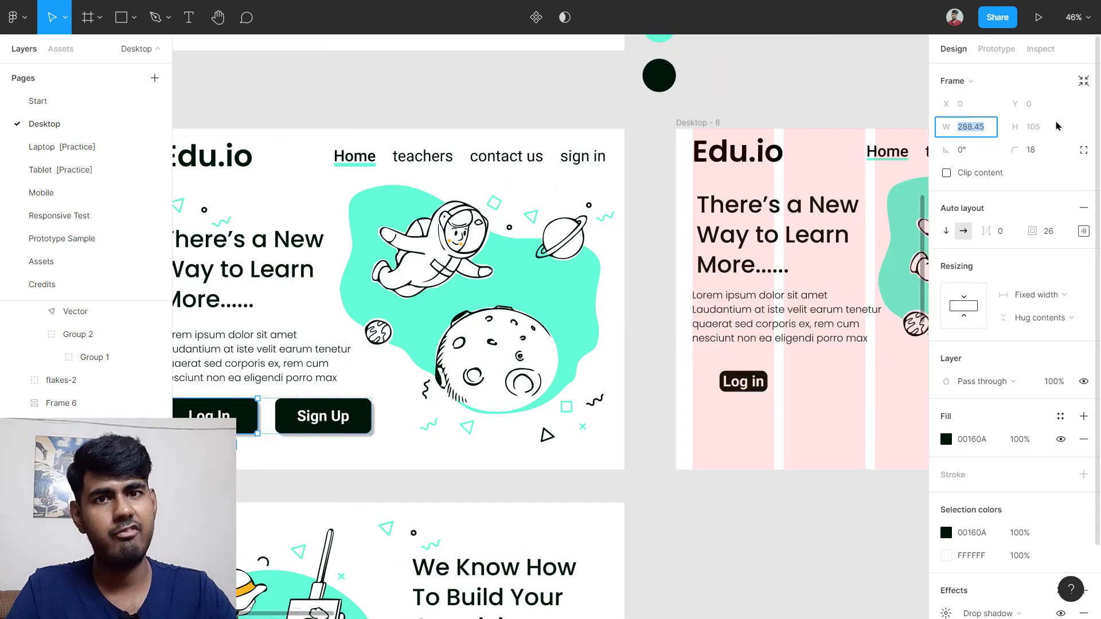
left_click(764, 381)
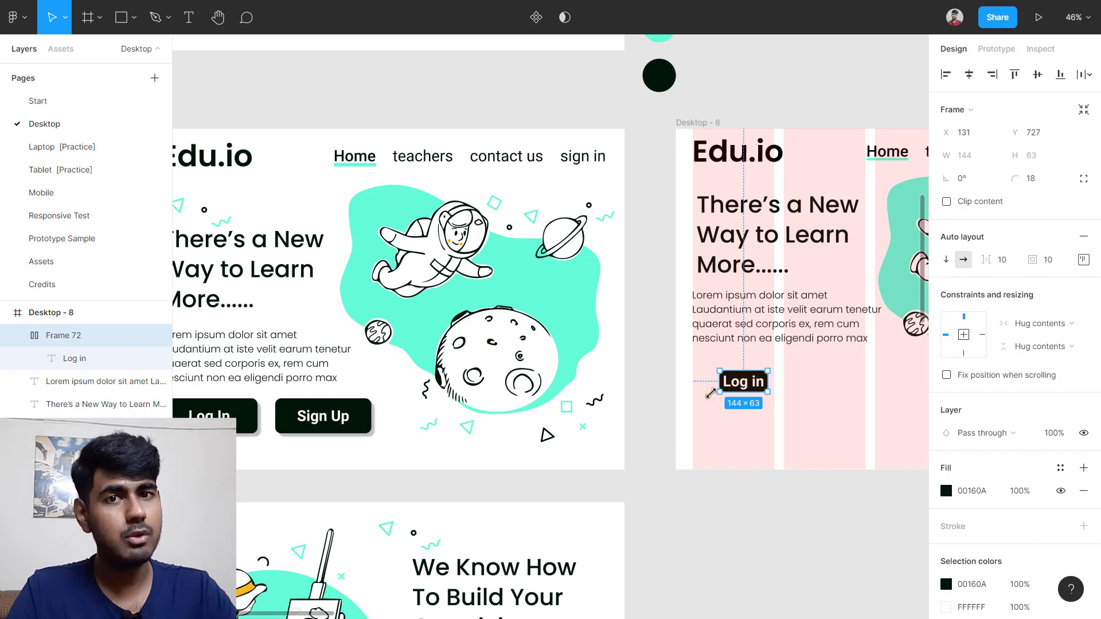
Step: Resize the Log in button, setting its width to 288.45
scroll(791, 381, "up", 10)
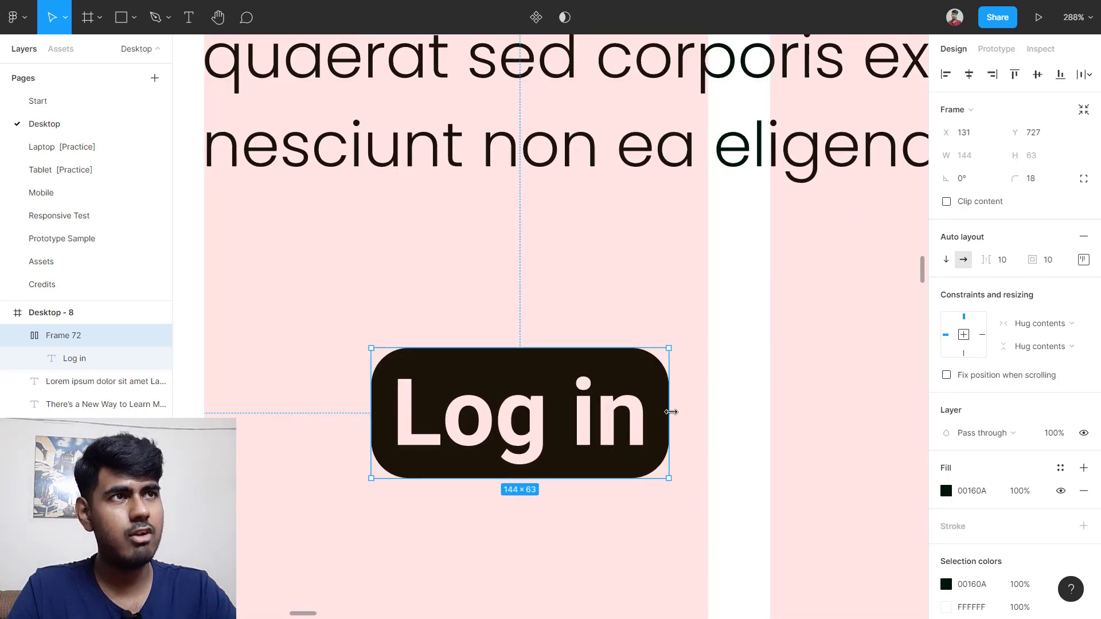
left_click_drag(671, 412, 734, 414)
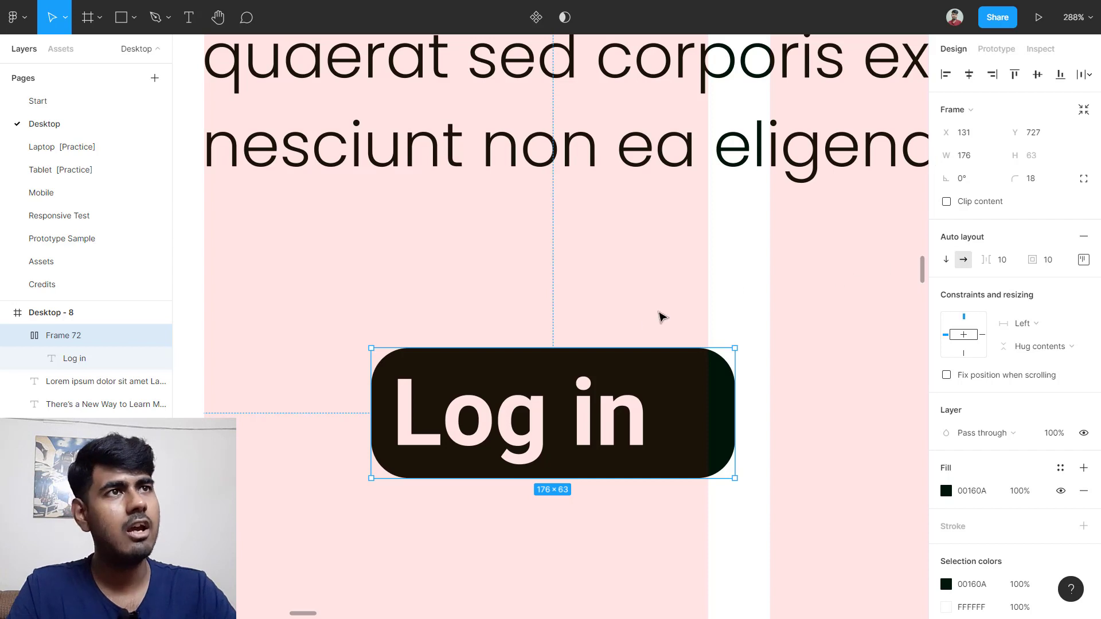
left_click_drag(580, 339, 597, 247)
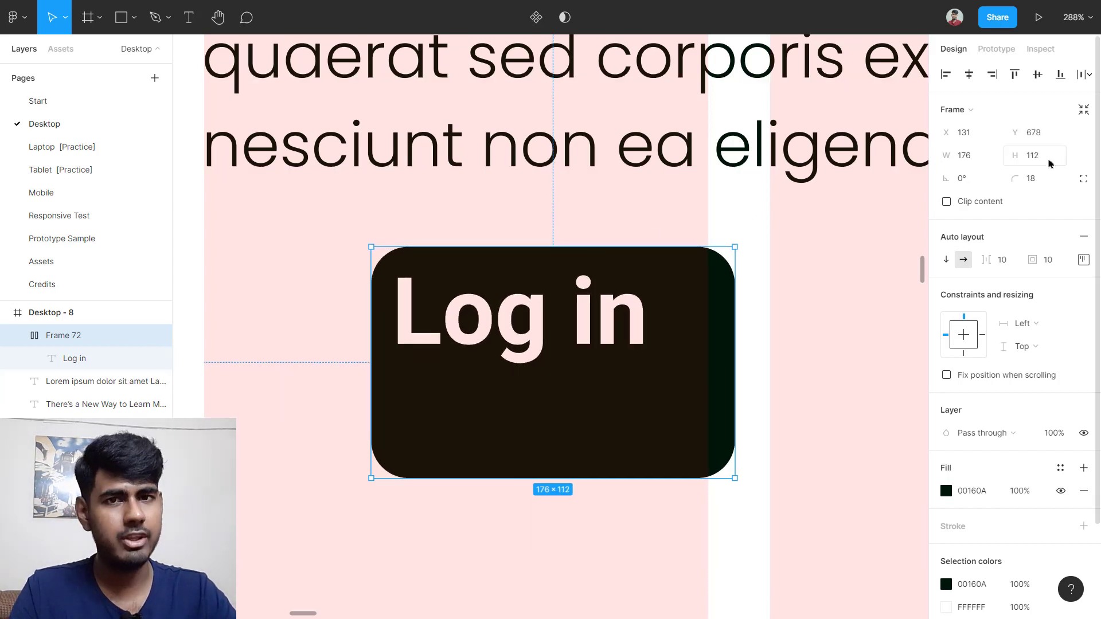
left_click(981, 160)
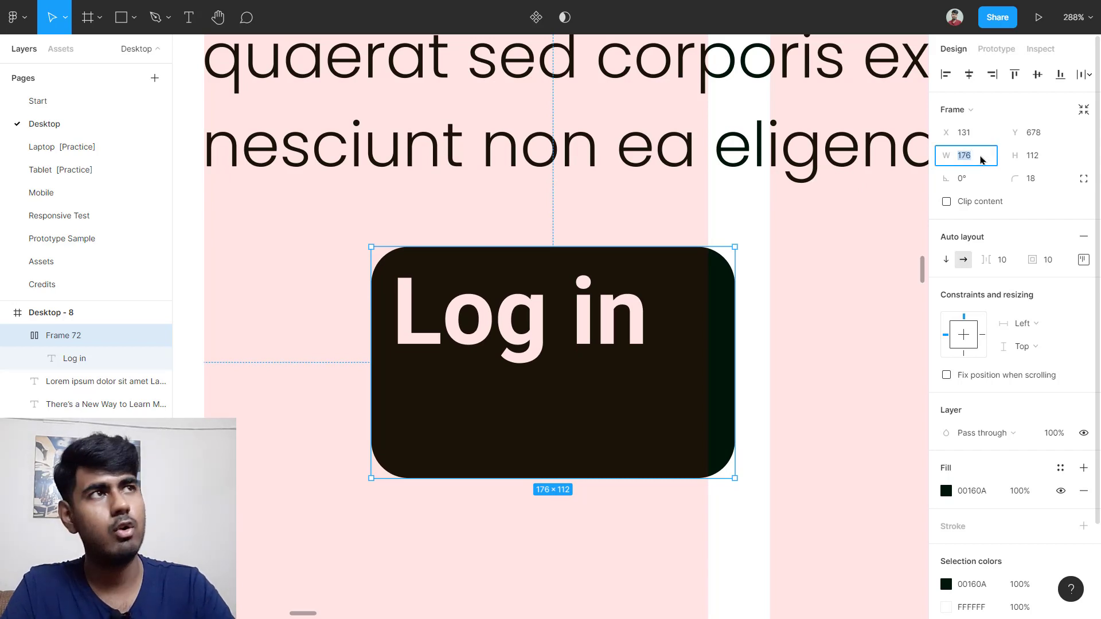
type("288.45")
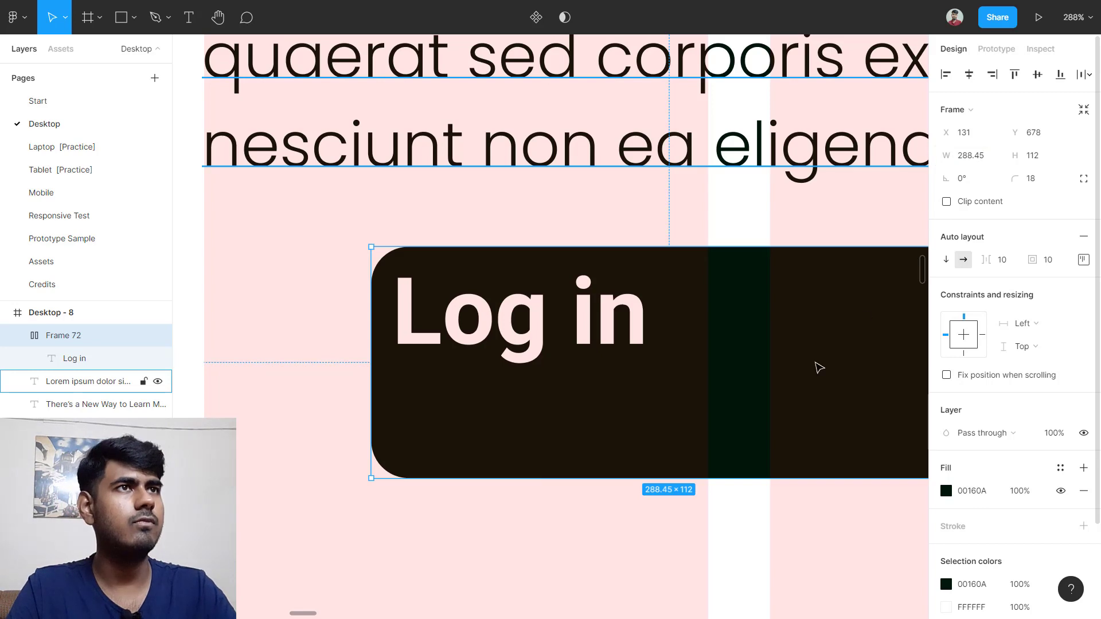
Step: Check the reference button's size and set the Log in button's height to 105
scroll(704, 420, "down", 5)
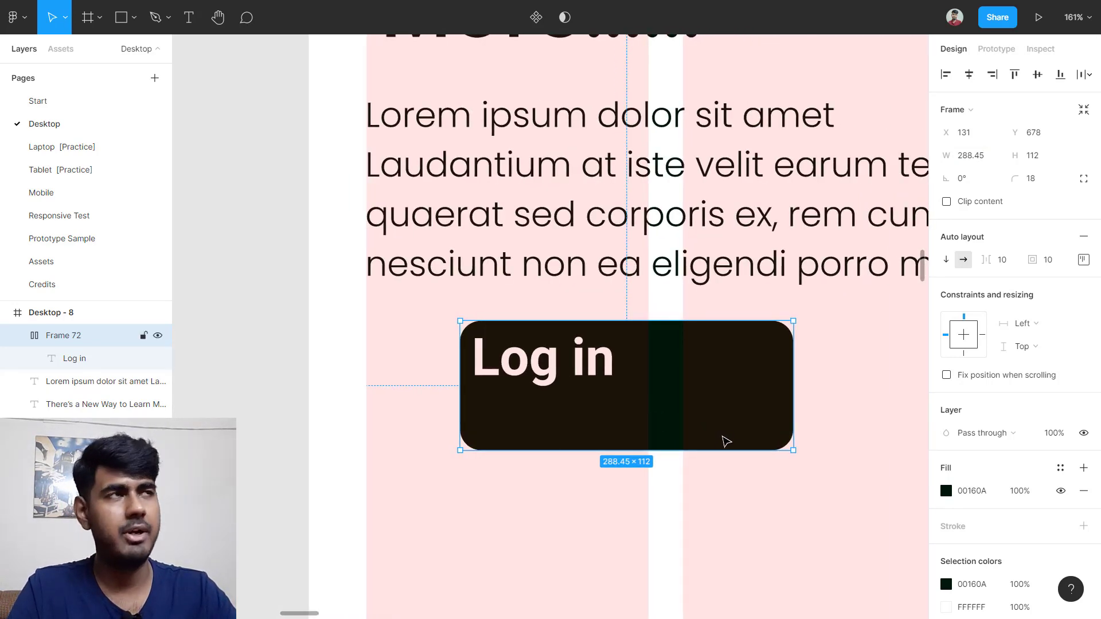
scroll(504, 427, "left", 4)
scroll(493, 418, "down", 3)
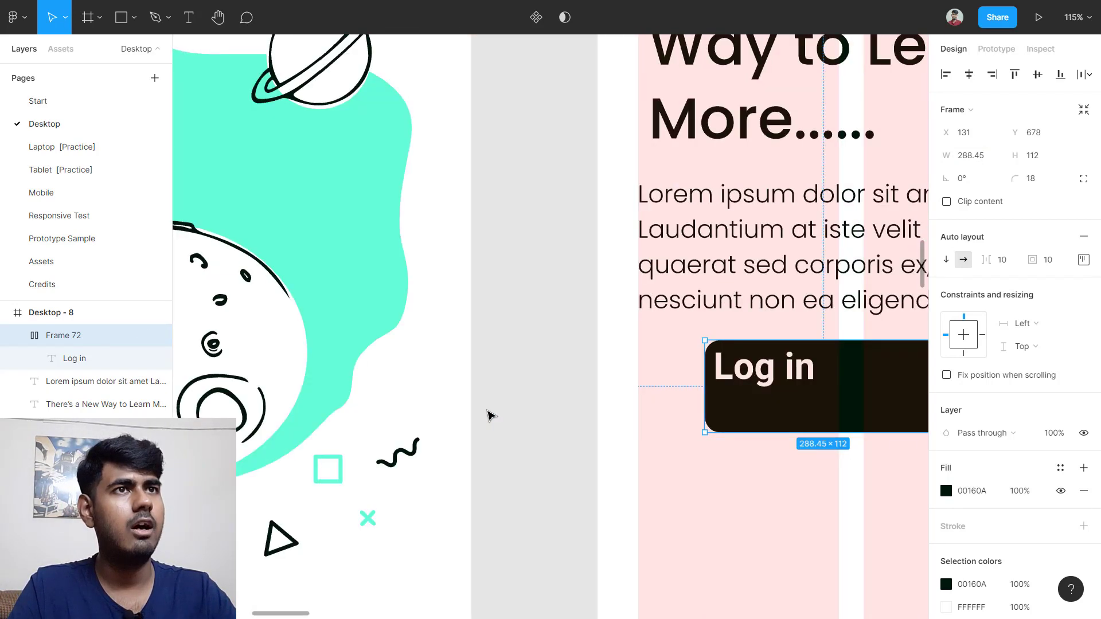
scroll(490, 415, "down", 3)
scroll(490, 415, "left", 4)
scroll(321, 441, "down", 4)
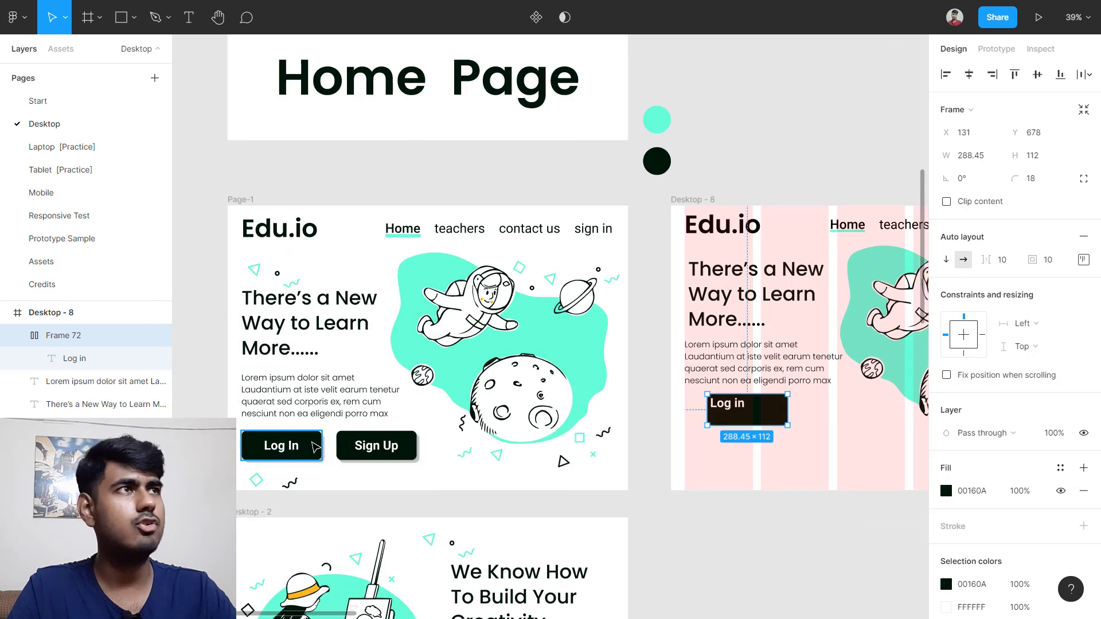
left_click(315, 446)
scroll(516, 418, "right", 4)
scroll(536, 417, "up", 3)
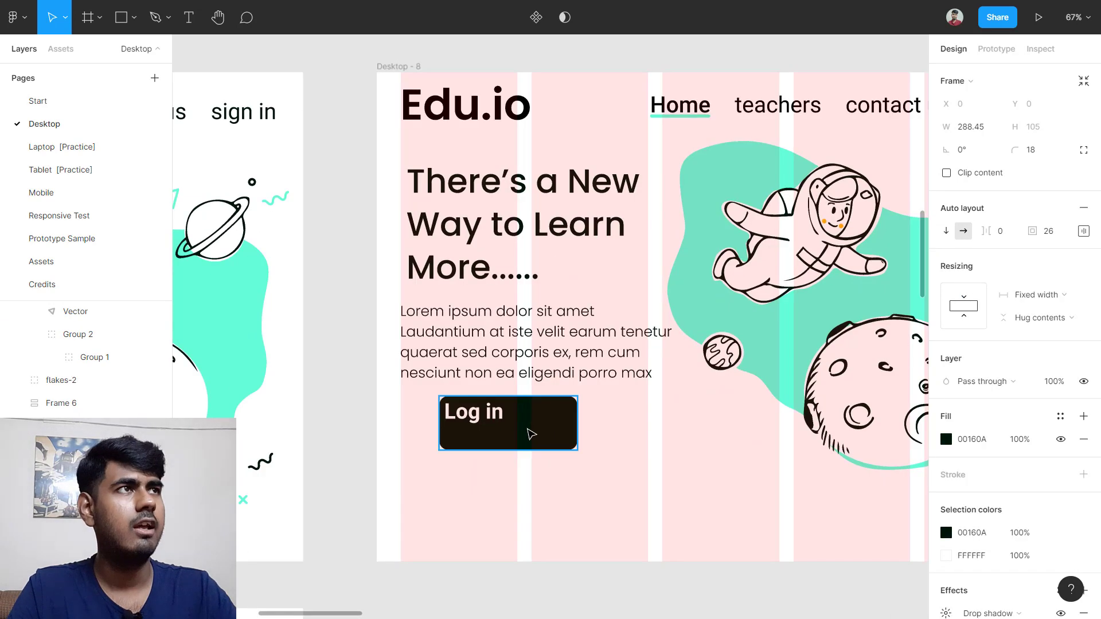
left_click(531, 434)
left_click(1044, 162)
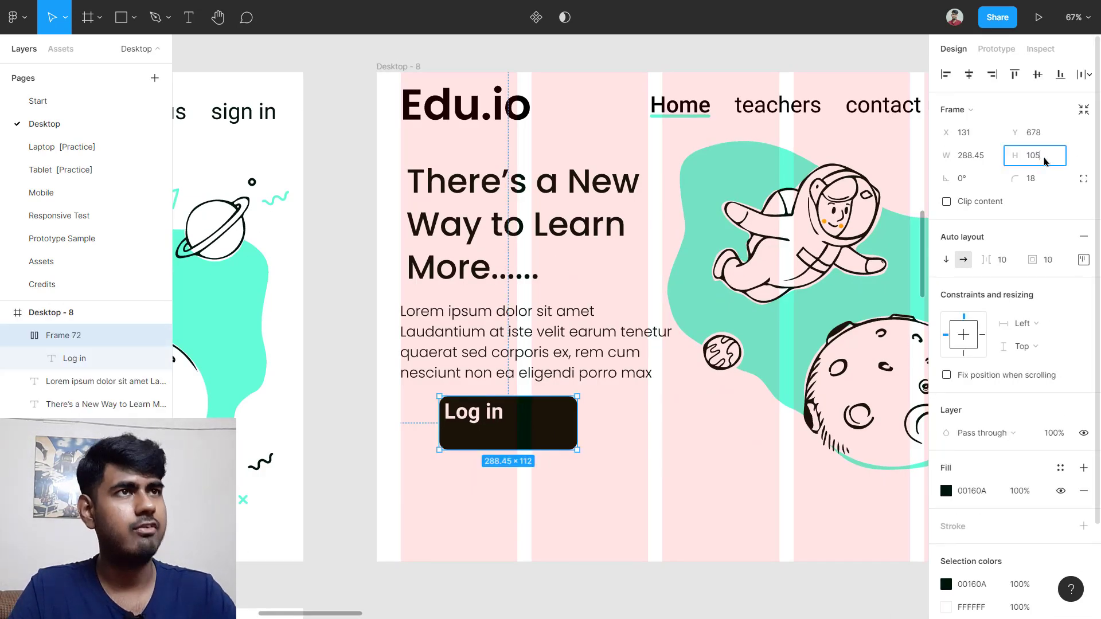
type("105")
key("Return")
Step: Centre the Log in label using the button's alignment and padding grid
scroll(480, 437, "up", 5)
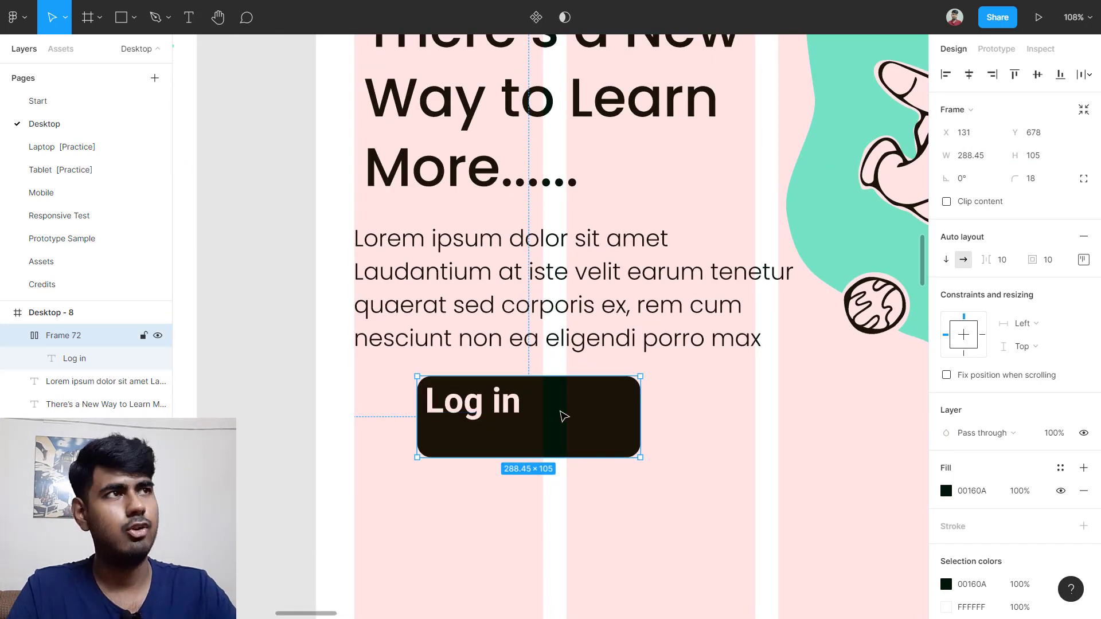
left_click(1083, 260)
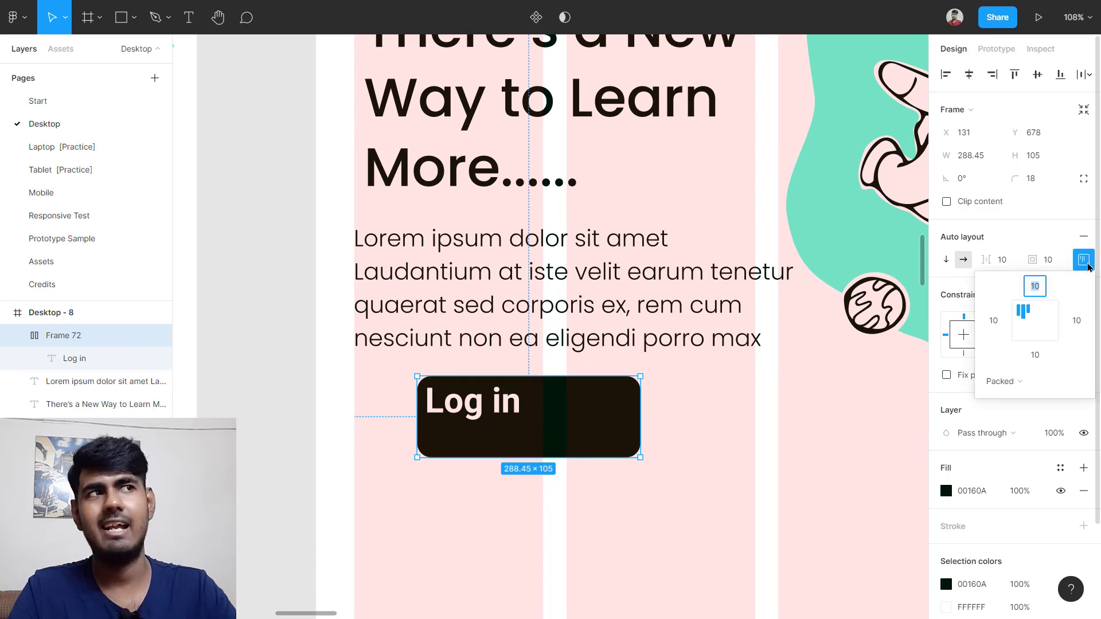
left_click(1038, 325)
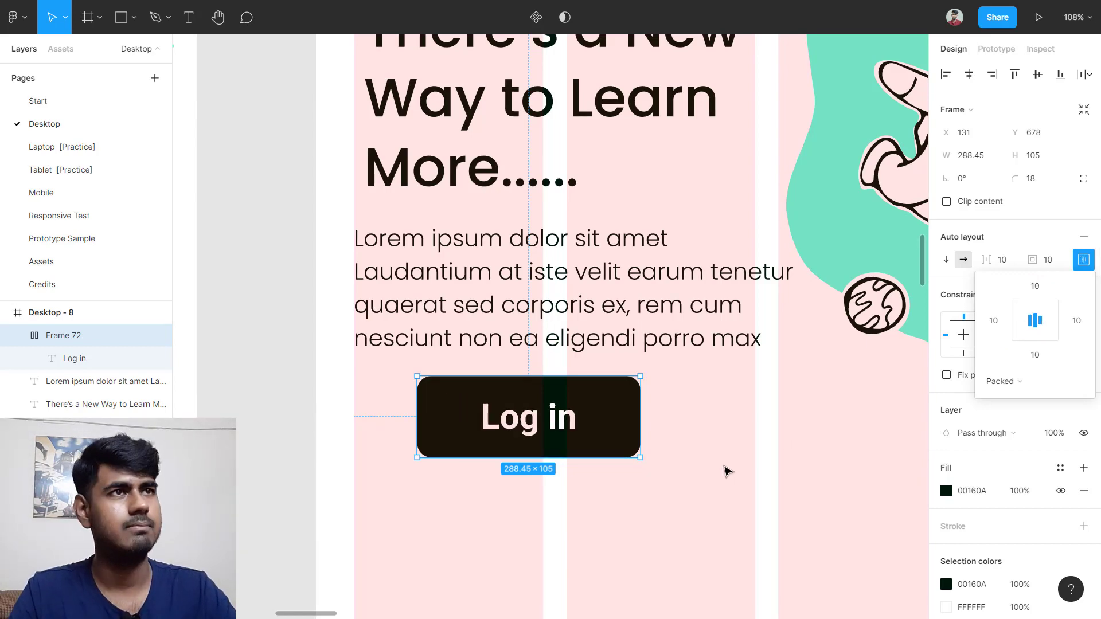
left_click(727, 457)
scroll(610, 445, "down", 5)
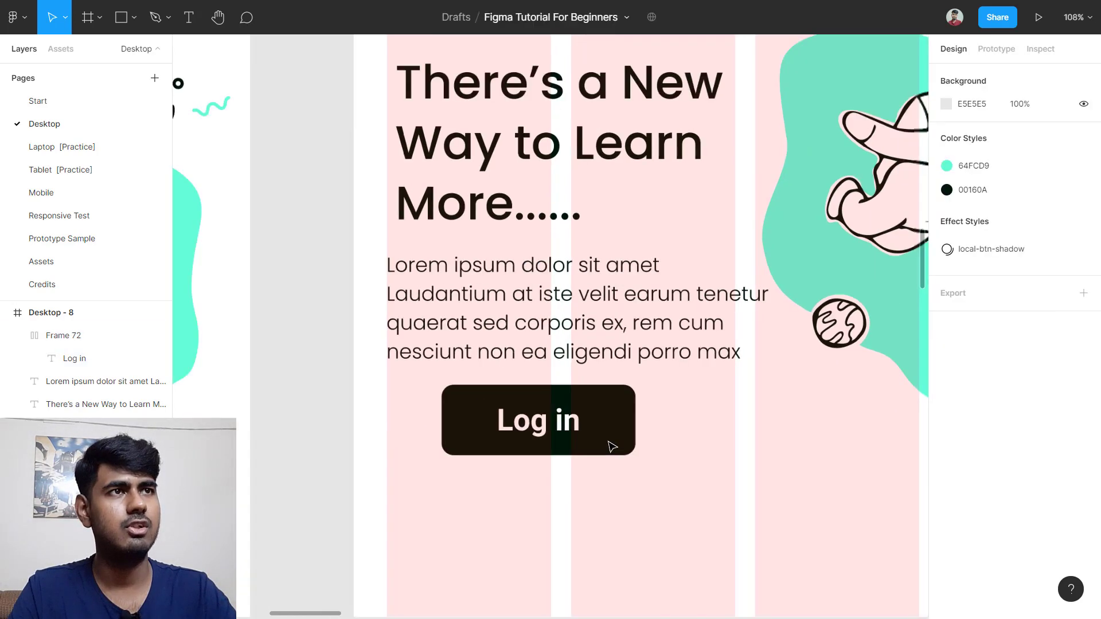
Step: Move the Log in button to X 50 and Alt-drag a copy to its right
left_click(629, 433)
left_click_drag(630, 432, 606, 434)
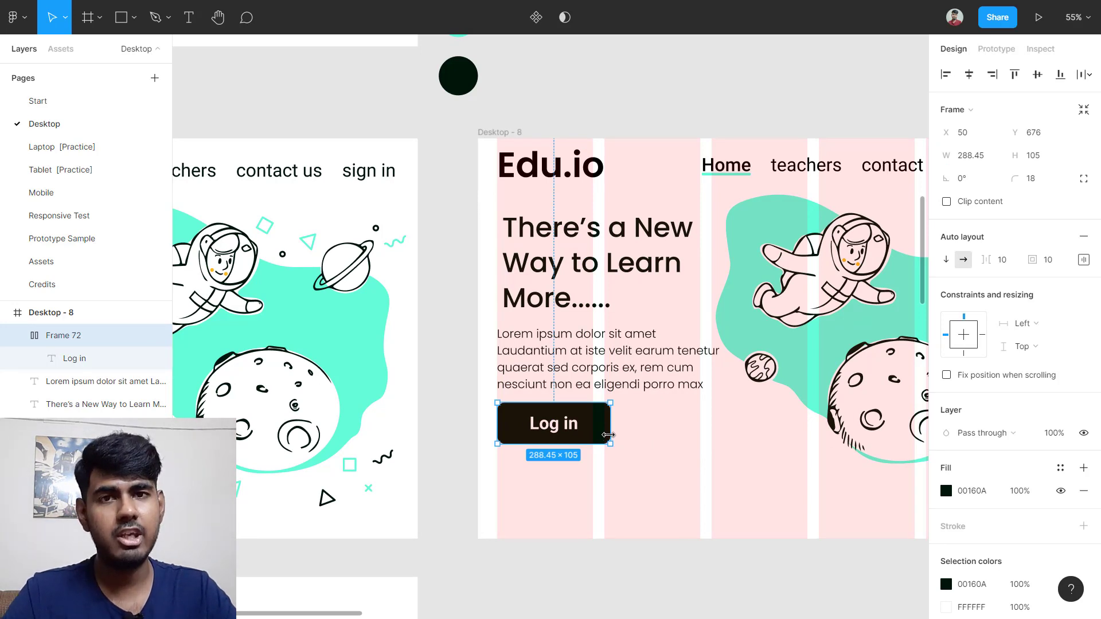
left_click_drag(604, 425, 711, 430)
Step: Change the copied button's label to 'Sign Up'
double_click(701, 427)
scroll(683, 424, "up", 8)
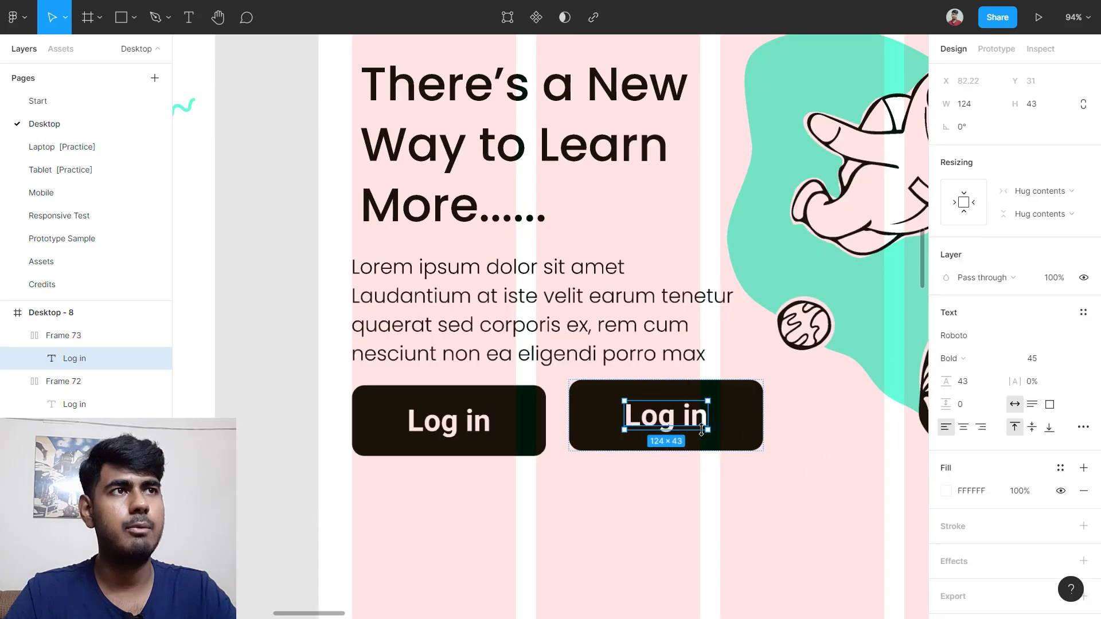
scroll(666, 405, "down", 10)
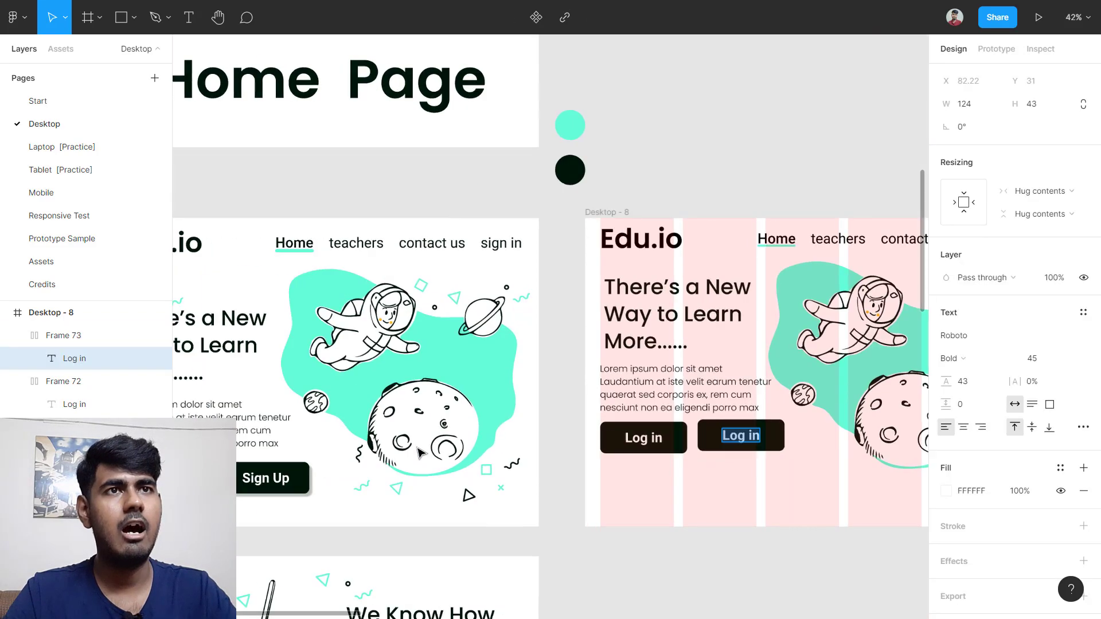
scroll(533, 482, "left", 3)
scroll(533, 486, "right", 5)
scroll(430, 466, "up", 10)
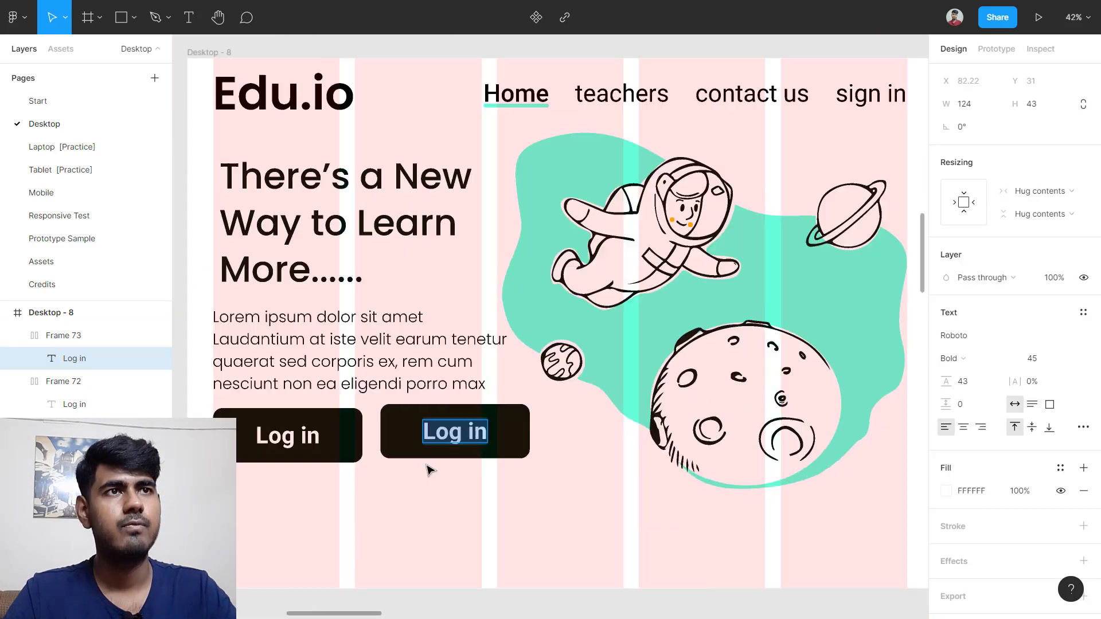
type("Sign Up")
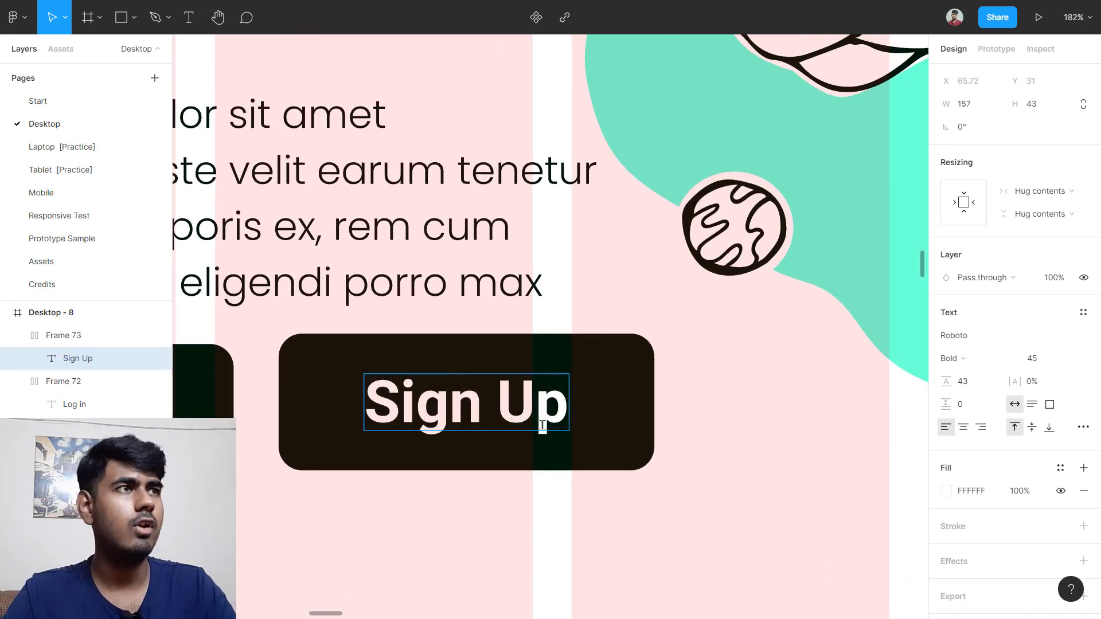
key("Escape")
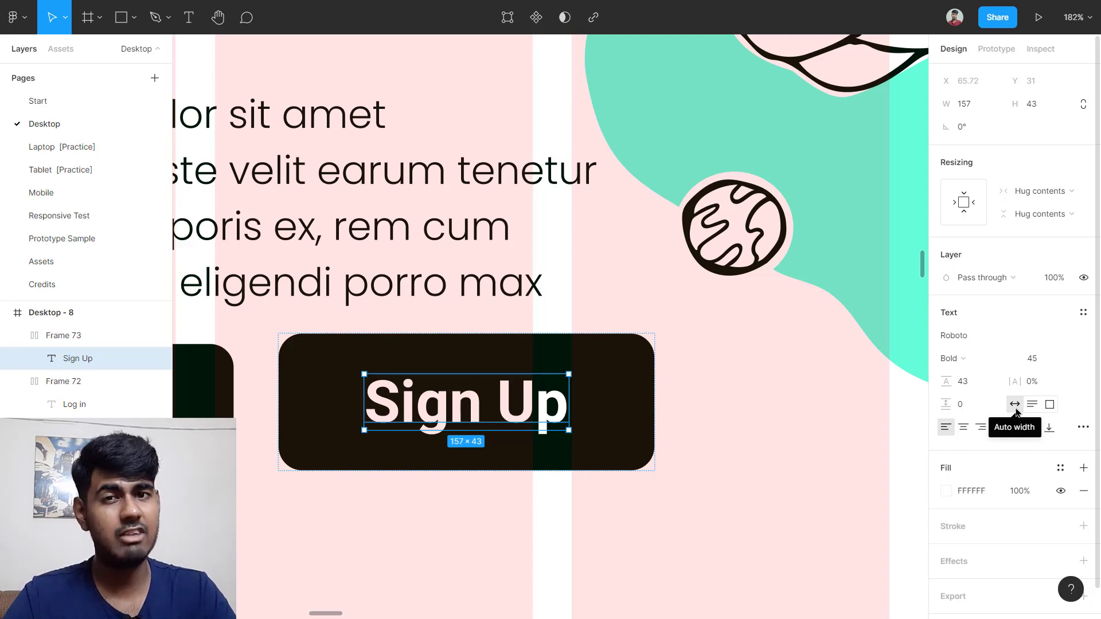
scroll(642, 425, "down", 3)
scroll(545, 421, "left", 1)
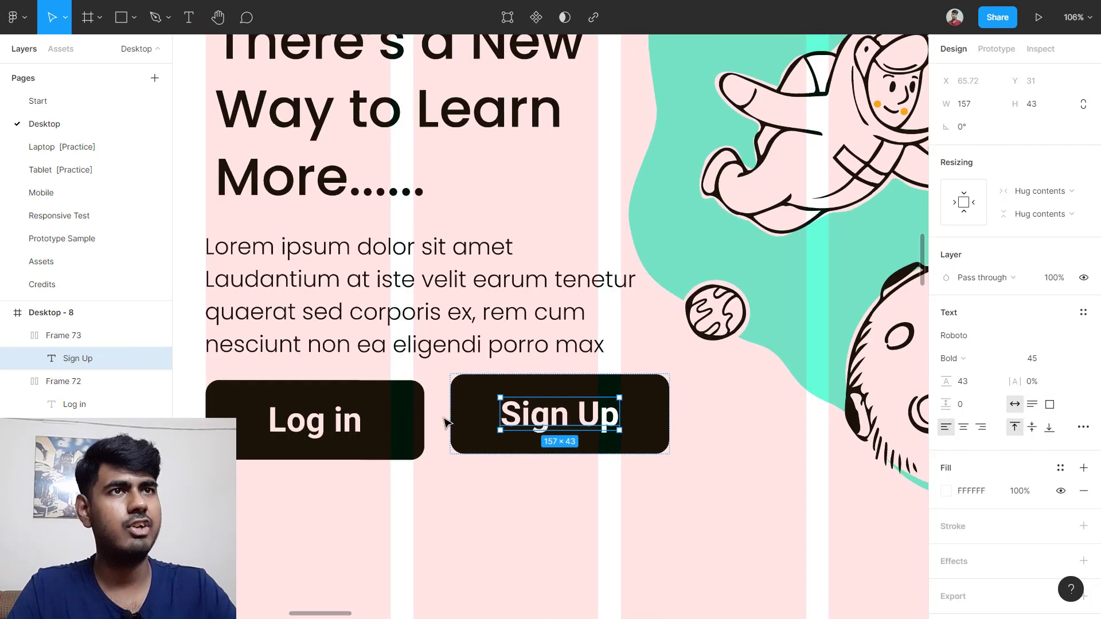
left_click(315, 426, "ctrl")
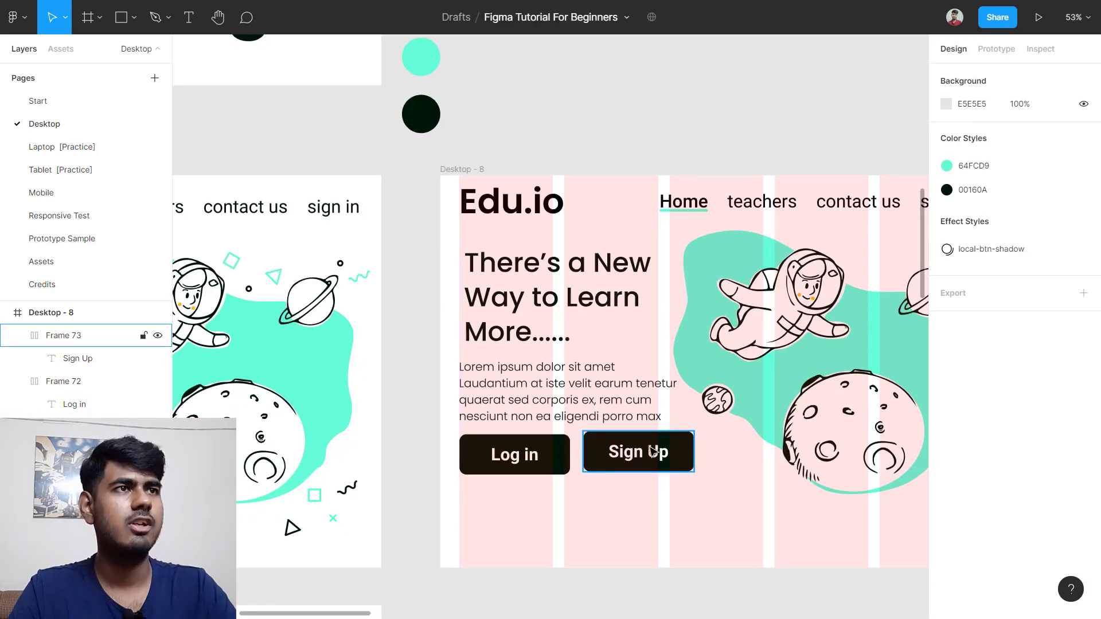
Step: Nudge Sign Up lower, then wrap both buttons in horizontal auto-layout Frame 74 with Shift+A
left_click_drag(649, 449, 652, 491)
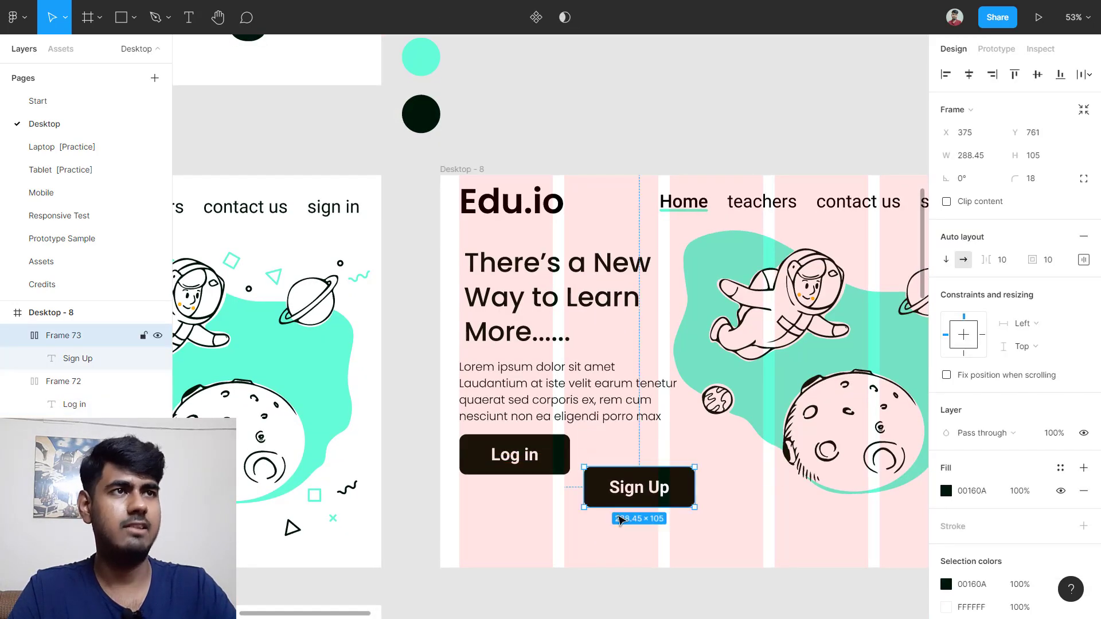
left_click(574, 540)
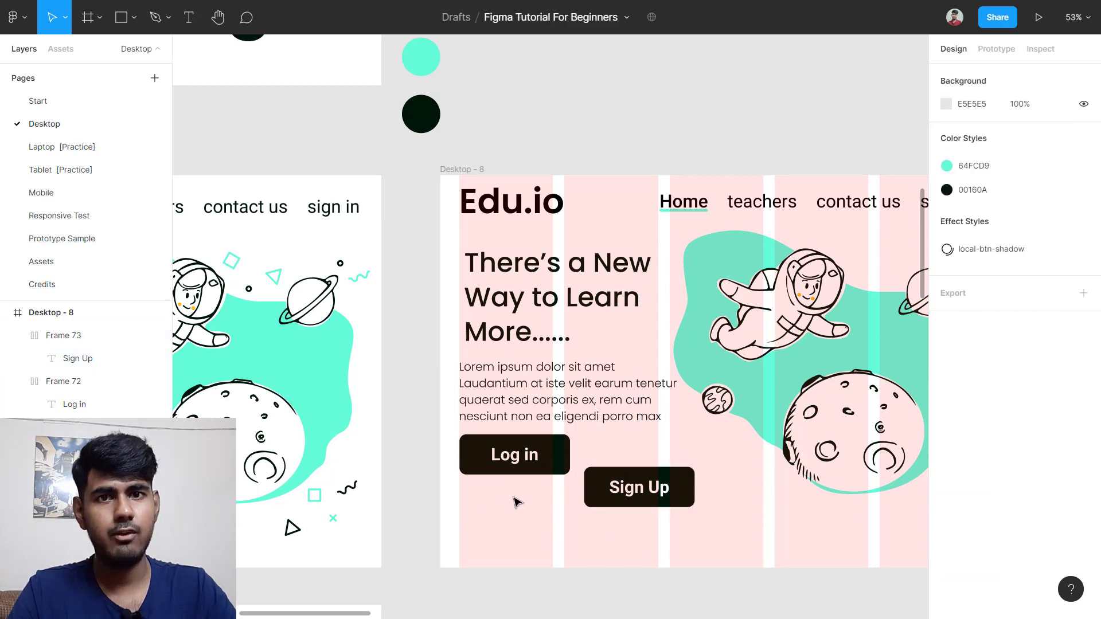
left_click_drag(486, 503, 639, 482)
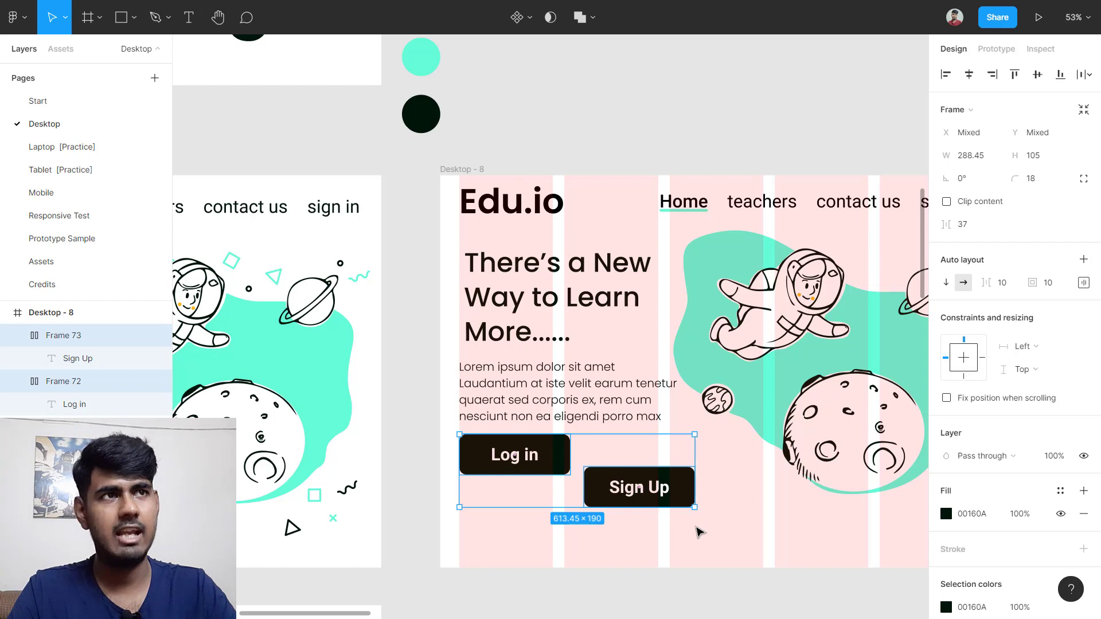
key("shift+a")
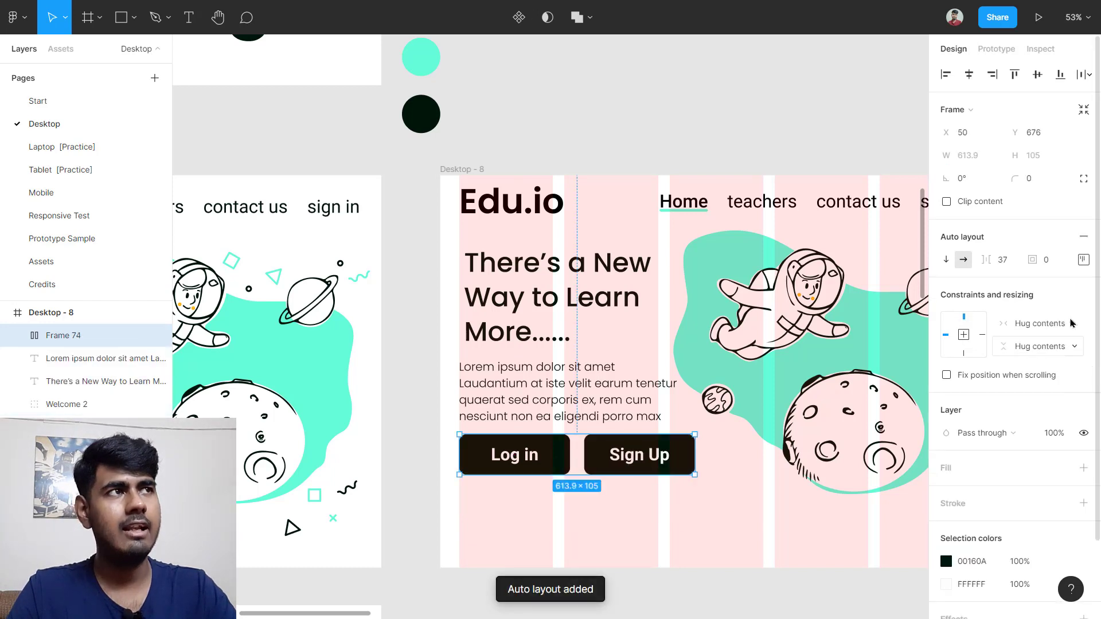
left_click(1083, 260)
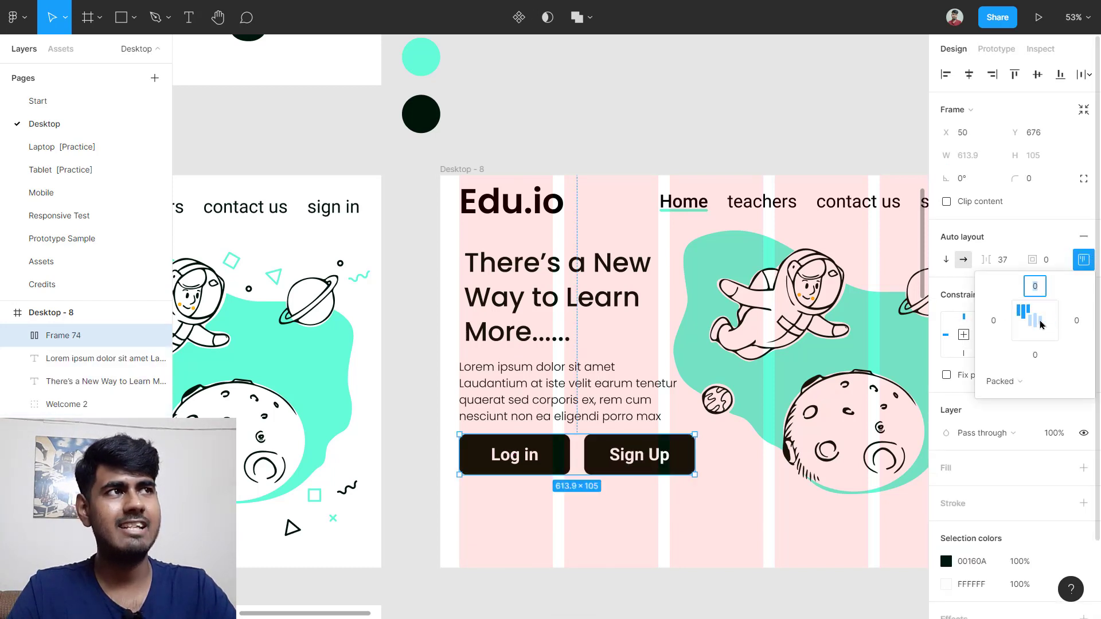
left_click(690, 505)
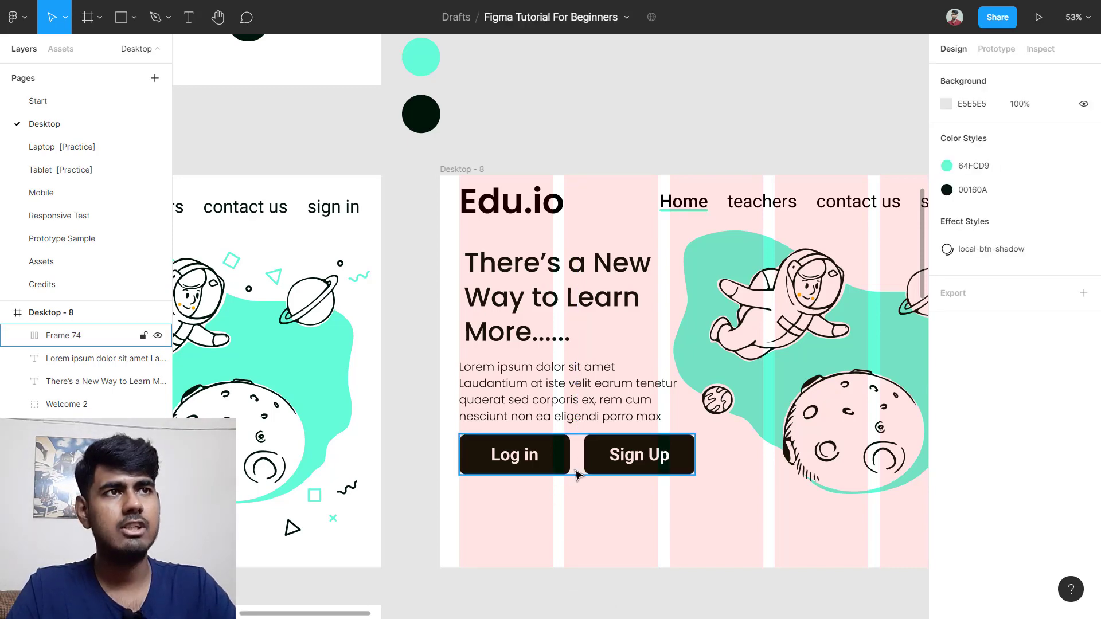
Step: Add a Drop shadow effect to the Log in button, Frame 72
scroll(560, 498, "up", 5)
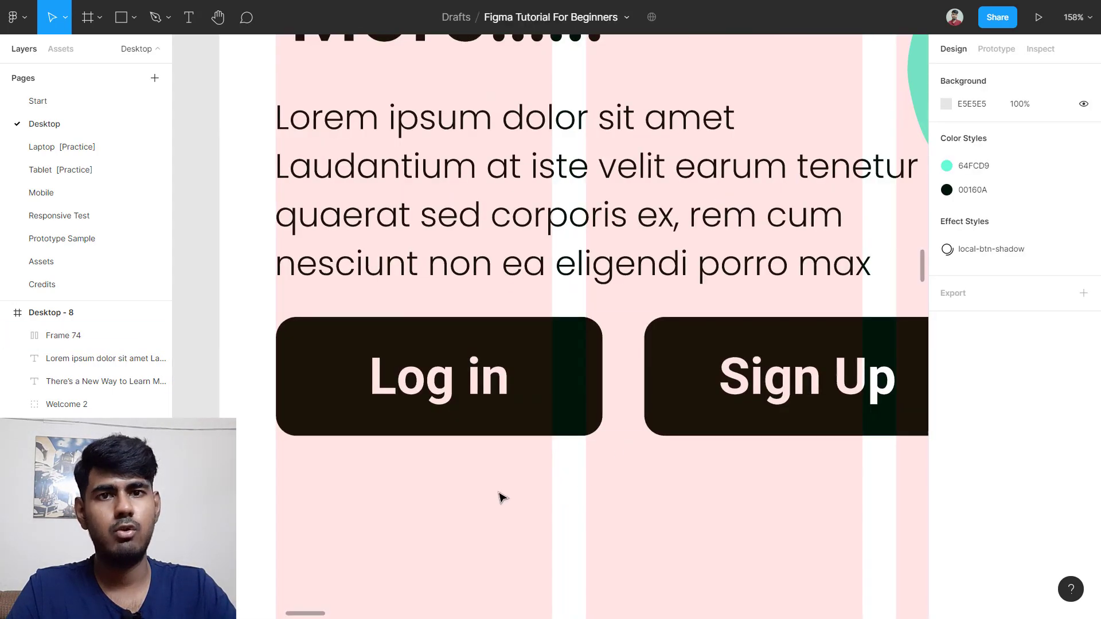
scroll(480, 542, "down", 2)
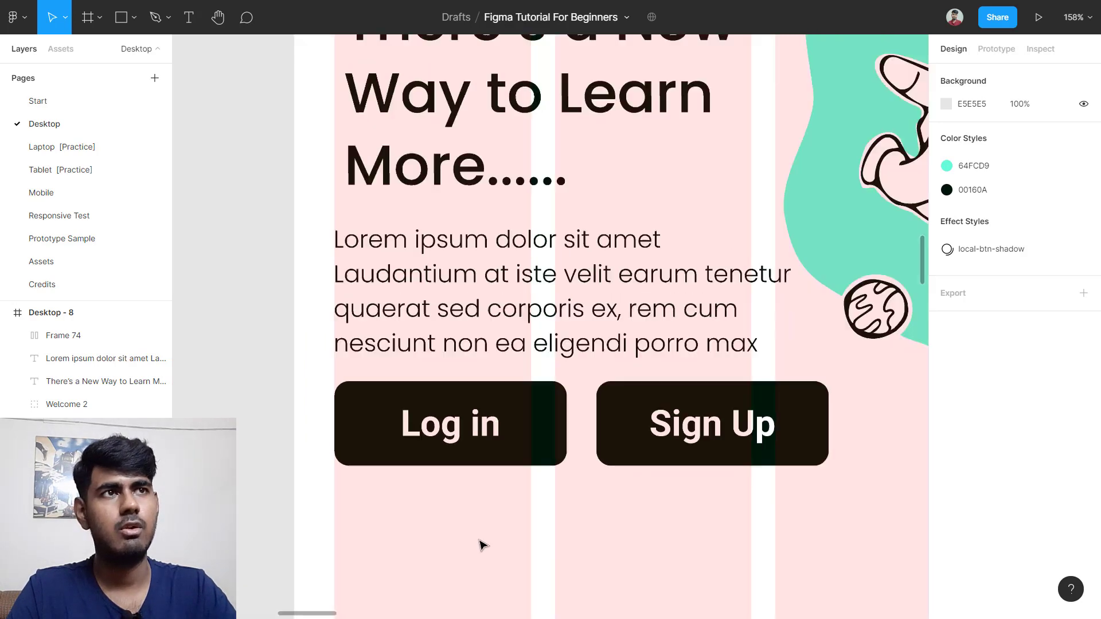
left_click(556, 456, "ctrl")
scroll(988, 551, "down", 2)
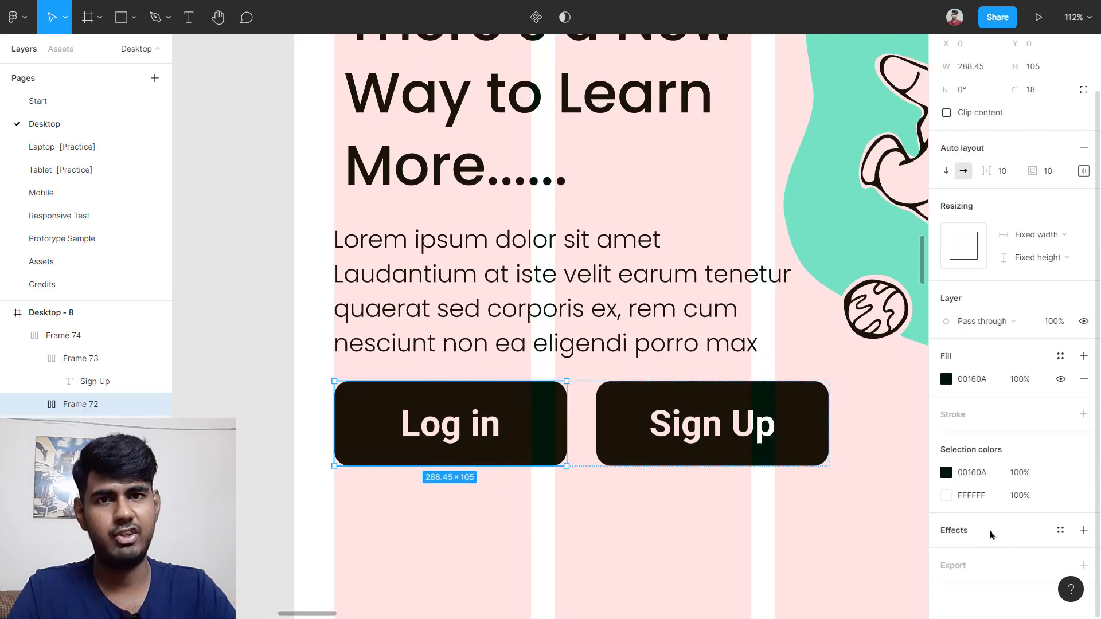
left_click(991, 535)
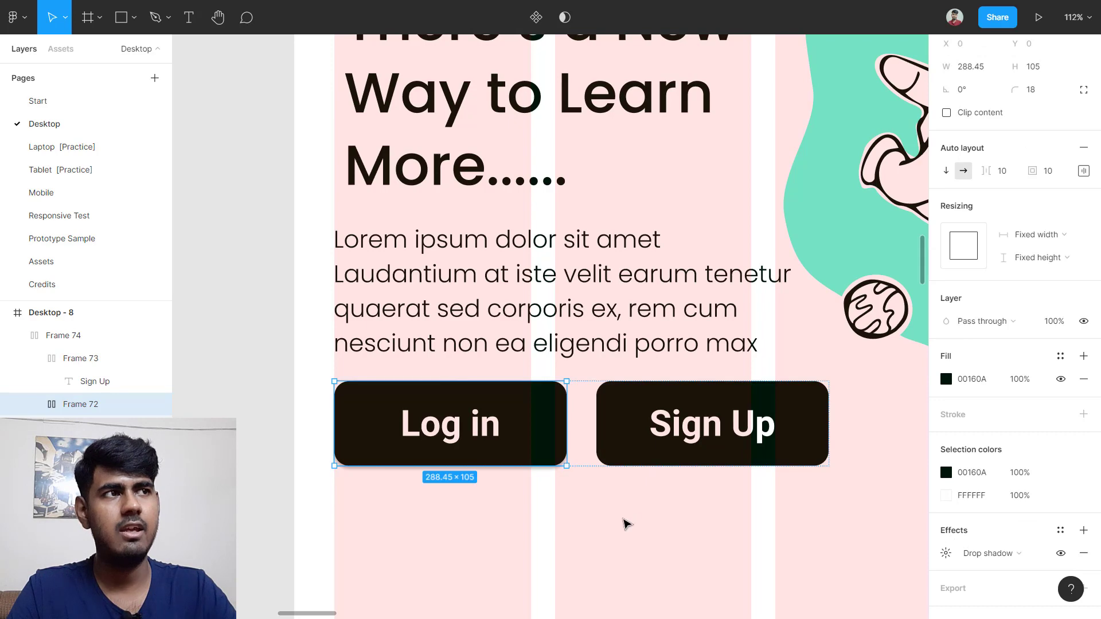
scroll(720, 536, "down", 2)
Step: Pan to the Page-1 reference and view its Log In drop shadow: X 10, Y 10, blur 4, 25% black
scroll(709, 539, "down", 5)
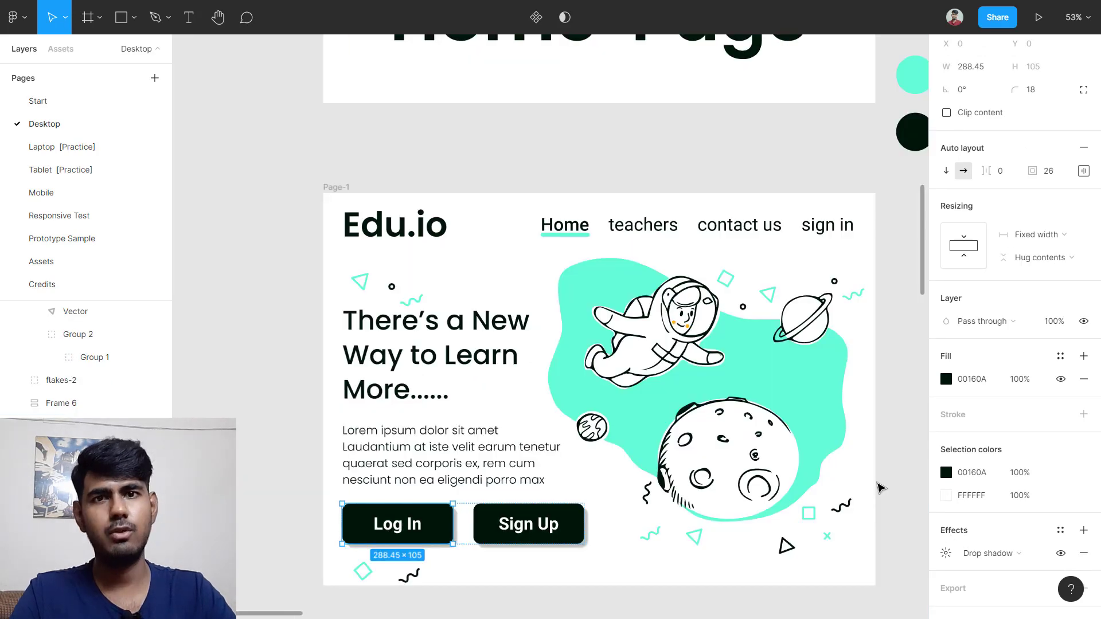
scroll(881, 488, "down", 1)
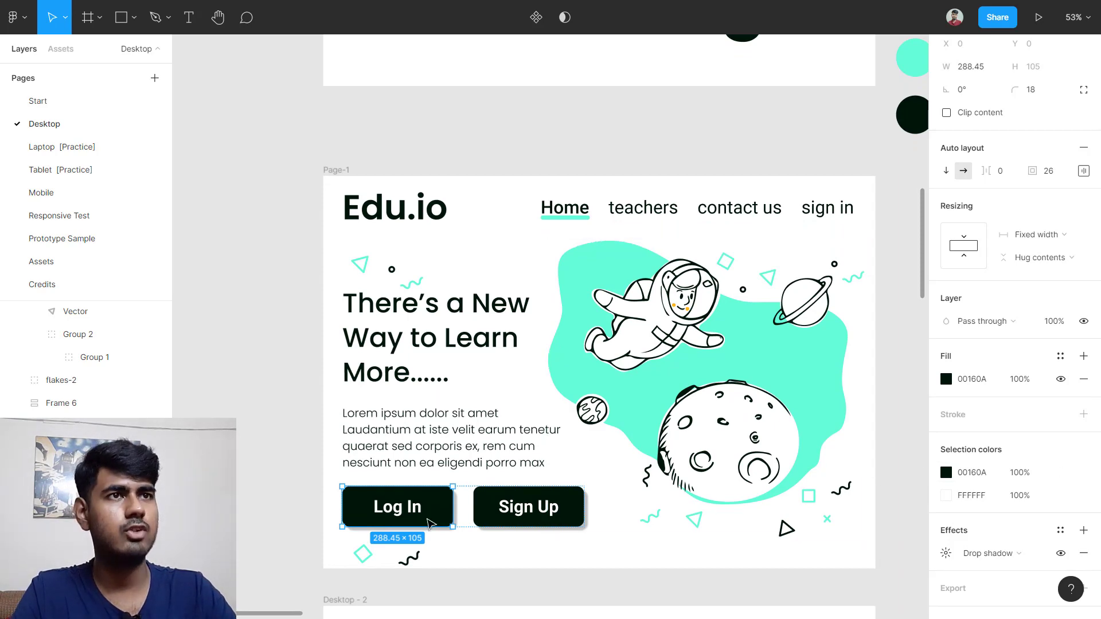
scroll(421, 512, "down", 2)
scroll(438, 488, "up", 5)
scroll(438, 484, "left", 2)
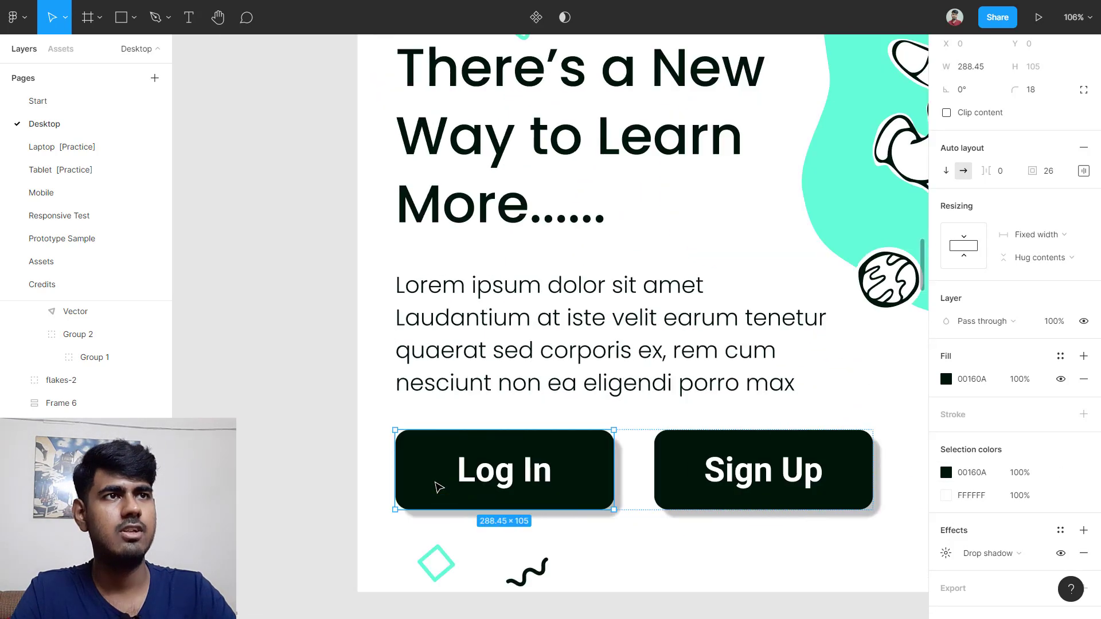
scroll(516, 476, "down", 1)
scroll(944, 430, "down", 1)
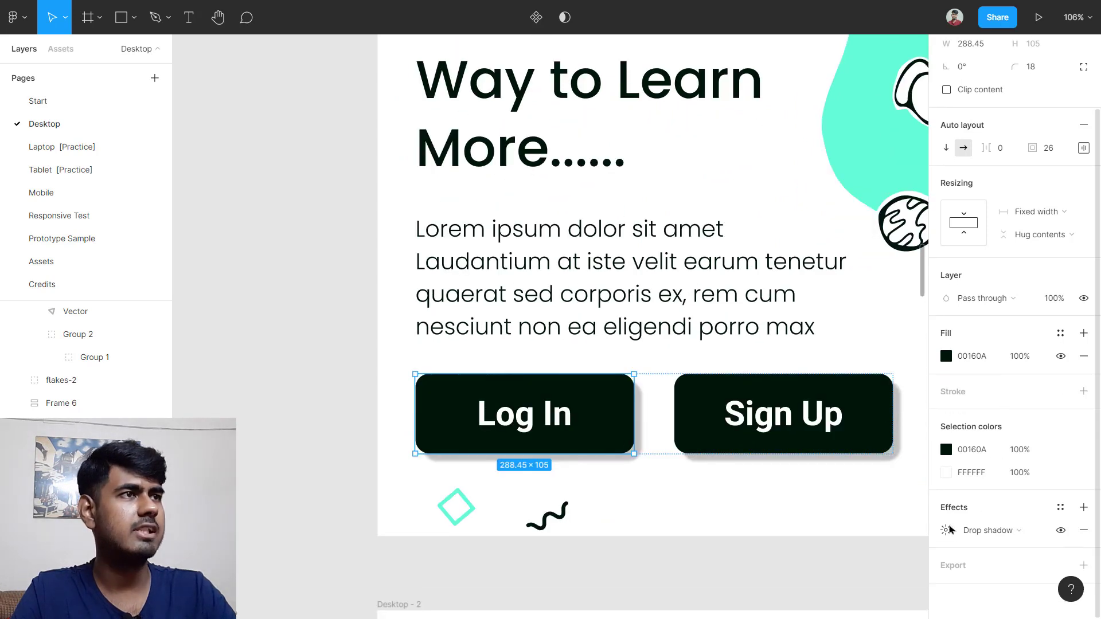
left_click(941, 534)
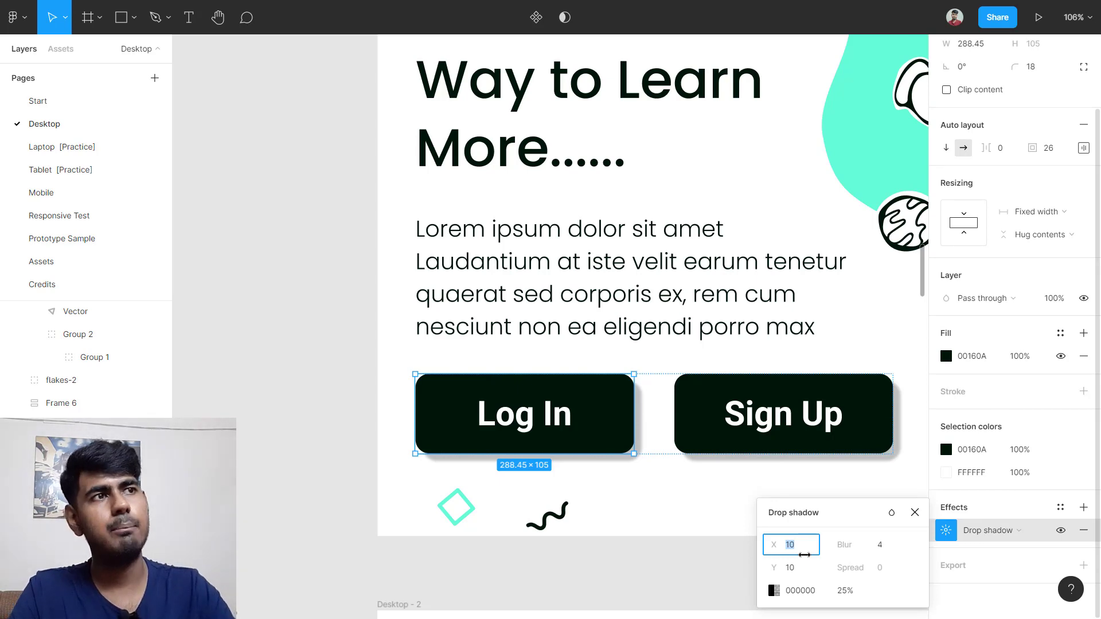
scroll(855, 436, "down", 4)
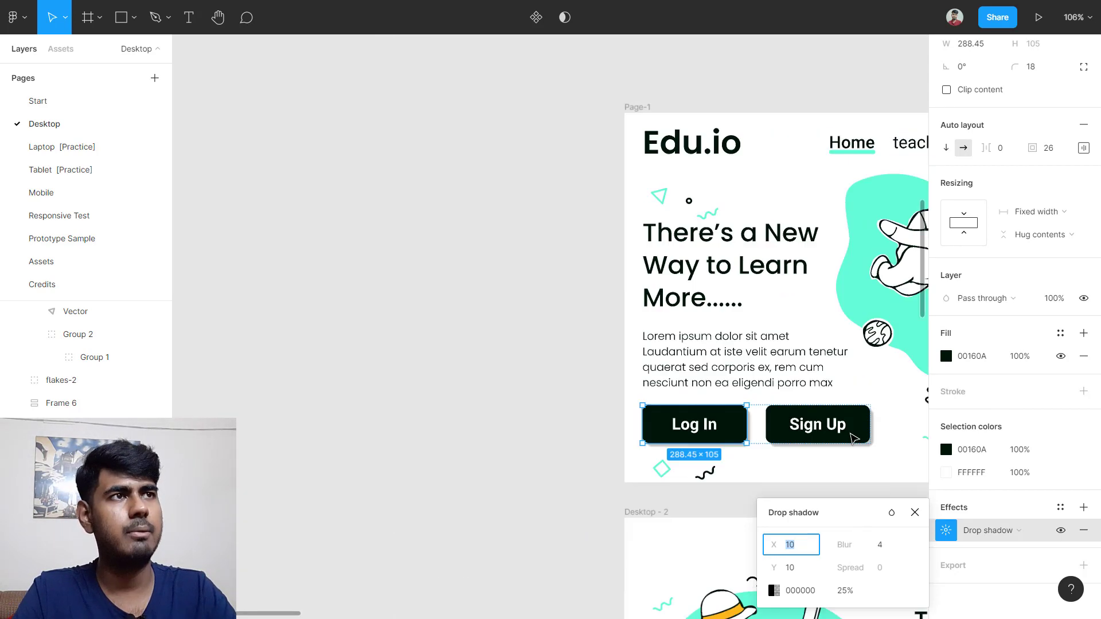
Step: Set the Desktop-8 Log in button's drop shadow offsets to X 10 and Y 10
scroll(846, 429, "right", 8)
scroll(720, 388, "up", 2)
scroll(724, 391, "up", 5)
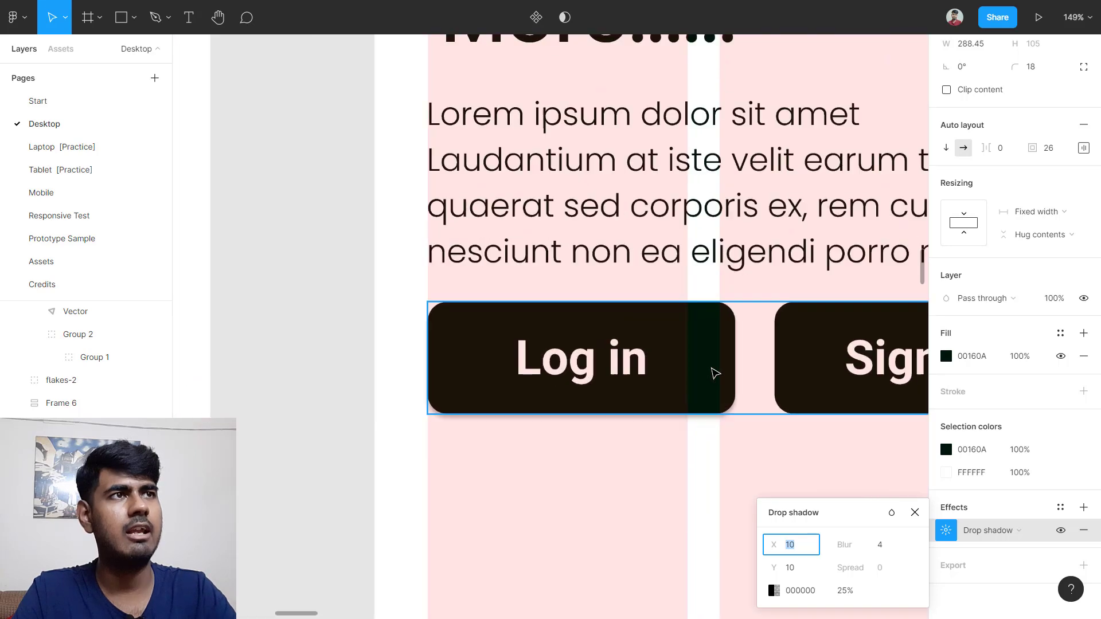
left_click(715, 373)
scroll(710, 367, "right", 5)
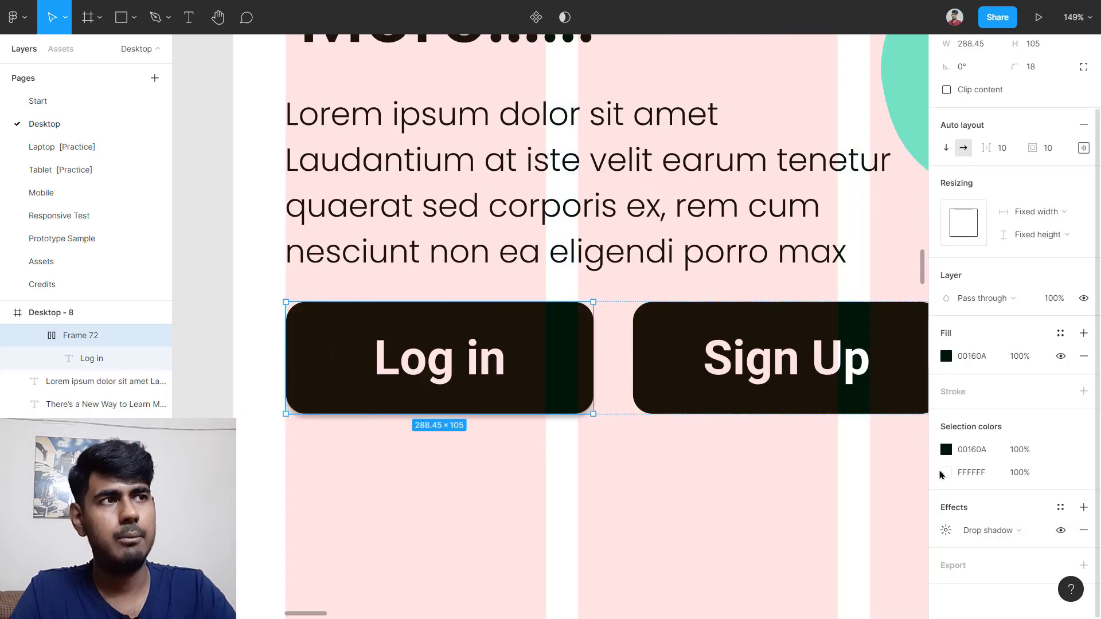
left_click(946, 530)
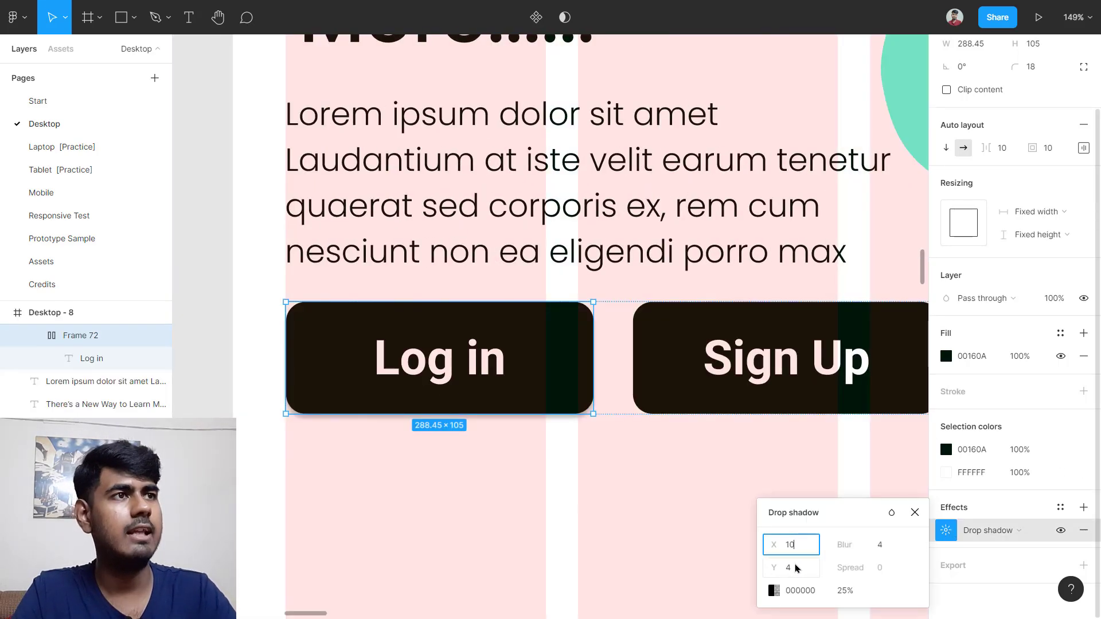
key("Return")
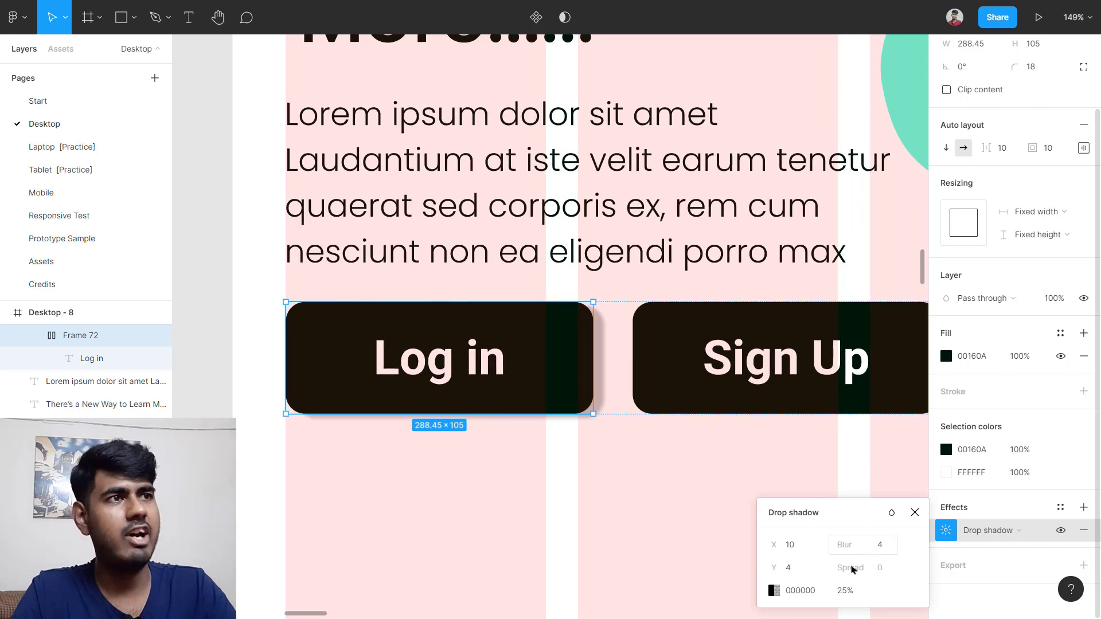
key("Tab")
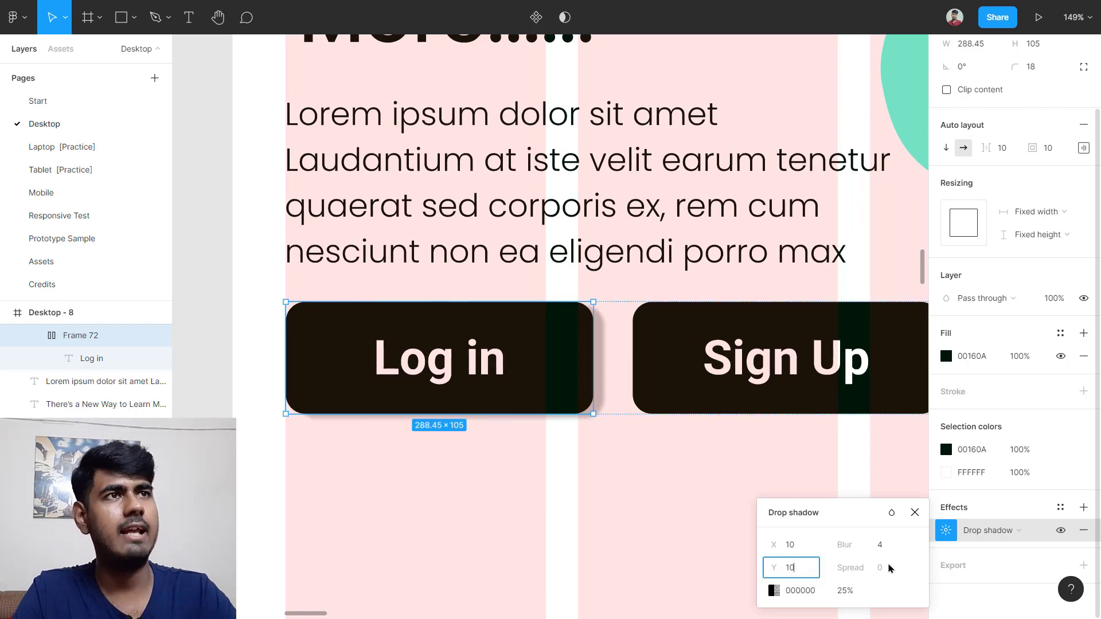
key("Return")
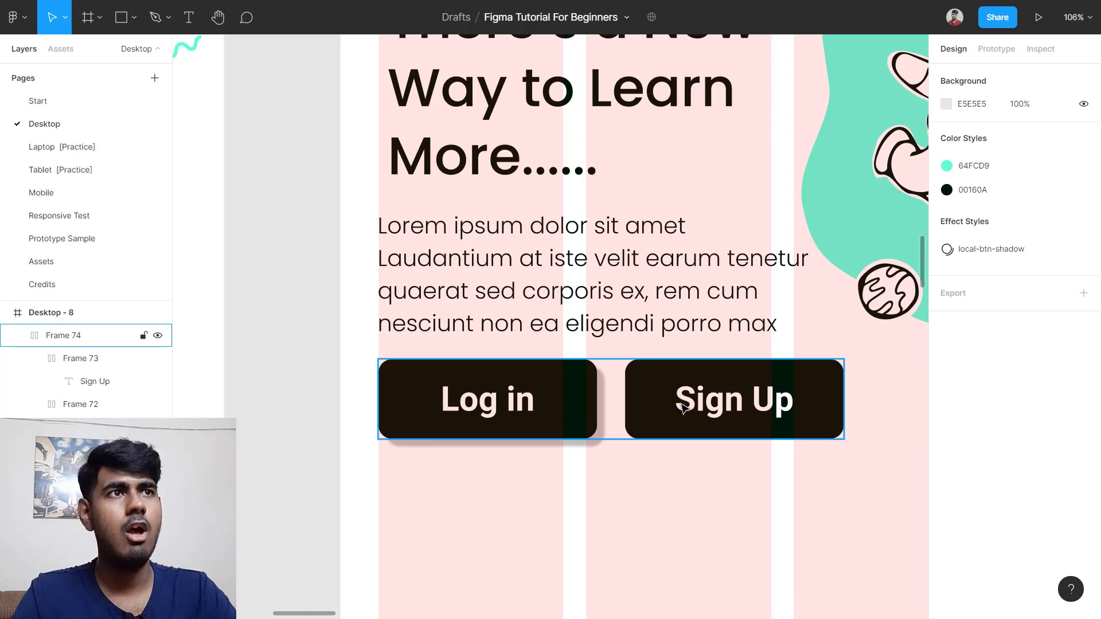
Step: Reselect the Log in button and bring up its context menu
double_click(584, 398)
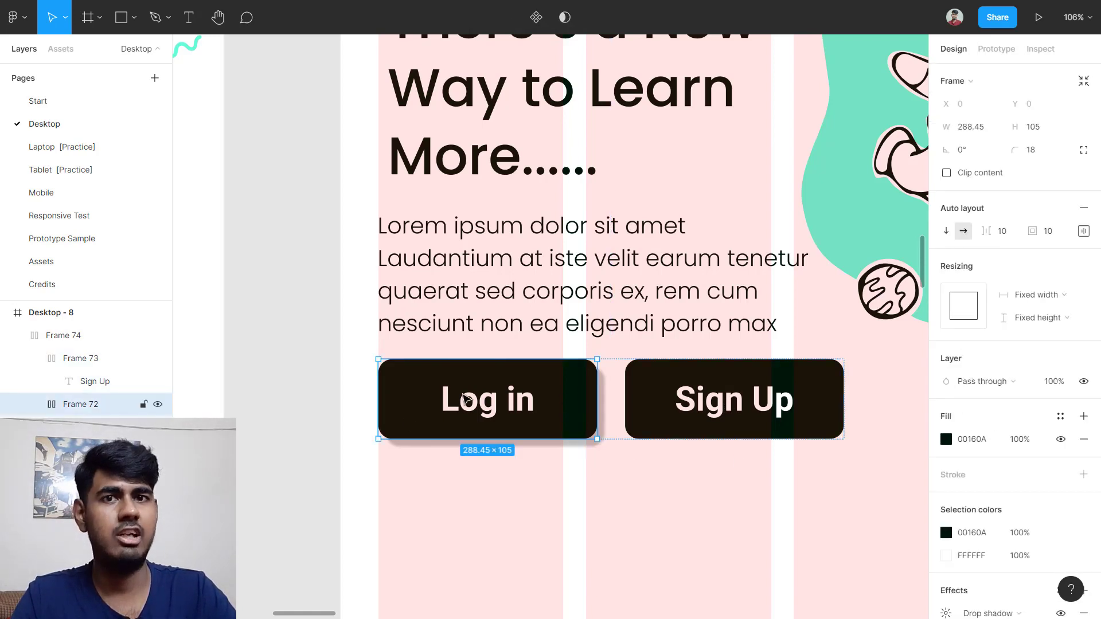
scroll(1026, 450, "down", 1)
scroll(1015, 451, "down", 1)
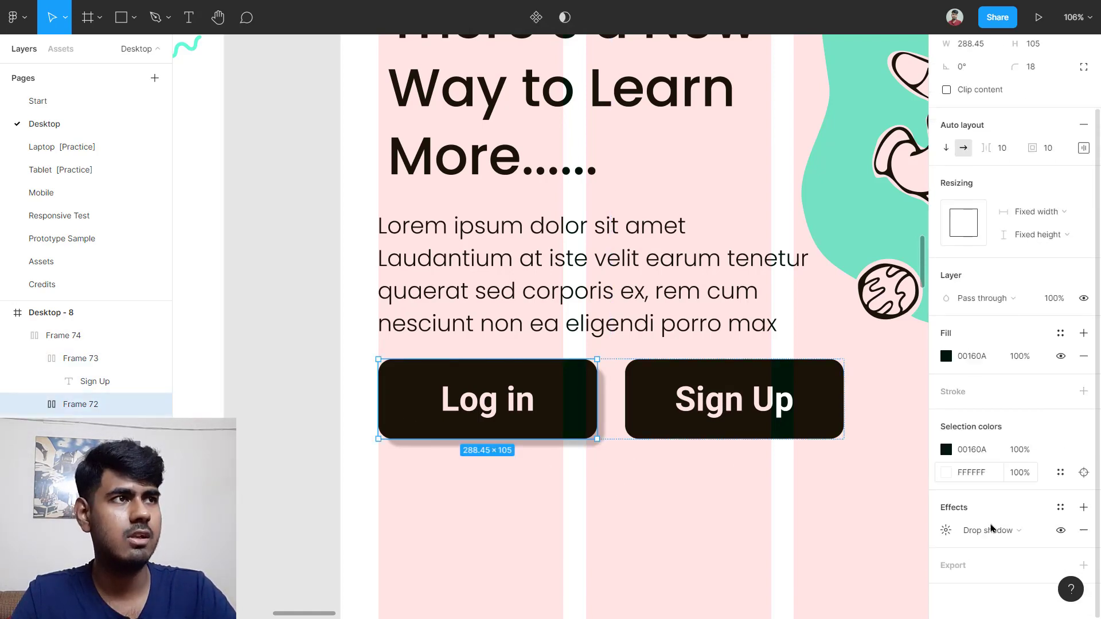
key("Escape")
double_click(589, 409)
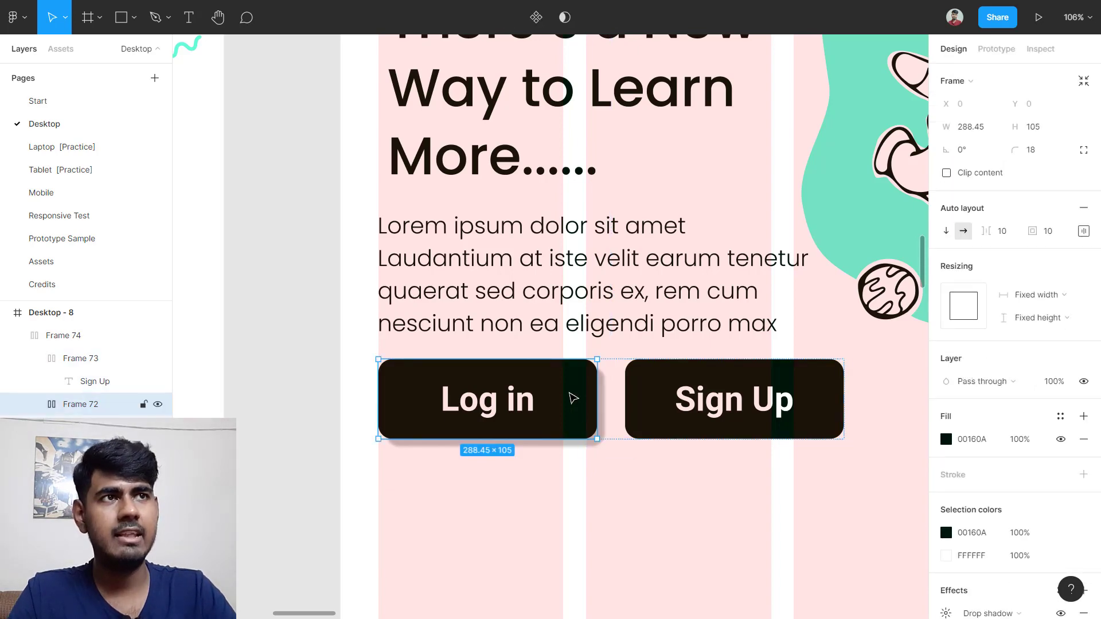
right_click(569, 393)
Step: Copy the Log in button's properties and paste them onto the Sign Up button
mouse_move(653, 600)
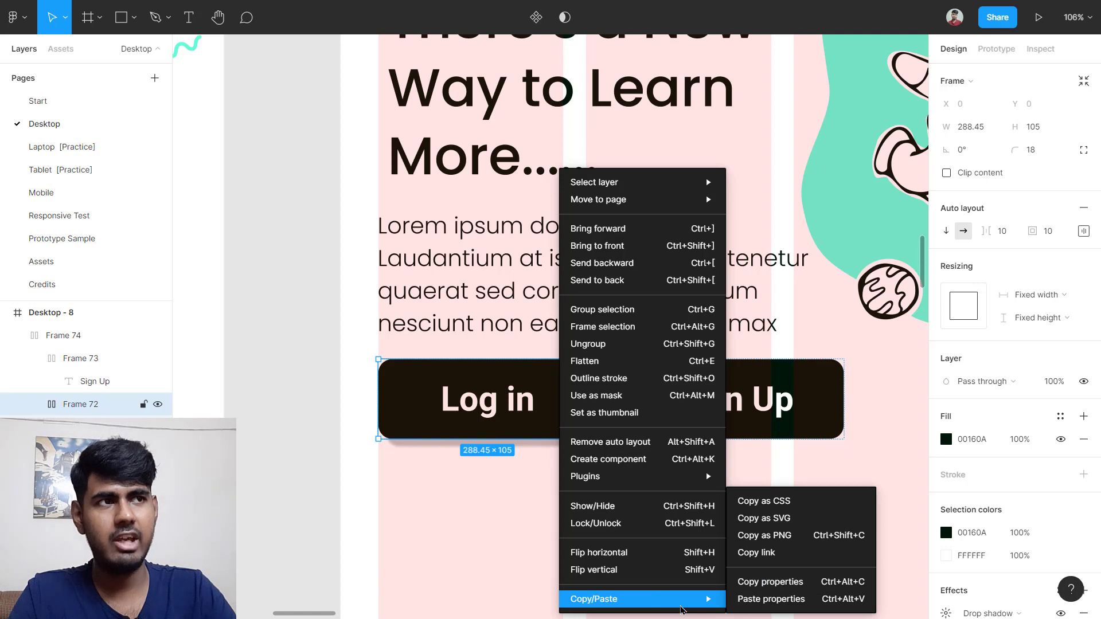
left_click(770, 598)
left_click(643, 401)
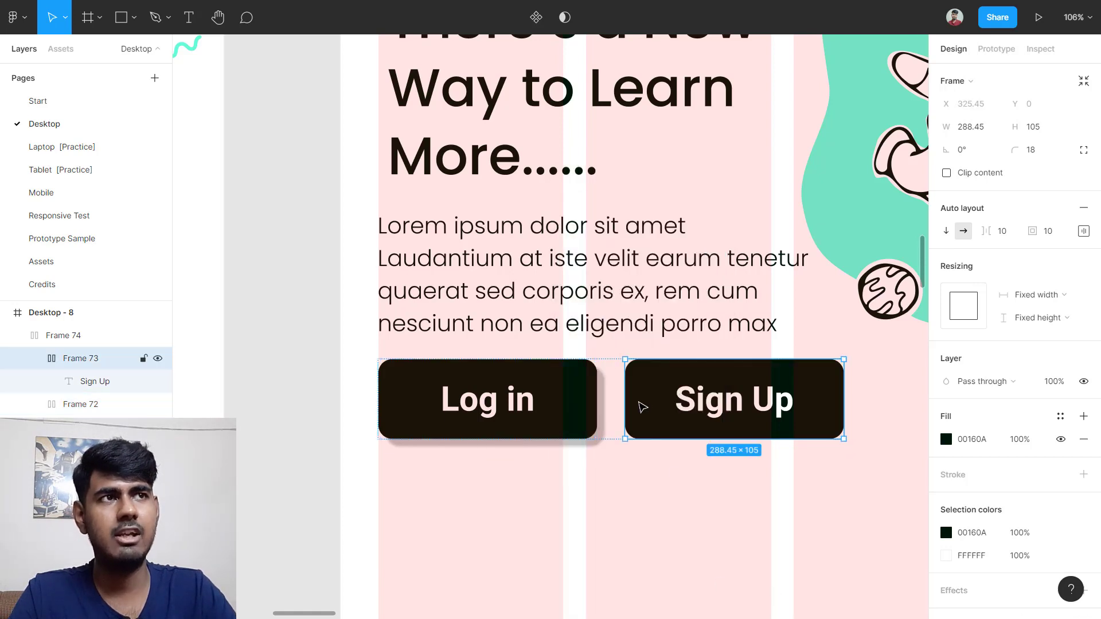
right_click(660, 399)
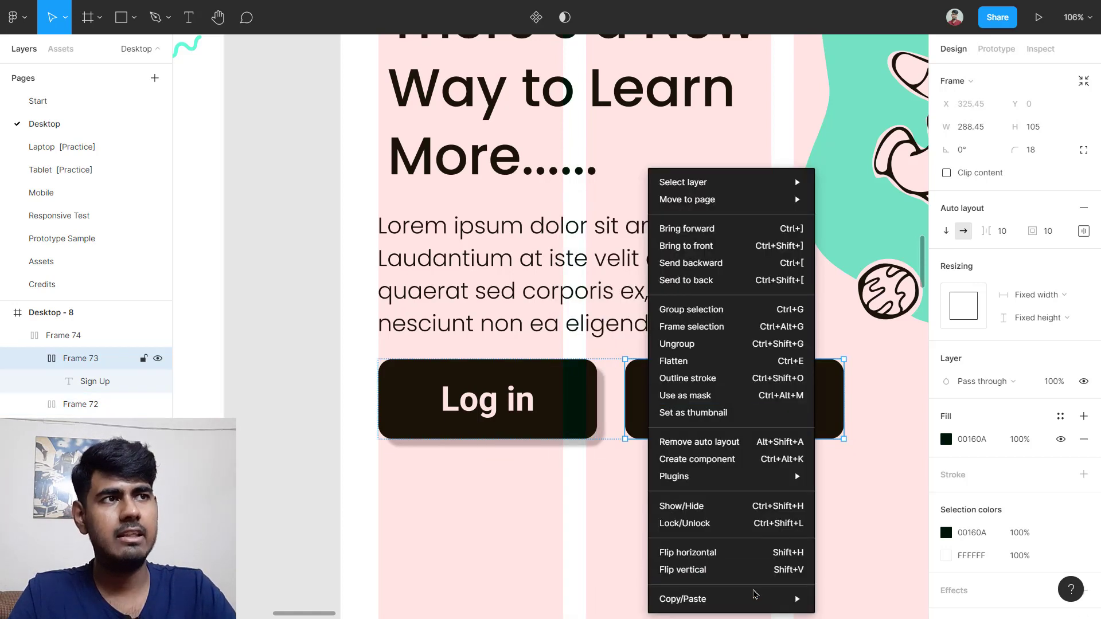
mouse_move(781, 599)
left_click(825, 599)
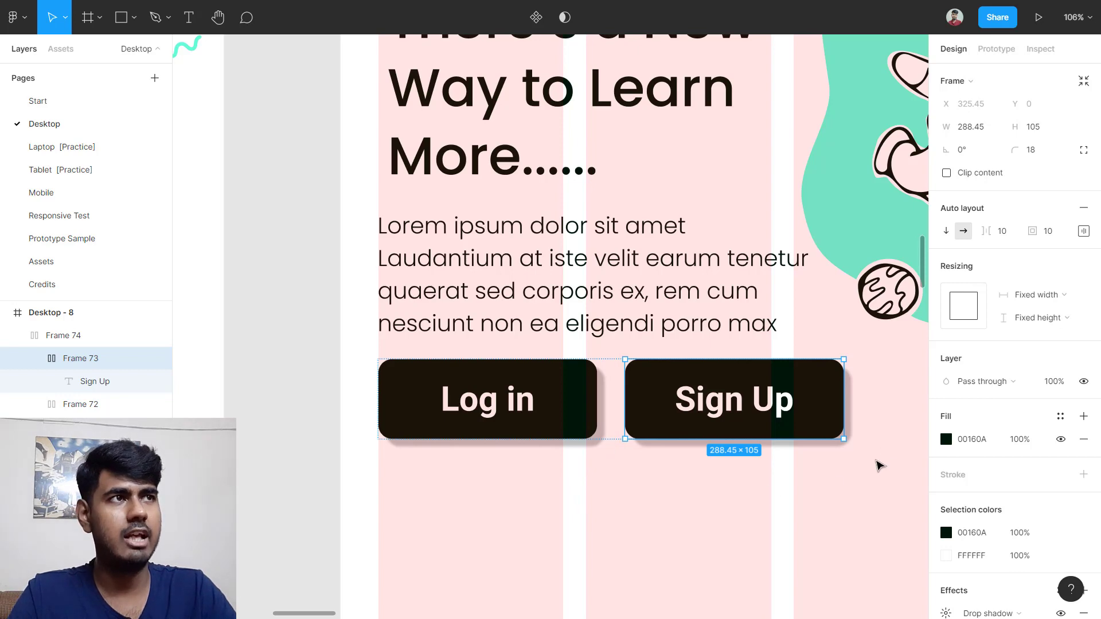
scroll(878, 462, "up", 3)
left_click(887, 428)
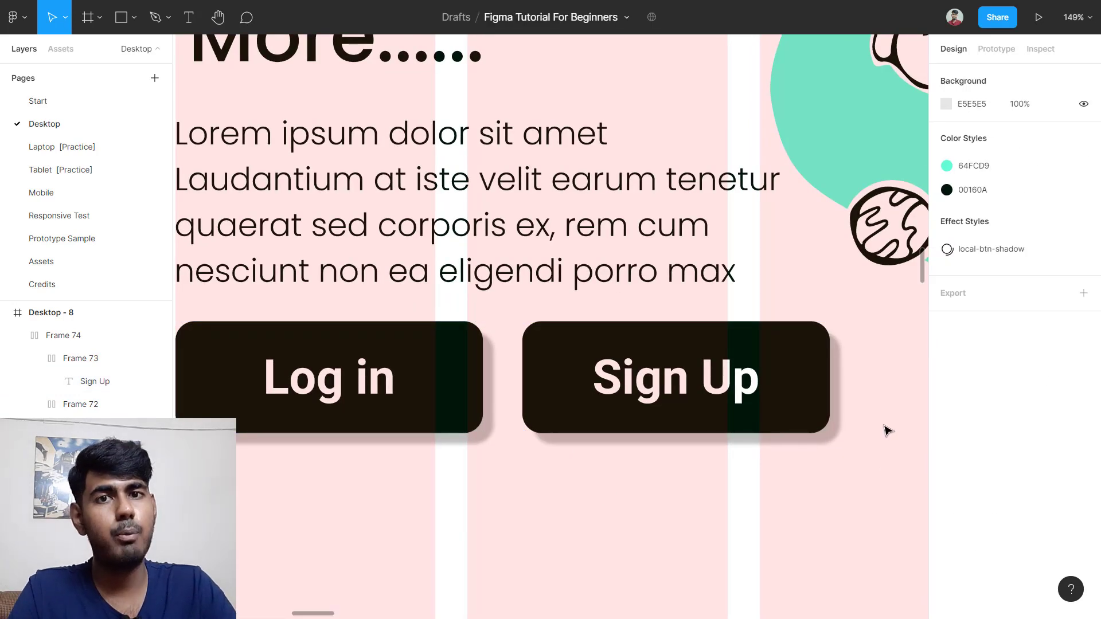
scroll(887, 430, "down", 5)
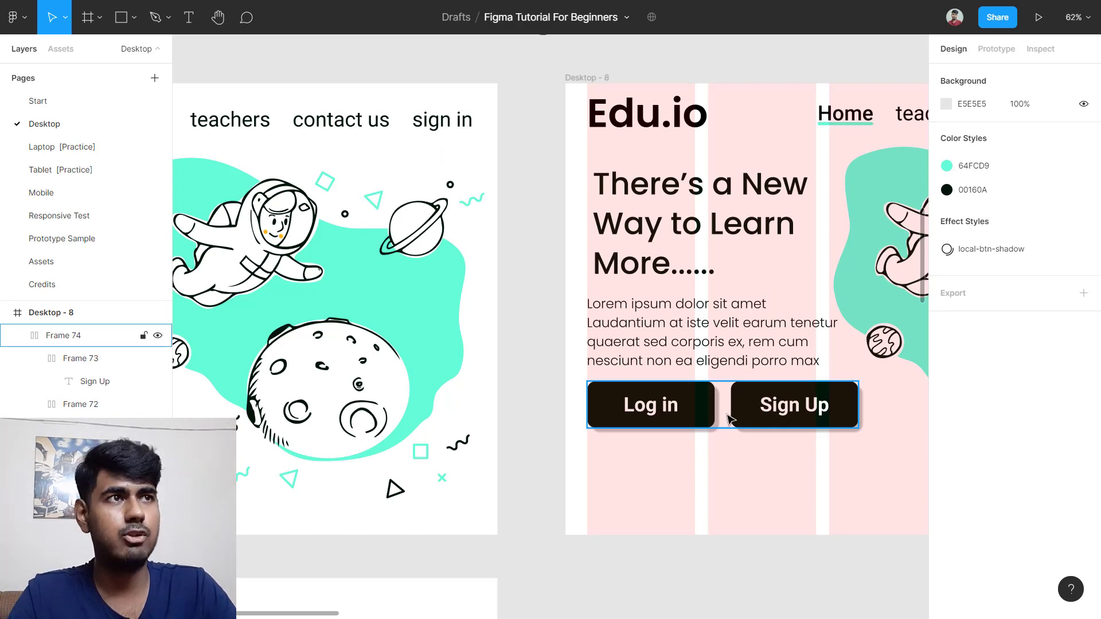
Step: Measure the 53 gap between the reference Log In and Sign Up buttons using Alt
scroll(525, 455, "left", 8)
scroll(488, 479, "up", 3)
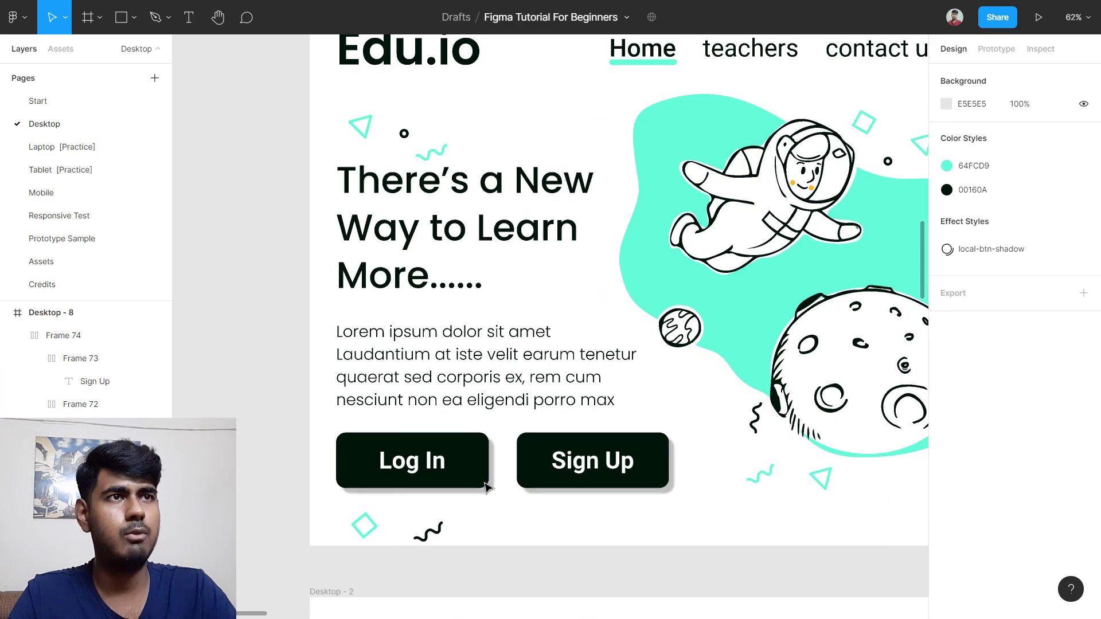
left_click(511, 467)
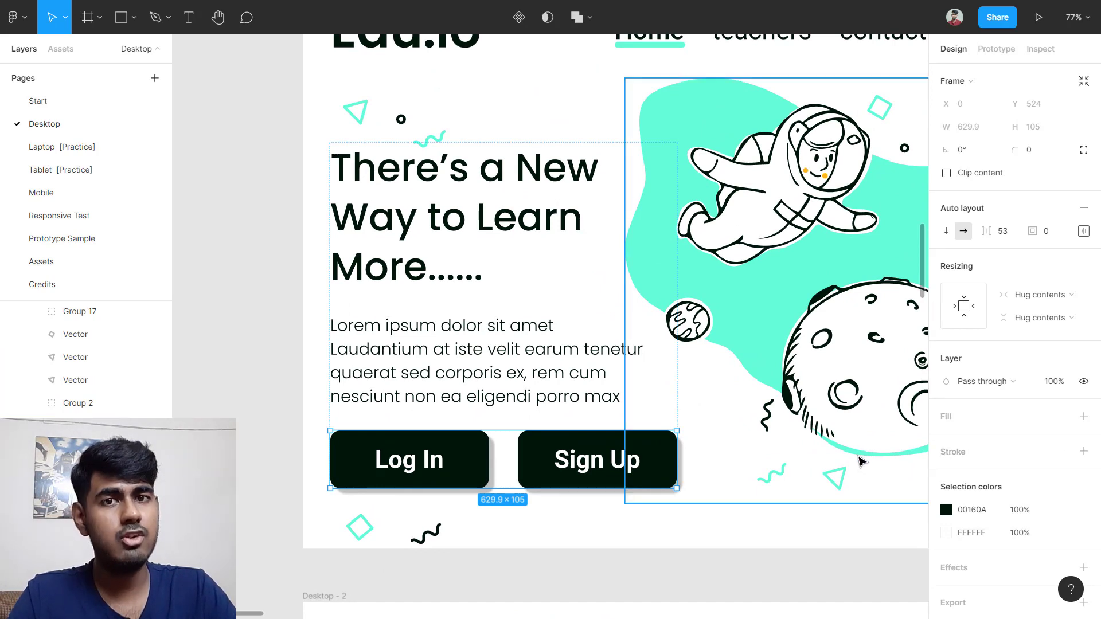
double_click(550, 462)
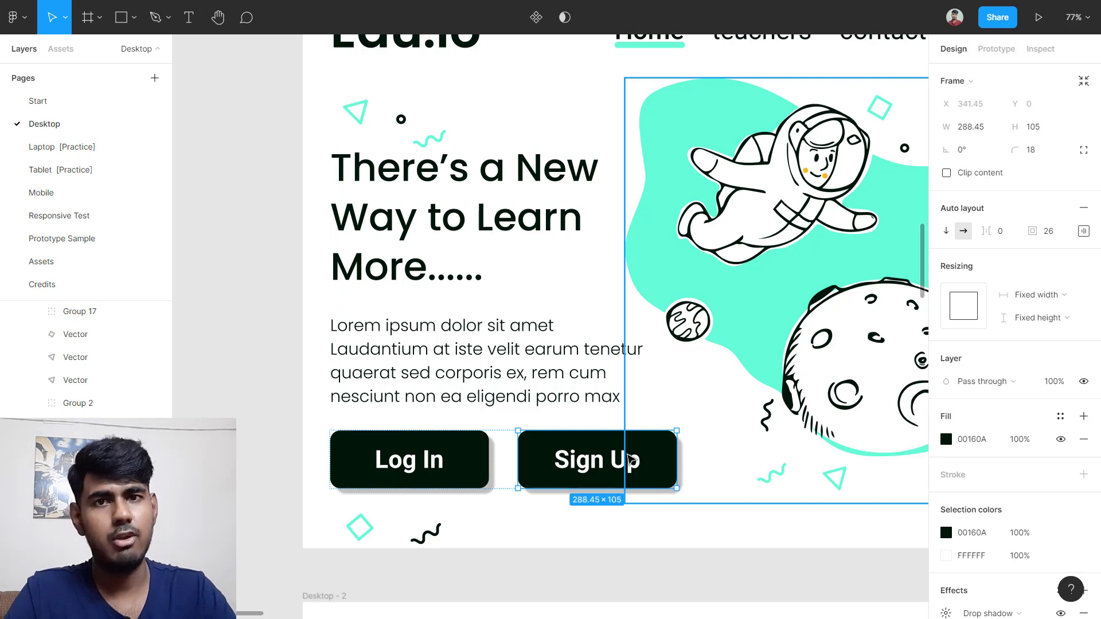
key("alt")
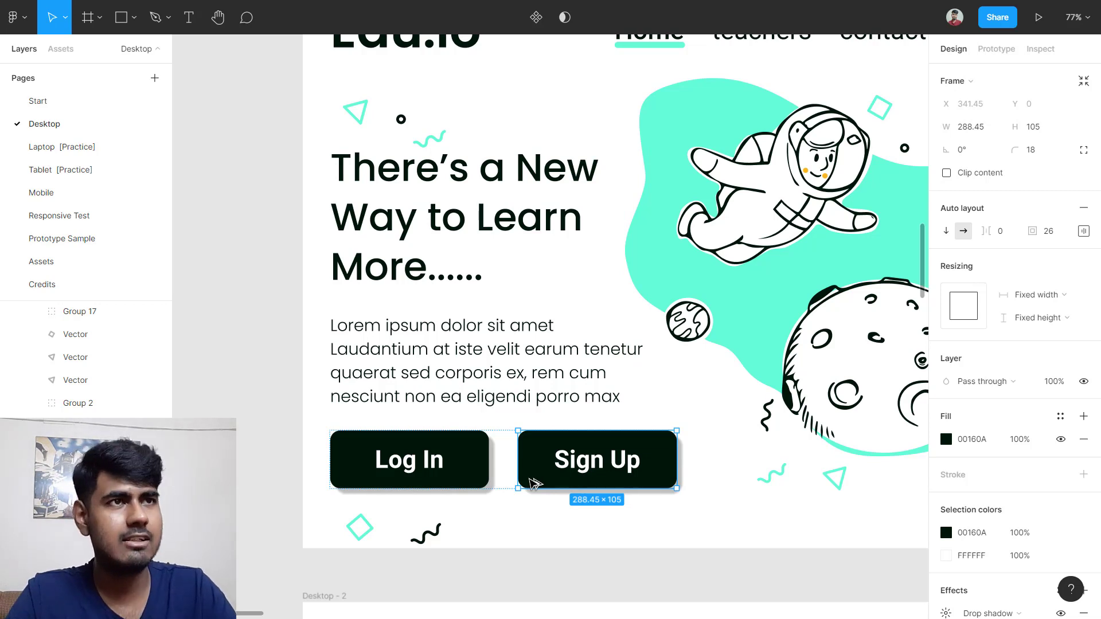
key("alt")
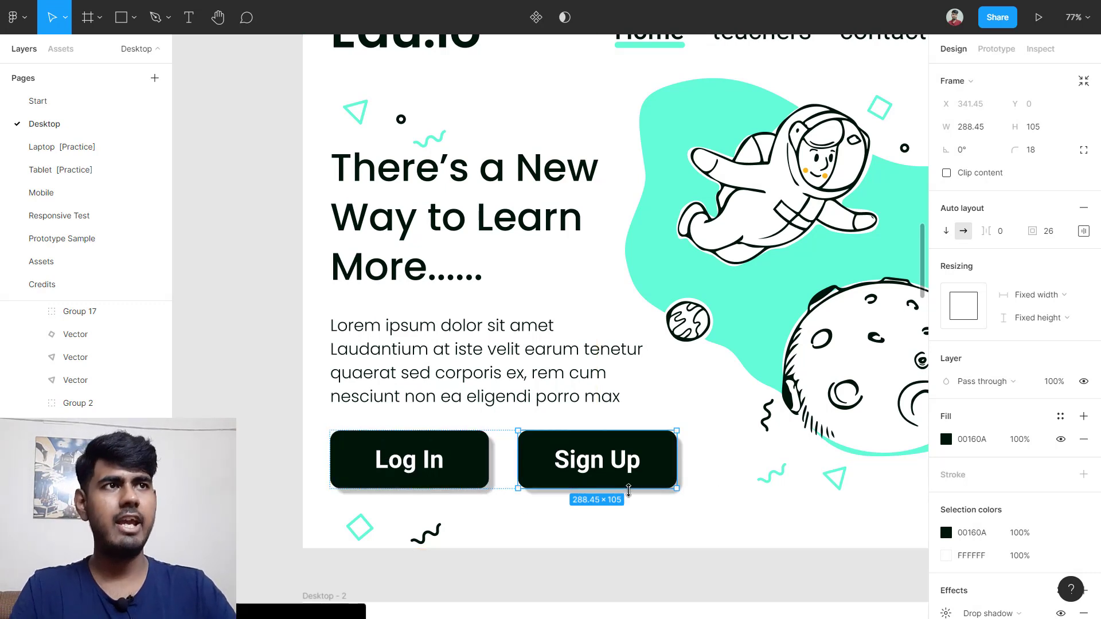
left_click(576, 520)
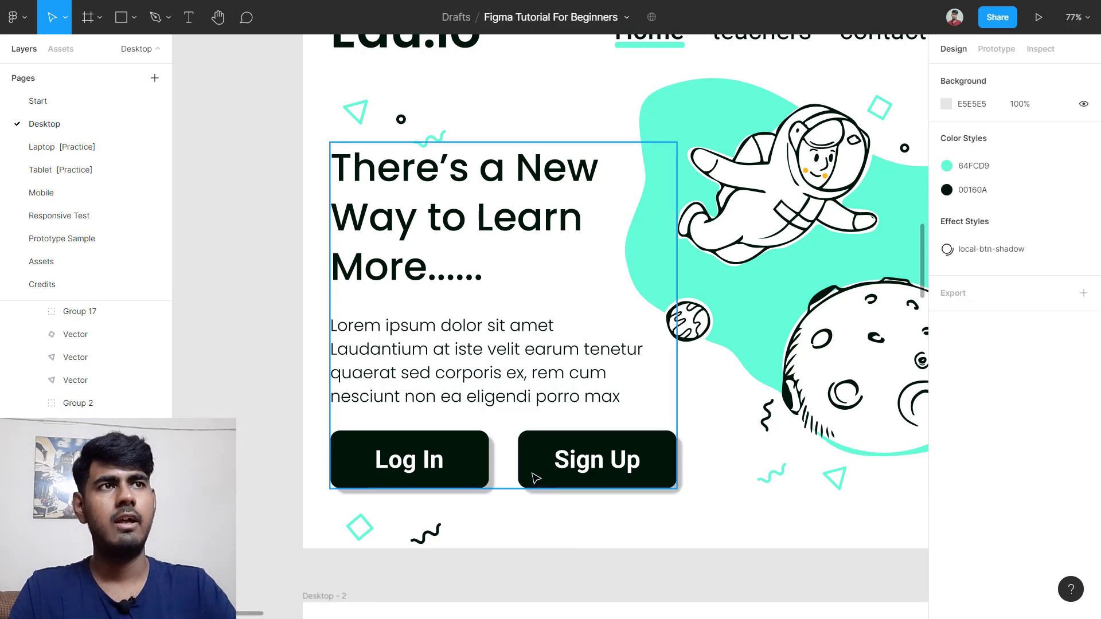
double_click(533, 474)
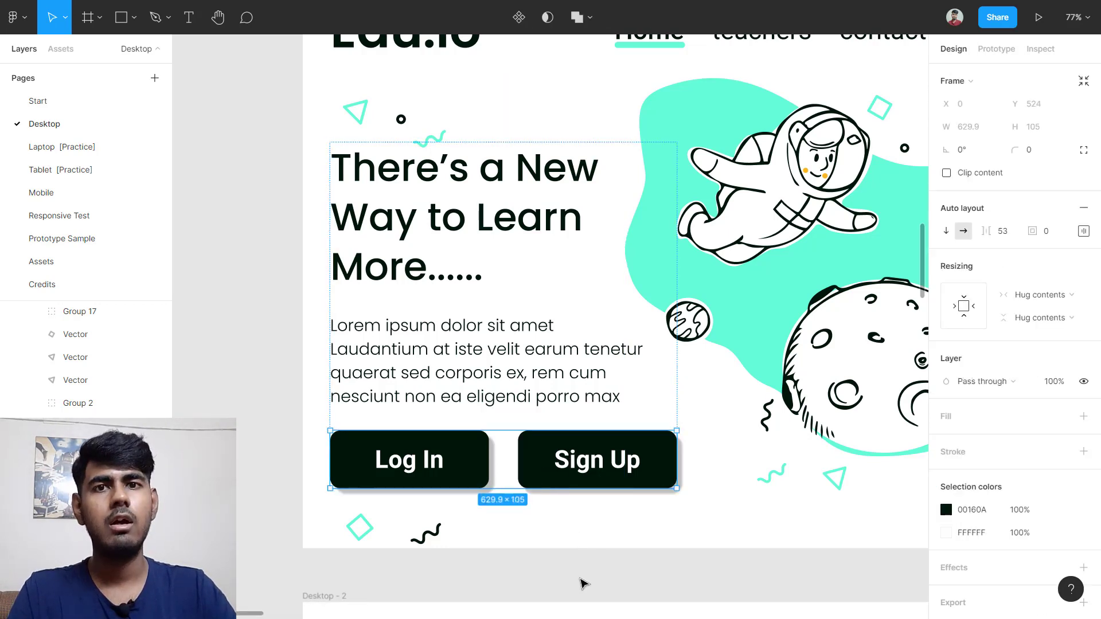
left_click(589, 535)
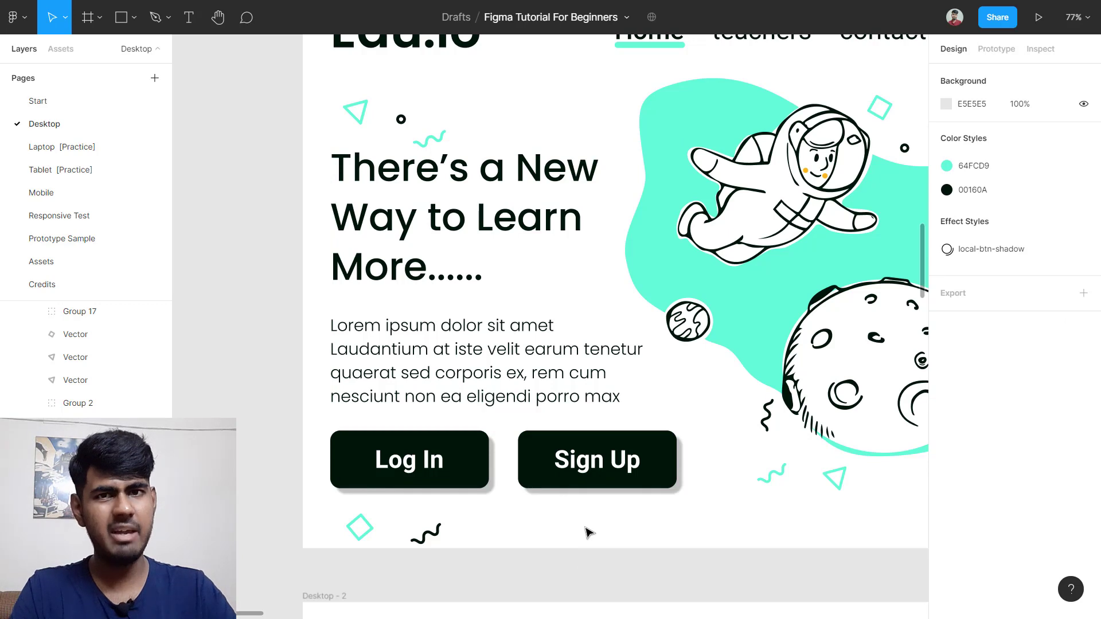
left_click(538, 468)
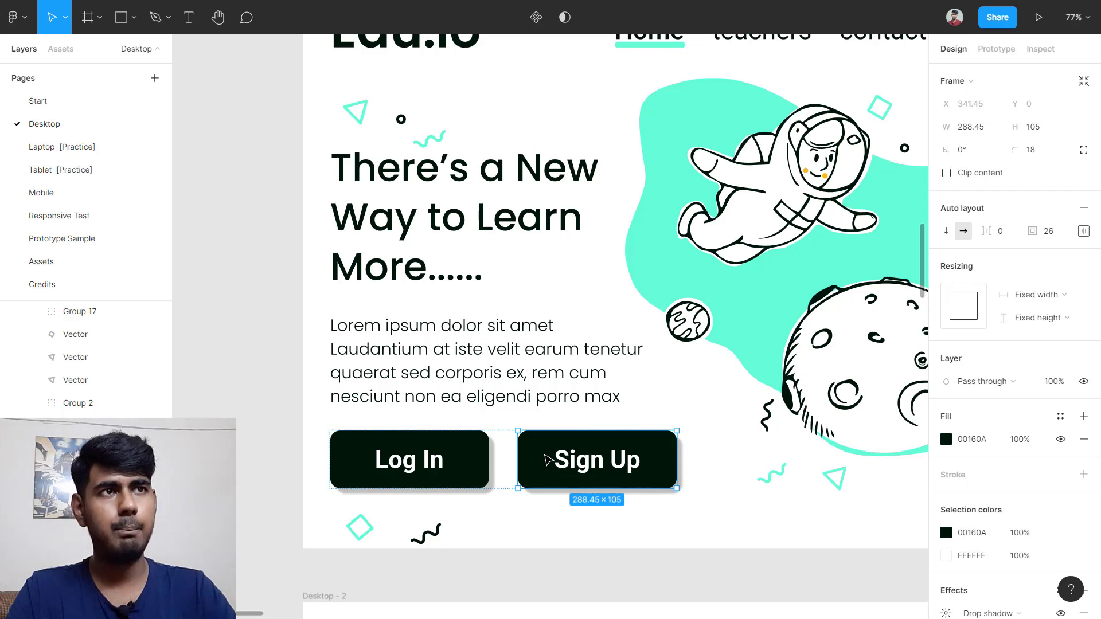
key("alt")
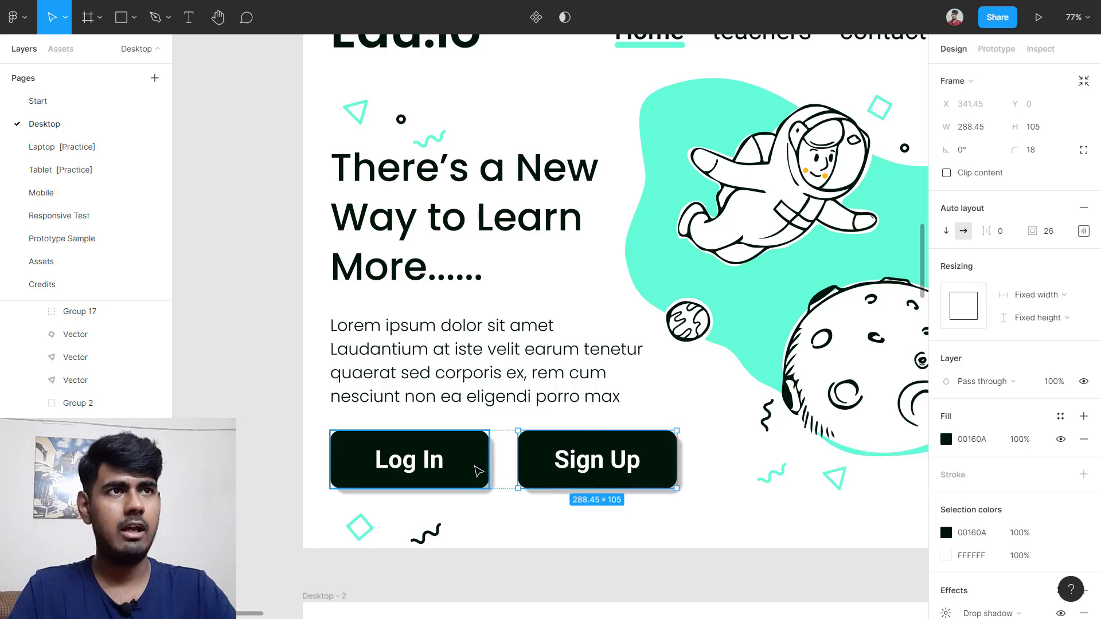
Step: Change the Desktop-8 button row Frame 74 auto layout spacing from 37 to 53
scroll(481, 466, "up", 5)
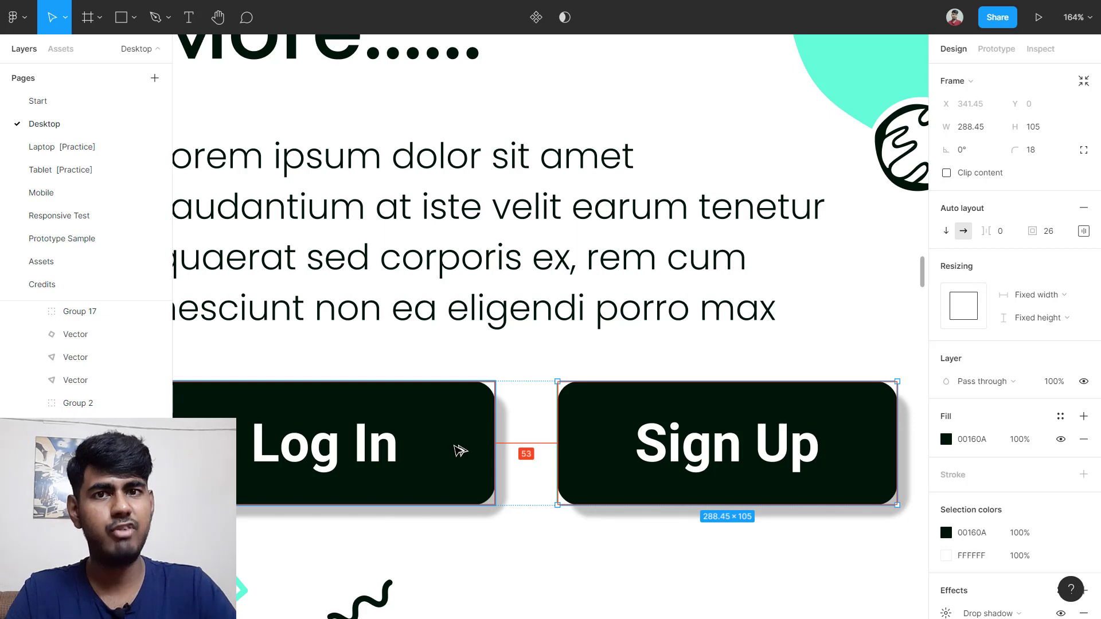
scroll(467, 442, "down", 9)
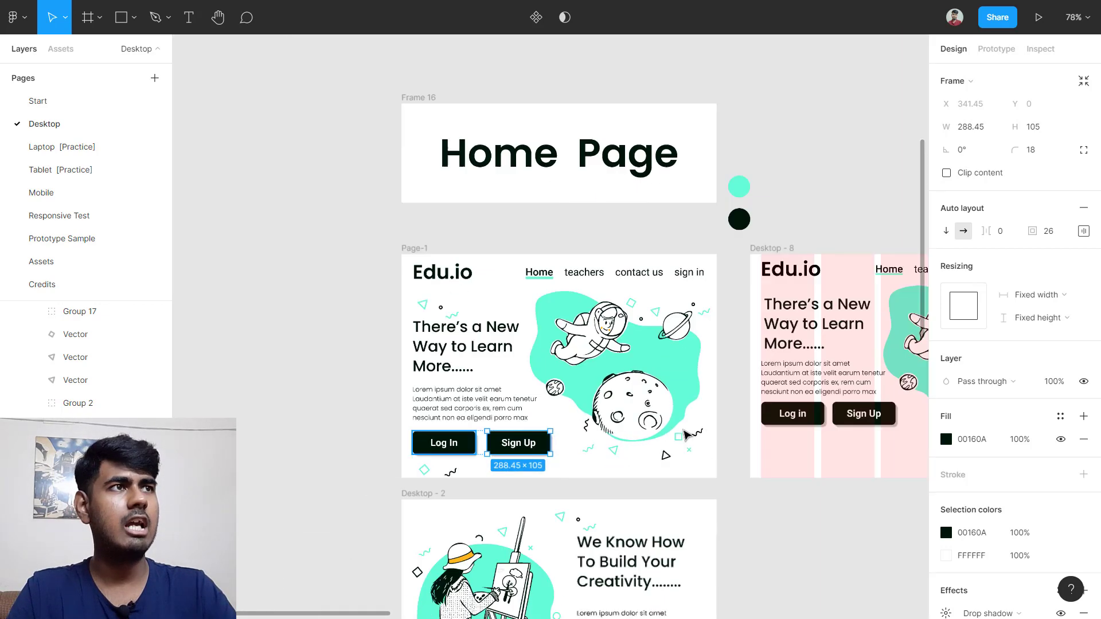
scroll(774, 423, "right", 1)
scroll(801, 436, "up", 2)
scroll(802, 440, "down", 3)
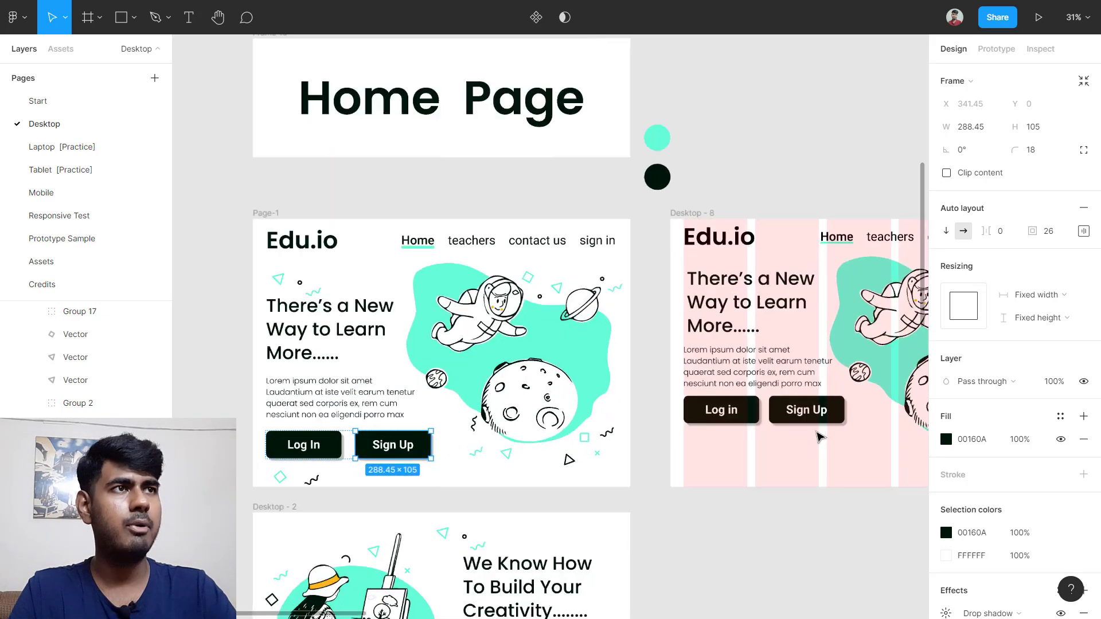
scroll(824, 437, "up", 5)
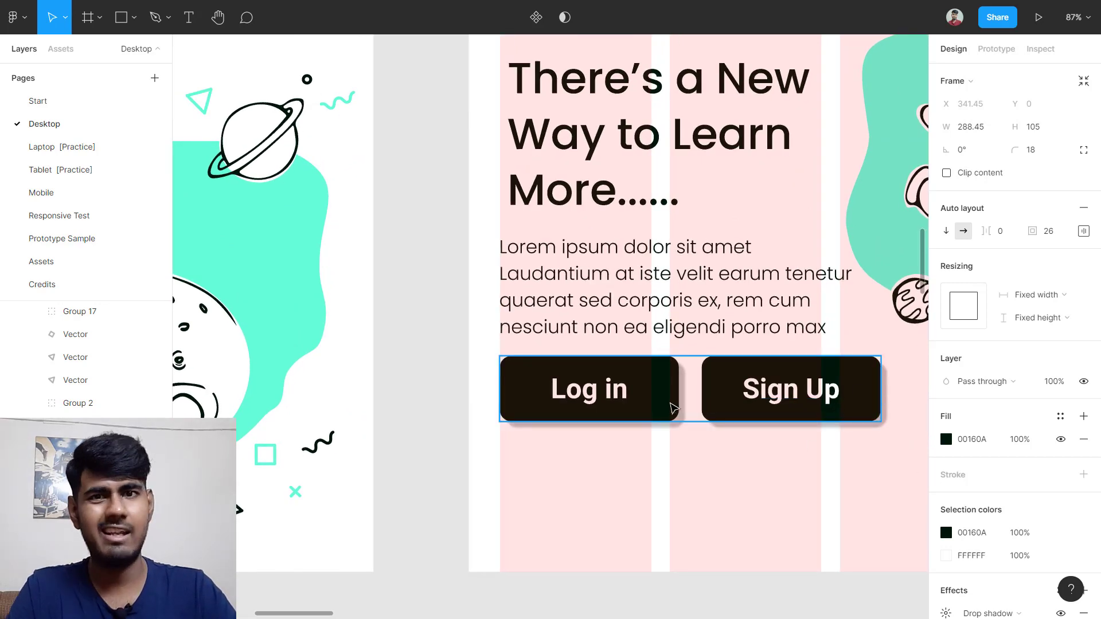
left_click(673, 409)
left_click(1003, 261)
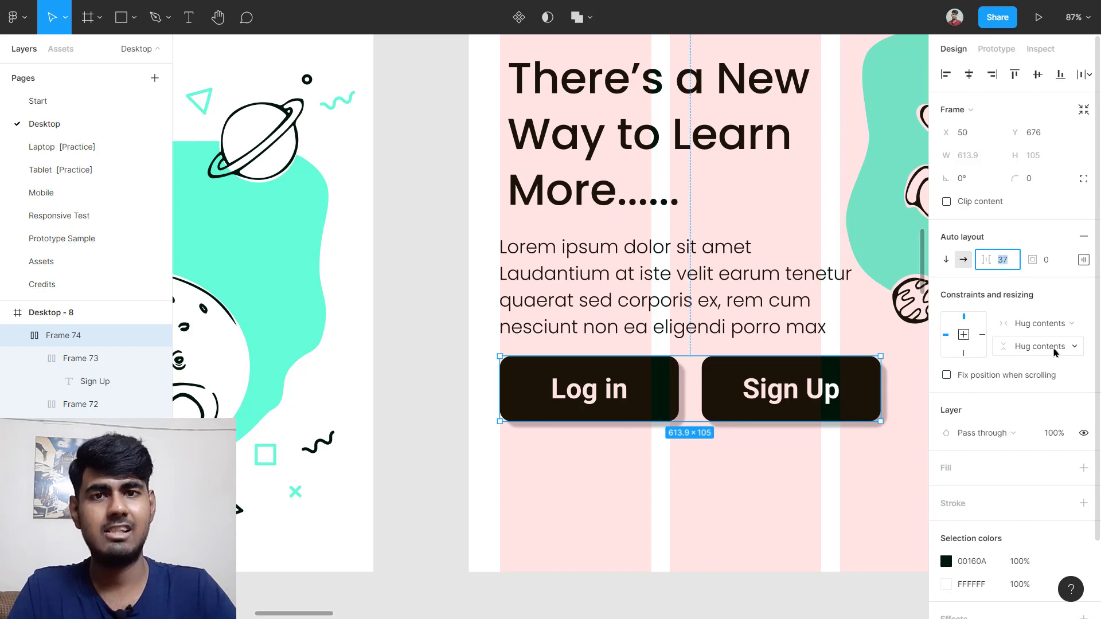
key("Return")
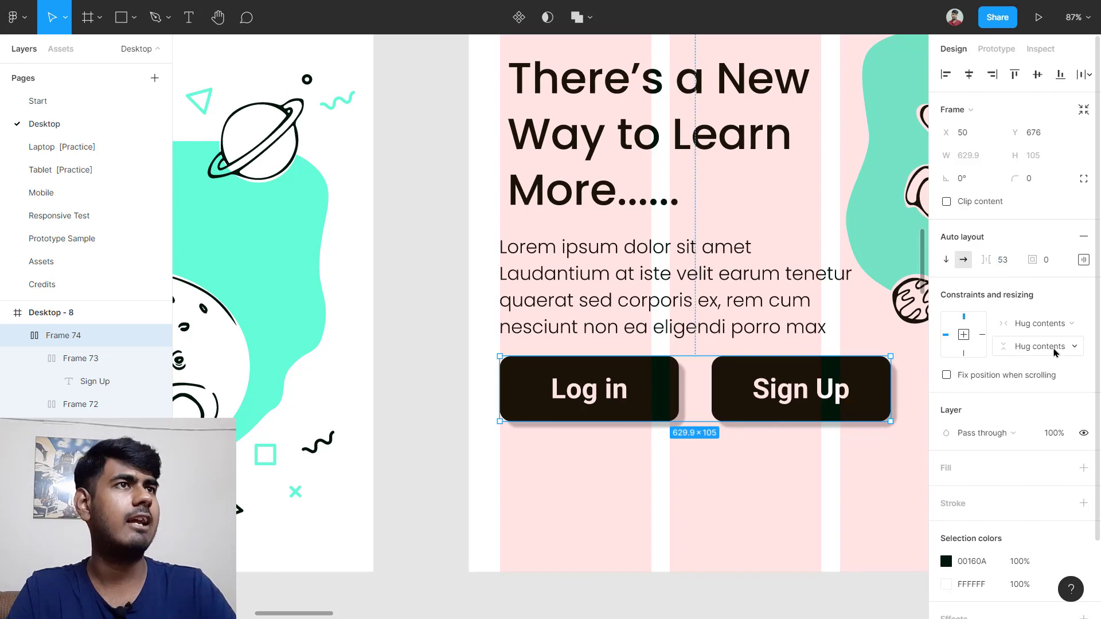
left_click(770, 459)
scroll(770, 459, "down", 4)
scroll(767, 458, "left", 4)
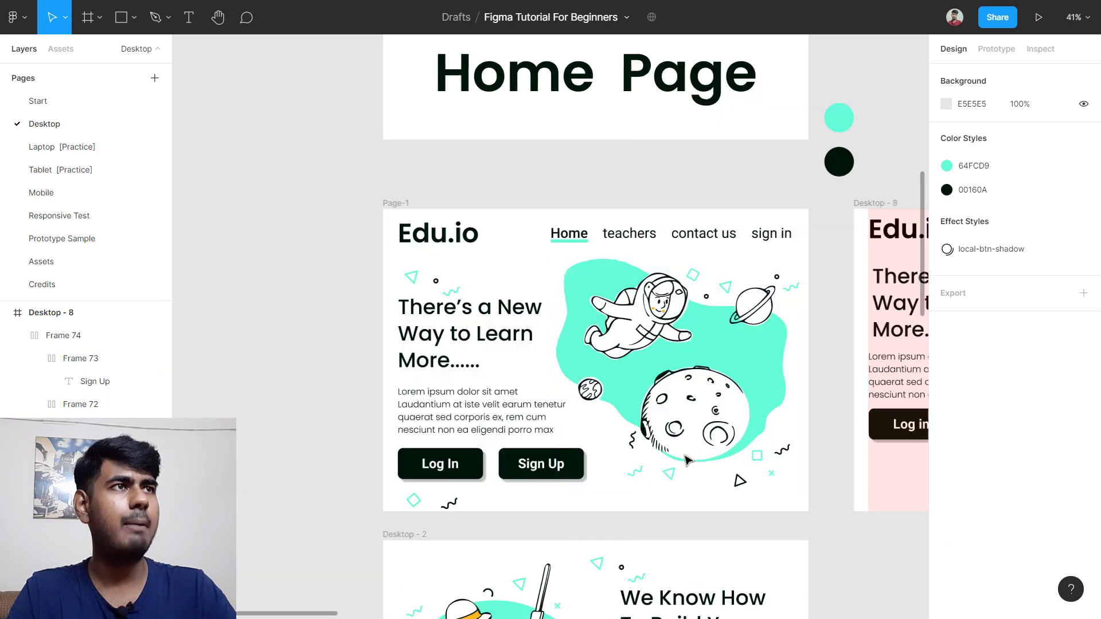
Step: Measure the reference heading-to-paragraph distance with Alt
scroll(825, 344, "right", 3)
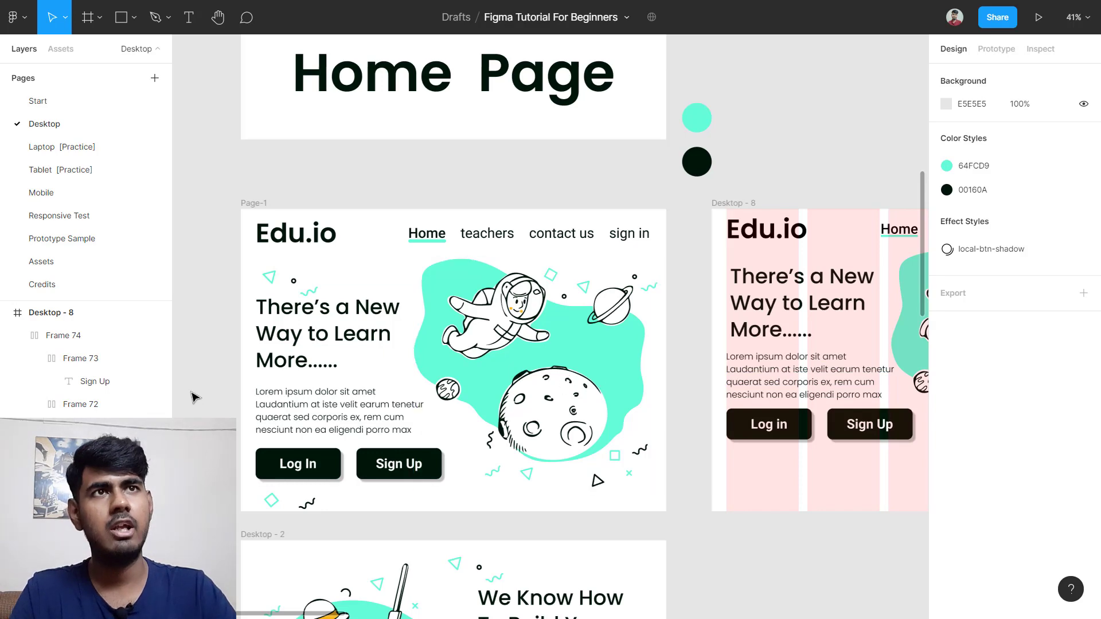
scroll(258, 356, "up", 5)
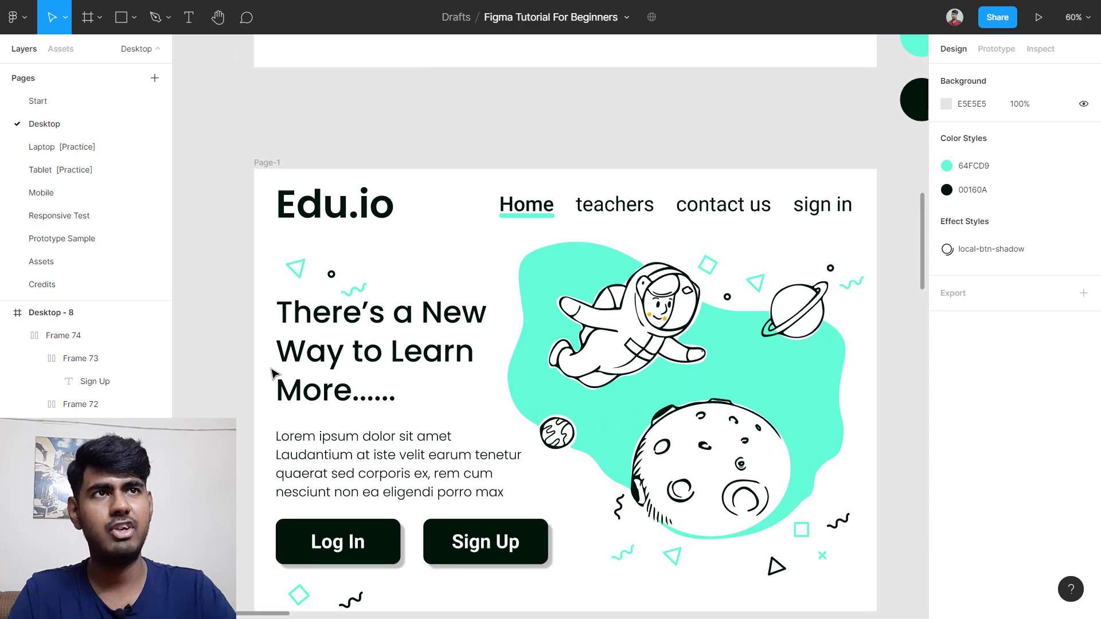
scroll(278, 404, "down", 5)
scroll(430, 295, "up", 3)
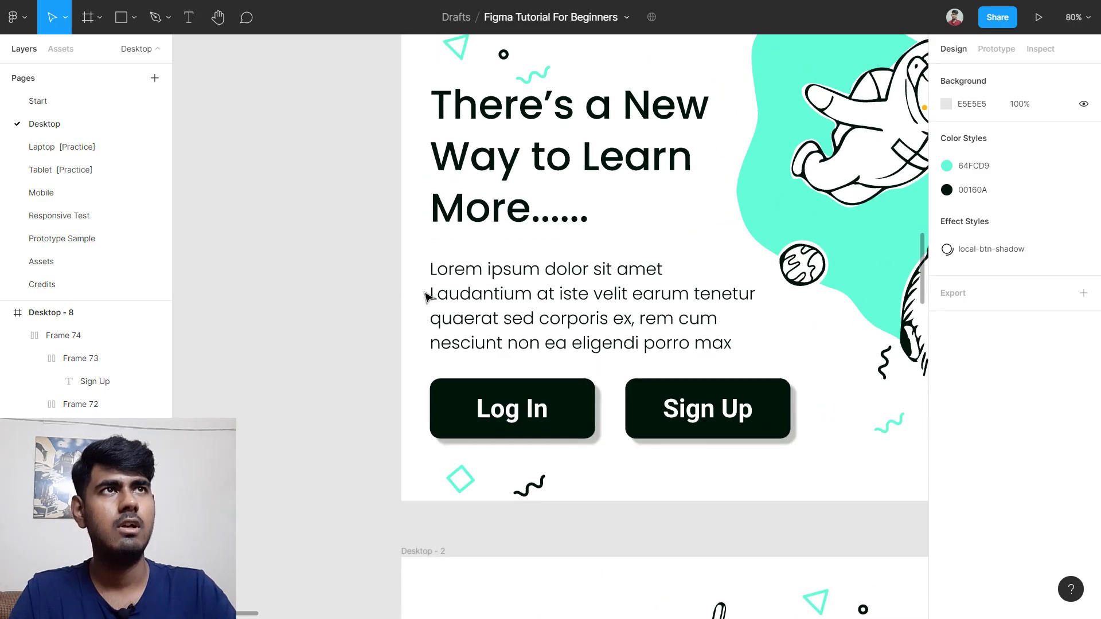
left_click(518, 238, "ctrl")
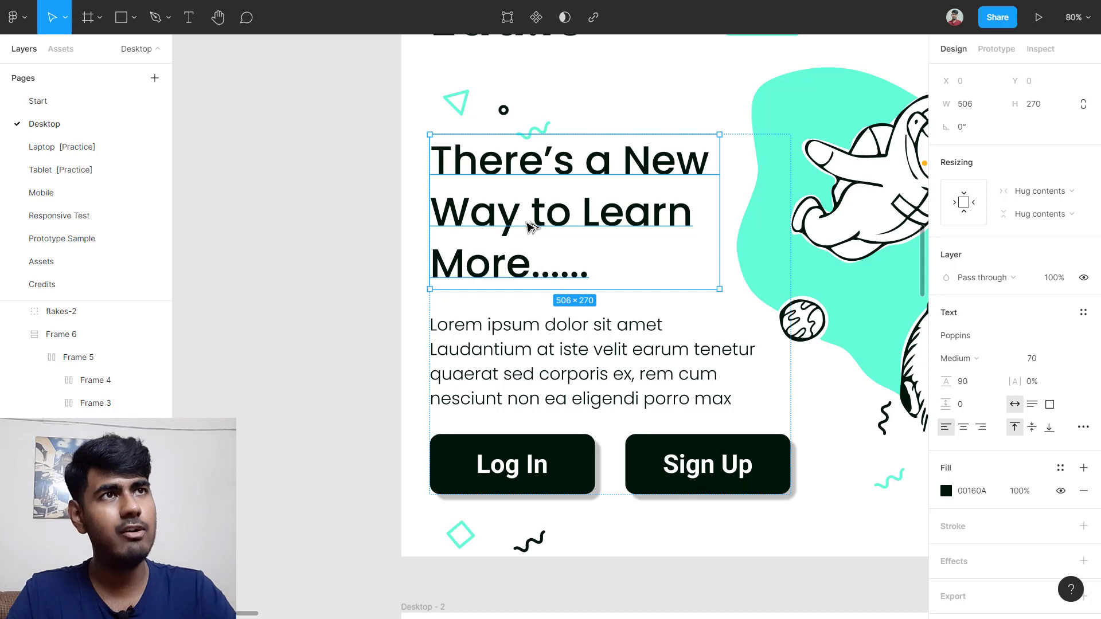
key("alt")
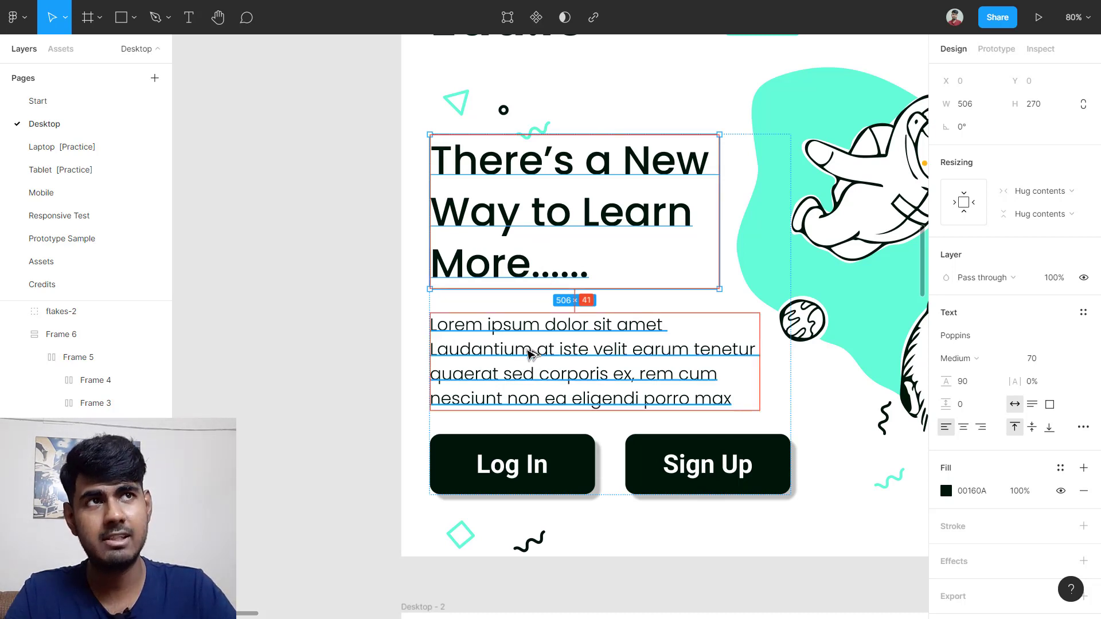
scroll(528, 352, "down", 3)
scroll(528, 352, "right", 8)
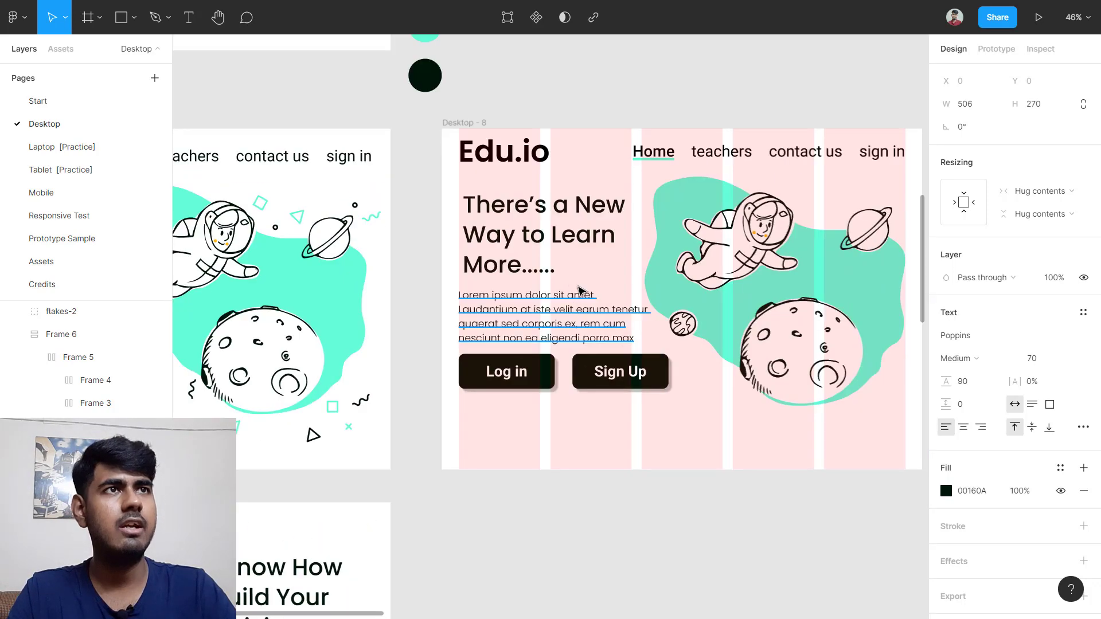
scroll(547, 281, "up", 2)
left_click(413, 186)
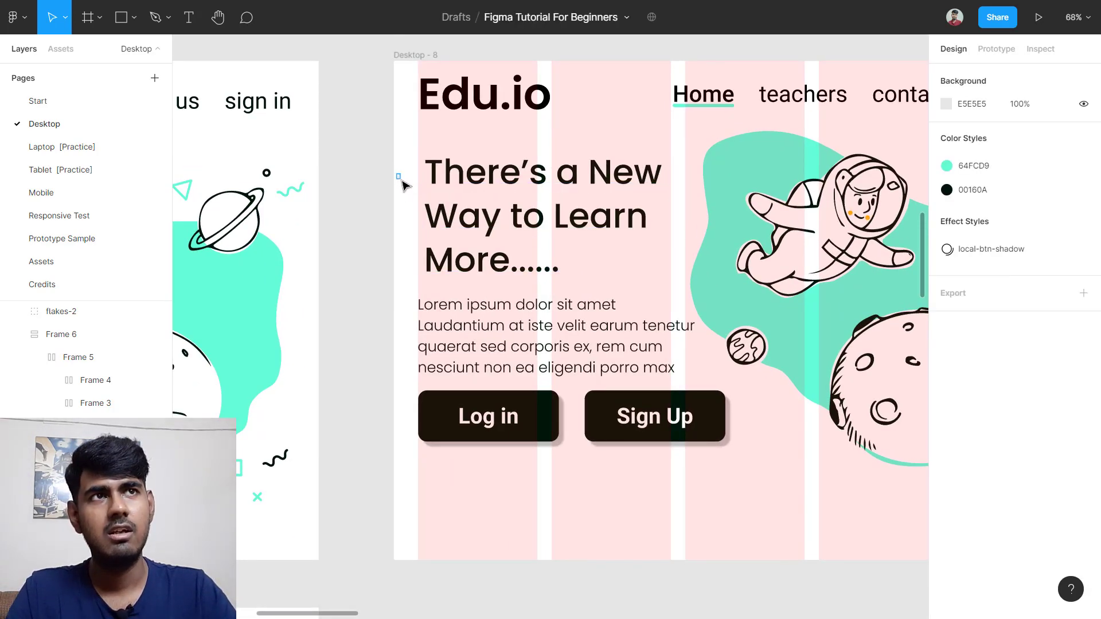
Step: Wrap the Desktop-8 heading and paragraph in an auto layout frame aligned middle-left
left_click_drag(403, 183, 550, 355)
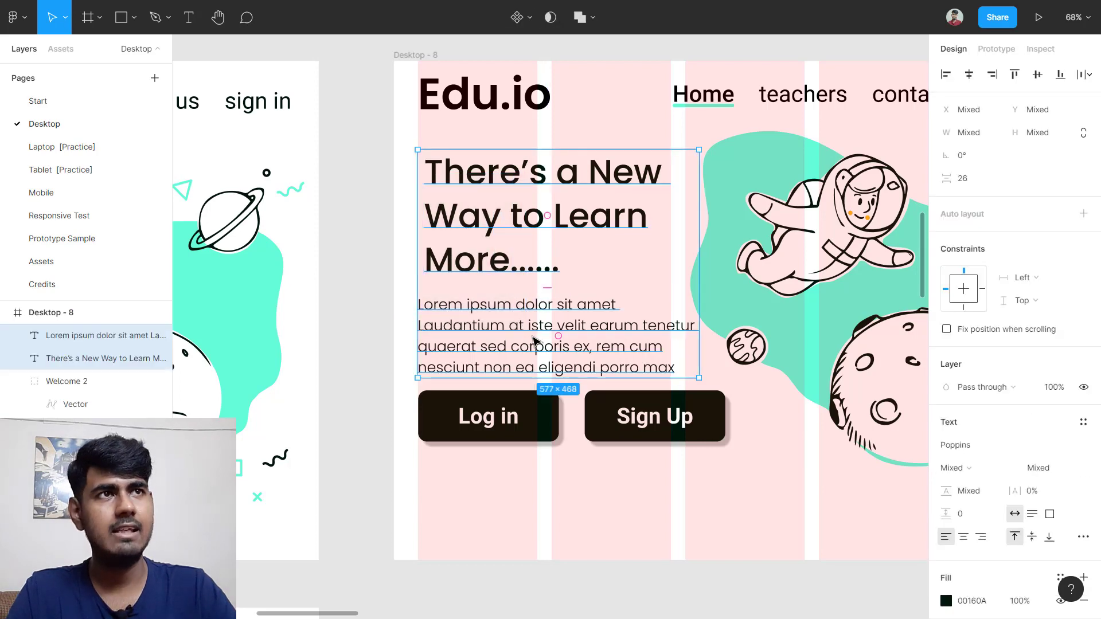
key("shift+a")
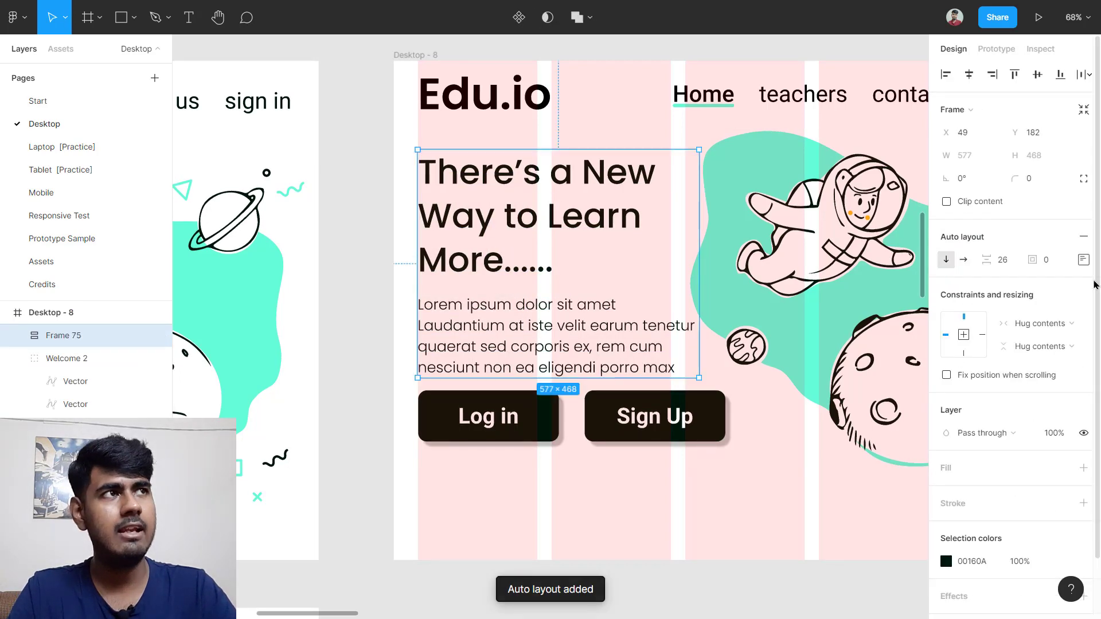
left_click(1083, 259)
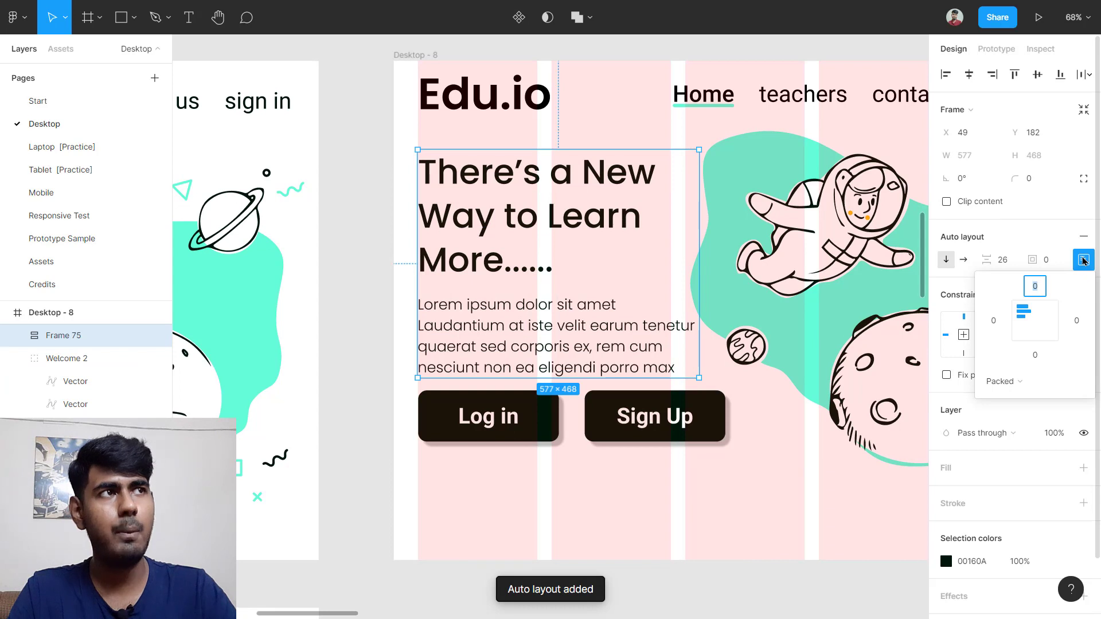
left_click(1024, 325)
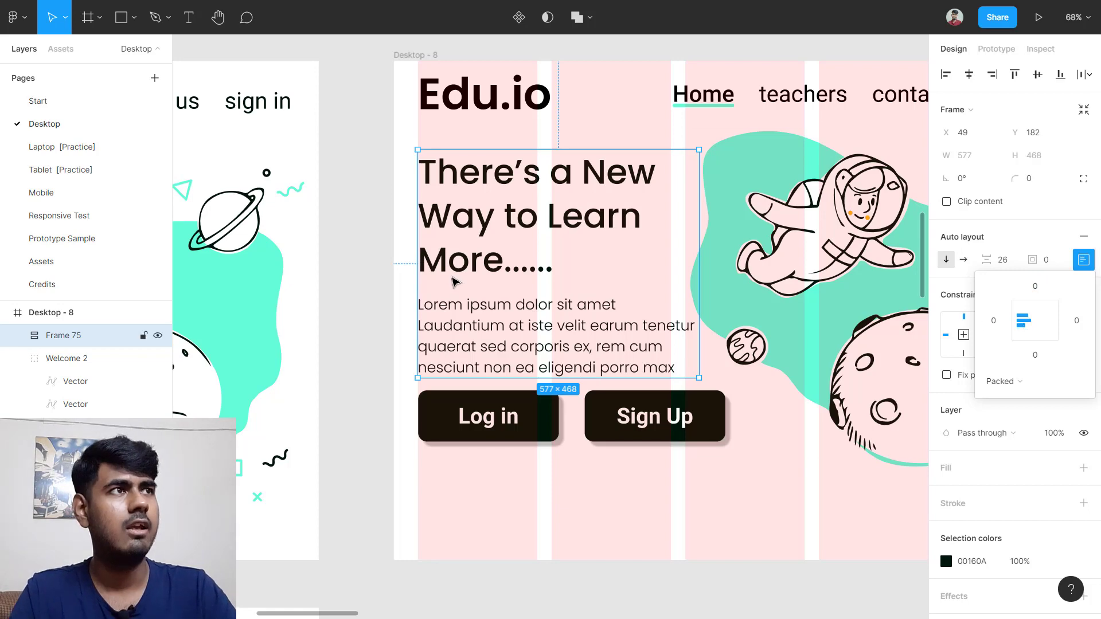
scroll(338, 327, "down", 5)
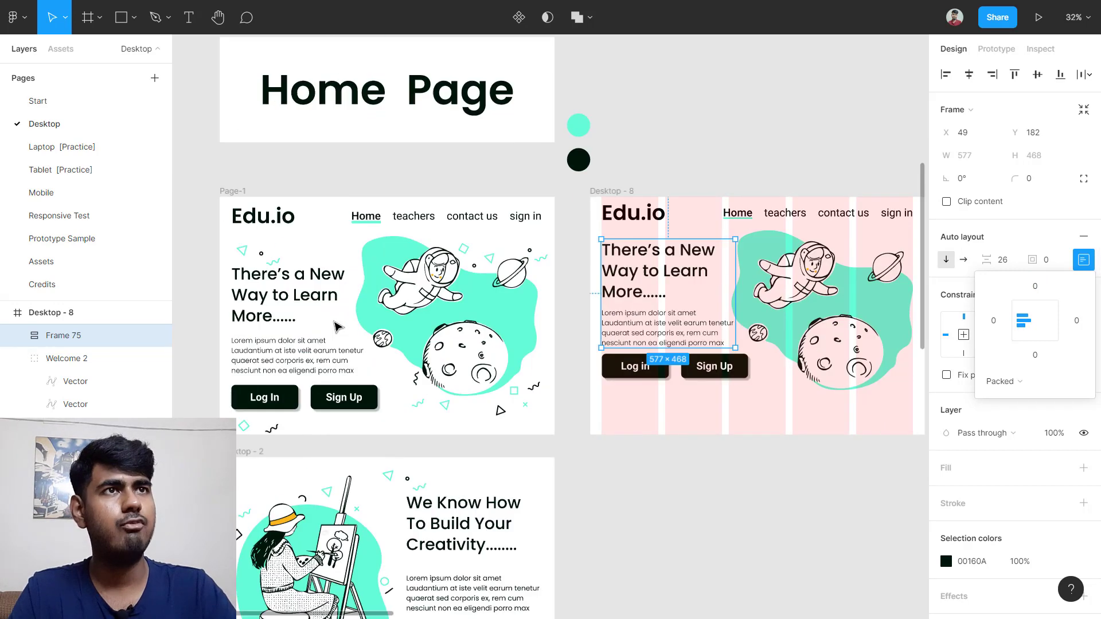
scroll(940, 292, "up", 5)
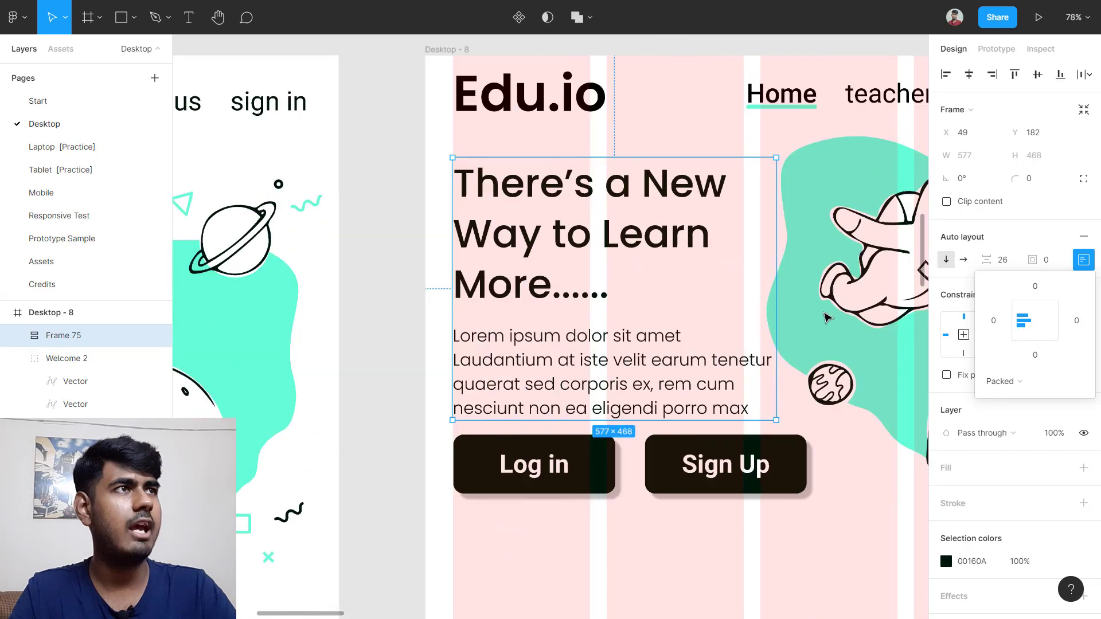
Step: Set the heading-paragraph auto layout spacing to 41
left_click(442, 257)
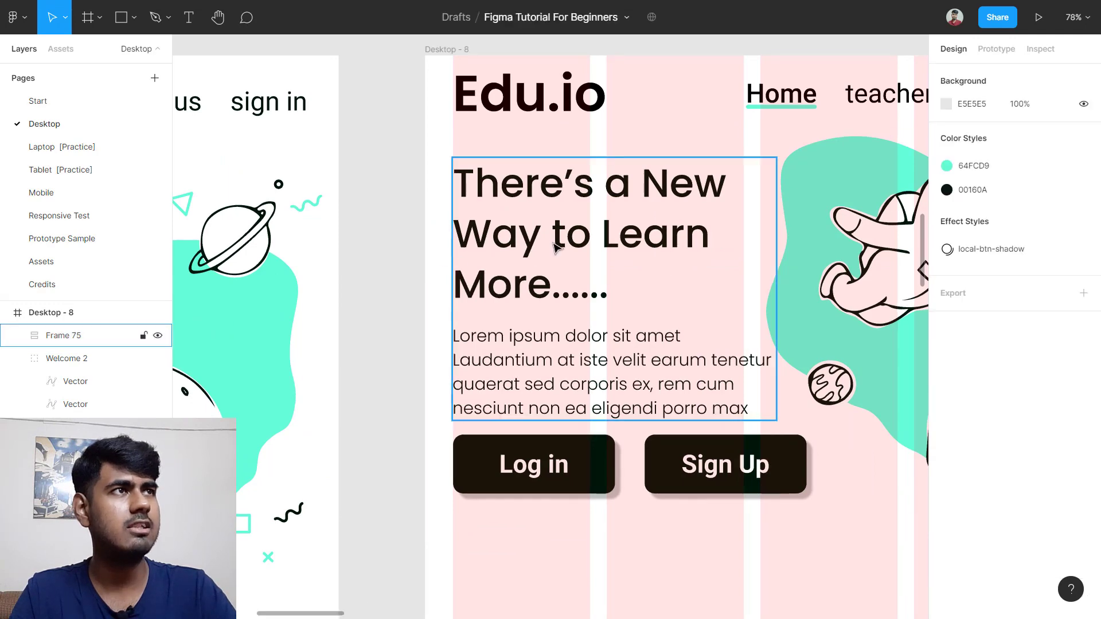
left_click(555, 243)
left_click(1015, 262)
type("4")
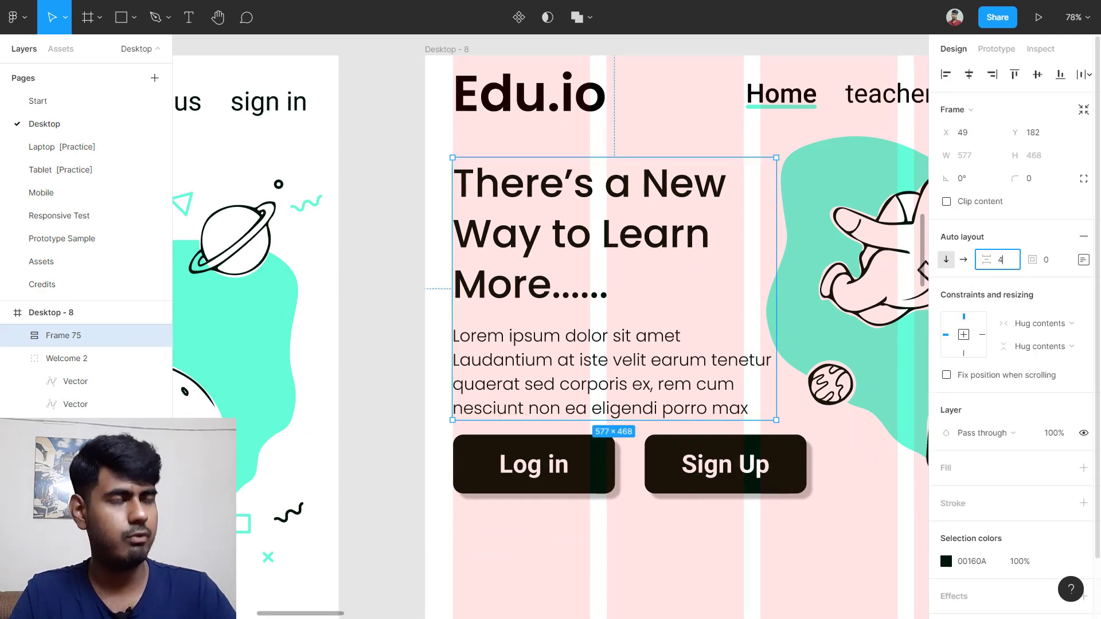
type("1")
key("Return")
Step: Pan over to the Page-1 reference and select its Log In button
scroll(580, 476, "down", 3)
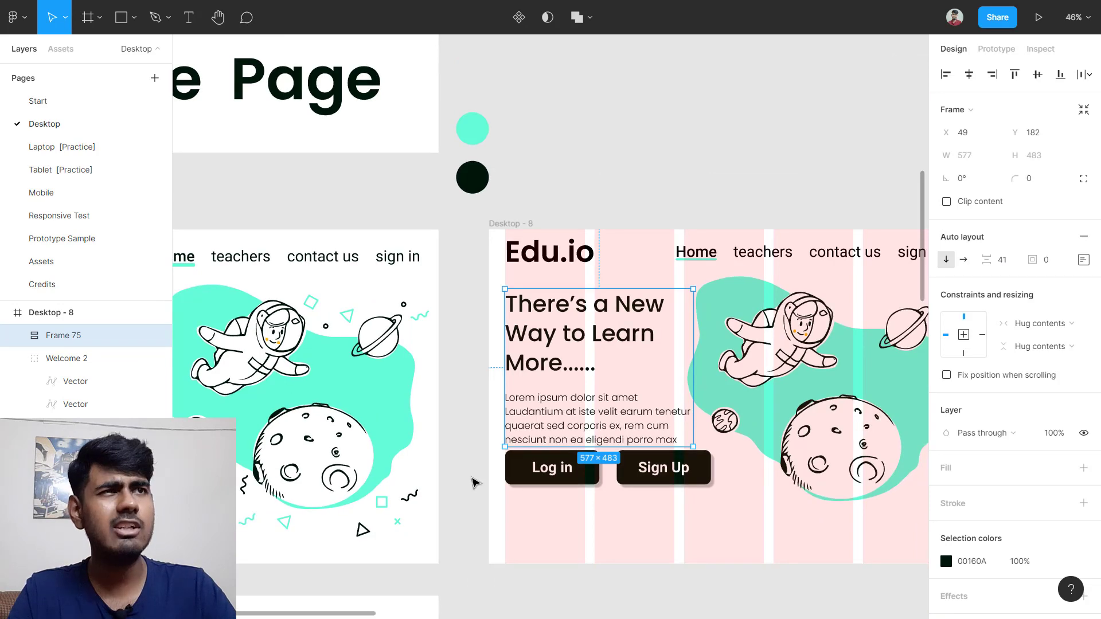
scroll(472, 483, "left", 5)
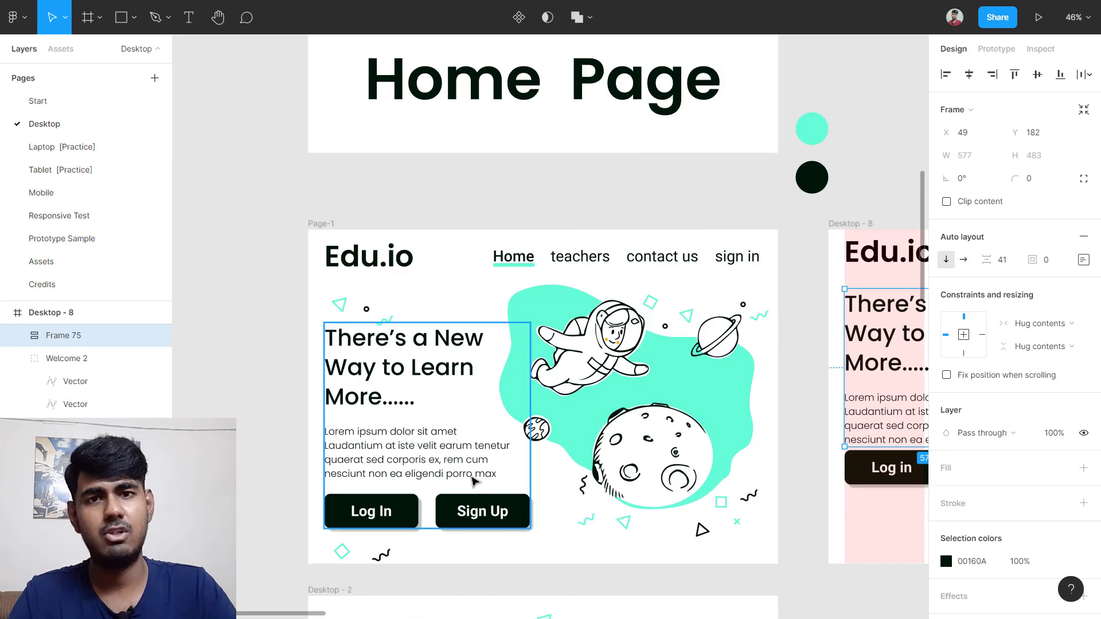
scroll(473, 480, "down", 1)
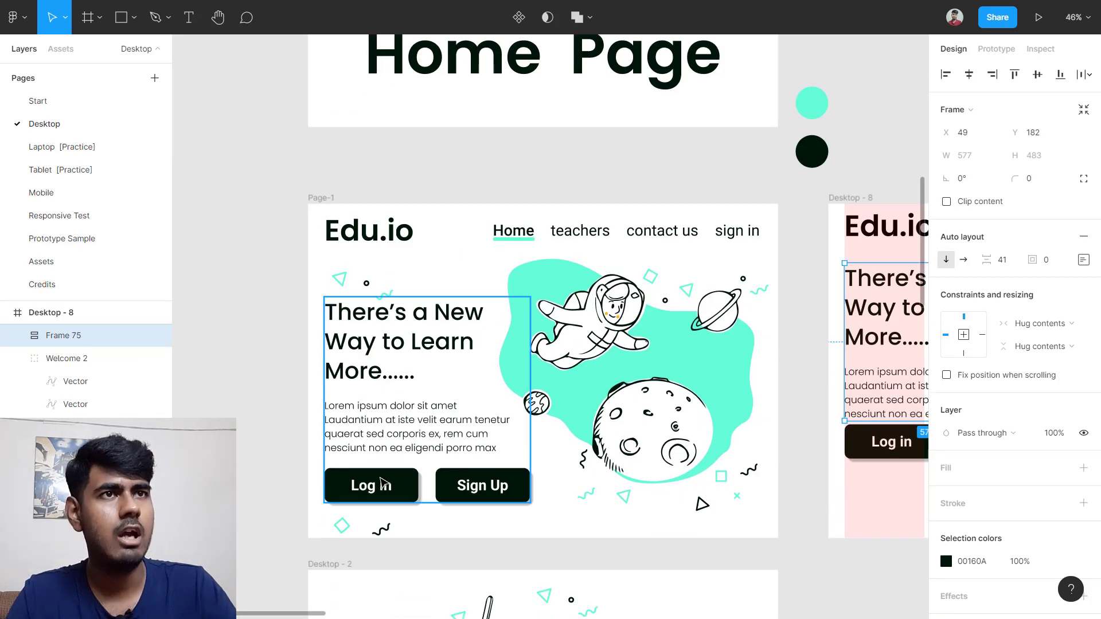
left_click(418, 490)
scroll(407, 504, "up", 1)
scroll(401, 516, "down", 1)
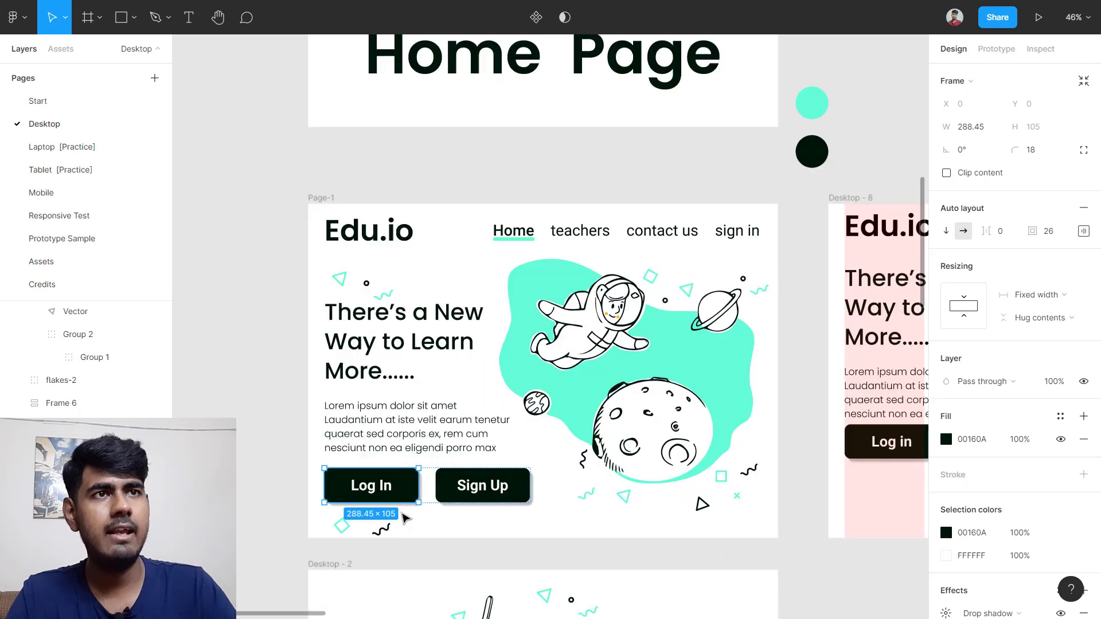
scroll(402, 516, "up", 5)
scroll(508, 503, "left", 2)
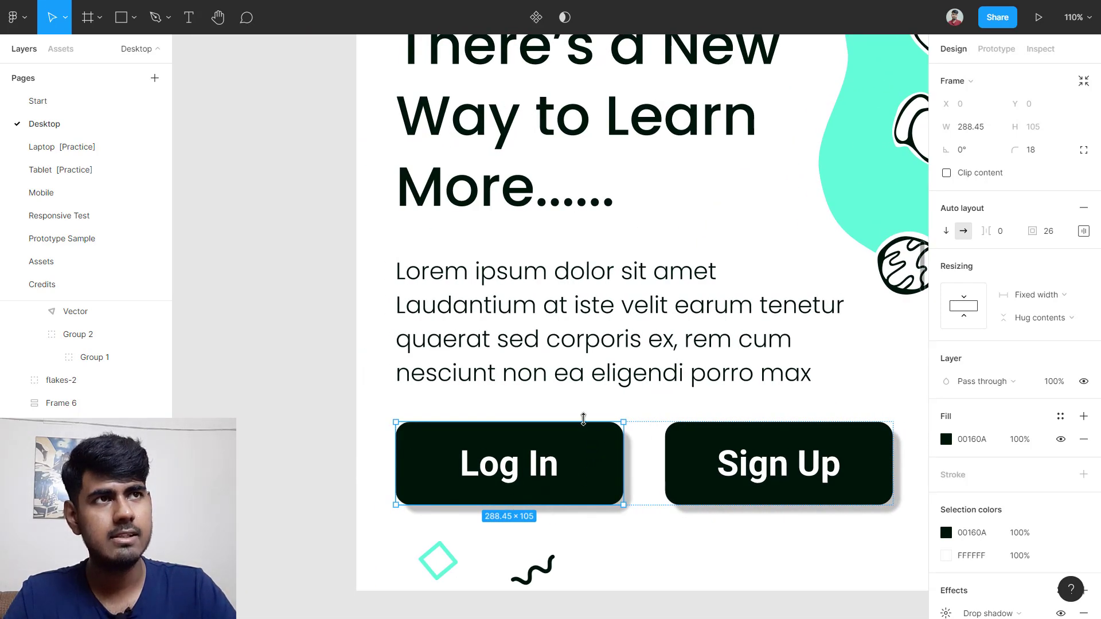
key("alt")
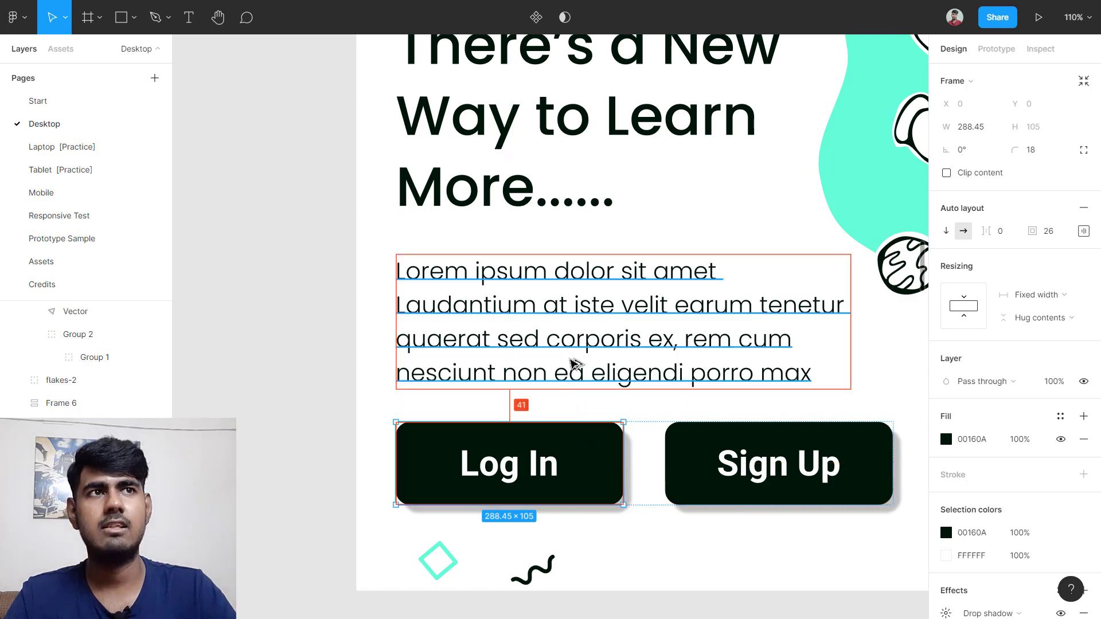
scroll(570, 361, "down", 5)
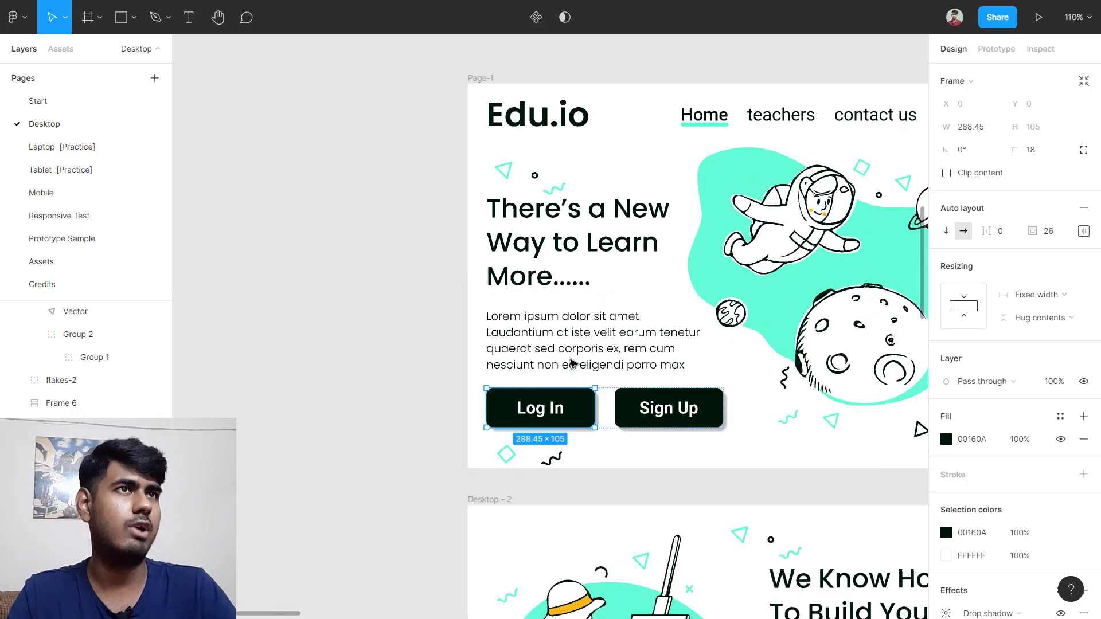
scroll(733, 347, "right", 5)
scroll(731, 343, "up", 3)
scroll(732, 343, "down", 1)
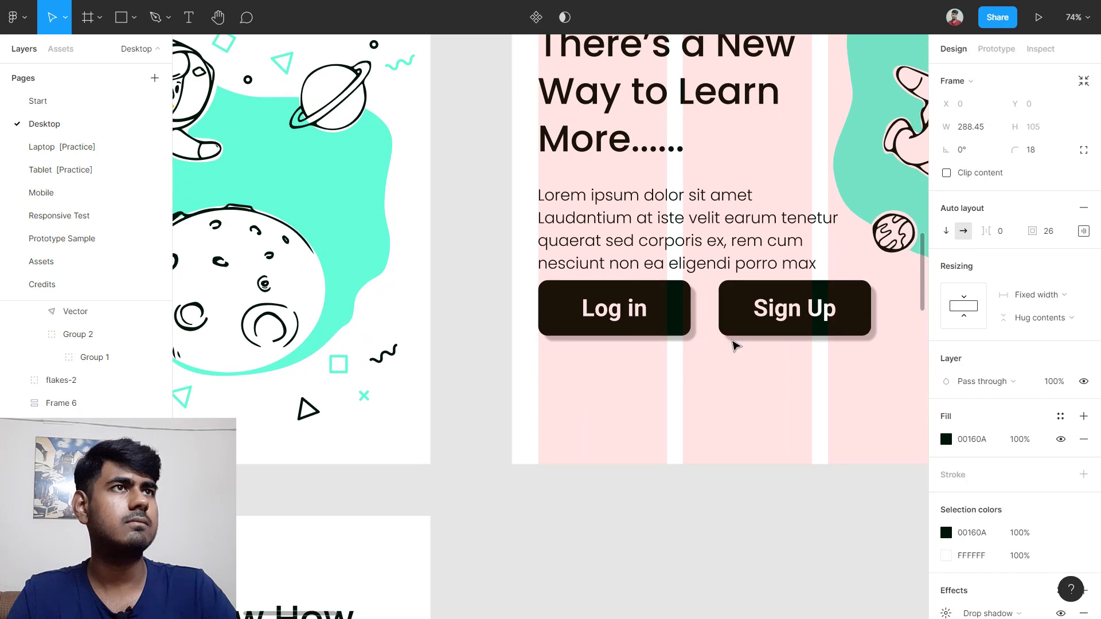
scroll(734, 343, "left", 2)
scroll(735, 341, "up", 2)
scroll(733, 343, "right", 2)
left_click(624, 234)
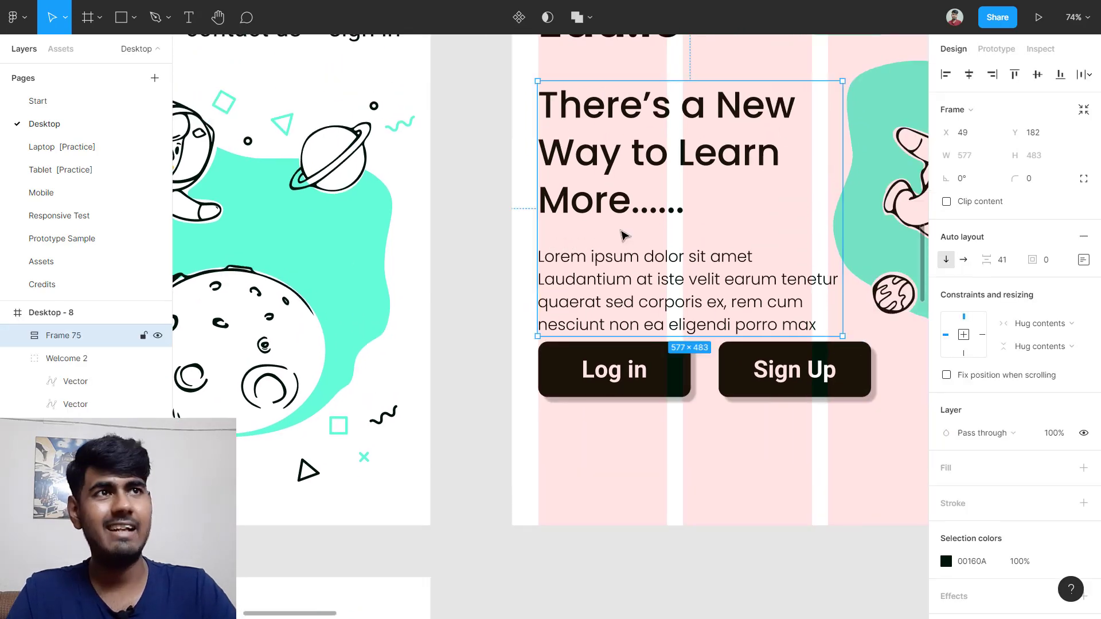
Step: Wrap Frame 75 and the button row in a vertical auto layout Frame 76 with 41 spacing
left_click(541, 371, "shift")
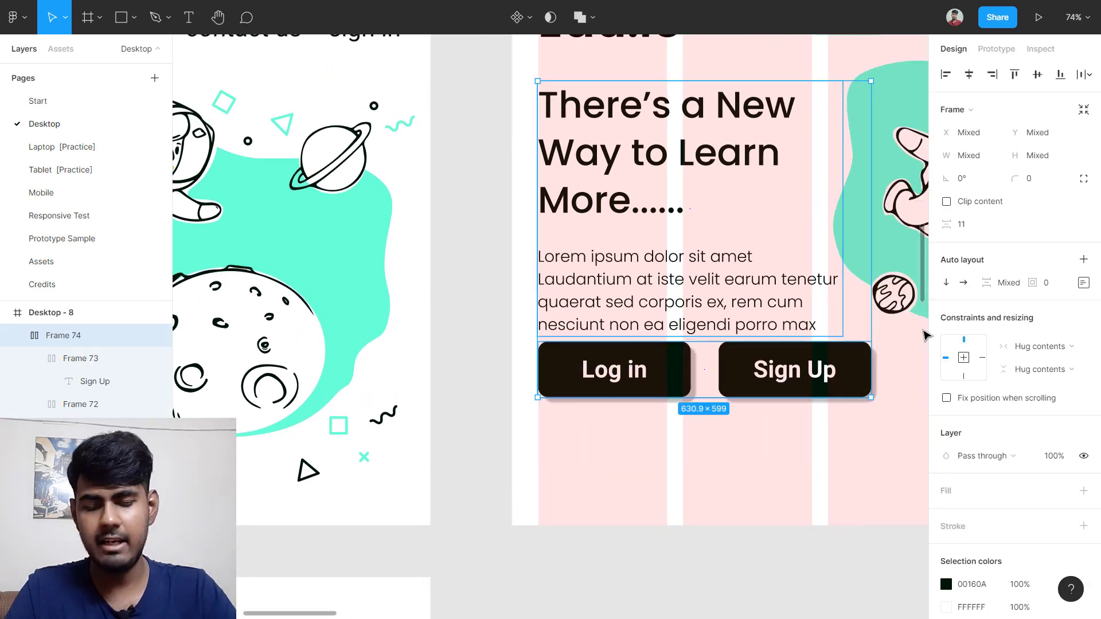
key("shift+a")
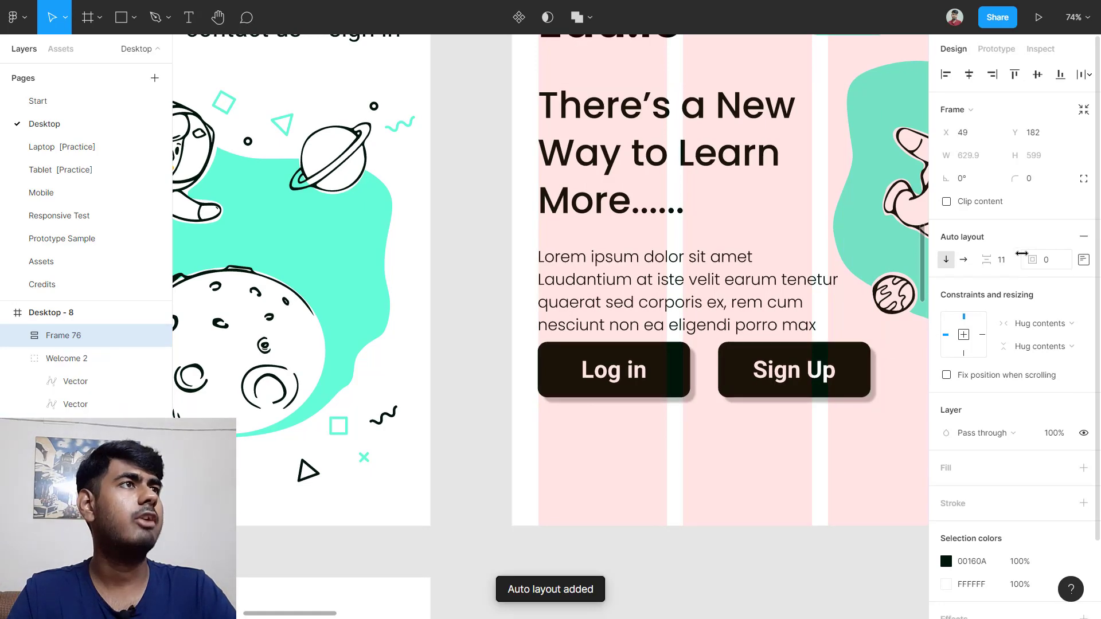
left_click(1002, 260)
type("4")
key("Return")
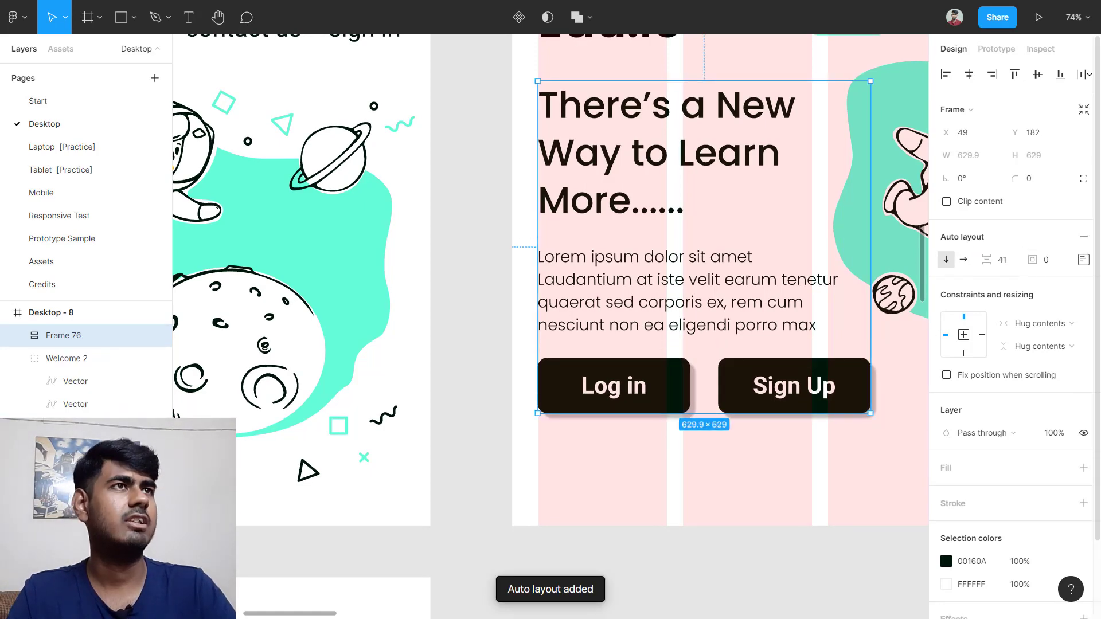
left_click(814, 559)
scroll(813, 551, "down", 5)
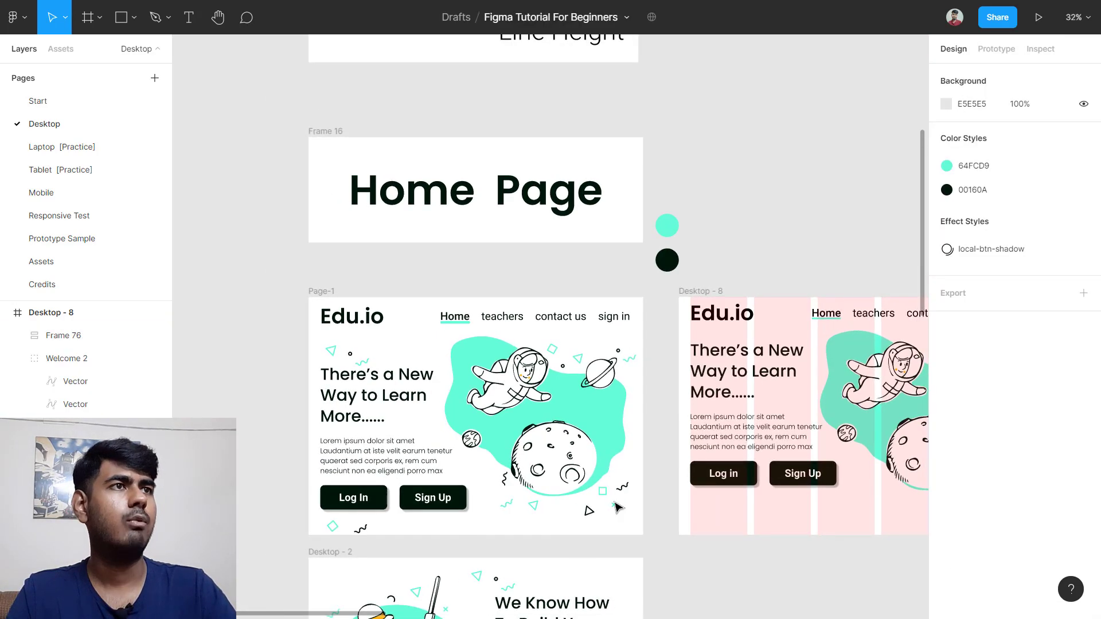
scroll(613, 524, "down", 1)
scroll(680, 505, "right", 1)
scroll(686, 502, "right", 1)
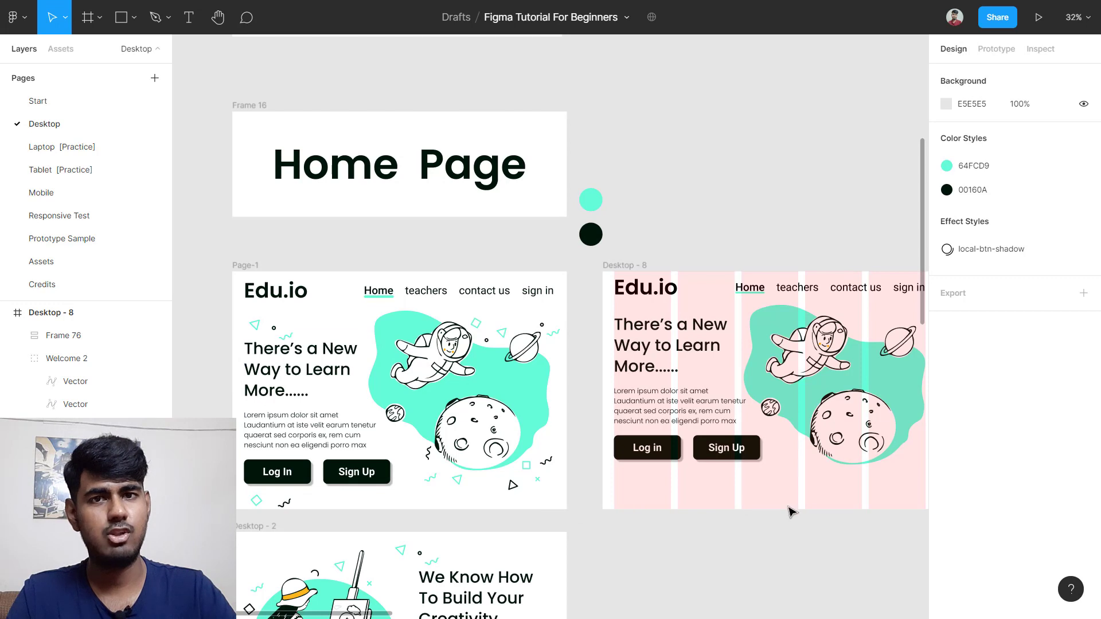
scroll(791, 512, "down", 1)
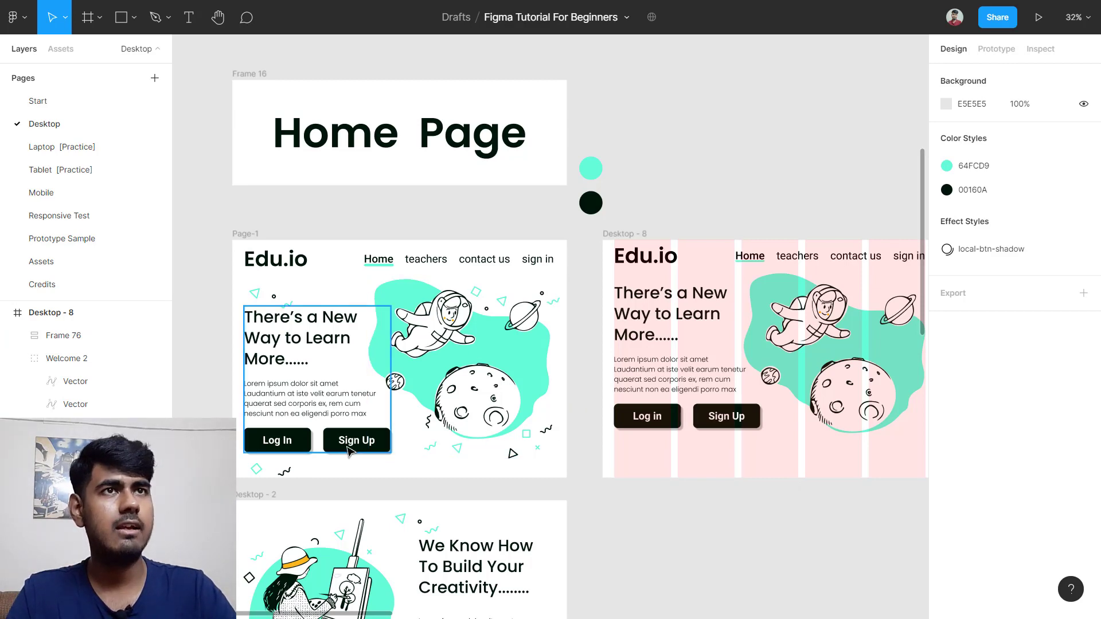
scroll(343, 449, "up", 5)
scroll(339, 444, "left", 5)
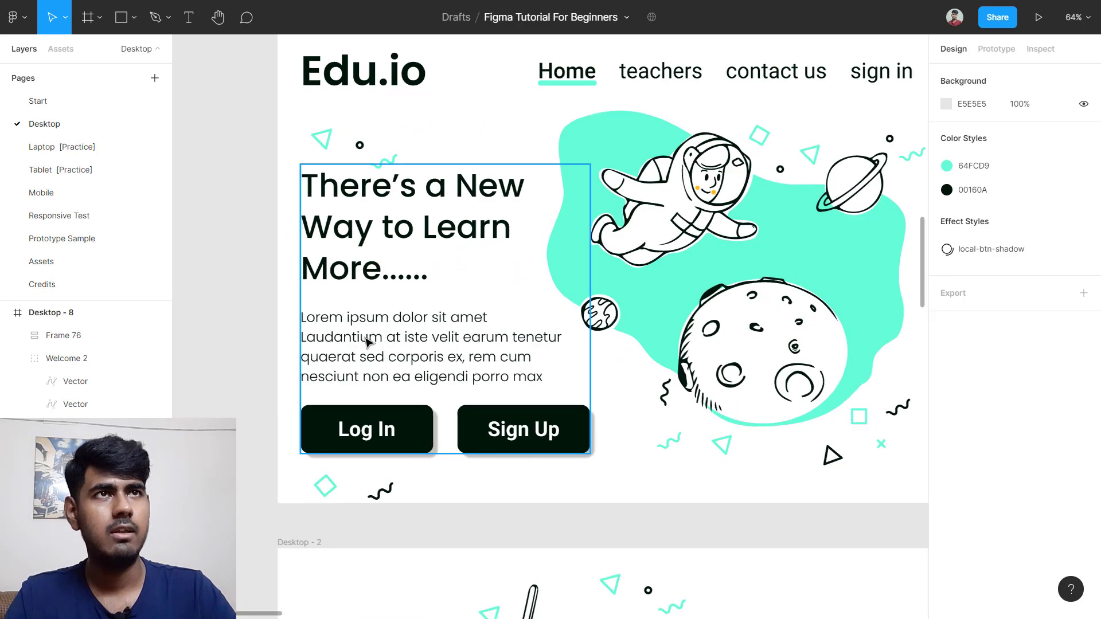
left_click(365, 341)
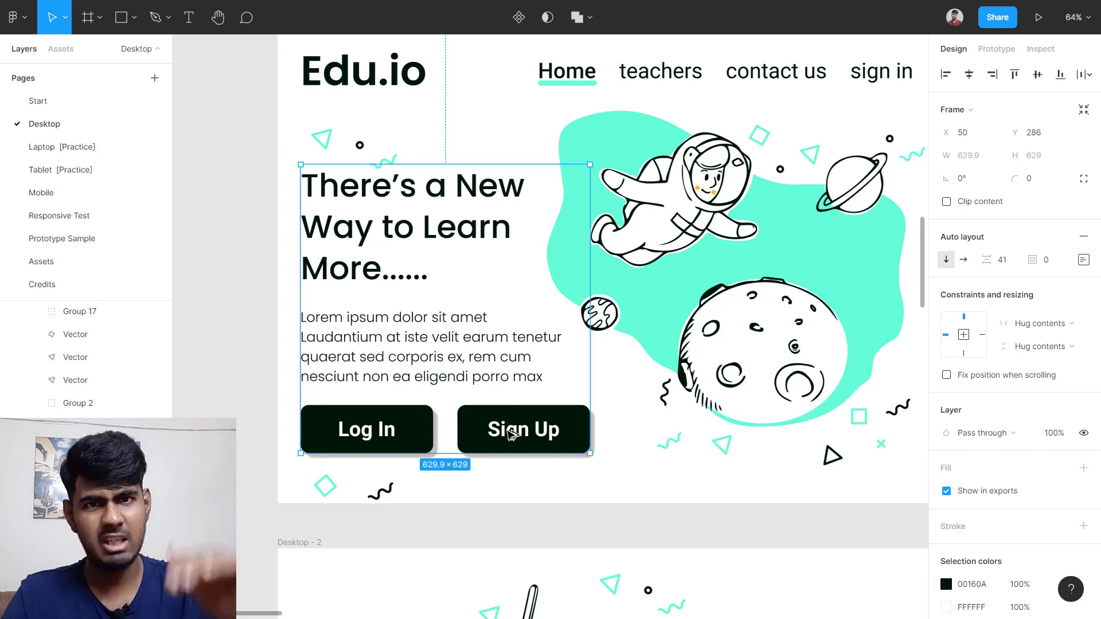
key("alt")
key("alt")
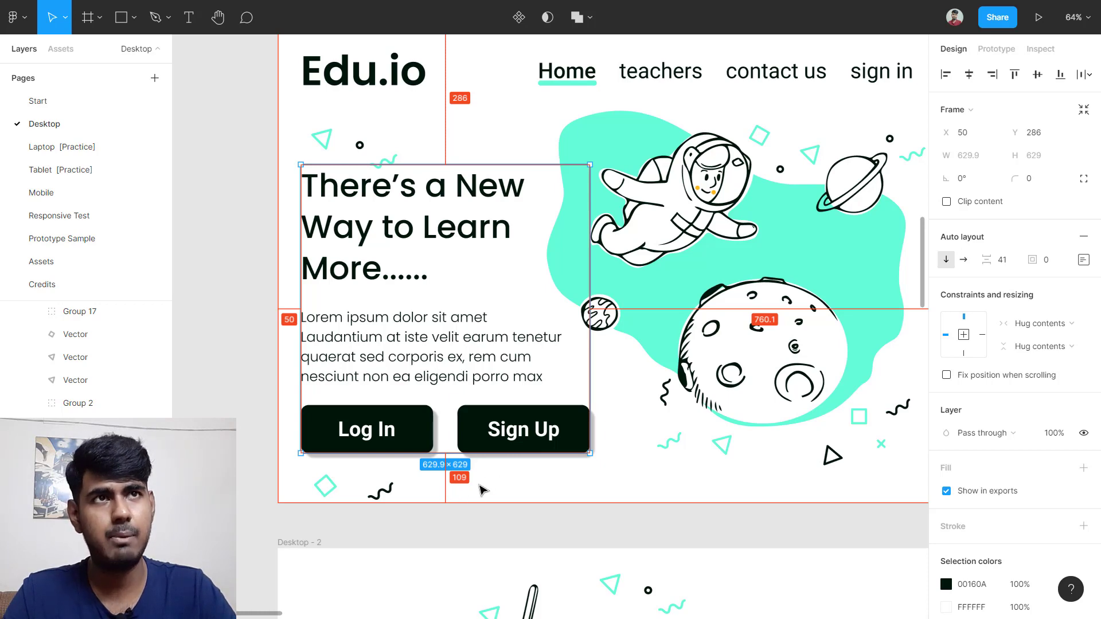
scroll(450, 467, "down", 5)
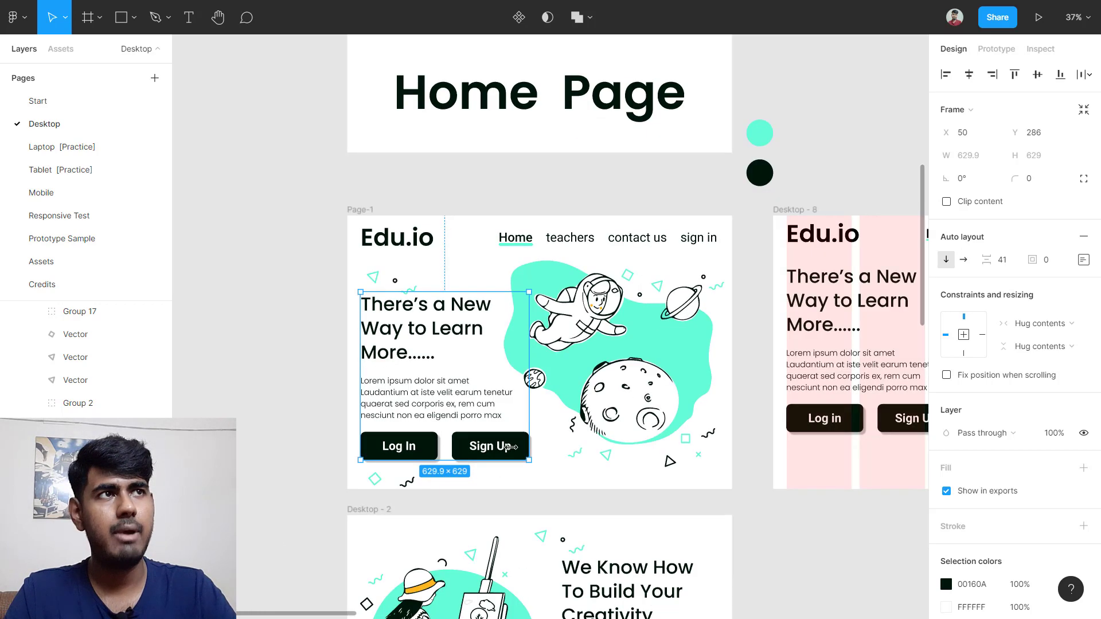
scroll(574, 349, "right", 5)
left_click(573, 350)
scroll(567, 361, "up", 5)
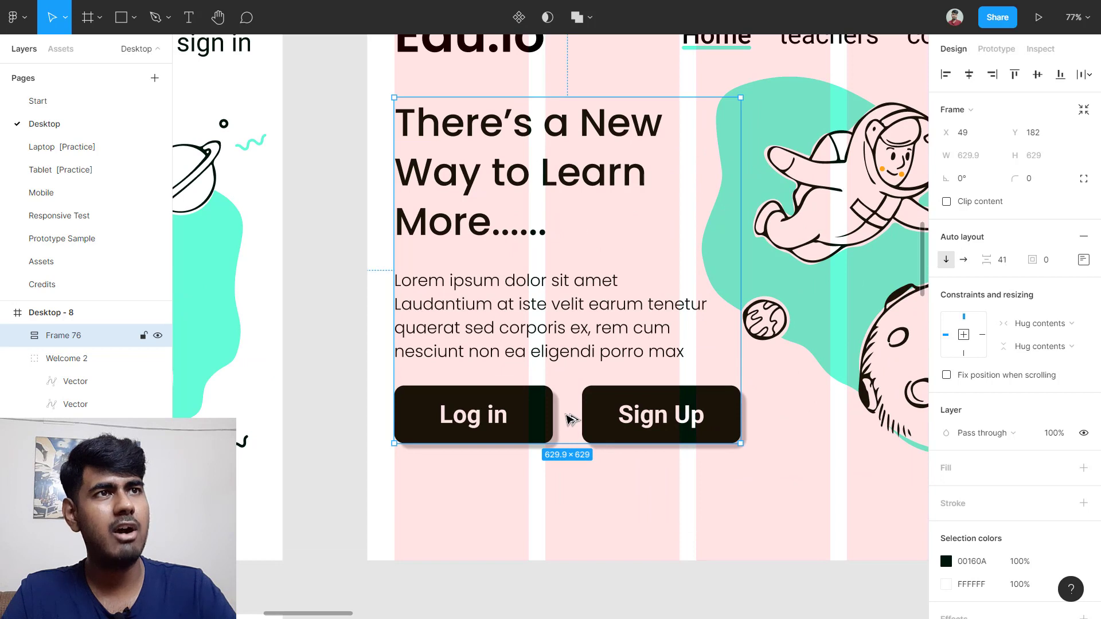
key("alt")
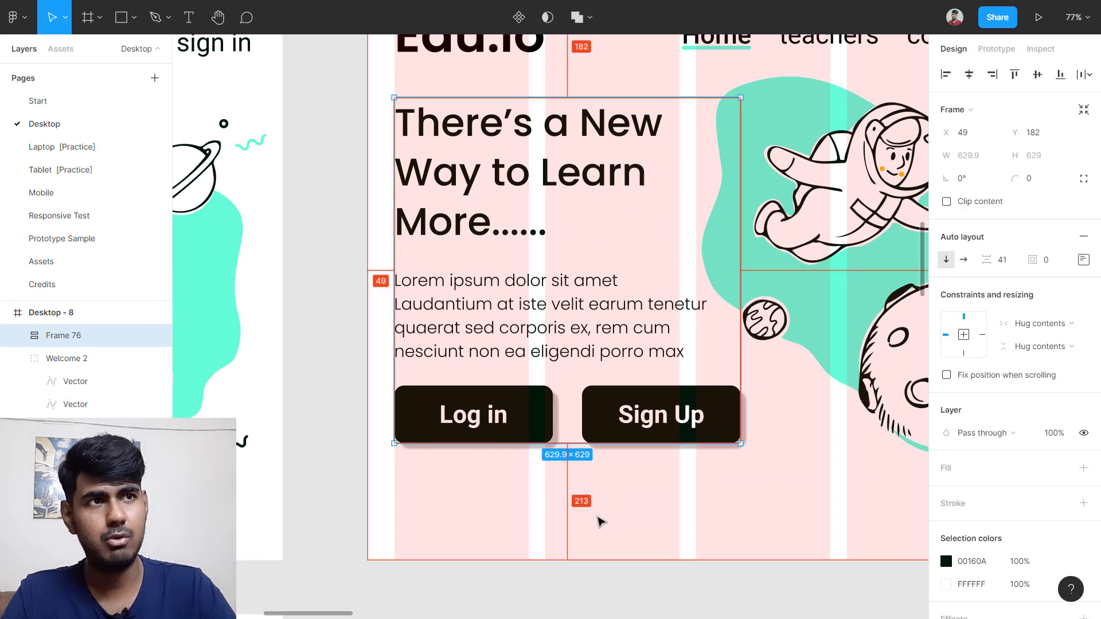
key("alt")
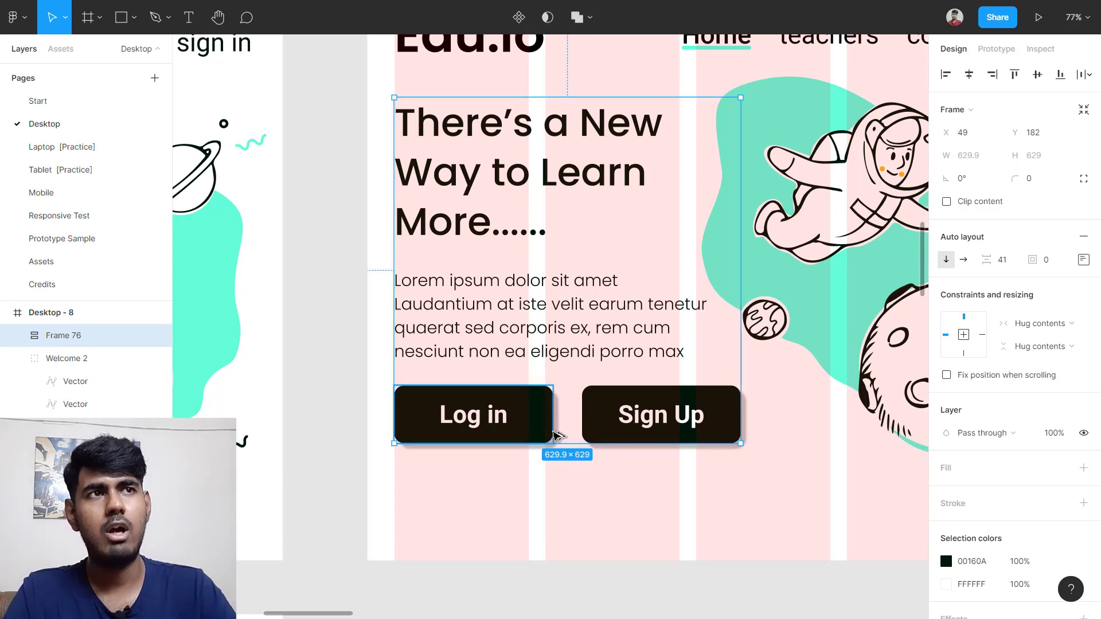
scroll(559, 436, "down", 4)
scroll(368, 455, "left", 5)
left_click(388, 407)
key("alt")
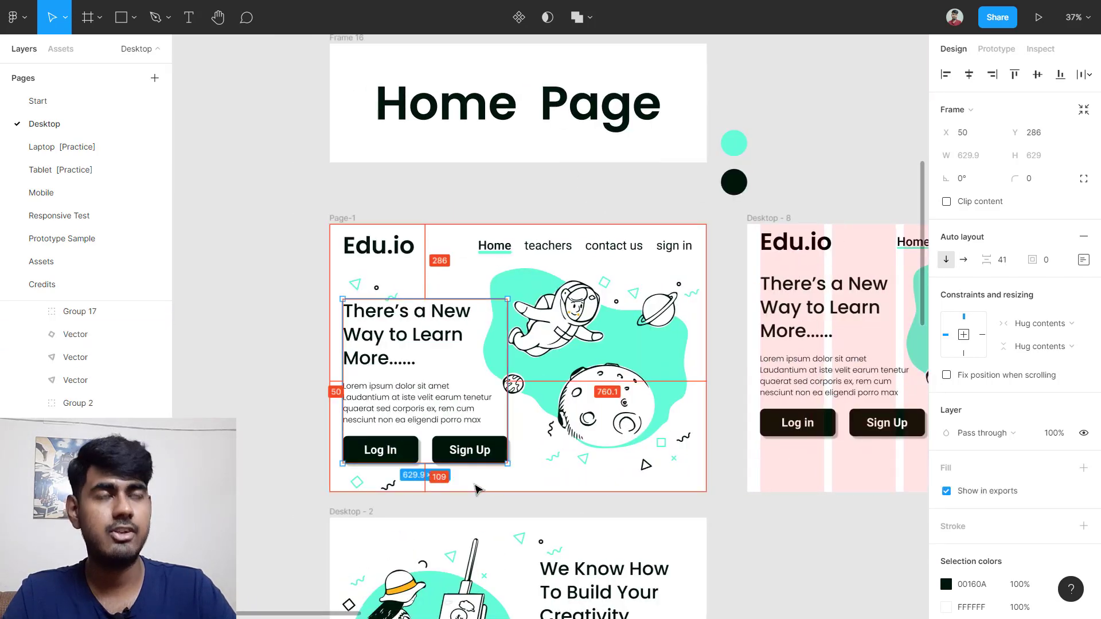
scroll(474, 488, "right", 5)
Step: Position hero block Frame 76 at X 50, Y 286, checking its edge distances with Alt
left_click(618, 360)
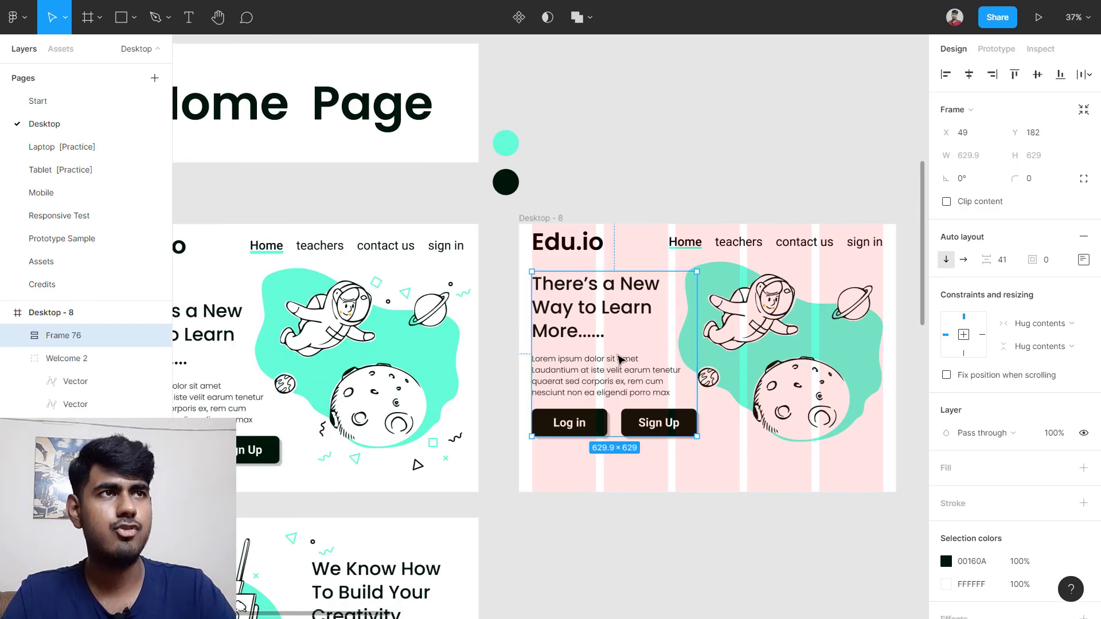
left_click_drag(618, 360, 619, 380)
scroll(642, 455, "up", 5)
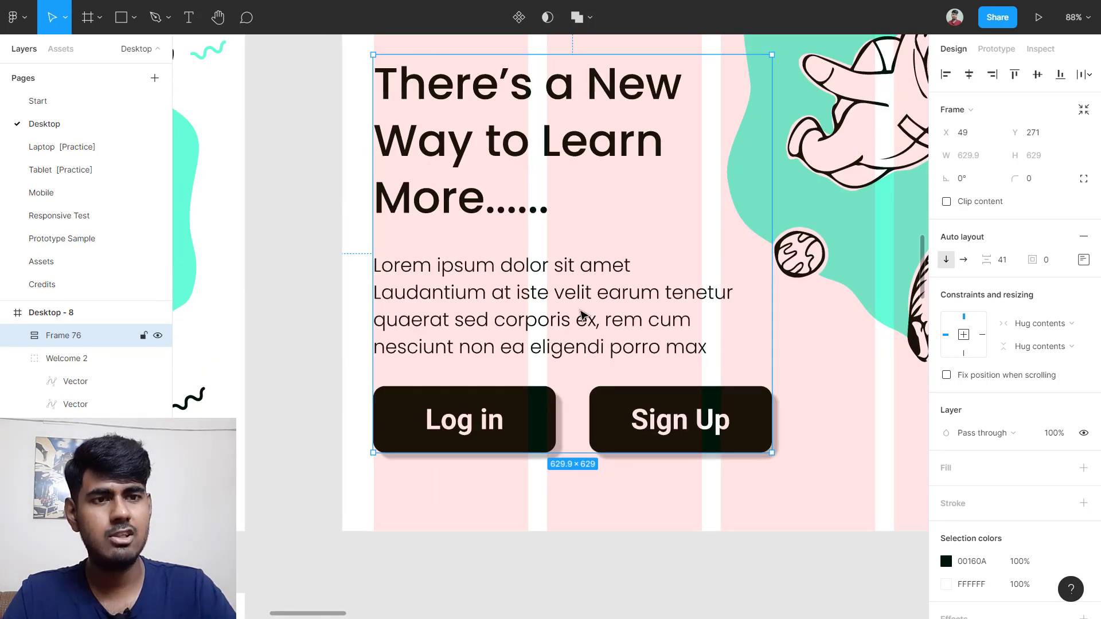
key("alt")
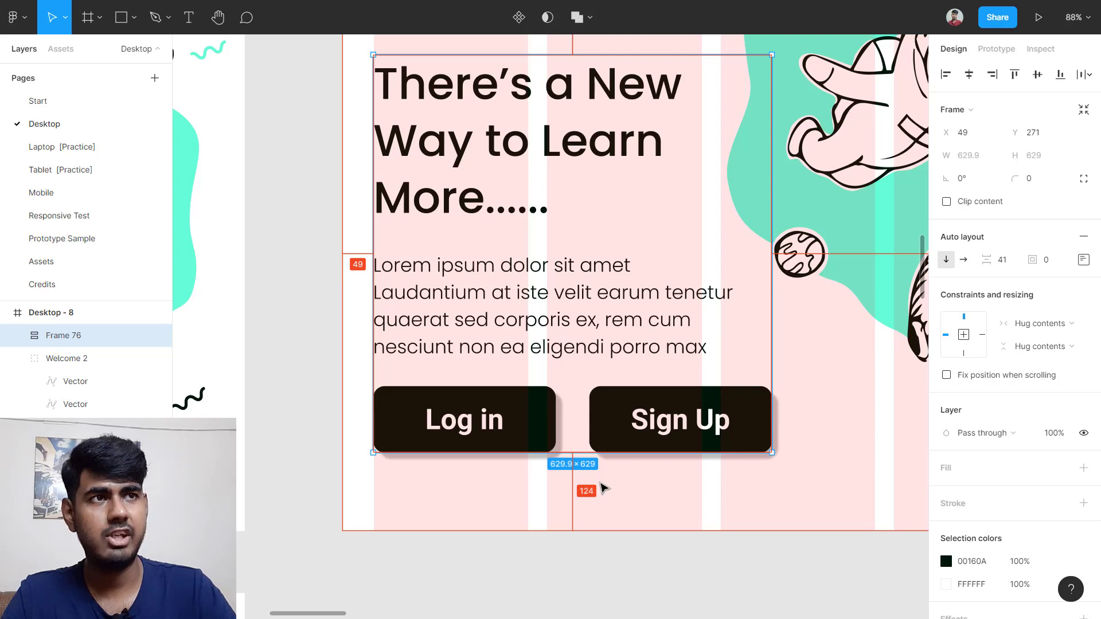
scroll(603, 488, "up", 2)
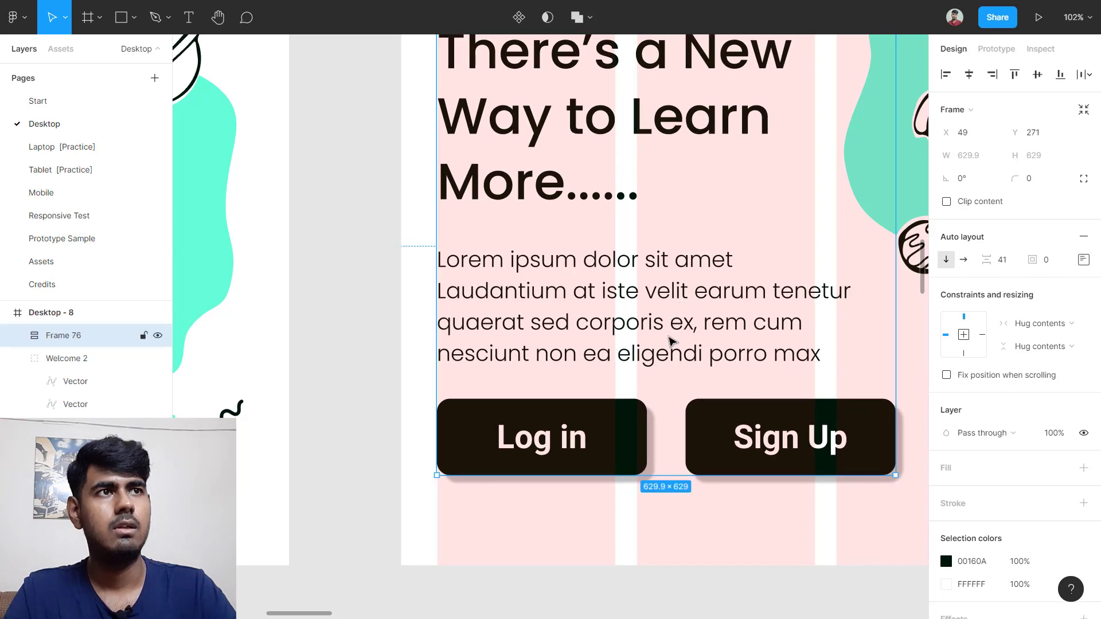
left_click_drag(678, 315, 681, 328)
scroll(682, 410, "down", 2)
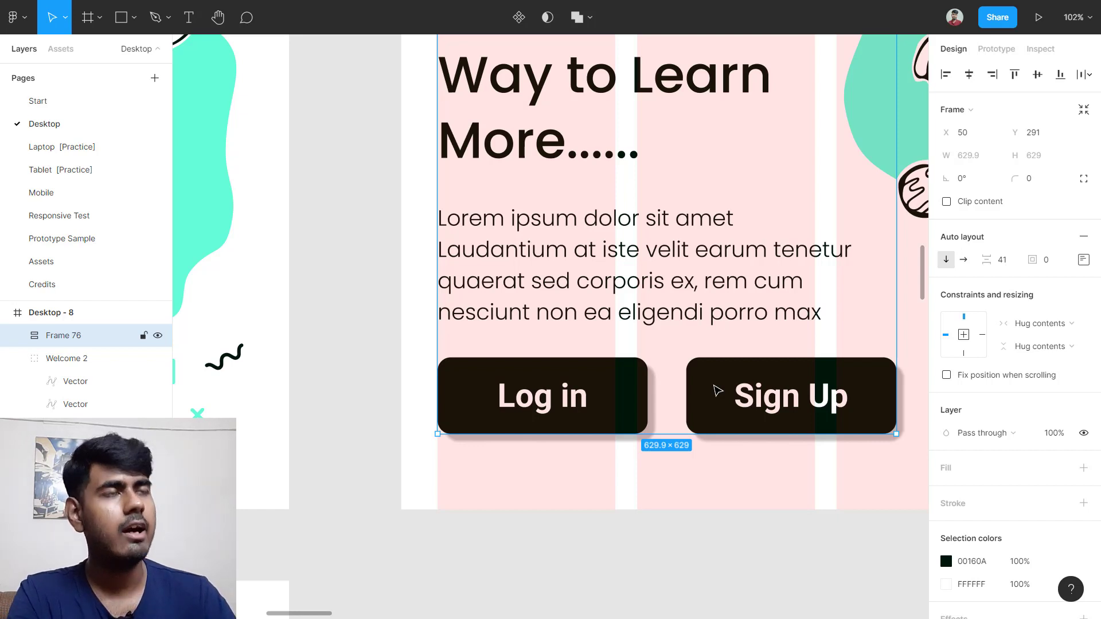
key("Up")
key("Up")
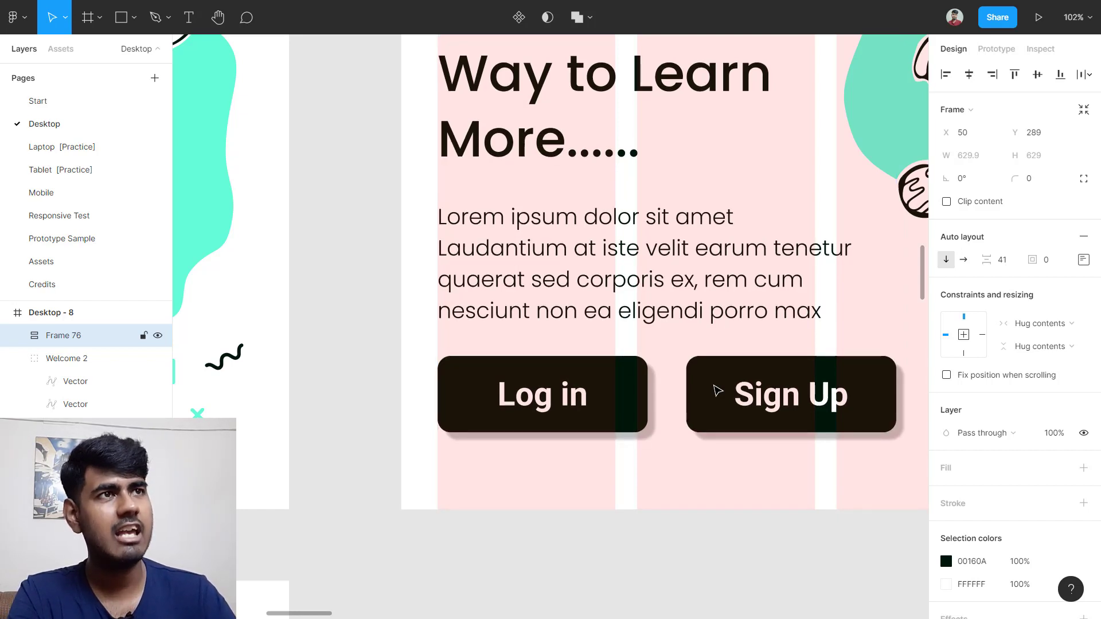
key("Up")
key("Up")
key("Up")
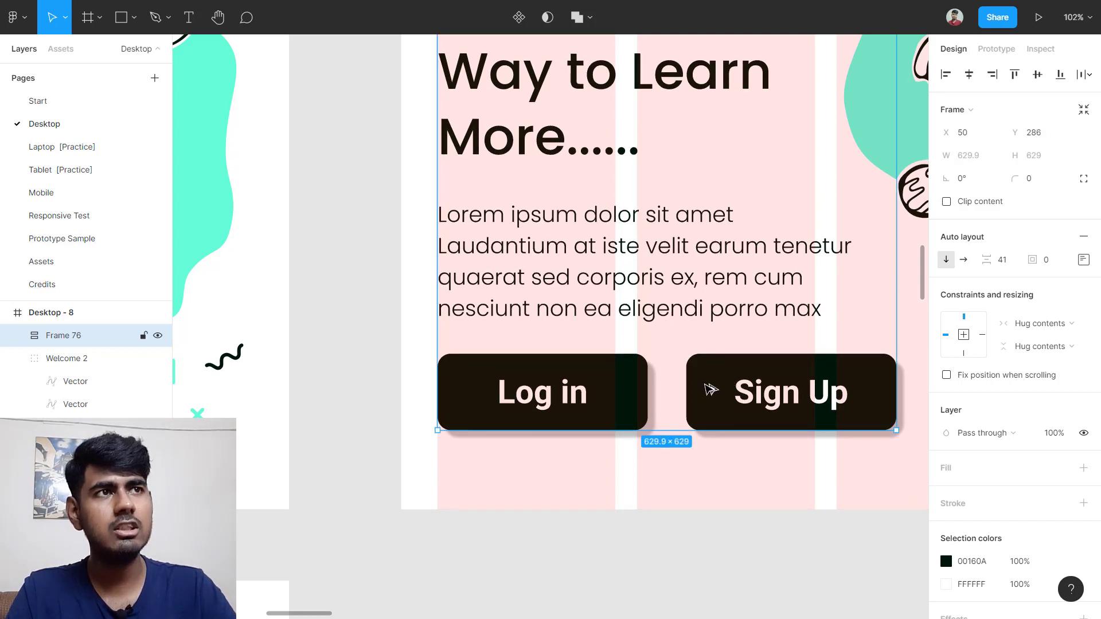
key("alt")
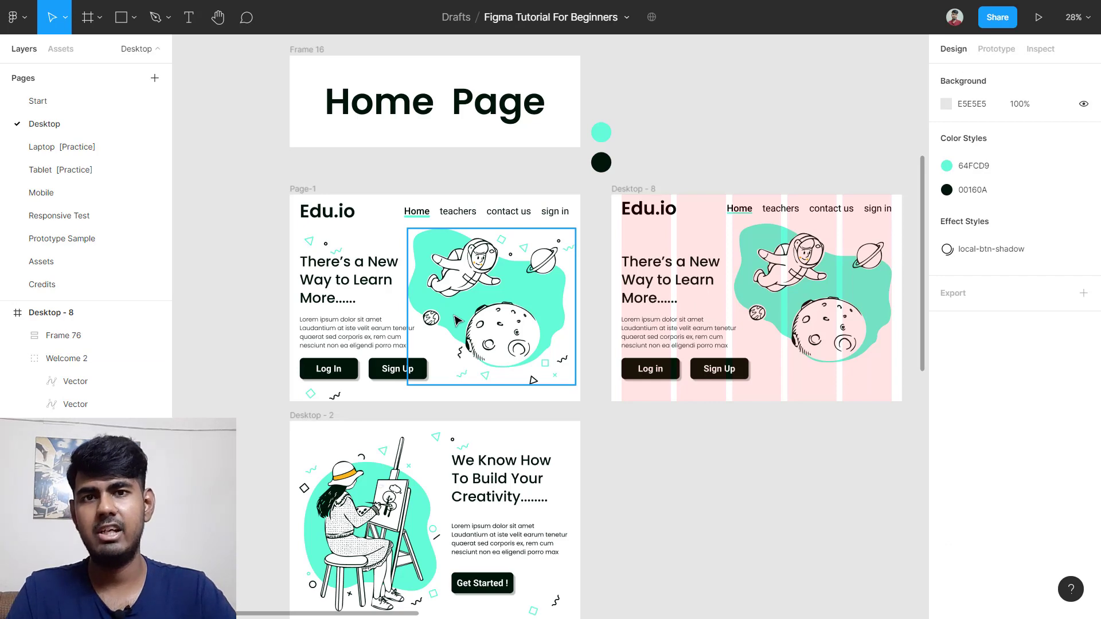
key("shift+2")
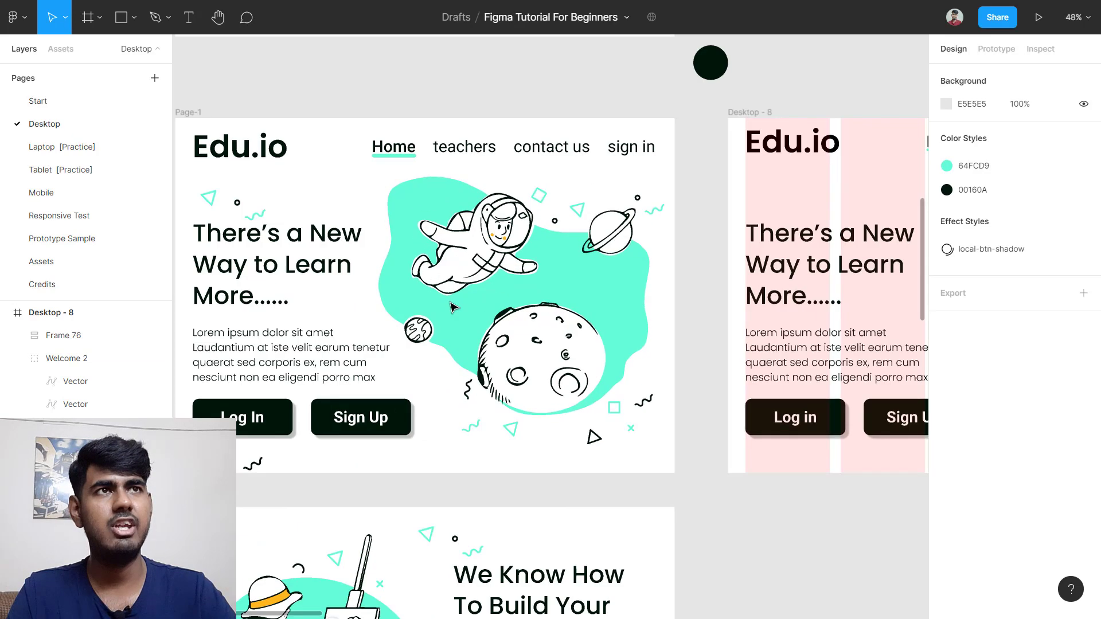
left_click(488, 253)
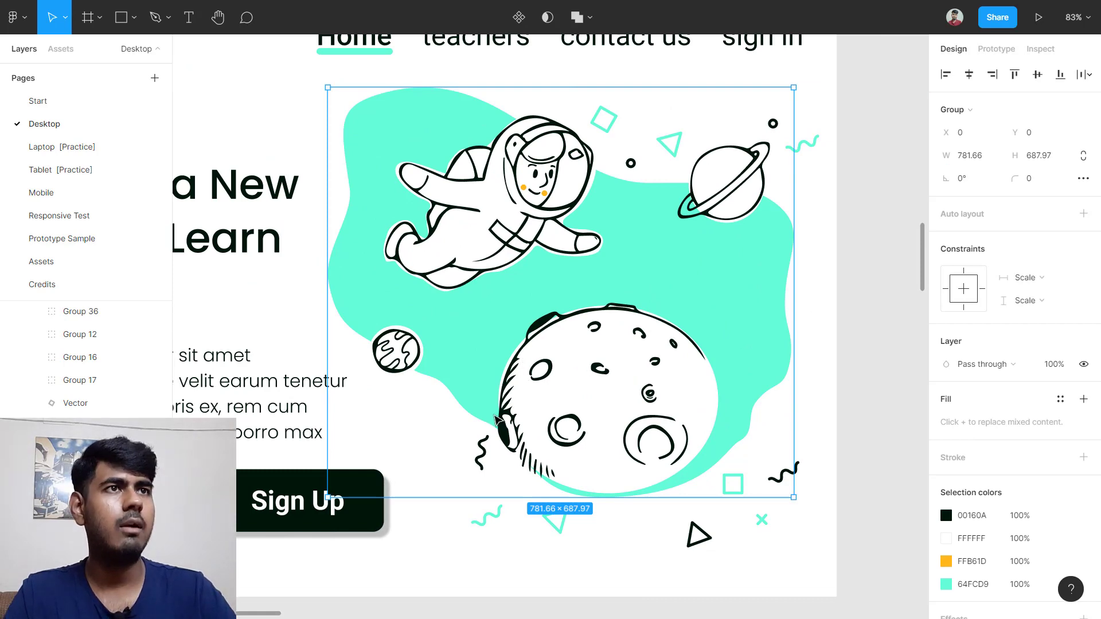
scroll(484, 356, "down", 3)
key("alt")
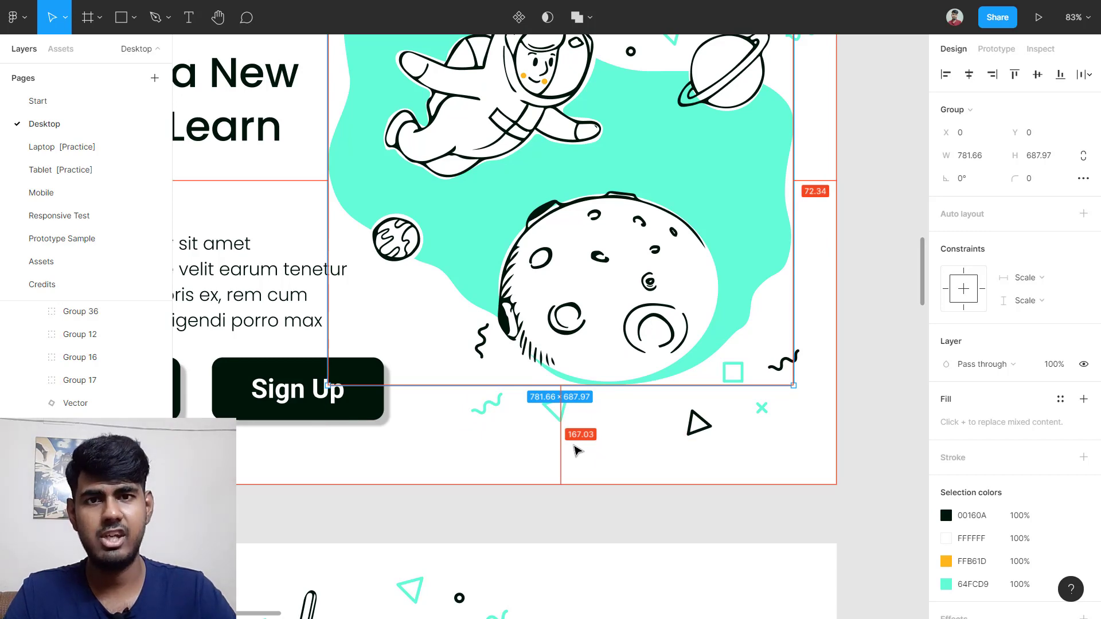
scroll(654, 436, "down", 5)
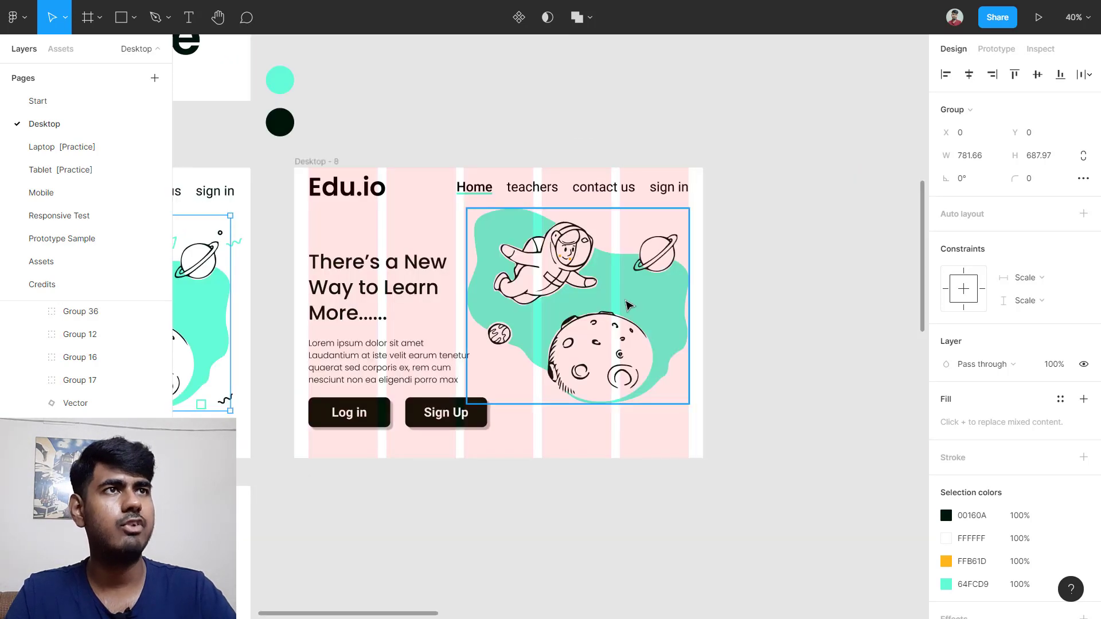
left_click(608, 329)
Step: Lower the Welcome 2 astronaut illustration, then nudge it up to X 608, Y 169
left_click_drag(604, 301, 605, 316)
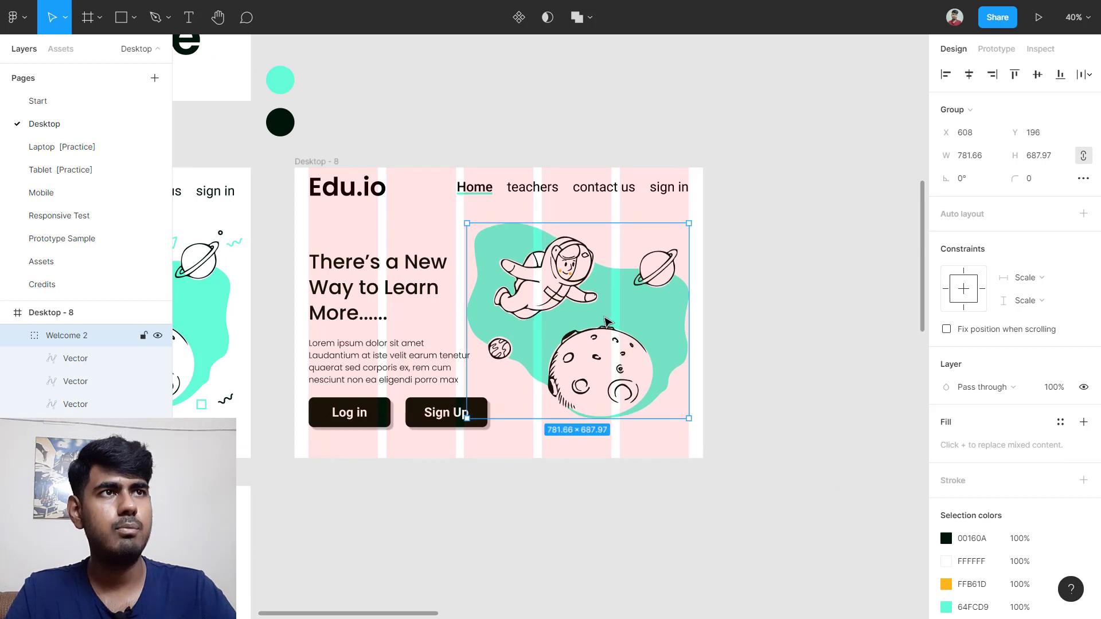
scroll(609, 370, "up", 3)
key("alt")
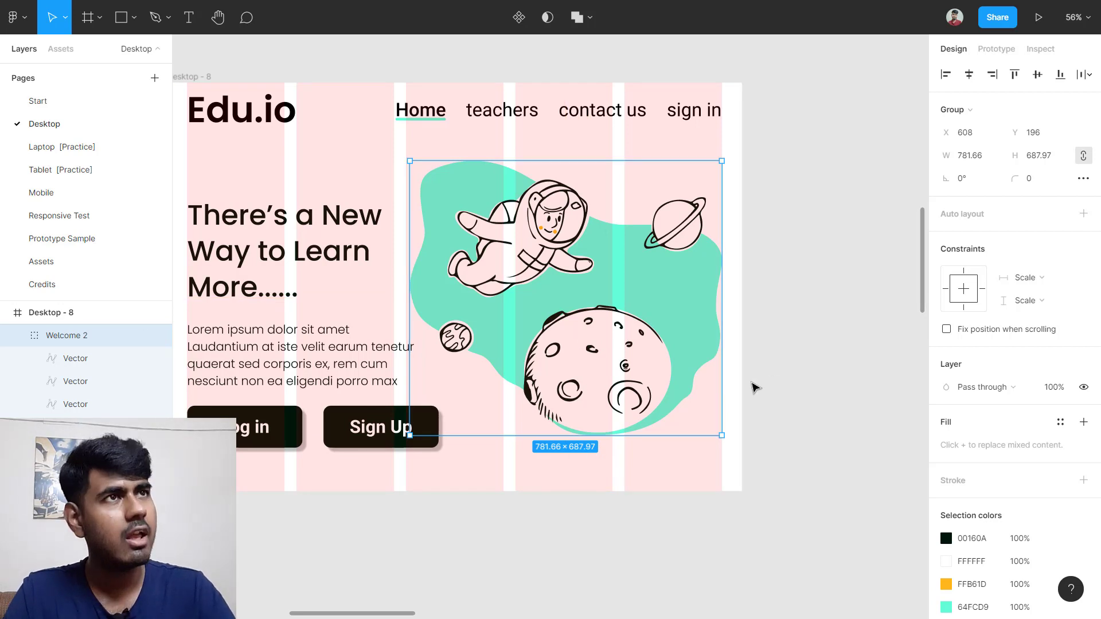
key("shift+Up")
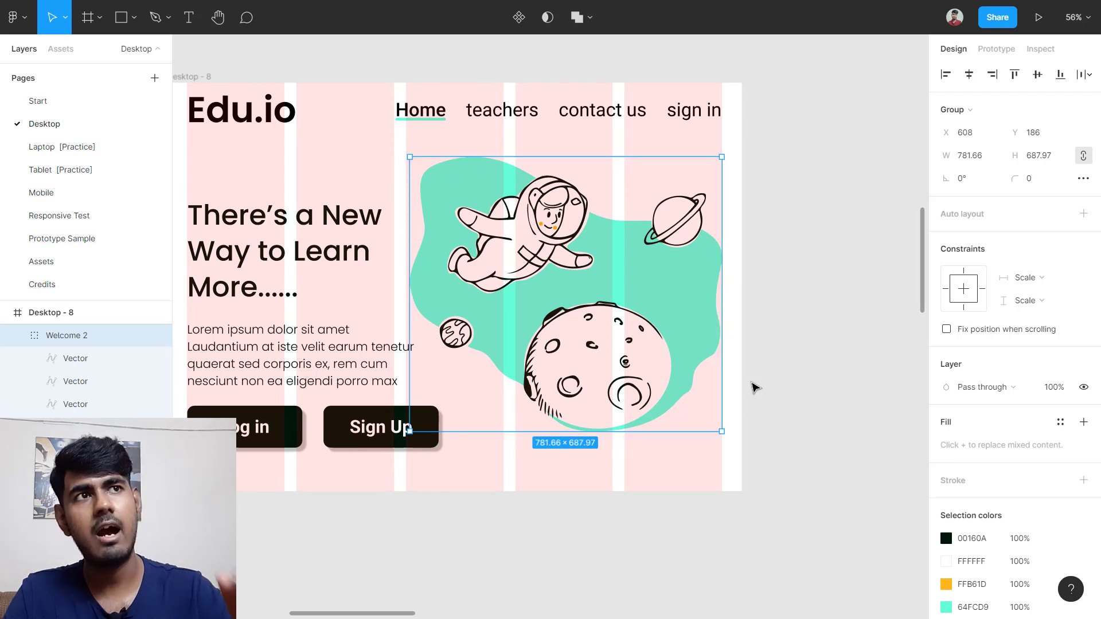
key("shift+Up")
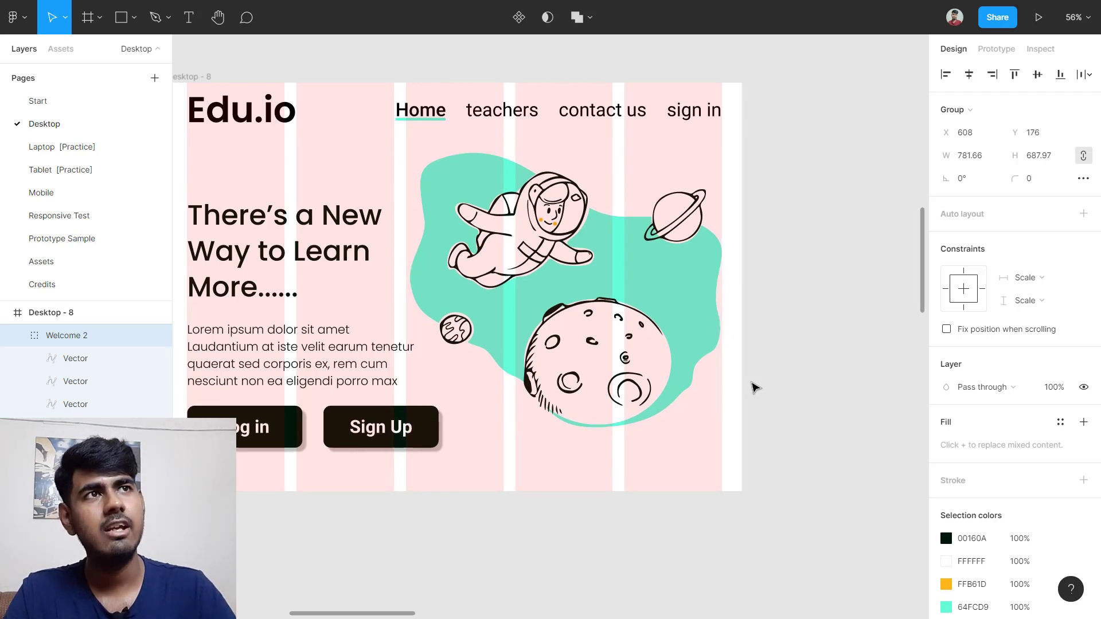
key("Up")
key("Up")
key("Up")
key("Up")
key("Up")
key("Up")
key("Up")
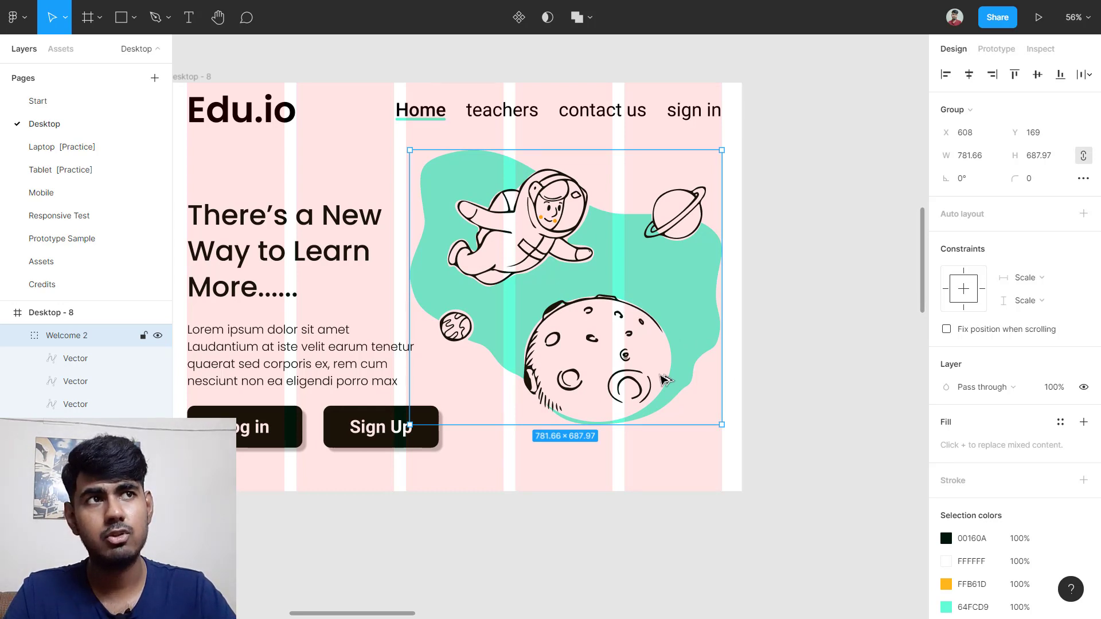
key("alt")
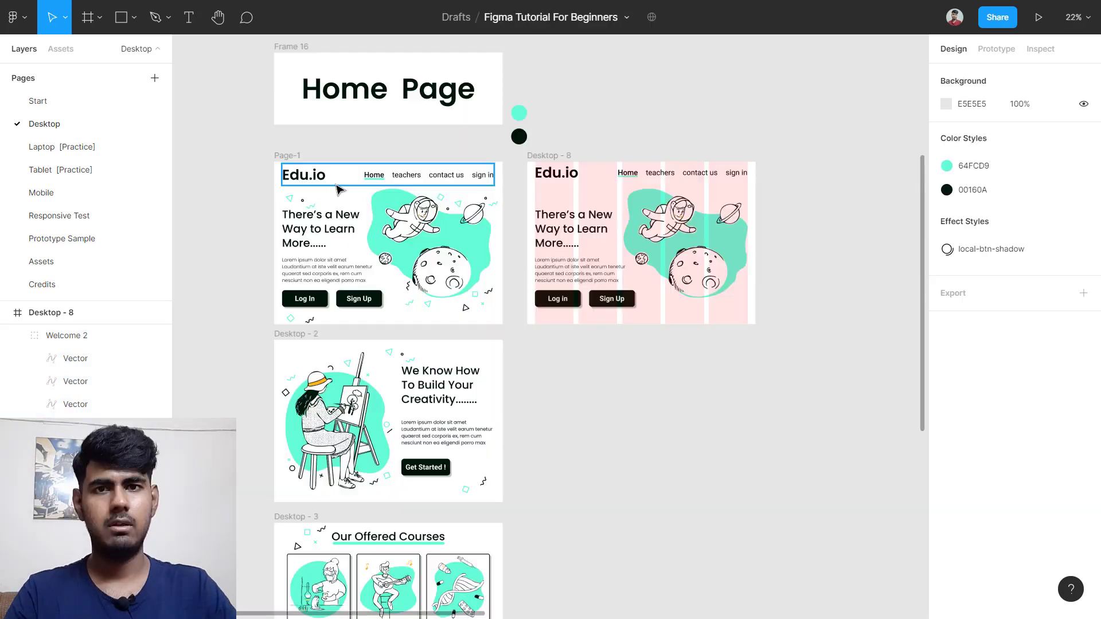
scroll(284, 195, "up", 10)
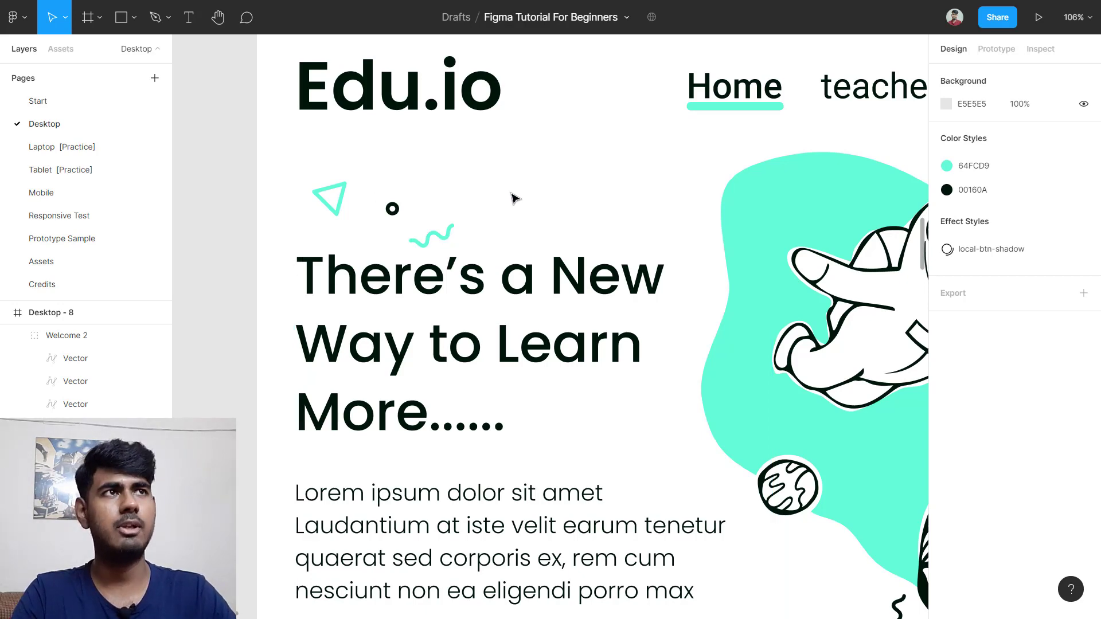
Step: Duplicate the Flakes frame on Assets, move the copy to the Desktop page, and go there
scroll(514, 198, "down", 10)
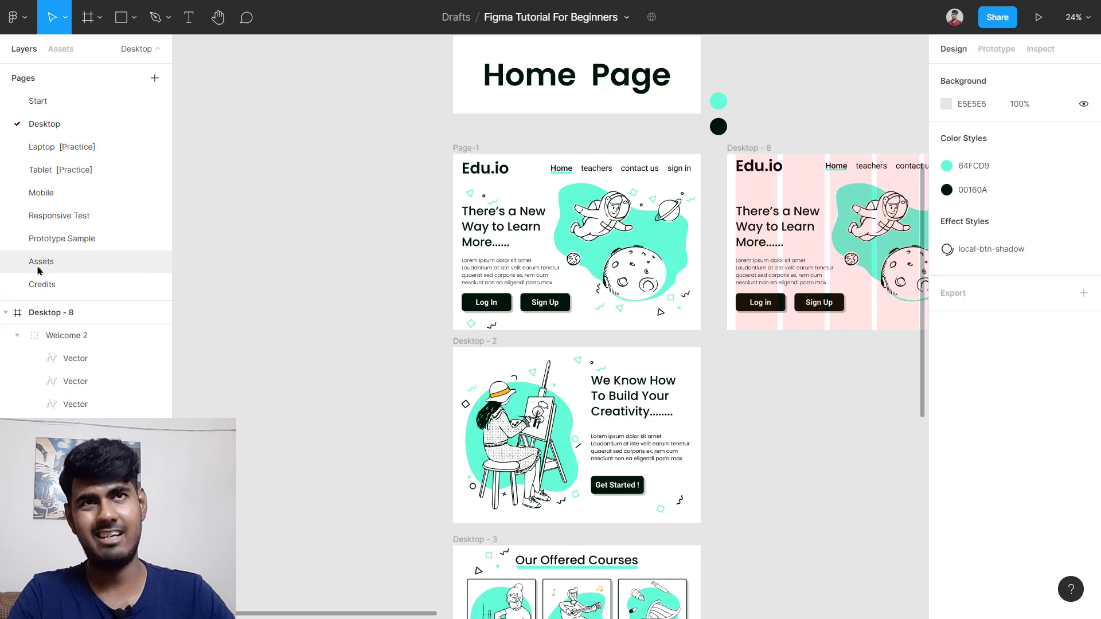
left_click(39, 265)
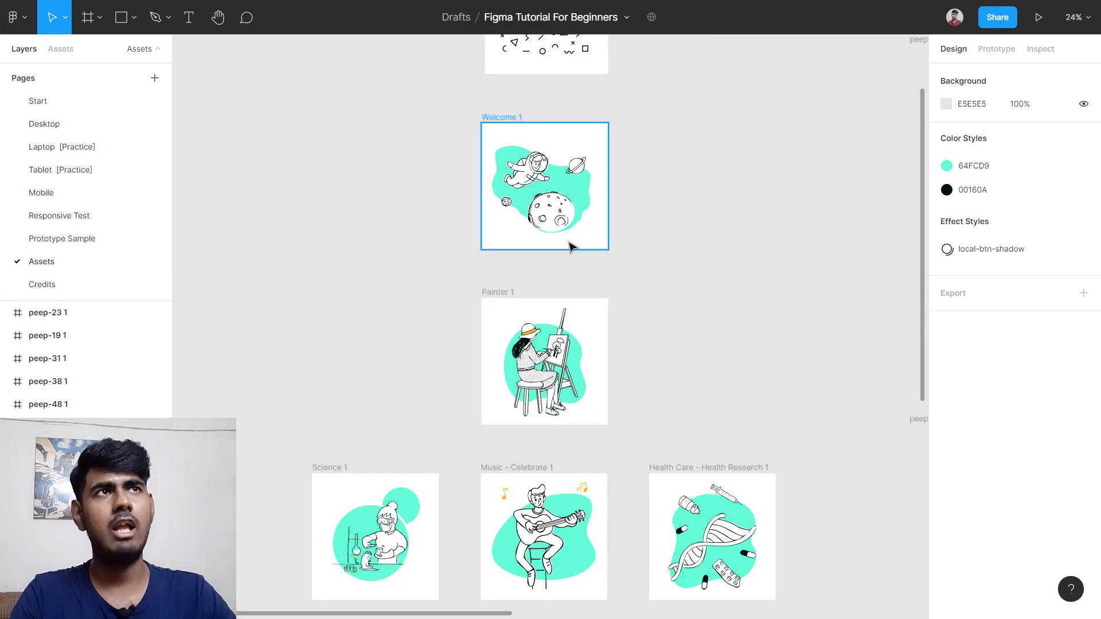
scroll(585, 245, "up", 3)
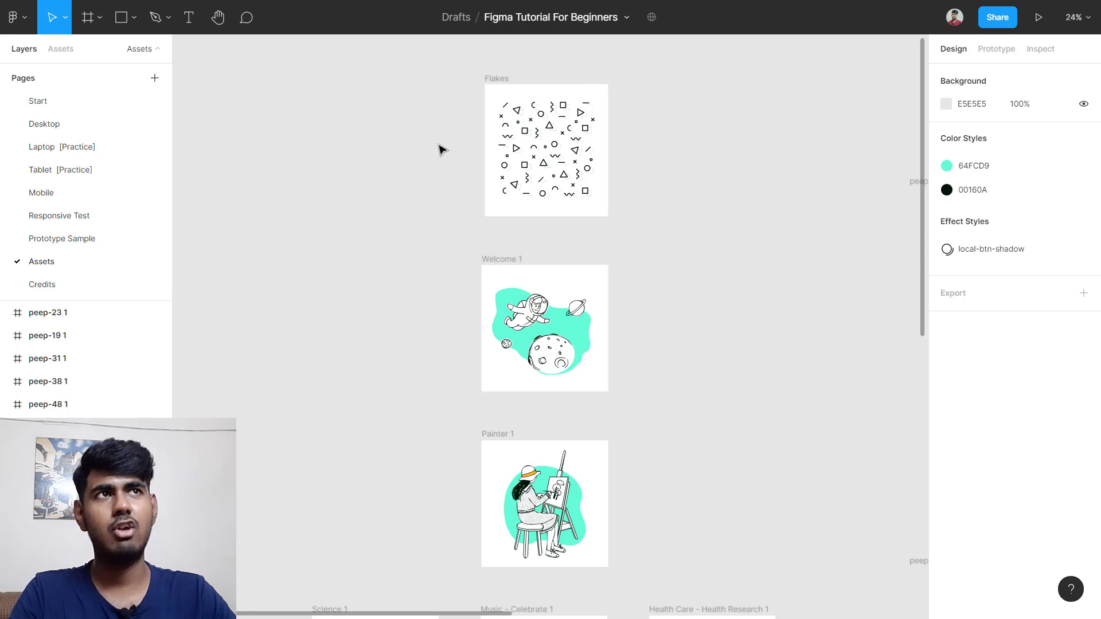
scroll(665, 102, "up", 5)
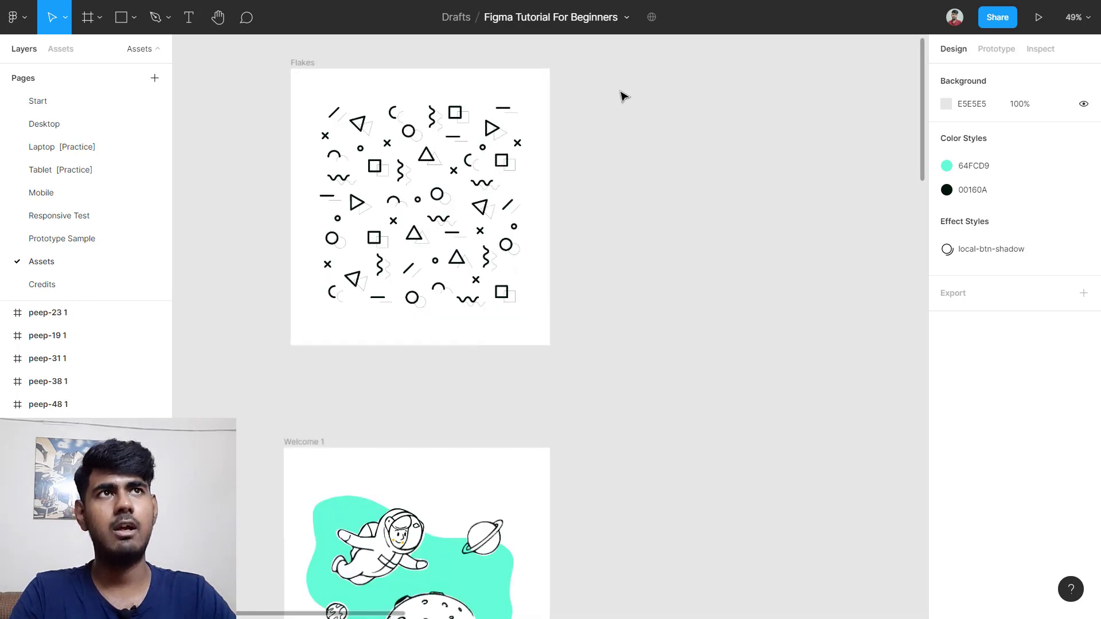
left_click(303, 63)
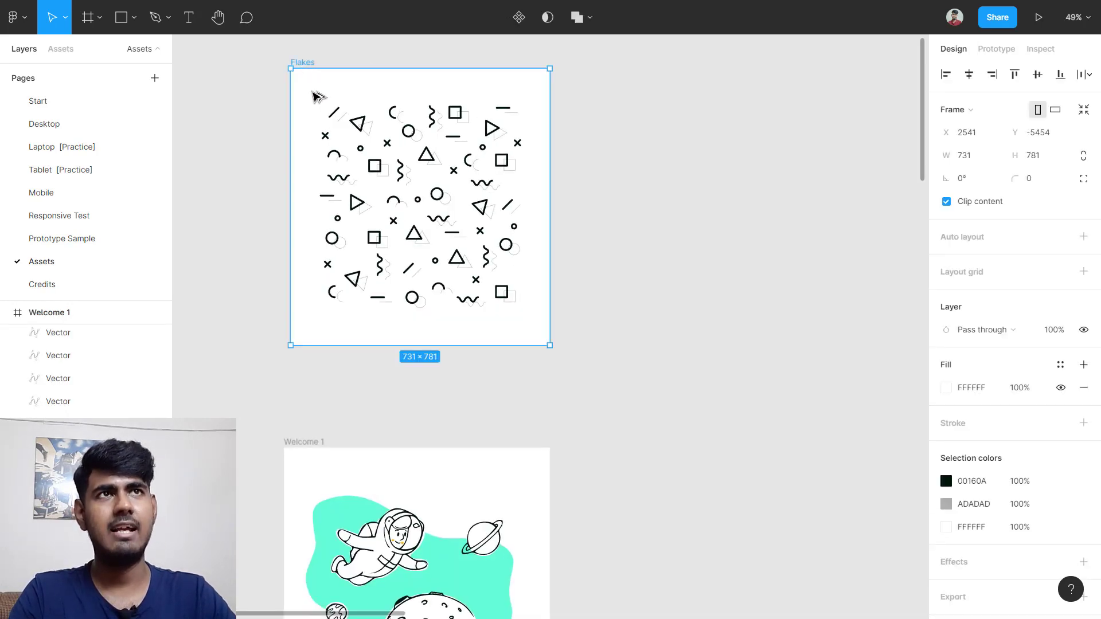
left_click_drag(321, 99, 657, 98)
right_click(652, 89)
mouse_move(758, 112)
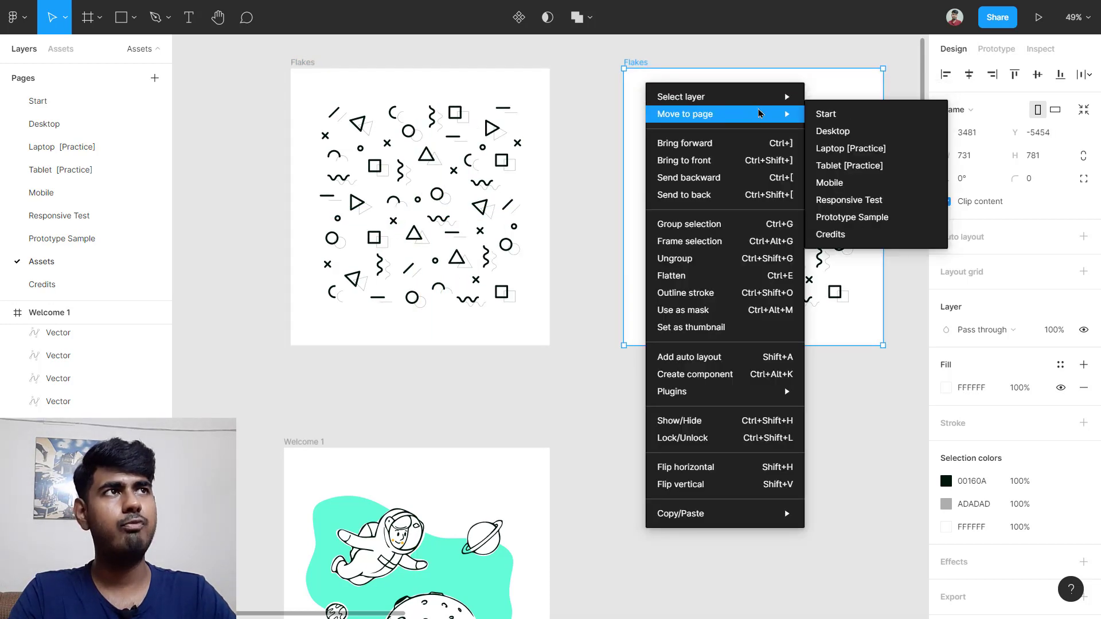
left_click(833, 131)
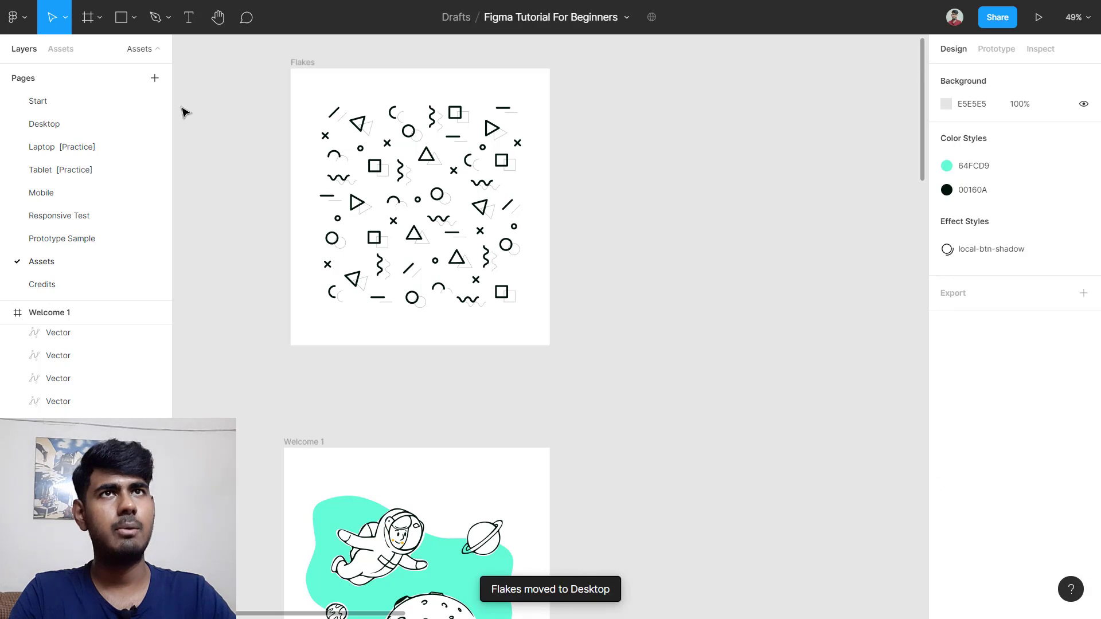
left_click(88, 123)
scroll(716, 313, "down", 3)
scroll(716, 307, "down", 5)
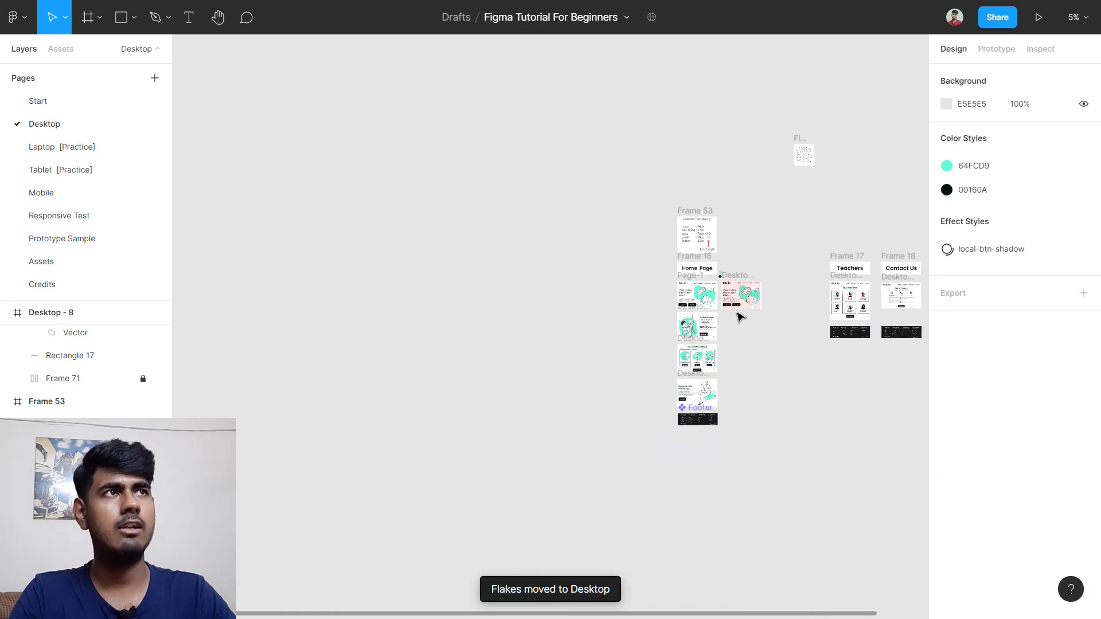
left_click(690, 287)
left_click(679, 263)
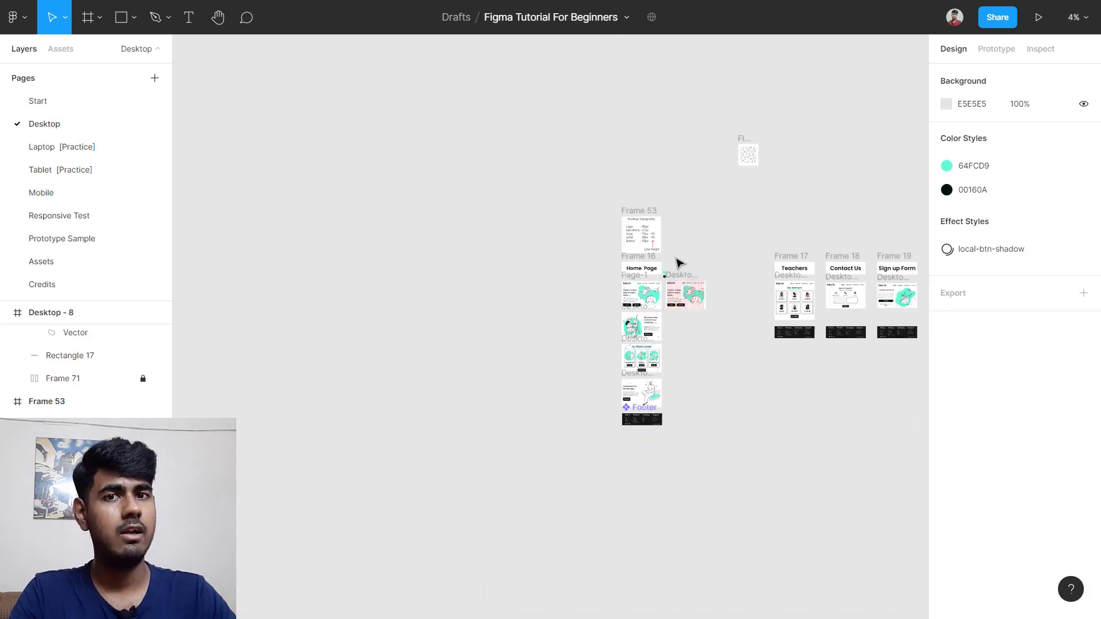
scroll(766, 142, "up", 3)
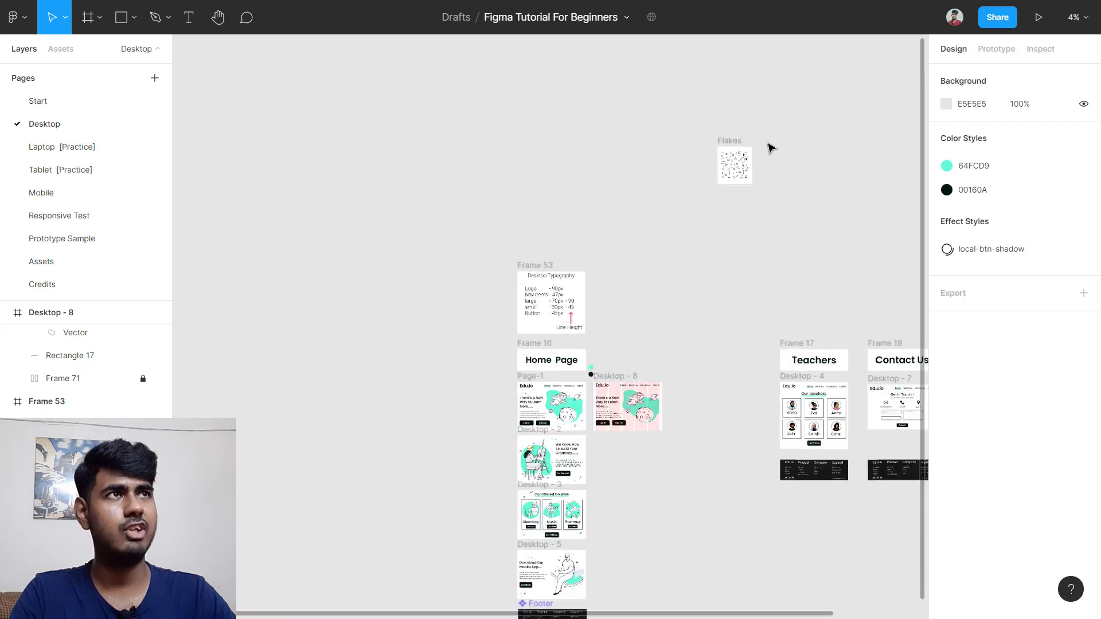
left_click(731, 144)
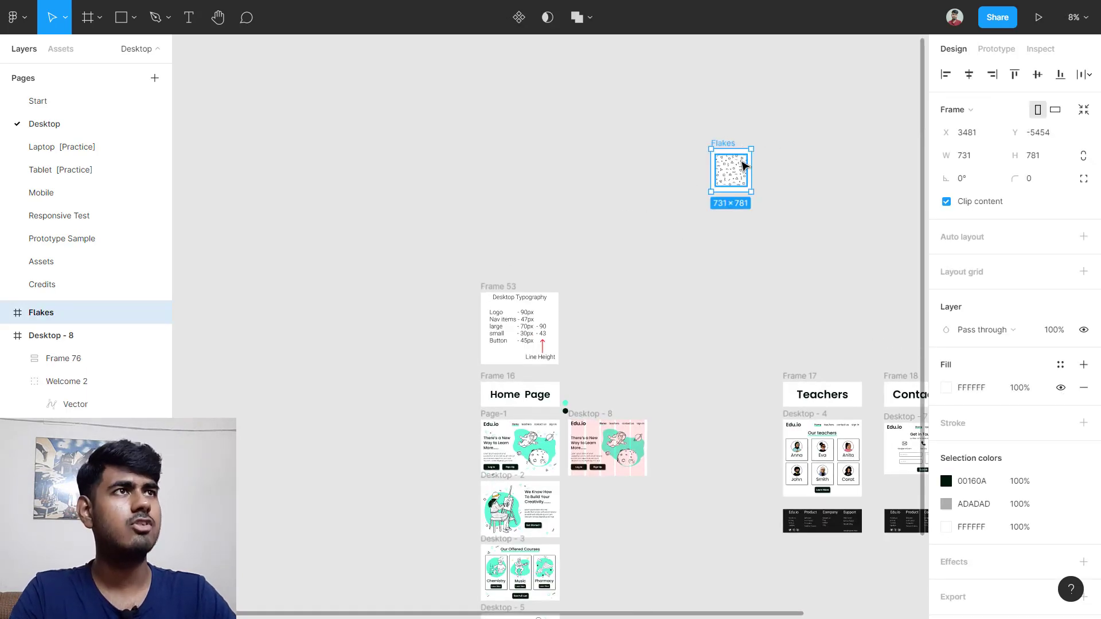
scroll(745, 166, "up", 3)
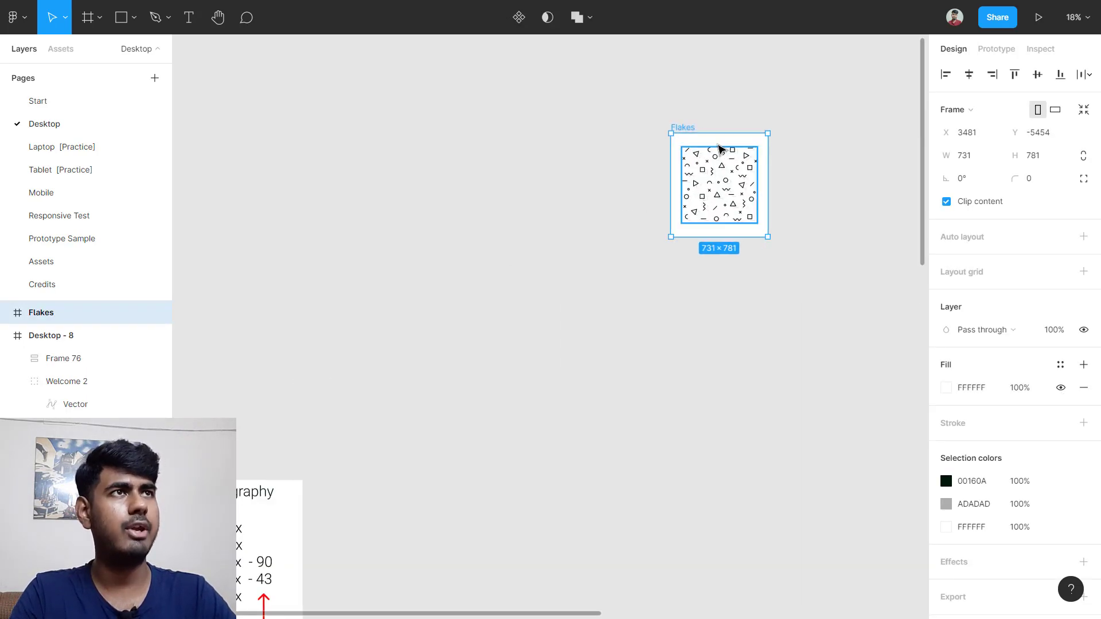
left_click_drag(698, 150, 600, 82)
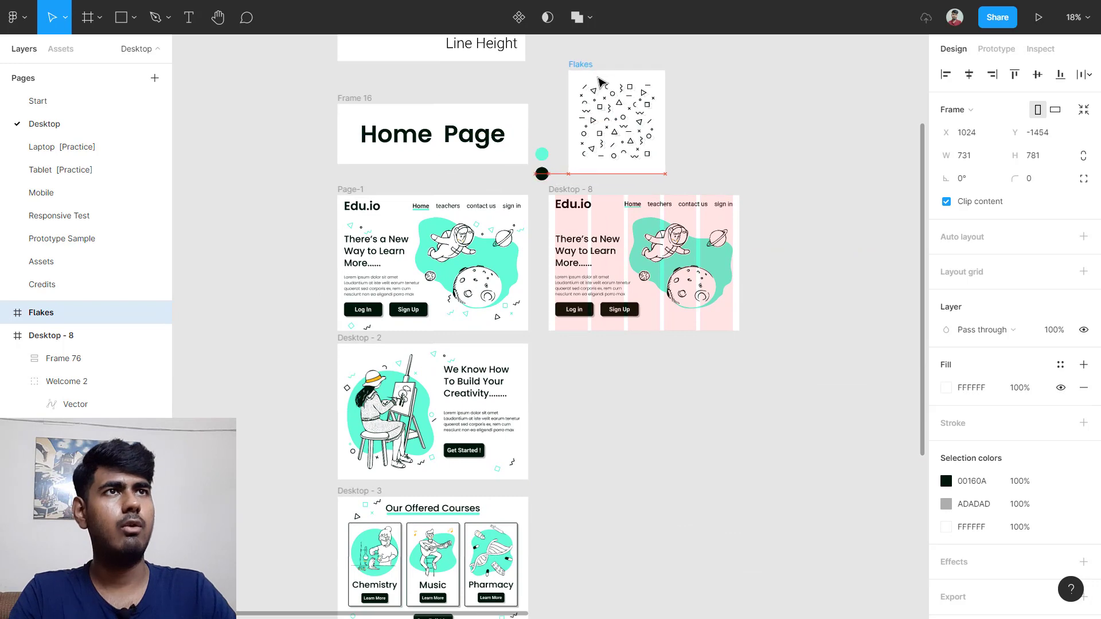
scroll(537, 195, "up", 3)
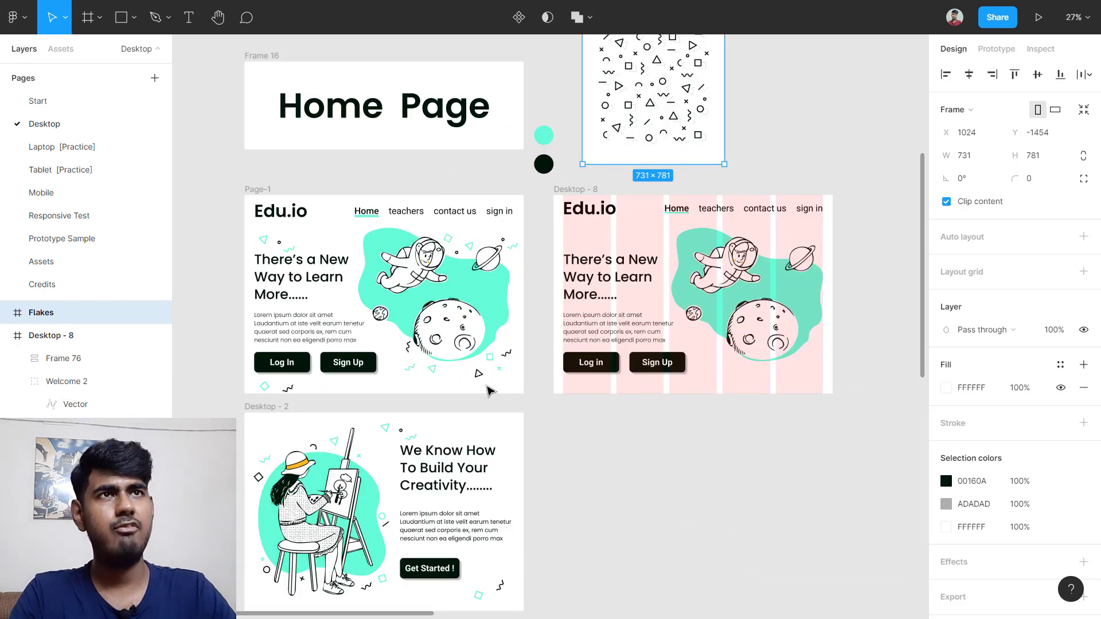
scroll(254, 256, "up", 5)
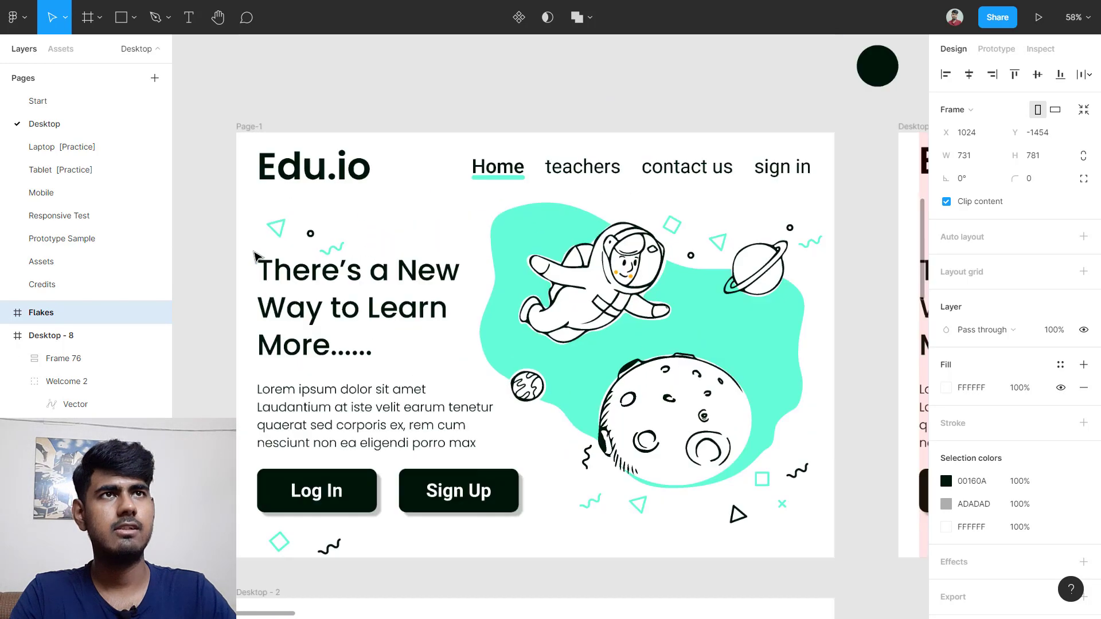
scroll(254, 256, "up", 5)
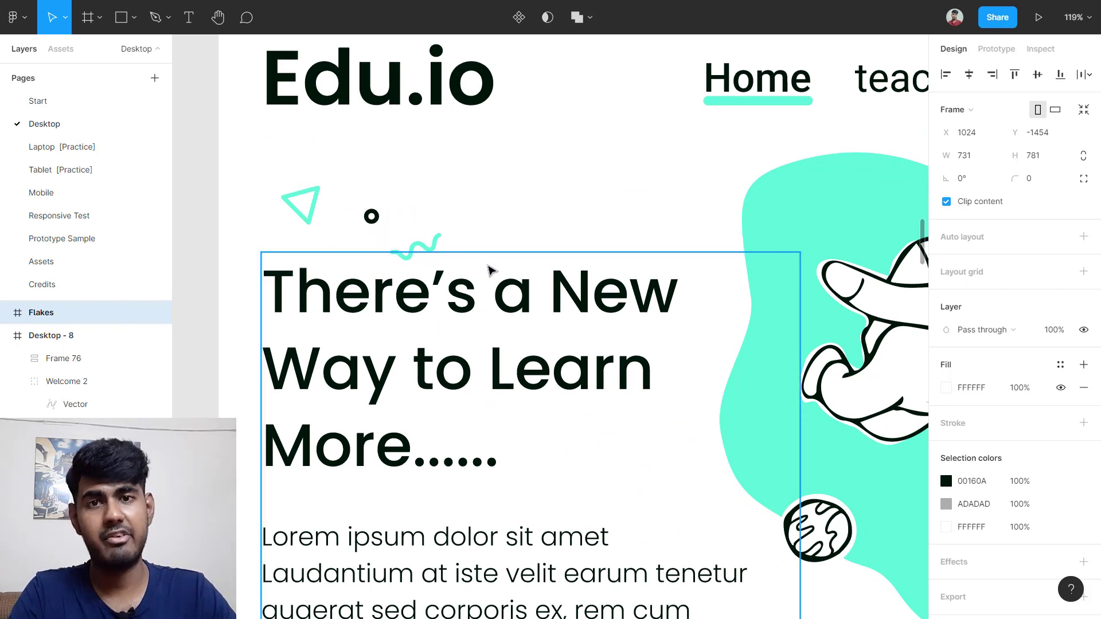
scroll(489, 268, "down", 9)
scroll(700, 228, "right", 2)
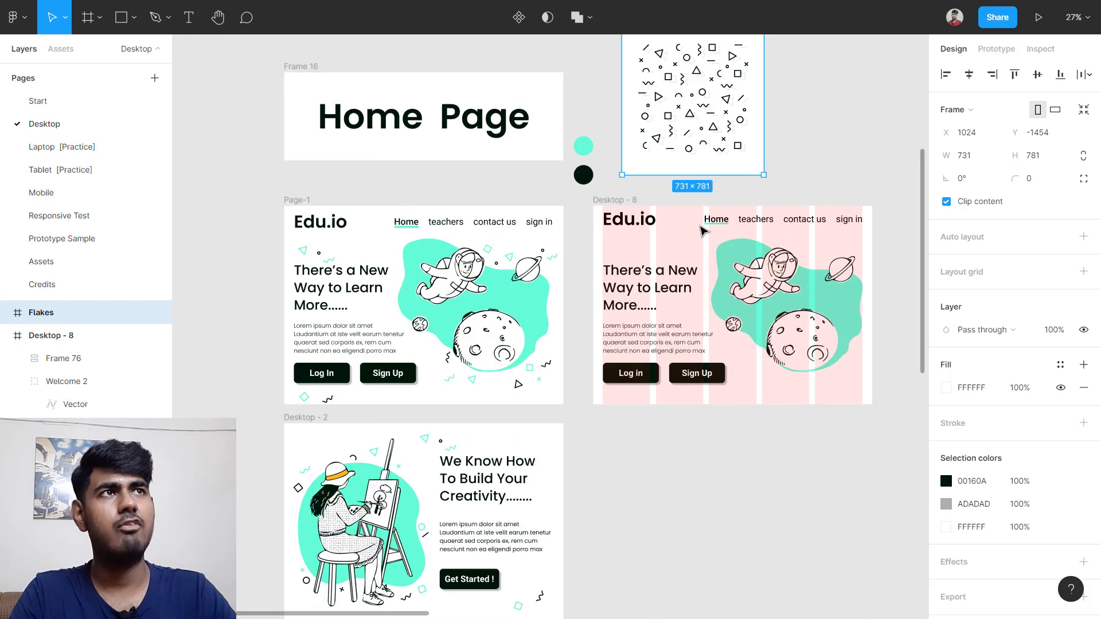
scroll(741, 134, "up", 2)
scroll(784, 241, "up", 8)
scroll(703, 191, "down", 4)
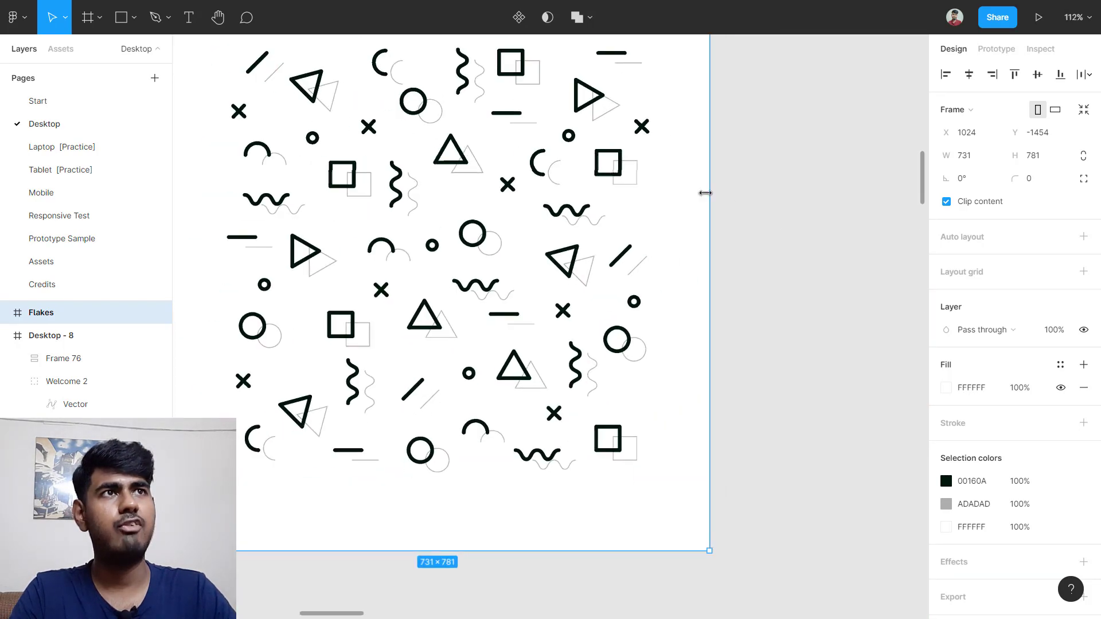
scroll(636, 268, "down", 4)
scroll(276, 395, "up", 2)
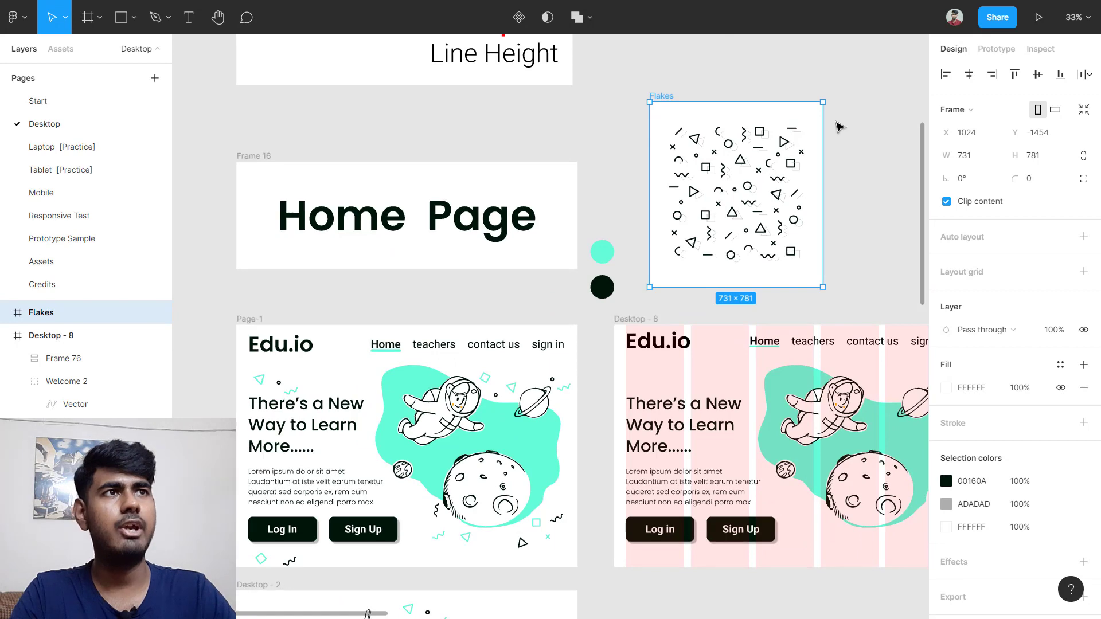
scroll(836, 122, "up", 2)
scroll(840, 126, "up", 2)
scroll(561, 159, "up", 4)
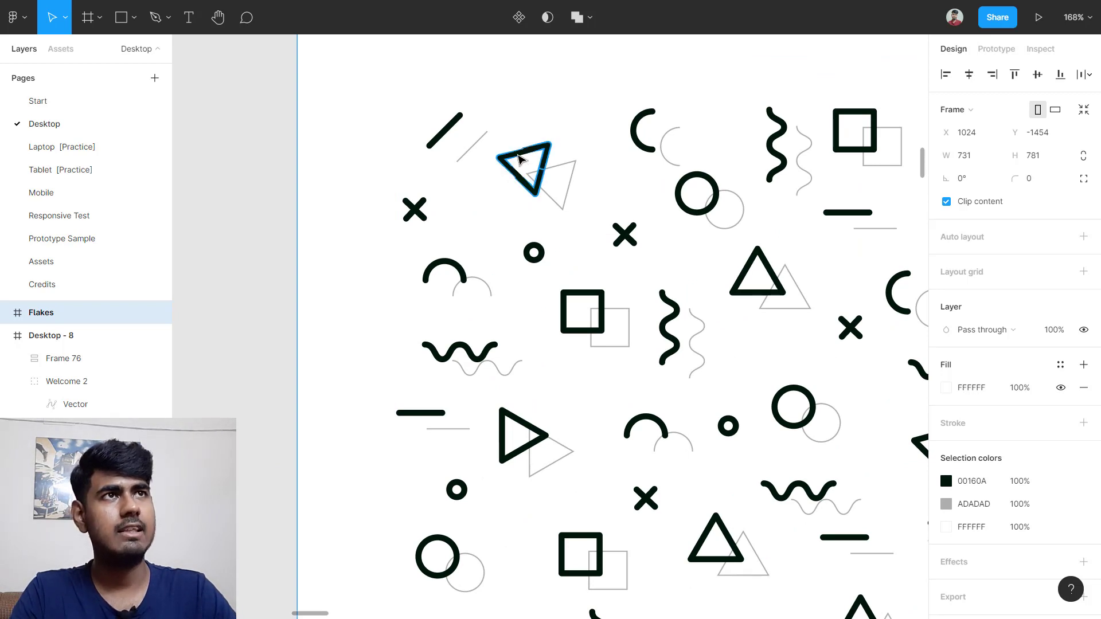
Step: Copy the triangle from the Flakes frame into Desktop-8 above the heading, nudged down one pixel
left_click(519, 159)
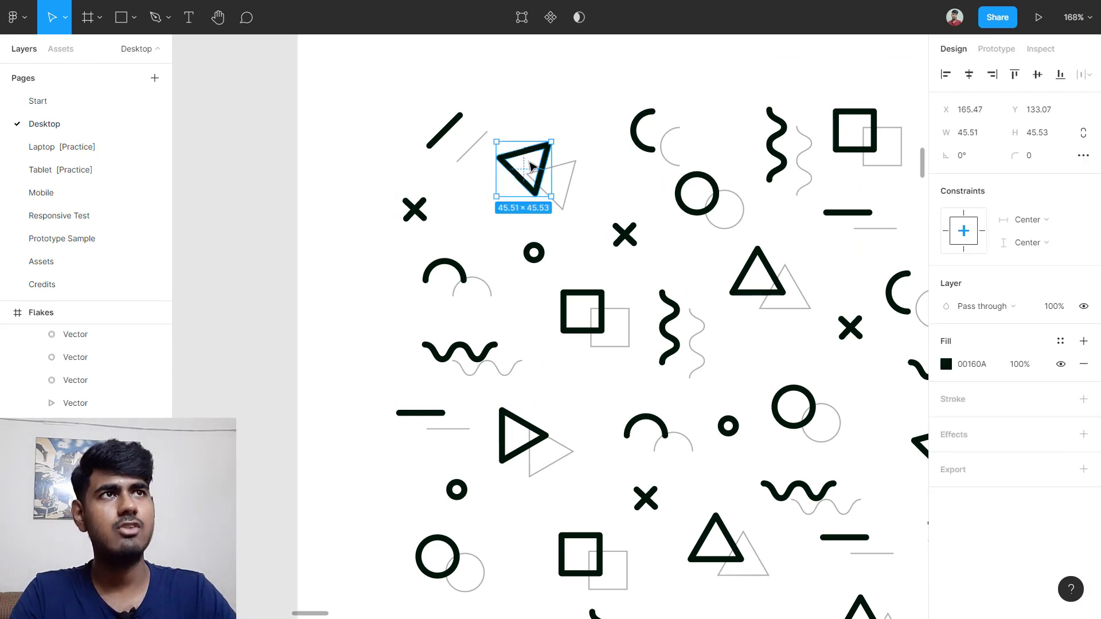
scroll(530, 166, "down", 5)
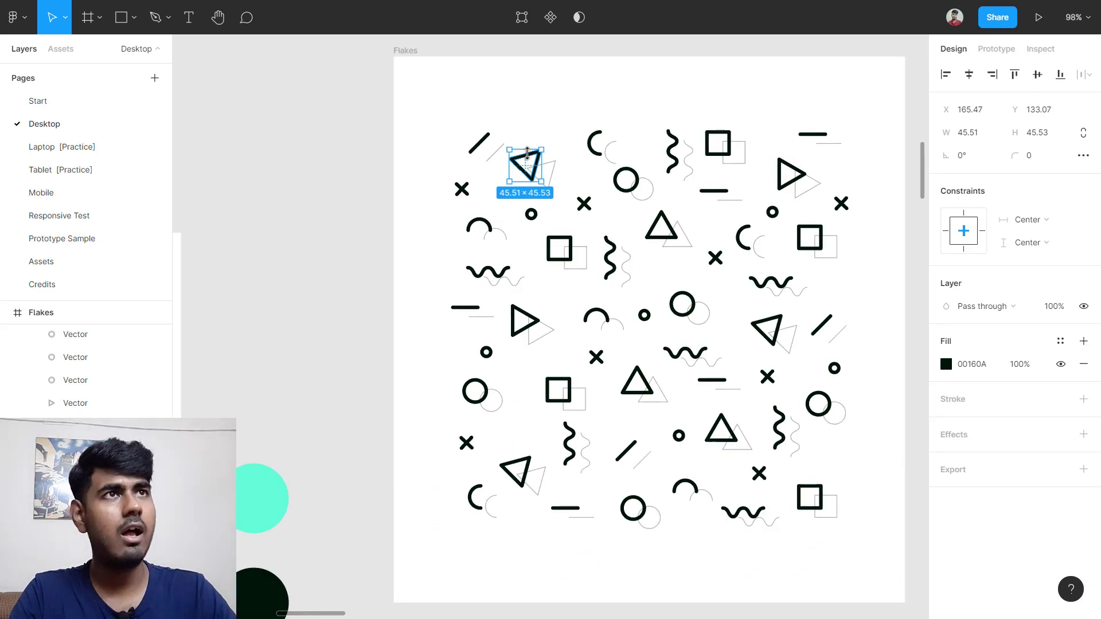
left_click_drag(528, 154, 514, 373)
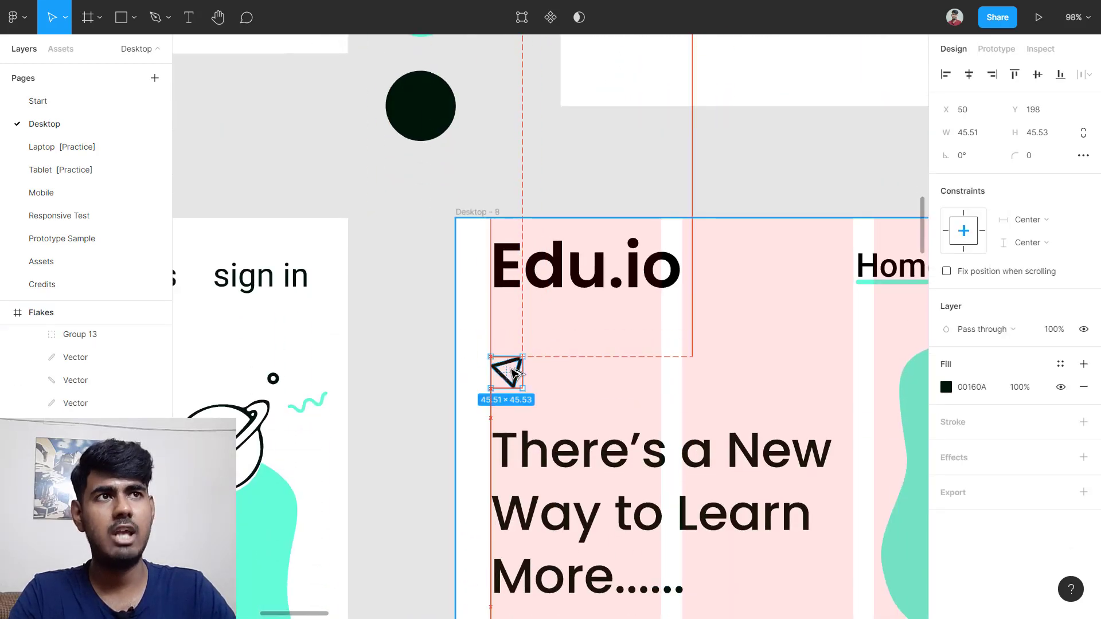
key("Down")
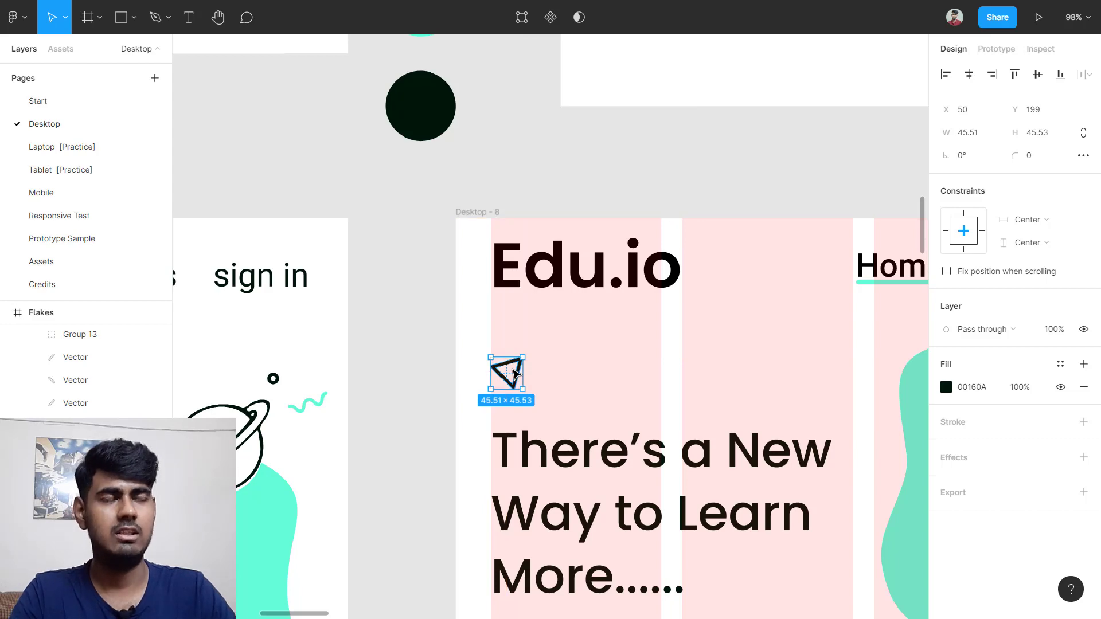
scroll(683, 295, "down", 5, "ctrl")
scroll(206, 361, "left", 4)
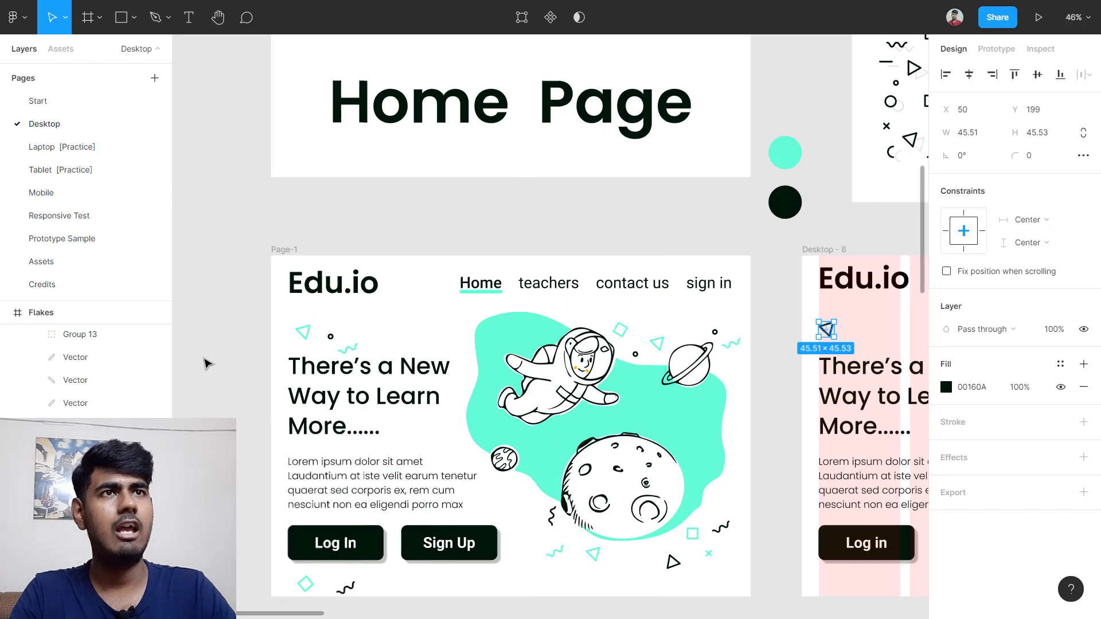
scroll(314, 351, "up", 3, "ctrl")
scroll(344, 331, "down", 5, "ctrl")
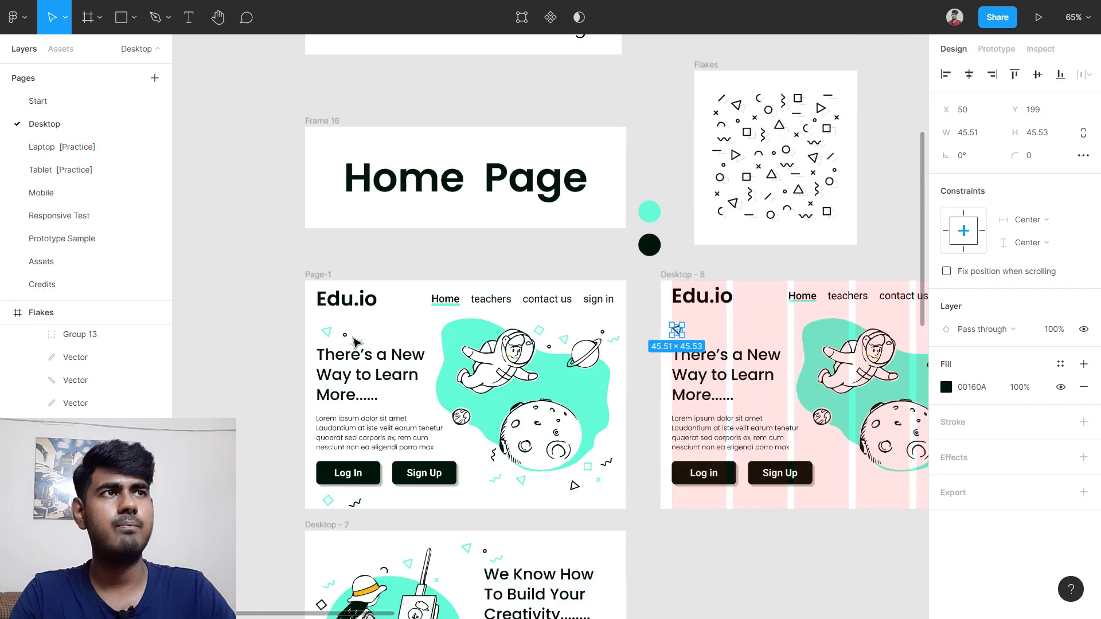
scroll(582, 308, "right", 4)
scroll(631, 143, "up", 5, "ctrl")
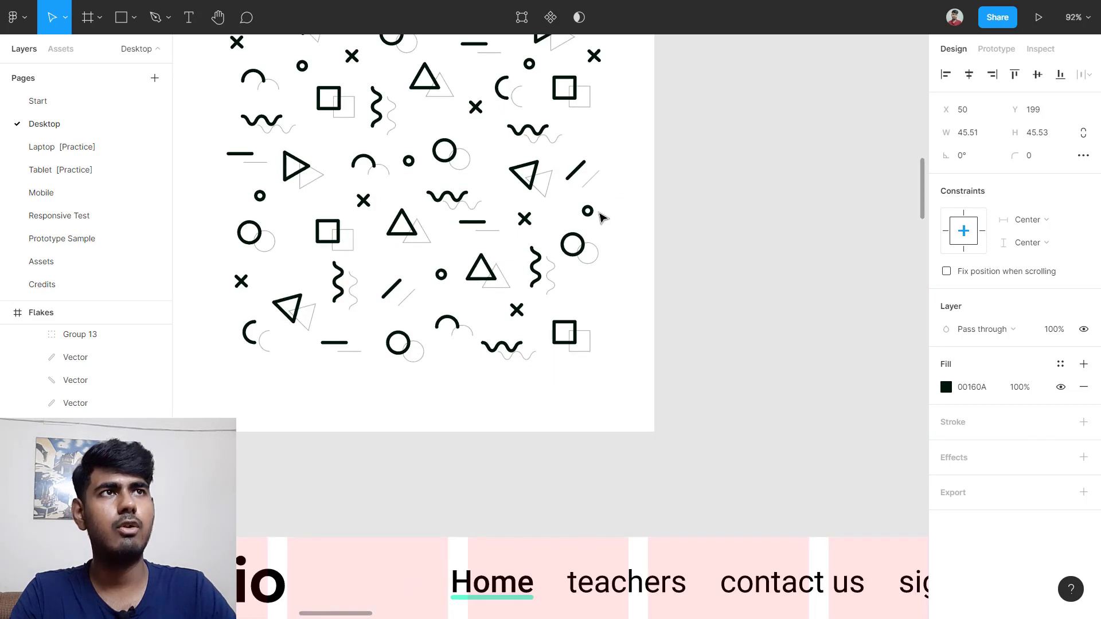
scroll(597, 220, "up", 2, "ctrl")
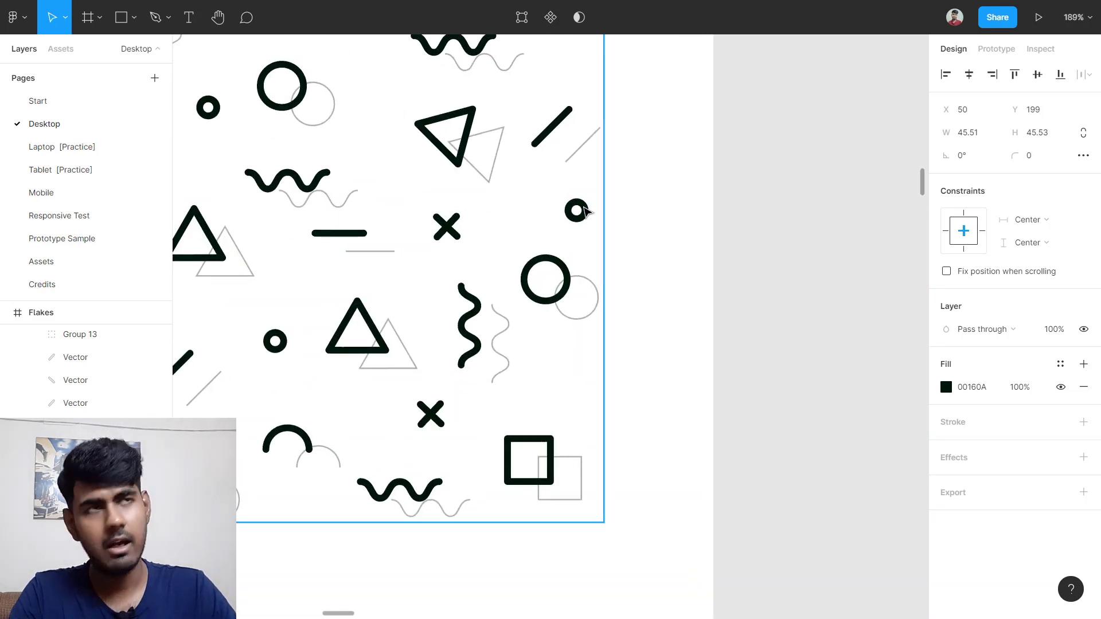
Step: Copy the small ring circle from the Flakes frame into Desktop-8 above the heading
left_click(583, 211)
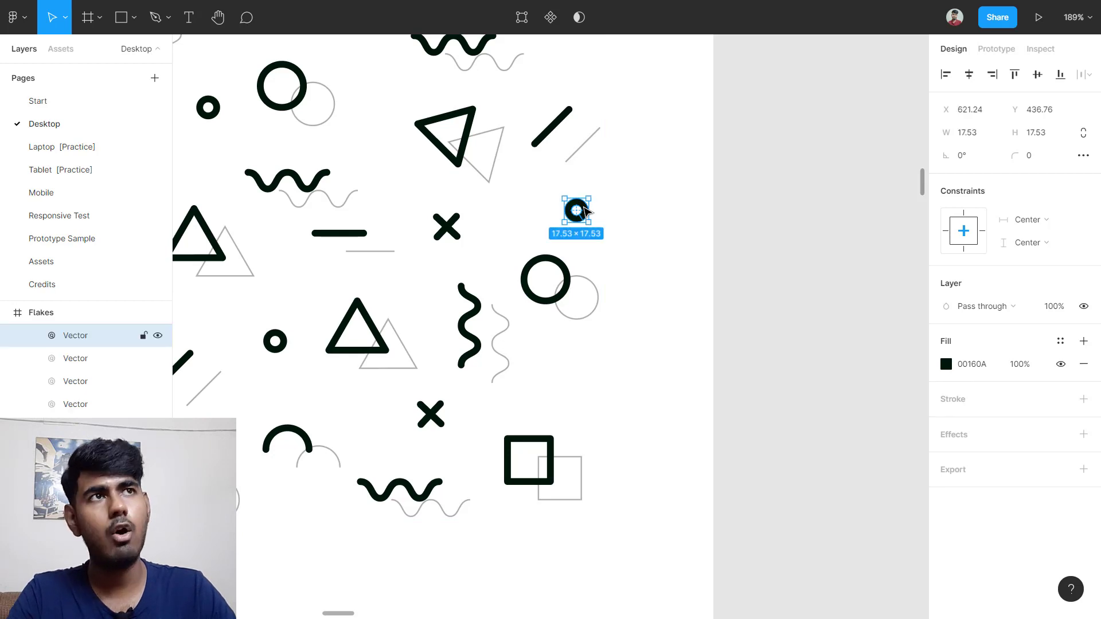
left_click_drag(583, 214, 293, 457)
scroll(545, 334, "down", 1)
scroll(531, 349, "down", 3)
scroll(531, 353, "down", 3)
scroll(336, 477, "down", 2)
scroll(292, 457, "up", 5)
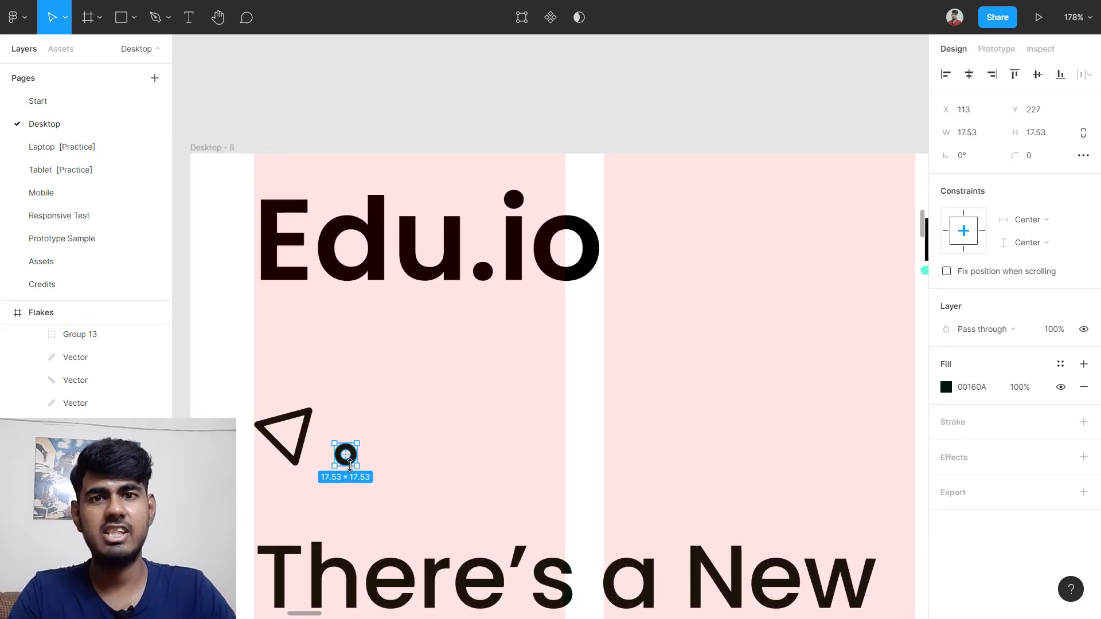
scroll(348, 467, "up", 2)
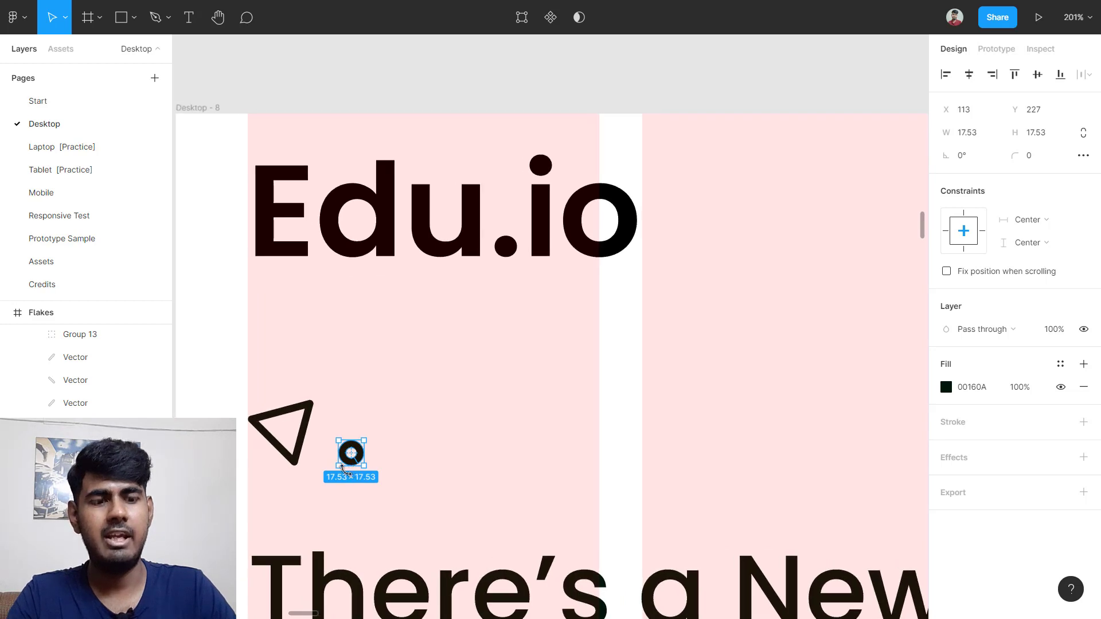
Step: Scale the copied circle proportionally to 27 × 27, then deselect it
key("k")
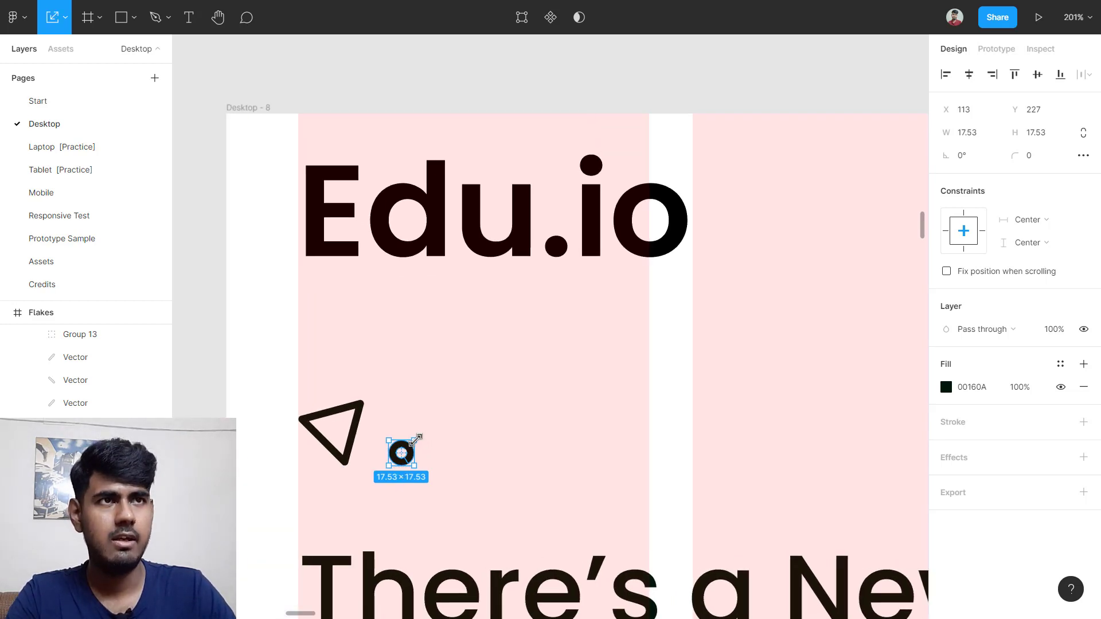
left_click_drag(417, 439, 427, 427)
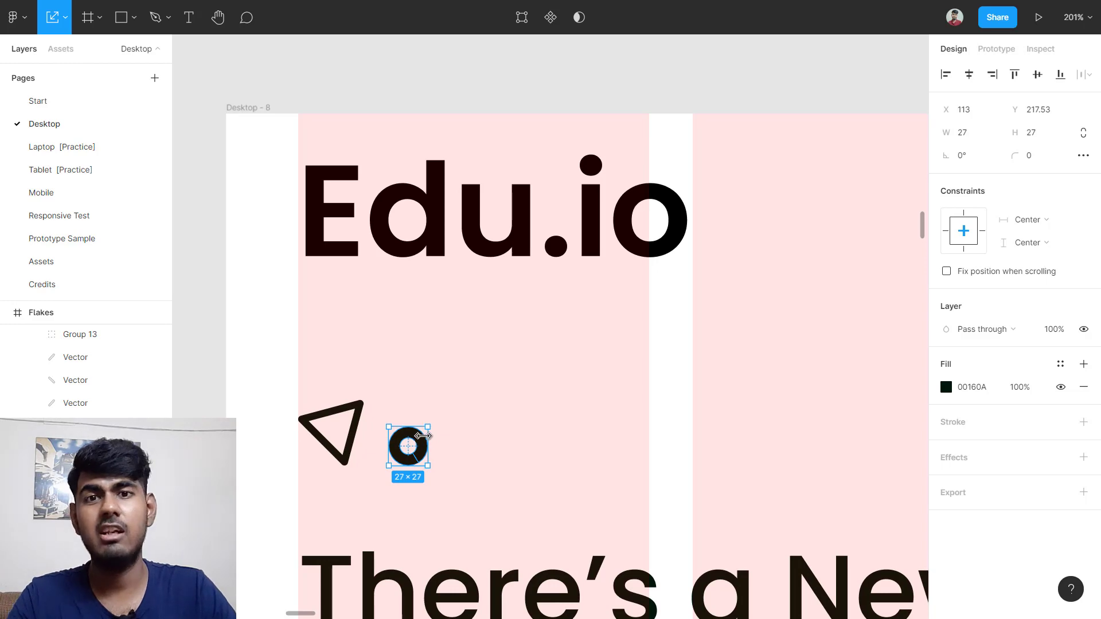
scroll(528, 369, "down", 6)
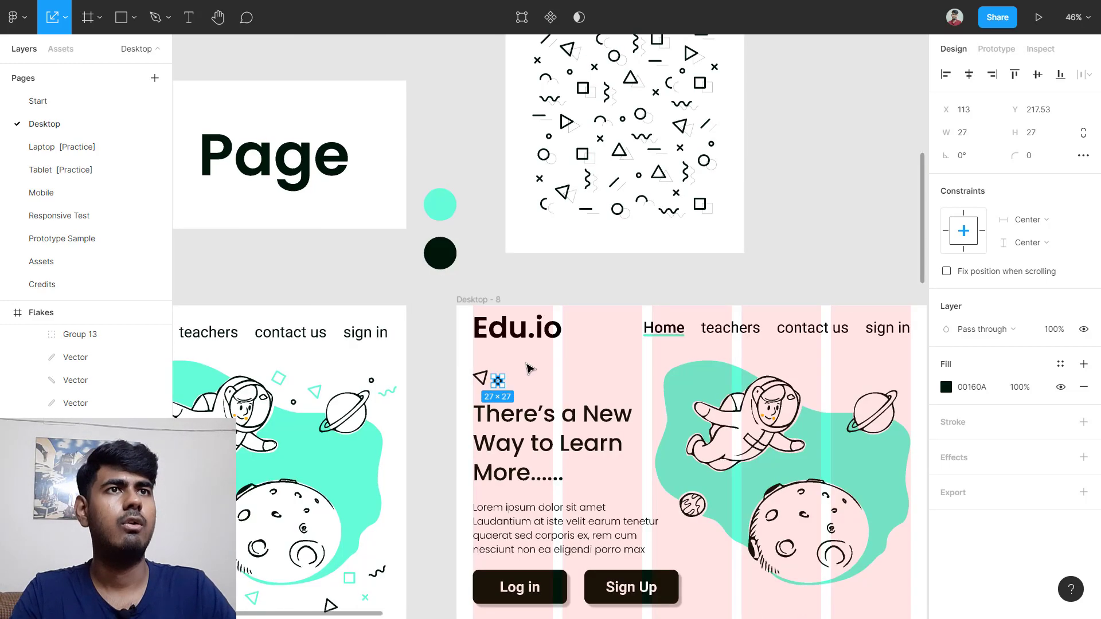
scroll(528, 369, "left", 10)
scroll(370, 389, "up", 2)
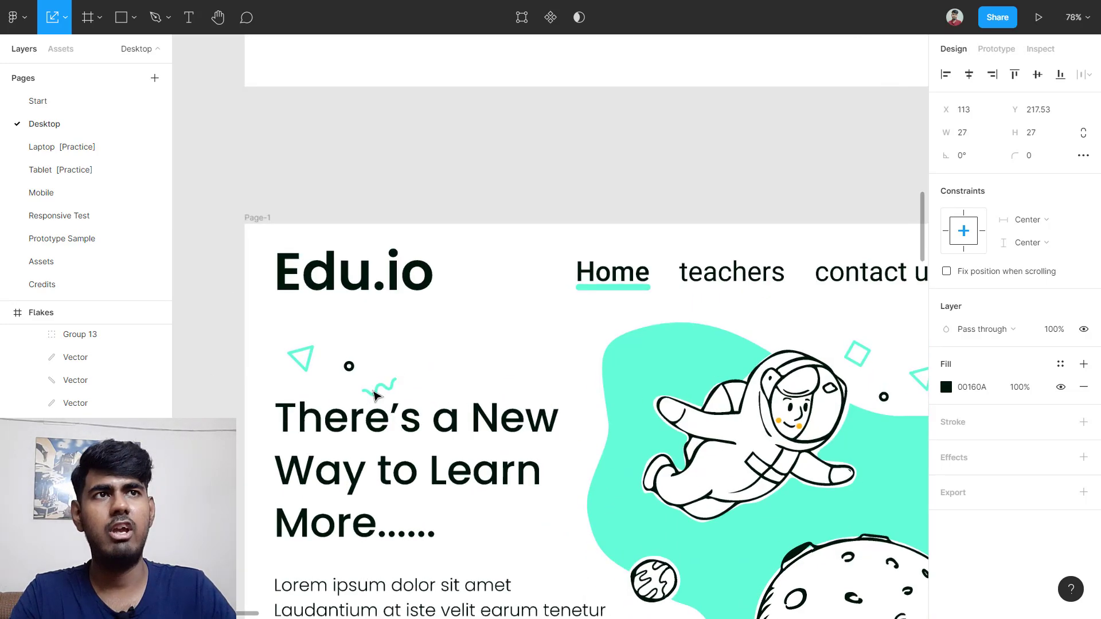
scroll(559, 375, "down", 4)
scroll(729, 210, "right", 12)
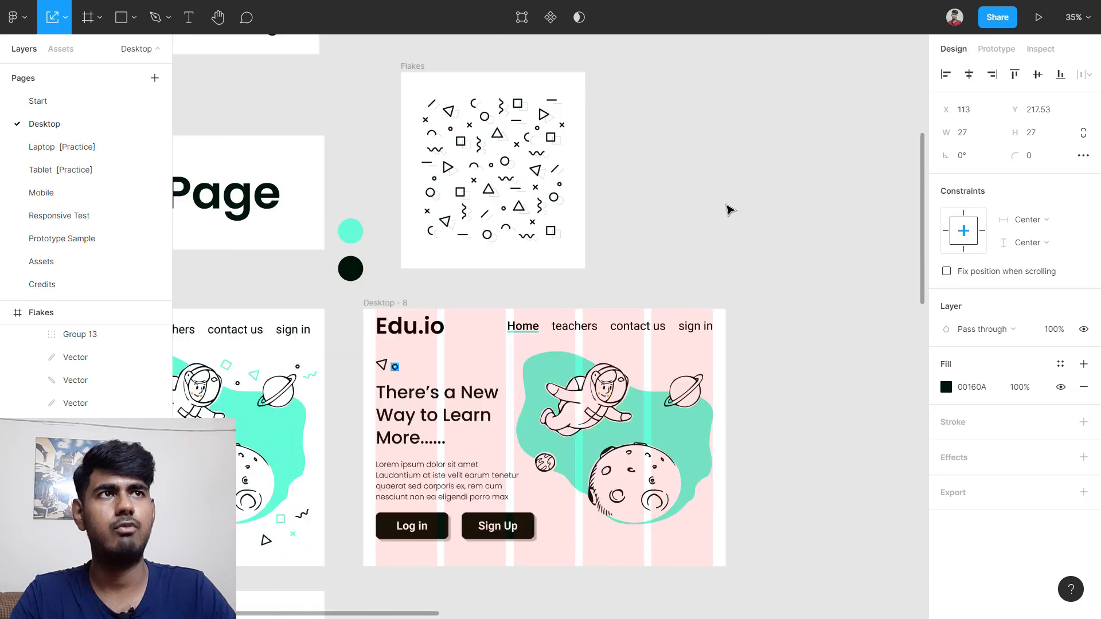
scroll(582, 235, "up", 6)
key("Escape")
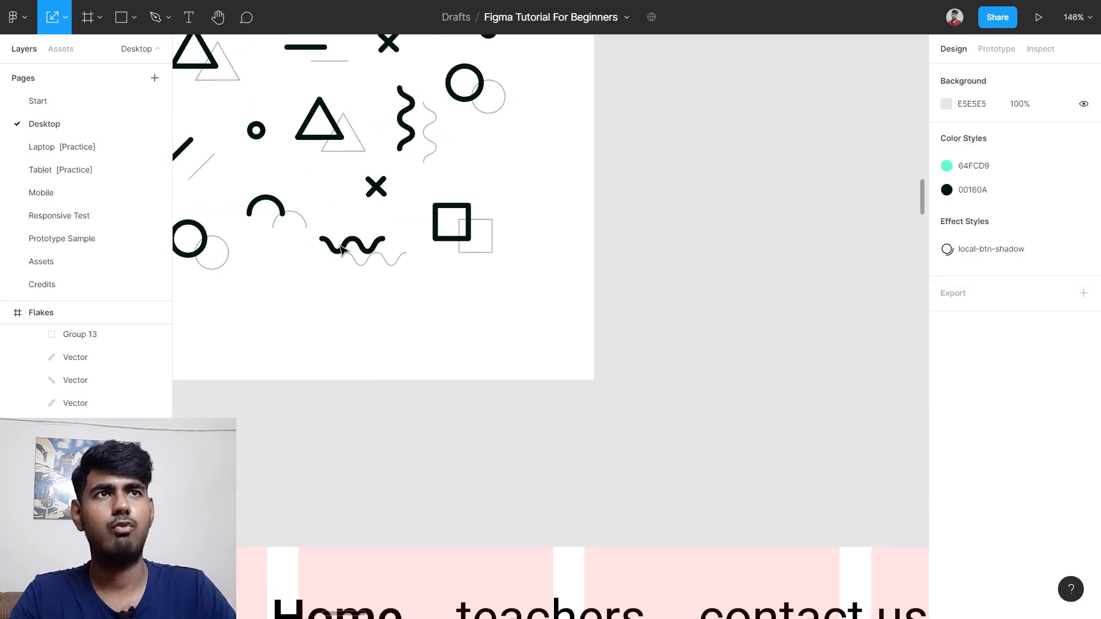
left_click(337, 247)
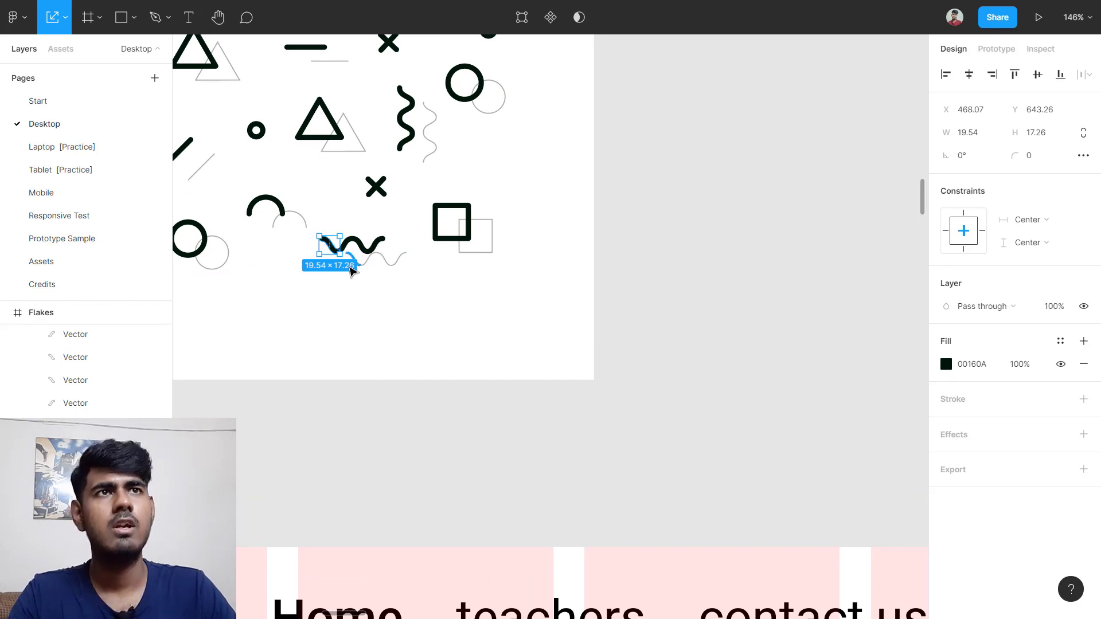
left_click(344, 295)
scroll(339, 241, "up", 2)
scroll(324, 322, "up", 2)
scroll(325, 323, "down", 3)
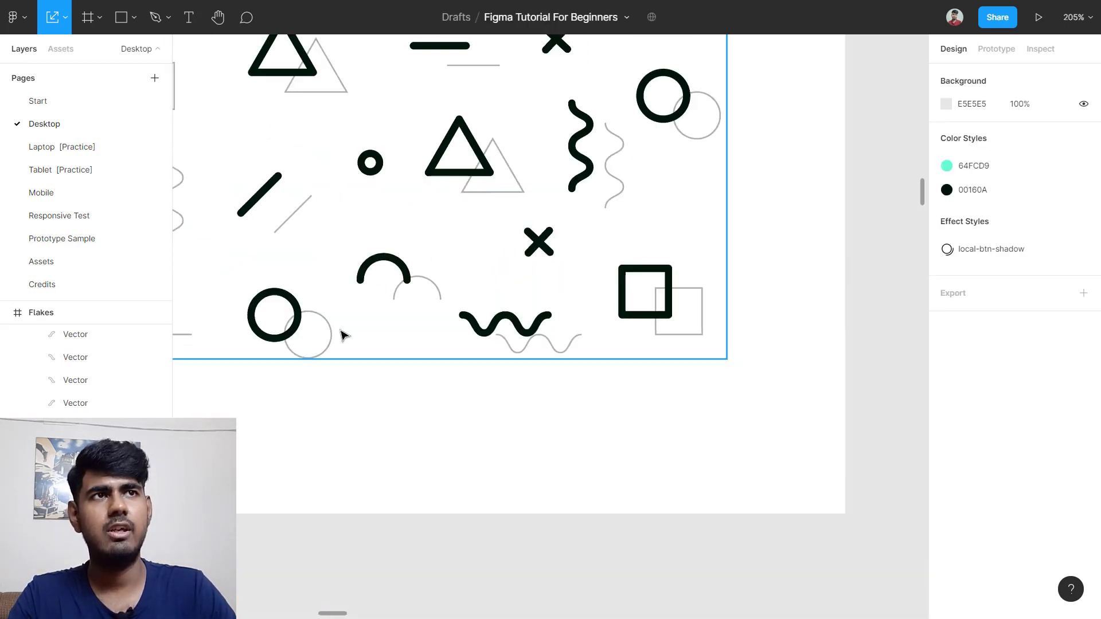
scroll(344, 332, "up", 4)
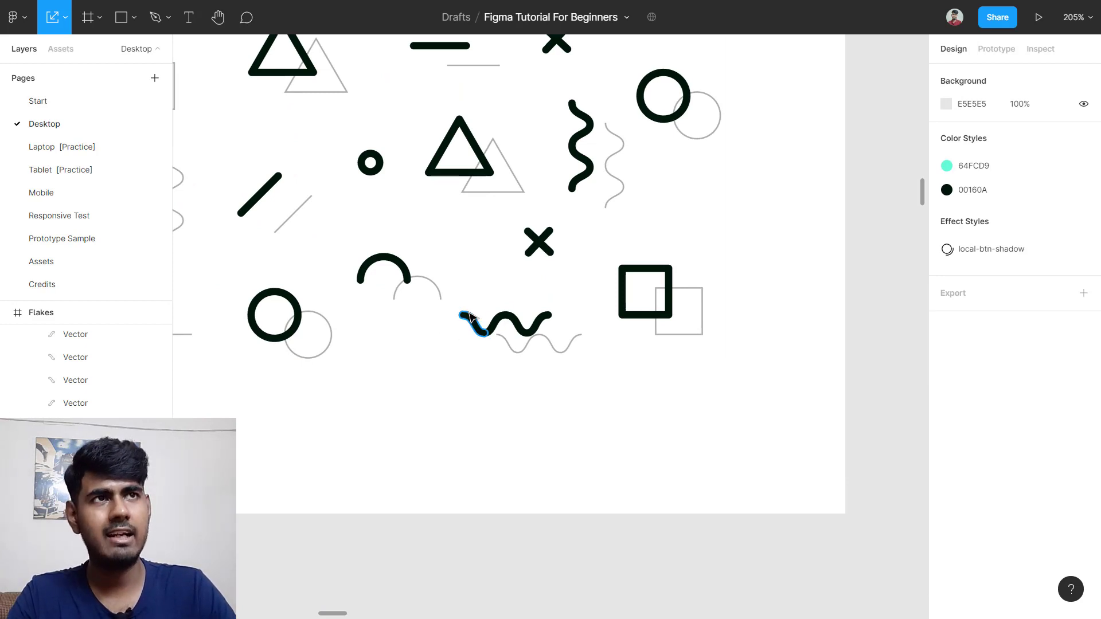
left_click(474, 328)
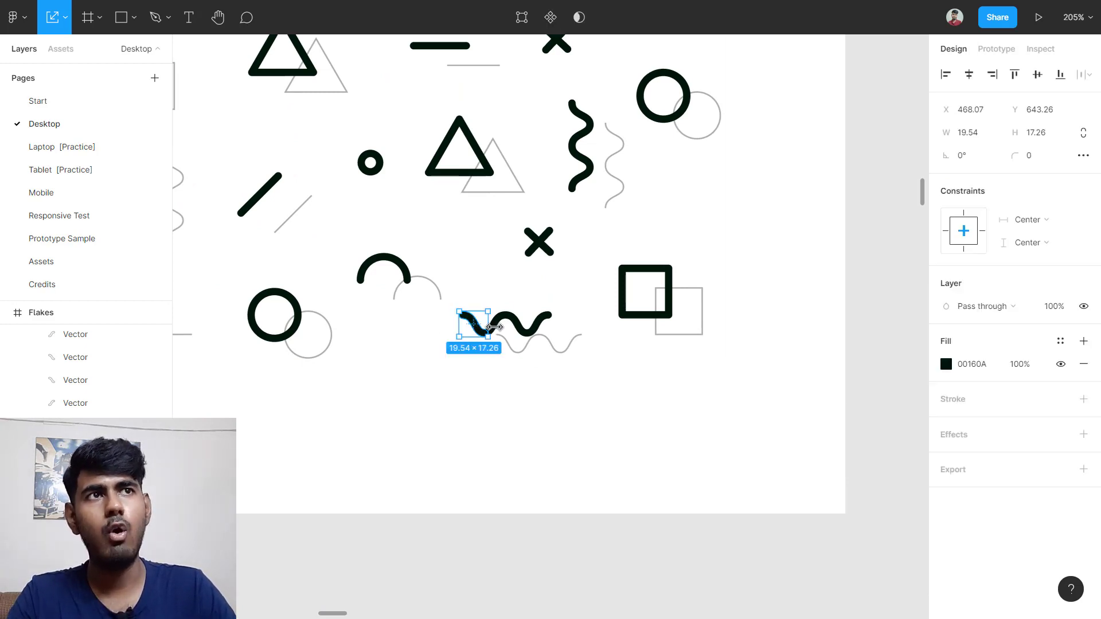
scroll(502, 335, "up", 3)
scroll(500, 339, "up", 2)
scroll(502, 338, "left", 2)
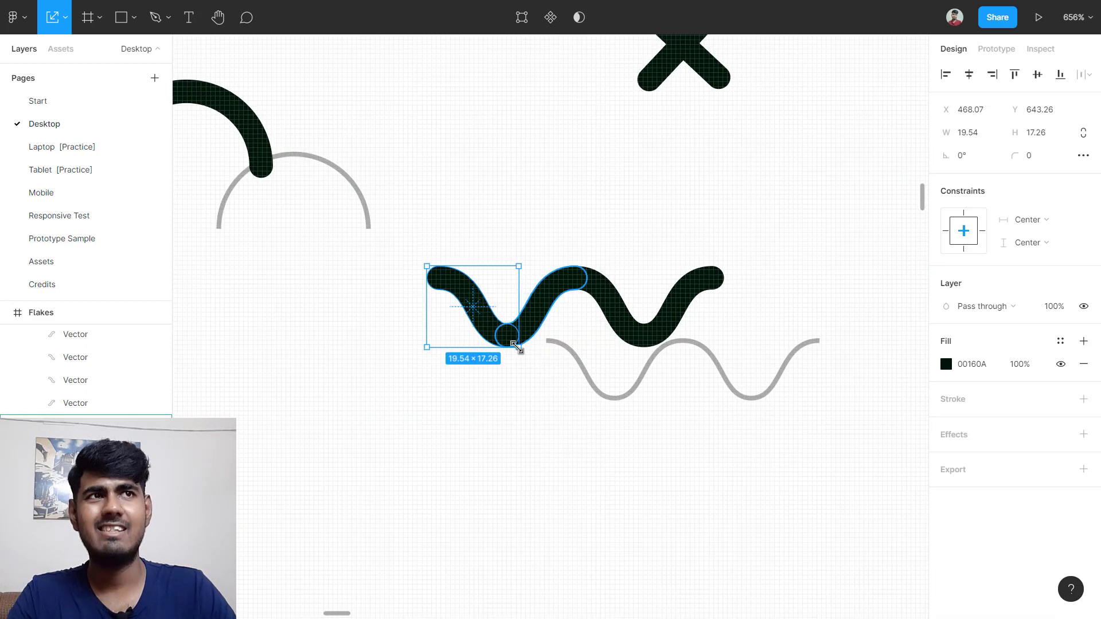
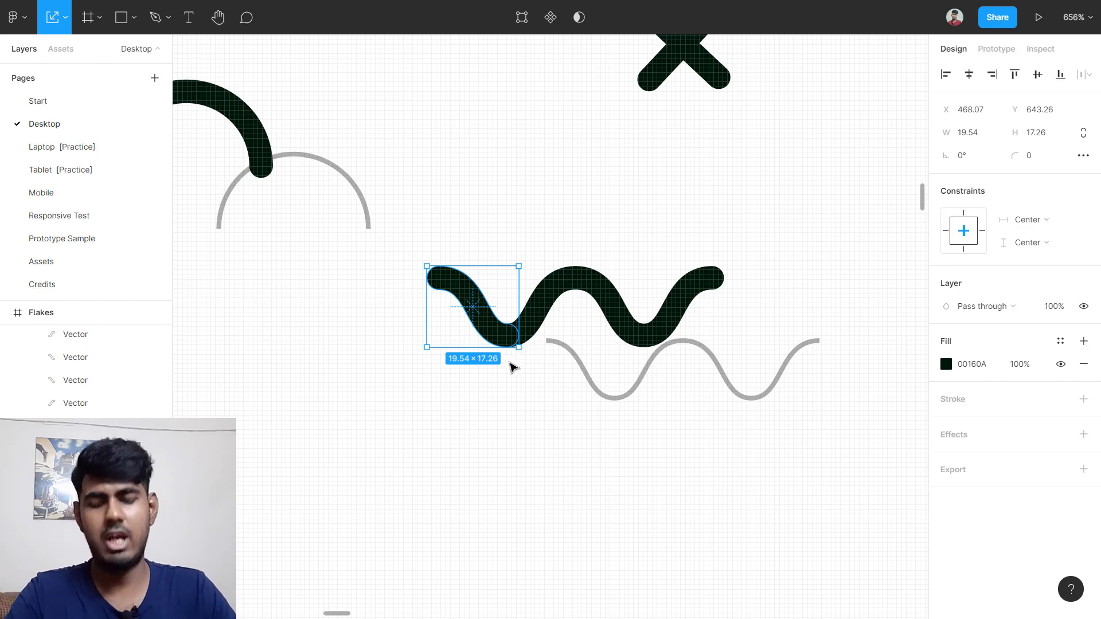
Step: Group the three dark wave pieces in the Flakes frame into one 63.14 × 17.26 group
left_click(505, 414)
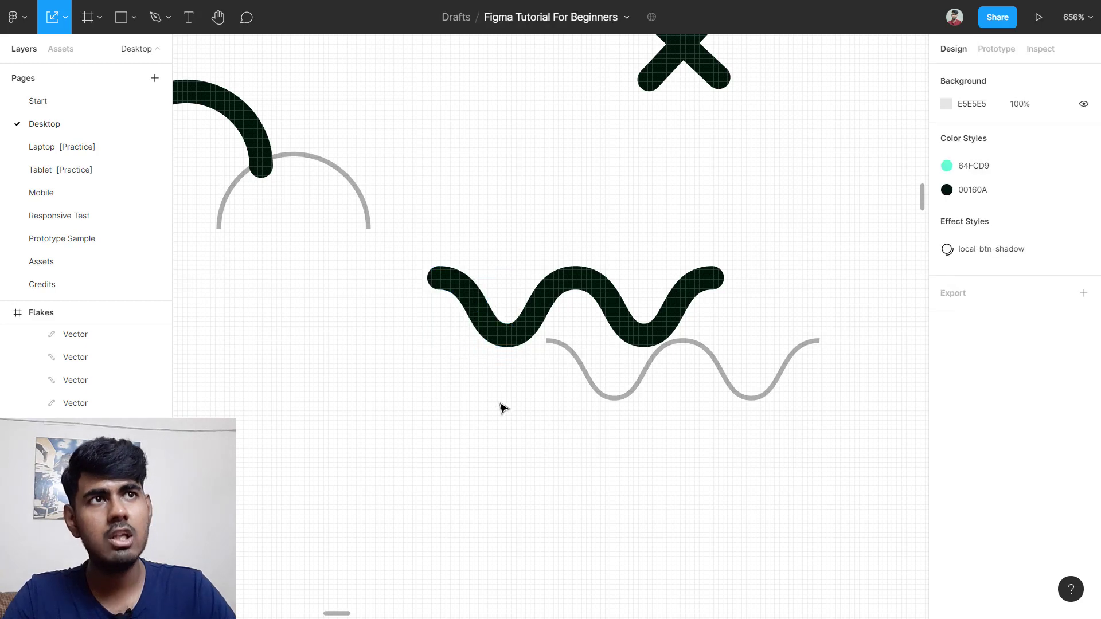
left_click(464, 320)
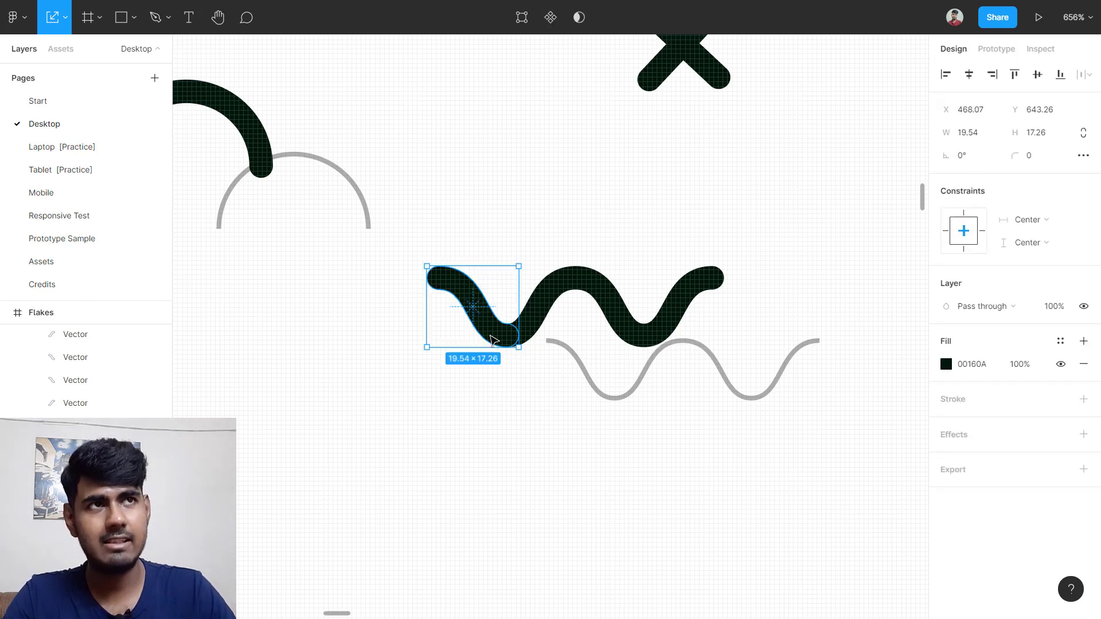
left_click(548, 305, "shift")
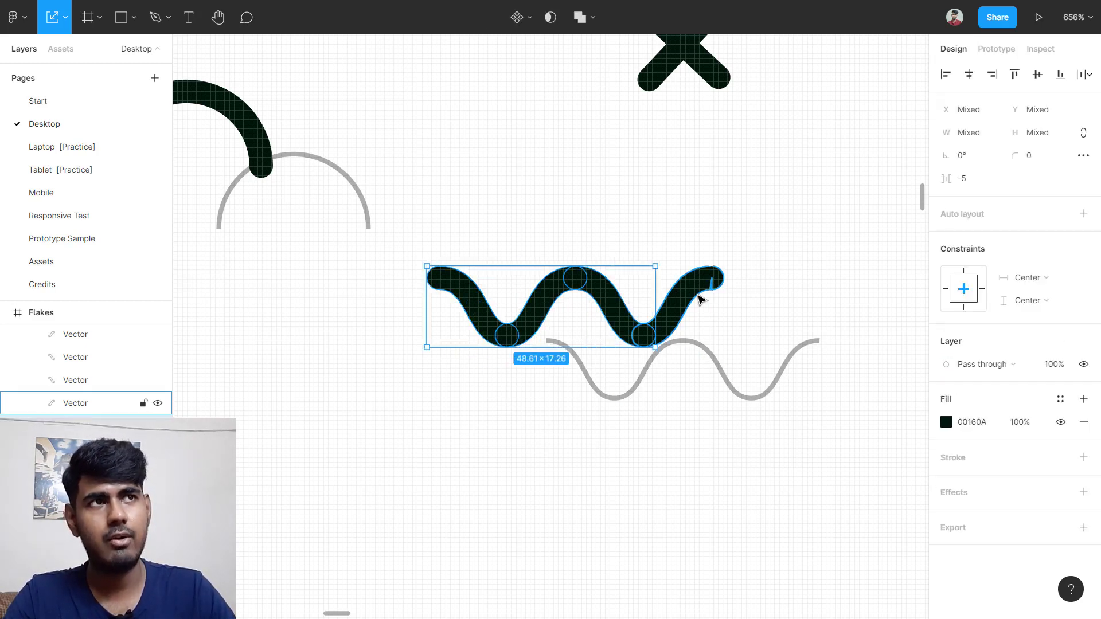
left_click(707, 313, "shift")
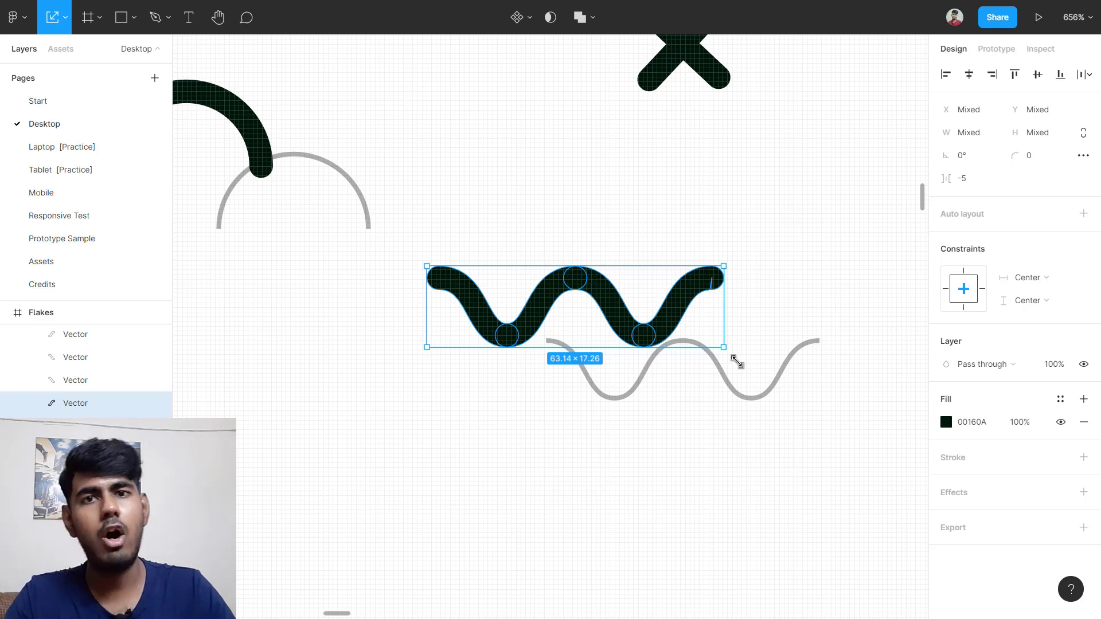
right_click(560, 293)
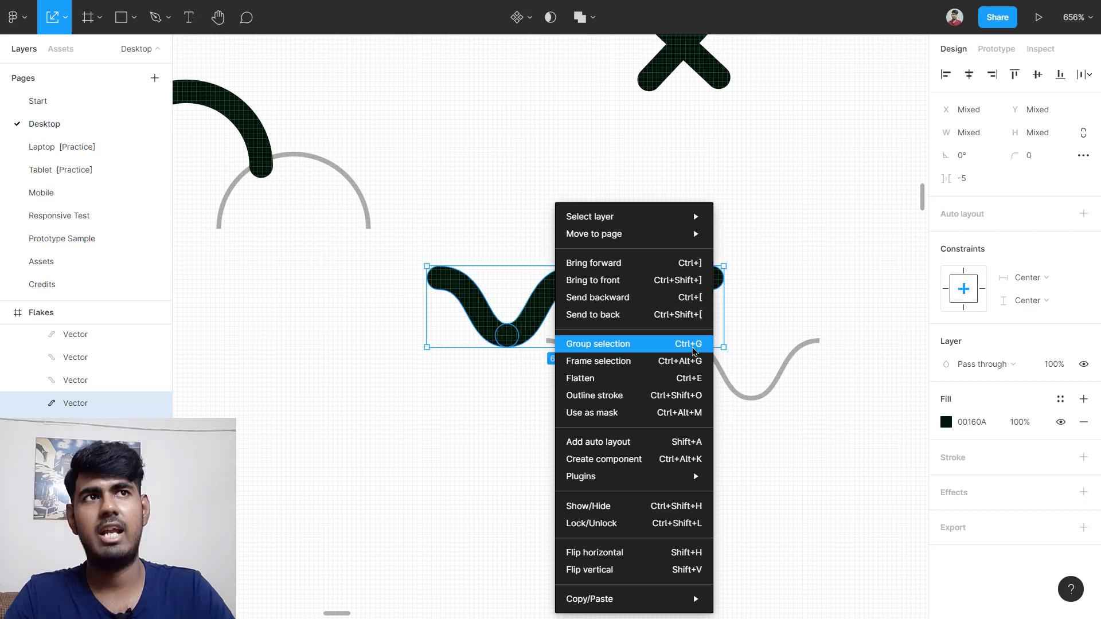
left_click(692, 344)
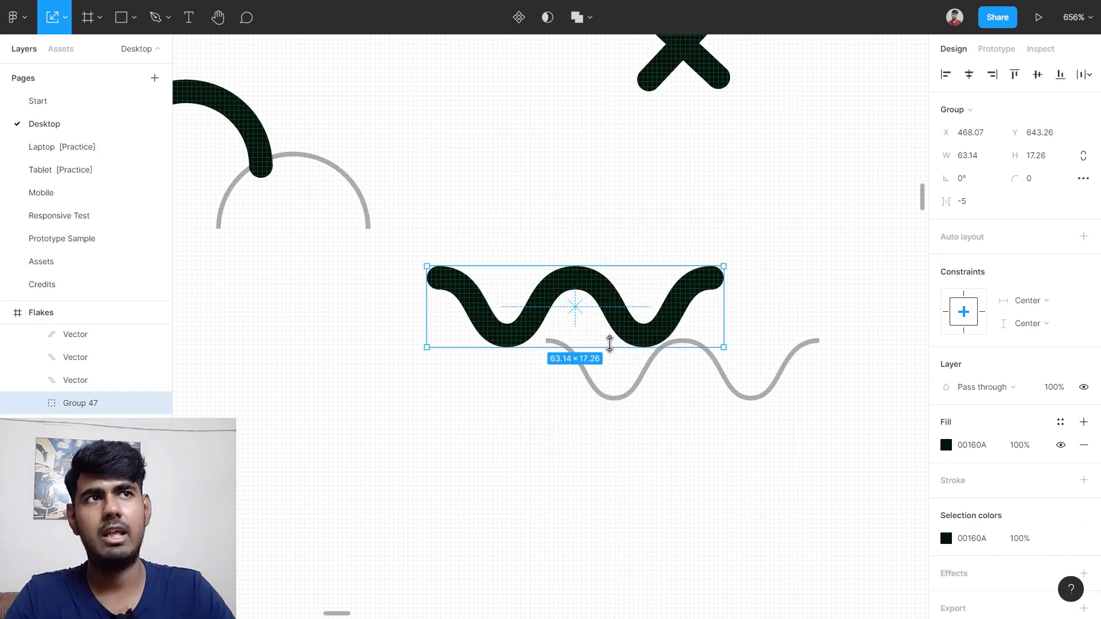
left_click(566, 286)
left_click(621, 293)
left_click(609, 307)
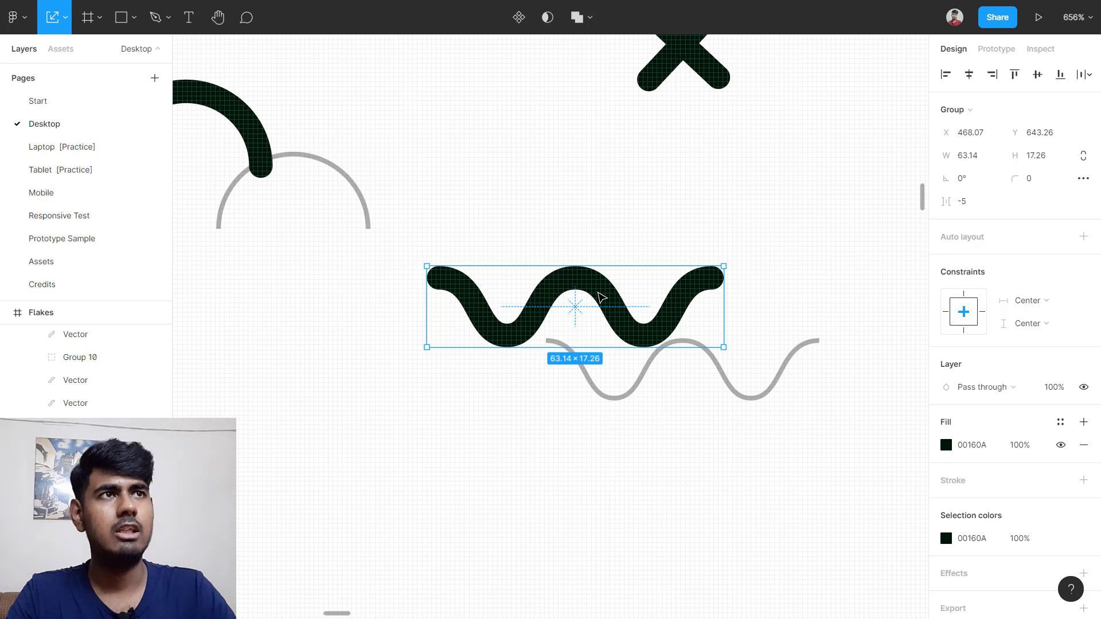
scroll(600, 297, "down", 10)
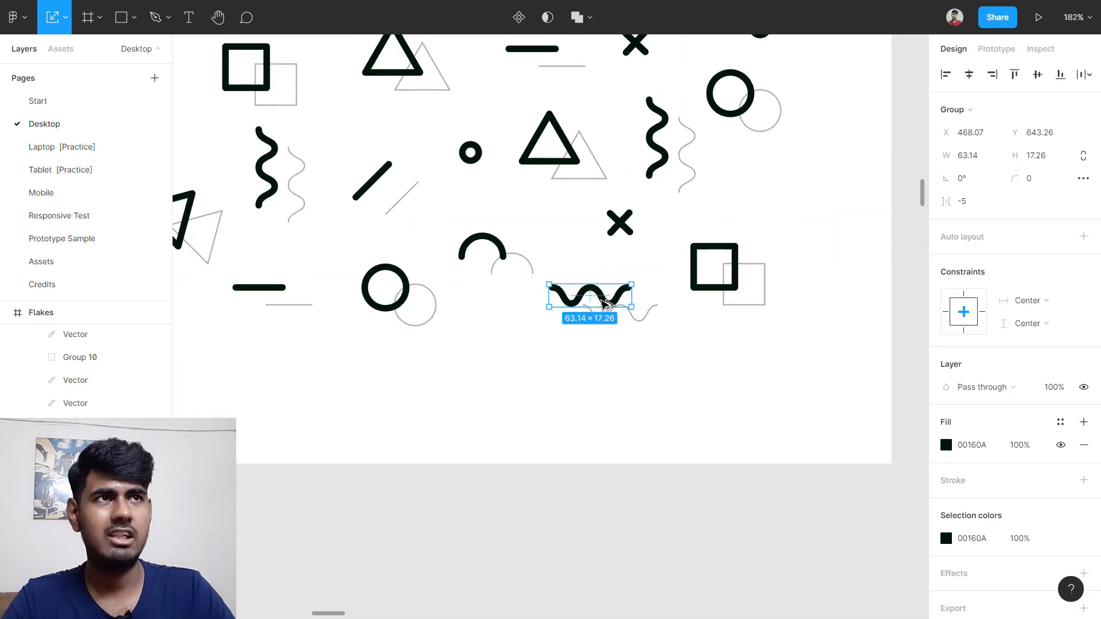
Step: Copy the wave group into Desktop - 8 and tilt it to about 47°
left_click_drag(603, 304, 471, 488)
scroll(520, 517, "down", 5)
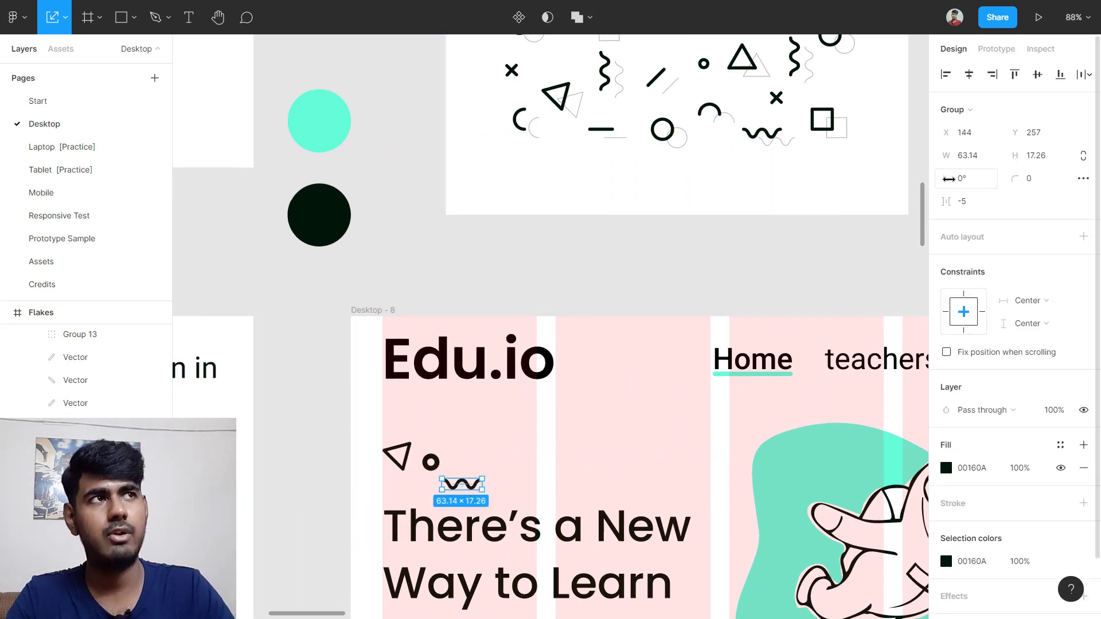
left_click_drag(948, 179, 881, 211)
scroll(744, 432, "left", 5)
scroll(744, 433, "down", 4)
scroll(351, 495, "up", 3)
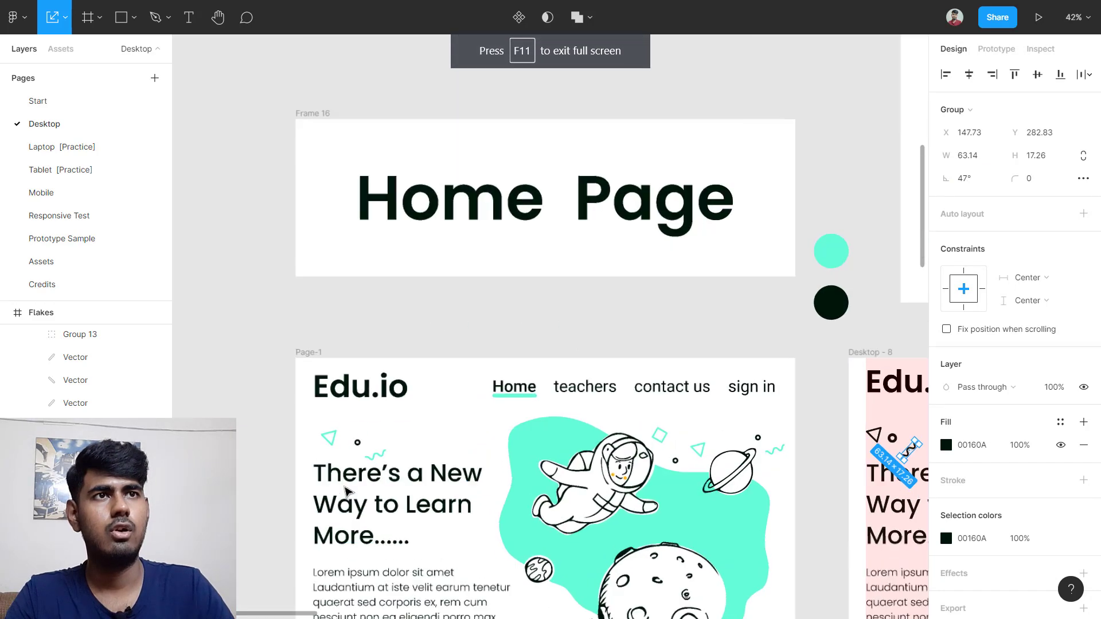
scroll(487, 452, "right", 5)
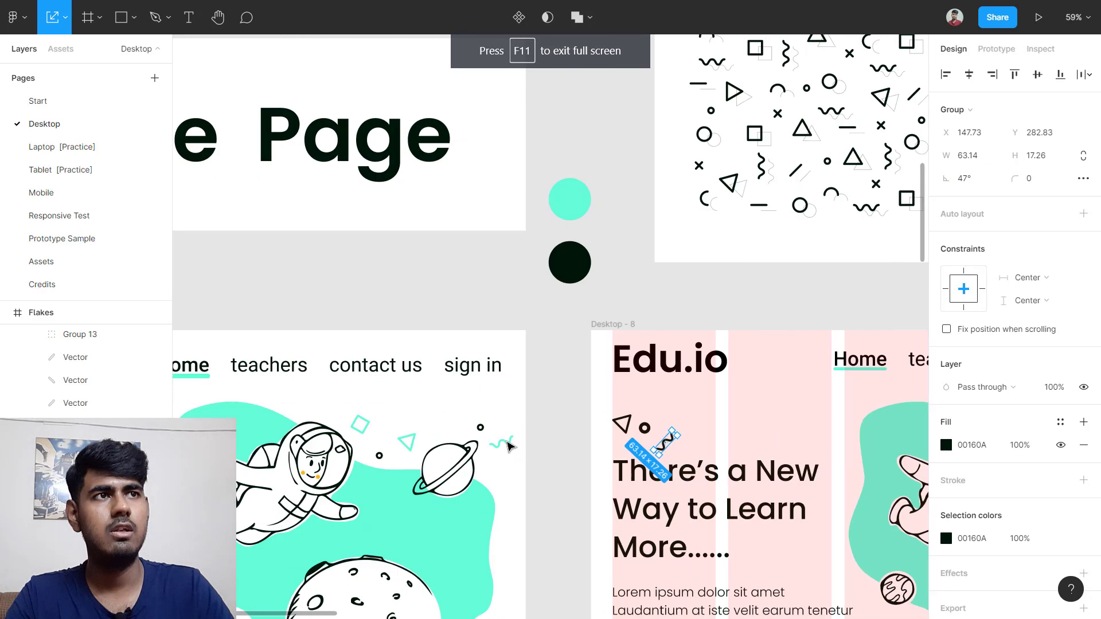
scroll(669, 448, "up", 5)
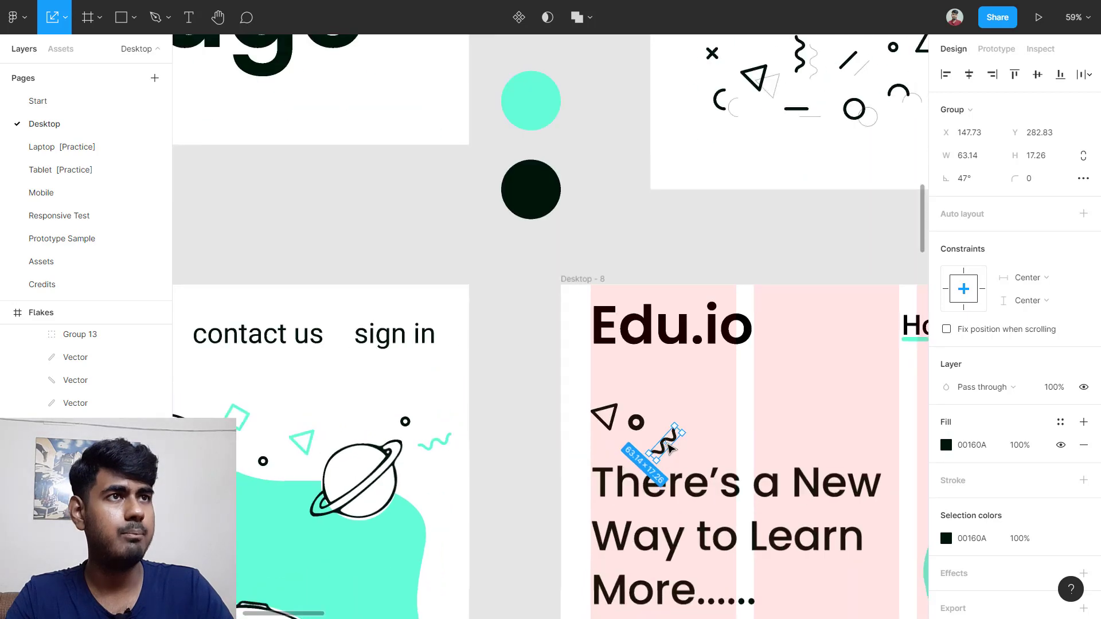
Step: Place the wave beside the small circle and realign the circle between triangle and wave
left_click_drag(665, 445, 696, 460)
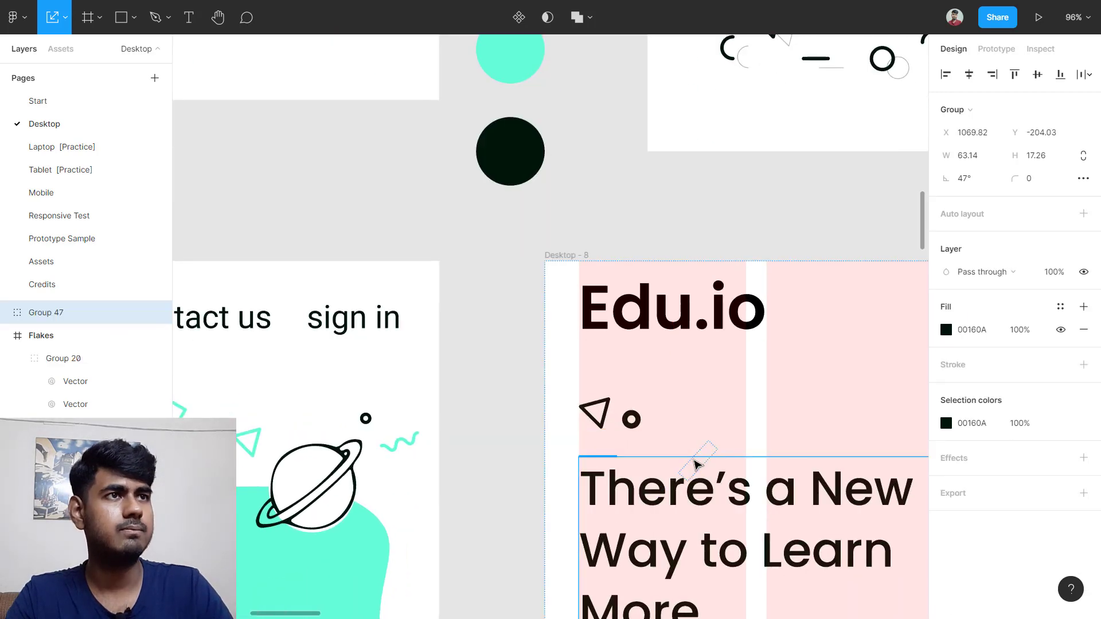
left_click_drag(638, 425, 647, 431)
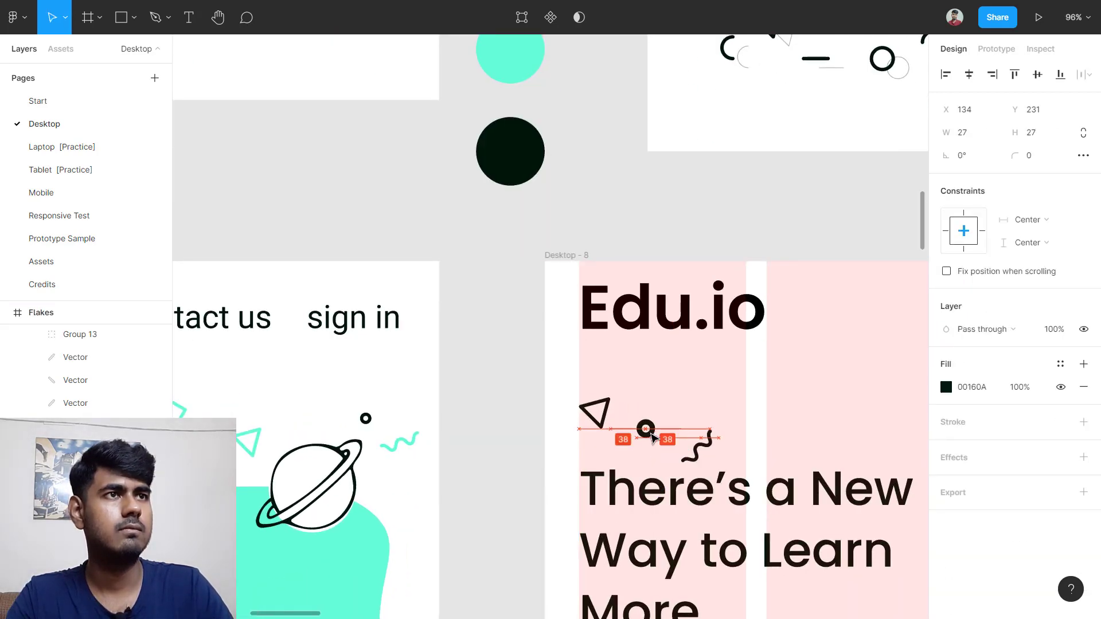
key("Escape")
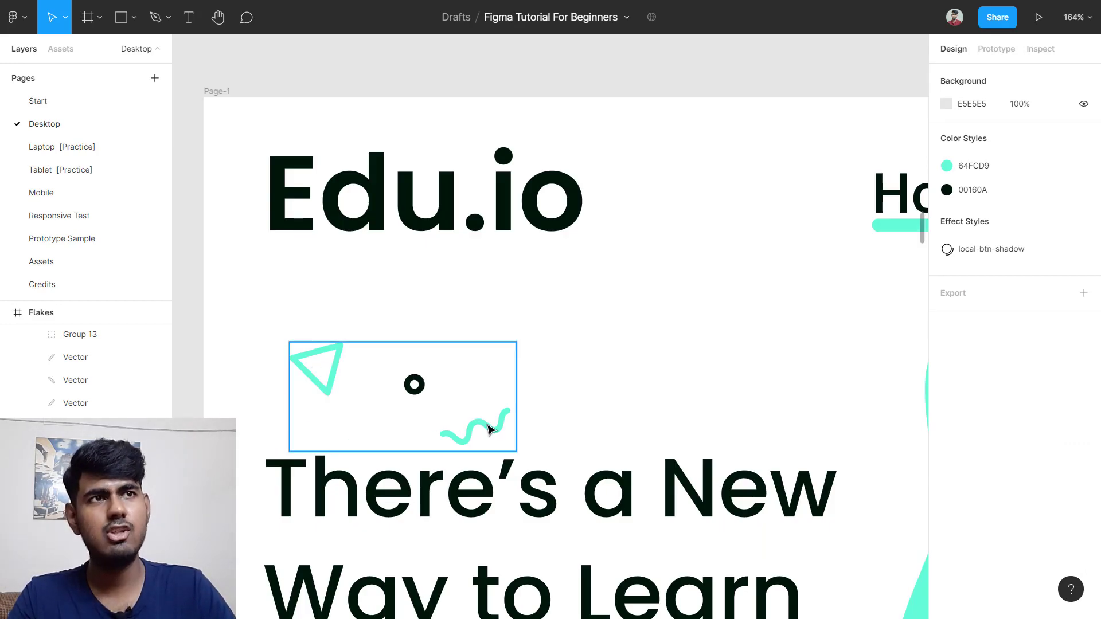
scroll(477, 434, "down", 5)
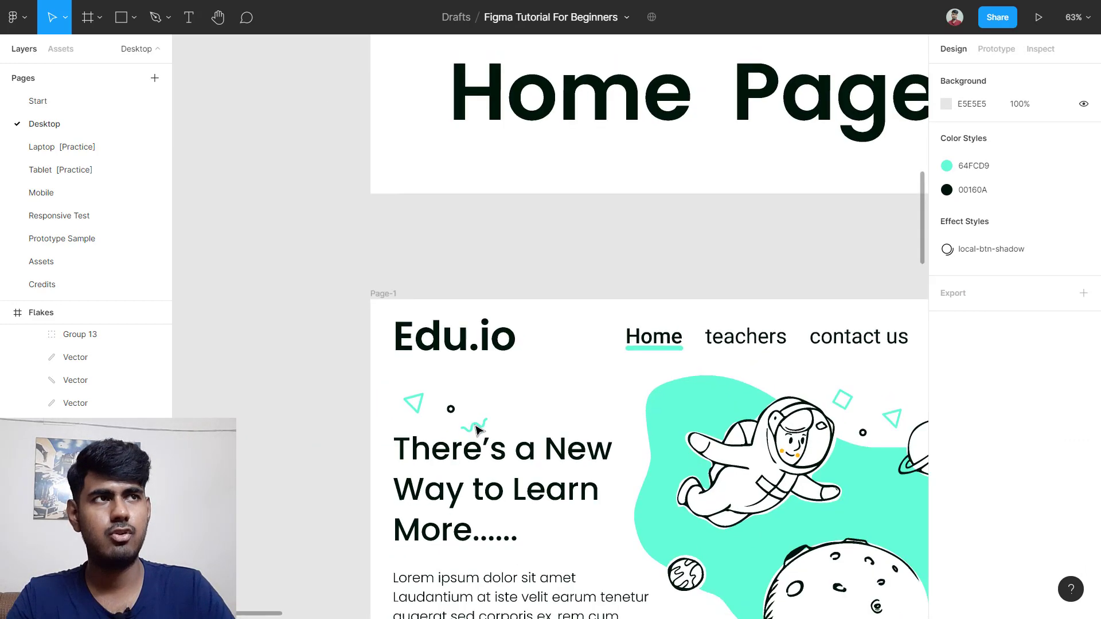
scroll(487, 434, "right", 5)
scroll(591, 398, "up", 5)
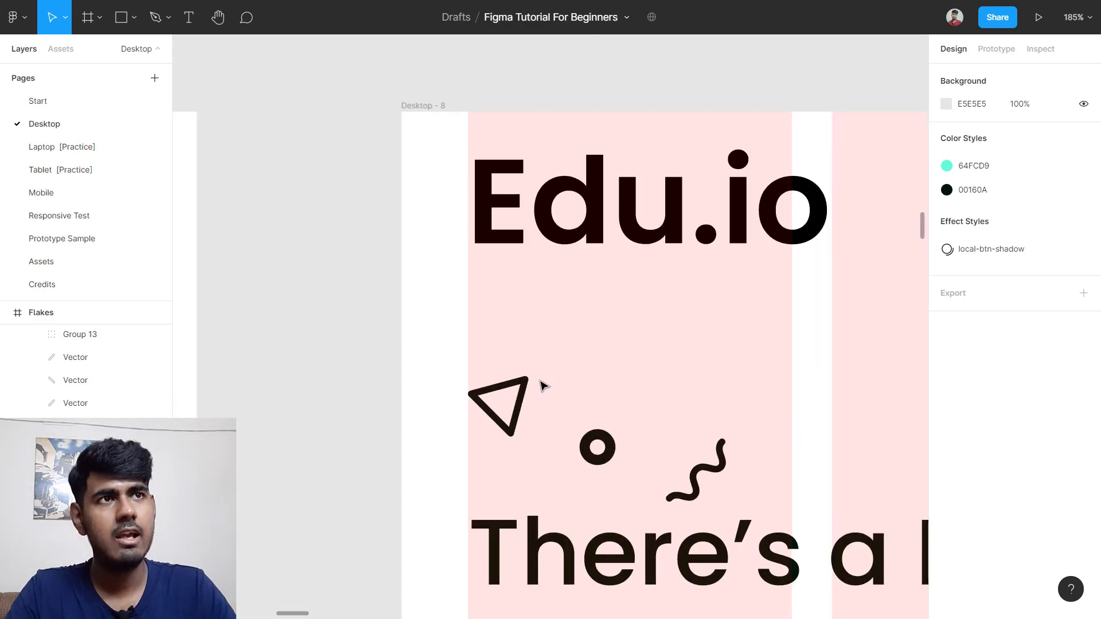
Step: Recolour the triangle above the heading to the teal circle's colour, 64FCD9
left_click(523, 398)
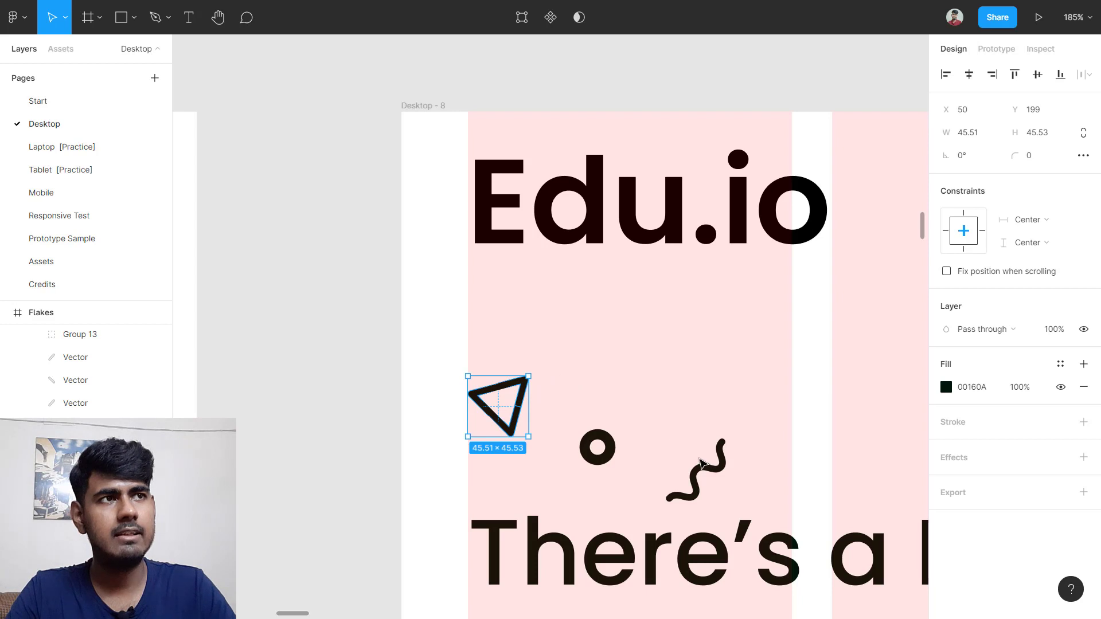
left_click(676, 399)
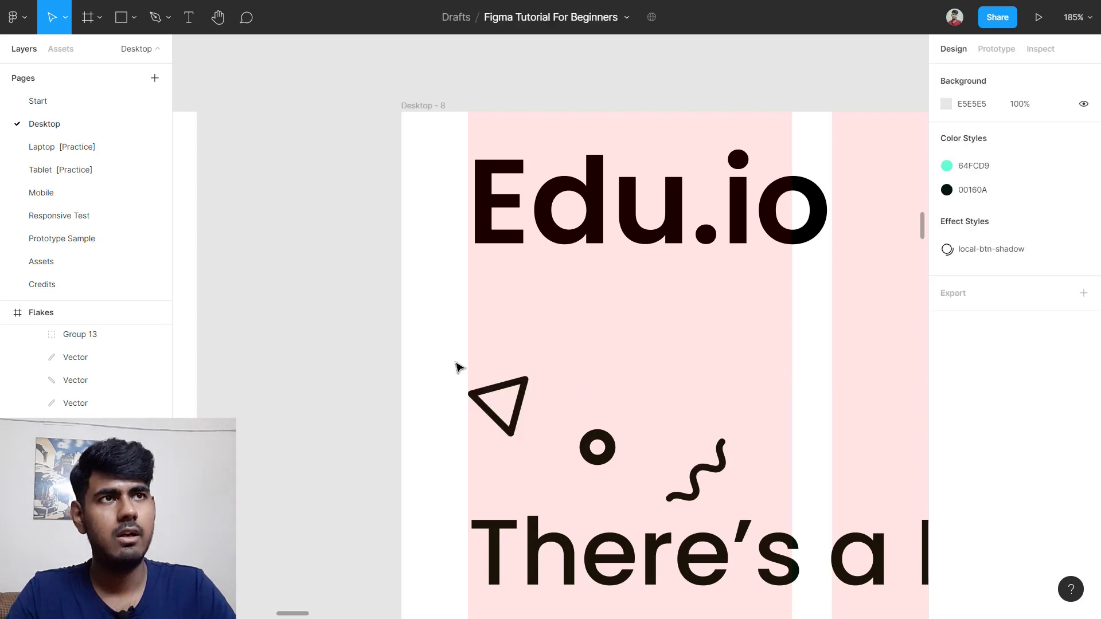
left_click_drag(440, 367, 504, 413)
scroll(512, 418, "down", 5)
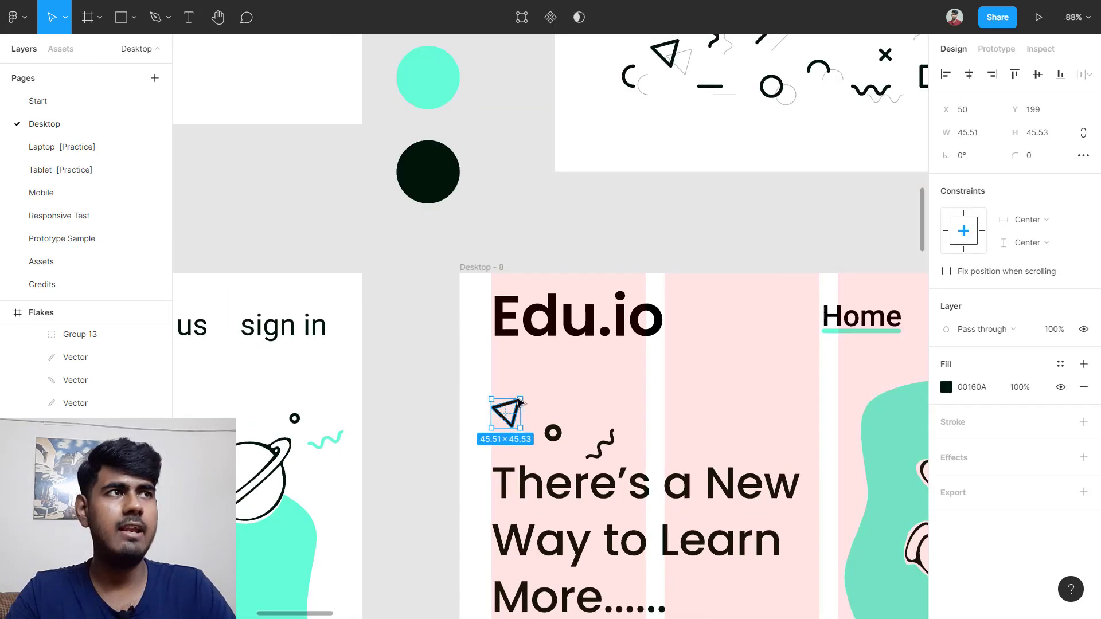
left_click(946, 388)
left_click(779, 460)
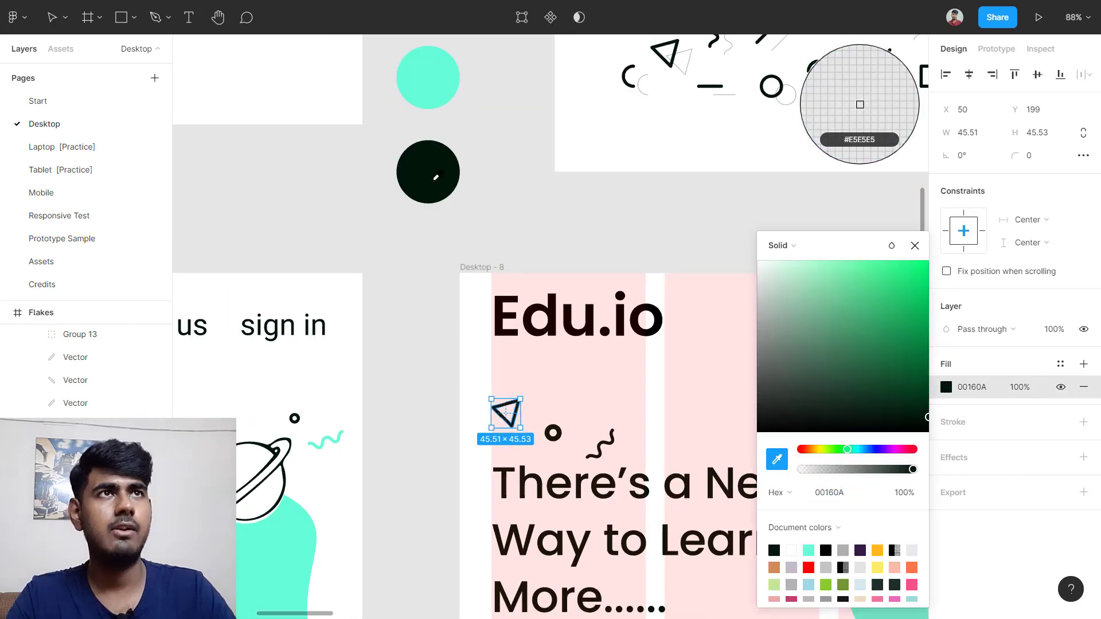
left_click(433, 79)
Step: Recolour the tilted squiggle to teal 64FCD9 and hide Desktop - 8's pink column grid
scroll(516, 230, "down", 2)
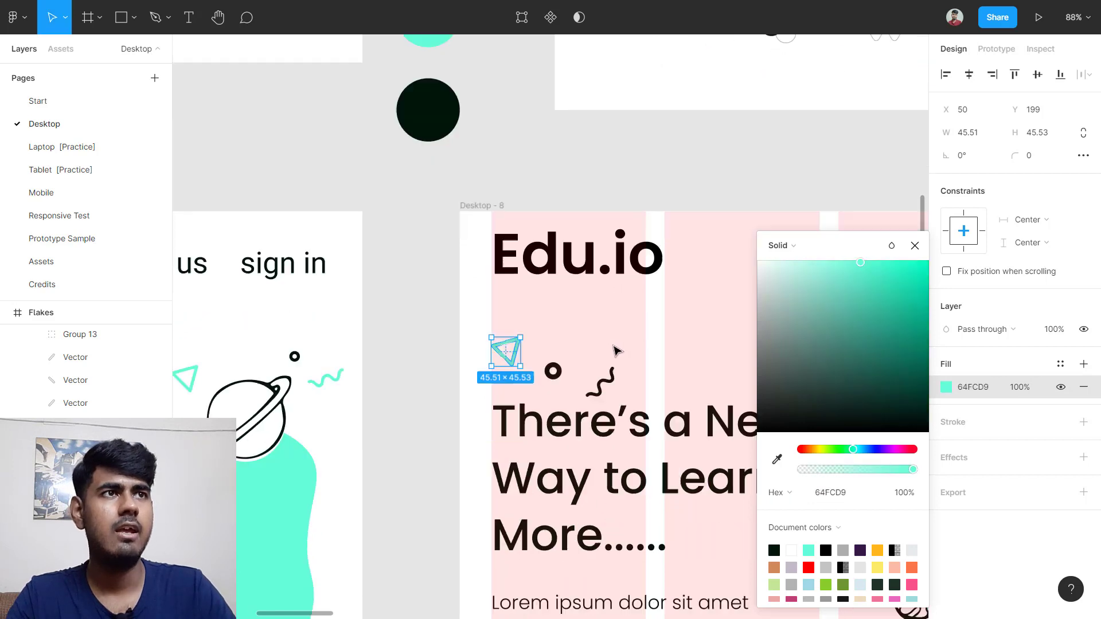
left_click(605, 387)
left_click(946, 445)
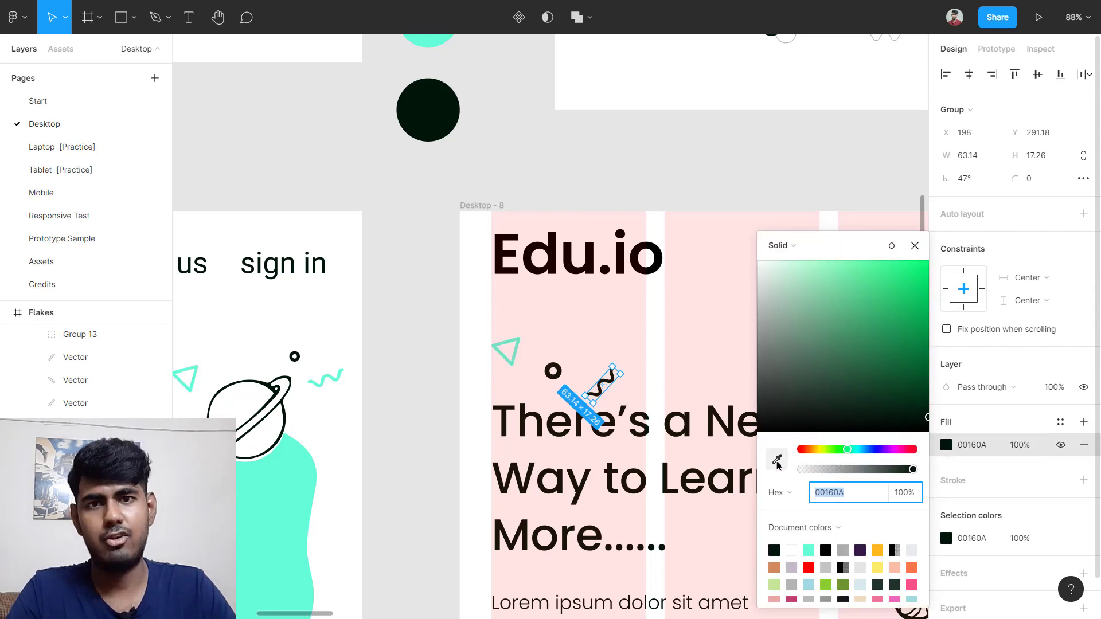
left_click(777, 462)
scroll(437, 223, "up", 3)
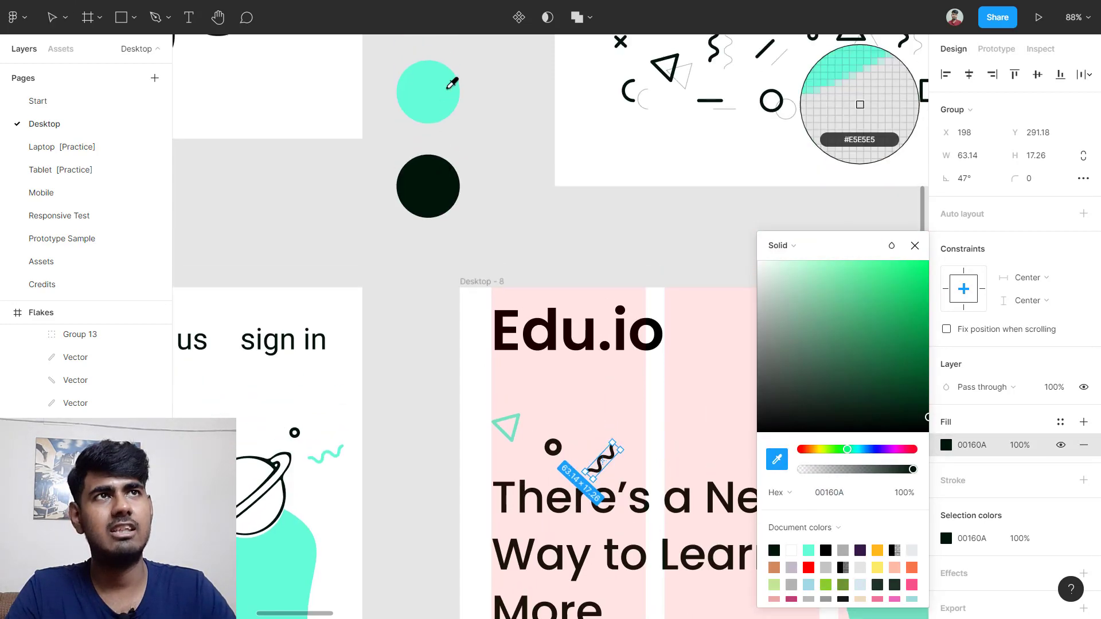
left_click(436, 99)
left_click(915, 245)
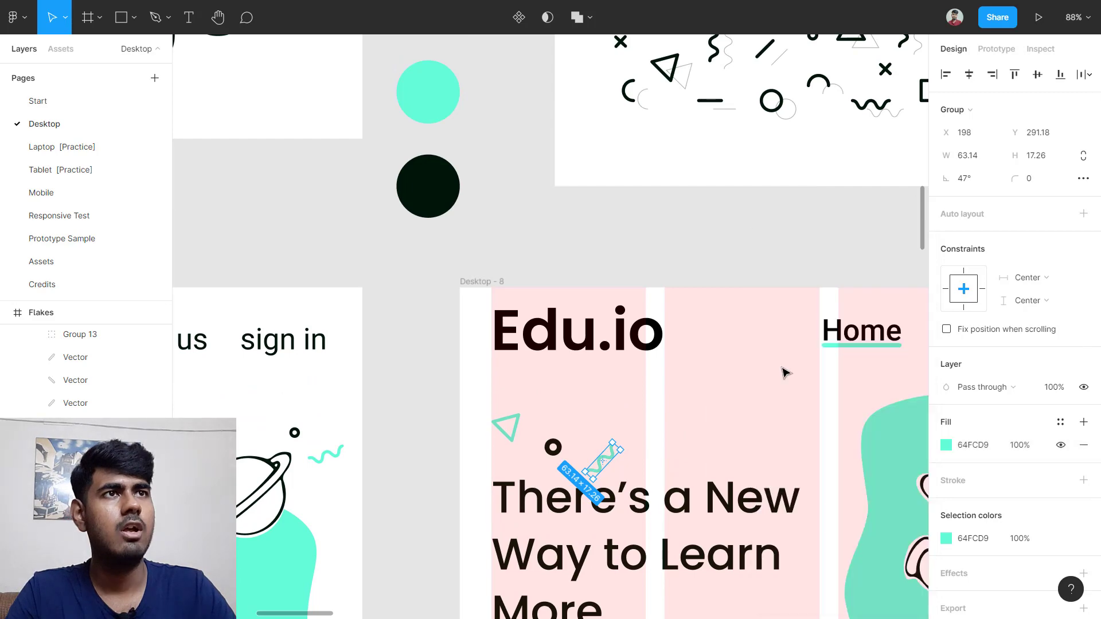
left_click(449, 344)
left_click(479, 282)
left_click(1060, 294)
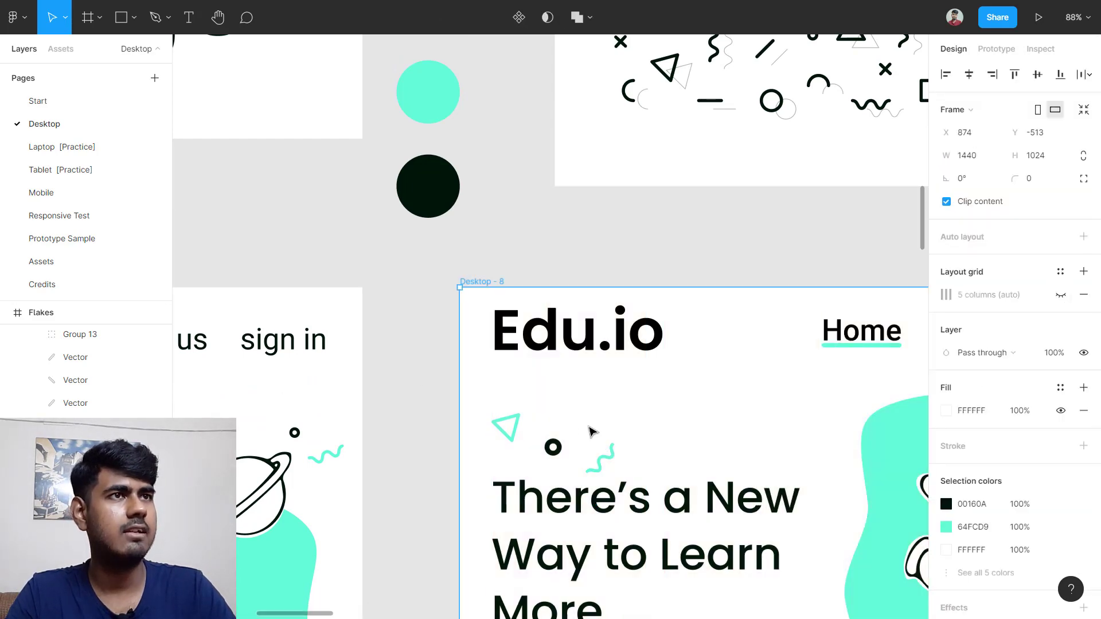
scroll(614, 448, "down", 3)
scroll(641, 449, "down", 5)
scroll(651, 450, "left", 1)
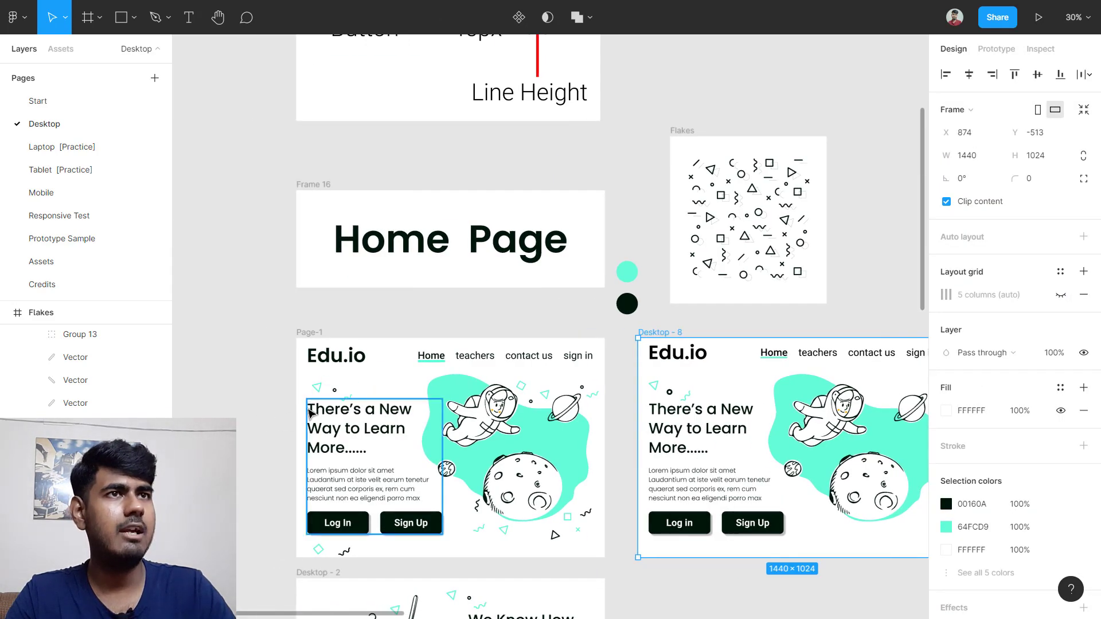
scroll(310, 413, "down", 3)
scroll(573, 304, "right", 3)
scroll(608, 297, "up", 2)
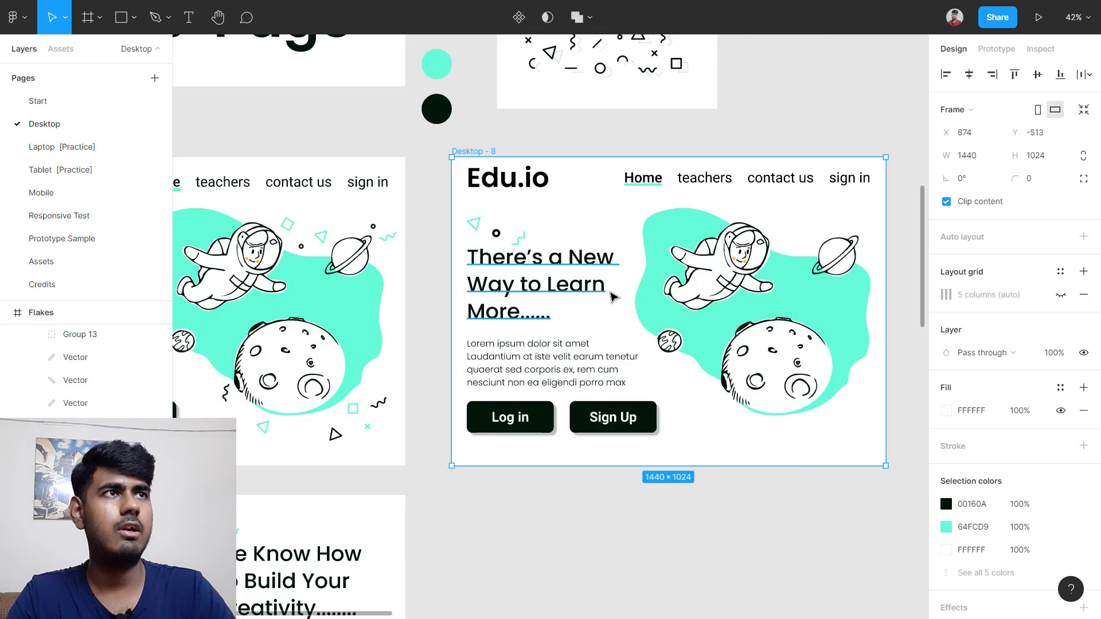
scroll(613, 295, "up", 3)
scroll(612, 294, "down", 3)
scroll(573, 302, "left", 5)
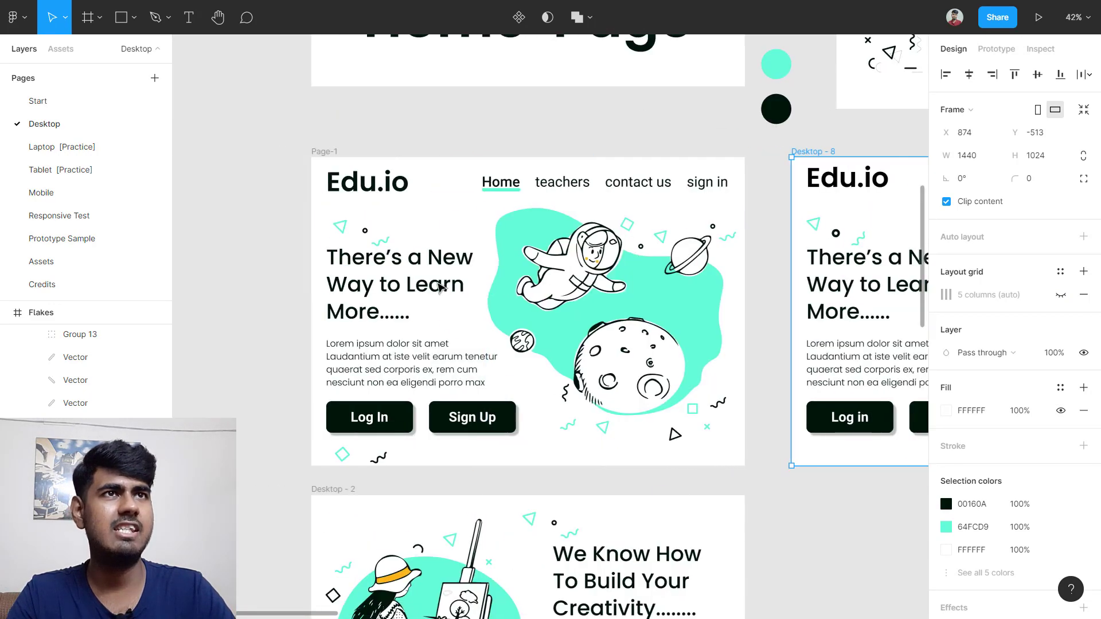
scroll(439, 286, "up", 4)
scroll(408, 269, "down", 2)
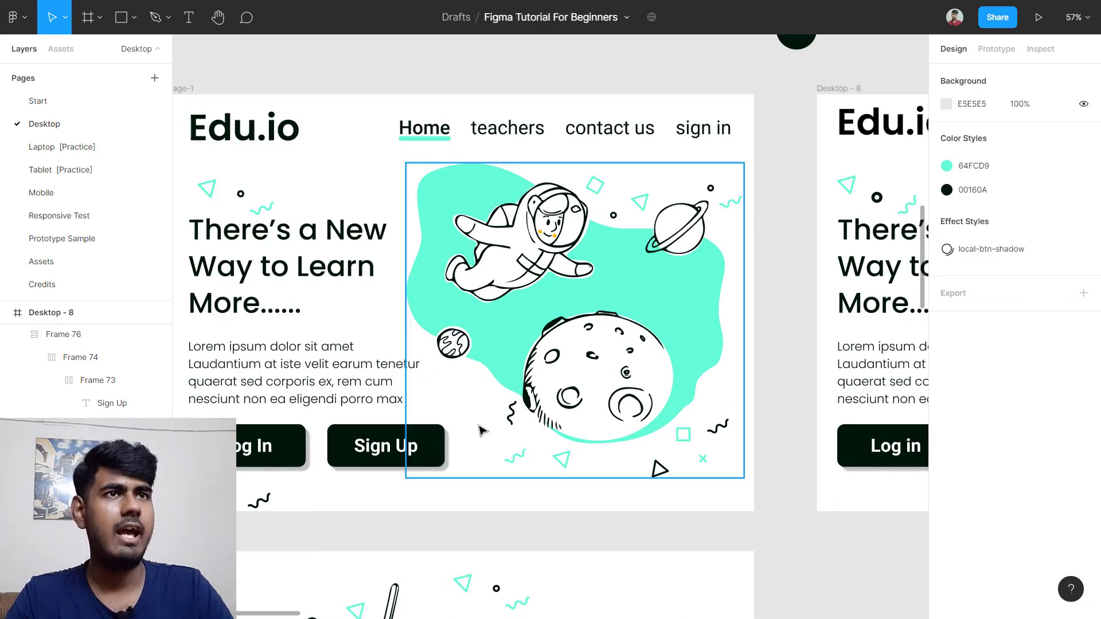
scroll(493, 442, "left", 4)
scroll(587, 539, "right", 8)
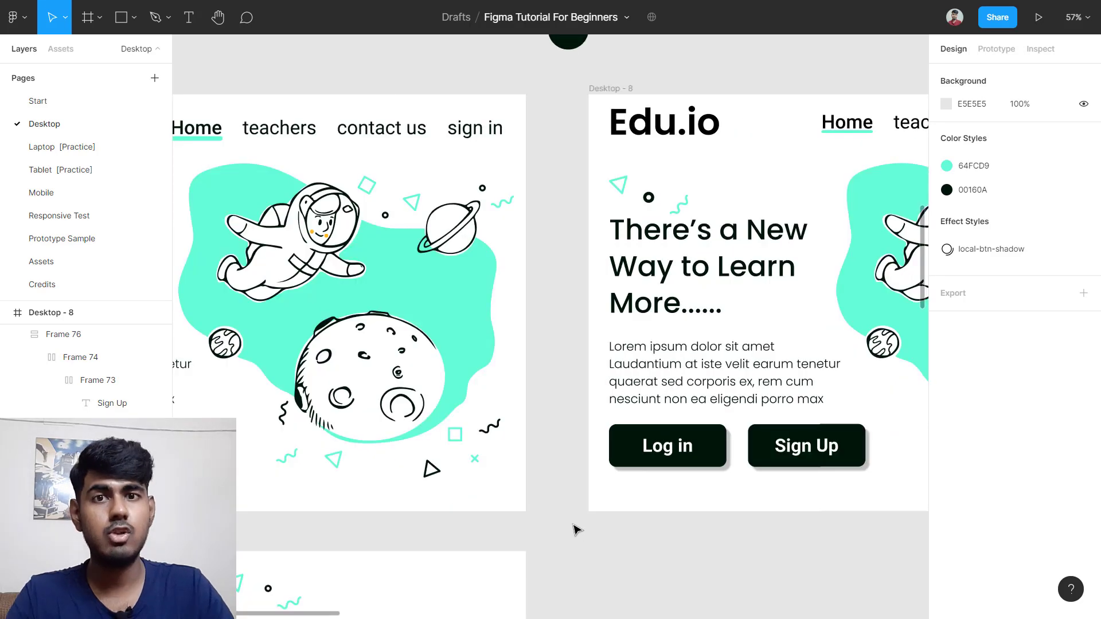
scroll(577, 528, "right", 3)
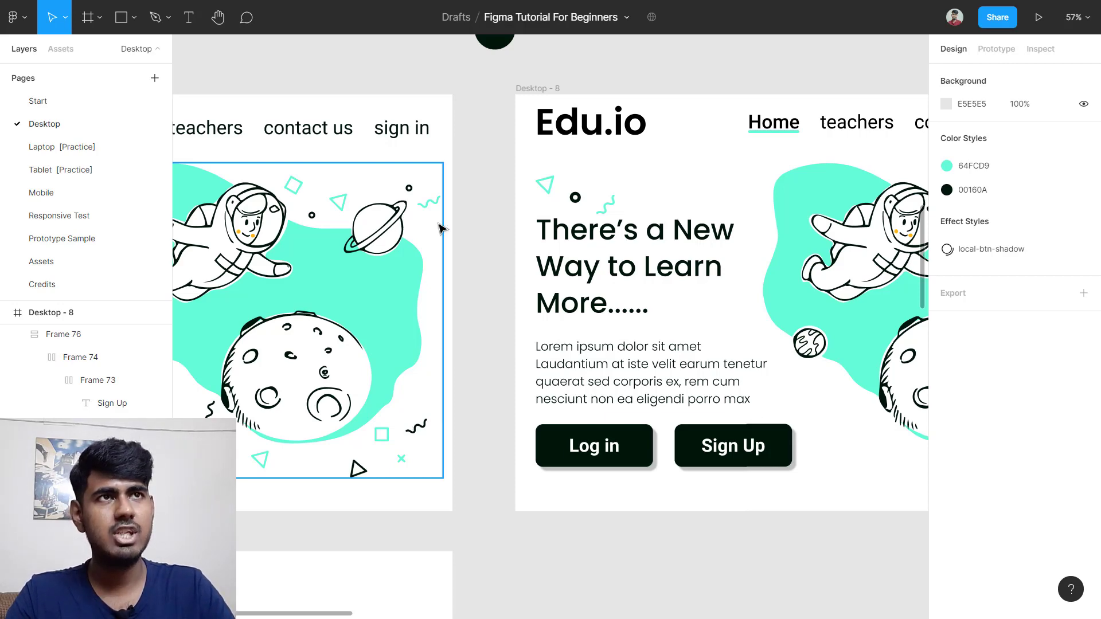
scroll(440, 228, "left", 3)
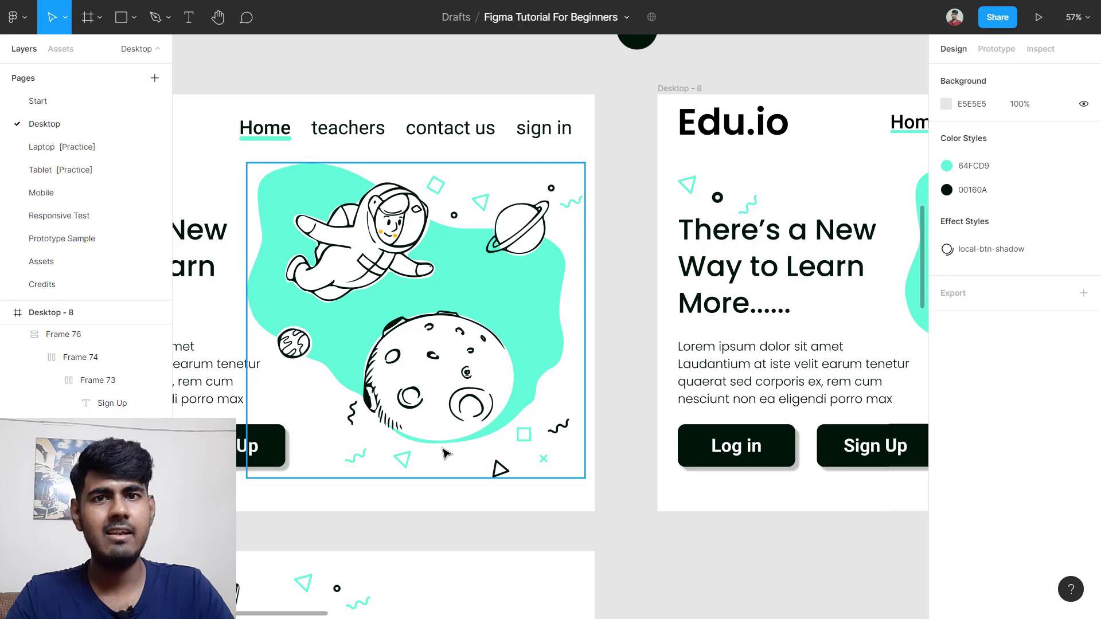
scroll(444, 454, "right", 3)
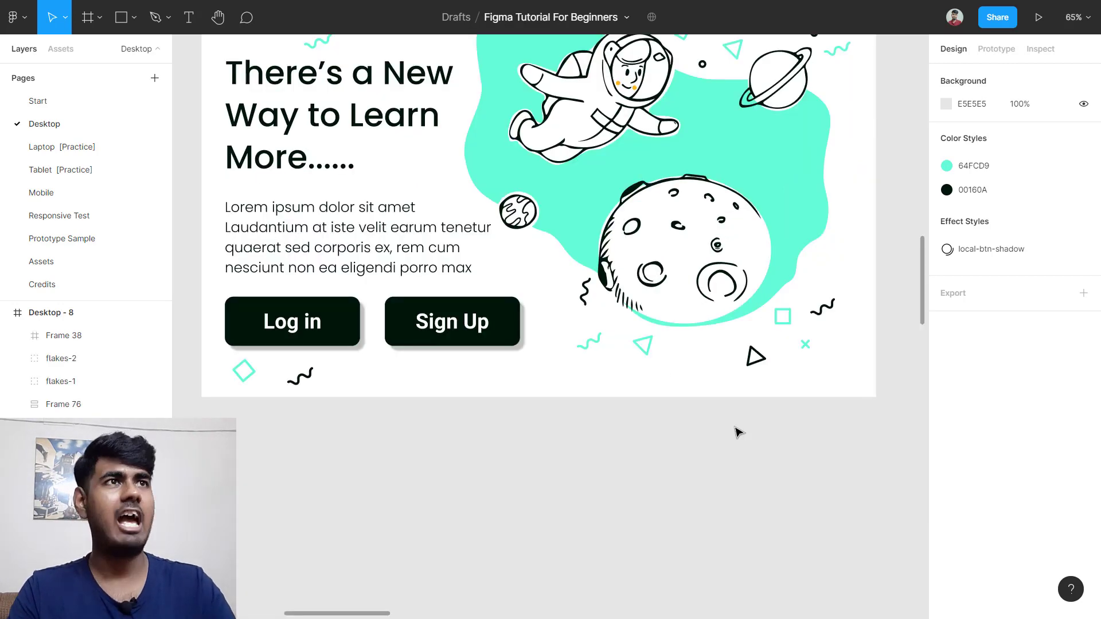
scroll(738, 432, "up", 5)
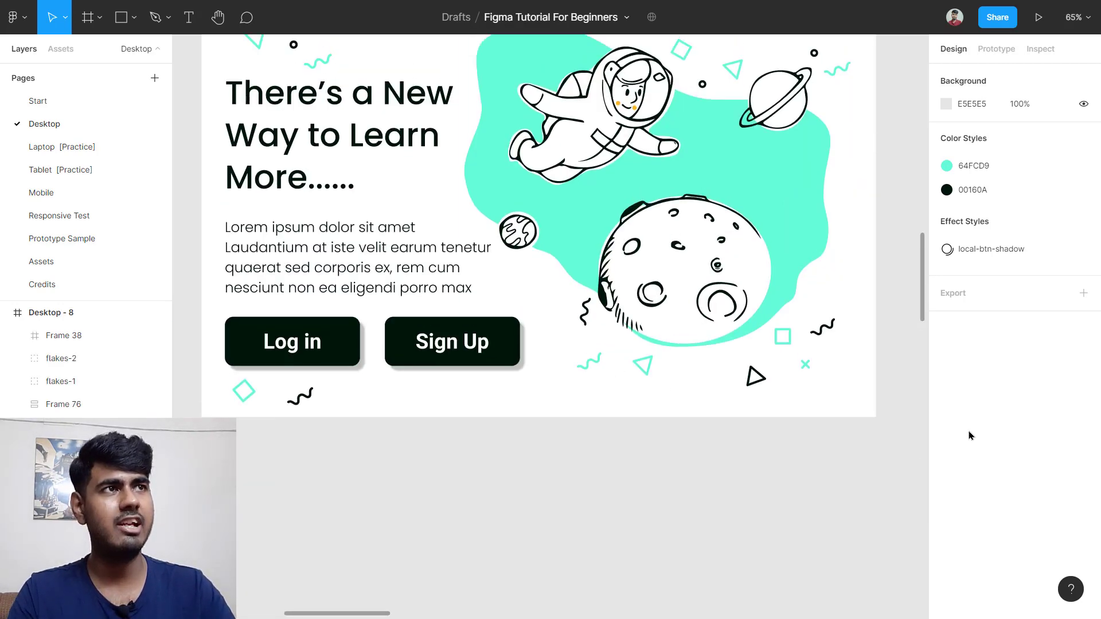
scroll(879, 348, "down", 3)
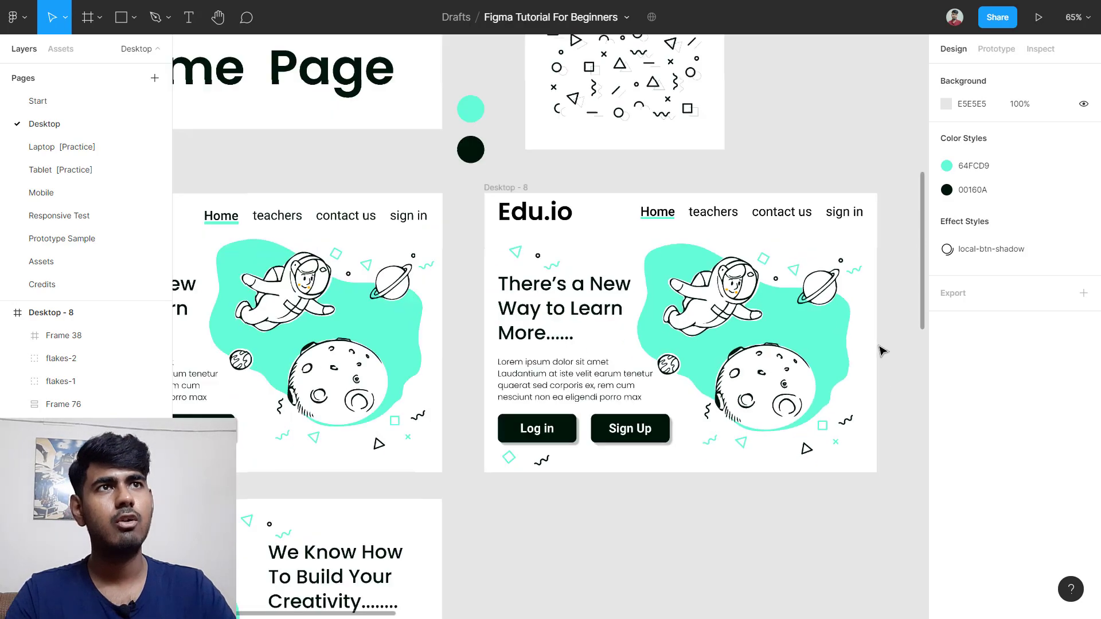
scroll(877, 350, "left", 5)
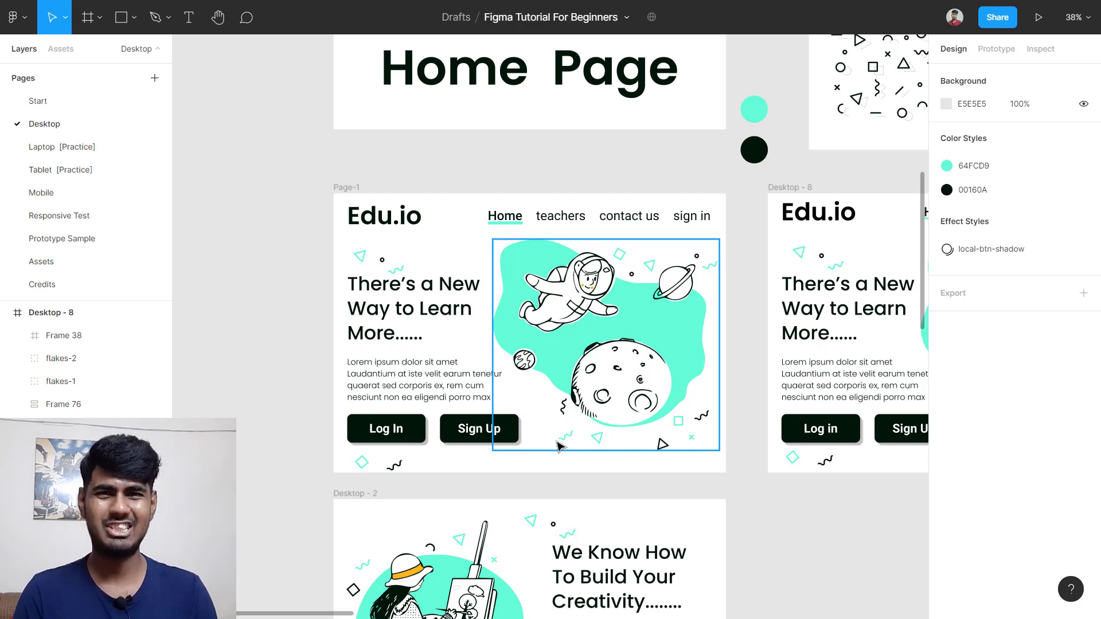
scroll(557, 445, "down", 5)
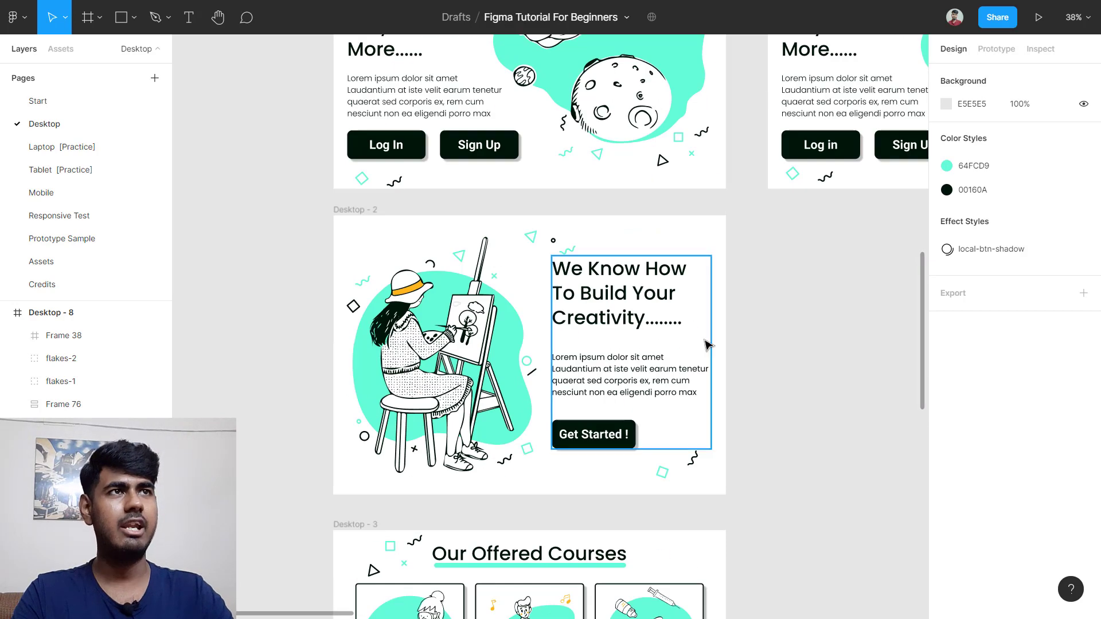
scroll(733, 293, "down", 2)
scroll(545, 256, "right", 4)
scroll(544, 255, "left", 1)
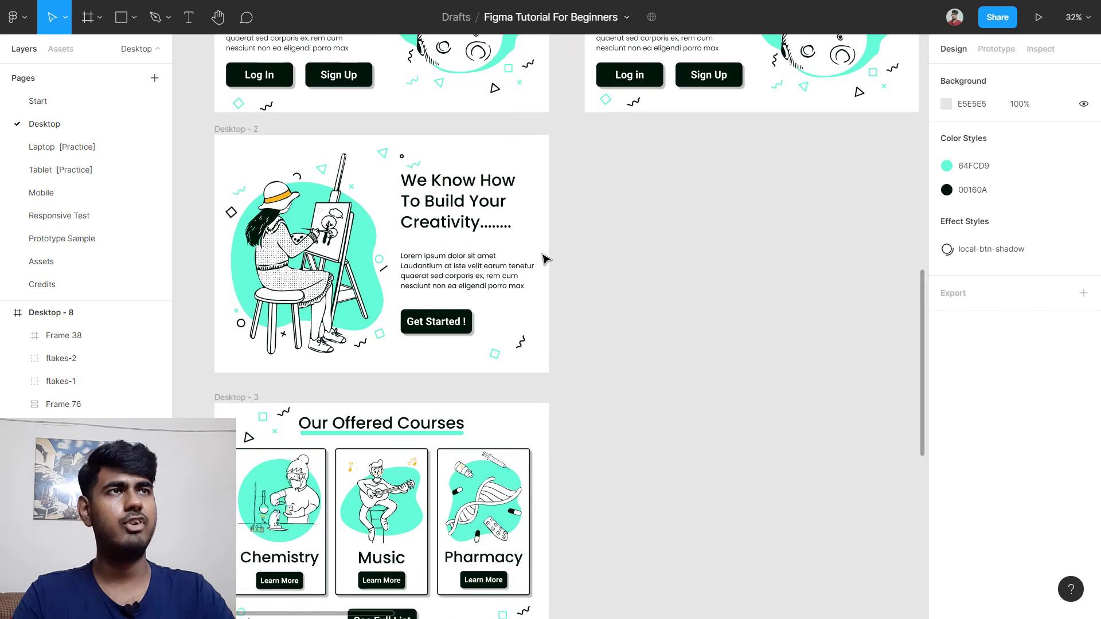
scroll(633, 248, "up", 1)
Step: Add a blank 1440 × 1024 Desktop - 9 frame to the right of Desktop - 2
key("f")
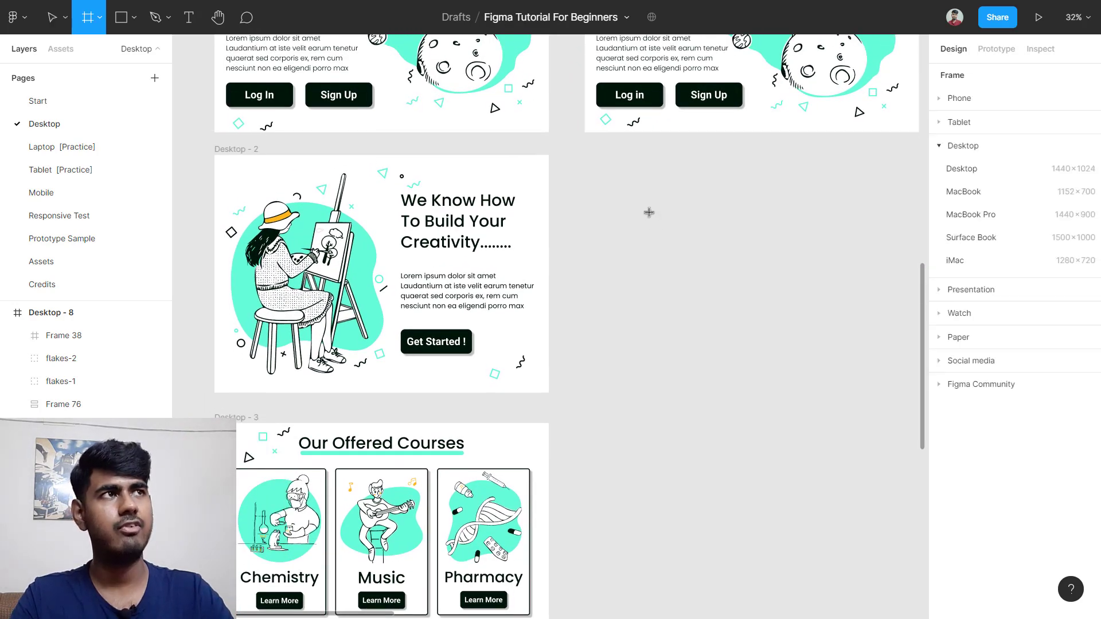
left_click(971, 177)
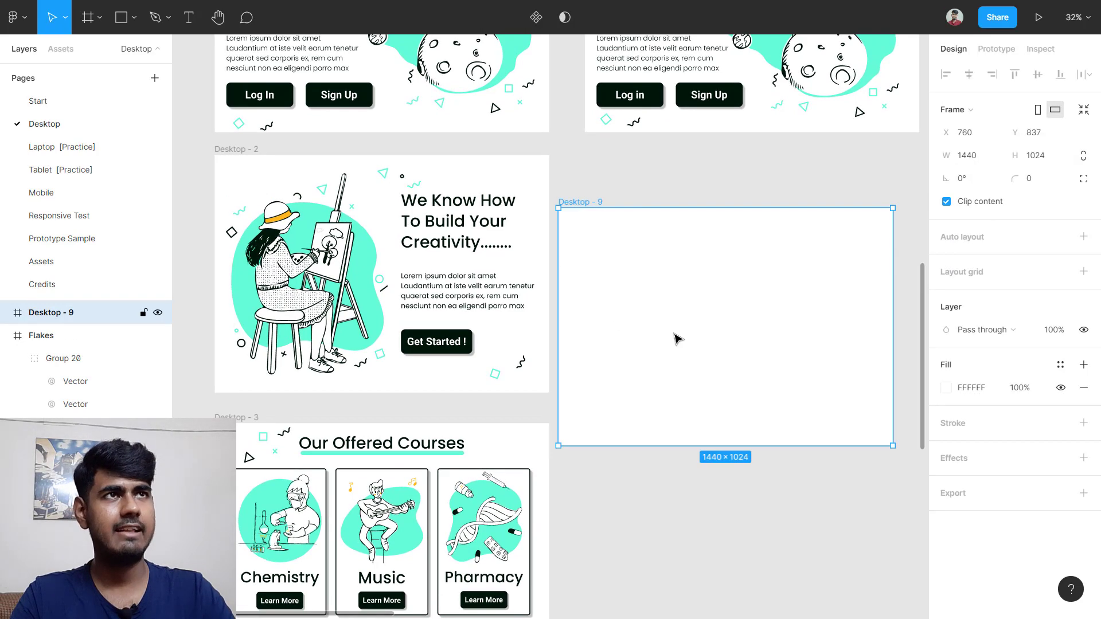
left_click_drag(675, 339, 706, 282)
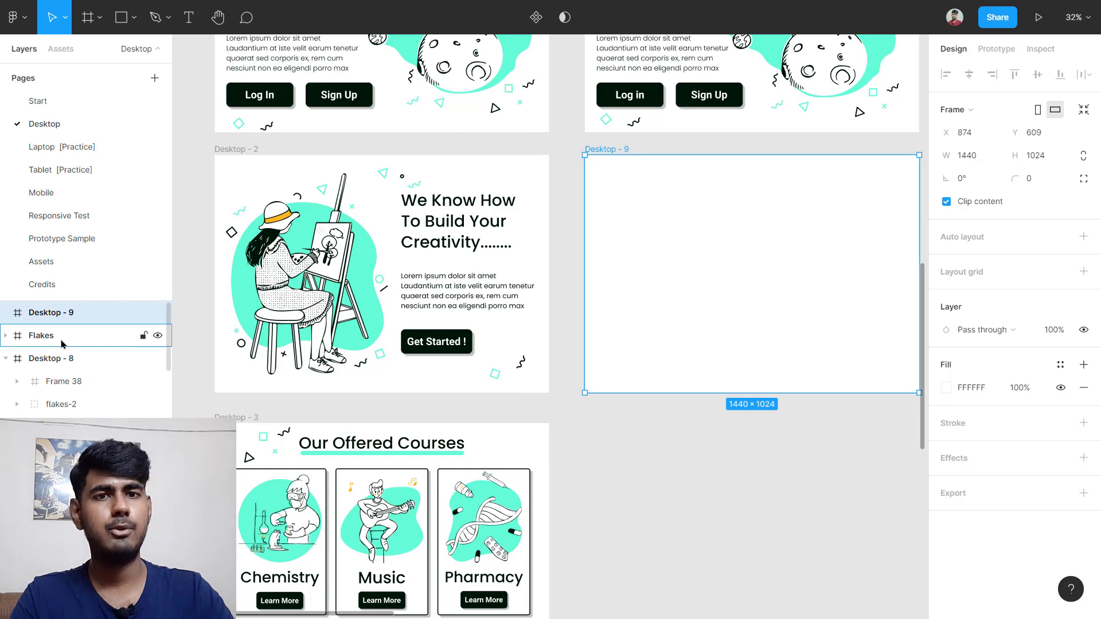
Step: On the Assets page, duplicate the Painter 1 illustration as Painter 2
left_click(34, 262)
scroll(396, 353, "down", 4)
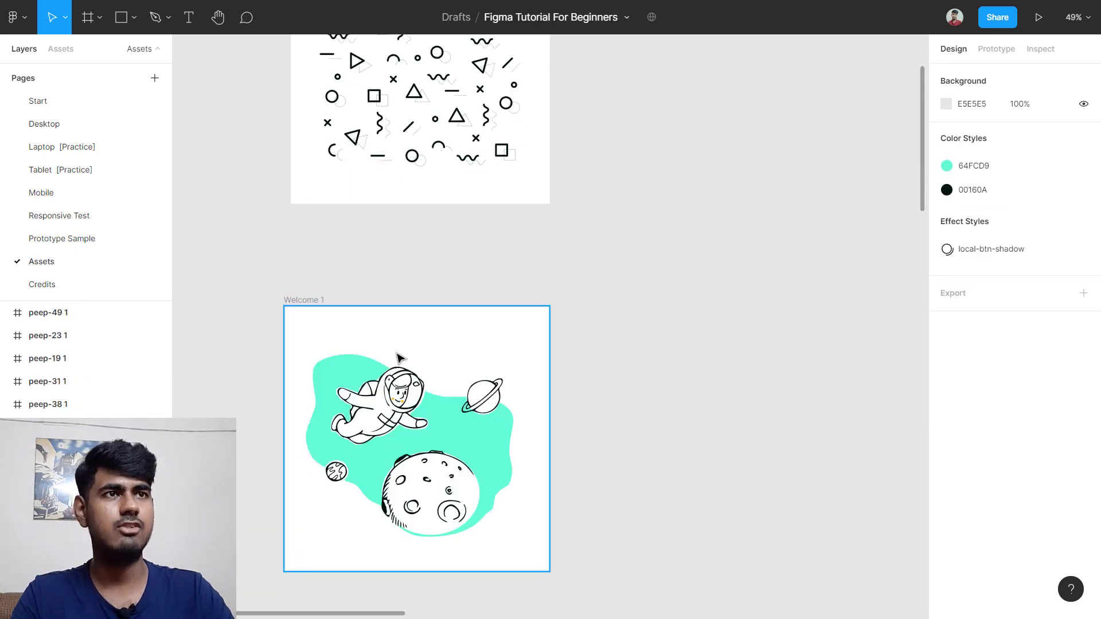
scroll(399, 358, "down", 5)
scroll(338, 393, "down", 1)
left_click(343, 400)
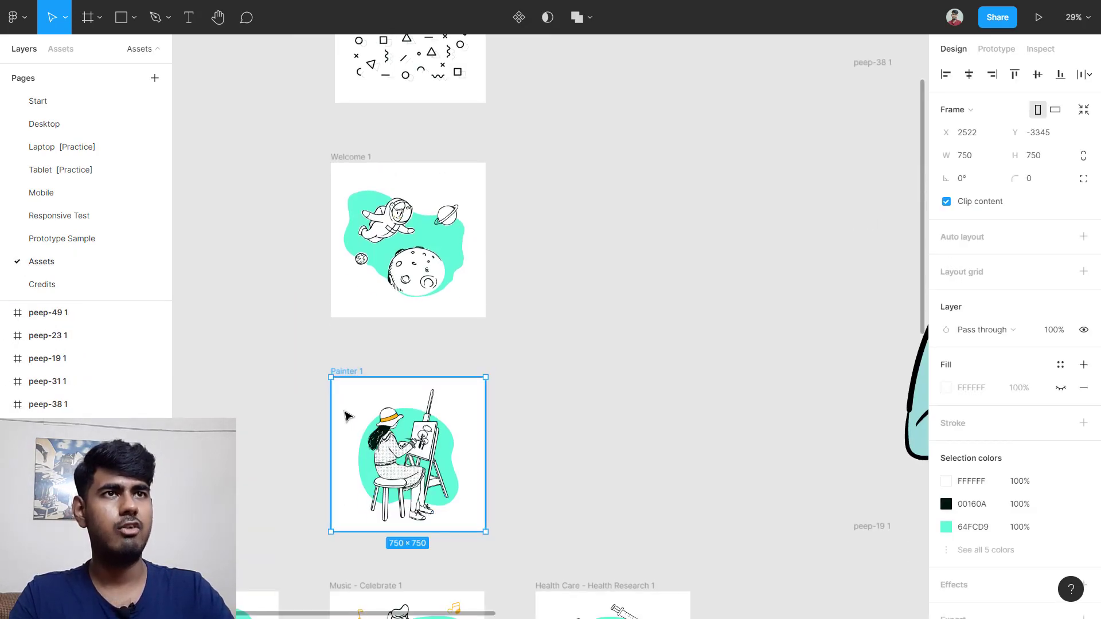
mouse_move(349, 416)
left_mouse_down()
mouse_move(398, 427)
mouse_move(572, 346)
mouse_move(582, 325)
left_mouse_up()
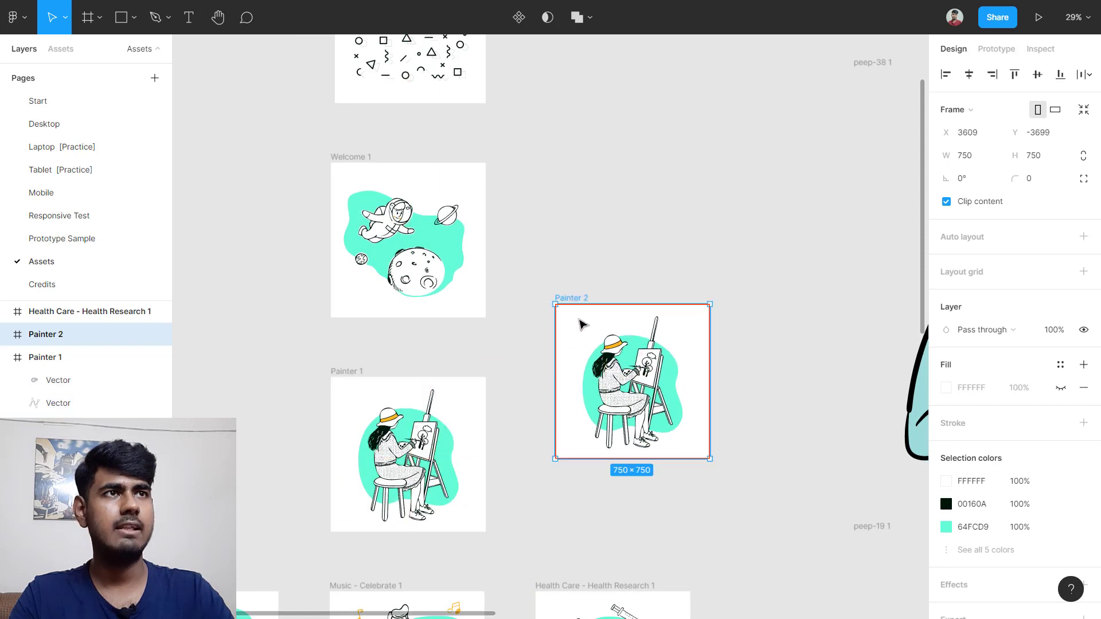
right_click(571, 330)
mouse_move(660, 201)
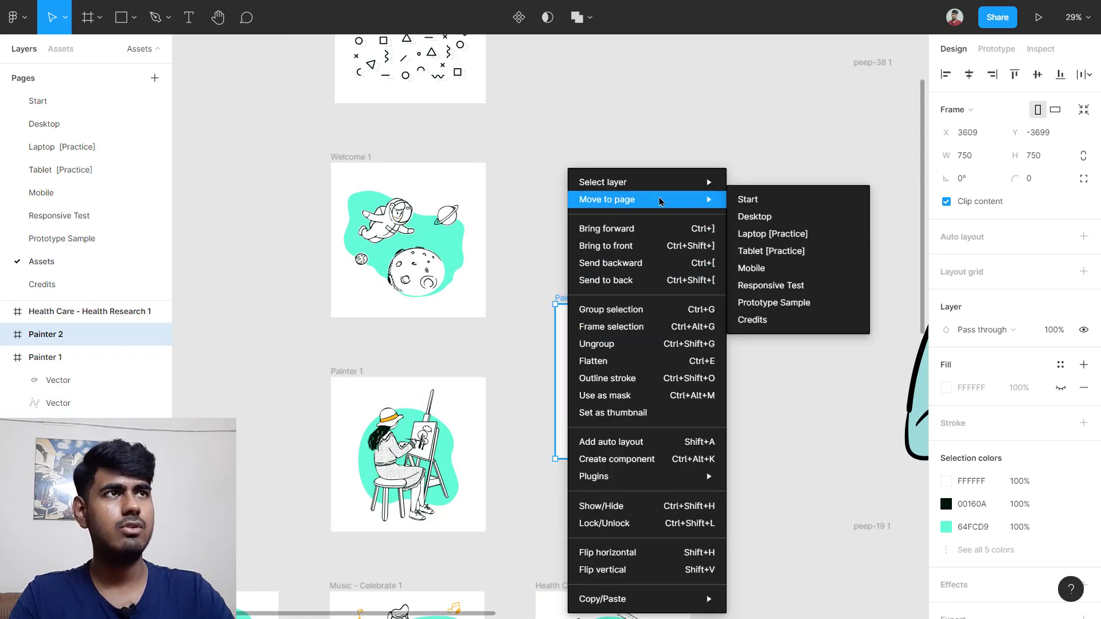
Step: Move Painter 2 to the Desktop page and place it below Desktop - 9
left_click(775, 216)
left_click(46, 130)
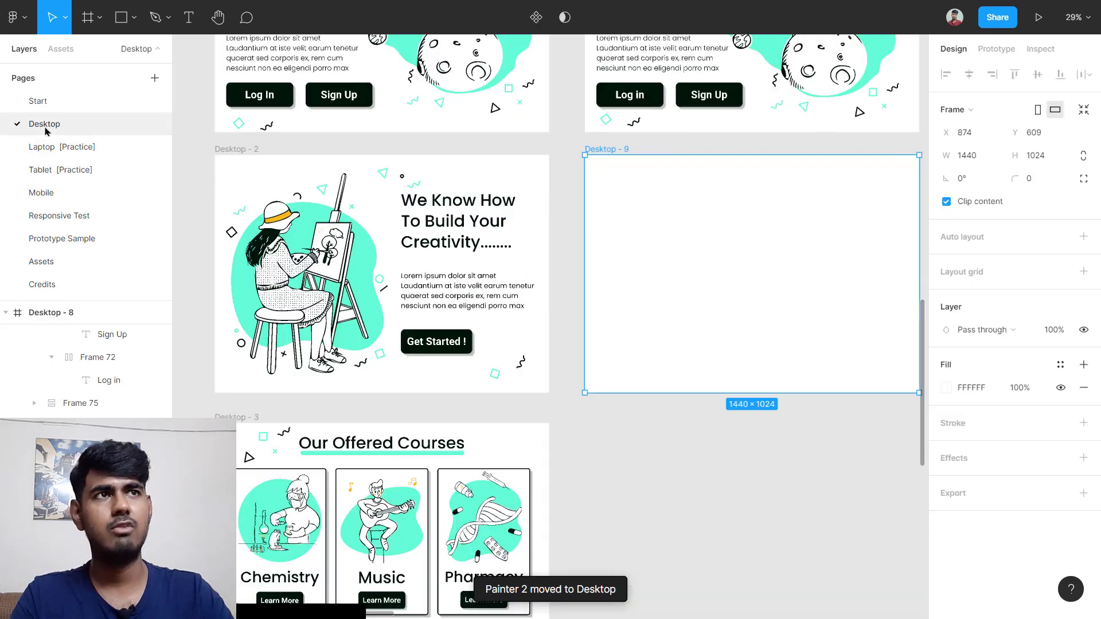
scroll(631, 312, "down", 5)
scroll(631, 311, "down", 3)
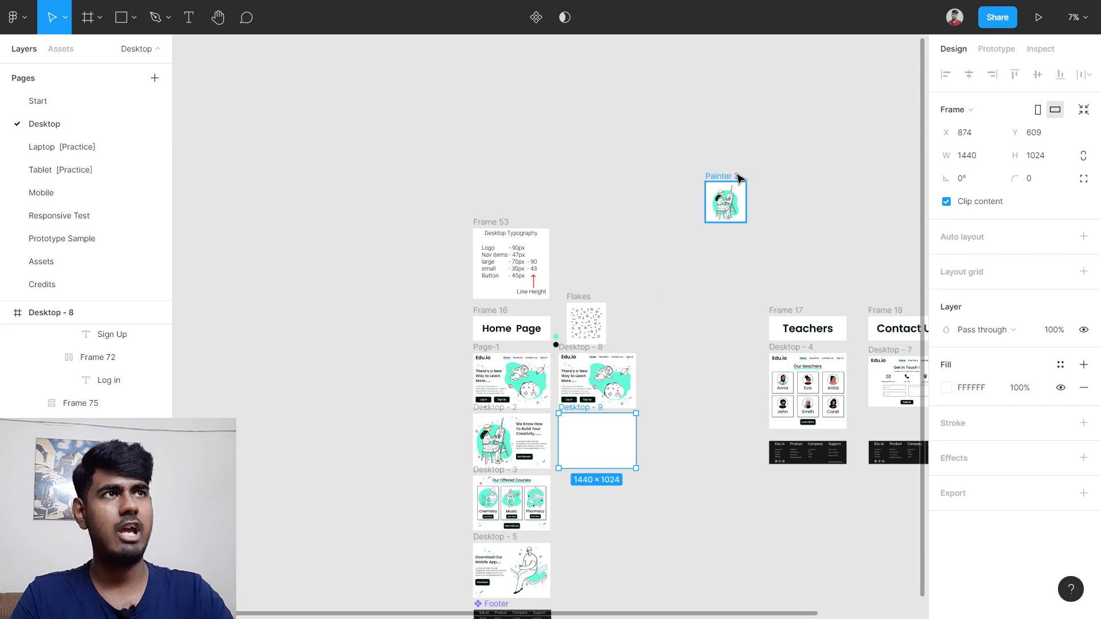
mouse_move(726, 180)
left_mouse_down()
mouse_move(704, 361)
mouse_move(659, 483)
mouse_move(630, 486)
mouse_move(585, 459)
mouse_move(584, 286)
mouse_move(573, 368)
mouse_move(530, 418)
mouse_move(556, 388)
left_mouse_up()
scroll(608, 498, "up", 8)
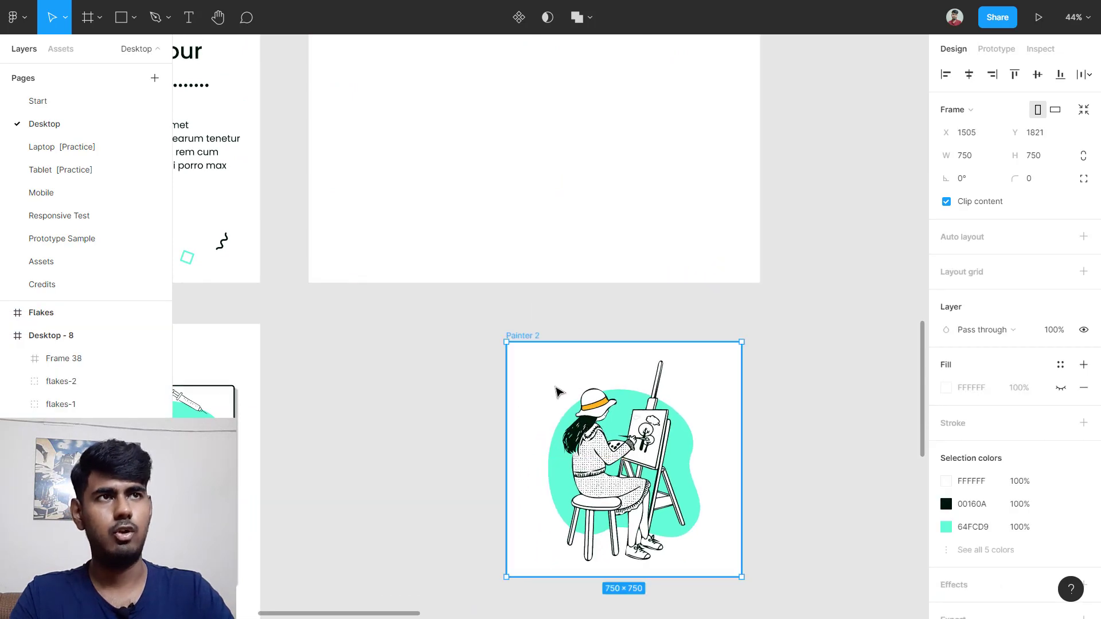
scroll(556, 384, "down", 2)
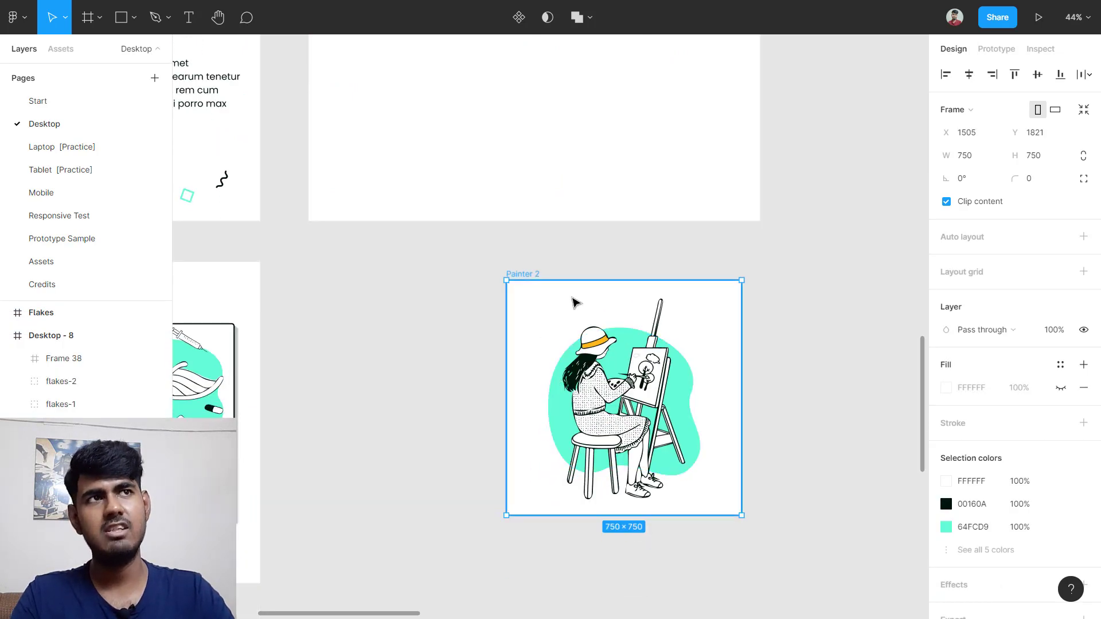
Step: Delete Painter 2's white background layer and convert it from a frame into a group
left_click(499, 321)
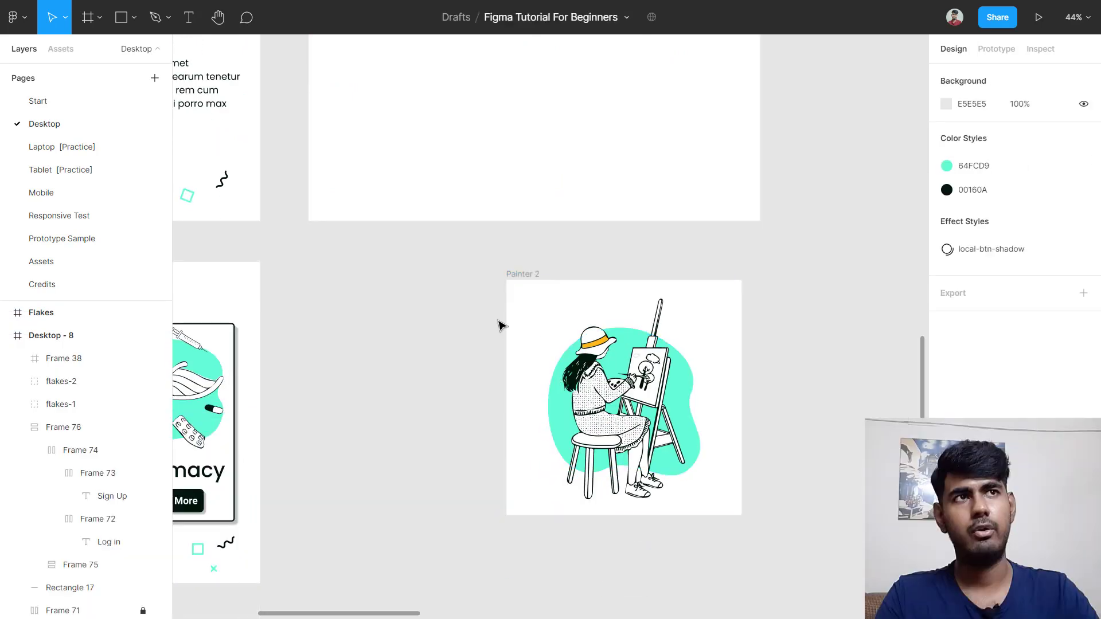
left_click(545, 327)
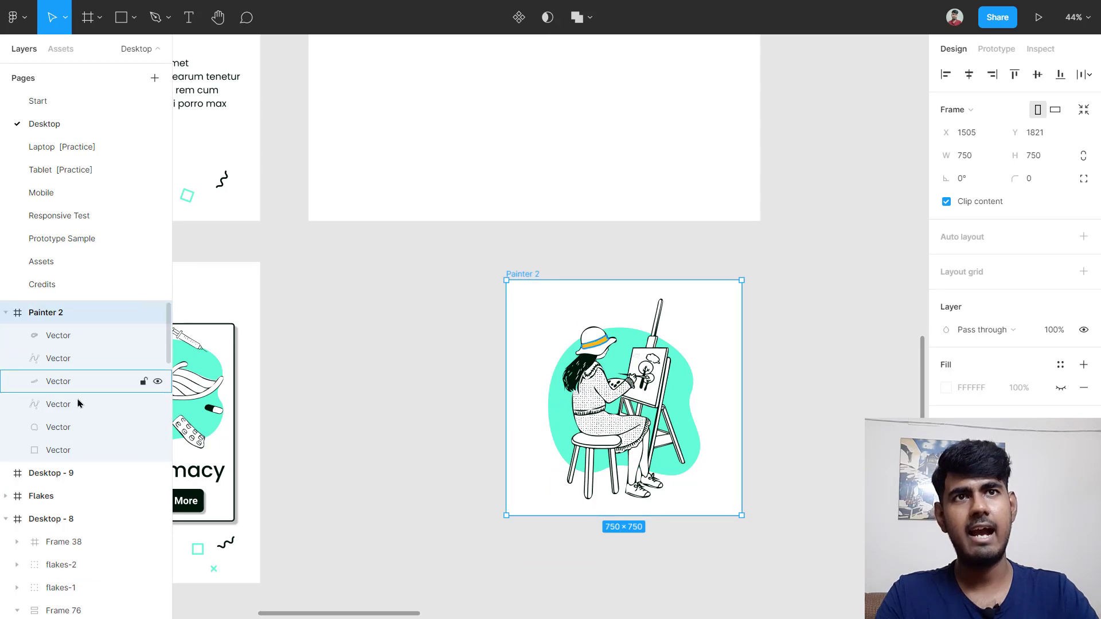
left_click(51, 454)
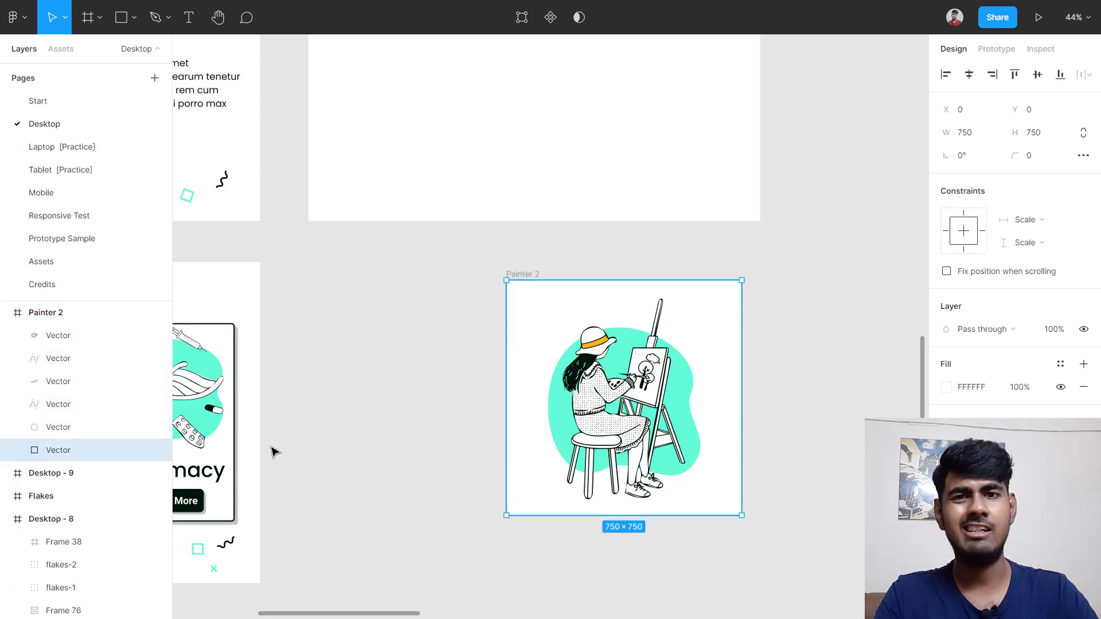
key("Delete")
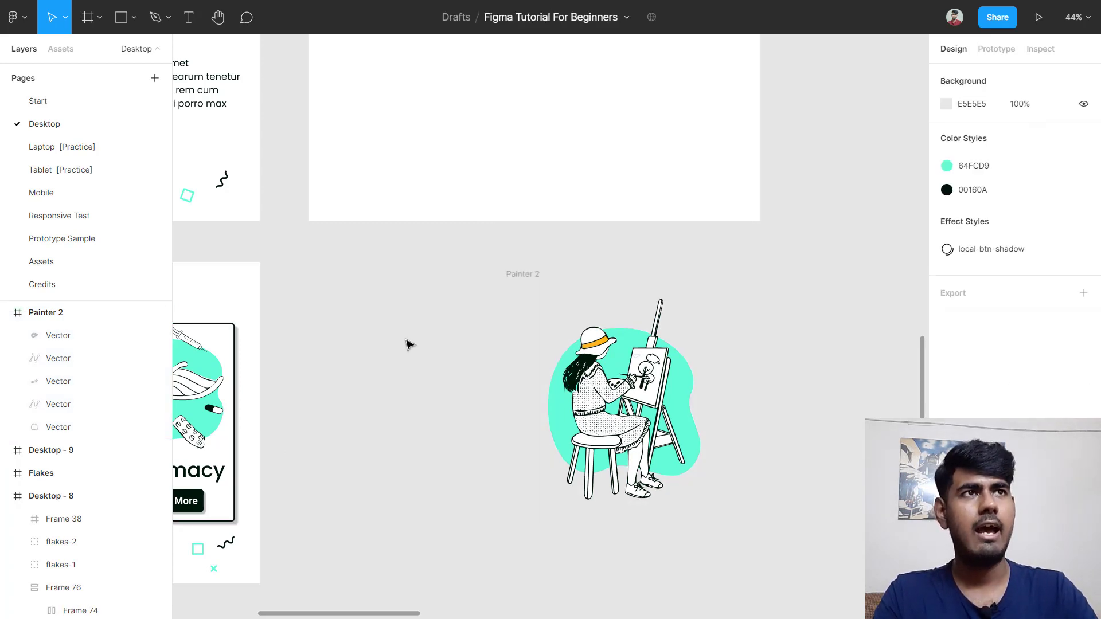
left_click(516, 274)
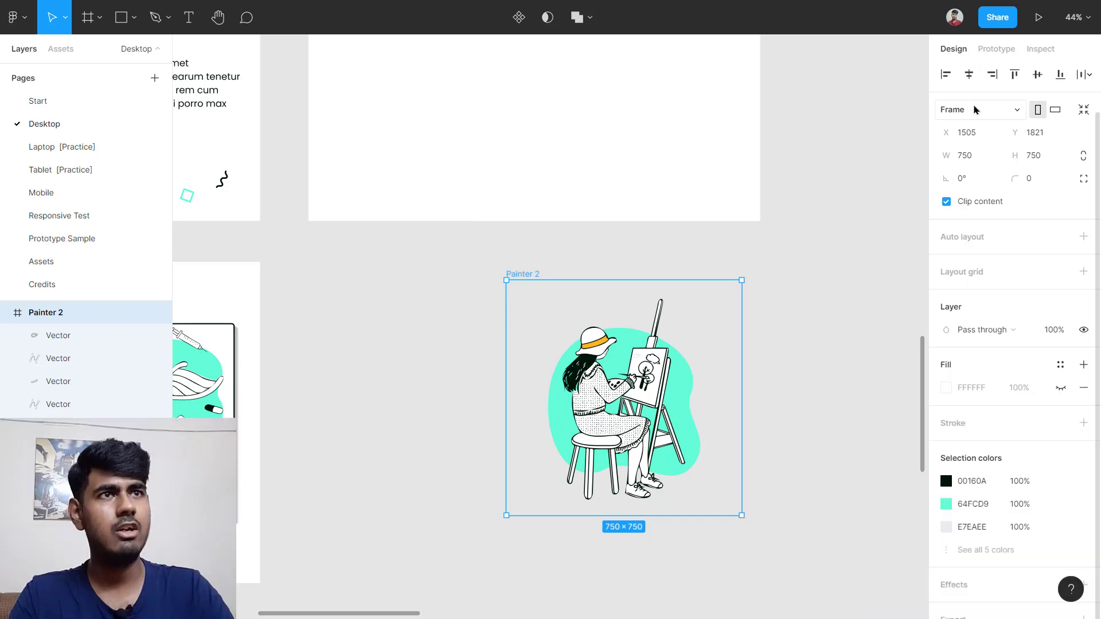
left_click(975, 110)
left_click(975, 72)
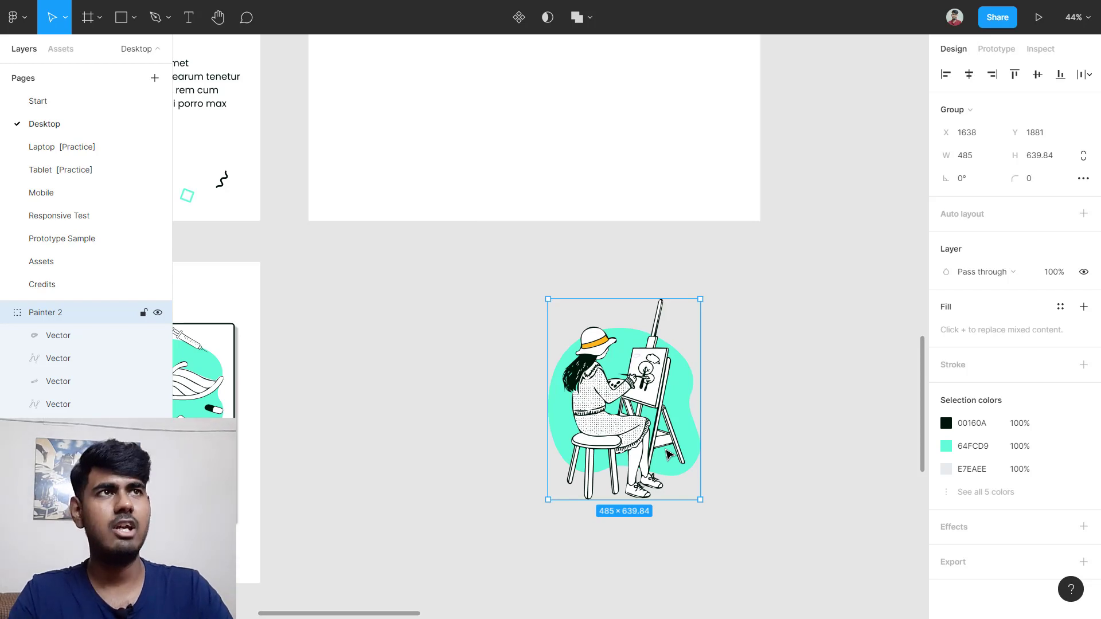
Step: Move the Painter group into Desktop - 9 and check the Desktop - 2 illustration's size
mouse_move(668, 454)
left_mouse_down()
mouse_move(688, 43)
mouse_move(464, 230)
mouse_move(454, 273)
left_mouse_up()
scroll(422, 293, "down", 2)
scroll(424, 292, "left", 3)
scroll(315, 254, "up", 1)
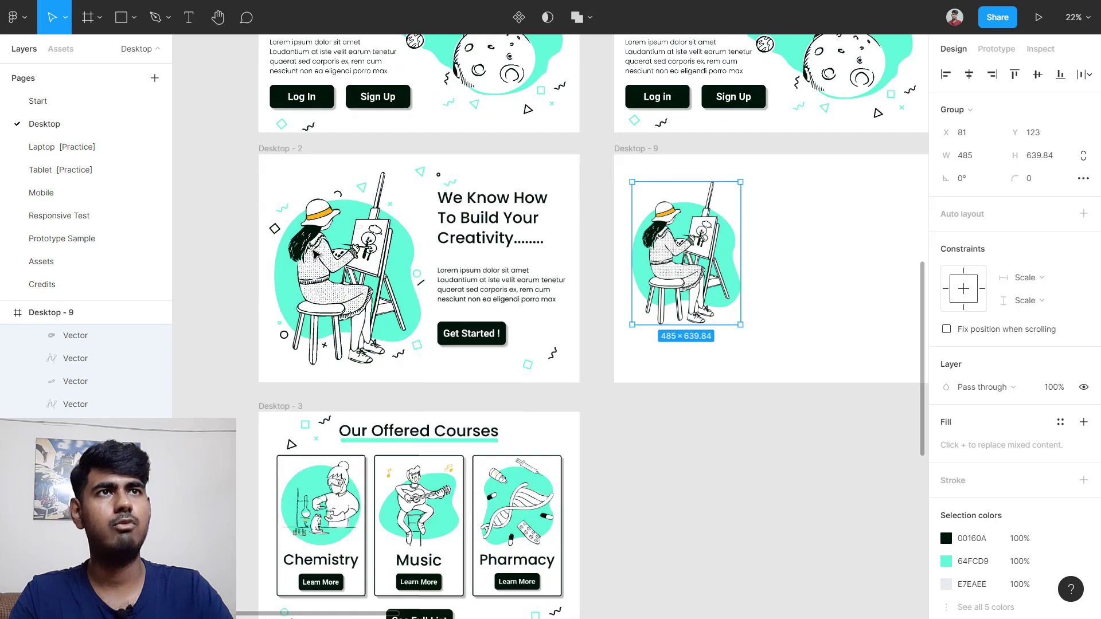
scroll(314, 254, "up", 3)
left_click(324, 263)
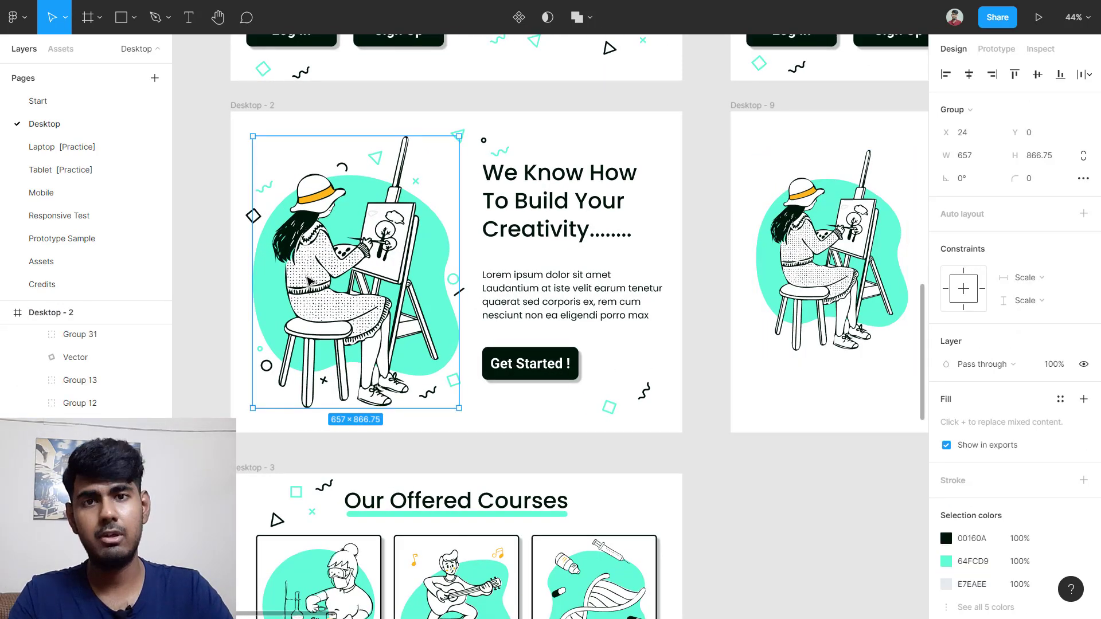
left_click(183, 300)
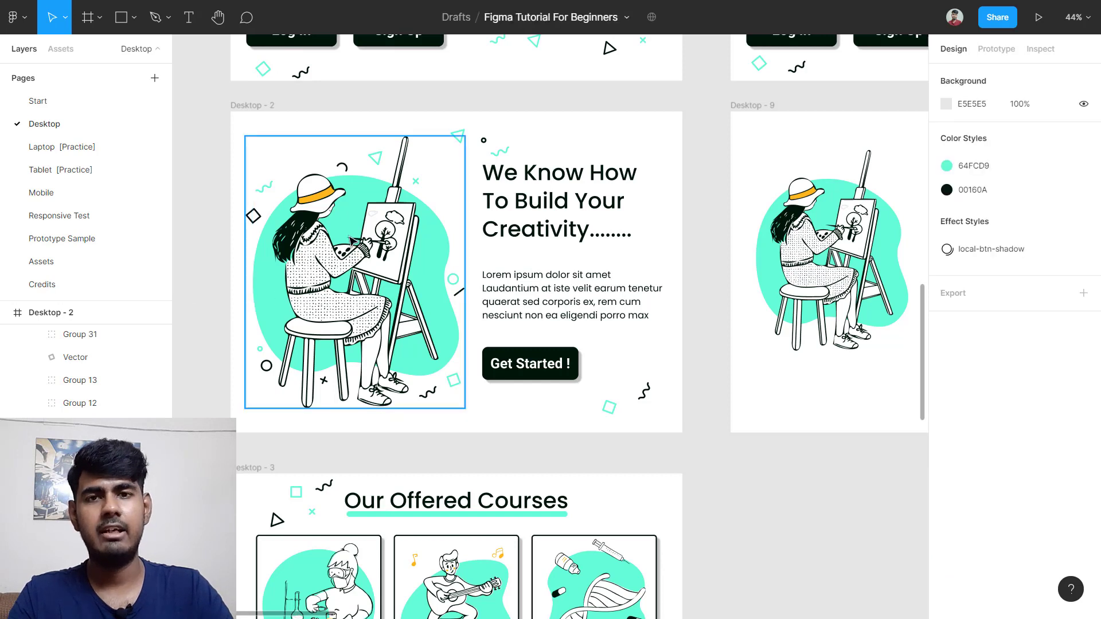
left_click(342, 257)
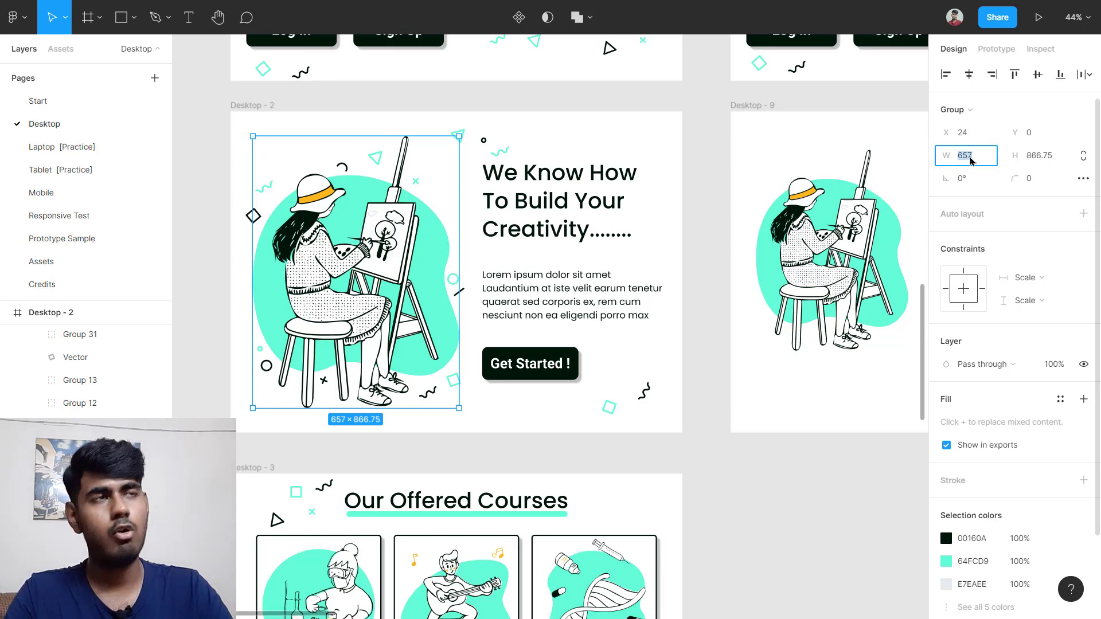
scroll(693, 265, "right", 5)
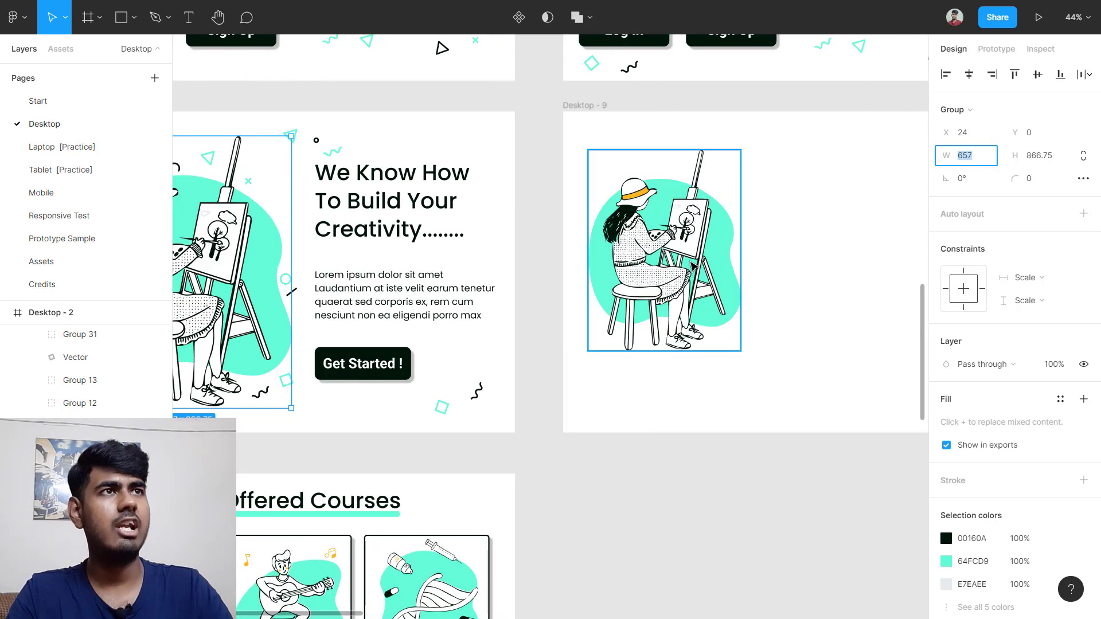
Step: Scale the illustration proportionally to width 657 and centre it vertically in Desktop - 9
left_click(670, 264)
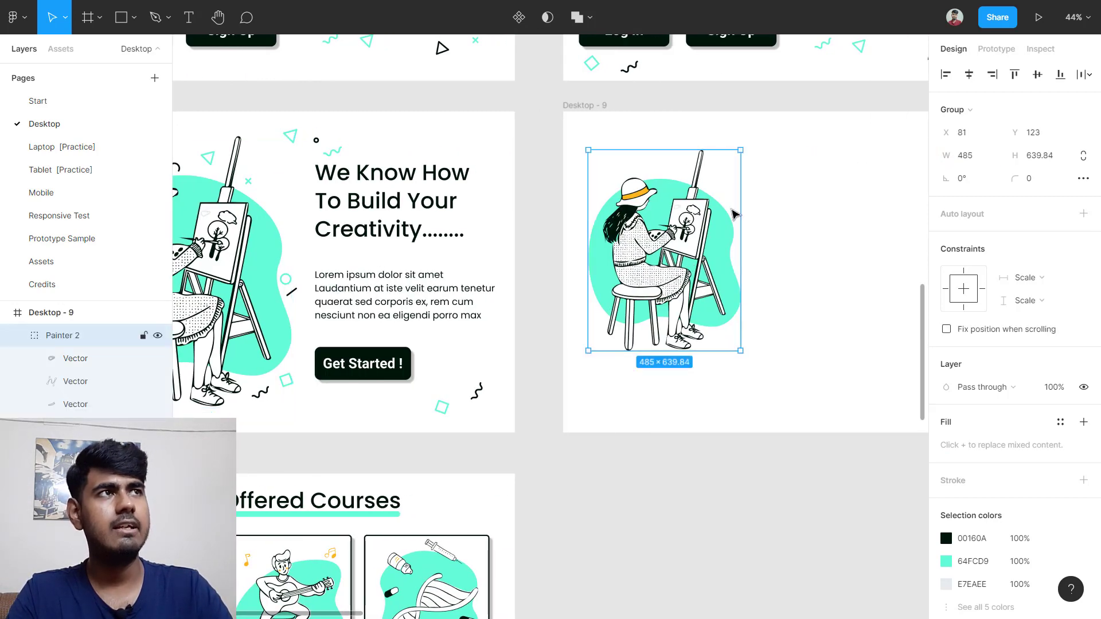
left_click(1084, 157)
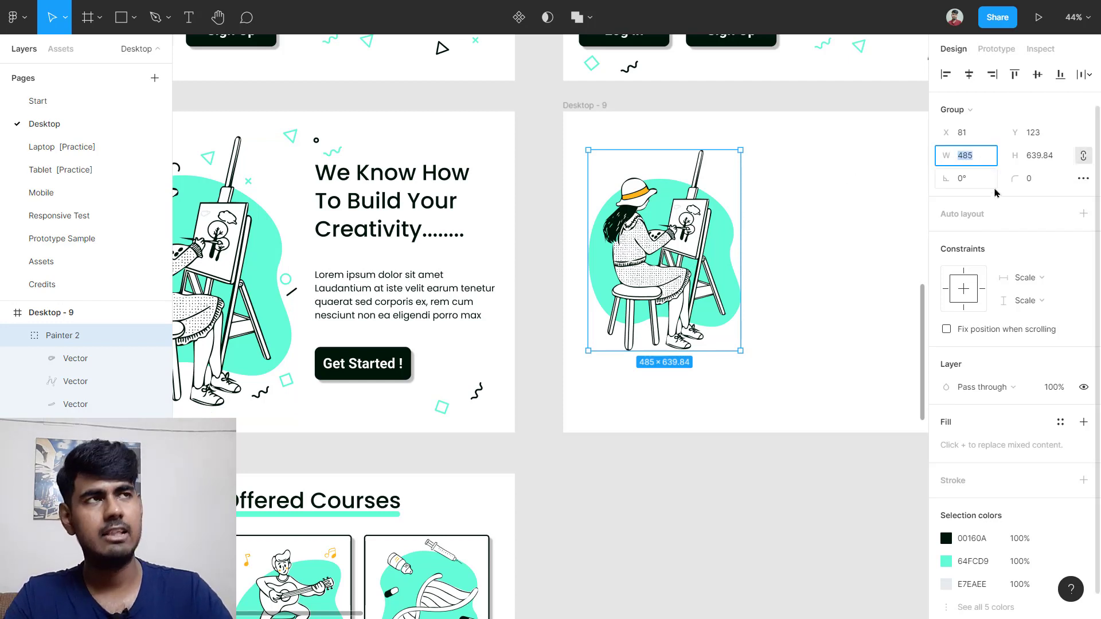
type("657")
key("Return")
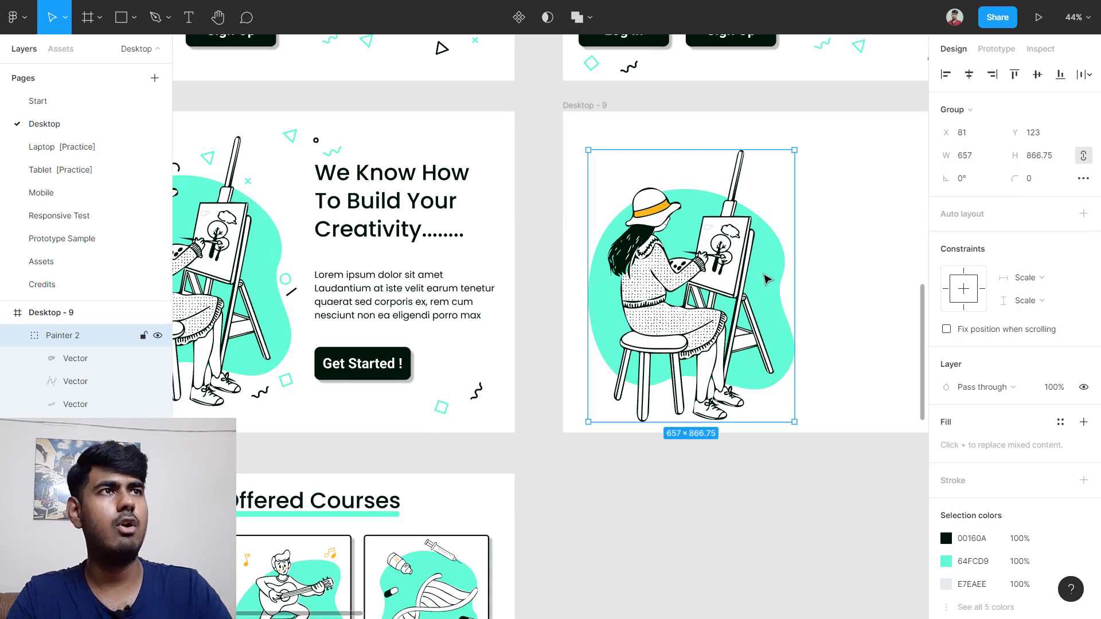
mouse_move(696, 335)
left_mouse_down()
mouse_move(685, 312)
mouse_move(686, 347)
mouse_move(684, 309)
left_mouse_up()
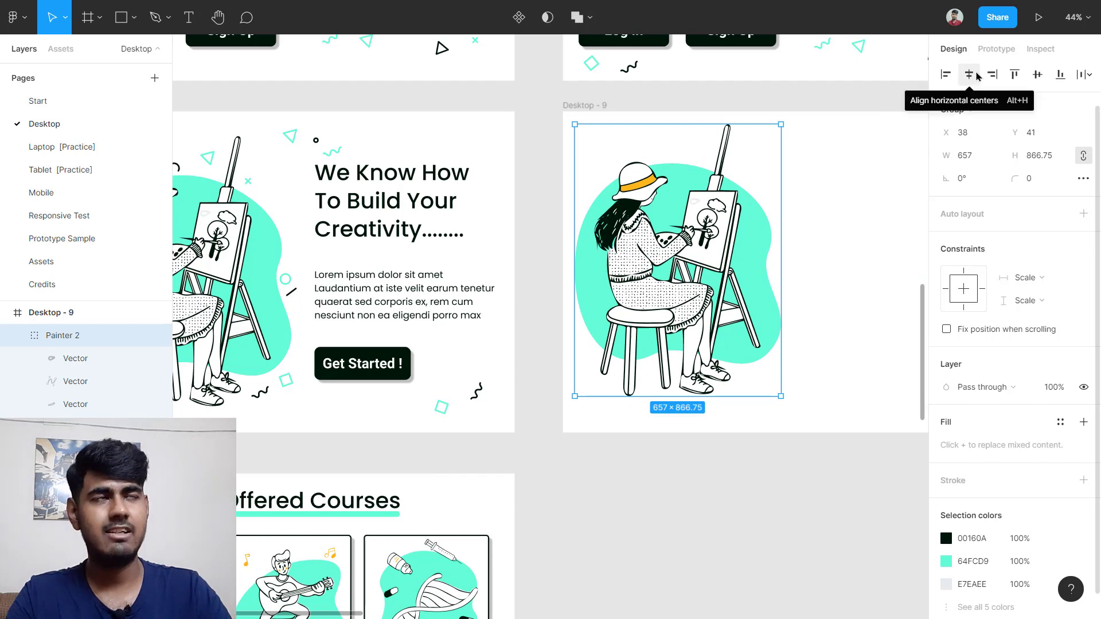
left_click(1032, 82)
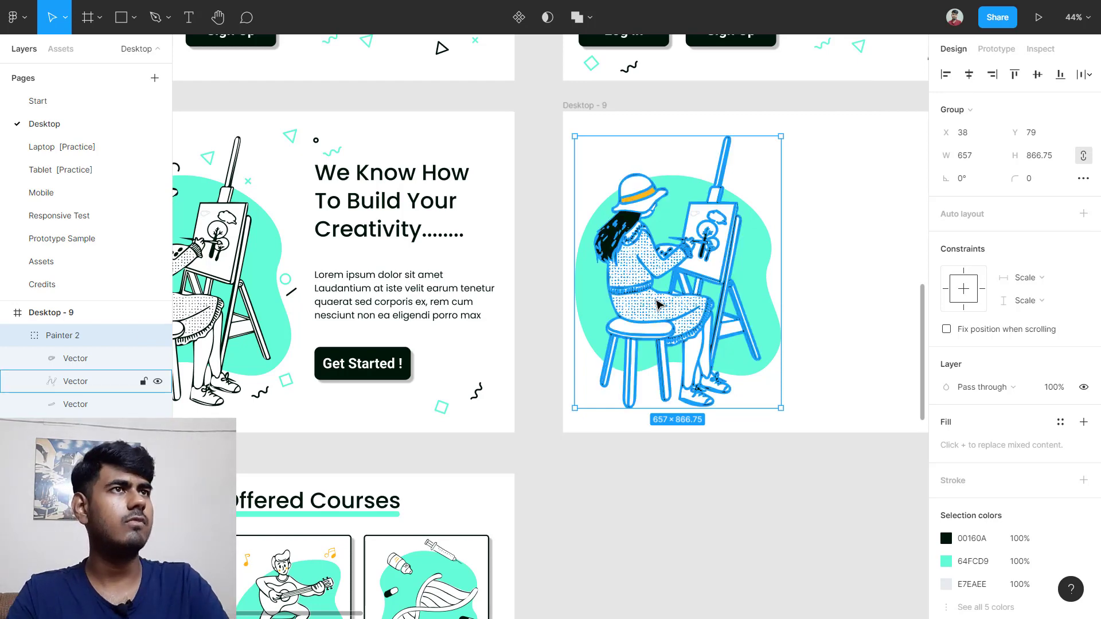
scroll(658, 305, "down", 3)
scroll(550, 251, "up", 4)
left_click(419, 247, "ctrl")
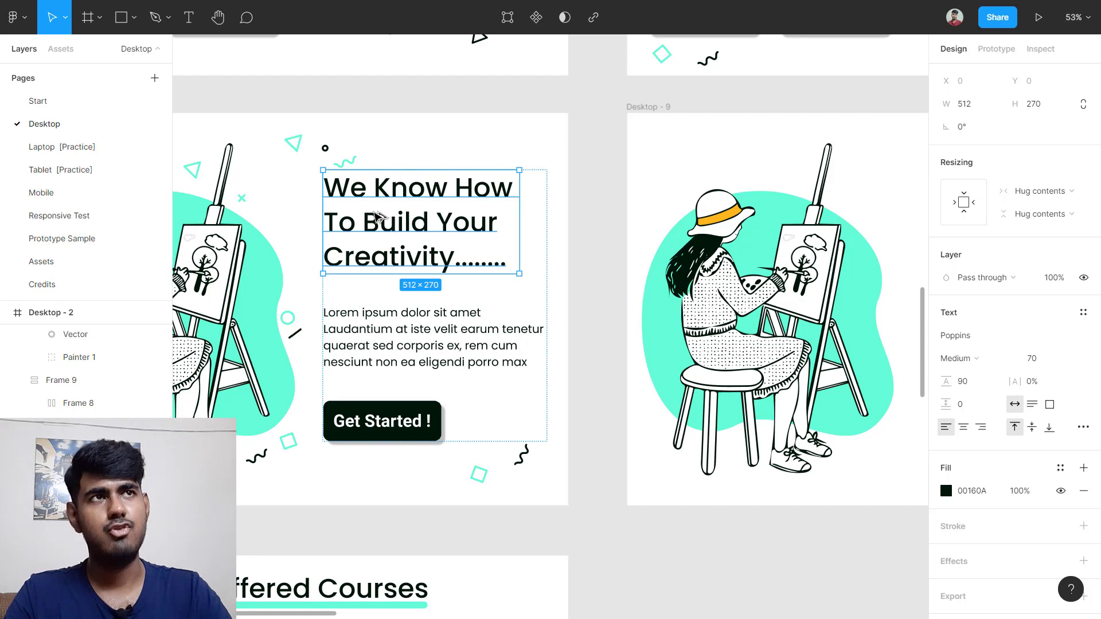
Step: Copy the heading and Lorem ipsum paragraph from Desktop - 2 into Desktop - 9
left_click_drag(379, 217, 662, 201)
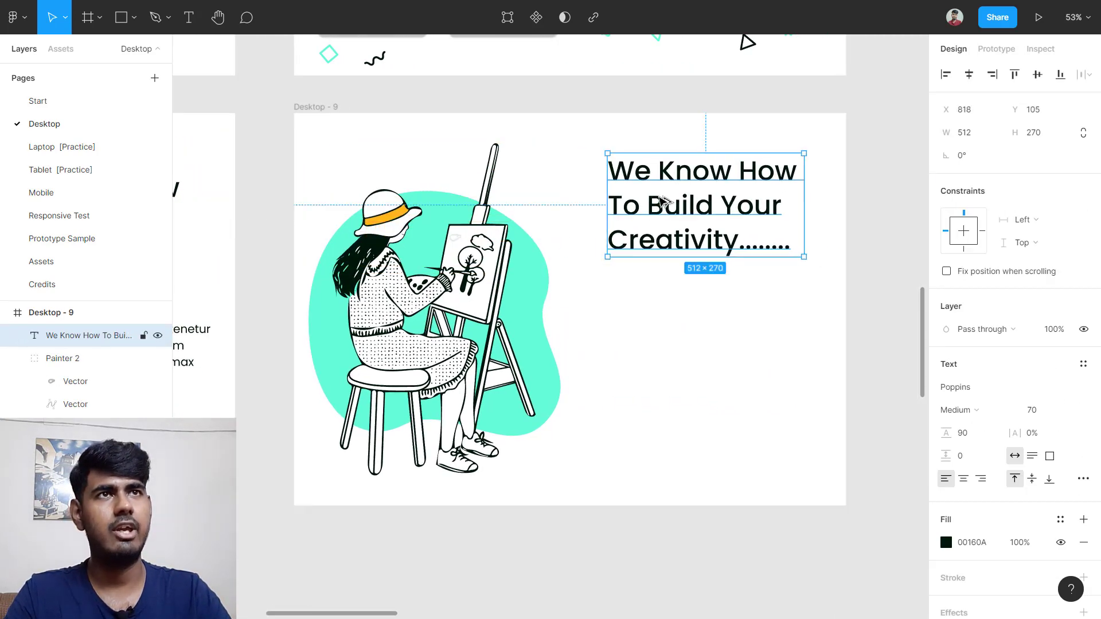
scroll(631, 229, "left", 5)
scroll(630, 230, "down", 1)
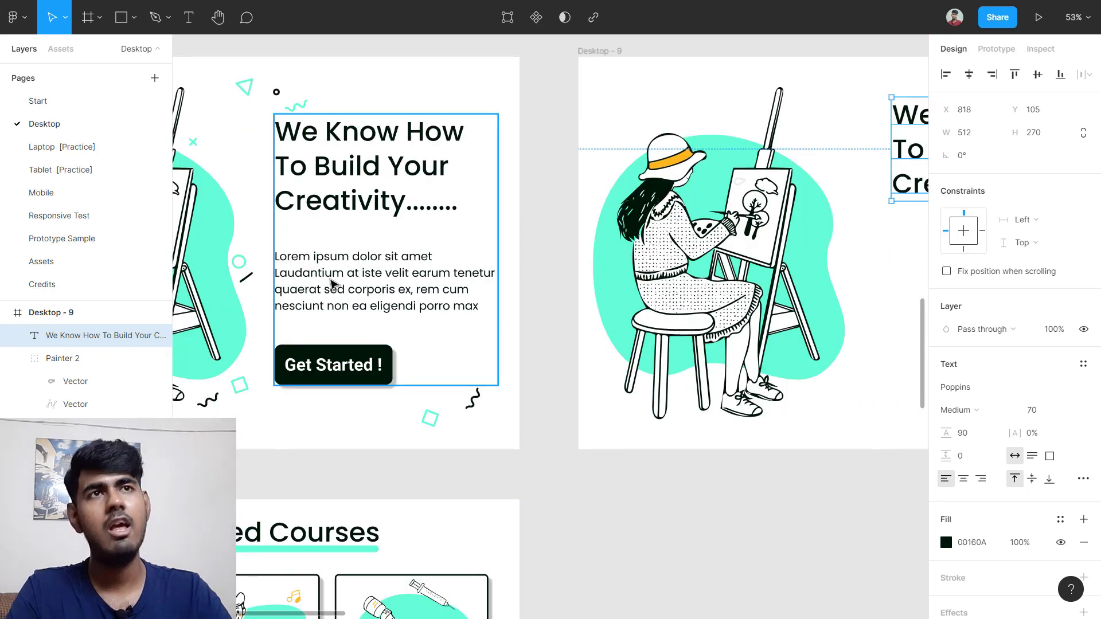
left_click(331, 284)
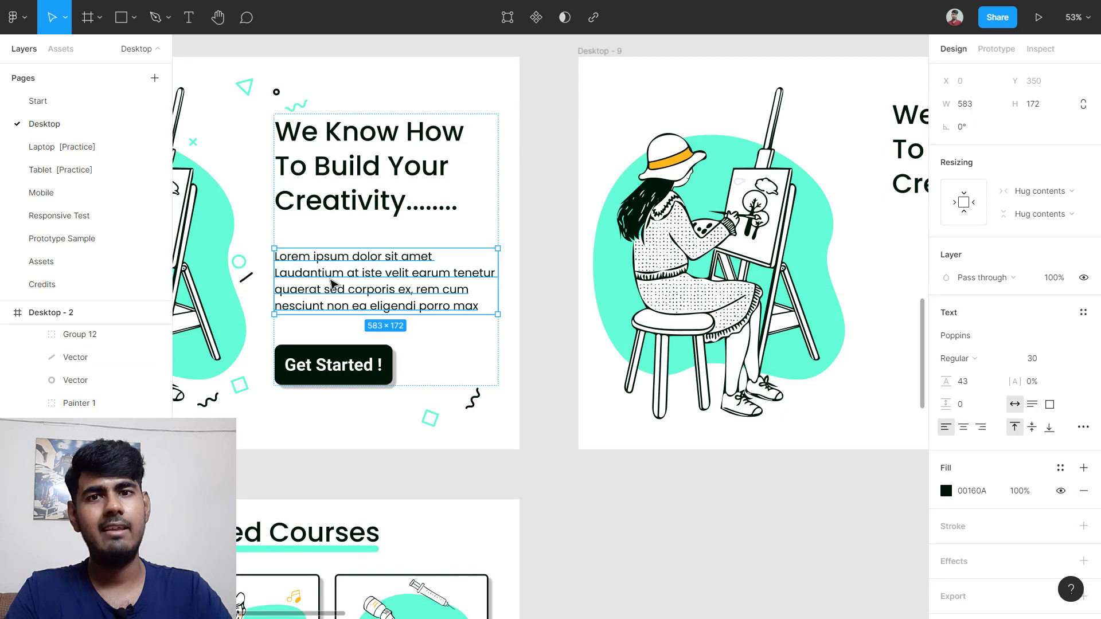
left_click_drag(333, 283, 645, 260)
scroll(637, 292, "left", 3)
scroll(627, 304, "left", 4)
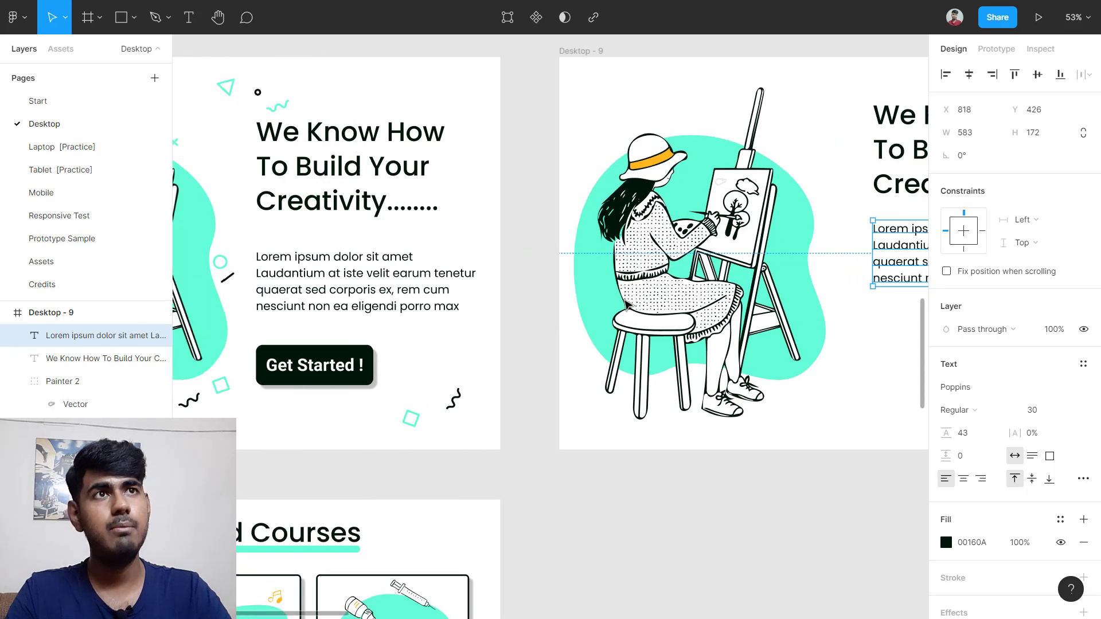
Step: Measure the original paragraph's gaps to the heading and frame edges in Desktop - 2
left_click(378, 280)
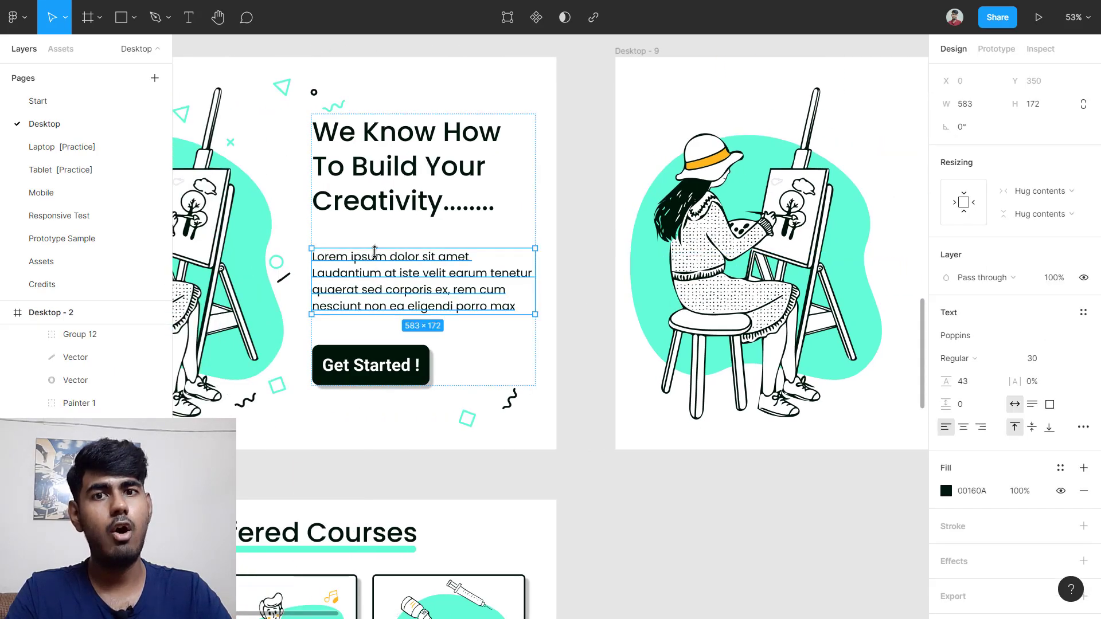
key("alt")
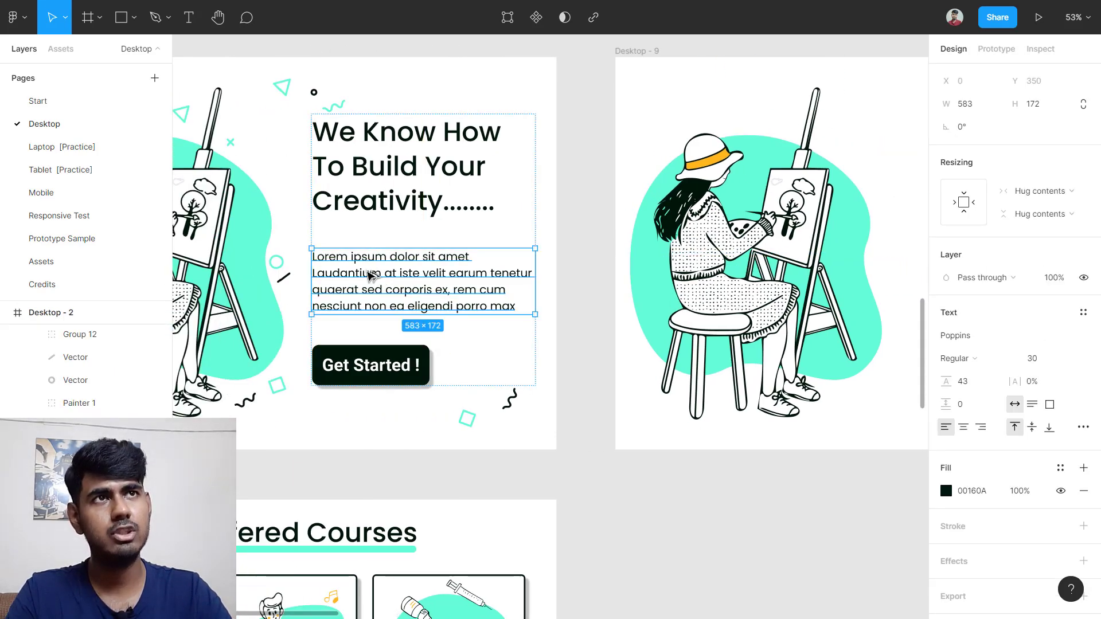
key("alt")
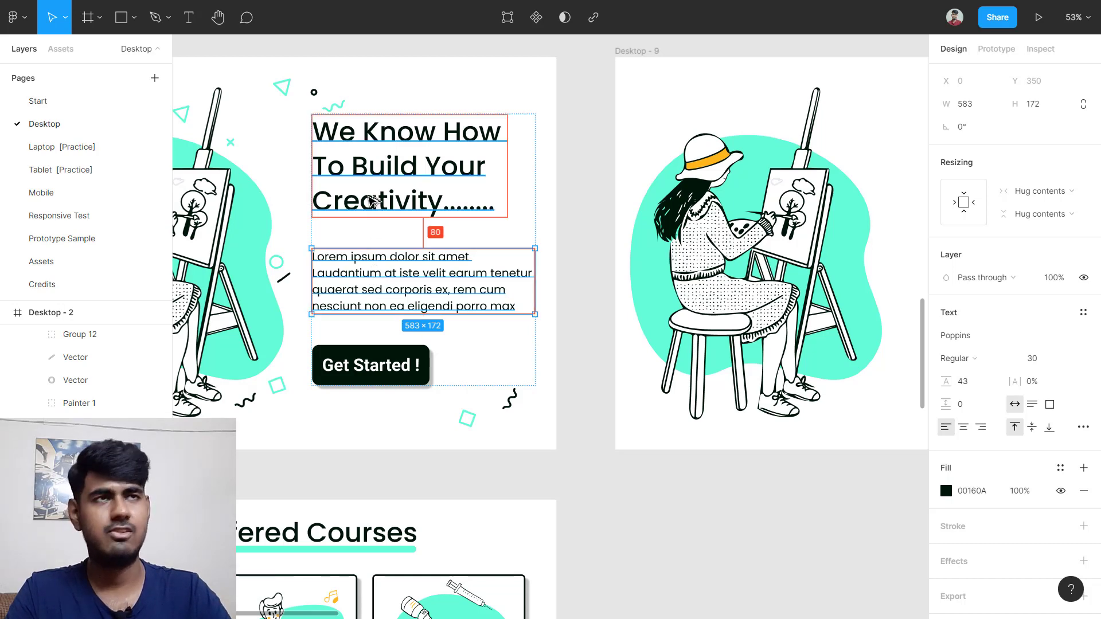
scroll(370, 197, "down", 3)
scroll(565, 200, "right", 2)
scroll(693, 189, "up", 3)
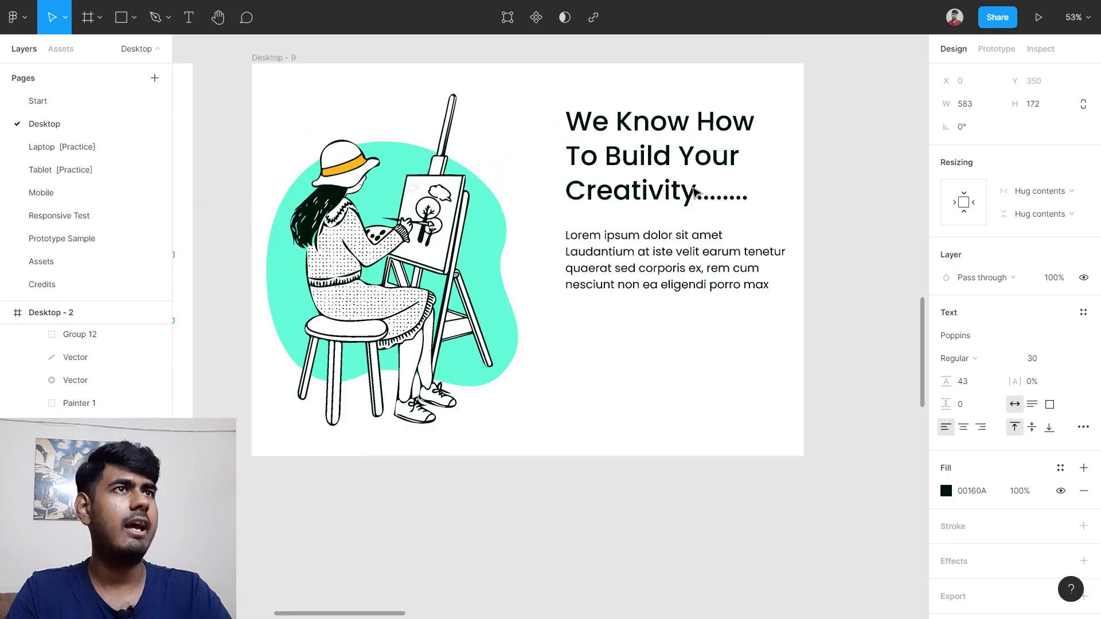
scroll(640, 172, "up", 2)
Step: Wrap both texts in an auto layout frame aligned middle-left with 80 spacing
left_click_drag(507, 144, 661, 293)
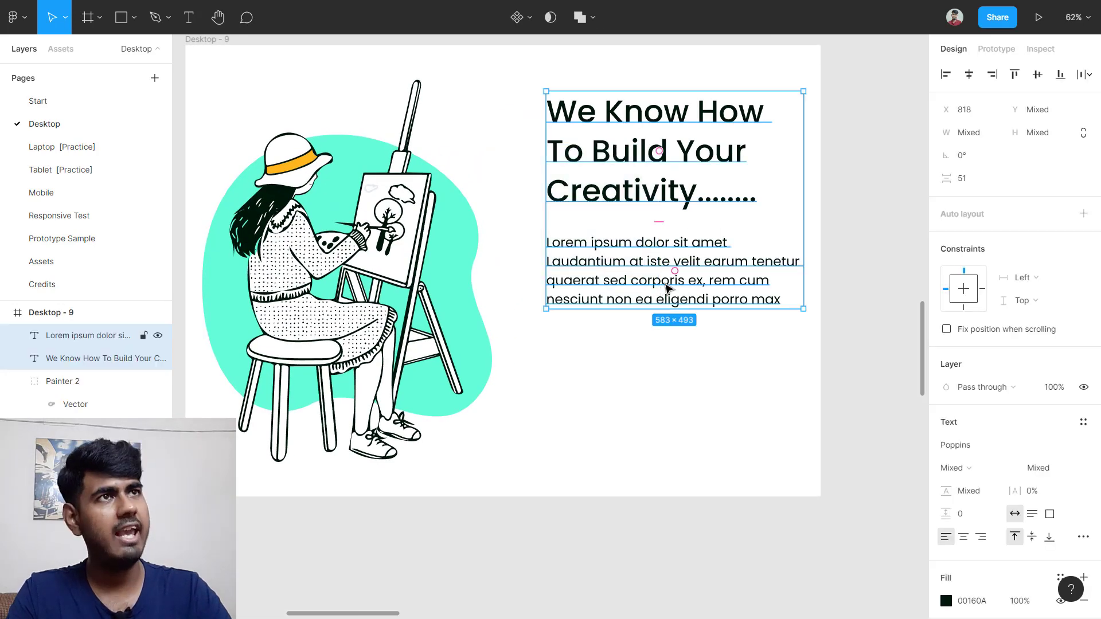
key("shift+a")
left_click(1083, 260)
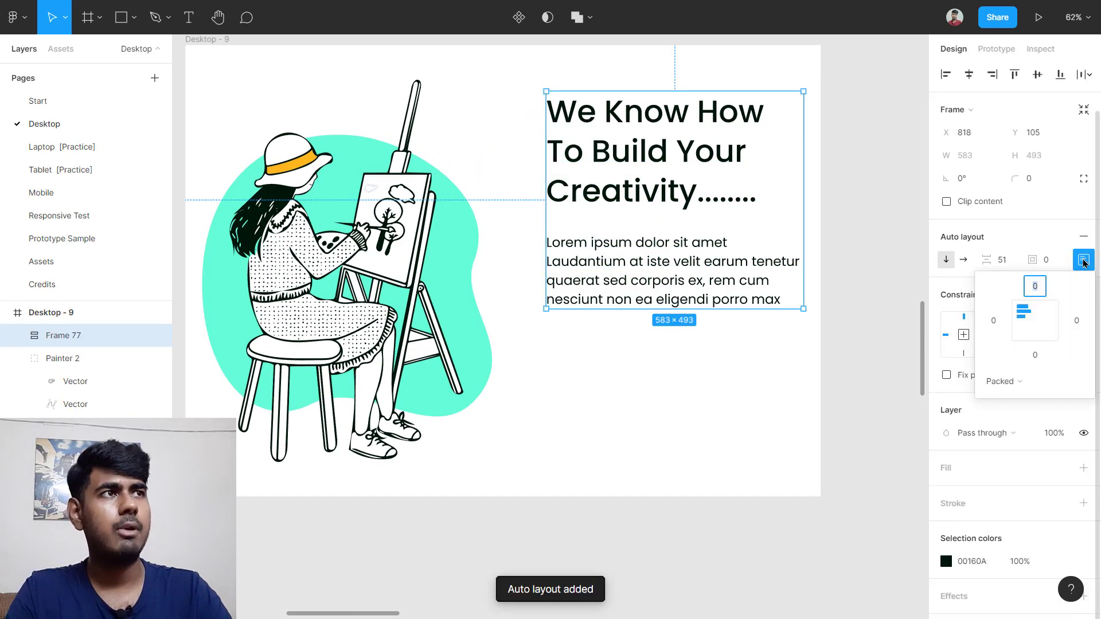
left_click(1022, 320)
left_click(1020, 324)
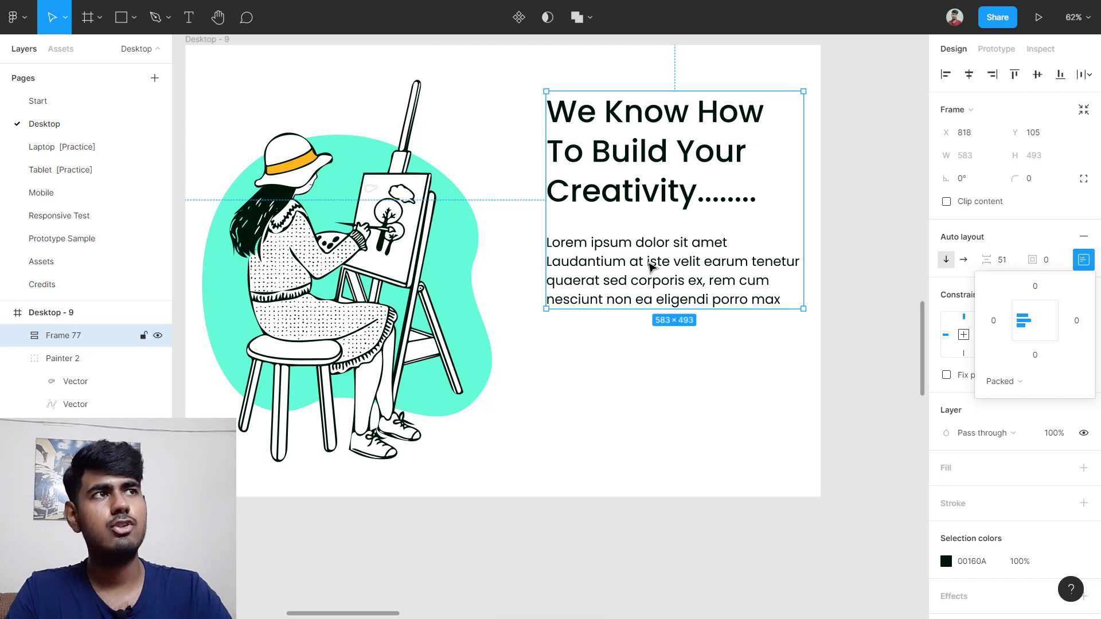
left_click(1012, 260)
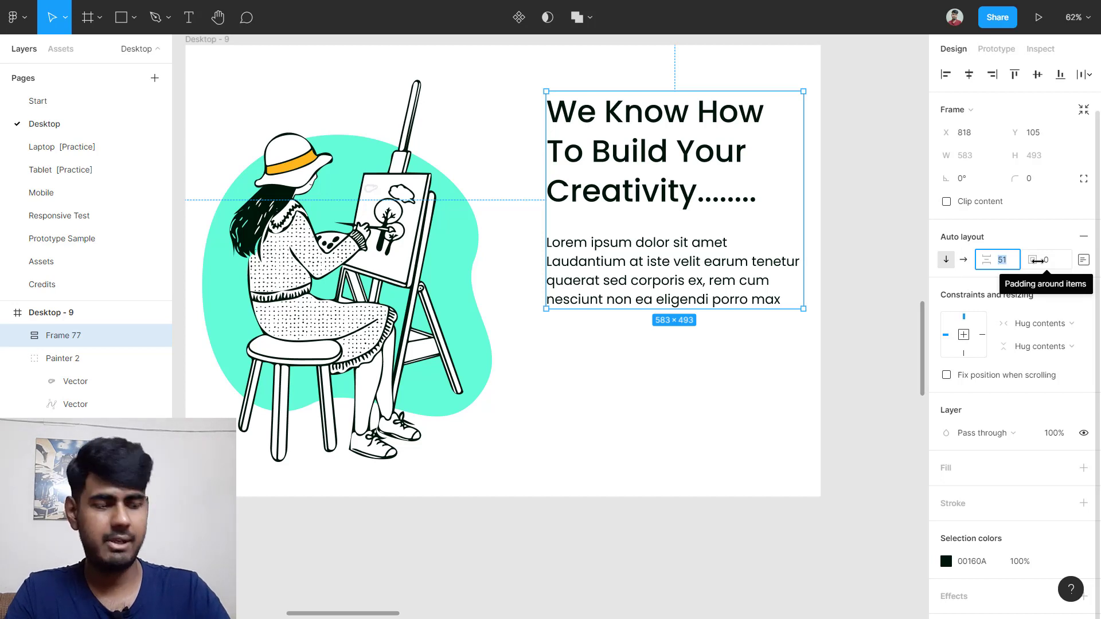
type("80")
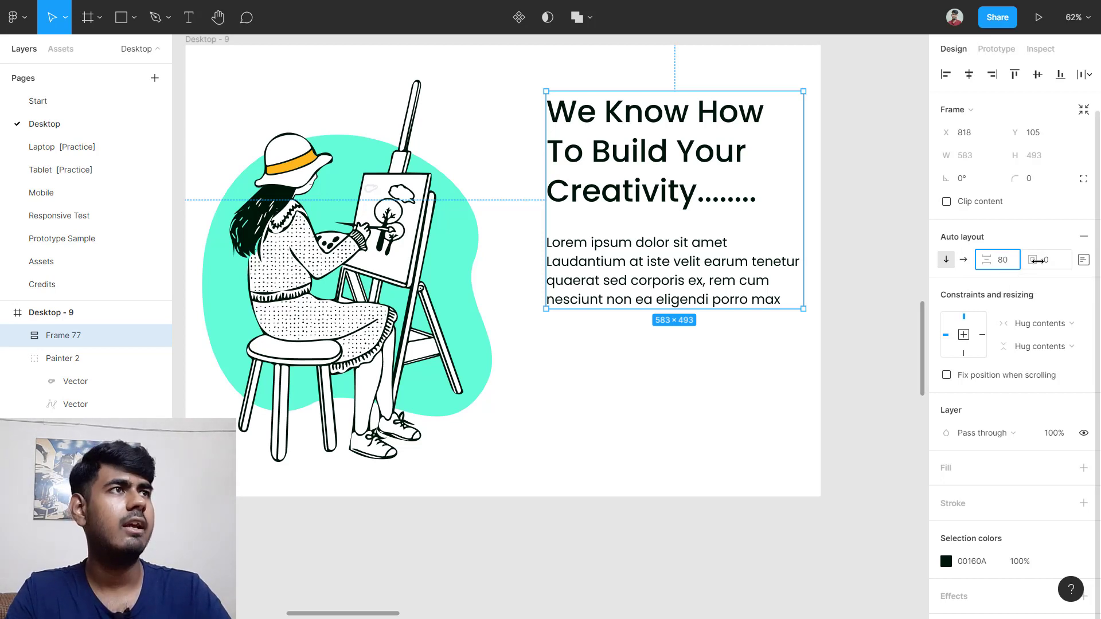
key("Return")
left_click(555, 400)
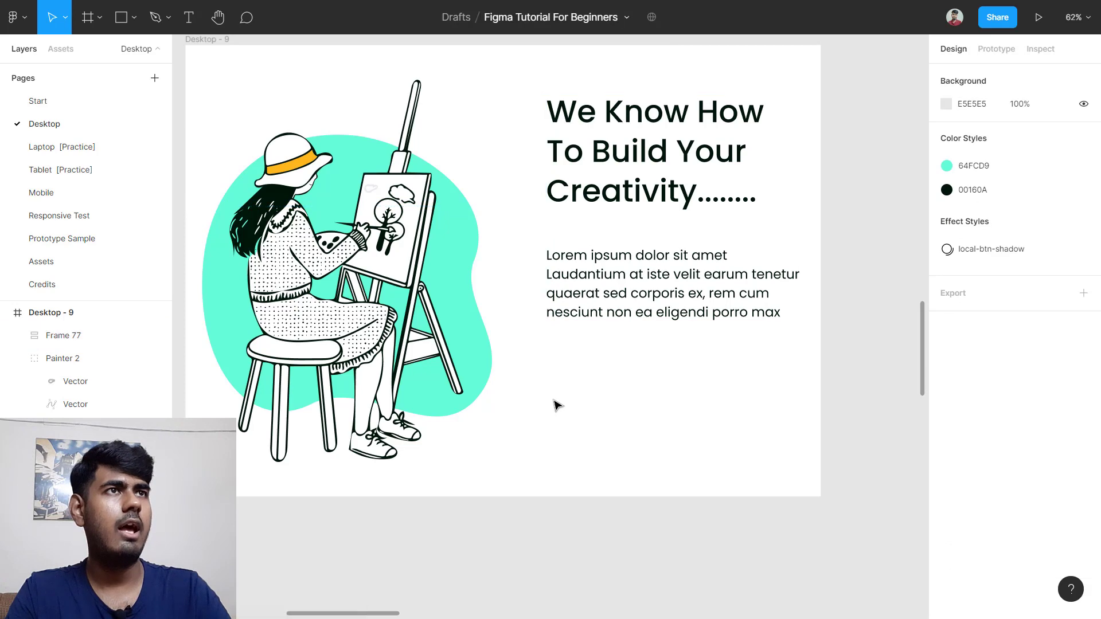
Step: Duplicate the Log in button into Desktop - 9 below the Lorem paragraph
scroll(555, 401, "down", 2)
scroll(555, 401, "left", 5)
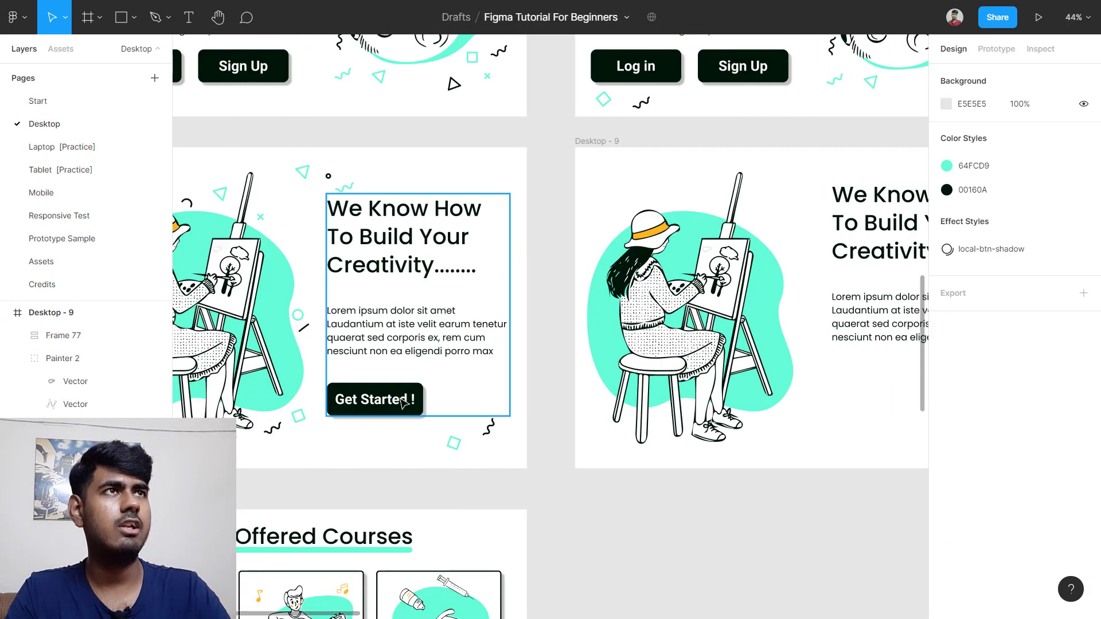
scroll(786, 275, "right", 1)
scroll(801, 222, "left", 4)
scroll(787, 224, "right", 4)
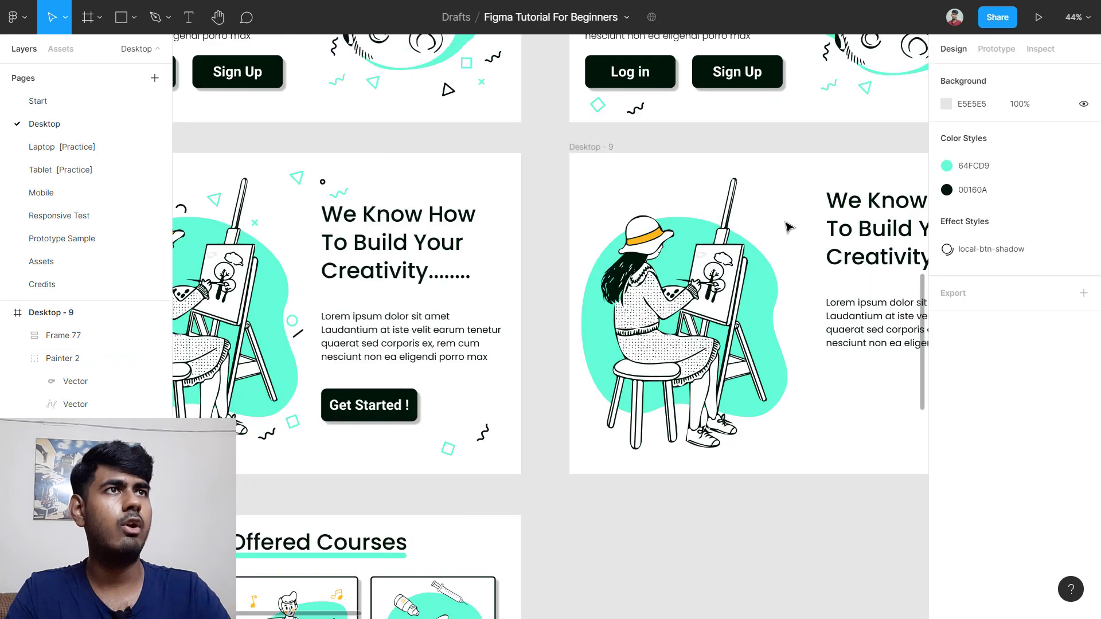
scroll(788, 227, "up", 3)
scroll(739, 229, "right", 2)
scroll(714, 230, "up", 5)
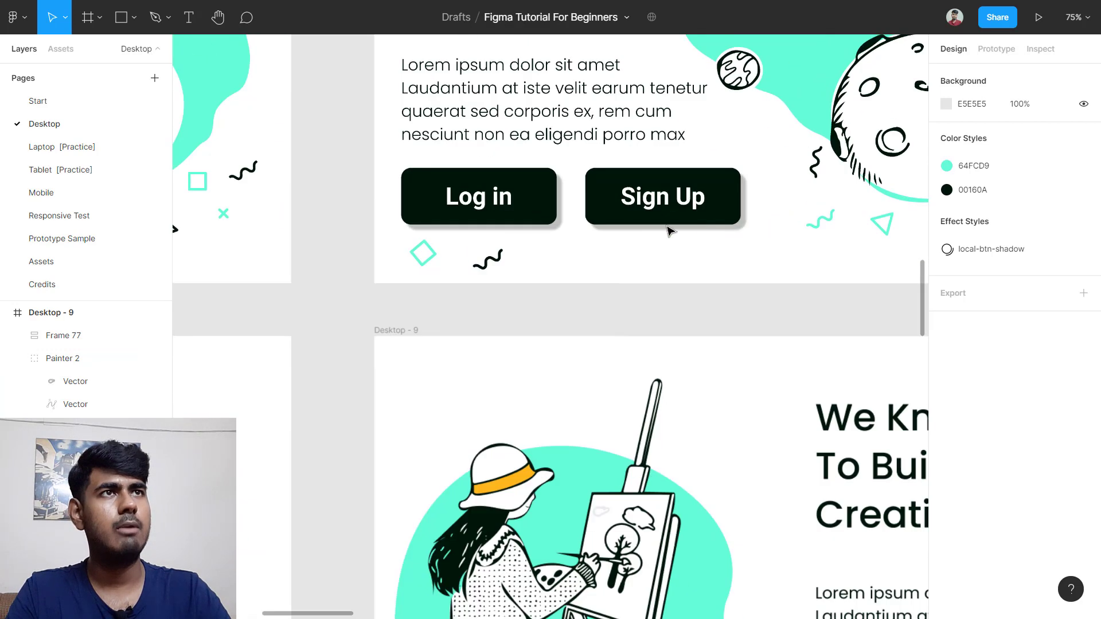
left_click(513, 189)
left_click(513, 189)
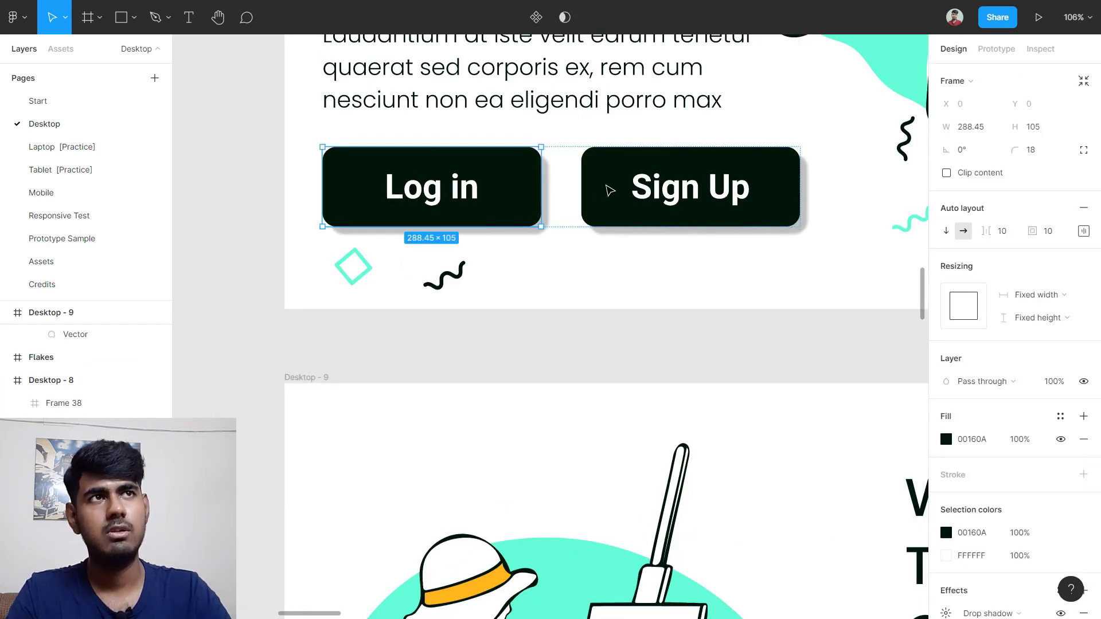
left_click(549, 209)
left_click(531, 210)
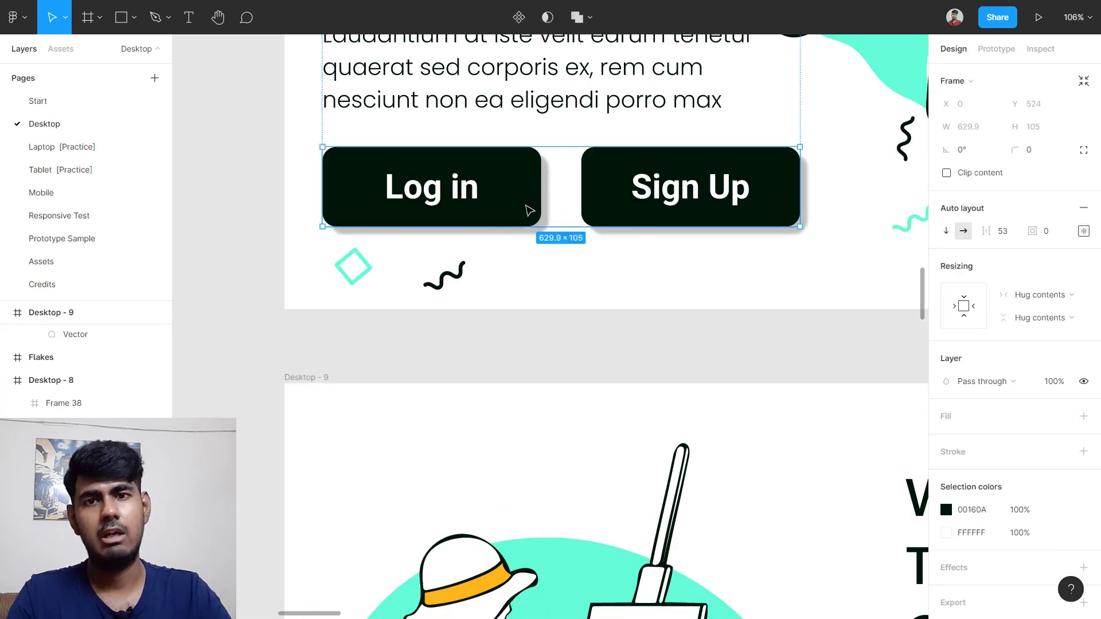
left_click(524, 208)
scroll(524, 207, "down", 5)
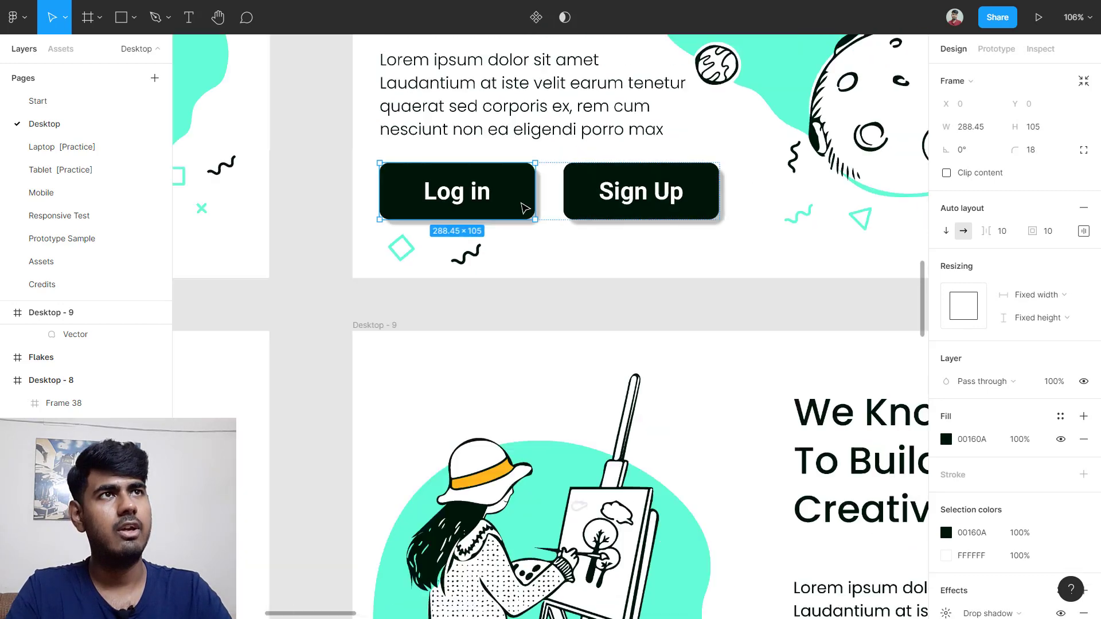
scroll(525, 207, "down", 3)
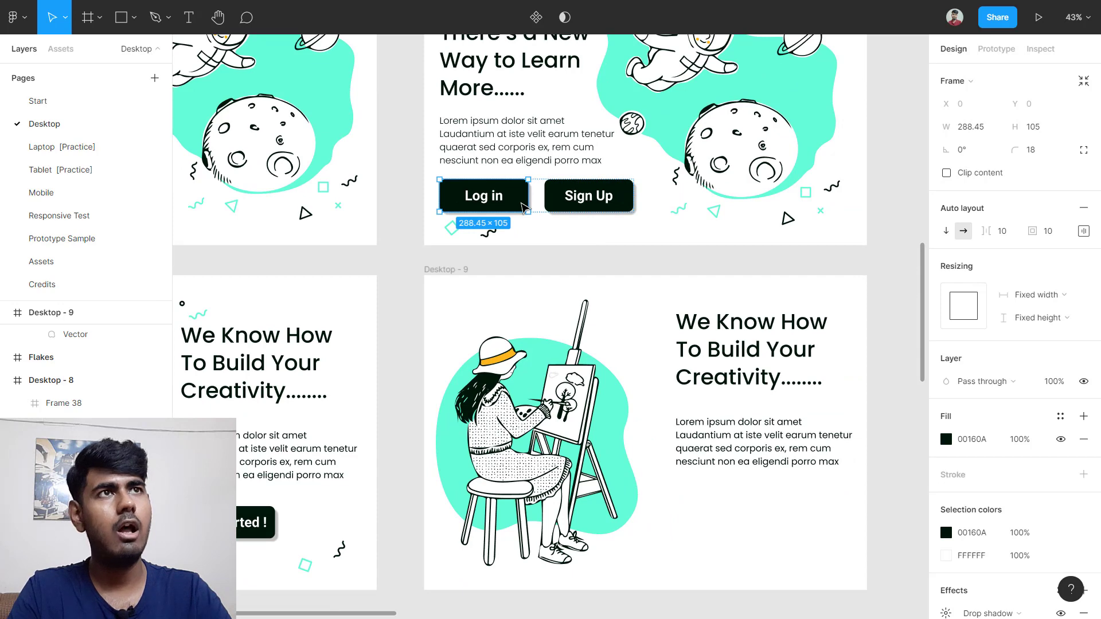
left_click_drag(525, 208, 761, 520)
scroll(751, 487, "down", 3)
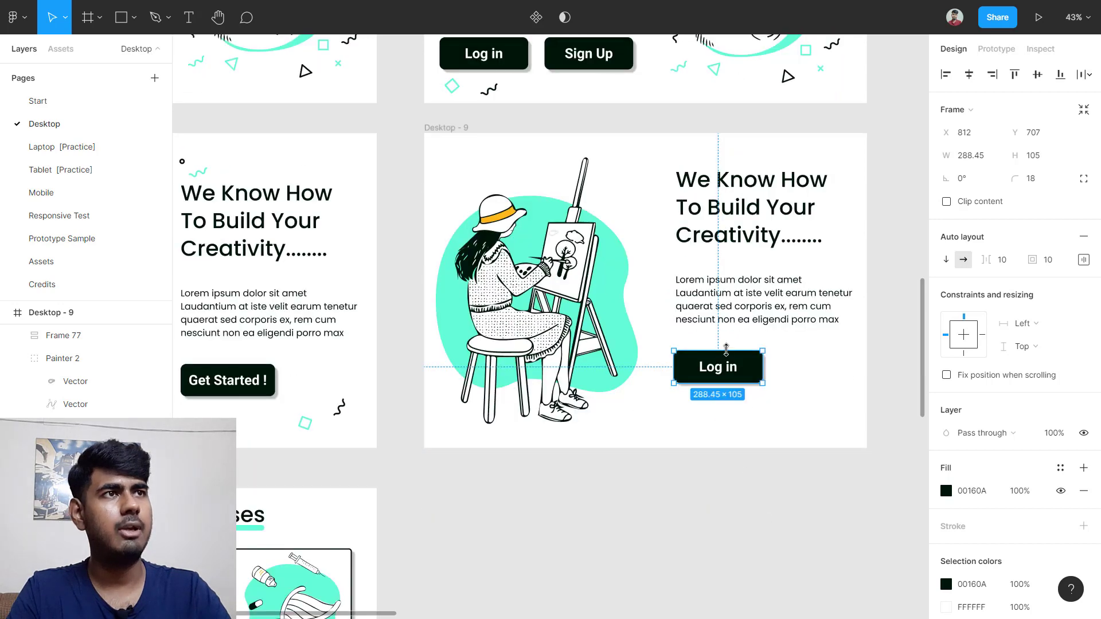
scroll(724, 378, "up", 6)
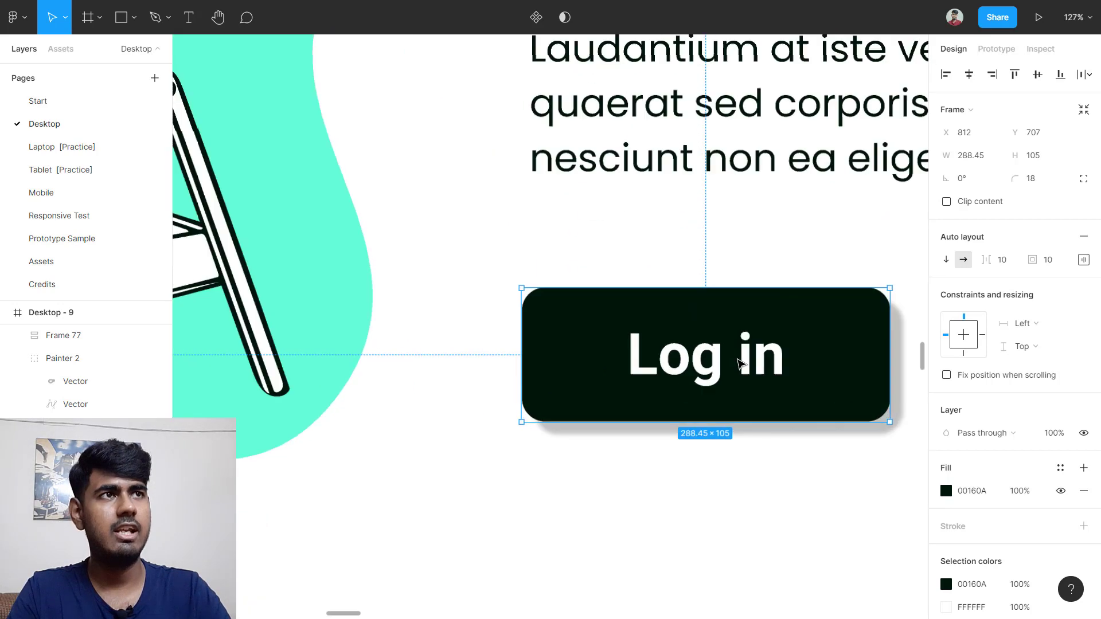
Step: Relabel the copied button 'Get Started!' and check its spacing to the frame edges
double_click(711, 367)
double_click(706, 373)
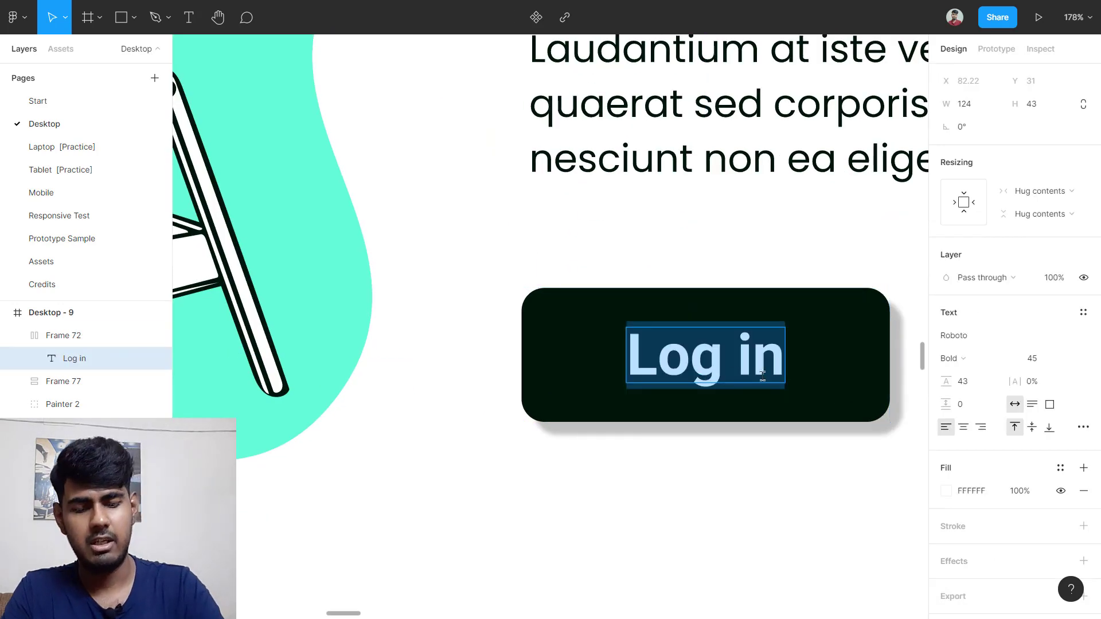
type("Get Star")
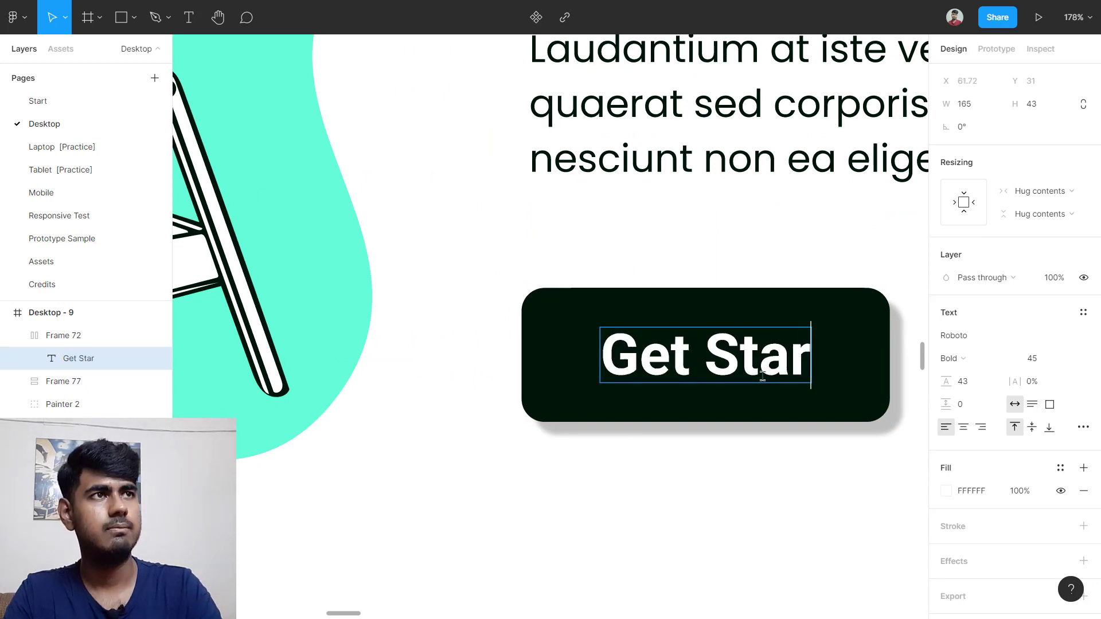
type("ted!")
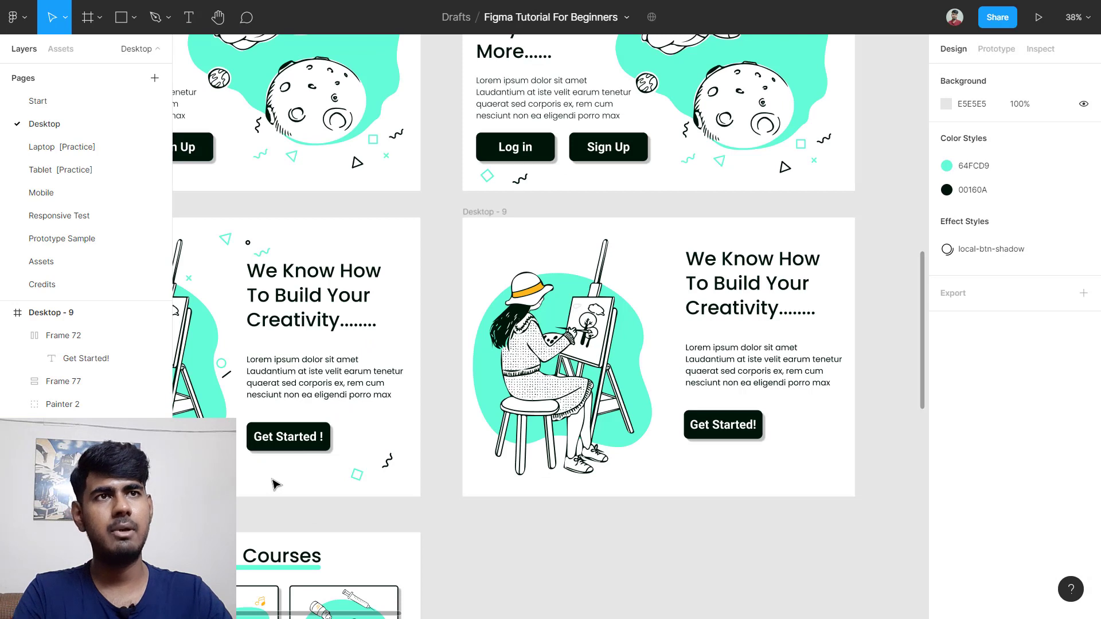
double_click(317, 446)
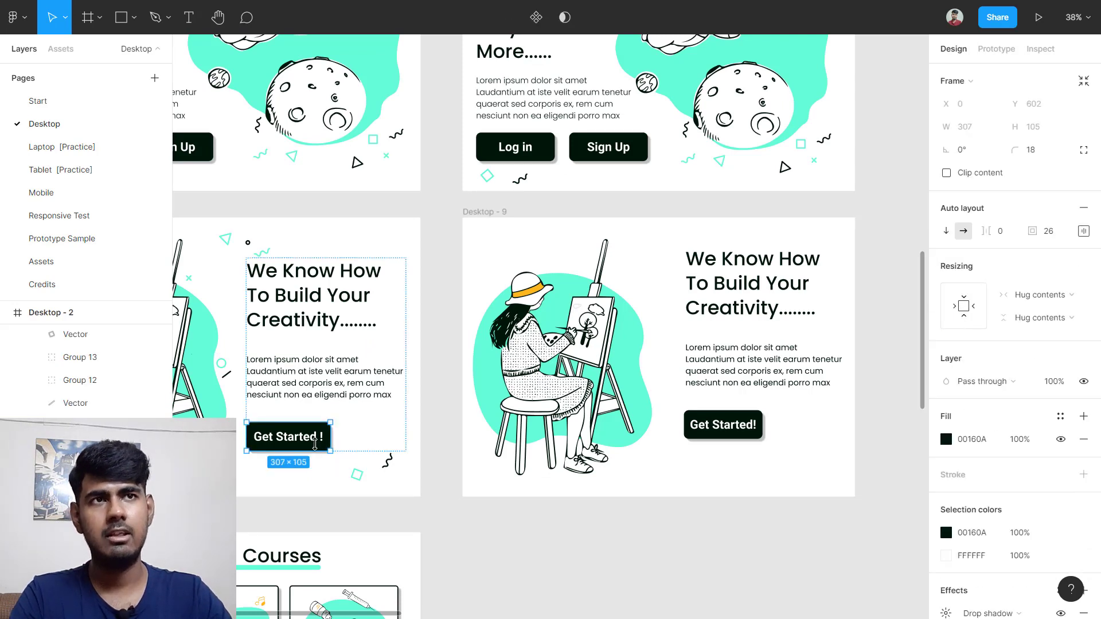
key("alt")
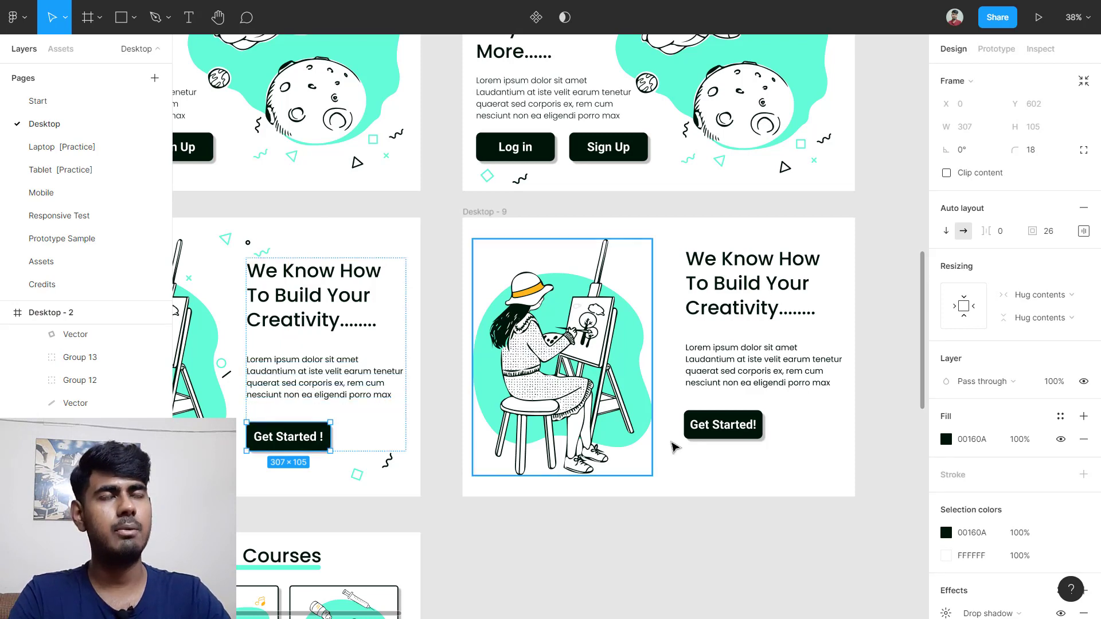
left_click(758, 500)
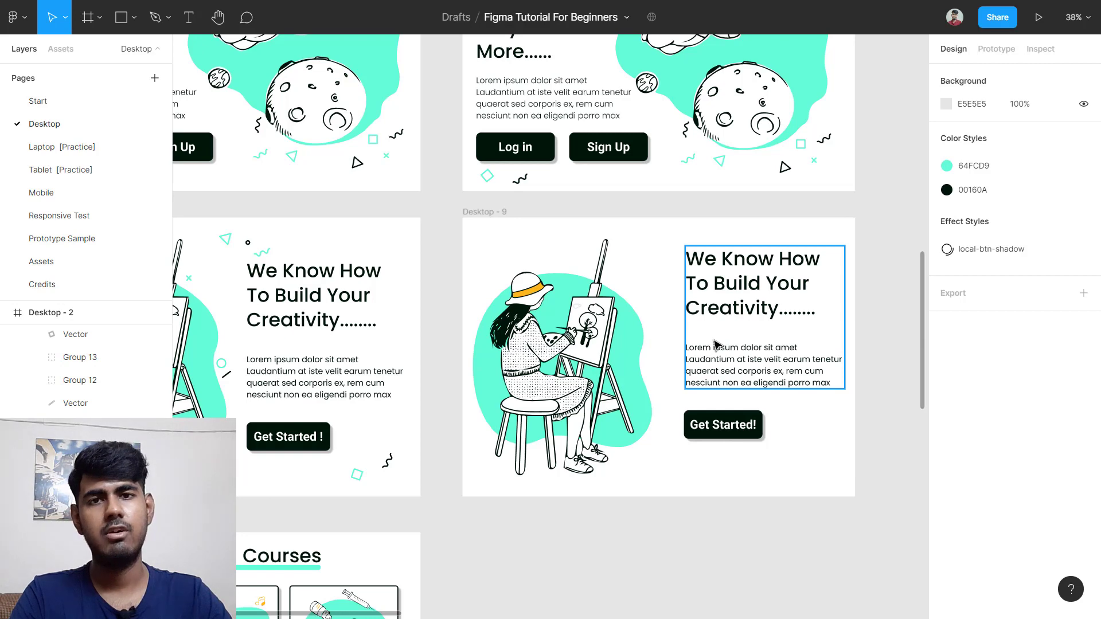
Step: Wrap the heading, body text and Get Started! button in a left-middle aligned auto-layout stack
left_click_drag(674, 304, 777, 453)
key("shift+a")
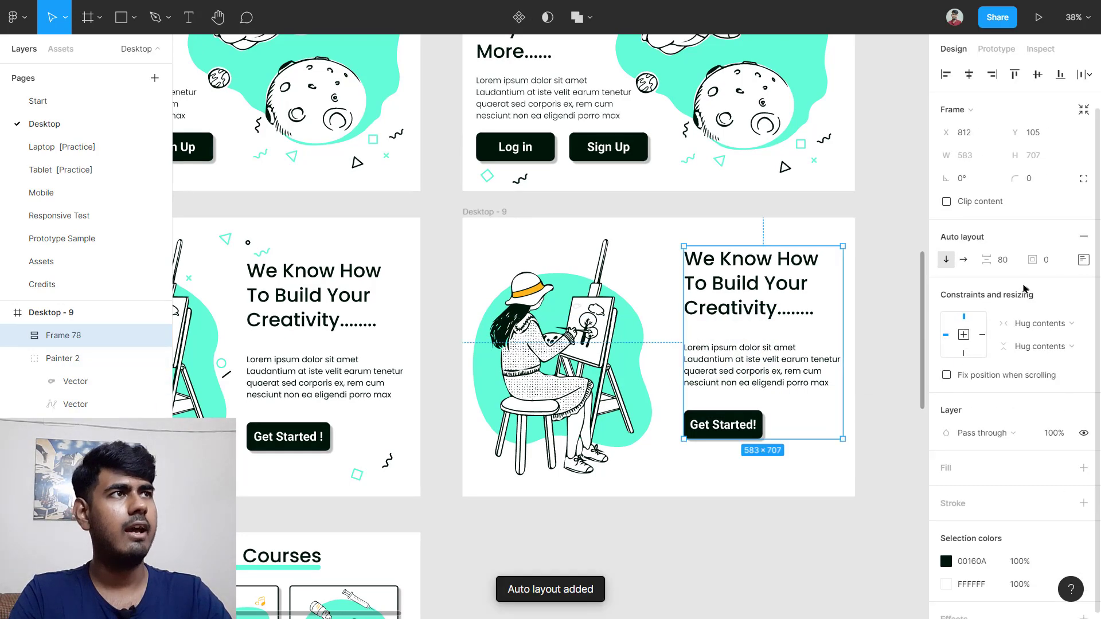
left_click(1080, 264)
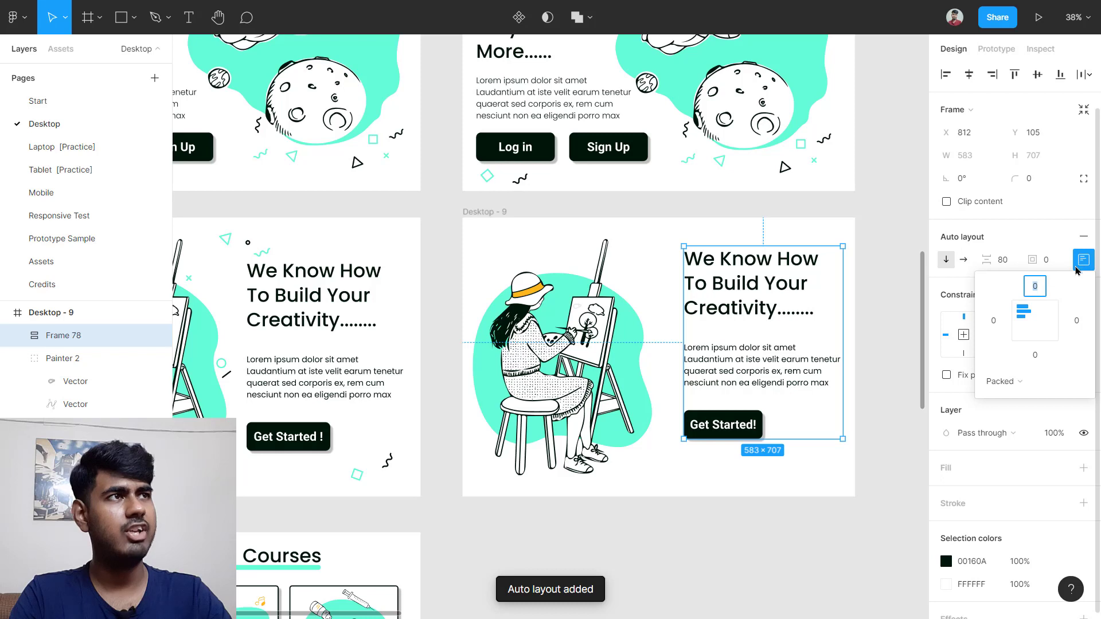
left_click(1021, 322)
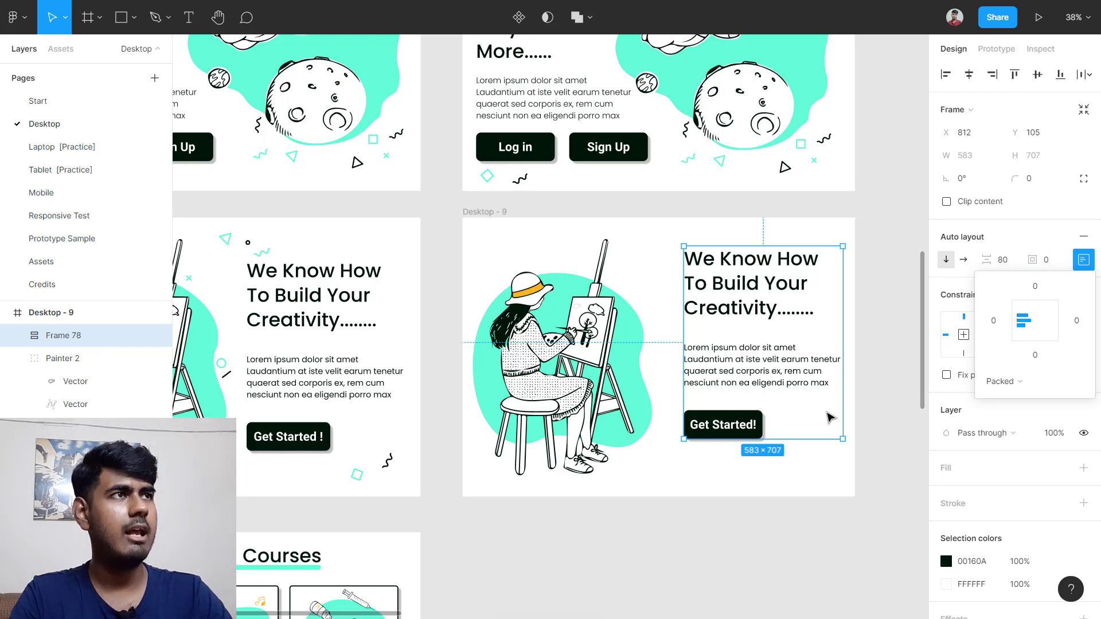
left_click_drag(995, 261, 997, 261)
left_click(1010, 262)
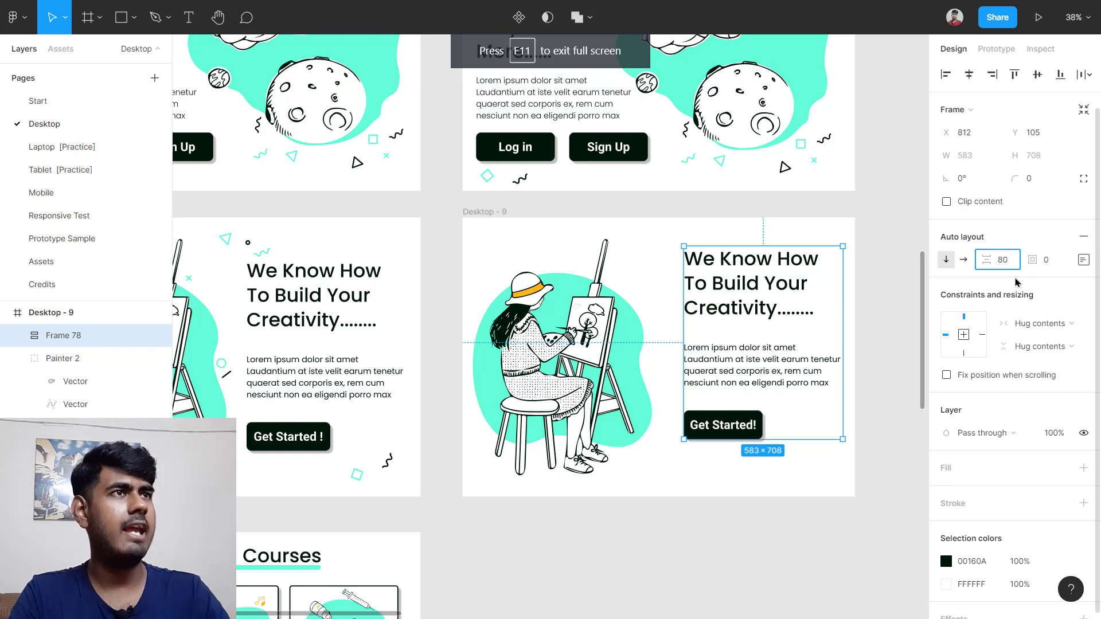
left_click(909, 298)
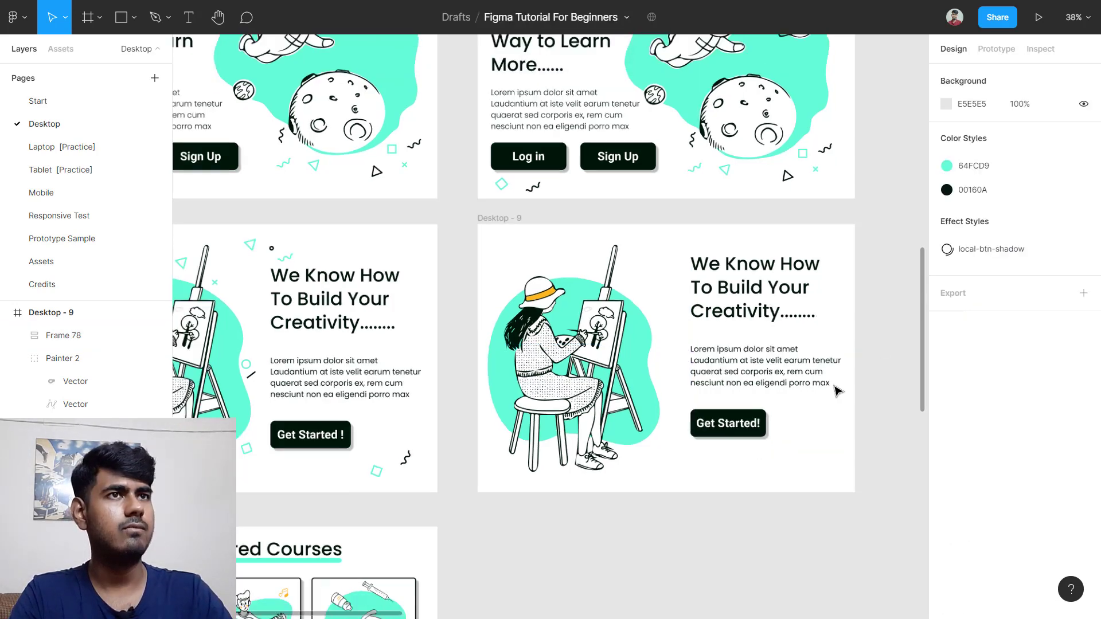
scroll(836, 390, "down", 3)
scroll(381, 415, "up", 3)
scroll(391, 290, "up", 2)
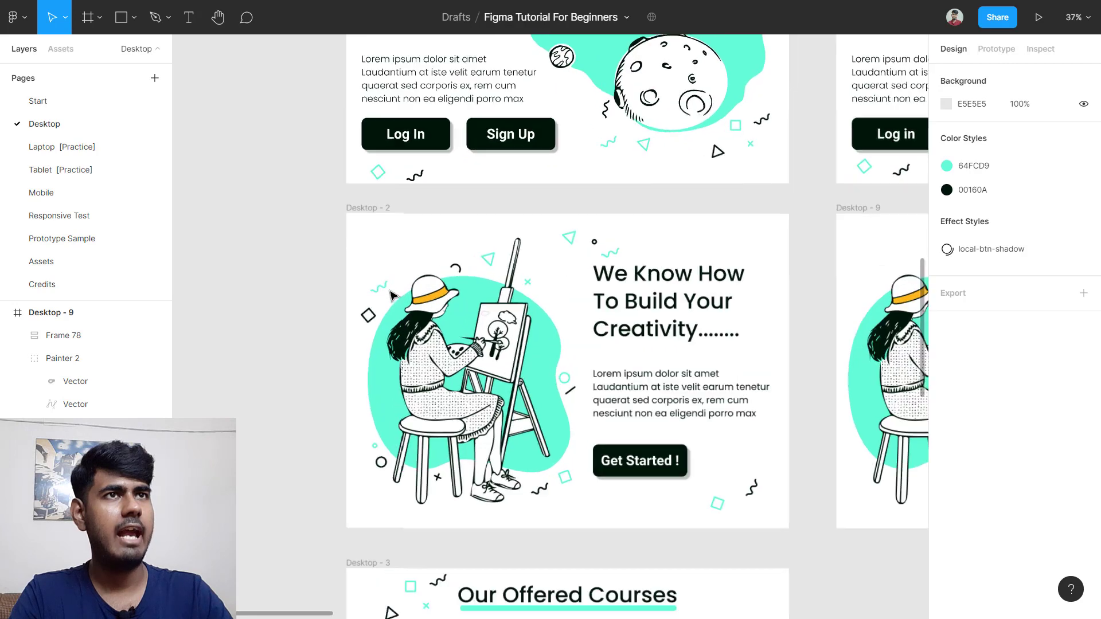
scroll(391, 295, "up", 3)
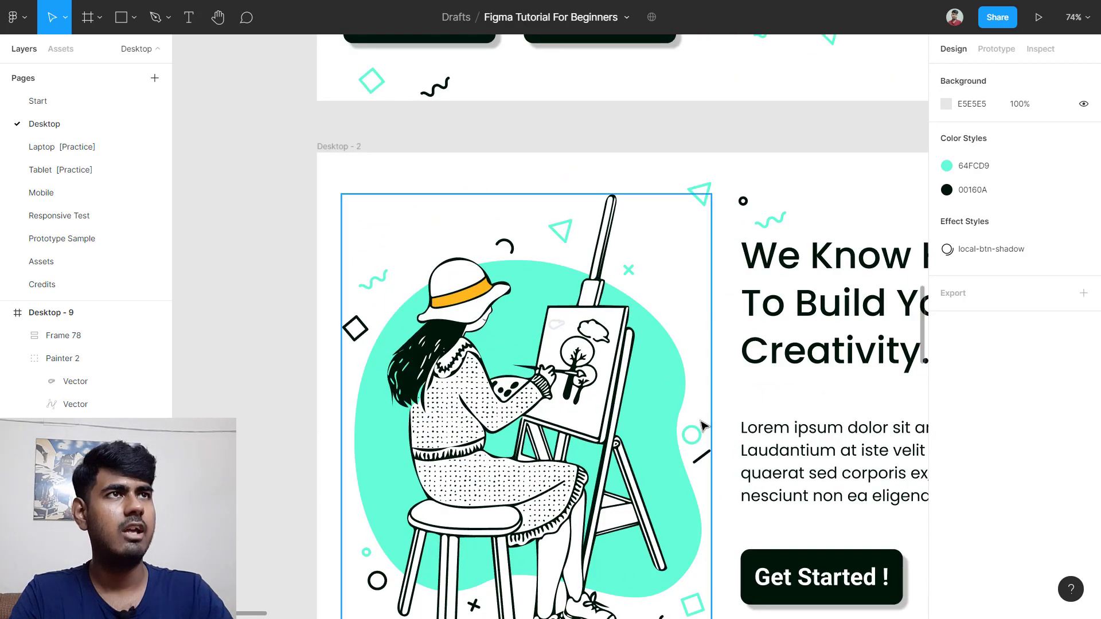
scroll(703, 425, "down", 2)
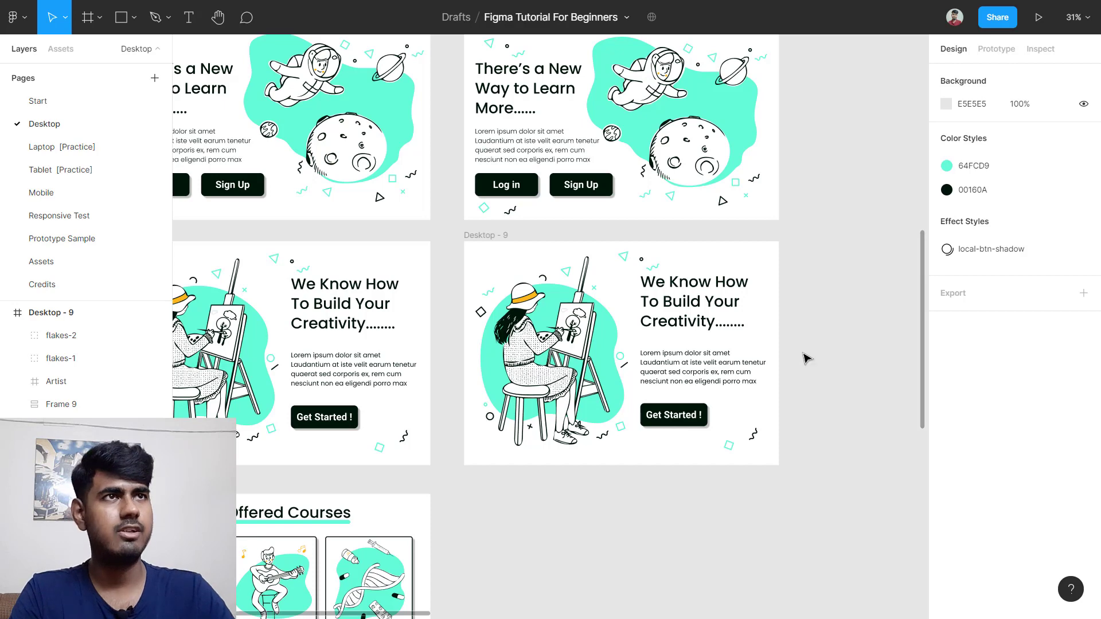
scroll(516, 252, "up", 3)
Step: Add a layout grid to Desktop - 9 and set its type to columns
left_click(480, 233)
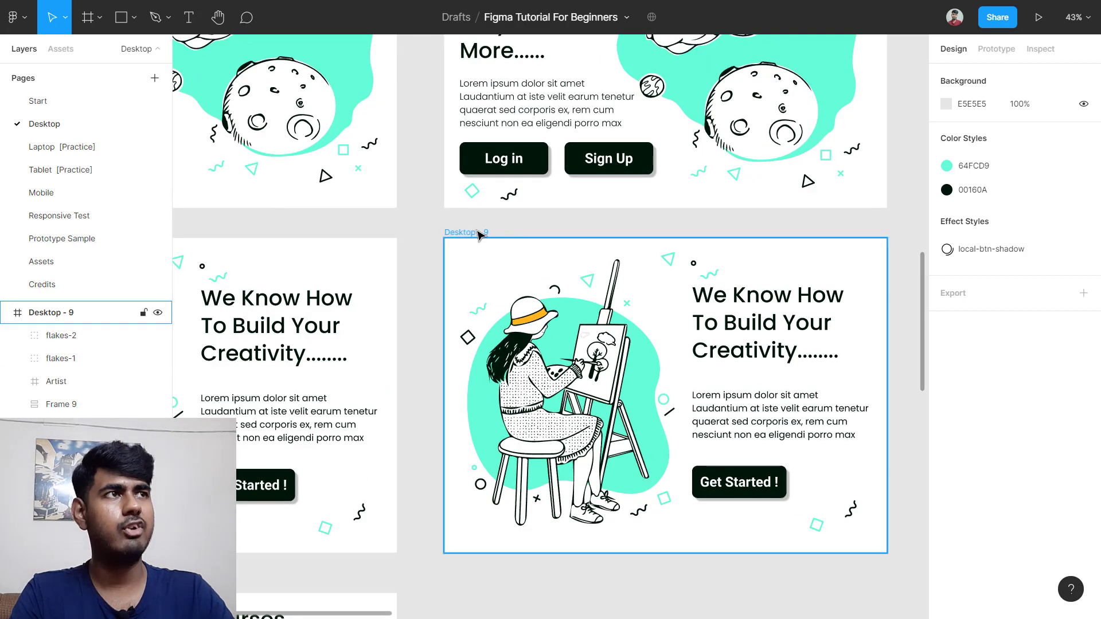
left_click(479, 233)
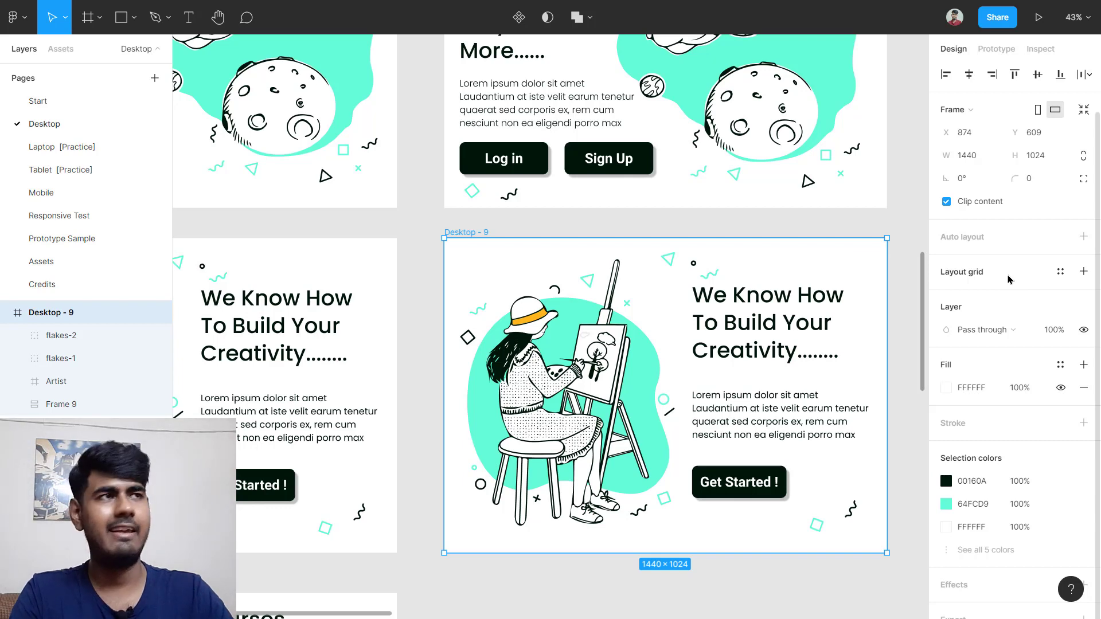
left_click(1010, 279)
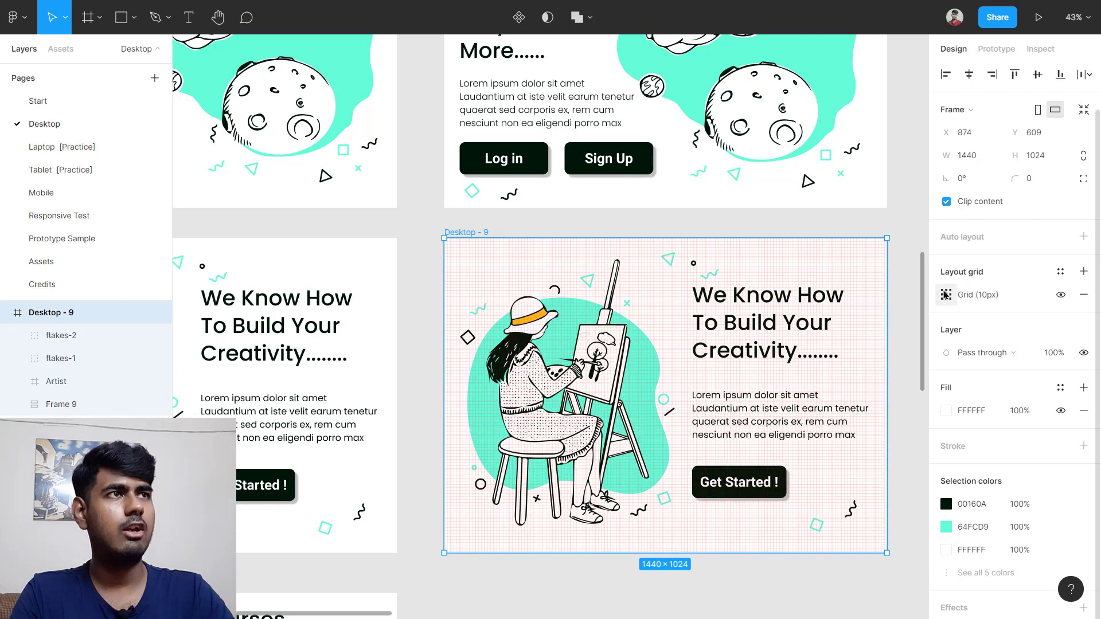
left_click(946, 294)
left_click(783, 300)
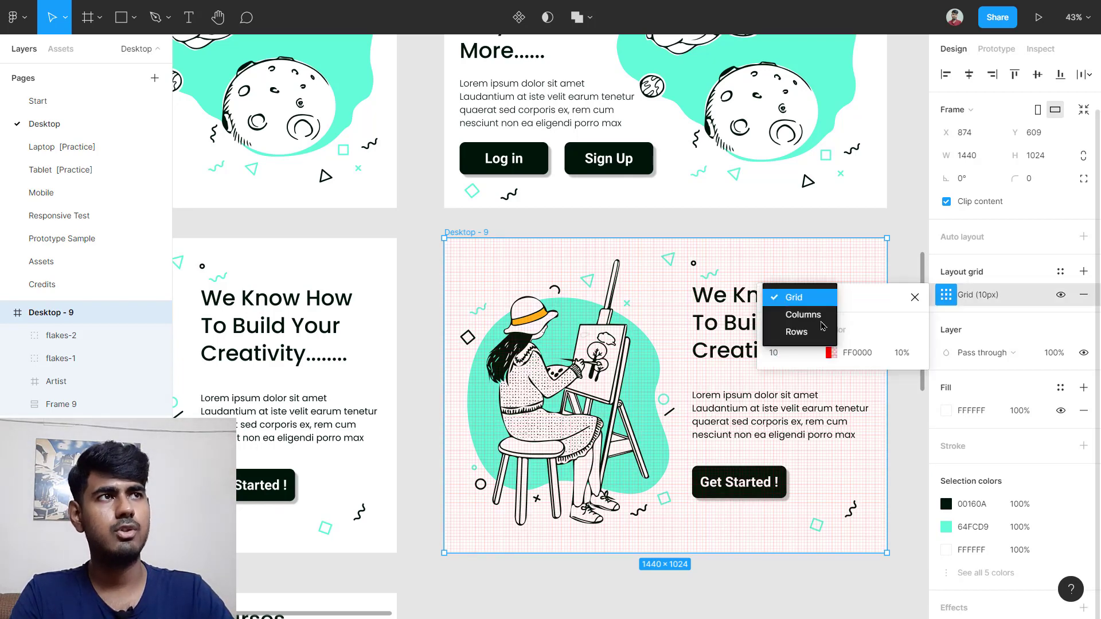
left_click(797, 332)
left_click(802, 302)
left_click(803, 280)
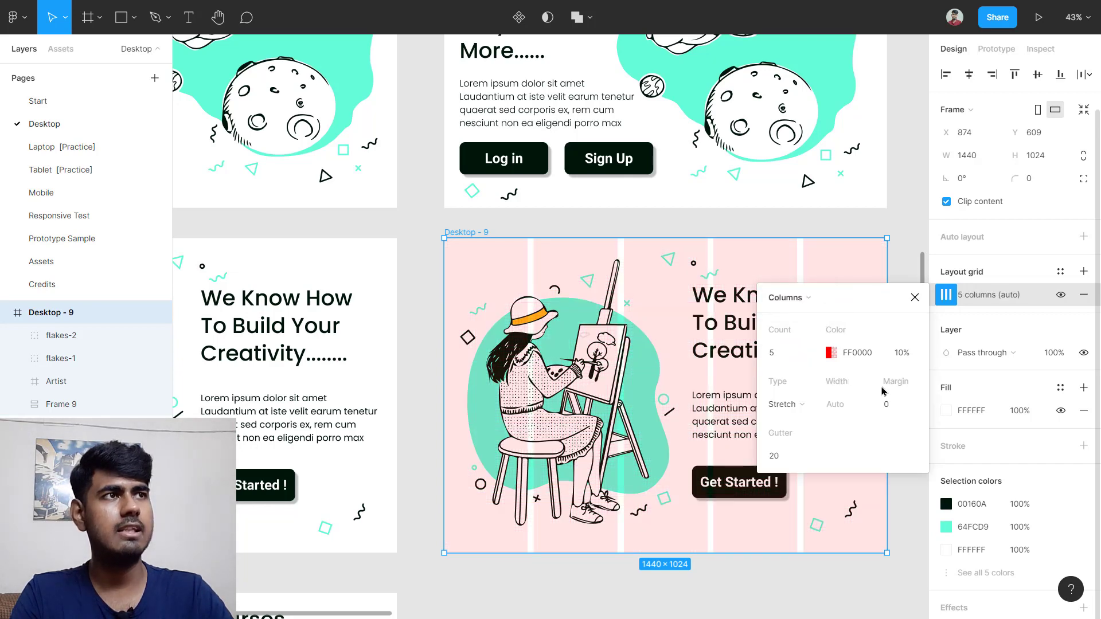
Step: Set the column grid's margin to 50 and gutter to 30
left_click(890, 403)
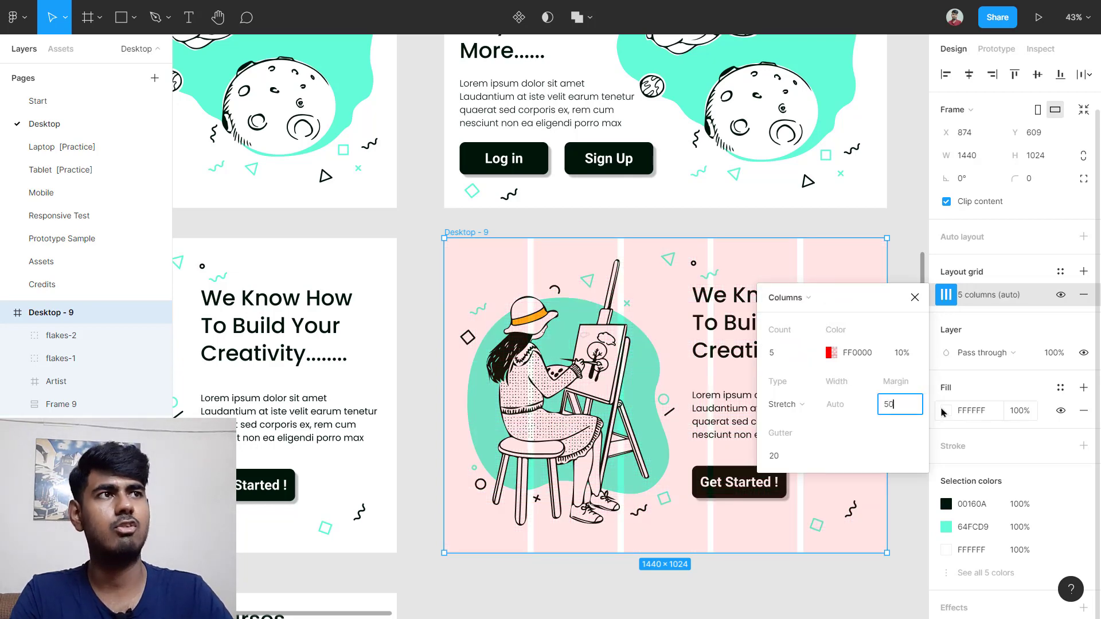
type("50")
key("Return")
scroll(650, 475, "right", 1)
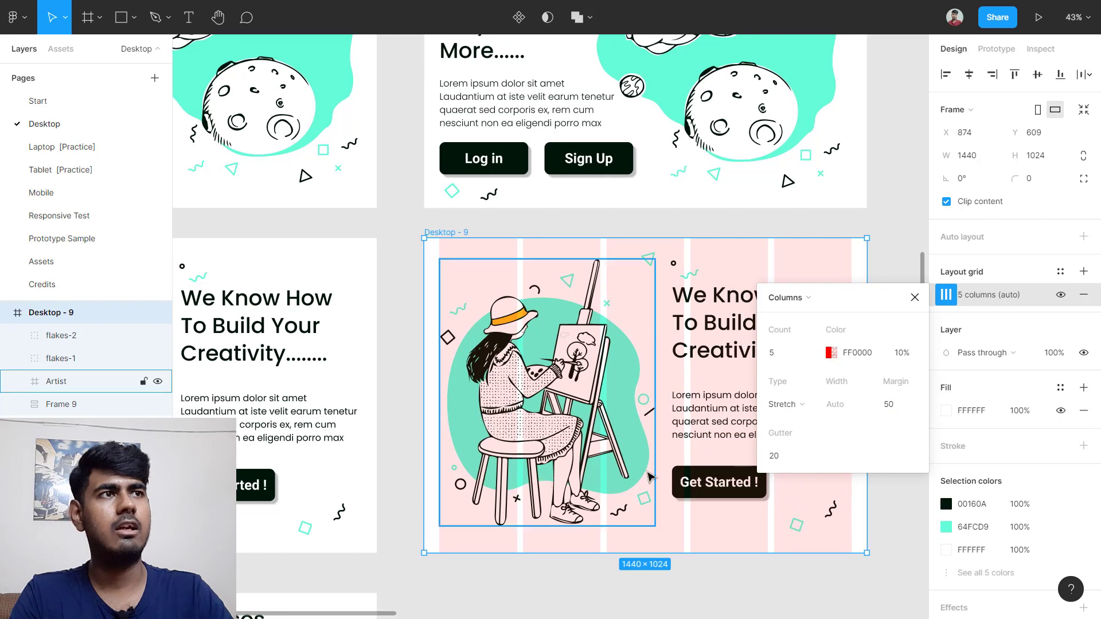
left_click(803, 459)
type("30")
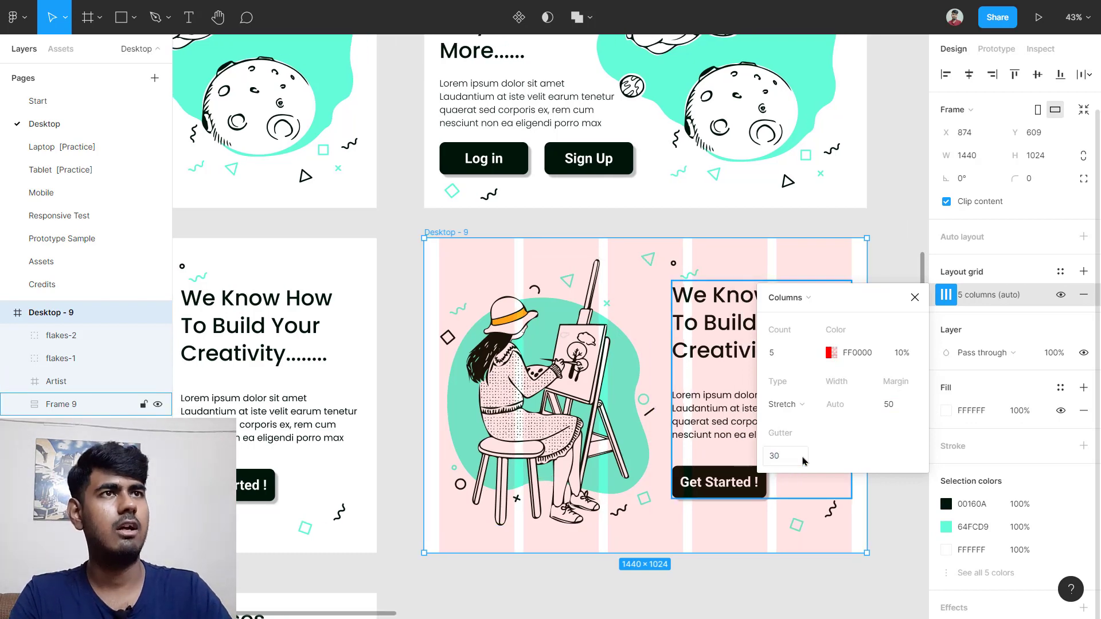
key("Return")
key("Escape")
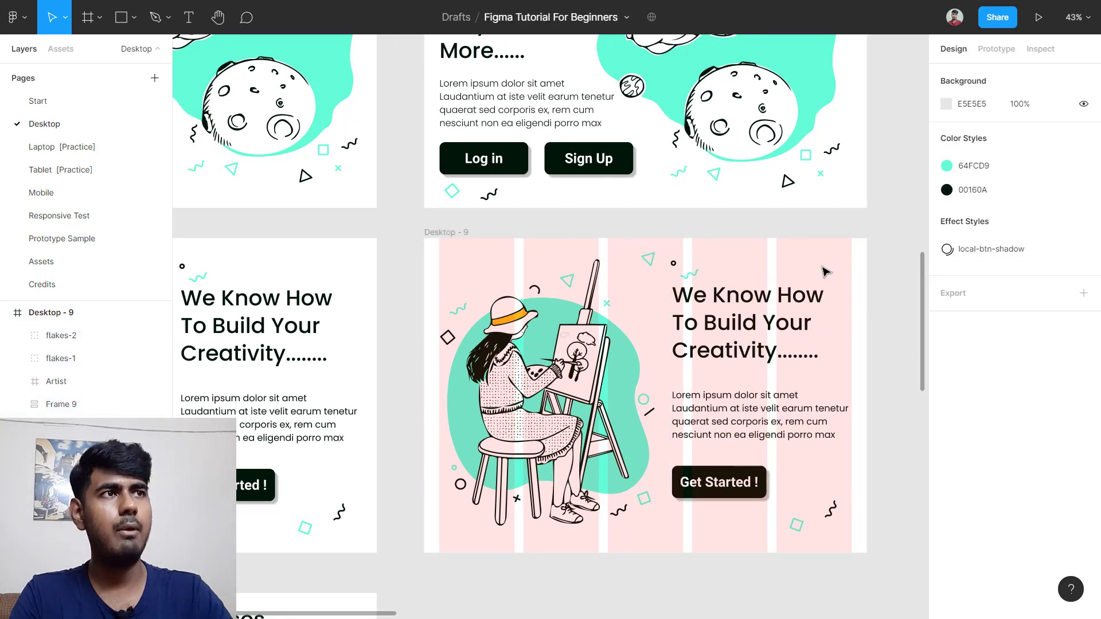
Step: Nudge the text-and-button stack and the Artist illustration to fit the columns
scroll(828, 272, "right", 1)
left_click(761, 413)
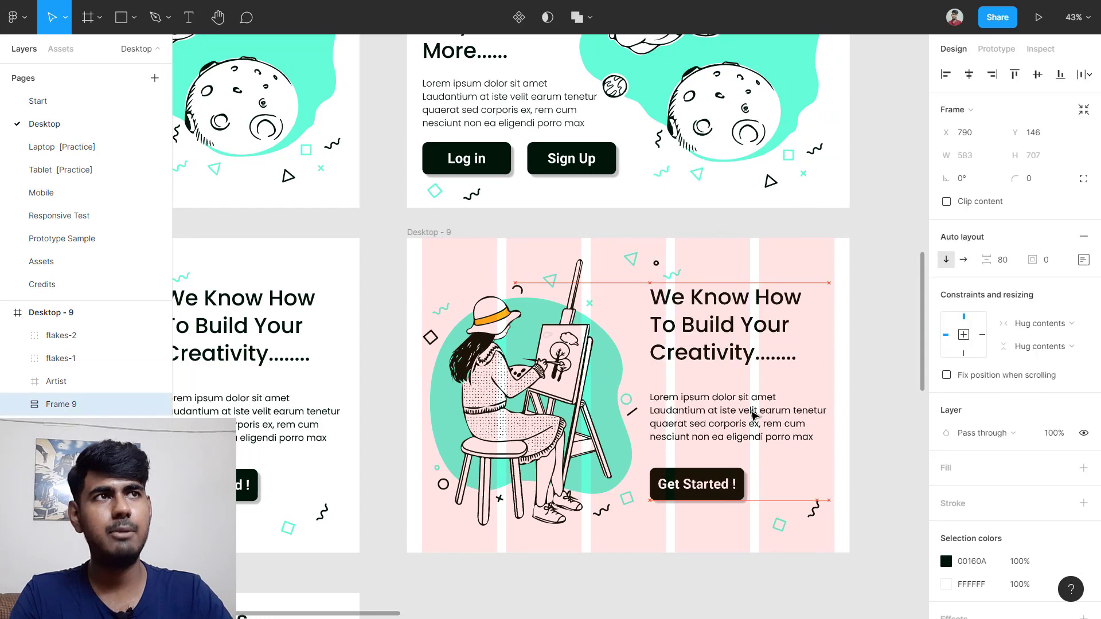
left_click_drag(760, 414, 762, 419)
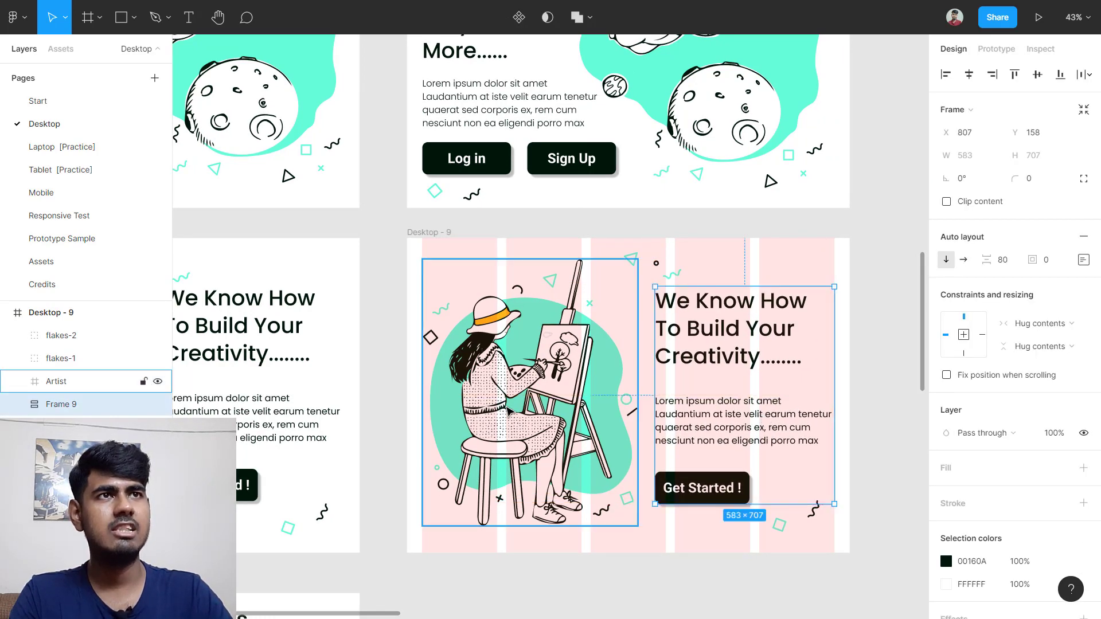
left_click(526, 434)
left_click_drag(525, 434, 521, 426)
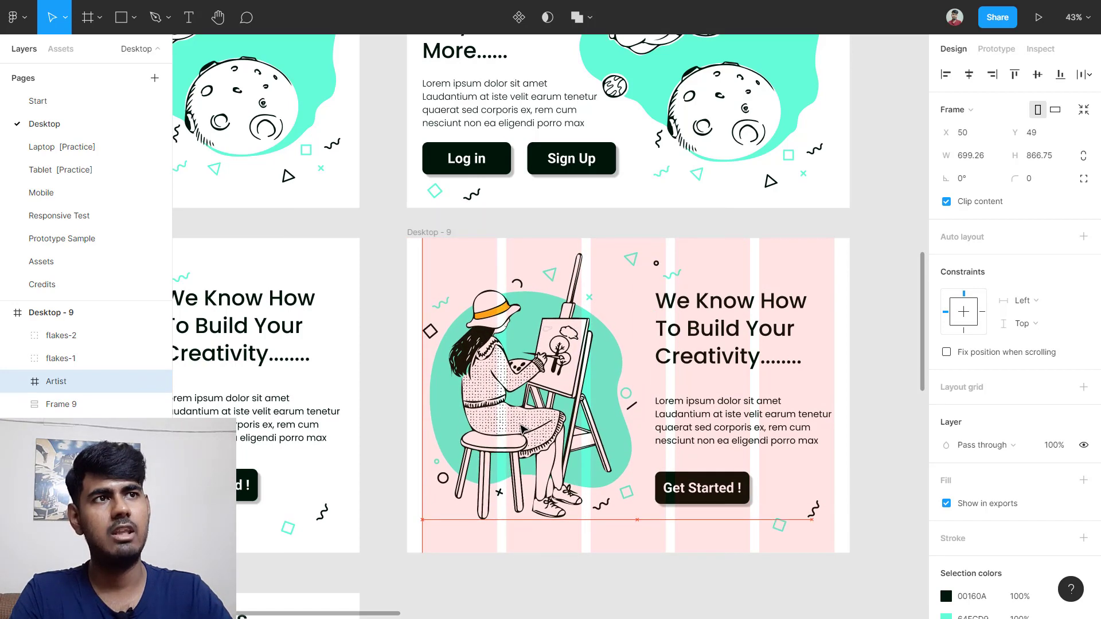
Step: Hide the layout grids on the canvas with Ctrl+Shift+4
left_click(865, 376)
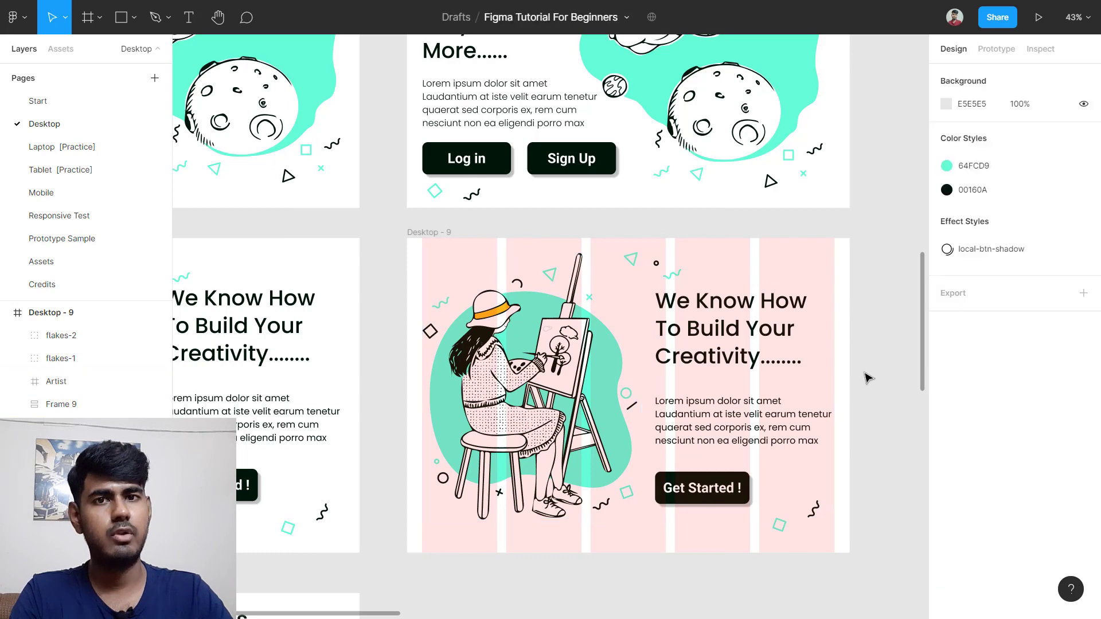
scroll(856, 385, "down", 2)
key("ctrl+shift+4")
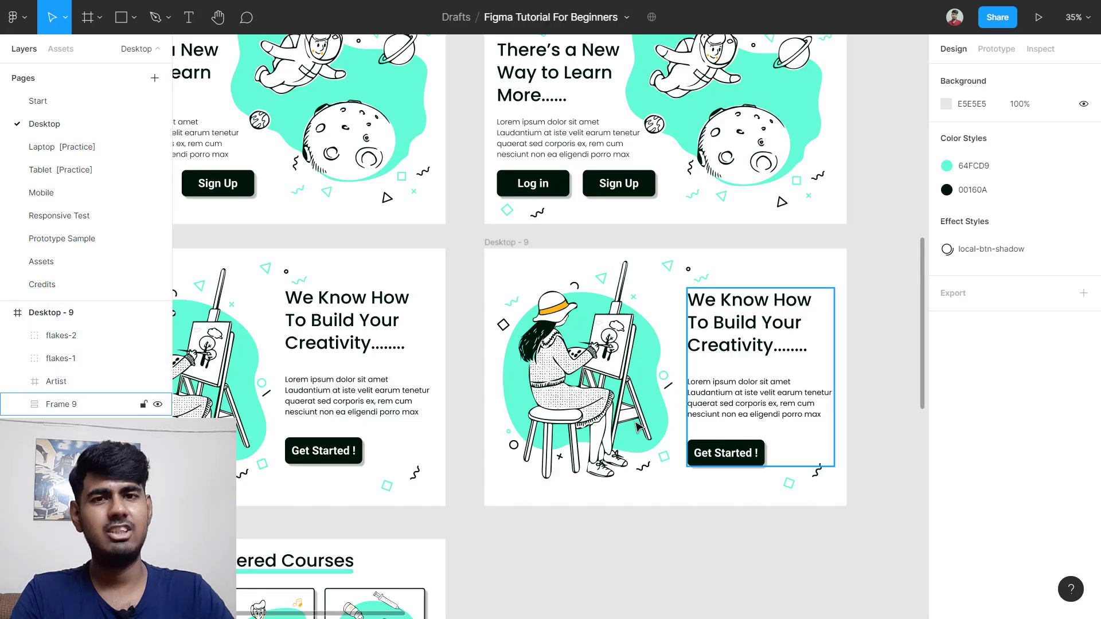
Step: Create a 1440×1024 Desktop frame and place it beside Desktop - 3
scroll(566, 420, "down", 5)
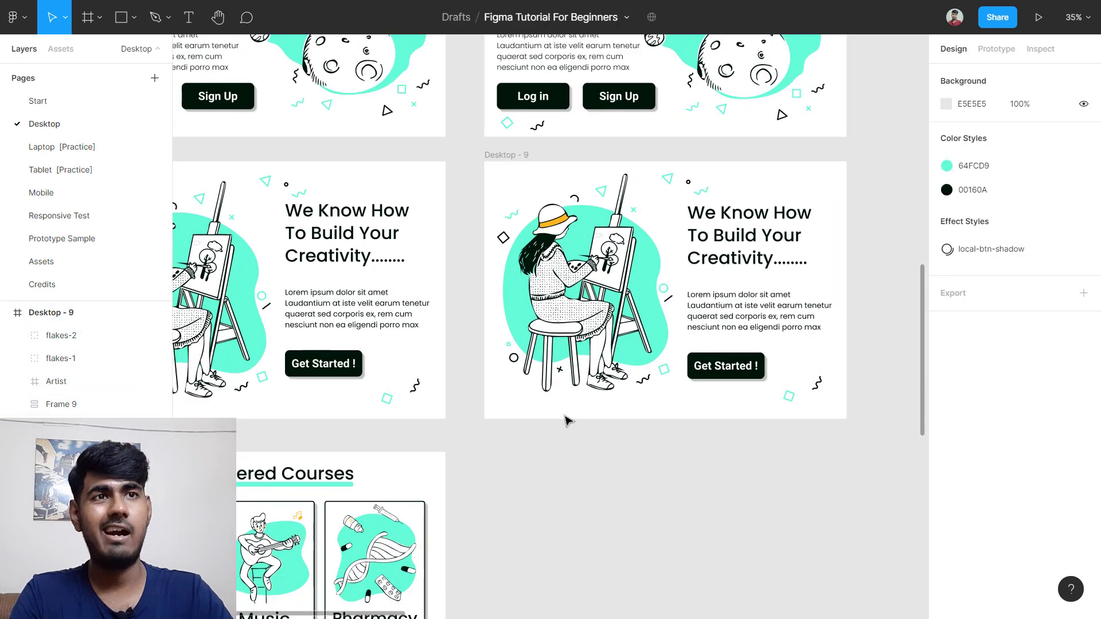
scroll(633, 393, "left", 3)
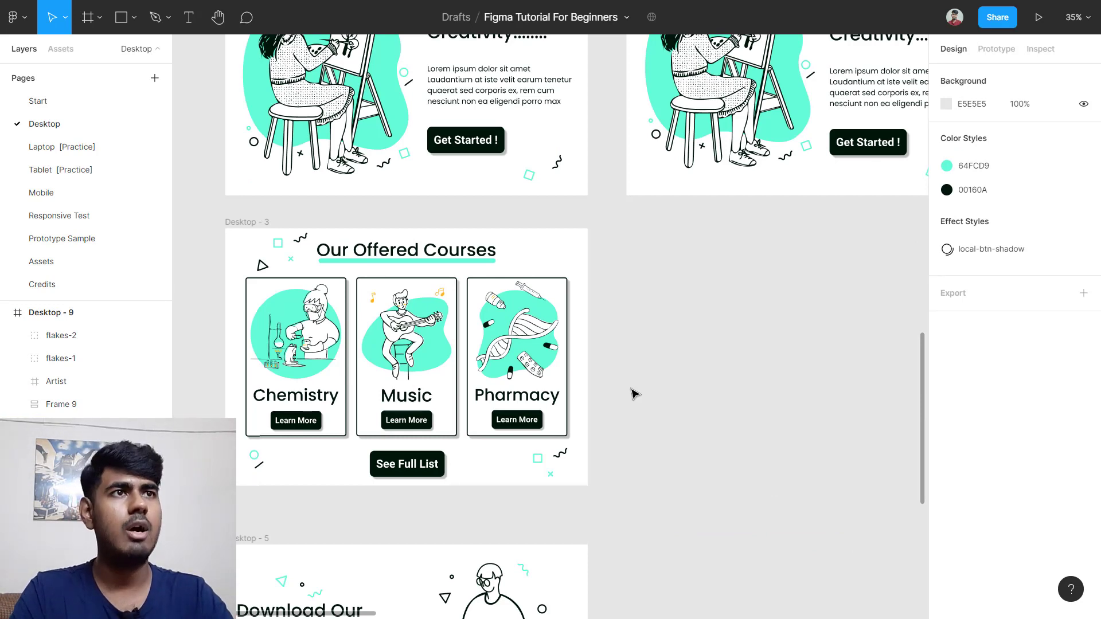
key("f")
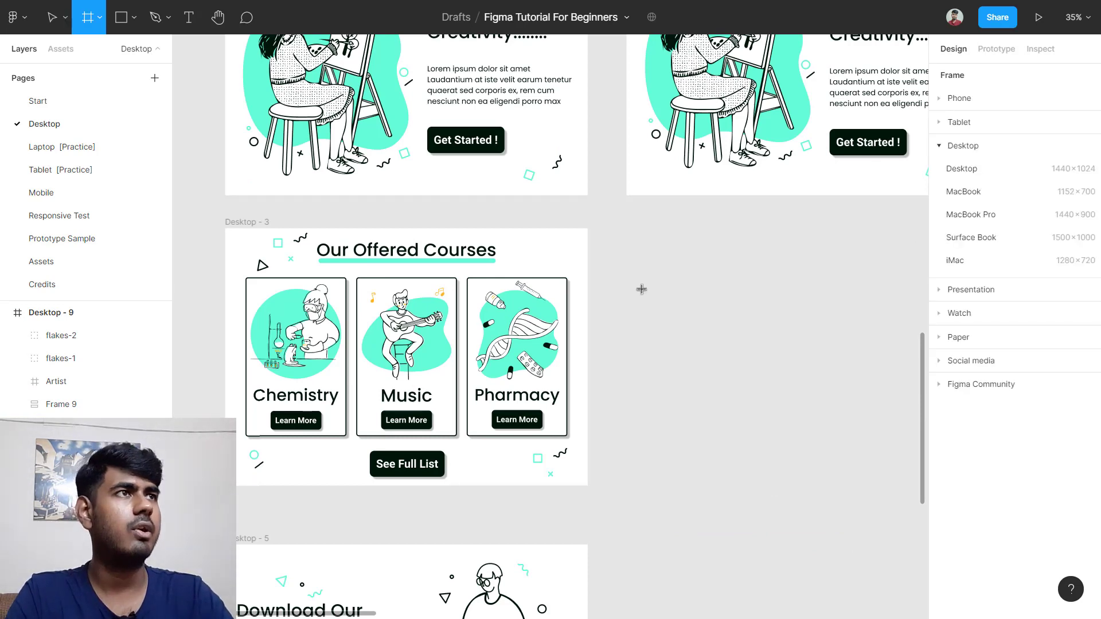
left_click(973, 167)
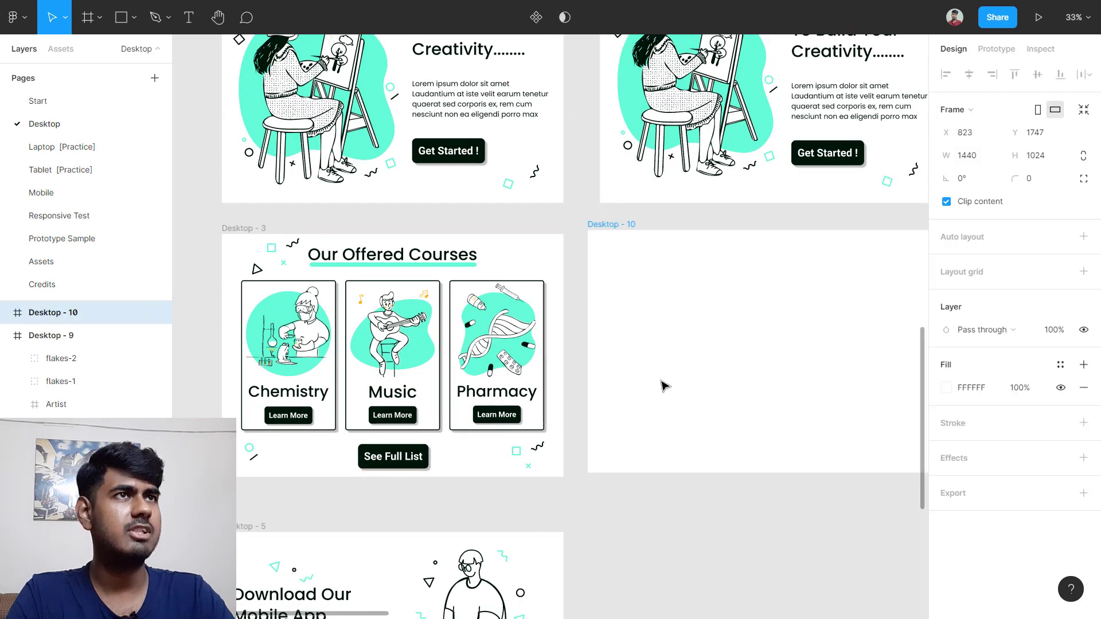
left_click_drag(663, 386, 678, 386)
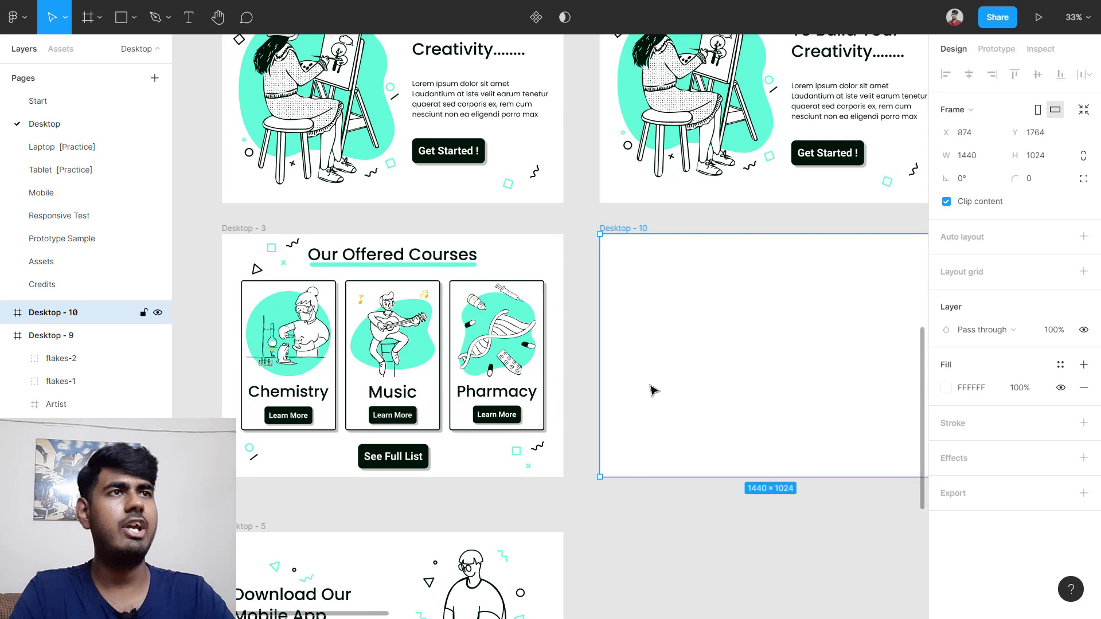
left_click(593, 362)
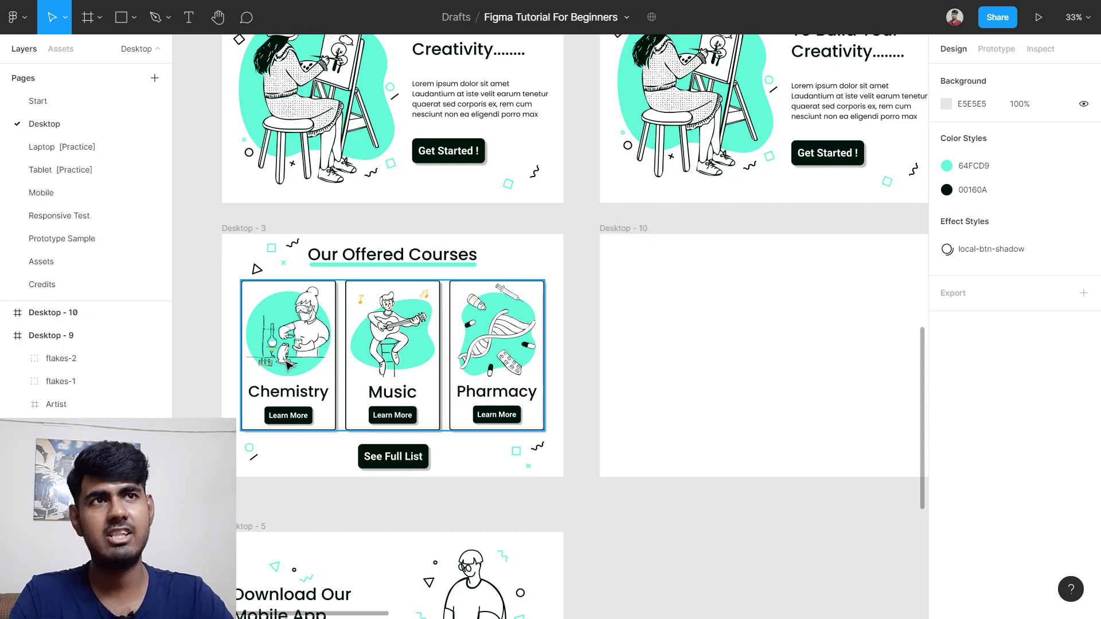
Step: Copy the Our Offered Courses heading and its accent shapes into the top of Desktop - 10
left_click_drag(231, 255, 707, 297)
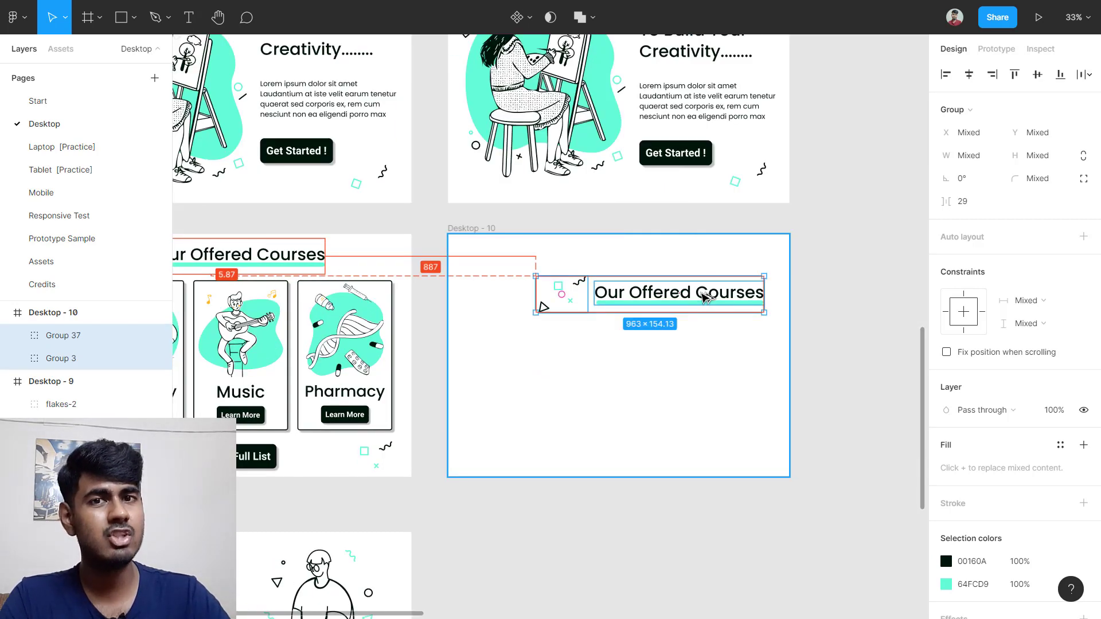
left_click_drag(707, 296, 675, 262)
left_click(657, 332)
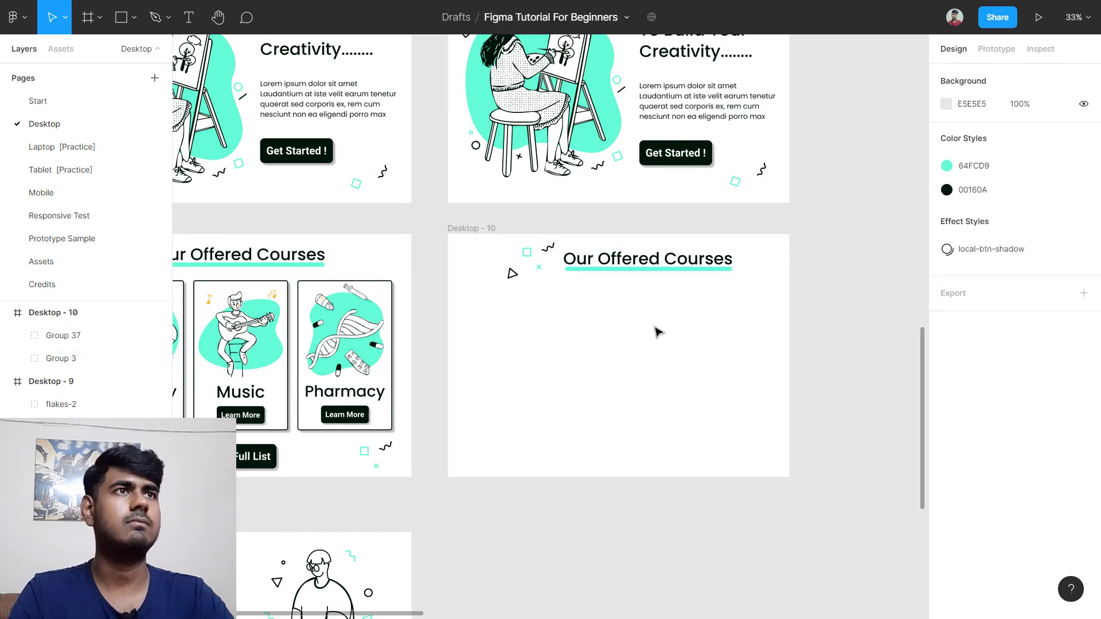
scroll(642, 360, "left", 5)
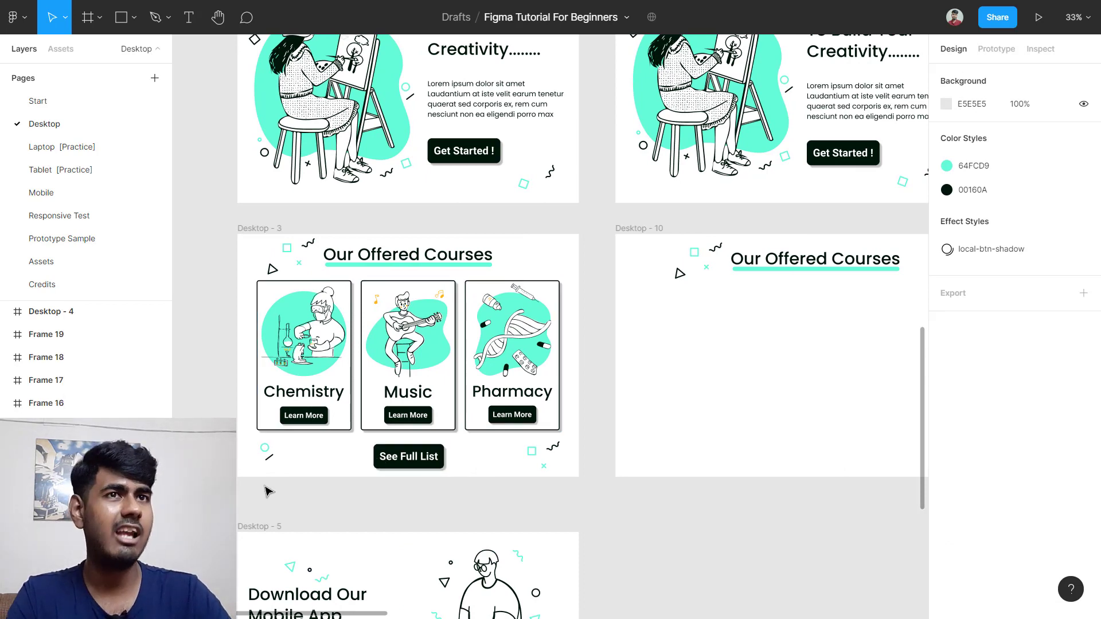
Step: Copy the See Full List button row to the bottom of Desktop - 10
left_click_drag(256, 488, 563, 447)
left_click_drag(461, 453, 669, 459)
scroll(512, 440, "left", 5)
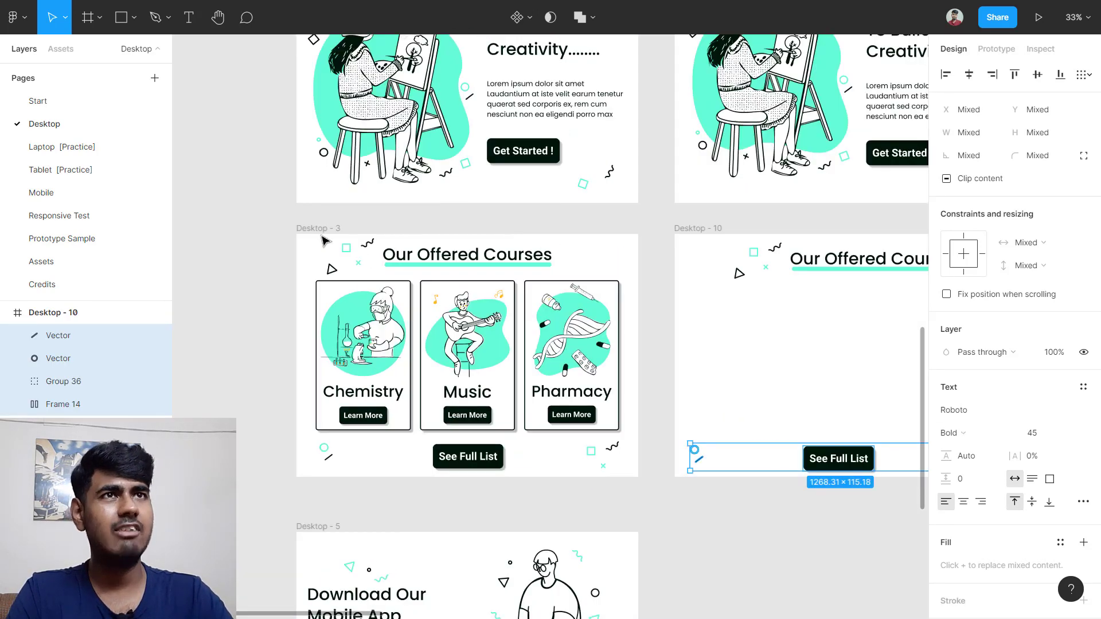
left_click(404, 267)
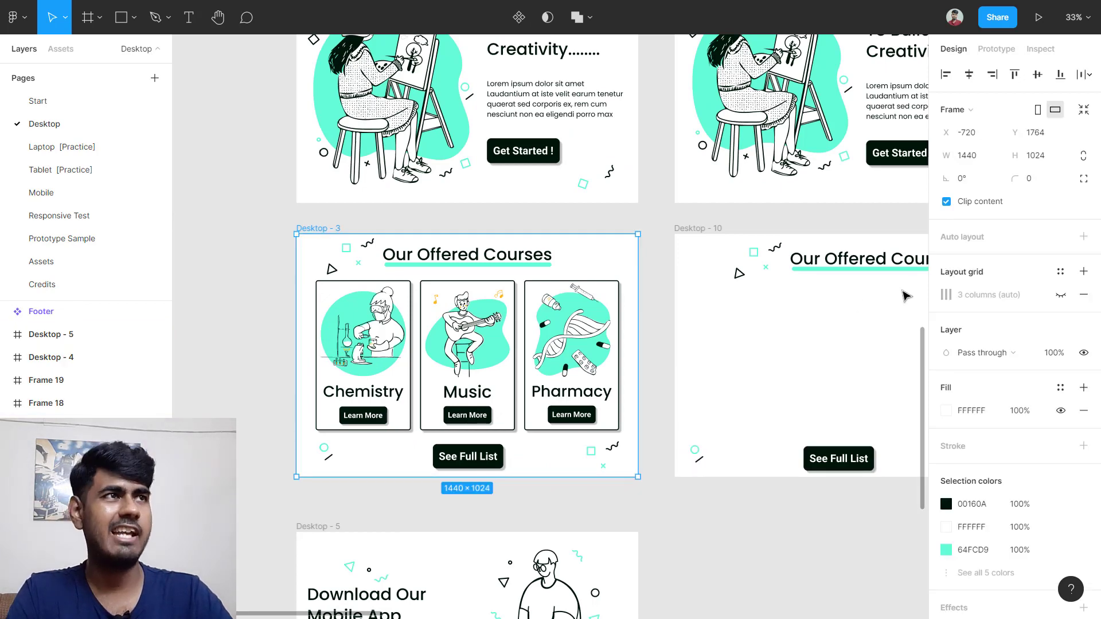
Step: Show Desktop - 3's column grid and review its settings
left_click(1060, 295)
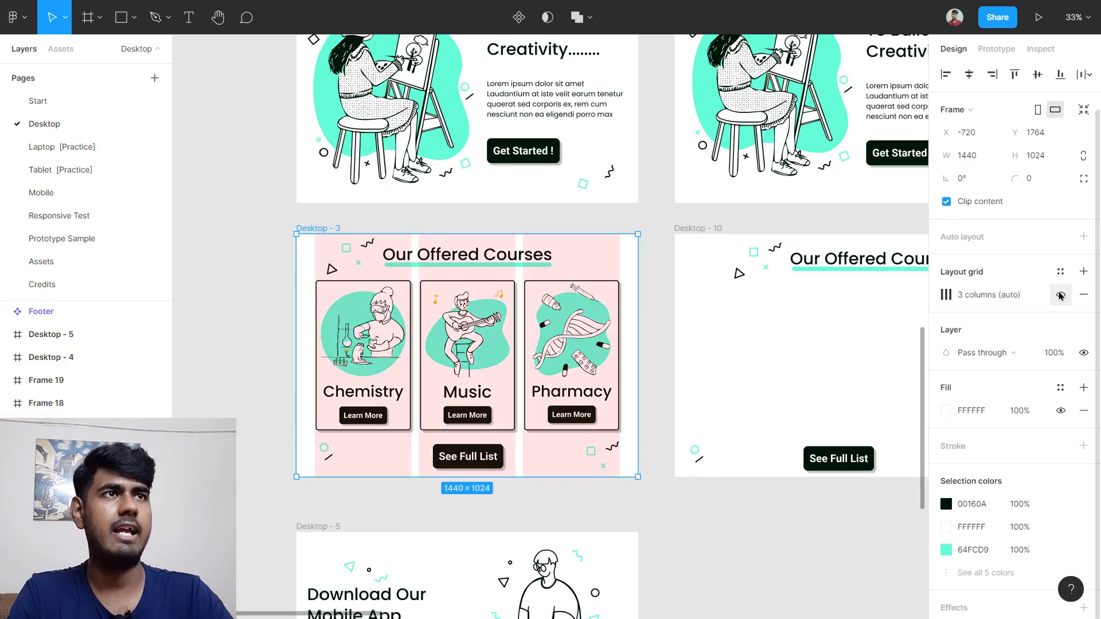
scroll(488, 301, "up", 4)
scroll(488, 301, "down", 2)
scroll(489, 301, "left", 4)
scroll(488, 301, "down", 1)
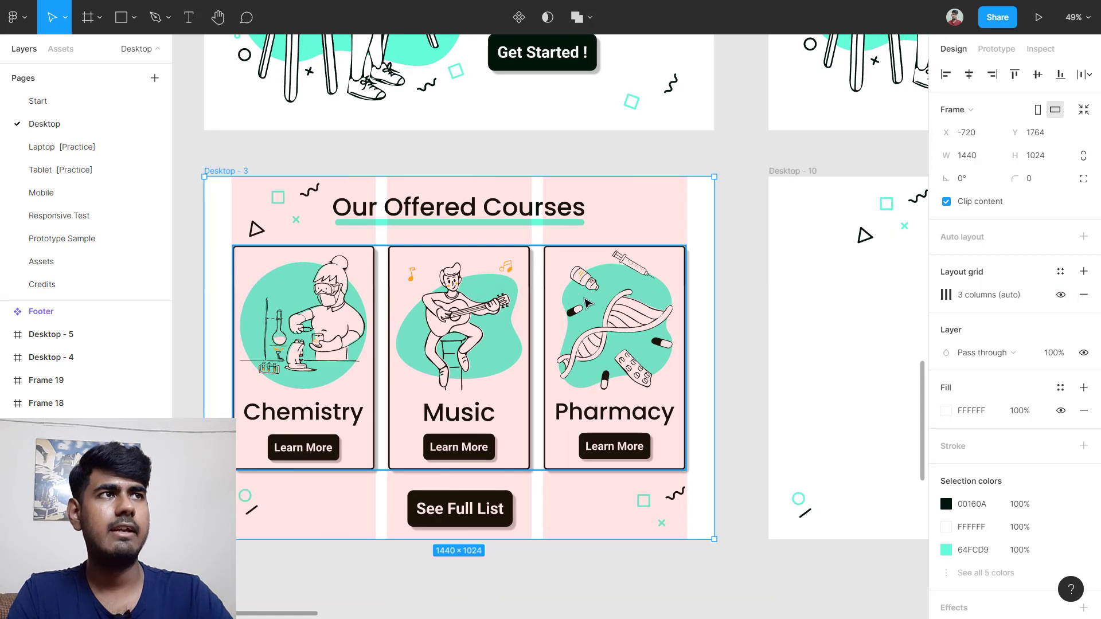
scroll(772, 318, "down", 2)
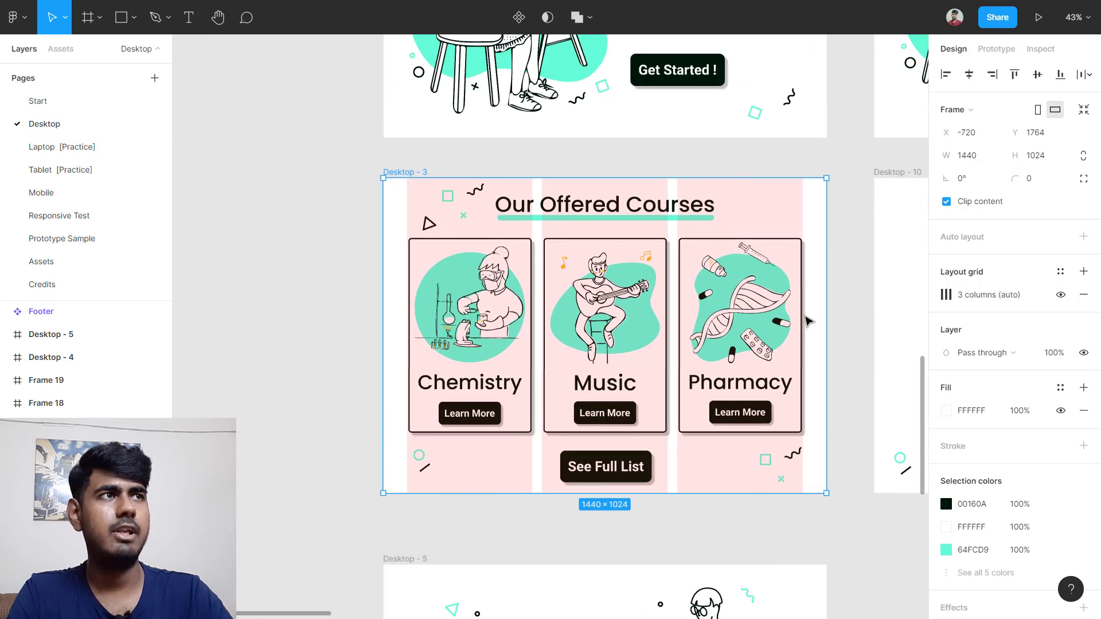
left_click(946, 295)
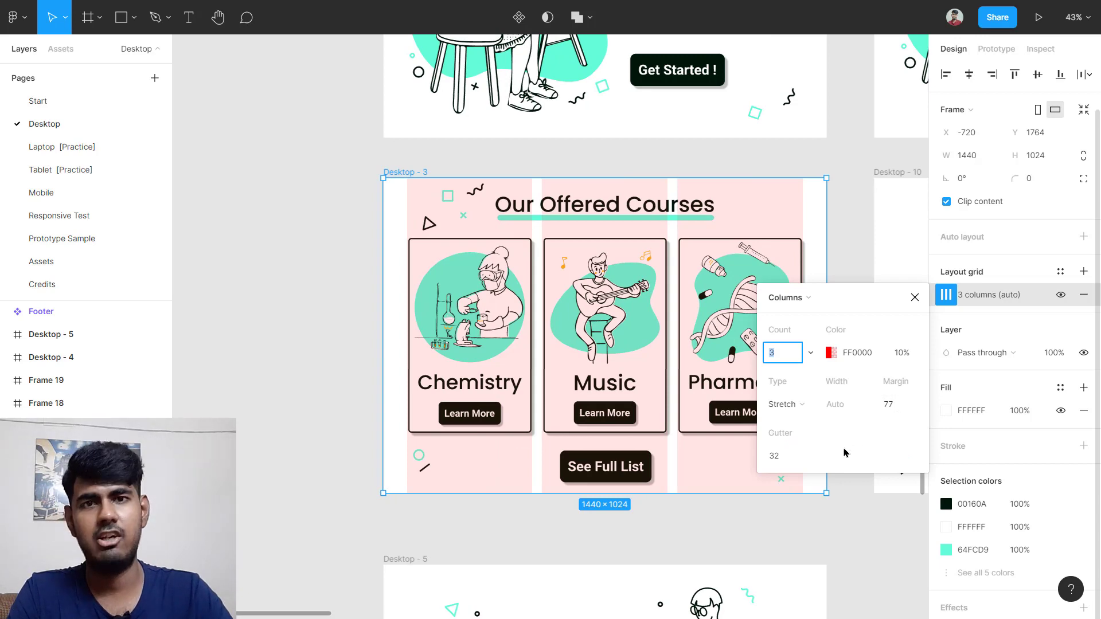
scroll(589, 334, "right", 12)
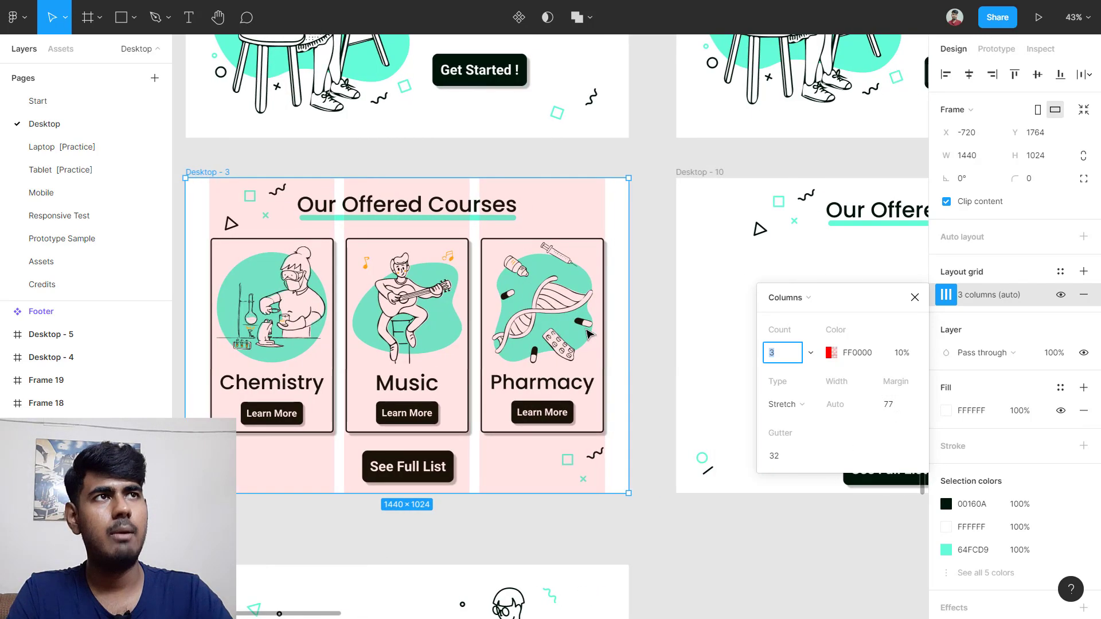
Step: Add a column layout grid to Desktop - 10 with a 77 side margin
left_click(568, 172)
scroll(634, 278, "right", 5)
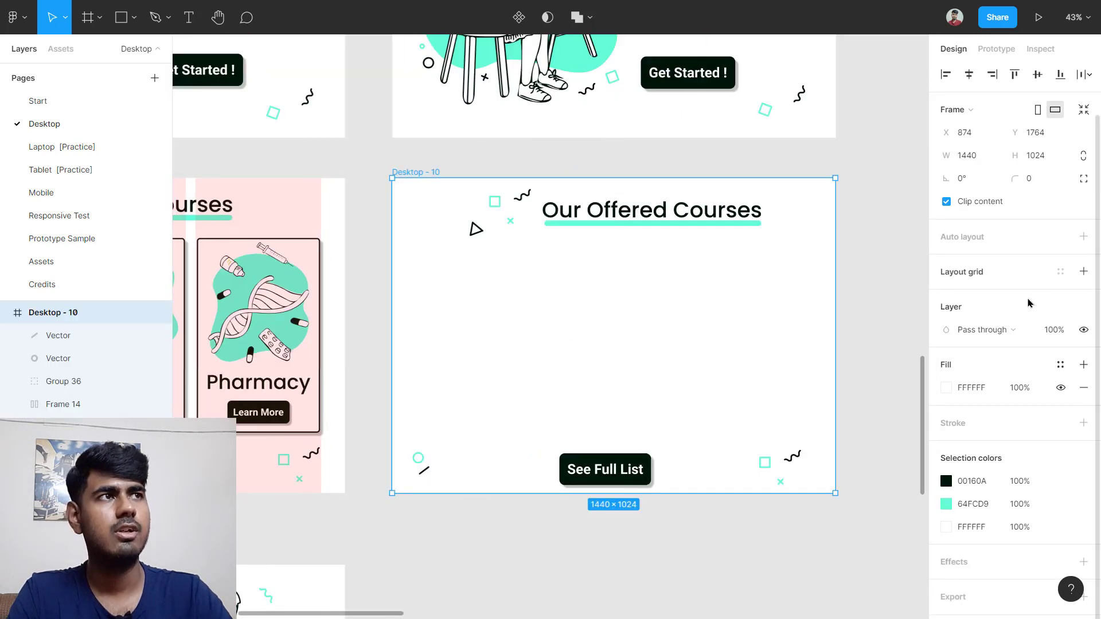
left_click(968, 281)
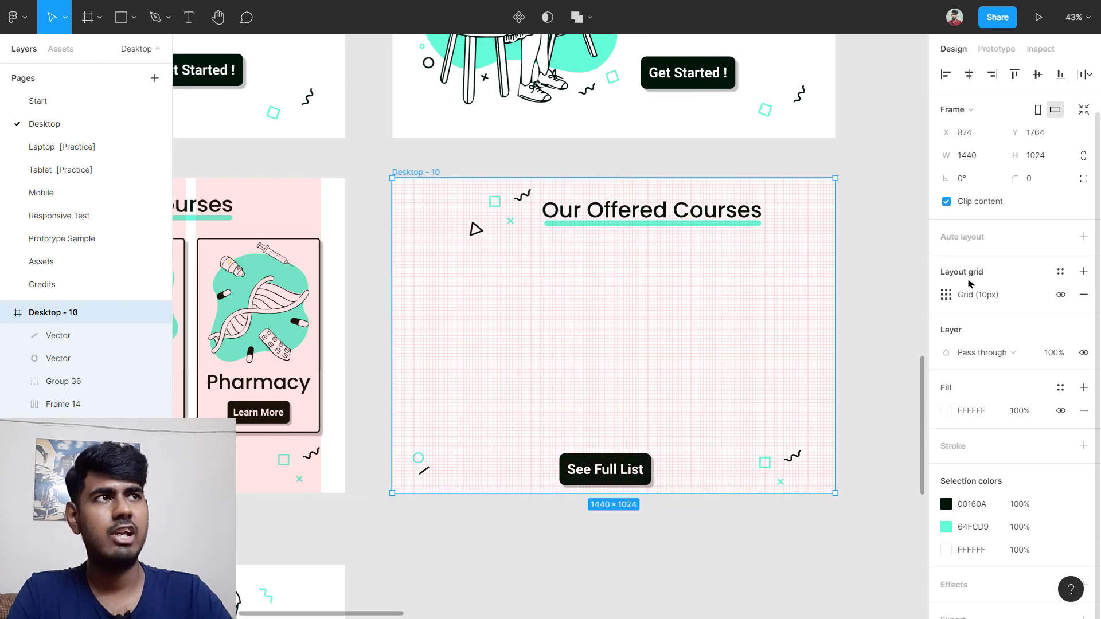
left_click(946, 295)
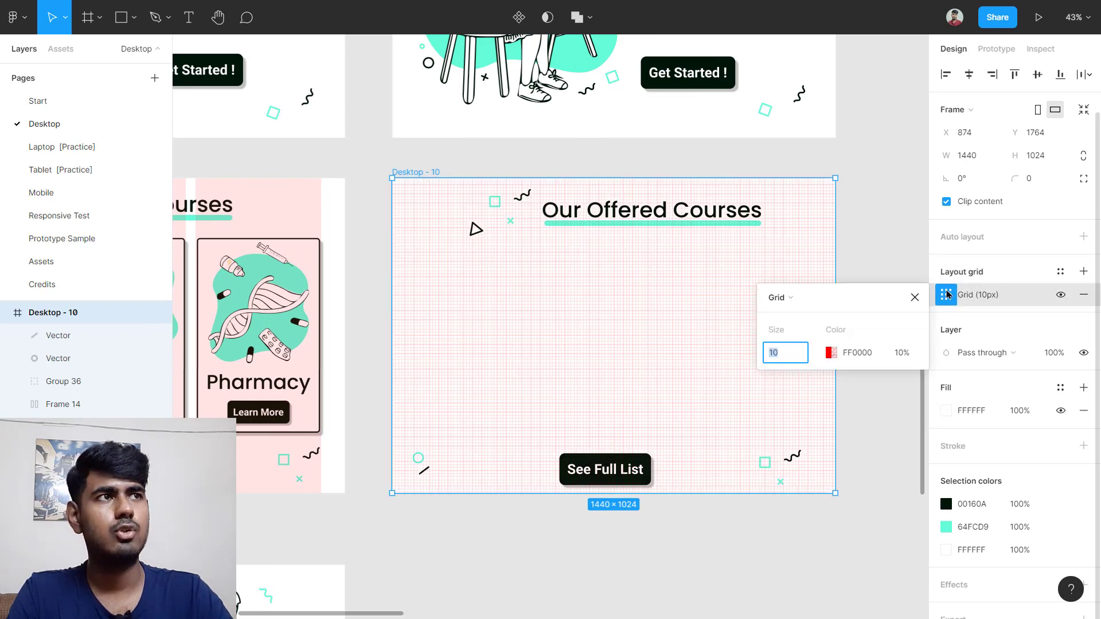
left_click(793, 304)
left_click(798, 314)
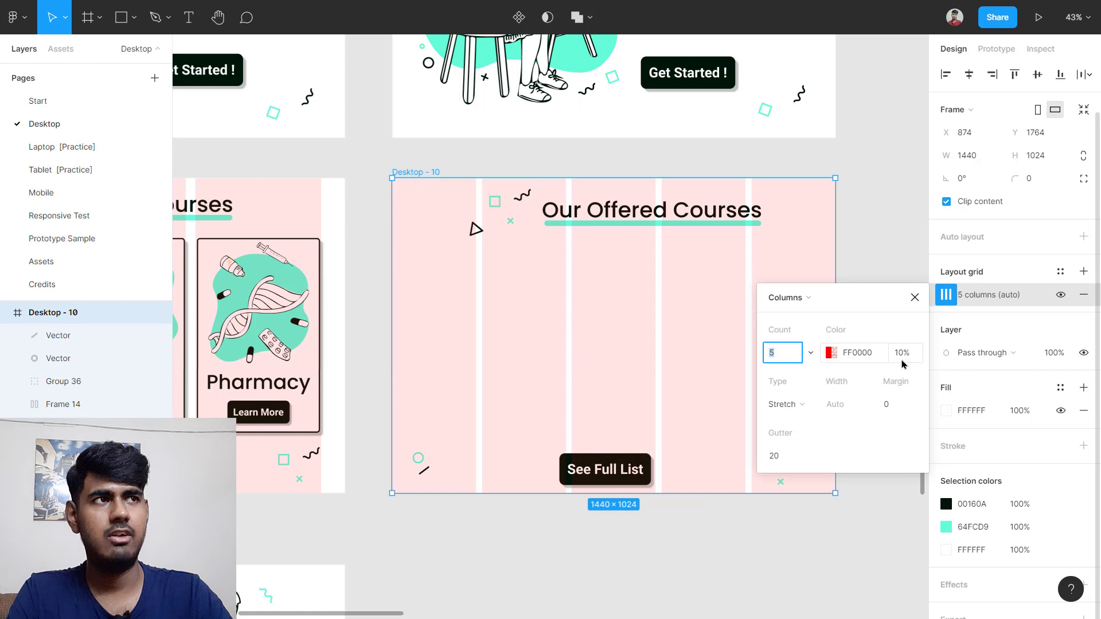
left_click(898, 405)
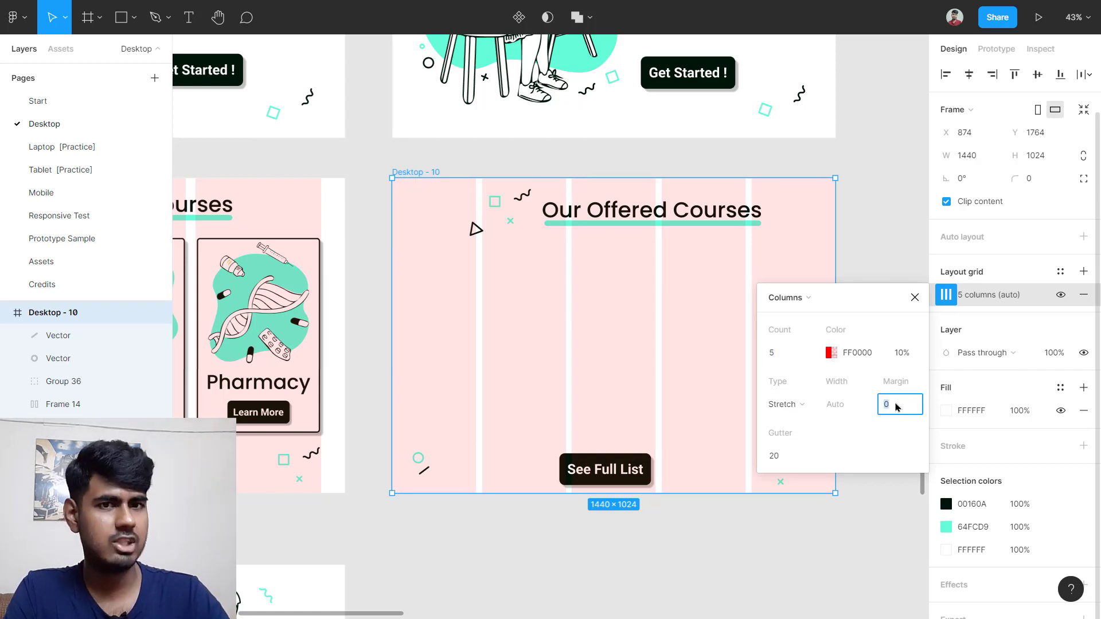
key("Return")
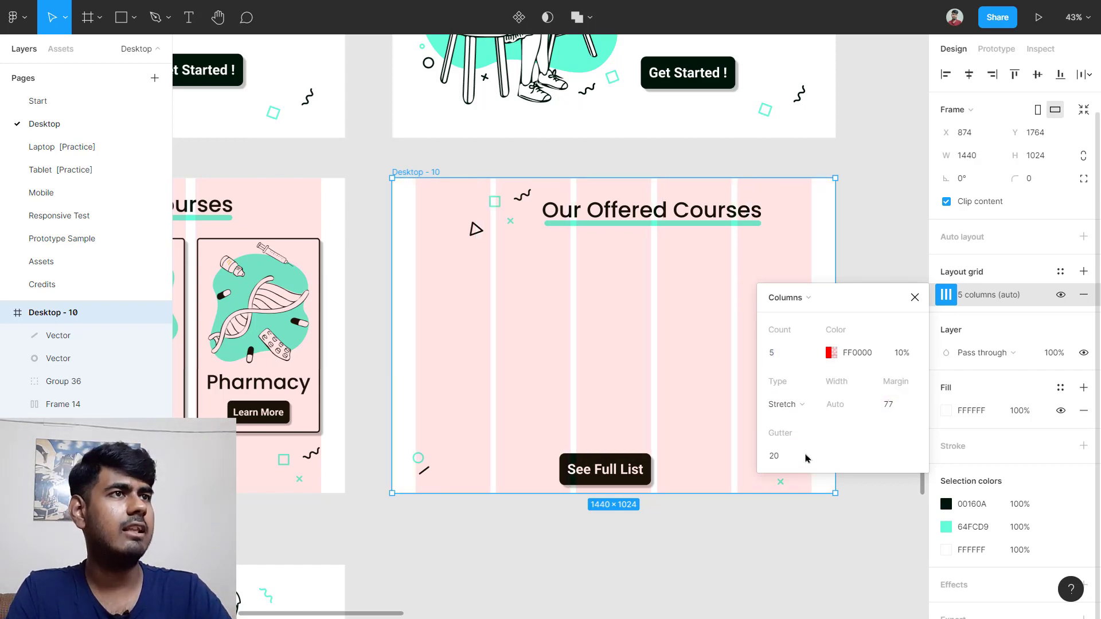
scroll(361, 413, "left", 5)
scroll(358, 409, "left", 5)
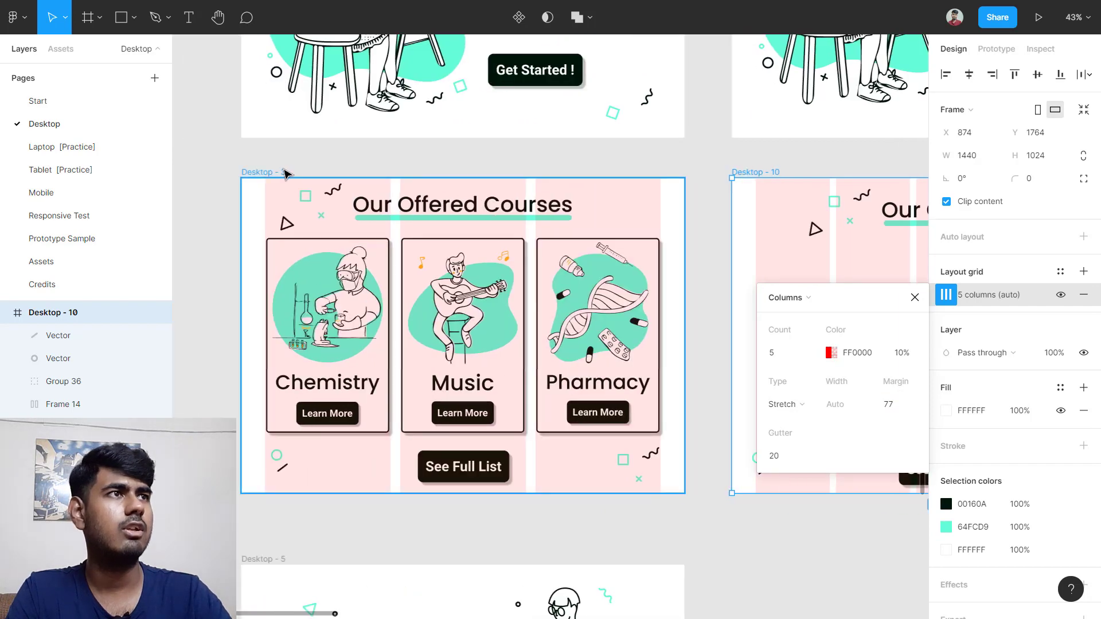
Step: Recheck Desktop - 3's column grid settings for comparison
left_click(285, 172)
left_click(947, 296)
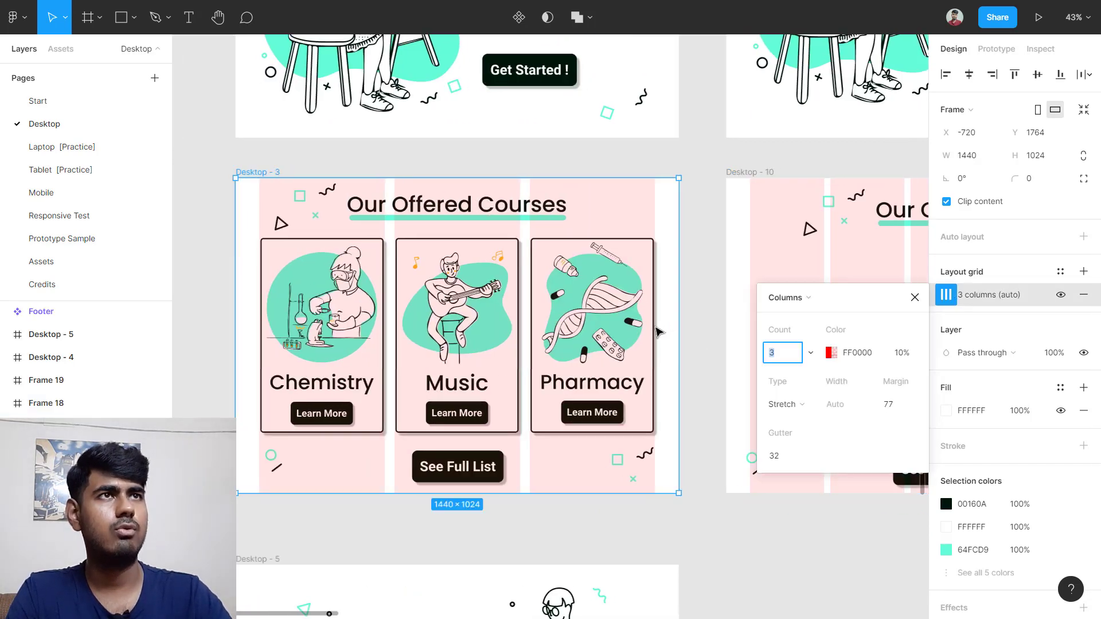
scroll(416, 161, "right", 5)
Step: Set Desktop - 10's grid gutter to 32 and its column count to 3
left_click(428, 174)
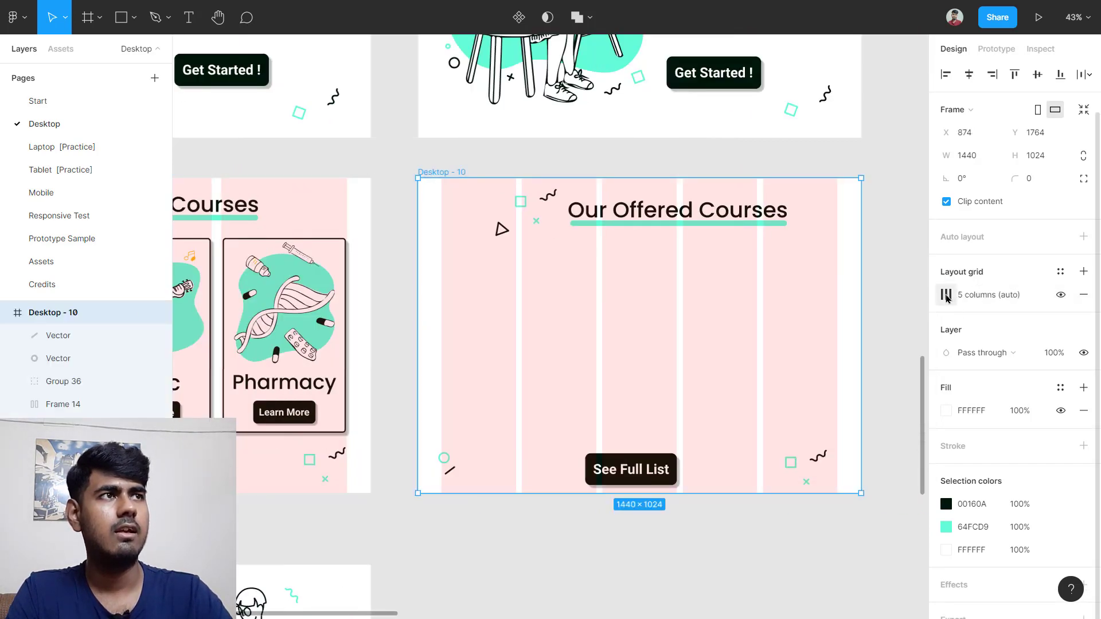
left_click(946, 295)
left_click(790, 454)
key("Return")
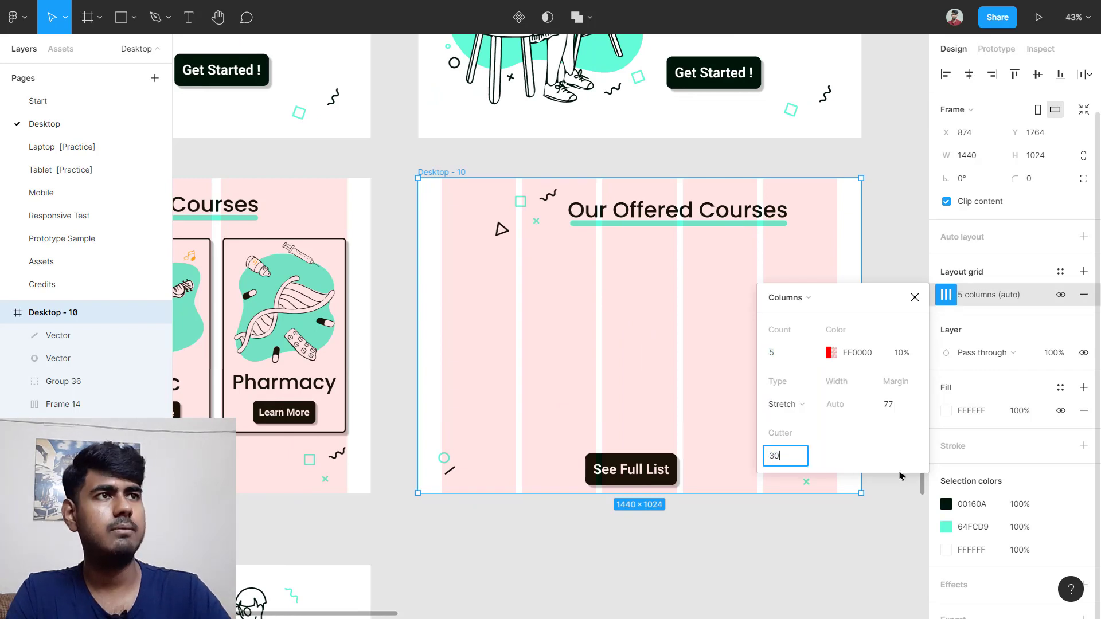
type("32")
key("Return")
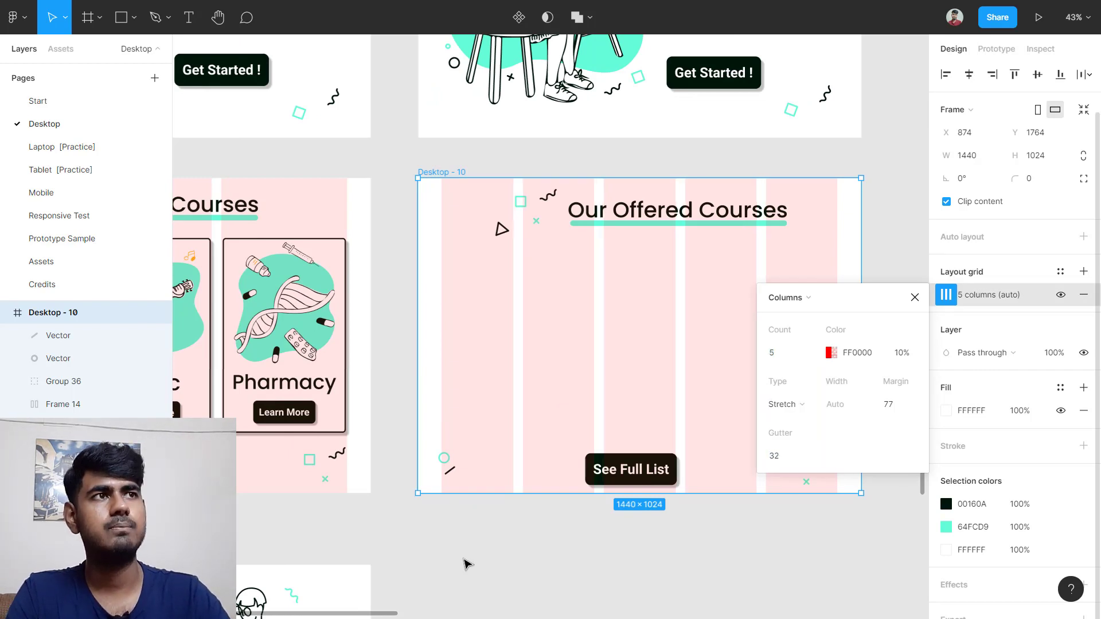
left_click(777, 353)
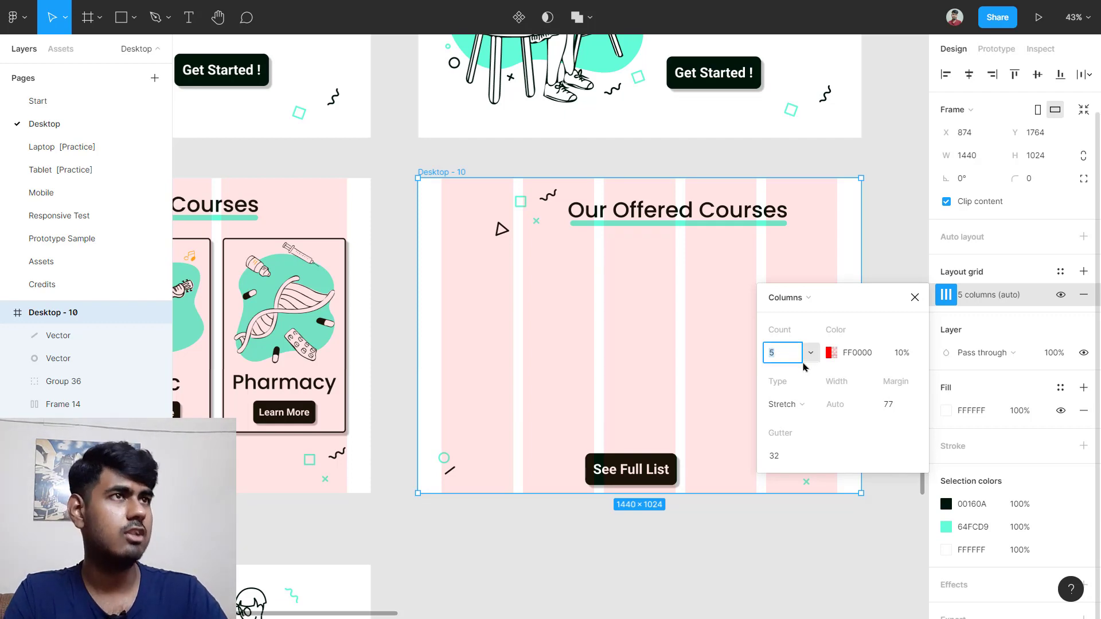
type("3")
key("Return")
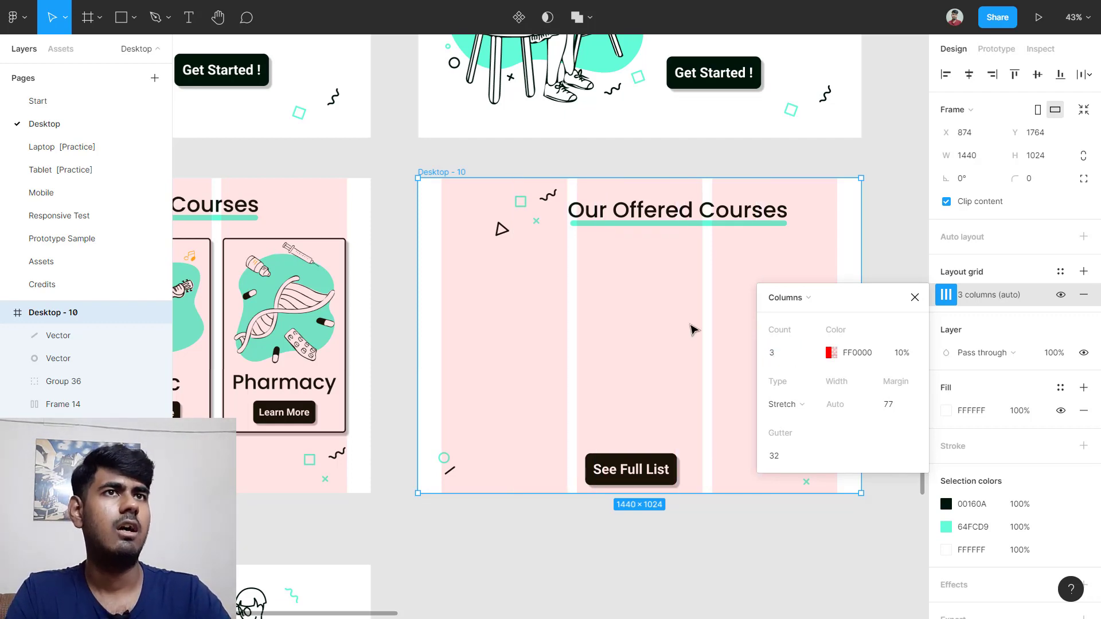
left_click(690, 328)
scroll(341, 354, "left", 5)
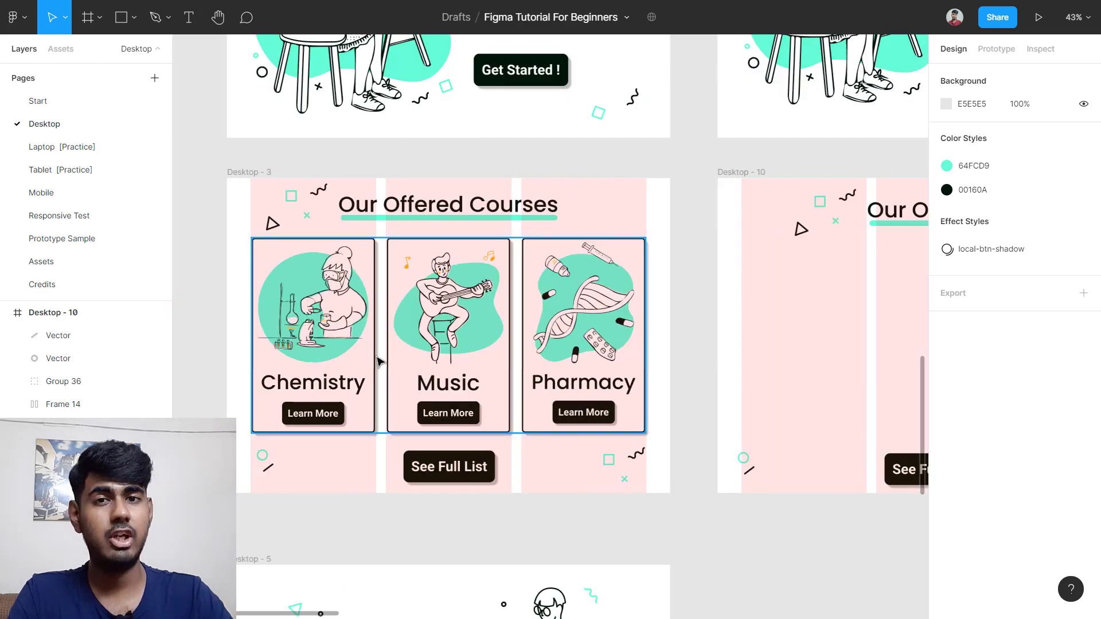
Step: Turn off Desktop - 3's column grid, read the Chemistry card's 400×633 size, and return to Desktop - 10
left_click(243, 172)
left_click(1061, 295)
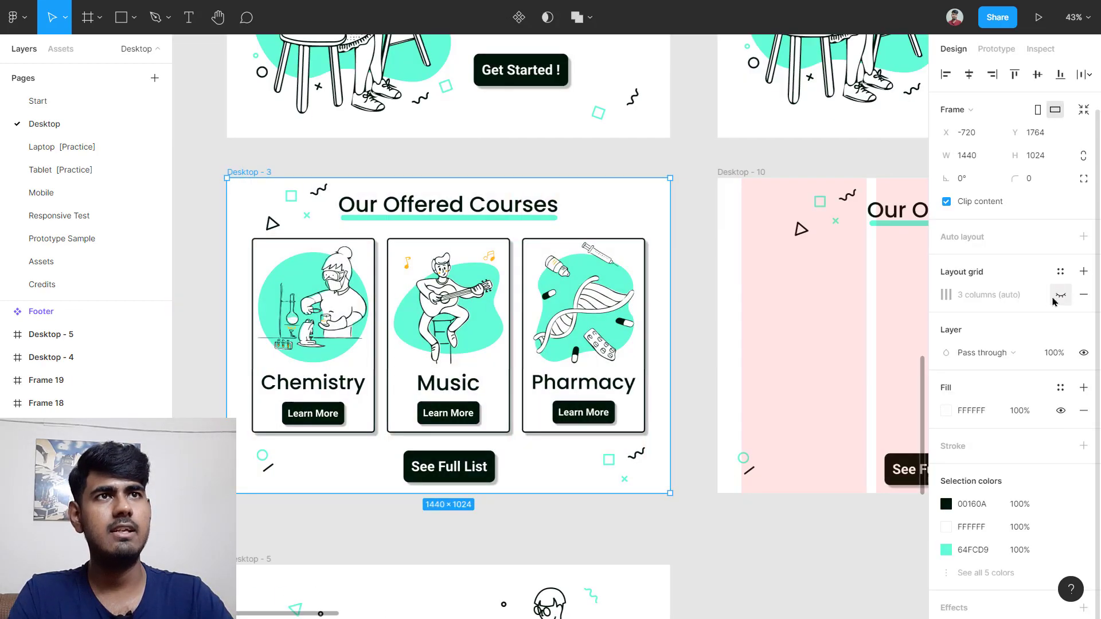
double_click(308, 310)
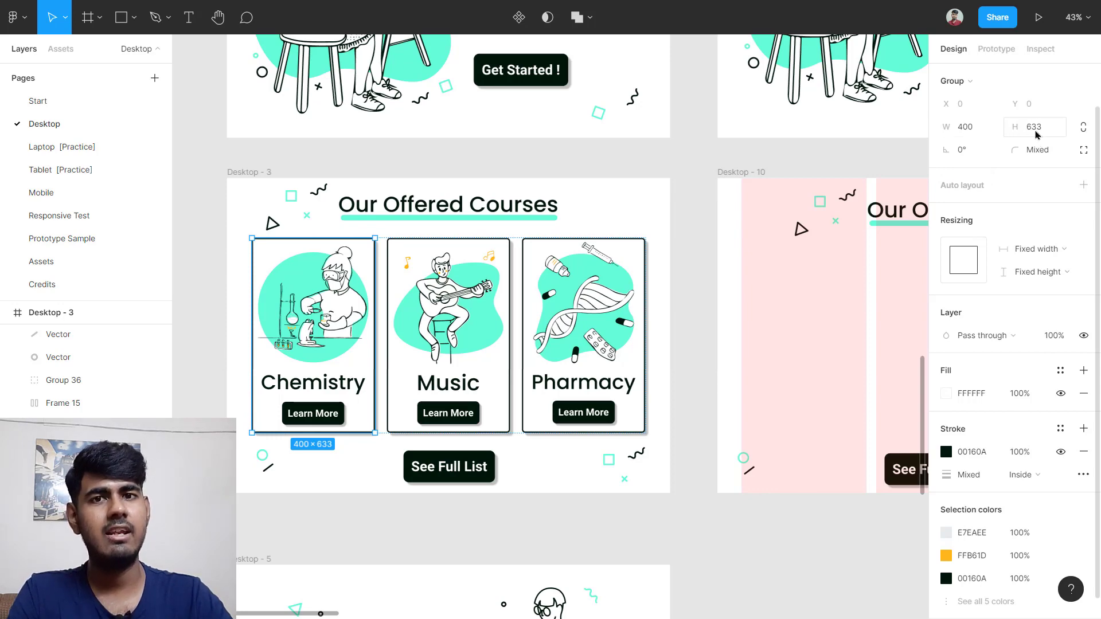
scroll(673, 302, "right", 5)
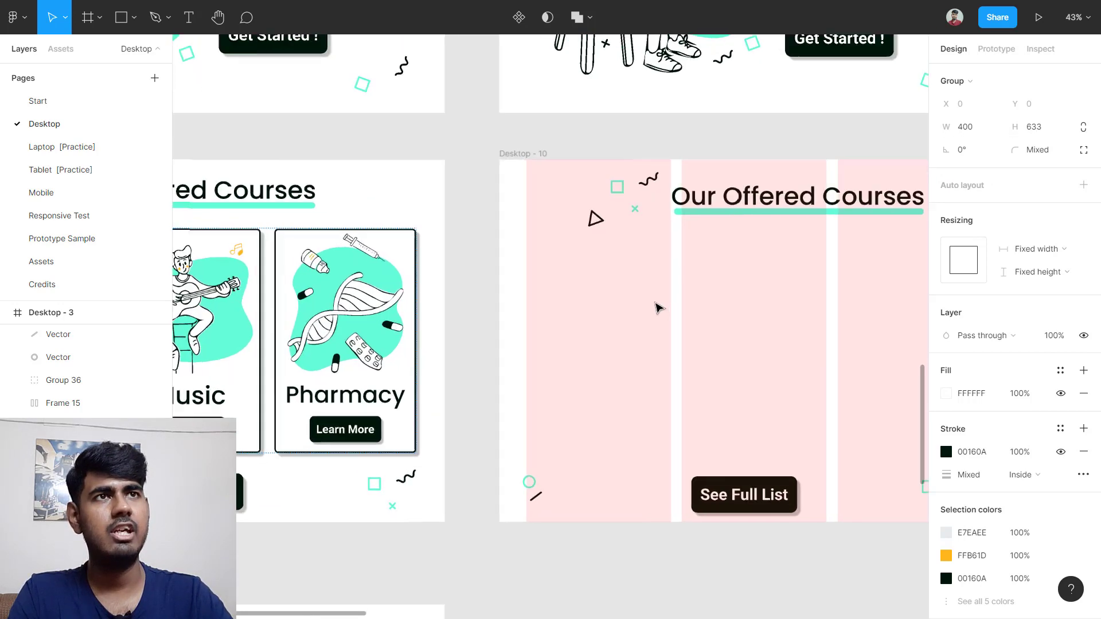
scroll(660, 308, "up", 3, "ctrl")
scroll(616, 285, "up", 1, "ctrl")
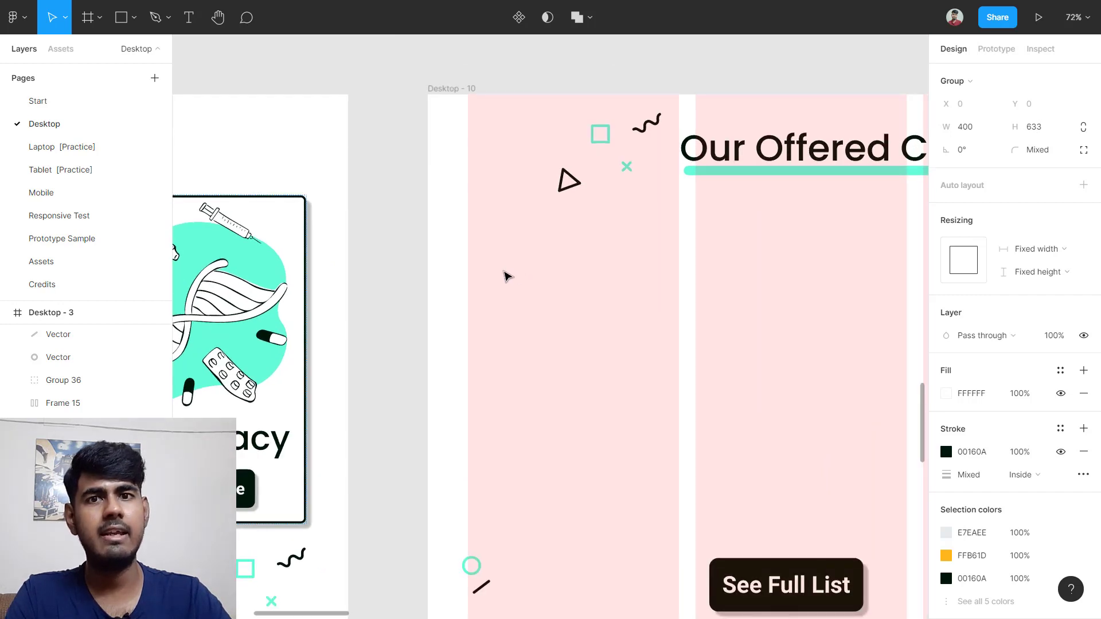
Step: Draw a rectangle in Desktop - 10 sized 400×633 to match the Chemistry card
key("r")
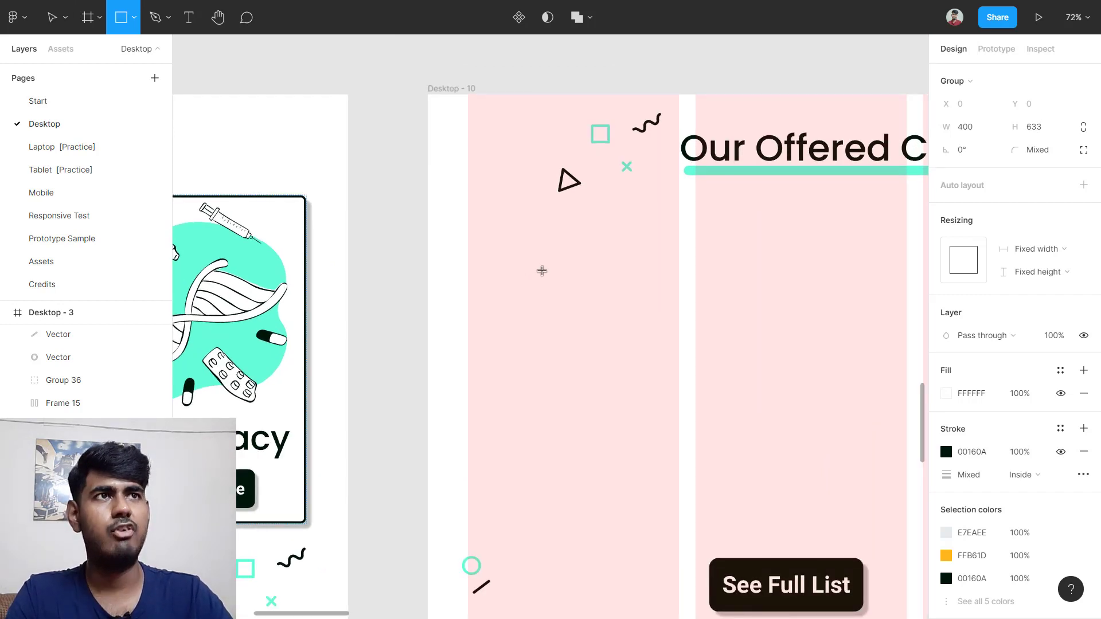
left_click(542, 271)
left_click(983, 133)
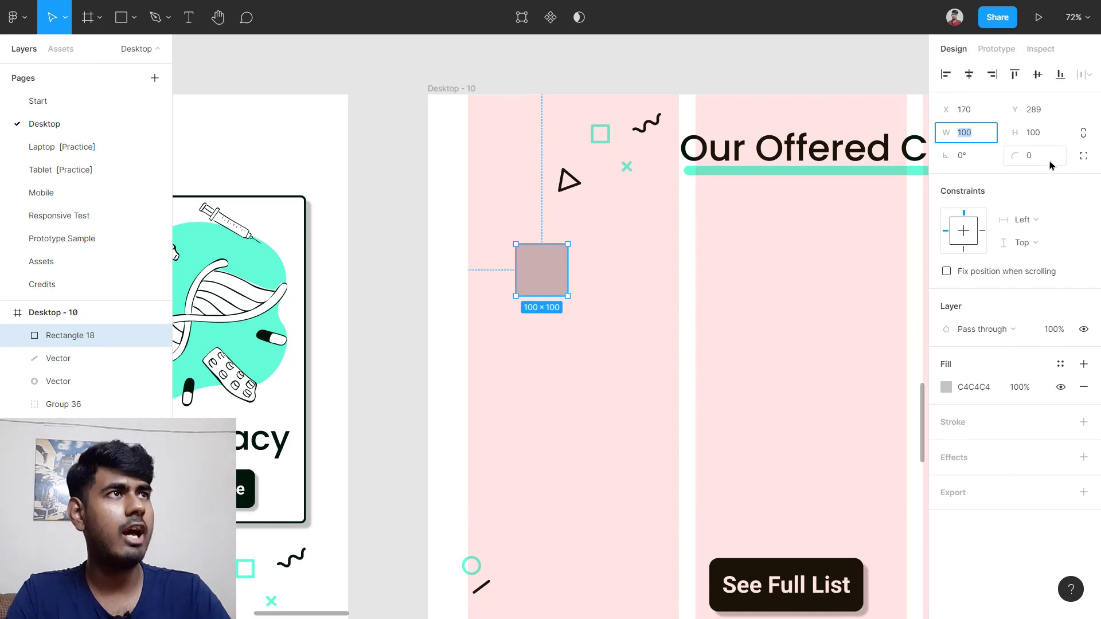
type("400")
key("Return")
scroll(695, 401, "down", 5, "ctrl")
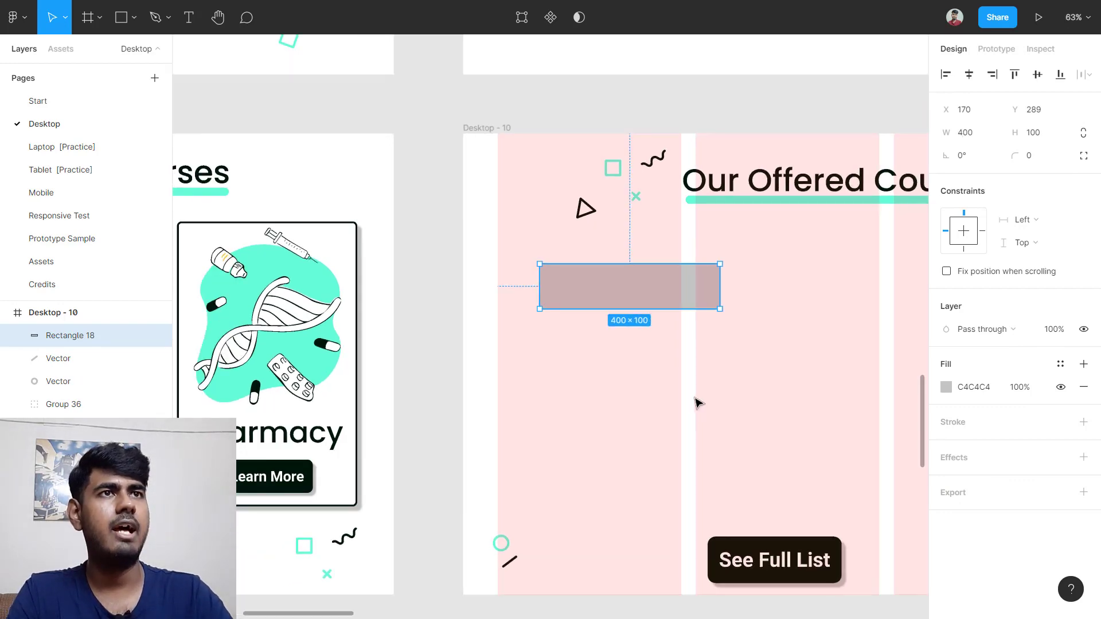
scroll(624, 392, "left", 1)
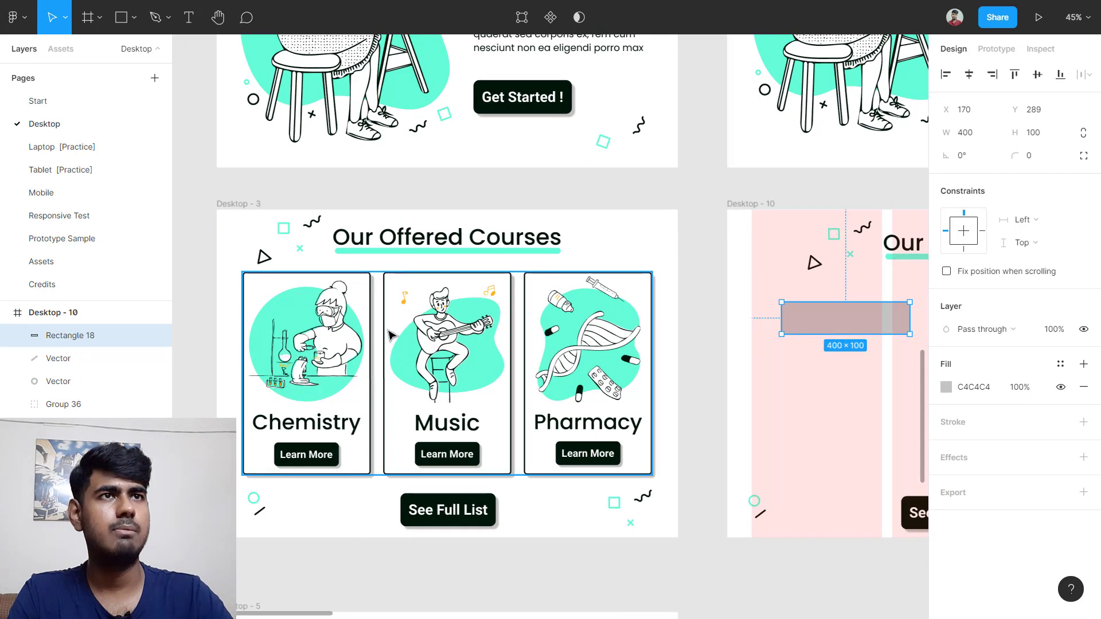
left_click(359, 286, "ctrl")
scroll(721, 340, "right", 4)
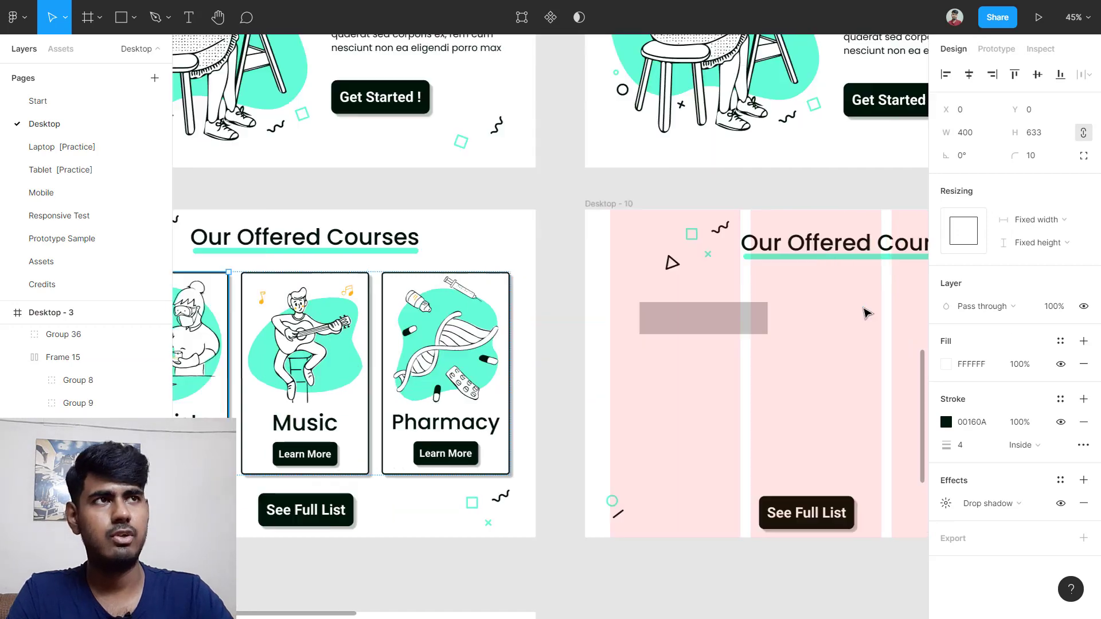
left_click(662, 320)
left_click(1046, 133)
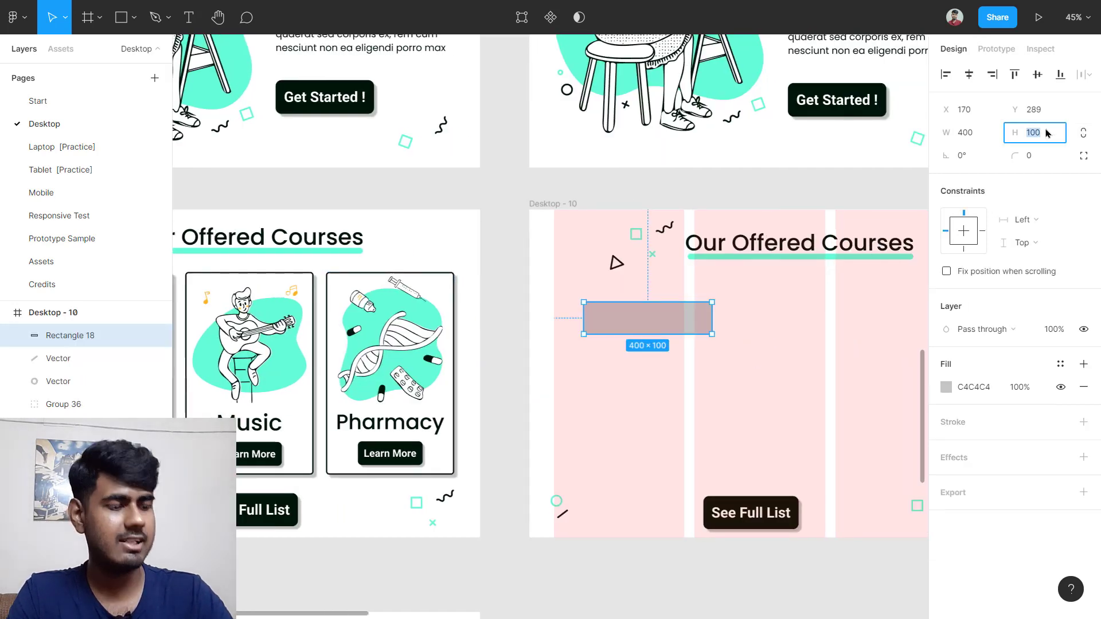
key("Return")
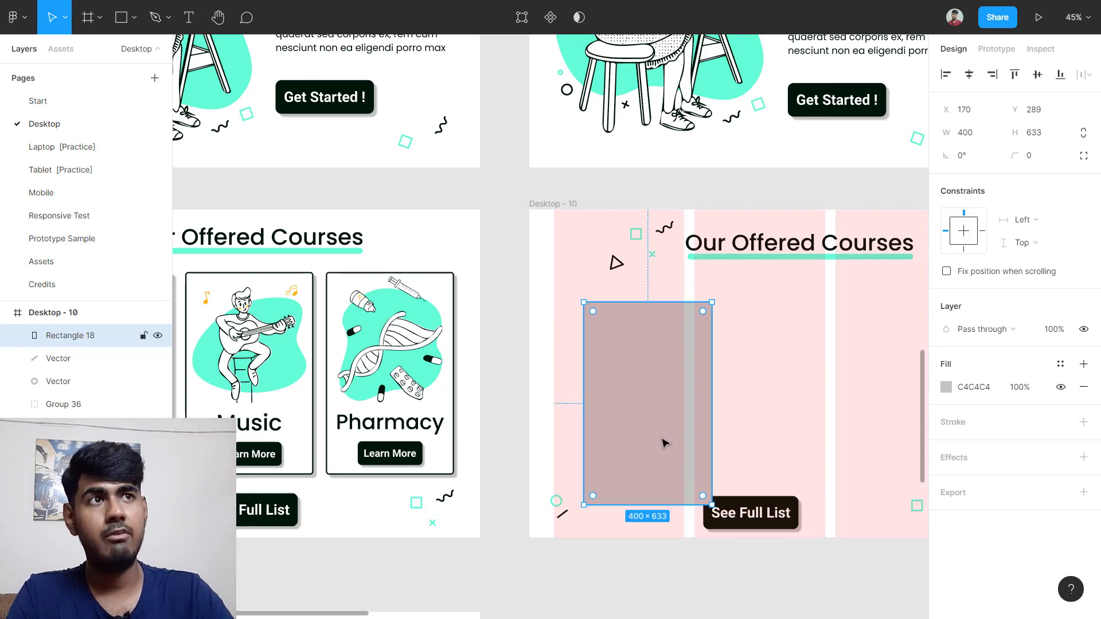
Step: Position the rectangle in the first column just below the heading, at X 77, Y 223
left_click_drag(664, 443, 635, 412)
scroll(646, 405, "up", 3, "ctrl")
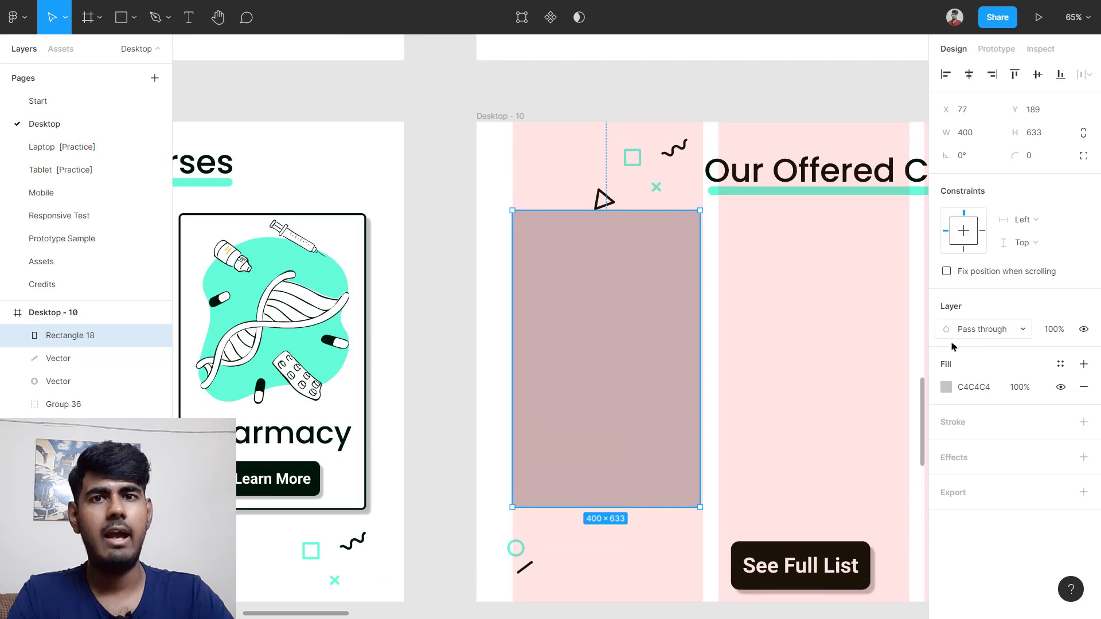
mouse_move(656, 316)
left_mouse_down()
mouse_move(552, 297)
mouse_move(656, 321)
mouse_move(654, 336)
left_mouse_up()
scroll(655, 337, "down", 1)
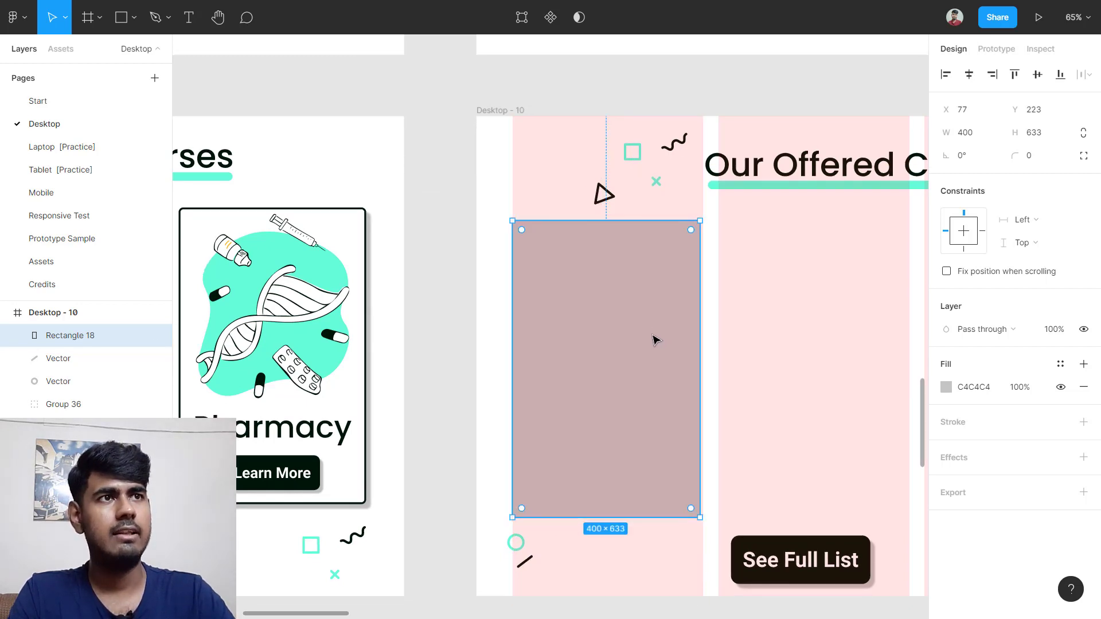
scroll(656, 344, "up", 3, "ctrl")
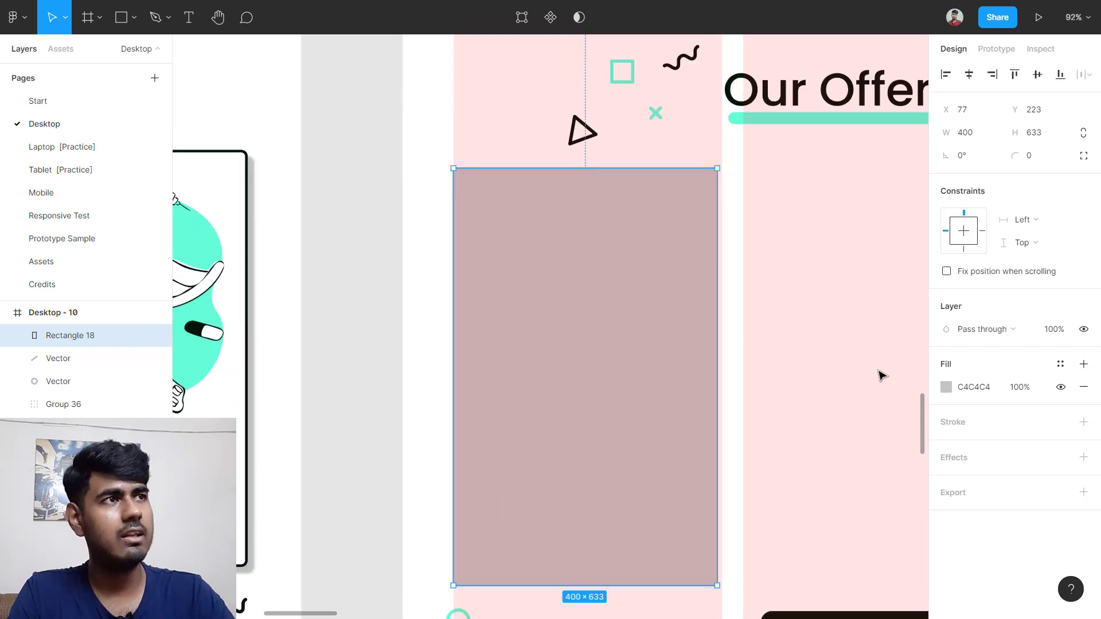
Step: Remove the rectangle's grey fill and give it a 4 px black stroke
left_click(1084, 391)
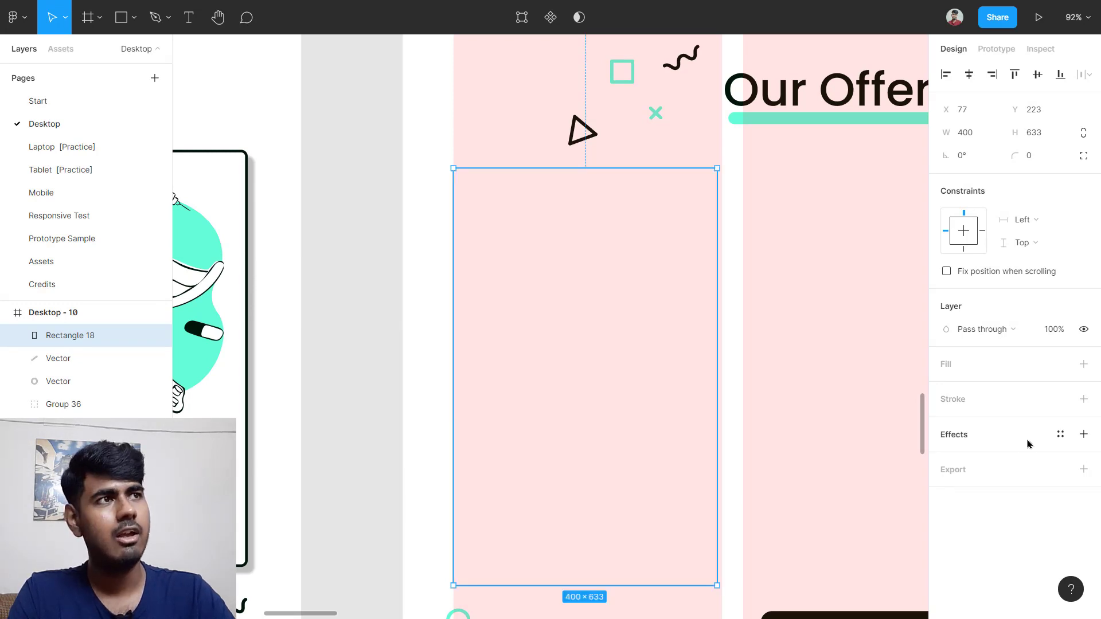
left_click(987, 411)
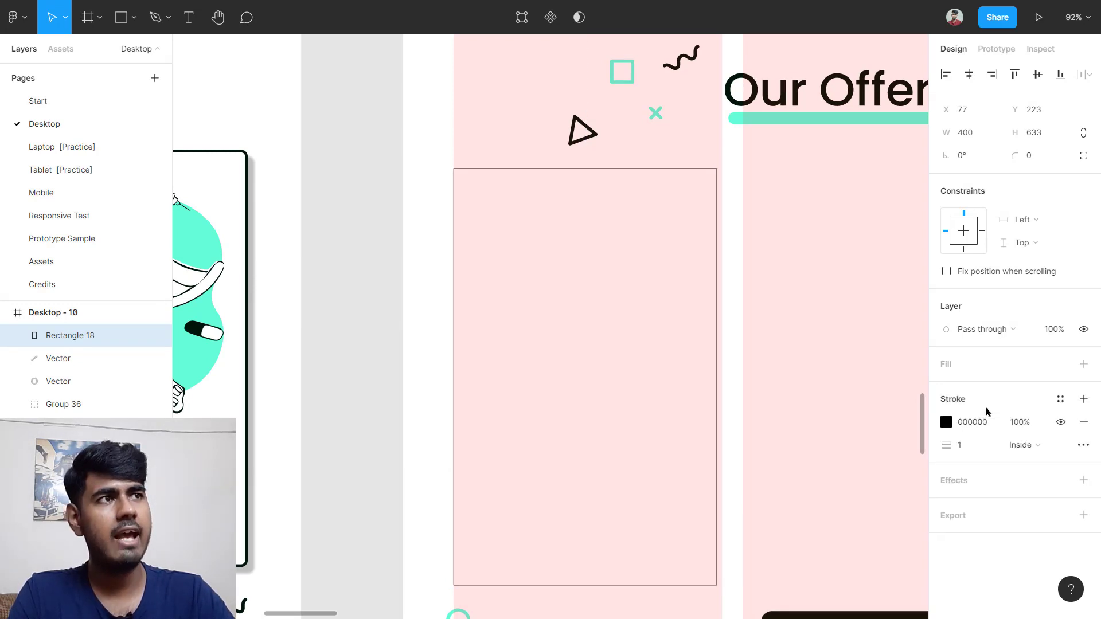
left_click(979, 449)
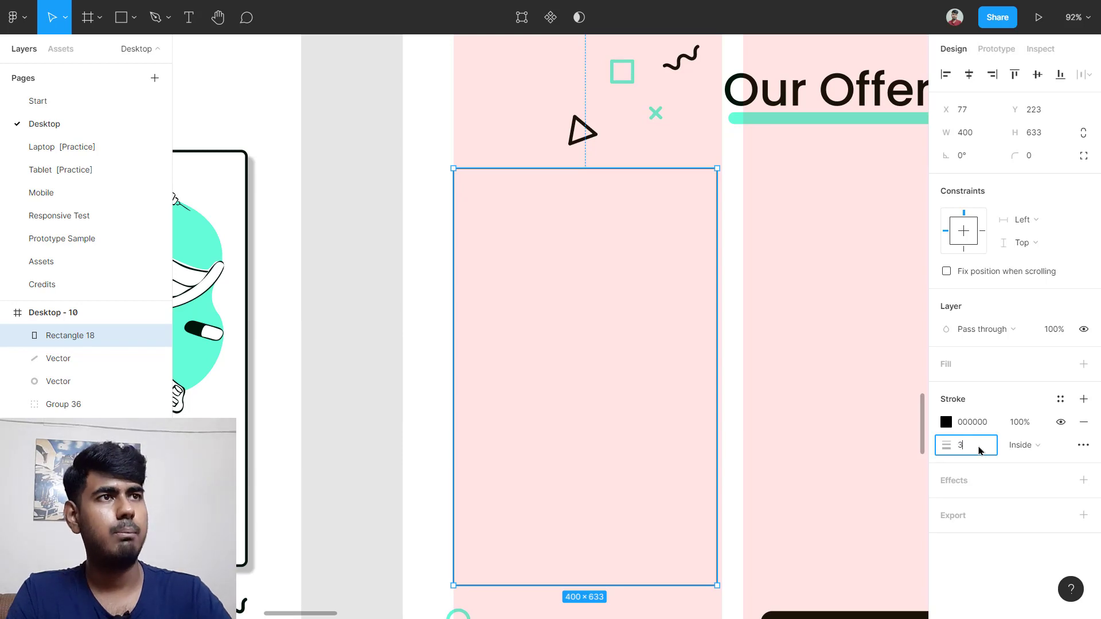
type("3")
key("Return")
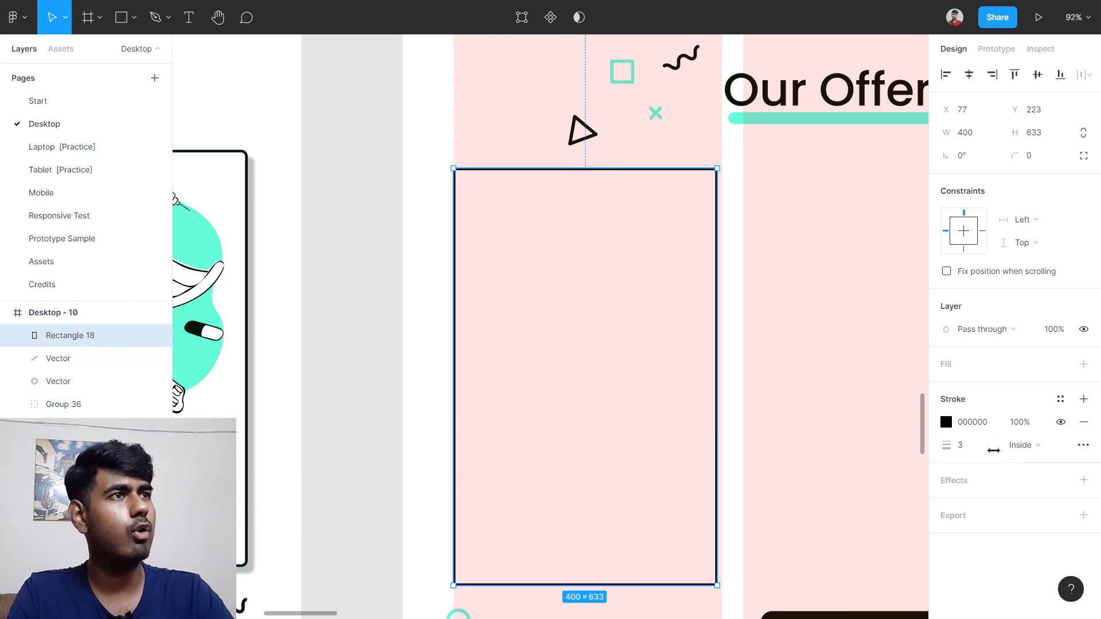
left_click(974, 453)
type("4")
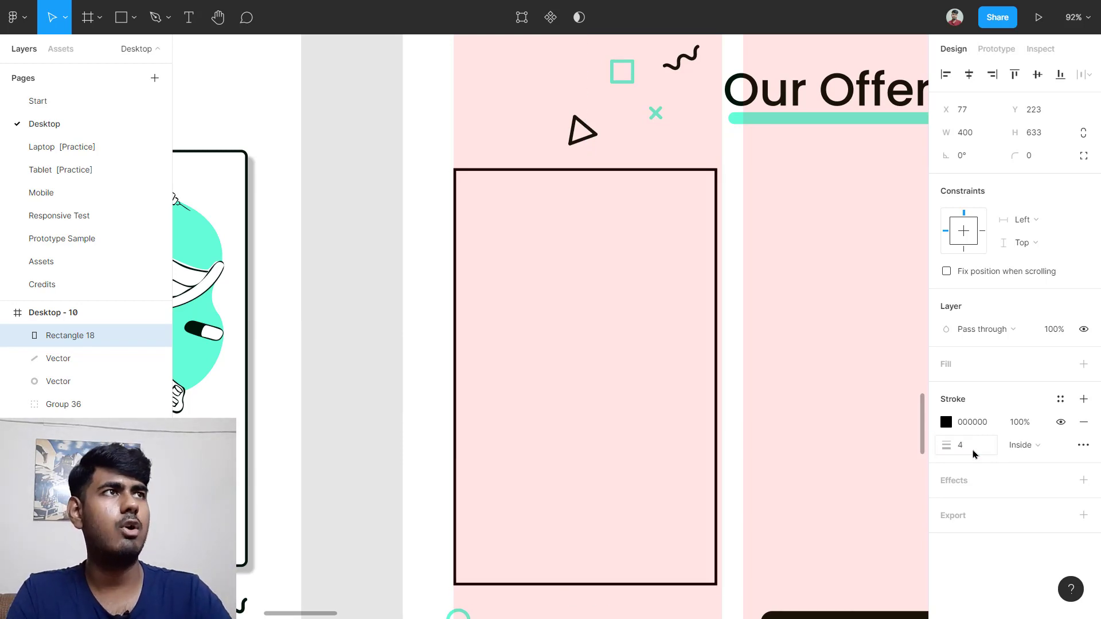
key("Return")
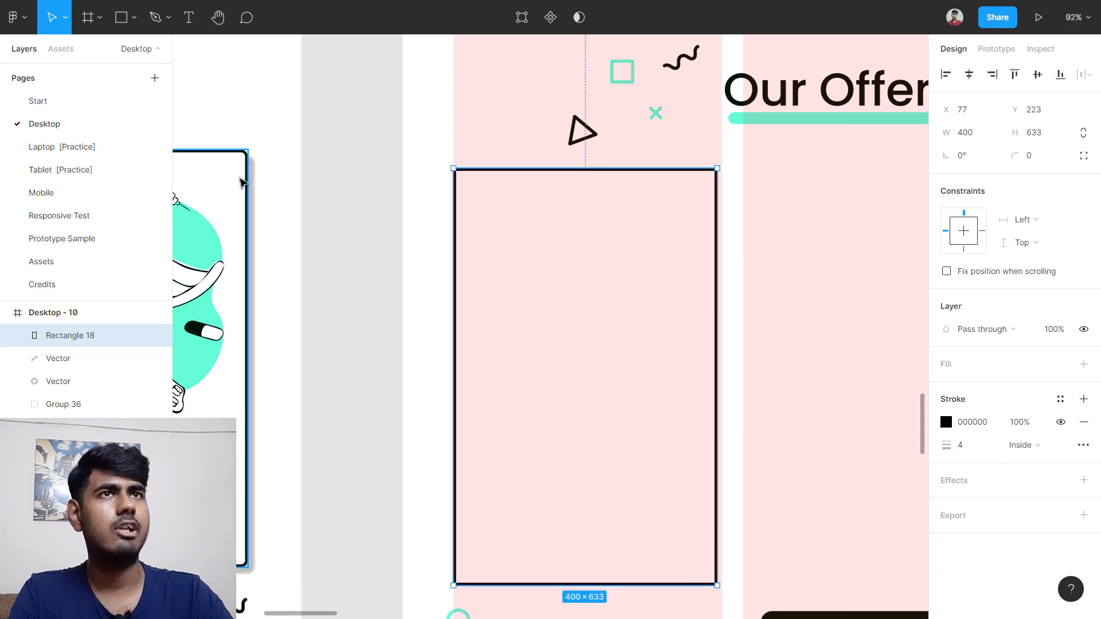
scroll(258, 165, "left", 5)
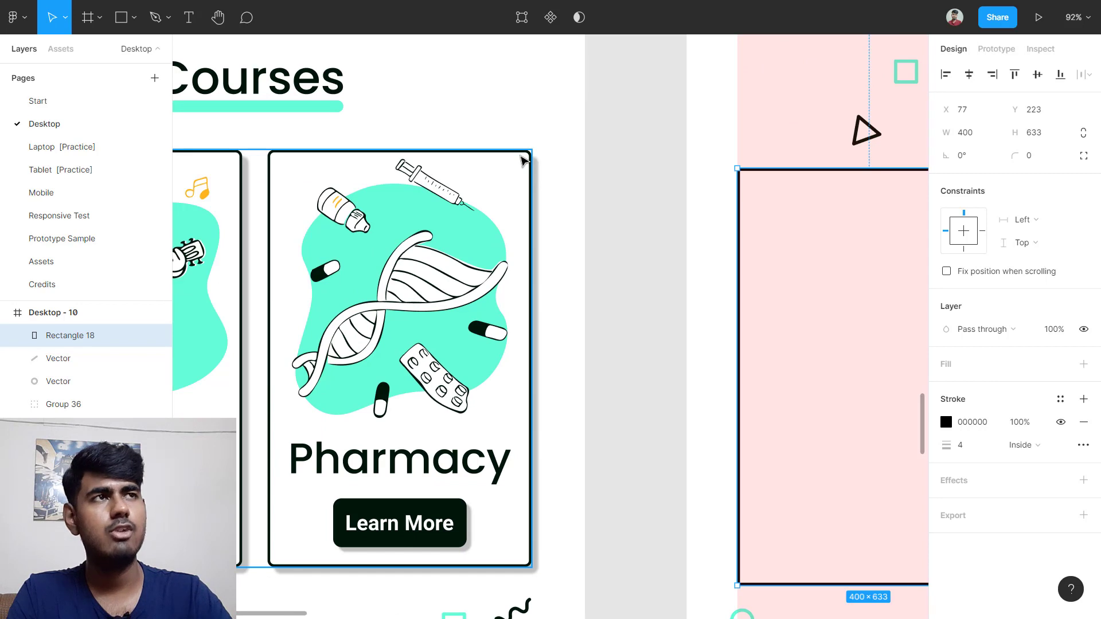
scroll(523, 160, "right", 6)
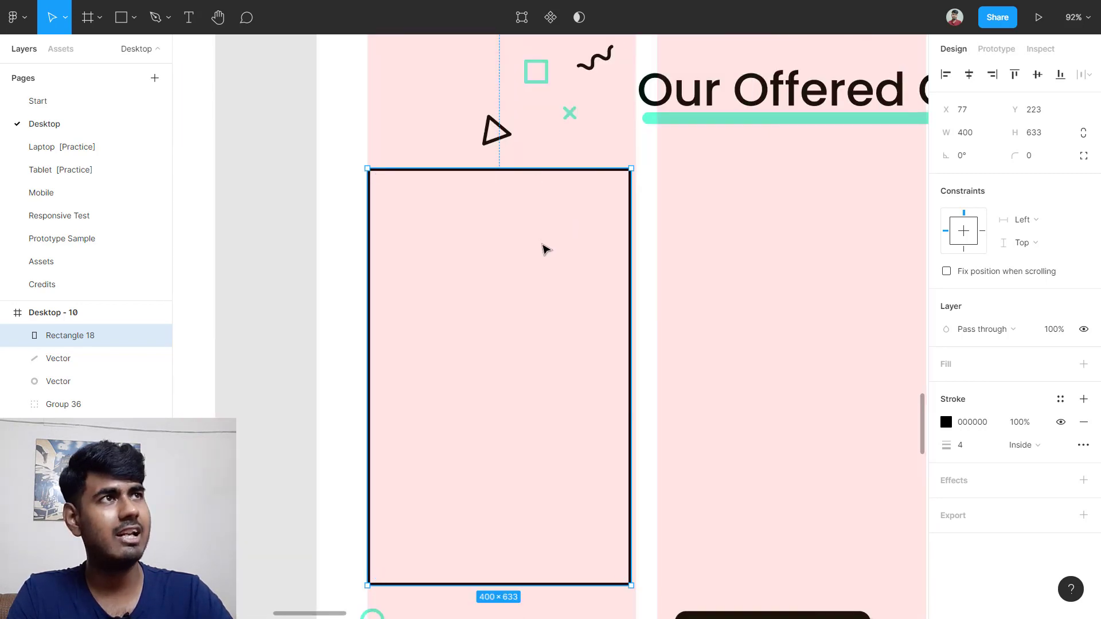
Step: Round the rectangle's corners to a 15 radius
left_click(525, 239)
left_click(568, 170)
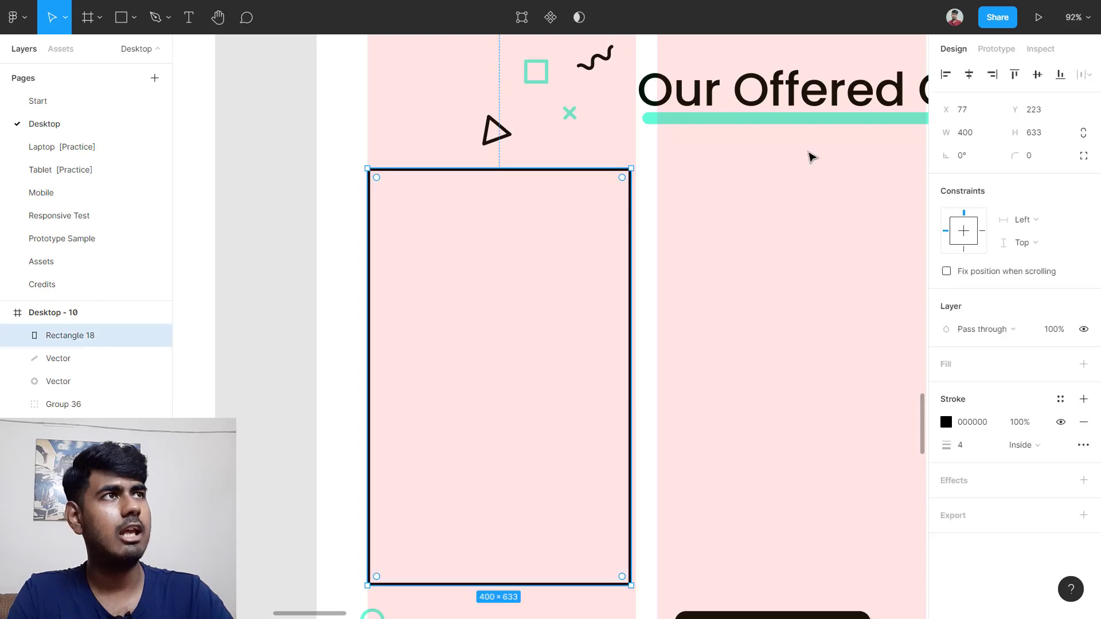
left_click(1039, 156)
type("1")
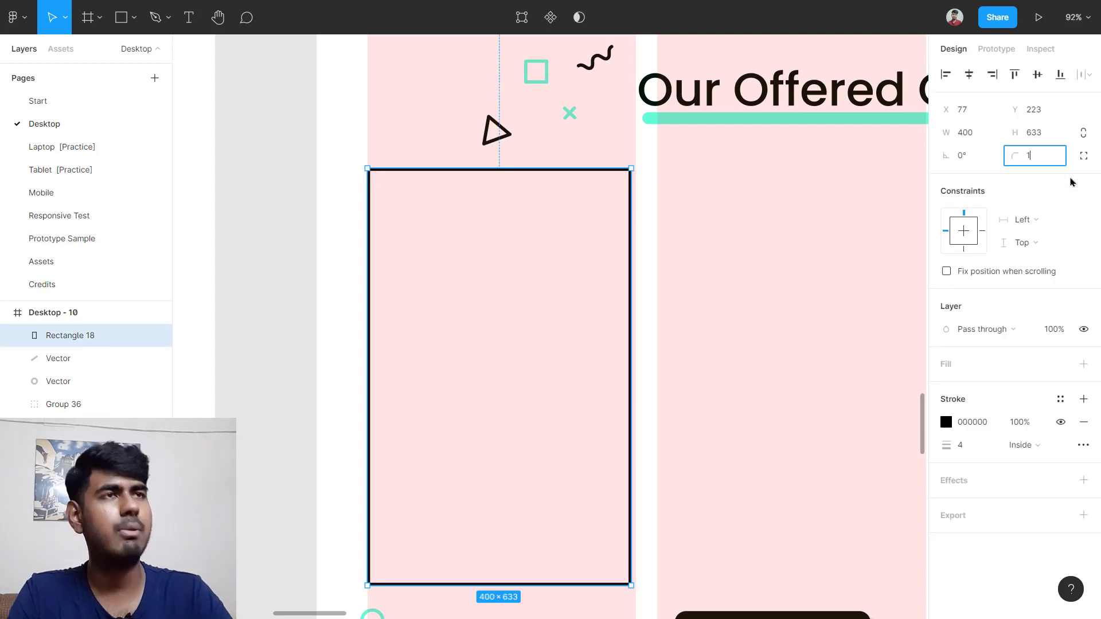
type("5")
key("Return")
left_click(754, 311)
scroll(757, 312, "down", 5)
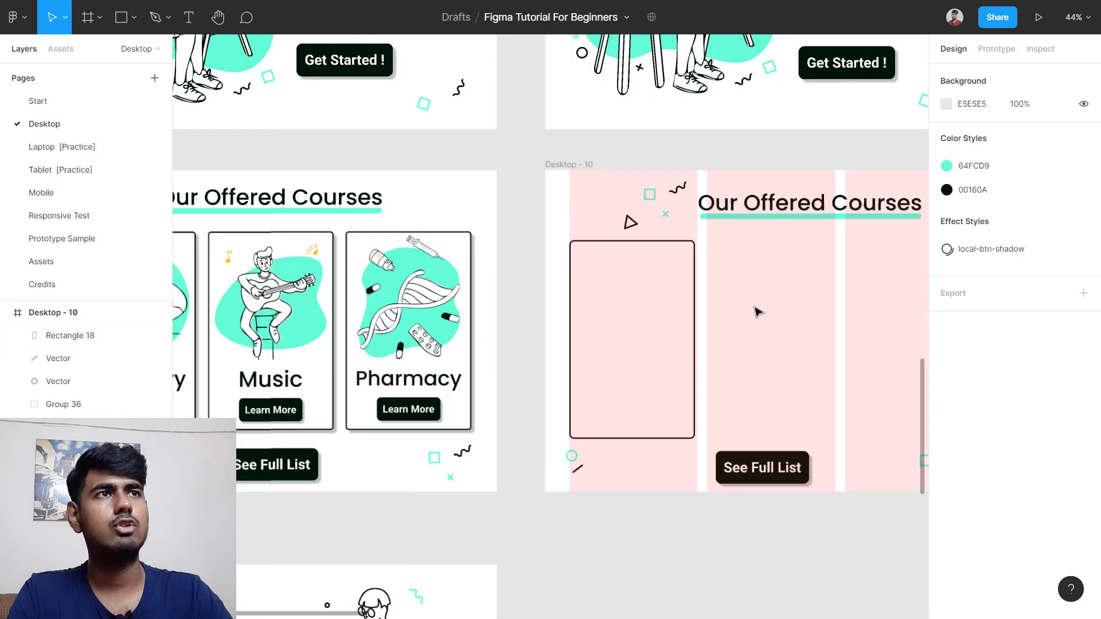
Step: Alt-drag the outlined card to duplicate it into the next grid columns
scroll(733, 301, "up", 3)
scroll(732, 301, "down", 4)
scroll(732, 301, "left", 2)
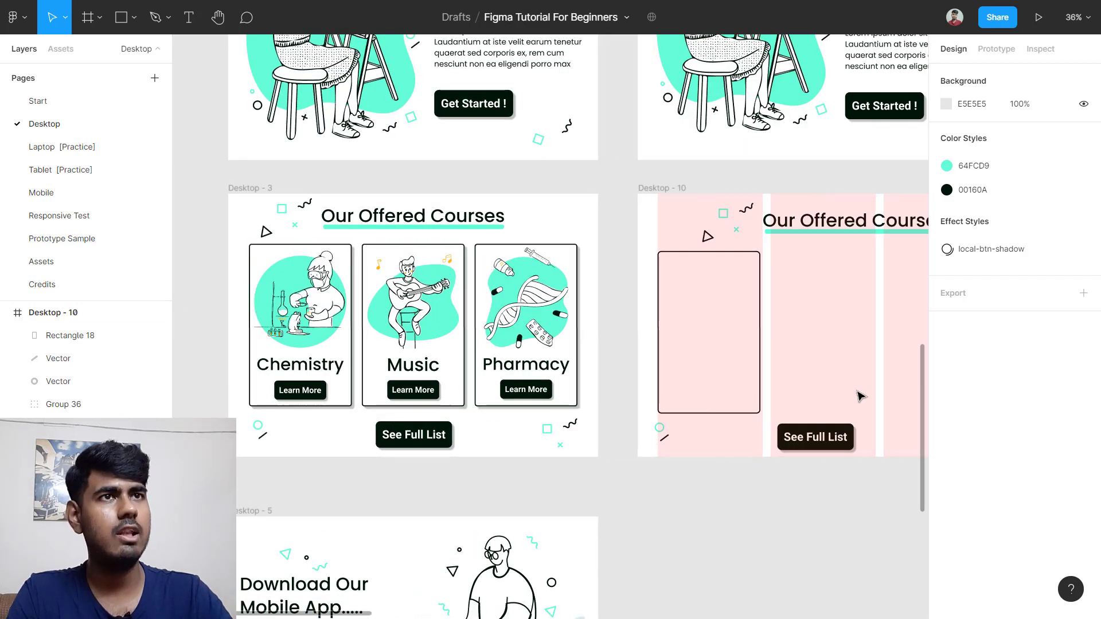
scroll(688, 344, "right", 2)
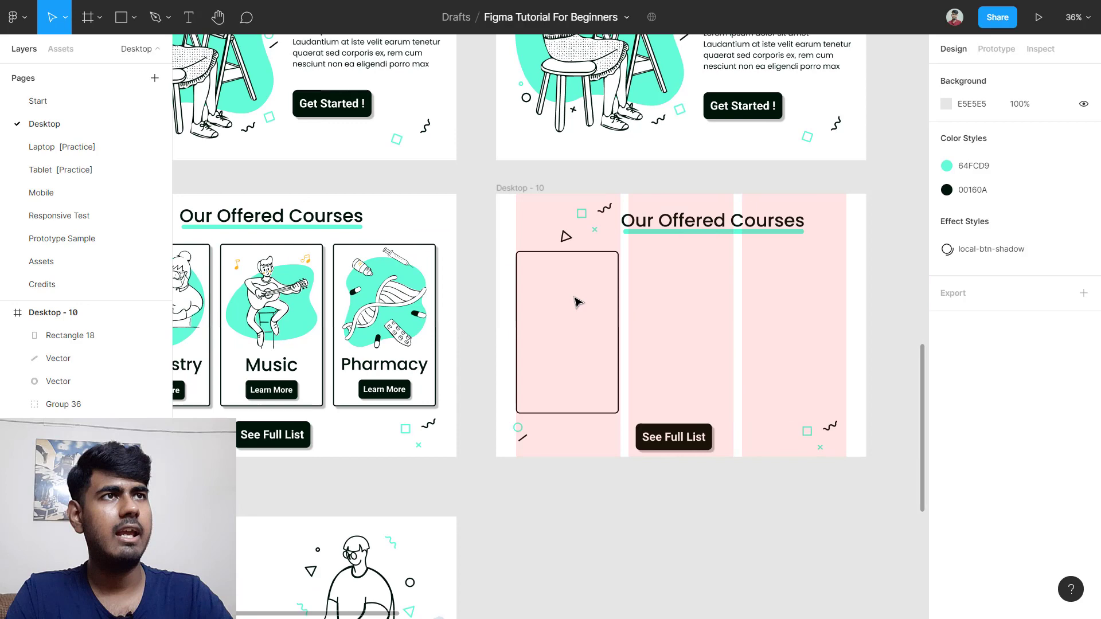
left_click(618, 264)
scroll(642, 296, "up", 2)
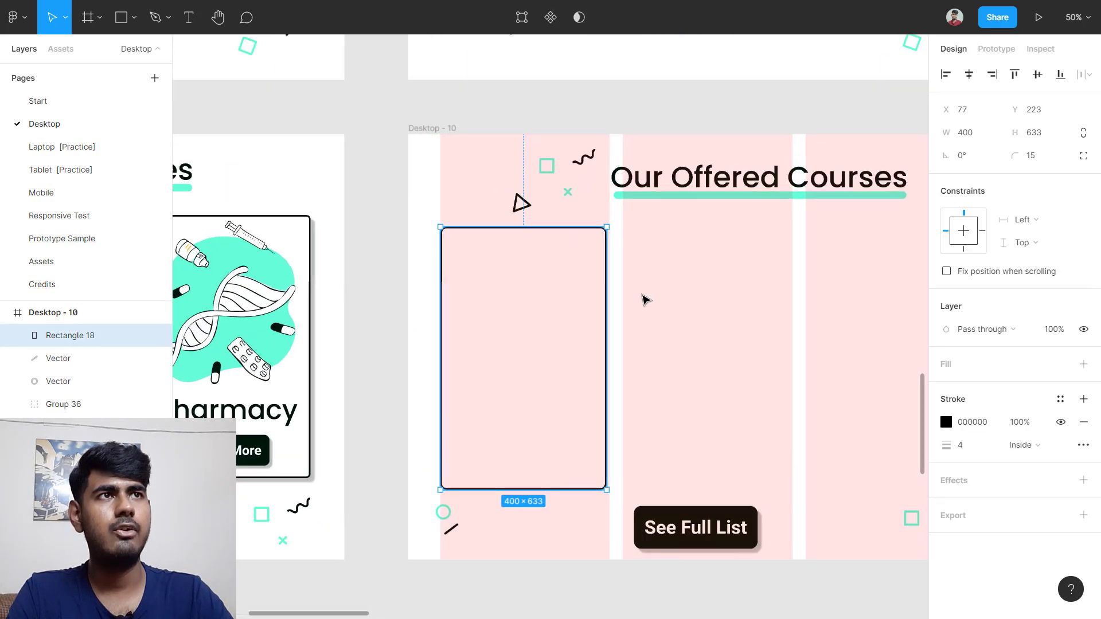
scroll(646, 300, "right", 1)
key("alt")
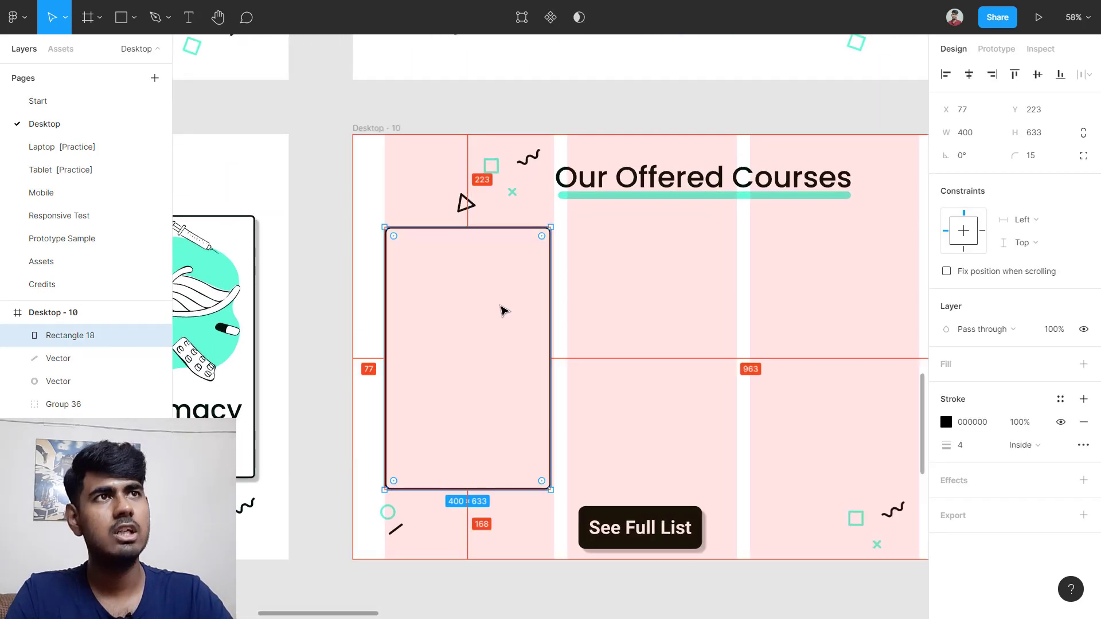
left_click_drag(503, 310, 848, 328)
Step: Nudge the heading, underline and decorative shapes group upward with Shift+Up
scroll(848, 330, "right", 3)
left_click(877, 320)
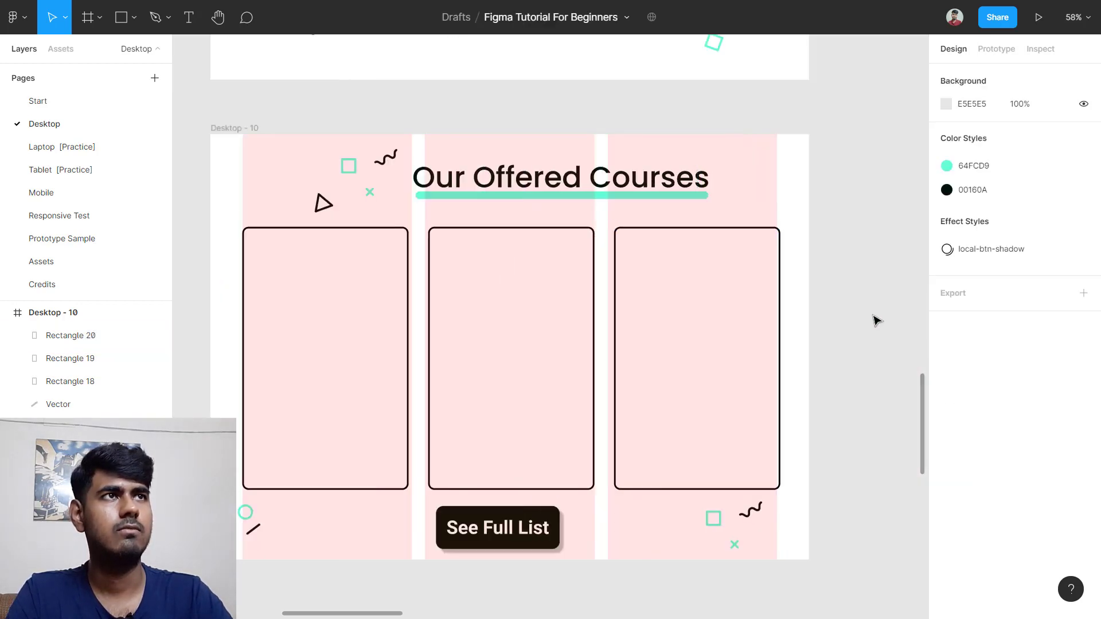
left_click_drag(300, 135, 718, 185)
key("shift+Up")
key("shift+Up")
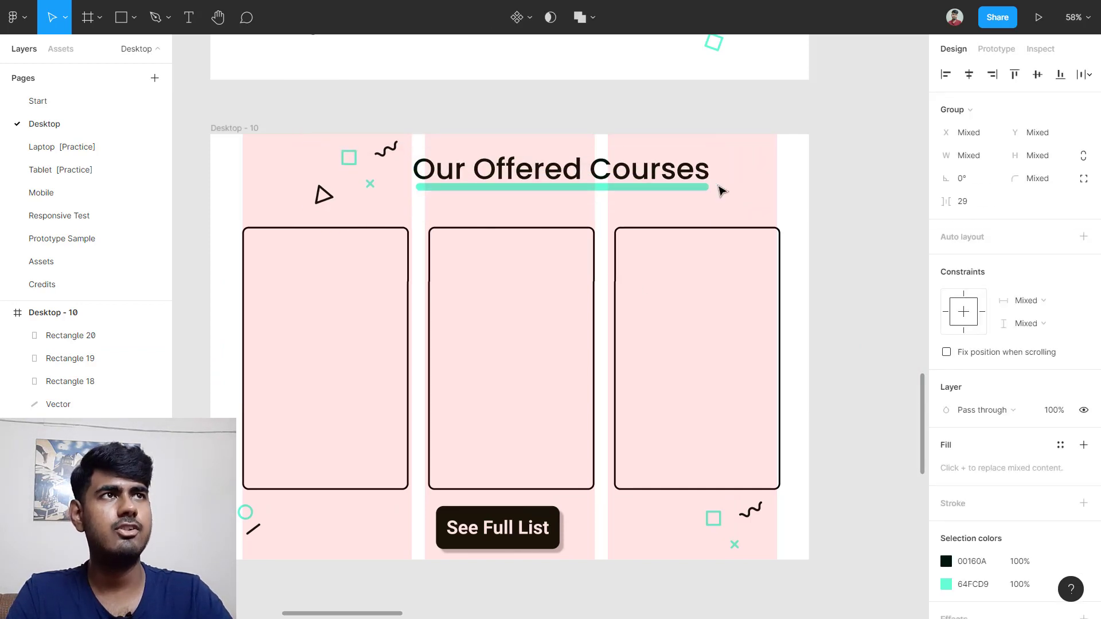
Step: Move the three card rectangles up slightly with Shift+Up
left_click(832, 231)
left_click_drag(237, 248, 823, 312)
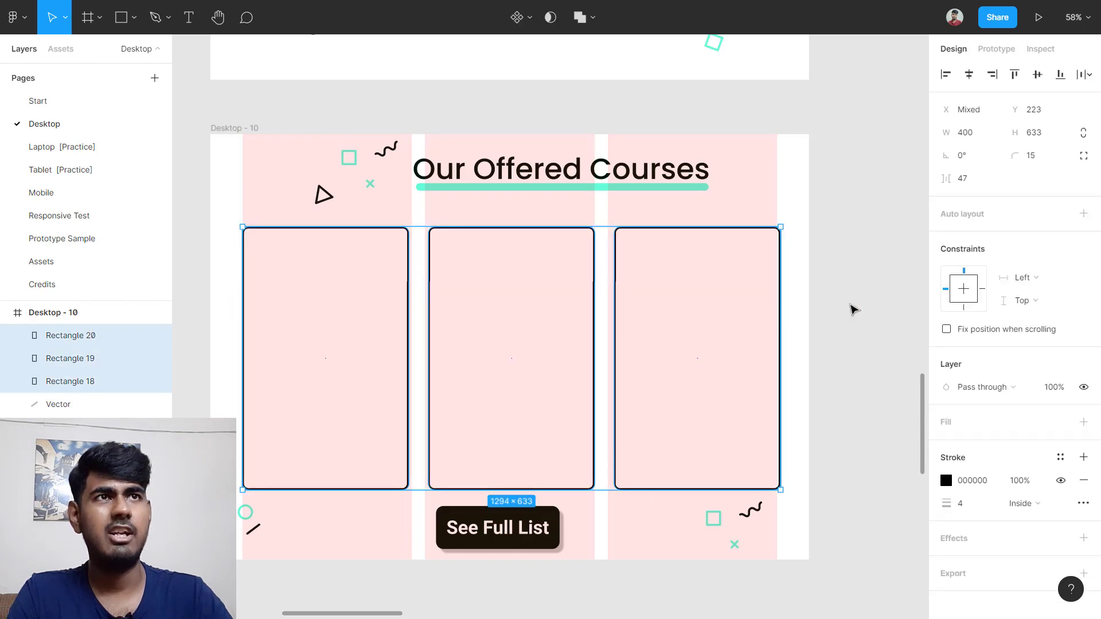
key("shift+Up")
key("shift+Up")
left_click(715, 337)
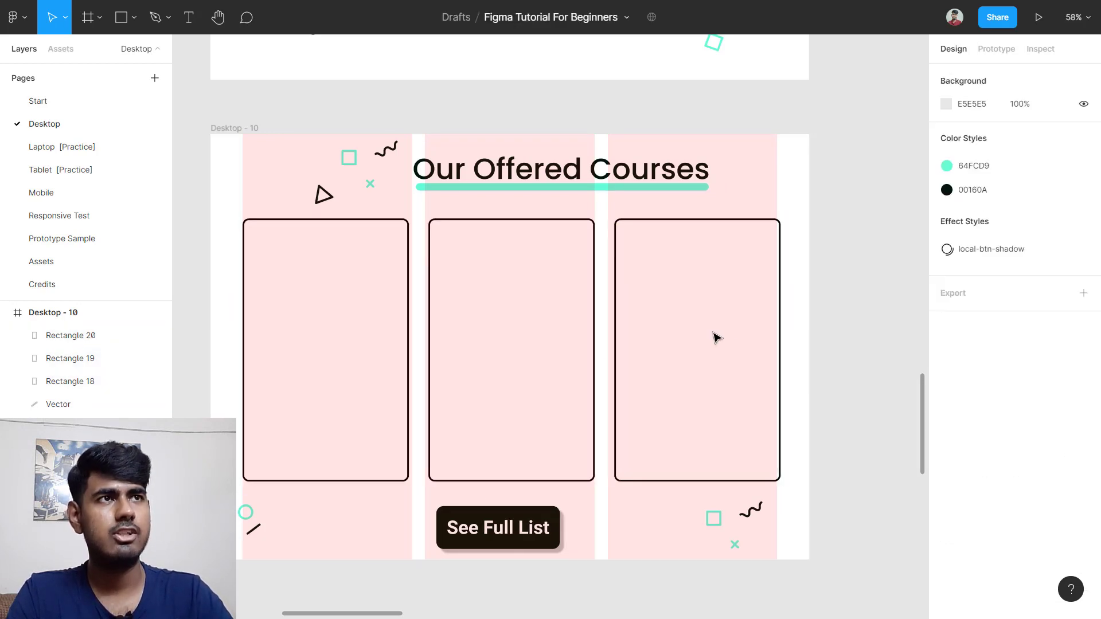
Step: Shift the right and middle cards slightly left to even out the gaps
left_click(728, 344)
left_click_drag(757, 351, 750, 353)
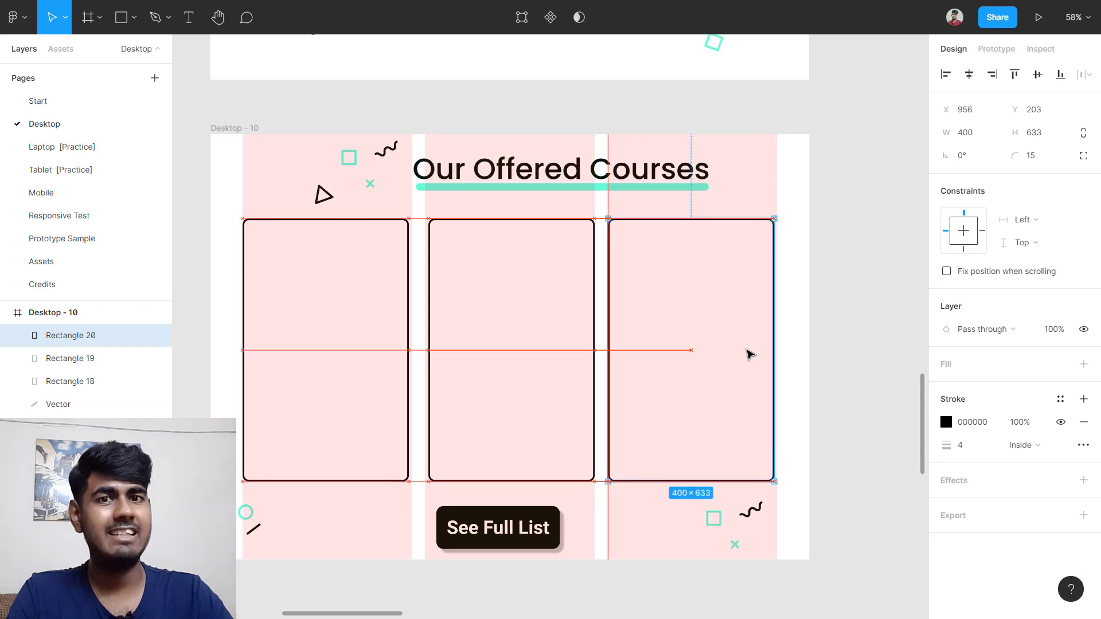
scroll(423, 342, "up", 5, "ctrl")
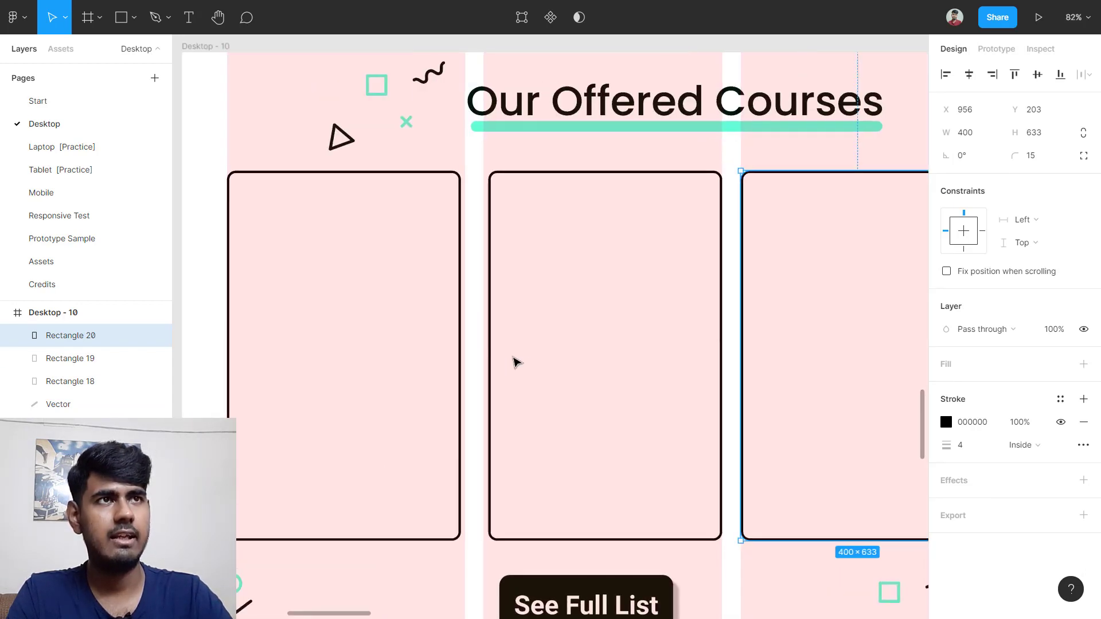
left_click(486, 350)
left_click_drag(580, 361, 578, 363)
Step: Clear the card selection and switch to the Assets page
scroll(577, 360, "down", 6, "ctrl")
left_click(860, 345)
scroll(860, 344, "left", 6)
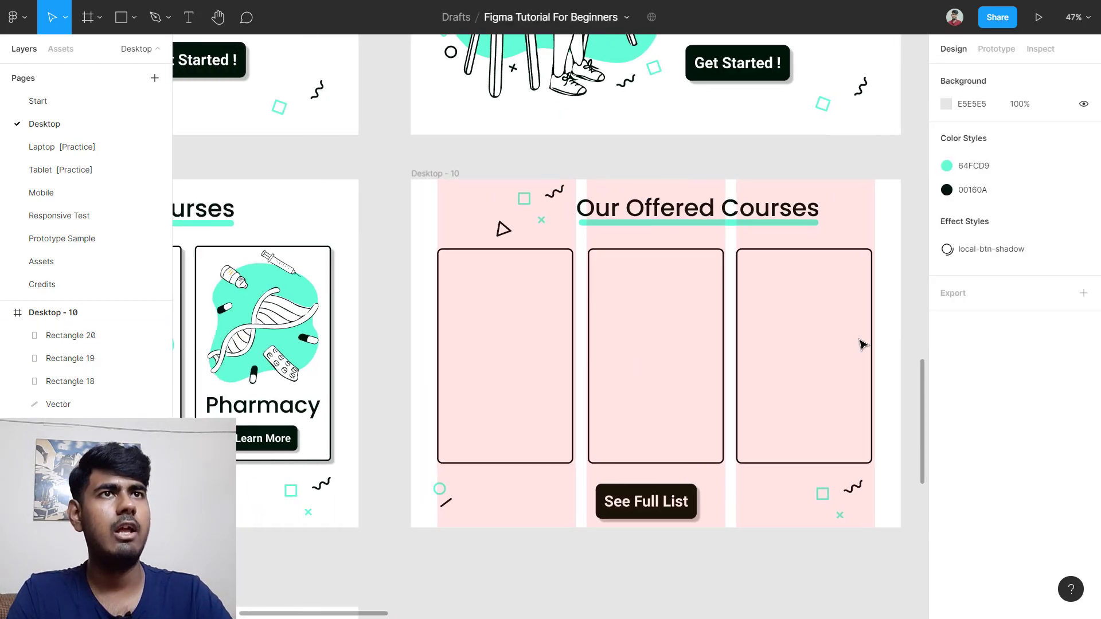
scroll(452, 342, "left", 2)
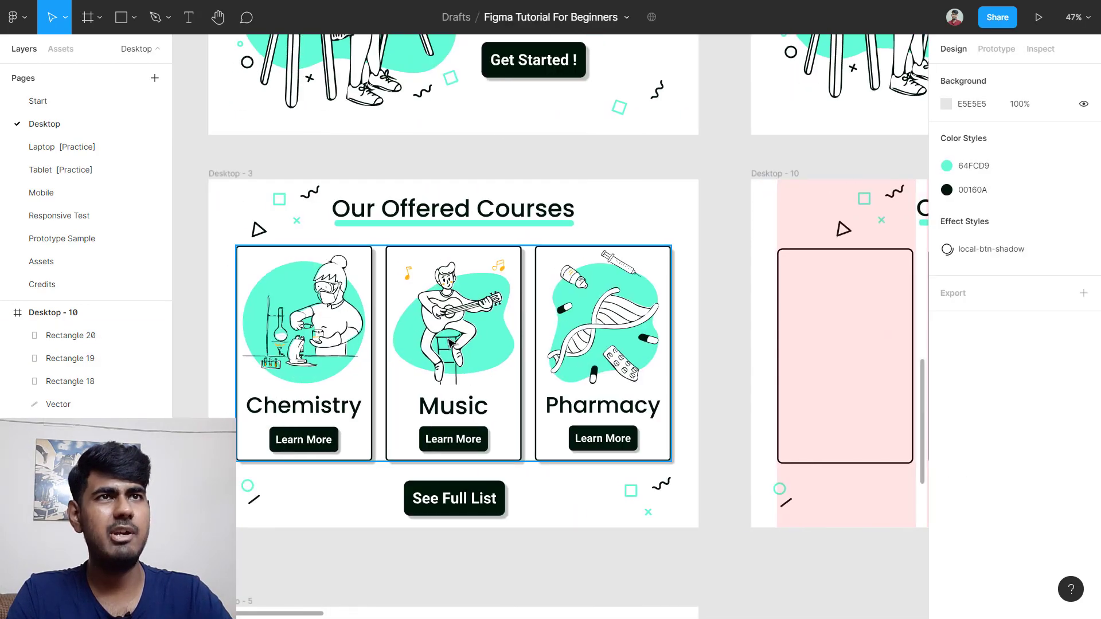
left_click(65, 262)
scroll(434, 420, "down", 2)
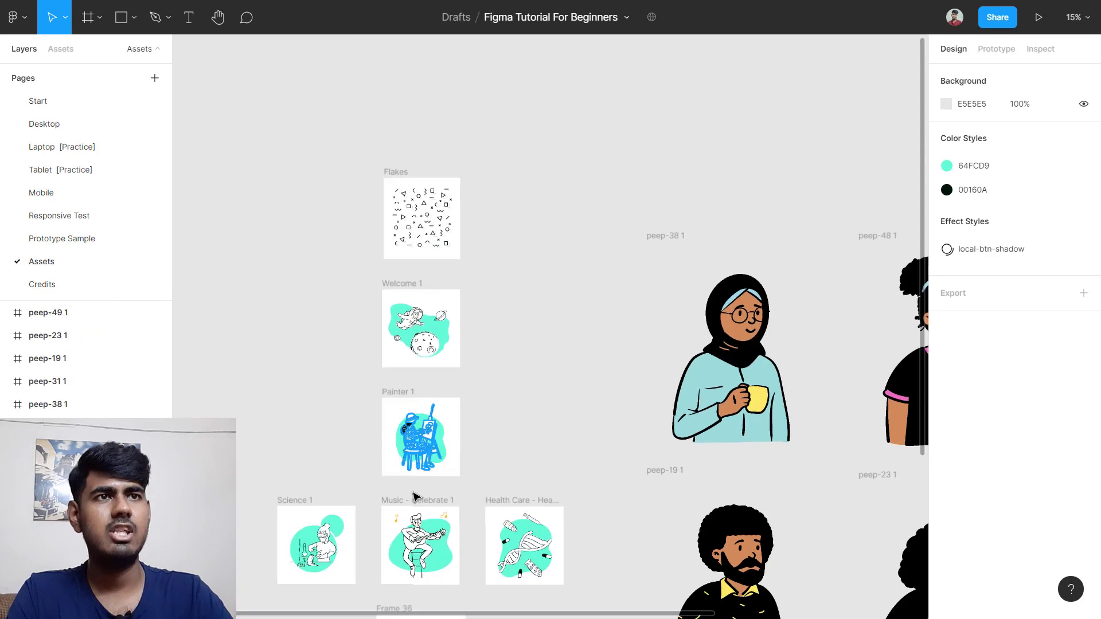
scroll(413, 494, "down", 3)
scroll(372, 367, "up", 3)
scroll(375, 373, "left", 2)
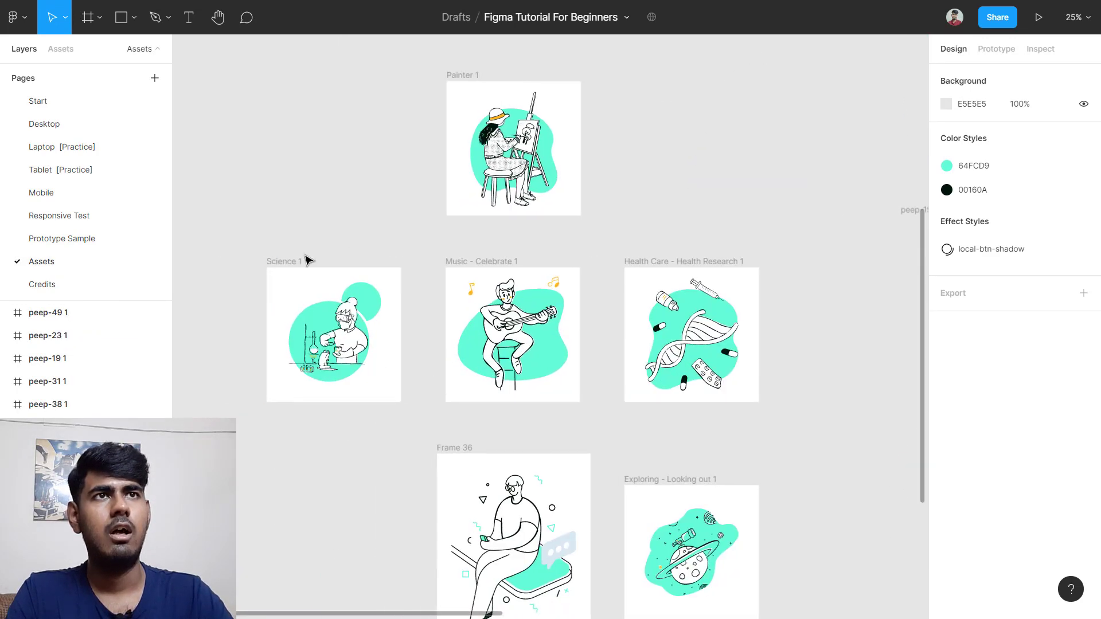
Step: Select the Science 1, Music and Health Care illustration frames together
left_click(292, 262)
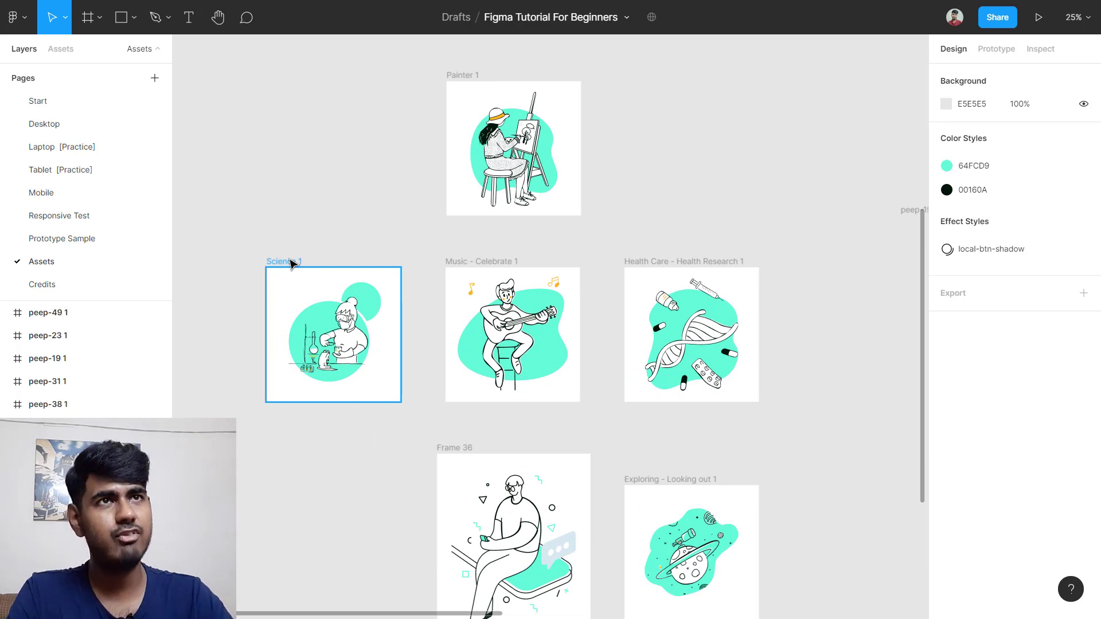
left_click(293, 262)
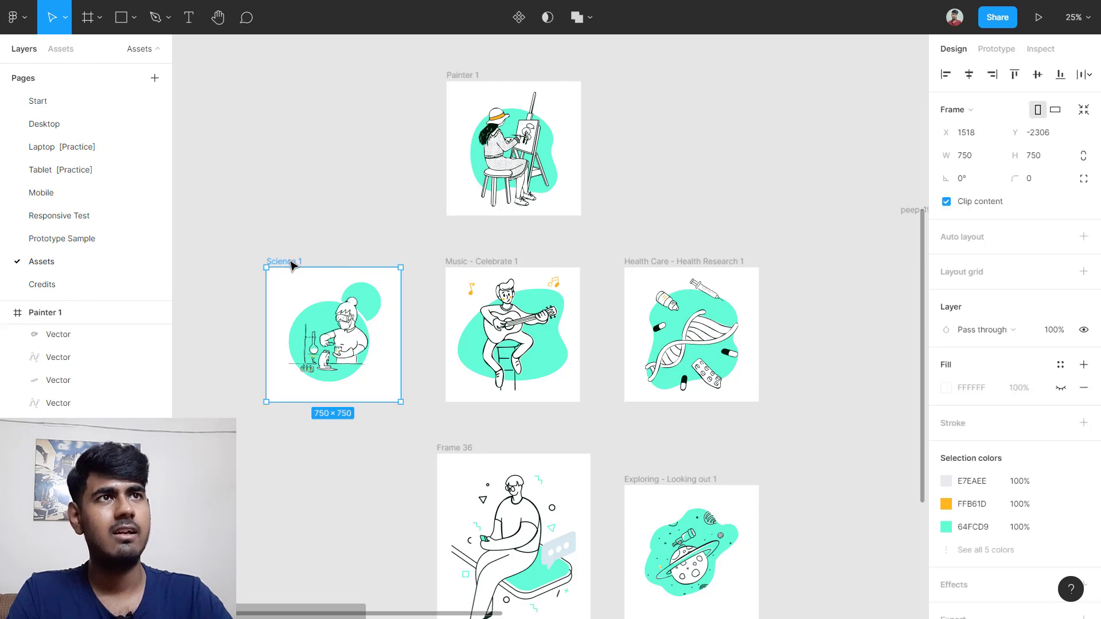
left_click(484, 265, "shift")
left_click(707, 276, "shift")
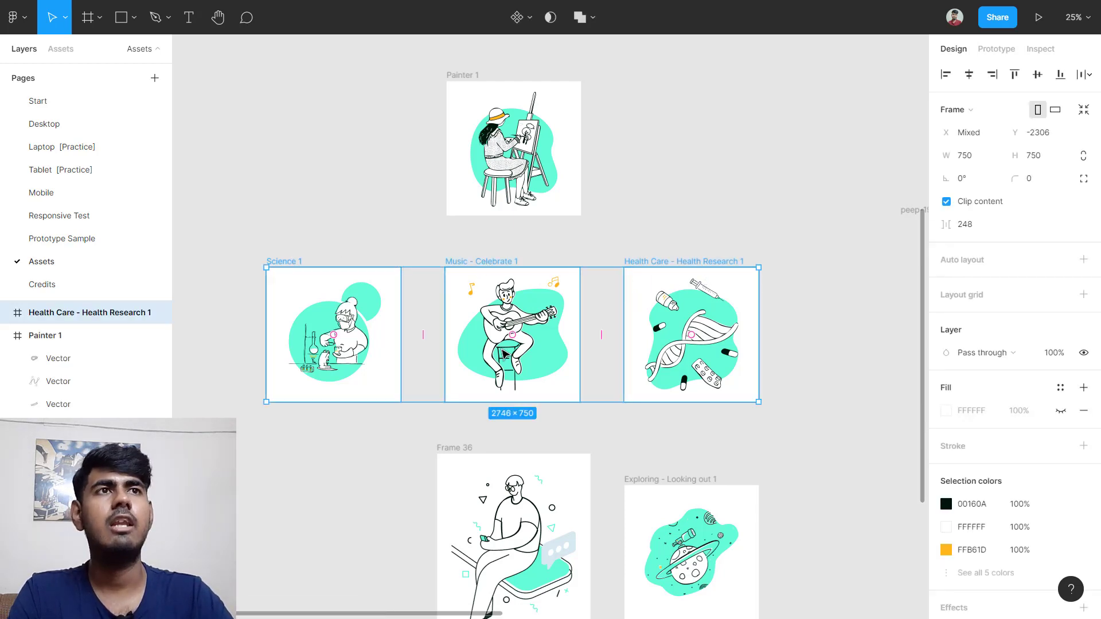
scroll(499, 345, "down", 5)
Step: Alt-drag to duplicate the three illustrations and move the copies to the Desktop page
key("alt")
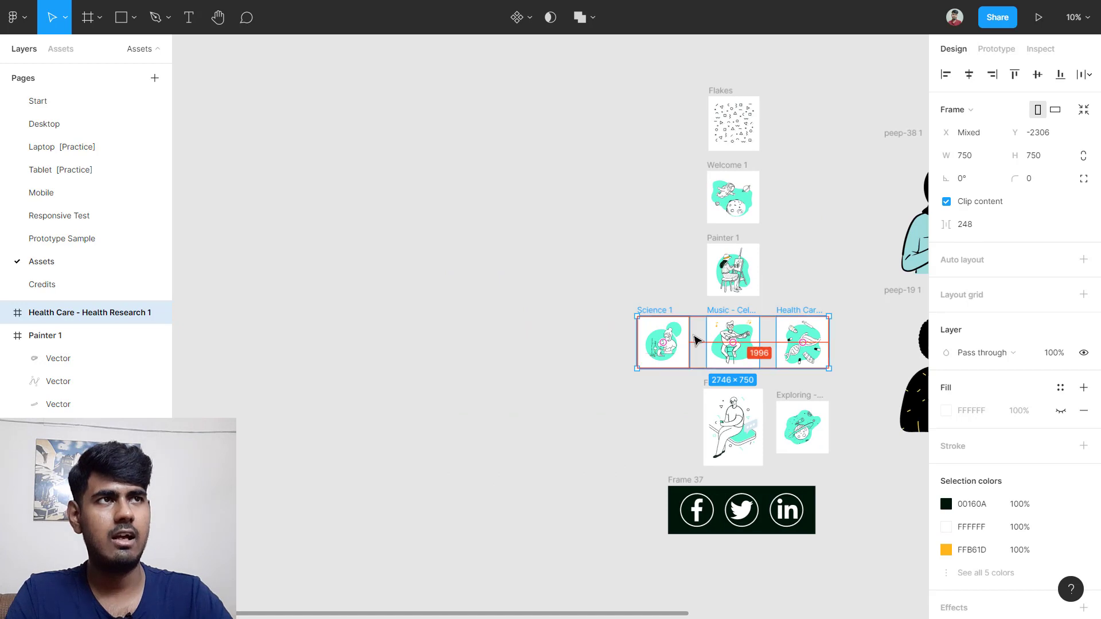
mouse_move(695, 340)
left_mouse_down()
mouse_move(614, 312)
mouse_move(450, 324)
left_mouse_up()
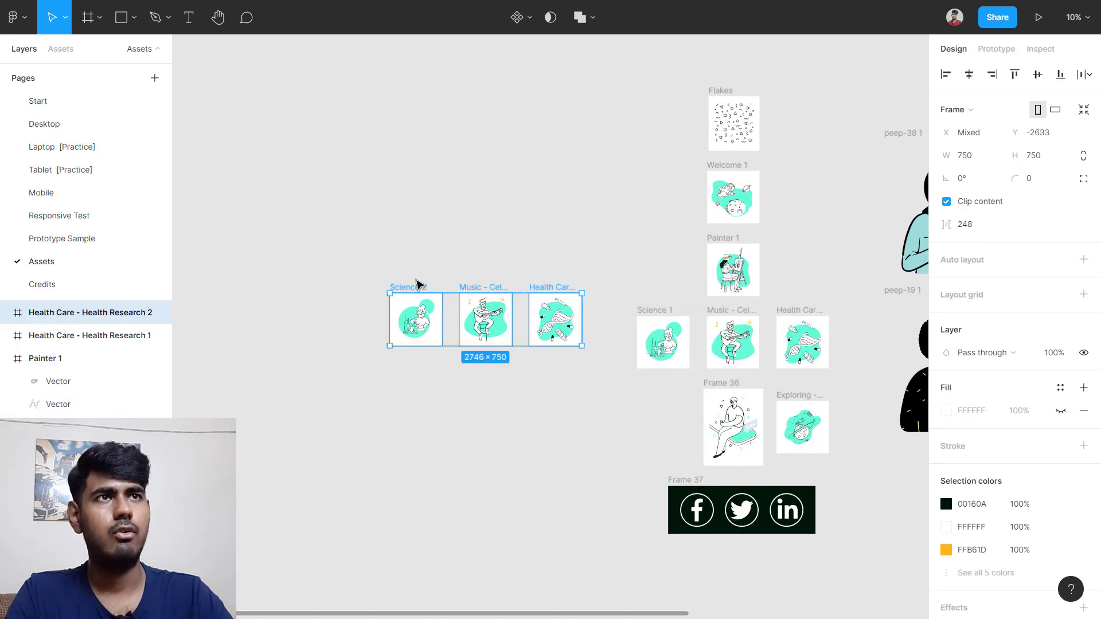
right_click(441, 322)
mouse_move(512, 218)
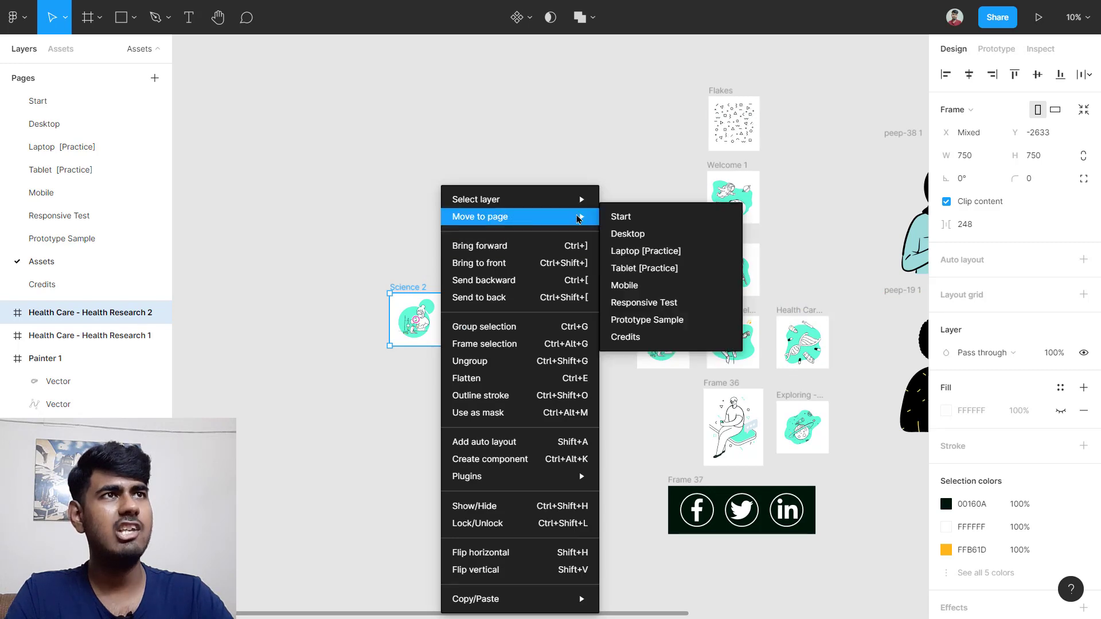
left_click(628, 234)
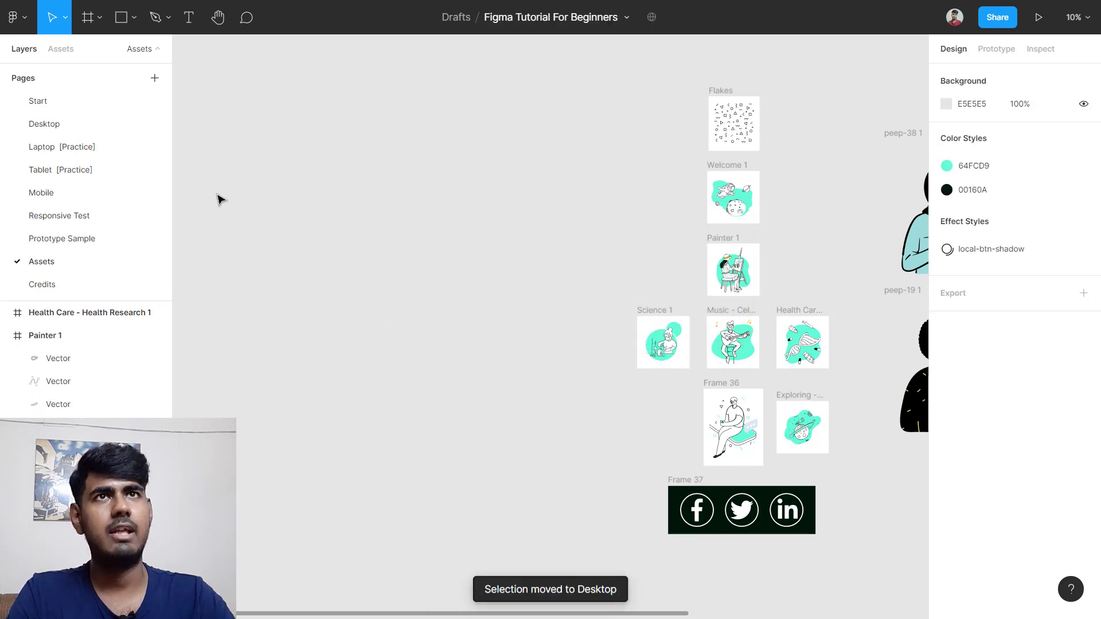
Step: On the Desktop page, place Science 2, Music - Celebrate 2 and Health Care 2 beneath Desktop - 10
left_click(73, 123)
scroll(867, 374, "down", 5)
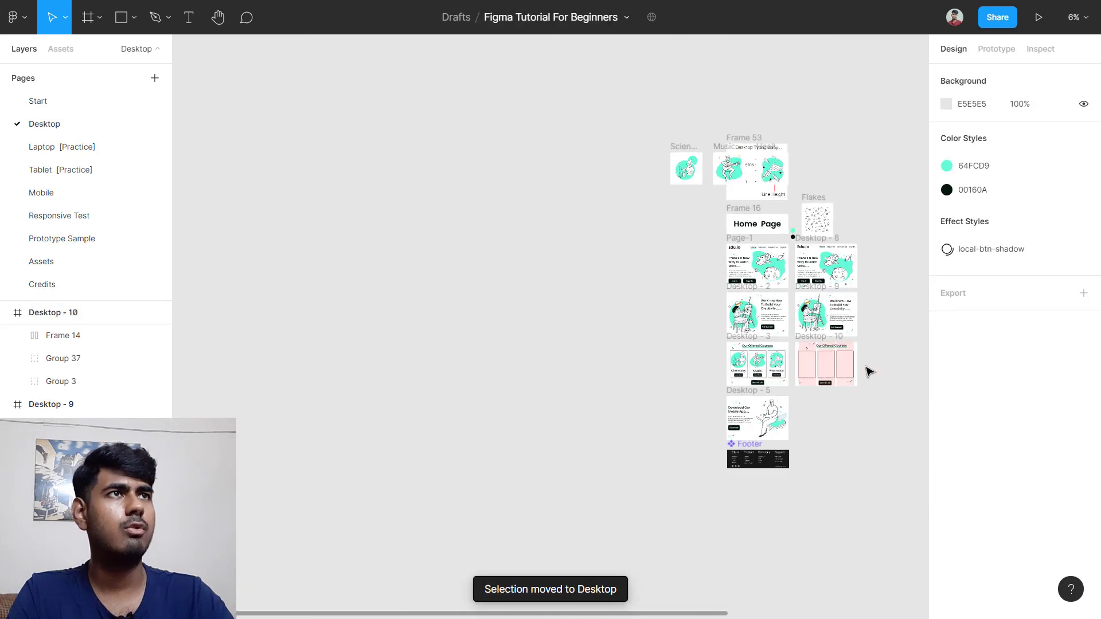
scroll(870, 372, "right", 3)
scroll(637, 137, "up", 5)
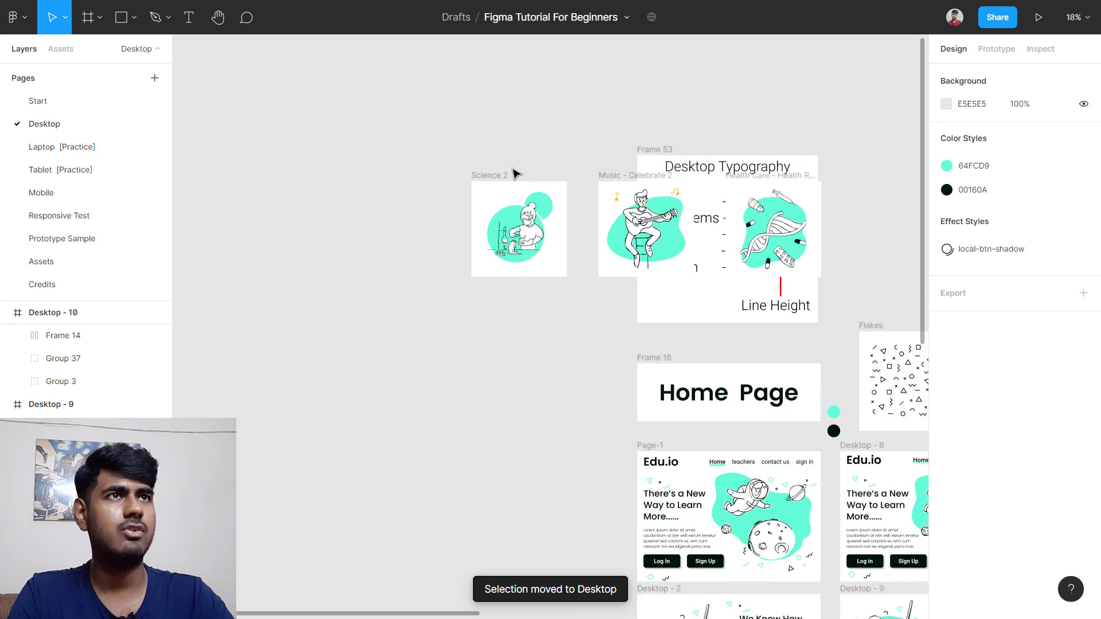
left_click(494, 177)
left_click(630, 181, "shift")
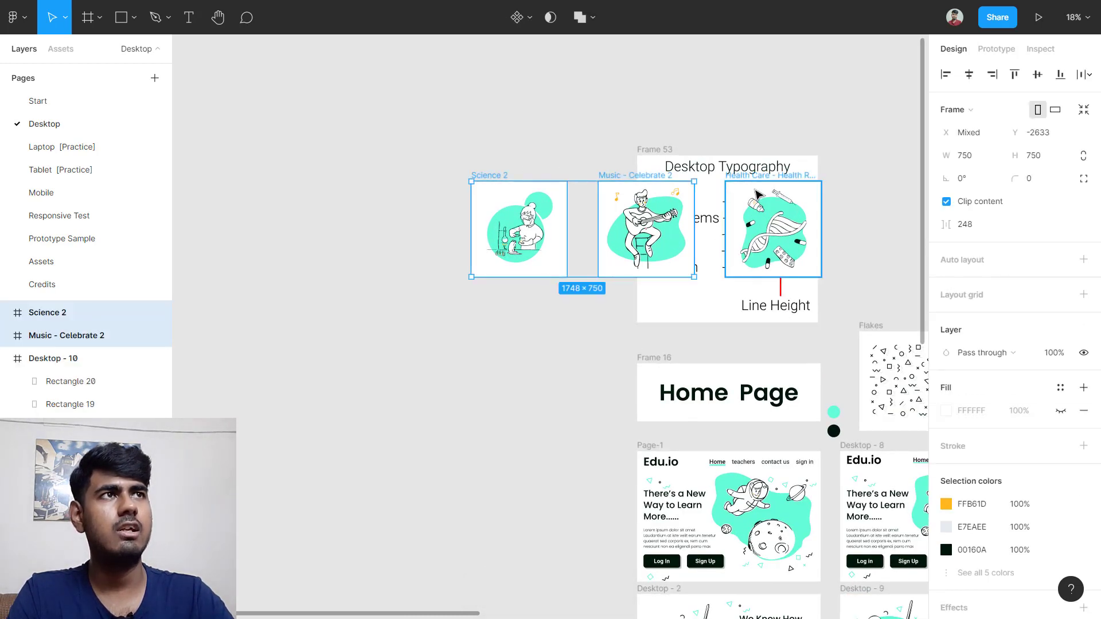
left_click(761, 189, "shift")
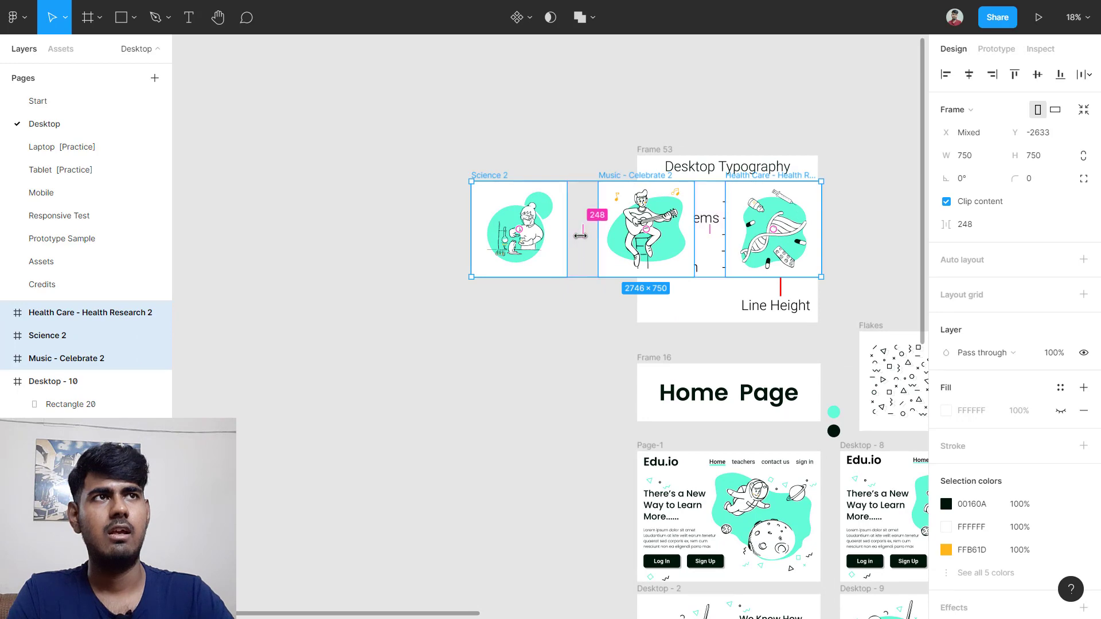
left_click_drag(579, 229, 538, 518)
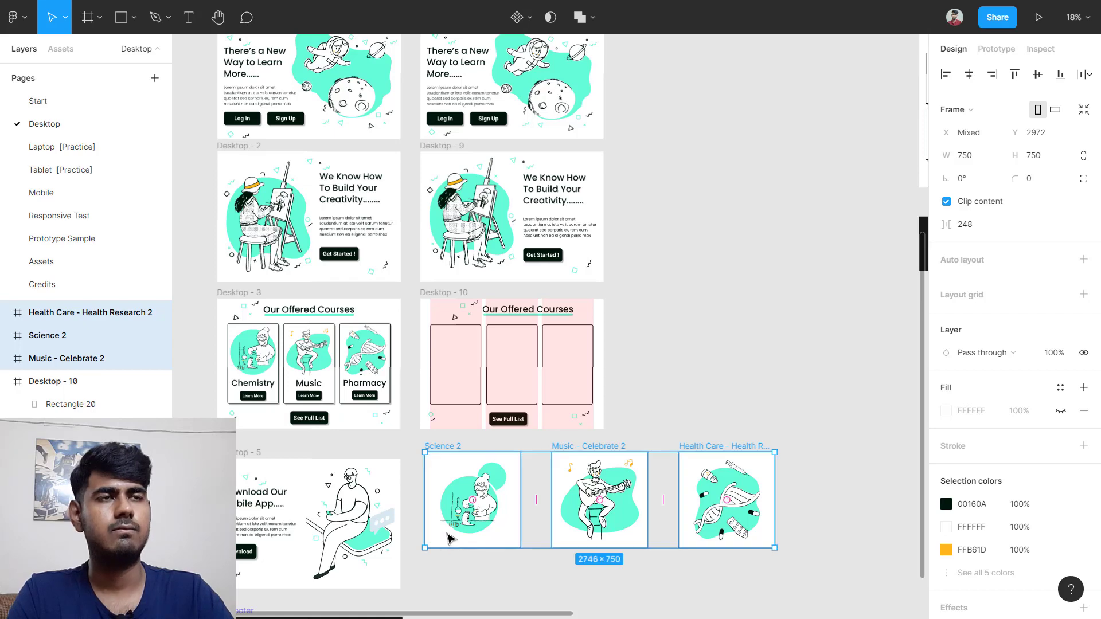
left_click(462, 575)
Step: Delete the white background shape from the Science 2 illustration
scroll(462, 575, "up", 5)
scroll(530, 547, "down", 1)
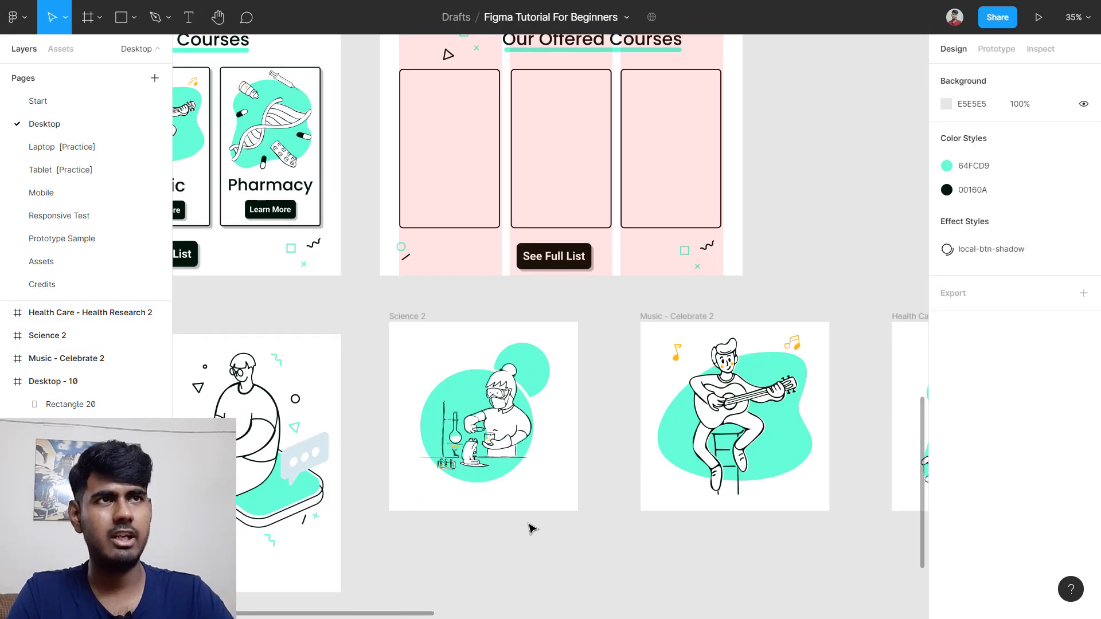
left_click(494, 386)
left_click(417, 343)
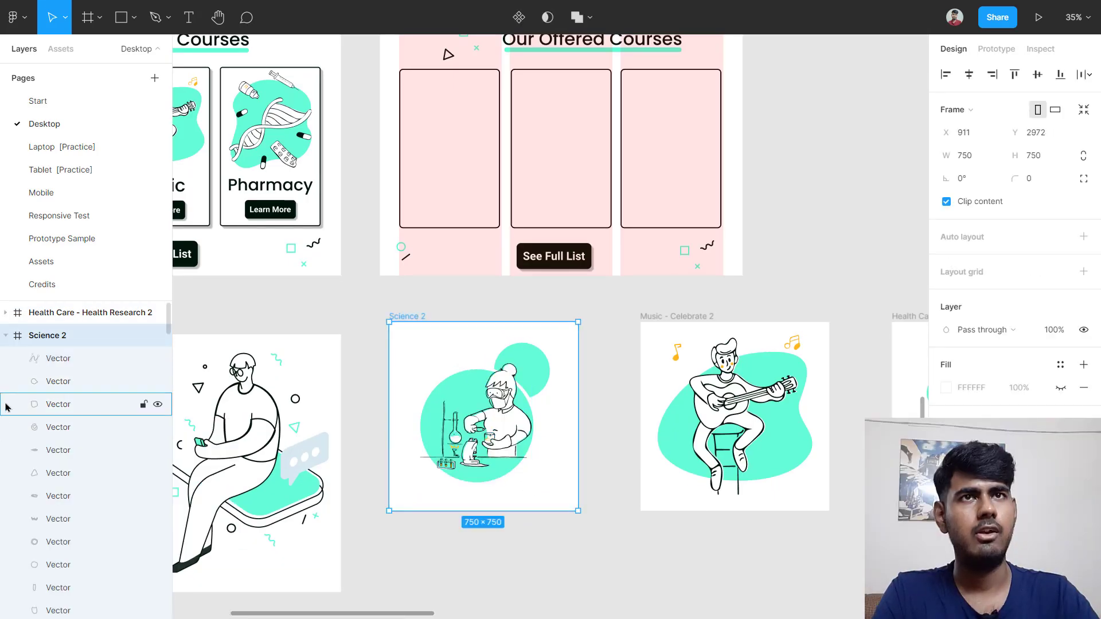
scroll(61, 409, "down", 8)
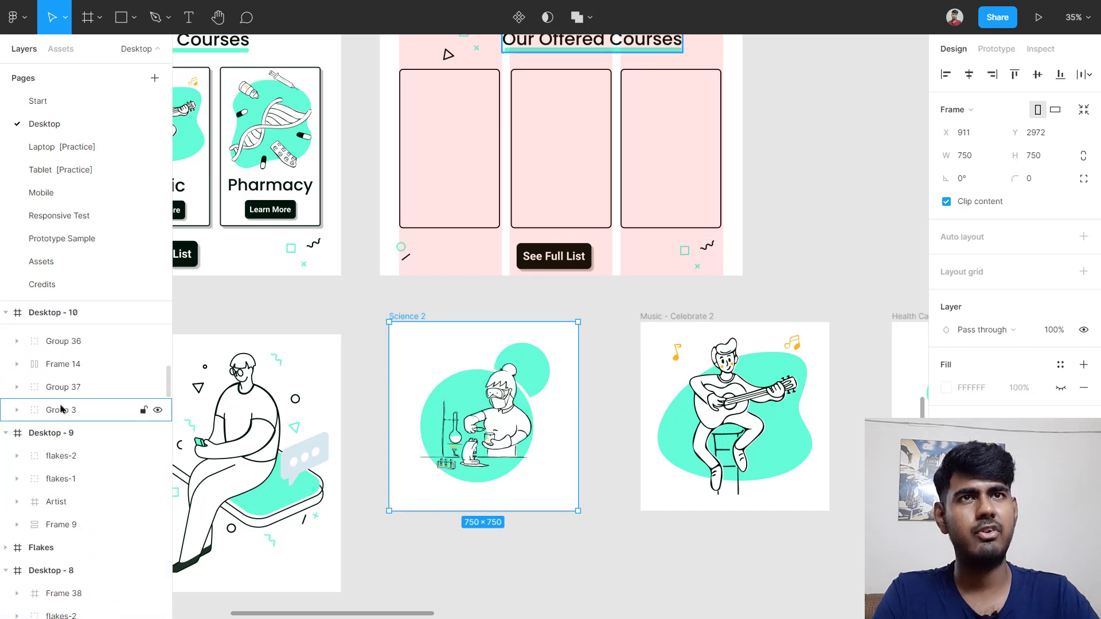
scroll(64, 418, "up", 5)
left_click(80, 482)
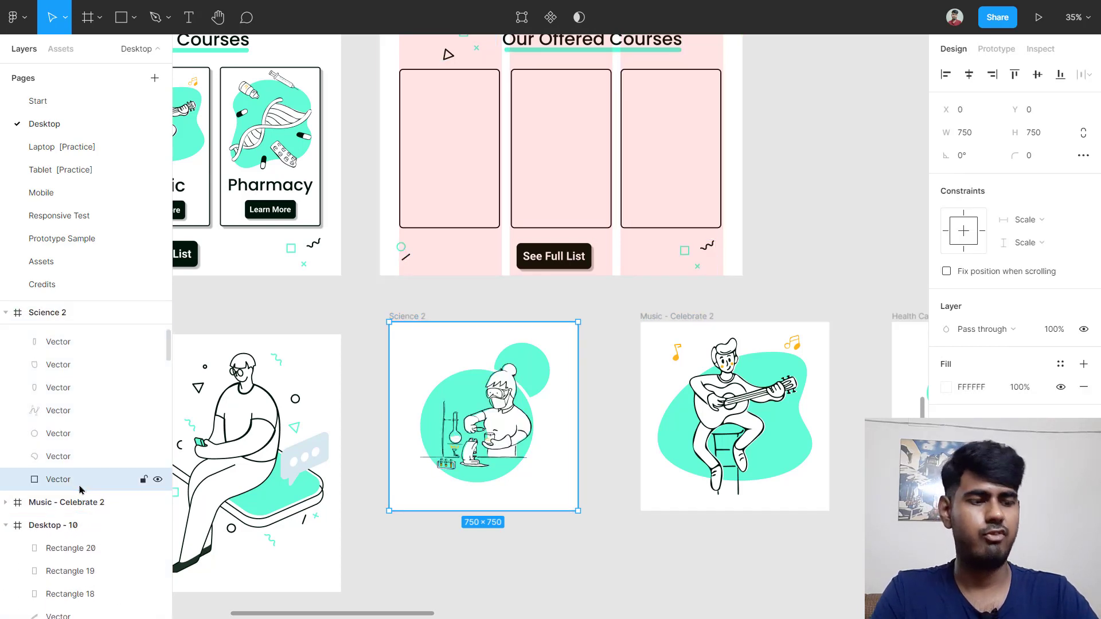
key("Delete")
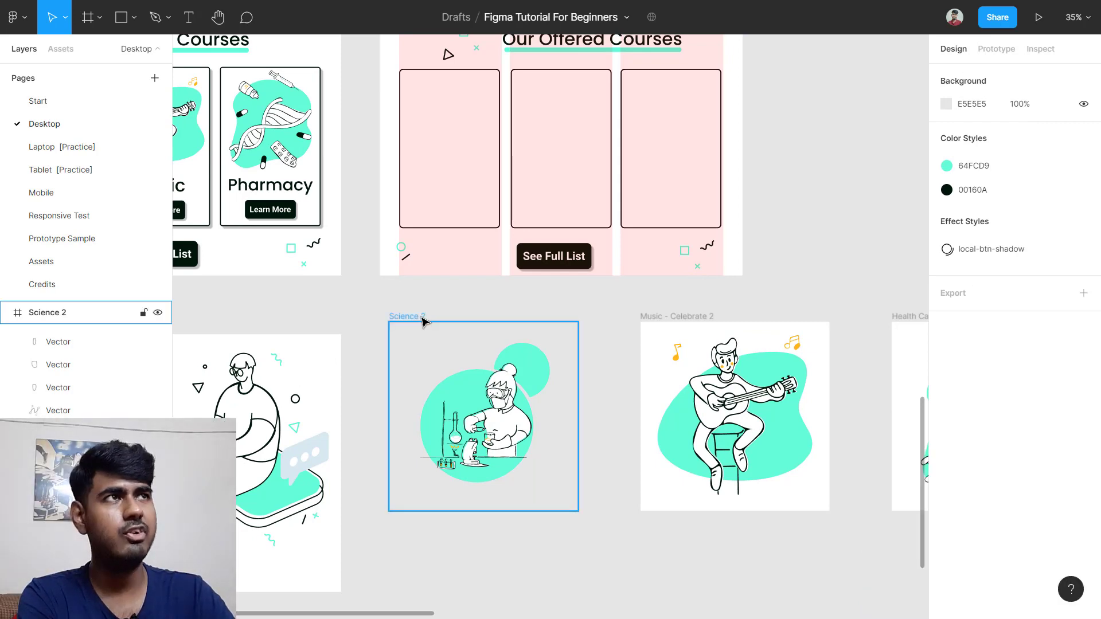
Step: Convert Science 2 from a frame into a group
left_click(423, 321)
left_click(956, 109)
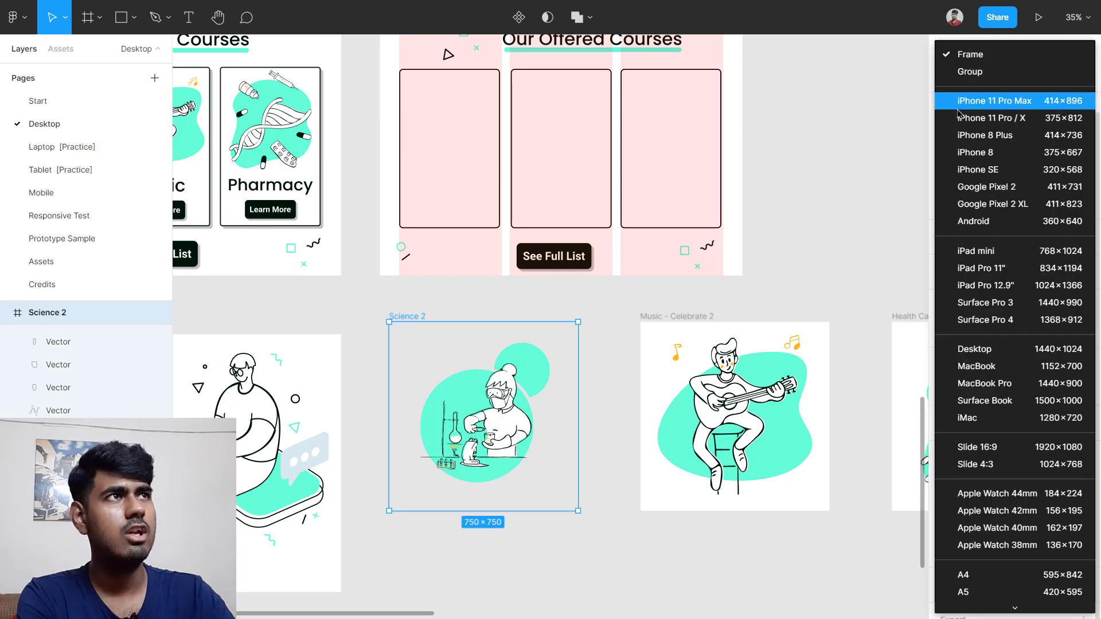
left_click(975, 71)
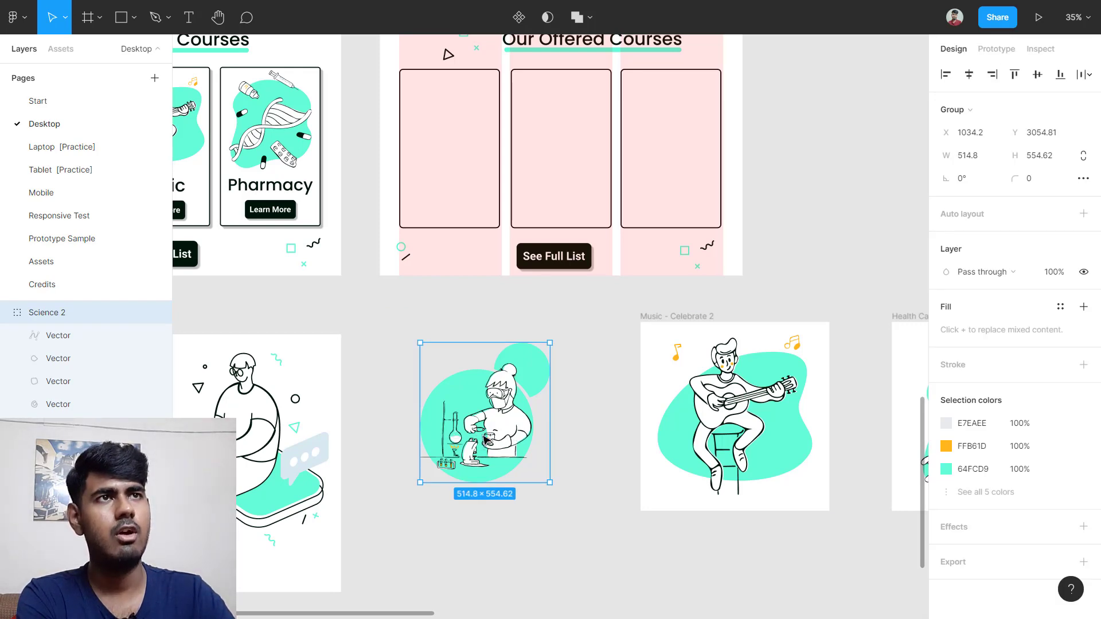
Step: Move Science 2 into Desktop - 10's first card
left_click_drag(486, 439, 436, 167)
scroll(436, 167, "up", 3)
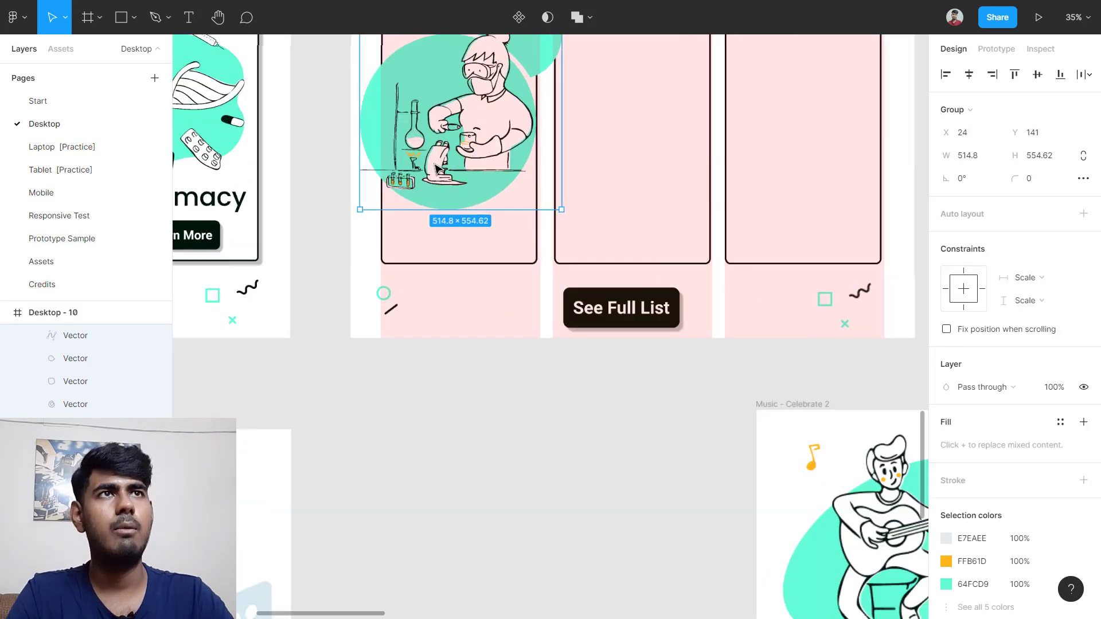
scroll(436, 169, "up", 2)
scroll(436, 168, "down", 3)
scroll(436, 168, "left", 5)
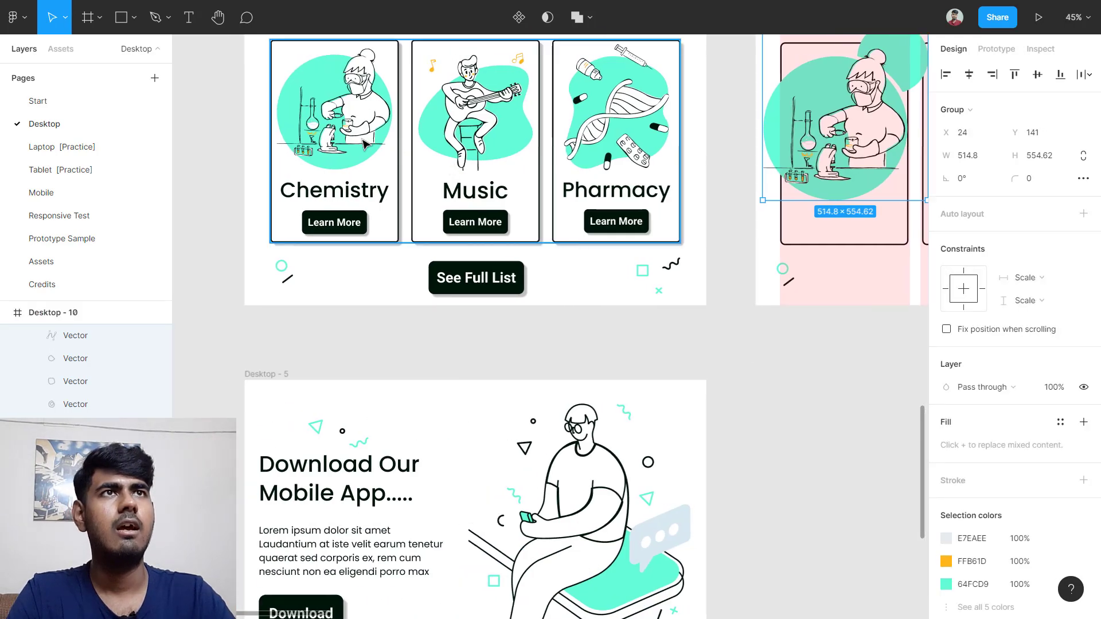
Step: Check the Chemistry card illustration in Desktop - 3 for its 359 width
double_click(325, 112)
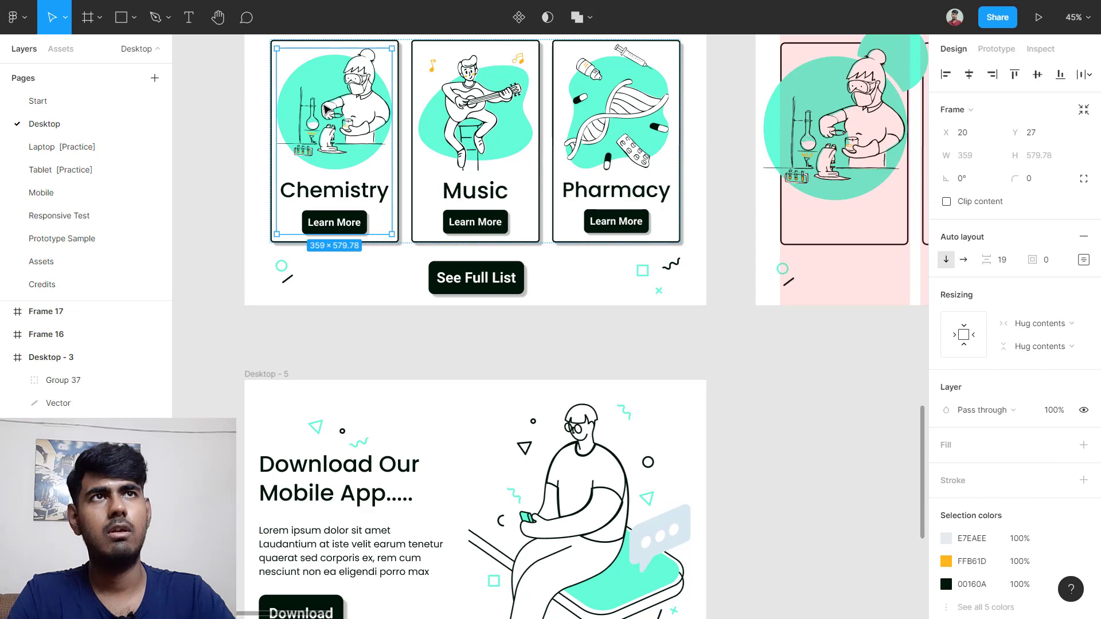
double_click(326, 110)
scroll(328, 110, "up", 3)
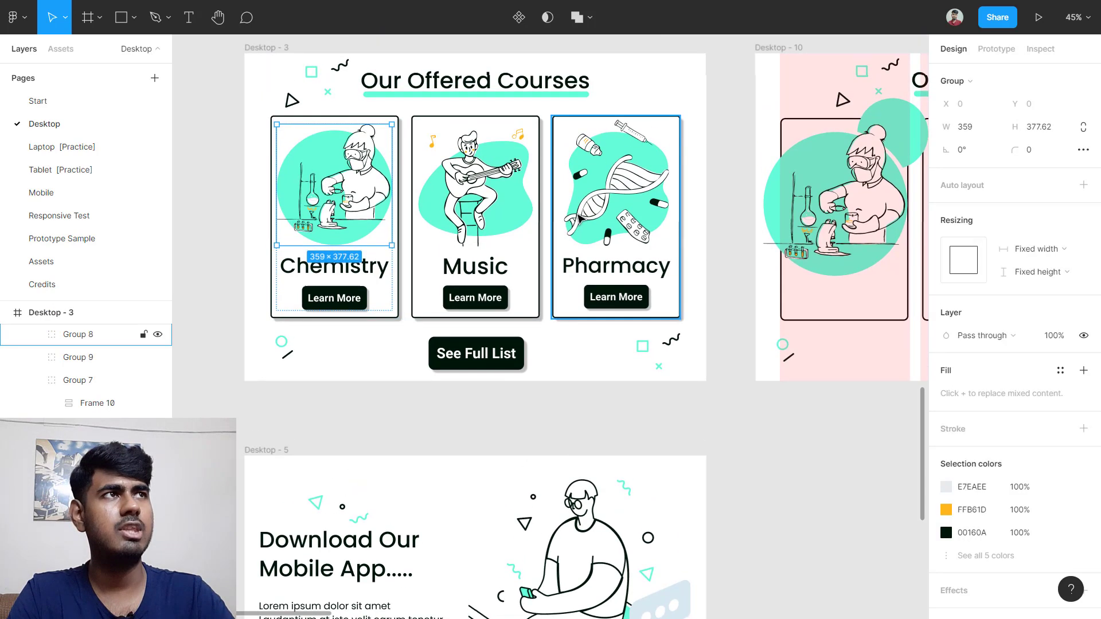
left_click(982, 134)
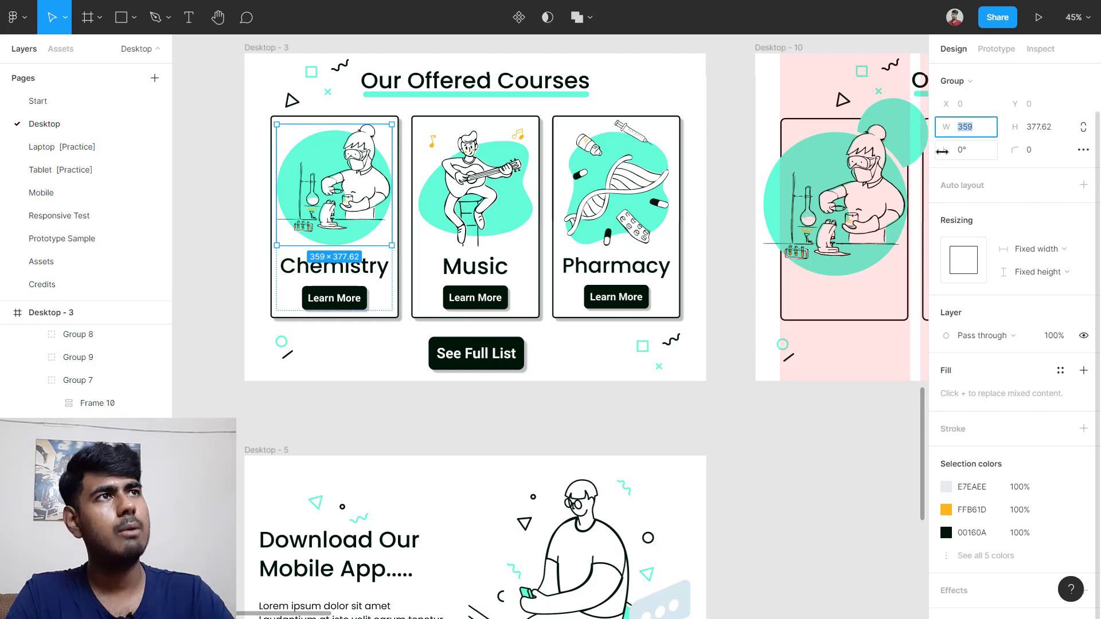
scroll(984, 137, "down", 2)
scroll(752, 206, "right", 5)
Step: Scale Science 2 proportionally to width 359 and position it at the card's top
left_click(571, 209)
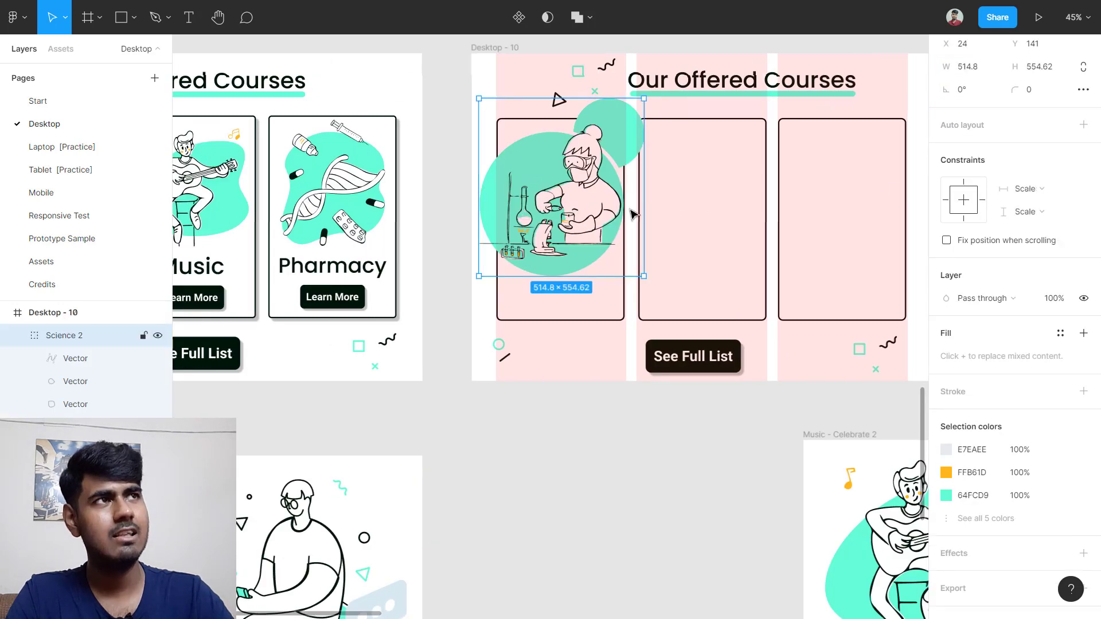
scroll(1066, 172, "up", 2)
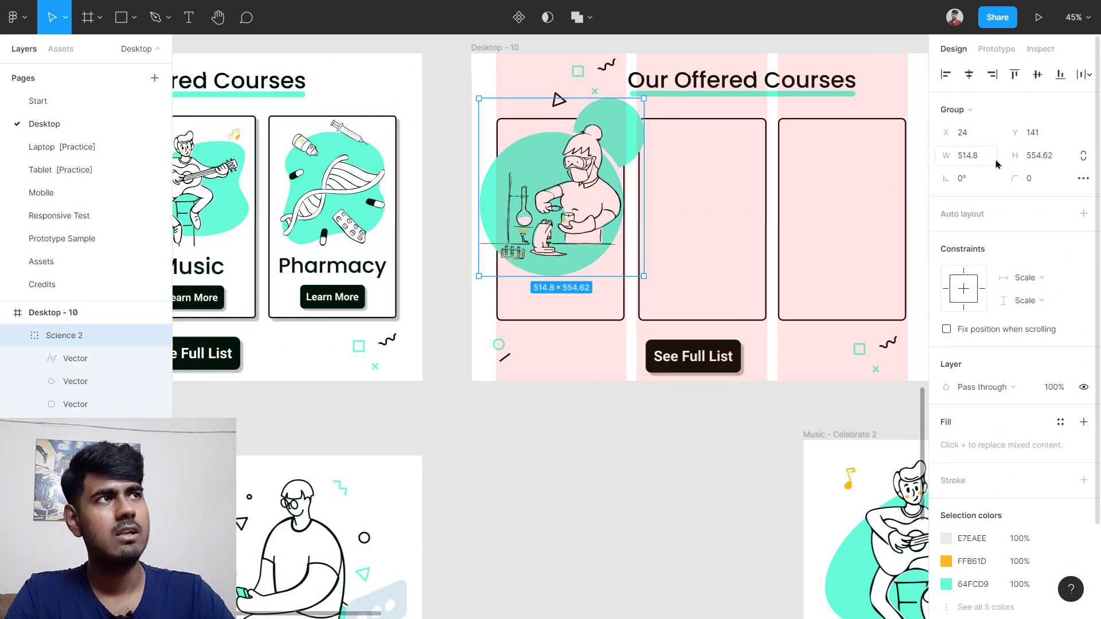
left_click(1083, 158)
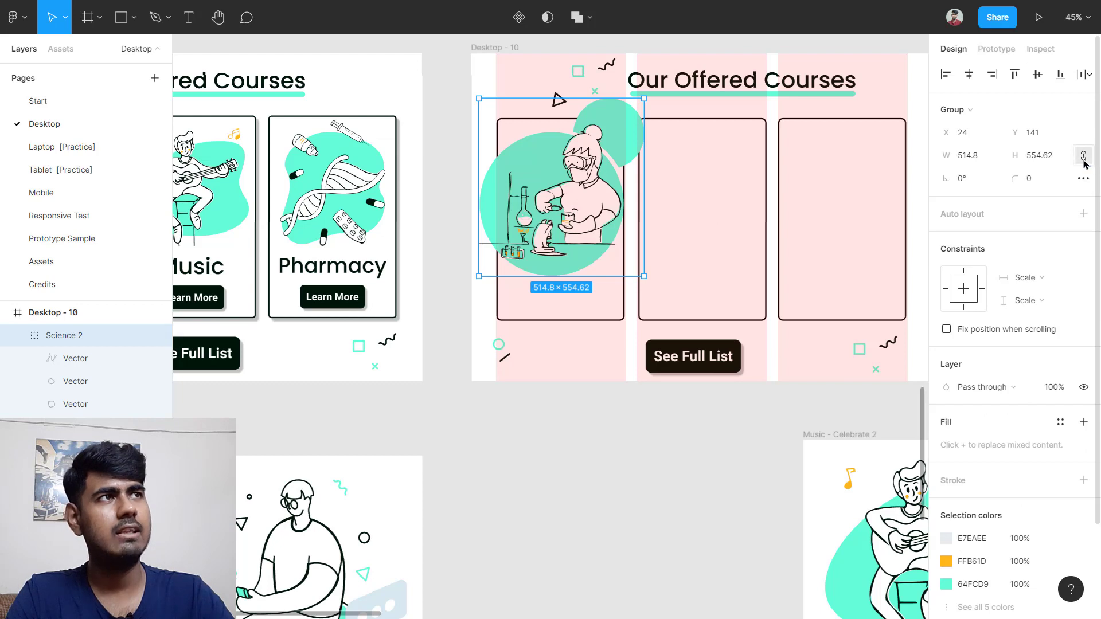
left_click(987, 166)
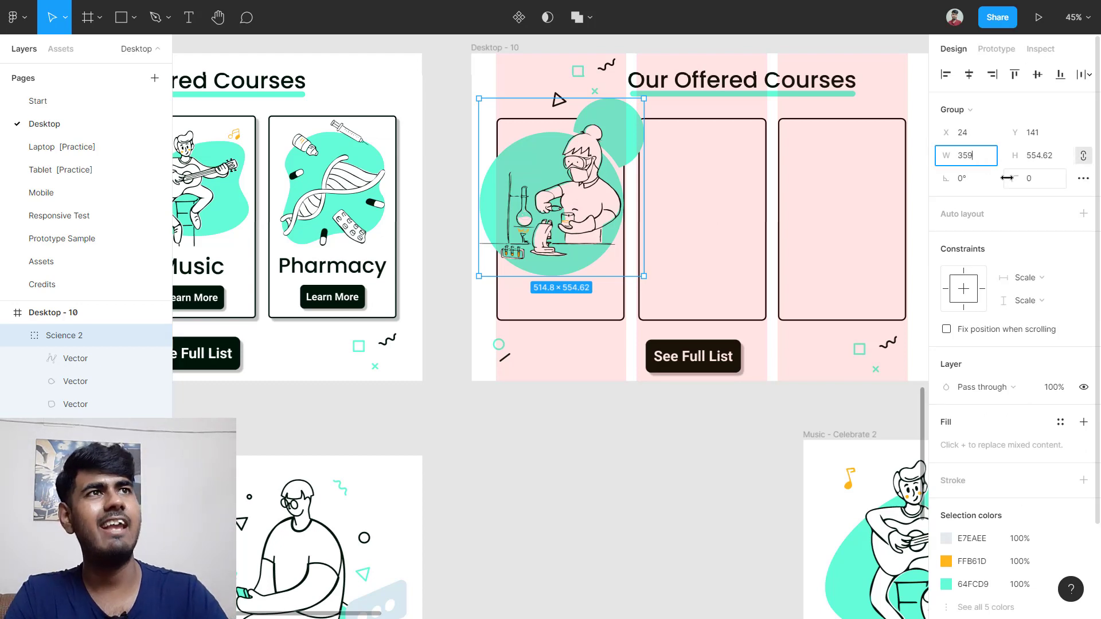
type("359")
key("Return")
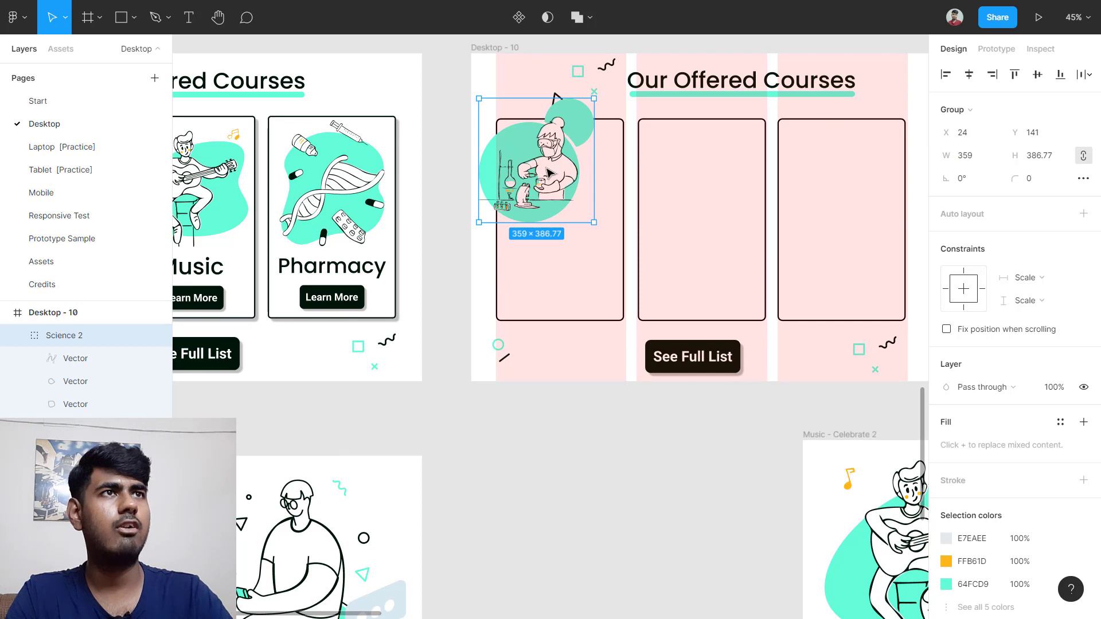
left_click_drag(549, 173, 578, 199)
Step: Zoom to the illustration and delete its extra teal circle
scroll(659, 182, "left", 5)
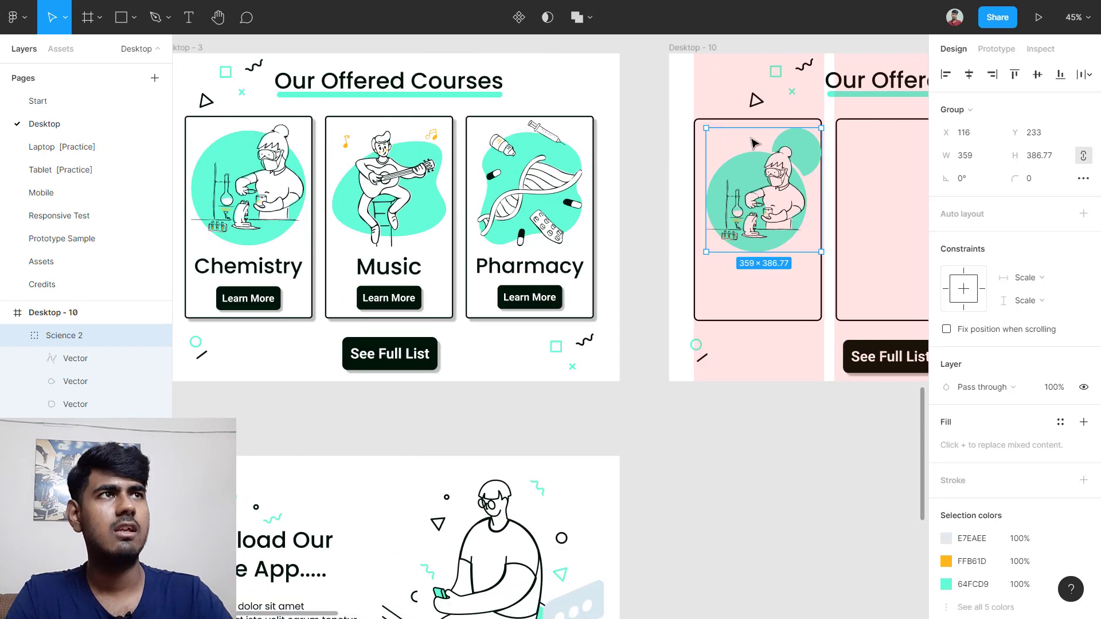
key("shift+2")
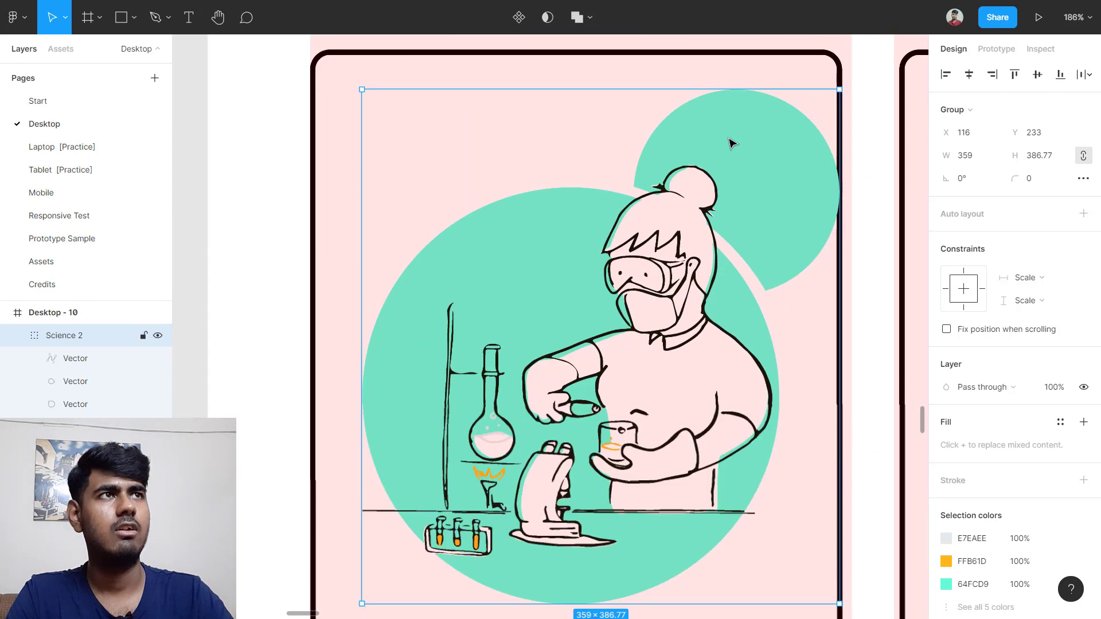
scroll(801, 197, "down", 5)
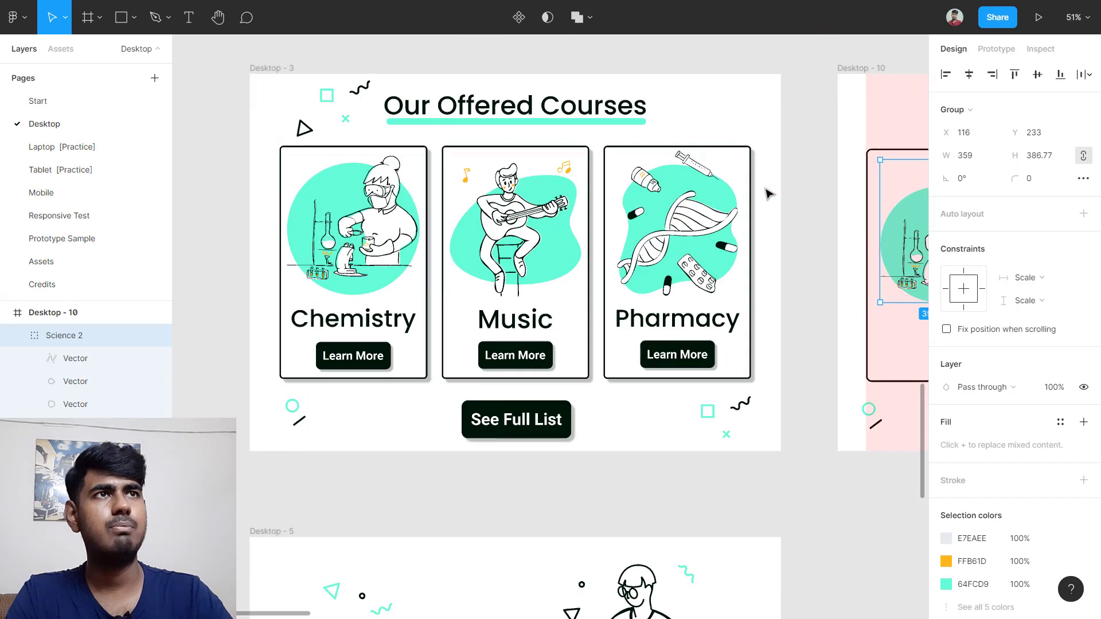
scroll(471, 182, "up", 2)
scroll(523, 184, "down", 5)
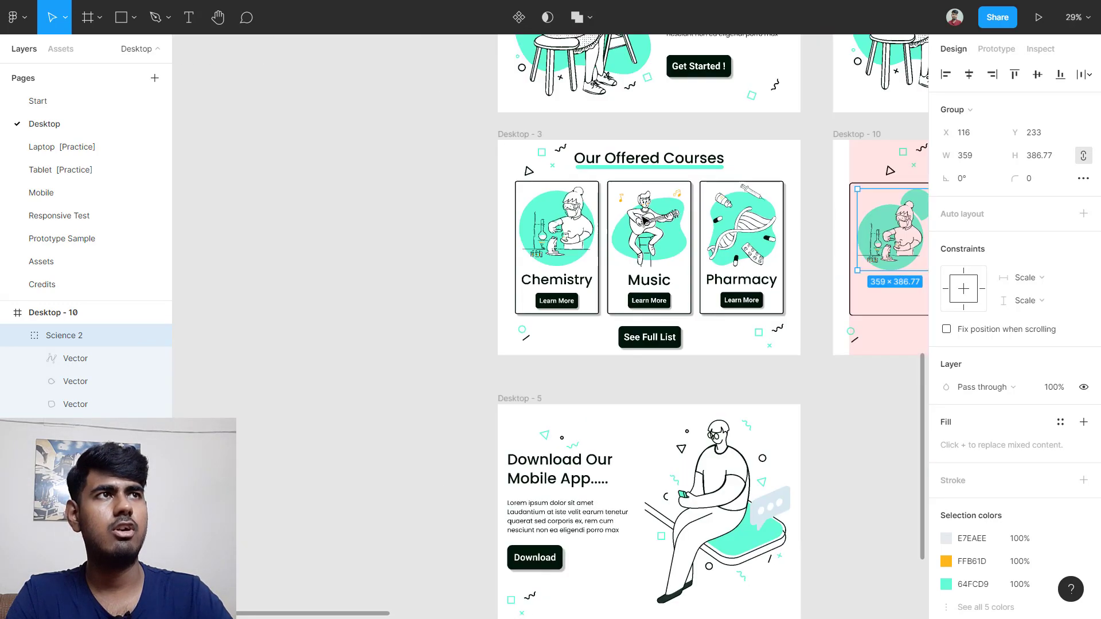
scroll(378, 219, "up", 7)
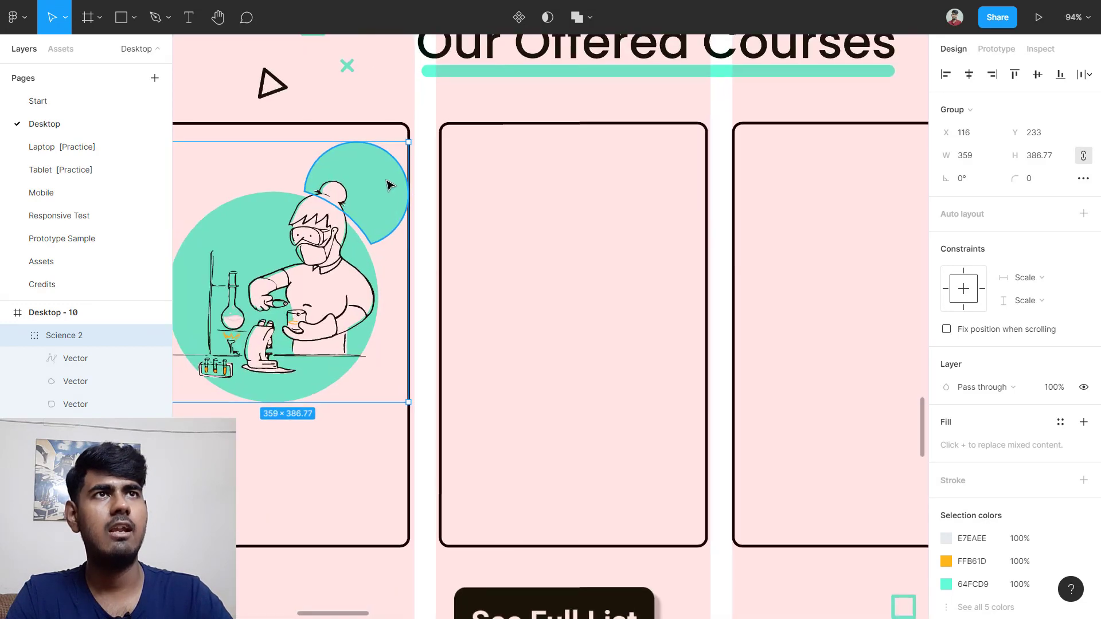
double_click(393, 177)
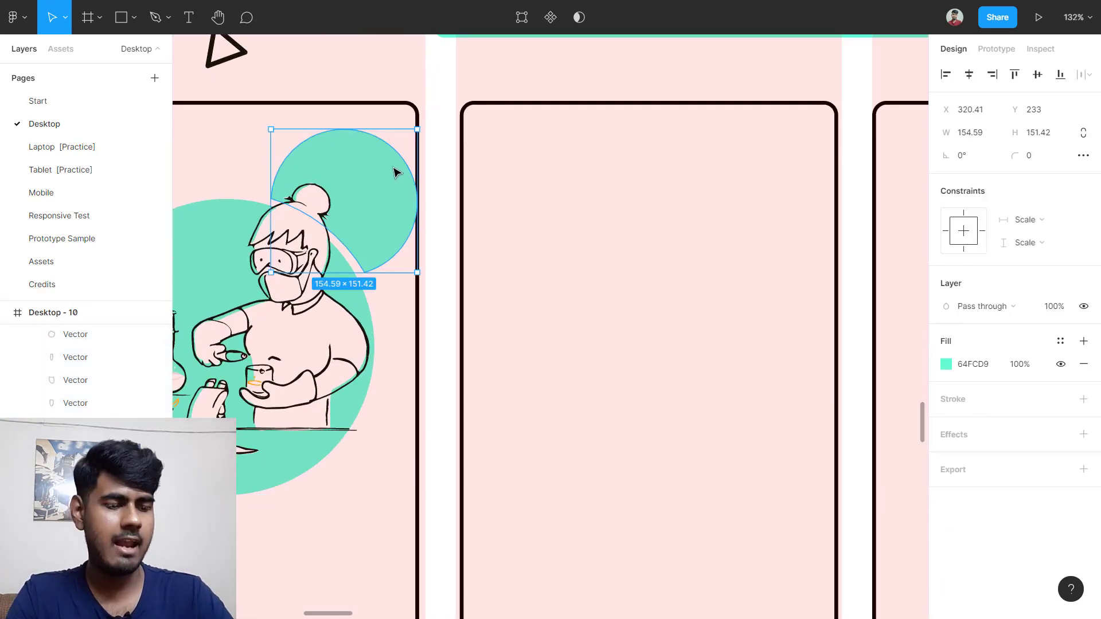
key("Delete")
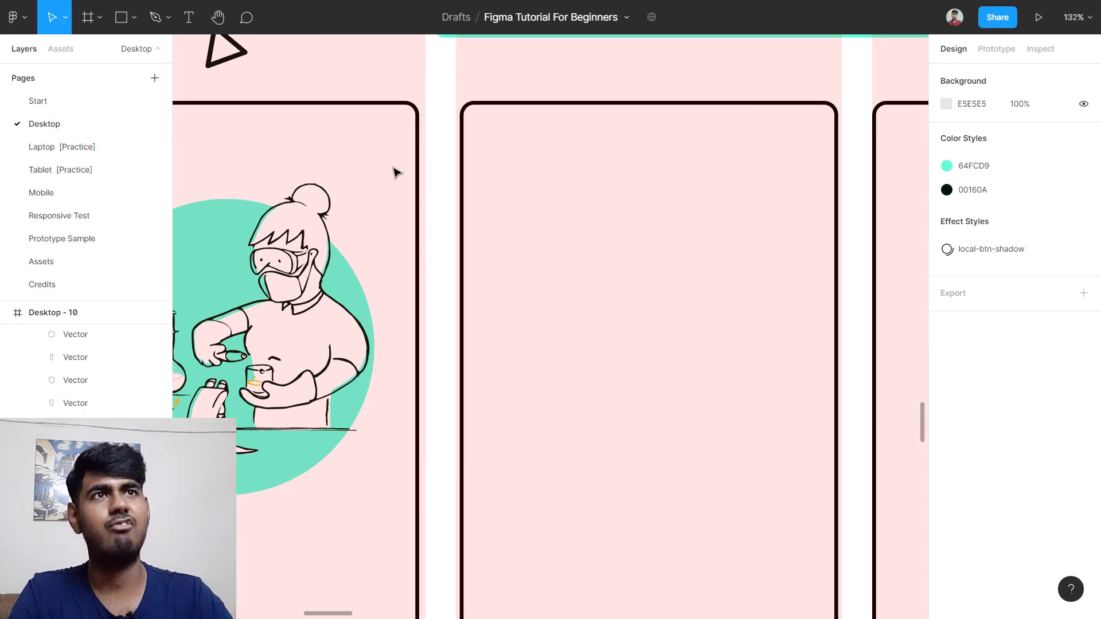
scroll(395, 172, "down", 10)
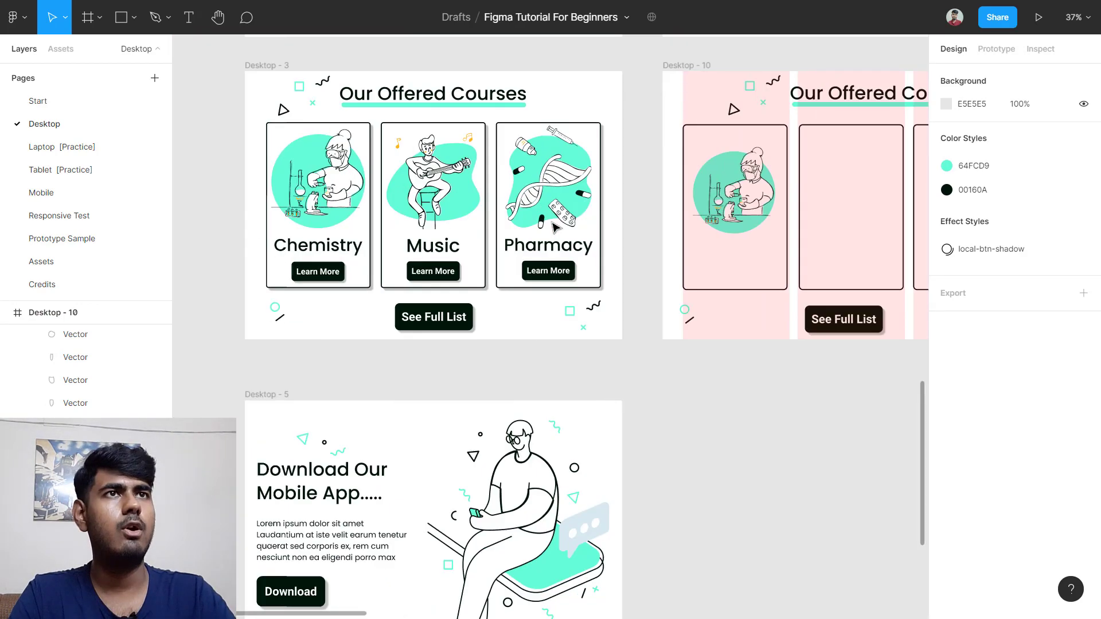
Step: Copy the Chemistry, Music and Pharmacy titles from Desktop - 3 into Desktop - 10's first, second and third cards
left_click(314, 252)
left_click_drag(314, 252, 741, 262)
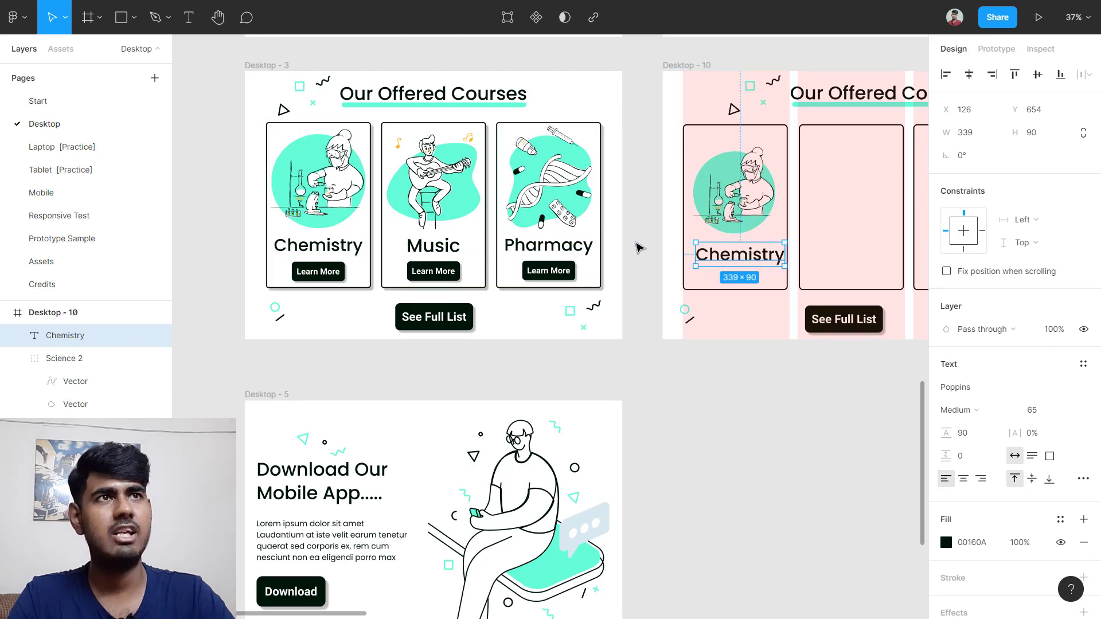
left_click(449, 247)
left_click_drag(447, 248, 863, 250)
left_click(535, 249)
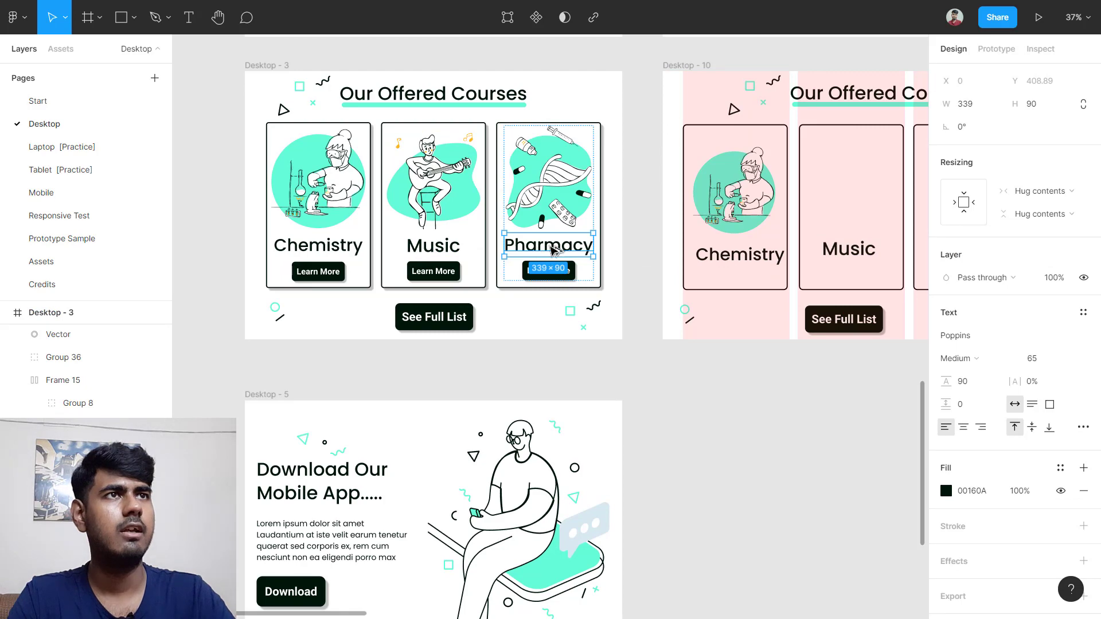
mouse_move(552, 250)
left_mouse_down()
mouse_move(774, 253)
mouse_move(759, 256)
left_mouse_up()
scroll(781, 288, "right", 10)
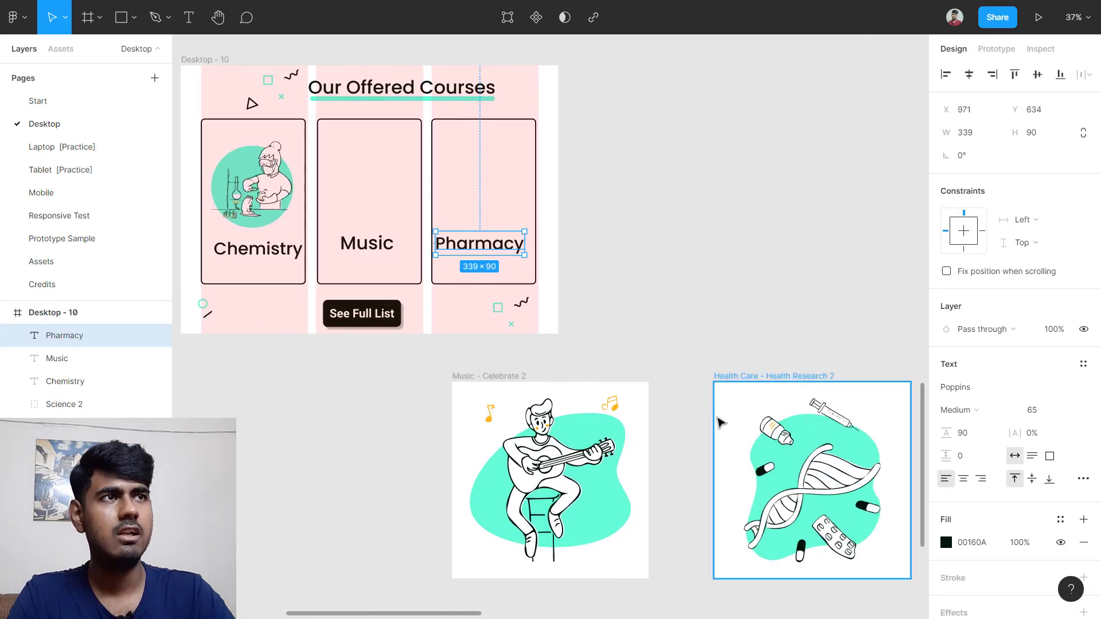
scroll(690, 398, "down", 3)
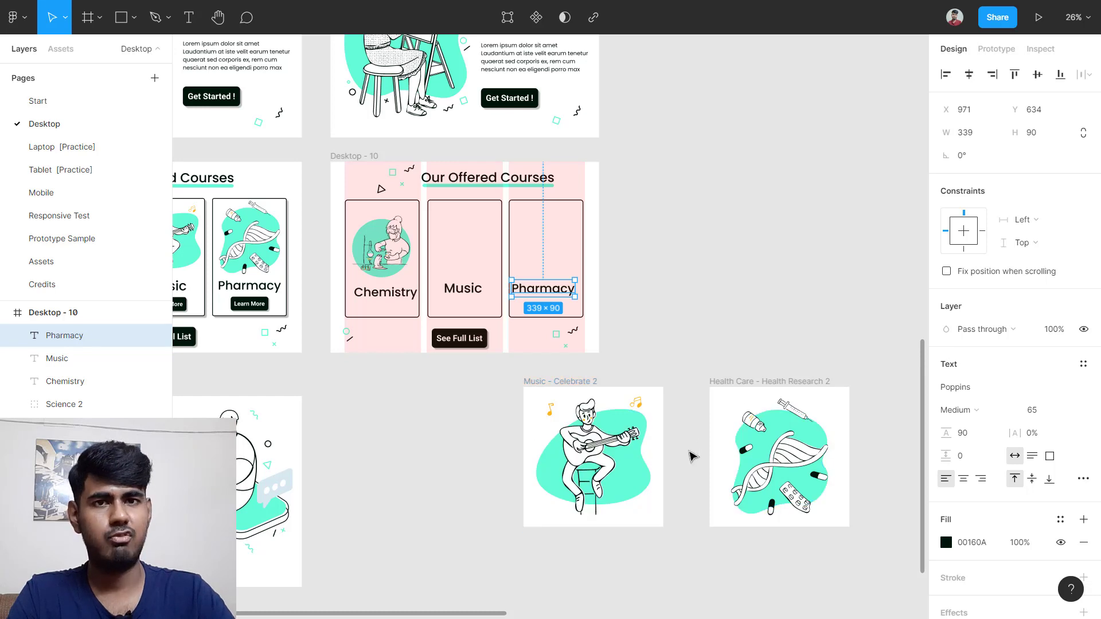
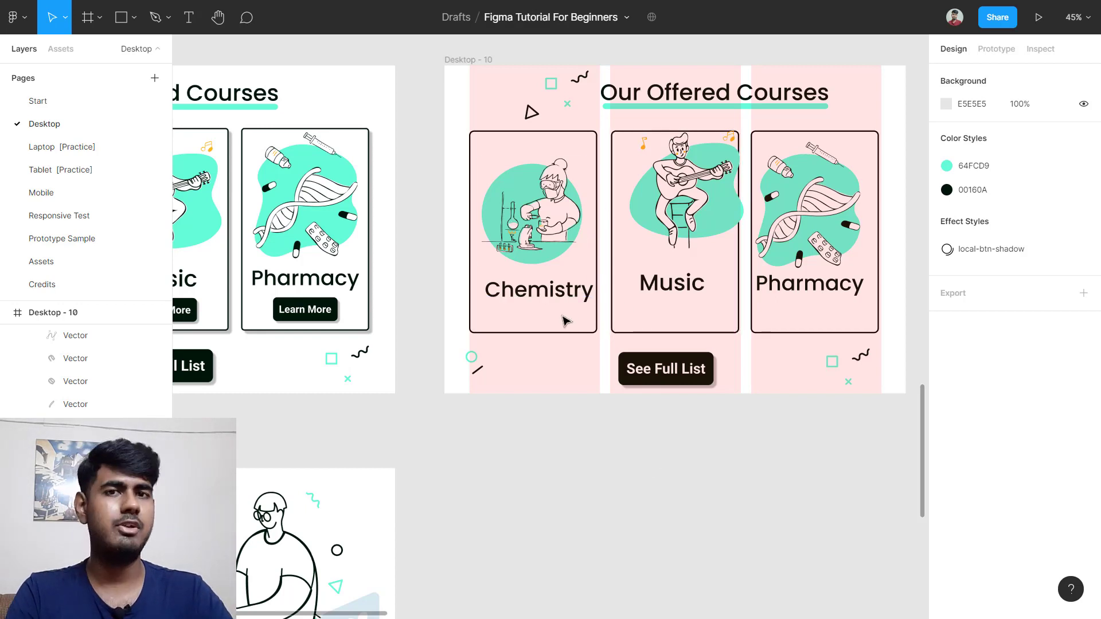
Step: Wrap the Chemistry illustration and title in an auto layout with centred alignment
left_click(545, 226)
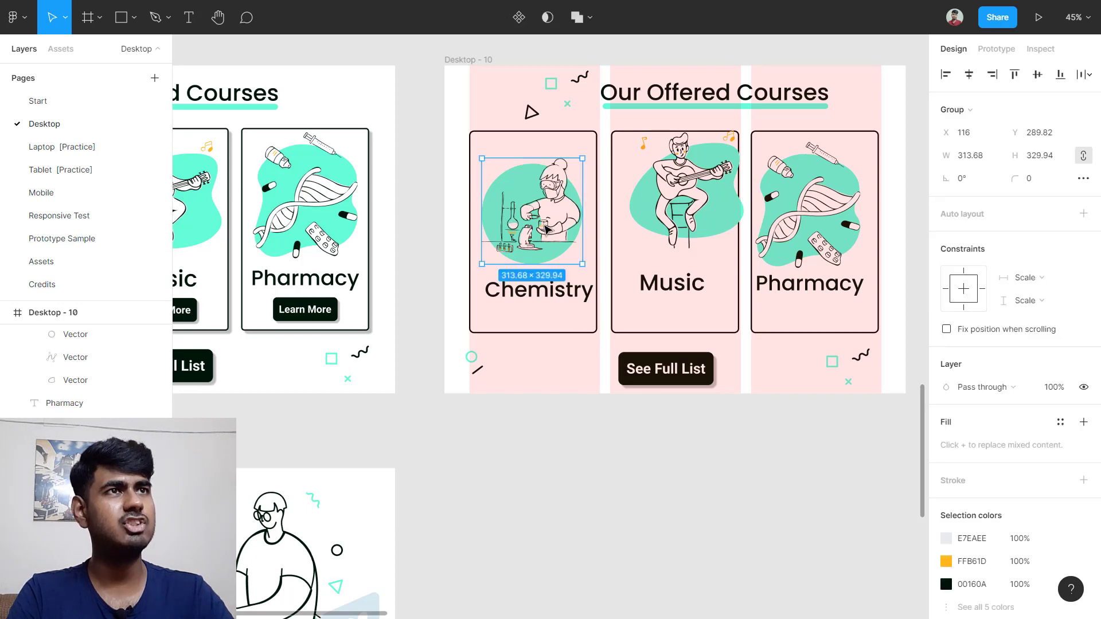
left_click(555, 298, "shift")
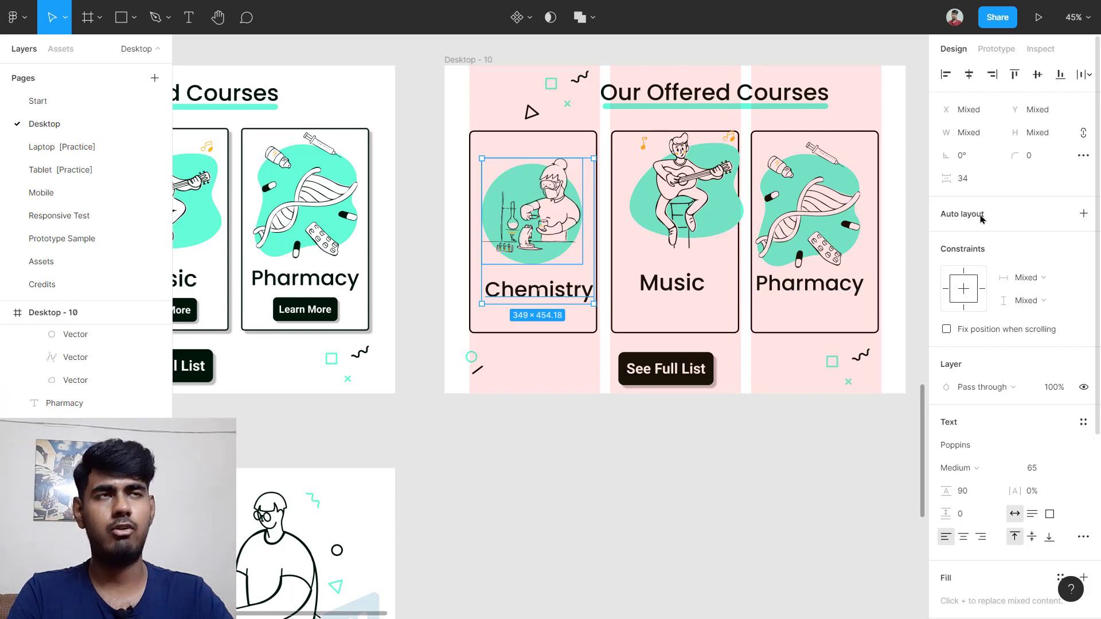
key("shift+a")
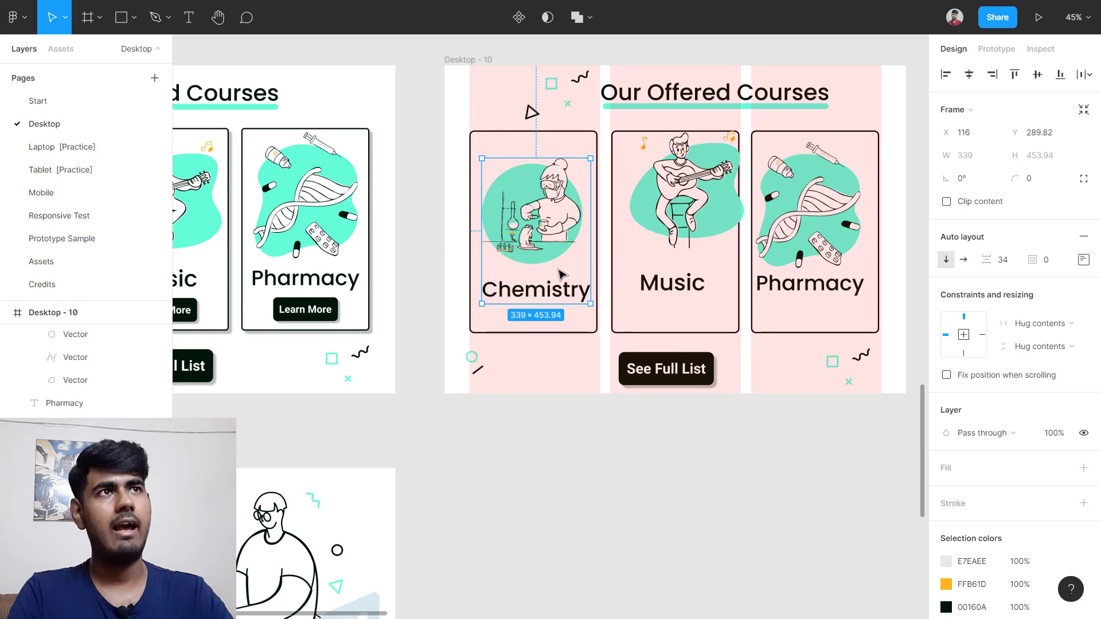
scroll(547, 276, "up", 4)
scroll(541, 265, "up", 2)
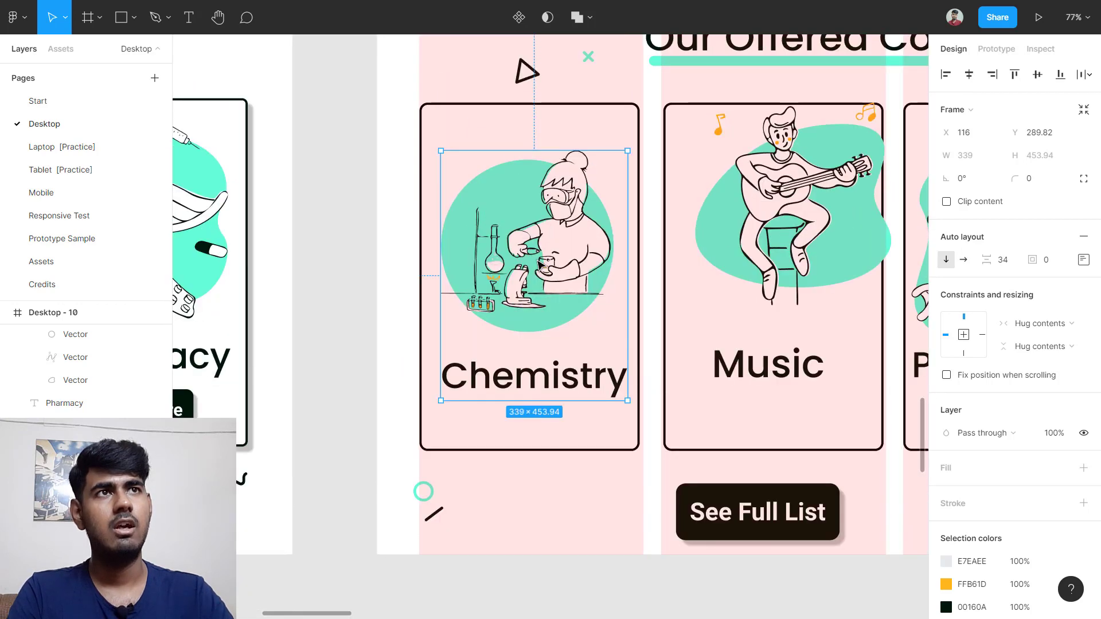
left_click(1083, 260)
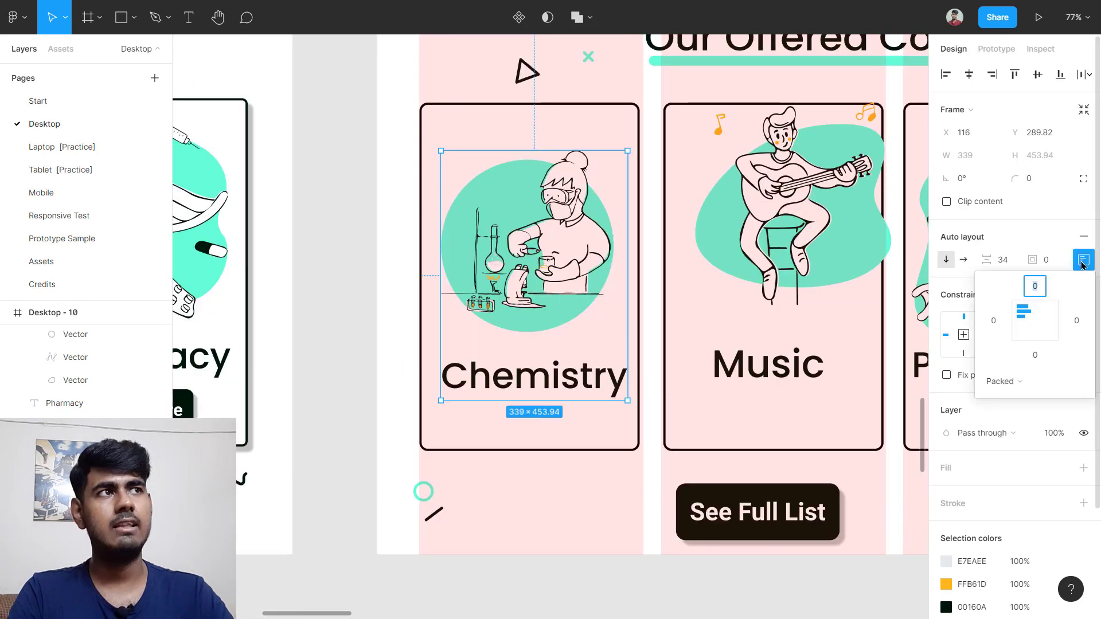
left_click(1037, 321)
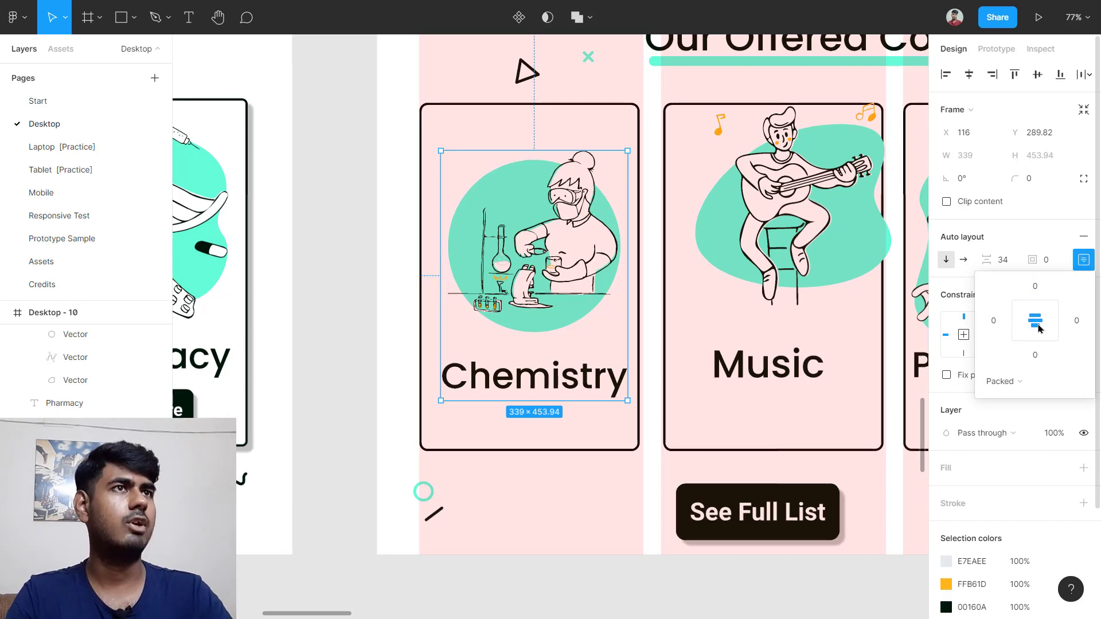
left_click(376, 278)
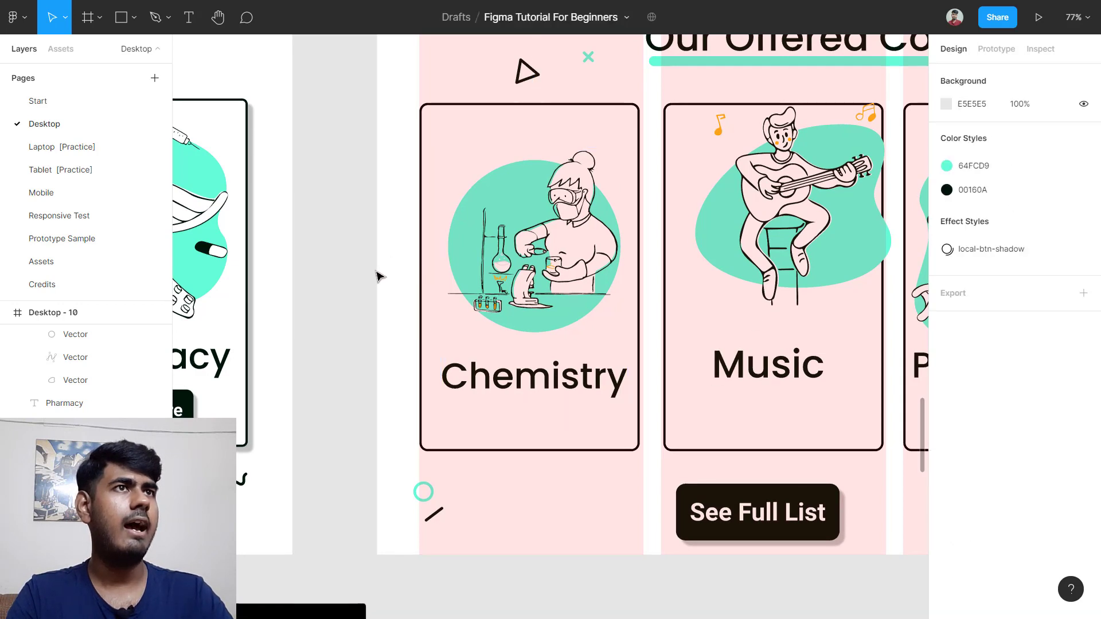
Step: Set the Chemistry auto layout's item spacing to 0 so the title meets the illustration
left_click(548, 263)
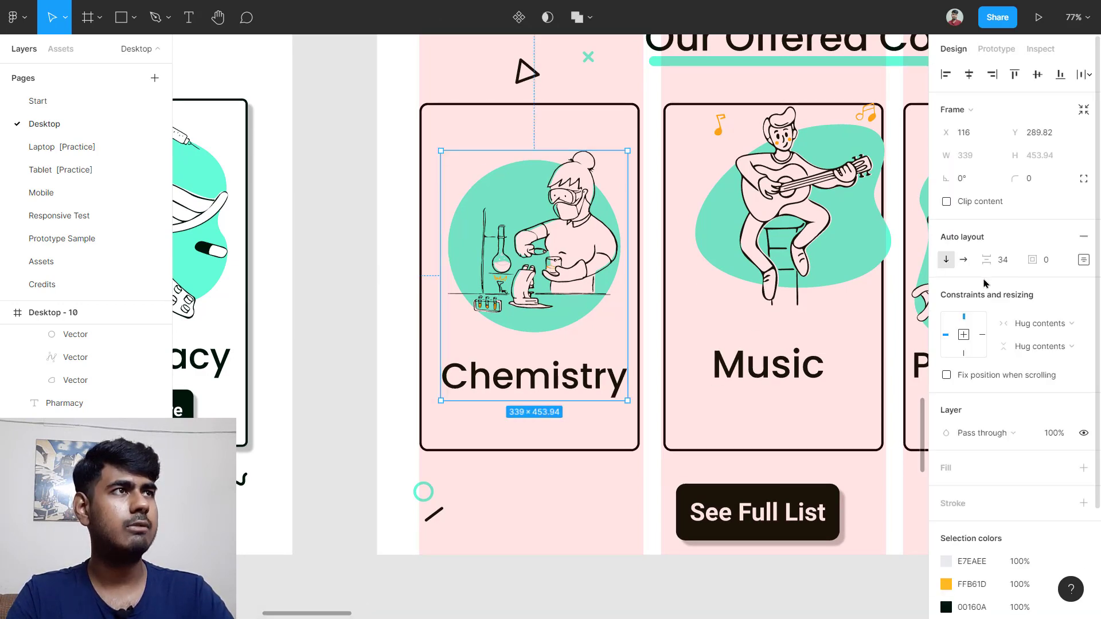
left_click(1009, 264)
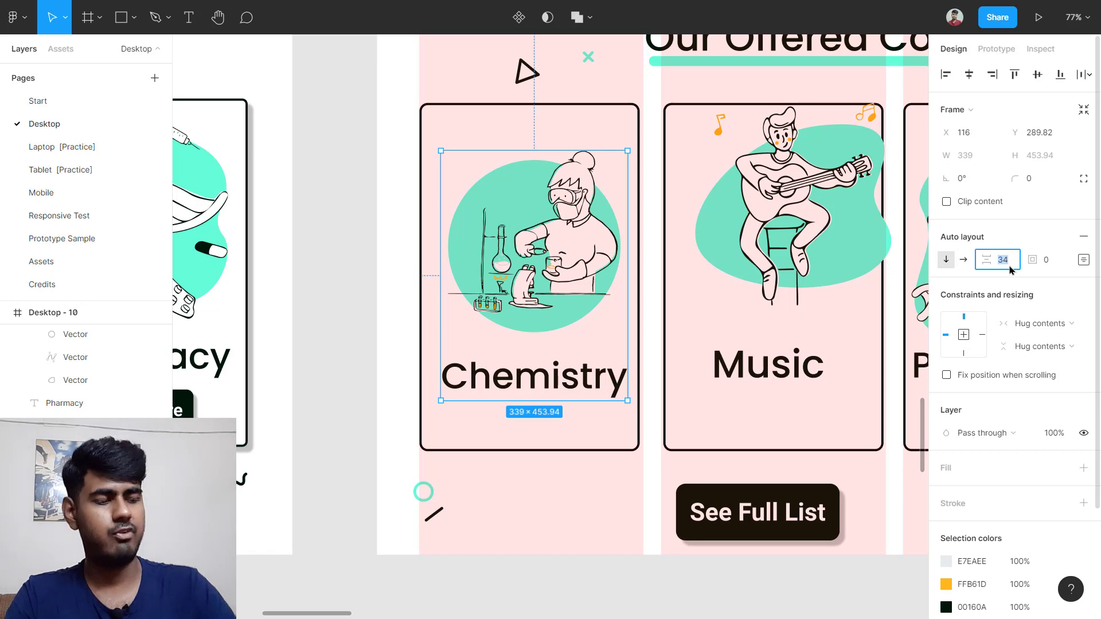
type("0")
key("Return")
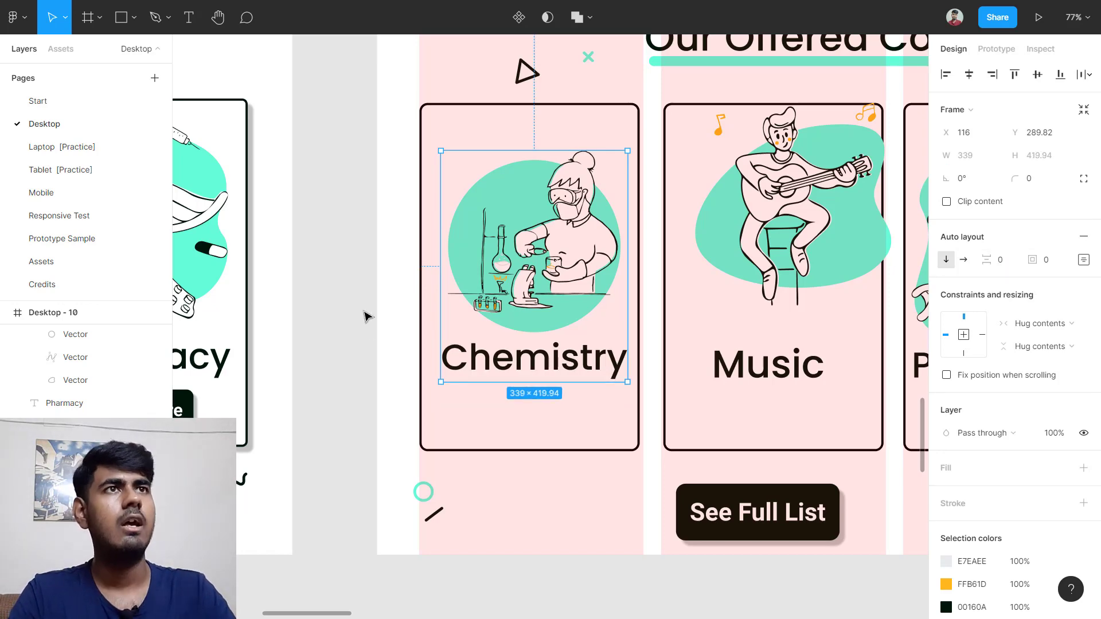
left_click(377, 250)
scroll(356, 226, "down", 4)
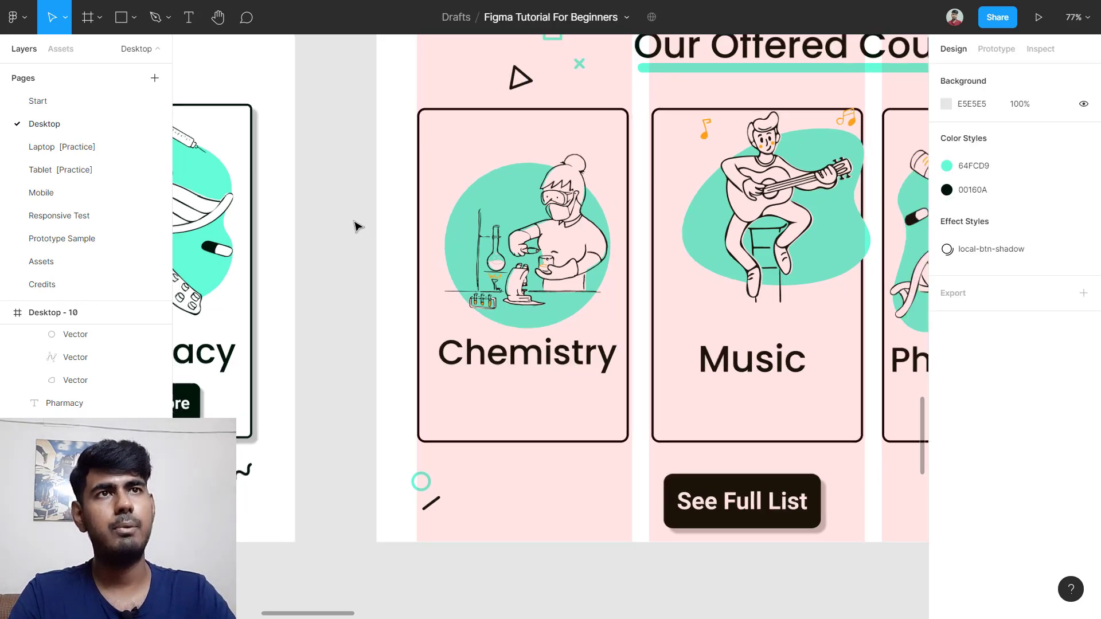
Step: Move the Learn More button from the original courses frame onto the pink Chemistry card
scroll(355, 226, "left", 5)
scroll(313, 314, "up", 2)
left_click(328, 315)
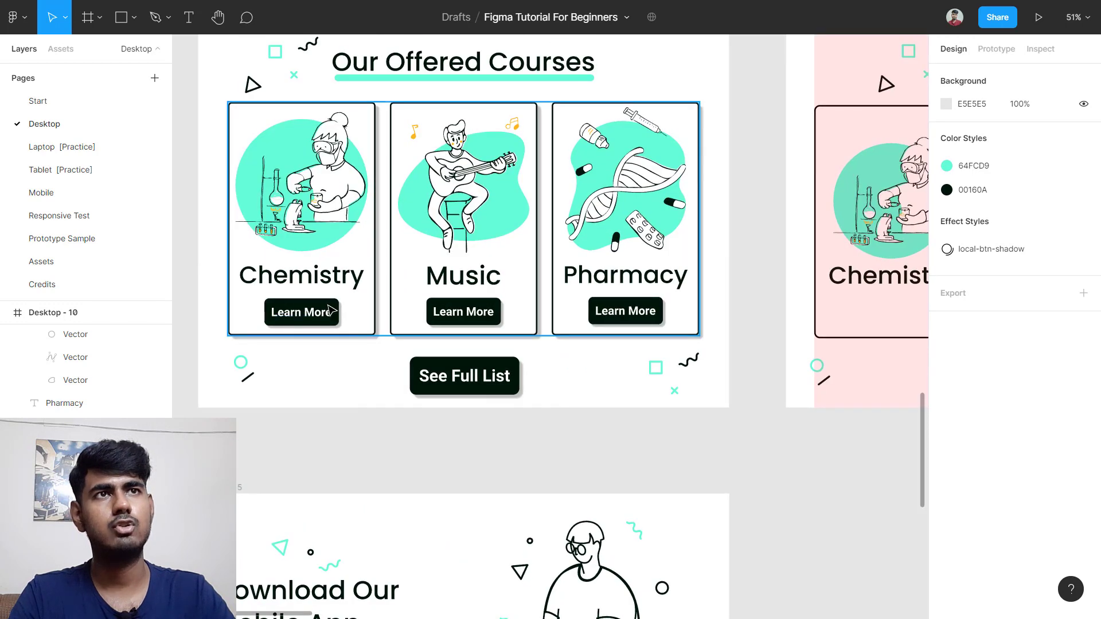
left_click(330, 312)
scroll(332, 310, "up", 5)
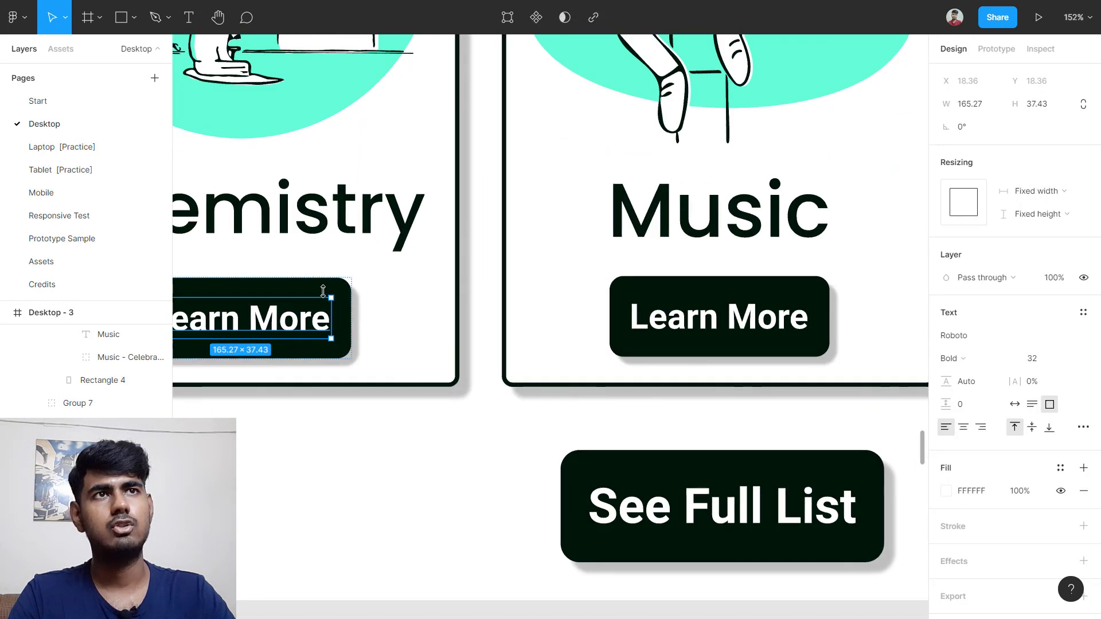
left_click(317, 294)
scroll(317, 294, "down", 4)
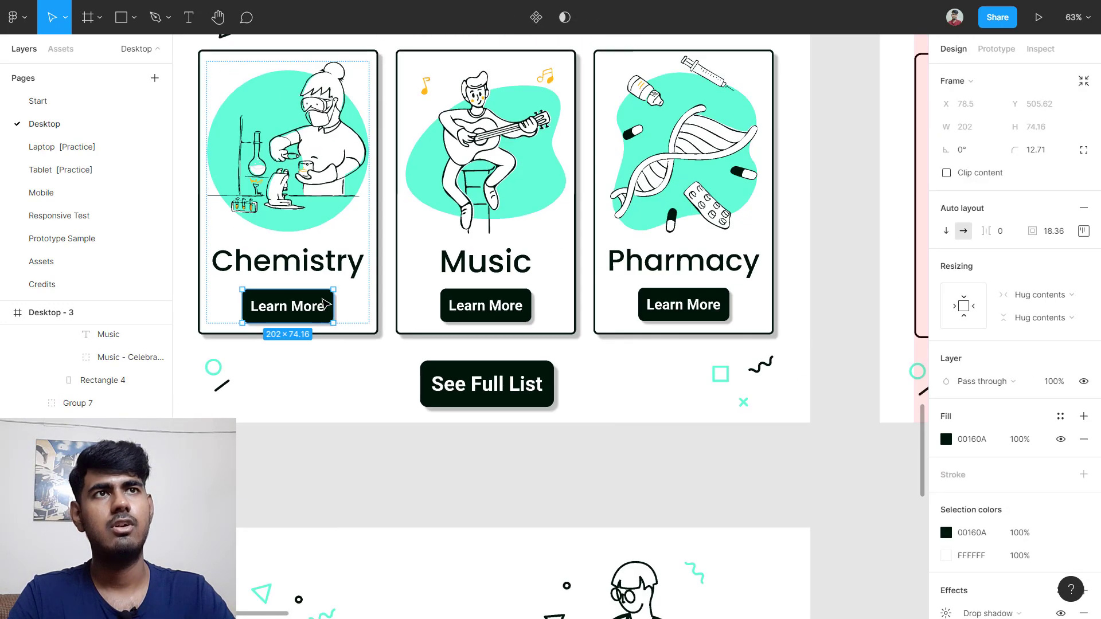
left_click_drag(342, 306, 794, 318)
left_click(737, 386)
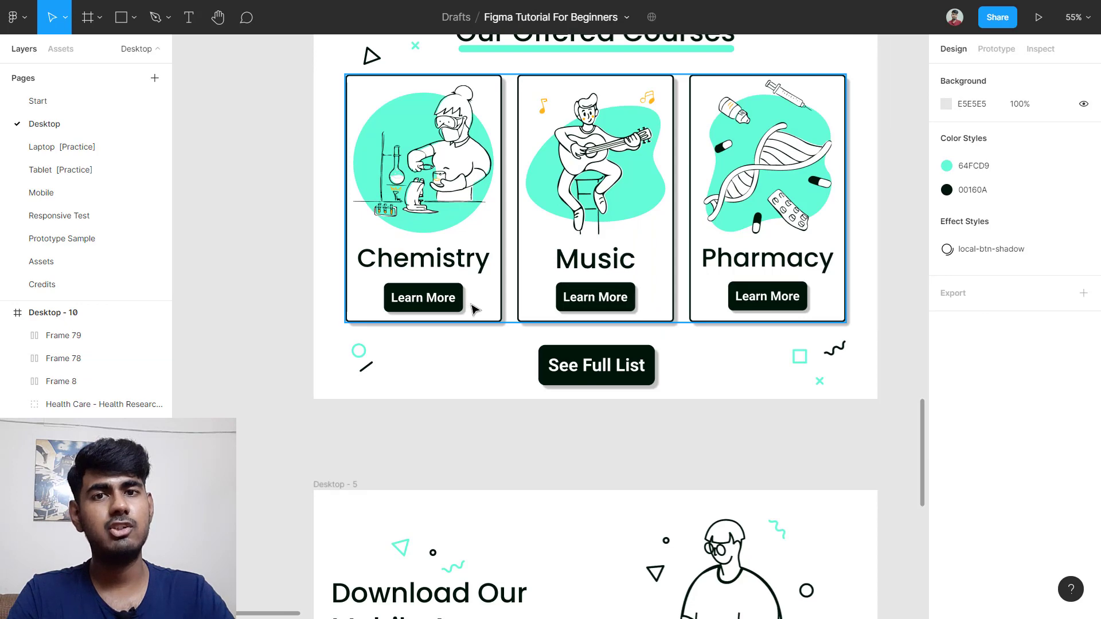
Step: Select the Chemistry card's Learn More button, then the pink Chemistry image-and-title frame
scroll(453, 302, "up", 5)
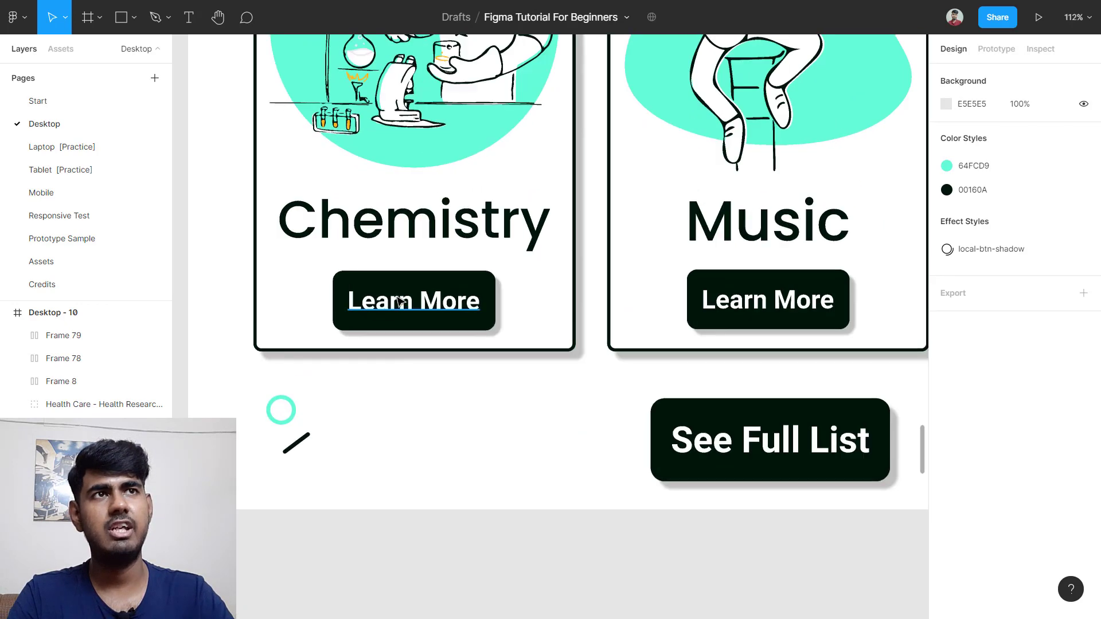
left_click(384, 281)
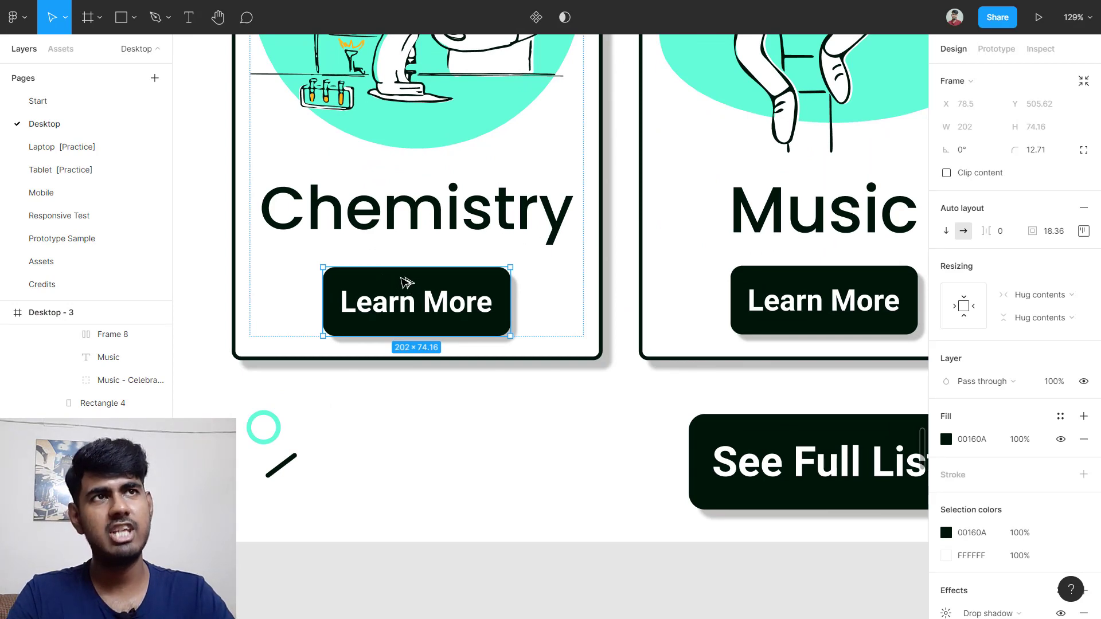
mouse_move(401, 227)
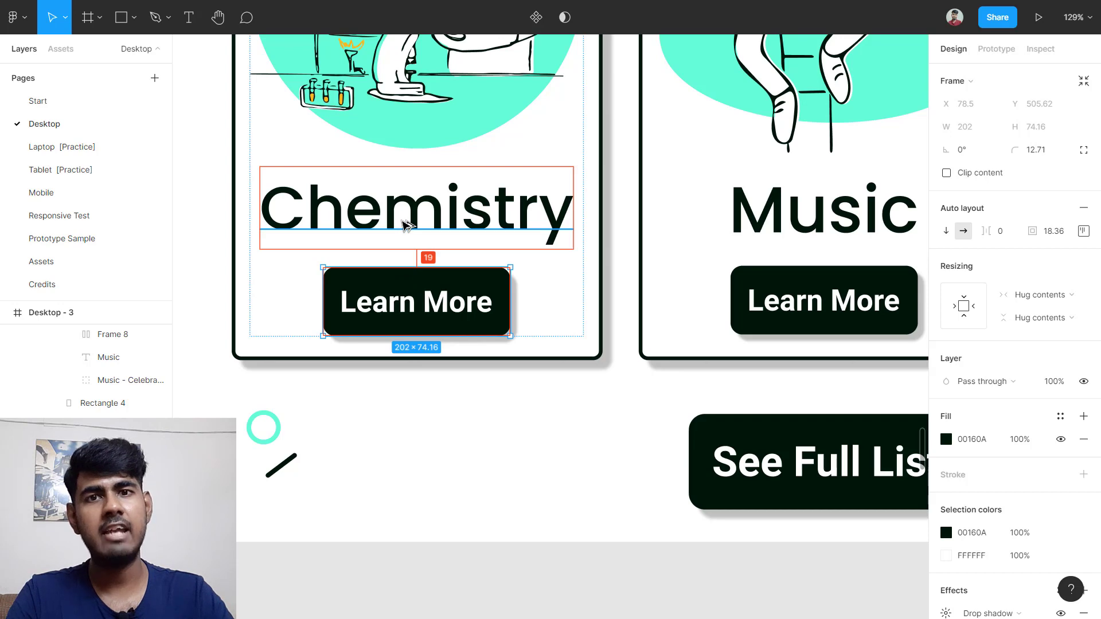
scroll(406, 221, "down", 5)
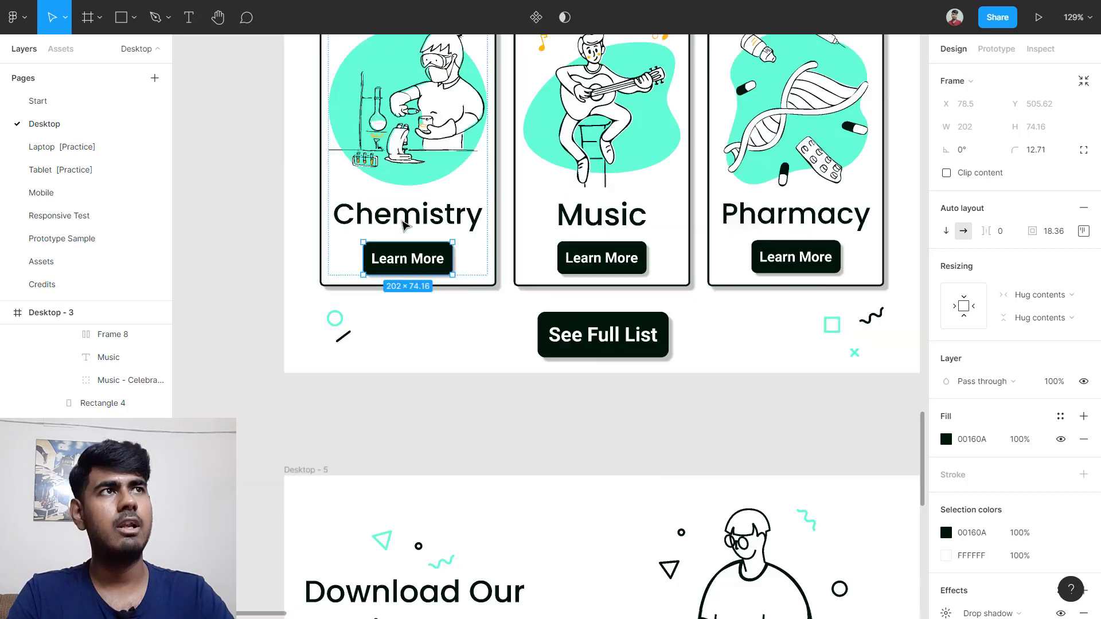
scroll(482, 207, "right", 10)
scroll(574, 174, "up", 3)
left_click(547, 246)
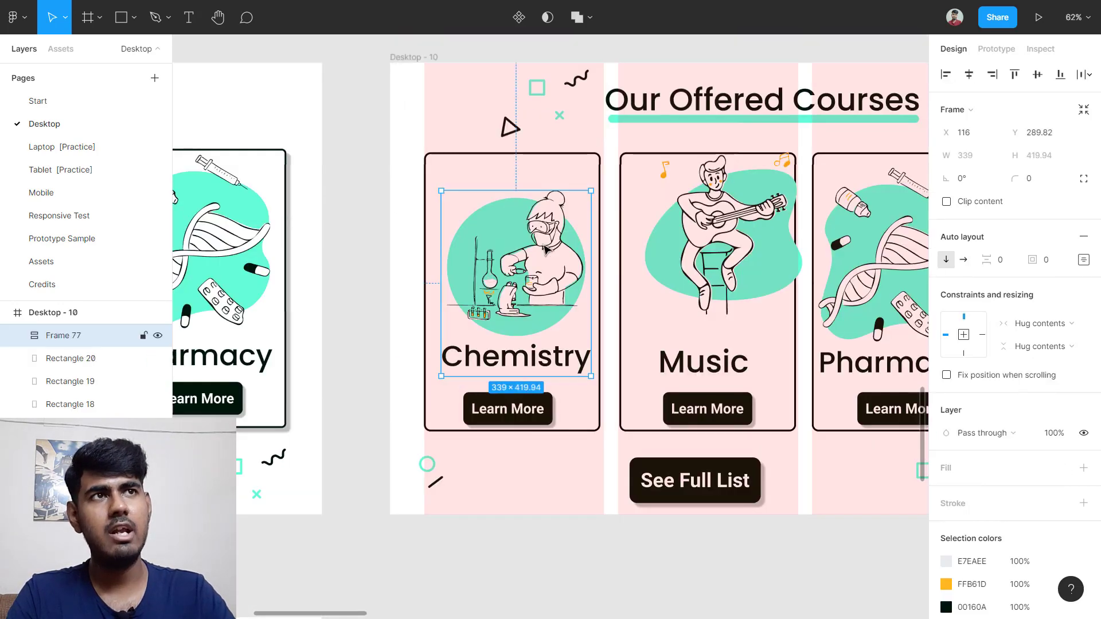
Step: Wrap the Chemistry frame and Learn More button in a centred auto layout with 19 spacing
scroll(548, 249, "down", 1)
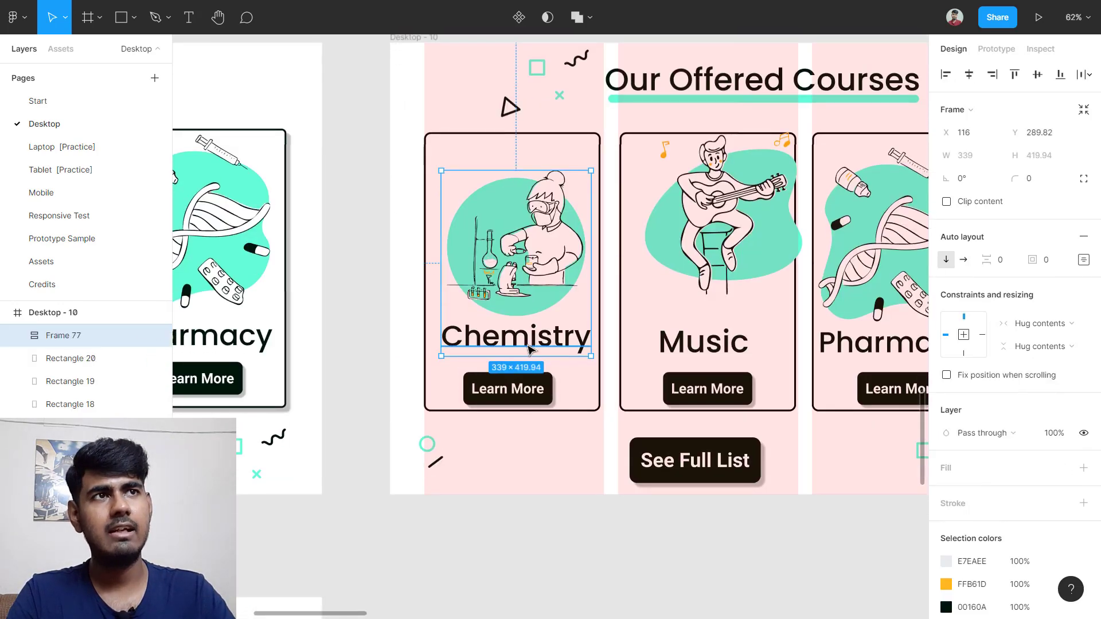
left_click(549, 386, "shift")
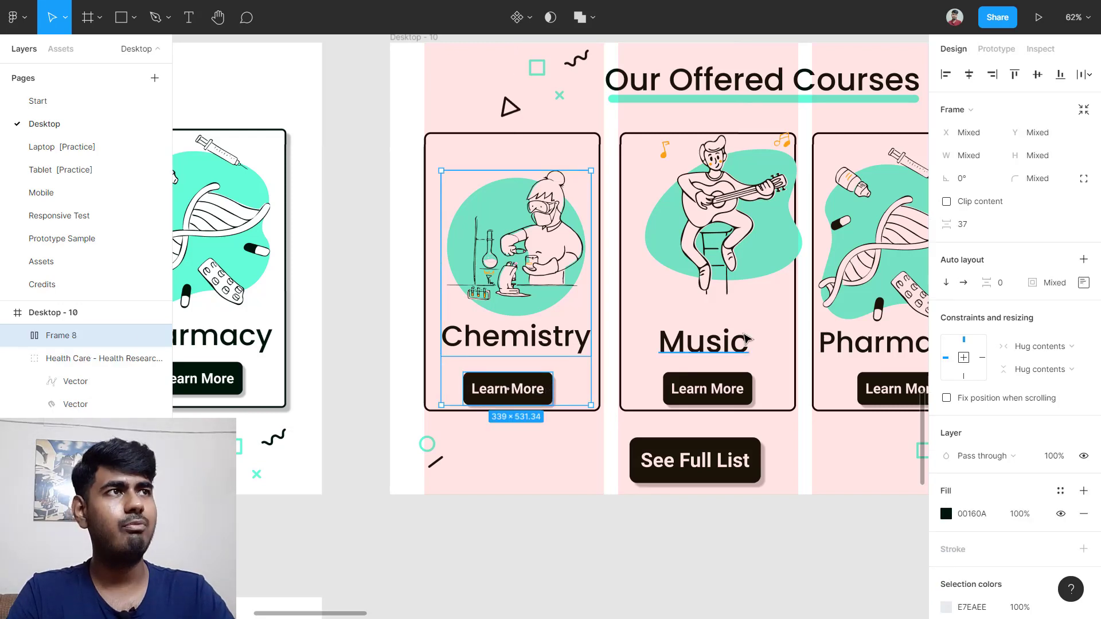
key("shift+a")
left_click(1003, 262)
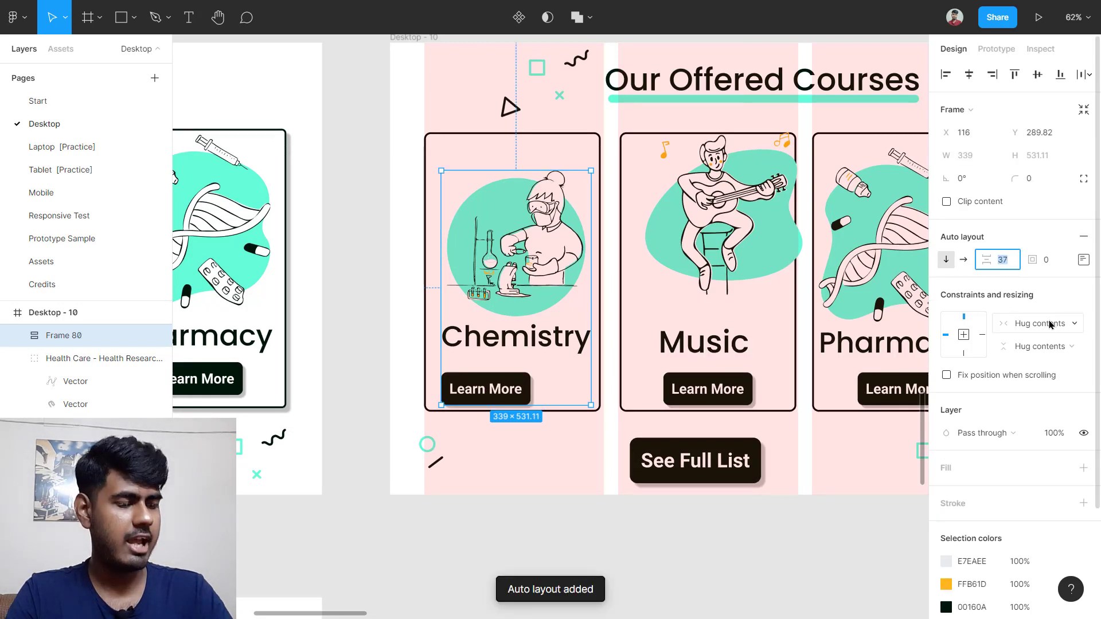
key("Return")
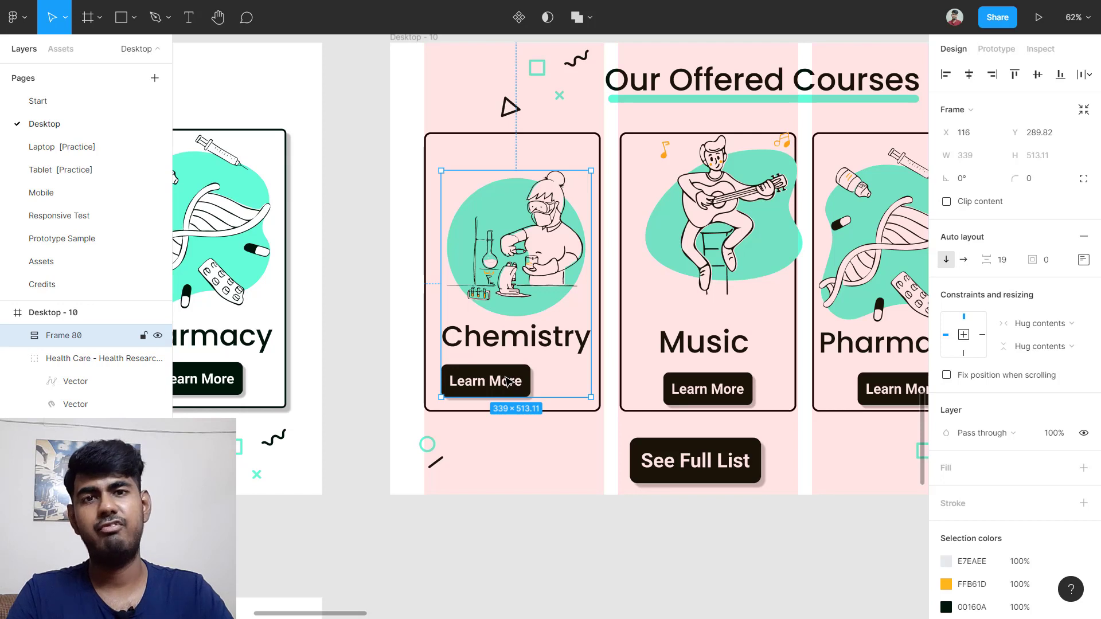
left_click(1083, 260)
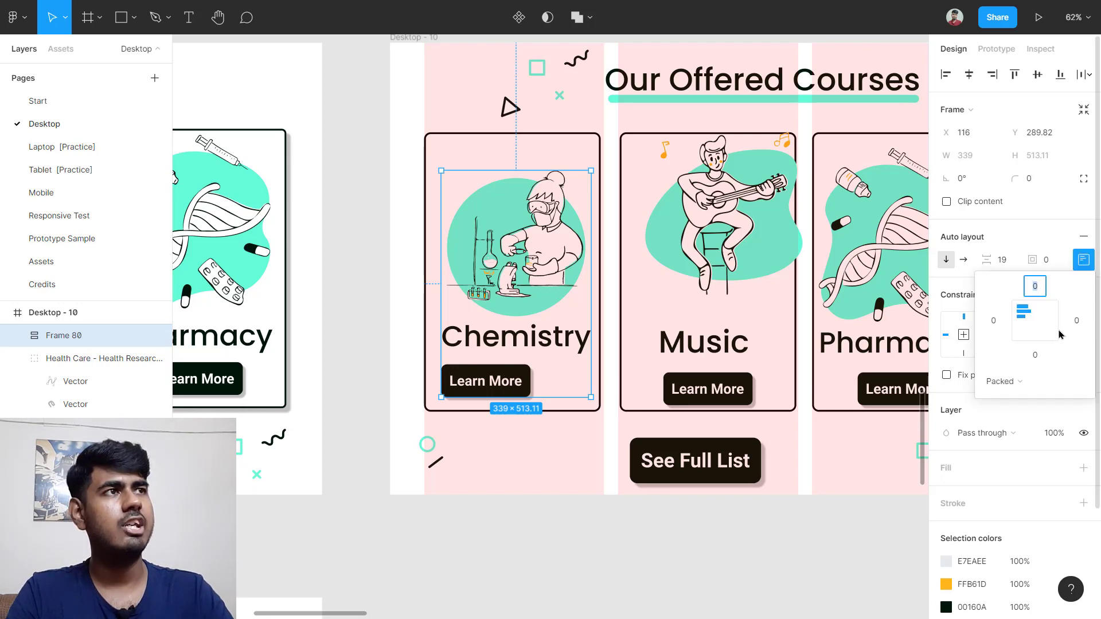
left_click(1035, 328)
left_click(537, 501)
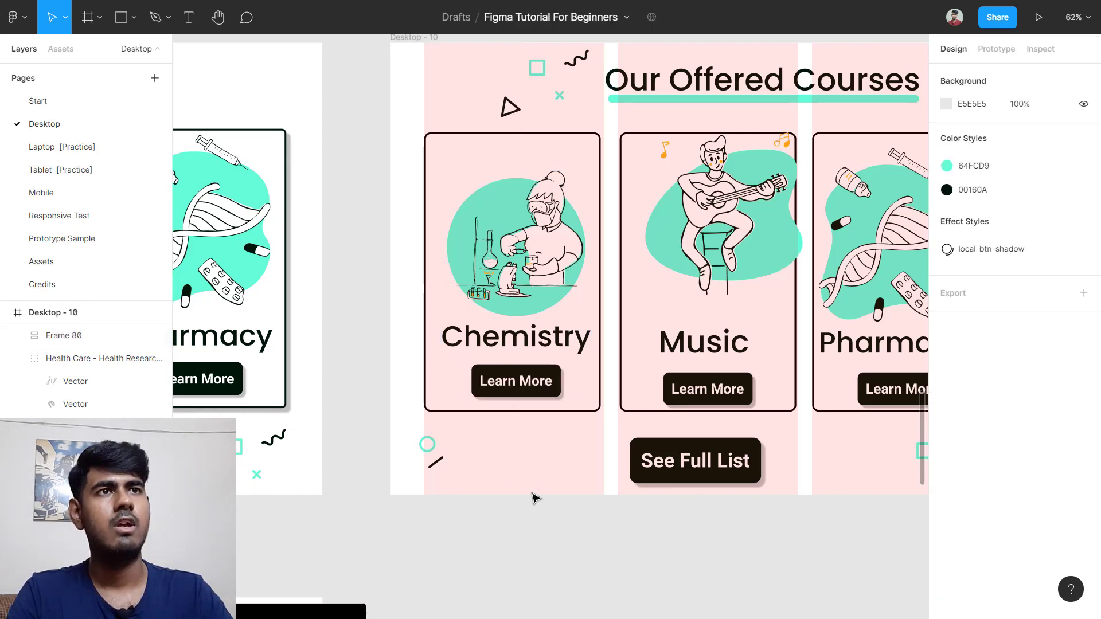
Step: Centre the content horizontally and vertically on the Chemistry card and group them
left_click_drag(384, 200, 492, 267)
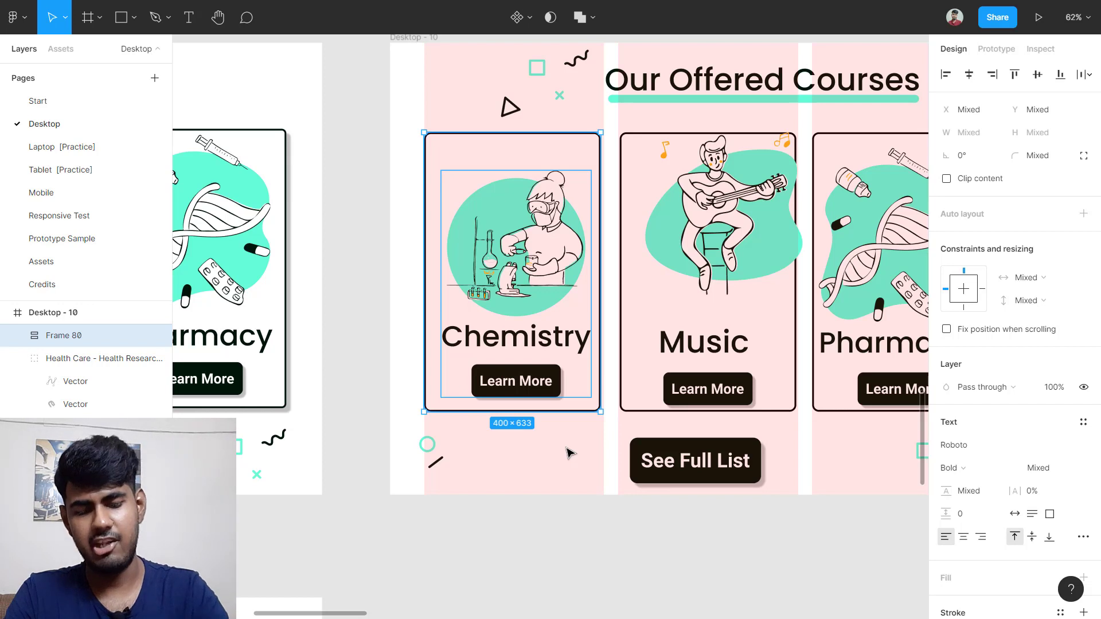
key("alt+h")
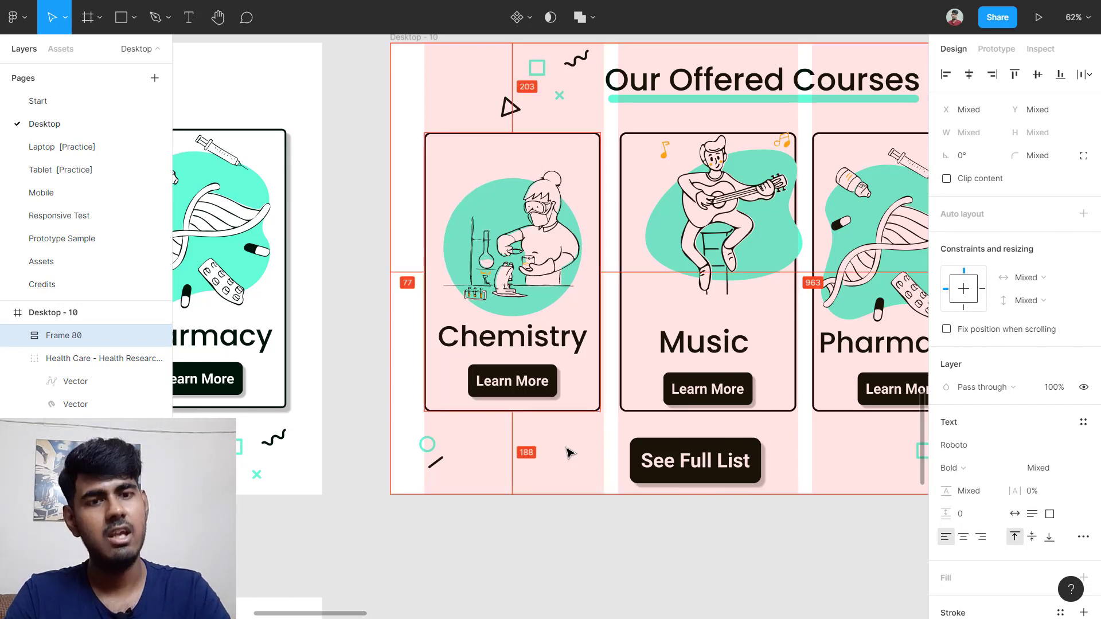
key("alt+v")
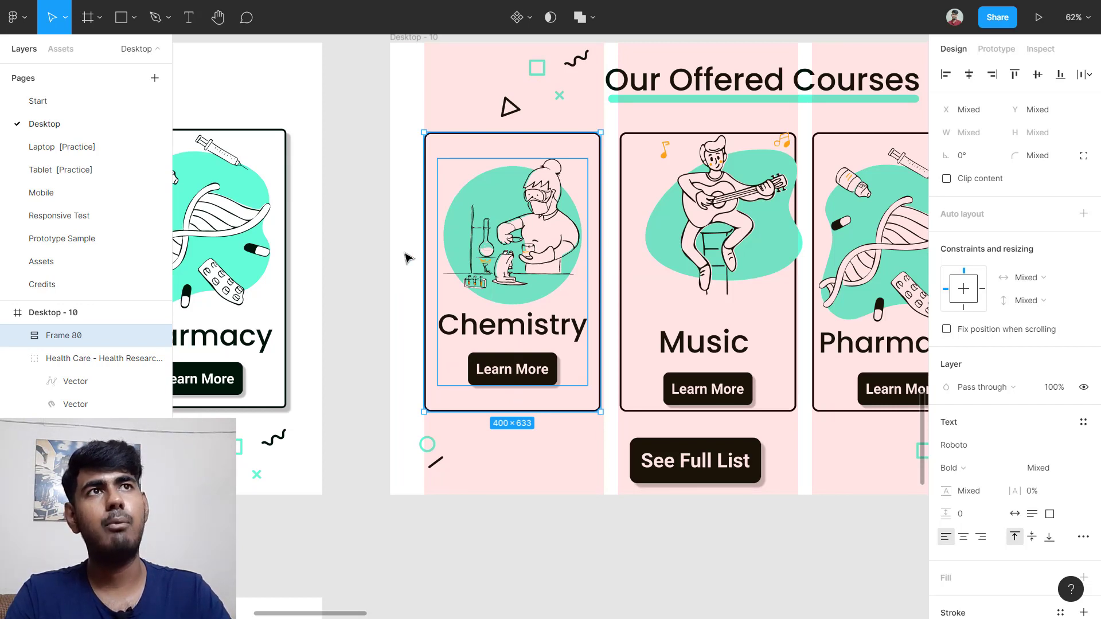
left_click(408, 258)
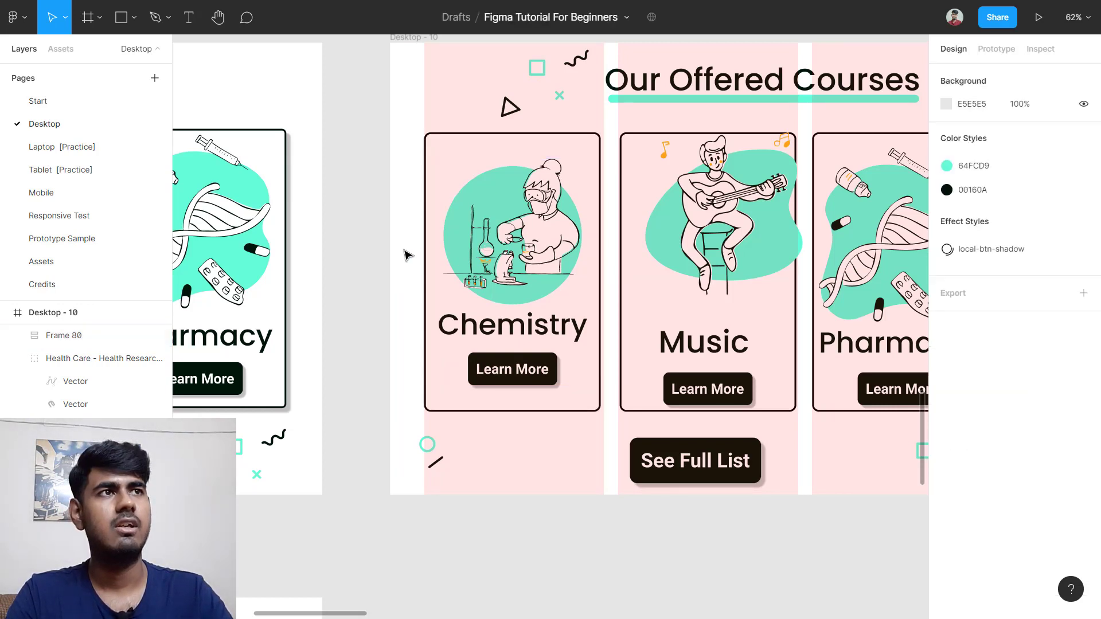
left_click_drag(395, 165, 585, 385)
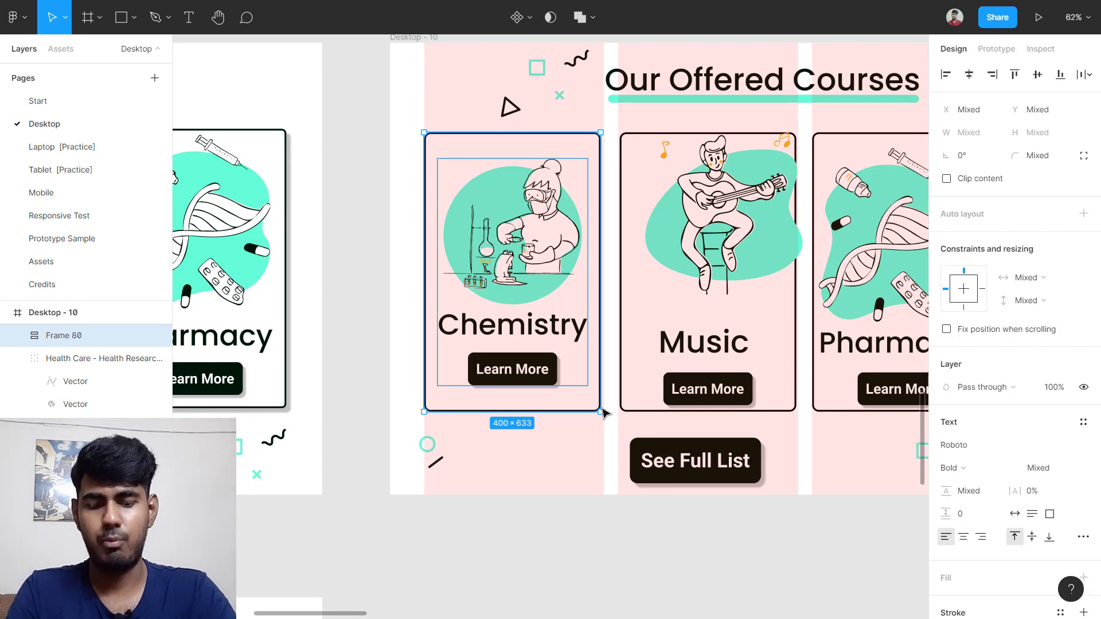
key("ctrl+g")
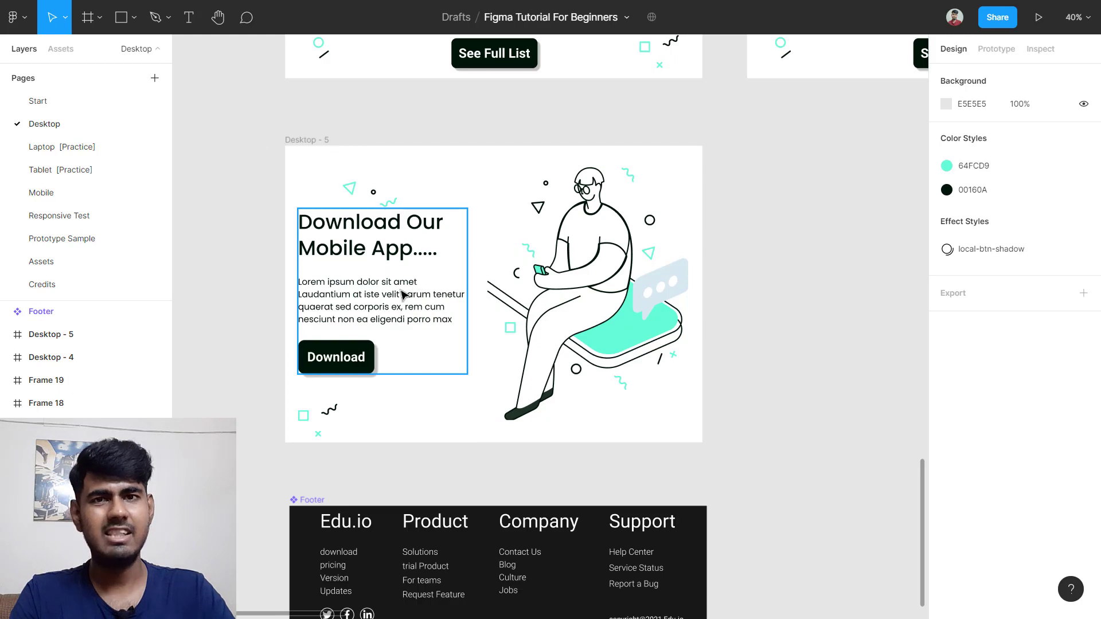
Step: On the Assets page, duplicate the hijab-wearing character peep-38 1 above the original
scroll(397, 299, "down", 3)
scroll(458, 304, "up", 10)
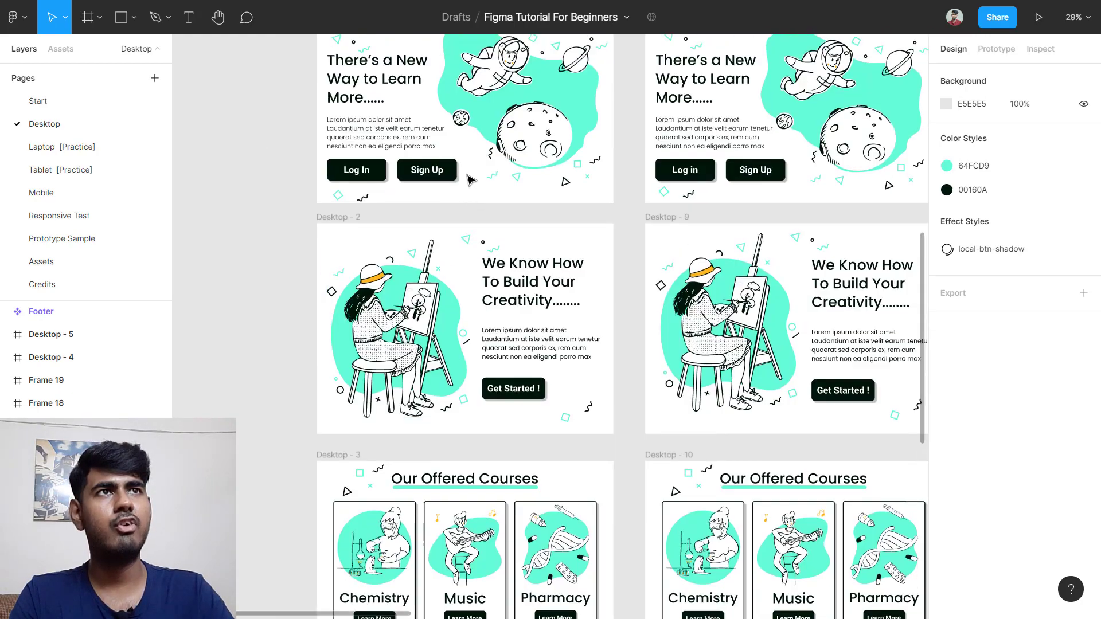
scroll(531, 193, "down", 10)
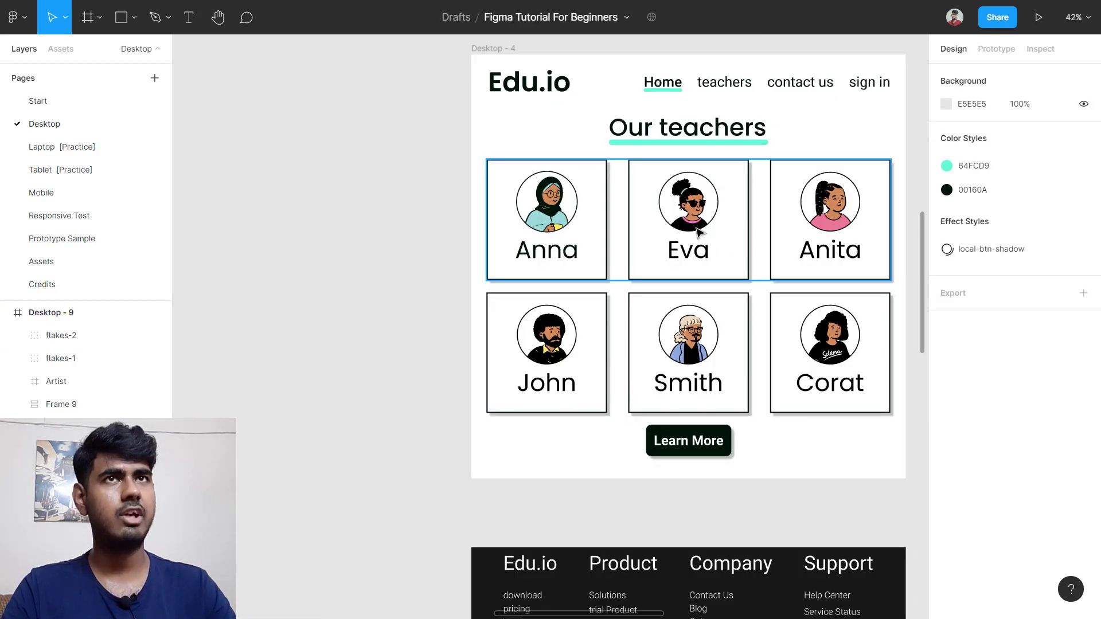
left_click(80, 261)
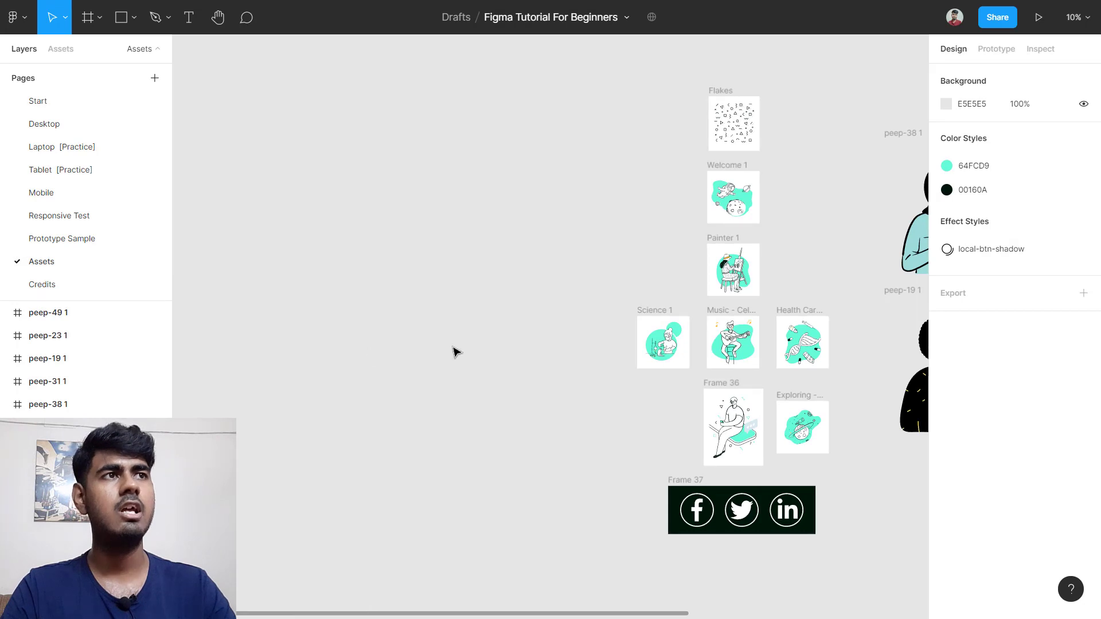
scroll(840, 476, "down", 3)
scroll(828, 474, "right", 5)
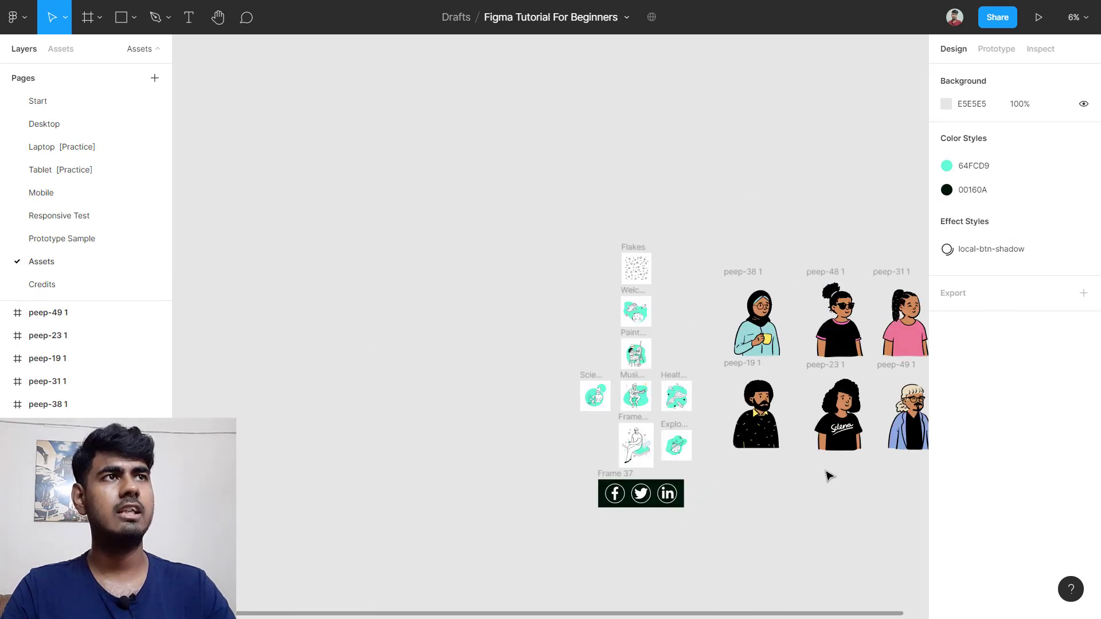
scroll(564, 295, "up", 2)
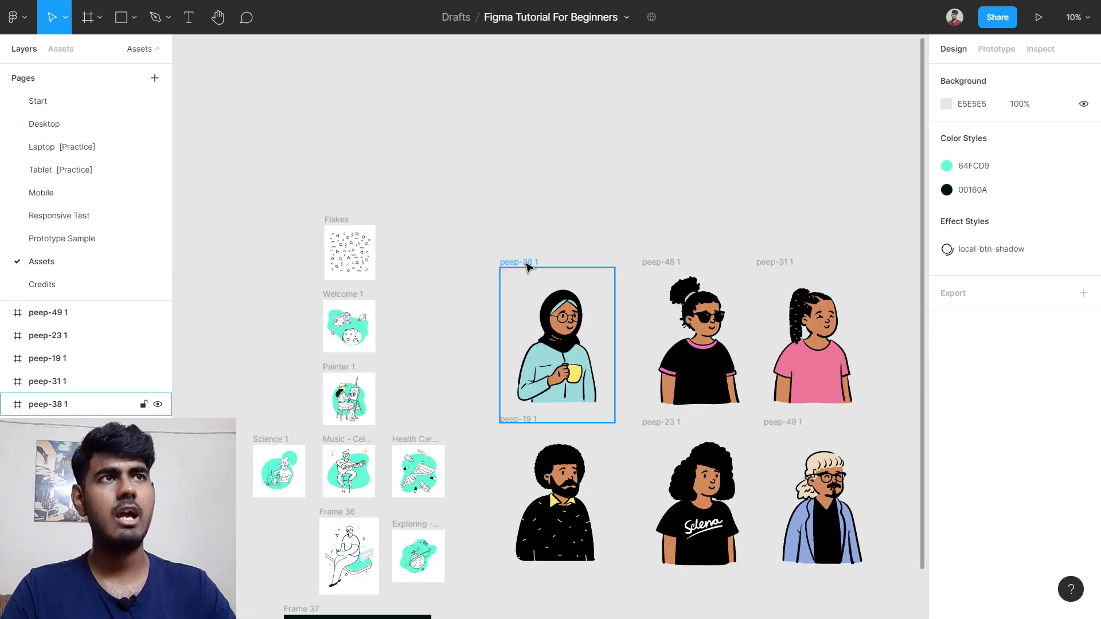
left_click(564, 298)
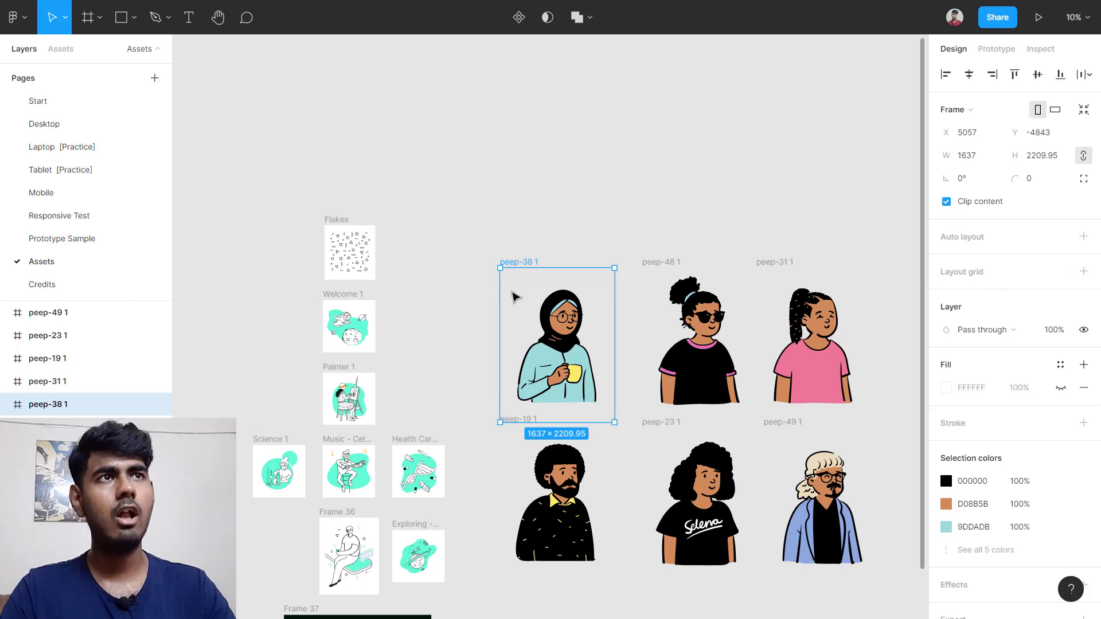
left_click_drag(518, 298, 514, 109)
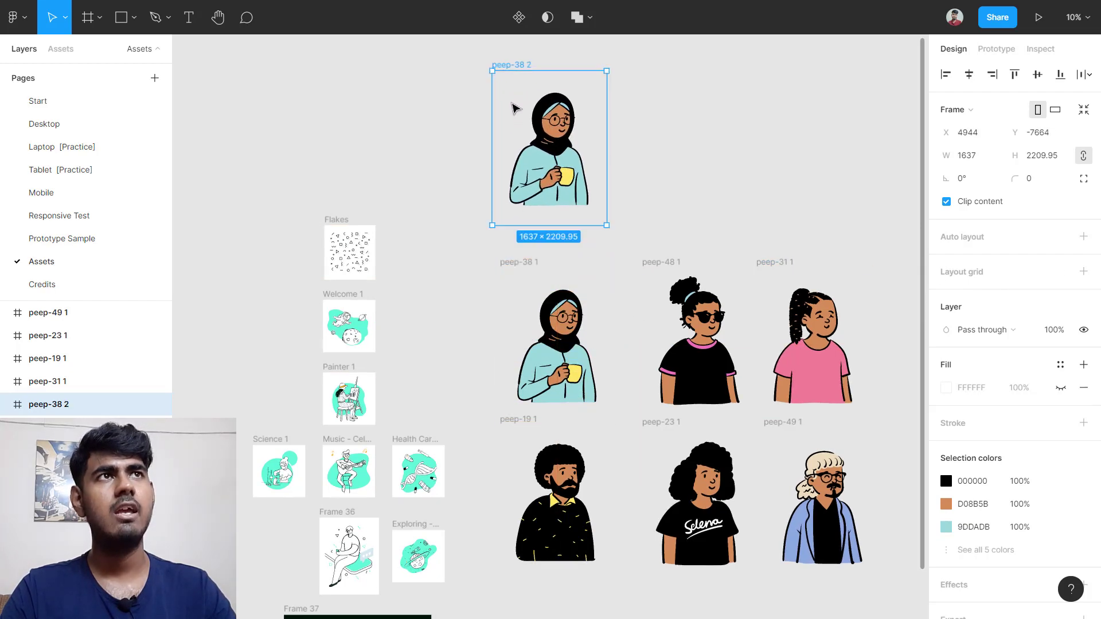
Step: Move the duplicate to the Desktop page and place it beside the page frames
right_click(512, 104)
mouse_move(594, 133)
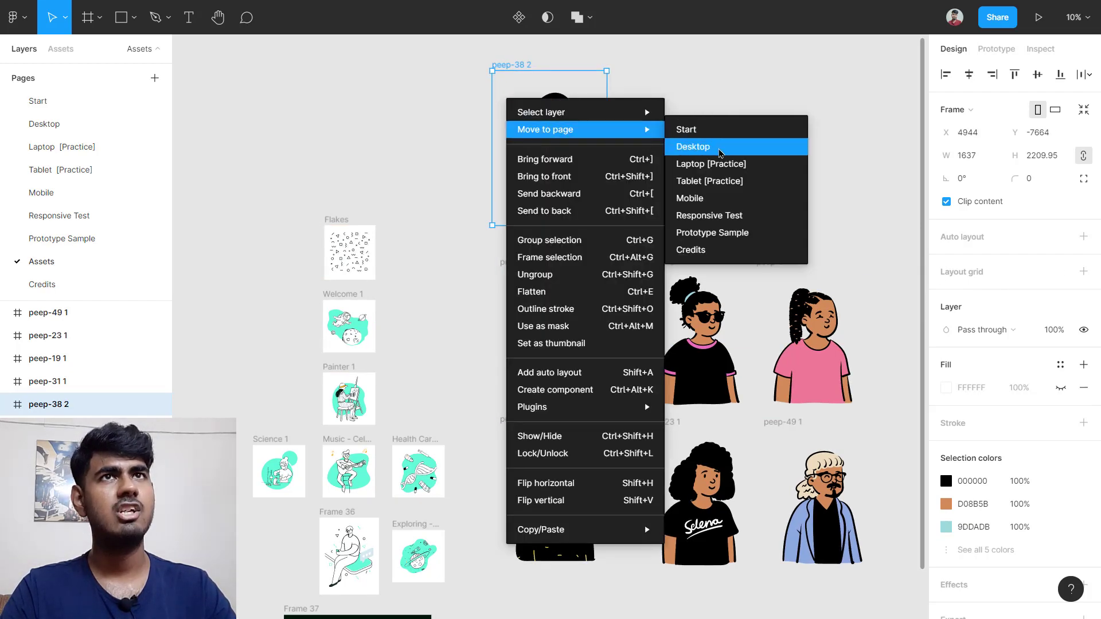
left_click(720, 152)
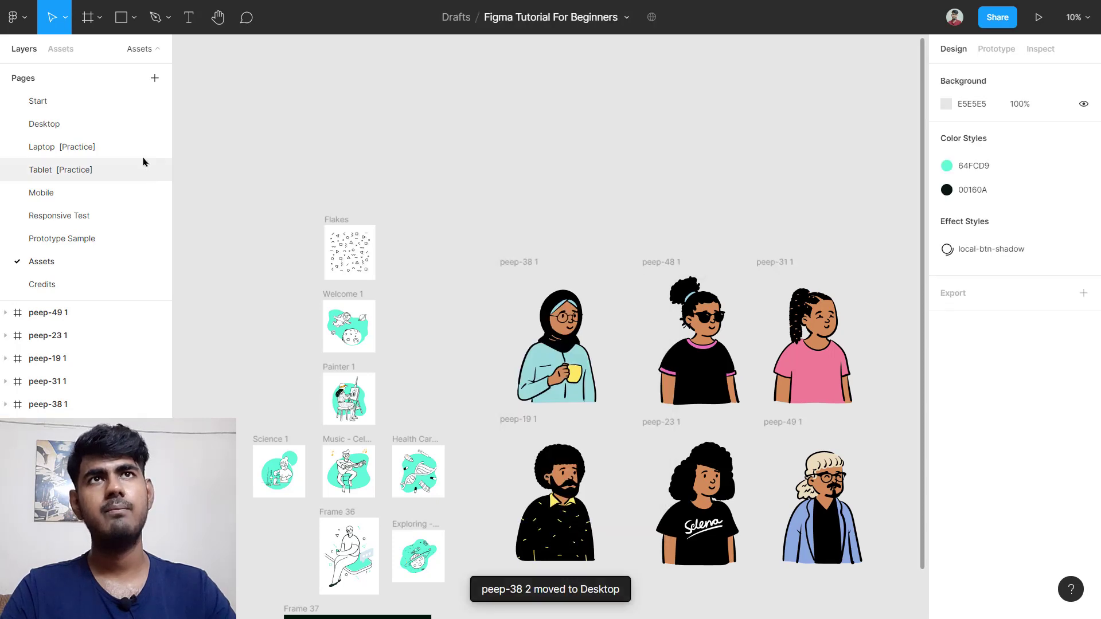
left_click(77, 127)
scroll(575, 275, "down", 5)
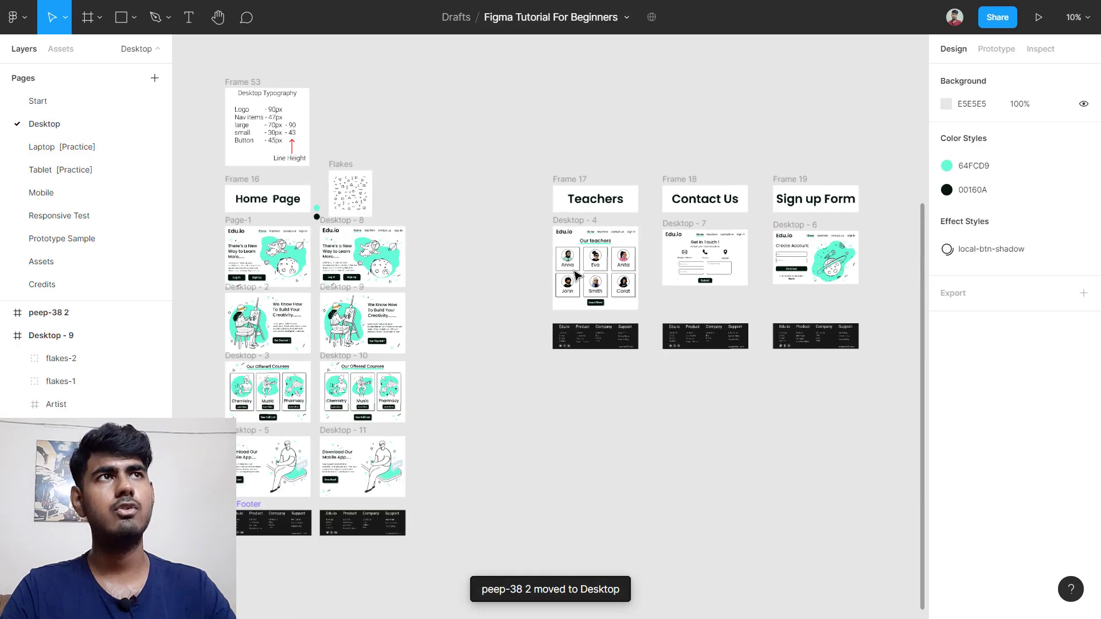
scroll(575, 273, "down", 3)
scroll(642, 95, "up", 3)
left_click_drag(579, 158, 514, 349)
Step: Select the Contact Us and Sign up Form title frames and both page frames
scroll(642, 410, "up", 3)
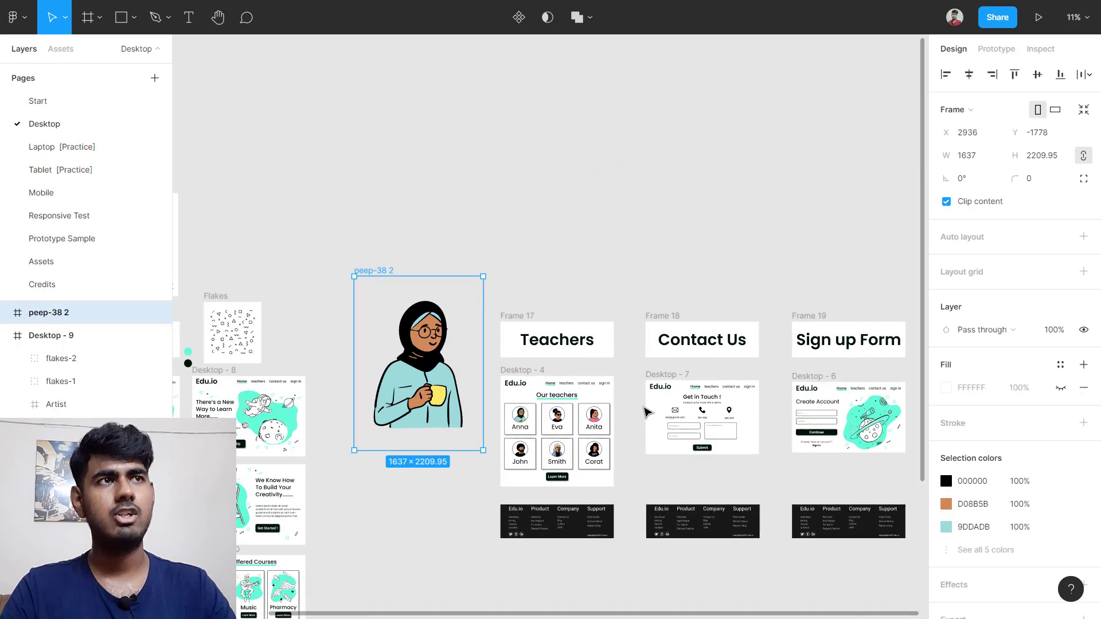
scroll(646, 411, "up", 3)
scroll(631, 373, "right", 3)
scroll(602, 286, "down", 1)
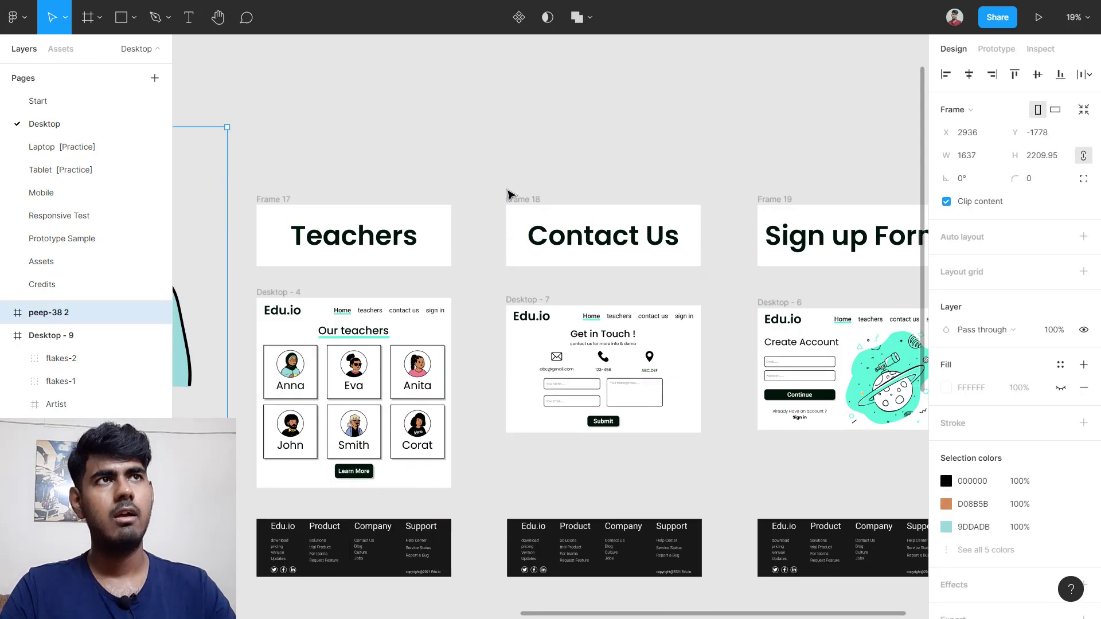
left_click(519, 201)
scroll(524, 201, "right", 3)
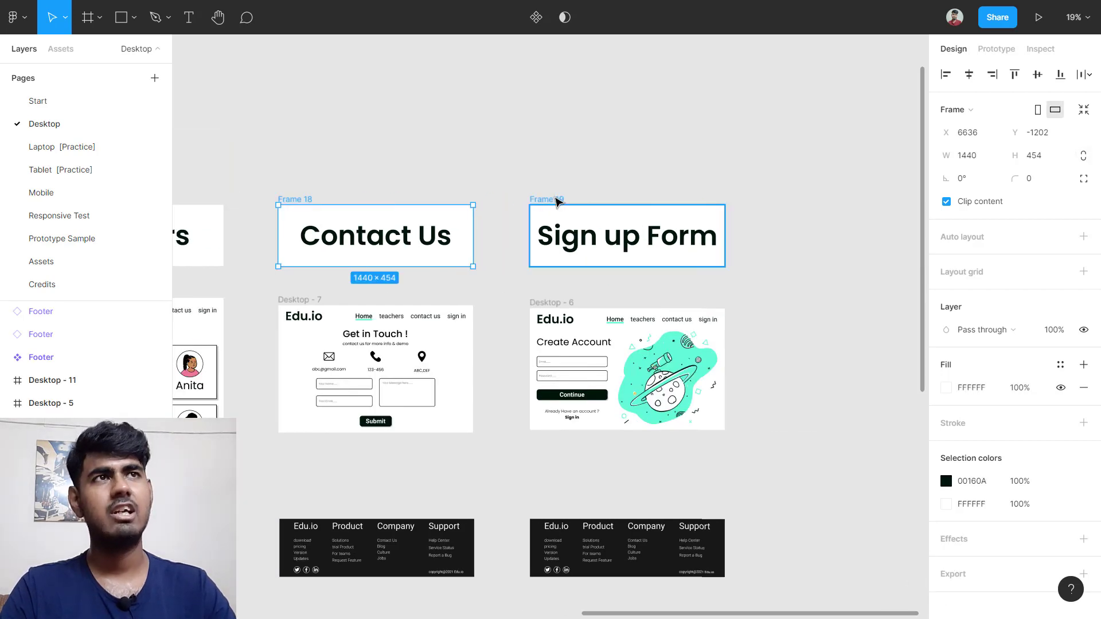
left_click(555, 200, "shift")
left_click(566, 306, "shift")
left_click(308, 306, "shift")
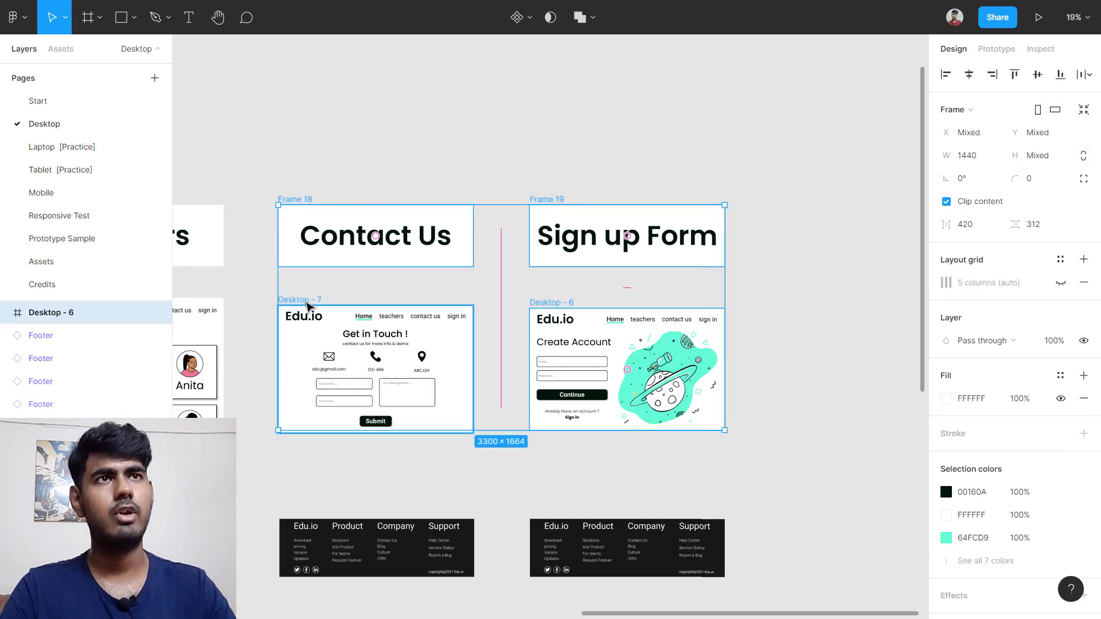
Step: Add both footers to the selection and shift everything right, away from Teachers
scroll(333, 413, "right", 1)
left_click(356, 548, "shift")
left_click(534, 557, "shift")
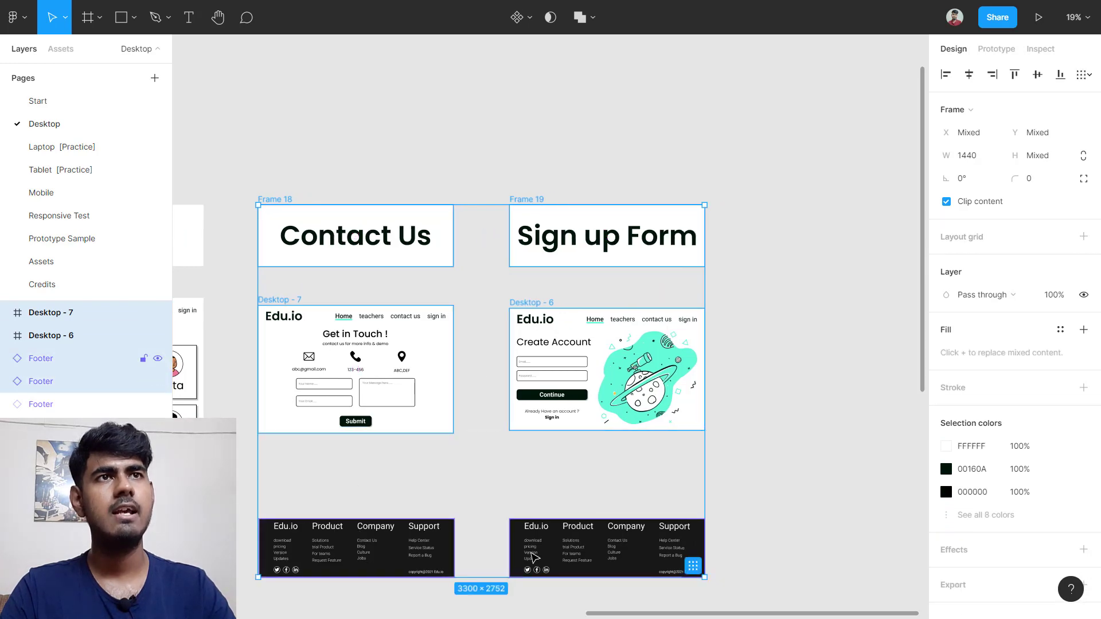
scroll(294, 364, "left", 5)
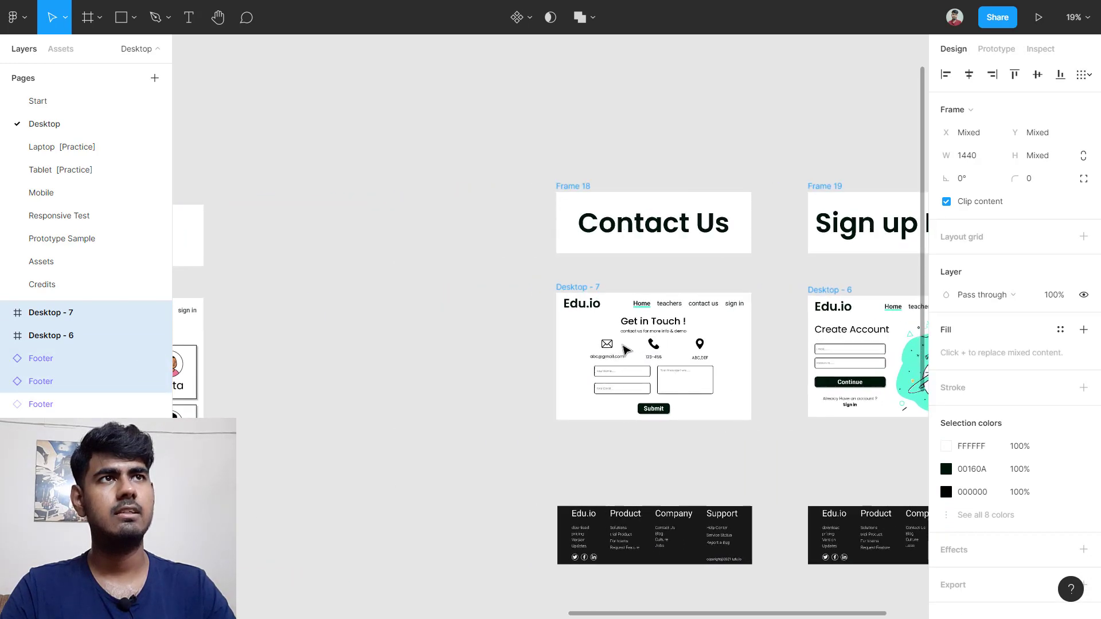
scroll(626, 350, "left", 3)
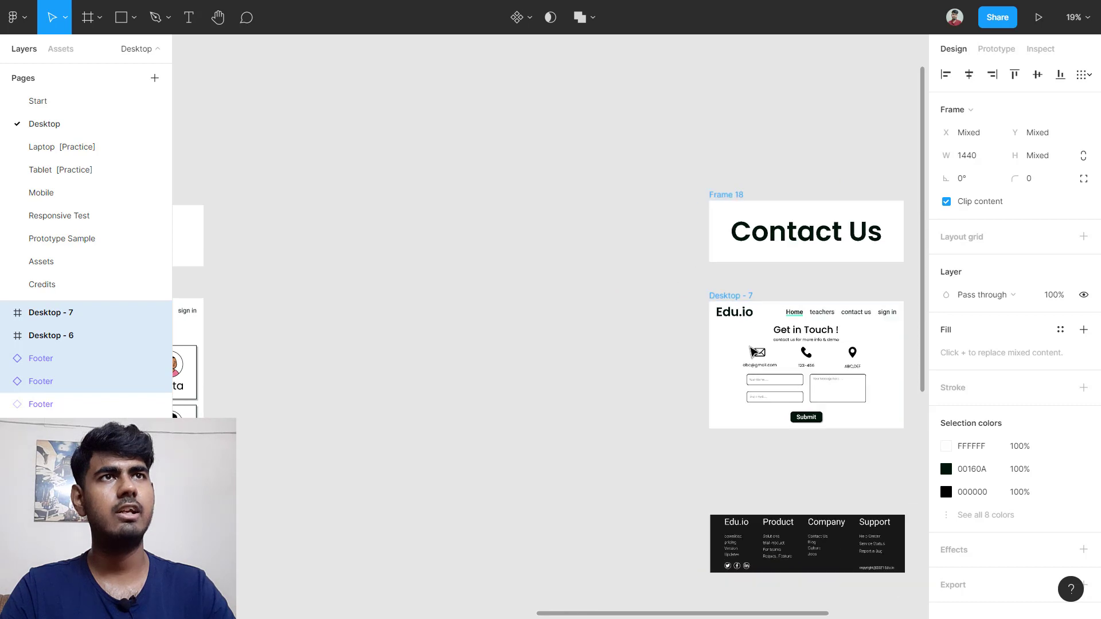
scroll(596, 373, "left", 6)
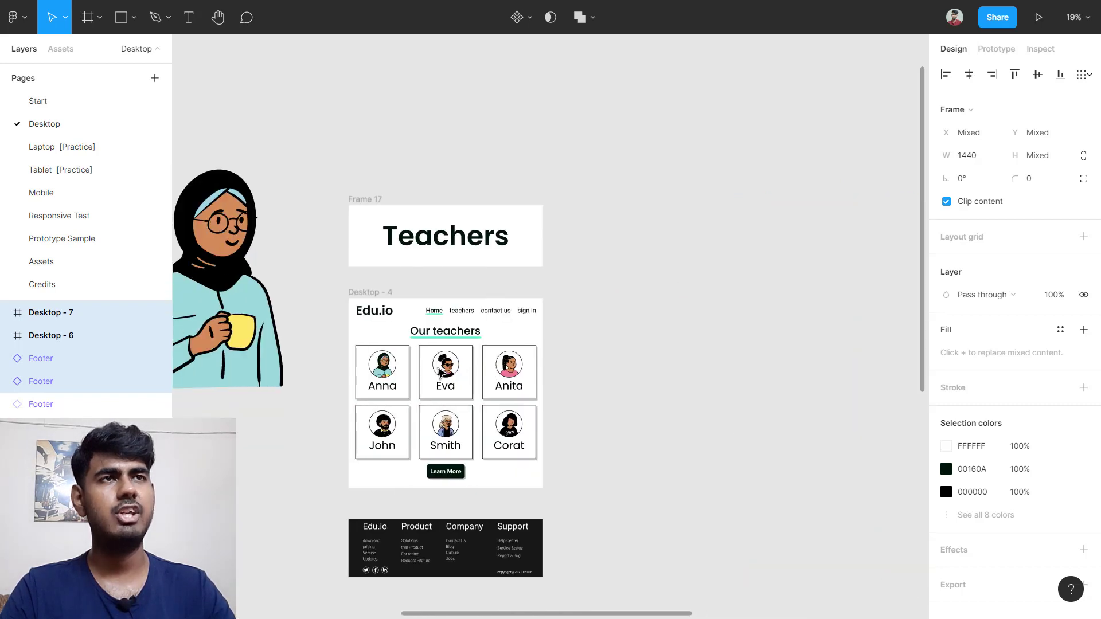
scroll(555, 386, "up", 5)
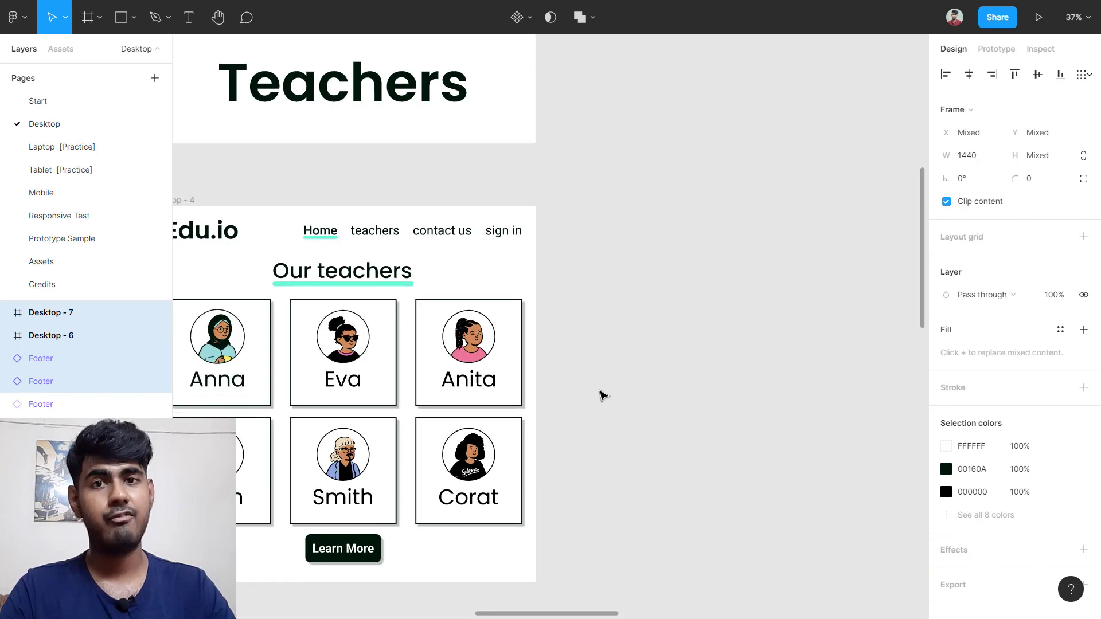
Step: Create a 1440-wide Desktop frame and stretch its height to 1406
key("f")
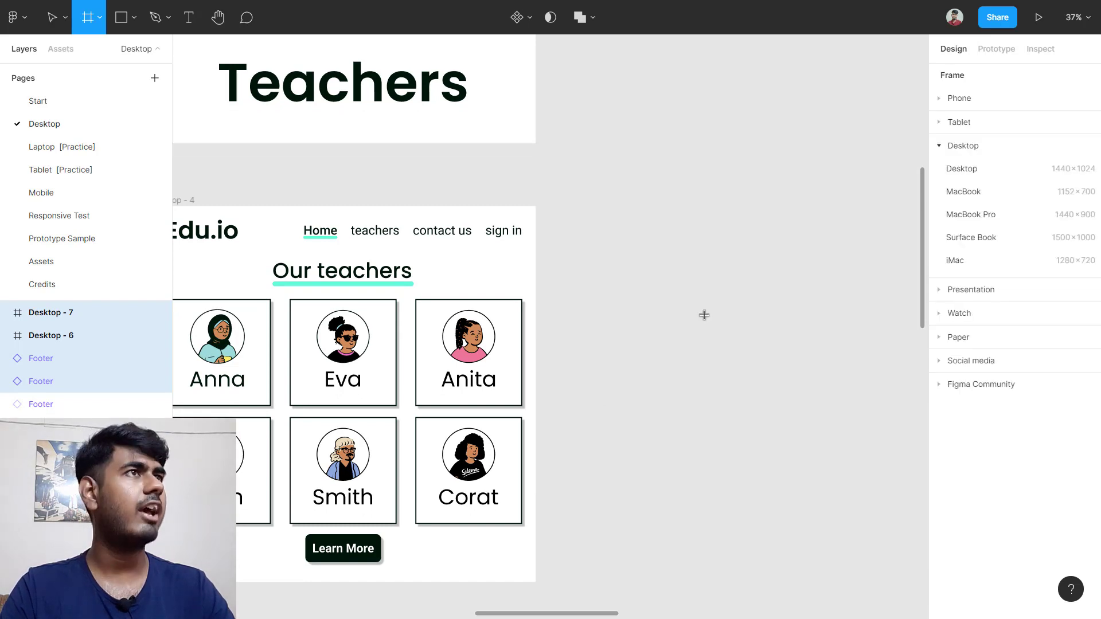
scroll(706, 312, "right", 1)
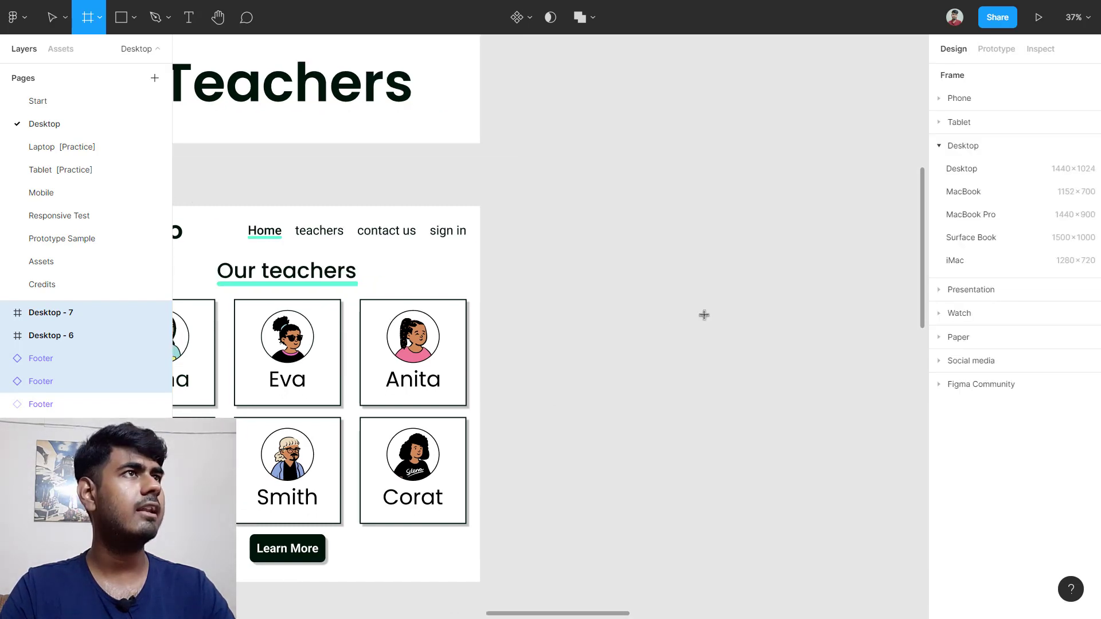
left_click(965, 169)
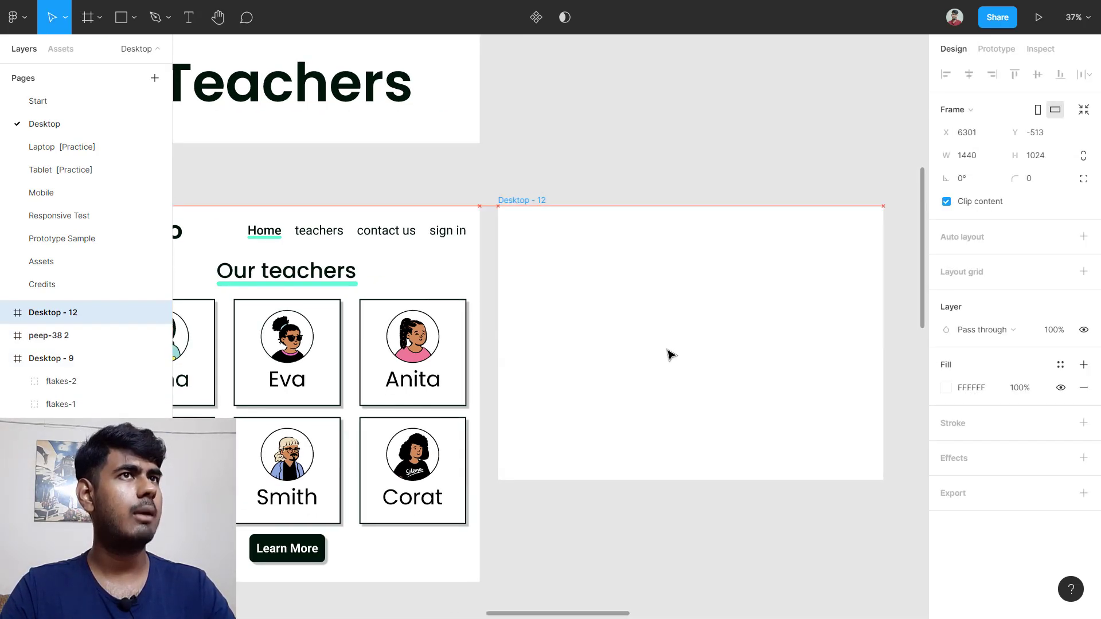
scroll(672, 355, "down", 1)
left_click_drag(754, 425, 757, 524)
Step: Copy Desktop - 4's Edu.io navigation header into the new Desktop - 12 frame
scroll(492, 271, "left", 3)
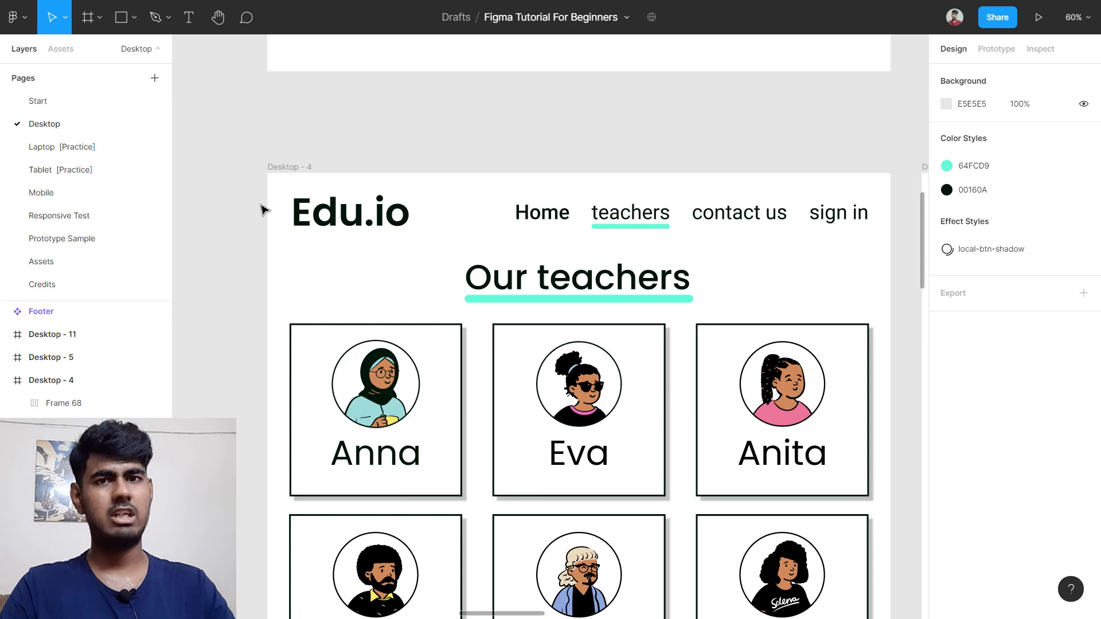
left_click_drag(250, 192, 688, 230)
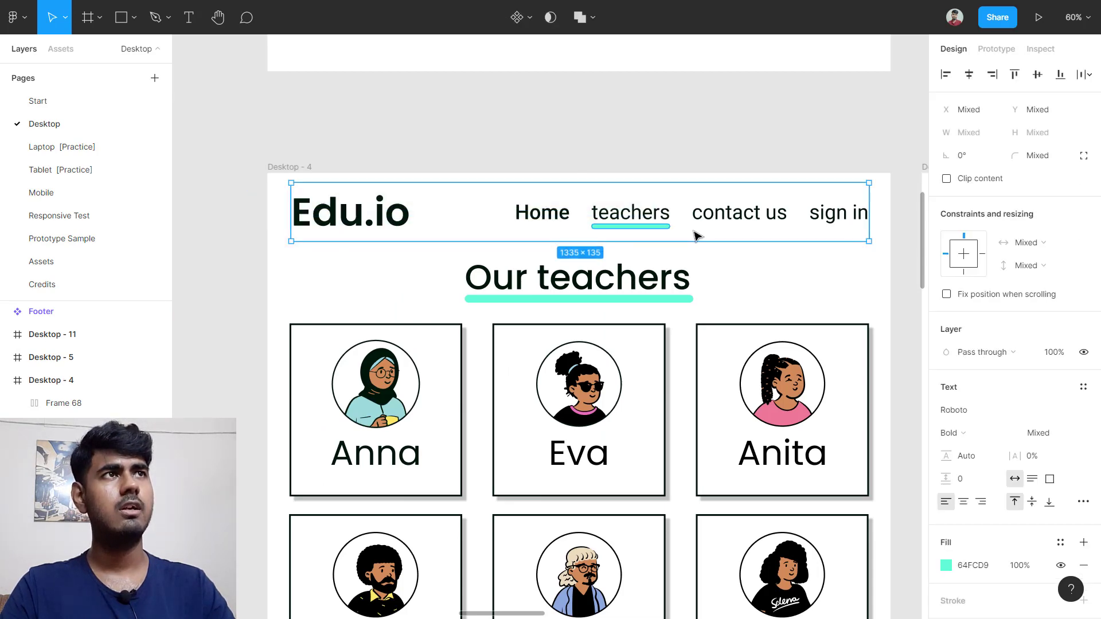
scroll(695, 233, "down", 5)
scroll(695, 234, "right", 3)
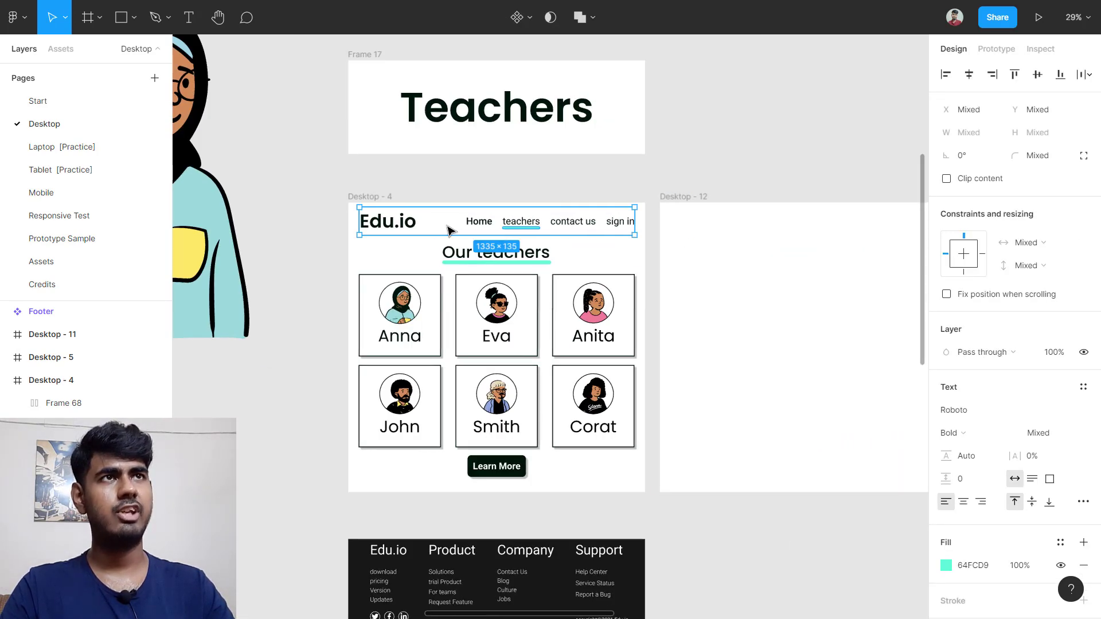
left_click_drag(453, 227, 598, 228)
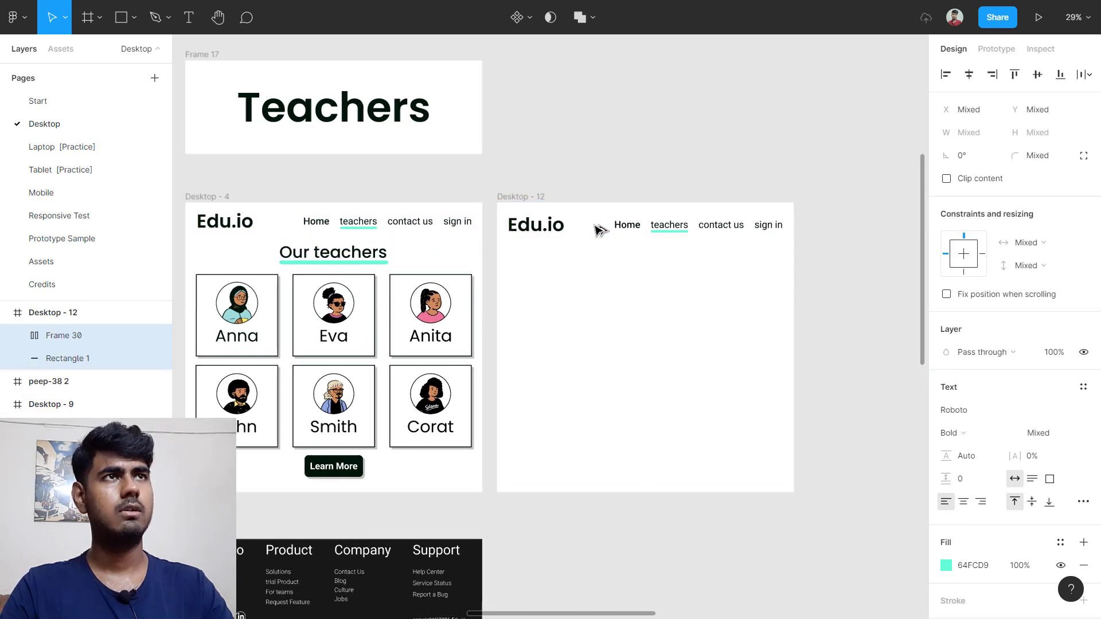
Step: Add a layout grid to Desktop - 12 and change its type from Grid to Columns
left_click(610, 285)
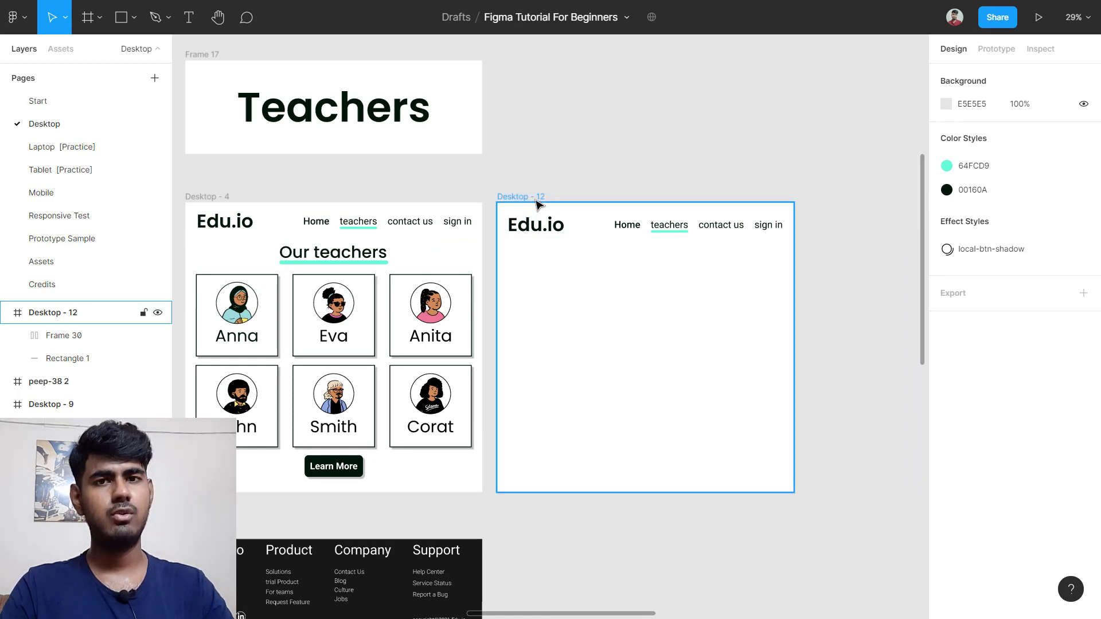
left_click(539, 204)
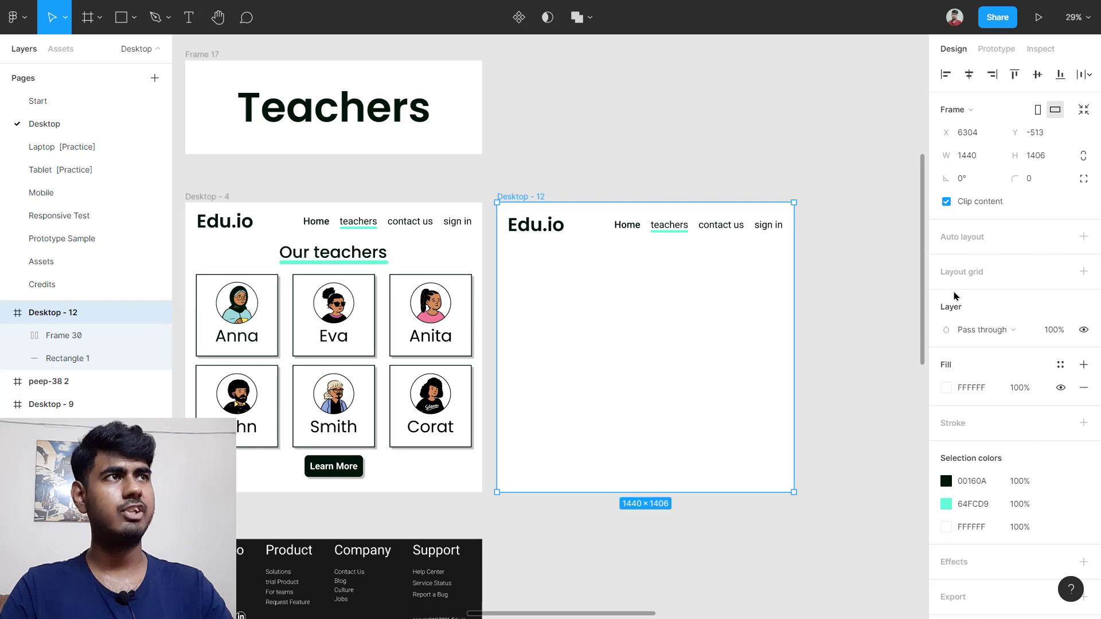
left_click(1016, 279)
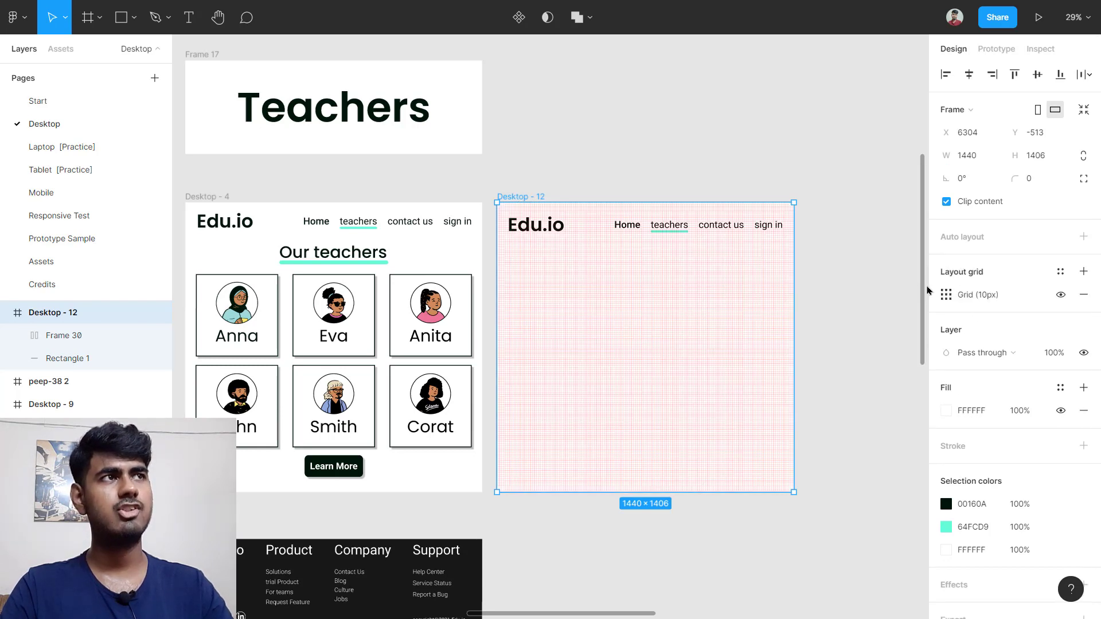
left_click(946, 295)
left_click(807, 299)
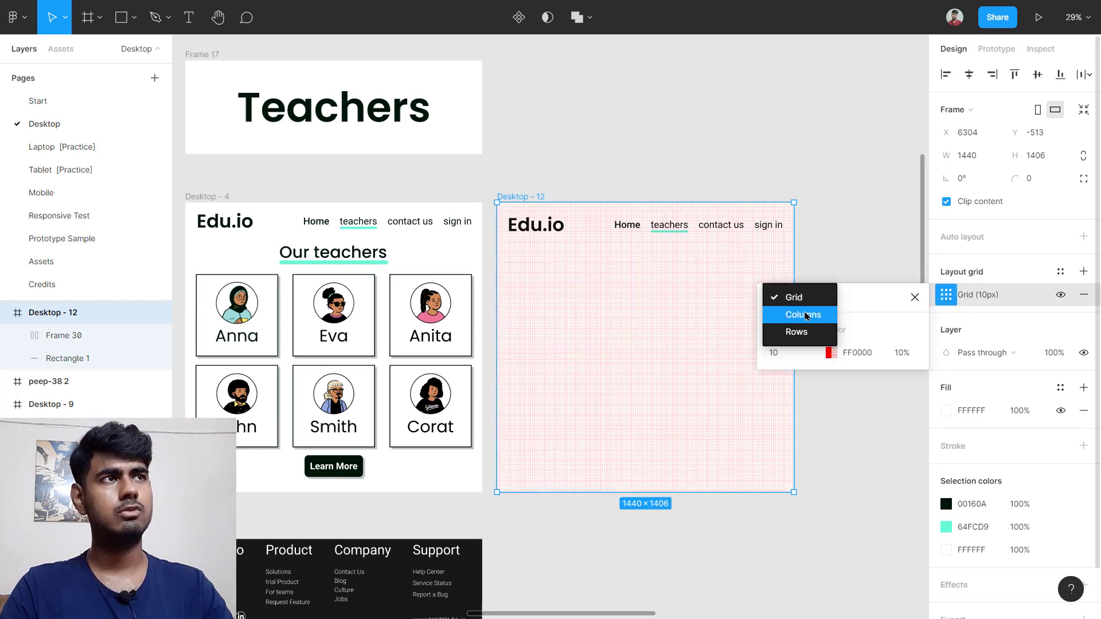
left_click(804, 315)
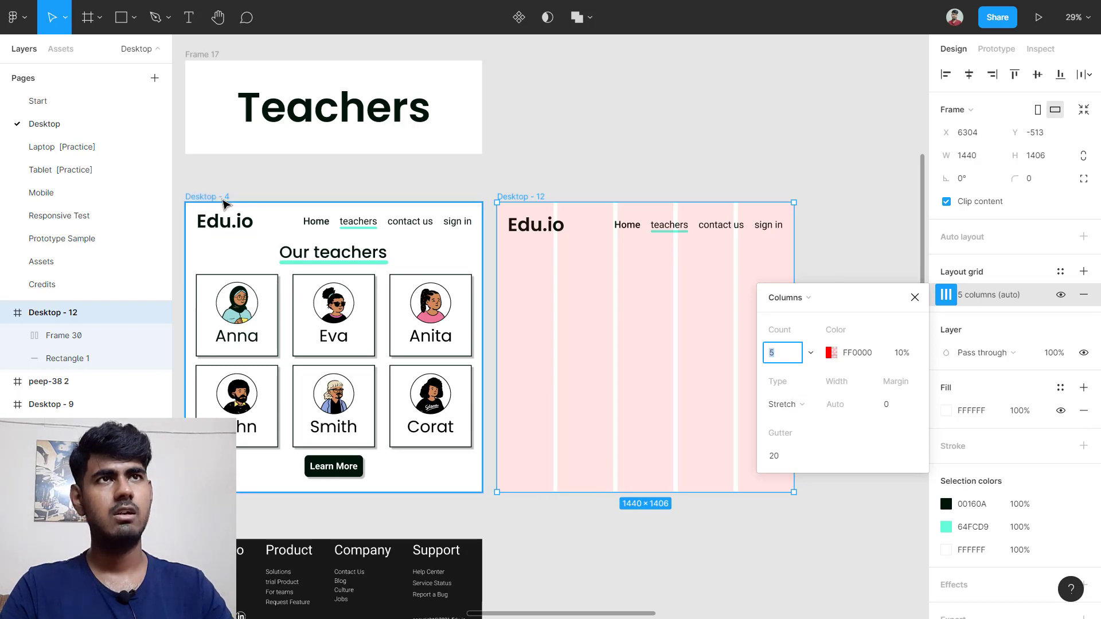
left_click(223, 199)
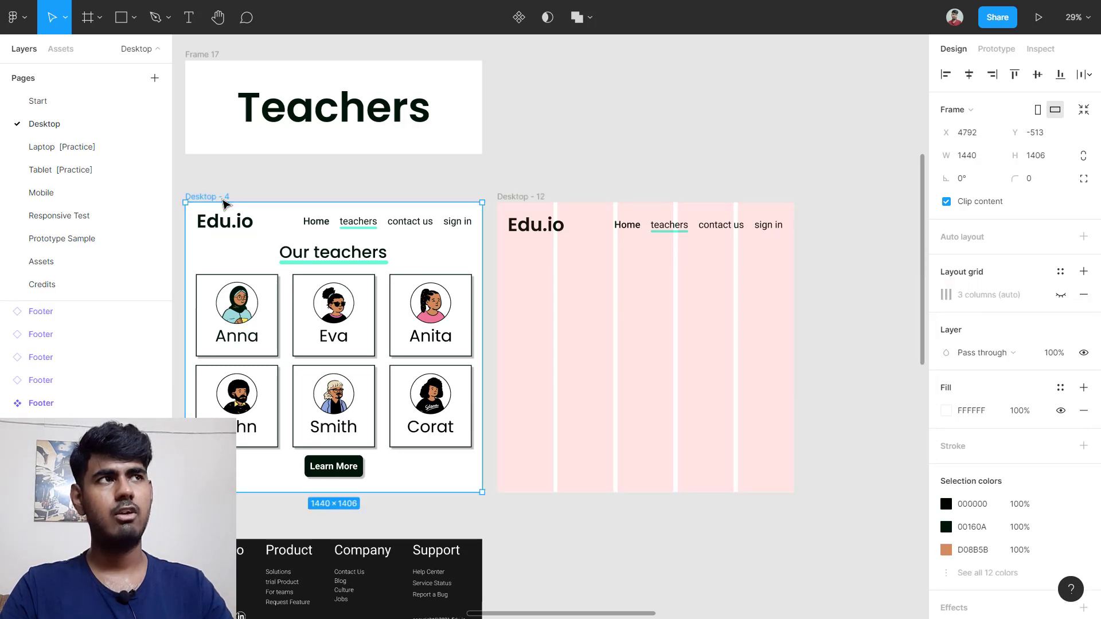
Step: Show Desktop - 4's layout grid and review its 3 columns, 50 margin and 70 gutter
left_click(1060, 295)
scroll(523, 361, "left", 3)
scroll(402, 350, "up", 5)
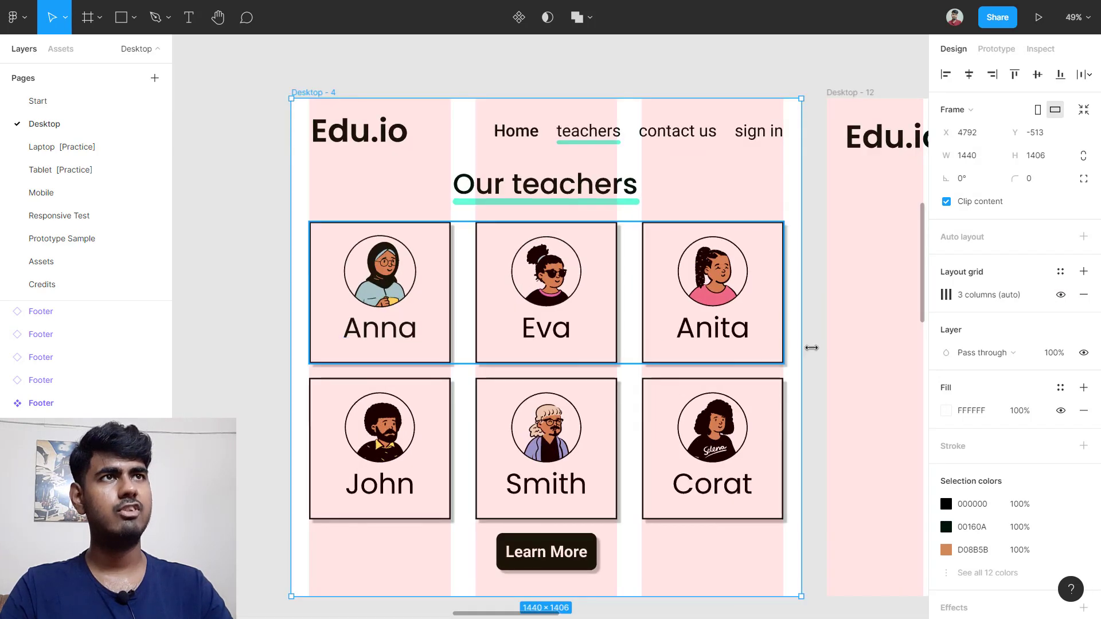
scroll(660, 344, "left", 1)
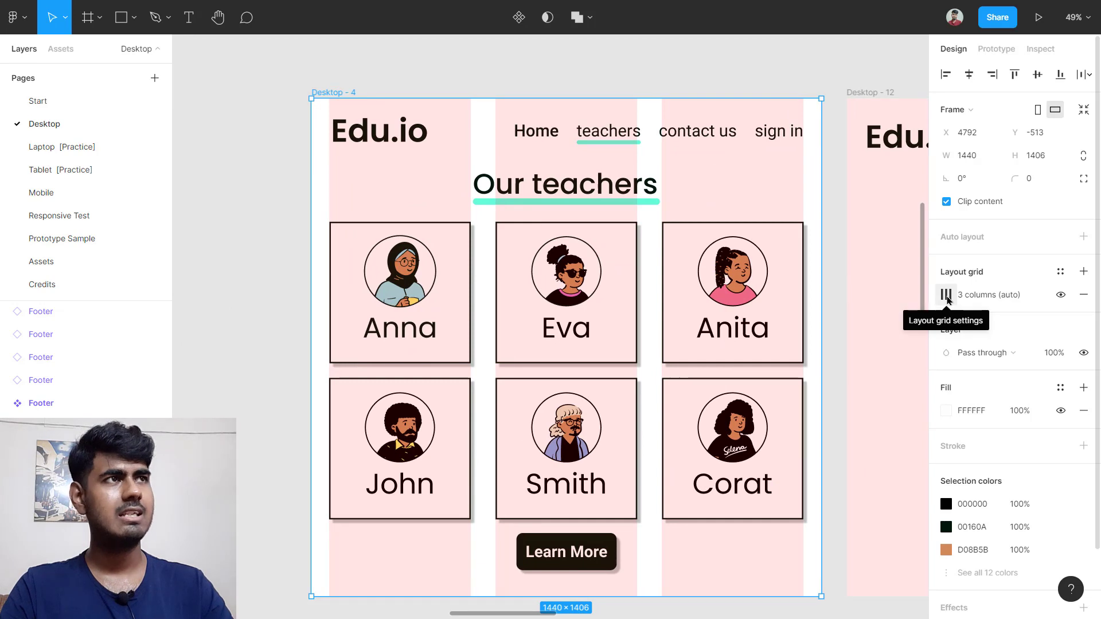
left_click(946, 295)
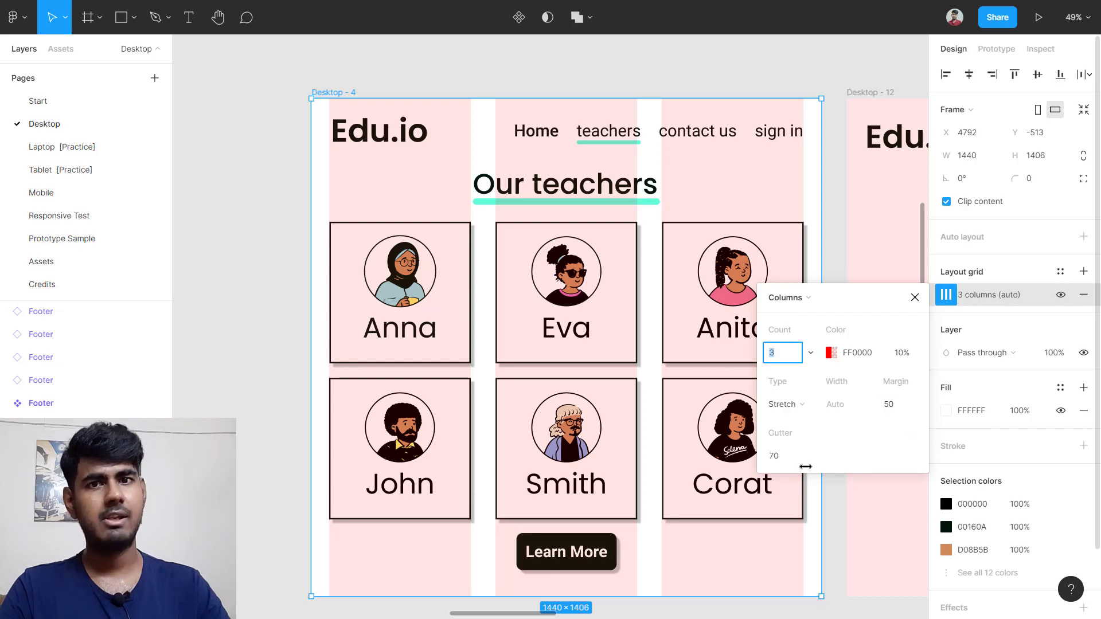
scroll(794, 458, "down", 3)
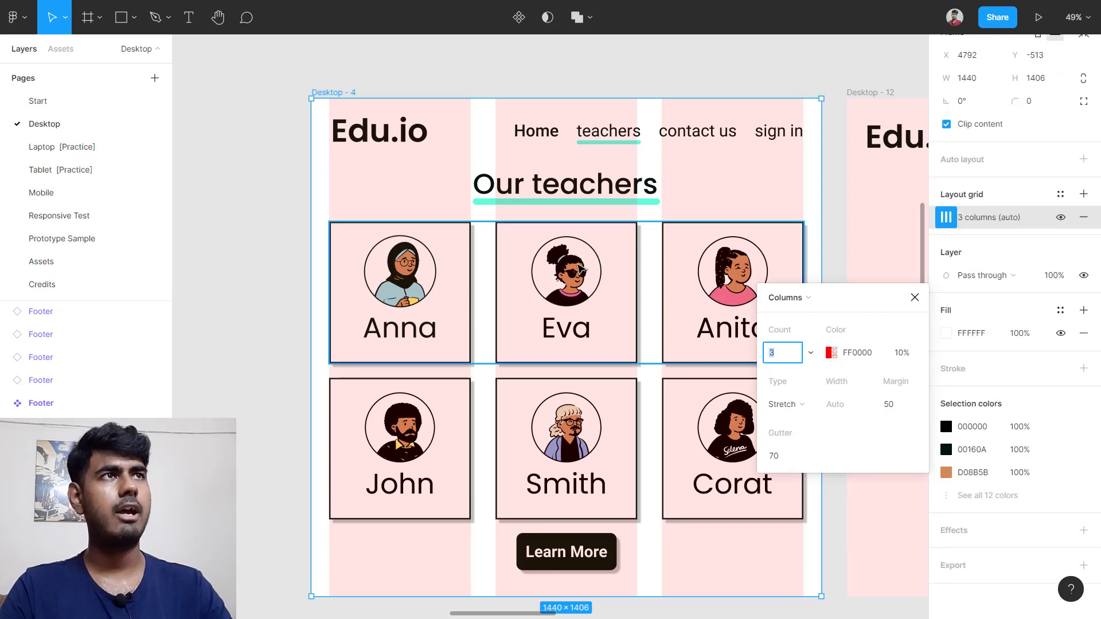
scroll(580, 241, "right", 8)
left_click(375, 92)
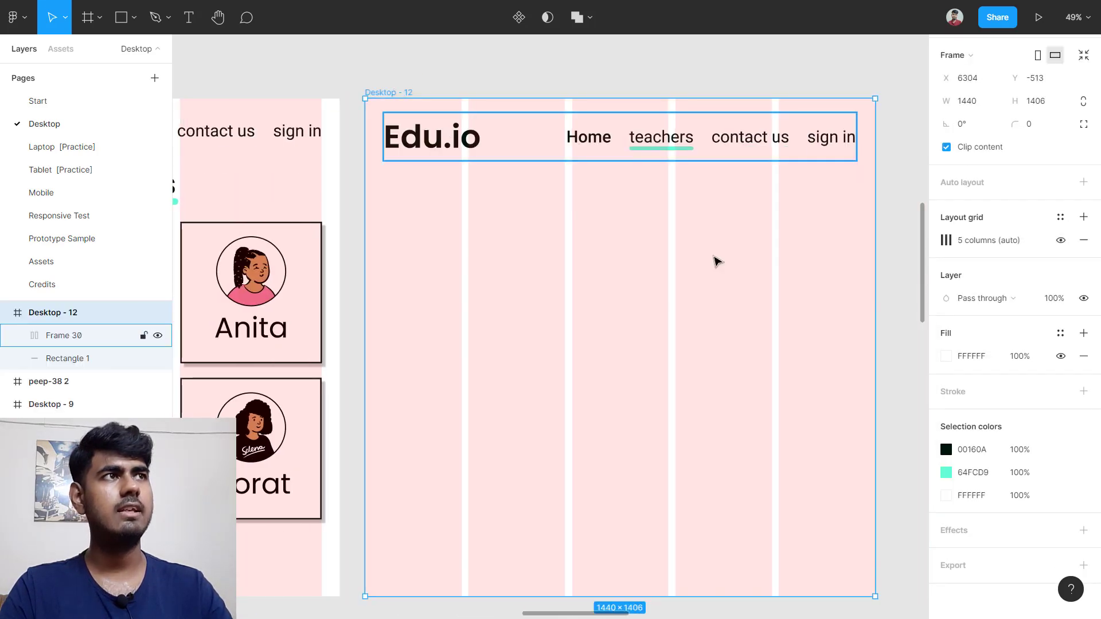
Step: Set Desktop - 12's grid to 3 columns, comparing against Desktop - 4's grid
left_click(945, 240)
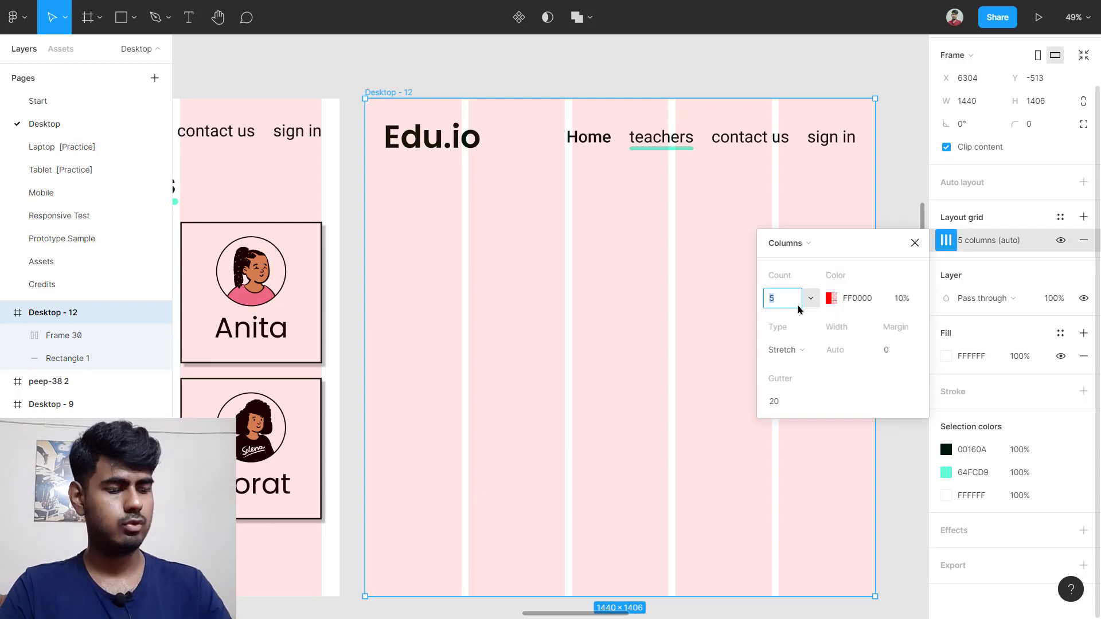
key("Return")
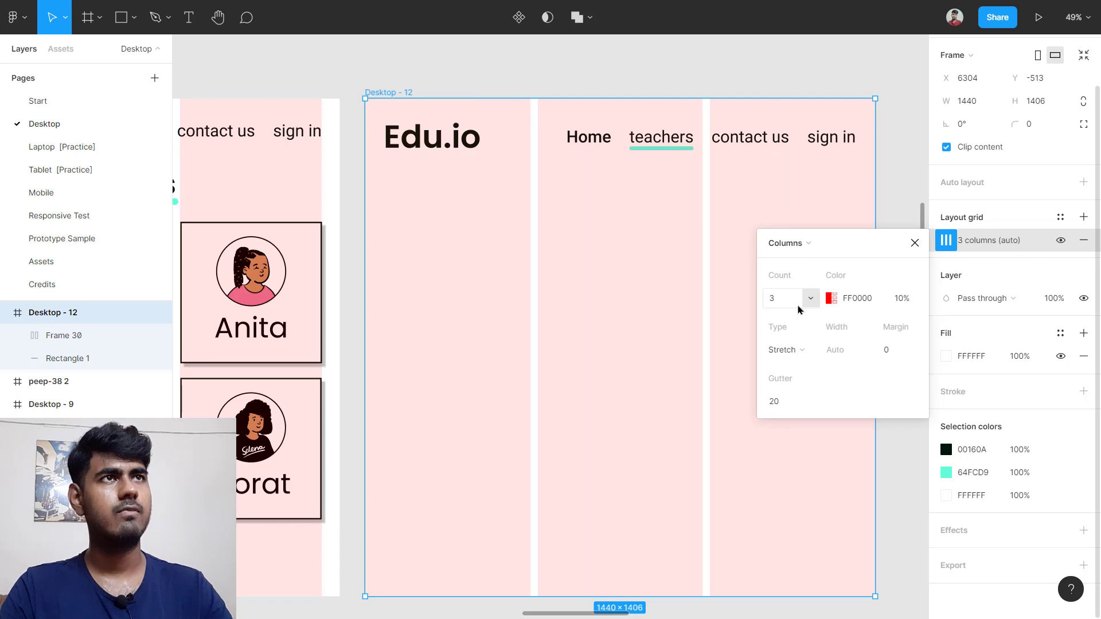
scroll(797, 310, "down", 1)
scroll(587, 248, "left", 6)
left_click(318, 119)
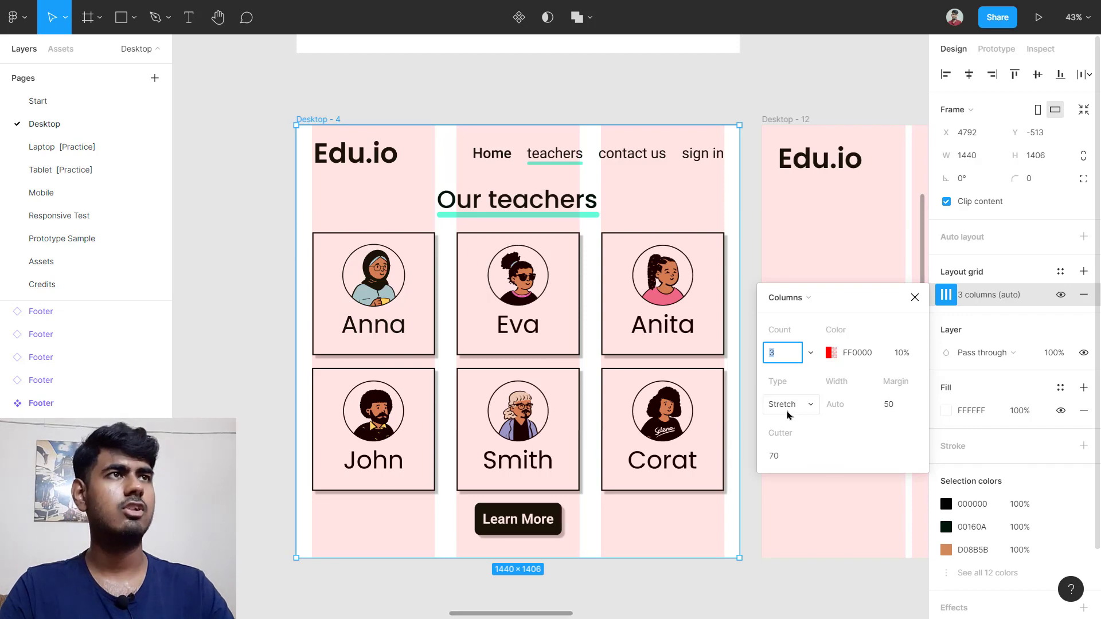
scroll(619, 361, "right", 4)
left_click(510, 119)
Step: Set Desktop - 12's grid margin to 50 and gutter to 70
scroll(740, 241, "right", 2)
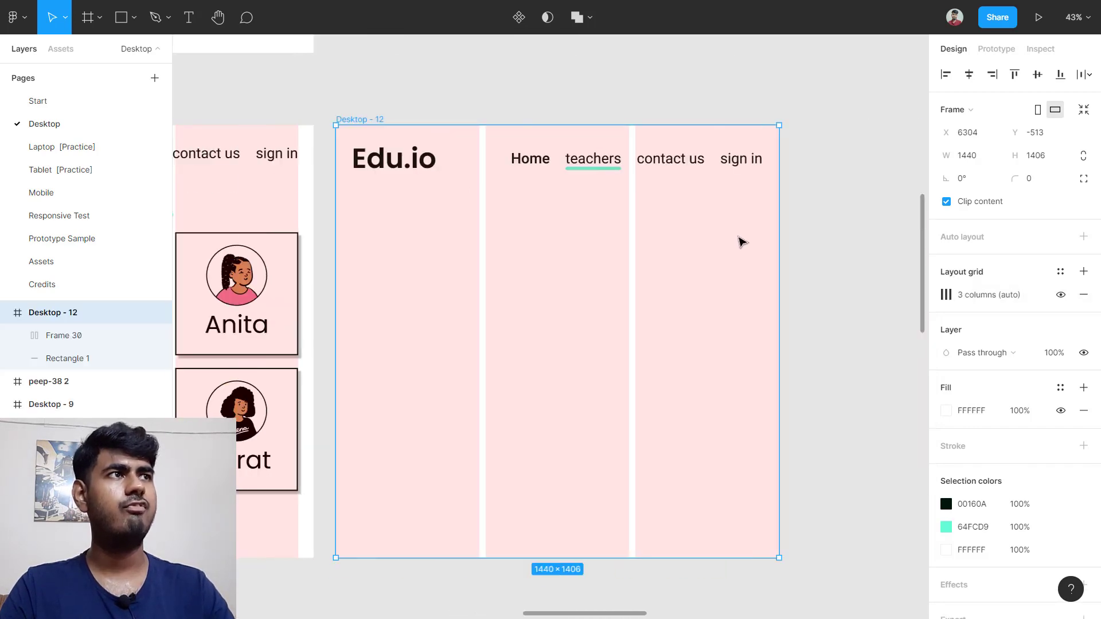
left_click(947, 295)
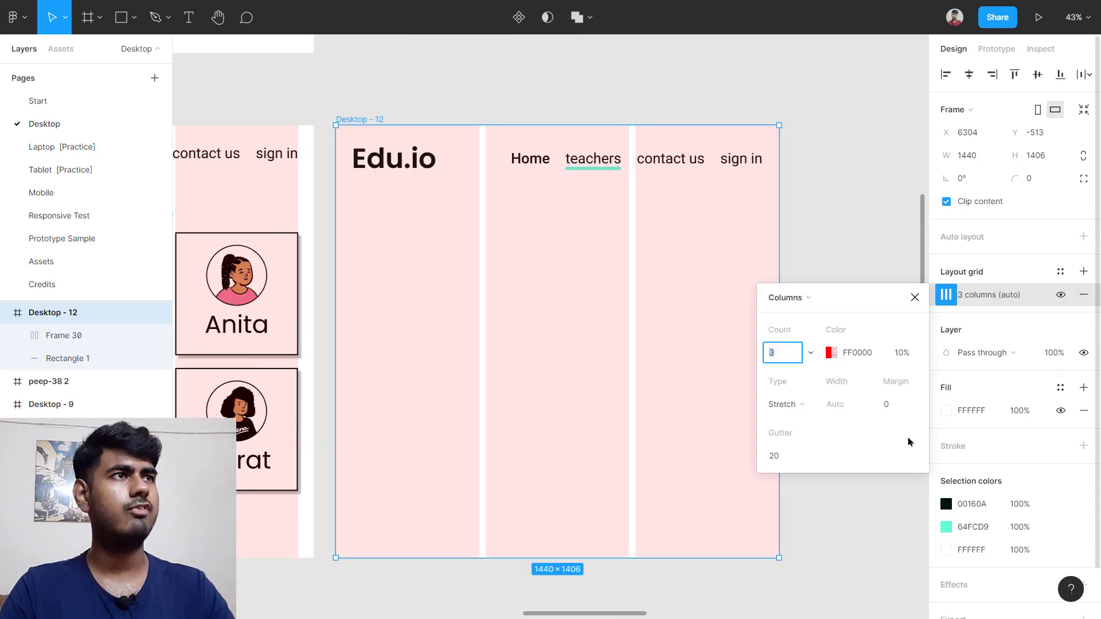
left_click(903, 405)
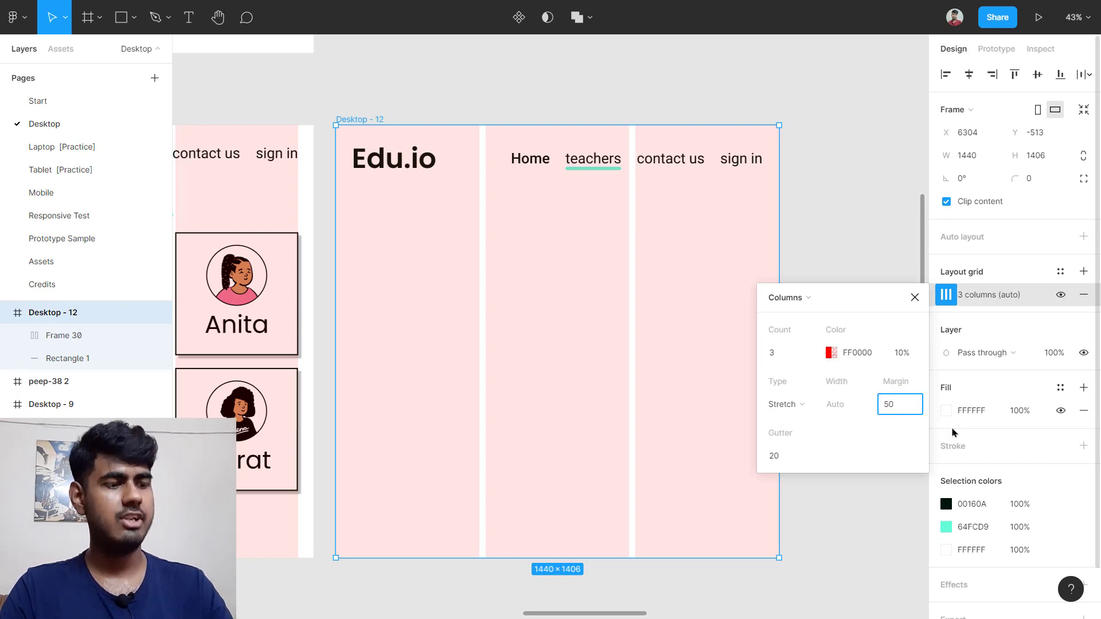
key("Tab")
key("Return")
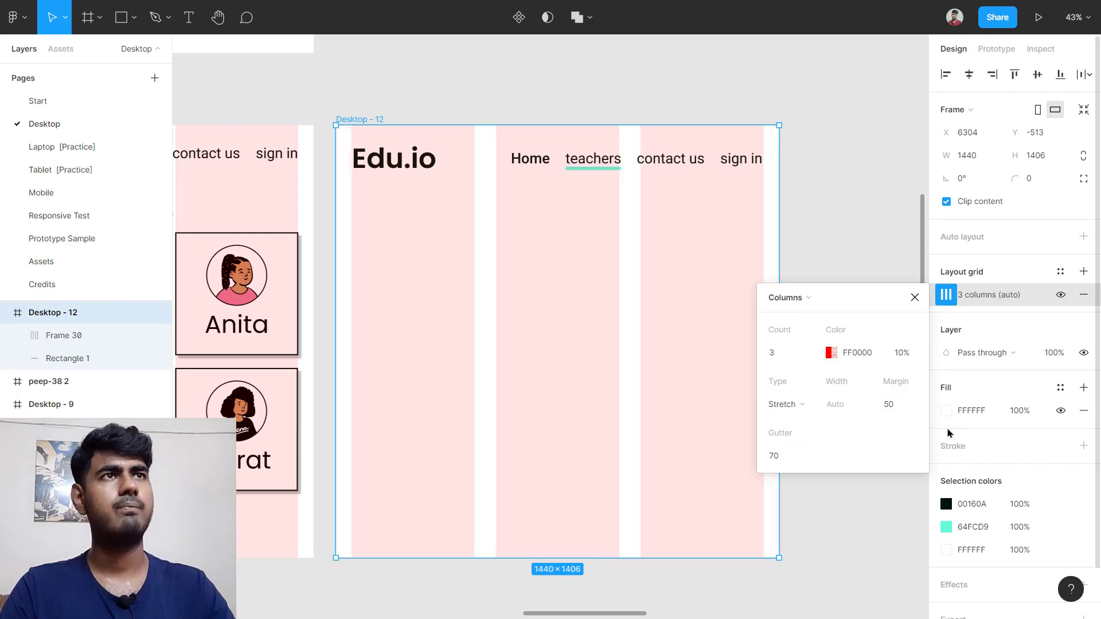
left_click(546, 425)
scroll(547, 424, "left", 10)
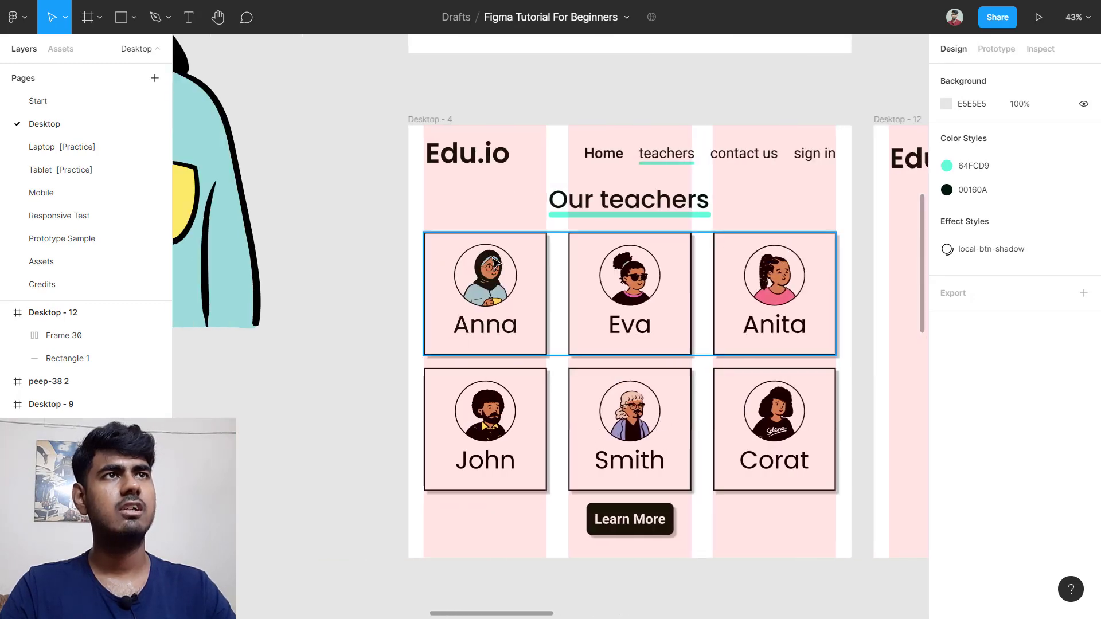
scroll(493, 264, "up", 10)
left_click(486, 295)
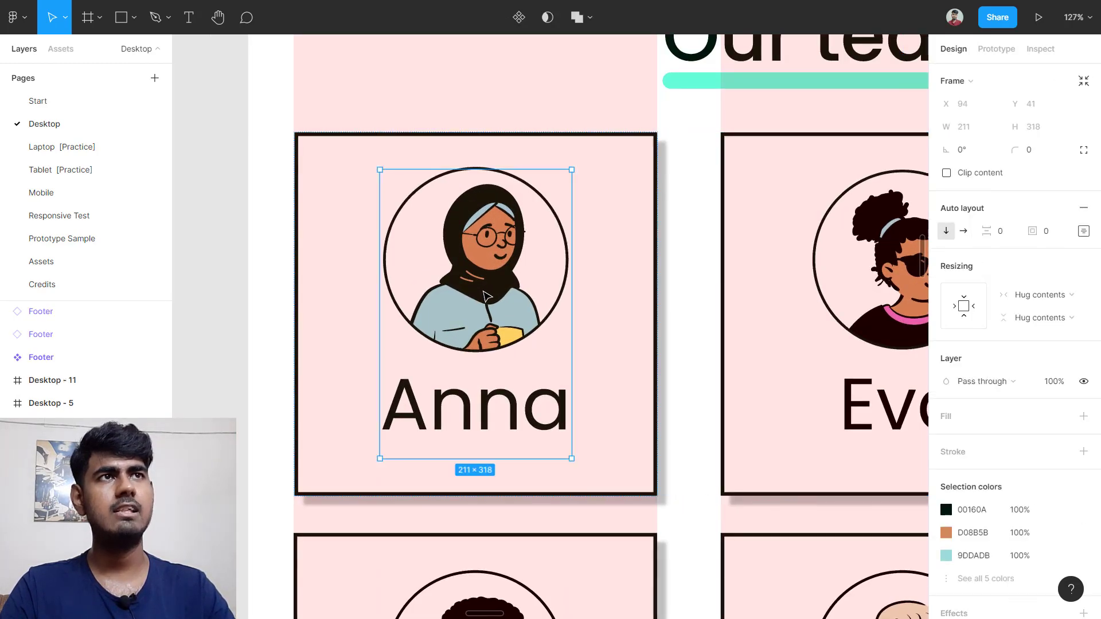
double_click(496, 294)
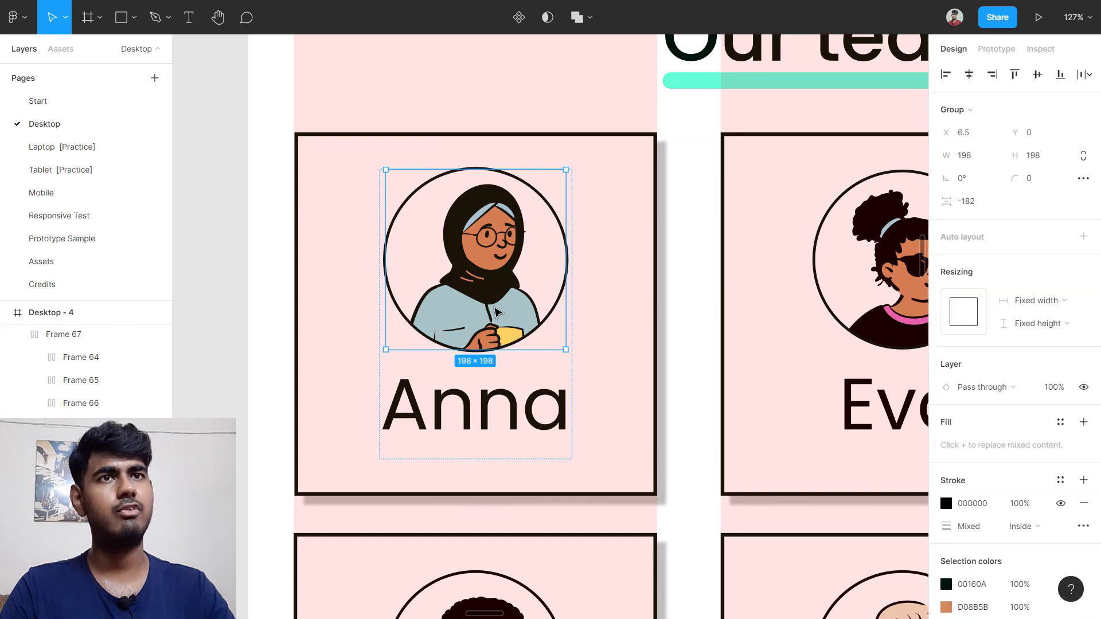
key("Escape")
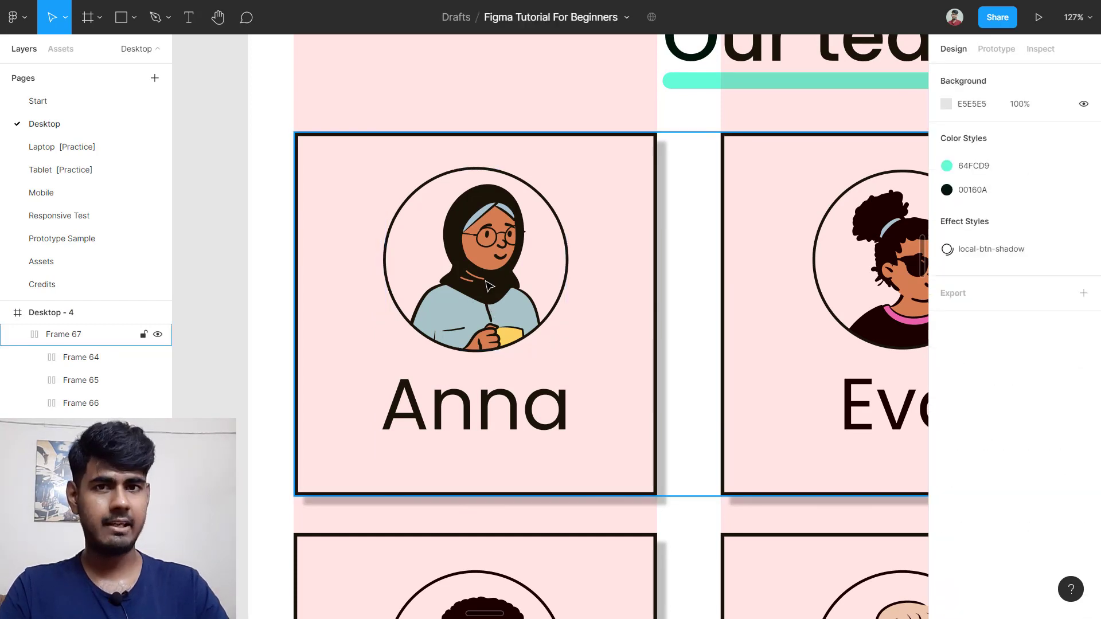
left_click(489, 285)
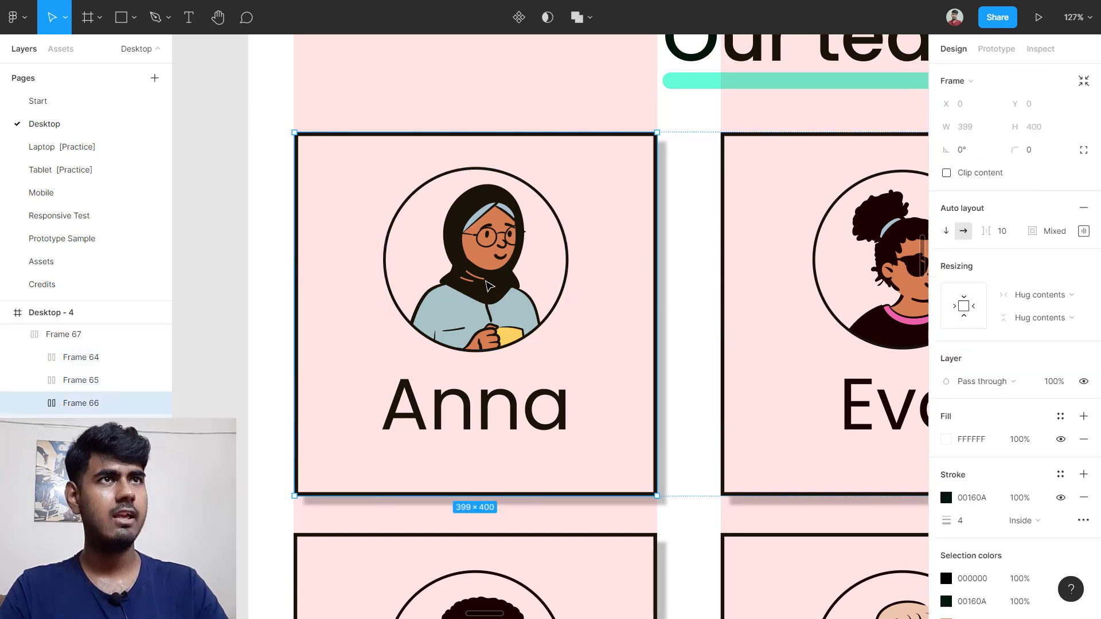
double_click(488, 285)
double_click(488, 286)
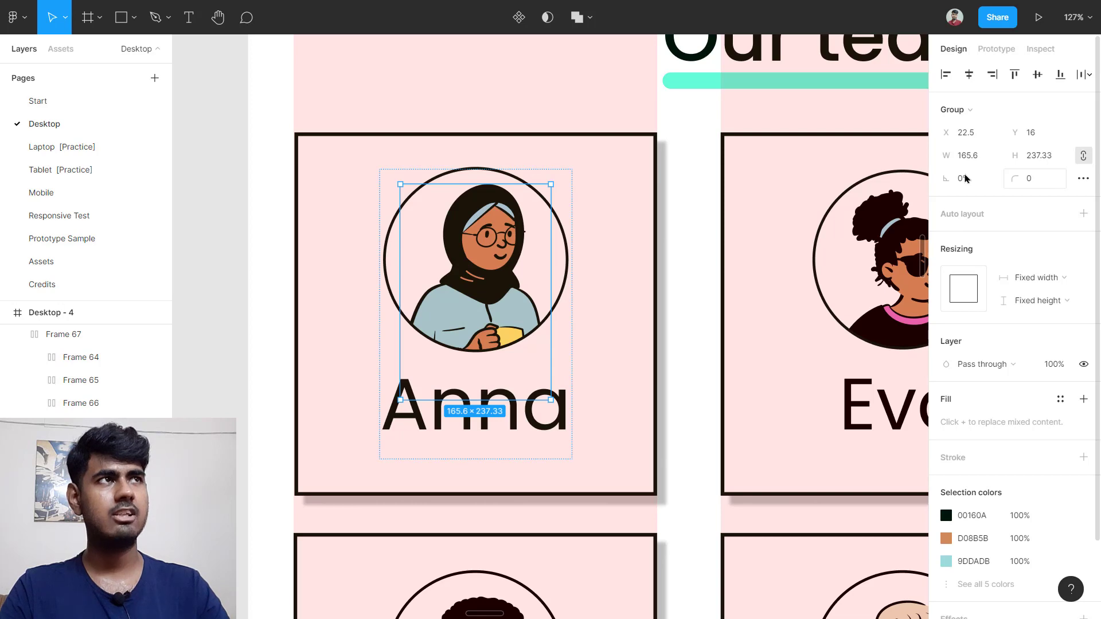
left_click(975, 156)
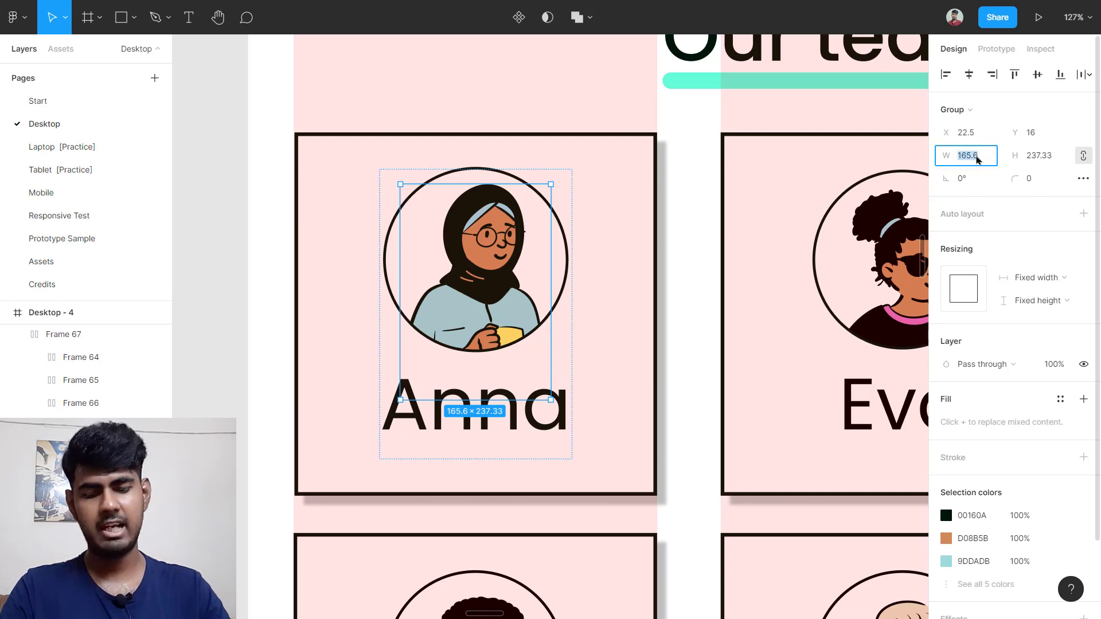
scroll(612, 247, "down", 2)
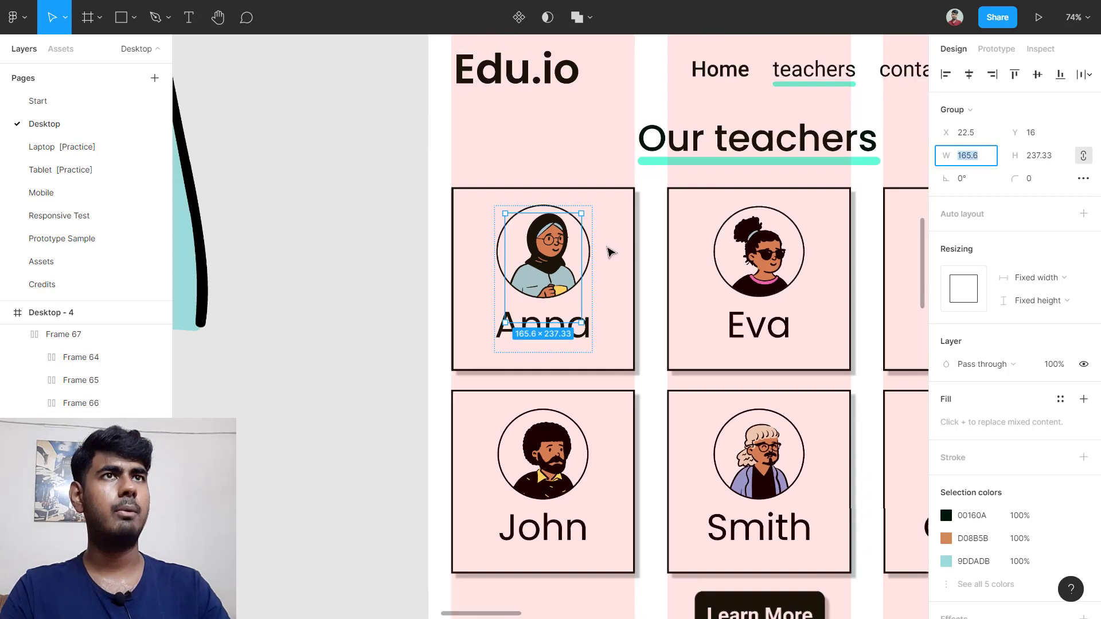
scroll(338, 237, "left", 1)
left_click(344, 156)
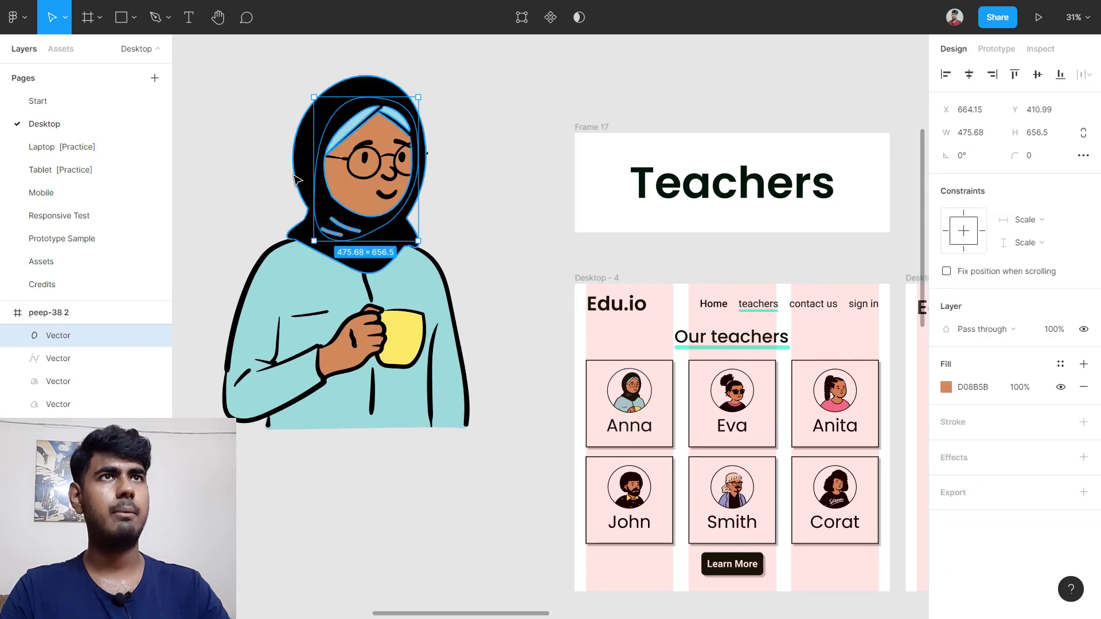
left_click(263, 156)
scroll(265, 149, "down", 1)
Step: Convert the peep-38 2 frame to a group and scale it proportionally to 165.6 wide
scroll(265, 149, "left", 1)
scroll(265, 121, "up", 1)
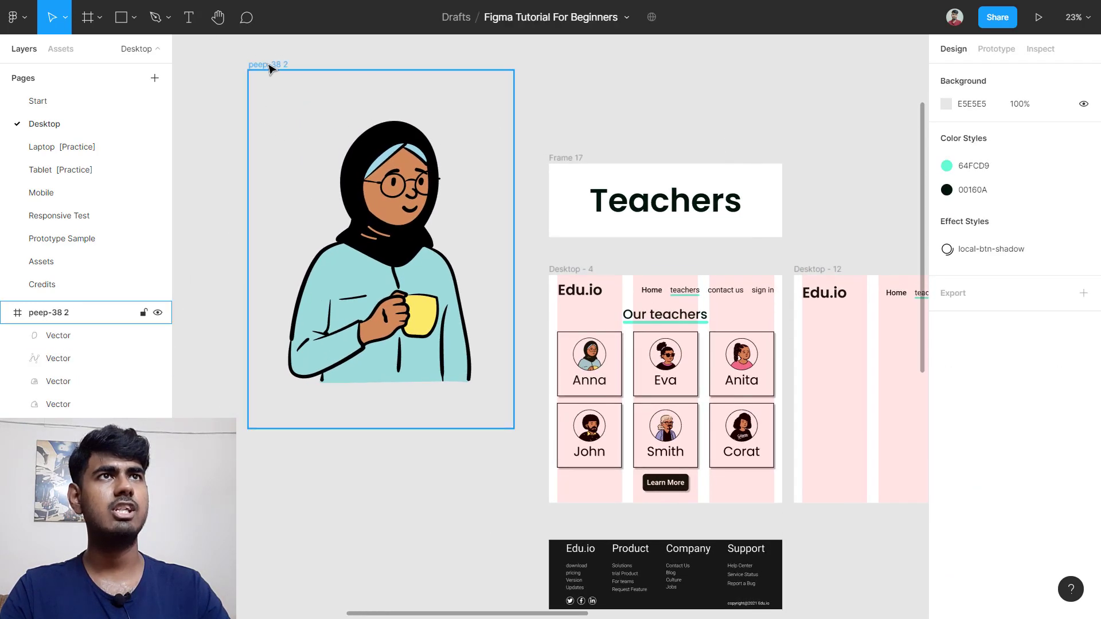
left_click(268, 66)
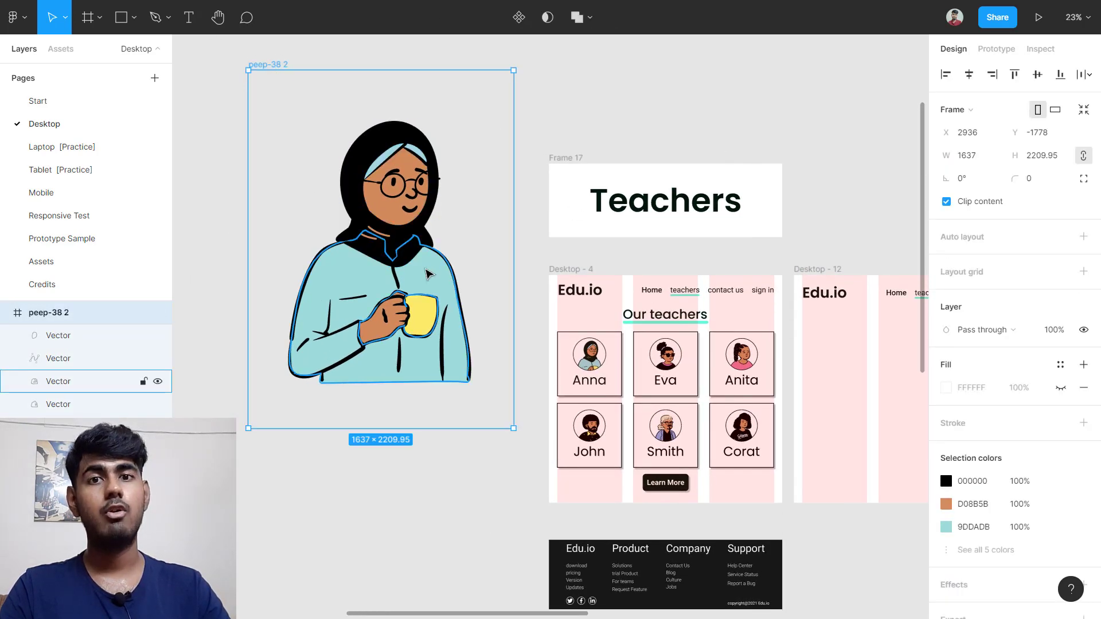
left_click(954, 110)
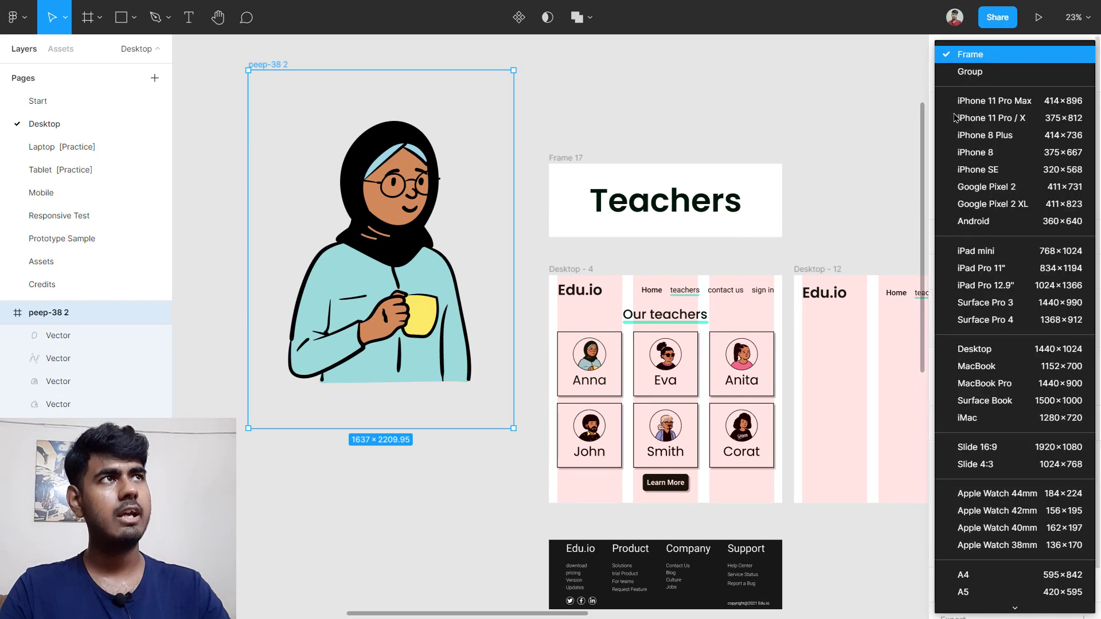
left_click(973, 77)
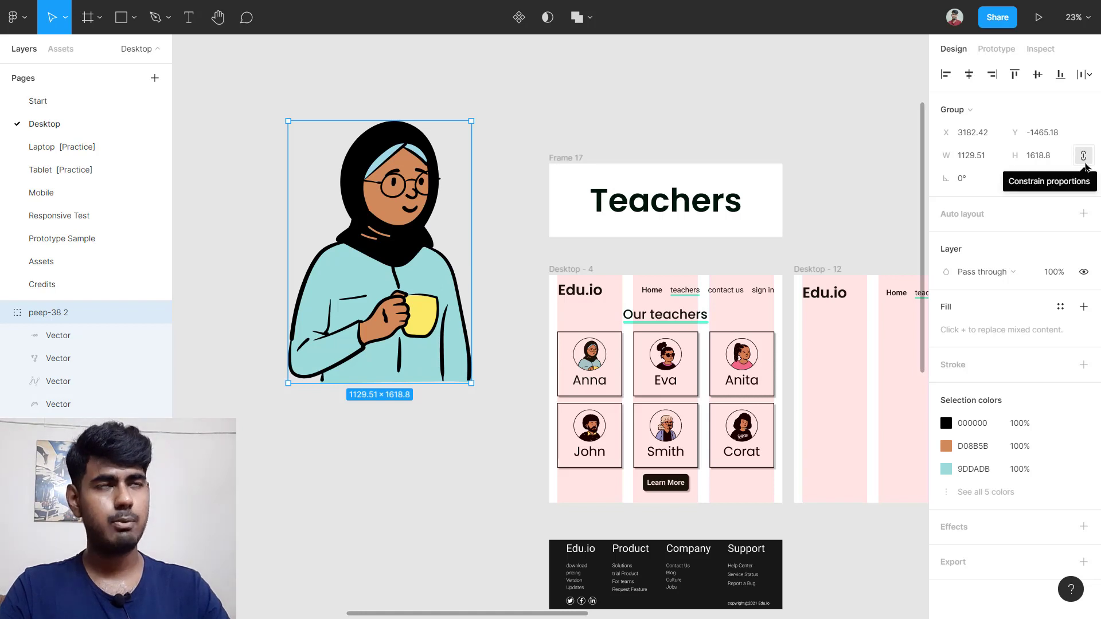
left_click(1083, 155)
left_click(974, 155)
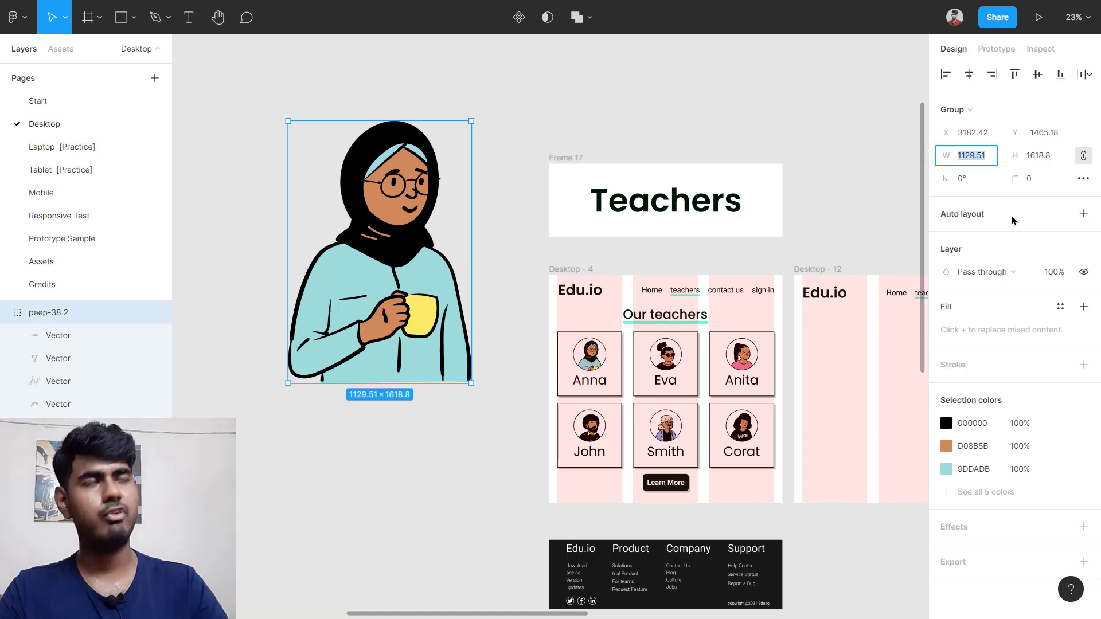
type("165.6")
key("Return")
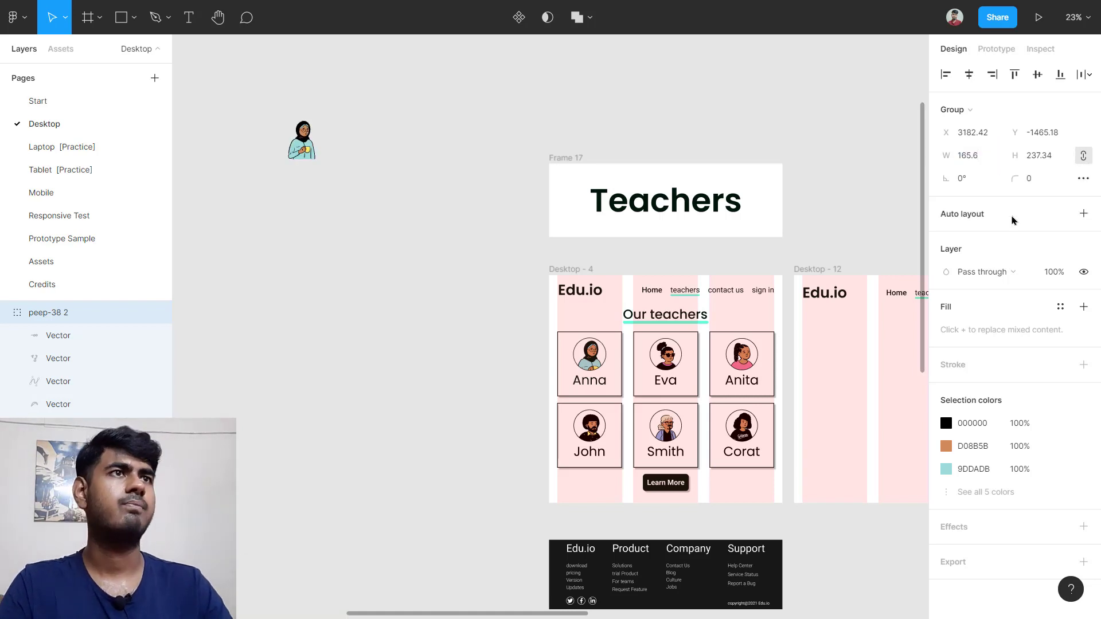
Step: Place the illustration next to Anna's card and check her 198×198 avatar circle
left_click_drag(304, 146, 515, 373)
scroll(582, 362, "up", 5)
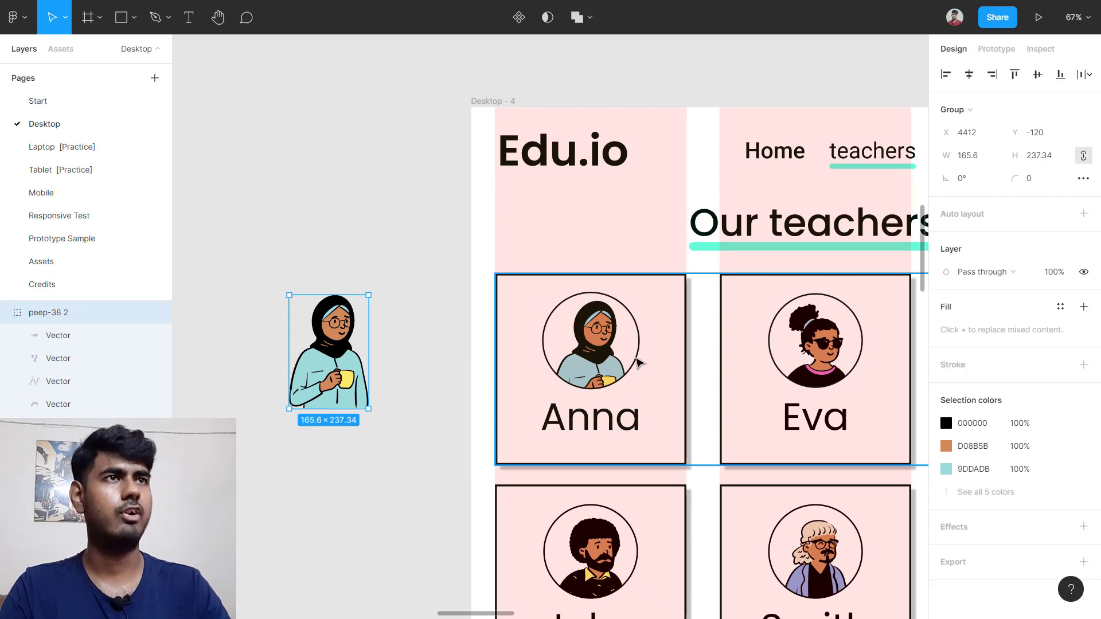
scroll(638, 361, "up", 5)
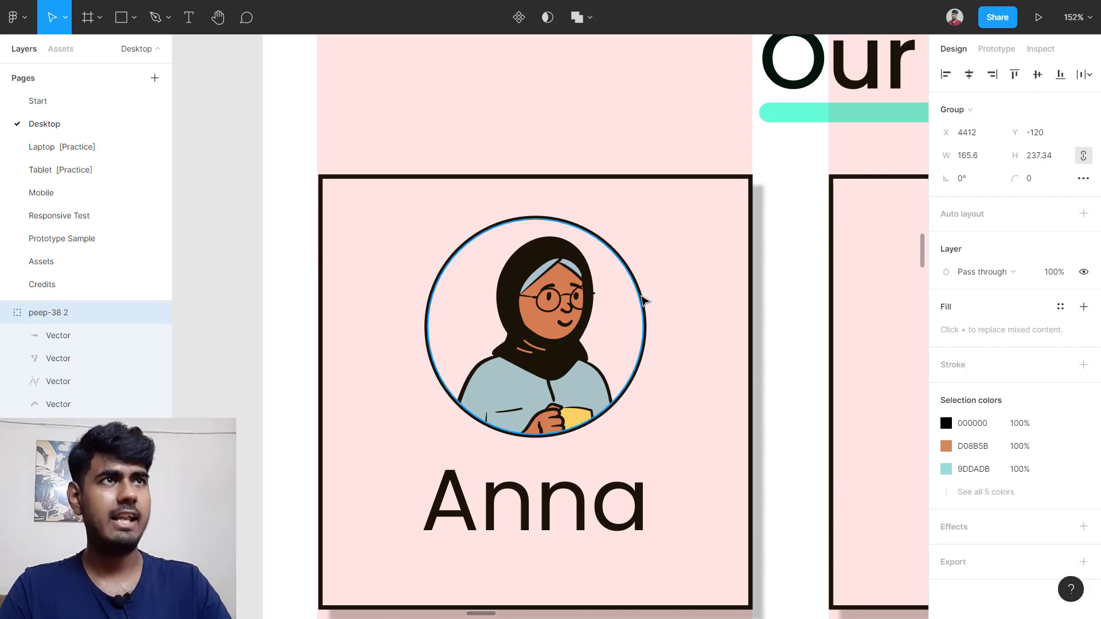
left_click(643, 301)
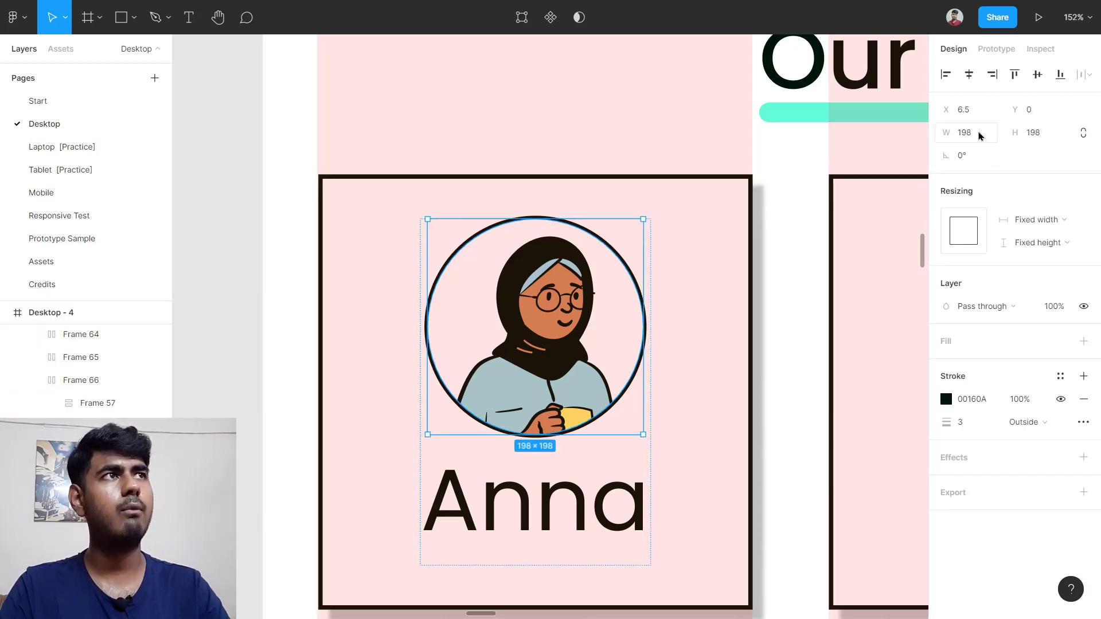
scroll(527, 364, "down", 5, "ctrl")
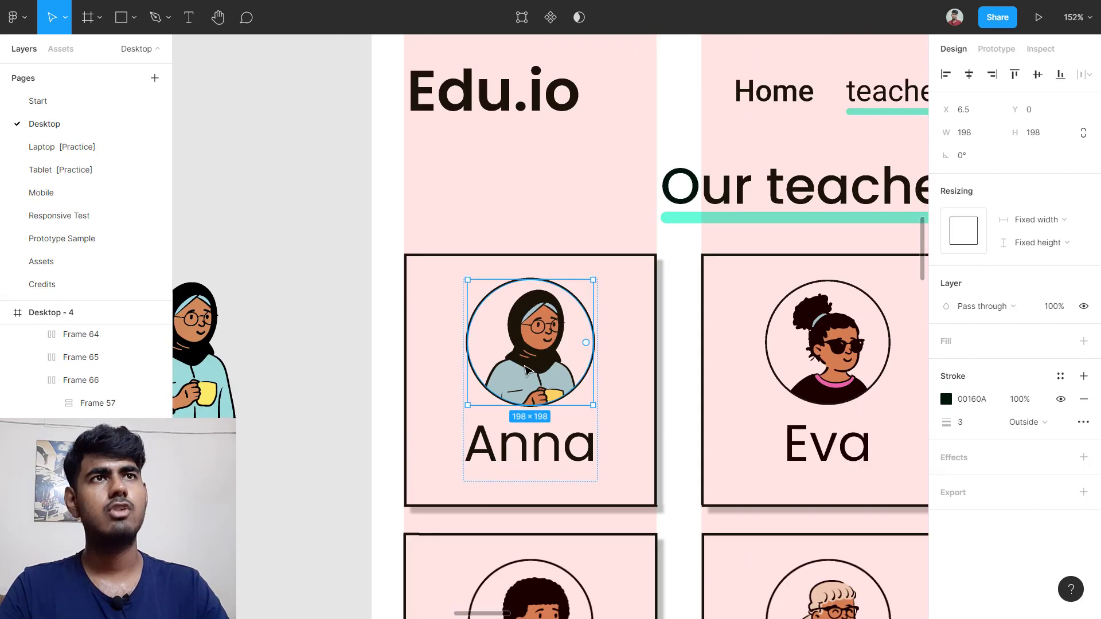
scroll(521, 371, "left", 10)
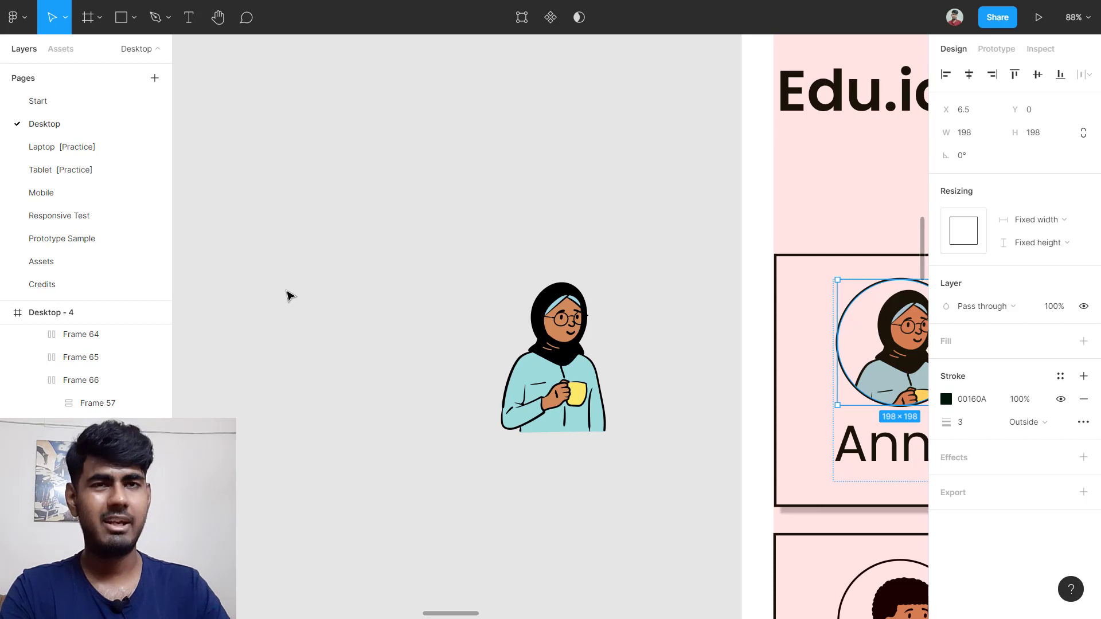
Step: Draw a circle with locked proportions and size it to 198×198
key("o")
left_click(286, 291)
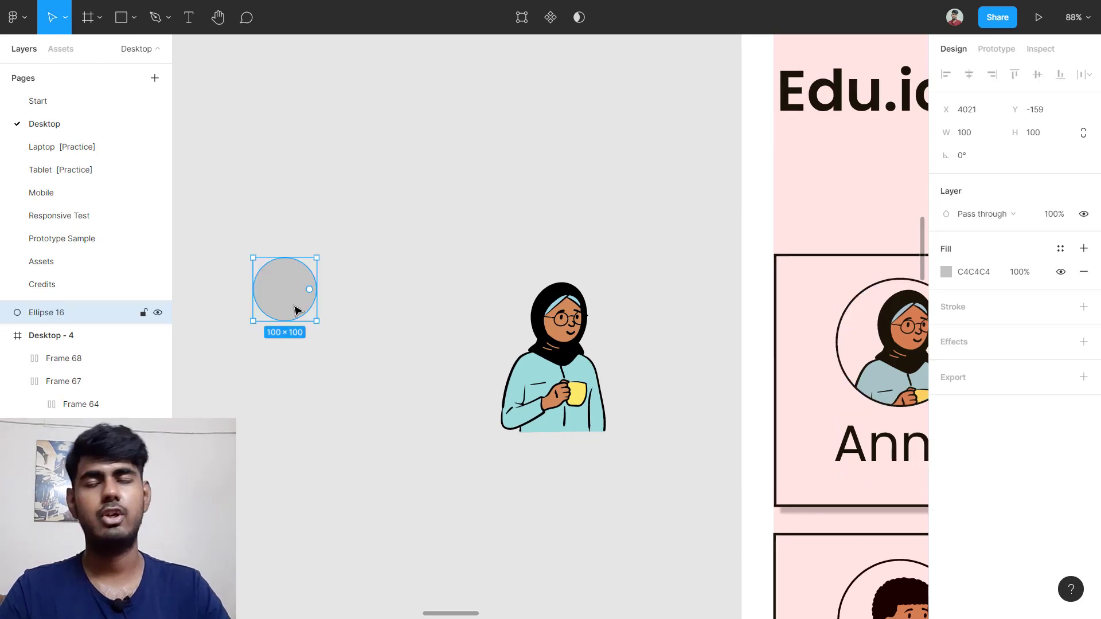
left_click_drag(292, 286, 404, 324)
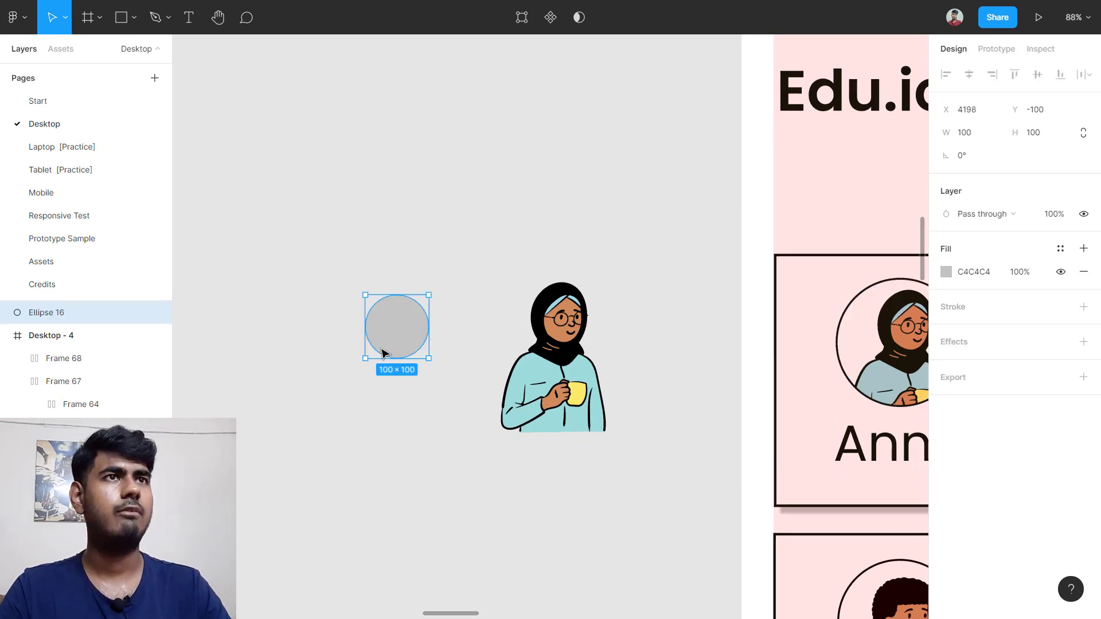
left_click(1082, 136)
left_click(978, 136)
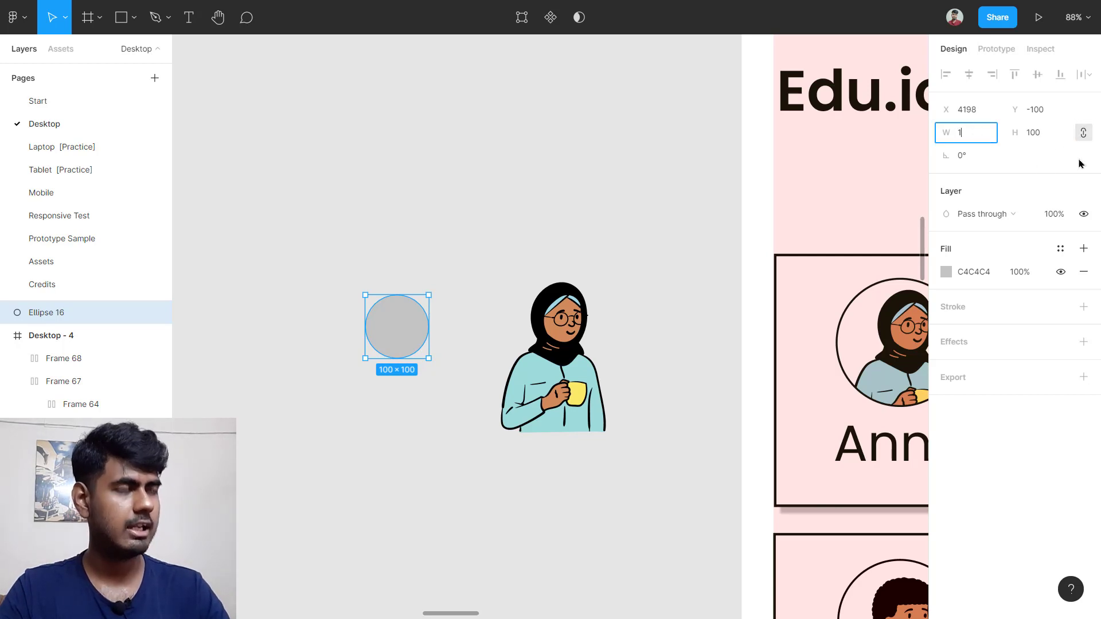
key("Return")
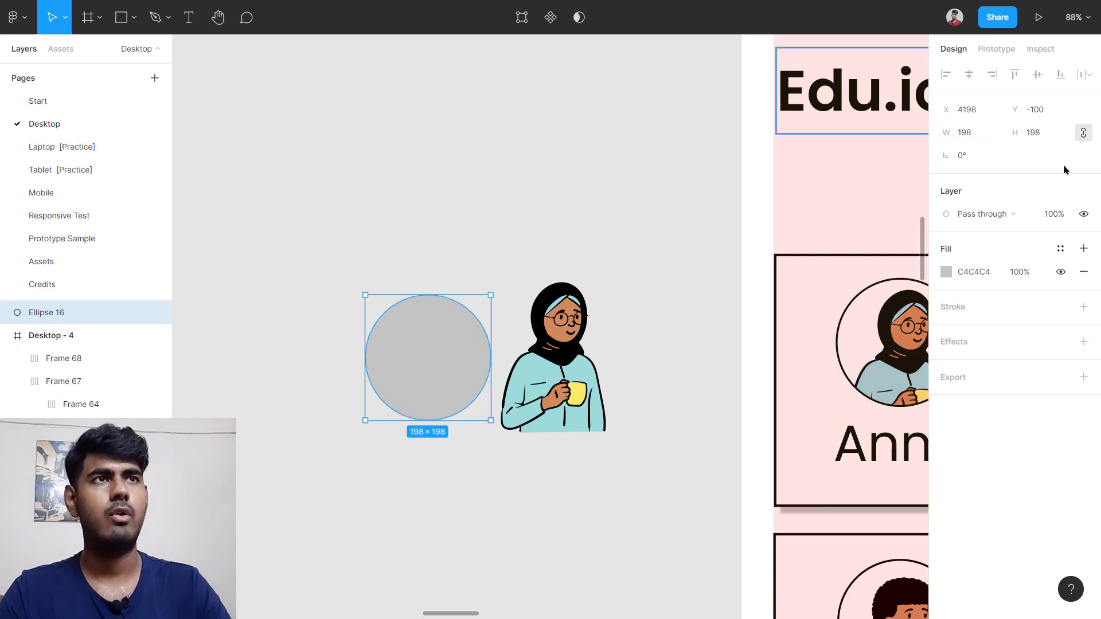
left_click_drag(413, 375, 469, 327)
Step: Send the circle behind the character illustration and center it behind the head
right_click(469, 326)
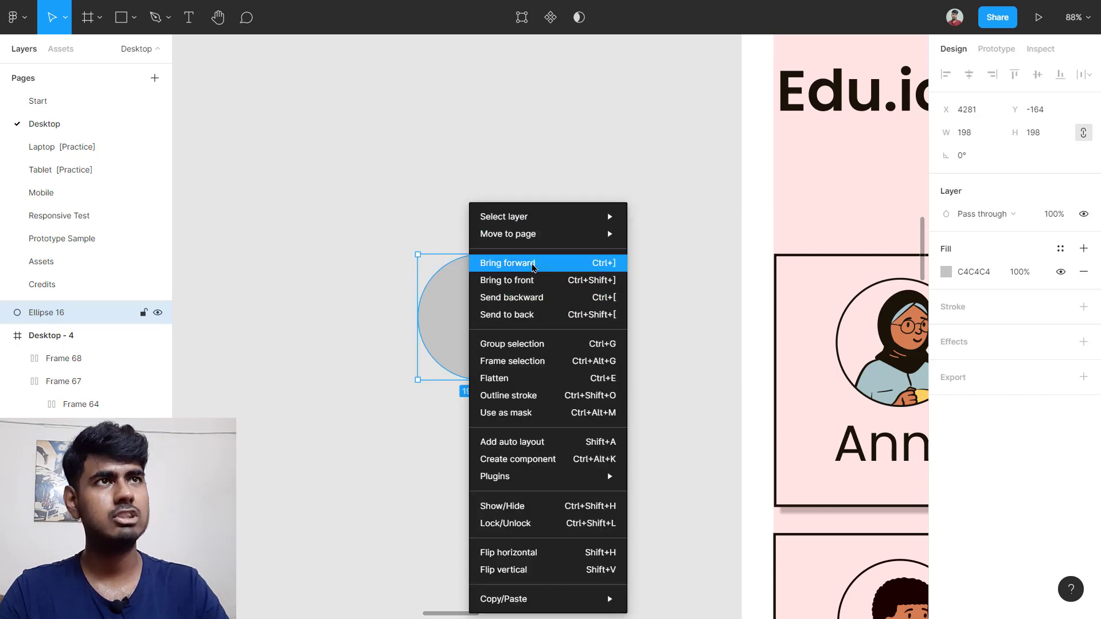
left_click(533, 268)
left_click_drag(513, 300, 546, 322)
right_click(475, 287)
left_click(580, 286)
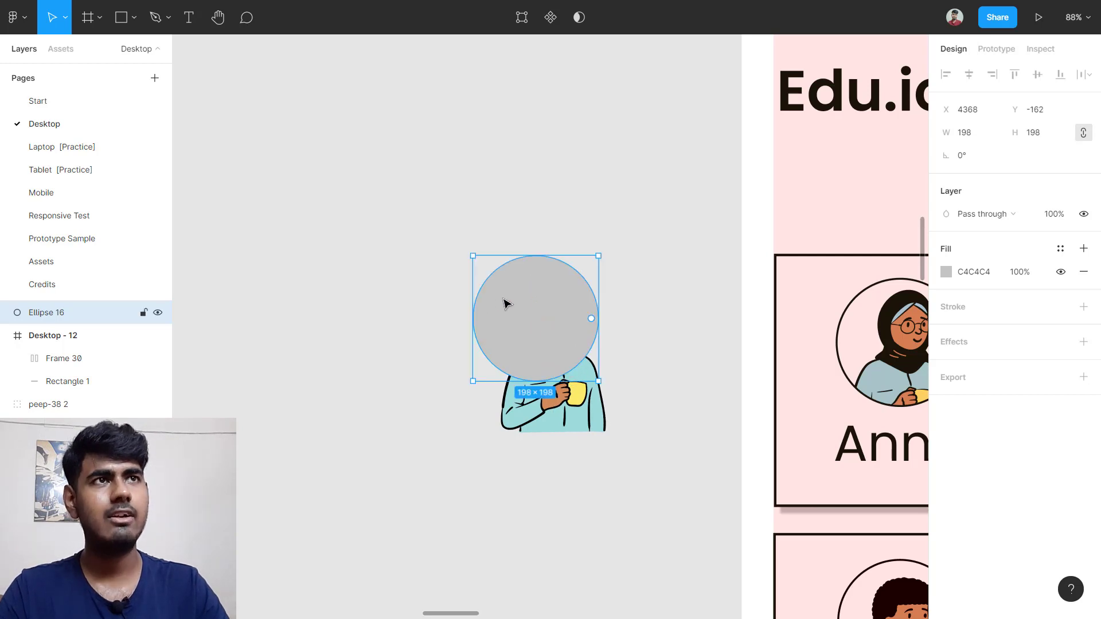
right_click(500, 303)
left_click(530, 313)
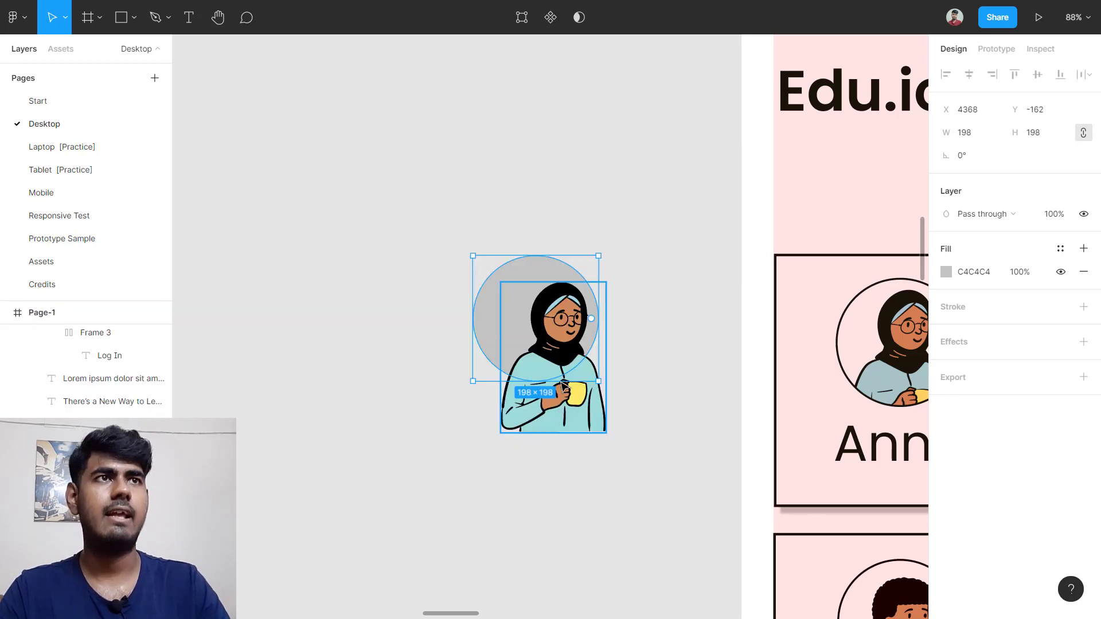
left_click_drag(514, 310, 532, 321)
scroll(554, 334, "up", 5)
scroll(554, 334, "up", 5)
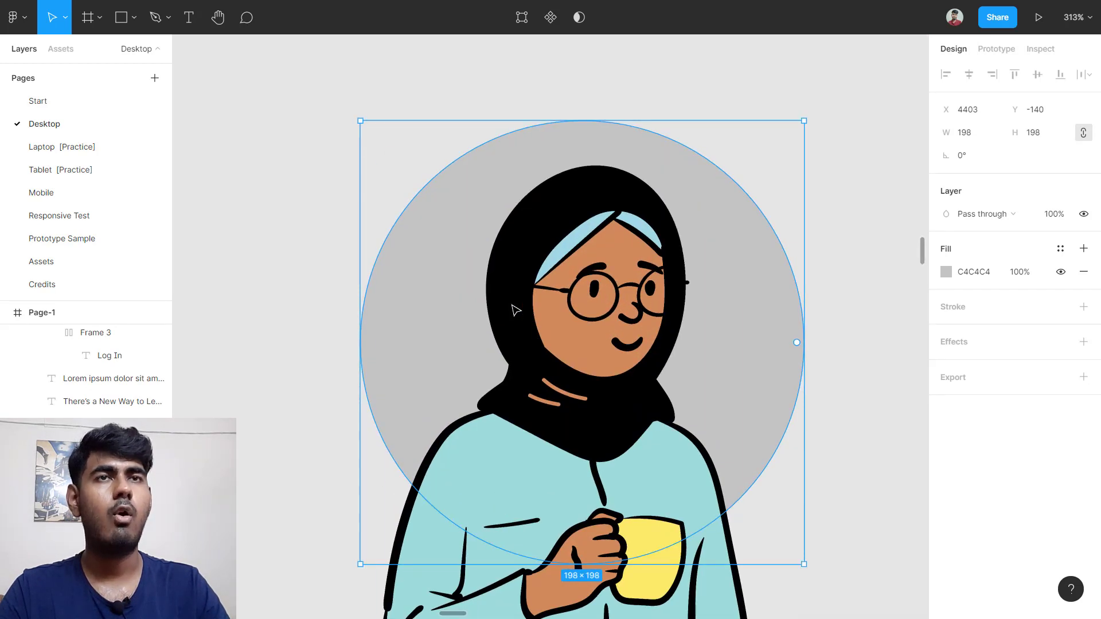
mouse_move(446, 308)
left_mouse_down()
mouse_move(430, 307)
mouse_move(445, 300)
left_mouse_up()
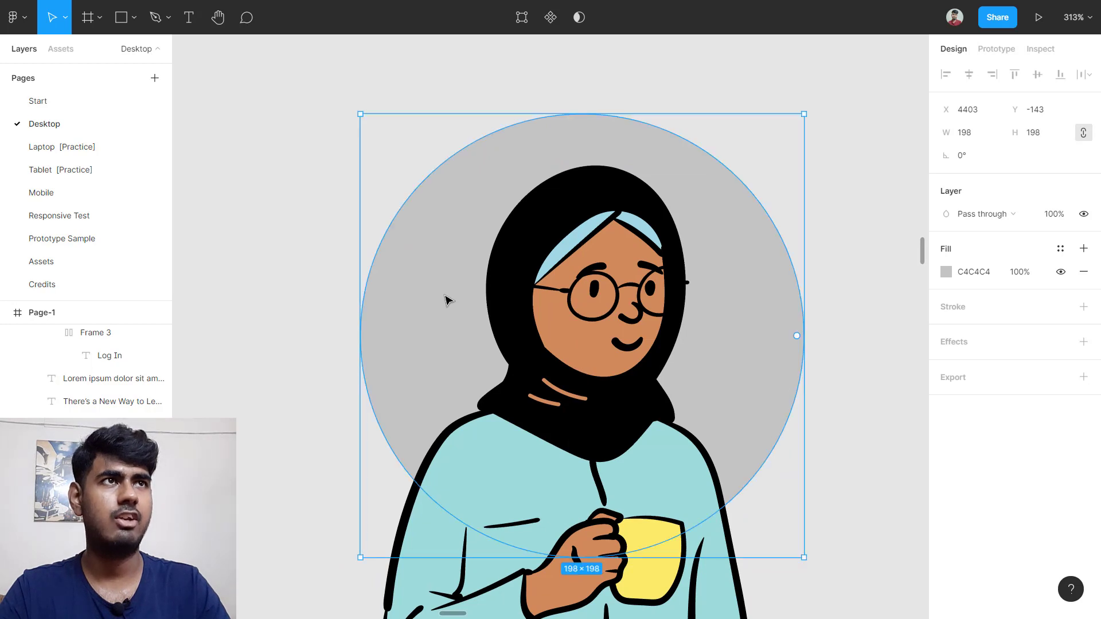
scroll(594, 284, "down", 3)
scroll(594, 283, "down", 5)
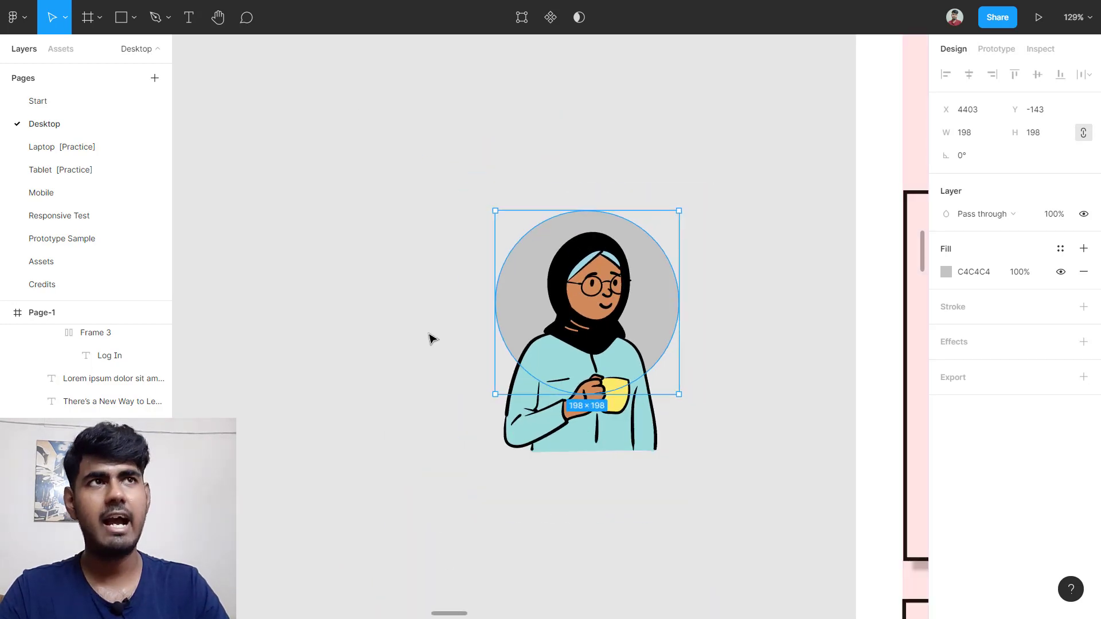
Step: Select the illustration and circle together and use the circle as a mask
left_click(447, 308)
left_click_drag(432, 227, 658, 437)
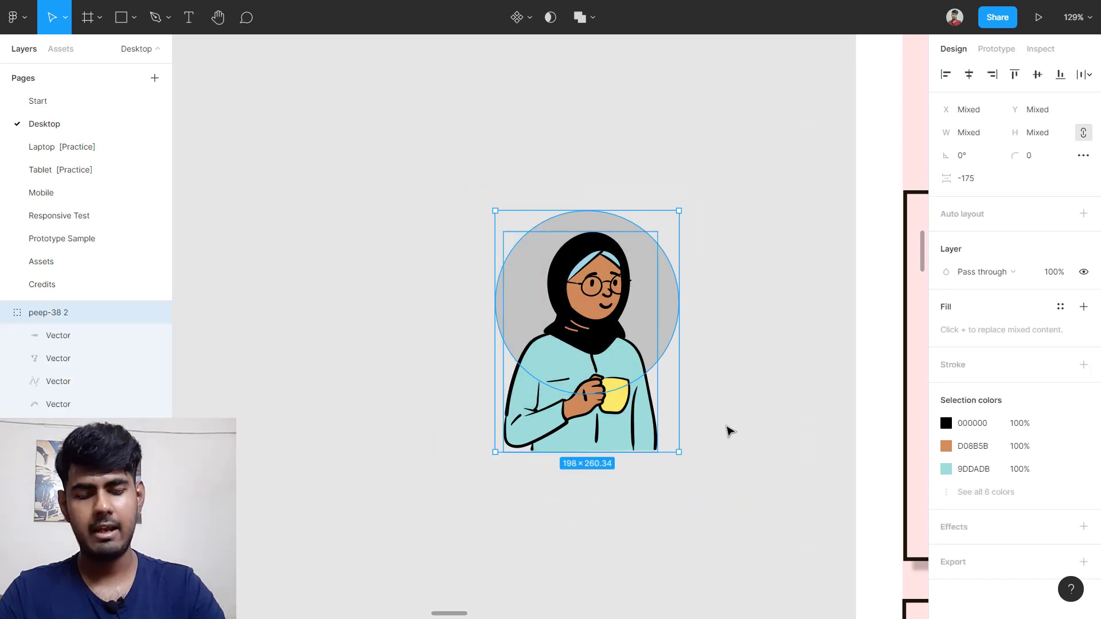
key("shift+Right")
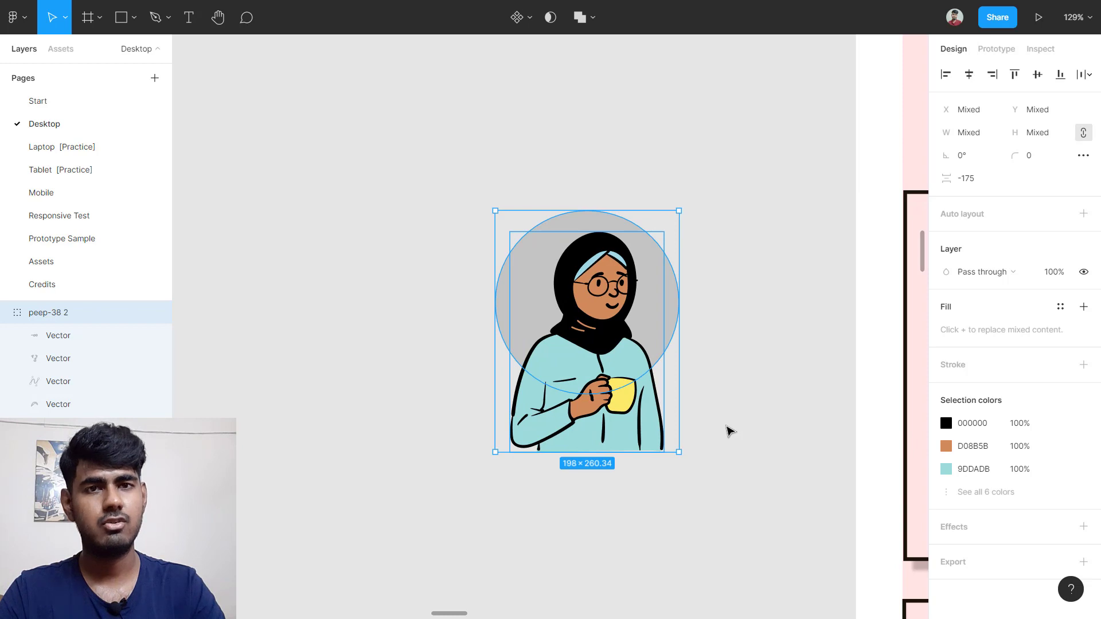
left_click(738, 373)
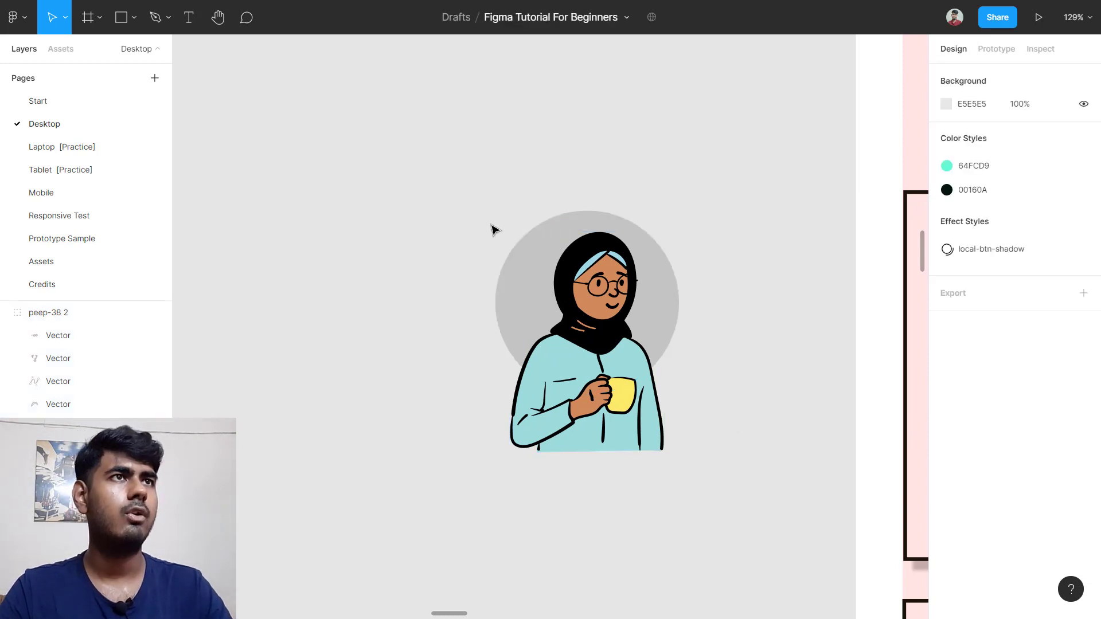
left_click_drag(453, 199, 694, 453)
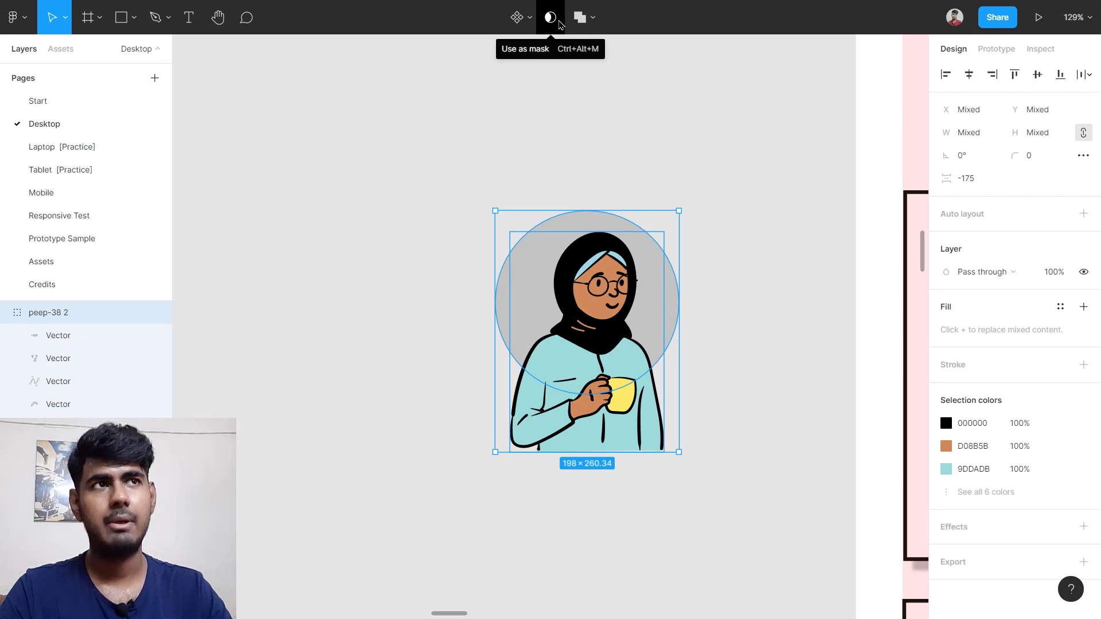
left_click(560, 23)
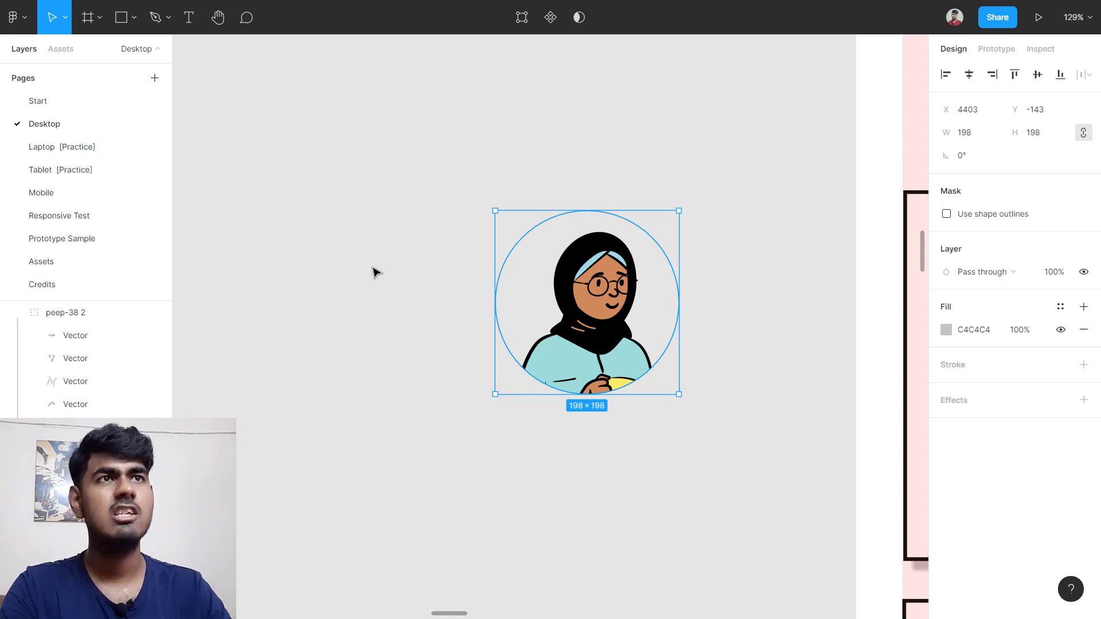
Step: Draw another circle with locked proportions sized 198×198
key("o")
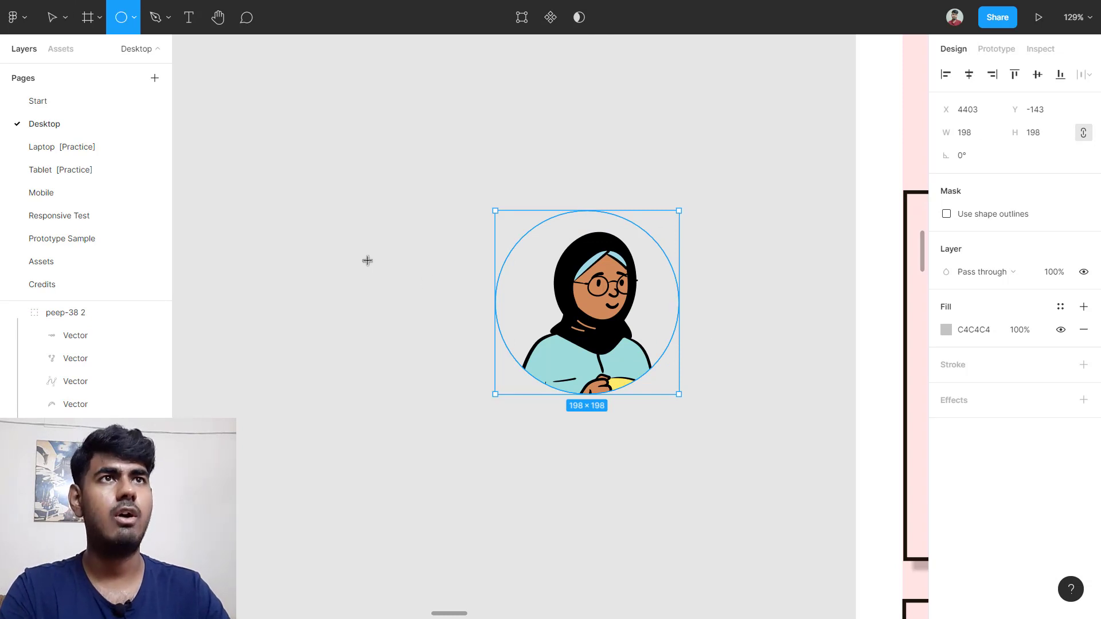
left_click(312, 233)
left_click(1083, 132)
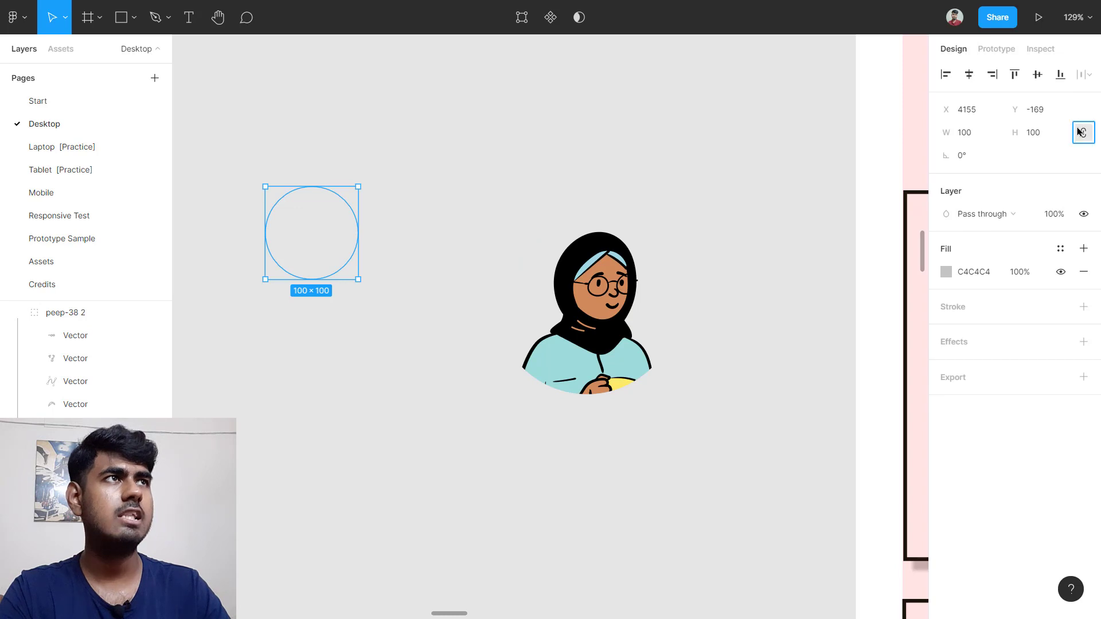
left_click(971, 136)
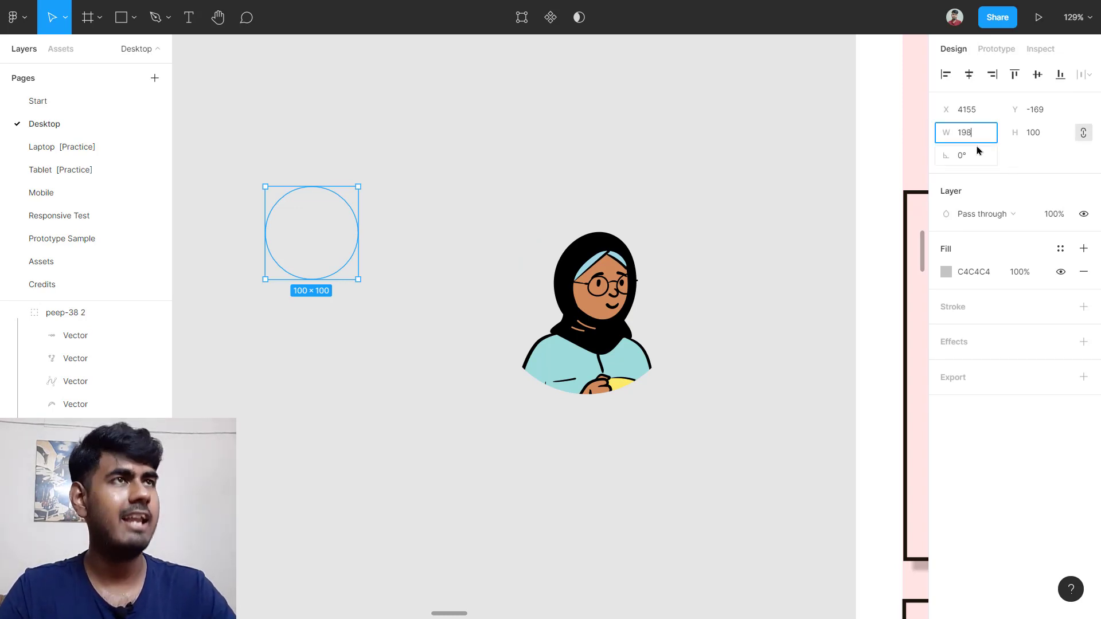
key("Return")
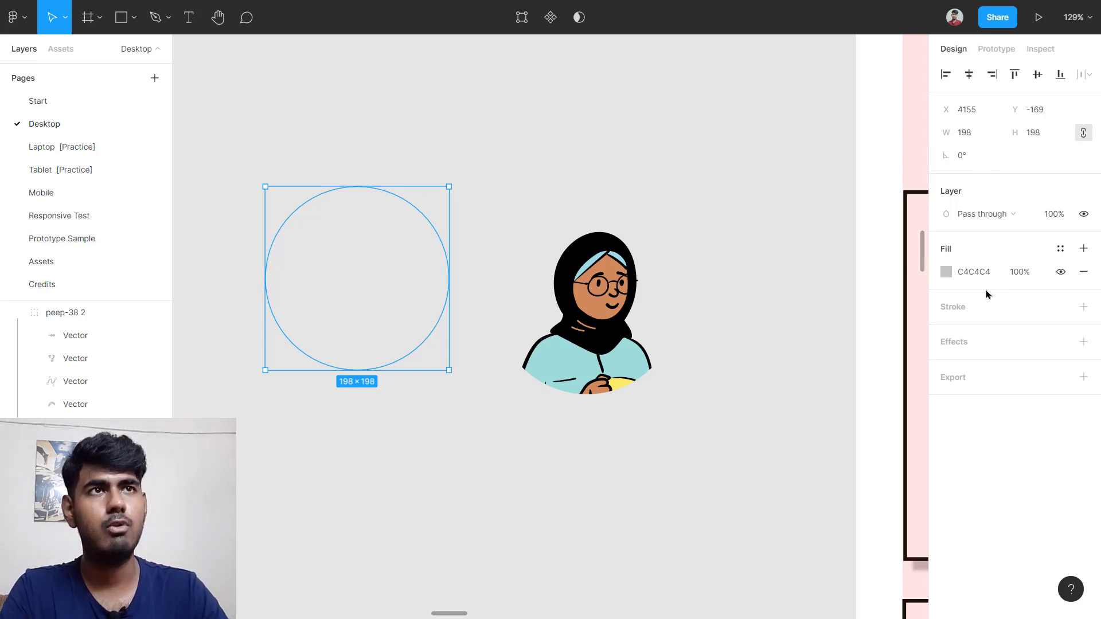
left_click_drag(343, 285, 546, 340)
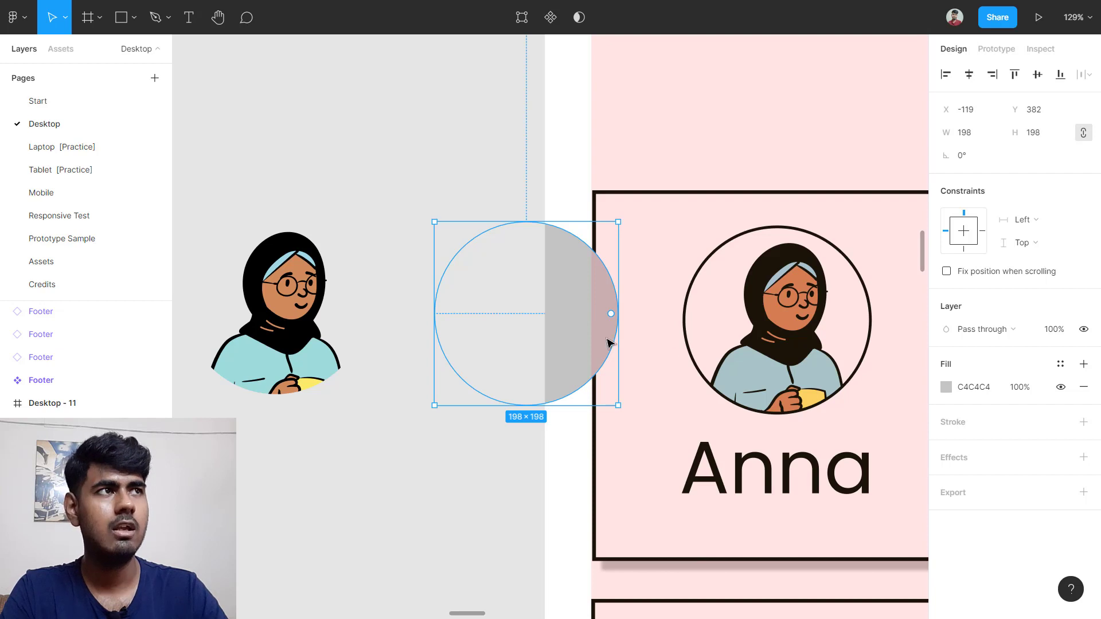
Step: Remove the circle's fill and give it a black 3 px outline
left_click(1083, 387)
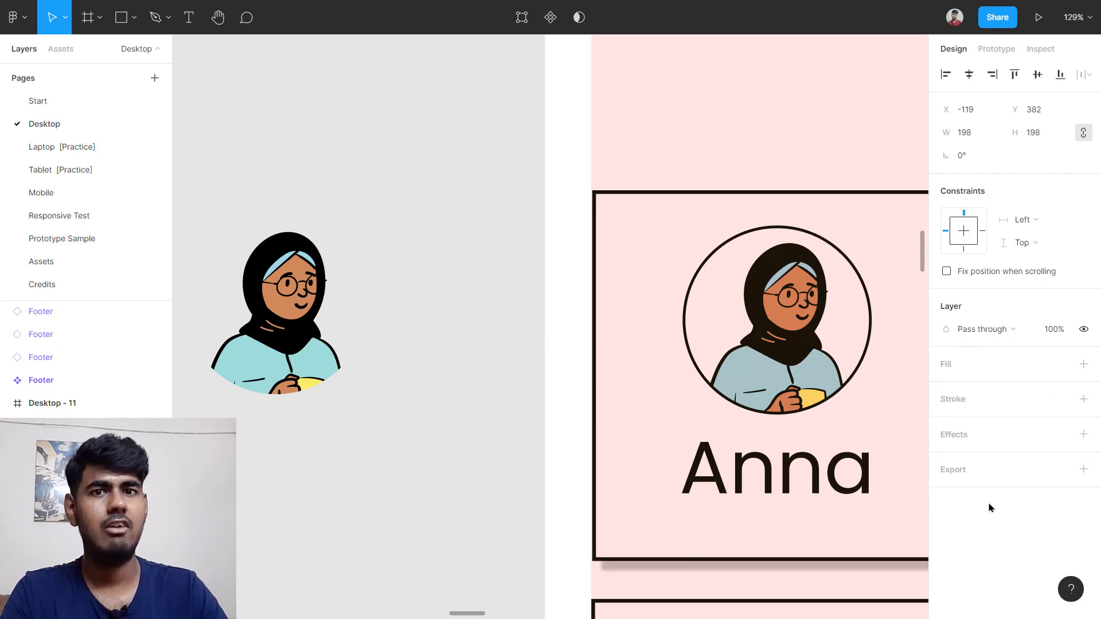
left_click(967, 404)
left_click(987, 445)
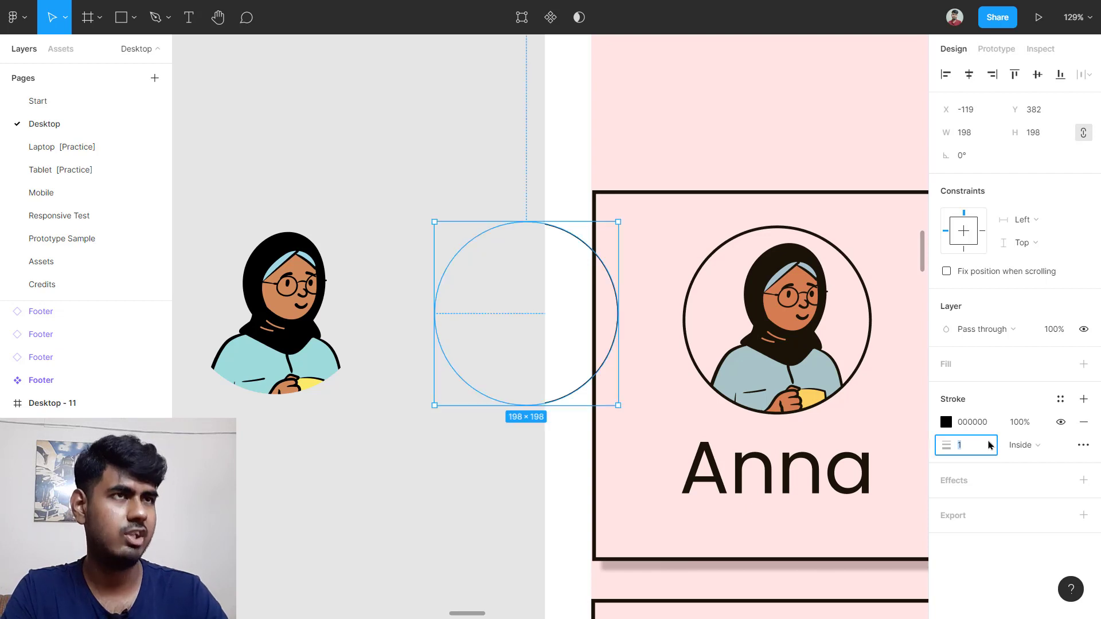
type("3")
key("Return")
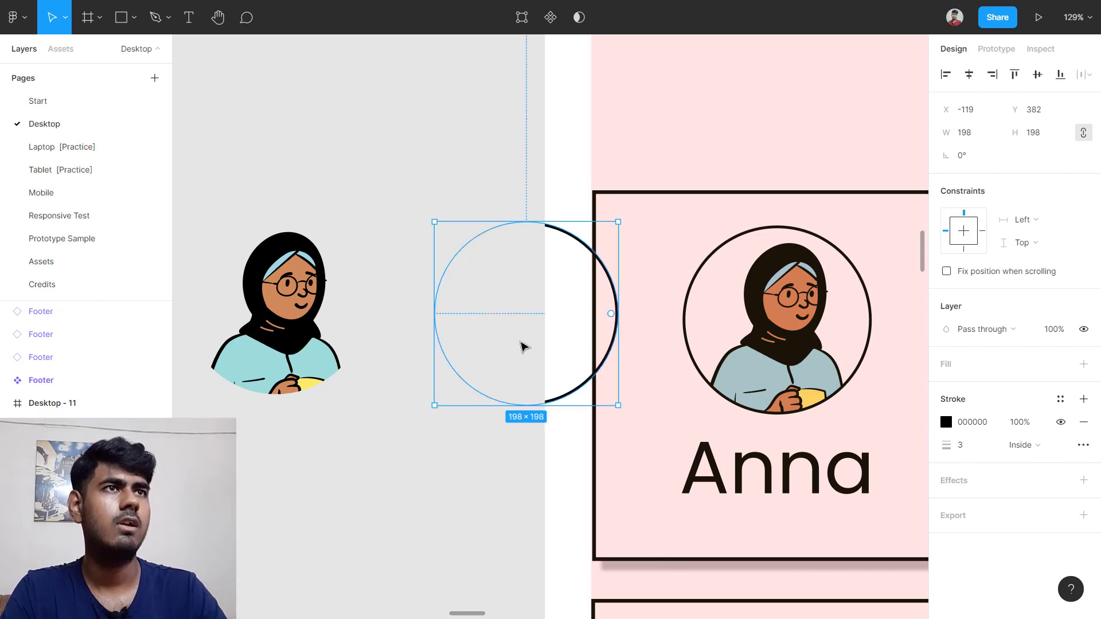
Step: Position the outlined circle over the round avatar
scroll(582, 335, "left", 3)
left_click_drag(725, 340, 471, 334)
scroll(471, 334, "up", 5)
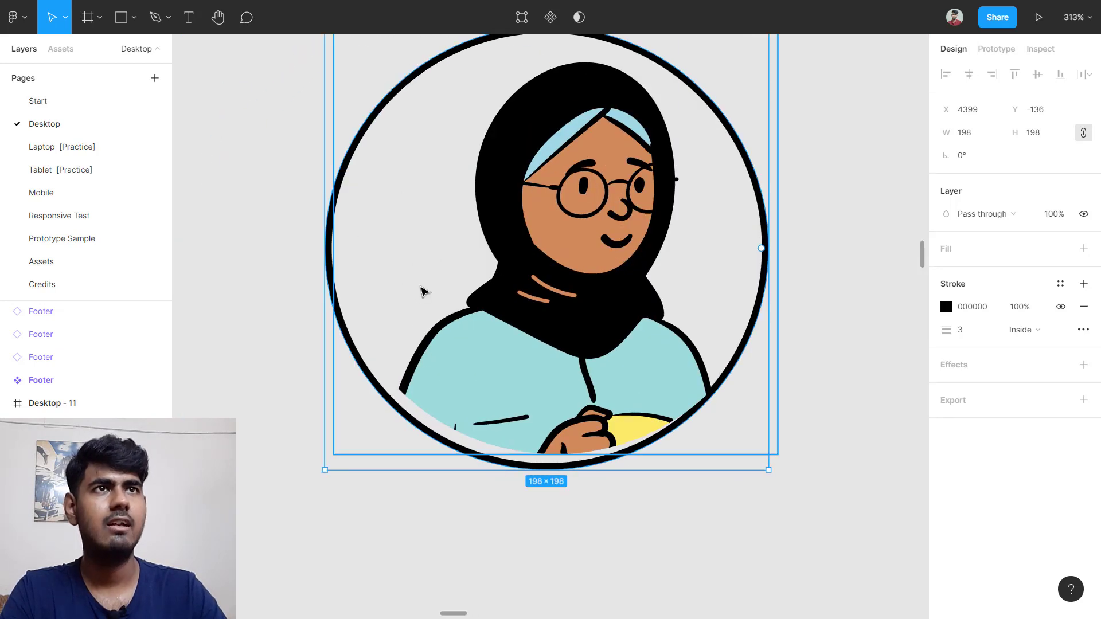
mouse_move(335, 251)
left_mouse_down()
mouse_move(347, 285)
mouse_move(396, 253)
mouse_move(330, 260)
mouse_move(330, 270)
left_mouse_up()
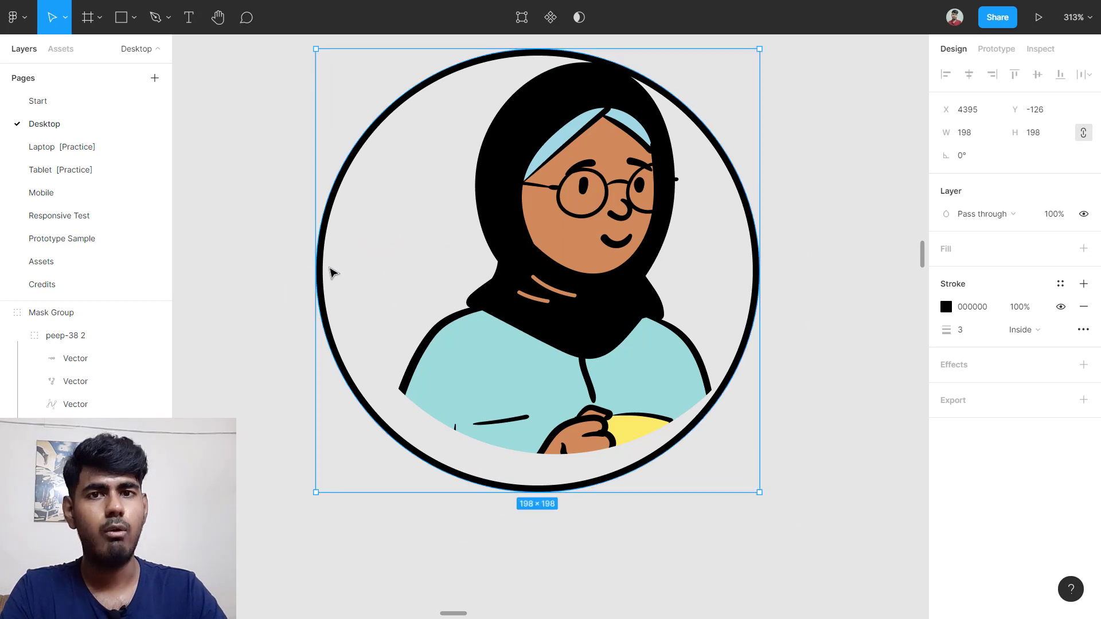
left_click(789, 274)
scroll(789, 274, "down", 2)
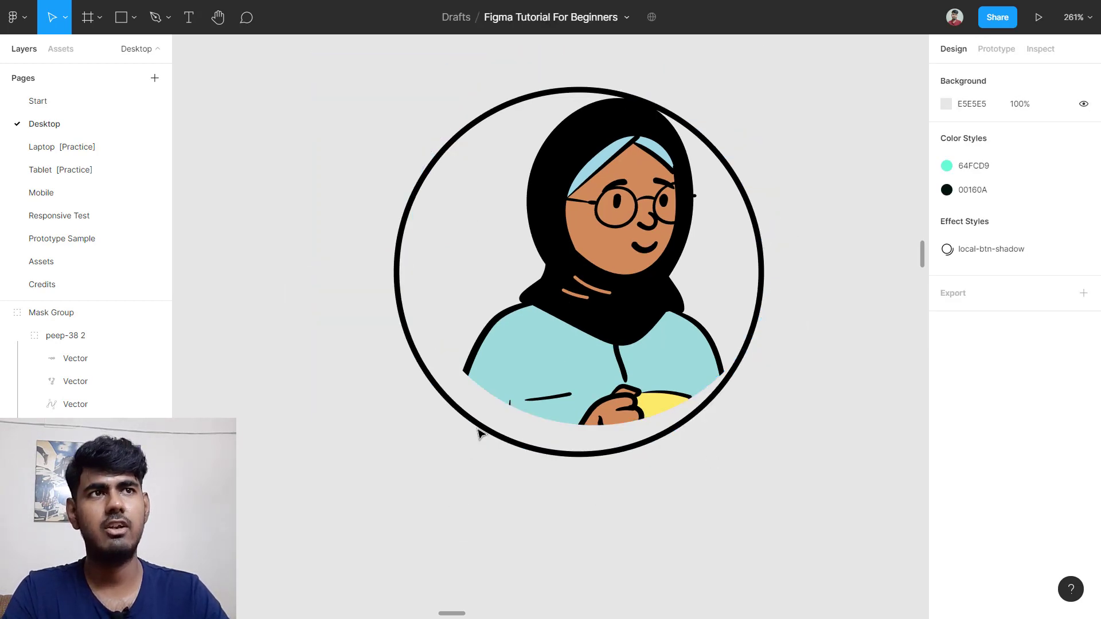
left_click(430, 381)
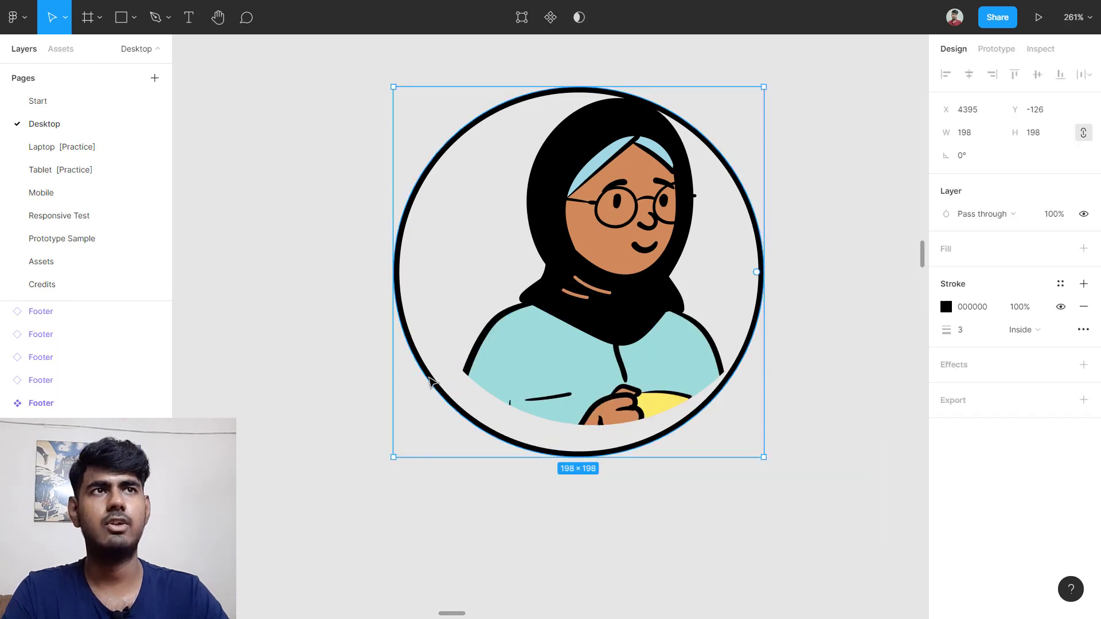
Step: Fine-tune the outline over the avatar and group both into Group 48
left_click_drag(422, 315, 454, 291)
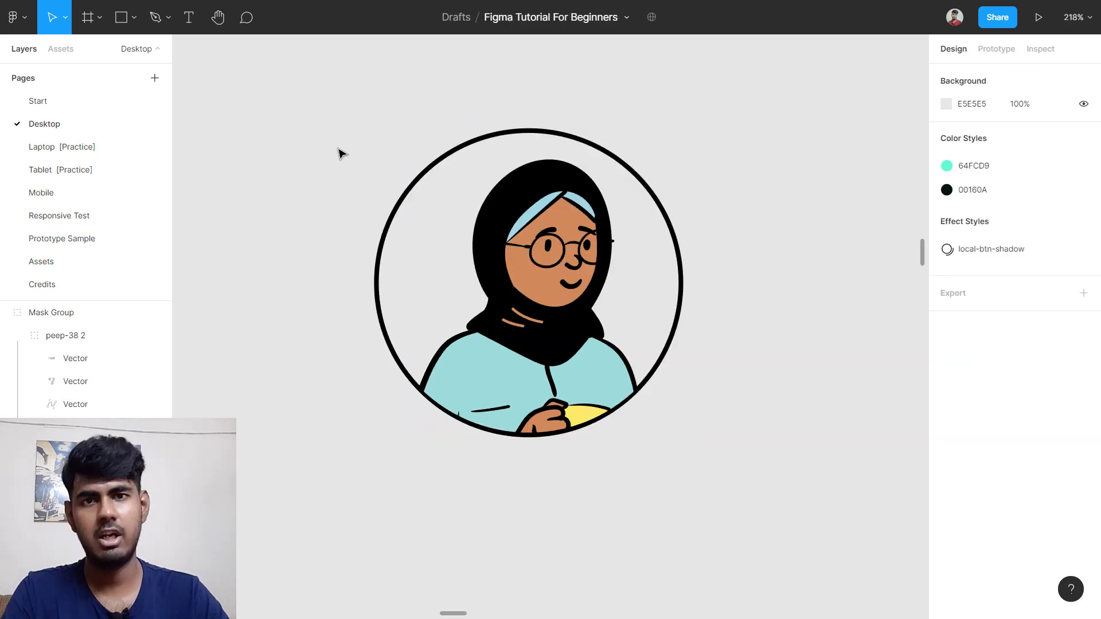
left_click_drag(327, 138, 855, 463)
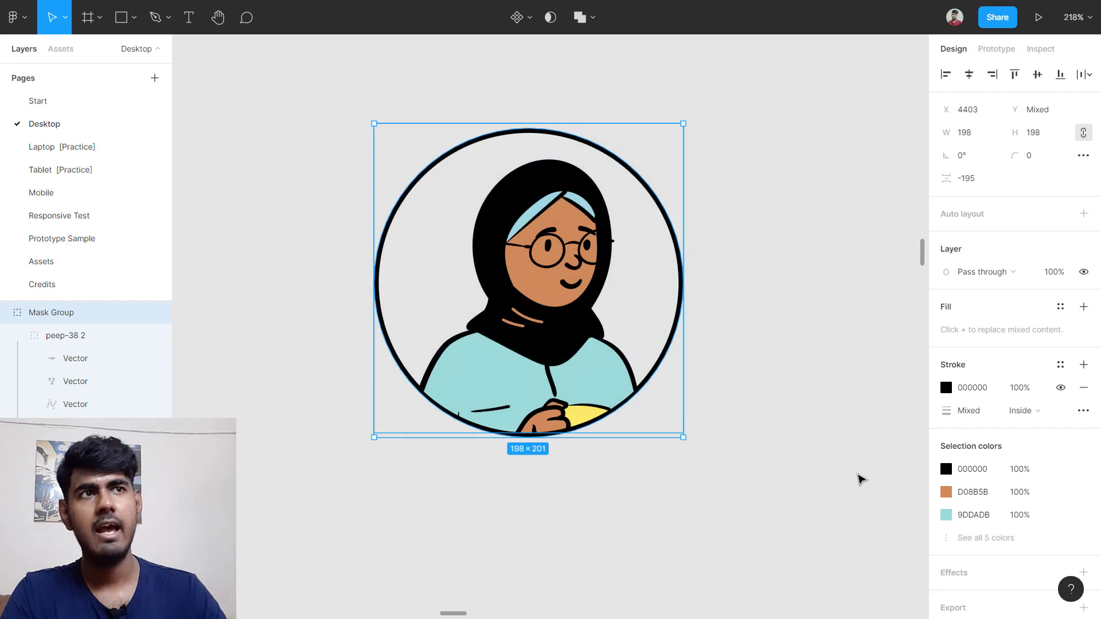
key("ctrl+g")
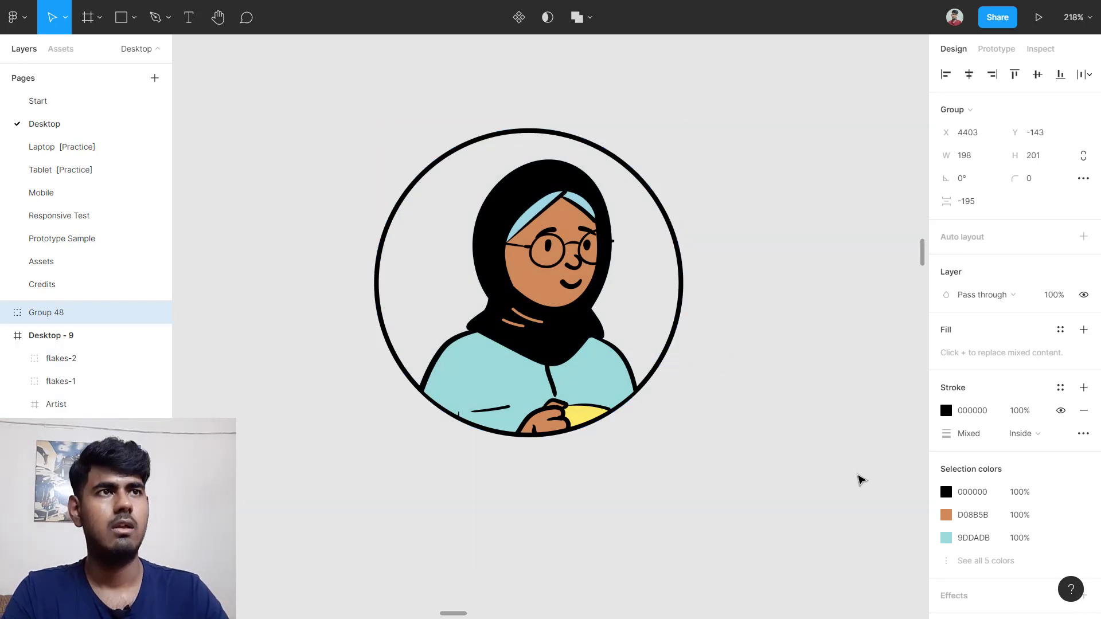
scroll(411, 430, "up", 2)
scroll(664, 450, "up", 2)
scroll(692, 432, "down", 5)
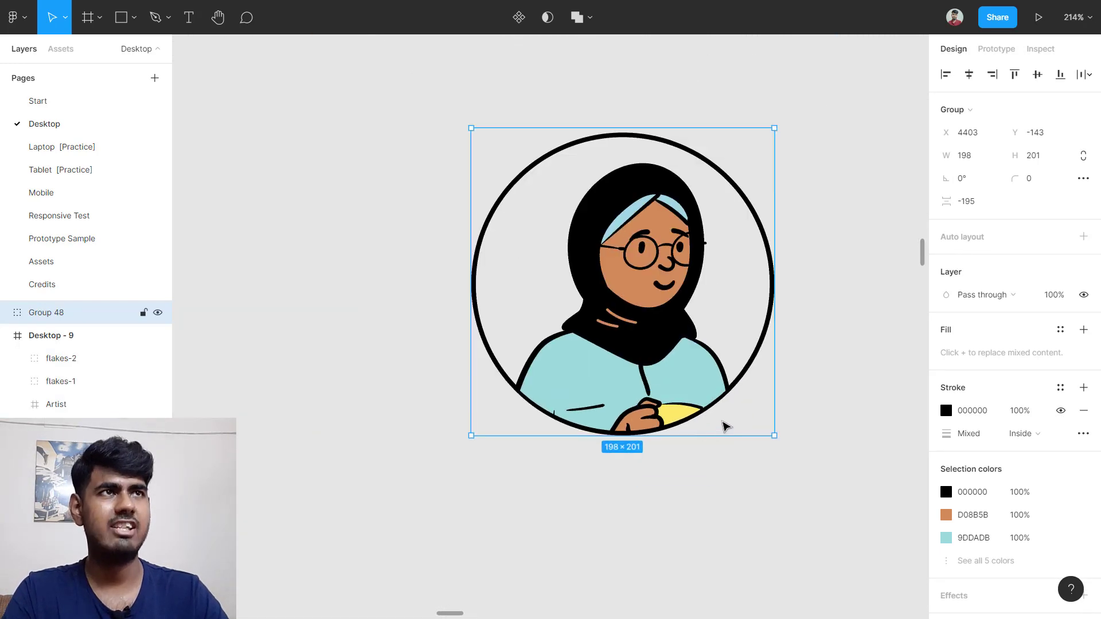
scroll(754, 384, "down", 5)
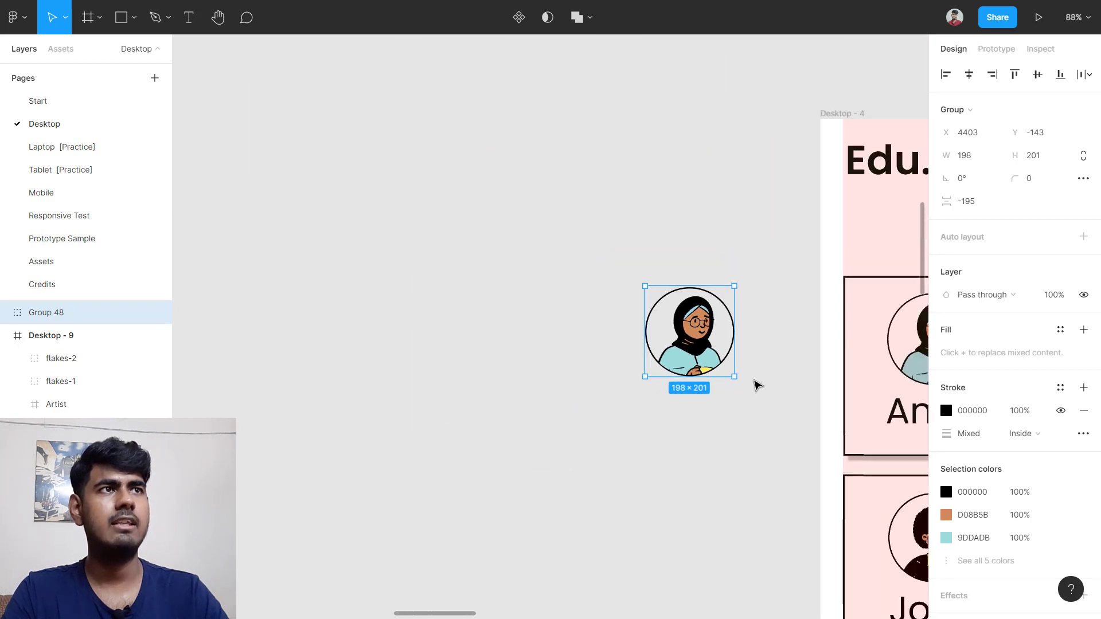
Step: Move Group 48 into Desktop - 12 and select the Anna teacher card to inspect its styling
scroll(518, 337, "down", 3)
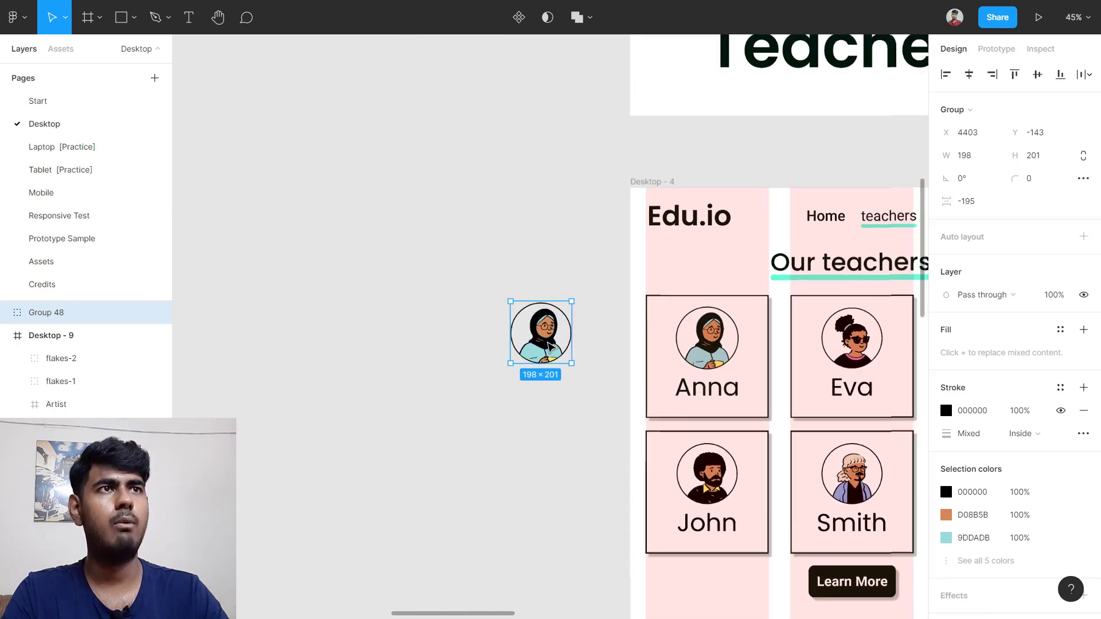
left_click_drag(525, 340, 648, 370)
scroll(404, 373, "left", 3)
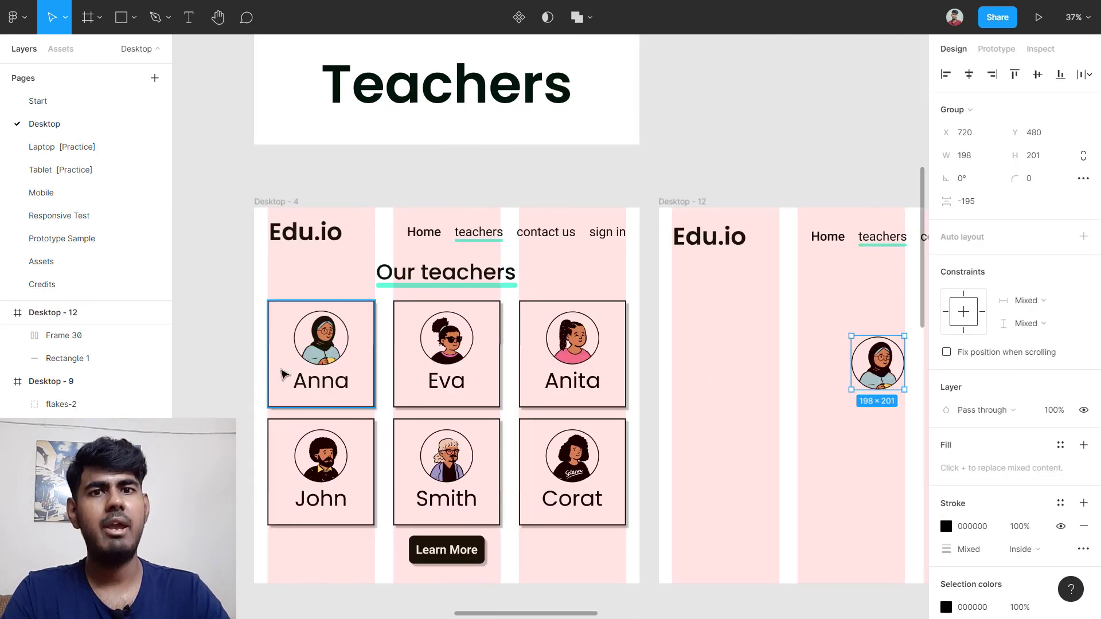
scroll(281, 392, "up", 5)
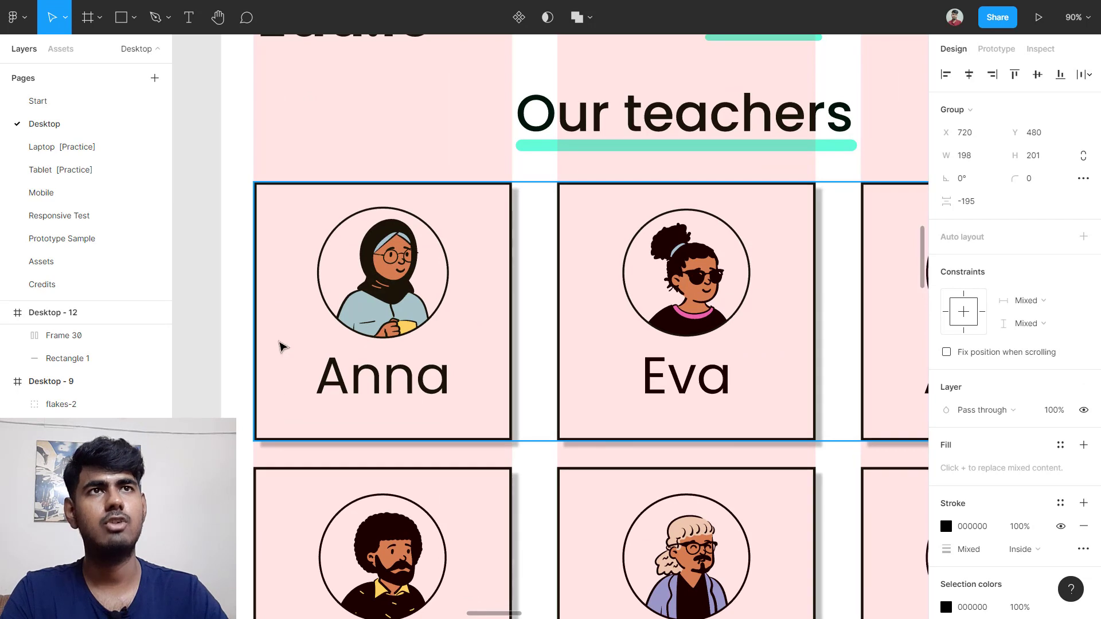
left_click(280, 248)
left_click(280, 248)
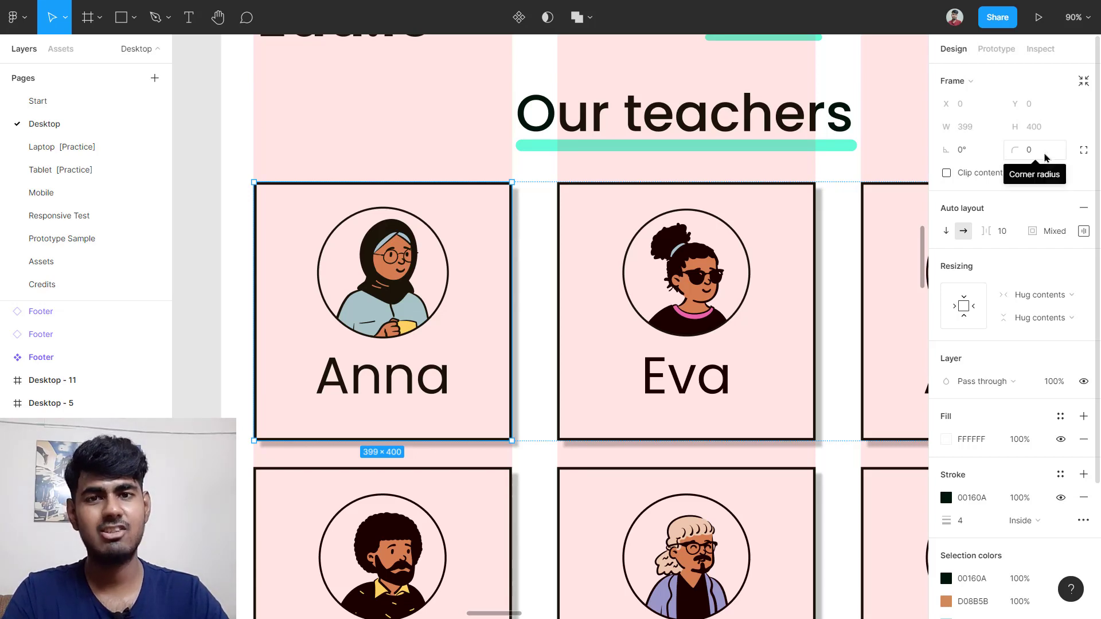
scroll(794, 331, "right", 15)
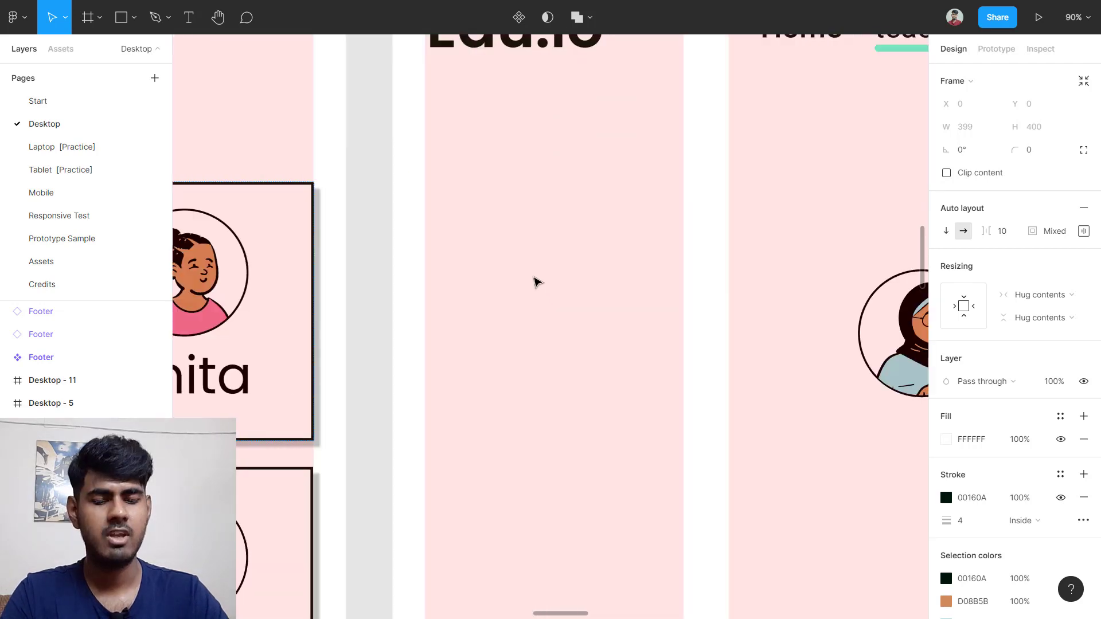
Step: Draw a square in Desktop - 12, set it to 400×400, and remove its fill
key("r")
left_click(445, 235)
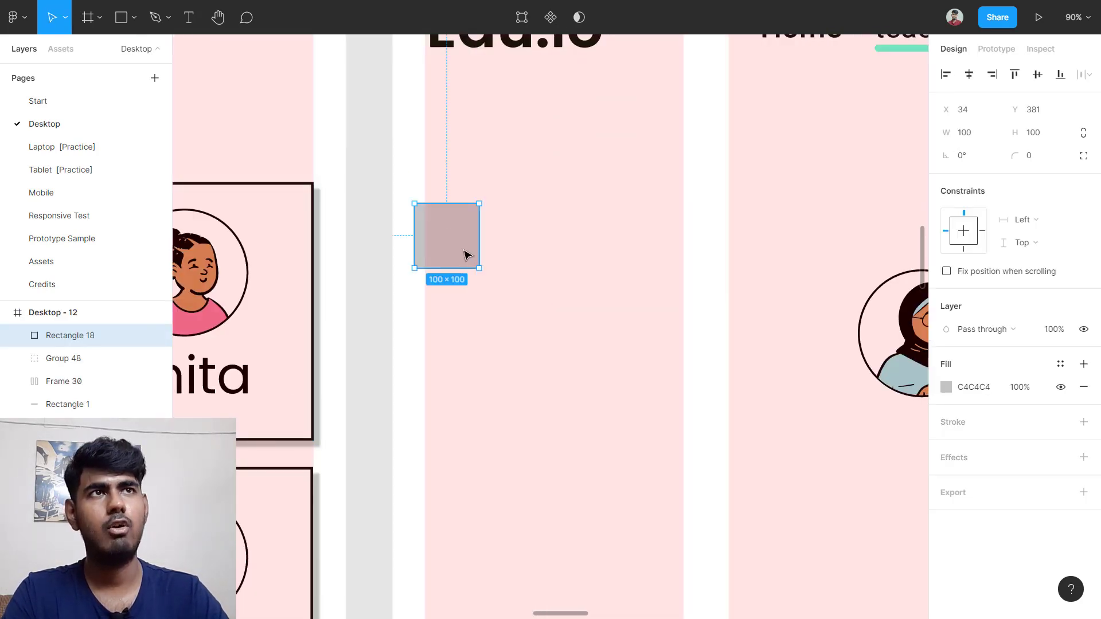
left_click_drag(442, 243, 453, 220)
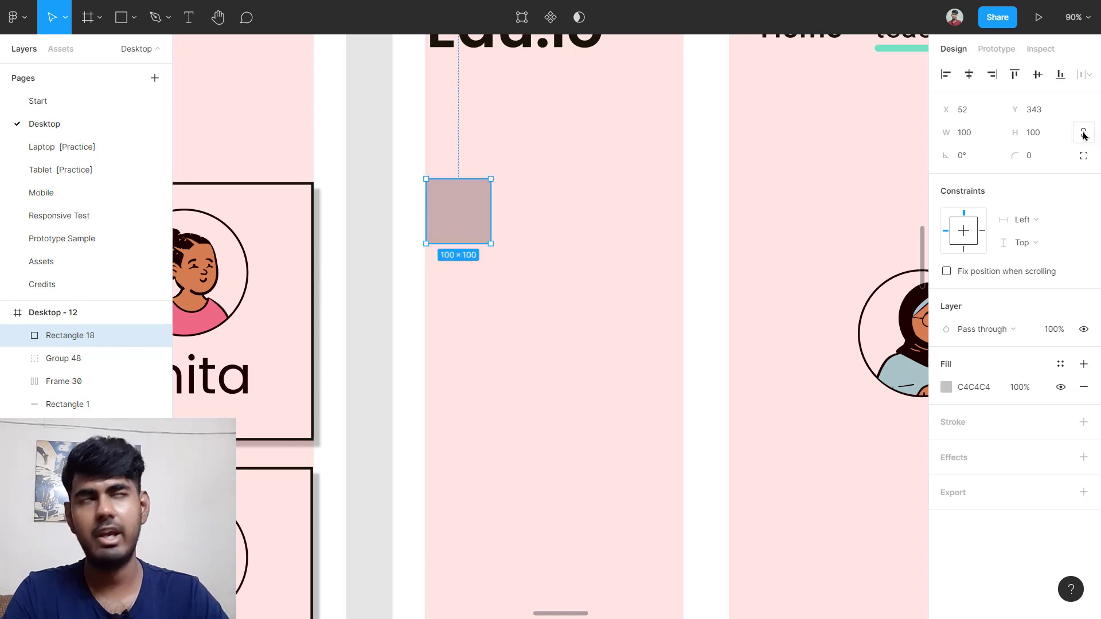
left_click(1083, 134)
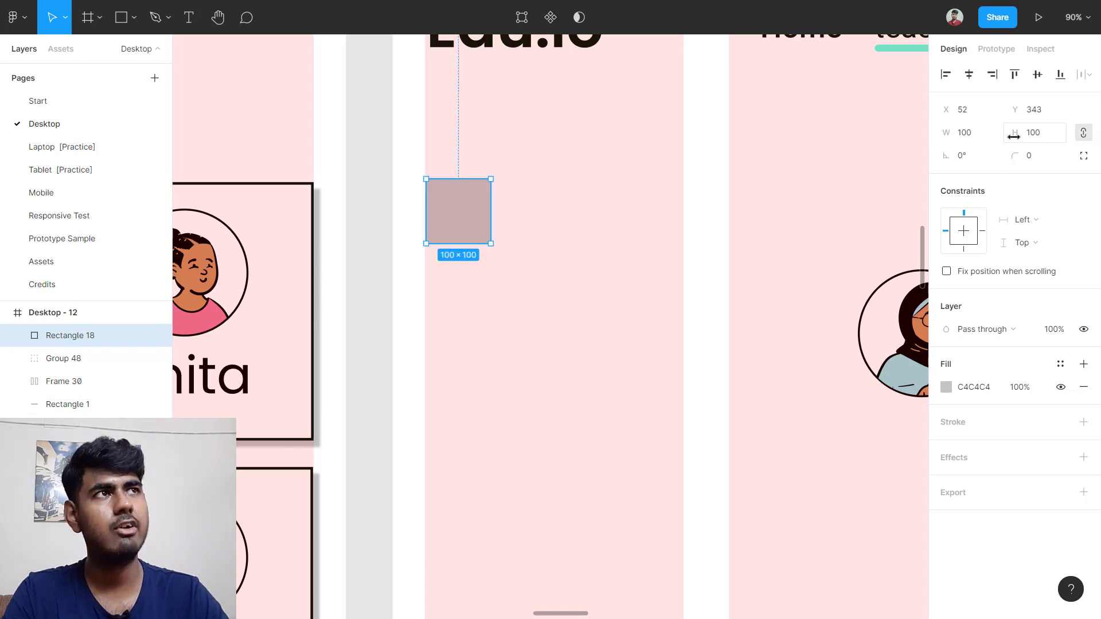
left_click(970, 137)
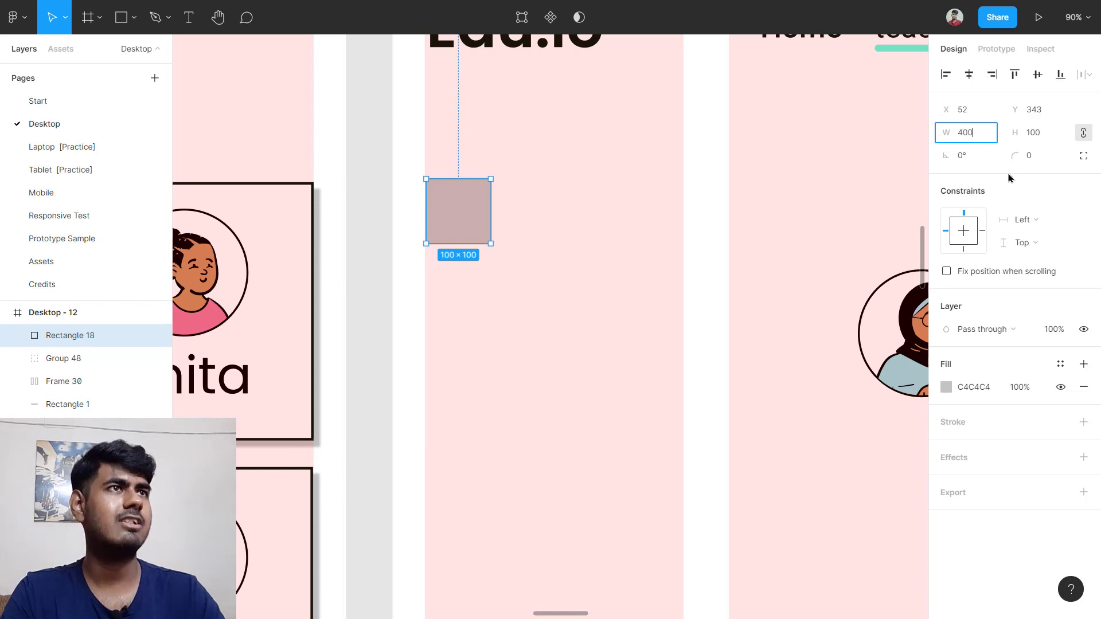
type("400")
key("Return")
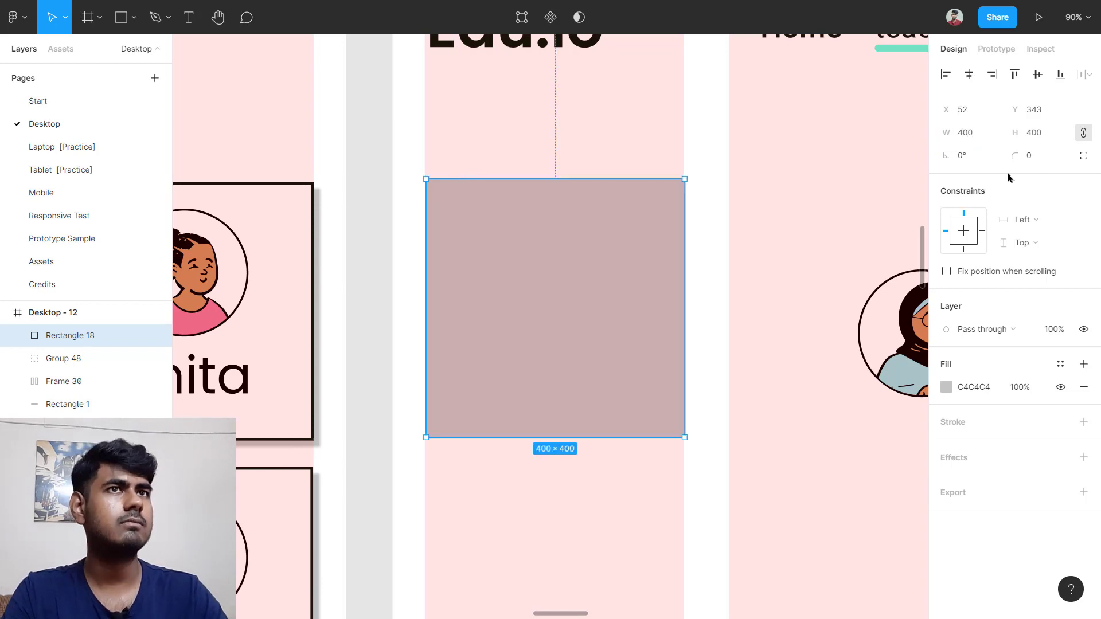
left_click(1083, 388)
Step: Check the Anna card's outline colour code
scroll(403, 343, "up", 3)
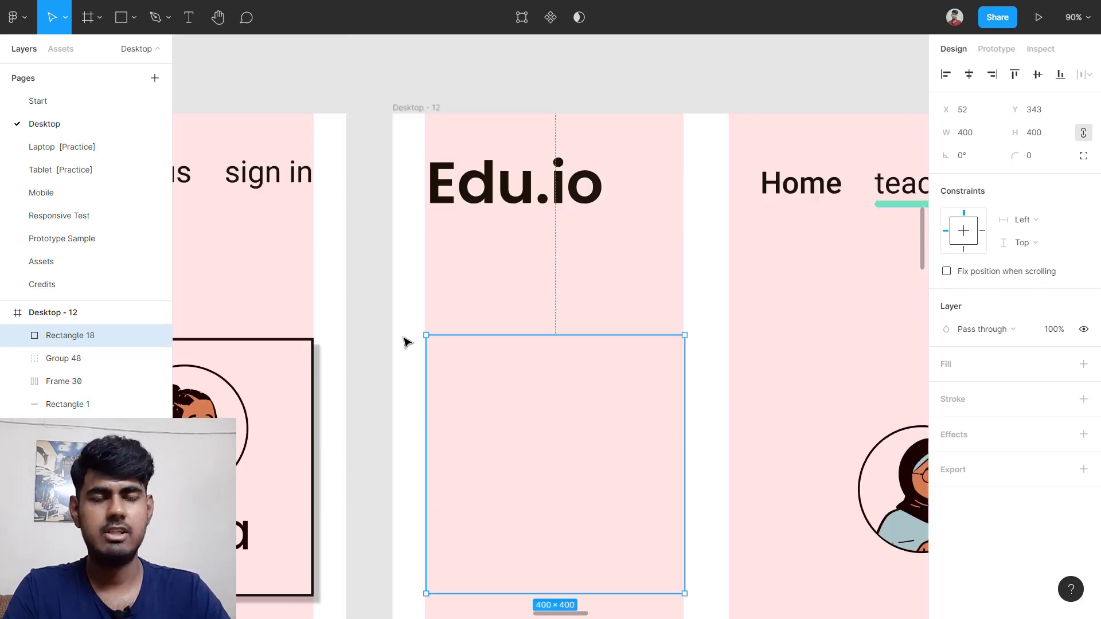
scroll(410, 354, "down", 2)
scroll(420, 379, "left", 15)
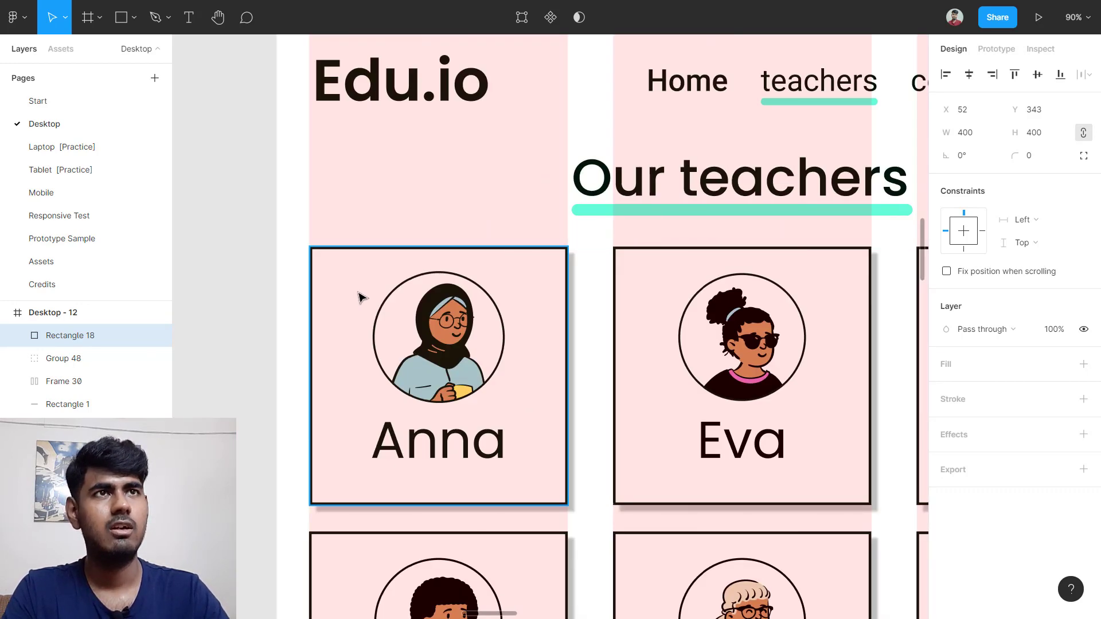
left_click(361, 296)
scroll(934, 329, "down", 4)
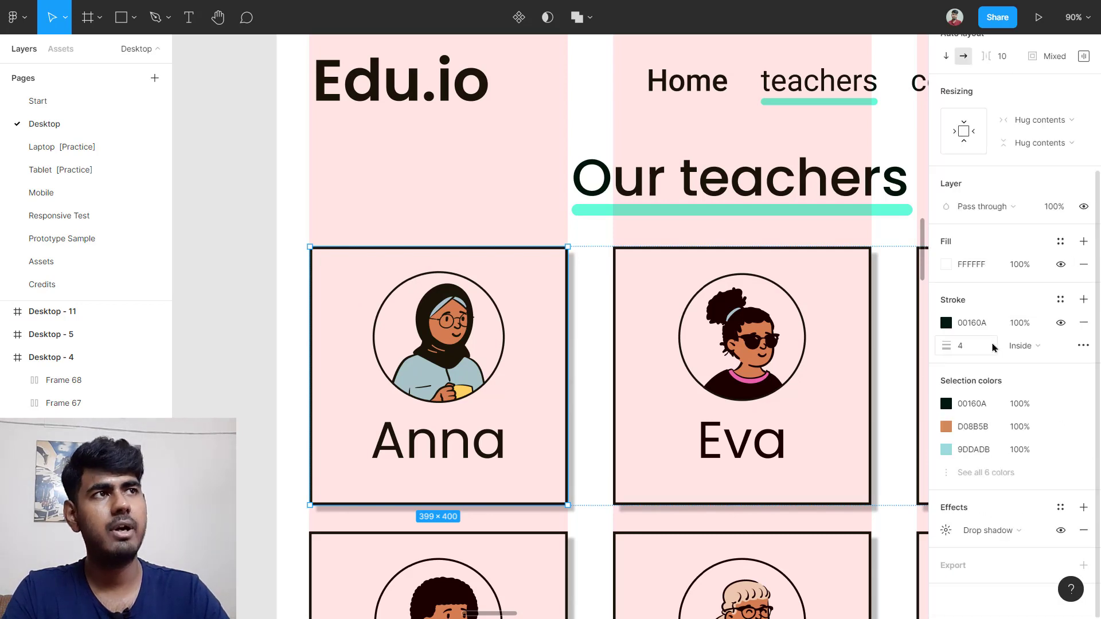
left_click(977, 325)
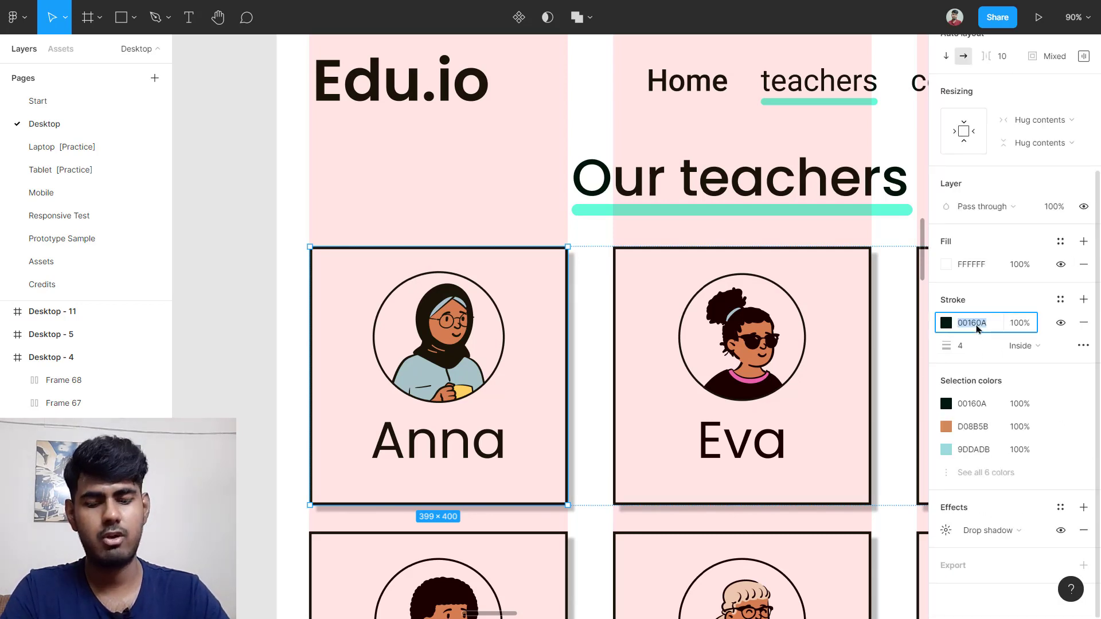
Step: Reselect the empty square in Desktop - 12
scroll(899, 383, "right", 8)
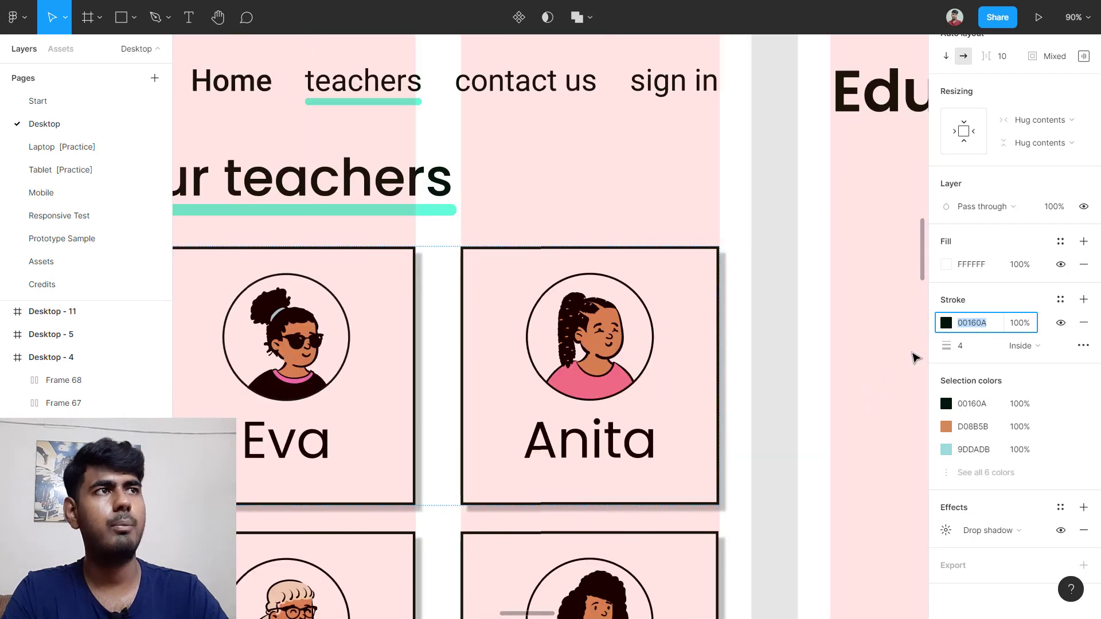
scroll(832, 362, "right", 5)
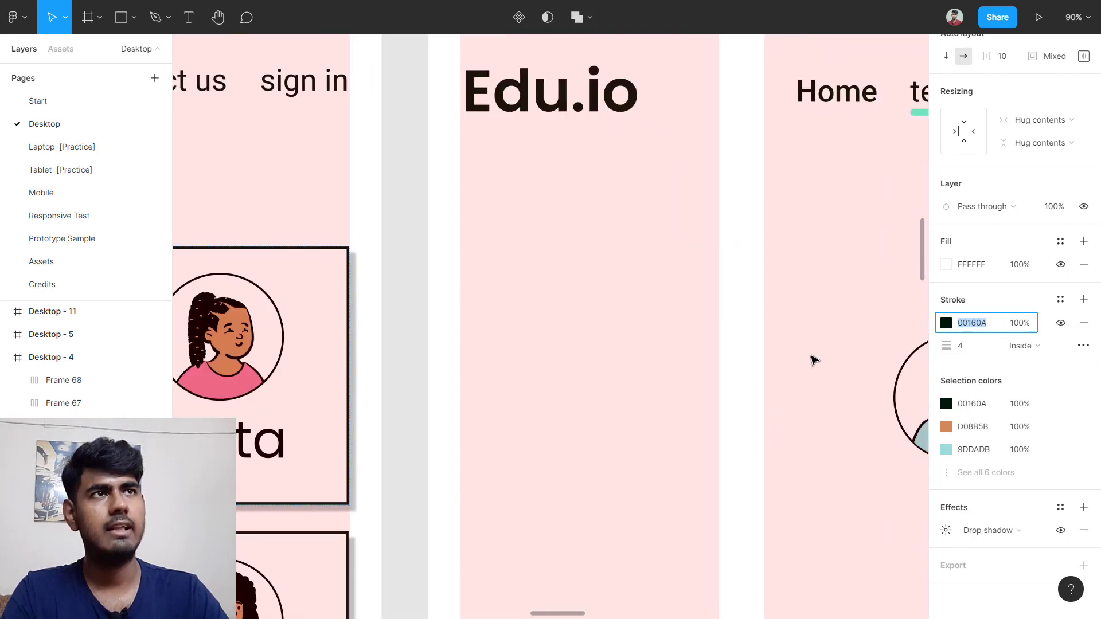
scroll(573, 277, "down", 4)
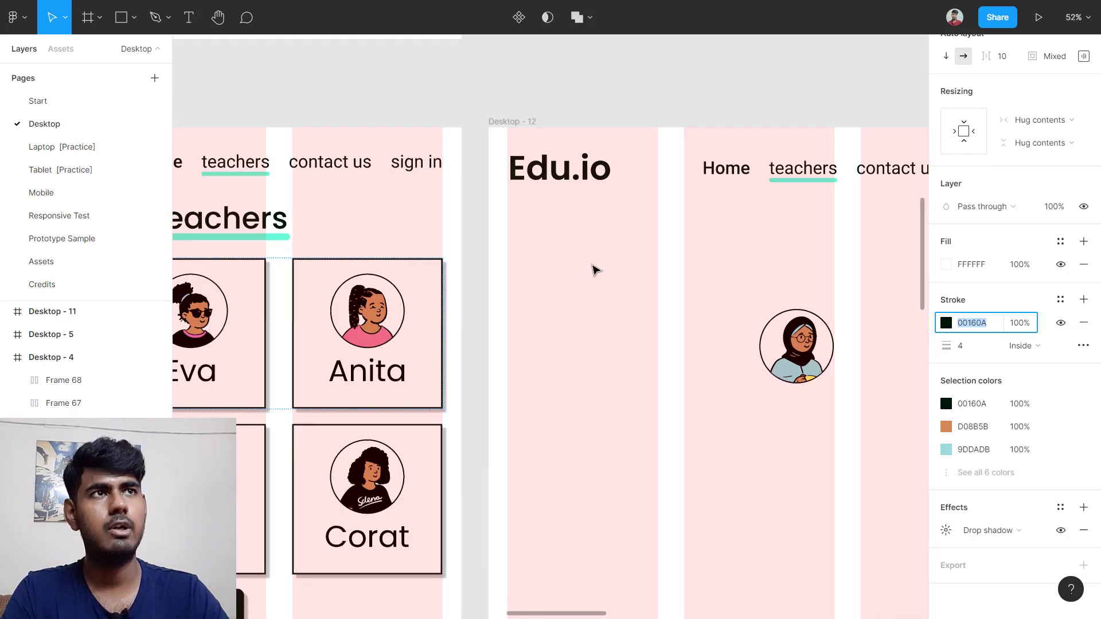
left_click(665, 271)
left_click_drag(667, 226, 692, 304)
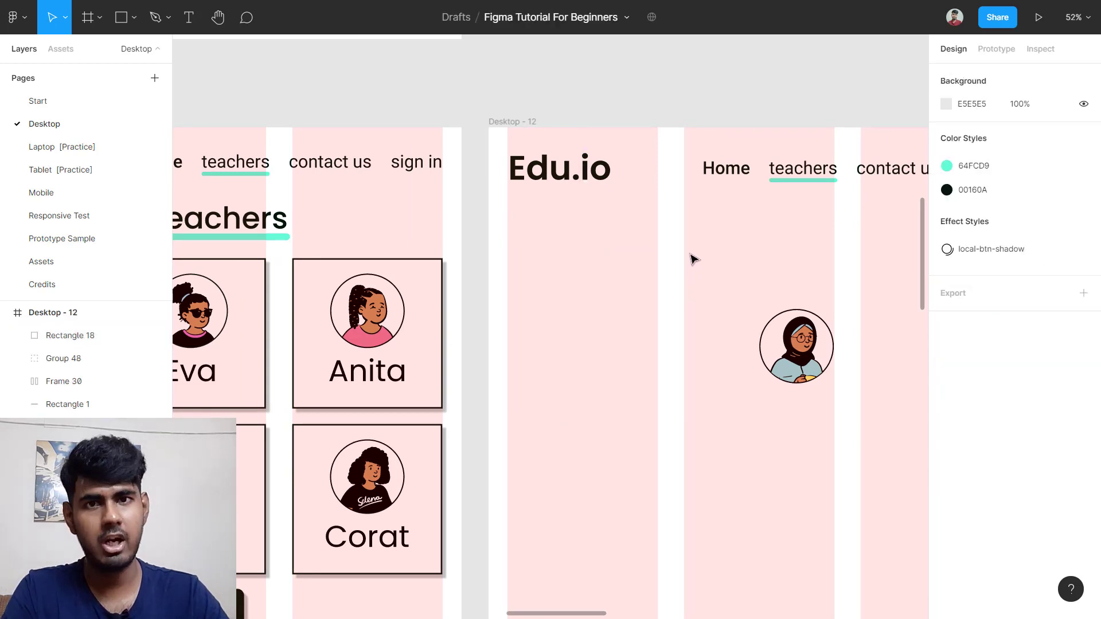
left_click_drag(692, 246, 550, 327)
scroll(550, 327, "up", 5)
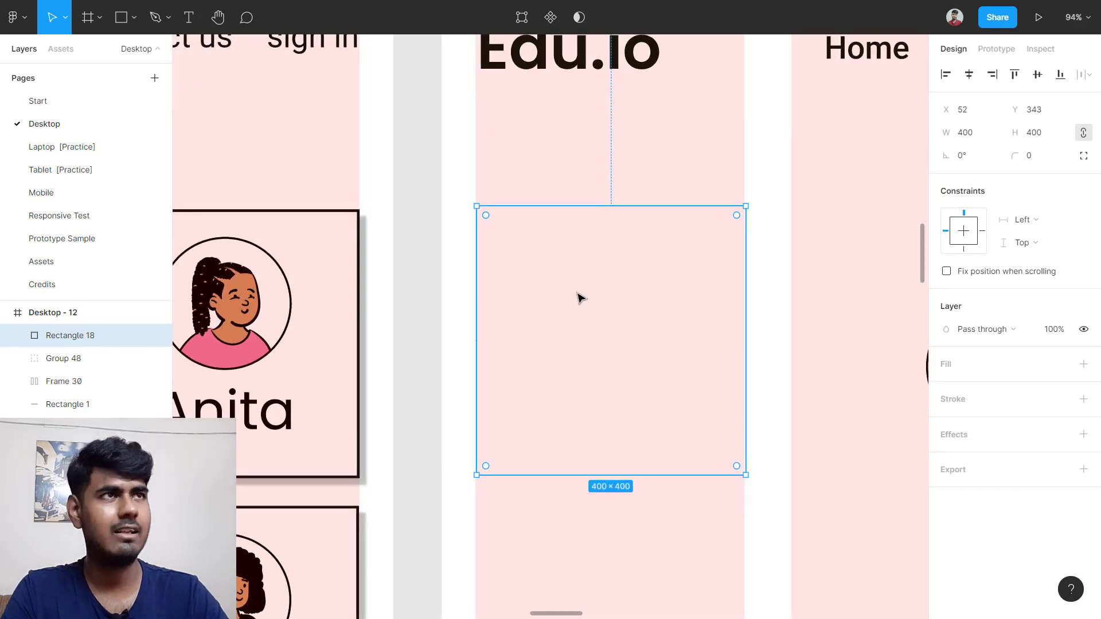
Step: Give the square a 3 px outline in colour 00160A
left_click(960, 398)
left_click(978, 424)
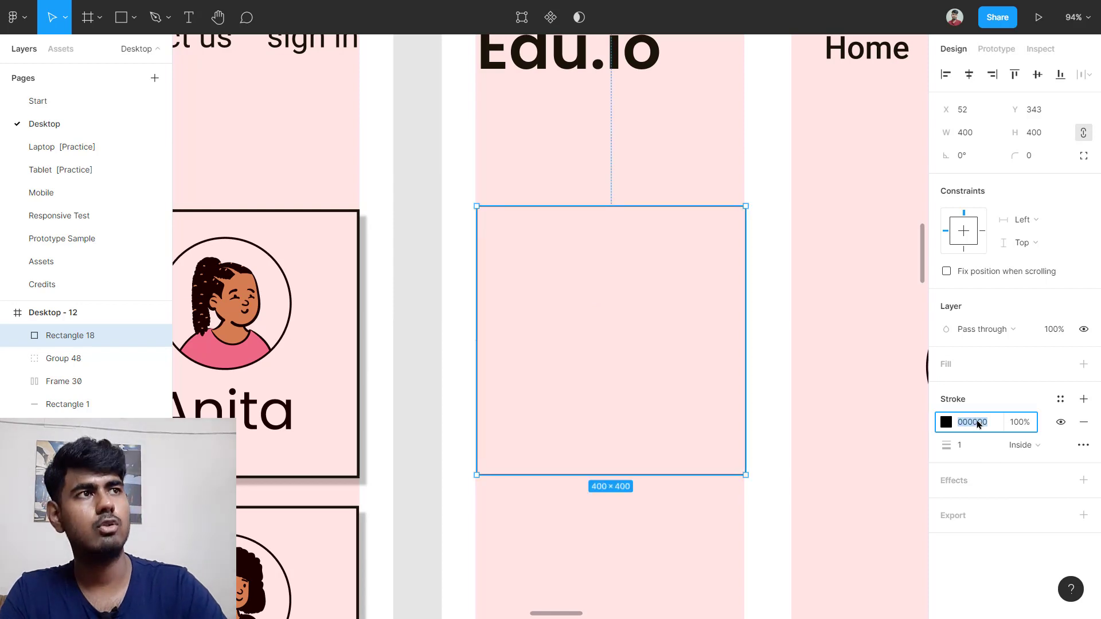
type("00160A")
key("Return")
left_click(979, 448)
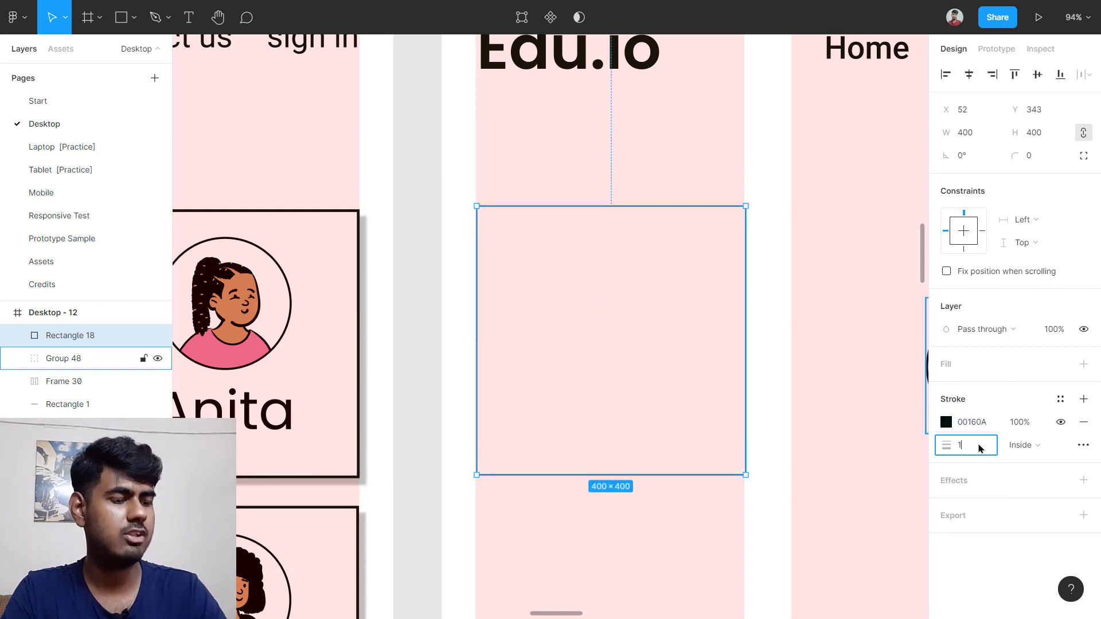
key("Return")
left_click(813, 445)
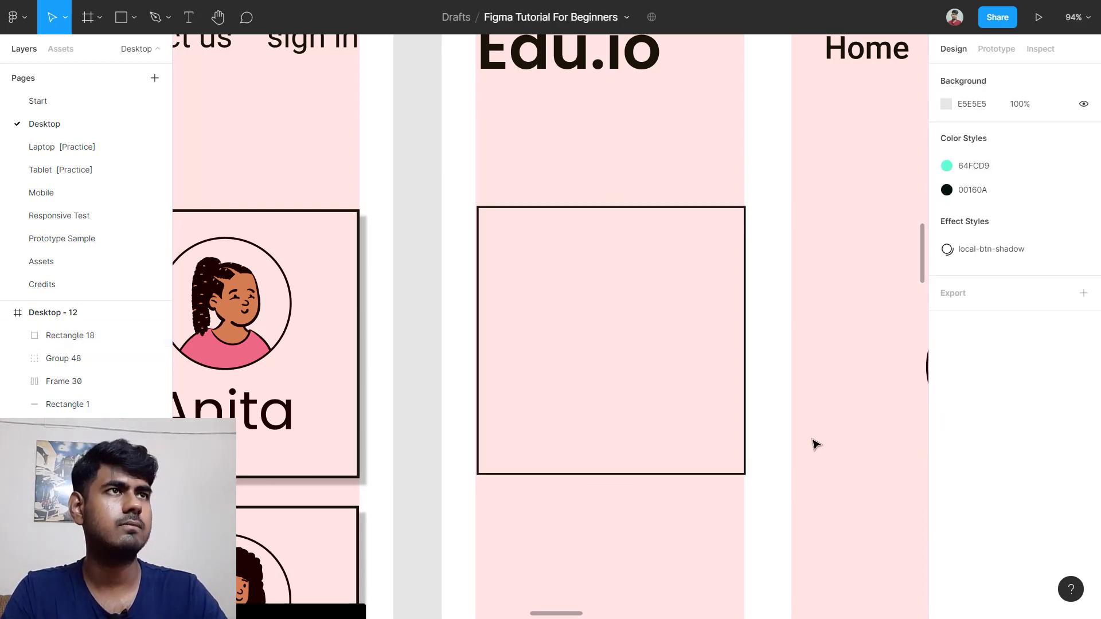
scroll(815, 442, "down", 5)
scroll(815, 445, "up", 3)
scroll(816, 438, "left", 8)
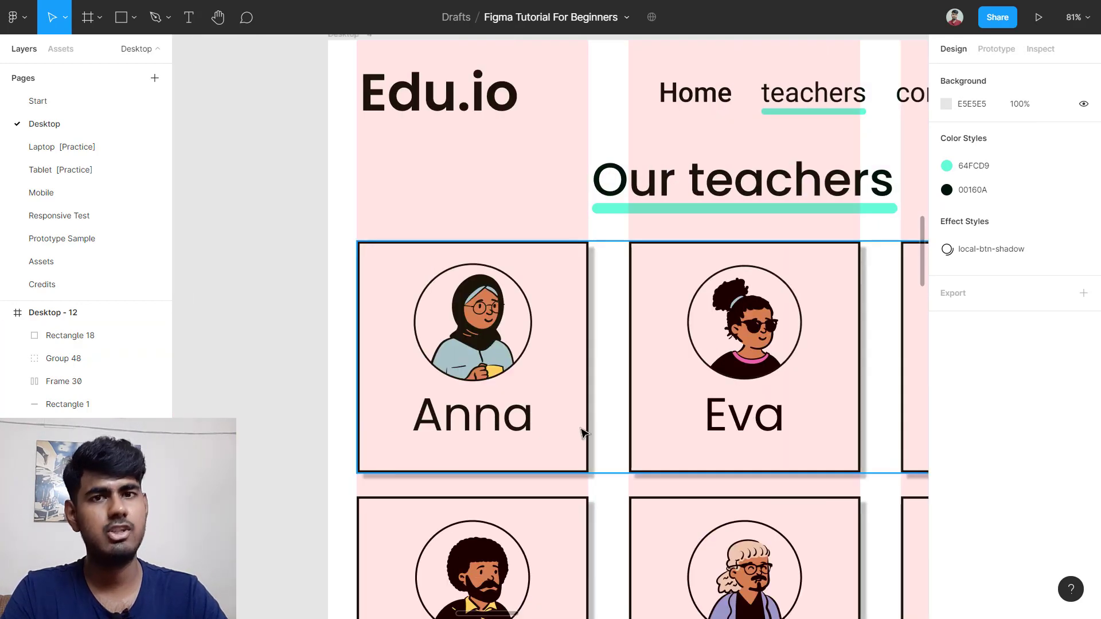
scroll(805, 395, "right", 10)
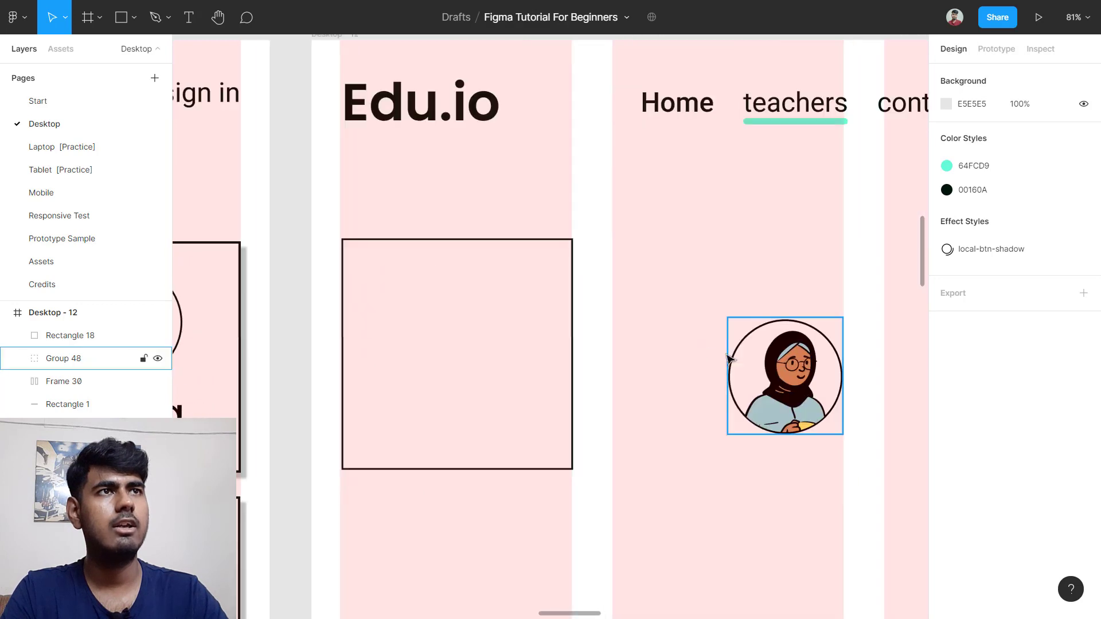
Step: Add a drop shadow to the square offset 10 right and 10 down
left_click(485, 243)
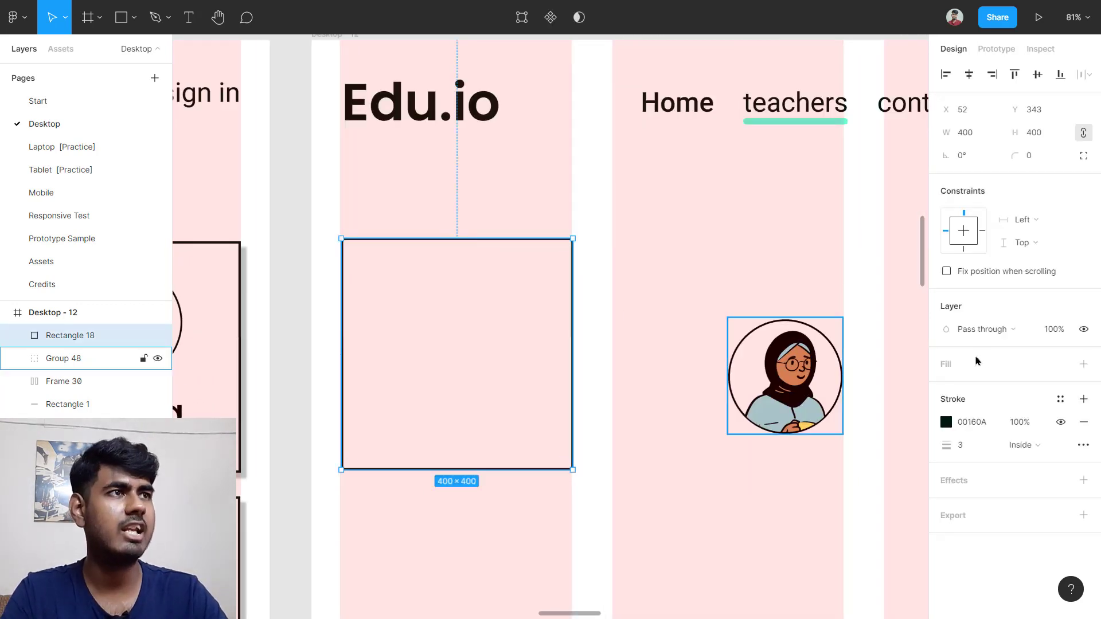
left_click(1003, 483)
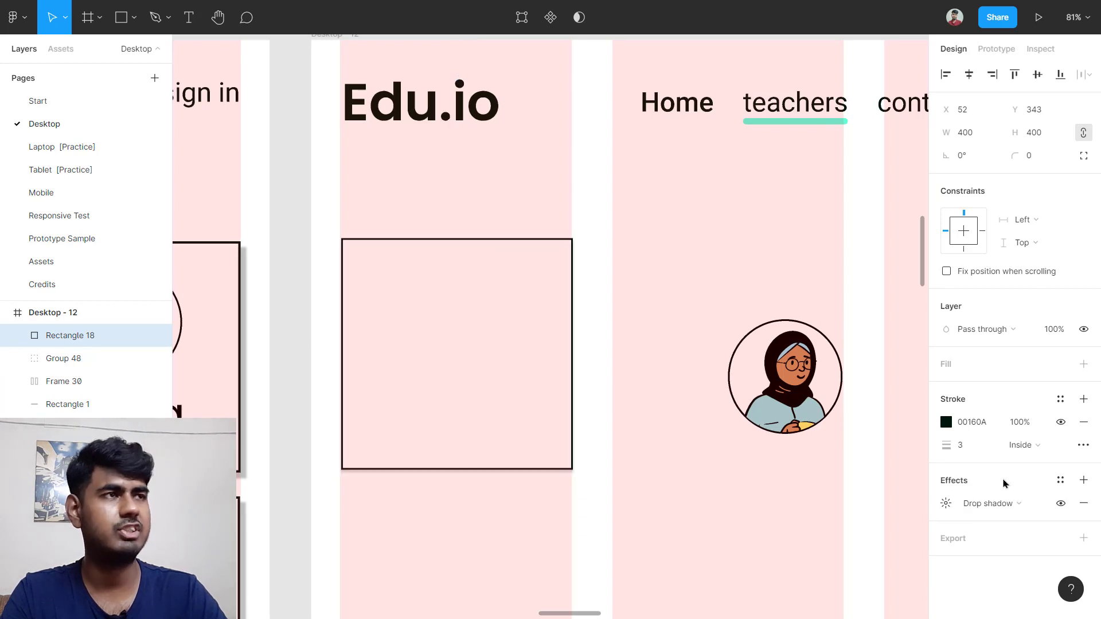
left_click(939, 507)
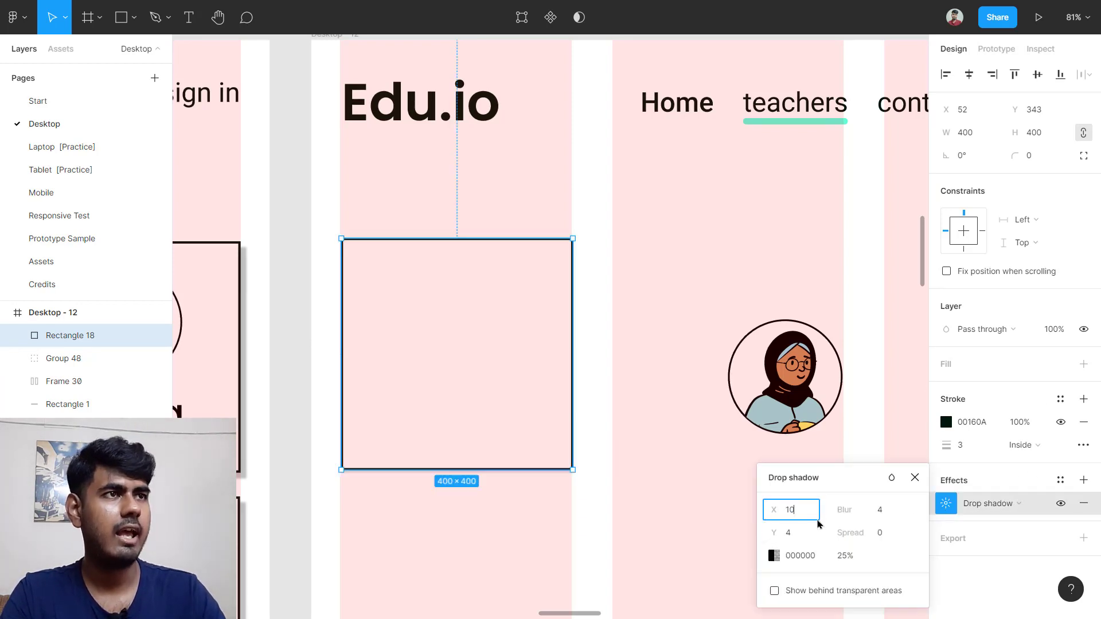
left_click(789, 532)
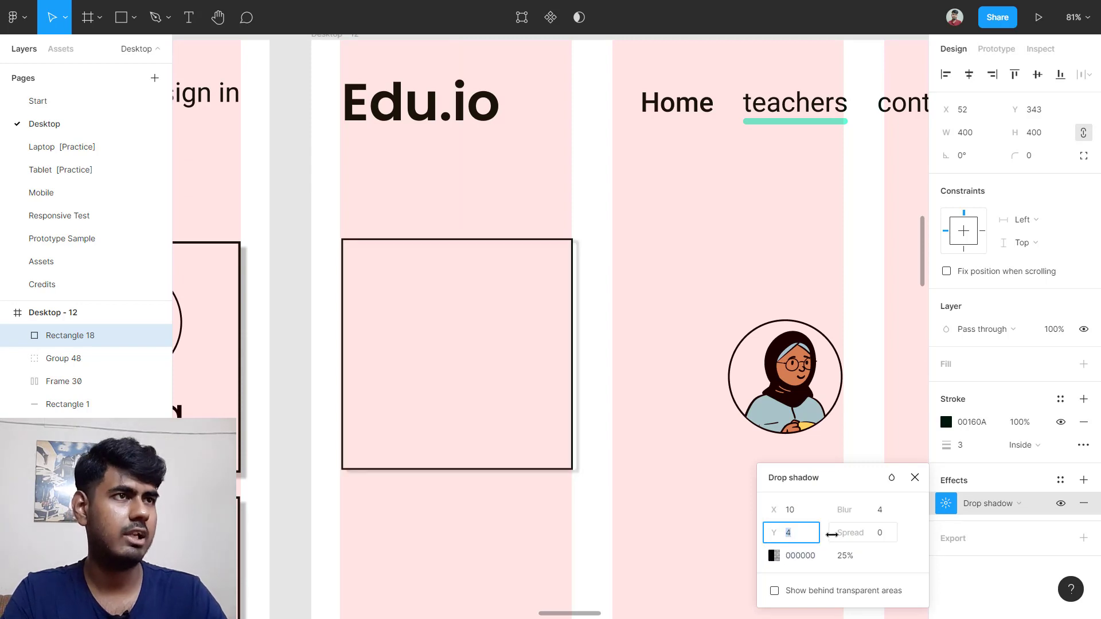
type("10")
key("Return")
scroll(745, 384, "left", 3)
scroll(745, 384, "up", 1)
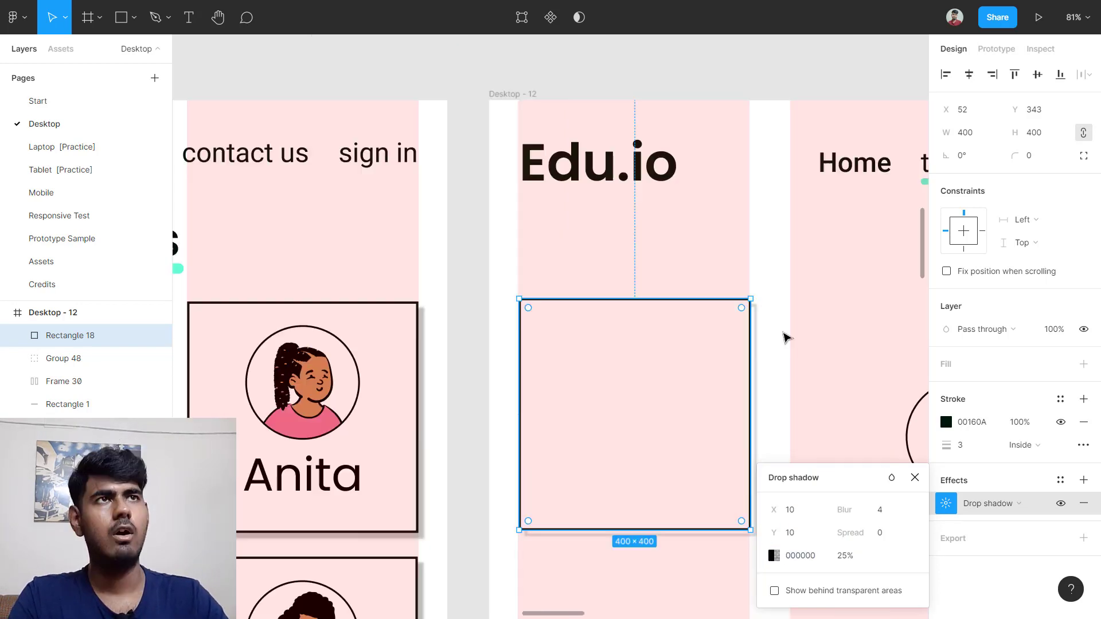
left_click(733, 270)
left_click(517, 99)
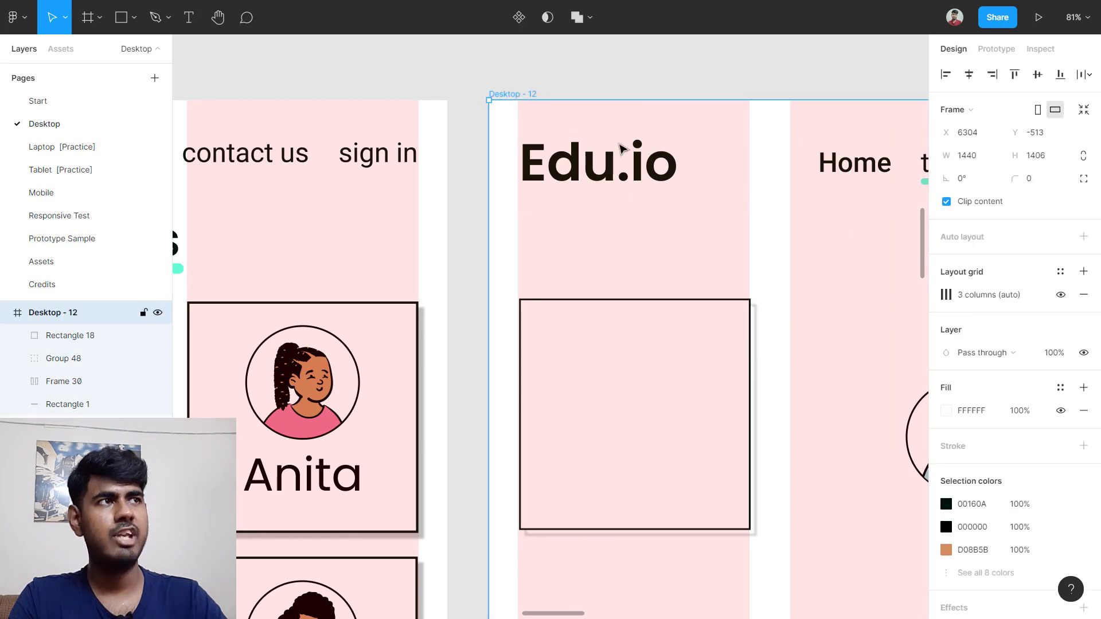
Step: Hide the Desktop - 12 frame's column layout grid
left_click(1058, 303)
scroll(799, 438, "up", 5)
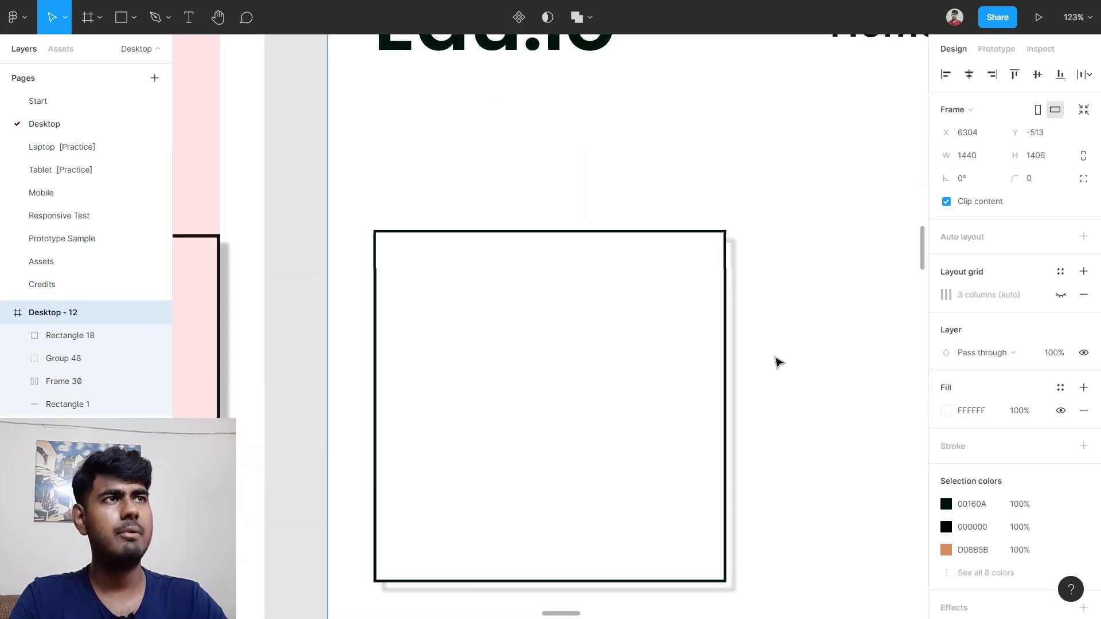
scroll(760, 325, "up", 5)
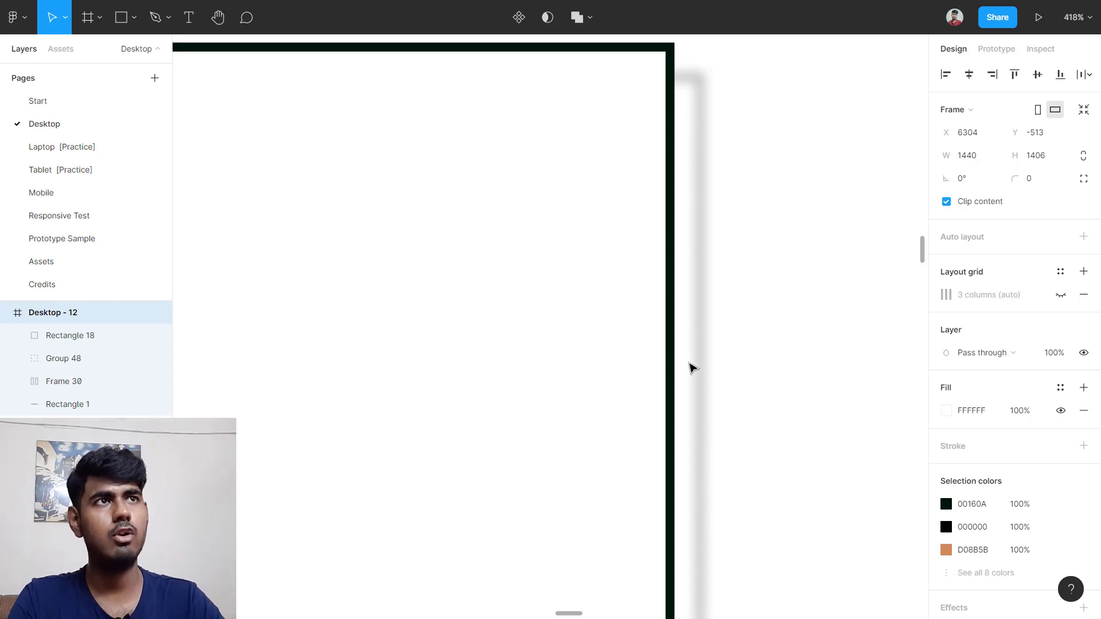
scroll(692, 368, "down", 10)
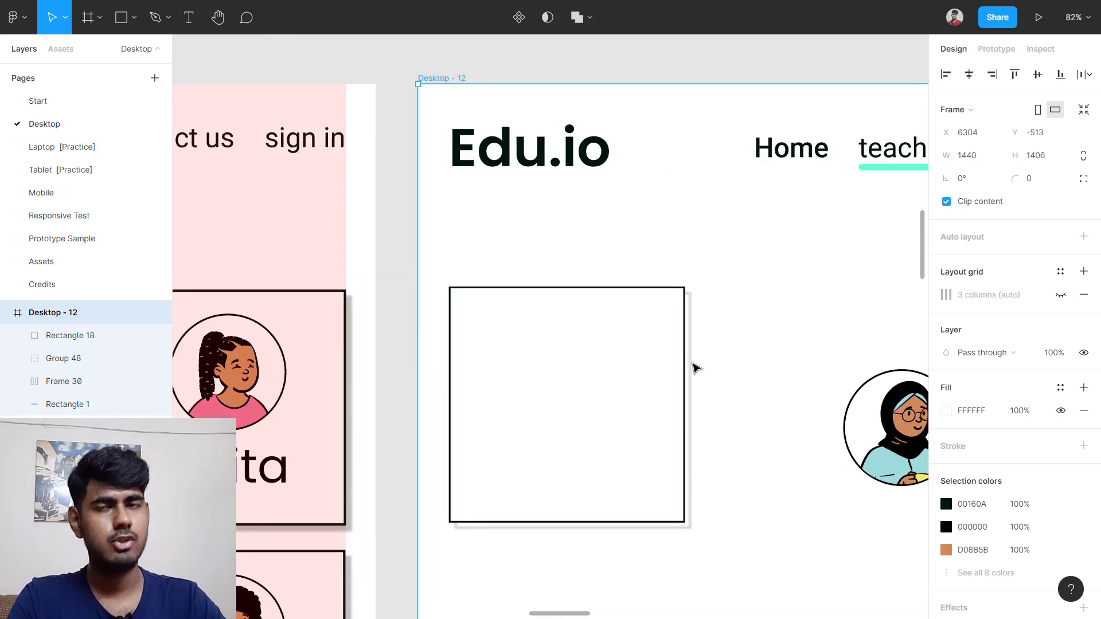
scroll(603, 399, "right", 3)
scroll(665, 300, "left", 3)
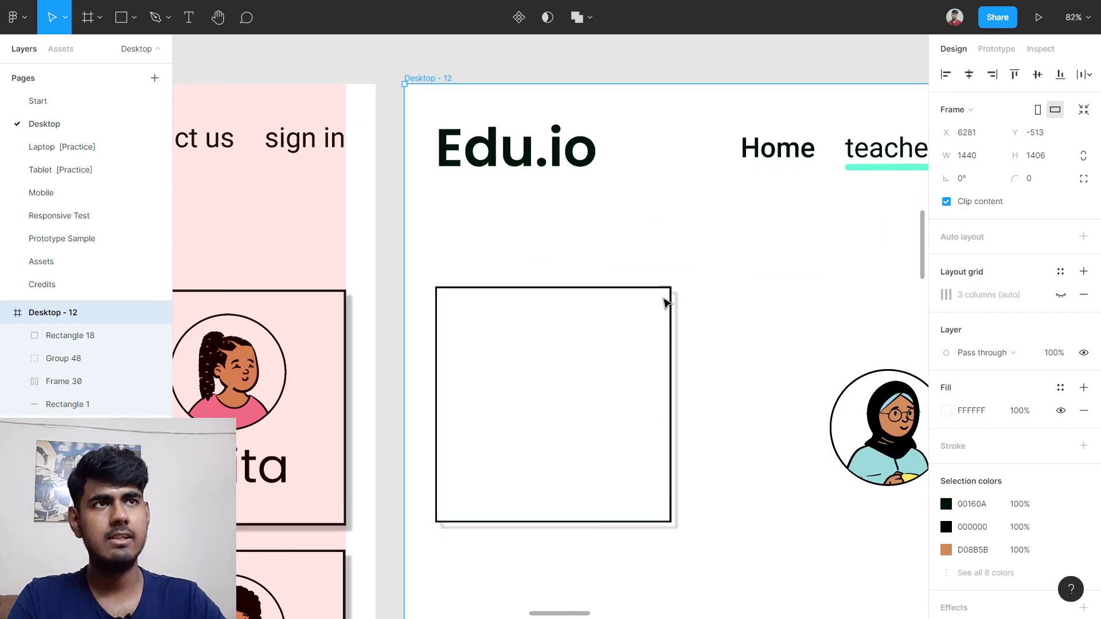
Step: Add a white FFFFFF fill to the empty square
left_click(631, 269)
left_click_drag(554, 267, 676, 445)
scroll(675, 441, "down", 1)
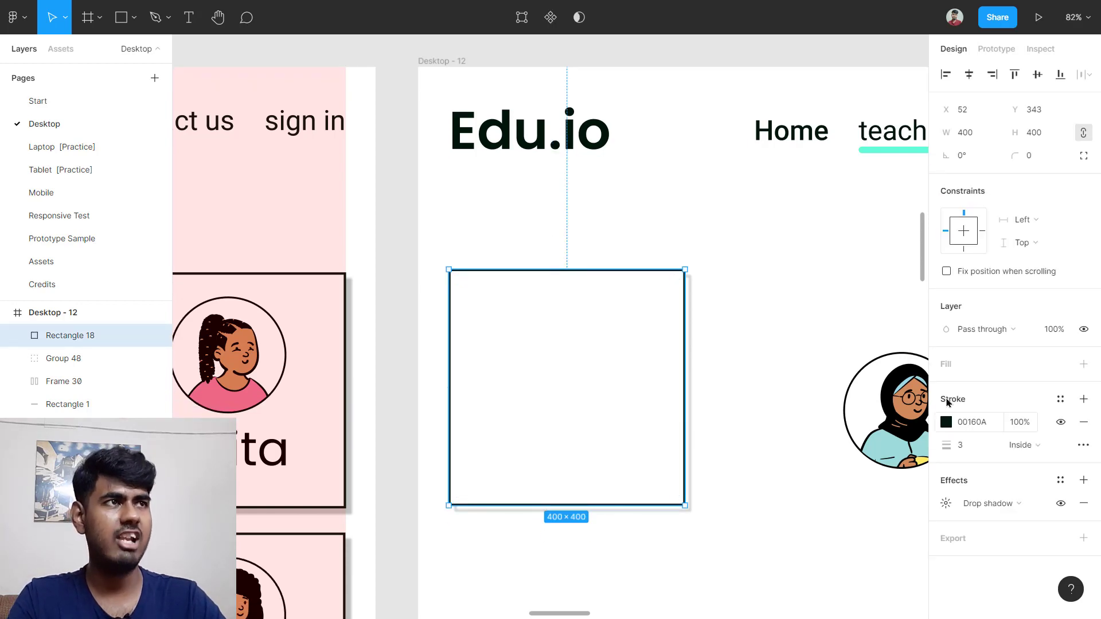
left_click(976, 357)
left_click(970, 388)
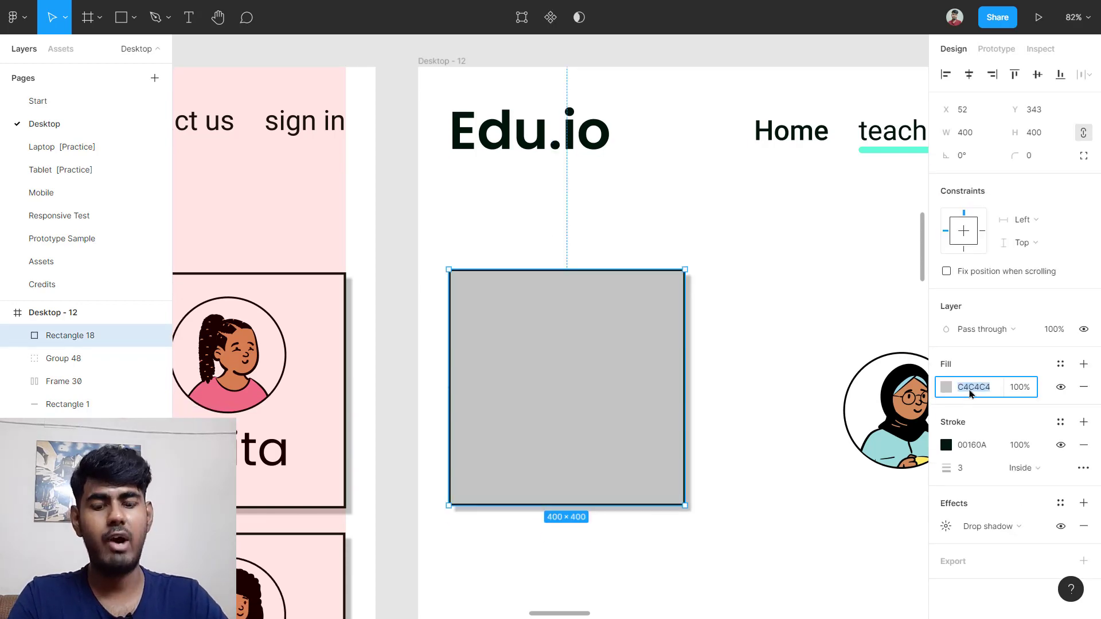
type("f")
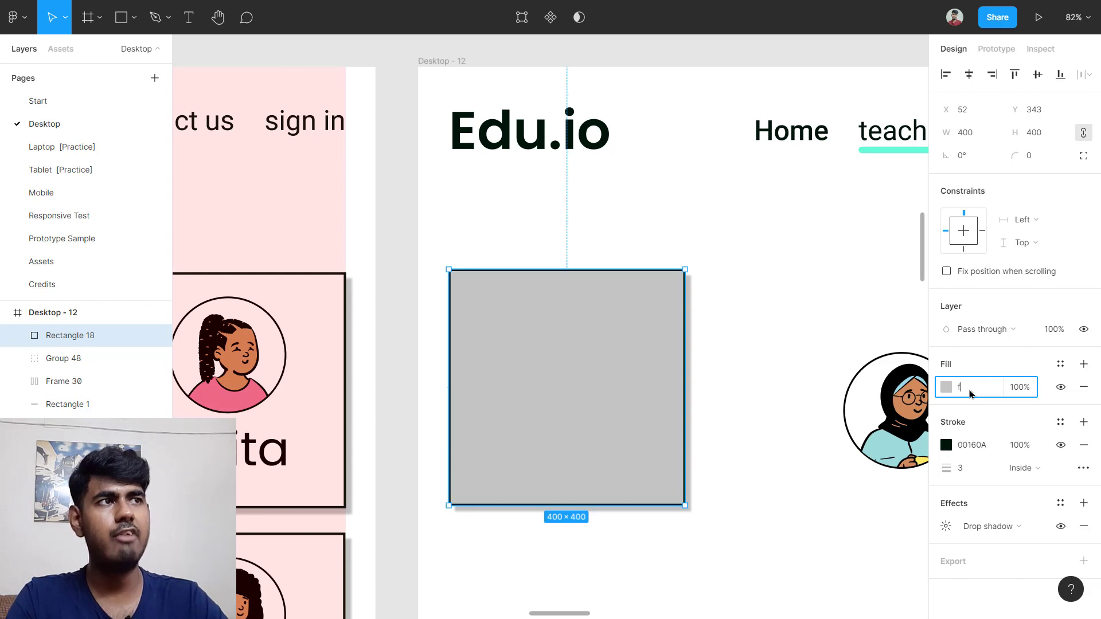
type("fffff")
key("Return")
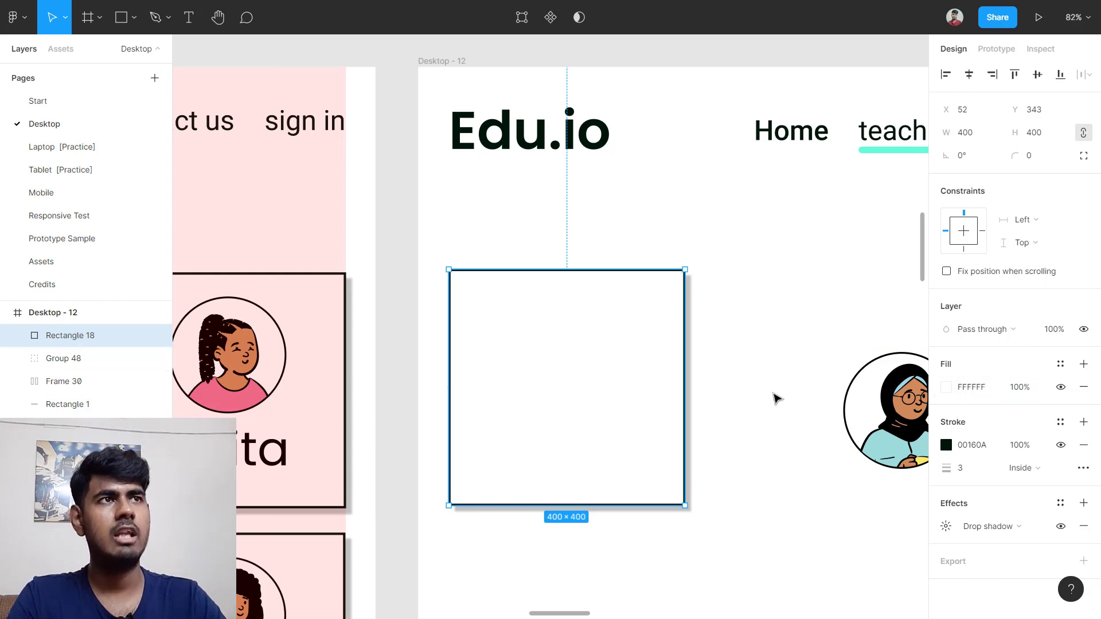
left_click(786, 351)
scroll(701, 259, "up", 3)
scroll(711, 361, "down", 5)
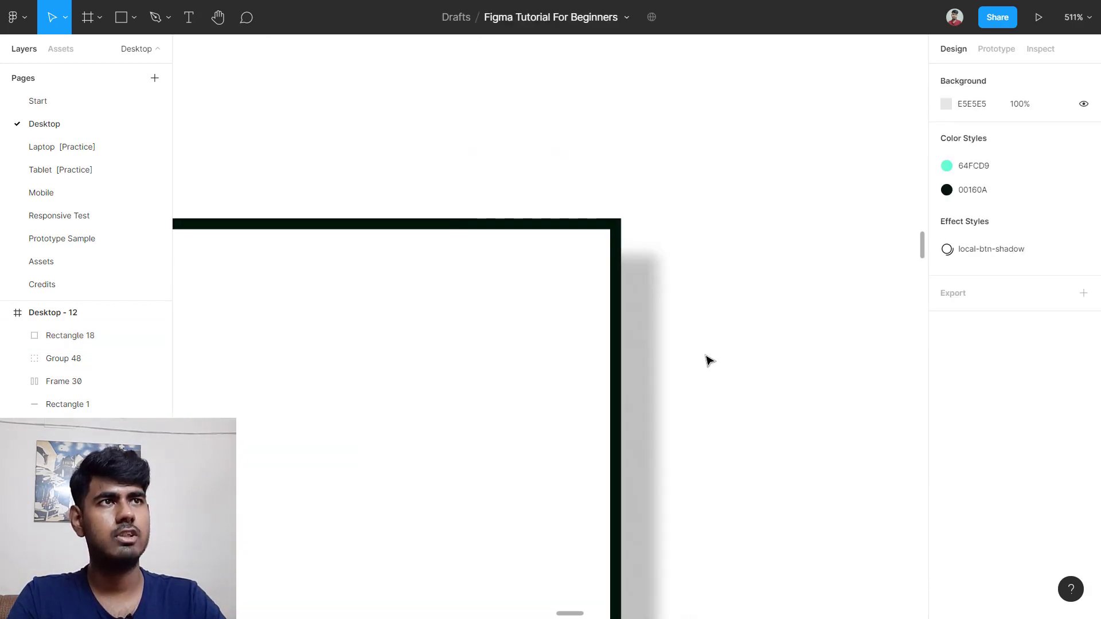
scroll(710, 360, "down", 8)
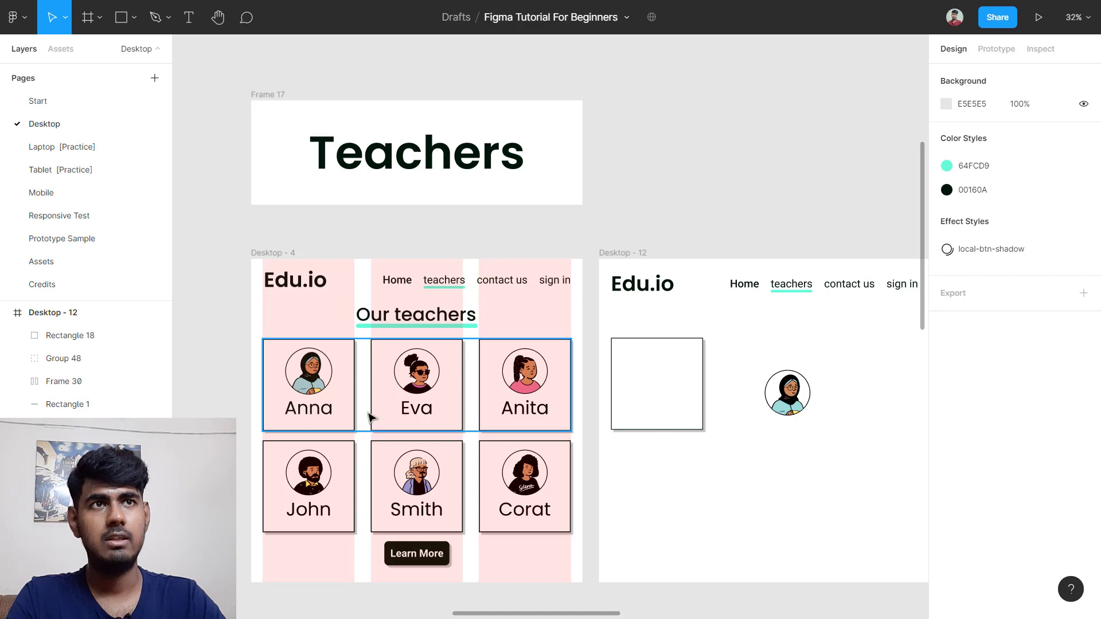
Step: Copy the Anna name label into the white card and move Group 48 onto it
left_click(321, 412, "ctrl")
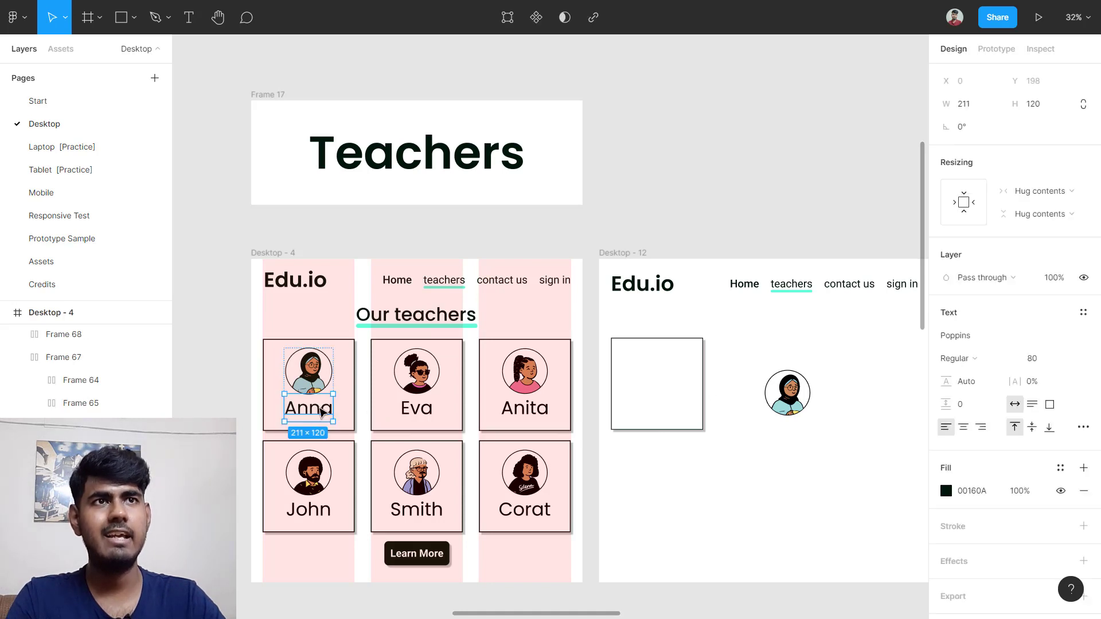
left_click_drag(322, 412, 659, 404)
left_click_drag(778, 393, 663, 377)
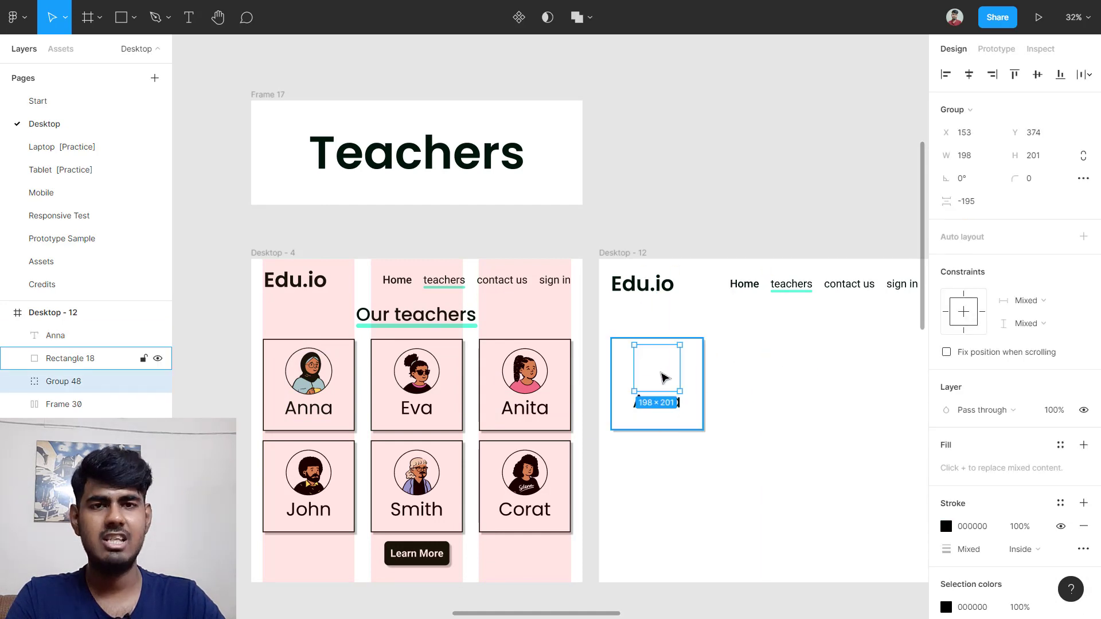
right_click(664, 376)
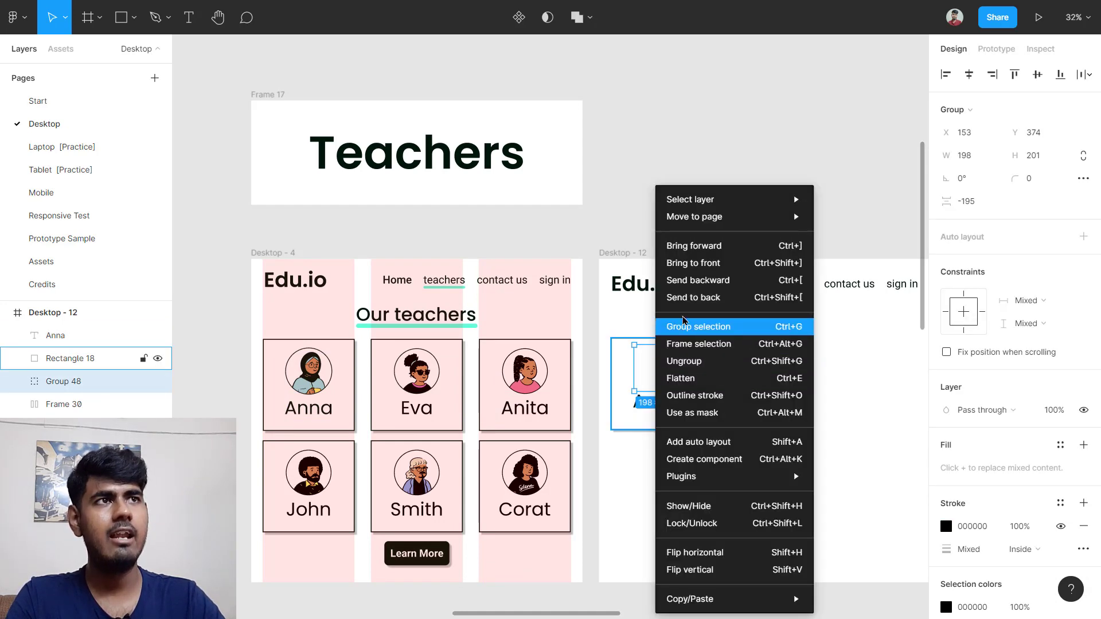
Step: Bring Anna's avatar to the front and stack it above her name in a centred vertical auto layout
left_click(721, 263)
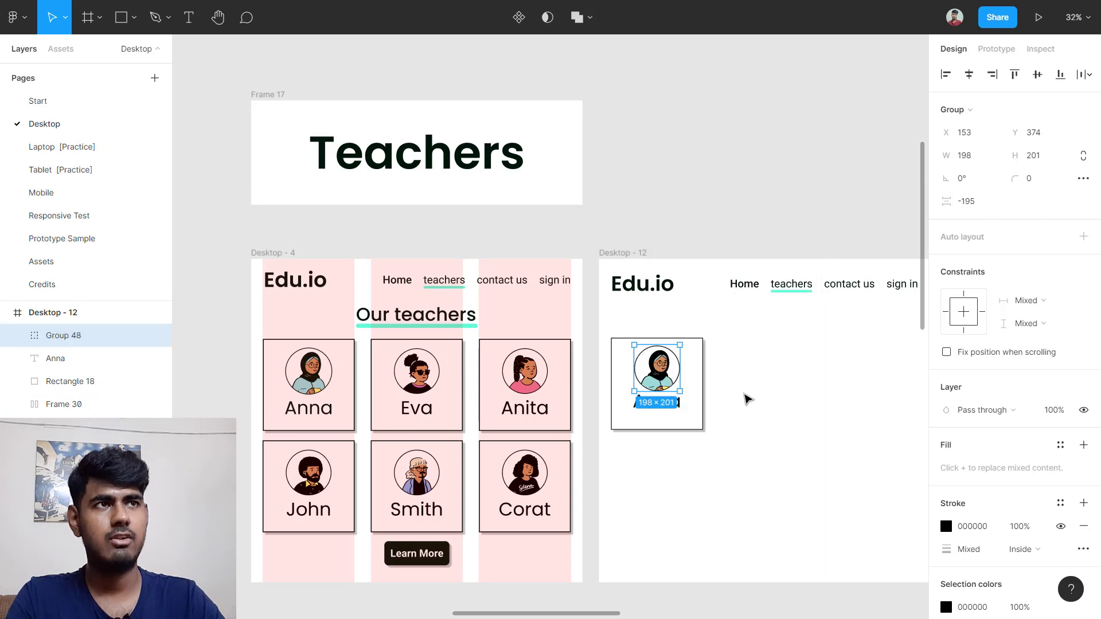
scroll(747, 398, "up", 3)
left_click(742, 388)
left_click(611, 355)
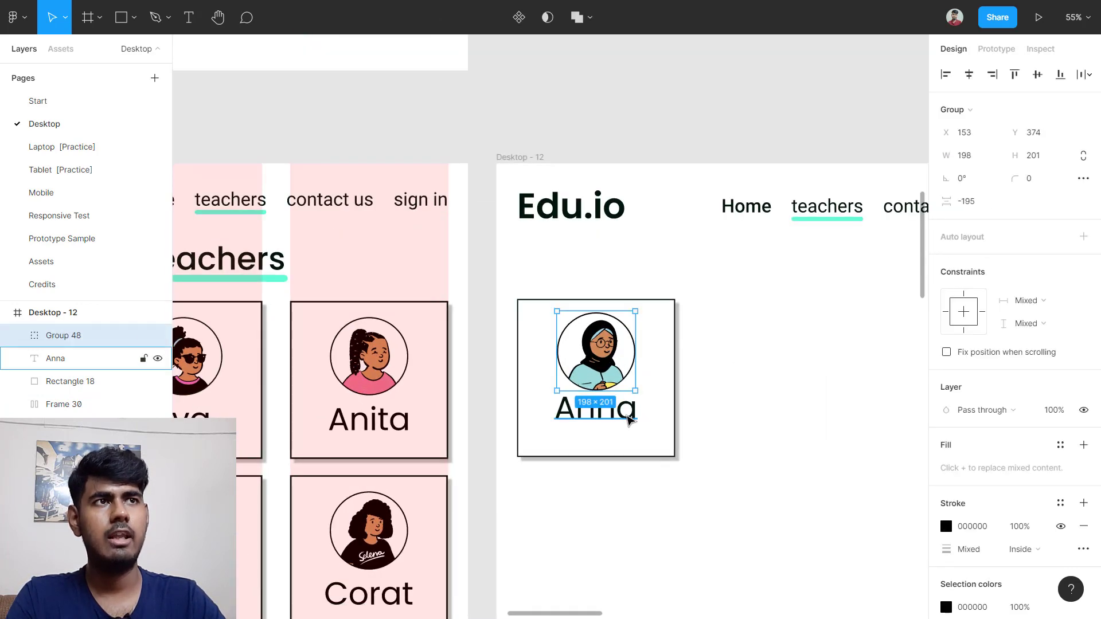
left_click(629, 416, "shift")
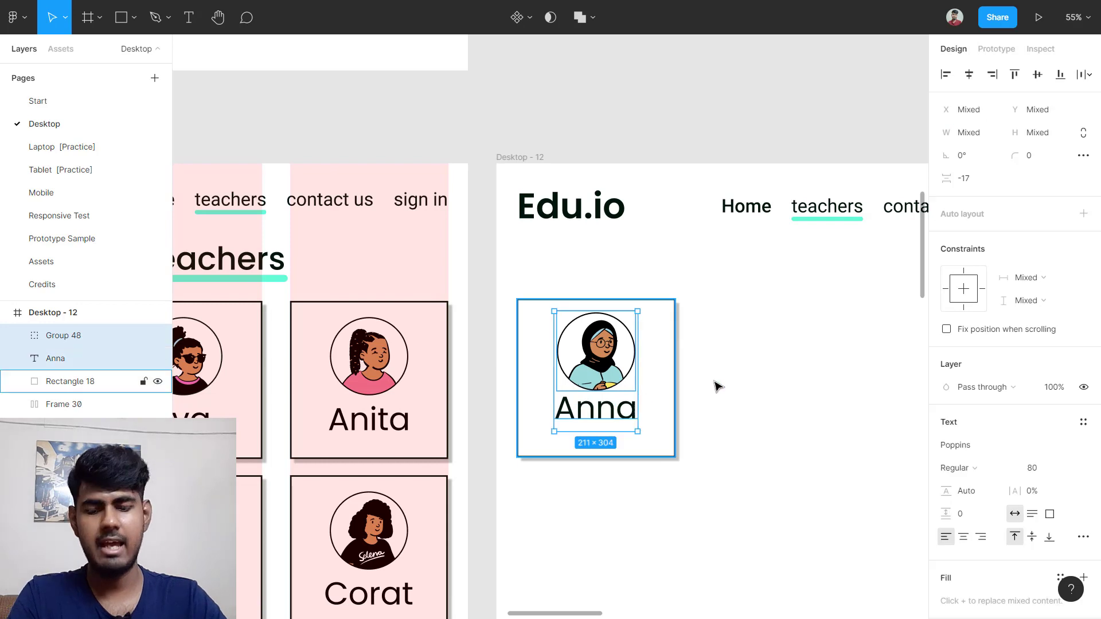
key("shift+a")
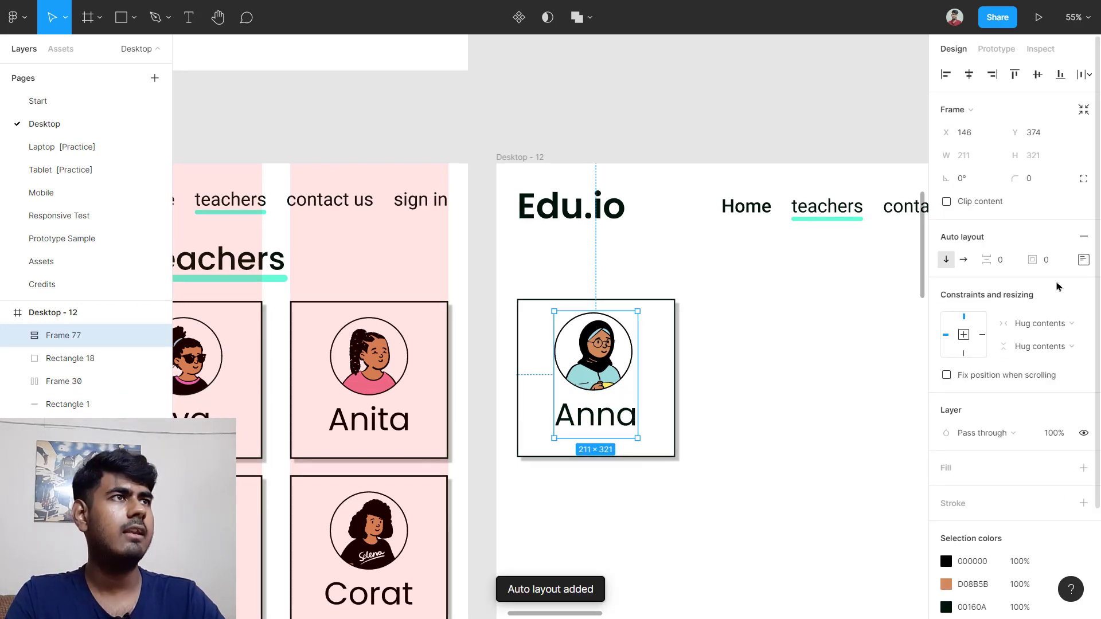
left_click(1083, 260)
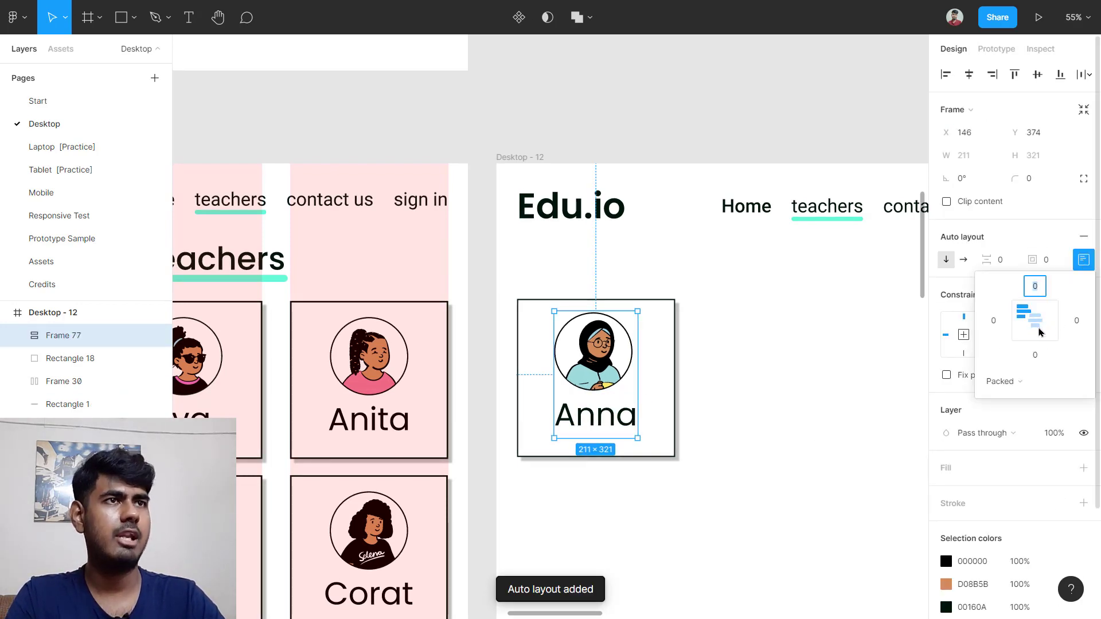
left_click(1035, 320)
left_click(833, 387)
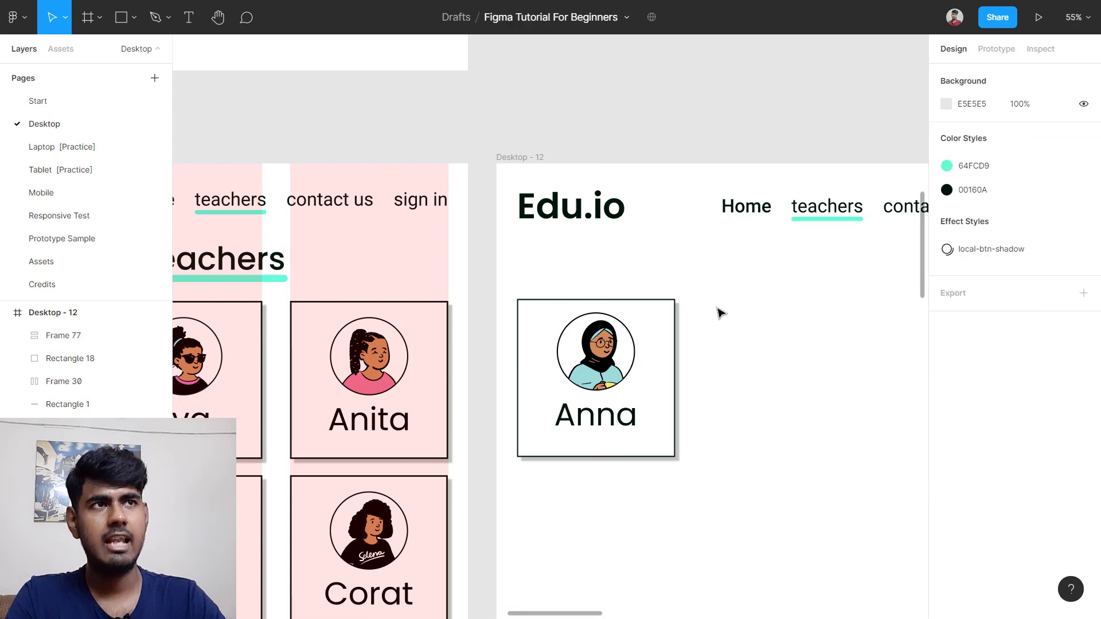
Step: Centre the avatar-and-name stack vertically on Anna's white card
left_click_drag(716, 306, 566, 430)
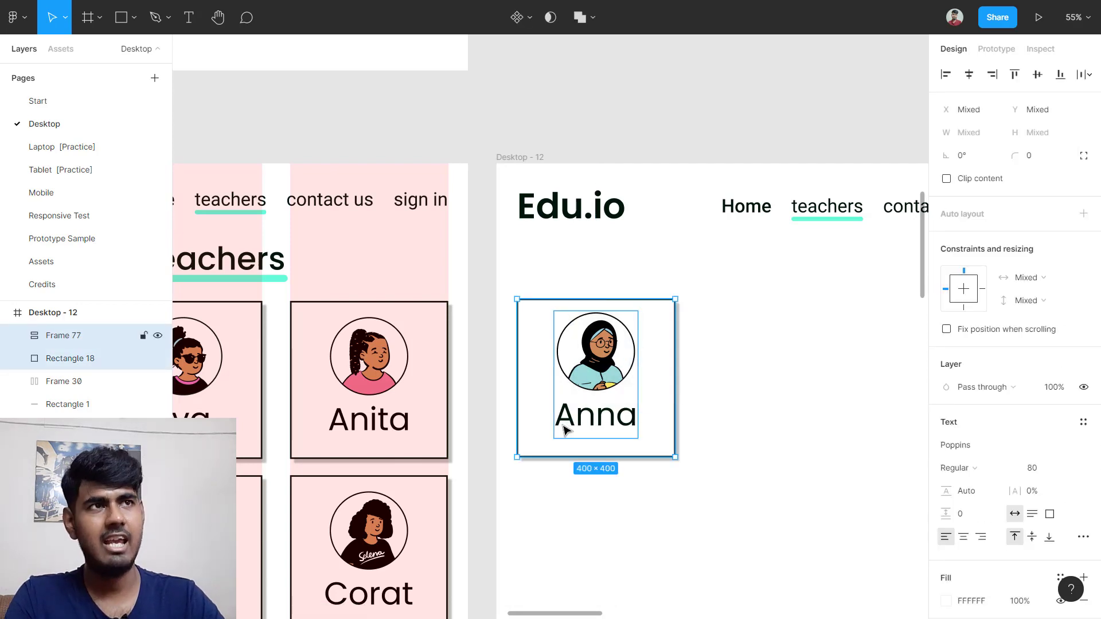
key("shift+a")
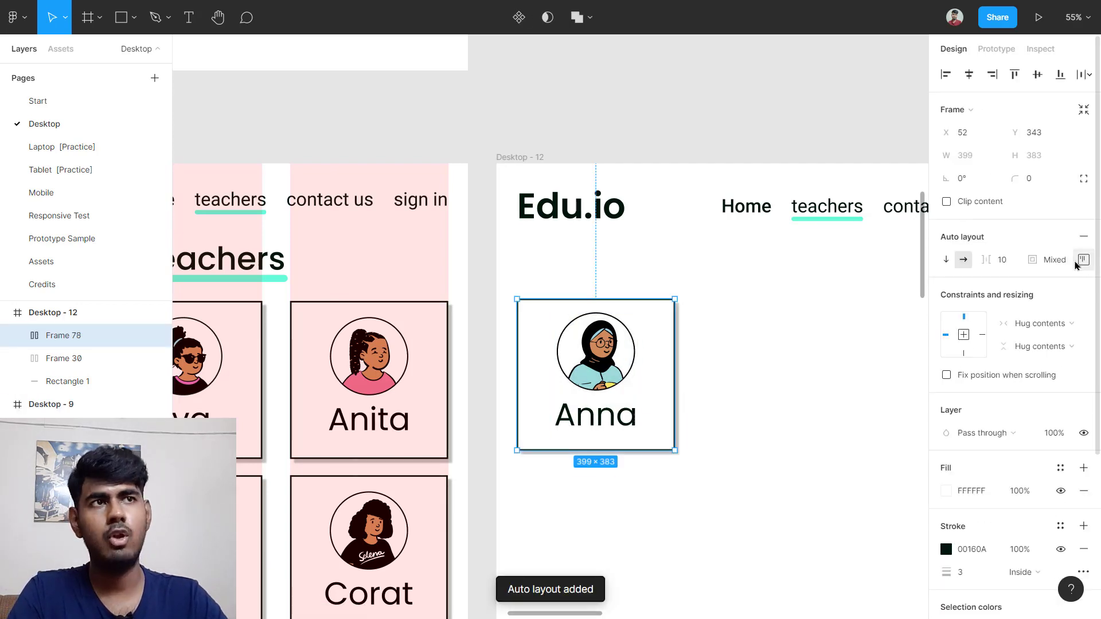
key("ctrl+z")
left_click(808, 377)
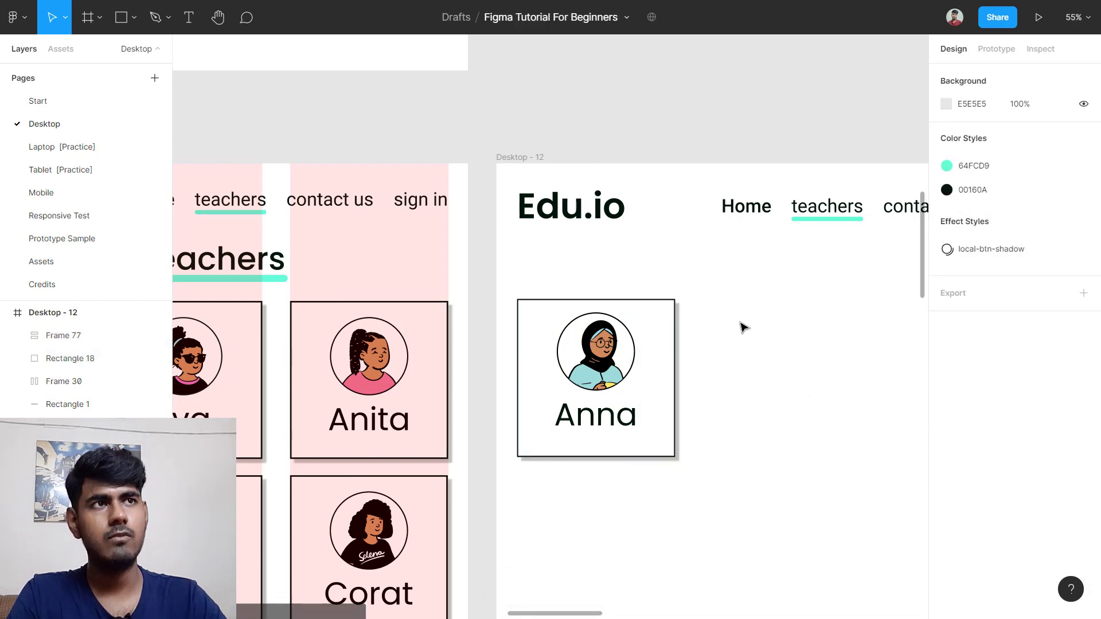
left_click_drag(736, 315, 546, 433)
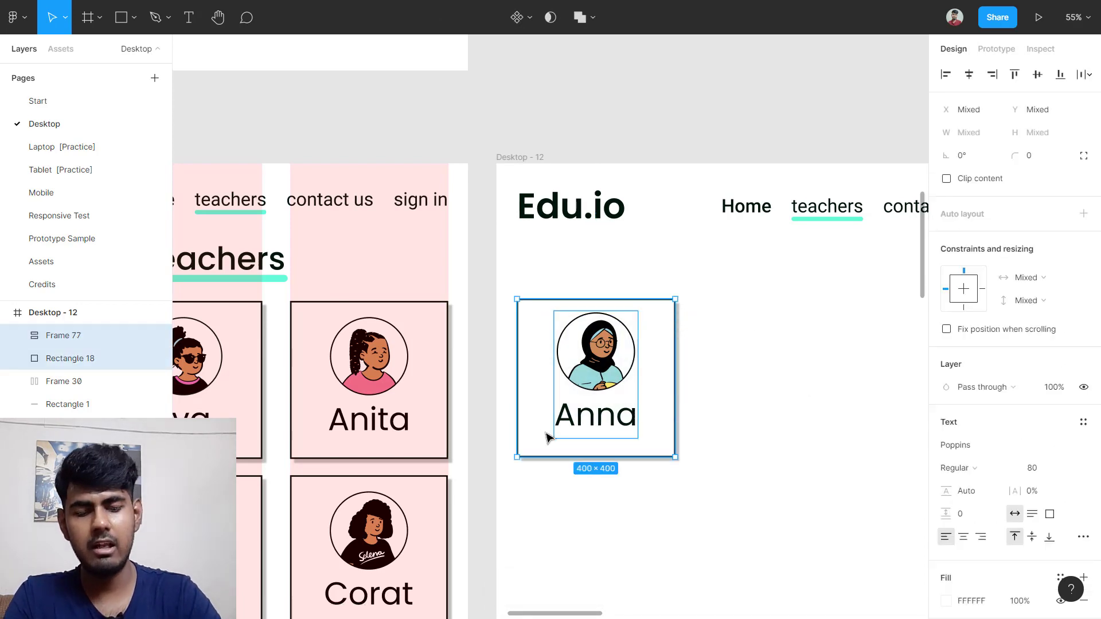
key("alt+v")
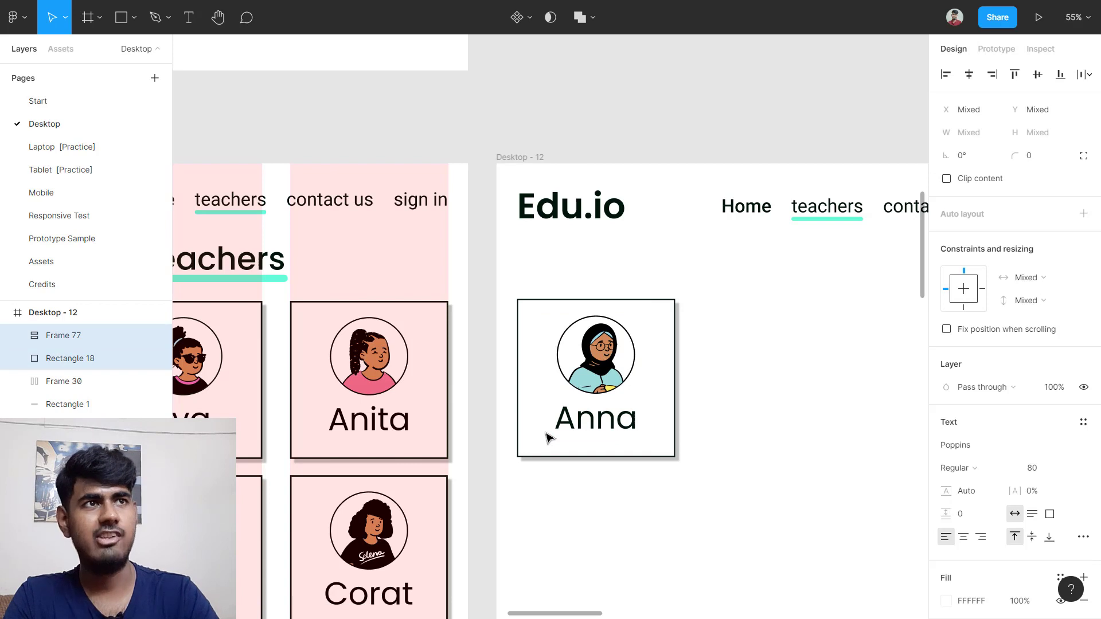
left_click(722, 366)
Step: Group the avatar stack with the white card into Group 49
scroll(723, 364, "down", 1)
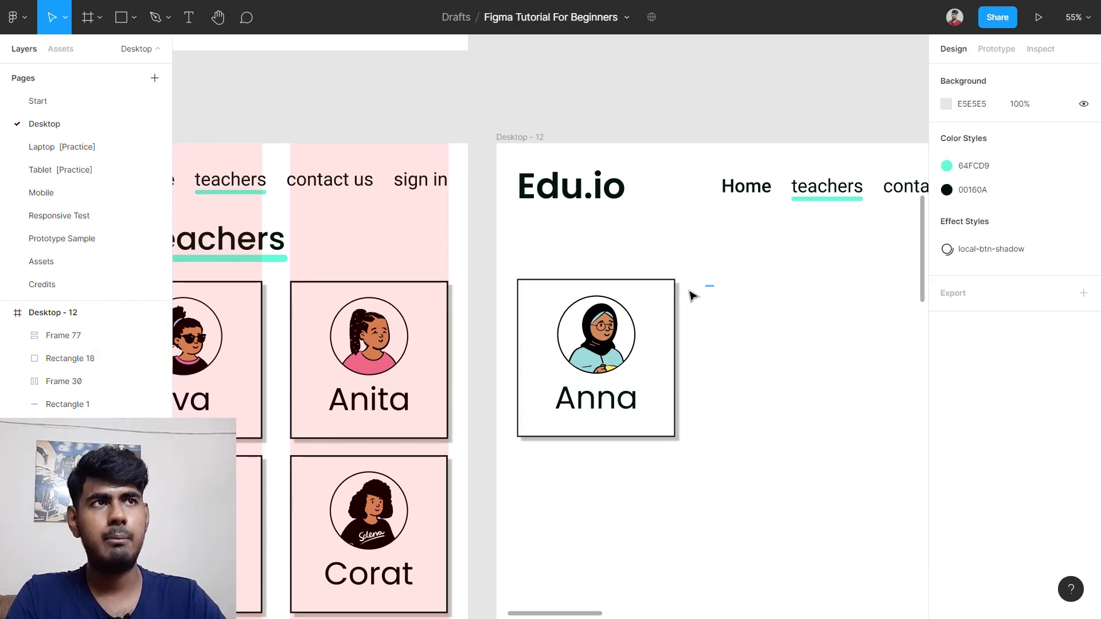
left_click_drag(691, 295, 553, 414)
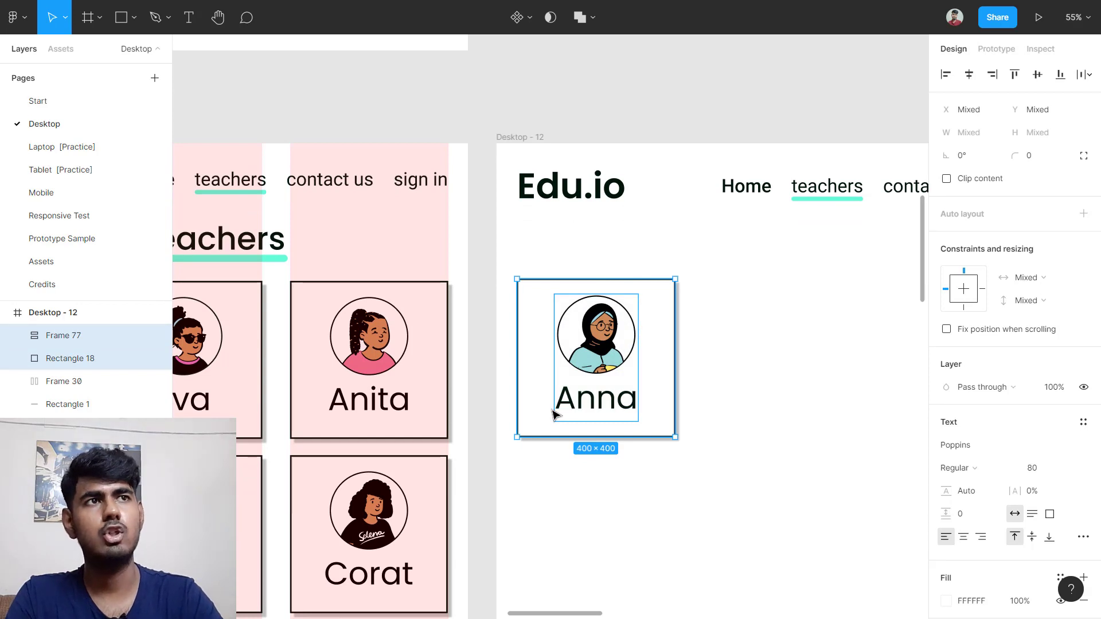
key("ctrl+g")
scroll(559, 413, "down", 3)
left_click(624, 459)
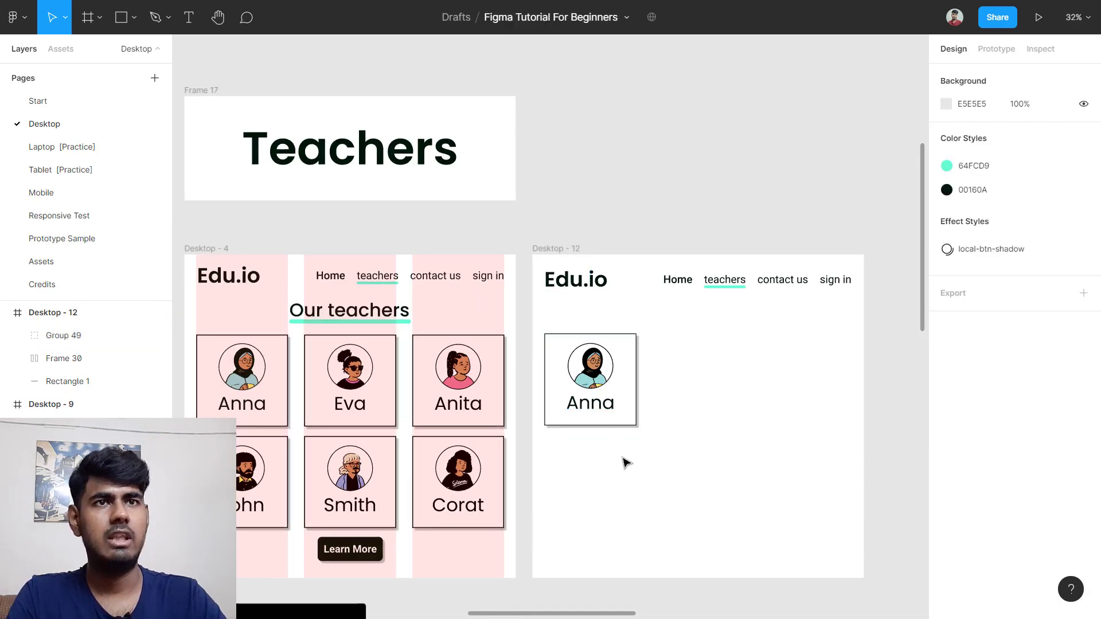
scroll(626, 462, "left", 1)
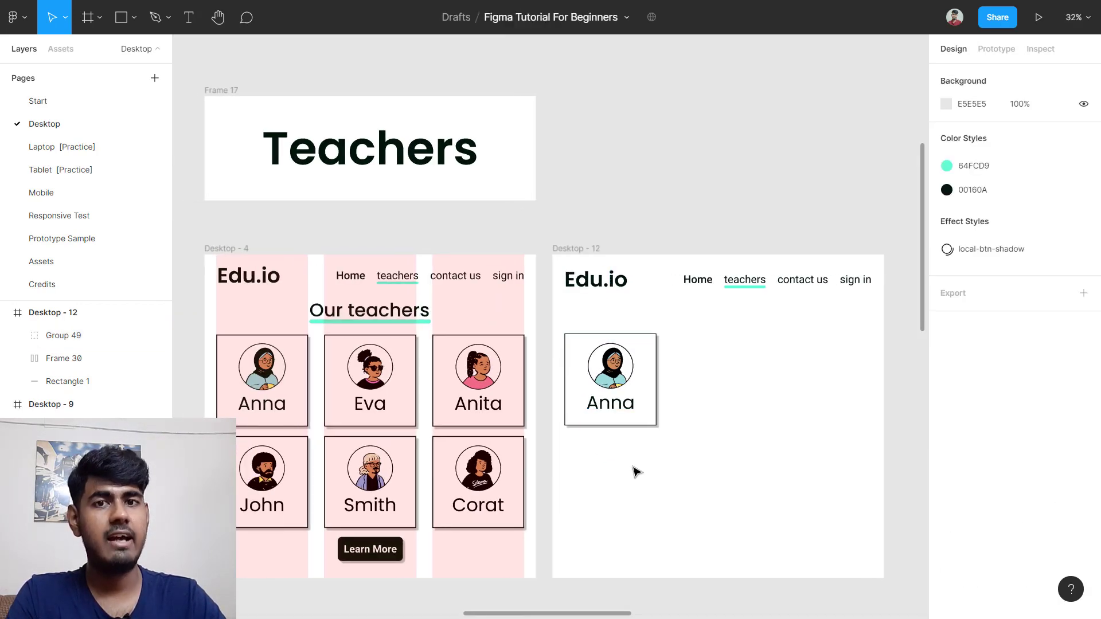
scroll(633, 472, "up", 5)
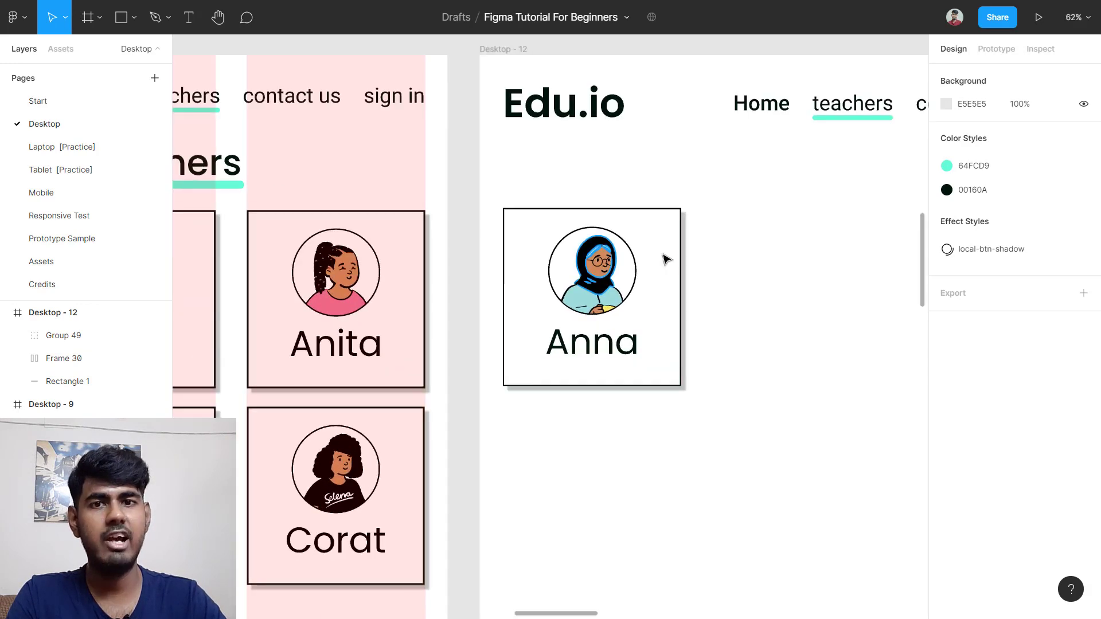
Step: Duplicate the 1440 × 429 Edu.io footer from under Desktop - 4 to beneath Desktop - 12
scroll(711, 307, "down", 3)
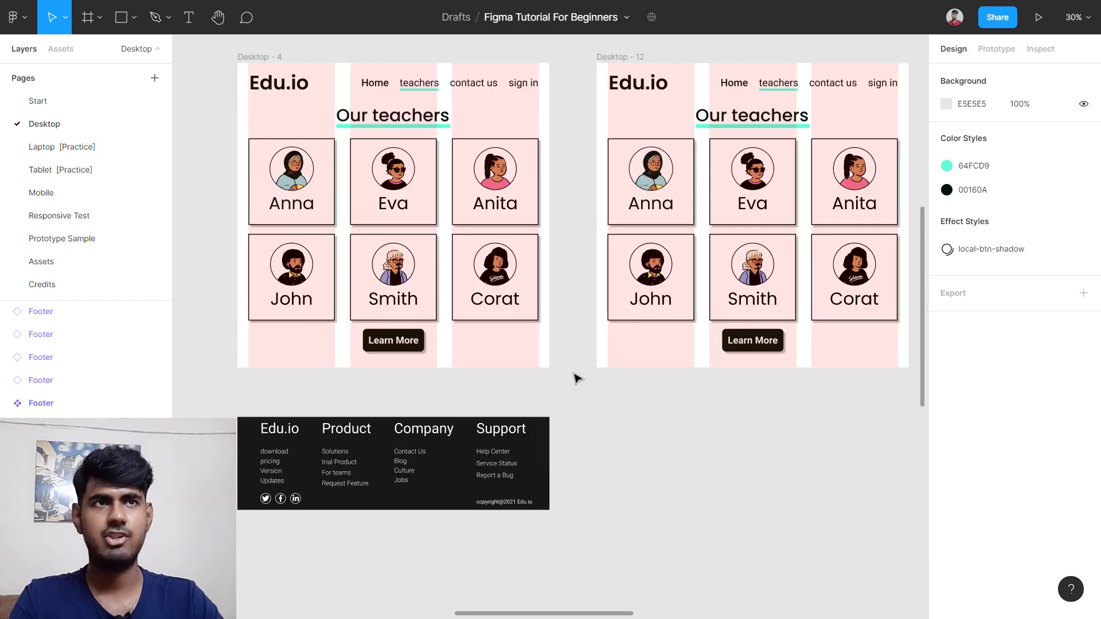
left_click(308, 452)
left_click_drag(310, 469, 665, 460)
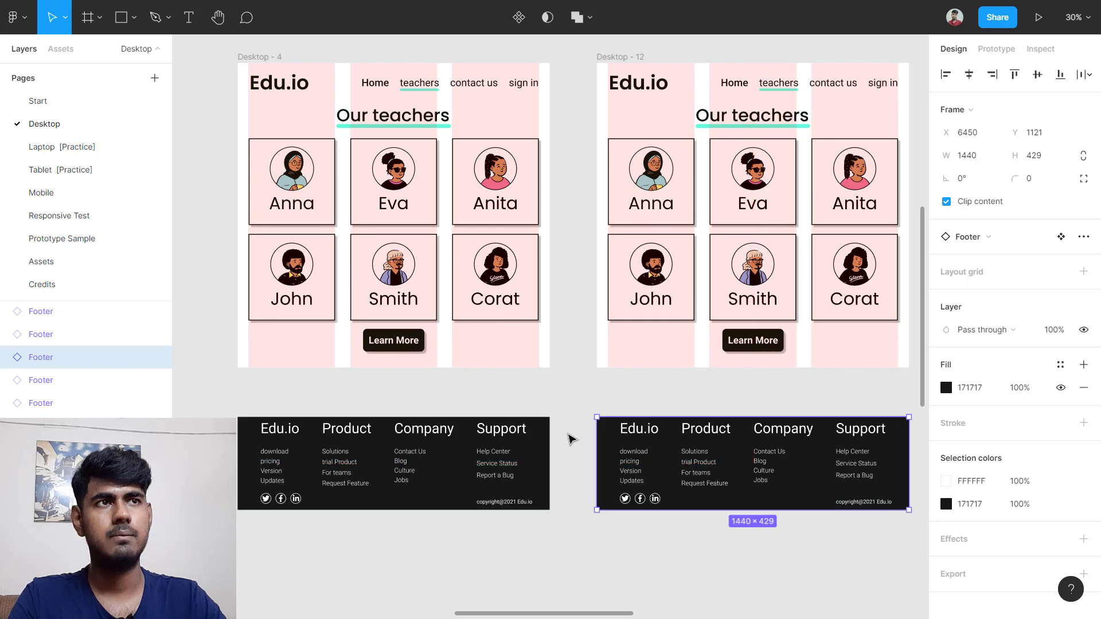
left_click(536, 403)
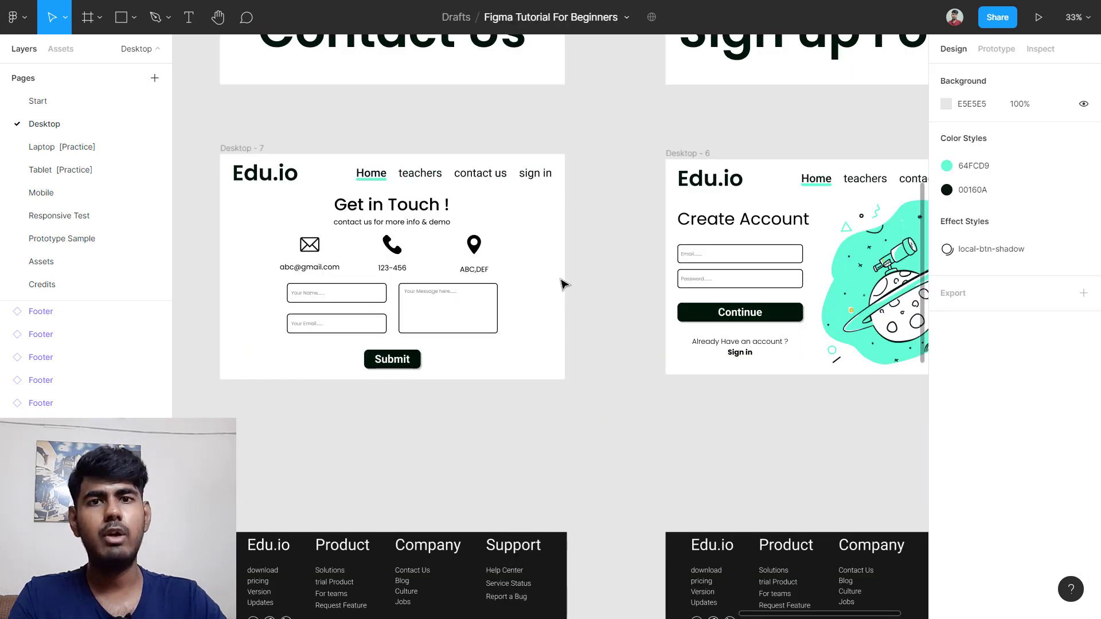
Step: Shift Frame 19, Desktop - 6 and its footer about 465 px right to X 13459
scroll(579, 294, "left", 2)
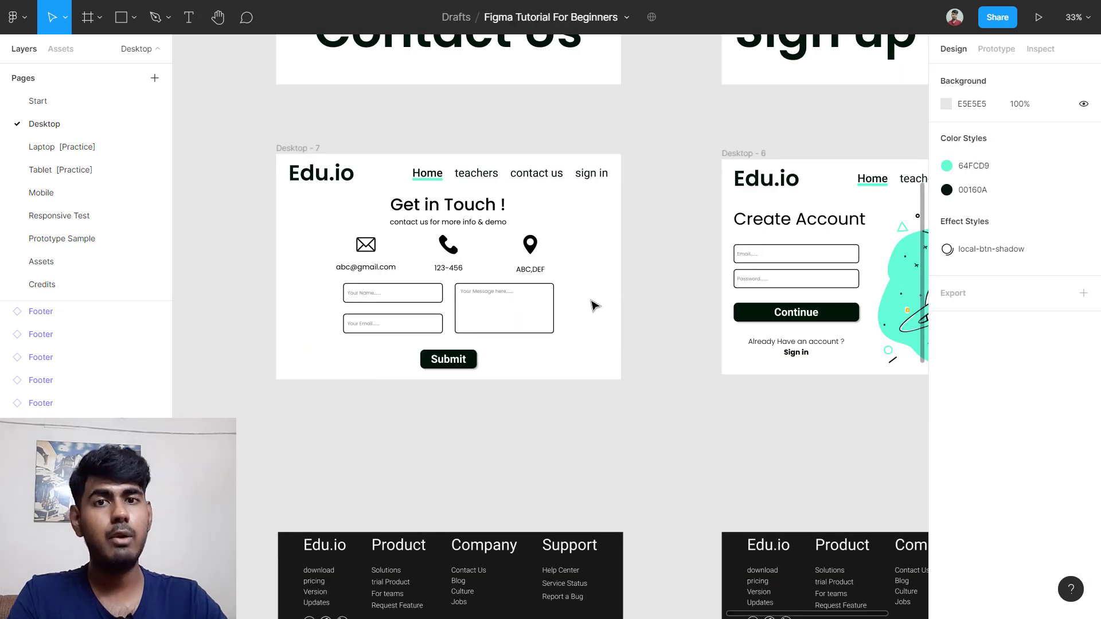
scroll(602, 307, "up", 1)
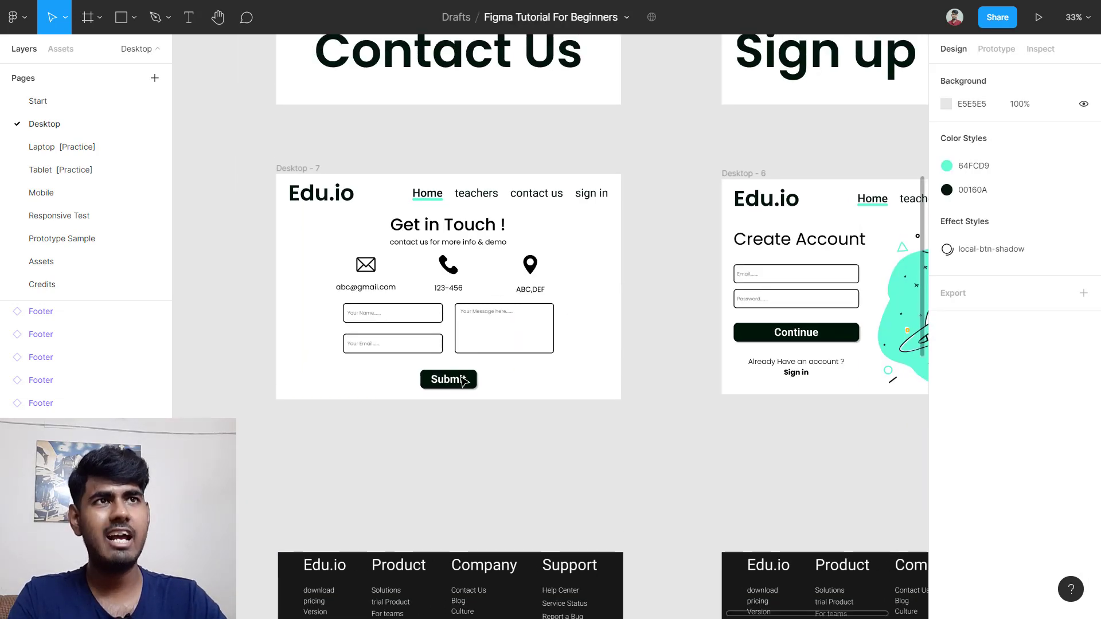
scroll(511, 339, "right", 5)
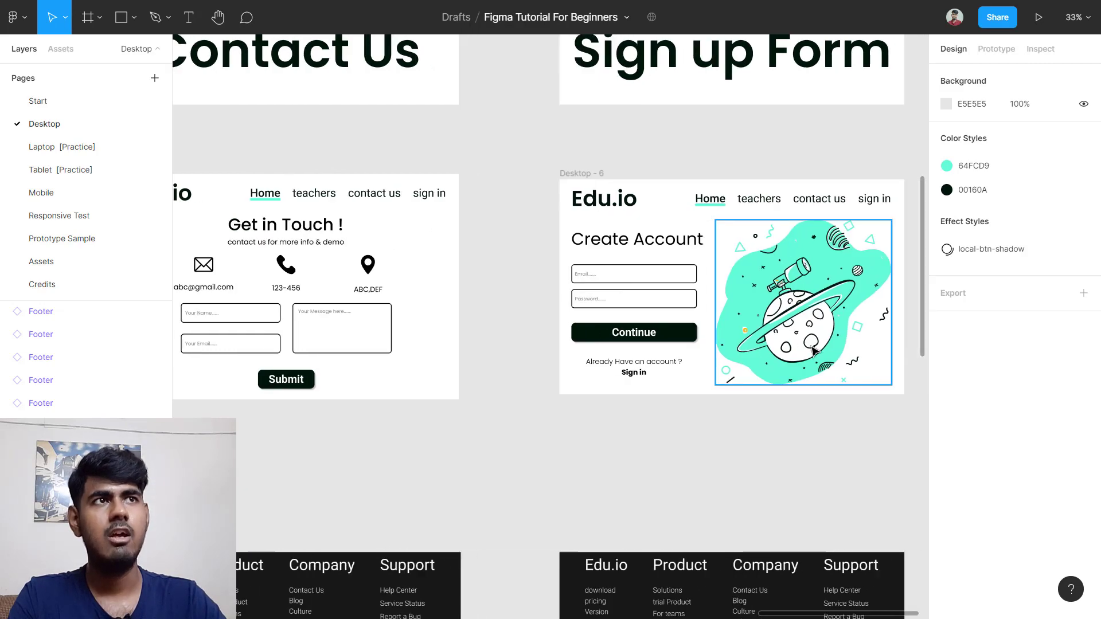
scroll(583, 414, "down", 1)
scroll(584, 415, "down", 1)
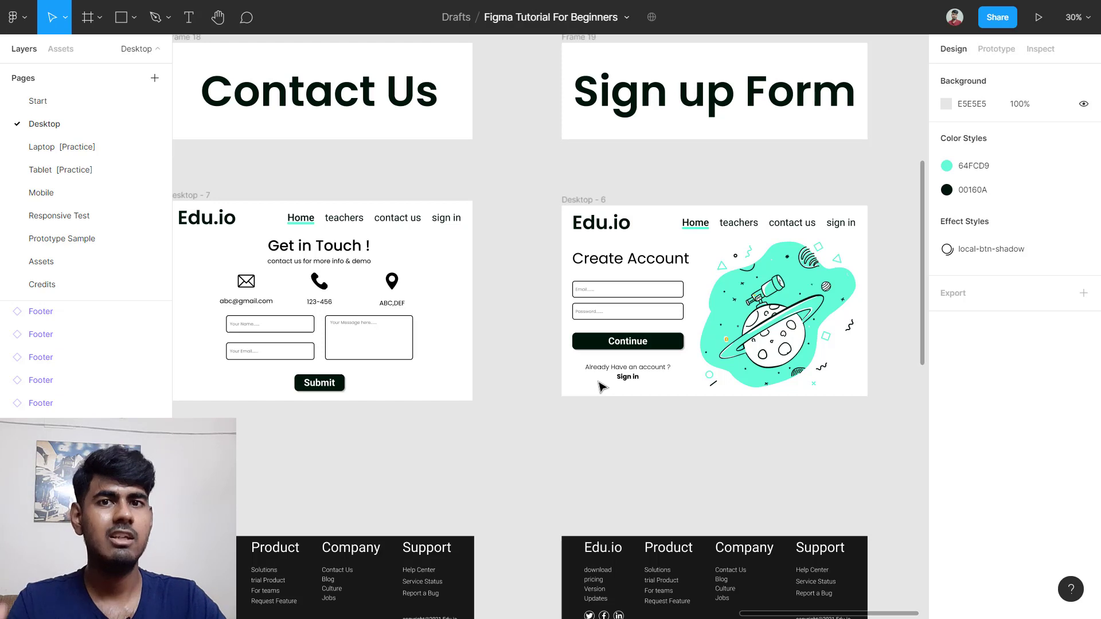
scroll(543, 306, "down", 3)
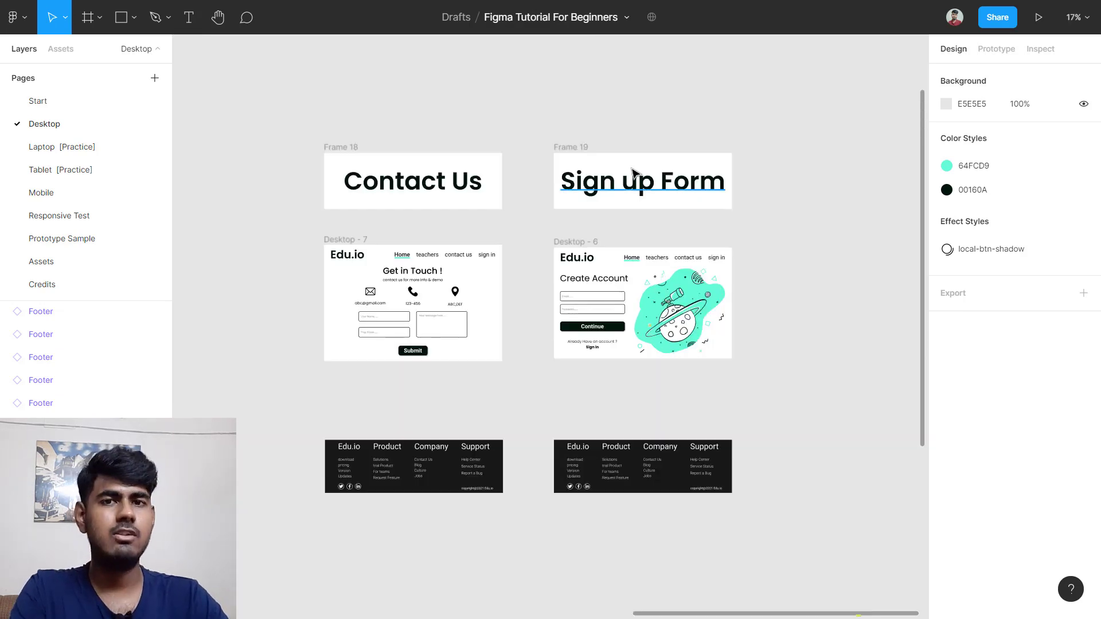
left_click(586, 150)
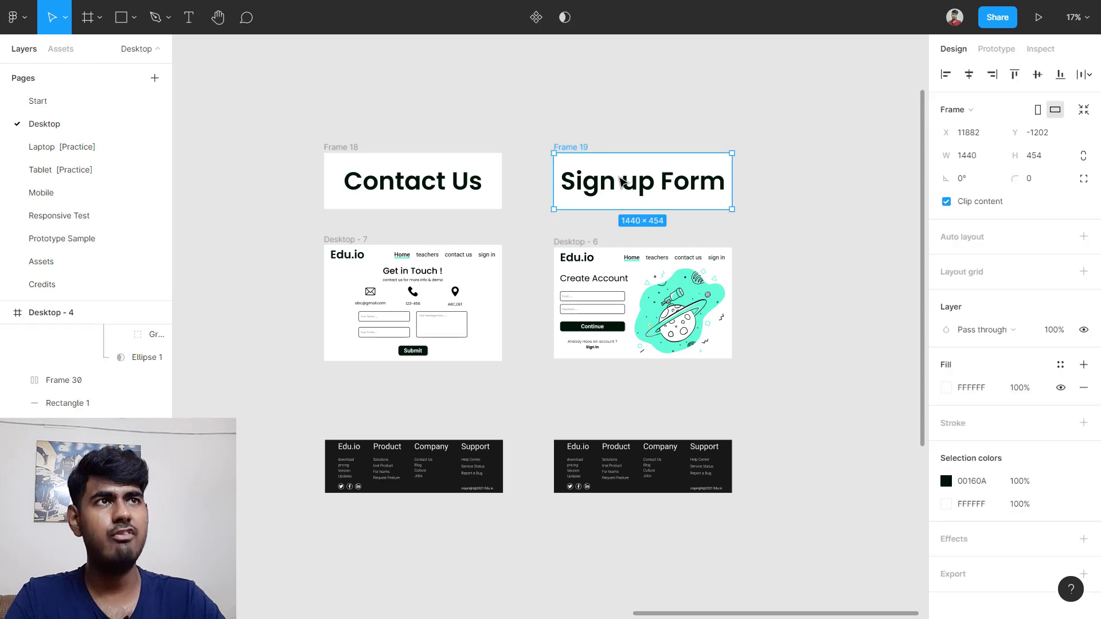
left_click(587, 245, "shift")
left_click(582, 455, "shift")
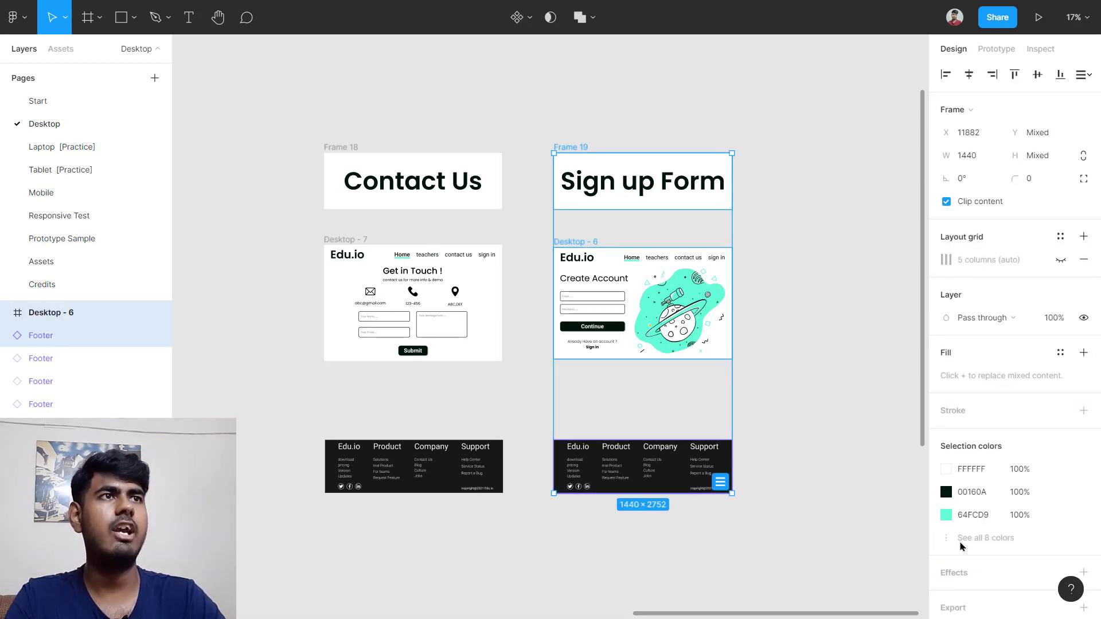
left_click_drag(633, 315, 900, 316)
left_click(381, 379)
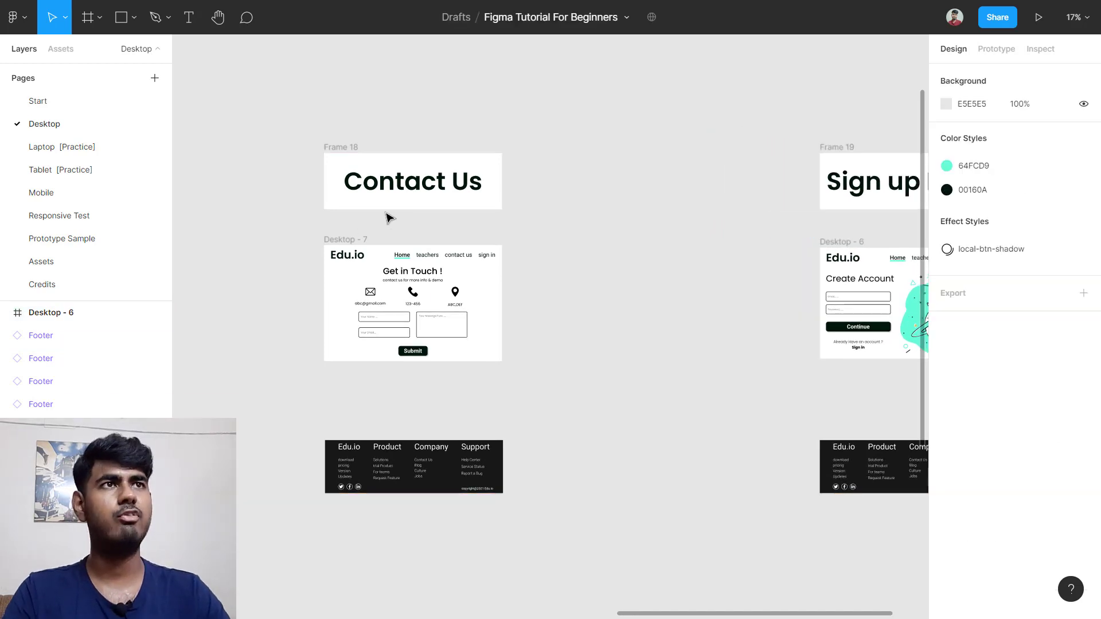
scroll(631, 298, "up", 5)
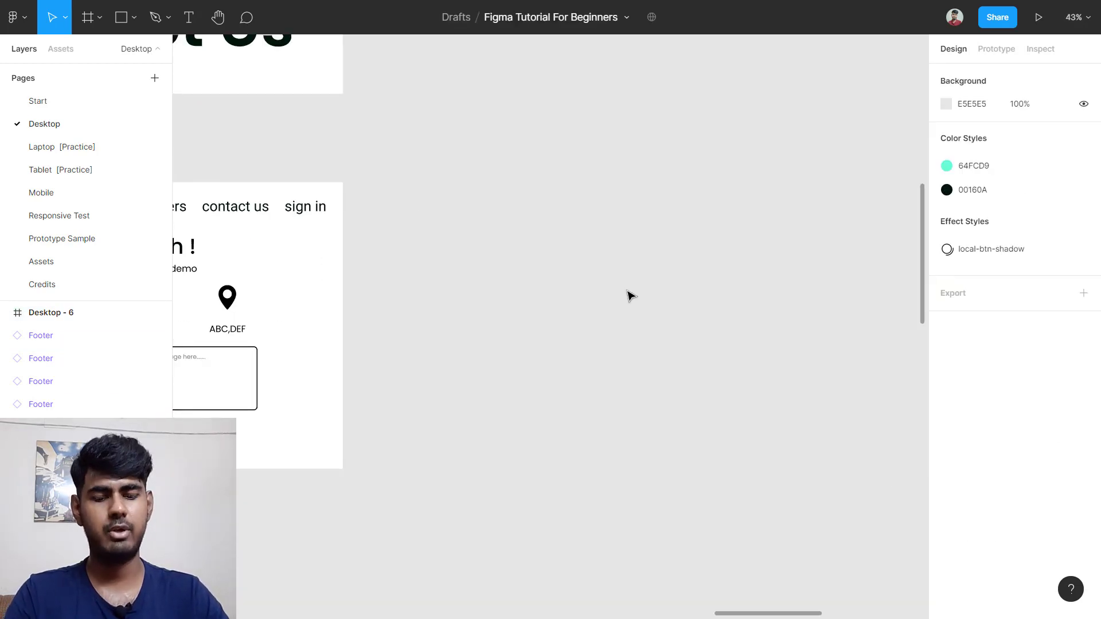
Step: Create a Desktop preset frame, Desktop - 13, and shrink its height to 941
scroll(630, 295, "up", 1)
key("f")
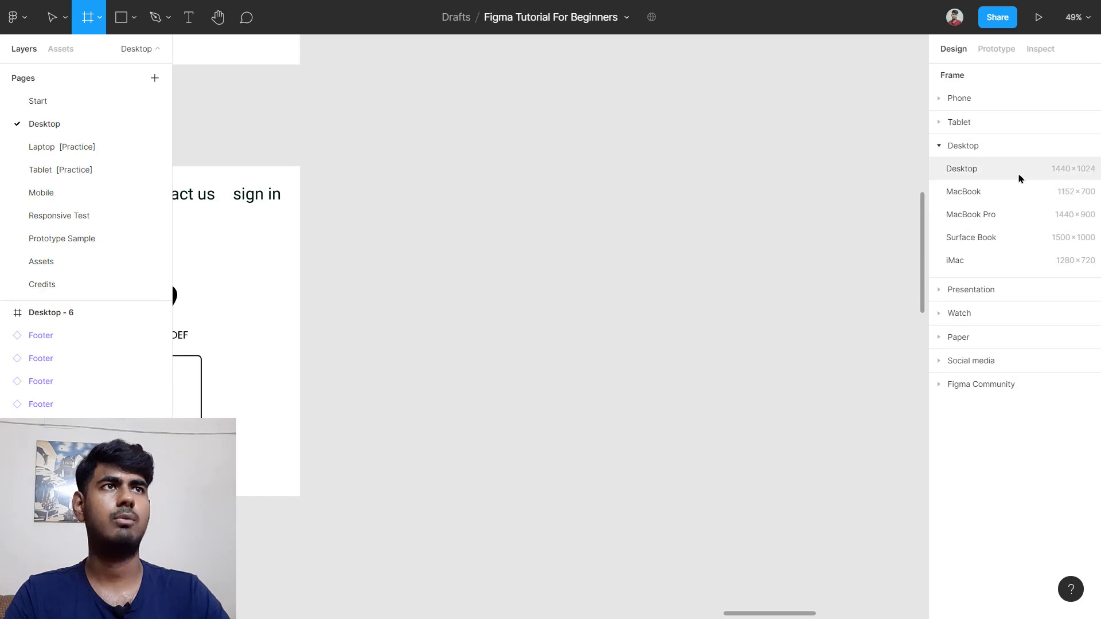
left_click(969, 169)
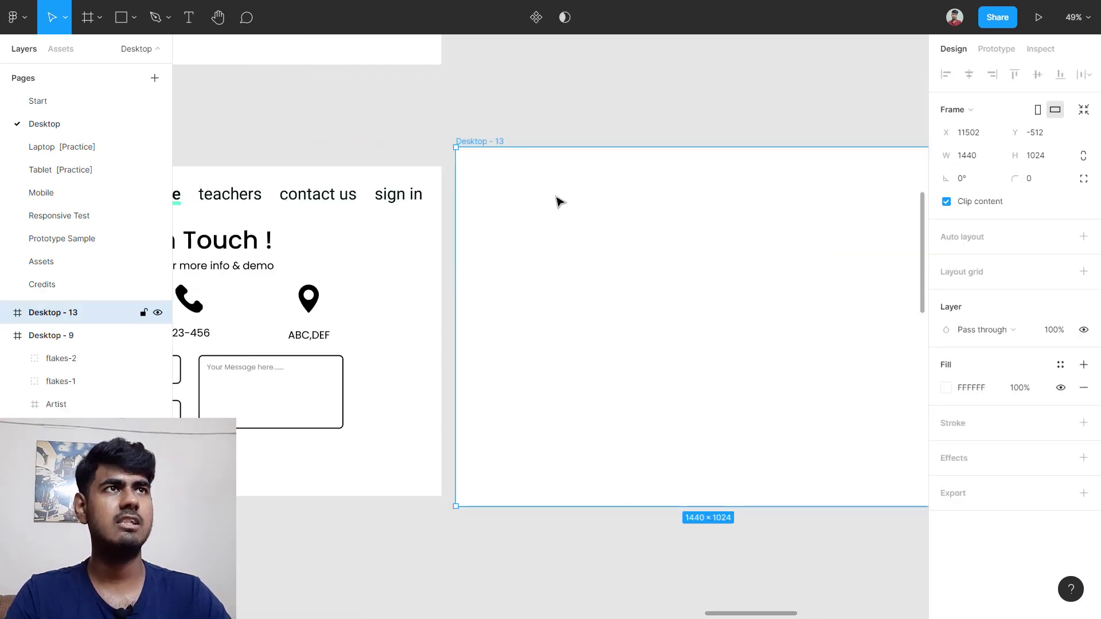
left_click_drag(652, 148, 702, 164)
left_click_drag(732, 506, 732, 497)
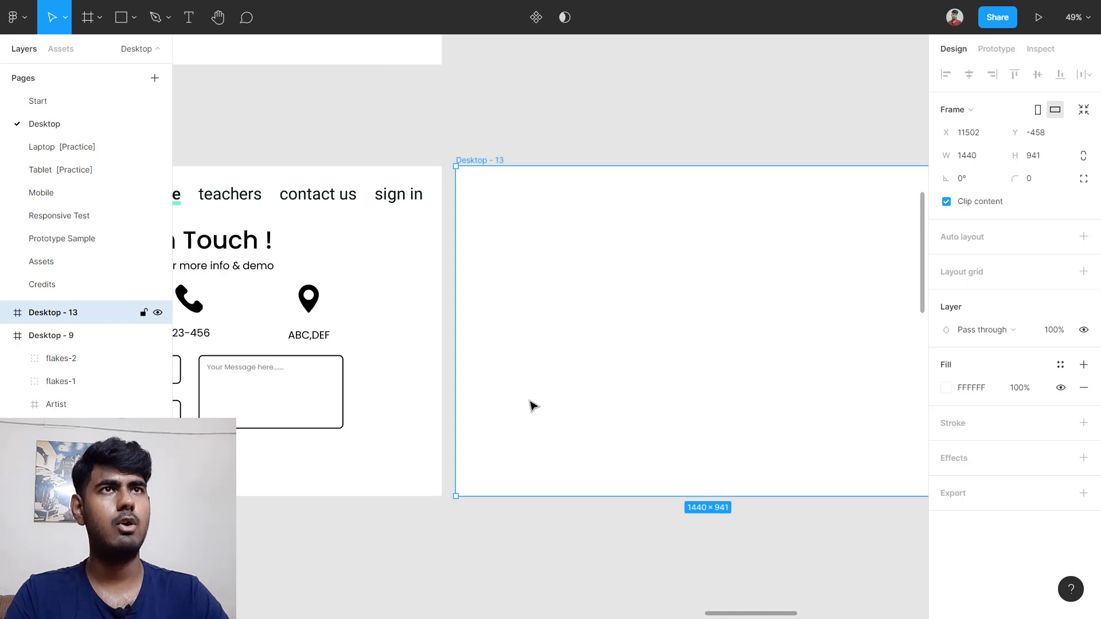
scroll(523, 401, "down", 3, "ctrl")
scroll(524, 401, "left", 5)
left_click(322, 196)
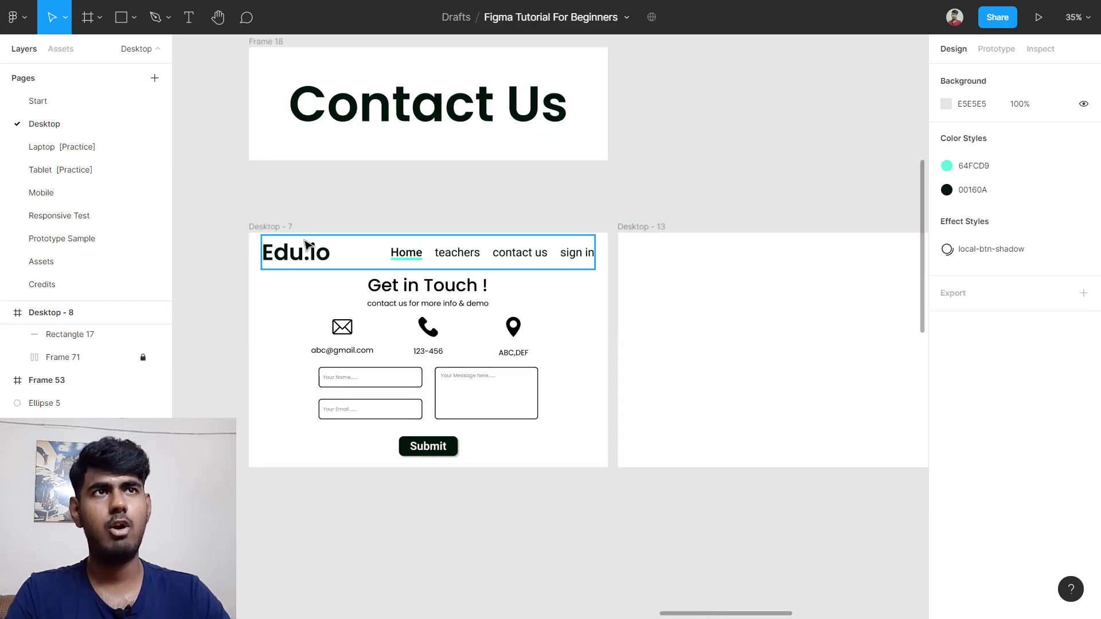
Step: Copy the Edu.io navigation header from the Contact Us page into Desktop - 13
left_click(315, 259)
left_click(247, 250)
left_click_drag(243, 245, 700, 262)
left_click(696, 187)
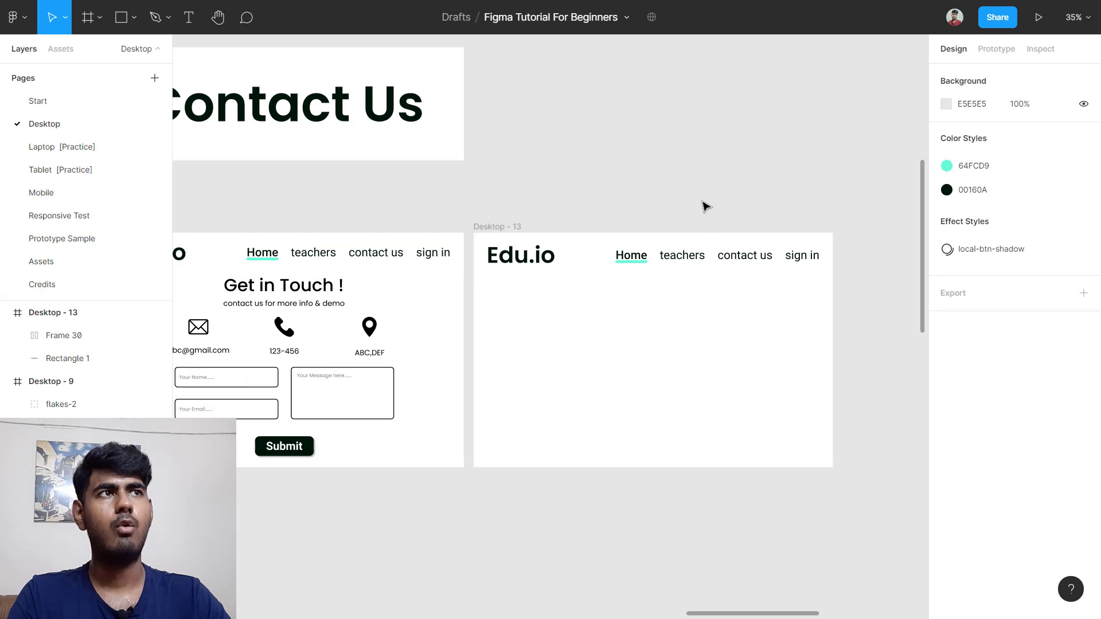
scroll(705, 206, "left", 2)
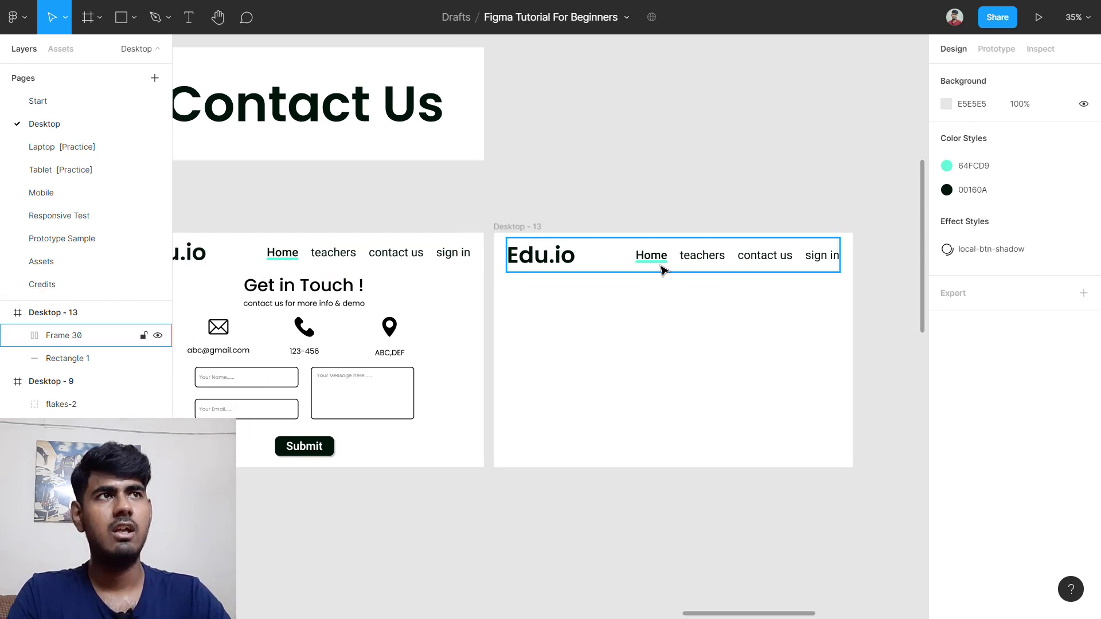
scroll(321, 267, "up", 8, "ctrl")
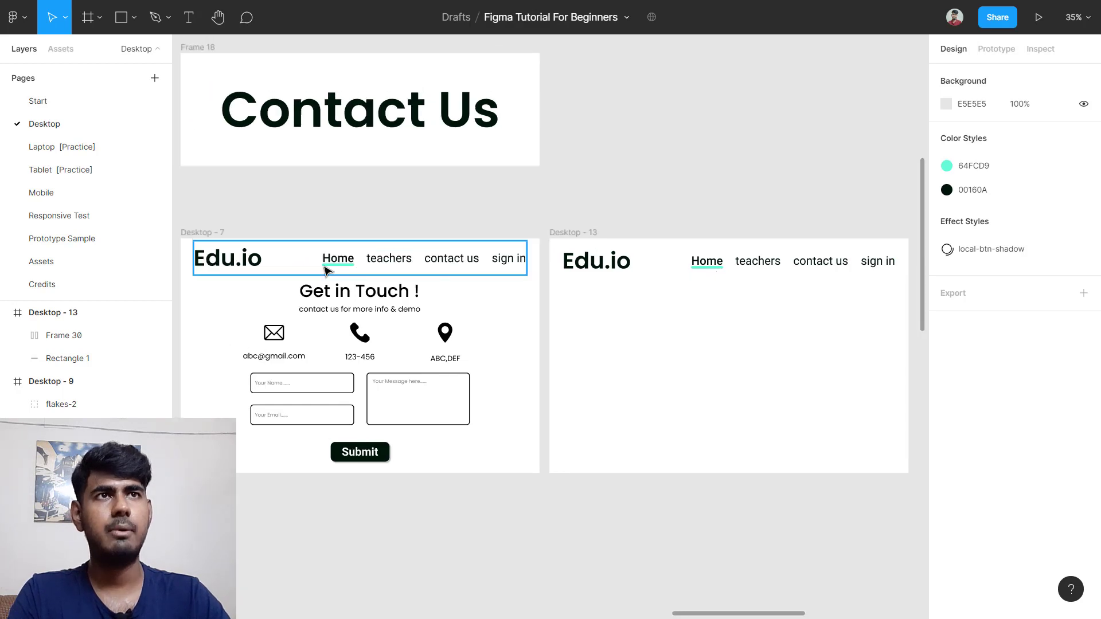
Step: Move the green Home underline under 'contact us' and widen it to about 220
scroll(345, 264, "up", 4, "ctrl")
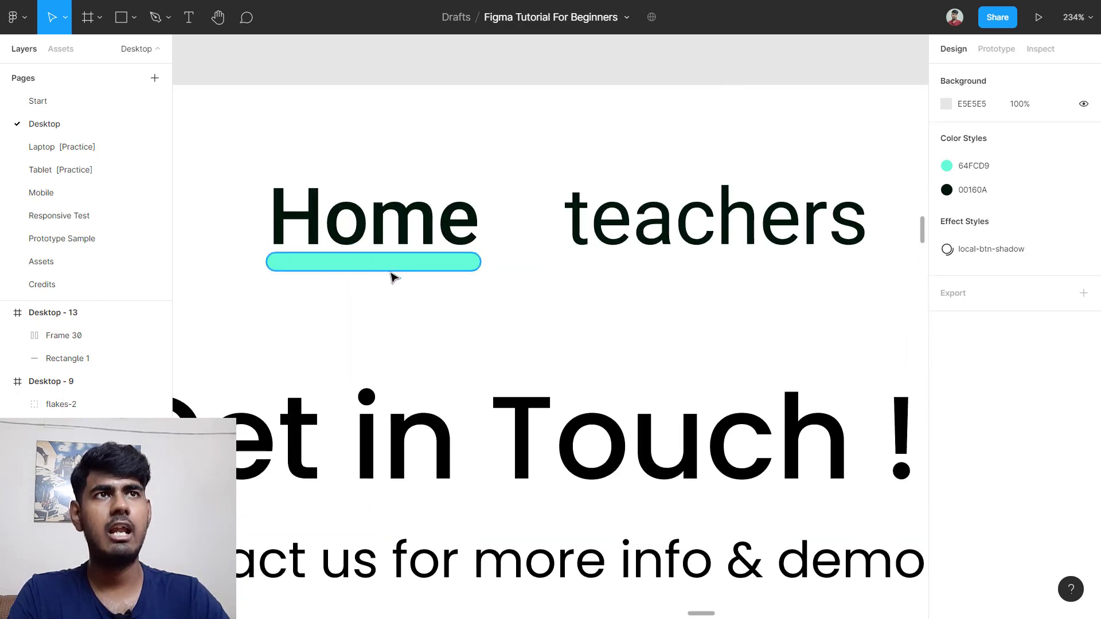
left_click(395, 267)
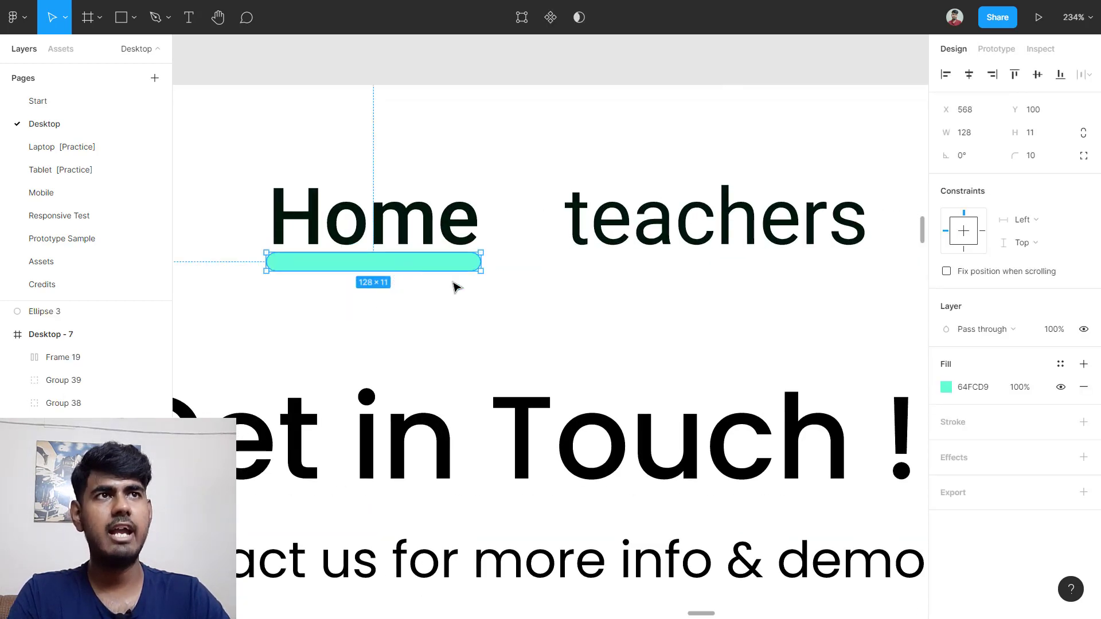
left_click_drag(453, 268, 539, 264)
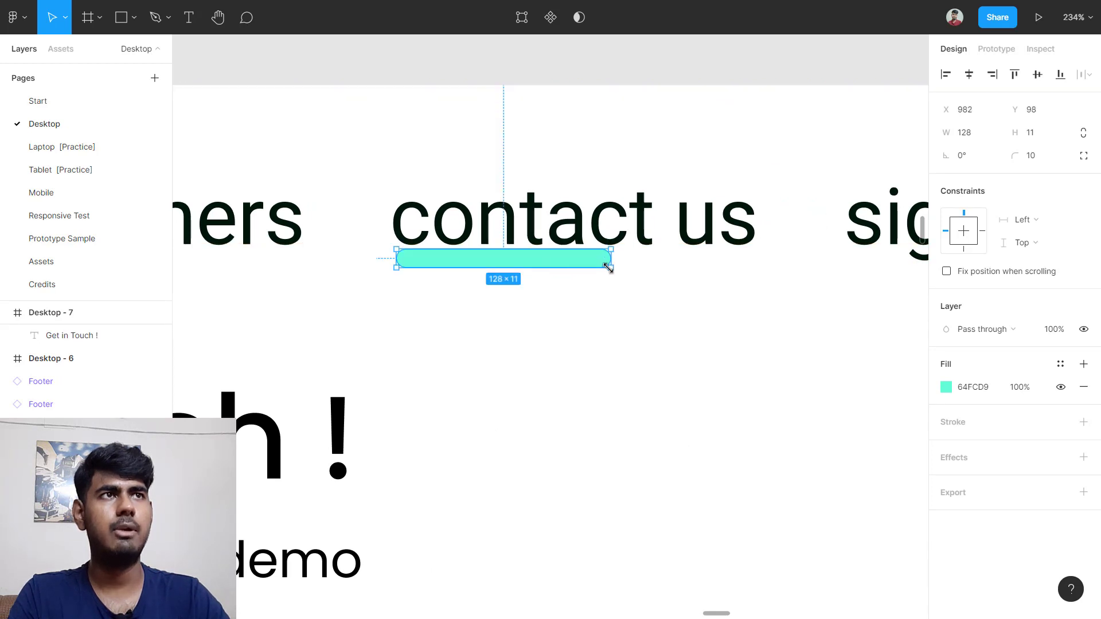
left_click_drag(611, 256, 758, 254)
scroll(379, 263, "down", 5)
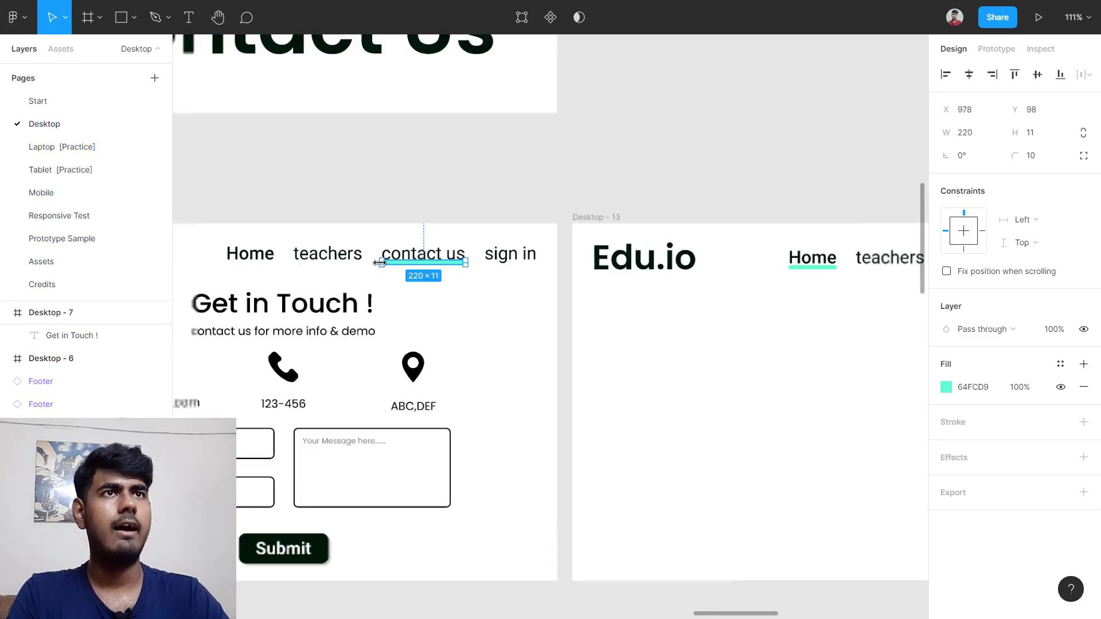
scroll(380, 264, "down", 10)
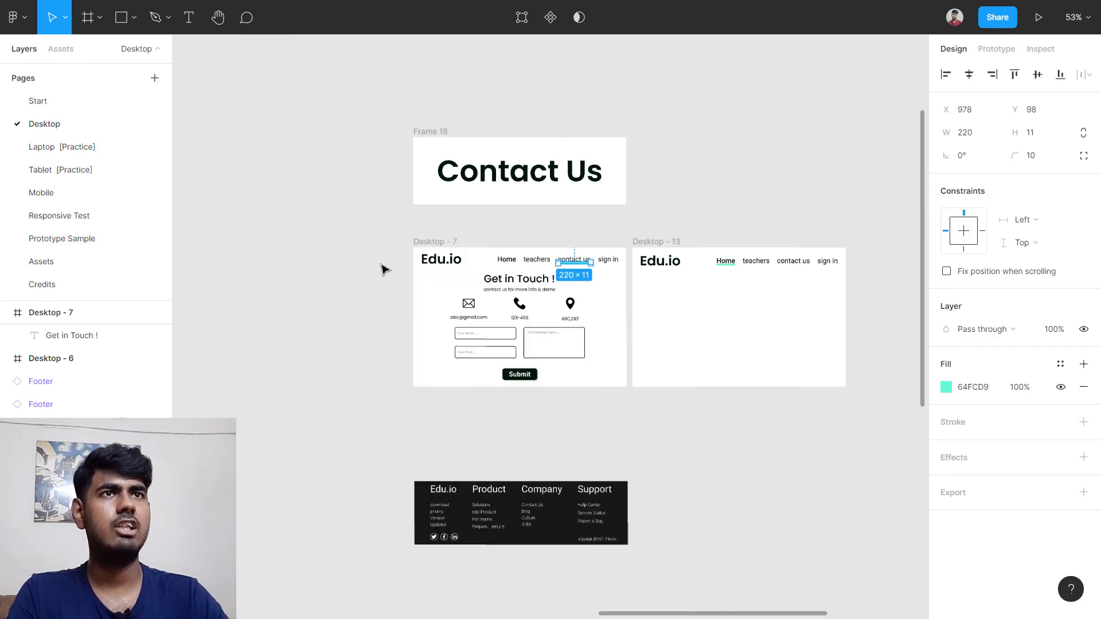
scroll(246, 241, "left", 6)
scroll(613, 254, "up", 10)
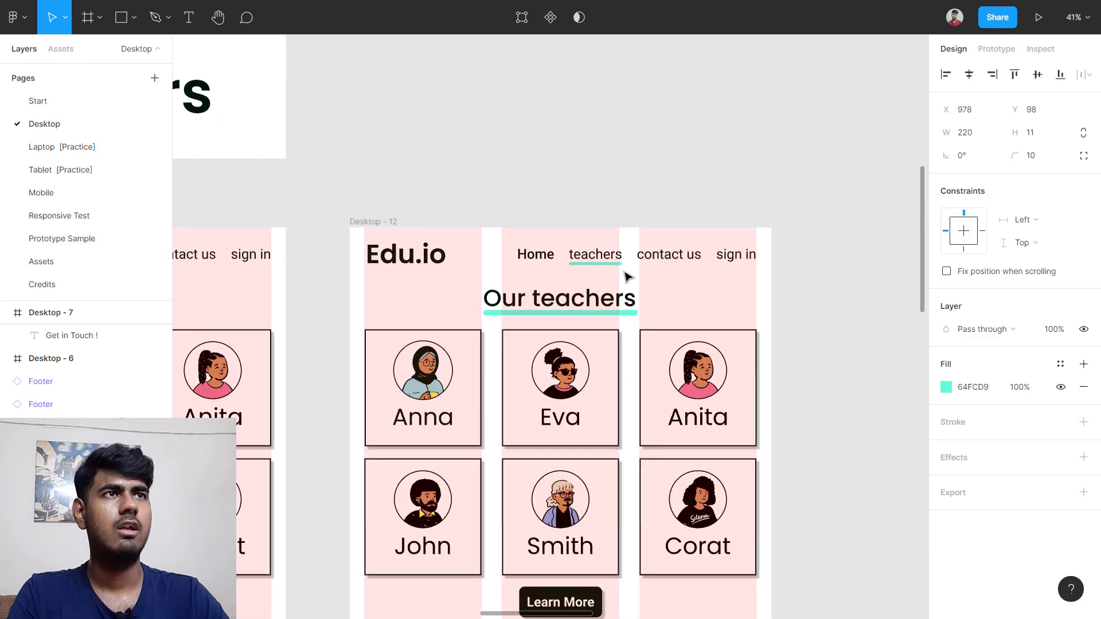
scroll(628, 278, "up", 2)
scroll(520, 270, "down", 5)
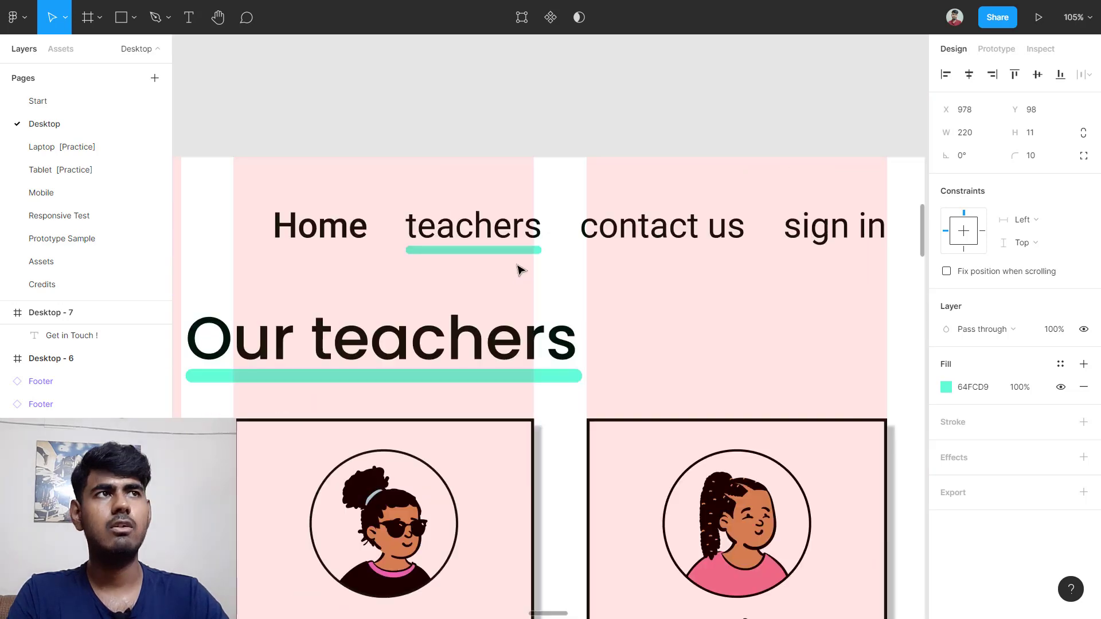
scroll(521, 270, "right", 2)
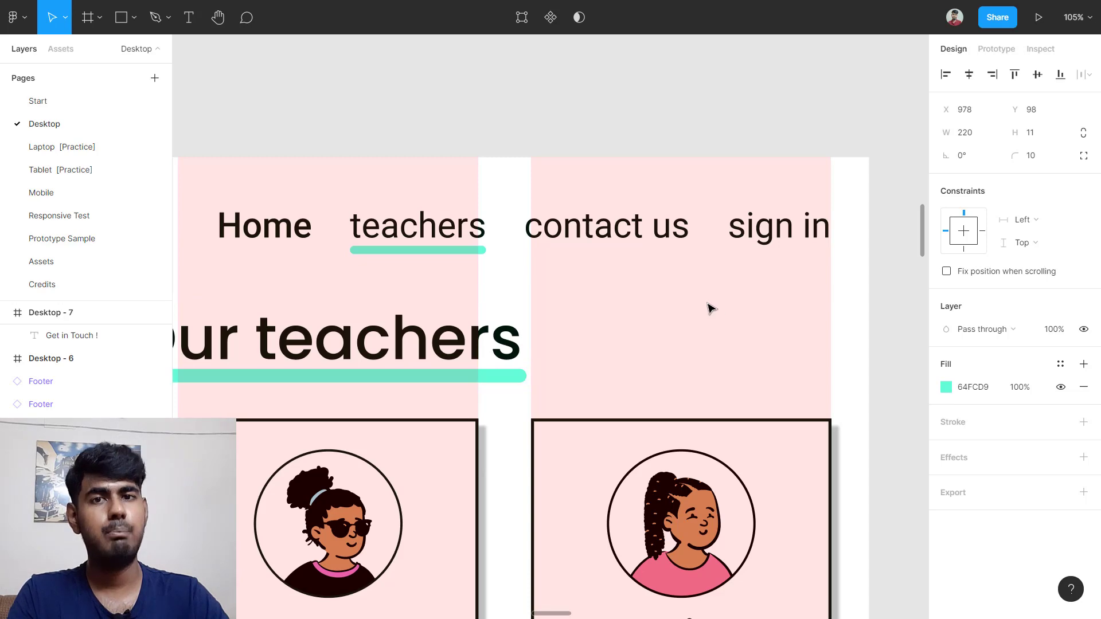
scroll(704, 312, "down", 5)
scroll(703, 313, "right", 15)
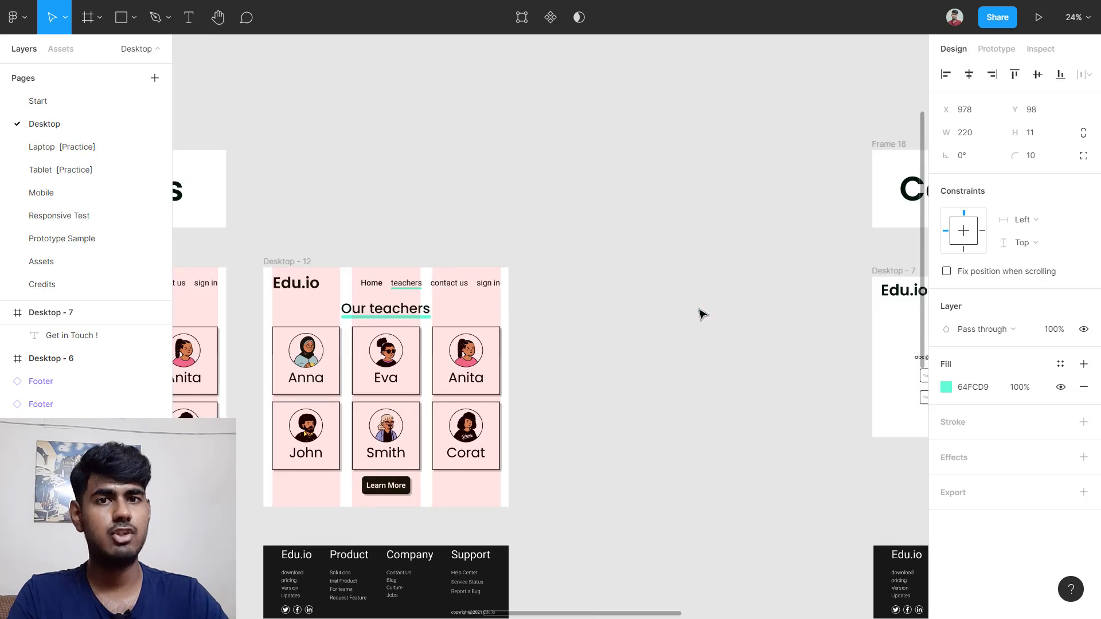
scroll(688, 343, "right", 7)
scroll(574, 354, "up", 3)
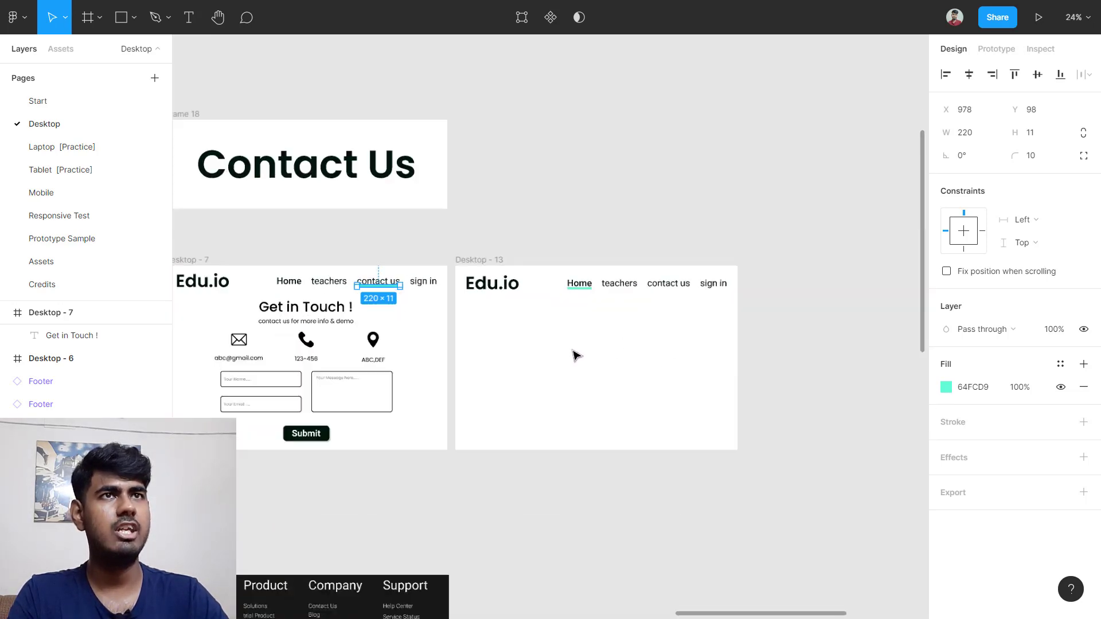
scroll(574, 354, "left", 5)
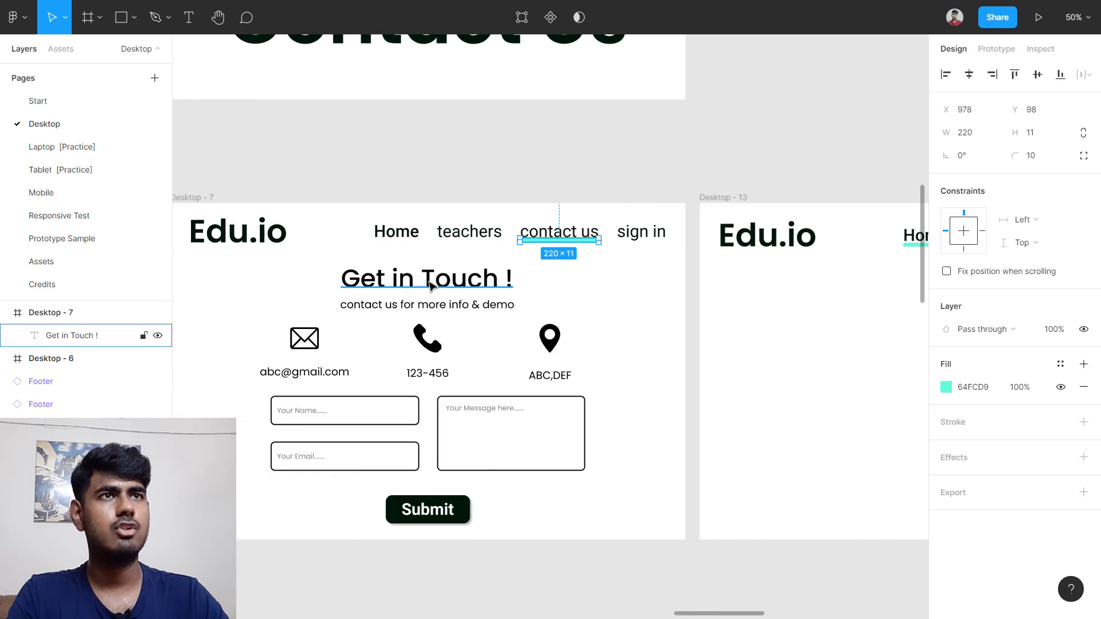
Step: Copy the 'Get in Touch !' heading and its subtitle into Desktop - 13
left_click_drag(332, 263, 539, 311)
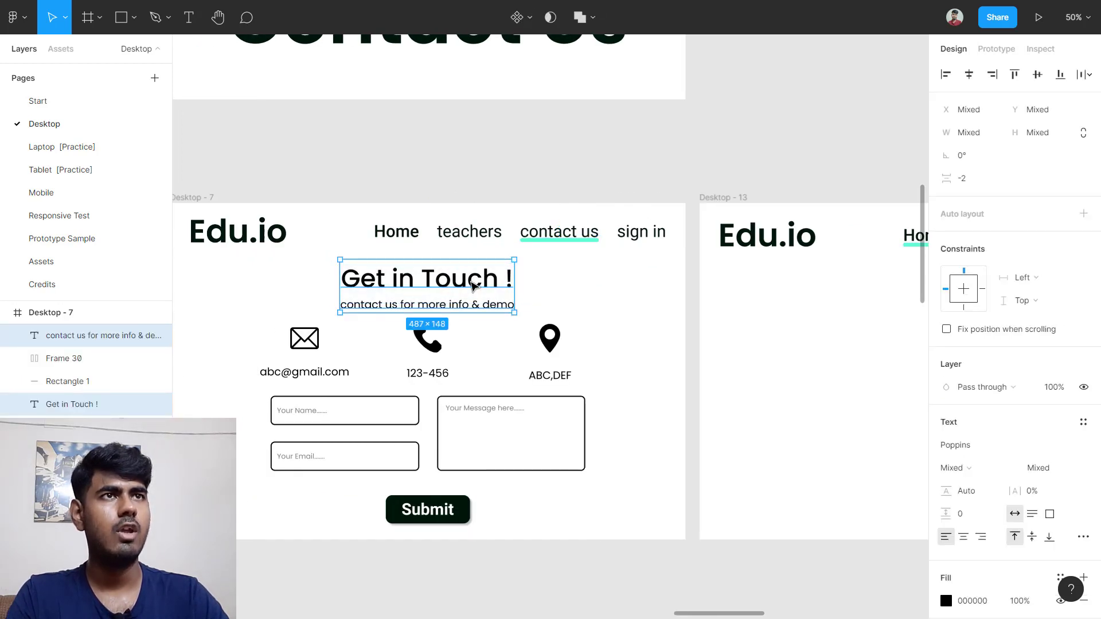
left_click_drag(452, 287, 692, 288)
left_click(528, 275)
scroll(529, 275, "right", 1)
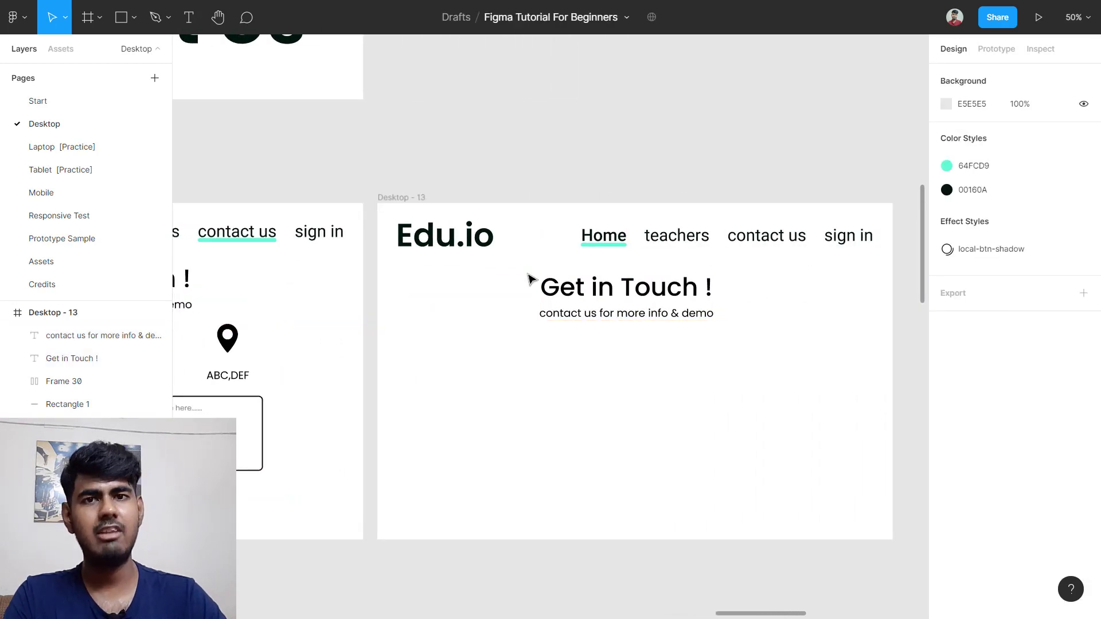
Step: Group the copied heading and subtitle as Group 48 and centre it horizontally
left_click_drag(528, 279, 720, 354)
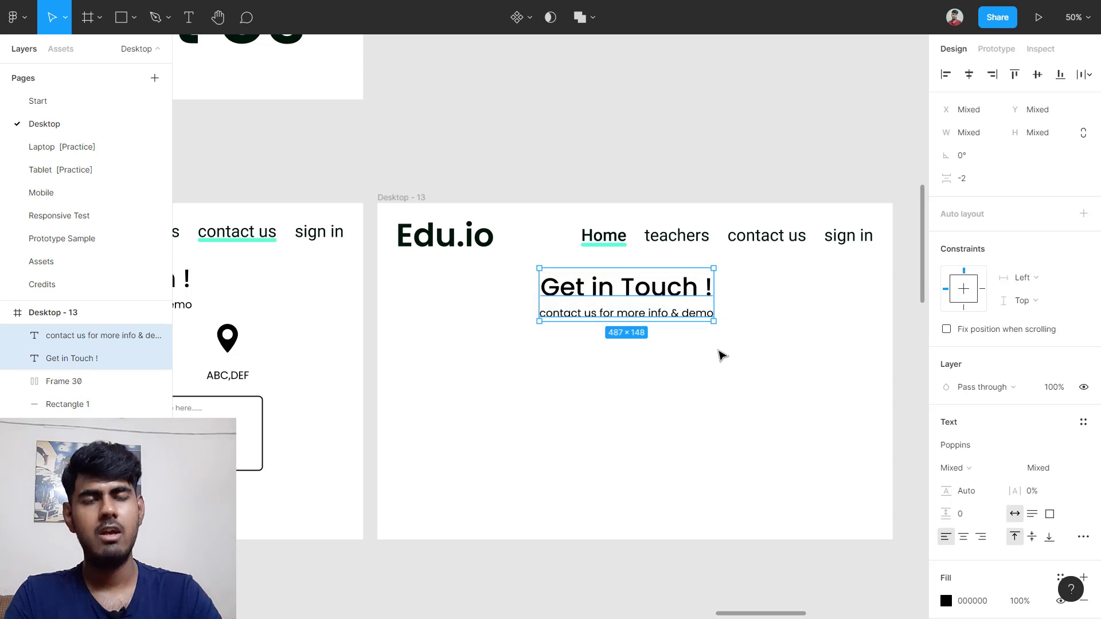
key("ctrl+g")
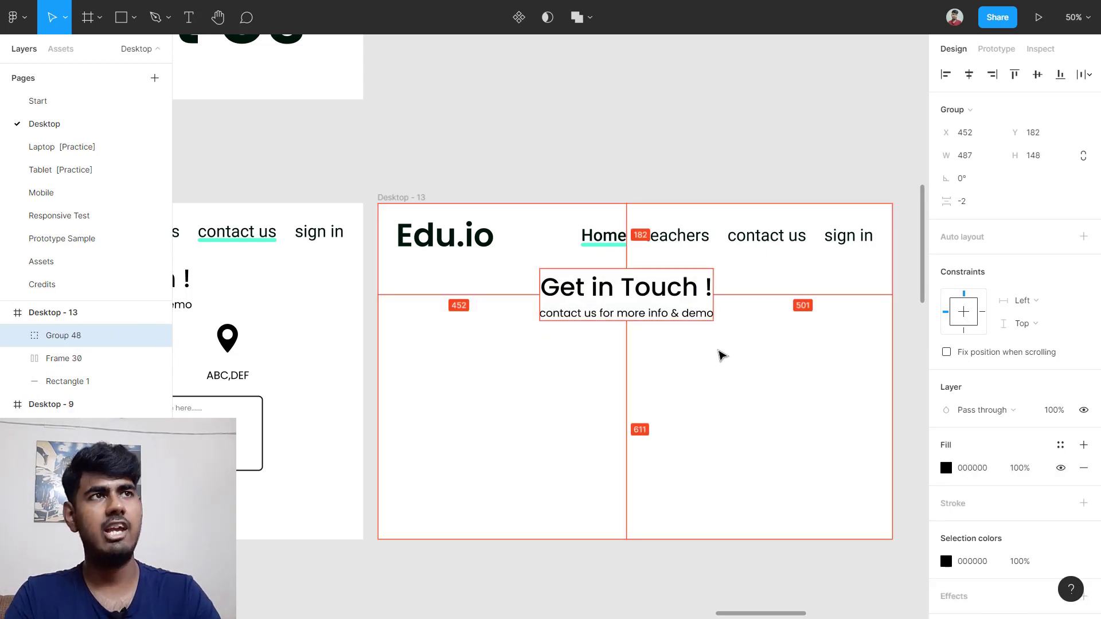
key("alt+h")
left_click(719, 351)
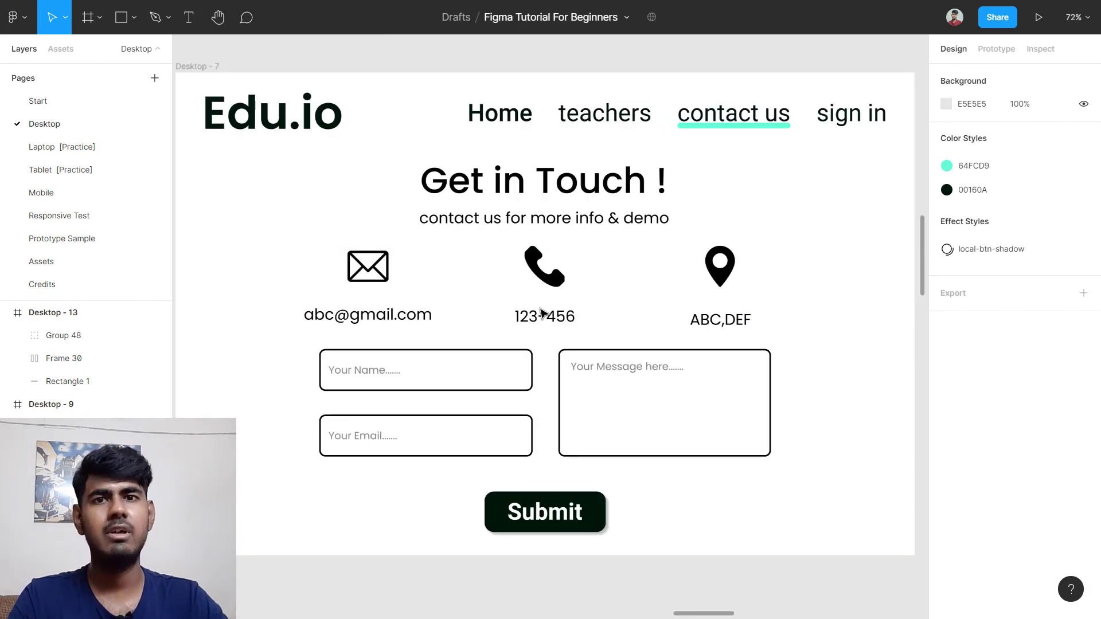
Step: Duplicate the envelope, phone and location icons on the Assets page and move the copies to the Desktop page
scroll(487, 327, "left", 4)
key("k")
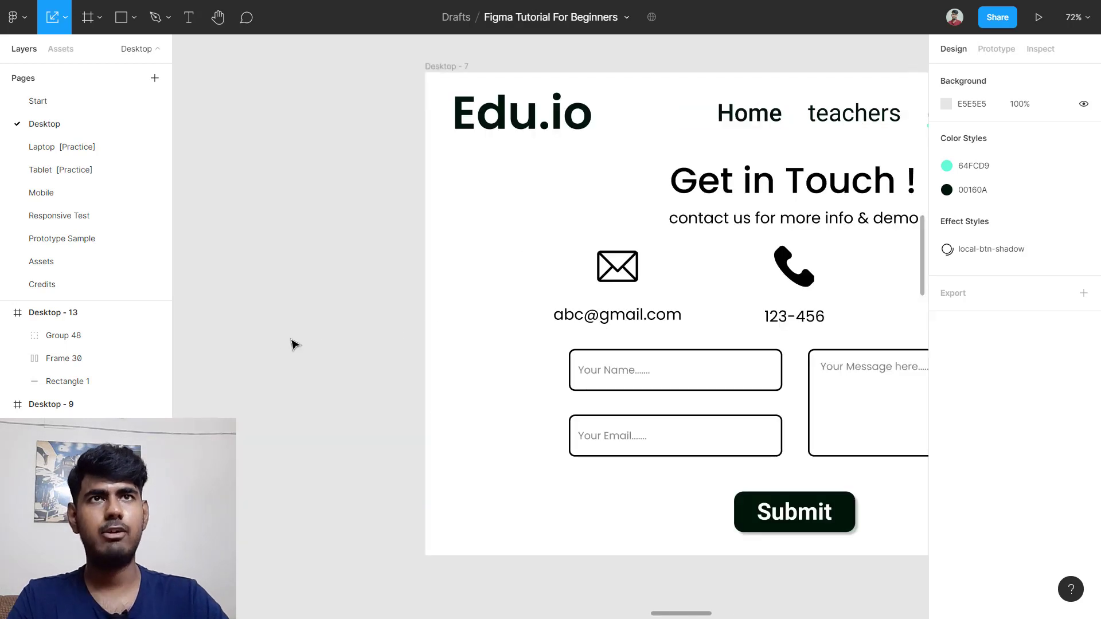
left_click(59, 262)
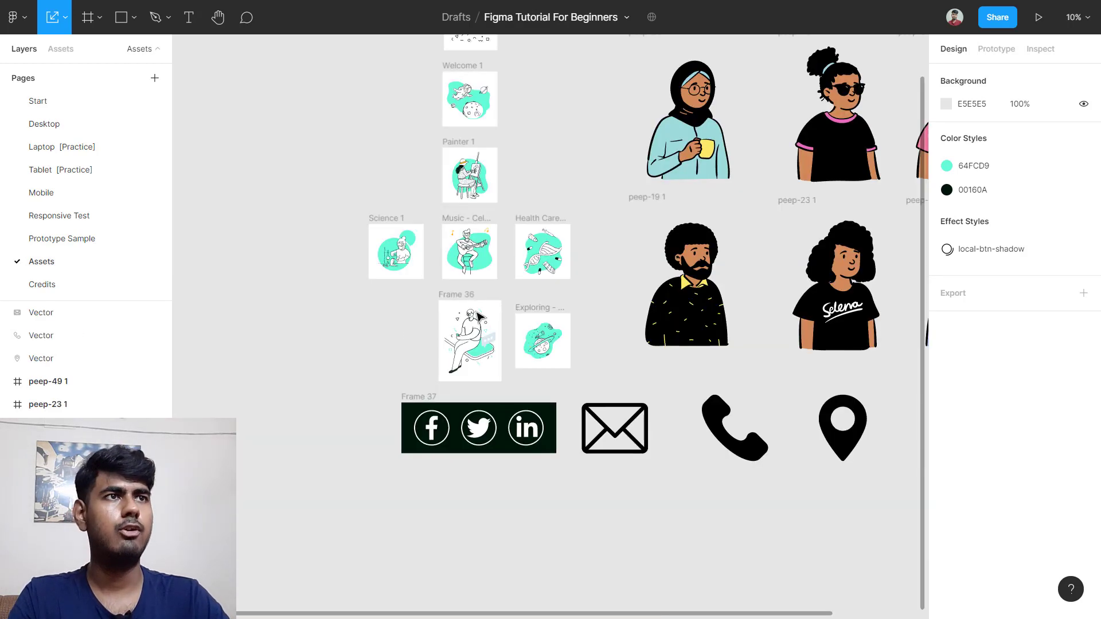
scroll(781, 453, "up", 5)
scroll(768, 443, "down", 5)
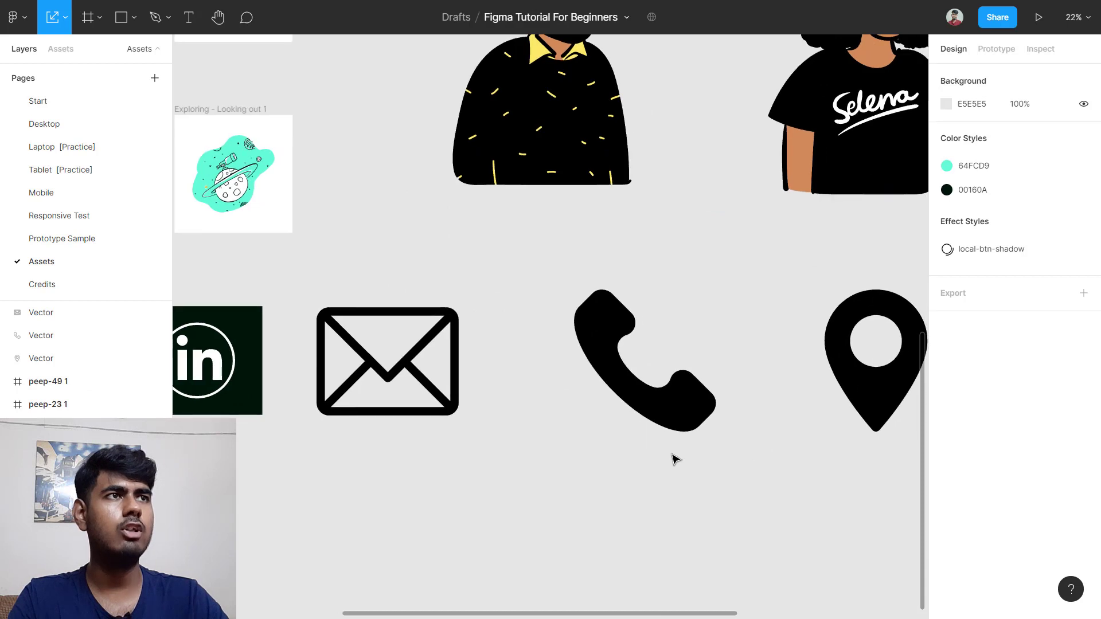
left_click_drag(427, 478, 885, 373)
scroll(571, 367, "down", 2)
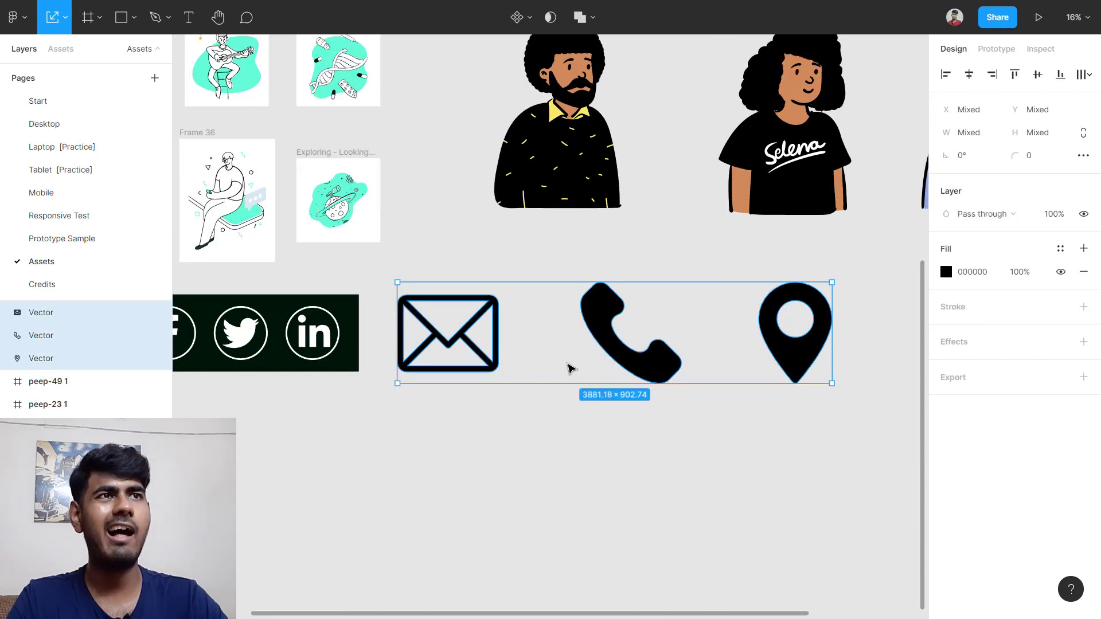
left_click_drag(540, 325, 538, 478)
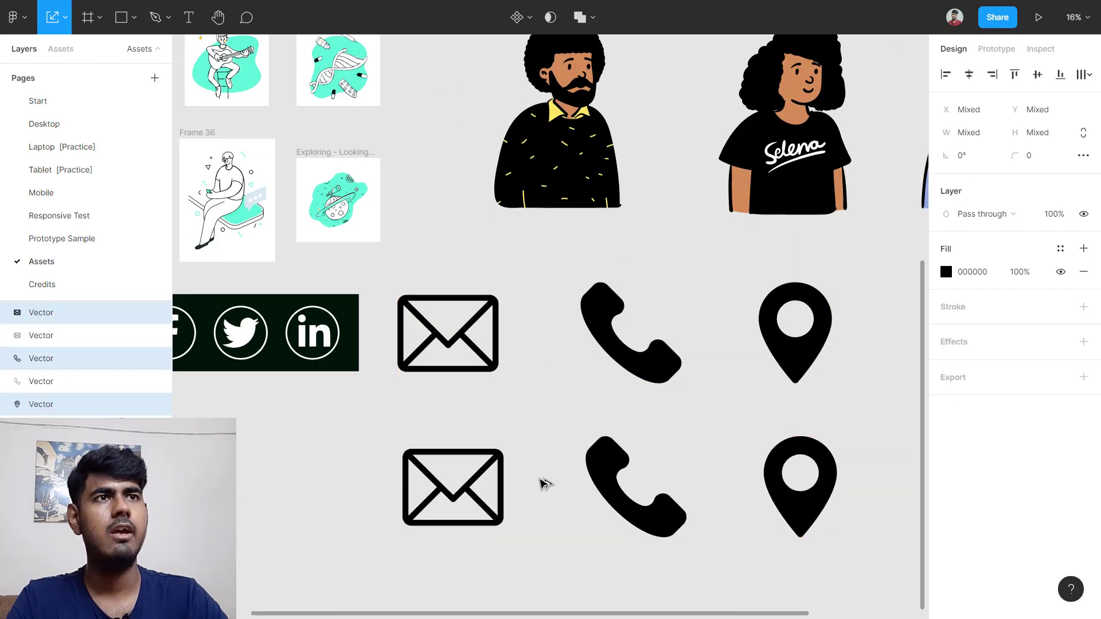
scroll(468, 548, "down", 1)
left_click_drag(447, 547, 829, 433)
right_click(570, 455)
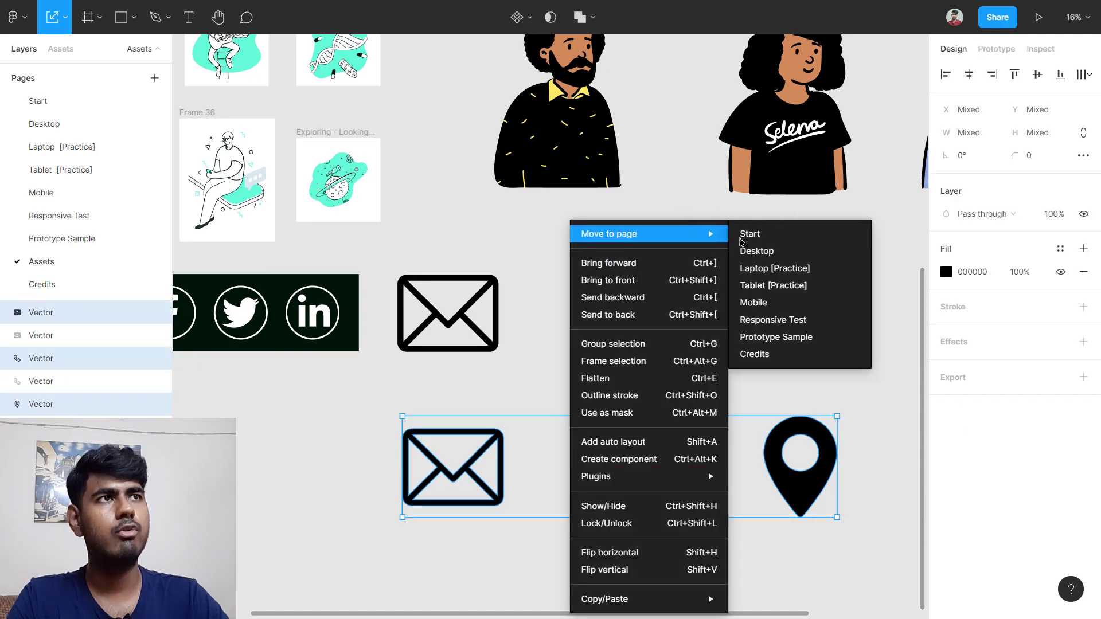
left_click(793, 252)
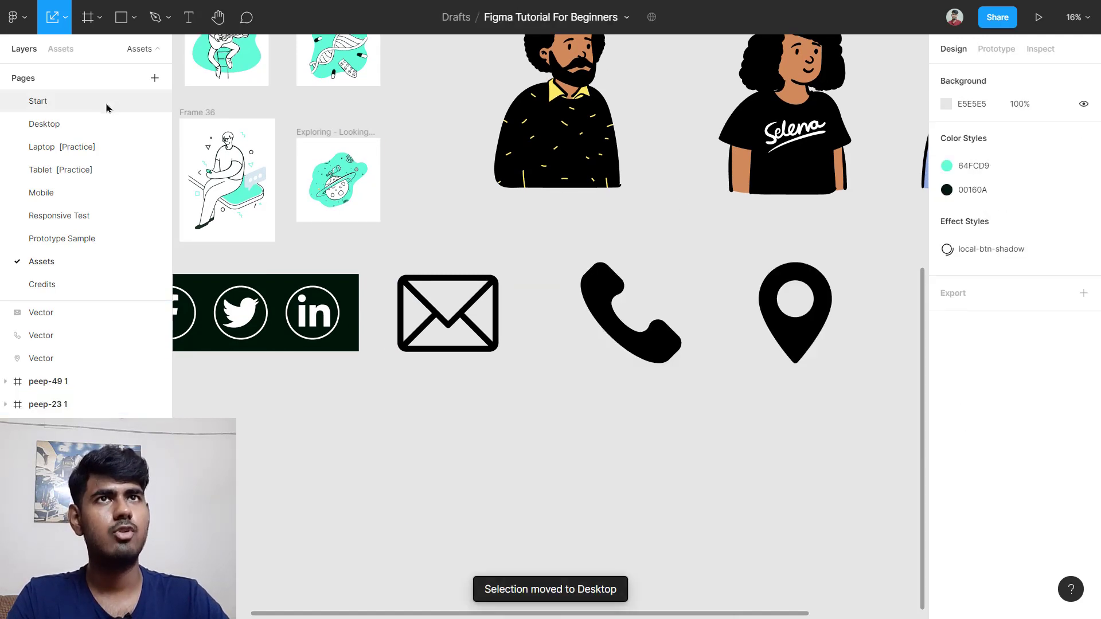
Step: Place the three icons below the Contact Us frames and scale them down proportionally
left_click(86, 125)
scroll(801, 274, "down", 10)
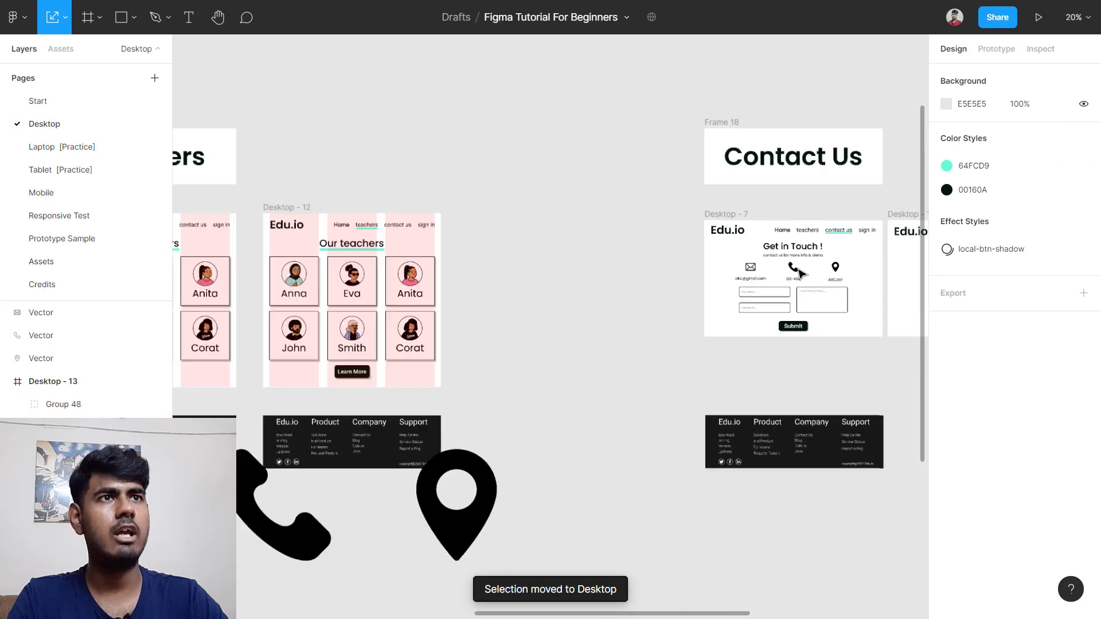
left_click_drag(418, 448, 688, 389)
left_click_drag(507, 388, 675, 413)
scroll(733, 432, "up", 2)
scroll(811, 411, "up", 1)
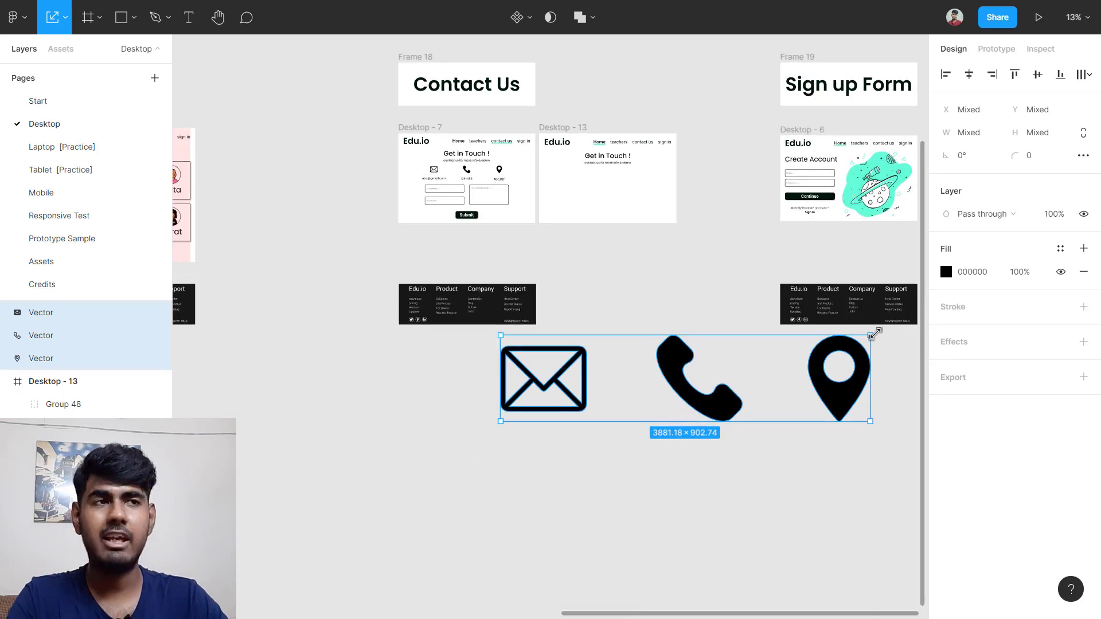
left_click_drag(875, 333, 659, 195)
Step: Align the icons' left edge with the subtitle in Desktop - 13 and check the email label's text size
scroll(559, 421, "up", 2)
scroll(559, 421, "up", 1)
scroll(619, 172, "up", 2)
scroll(656, 122, "up", 1)
scroll(652, 213, "up", 1)
scroll(651, 217, "up", 5)
scroll(654, 213, "up", 3)
scroll(662, 210, "up", 2)
left_click_drag(593, 219, 594, 220)
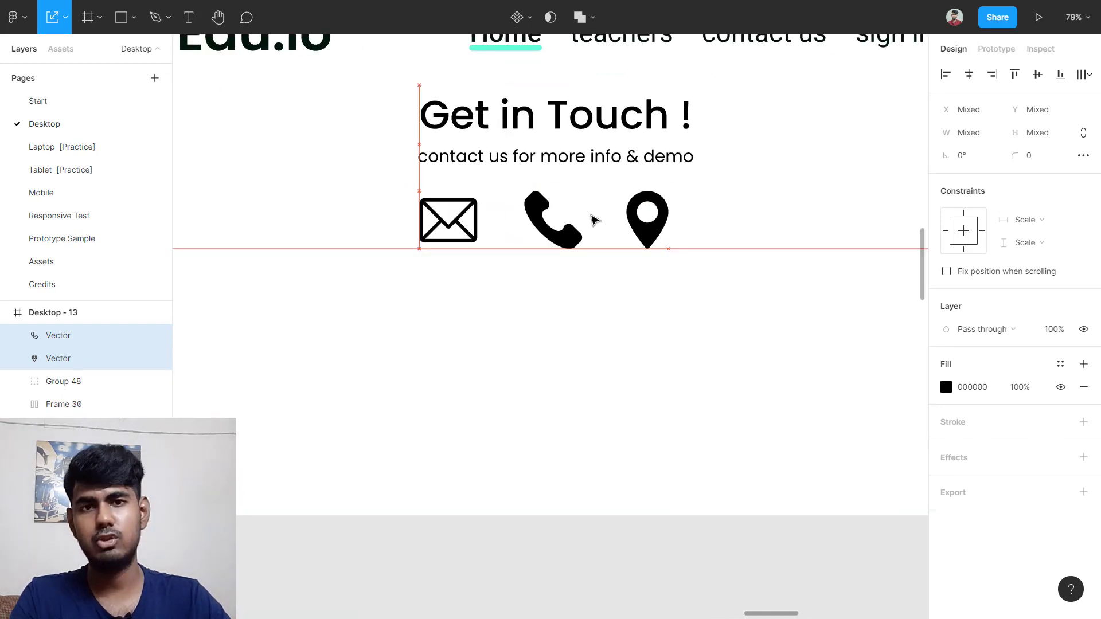
scroll(594, 220, "down", 2)
scroll(592, 218, "left", 5)
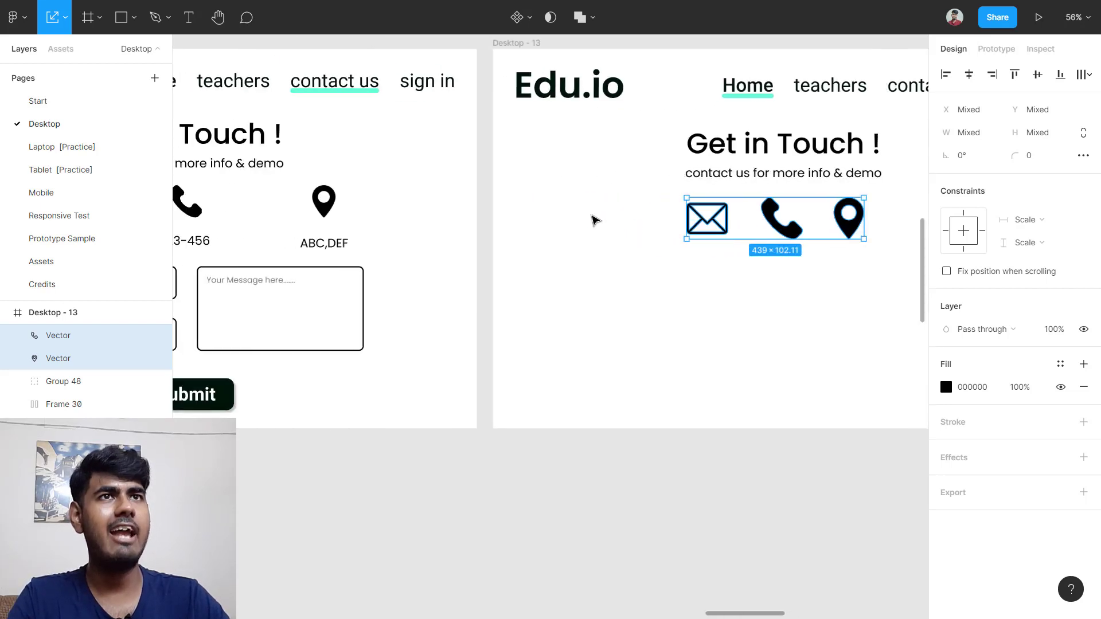
scroll(269, 281, "left", 5)
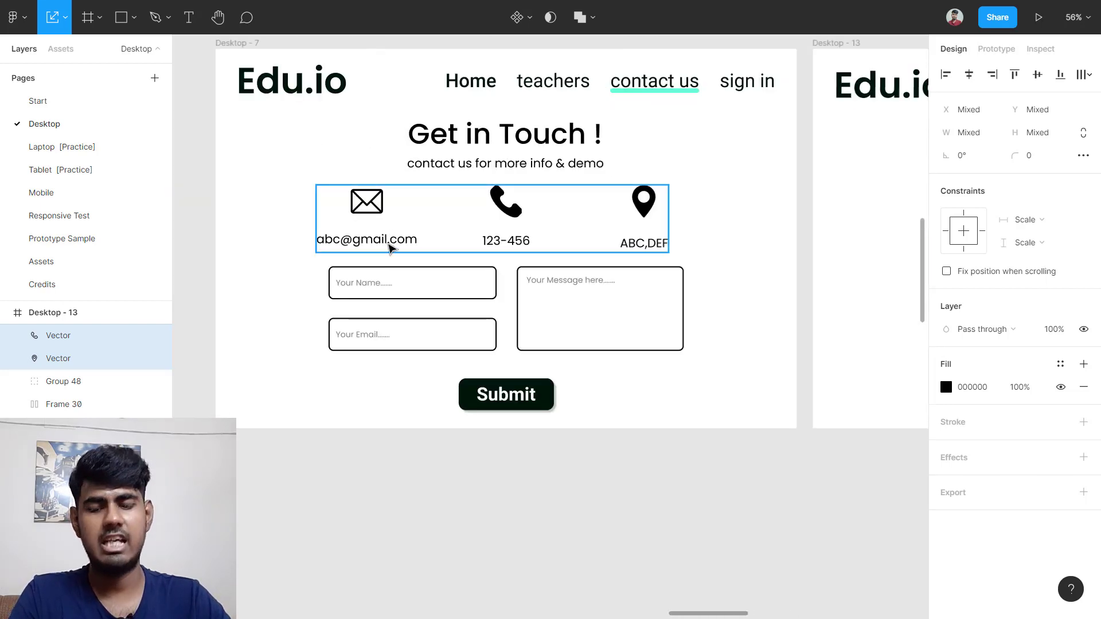
left_click(388, 247)
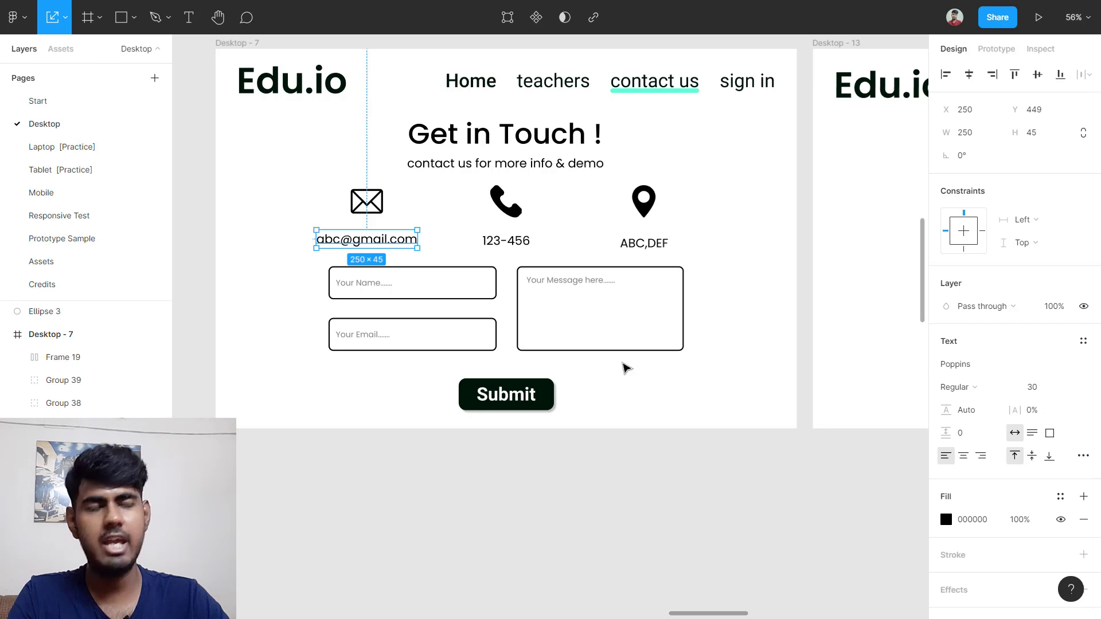
scroll(624, 368, "right", 10)
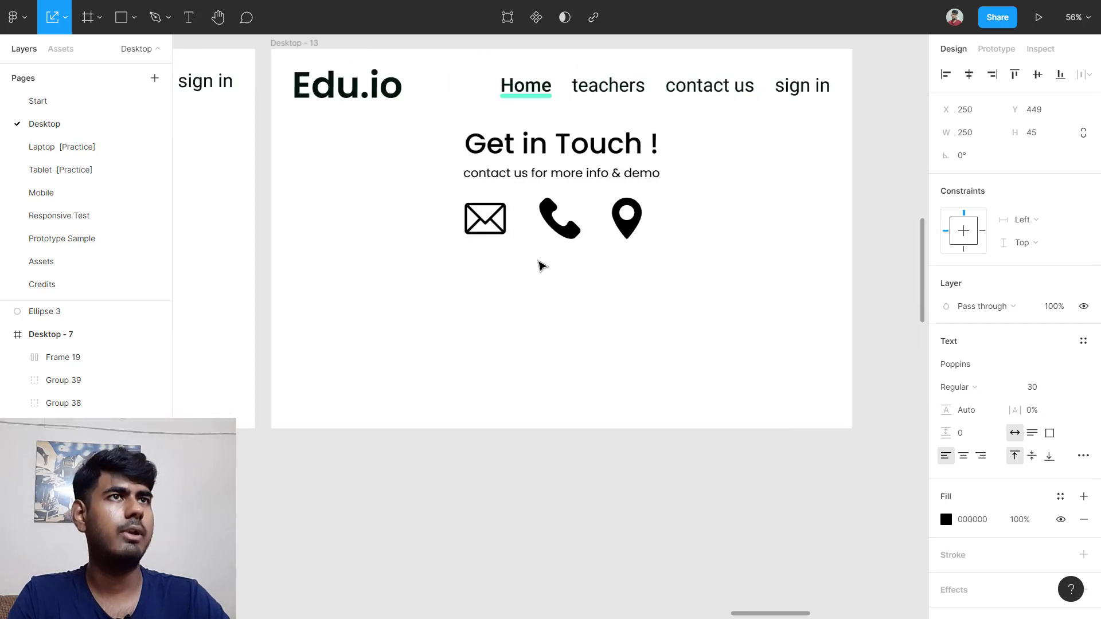
scroll(540, 263, "up", 5, "ctrl")
key("t")
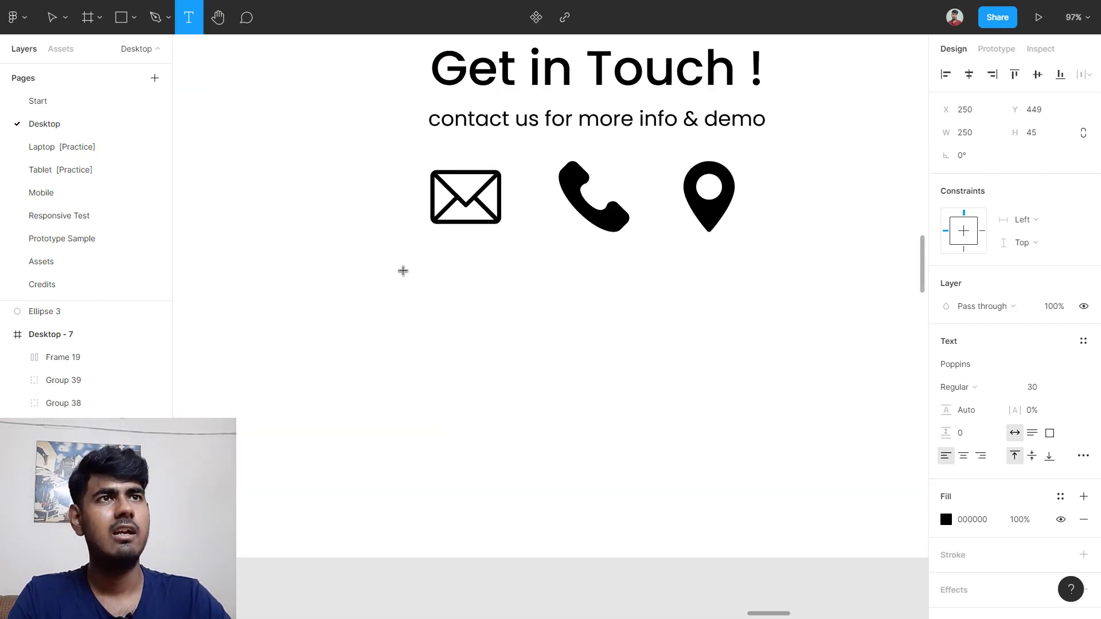
left_click(406, 263)
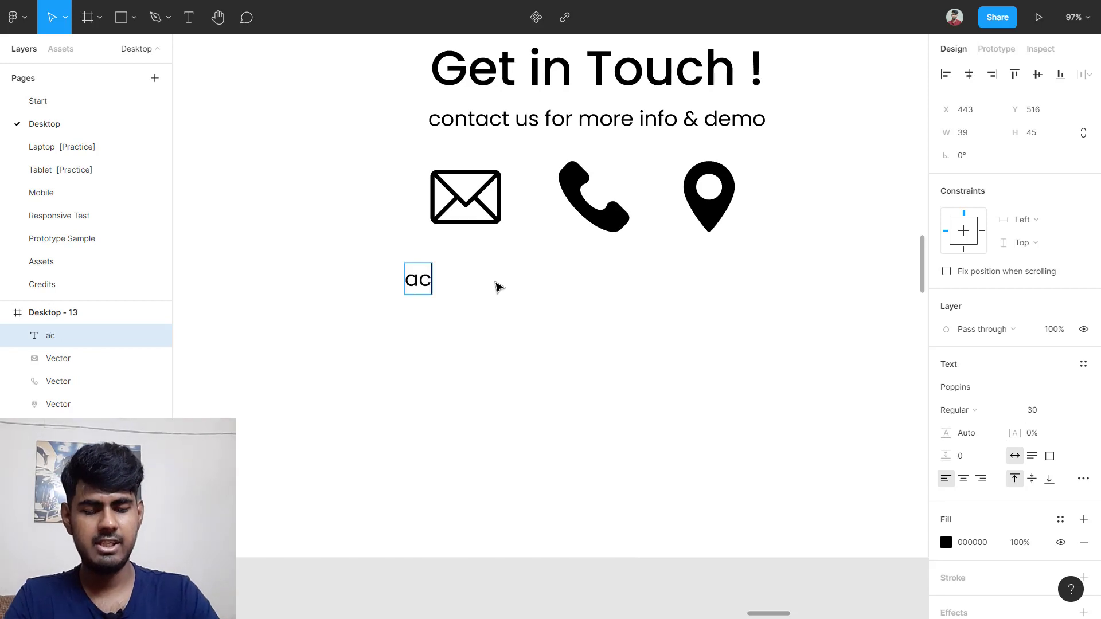
key("BackSpace")
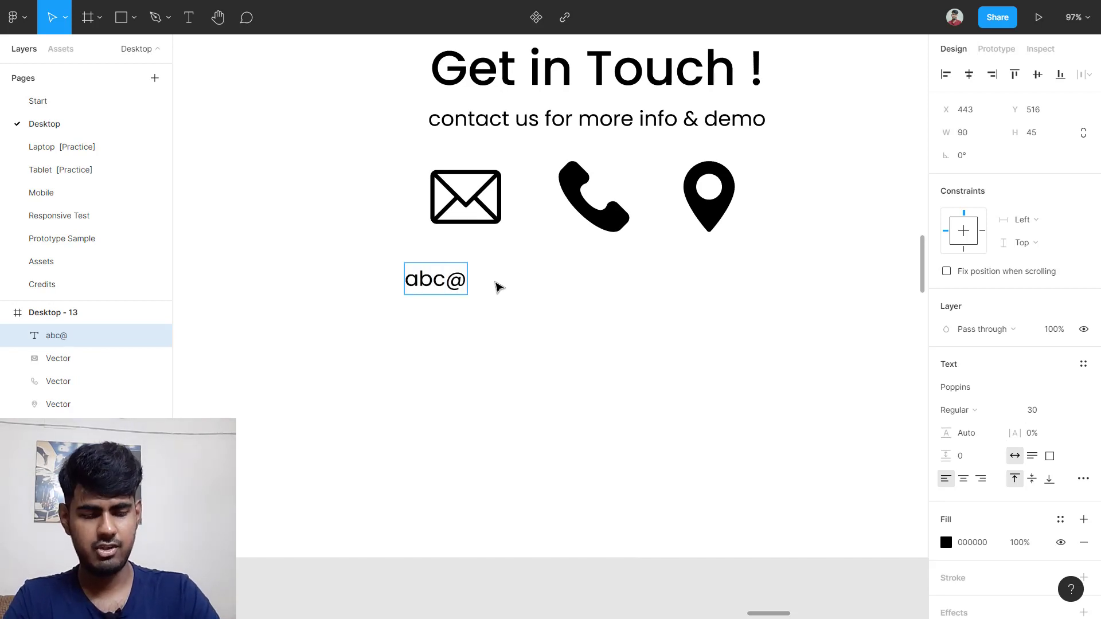
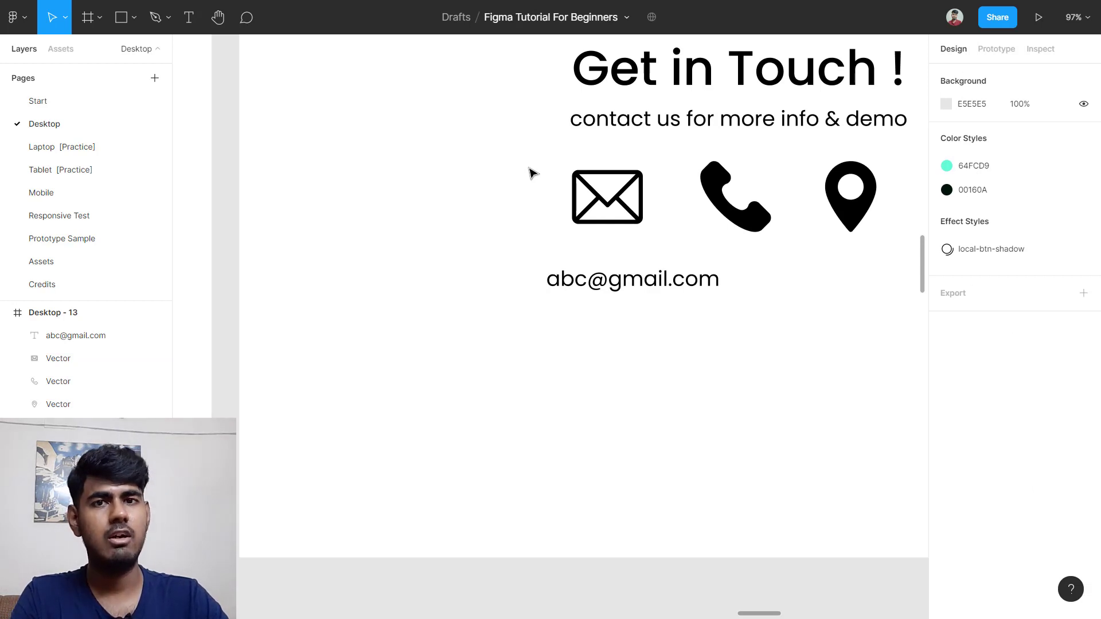
Step: Centre the envelope over the email text, group them, and move the group left
left_click_drag(539, 168, 635, 307)
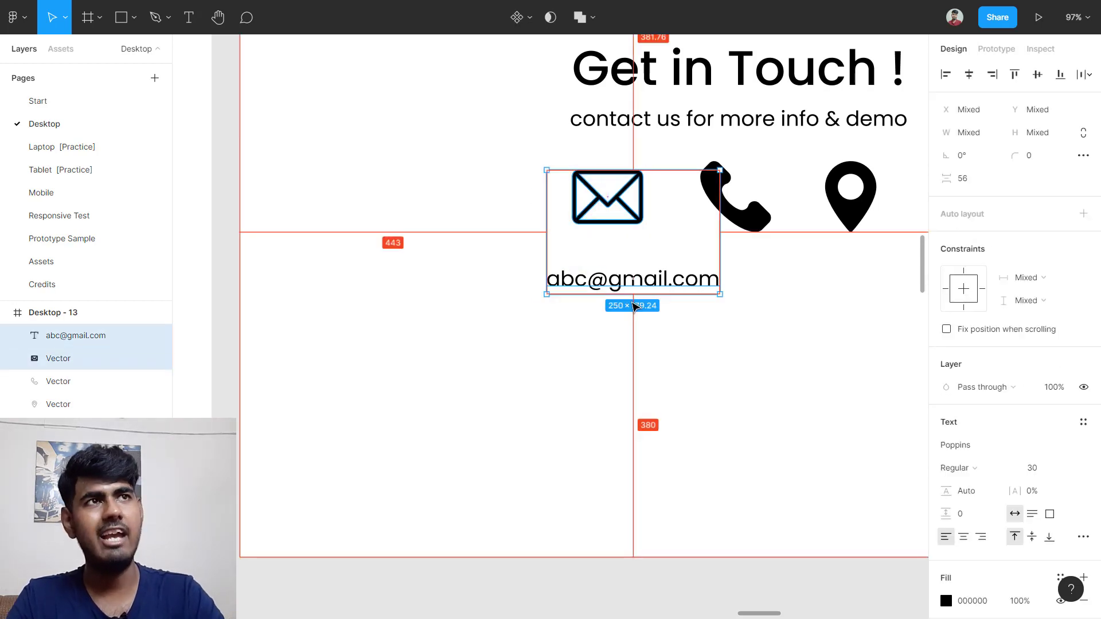
key("alt+h")
scroll(635, 306, "right", 1)
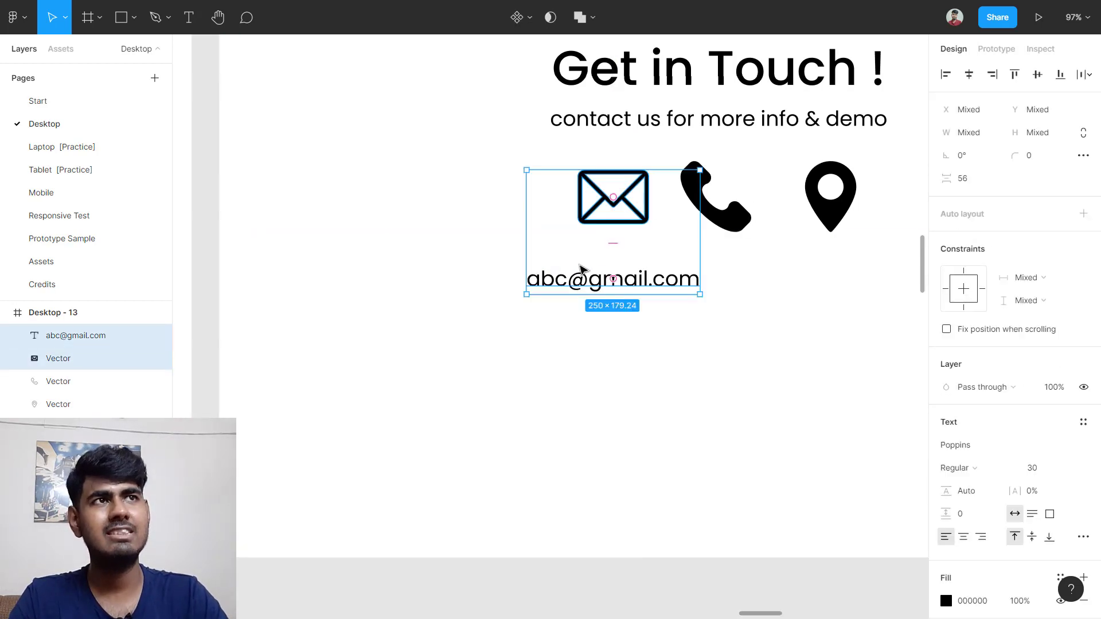
key("ctrl+g")
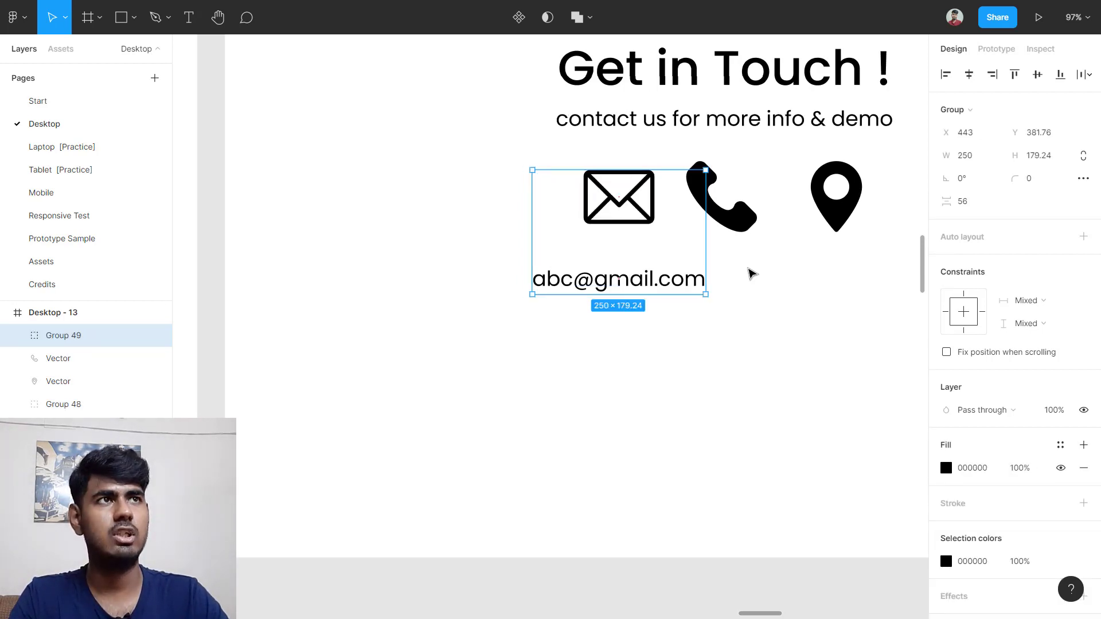
scroll(751, 273, "left", 1)
scroll(752, 274, "up", 1)
left_click_drag(617, 263, 446, 256)
Step: Add the text label '123-456' below the phone icon
left_click(719, 229)
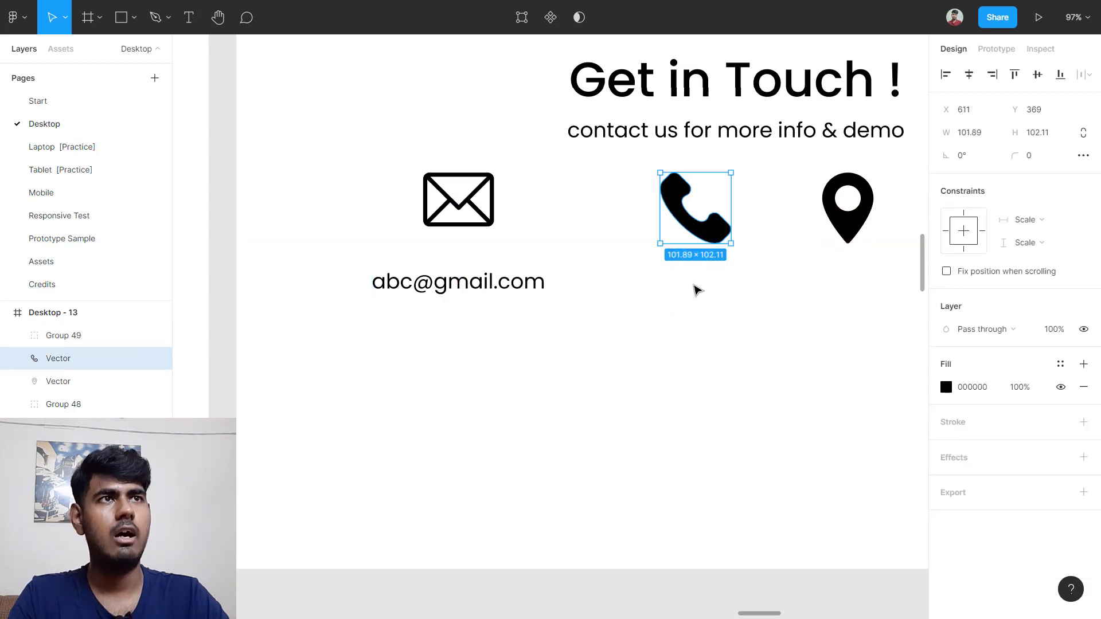
scroll(630, 289, "right", 2)
left_click(614, 293)
key("t")
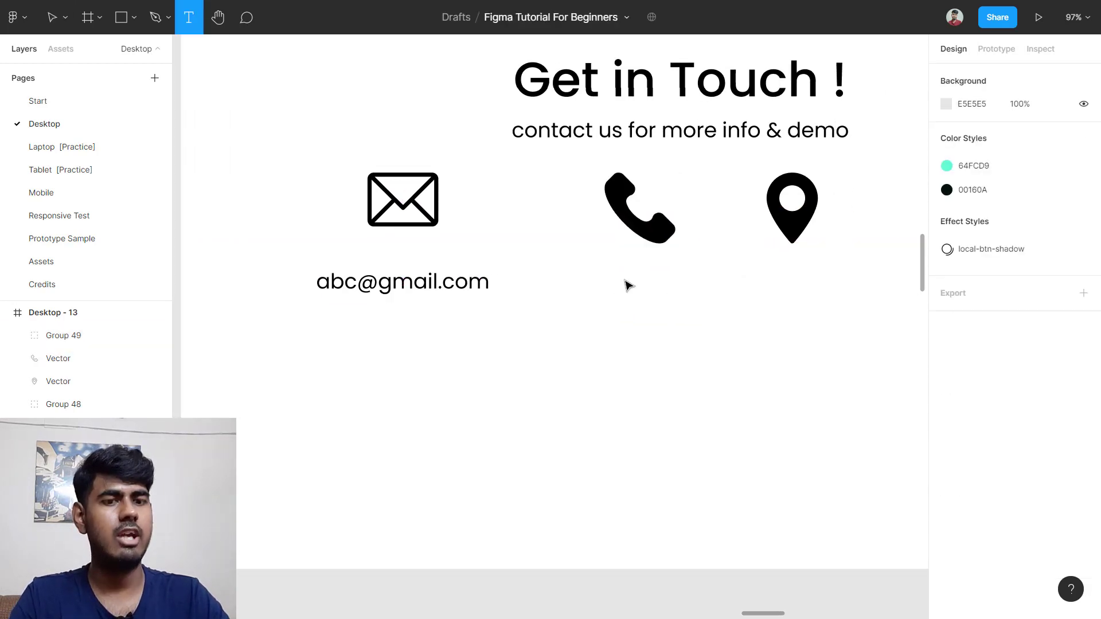
left_click(638, 273)
type("123-")
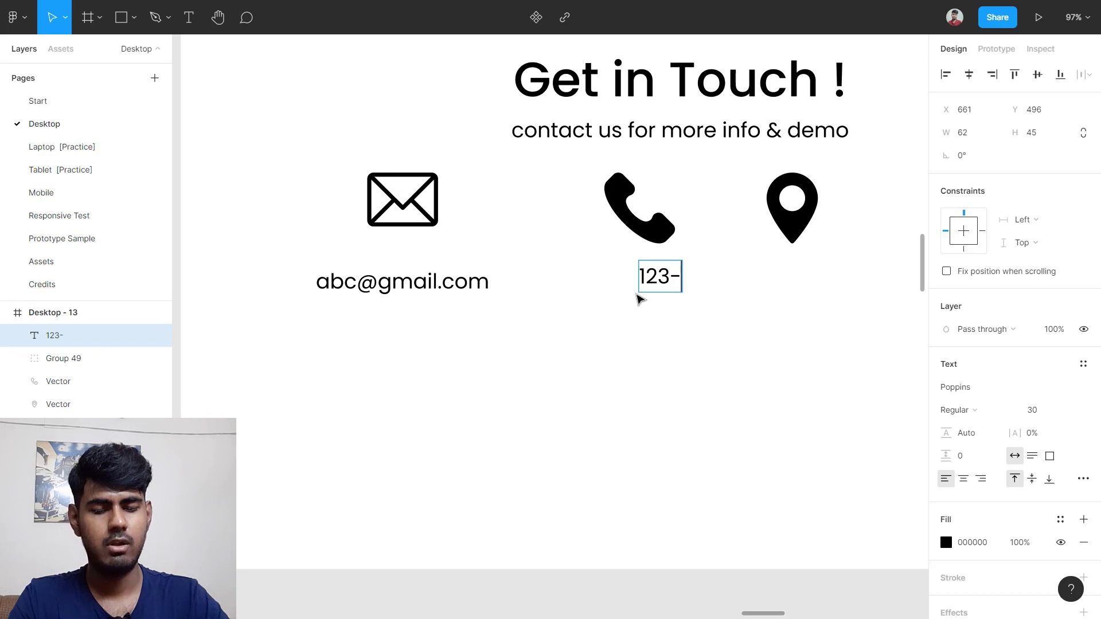
type("456")
key("Escape")
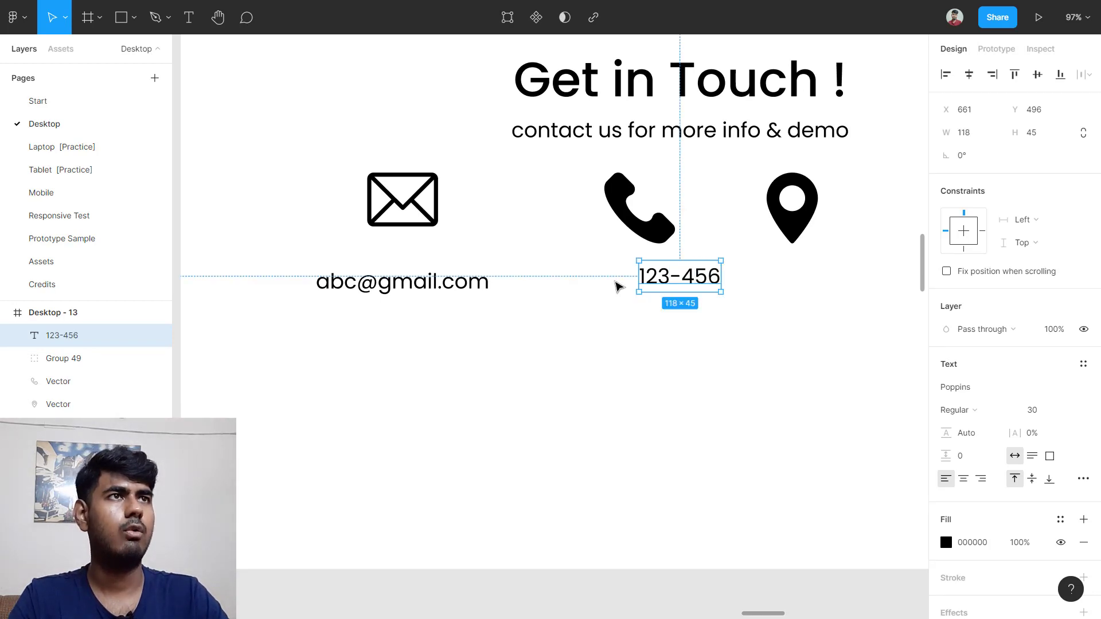
Step: Horizontally centre the phone icon over the 123-456 label
left_click(585, 218)
left_click_drag(586, 207, 710, 322)
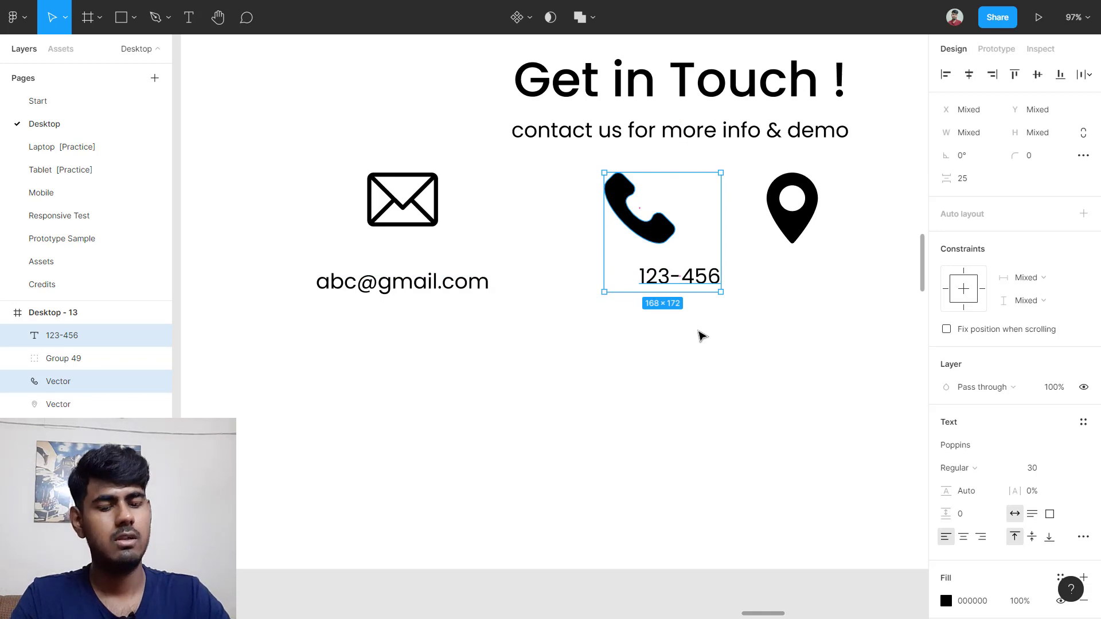
key("alt+h")
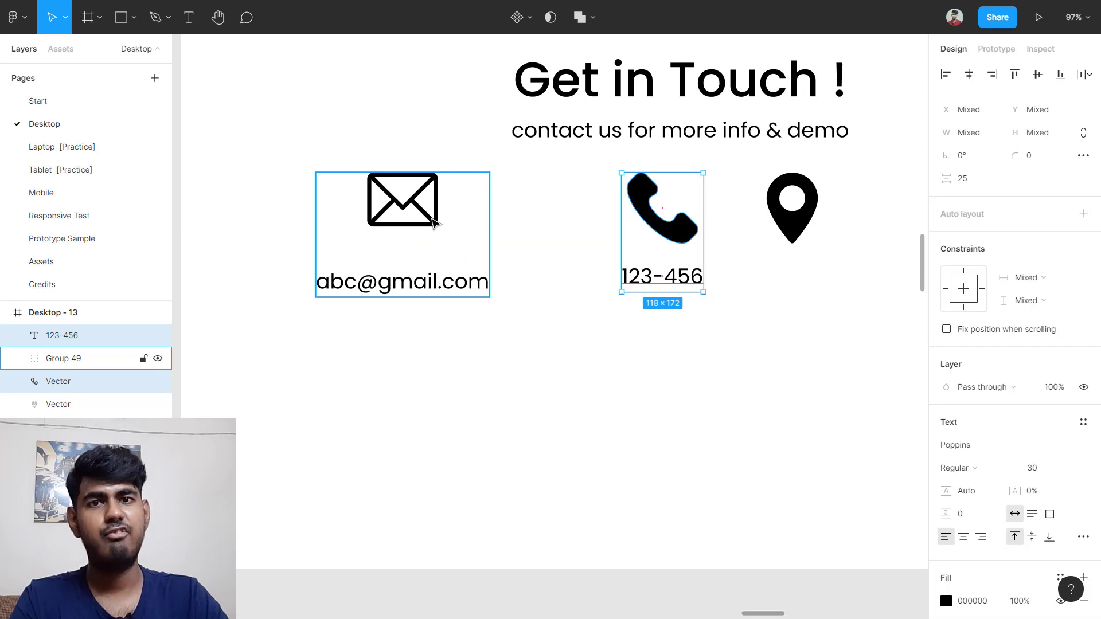
key("Escape")
Step: Ungroup the envelope and email, then wrap them in a centred auto layout frame
left_click(434, 223)
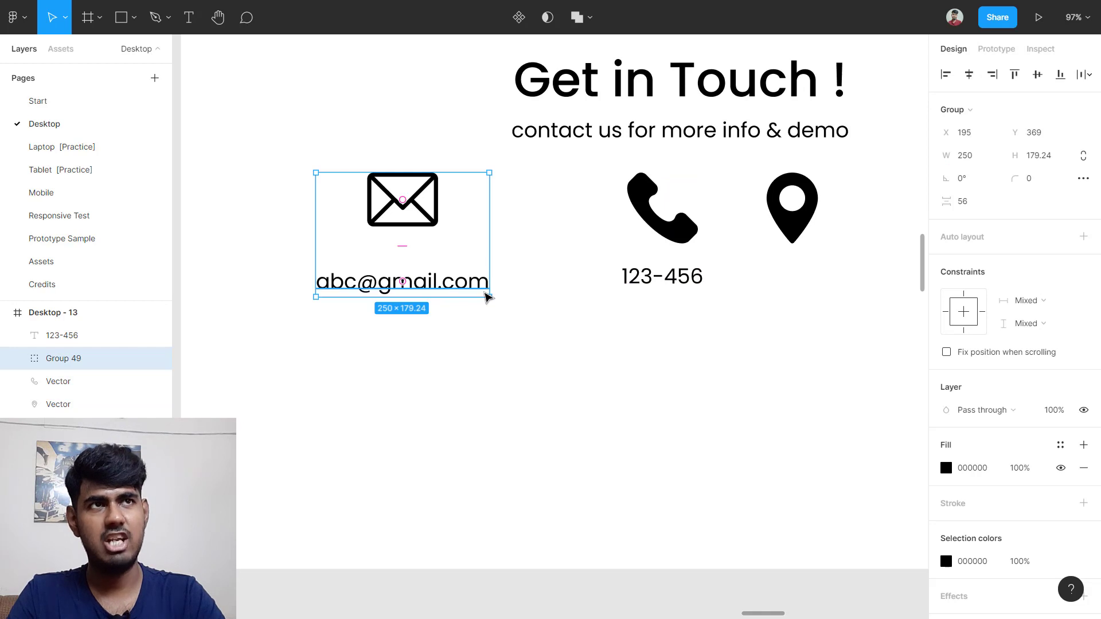
key("ctrl+shift+g")
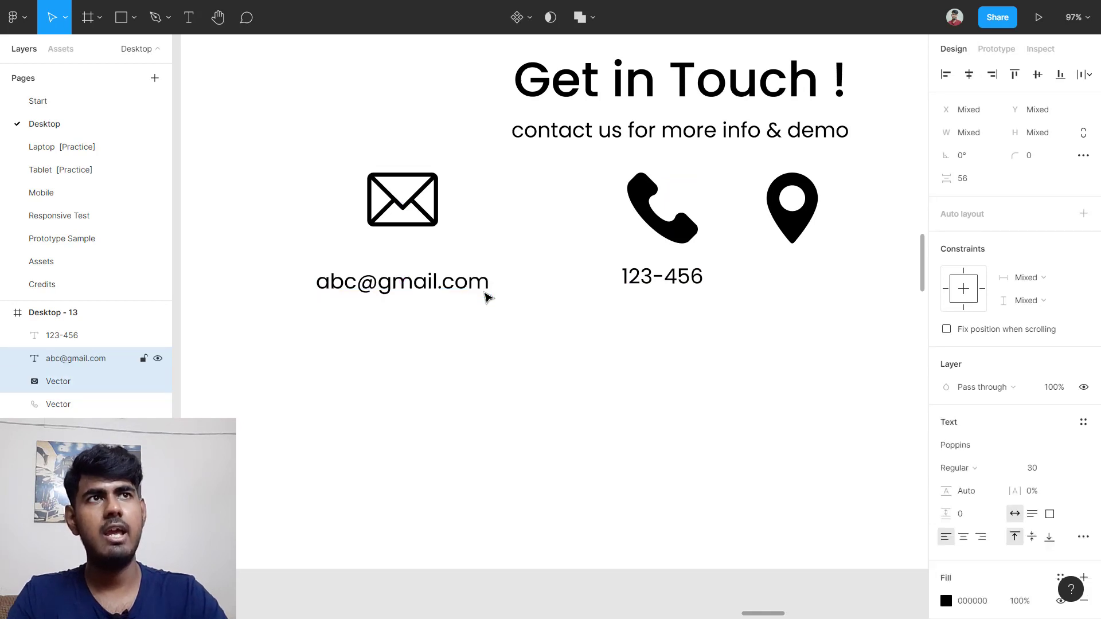
left_click_drag(298, 194, 463, 302)
key("shift+a")
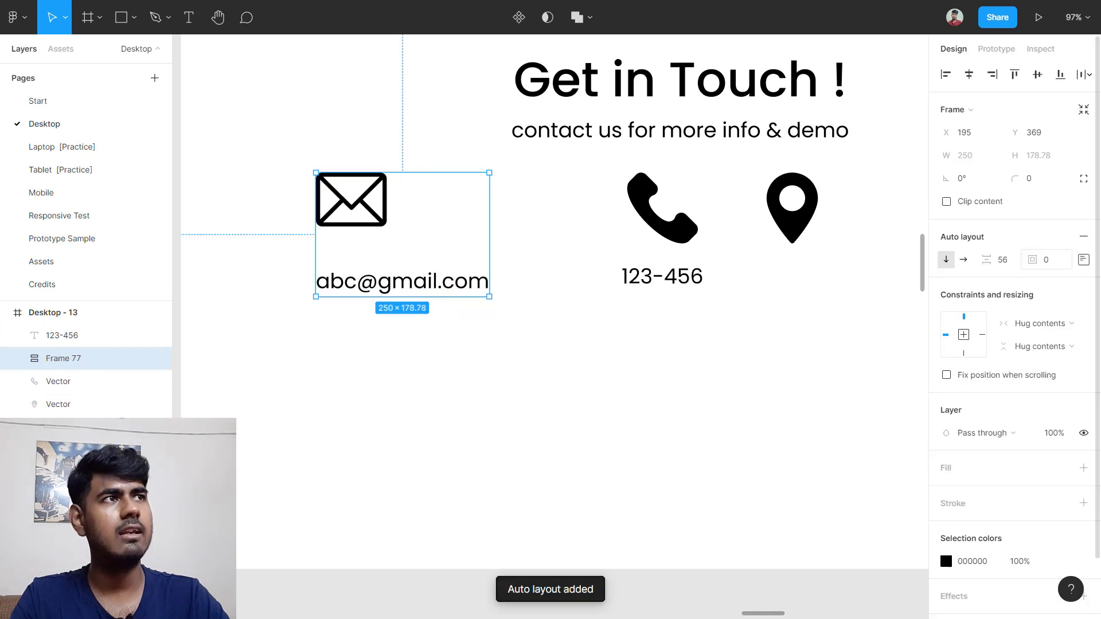
left_click(1083, 259)
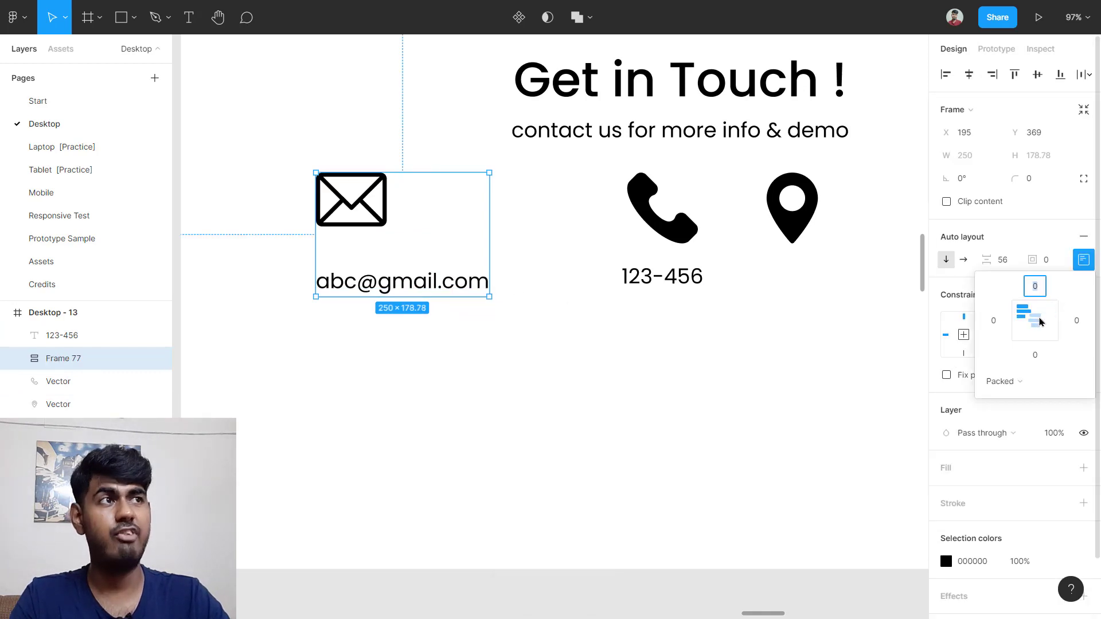
left_click(1036, 315)
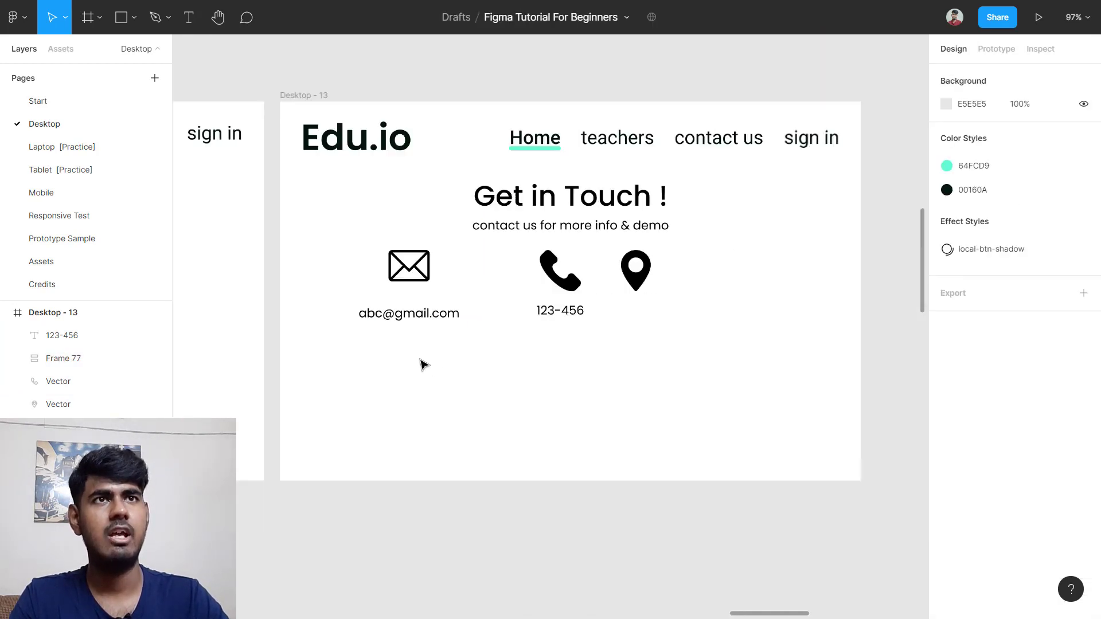
scroll(420, 360, "down", 2)
scroll(417, 361, "left", 6)
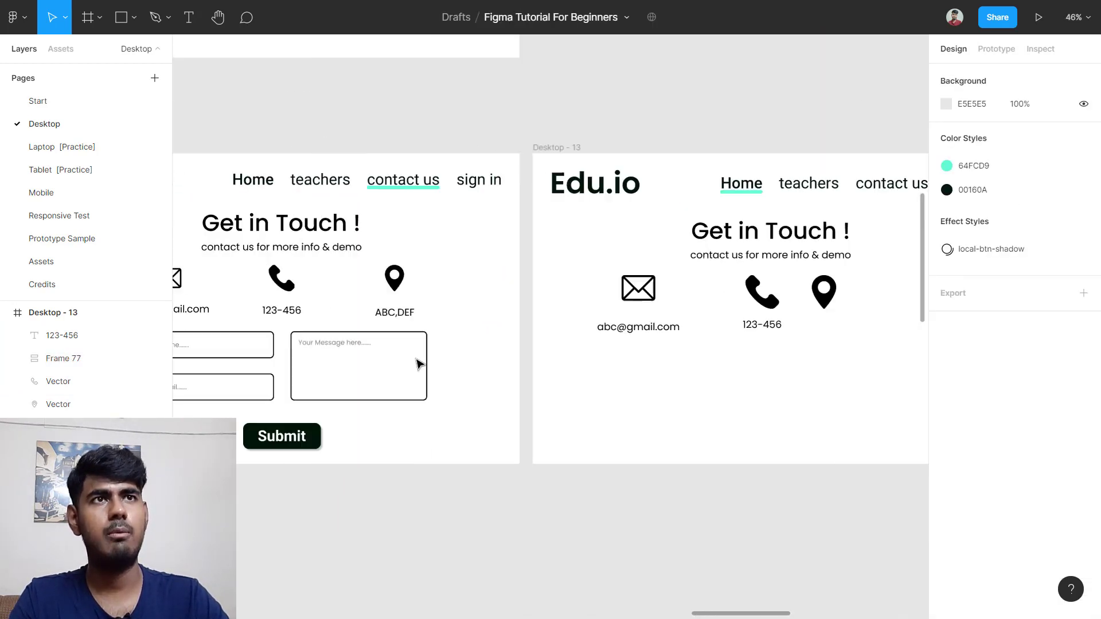
scroll(243, 297, "up", 4)
double_click(382, 266)
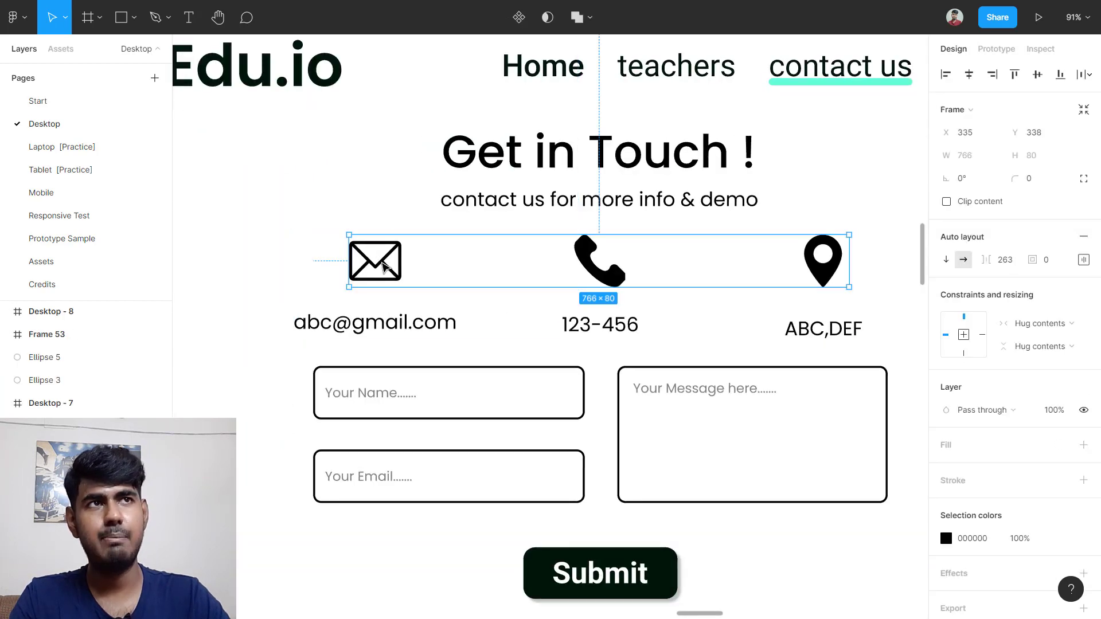
left_click(384, 327)
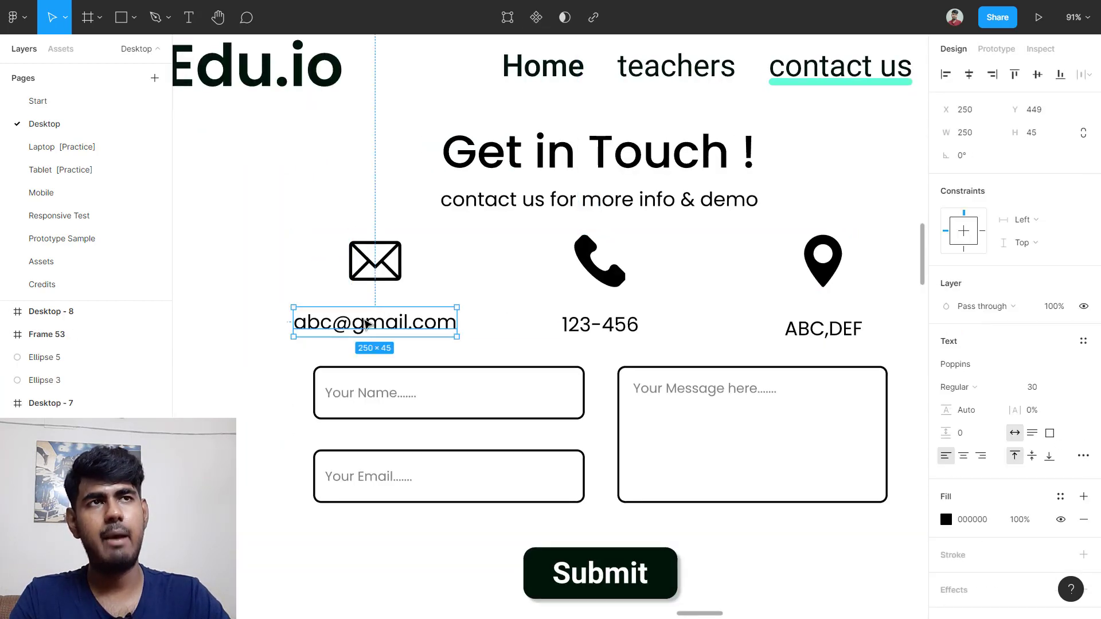
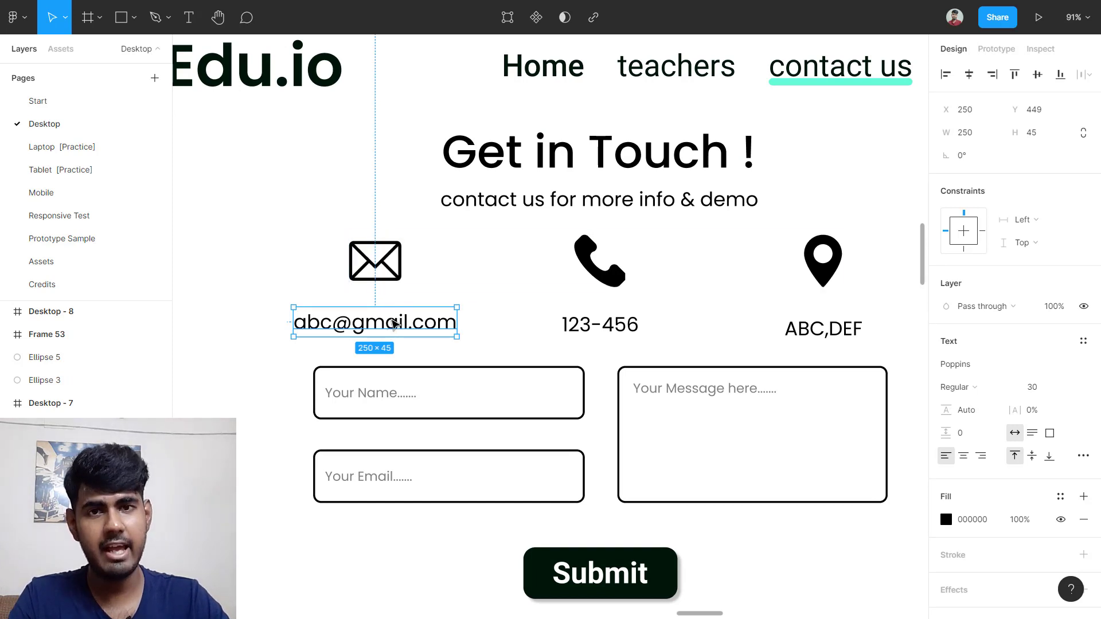
Step: Set the email icon-and-text block's auto layout spacing to 31
key("alt")
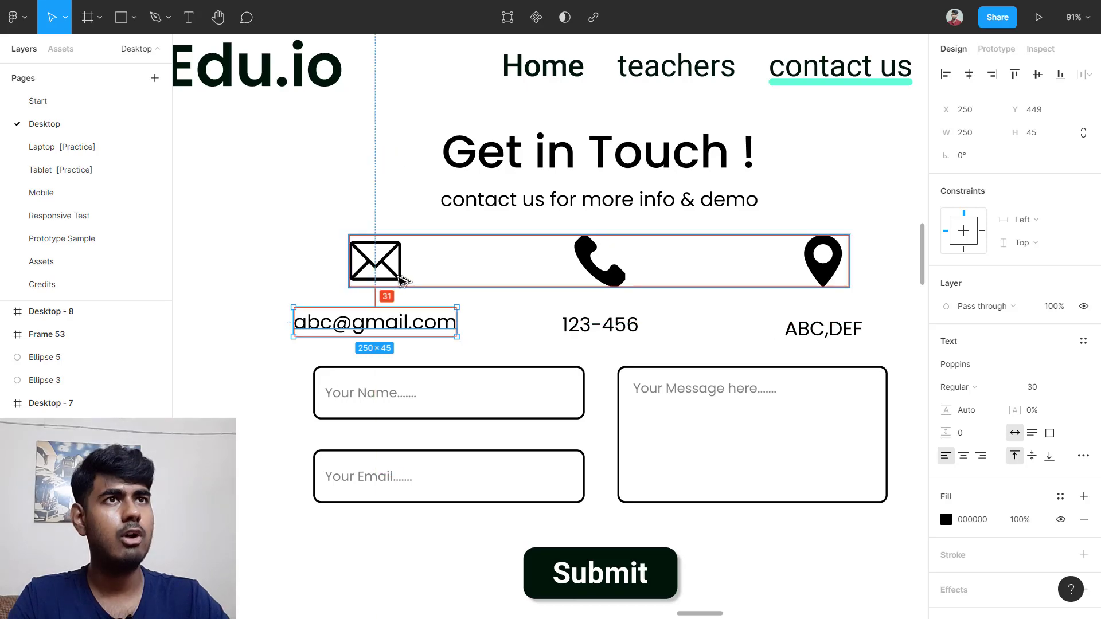
scroll(383, 270, "down", 3)
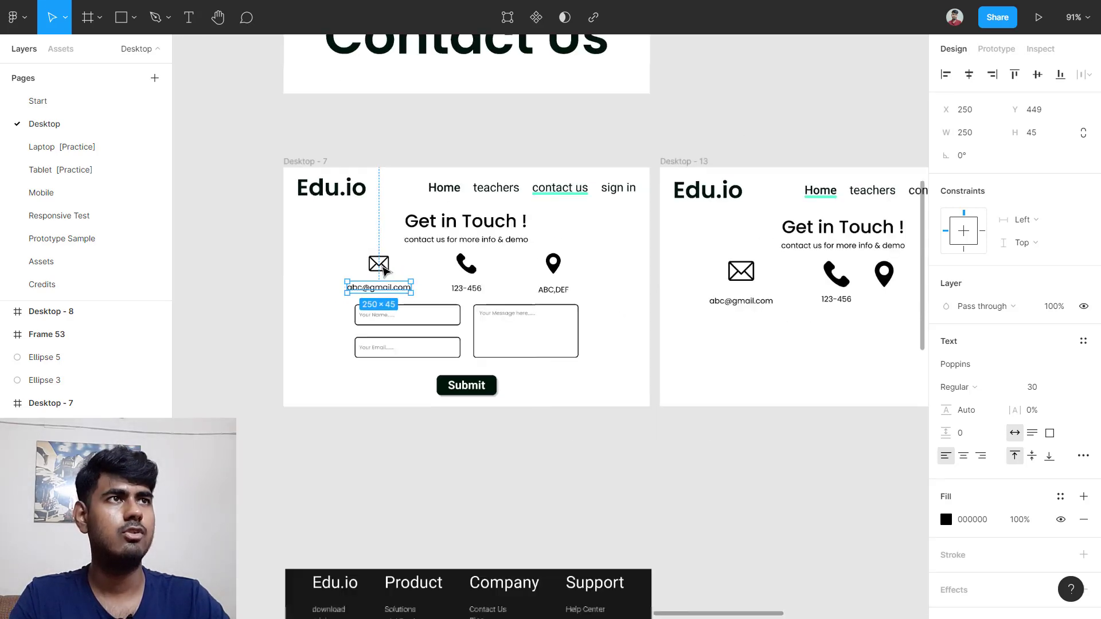
scroll(628, 270, "right", 2)
scroll(631, 302, "up", 4)
left_click(575, 240)
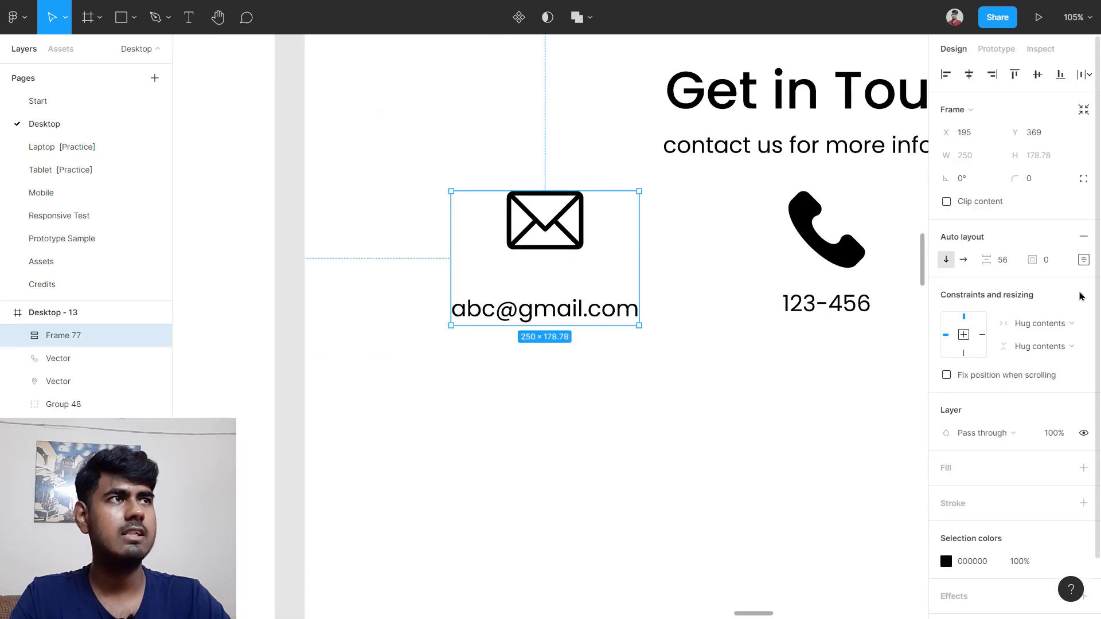
left_click(1003, 261)
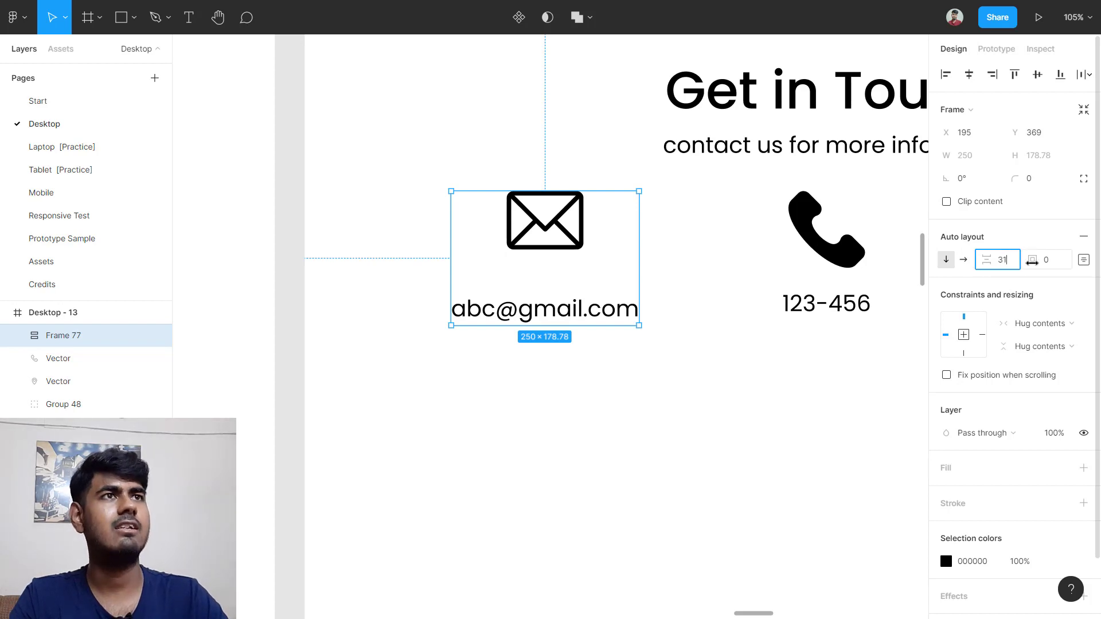
type("31")
key("Return")
Step: Wrap the phone icon and 123-456 in a centre-aligned auto layout with spacing 31
scroll(653, 351, "right", 5)
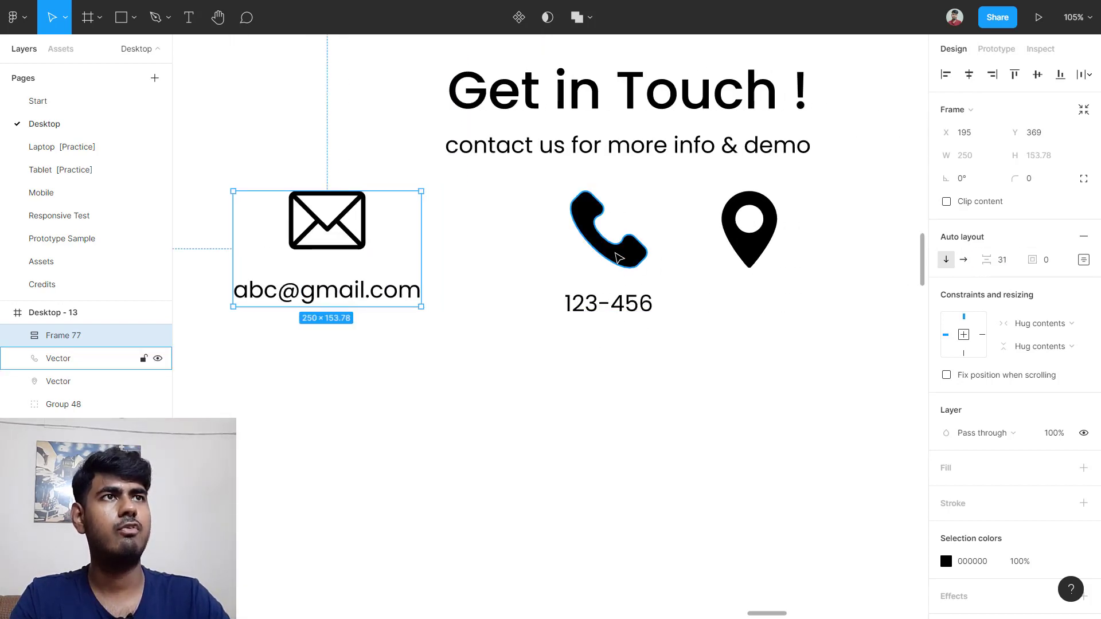
left_click(620, 258)
left_click_drag(536, 227, 631, 334)
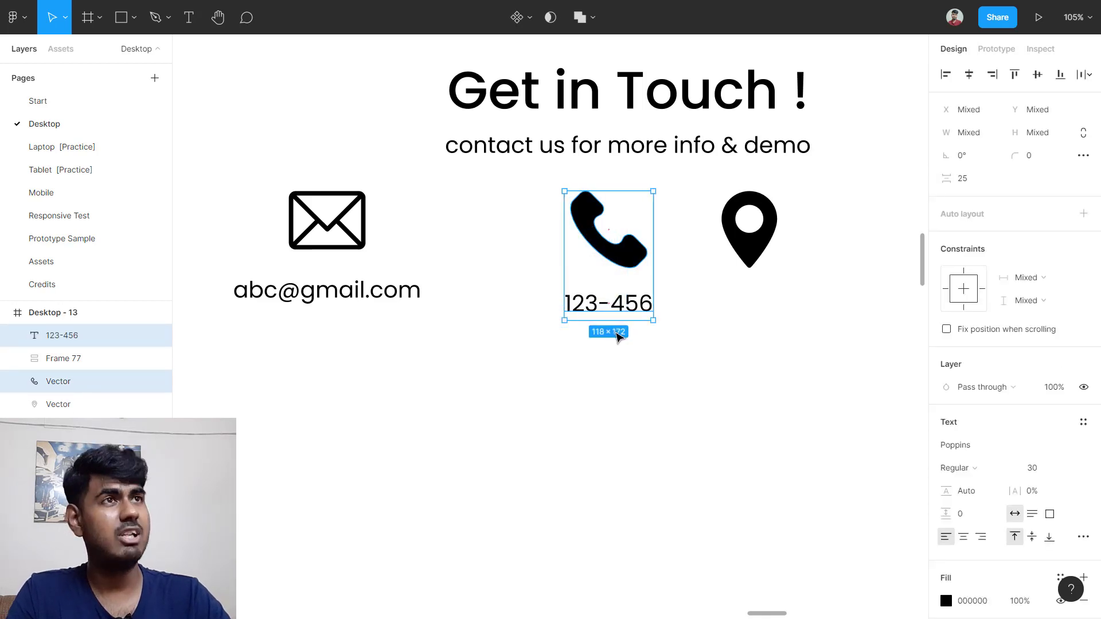
key("shift+a")
left_click(1083, 259)
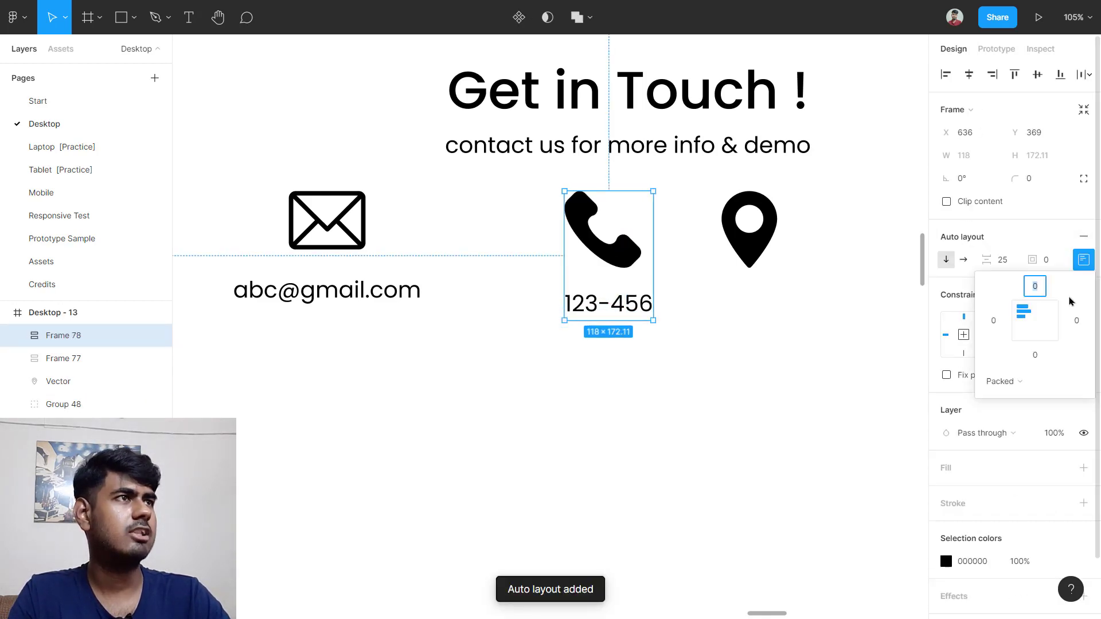
left_click(1033, 320)
left_click(1013, 264)
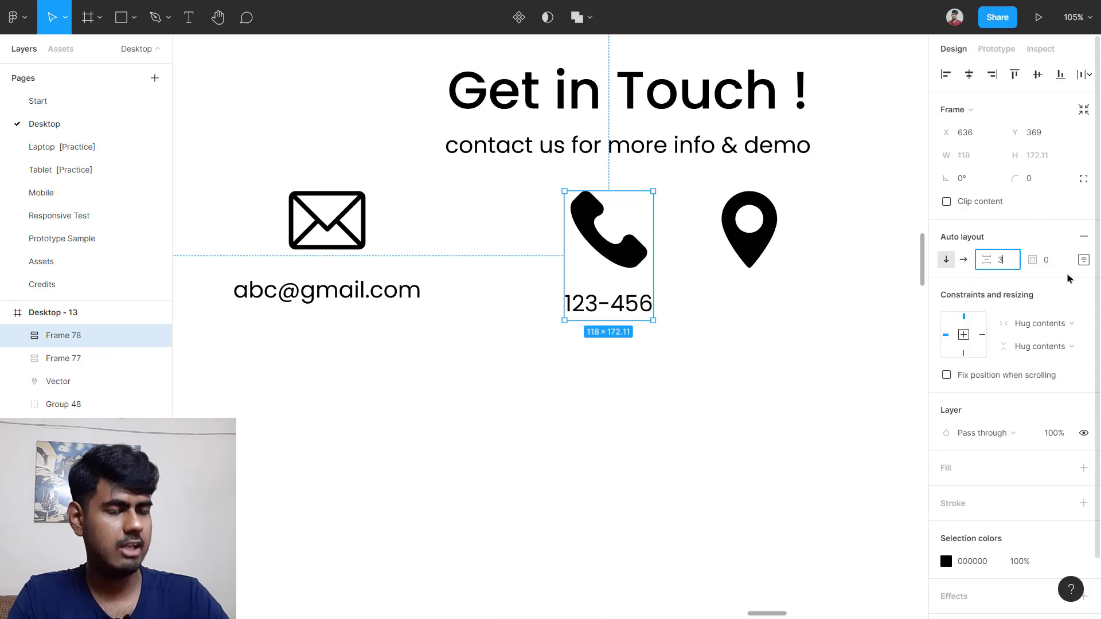
key("Return")
Step: Move the phone group into line with the email block
left_click(737, 386)
left_click_drag(638, 262, 609, 259)
scroll(600, 299, "right", 5)
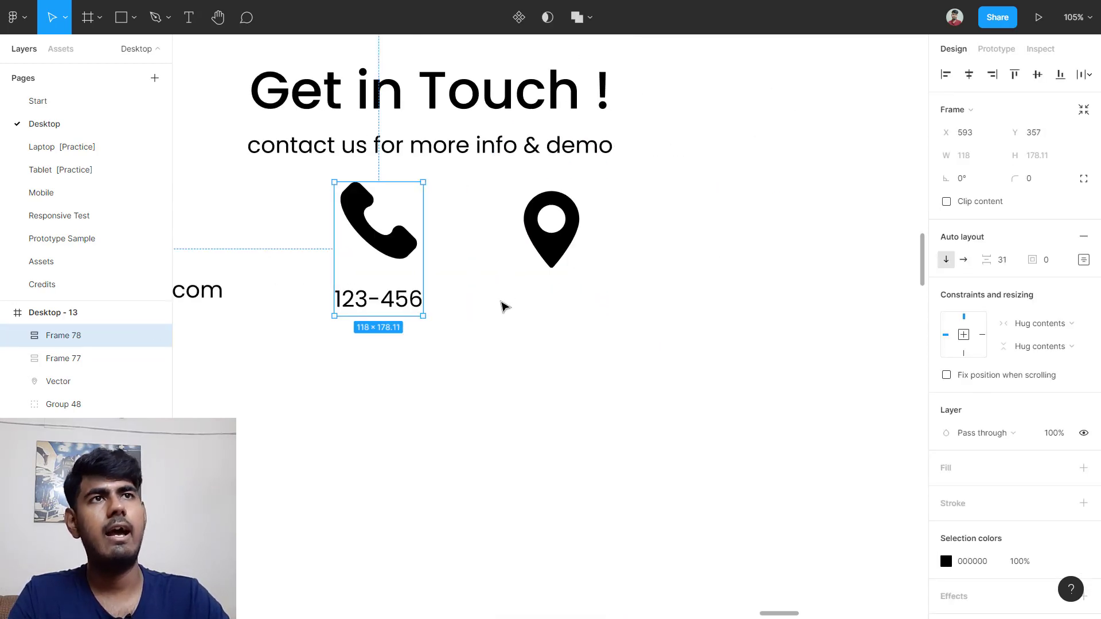
scroll(511, 327, "down", 2)
left_click(534, 252)
scroll(534, 253, "down", 5)
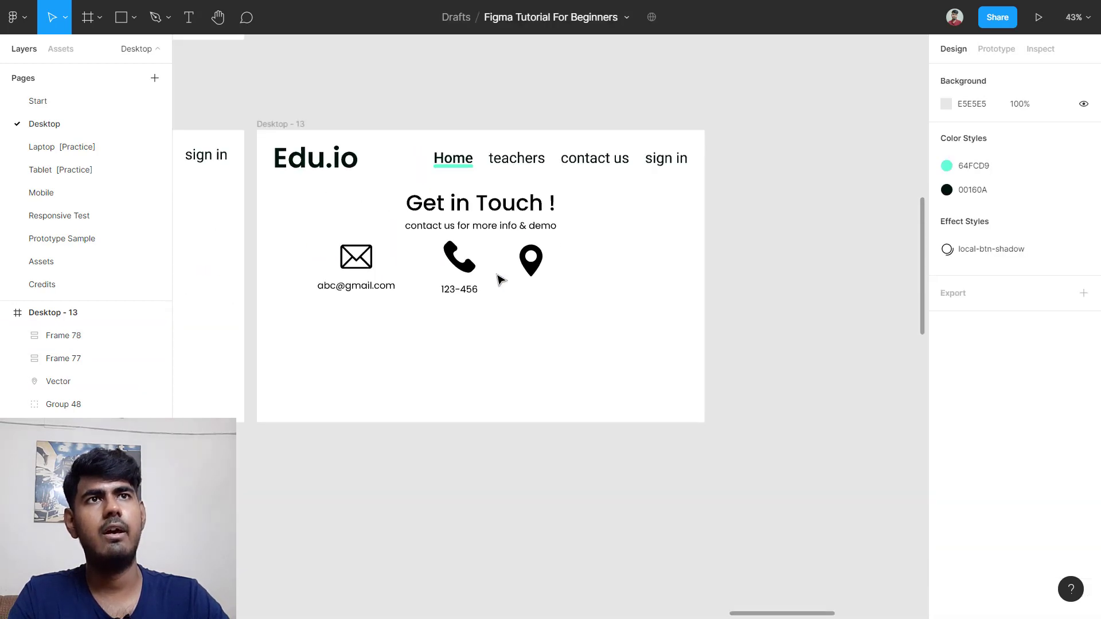
scroll(496, 277, "up", 1)
scroll(497, 278, "left", 3)
scroll(285, 293, "left", 2)
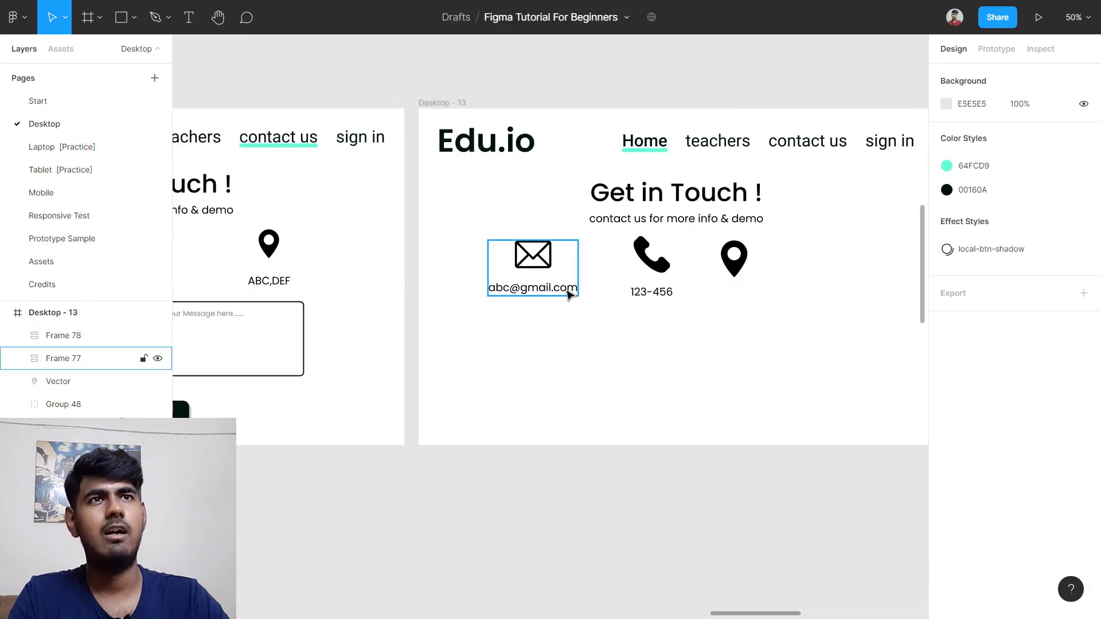
scroll(619, 304, "right", 5)
scroll(593, 292, "up", 5)
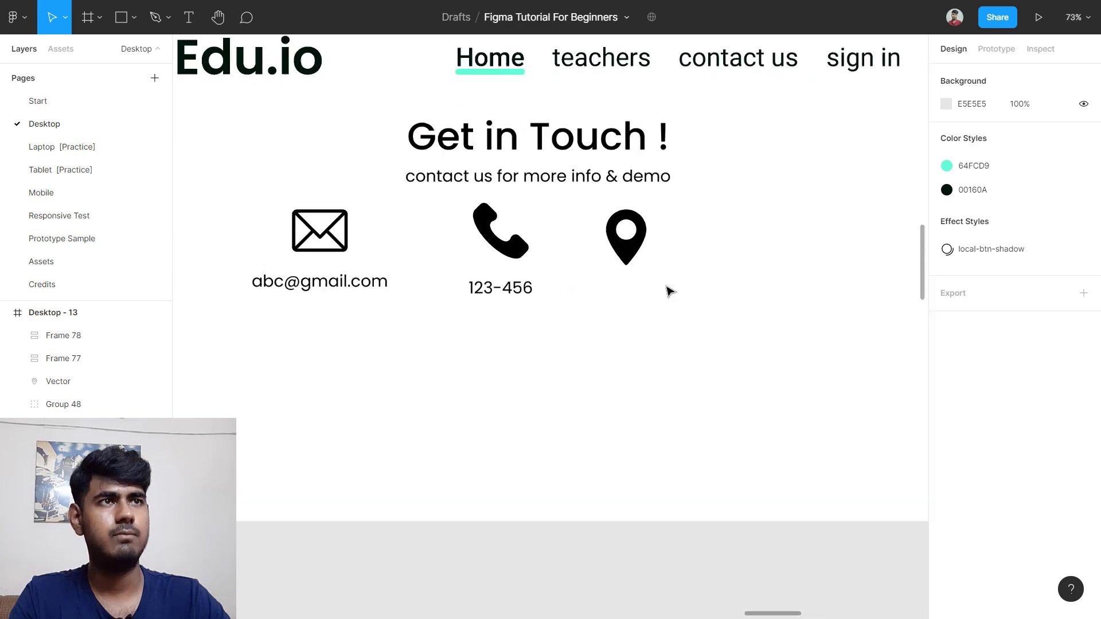
Step: Add the text 'ABC, DEF' below the location pin
key("t")
left_click(602, 280)
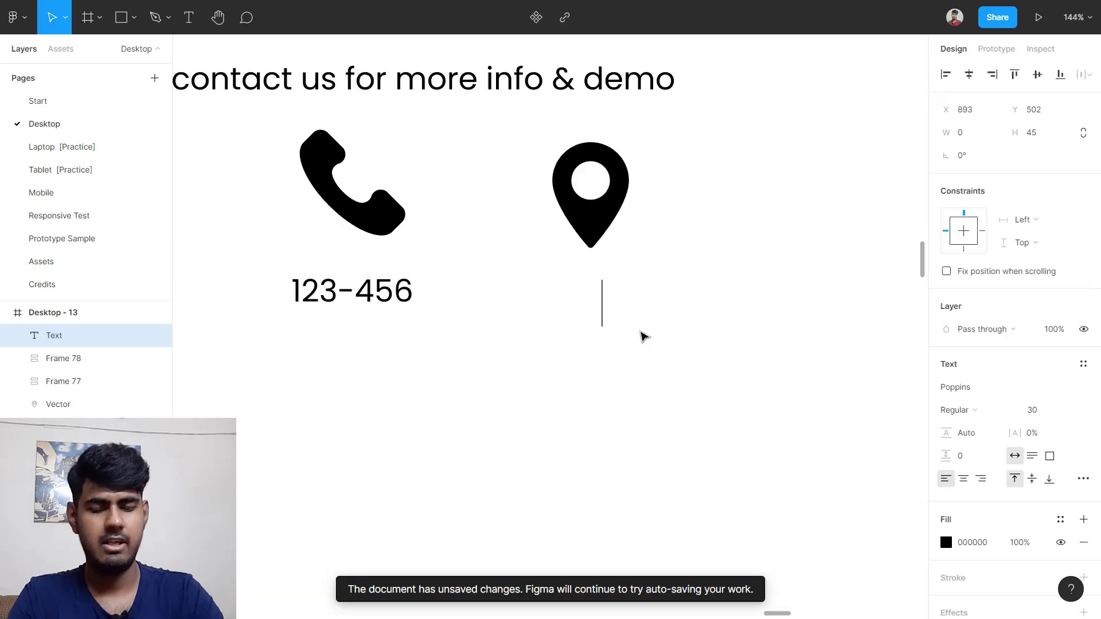
type("ABC")
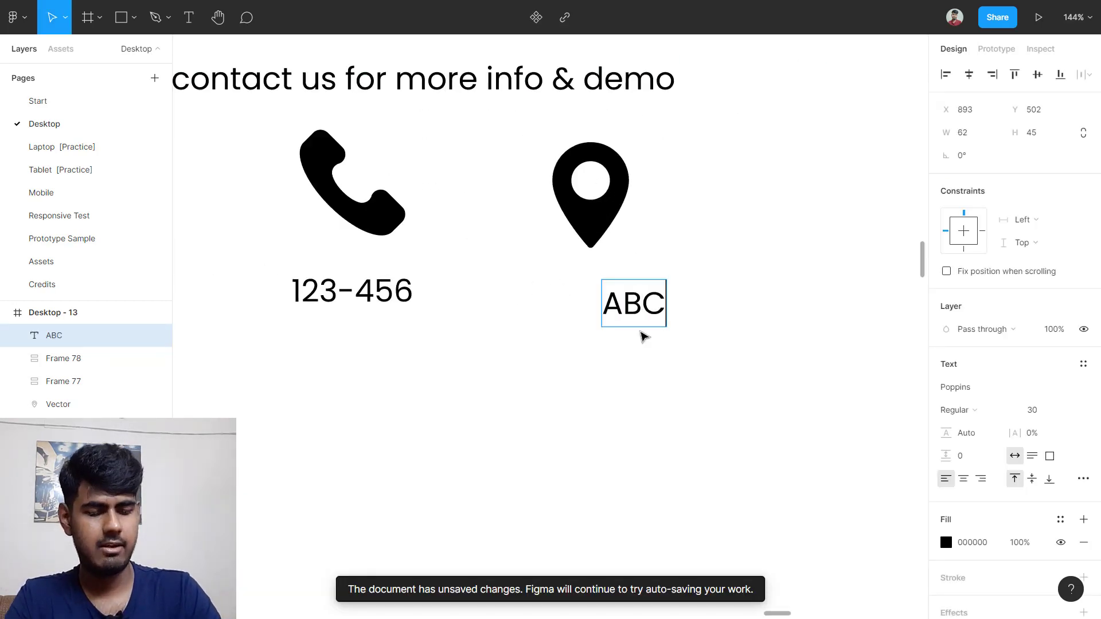
type(", DEF")
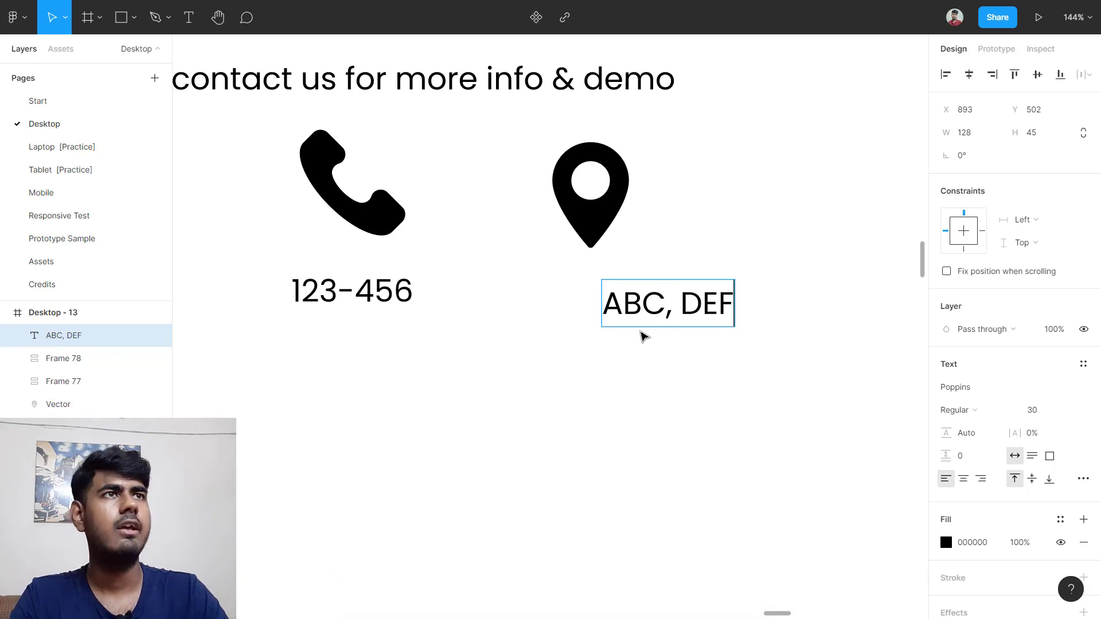
left_click(709, 218)
Step: Wrap the pin and 'ABC, DEF' in an auto layout with the pin centred above
left_click_drag(505, 166, 780, 326)
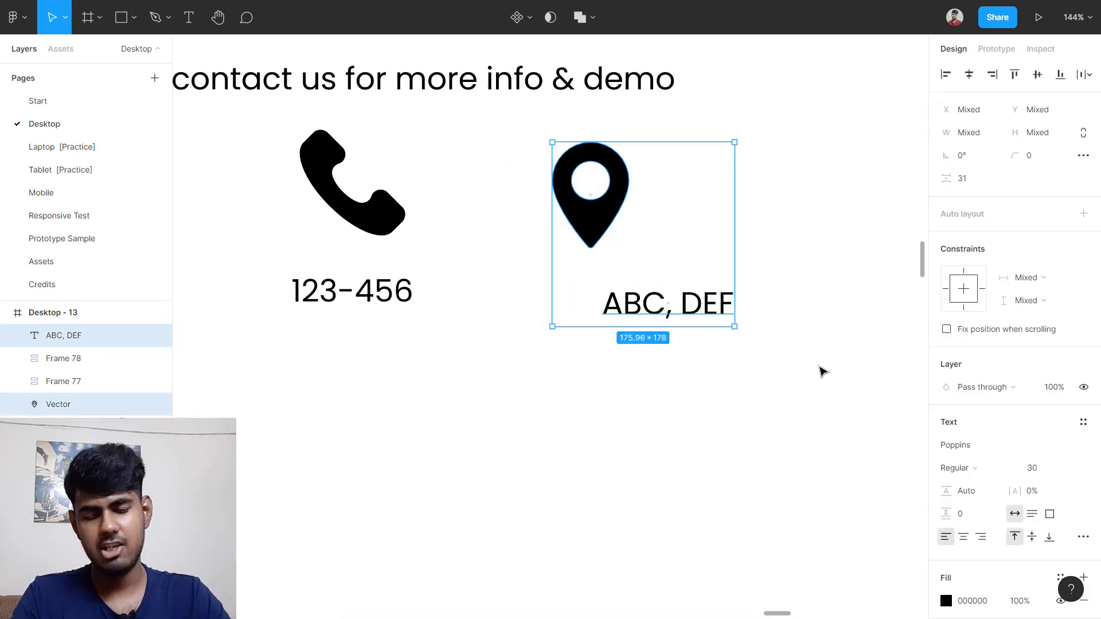
key("shift+a")
left_click(1083, 260)
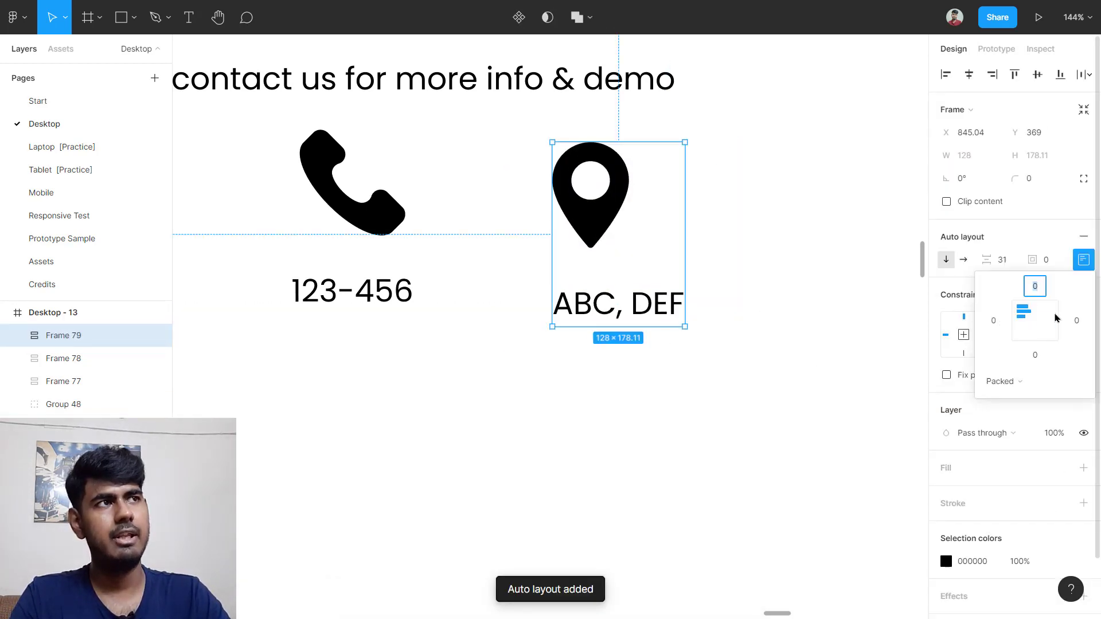
left_click(1036, 332)
left_click(794, 368)
Step: Combine the email, phone and address groups into a centre-aligned horizontal auto layout row, centred in the frame
scroll(795, 367, "down", 5)
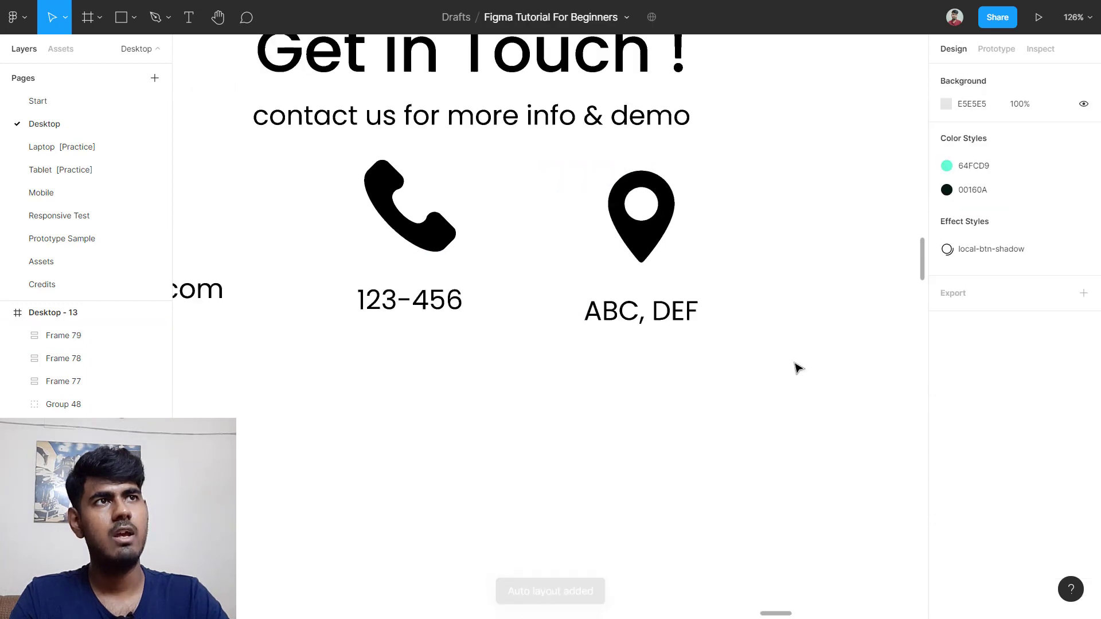
scroll(795, 367, "down", 5)
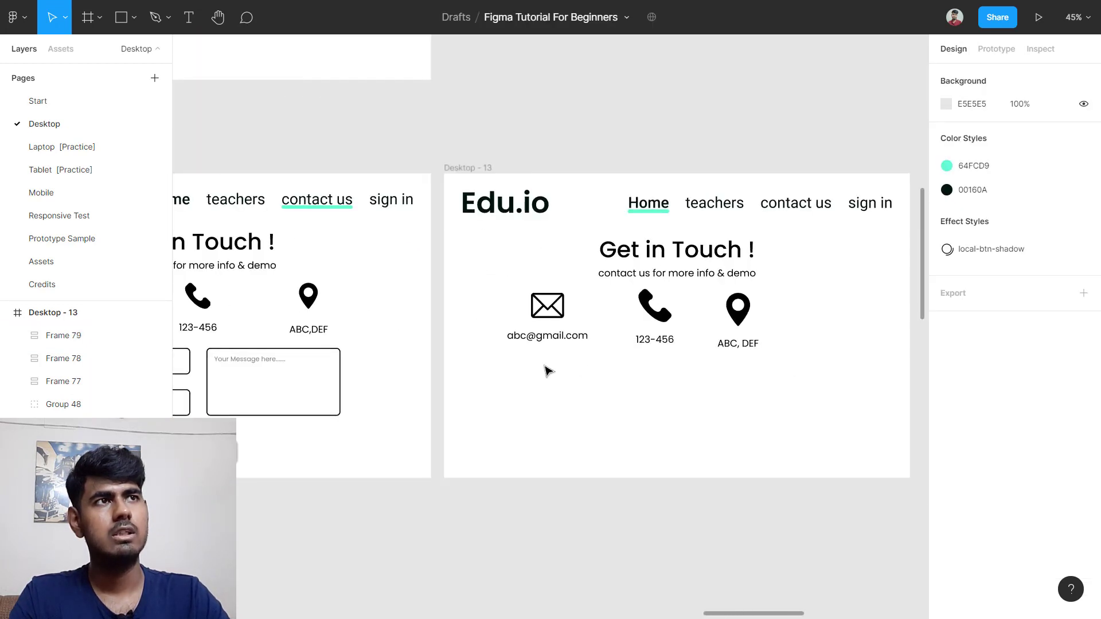
left_click_drag(548, 371, 785, 327)
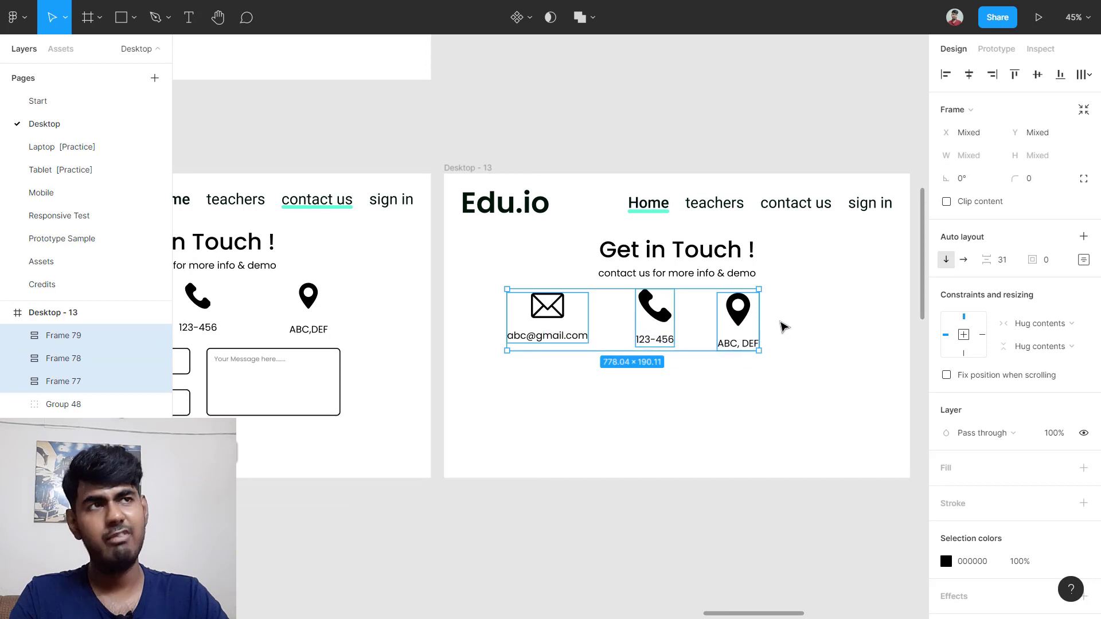
key("shift+a")
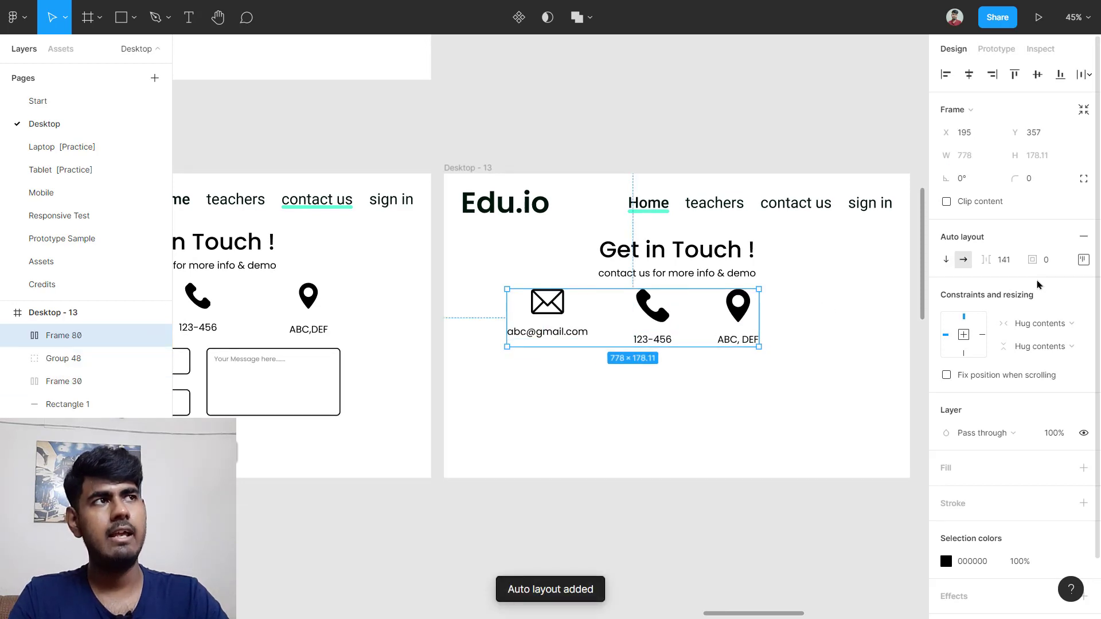
left_click(1082, 260)
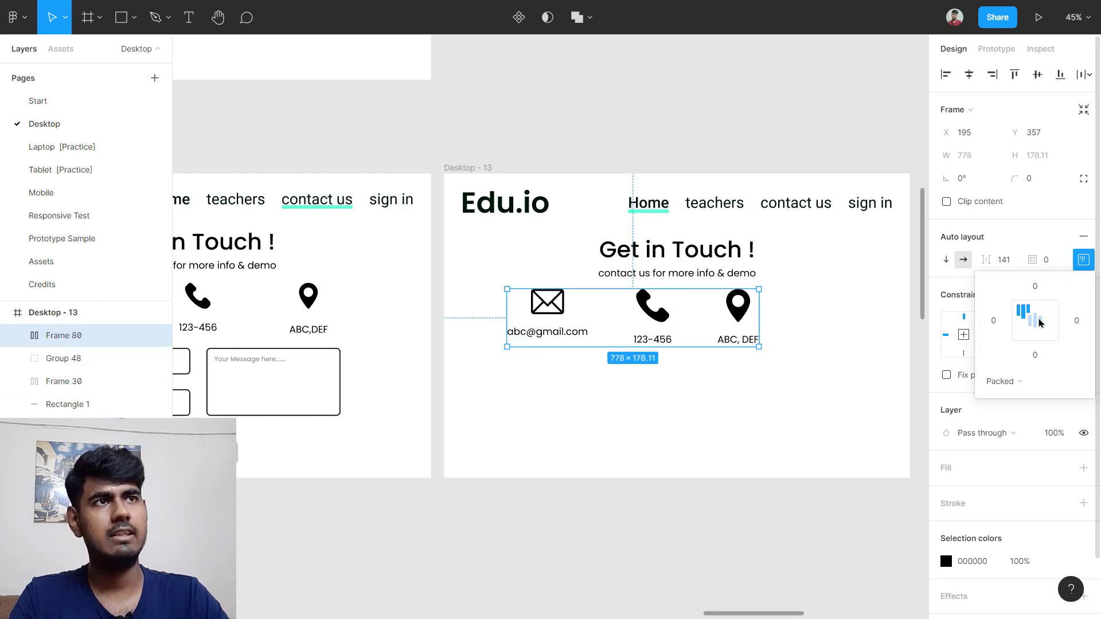
left_click(1035, 323)
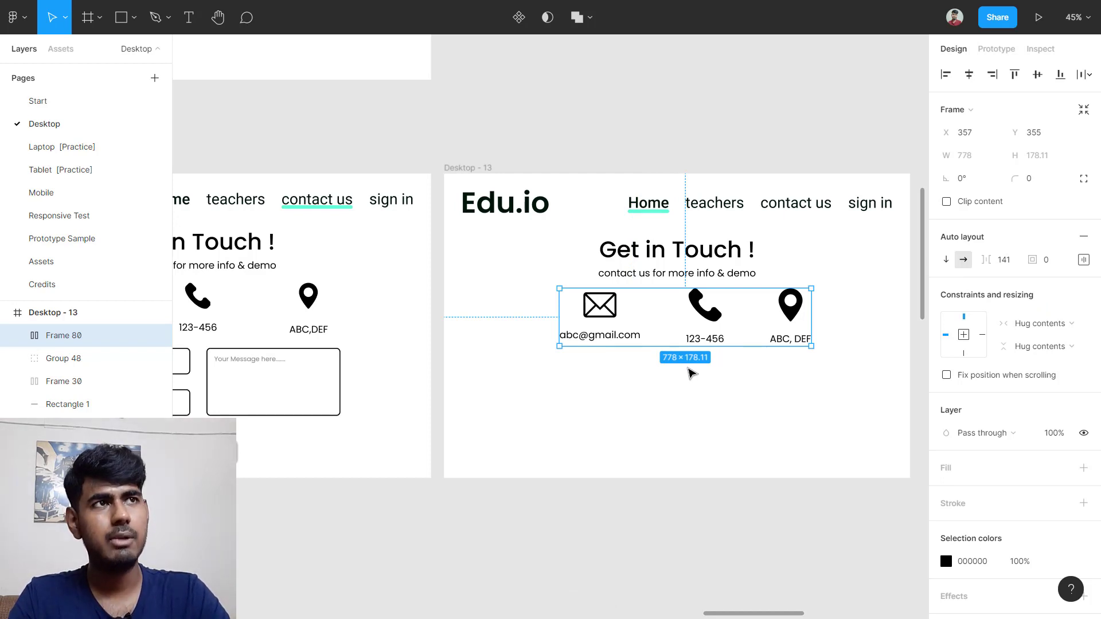
key("alt+h")
Step: Set the contact row spacing to 180 and recentre the row in the frame
scroll(691, 372, "right", 4)
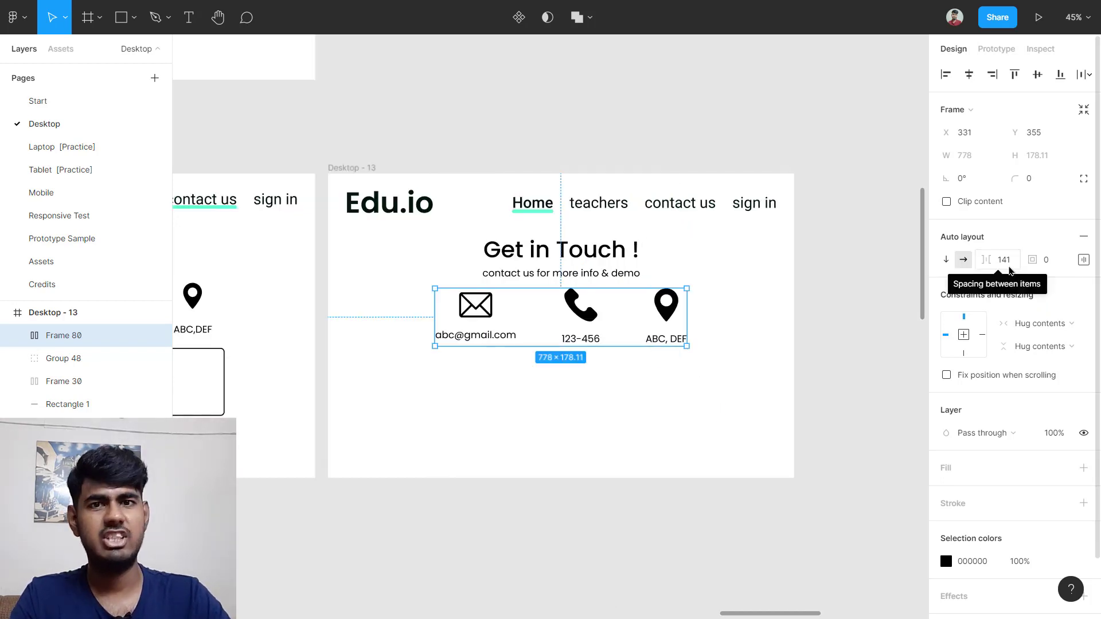
left_click(1010, 270)
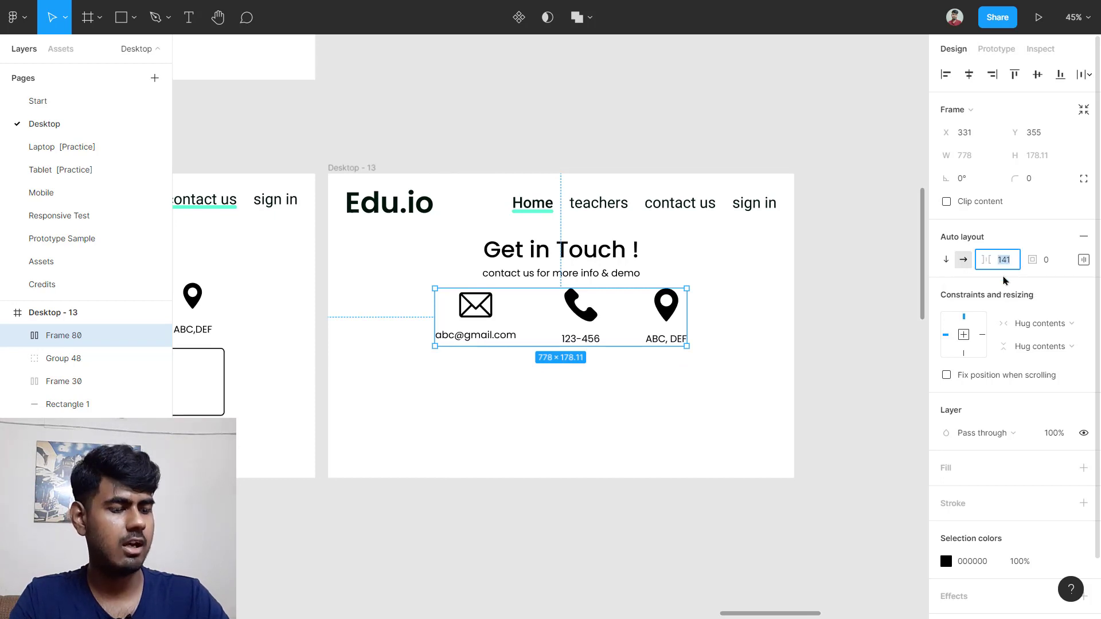
key("Return")
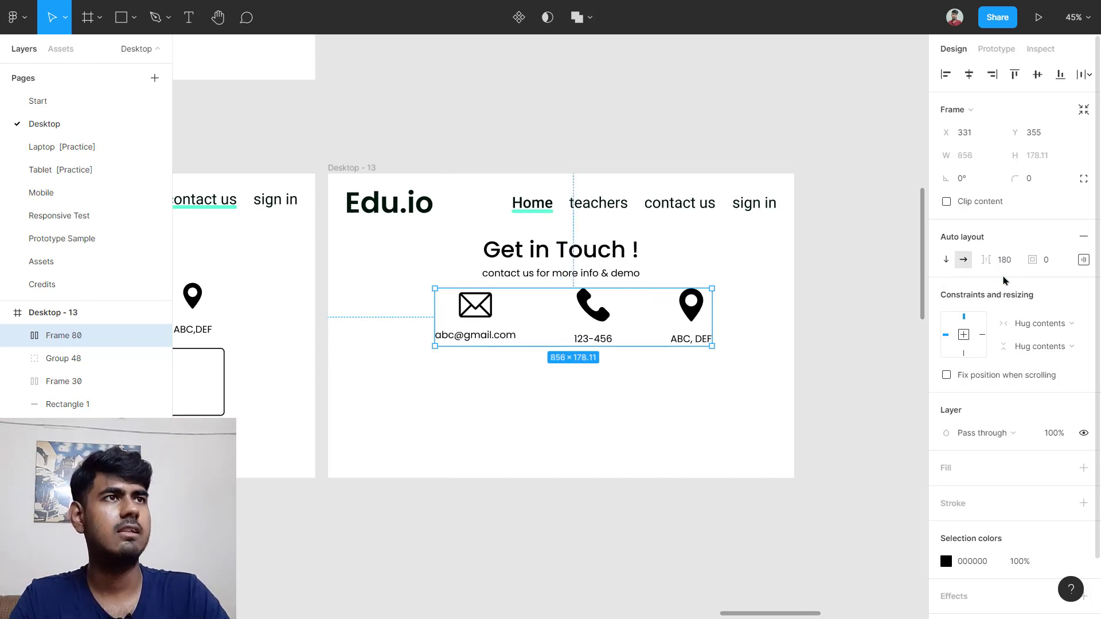
left_click(811, 422)
left_click(616, 328)
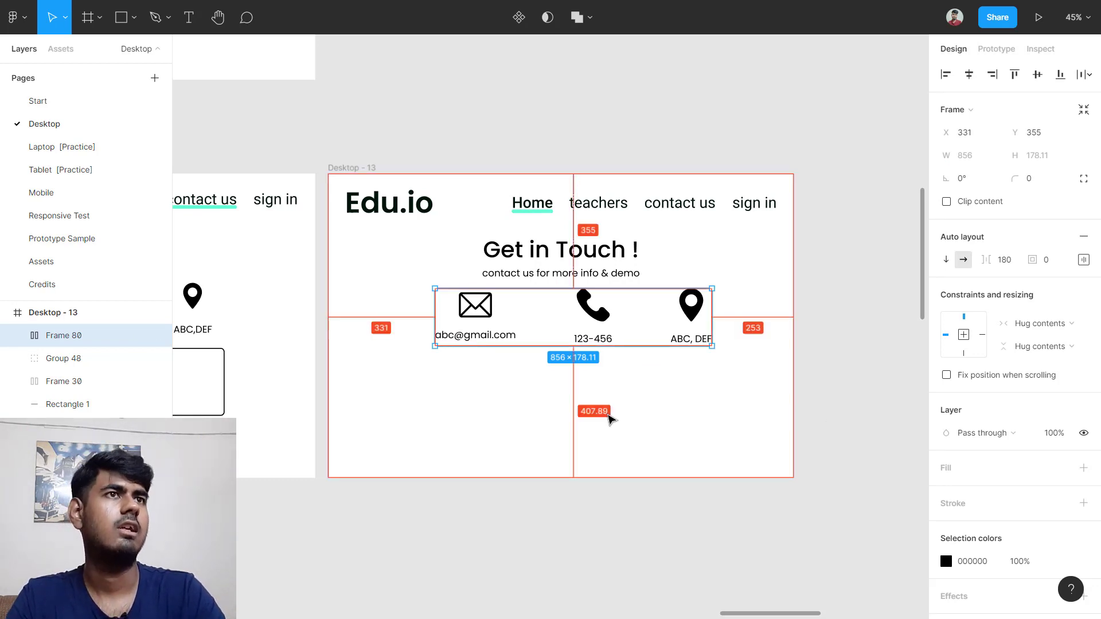
key("alt+h")
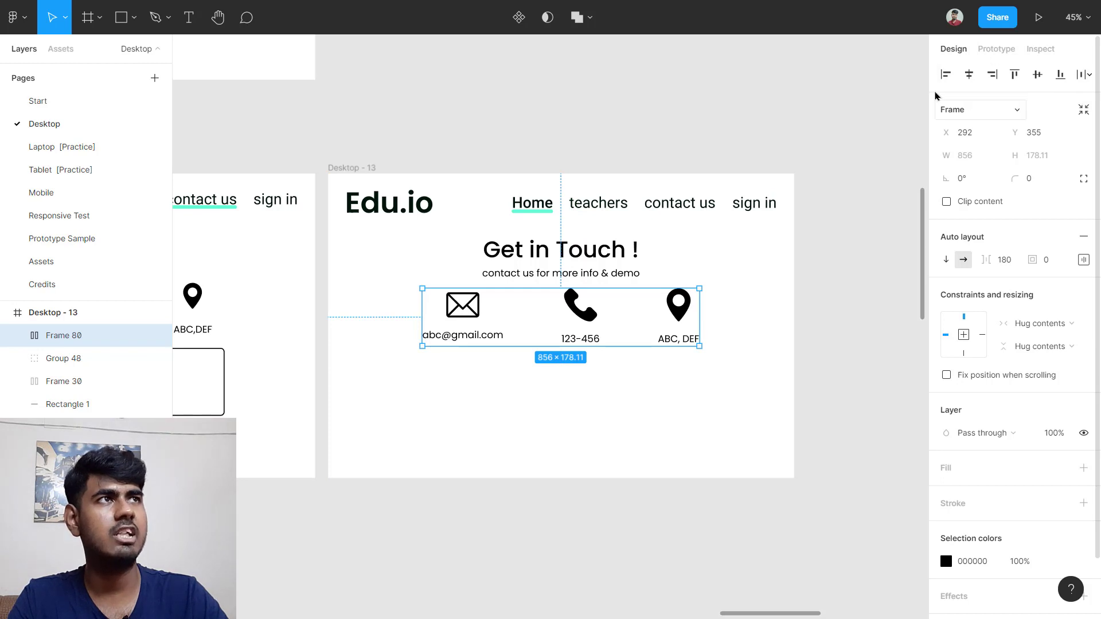
left_click(806, 241)
scroll(806, 241, "down", 3)
scroll(342, 331, "up", 3)
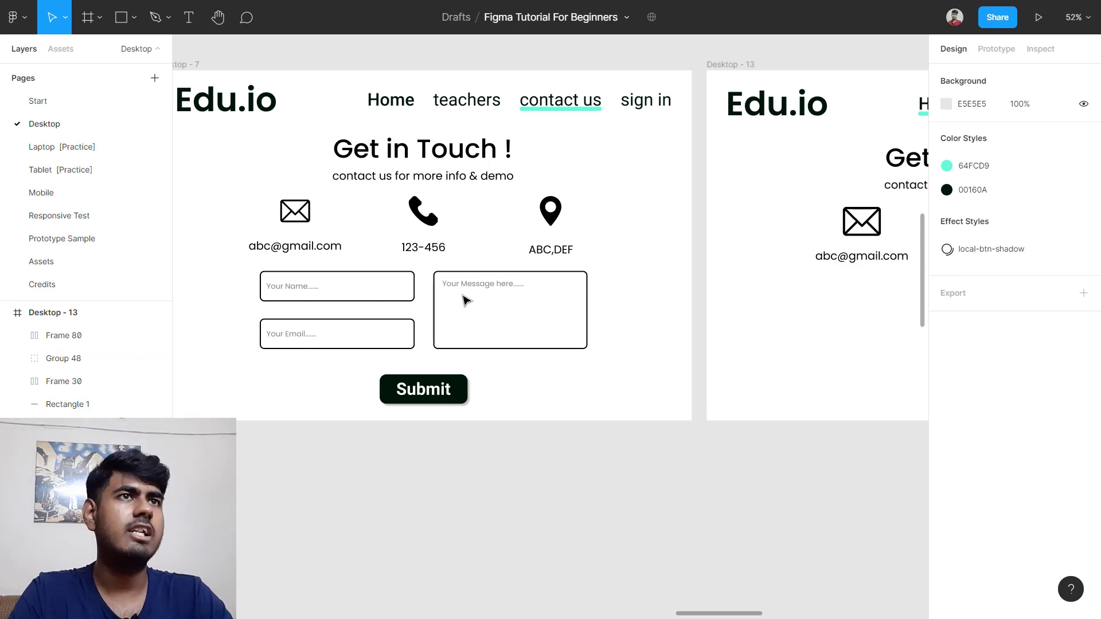
Step: Check the Your Name field, then draw a rectangle below the email in Desktop - 13
left_click(390, 280)
scroll(652, 285, "up", 3)
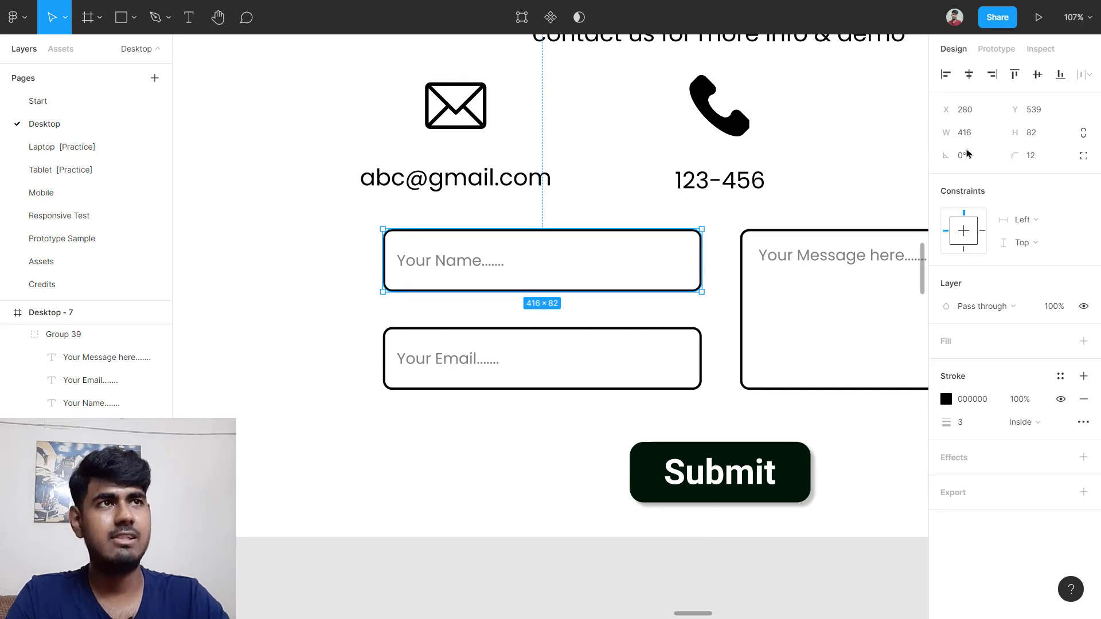
scroll(803, 258, "down", 5)
scroll(677, 317, "right", 10)
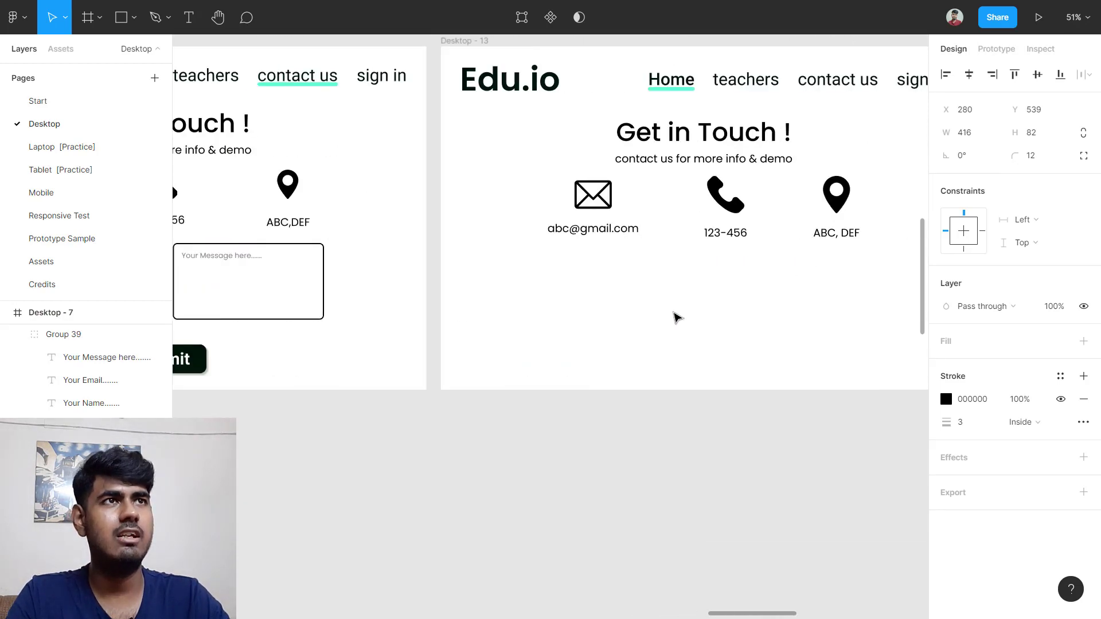
scroll(677, 317, "up", 5)
key("r")
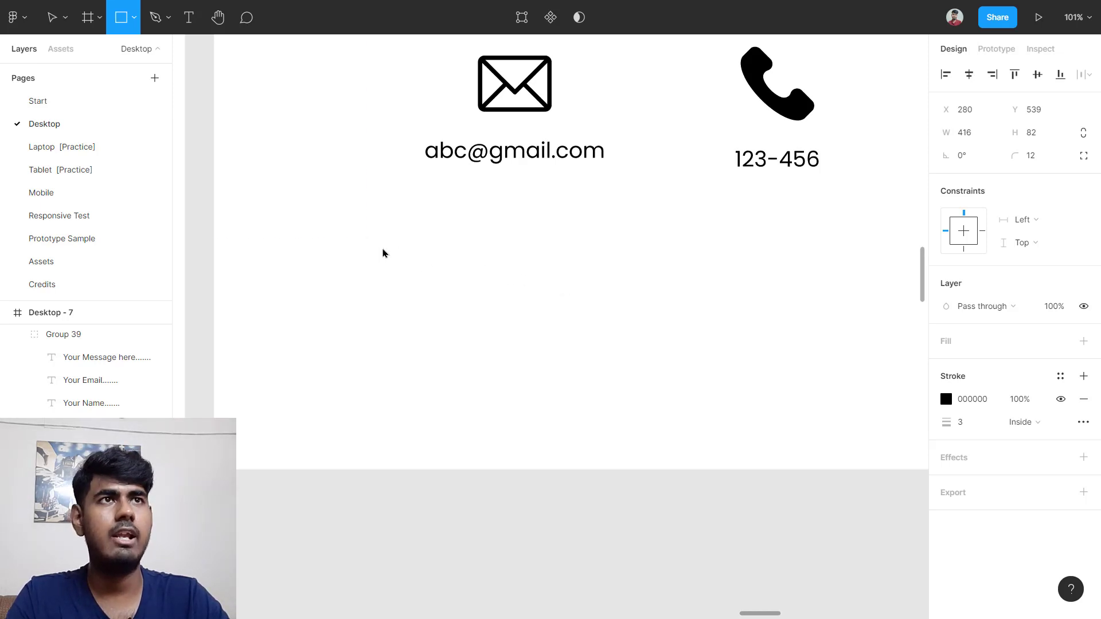
mouse_move(371, 239)
left_mouse_down()
mouse_move(654, 312)
mouse_move(761, 320)
left_mouse_up()
Step: Resize the rectangle to 416 wide by 82 high
left_click(970, 134)
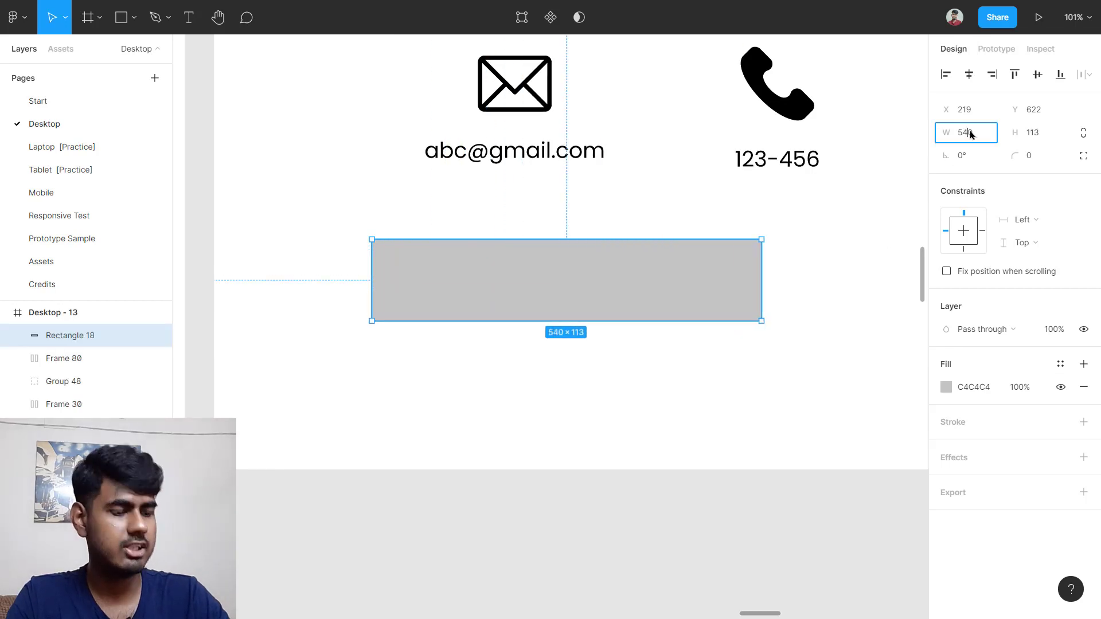
type("416")
key("Return")
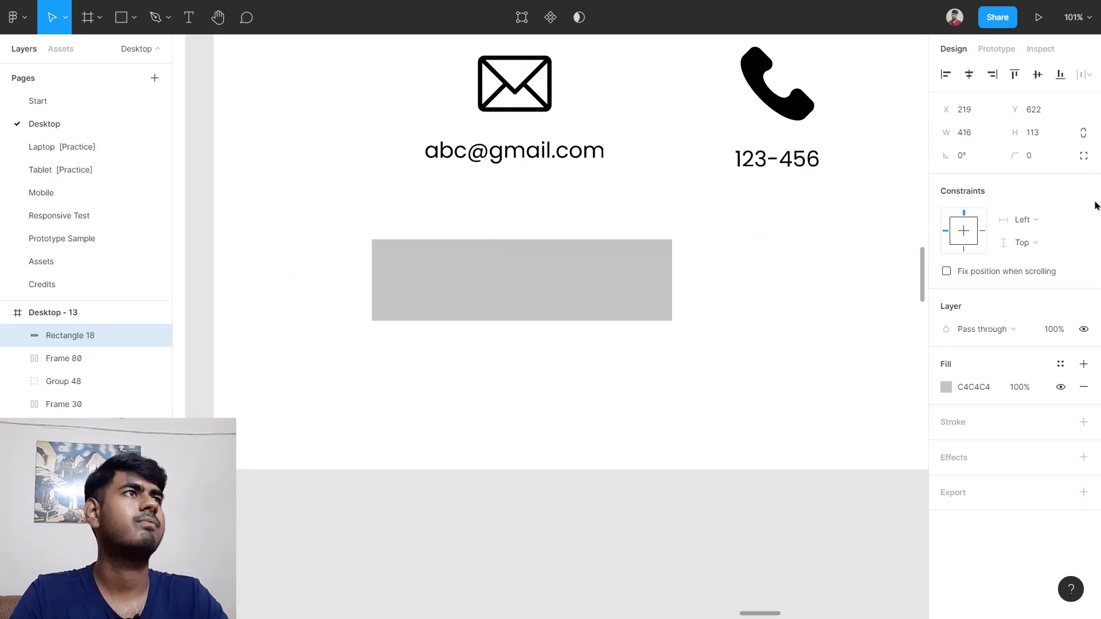
scroll(513, 281, "down", 5)
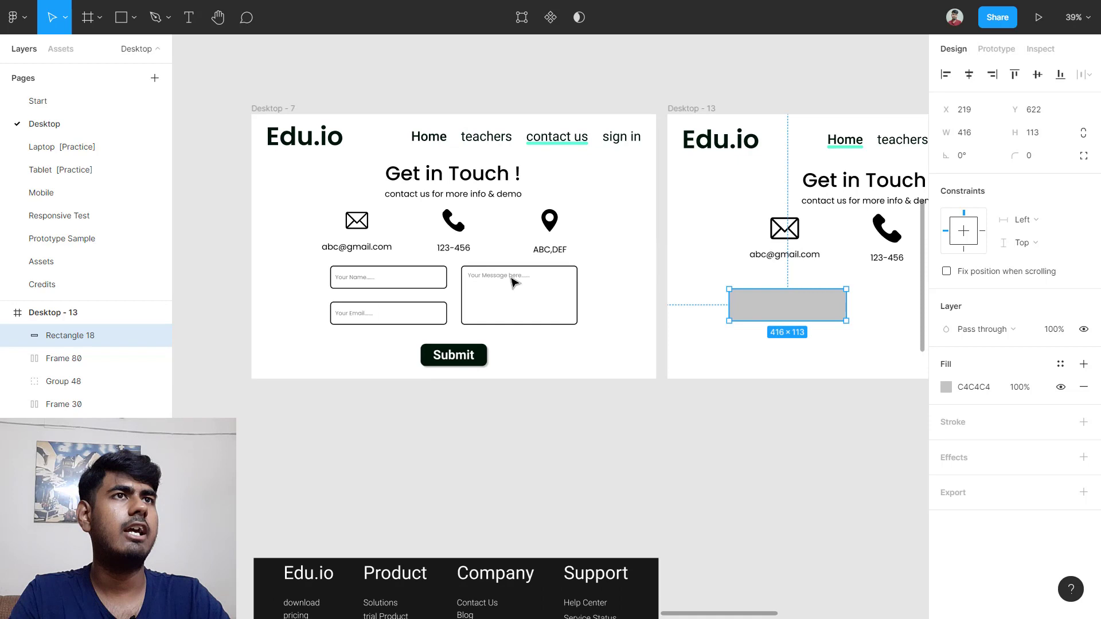
left_click(411, 269)
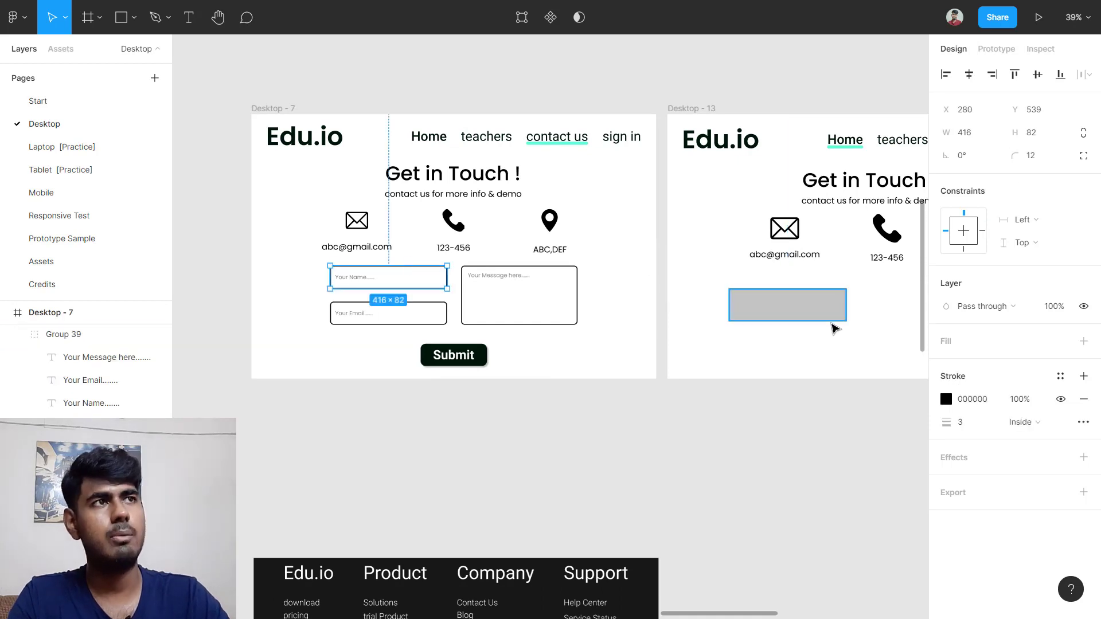
left_click(833, 315)
left_click(1037, 133)
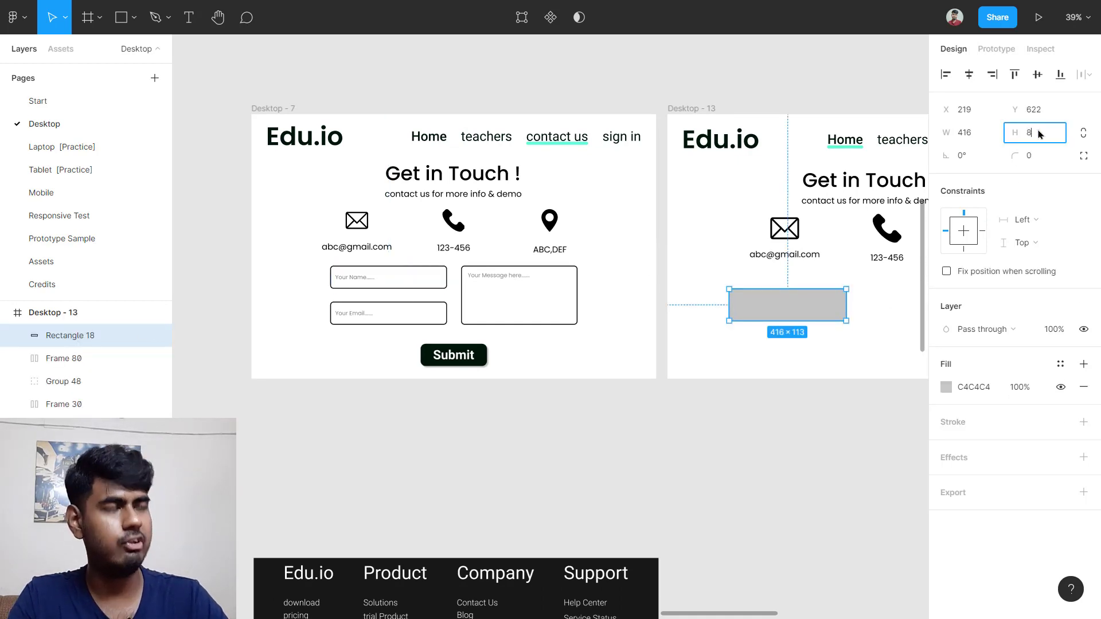
type("82")
key("Return")
Step: Remove the rectangle's fill, add a 3-px black stroke and round its corners to 12
scroll(895, 333, "up", 5)
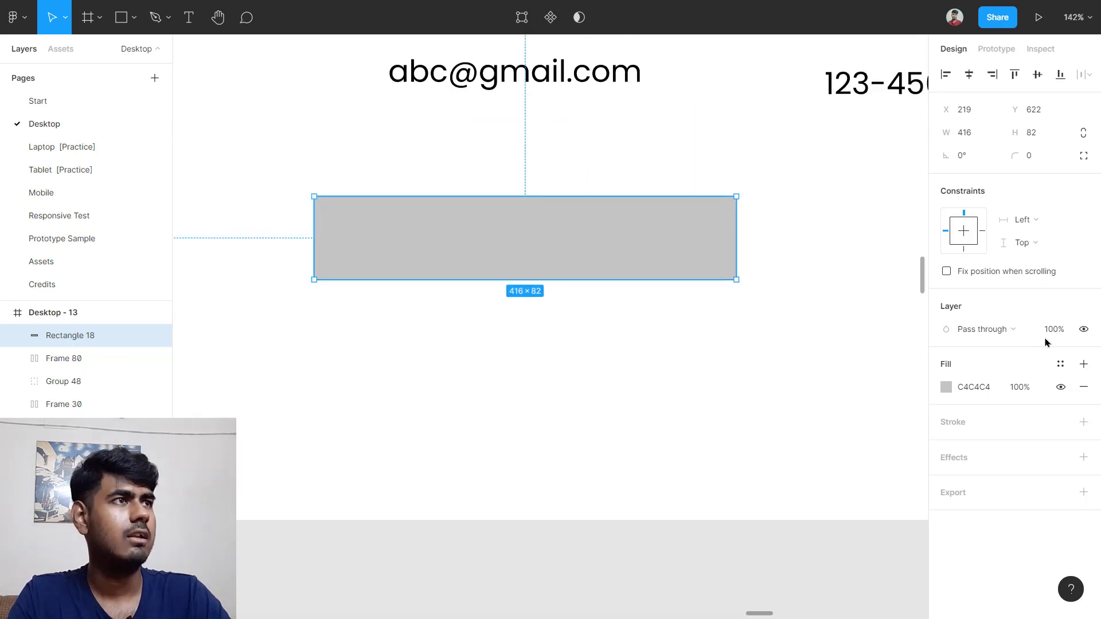
left_click(1085, 395)
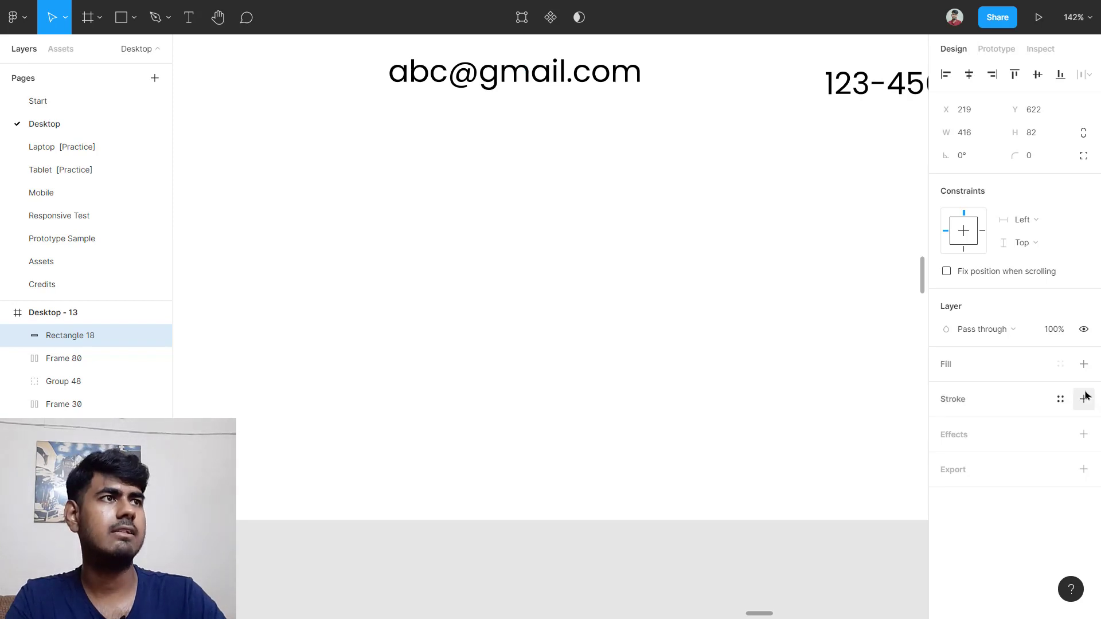
left_click(970, 407)
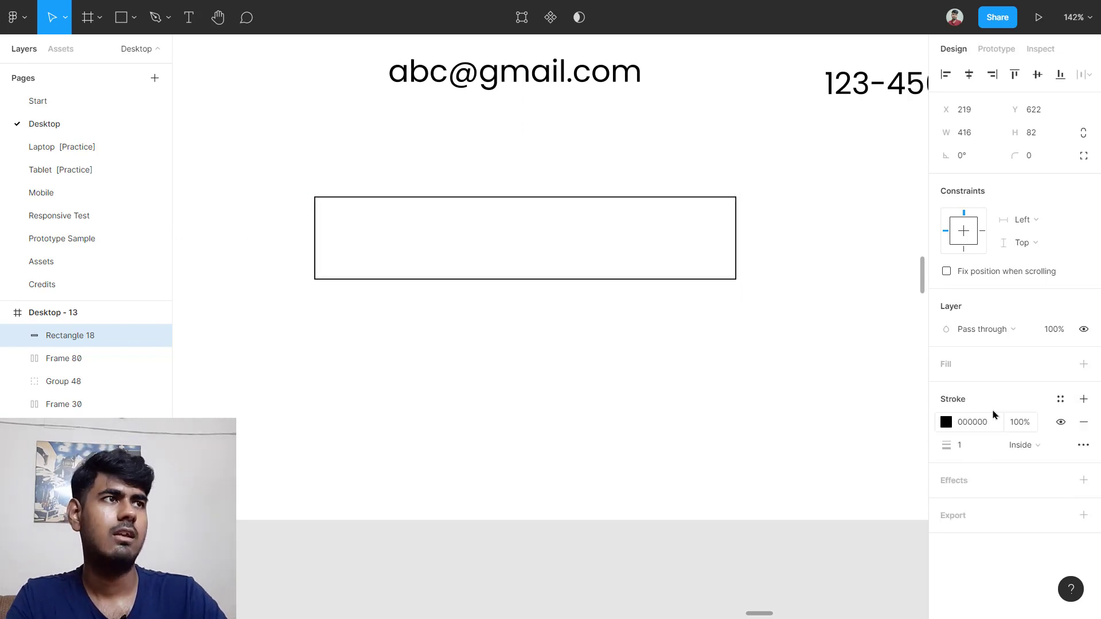
left_click(980, 454)
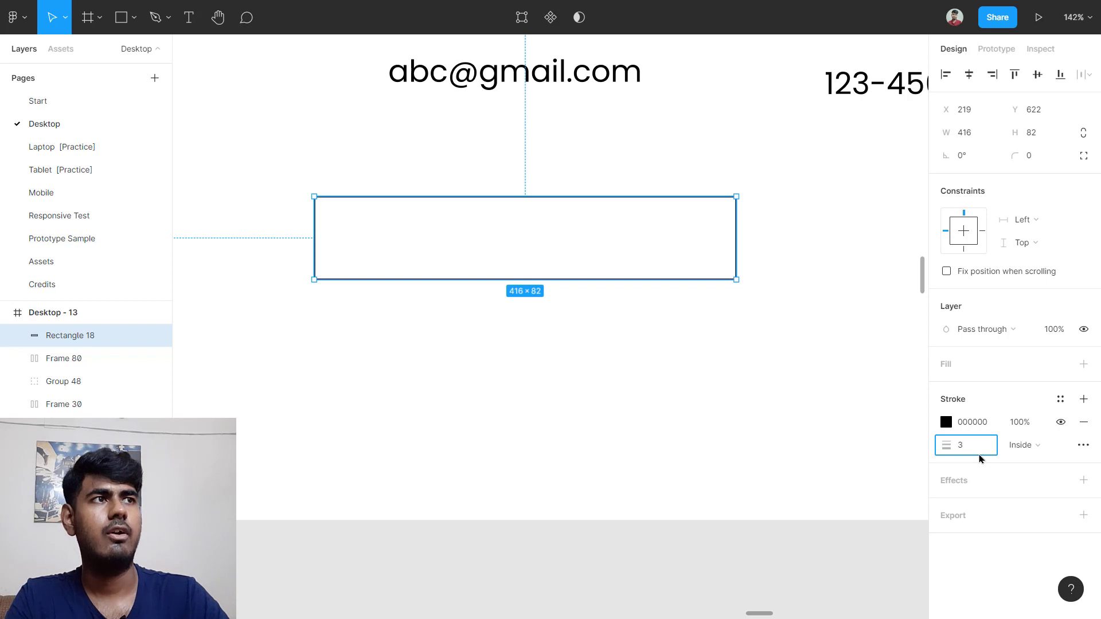
type("3")
key("Return")
scroll(837, 398, "up", 3)
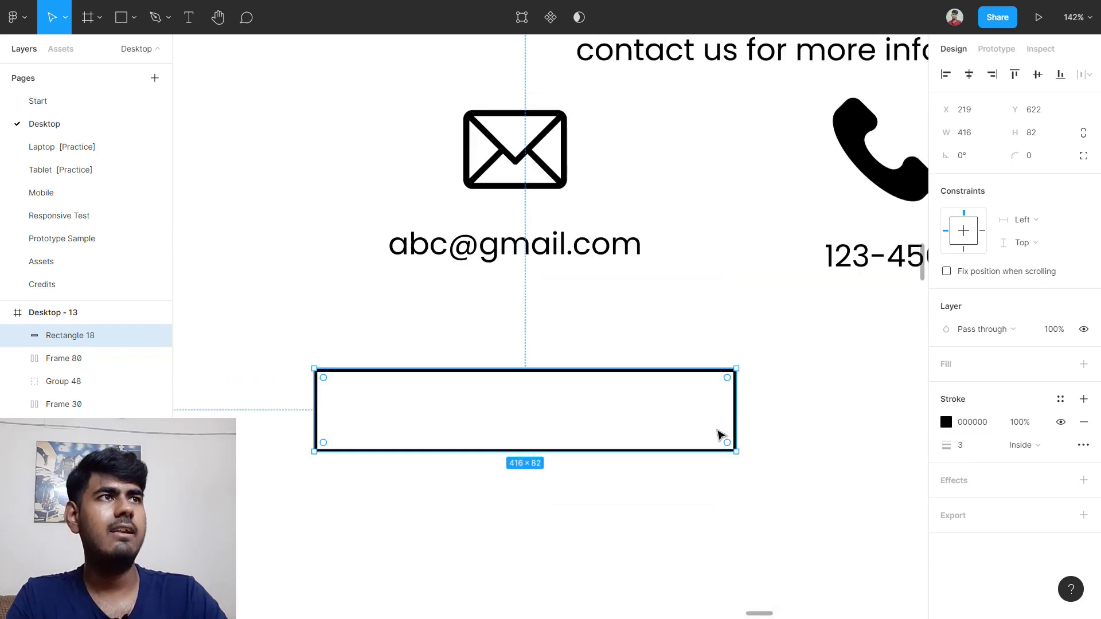
left_click(1035, 155)
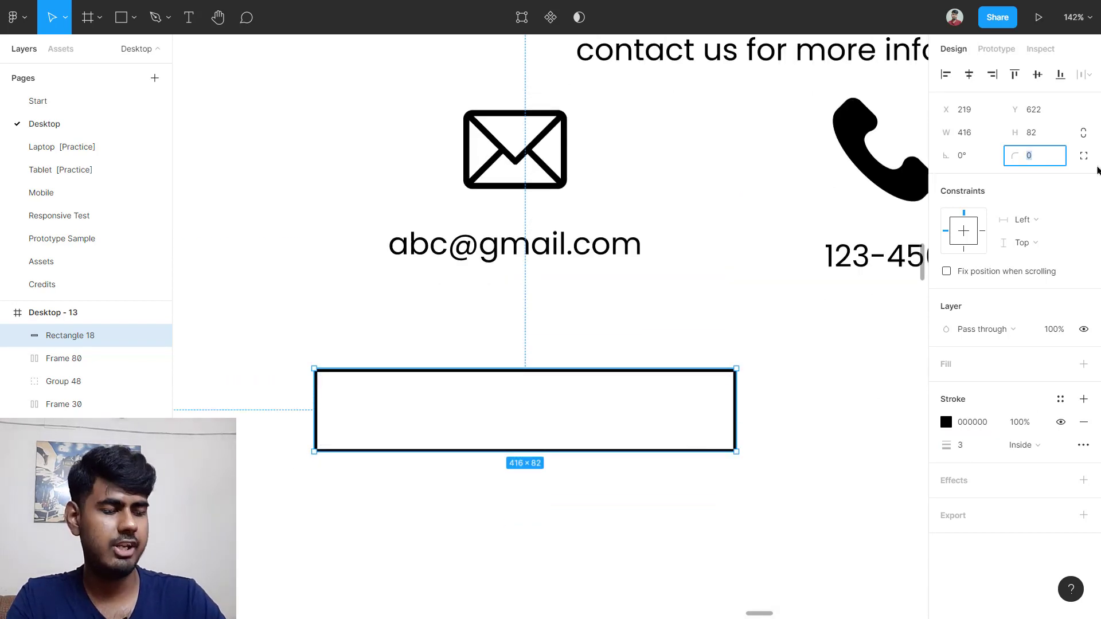
key("Return")
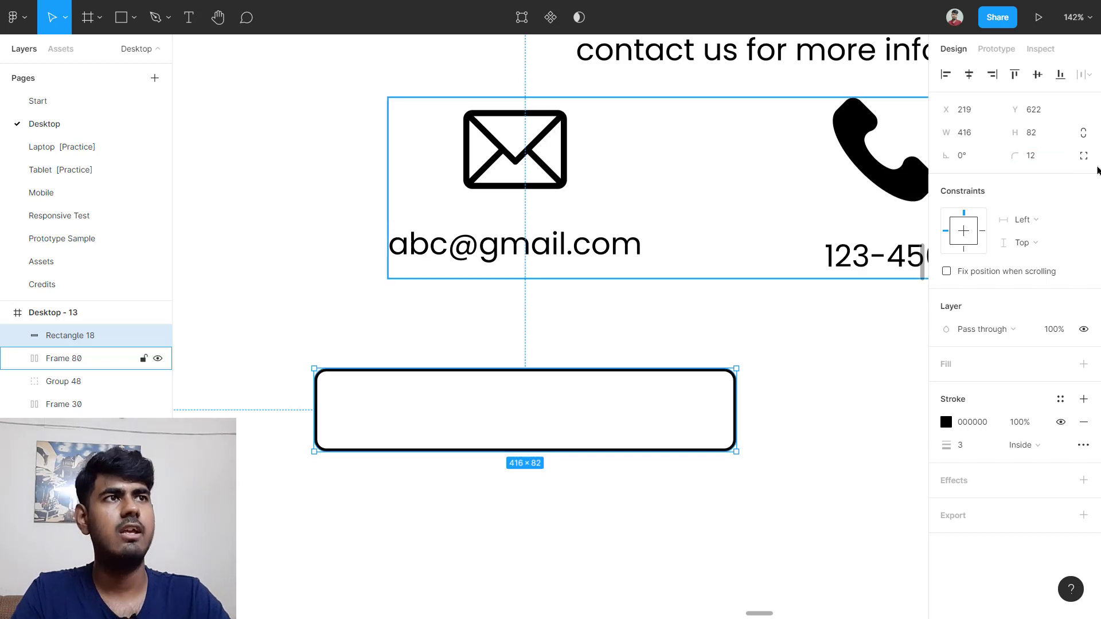
Step: Inspect the Your Name placeholder's font settings in the reference field
scroll(726, 347, "down", 5)
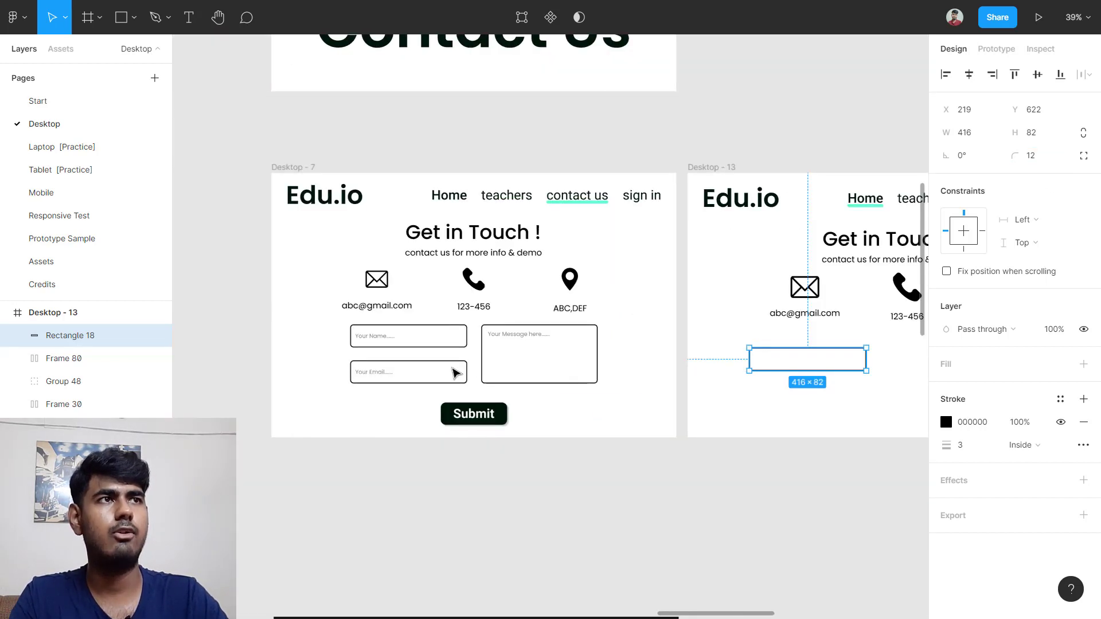
scroll(848, 366, "down", 2)
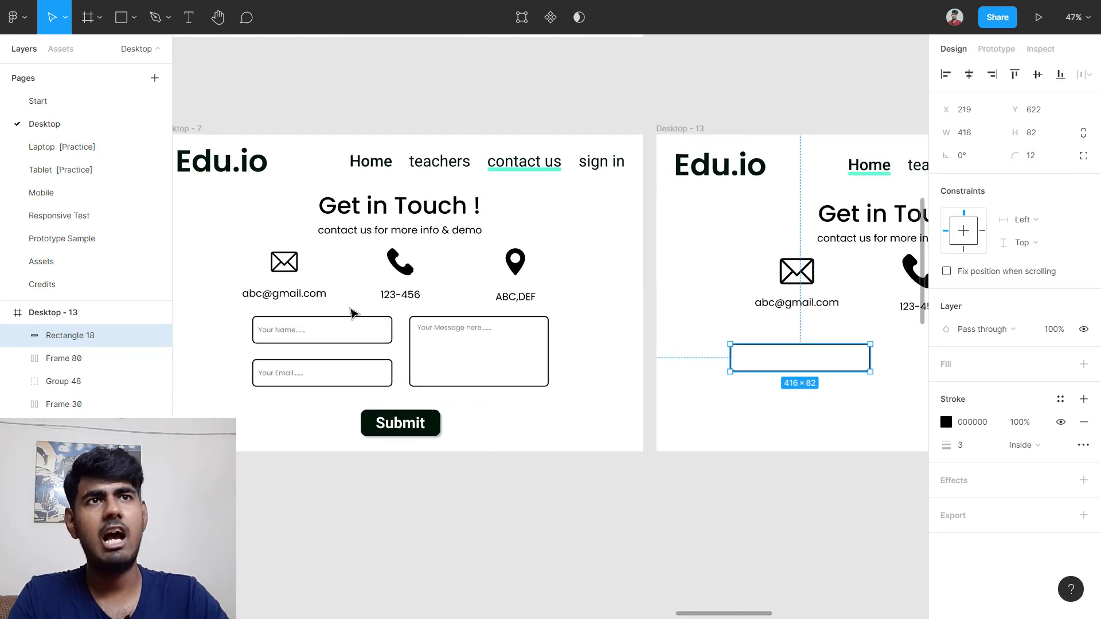
scroll(270, 349, "up", 4)
scroll(266, 347, "up", 6)
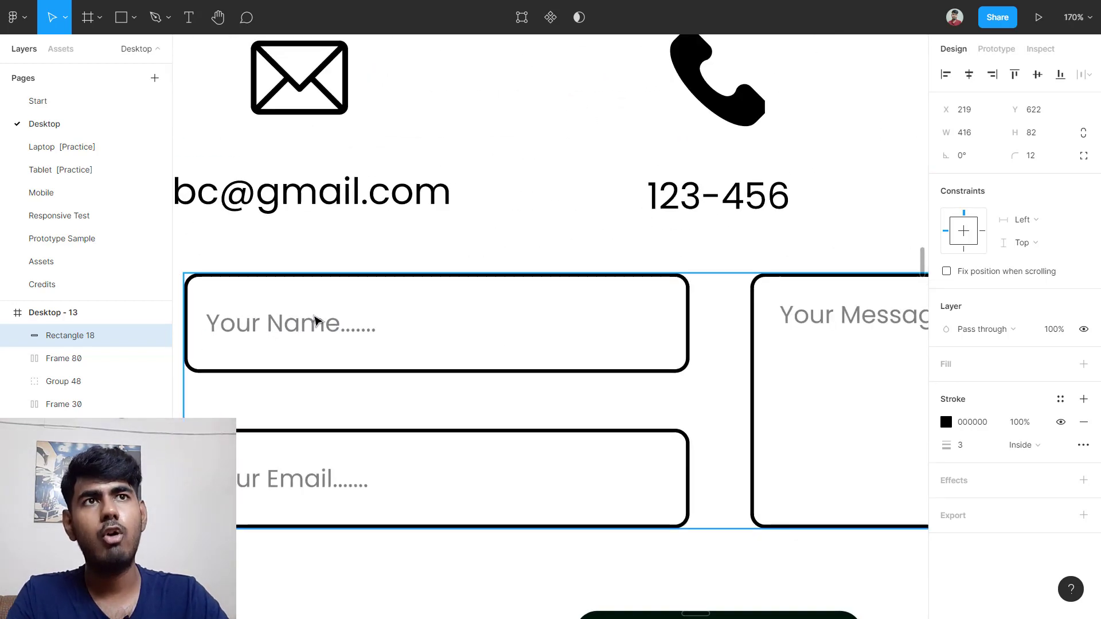
left_click(300, 330, "ctrl")
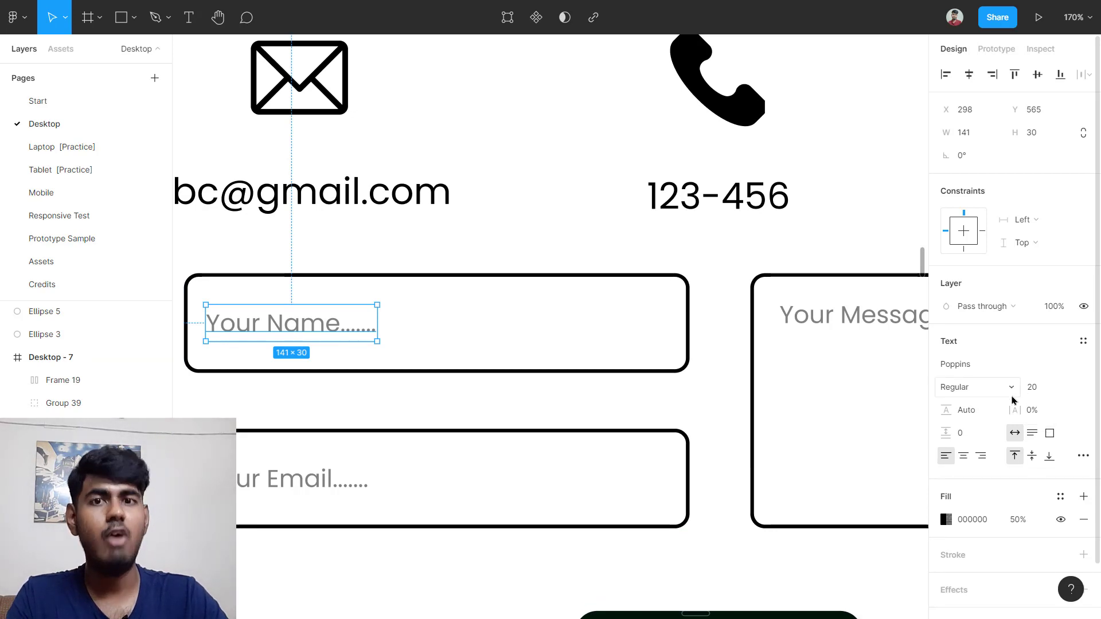
scroll(733, 413, "down", 4)
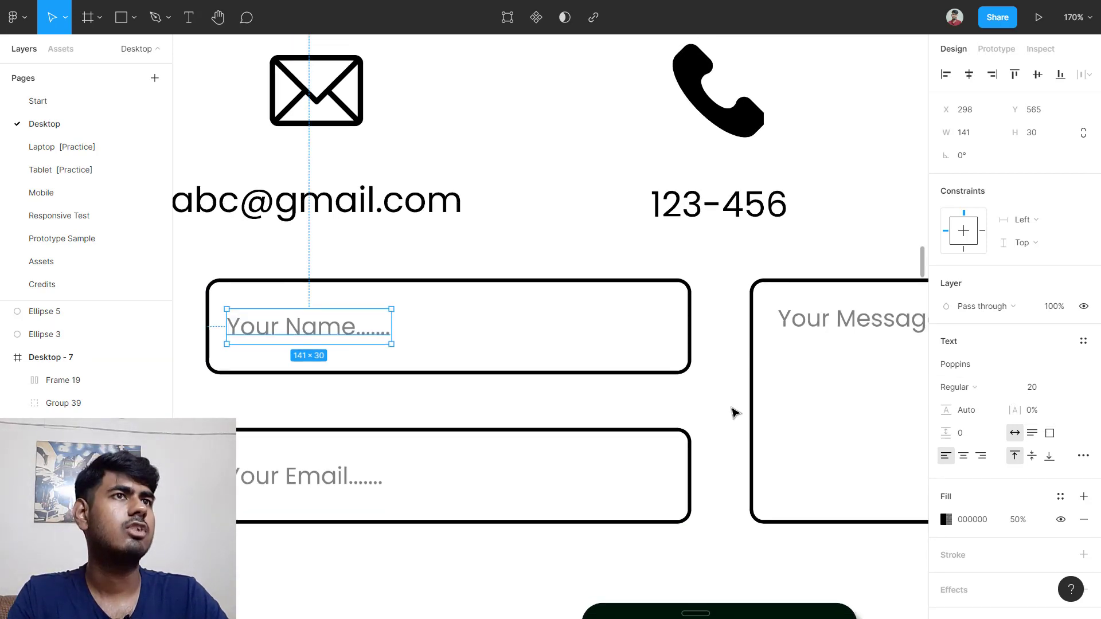
scroll(733, 412, "right", 12)
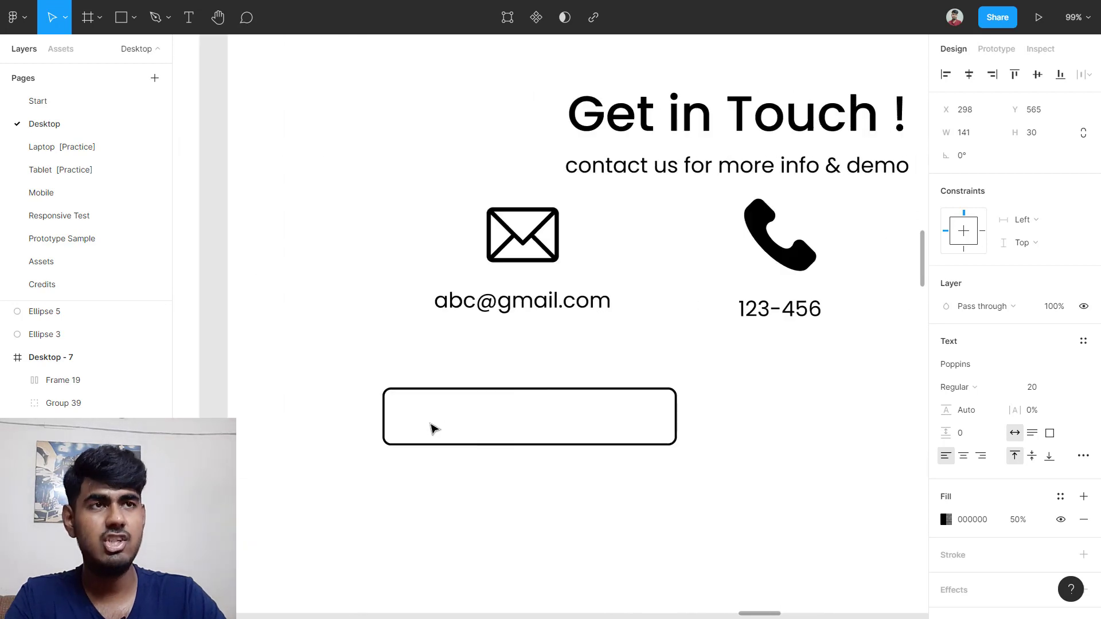
Step: Type the placeholder text 'Your Name......' inside the new box
key("t")
left_click(417, 412)
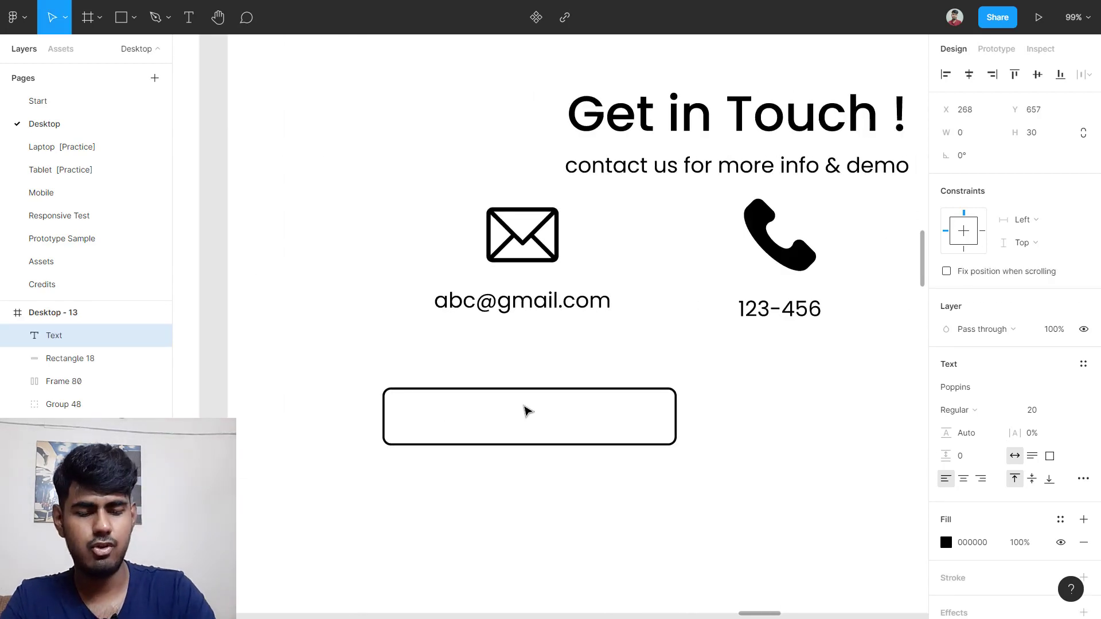
type("Your Name")
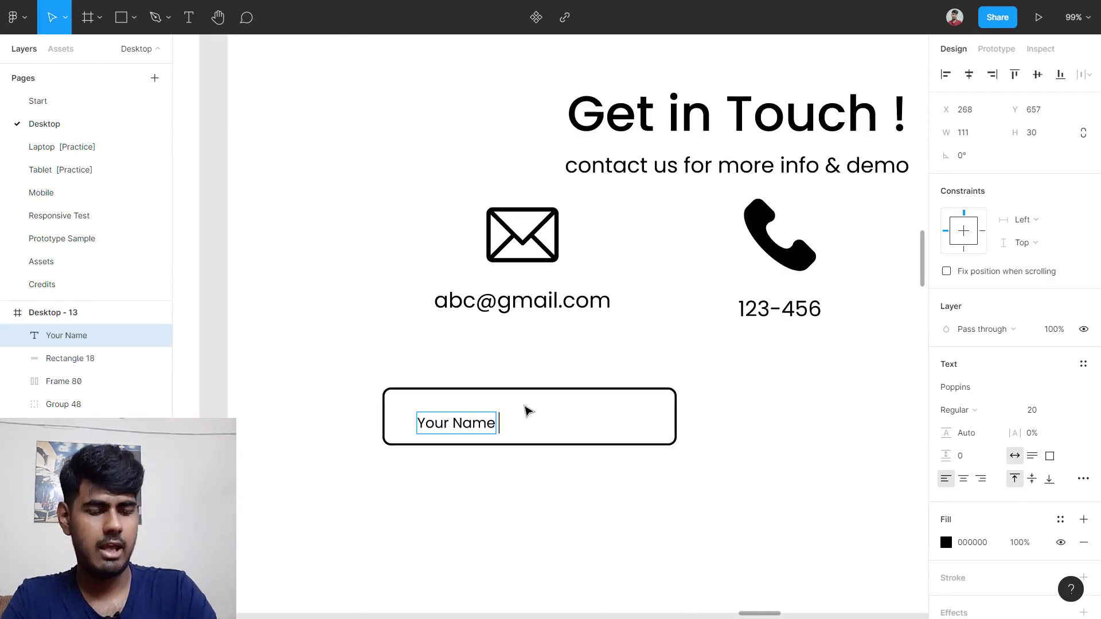
type("......")
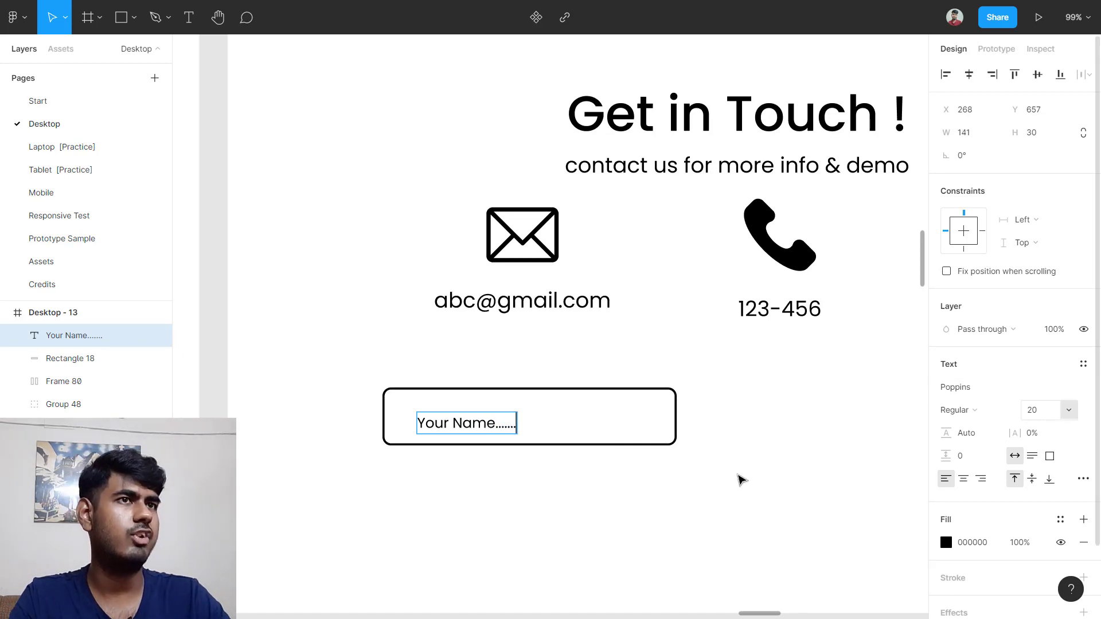
key("Escape")
left_click(445, 502)
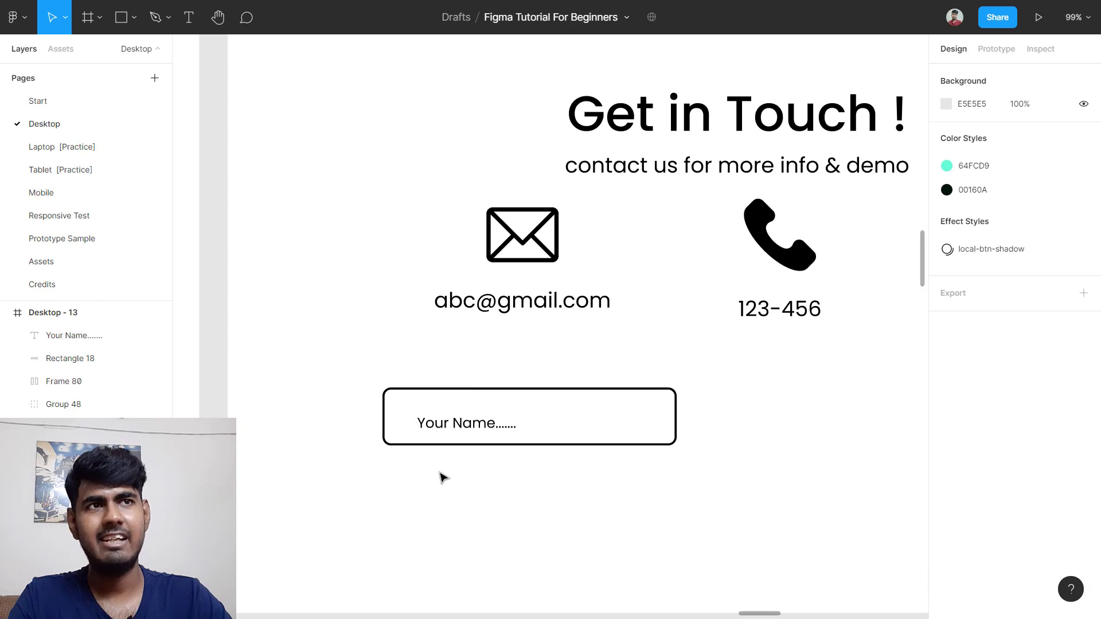
Step: Shift the box left and move the placeholder text to the left side of the box
left_click_drag(396, 487, 481, 381)
key("alt+h")
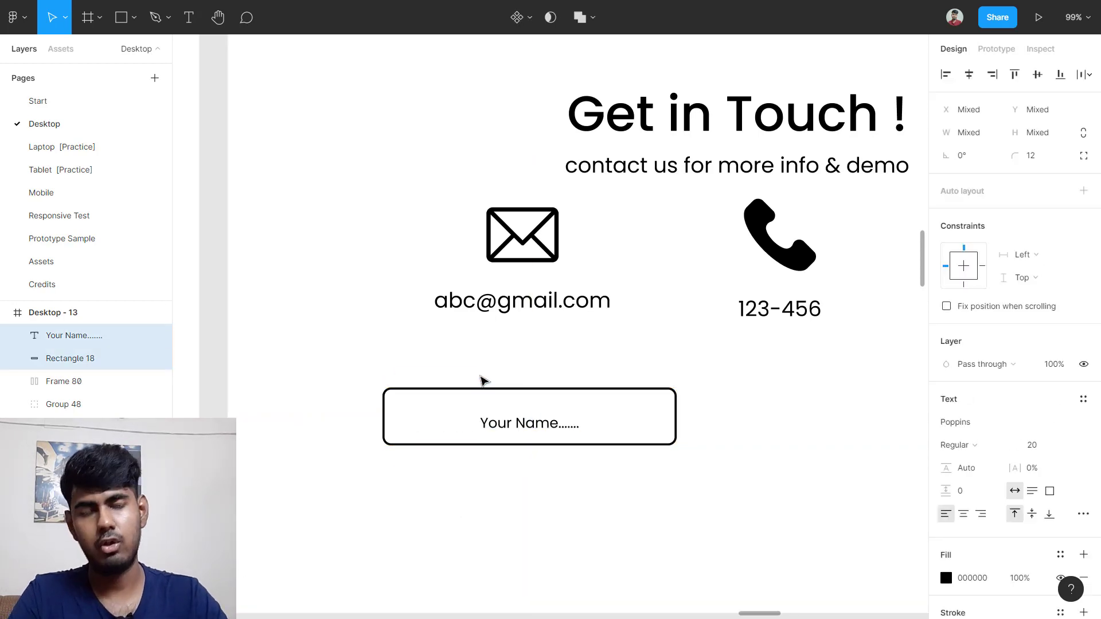
key("ctrl+z")
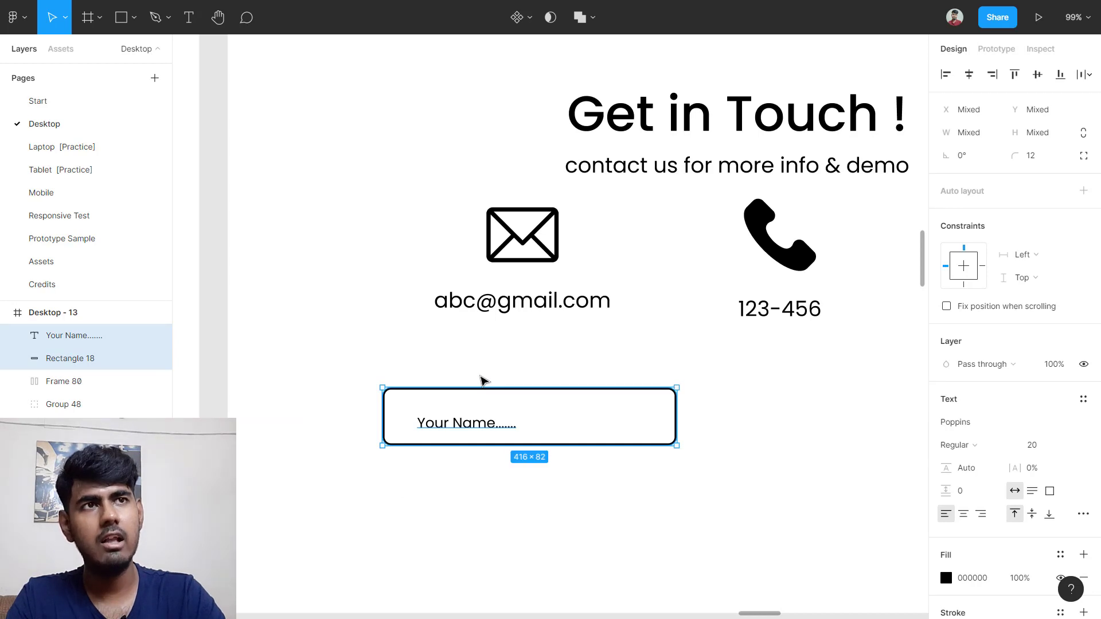
scroll(480, 432, "up", 3)
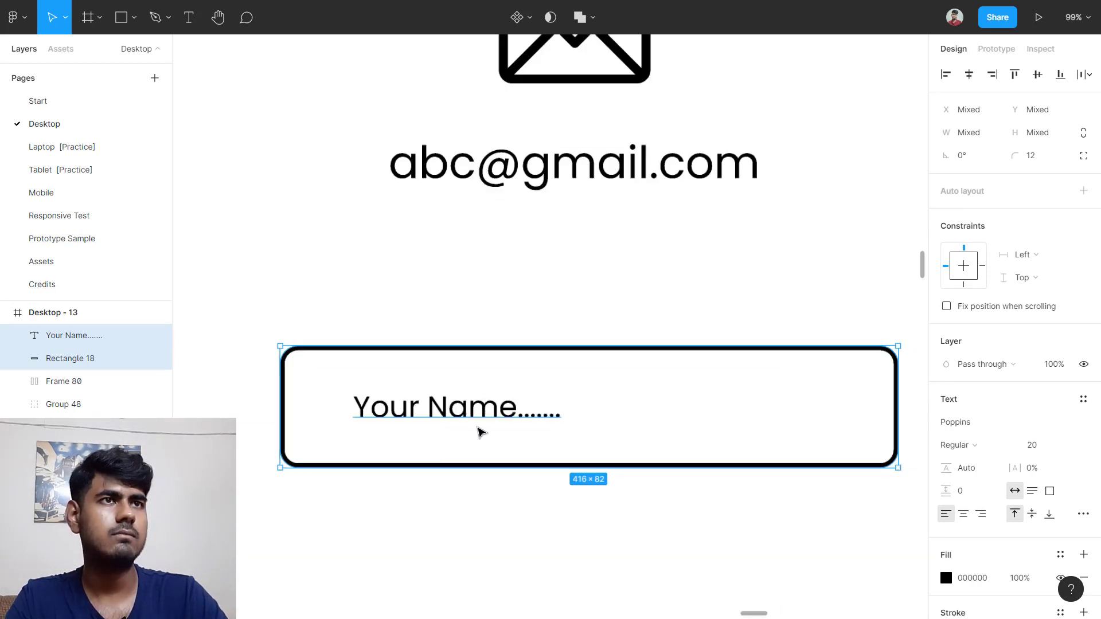
scroll(479, 427, "left", 1)
left_click_drag(518, 408, 492, 408)
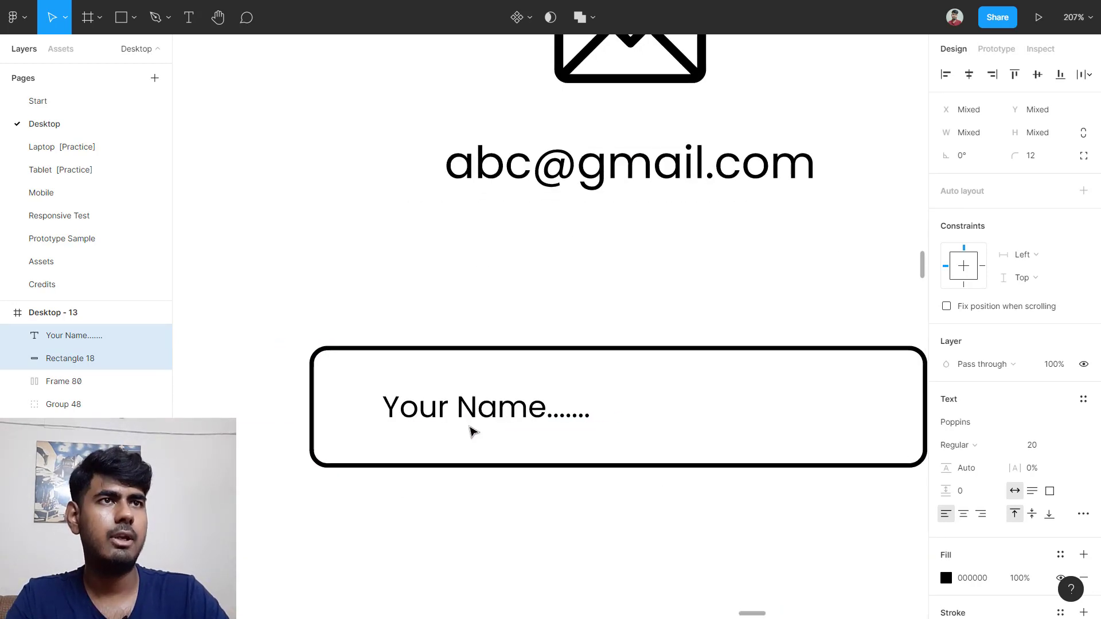
left_click(468, 421)
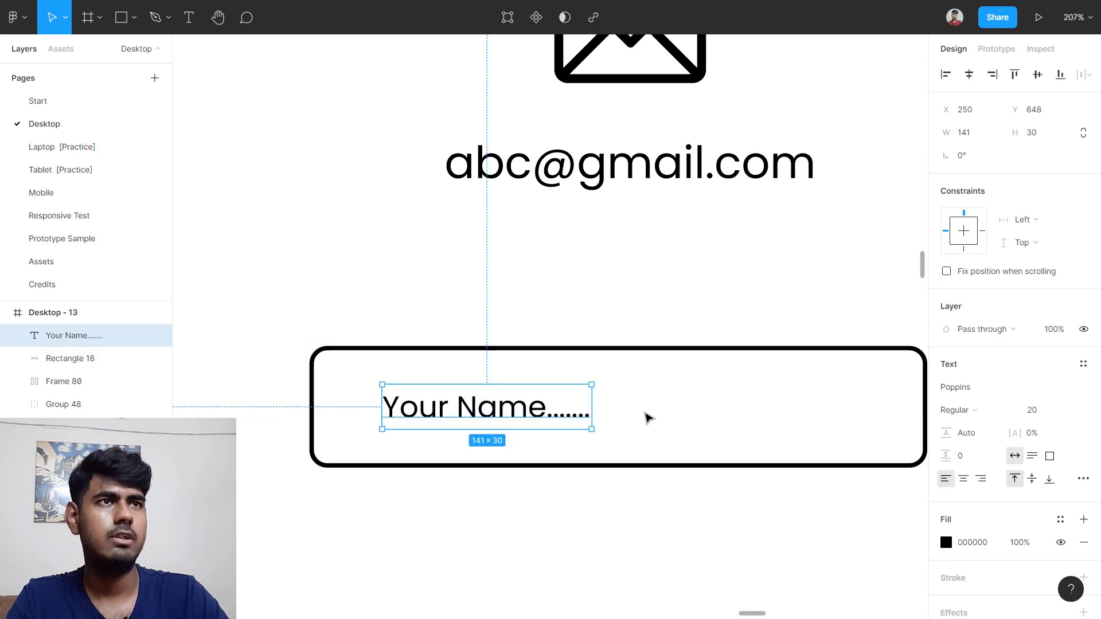
left_click_drag(464, 408, 409, 409)
left_click(518, 533)
Step: Set the placeholder text's fill opacity to 50% so it reads grey
scroll(518, 533, "down", 5)
scroll(518, 533, "down", 2)
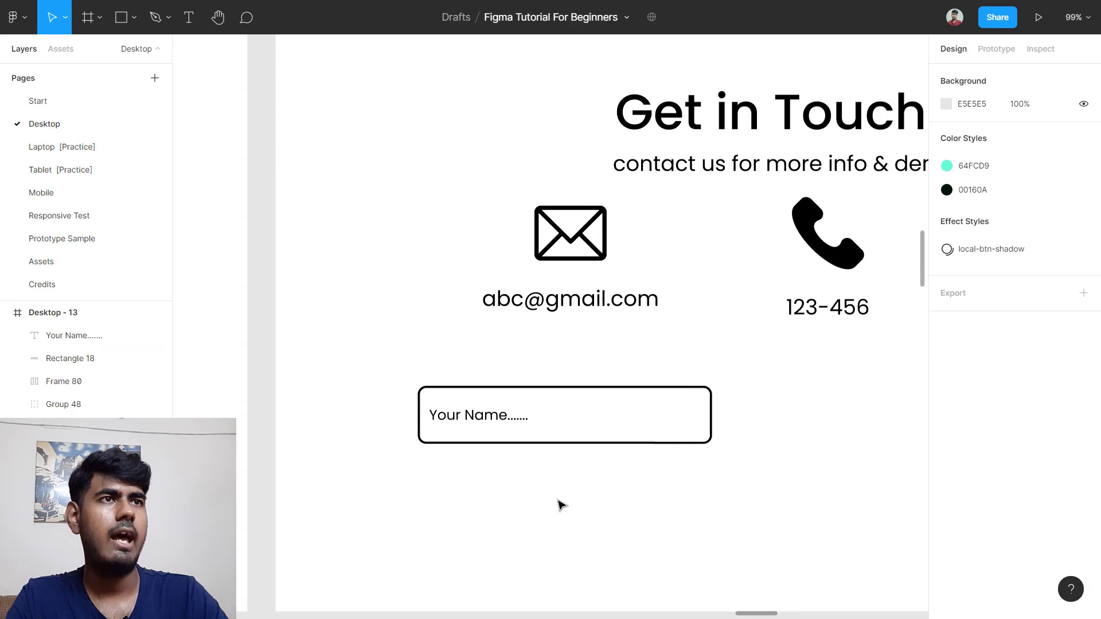
scroll(560, 504, "down", 2)
scroll(378, 492, "left", 5)
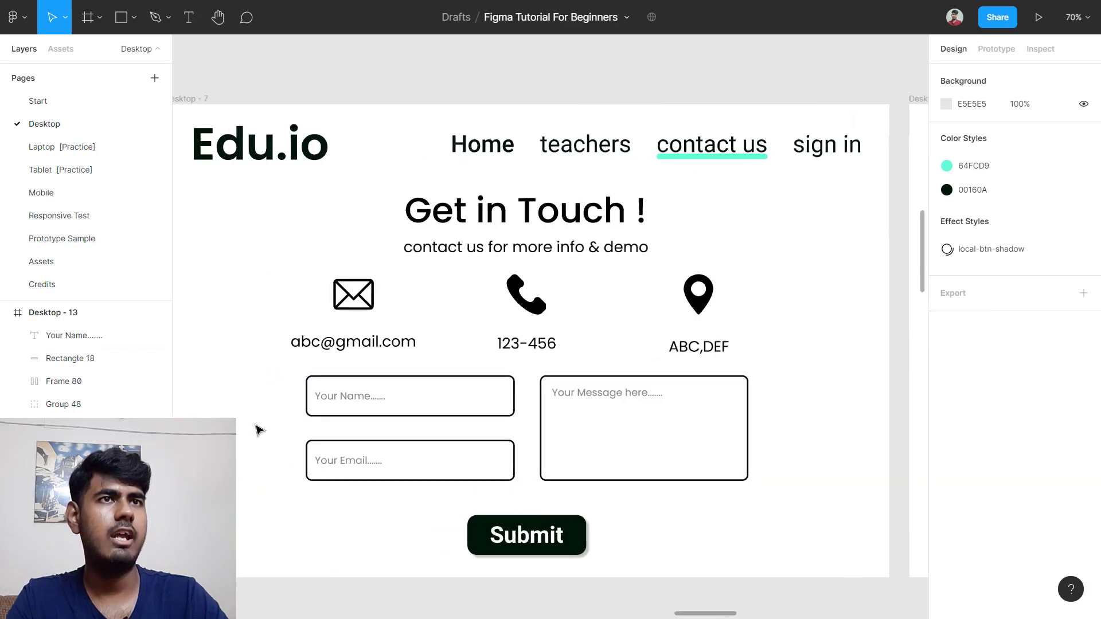
scroll(309, 405, "up", 8)
scroll(512, 421, "up", 4)
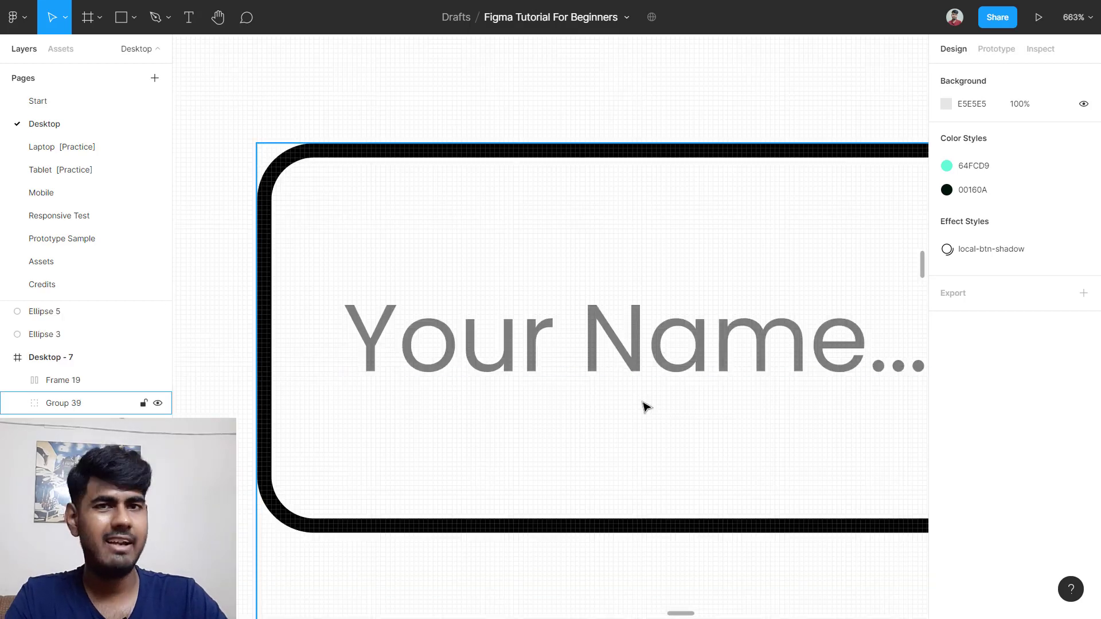
scroll(644, 406, "down", 3)
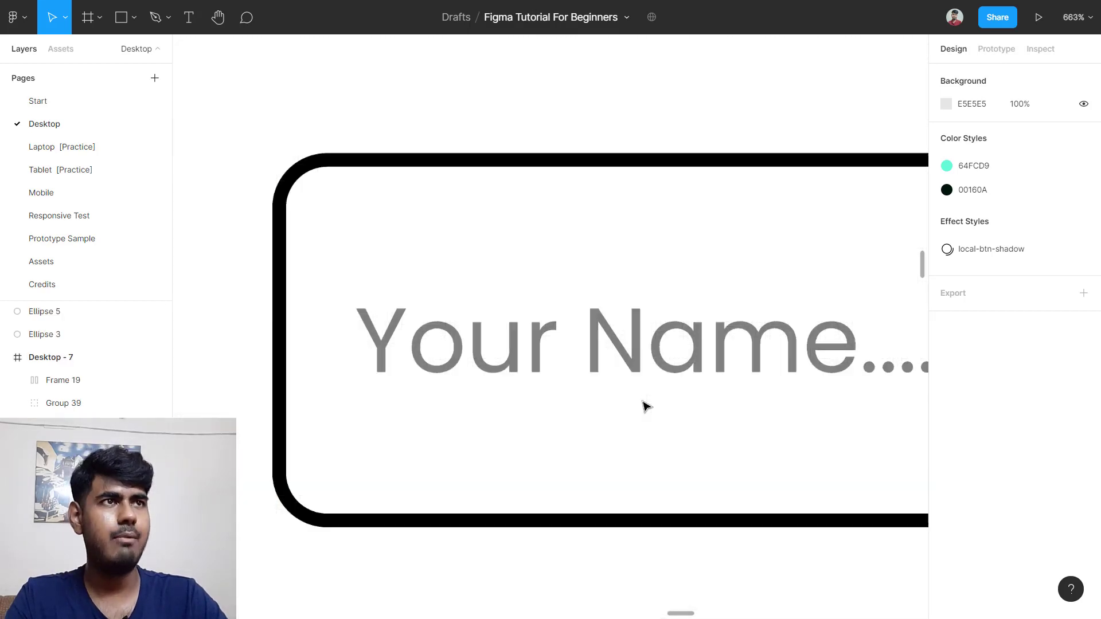
scroll(644, 405, "down", 6)
scroll(646, 401, "right", 10)
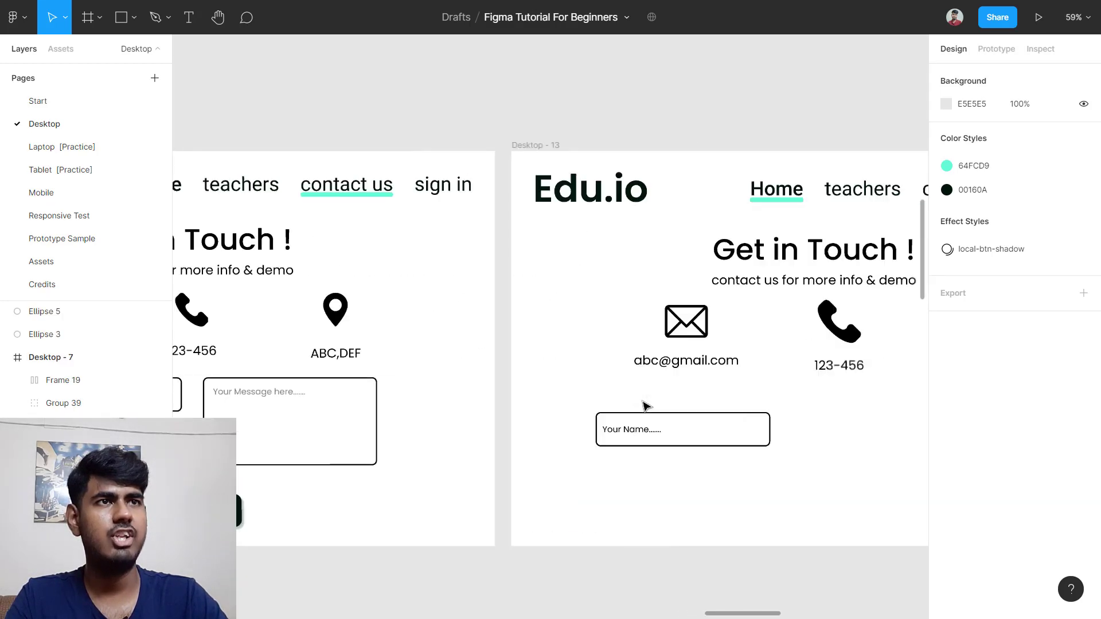
scroll(496, 439, "up", 5)
left_click(361, 422)
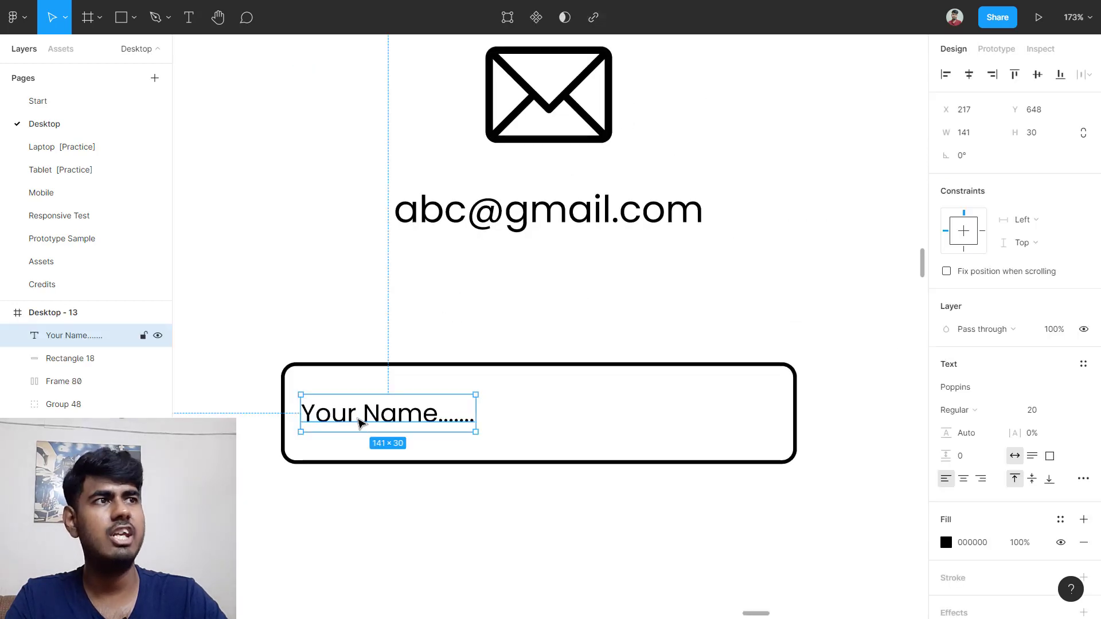
scroll(631, 419, "left", 2)
scroll(1022, 396, "down", 2)
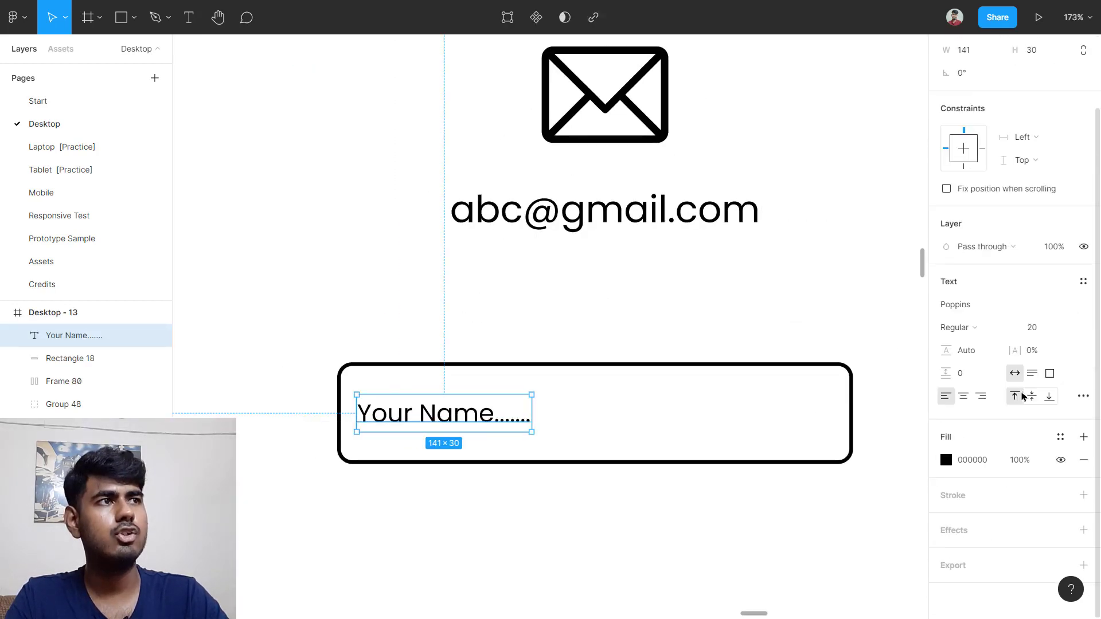
left_click(1020, 460)
type("5")
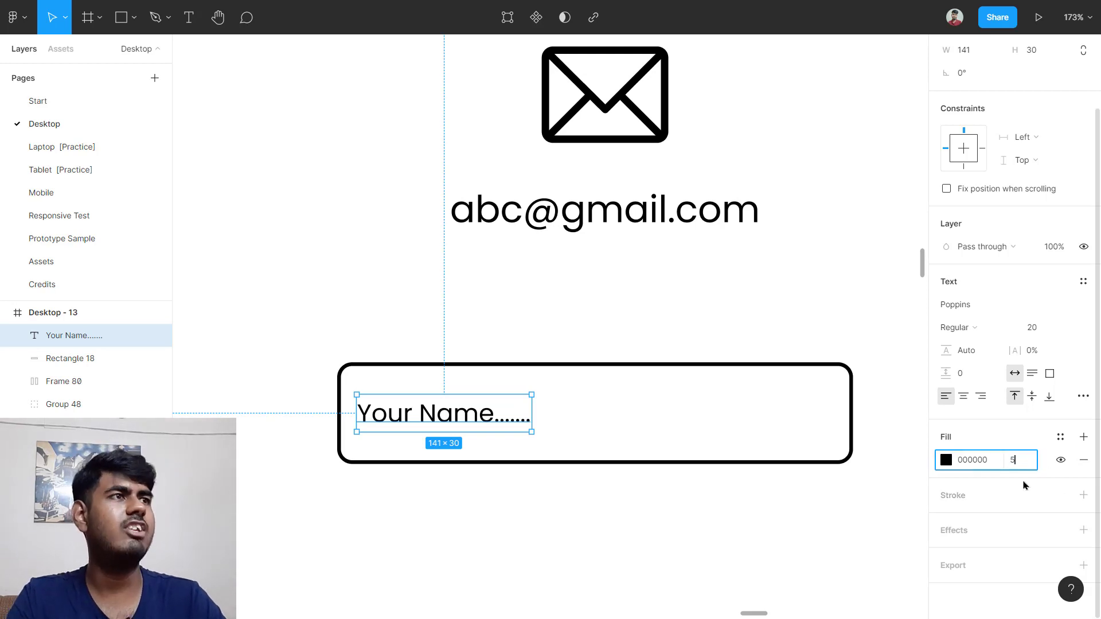
type("0")
key("Return")
left_click(307, 395)
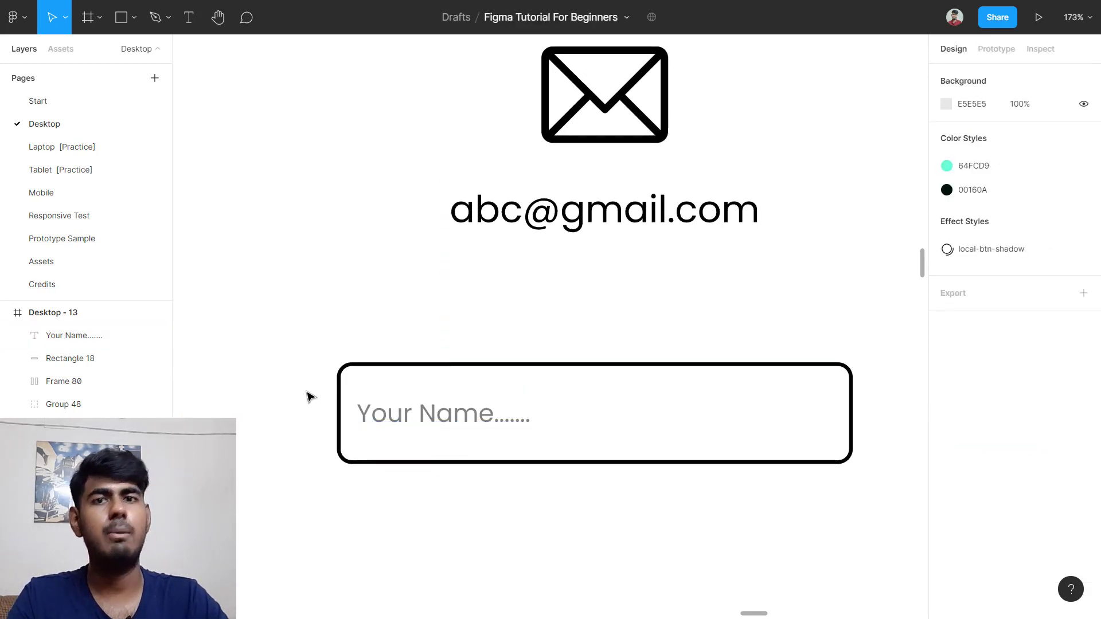
scroll(310, 397, "down", 3)
scroll(312, 394, "down", 2)
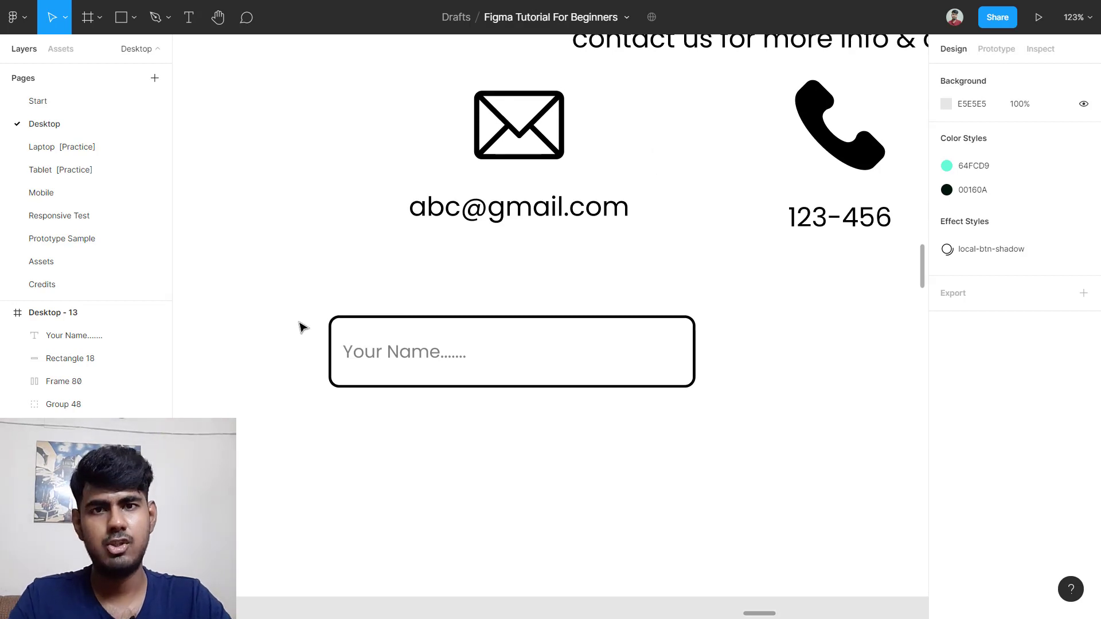
Step: Group the Your Name box with its text and duplicate it below as a Your Email field
left_click_drag(302, 310, 550, 400)
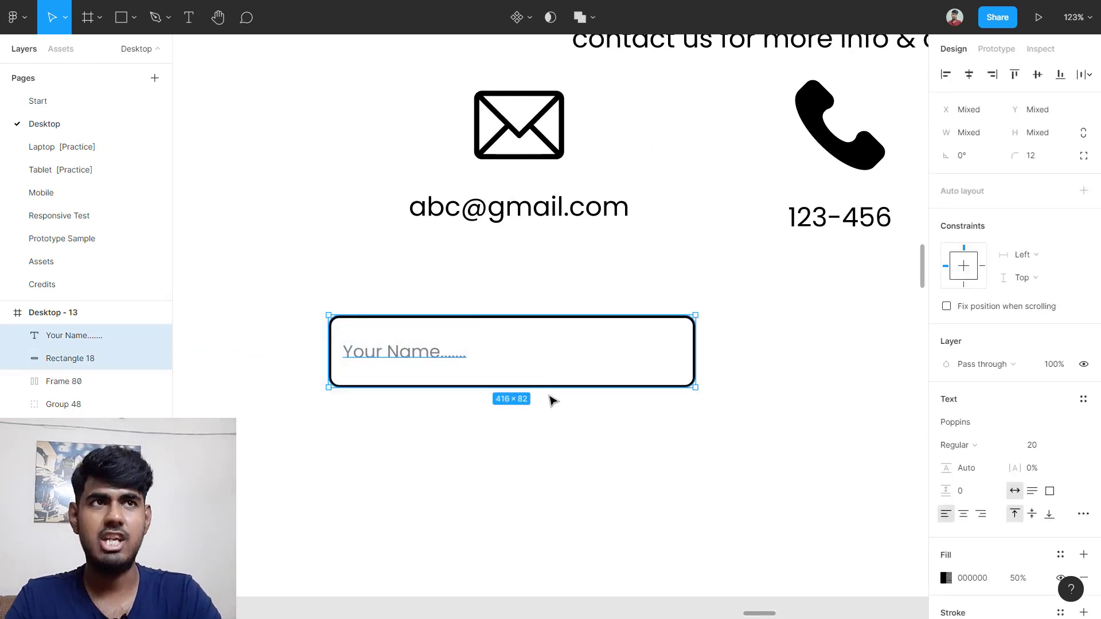
key("ctrl+g")
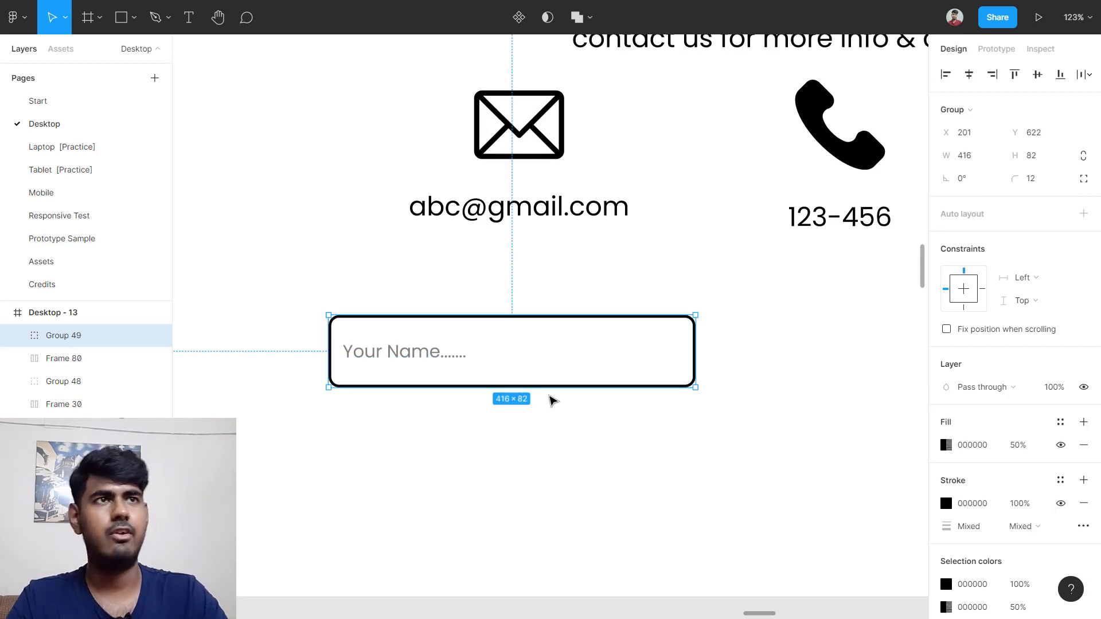
key("alt")
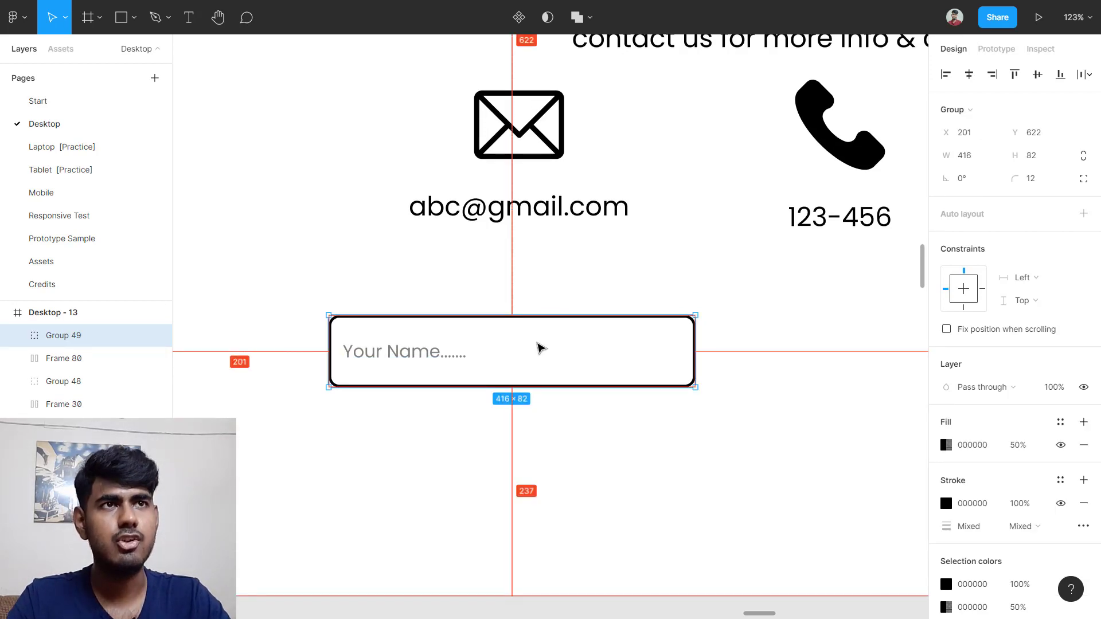
left_click_drag(537, 343, 544, 451)
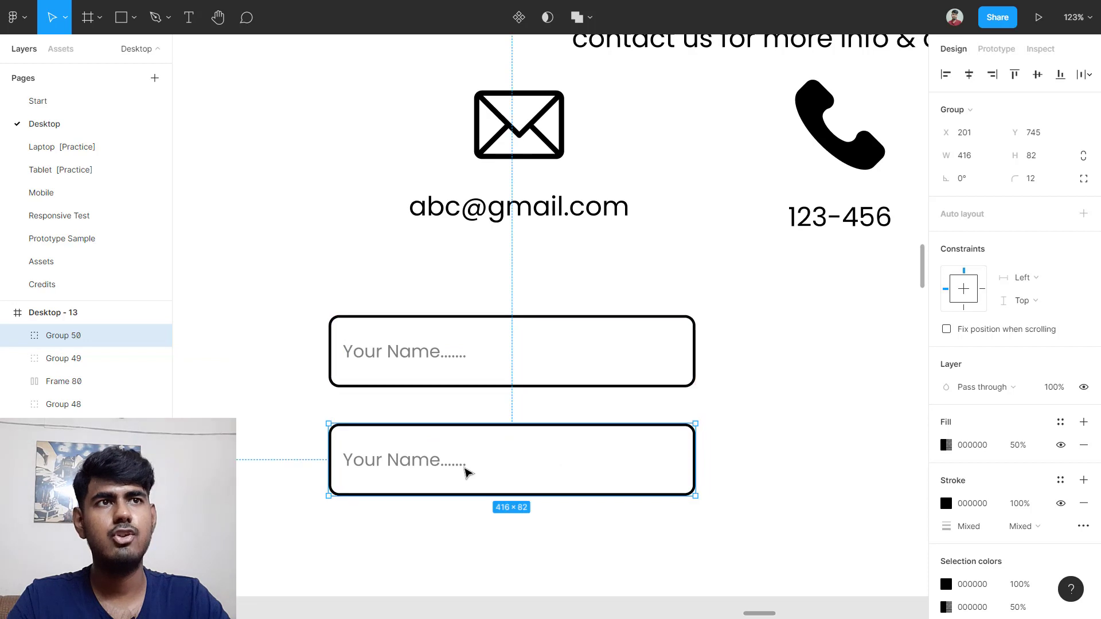
double_click(418, 468)
left_click(416, 462)
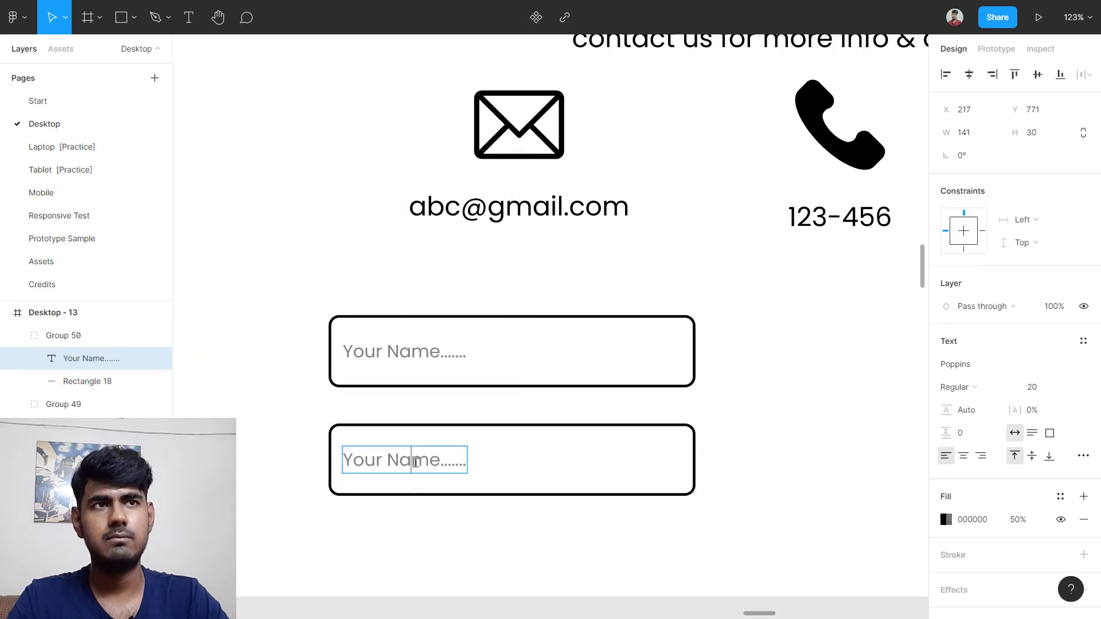
triple_click(414, 462)
double_click(412, 462)
type("Email")
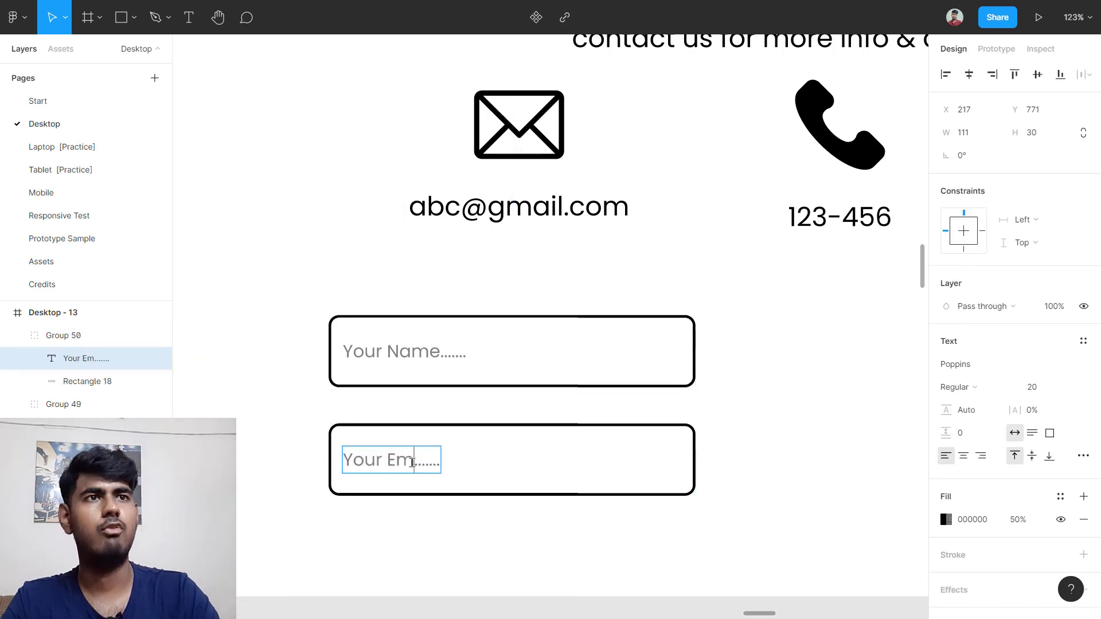
key("Escape")
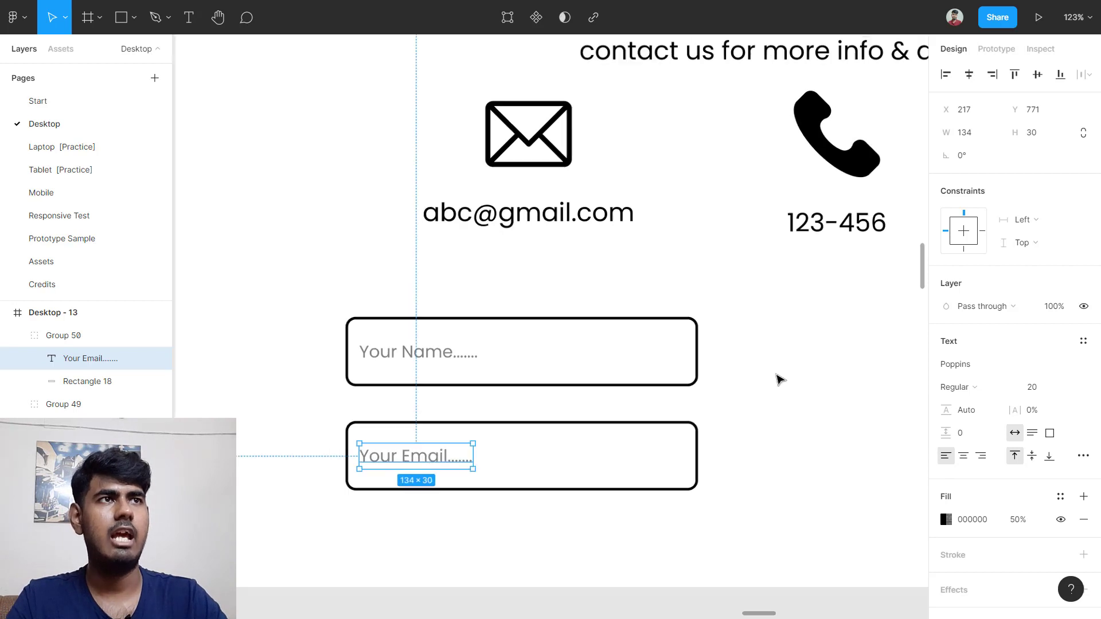
Step: Duplicate the name field to the right and stretch it taller into a 416×179 message box
scroll(777, 378, "down", 5)
scroll(777, 381, "right", 2)
scroll(688, 383, "left", 2)
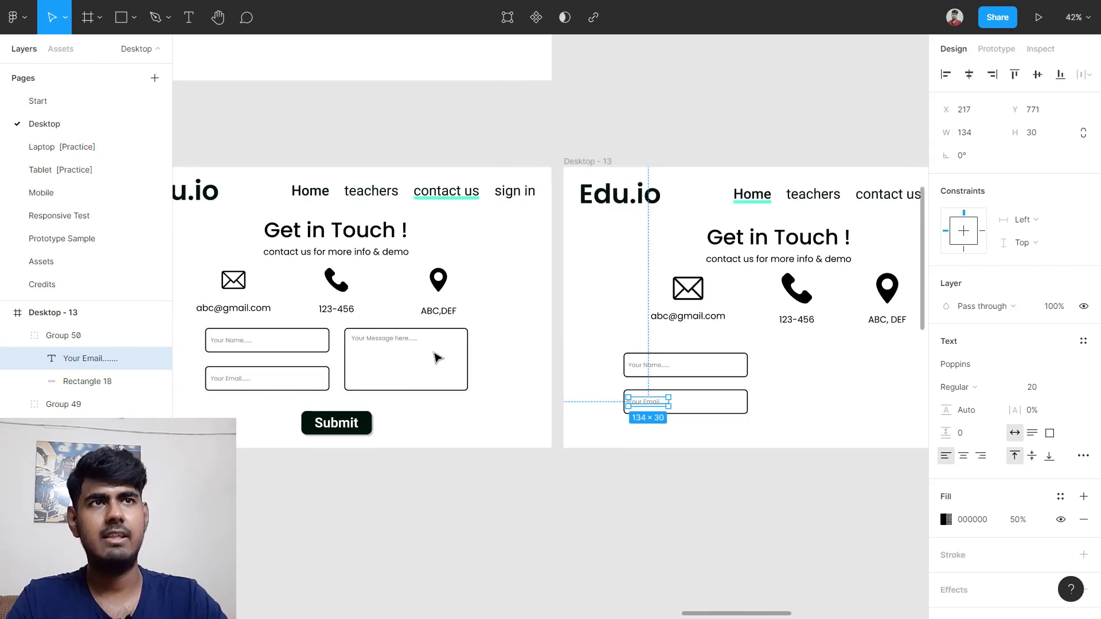
scroll(374, 365, "up", 5)
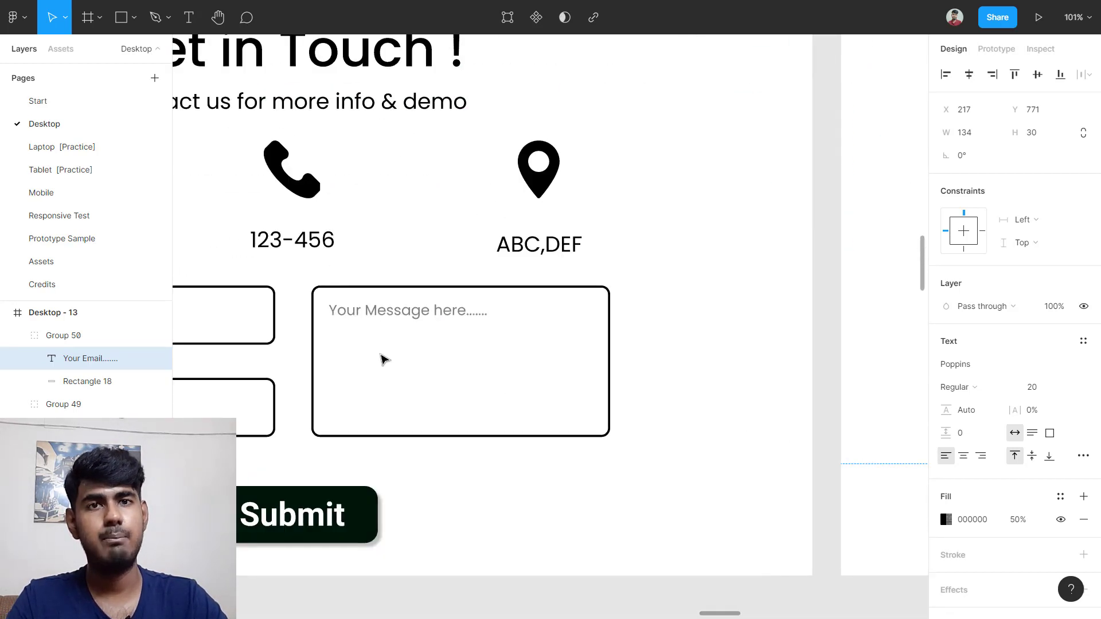
scroll(384, 359, "down", 5)
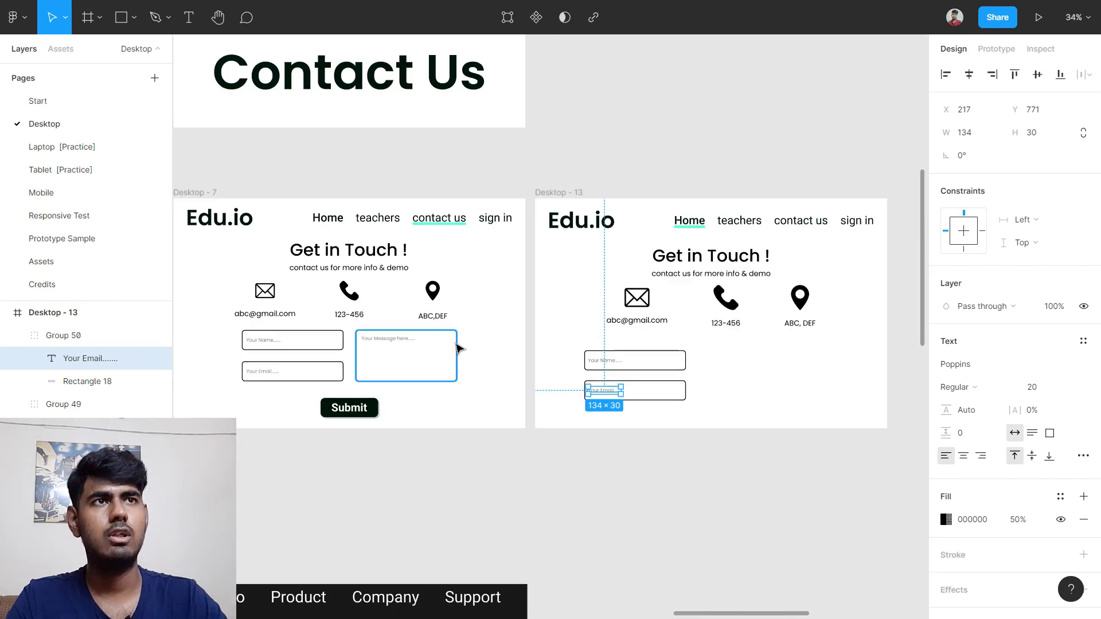
left_click(459, 348)
scroll(441, 360, "up", 5)
scroll(441, 360, "left", 3)
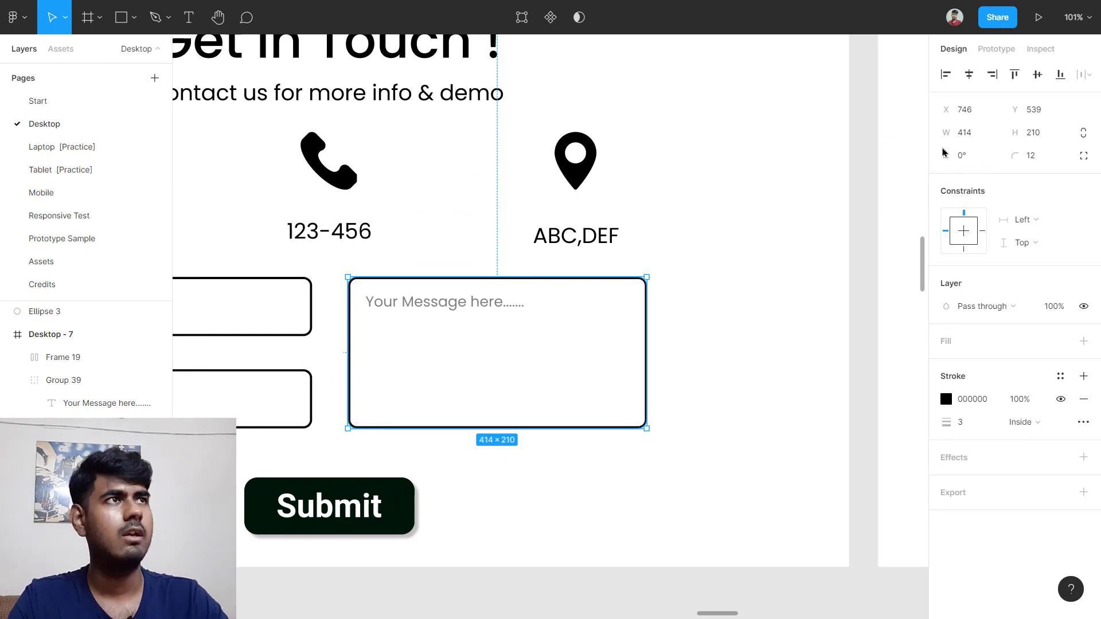
scroll(429, 462, "down", 1)
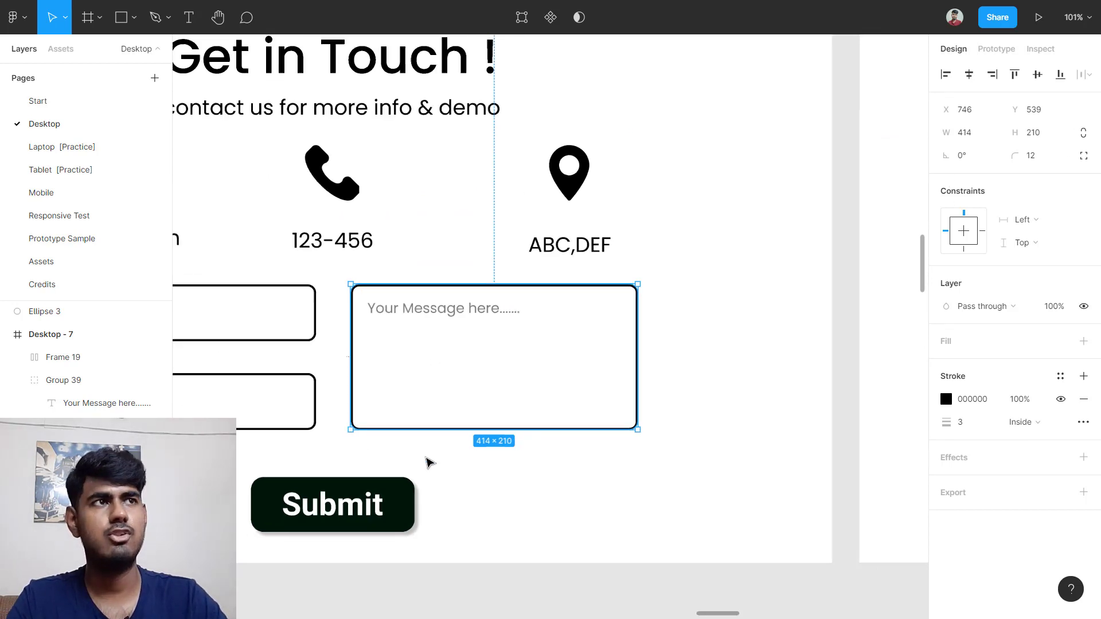
scroll(429, 461, "down", 5)
scroll(524, 418, "right", 2)
scroll(457, 401, "up", 5)
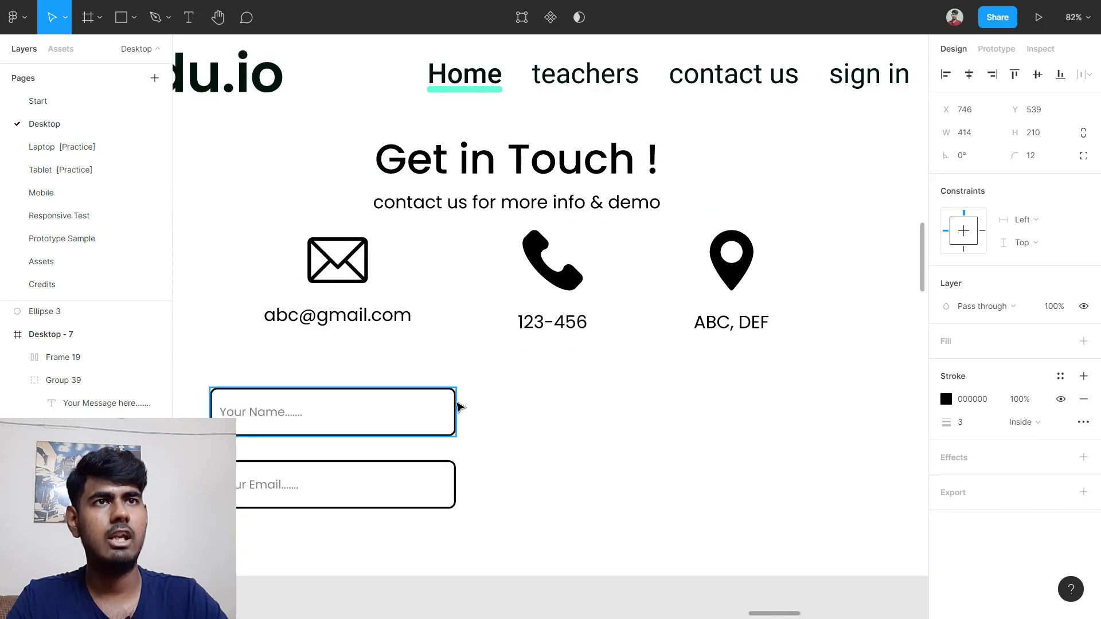
left_click(457, 407)
left_click_drag(375, 415, 666, 422)
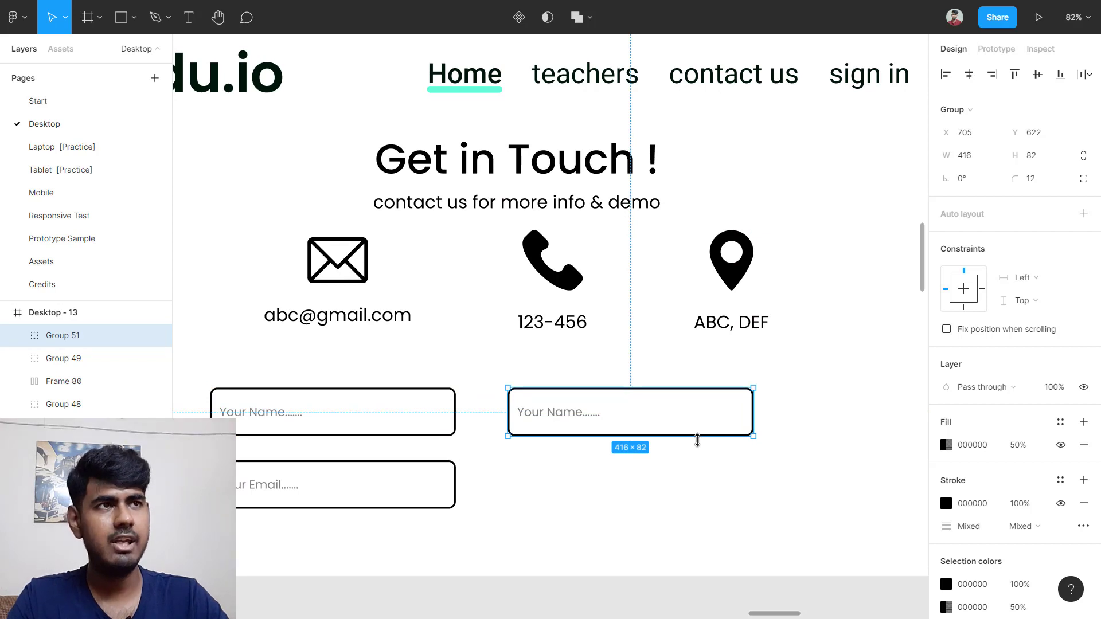
left_click_drag(684, 435, 678, 509)
Step: Change the message box placeholder to 'Your Message here.......' on a single auto-width line
left_click(786, 420)
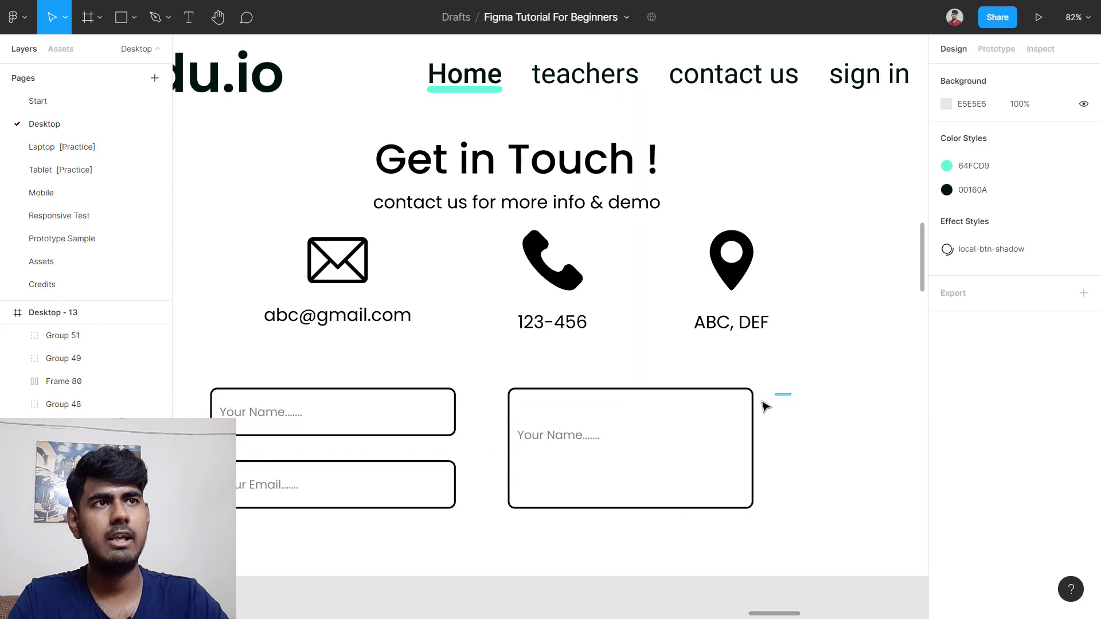
left_click_drag(788, 395, 609, 471)
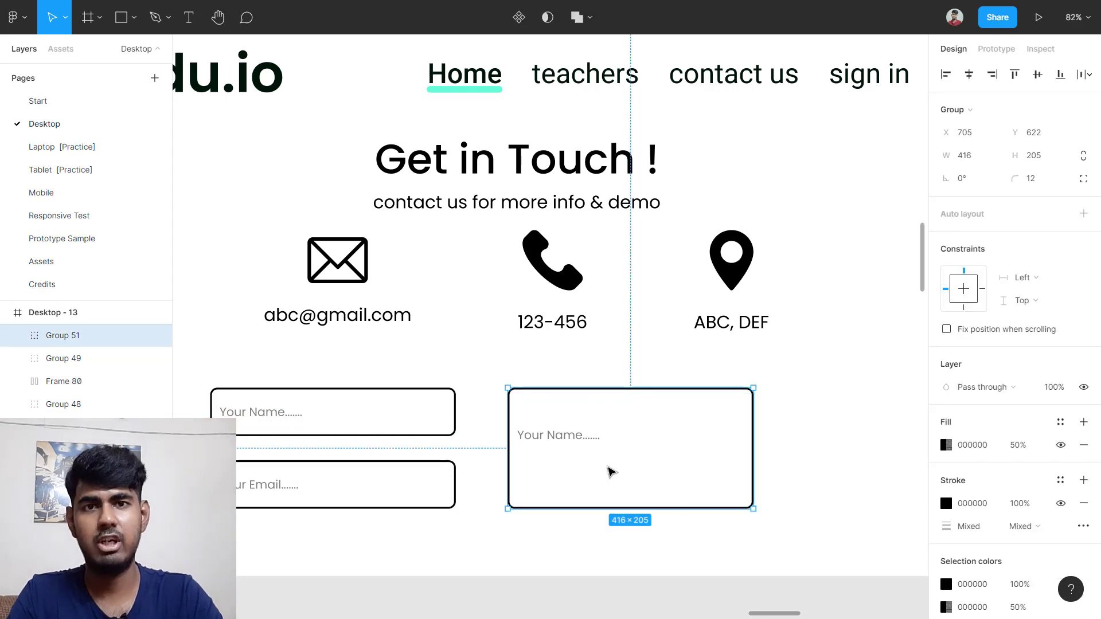
double_click(611, 472)
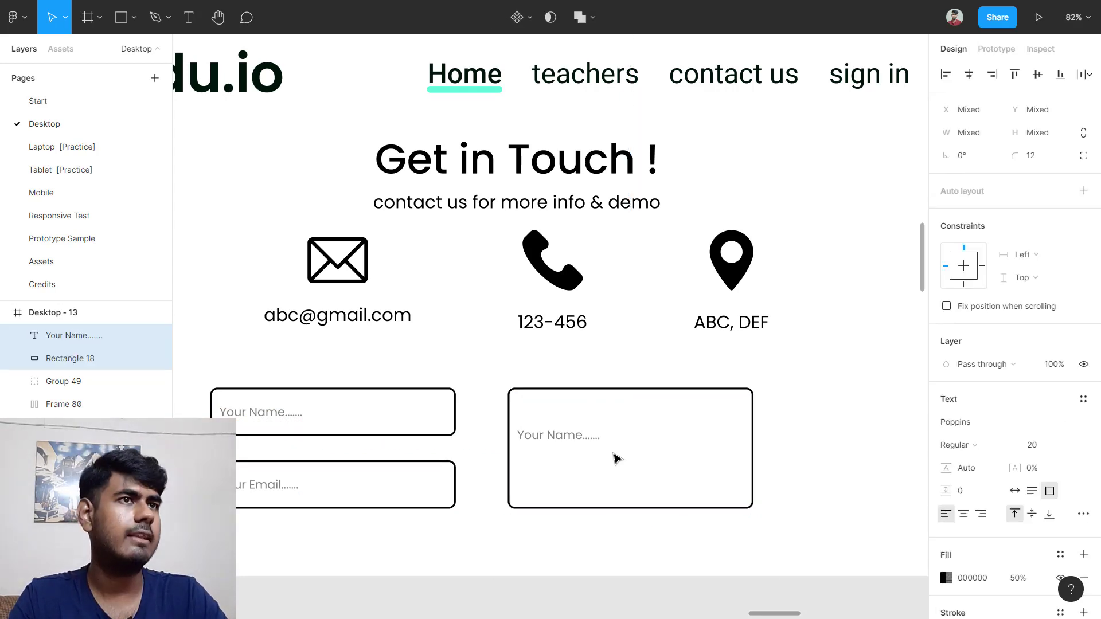
double_click(560, 443)
double_click(562, 438)
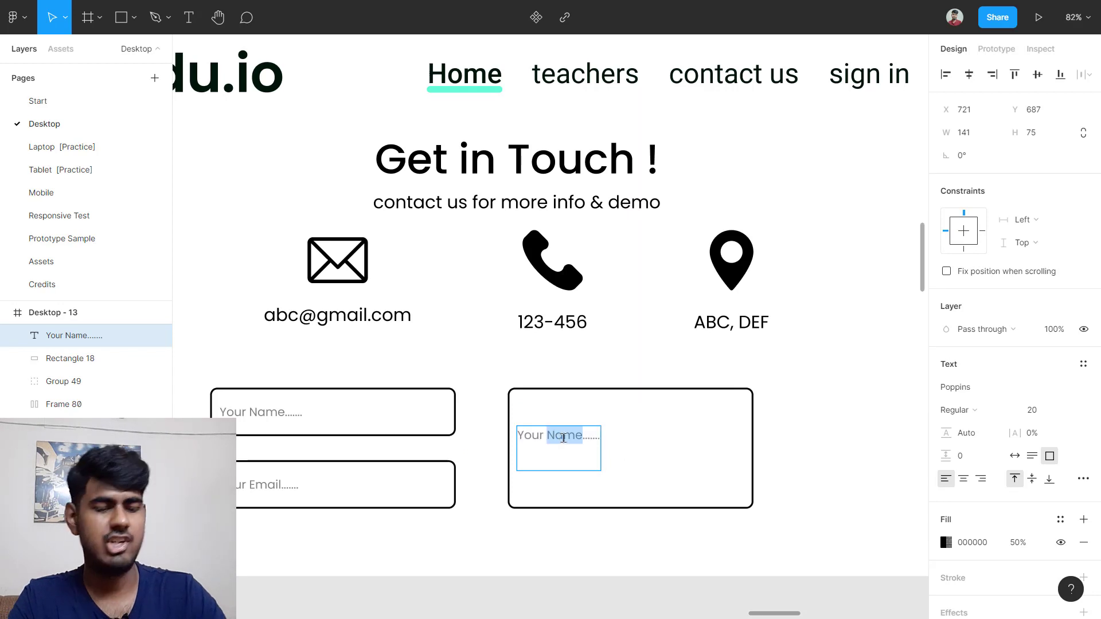
type("Message ")
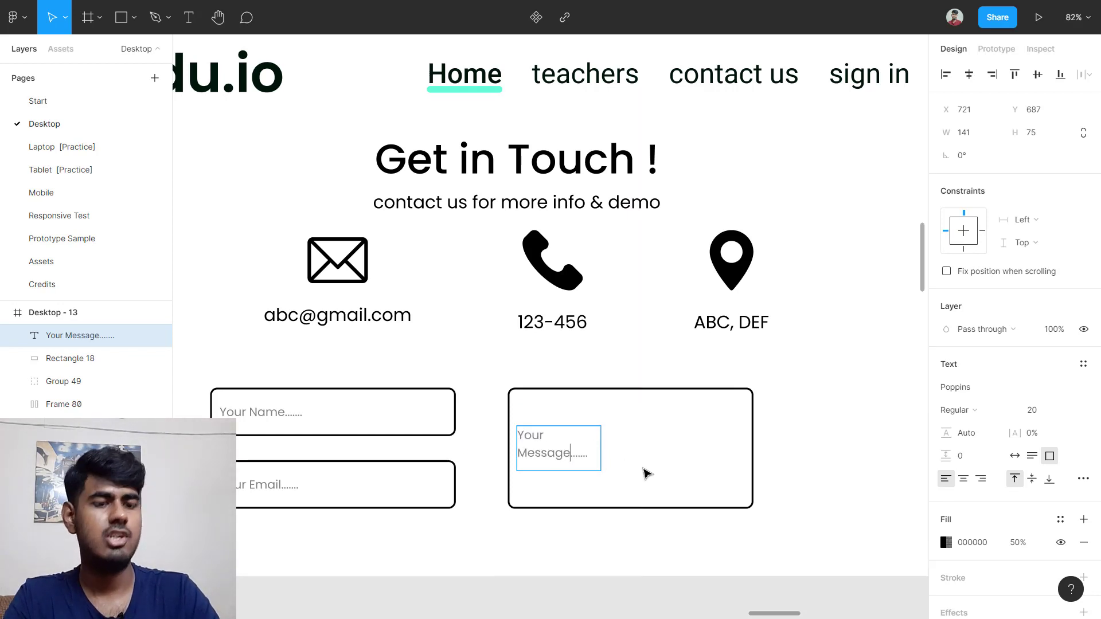
type("here")
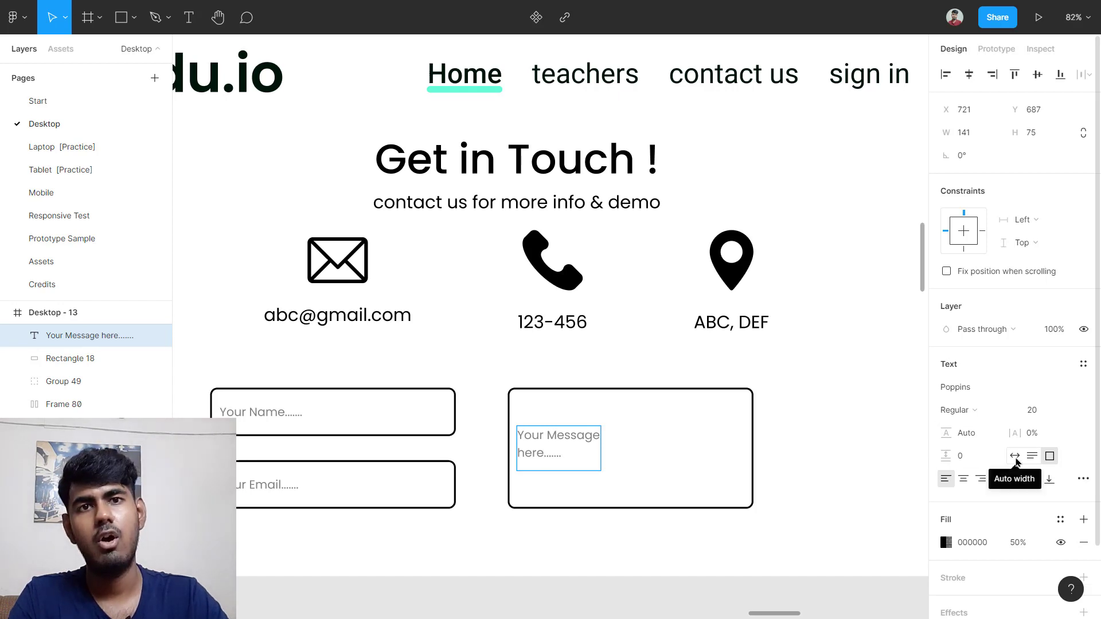
left_click(1015, 456)
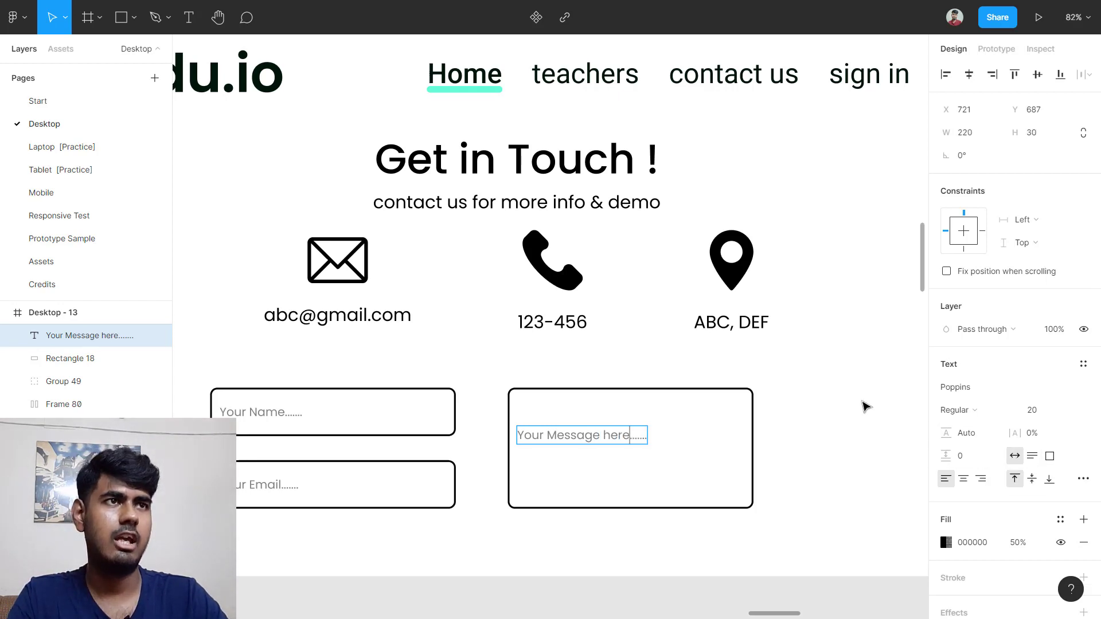
key("Escape")
Step: Move the message text to the top of the box and group them as Group 51
left_click_drag(592, 436, 589, 412)
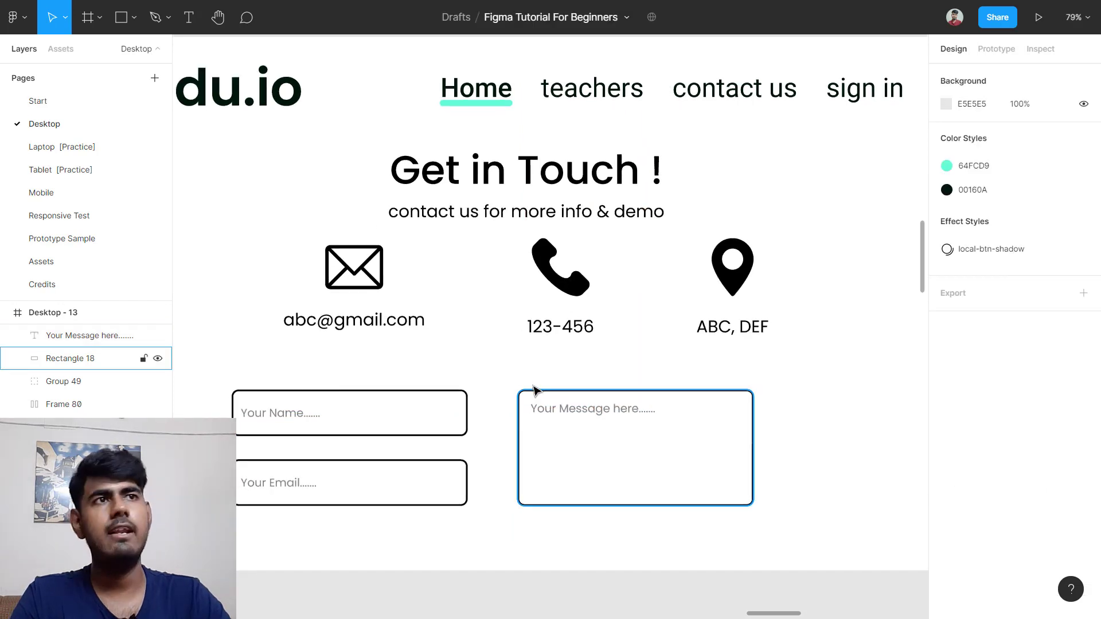
left_click_drag(518, 376, 710, 472)
key("ctrl+g")
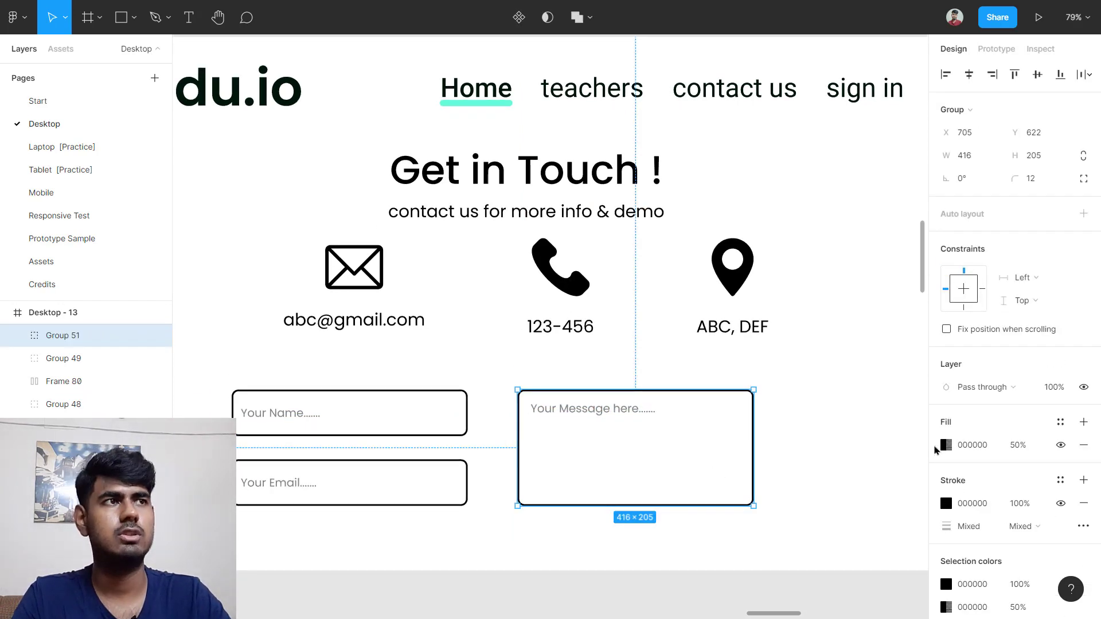
left_click(869, 441)
scroll(870, 440, "down", 4)
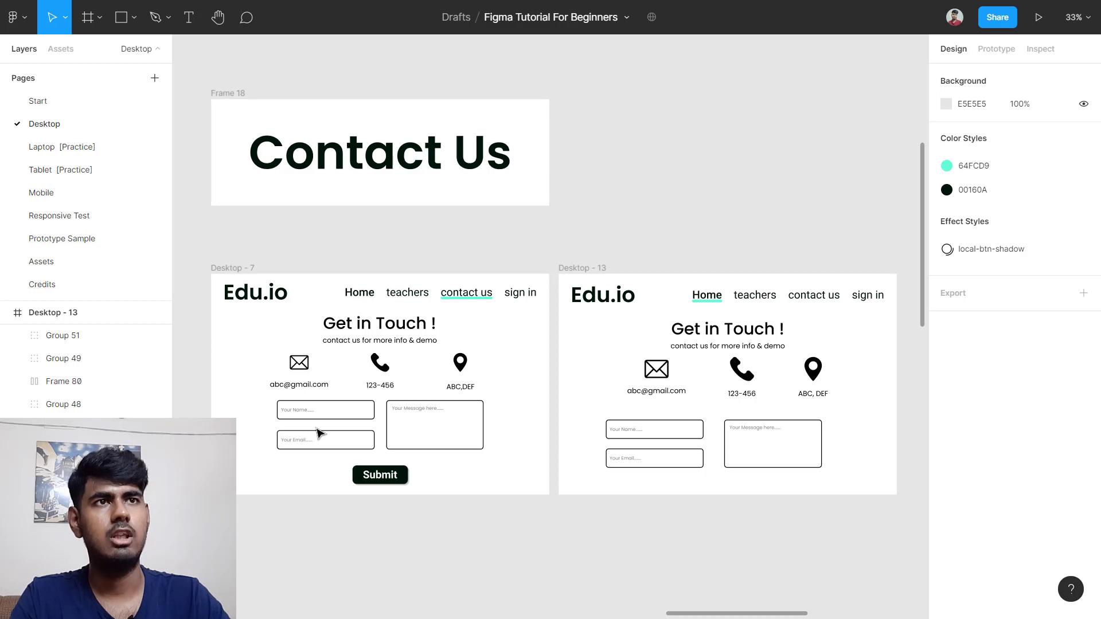
scroll(310, 433, "up", 2)
scroll(305, 431, "up", 5)
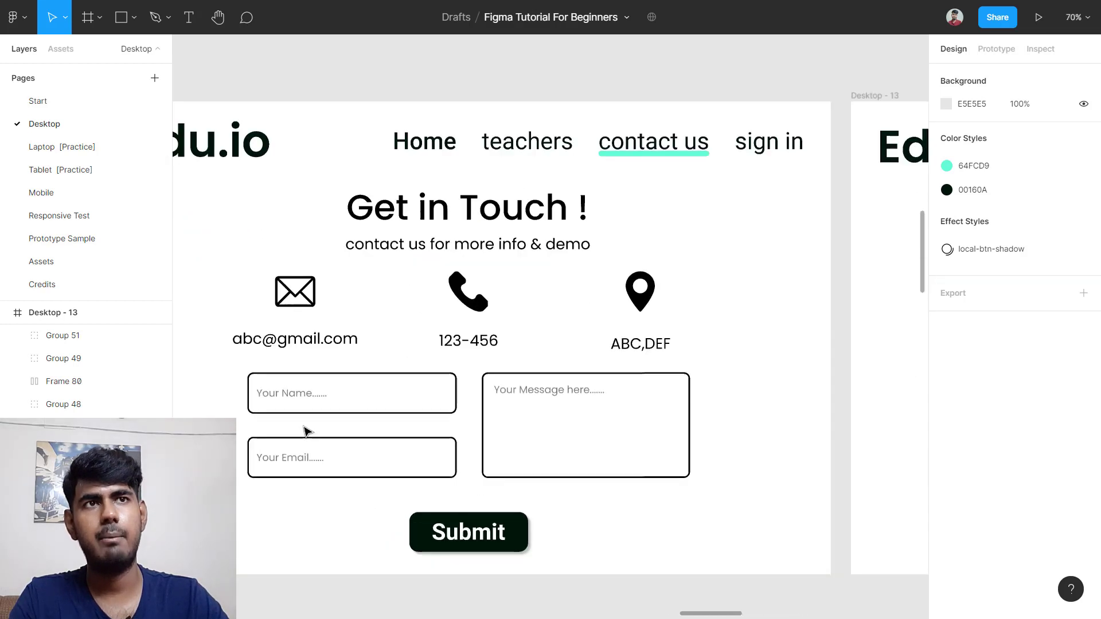
left_click(322, 383)
left_click(453, 365)
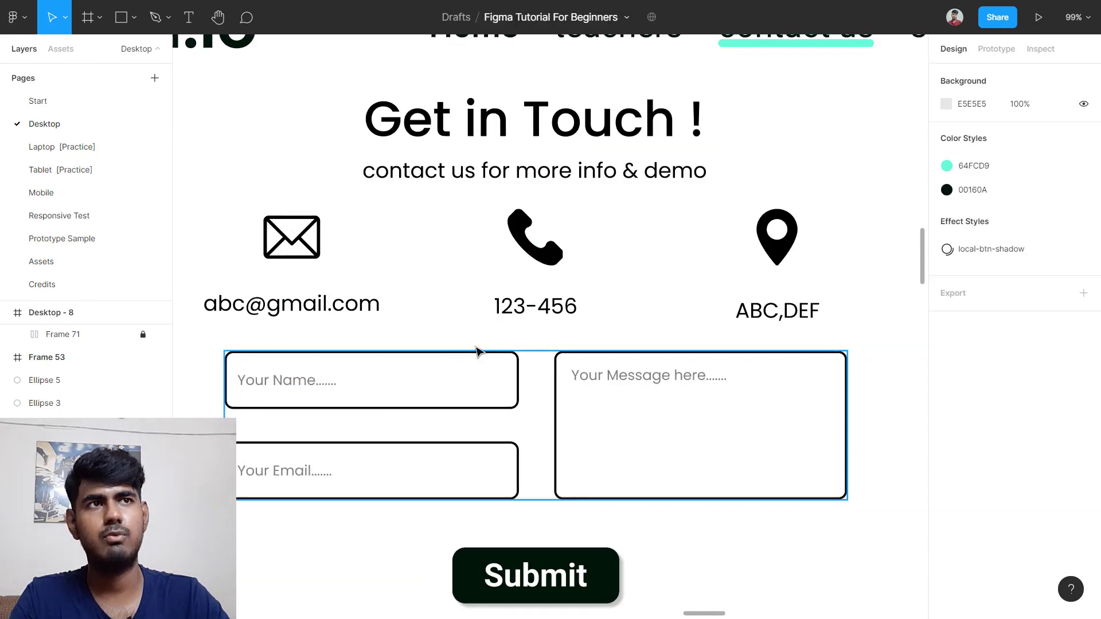
left_click(480, 352)
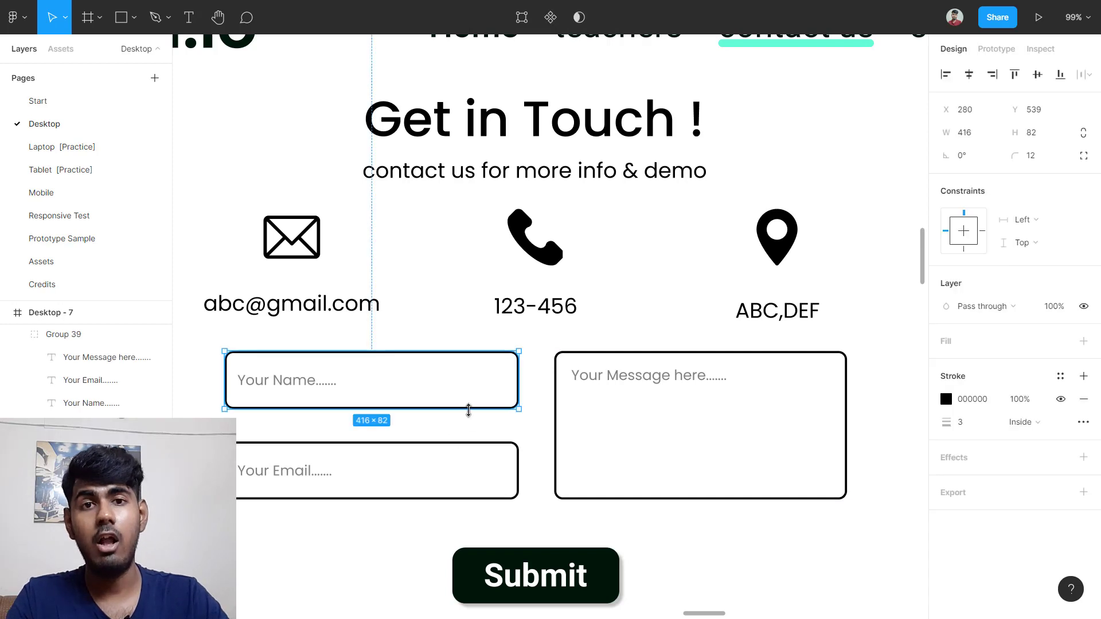
key("alt")
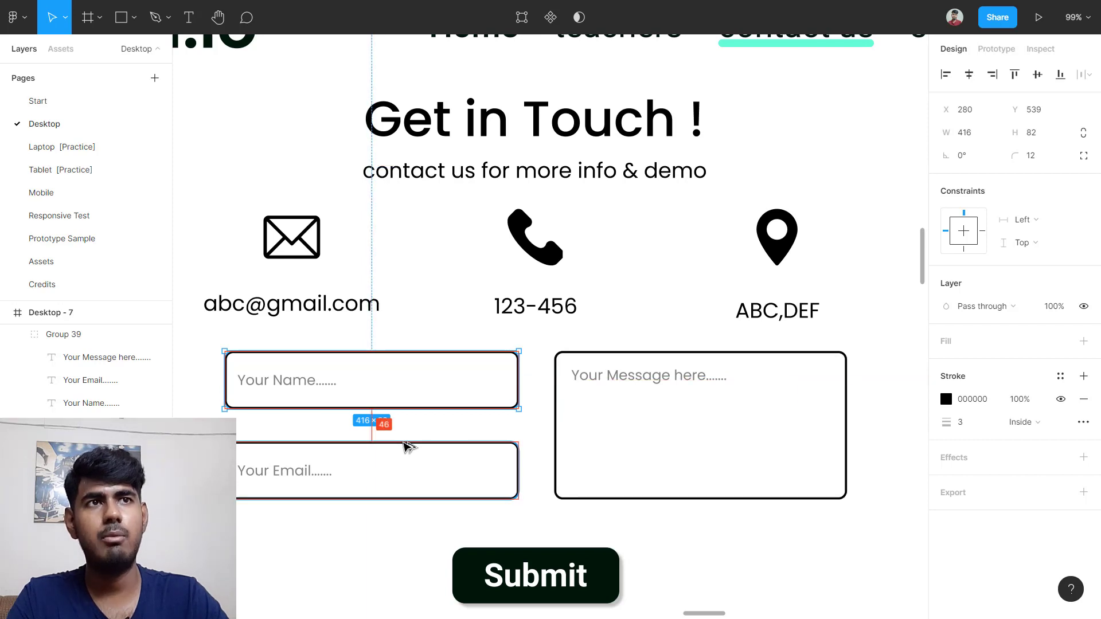
scroll(786, 430, "down", 5)
scroll(782, 430, "right", 5)
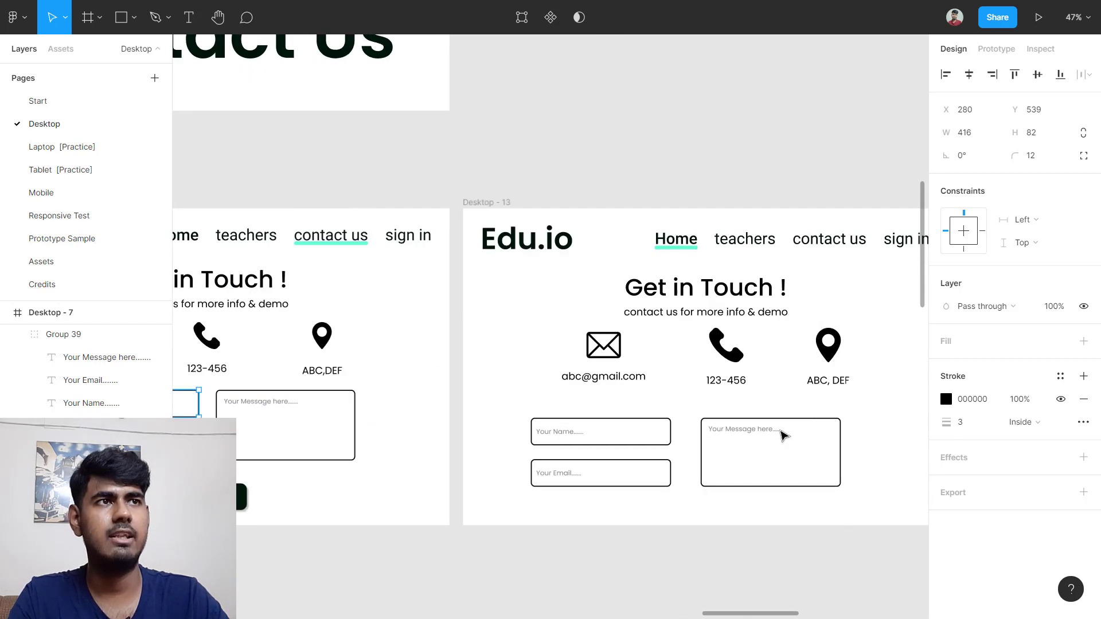
scroll(688, 473, "up", 5)
Step: Stack the Name and Email fields in a vertical auto layout with a 46 gap
left_click_drag(363, 406, 613, 519)
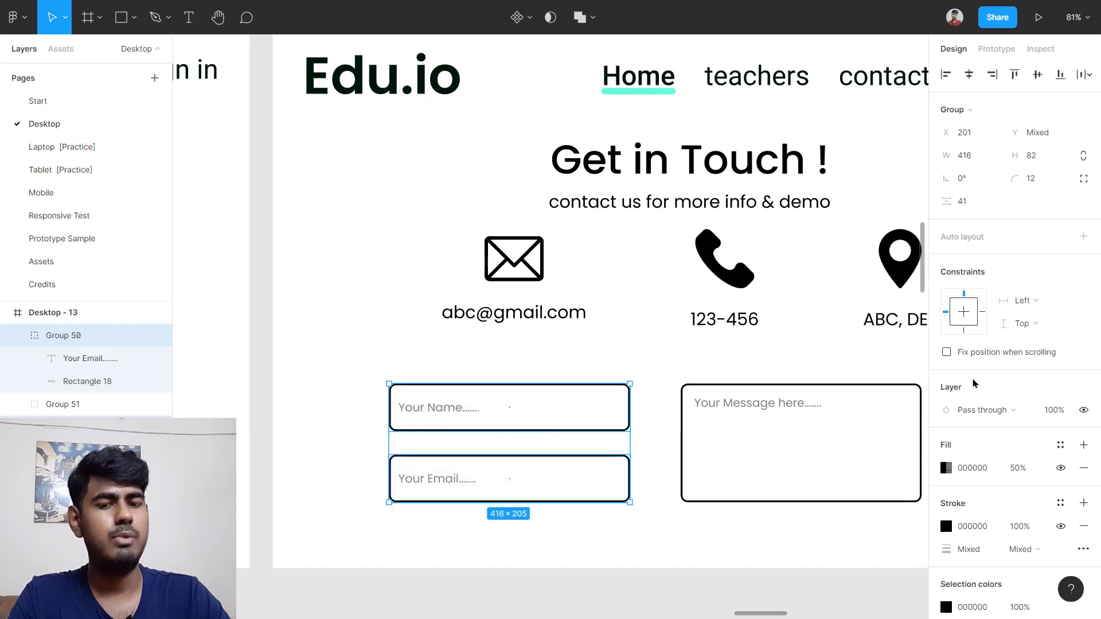
key("shift+a")
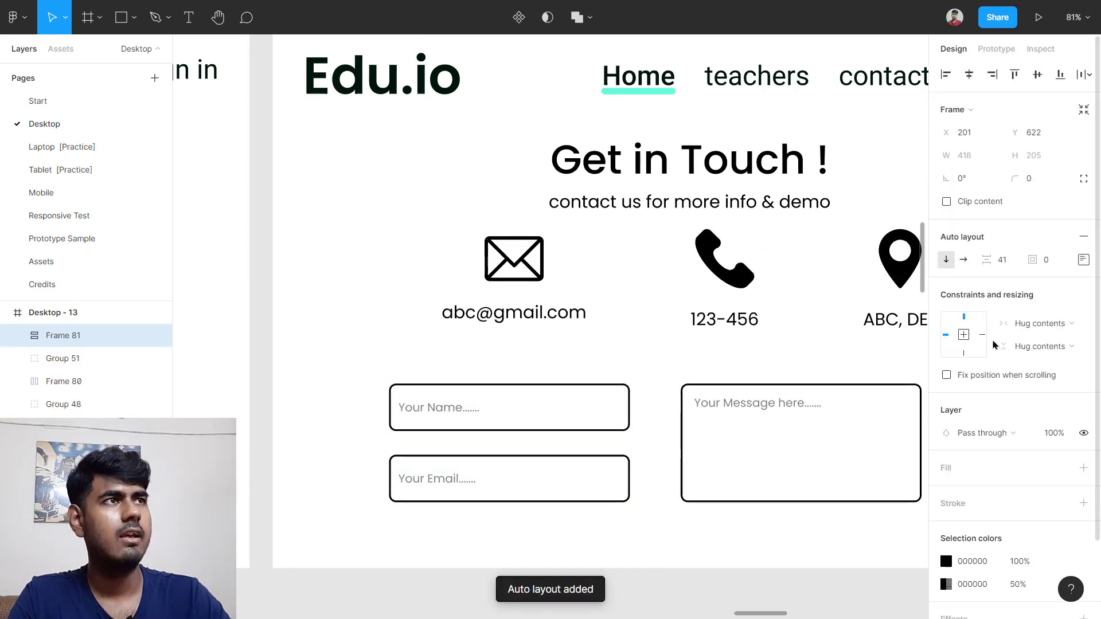
left_click(1002, 261)
type("46")
key("Return")
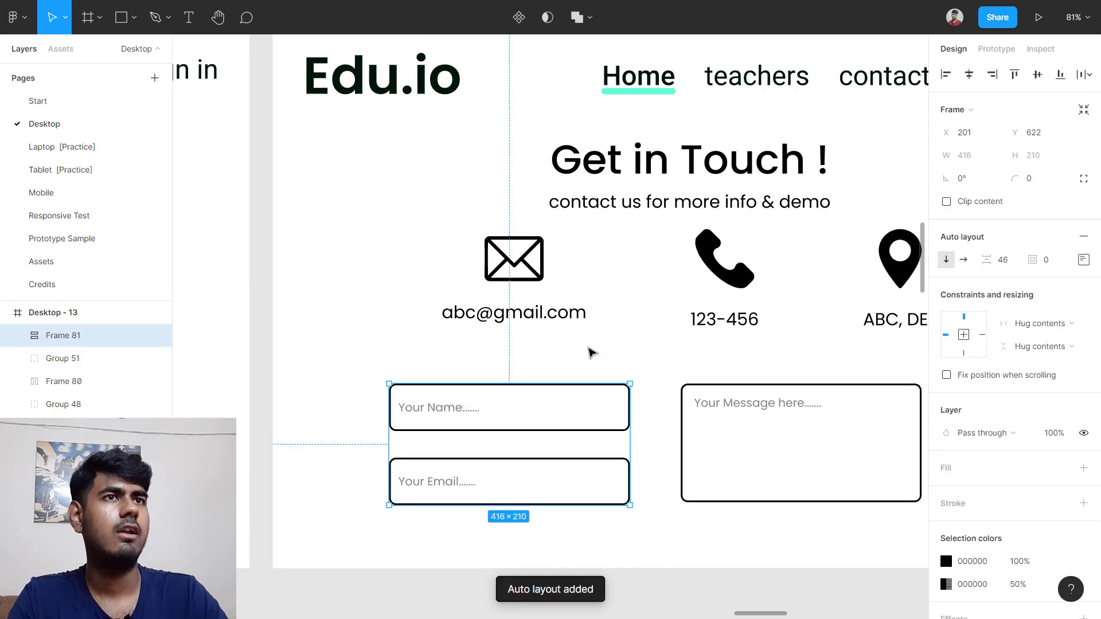
Step: Place the stacked fields beside the Message box in a centre-aligned auto layout with a 50 gap
left_click(333, 413)
left_click_drag(344, 395, 851, 445)
key("shift+a")
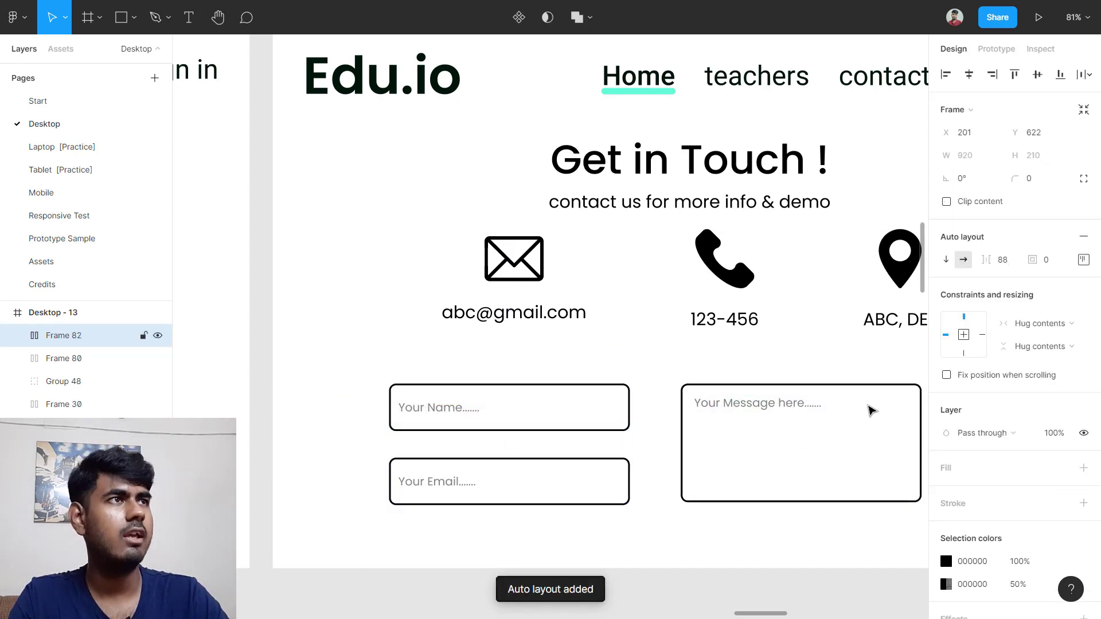
left_click(1083, 259)
left_click(1037, 322)
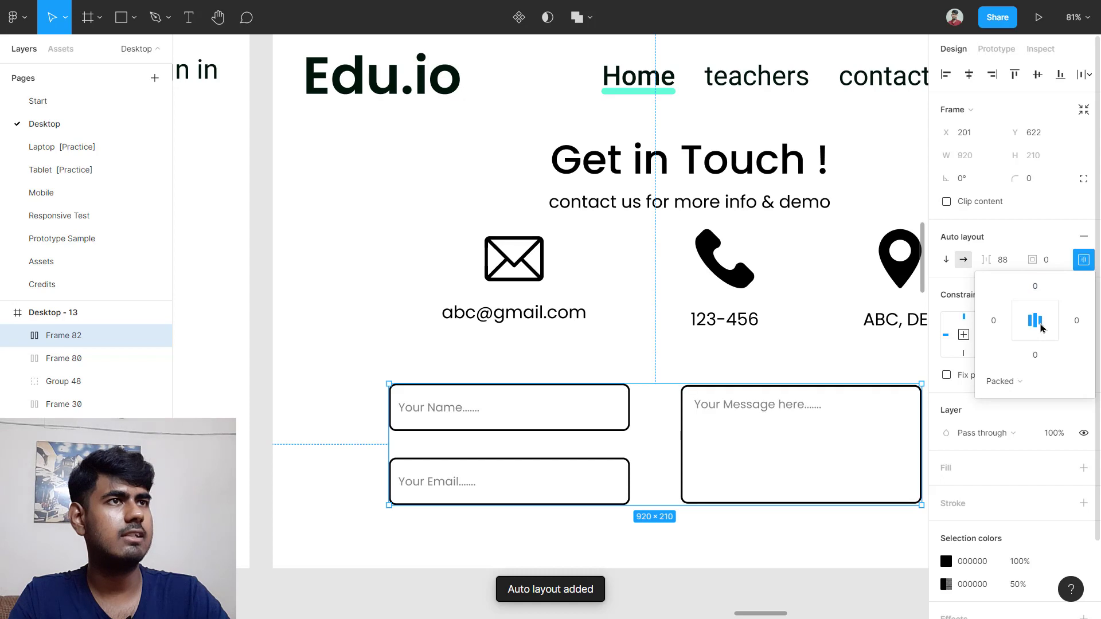
left_click(1003, 263)
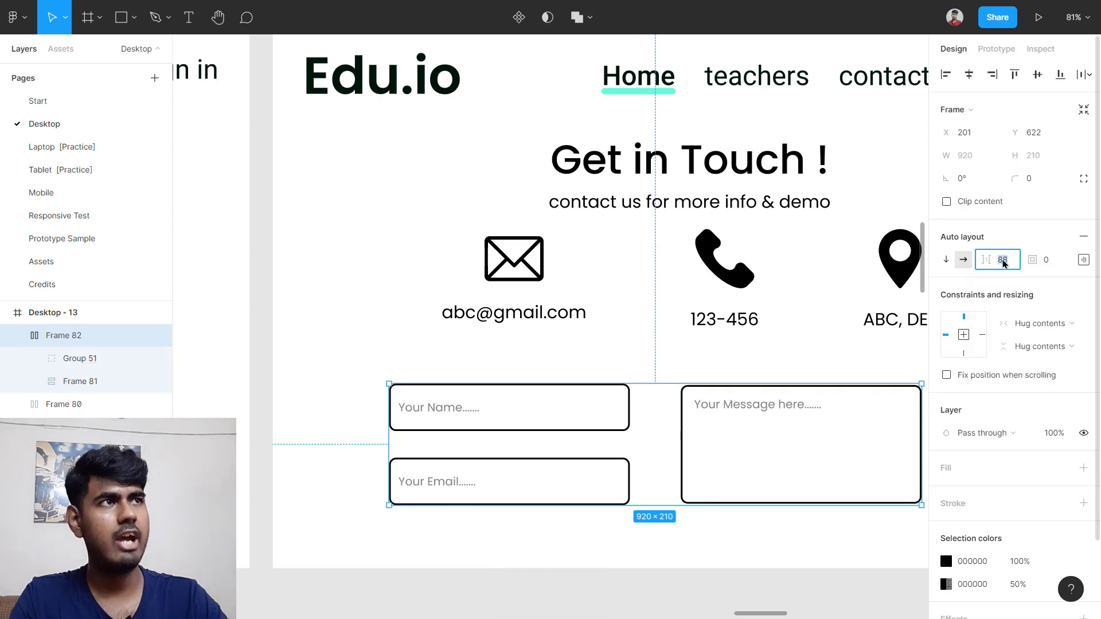
key("Return")
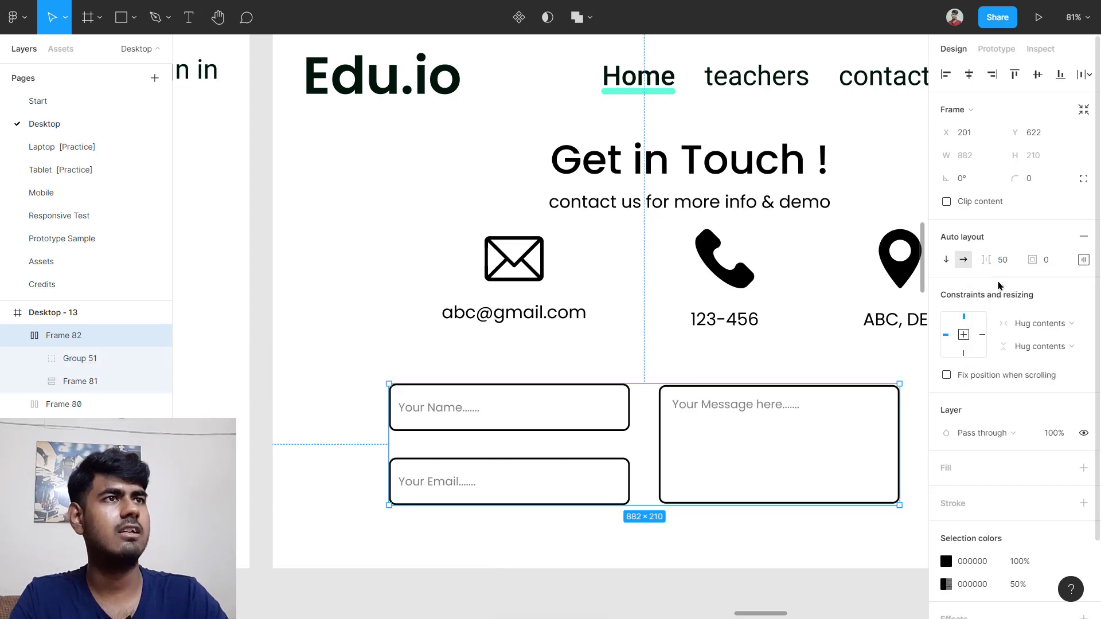
scroll(604, 374, "down", 3)
Step: Centre the contact form frame horizontally on the page and nudge it up
left_click(829, 444)
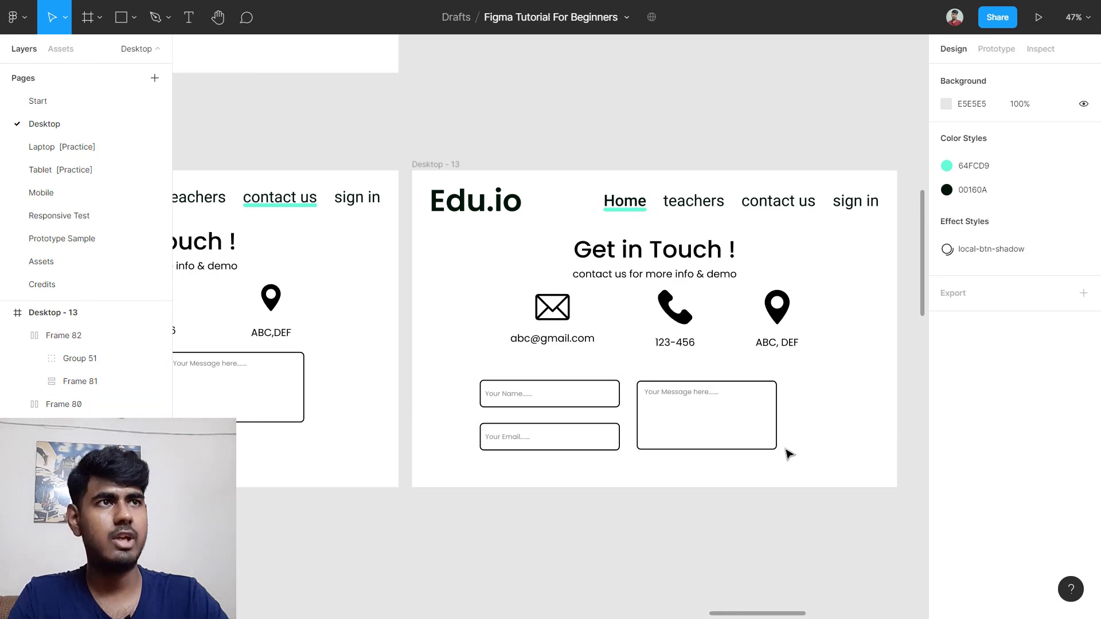
left_click(651, 432)
key("alt+h")
key("shift+Up")
key("shift+Up")
key("shift+Up")
key("shift+Up")
key("shift+Up")
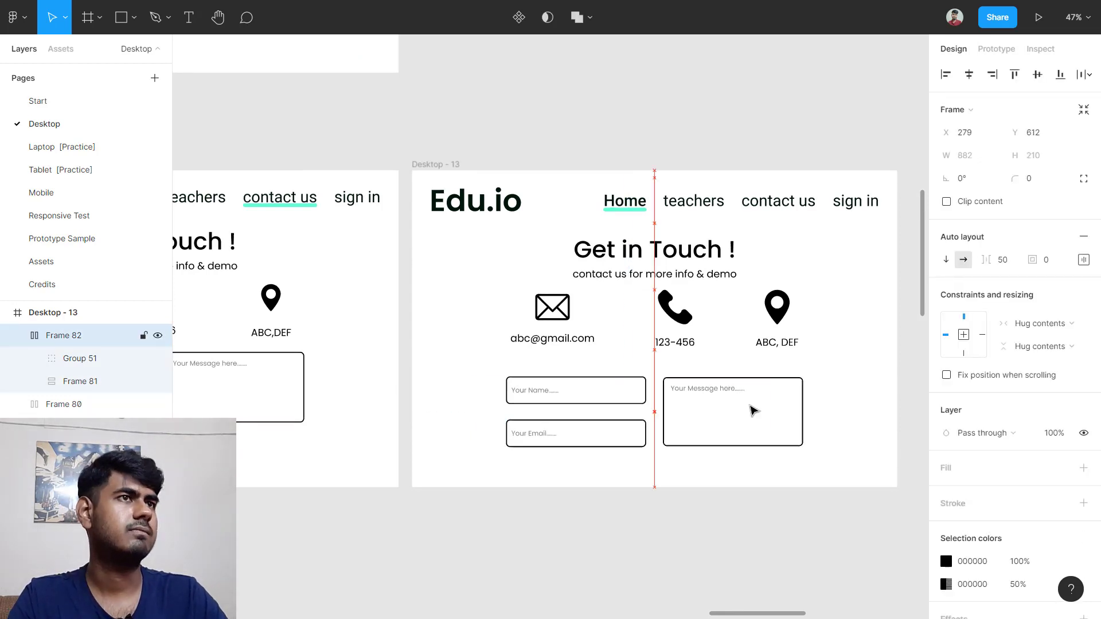
Step: Nudge the contact form down 10 and zoom out to see every Desktop page frame
key("shift+Down")
scroll(753, 410, "left", 5)
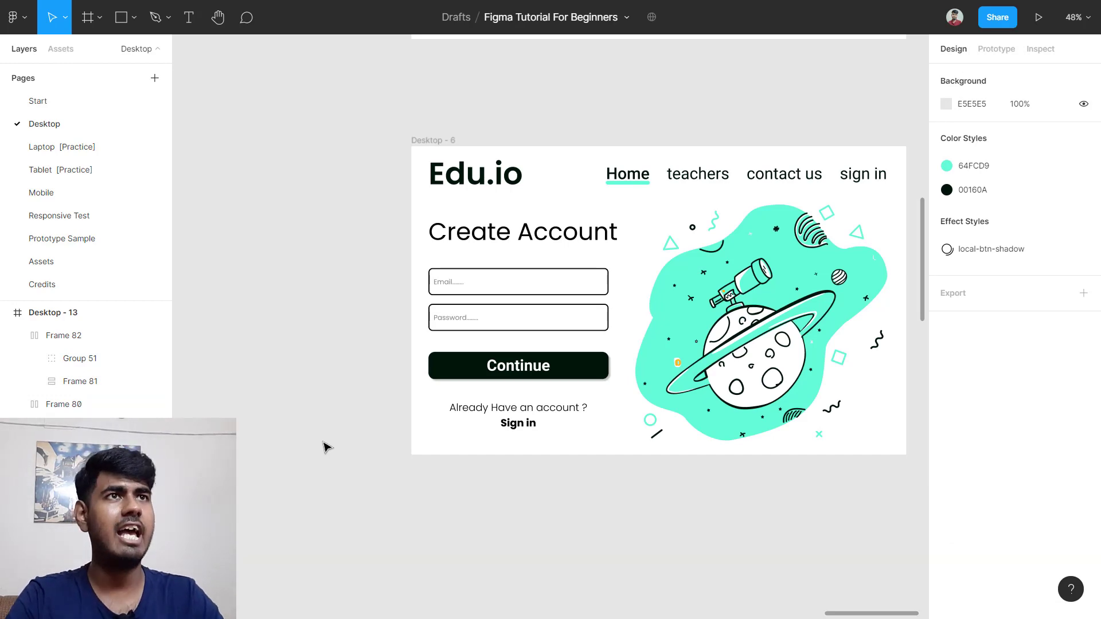
scroll(327, 444, "down", 5)
scroll(327, 445, "left", 10)
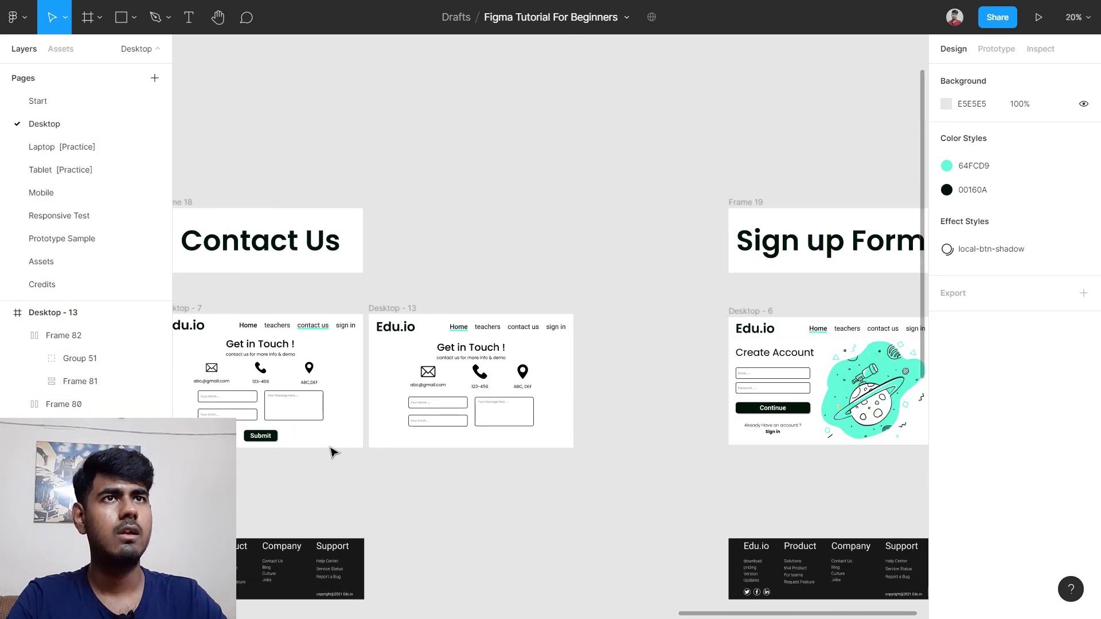
scroll(341, 451, "left", 3)
scroll(457, 460, "down", 4)
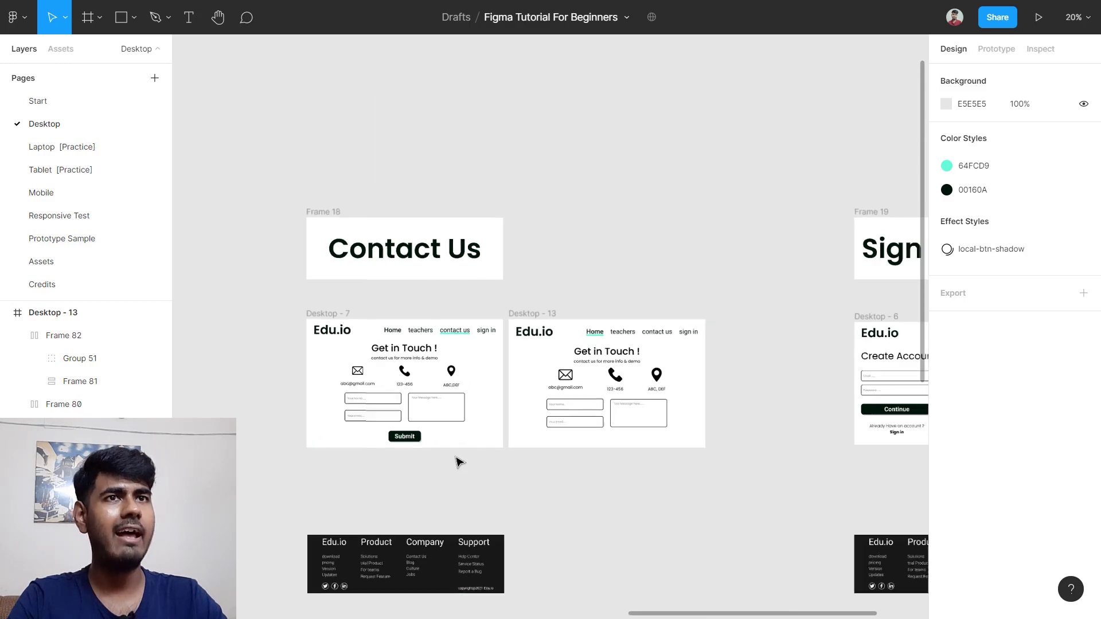
scroll(435, 467, "left", 5)
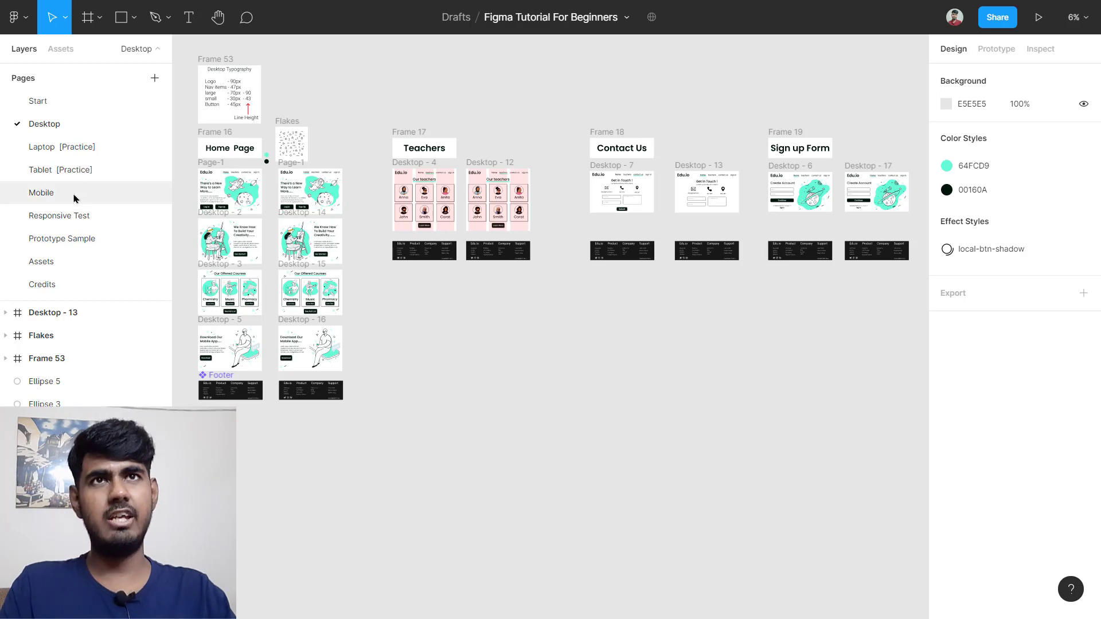
Step: Look over the Mobile, Laptop [Practice] and Tablet [Practice] pages, then return to Mobile
left_click(35, 192)
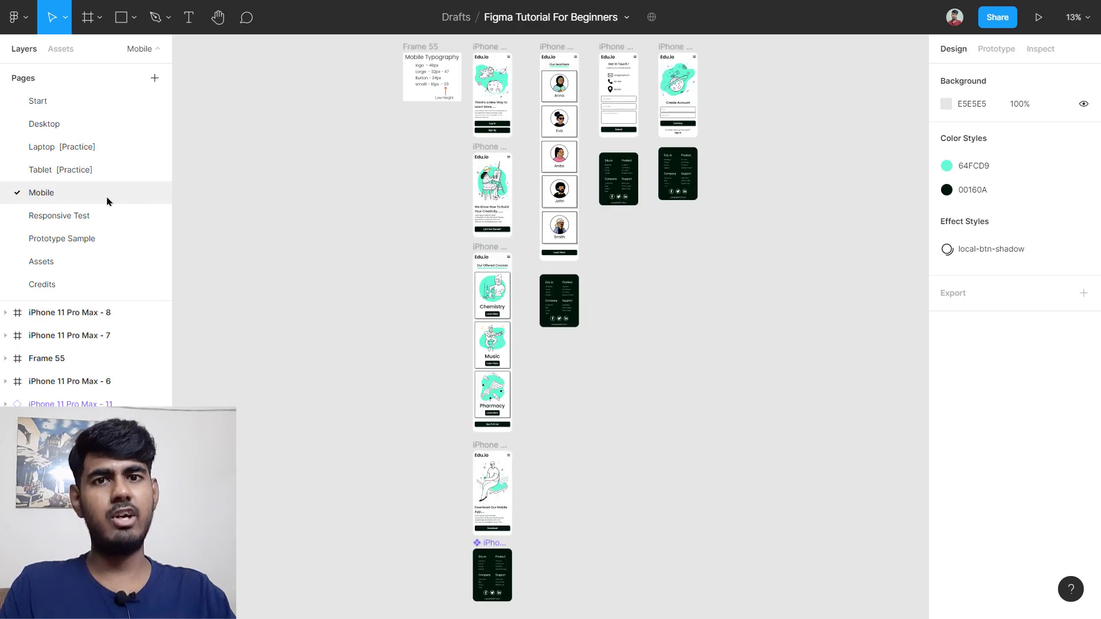
left_click(72, 155)
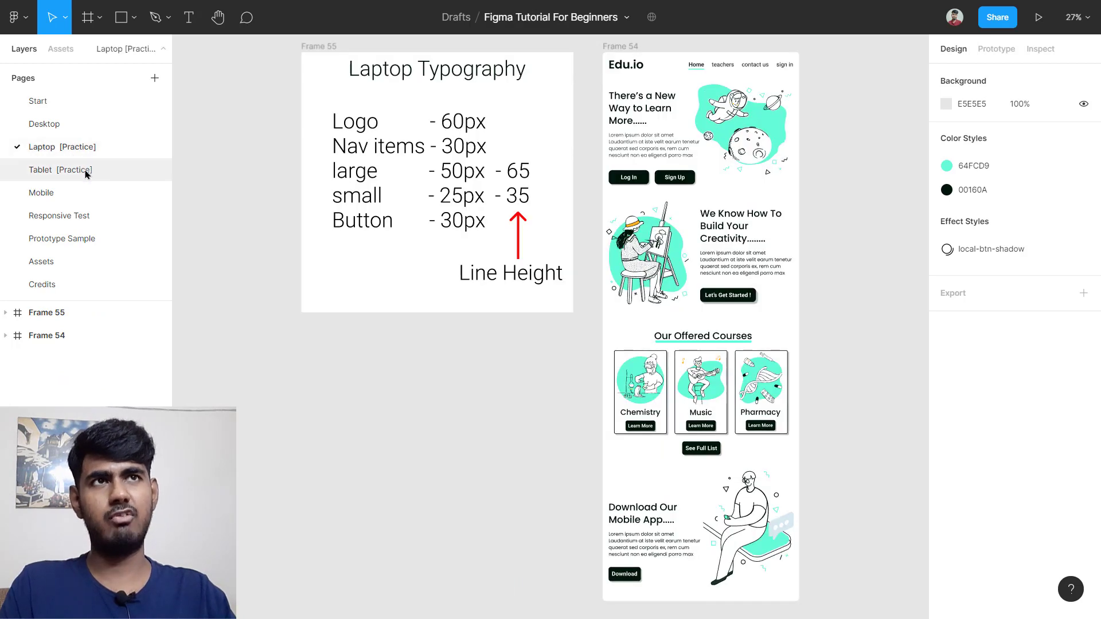
left_click(84, 170)
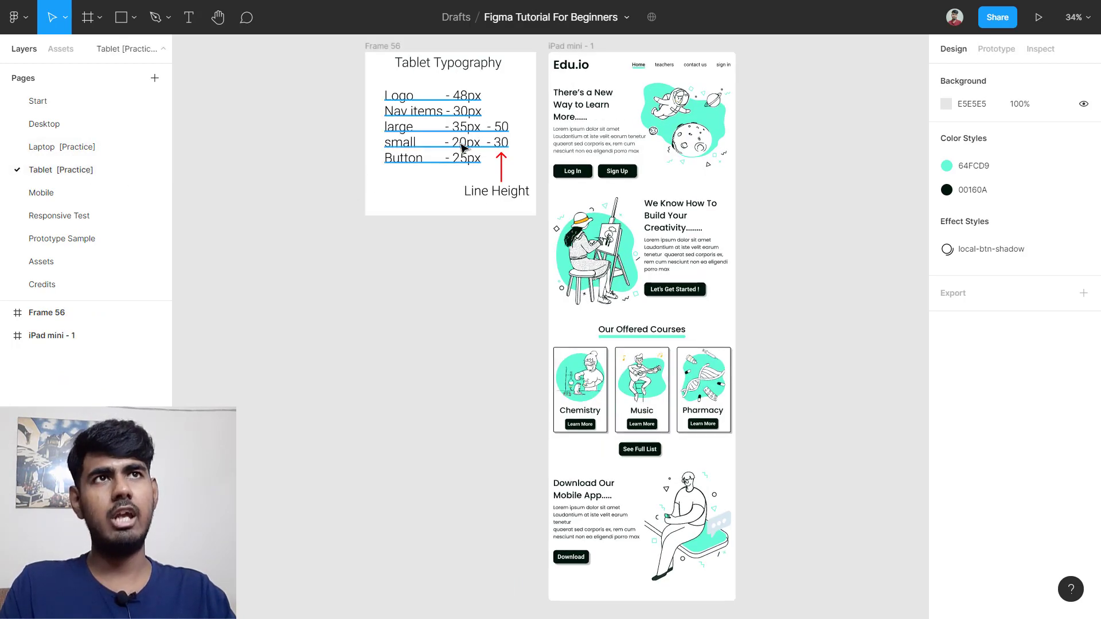
scroll(489, 105, "up", 4)
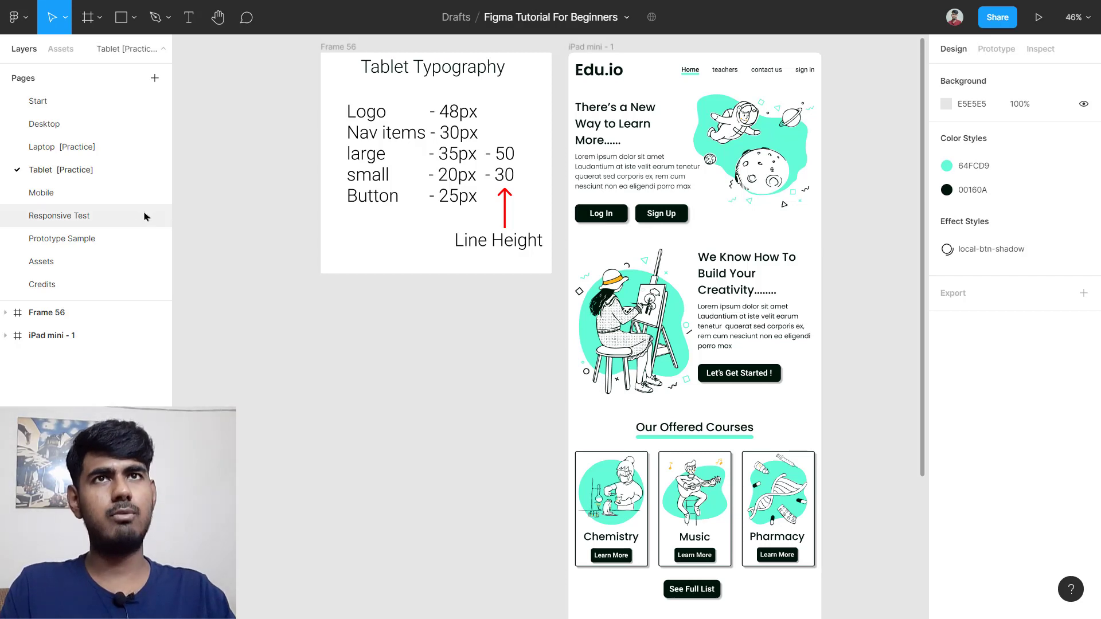
left_click(80, 194)
scroll(479, 115, "up", 10)
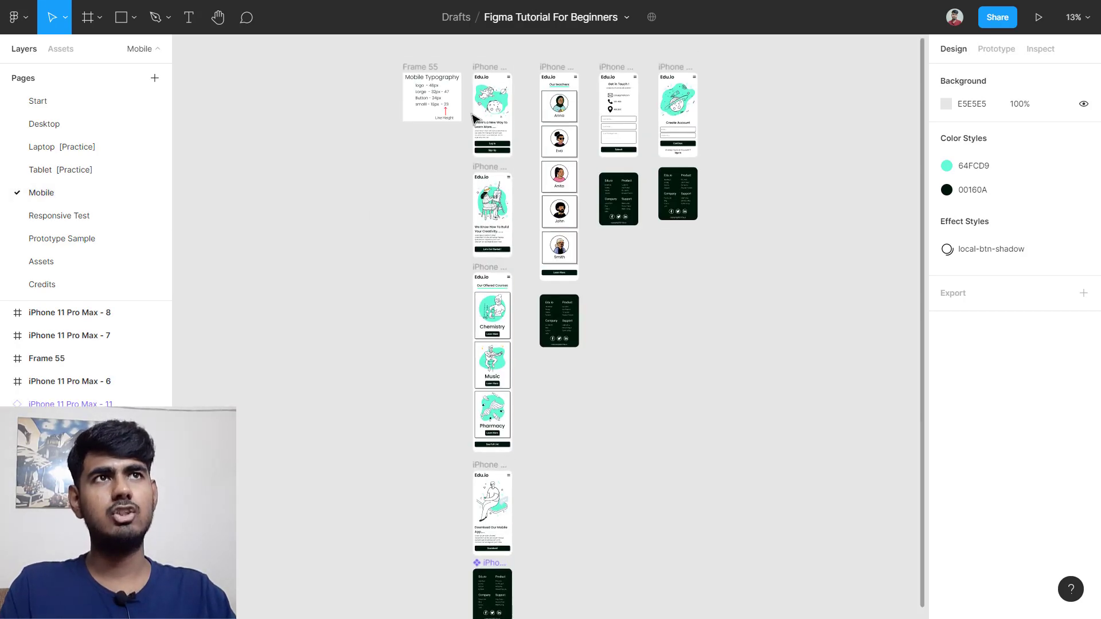
scroll(573, 110, "up", 3)
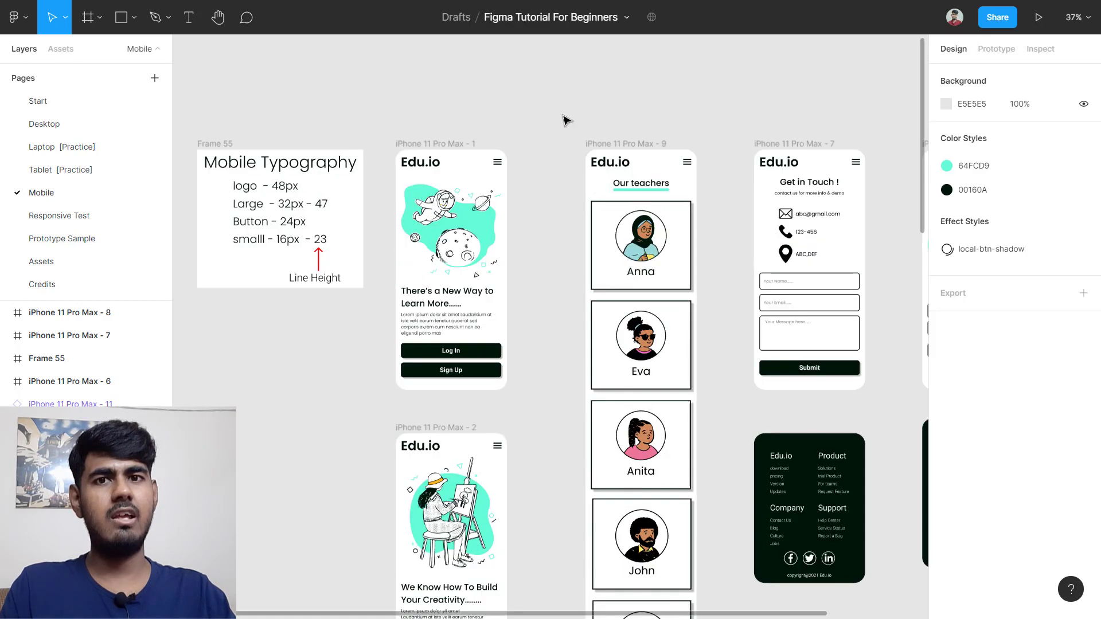
scroll(518, 127, "down", 5)
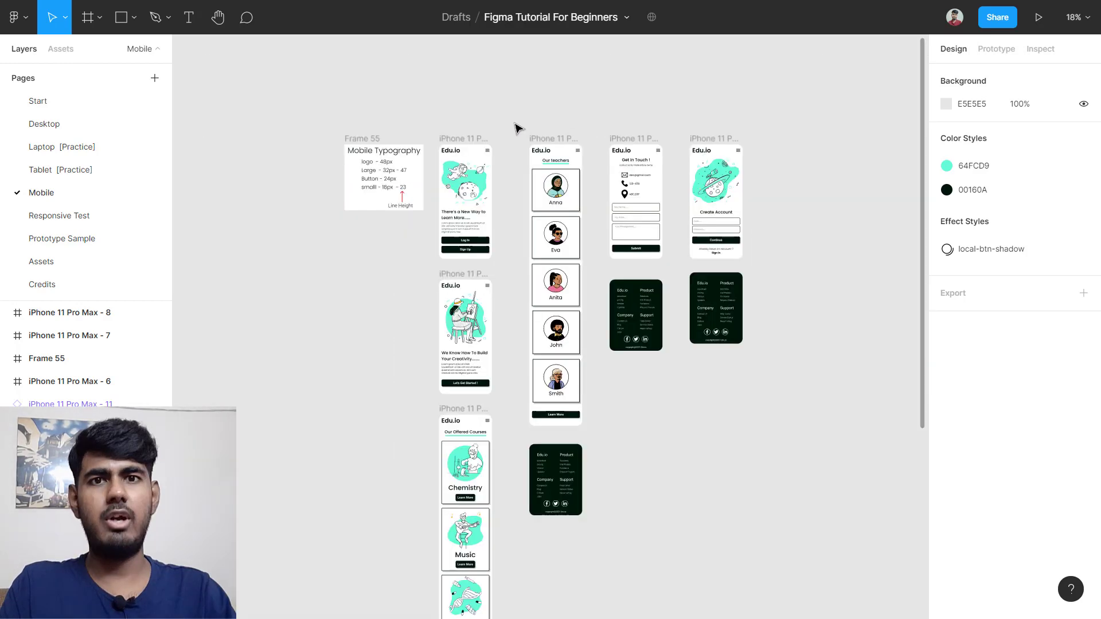
Step: Move the six right-hand mobile screens further right to make room beside the first screen
left_click_drag(517, 128, 791, 505)
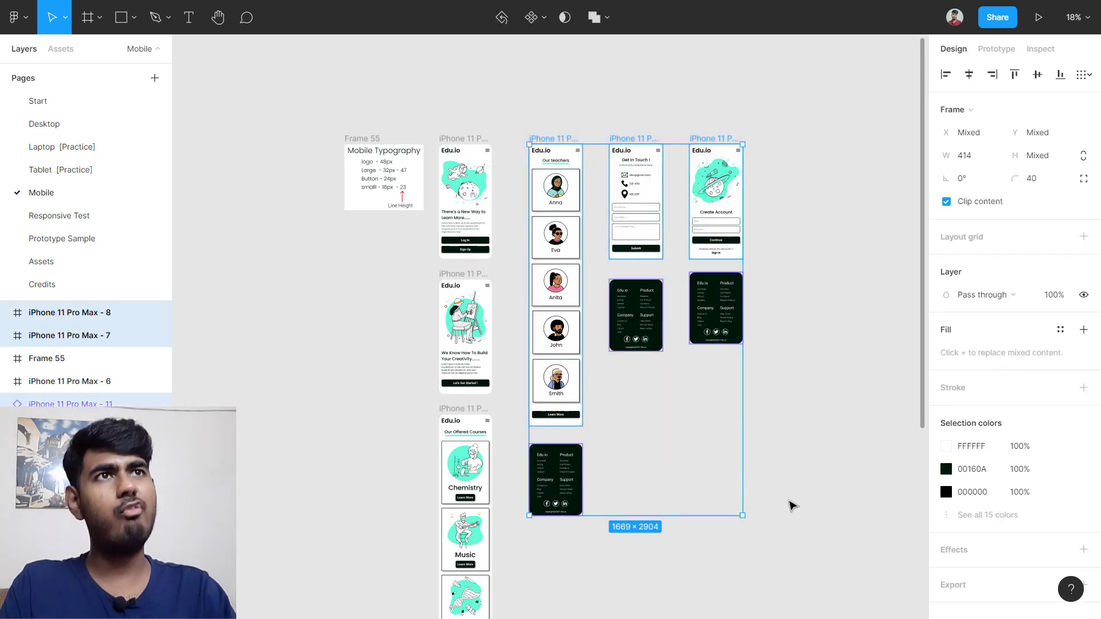
left_click(521, 115)
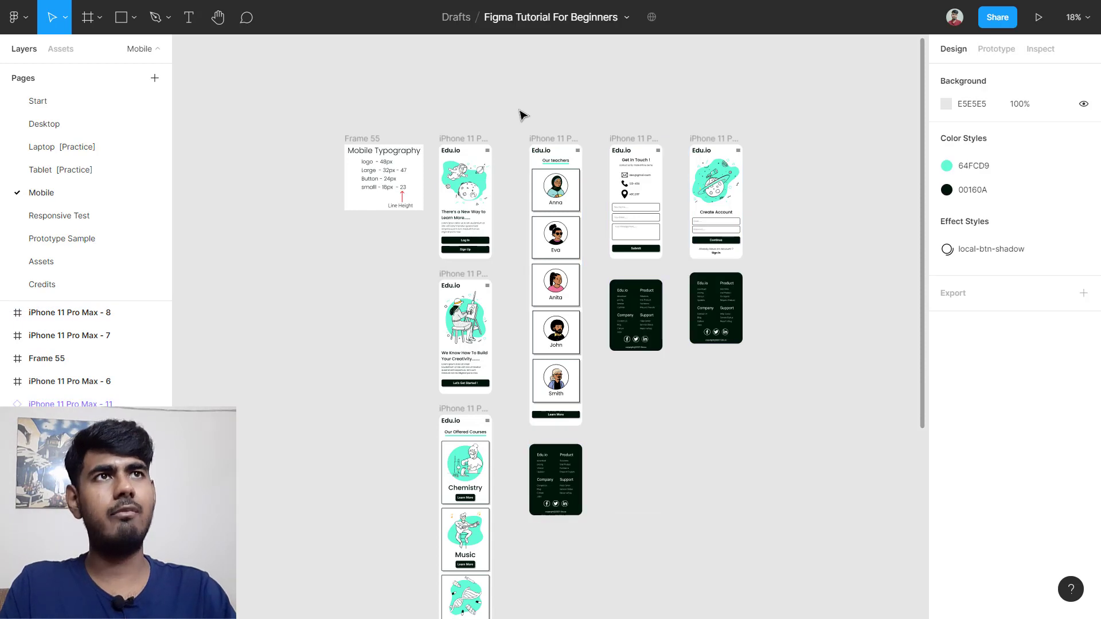
left_click_drag(519, 111, 802, 526)
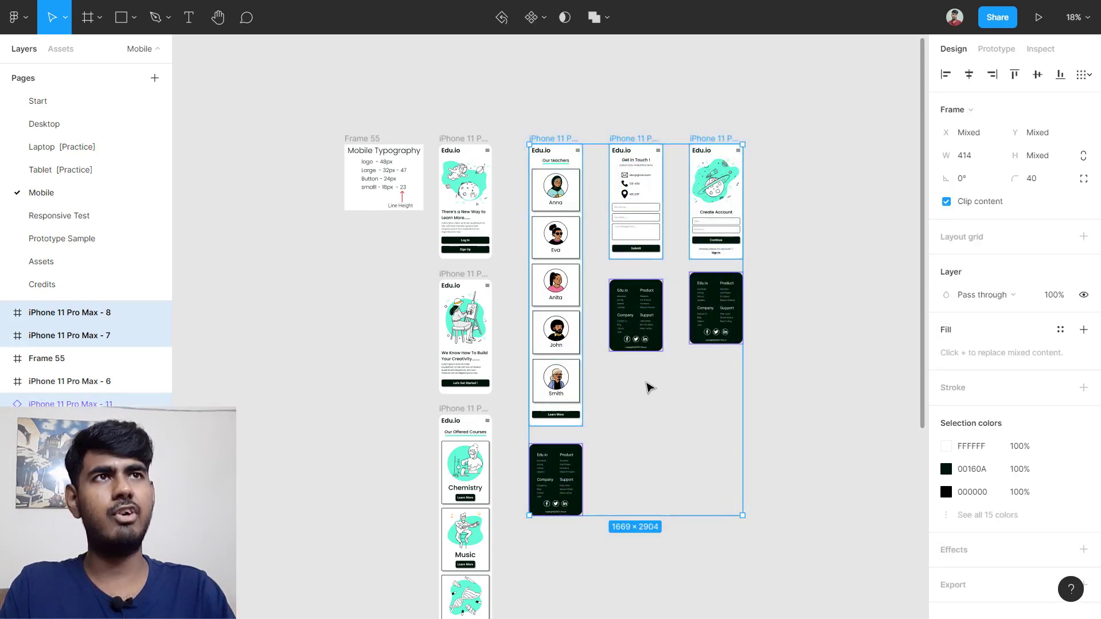
left_click_drag(648, 386, 823, 394)
left_click(528, 188)
scroll(529, 187, "up", 10)
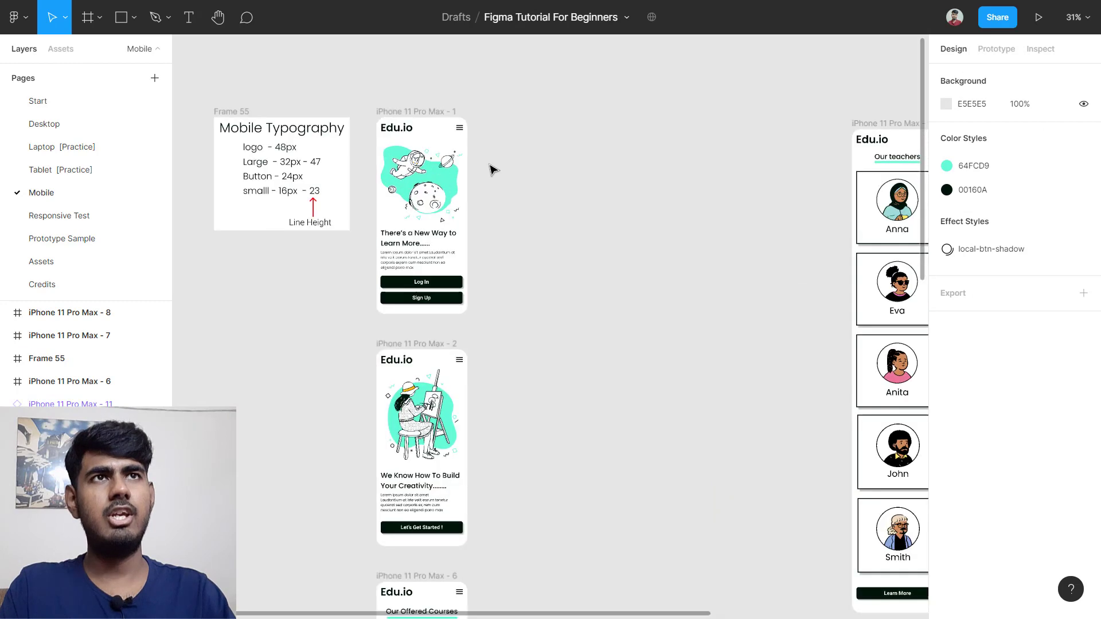
Step: Create a 414×896 iPhone 11 Pro Max frame and place it right of the first Edu.io screen
left_click_drag(480, 155, 512, 158)
key("f")
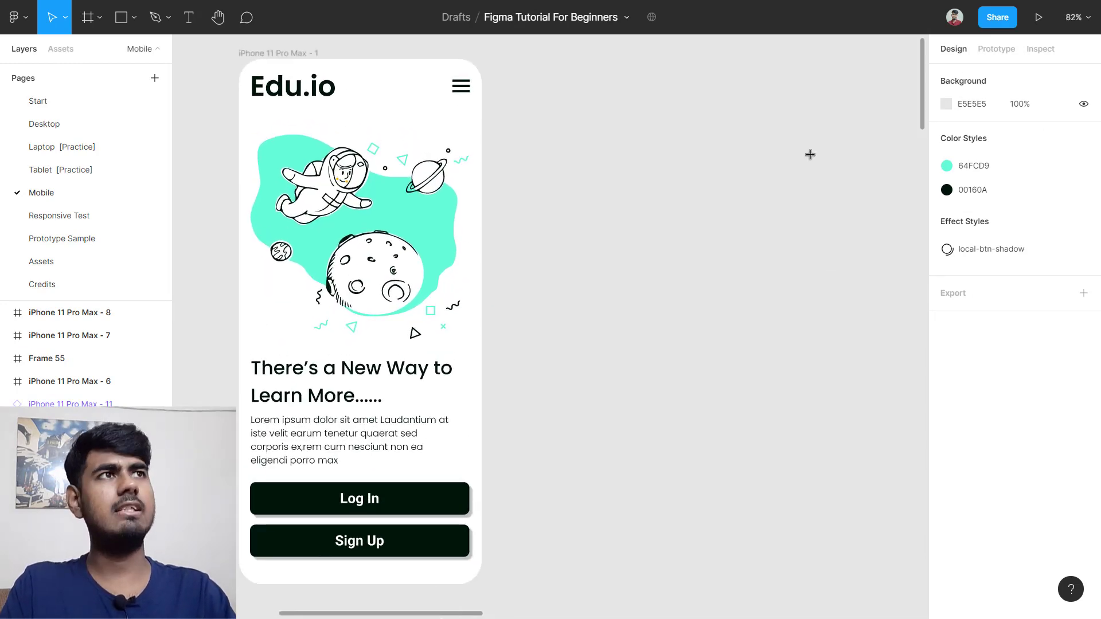
left_click(938, 102)
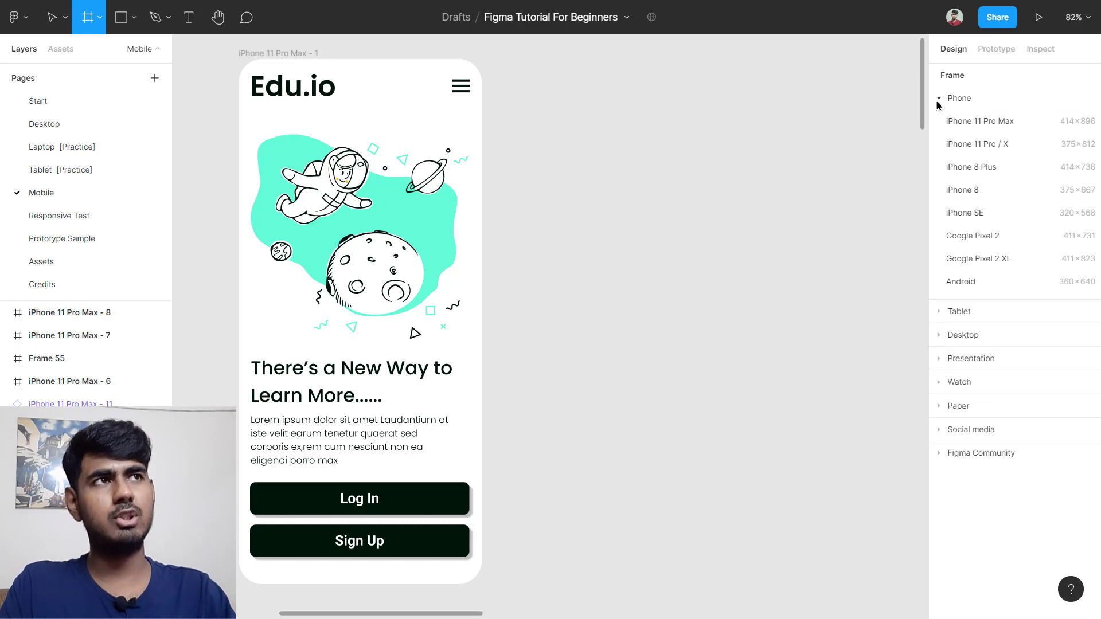
left_click(1004, 128)
left_click_drag(671, 238, 703, 239)
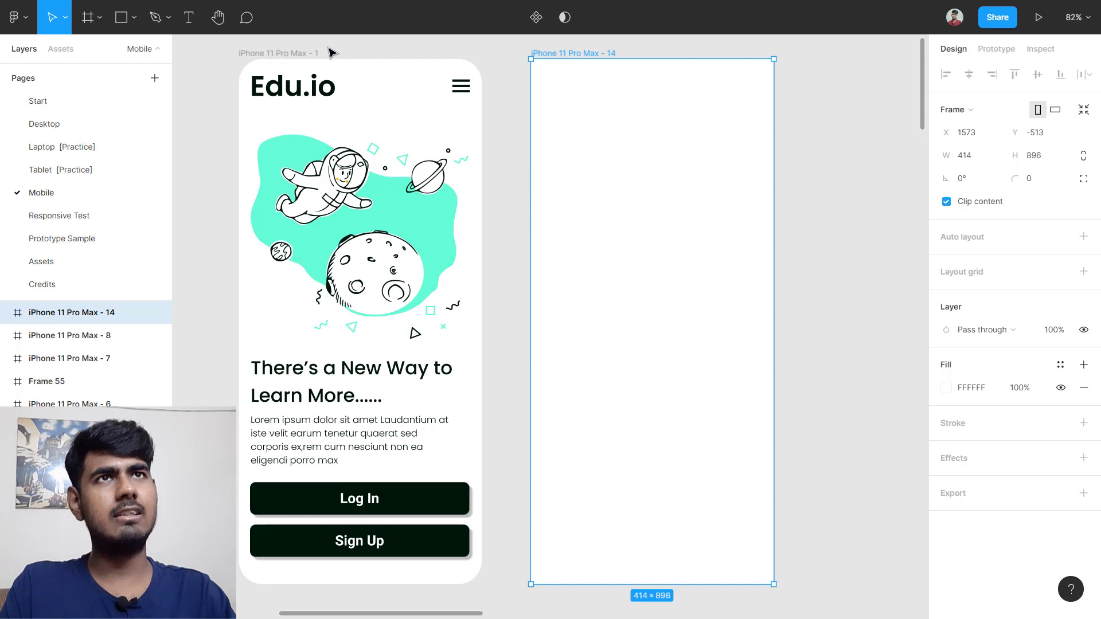
left_click(290, 55)
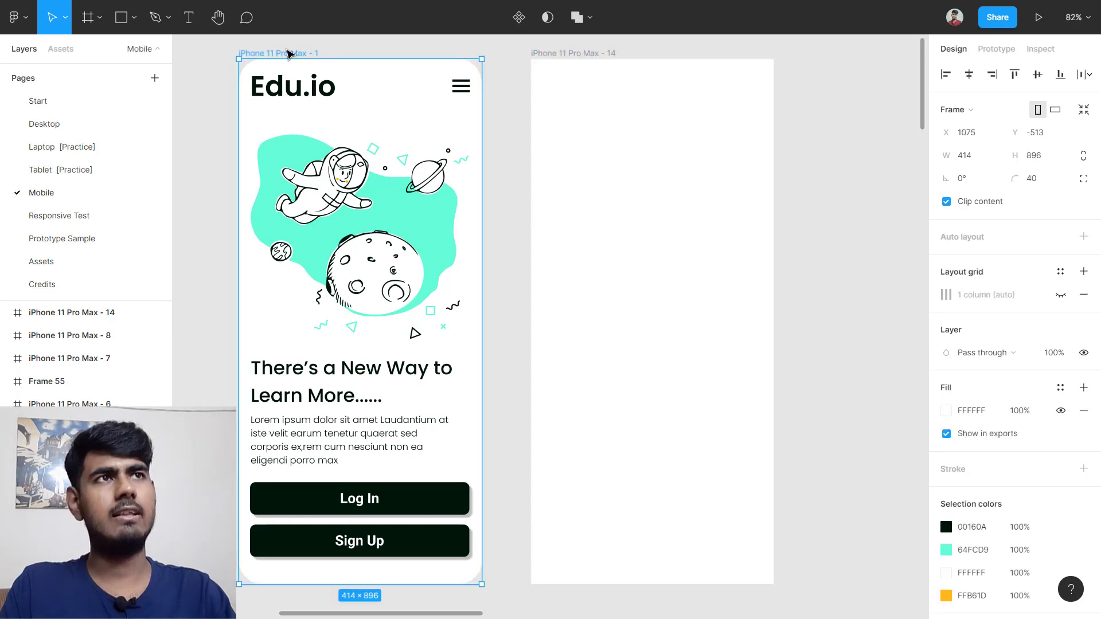
scroll(290, 53, "left", 3)
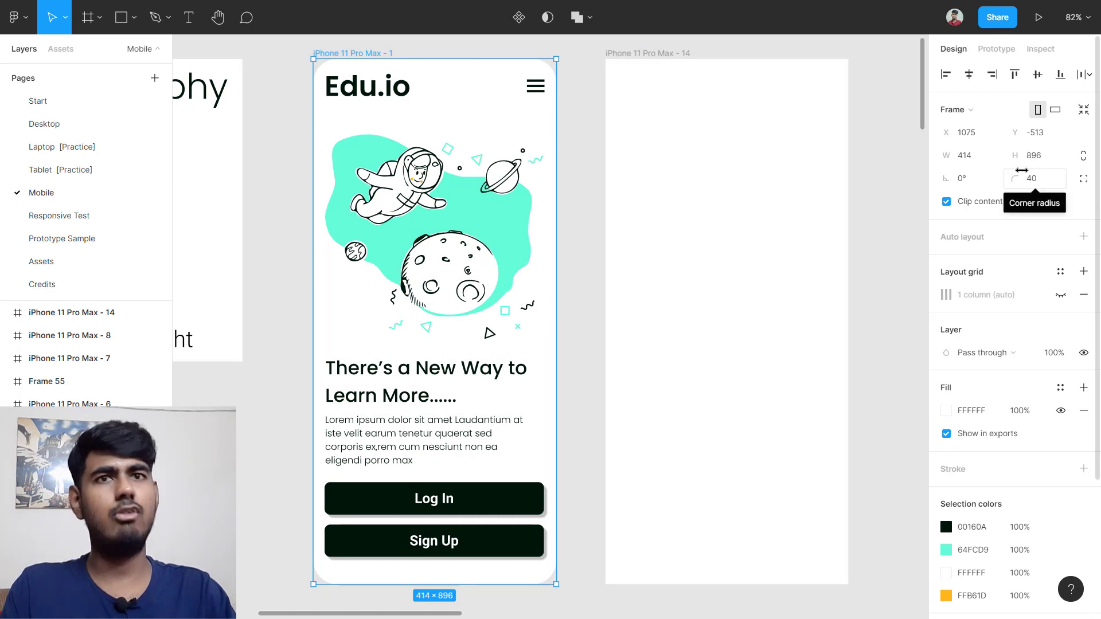
Step: Set the new iPhone 11 Pro Max - 14 frame's corner radius to 40
left_click(682, 119)
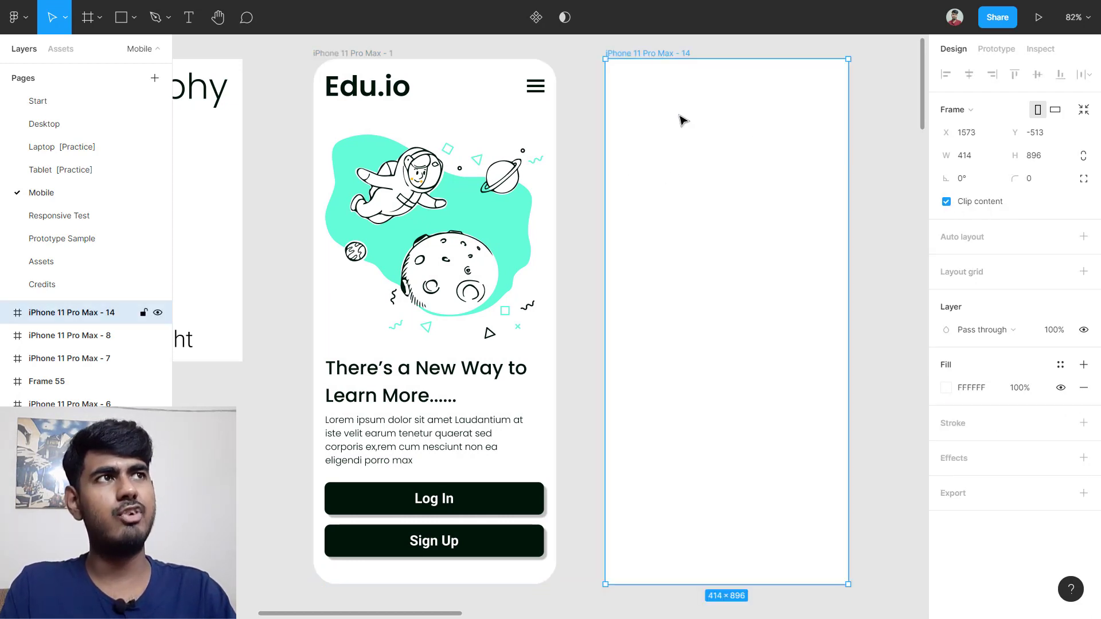
left_click(1038, 183)
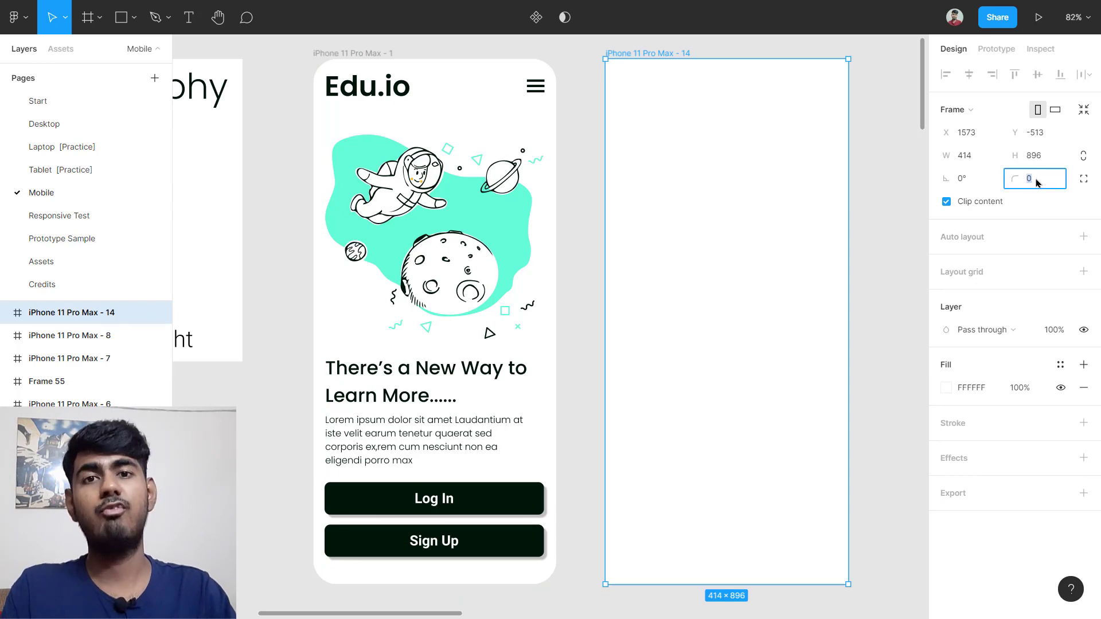
left_click(883, 183)
scroll(521, 187, "down", 3)
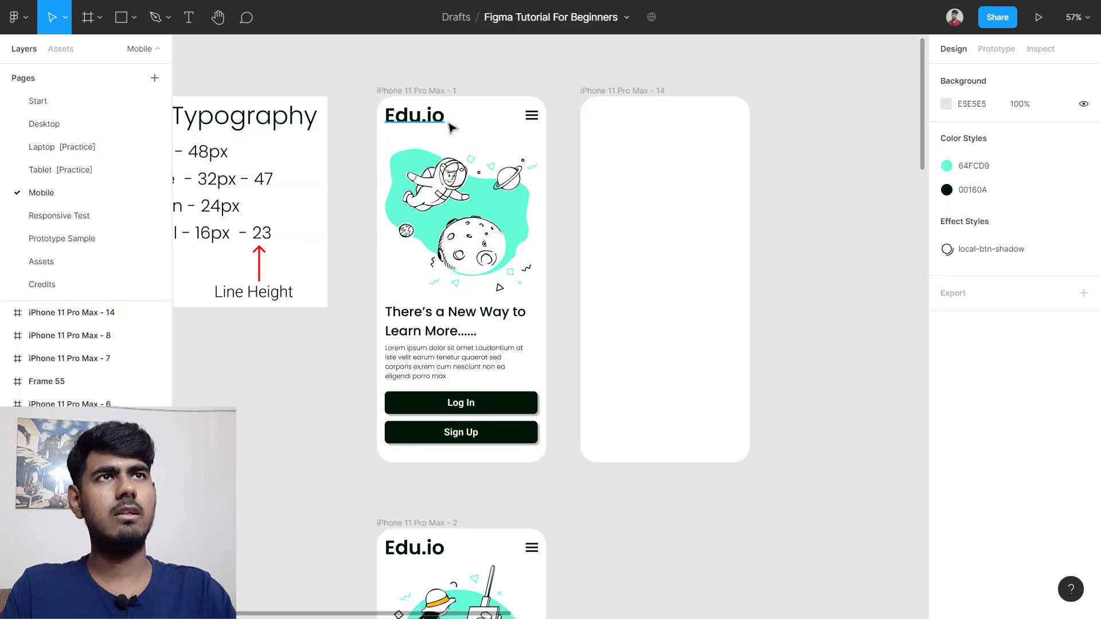
scroll(450, 128, "up", 1)
scroll(450, 129, "up", 6)
scroll(474, 114, "up", 1)
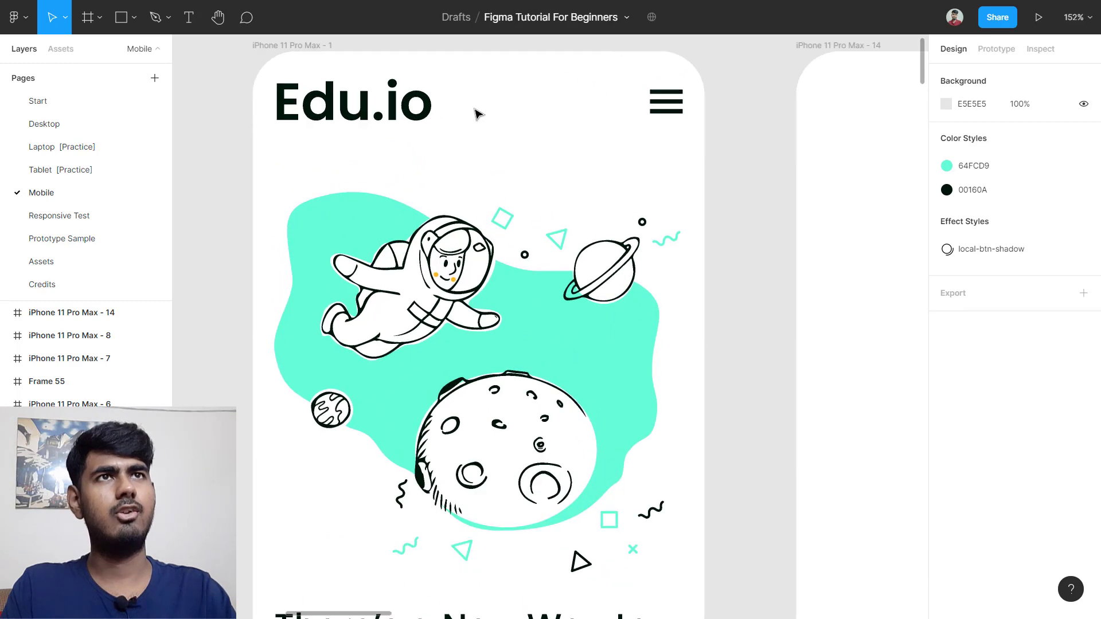
scroll(575, 147, "down", 3)
scroll(575, 147, "down", 3)
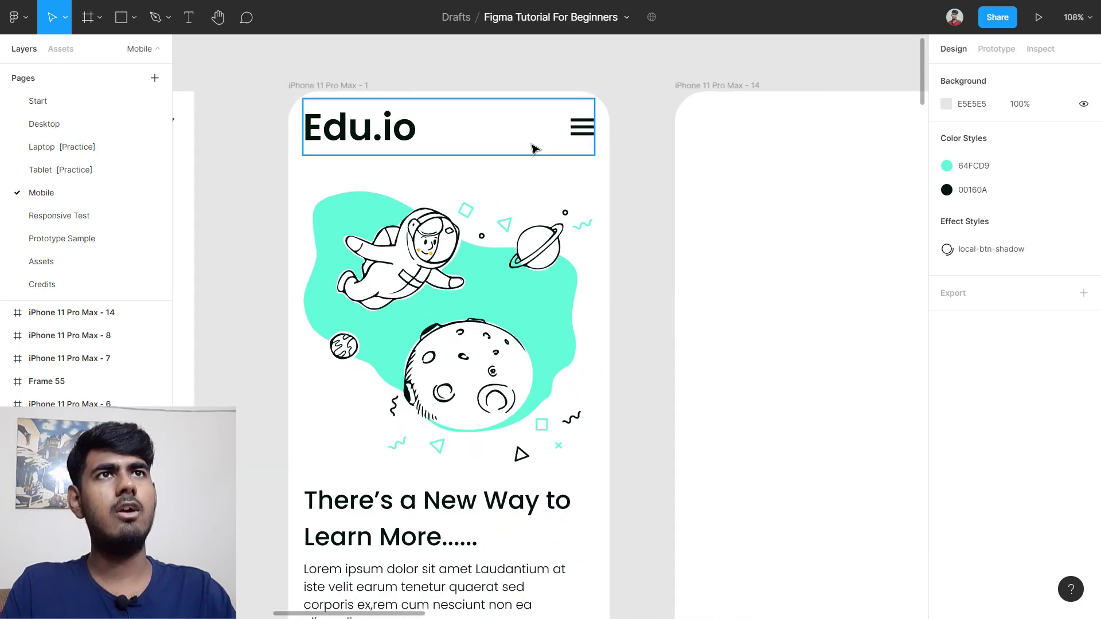
Step: Inspect the first screen's Edu.io logo style, then reselect the new blank frame
left_click(384, 143)
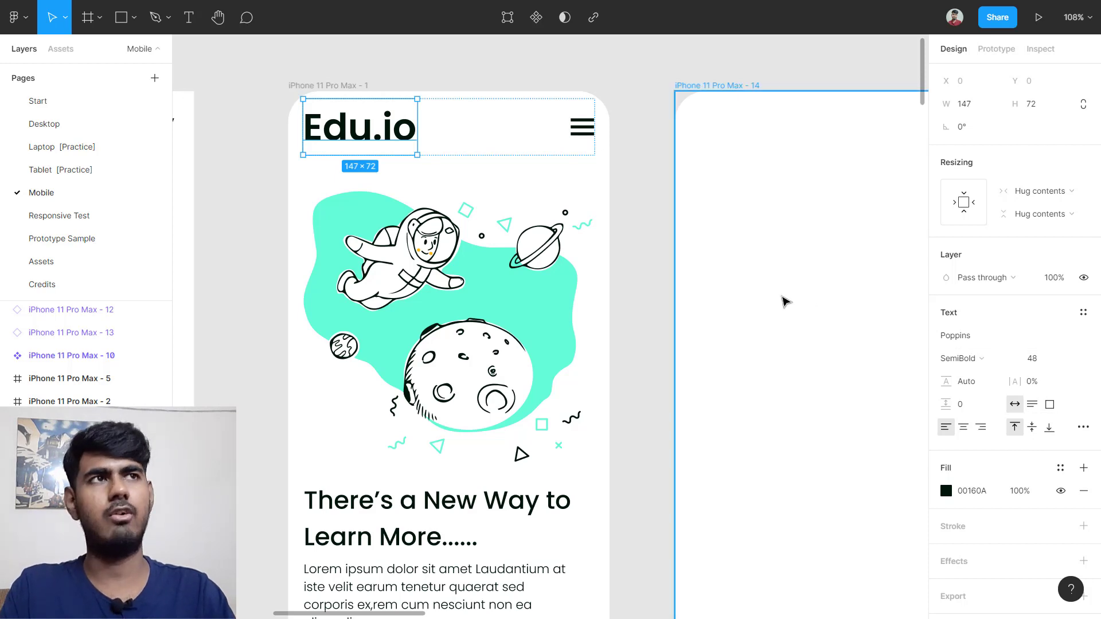
scroll(785, 301, "right", 5)
scroll(774, 300, "down", 2)
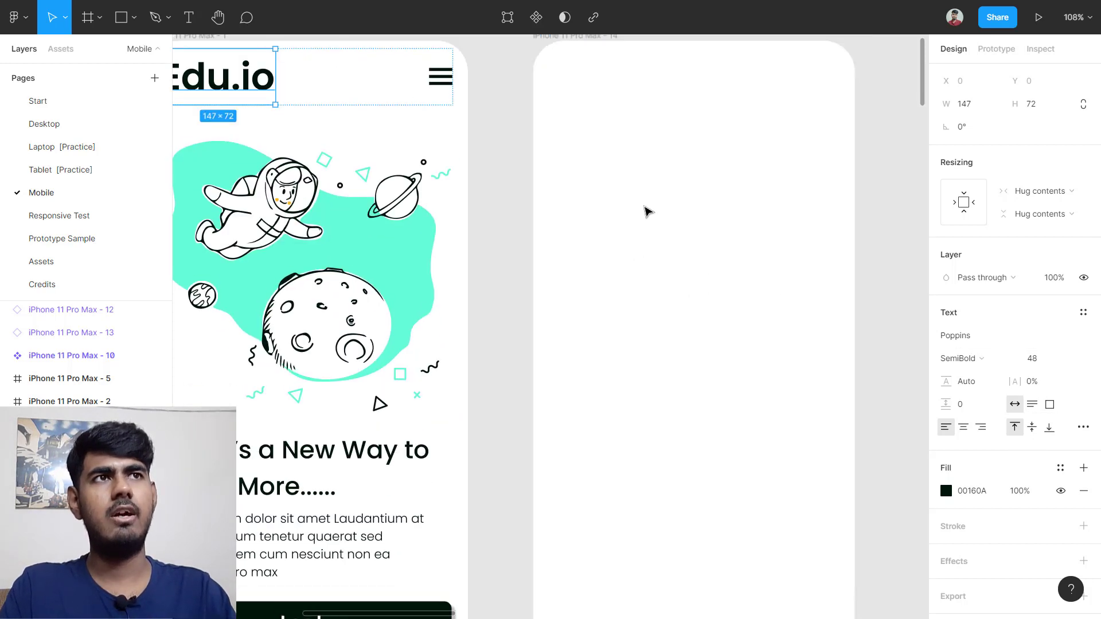
scroll(648, 212, "up", 2)
left_click(762, 334)
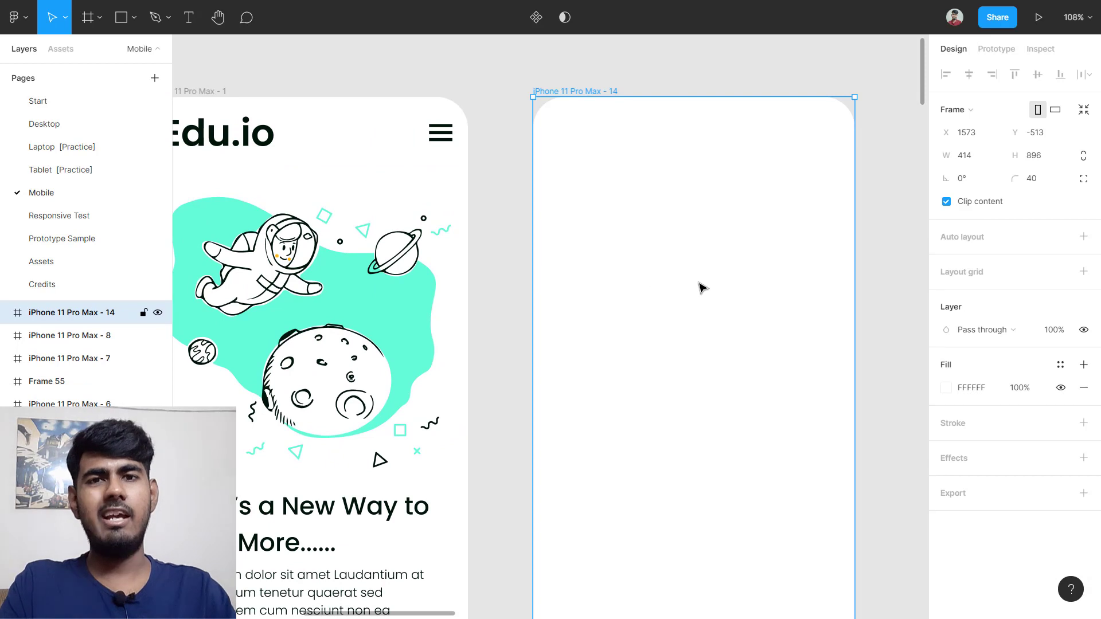
Step: Add 'Edu.io' text in Poppins SemiBold 48 inside the new frame
key("t")
left_click(642, 236)
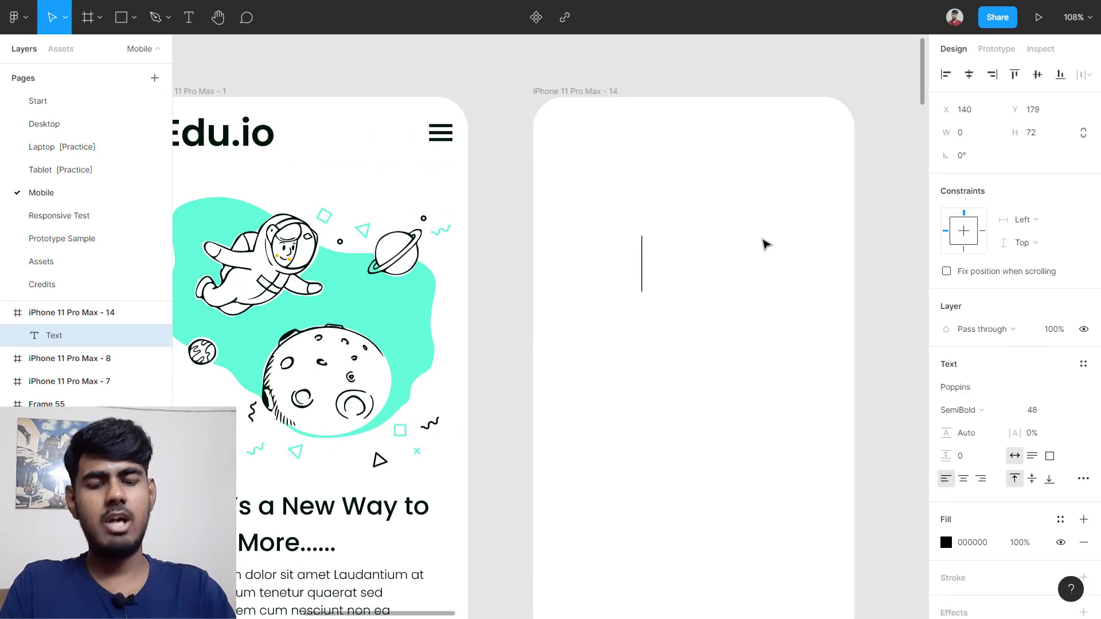
type("edu")
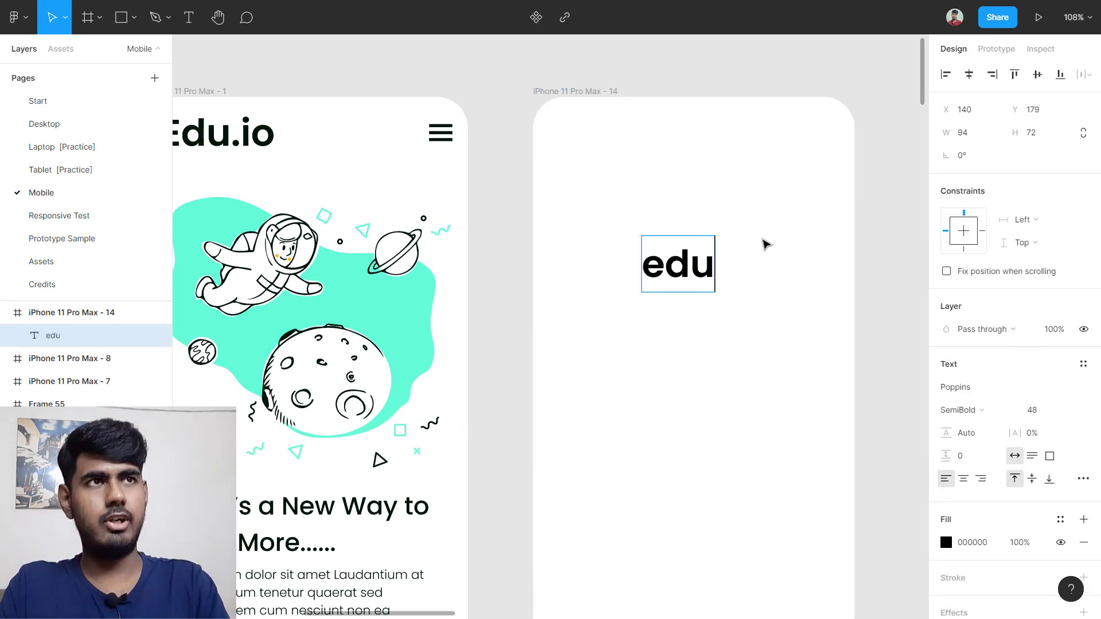
key("BackSpace")
key("BackSpace")
key("BackSpace")
type("Ed")
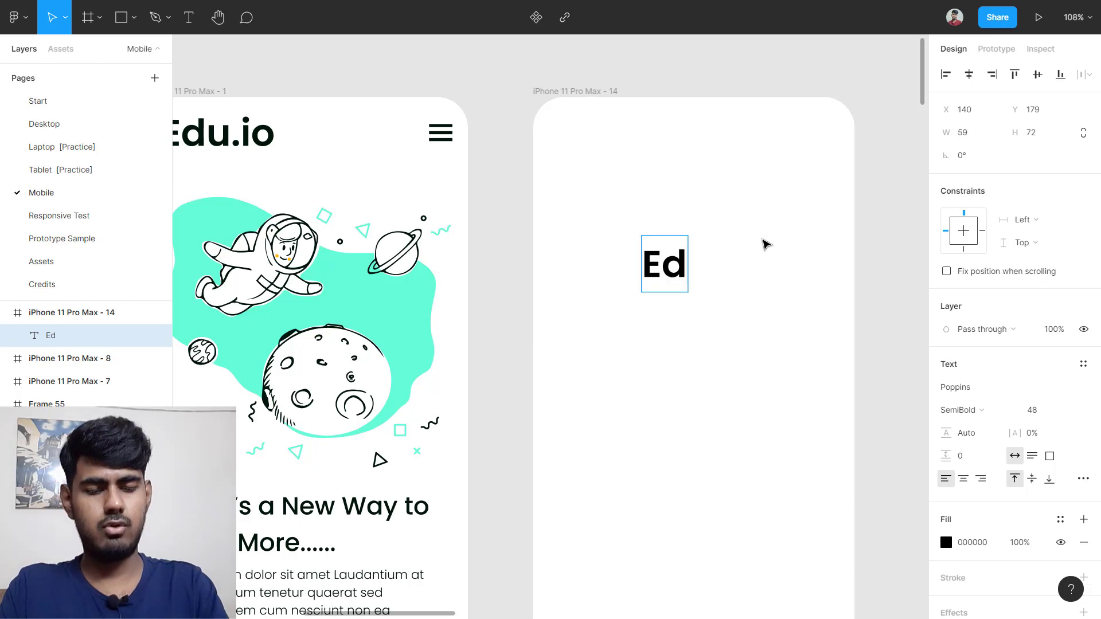
type("u.io")
key("Escape")
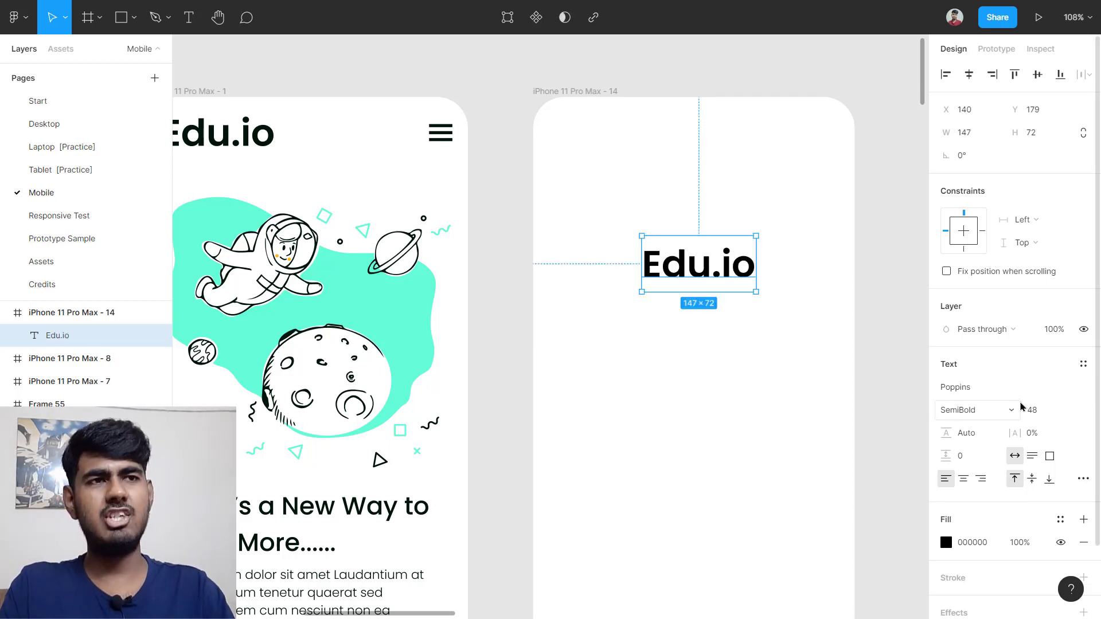
left_click(1041, 415)
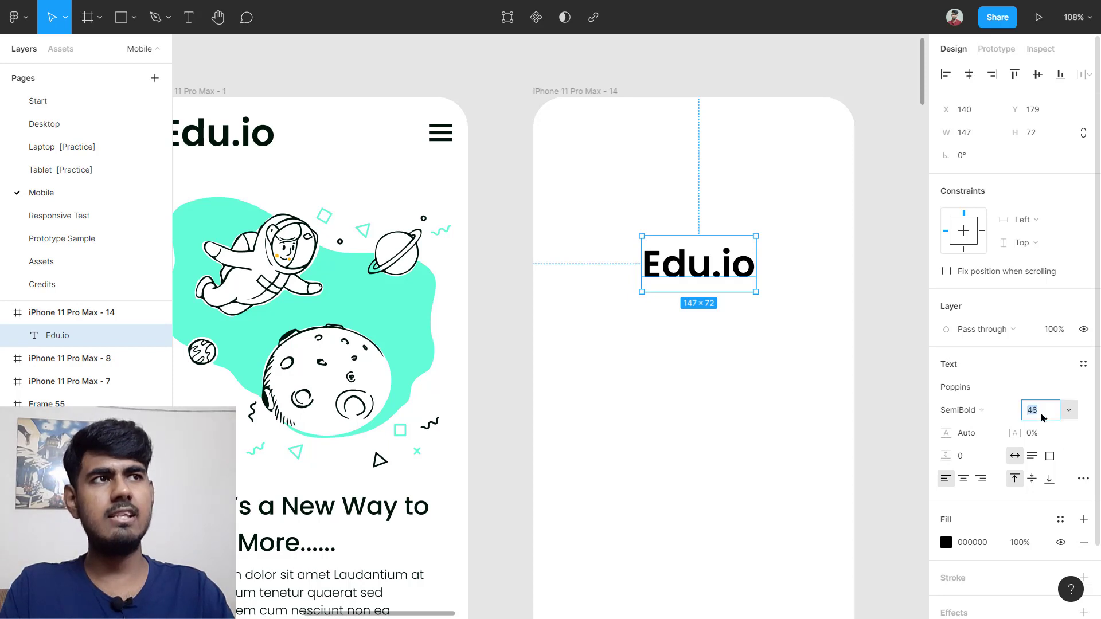
left_click(975, 412)
left_click(892, 418)
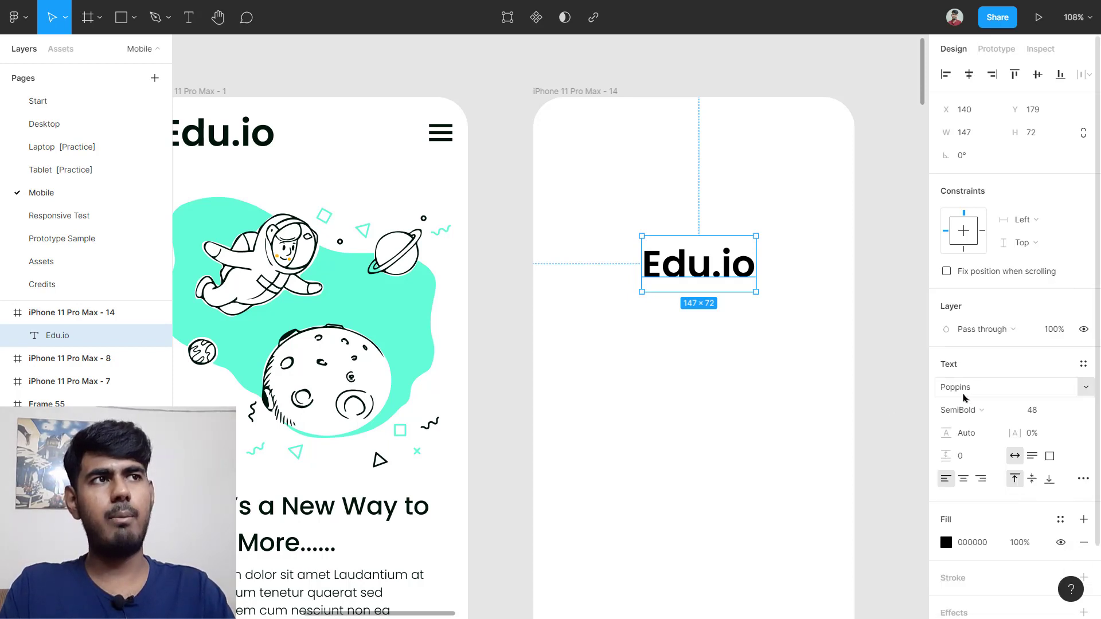
Step: Move the Edu.io text to the frame's top-left corner
left_click(634, 292)
left_click_drag(648, 270, 609, 141)
left_click(606, 227)
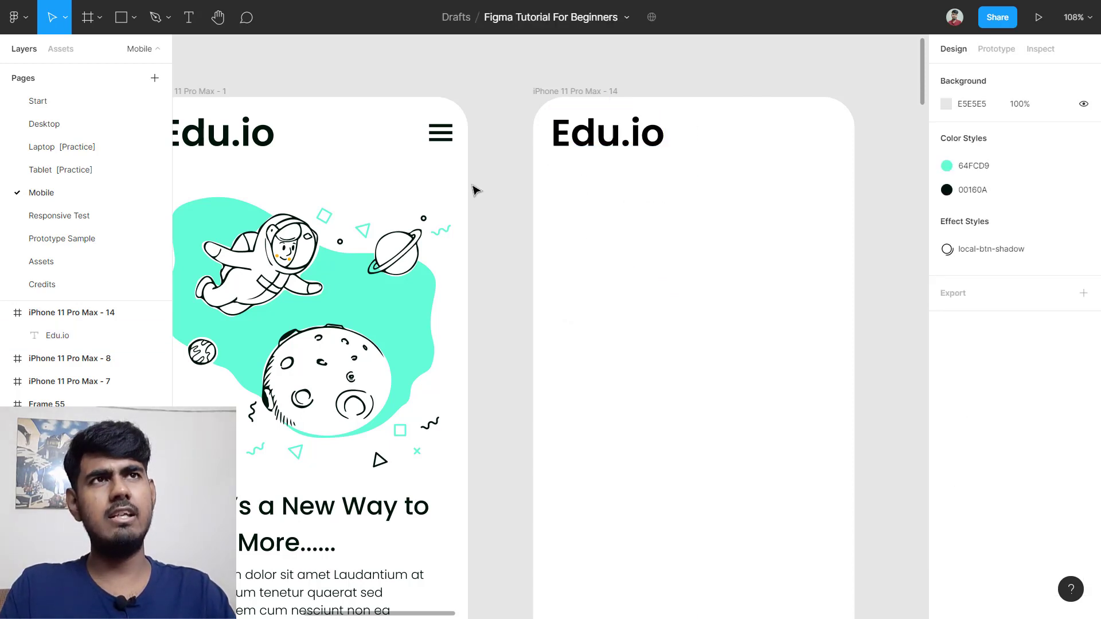
scroll(443, 141, "up", 5)
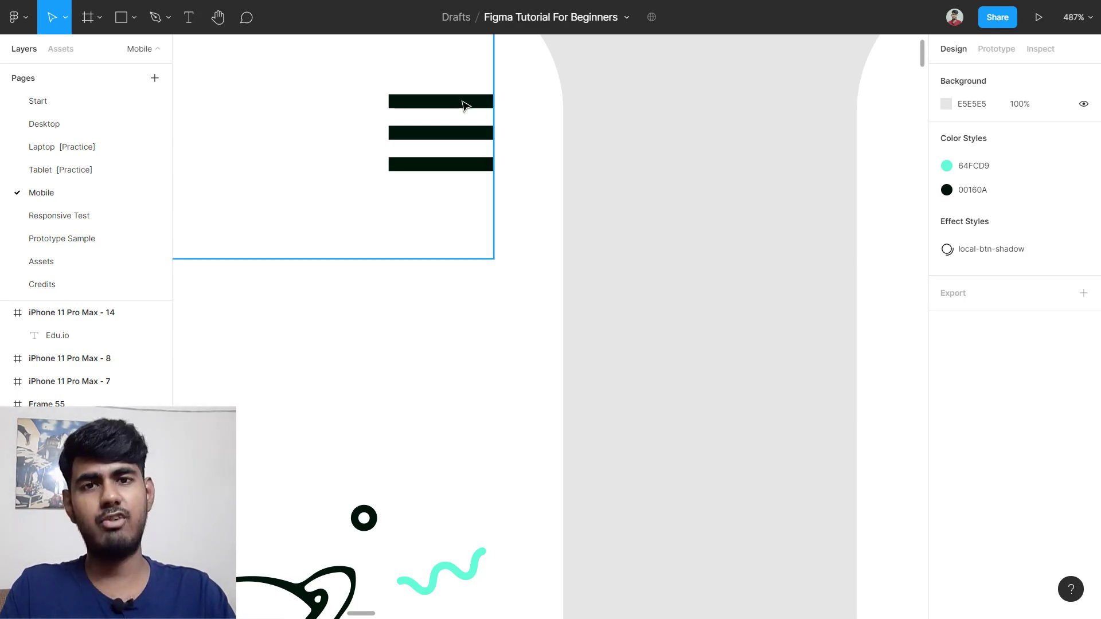
Step: Inspect the top bar of the first screen's menu icon
scroll(462, 102, "up", 2)
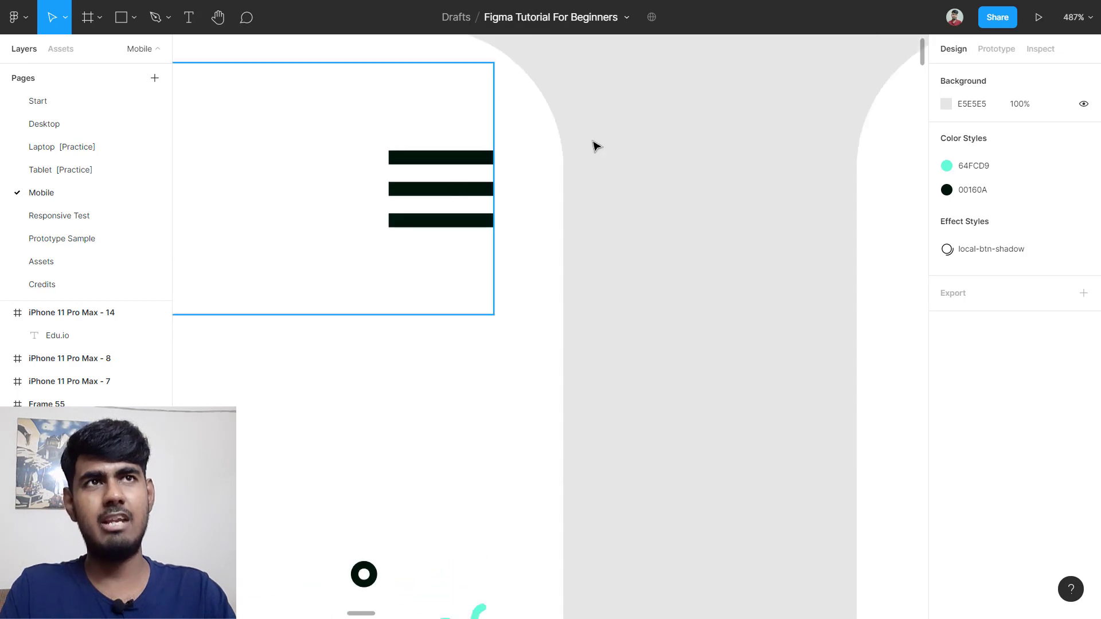
left_click(453, 166)
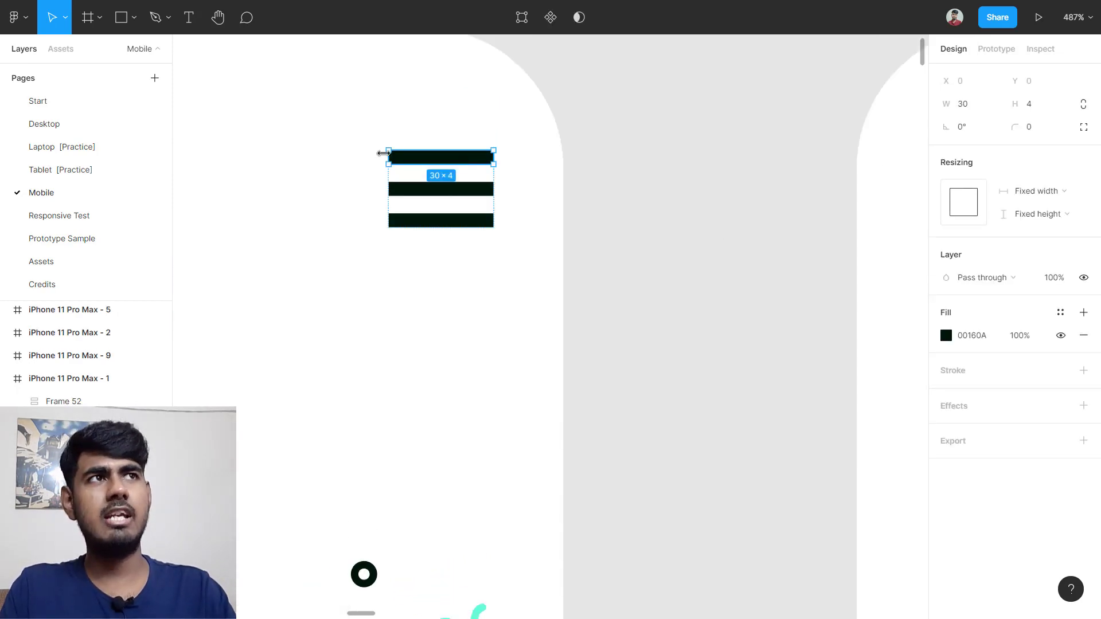
scroll(382, 153, "up", 1)
scroll(382, 152, "up", 4)
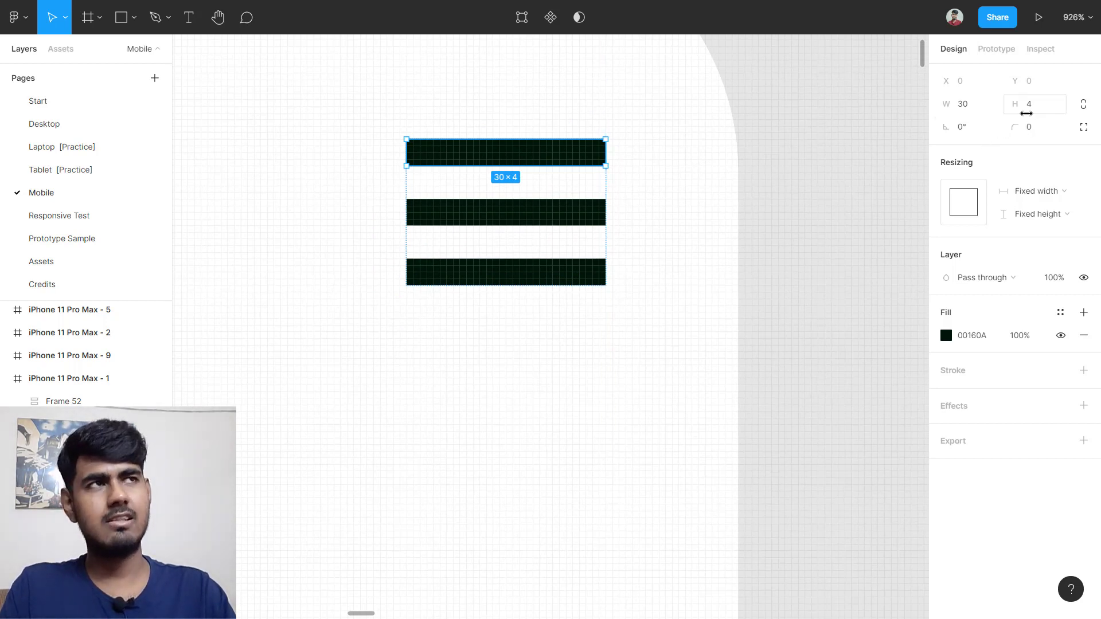
scroll(811, 177, "down", 4)
scroll(811, 177, "right", 5)
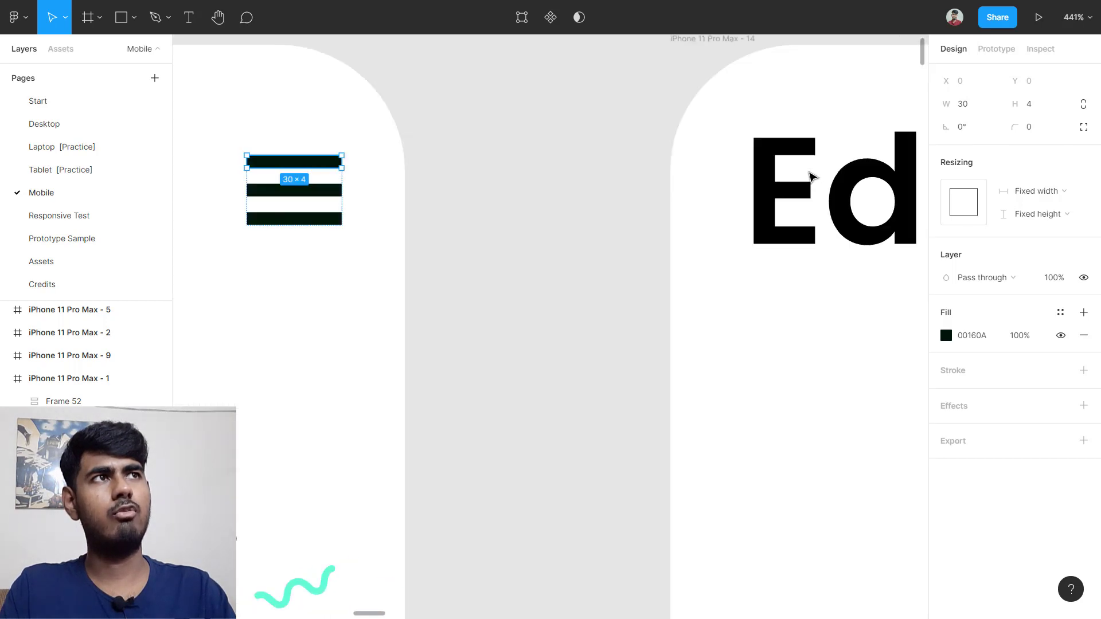
scroll(811, 177, "right", 10)
scroll(802, 183, "down", 2)
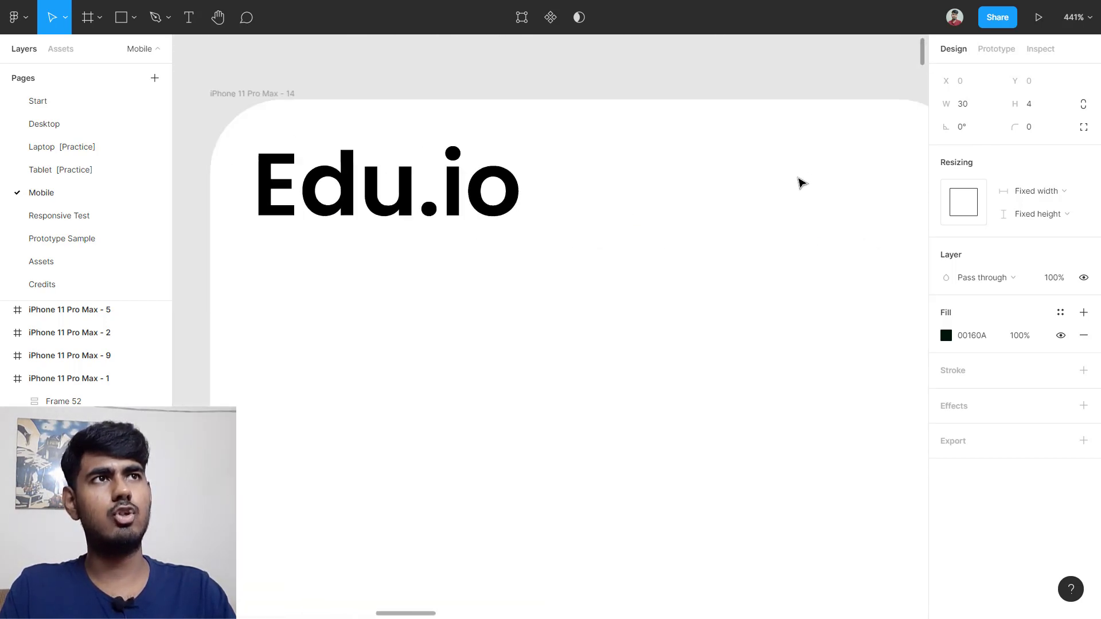
scroll(799, 186, "down", 3)
scroll(807, 187, "down", 2)
scroll(824, 140, "up", 2)
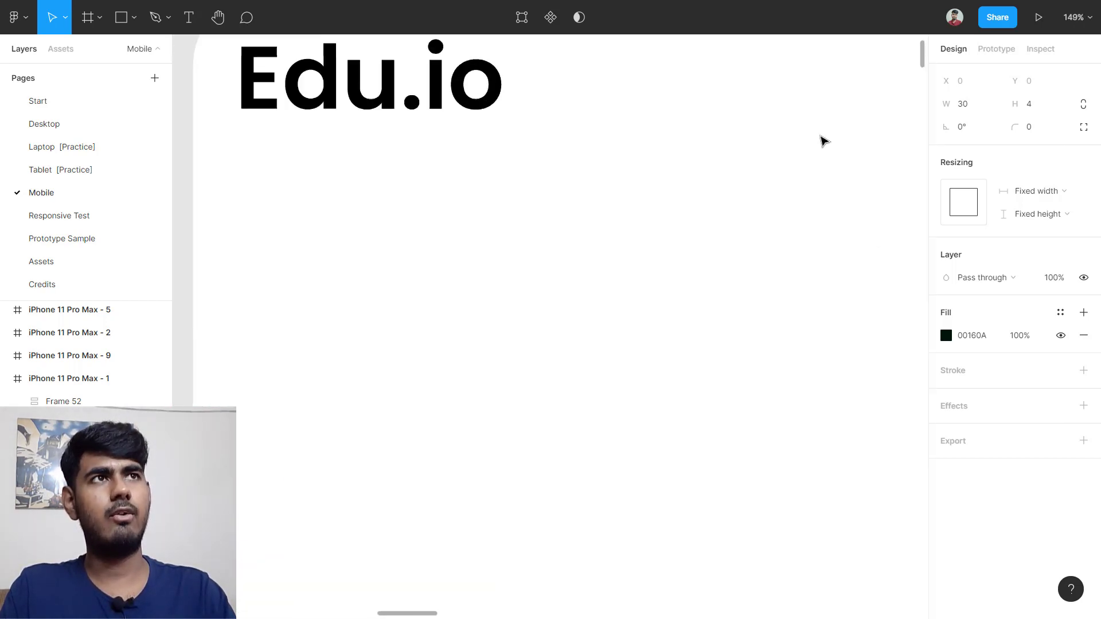
scroll(824, 141, "up", 4)
scroll(830, 106, "up", 2)
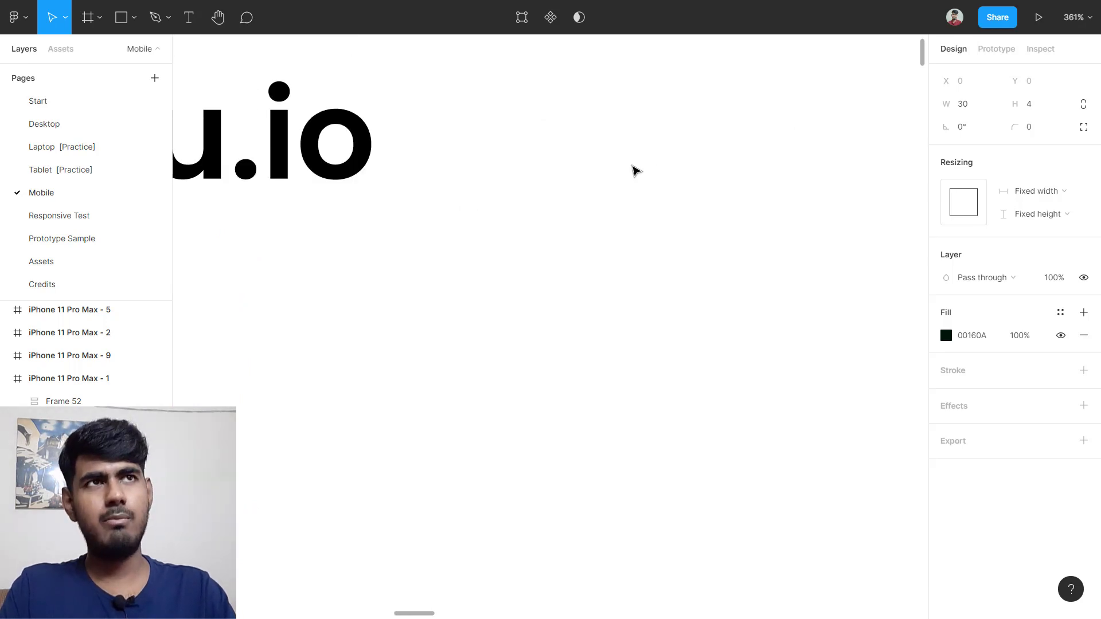
Step: Draw a 30×4 grey bar and place it right of the Edu.io heading
key("r")
left_click_drag(589, 155, 771, 184)
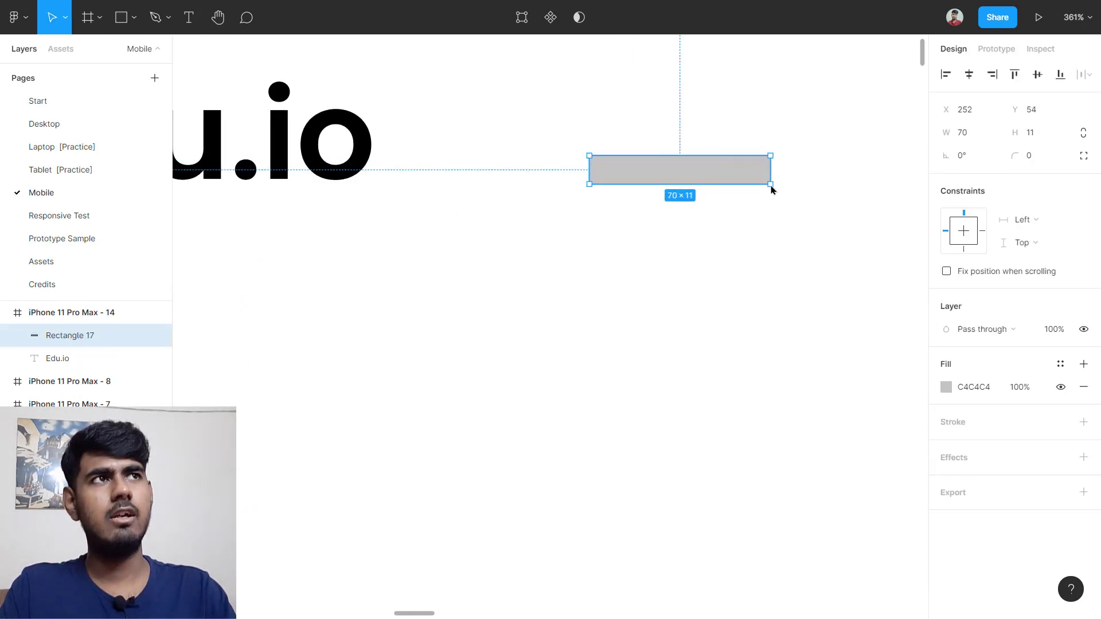
left_click(978, 132)
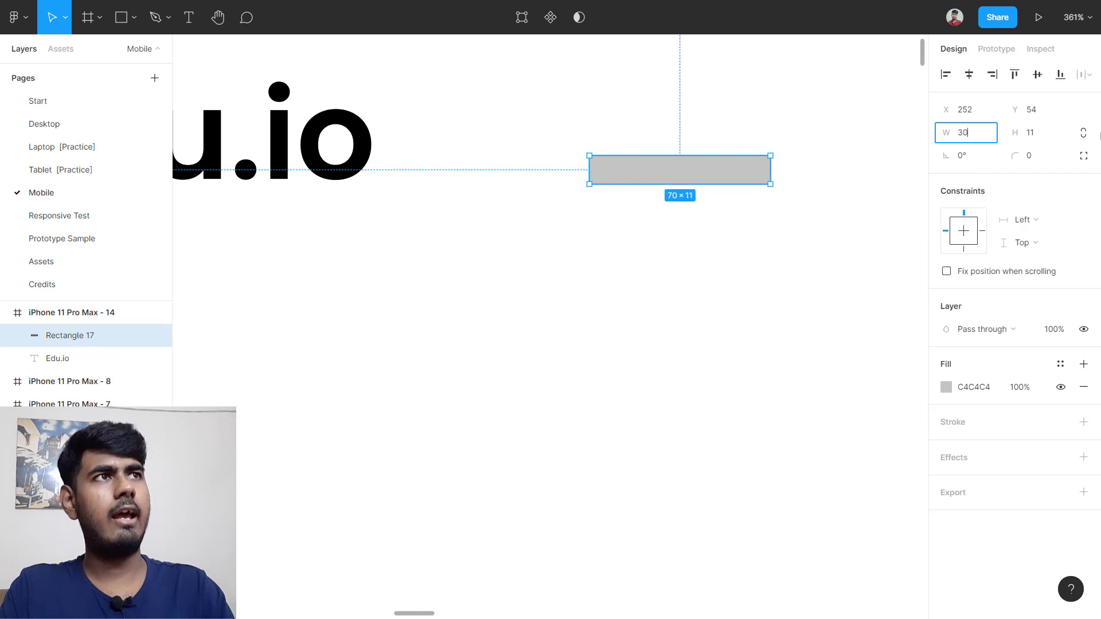
key("Return")
left_click(1045, 137)
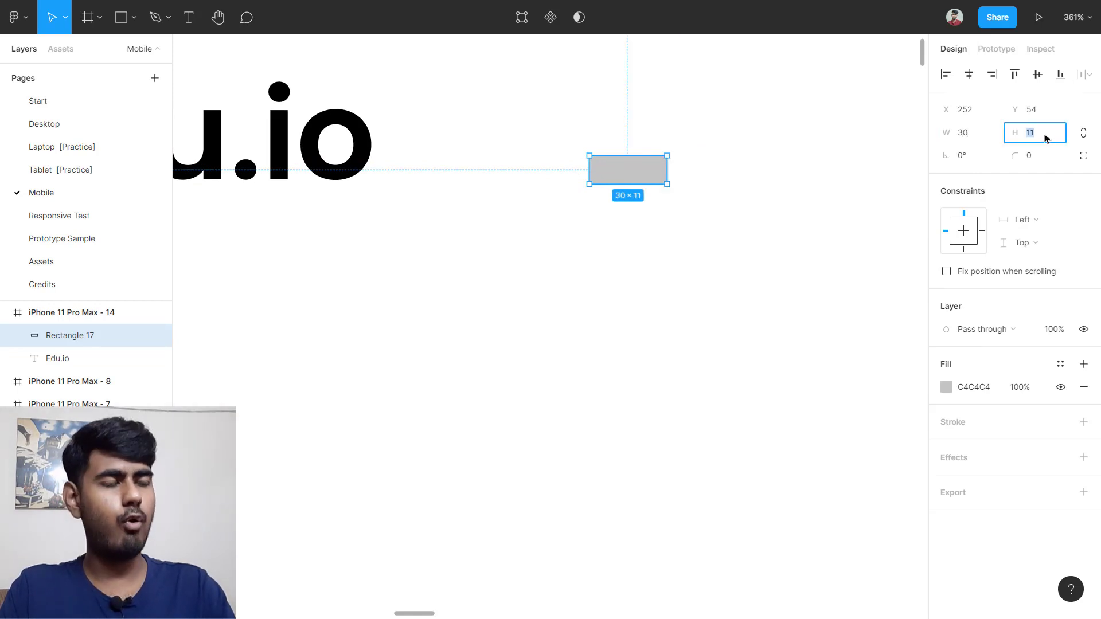
key("Return")
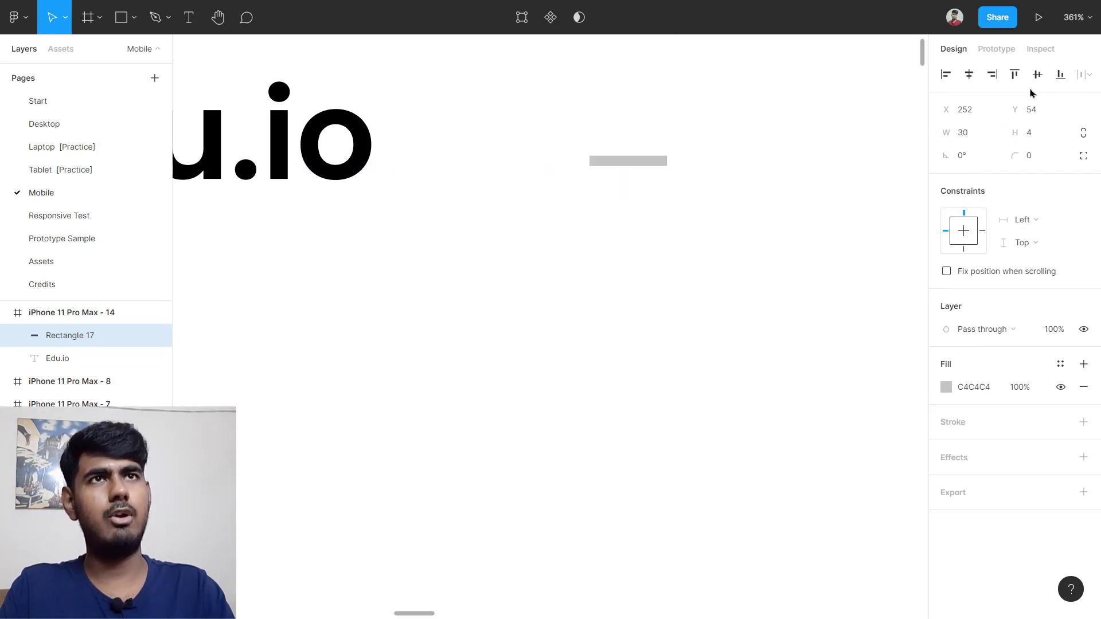
scroll(757, 155, "down", 5)
left_click_drag(705, 156, 812, 139)
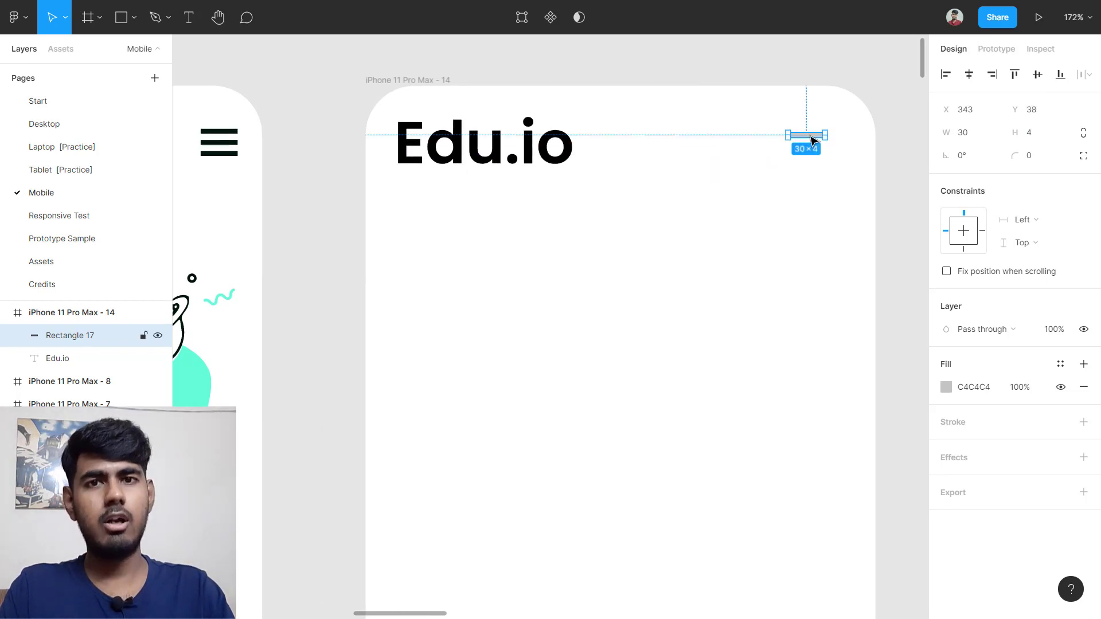
left_click(59, 132)
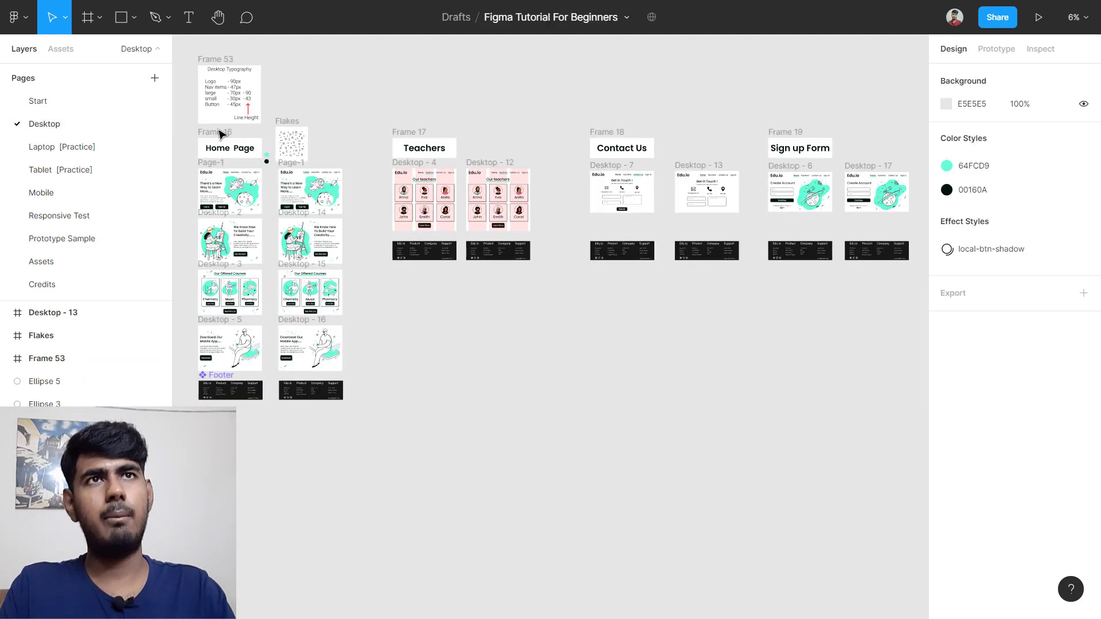
scroll(244, 158, "left", 3)
scroll(437, 168, "up", 5)
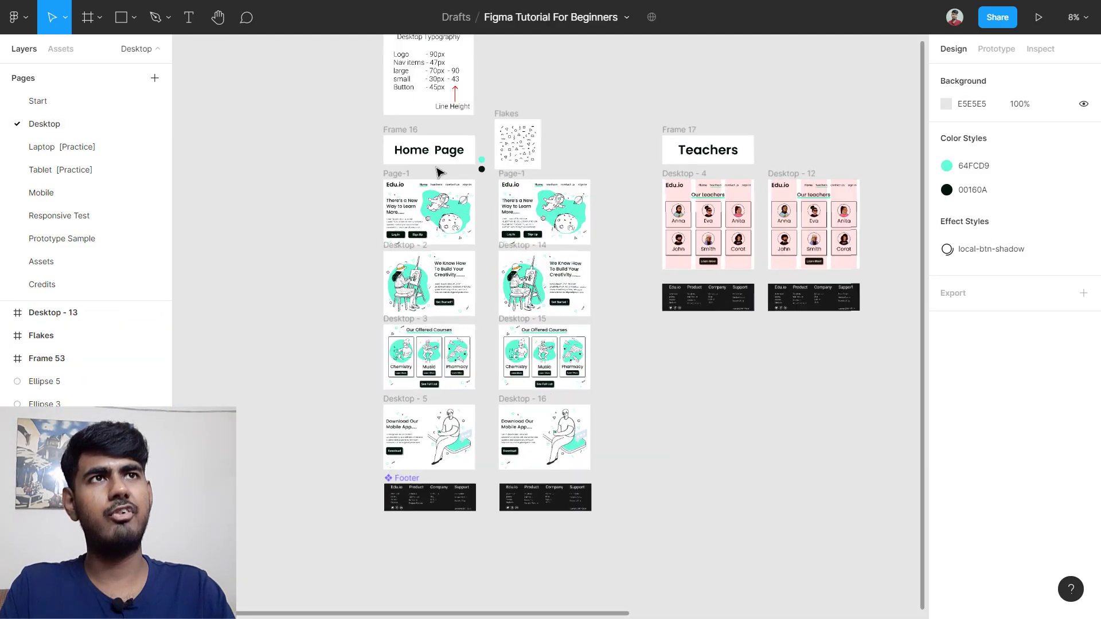
scroll(503, 167, "up", 5)
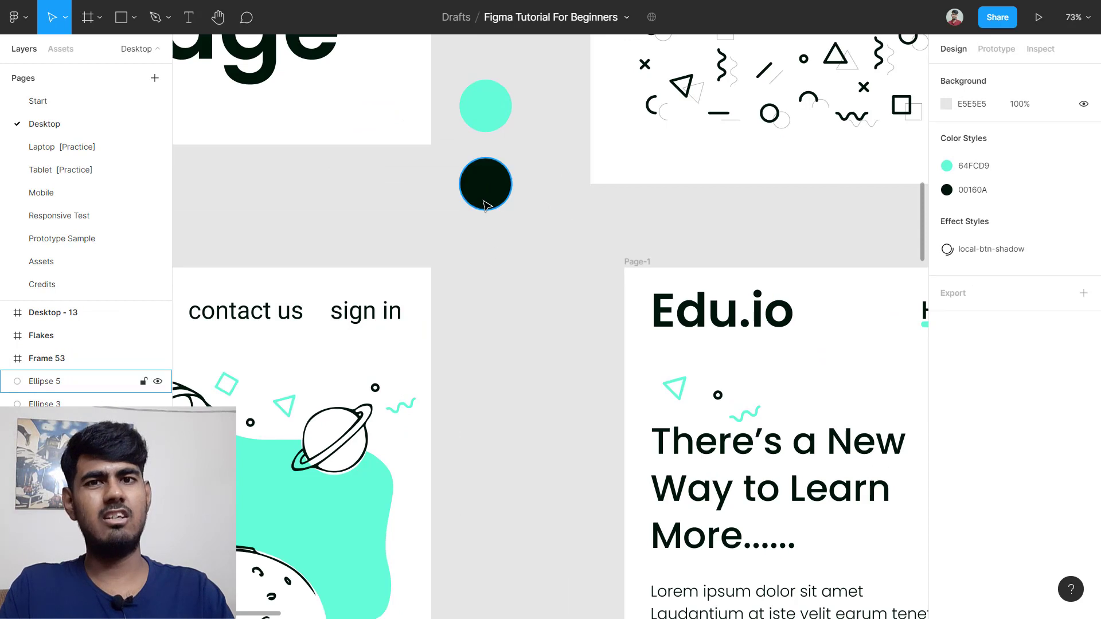
left_click(495, 171)
left_click(986, 277)
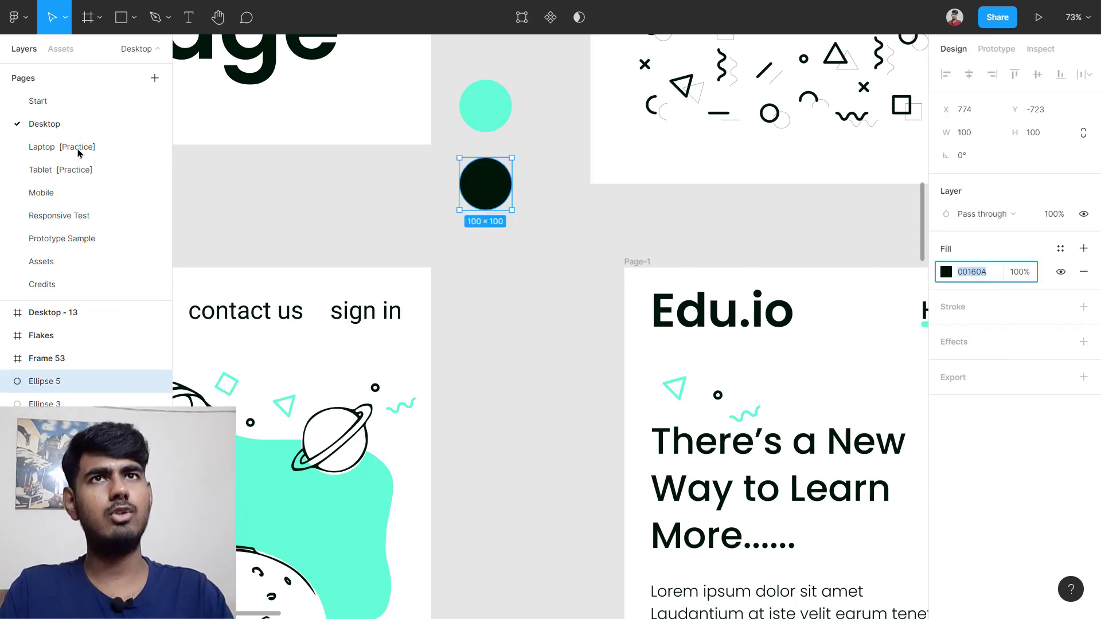
left_click(95, 197)
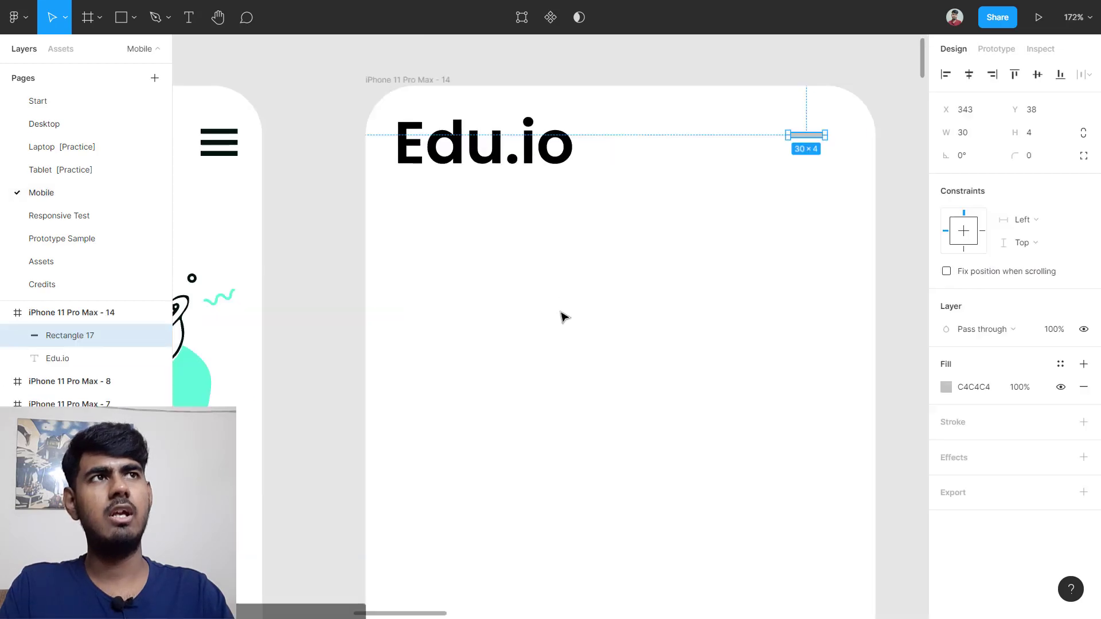
Step: Fill the bar with the dark colour 00160A
scroll(860, 123, "up", 5)
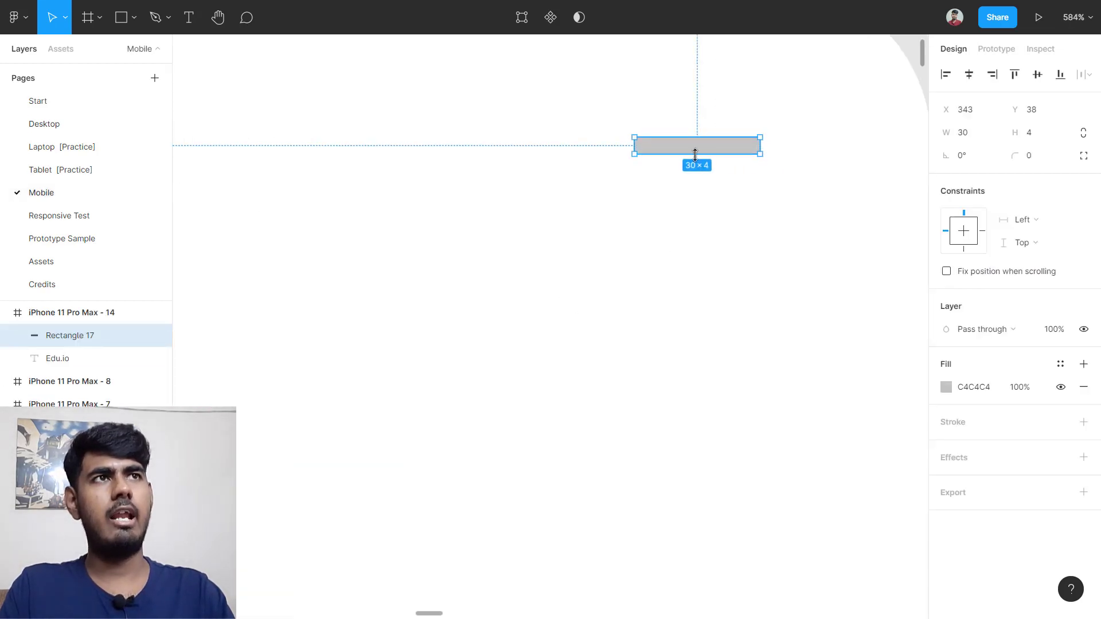
left_click(981, 392)
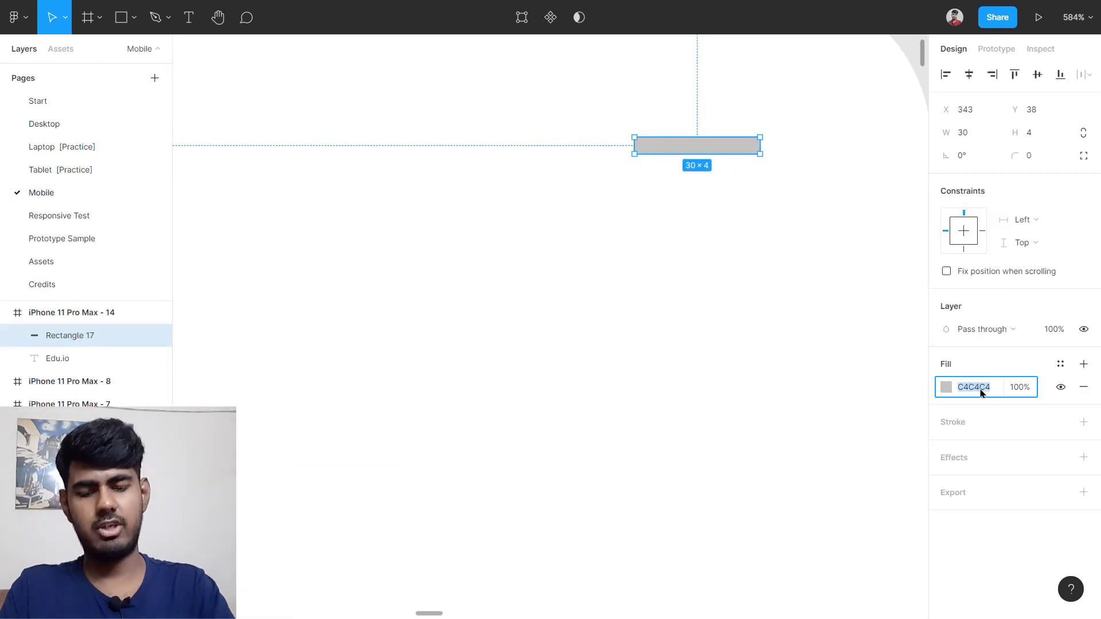
type("00160A")
key("Return")
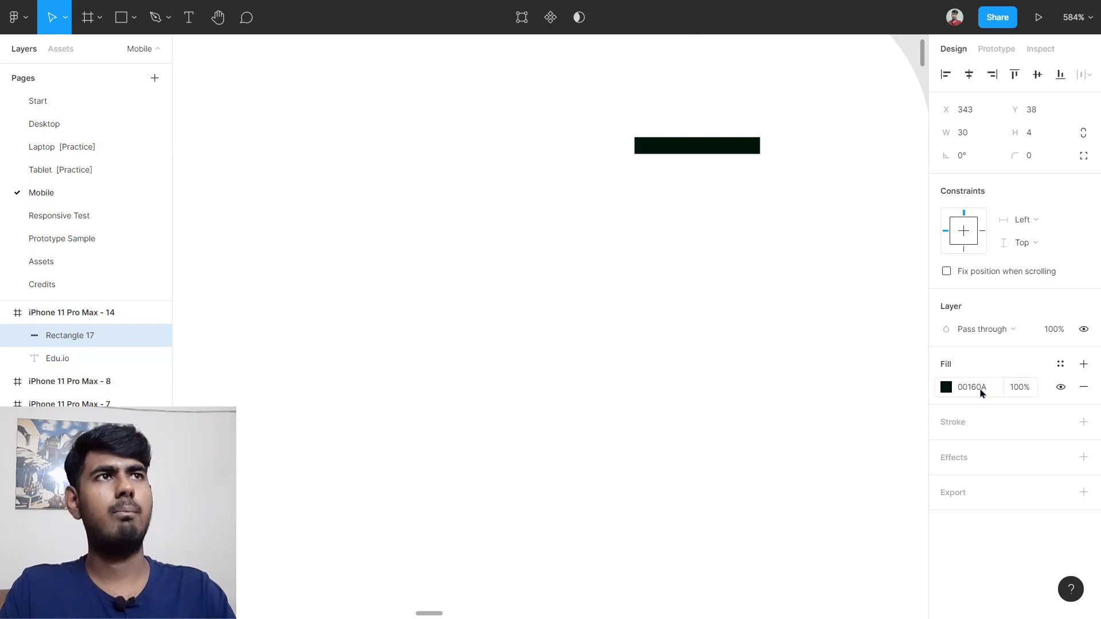
Step: Duplicate the bar twice to stack three bars, undoing one misplaced copy
scroll(824, 174, "up", 2)
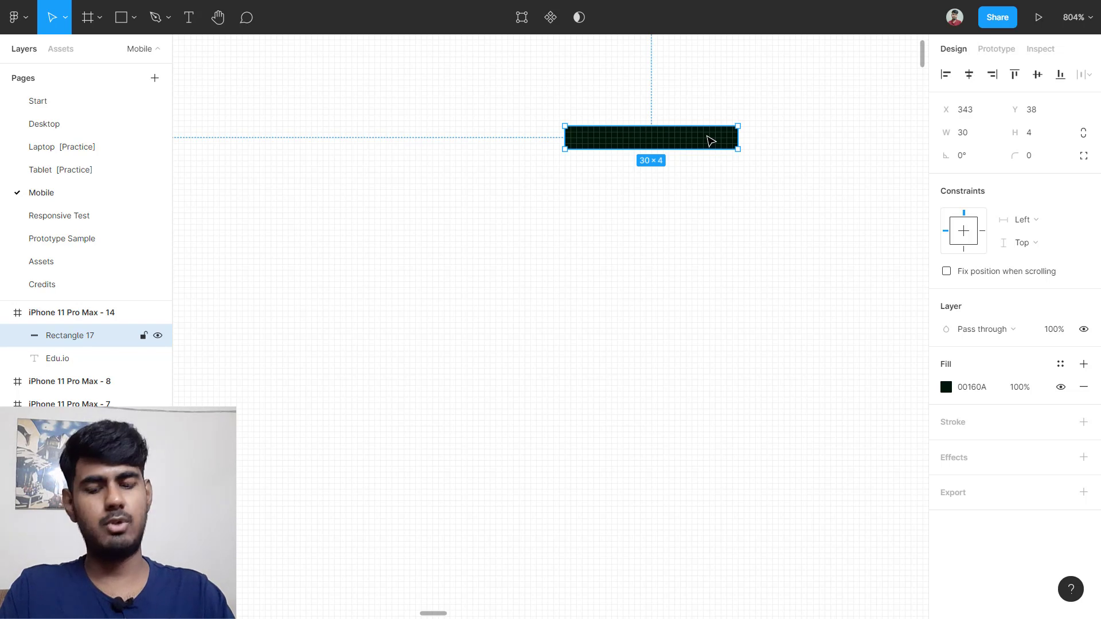
left_click_drag(713, 142, 706, 183)
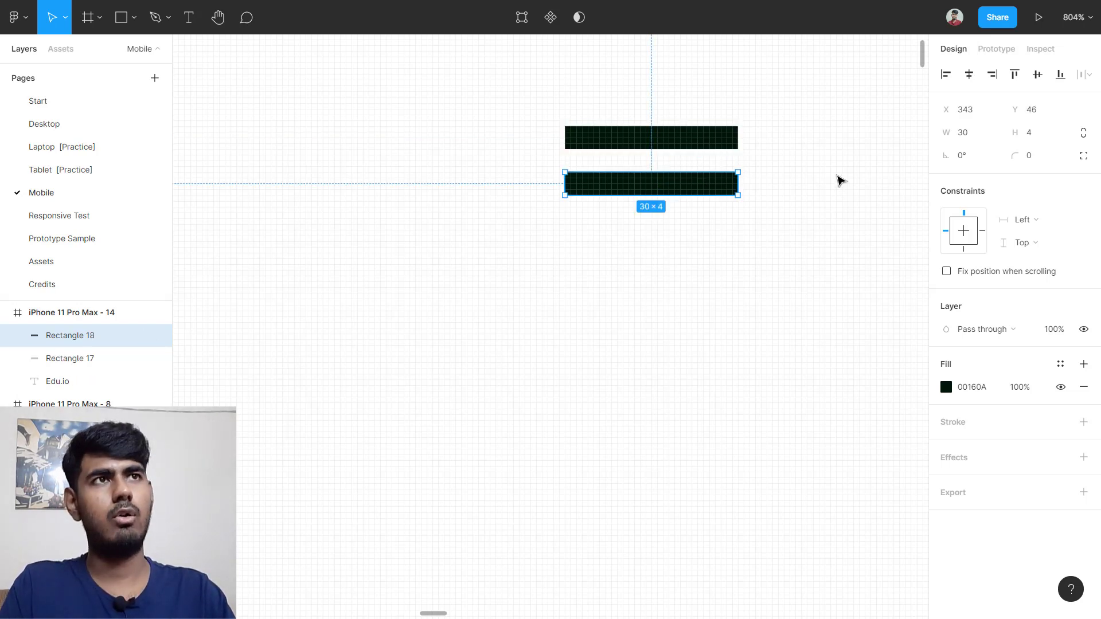
key("ctrl+z")
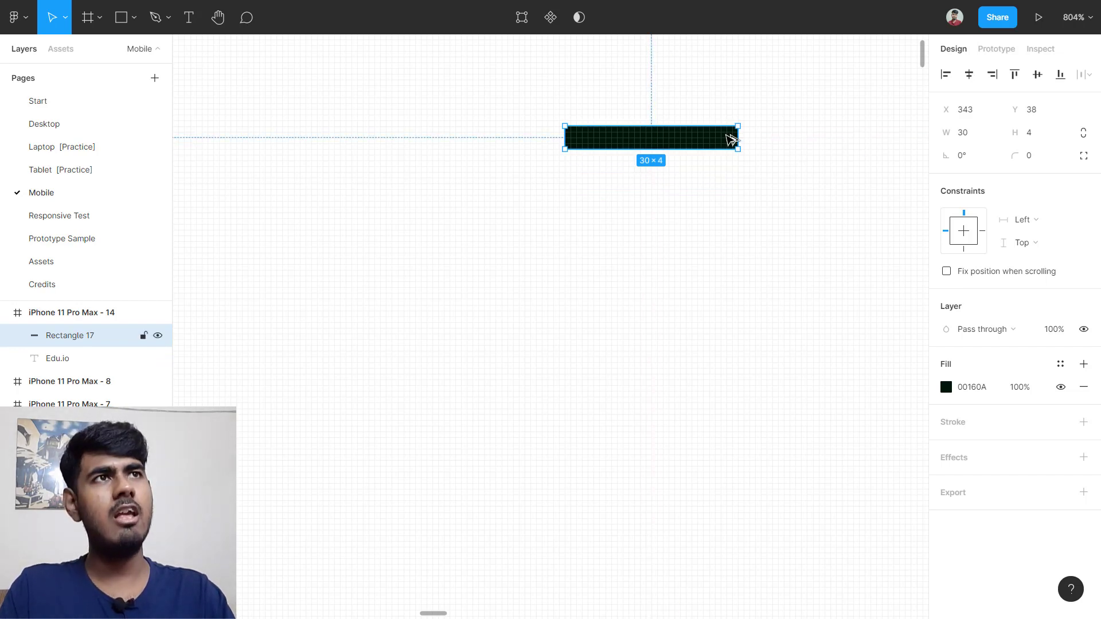
left_click_drag(719, 141, 700, 239)
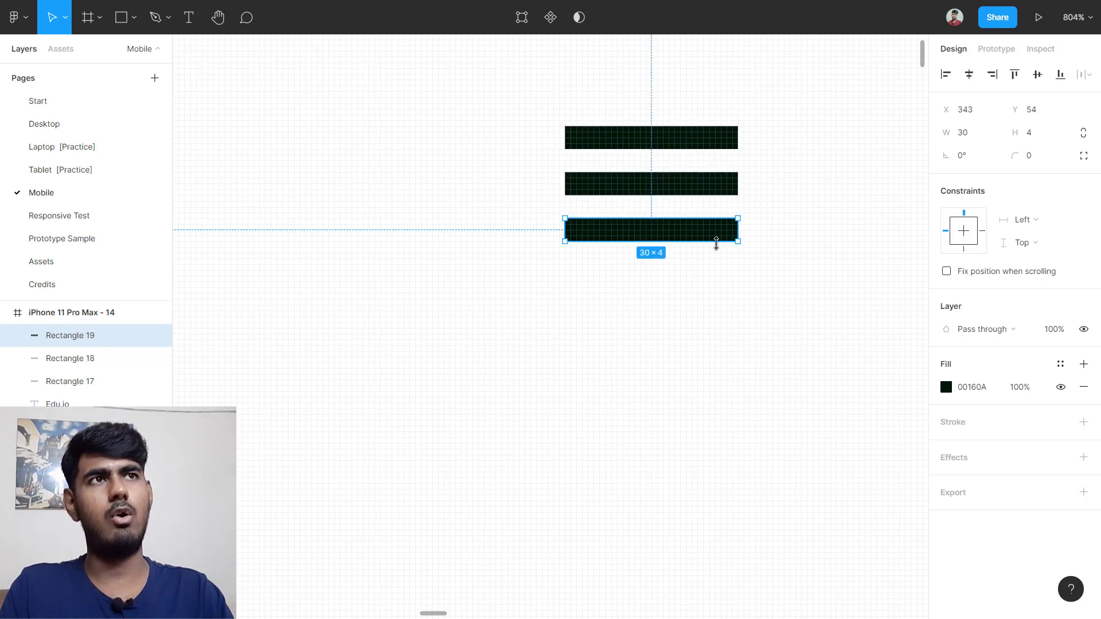
scroll(711, 239, "down", 5)
scroll(470, 269, "left", 5)
scroll(479, 232, "up", 10)
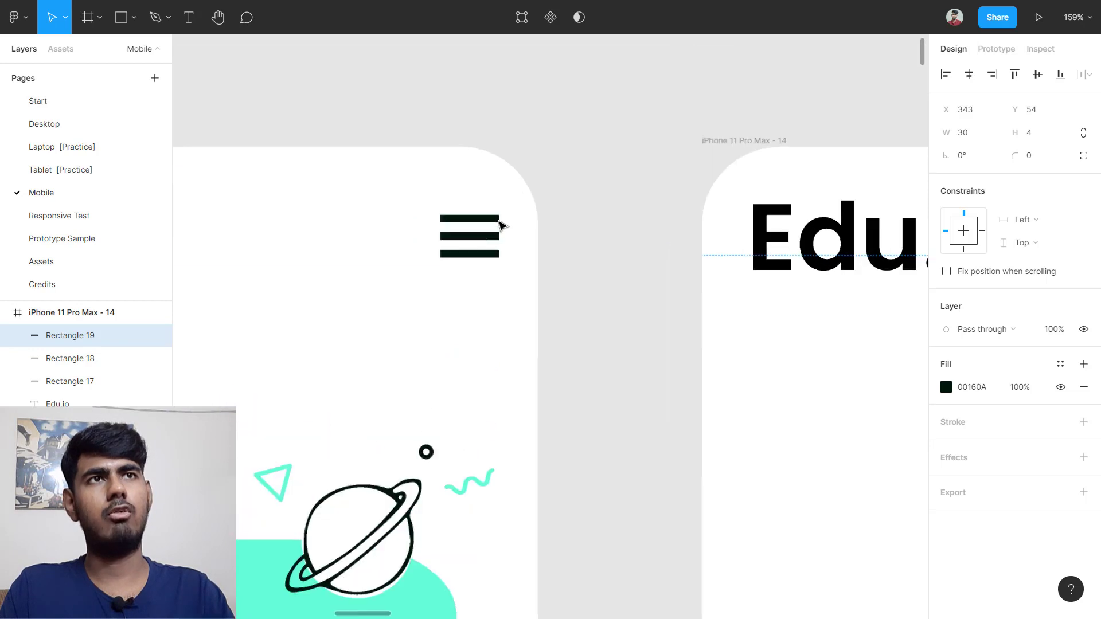
scroll(481, 230, "left", 2)
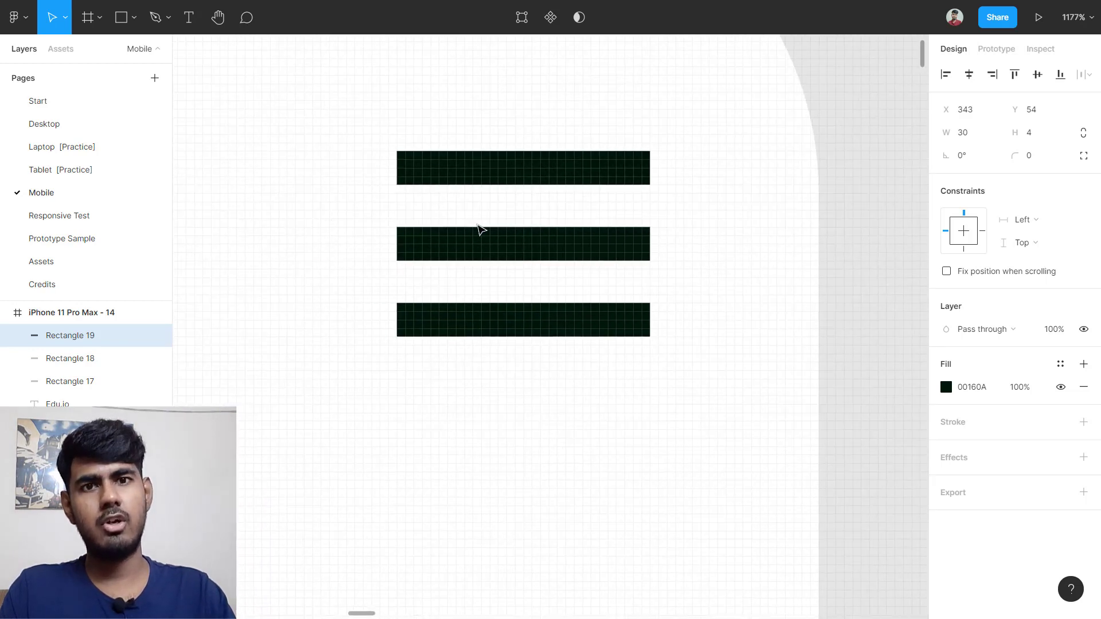
Step: Measure the reference icon's bar spacing, then wrap the three new bars in auto layout
left_click(519, 172)
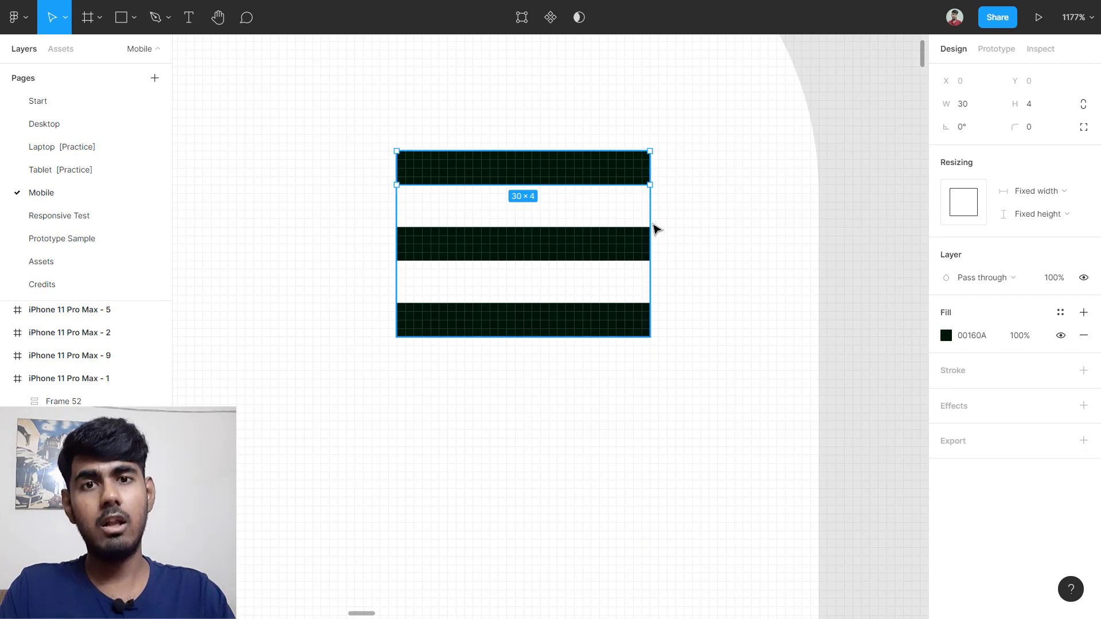
key("alt")
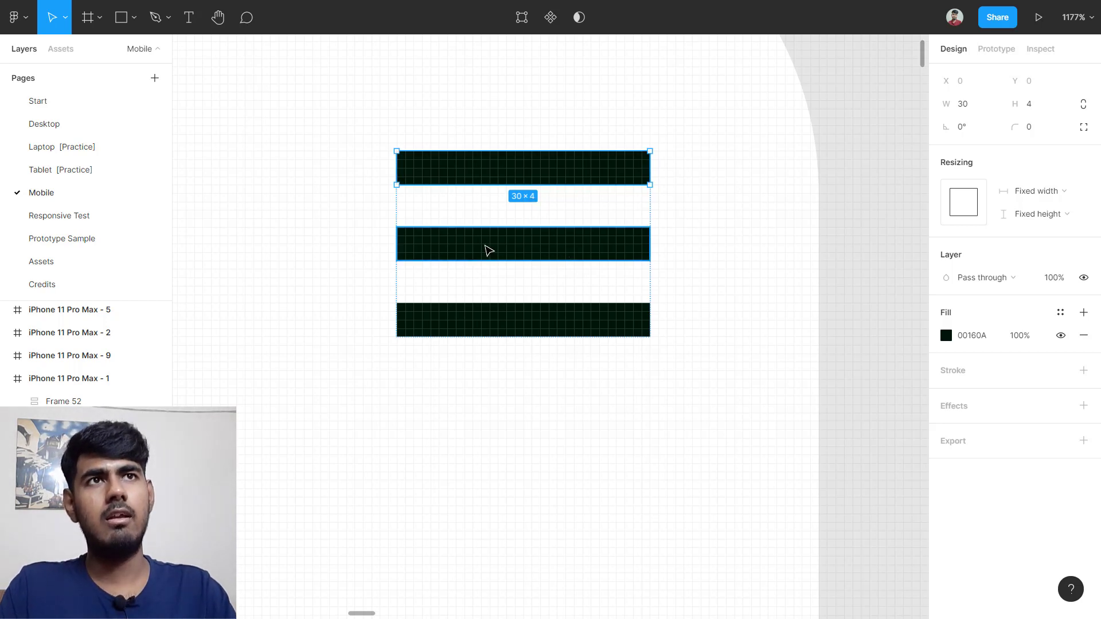
scroll(599, 211, "down", 6)
scroll(624, 212, "right", 12)
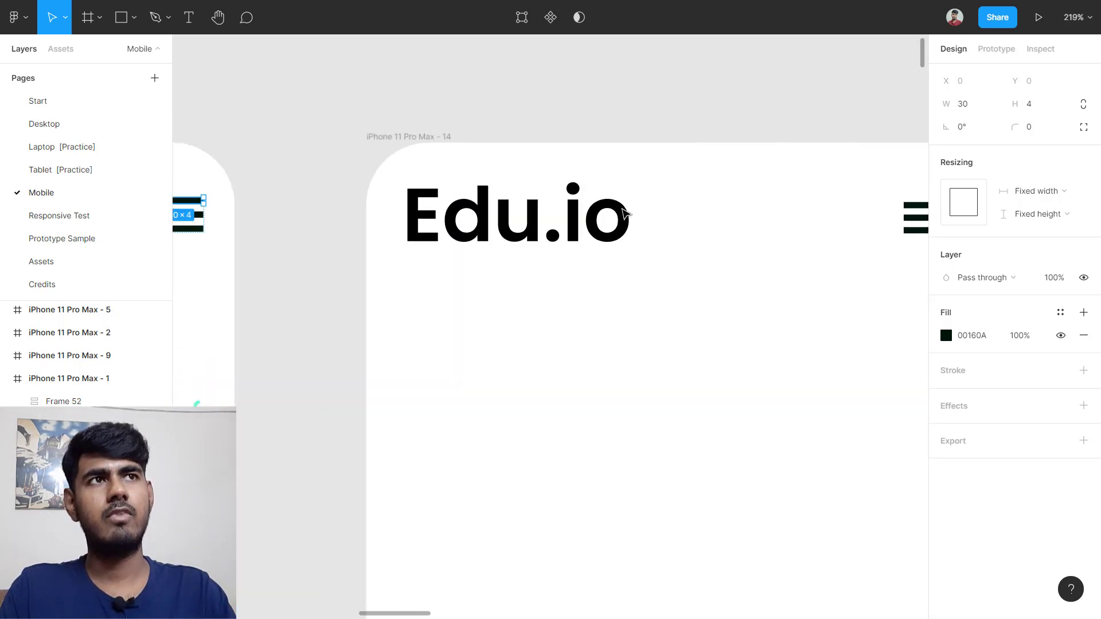
scroll(625, 209, "up", 5)
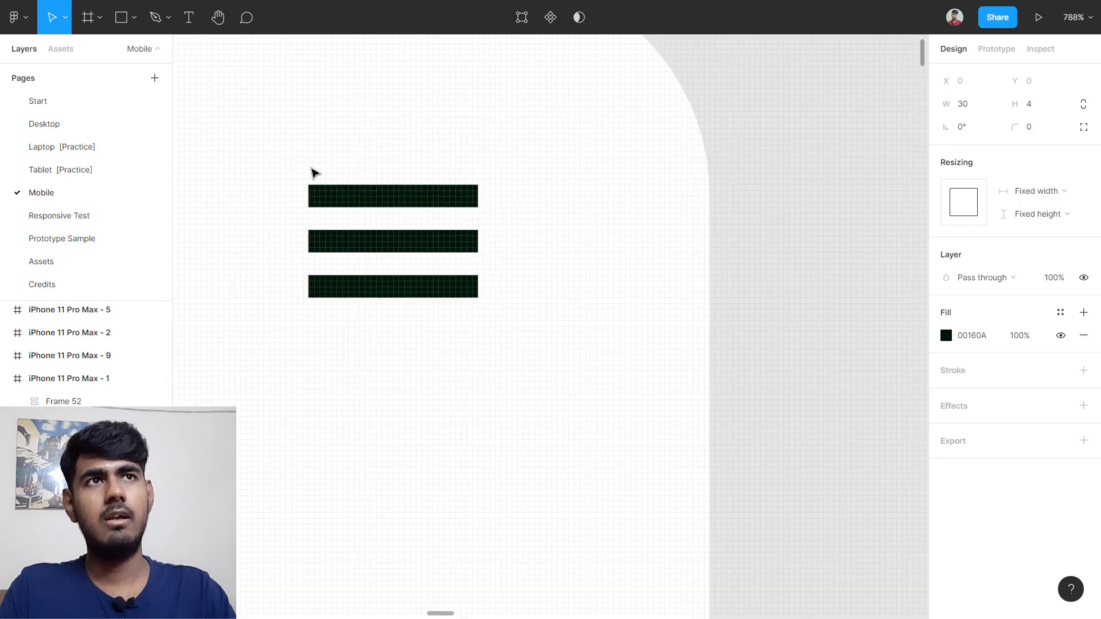
scroll(315, 172, "left", 5)
left_click_drag(470, 130, 759, 312)
key("shift+a")
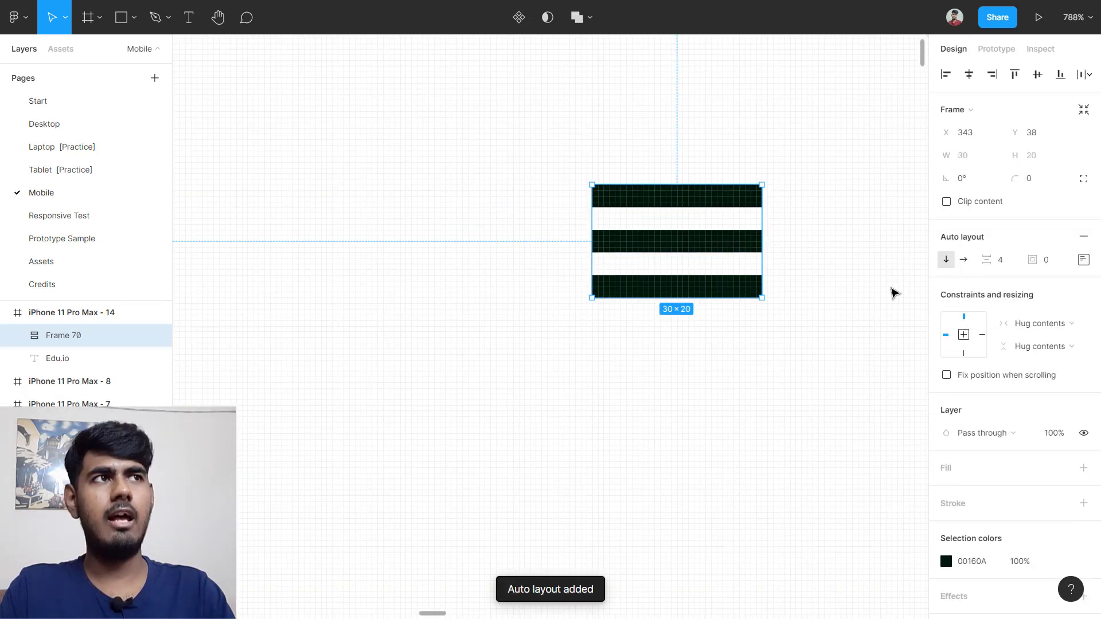
left_click(1082, 261)
left_click(876, 347)
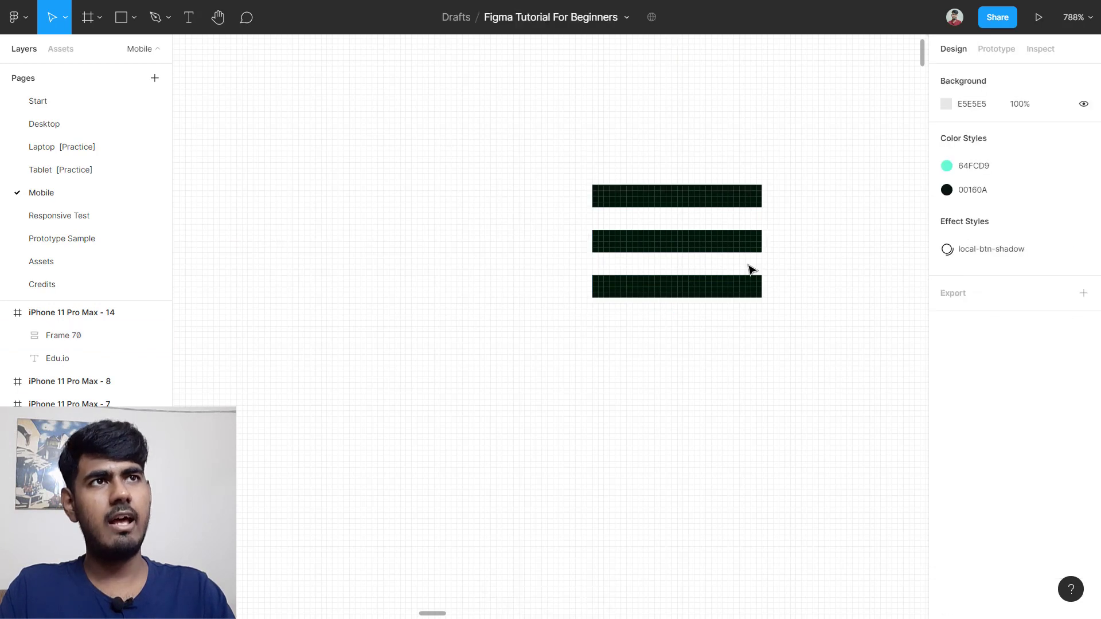
Step: Set Frame 70's bar spacing to 5, making the icon 30×22
left_click(705, 241)
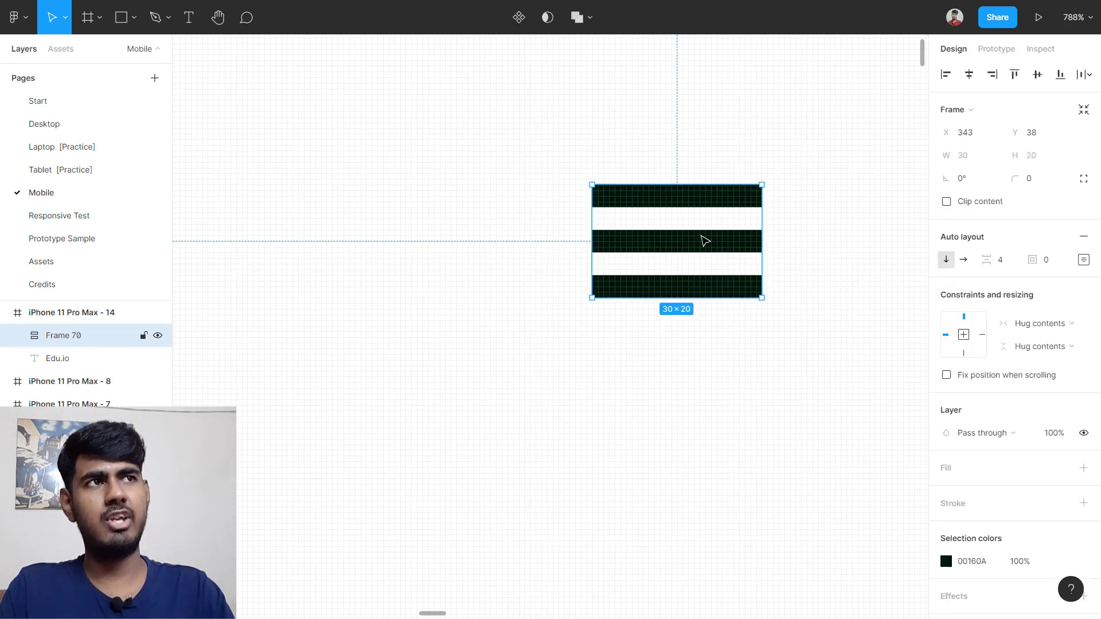
left_click(1001, 262)
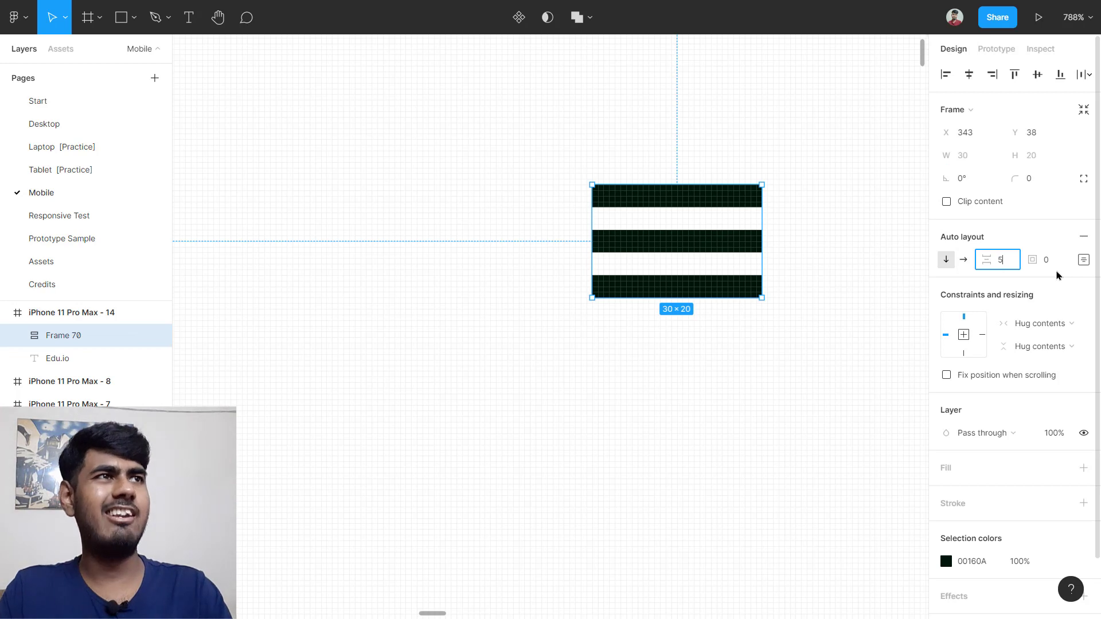
key("Return")
scroll(722, 266, "down", 5)
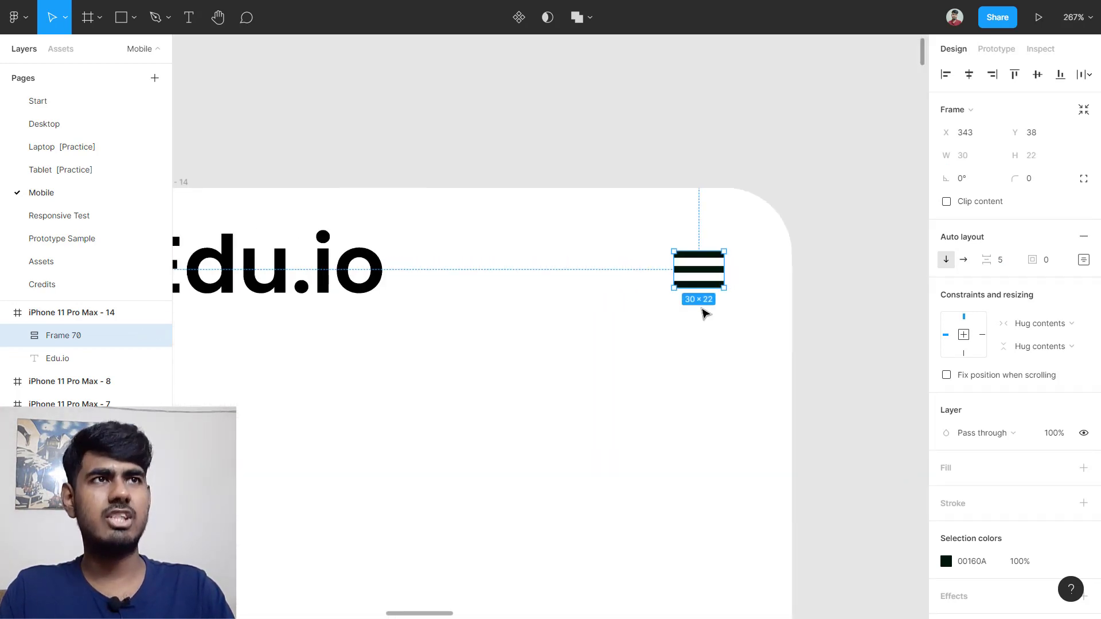
scroll(705, 313, "down", 2)
left_click(387, 346)
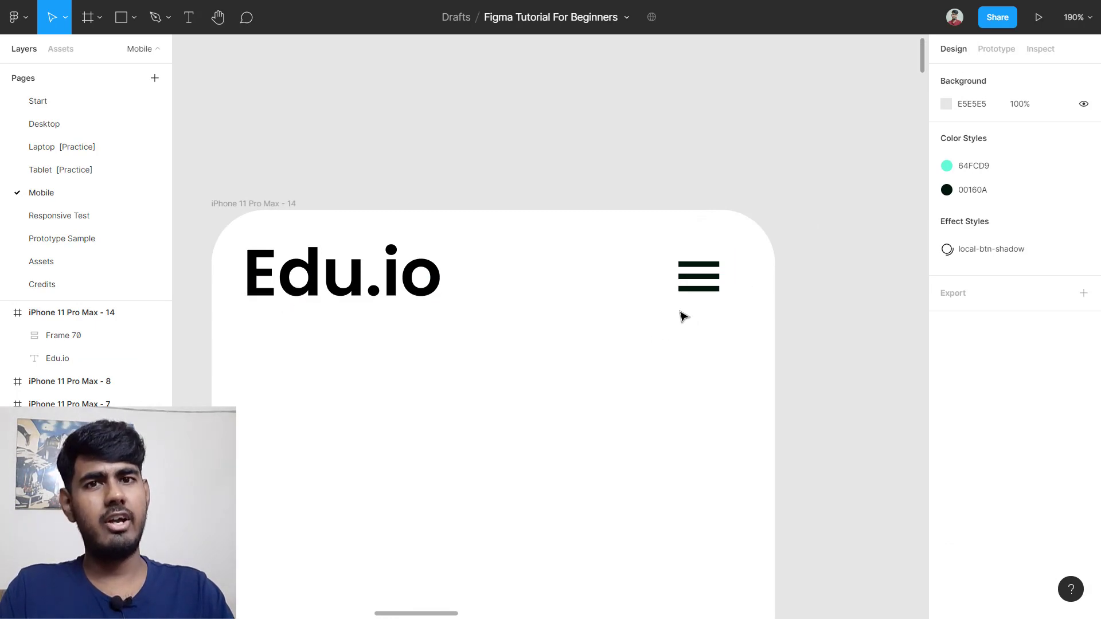
Step: Wrap Edu.io and Frame 70 in a horizontal auto layout with centre alignment
left_click_drag(279, 332, 723, 261)
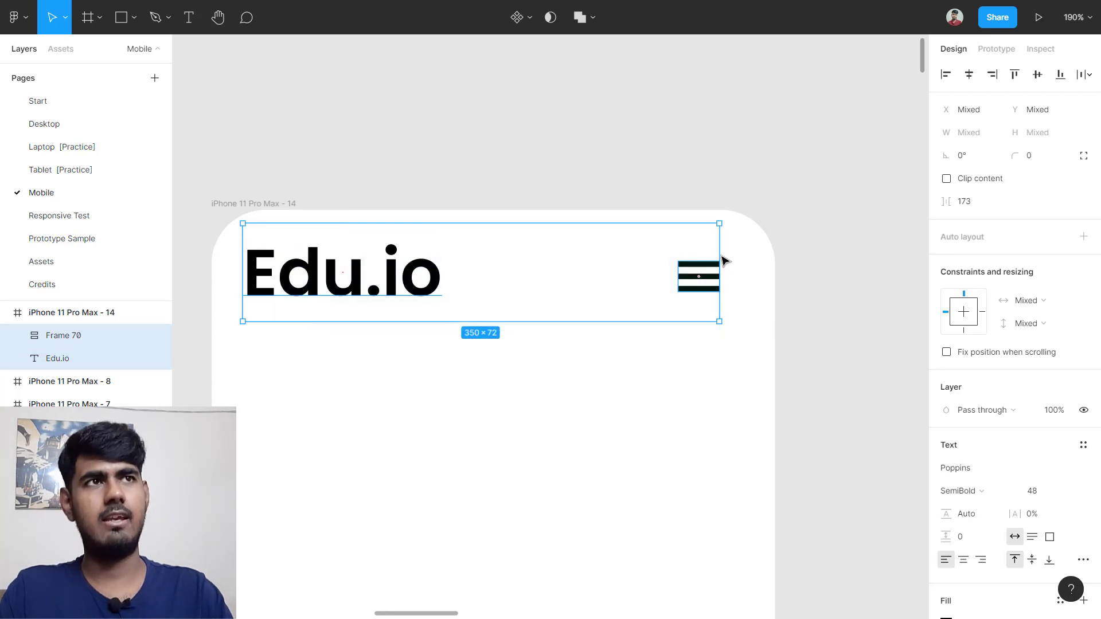
key("shift+a")
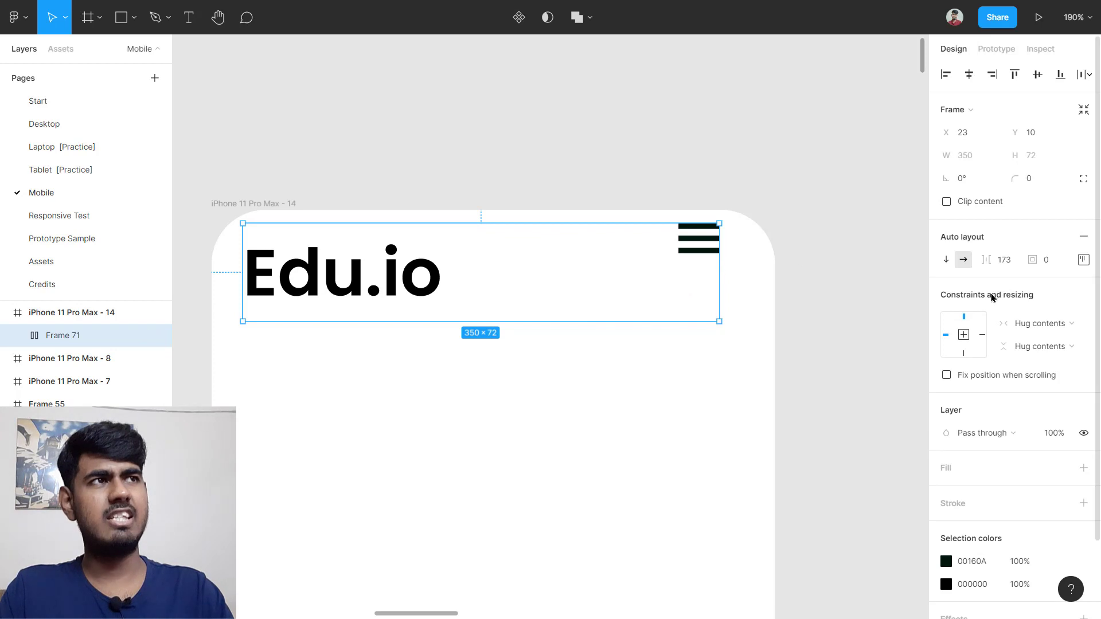
left_click(1082, 259)
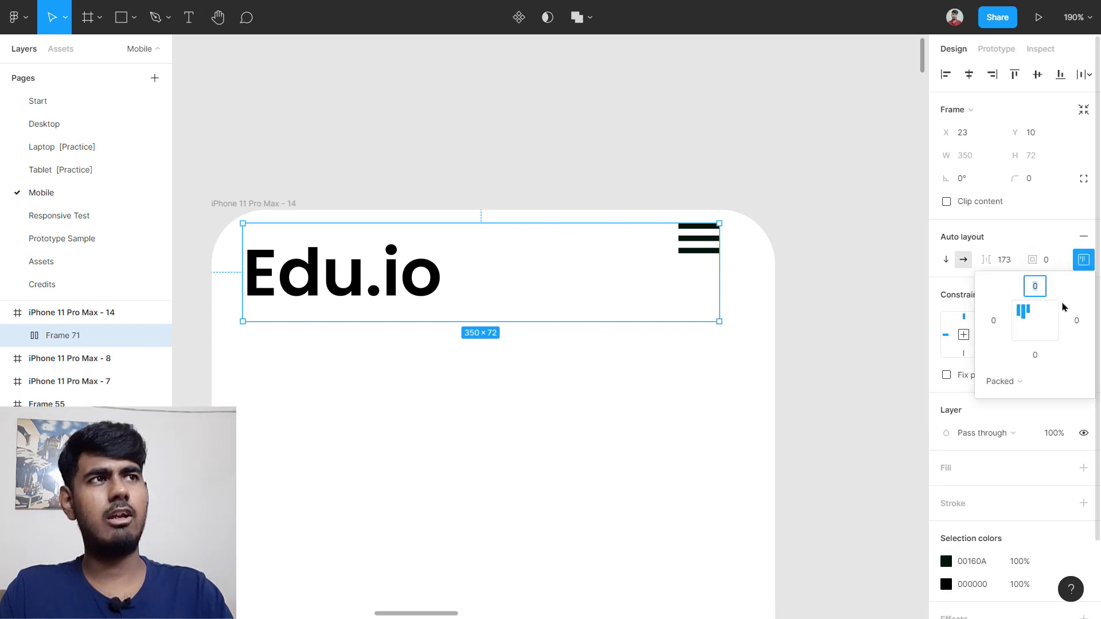
left_click(1041, 327)
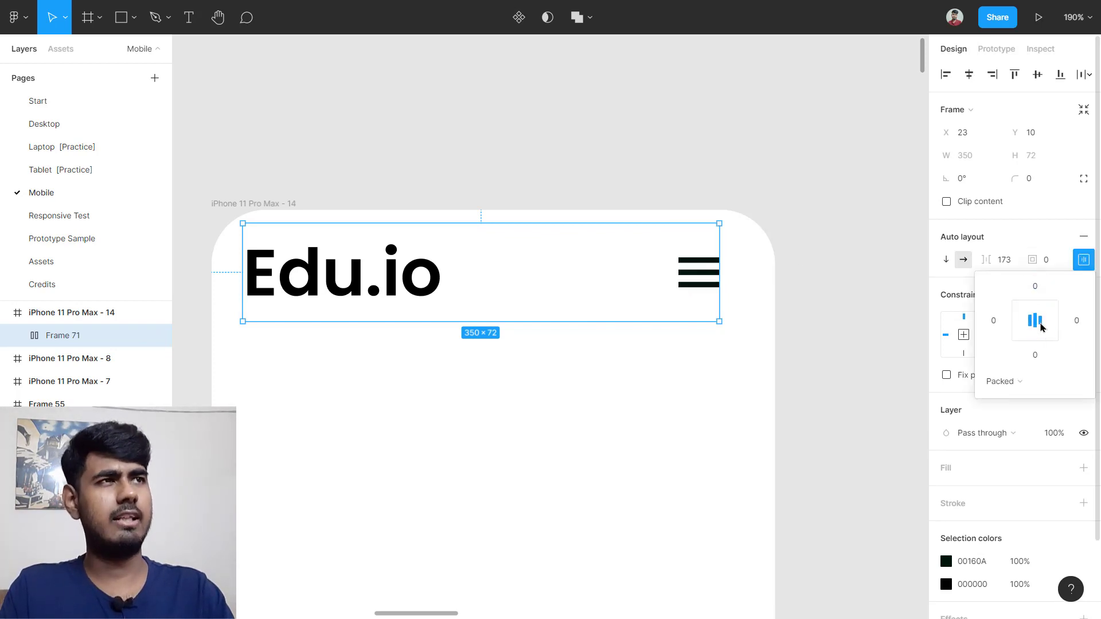
left_click(904, 349)
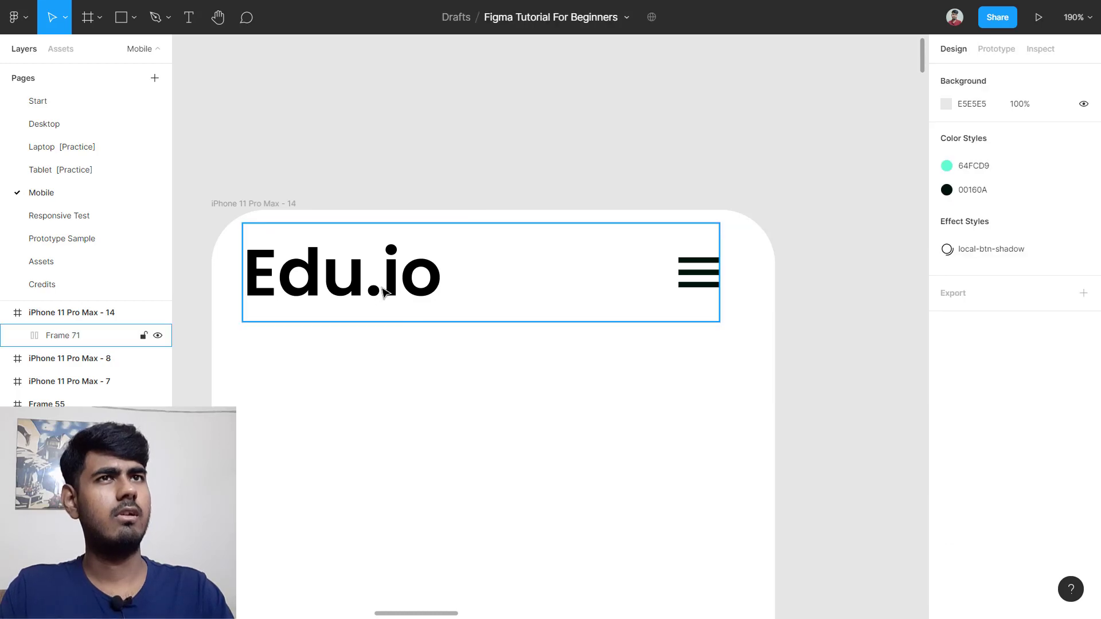
left_click(373, 296)
Step: Select the iPhone 11 Pro Max - 1 reference frame
scroll(336, 288, "down", 4)
scroll(335, 286, "left", 7)
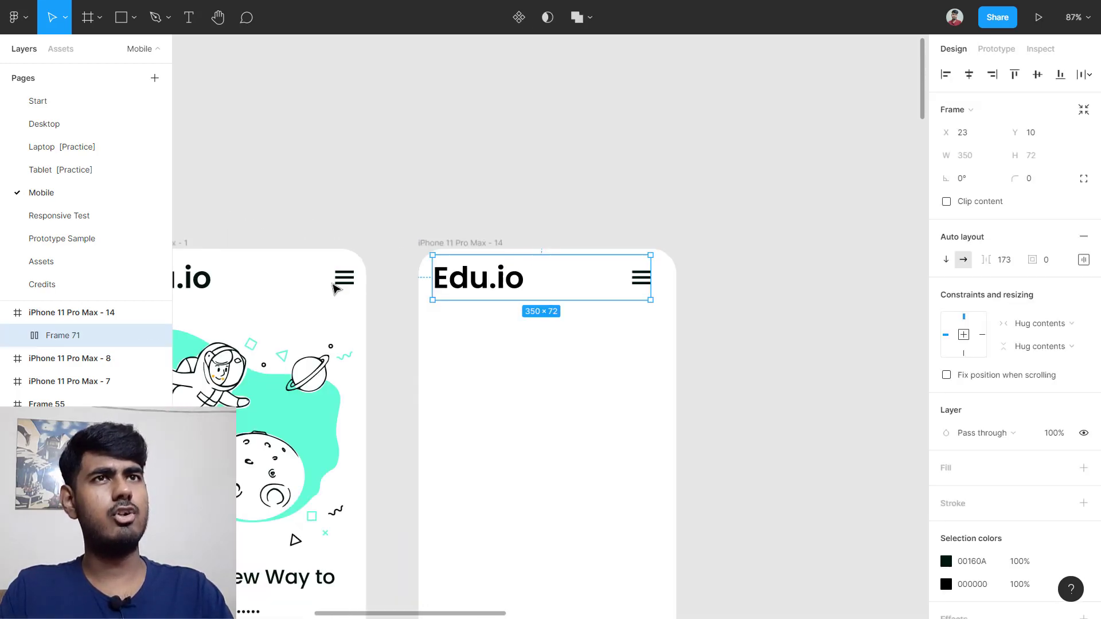
scroll(427, 291, "up", 3)
scroll(427, 292, "up", 3)
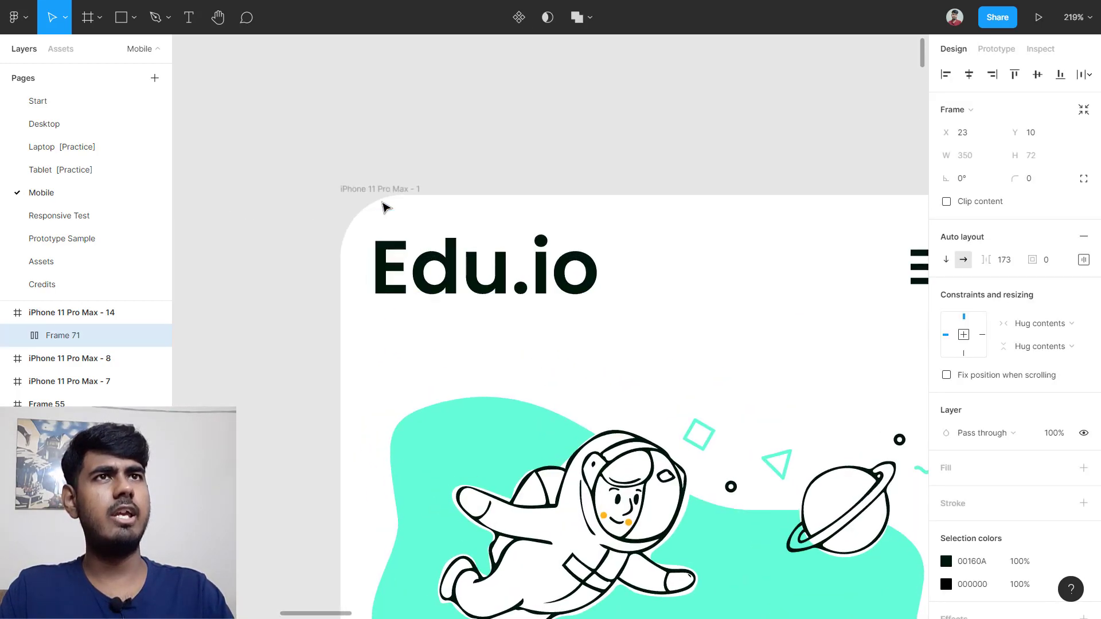
left_click(387, 188)
scroll(379, 229, "up", 3)
scroll(634, 330, "down", 5)
scroll(636, 335, "up", 2)
scroll(637, 334, "right", 3)
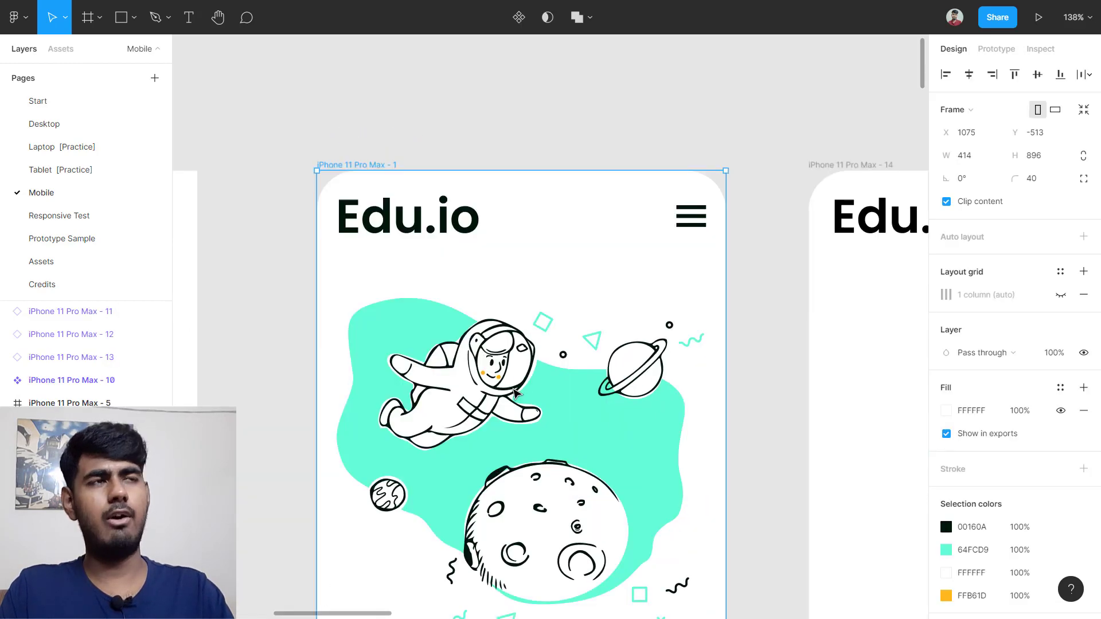
Step: Inspect the reference frame's layout grid column settings
left_click(1060, 297)
scroll(748, 298, "down", 1)
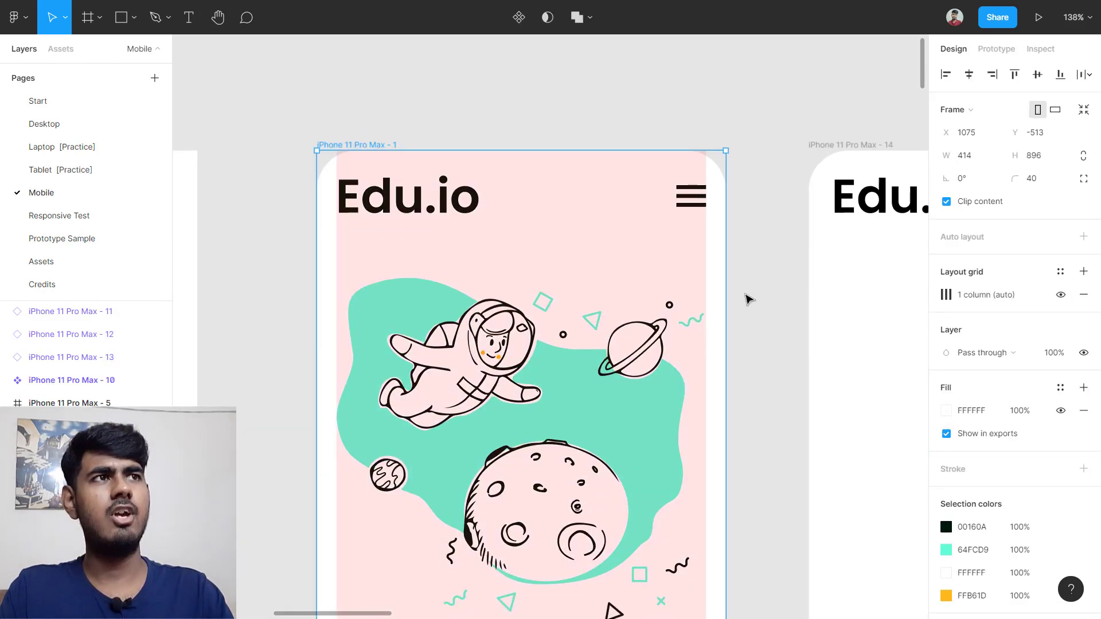
left_click(946, 295)
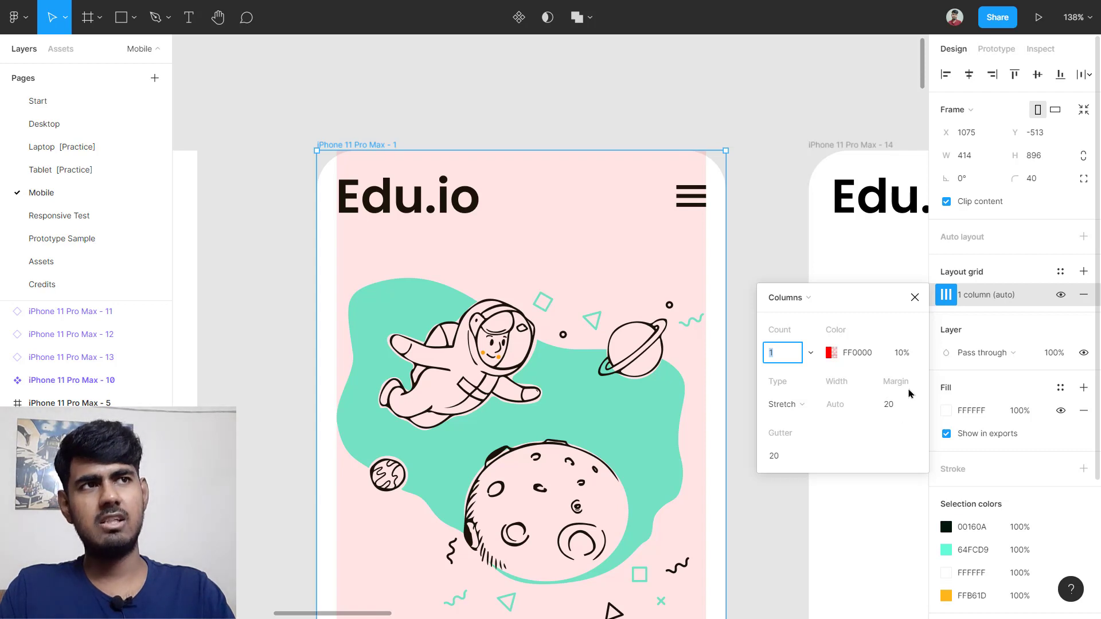
scroll(578, 304, "right", 10)
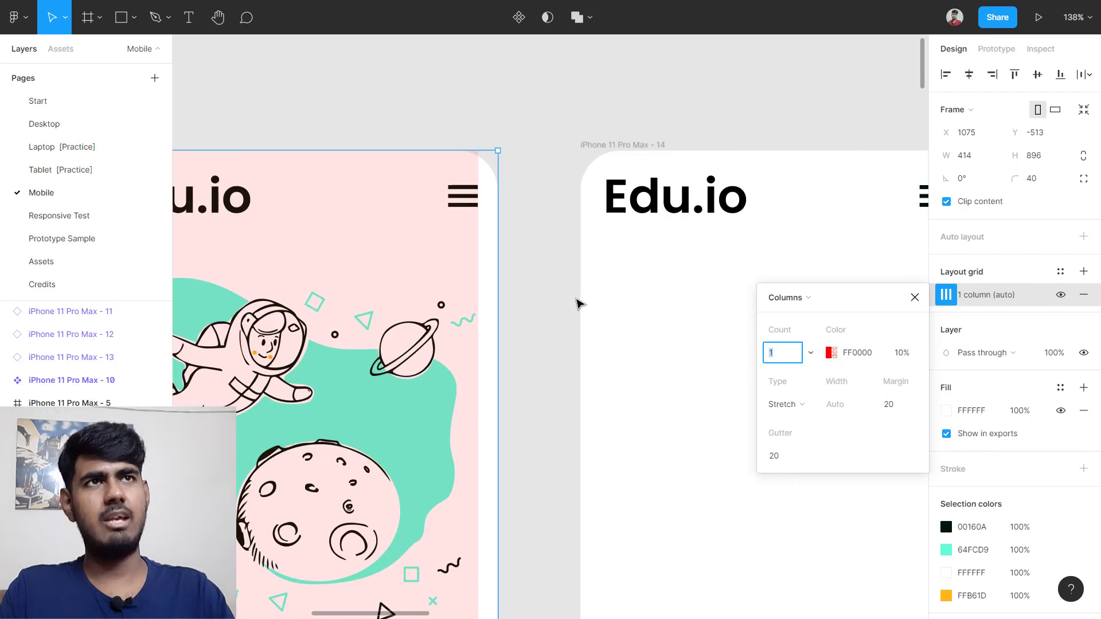
scroll(296, 176, "left", 3)
scroll(367, 172, "down", 2)
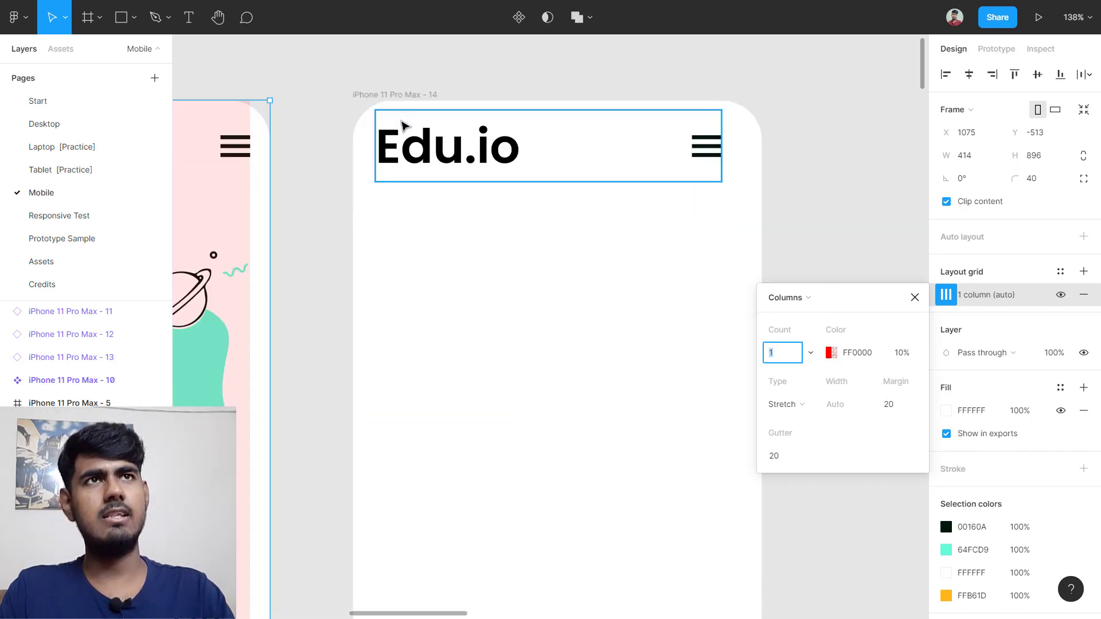
Step: Give iPhone 11 Pro Max - 14 a 1-column layout grid with 20 margin
left_click(400, 96)
scroll(722, 330, "left", 2)
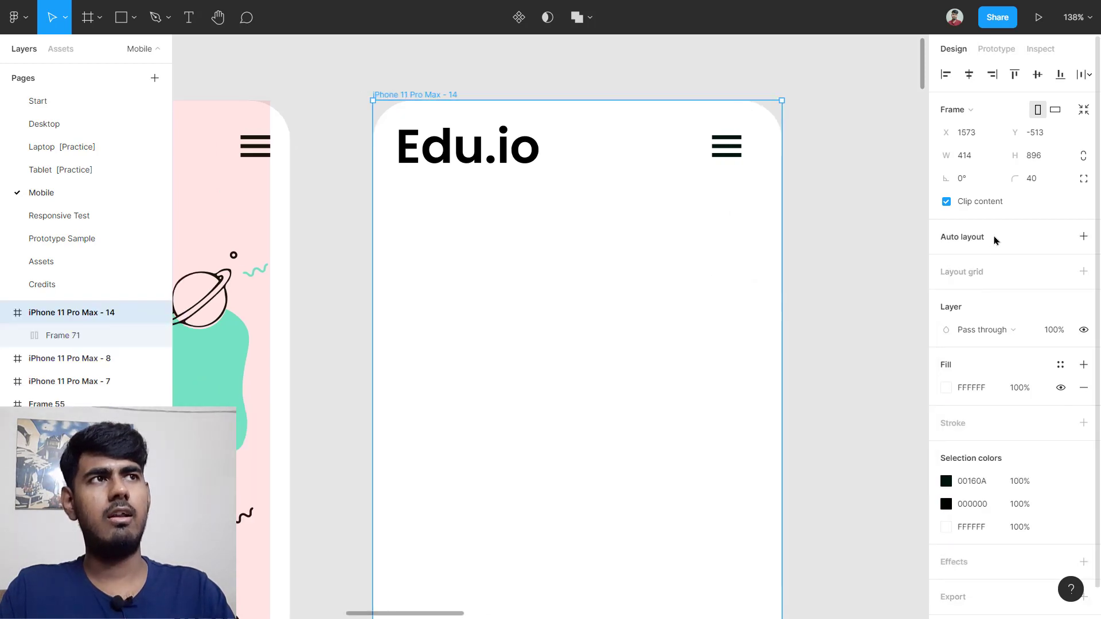
left_click(993, 273)
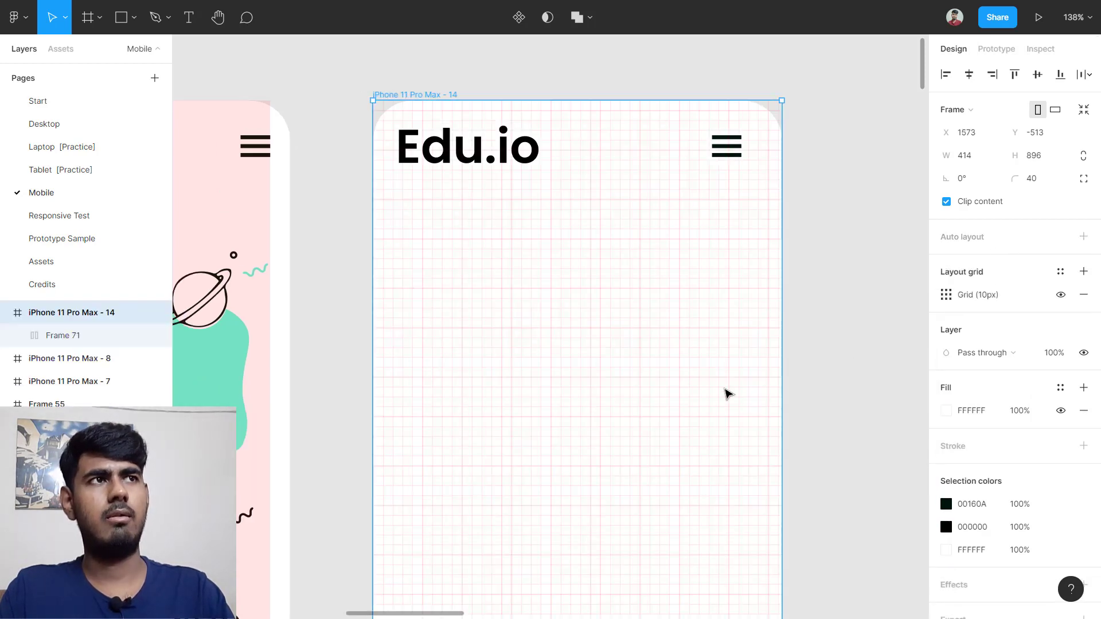
left_click(946, 294)
left_click(801, 298)
left_click(805, 315)
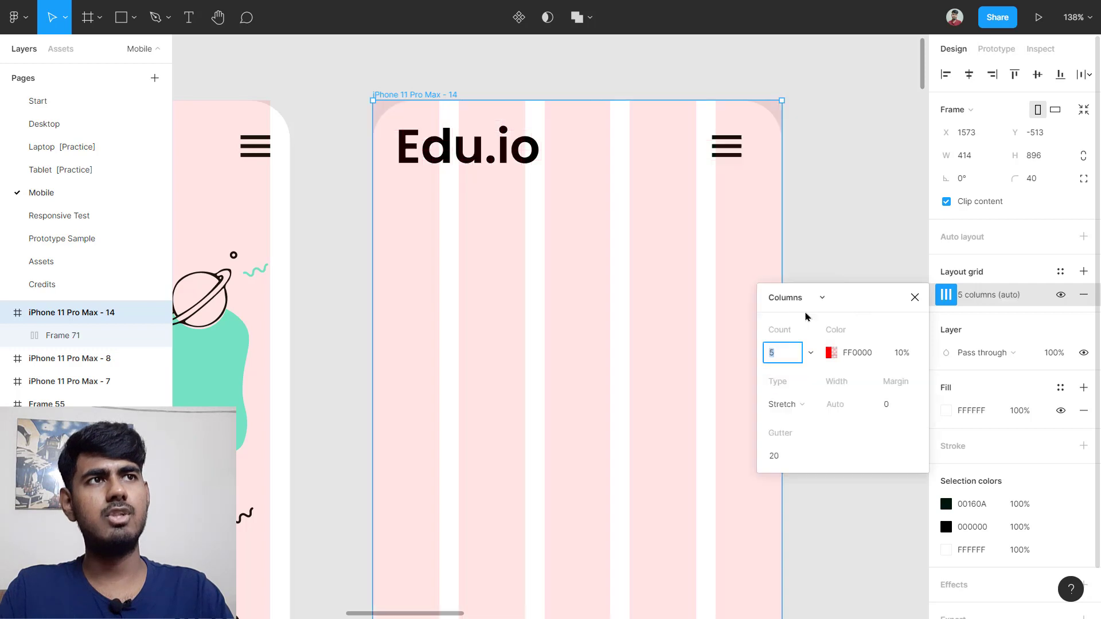
left_click(797, 356)
key("Return")
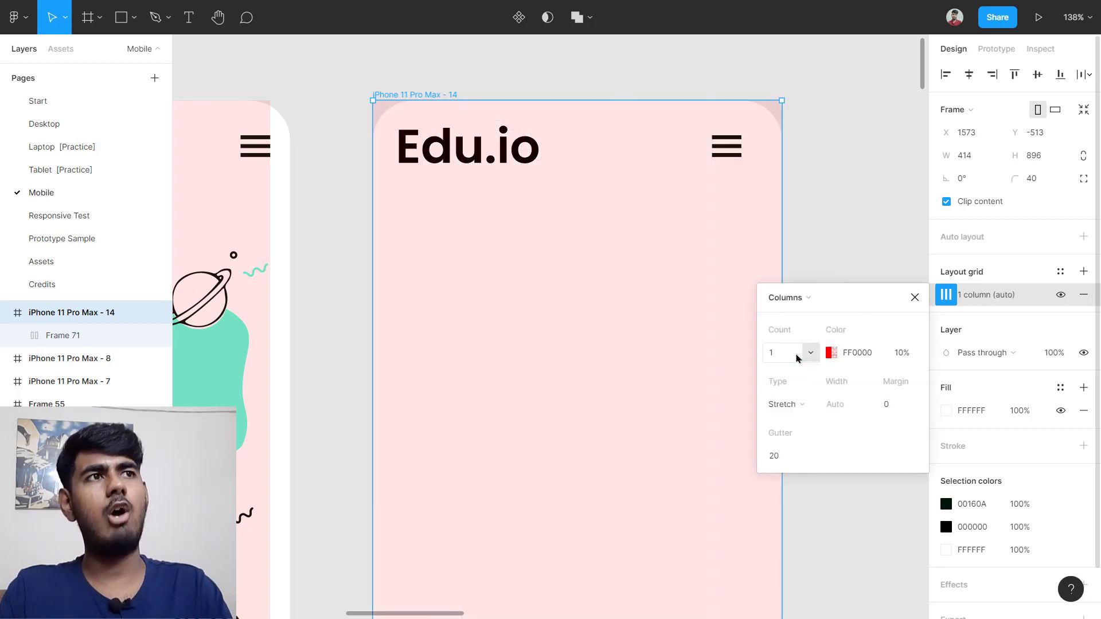
left_click(885, 404)
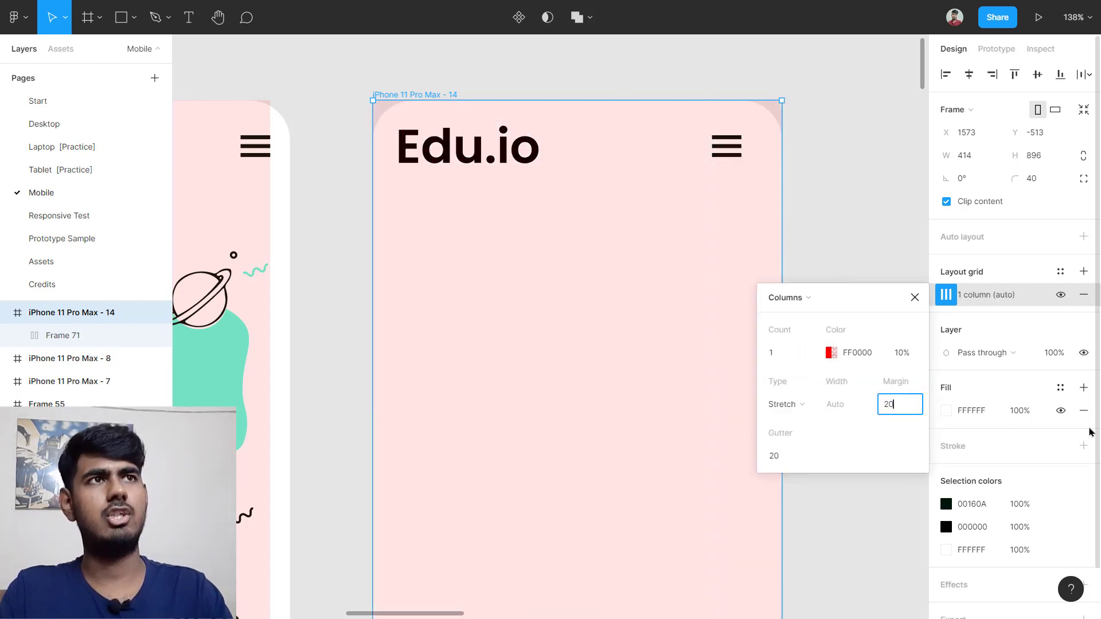
key("Return")
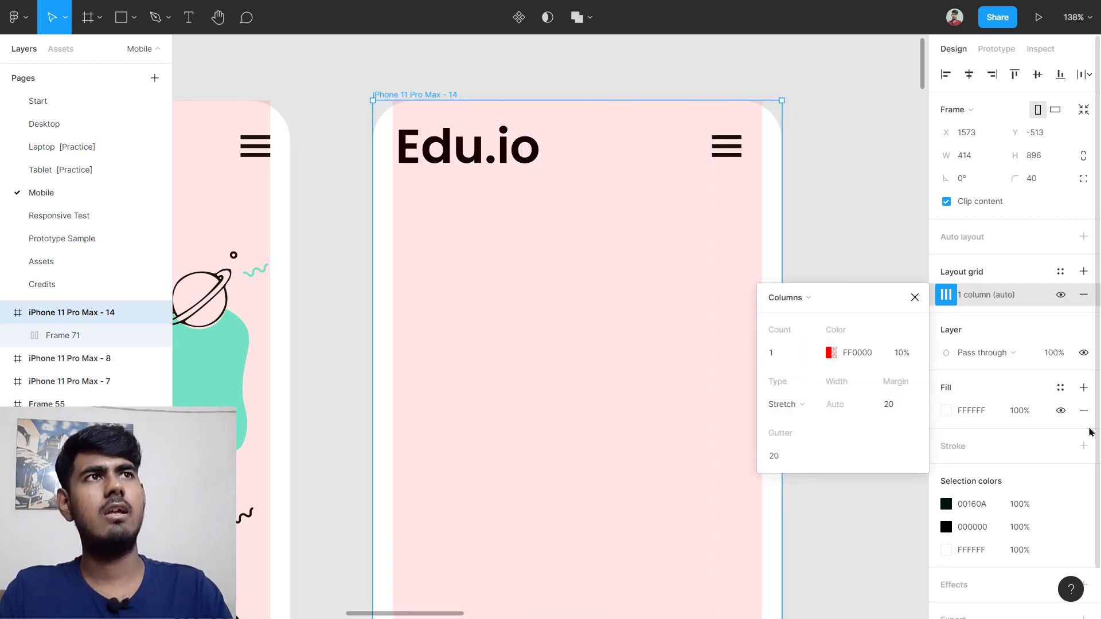
left_click(915, 297)
scroll(491, 169, "up", 5)
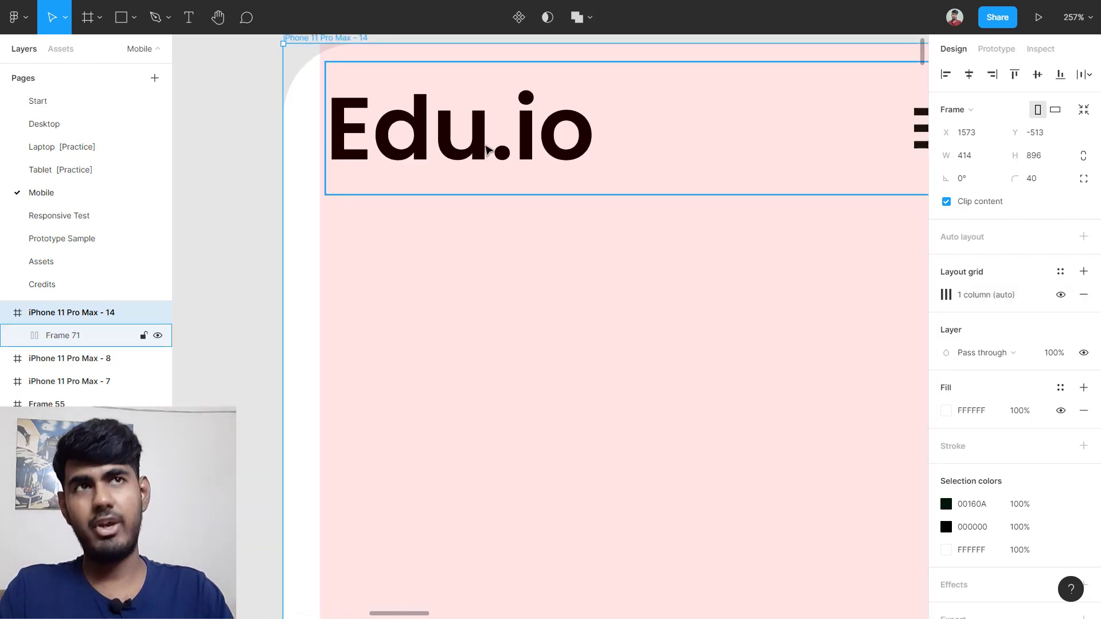
mouse_move(482, 146)
left_mouse_down()
mouse_move(463, 161)
mouse_move(465, 151)
left_mouse_up()
left_click(432, 151)
scroll(468, 154, "right", 5)
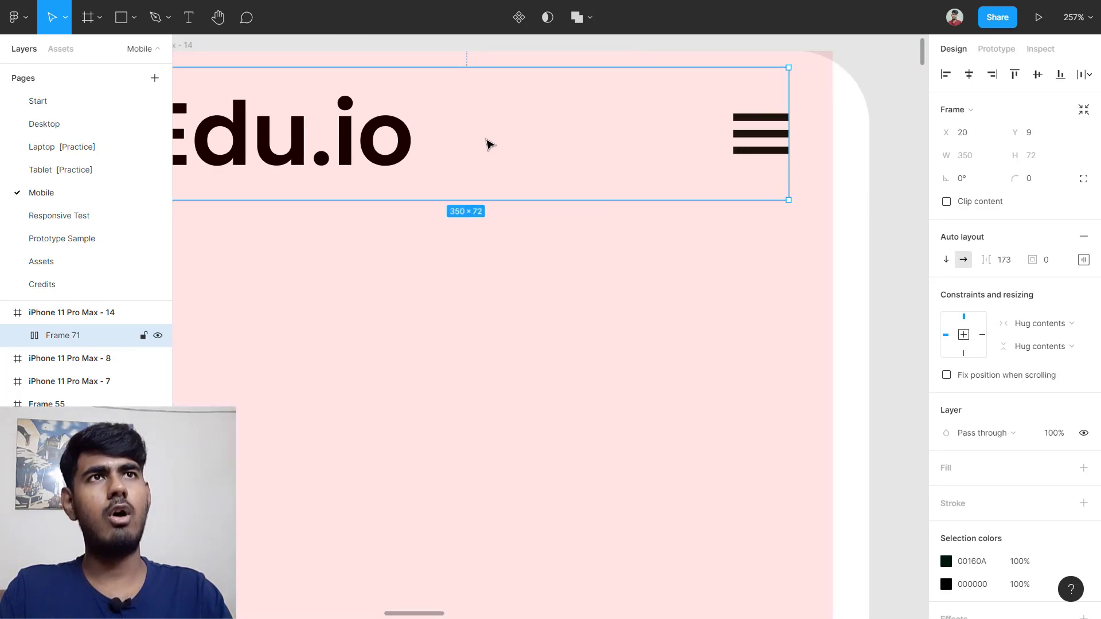
left_click(1018, 264)
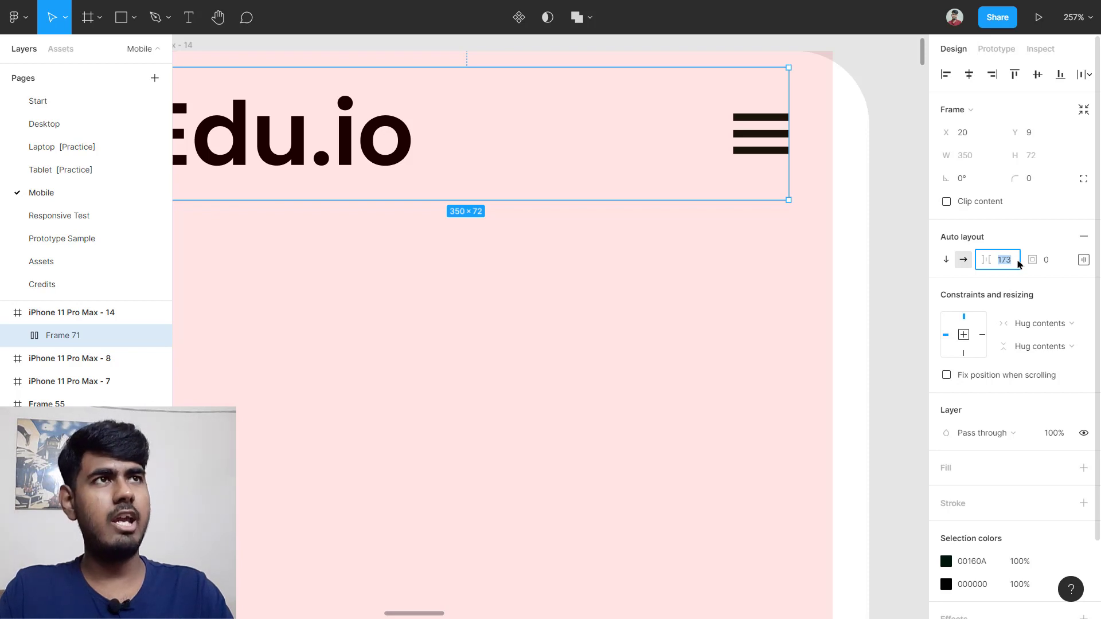
key("shift+Up")
key("shift+Up")
key("Up")
key("Up")
key("Up")
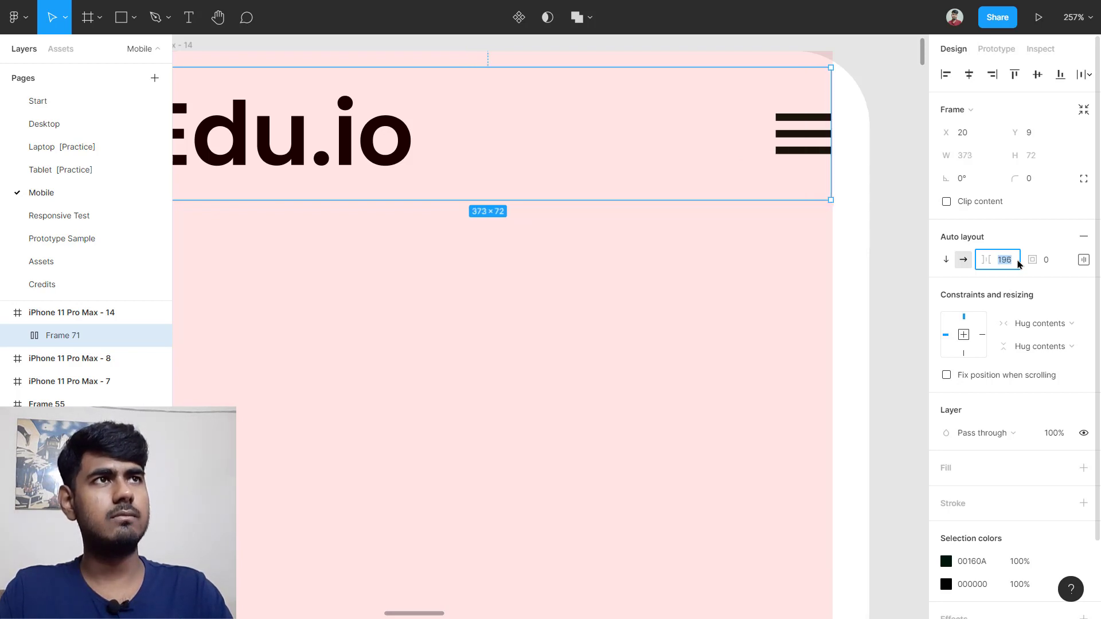
left_click(502, 468)
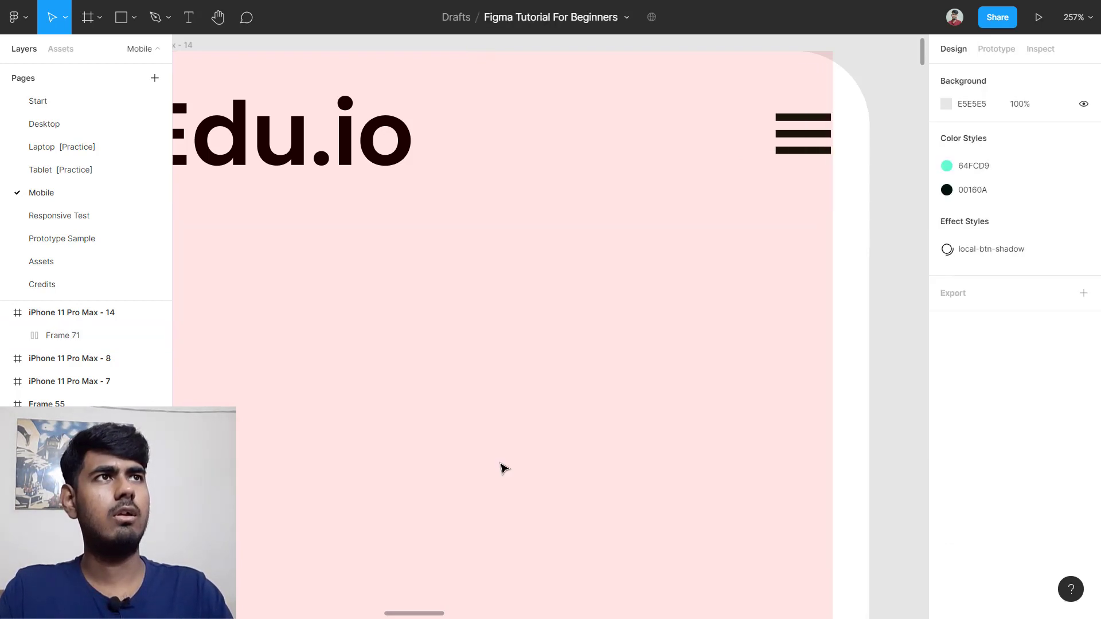
scroll(502, 467, "down", 5)
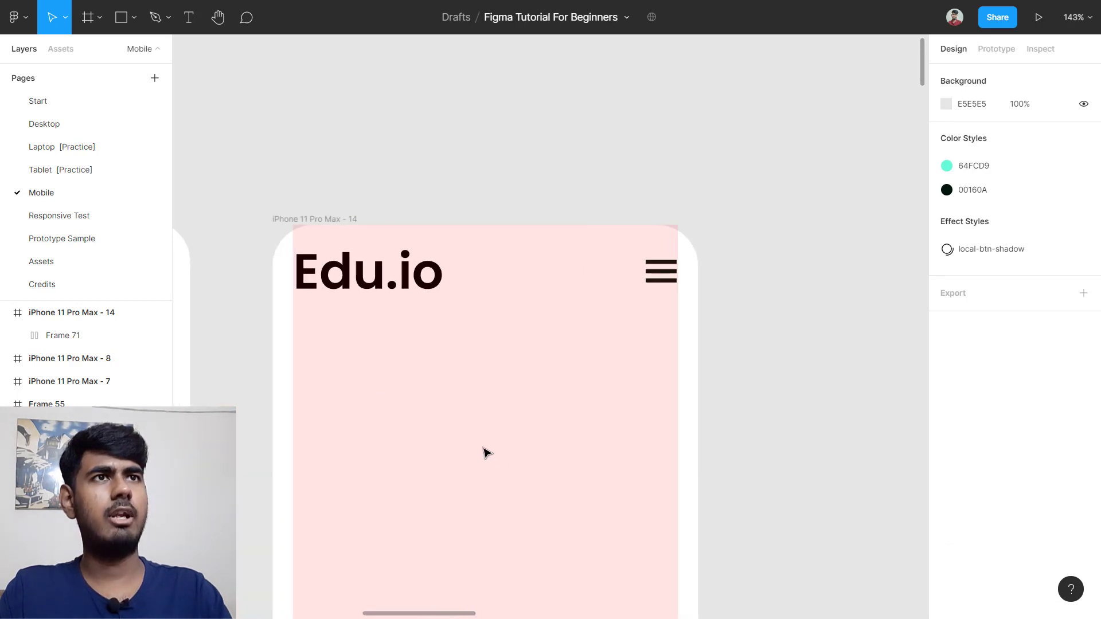
scroll(484, 453, "up", 5)
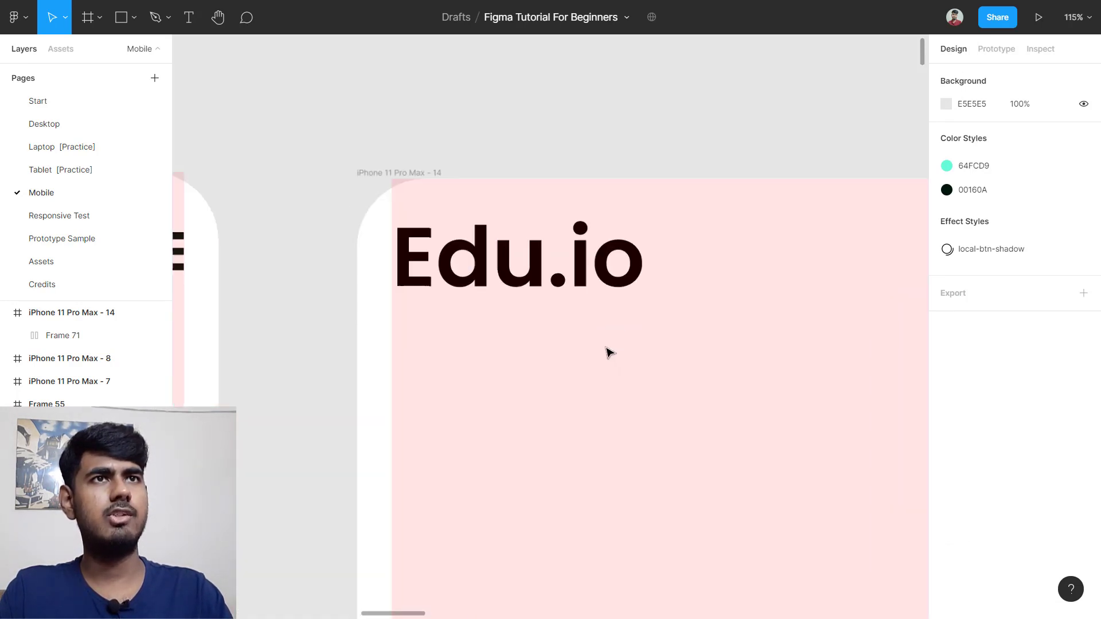
left_click(509, 267)
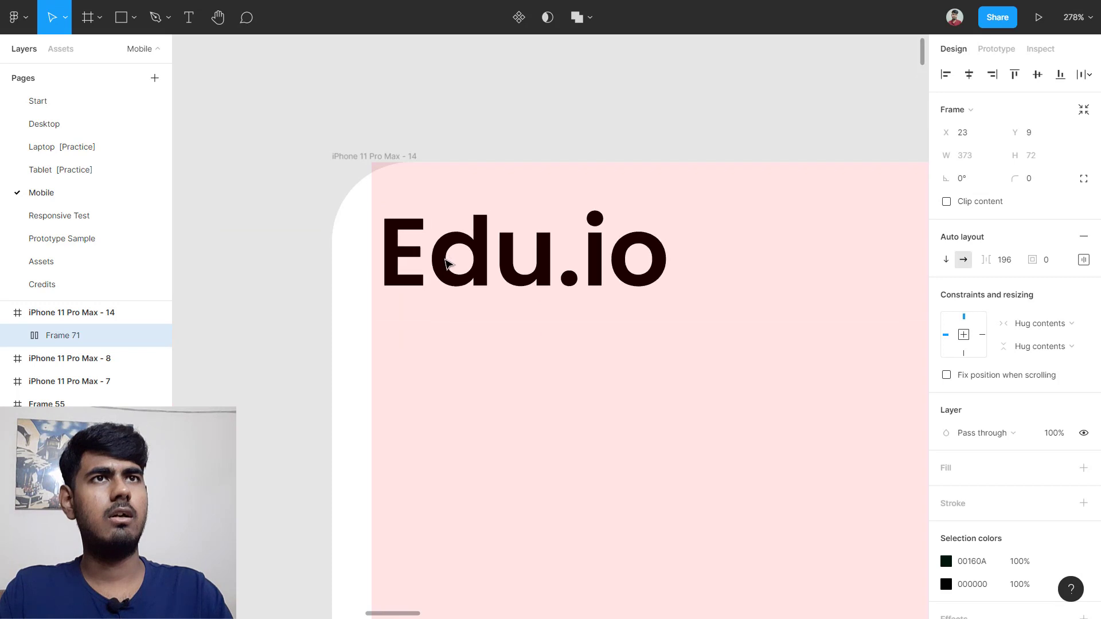
scroll(503, 263, "down", 8)
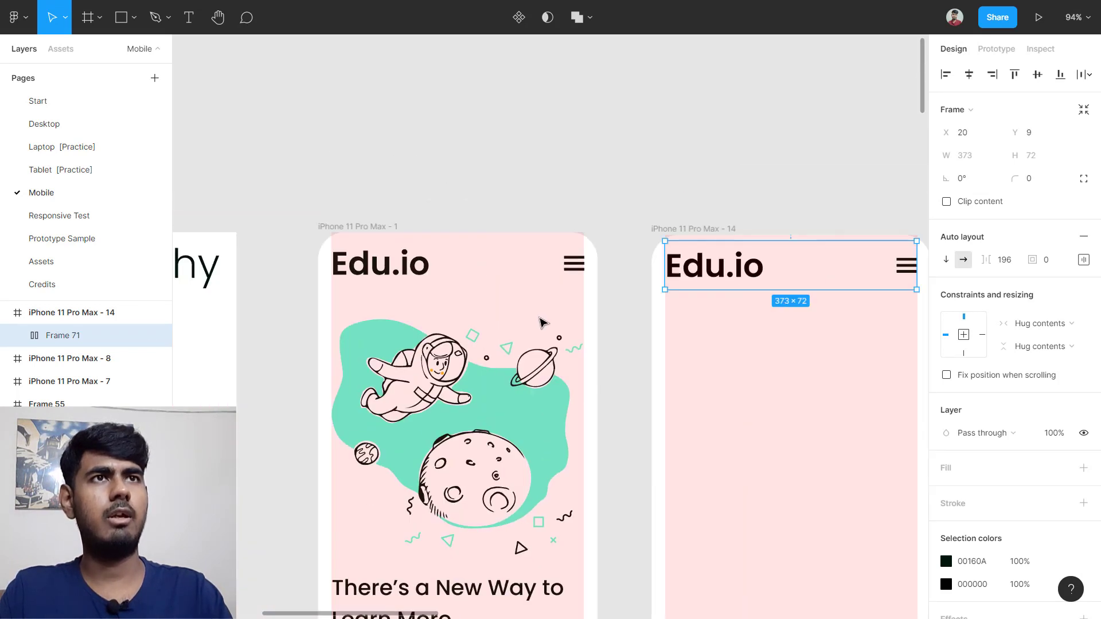
left_click(533, 278)
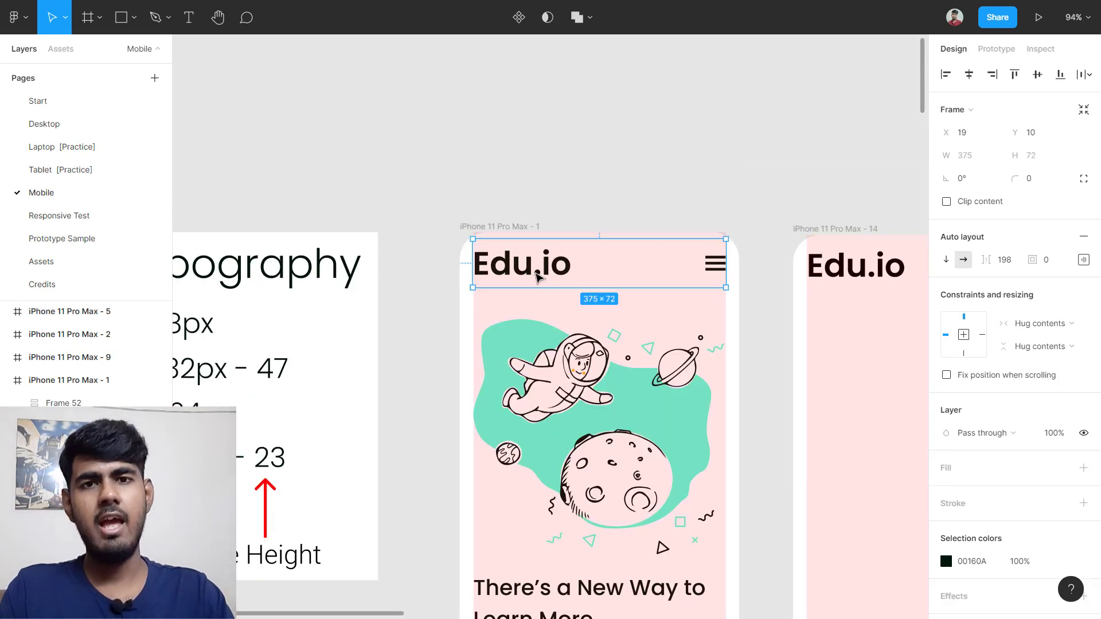
scroll(555, 268, "up", 6)
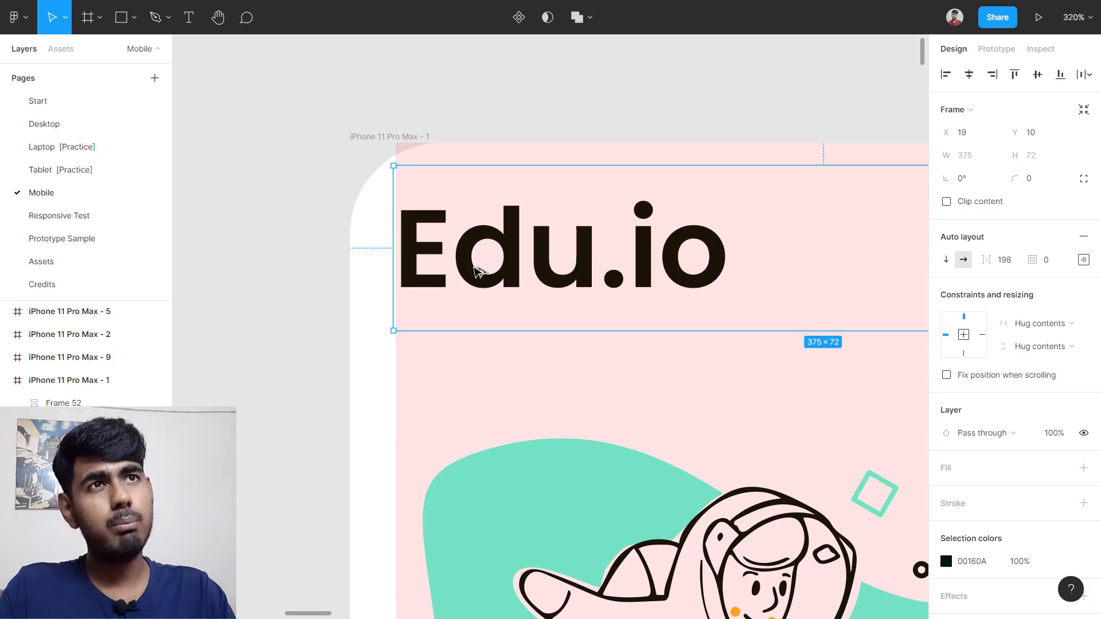
key("alt")
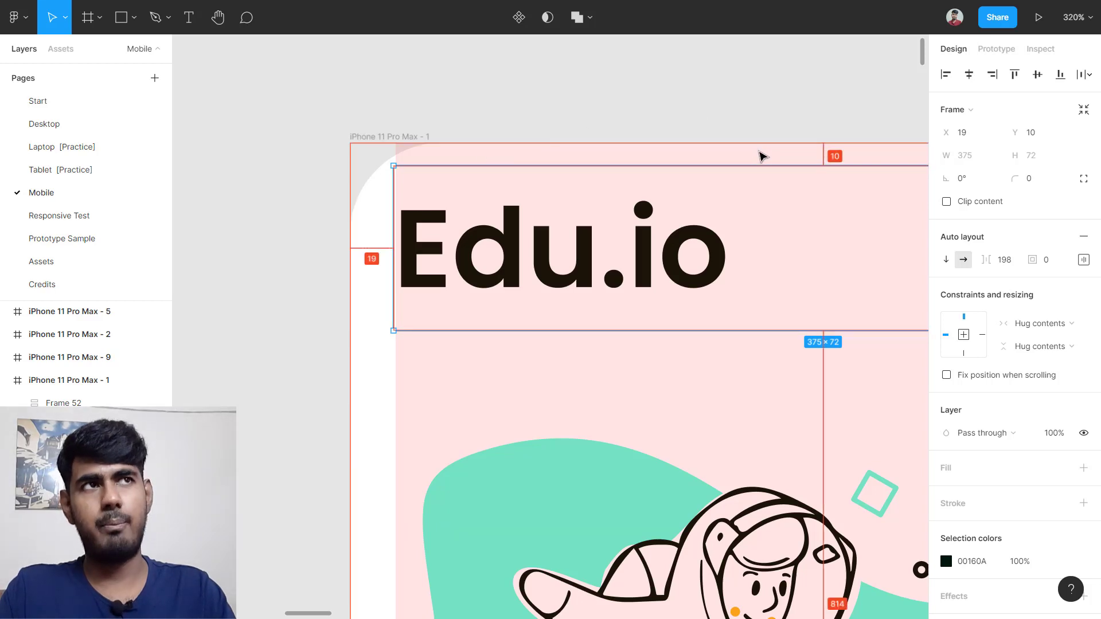
scroll(709, 216, "right", 5)
scroll(709, 216, "right", 2)
key("alt")
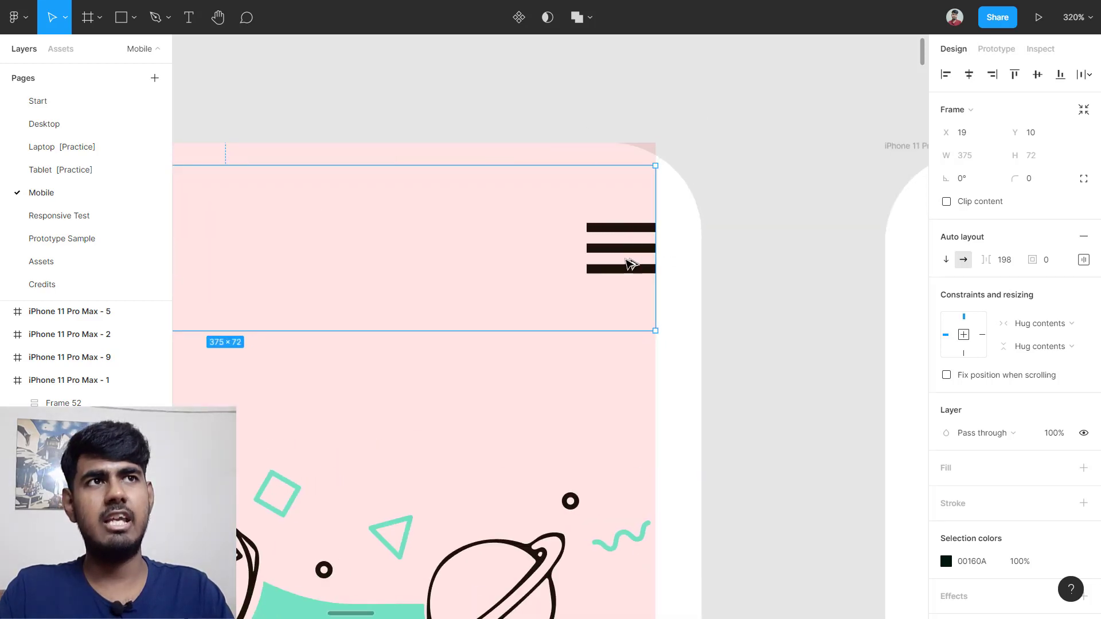
scroll(665, 286, "down", 5)
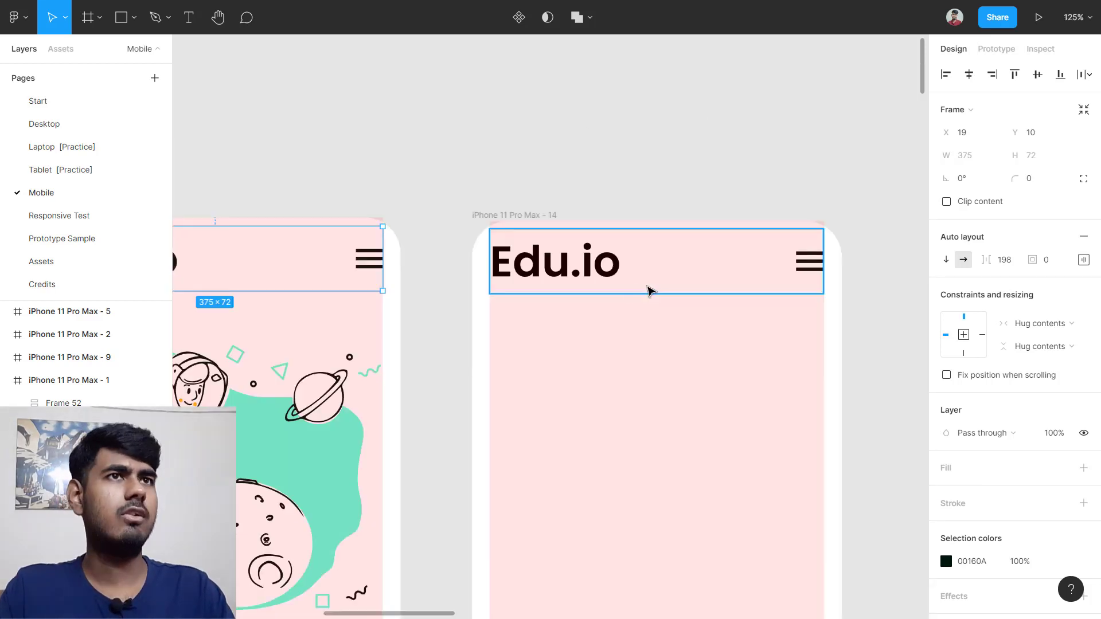
left_click(606, 278)
scroll(578, 273, "up", 3)
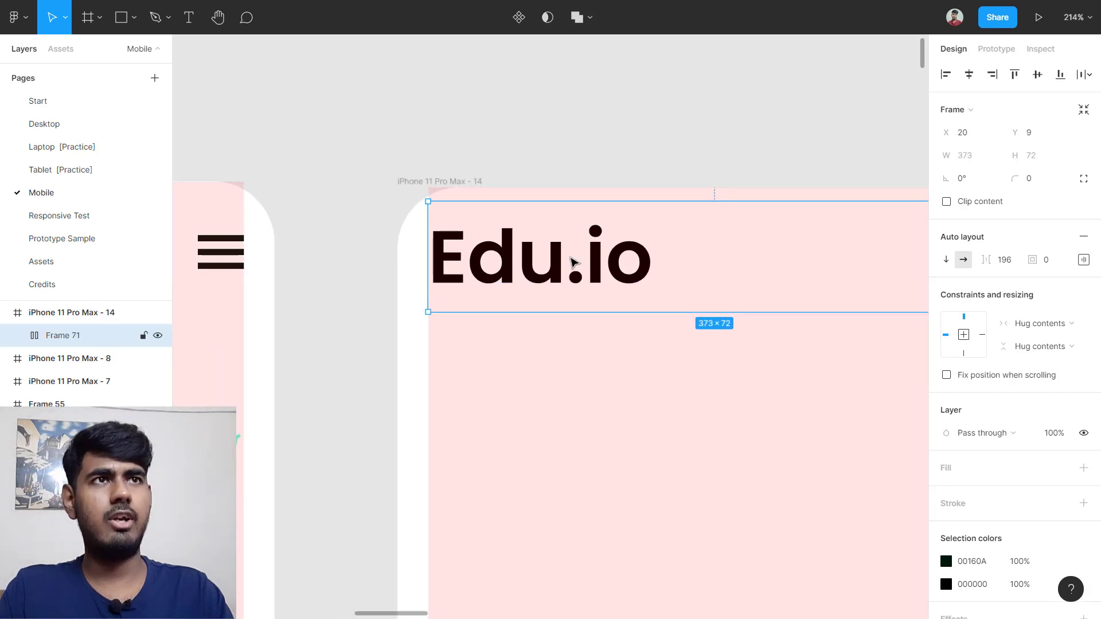
left_click_drag(563, 268, 567, 270)
key("ctrl+z")
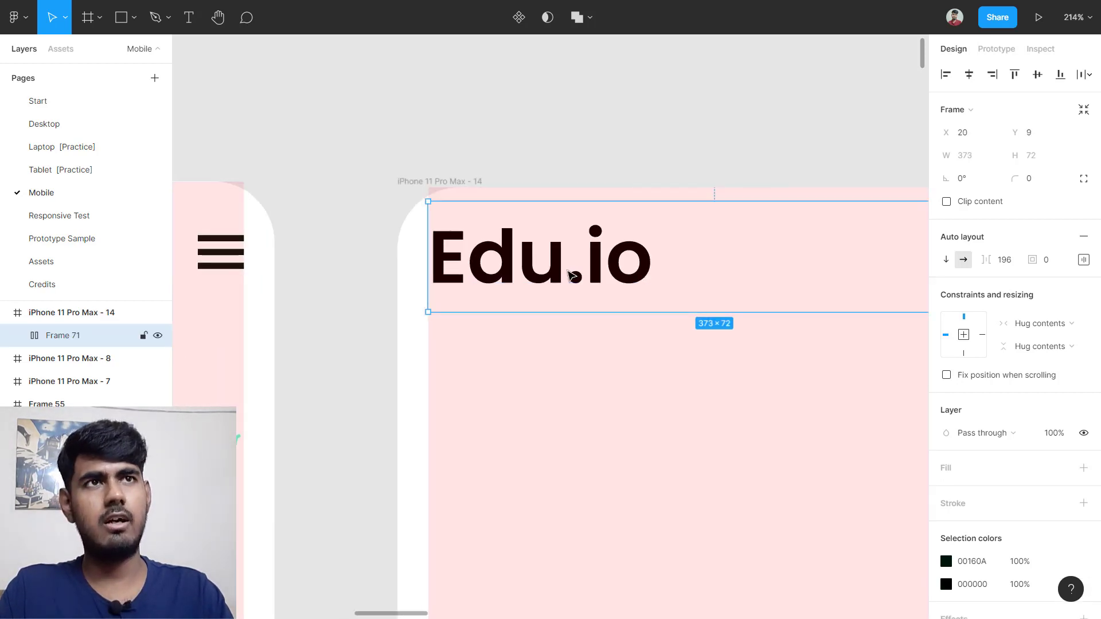
scroll(457, 262, "up", 5)
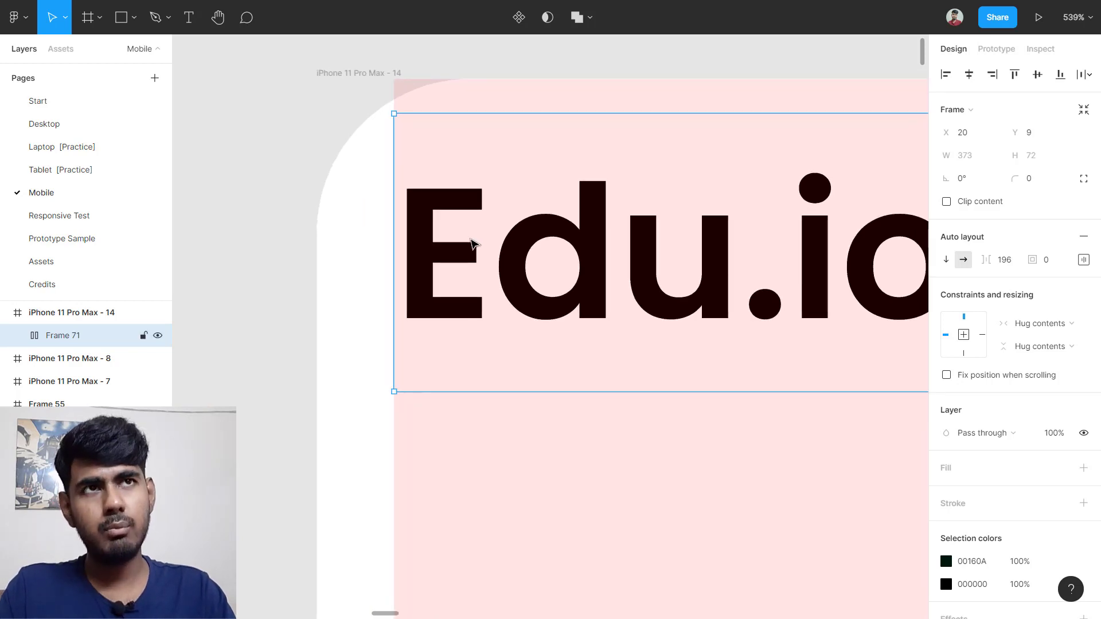
key("alt")
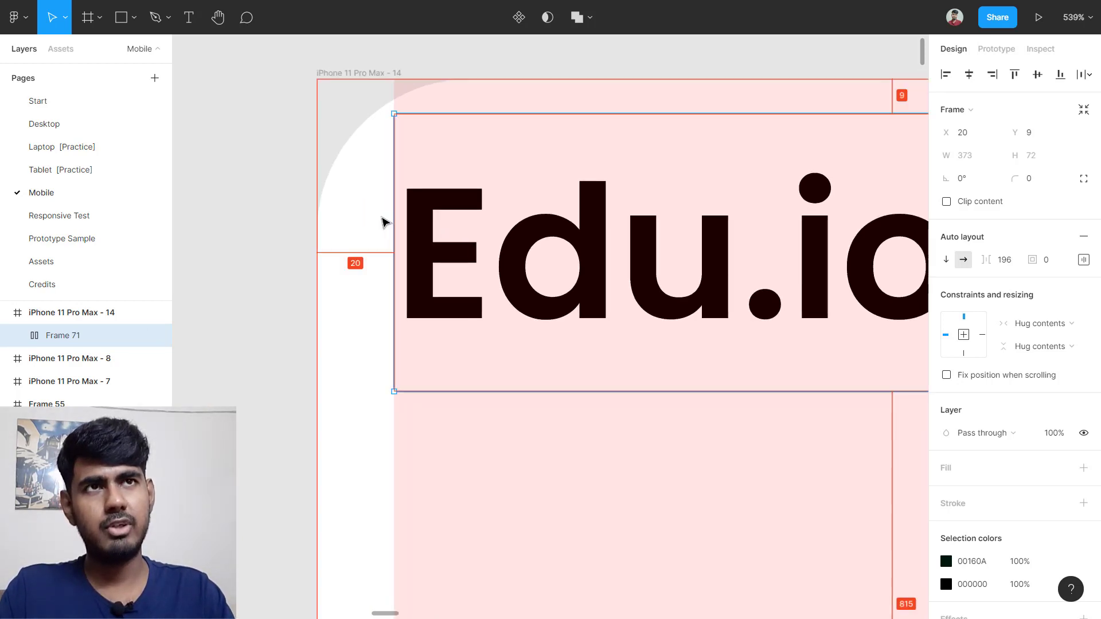
scroll(355, 252, "right", 10)
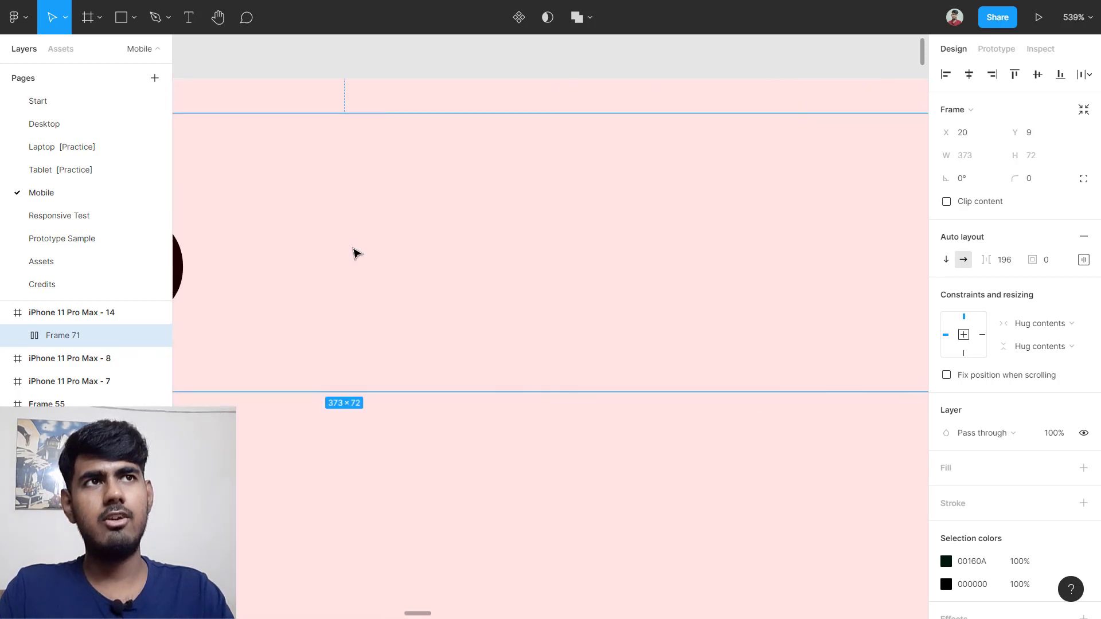
key("alt")
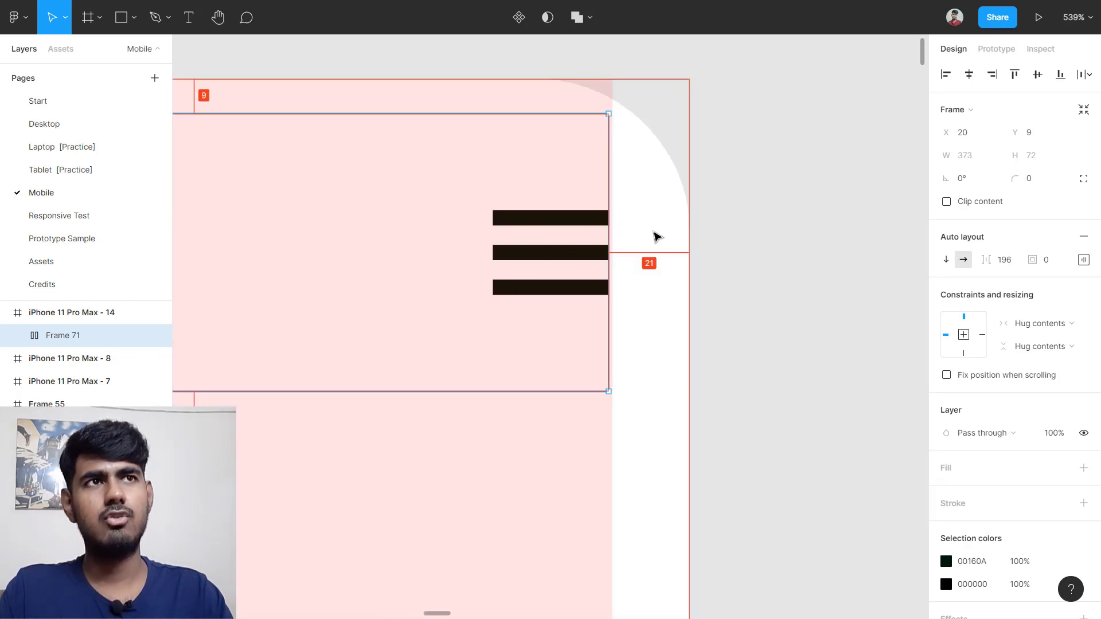
scroll(646, 241, "down", 2)
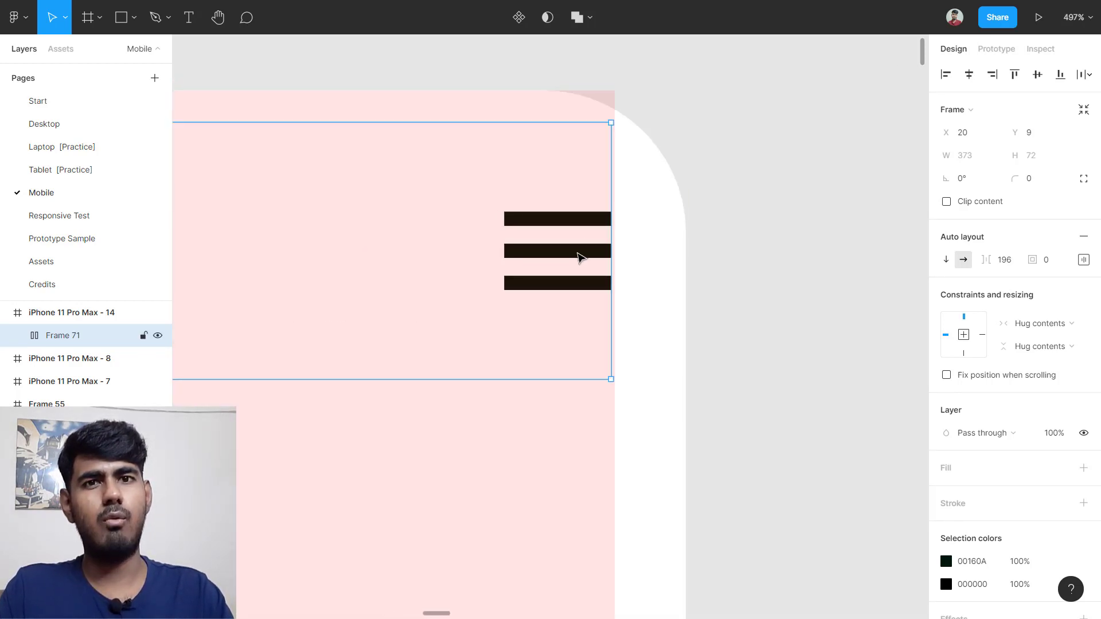
scroll(580, 253, "down", 3)
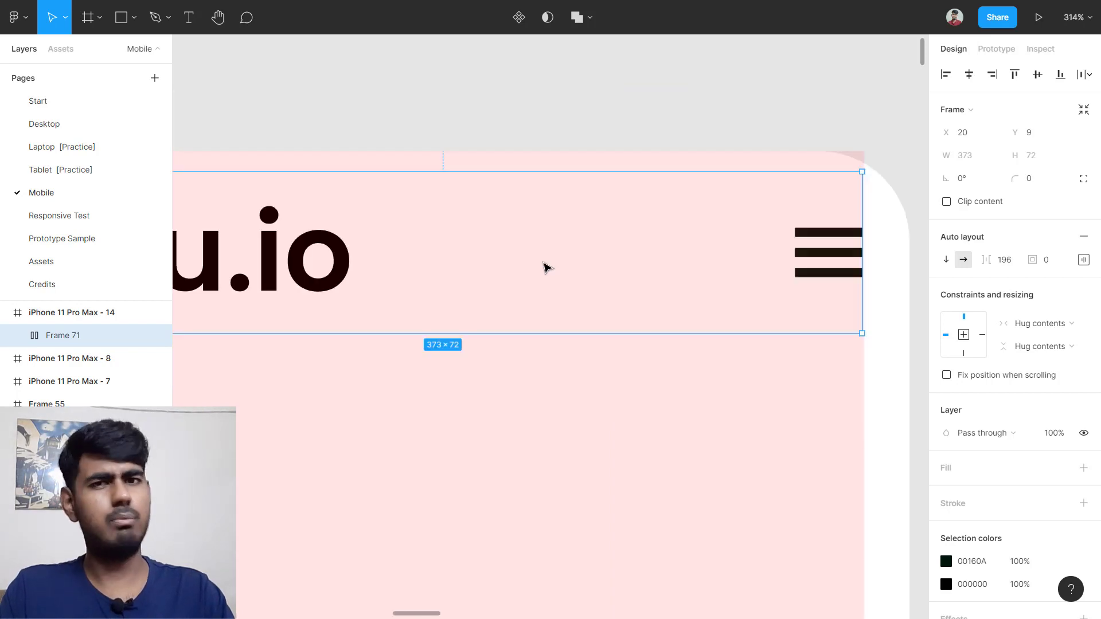
scroll(665, 267, "down", 2)
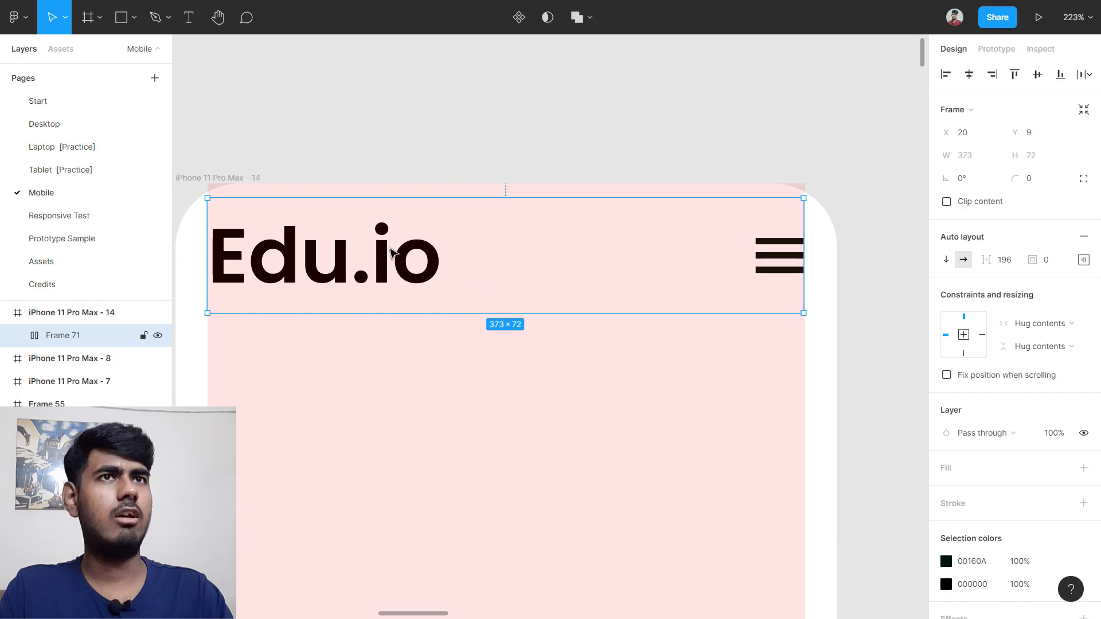
left_click(1011, 265)
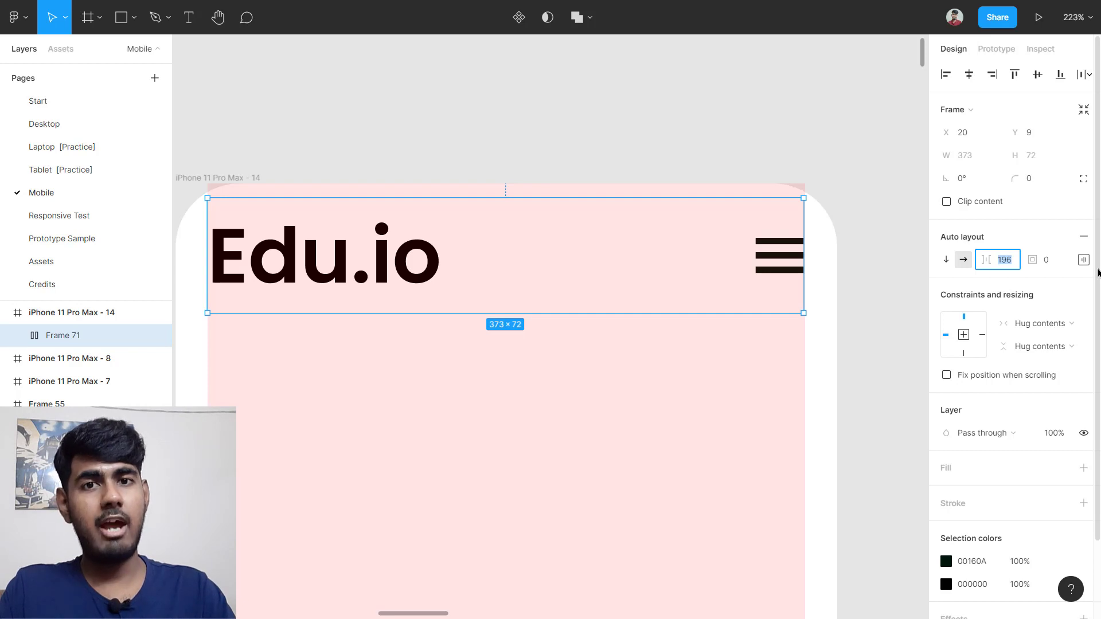
key("Up")
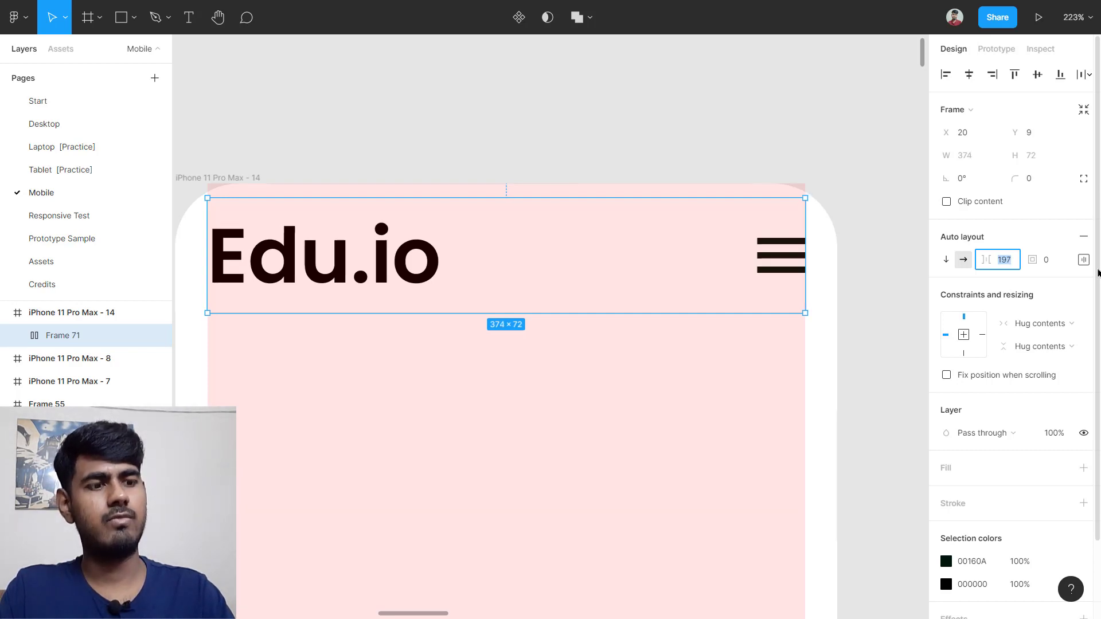
key("Return")
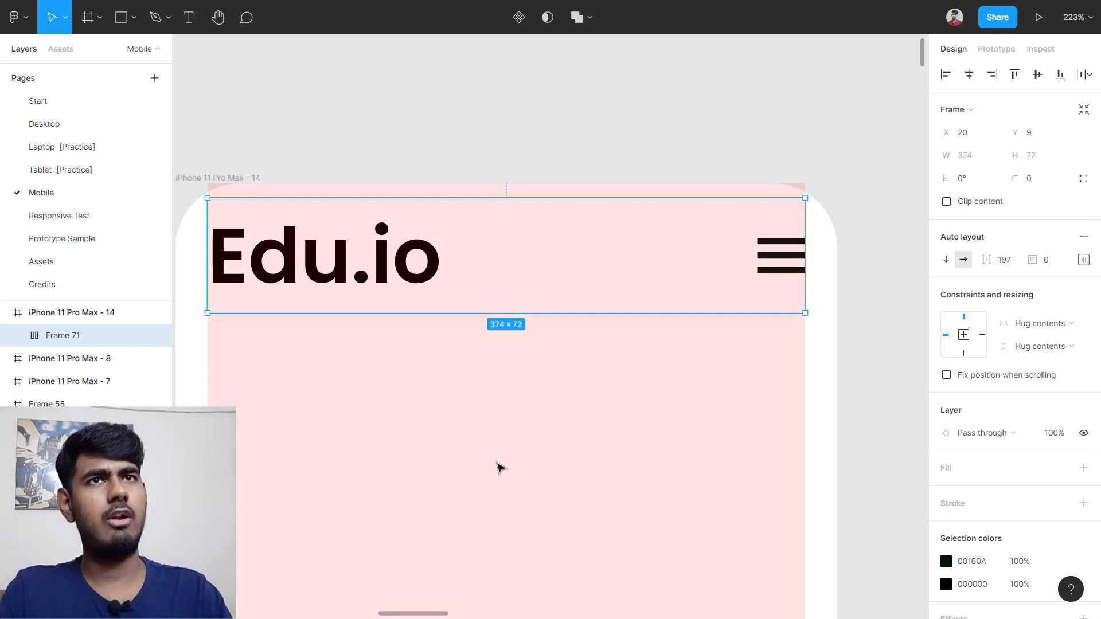
left_click(359, 413)
scroll(388, 295, "up", 5)
scroll(385, 272, "up", 1)
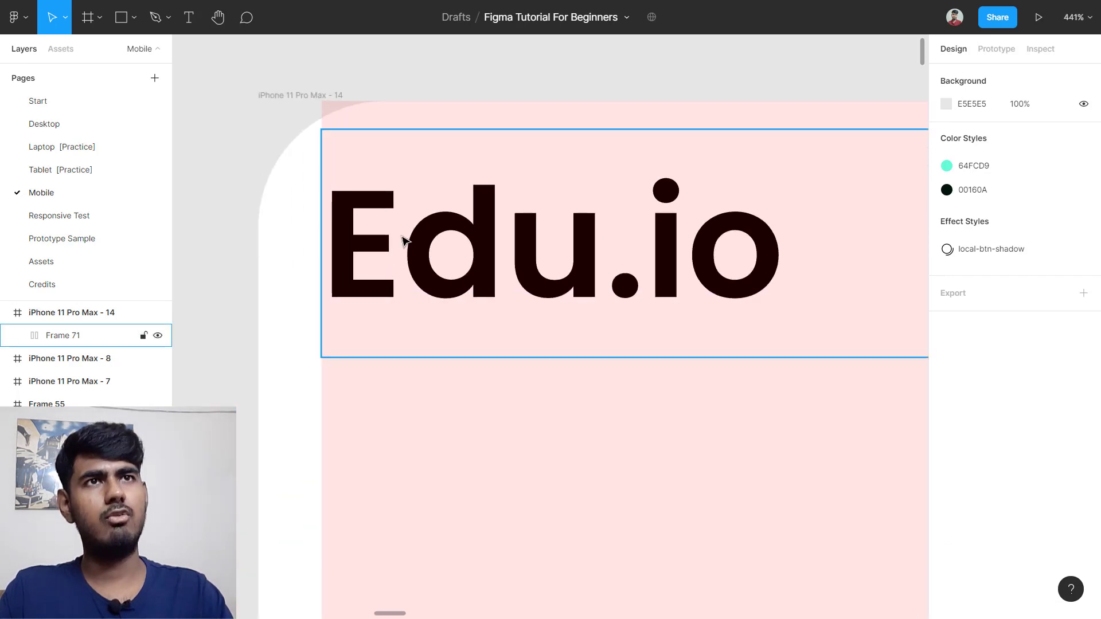
left_click(371, 289)
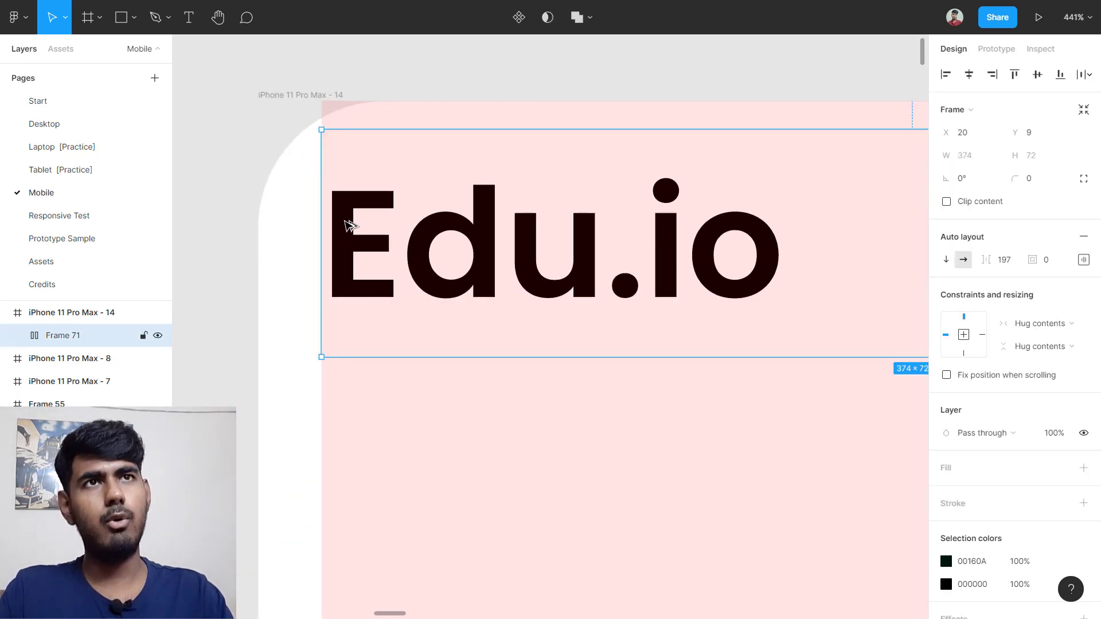
key("alt")
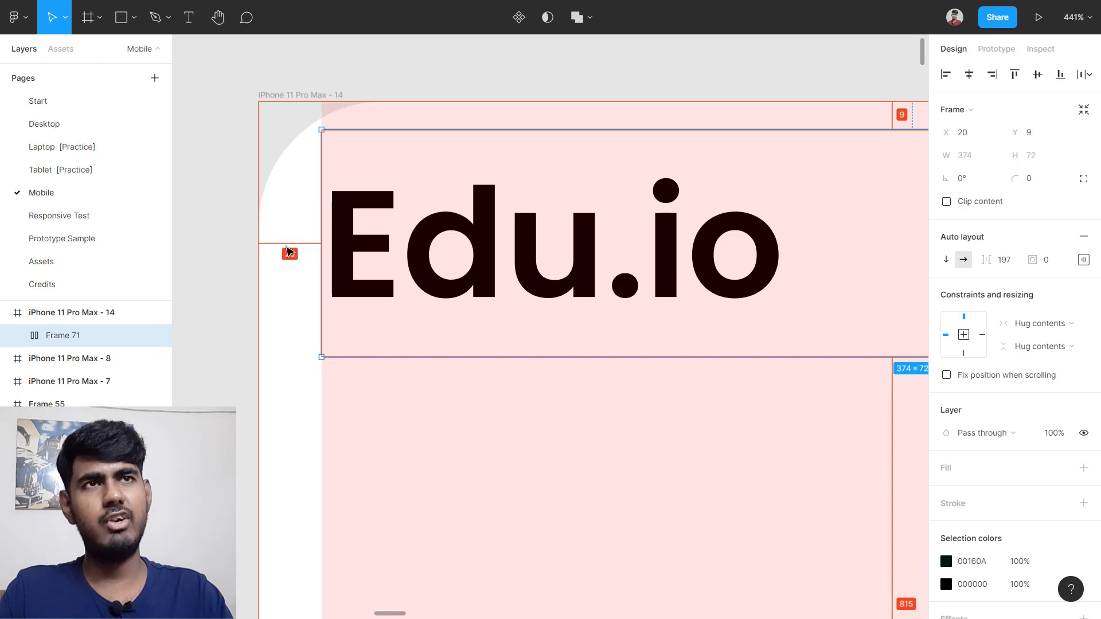
scroll(443, 244, "right", 10)
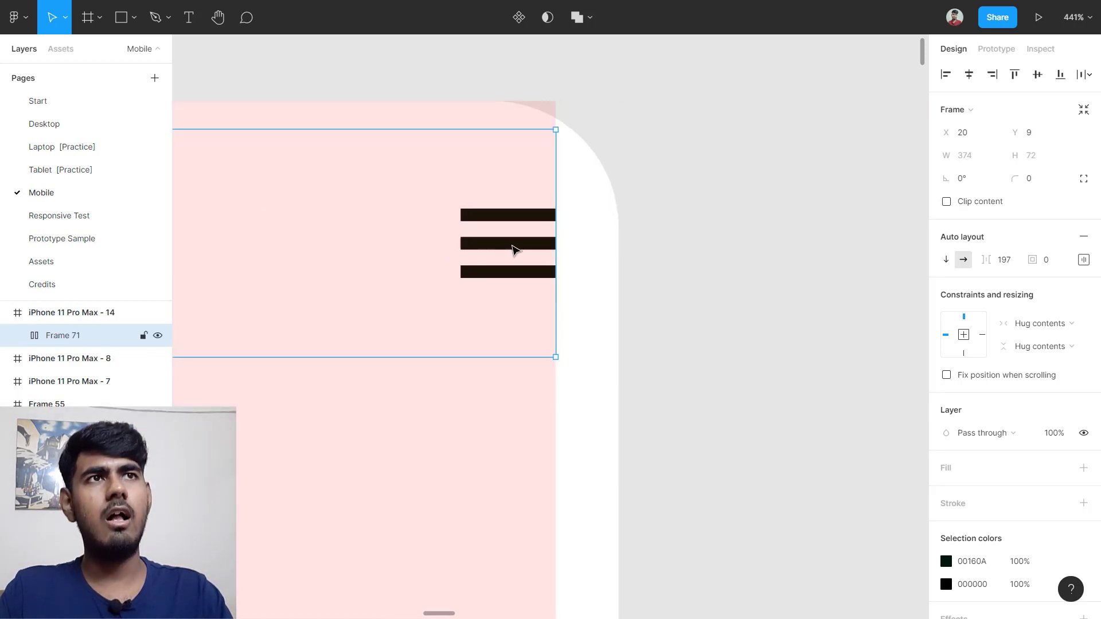
key("alt")
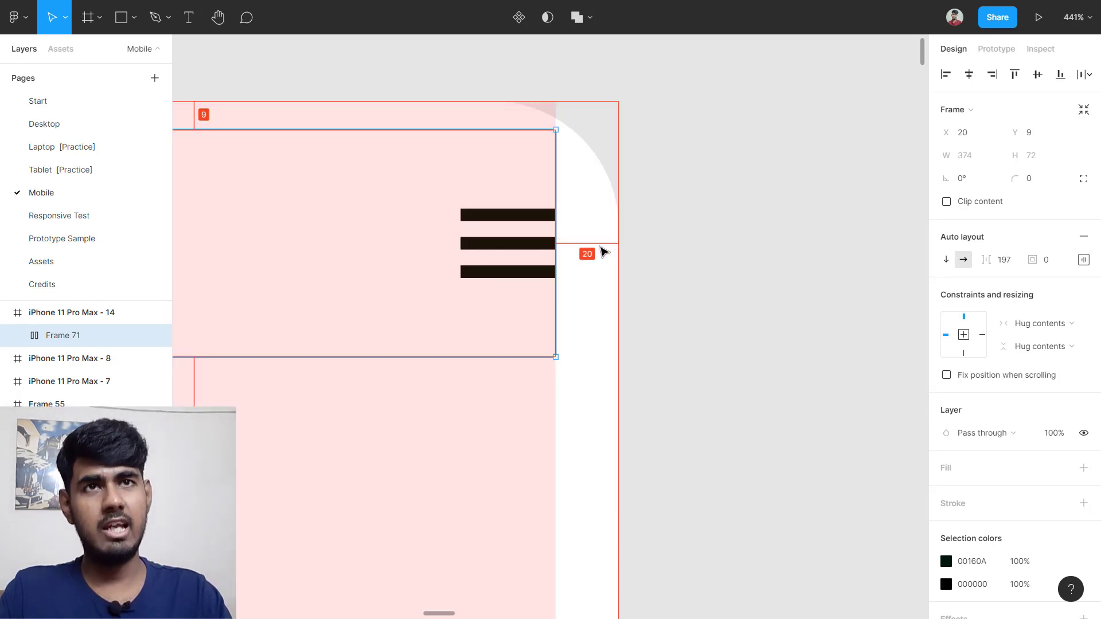
scroll(603, 251, "left", 5)
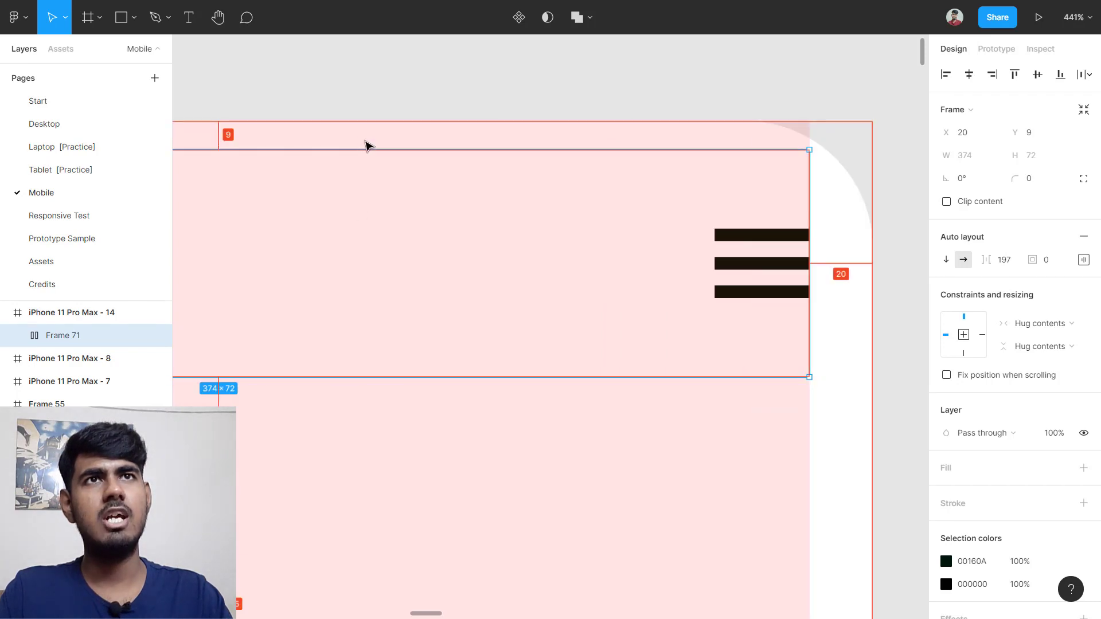
scroll(263, 182, "left", 3)
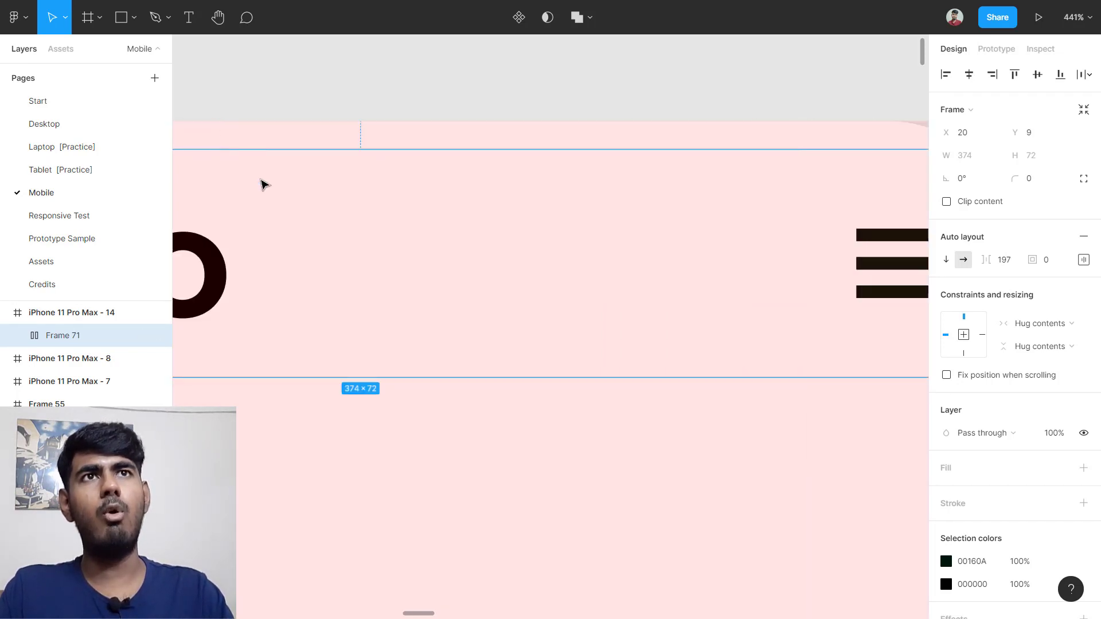
scroll(290, 229, "down", 2)
scroll(305, 232, "left", 3)
scroll(306, 233, "down", 4)
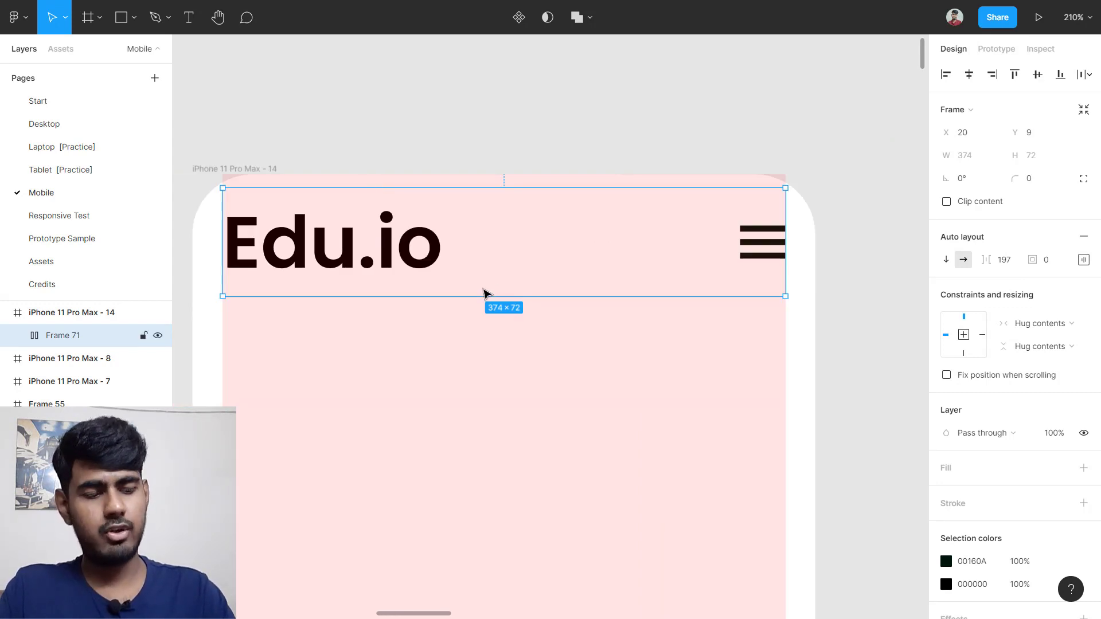
left_click_drag(484, 293, 486, 295)
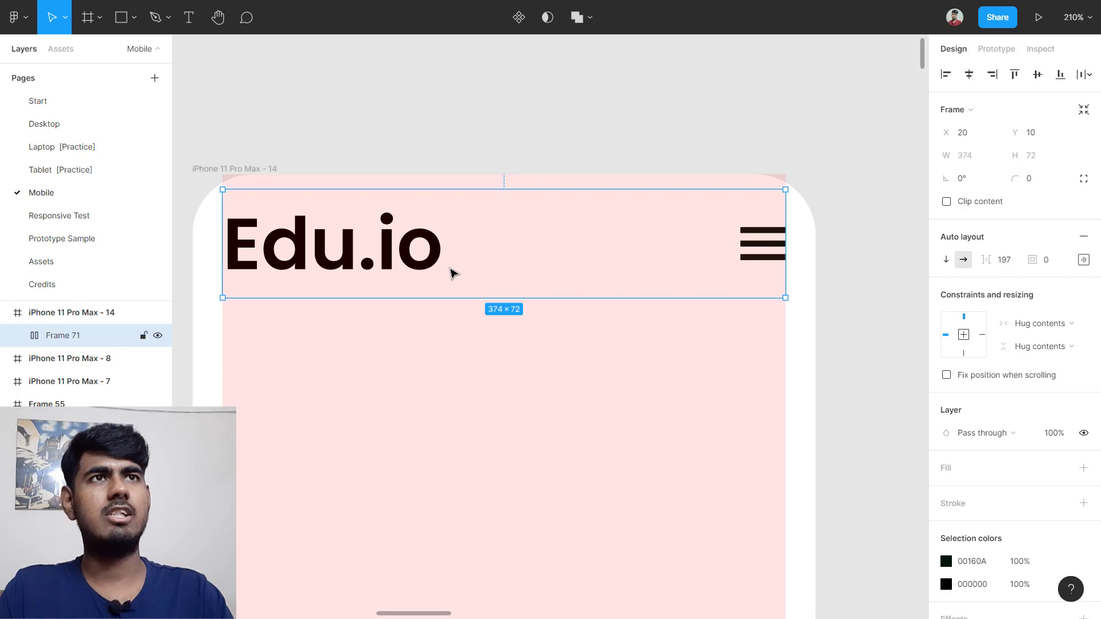
key("alt")
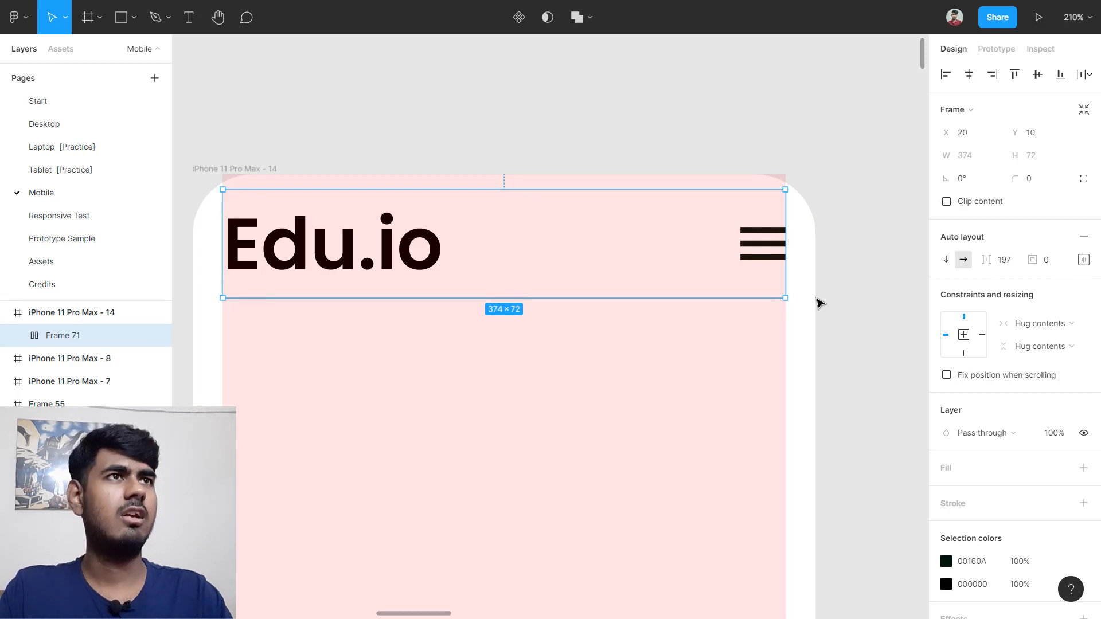
scroll(820, 303, "down", 5)
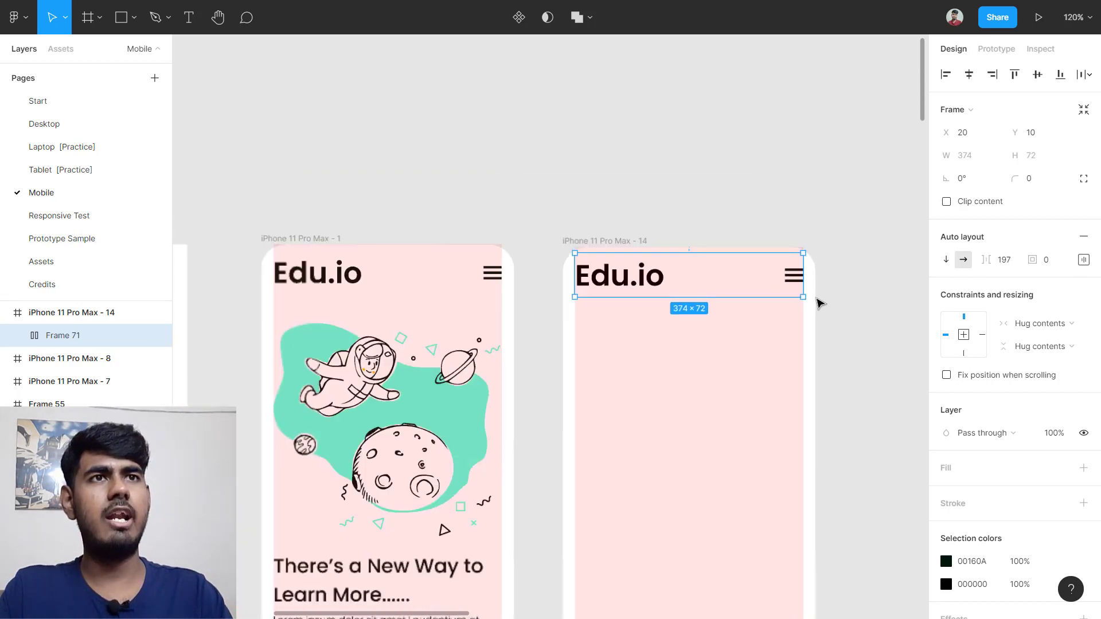
scroll(820, 303, "down", 1)
scroll(543, 444, "up", 3)
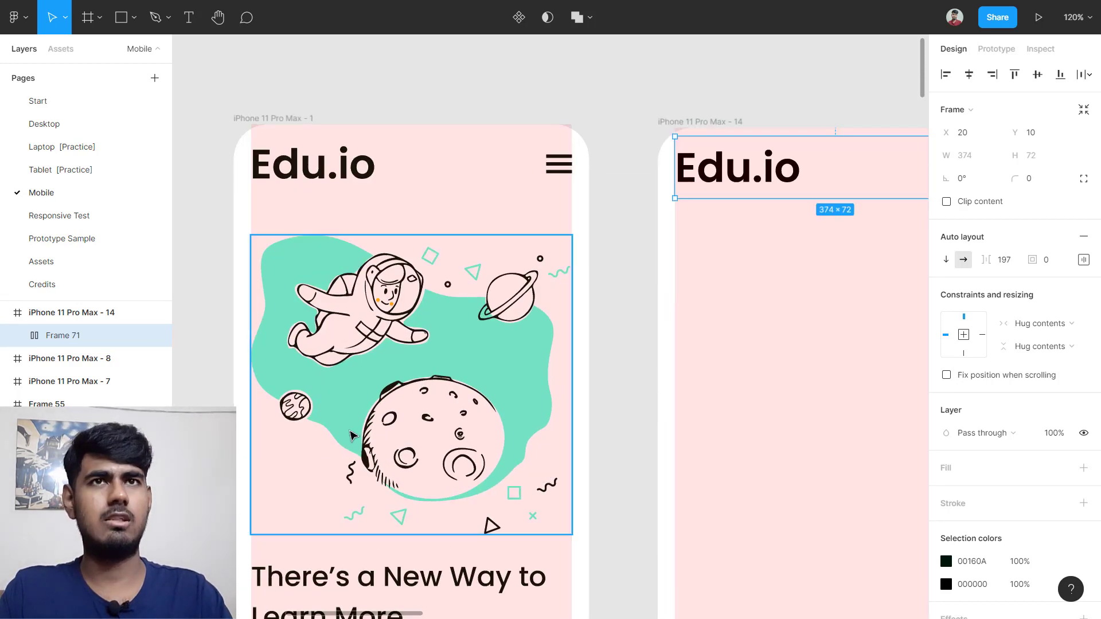
scroll(352, 436, "down", 4)
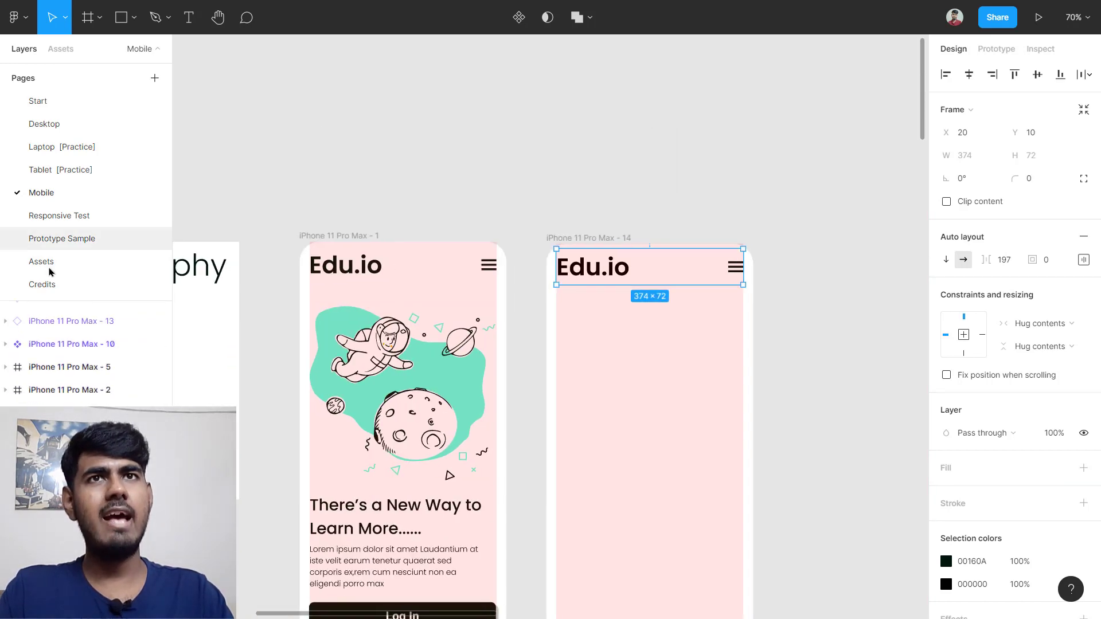
Step: On the Assets page, duplicate the Welcome 1 illustration as Welcome 2
left_click(56, 261)
scroll(396, 131, "up", 4)
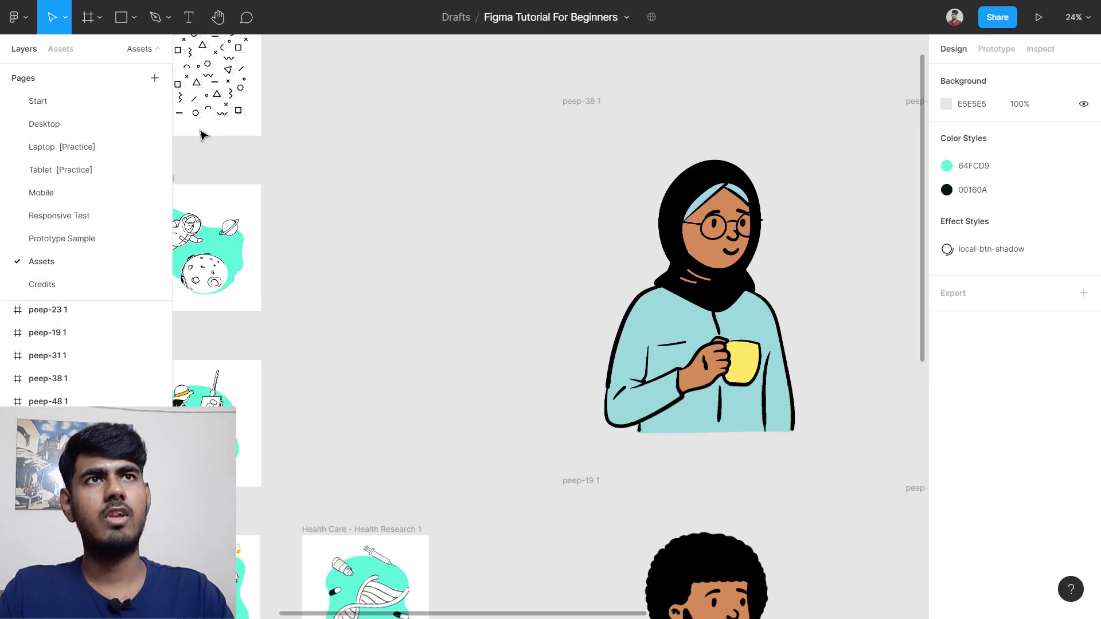
scroll(314, 179, "left", 8)
scroll(707, 179, "up", 3)
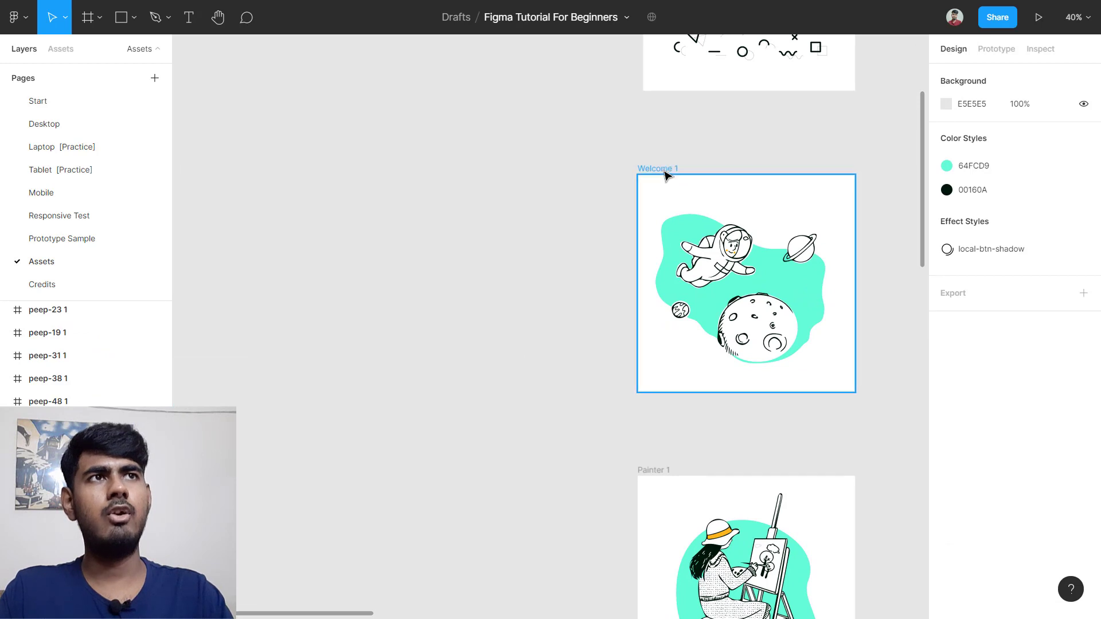
left_click(695, 200)
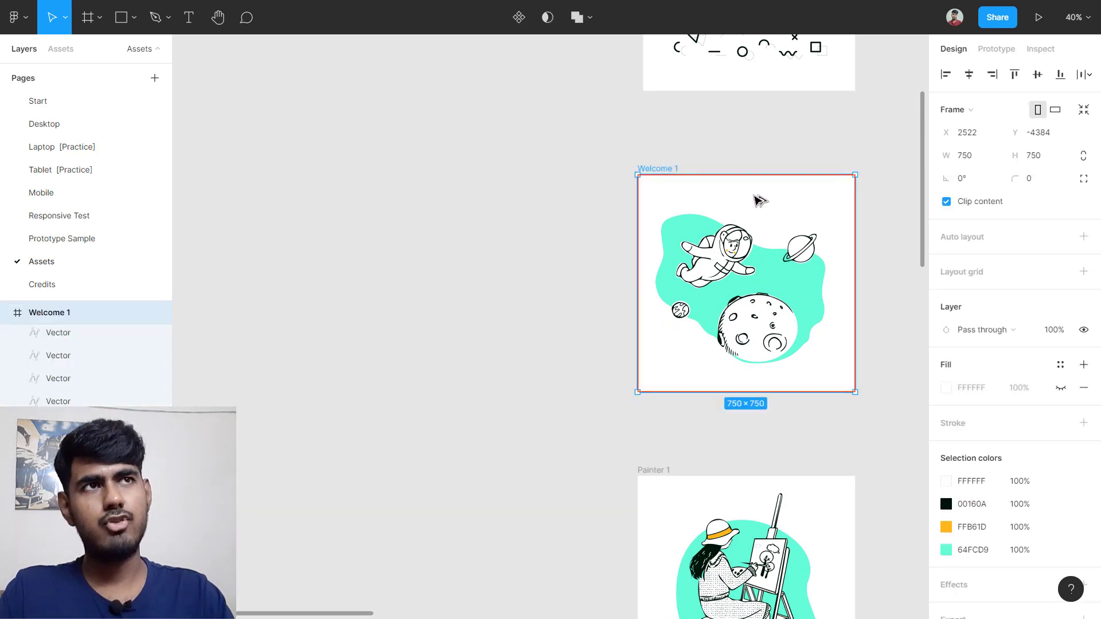
left_click_drag(760, 200, 498, 200)
Step: Move Welcome 2 to the Mobile page and switch to that page
right_click(476, 205)
mouse_move(477, 205)
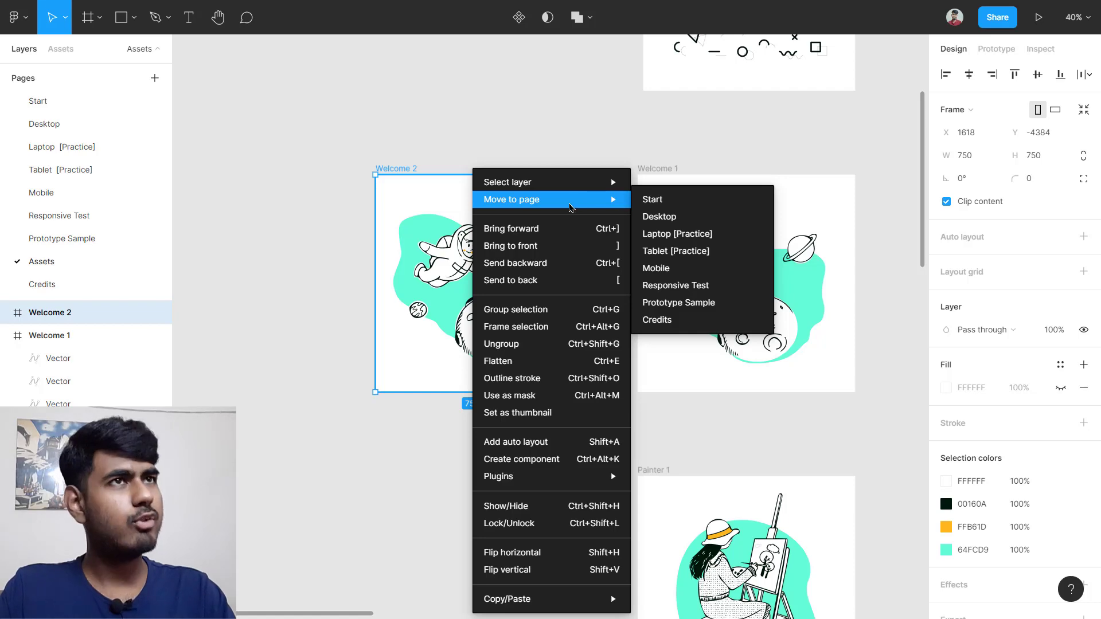
left_click(702, 271)
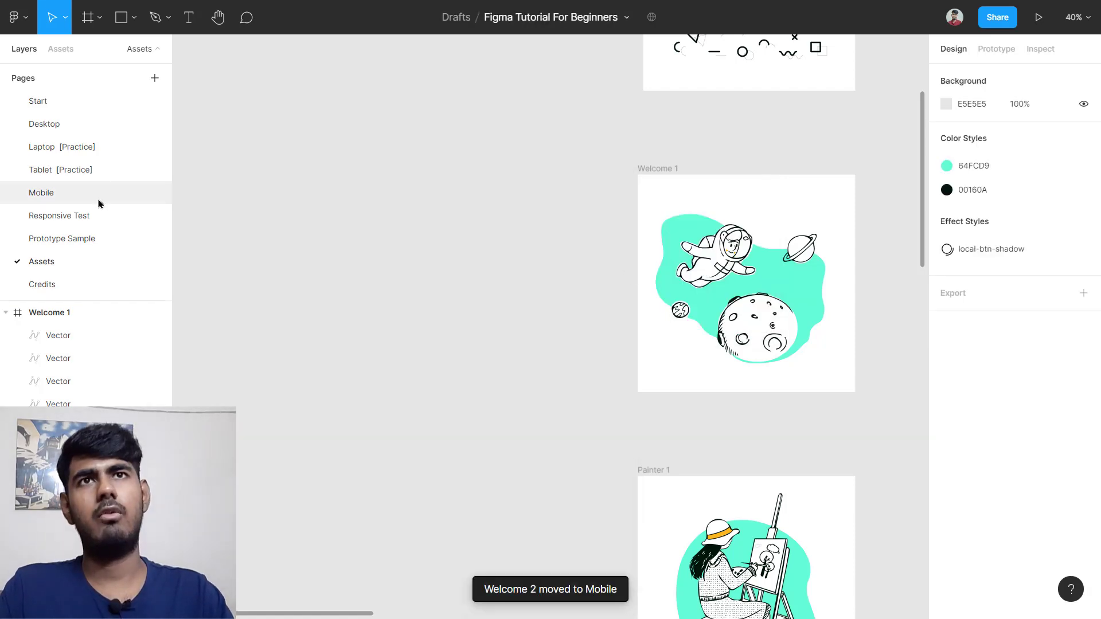
left_click(95, 203)
scroll(622, 202, "down", 5)
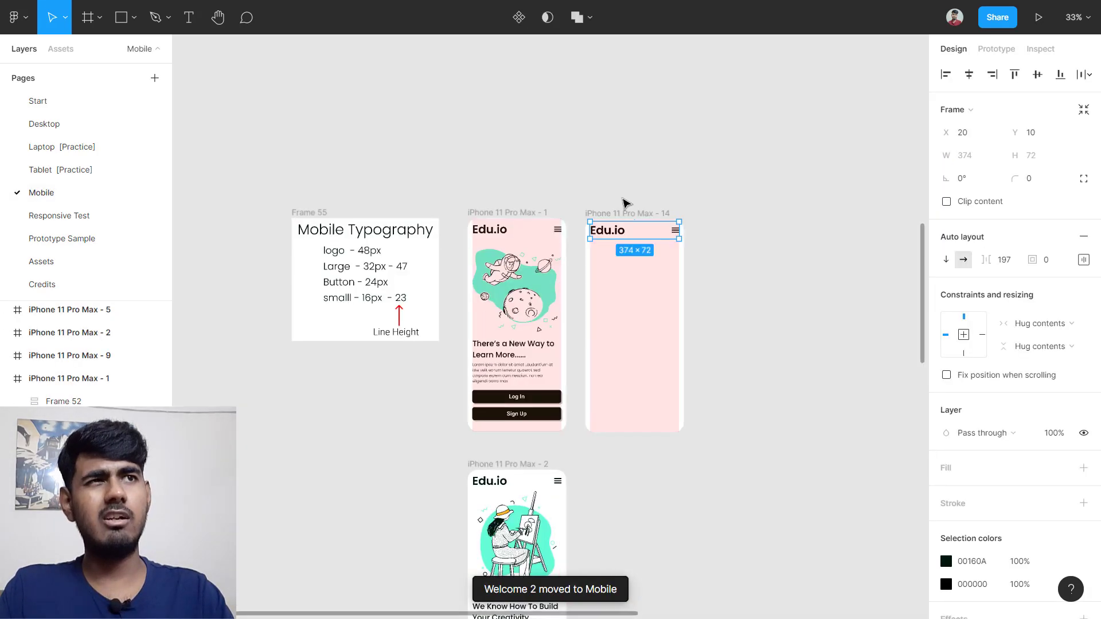
Step: Move Welcome 2 beside the iPhone frames and select the whole illustration
scroll(688, 263, "down", 4)
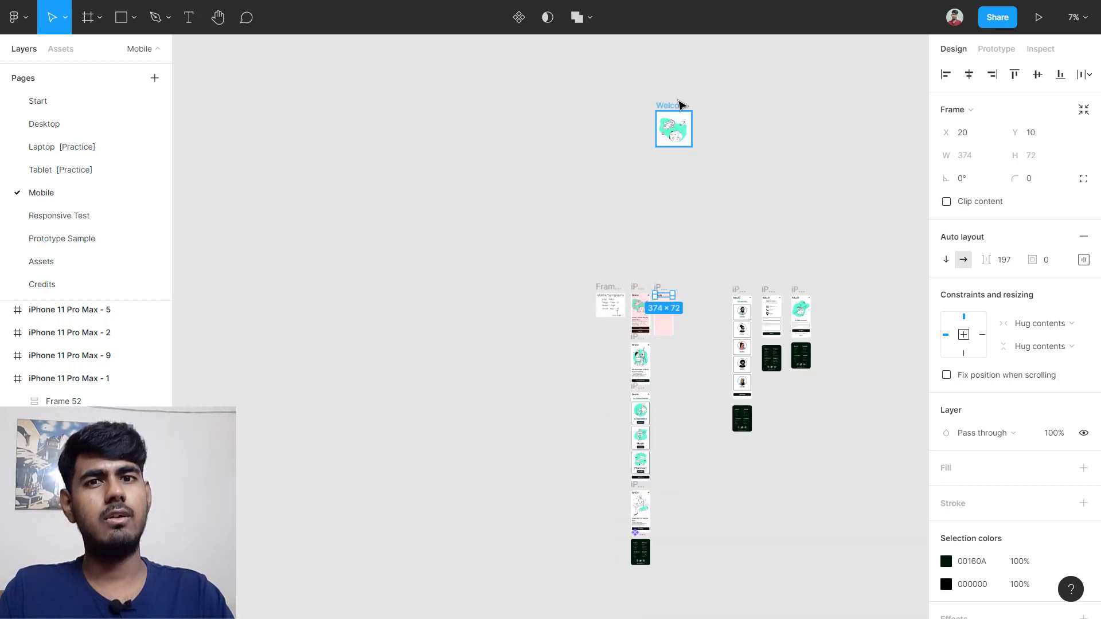
left_click_drag(677, 106, 650, 288)
scroll(700, 308, "up", 10)
scroll(643, 289, "up", 1)
scroll(645, 295, "up", 5)
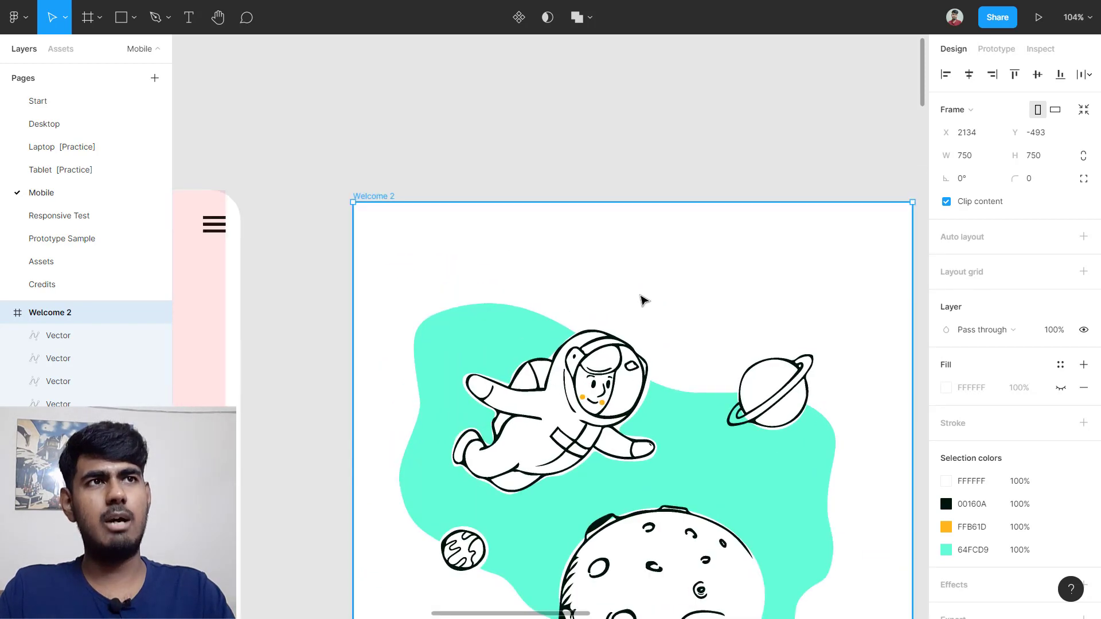
double_click(643, 299)
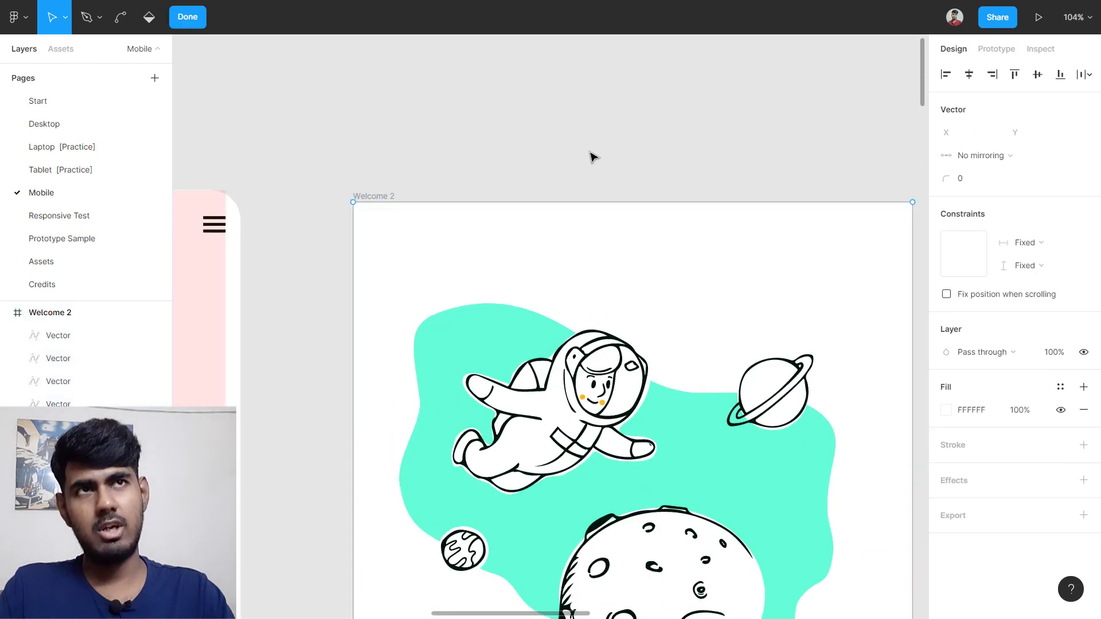
double_click(590, 152)
scroll(590, 157, "down", 1)
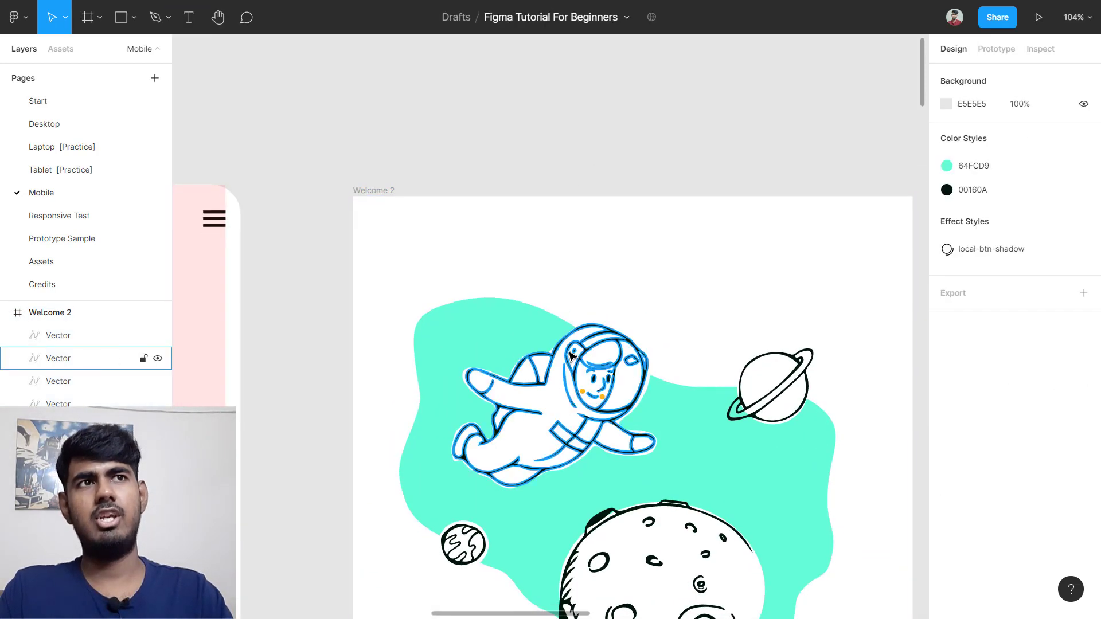
left_click(595, 365)
left_click(609, 111)
left_click(578, 229)
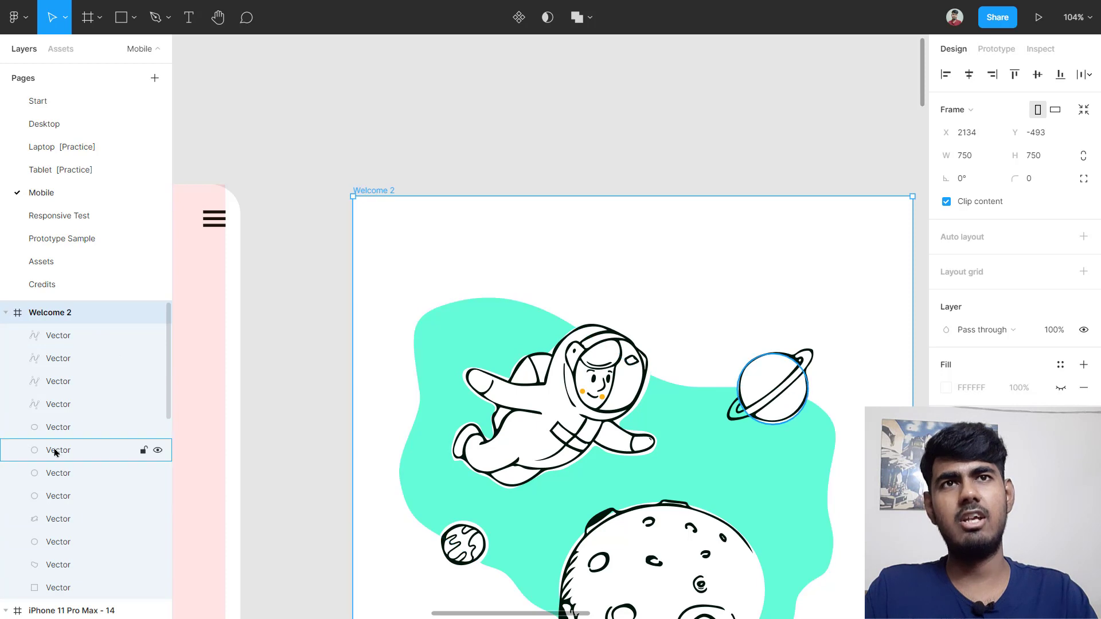
Step: Delete Welcome 2's white background rectangle layer
scroll(79, 388, "down", 1)
scroll(79, 388, "down", 3)
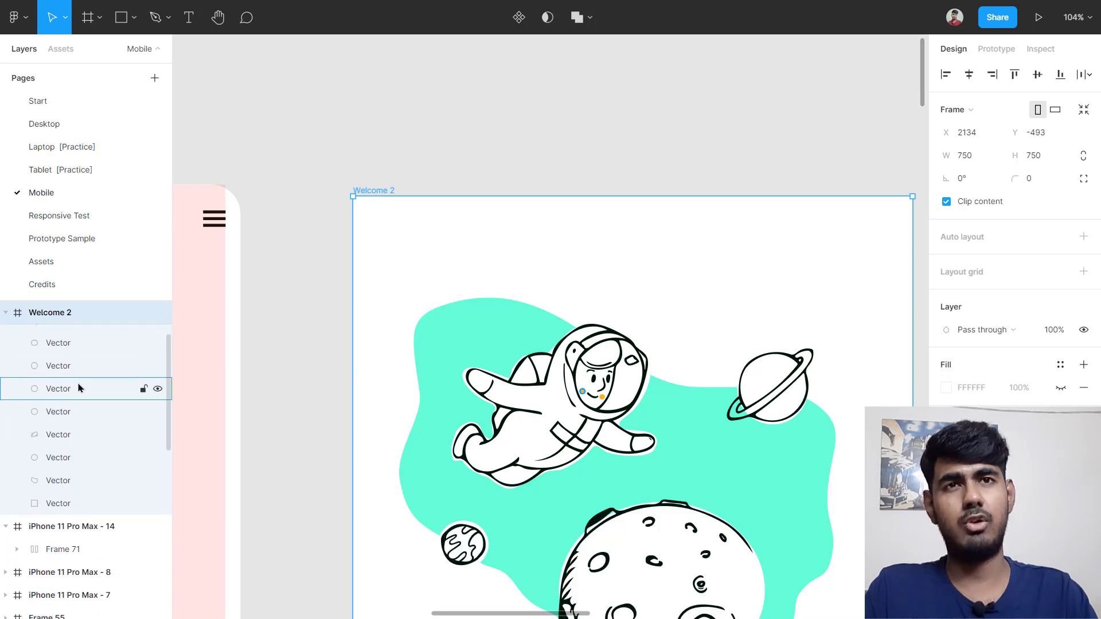
left_click(89, 503)
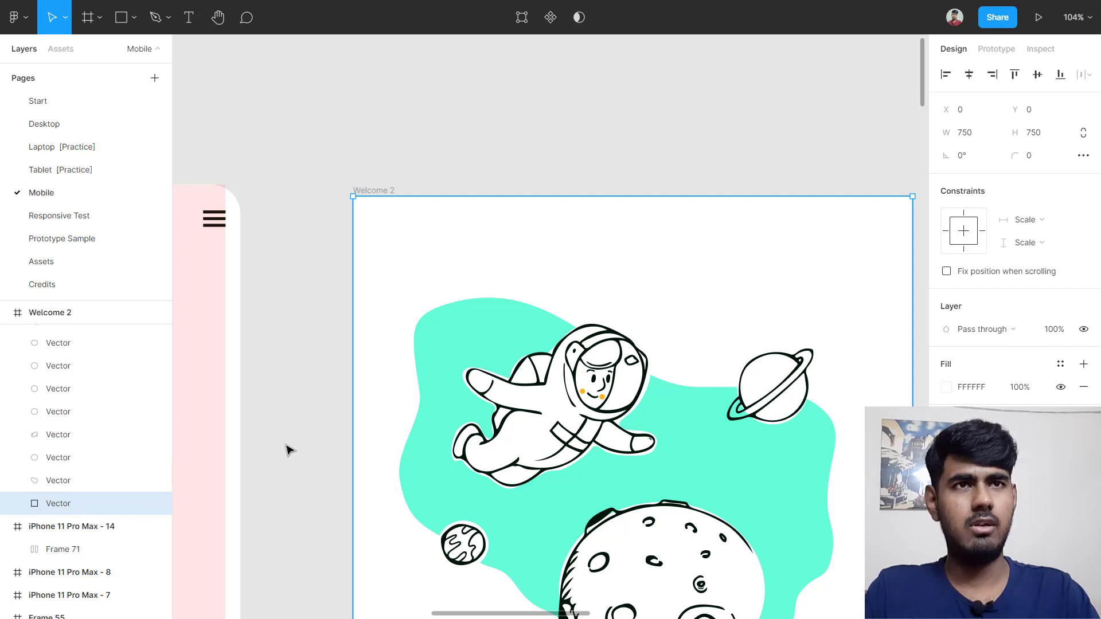
key("Delete")
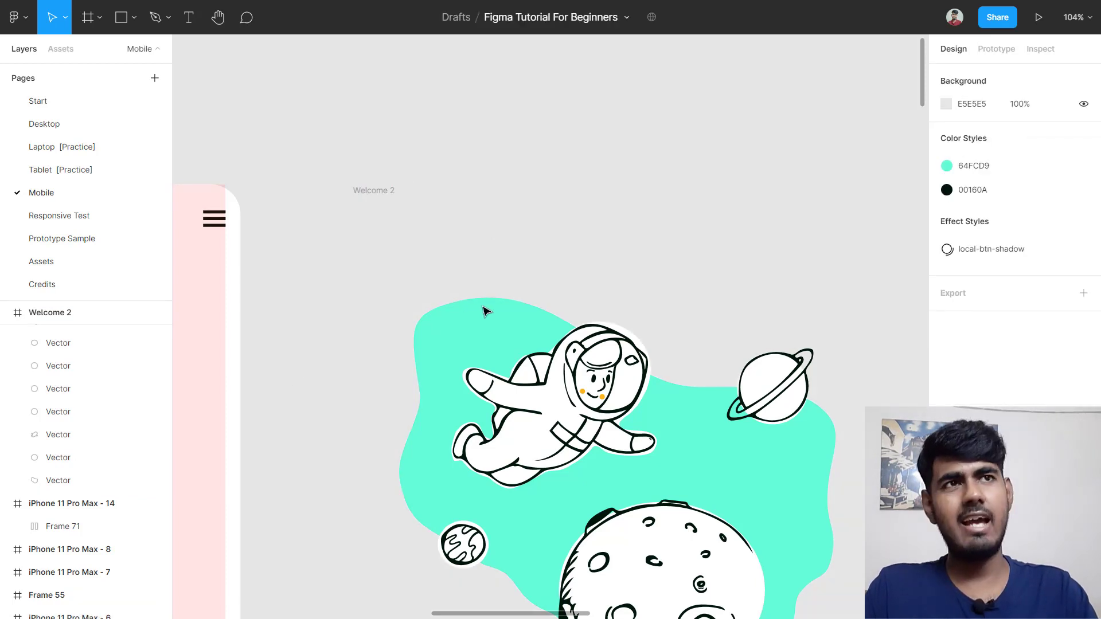
scroll(591, 263, "down", 1)
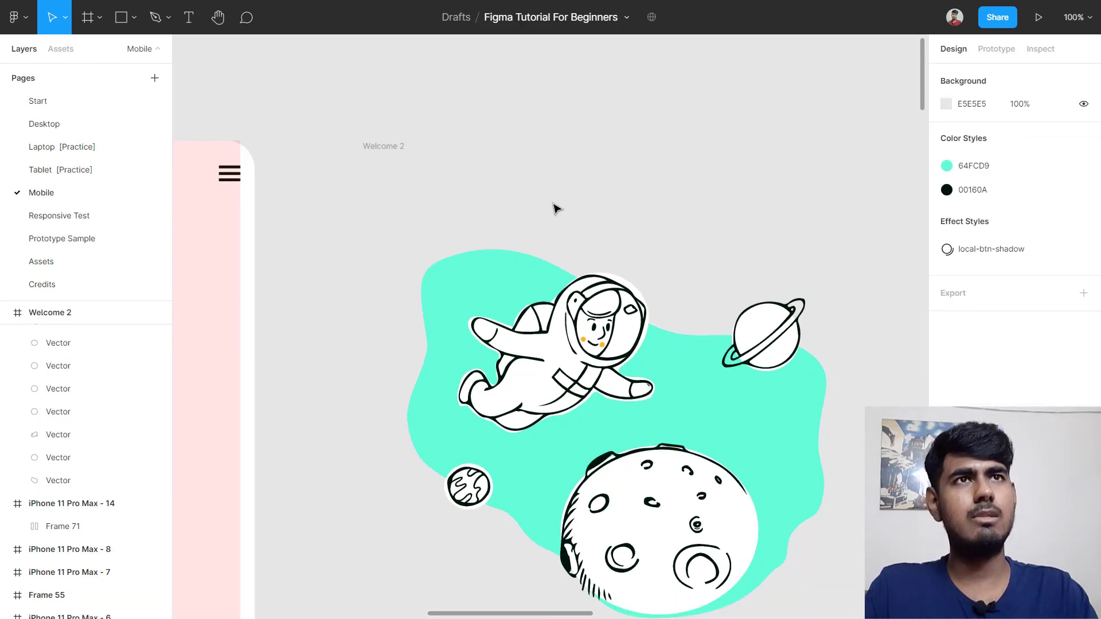
left_click(395, 153)
scroll(504, 235, "down", 1)
scroll(603, 249, "down", 3)
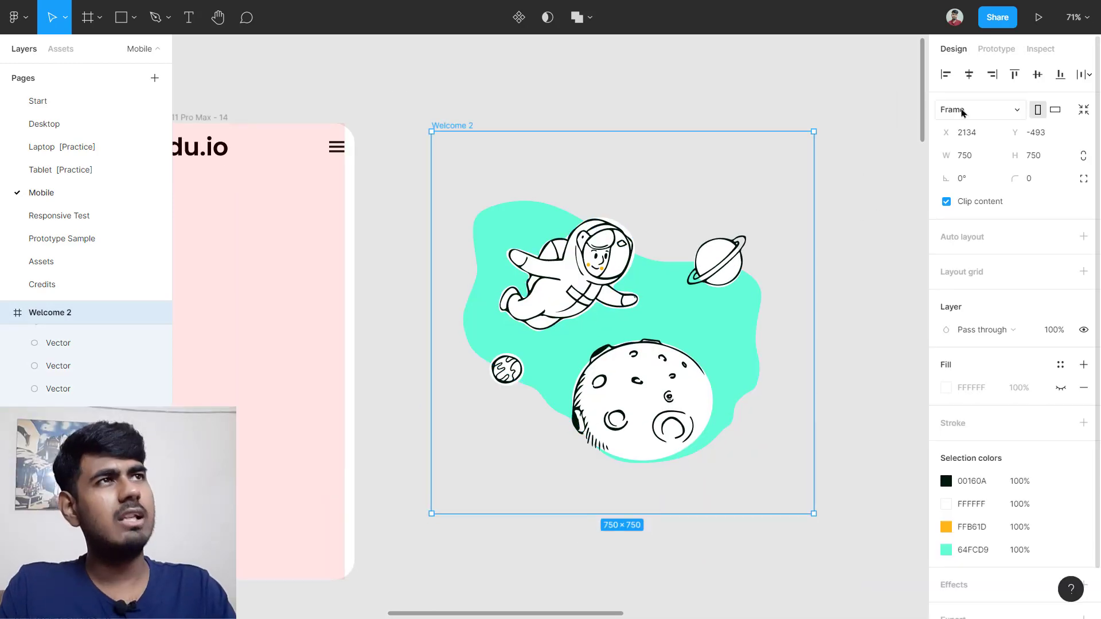
left_click(963, 112)
Step: Convert Welcome 2 from a frame to a group and drag it into iPhone 11 Pro Max - 14
left_click(973, 74)
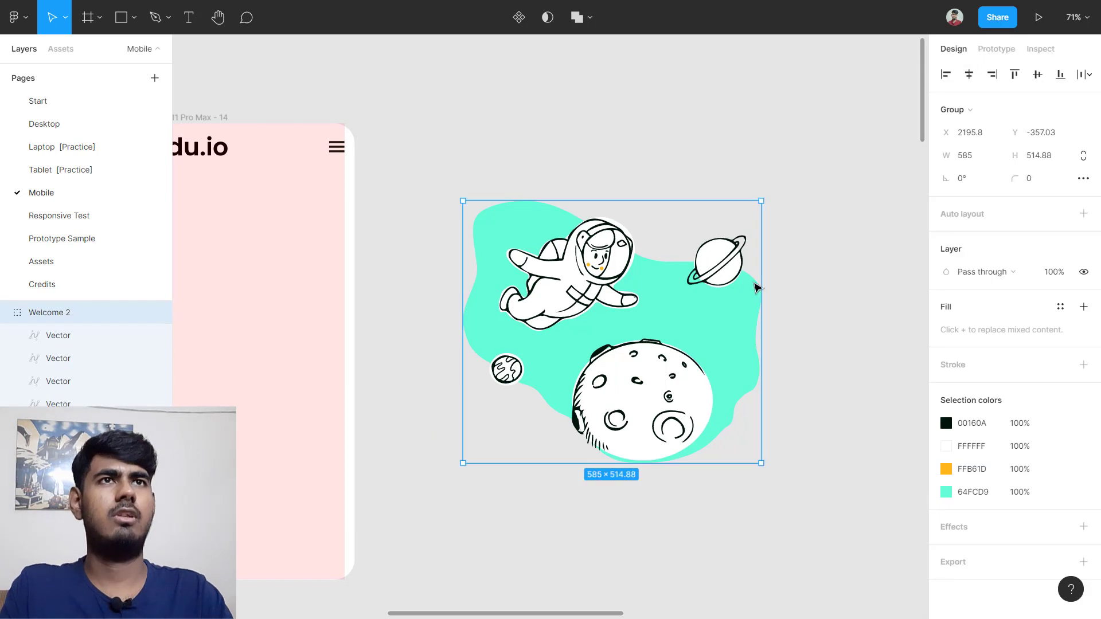
scroll(584, 295, "down", 2)
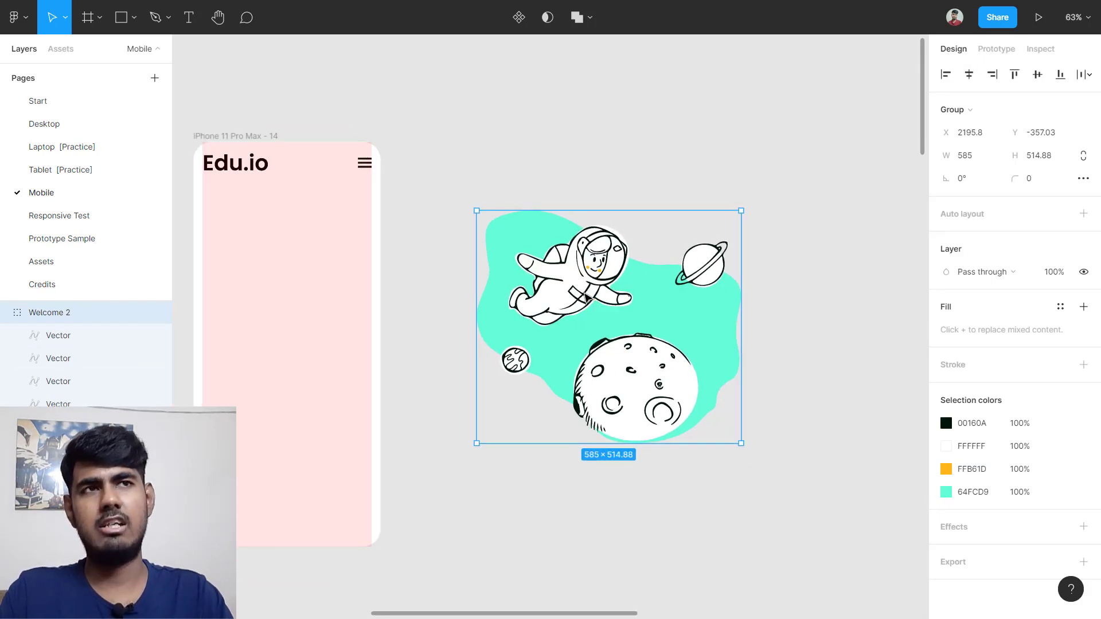
scroll(620, 291, "left", 2)
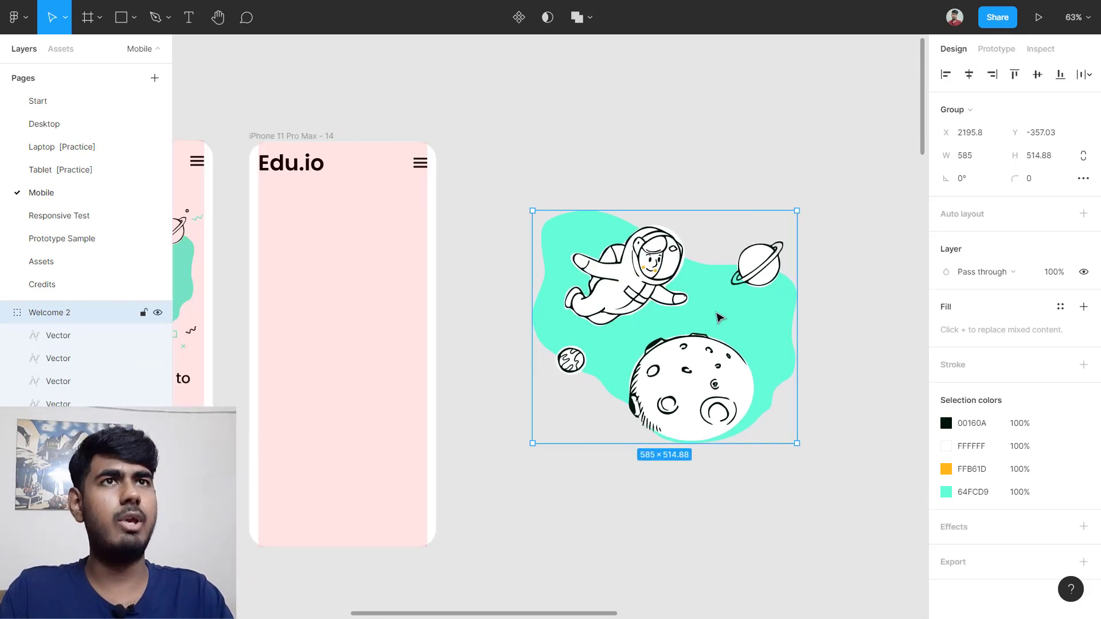
left_click_drag(718, 317, 402, 278)
scroll(382, 285, "up", 5)
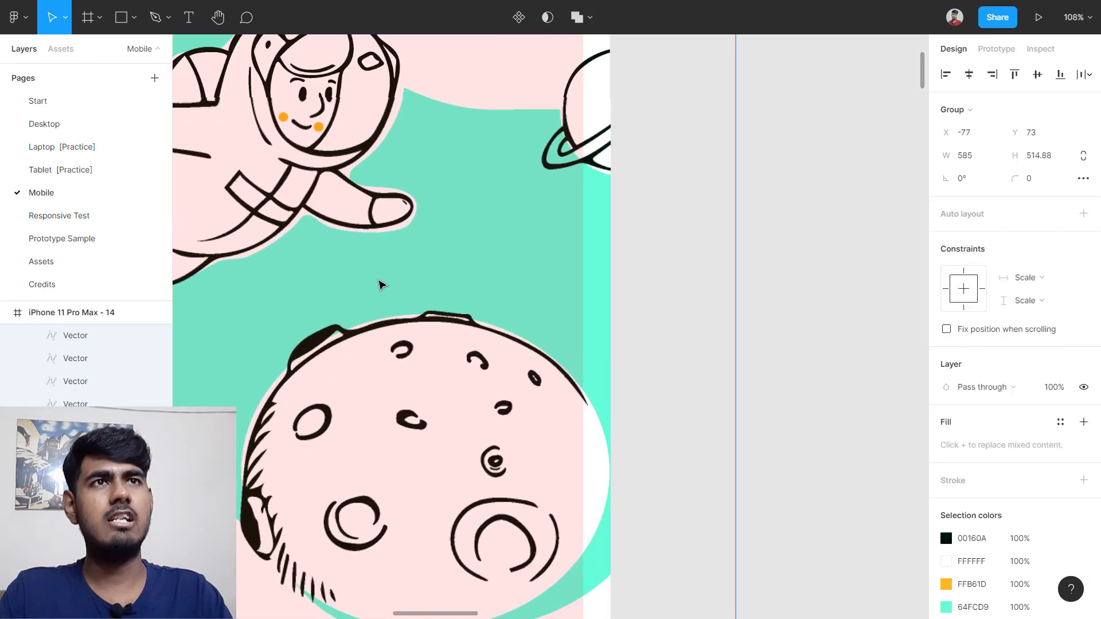
scroll(382, 285, "down", 6)
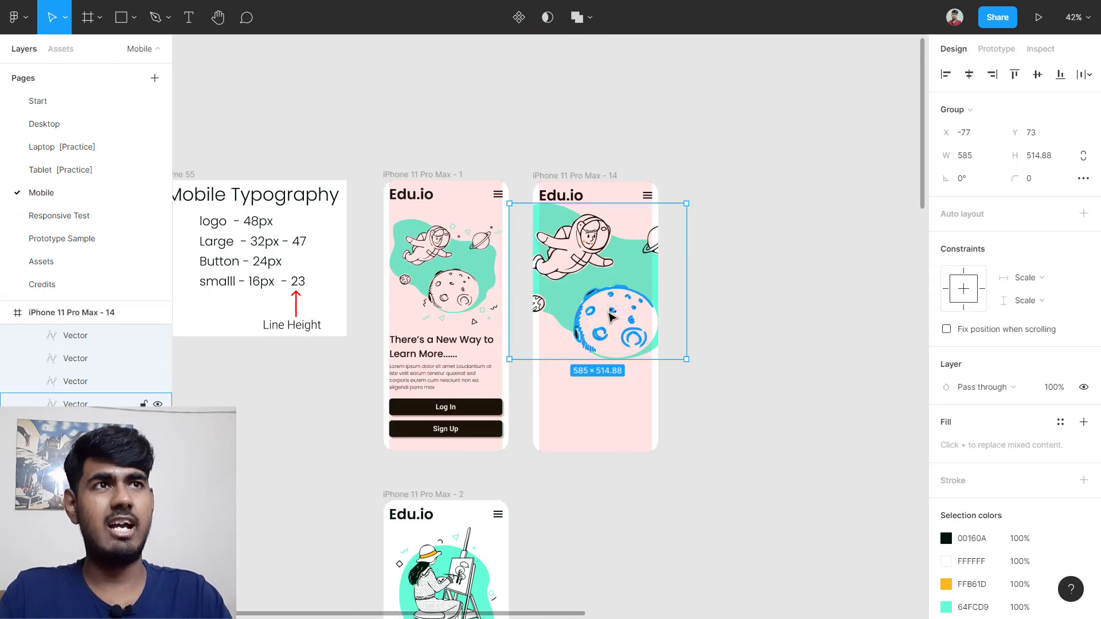
scroll(659, 265, "up", 2)
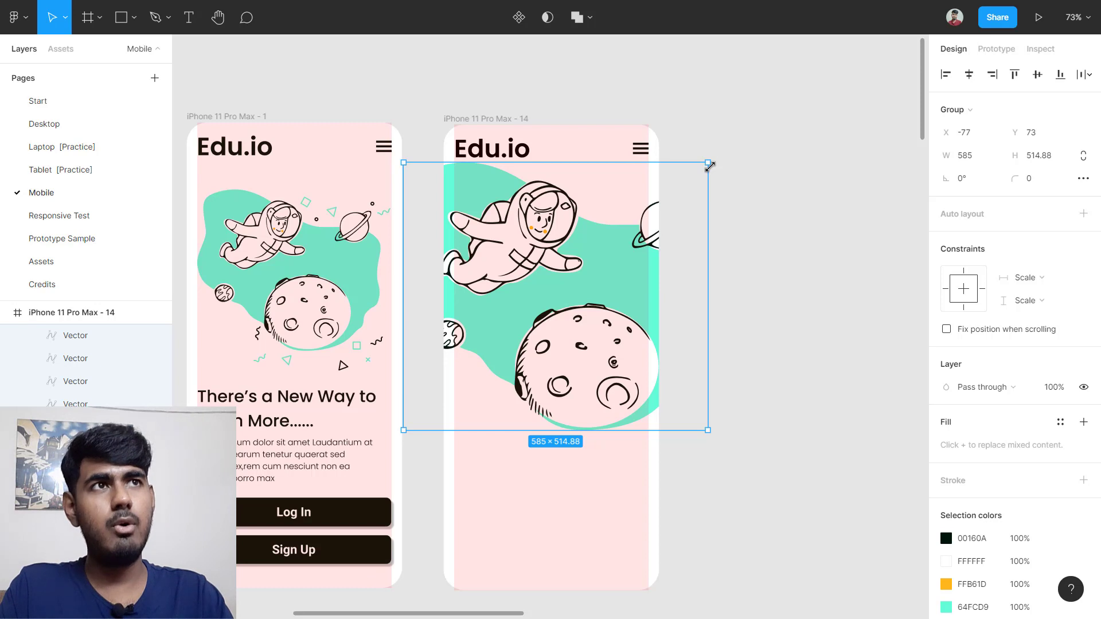
Step: Scale the astronaut under the Edu.io header to about 374 wide, inside the margins
left_click_drag(704, 167, 568, 285)
left_click_drag(494, 332, 543, 264)
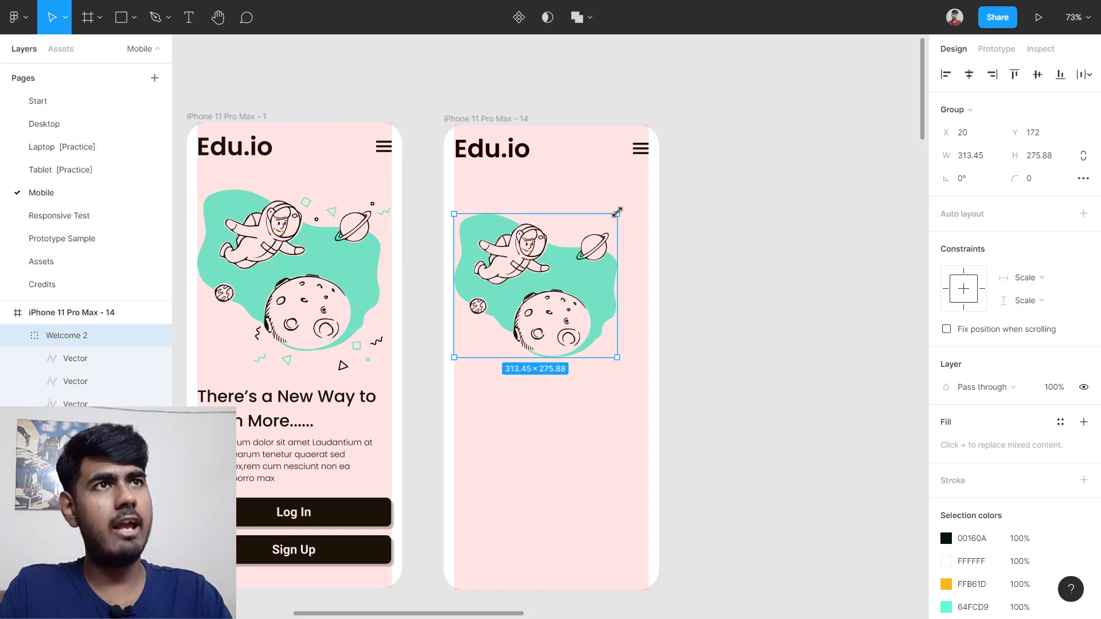
mouse_move(617, 213)
left_mouse_down()
mouse_move(646, 187)
mouse_move(629, 220)
left_mouse_up()
scroll(633, 216, "up", 5)
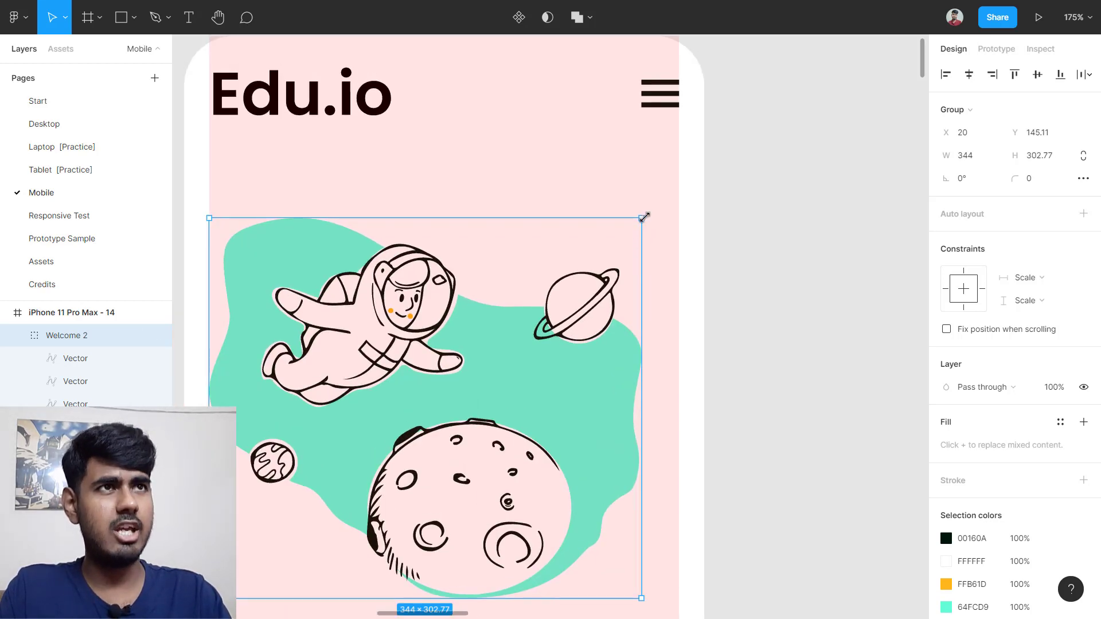
left_click_drag(644, 216, 678, 190)
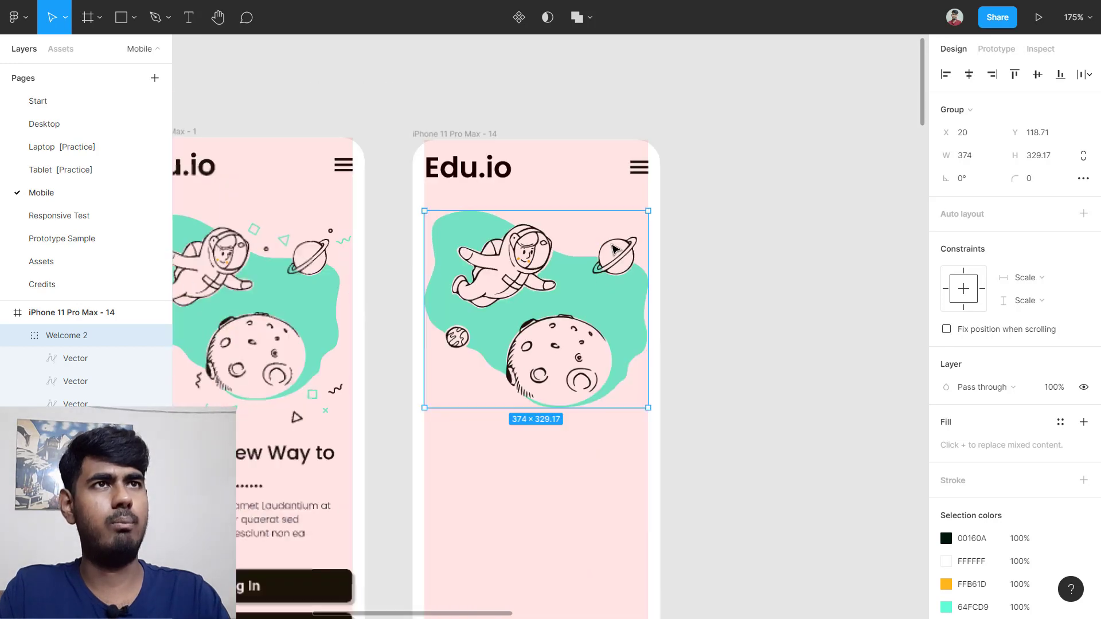
scroll(596, 258, "down", 2)
key("Escape")
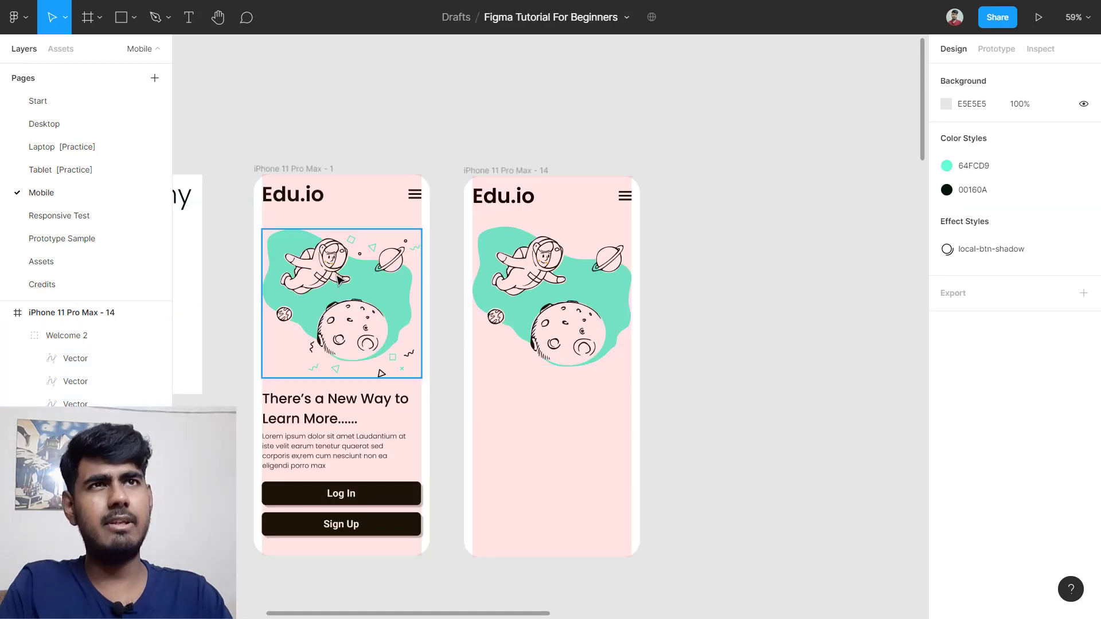
Step: Measure the reference illustration's gap below its header and roughly reposition the second illustration
scroll(335, 280, "up", 1)
scroll(321, 209, "up", 3)
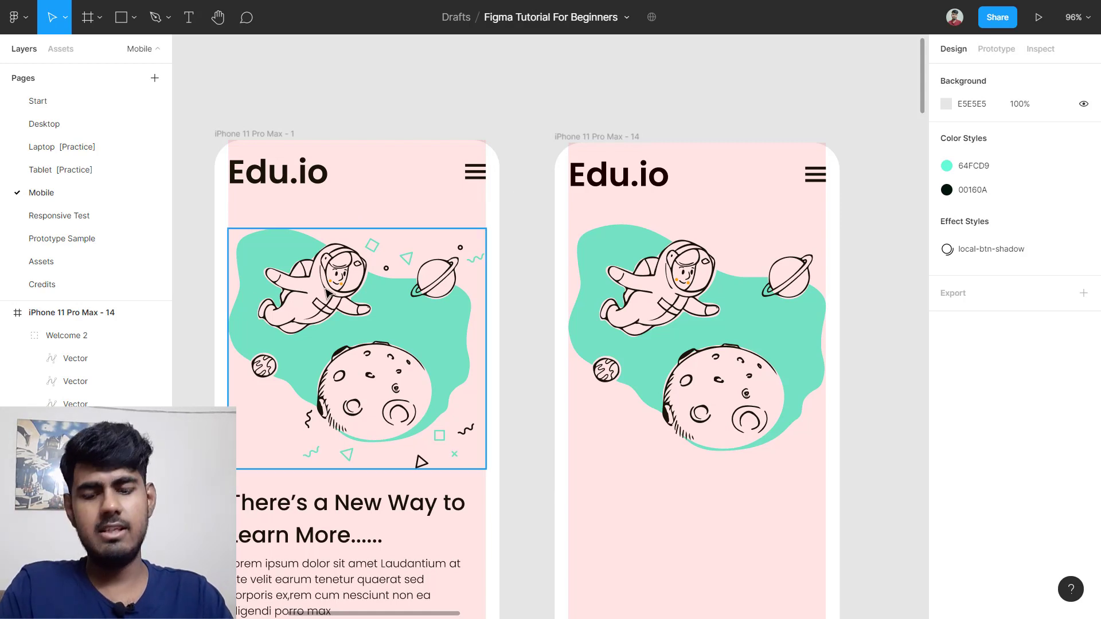
left_click(326, 291)
key("alt")
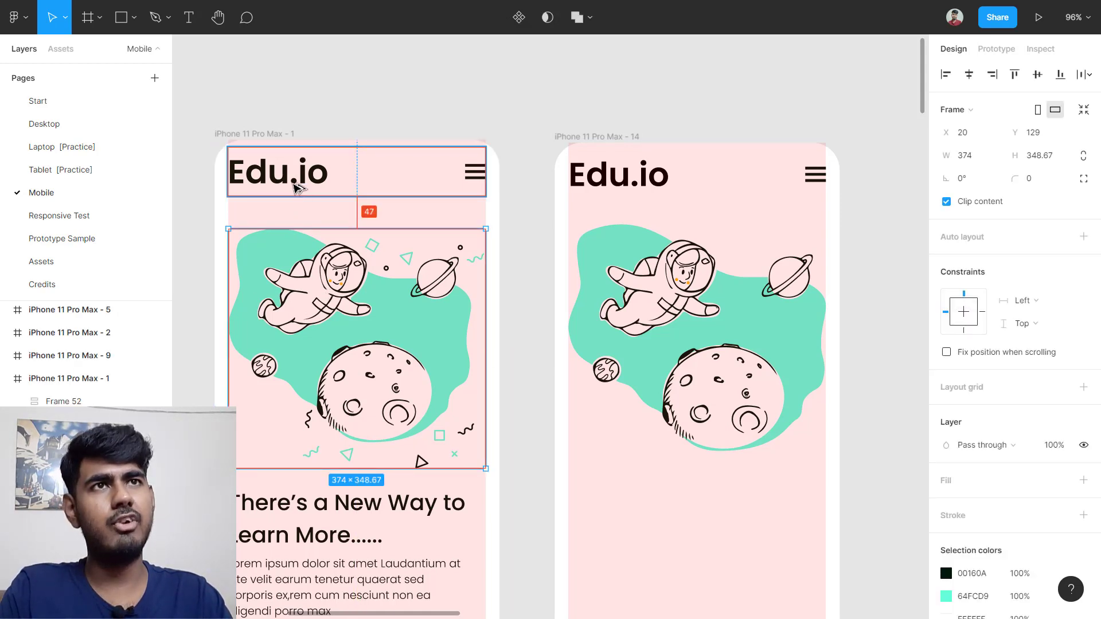
left_click(619, 178)
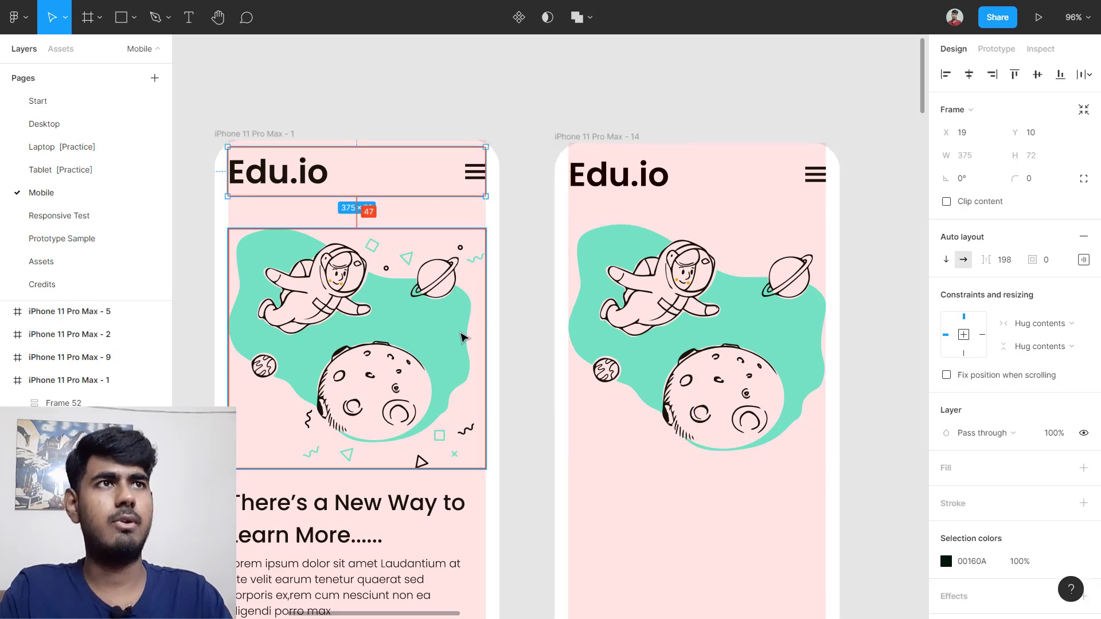
left_click(743, 323)
key("shift+Right")
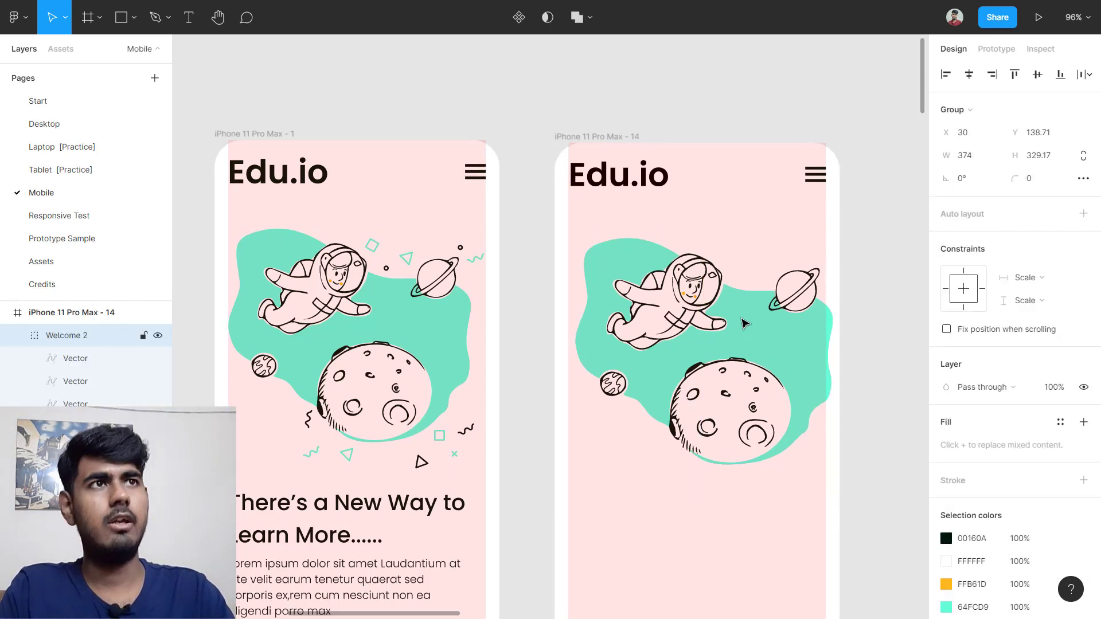
key("shift+Left")
key("shift+Down")
key("shift+Down")
key("shift+Down")
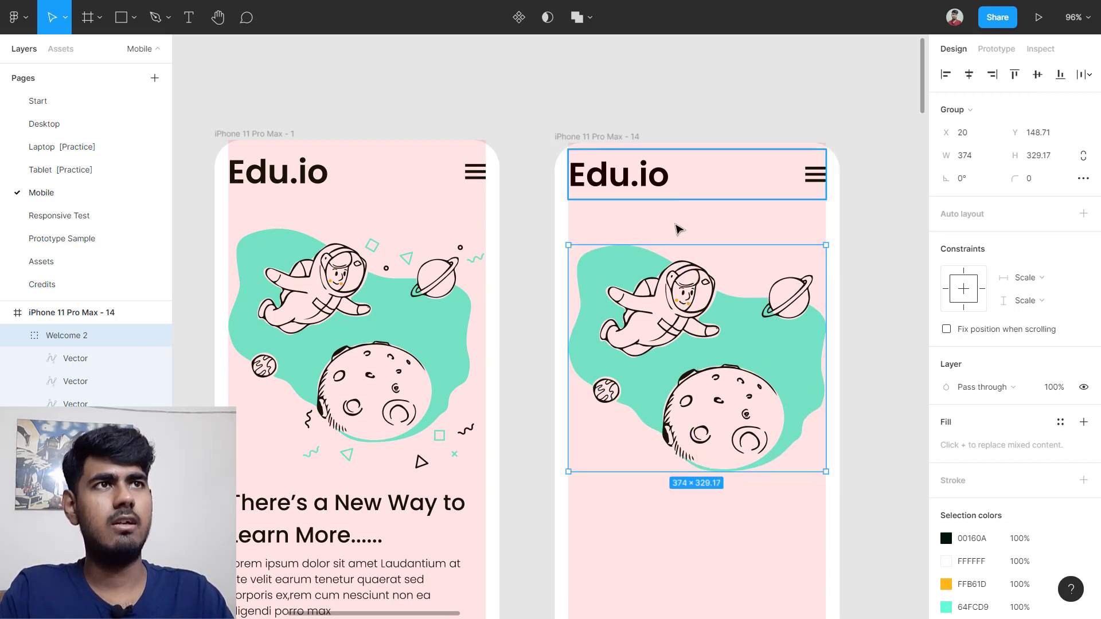
left_click_drag(686, 311, 686, 307)
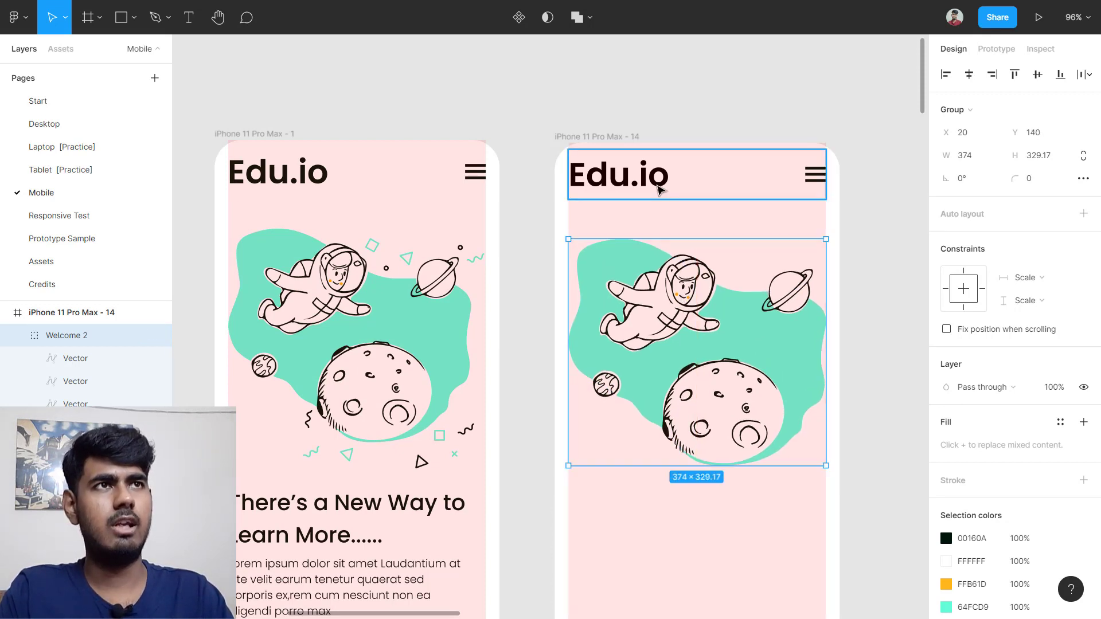
Step: Nudge the second illustration to X 20, Y 129, 47 below the header
left_click(659, 188)
key("alt")
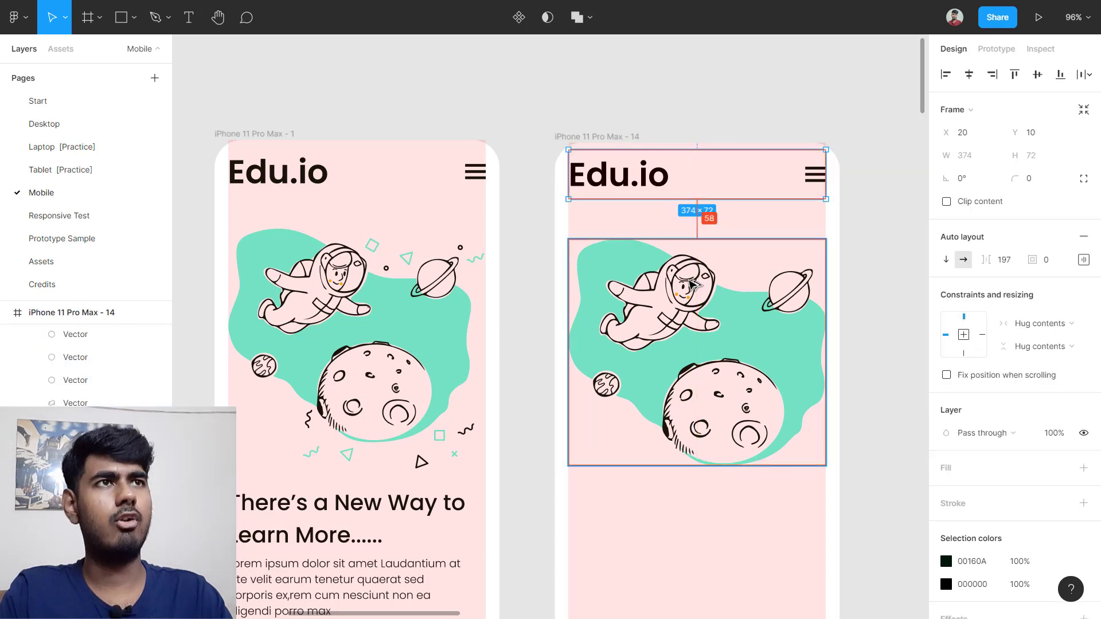
left_click(715, 309)
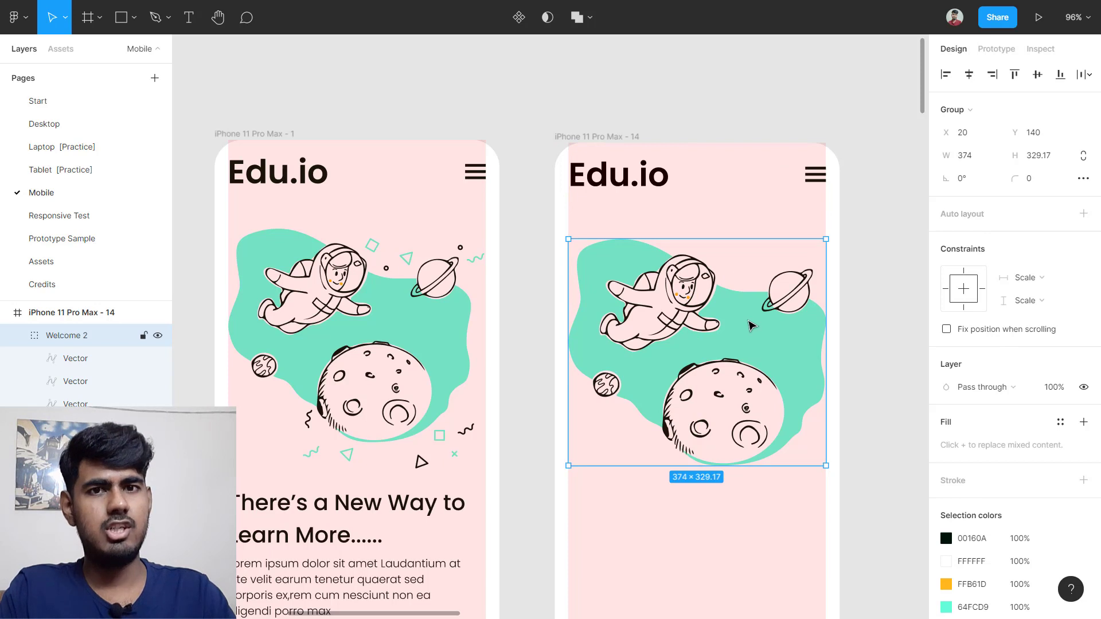
key("shift+Up")
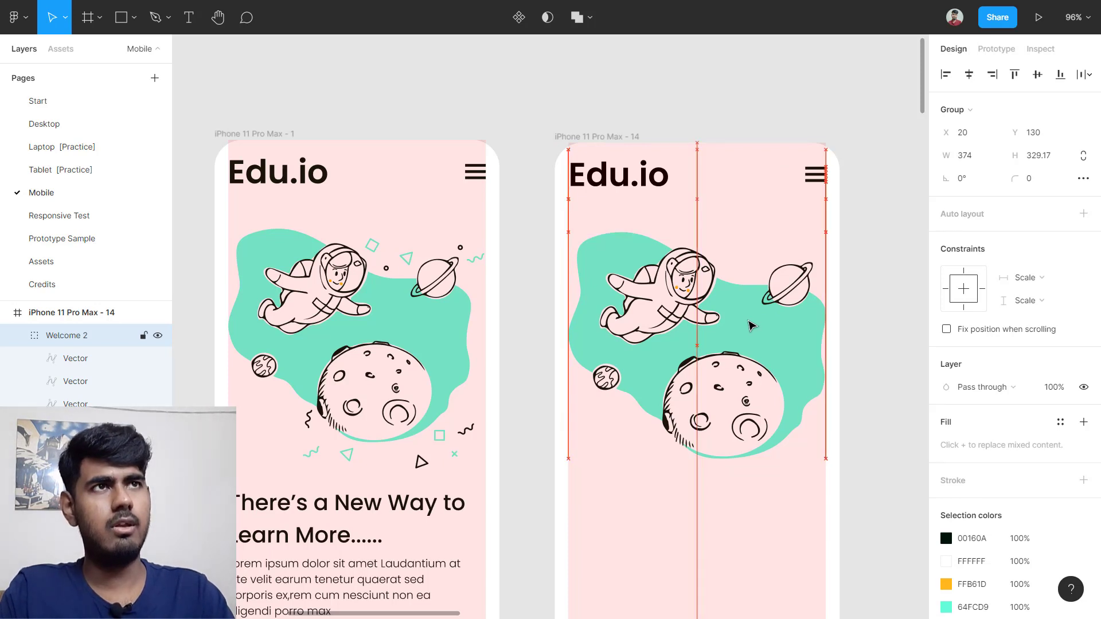
left_click(648, 165)
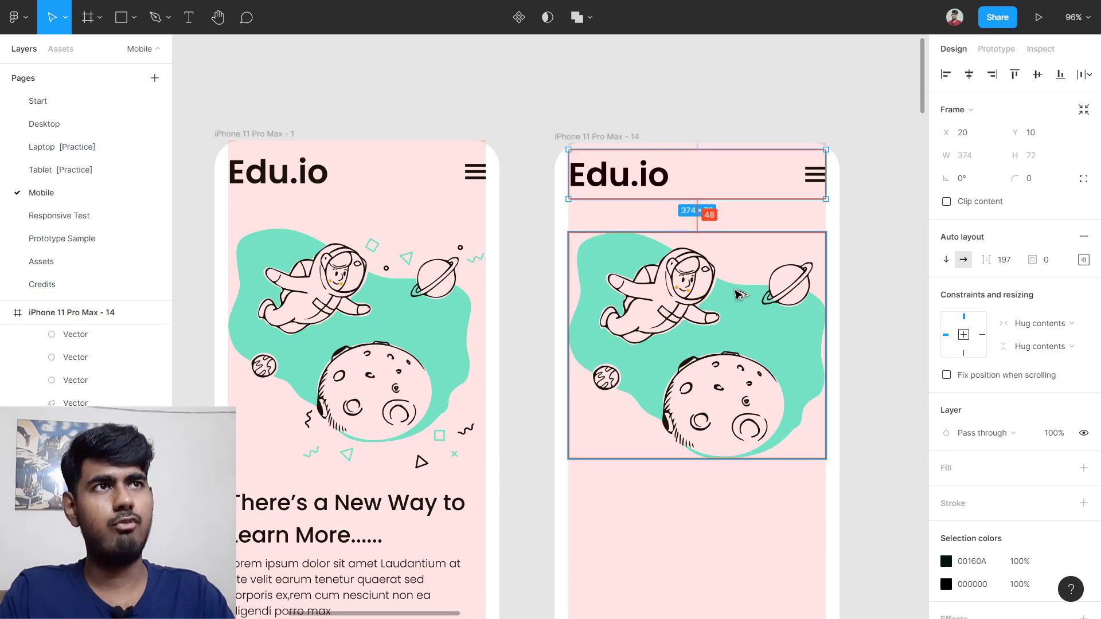
left_click(367, 189)
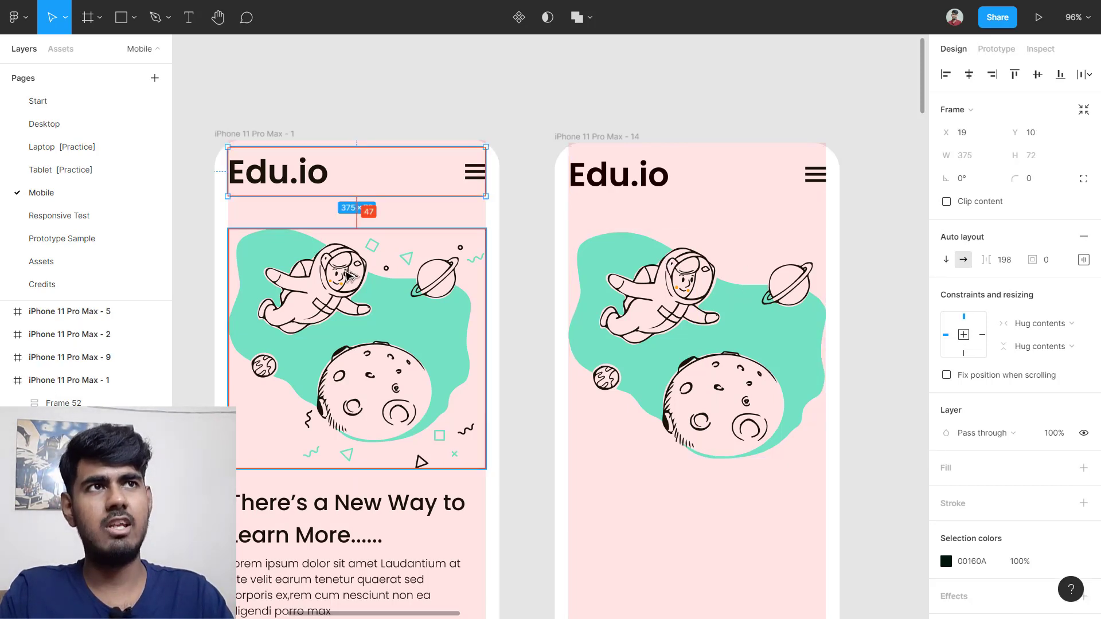
left_click(736, 328)
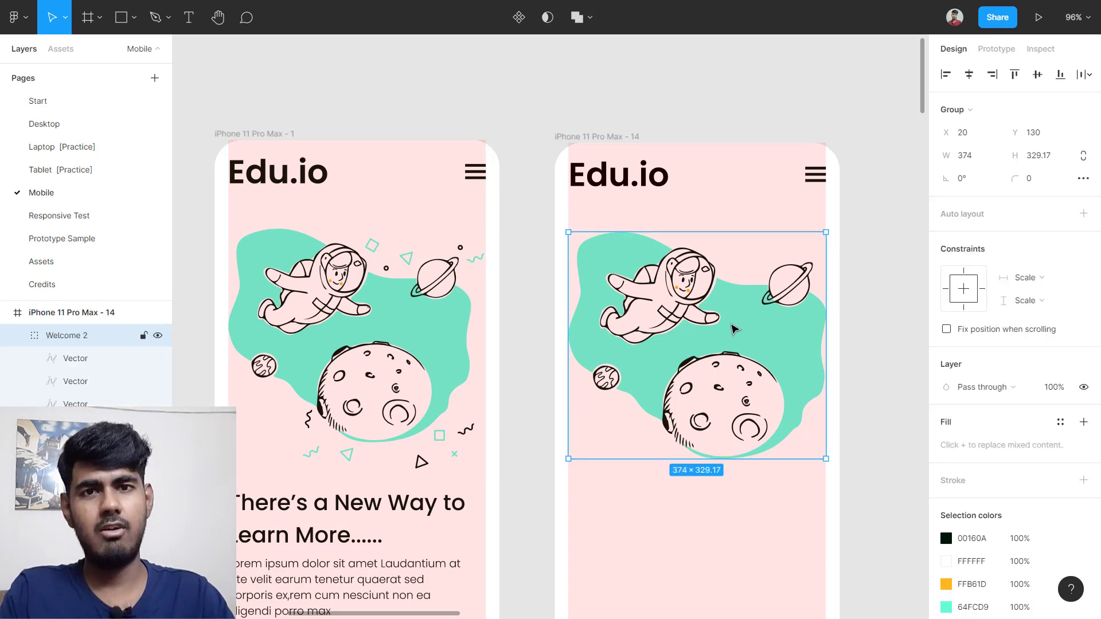
key("Up")
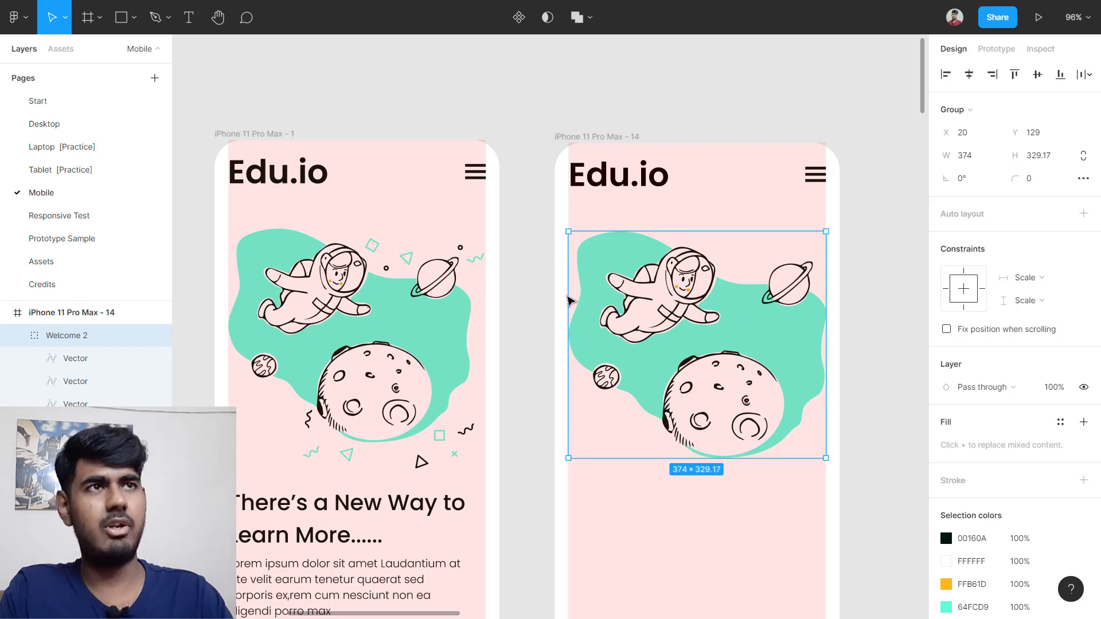
left_click(858, 293)
scroll(857, 292, "down", 3)
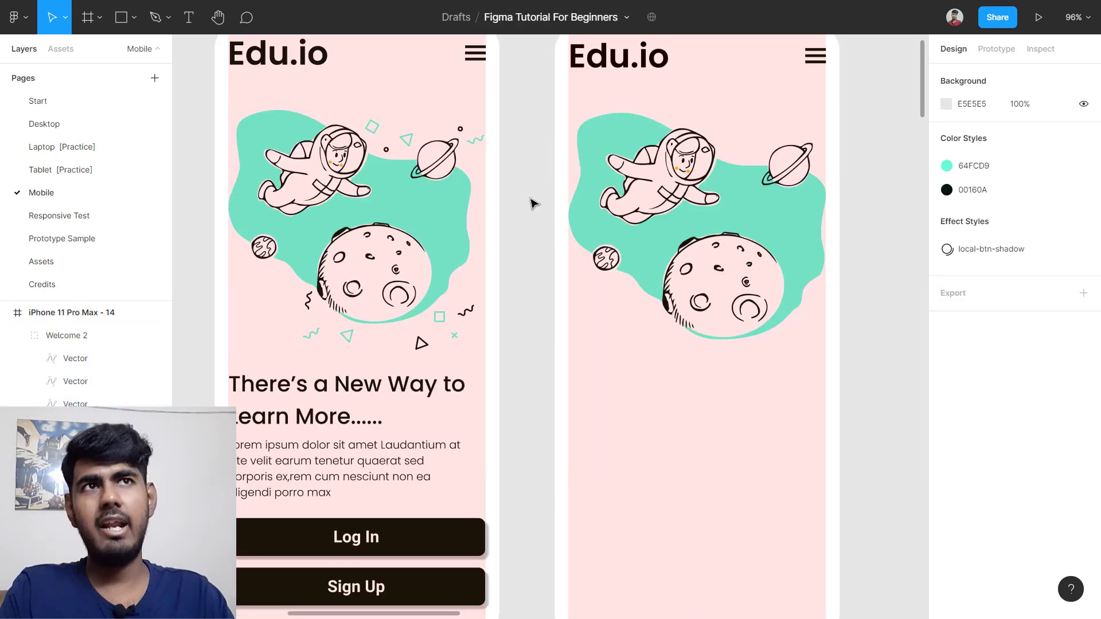
scroll(350, 159, "up", 5)
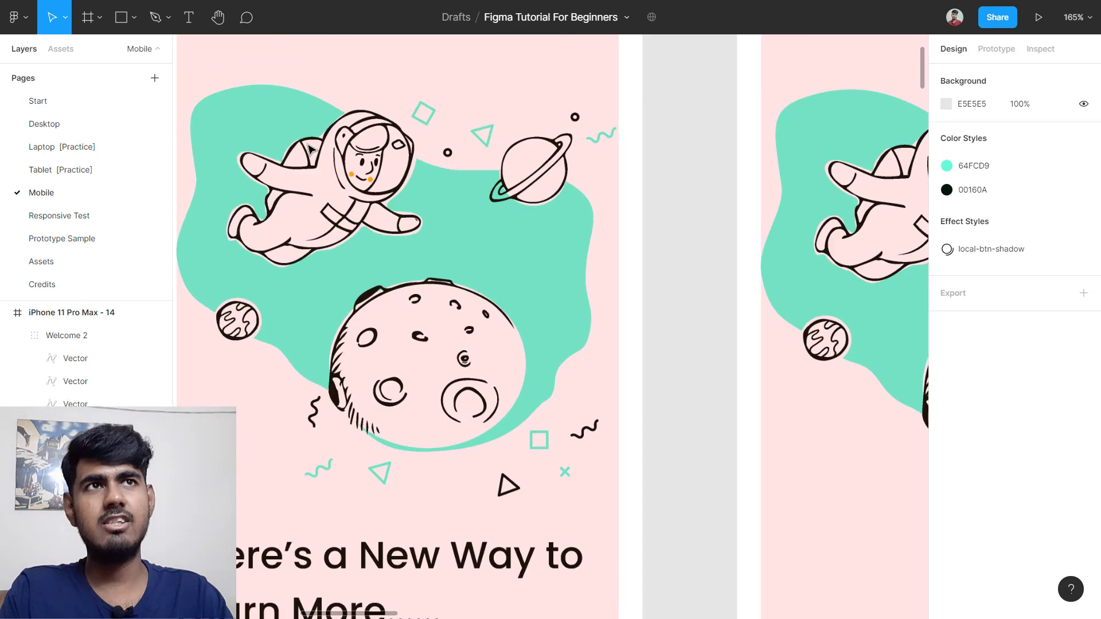
scroll(724, 149, "down", 3)
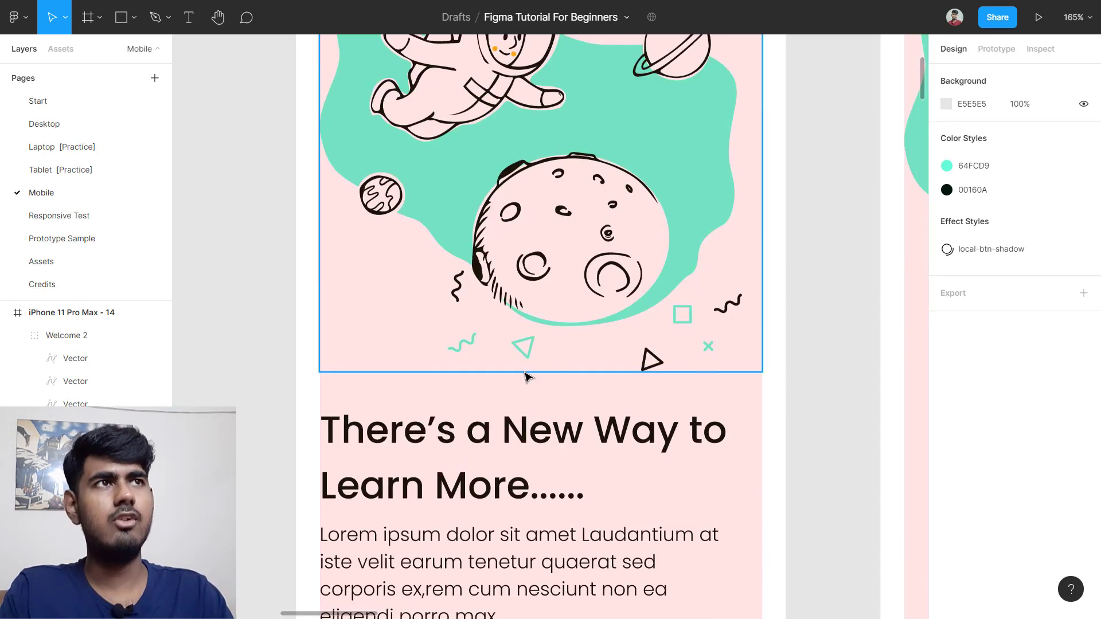
scroll(528, 377, "down", 4)
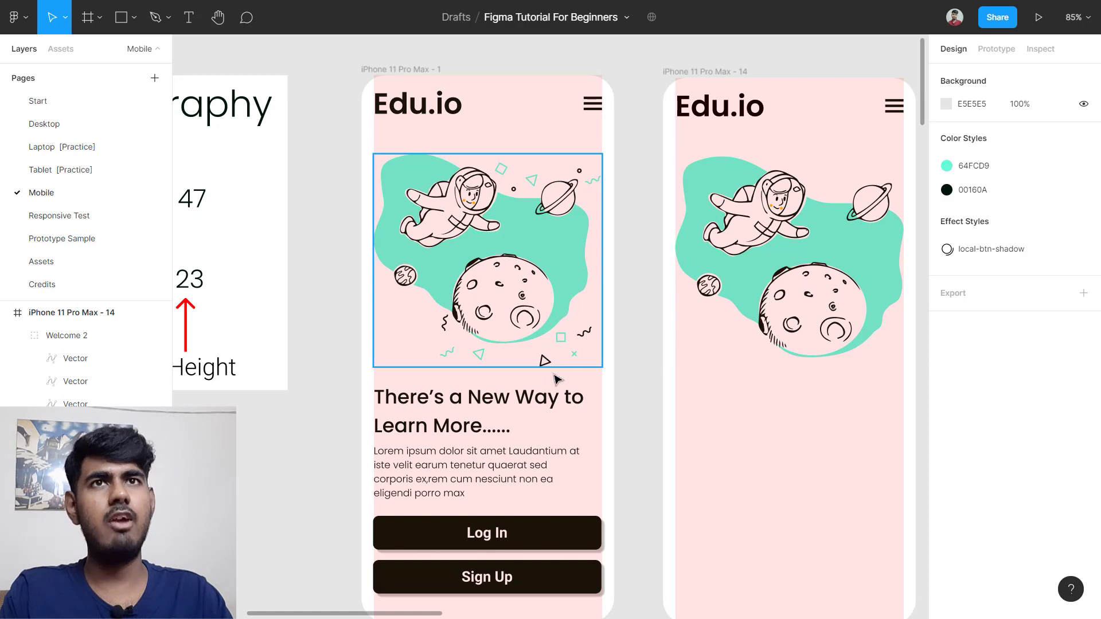
left_click(48, 262)
scroll(865, 136, "up", 5)
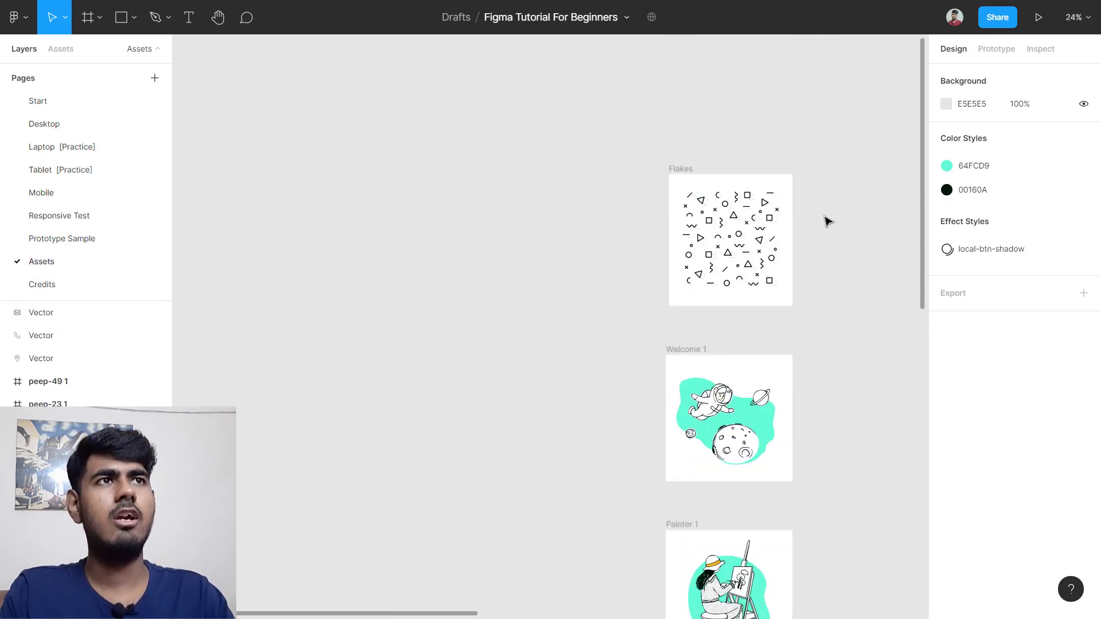
scroll(802, 218, "up", 3)
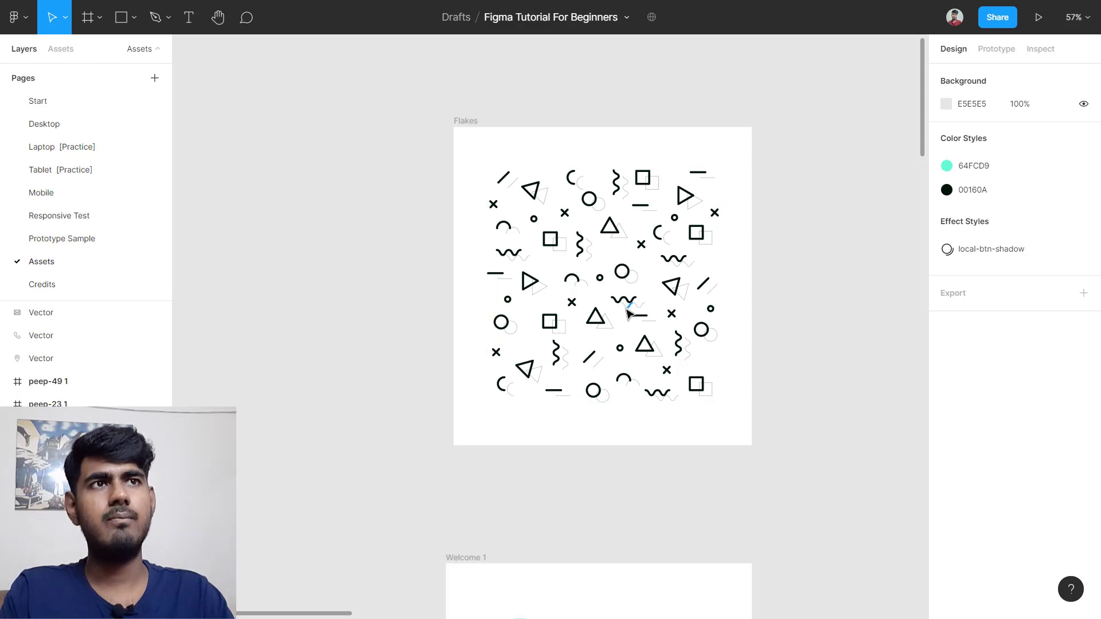
scroll(654, 303, "up", 3)
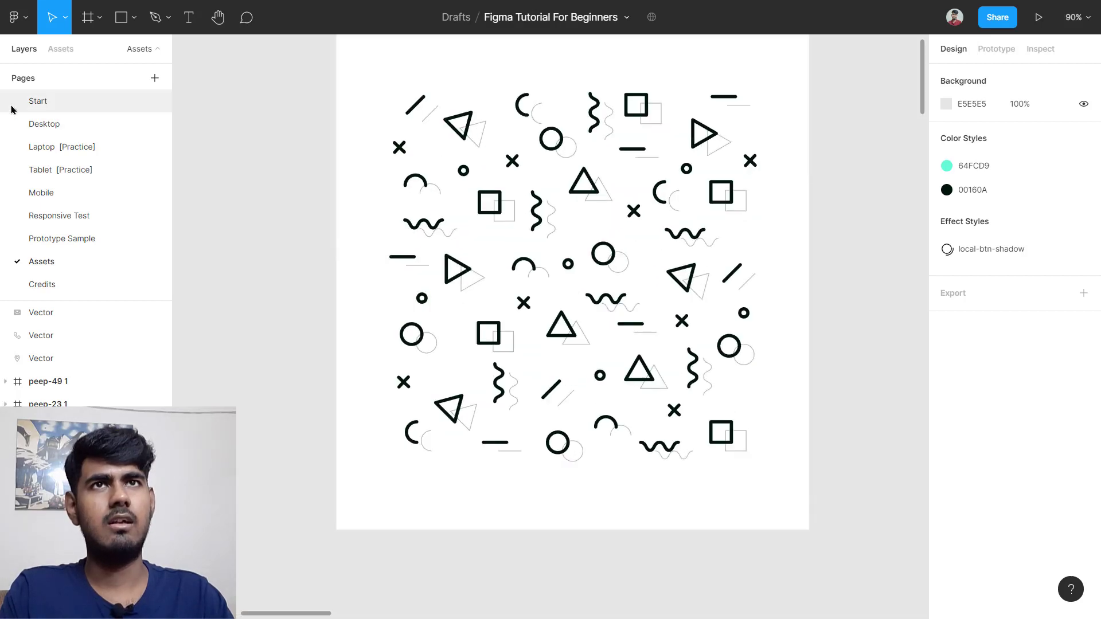
left_click(60, 192)
scroll(619, 367, "down", 3)
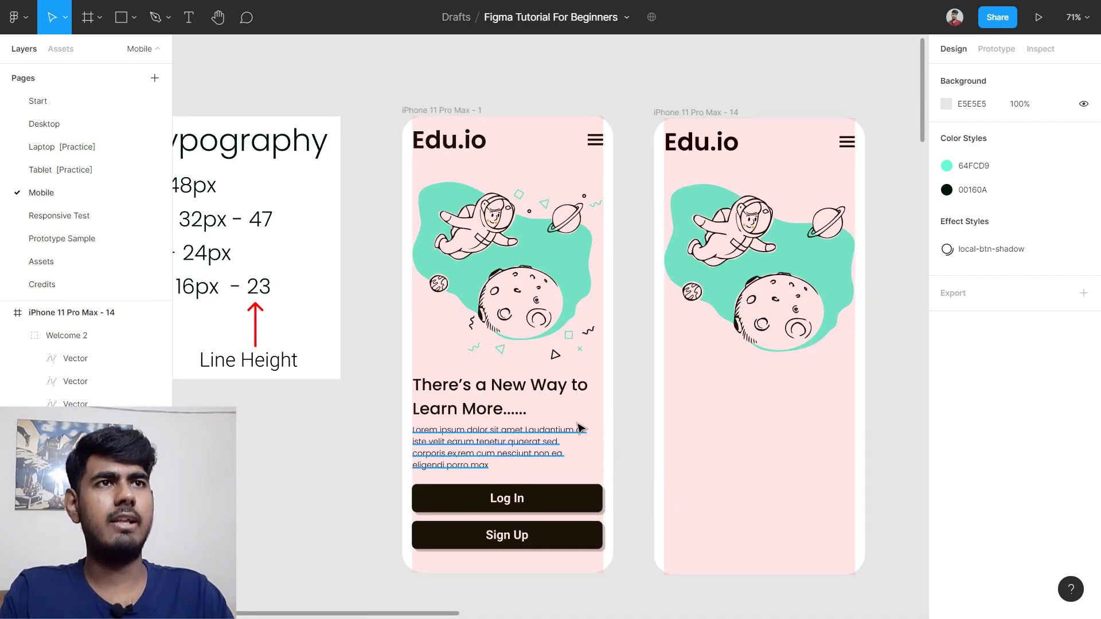
Step: Alt-drag a copy of the "There's a New Way to Learn More......" heading beneath the second phone's illustration
scroll(573, 424, "up", 3)
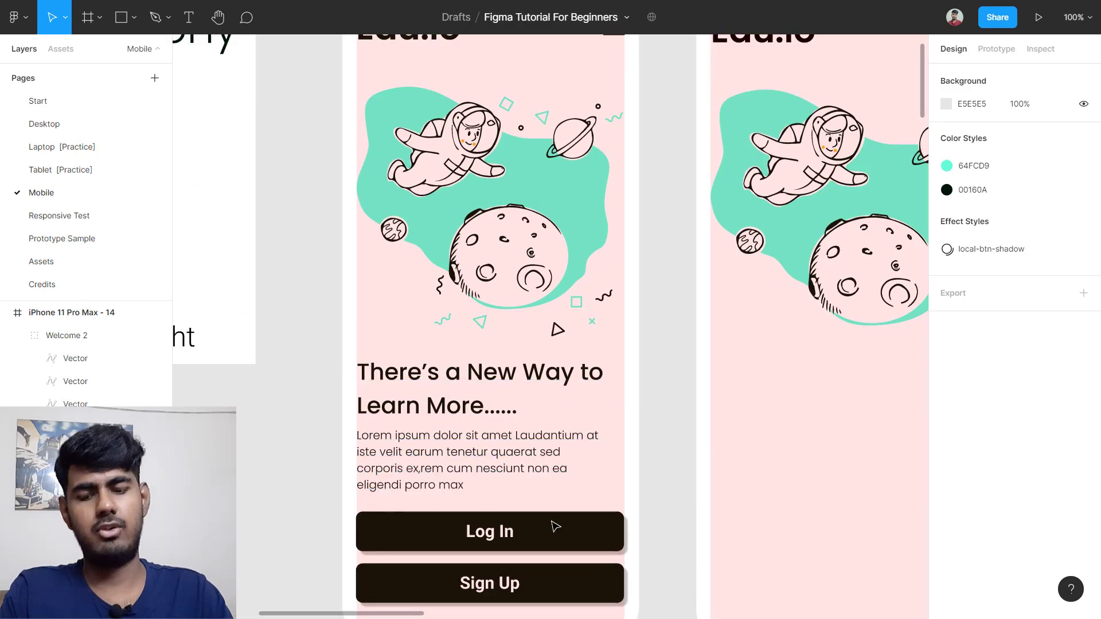
scroll(553, 523, "right", 2)
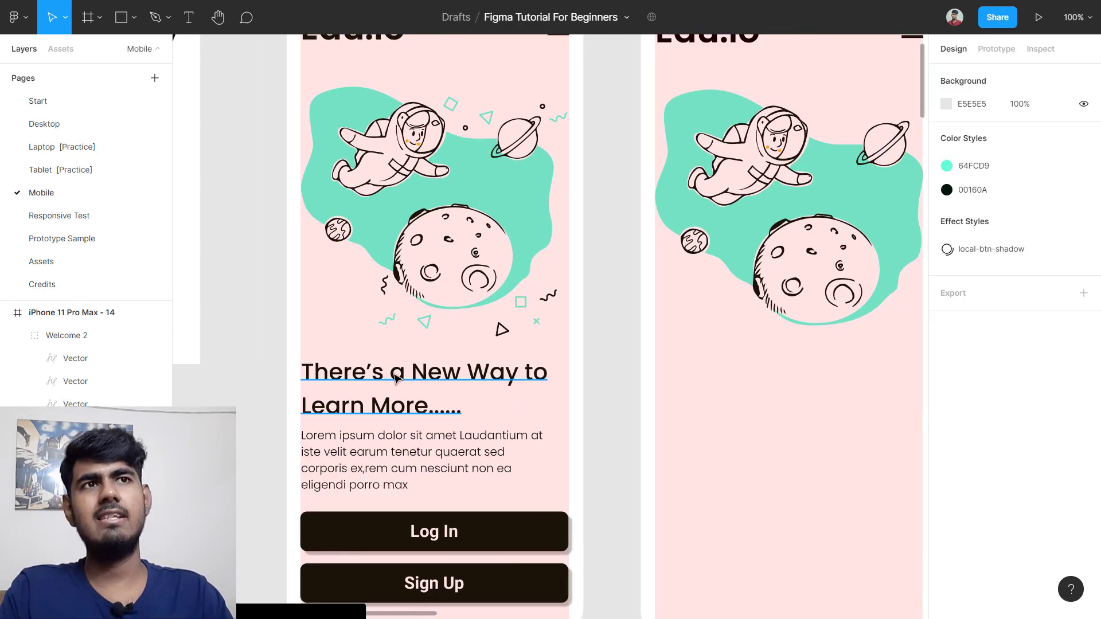
left_click(411, 384)
scroll(396, 383, "right", 1)
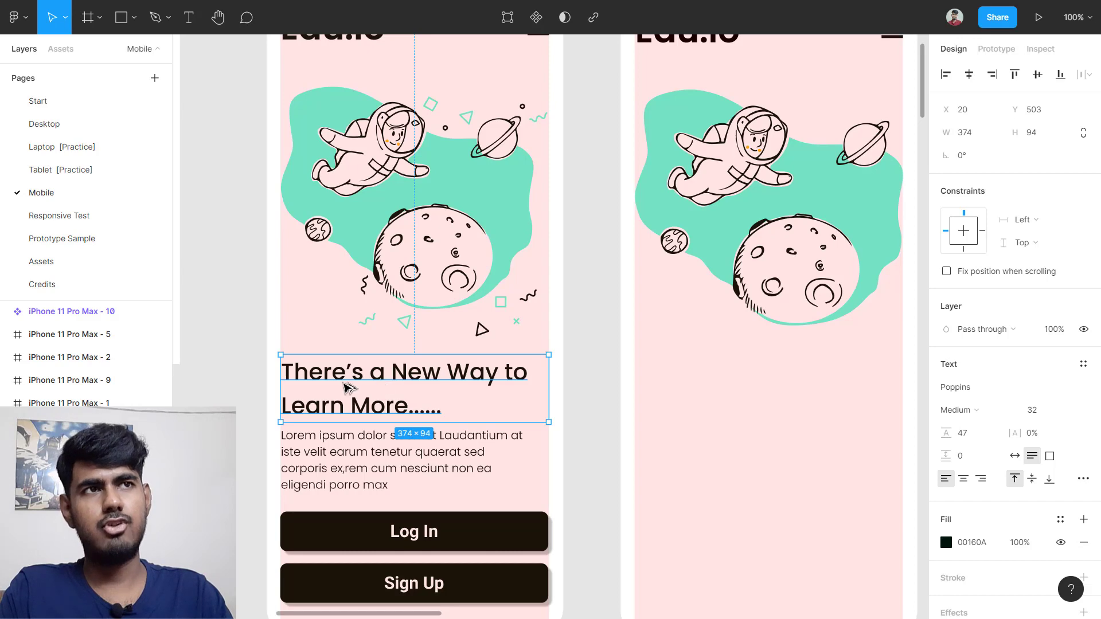
left_click_drag(347, 388, 700, 385)
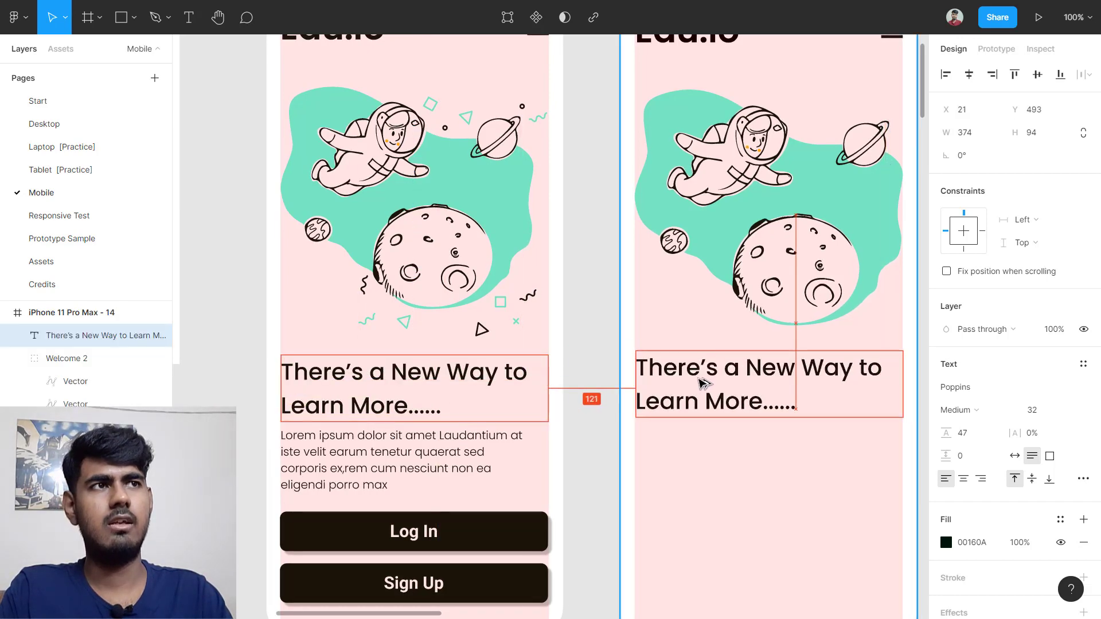
scroll(700, 386, "down", 5)
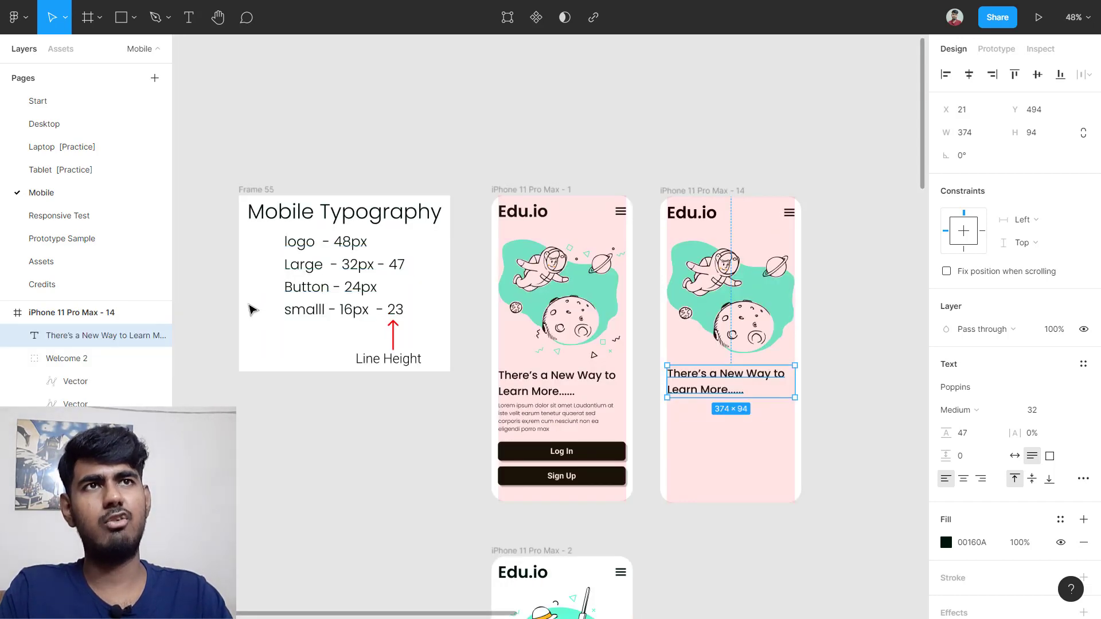
scroll(216, 285, "up", 3)
scroll(231, 278, "up", 4)
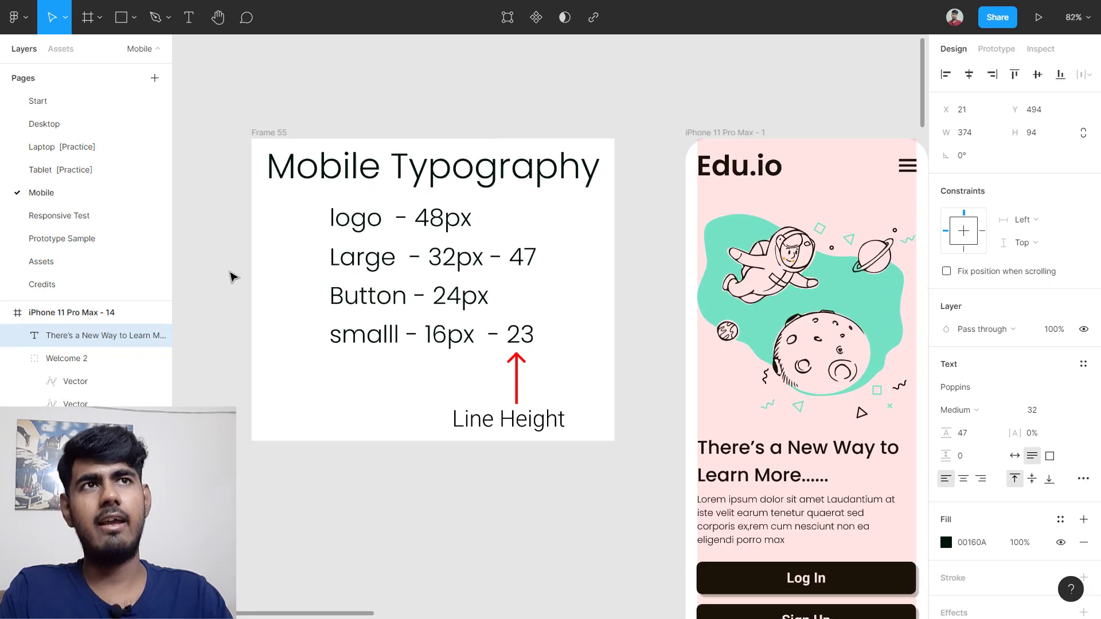
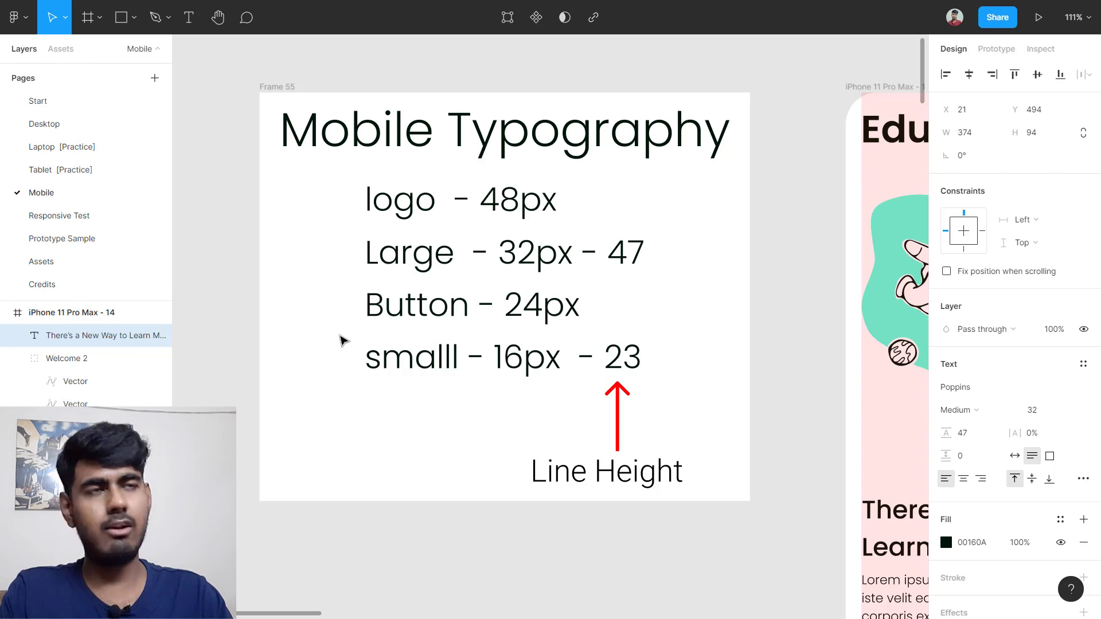
Step: Nudge the copied heading into its vertical position in the right phone frame
scroll(342, 340, "down", 5)
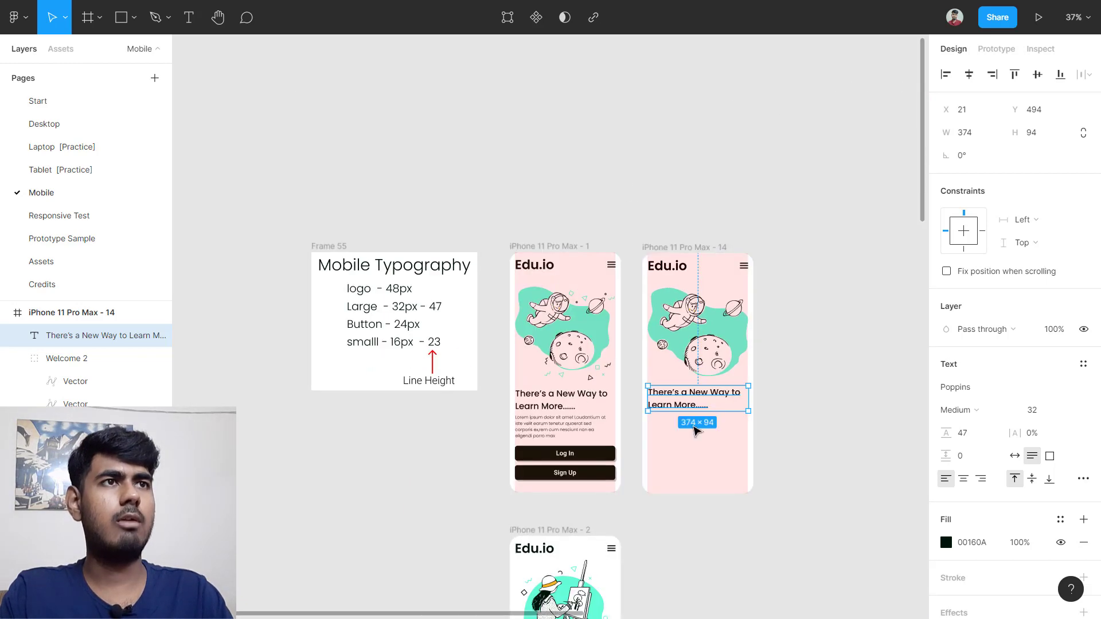
scroll(717, 439, "up", 2)
scroll(721, 441, "up", 5)
left_click(634, 339)
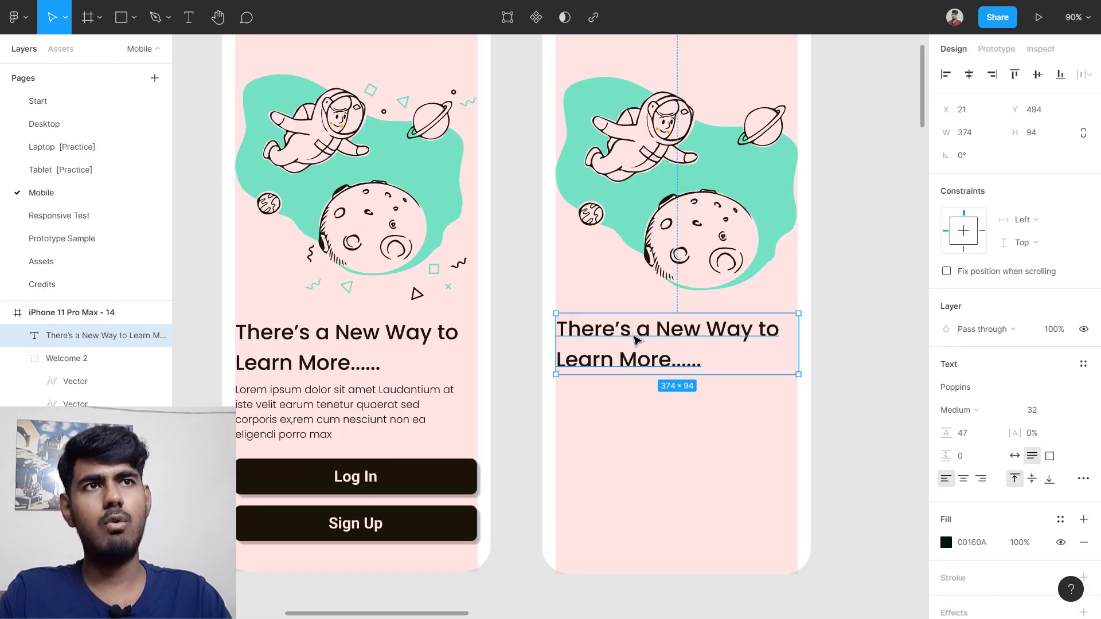
left_click_drag(639, 336, 635, 331)
Step: Alt-drag a copy of the Lorem ipsum paragraph from the left frame to just below the heading
scroll(387, 381, "down", 1)
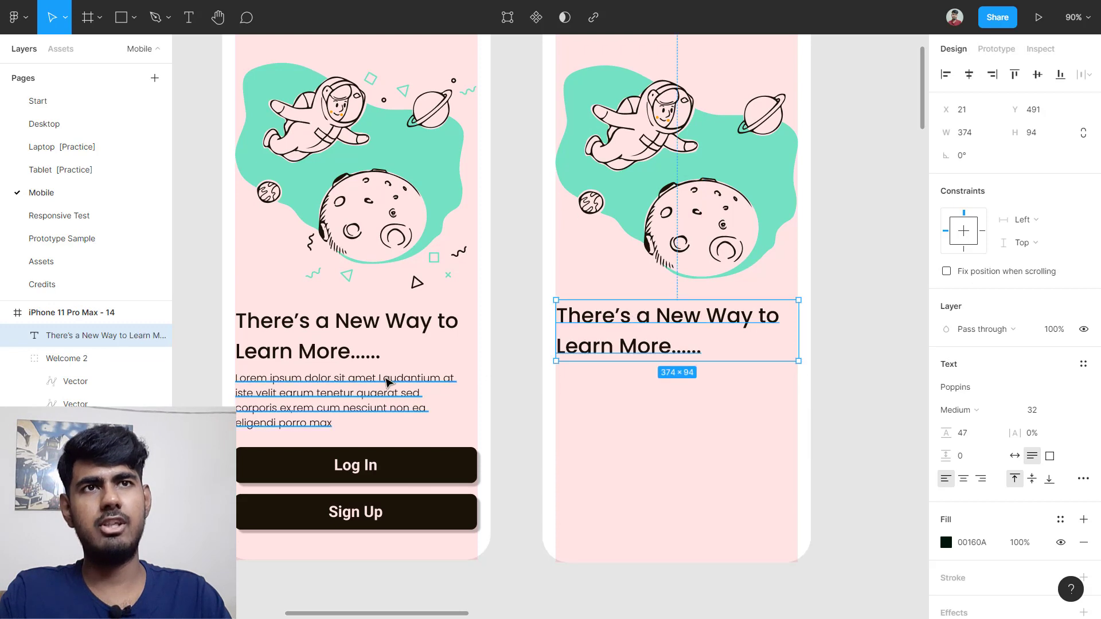
left_click(298, 399)
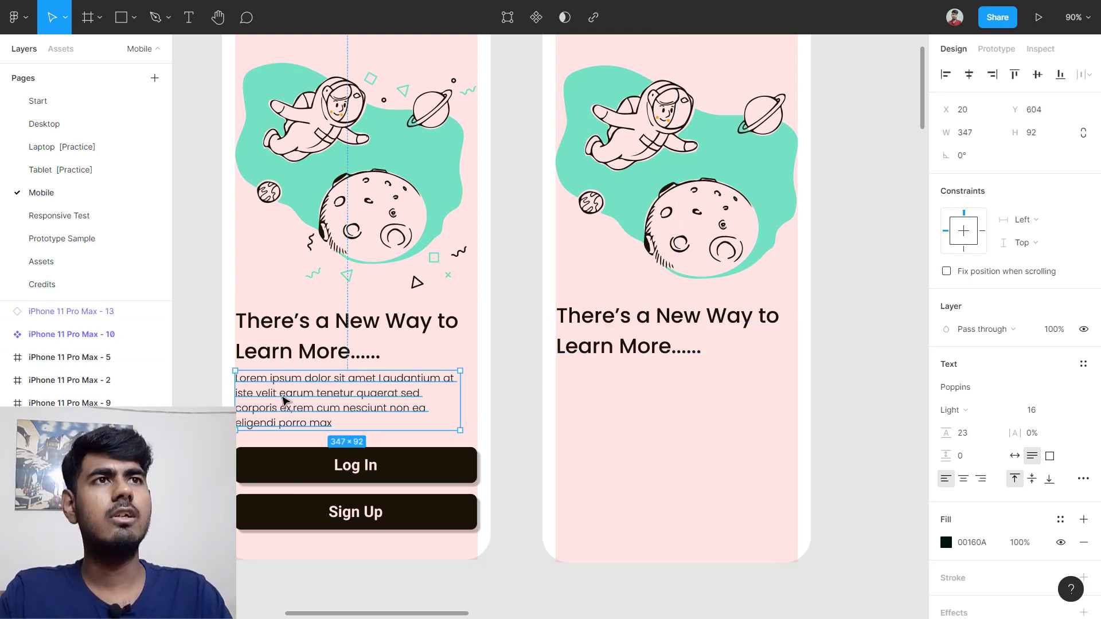
left_click_drag(284, 400, 603, 395)
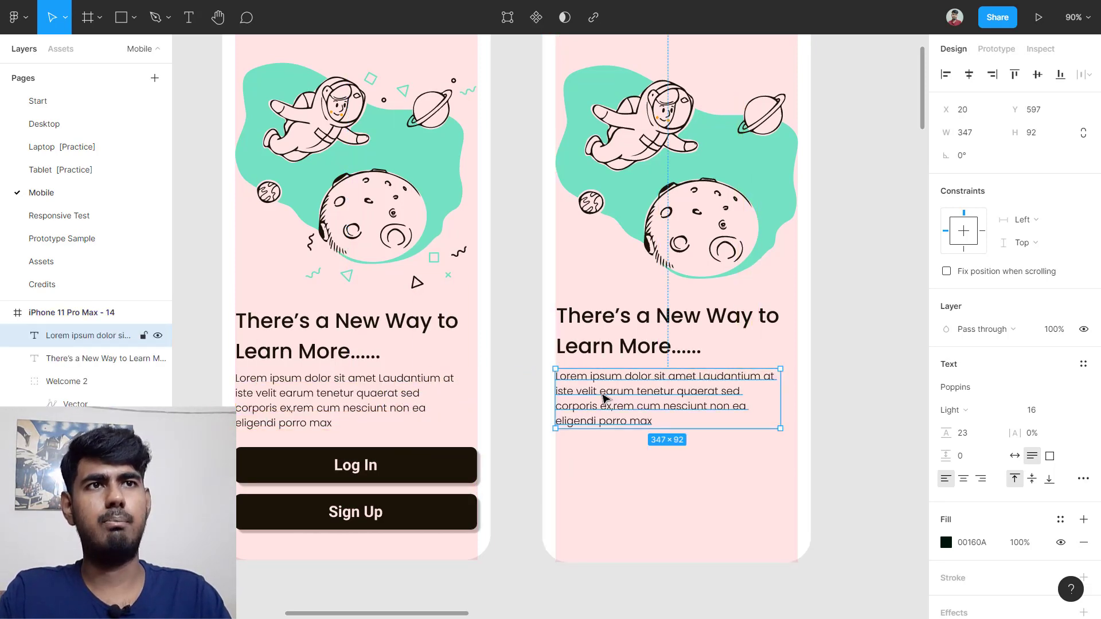
scroll(507, 441, "down", 2)
scroll(728, 441, "up", 1)
left_click(621, 417)
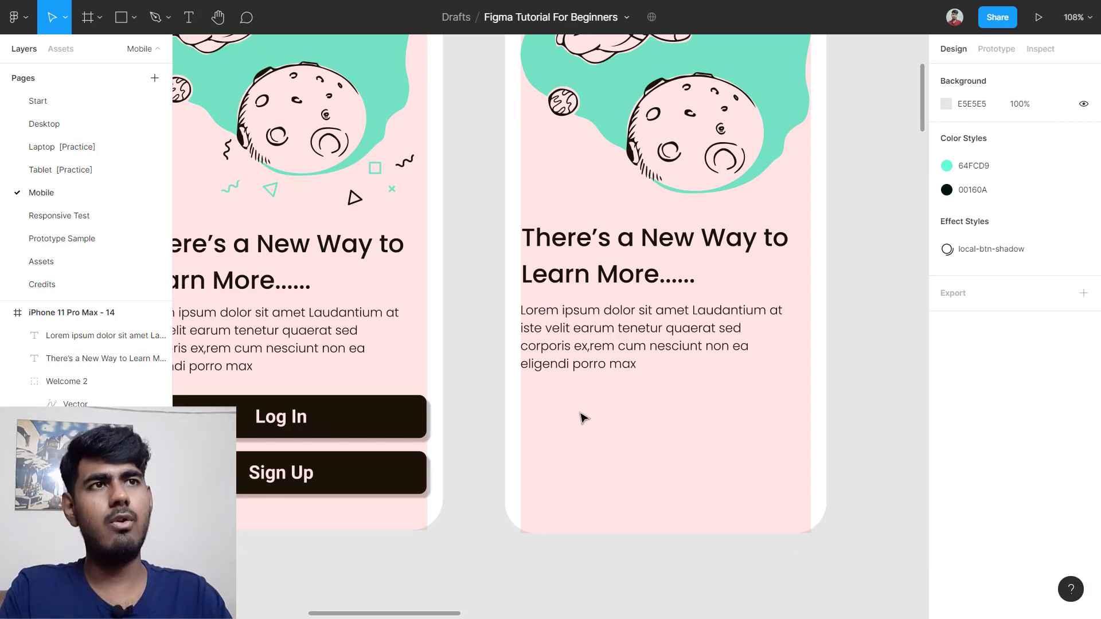
Step: Add a 'log in' text layer below the paragraph, checking the original Log In button's style
key("t")
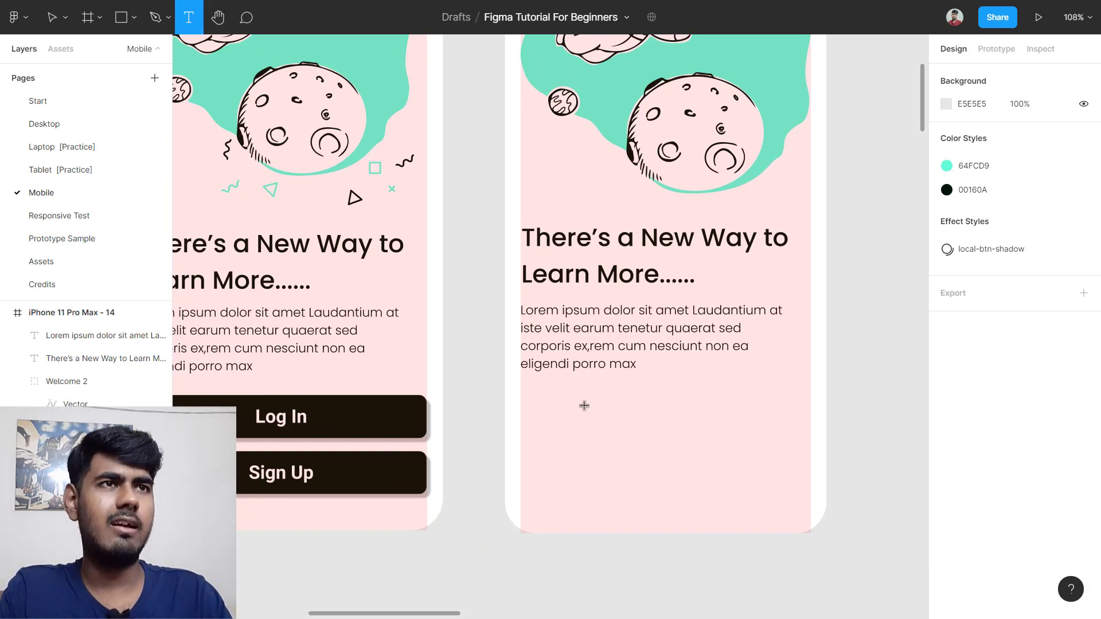
left_click(585, 406)
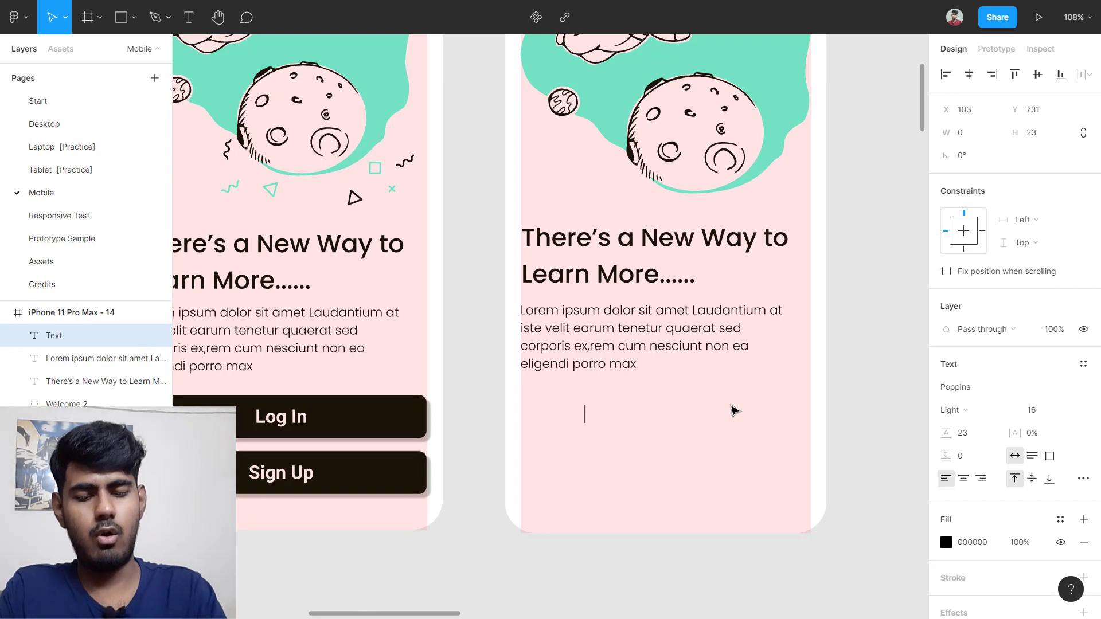
type("log in")
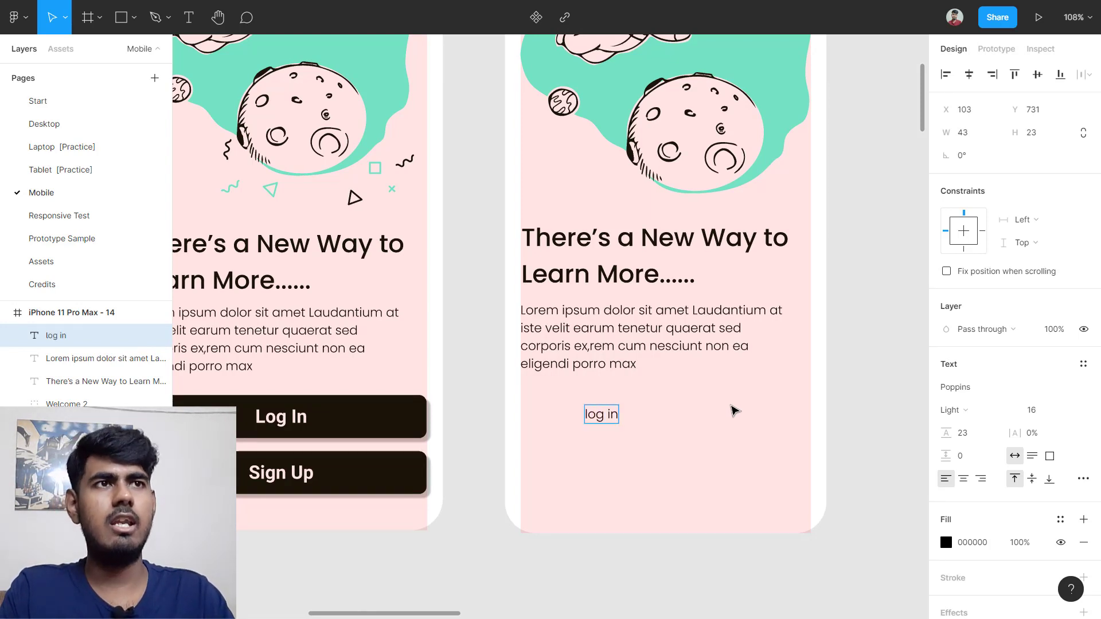
key("Escape")
scroll(346, 447, "left", 3)
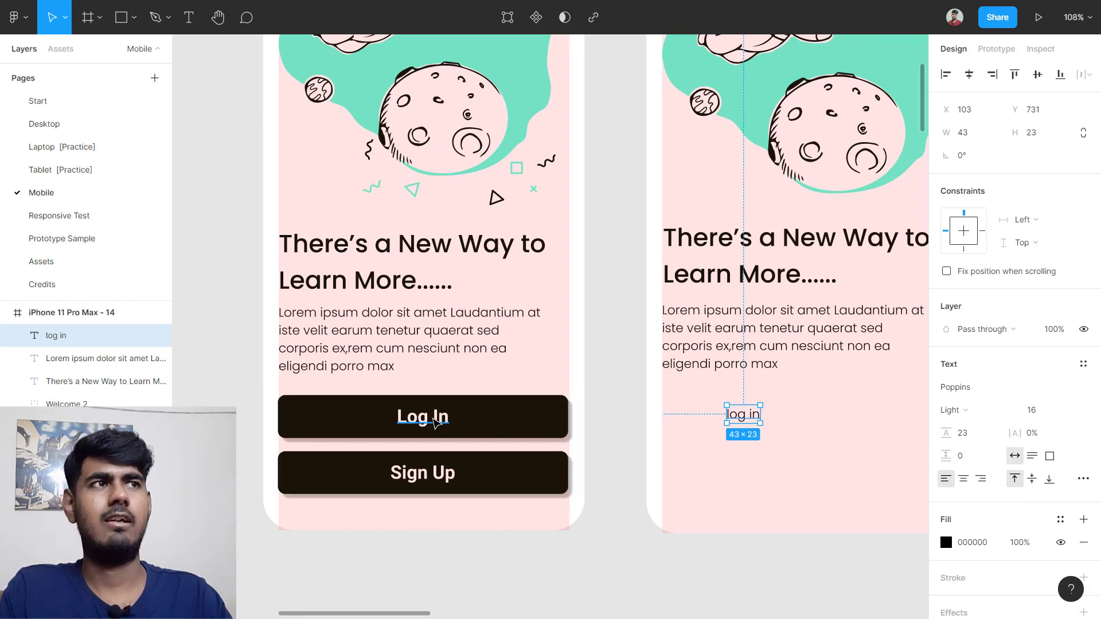
left_click(435, 422)
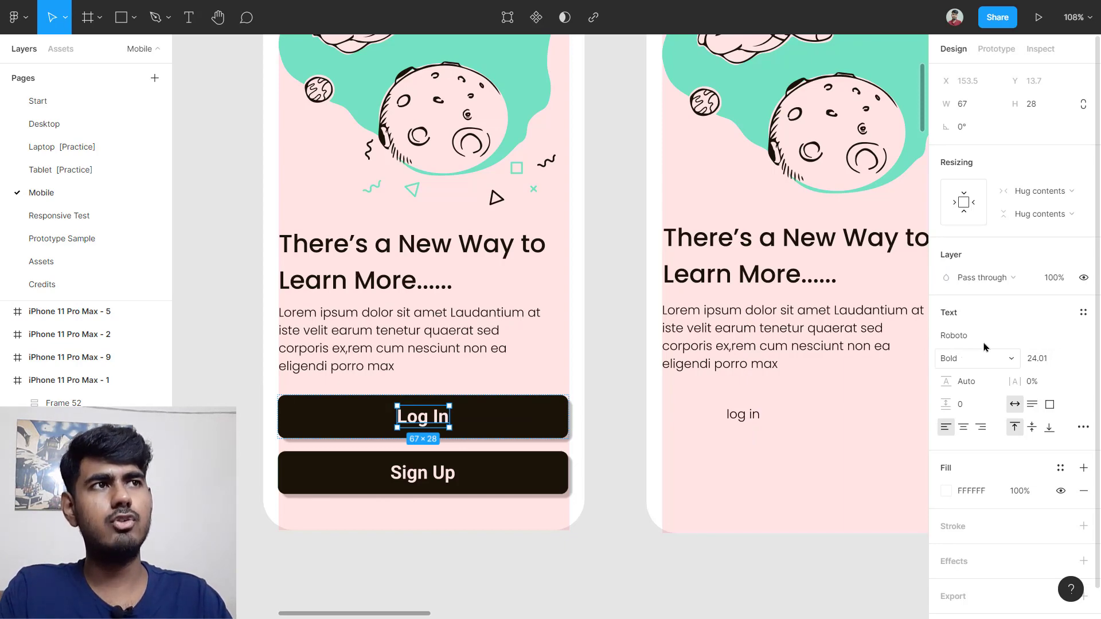
scroll(727, 442, "right", 5)
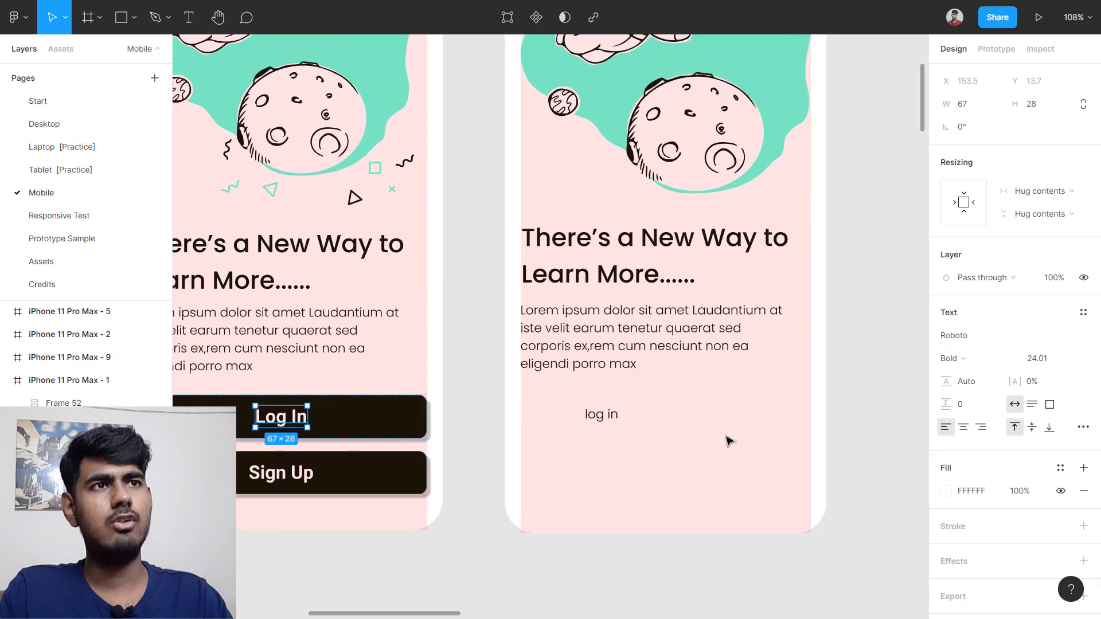
Step: Set the 'log in' text to Roboto Bold at font size 24
left_click(601, 422)
left_click(1040, 410)
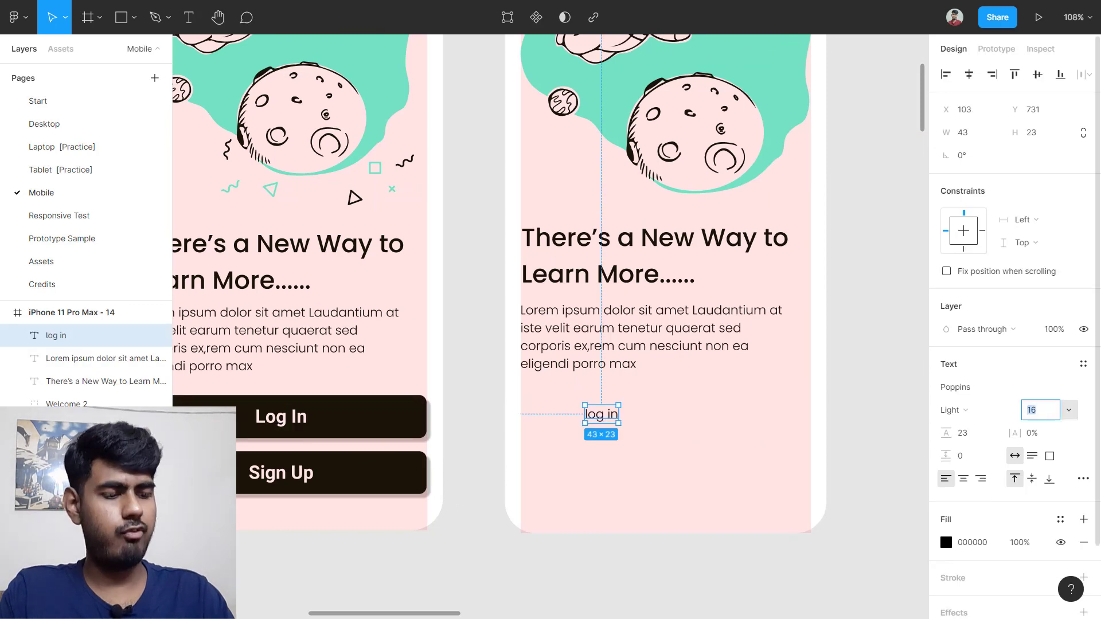
type("24")
key("Return")
left_click(979, 388)
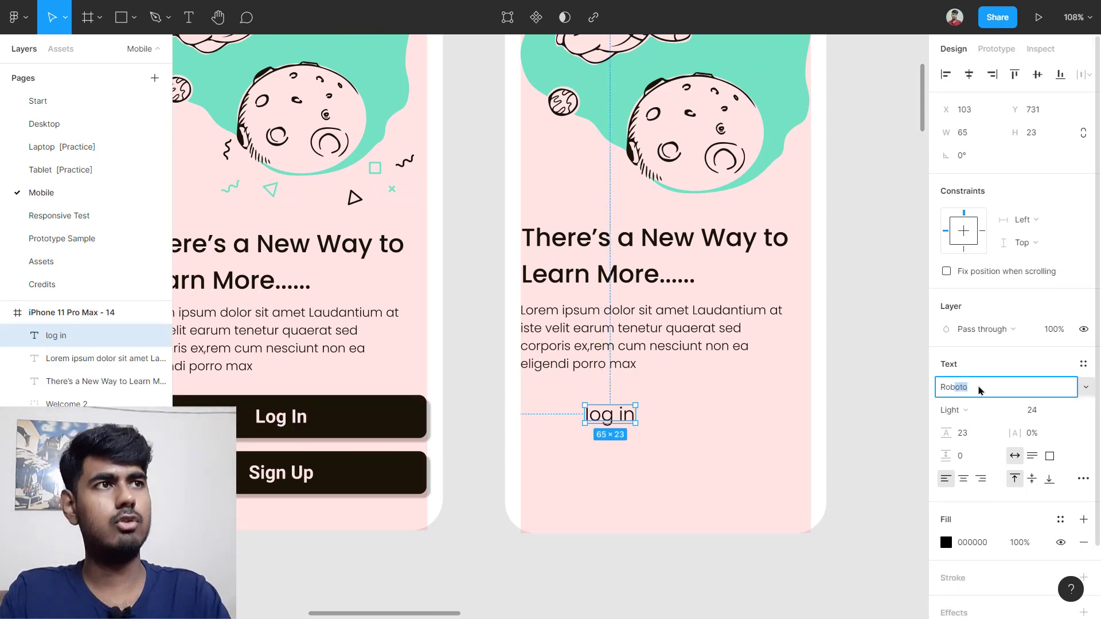
key("Return")
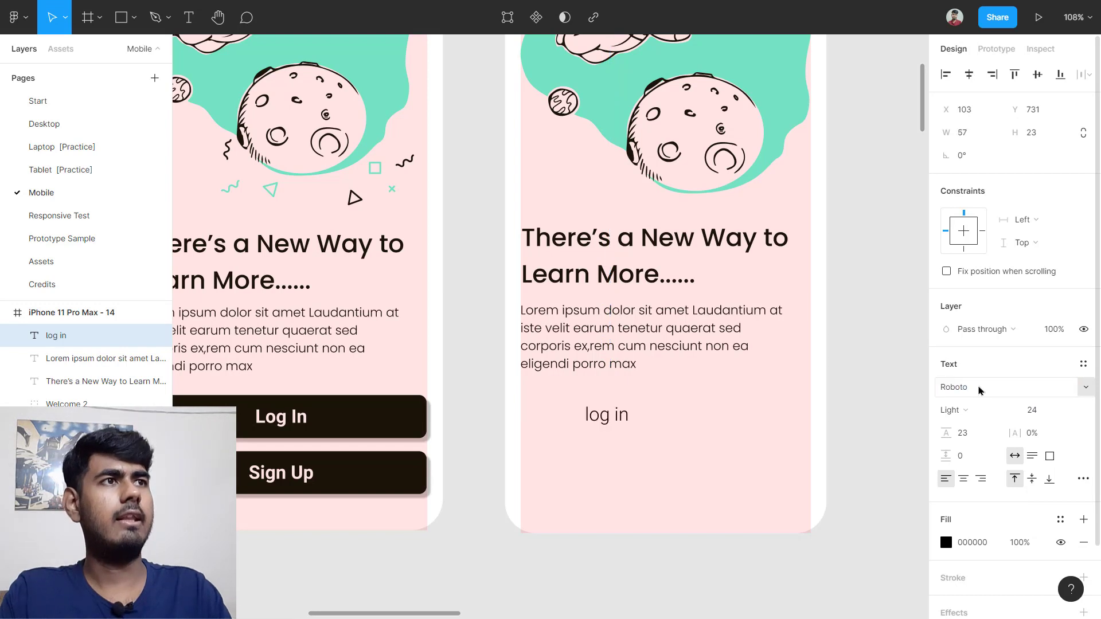
left_click(966, 420)
left_click(990, 459)
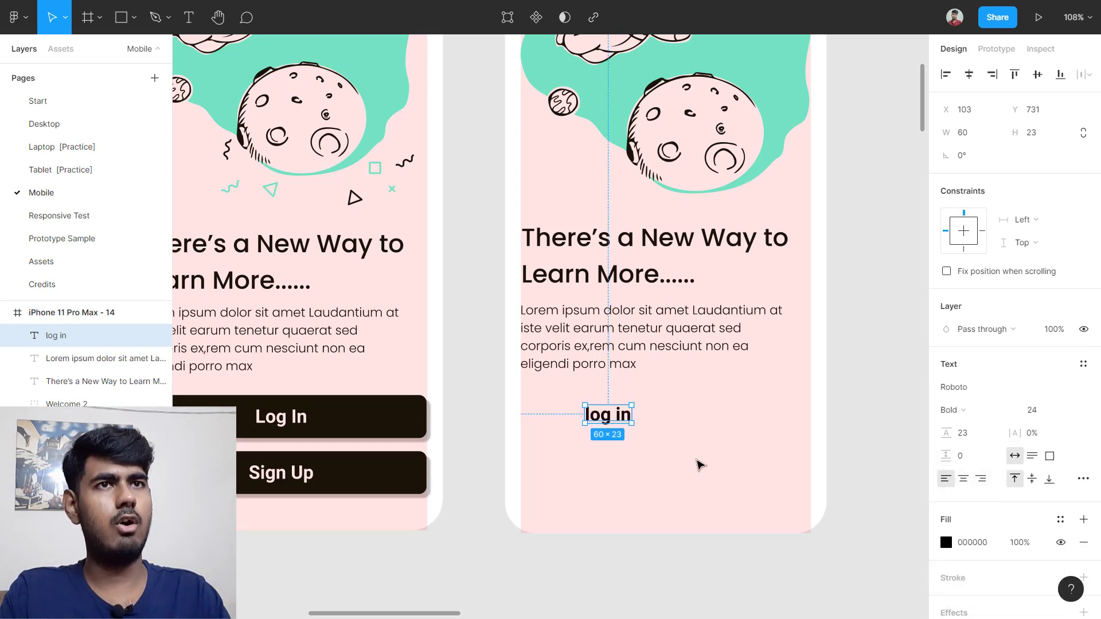
Step: Change the 'log in' text fill to white (FFFFFF)
left_click(699, 464)
left_click(607, 421)
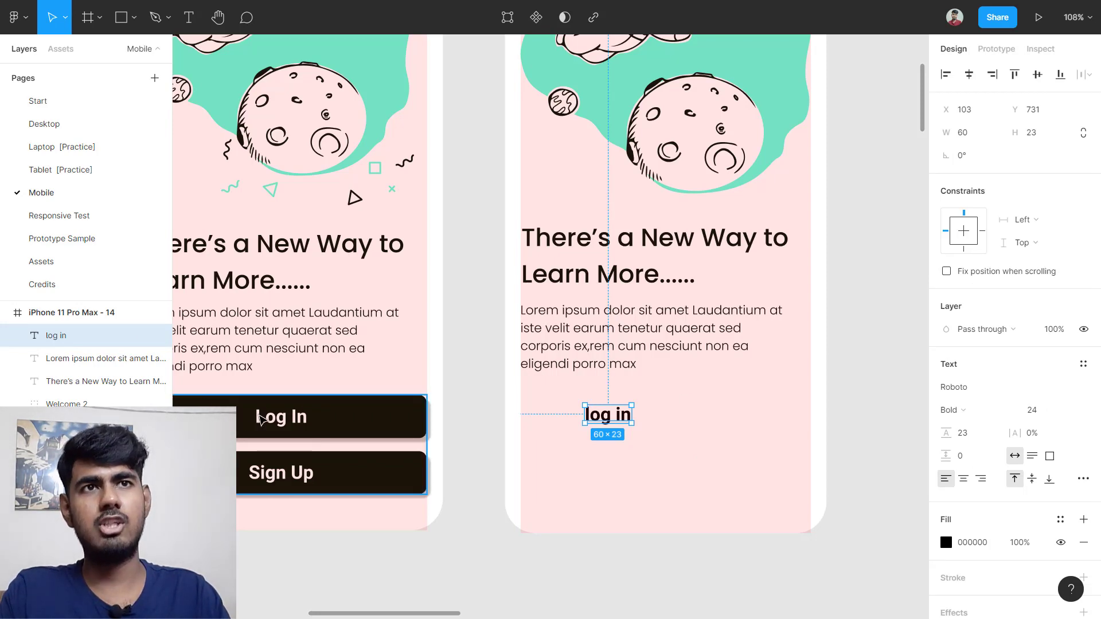
scroll(260, 418, "left", 5)
scroll(546, 430, "right", 3)
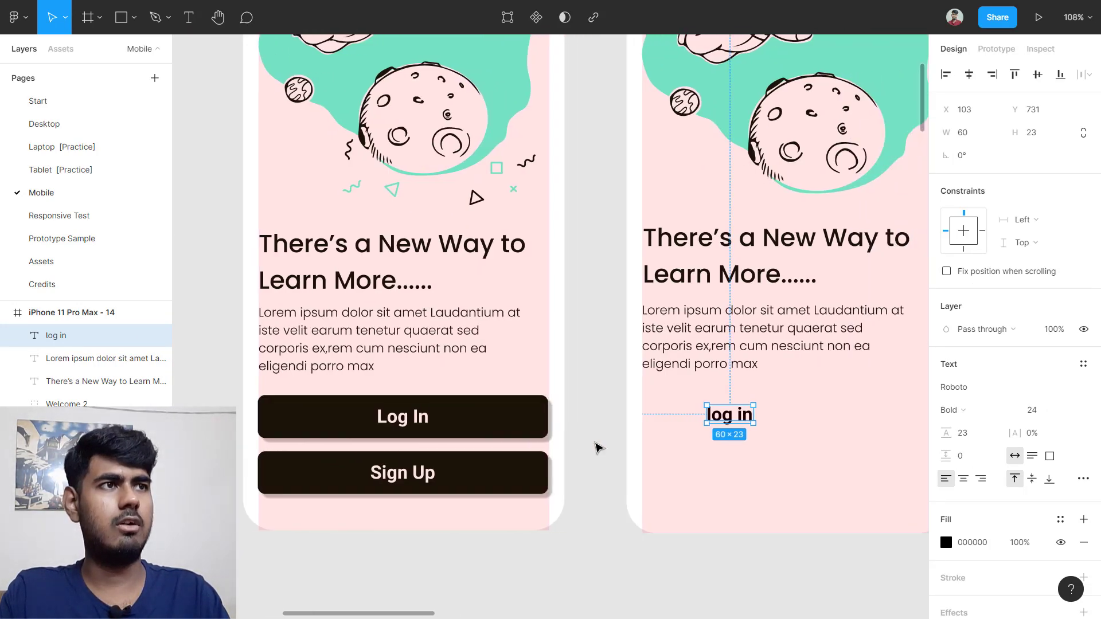
scroll(1013, 463, "down", 2)
left_click(968, 466)
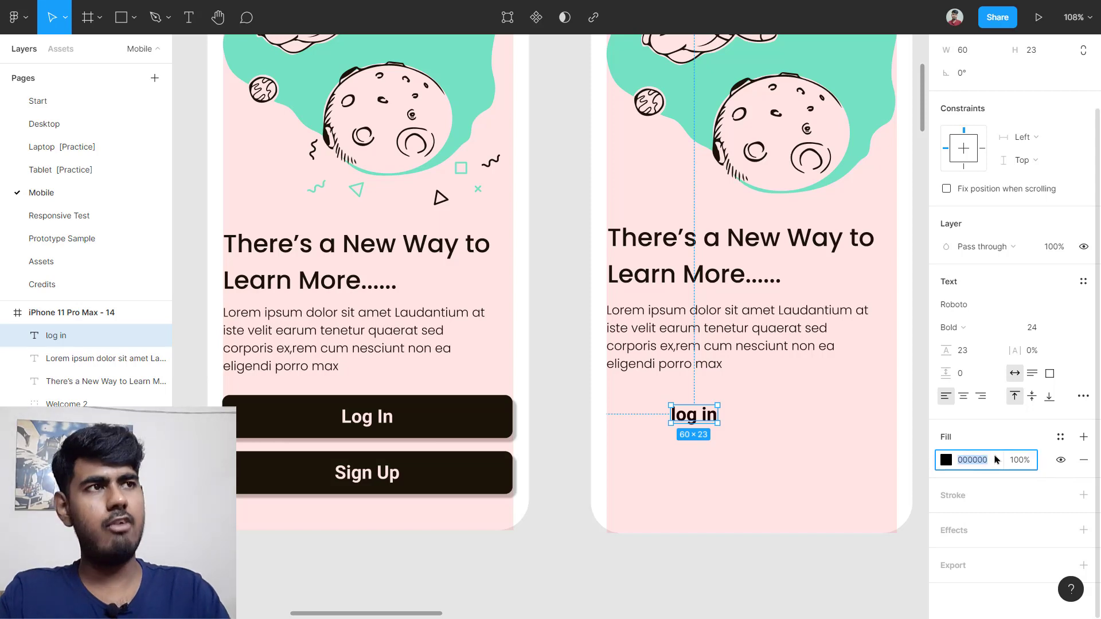
type("fff")
key("Return")
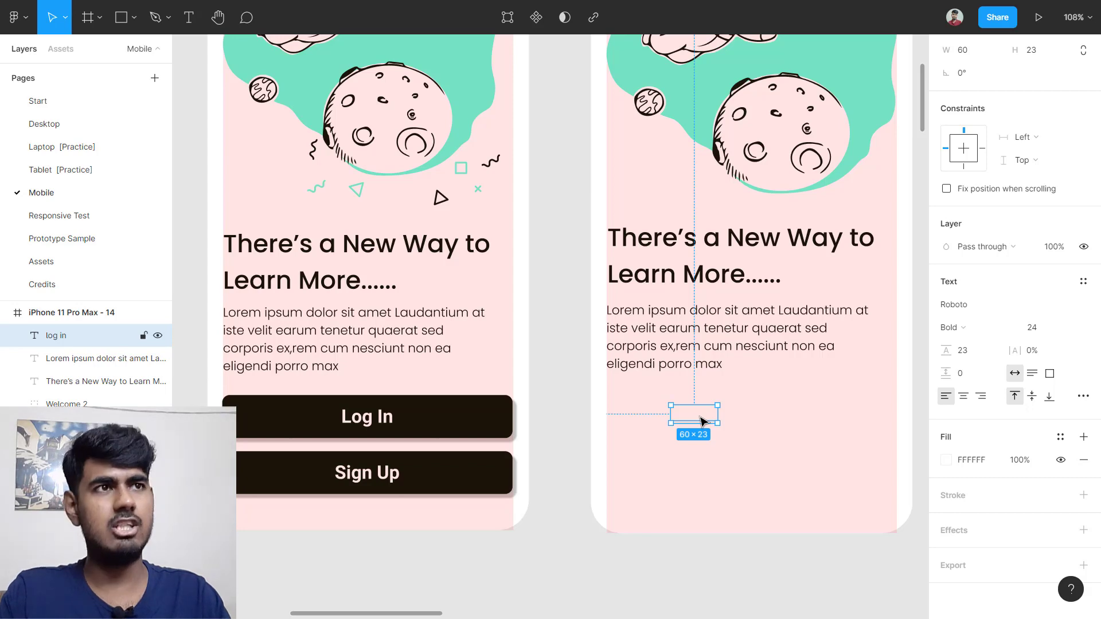
Step: Wrap 'log in' in an auto layout frame with a black (000) fill
key("shift+a")
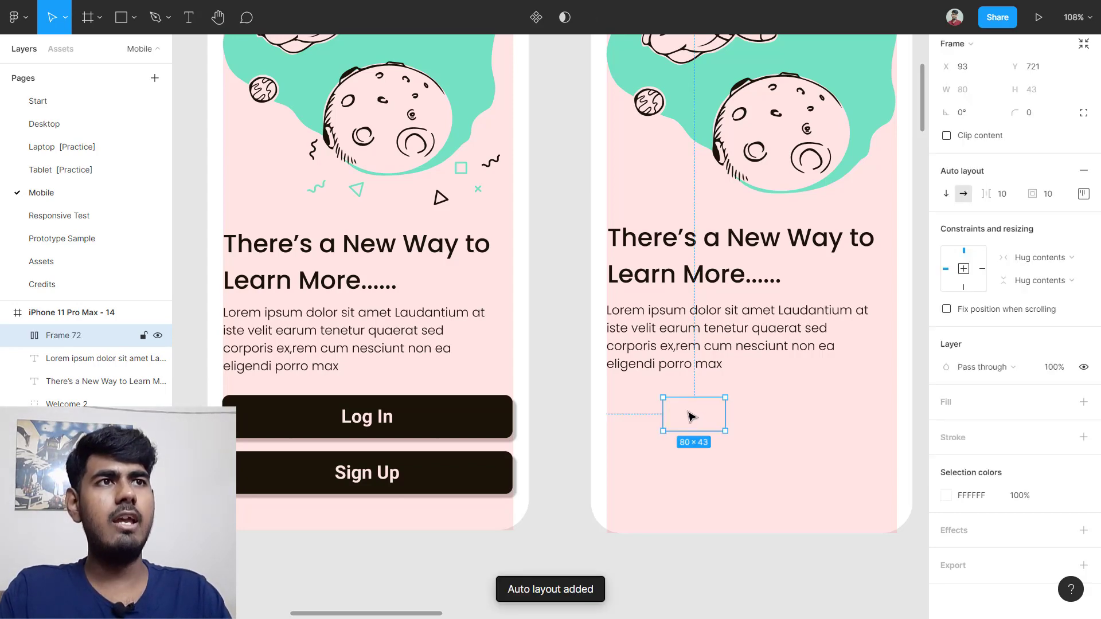
scroll(760, 421, "up", 5)
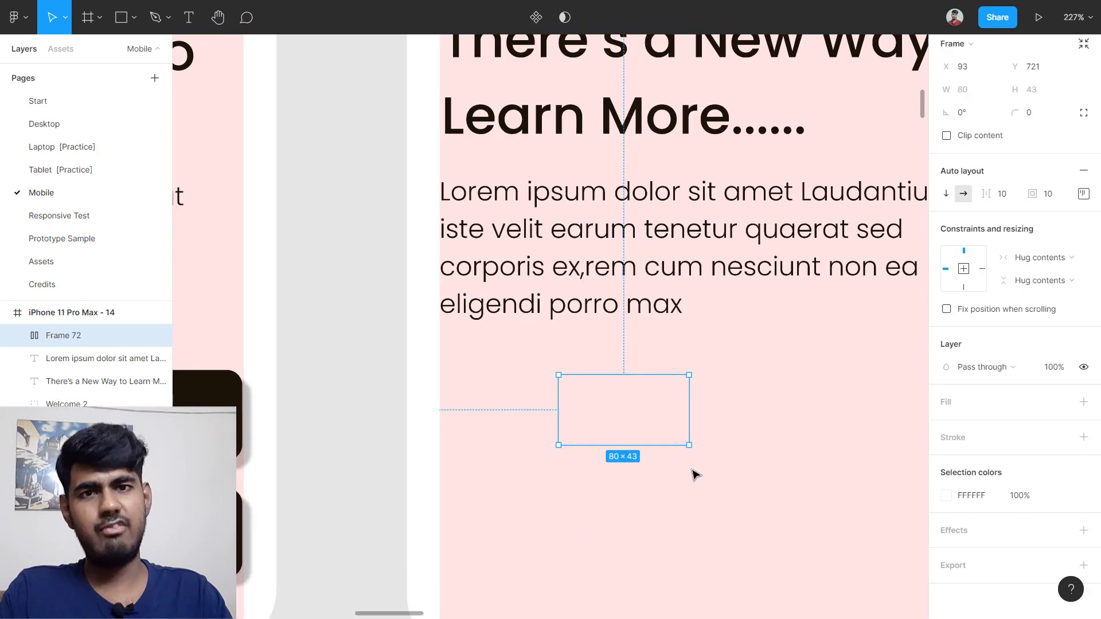
scroll(695, 473, "down", 1)
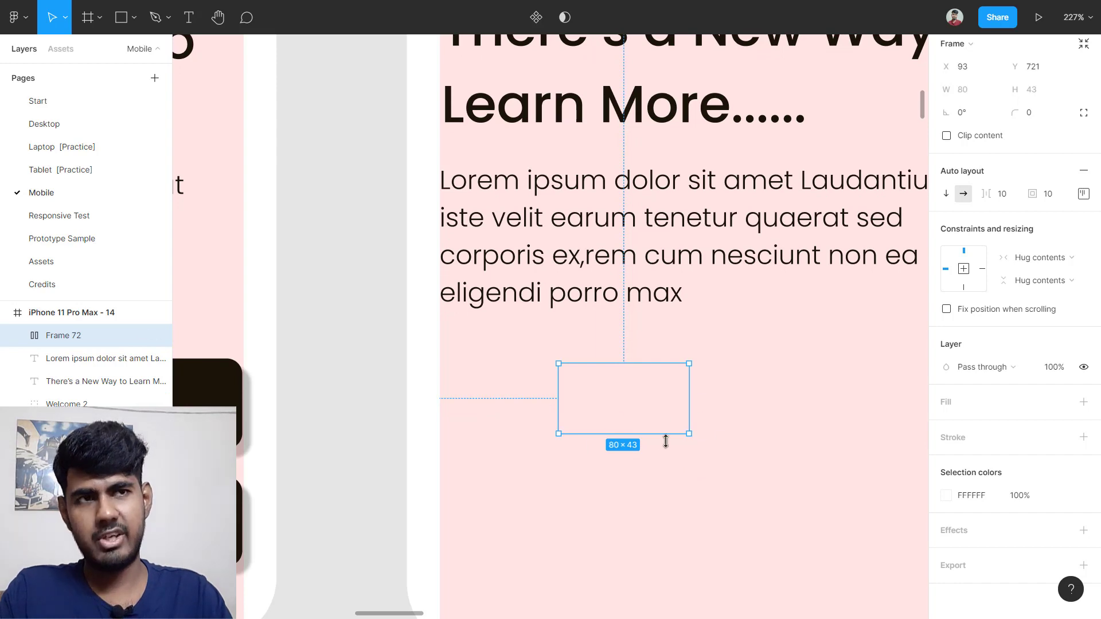
left_click(792, 413)
left_click_drag(807, 349, 620, 437)
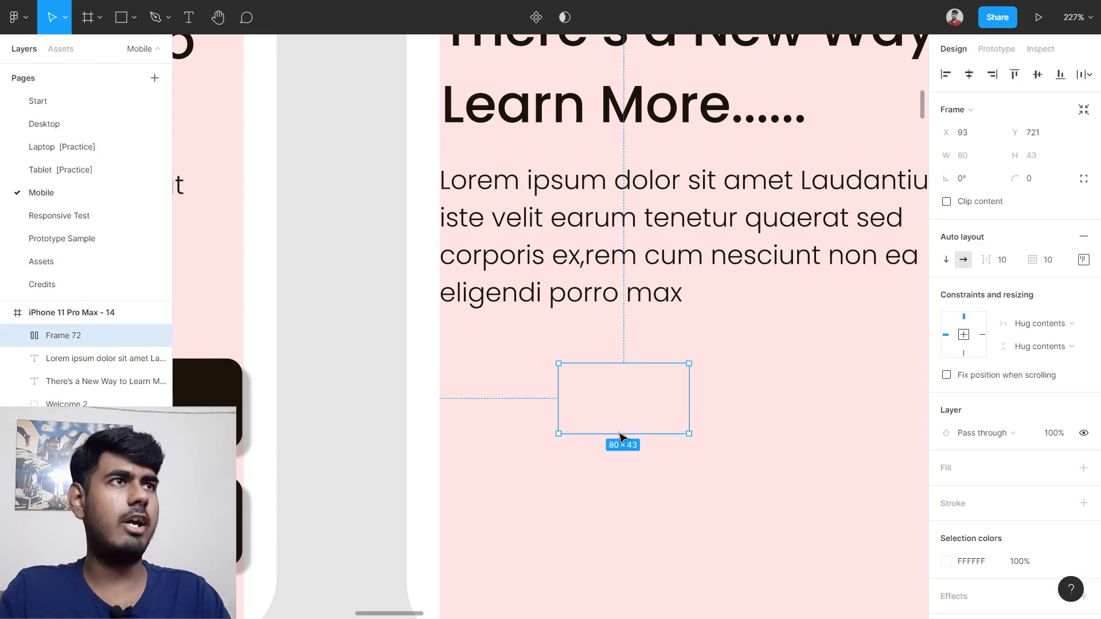
scroll(1005, 386, "down", 1)
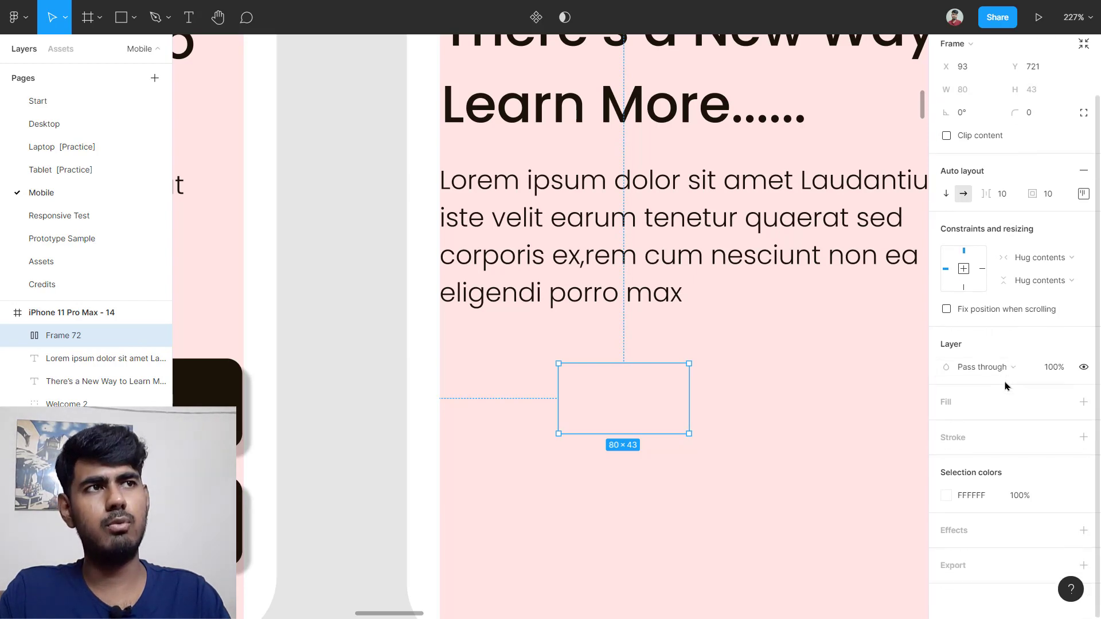
left_click(959, 409)
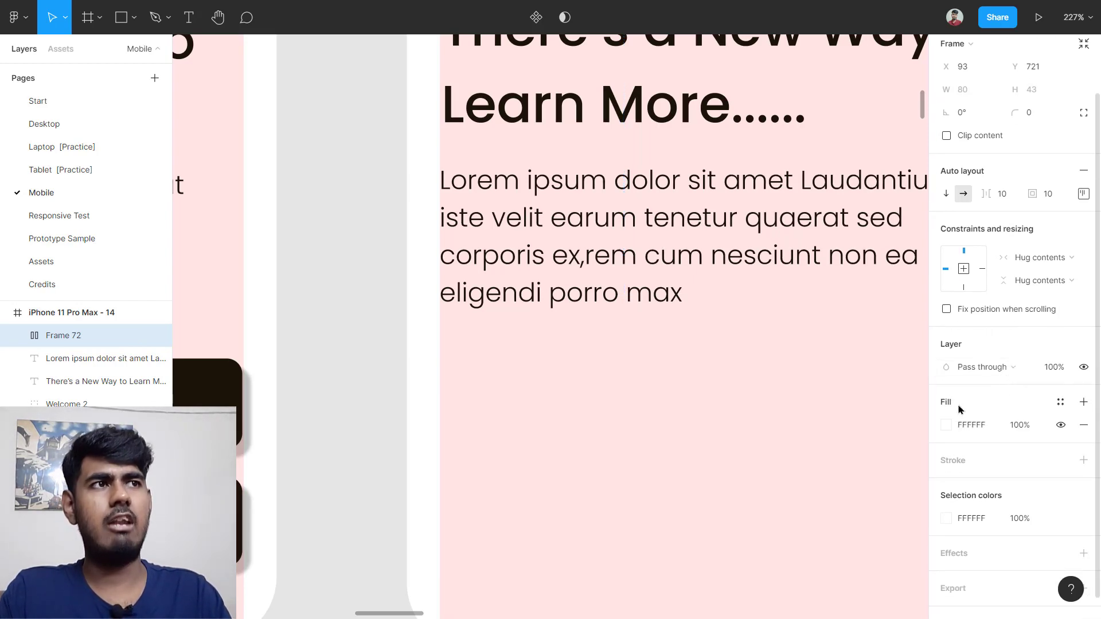
left_click(973, 426)
type("00")
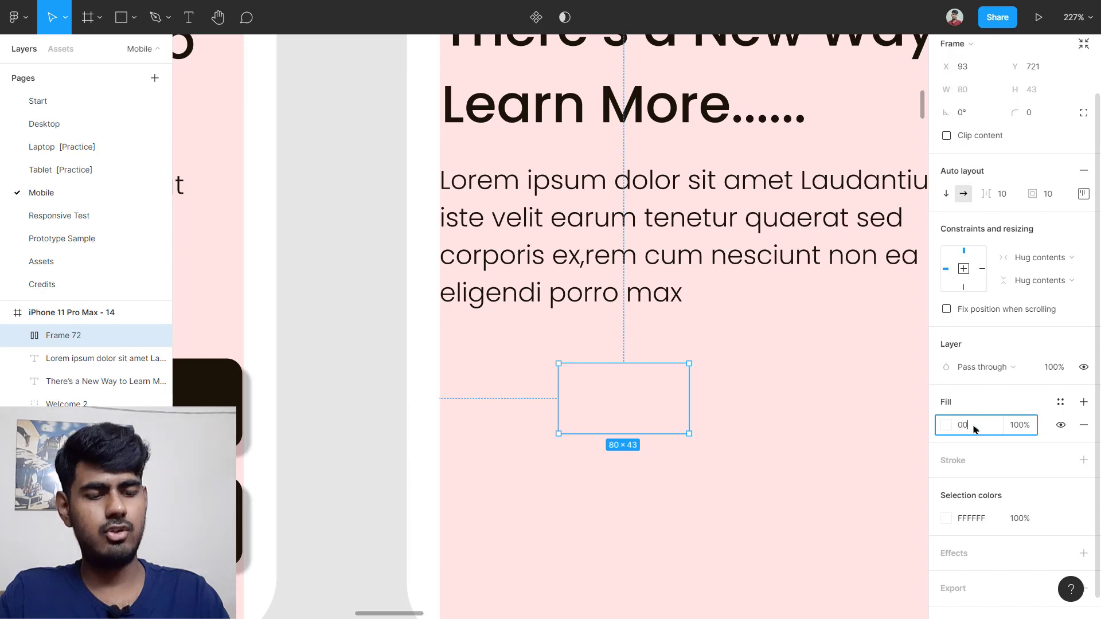
type("0")
key("Return")
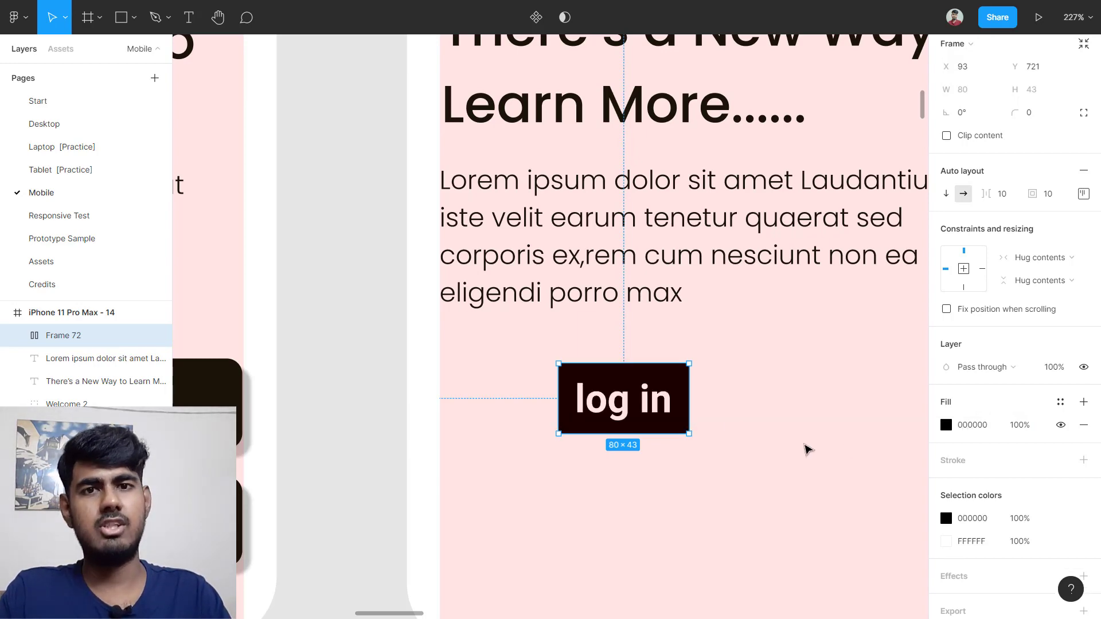
Step: Match the original Log In button by giving the new button a 9.49 corner radius
scroll(713, 427, "down", 5)
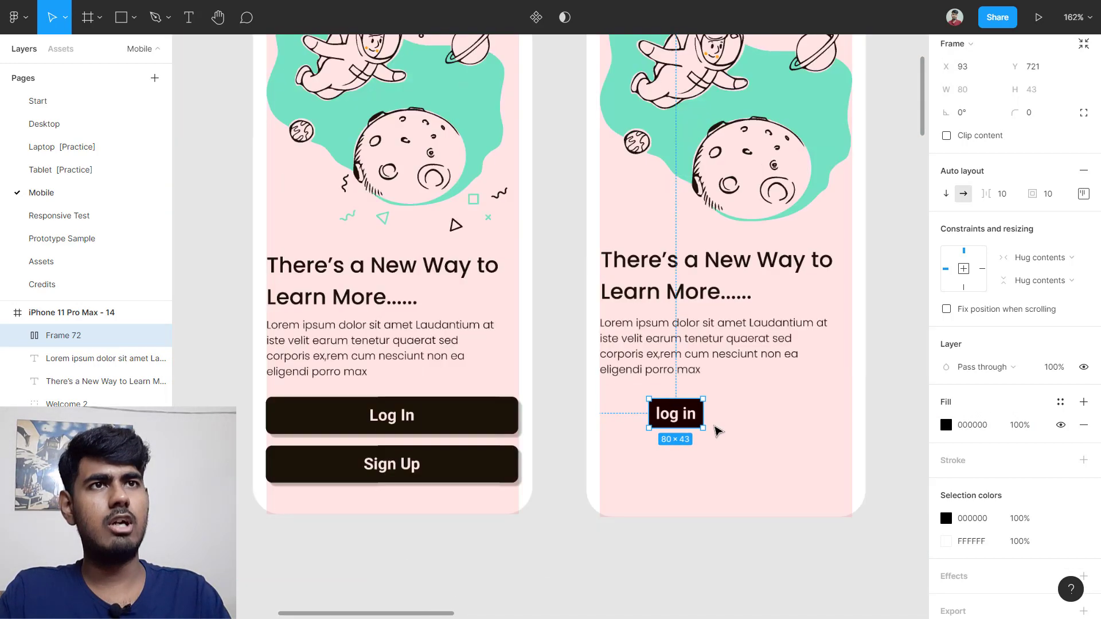
scroll(252, 414, "up", 1)
scroll(296, 424, "up", 1)
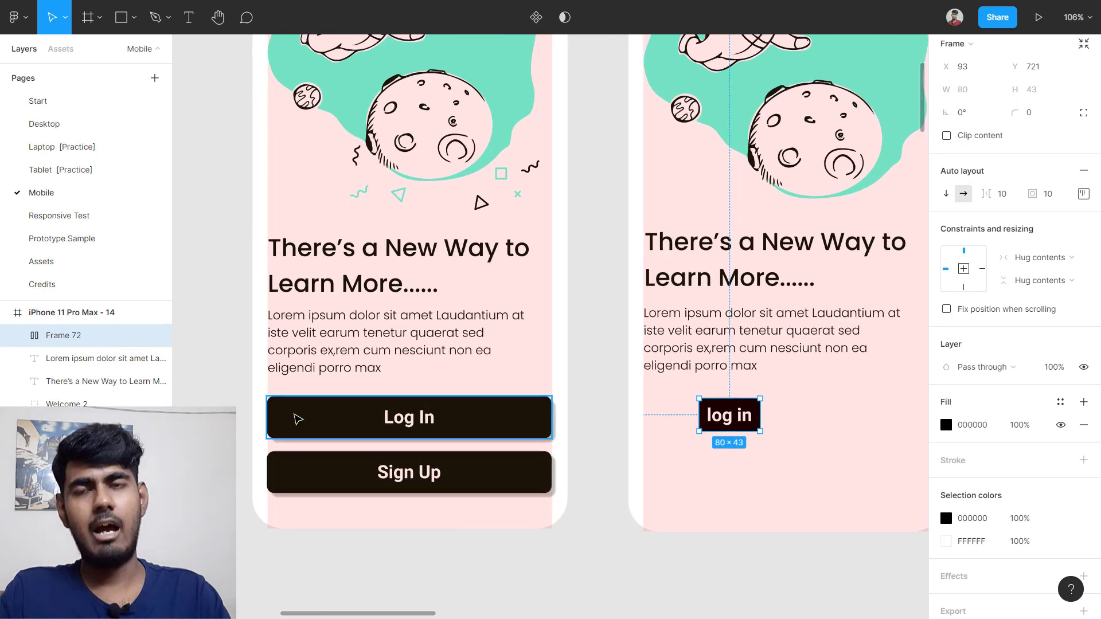
left_click(297, 419)
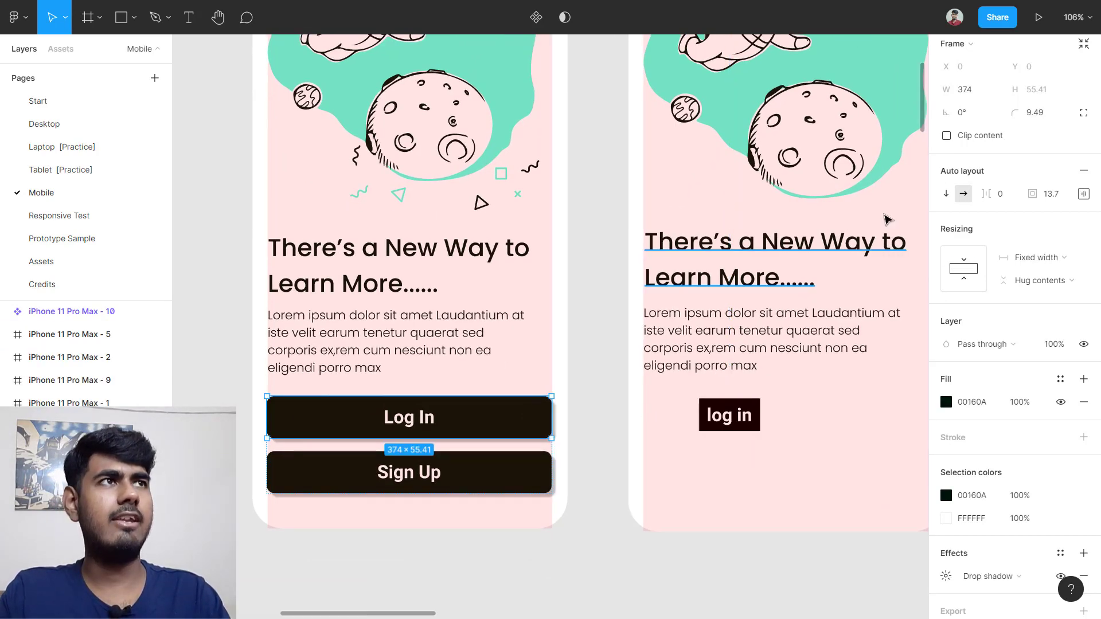
scroll(1048, 196, "up", 1)
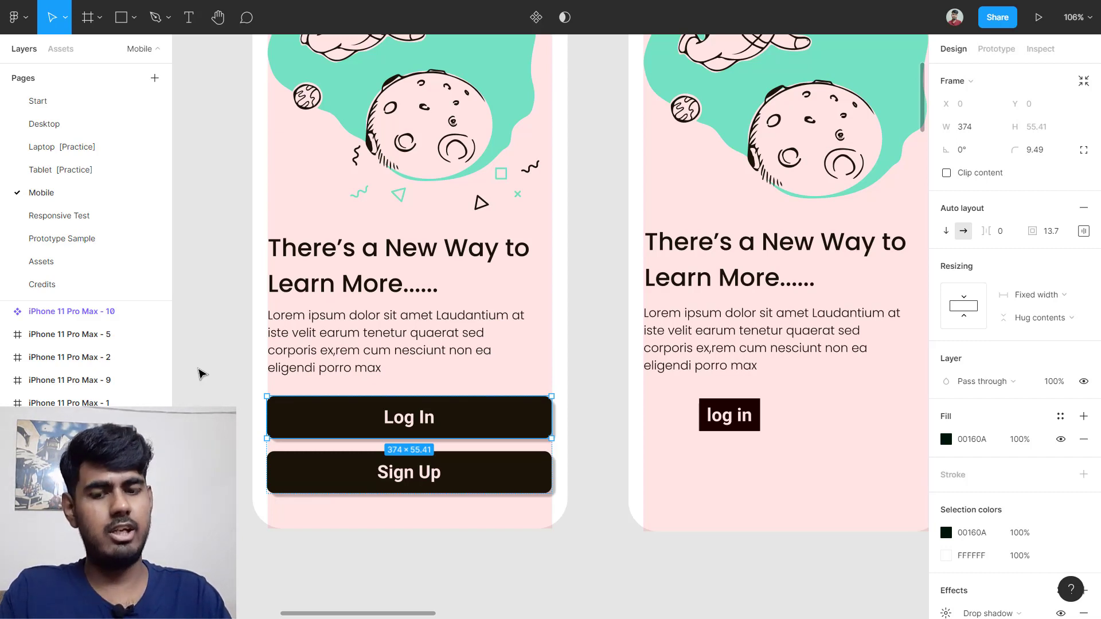
scroll(277, 381, "right", 3)
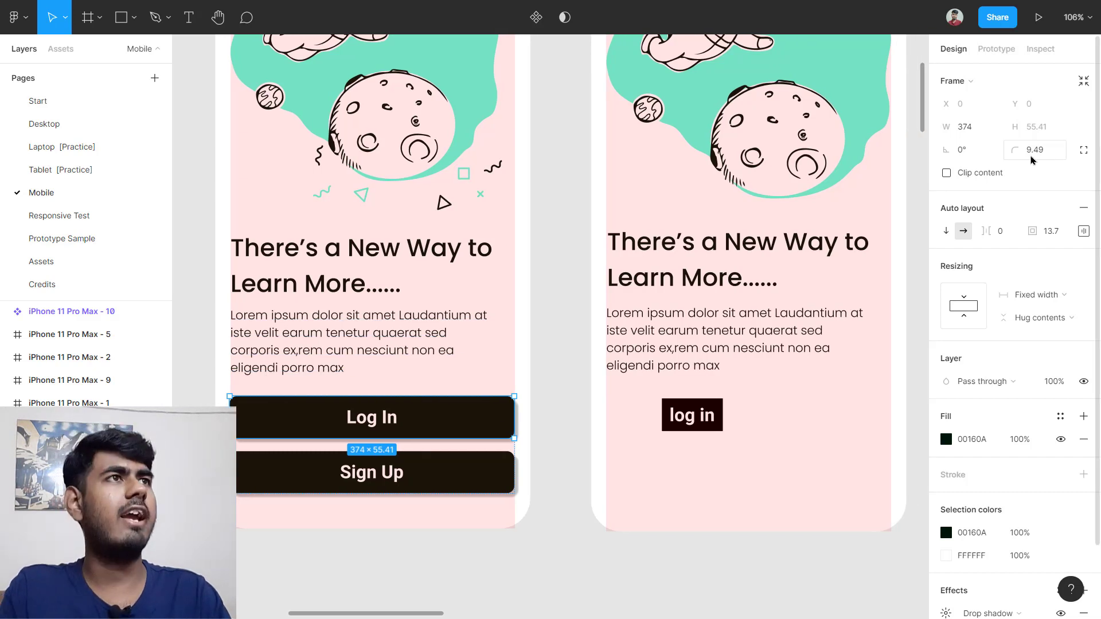
left_click(710, 428)
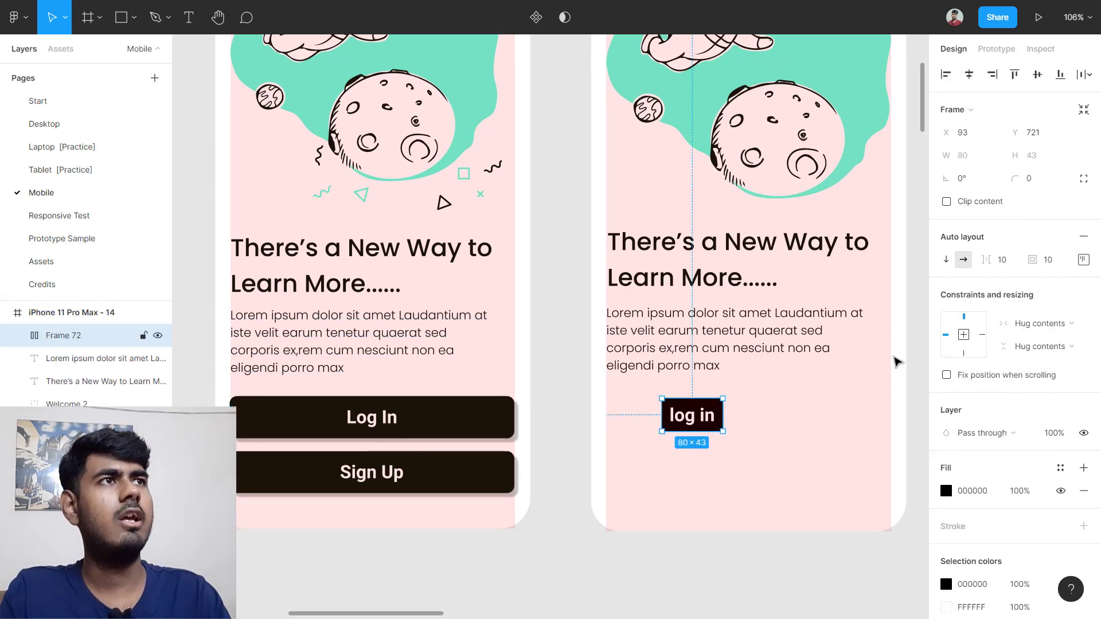
left_click(1053, 180)
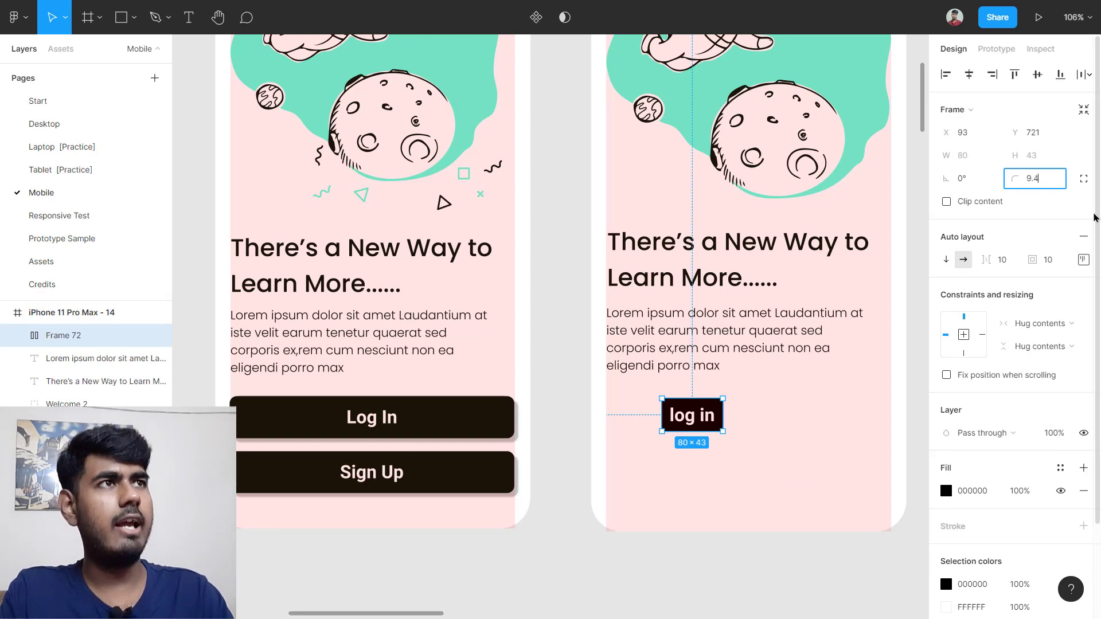
key("Return")
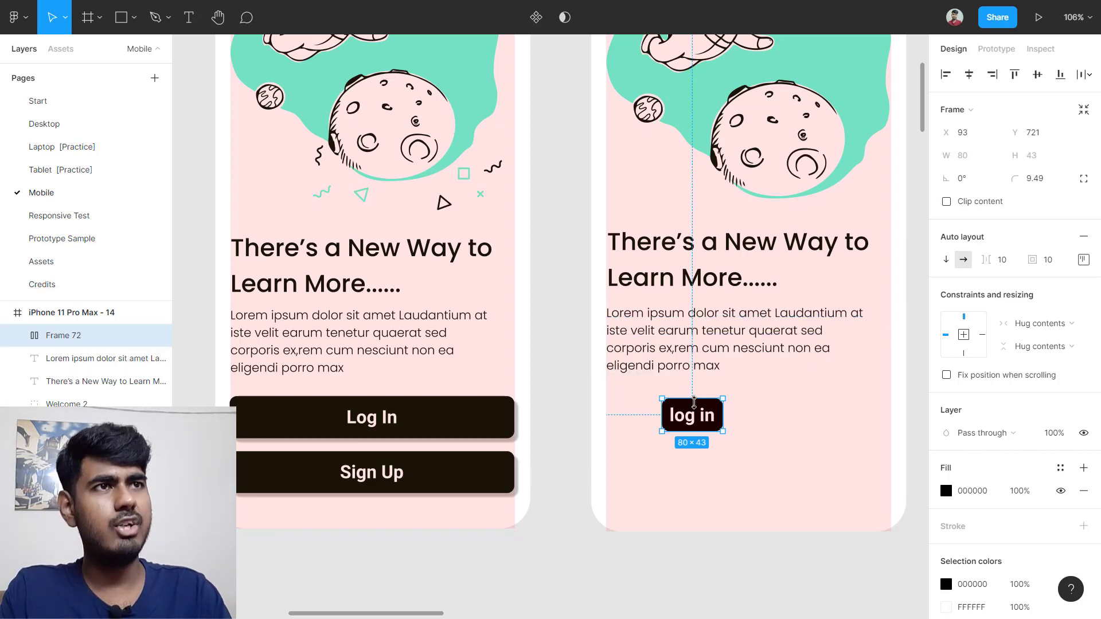
Step: Enlarge the button to about 172×94 and centre the 'log in' label inside it
scroll(694, 403, "up", 10)
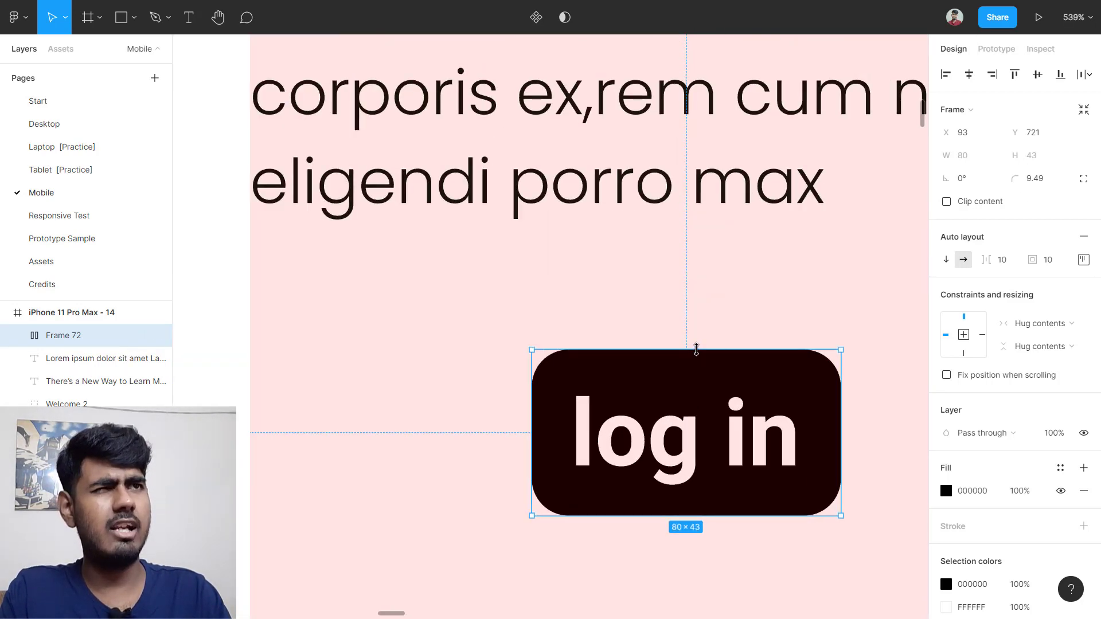
left_click_drag(696, 349, 703, 325)
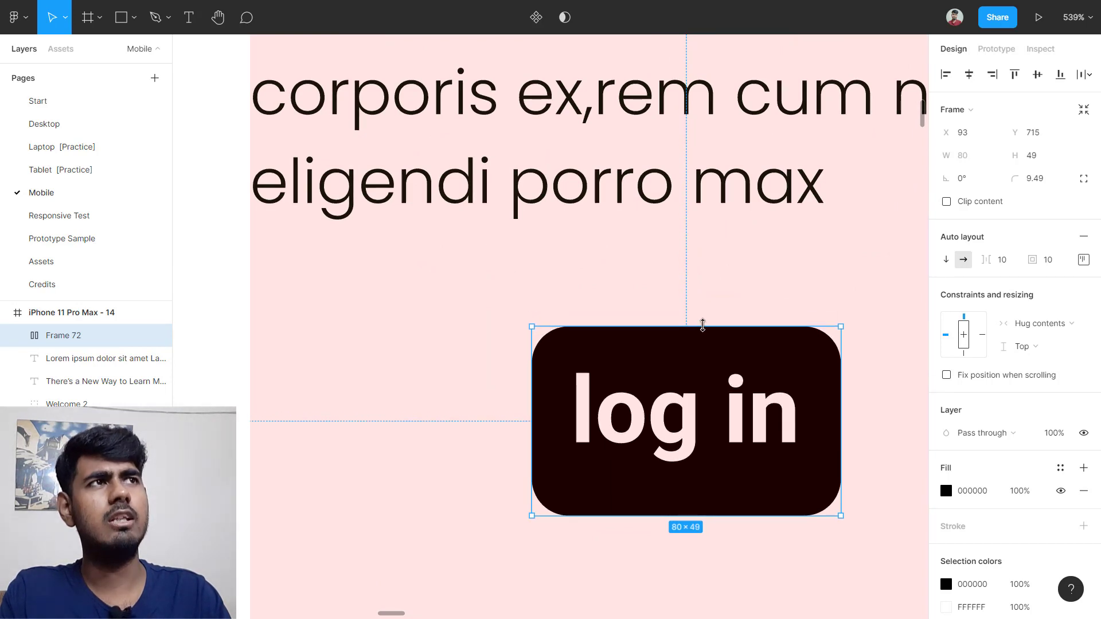
scroll(474, 520, "right", 4)
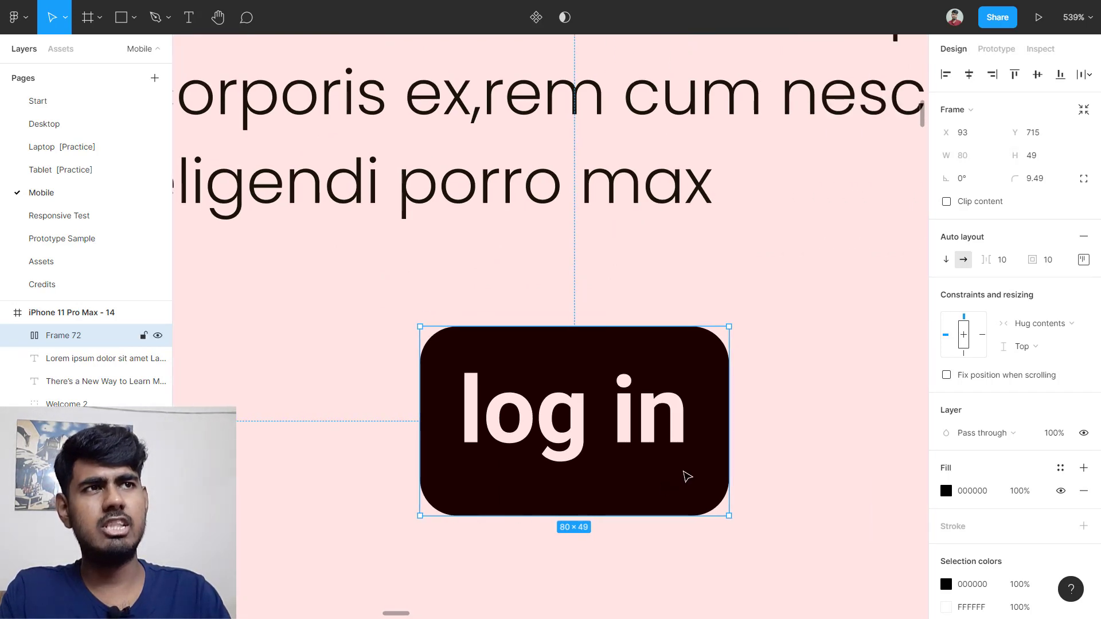
left_click_drag(737, 410, 759, 413)
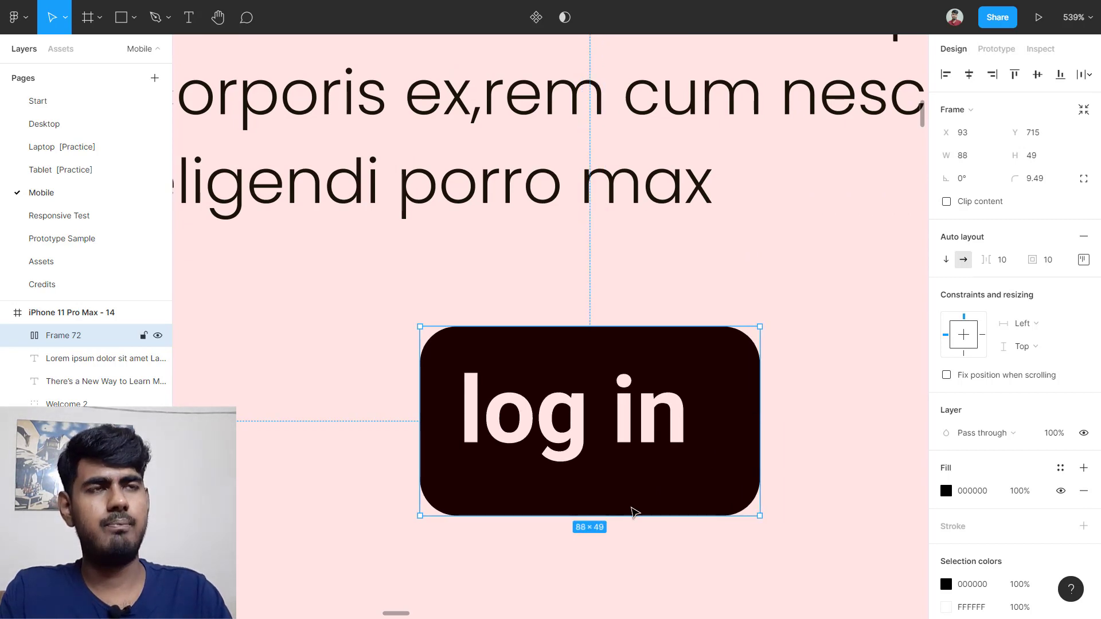
scroll(659, 504, "down", 5)
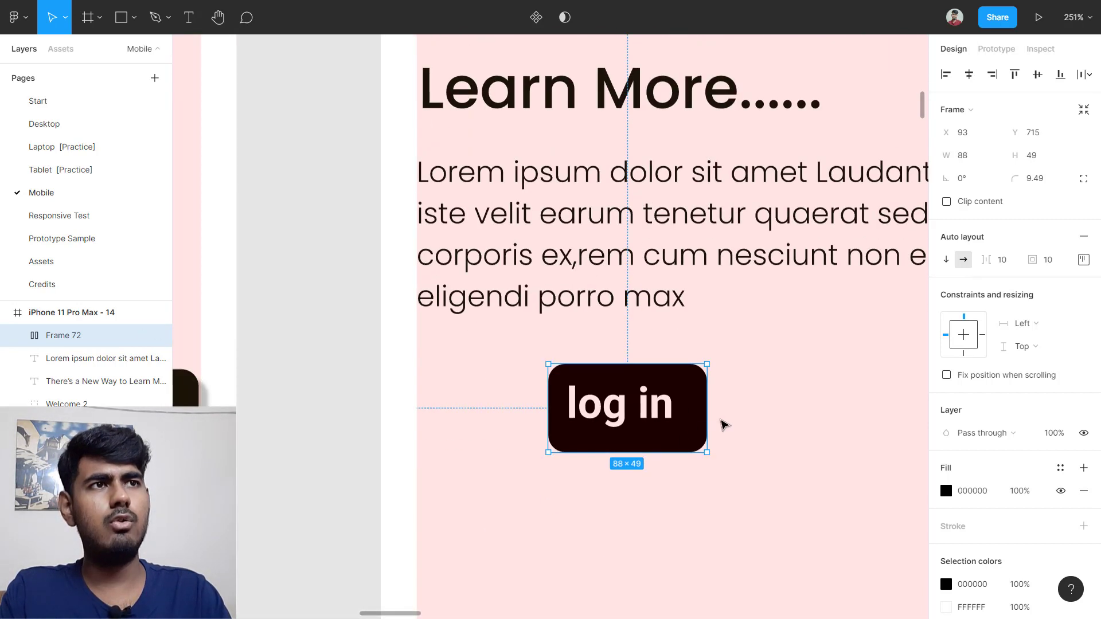
left_click_drag(707, 454, 858, 533)
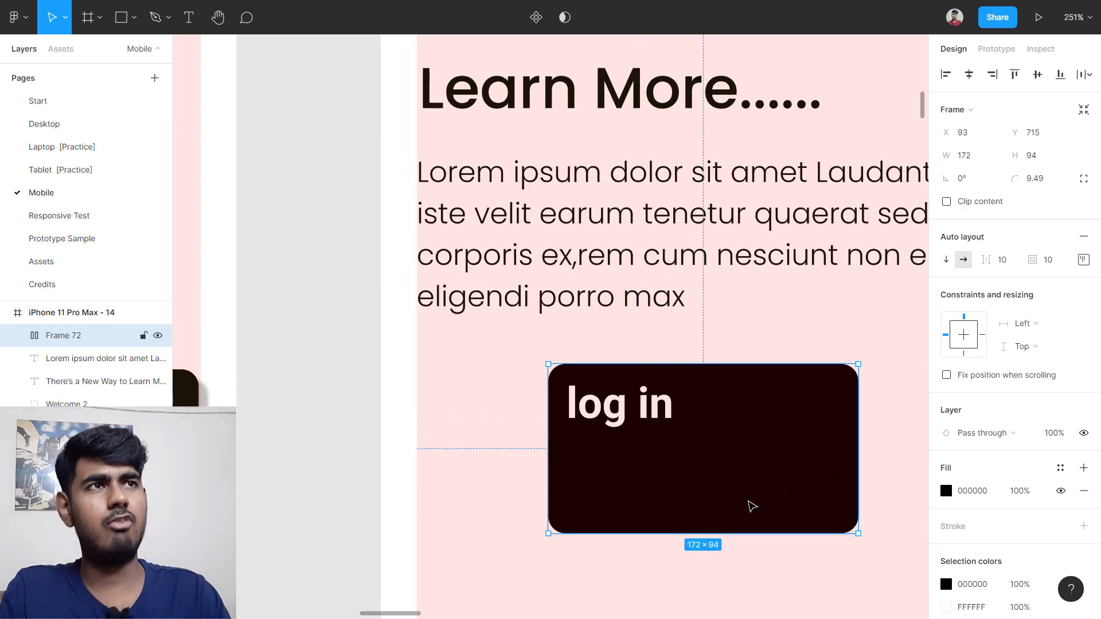
scroll(751, 506, "down", 3)
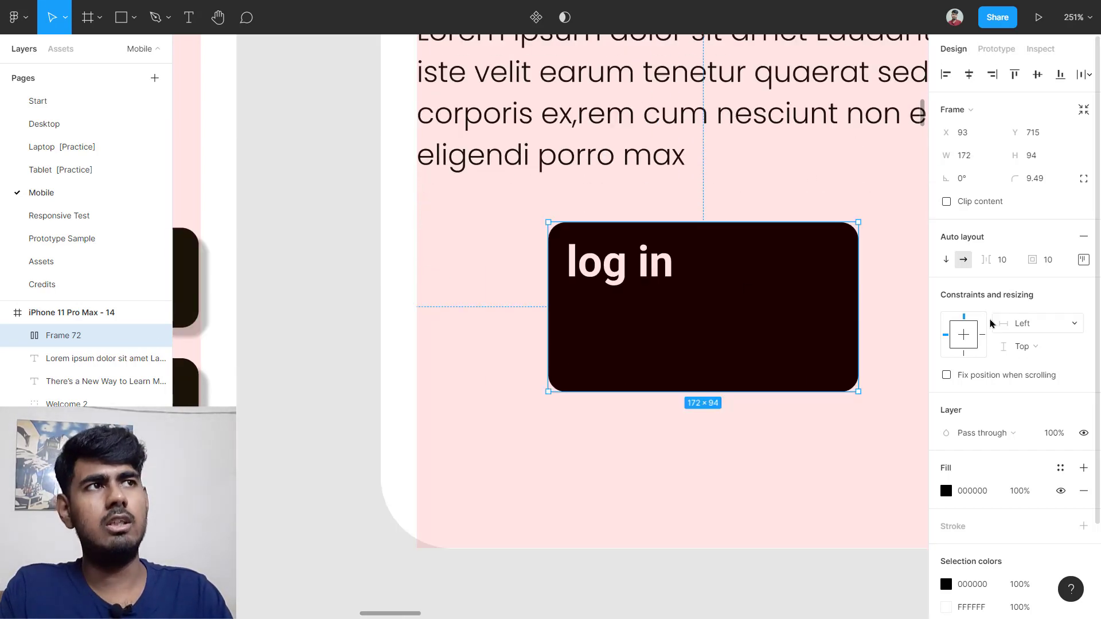
left_click(1083, 259)
left_click(1034, 320)
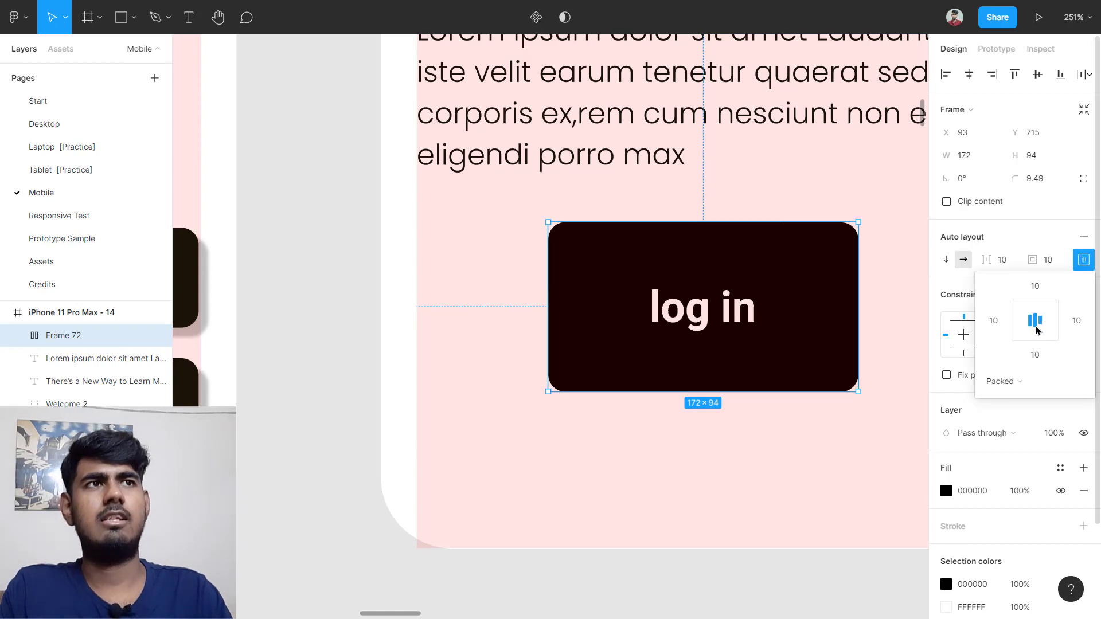
Step: Set the button height to 55, stretch it to 374 wide, and duplicate it below
left_click(747, 447)
scroll(747, 447, "down", 5)
scroll(745, 444, "right", 3)
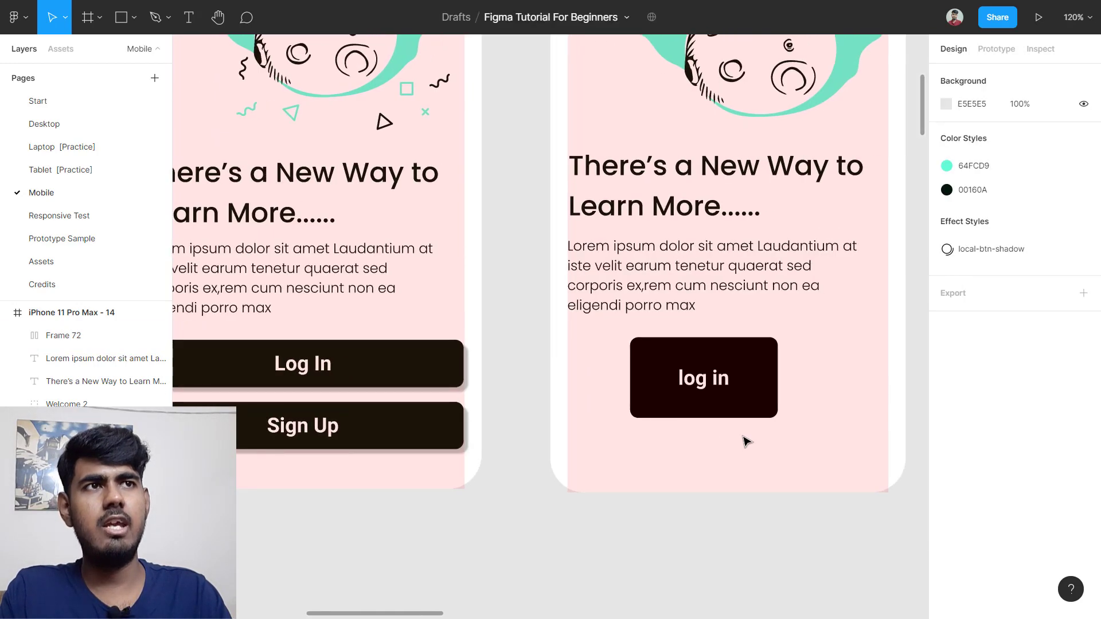
left_click(657, 400)
left_click(1055, 160)
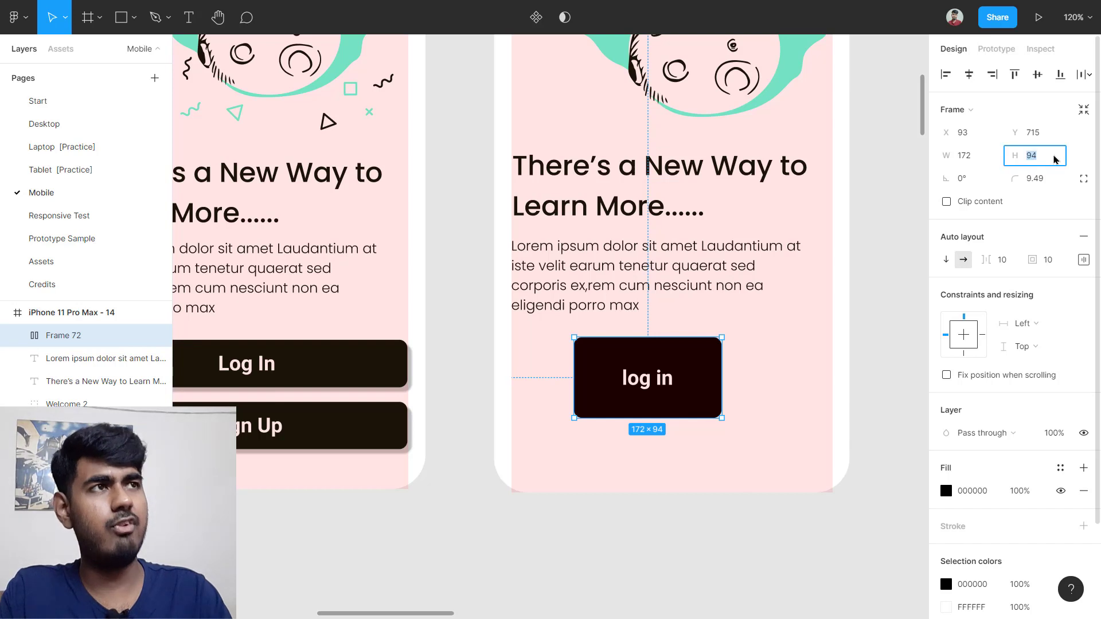
type("55")
key("Return")
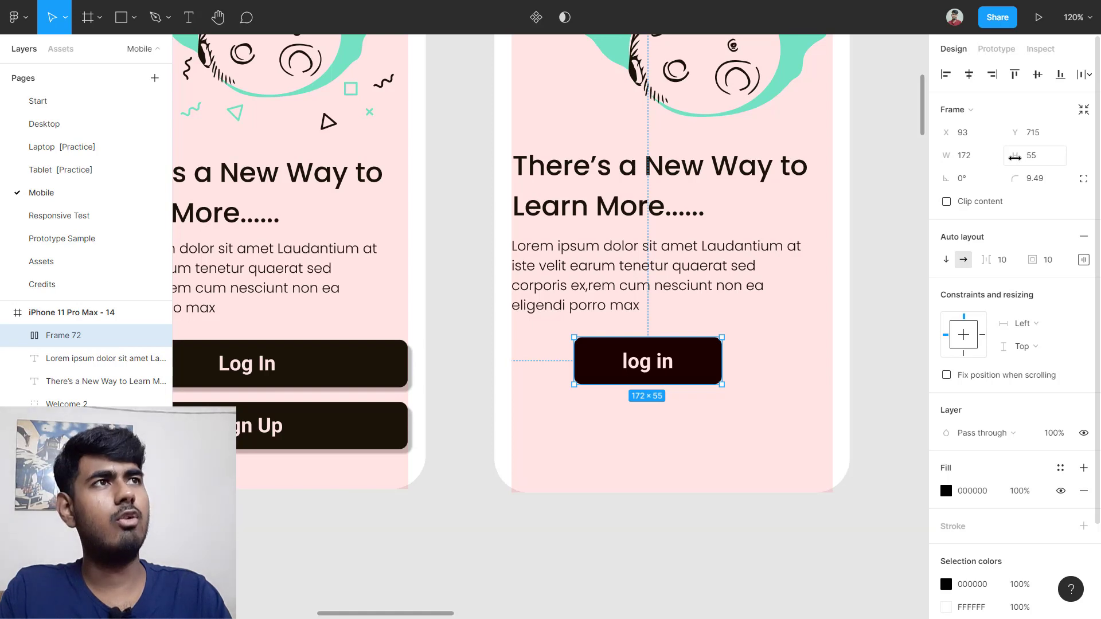
left_click_drag(646, 361, 572, 371)
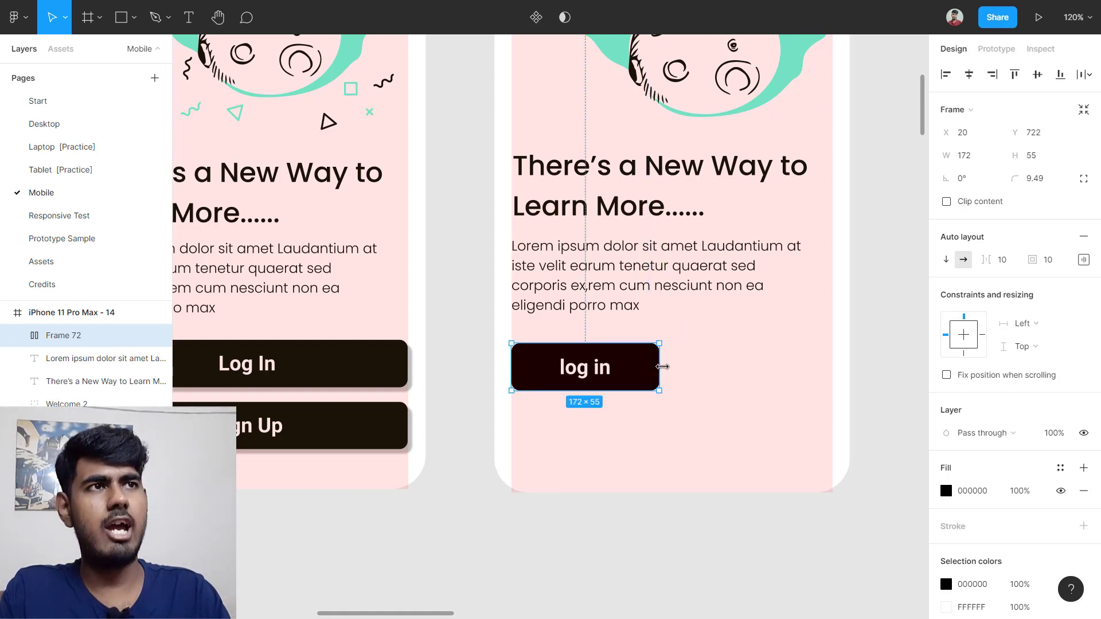
left_click_drag(663, 367, 833, 364)
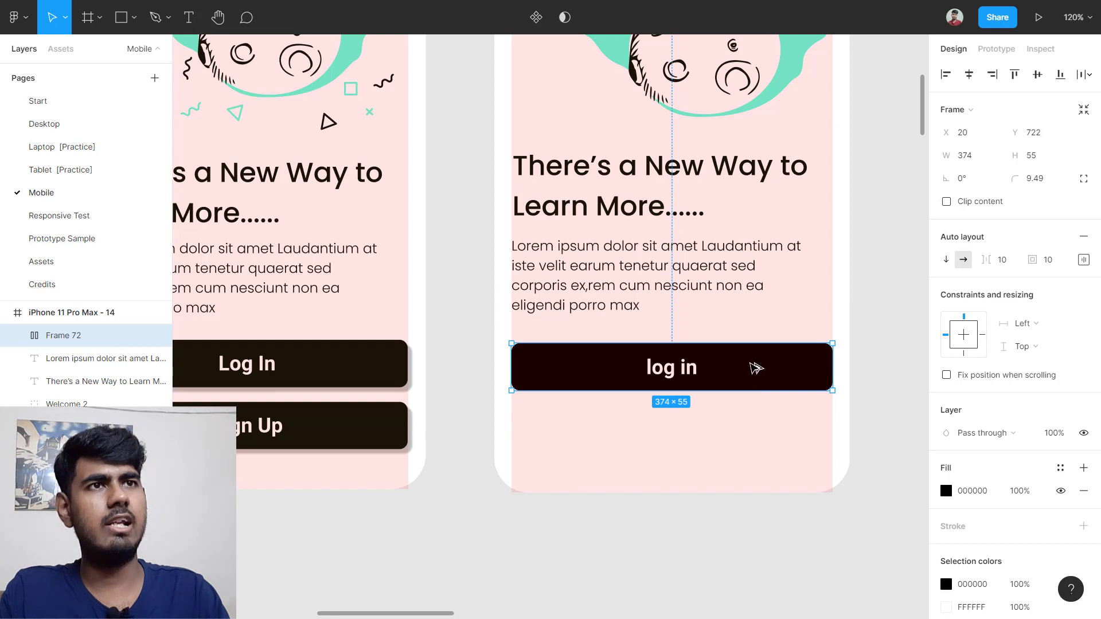
left_click_drag(756, 367, 759, 425)
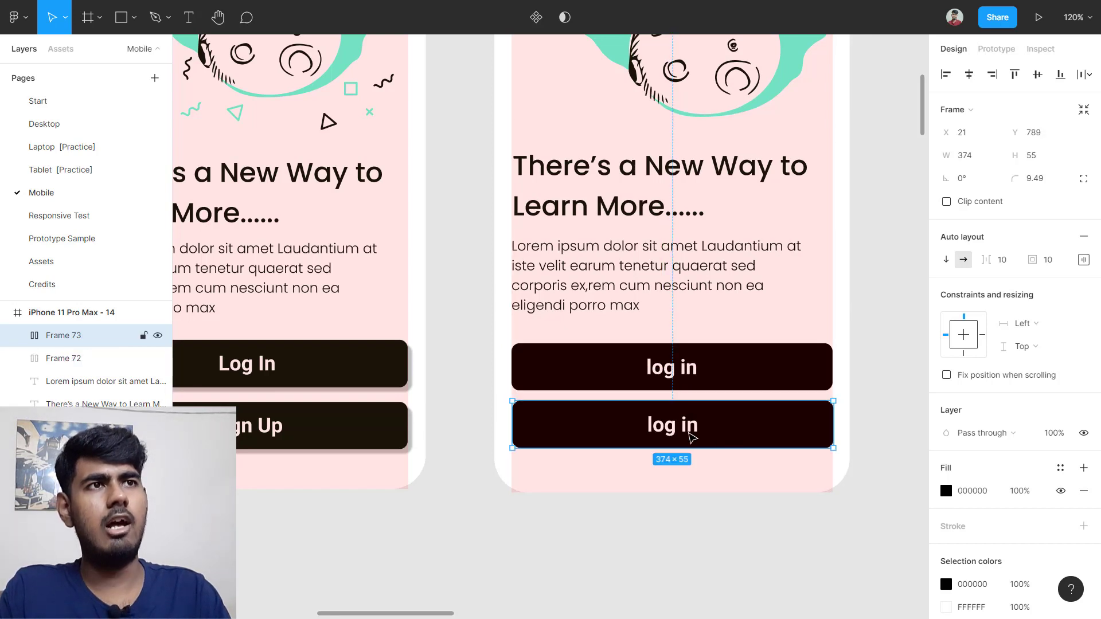
Step: Change the copied button's label to 'Sign Up'
double_click(690, 434)
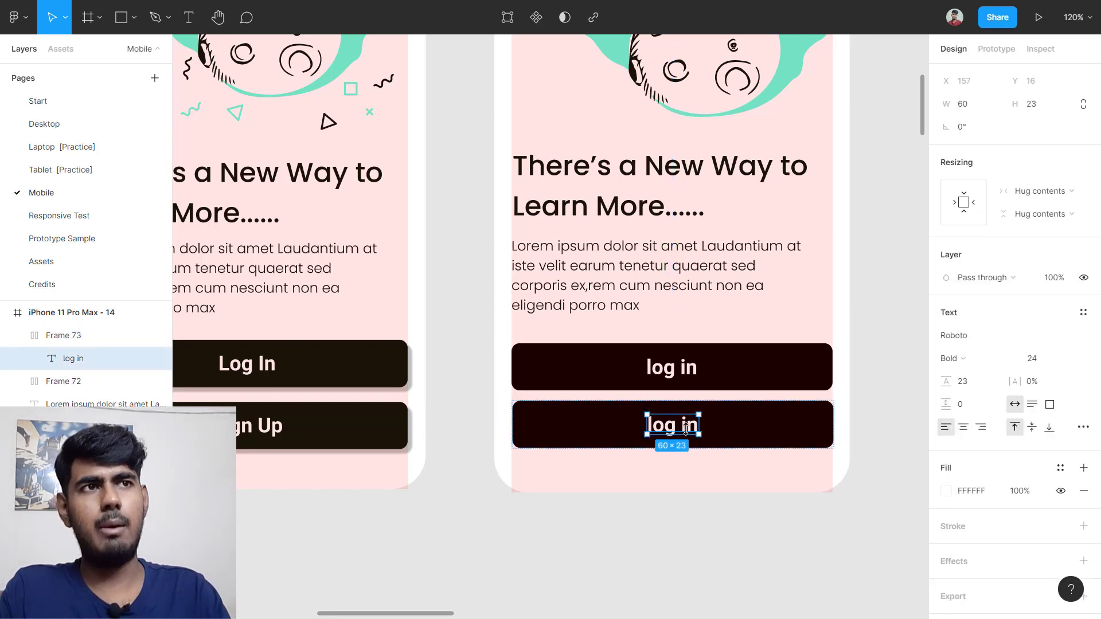
double_click(690, 434)
type("sign Up")
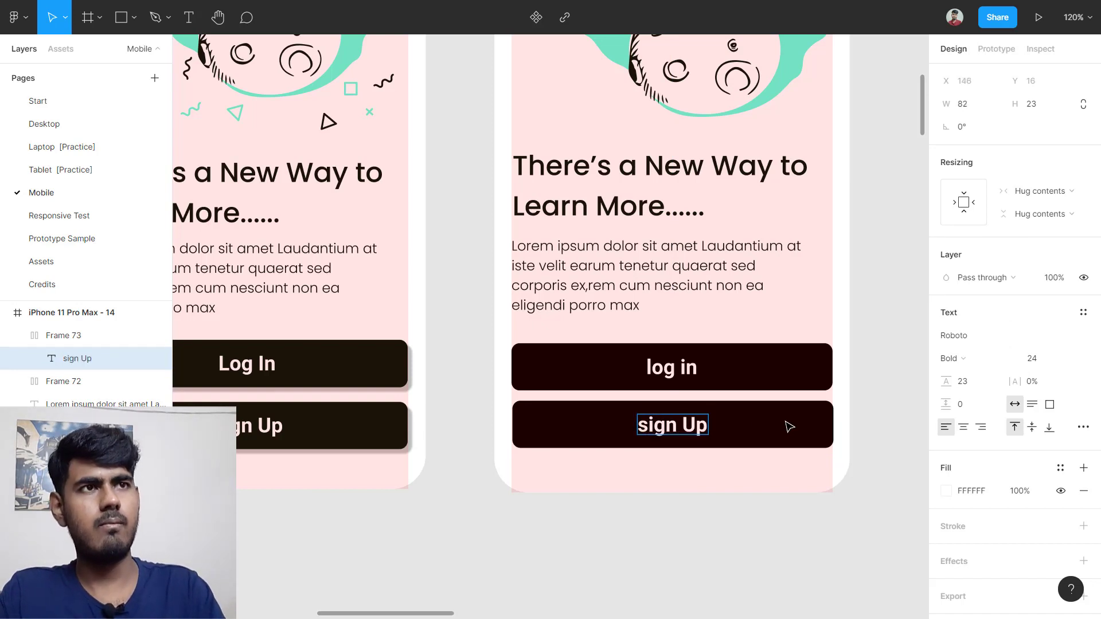
key("Delete")
type("S")
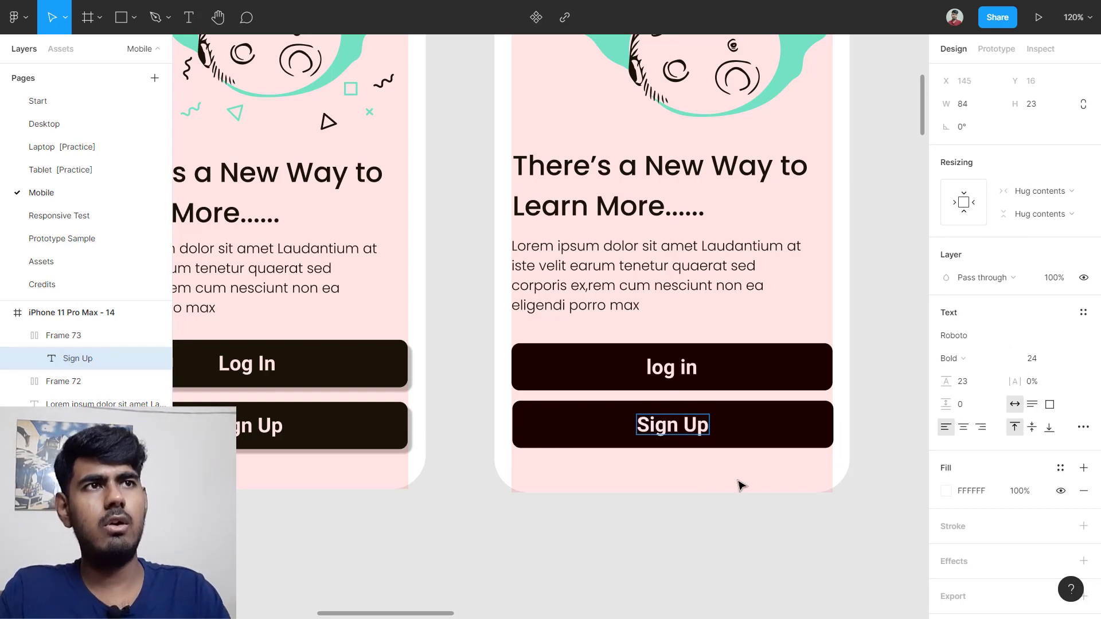
key("Escape")
Step: Stack the log in and Sign Up buttons in a vertical auto layout
left_click(611, 508)
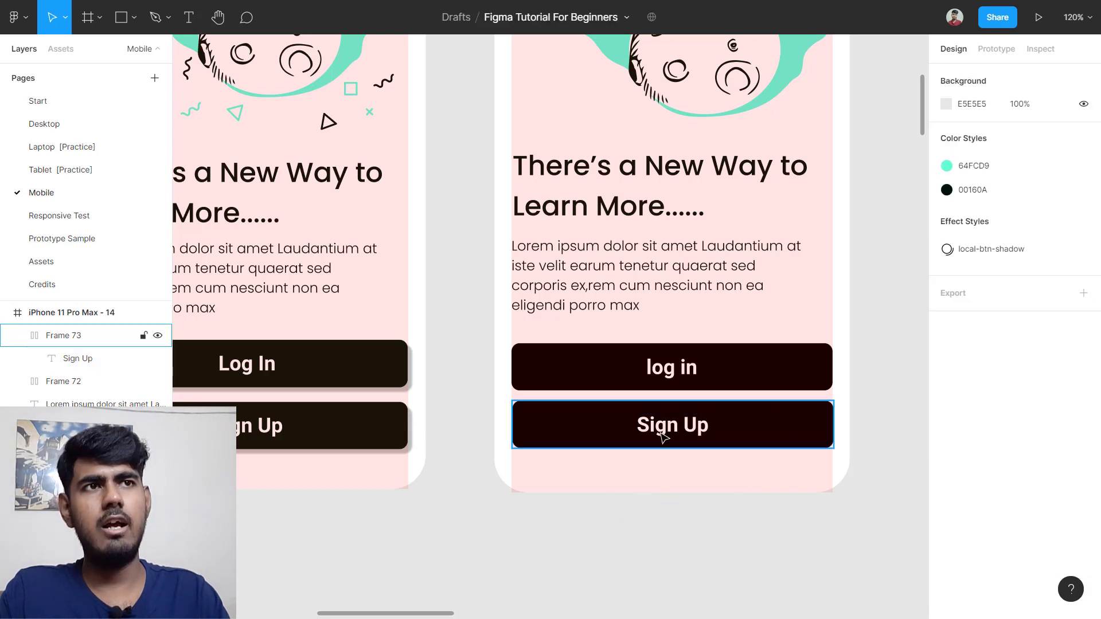
left_click_drag(571, 482, 732, 367)
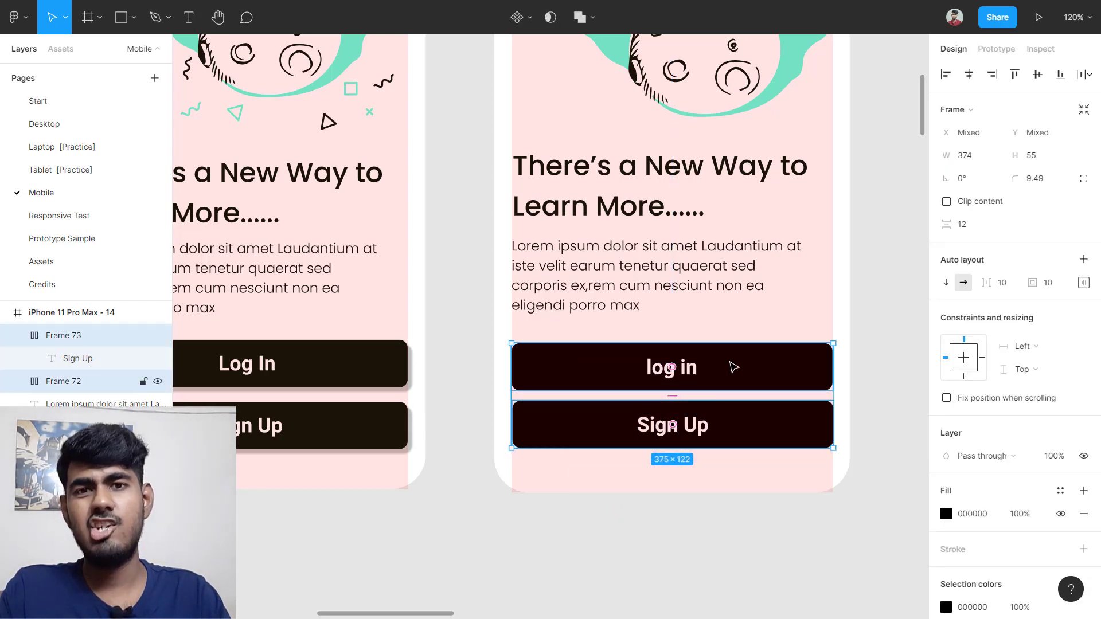
key("shift+a")
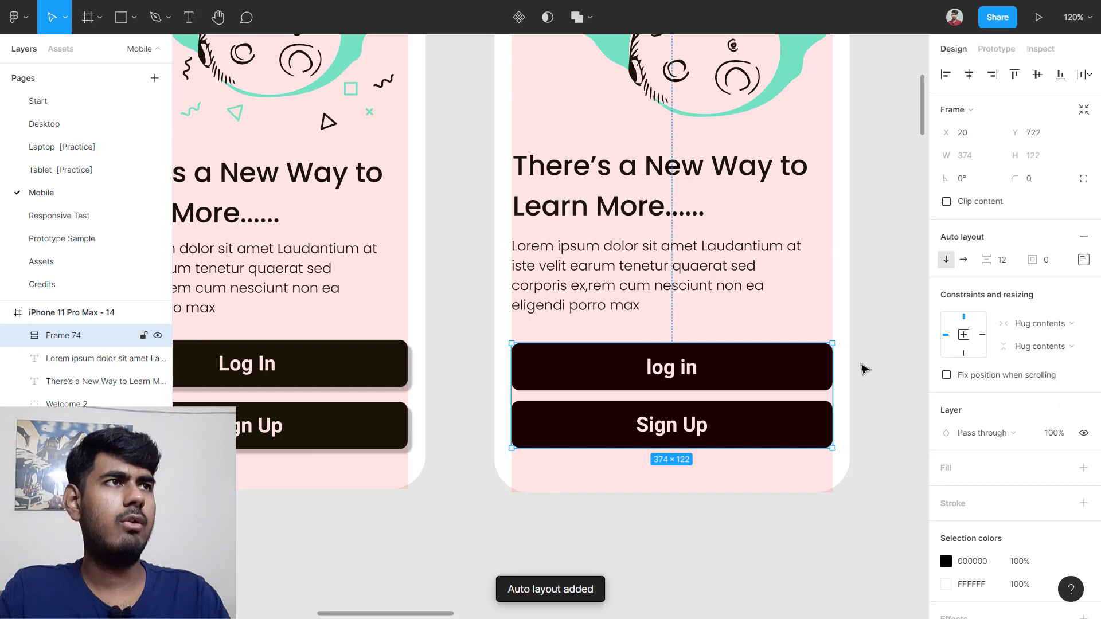
left_click(1083, 259)
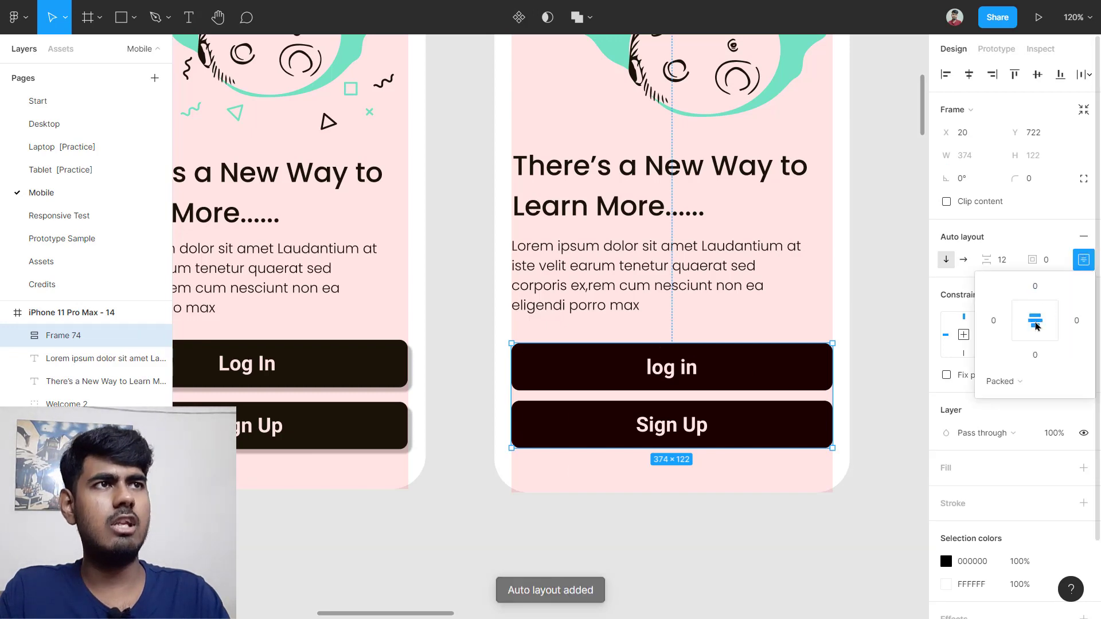
left_click(860, 309)
scroll(674, 402, "down", 3)
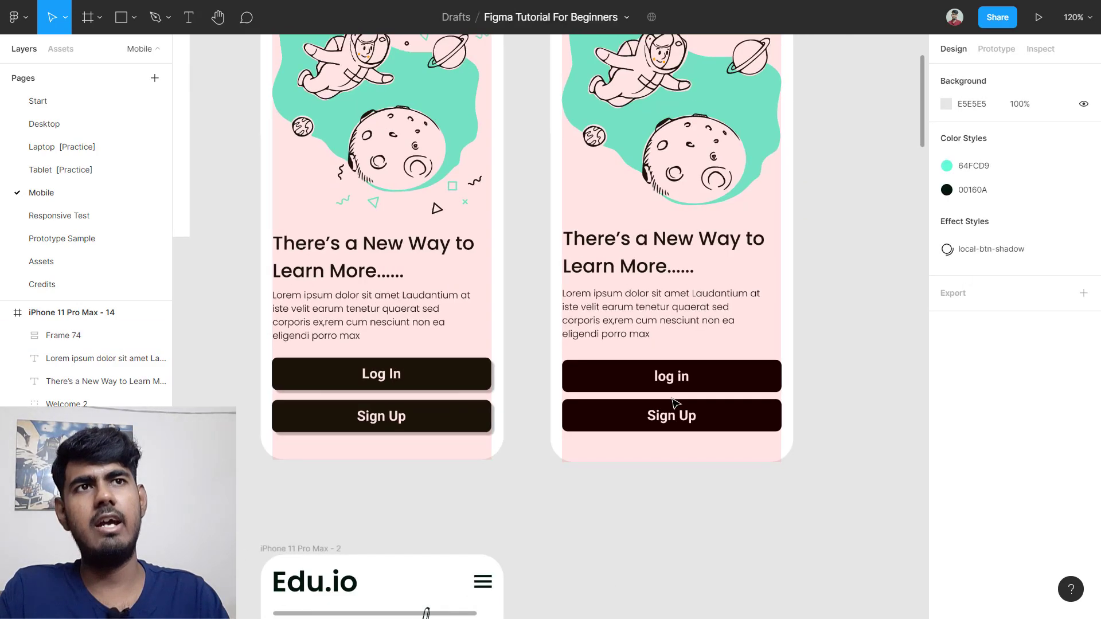
Step: Measure the original buttons' gap and set the button stack spacing to 17
left_click(462, 376)
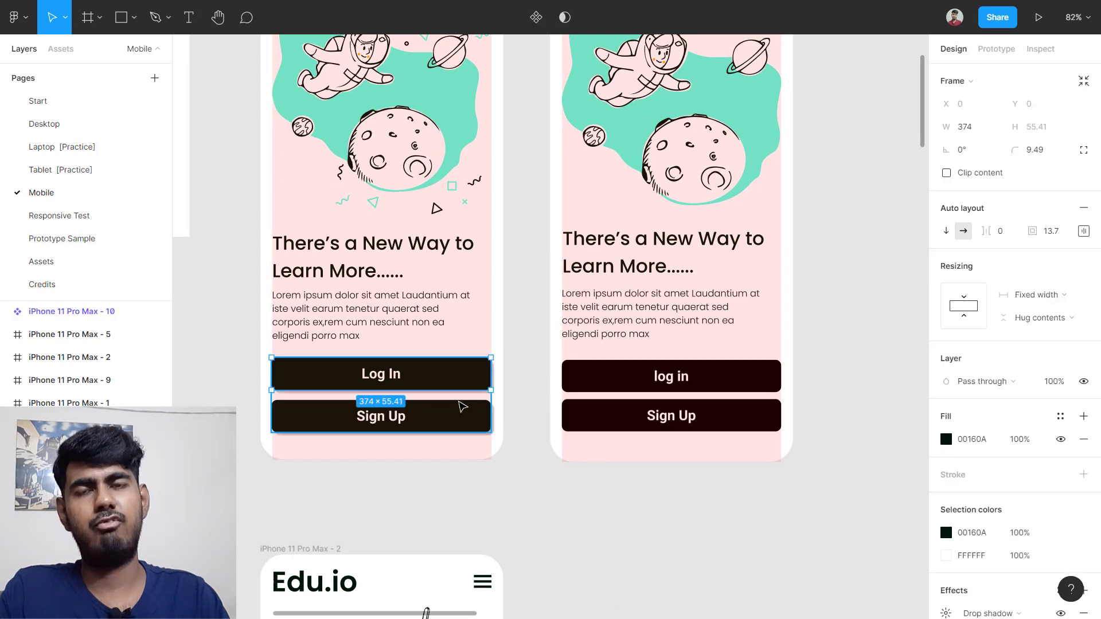
scroll(347, 424, "up", 5)
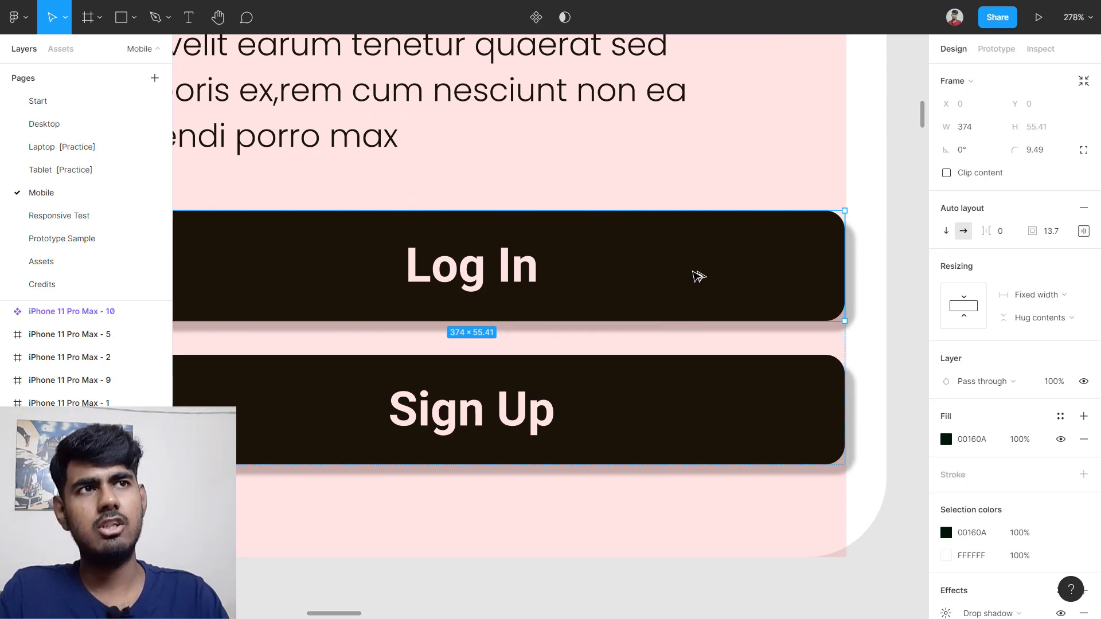
key("alt")
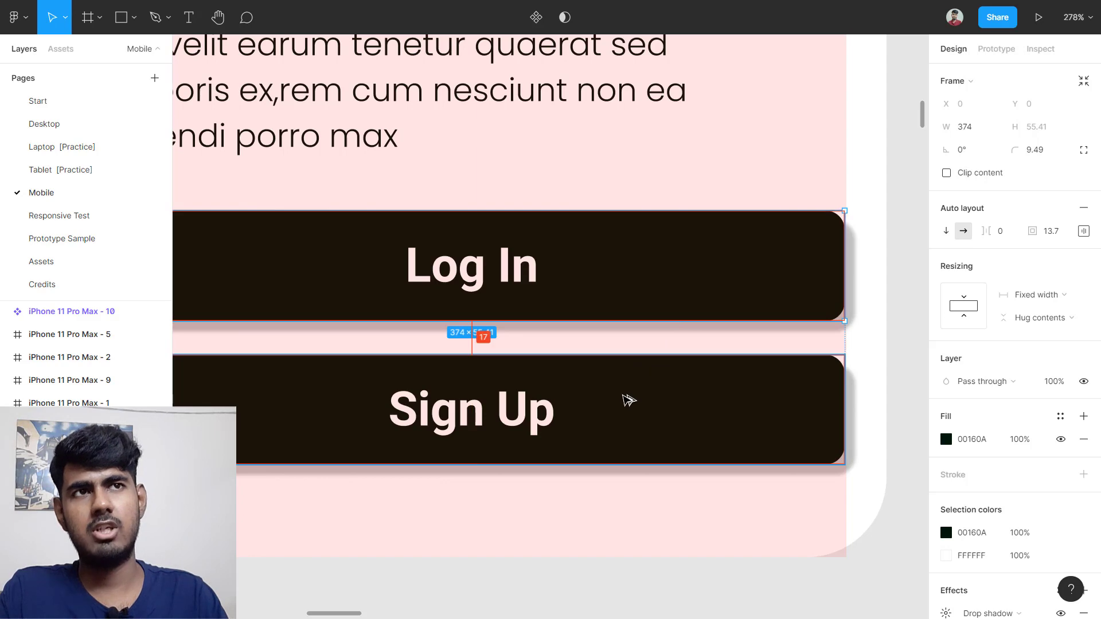
scroll(520, 405, "down", 1)
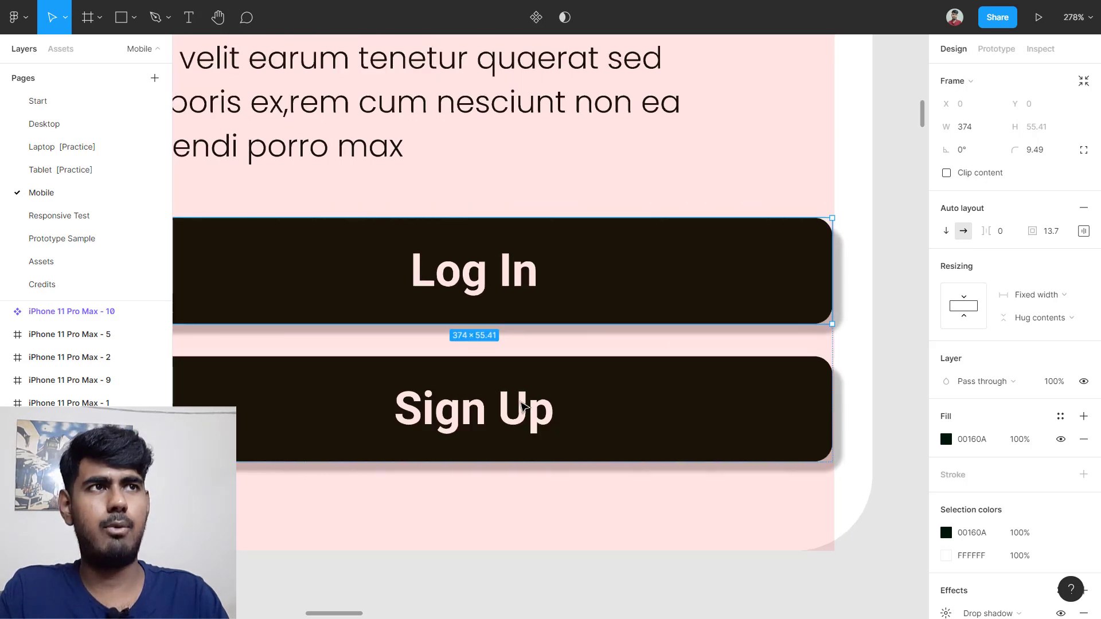
scroll(521, 405, "down", 5)
scroll(555, 394, "right", 5)
scroll(481, 421, "up", 3)
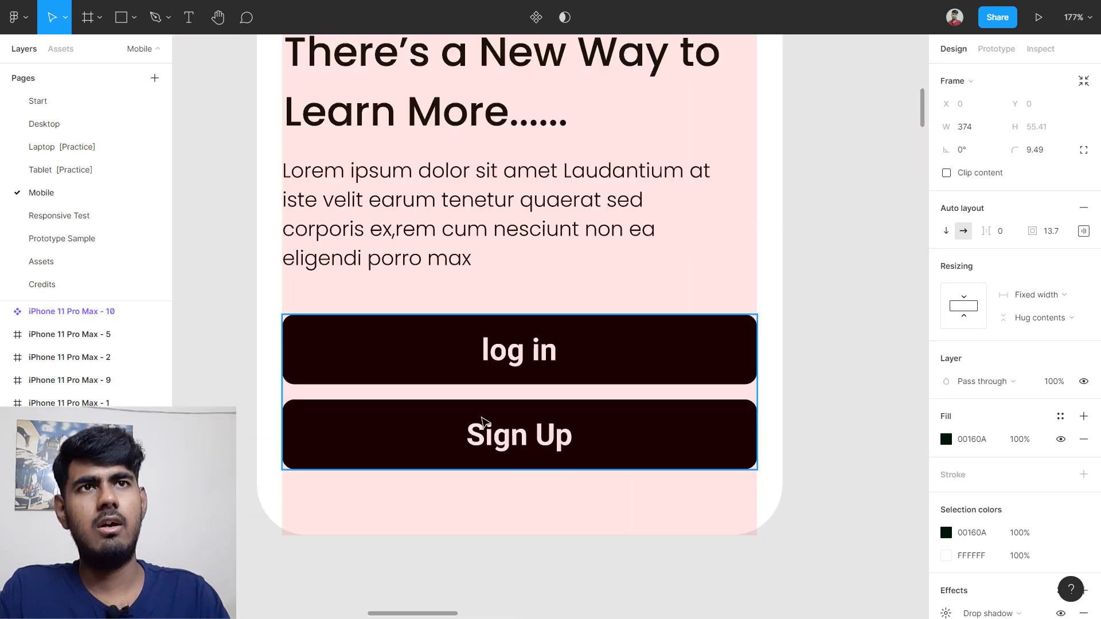
left_click(405, 359)
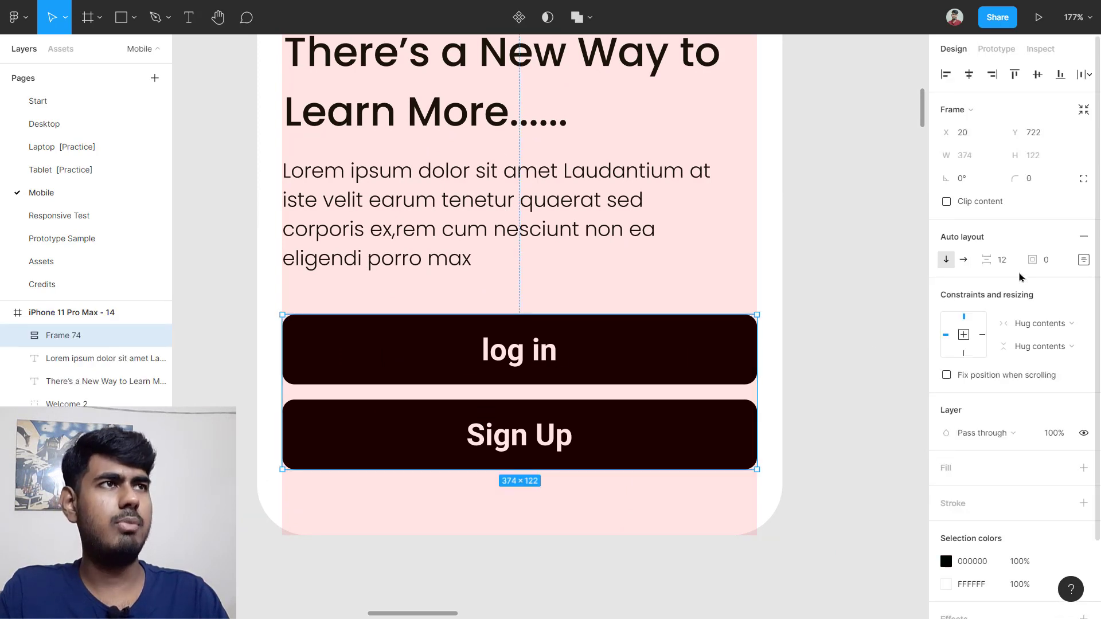
left_click(1001, 259)
key("Return")
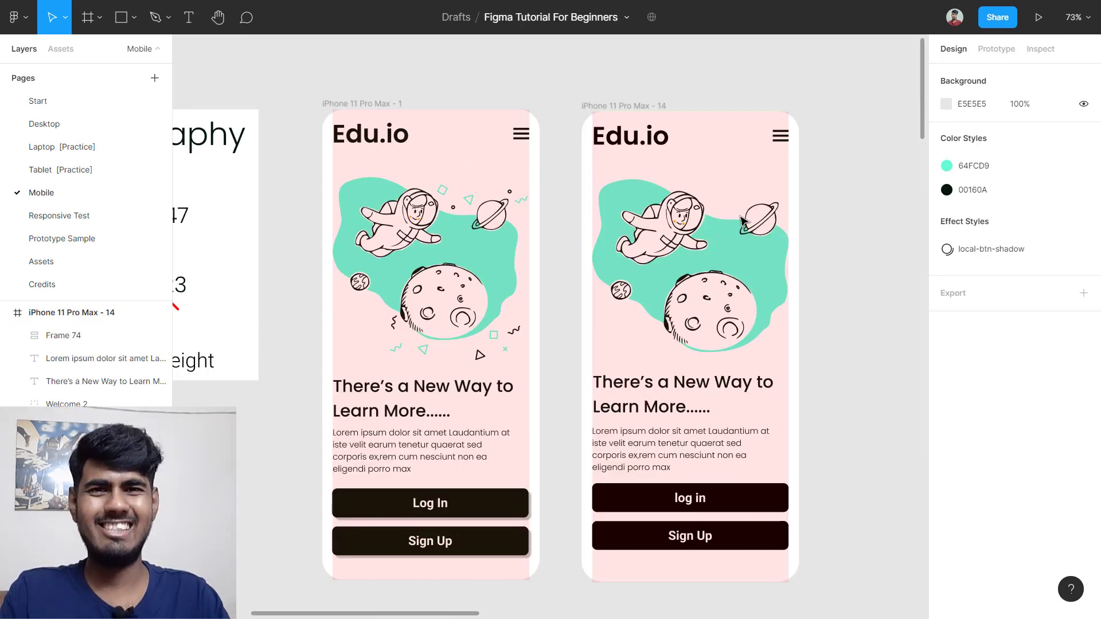
Step: Hide the layout grids on iPhone 11 Pro Max - 14 and iPhone 11 Pro Max - 1
left_click(666, 107)
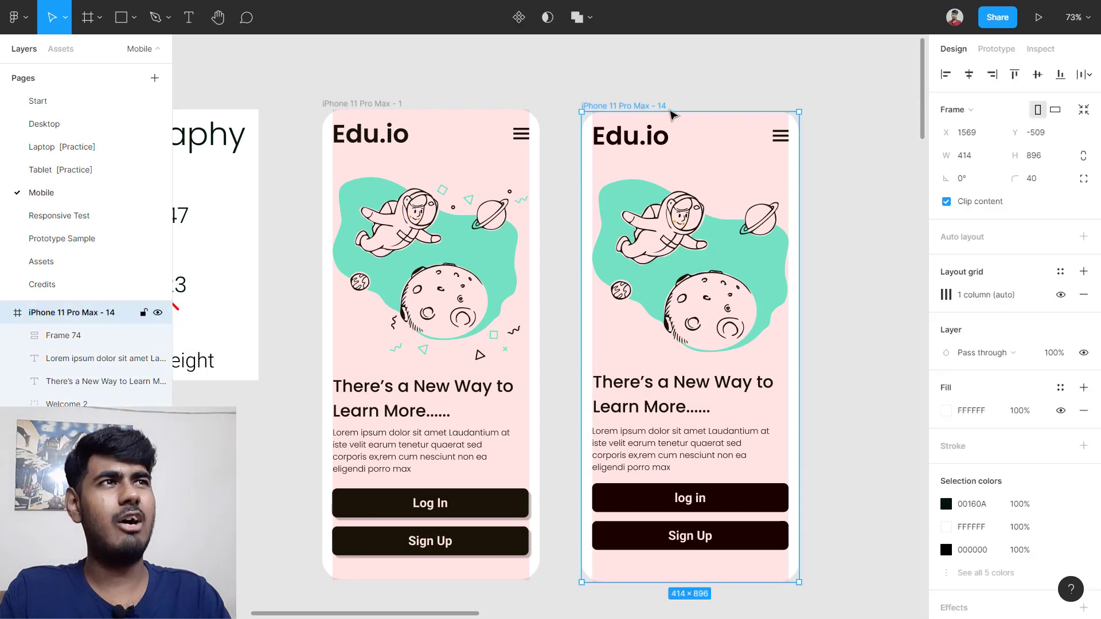
left_click(1060, 294)
left_click(874, 272)
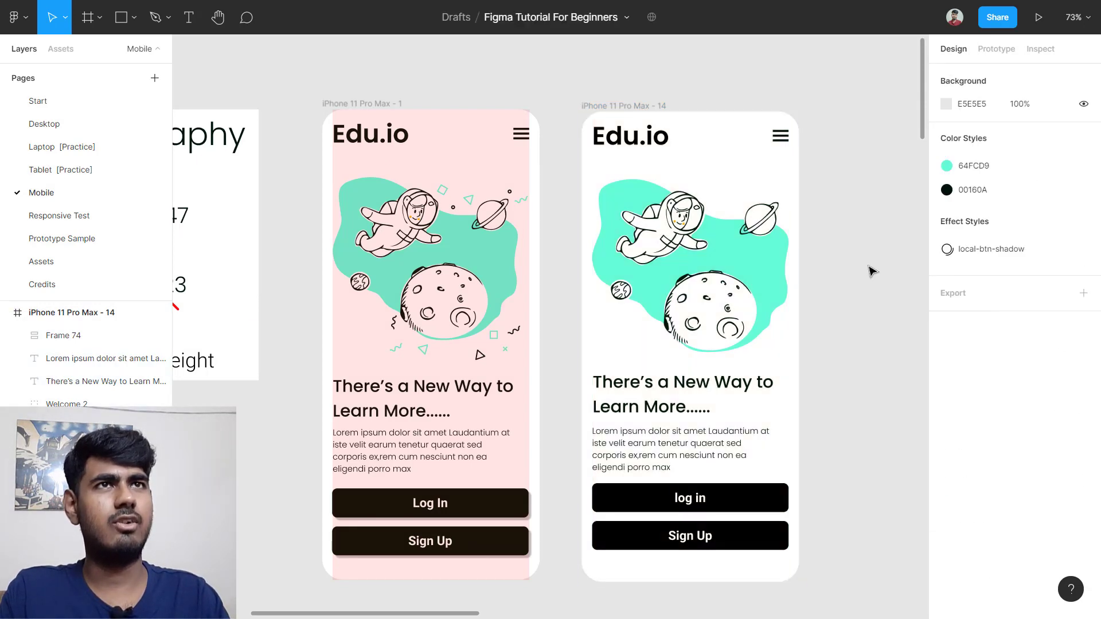
left_click(392, 102)
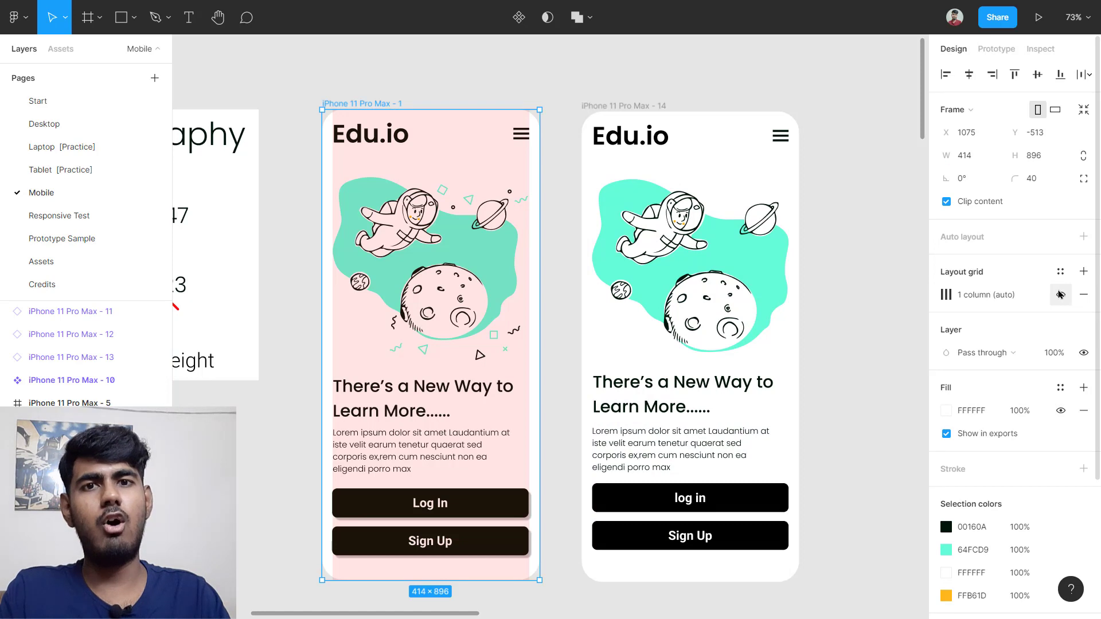
left_click(1061, 294)
left_click(905, 302)
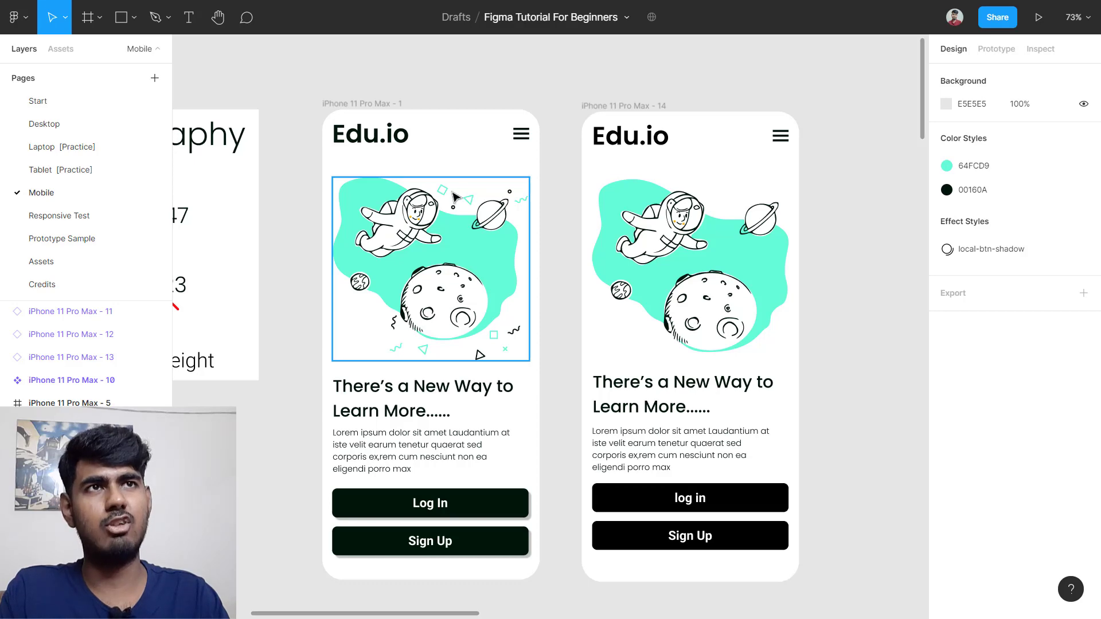
scroll(476, 210, "up", 5)
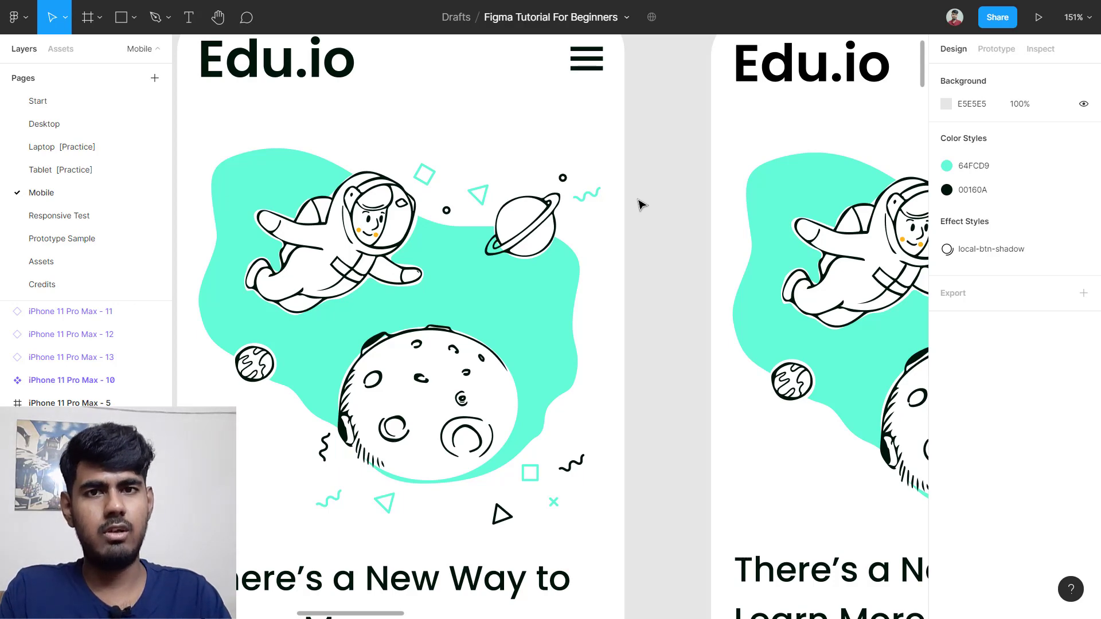
scroll(367, 361, "down", 2)
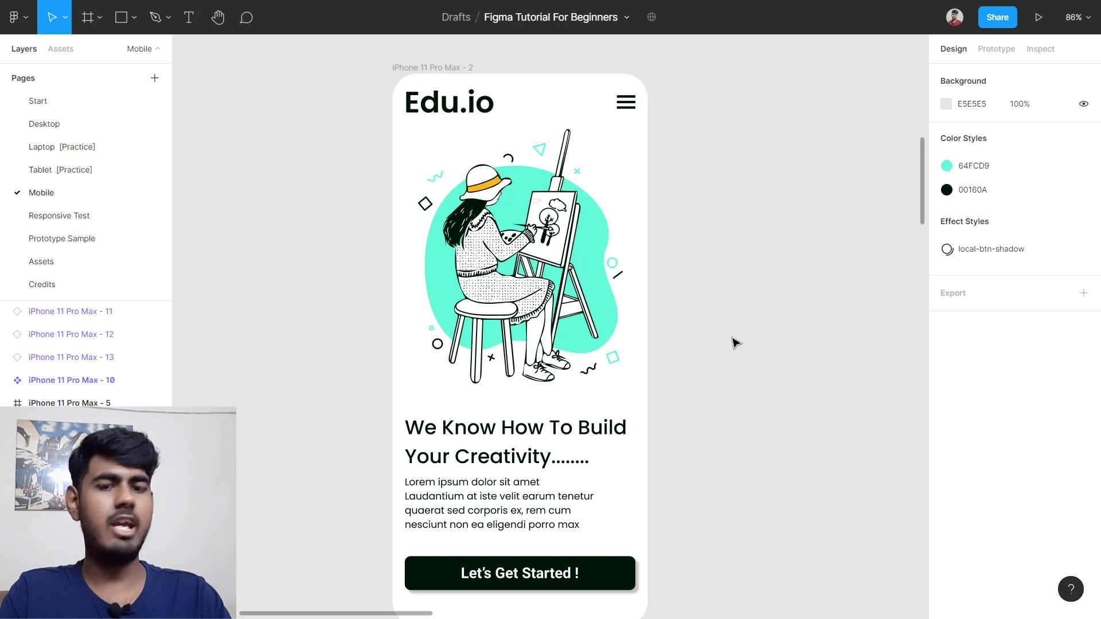
scroll(736, 325, "right", 5)
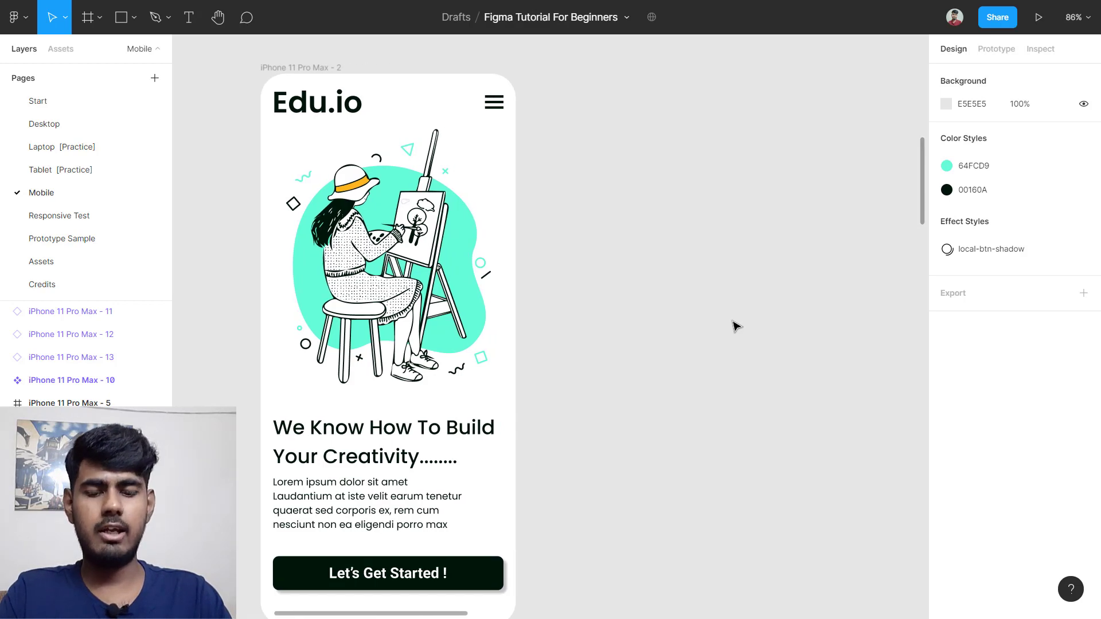
Step: Create a 414×896 iPhone 11 Pro Max frame and align it beside iPhone 11 Pro Max - 2
key("f")
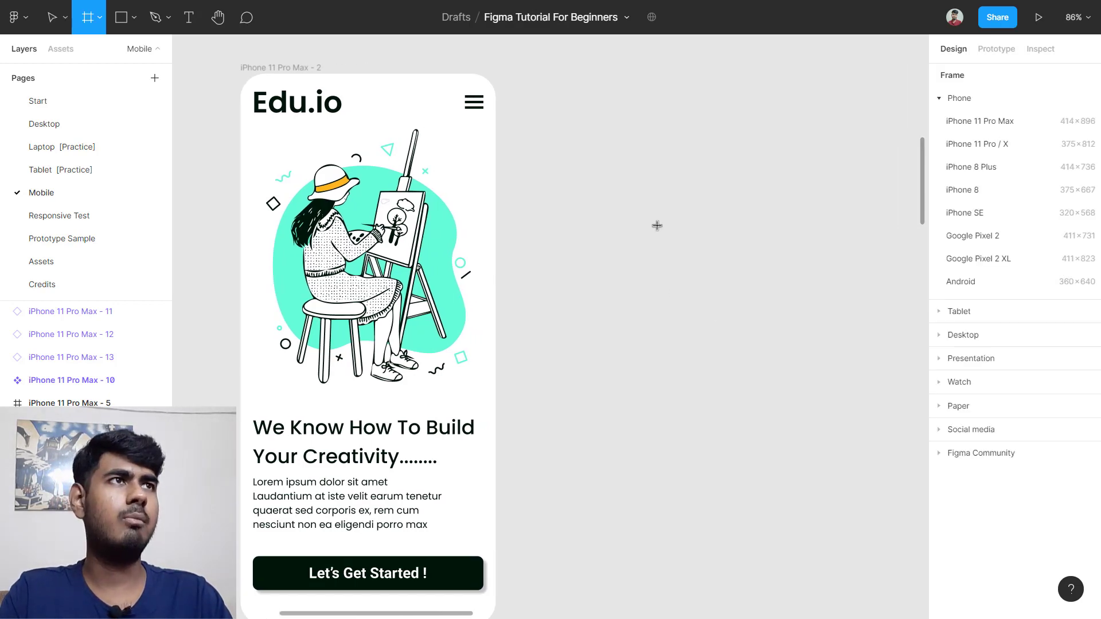
left_click(966, 100)
left_click(966, 100)
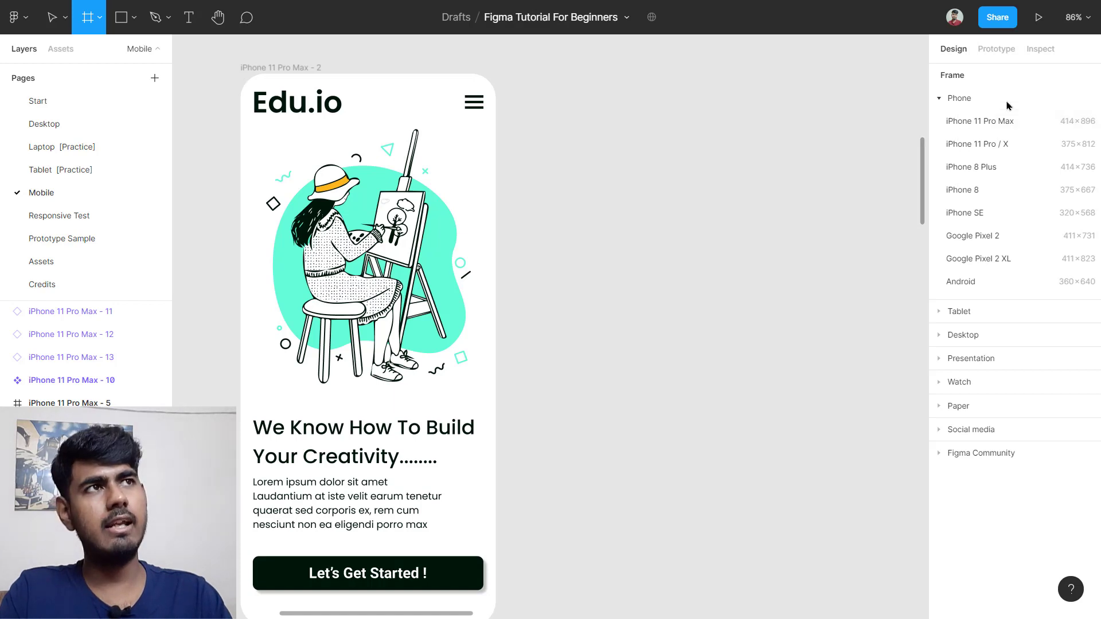
left_click(1026, 121)
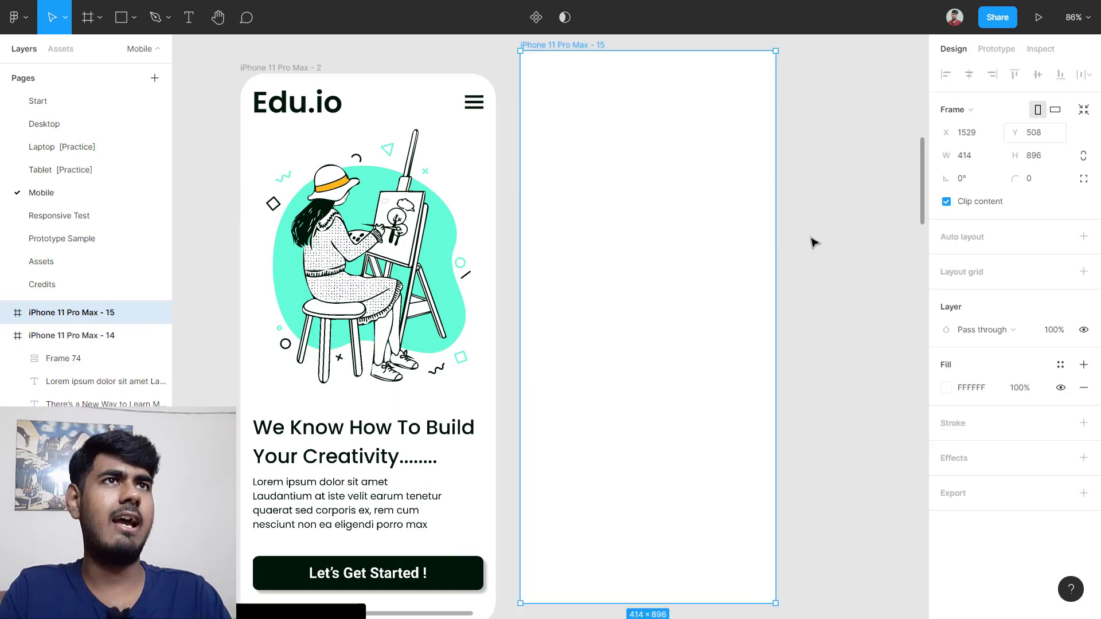
left_click_drag(756, 275, 766, 300)
scroll(751, 339, "down", 4)
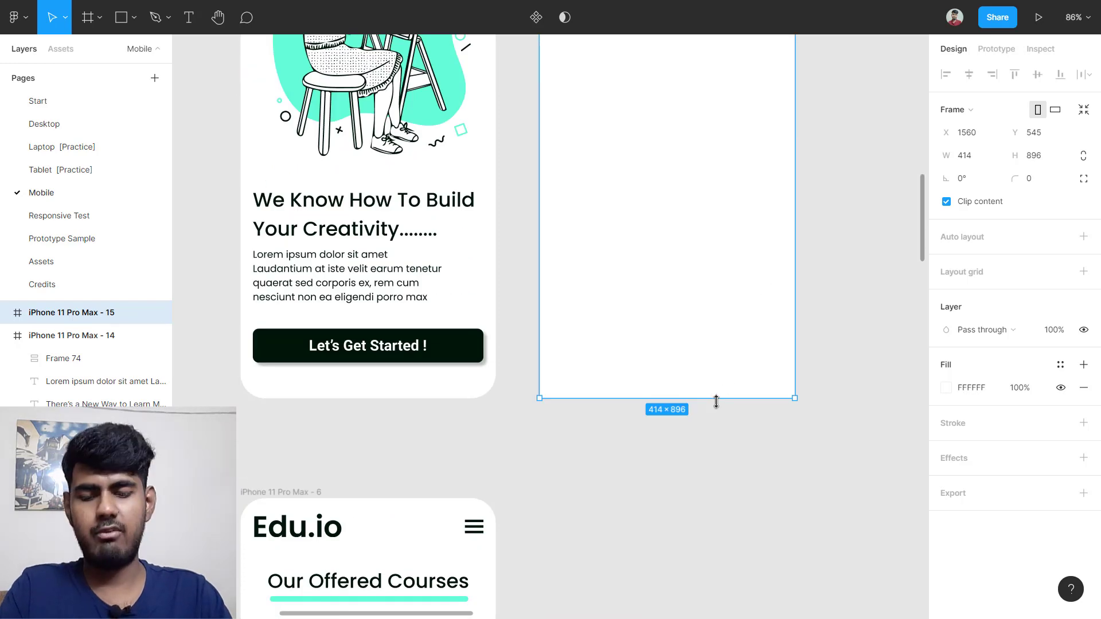
mouse_move(700, 315)
left_mouse_down()
mouse_move(700, 331)
mouse_move(700, 314)
left_mouse_up()
scroll(700, 315, "up", 4)
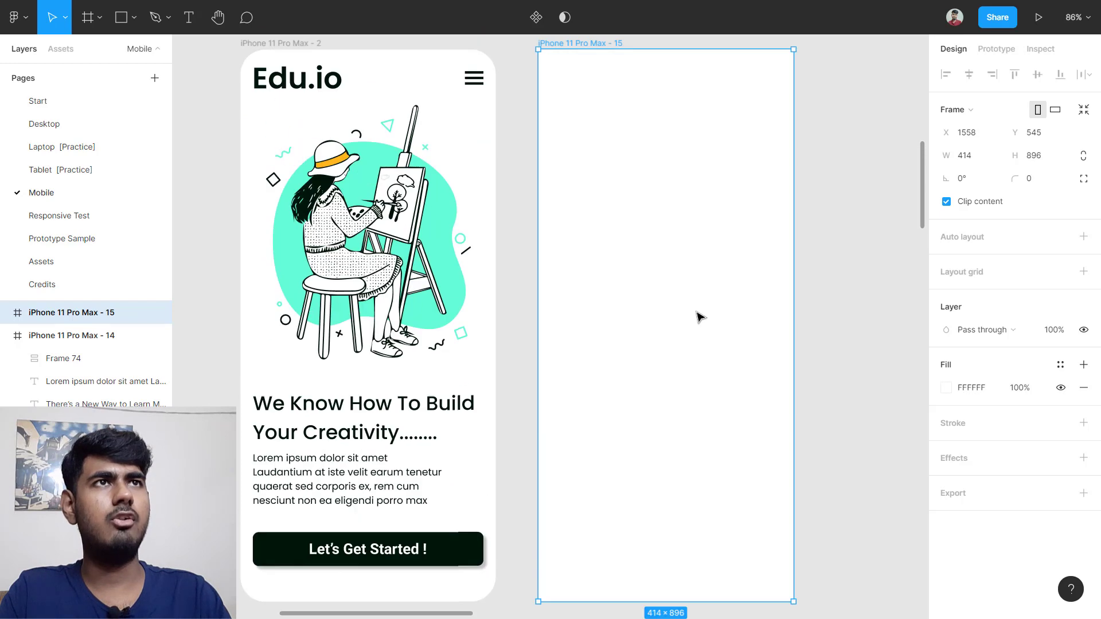
scroll(700, 315, "down", 6, "ctrl")
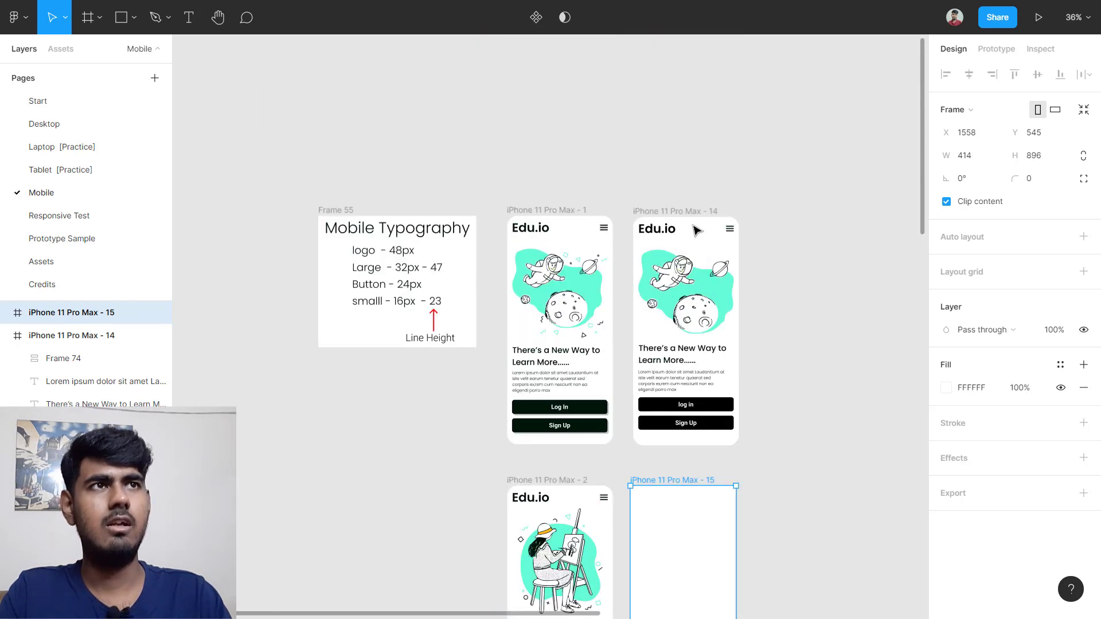
scroll(697, 226, "up", 5, "ctrl")
left_click(658, 234)
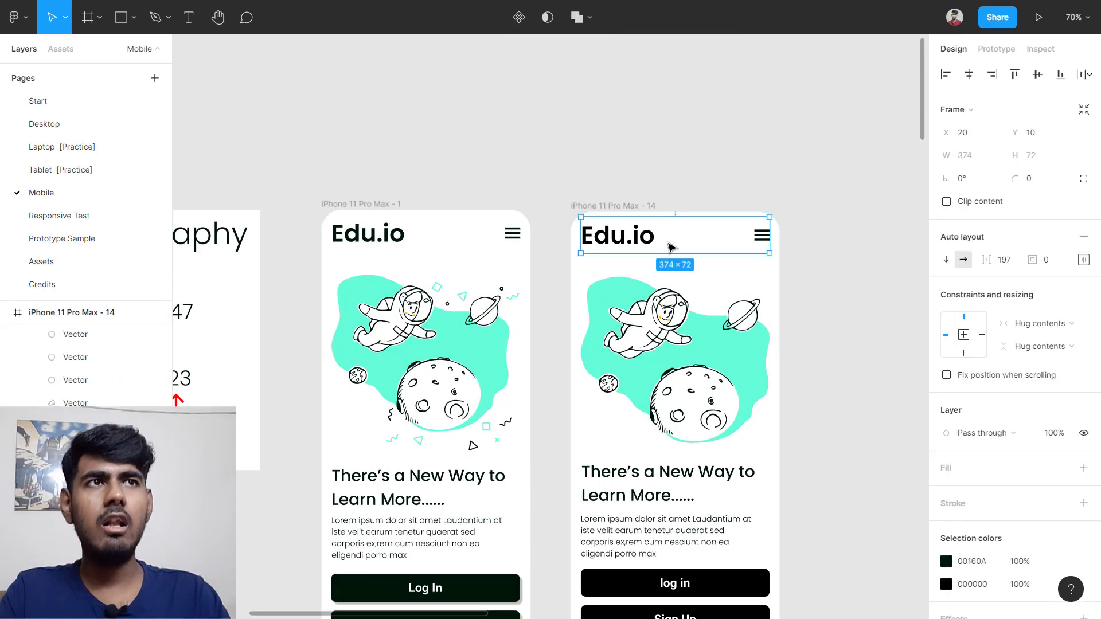
Step: Alt-drag a copy of the Edu.io header into the new phone frame
key("alt")
left_click_drag(693, 386, 656, 462, "alt")
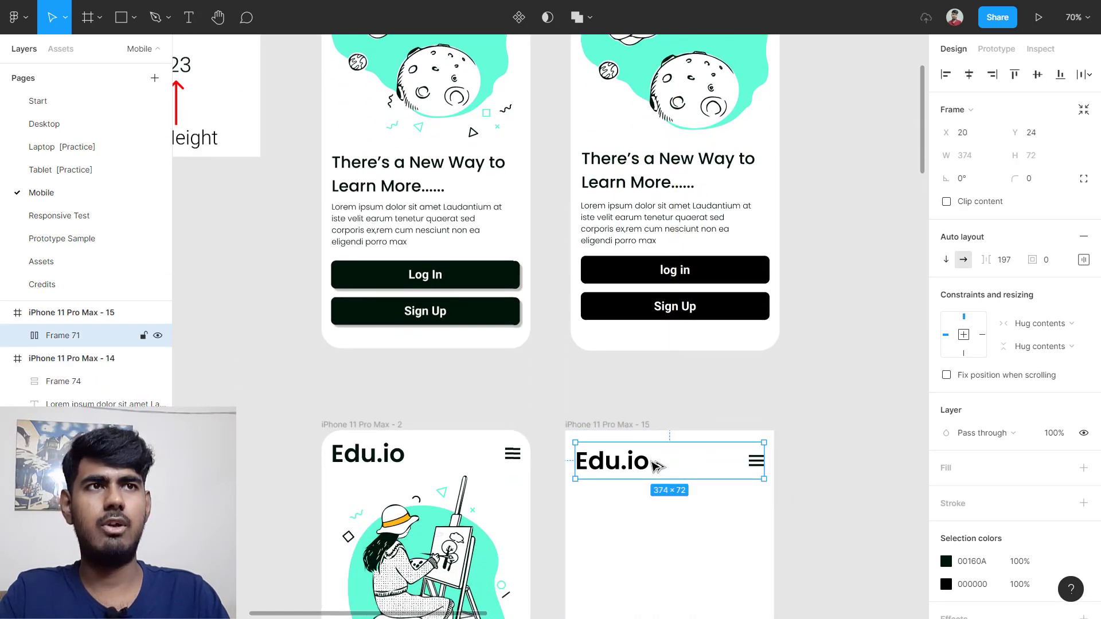
scroll(629, 445, "down", 3)
scroll(410, 342, "up", 1, "ctrl")
scroll(410, 342, "up", 2, "ctrl")
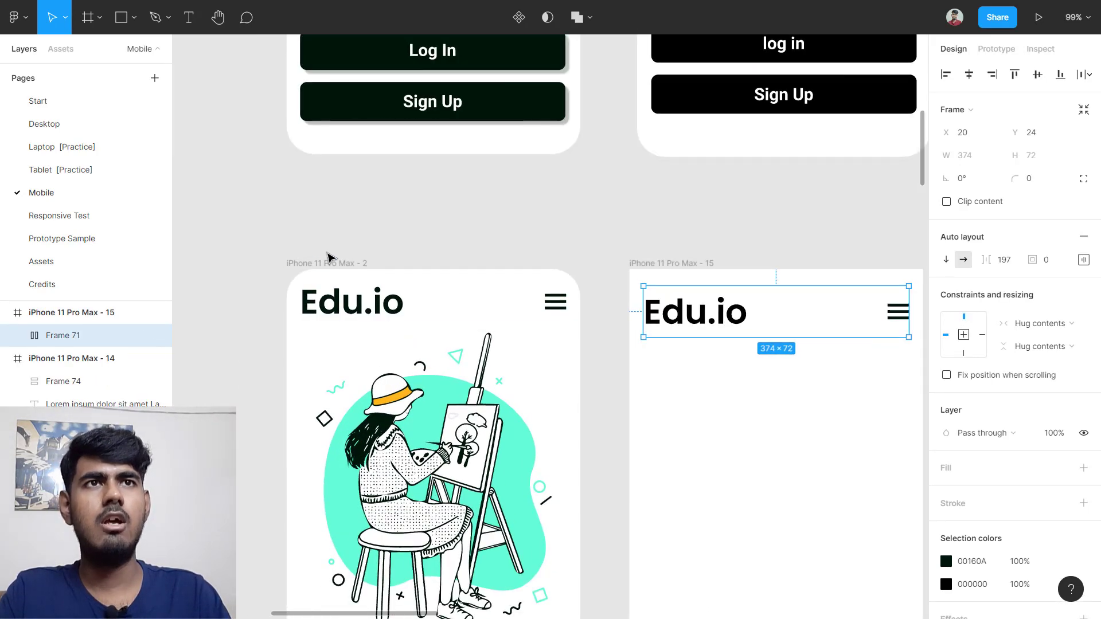
Step: Give the iPhone 11 Pro Max - 15 frame a 40 corner radius
left_click(327, 261)
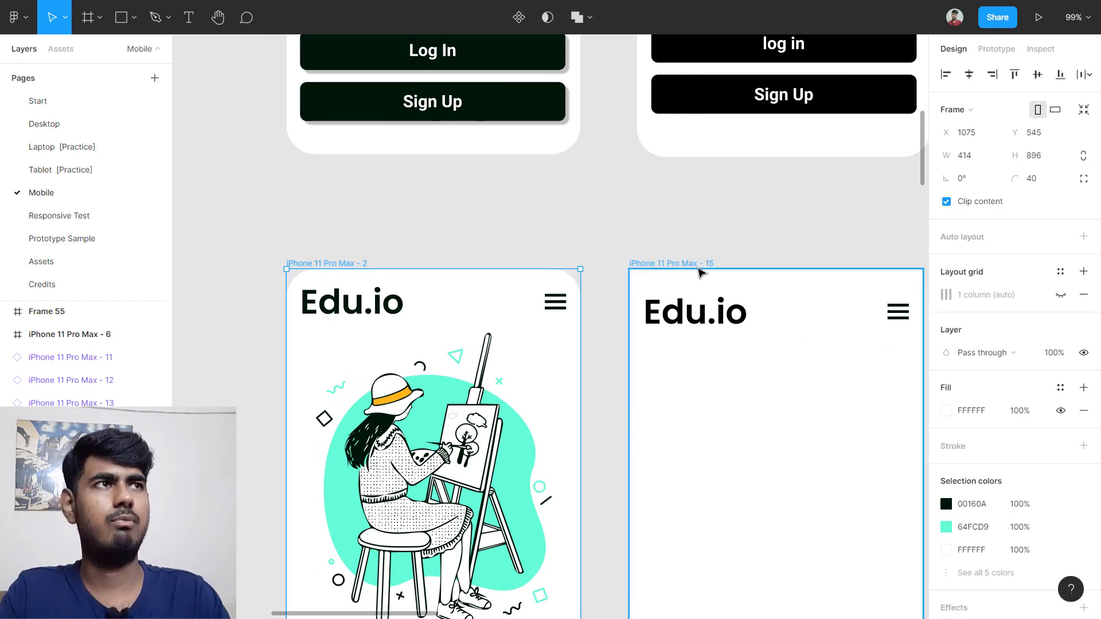
left_click(699, 265)
left_click(1032, 178)
type("40")
key("Return")
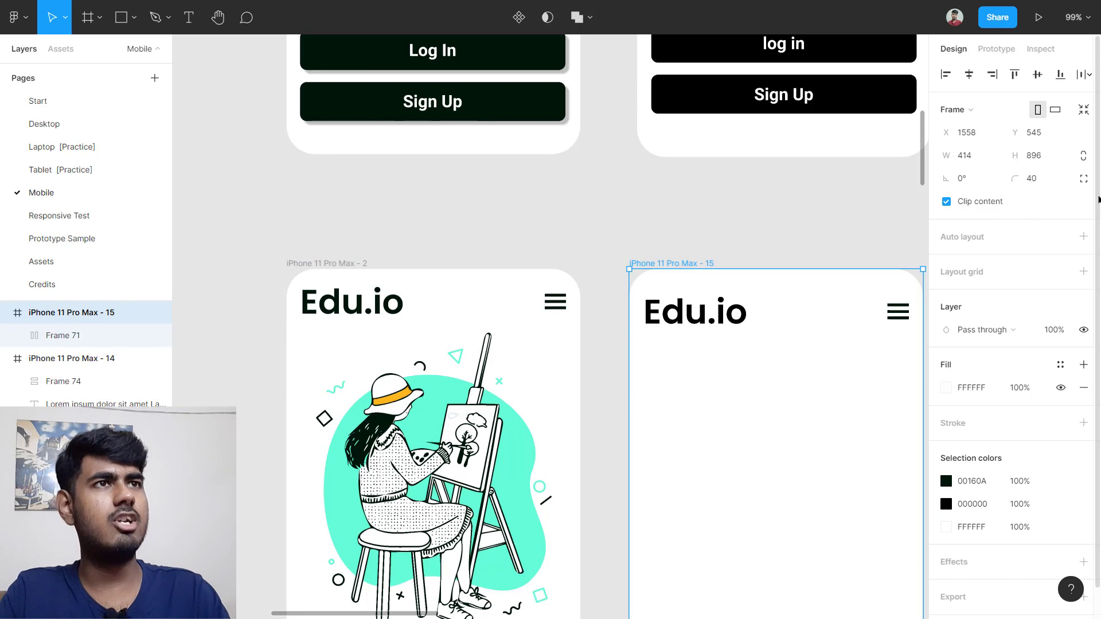
Step: Add a one-column layout grid with 20 px side margins to the frame
scroll(924, 305, "down", 1)
scroll(924, 305, "right", 2)
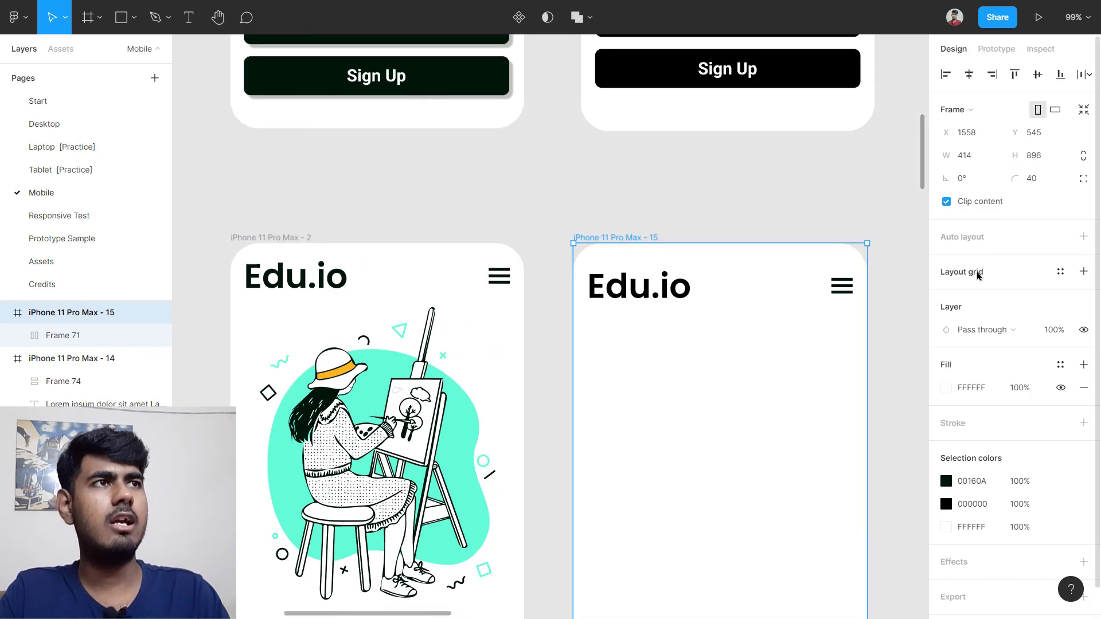
left_click(979, 275)
left_click(945, 295)
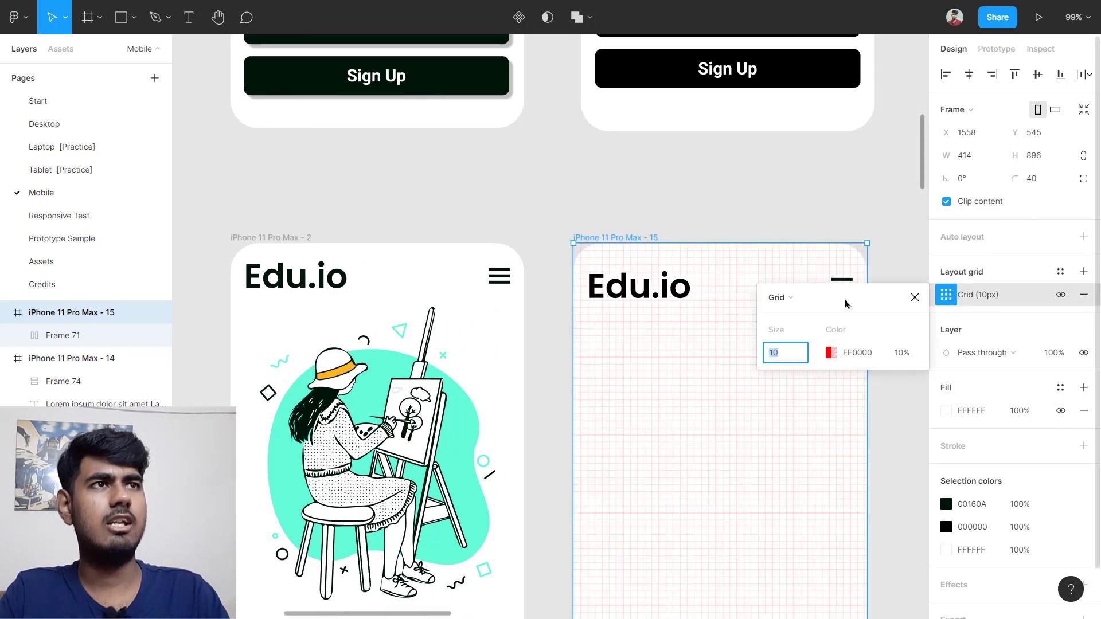
left_click(780, 305)
left_click(800, 313)
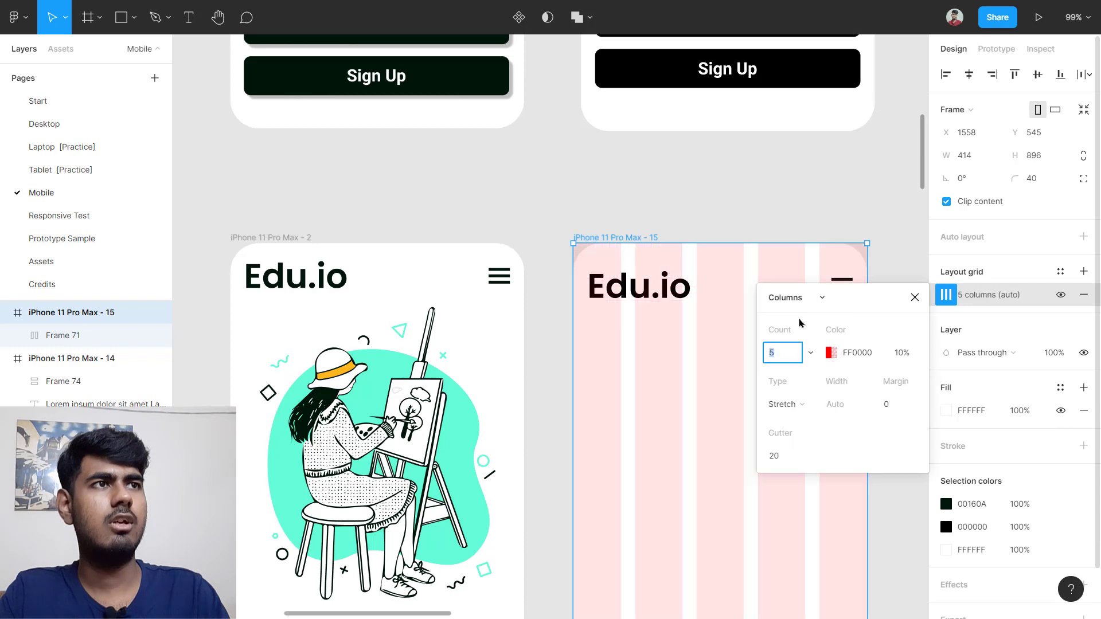
left_click(898, 405)
key("Return")
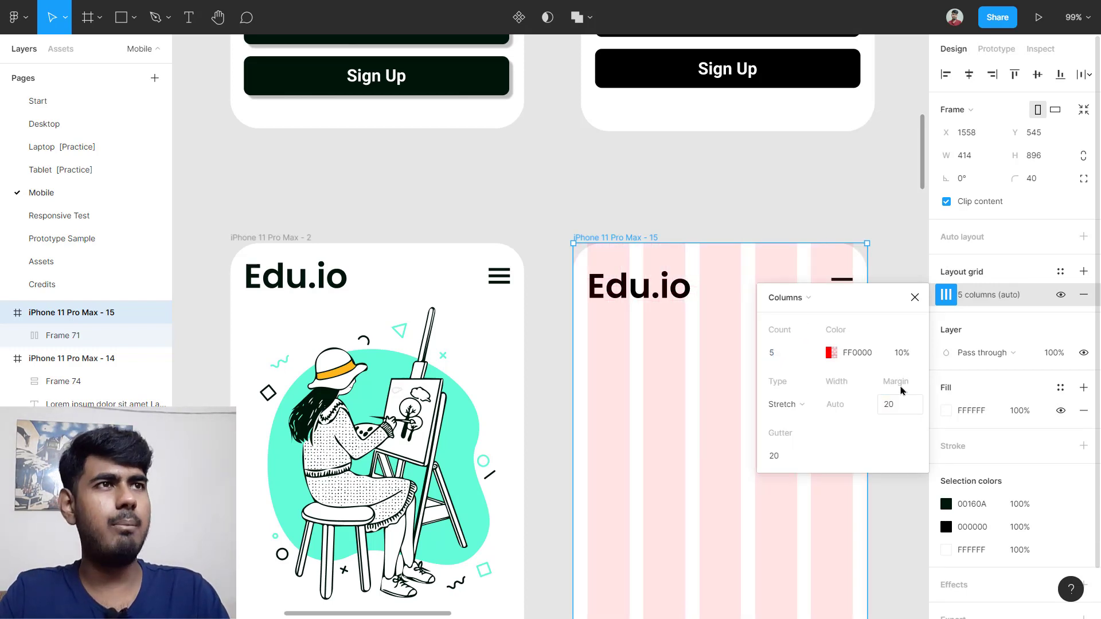
left_click(776, 354)
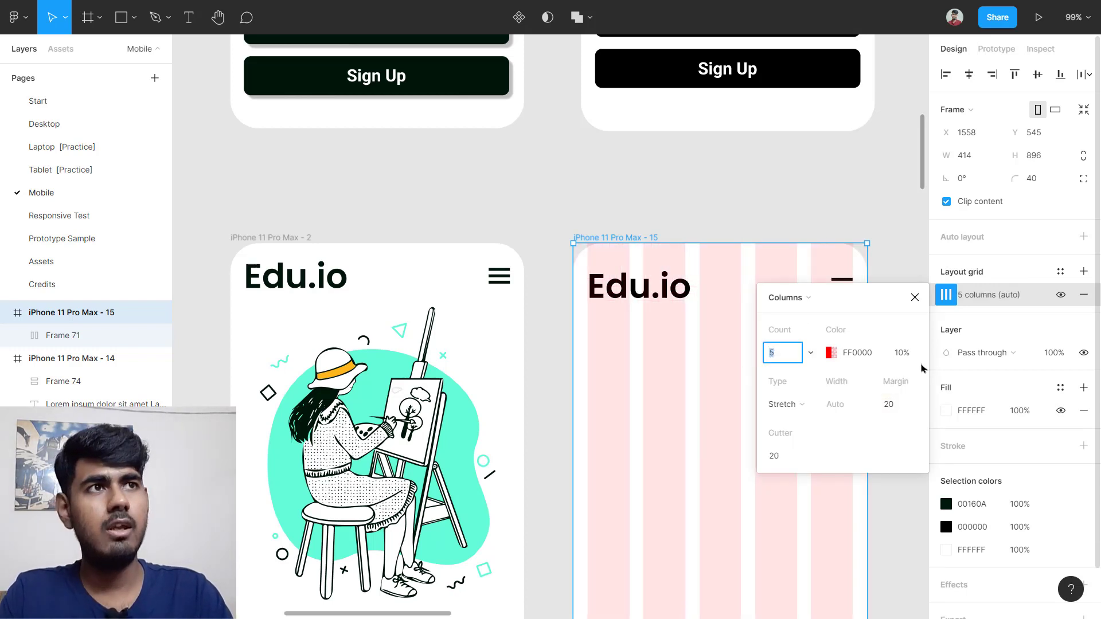
key("Return")
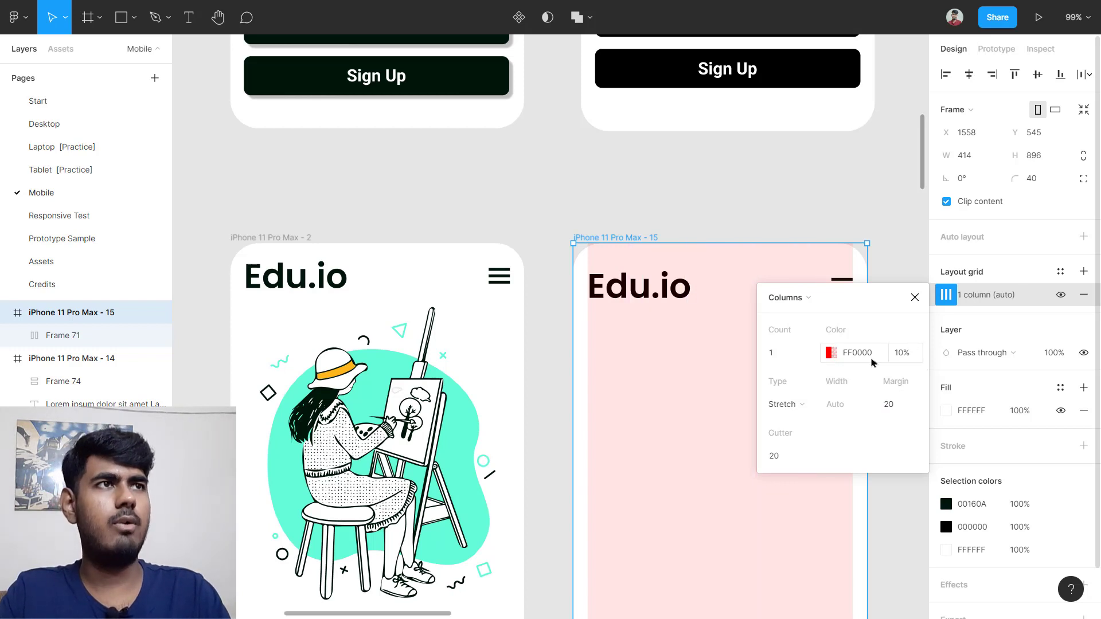
left_click(914, 297)
Step: Move the Edu.io header inside the phone frame and shift it 20 px right
left_click(739, 309)
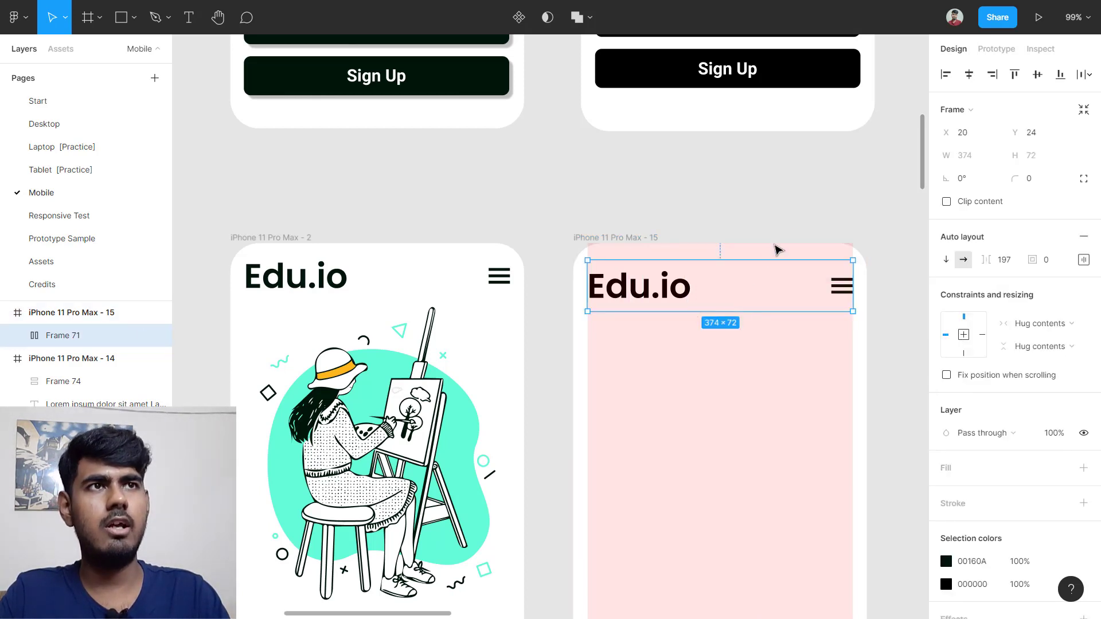
left_click_drag(689, 295, 677, 334)
left_click(688, 419)
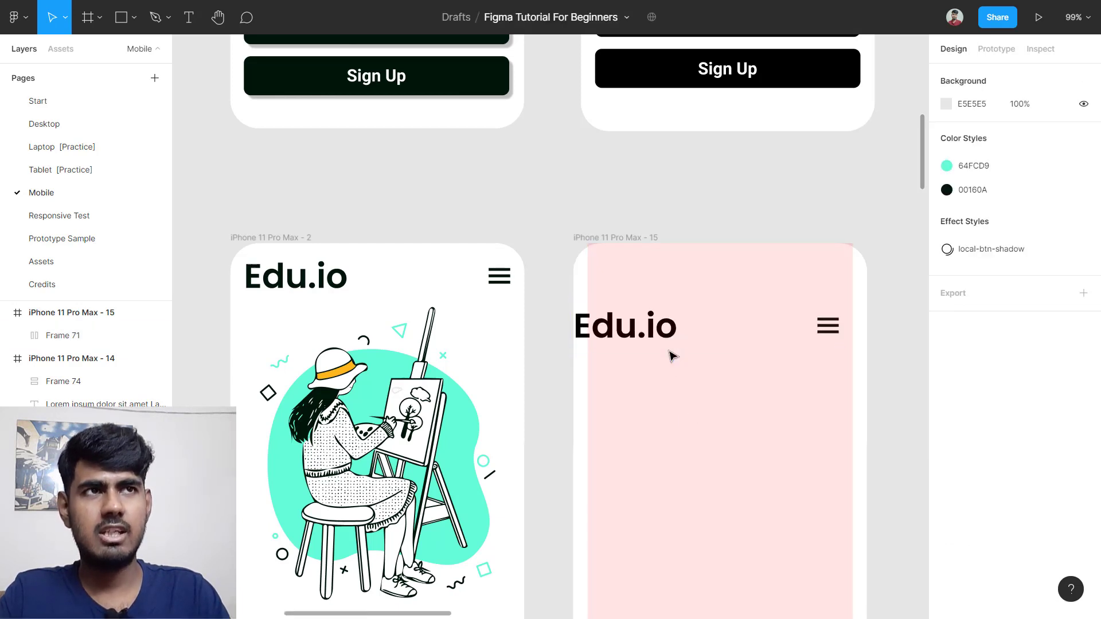
left_click(666, 344)
key("alt")
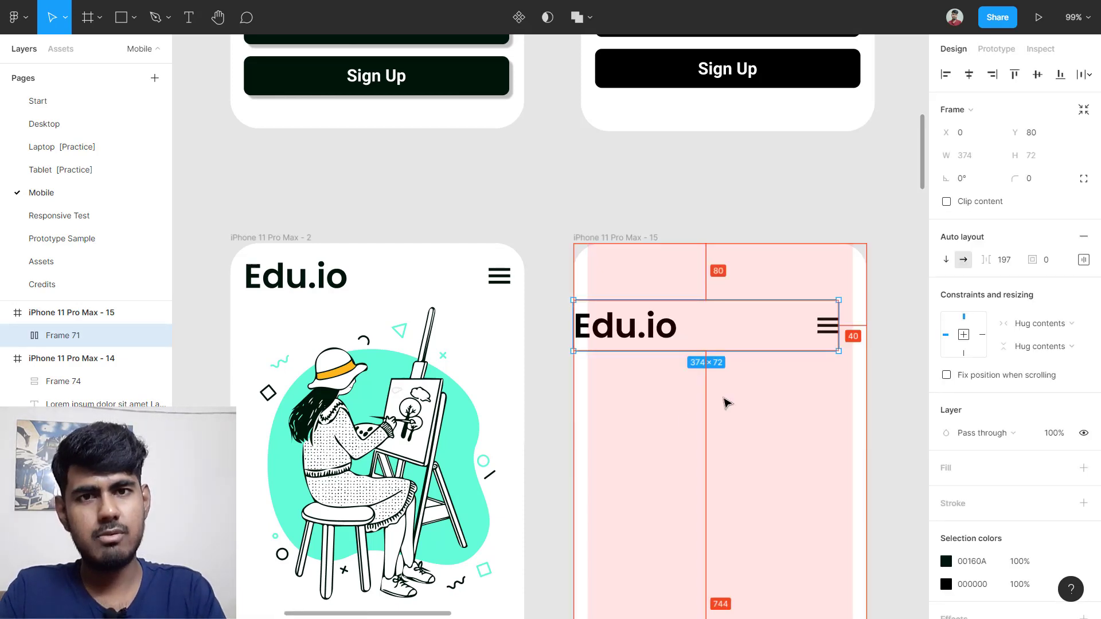
key("shift+Right")
key("shift+Right")
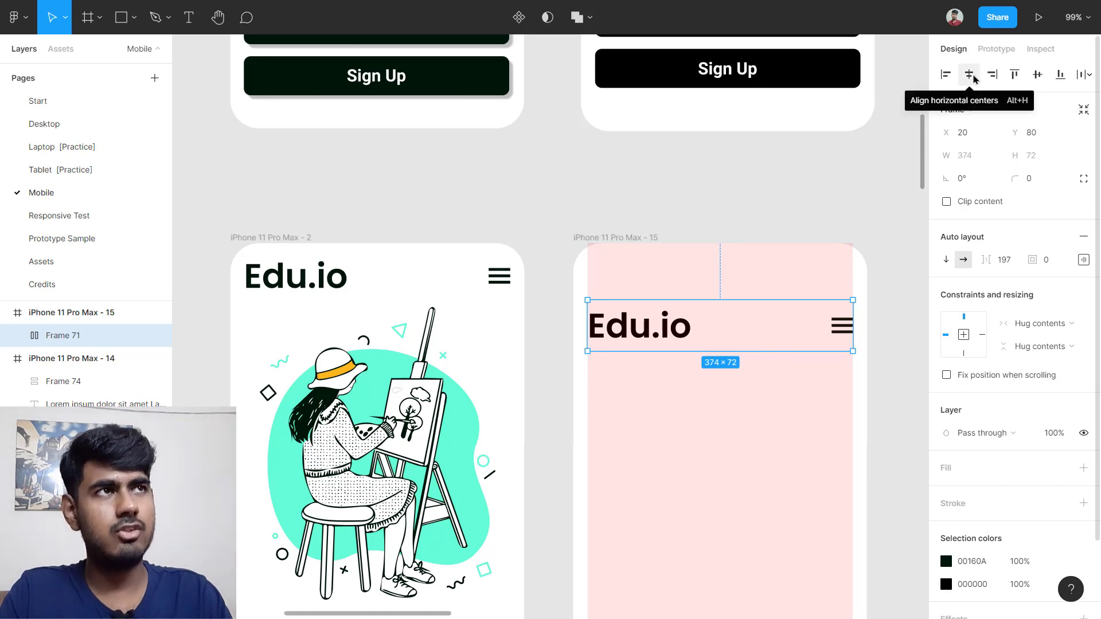
Step: Center the header horizontally and raise it near the top at Y 18
left_click_drag(737, 336, 676, 350)
left_click(728, 393)
left_click(730, 349)
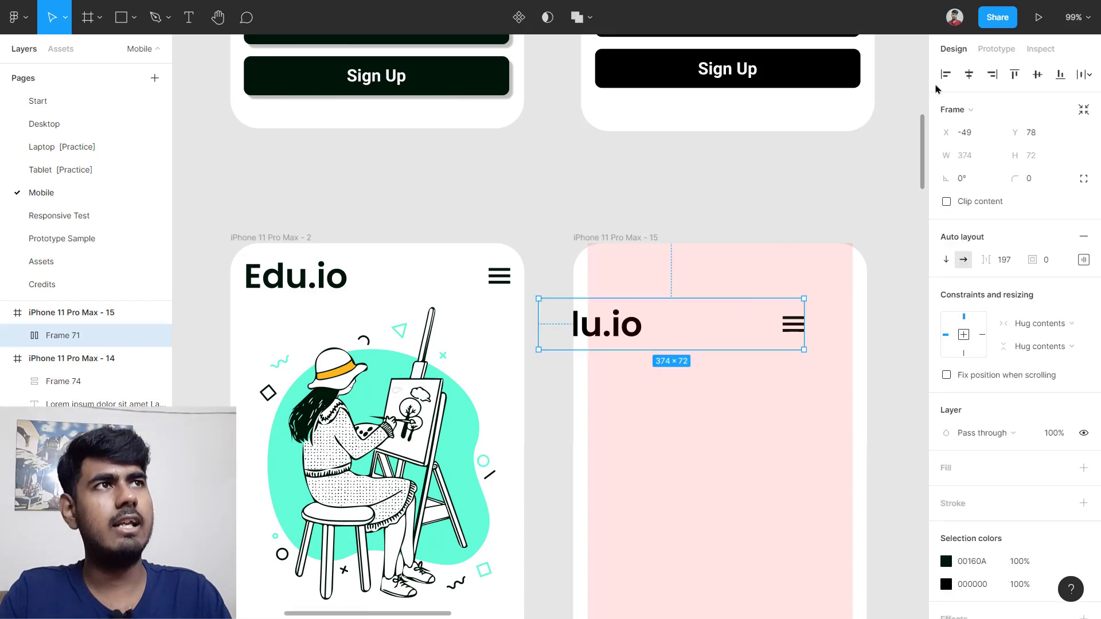
left_click(968, 78)
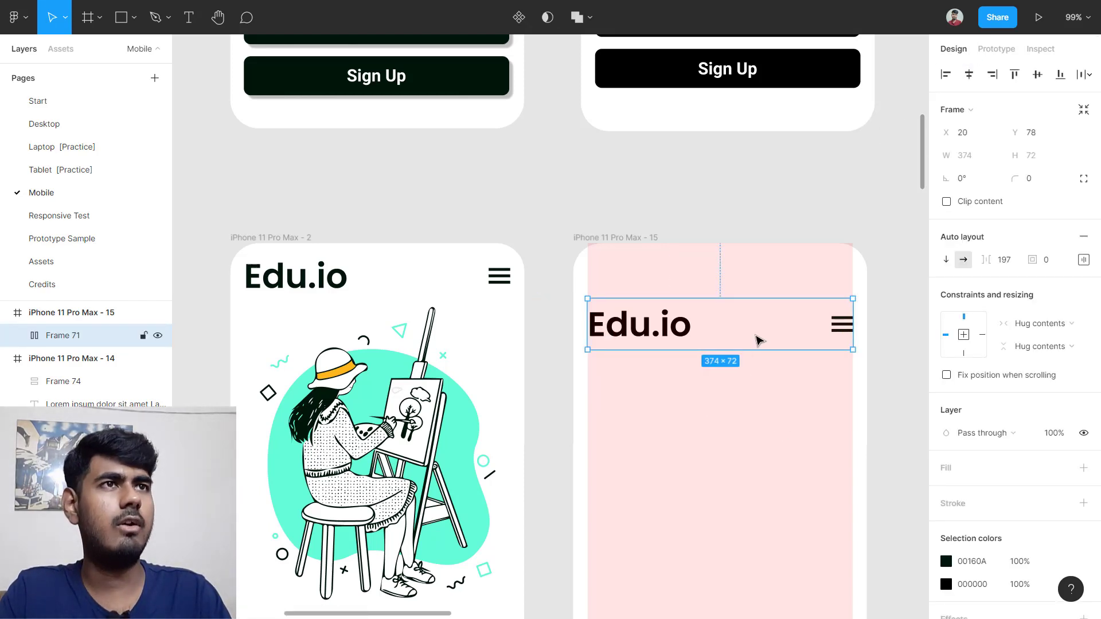
left_click(688, 432)
left_click(677, 312)
left_click_drag(674, 313, 681, 282)
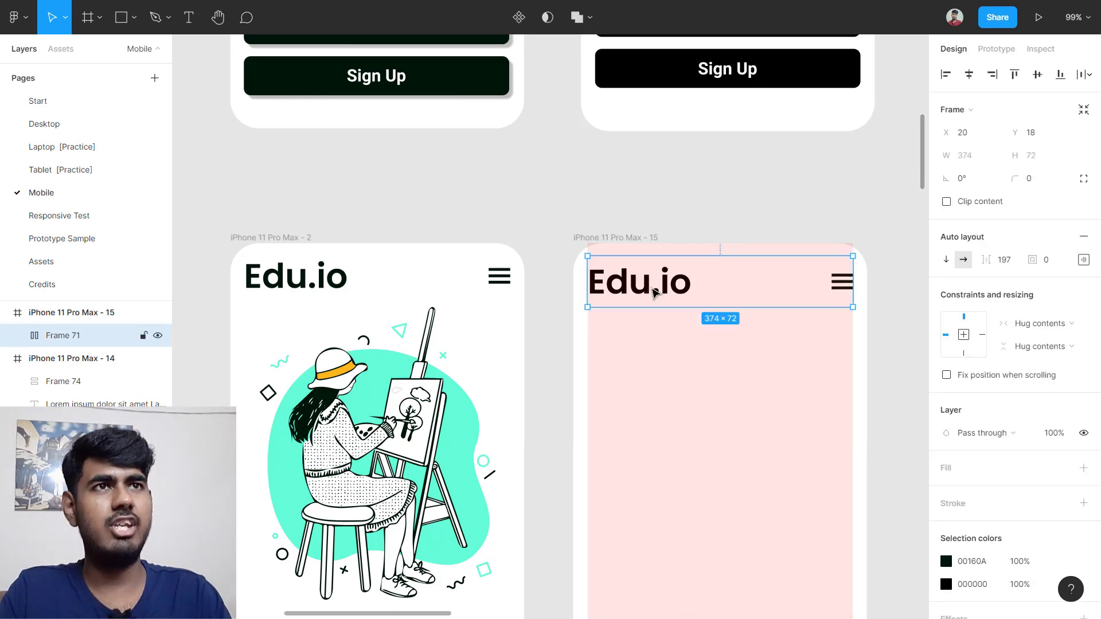
scroll(651, 361, "down", 2)
Step: Scroll across the canvas to reach the Our Offered Courses screen
scroll(731, 367, "down", 2)
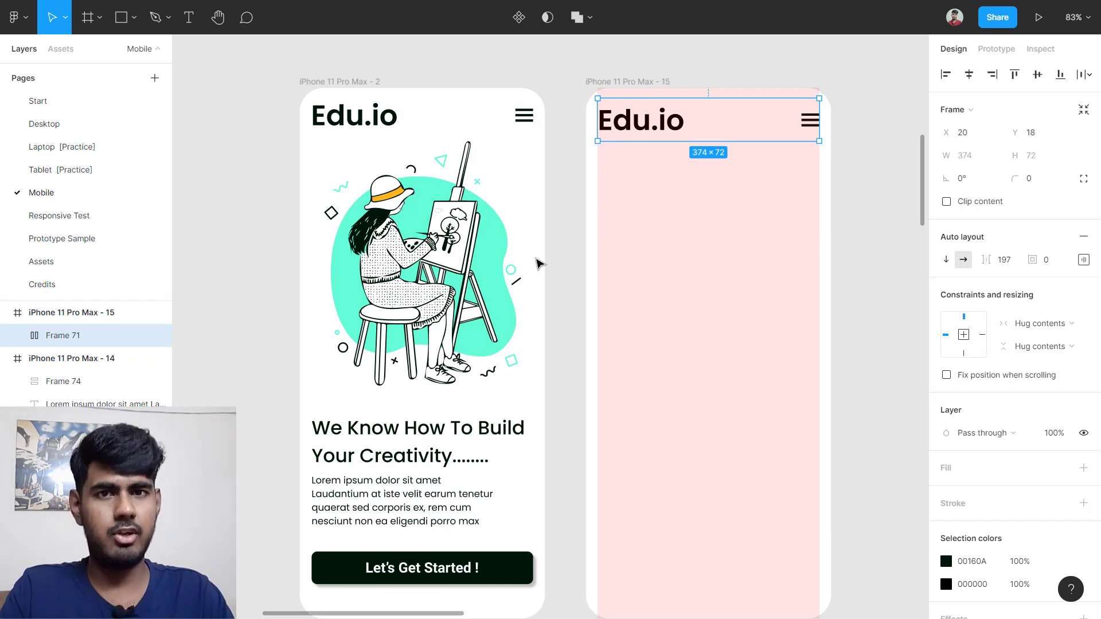
scroll(564, 270, "down", 4)
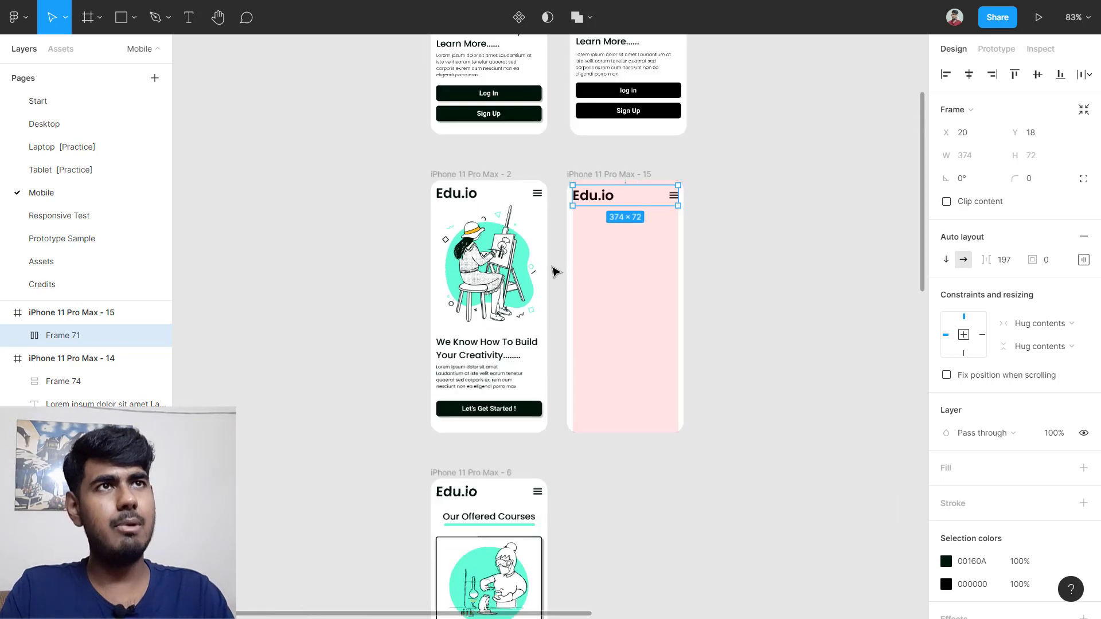
scroll(560, 275, "up", 3)
scroll(505, 132, "up", 3)
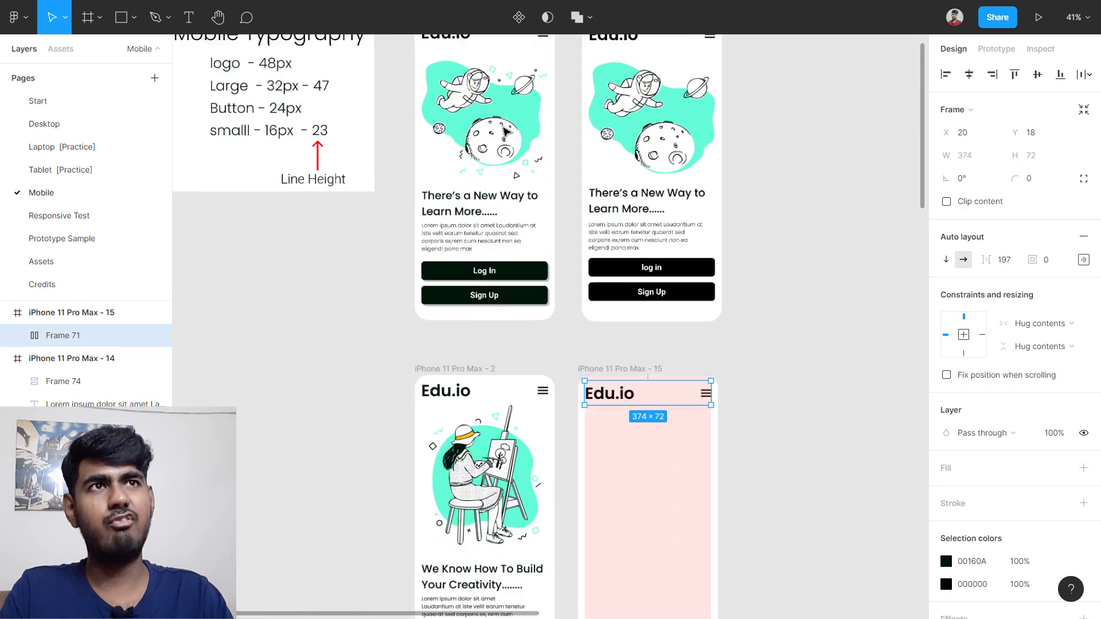
scroll(552, 106, "up", 2)
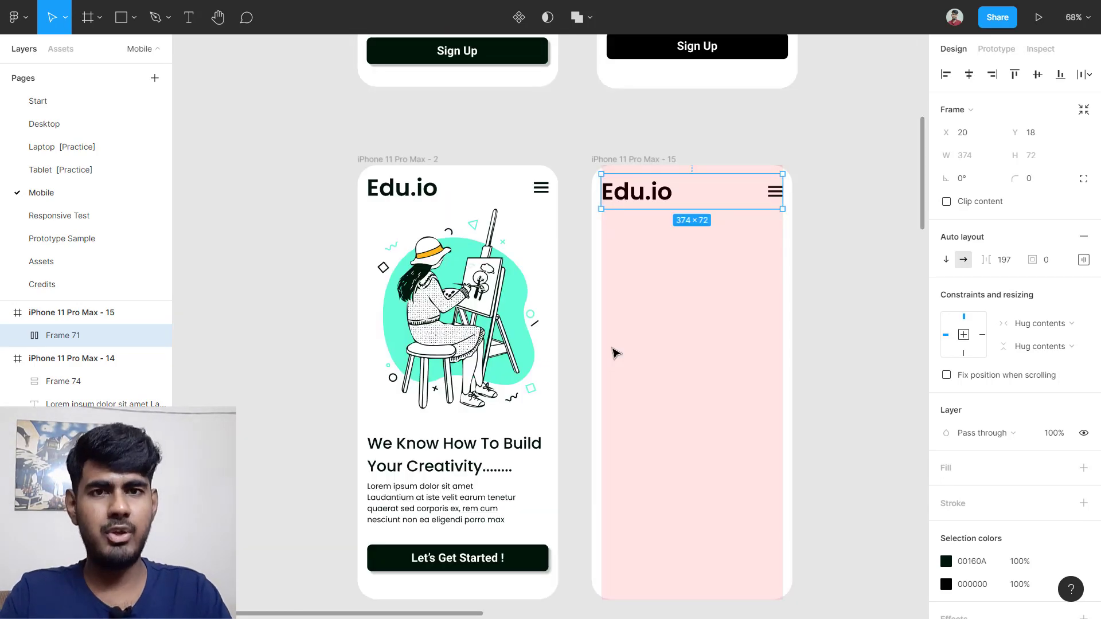
scroll(533, 327, "up", 5)
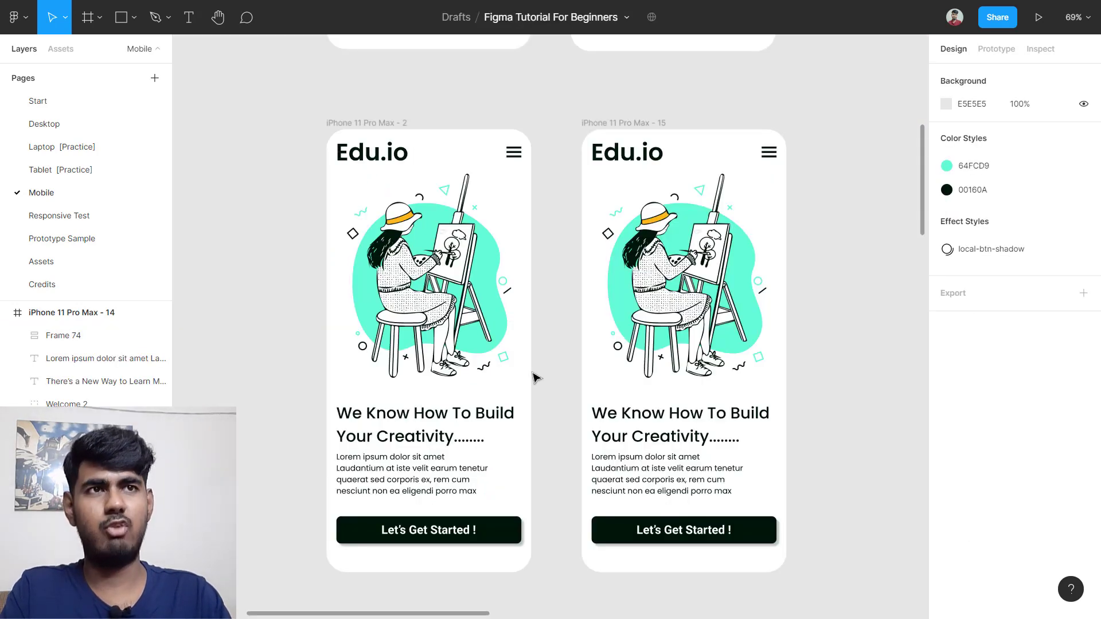
scroll(533, 377, "down", 10)
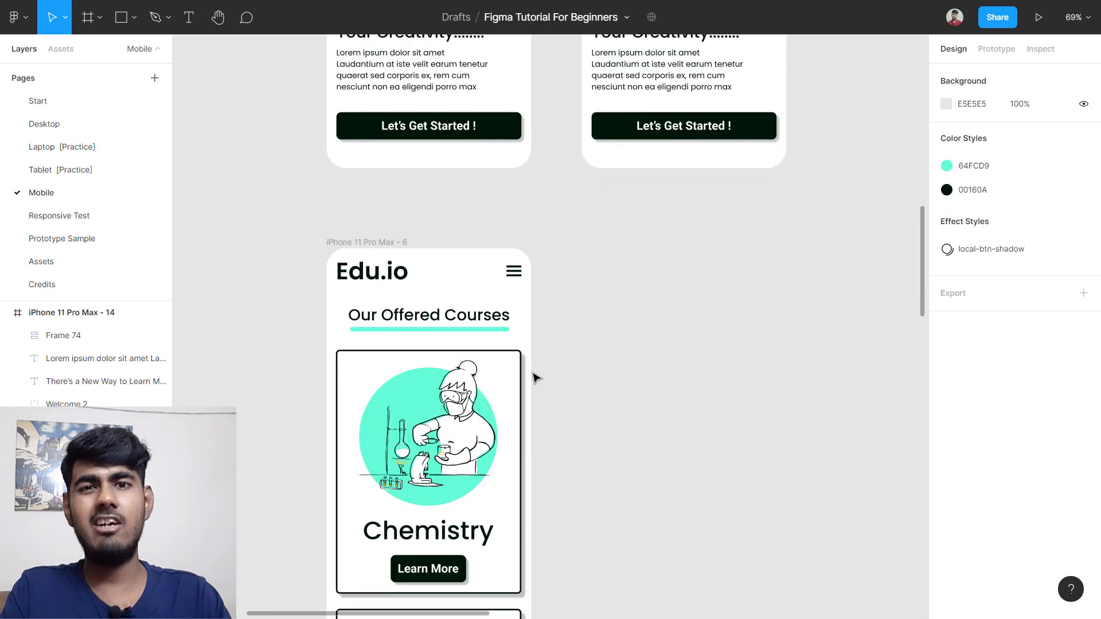
scroll(536, 377, "down", 2)
scroll(536, 377, "down", 1)
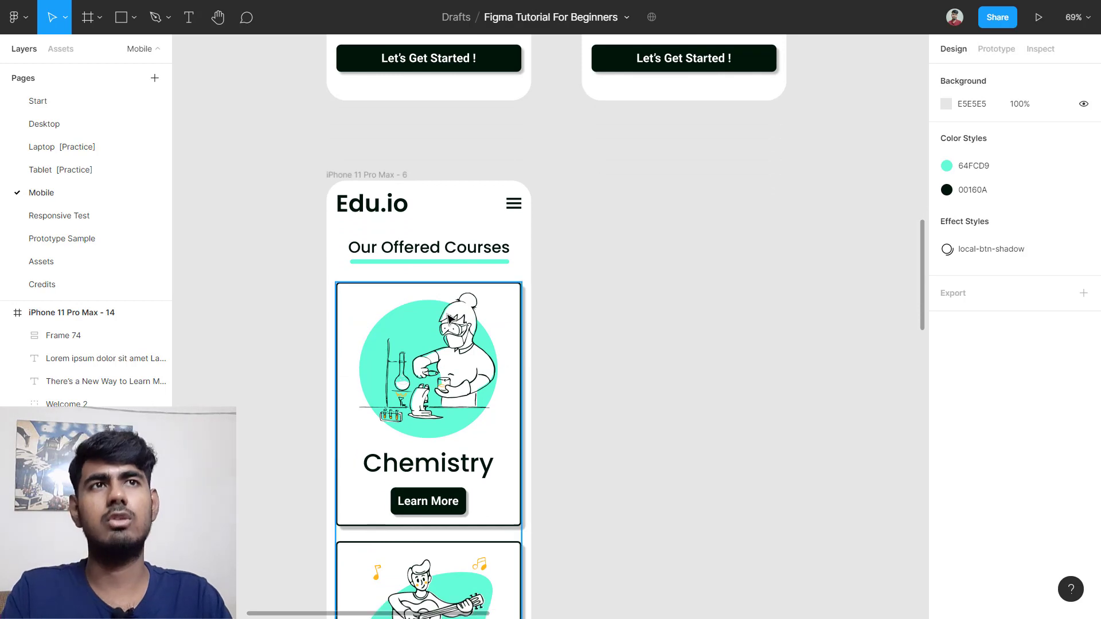
scroll(473, 313, "down", 3)
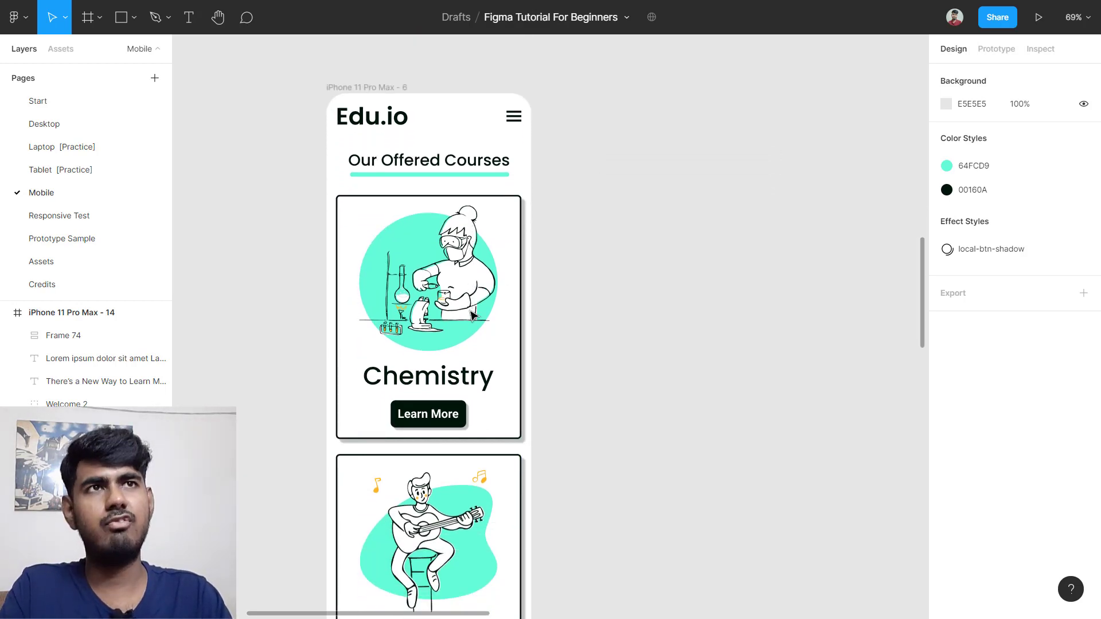
scroll(475, 315, "right", 1)
scroll(656, 320, "up", 2)
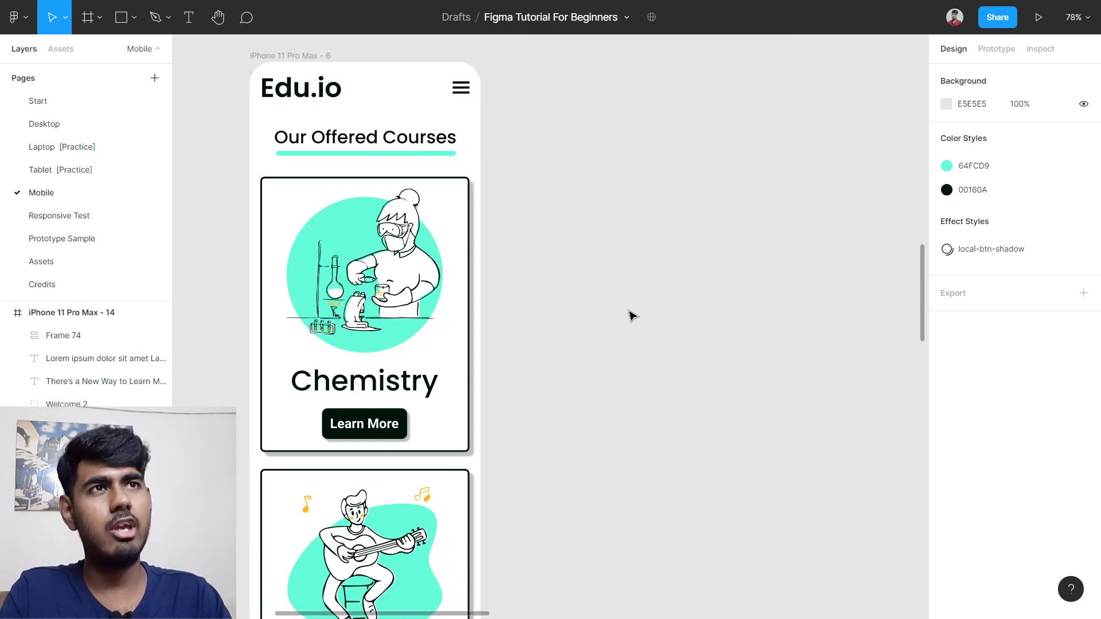
Step: Add an iPhone 11 Pro Max frame top-aligned beside the courses screen, with 40 corner radius
key("f")
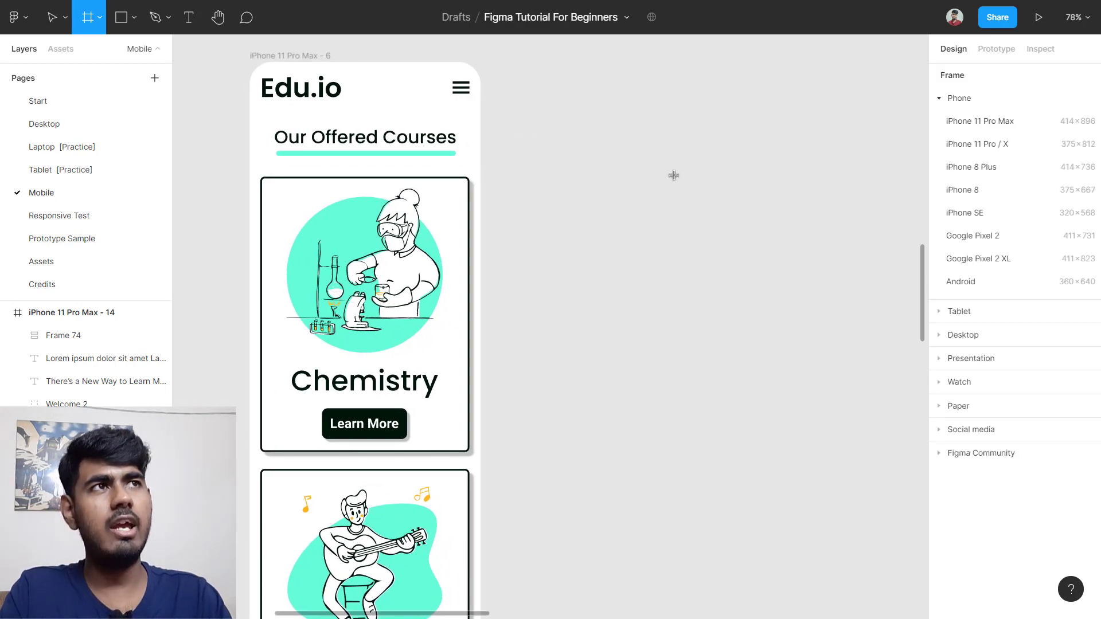
left_click(995, 119)
mouse_move(717, 240)
left_mouse_down()
mouse_move(695, 261)
mouse_move(720, 232)
left_mouse_up()
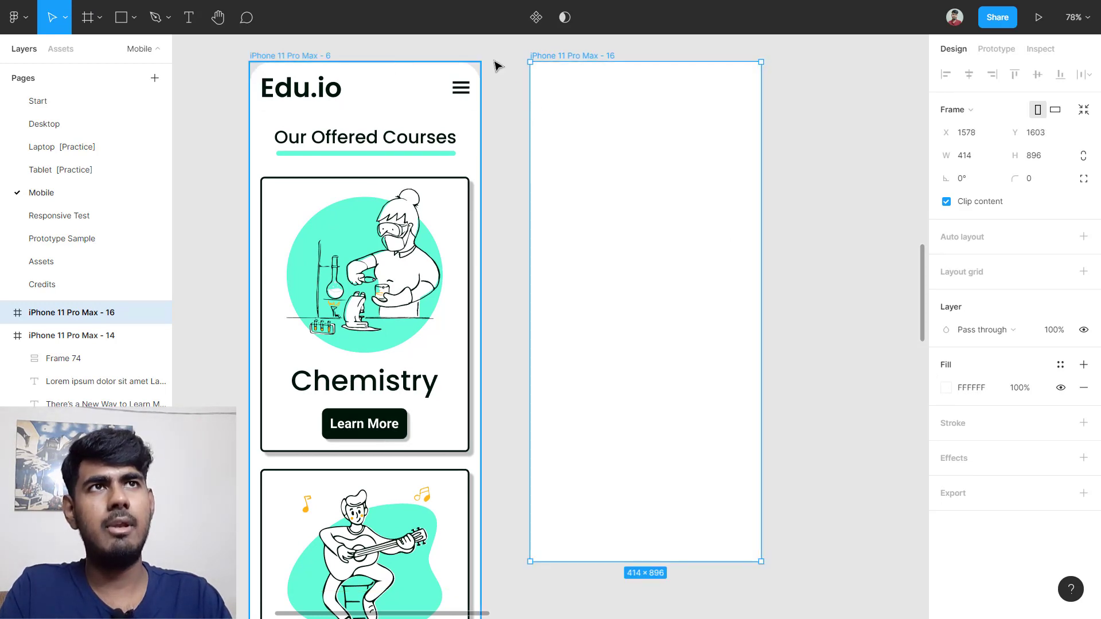
mouse_move(621, 174)
left_mouse_down()
mouse_move(624, 209)
mouse_move(630, 172)
left_mouse_up()
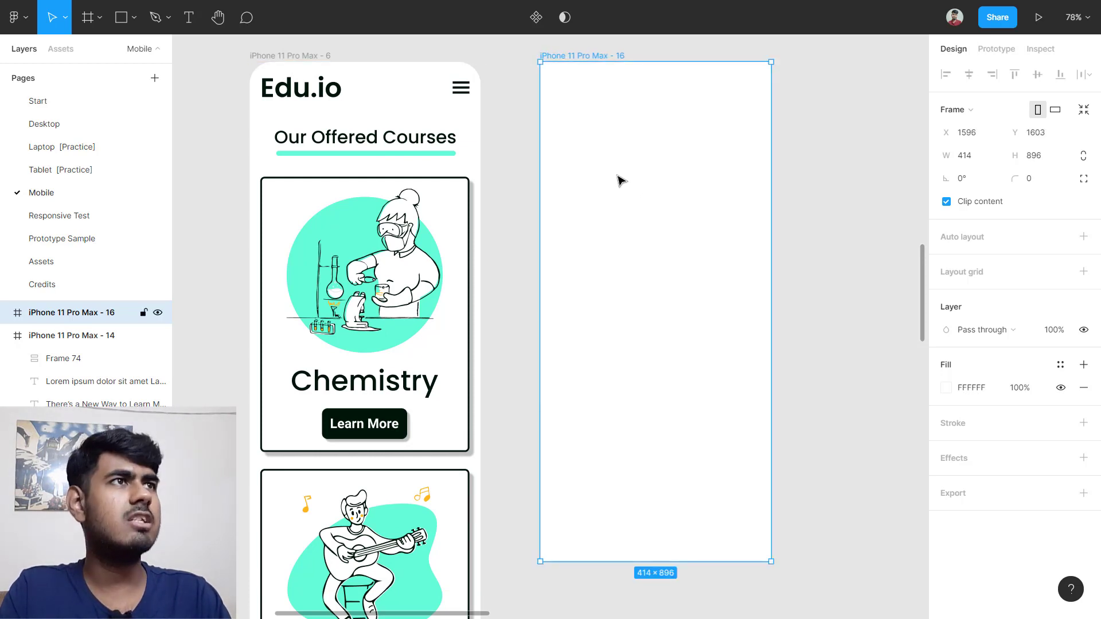
left_click(1042, 185)
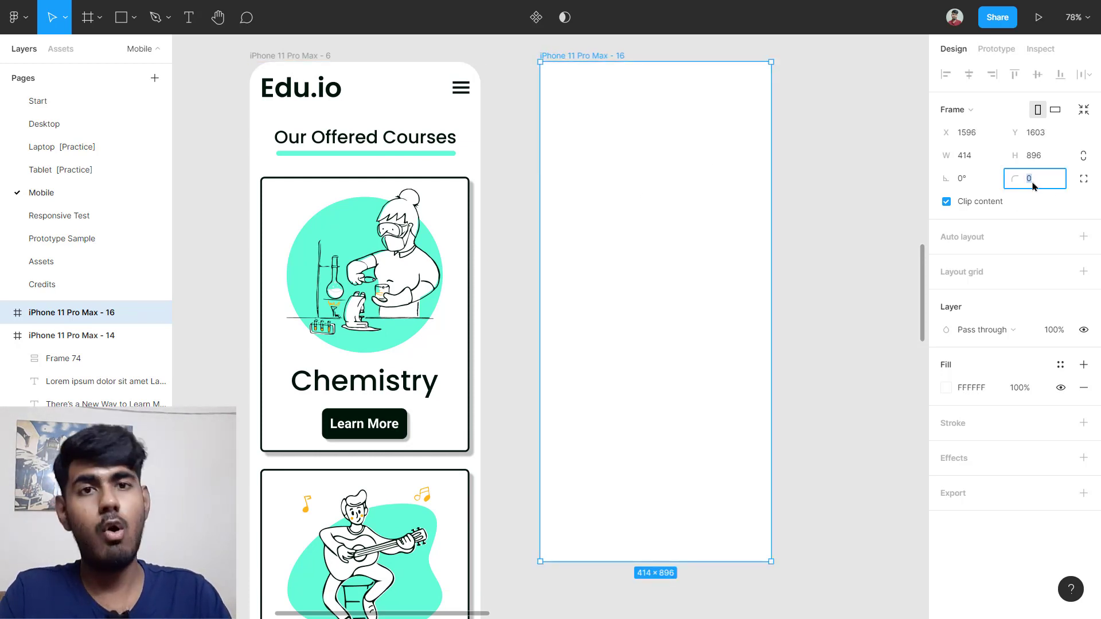
type("40")
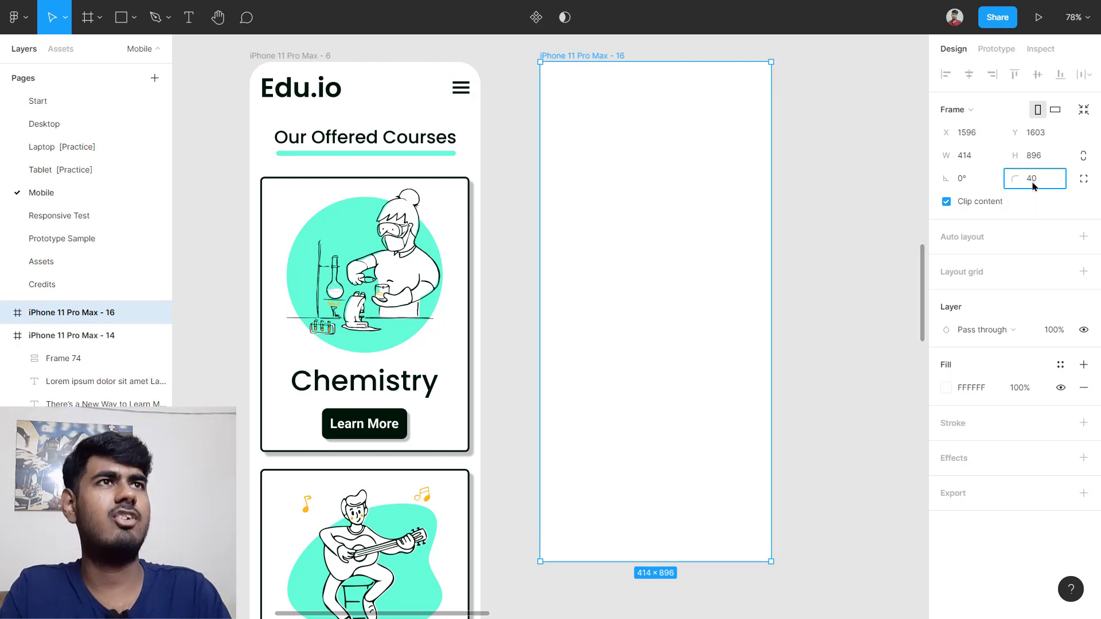
key("Return")
Step: Stretch the new frame's height to 1899 to match the courses screen's bottom
scroll(715, 179, "down", 5)
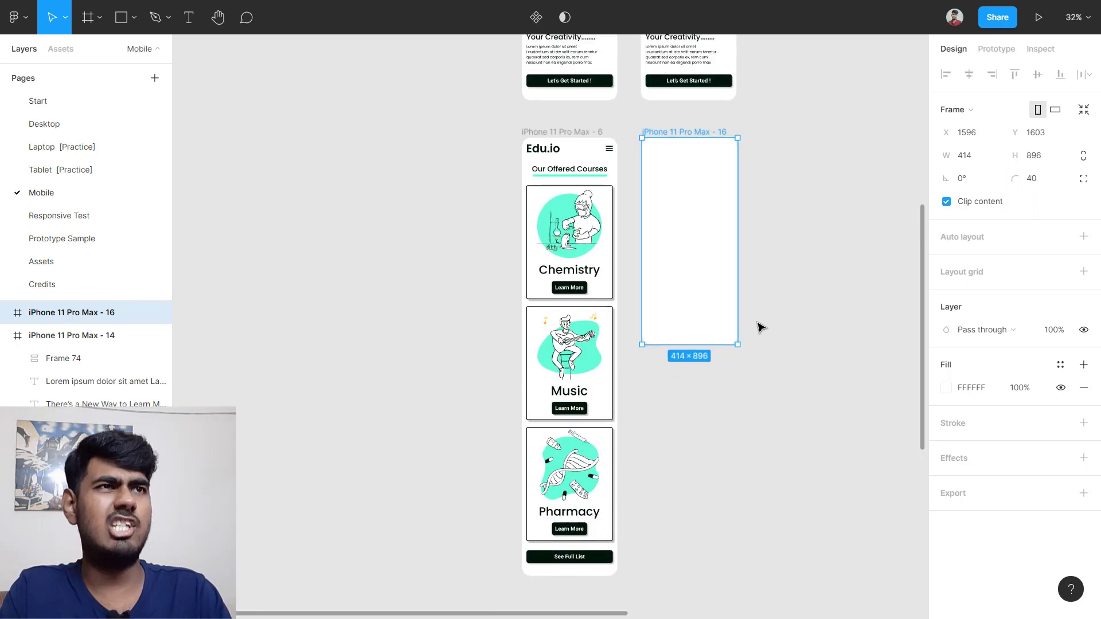
left_click_drag(684, 348, 714, 572)
scroll(676, 533, "down", 2)
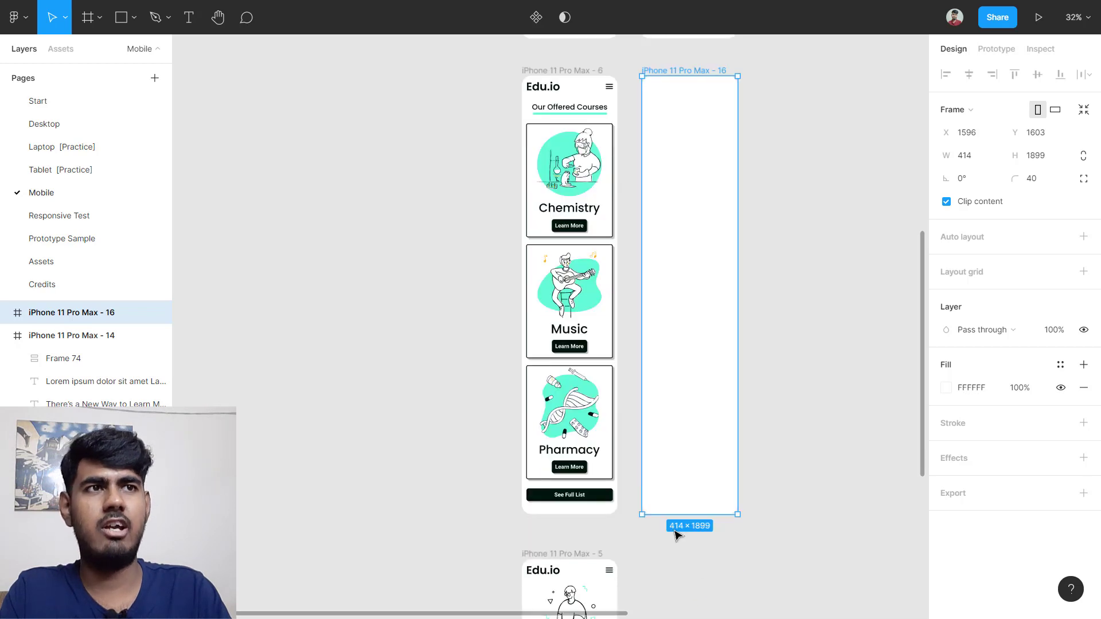
scroll(675, 551, "up", 10)
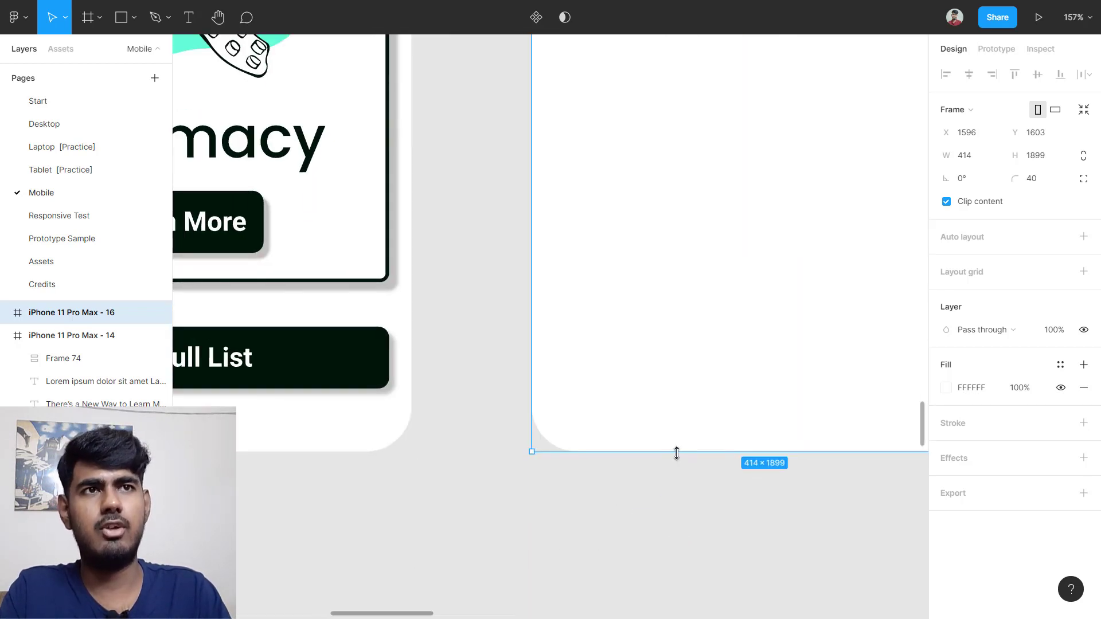
mouse_move(676, 452)
left_mouse_down()
mouse_move(676, 433)
mouse_move(676, 453)
left_mouse_up()
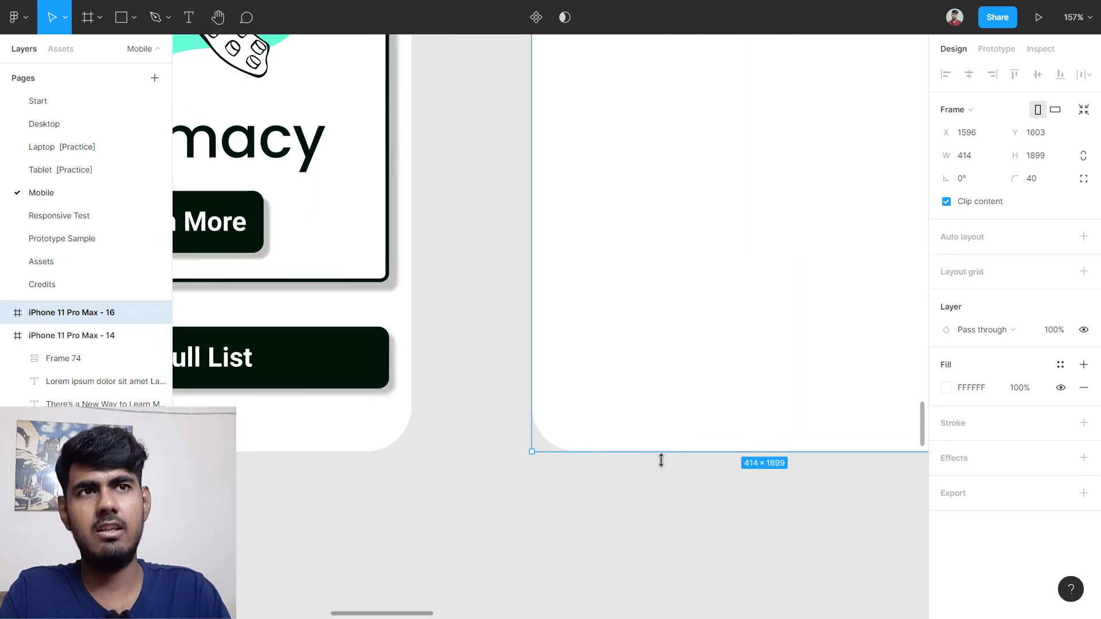
scroll(636, 384, "down", 5)
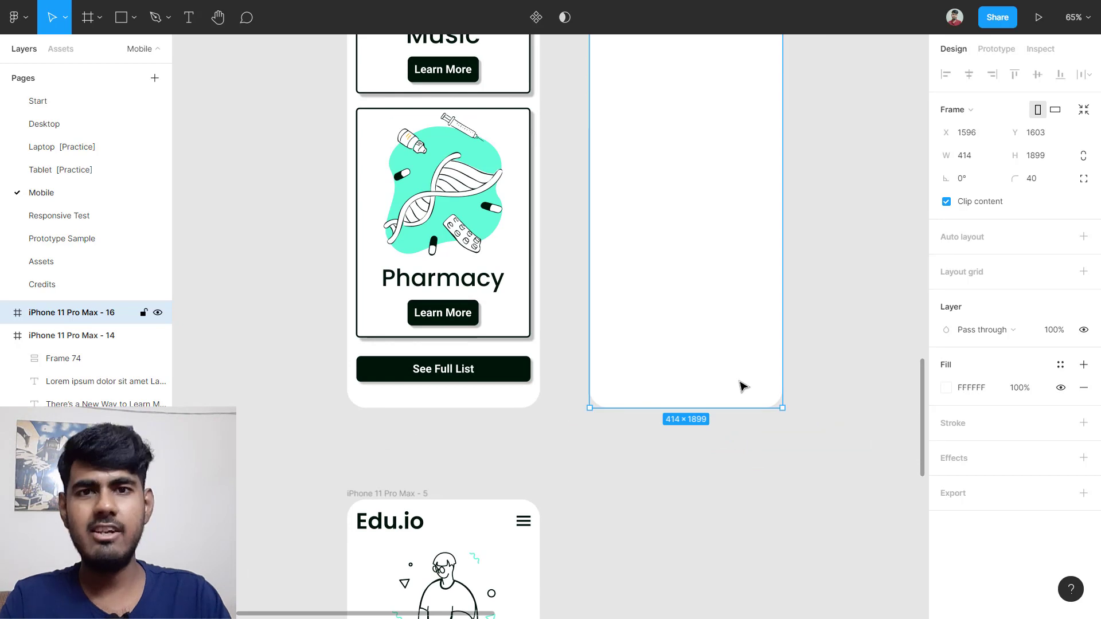
scroll(740, 388, "up", 10)
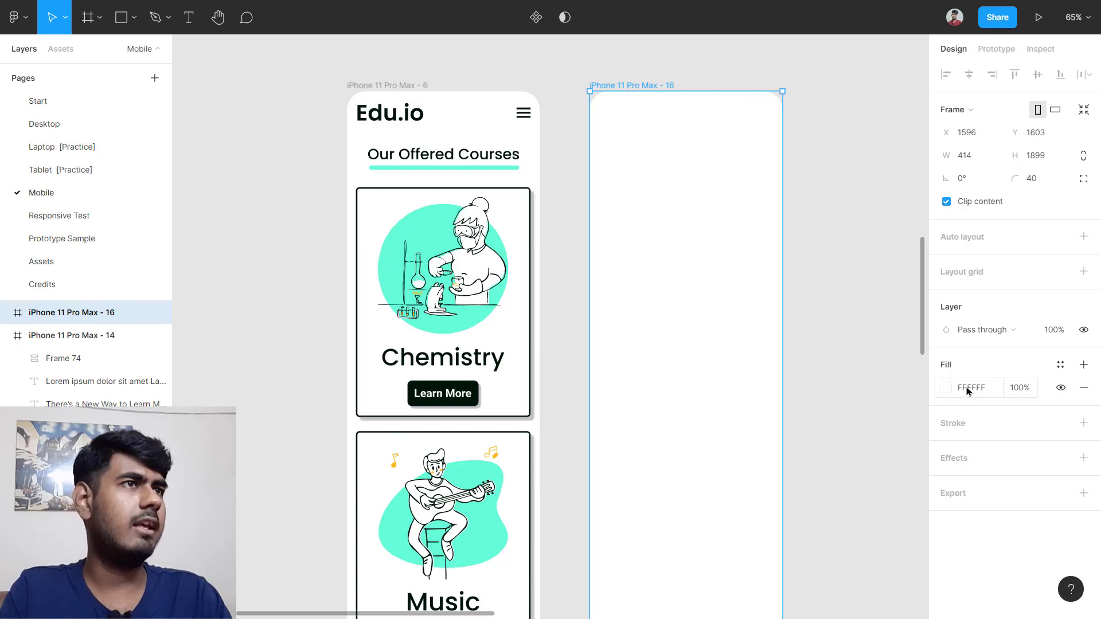
Step: Add a single-column layout grid to the new frame
left_click(987, 275)
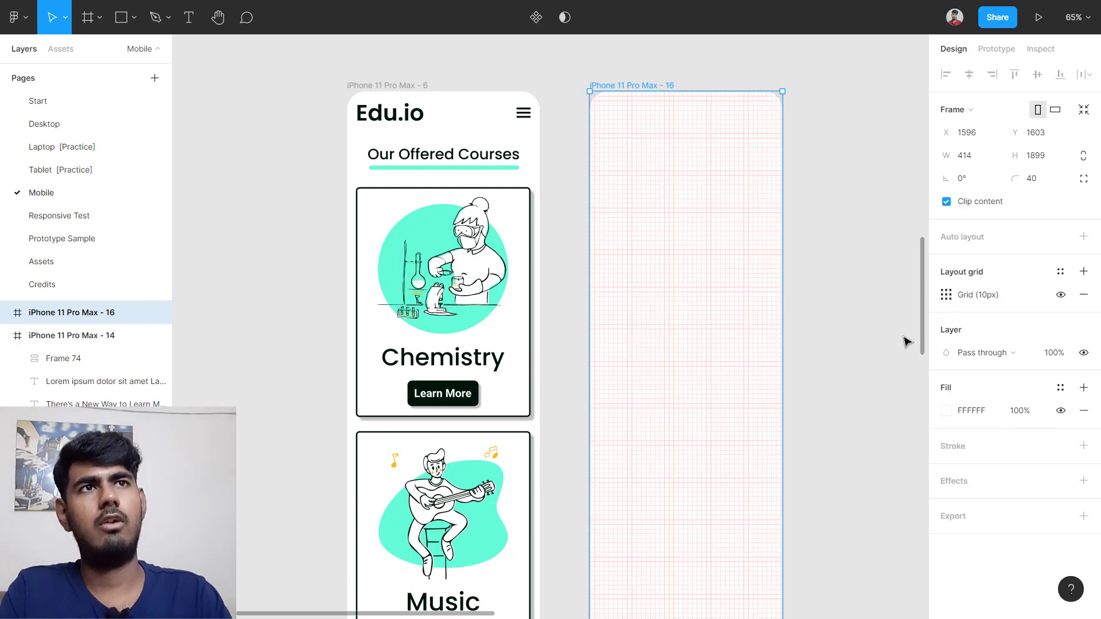
left_click(946, 295)
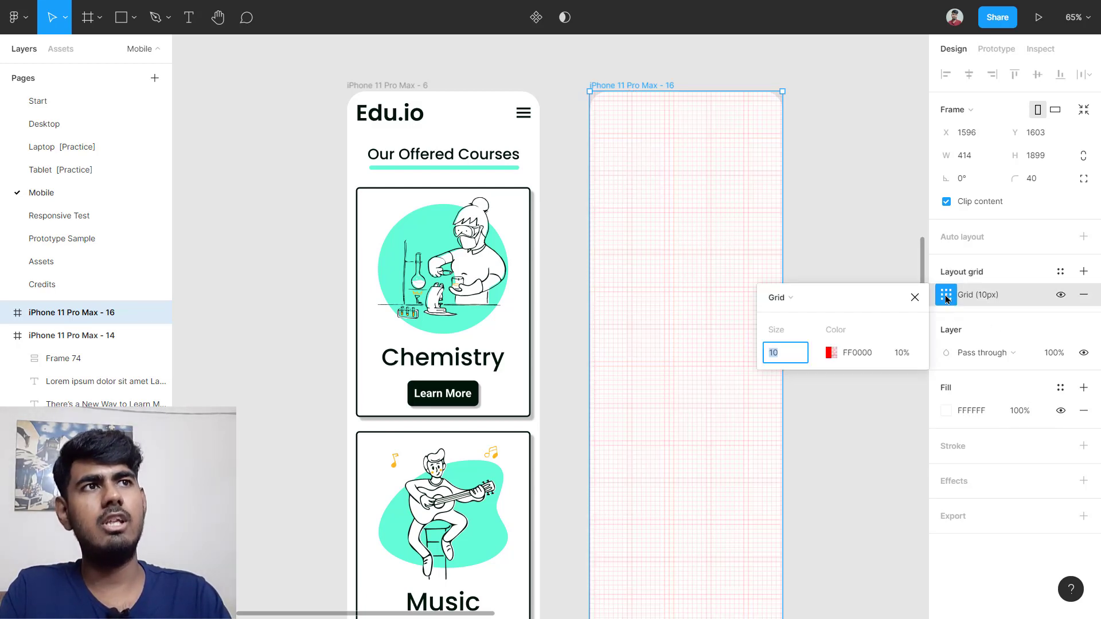
left_click(786, 298)
left_click(791, 314)
left_click(785, 361)
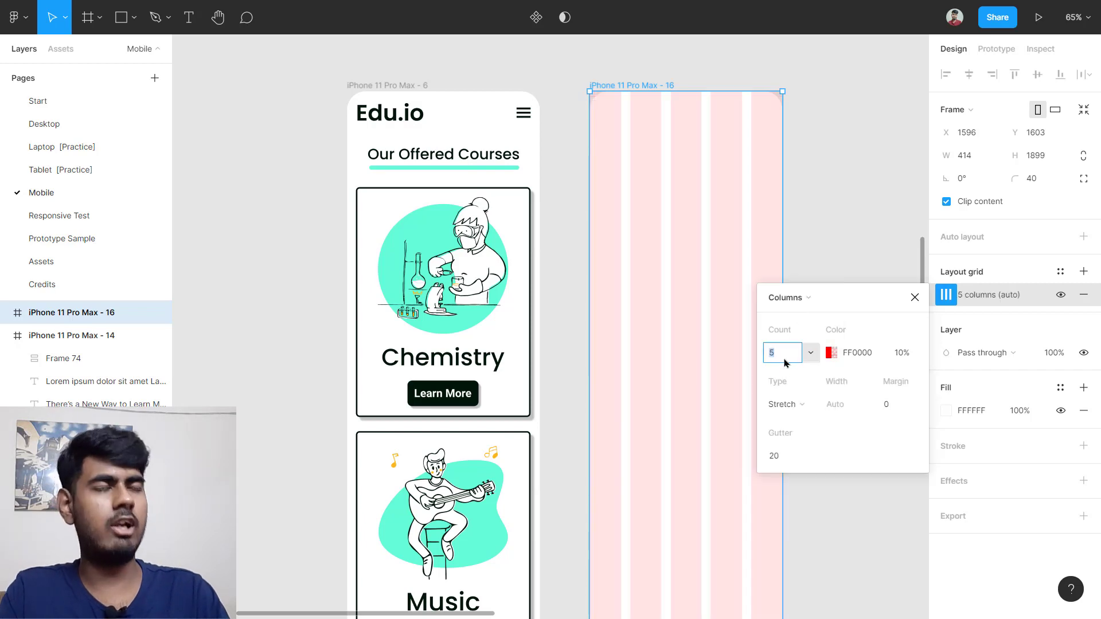
key("Return")
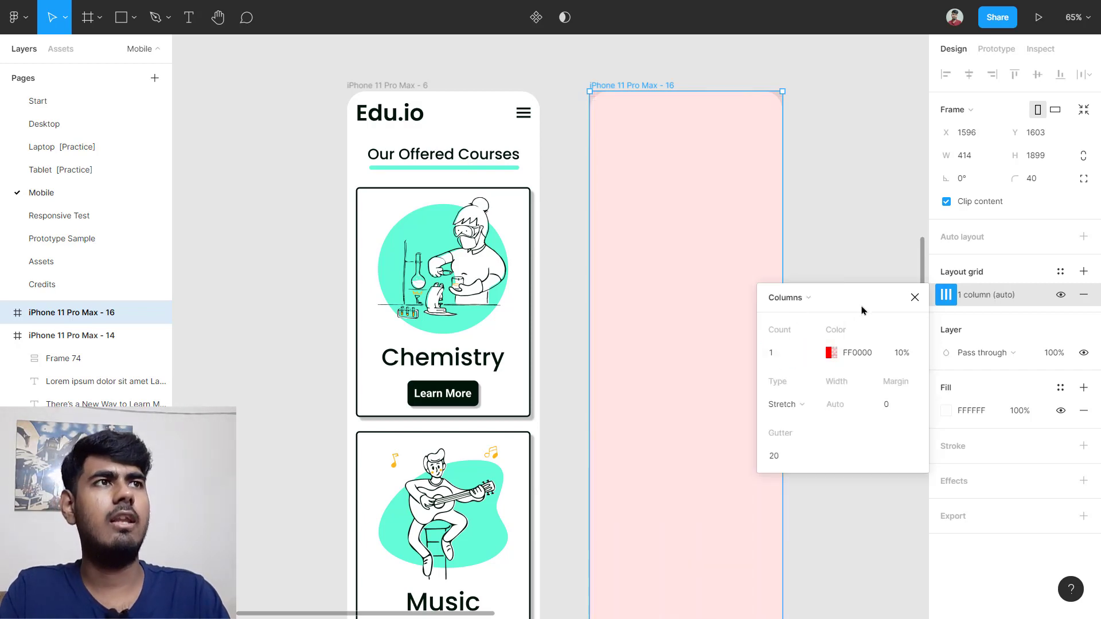
left_click(915, 297)
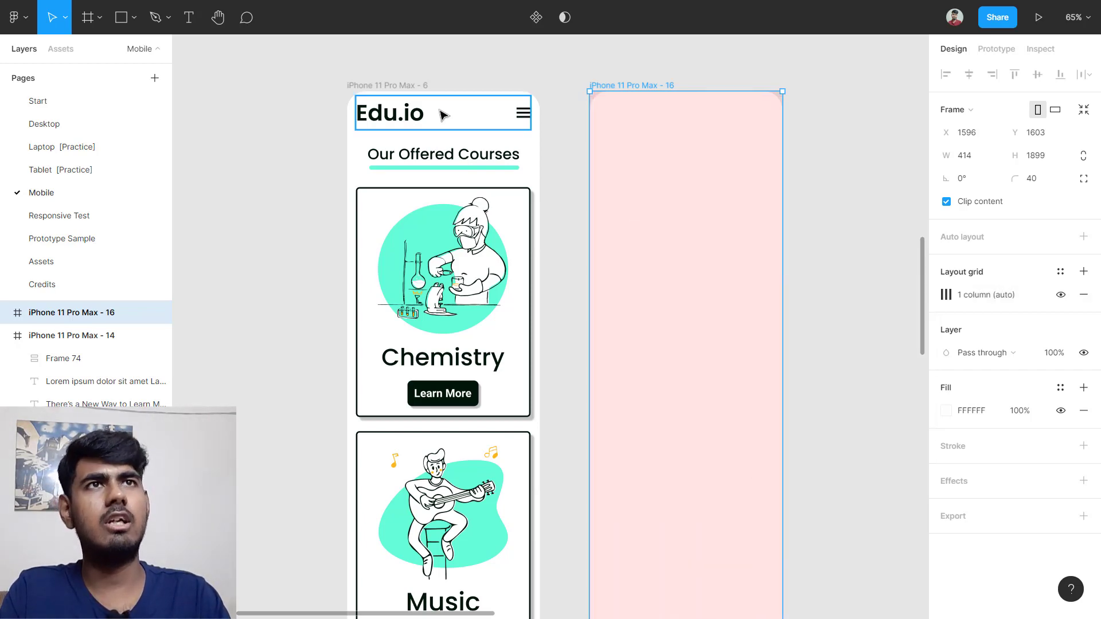
Step: Inspect the original iPhone 11 Pro Max - 6 frame's column grid margin and gutter
left_click(398, 90)
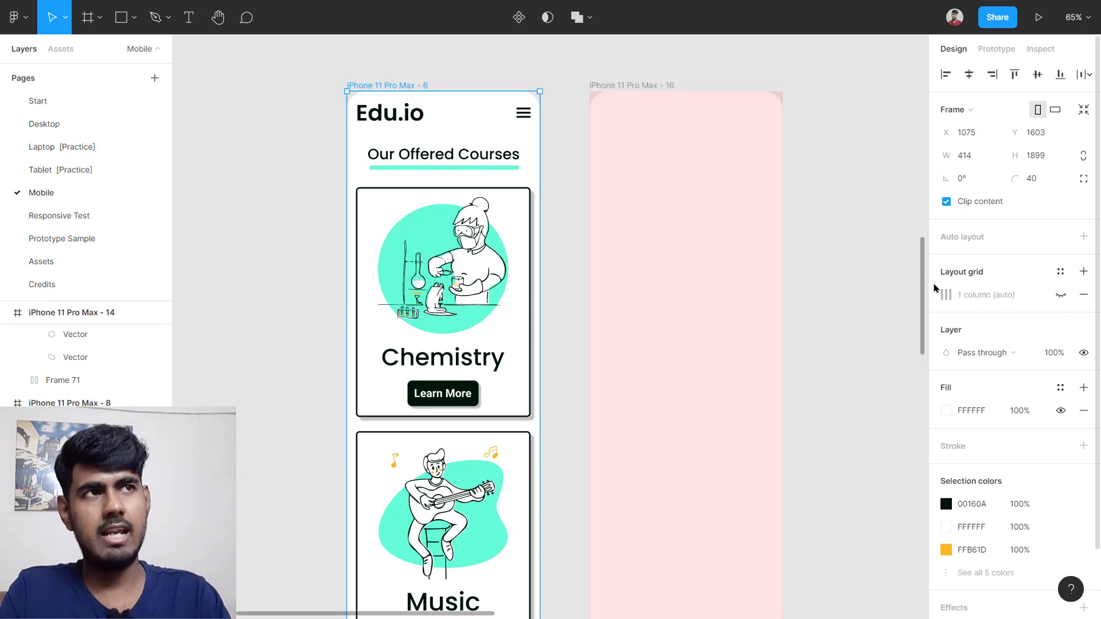
left_click(945, 296)
left_click(946, 296)
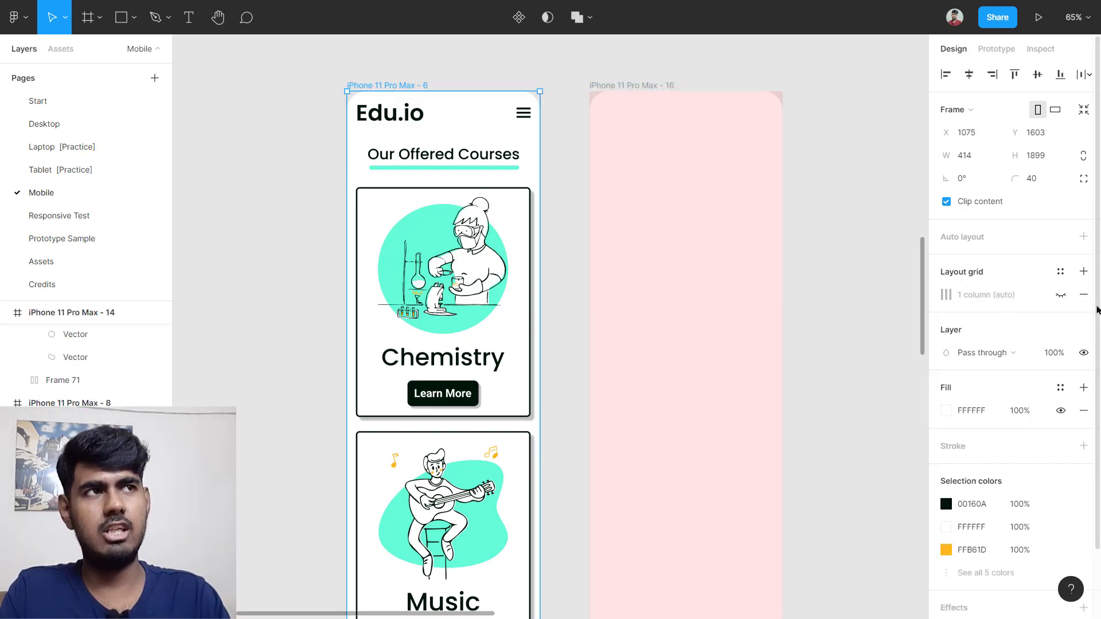
left_click(1061, 295)
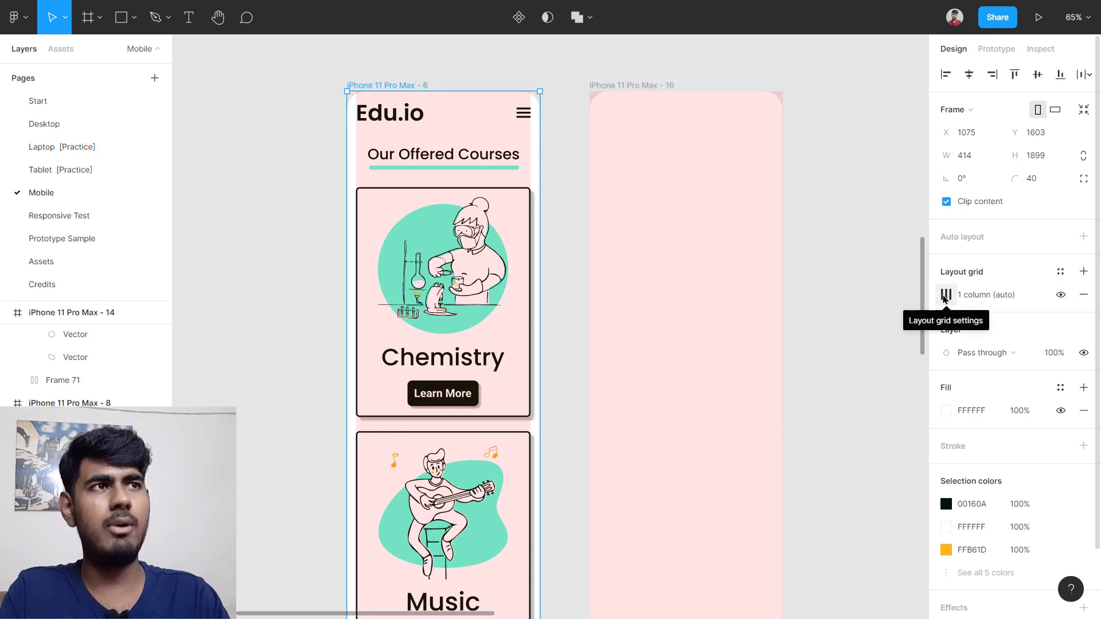
left_click(944, 296)
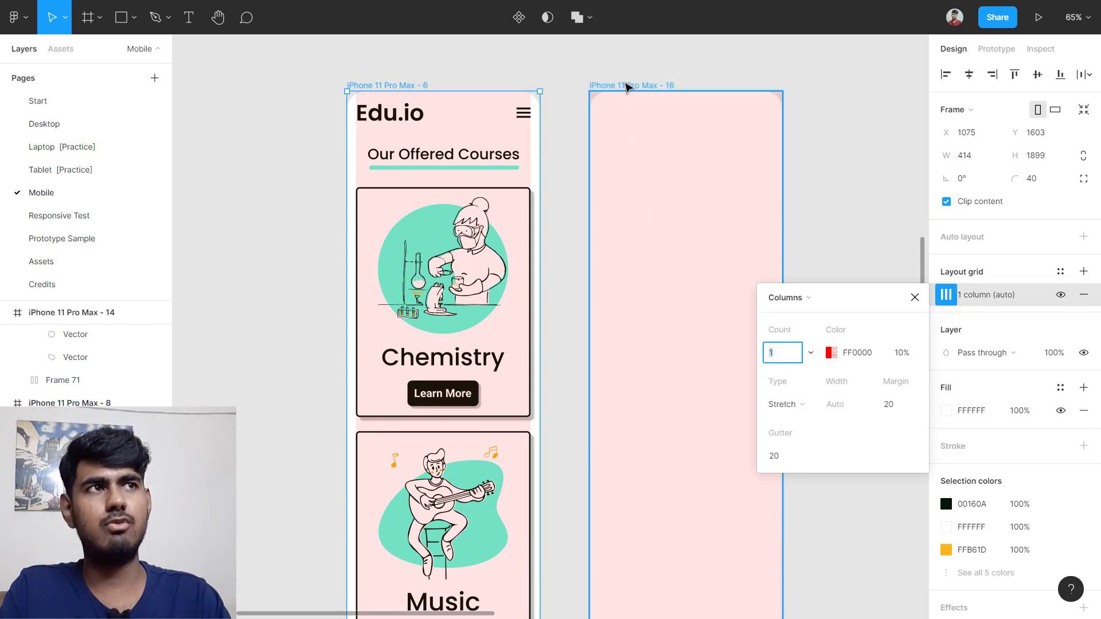
Step: Set the iPhone 11 Pro Max - 16 grid margin to 20 px
left_click(624, 85)
scroll(664, 172, "up", 5, "ctrl")
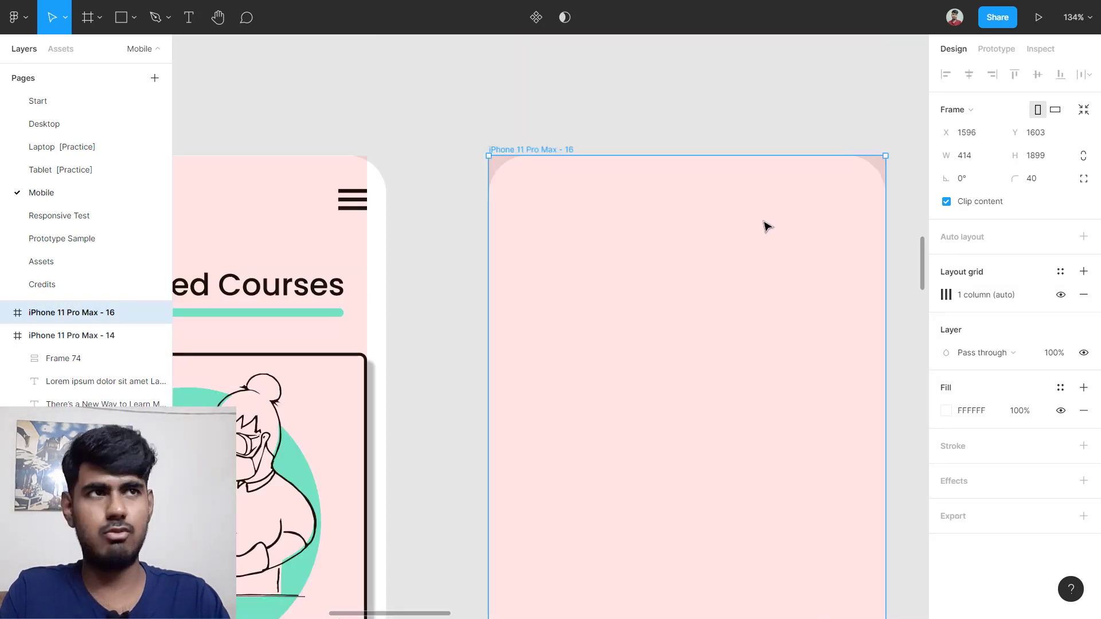
scroll(767, 226, "right", 3)
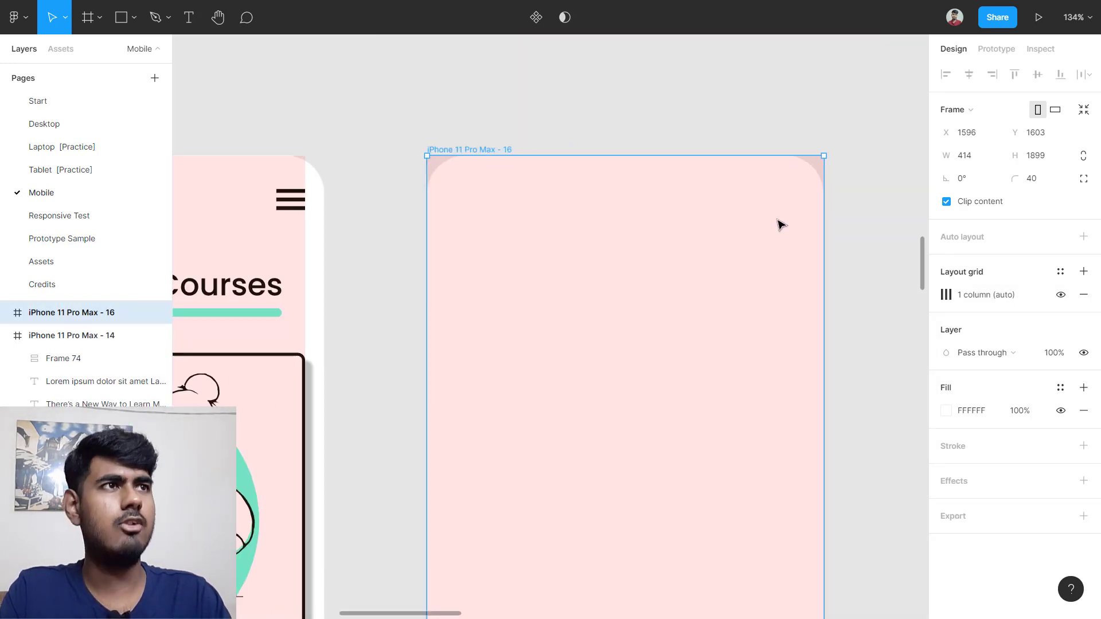
left_click(945, 295)
left_click(886, 404)
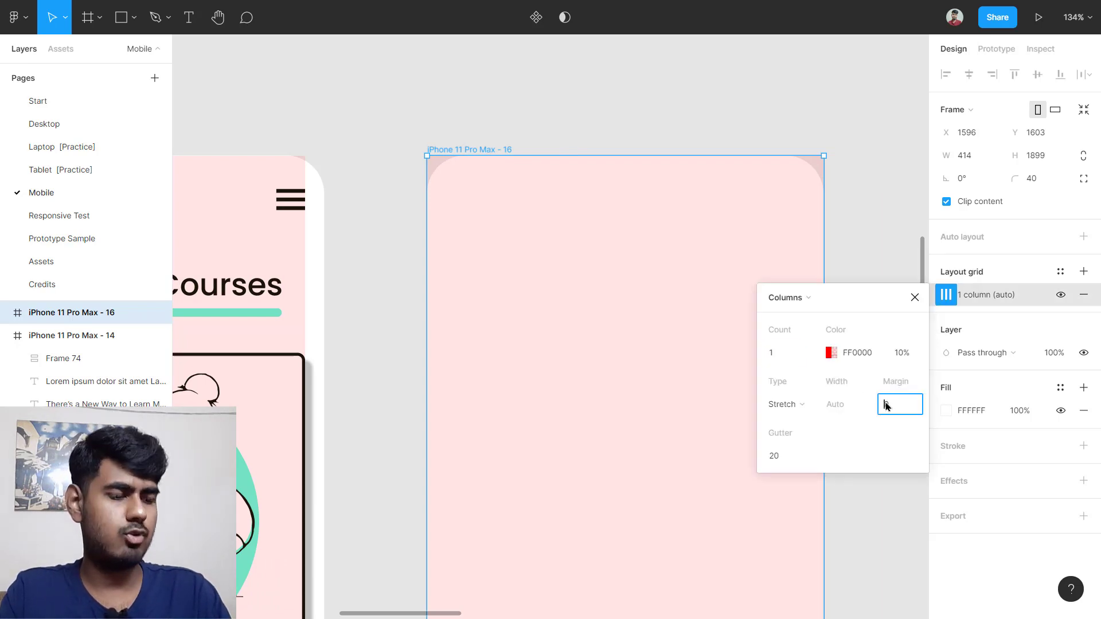
key("Return")
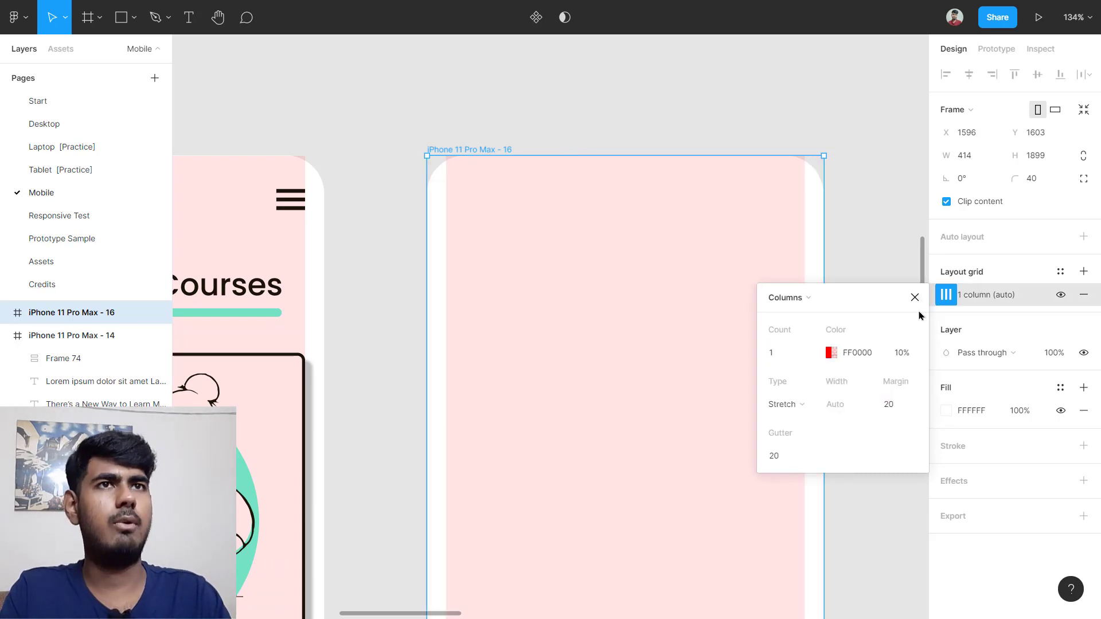
left_click(836, 322)
Step: Drag the Edu.io header from iPhone 11 Pro Max - 15 into iPhone 11 Pro Max - 16
scroll(836, 321, "down", 5)
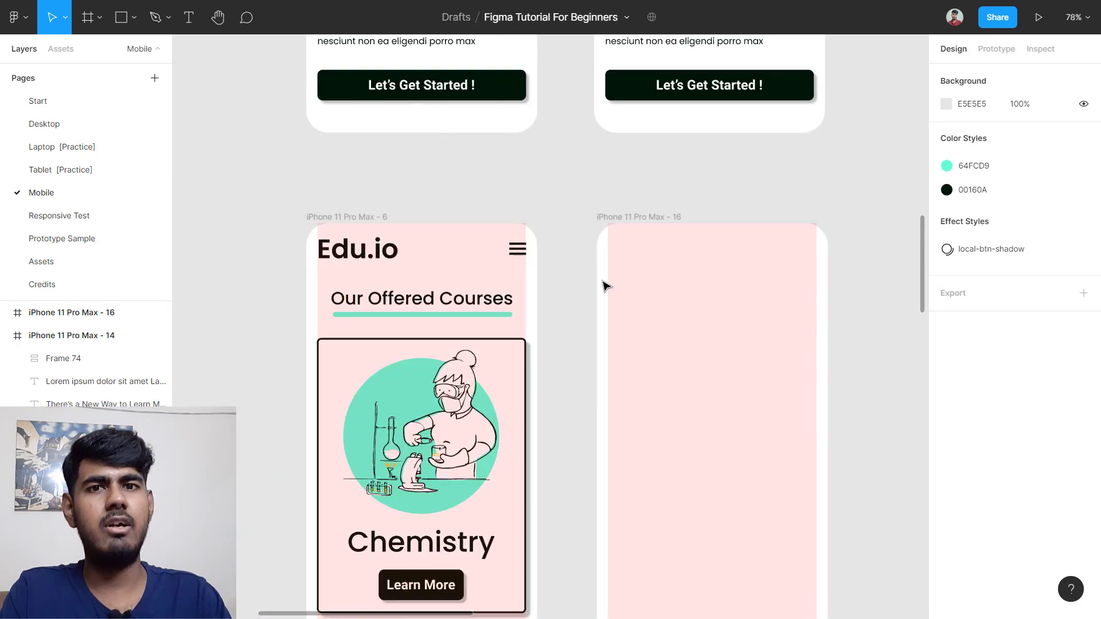
scroll(771, 252, "down", 3)
scroll(802, 229, "up", 6)
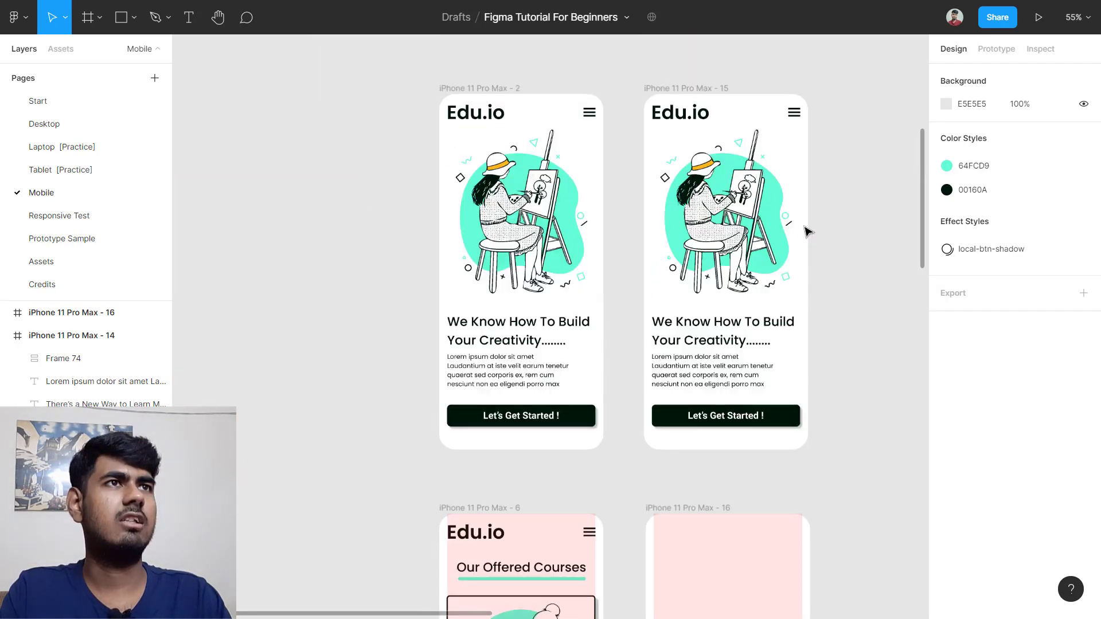
left_click(678, 176)
left_click_drag(683, 172, 693, 442)
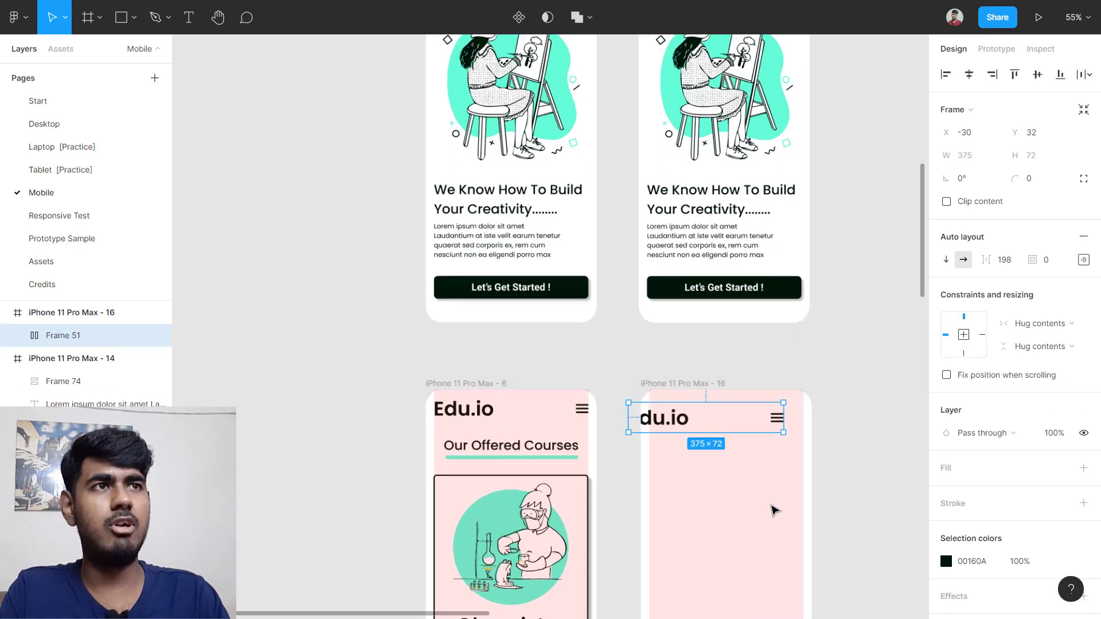
Step: Center the header horizontally with Alt+H and nudge it up to the frame's top
scroll(772, 507, "up", 5)
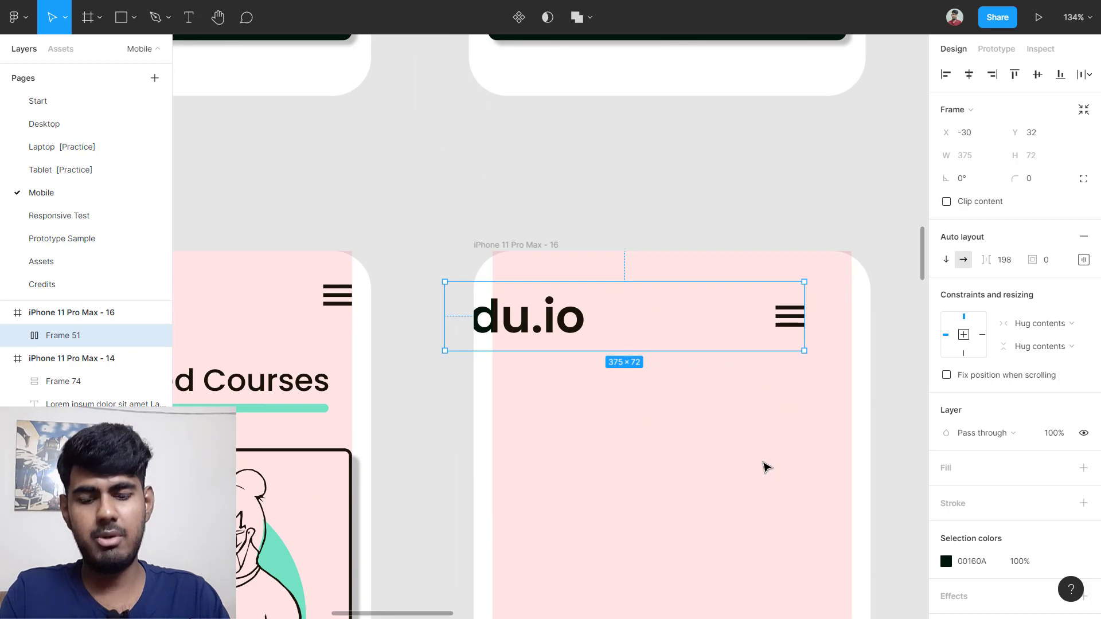
key("alt+h")
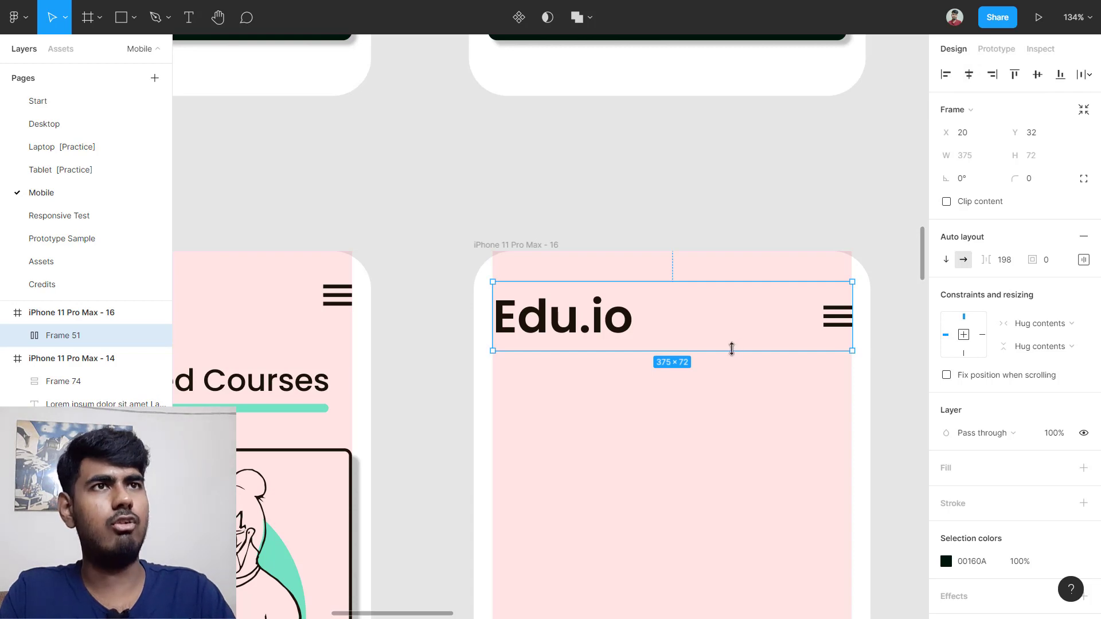
key("shift+Up")
key("shift+Up")
key("shift+Up")
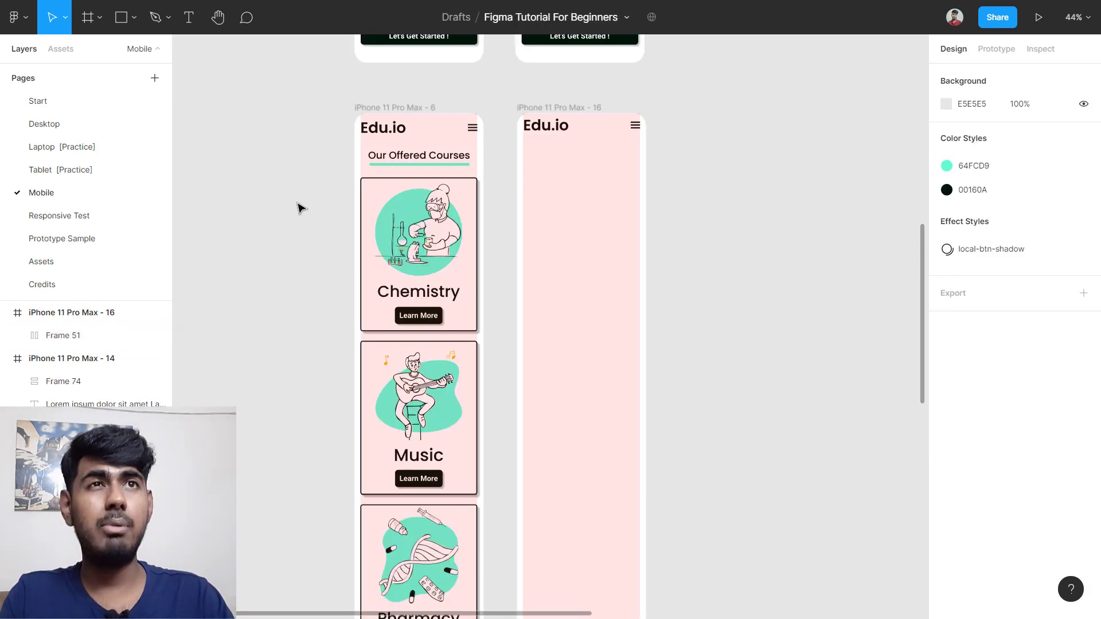
left_click_drag(293, 177, 475, 340)
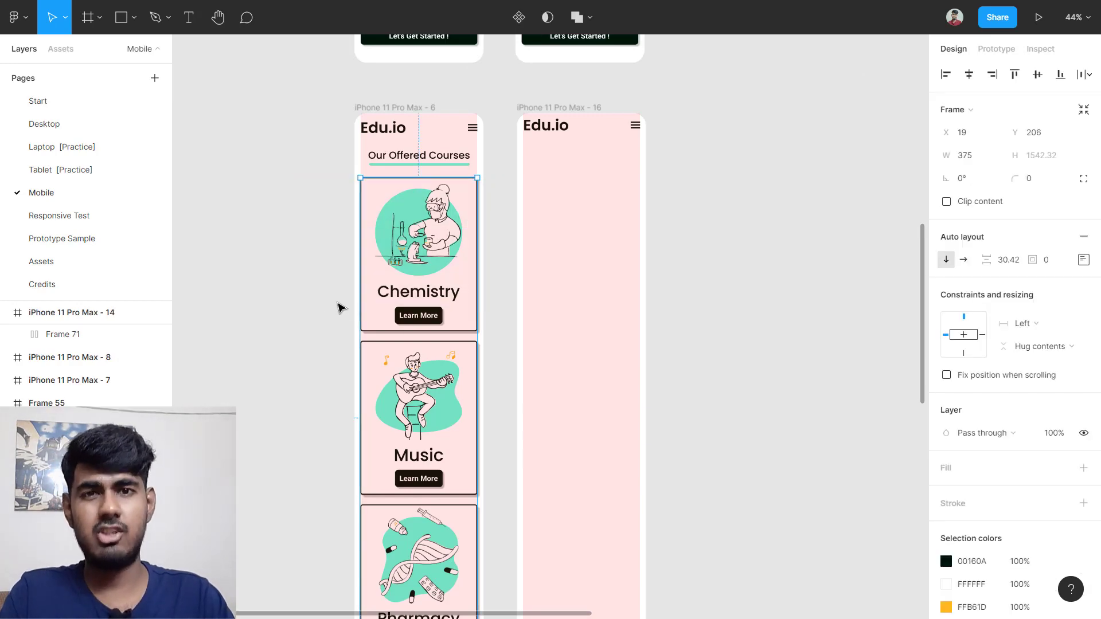
Step: On the Desktop page, Alt-drag Desktop - 3 to create a duplicate
left_click(305, 277)
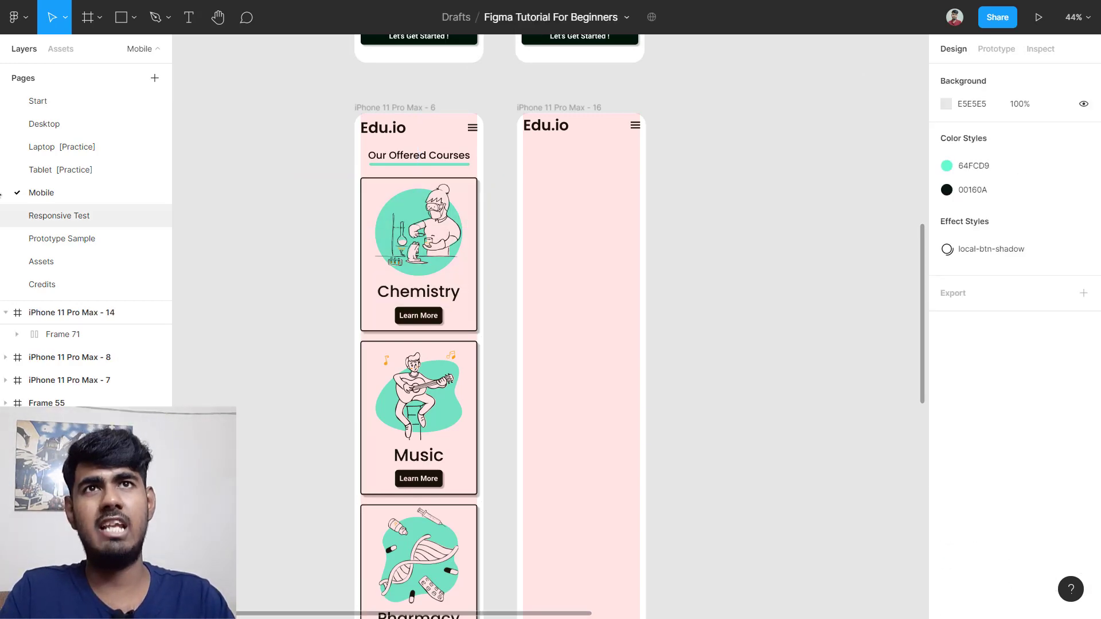
left_click(57, 129)
scroll(392, 221, "down", 5)
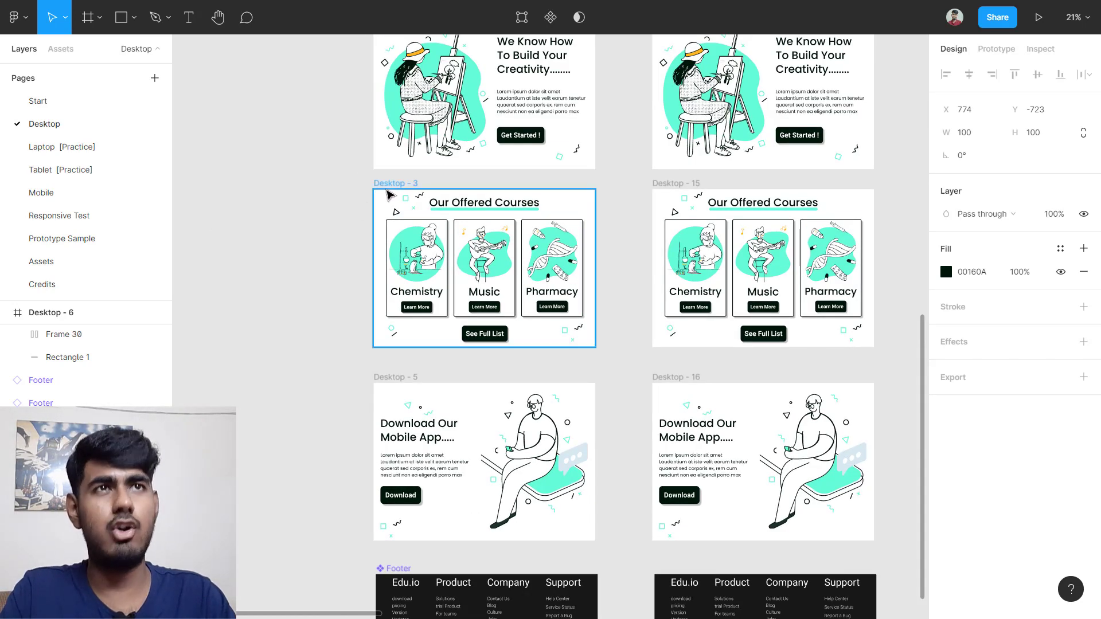
left_click(390, 184)
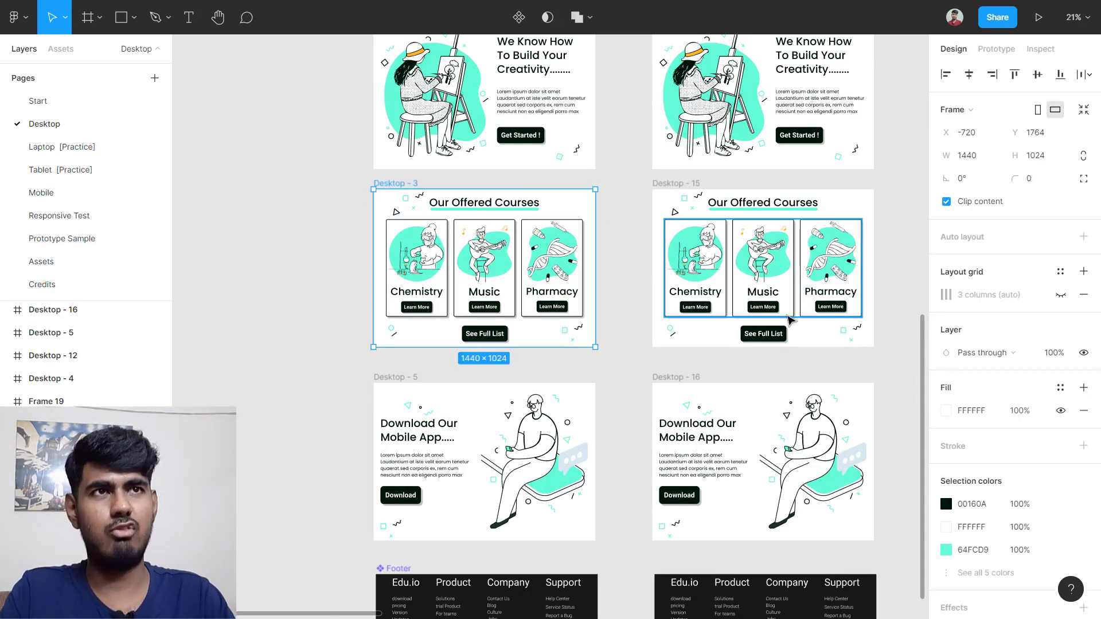
scroll(659, 258, "left", 5)
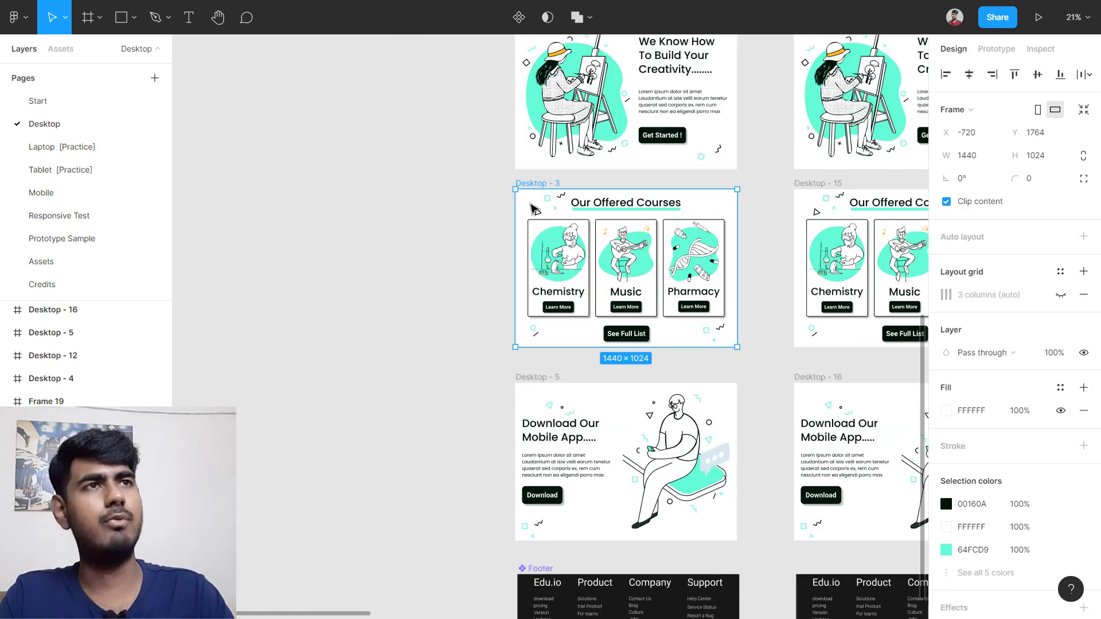
left_click_drag(532, 207, 249, 208)
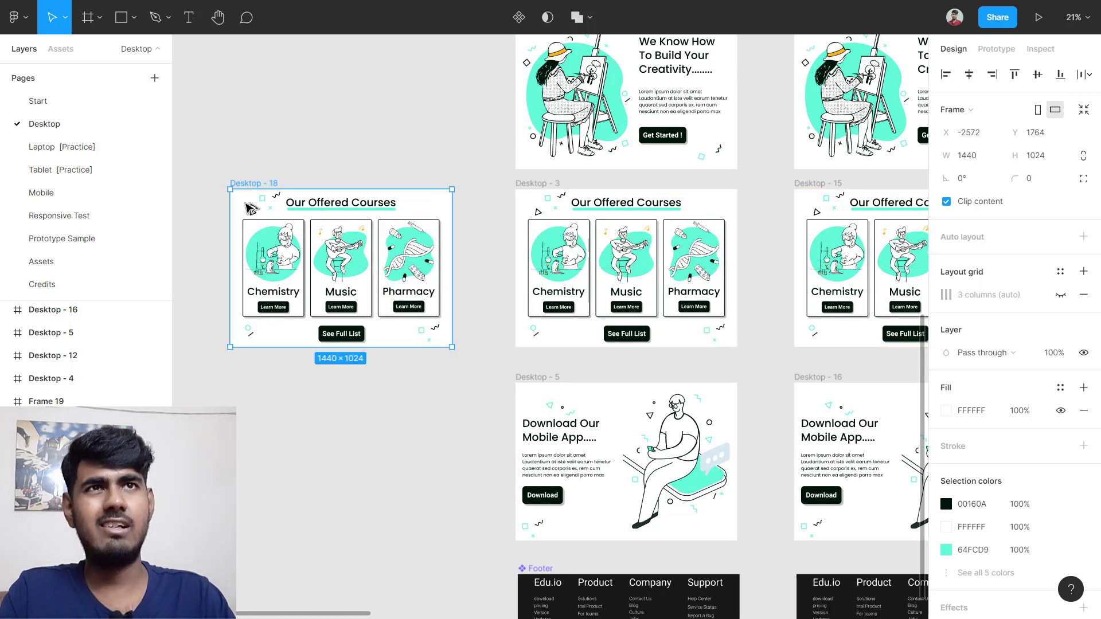
Step: Move the duplicate Desktop - 18 to the Mobile page and view it there
right_click(247, 206)
mouse_move(245, 205)
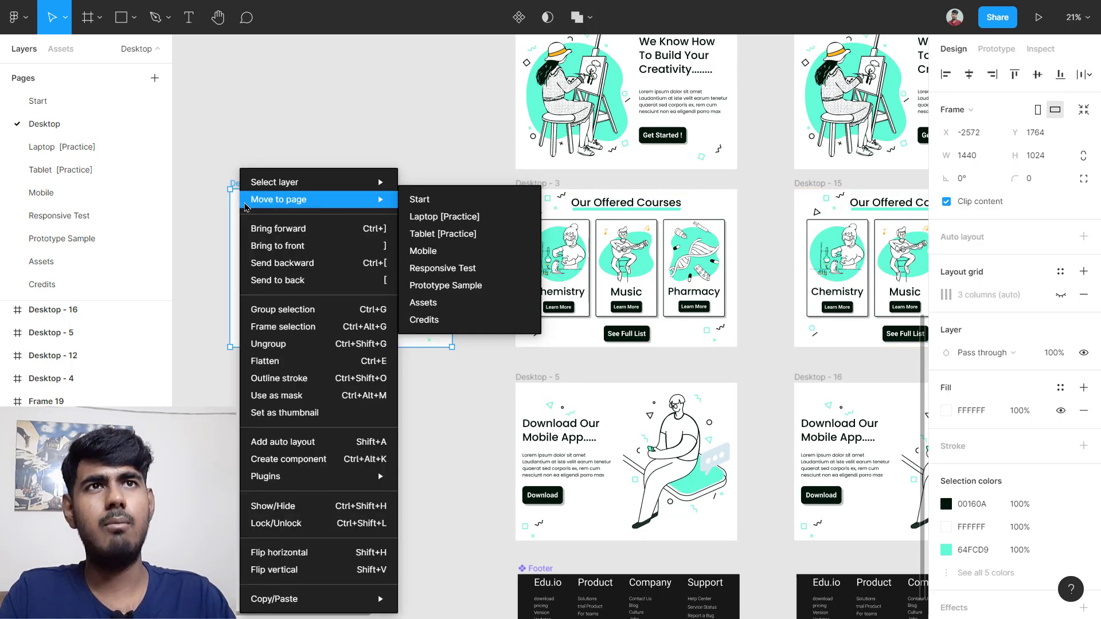
left_click(450, 252)
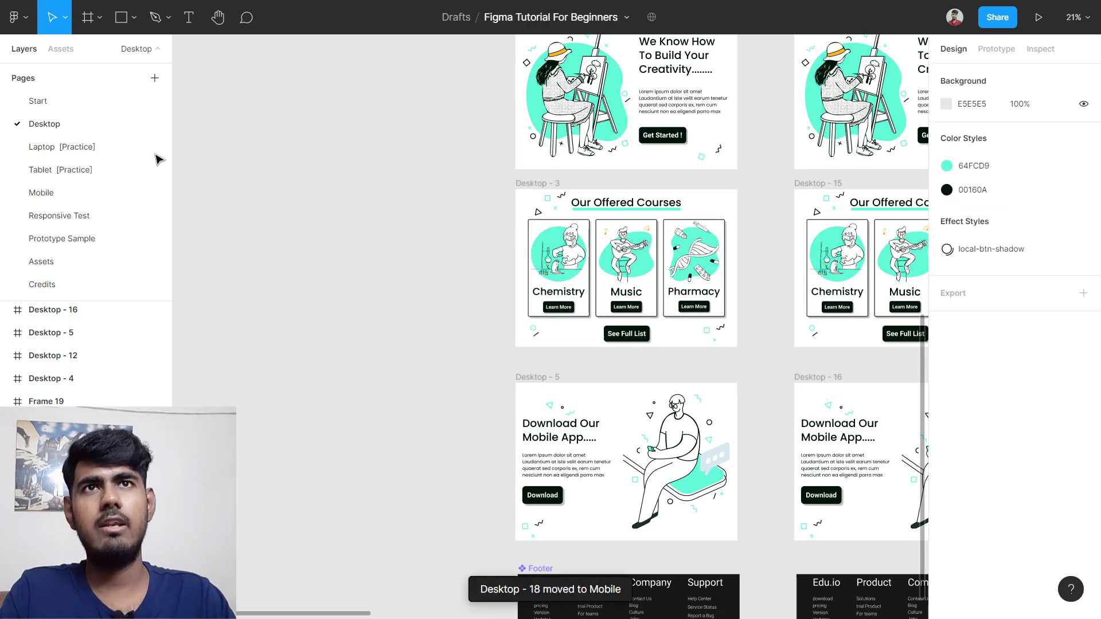
left_click(90, 198)
scroll(634, 255, "down", 10)
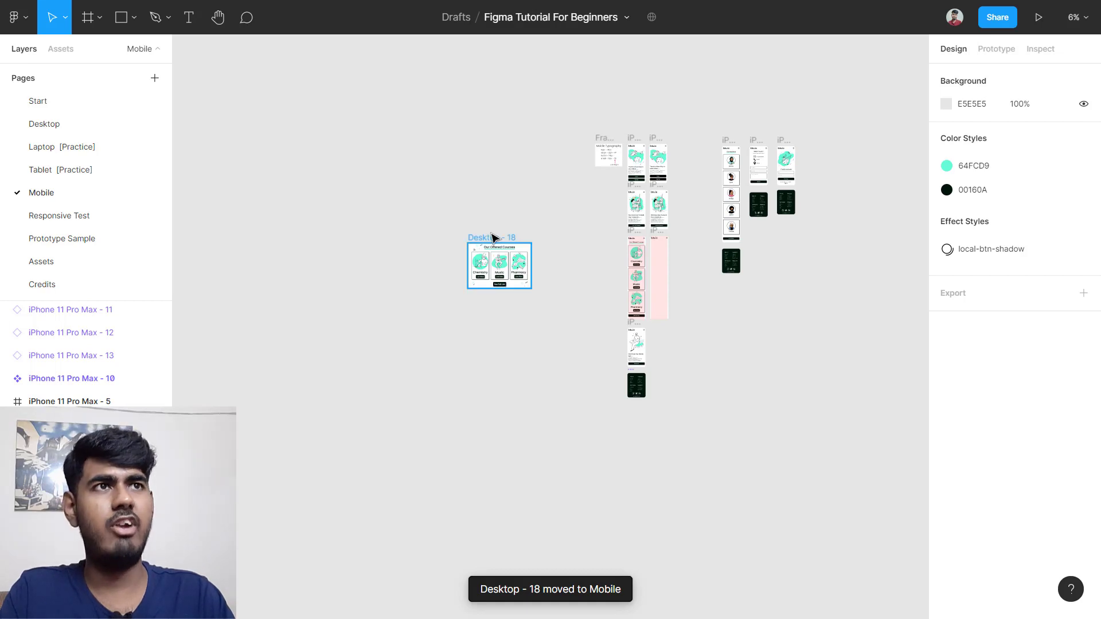
Step: Place Desktop - 18 beside the phones and move its Our Offered Courses heading into iPhone 11 Pro Max - 16
left_click_drag(492, 237, 701, 272)
scroll(701, 272, "up", 10)
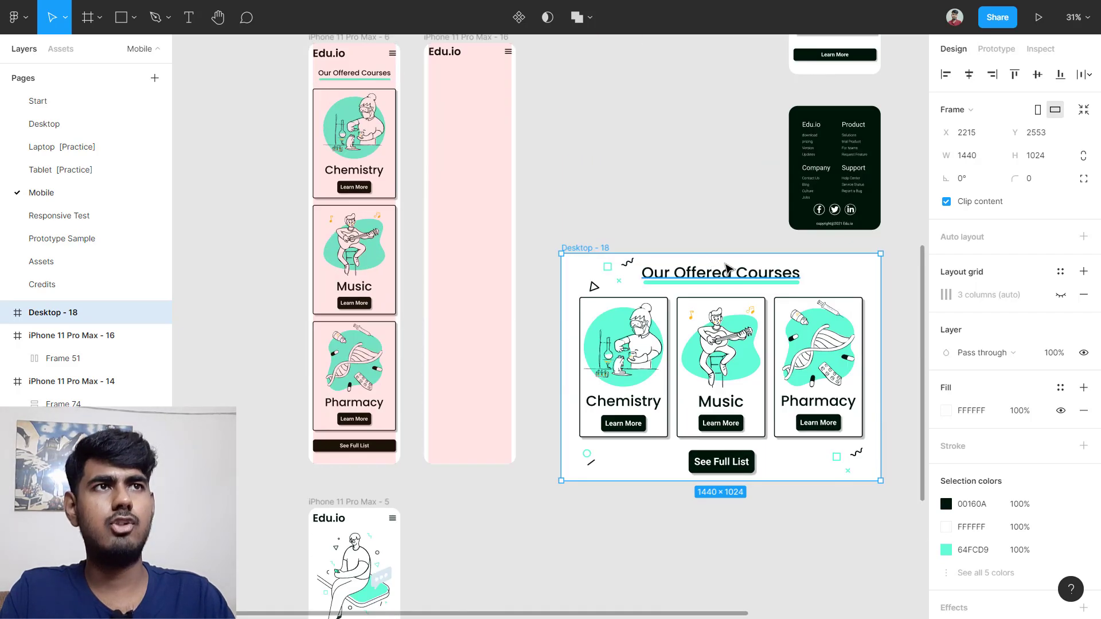
scroll(727, 267, "up", 3)
left_click(716, 280)
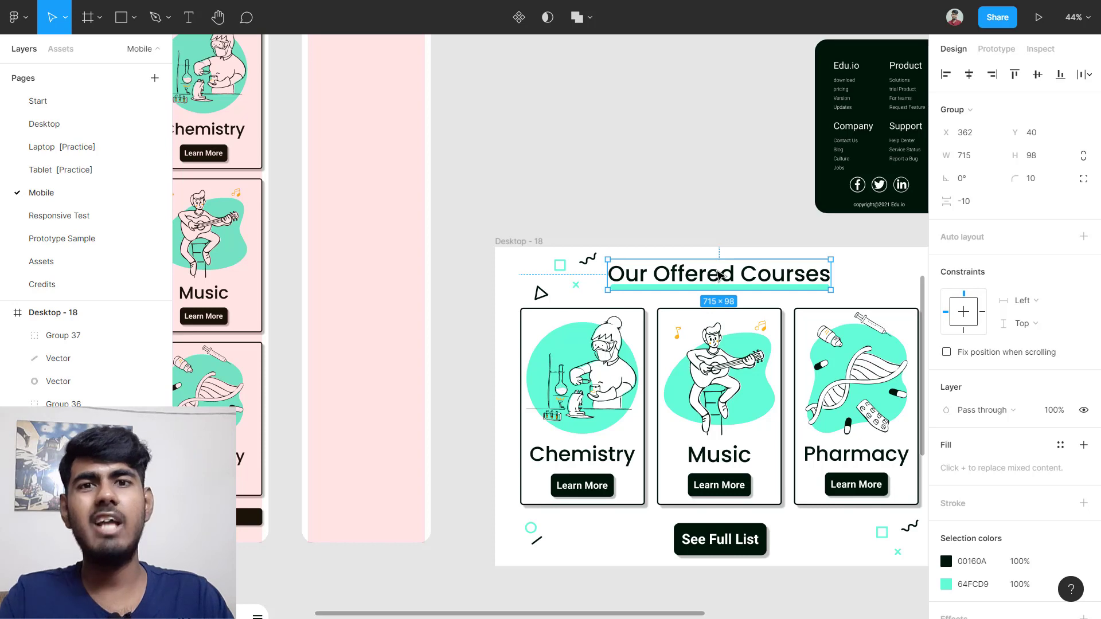
left_click_drag(717, 271, 648, 236)
key("ctrl+z")
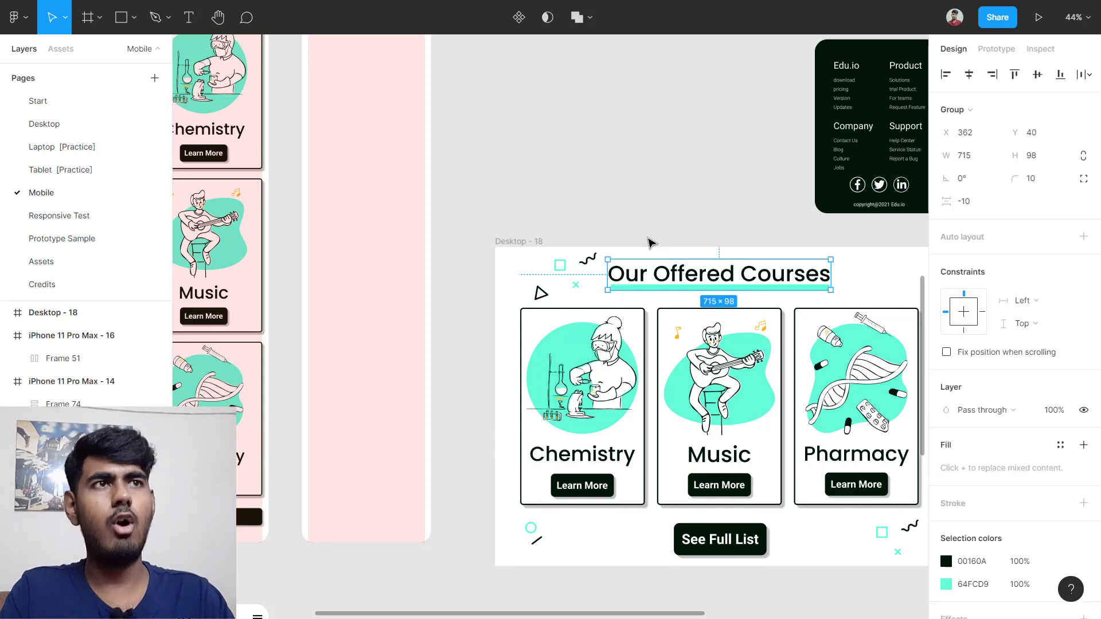
left_click_drag(697, 279, 556, 205)
scroll(574, 192, "up", 5)
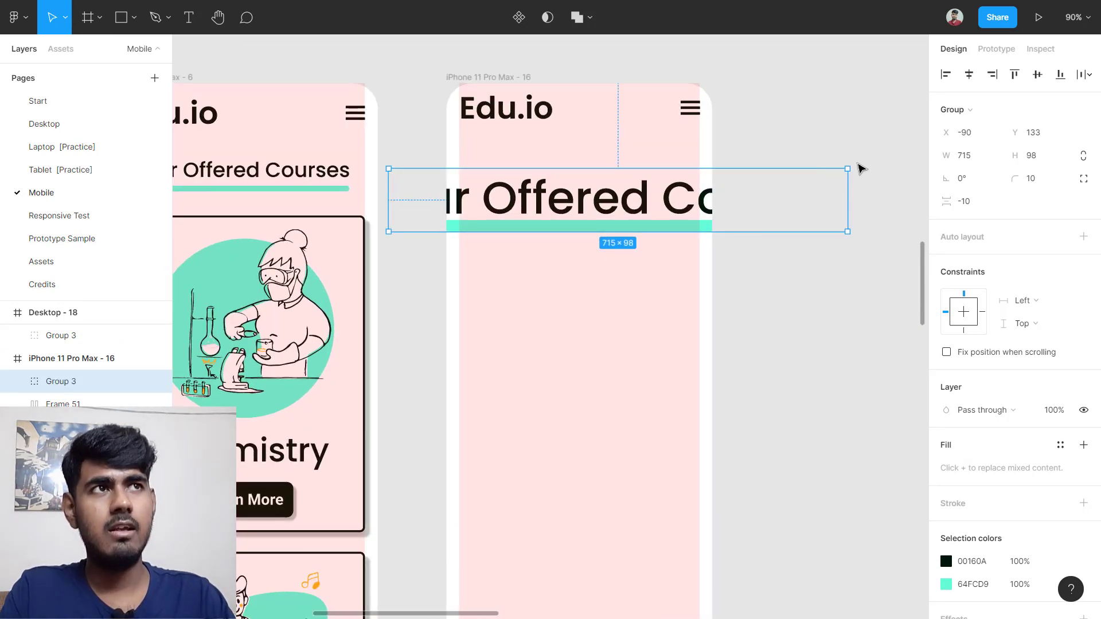
Step: Scale the heading proportionally to about 378 wide and move it up into the screen
left_click_drag(849, 167, 626, 226)
key("ctrl+z")
key("k")
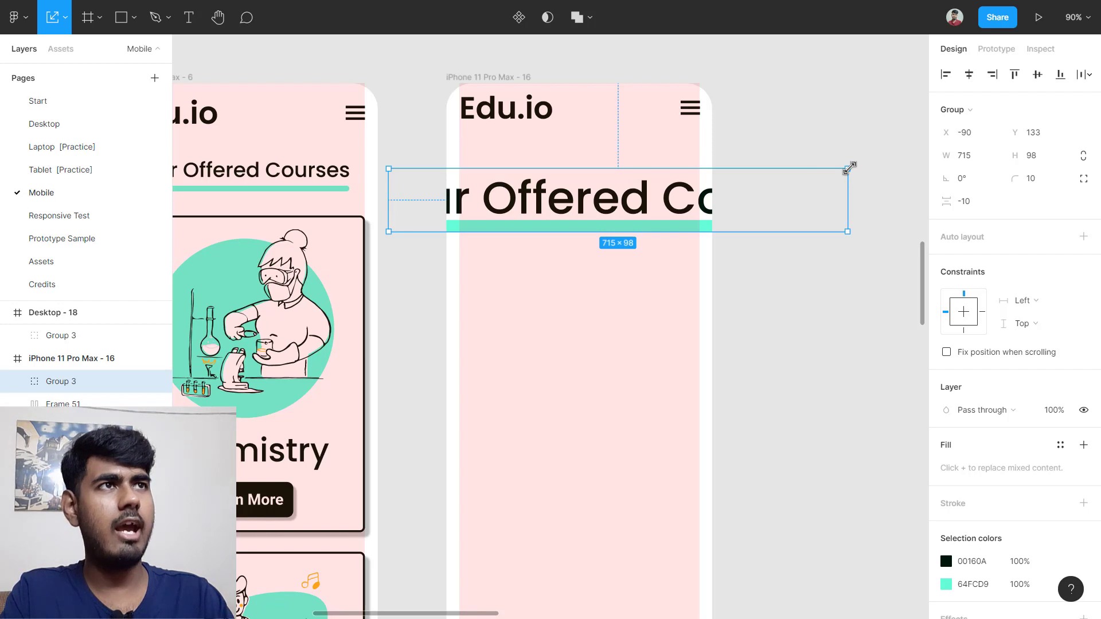
left_click_drag(850, 168, 571, 206)
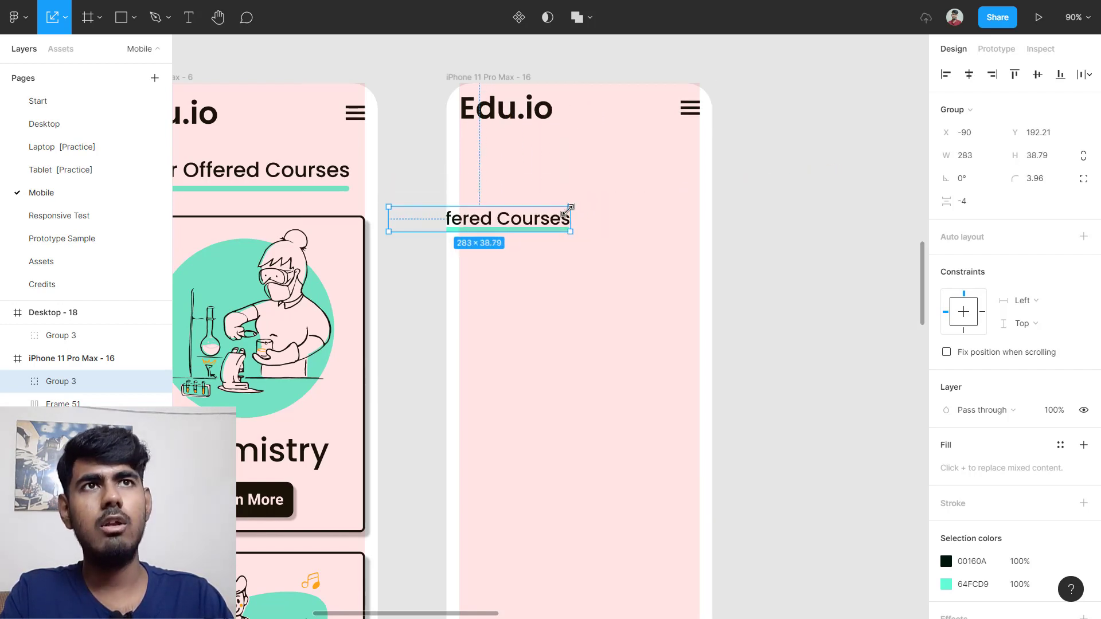
left_click_drag(505, 225, 498, 189)
scroll(560, 177, "up", 5)
Step: Center the Our Offered Courses heading horizontally in the phone frame
left_click(528, 301)
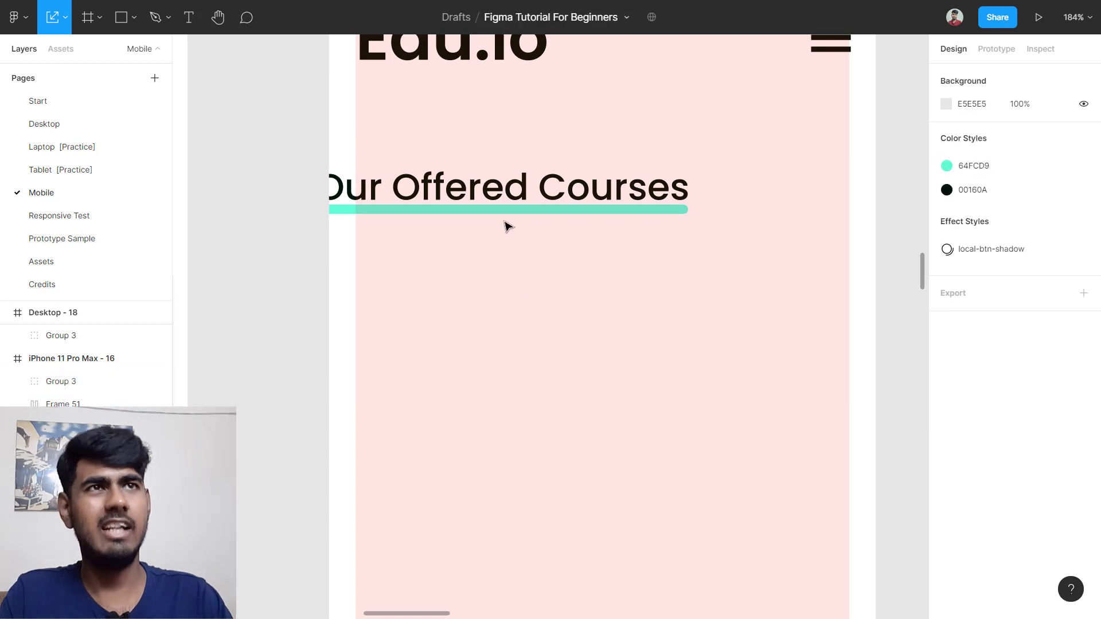
left_click(514, 207)
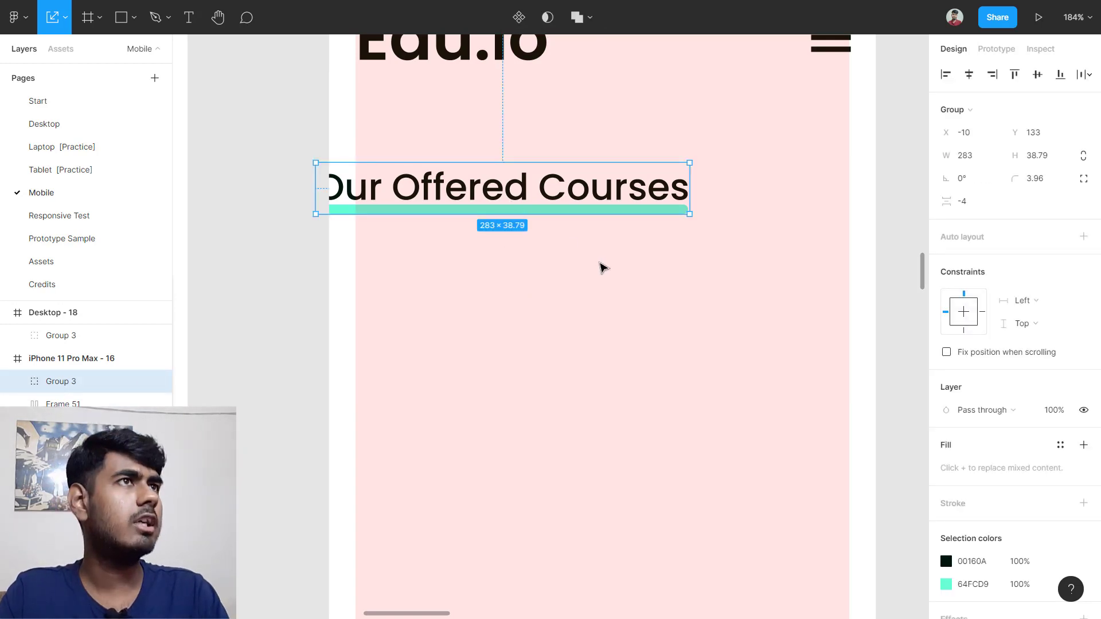
left_click(970, 75)
scroll(818, 216, "down", 5)
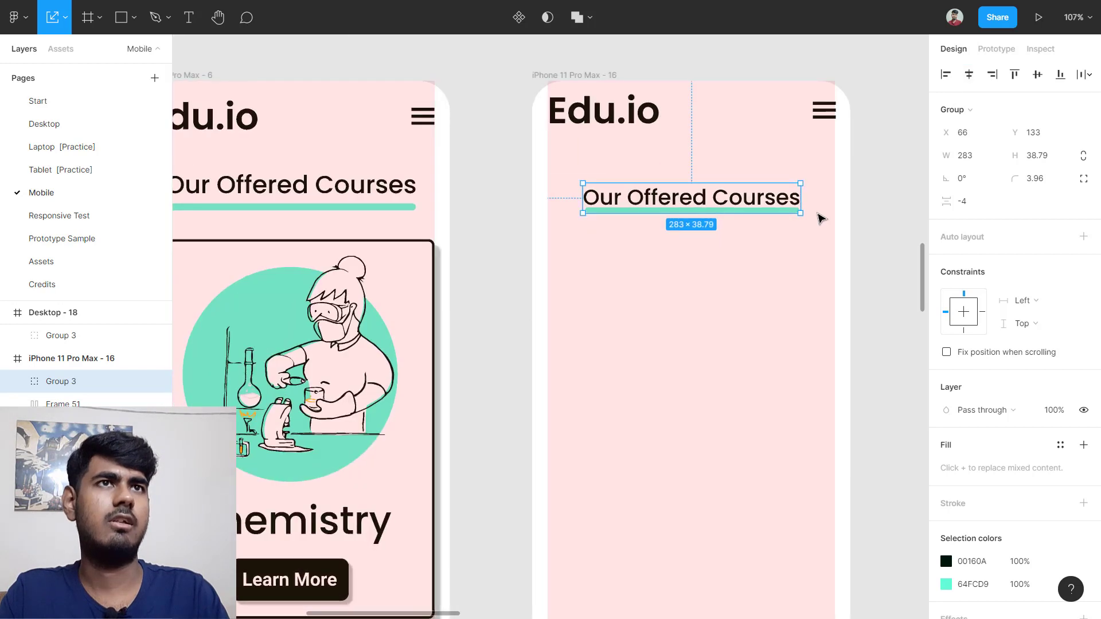
scroll(747, 230, "down", 1)
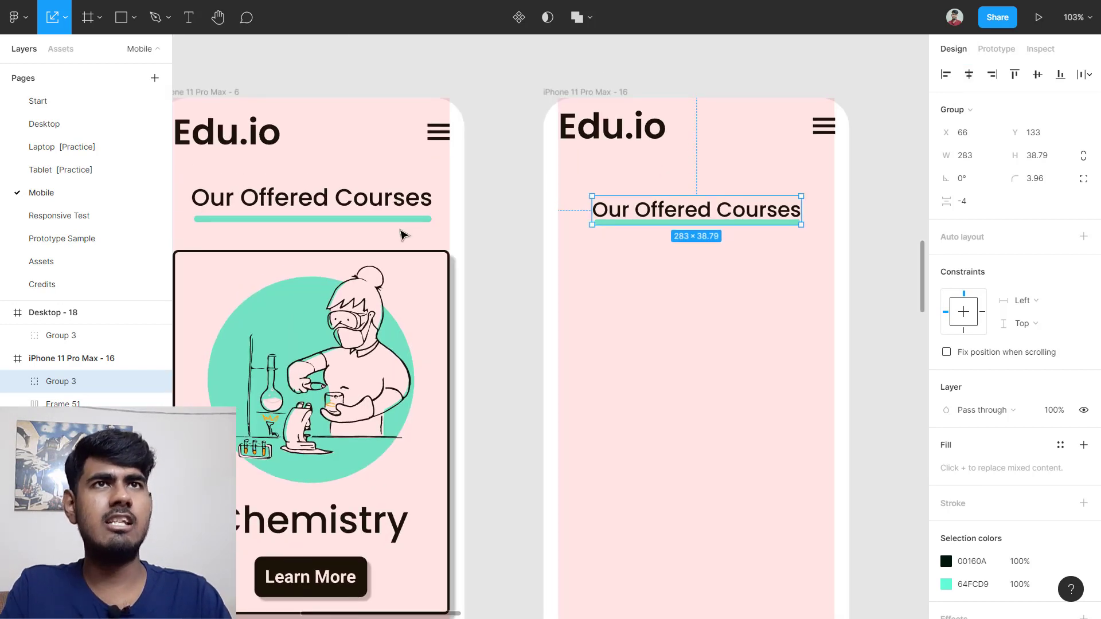
scroll(413, 220, "left", 3)
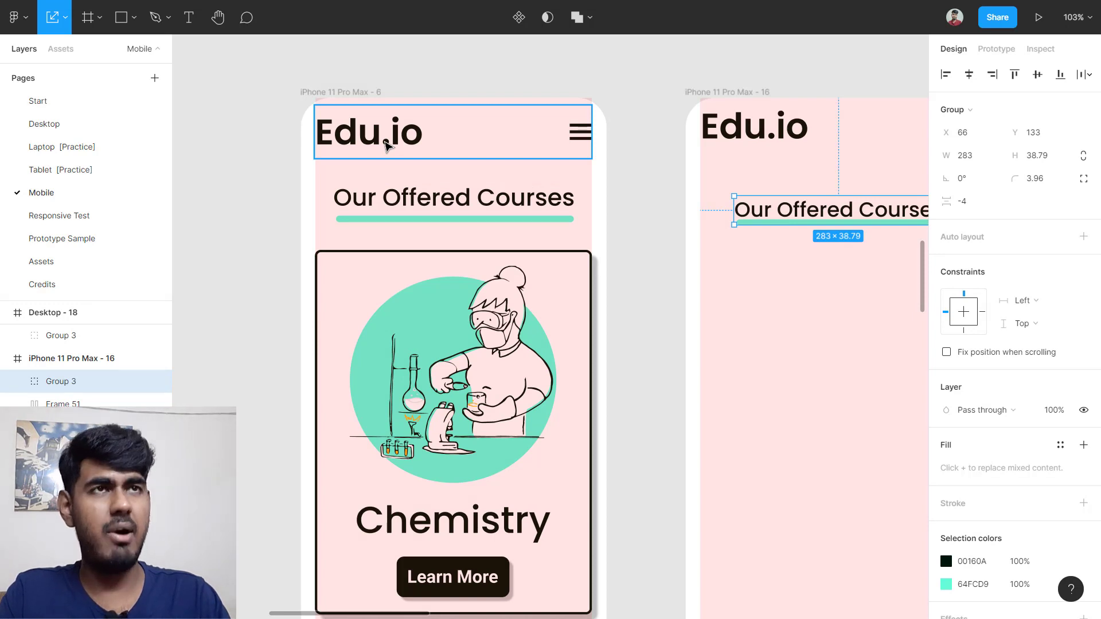
Step: Match the original's spacing by placing the heading 38 px below the Edu.io header
left_click(428, 203)
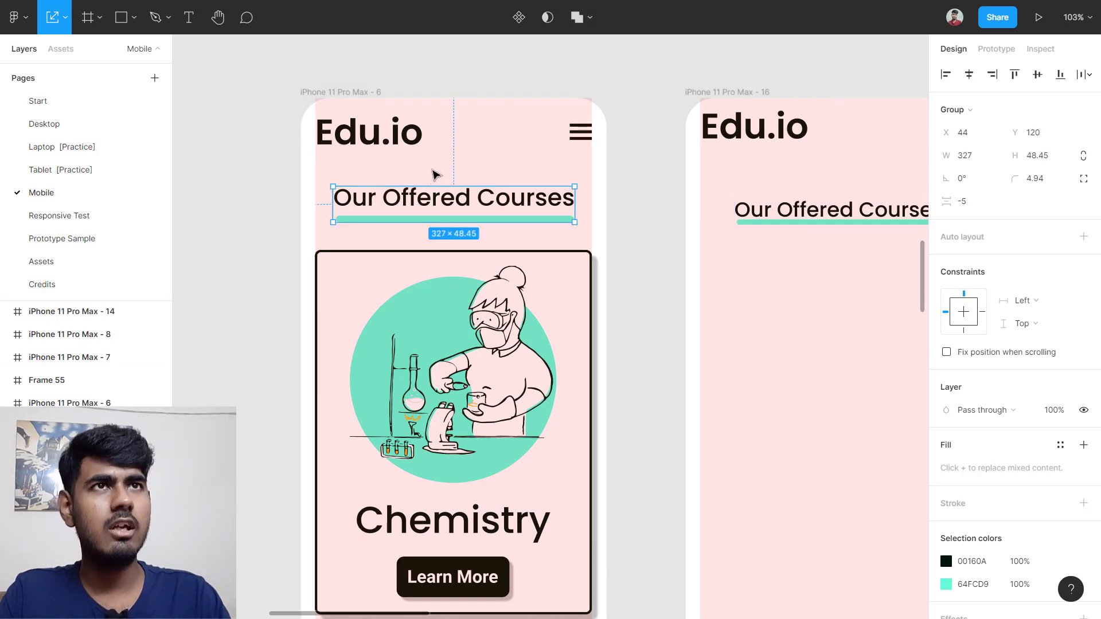
key("alt")
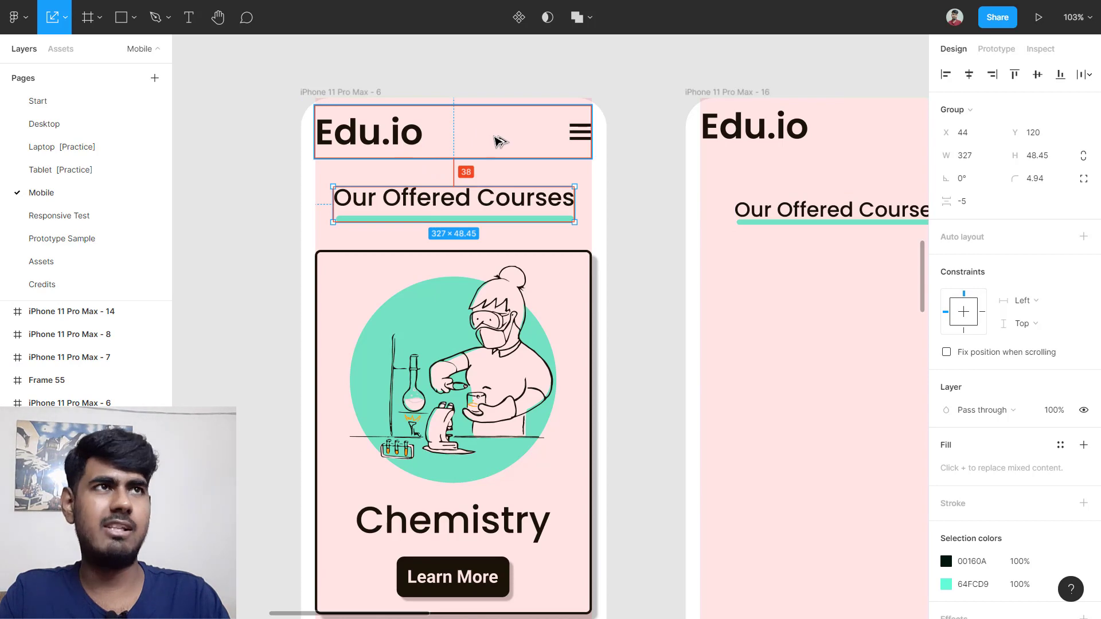
scroll(536, 178, "right", 6)
left_click(573, 217)
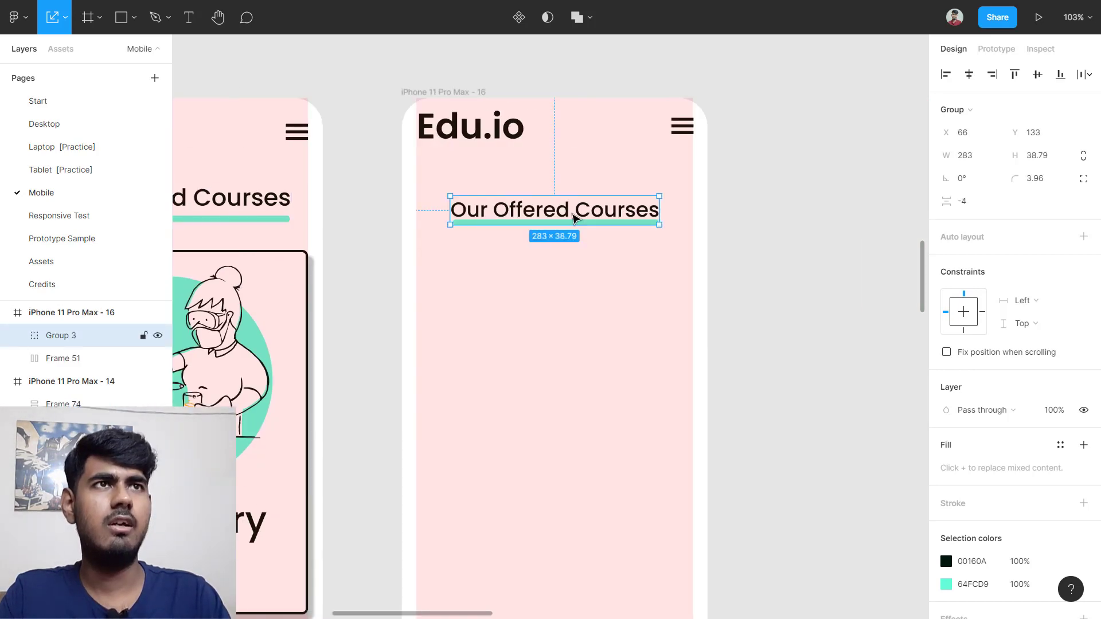
key("alt")
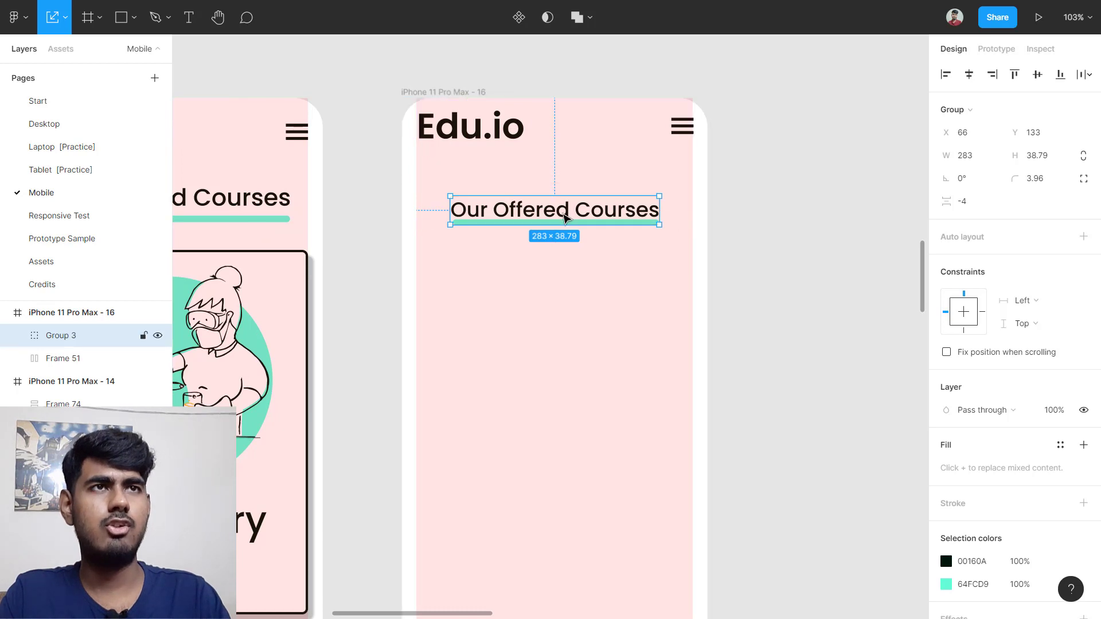
left_click_drag(564, 216, 564, 203)
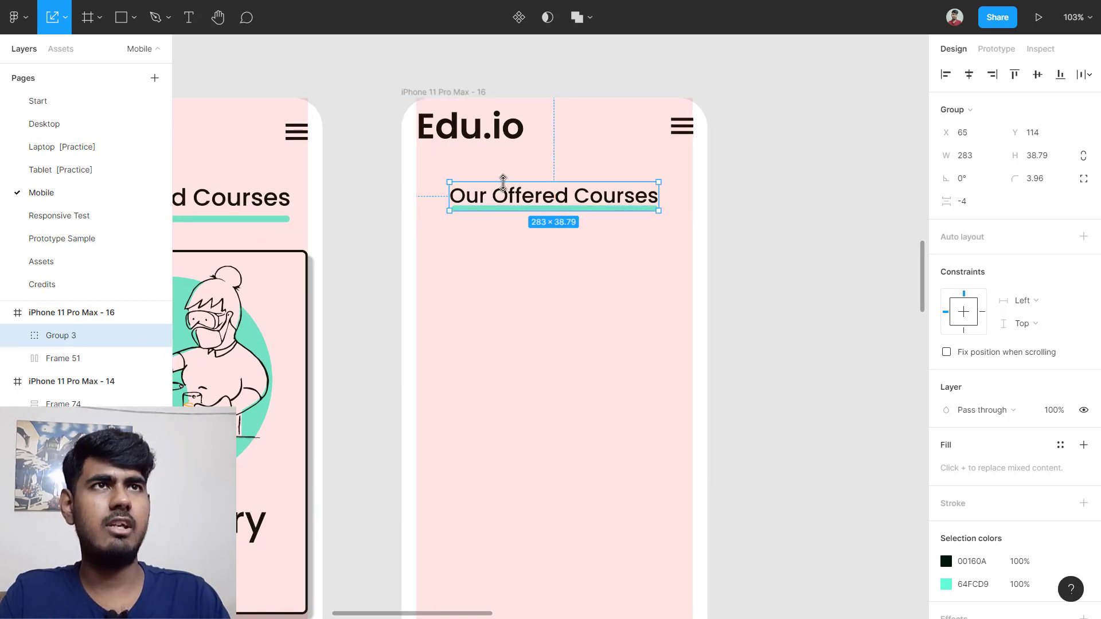
scroll(503, 183, "up", 5, "ctrl")
scroll(503, 182, "up", 2)
key("alt")
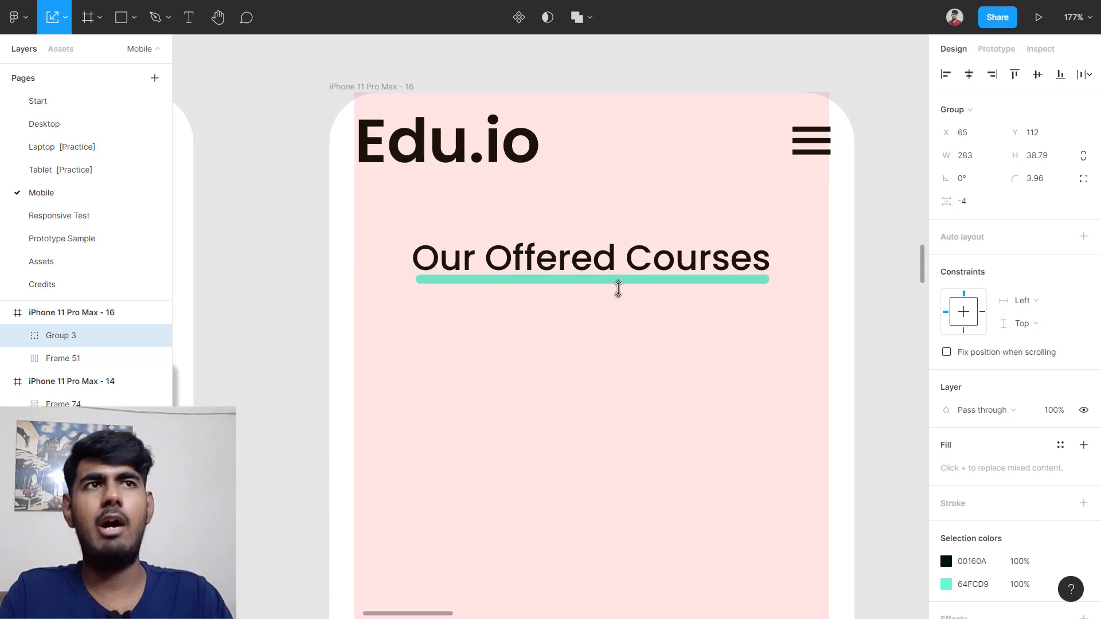
key("Up")
key("Up")
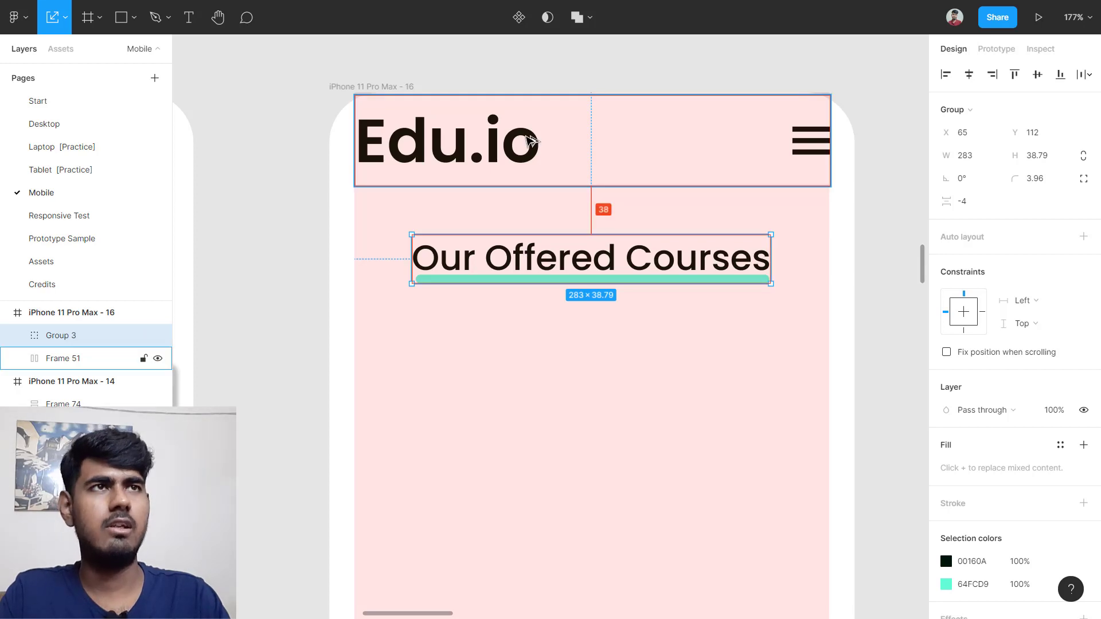
scroll(529, 138, "down", 5)
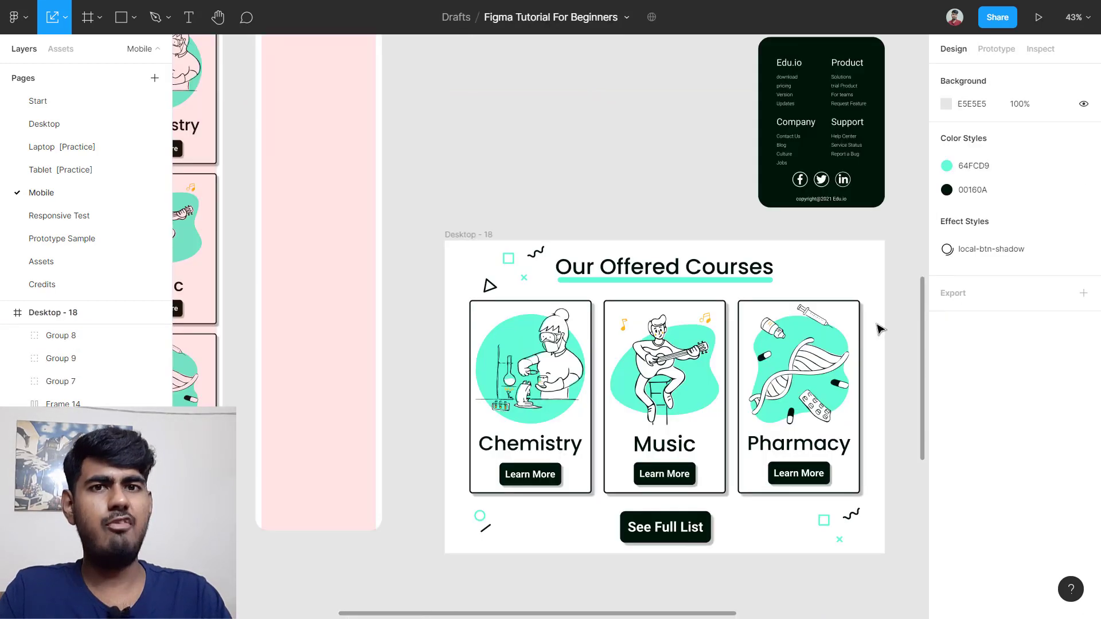
Step: Drag the Chemistry, Music and Pharmacy cards out of the row, then undo the moves
left_click_drag(538, 398, 521, 354)
left_click_drag(659, 389, 613, 428)
left_click_drag(793, 389, 812, 390)
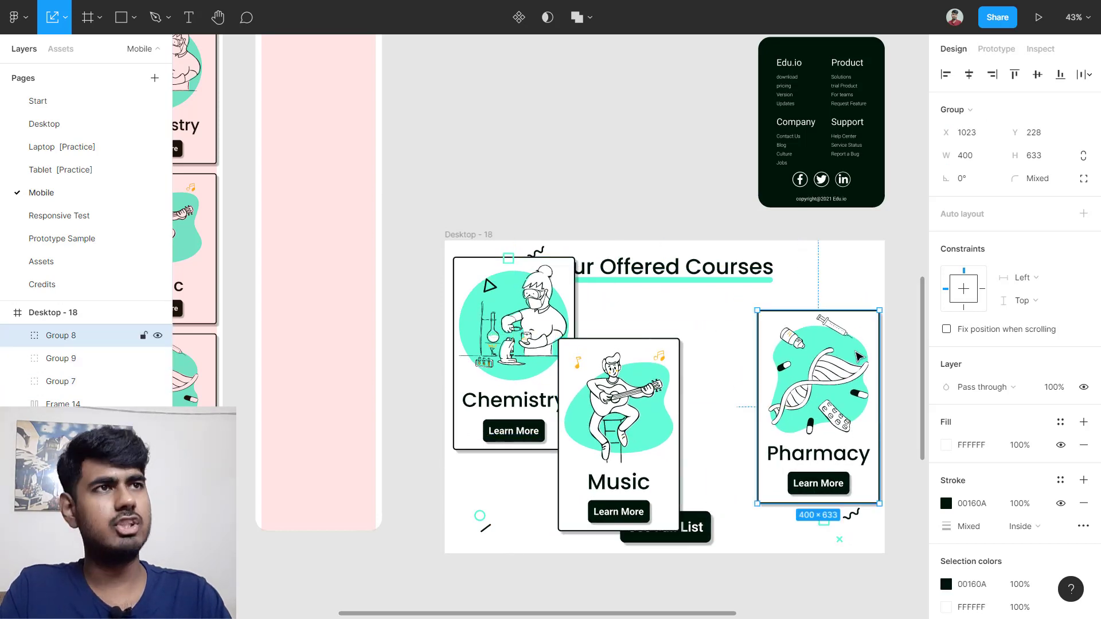
key("ctrl+z")
key("ctrl+z")
key("ctrl+z")
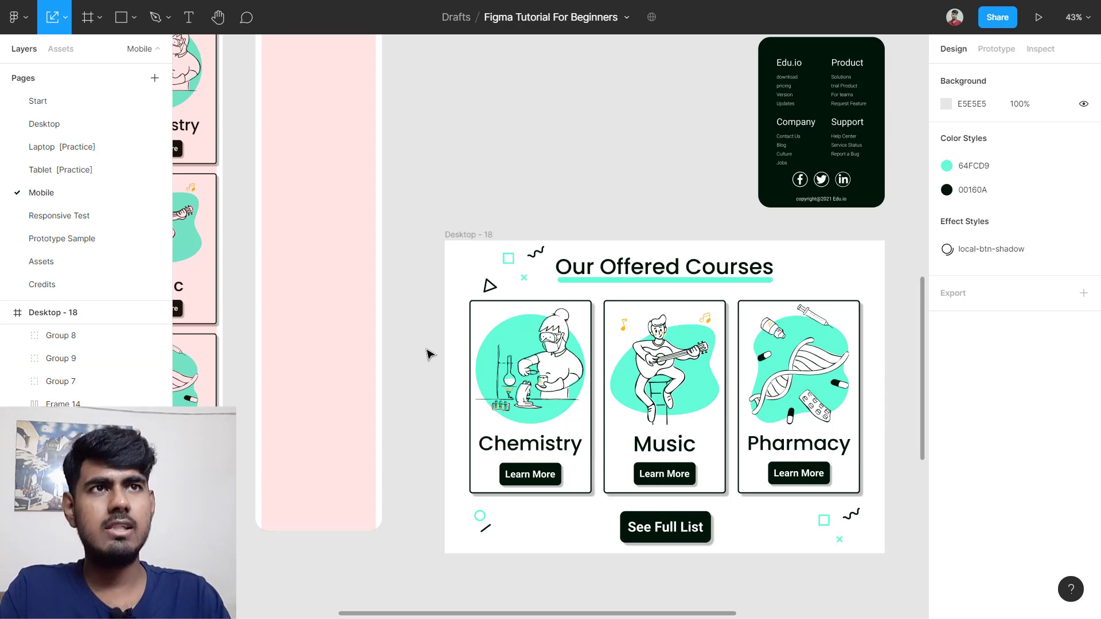
Step: Wrap the three cards in an auto layout with center alignment and vertical direction
left_click_drag(427, 315, 819, 424)
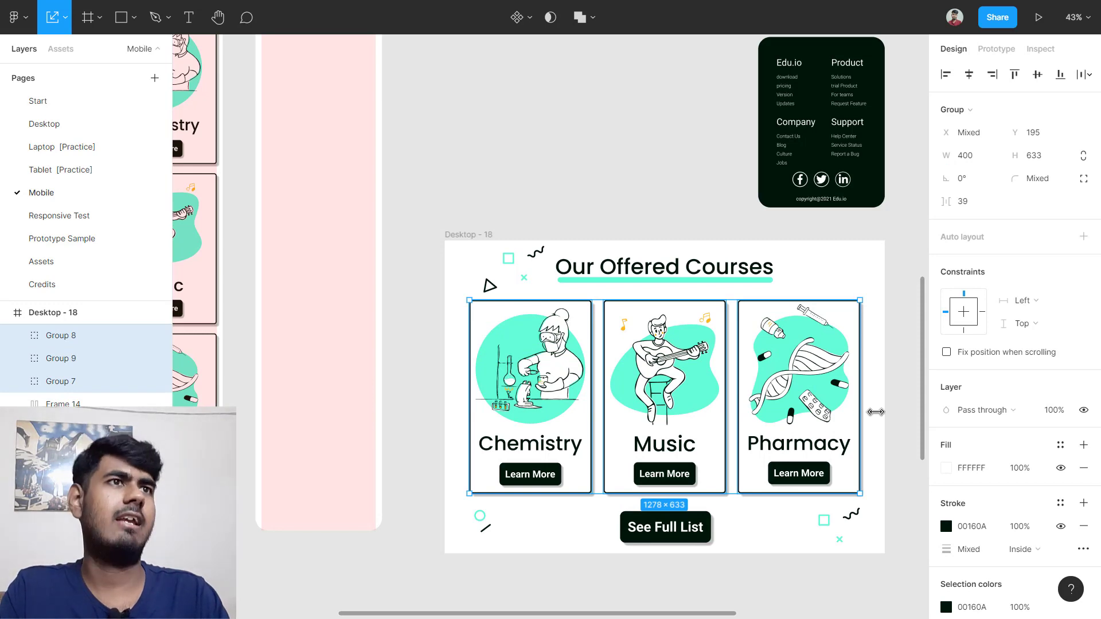
key("shift+a")
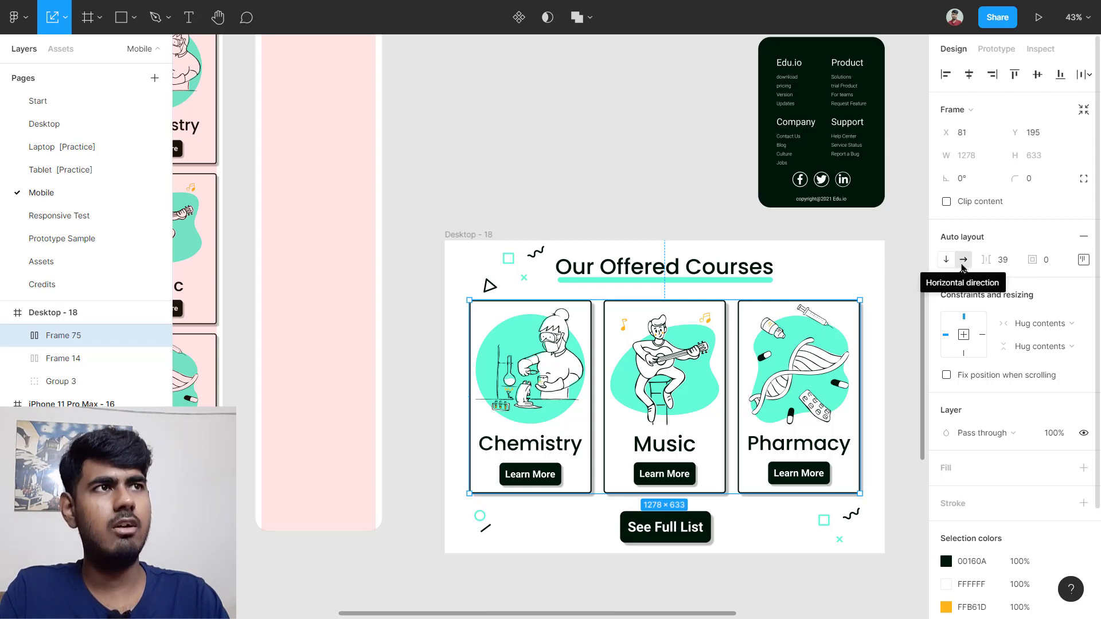
left_click(1083, 259)
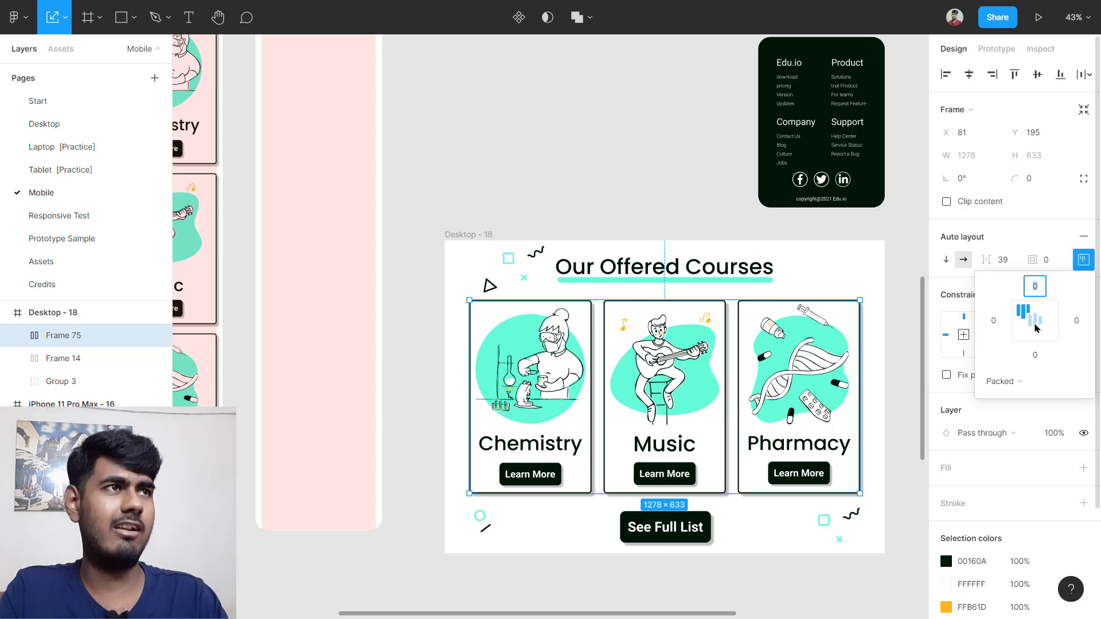
left_click(1036, 327)
left_click(1083, 261)
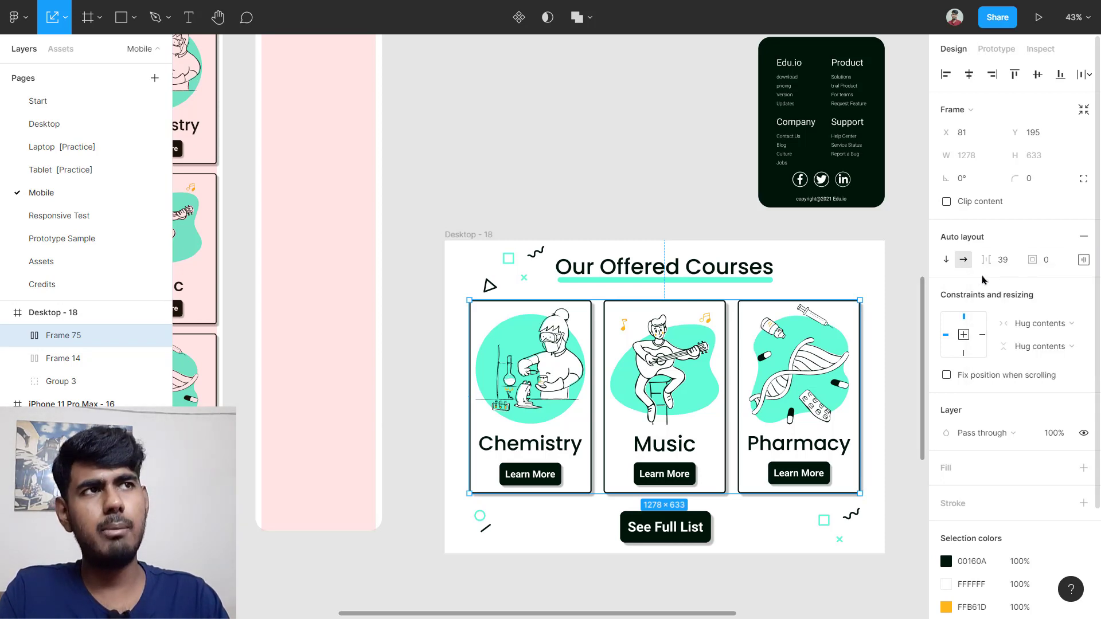
left_click(945, 264)
scroll(724, 442, "down", 4)
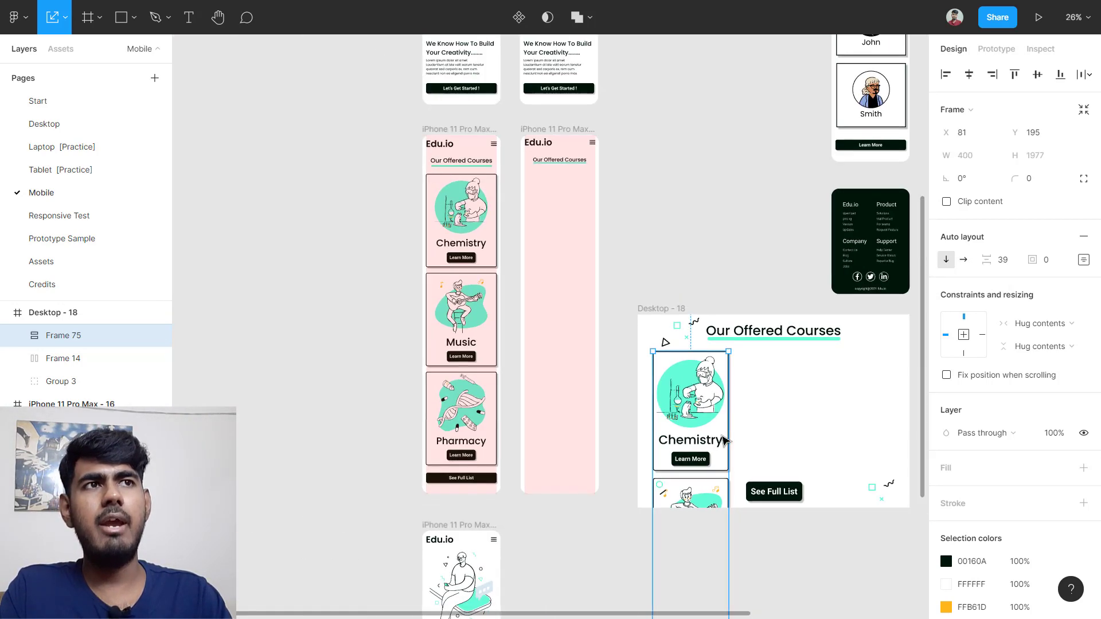
Step: Move the card stack into iPhone 11 Pro Max - 16 and scale it down to about 372 × 1838
left_click_drag(723, 442, 561, 222)
scroll(587, 224, "up", 5)
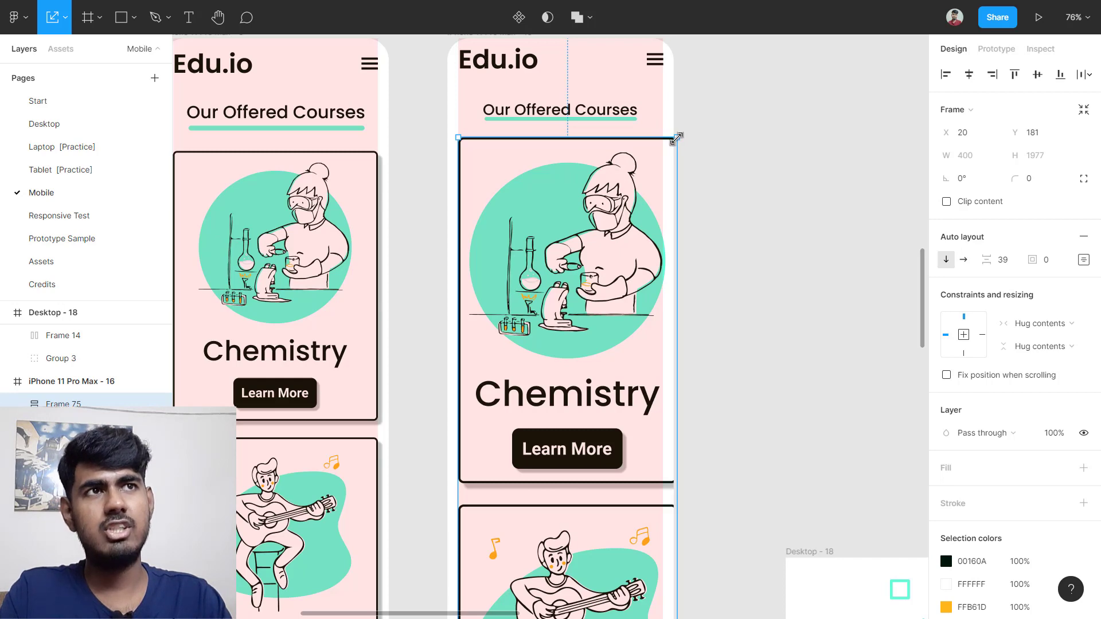
left_click_drag(676, 137, 617, 237)
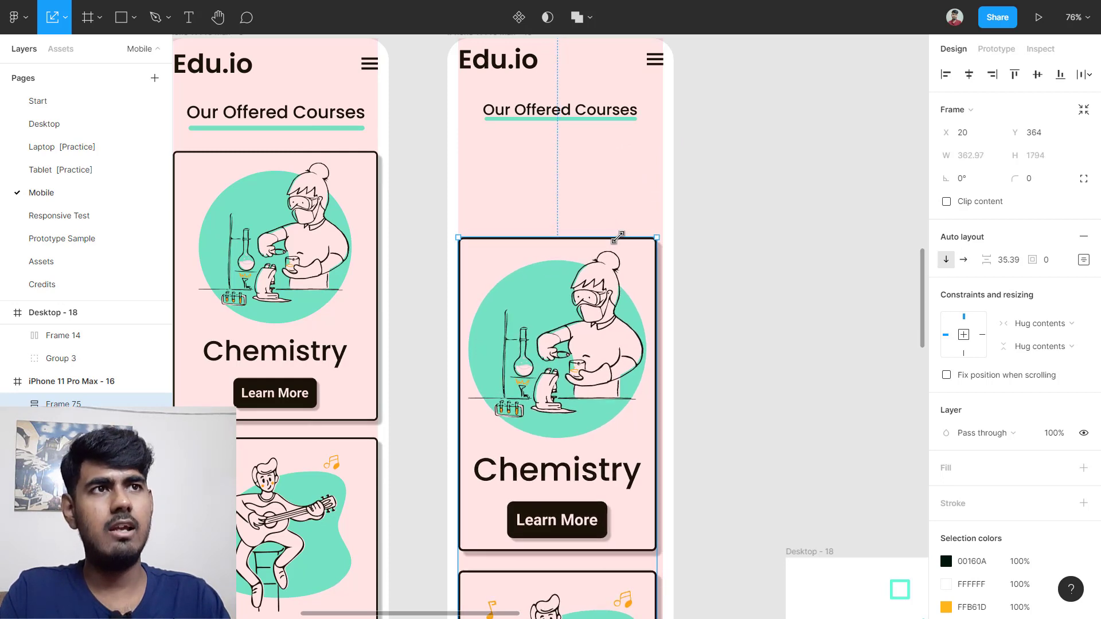
left_click_drag(624, 229, 629, 222)
Step: Reposition the scaled card stack just below the heading
left_click(781, 222)
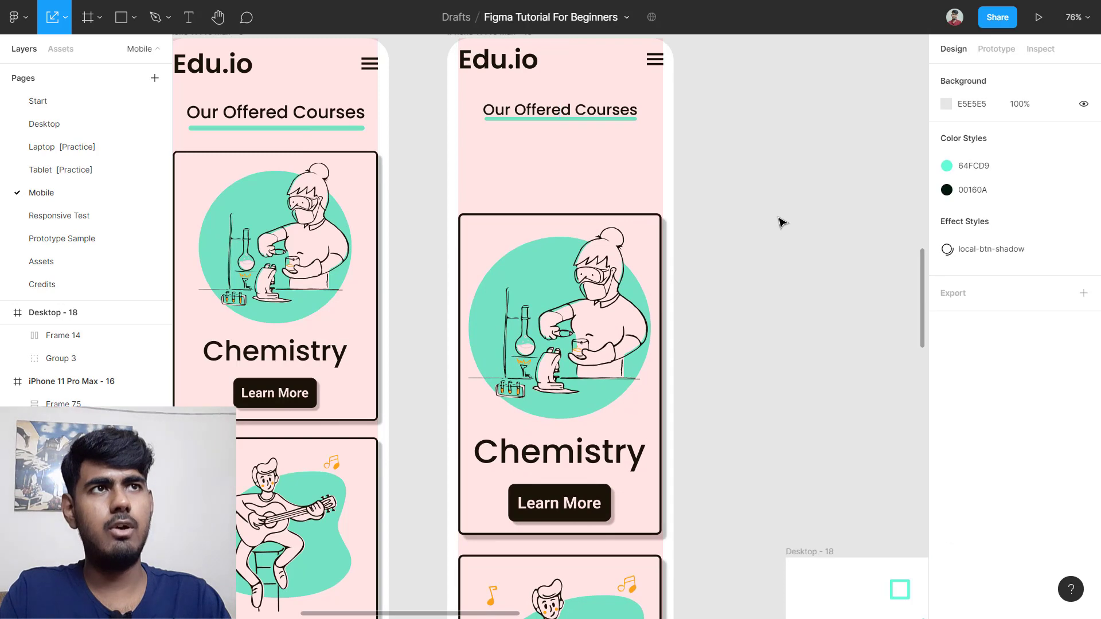
scroll(781, 223, "down", 4)
scroll(781, 221, "down", 5)
scroll(781, 221, "up", 3)
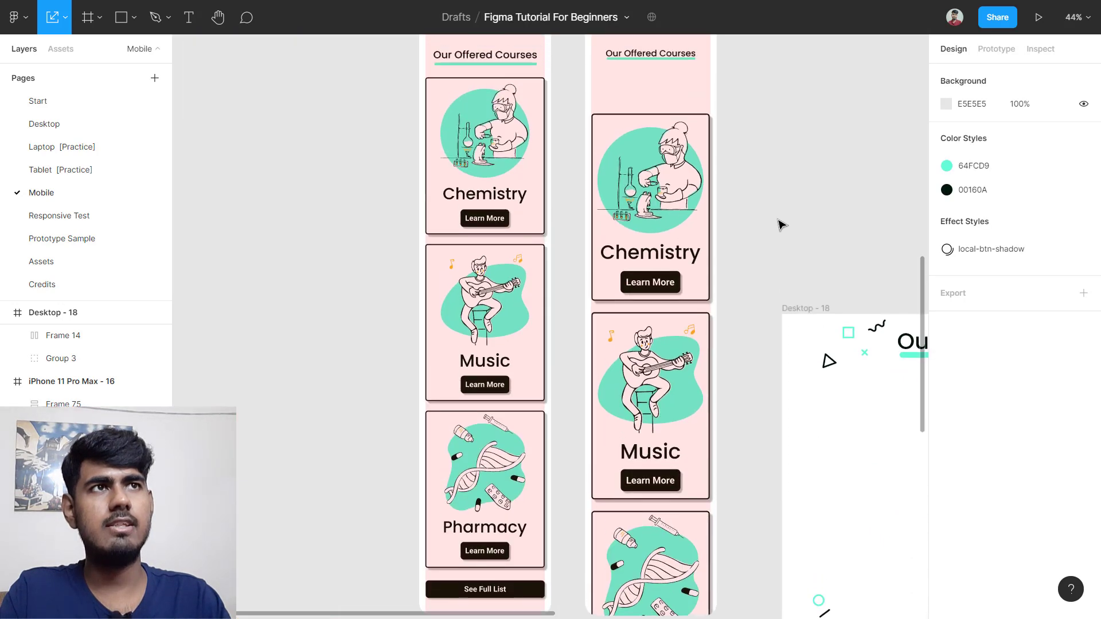
left_click(663, 296)
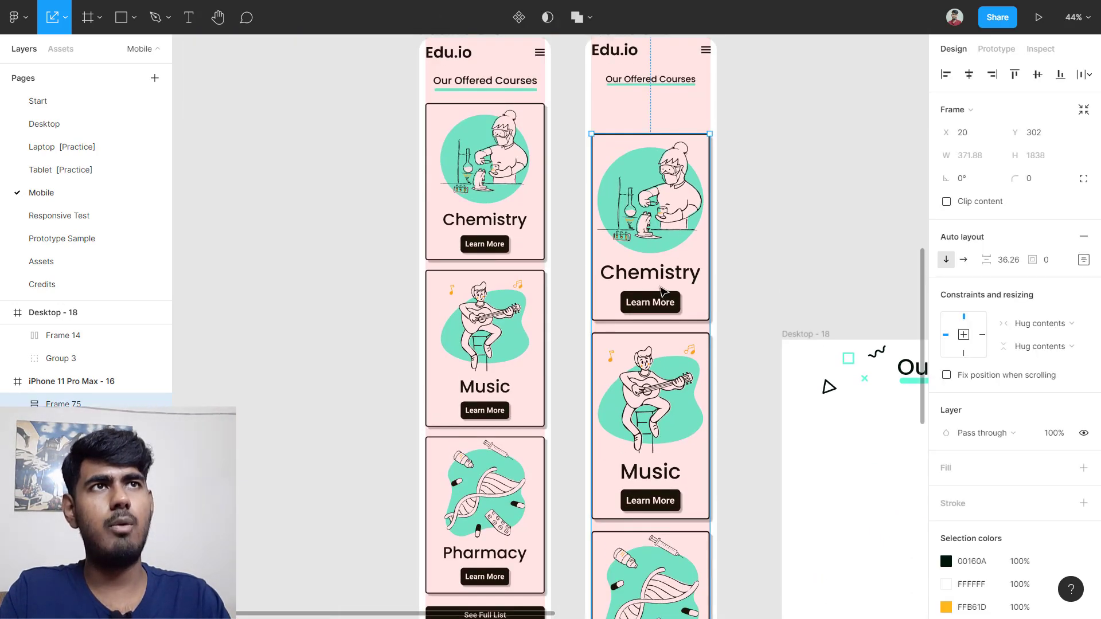
left_click_drag(661, 289, 660, 255)
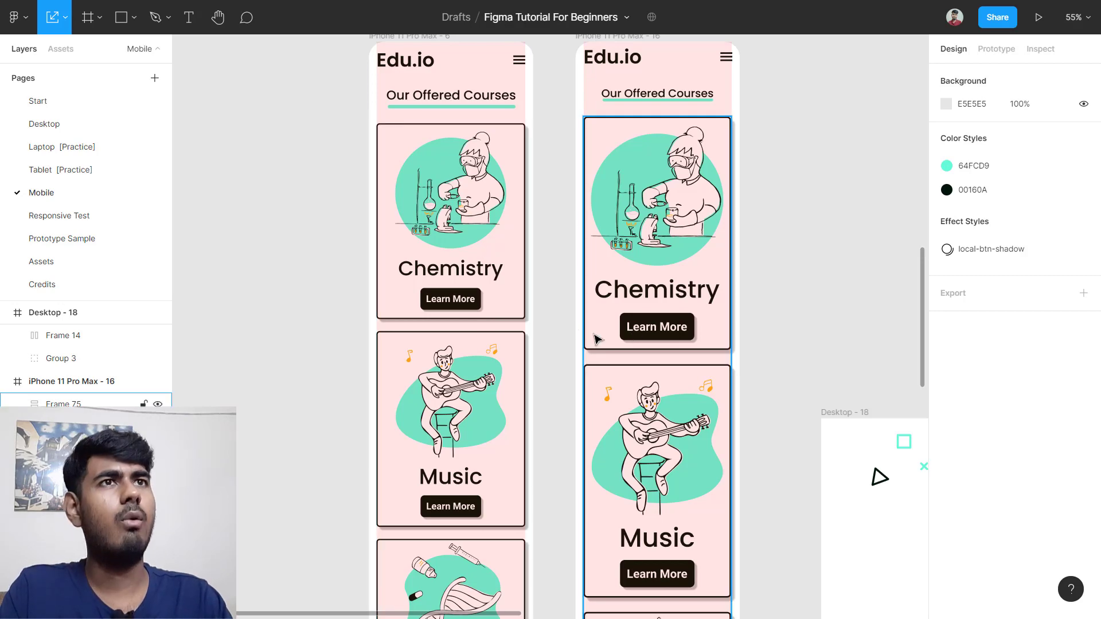
Step: Check the exact width of the original Chemistry card's illustration
scroll(503, 239, "up", 5)
scroll(389, 301, "up", 3)
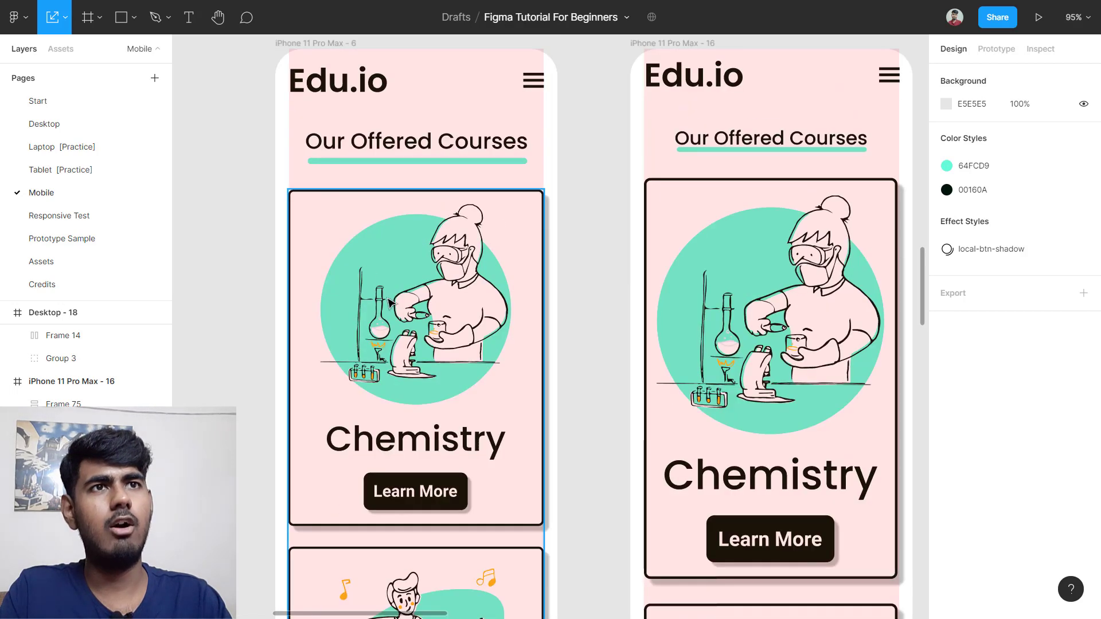
left_click(438, 328)
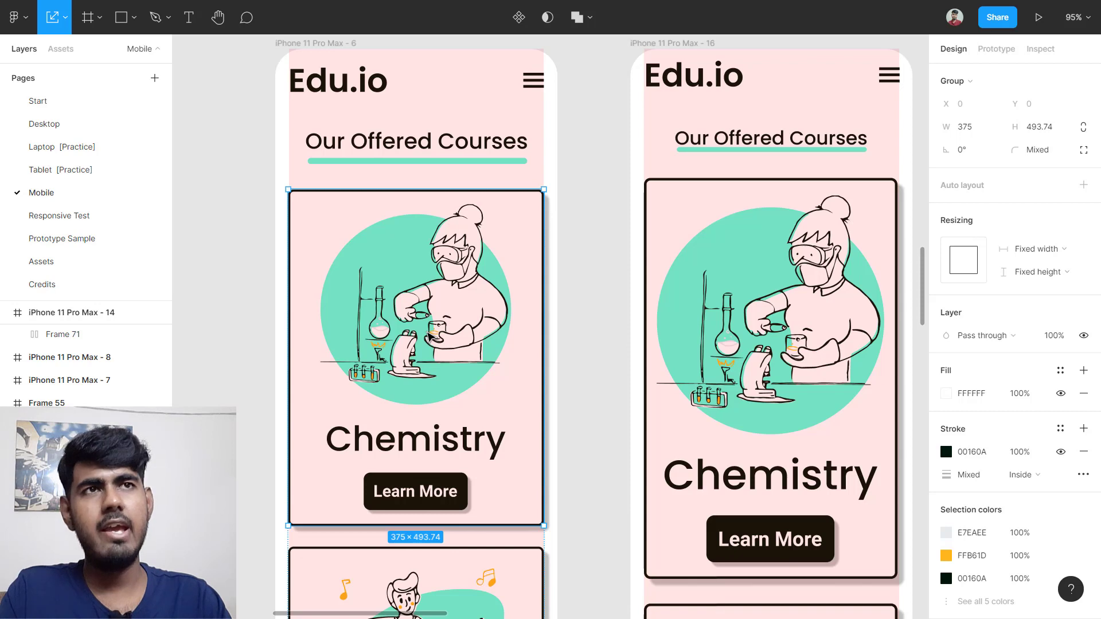
double_click(425, 310)
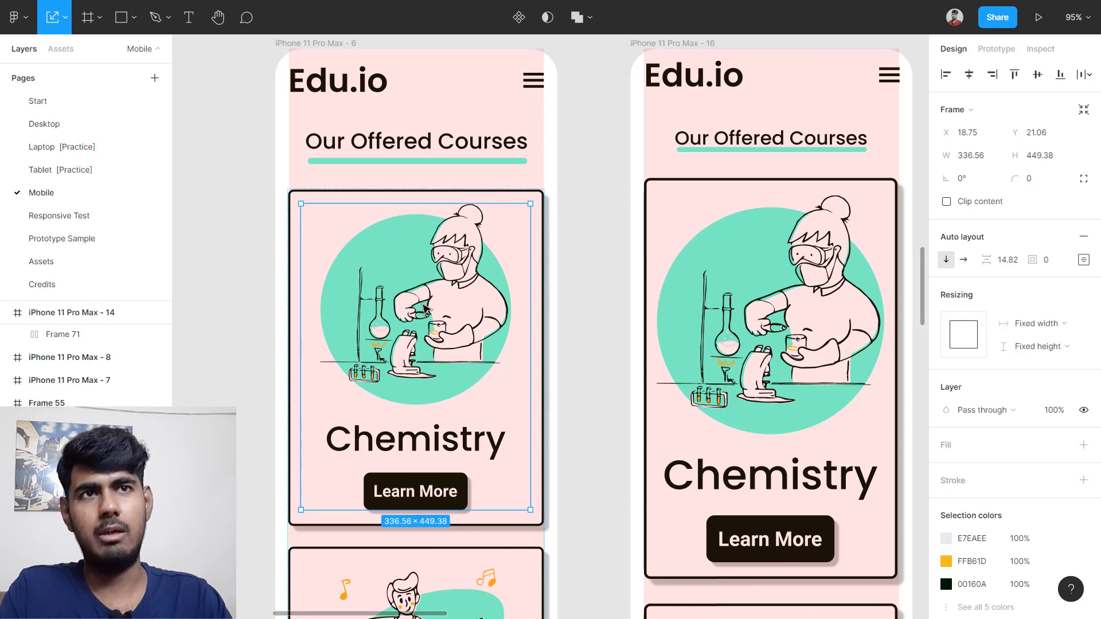
double_click(427, 333)
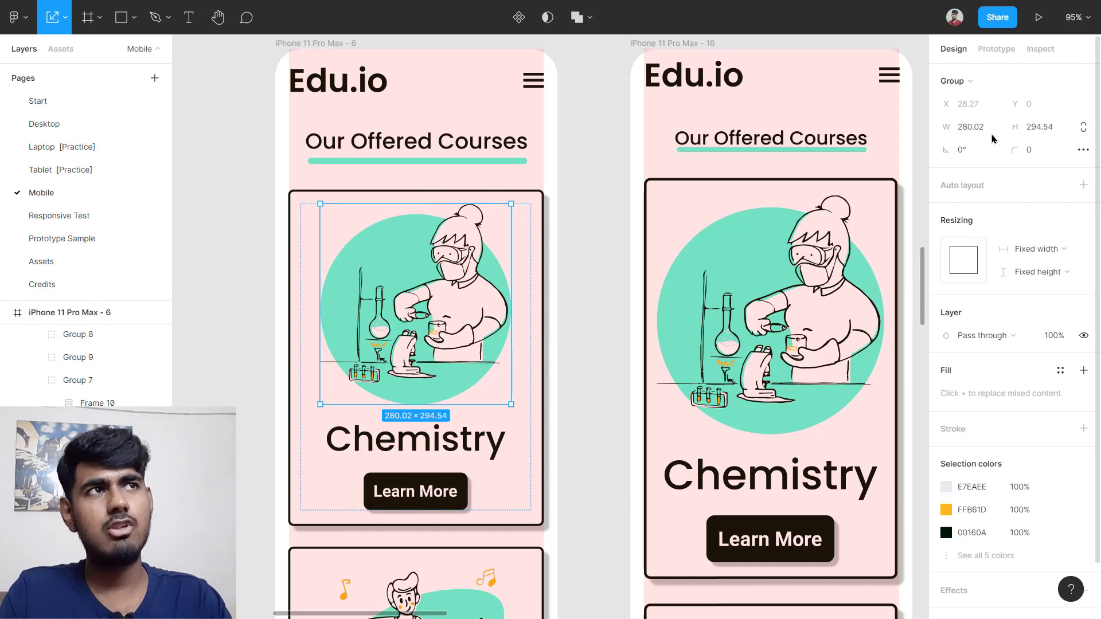
left_click(972, 135)
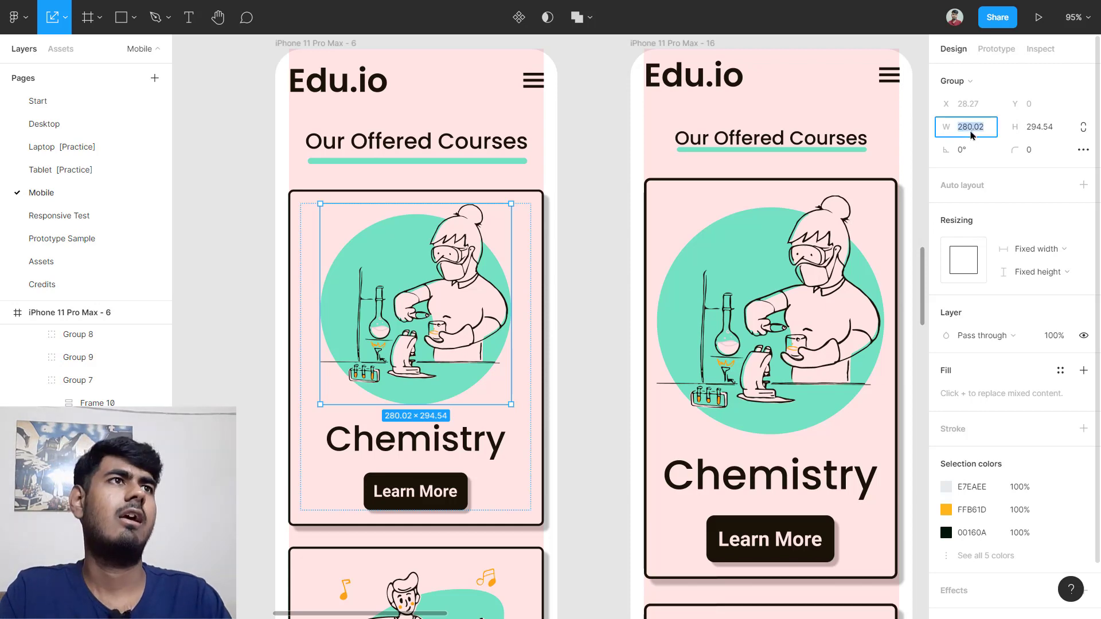
scroll(637, 298, "right", 5)
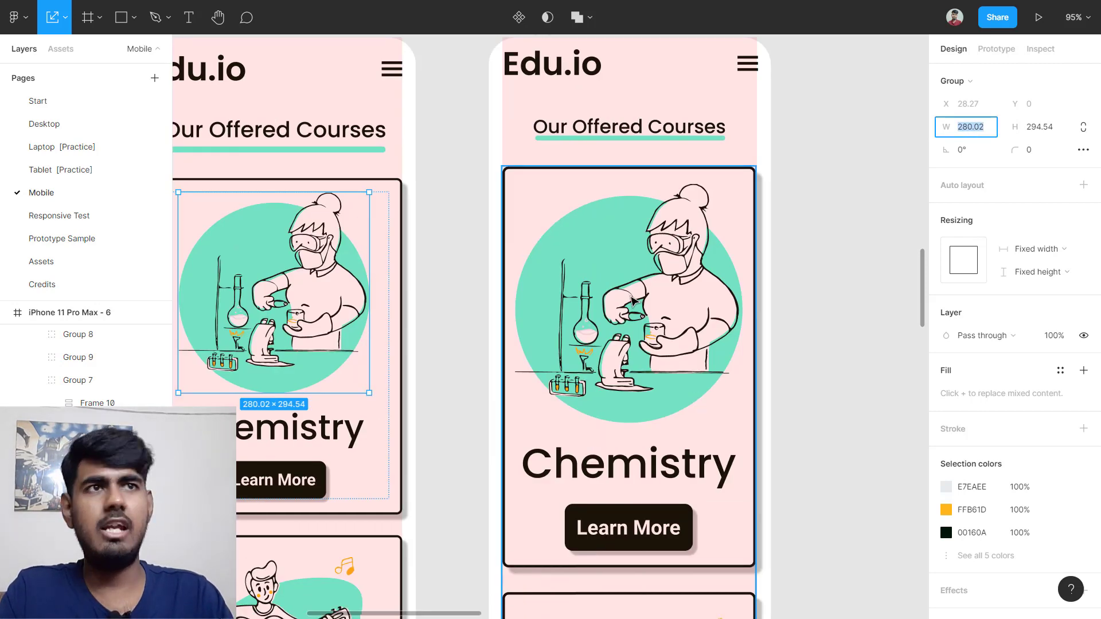
Step: Set the new card's illustration group to W 280 with proportions constrained
left_click(632, 301)
double_click(632, 300)
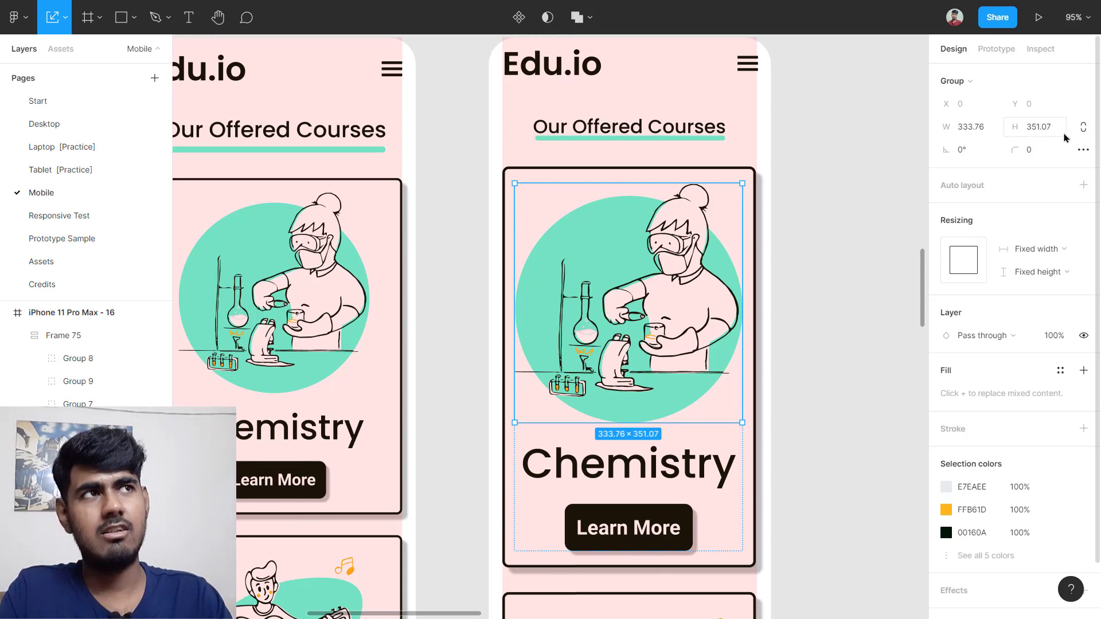
left_click(1082, 132)
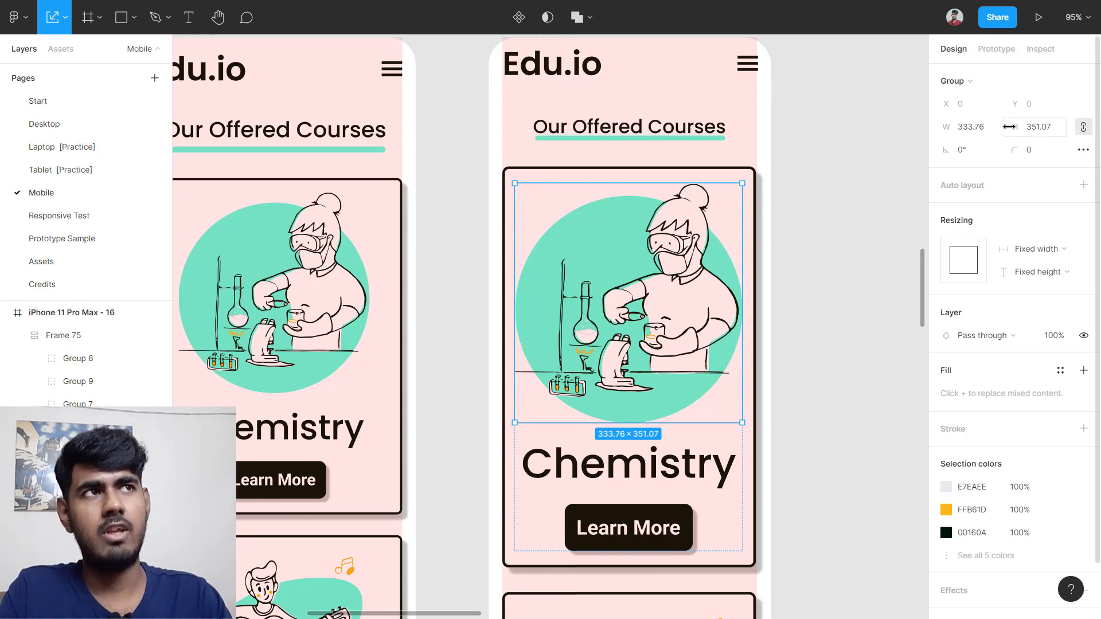
left_click(982, 131)
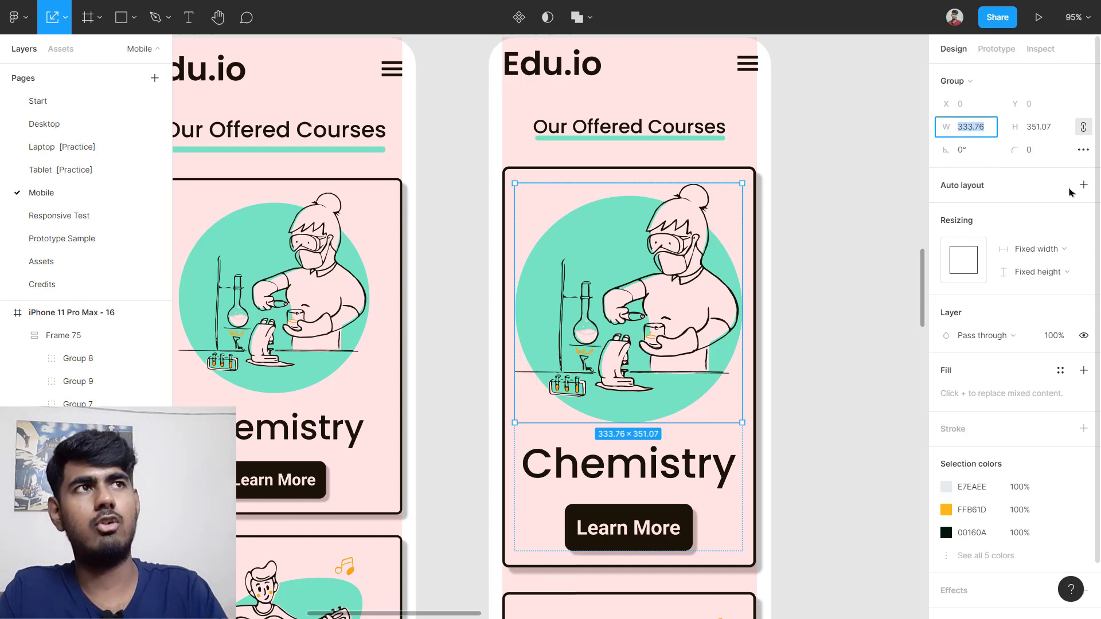
type("280.02")
key("Return")
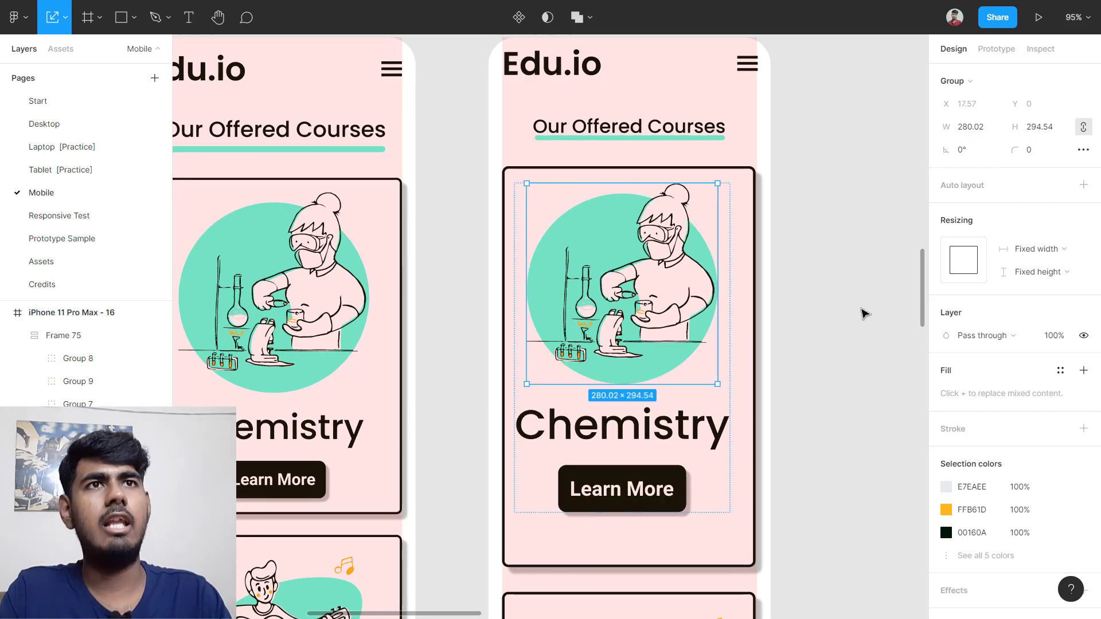
Step: Check the original heading's text settings and give the new Chemistry heading font size 50
left_click(865, 314)
scroll(859, 312, "left", 4)
scroll(860, 312, "down", 1)
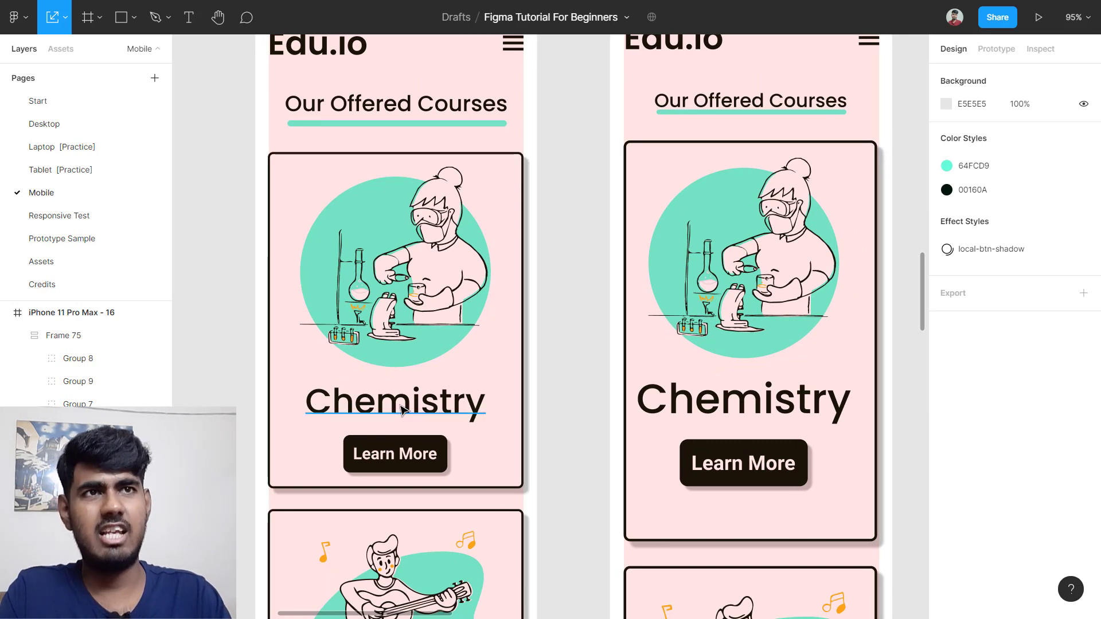
left_click(401, 410)
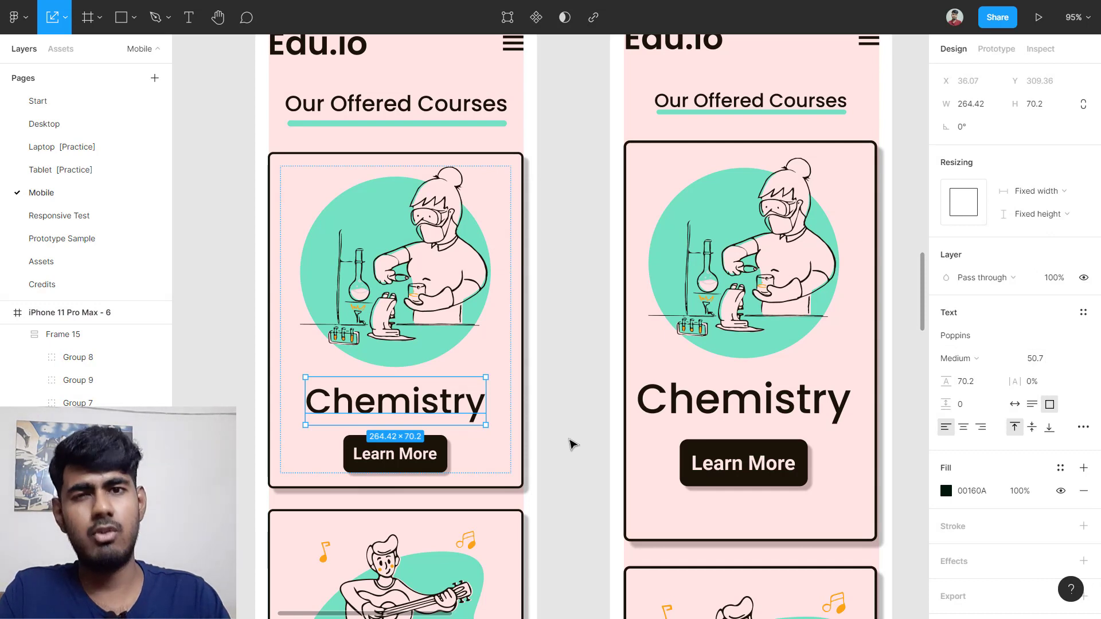
scroll(570, 445, "right", 2)
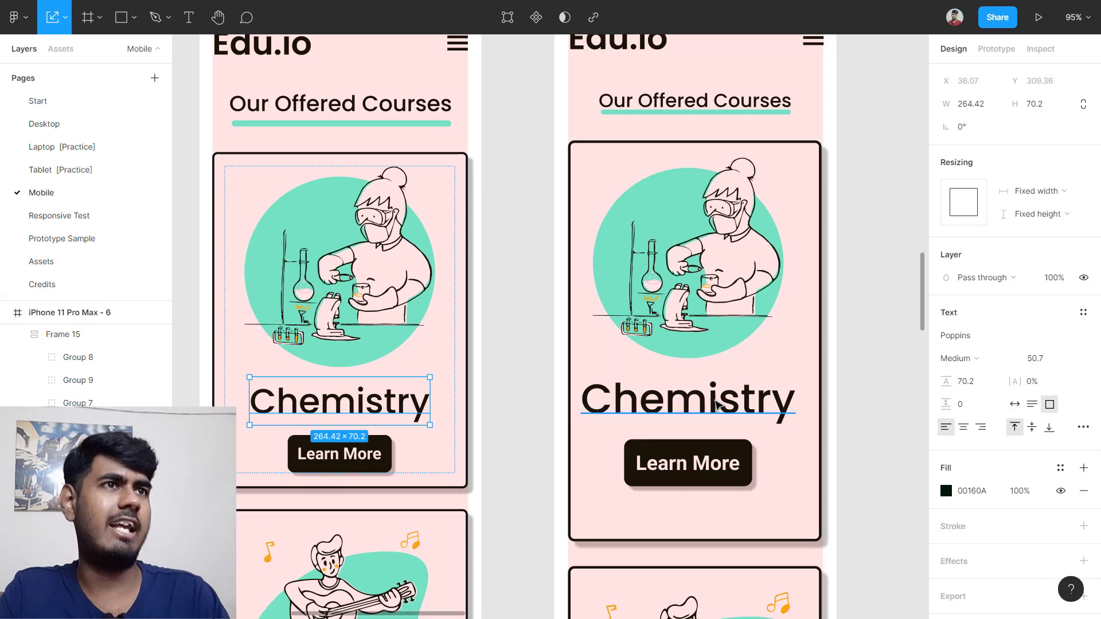
left_click(676, 407)
left_click(1044, 358)
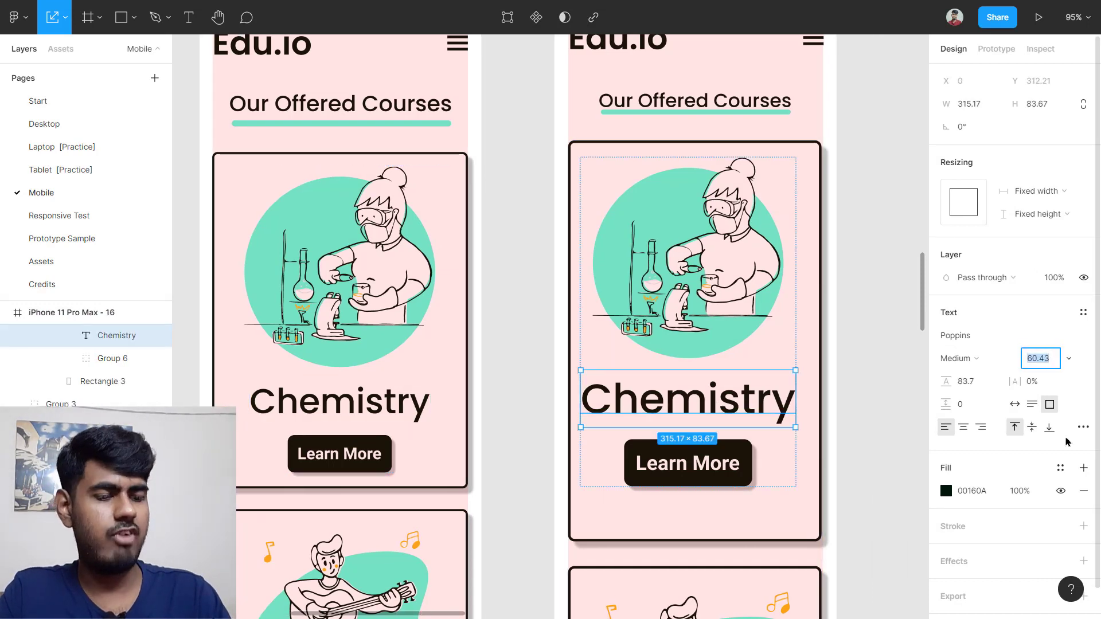
type("50")
key("Return")
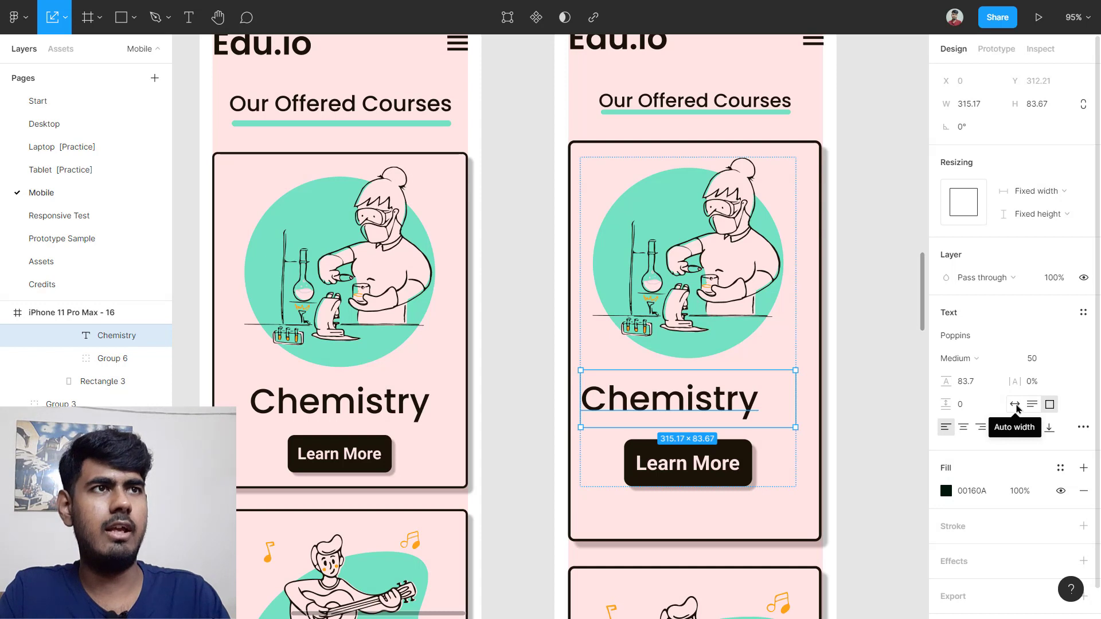
Step: Switch the new Chemistry heading to auto width so it hugs the text at 261 × 84
left_click(1016, 405)
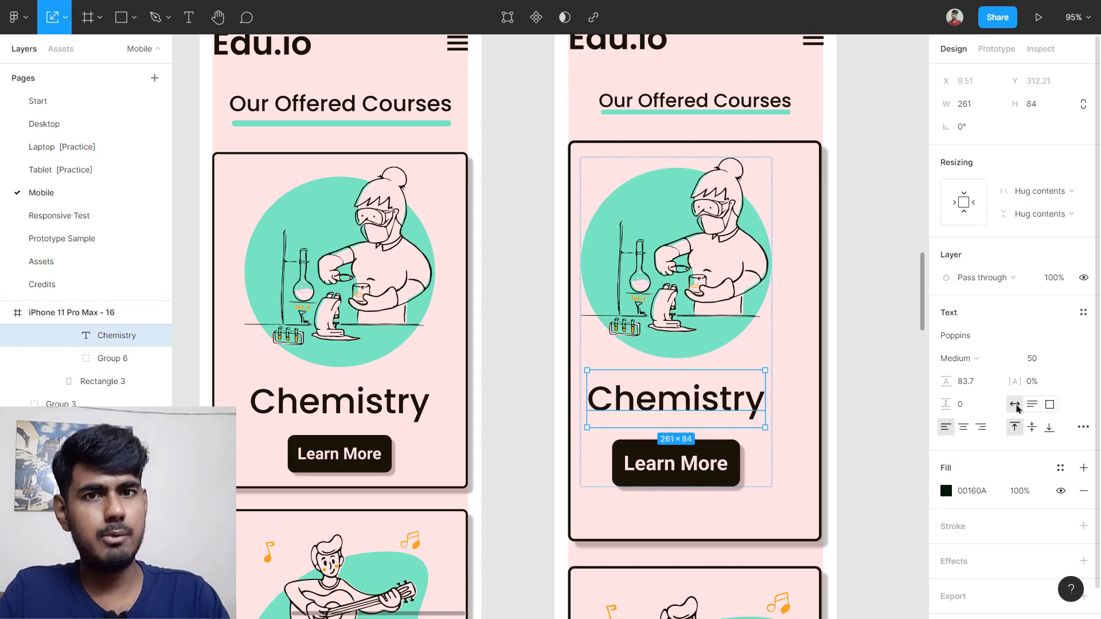
key("ctrl+z")
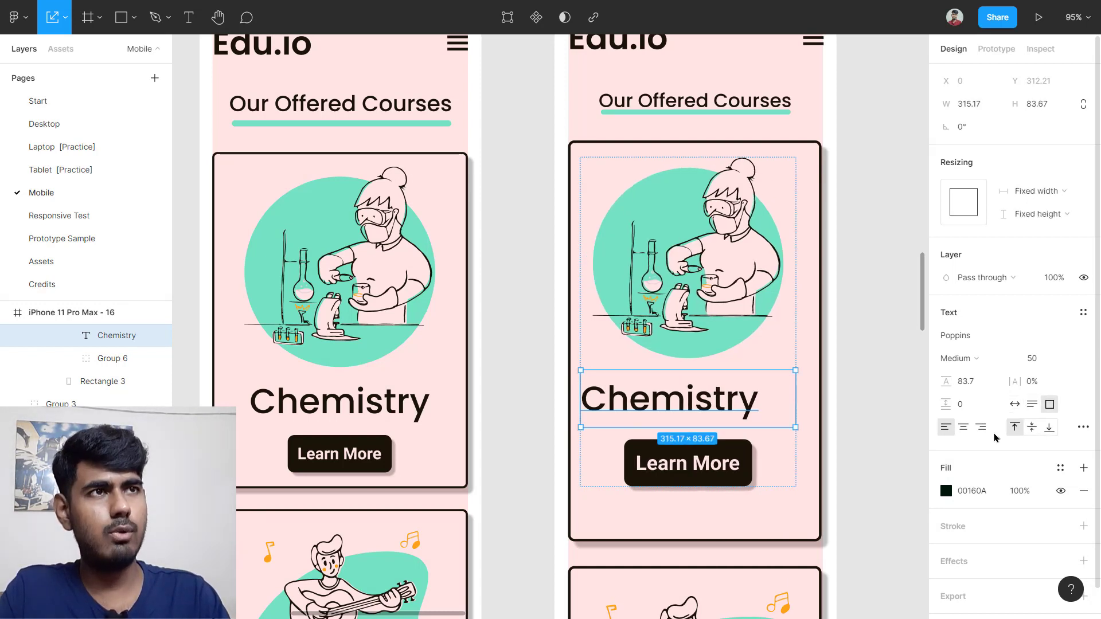
scroll(757, 423, "up", 3)
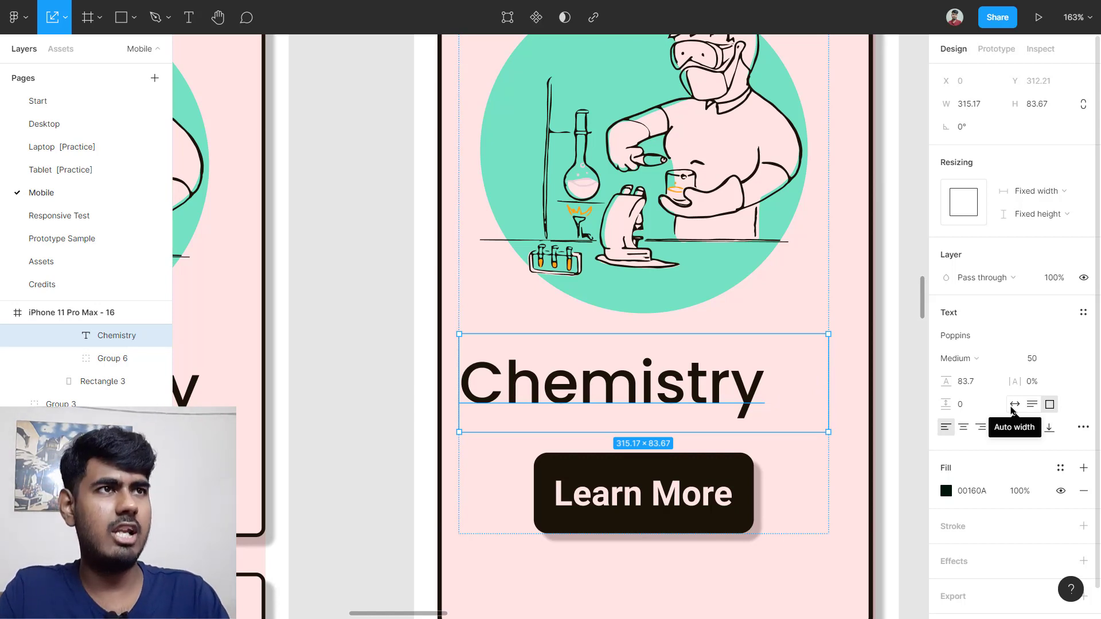
left_click(1012, 408)
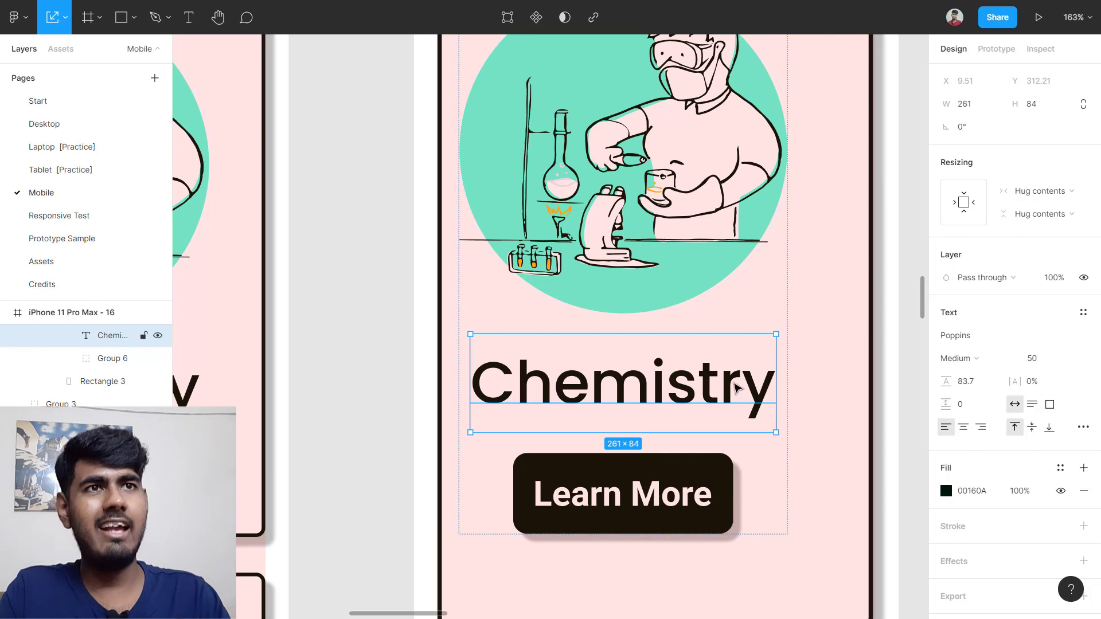
scroll(821, 387, "down", 5)
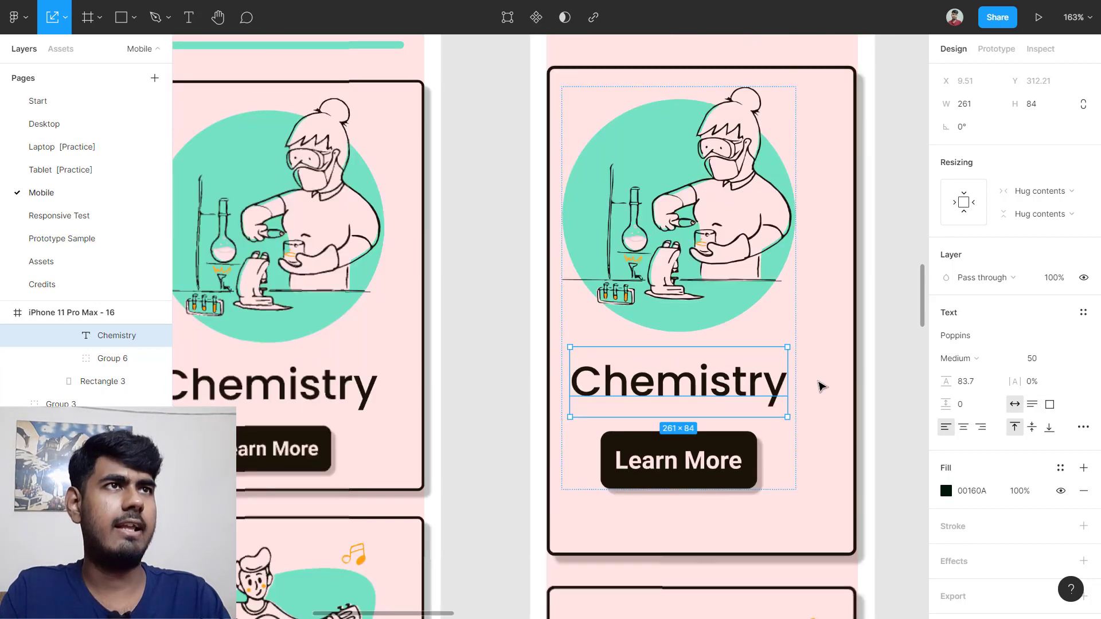
left_click(867, 352)
scroll(869, 352, "right", 2)
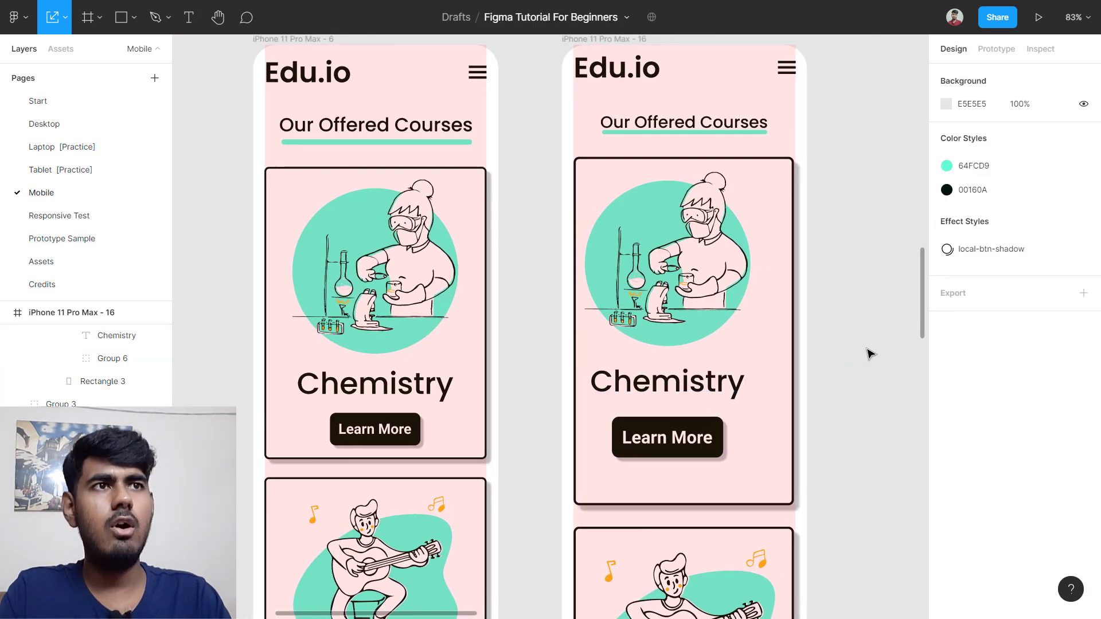
scroll(393, 436, "up", 3)
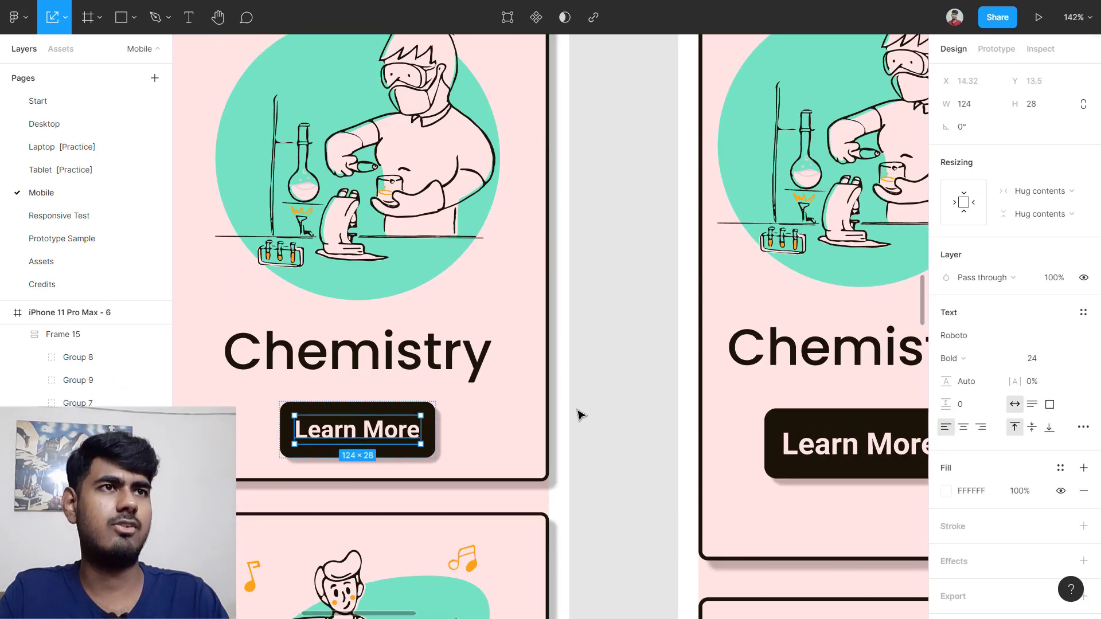
Step: Give the new Learn More label font size 24 and auto width, hugging at 124 × 28
scroll(580, 412, "right", 5)
left_click(652, 451)
left_click(1058, 360)
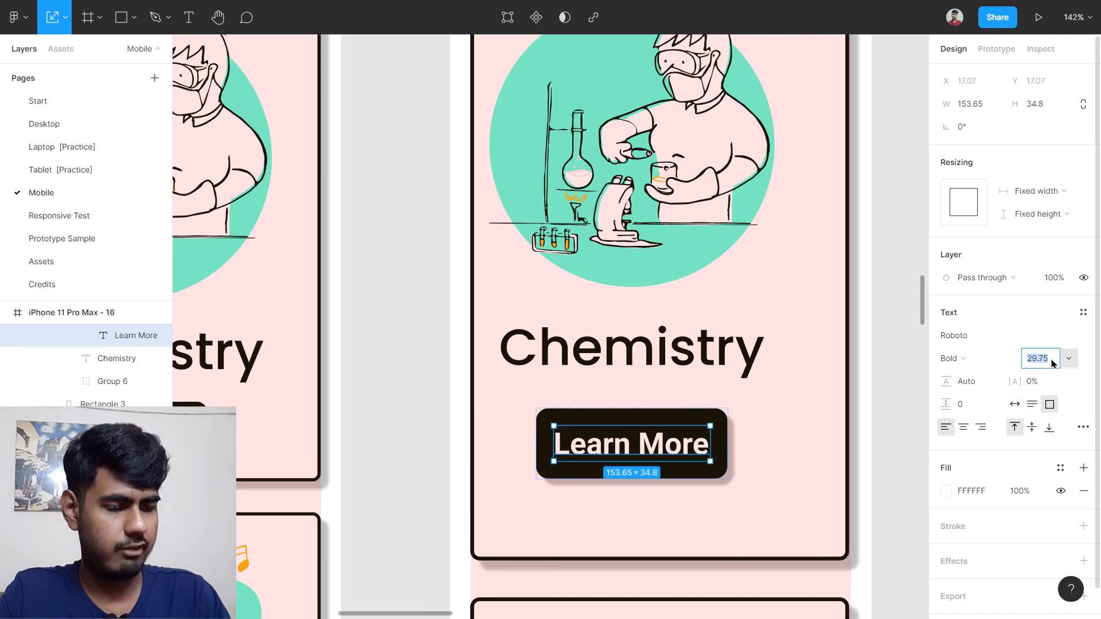
type("24")
key("Return")
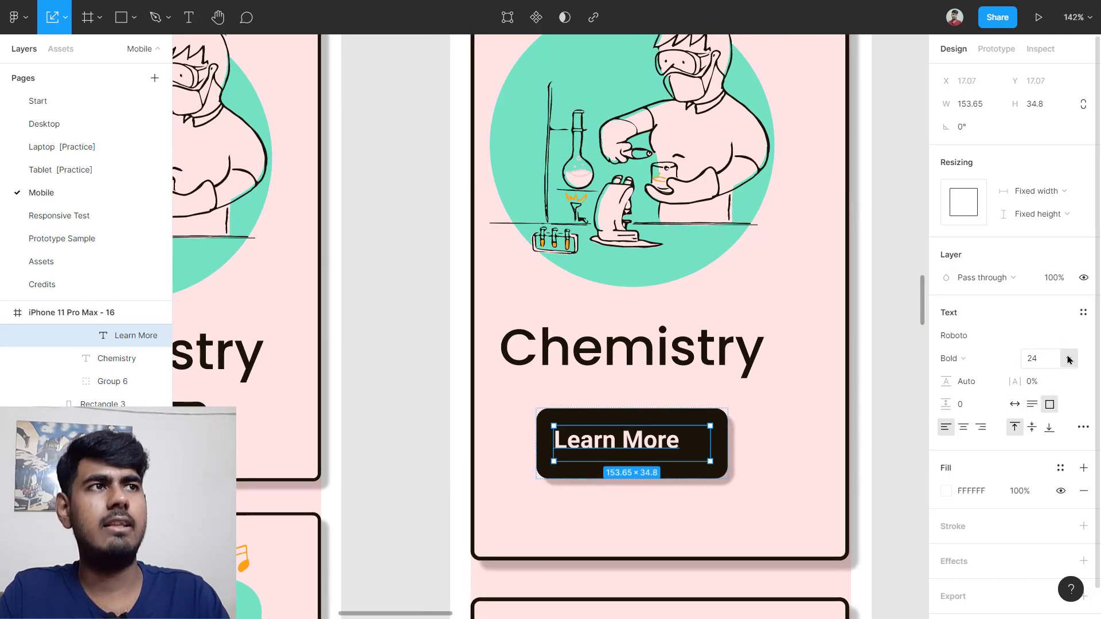
scroll(636, 490, "up", 5)
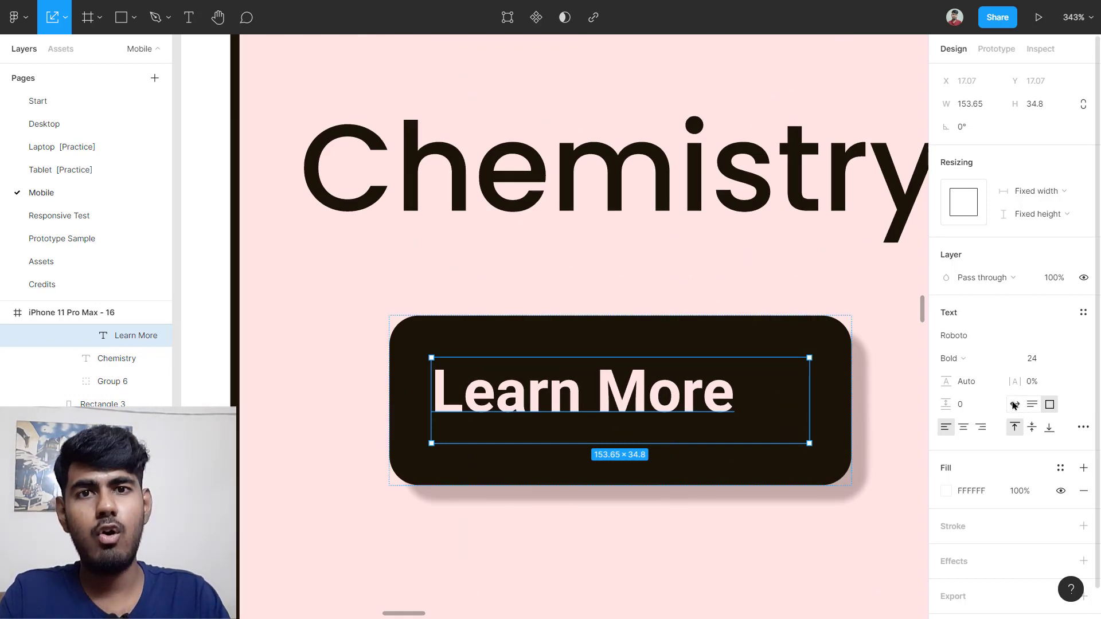
left_click(1014, 405)
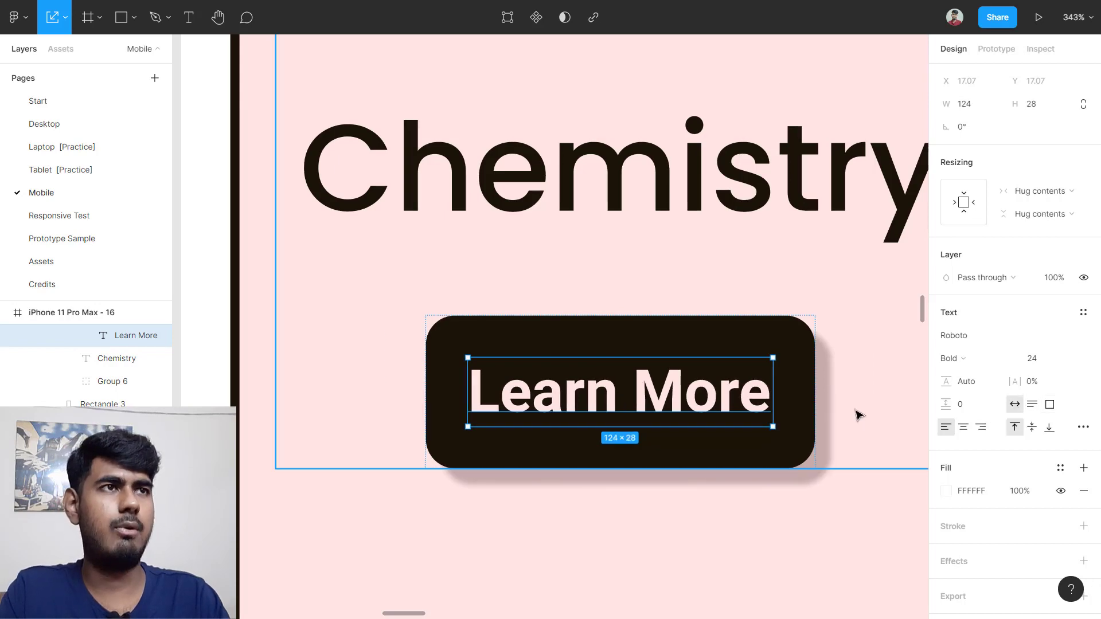
scroll(855, 416, "down", 3)
scroll(858, 414, "down", 5)
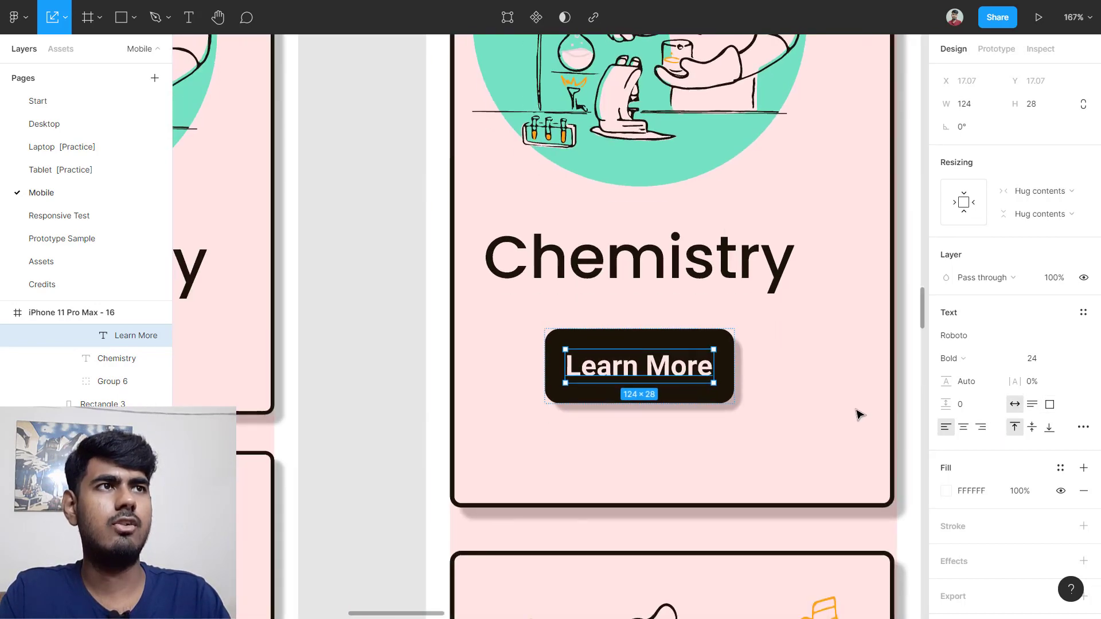
left_click(877, 399)
scroll(877, 398, "down", 4)
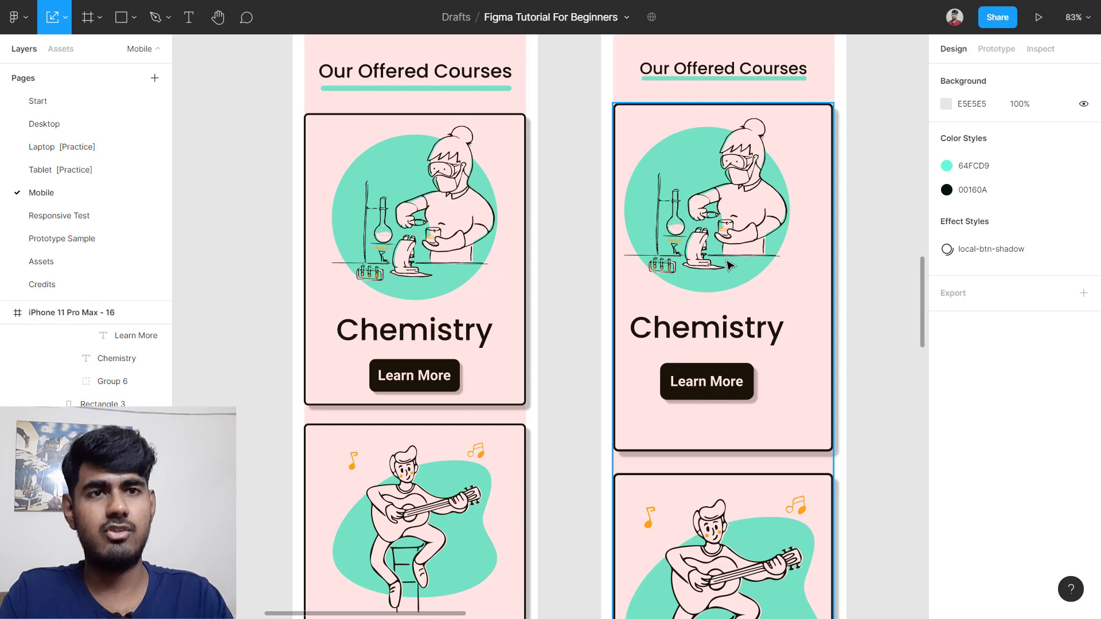
scroll(731, 266, "left", 3)
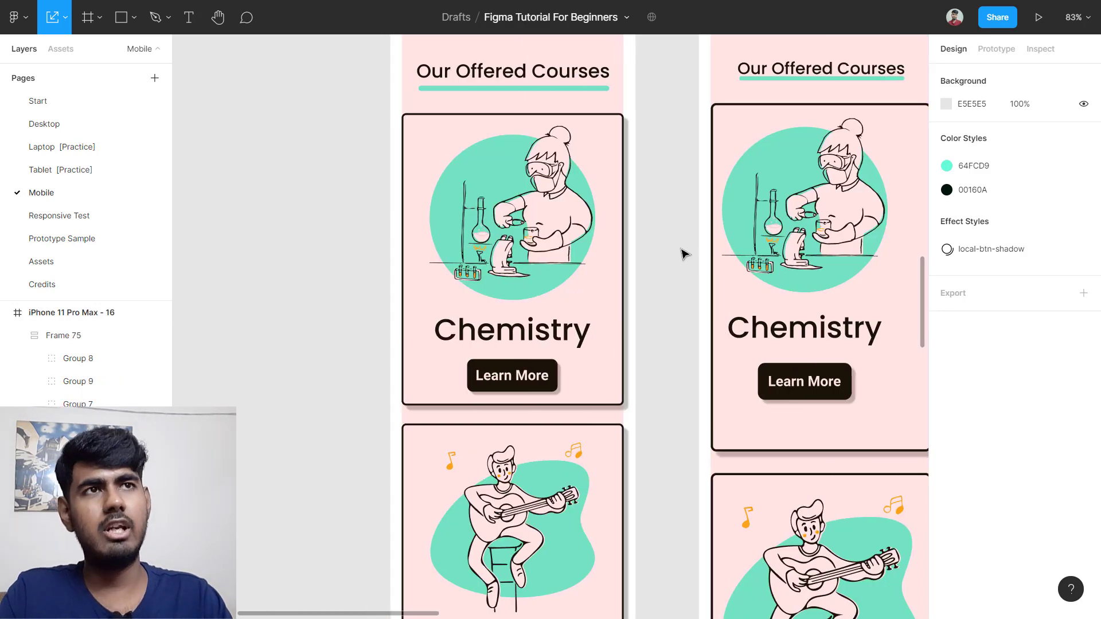
Step: Read the original card's height and set the new Chemistry card's H to 493.74
left_click(427, 244)
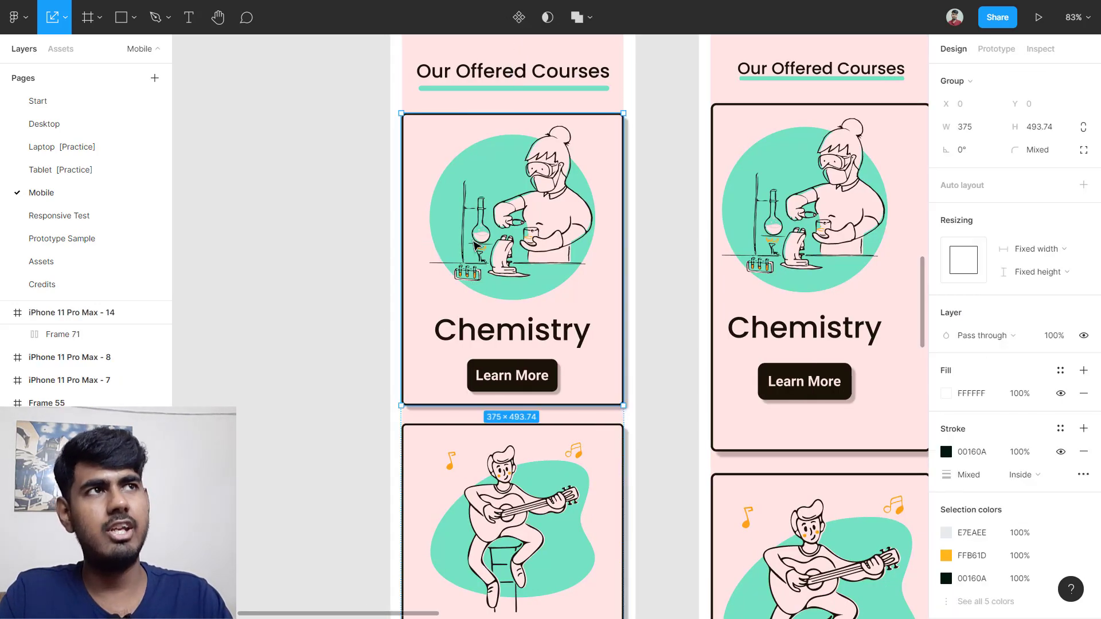
left_click(1047, 132)
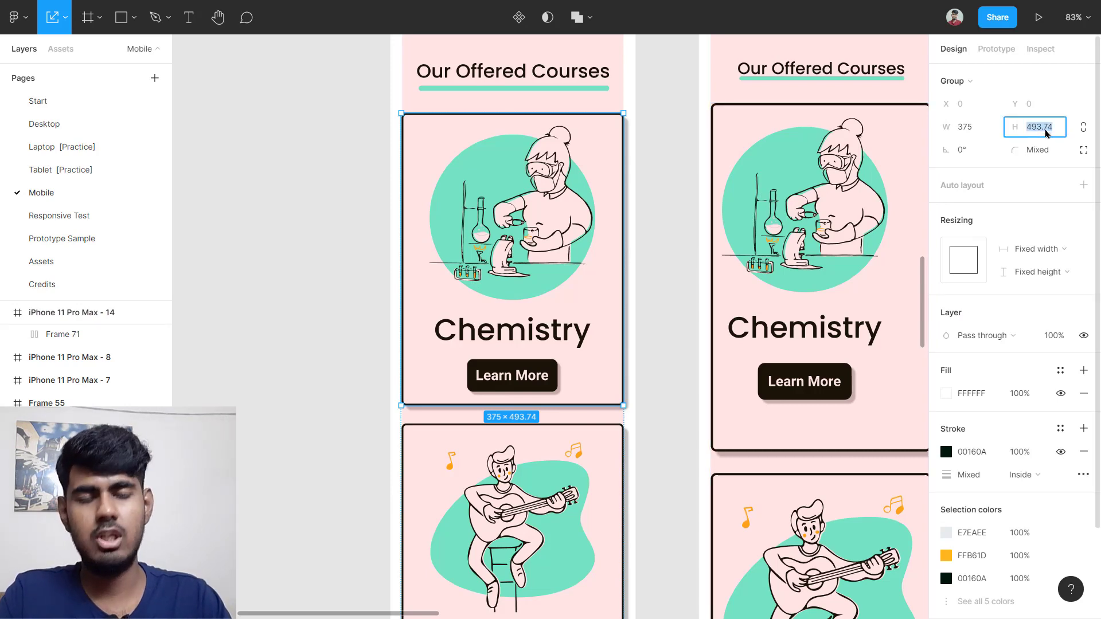
scroll(757, 293, "right", 5)
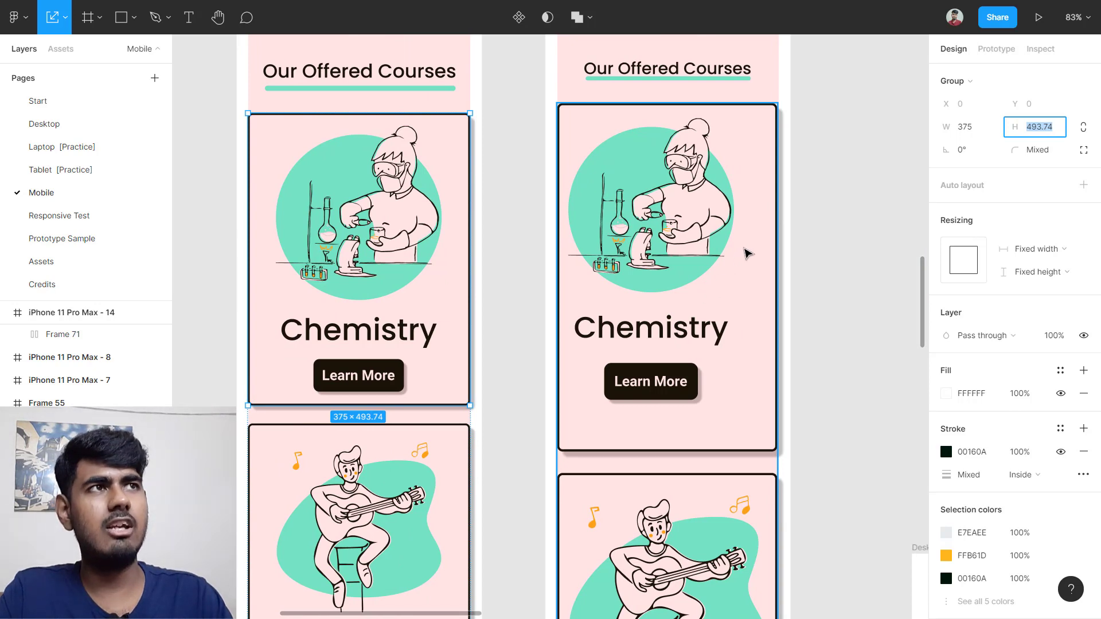
left_click(751, 249)
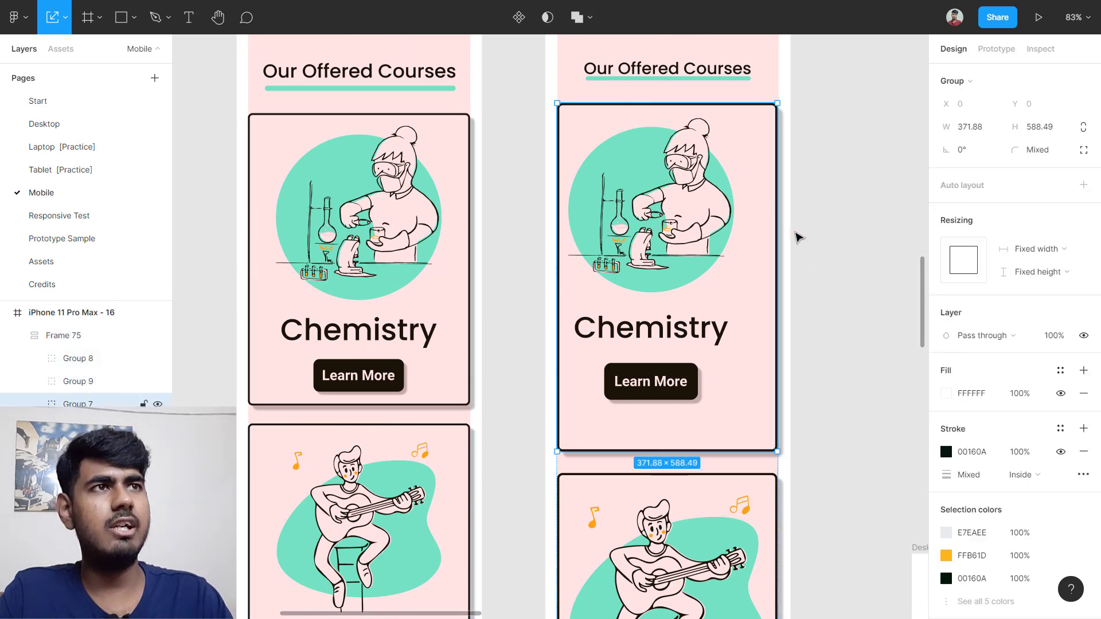
left_click(1038, 127)
type("493.74")
key("Return")
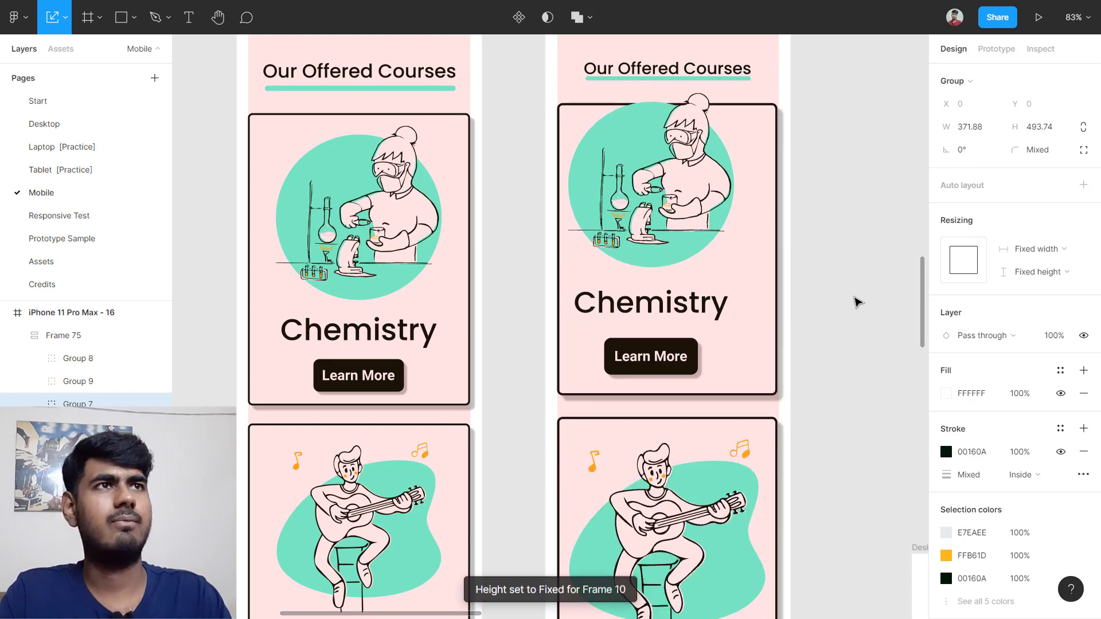
left_click(867, 238)
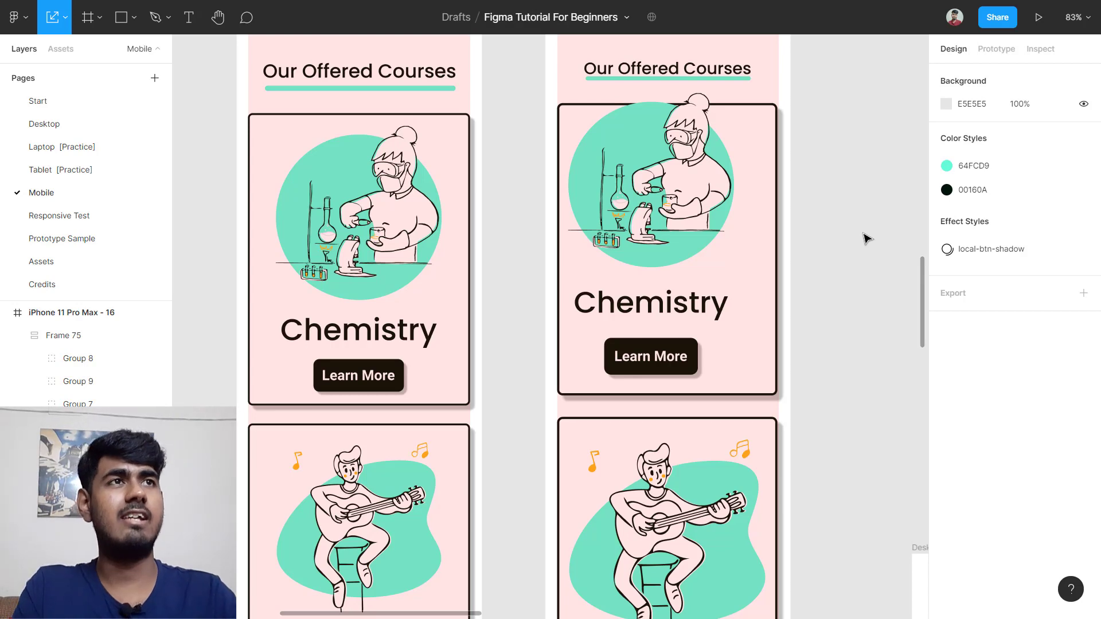
Step: Convert the course-card wrapper frame to a group and ungroup it
left_click(743, 189)
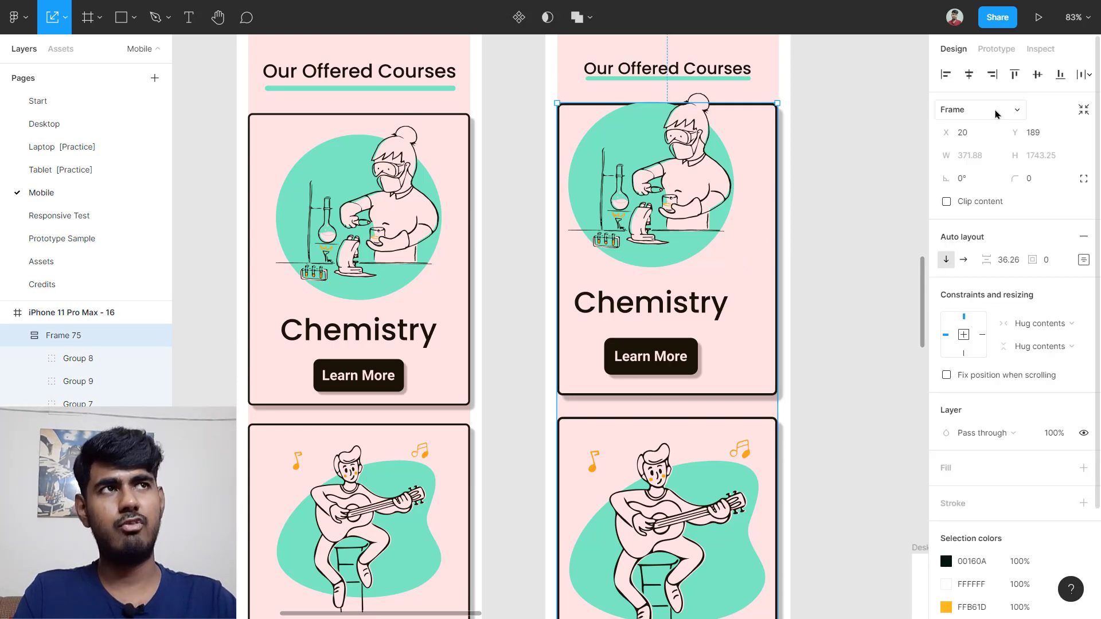
left_click(995, 111)
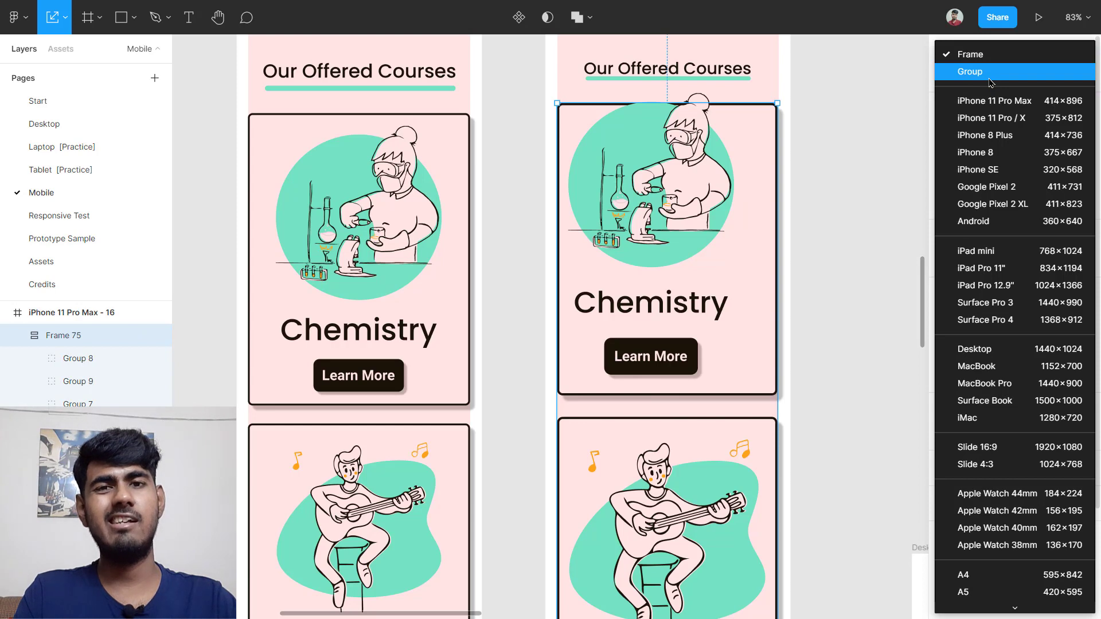
left_click(990, 82)
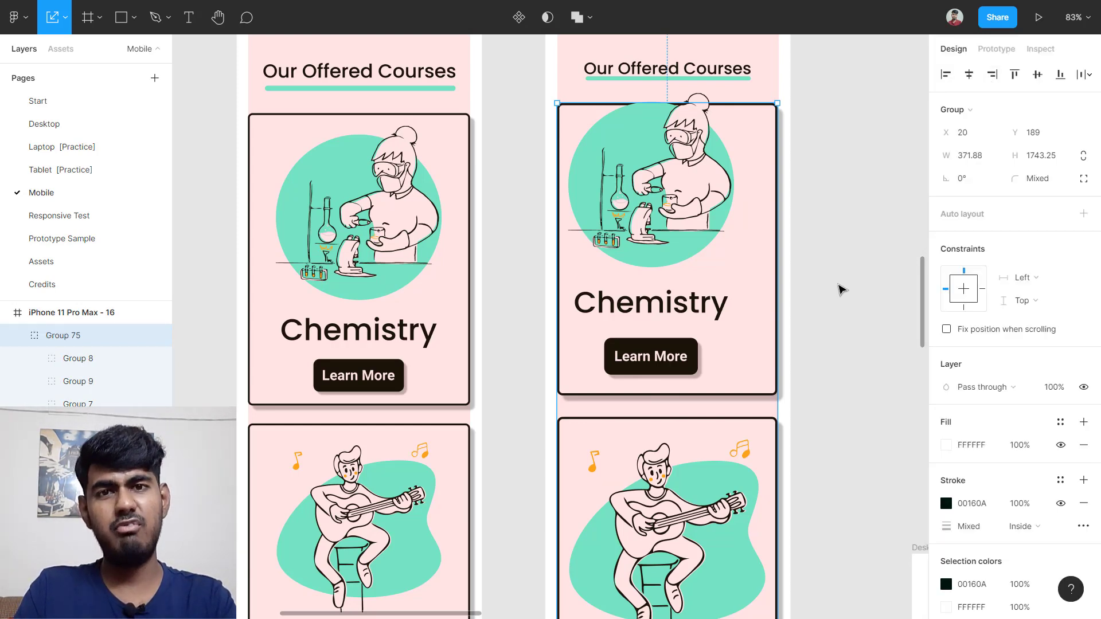
key("ctrl+shift+g")
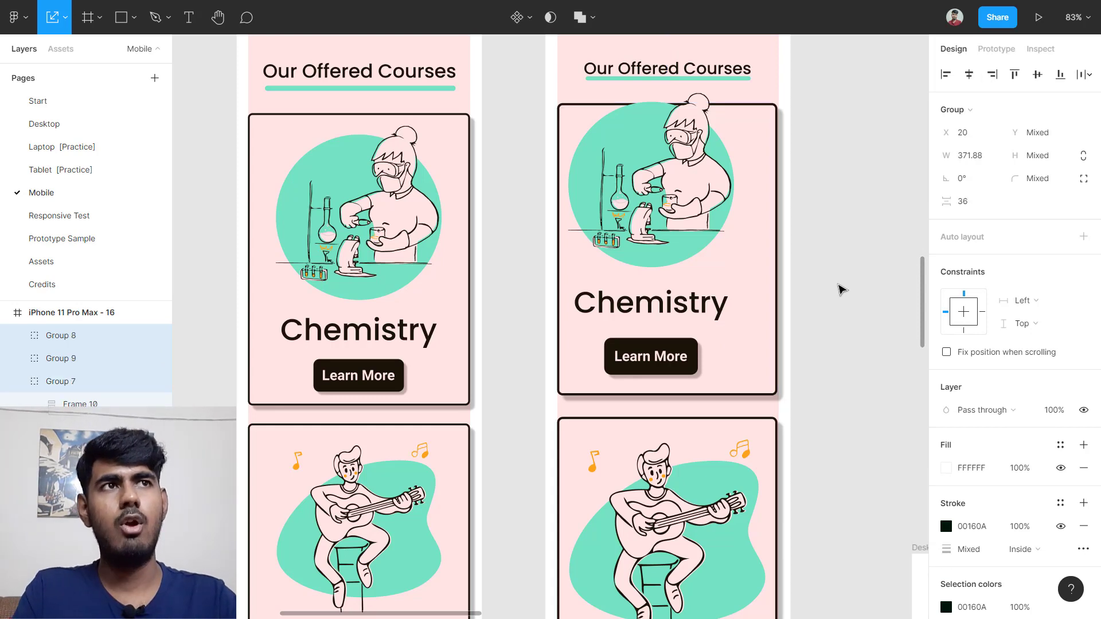
left_click(840, 288)
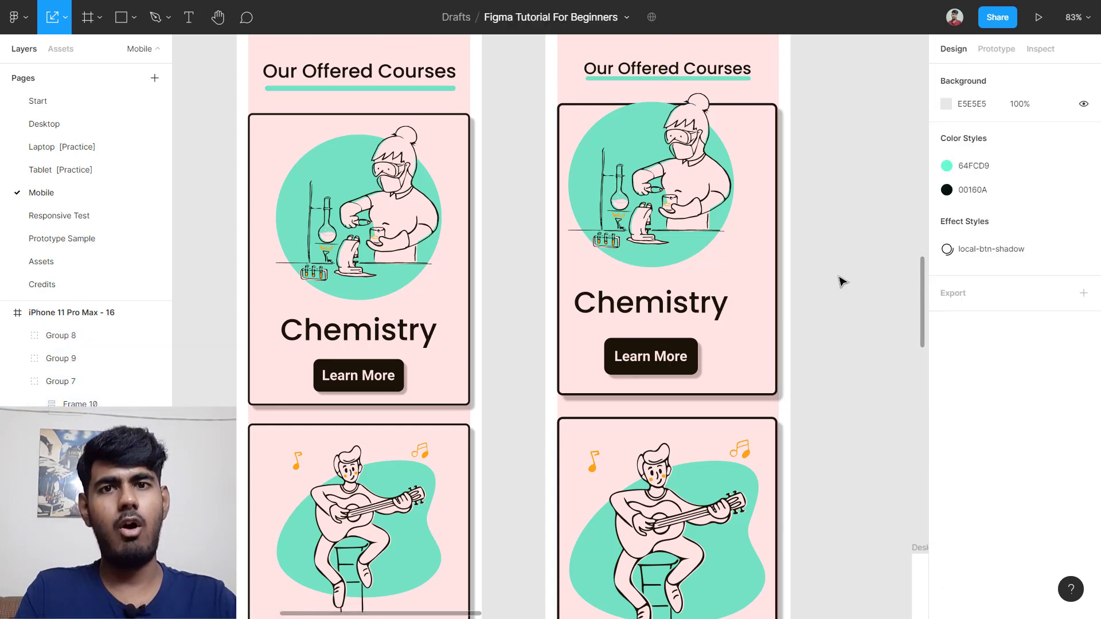
Step: Ungroup the right Chemistry card so its content frame stands alone
left_click(755, 290)
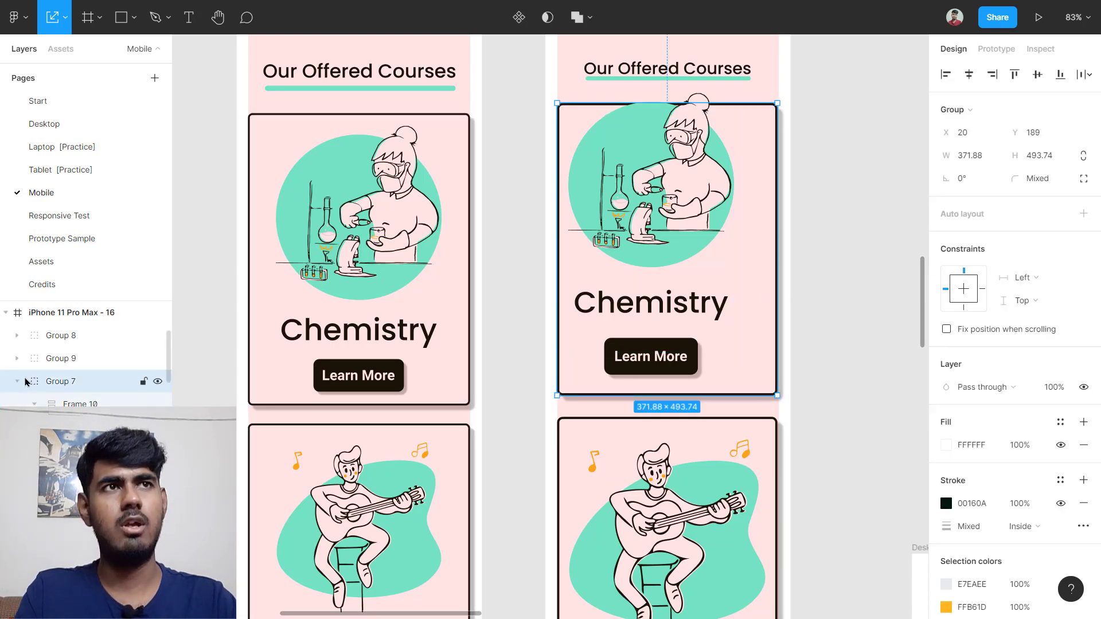
key("ctrl+shift+g")
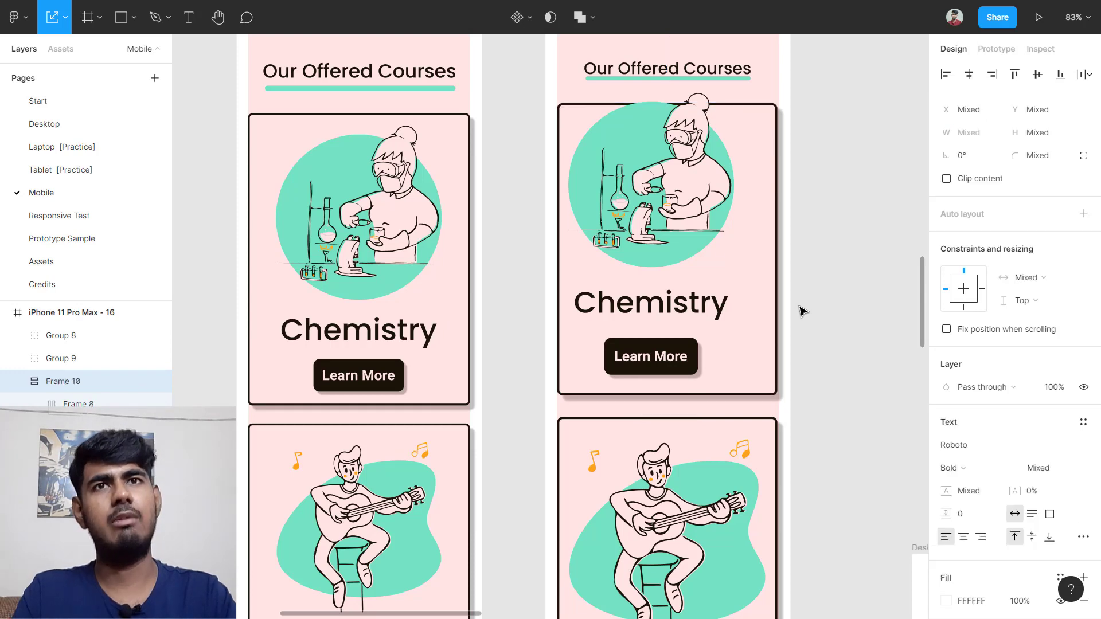
left_click(801, 310)
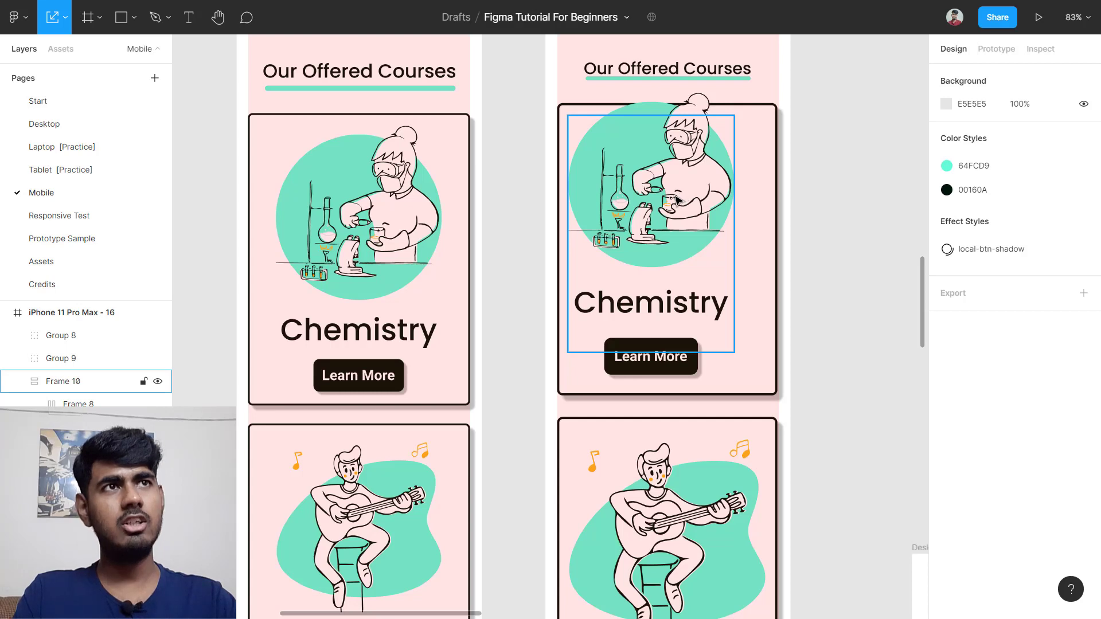
left_click(680, 201)
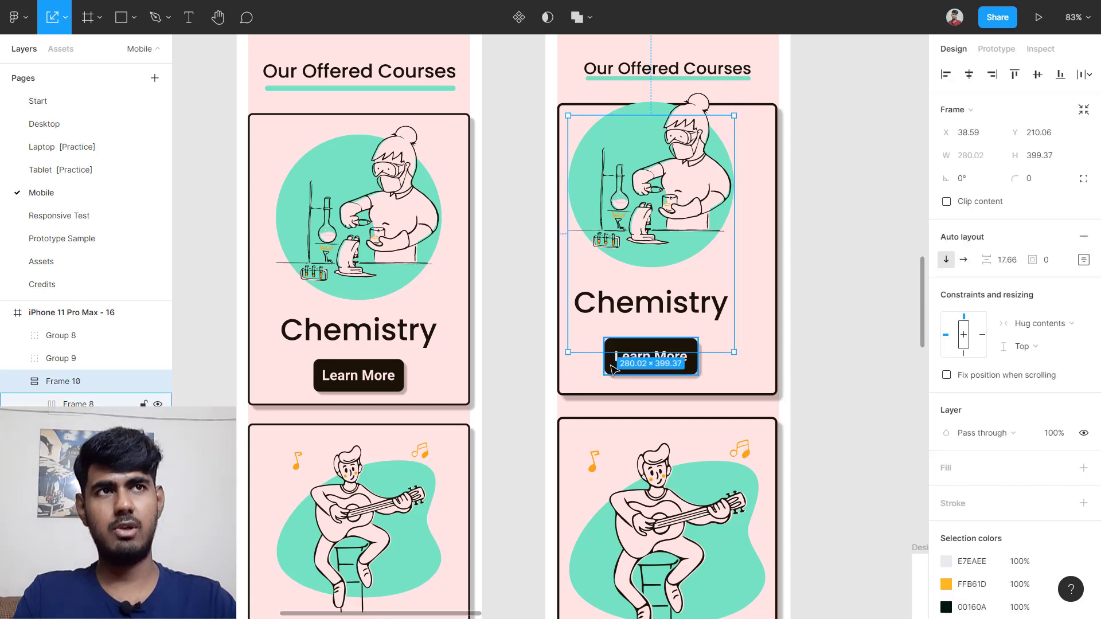
Step: Wrap the Learn More button in auto layout with 0 item spacing and 0 padding
left_click(639, 347)
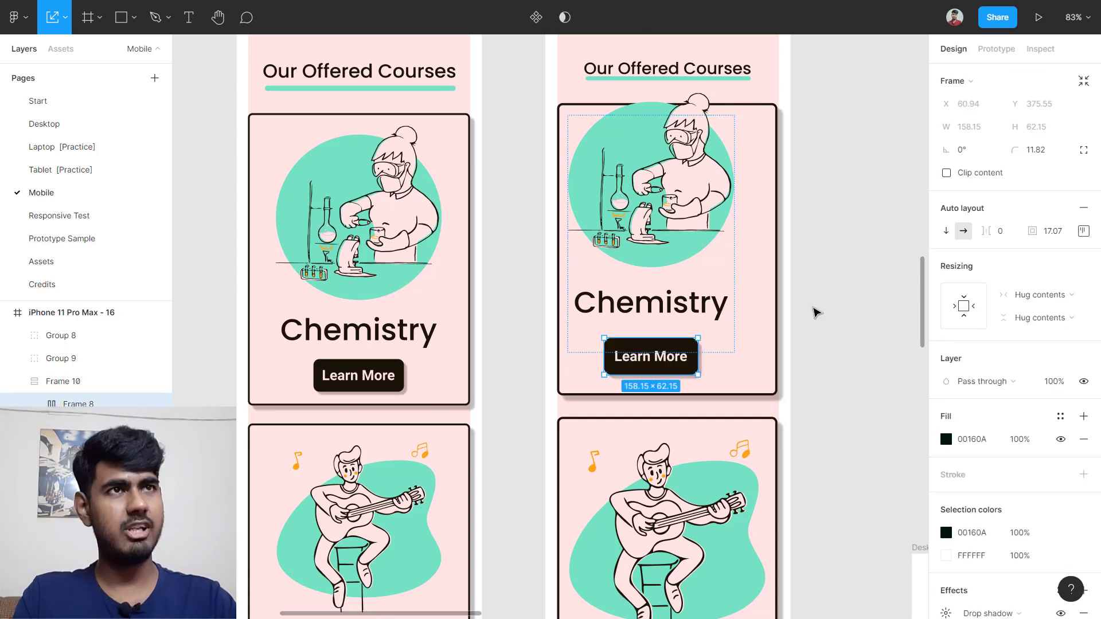
key("shift+a")
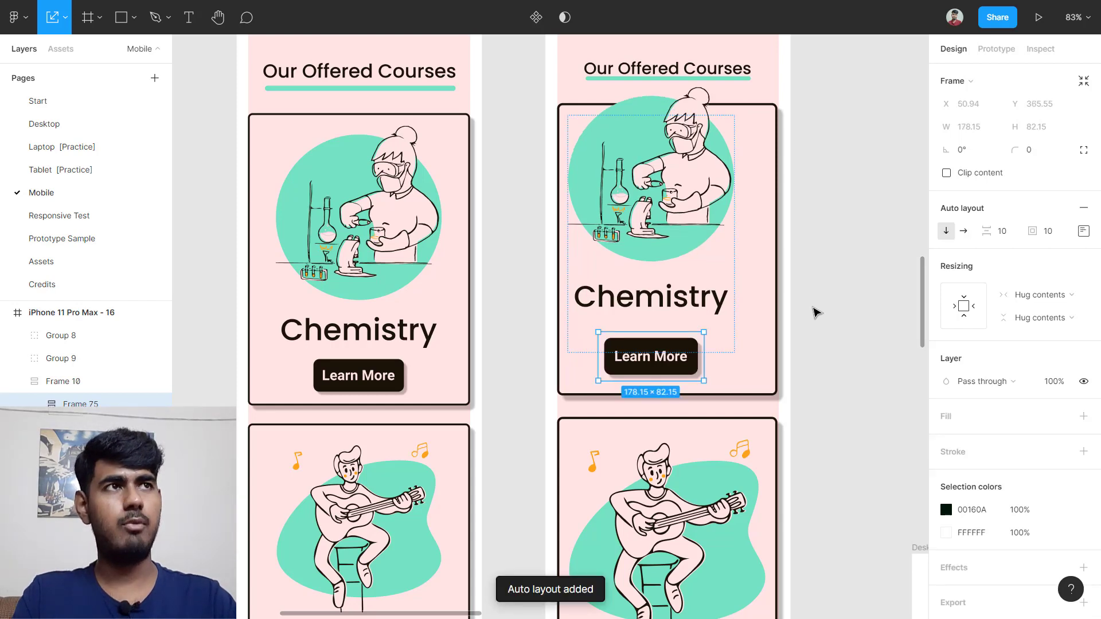
left_click(1011, 232)
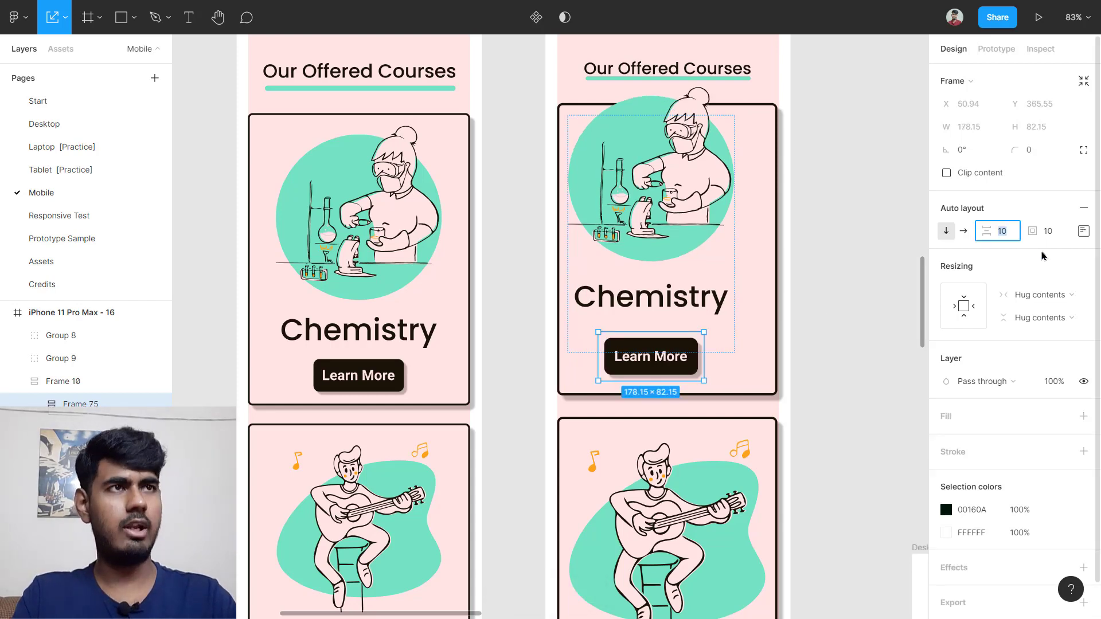
type("0")
key("Return")
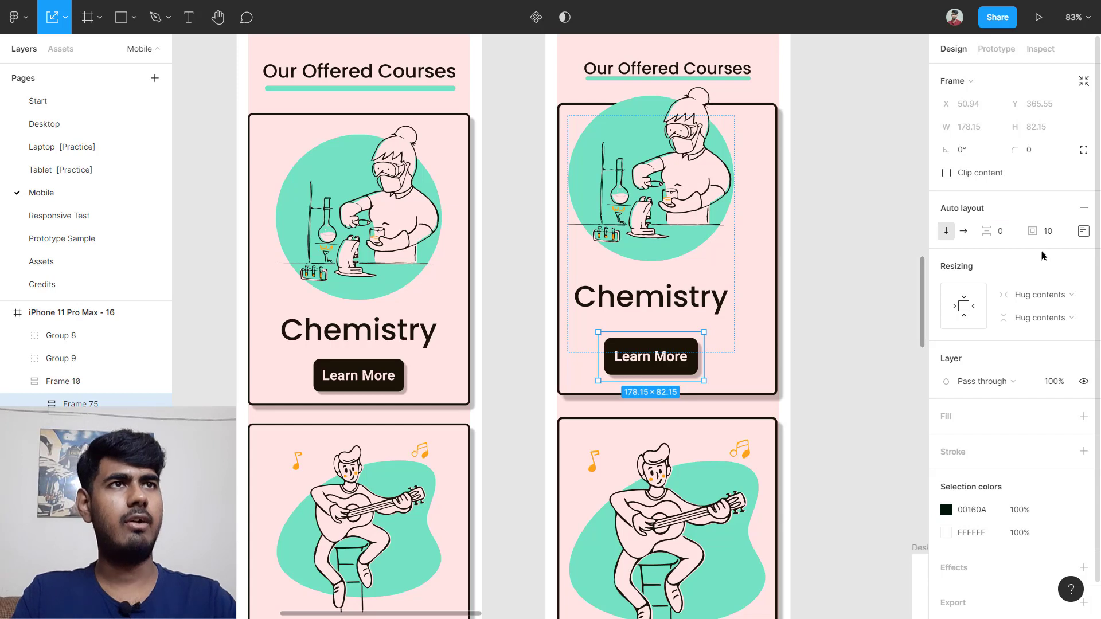
left_click(1048, 232)
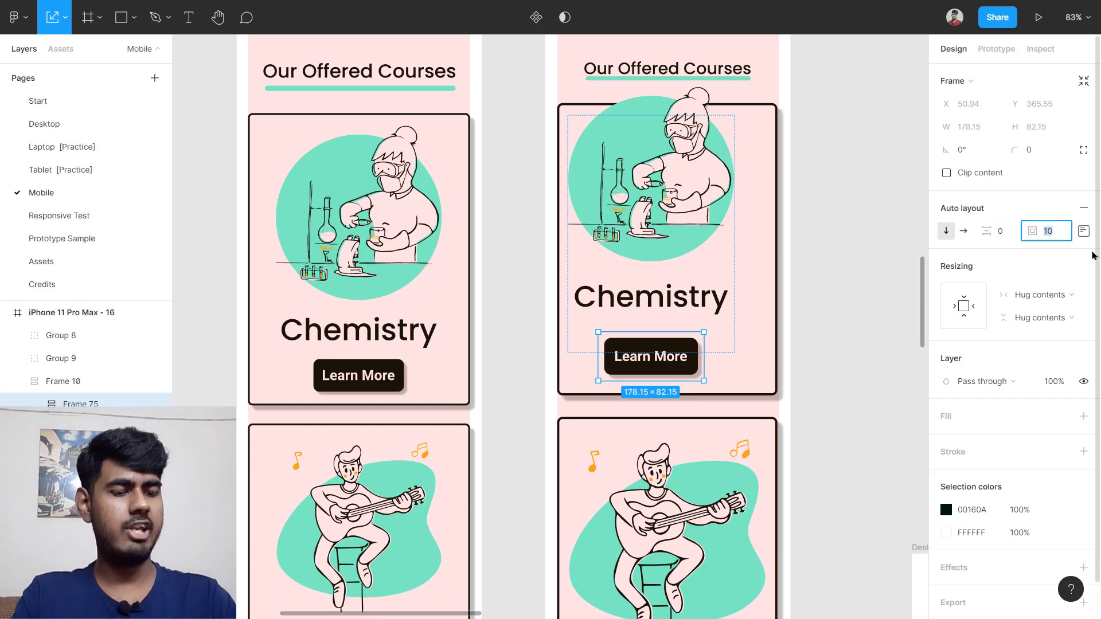
key("Return")
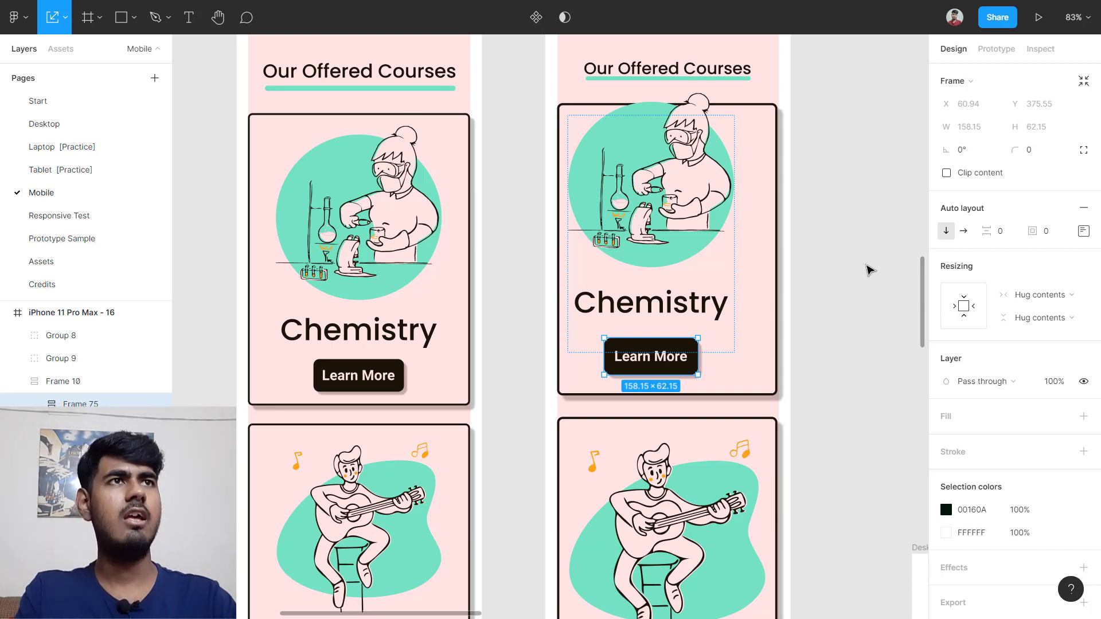
left_click(807, 186)
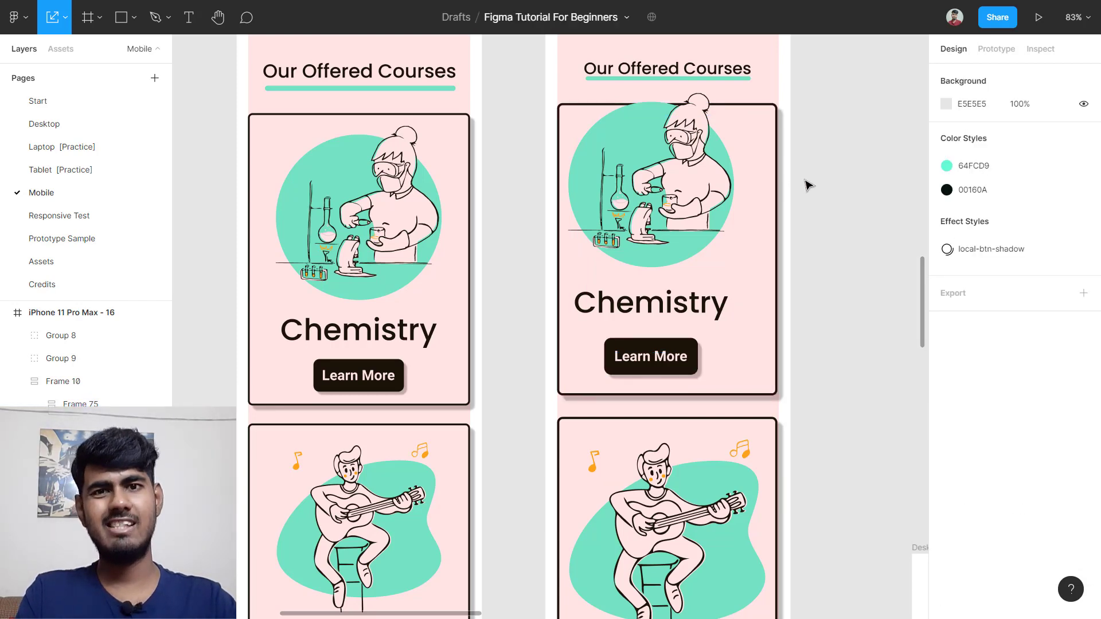
Step: Marquee-select the card with its content and try the align buttons, then undo
left_click_drag(805, 141, 619, 395)
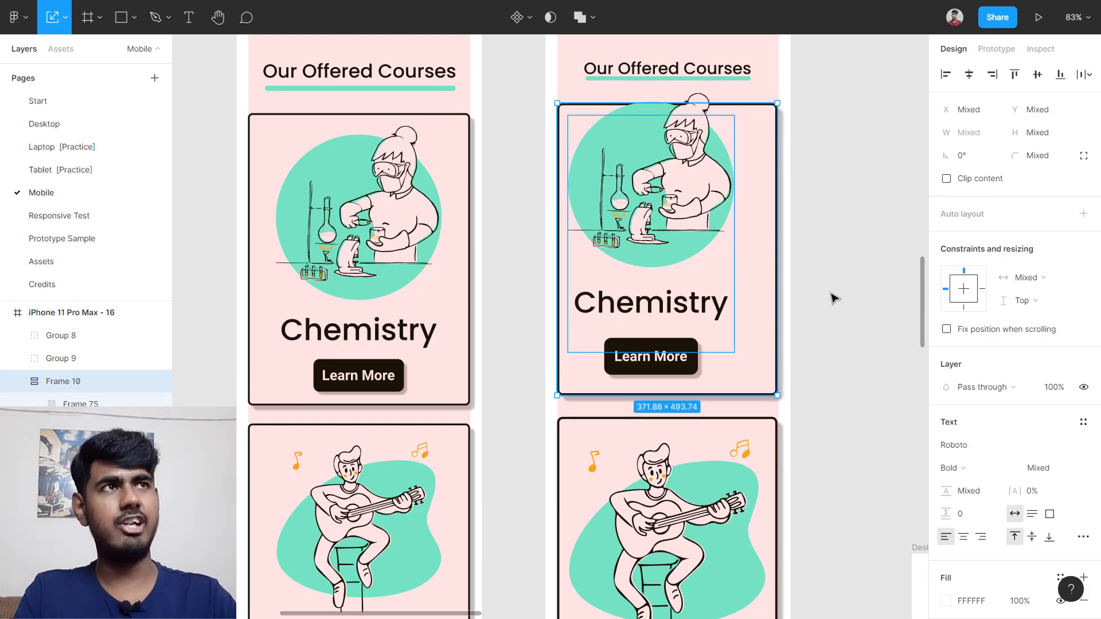
left_click(969, 75)
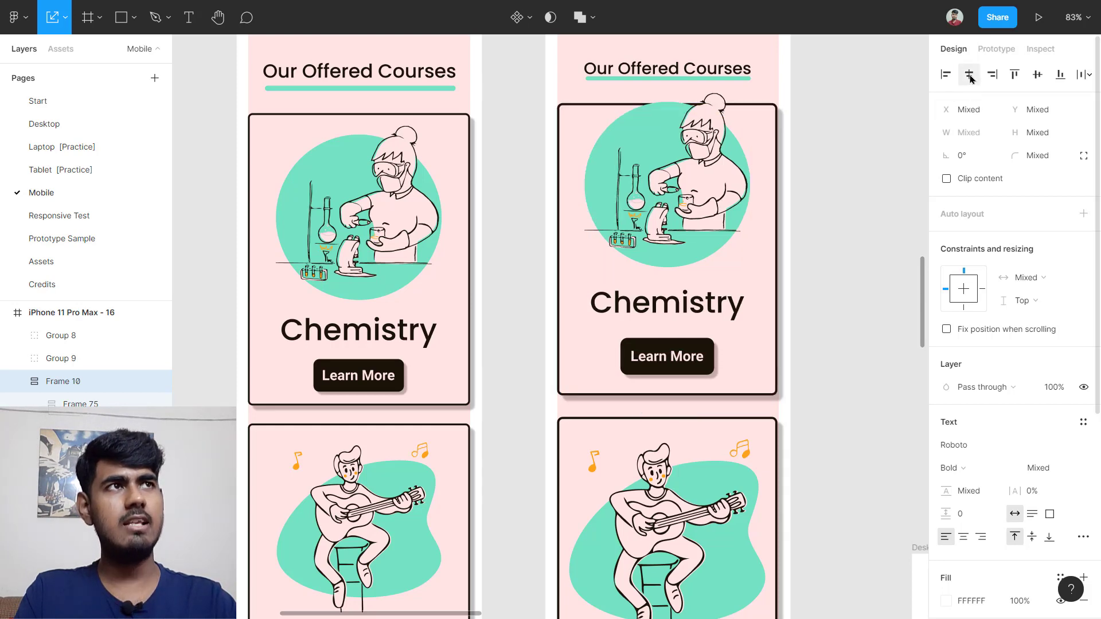
left_click(1037, 75)
left_click(858, 230)
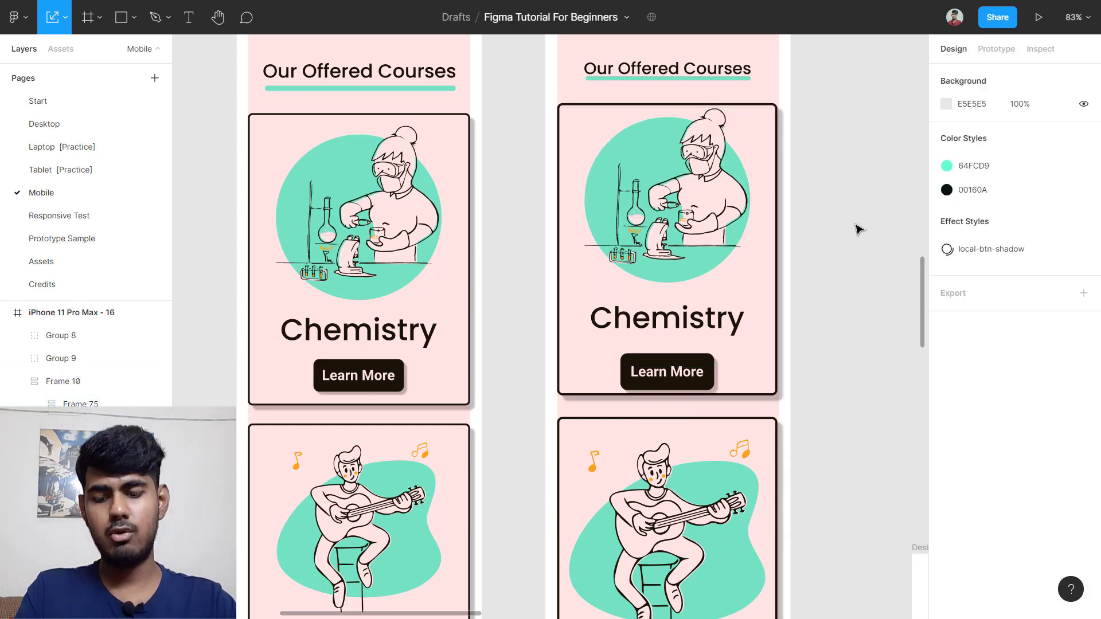
key("ctrl+z")
key("ctrl+z")
key("ctrl+z")
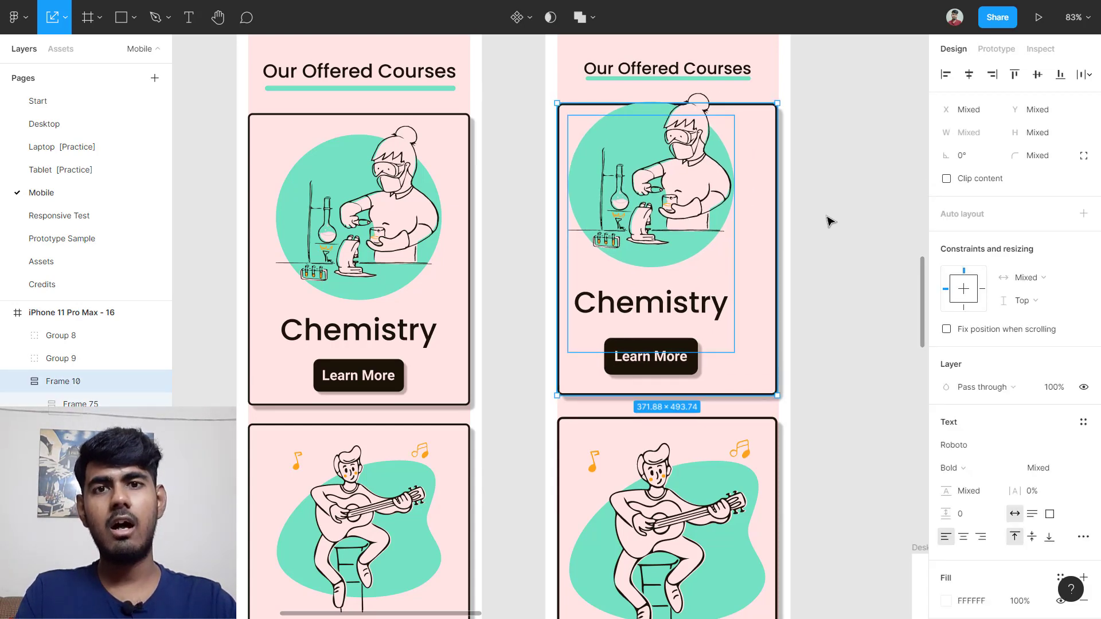
left_click(801, 137)
Step: Align the card's illustration, title and button to the card's horizontal and vertical centers
left_click(742, 143)
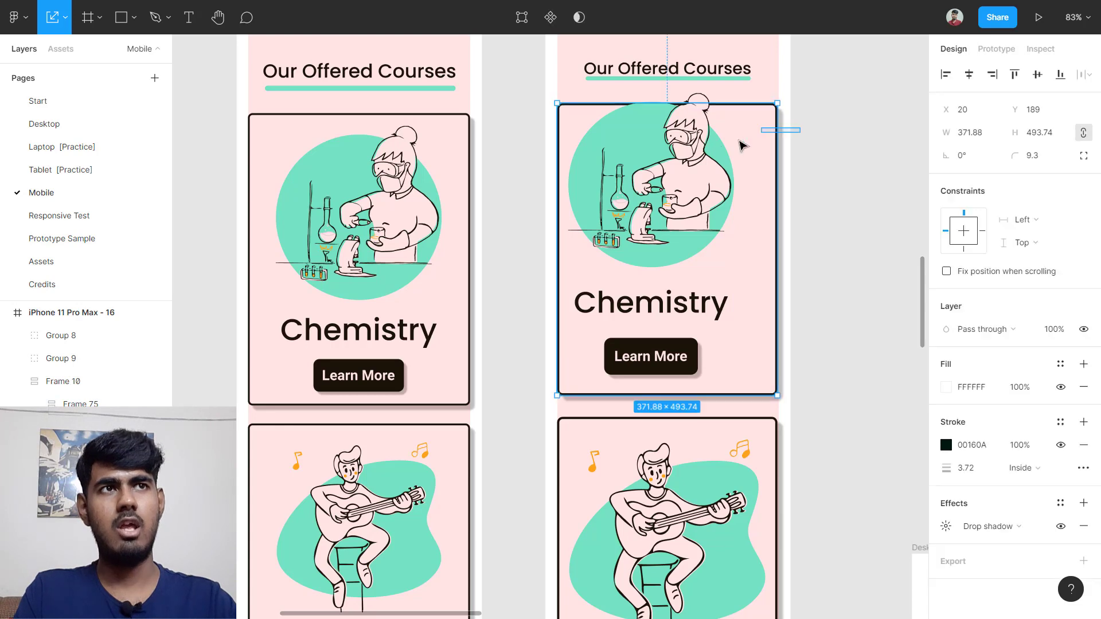
left_click(631, 278, "shift")
key("alt+h")
key("alt+v")
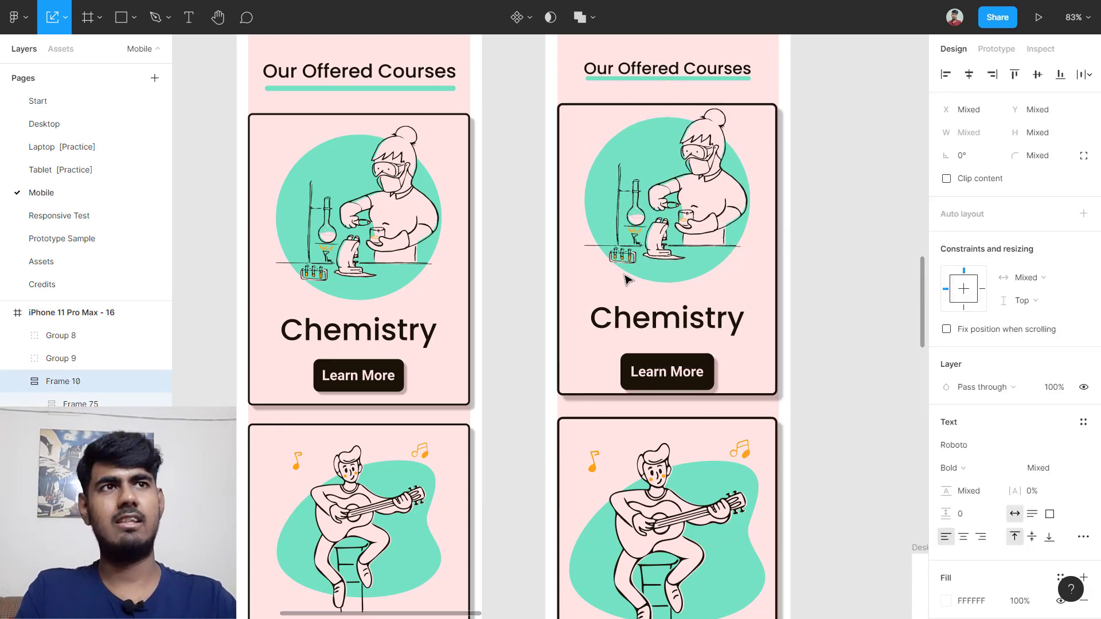
key("Escape")
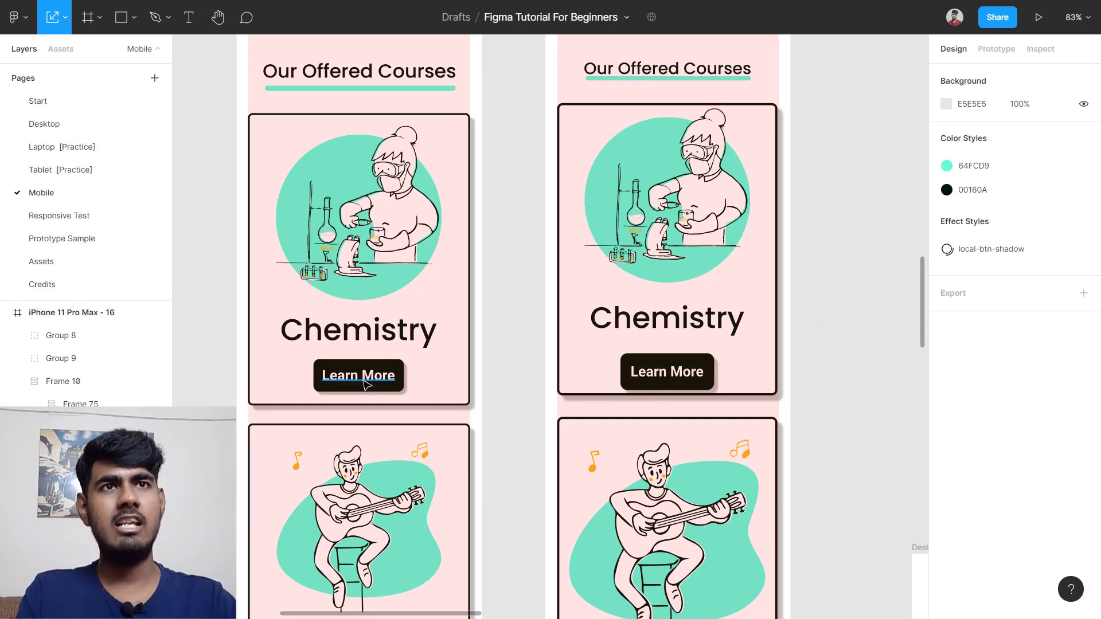
Step: Check the original Learn More button's size and select the new card's button
scroll(348, 370, "up", 1)
scroll(347, 370, "up", 5)
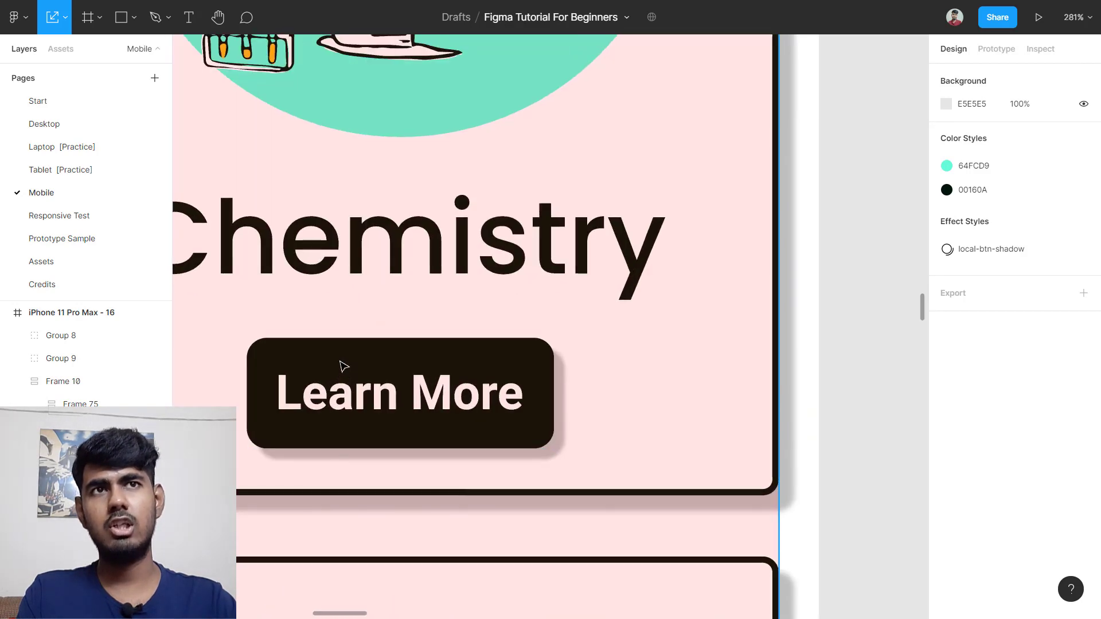
left_click(342, 363)
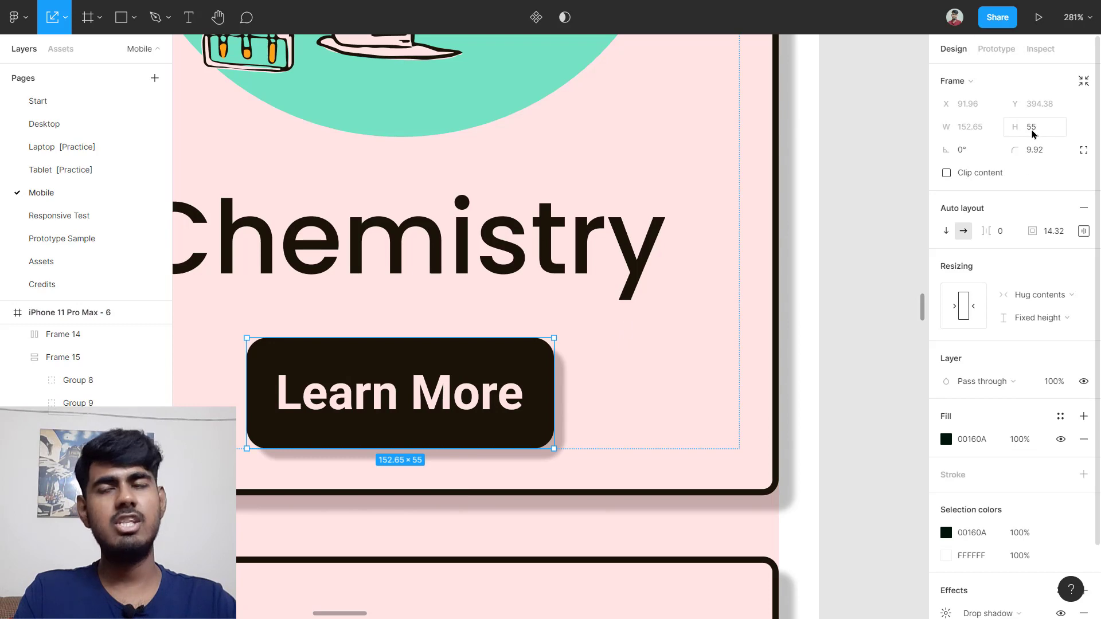
scroll(747, 300, "down", 10)
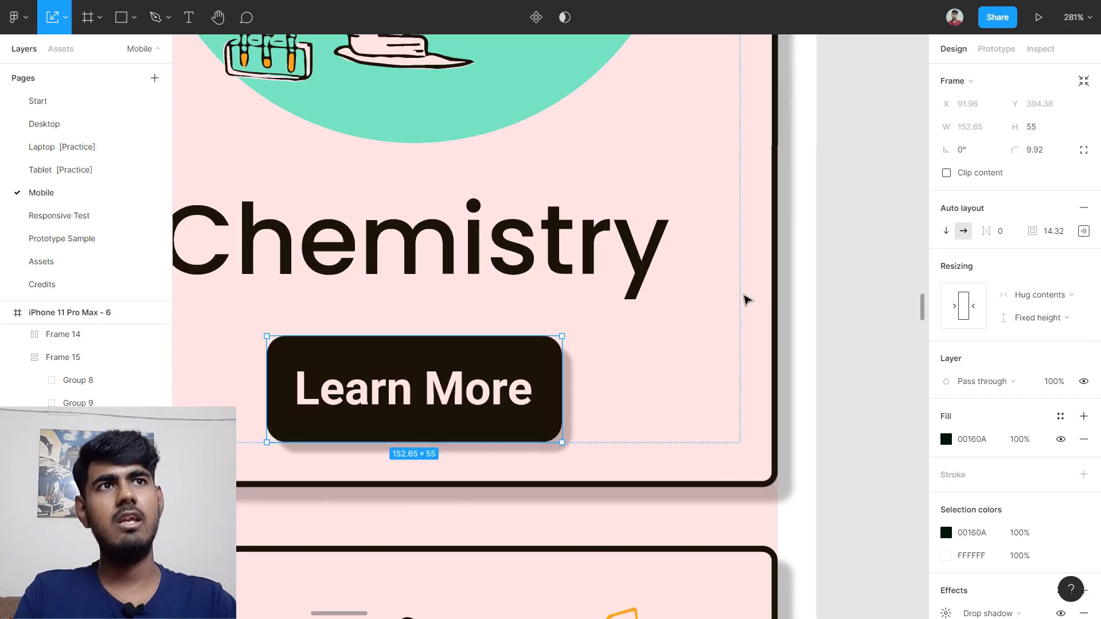
scroll(646, 353, "up", 2)
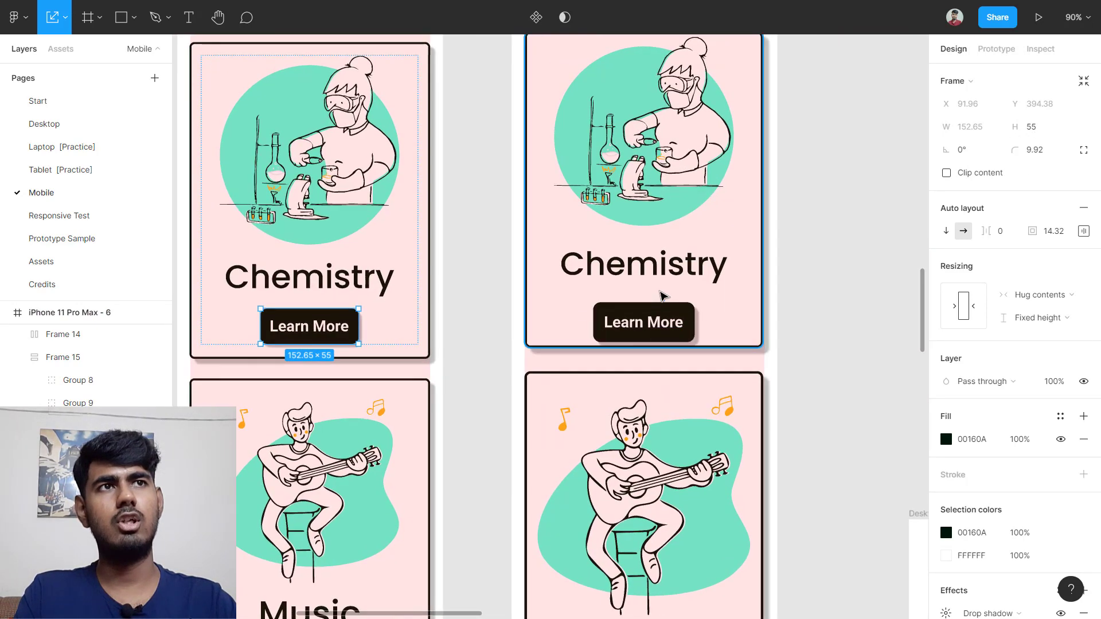
double_click(651, 316)
scroll(653, 312, "up", 5)
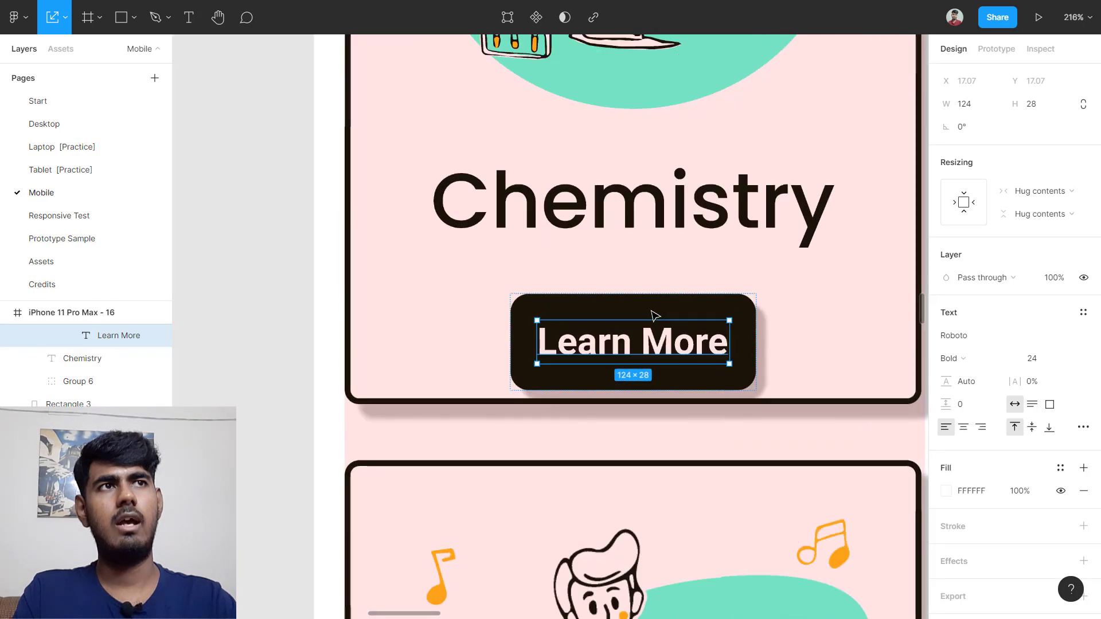
key("Escape")
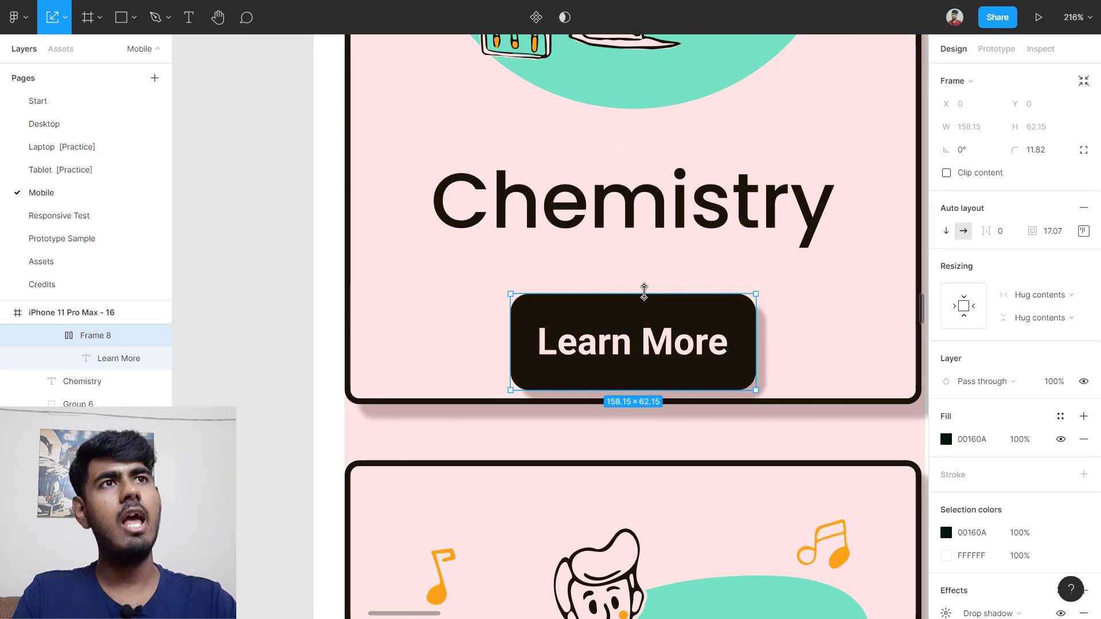
Step: Give the new Learn More button a fixed height of 55
left_click_drag(644, 291, 643, 283)
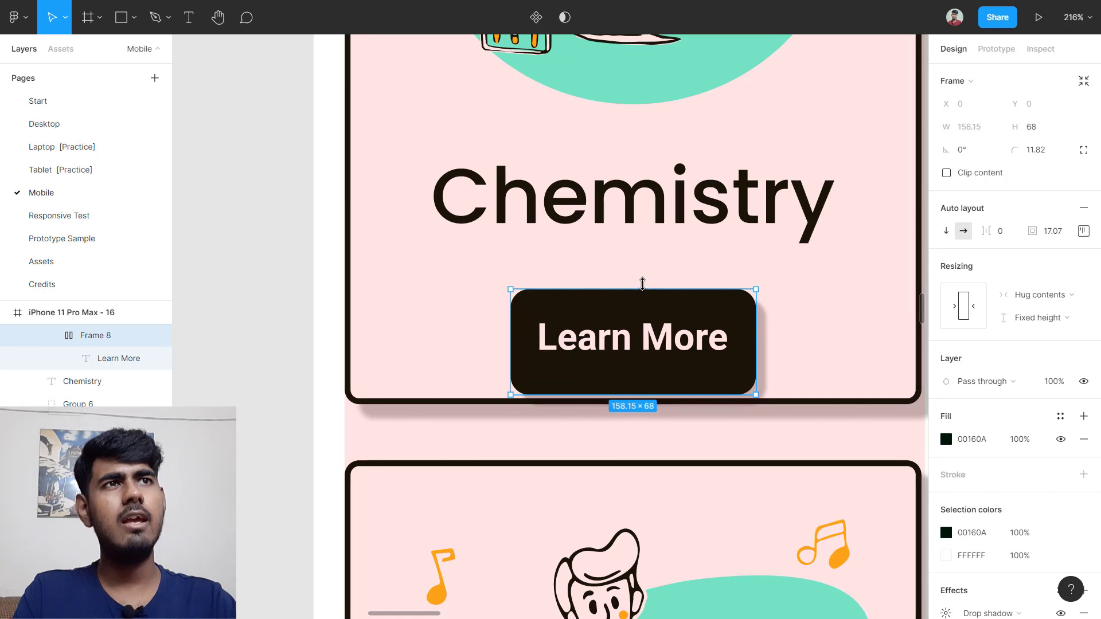
left_click(1045, 127)
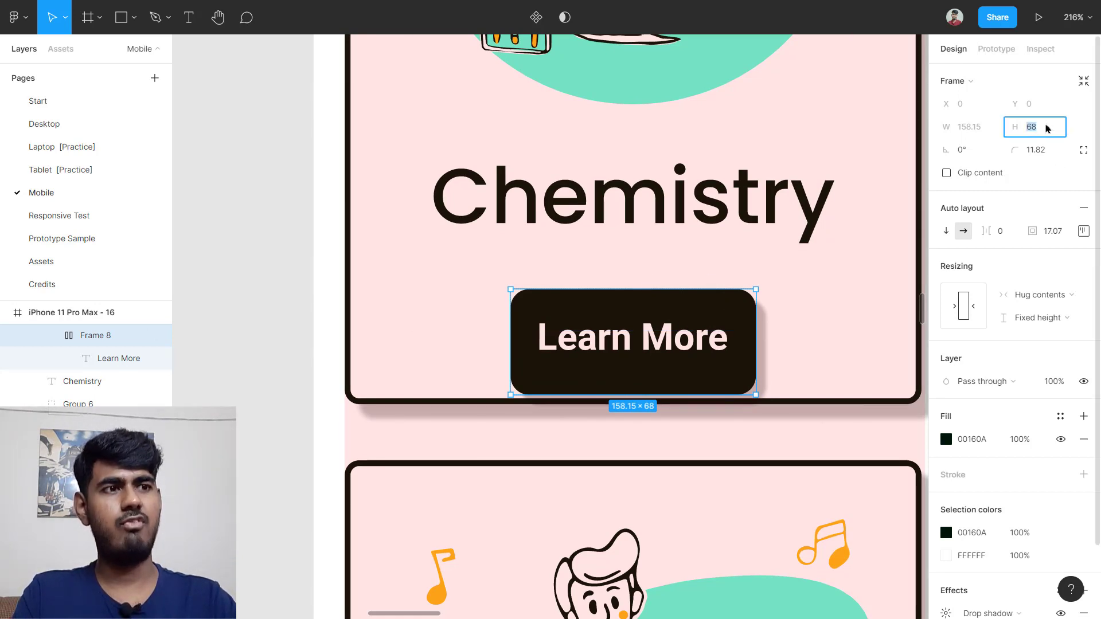
key("Return")
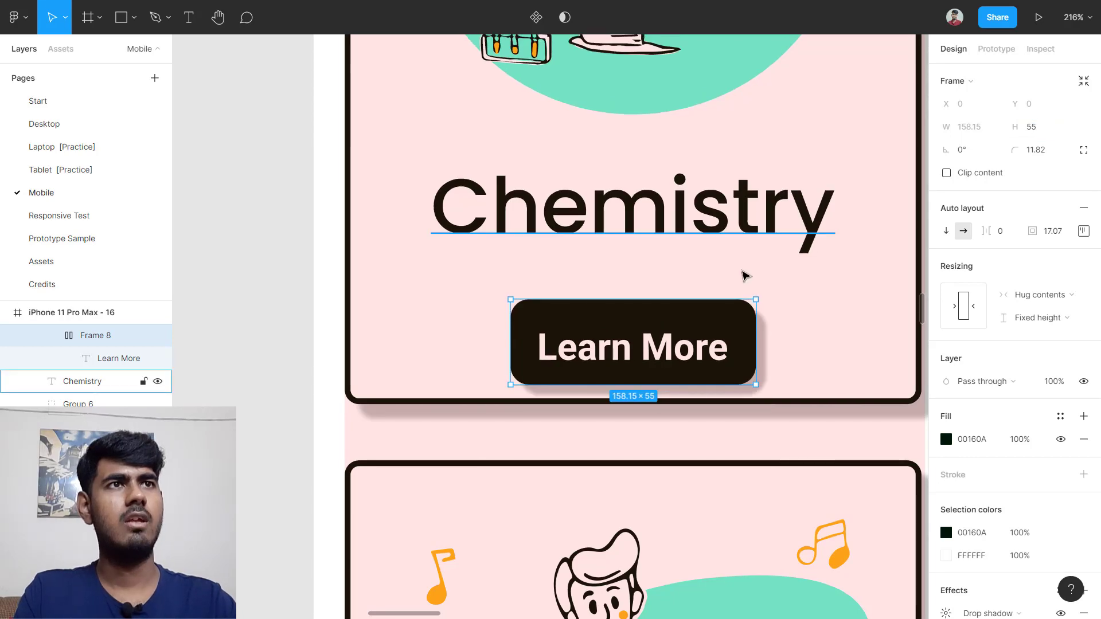
scroll(781, 285, "down", 2)
scroll(782, 290, "up", 5)
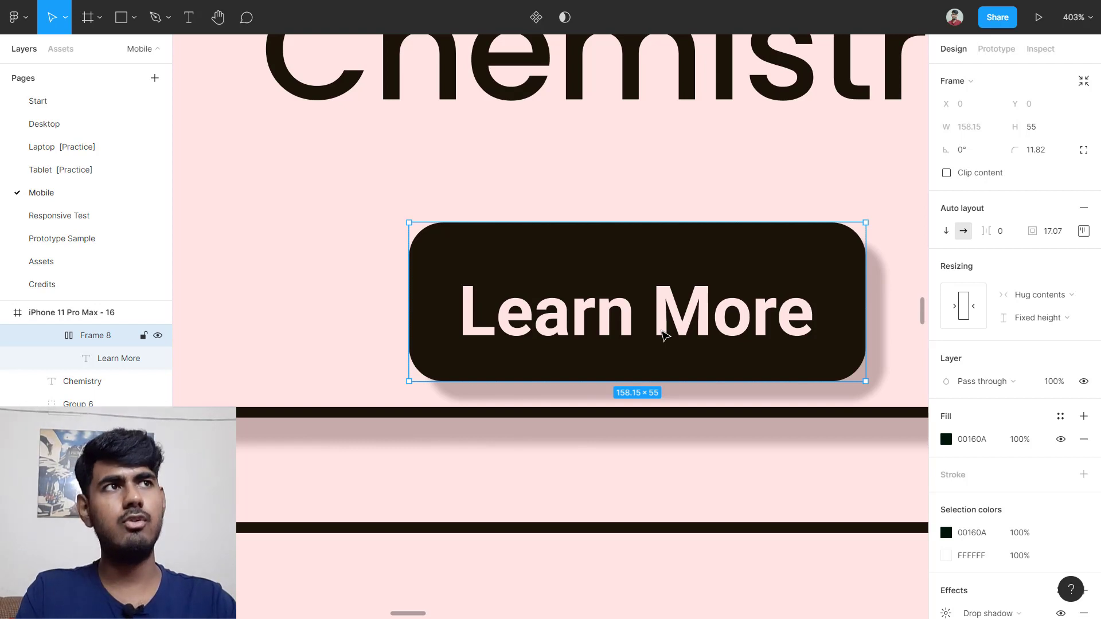
Step: Center the Learn More label inside the button with auto layout alignment
left_click(1083, 231)
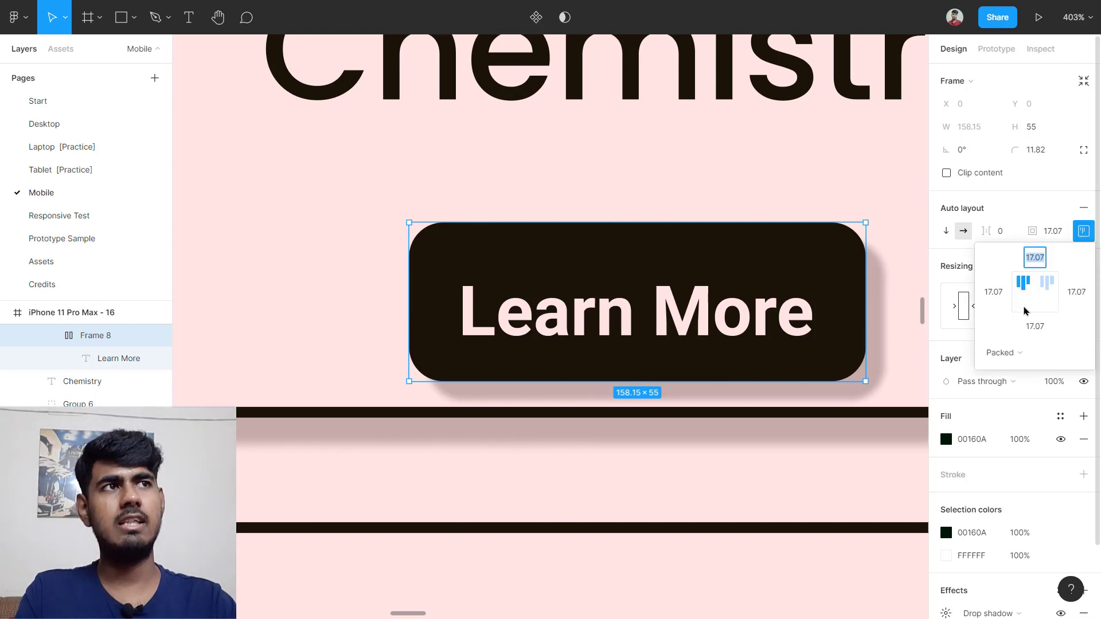
left_click(1034, 298)
scroll(715, 338, "down", 10)
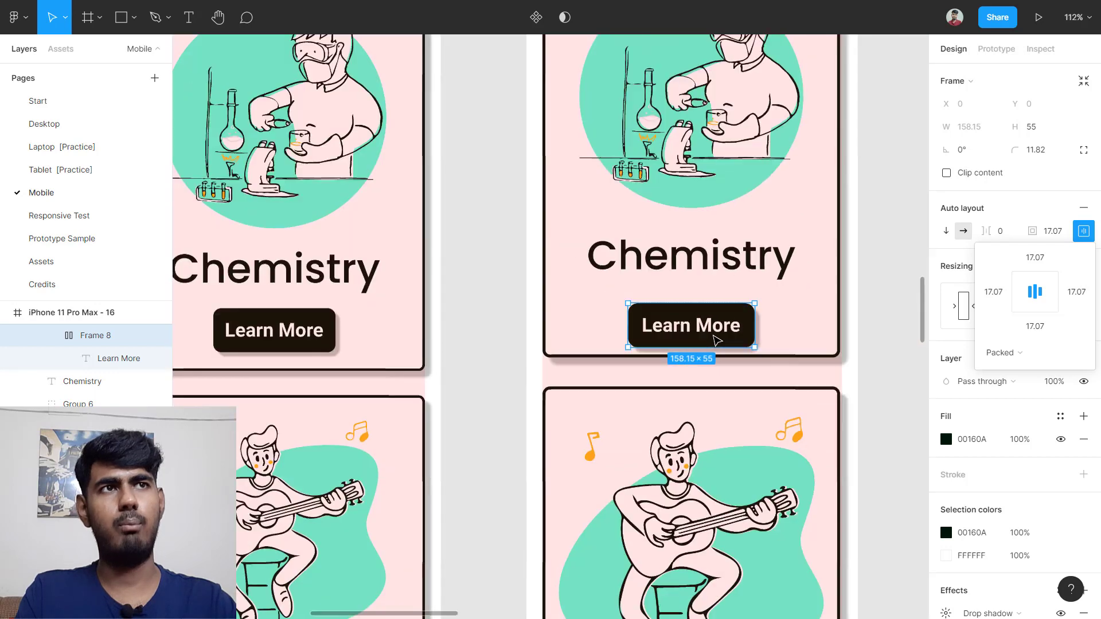
scroll(713, 336, "right", 1)
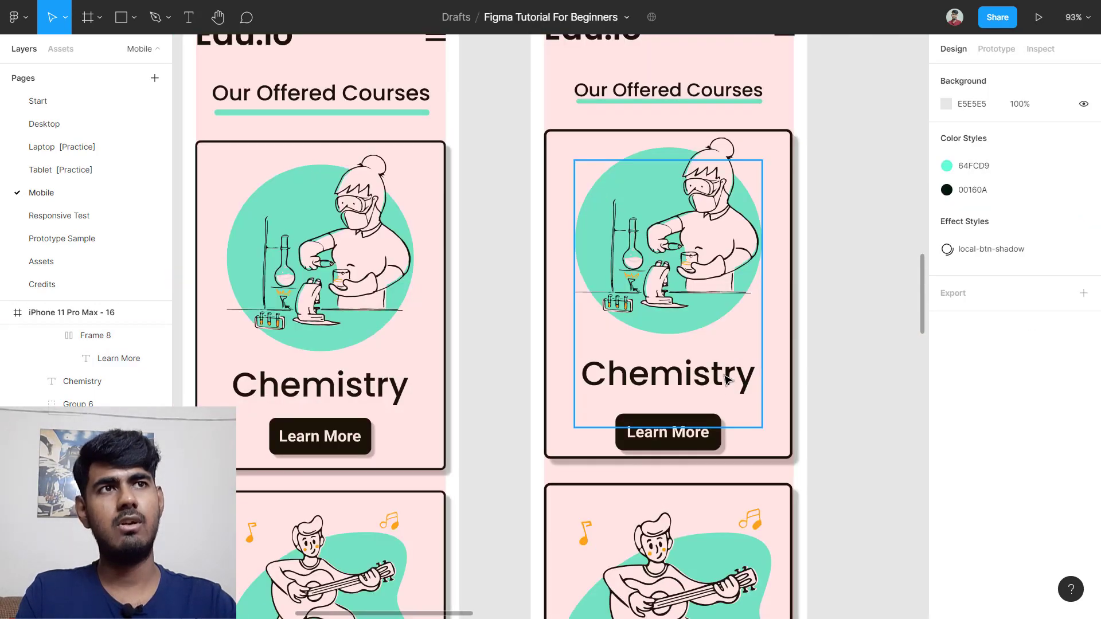
Step: Change Frame 10's auto layout item spacing from 17.66 to 0
left_click(692, 311)
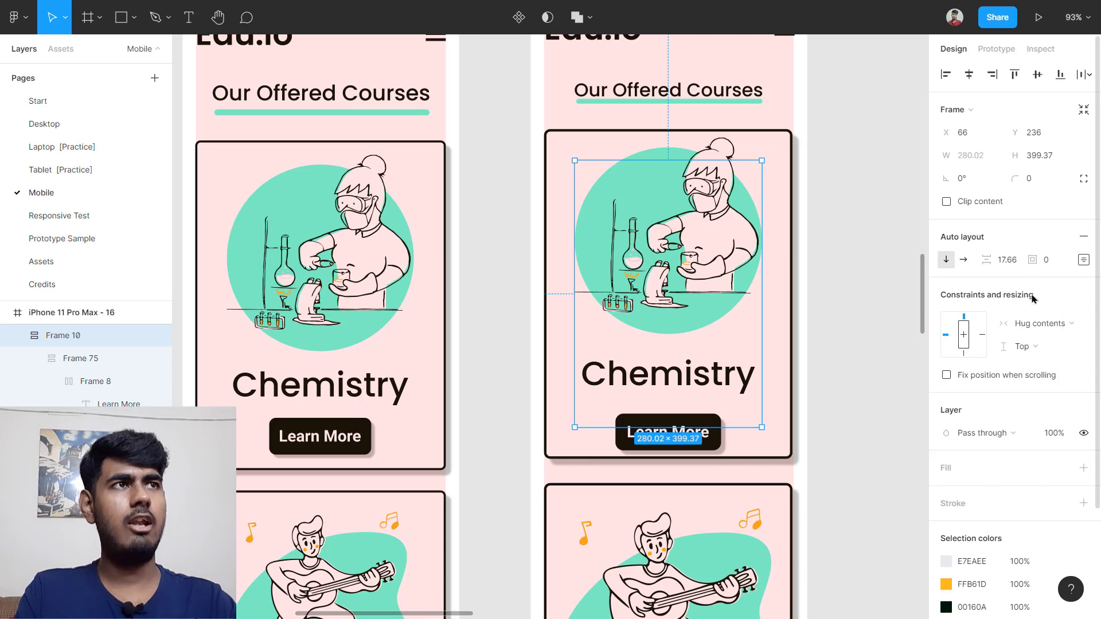
left_click(1007, 264)
type("0")
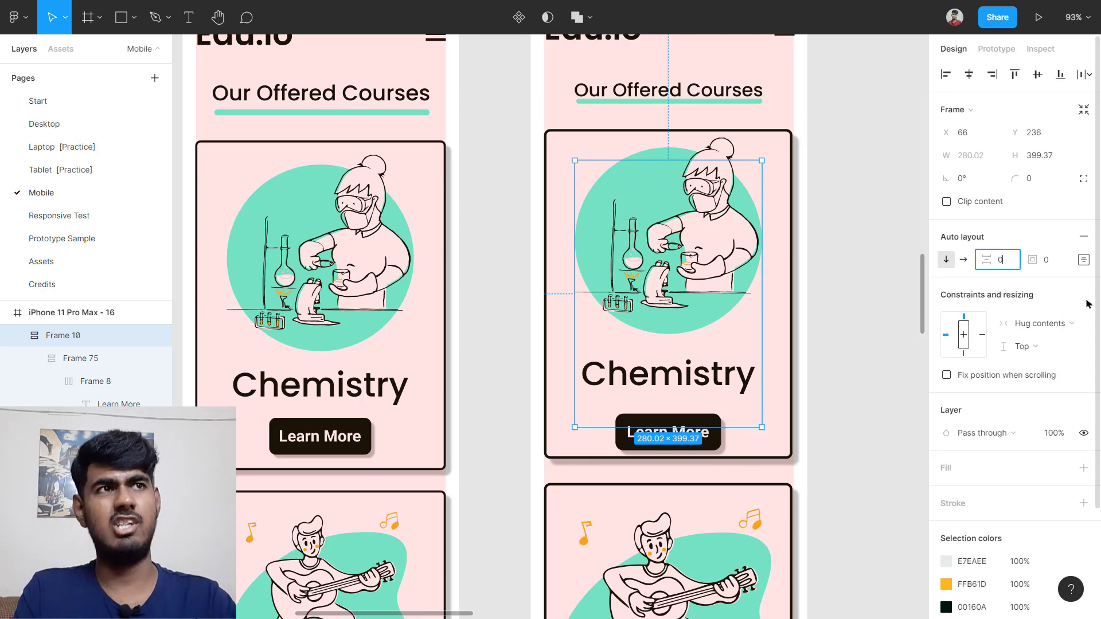
key("Return")
left_click(897, 312)
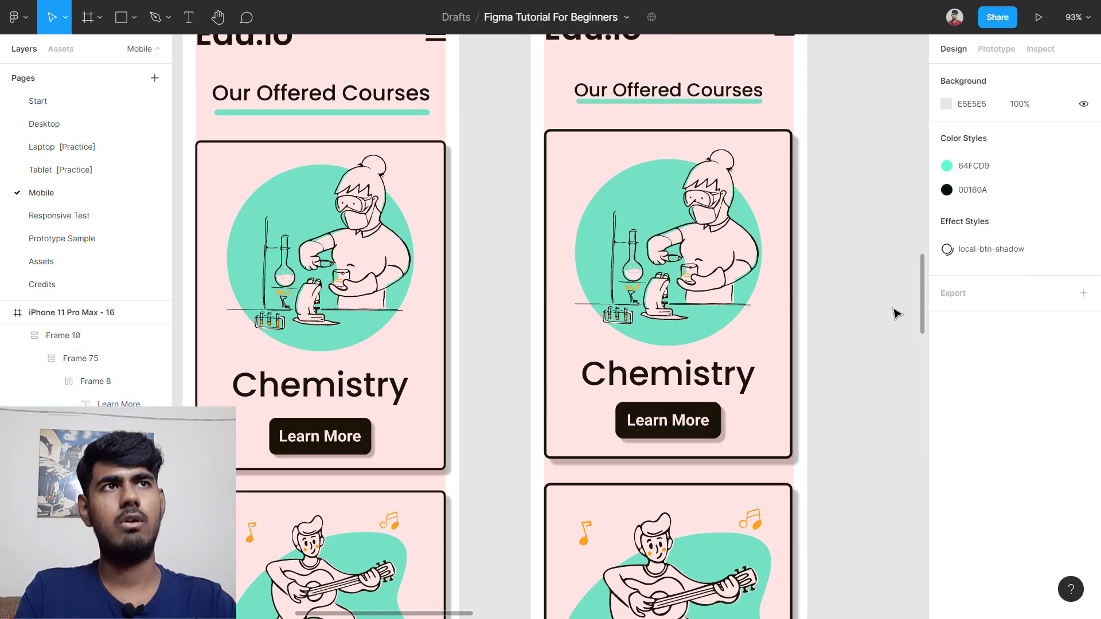
Step: Select the edited Chemistry card and then the original card to compare their layouts
scroll(897, 315, "down", 1)
left_click_drag(836, 143, 677, 319)
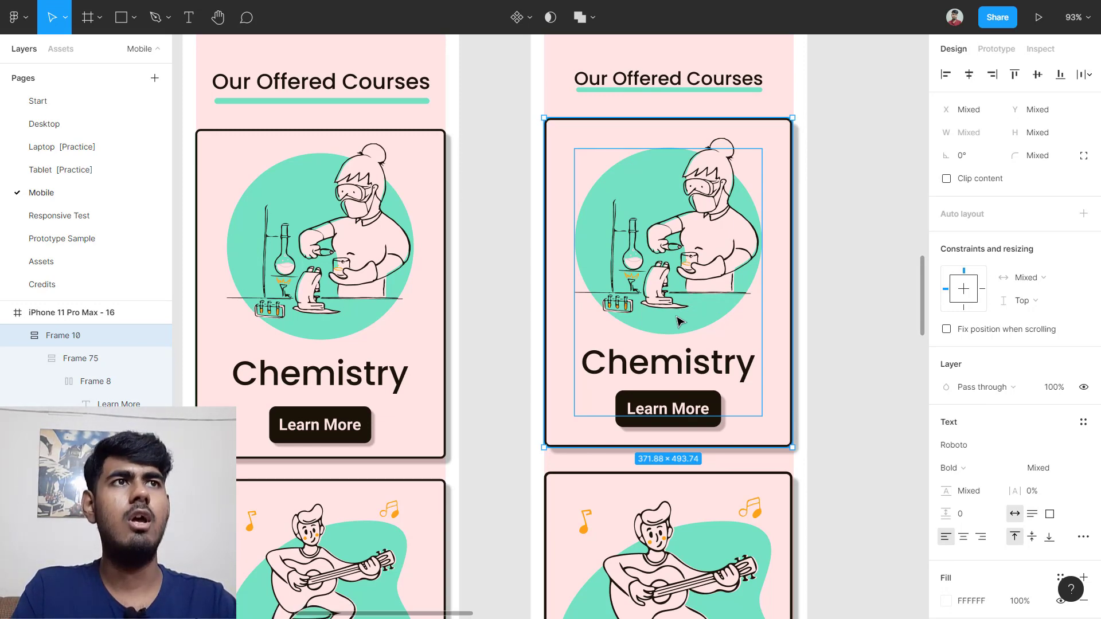
left_click_drag(851, 149, 595, 388)
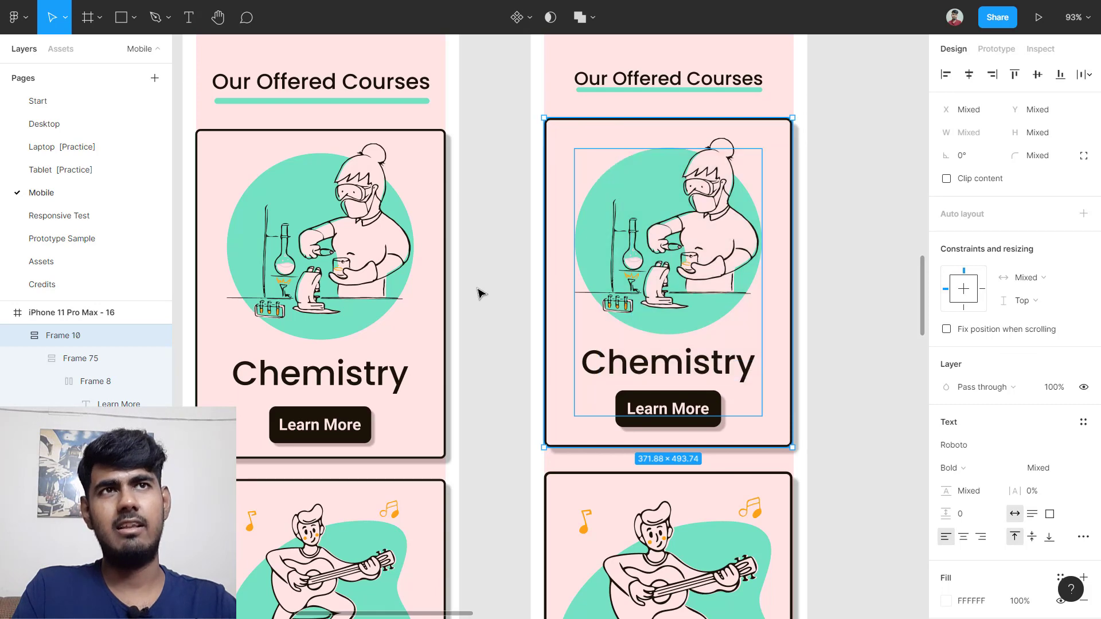
left_click(490, 247)
left_click_drag(463, 188, 339, 377)
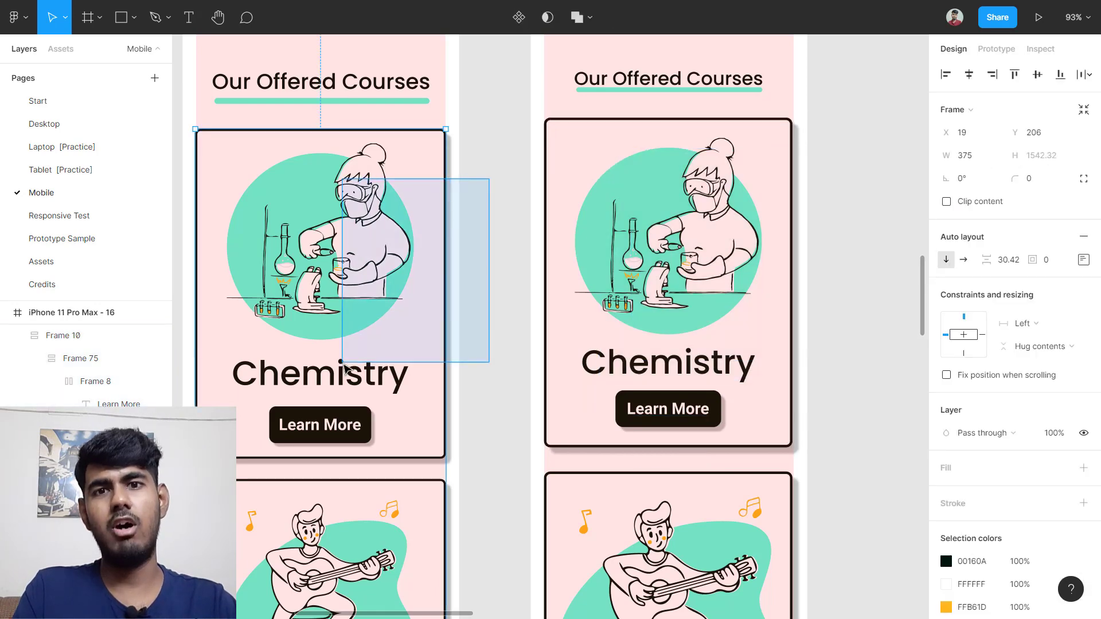
left_click(474, 323)
scroll(474, 323, "down", 5)
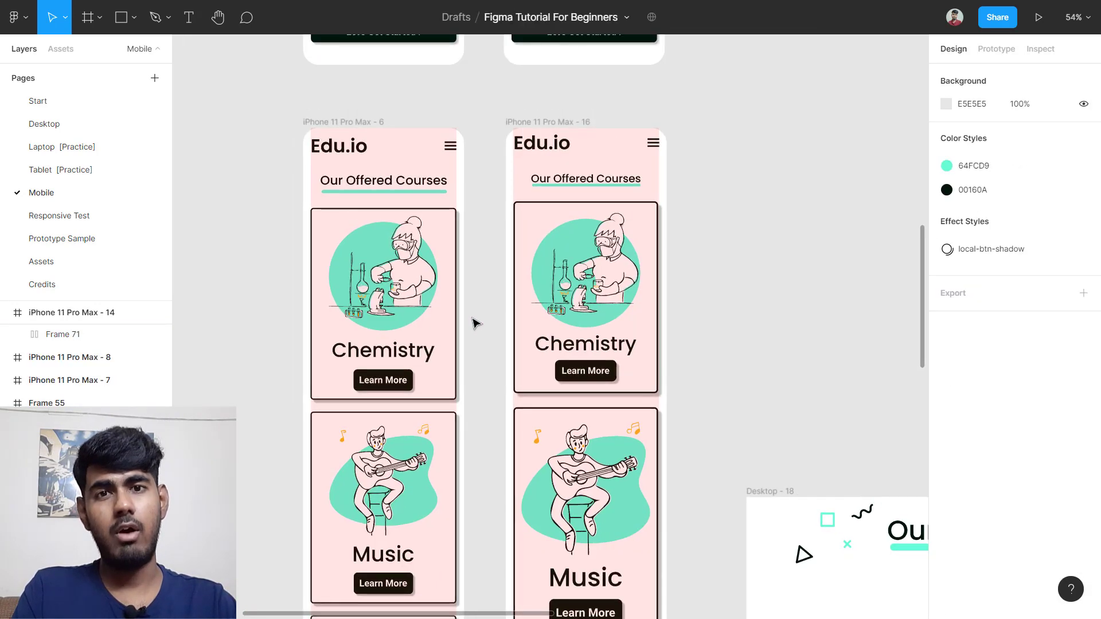
scroll(450, 335, "down", 4)
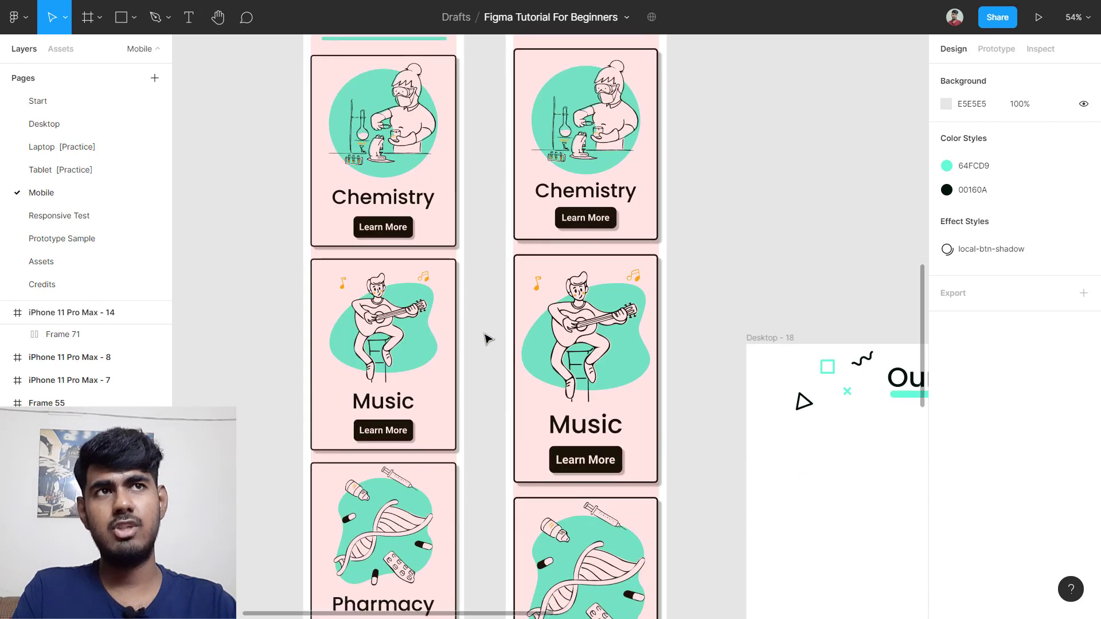
scroll(574, 332, "down", 4)
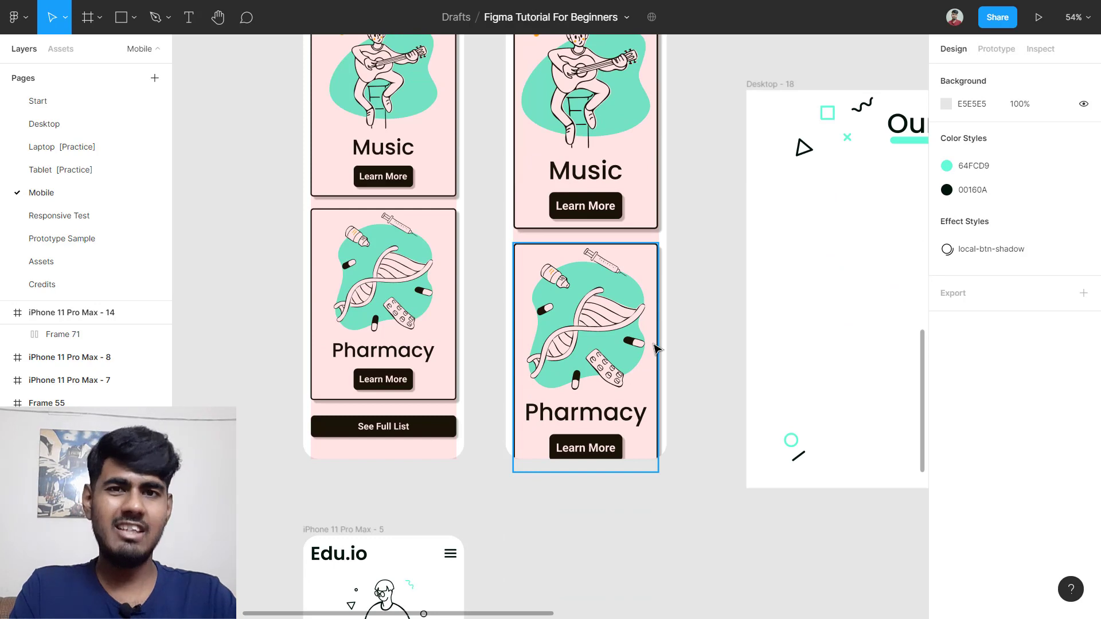
scroll(657, 349, "down", 5)
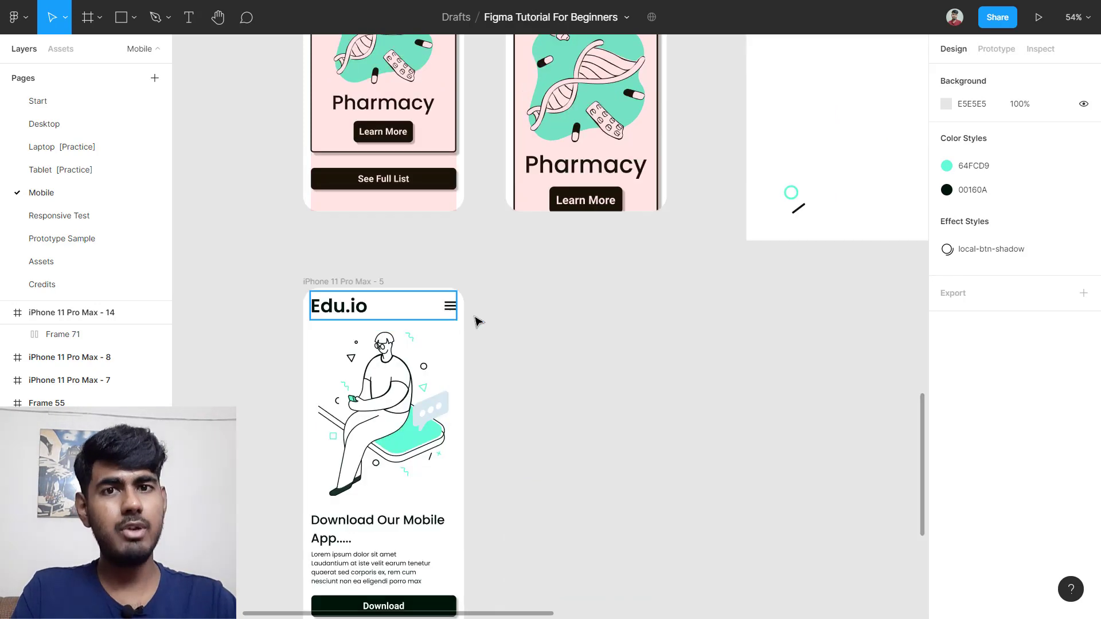
left_click(386, 260)
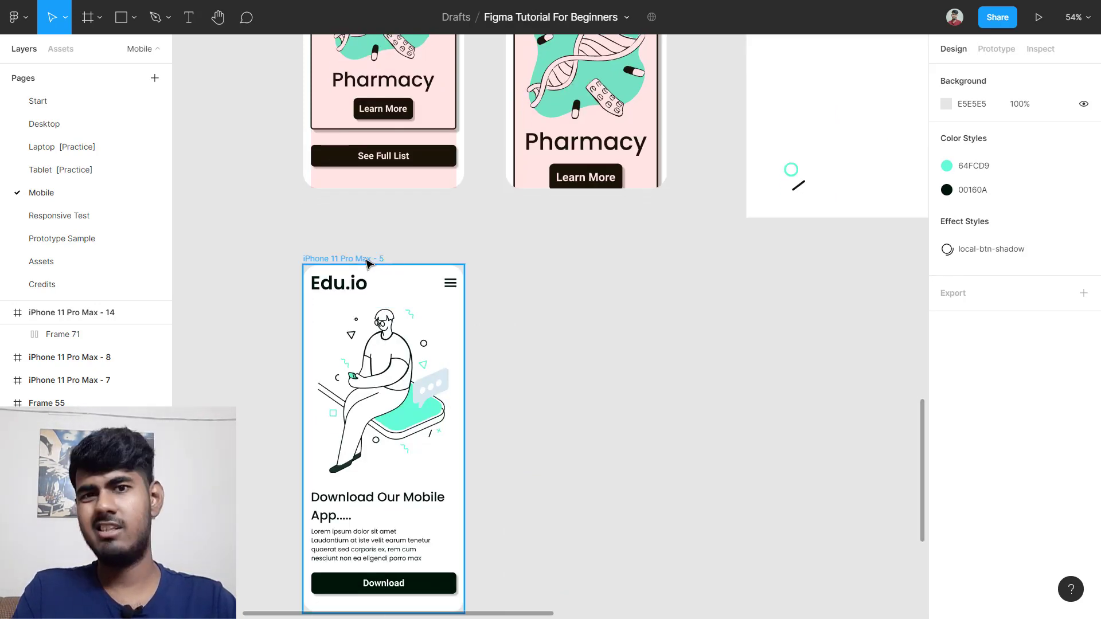
left_click(367, 263)
scroll(424, 246, "down", 3)
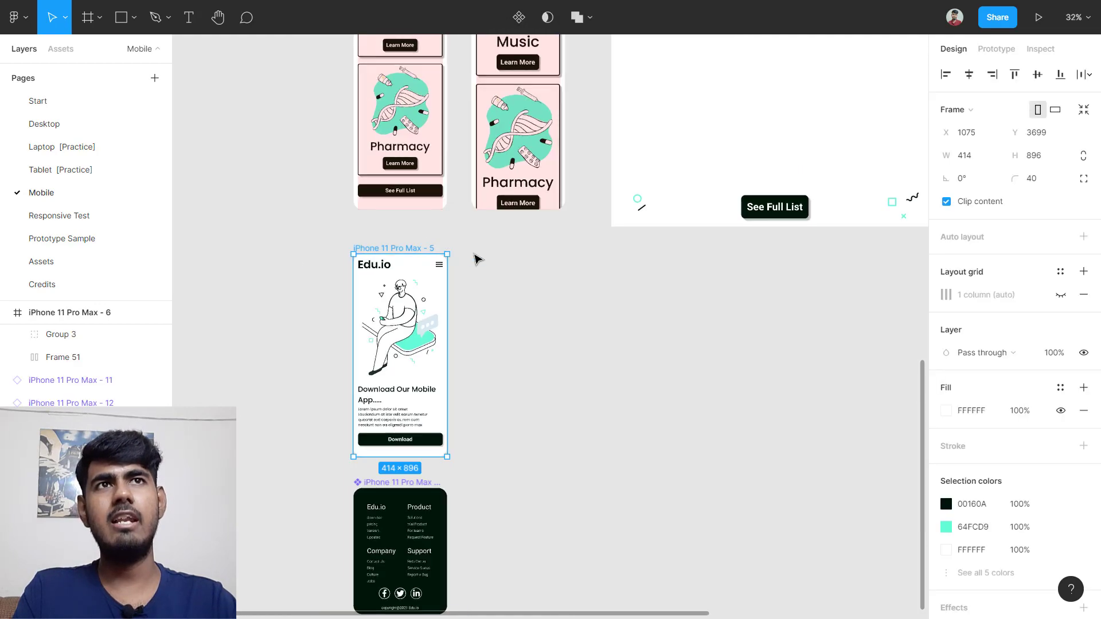
scroll(470, 251, "up", 10)
scroll(466, 242, "up", 4)
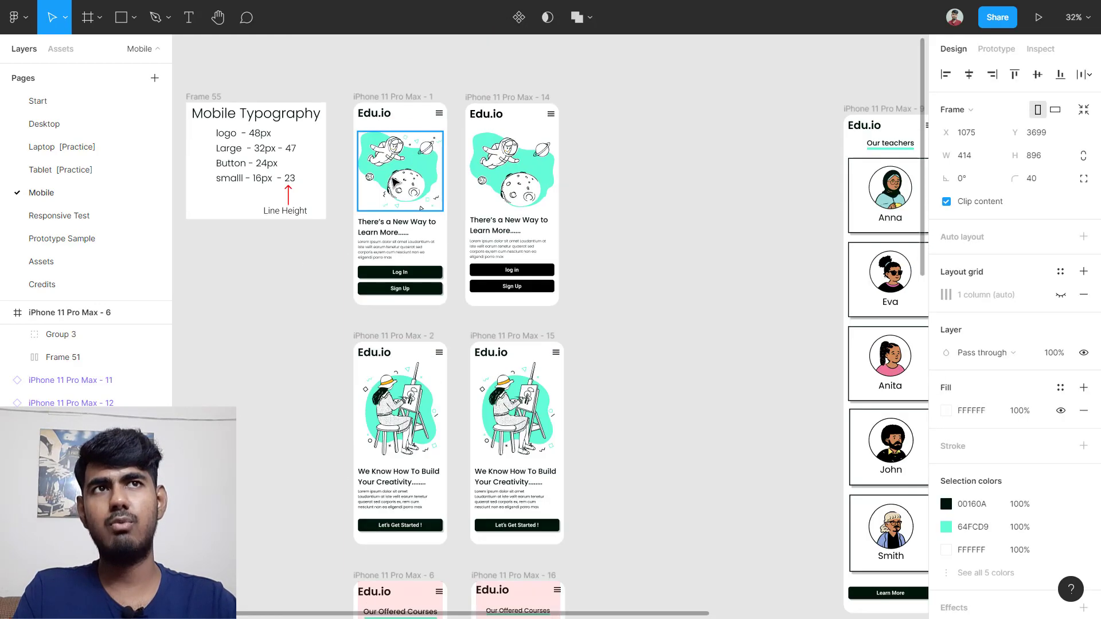
scroll(383, 193, "up", 3, "ctrl")
scroll(382, 193, "down", 3)
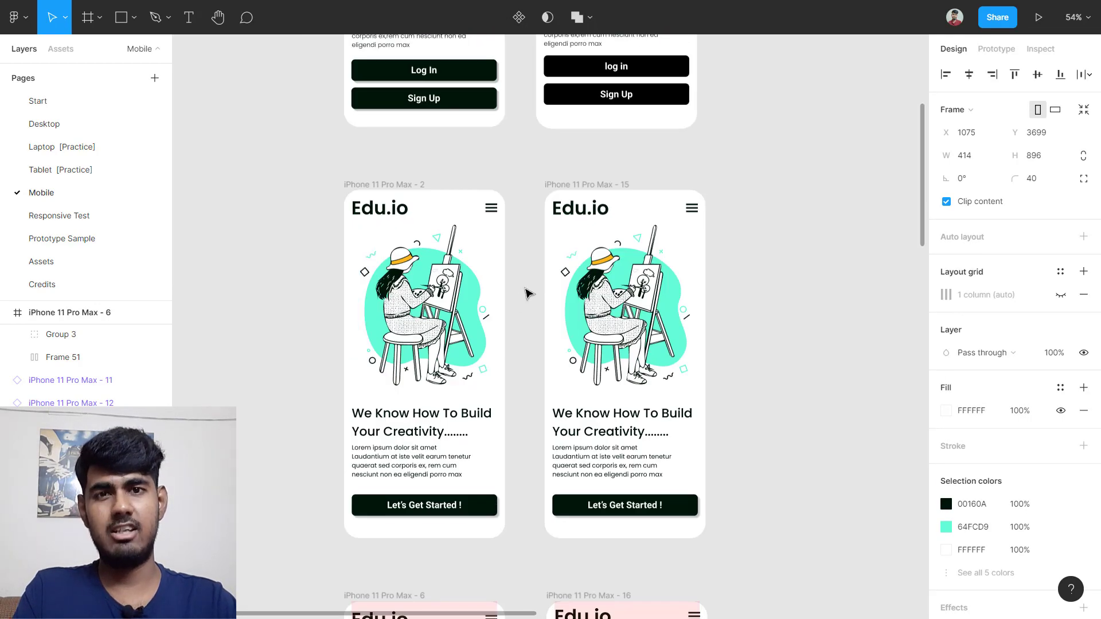
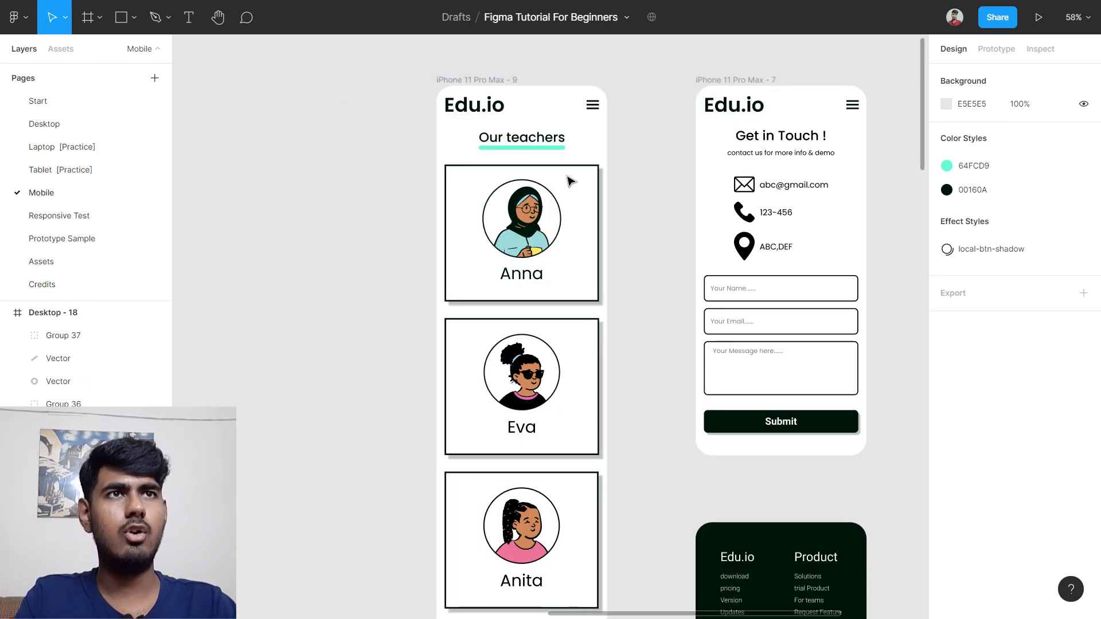
Step: Delete the stray Desktop - 18 frame from the Mobile page
scroll(566, 248, "down", 10)
left_click(448, 434)
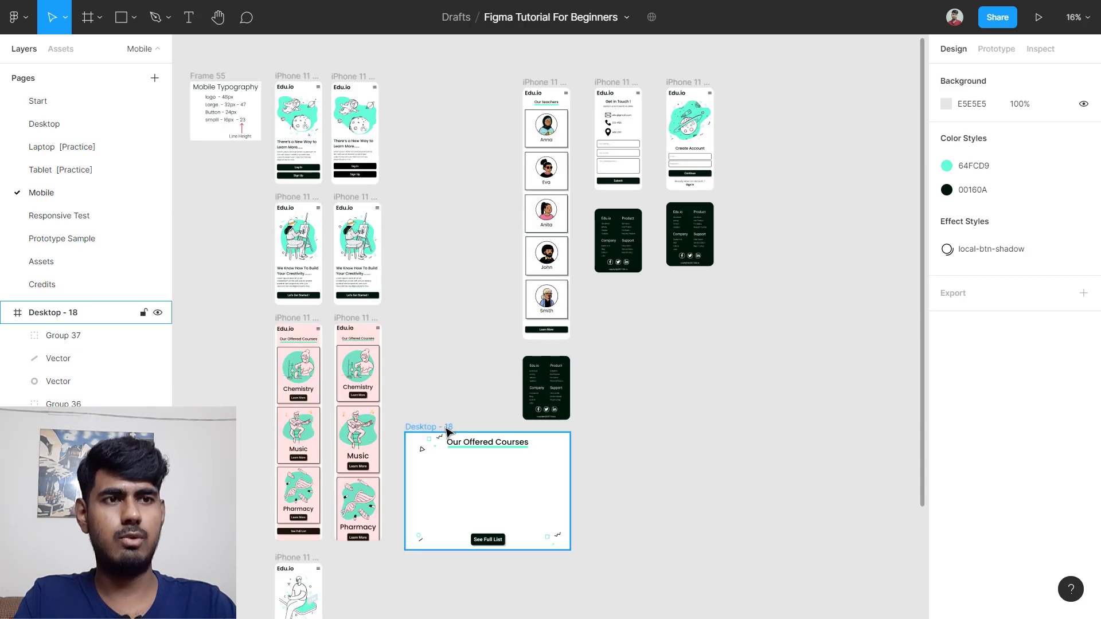
key("Delete")
Step: Shift the Get in Touch and Create Account frames and their footers to the right
scroll(693, 445, "up", 3)
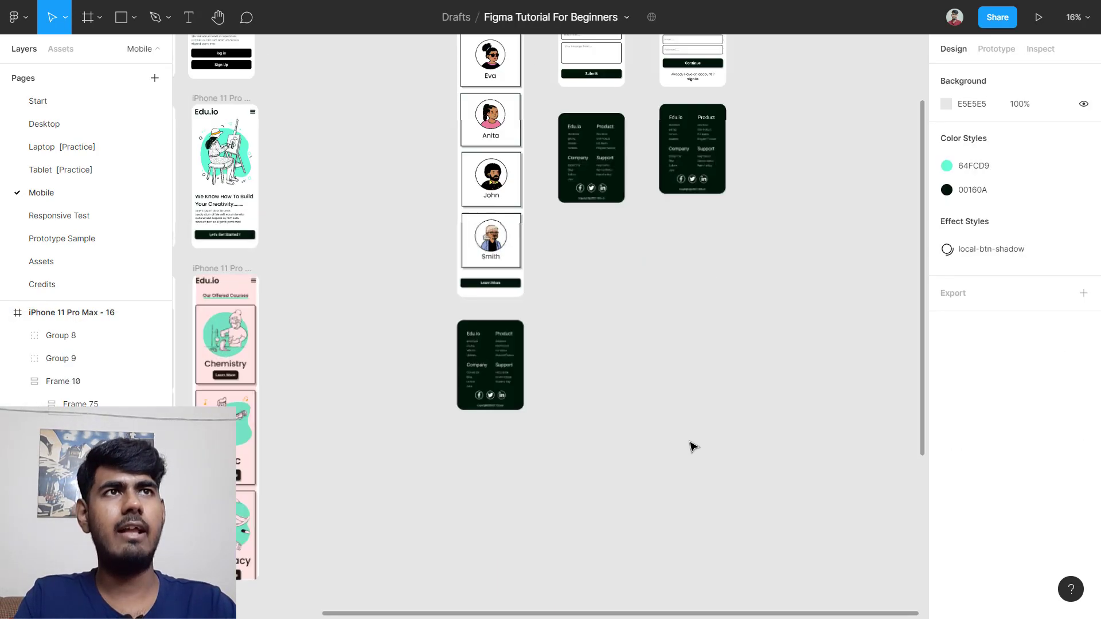
scroll(737, 228, "up", 5)
left_click_drag(566, 178, 737, 502)
left_click(615, 155)
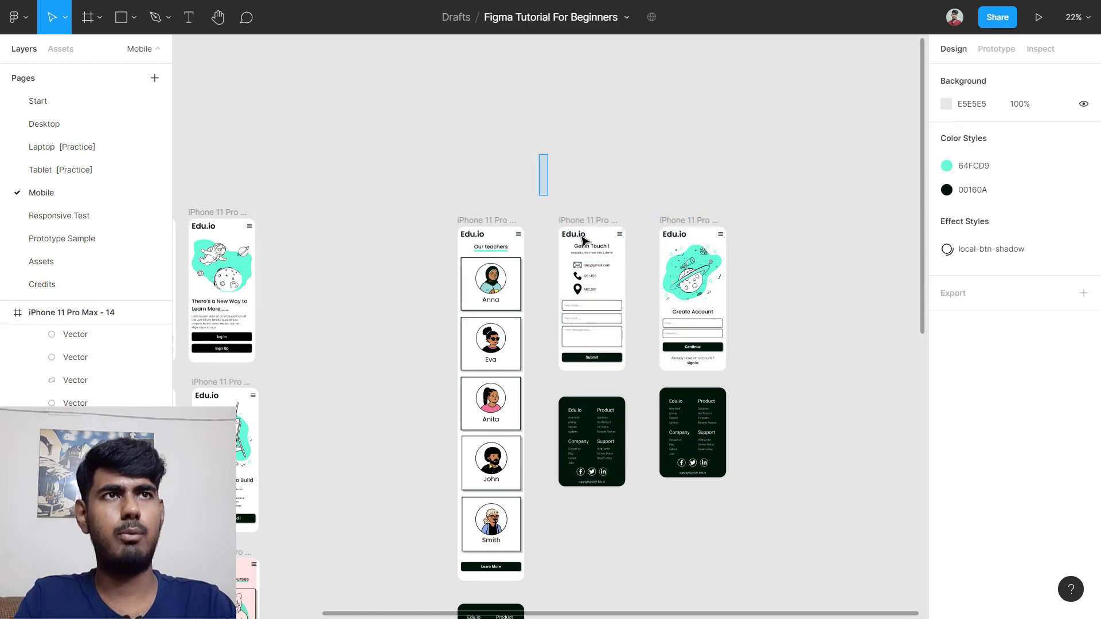
left_click_drag(582, 240, 817, 559)
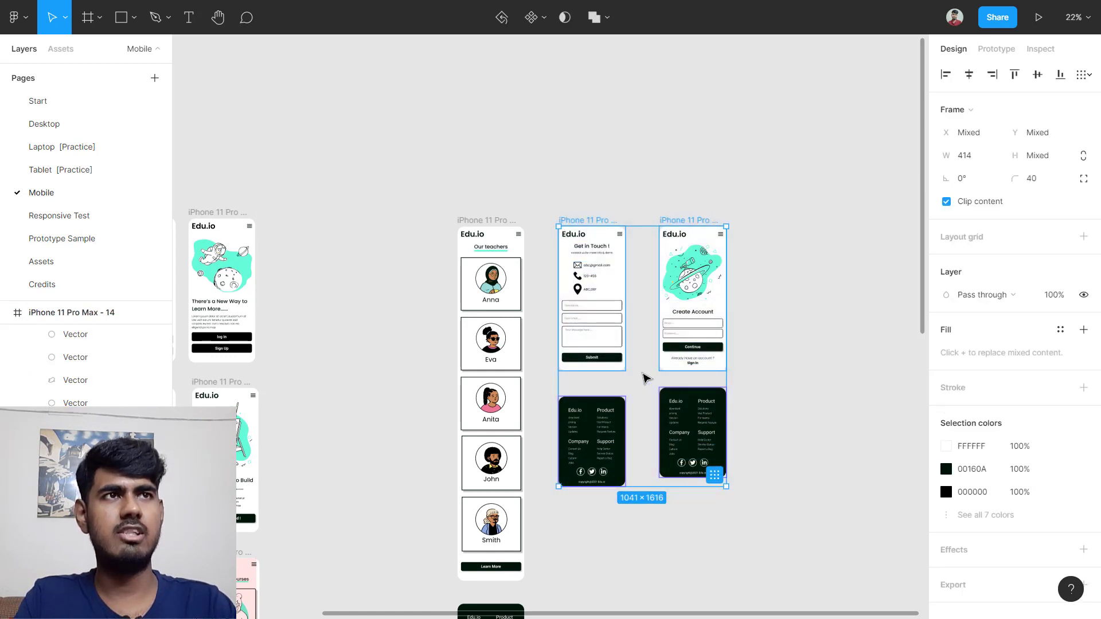
left_click_drag(647, 378, 795, 376)
left_click(666, 449)
scroll(597, 381, "down", 4)
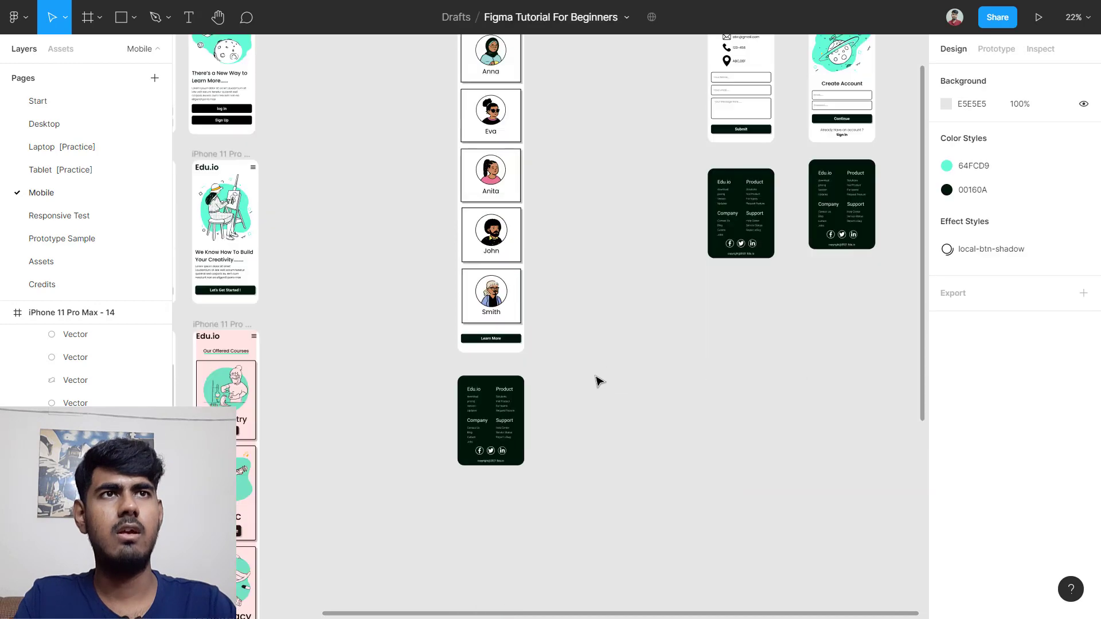
scroll(597, 361, "up", 4)
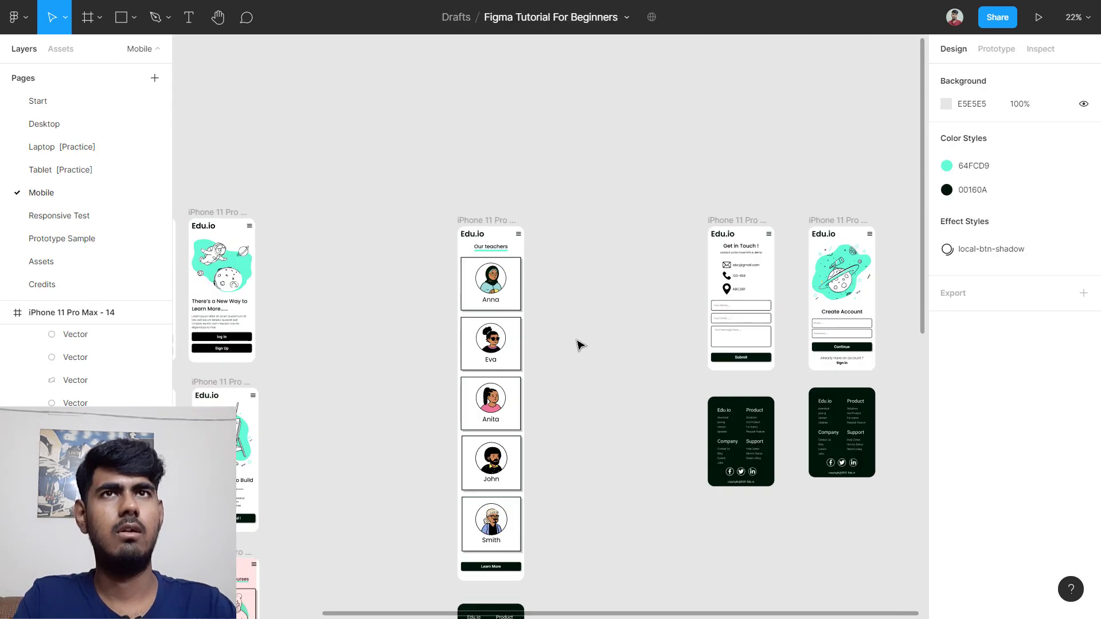
Step: On the Desktop page, duplicate the Desktop - 4 teachers frame below its footer
left_click(74, 125)
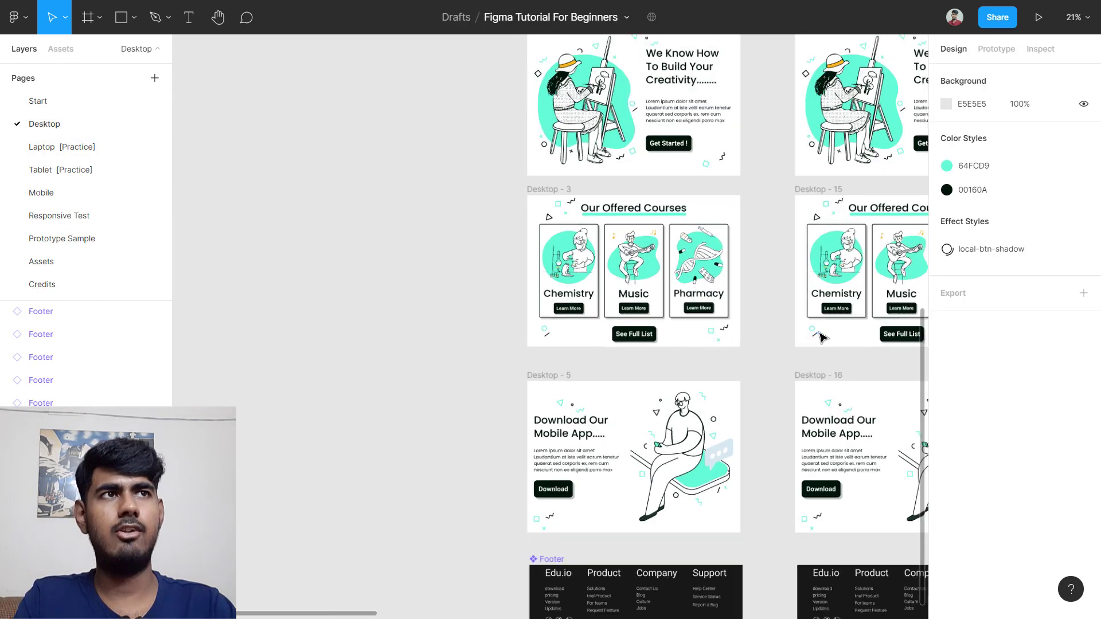
scroll(815, 336, "right", 10)
scroll(814, 335, "up", 2)
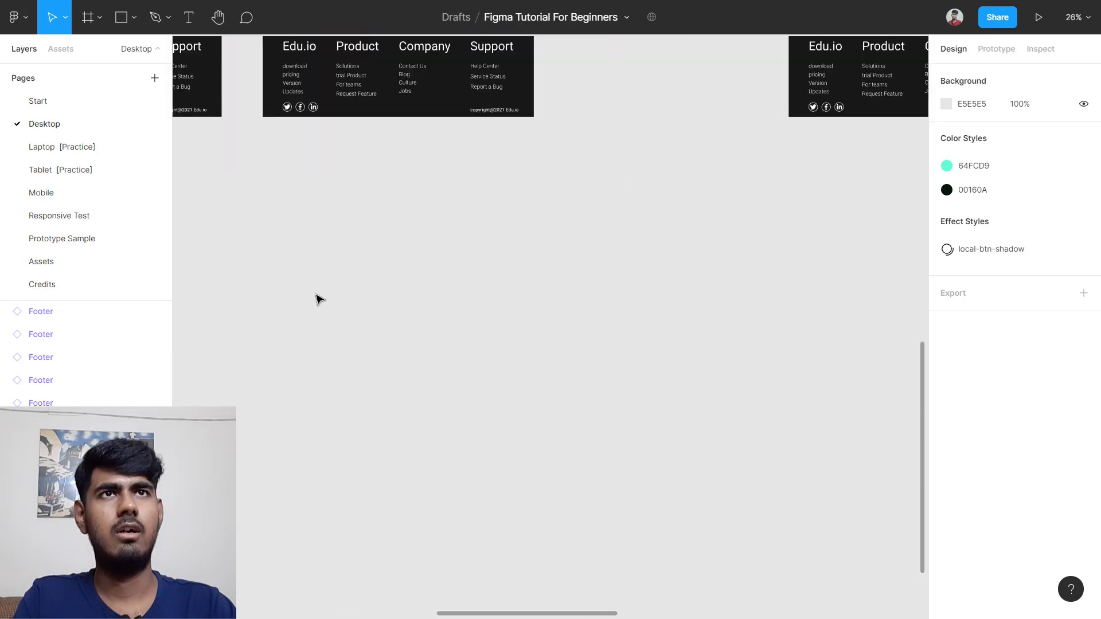
scroll(316, 297, "down", 4)
scroll(341, 179, "left", 4)
scroll(711, 121, "up", 5)
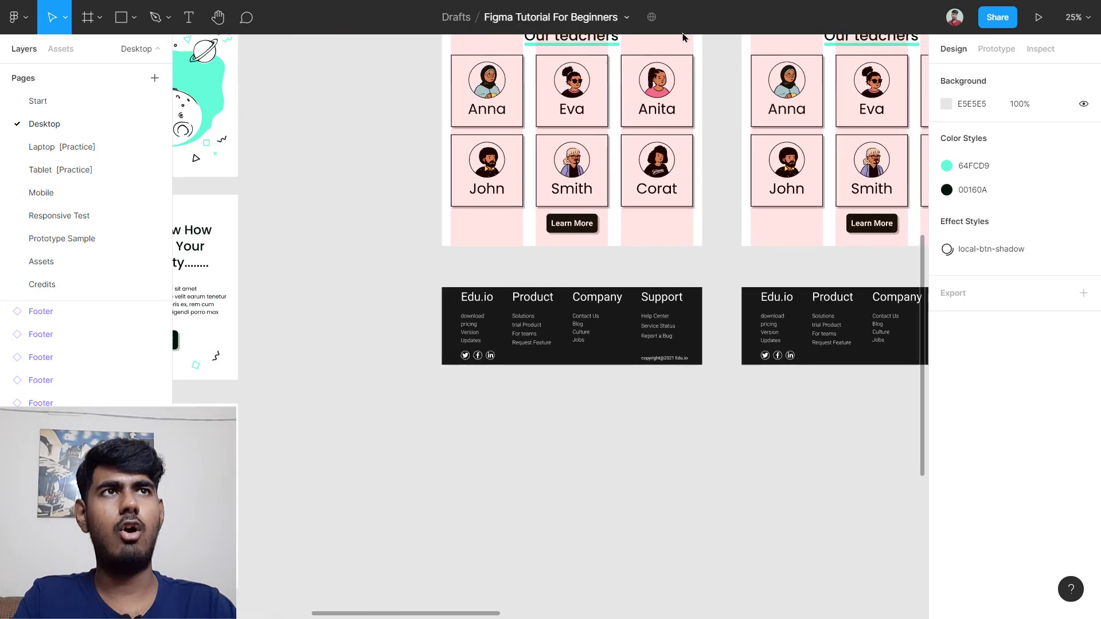
scroll(713, 118, "up", 2)
scroll(688, 143, "up", 2)
scroll(649, 178, "down", 4)
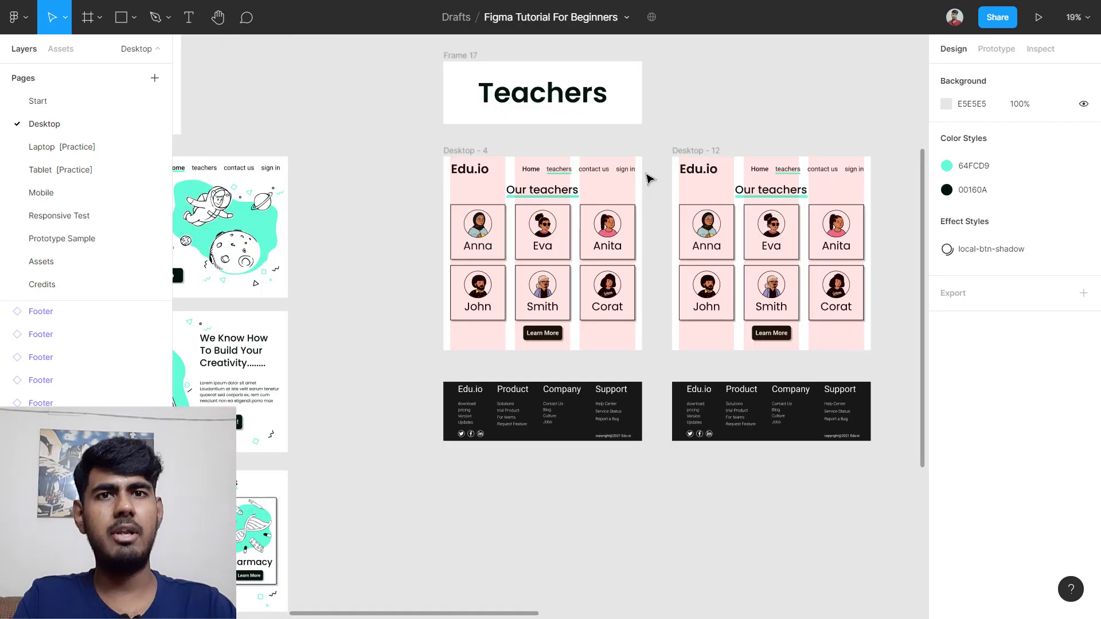
scroll(650, 179, "up", 3)
scroll(402, 204, "down", 4)
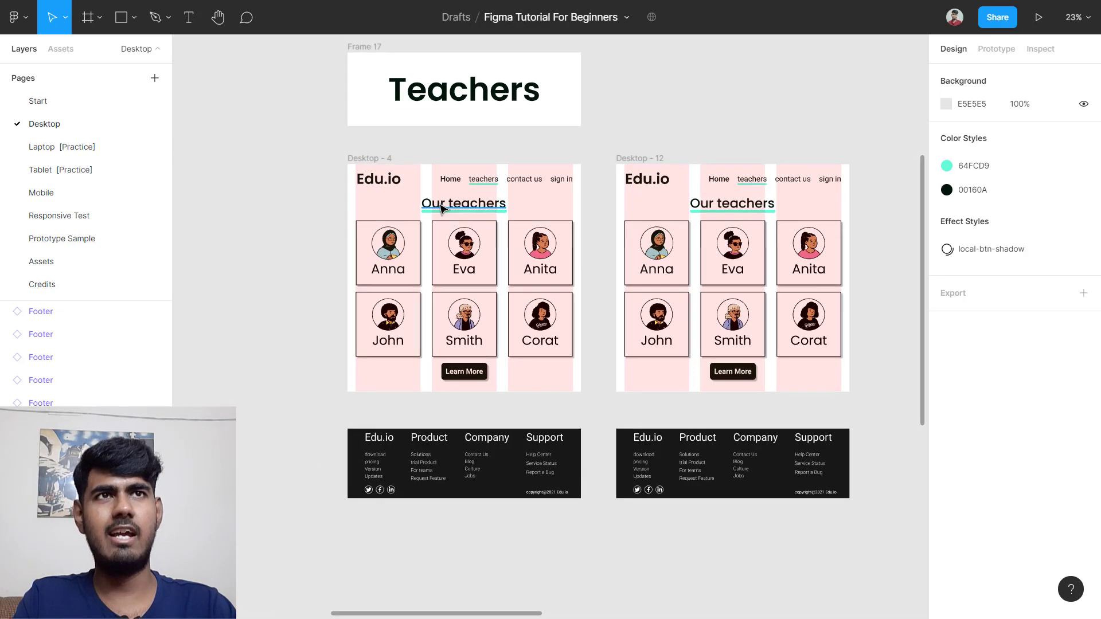
left_click(404, 172)
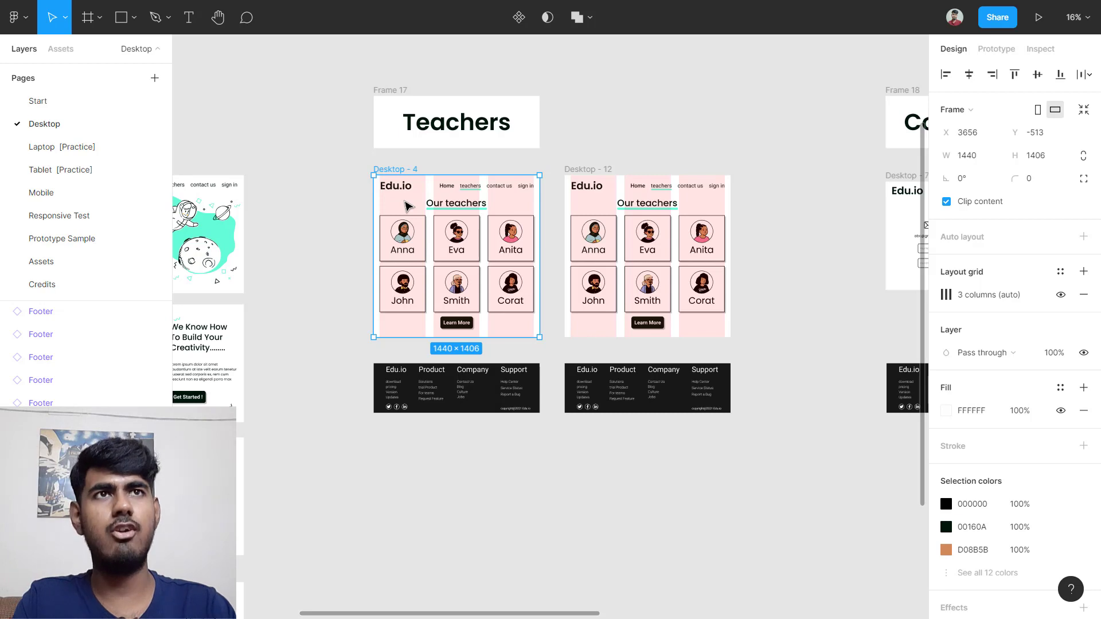
left_click_drag(405, 206, 518, 341)
Step: Move the duplicate to the Mobile page and place it above the mobile frames
right_click(518, 341)
mouse_move(605, 179)
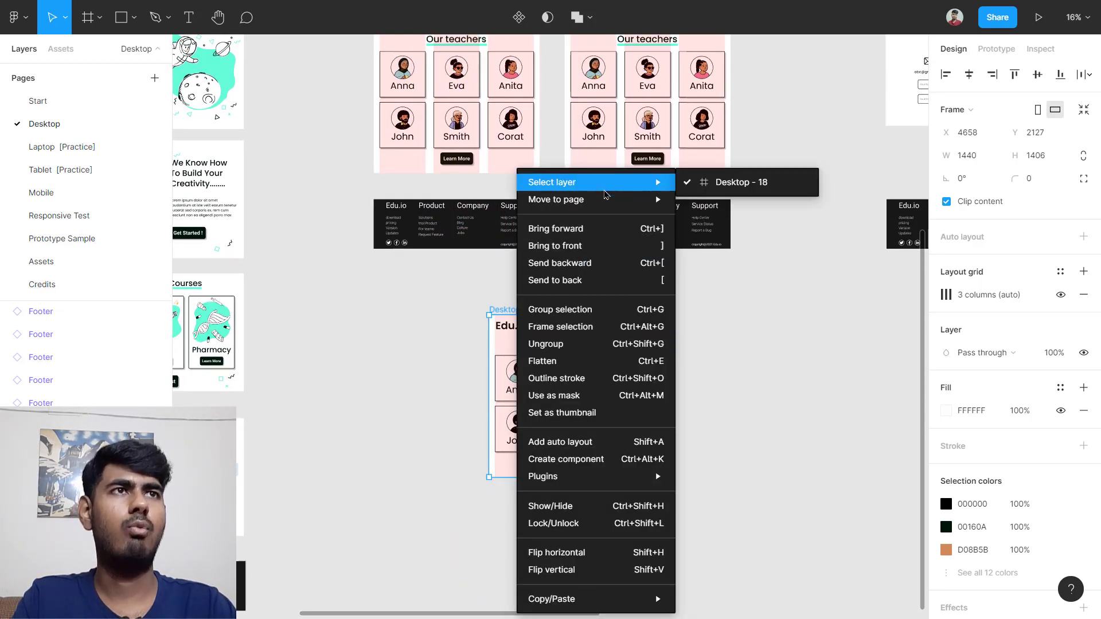
left_click(708, 250)
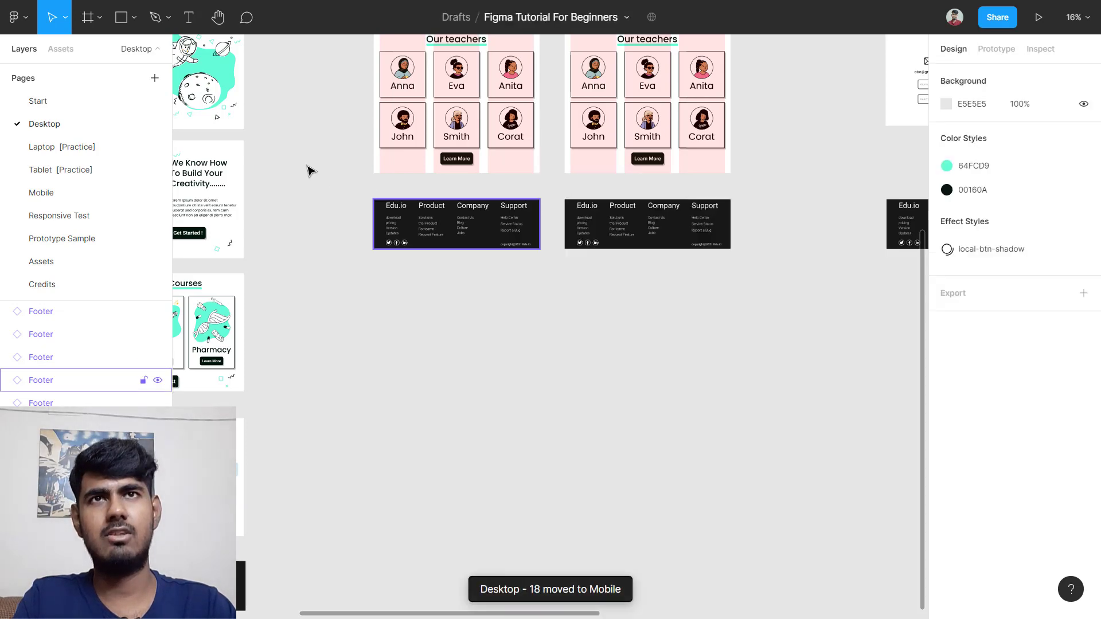
left_click(95, 192)
scroll(514, 241, "down", 5)
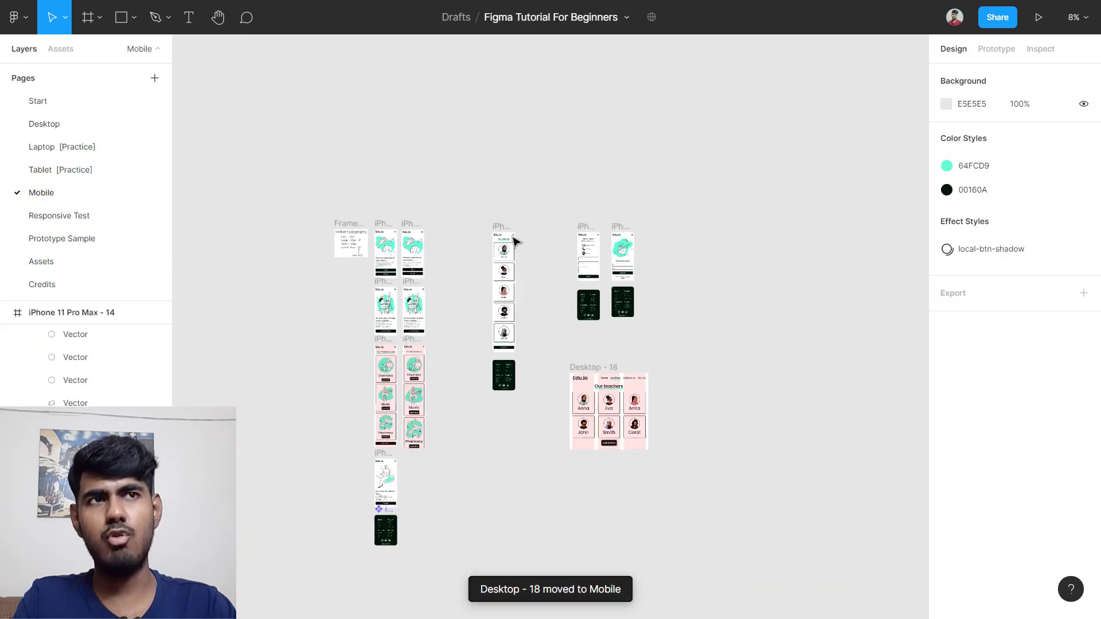
scroll(516, 277, "down", 1)
left_click(583, 362)
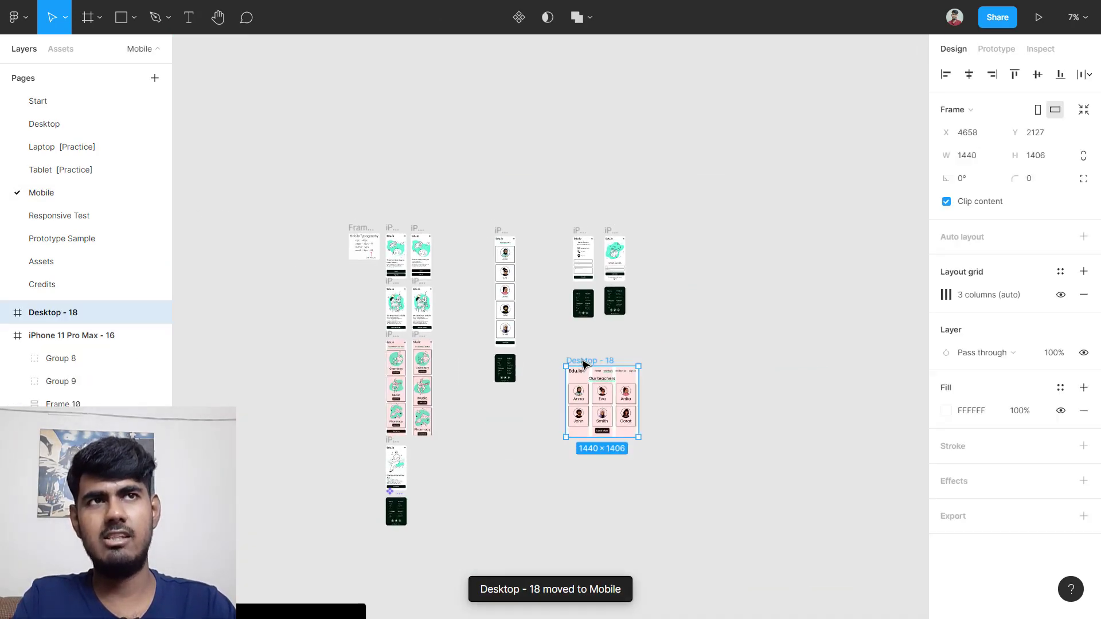
left_click_drag(583, 362, 501, 138)
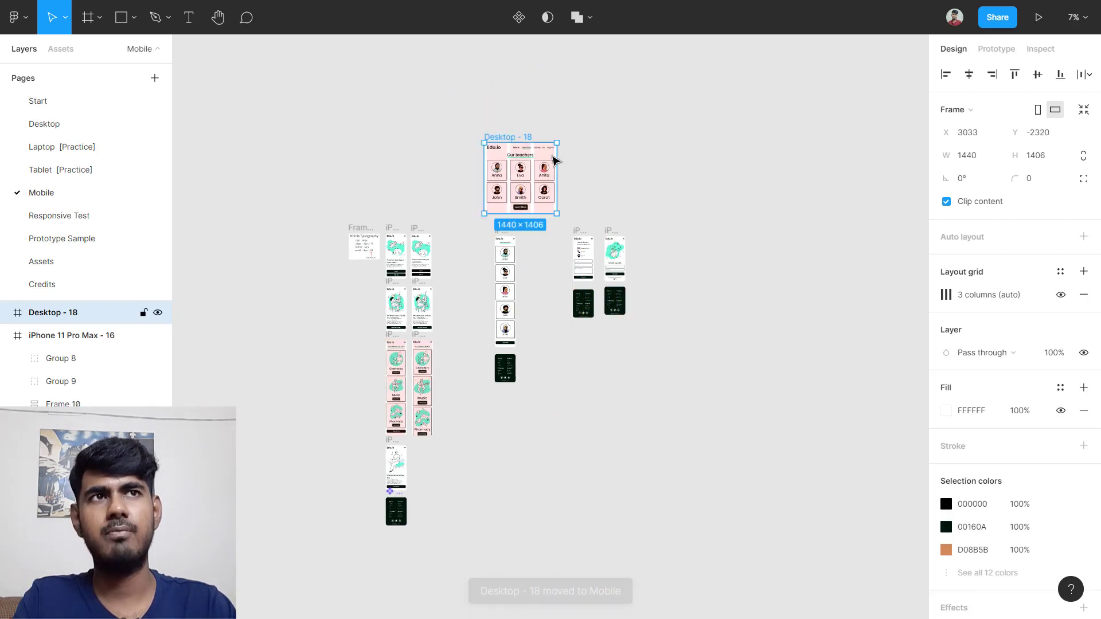
left_click(597, 209)
Step: Shift the four right-hand mobile frames further right
left_click_drag(615, 276, 691, 385)
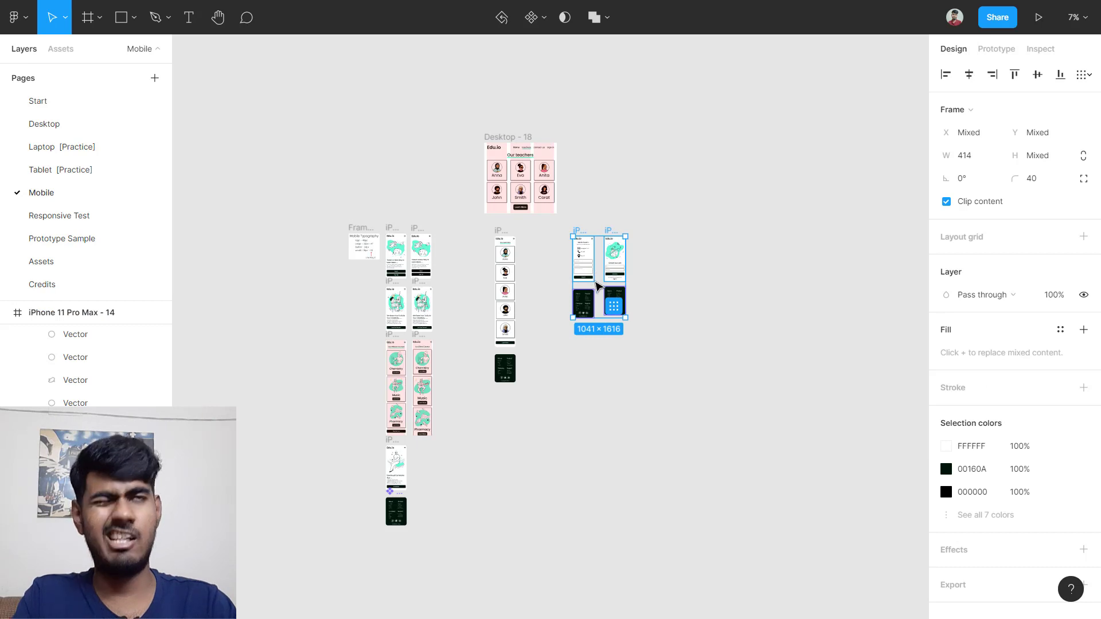
left_click_drag(602, 279, 749, 271)
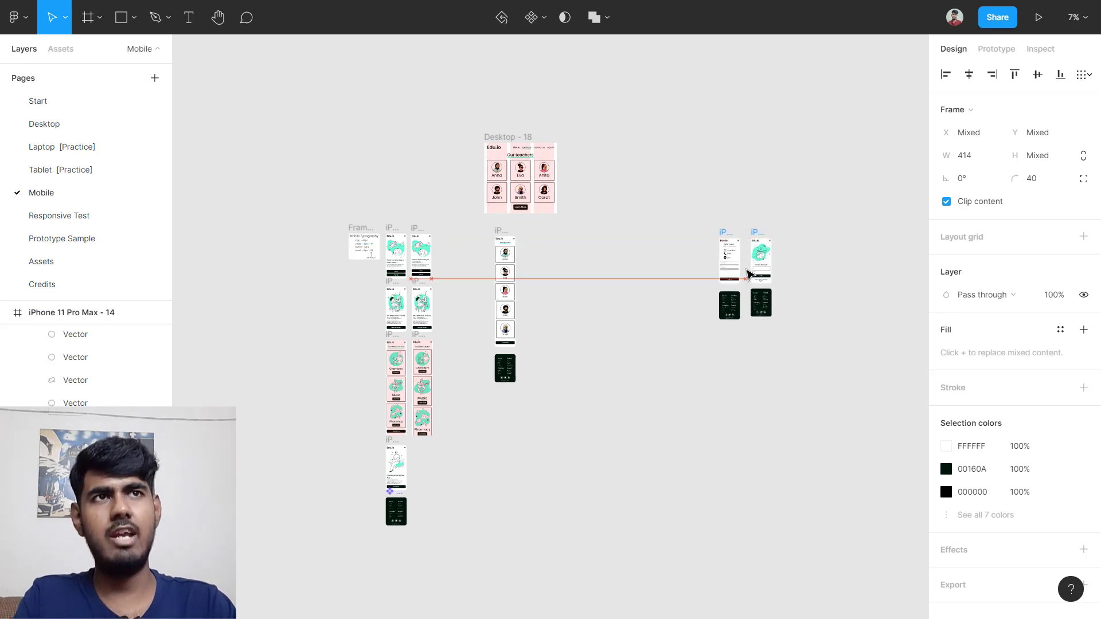
scroll(545, 249, "up", 6)
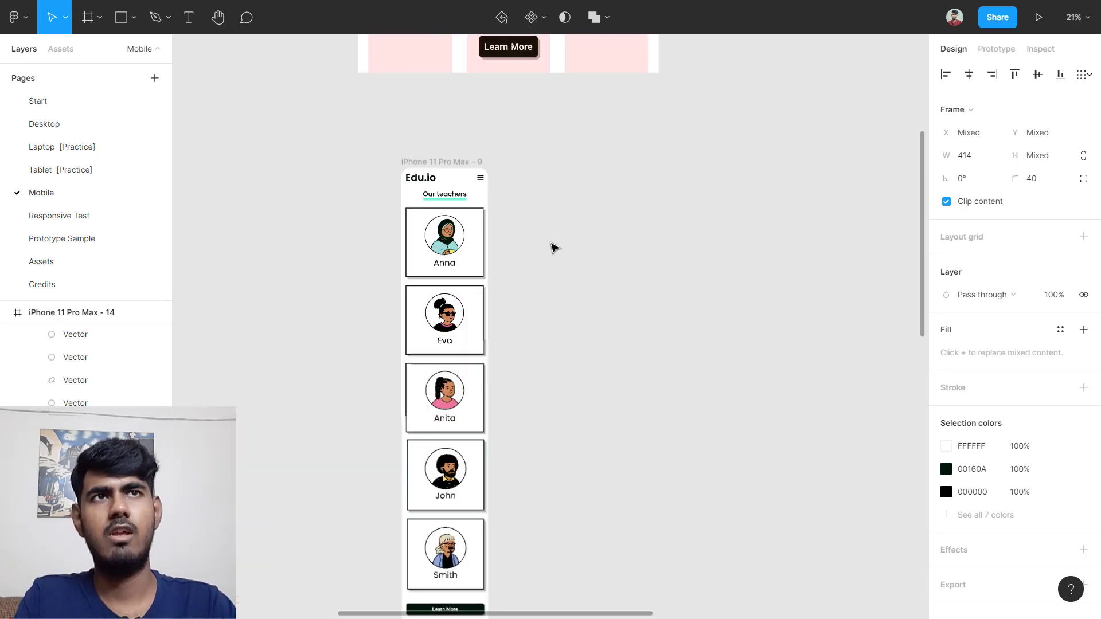
left_click(532, 204)
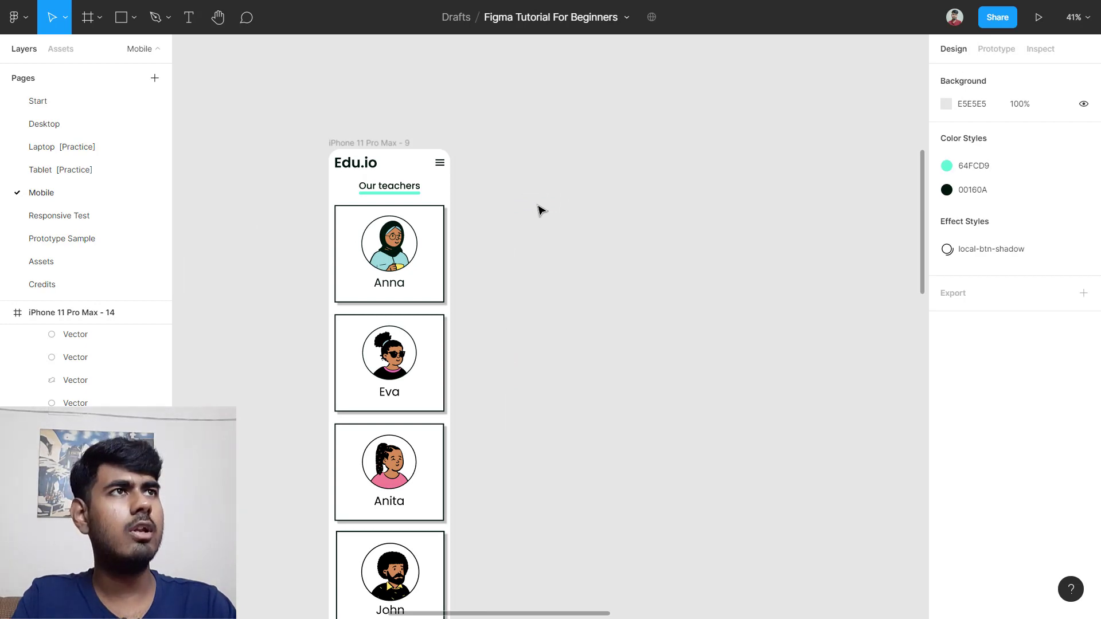
Step: Create an iPhone 11 Pro Max frame aligned with the teachers frame, with 40 corner radius
key("f")
left_click(975, 121)
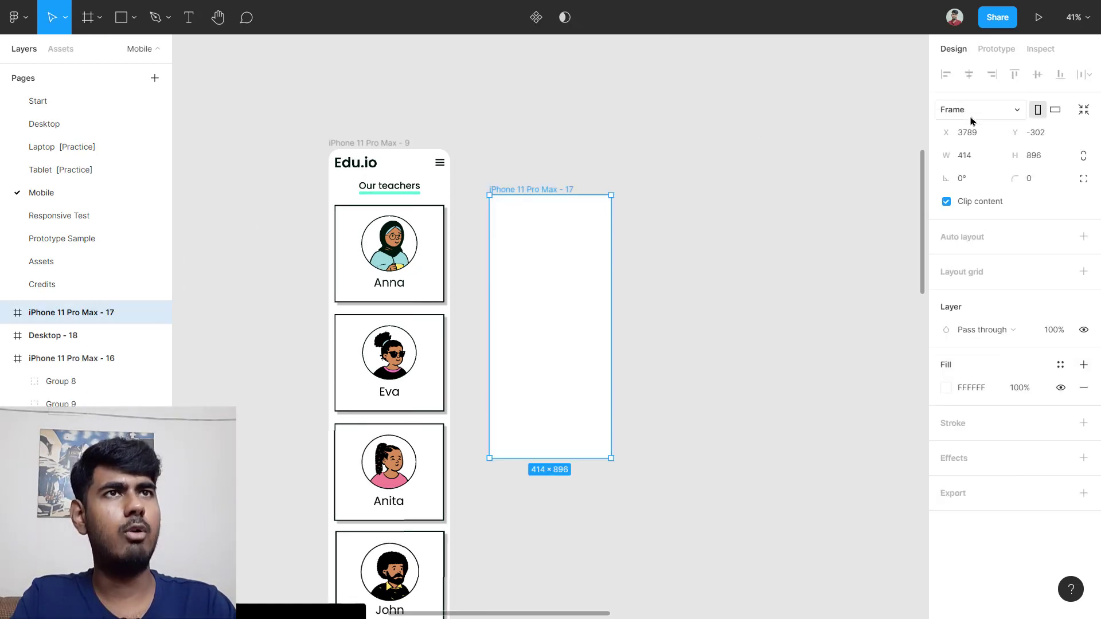
left_click_drag(540, 308, 547, 259)
scroll(549, 264, "up", 5)
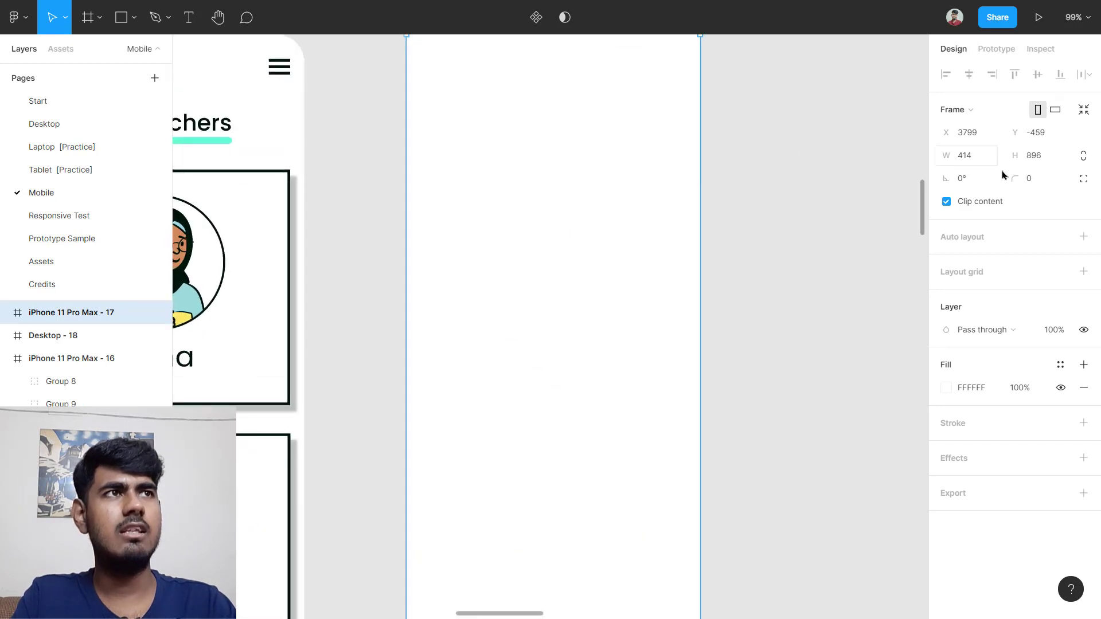
left_click(1044, 180)
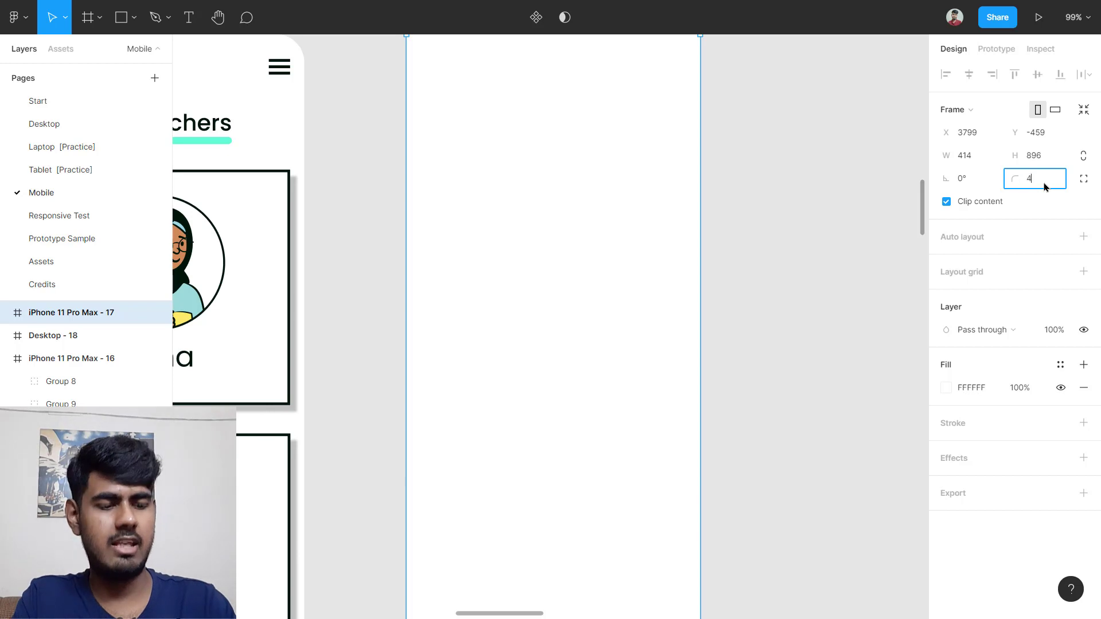
type("40")
key("Return")
Step: Add a Columns layout grid with 1 column and 20 margin to the new frame
scroll(631, 302, "up", 3)
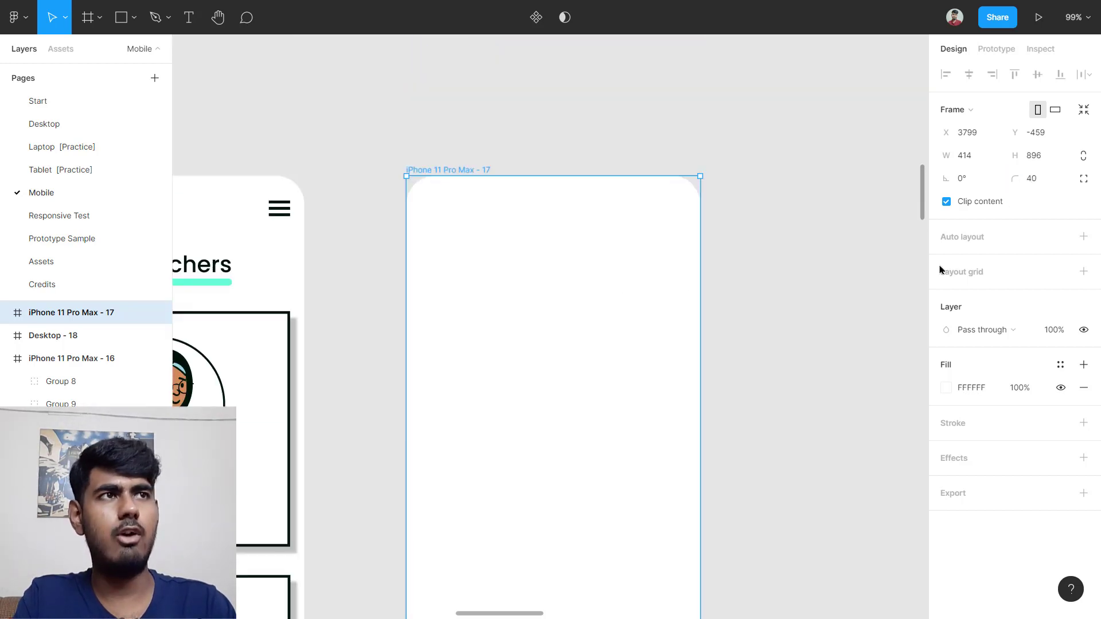
left_click(962, 271)
left_click(946, 294)
left_click(785, 298)
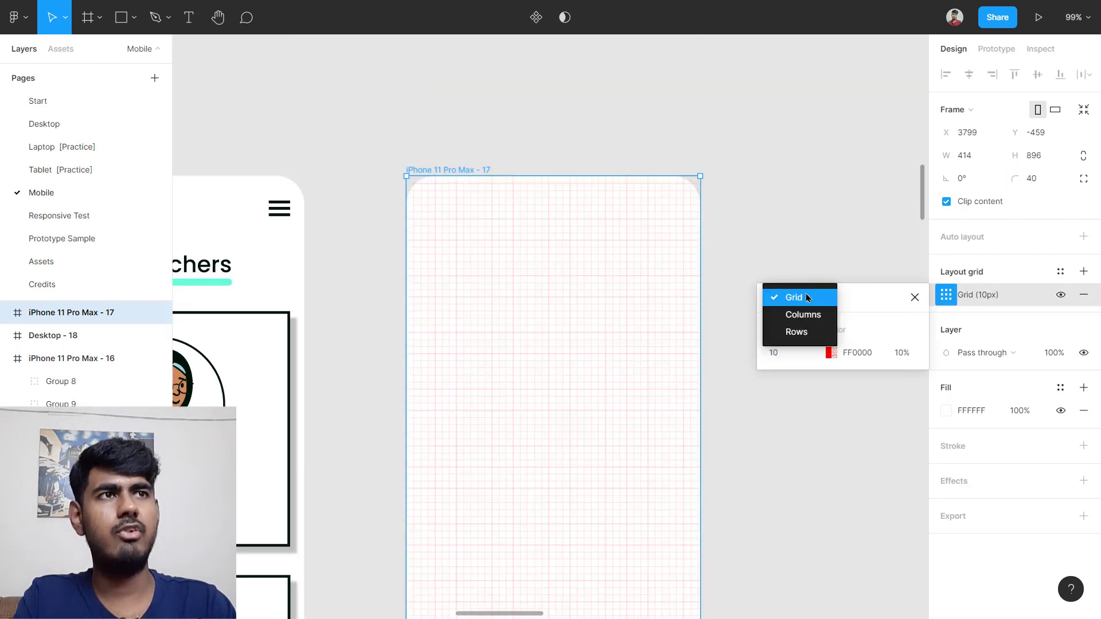
left_click(828, 315)
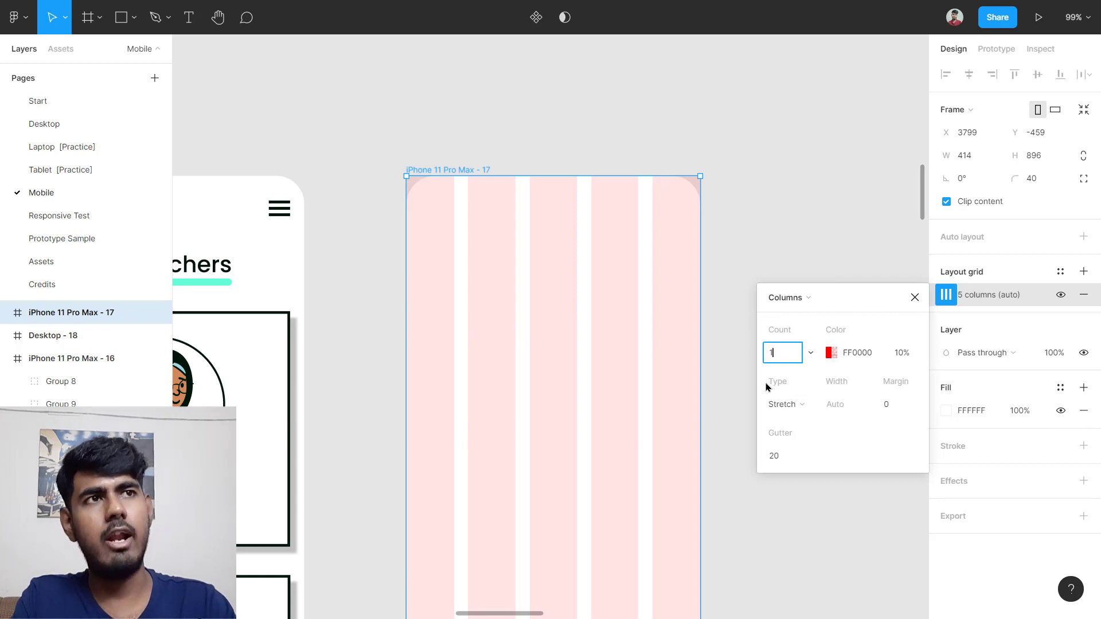
key("Return")
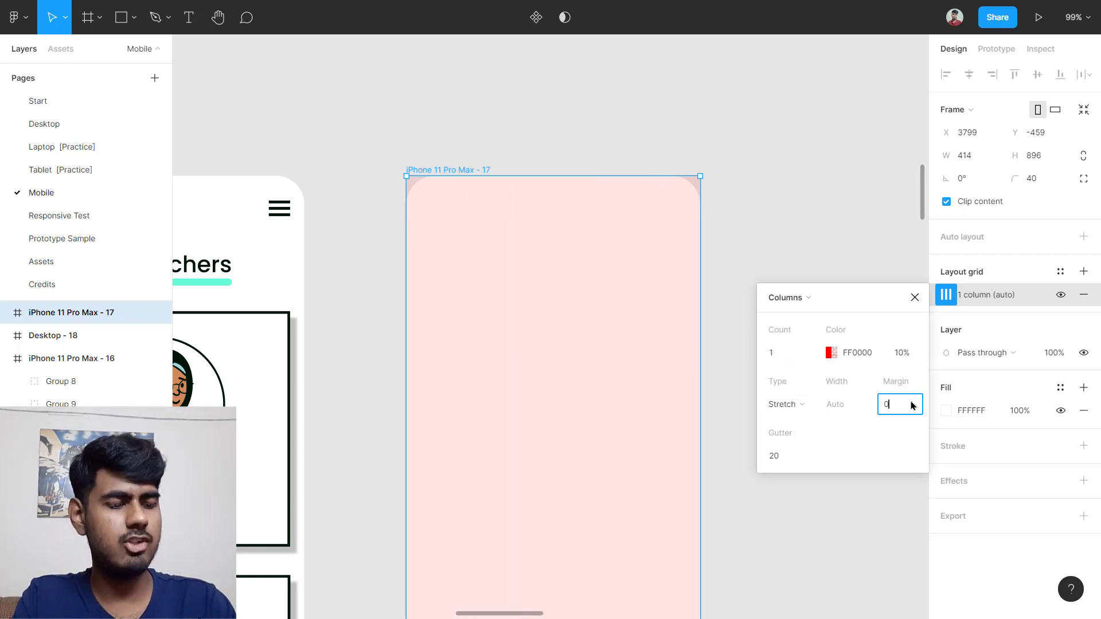
key("Return")
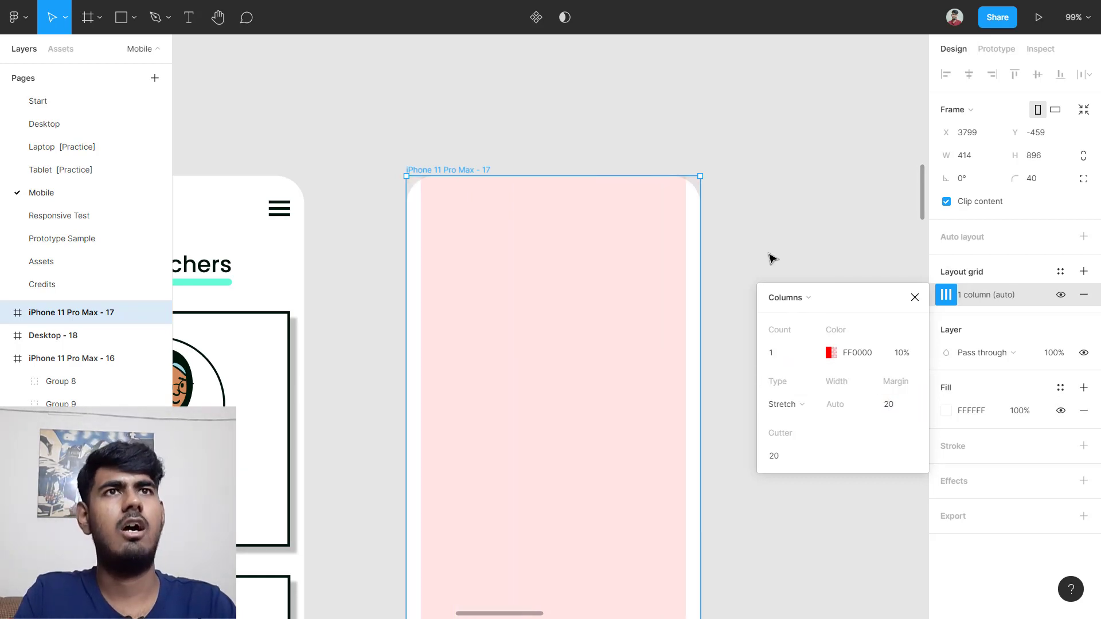
scroll(750, 179, "down", 3)
left_click(750, 179)
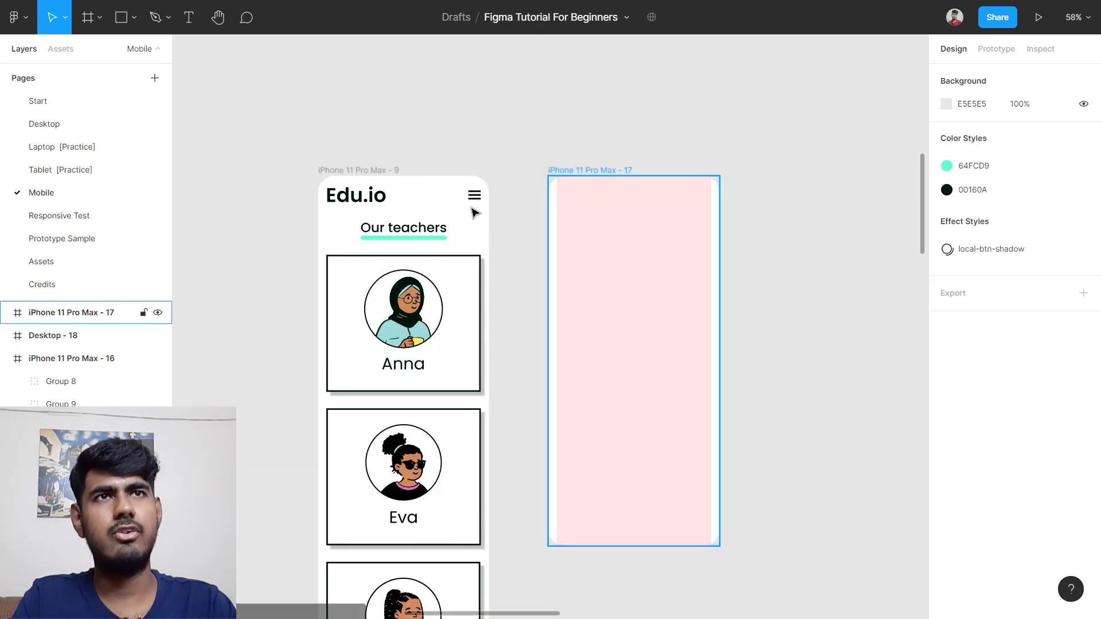
Step: Copy the Edu.io header into iPhone 11 Pro Max - 17 and move it to the top
left_click(399, 198)
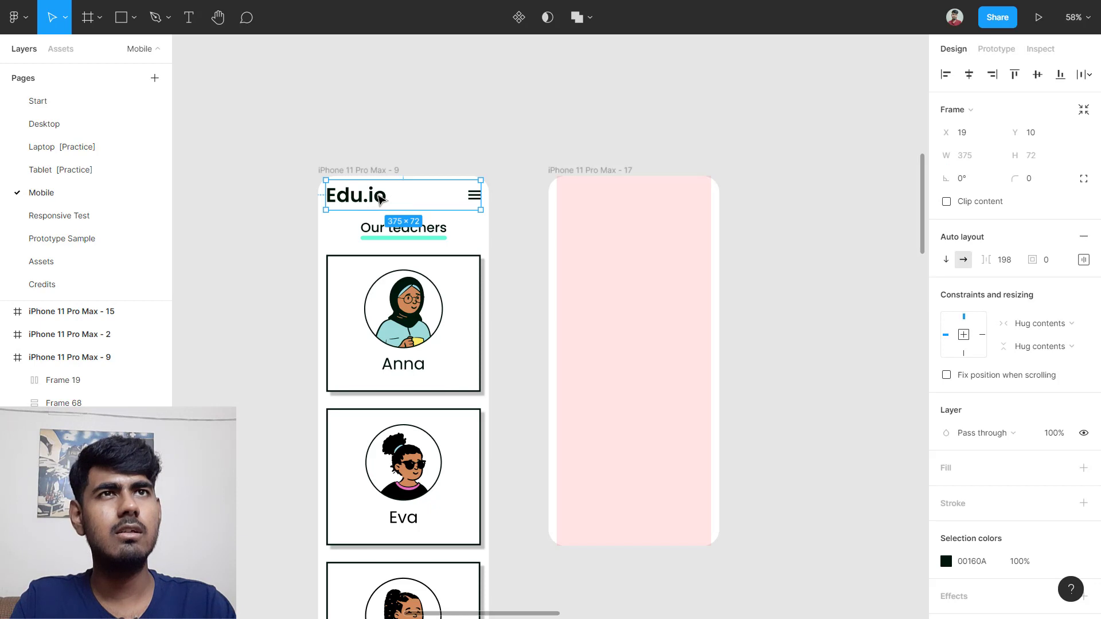
left_click_drag(380, 196, 611, 205)
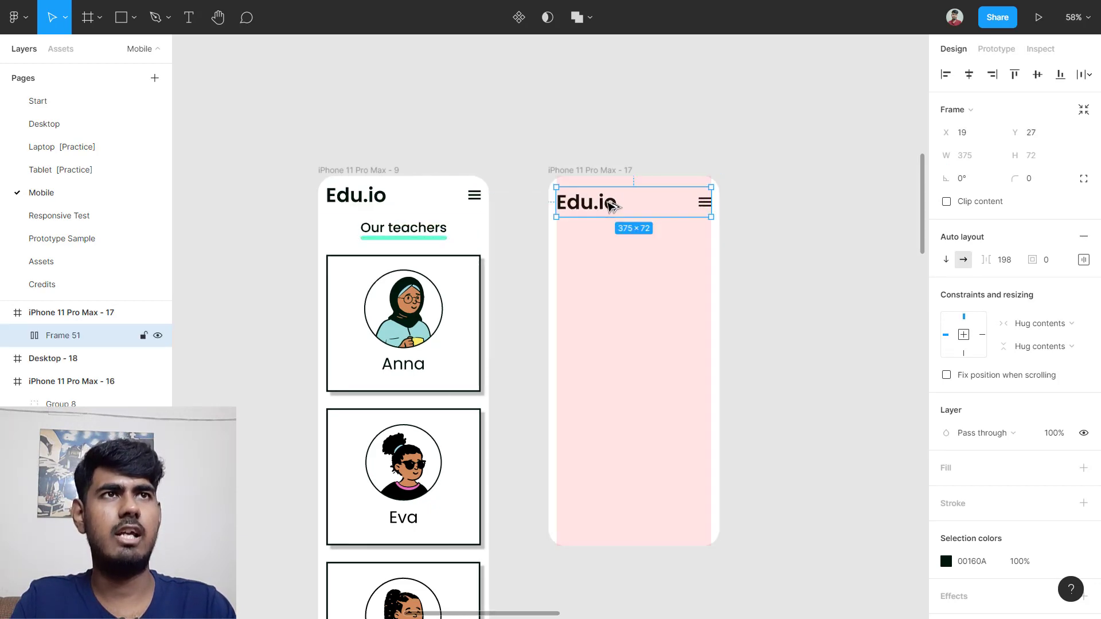
left_click(631, 240)
left_click(632, 210)
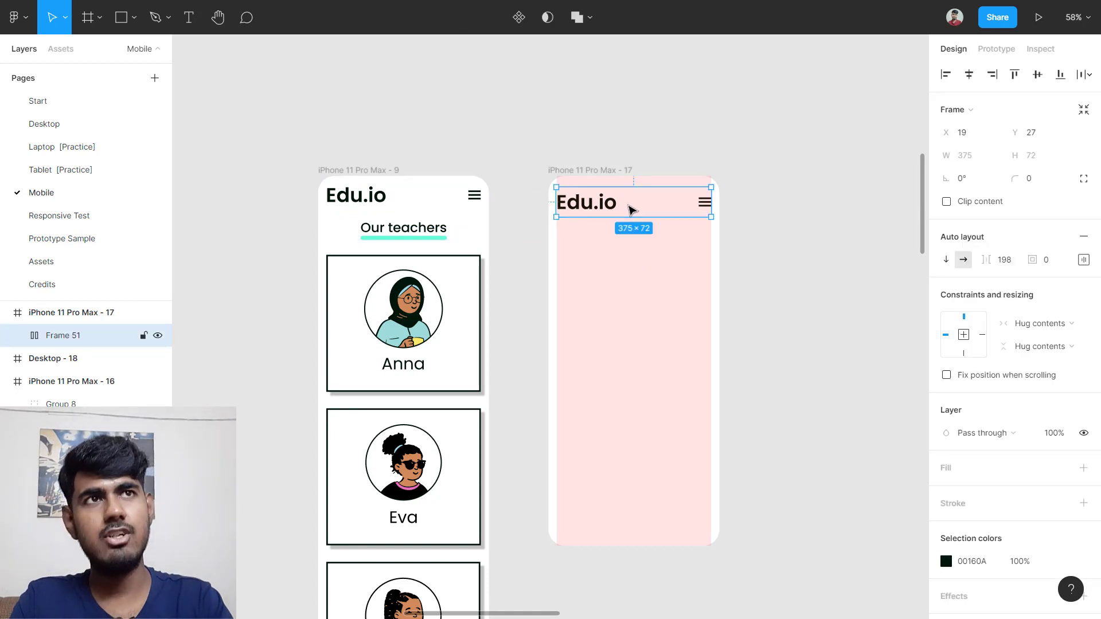
key("Right")
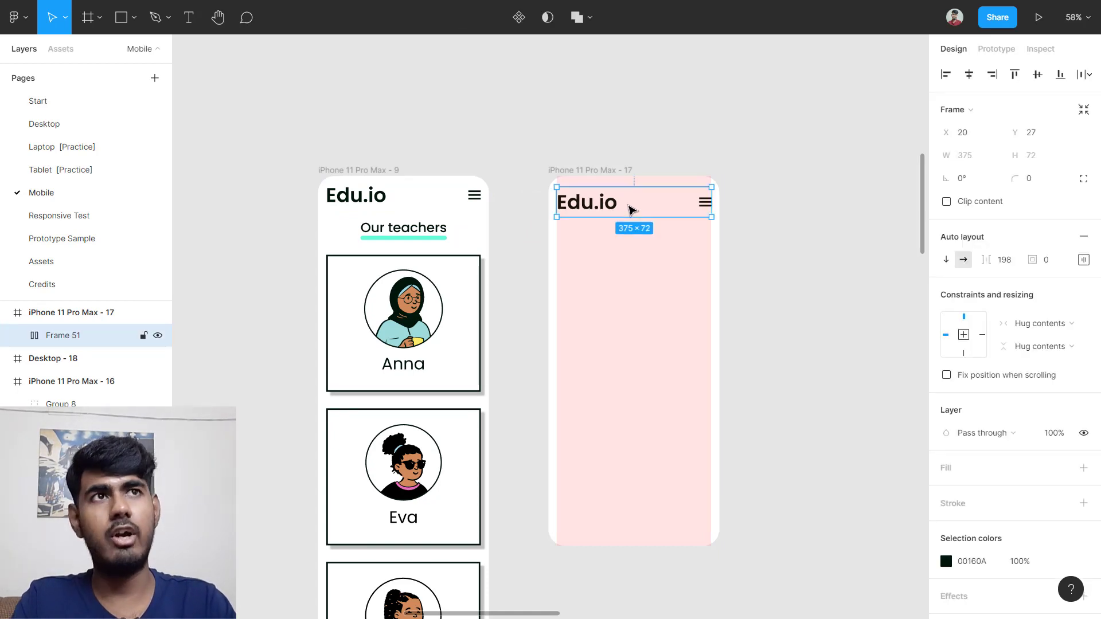
key("shift+Up")
key("shift+Up")
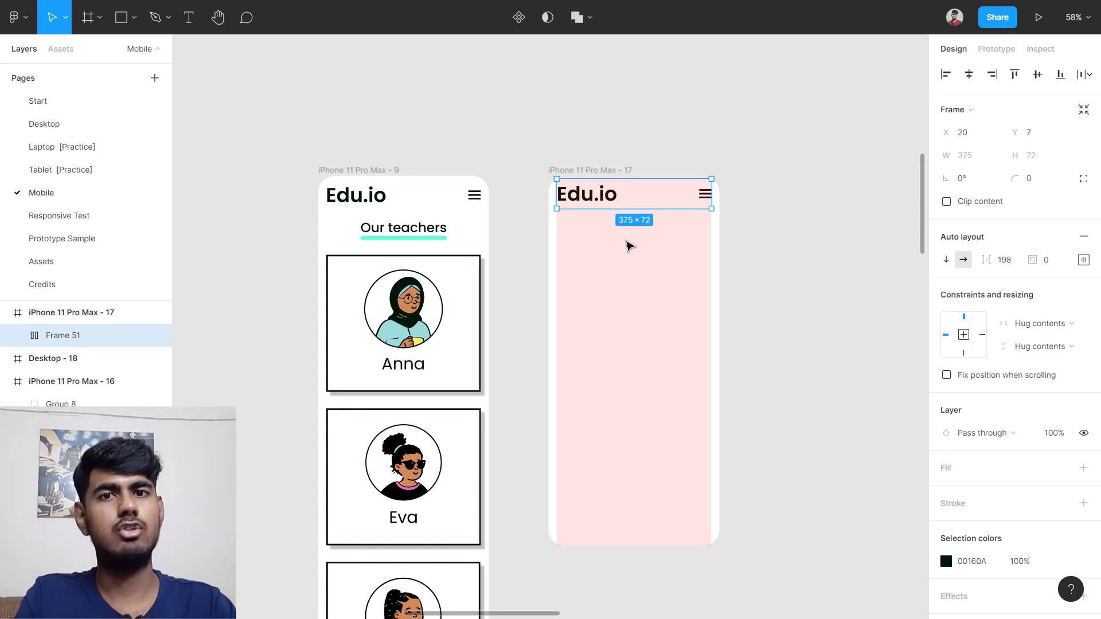
left_click(843, 233)
Step: Copy the Our teachers heading in, shrink it to phone size, and centre it below the header
scroll(830, 212, "down", 5, "ctrl")
scroll(828, 206, "up", 5)
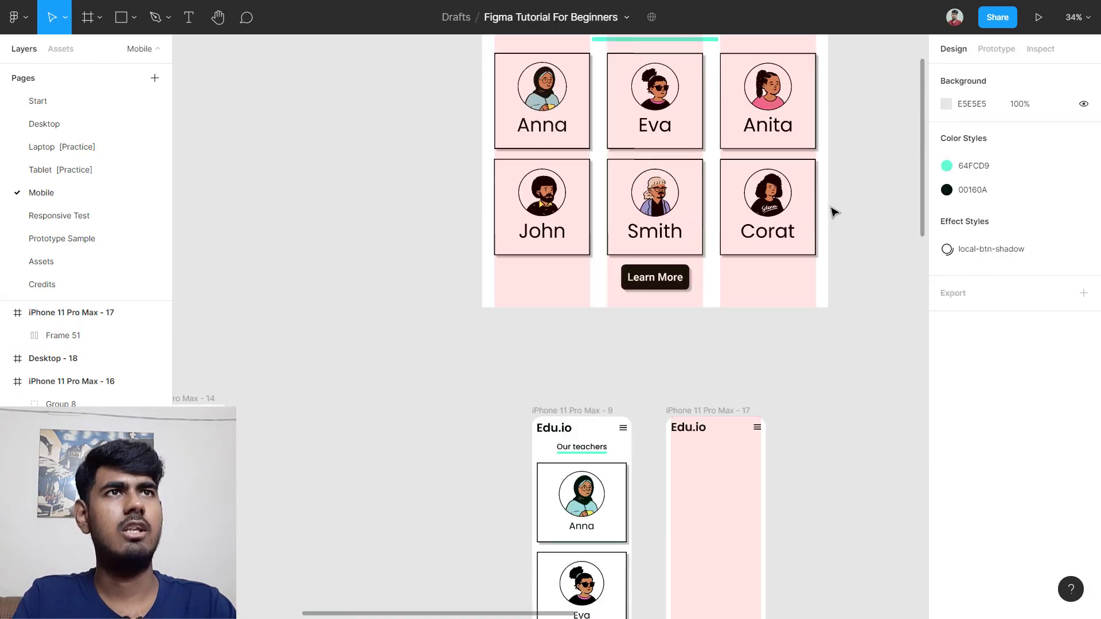
scroll(814, 189, "up", 2)
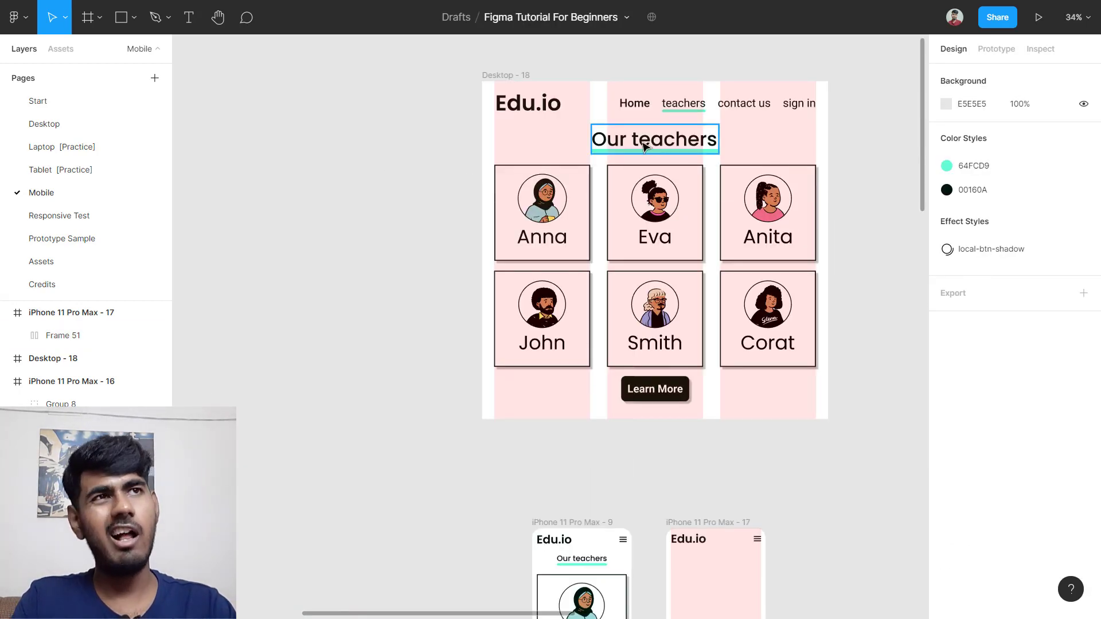
left_click_drag(643, 146, 726, 403, "alt")
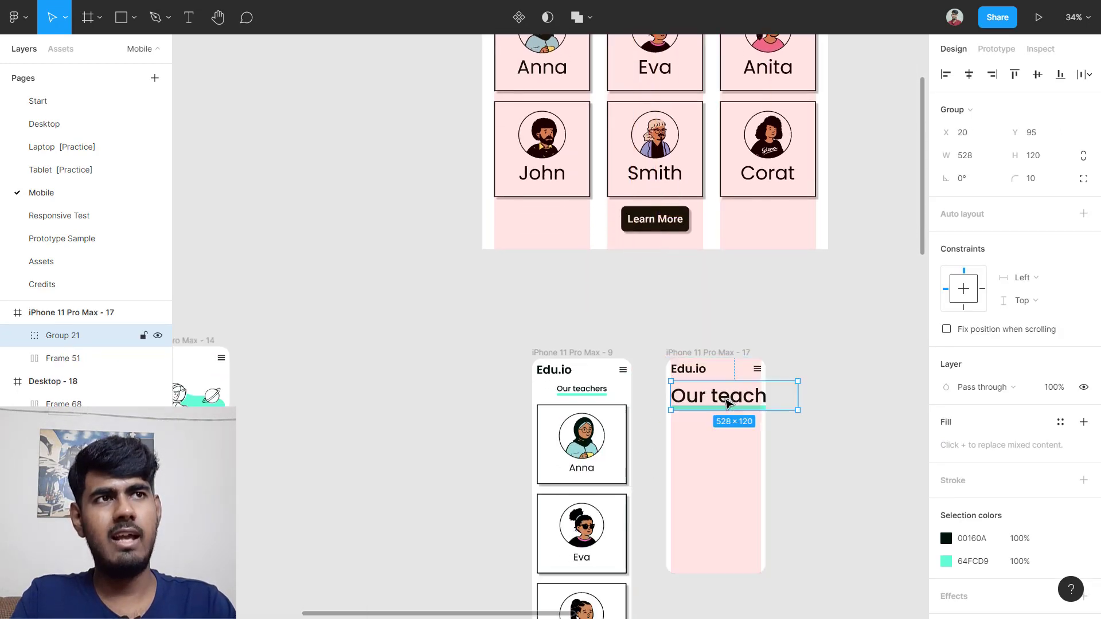
scroll(806, 403, "up", 2, "ctrl")
scroll(809, 404, "up", 4, "ctrl")
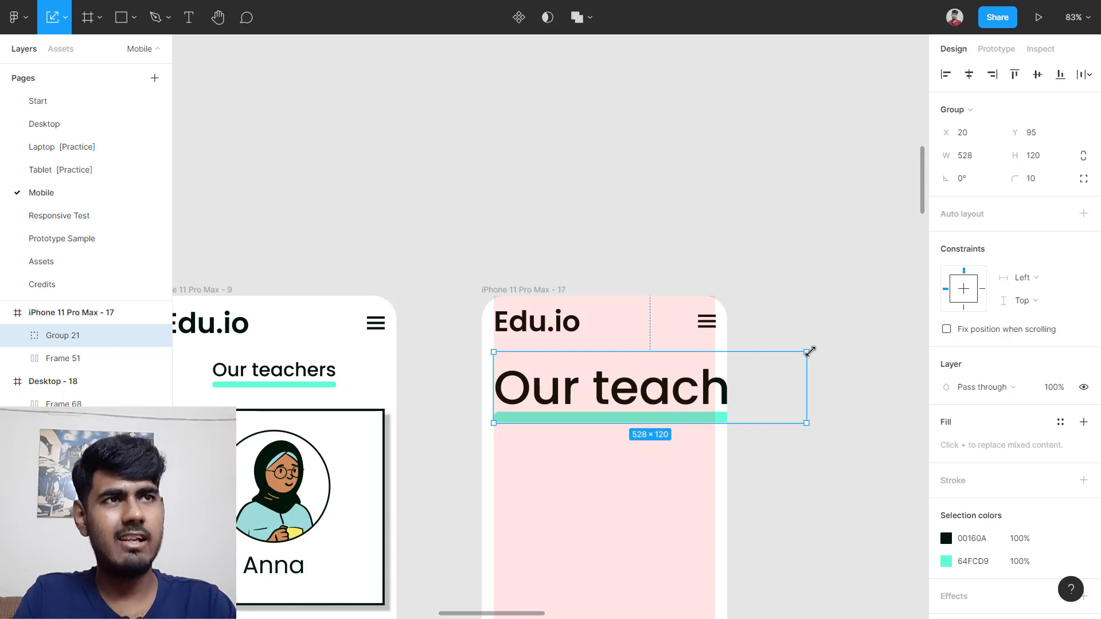
scroll(808, 352, "up", 2, "ctrl")
left_click_drag(804, 354, 608, 388)
scroll(565, 400, "left", 2)
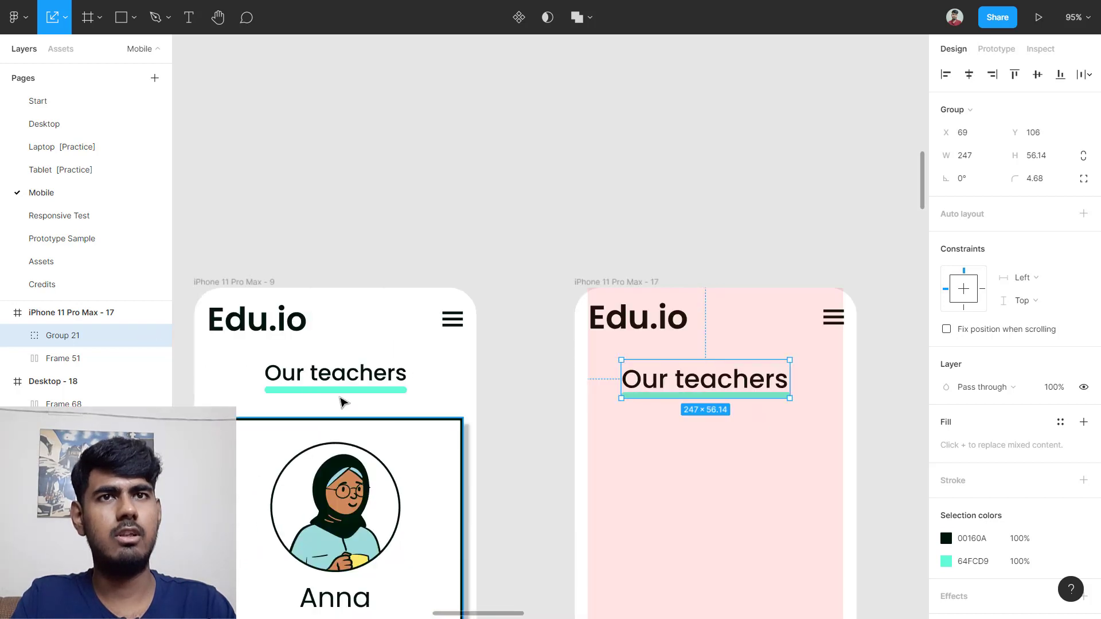
scroll(363, 384, "down", 1)
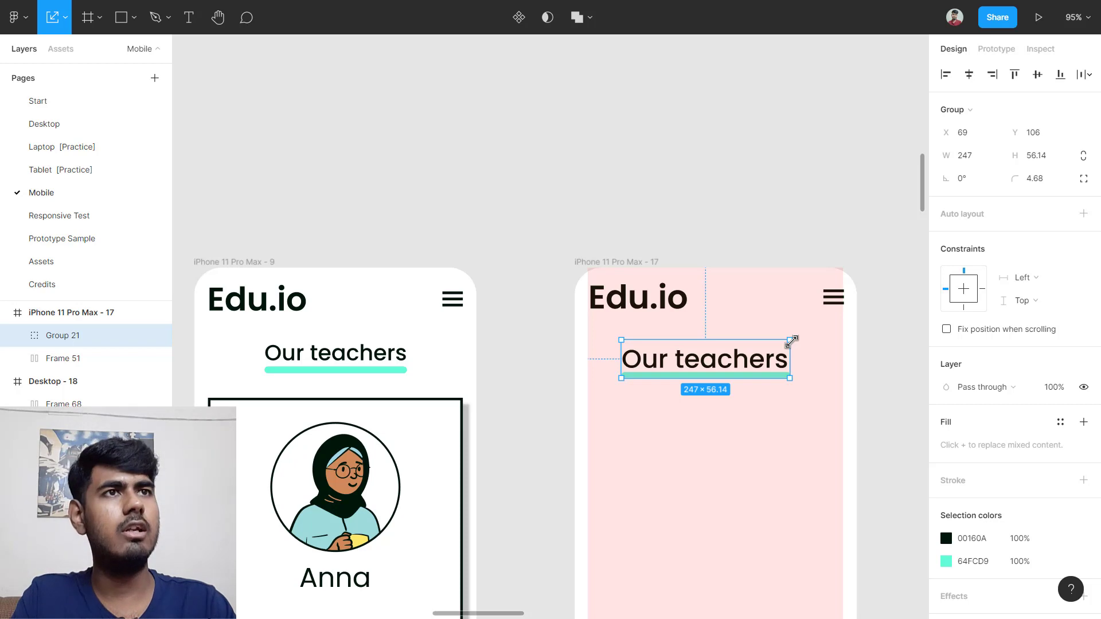
left_click_drag(791, 342, 777, 343)
left_click(722, 413)
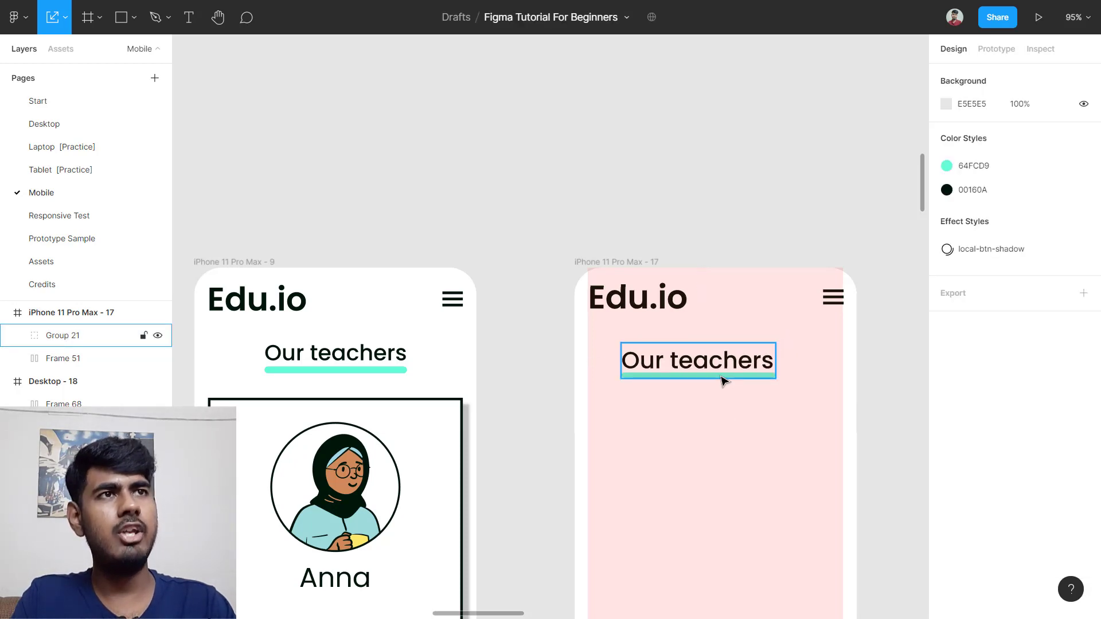
left_click(722, 380)
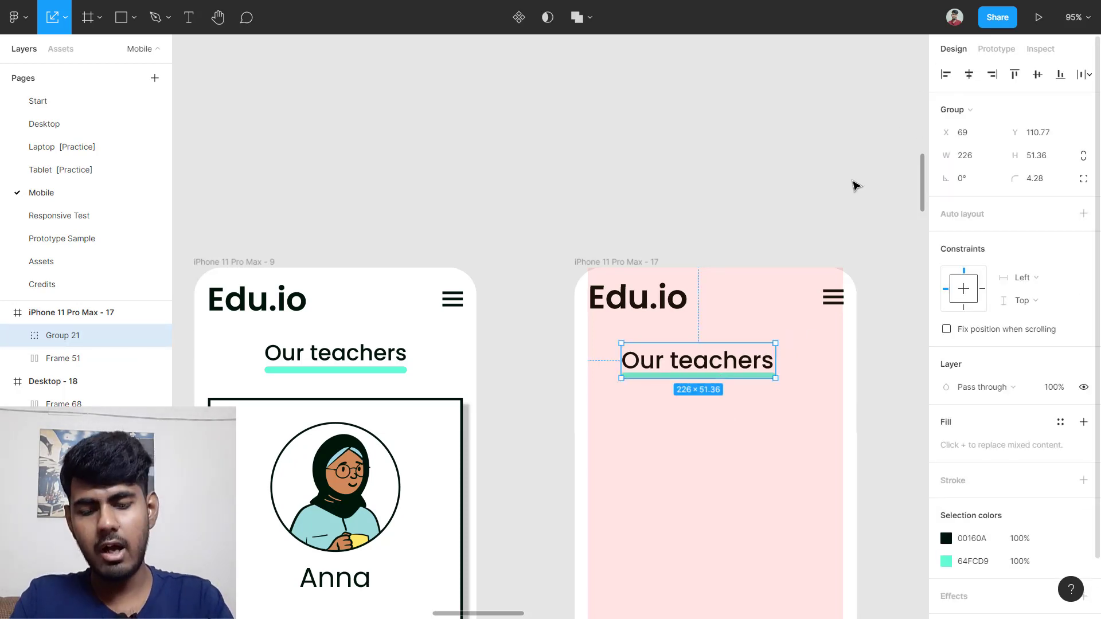
key("alt+h")
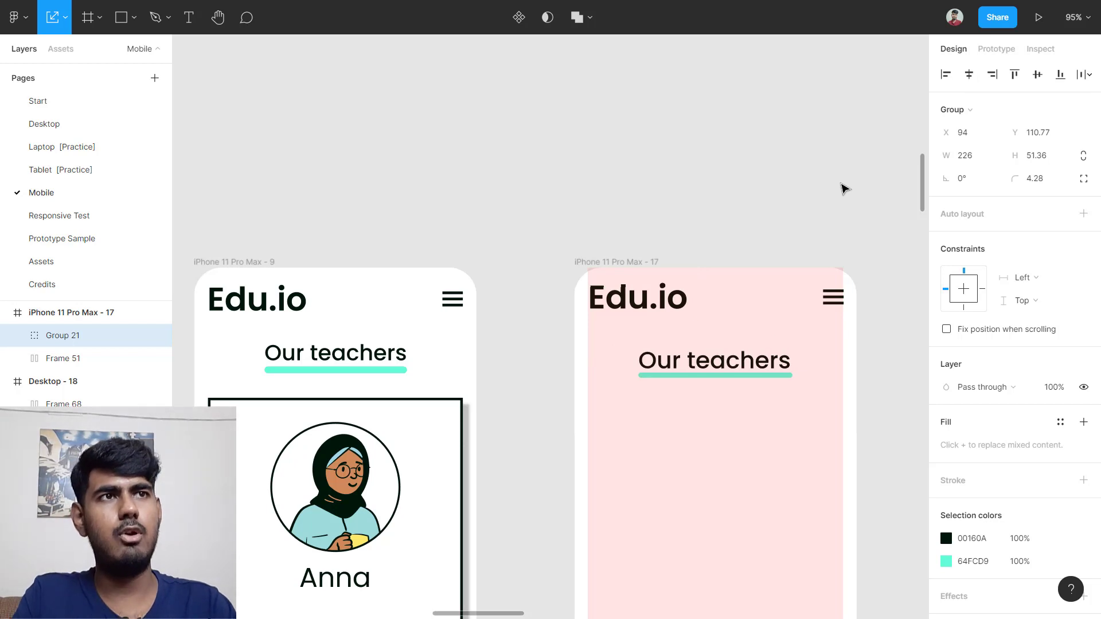
left_click_drag(743, 361, 742, 351)
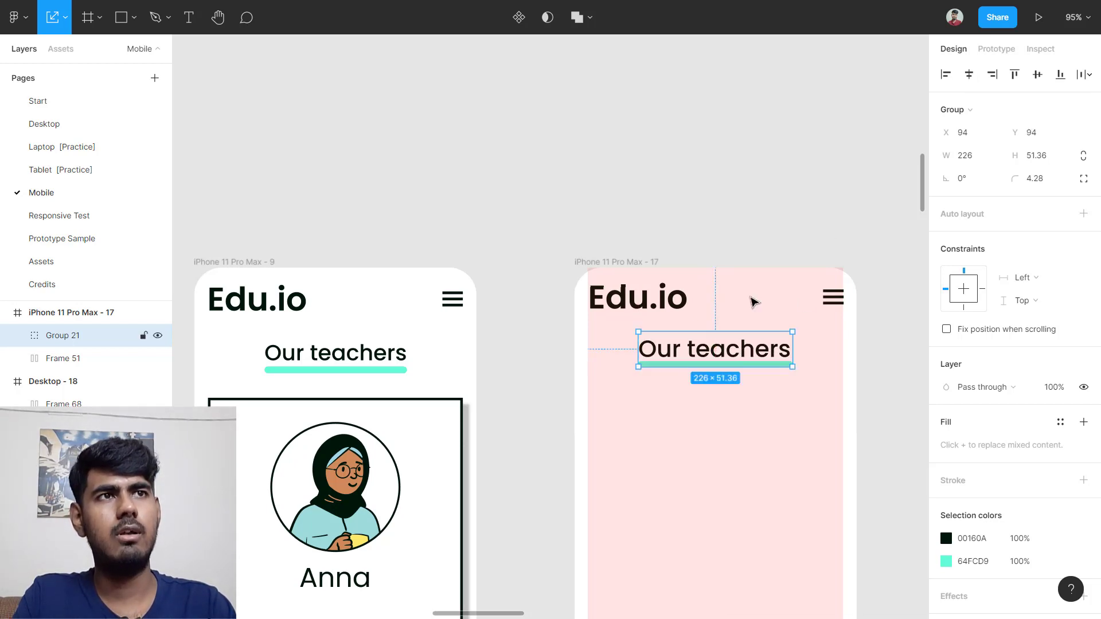
left_click(761, 227)
scroll(762, 225, "down", 5)
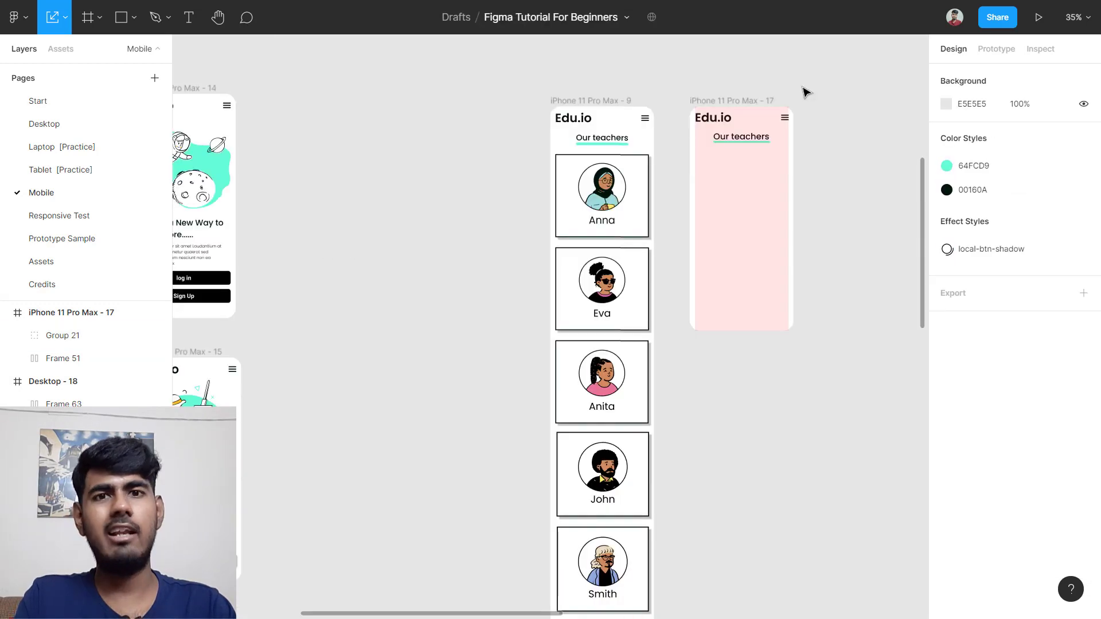
Step: Stretch the iPhone 11 Pro Max - 17 frame to about 2170 high
left_click(771, 101)
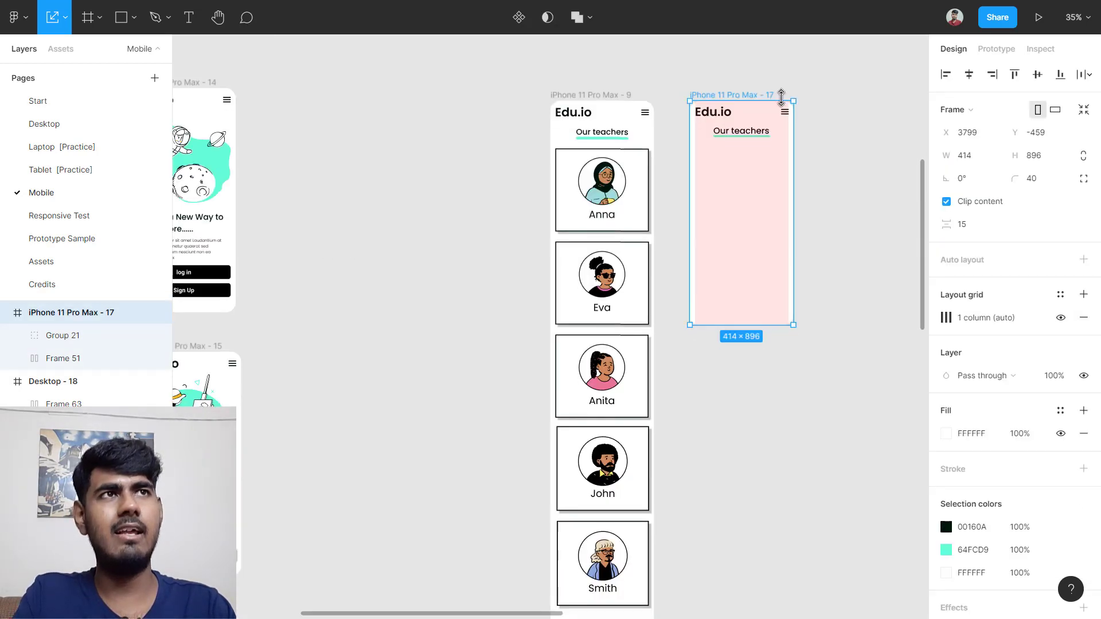
scroll(784, 143, "down", 2)
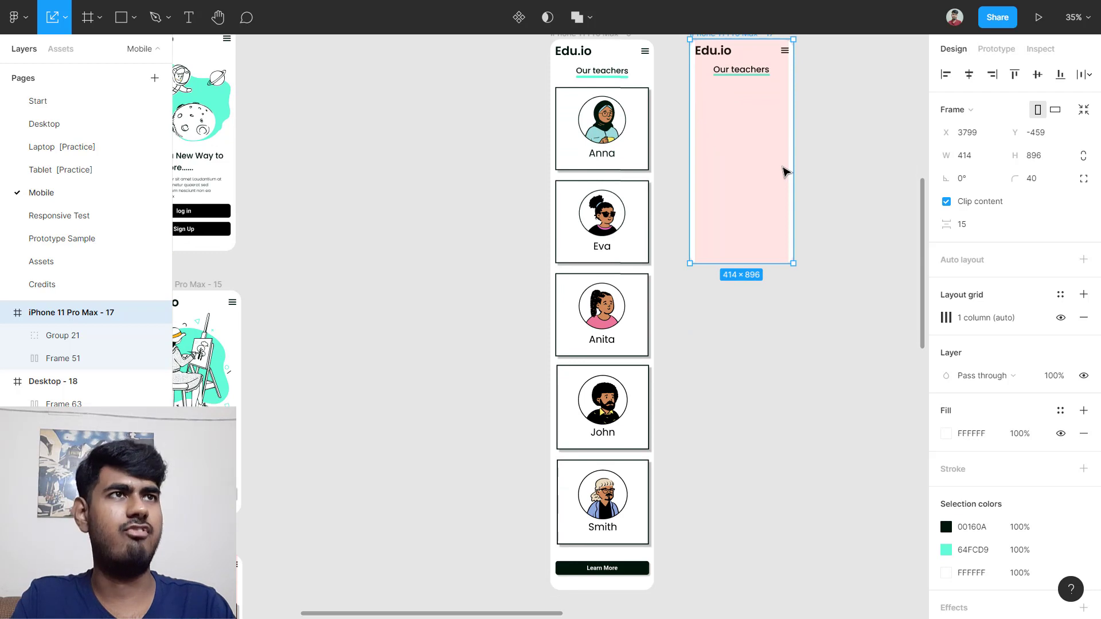
left_click_drag(767, 262, 745, 590)
left_click(848, 140)
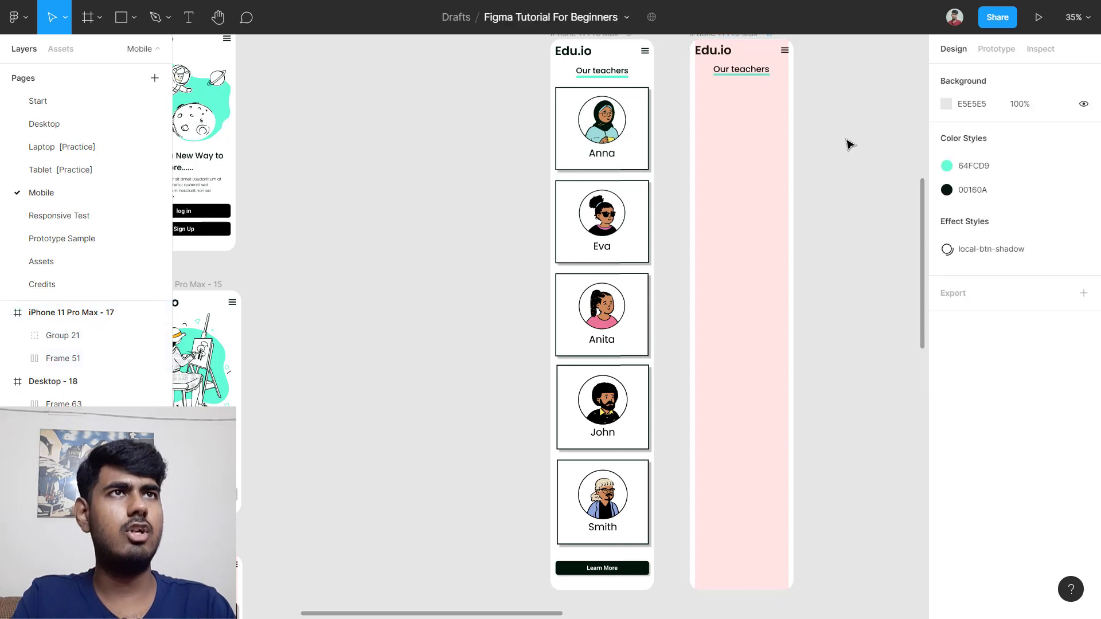
scroll(619, 312, "up", 3)
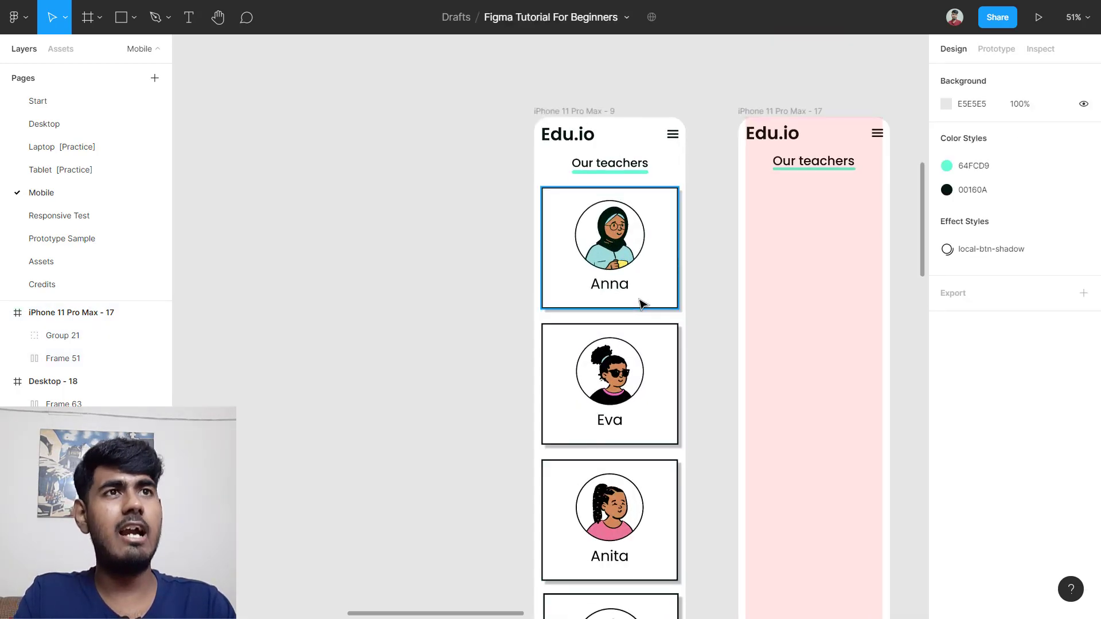
scroll(602, 275, "up", 3)
scroll(784, 282, "down", 5)
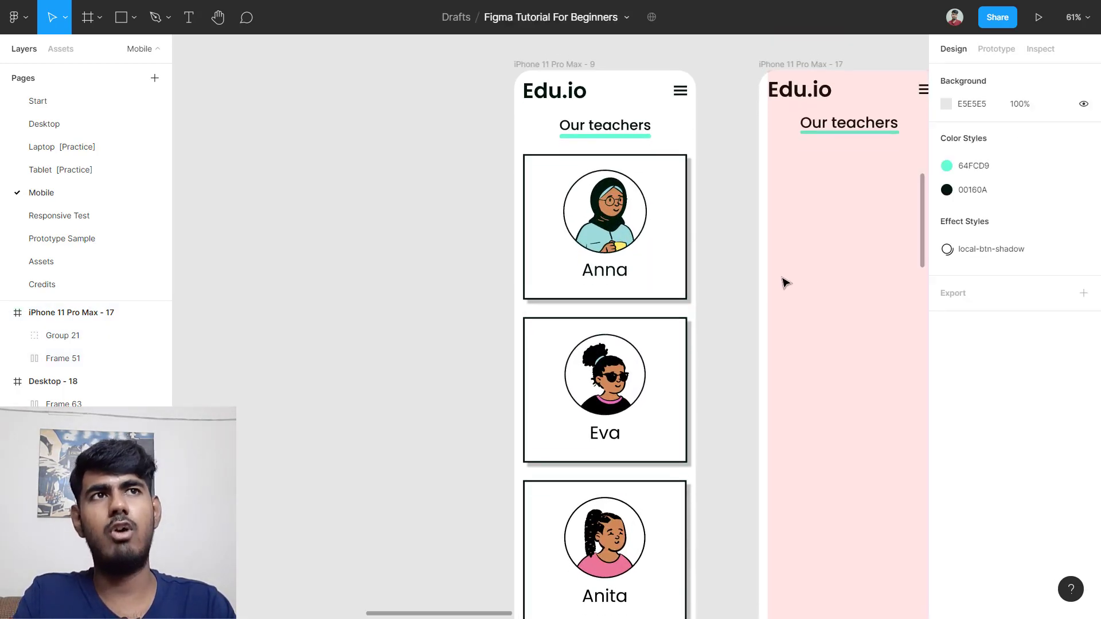
scroll(670, 215, "up", 4)
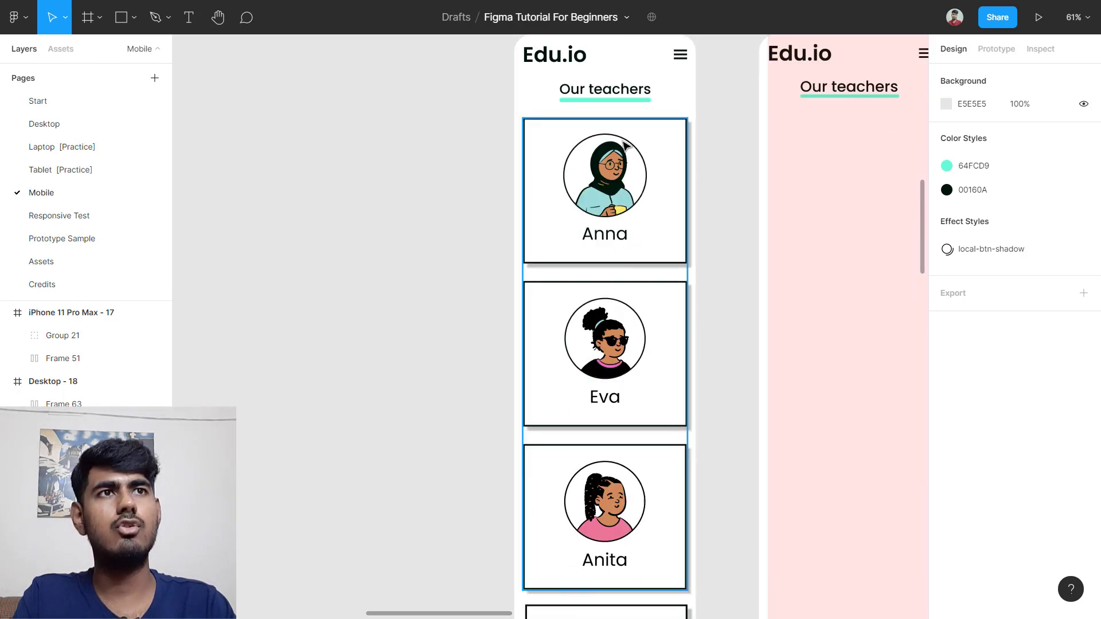
scroll(600, 444, "down", 6)
scroll(601, 445, "down", 1)
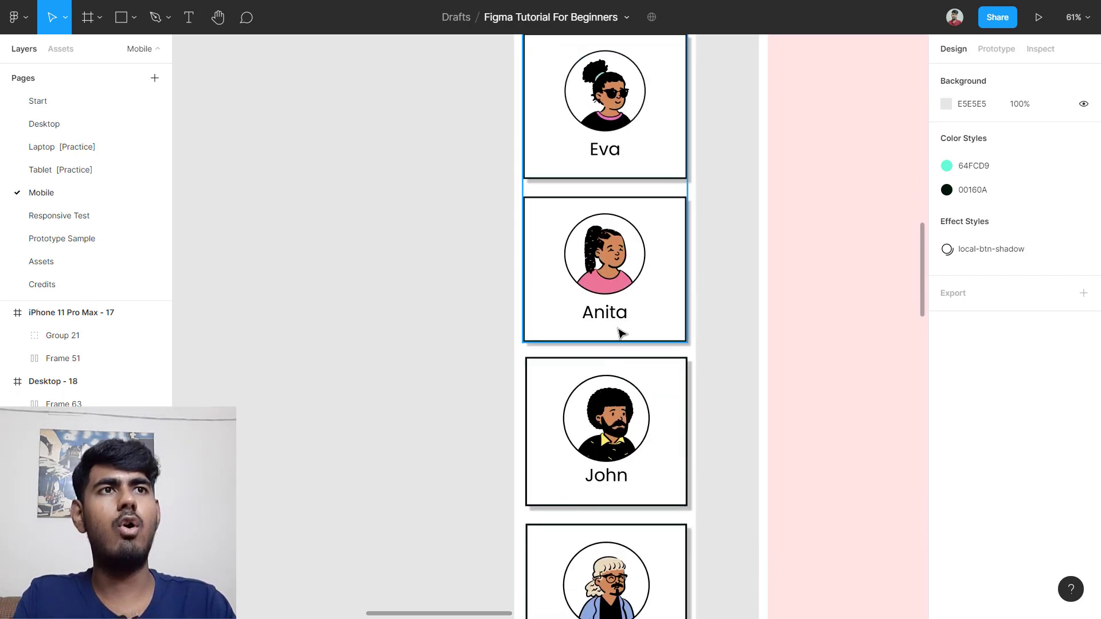
scroll(612, 442, "down", 2)
scroll(614, 443, "down", 2)
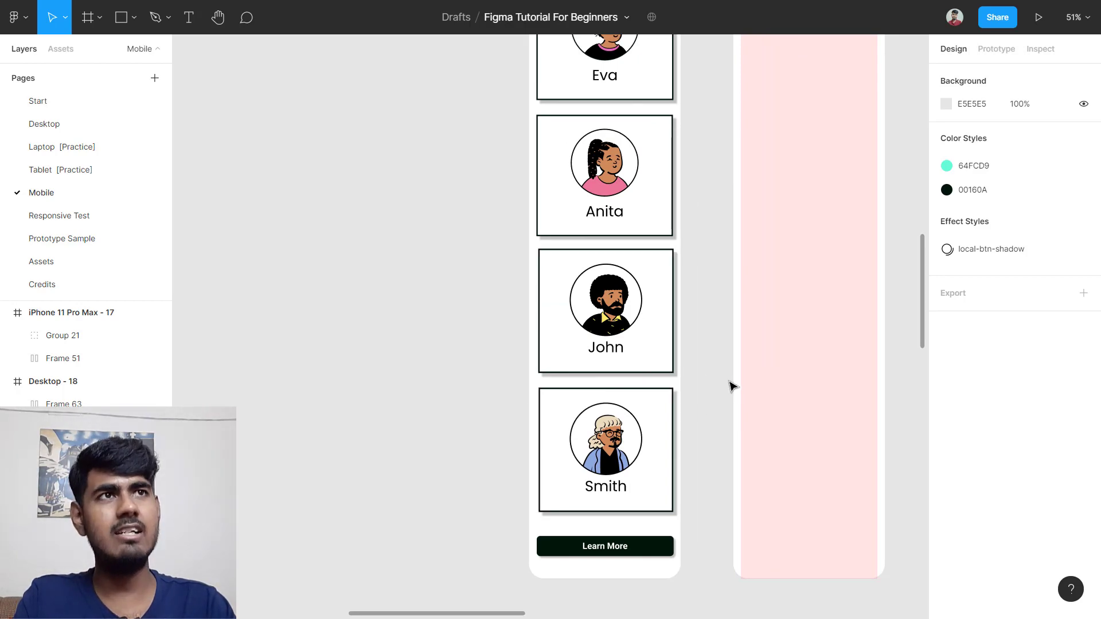
scroll(732, 386, "down", 5)
scroll(765, 239, "up", 5)
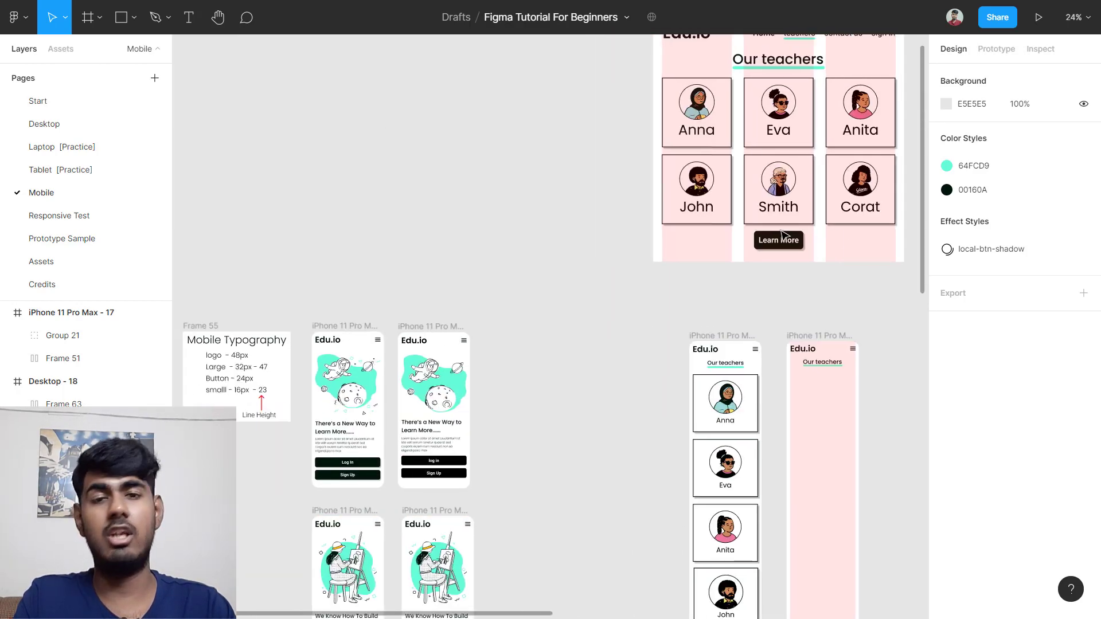
scroll(780, 200, "right", 3)
scroll(797, 195, "up", 3)
scroll(799, 204, "up", 3)
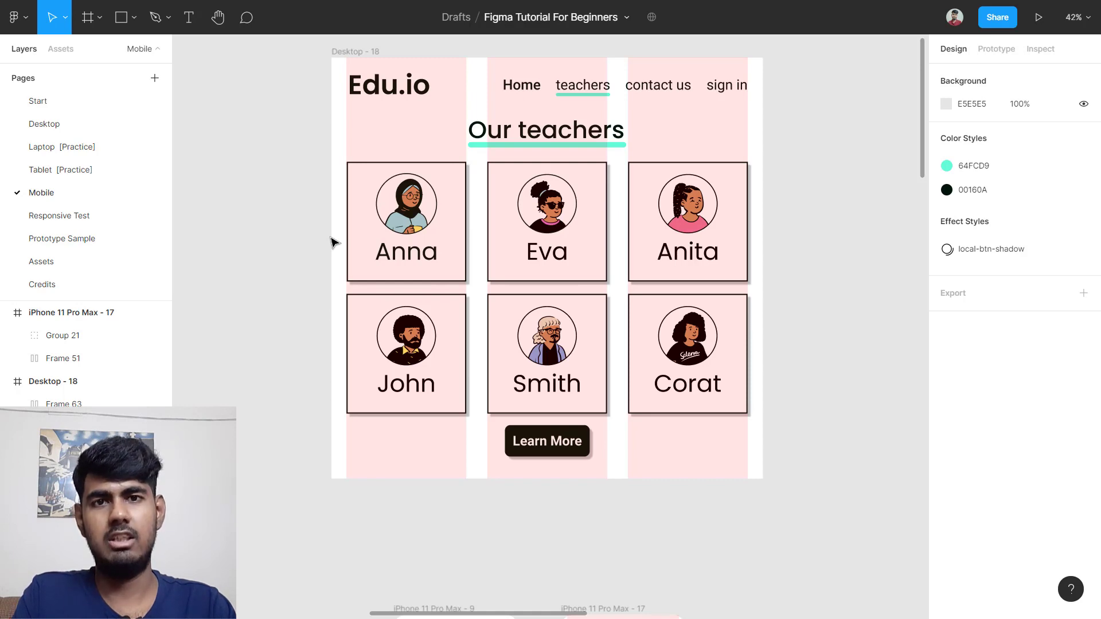
scroll(334, 243, "down", 5)
scroll(344, 285, "left", 4)
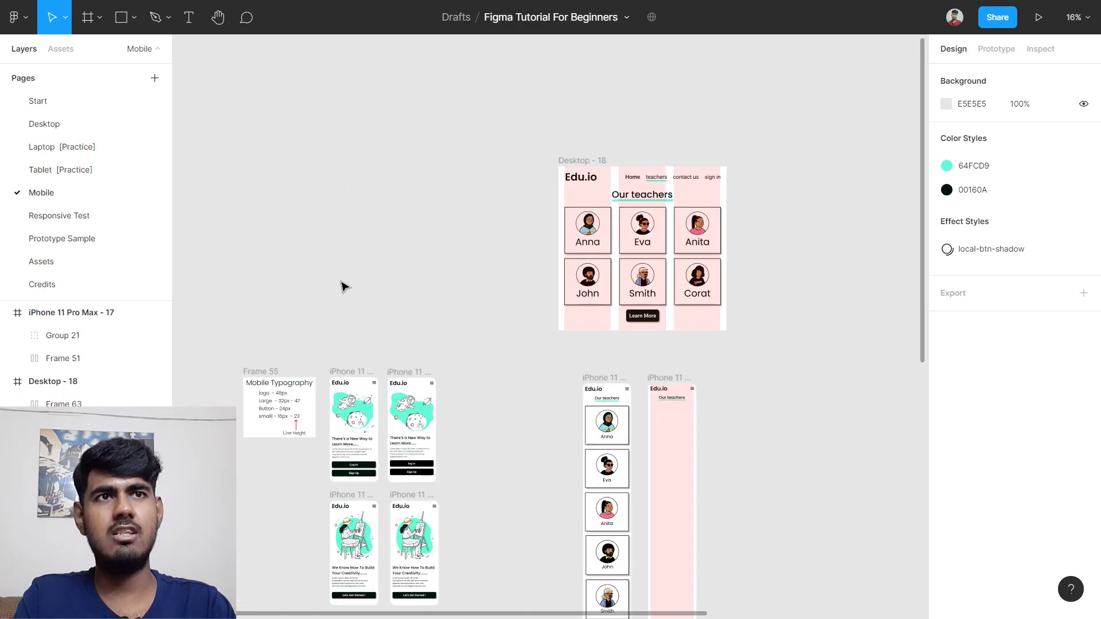
scroll(395, 304, "down", 6)
scroll(444, 325, "up", 5)
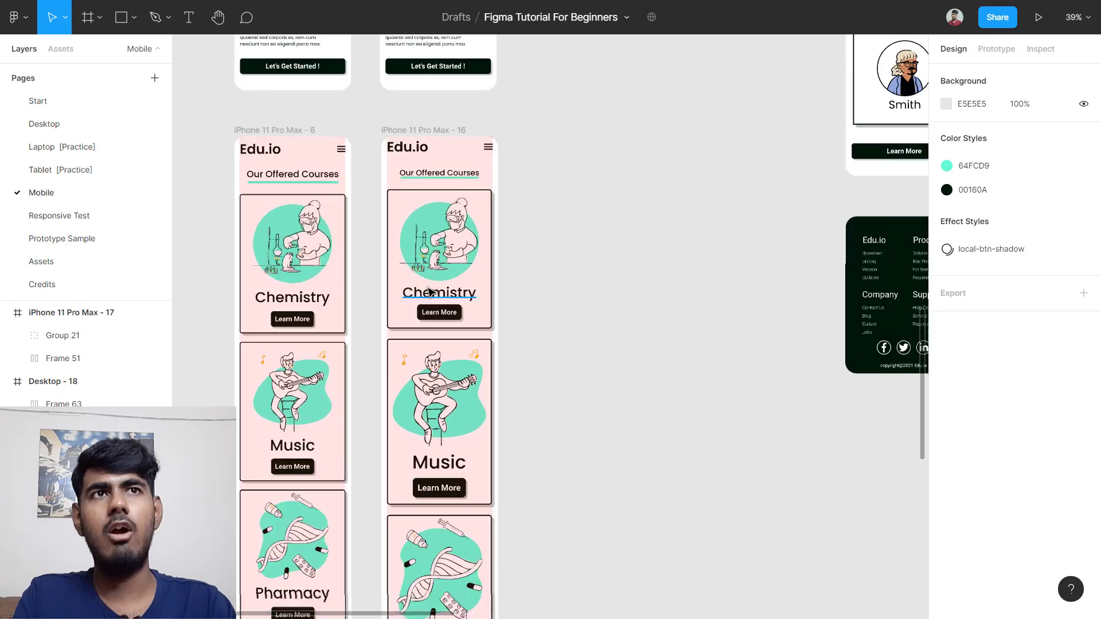
scroll(478, 323, "down", 4)
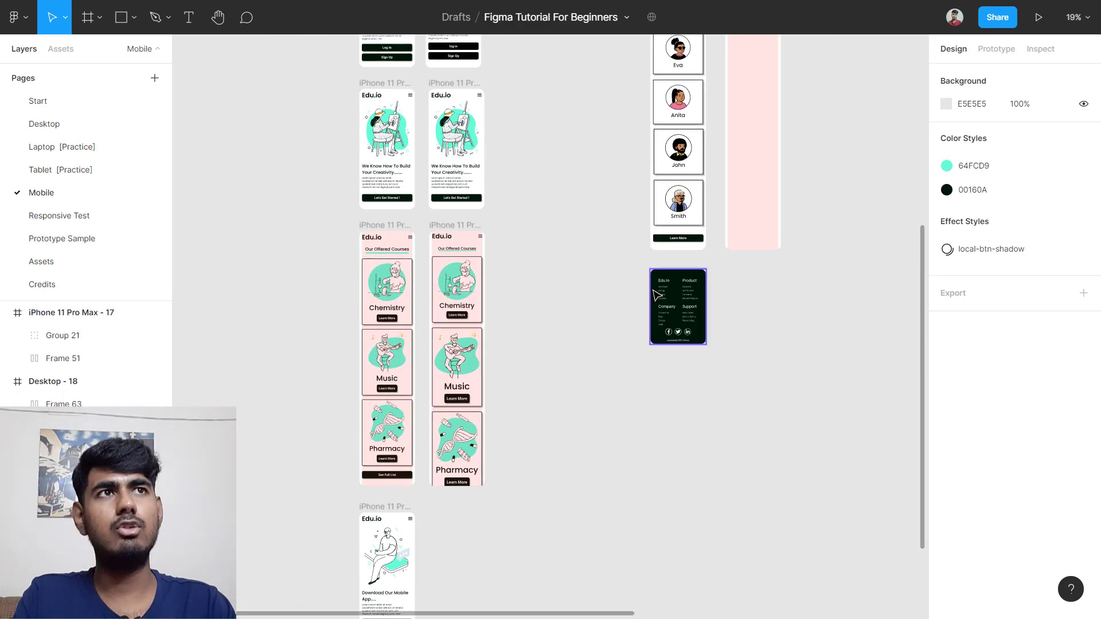
scroll(653, 292, "up", 6)
scroll(657, 291, "right", 3)
scroll(648, 294, "up", 3)
scroll(659, 292, "up", 5)
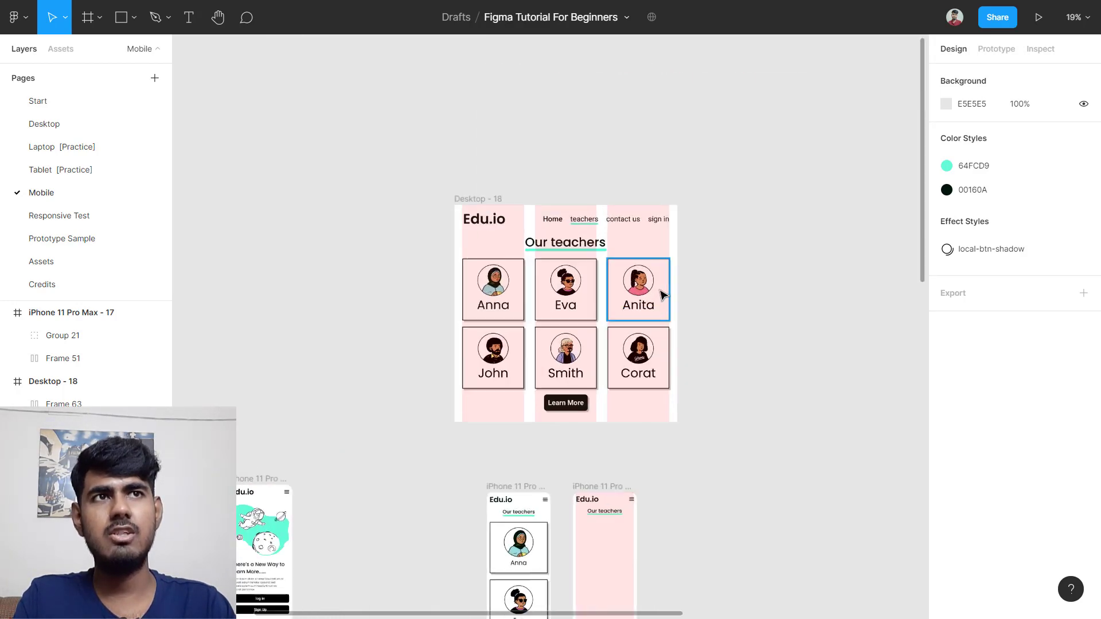
scroll(341, 309, "left", 1)
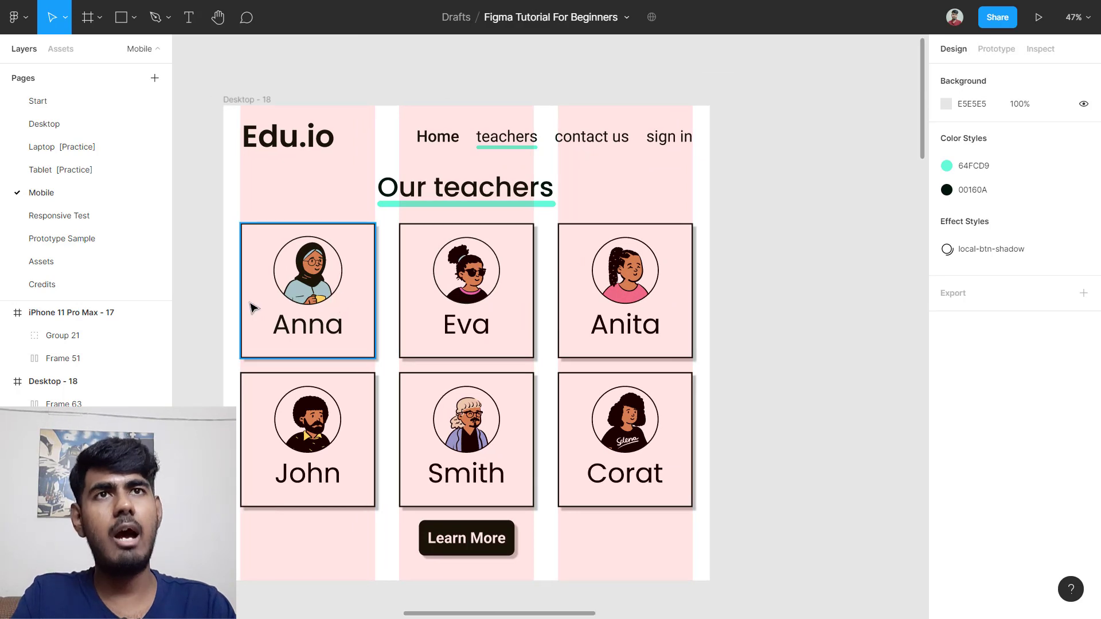
Step: Wrap the Anna, Eva and Anita cards in a vertical auto layout
left_click_drag(258, 279, 787, 278)
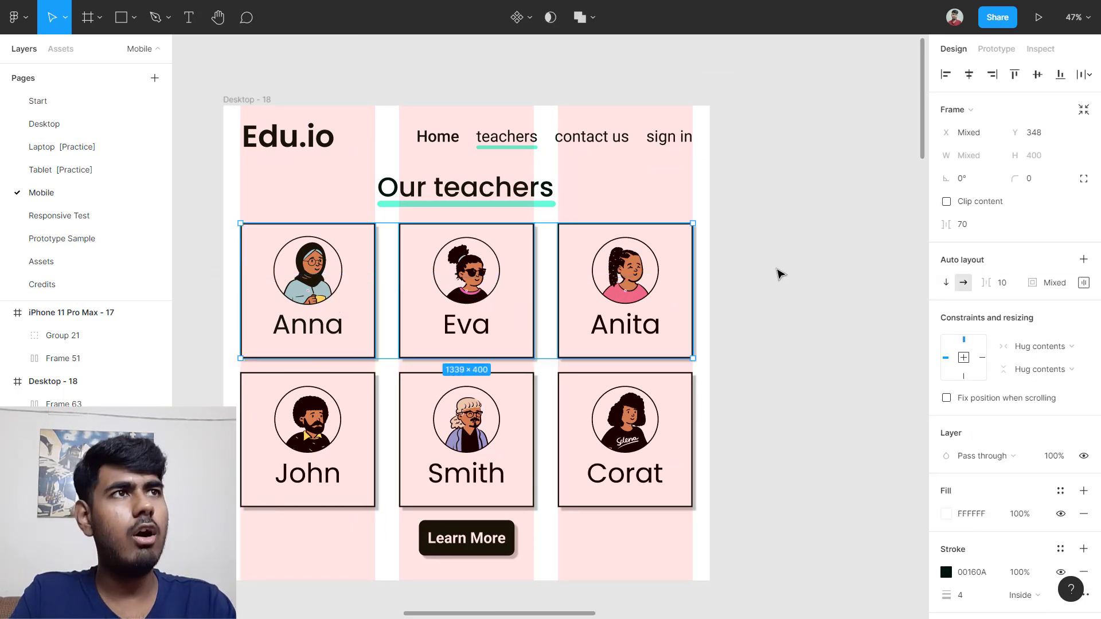
right_click(527, 297)
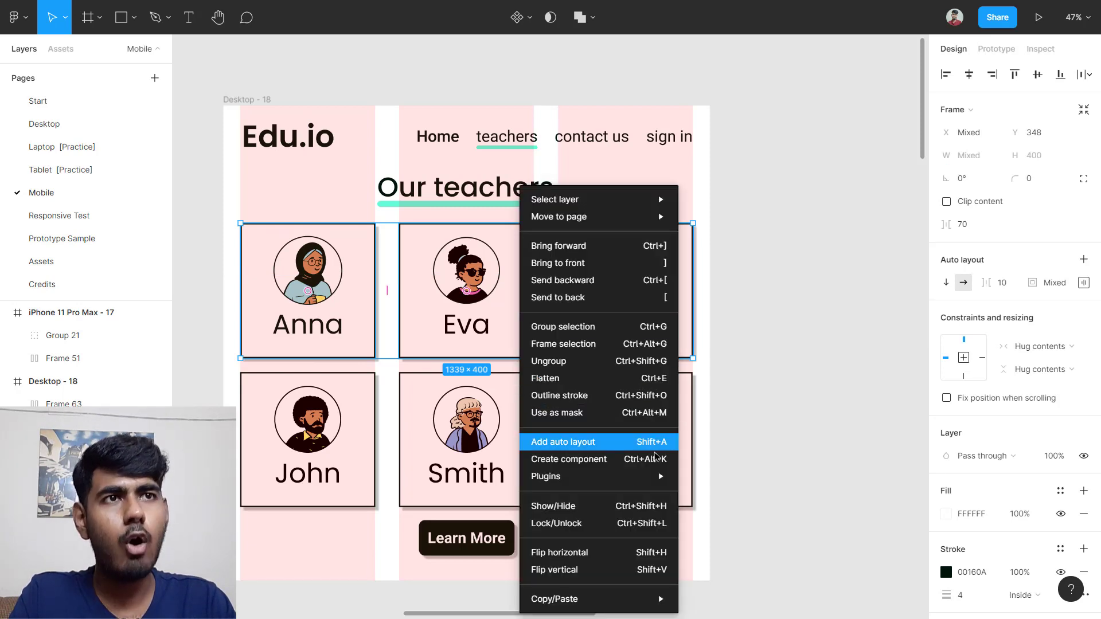
left_click(636, 441)
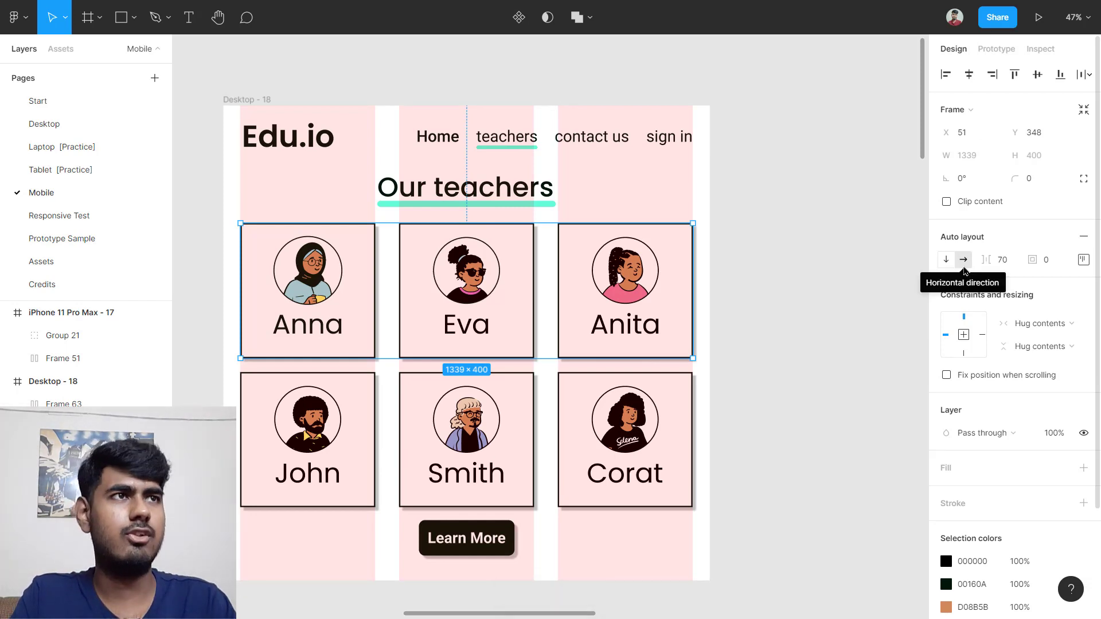
left_click(946, 259)
Step: Move the card column into the pink iPhone 11 Pro Max - 17 frame
scroll(695, 287, "down", 5)
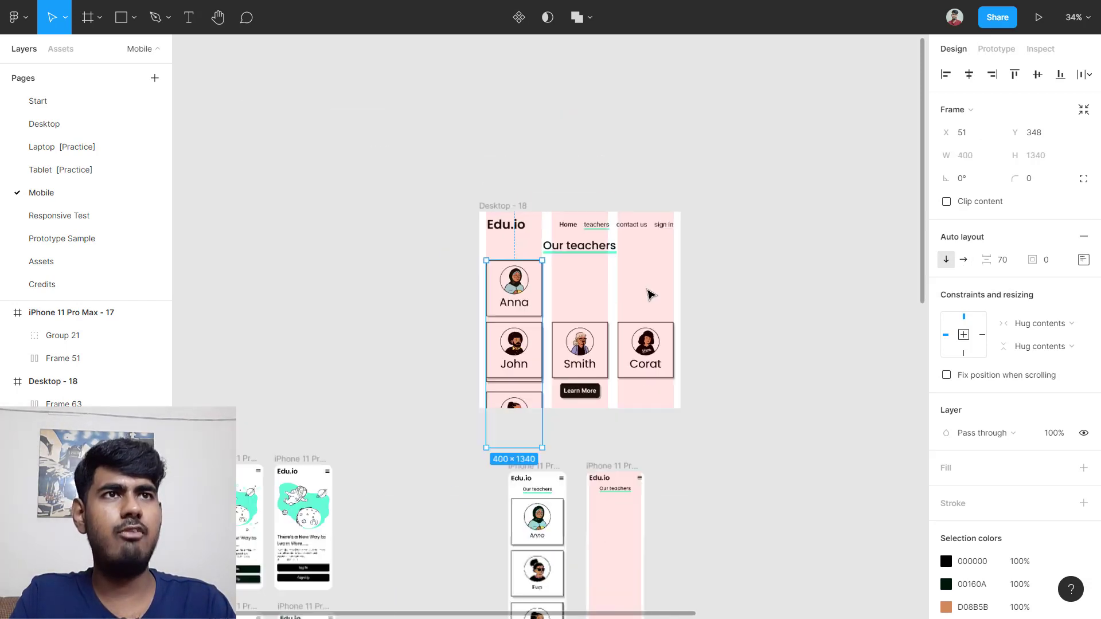
left_click_drag(518, 285, 617, 617)
left_click_drag(630, 433, 624, 336)
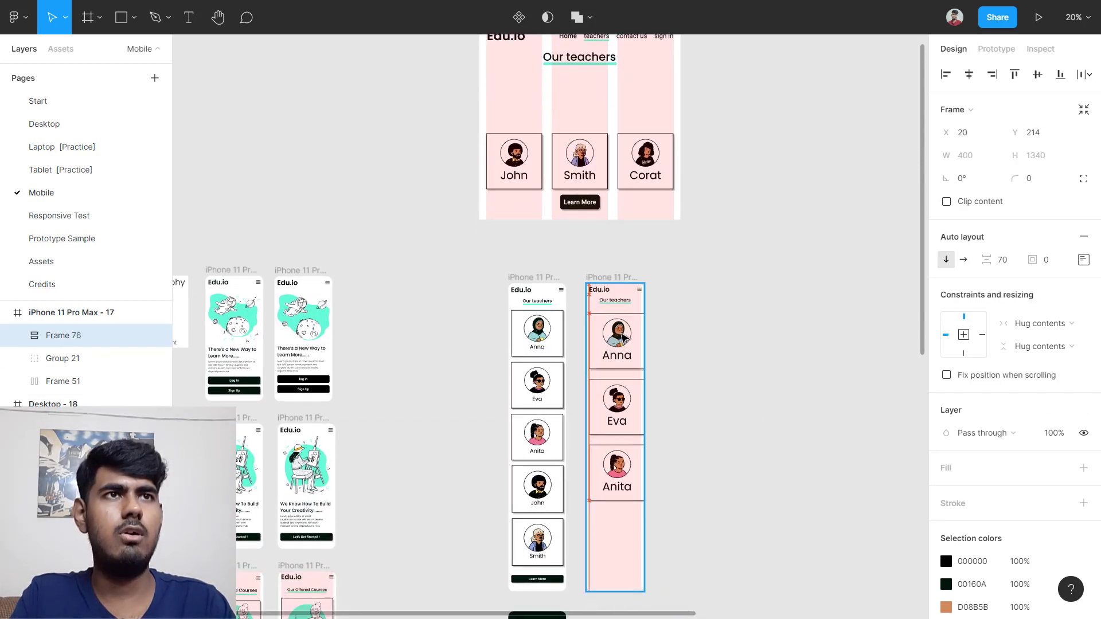
scroll(623, 335, "up", 5)
scroll(654, 327, "up", 2)
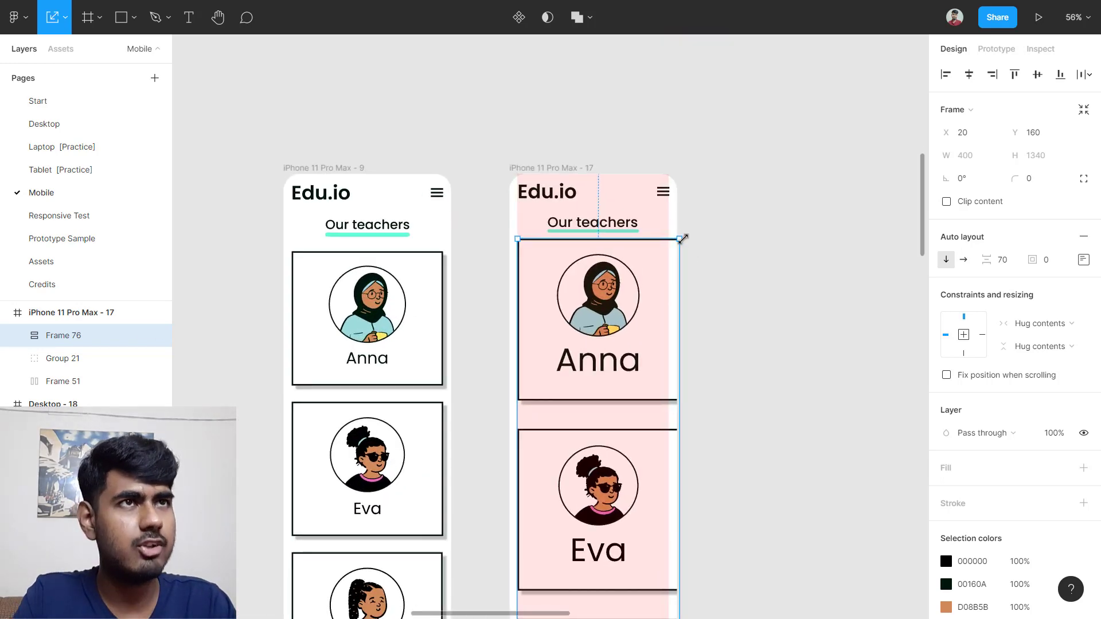
Step: Scale the Anna, Eva and Anita column down to about 375 wide
left_click_drag(676, 242, 671, 262)
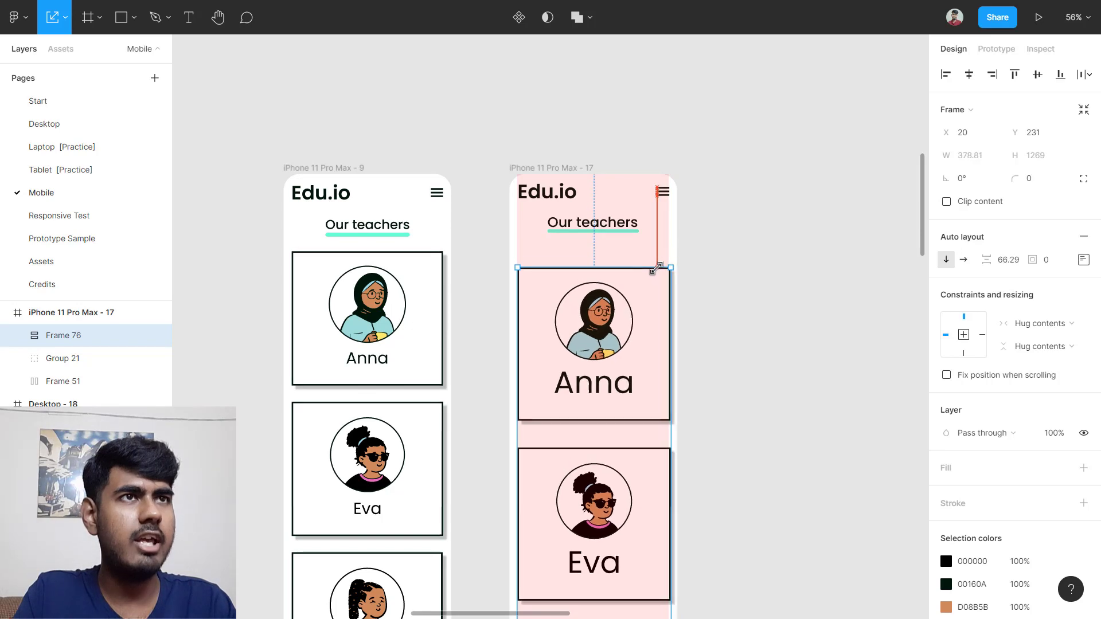
scroll(674, 270, "up", 2)
scroll(675, 281, "up", 10)
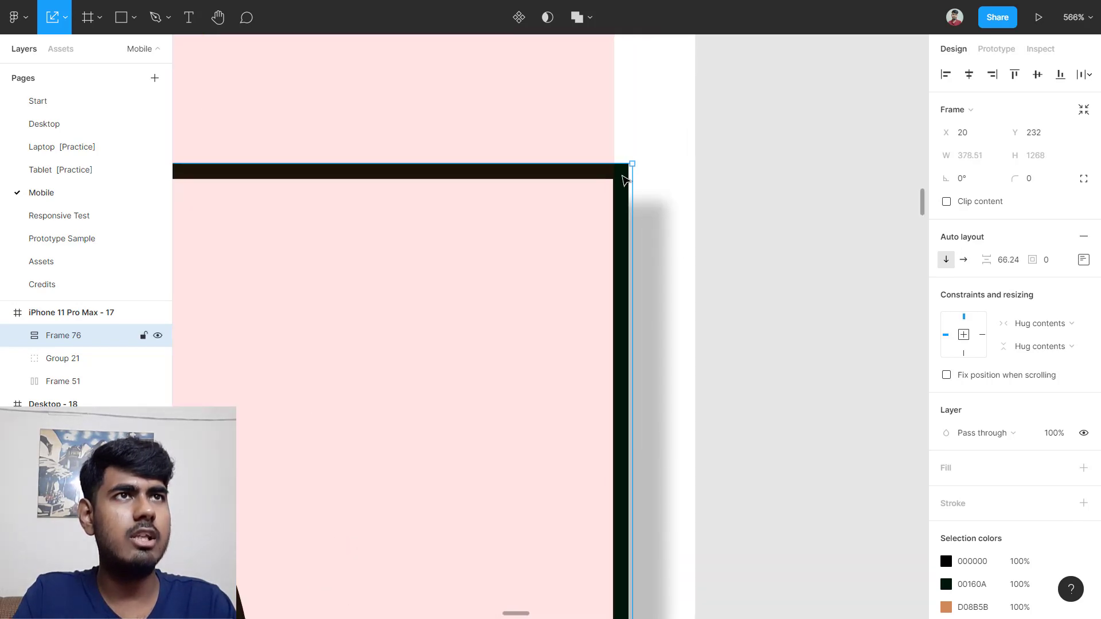
left_click_drag(630, 164, 609, 210)
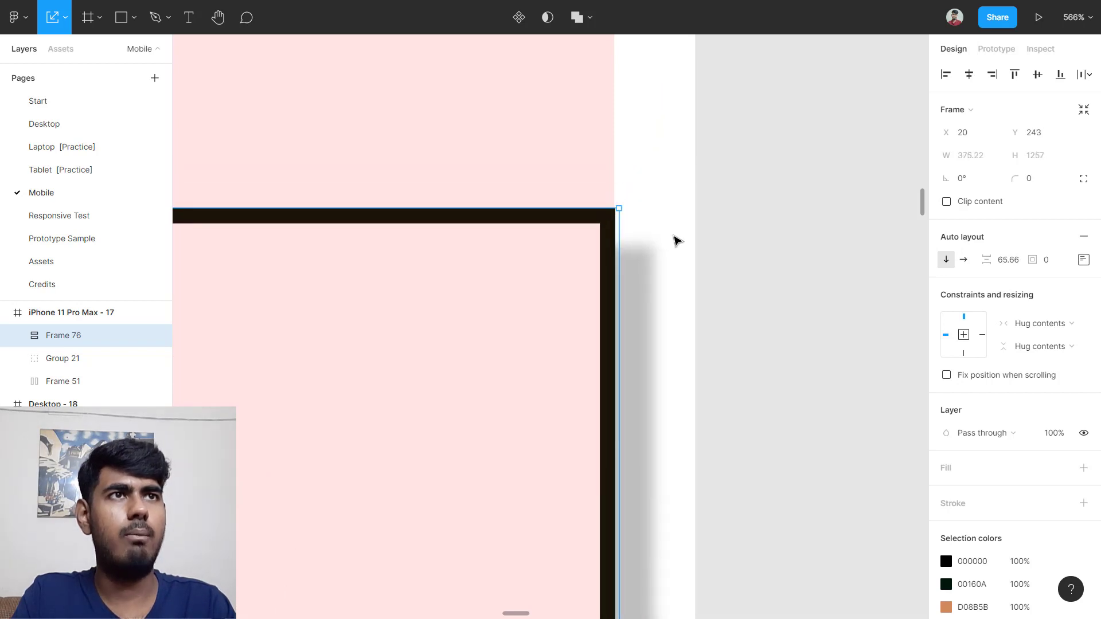
Step: Move the card column up just beneath the Our teachers heading
scroll(677, 241, "down", 10)
left_click(714, 351)
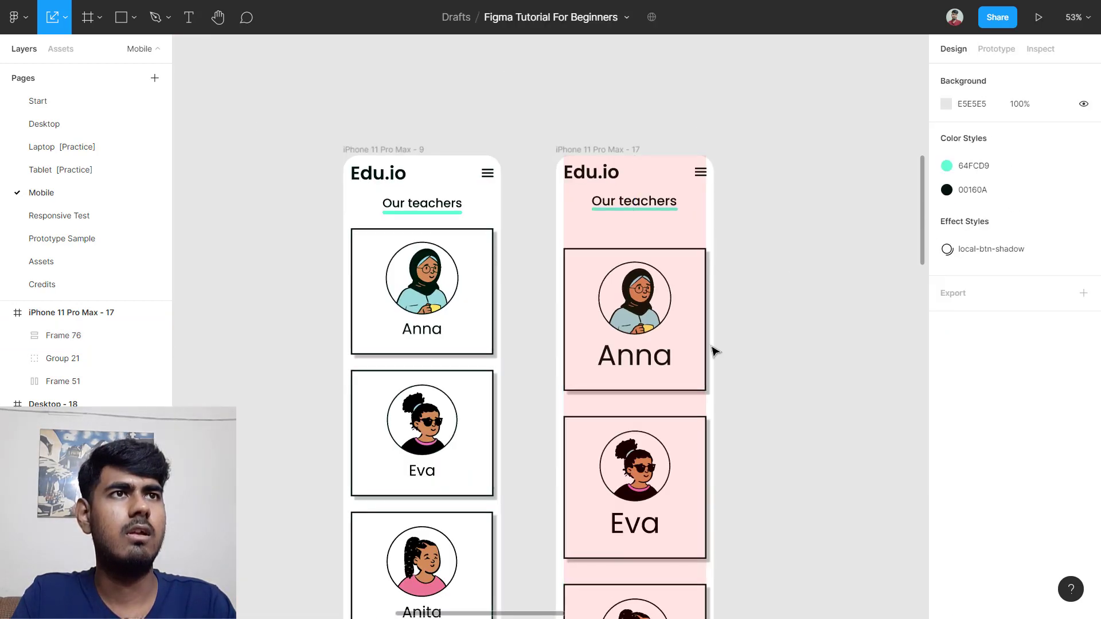
left_click_drag(634, 374, 636, 348)
left_click(806, 336)
scroll(807, 336, "down", 5)
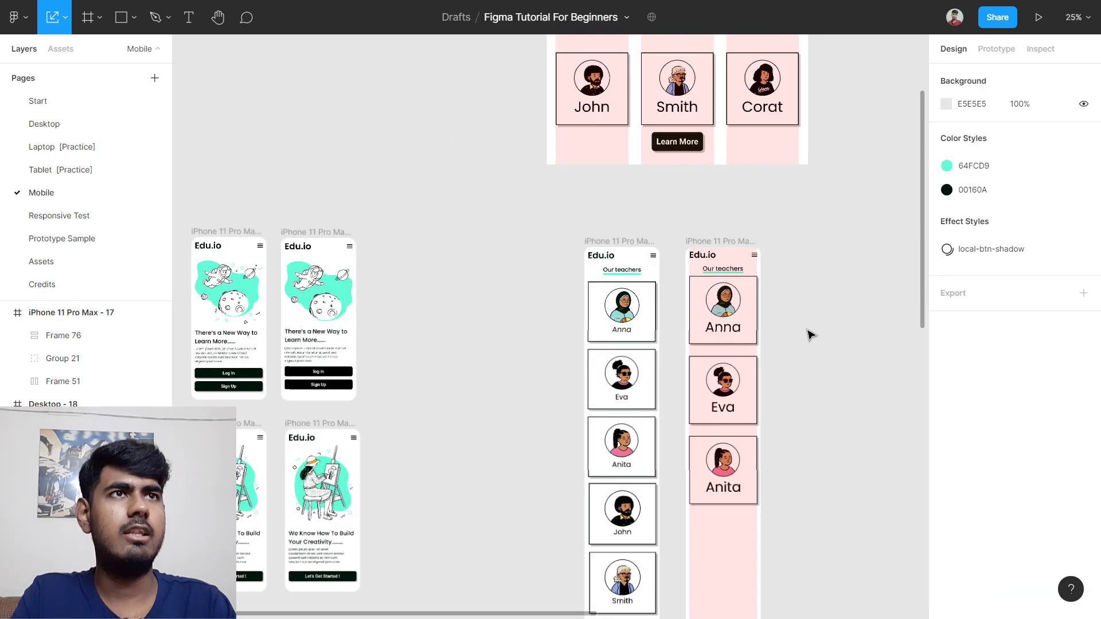
scroll(808, 335, "up", 3)
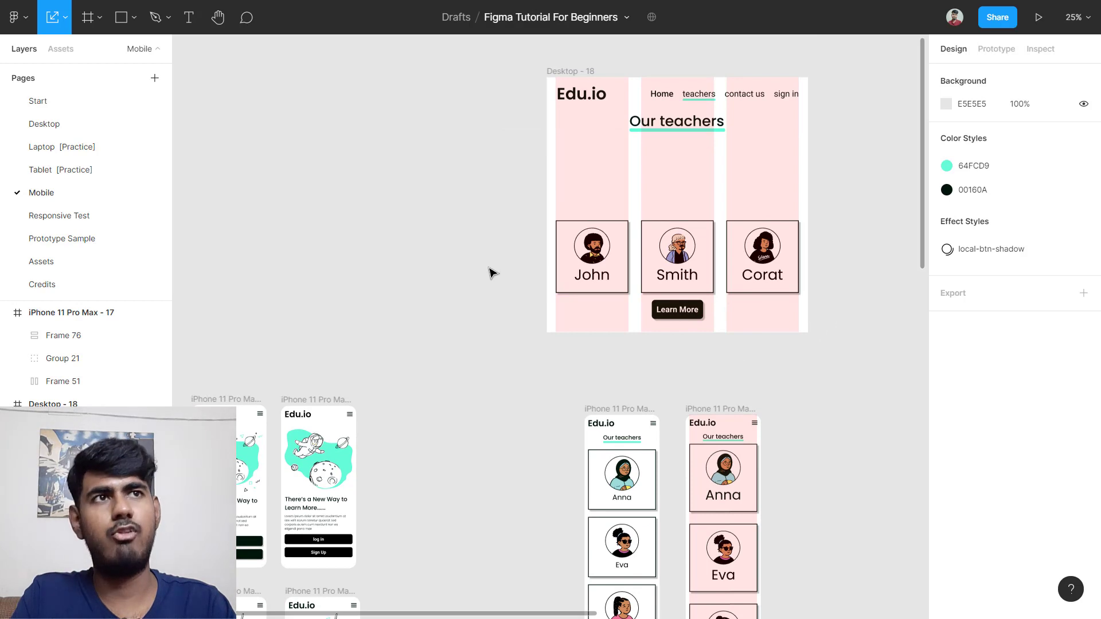
Step: Wrap the John, Smith and Corat cards in a vertical auto layout with Shift+A
left_click_drag(533, 267, 778, 271)
key("shift+a")
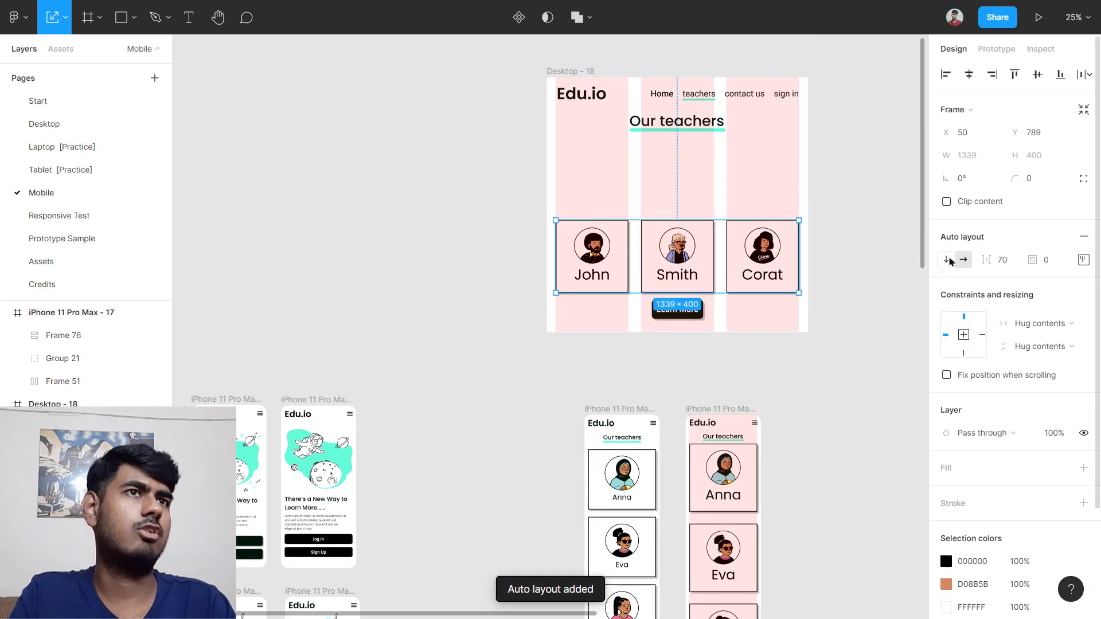
left_click(945, 259)
left_click(842, 311)
Step: Scale the card stack to about 345 wide and park it beside the phone frame
left_click_drag(624, 268, 788, 586)
left_click_drag(744, 432, 781, 376)
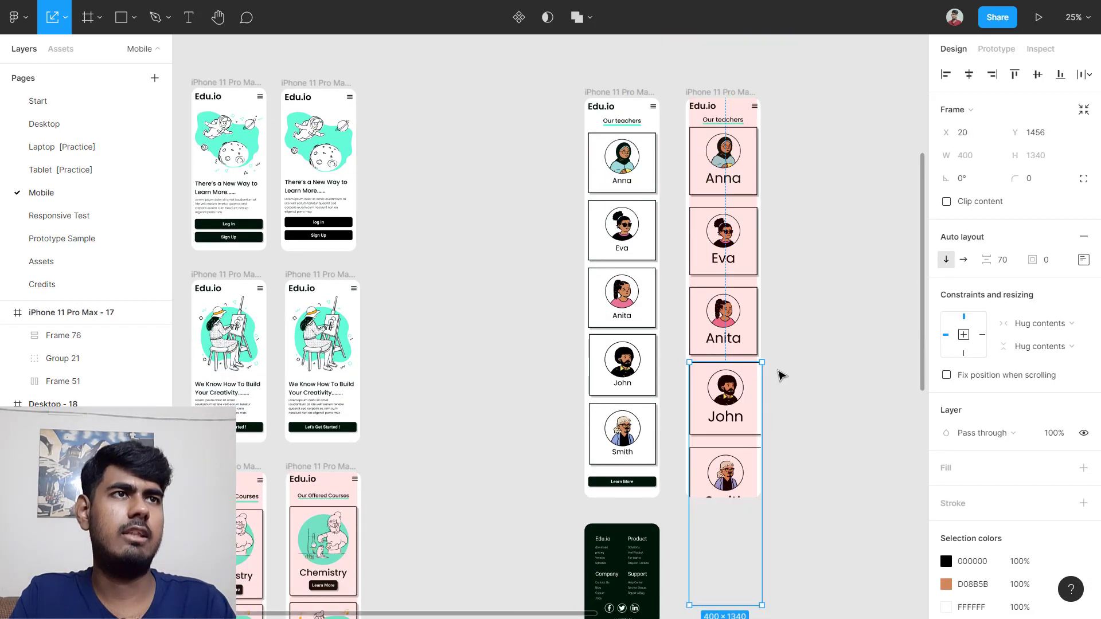
scroll(769, 372, "up", 3)
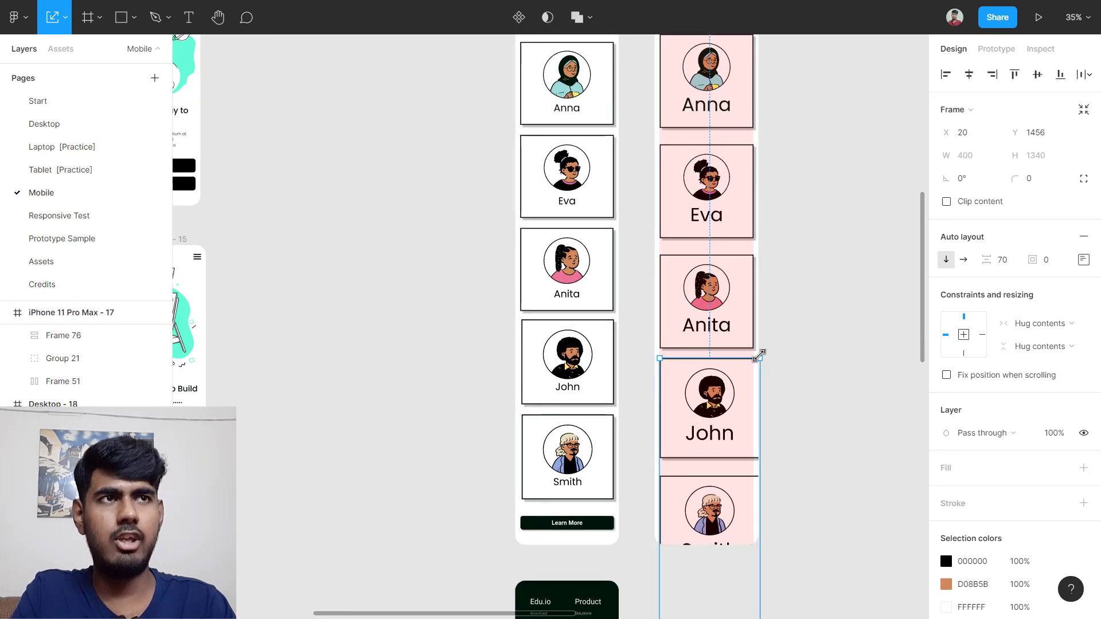
left_click_drag(760, 359, 745, 405)
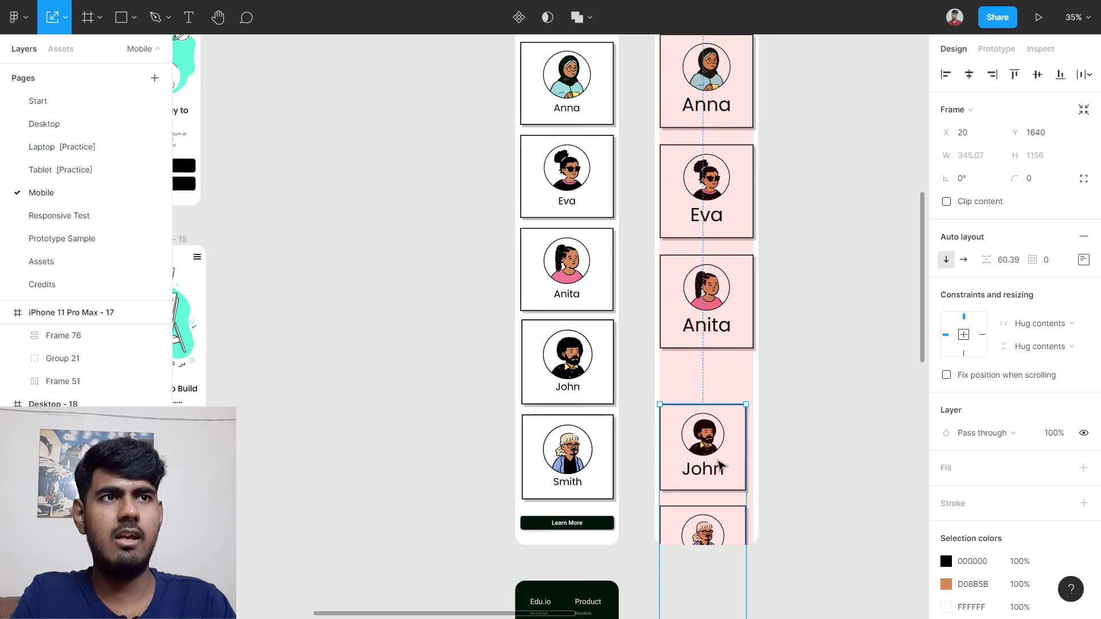
scroll(724, 469, "down", 2)
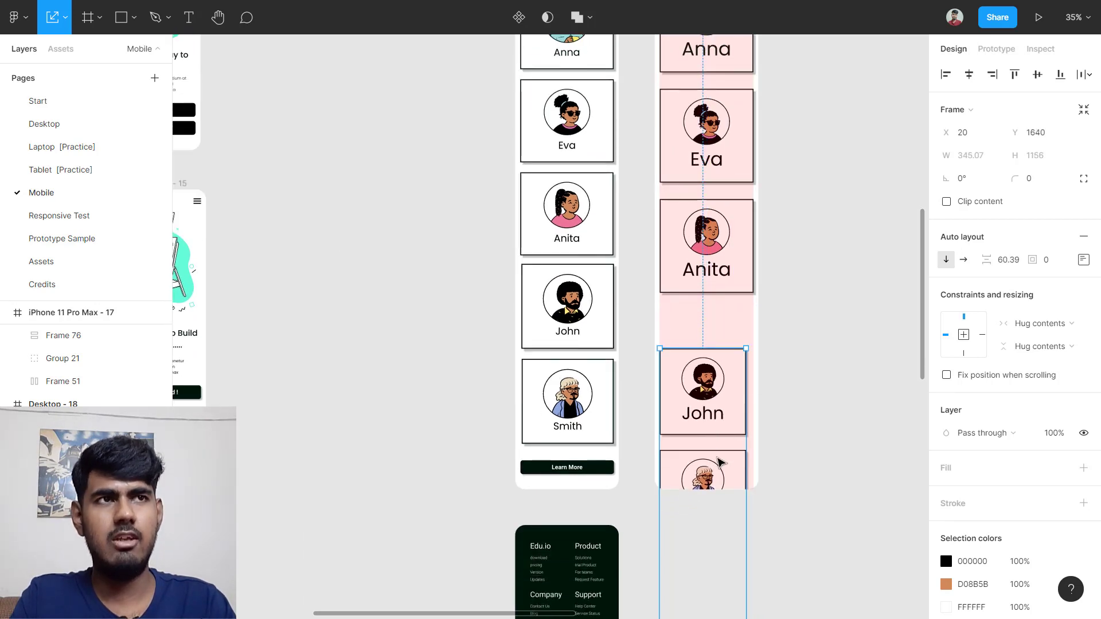
left_click_drag(719, 461, 853, 363)
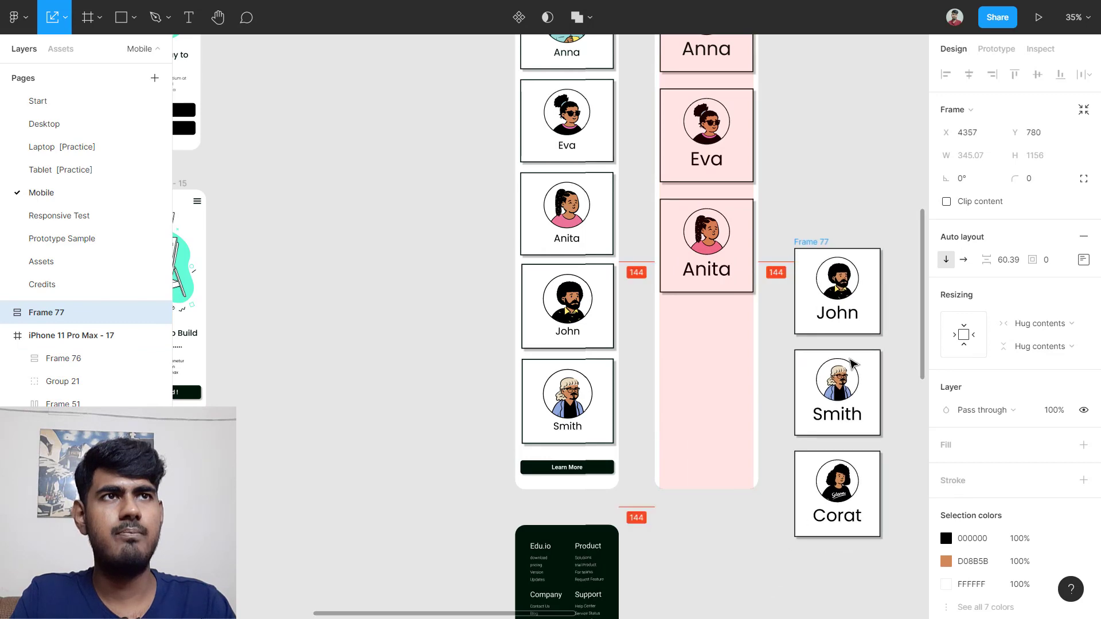
scroll(788, 86, "up", 2)
left_click(788, 86)
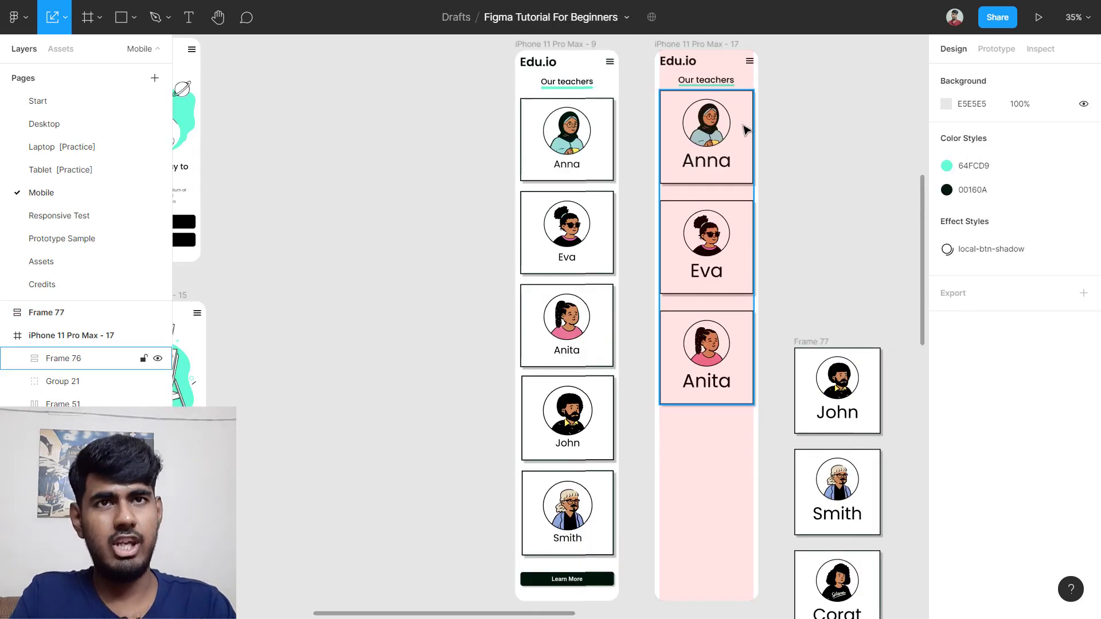
scroll(319, 247, "down", 4)
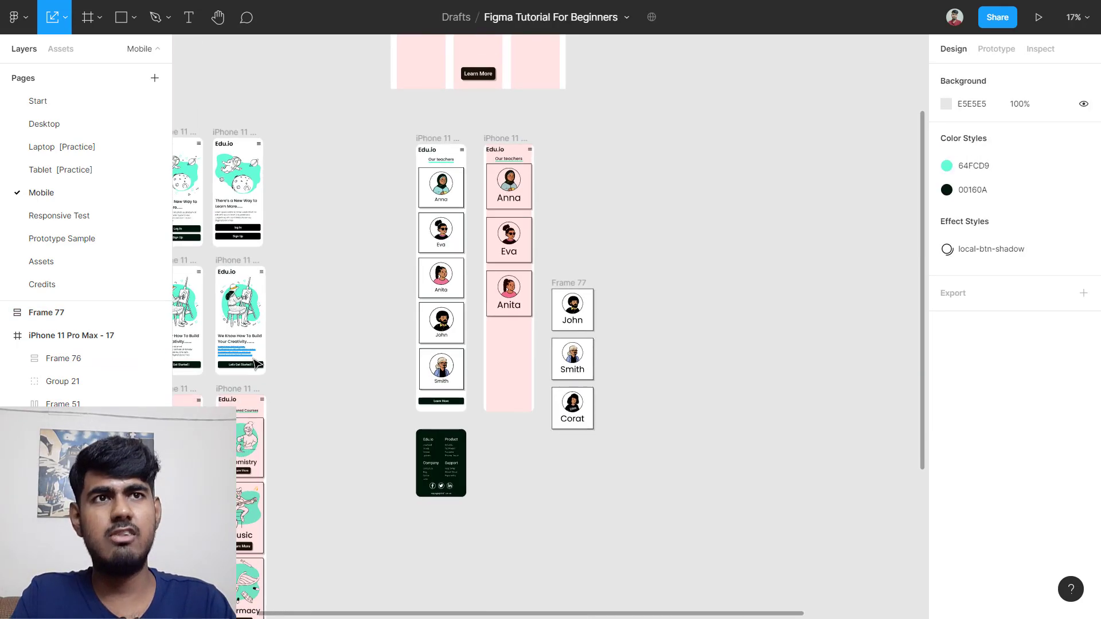
scroll(267, 453, "left", 3)
scroll(423, 558, "up", 2)
scroll(466, 434, "up", 5)
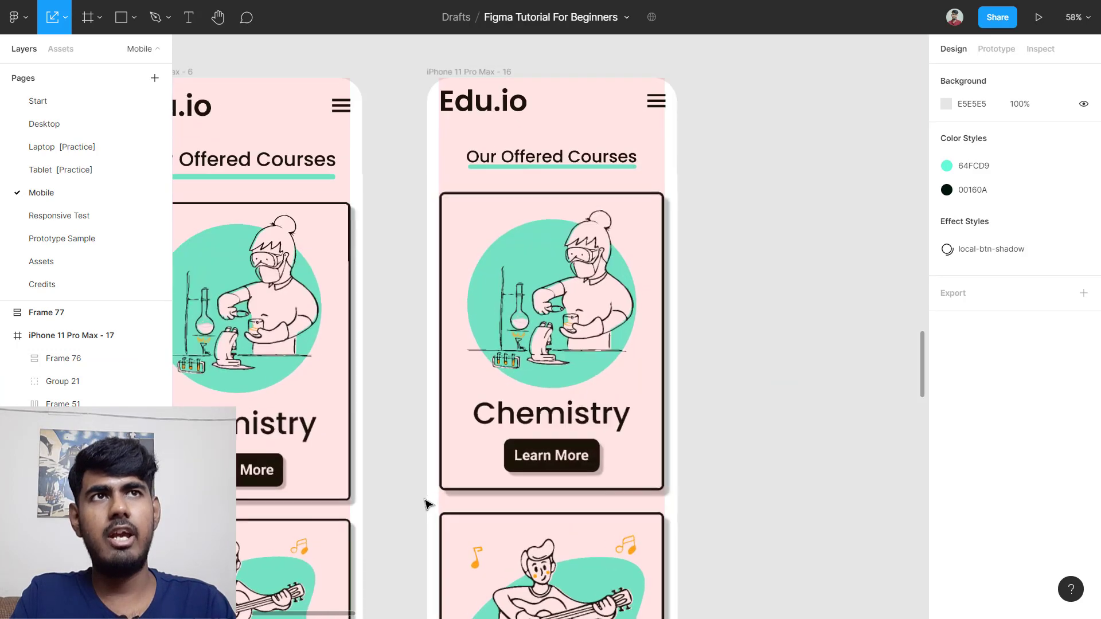
scroll(464, 338, "left", 5)
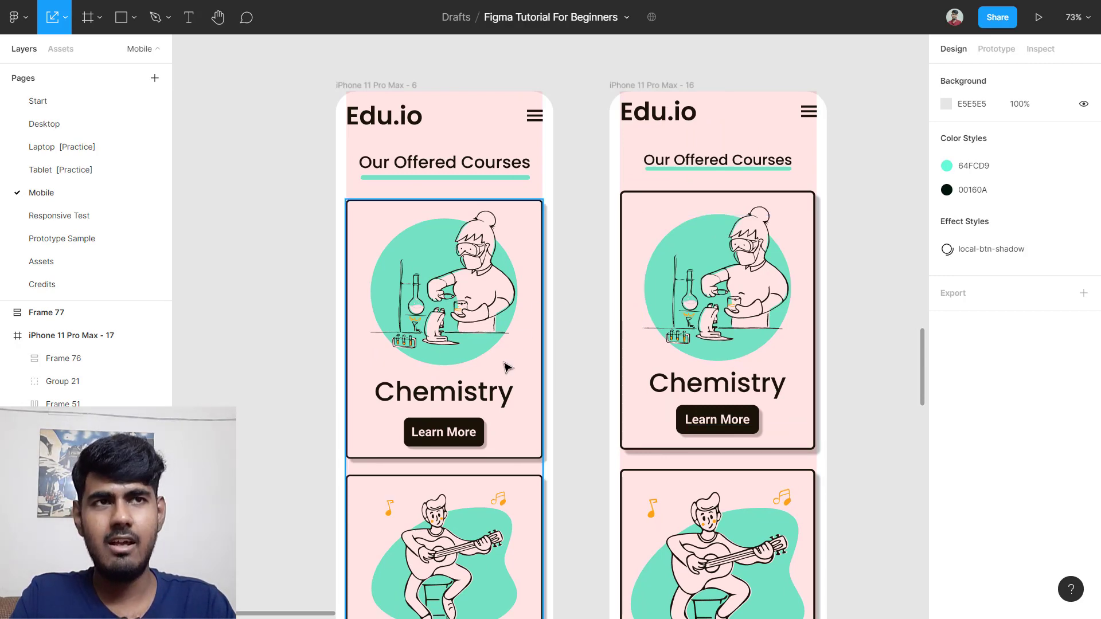
scroll(516, 359, "down", 6, "ctrl")
Step: Delete the Corat card from the John and Smith column
scroll(713, 312, "right", 5)
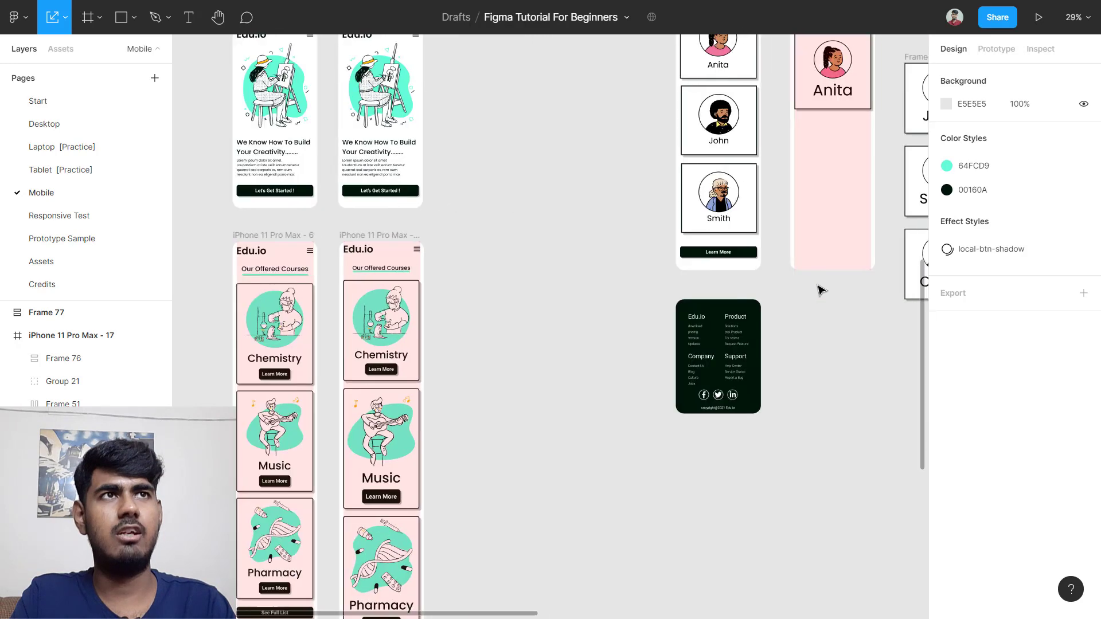
scroll(818, 290, "up", 5)
scroll(763, 181, "up", 3)
scroll(712, 212, "up", 4, "ctrl")
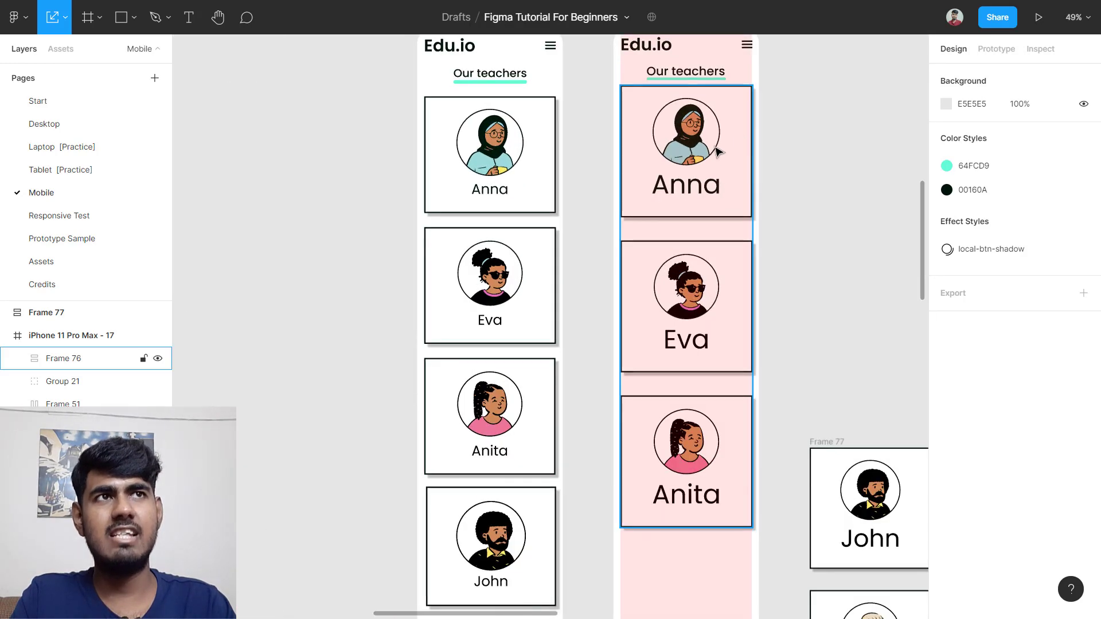
scroll(700, 137, "down", 3)
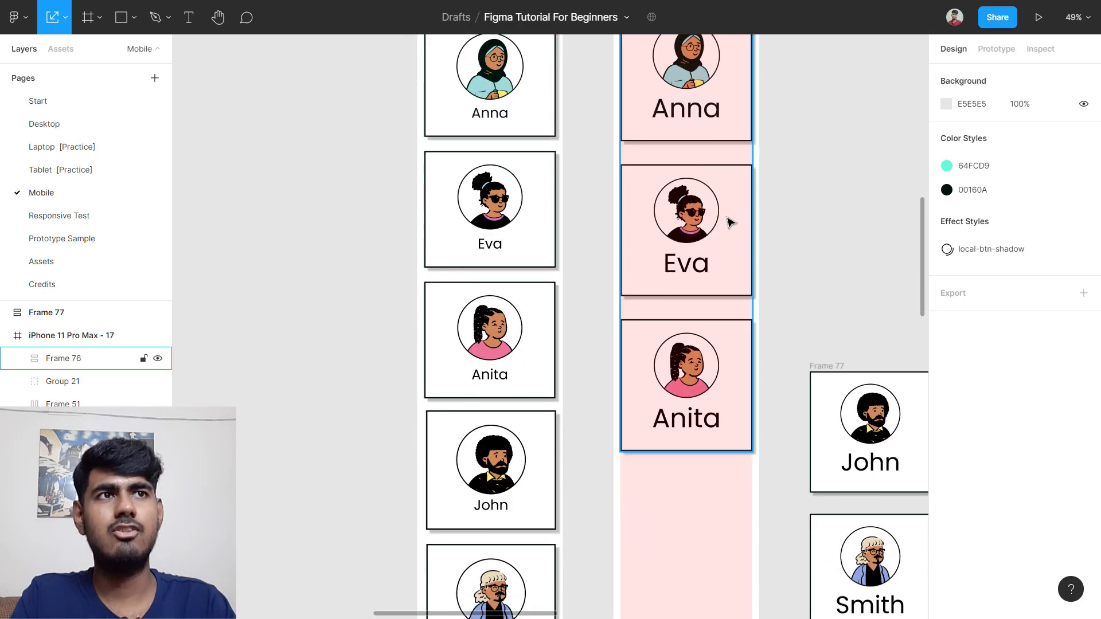
scroll(703, 383, "right", 5)
scroll(702, 382, "down", 7)
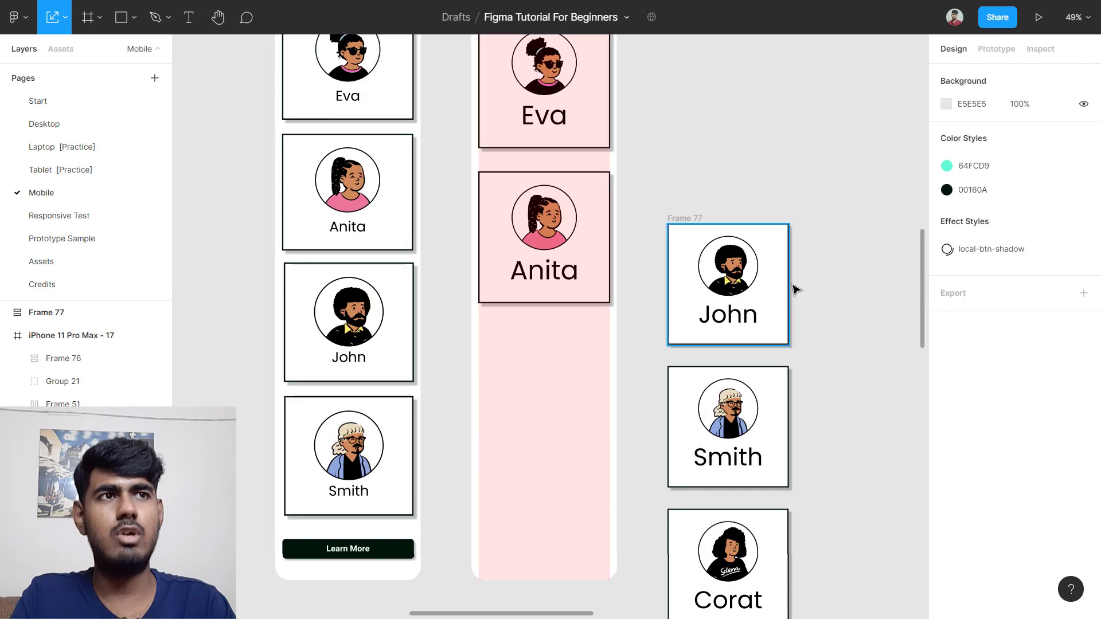
scroll(738, 318, "down", 2)
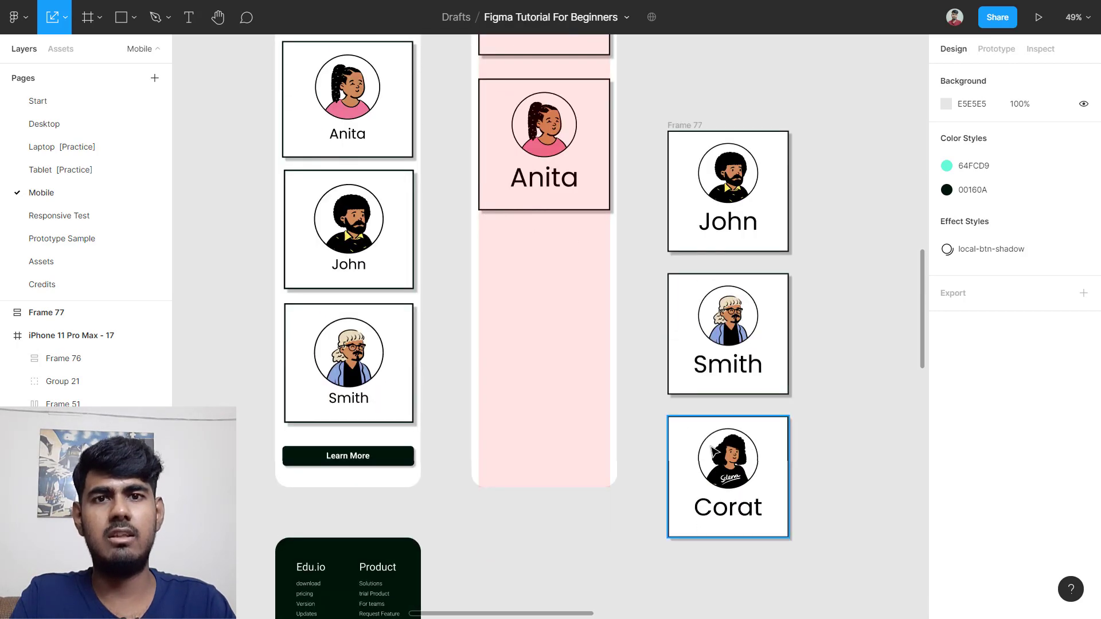
left_click(782, 464)
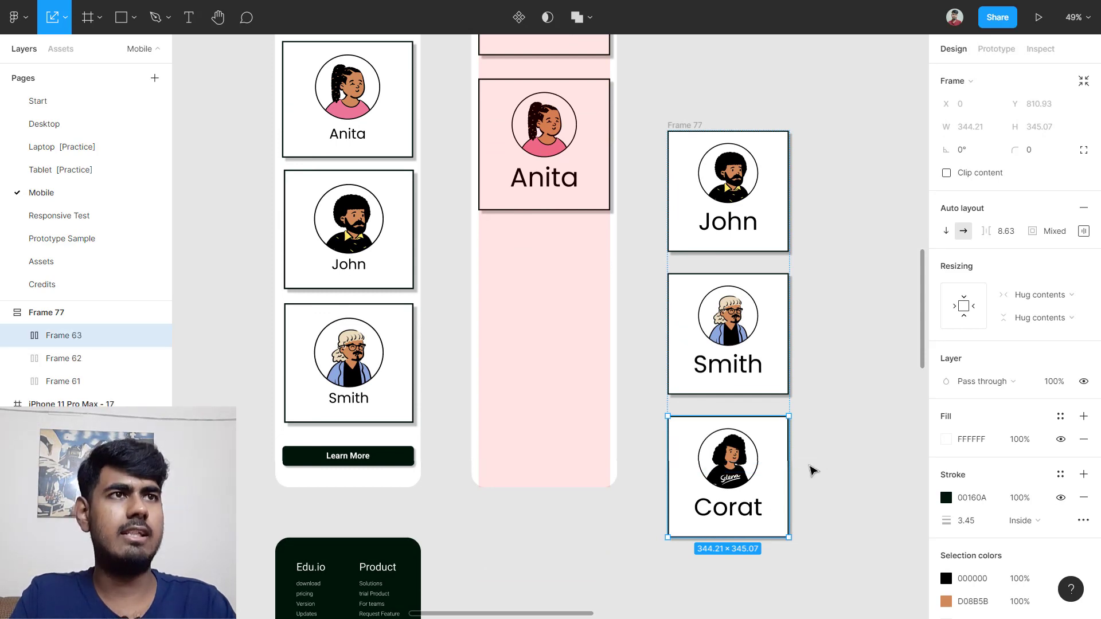
key("Delete")
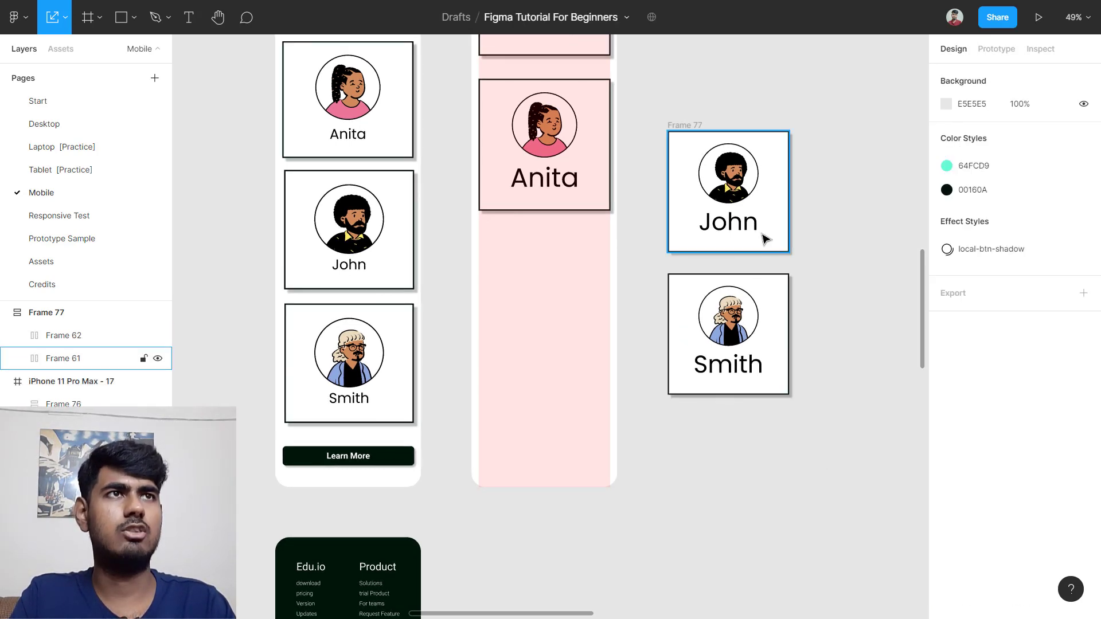
Step: Move the John and Smith cards into the pink phone frame beneath Anita
left_click(696, 126)
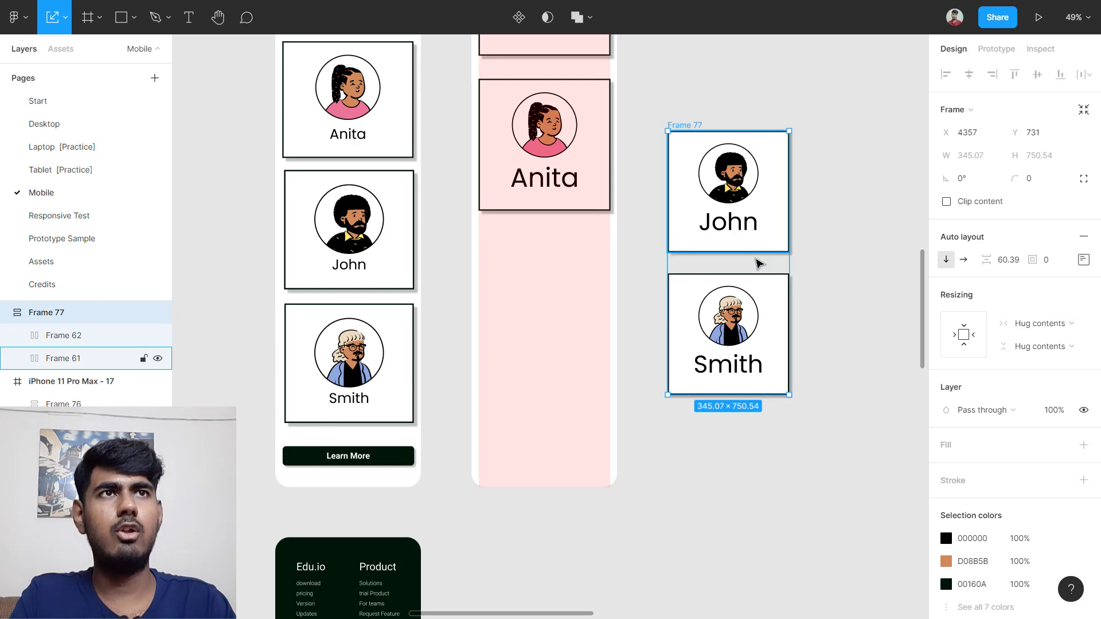
left_click_drag(737, 265, 575, 349)
scroll(783, 339, "up", 10)
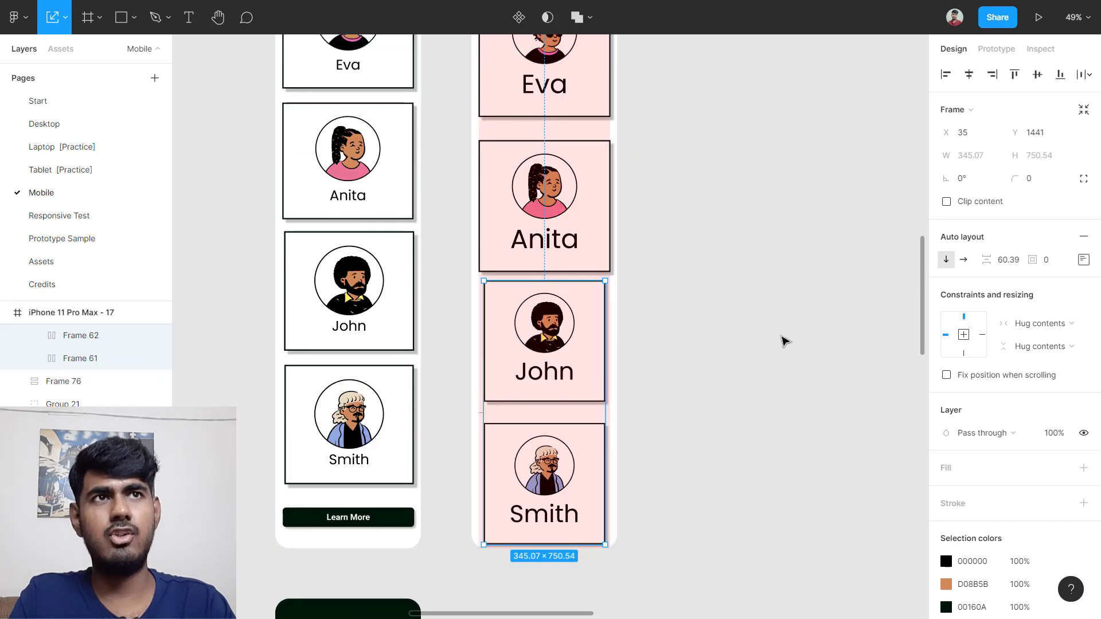
left_click(781, 339)
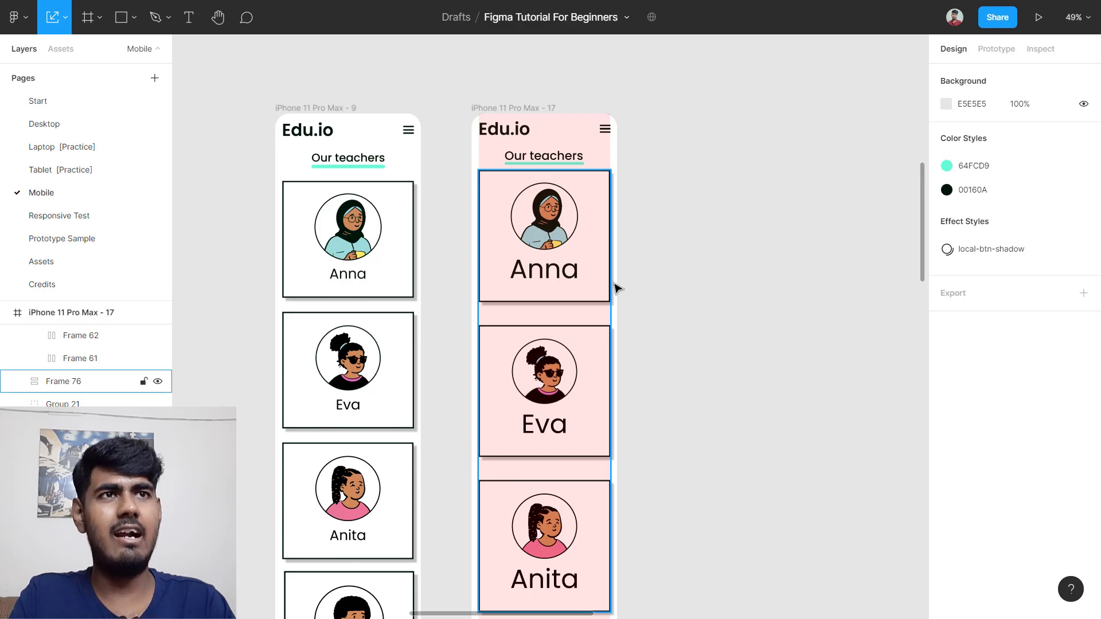
Step: Duplicate the dark Edu.io footer to the right, beneath the pink Create Account screen
scroll(617, 288, "down", 7)
scroll(493, 401, "up", 7)
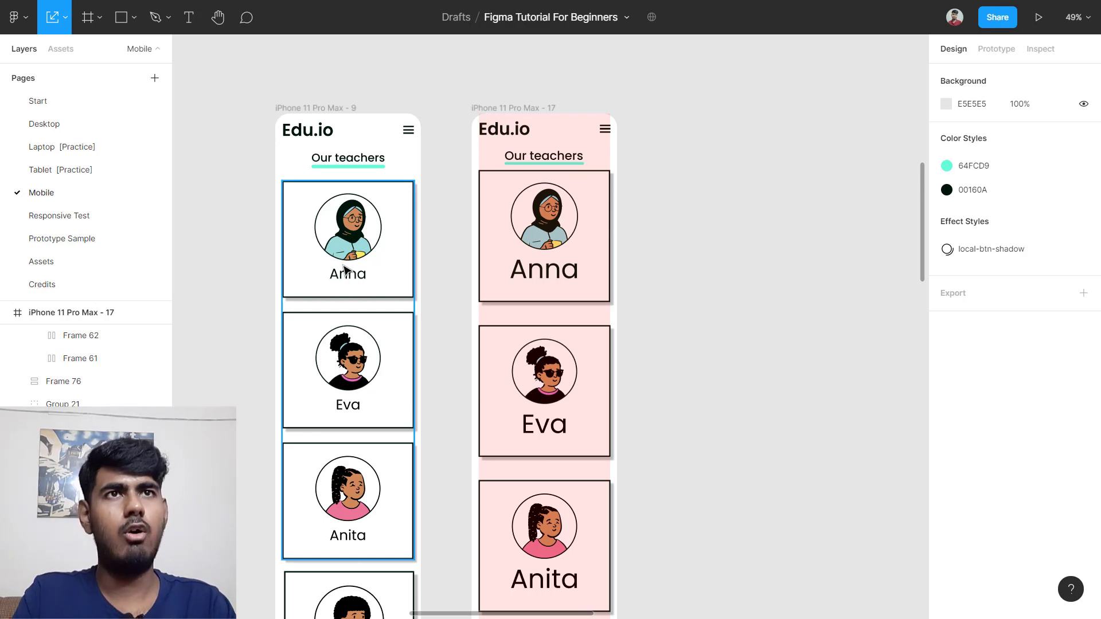
scroll(346, 270, "down", 6)
scroll(479, 450, "up", 3)
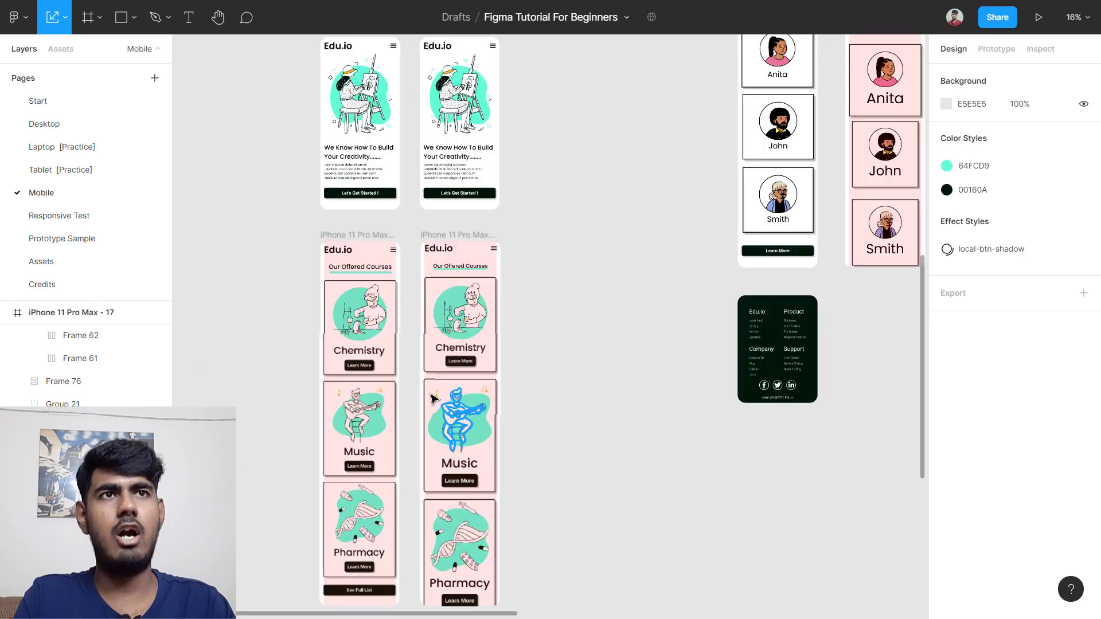
scroll(432, 397, "up", 5)
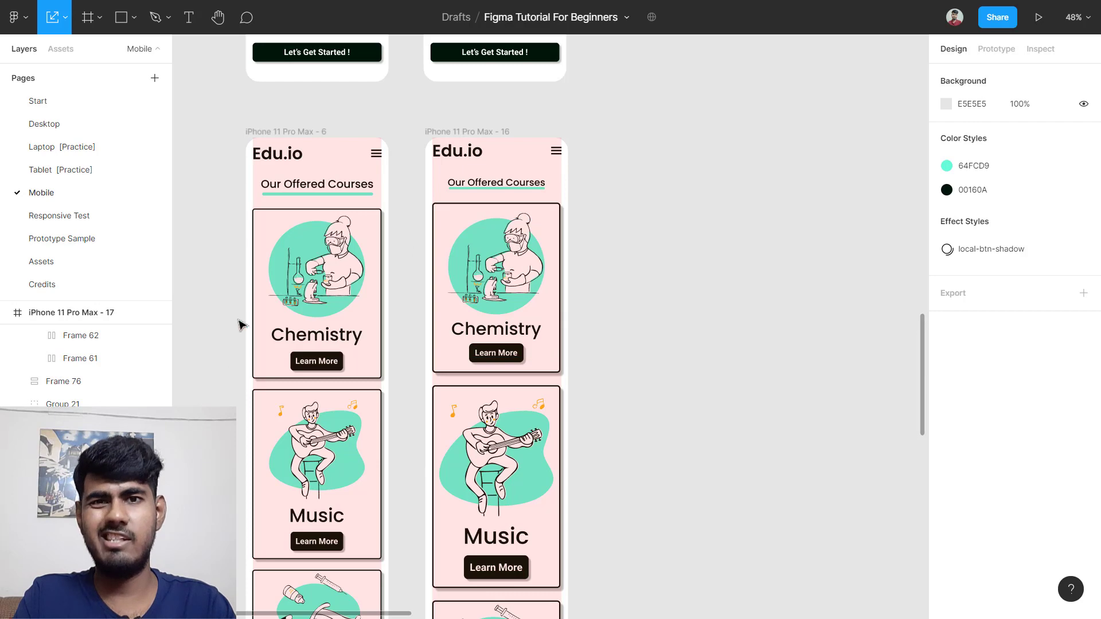
scroll(698, 224, "down", 3)
scroll(698, 223, "up", 5)
scroll(698, 223, "right", 4)
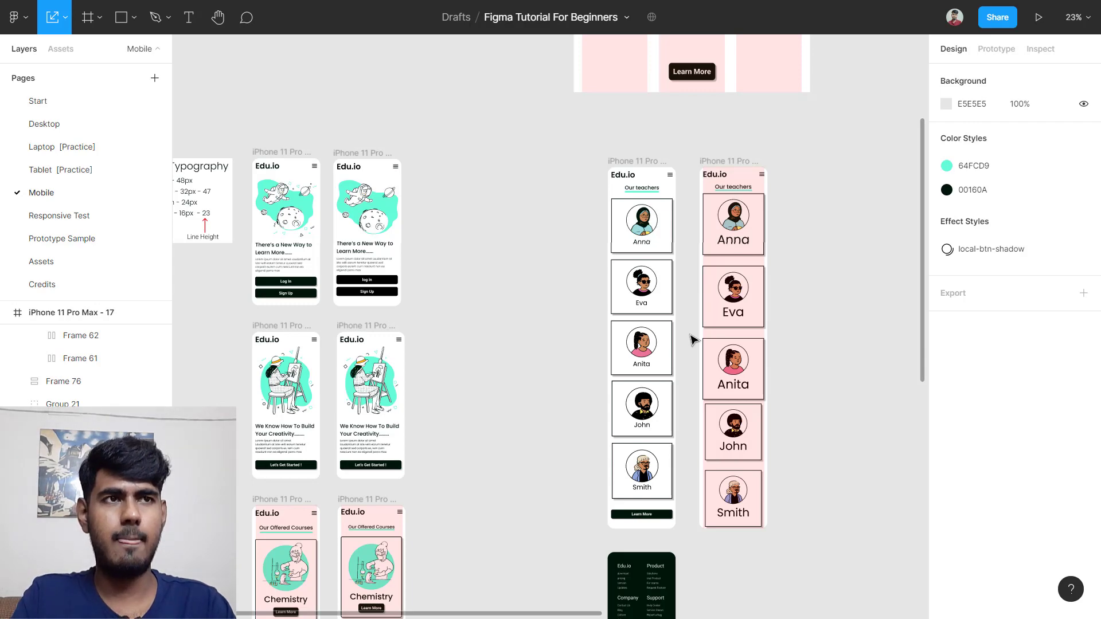
scroll(693, 339, "down", 5)
scroll(627, 344, "up", 3)
scroll(632, 361, "up", 5)
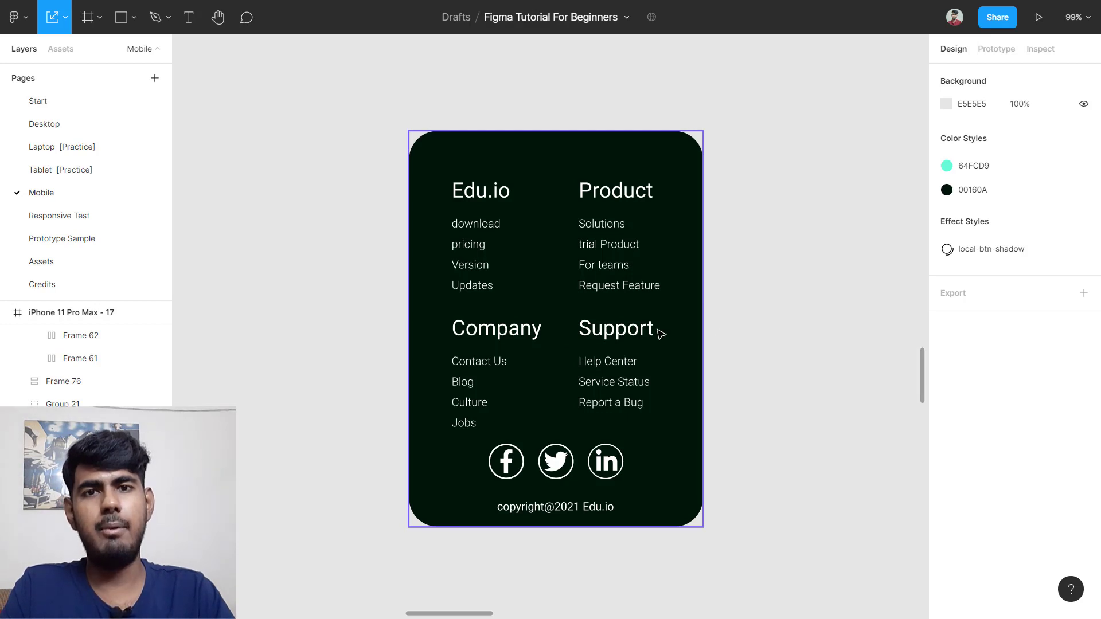
scroll(662, 334, "down", 6)
scroll(319, 405, "down", 4)
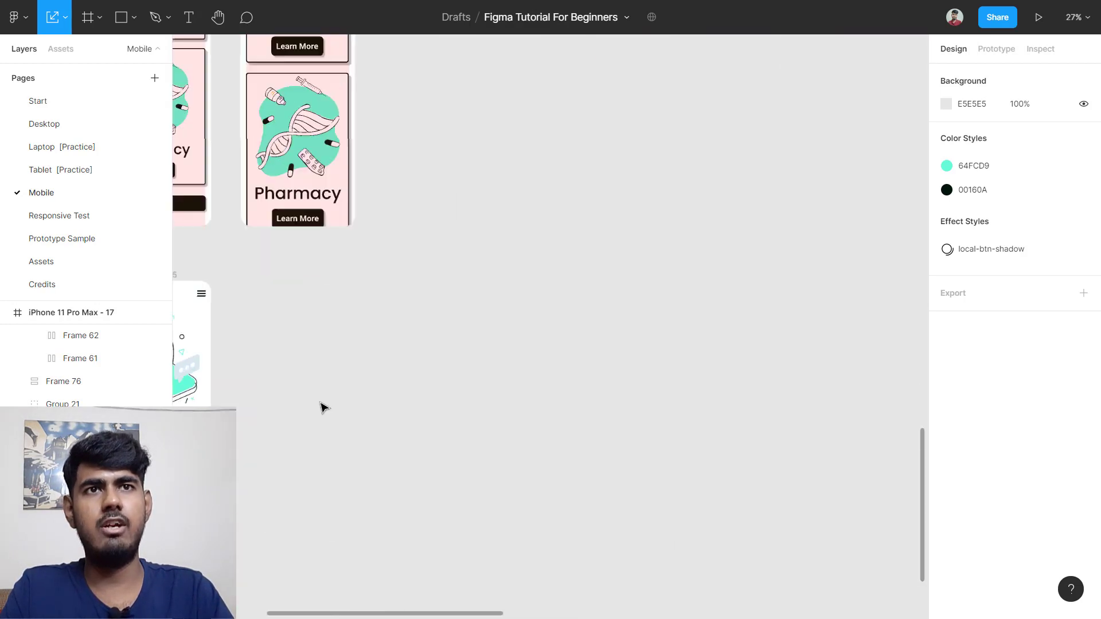
scroll(321, 433, "down", 3)
scroll(356, 465, "up", 8)
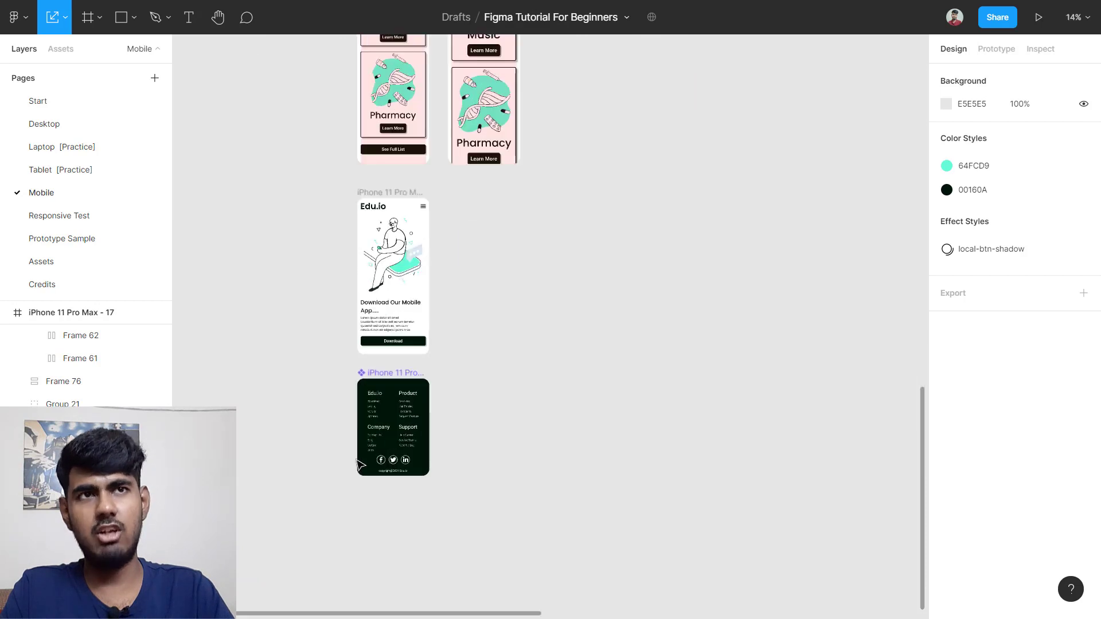
scroll(656, 283, "down", 7)
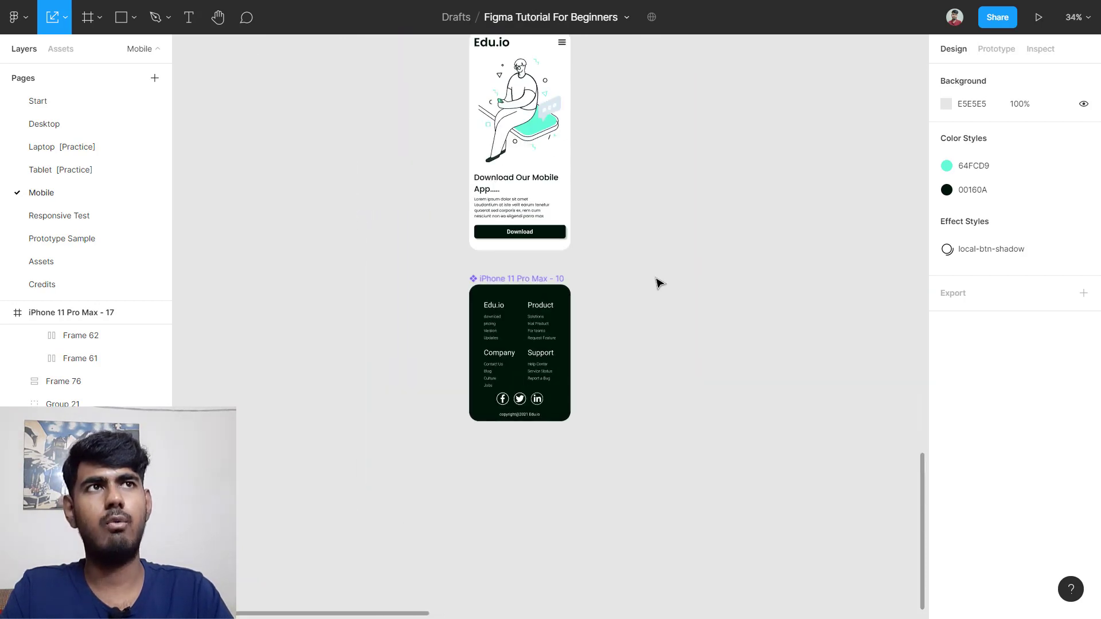
scroll(638, 144, "up", 3)
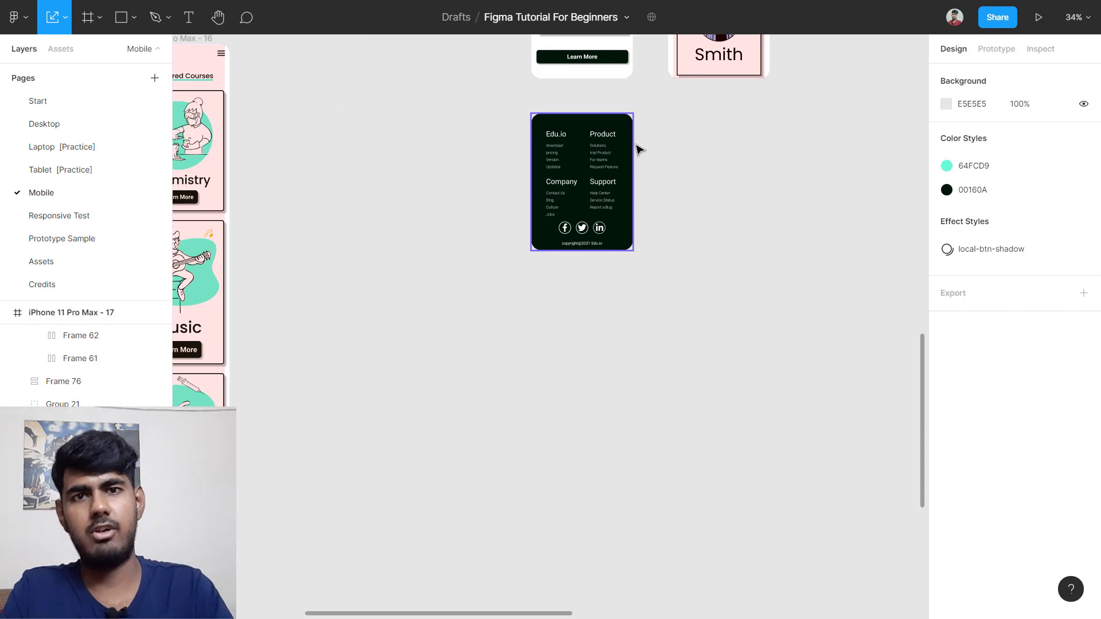
scroll(638, 149, "up", 4)
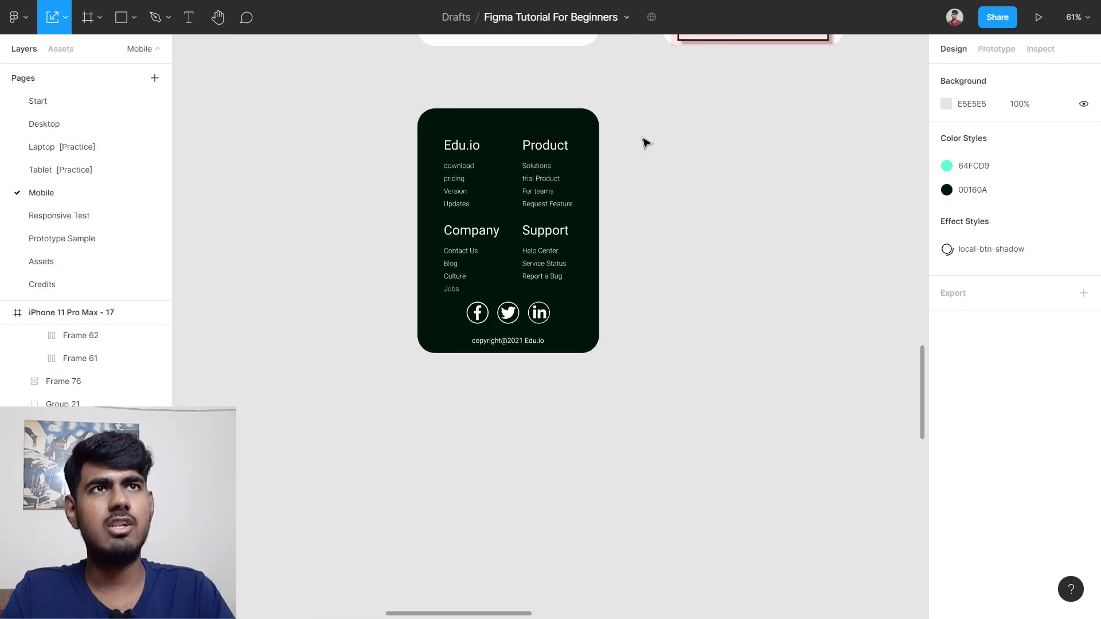
scroll(644, 149, "up", 3)
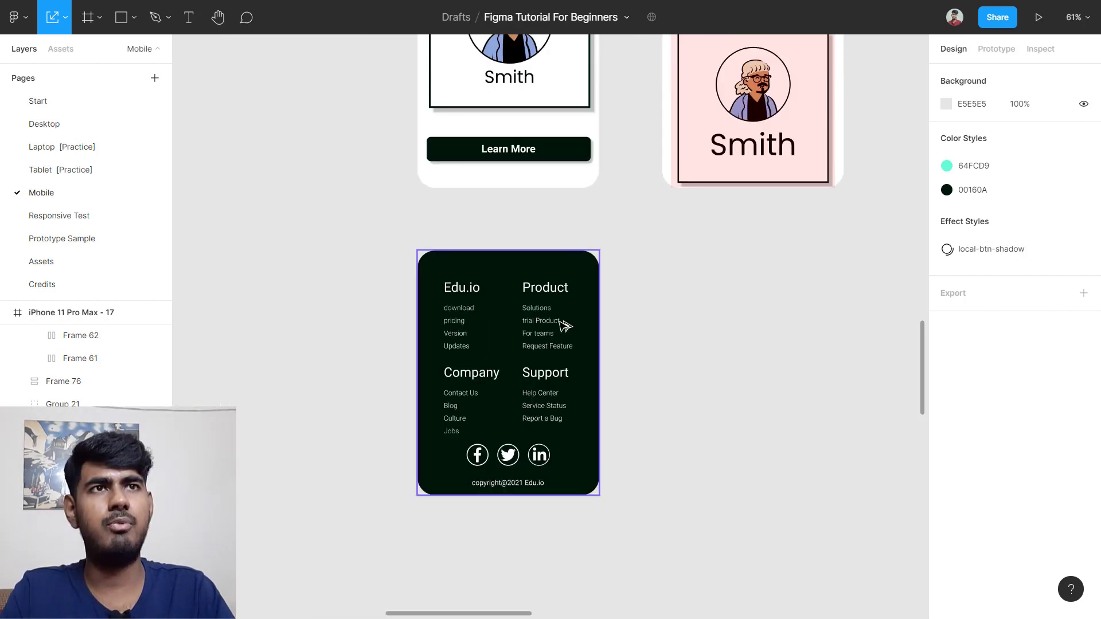
left_click_drag(480, 327, 727, 327)
left_click(843, 246)
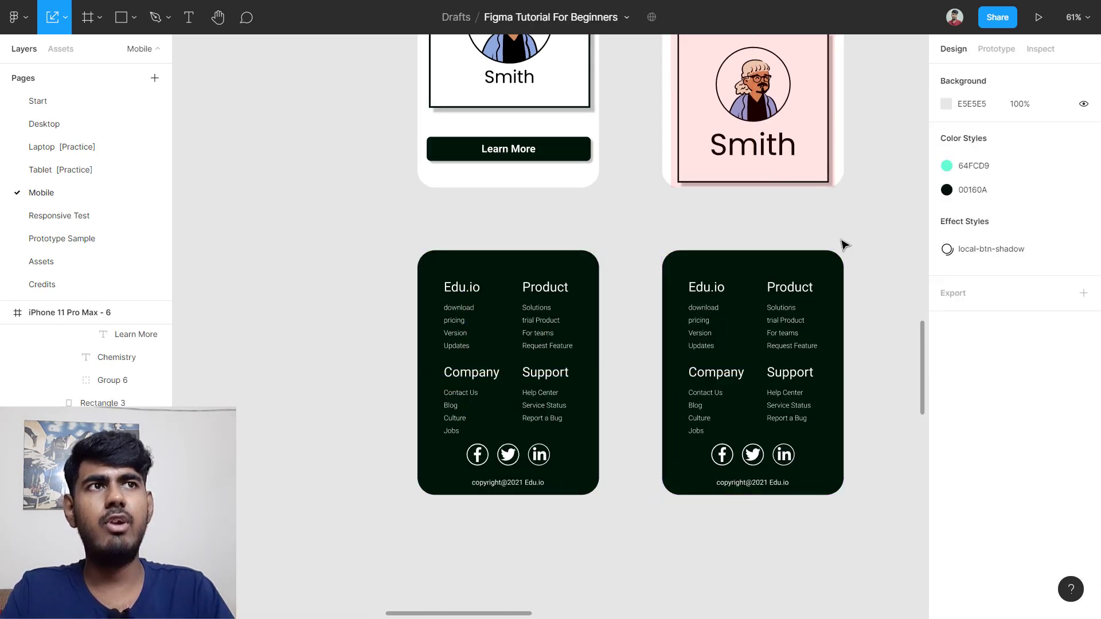
scroll(842, 247, "down", 5)
scroll(845, 250, "up", 5)
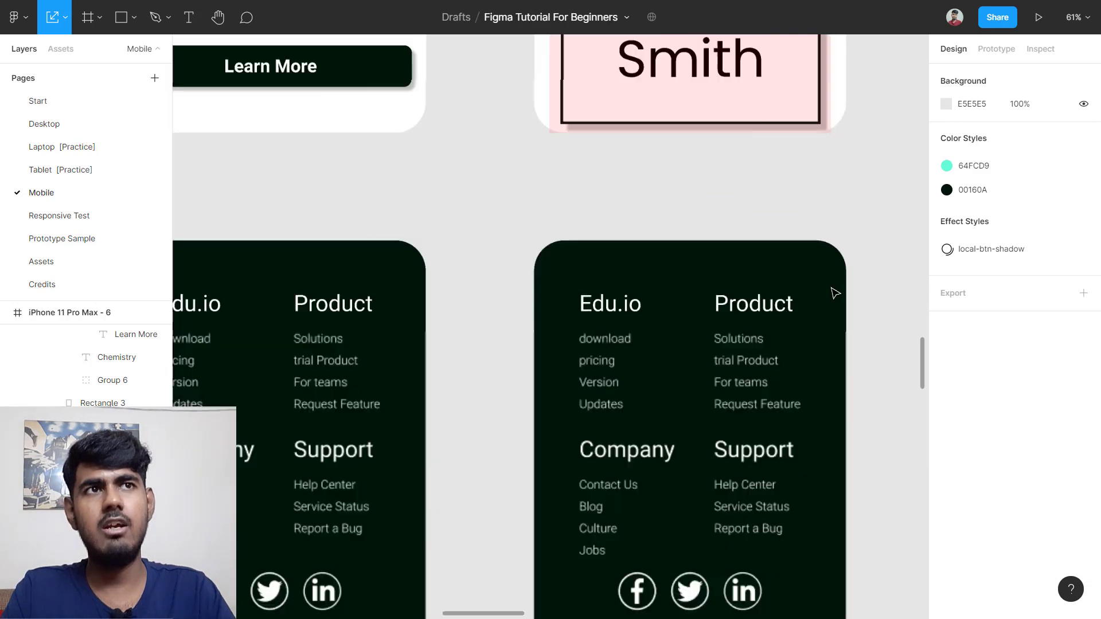
scroll(707, 320, "down", 2)
scroll(708, 321, "down", 4)
scroll(708, 321, "down", 4)
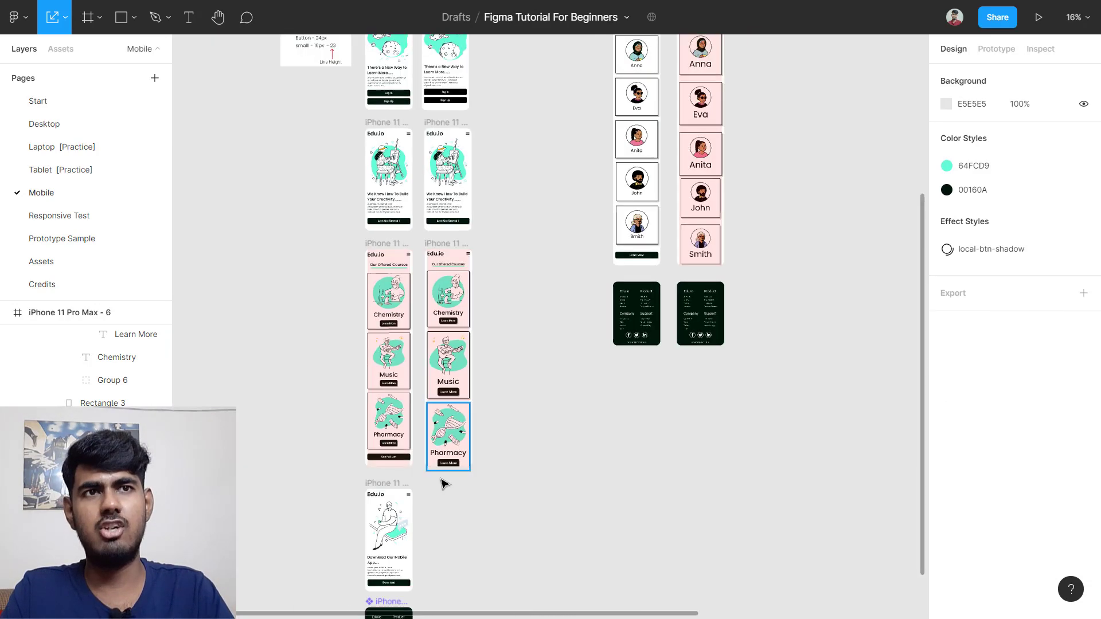
scroll(442, 482, "down", 3)
scroll(367, 544, "up", 6)
scroll(431, 474, "up", 5)
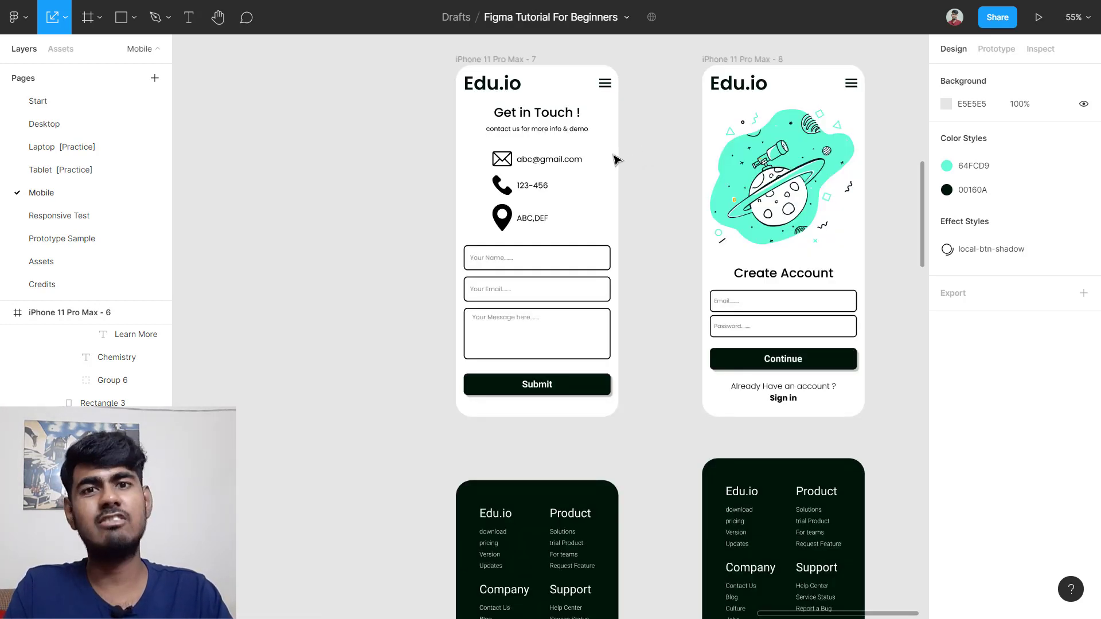
Step: Move iPhone 11 Pro Max - 8 and its footer far right, tops aligned
left_click(549, 138)
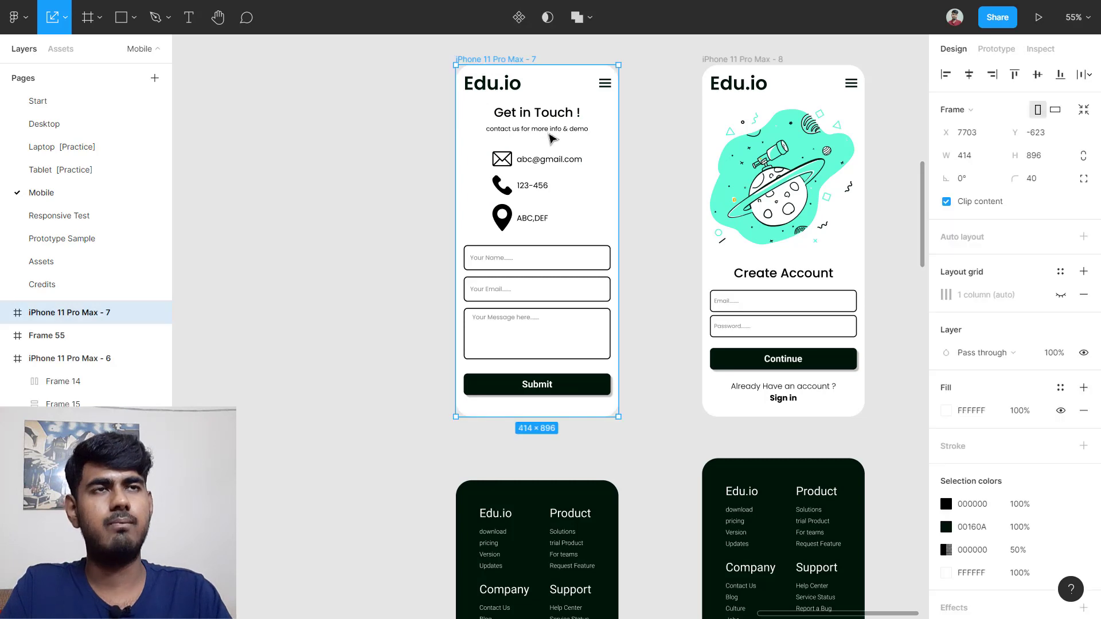
scroll(516, 180, "up", 3)
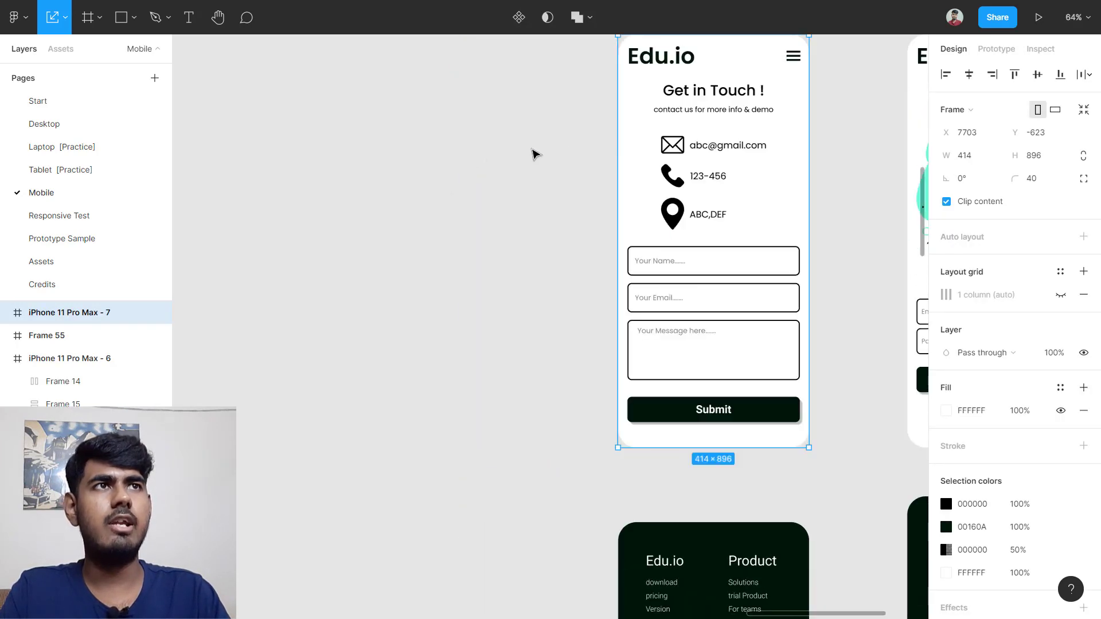
scroll(566, 150, "down", 5)
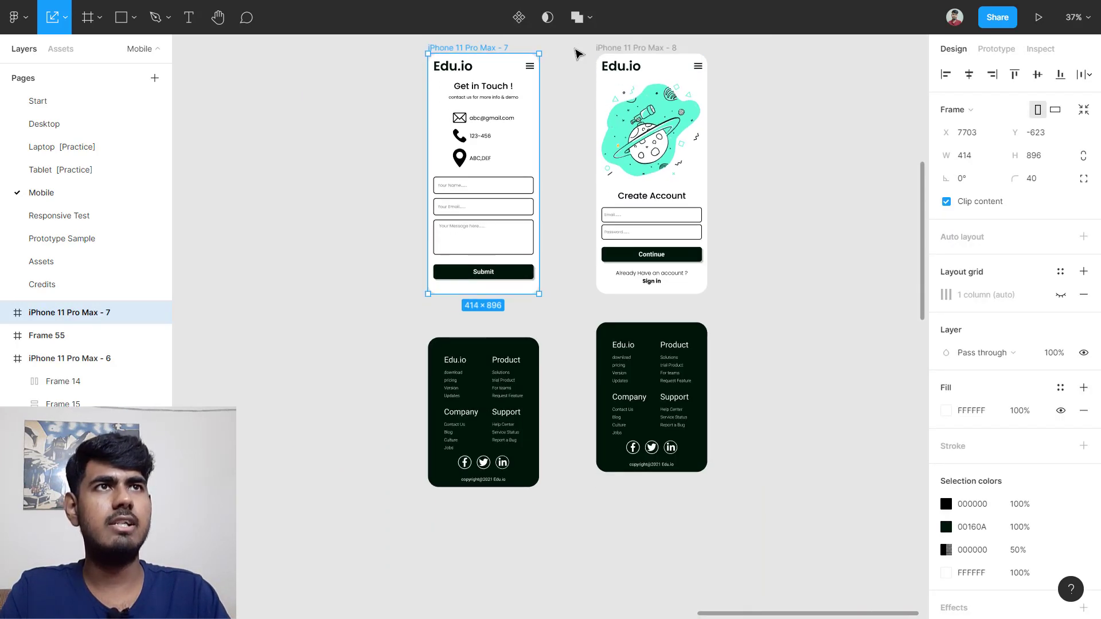
scroll(582, 51, "up", 2)
left_click_drag(581, 70, 831, 585)
left_click_drag(663, 370, 877, 370)
scroll(410, 137, "up", 3)
left_click(524, 192)
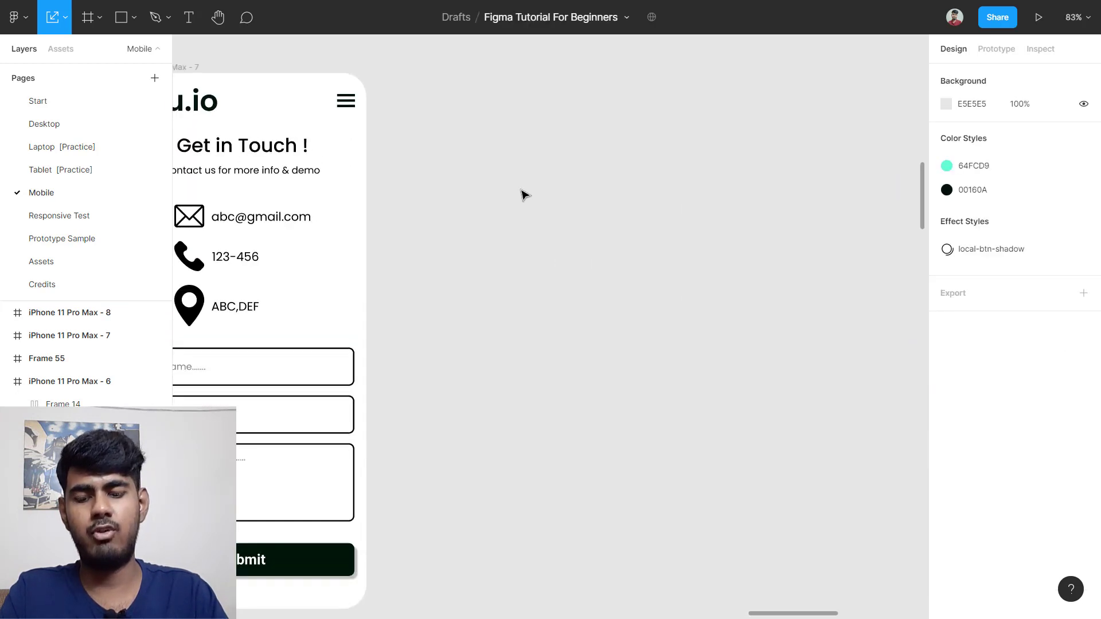
scroll(524, 195, "up", 2)
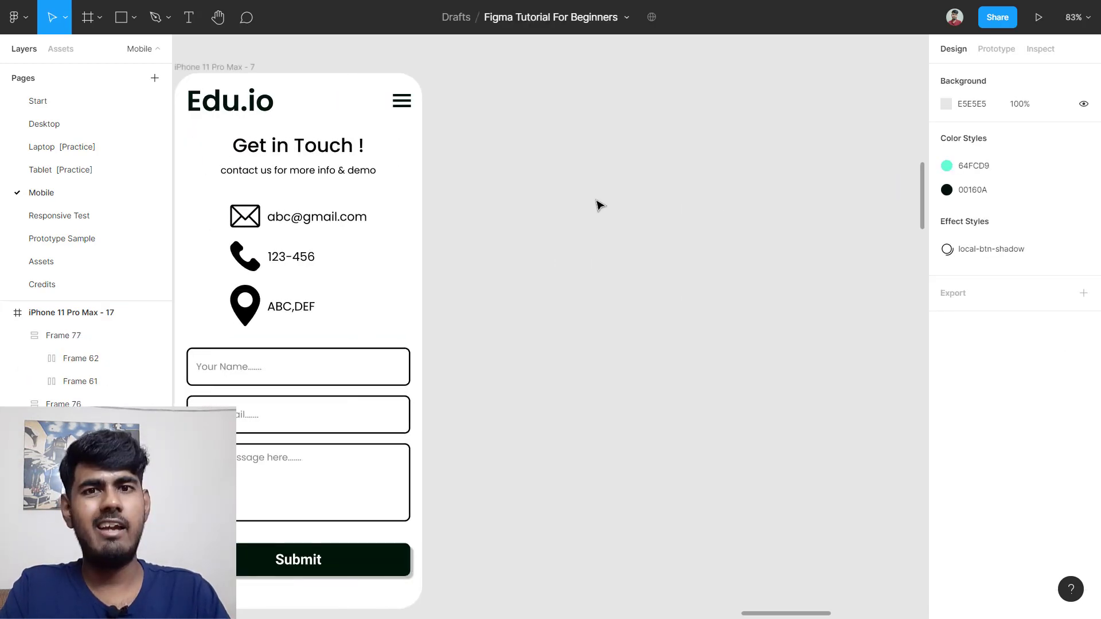
Step: Create an iPhone 11 Pro Max frame with 40 corner radius and a 1-column, 20 px margin grid
key("f")
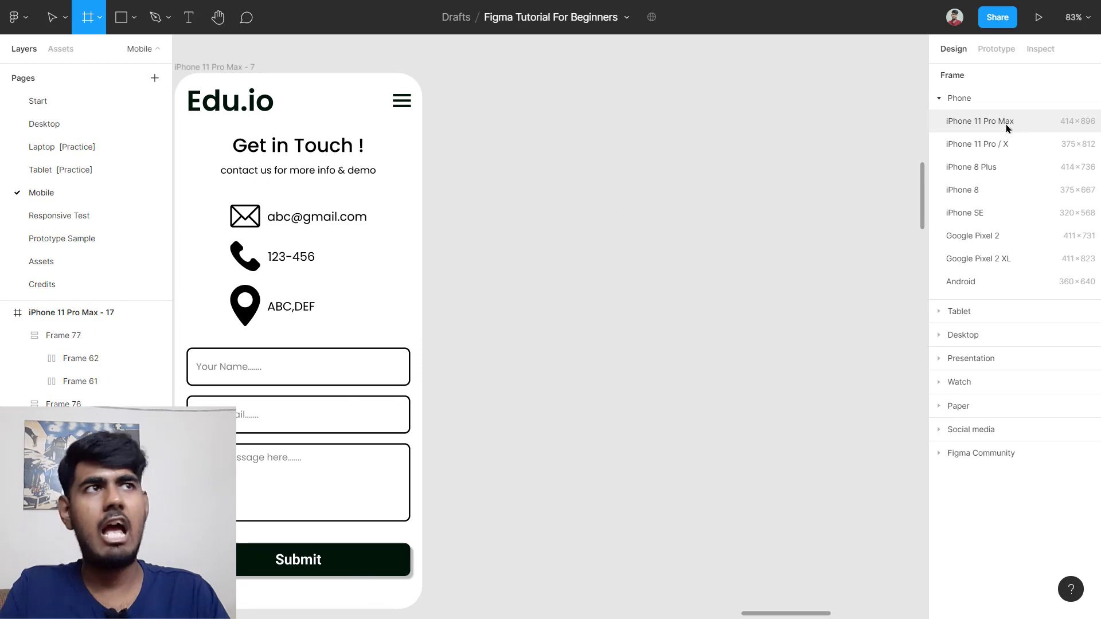
left_click(1007, 127)
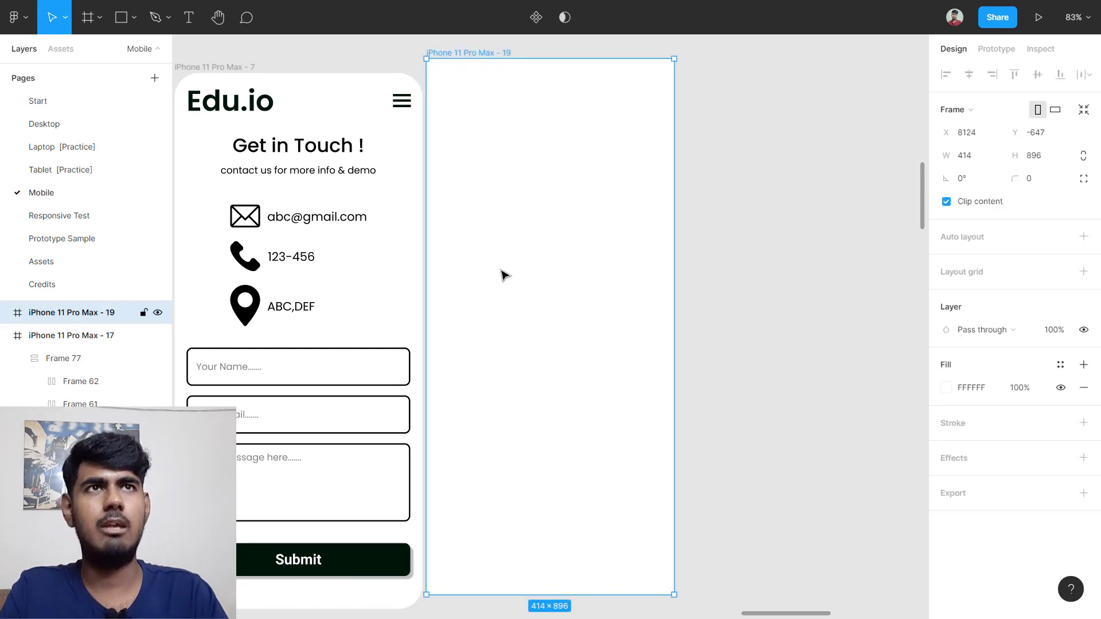
left_click_drag(504, 273, 555, 289)
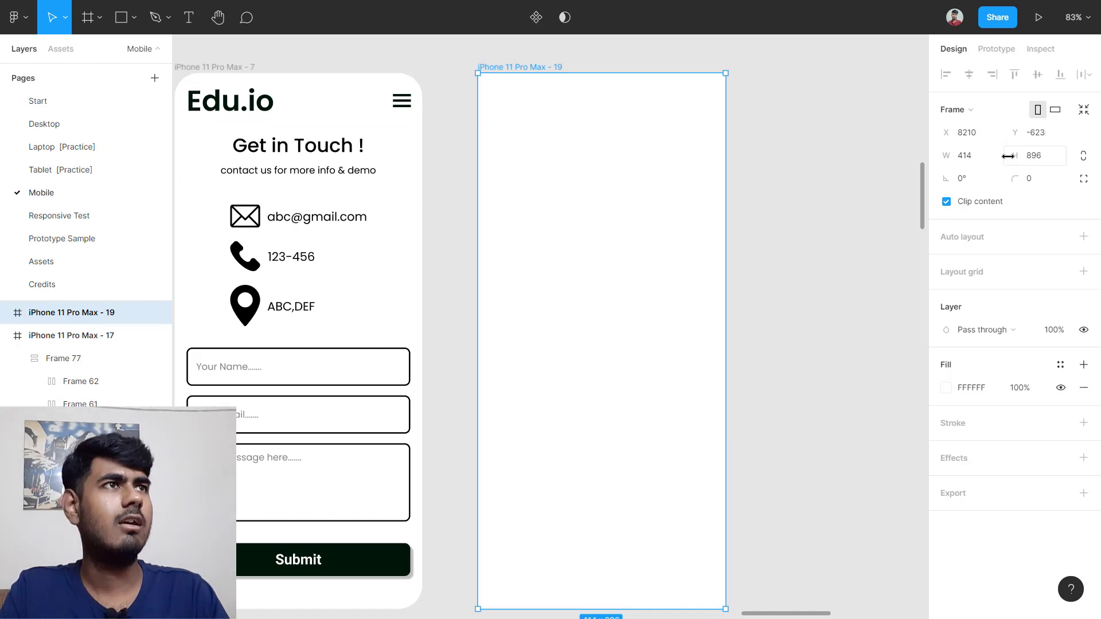
left_click(1045, 184)
type("4")
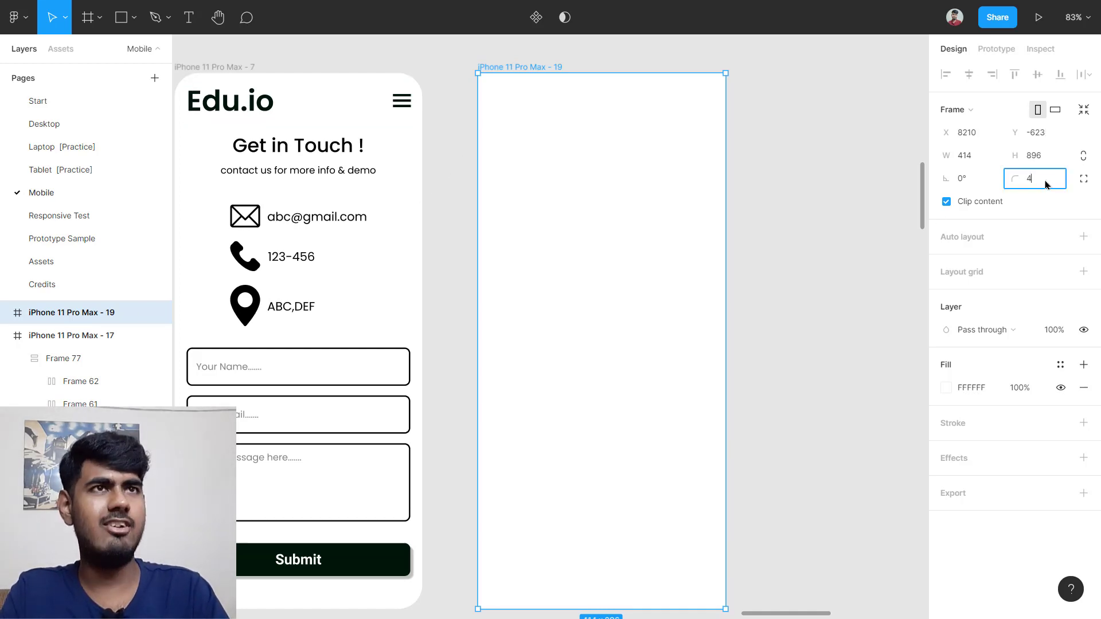
type("0")
key("Return")
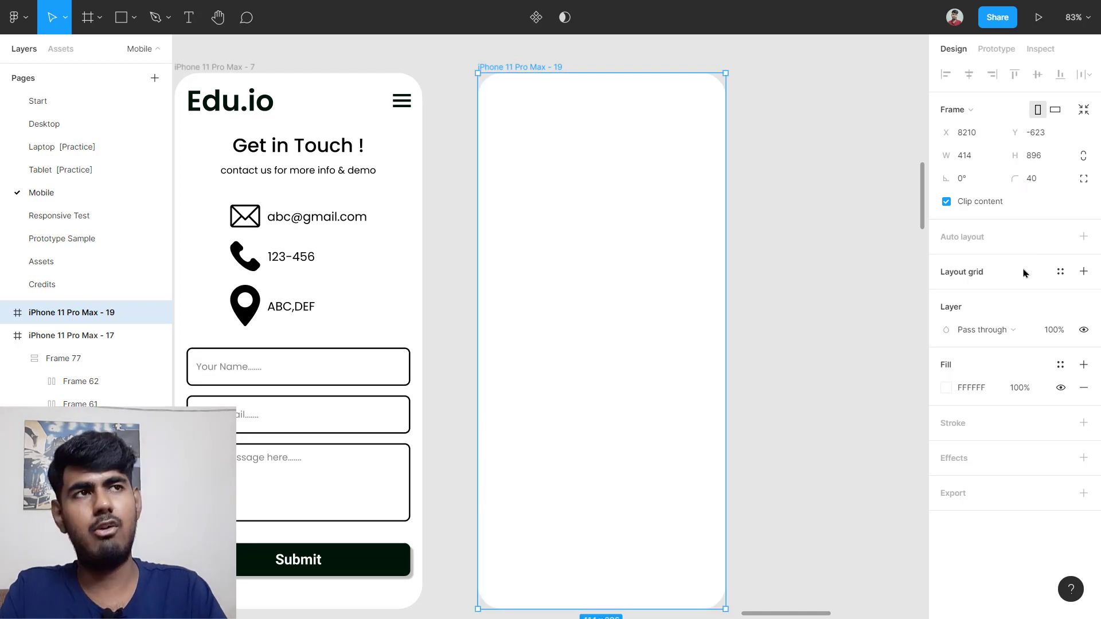
left_click(1024, 272)
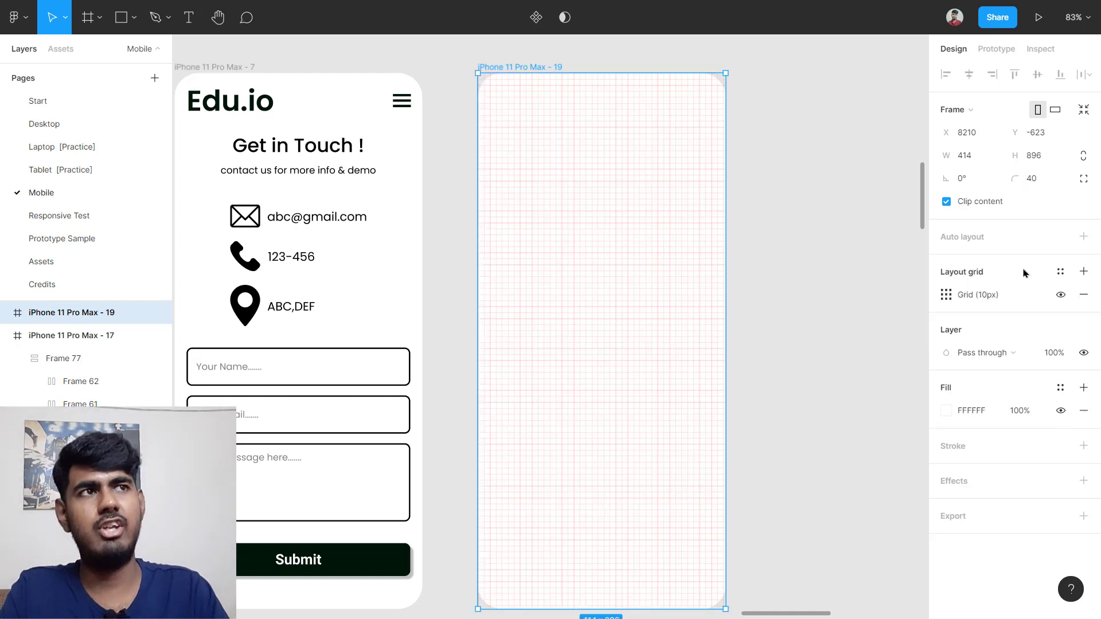
left_click(947, 295)
left_click(781, 298)
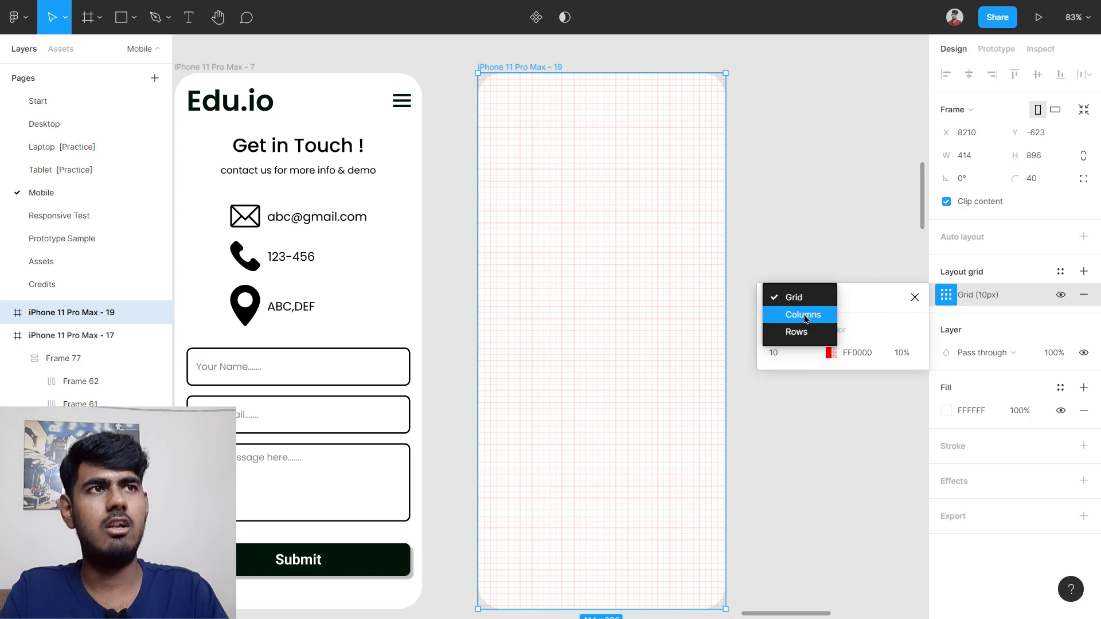
left_click(791, 313)
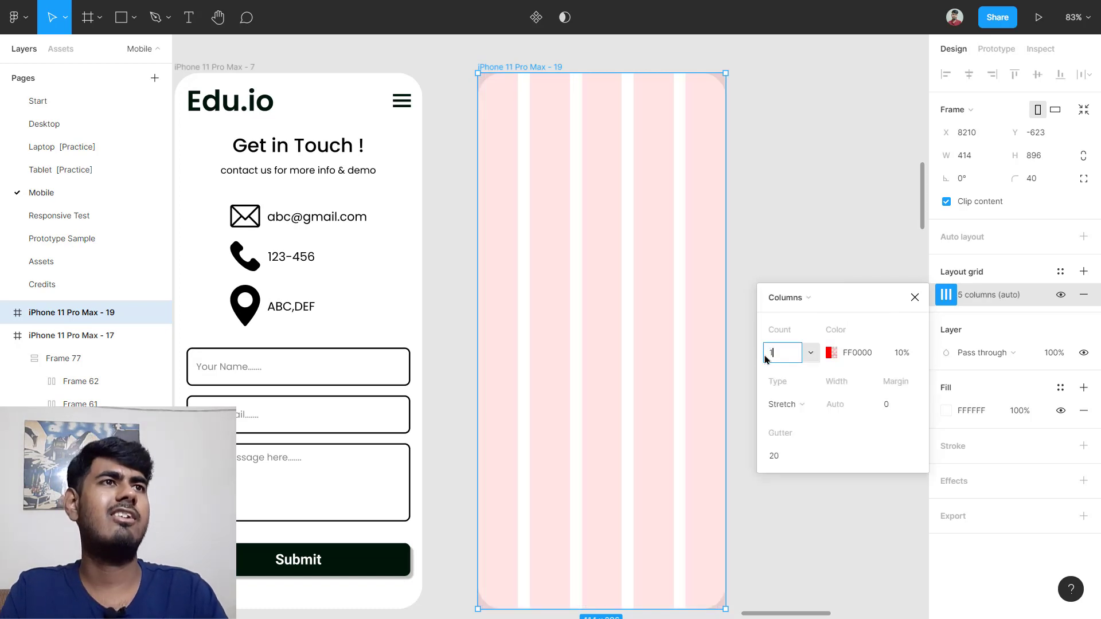
key("Return")
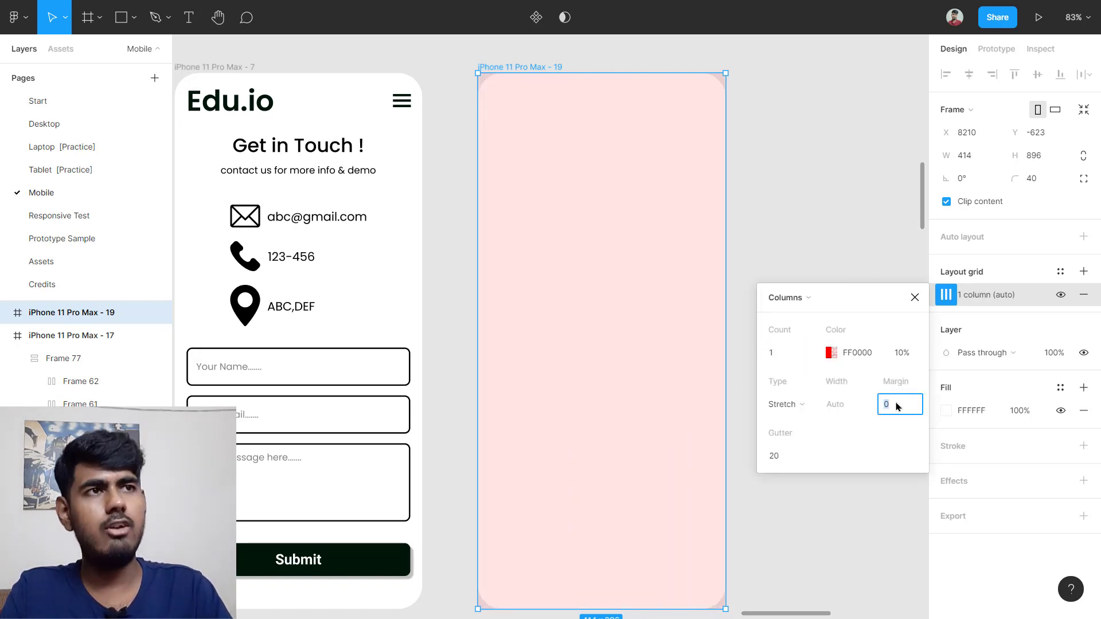
key("Return")
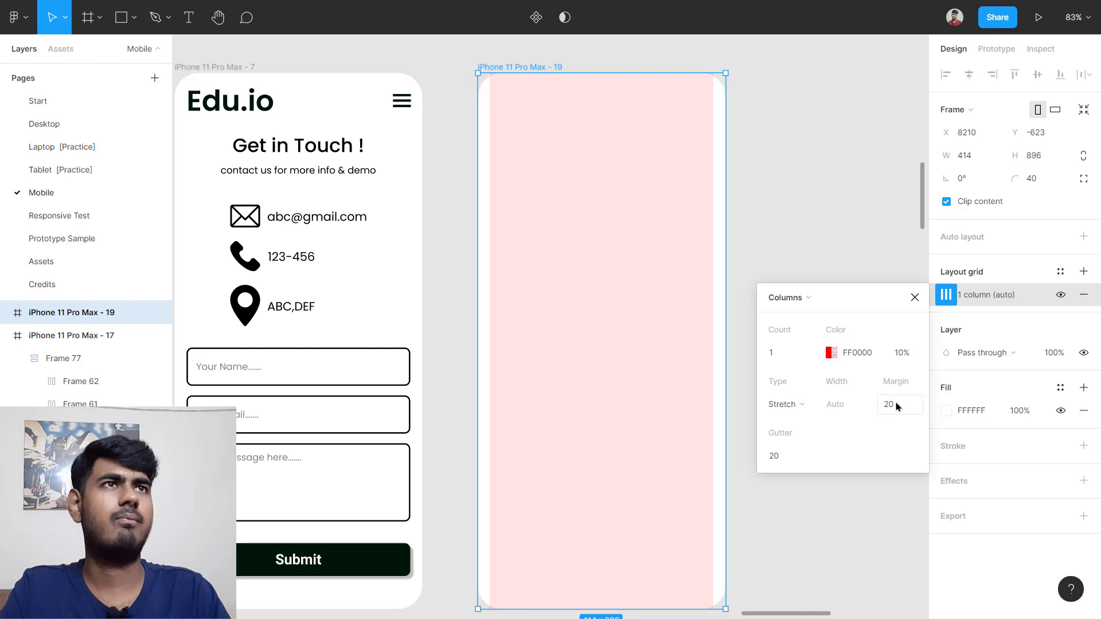
left_click(854, 203)
Step: Copy the Edu.io header into the new frame, centred horizontally at its top
scroll(852, 194, "left", 2)
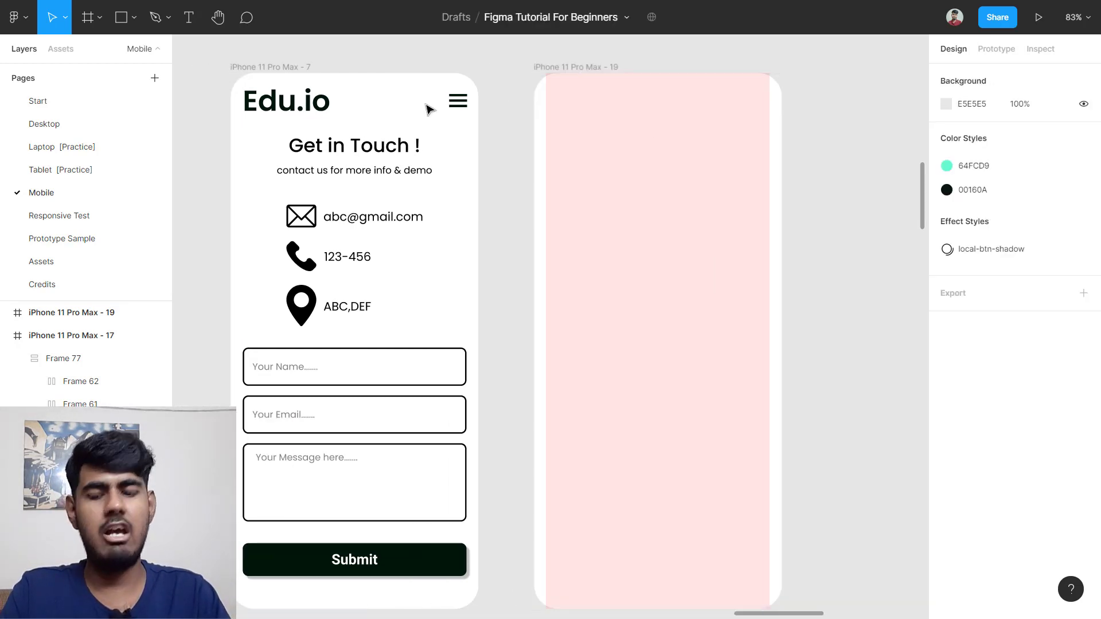
left_click(325, 119)
left_click_drag(340, 108, 734, 115)
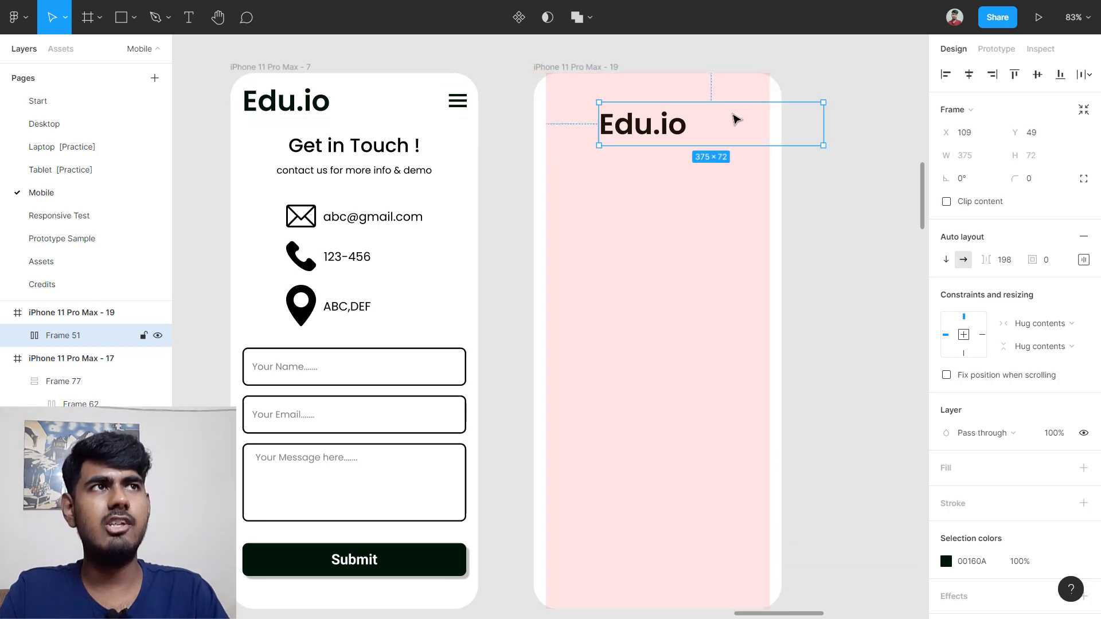
left_click(974, 80)
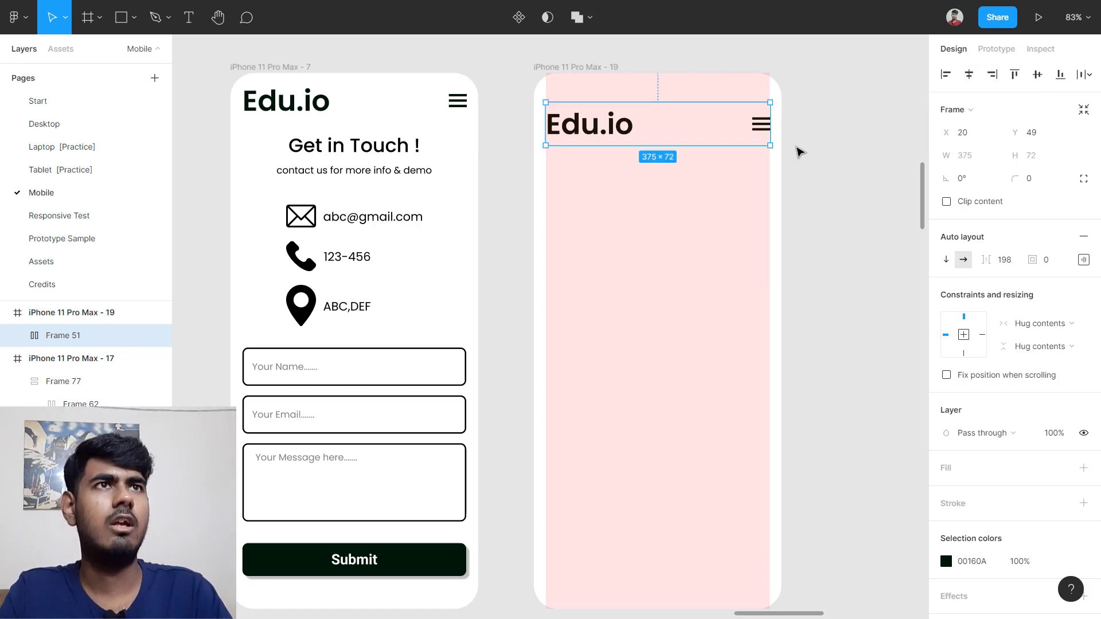
key("shift+Up")
key("shift+Up")
key("shift+Up")
key("shift+Up")
key("shift+Up")
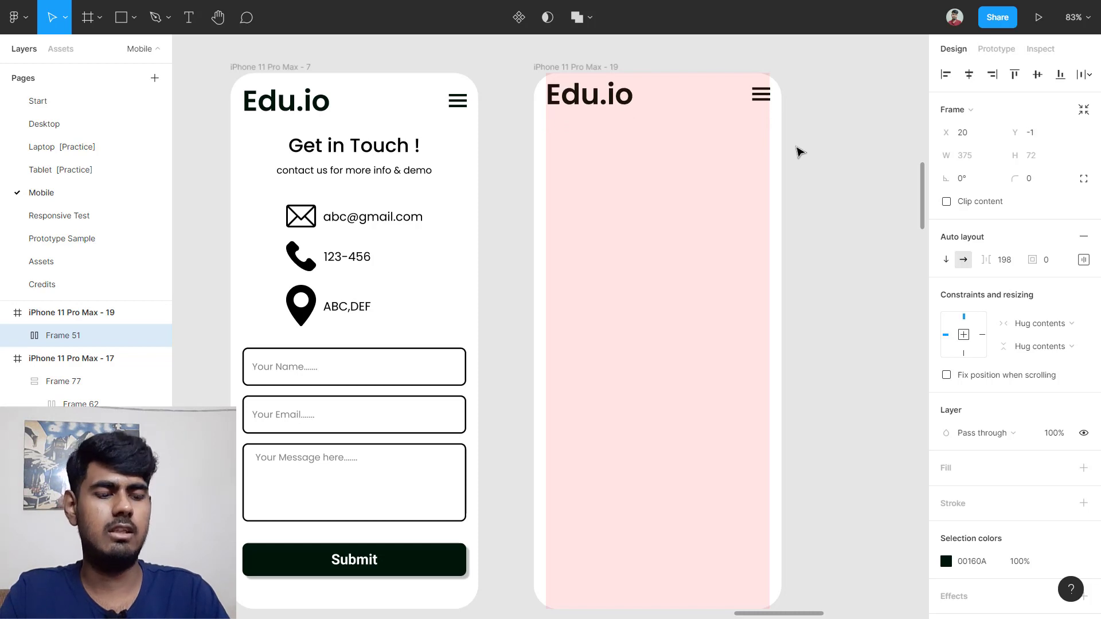
key("shift+Down")
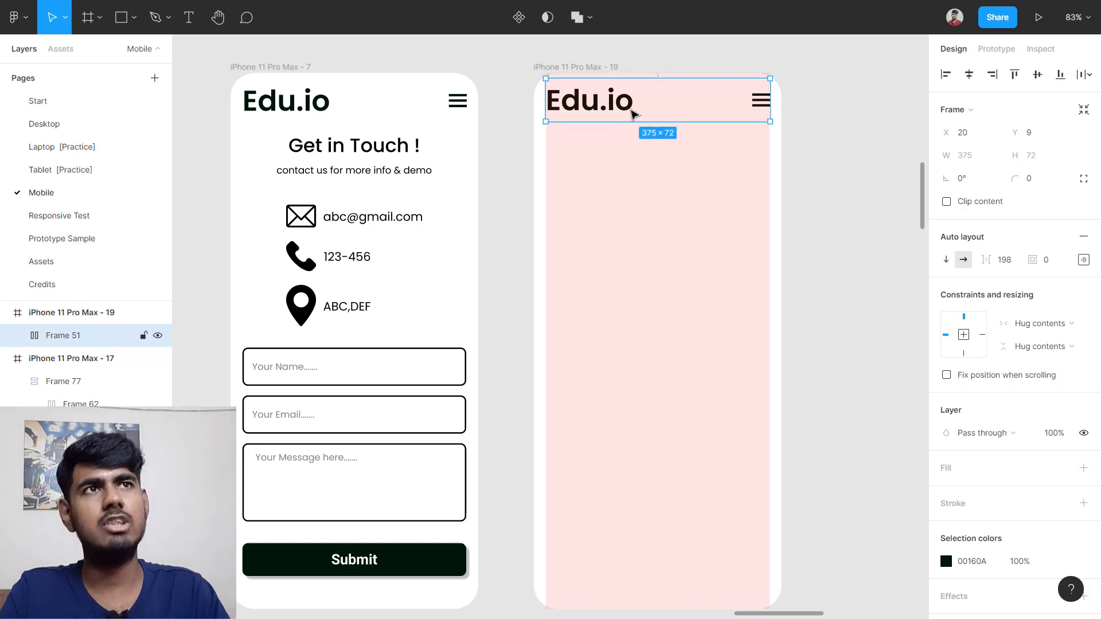
mouse_move(633, 113)
left_mouse_down()
mouse_move(633, 134)
mouse_move(623, 132)
mouse_move(662, 120)
mouse_move(633, 119)
mouse_move(631, 104)
left_mouse_up()
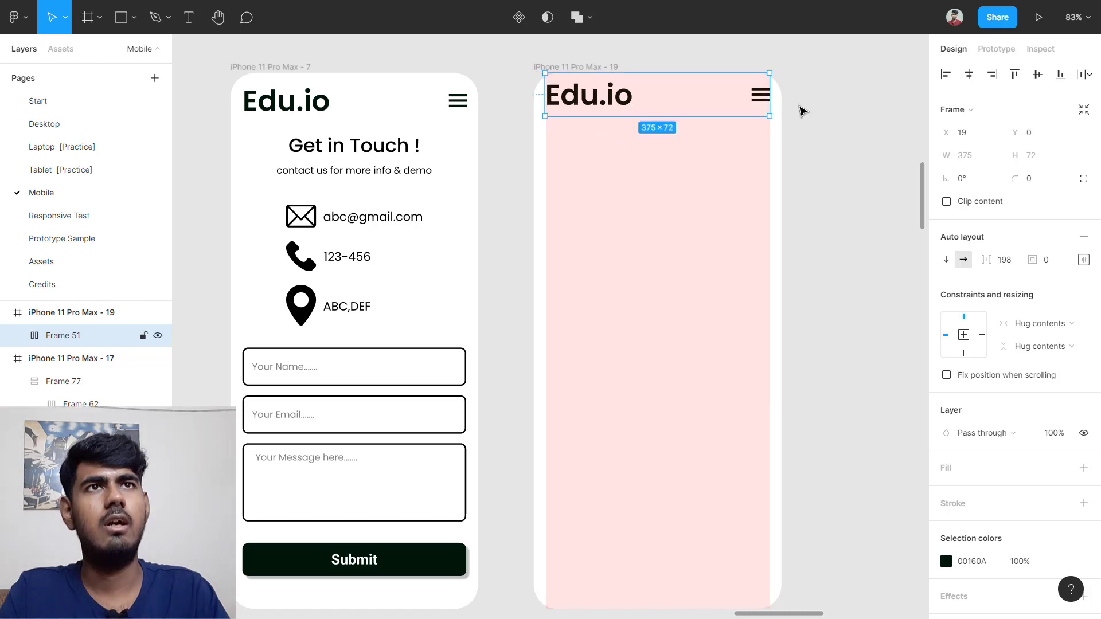
left_click(882, 116)
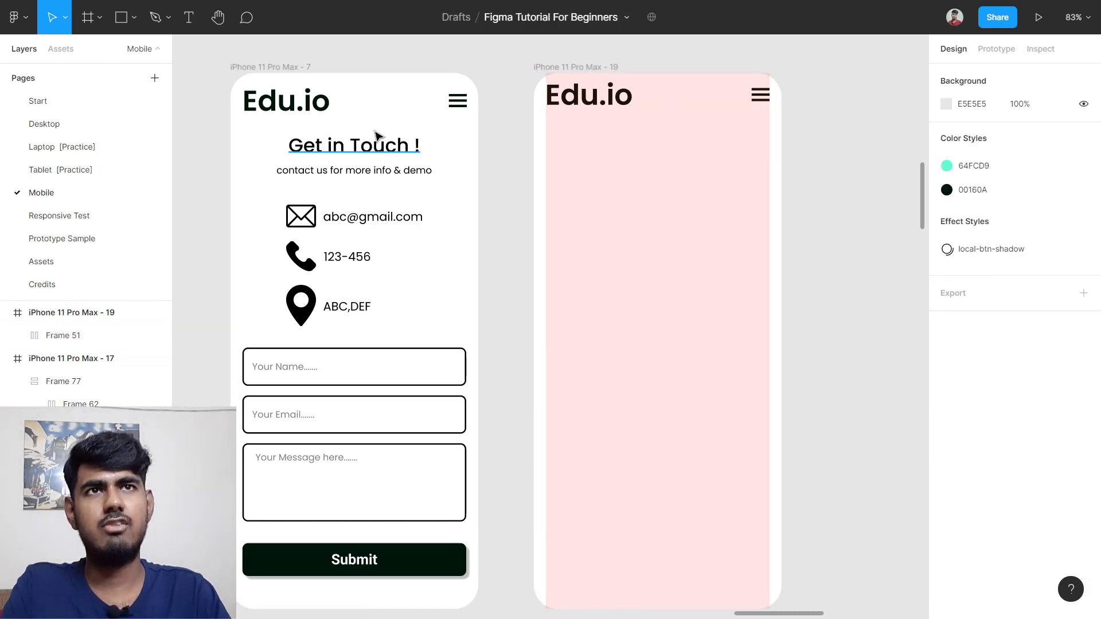
Step: Copy the Get in Touch ! heading into the new frame and centre it horizontally
left_click(356, 156)
left_click_drag(360, 152, 642, 155)
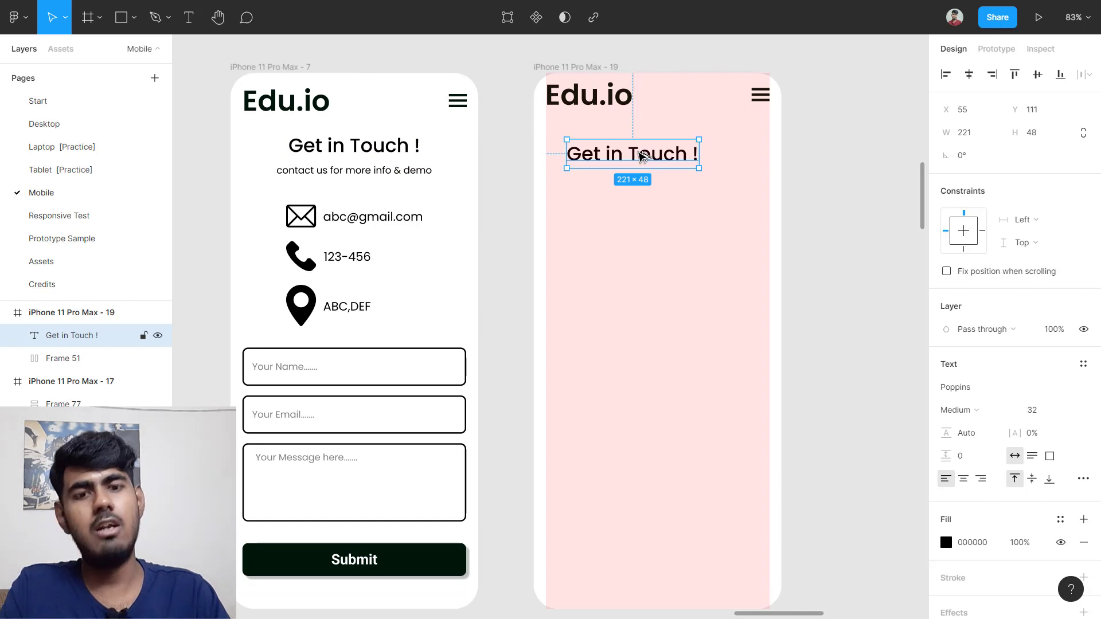
left_click_drag(643, 155, 665, 155)
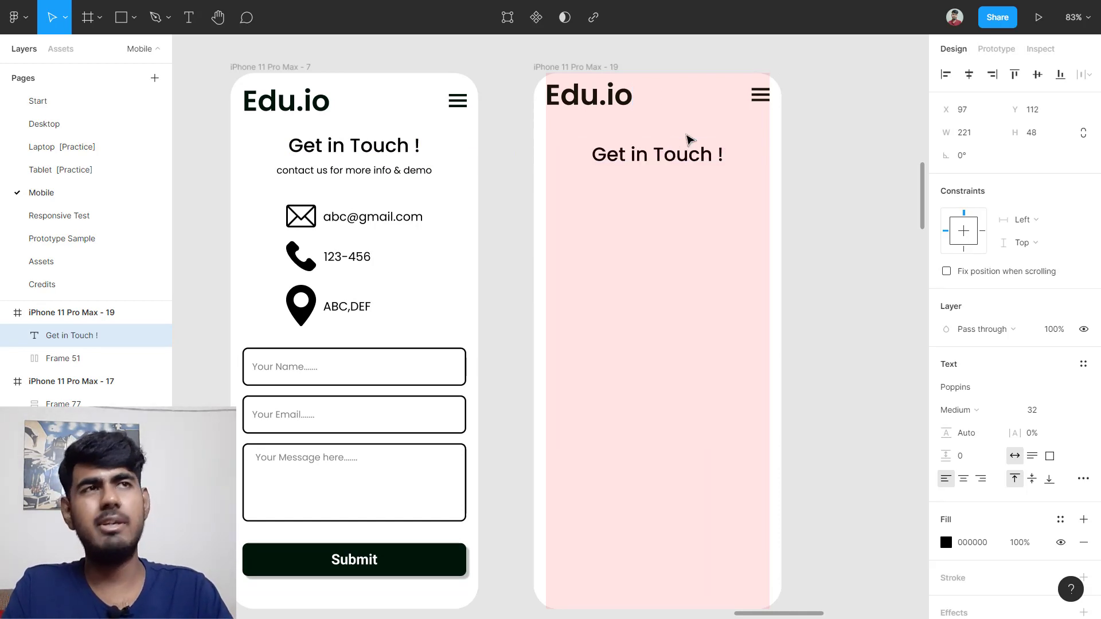
key("shift+Up")
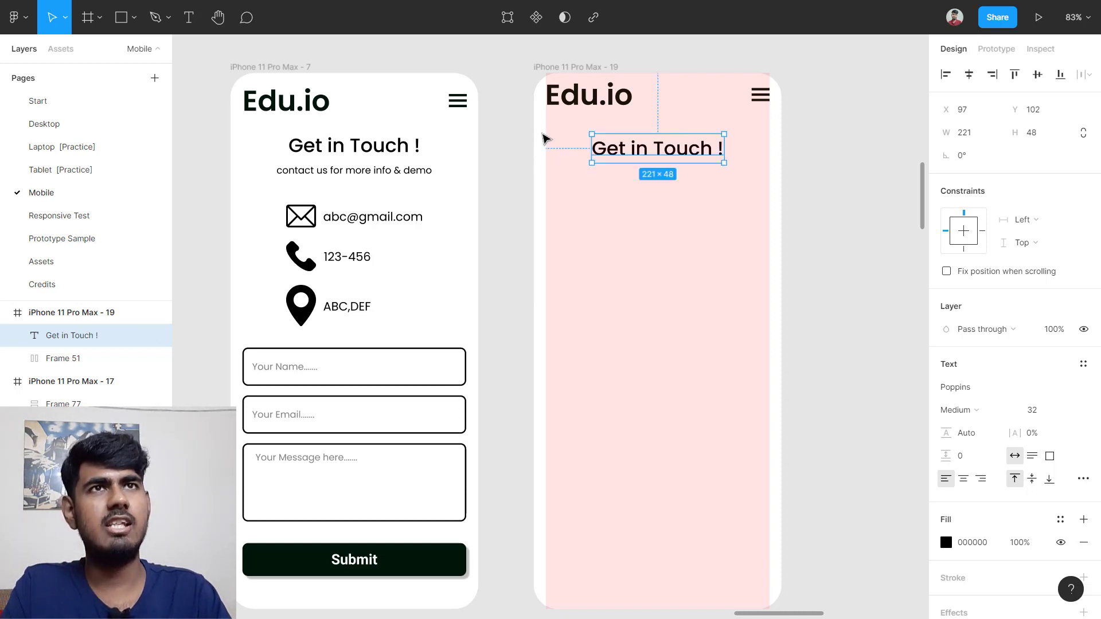
Step: Match the heading's gap below the header to the original, placing it at Y 87
left_click(333, 108)
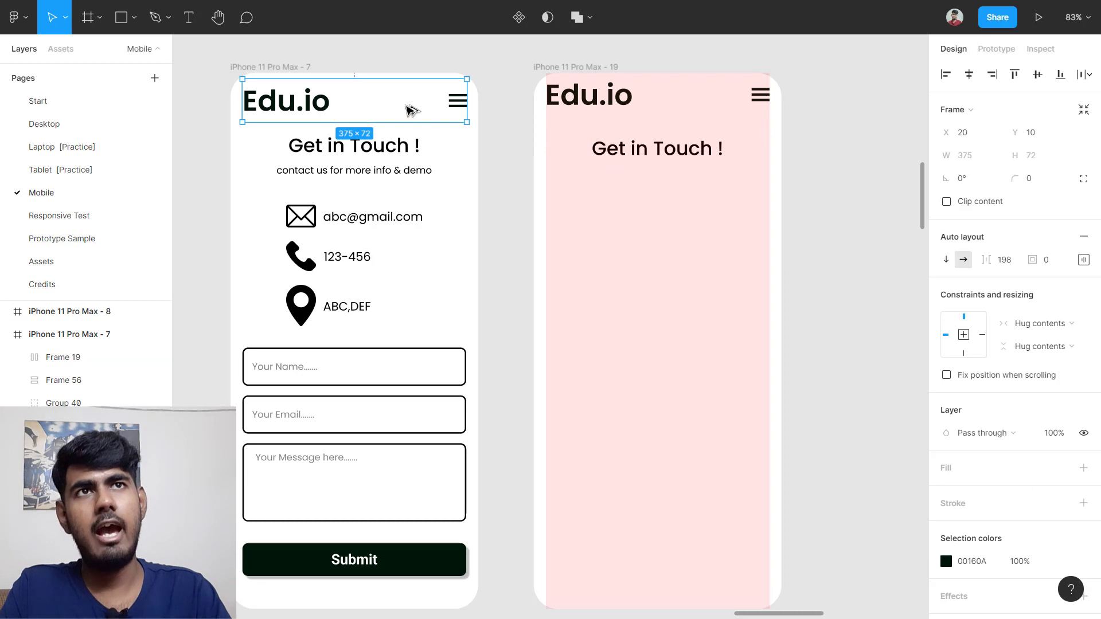
key("alt")
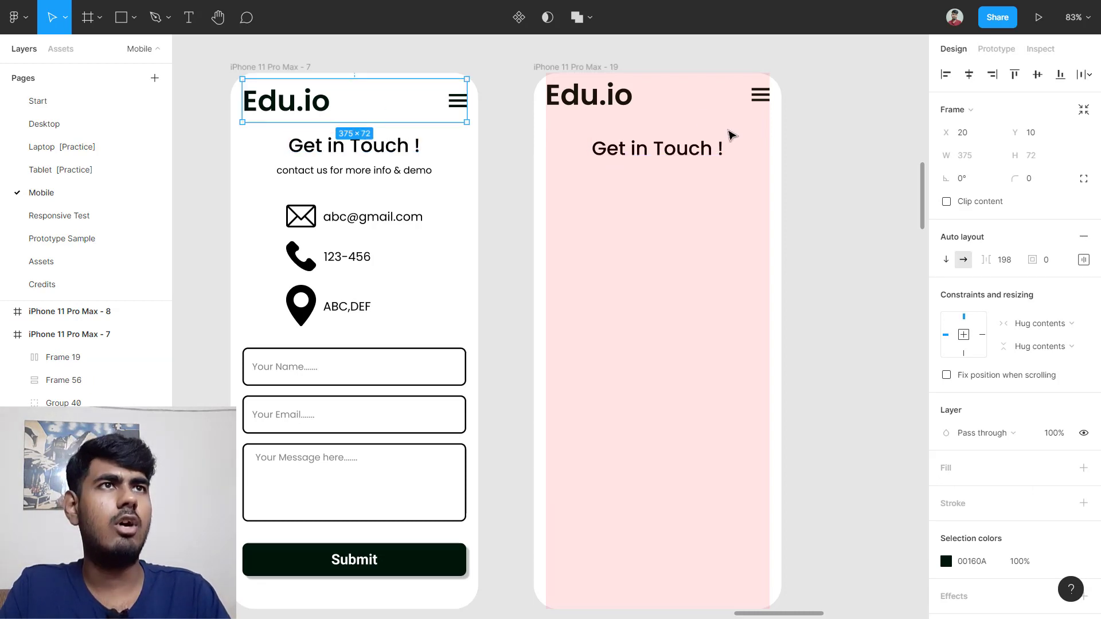
left_click(657, 93)
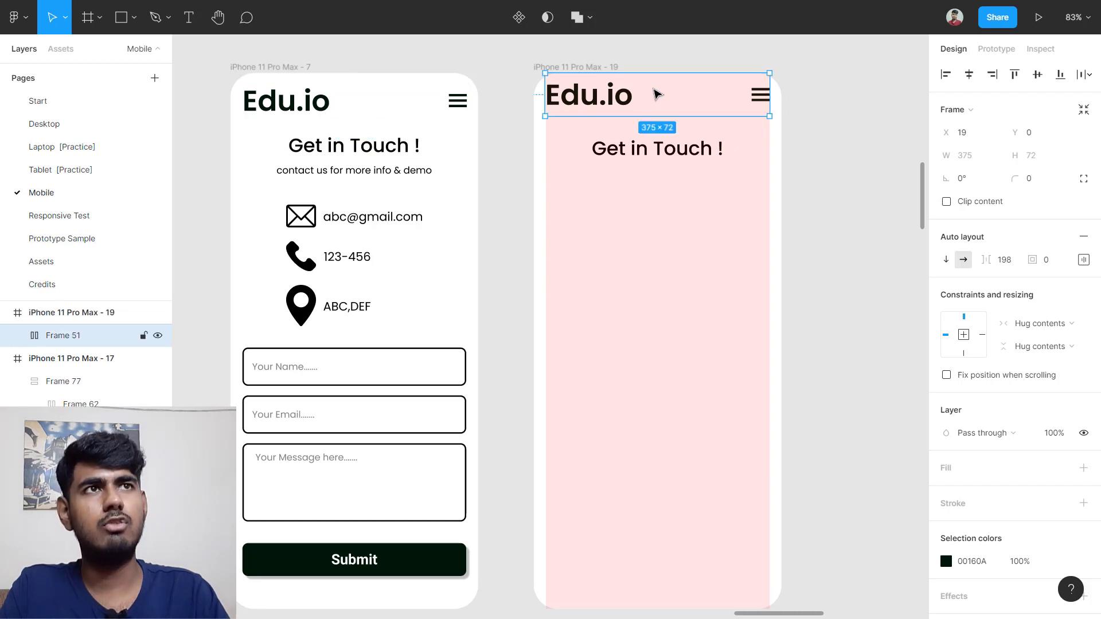
key("alt")
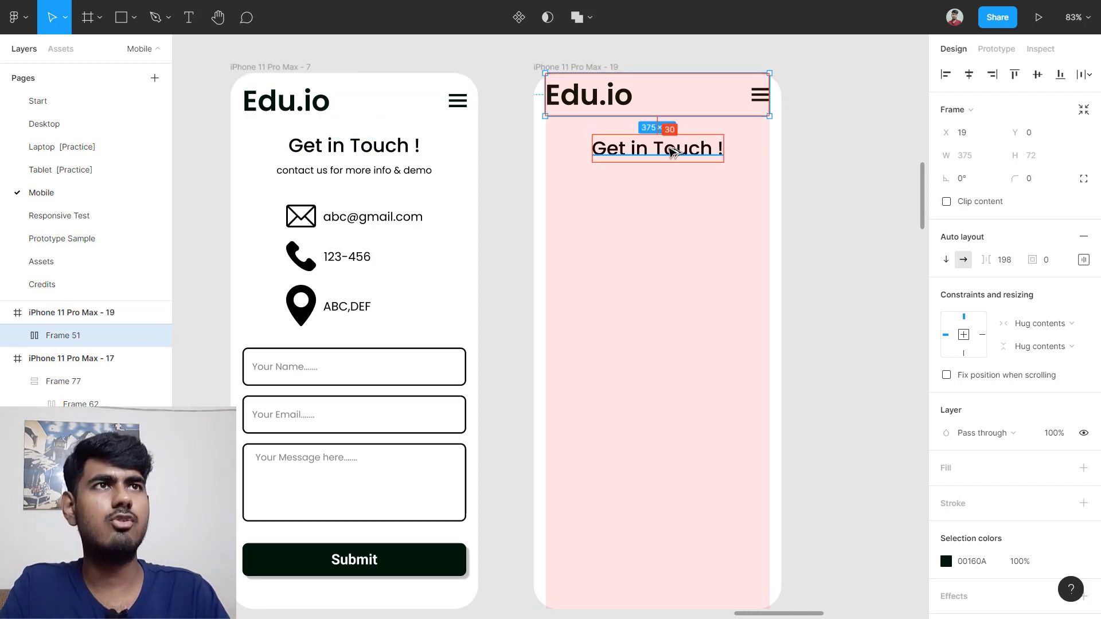
scroll(672, 150, "up", 5)
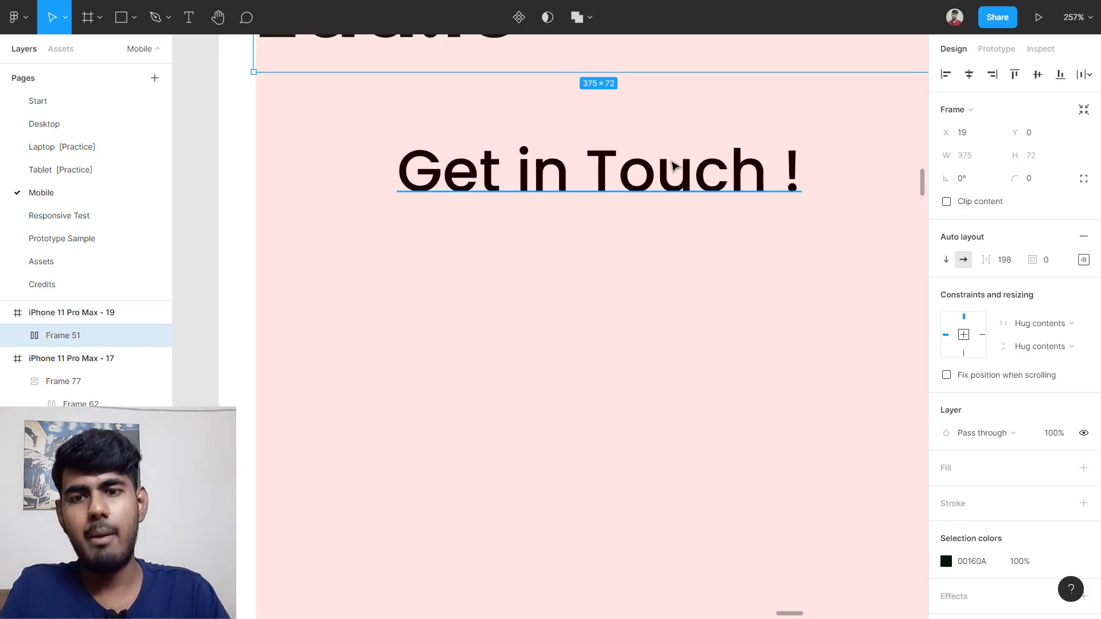
left_click(667, 176)
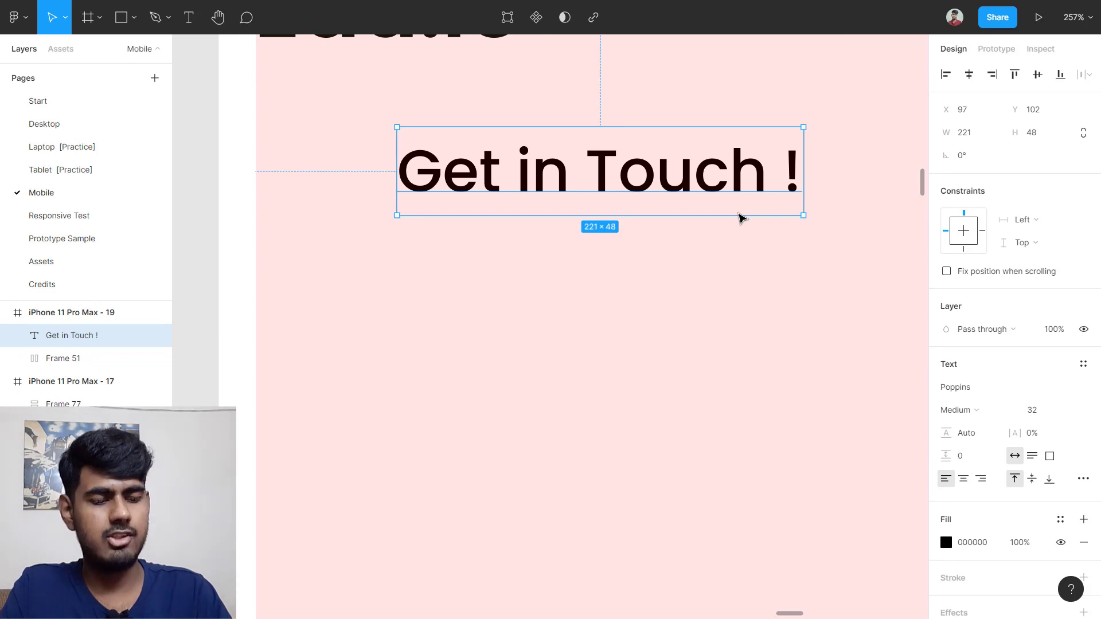
key("shift+Up")
key("shift+Up")
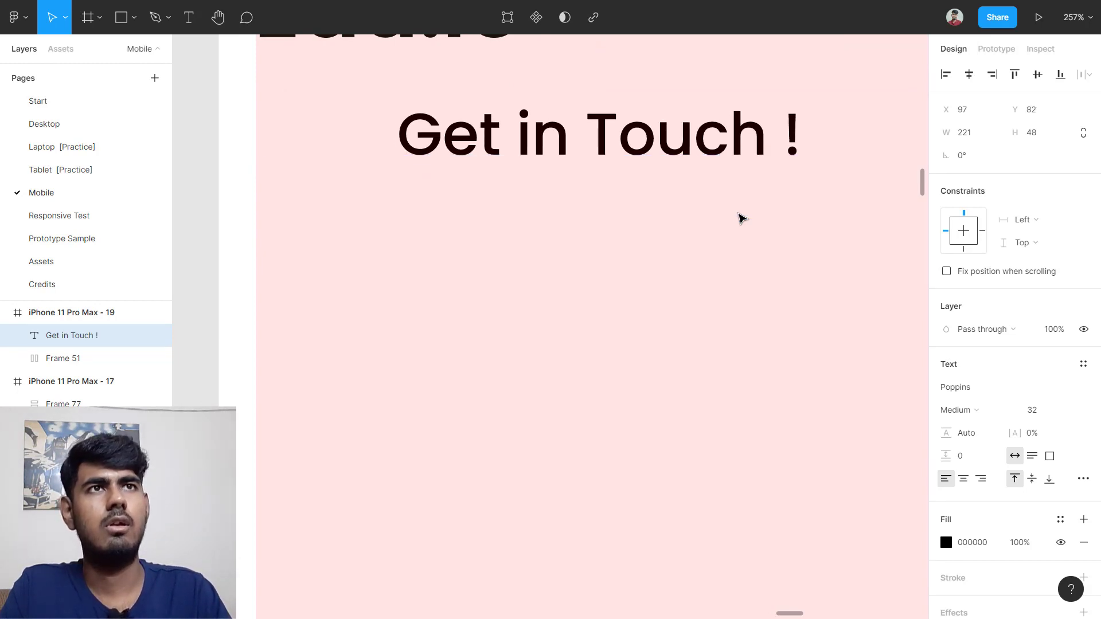
scroll(734, 217, "up", 3)
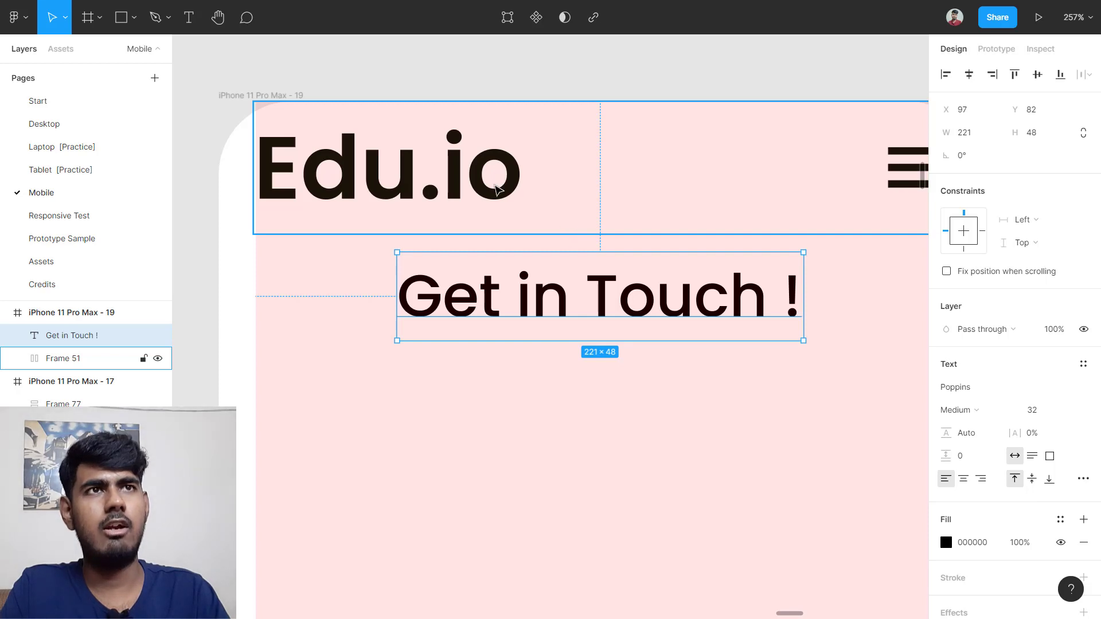
left_click(497, 186)
key("alt")
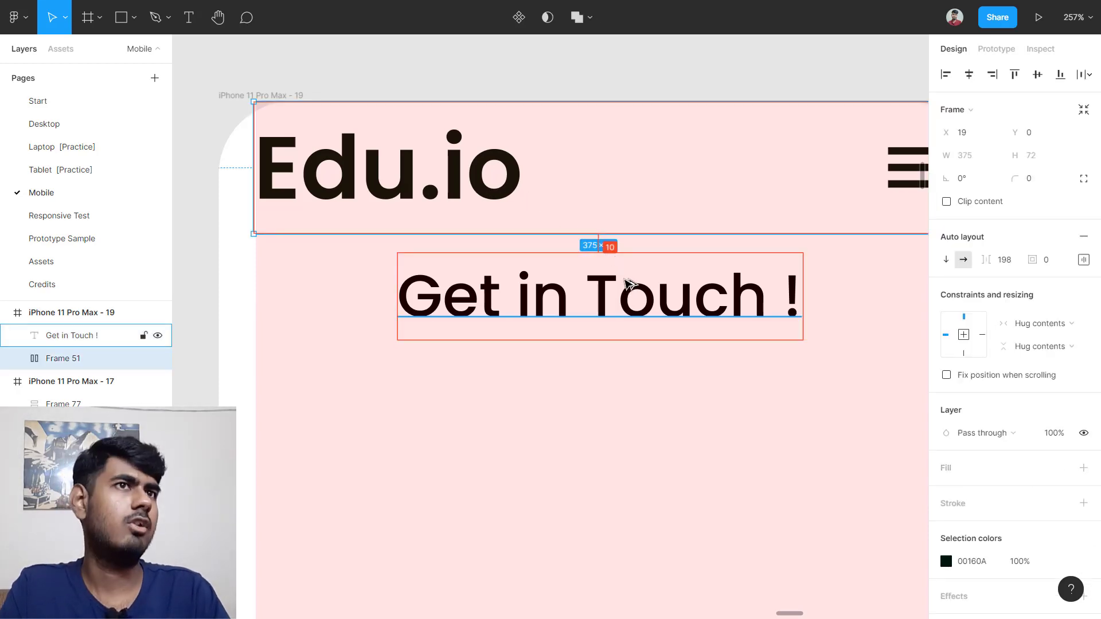
left_click(624, 293)
key("Down")
key("Down")
key("Down")
key("Down")
key("Down")
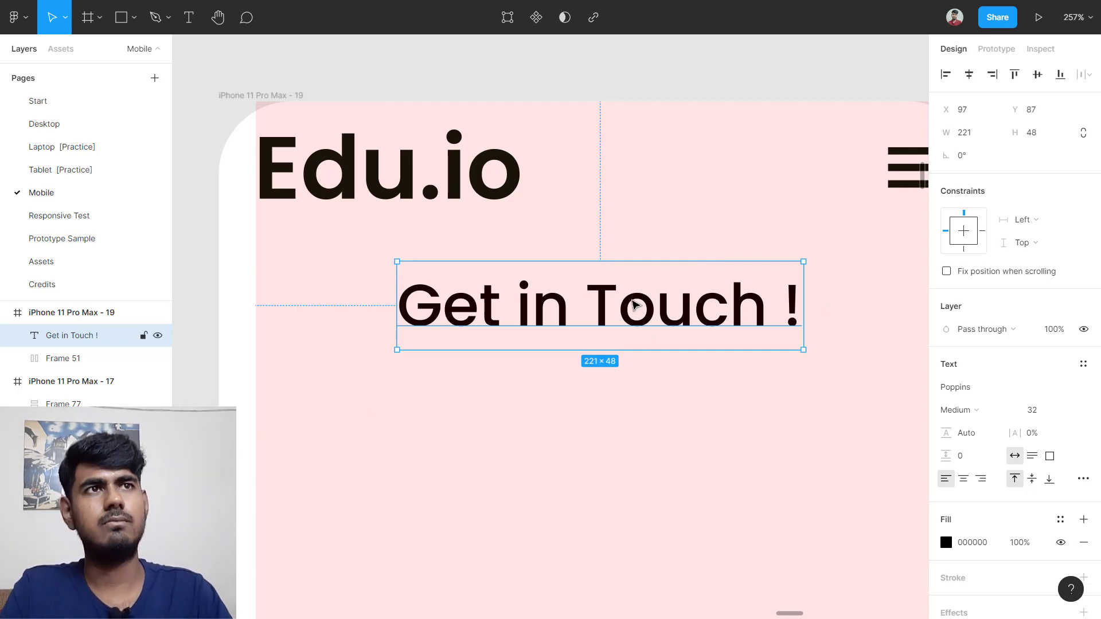
scroll(635, 304, "down", 5)
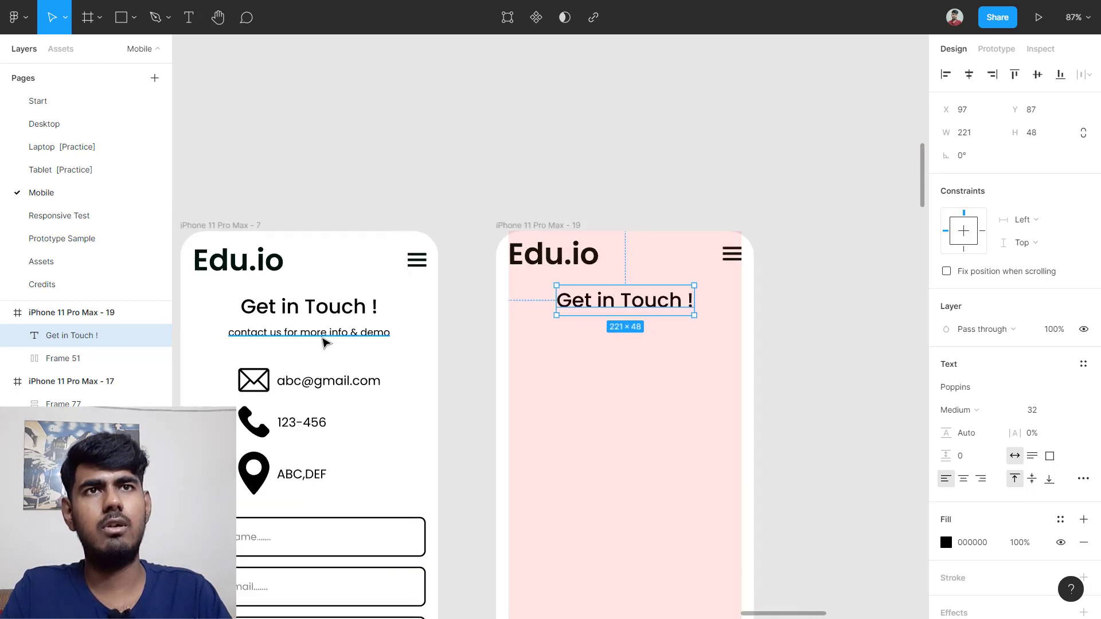
Step: Copy the 'contact us for more info & demo' subtitle, centre it with Alt+H, and raise it to Y 140
left_click(324, 338)
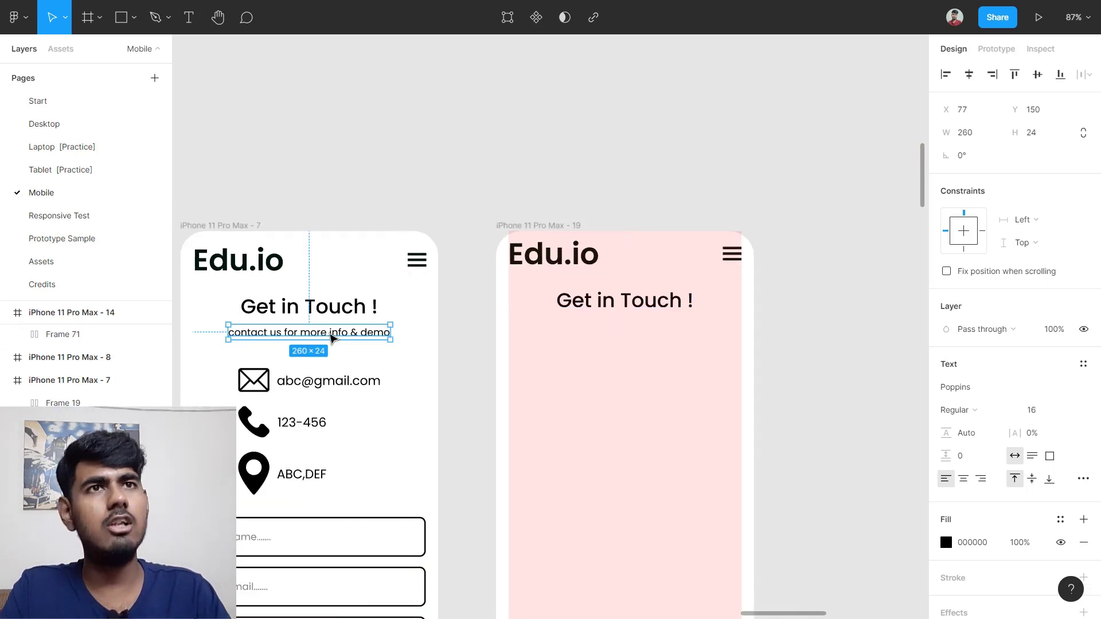
left_click_drag(332, 338, 654, 338)
key("alt+h")
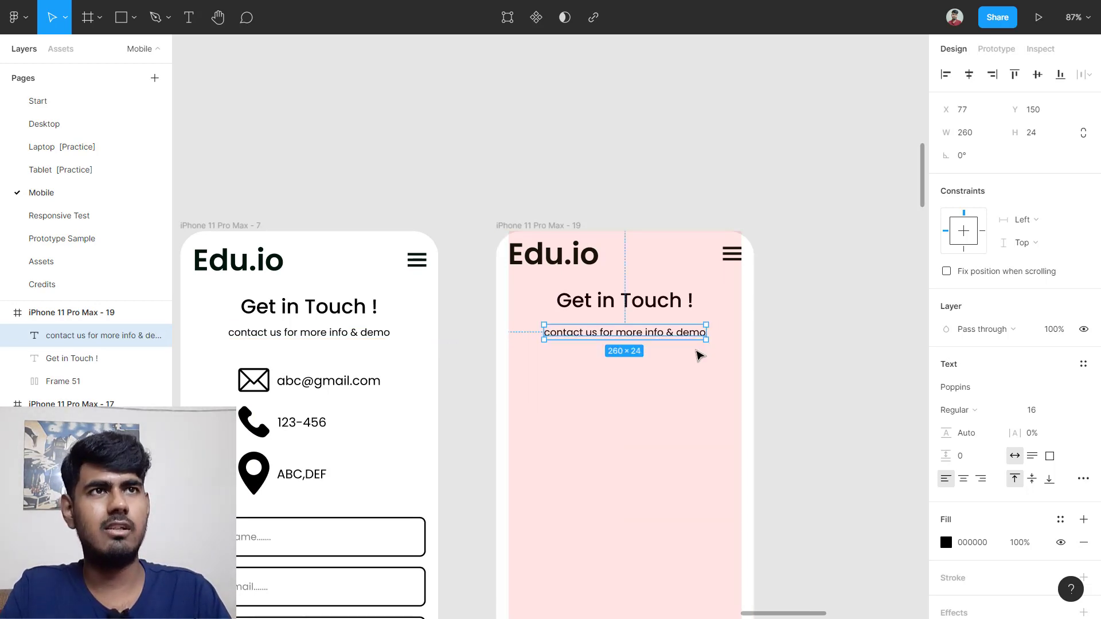
left_click(668, 334, "shift")
left_click(668, 334)
key("shift+Up")
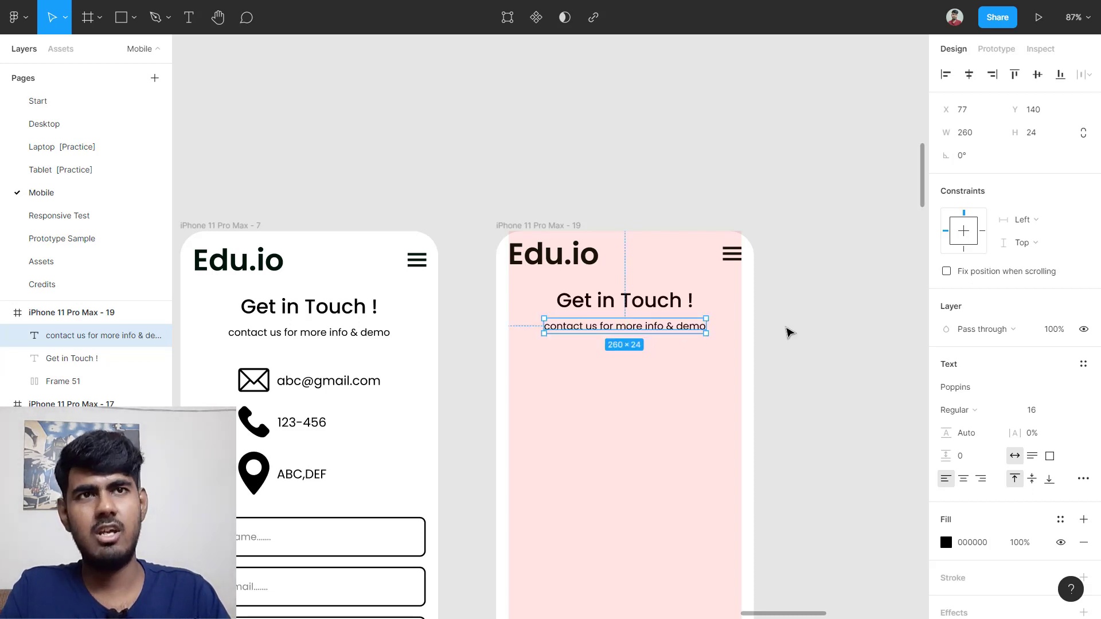
left_click(788, 332)
scroll(786, 329, "down", 5)
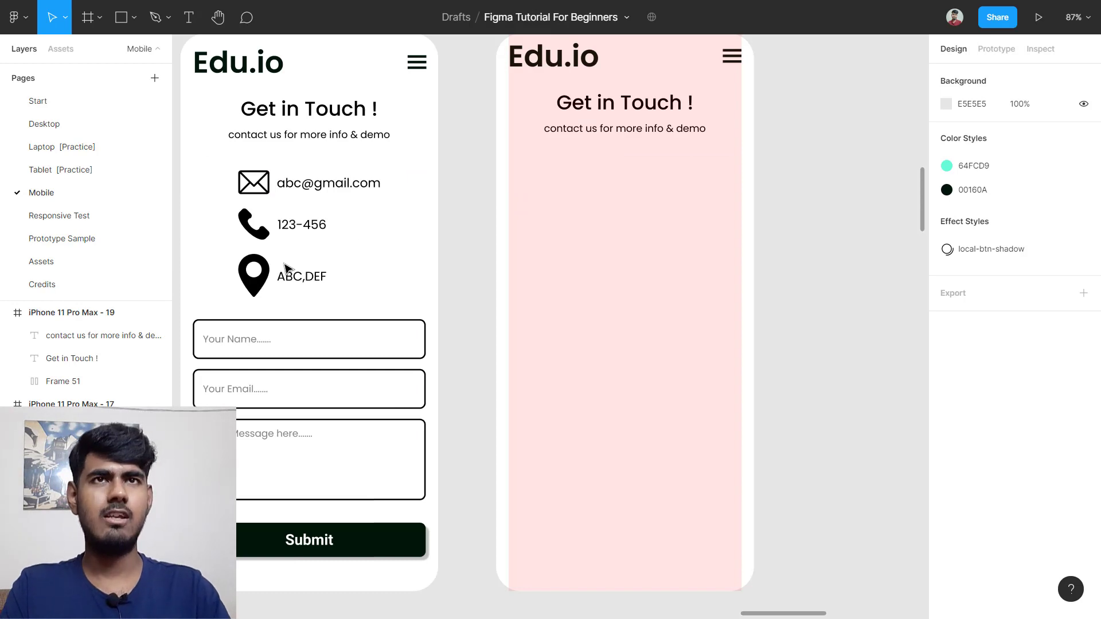
Step: On the Assets page, duplicate the mail, phone and pin icons below the originals
left_click(90, 266)
scroll(539, 253, "down", 6)
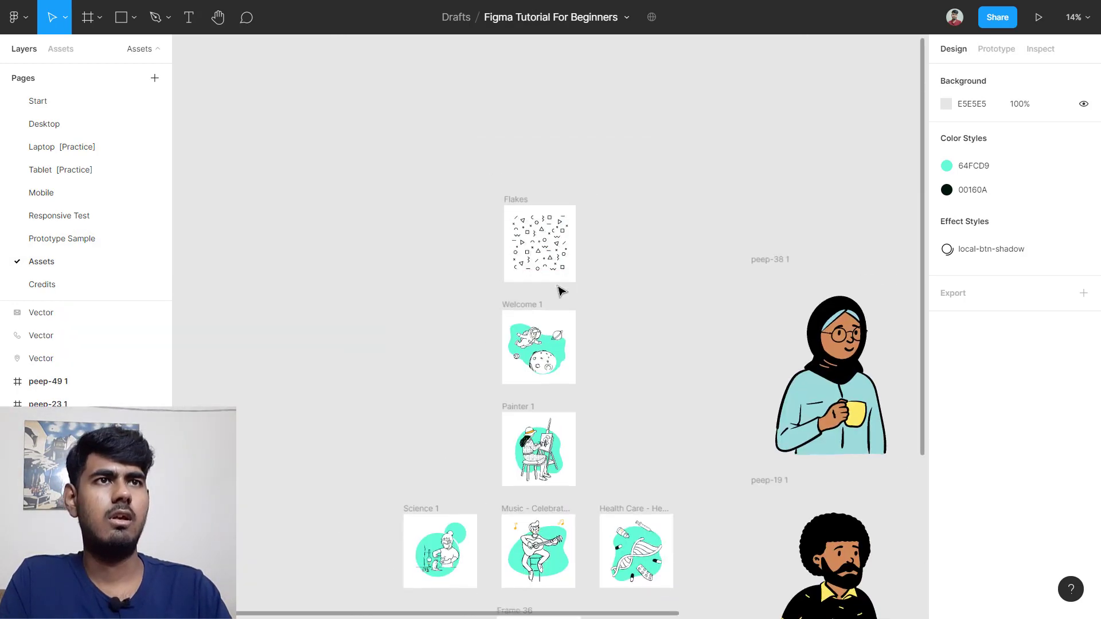
scroll(560, 332, "down", 7)
scroll(840, 264, "up", 1)
scroll(832, 285, "right", 1)
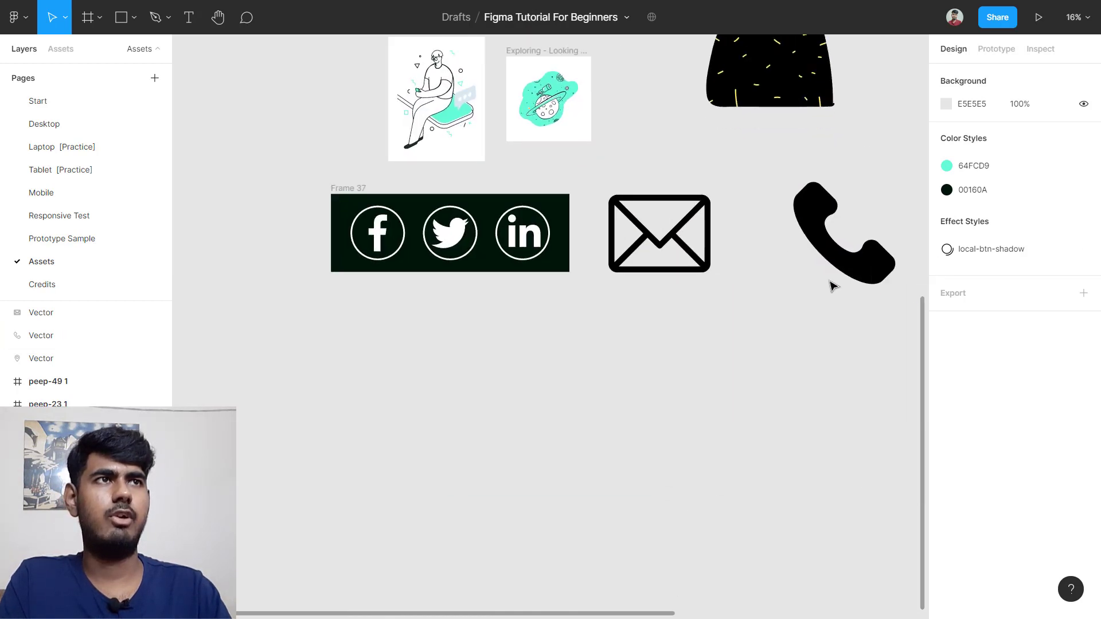
scroll(832, 285, "down", 3)
scroll(831, 285, "right", 2)
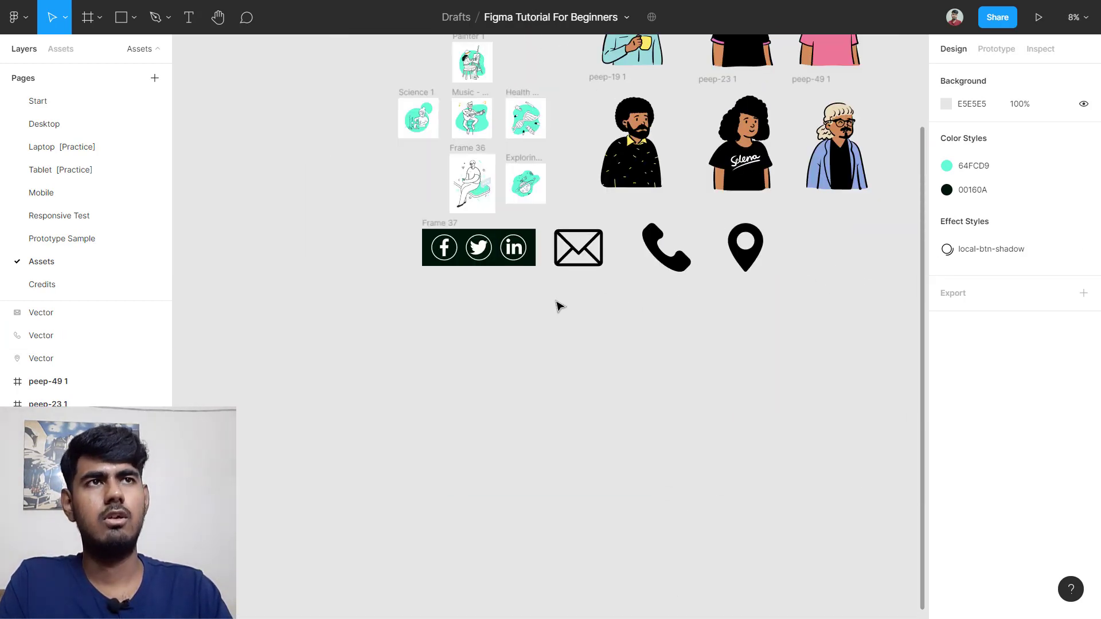
left_click_drag(569, 300, 762, 255)
left_click_drag(638, 258, 621, 363)
left_click(481, 334)
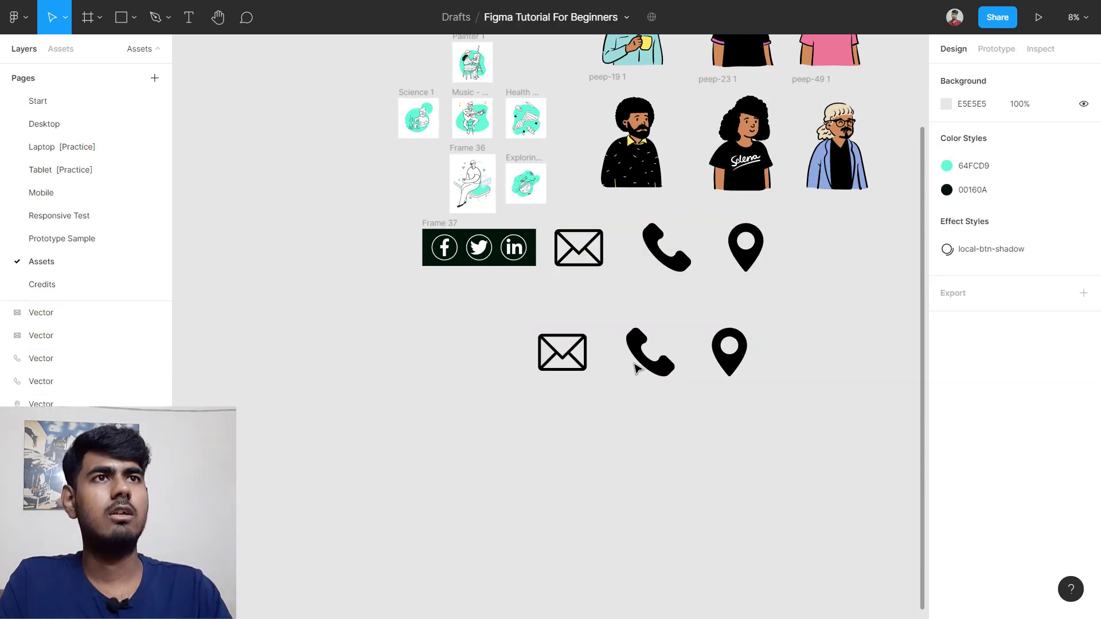
Step: Move the duplicated icons to the Mobile page and bring that page into view
left_click_drag(401, 311, 782, 408)
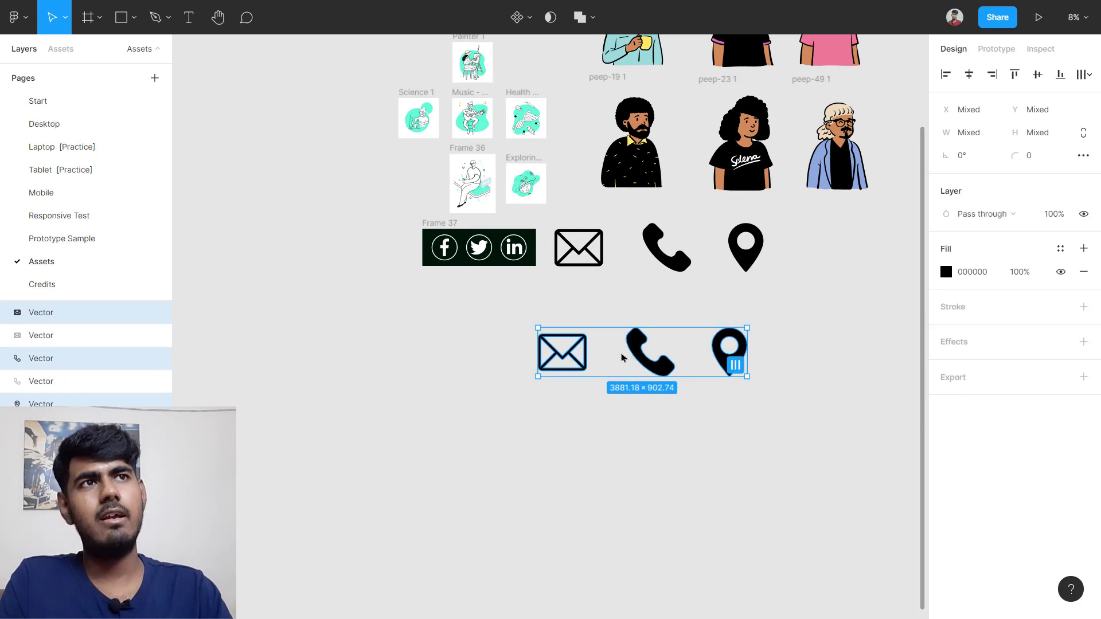
right_click(621, 357)
mouse_move(695, 235)
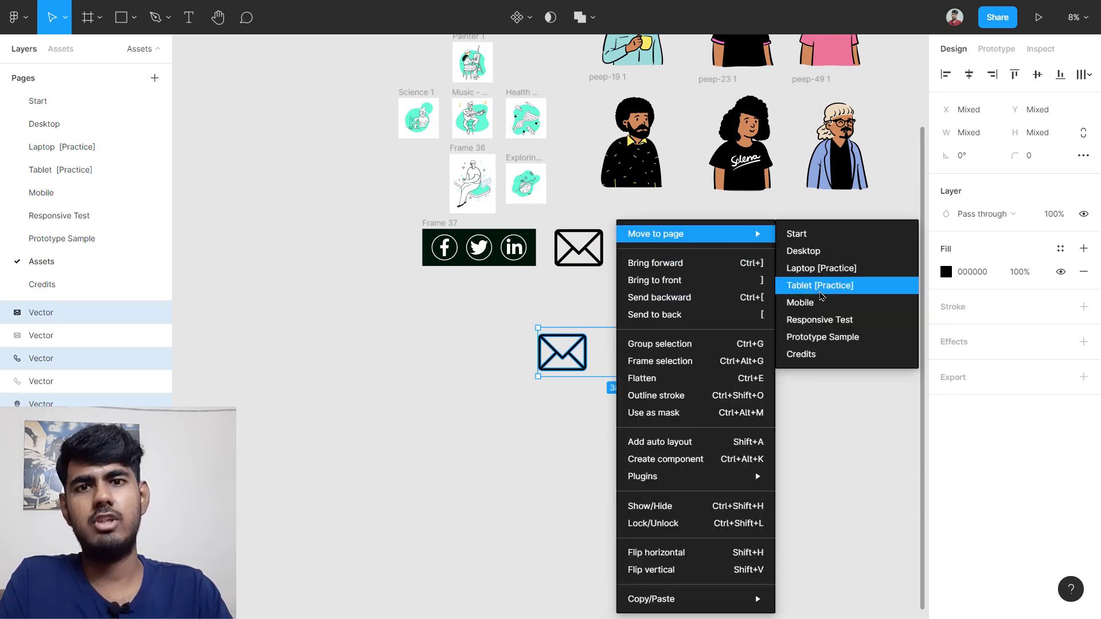
left_click(834, 304)
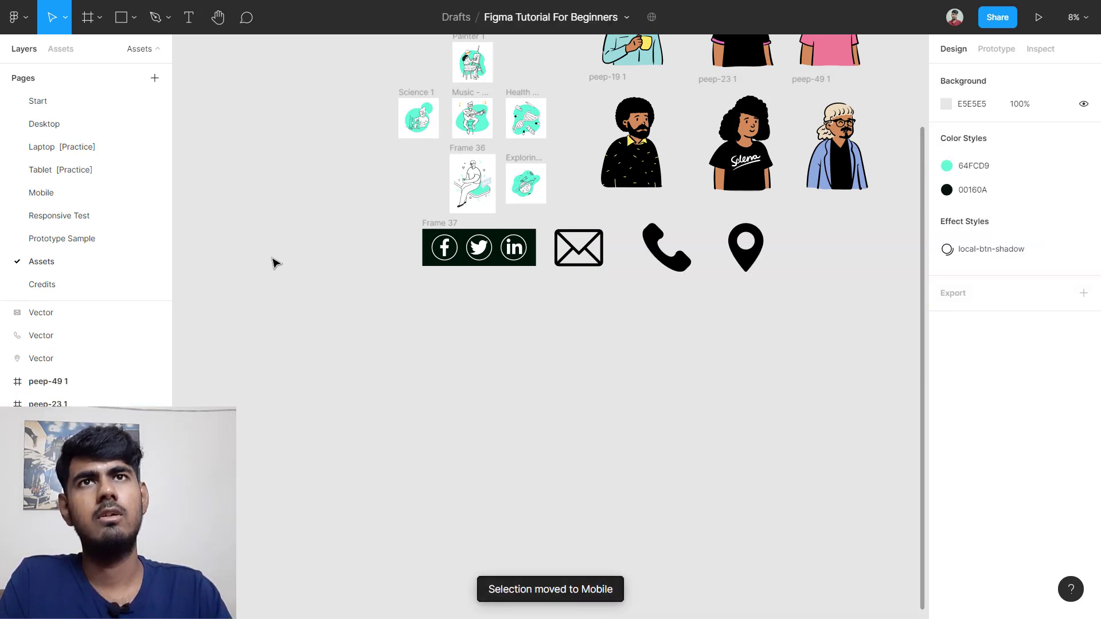
left_click(76, 194)
scroll(498, 252, "down", 10)
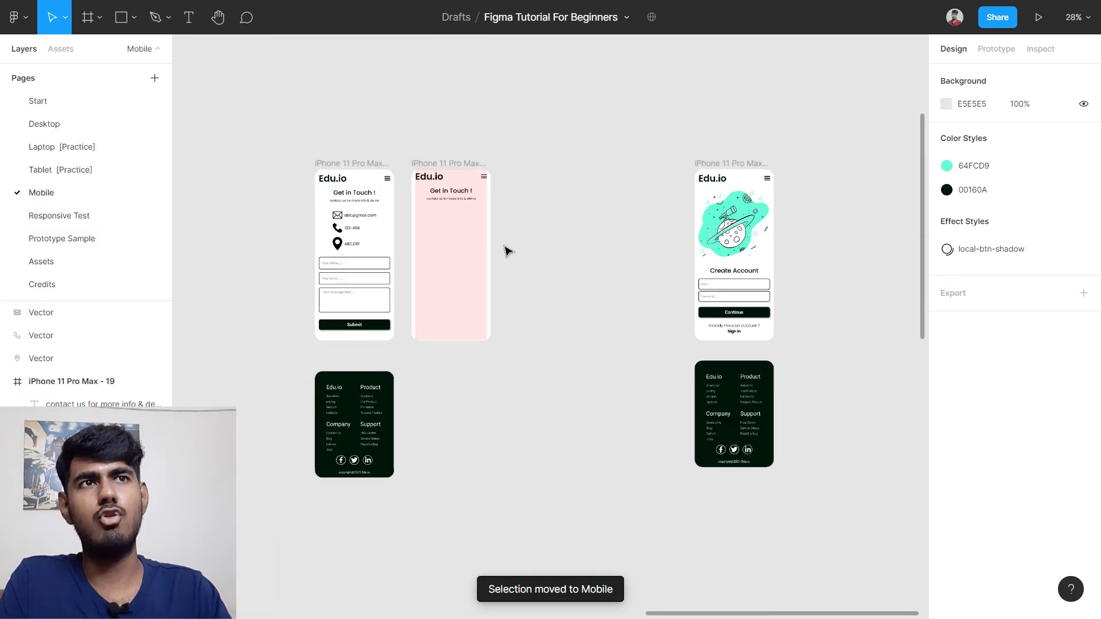
Step: Scale the mail, phone and pin icons down to fit in the pink frame, below the subline
scroll(496, 271, "down", 2)
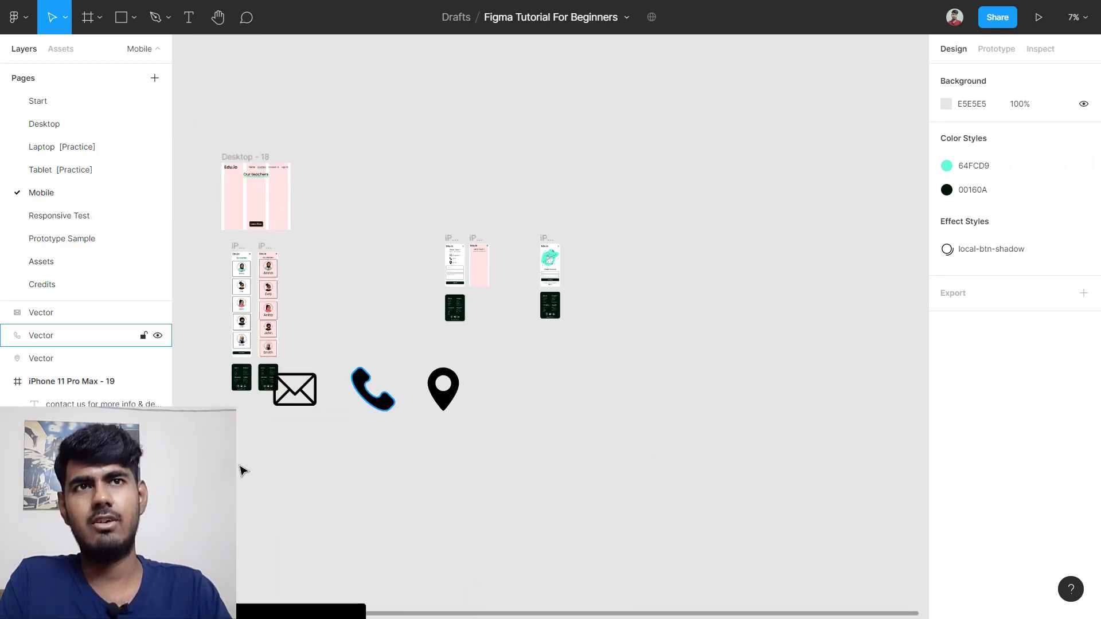
left_click_drag(290, 451, 533, 361)
scroll(476, 358, "up", 4)
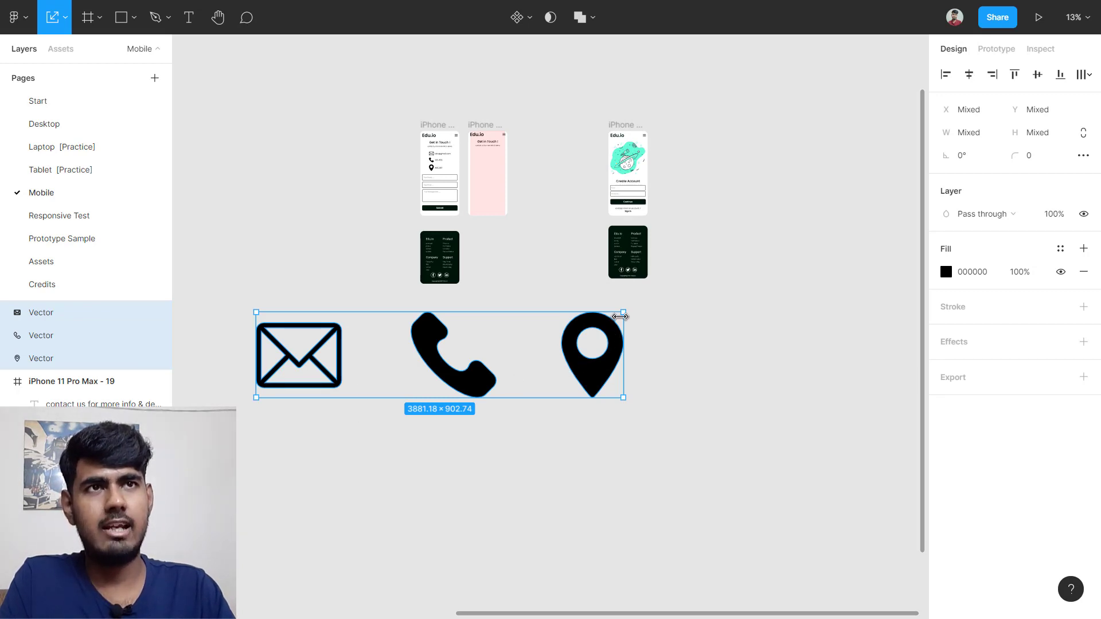
left_click_drag(623, 312, 492, 167)
scroll(491, 167, "up", 10)
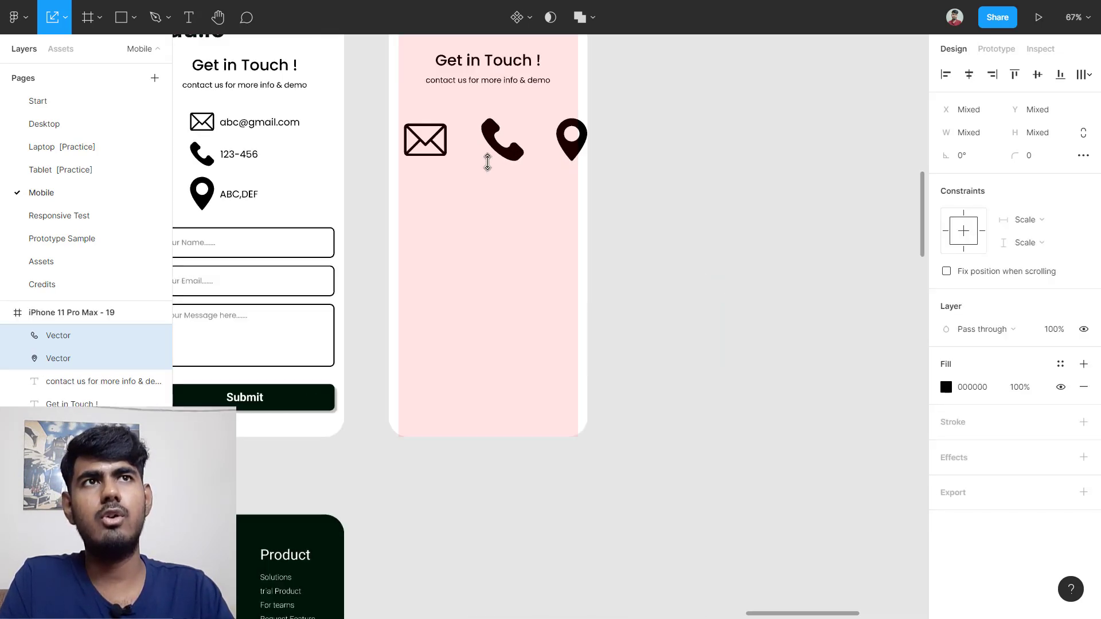
scroll(486, 166, "down", 5)
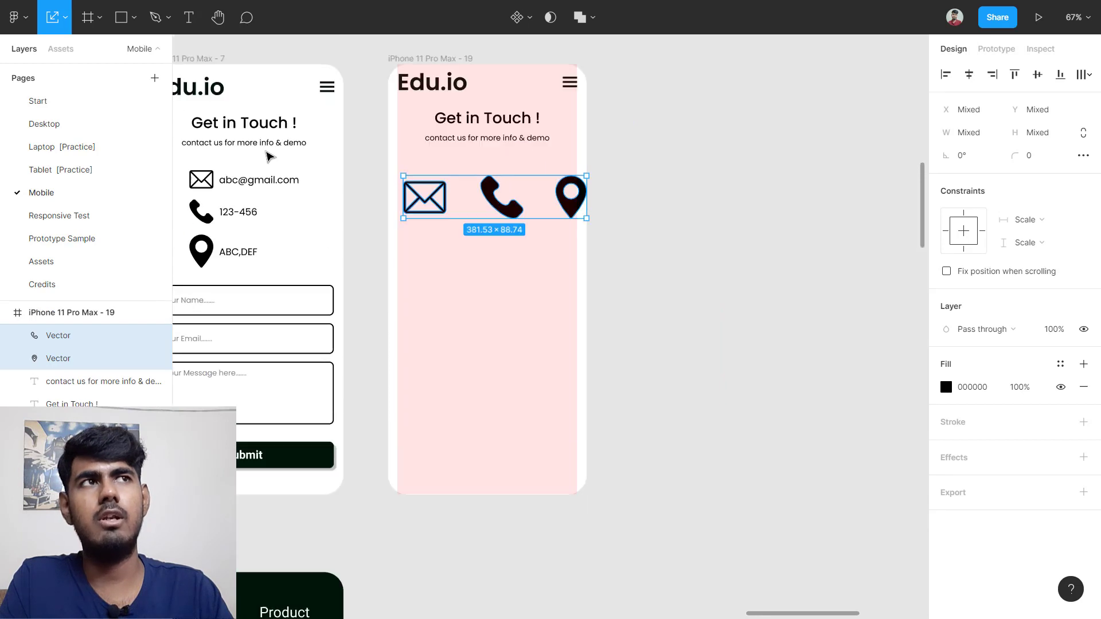
scroll(283, 214, "up", 4)
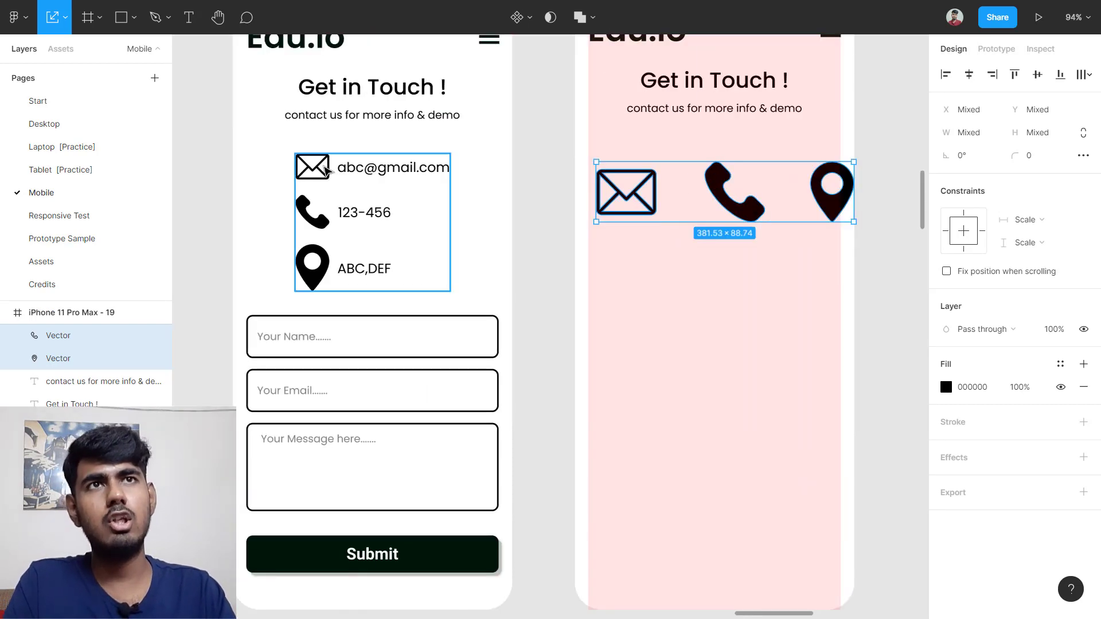
left_click(312, 169, "ctrl")
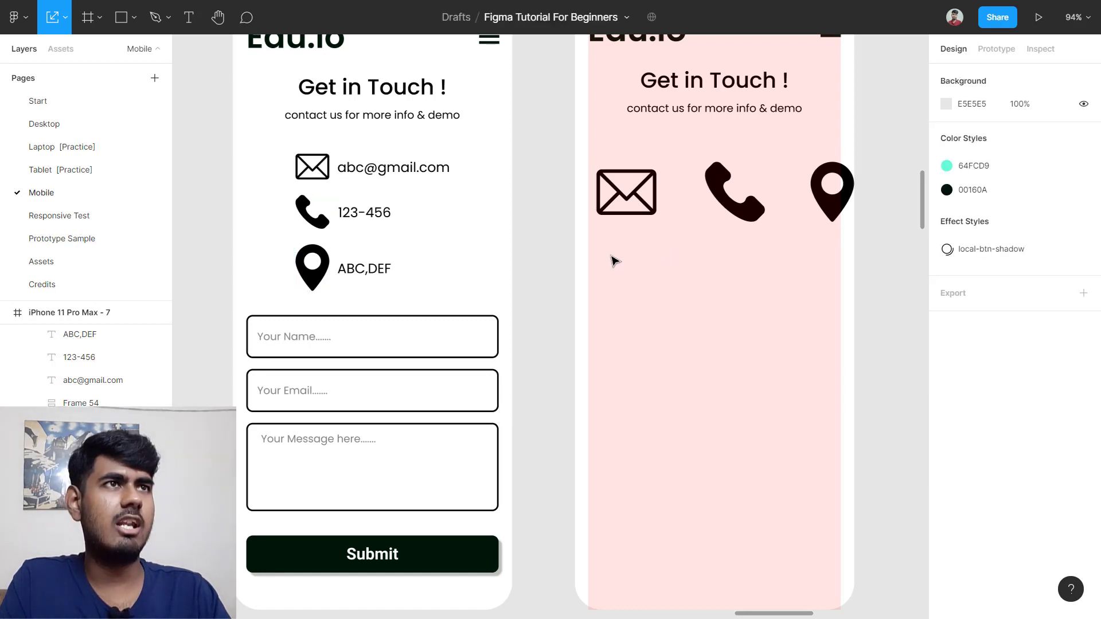
Step: Shrink the three icons to about half size and stack phone and pin beneath the mail icon
left_click_drag(612, 258, 873, 193)
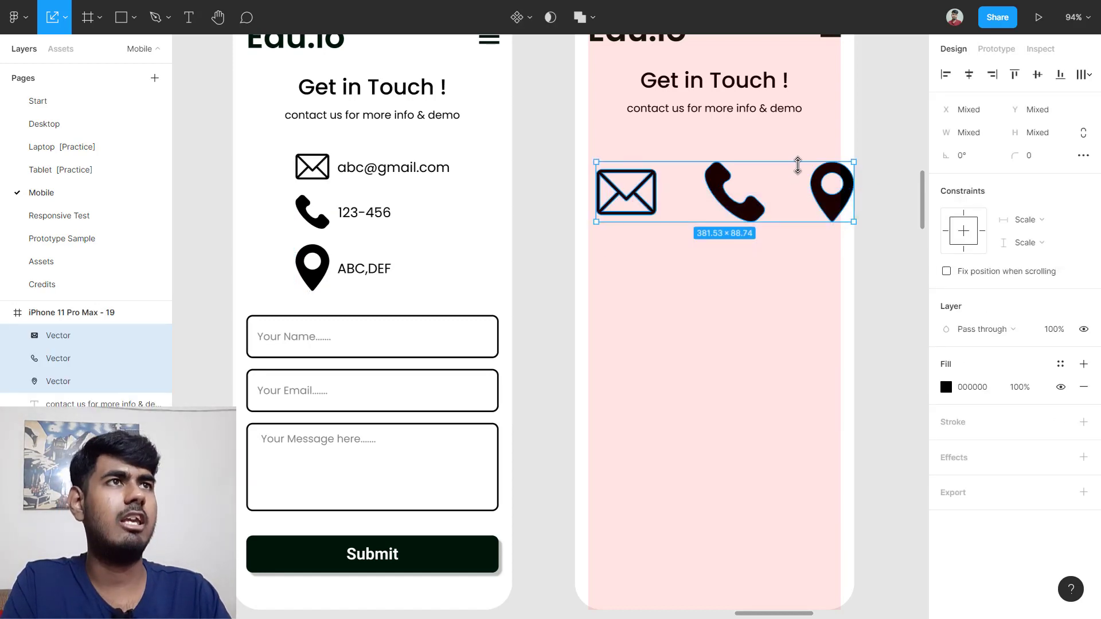
left_click_drag(852, 161, 719, 187)
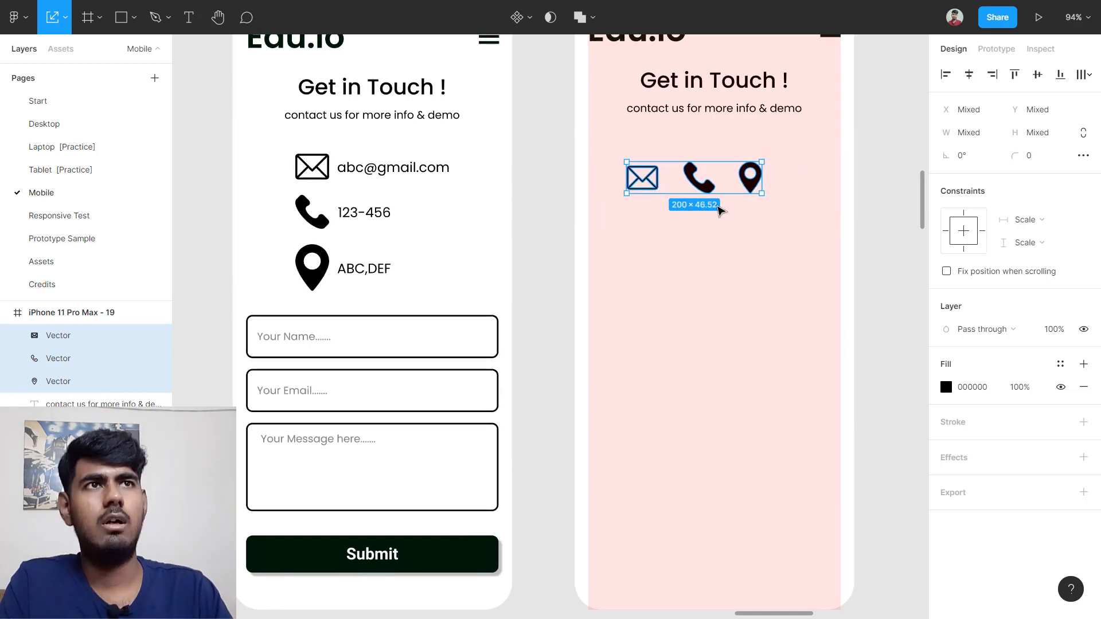
left_click(724, 224)
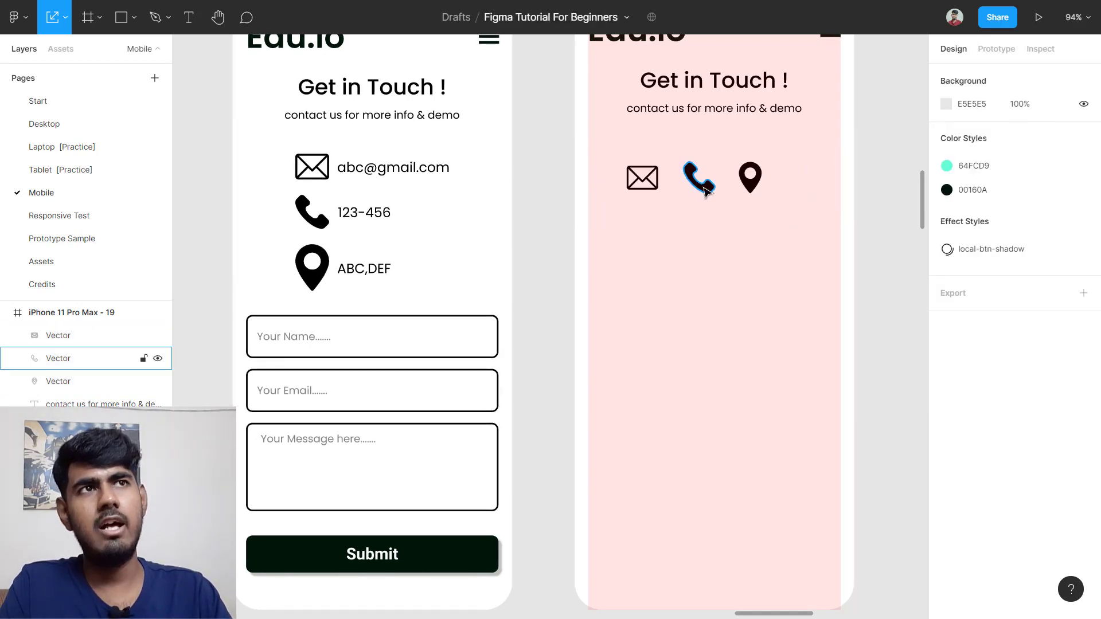
left_click_drag(706, 189, 646, 242)
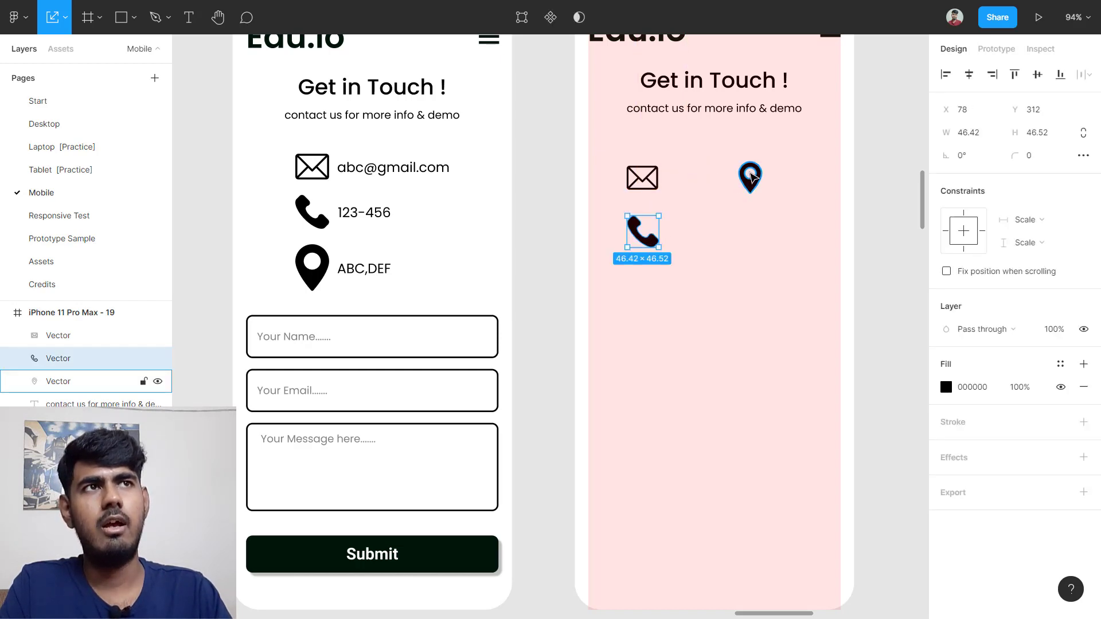
left_click_drag(749, 179, 643, 290)
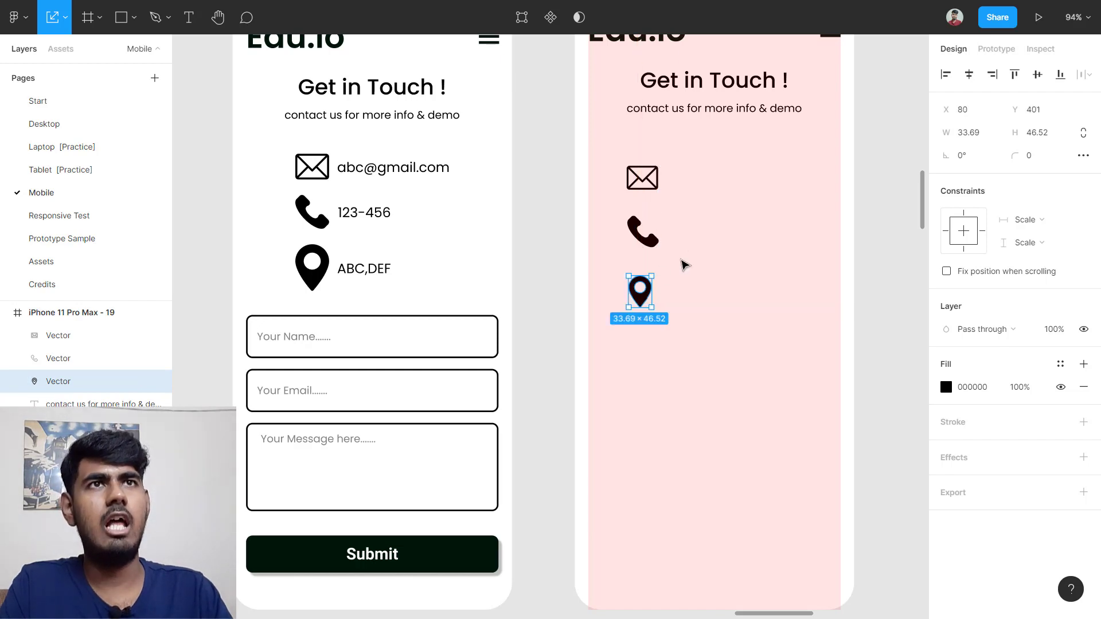
left_click(533, 202)
left_click(405, 166)
Step: Copy the sample email and phone number texts beside the mail and phone icons
double_click(404, 167)
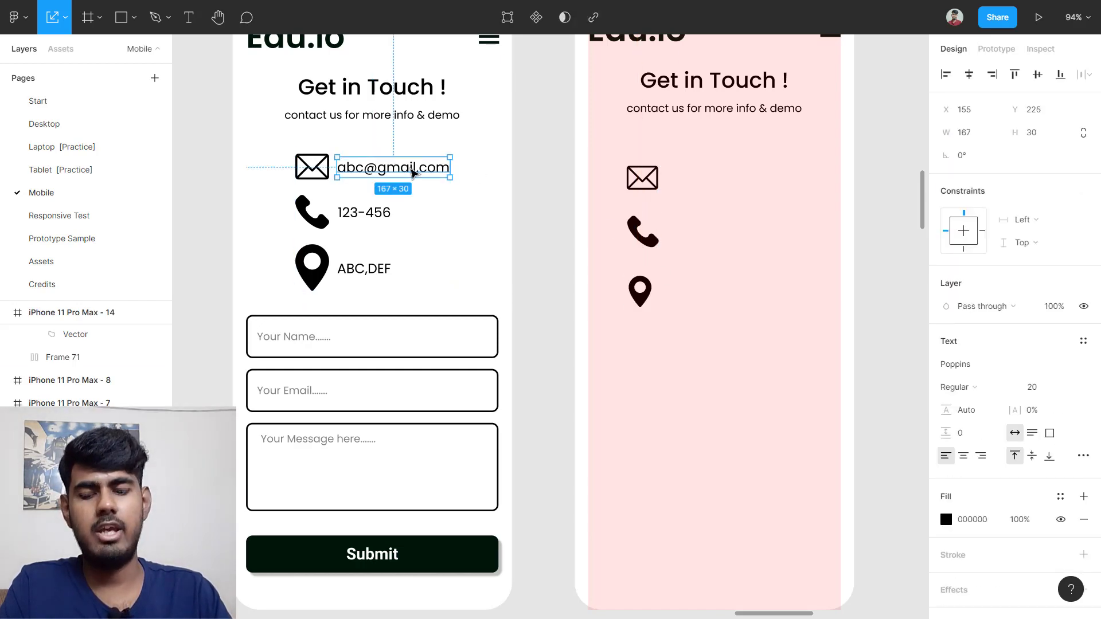
left_click_drag(409, 170, 748, 180)
left_click(379, 215)
double_click(378, 216)
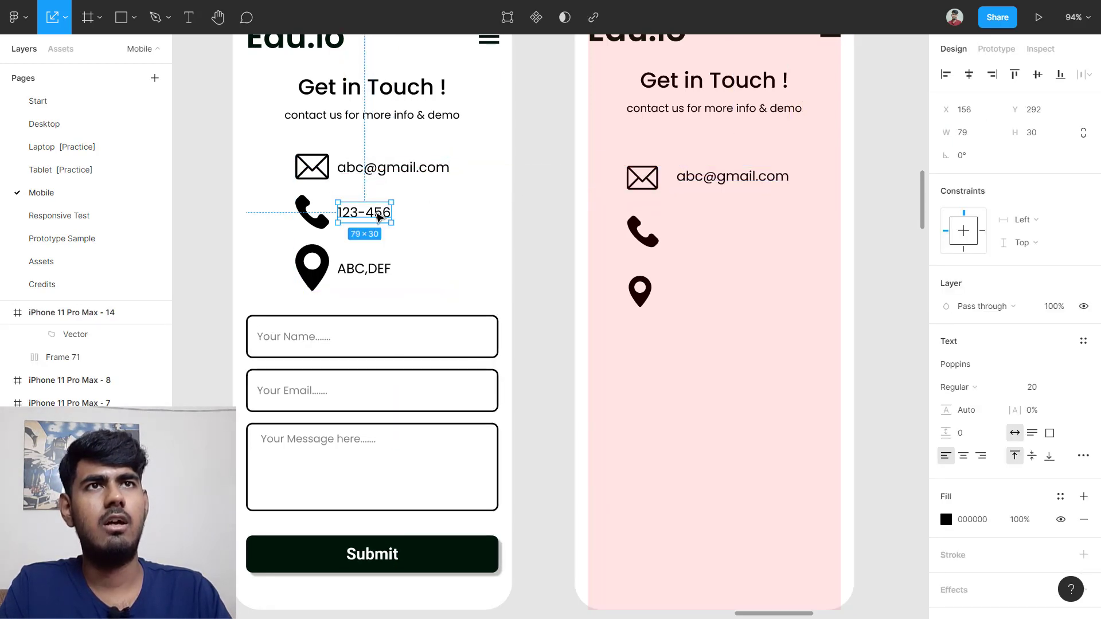
left_click_drag(379, 217, 756, 237)
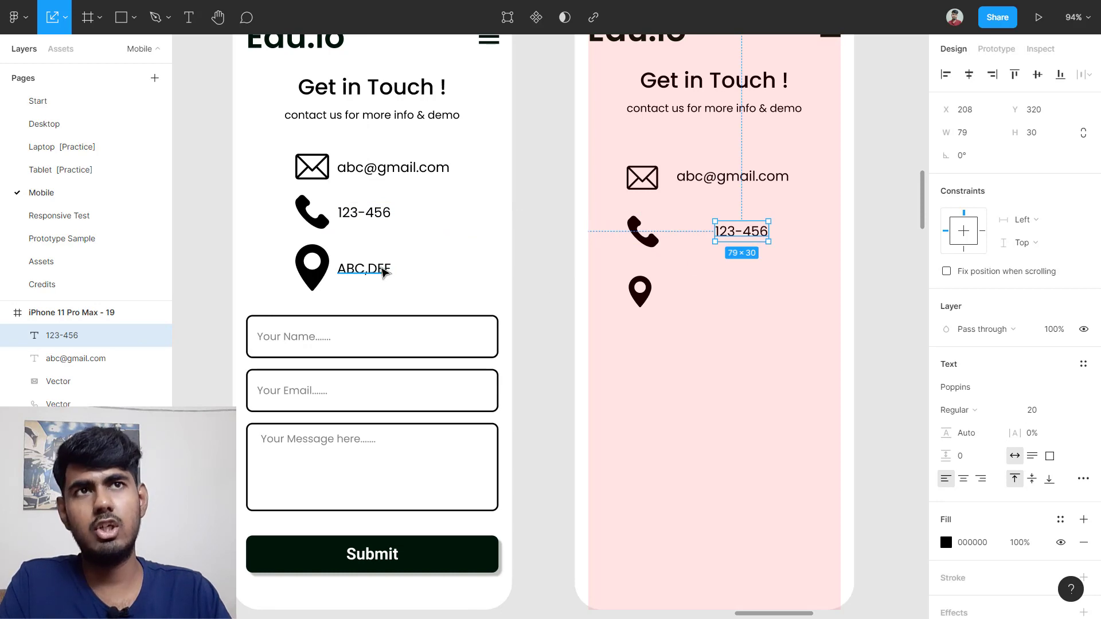
Step: Copy the address line beside the pin icon, undoing a misplaced first attempt
left_click(383, 271)
left_click_drag(395, 270, 751, 291)
key("ctrl+z")
key("Delete")
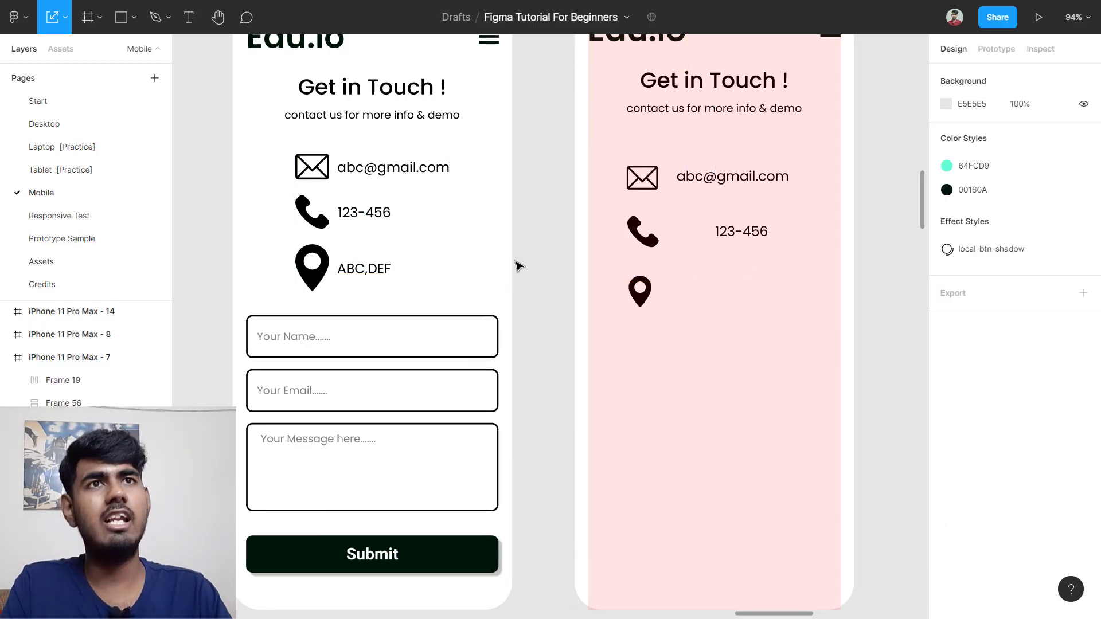
left_click(374, 270)
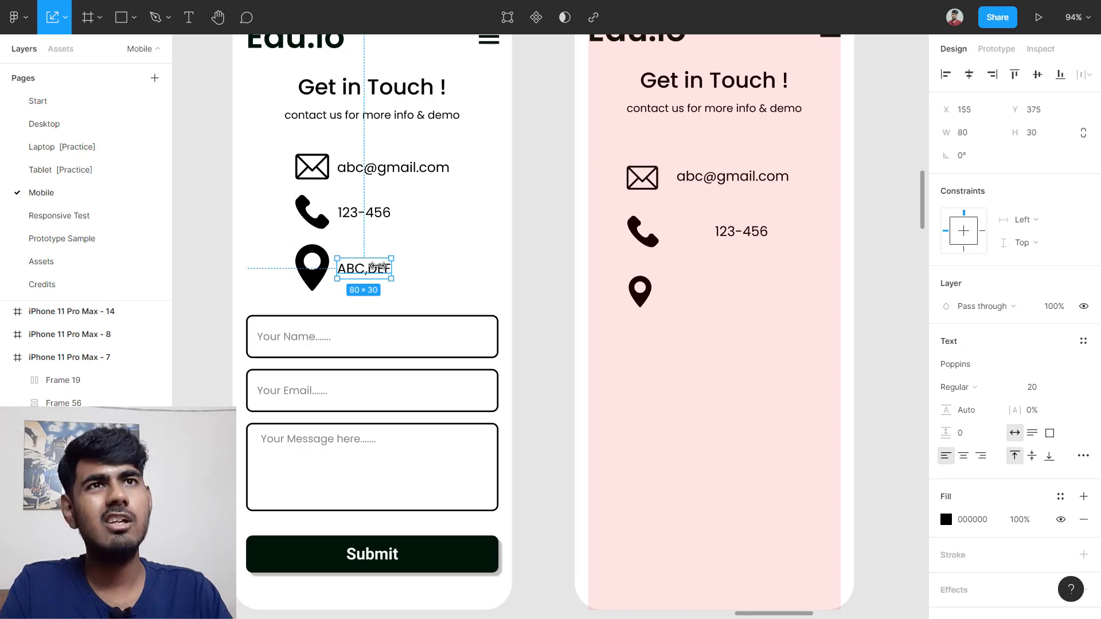
left_click_drag(374, 269, 732, 295)
left_click(736, 343)
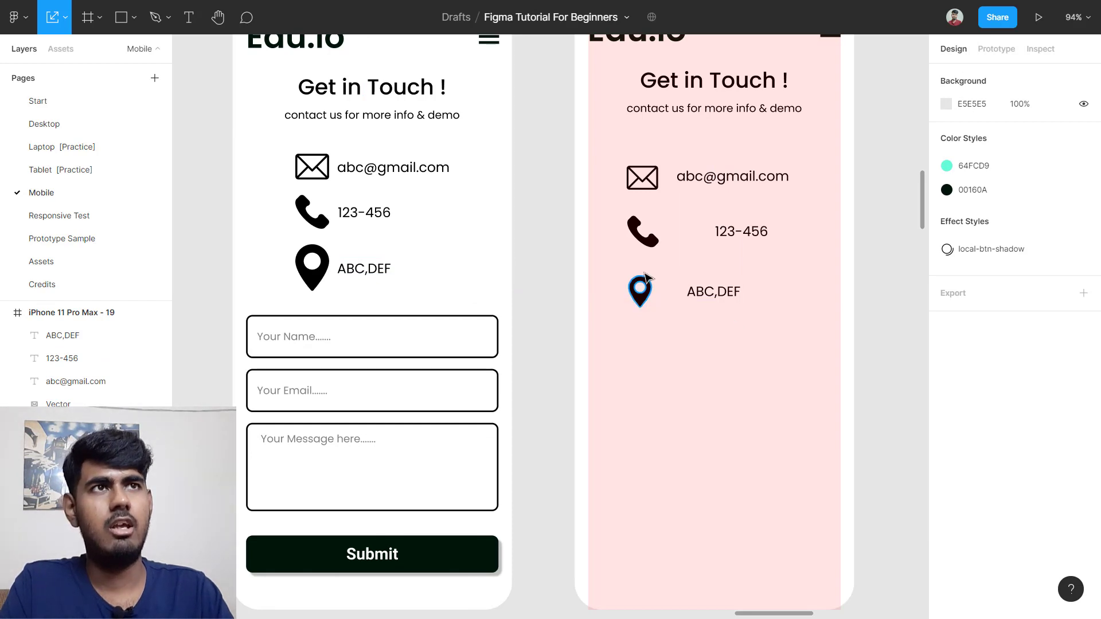
left_click_drag(601, 164, 756, 189)
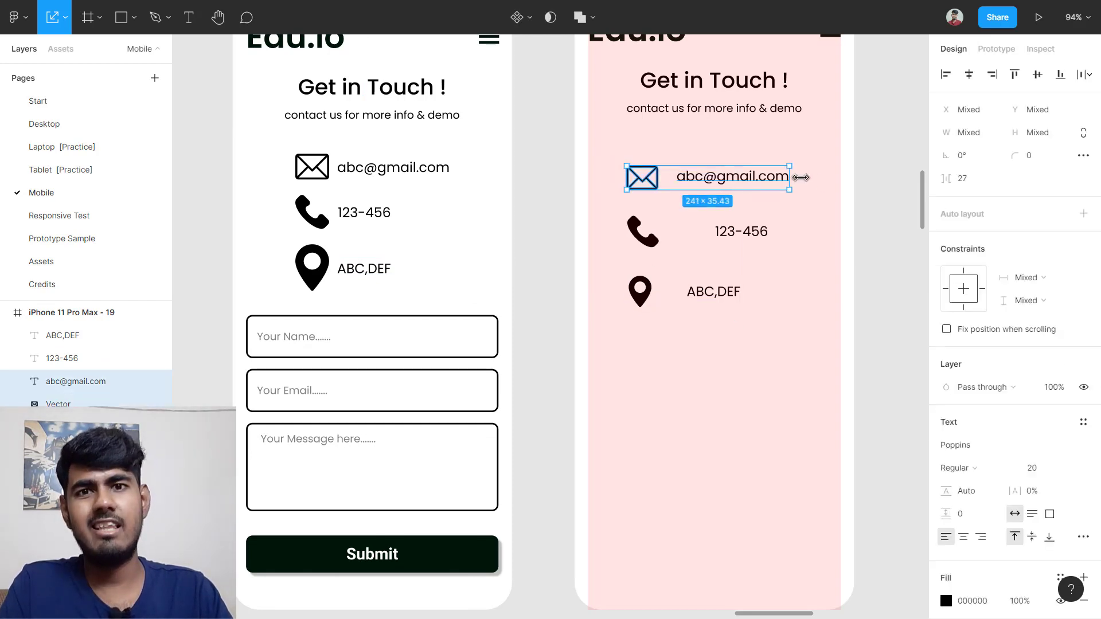
Step: Centre-align the email row's icon and text and set its item spacing to 30
scroll(800, 147, "up", 5)
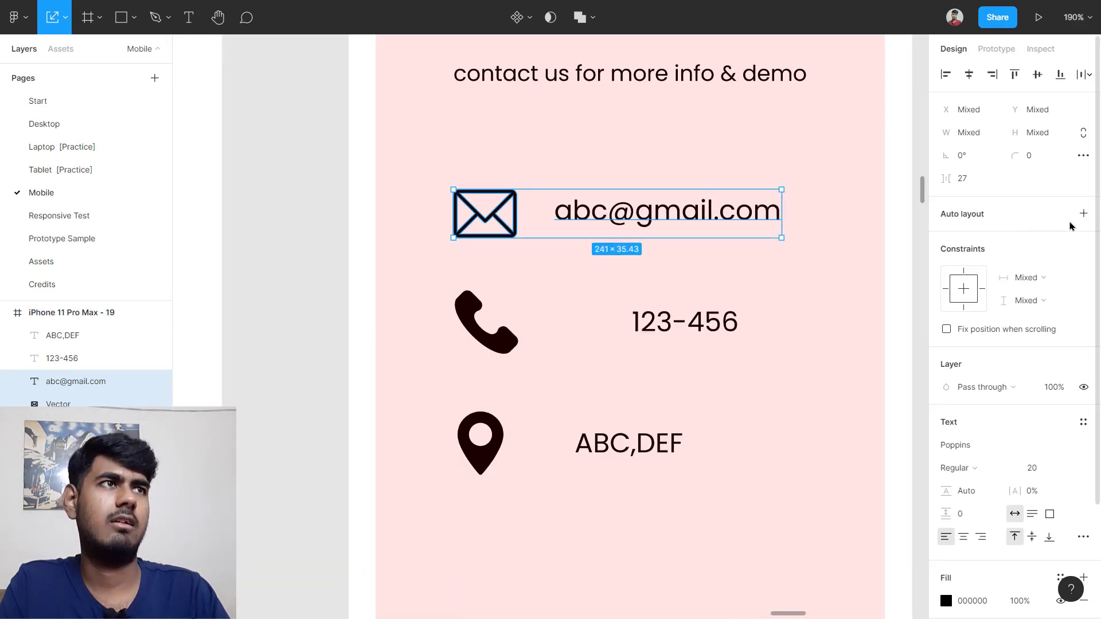
left_click(1083, 214)
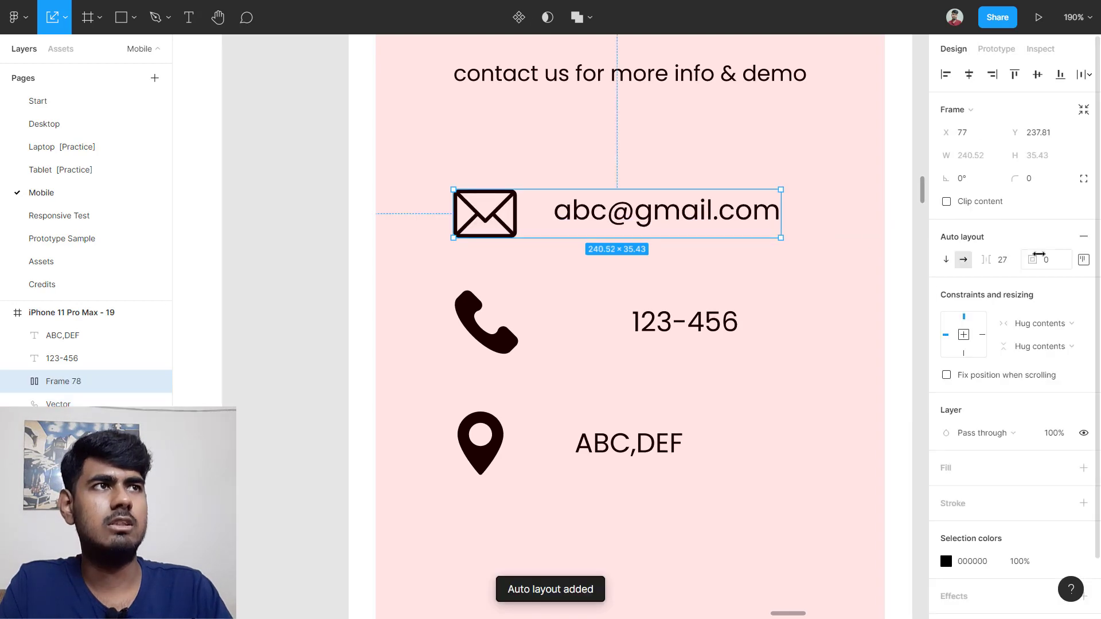
left_click(1083, 259)
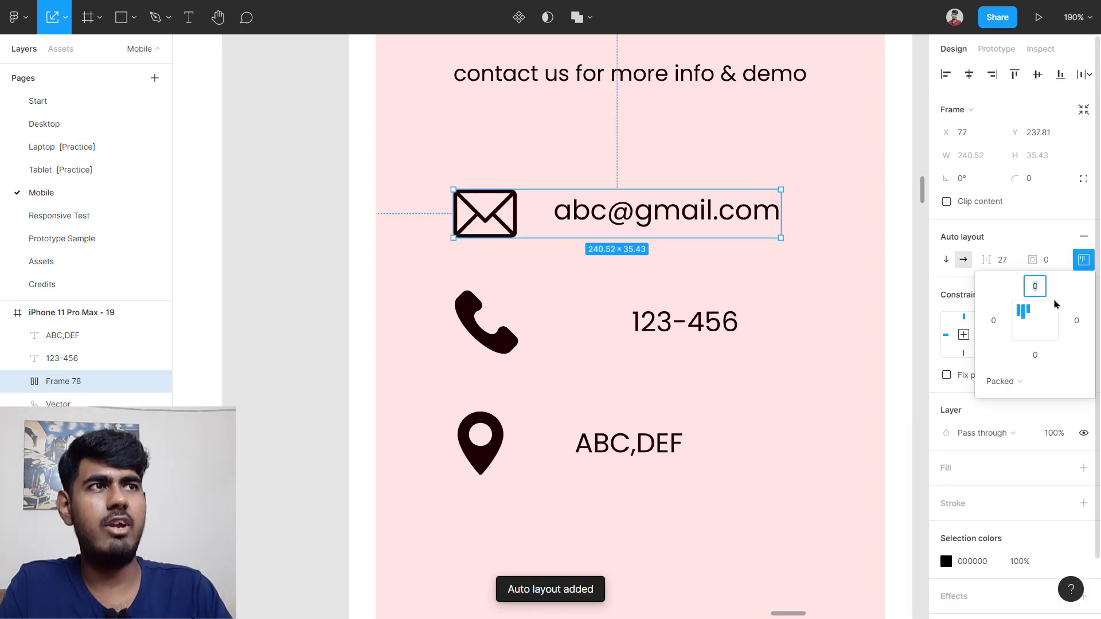
left_click(1037, 327)
left_click(702, 262)
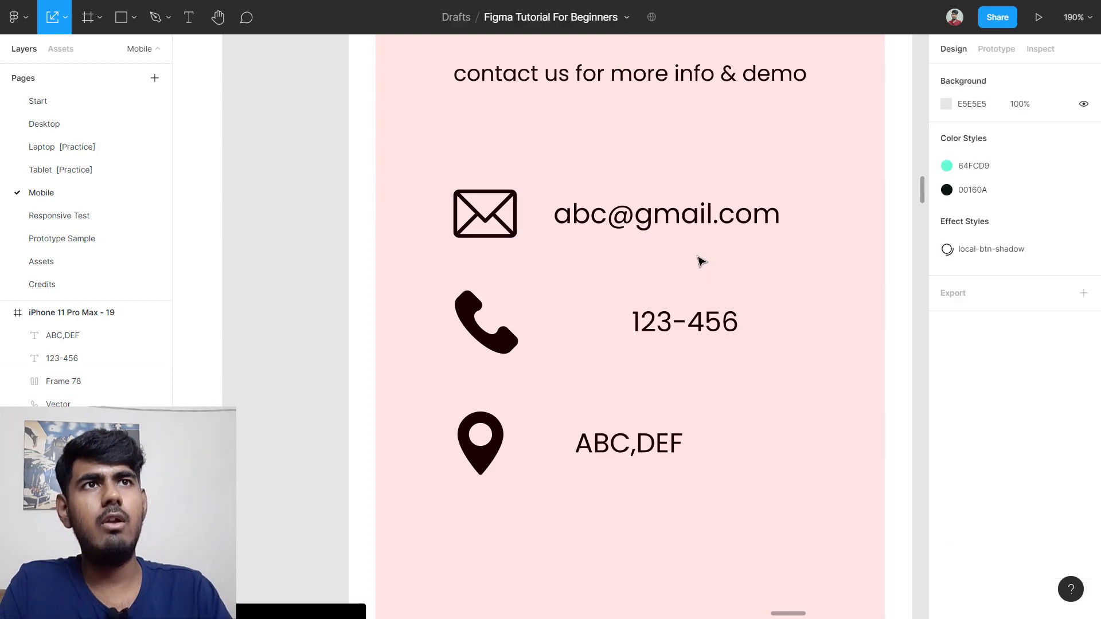
left_click(659, 230)
left_click(1013, 261)
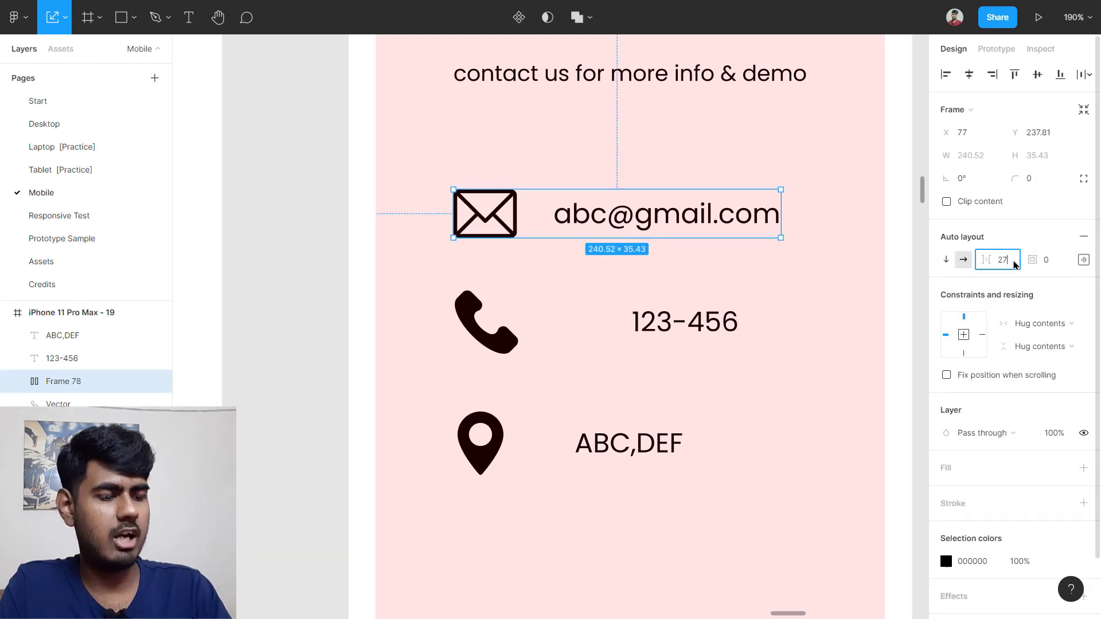
type("30")
key("Return")
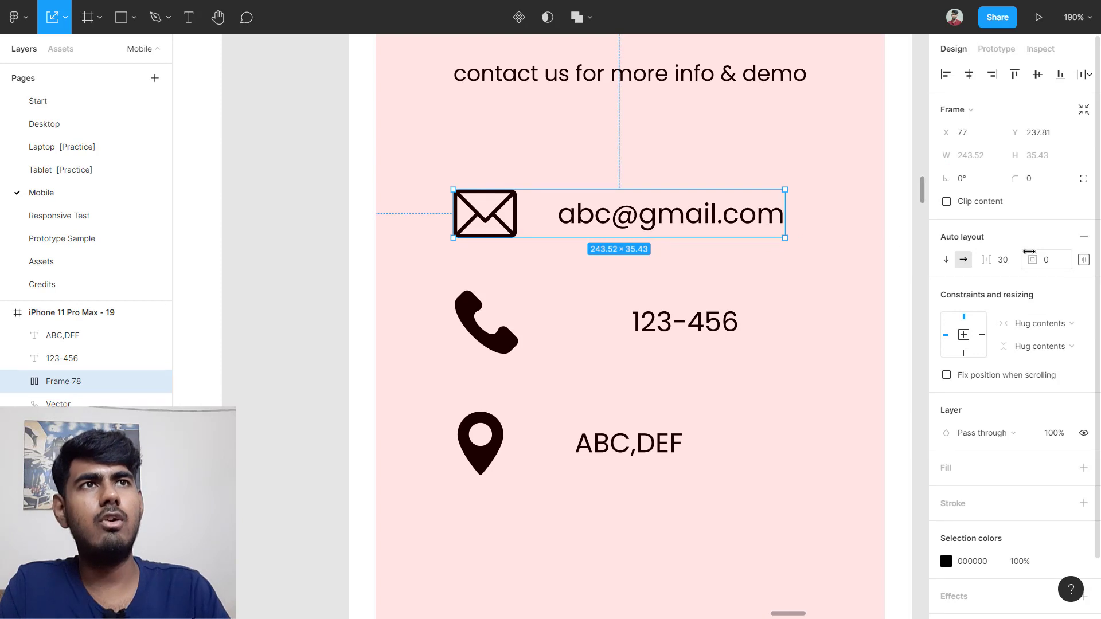
Step: Wrap the phone icon and 123-456 in a vertically centred auto-layout row with 30 spacing
left_click_drag(388, 288, 752, 333)
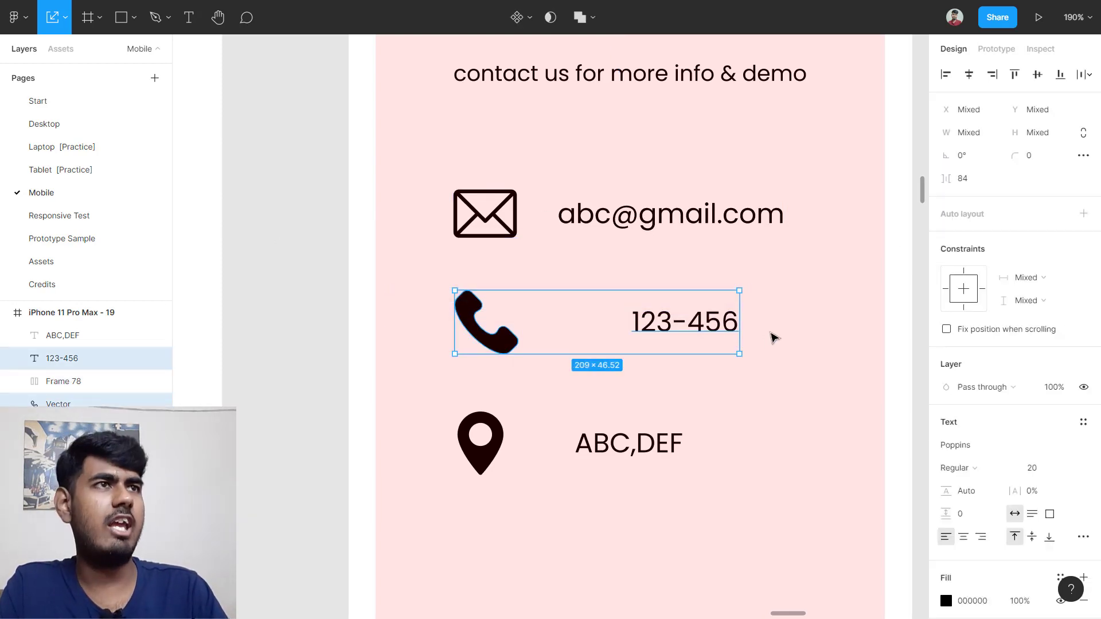
key("shift+a")
left_click(1083, 259)
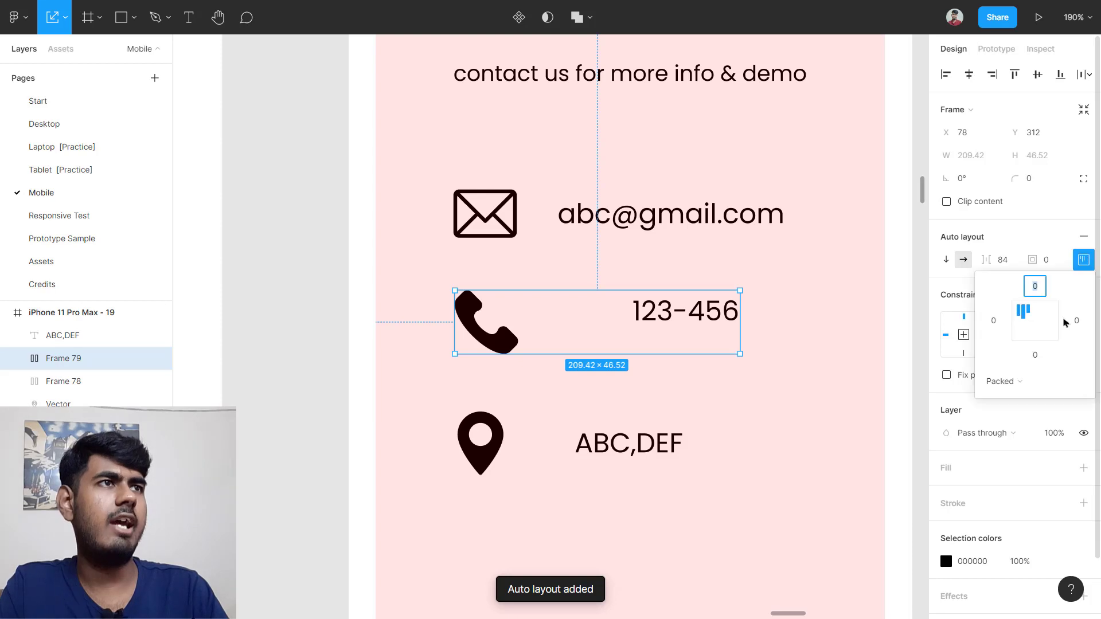
left_click(1035, 328)
left_click(775, 281)
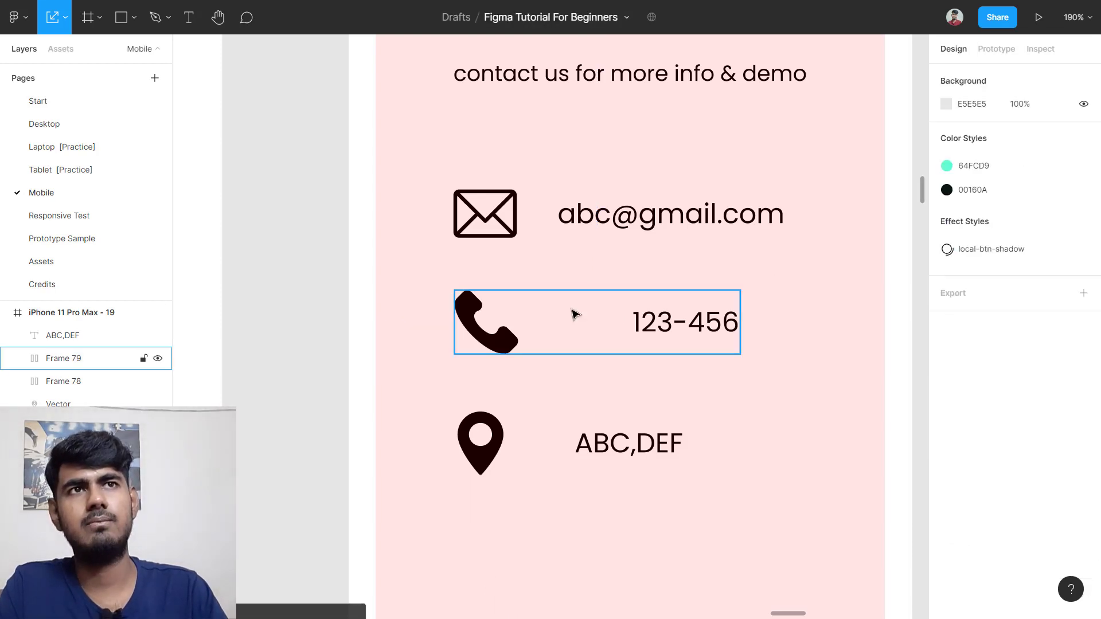
mouse_move(572, 312)
left_mouse_down()
mouse_move(602, 329)
mouse_move(578, 316)
left_mouse_up()
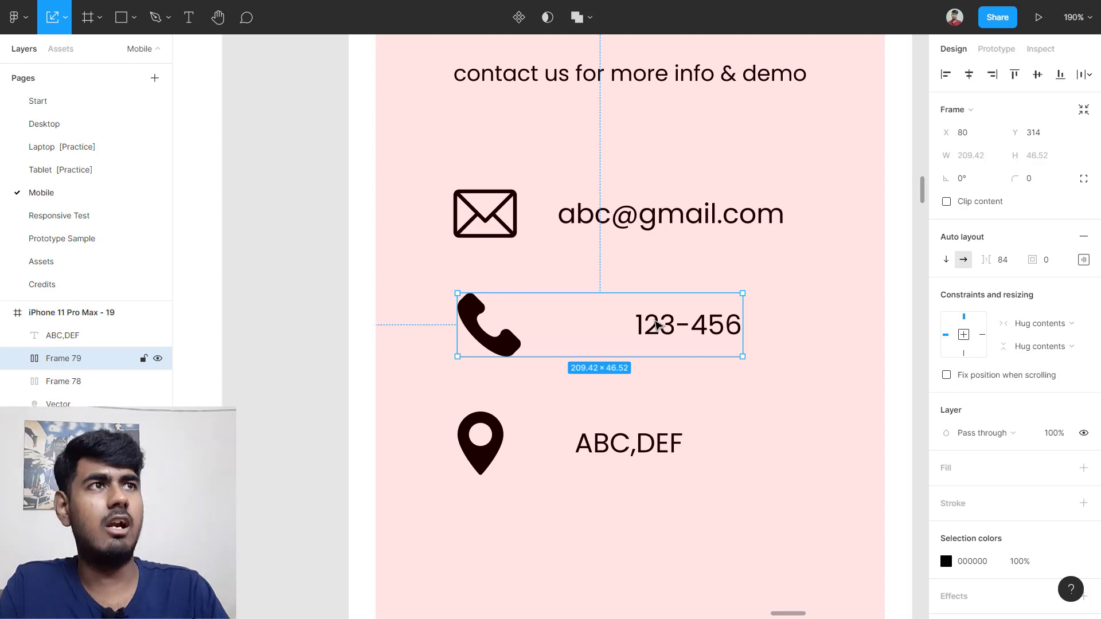
left_click(1002, 261)
type("3")
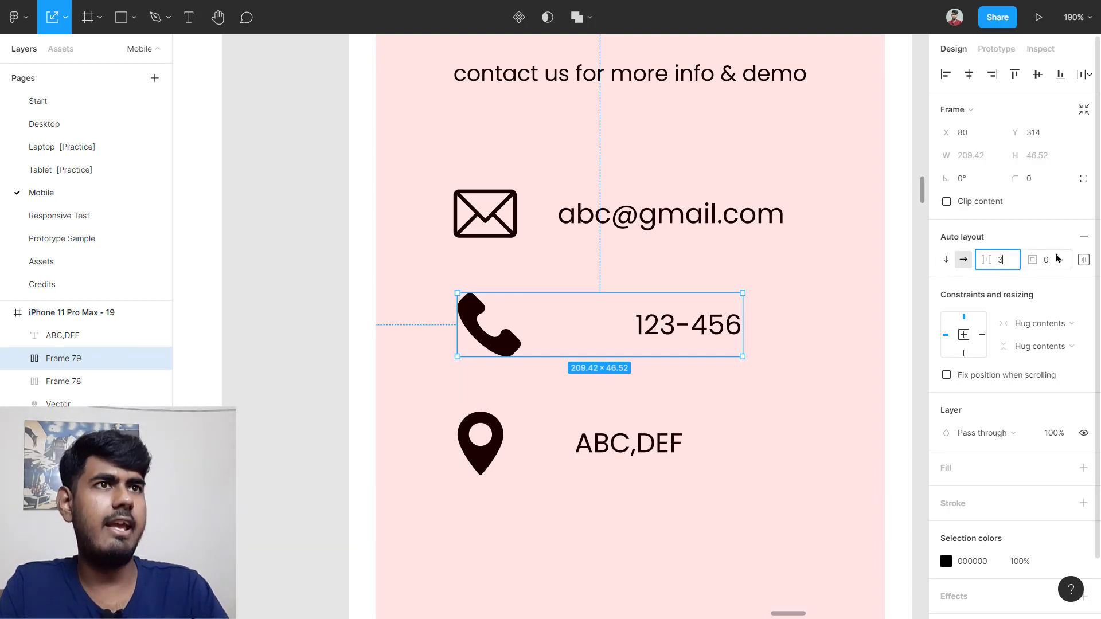
type("0")
key("Return")
left_click(721, 308)
Step: Wrap the pin icon and ABC,DEF in a vertically centred auto-layout row with 30 spacing
scroll(474, 414, "down", 2)
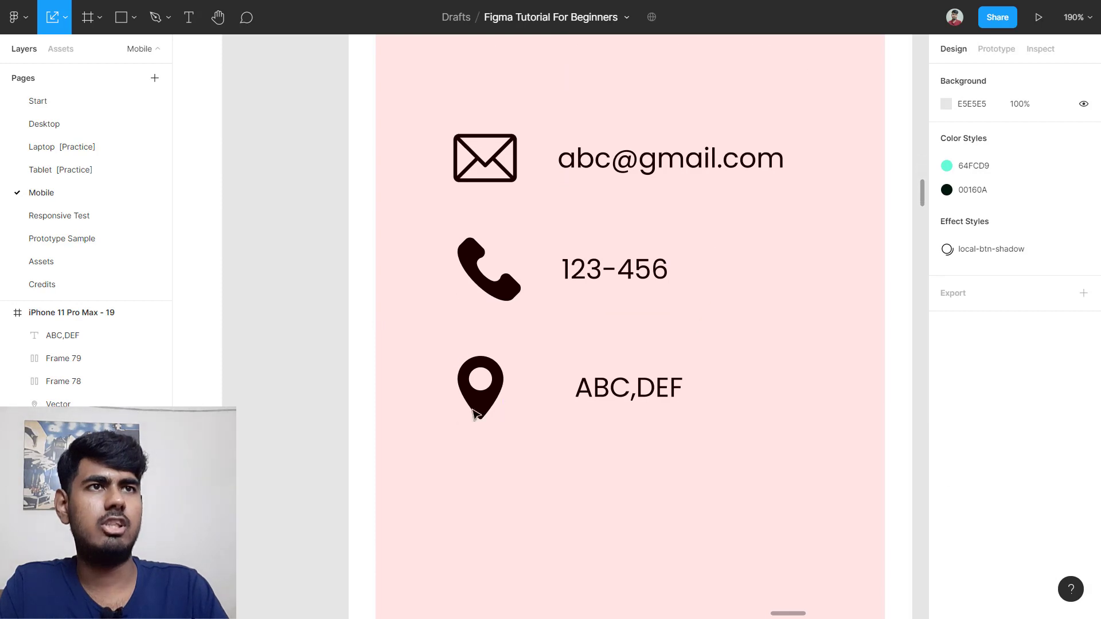
left_click_drag(453, 458, 706, 356)
key("shift+a")
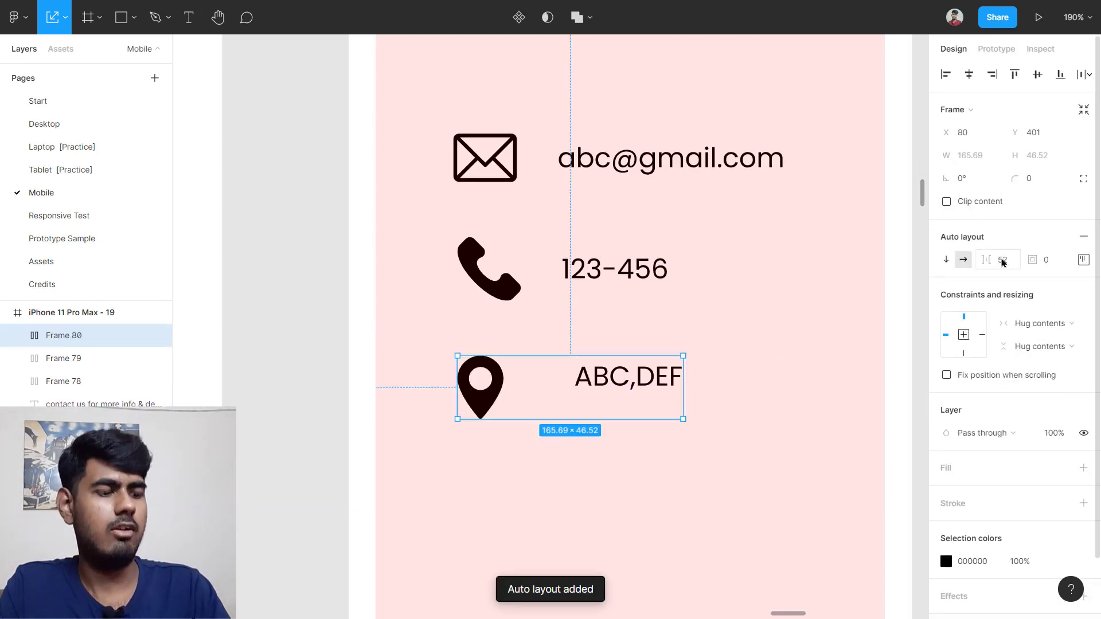
left_click(1002, 261)
type("30")
key("Return")
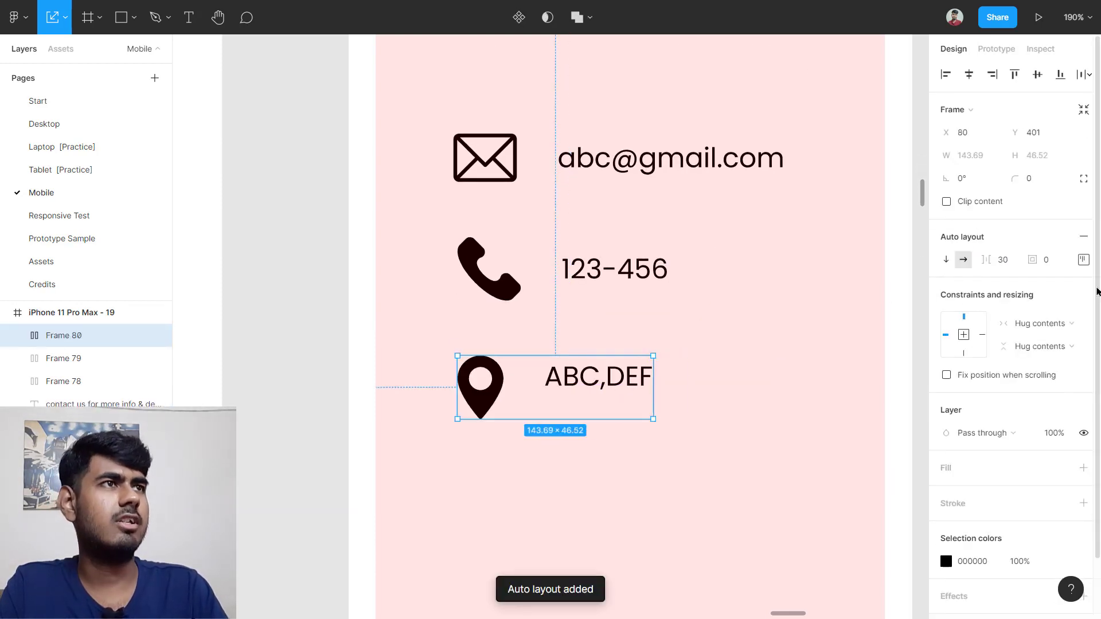
left_click(1083, 259)
left_click(1033, 323)
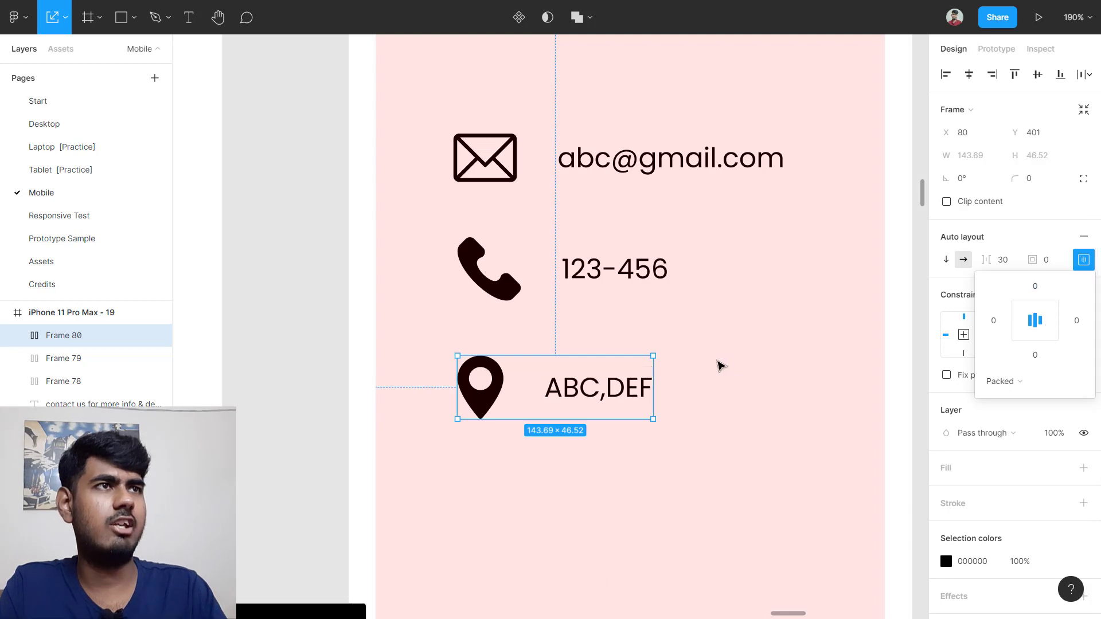
left_click(717, 365)
left_click(612, 281)
Step: Turn on rulers around the canvas from the zoom/view menu
left_click(772, 328)
scroll(775, 318, "down", 5)
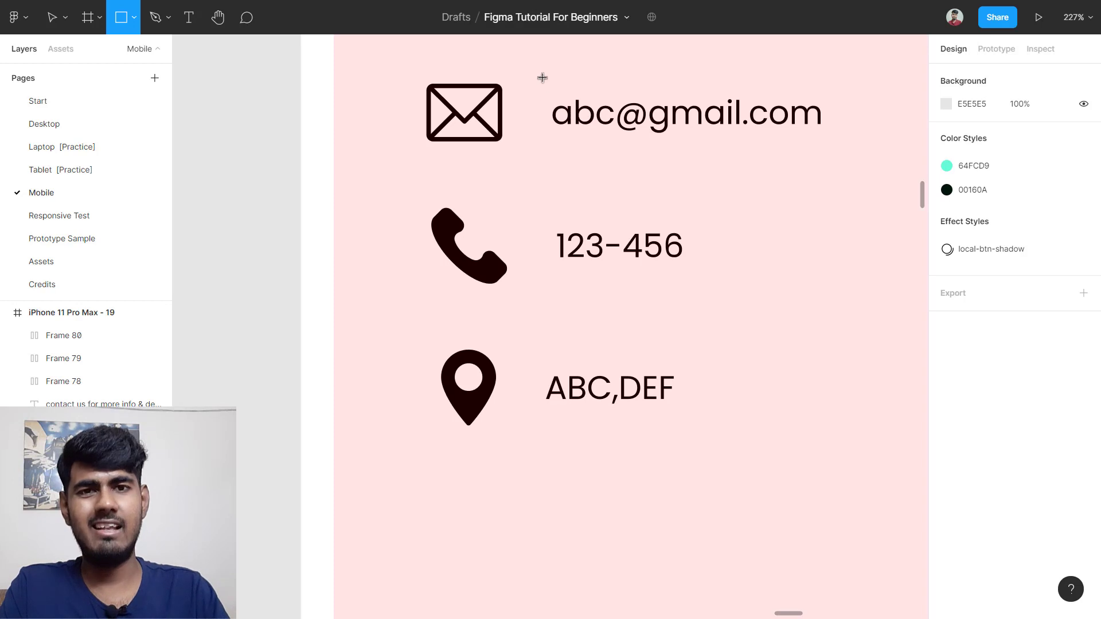
left_click(1089, 14)
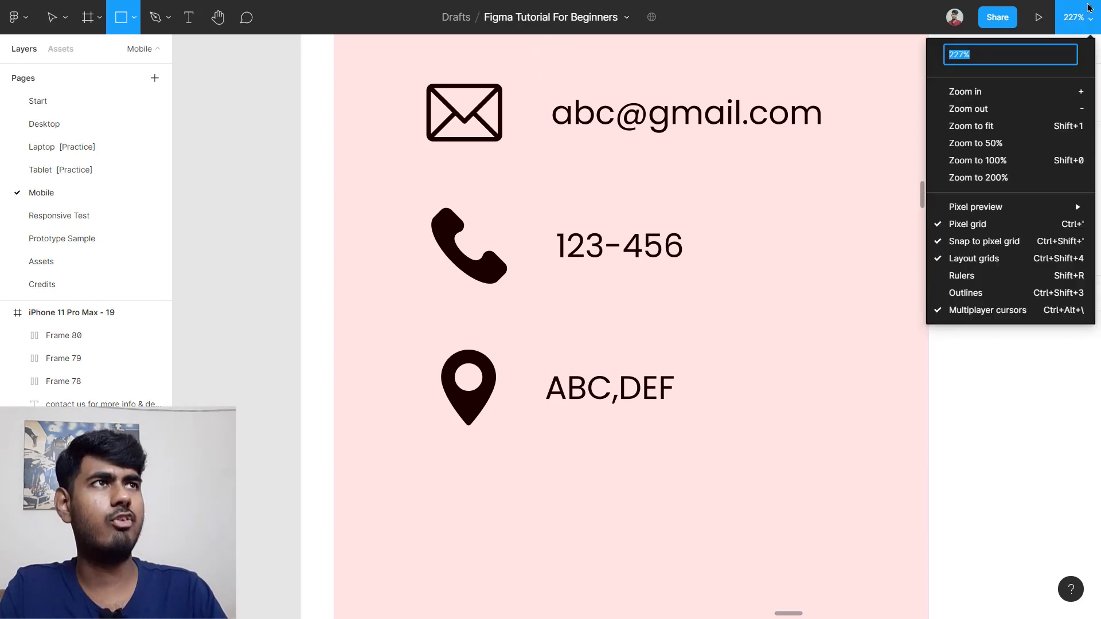
left_click(1071, 19)
left_click(1070, 19)
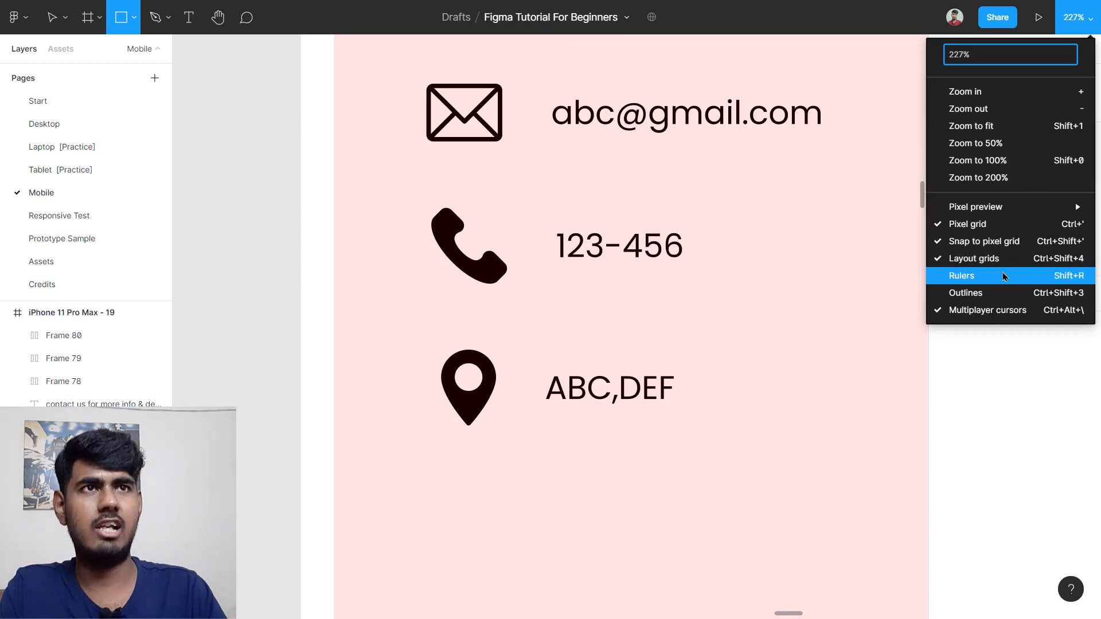
left_click(1003, 275)
Step: Drag a vertical guide from the left ruler to where the contact labels start
key("v")
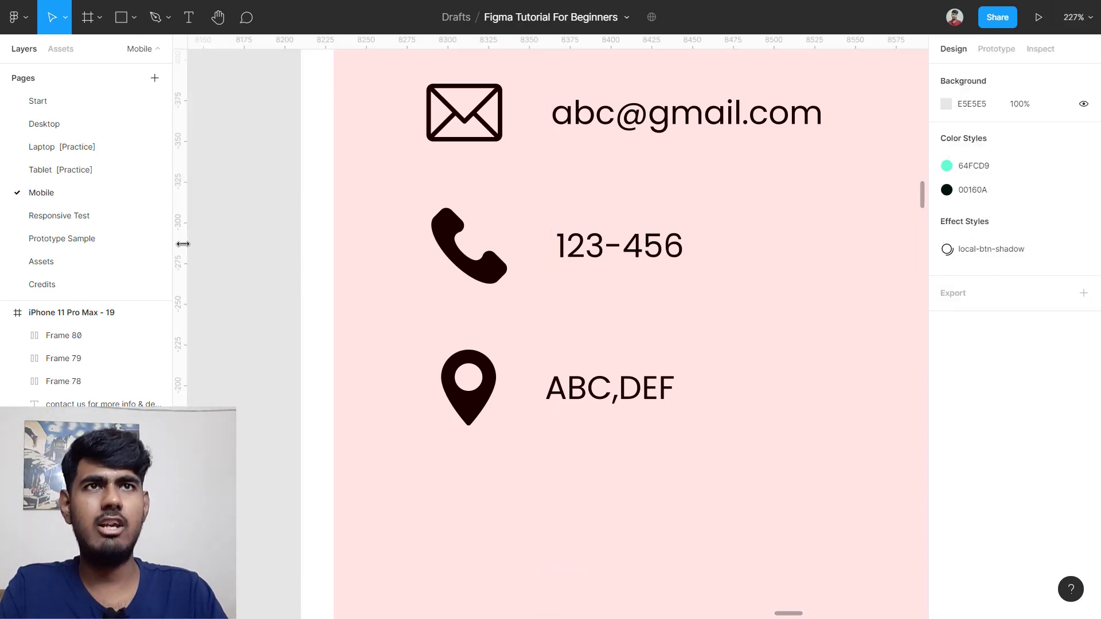
left_click_drag(182, 244, 546, 241)
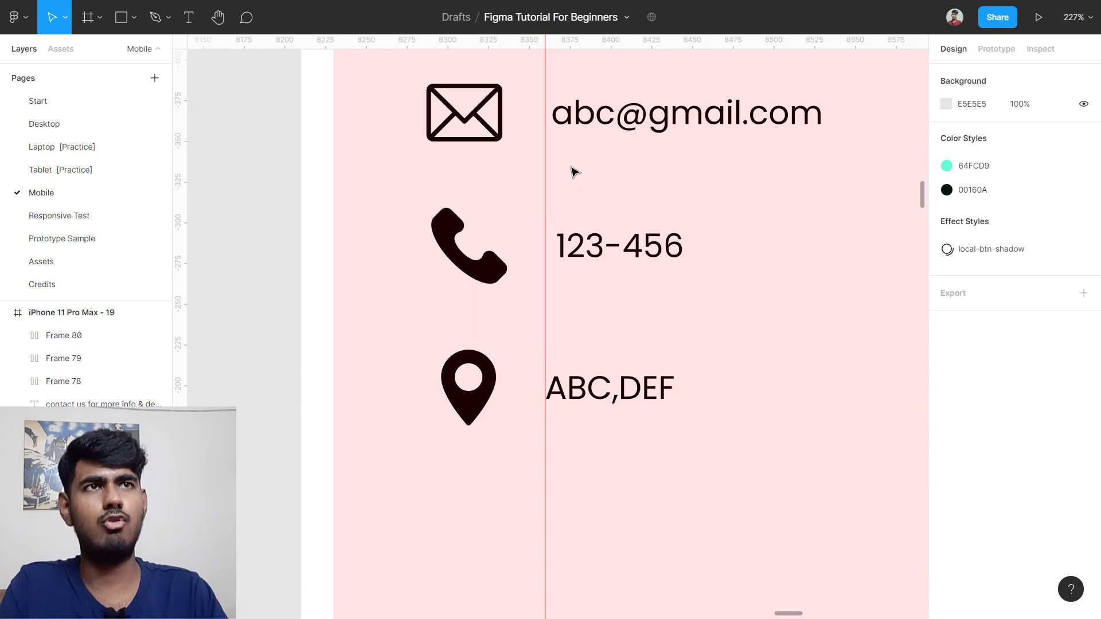
scroll(576, 209, "up", 1)
scroll(647, 158, "up", 3)
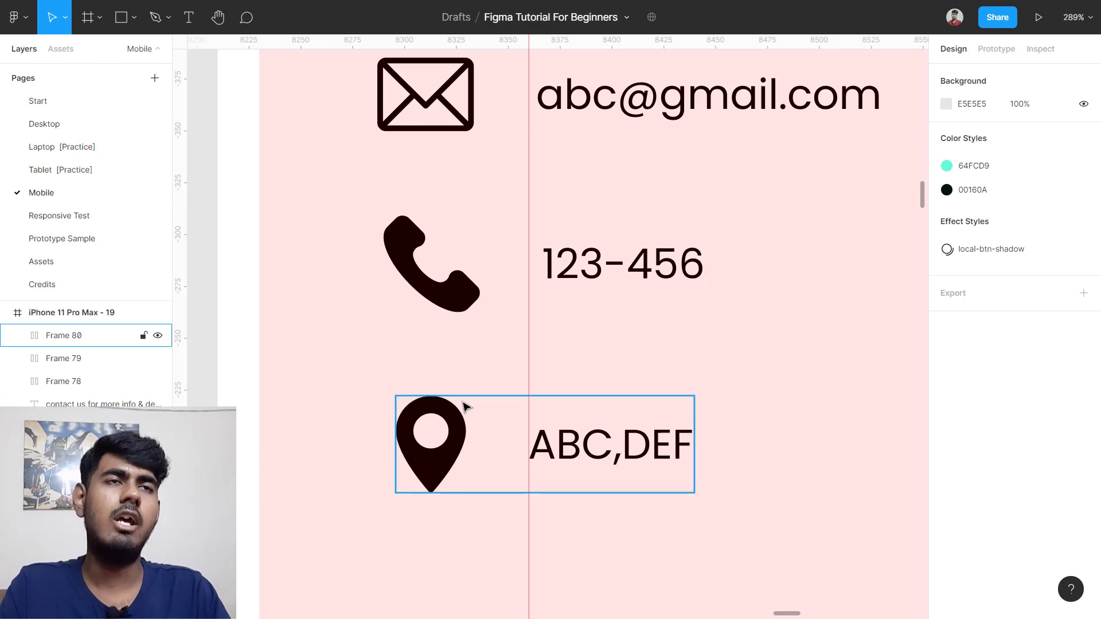
Step: Convert the location row frame to a group and ungroup the pin icon and address
scroll(494, 393, "down", 3)
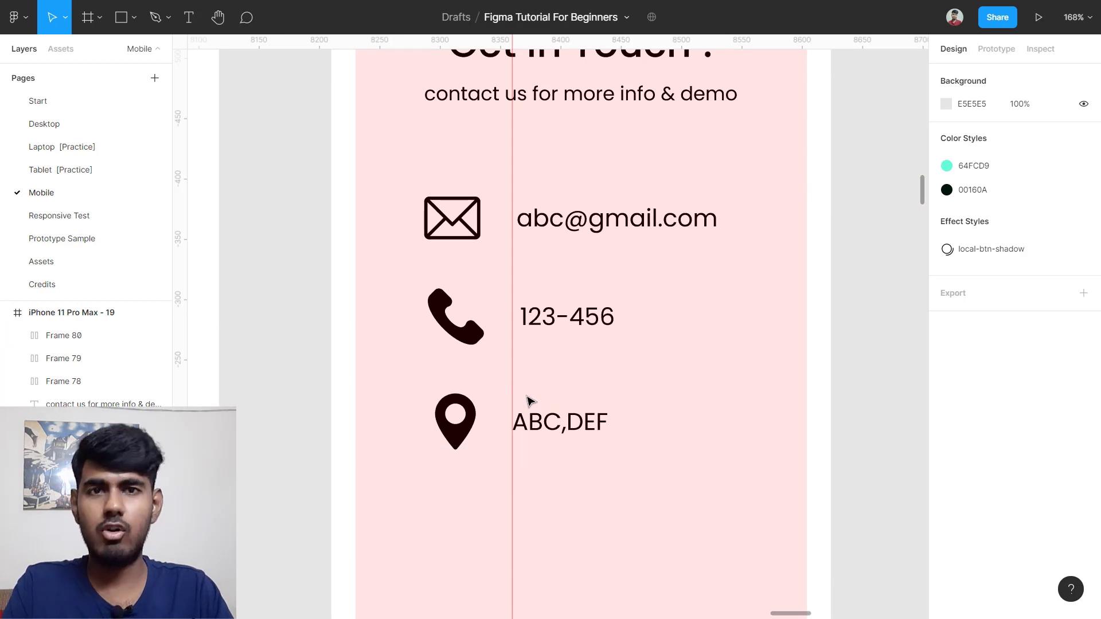
scroll(530, 395, "down", 1)
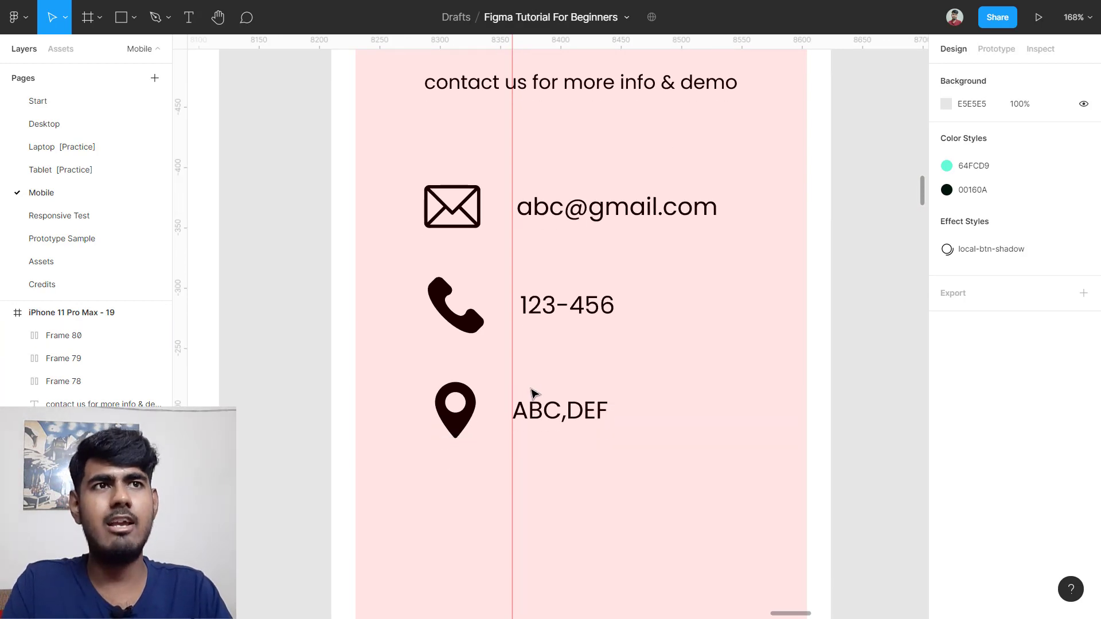
left_click(525, 395)
left_click(955, 110)
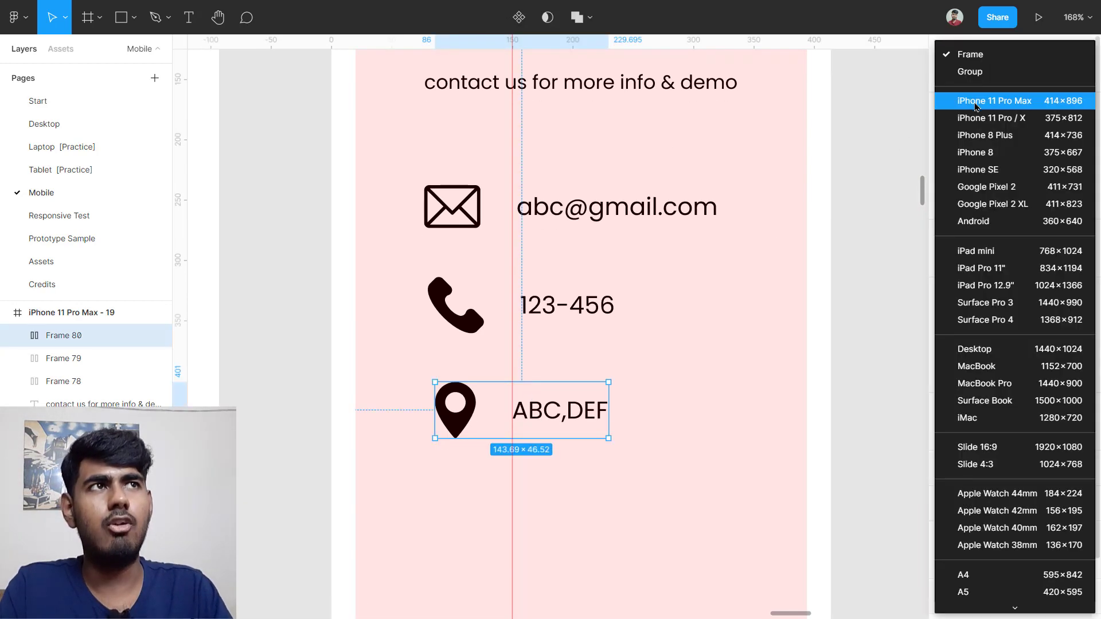
left_click(984, 72)
scroll(646, 393, "down", 1)
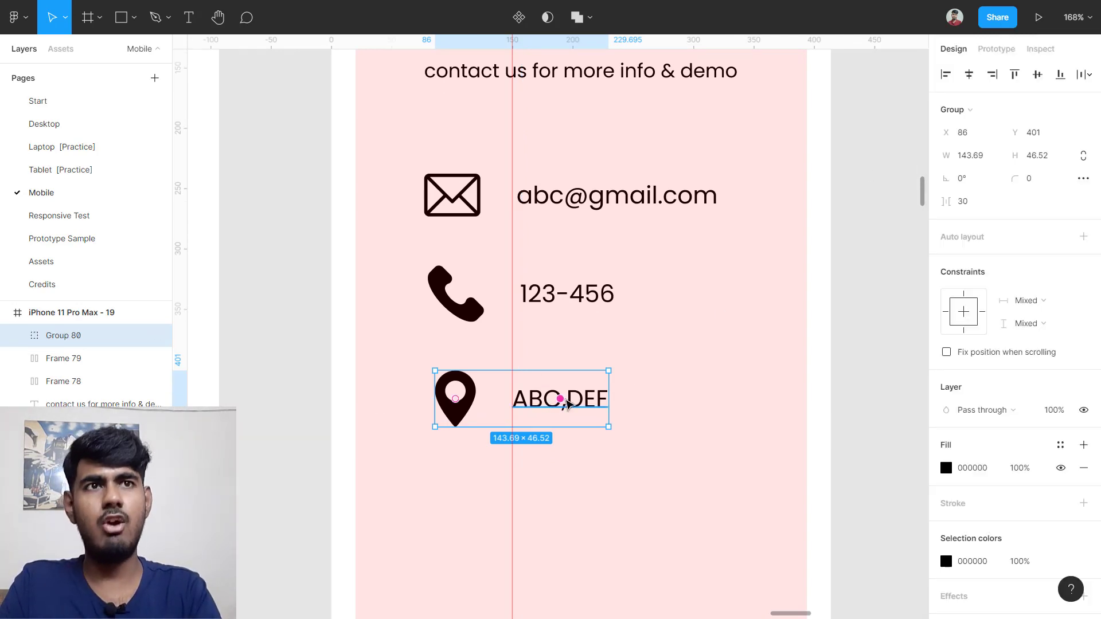
key("ctrl+shift+g")
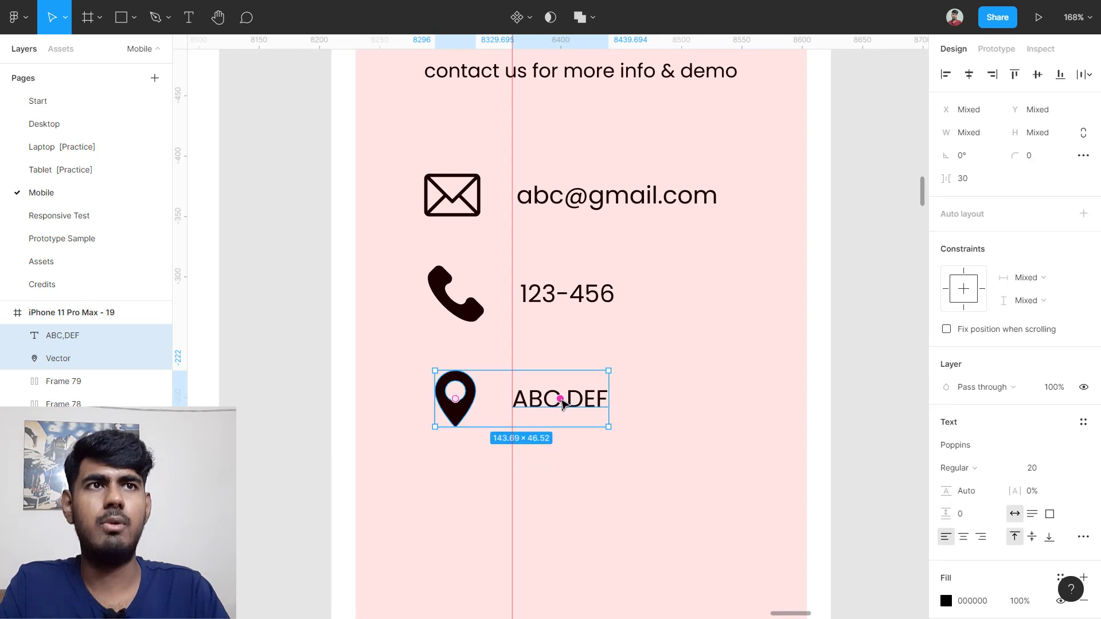
left_click(641, 393)
left_click(565, 400)
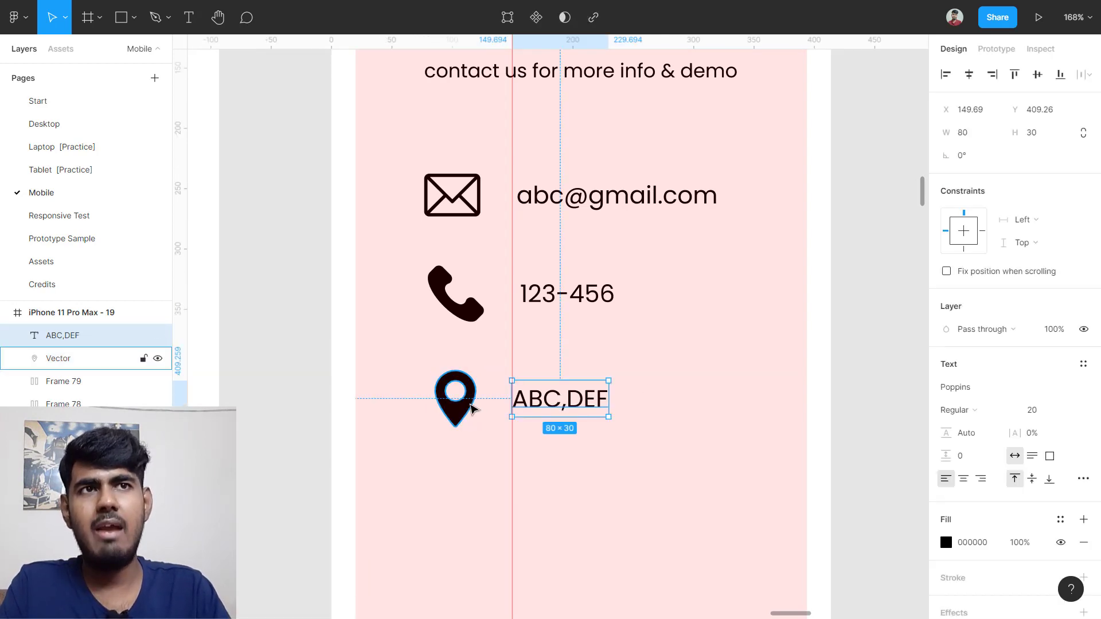
left_click(455, 395)
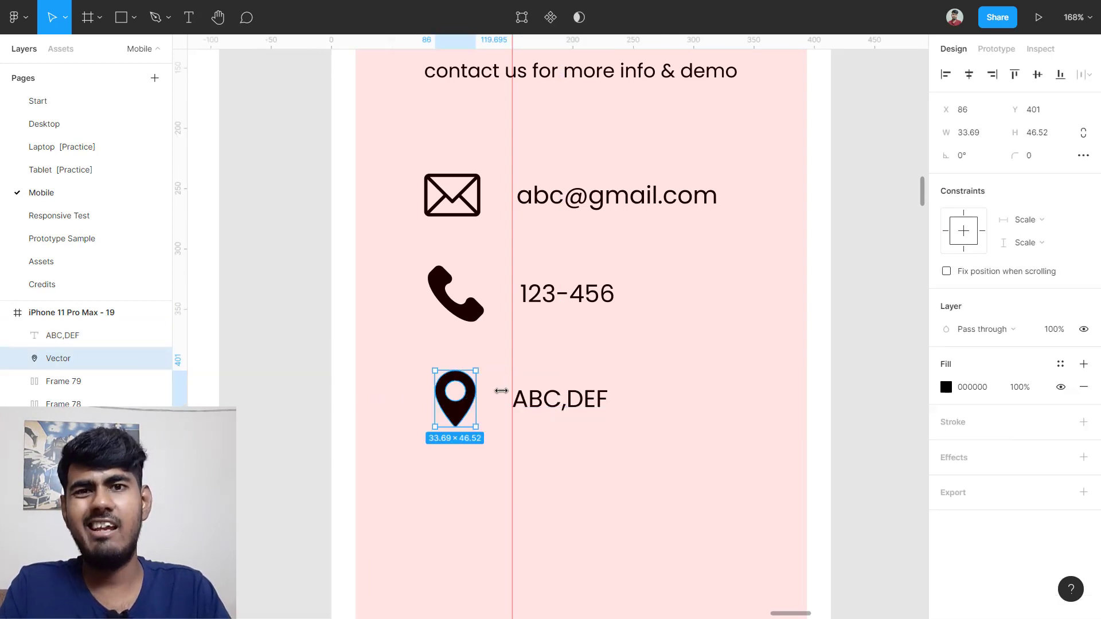
left_click(570, 368)
Step: Convert the phone row frame to a group and ungroup the icon and number
left_click(493, 311)
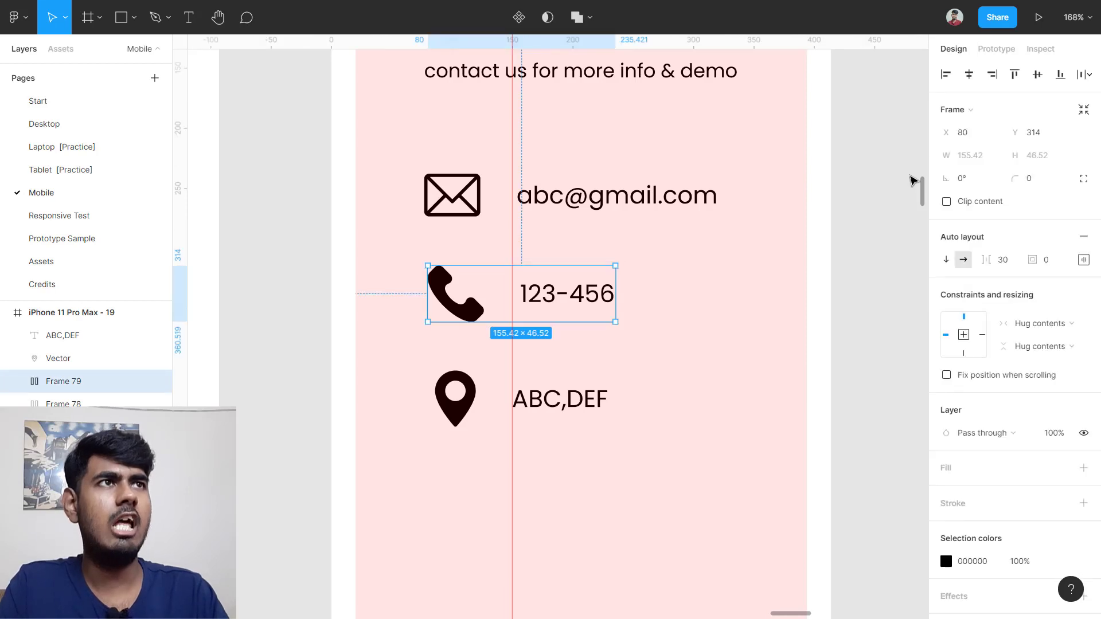
left_click(957, 112)
left_click(963, 69)
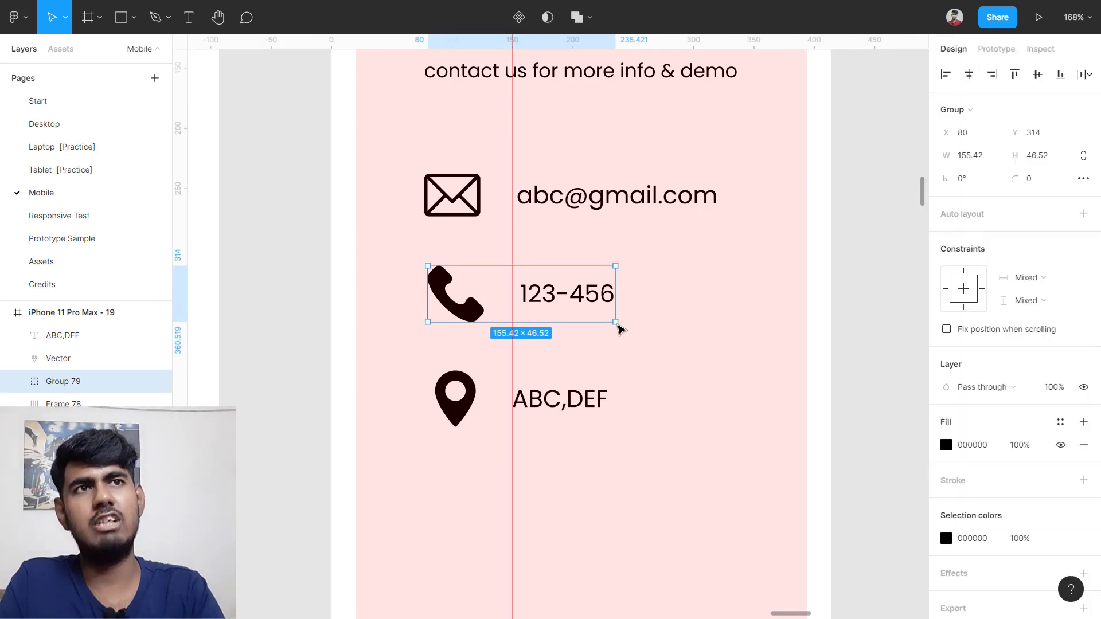
key("ctrl+shift+g")
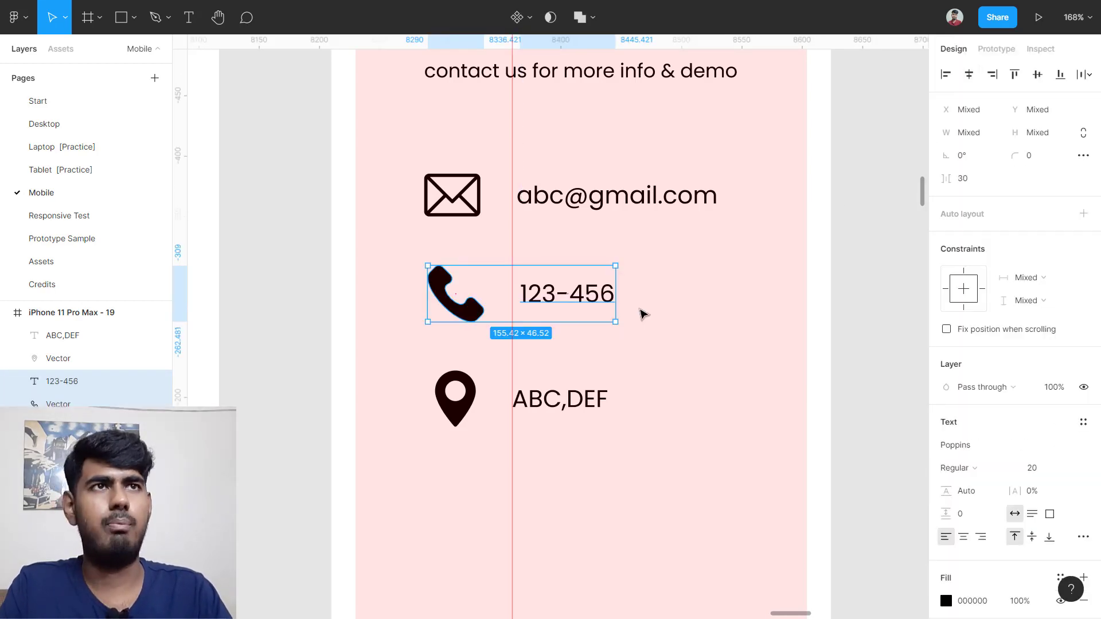
left_click(666, 270)
Step: Convert and ungroup the email row, then select all three contact labels together
left_click(647, 198)
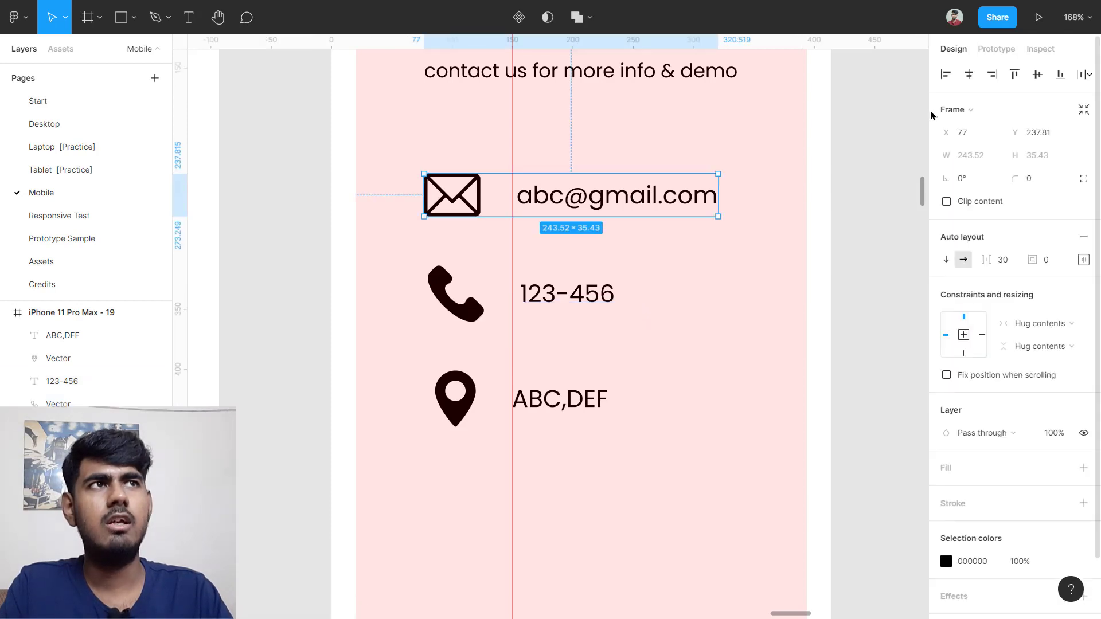
left_click(967, 110)
left_click(962, 70)
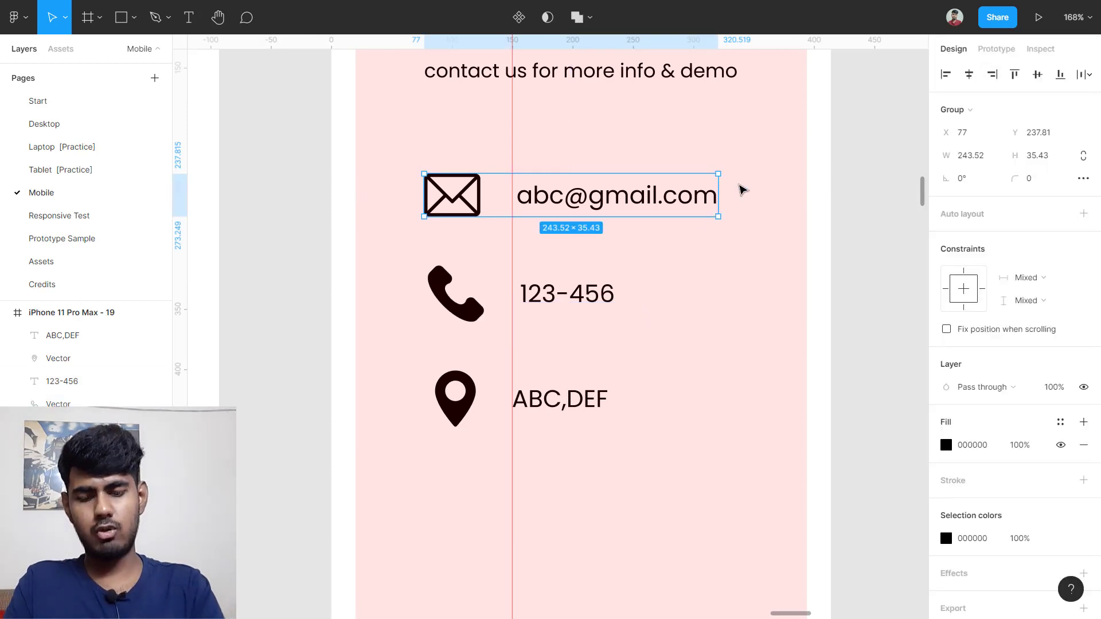
key("ctrl+shift+g")
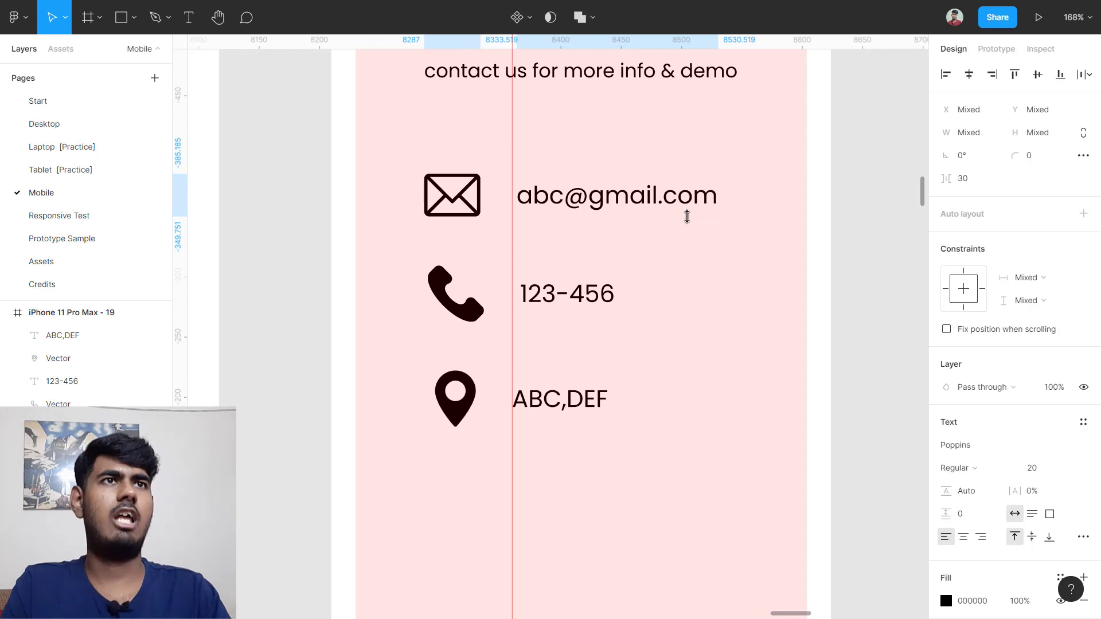
left_click(604, 290)
left_click(628, 169)
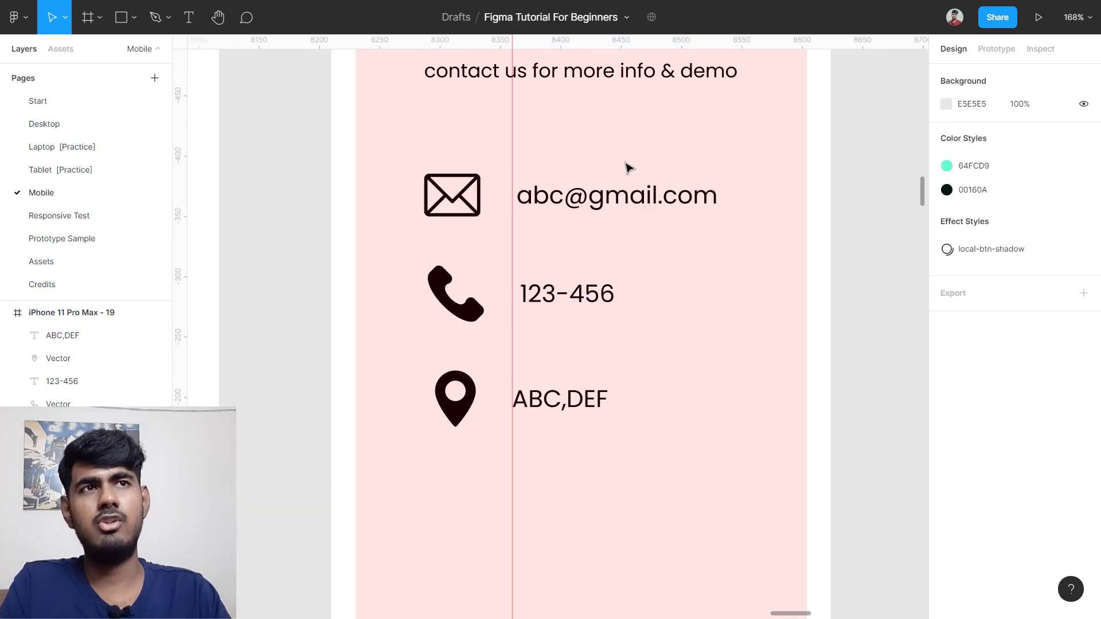
left_click_drag(590, 157, 573, 424)
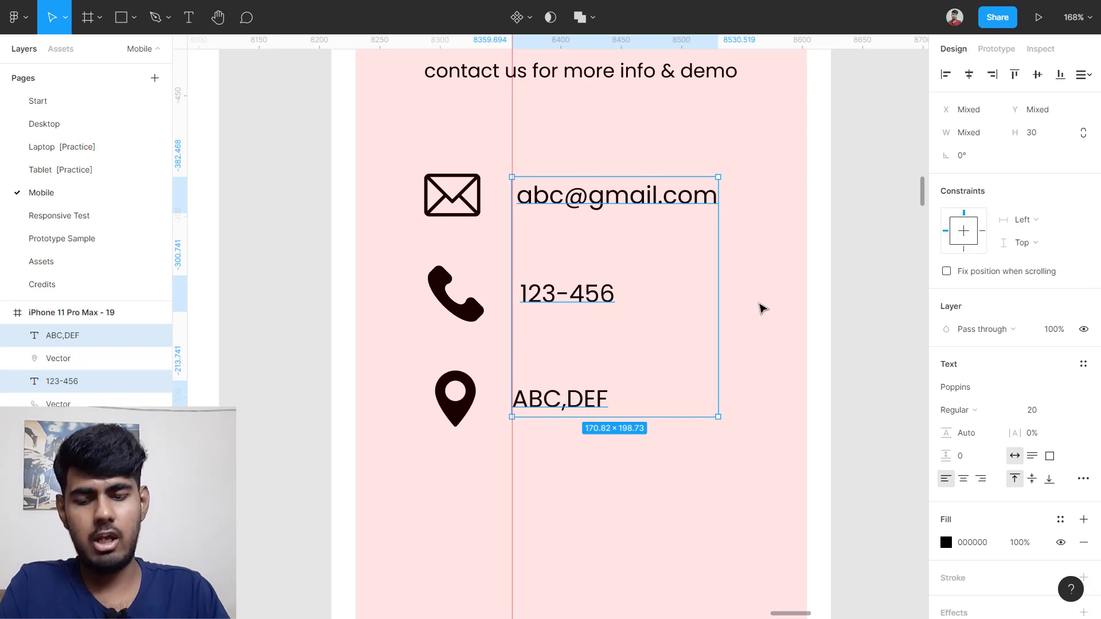
Step: Wrap the email, 123-456 and ABC,DEF labels in a vertical auto-layout column, Frame 78, spaced 54
key("shift+a")
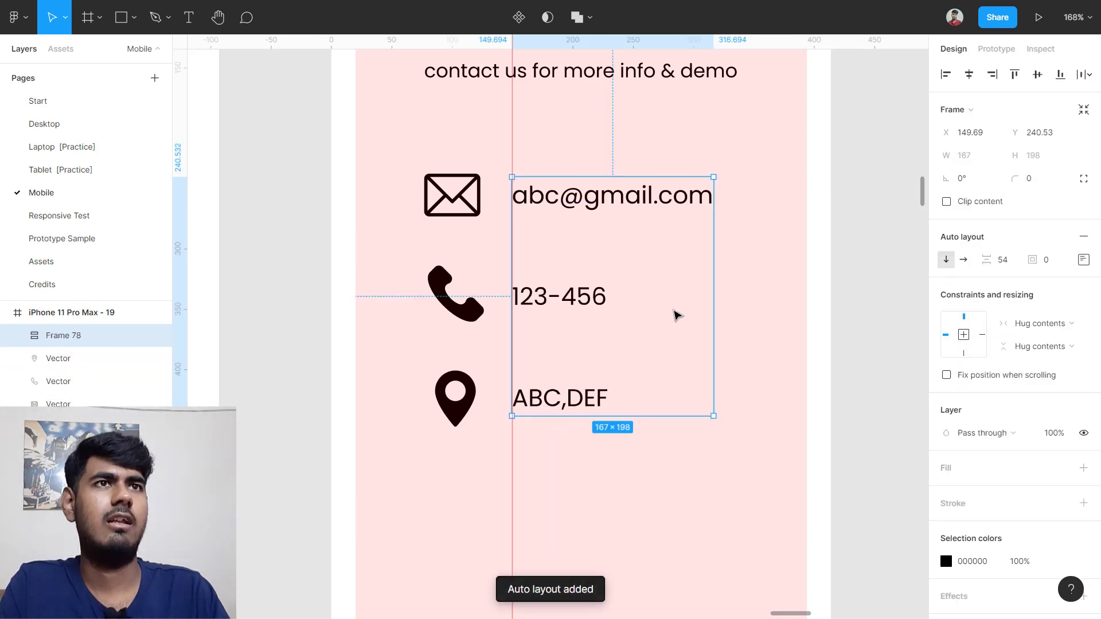
scroll(562, 307, "up", 3)
scroll(499, 160, "up", 5)
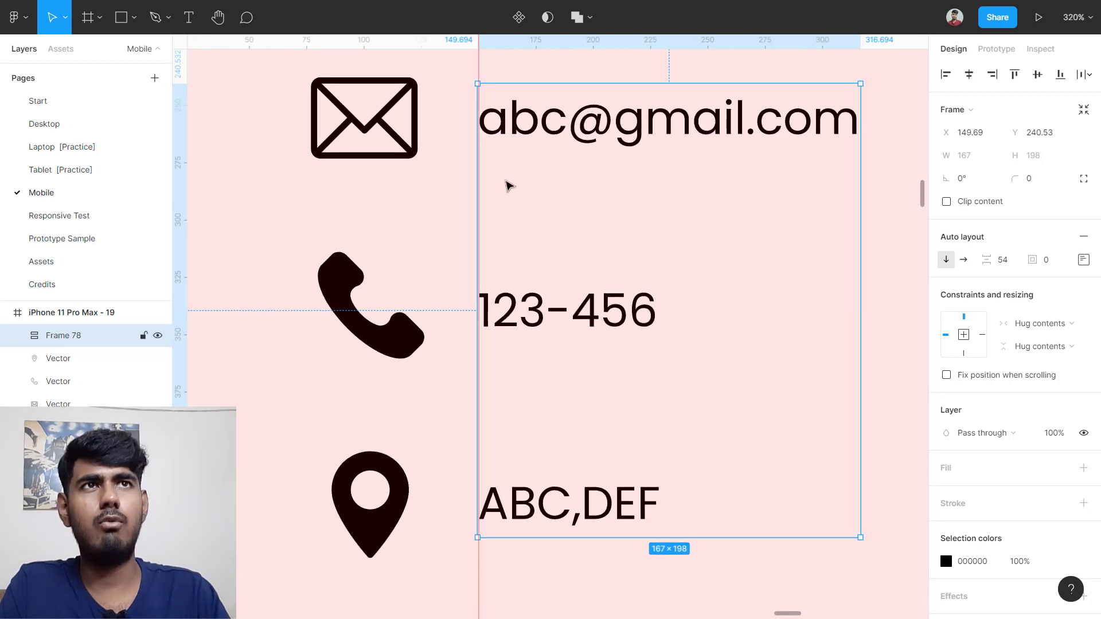
left_click(476, 72)
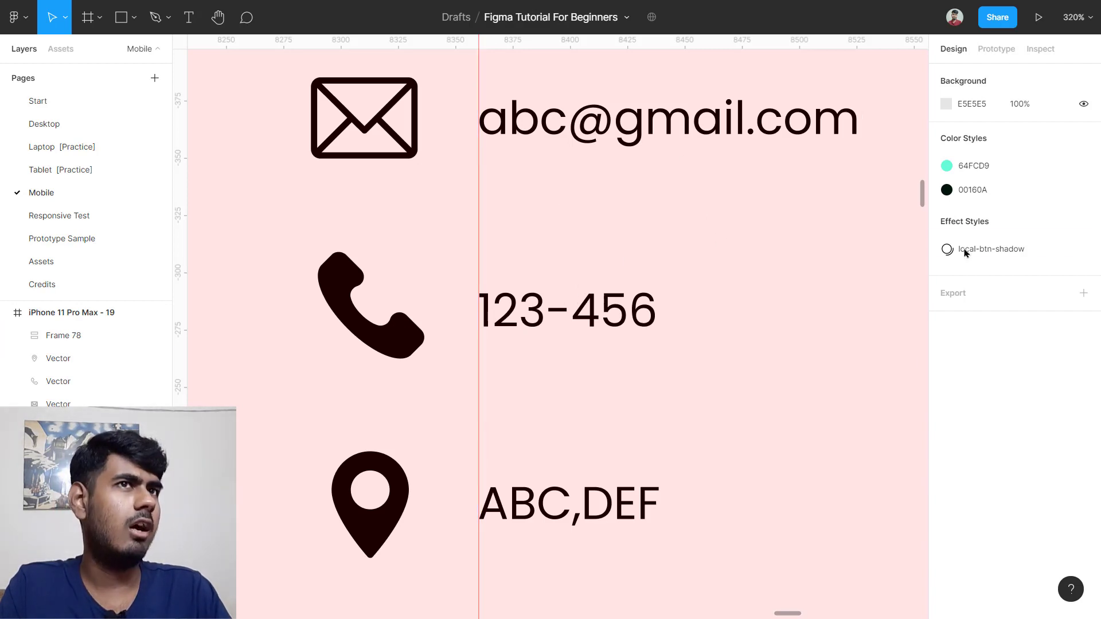
left_click(635, 274)
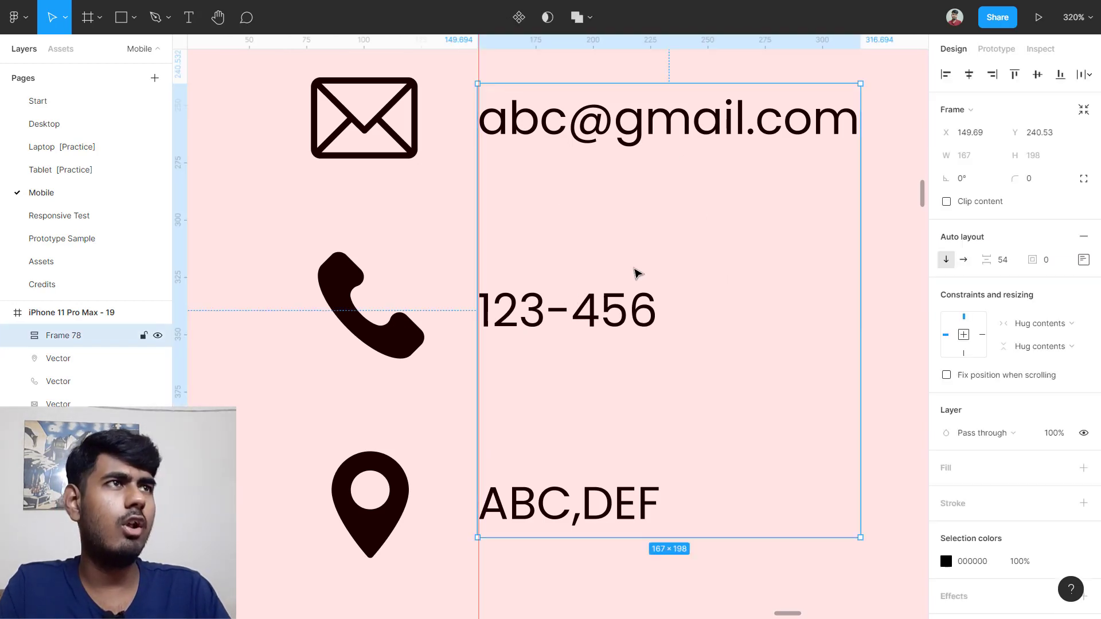
left_click(1083, 259)
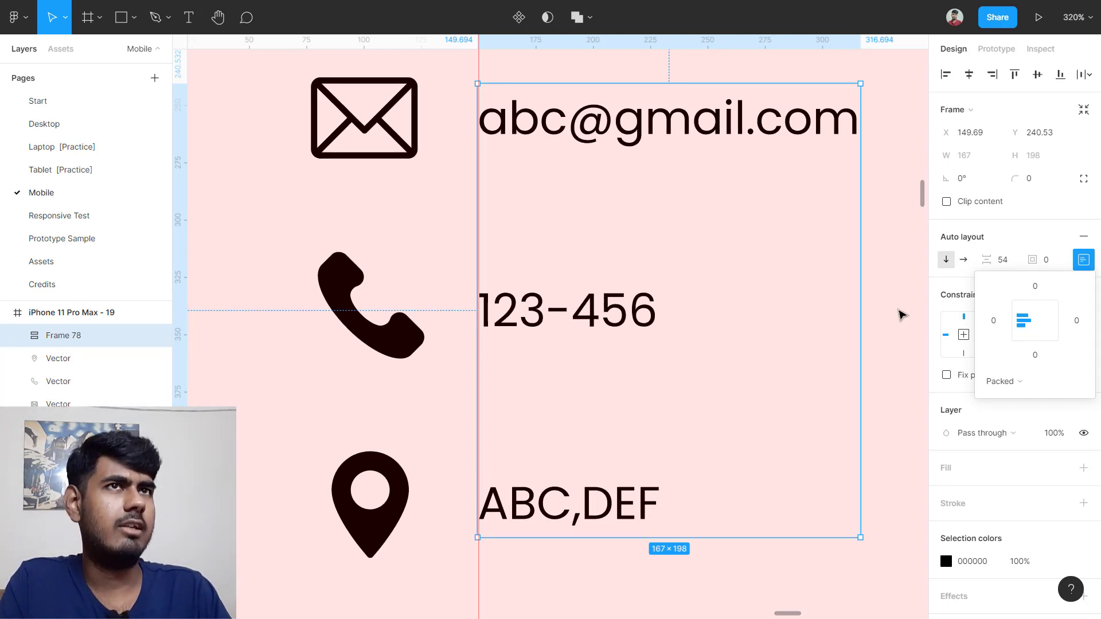
left_click(900, 314)
scroll(900, 315, "down", 5)
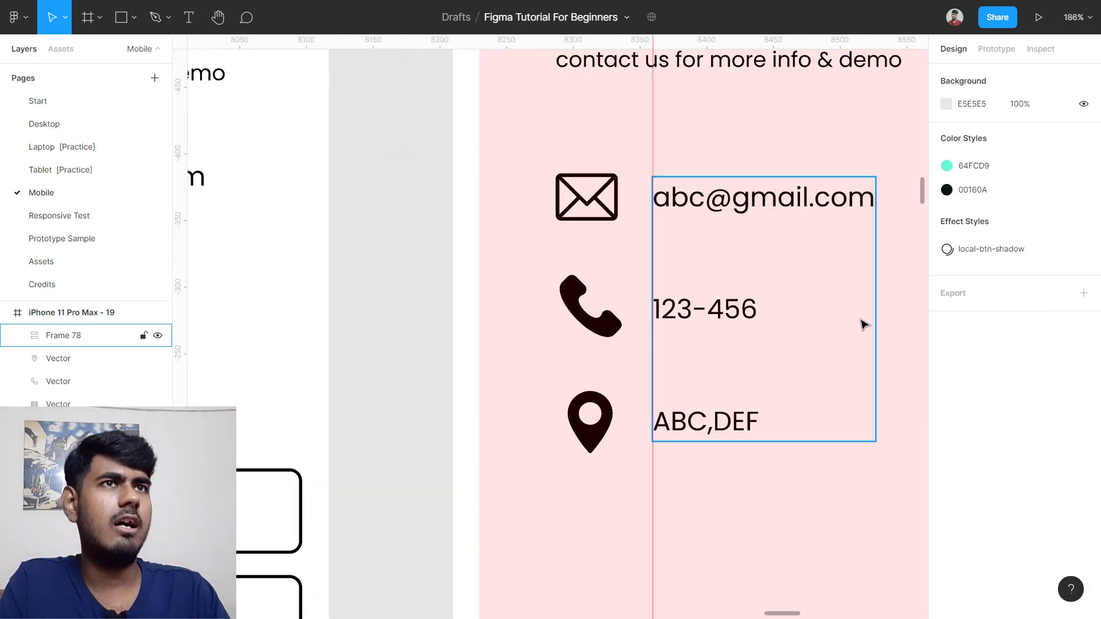
scroll(860, 321, "right", 2)
Step: Wrap the envelope, phone and pin icons in a centred auto-layout column and group it with the text column
left_click_drag(447, 193, 543, 420)
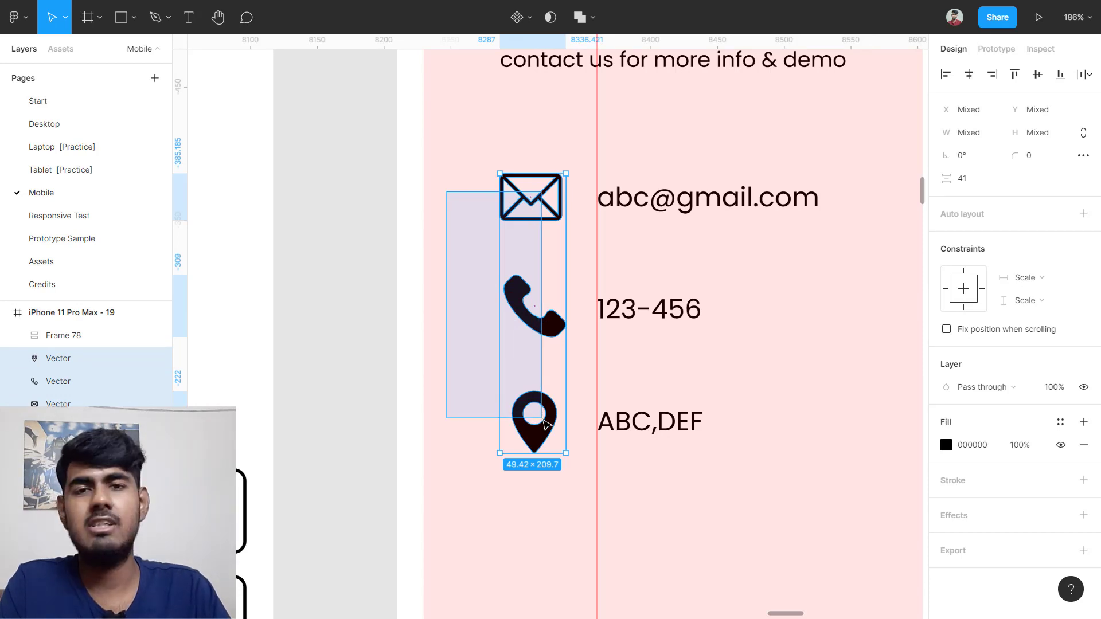
left_click_drag(544, 424, 545, 425)
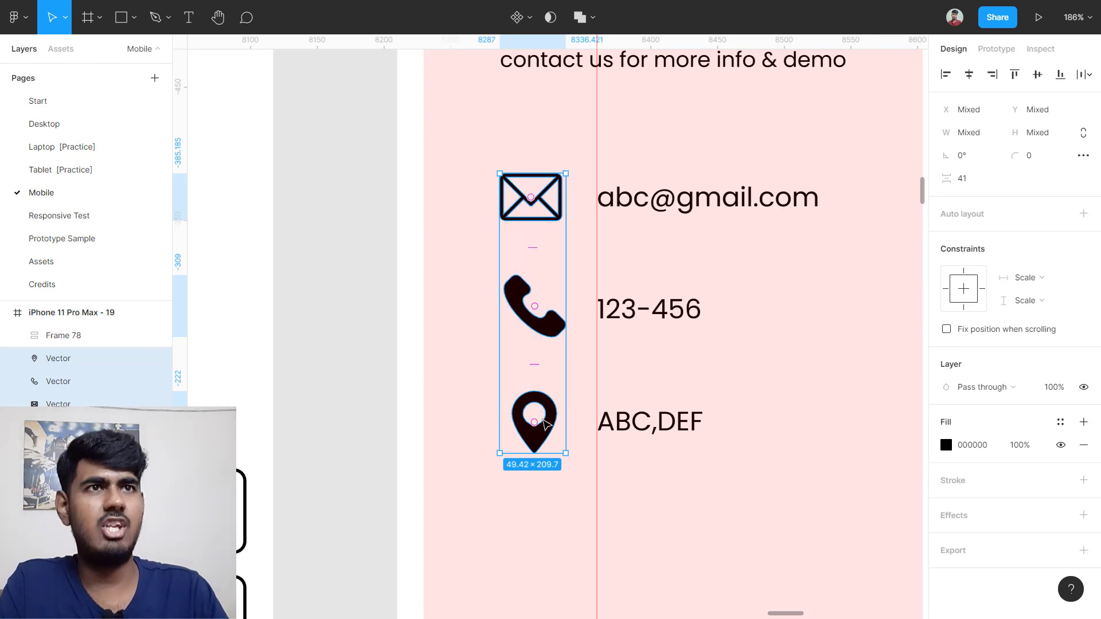
key("shift+a")
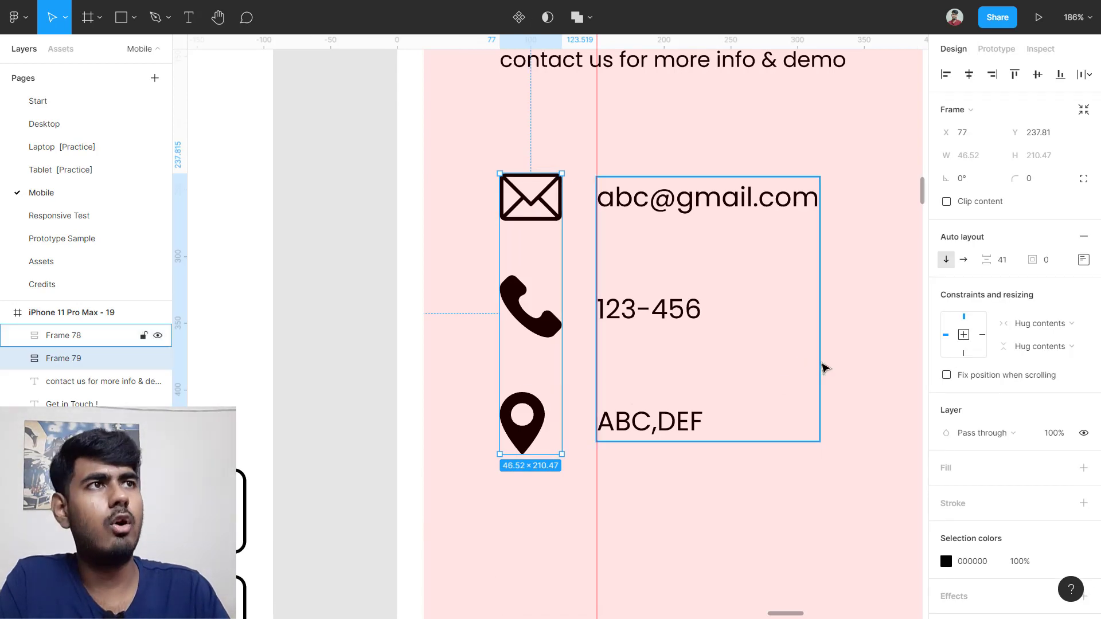
left_click(1083, 260)
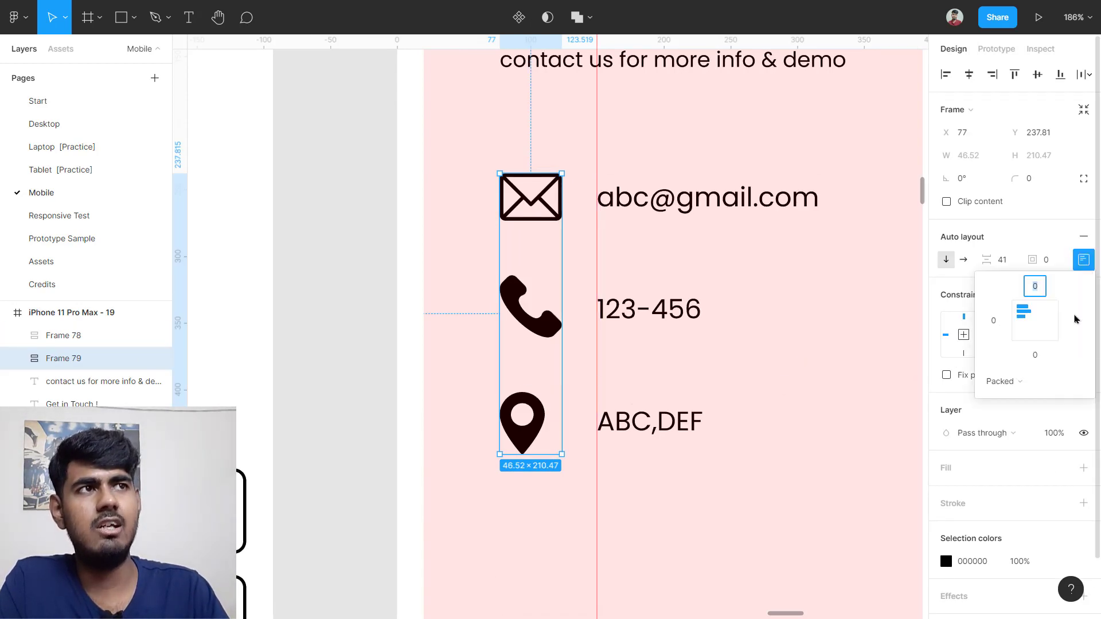
left_click(1031, 321)
key("Escape")
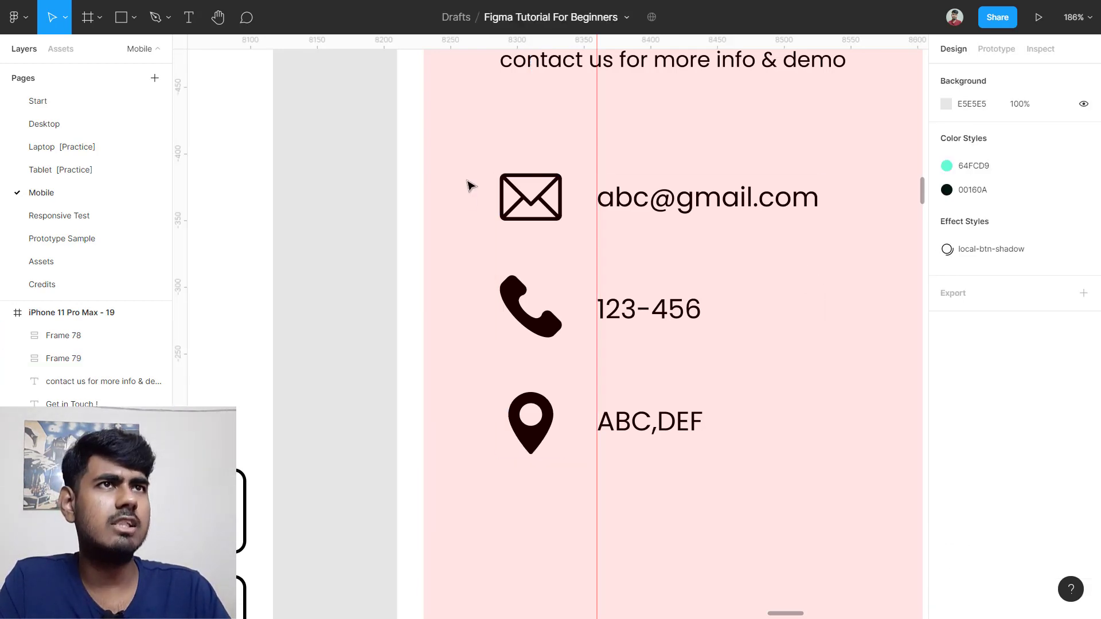
left_click_drag(466, 180, 803, 429)
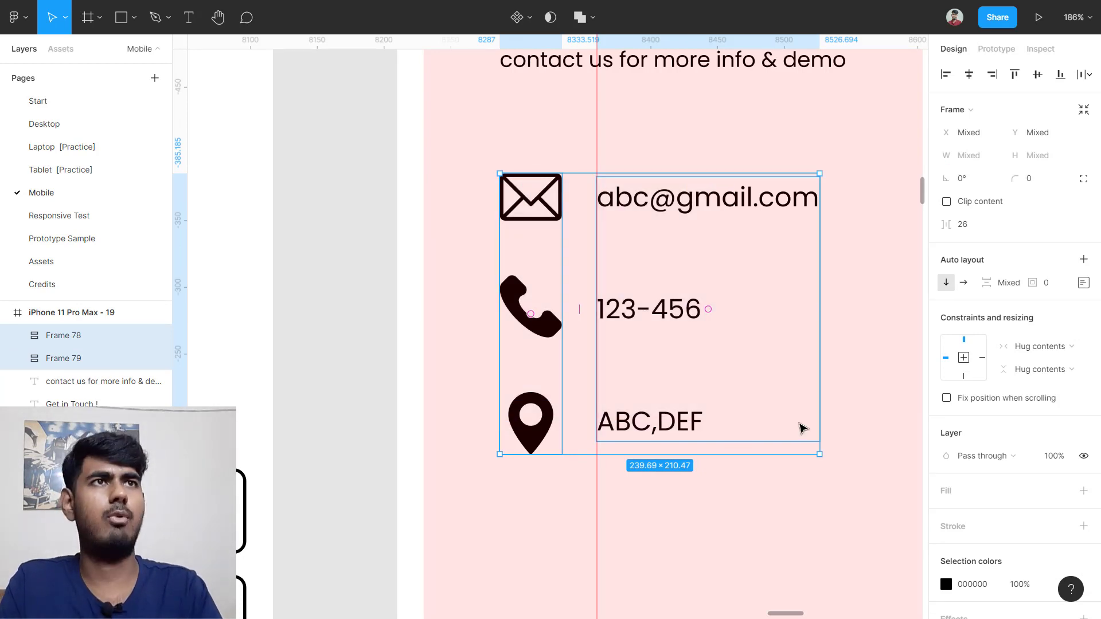
key("ctrl+g")
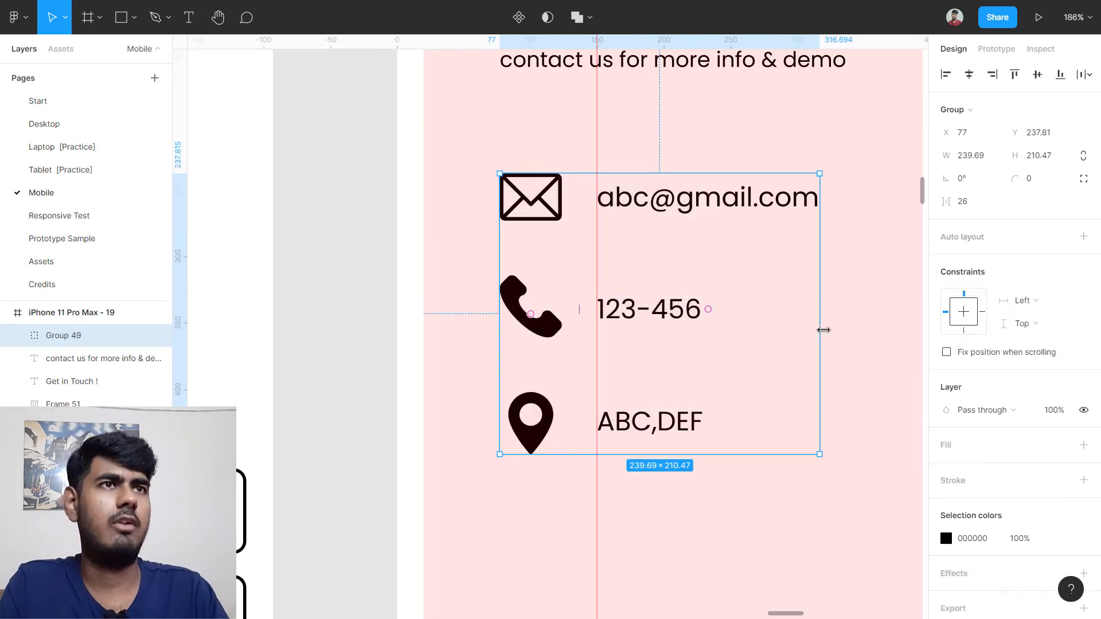
Step: Measure the reference frame's contact group gap below its subtitle
left_click(868, 314)
scroll(867, 315, "down", 3)
scroll(854, 312, "down", 5)
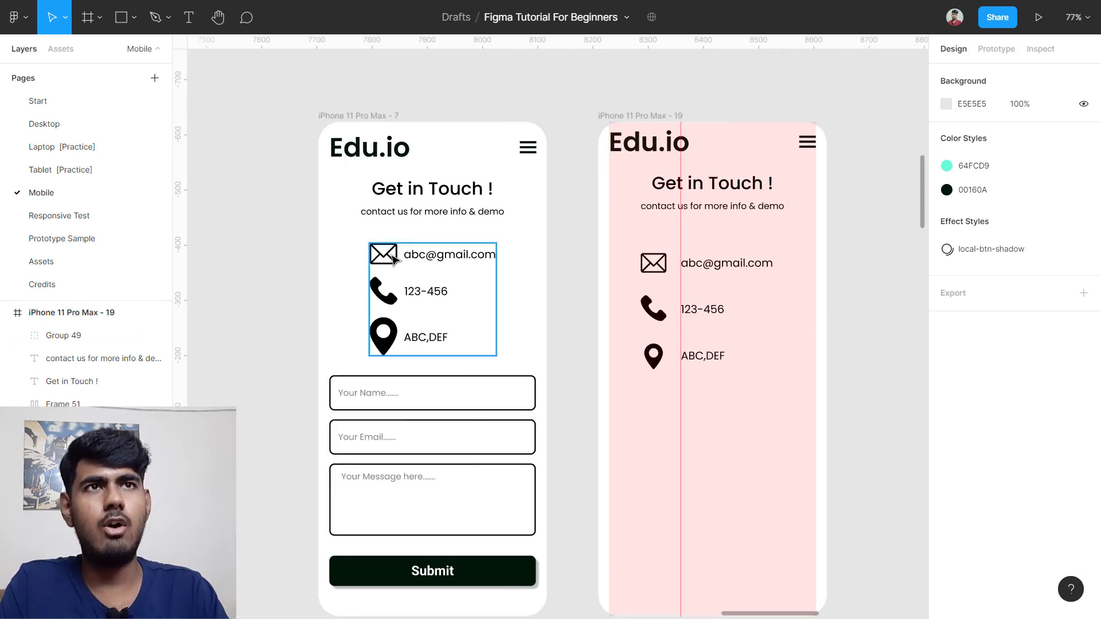
scroll(446, 281, "up", 5)
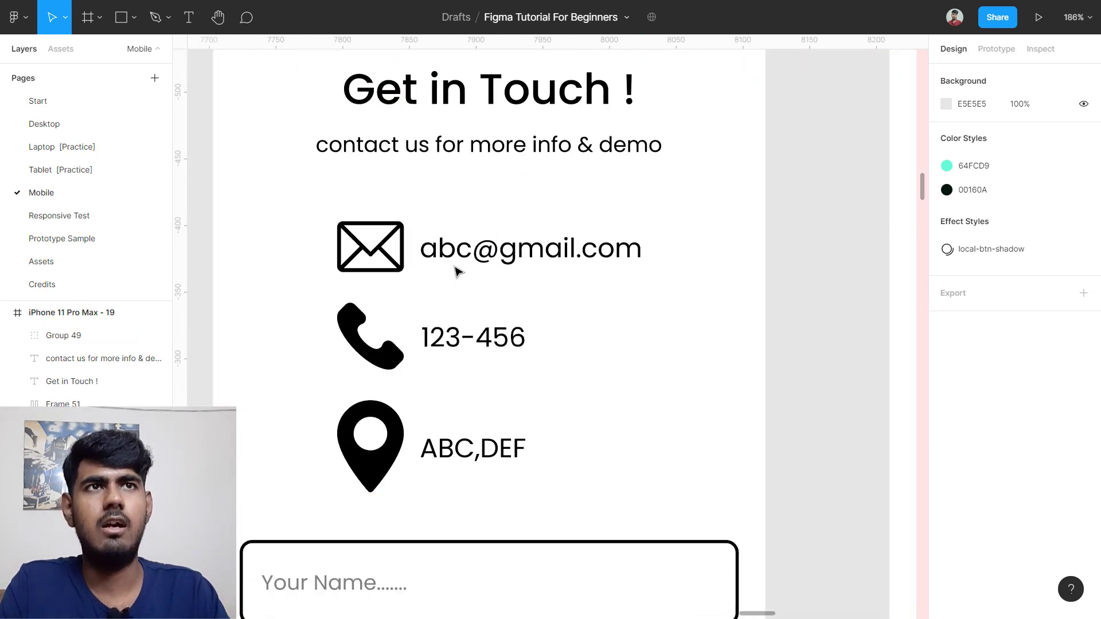
left_click(461, 274)
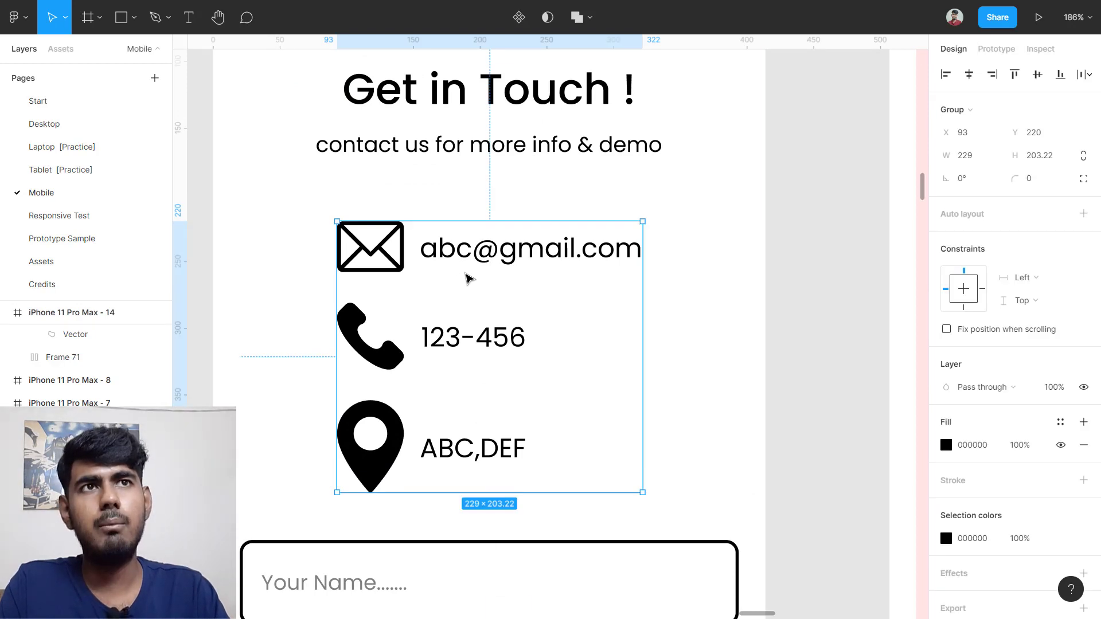
key("alt")
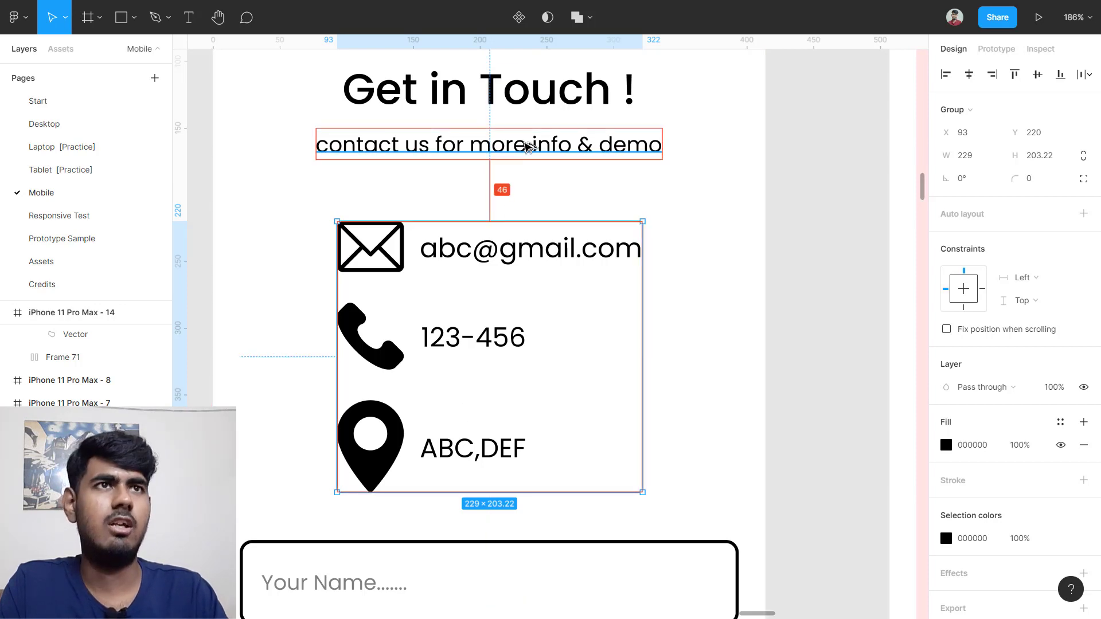
scroll(528, 147, "down", 5)
scroll(683, 226, "right", 5)
scroll(661, 227, "up", 3)
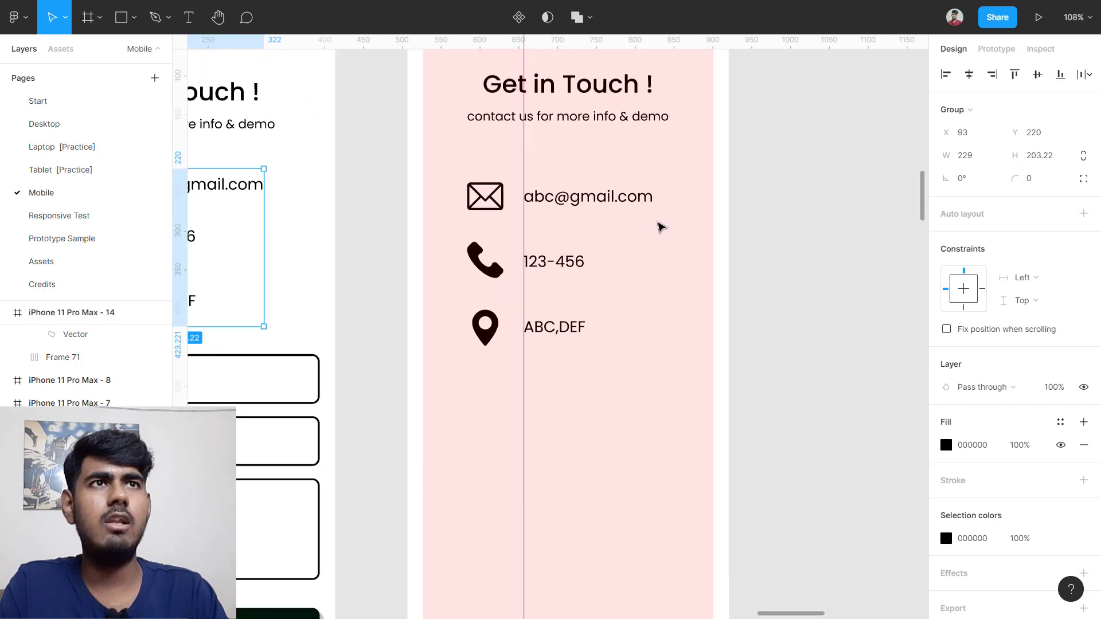
Step: Move the pink frame's contact group, Group 49, up to Y 208 below the subtitle
left_click(542, 230)
scroll(553, 227, "up", 1)
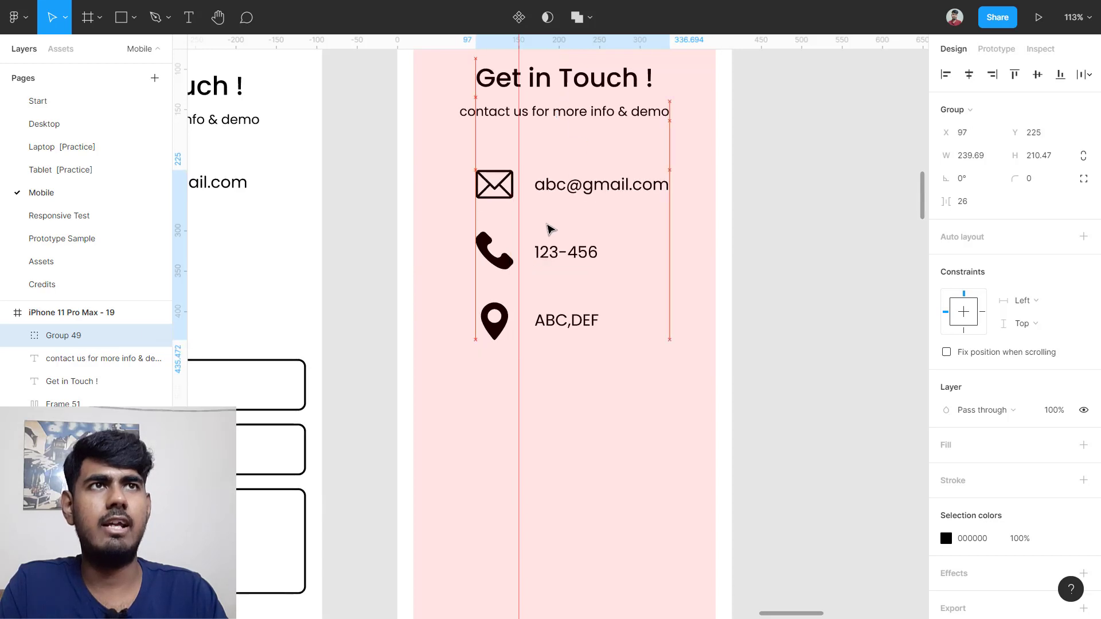
left_click_drag(550, 229, 550, 223)
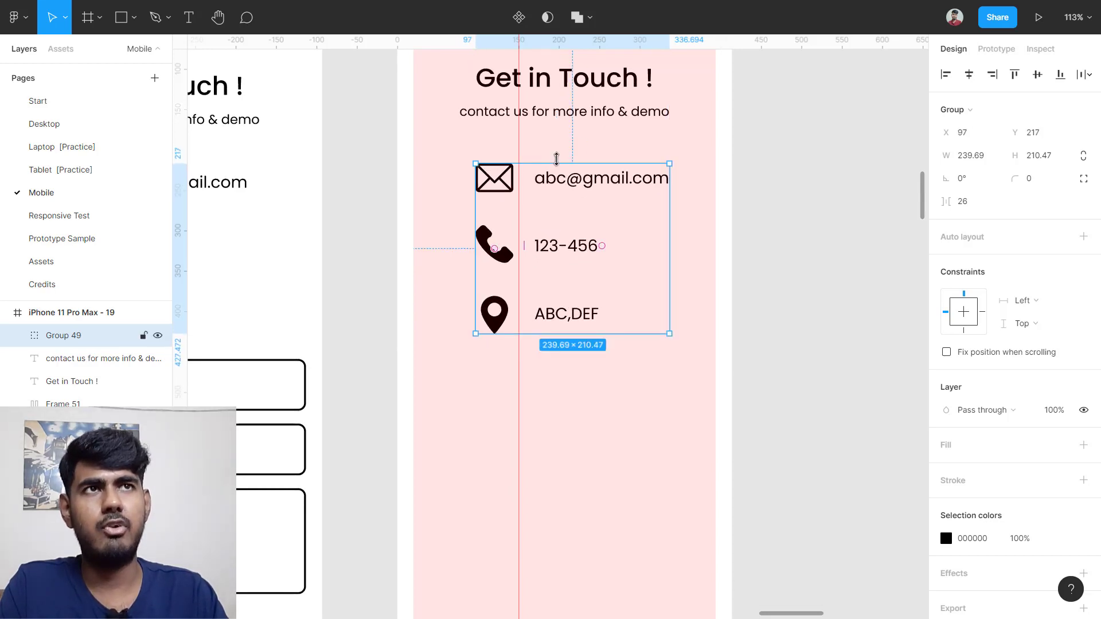
key("alt")
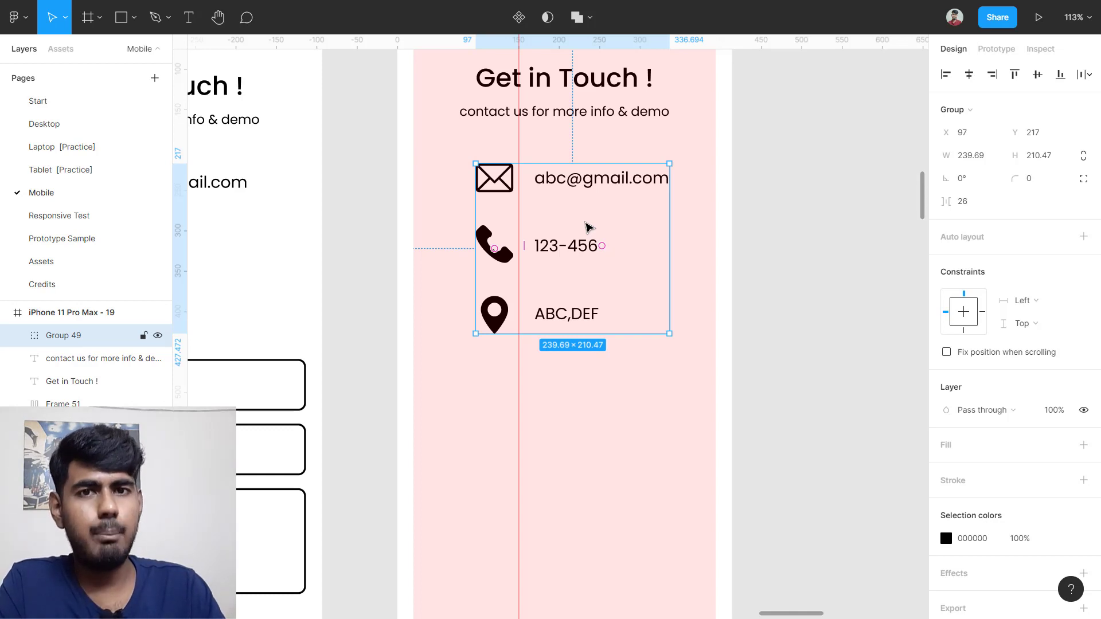
key("Up")
key("Up")
key("Up")
key("Up")
key("Up")
key("Up")
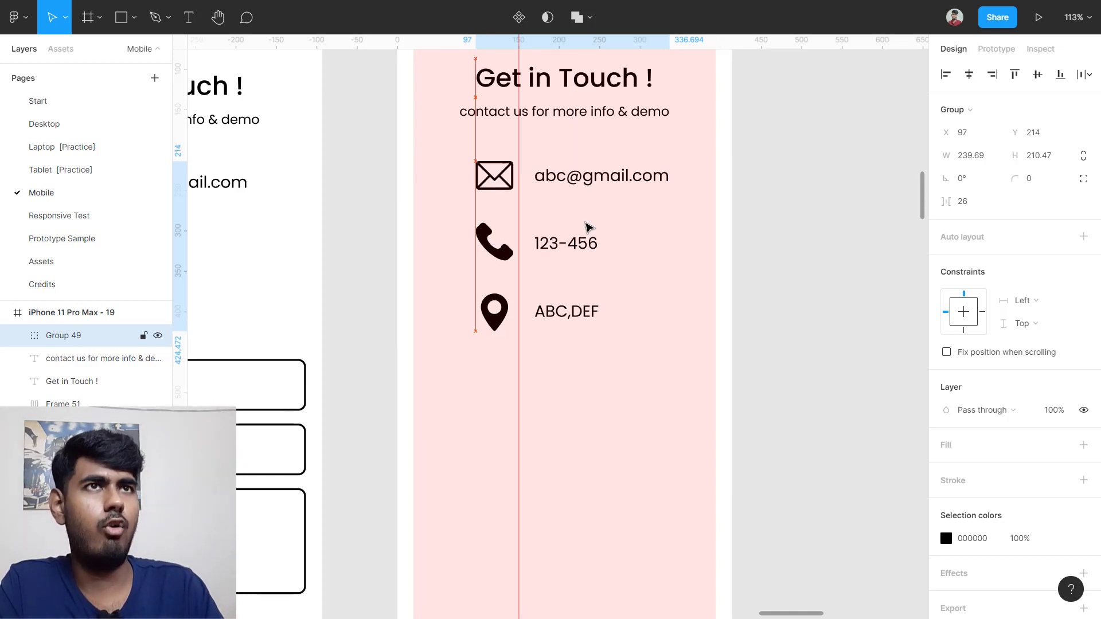
key("Up")
key("Up")
key("Up")
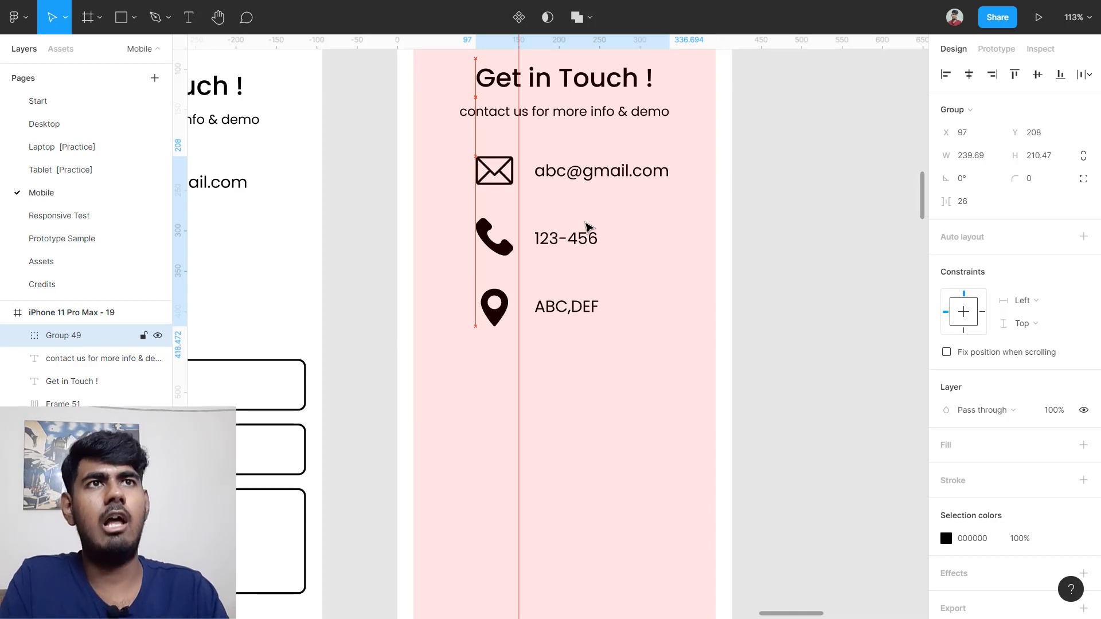
Step: Compare the pink and reference contact groups' distances to their subtitles
scroll(566, 175, "up", 5)
left_click(728, 204)
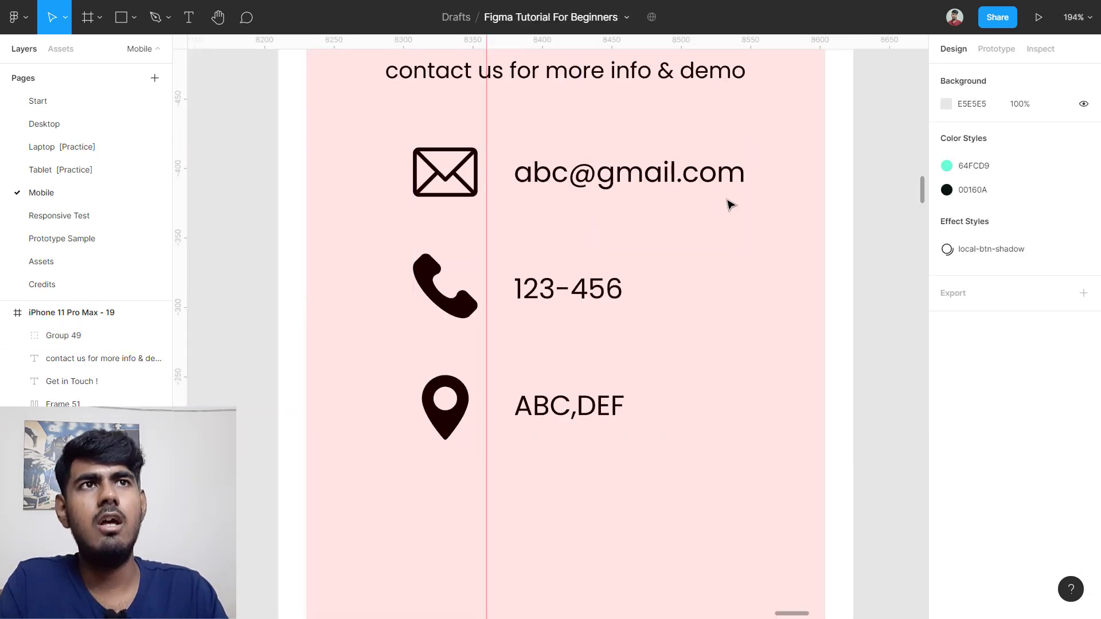
scroll(572, 241, "up", 2)
left_click(568, 236)
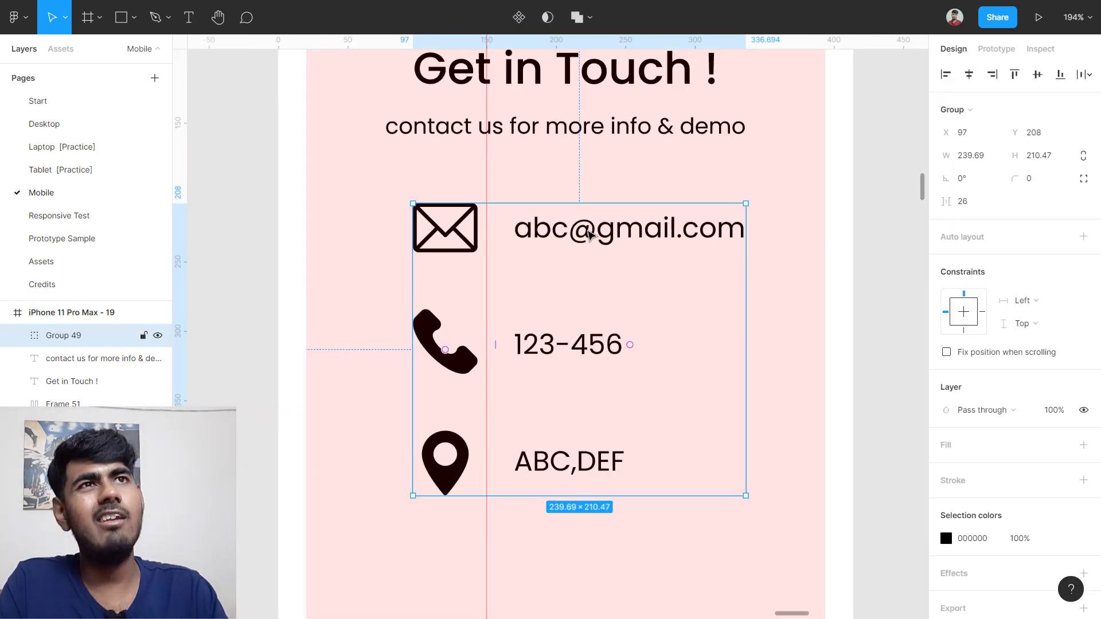
key("alt")
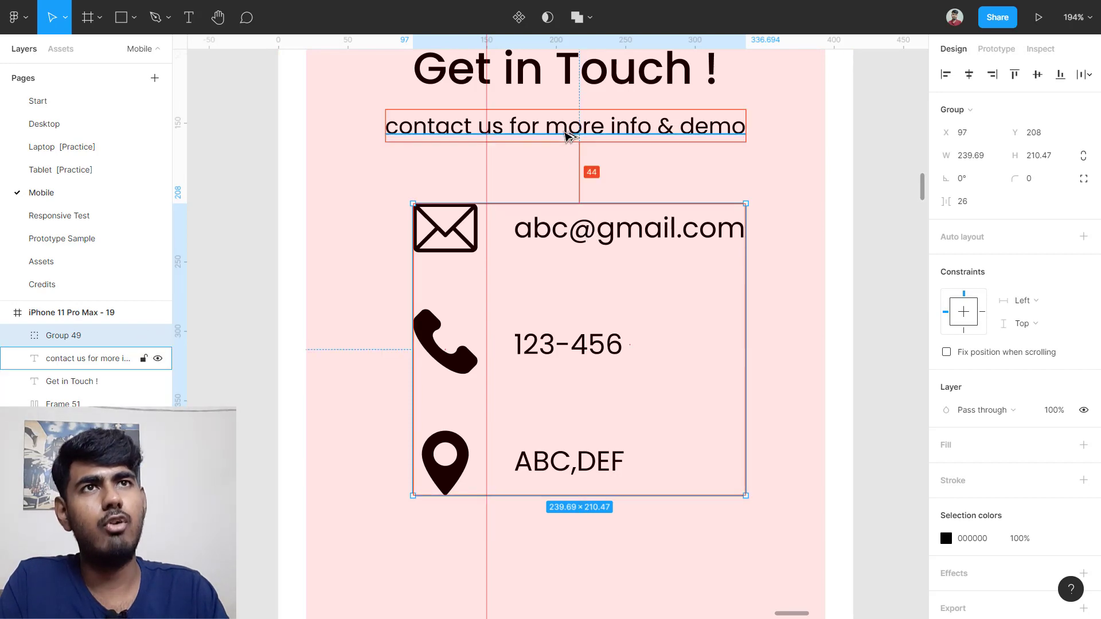
scroll(568, 136, "down", 6)
scroll(355, 258, "up", 4)
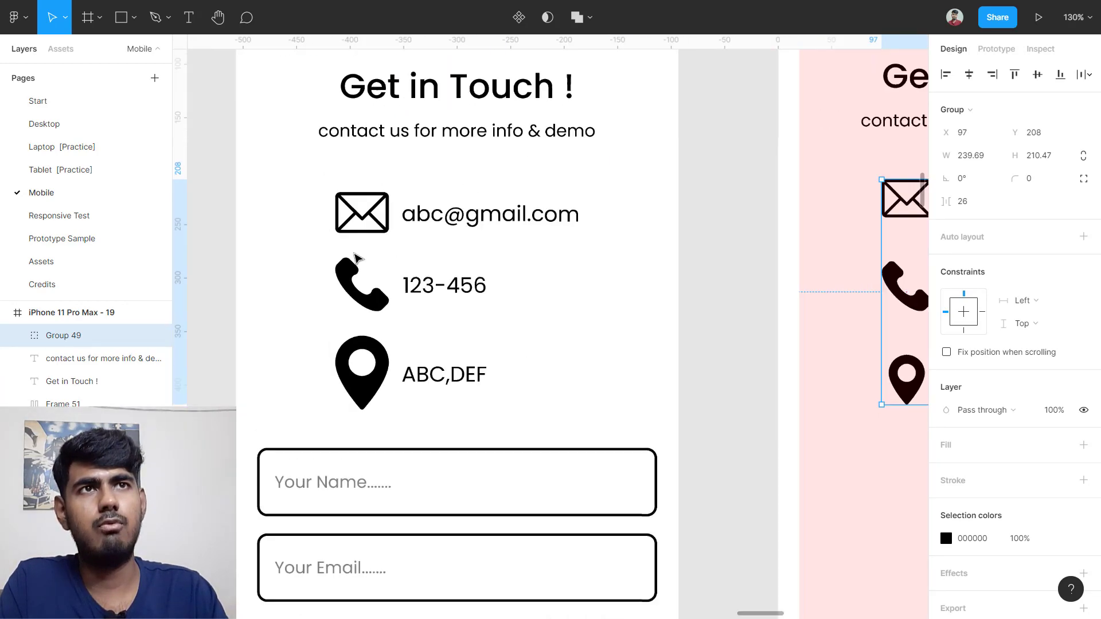
scroll(356, 258, "up", 2)
left_click(466, 222)
scroll(467, 221, "up", 3)
left_click(480, 260)
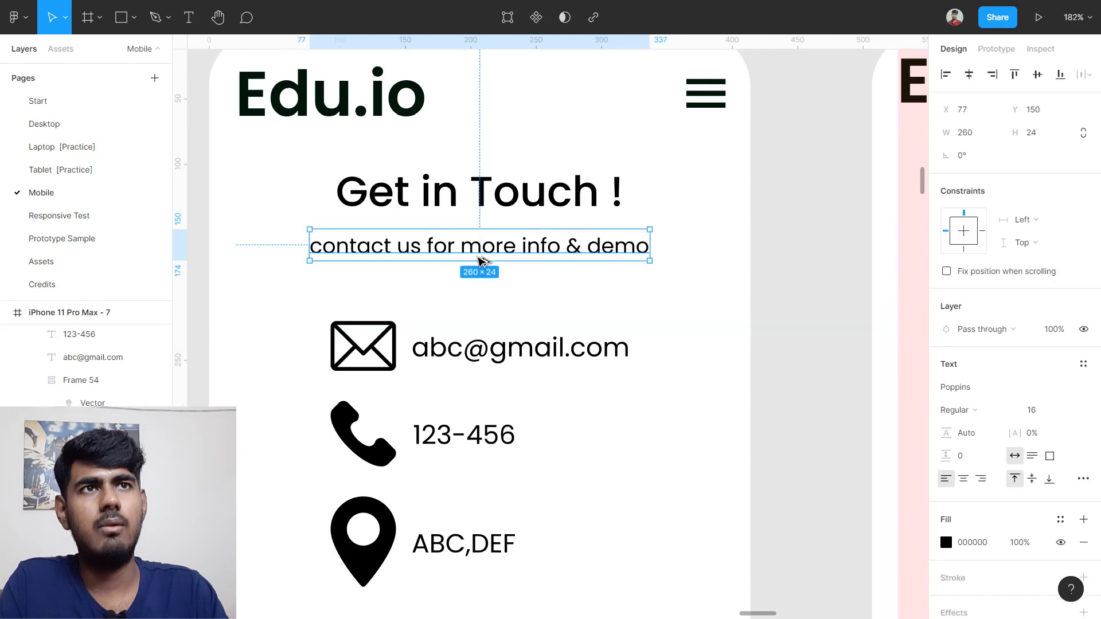
left_click(464, 363)
key("alt")
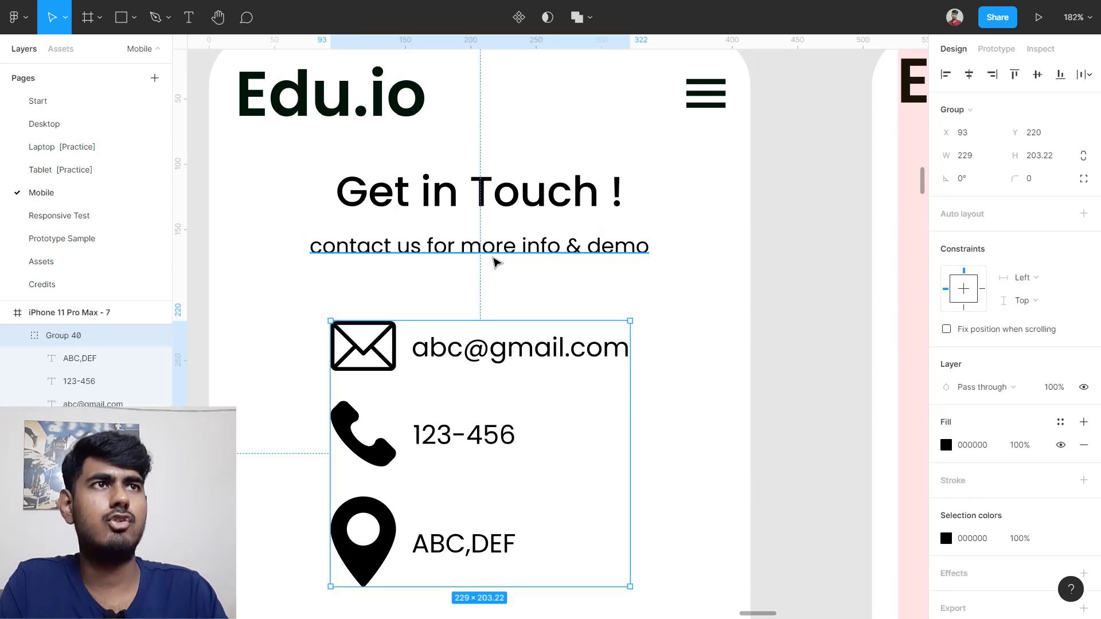
scroll(494, 262, "down", 5)
Step: Nudge Group 49 down 2 px to Y 210 and verify the gap
left_click(691, 320)
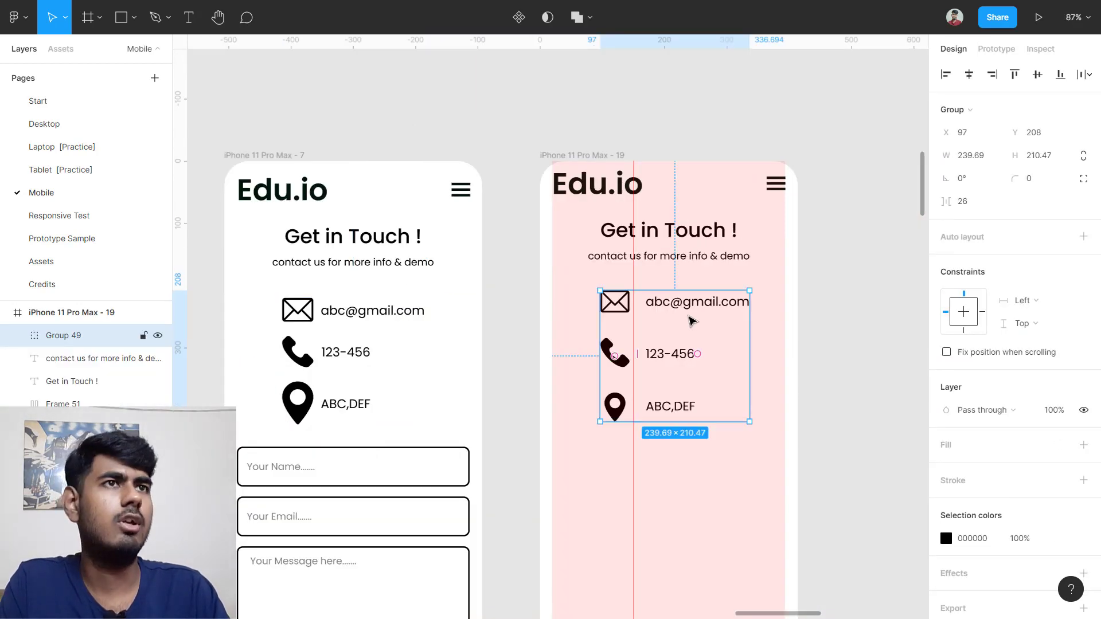
scroll(692, 321, "up", 5)
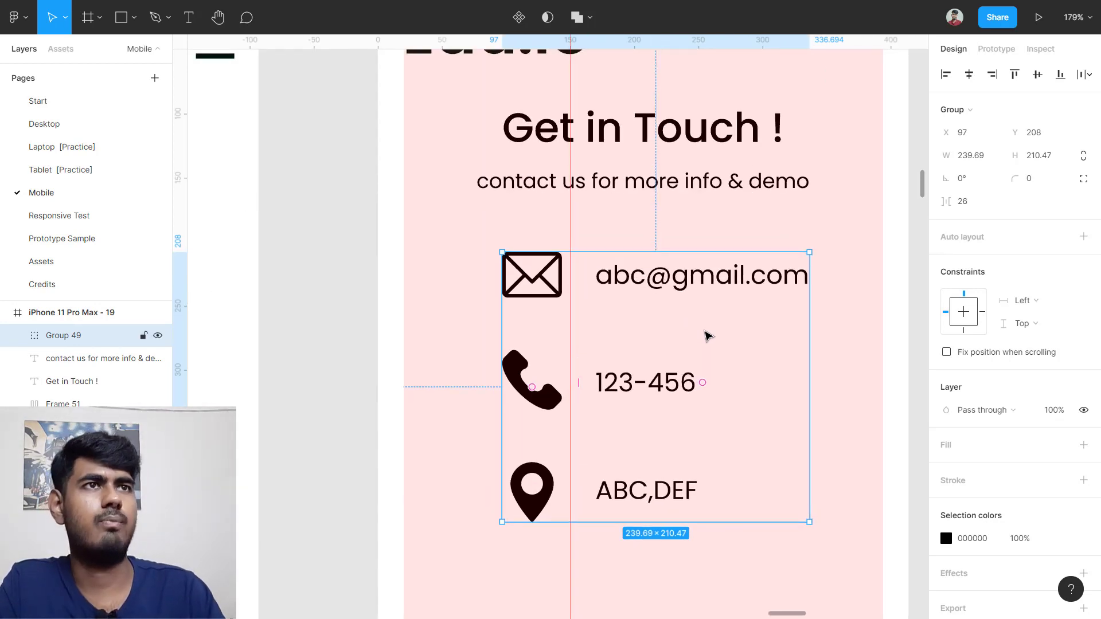
key("Down")
key("Down")
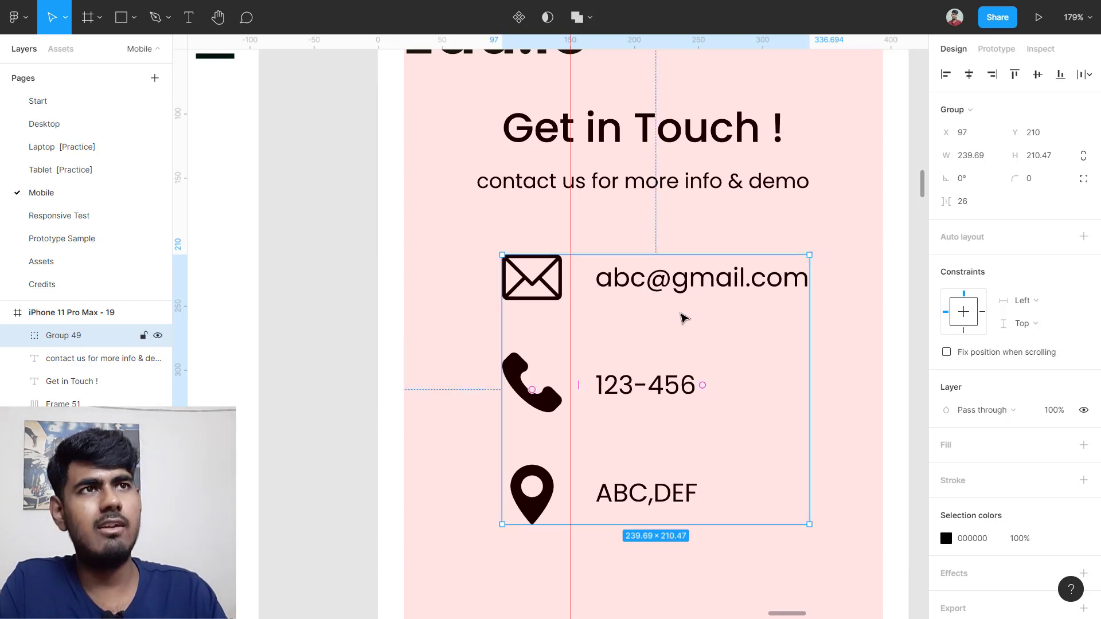
key("alt")
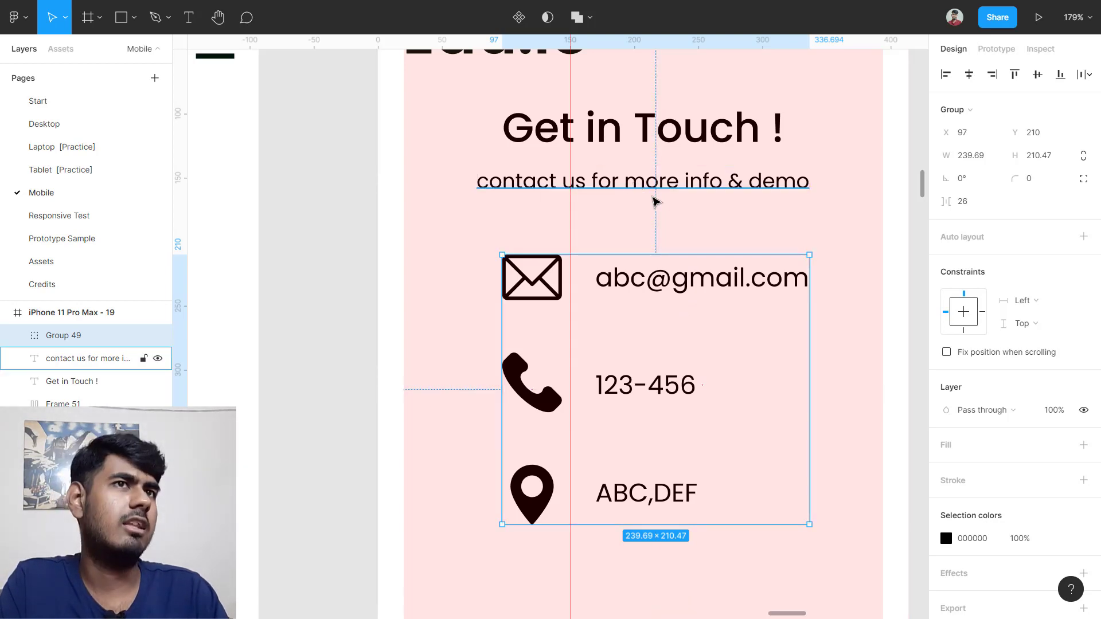
scroll(684, 229, "down", 5)
left_click(769, 339)
scroll(477, 408, "up", 2)
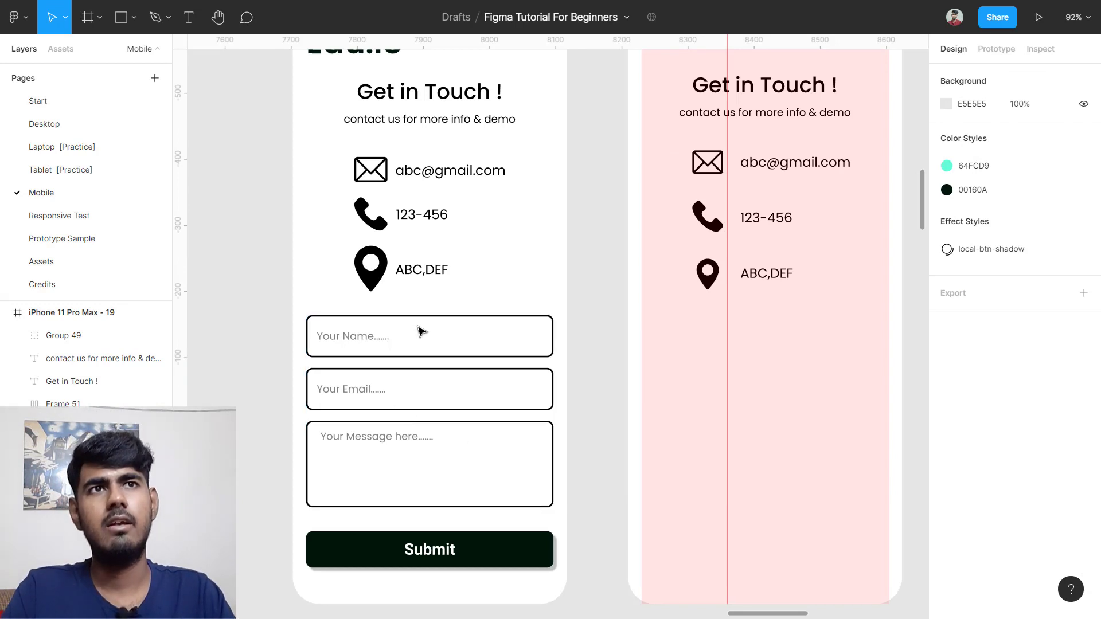
Step: Check the Your Name box's size and hide the rulers
double_click(434, 320)
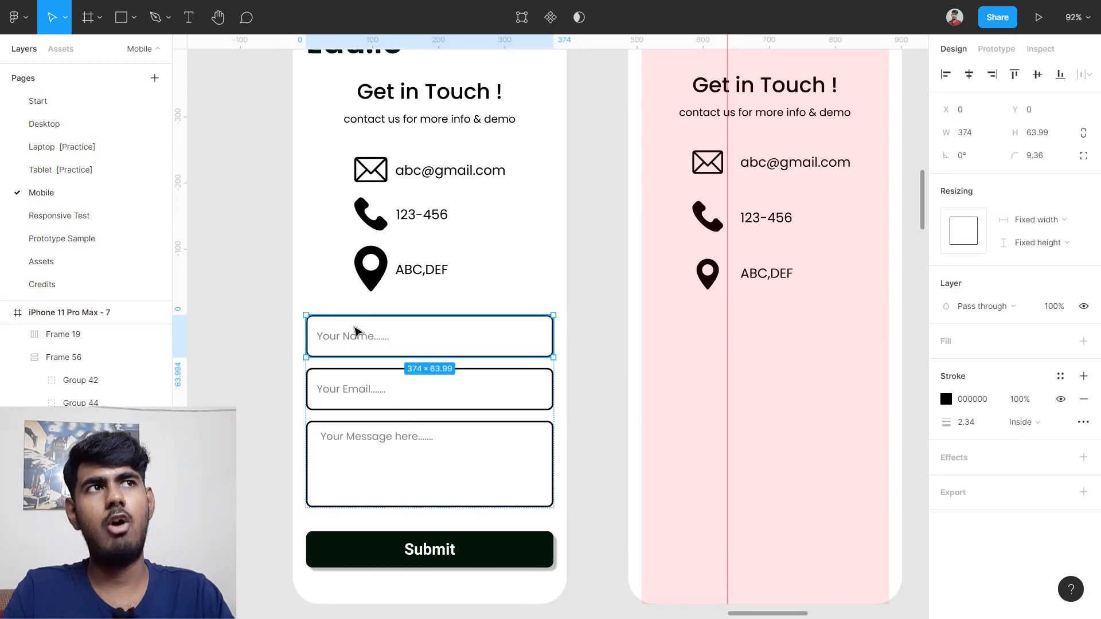
scroll(344, 331, "up", 2)
scroll(342, 331, "up", 2)
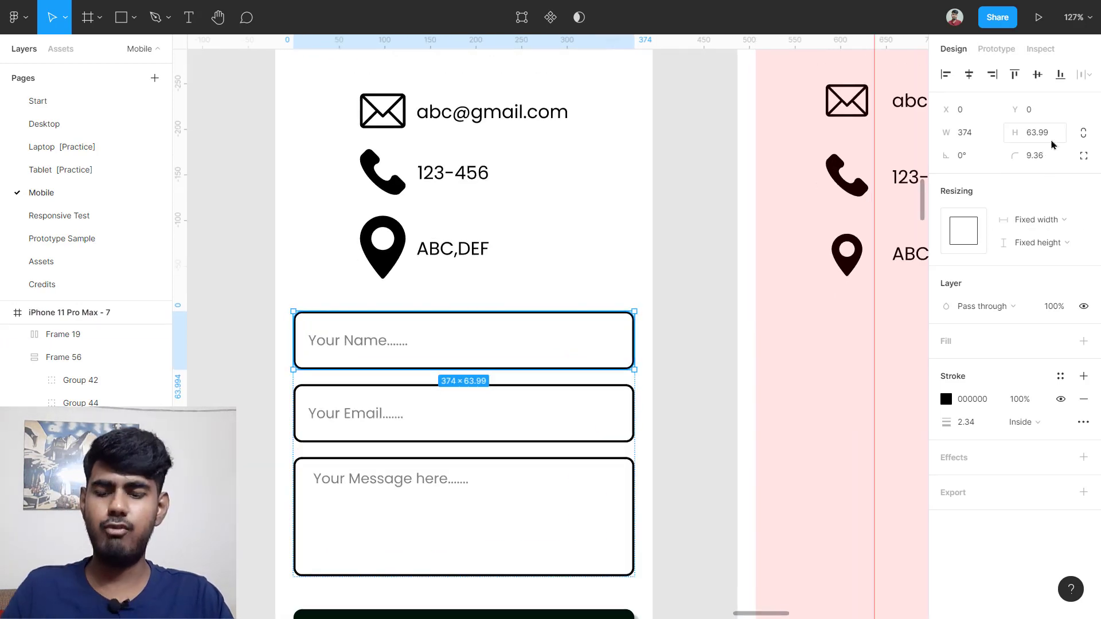
scroll(791, 314, "right", 6)
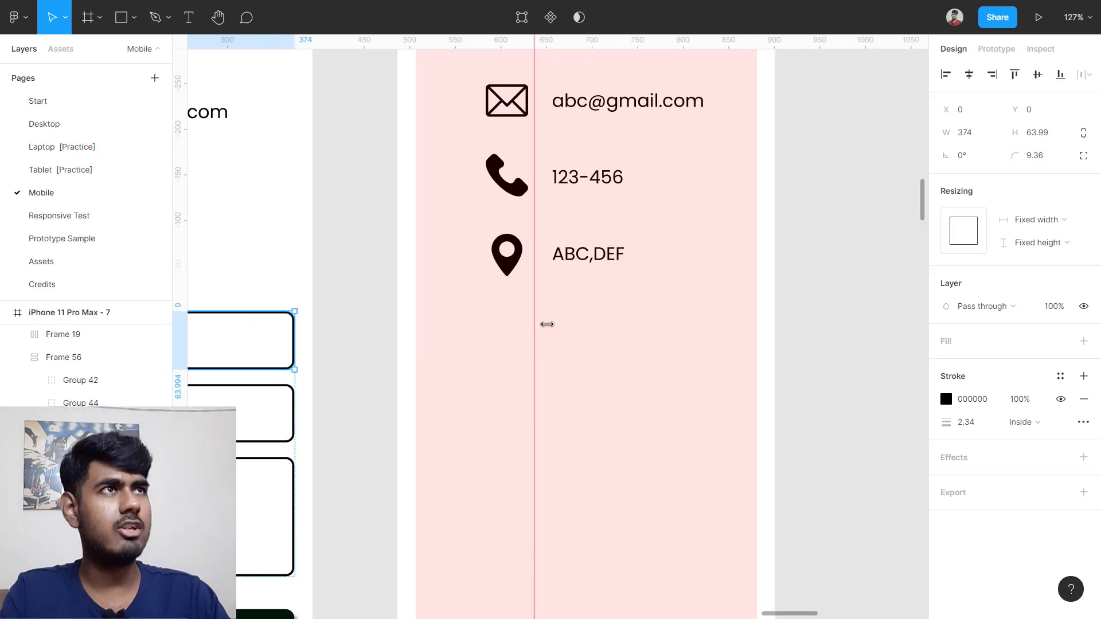
left_click(1073, 18)
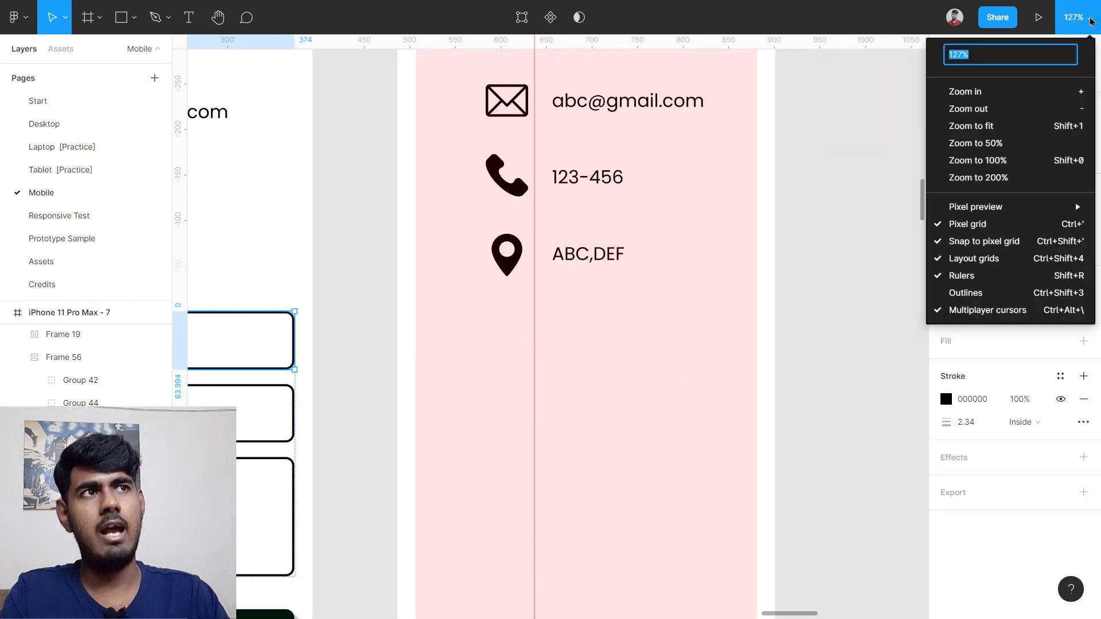
left_click(997, 276)
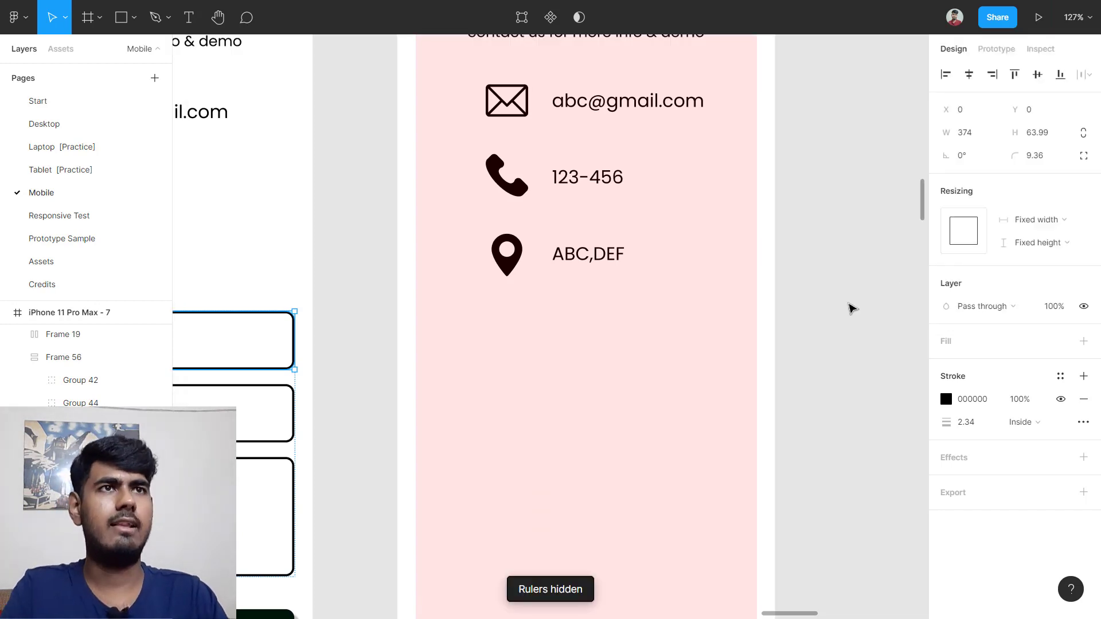
left_click(849, 303)
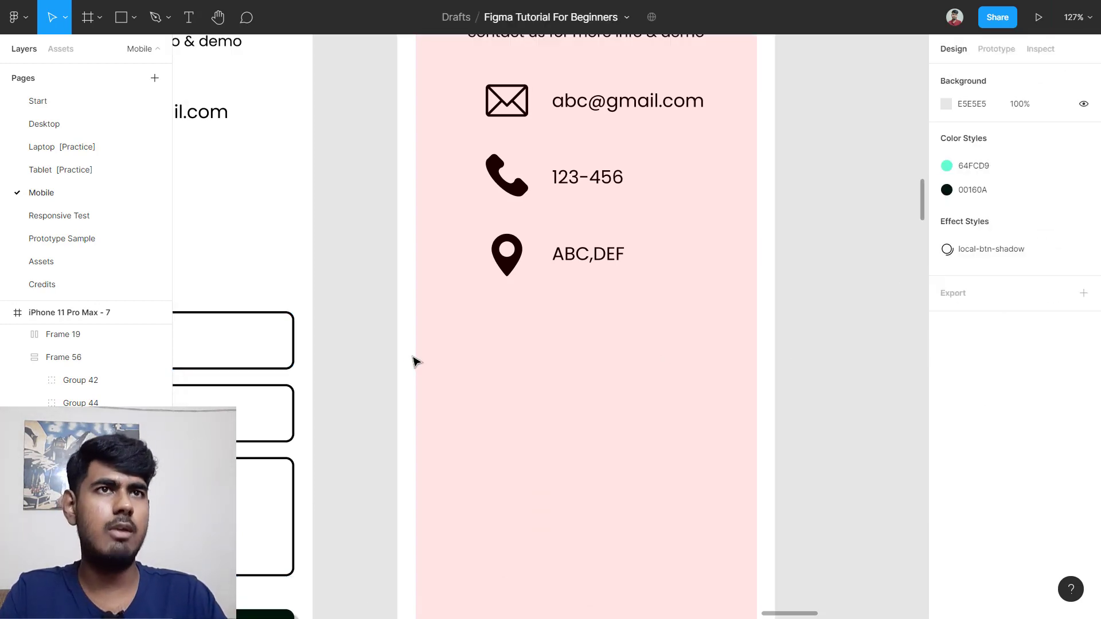
Step: Draw a grey rectangle below the contact rows and set its height to 64
key("r")
mouse_move(429, 325)
left_mouse_down()
mouse_move(702, 376)
mouse_move(649, 362)
left_mouse_up()
scroll(374, 316, "left", 5)
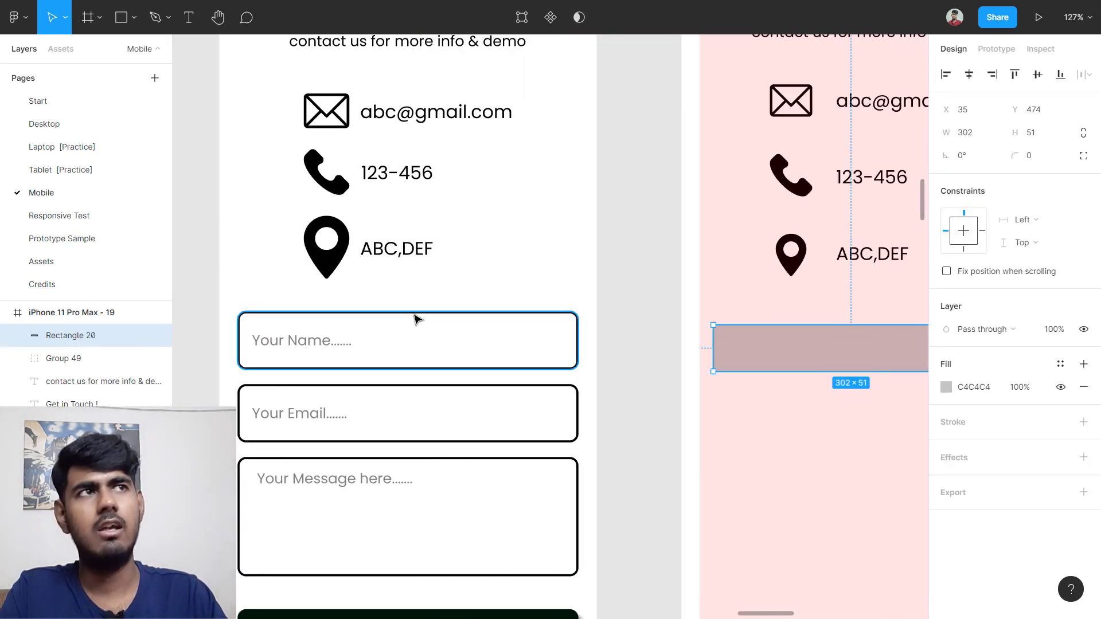
left_click(415, 319)
scroll(880, 368, "right", 5)
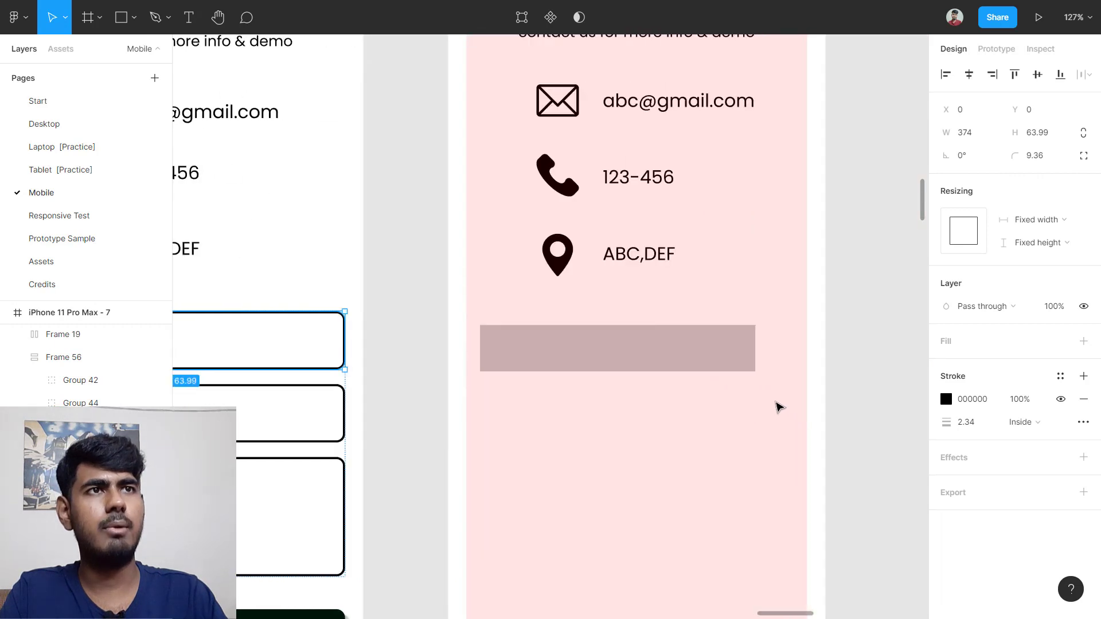
left_click(626, 370)
left_click(1039, 132)
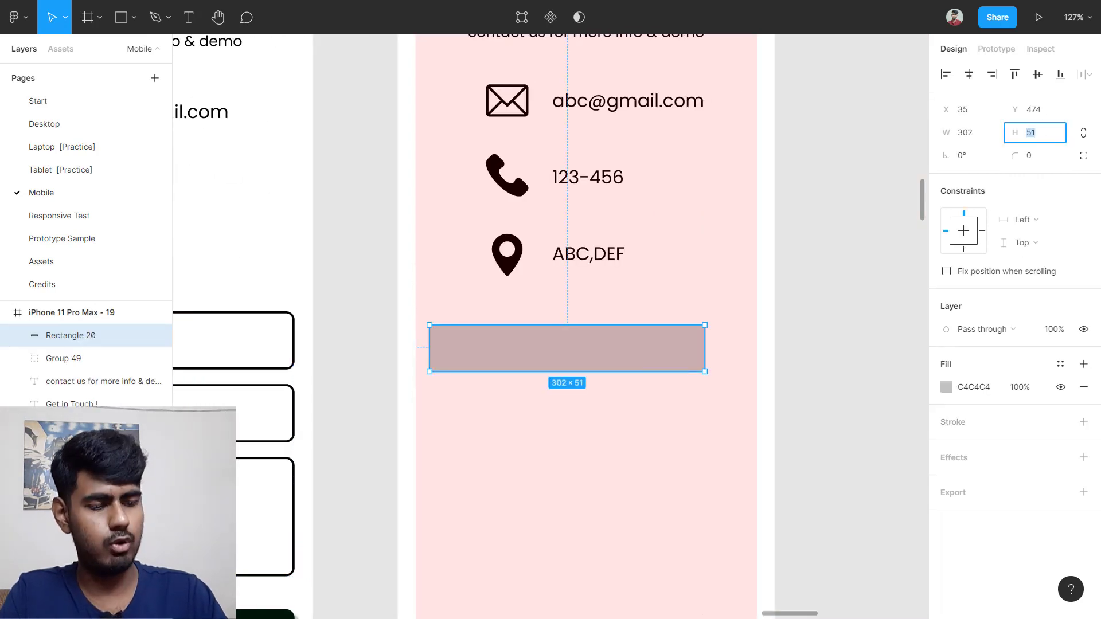
type("64")
key("Return")
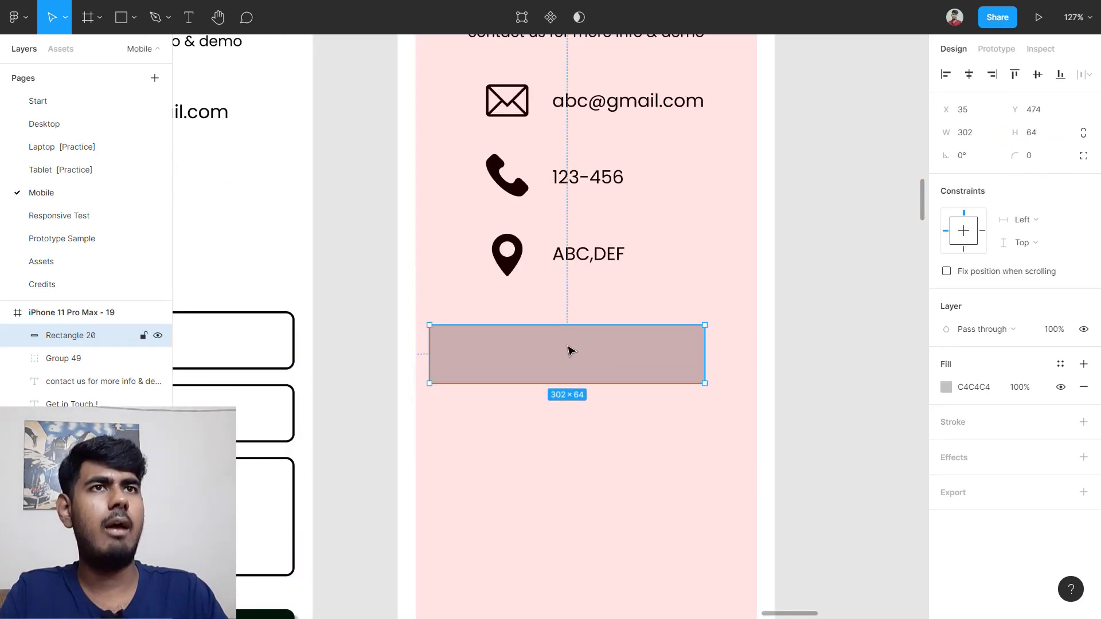
Step: Place the rectangle at X 20 and stretch it to 374 wide, matching the Your Name box
left_click_drag(560, 352, 548, 334)
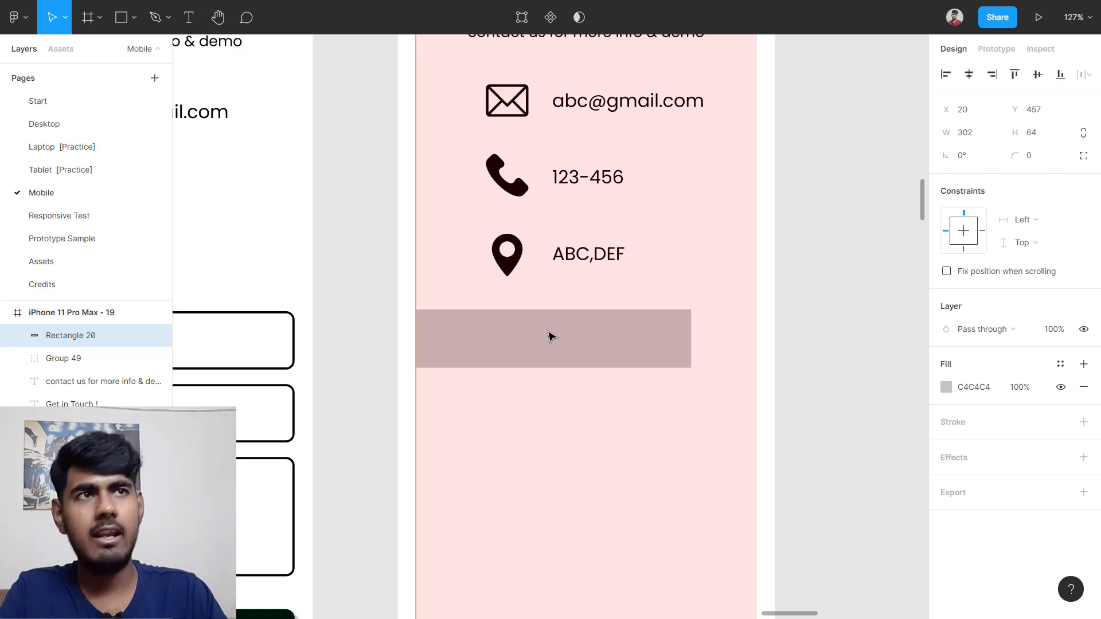
left_click_drag(691, 329, 756, 314)
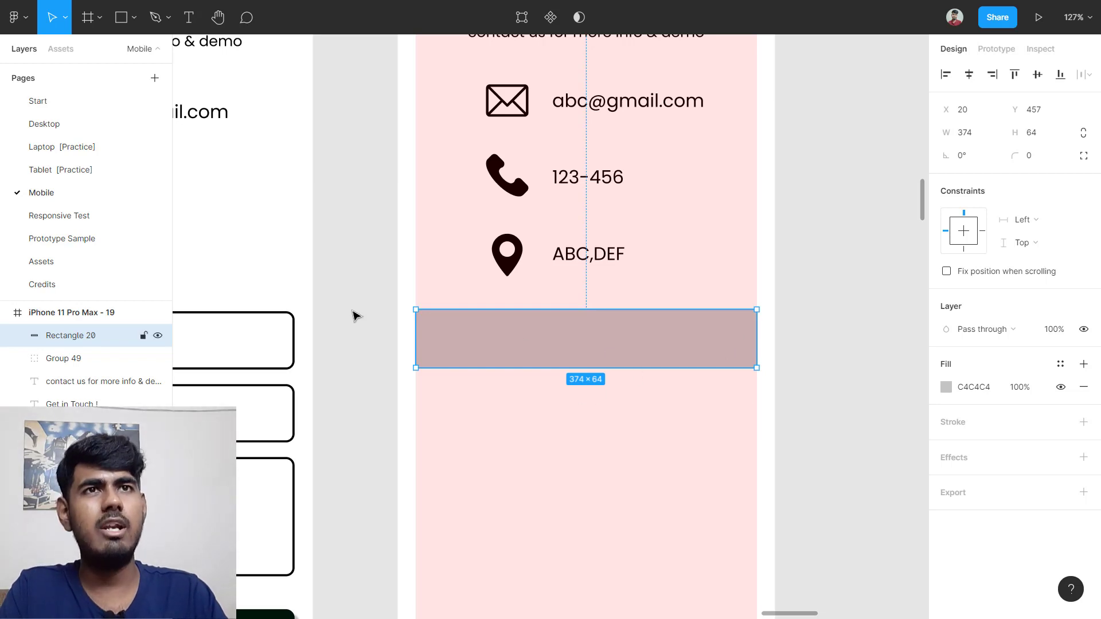
scroll(356, 315, "left", 5)
left_click(367, 318)
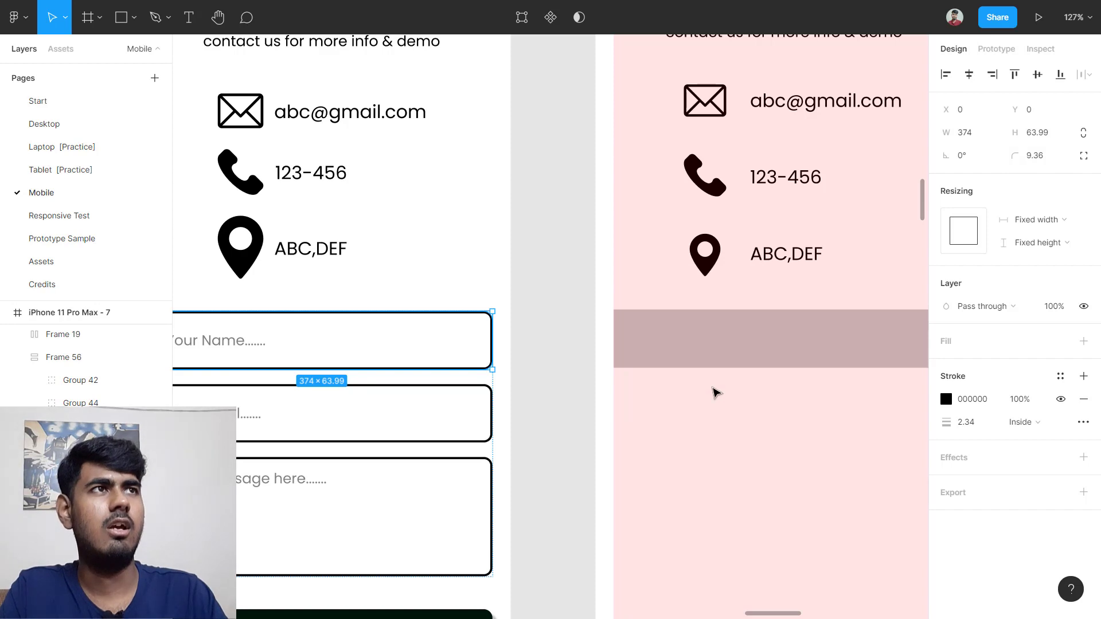
scroll(713, 388, "right", 1)
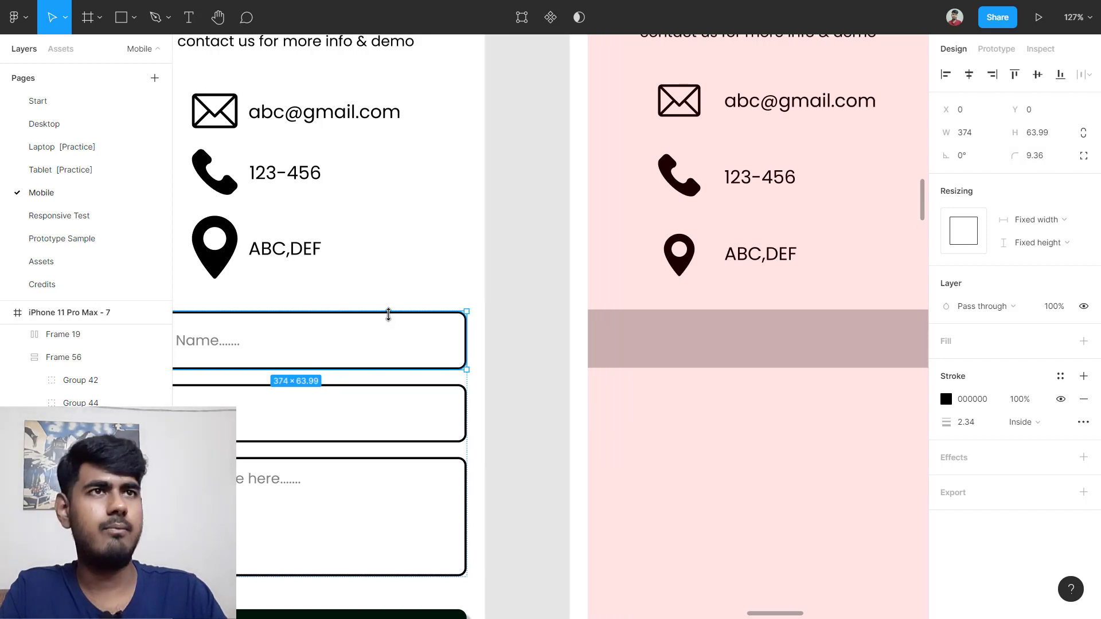
scroll(388, 314, "right", 5)
Step: Round Rectangle 20's corners to a 9.36 radius
left_click(517, 346)
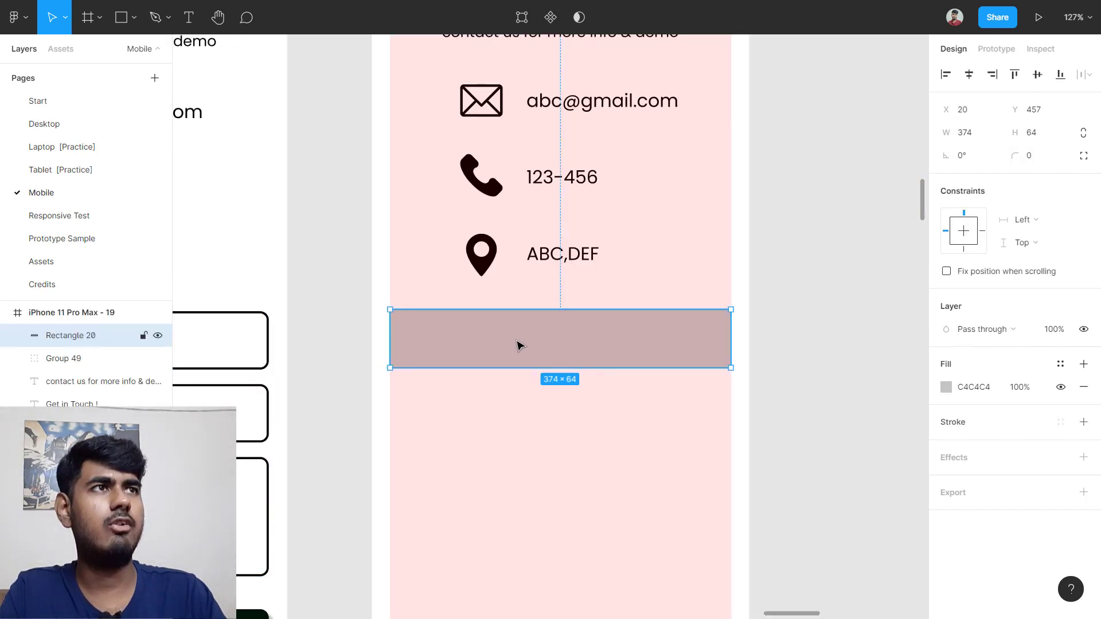
left_click(1036, 154)
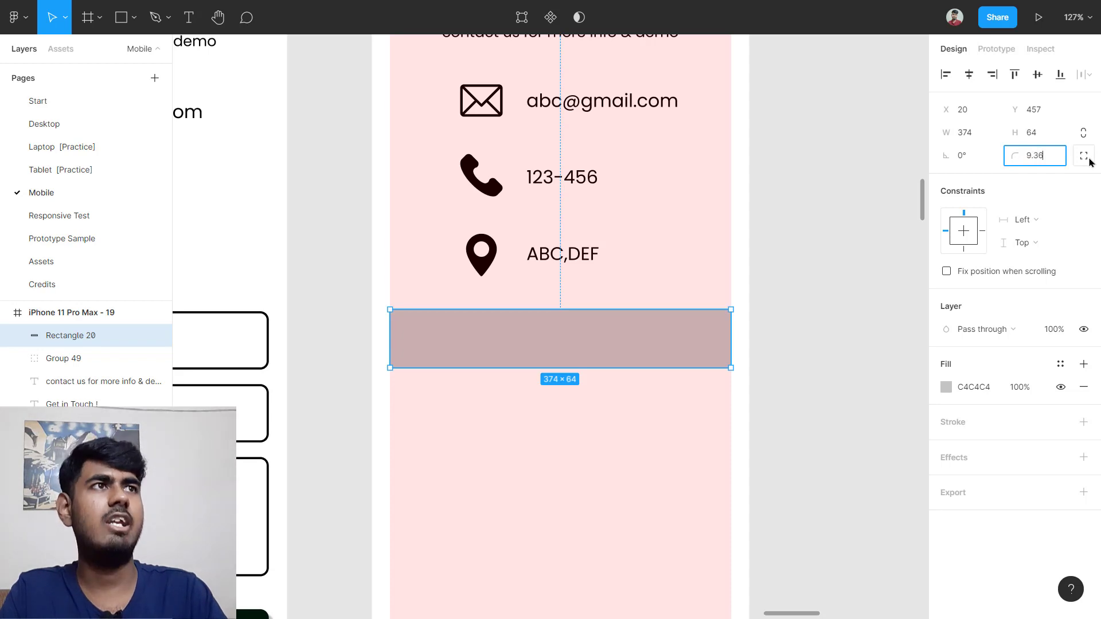
left_click(833, 294)
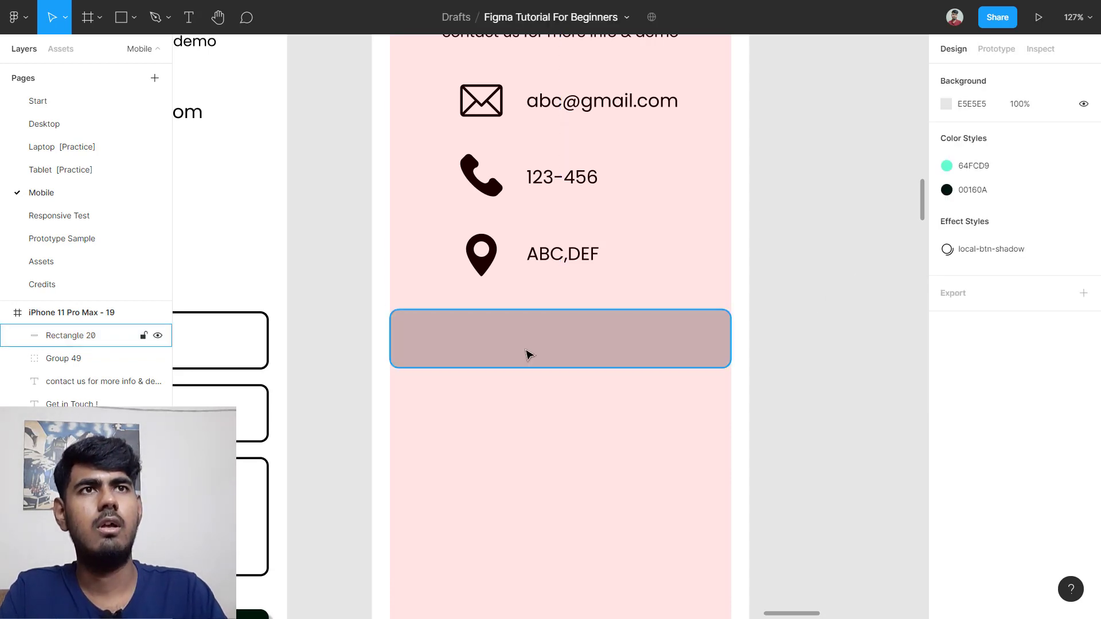
Step: Add a black 000000 inside stroke to Rectangle 20 with a 2 px weight
left_click(541, 333)
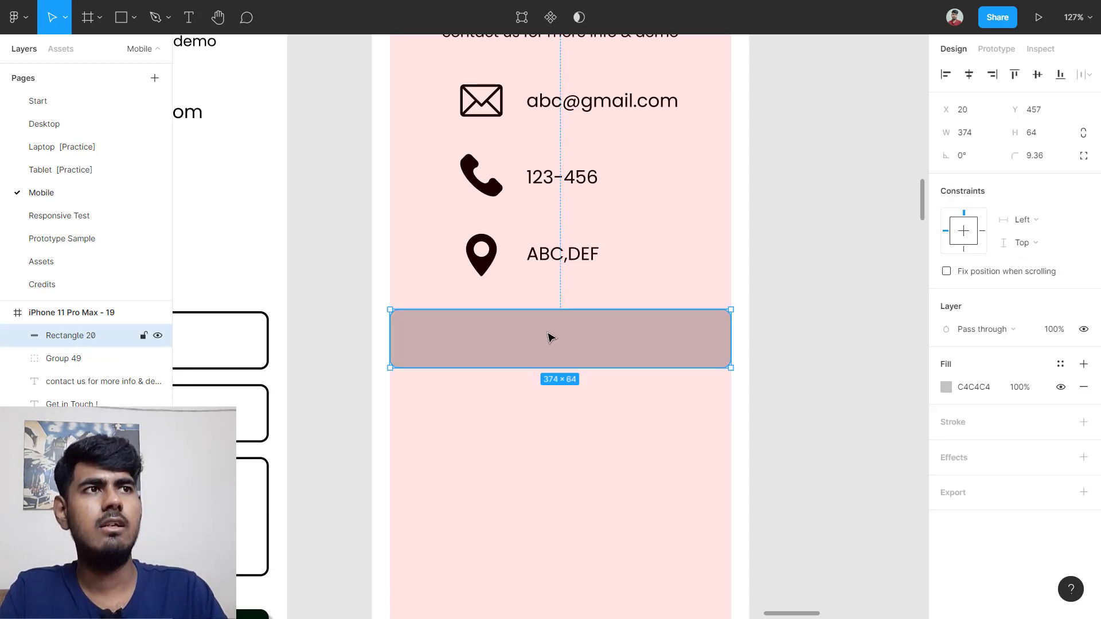
left_click(978, 422)
left_click(966, 468)
type("3")
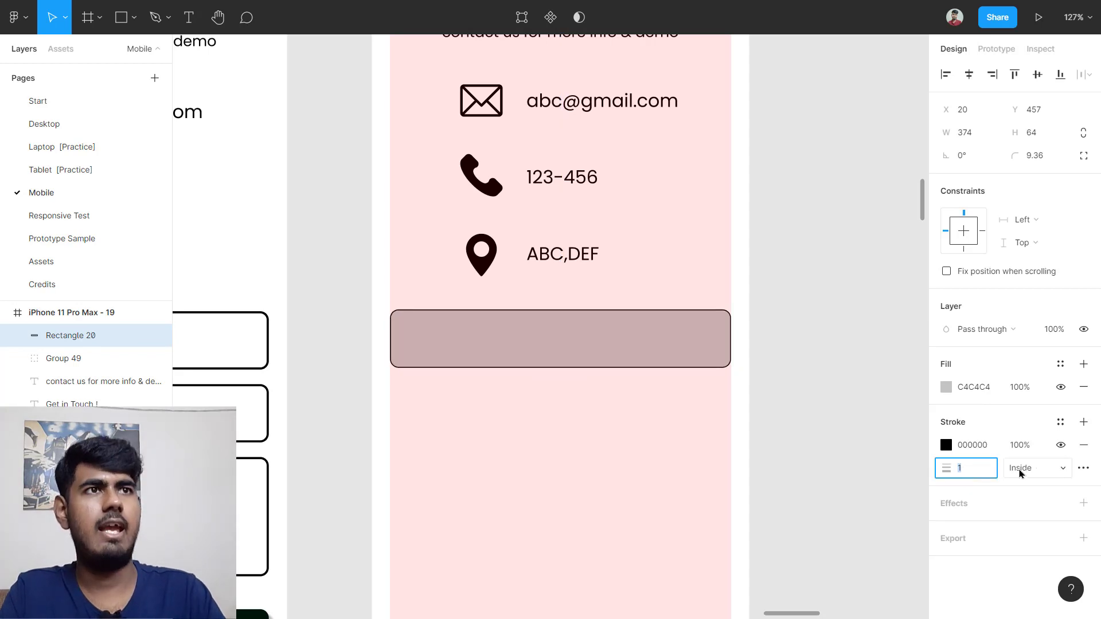
key("Return")
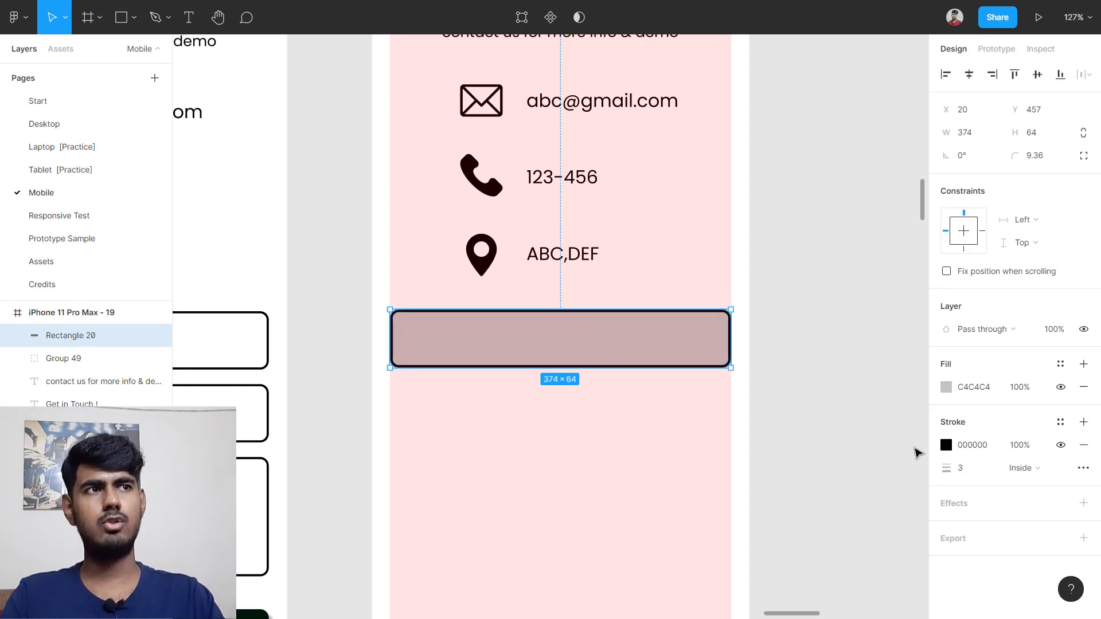
left_click(980, 467)
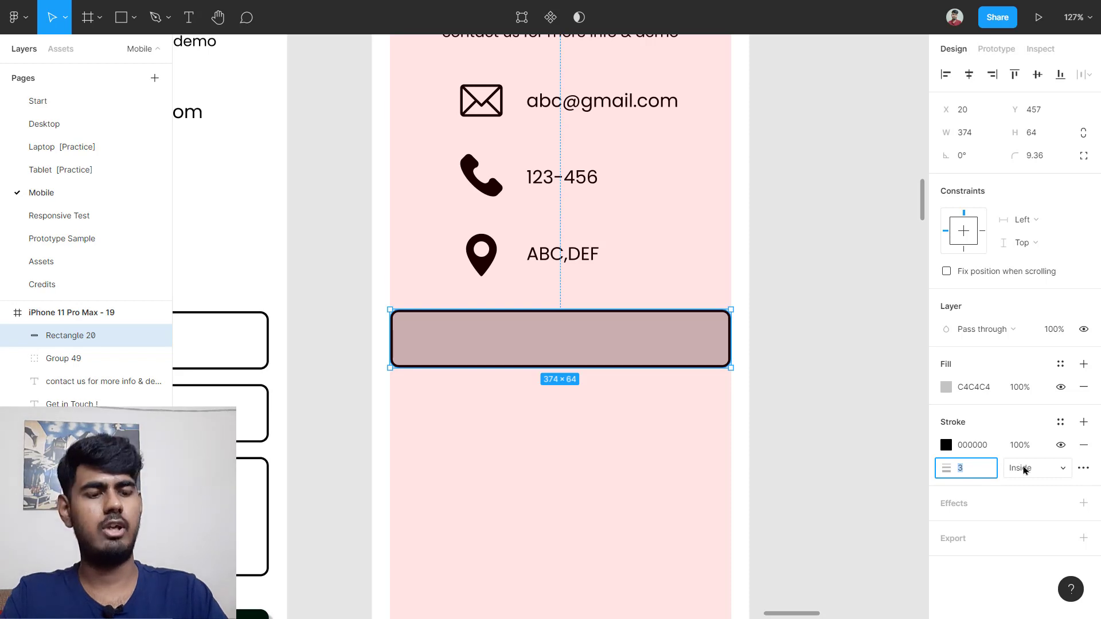
type("2")
key("Return")
left_click(757, 422)
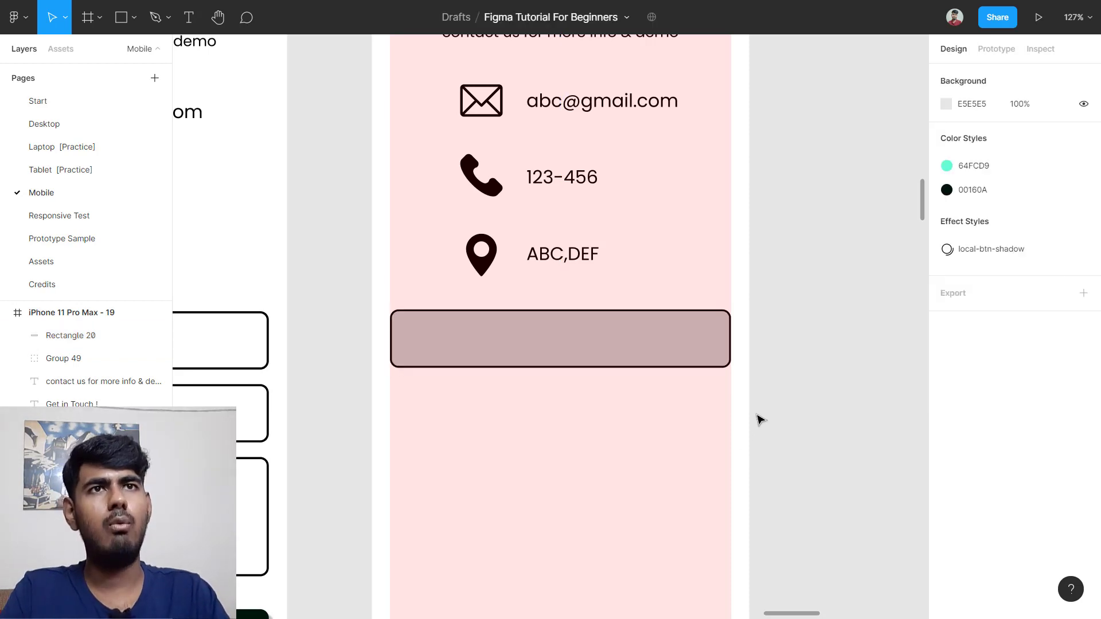
scroll(758, 419, "left", 5)
scroll(716, 404, "left", 3)
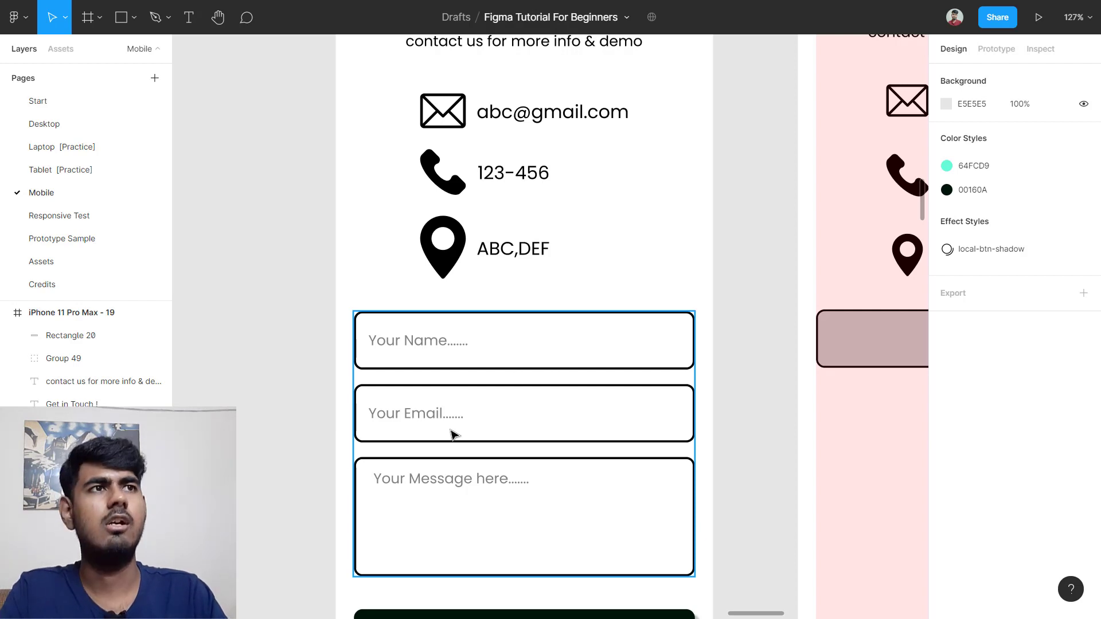
scroll(453, 434, "right", 7)
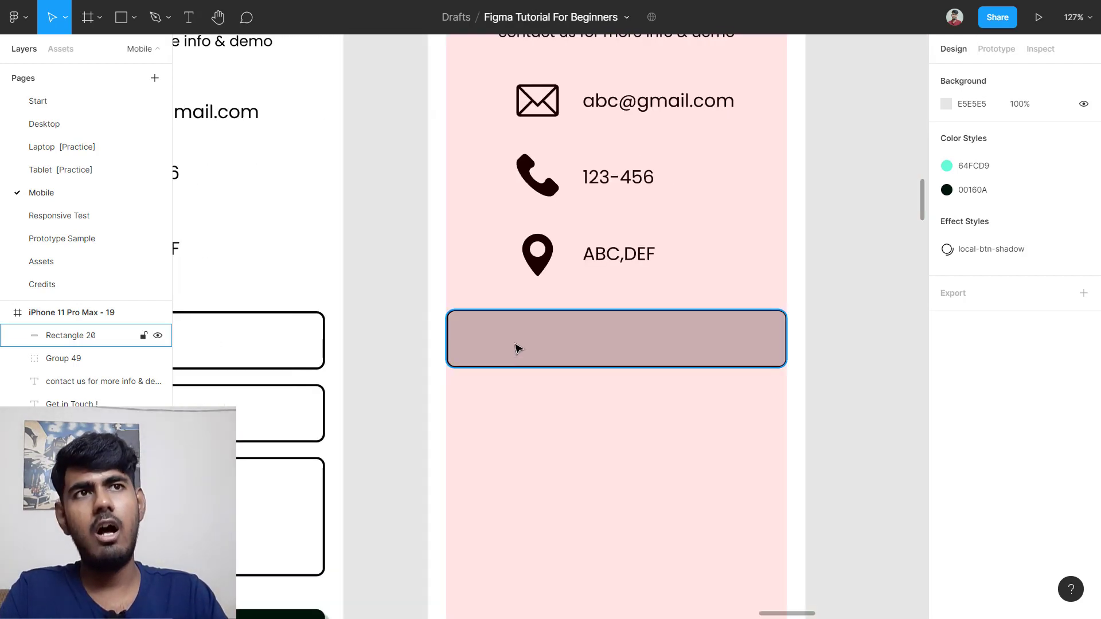
Step: Duplicate the outlined box below itself and stretch the copy to 374×134
left_click(527, 335)
left_click_drag(526, 336, 520, 406)
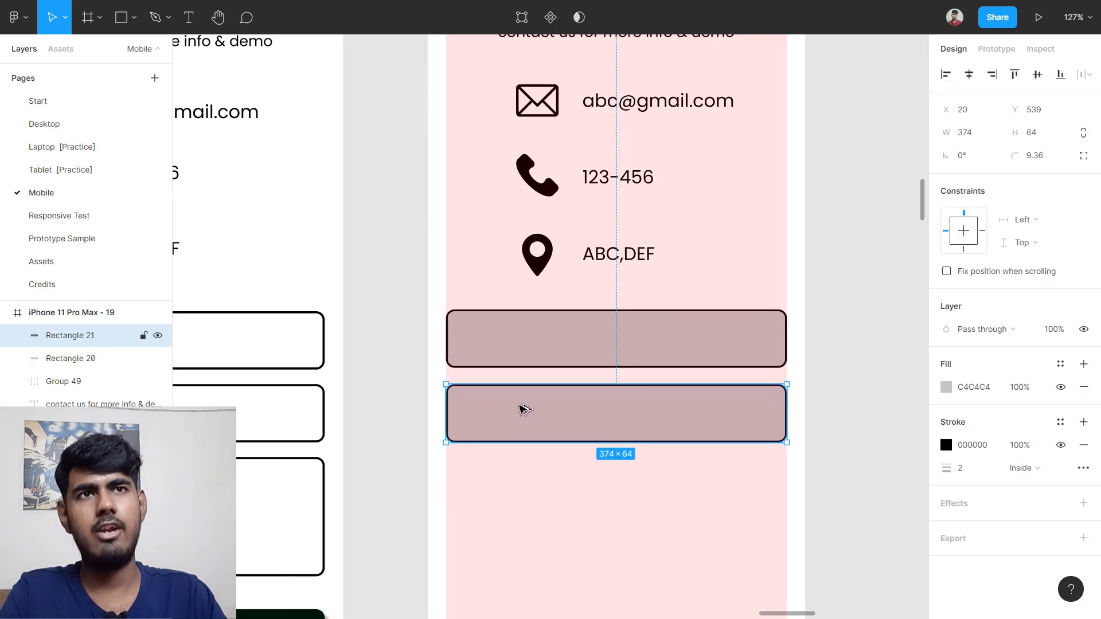
scroll(505, 407, "down", 3)
scroll(339, 338, "left", 3)
scroll(414, 357, "right", 3)
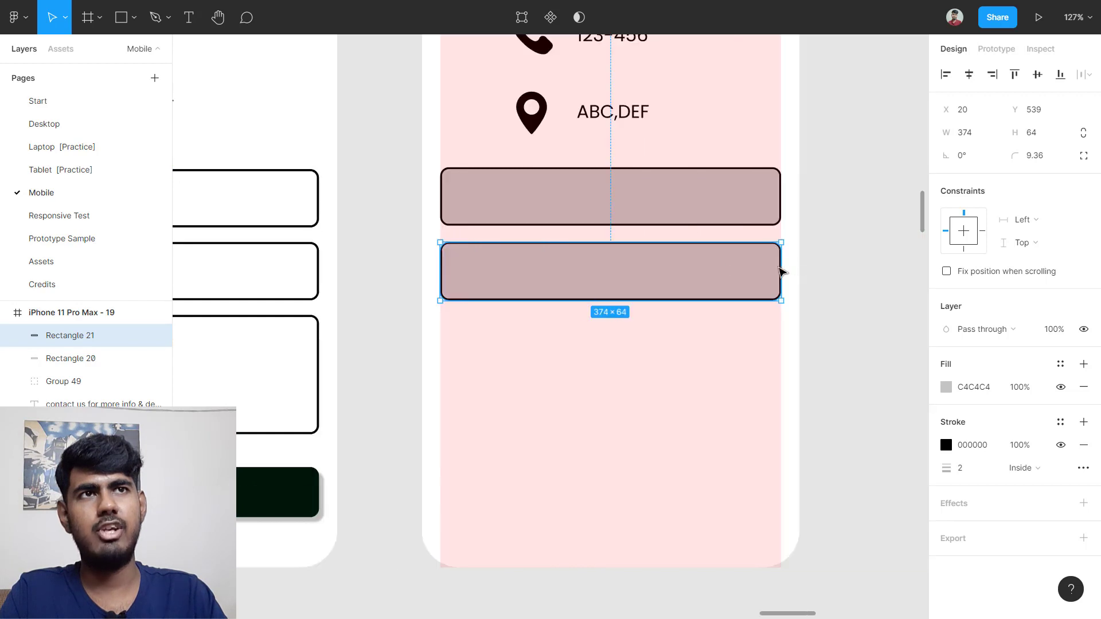
left_click_drag(659, 280, 653, 440)
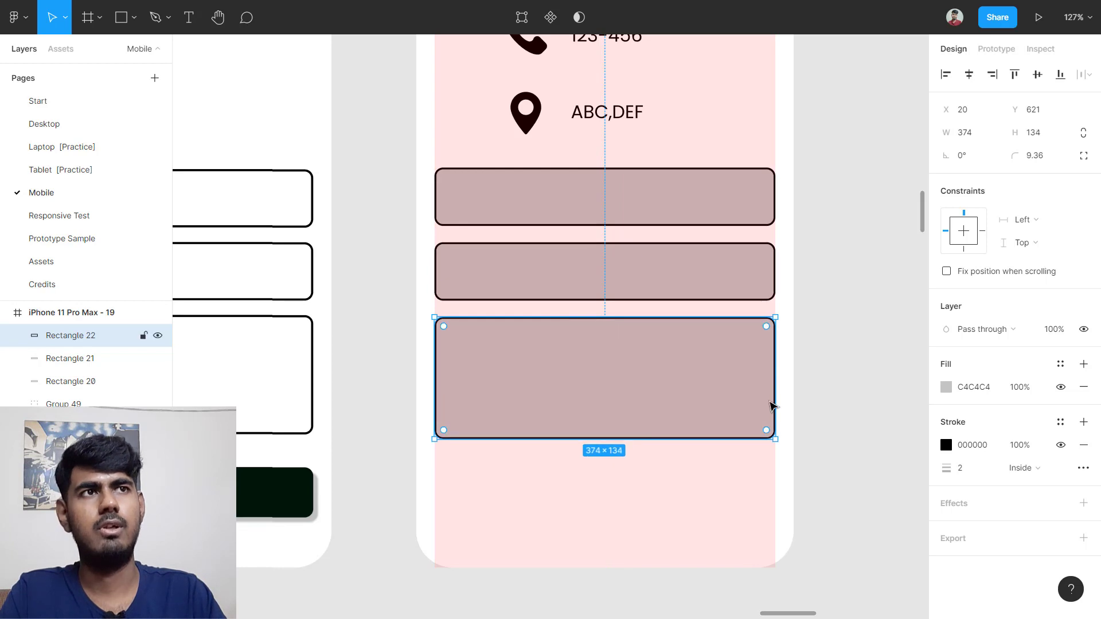
left_click(826, 379)
scroll(805, 360, "up", 3)
scroll(805, 360, "up", 8)
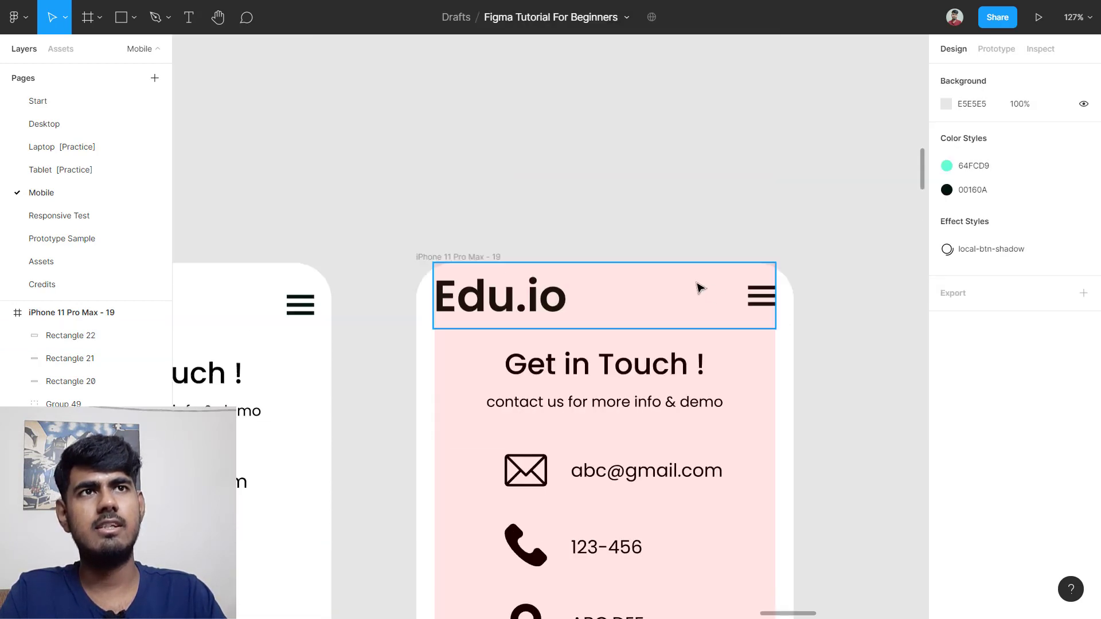
Step: Hide the contact frame's pink column layout grid
left_click(476, 265)
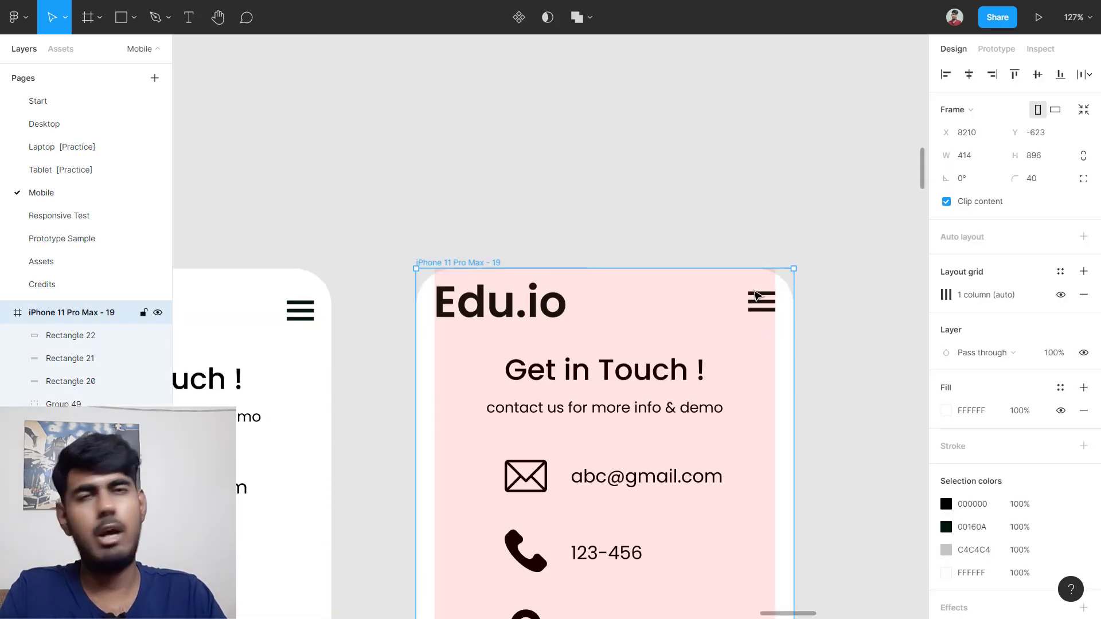
left_click(1062, 295)
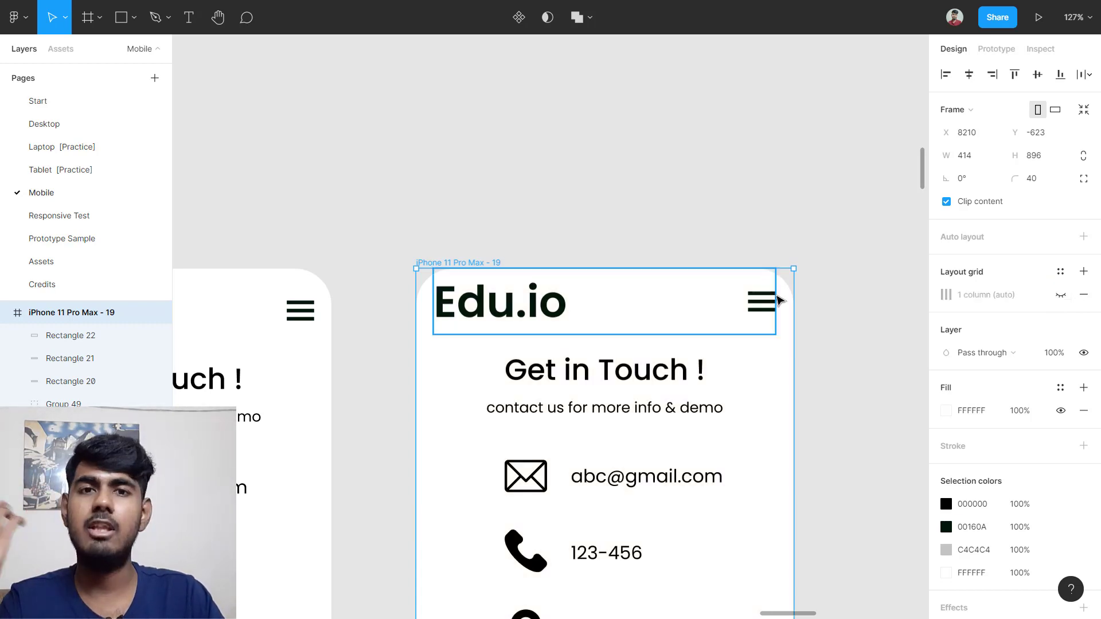
scroll(789, 290, "down", 4)
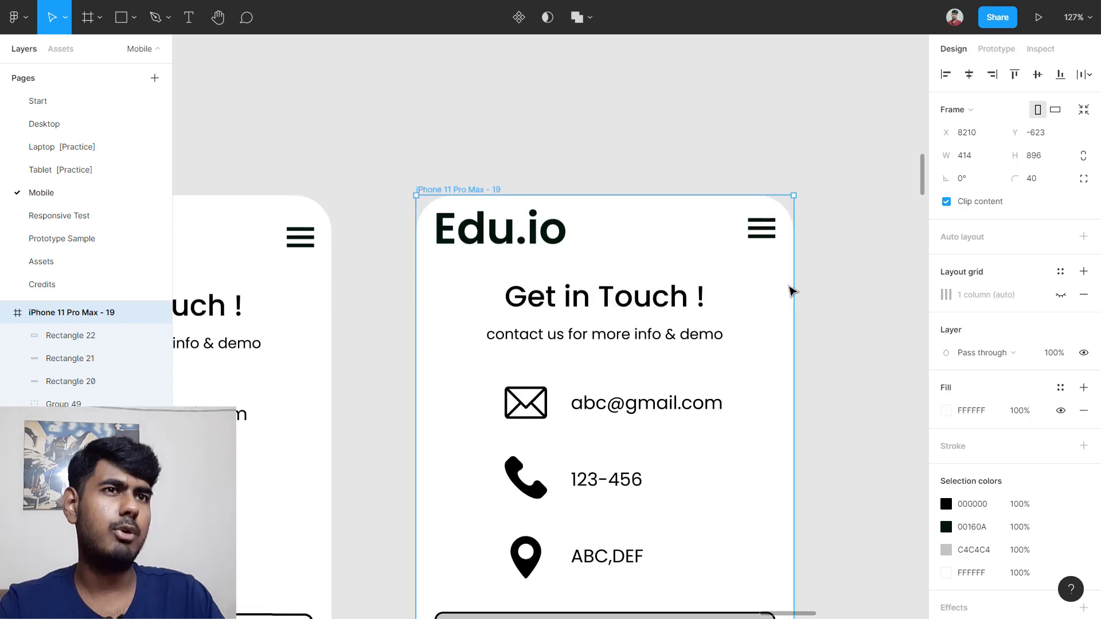
scroll(789, 290, "down", 15)
scroll(644, 283, "up", 2)
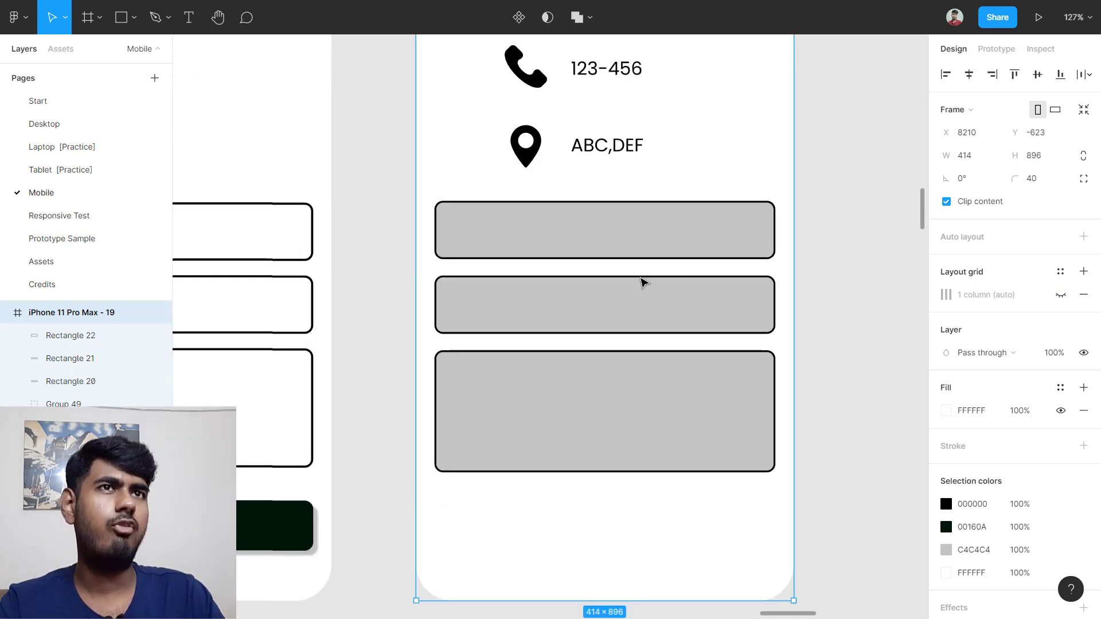
Step: Remove the grey fill from the top, second and tall message boxes, leaving black outlines
left_click(619, 254)
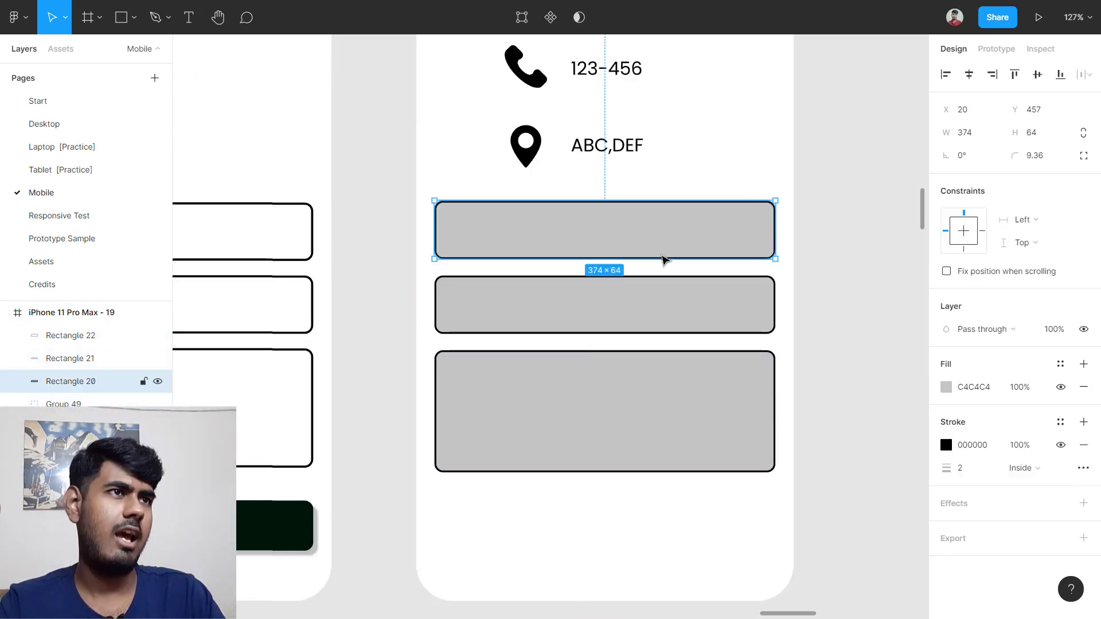
left_click(1084, 387)
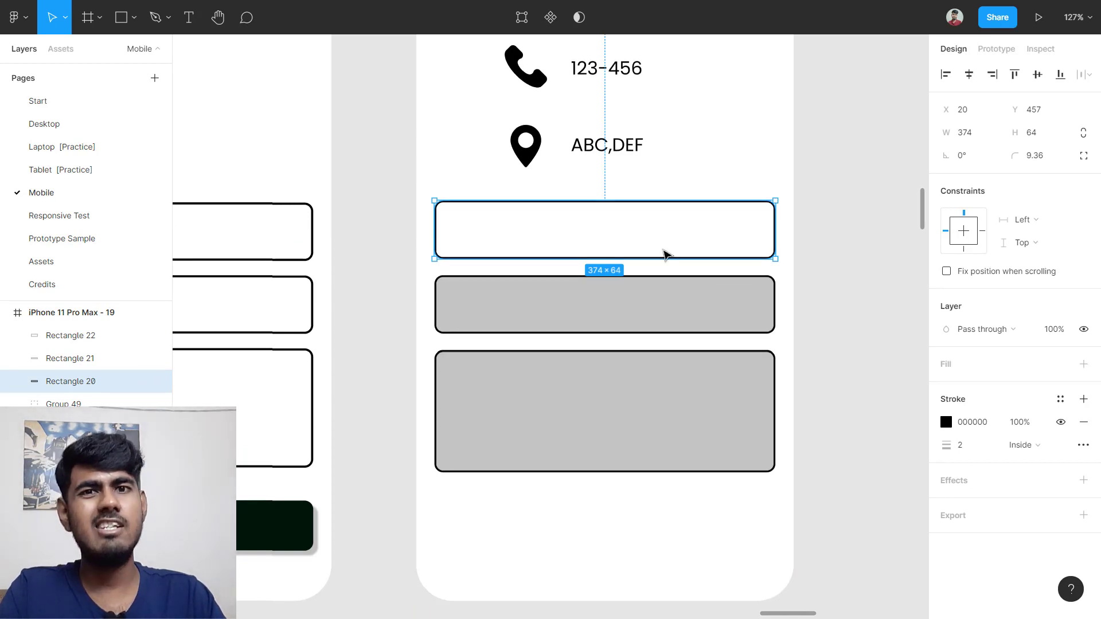
scroll(665, 254, "down", 5)
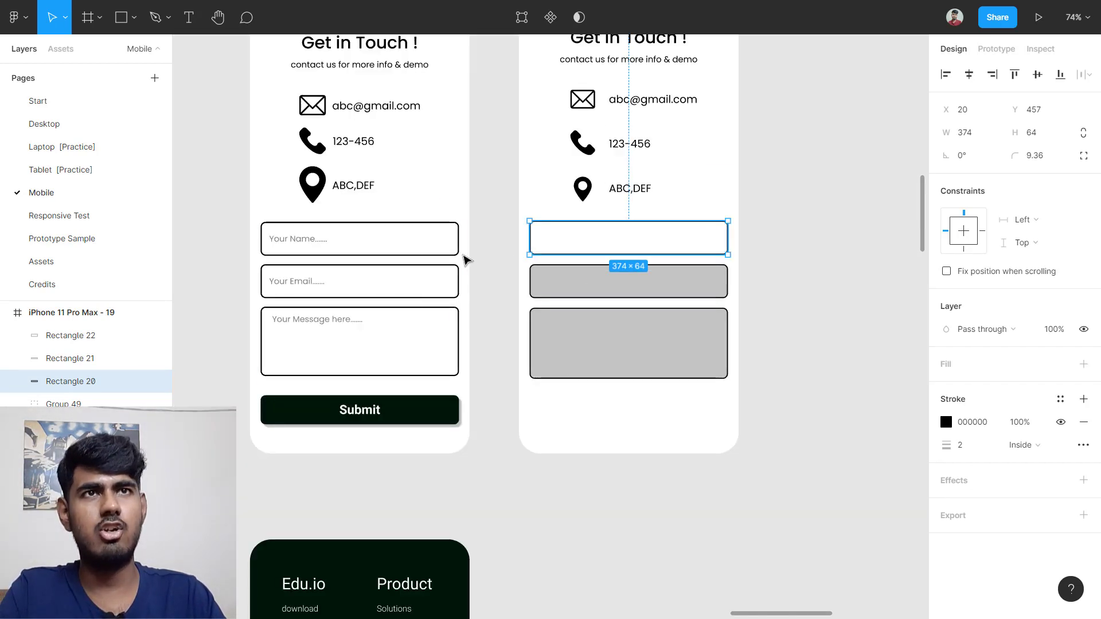
scroll(659, 298, "up", 3)
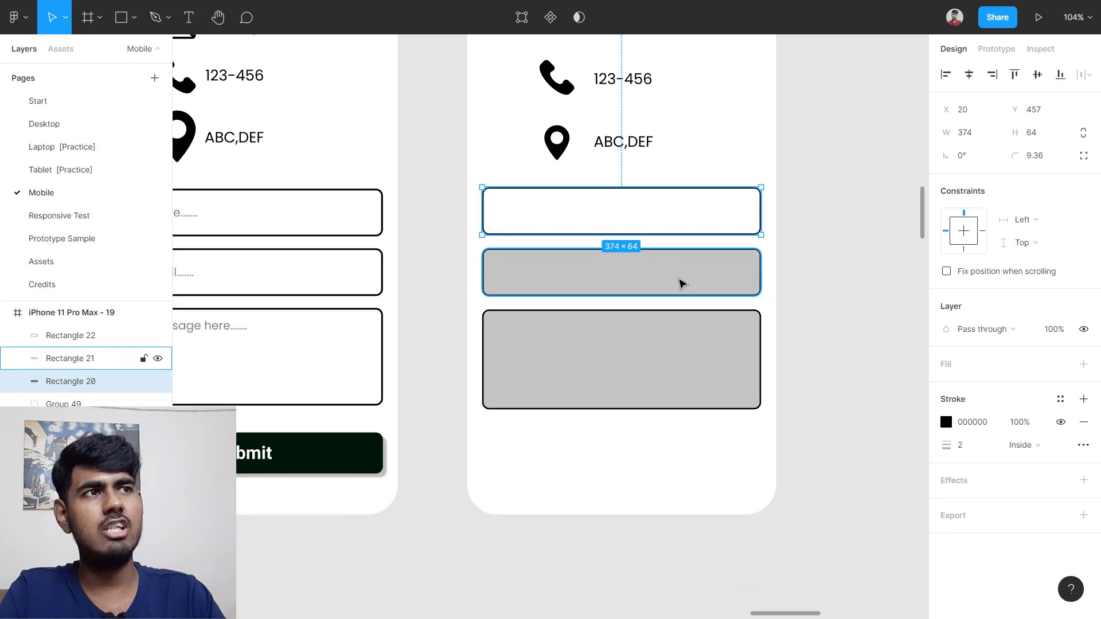
left_click(681, 282)
left_click(1083, 387)
left_click(749, 381)
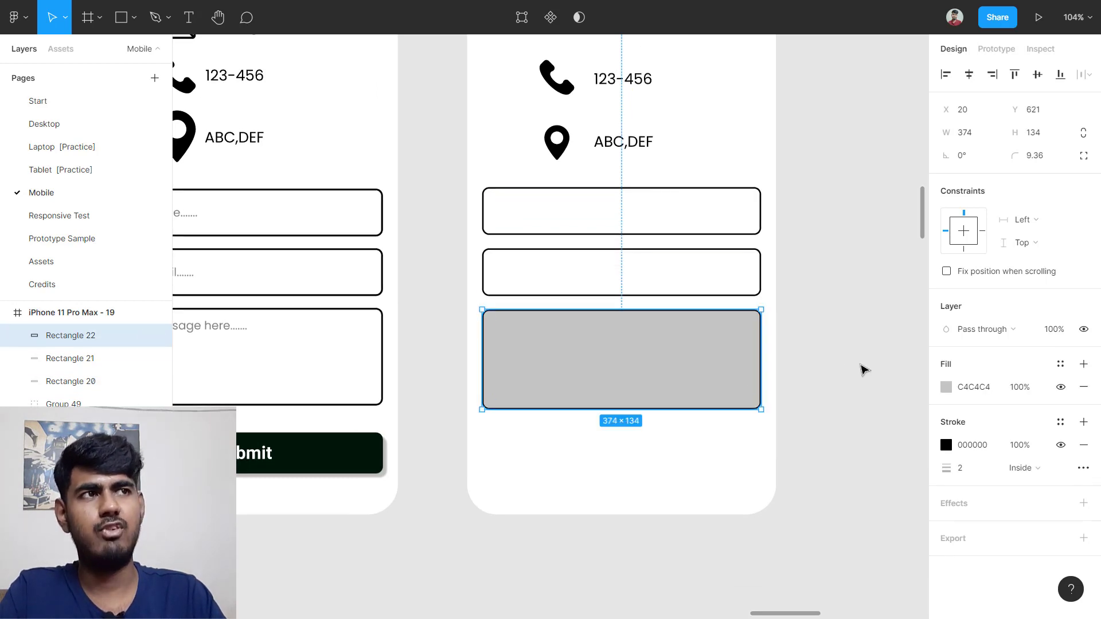
left_click(1083, 387)
left_click(872, 334)
scroll(745, 298, "down", 2)
scroll(746, 298, "left", 3)
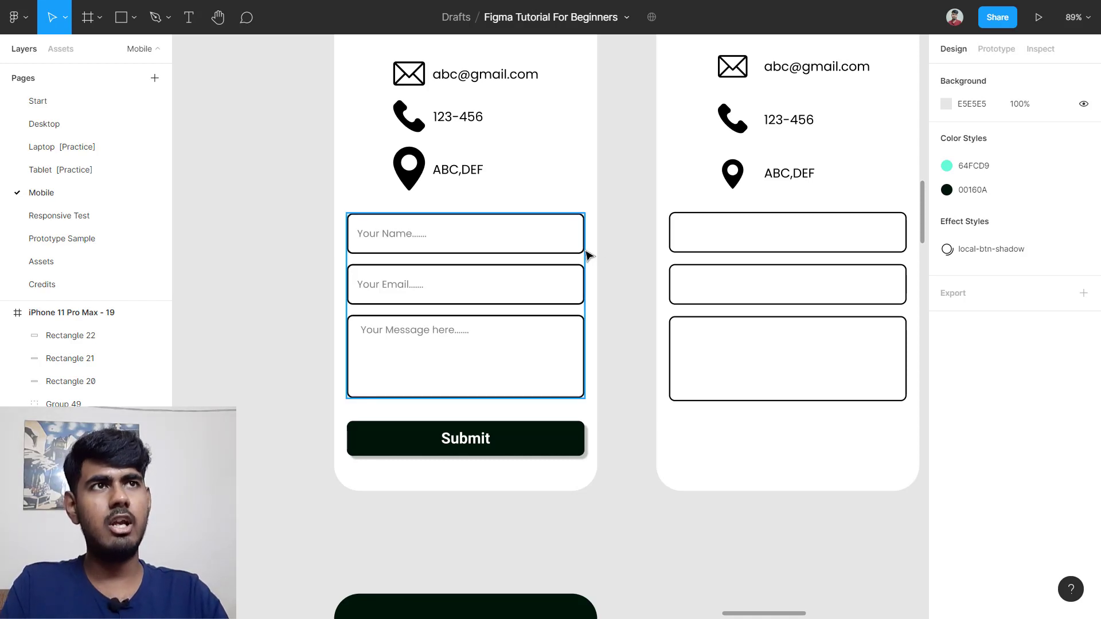
scroll(390, 242, "up", 2)
scroll(390, 242, "up", 3)
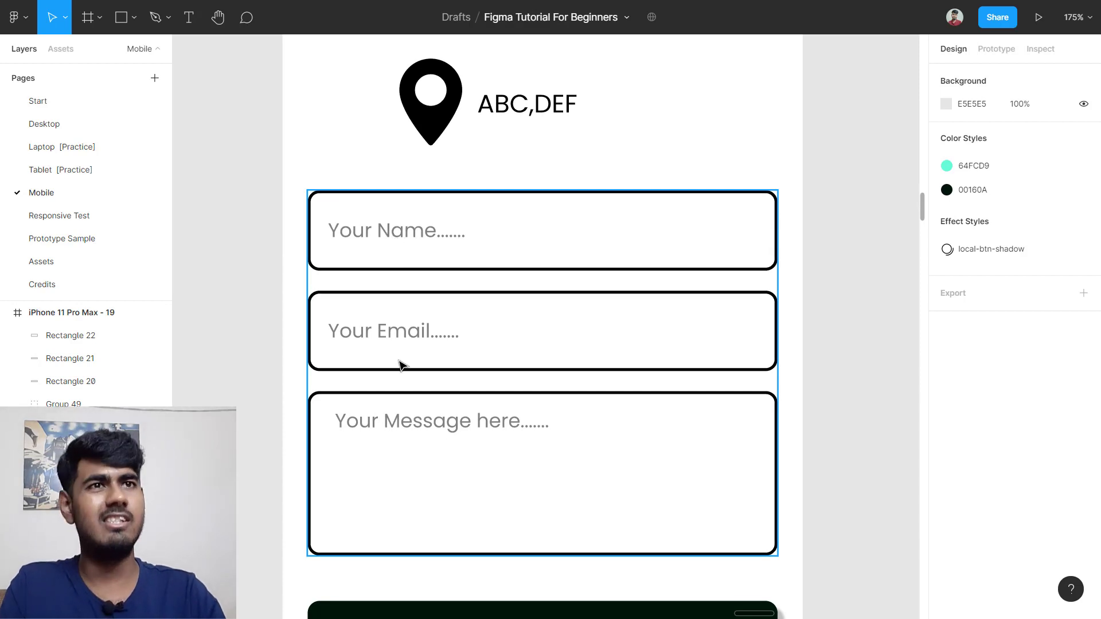
scroll(455, 448, "down", 4)
scroll(484, 423, "down", 2)
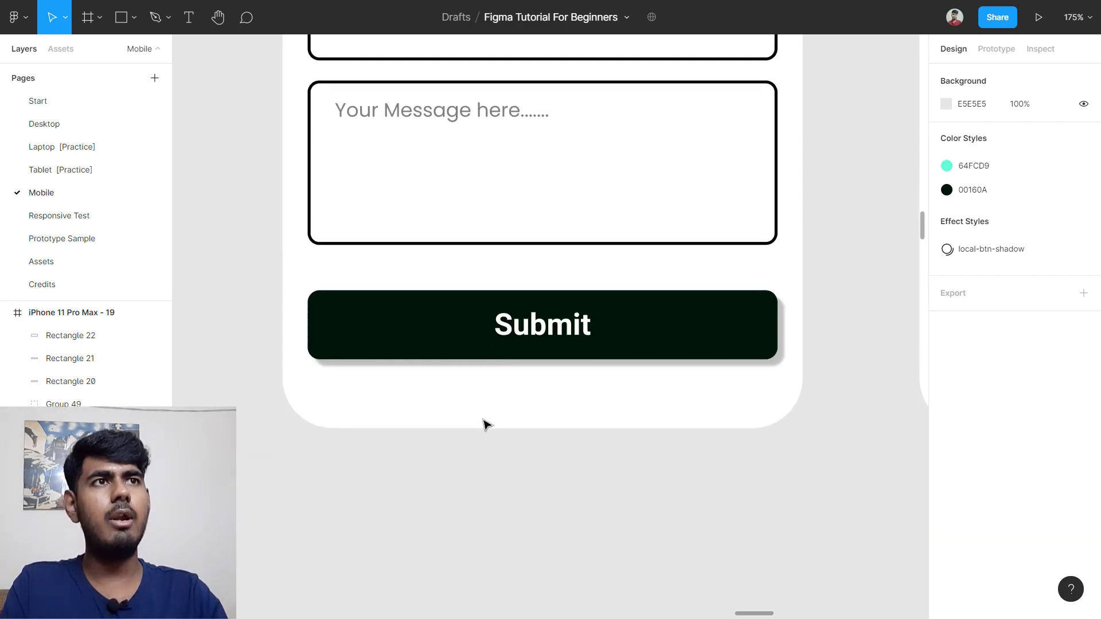
scroll(484, 425, "down", 4)
scroll(759, 206, "right", 3)
scroll(726, 252, "up", 4)
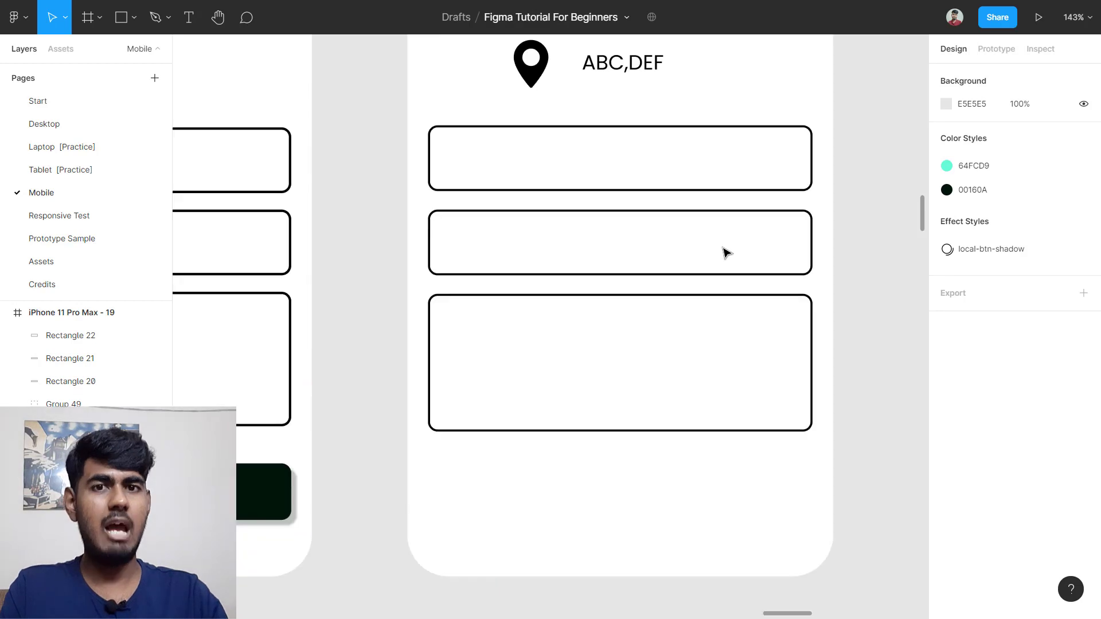
scroll(745, 250, "down", 5)
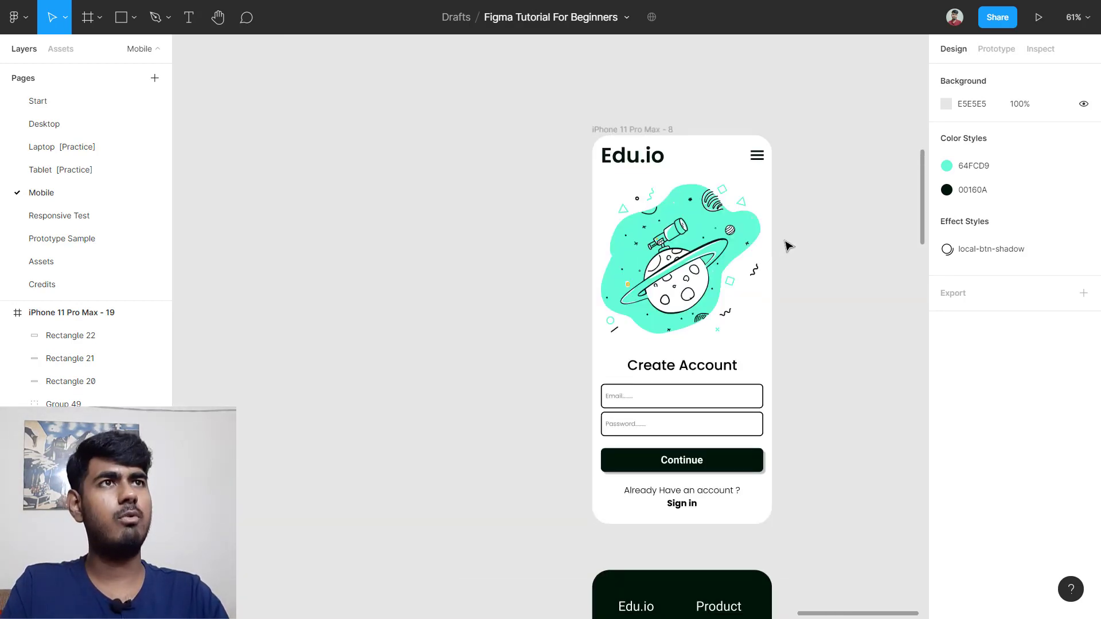
scroll(788, 245, "up", 2)
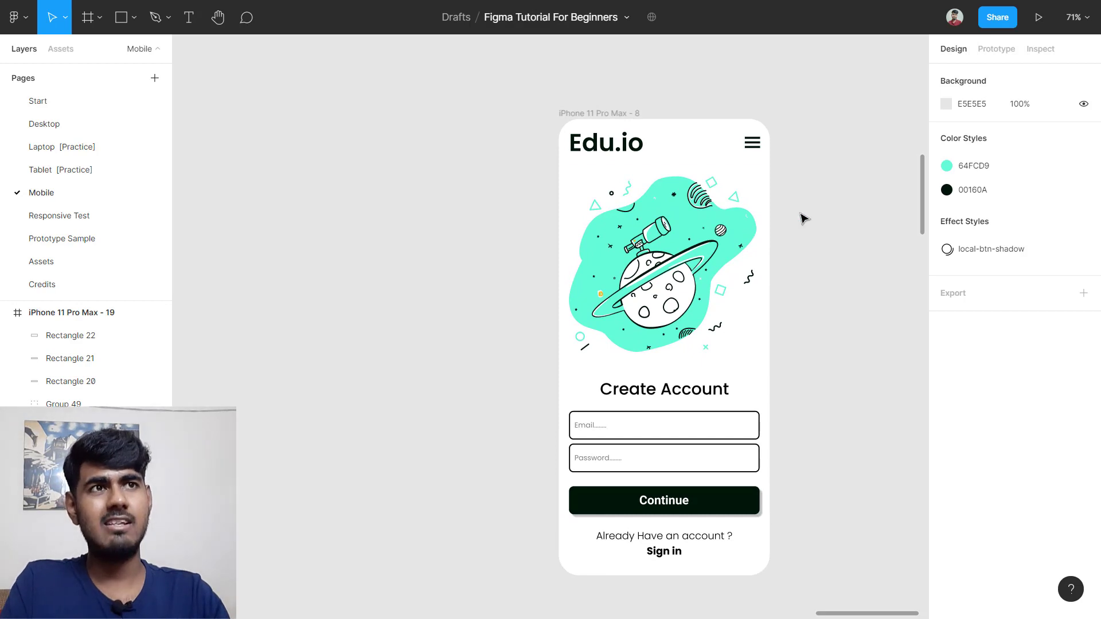
scroll(804, 218, "down", 3)
scroll(798, 216, "down", 4)
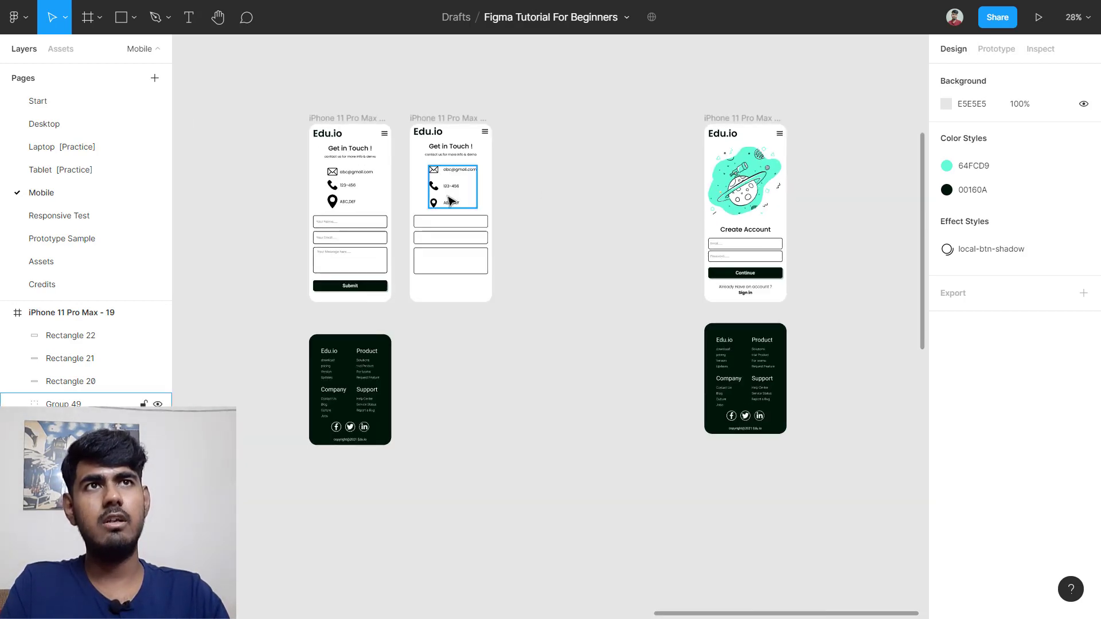
scroll(399, 174, "up", 3)
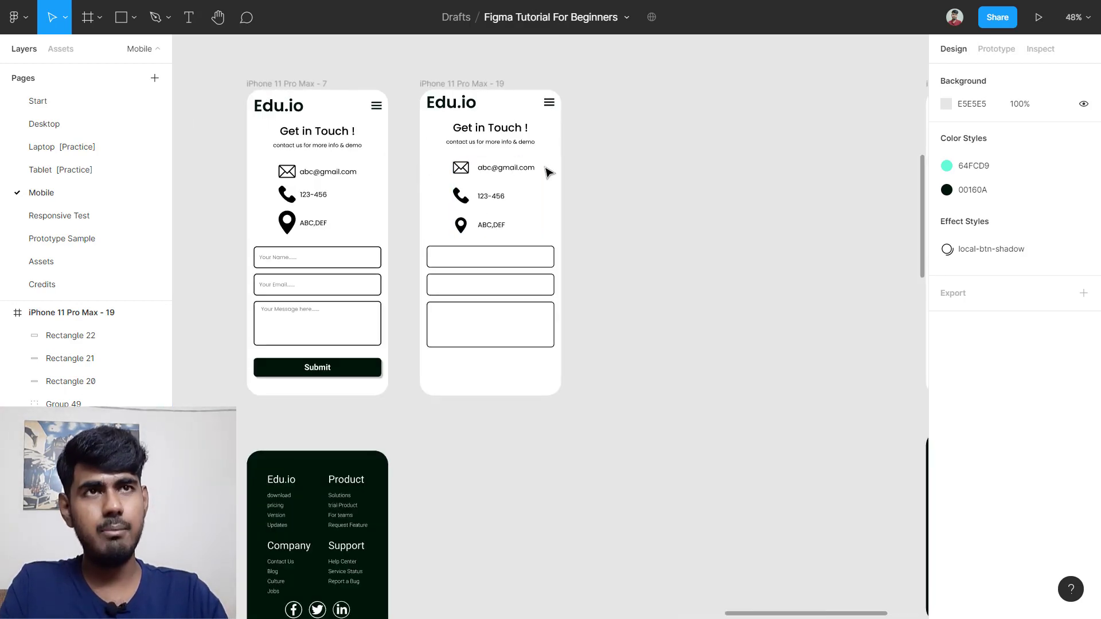
scroll(548, 171, "down", 5)
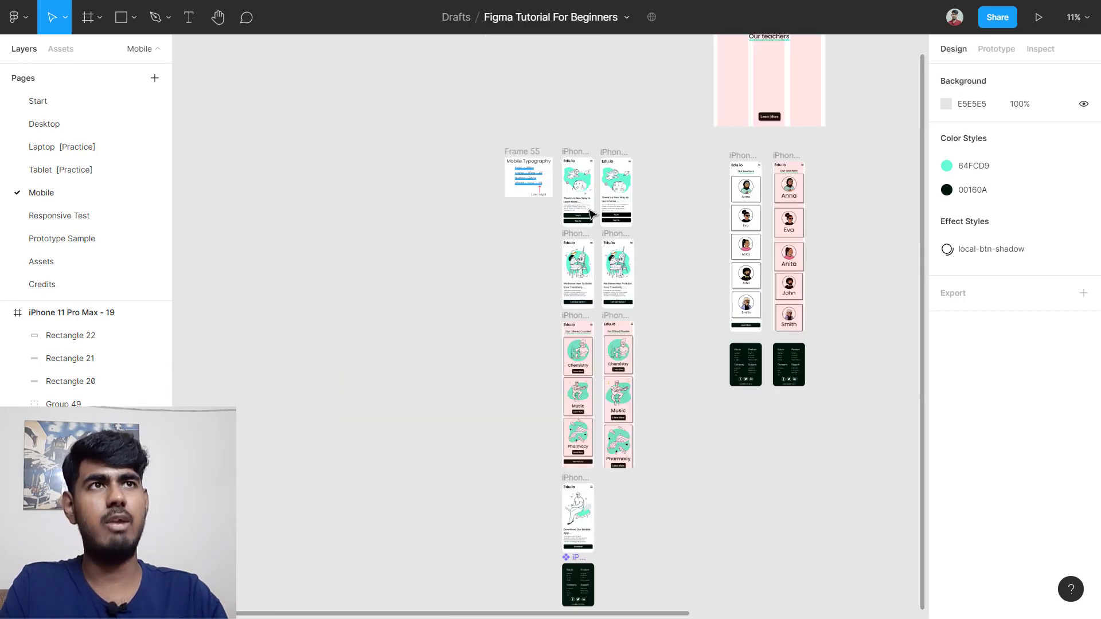
scroll(591, 214, "up", 10)
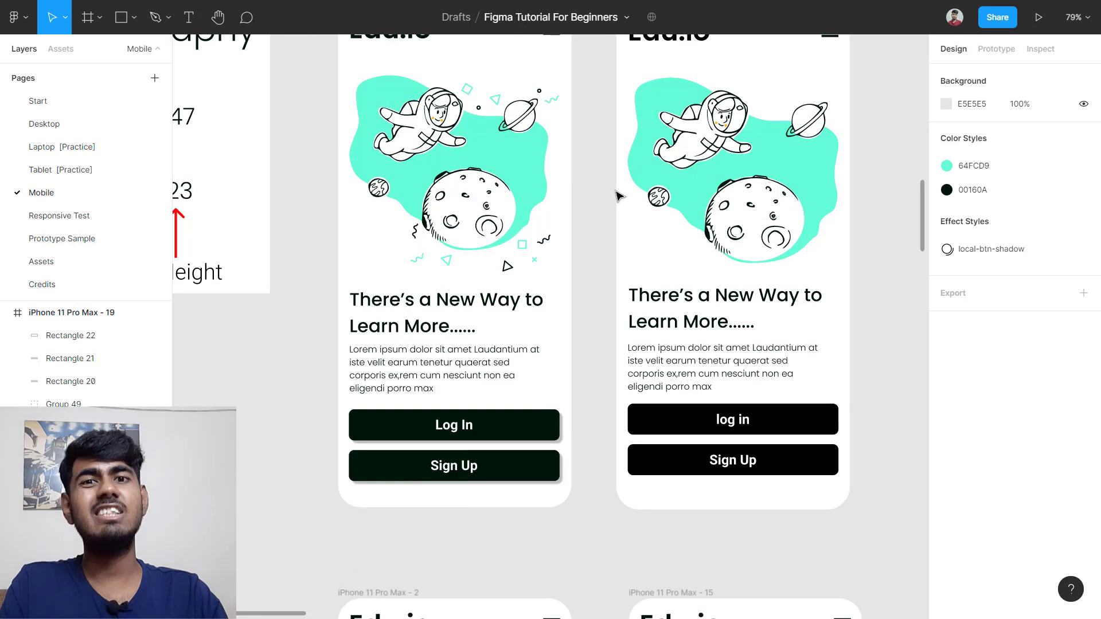